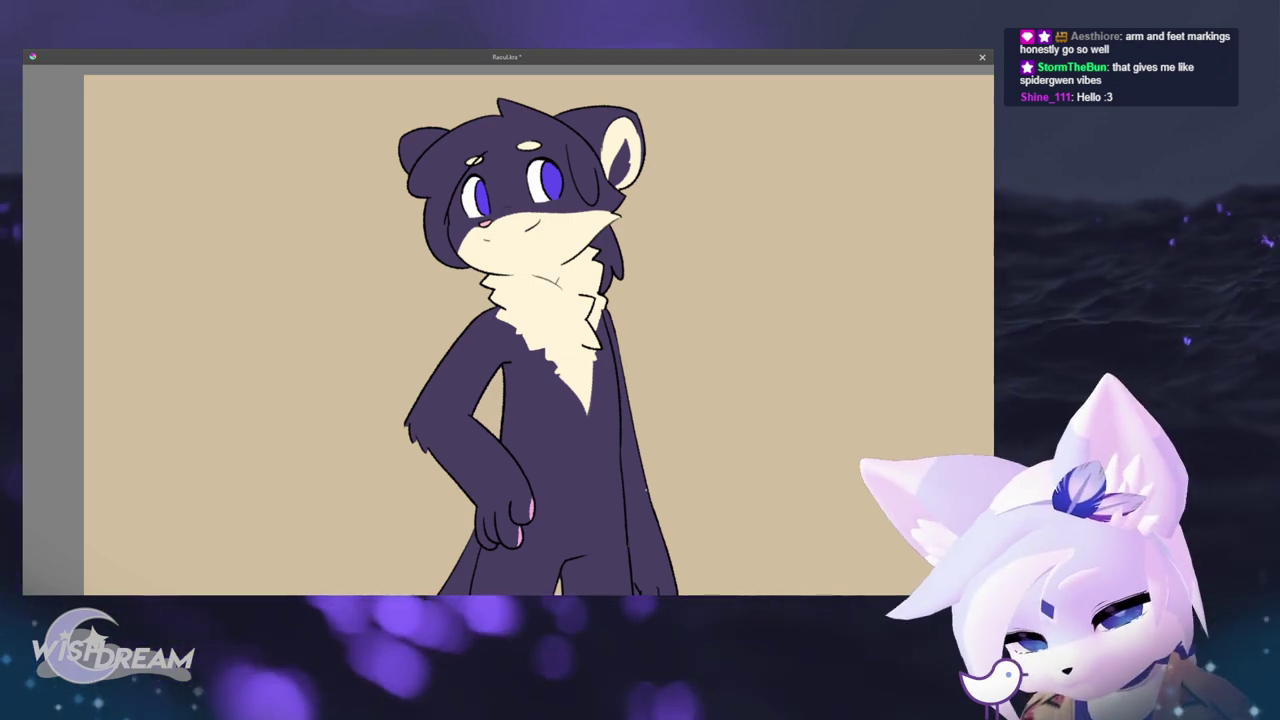
- Add a new paint layer directly above Paint Layer 1
{"action": "left_click_drag", "start_coordinate": [707, 318], "coordinate": [697, 251]}
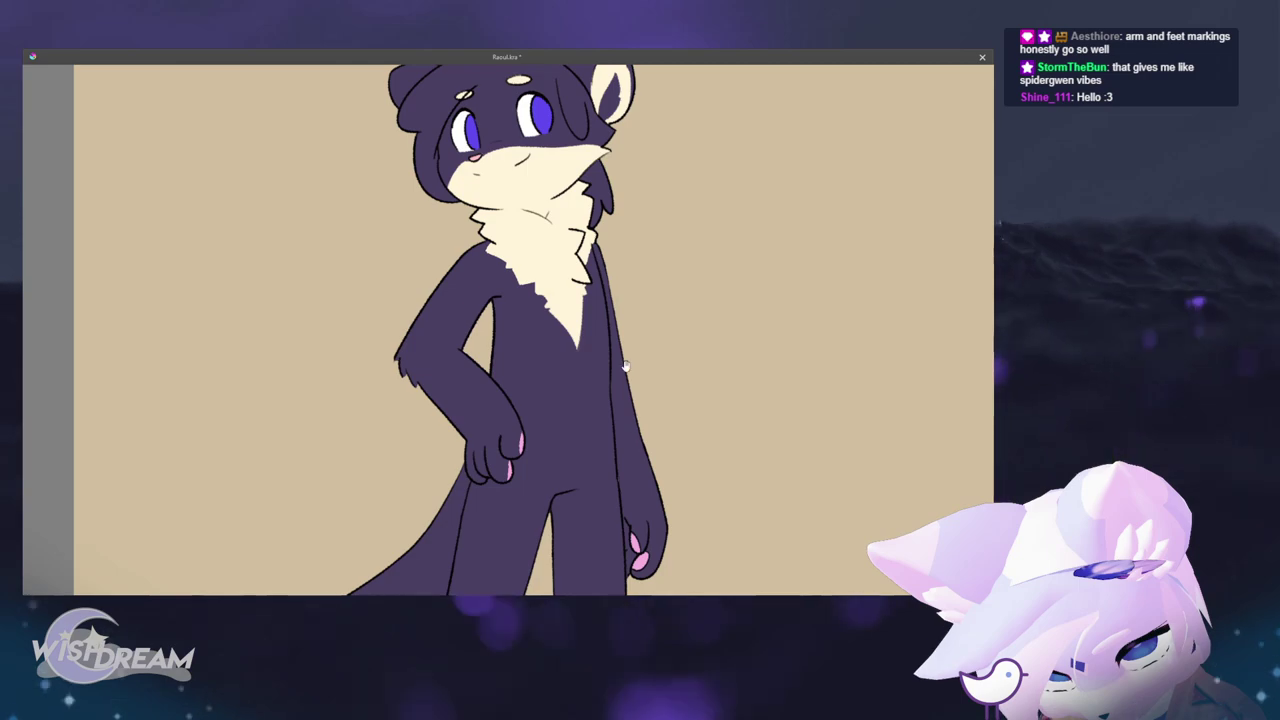
{"action": "mouse_move", "coordinate": [630, 366]}
{"action": "left_mouse_down"}
{"action": "mouse_move", "coordinate": [644, 458]}
{"action": "mouse_move", "coordinate": [644, 296]}
{"action": "mouse_move", "coordinate": [647, 347]}
{"action": "left_mouse_up"}
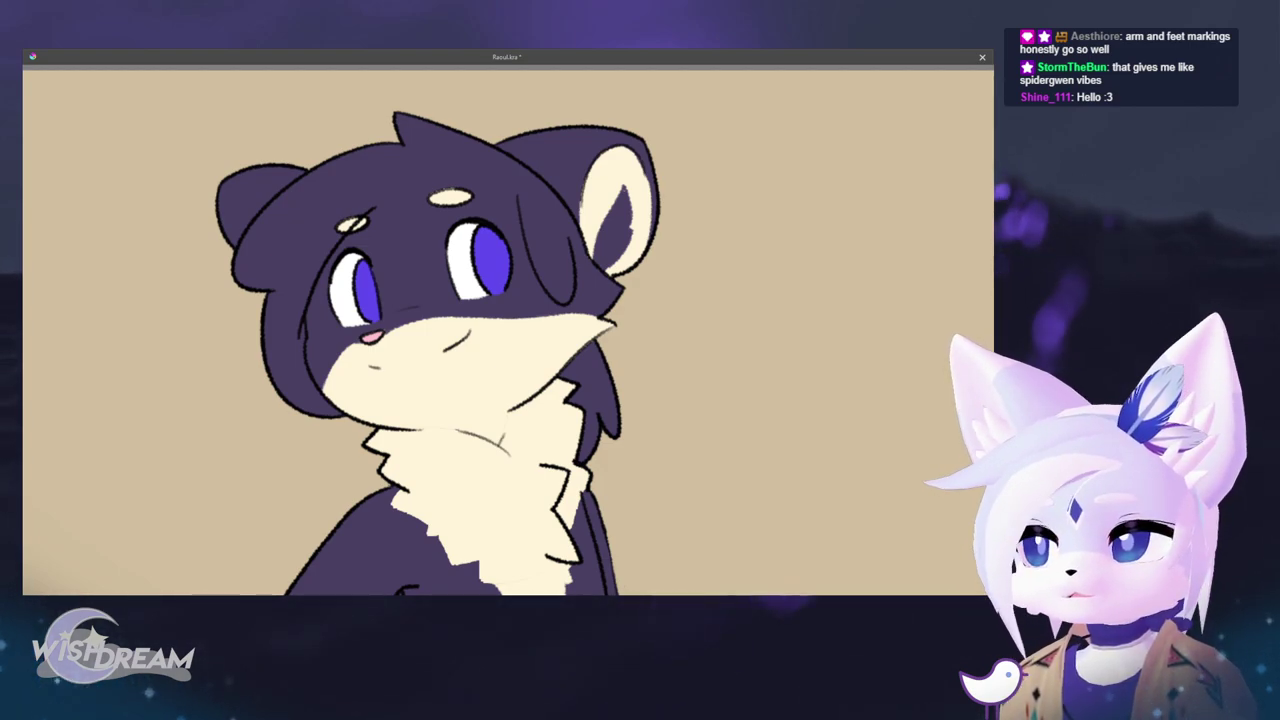
{"action": "key", "text": "Tab"}
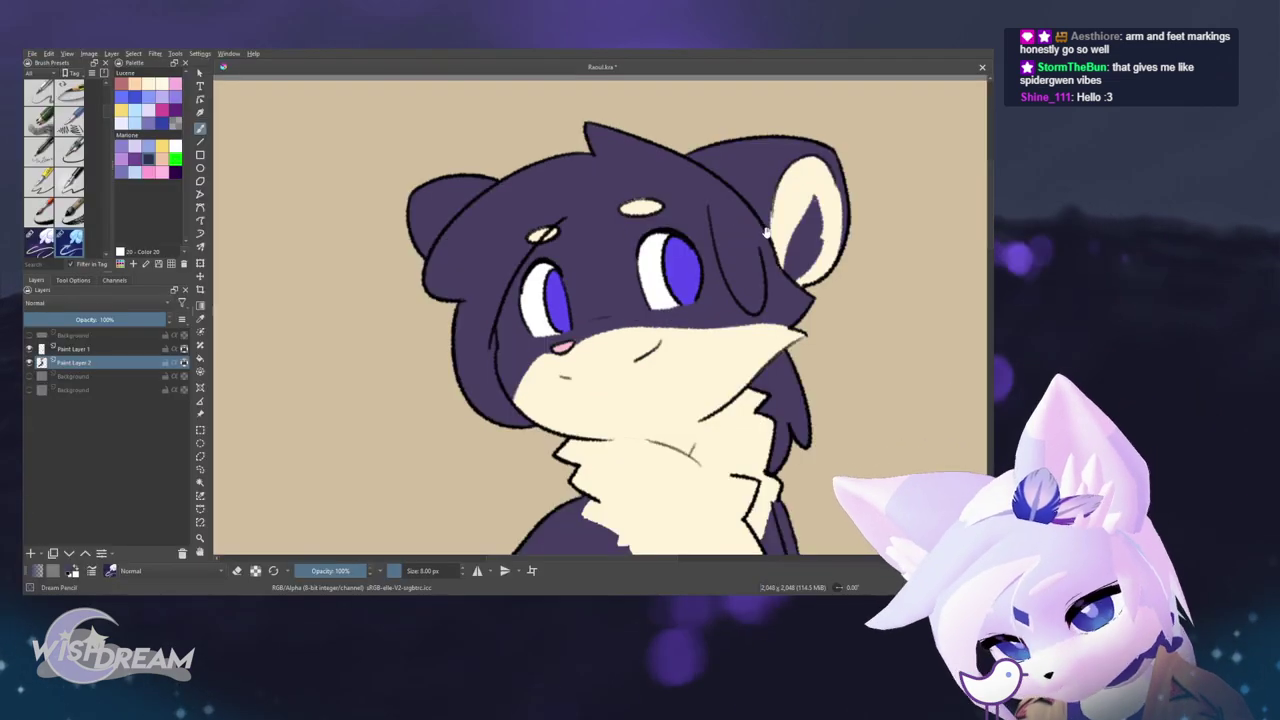
{"action": "scroll", "coordinate": [767, 234], "scroll_direction": "down", "scroll_amount": 3}
{"action": "left_click_drag", "start_coordinate": [767, 234], "coordinate": [698, 212]}
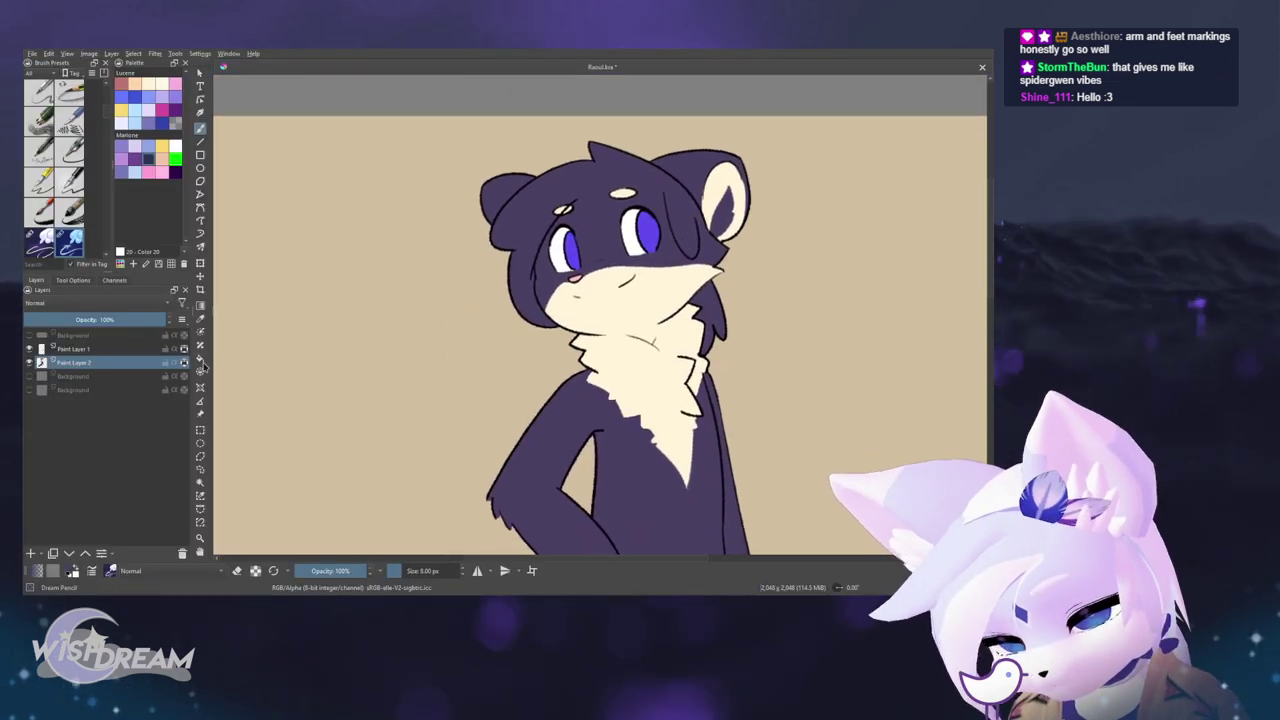
{"action": "scroll", "coordinate": [664, 186], "scroll_direction": "down", "scroll_amount": 3}
{"action": "left_click_drag", "start_coordinate": [714, 395], "coordinate": [680, 376]}
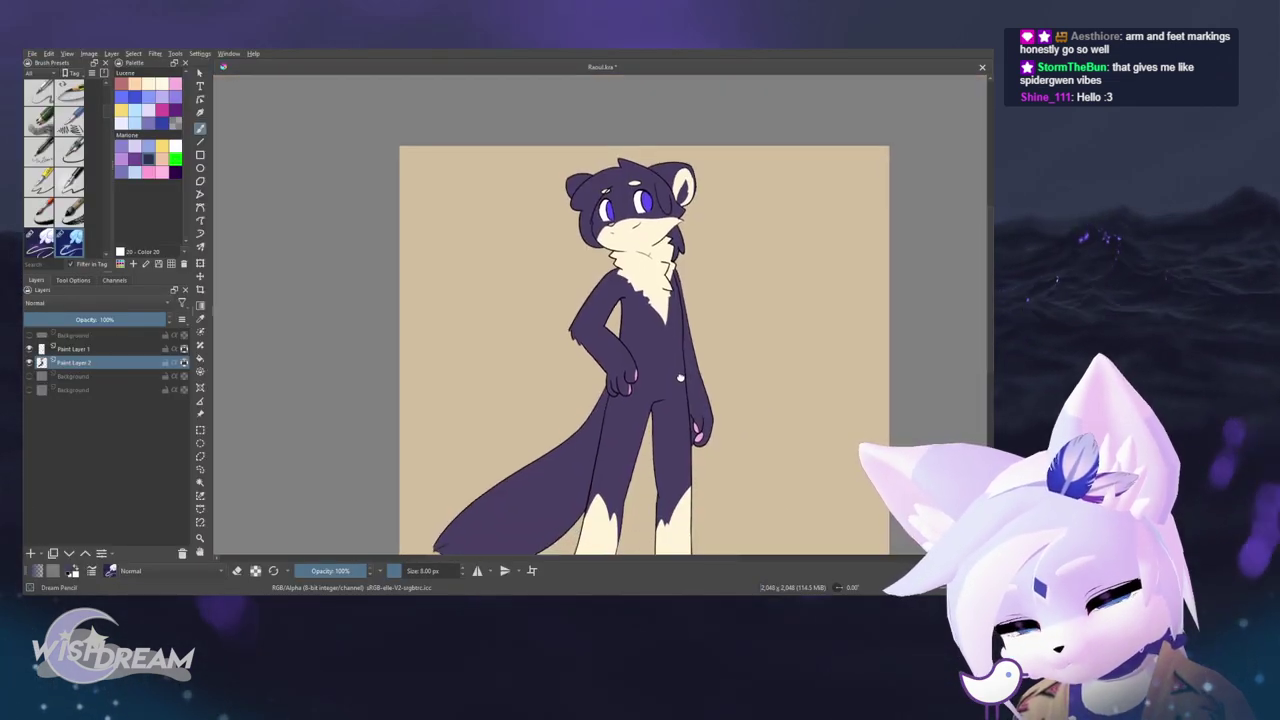
{"action": "left_click", "coordinate": [114, 349]}
{"action": "left_click", "coordinate": [31, 553]}
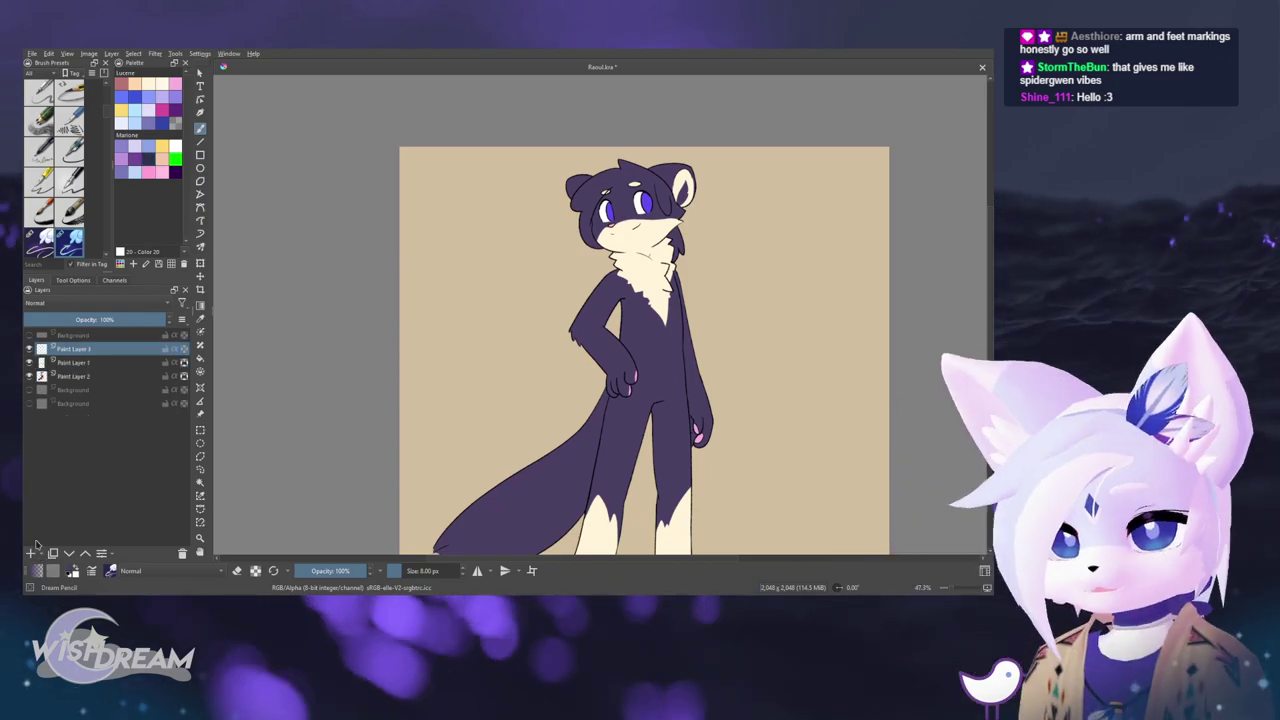
- Choose the dark navy palette colour and draw the outline of a large stylised letter R beside the character's head
{"action": "scroll", "coordinate": [762, 208], "scroll_direction": "up", "scroll_amount": 3}
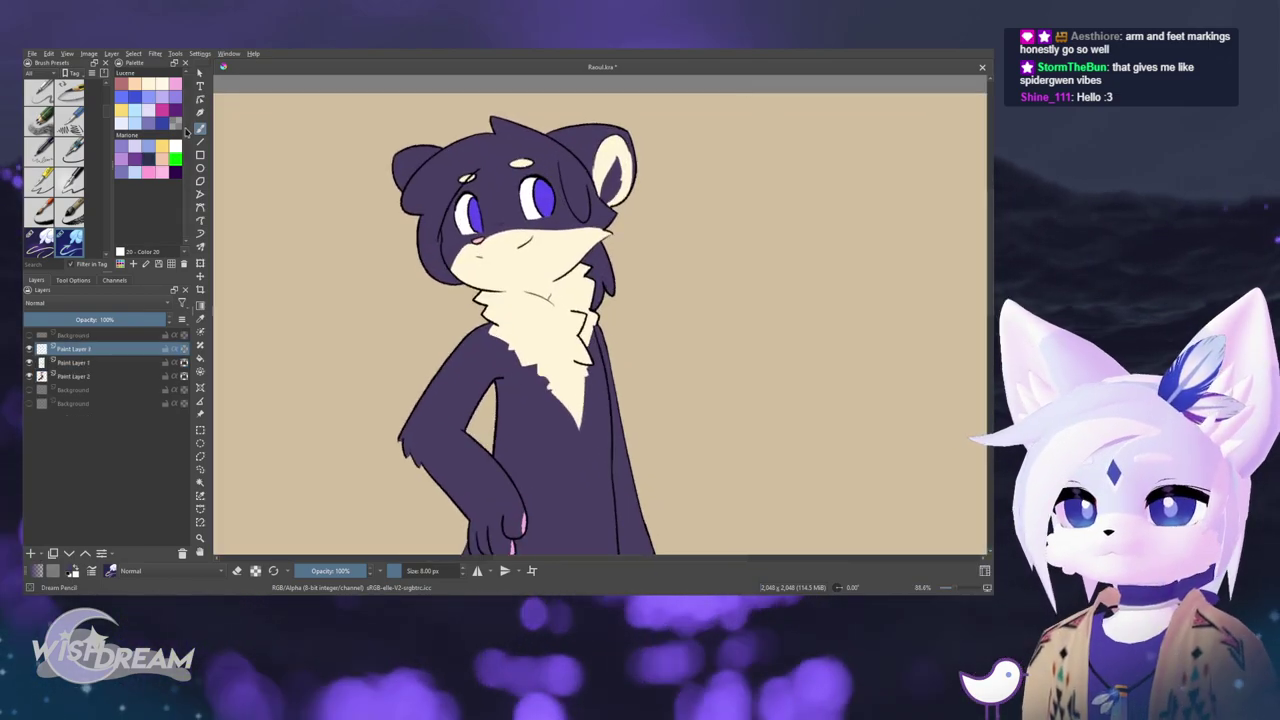
{"action": "left_click", "coordinate": [175, 172]}
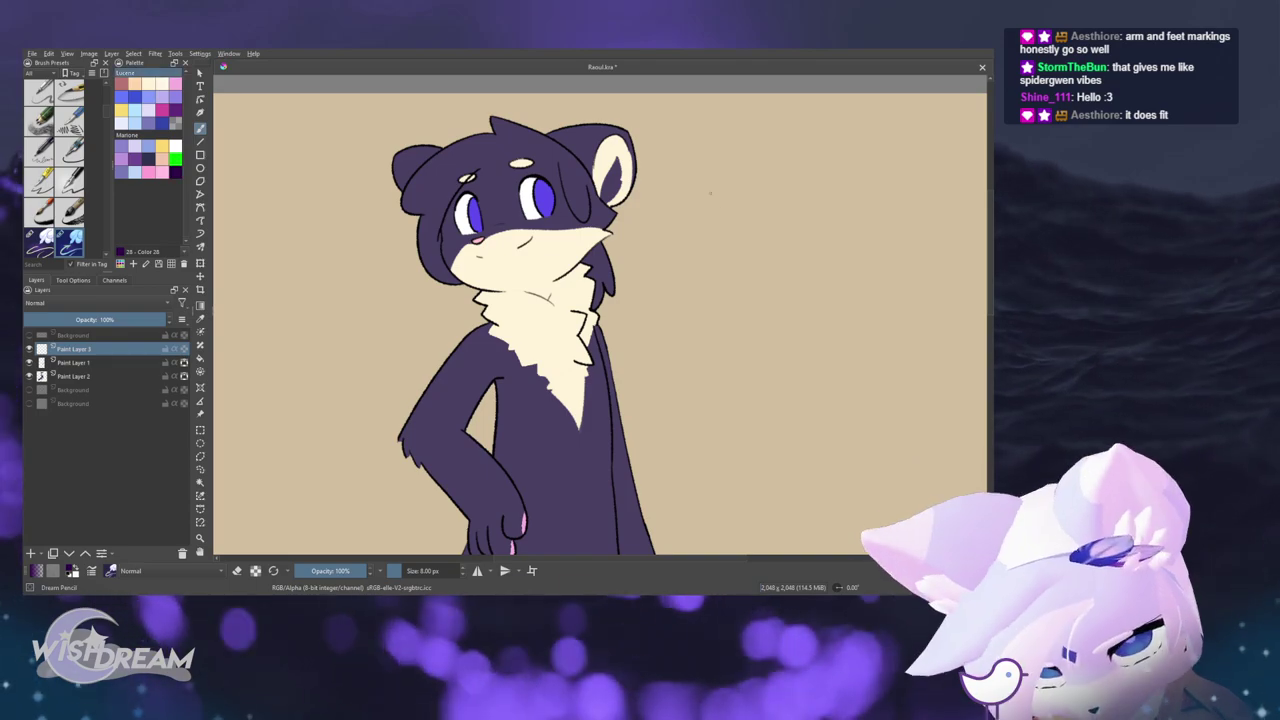
{"action": "left_click", "coordinate": [148, 159]}
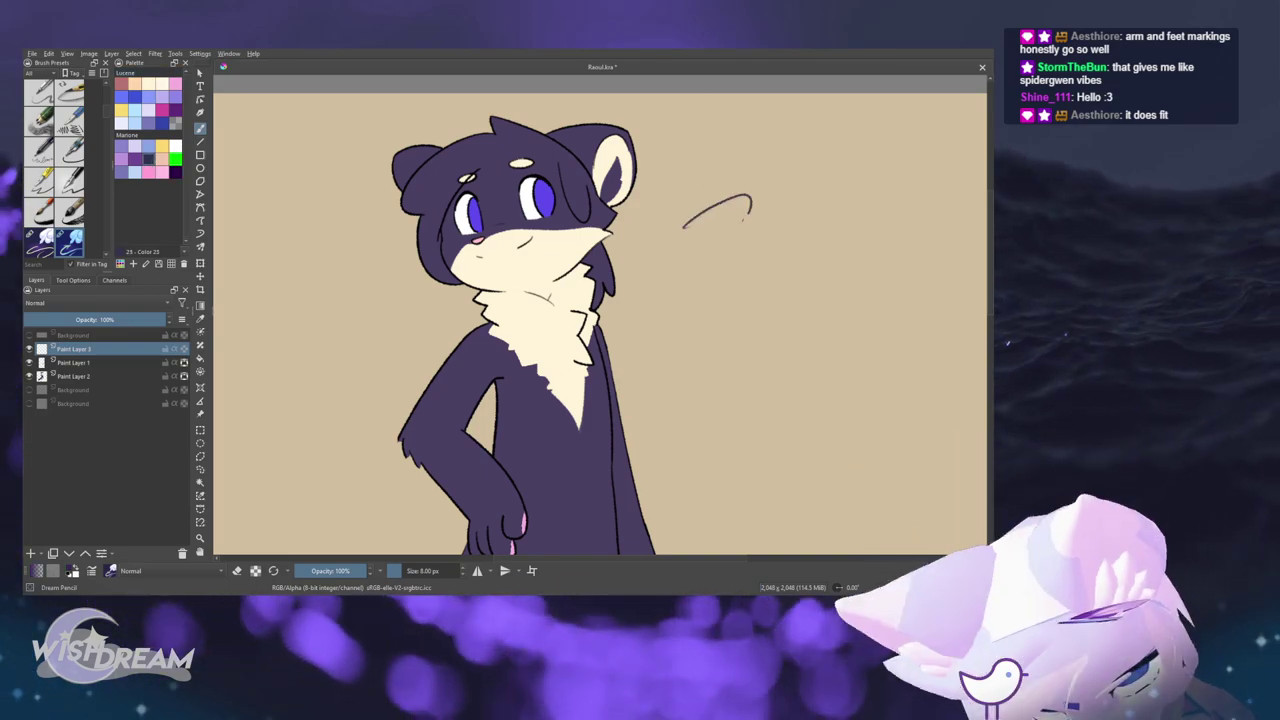
{"action": "key", "text": "Tab"}
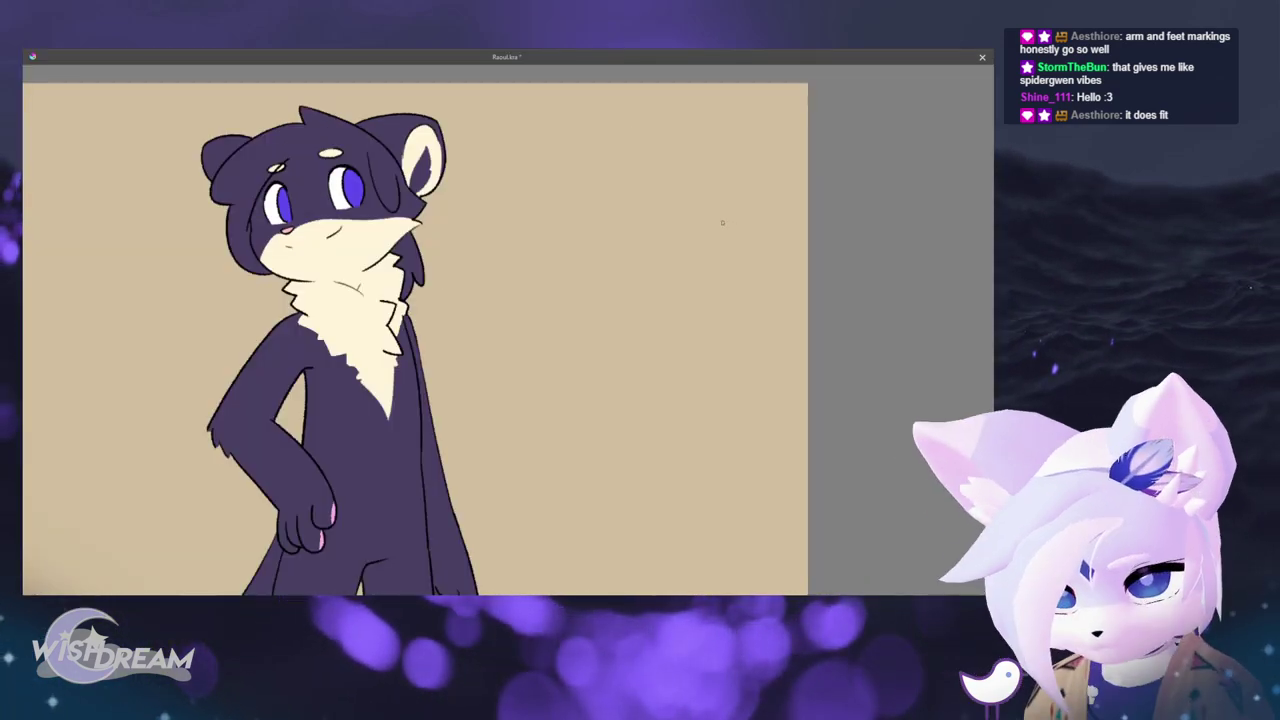
{"action": "mouse_move", "coordinate": [543, 164]}
{"action": "left_mouse_down"}
{"action": "mouse_move", "coordinate": [570, 177]}
{"action": "mouse_move", "coordinate": [544, 215]}
{"action": "mouse_move", "coordinate": [619, 271]}
{"action": "left_mouse_up"}
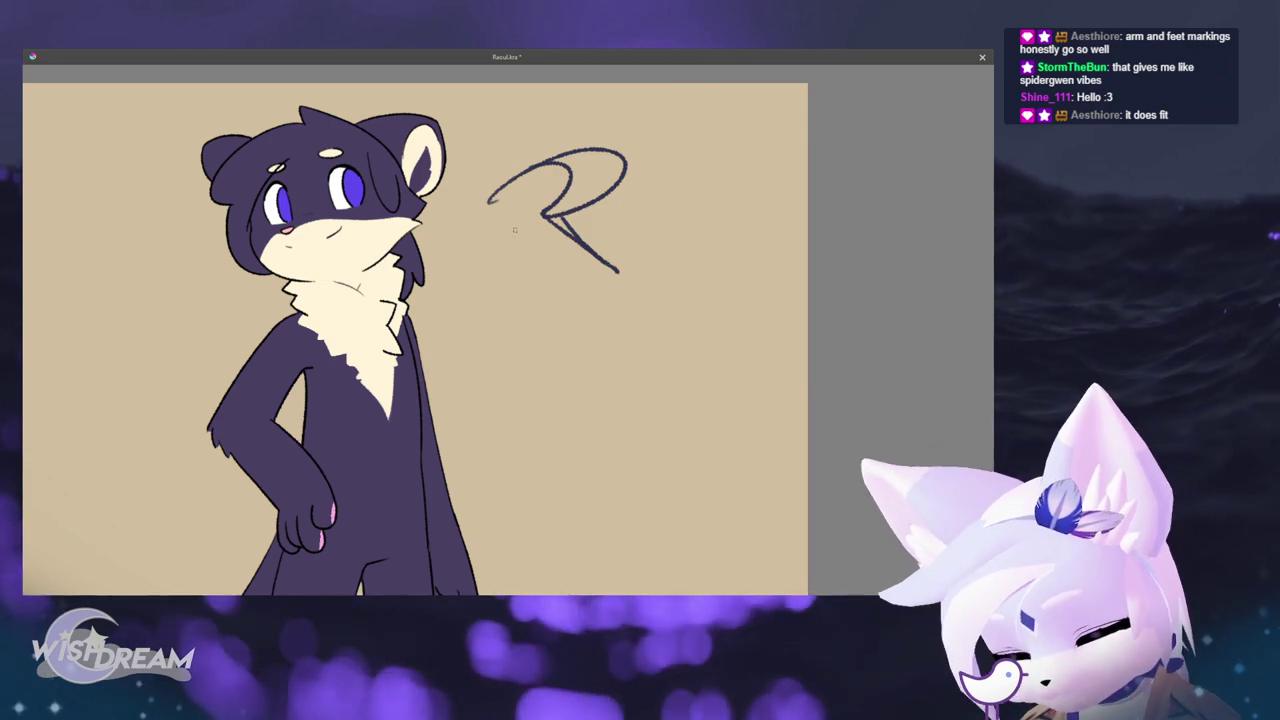
{"action": "left_click_drag", "start_coordinate": [519, 185], "coordinate": [499, 272]}
- Fill the R's bowl and leg with navy, then widen its stem and fill it solid
{"action": "key", "text": "f"}
{"action": "left_click", "coordinate": [588, 190]}
{"action": "left_click", "coordinate": [571, 232]}
{"action": "key", "text": "b"}
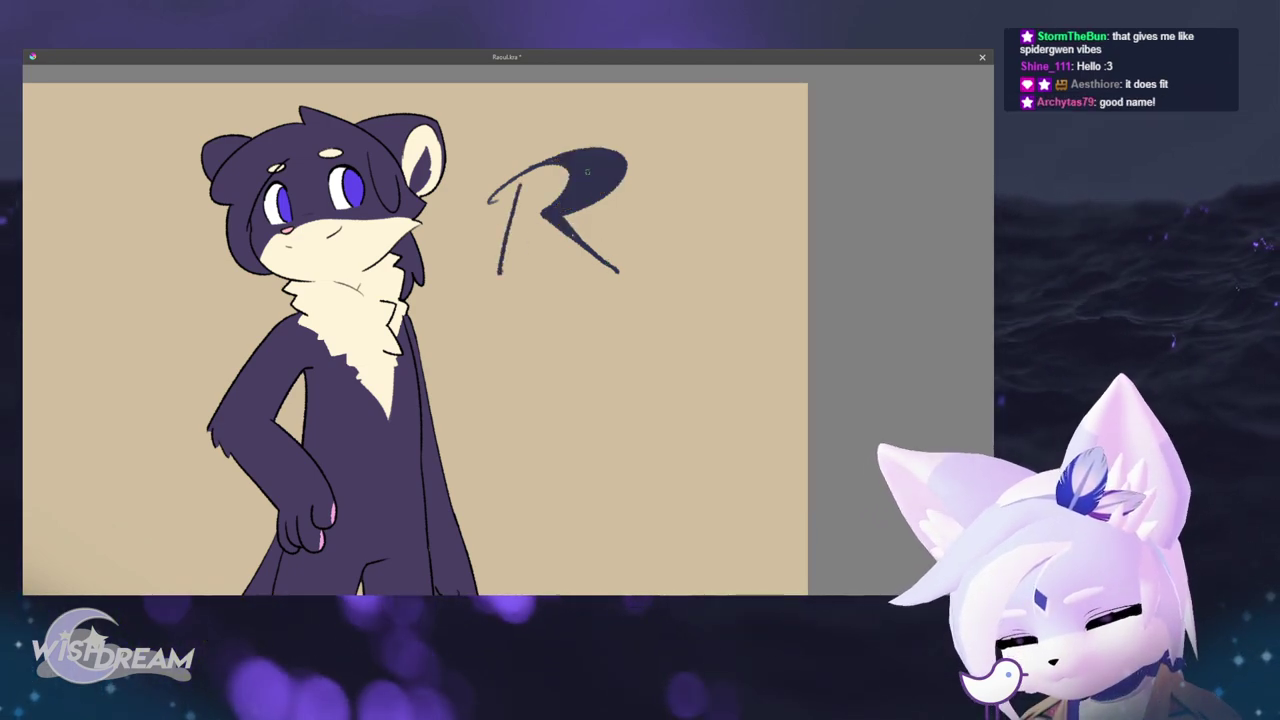
{"action": "left_click_drag", "start_coordinate": [531, 182], "coordinate": [505, 276]}
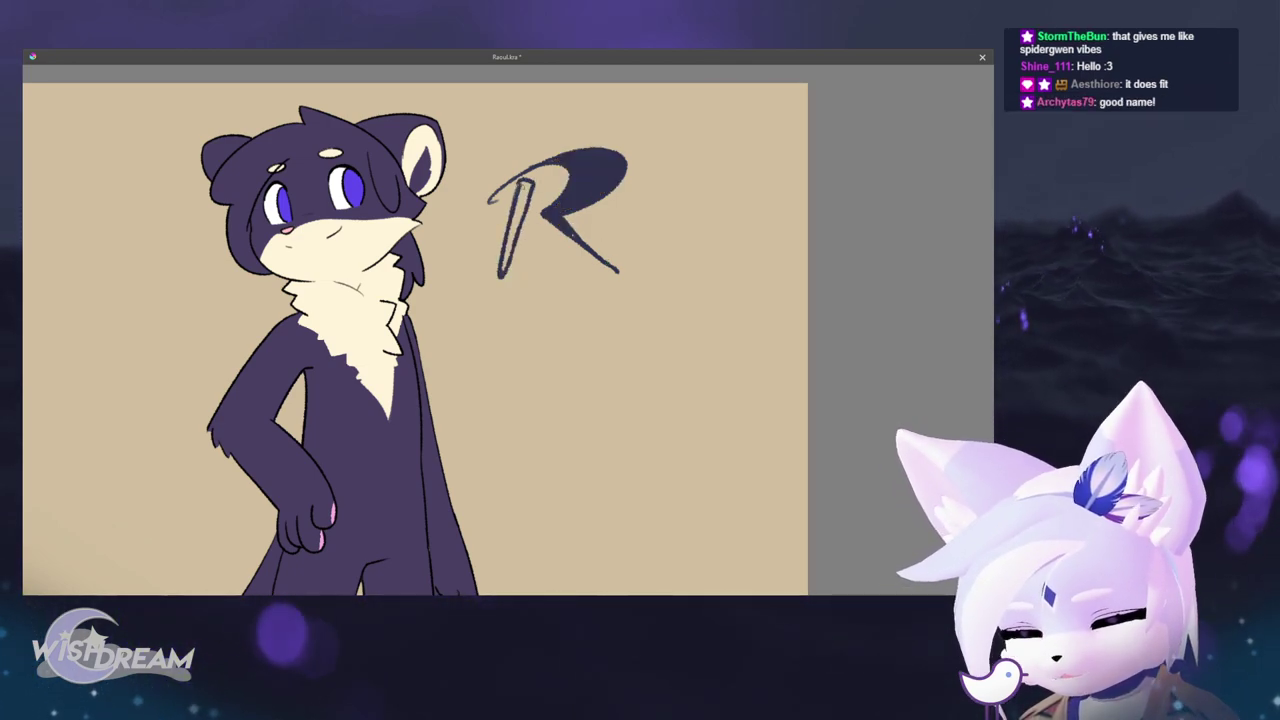
{"action": "key", "text": "f"}
{"action": "left_click", "coordinate": [517, 208]}
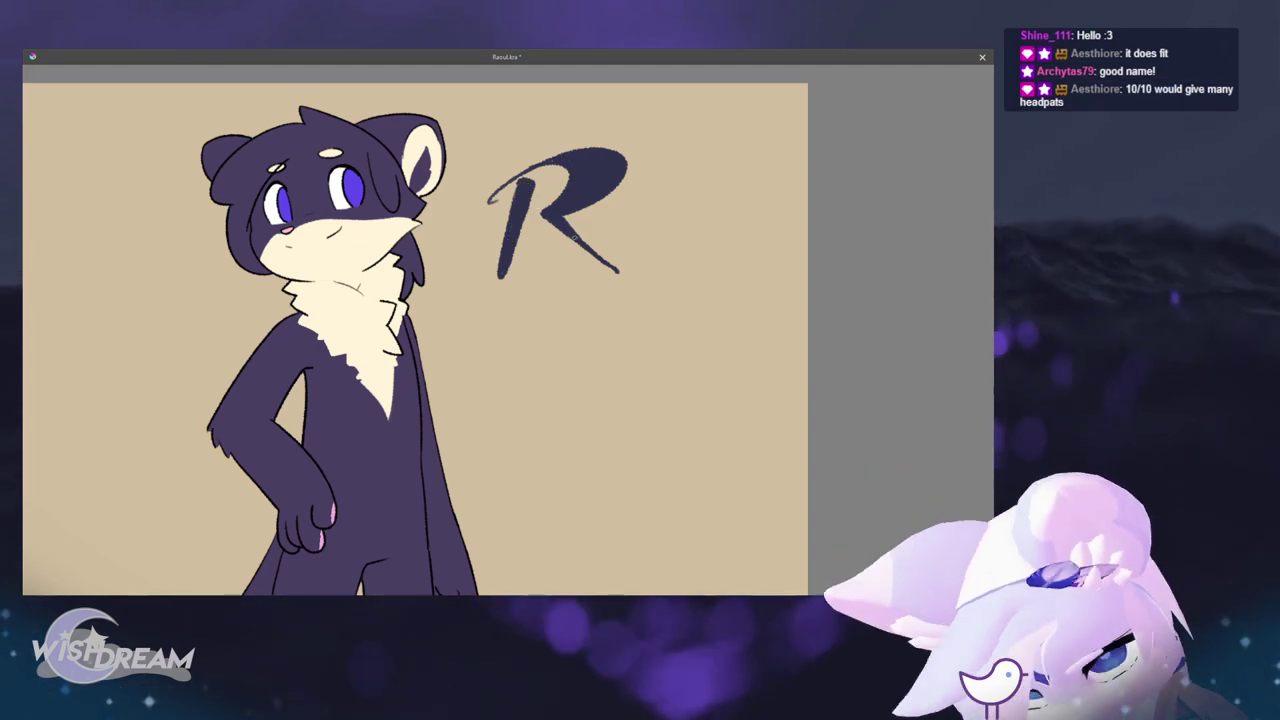
- Erase around the end of the R's leg to taper it to a sharp point
{"action": "scroll", "coordinate": [600, 217], "scroll_direction": "up", "scroll_amount": 2}
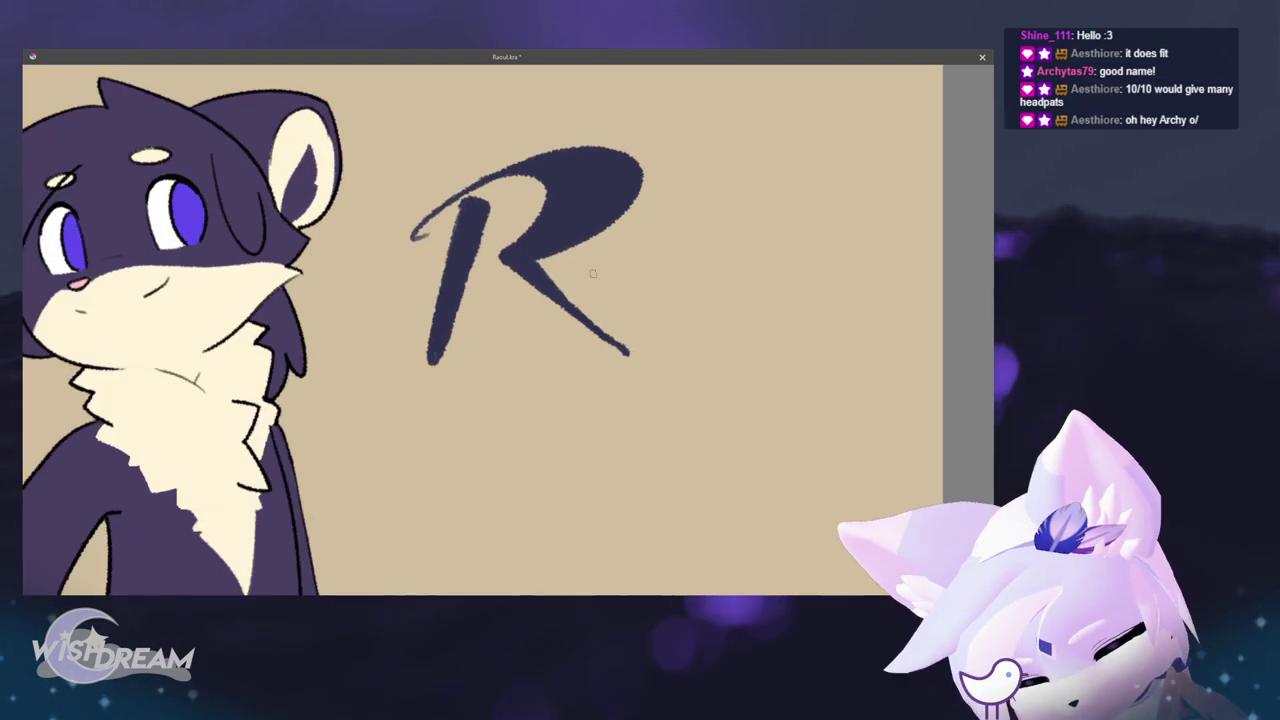
{"action": "key", "text": "e"}
{"action": "left_click_drag", "start_coordinate": [603, 330], "coordinate": [636, 368]}
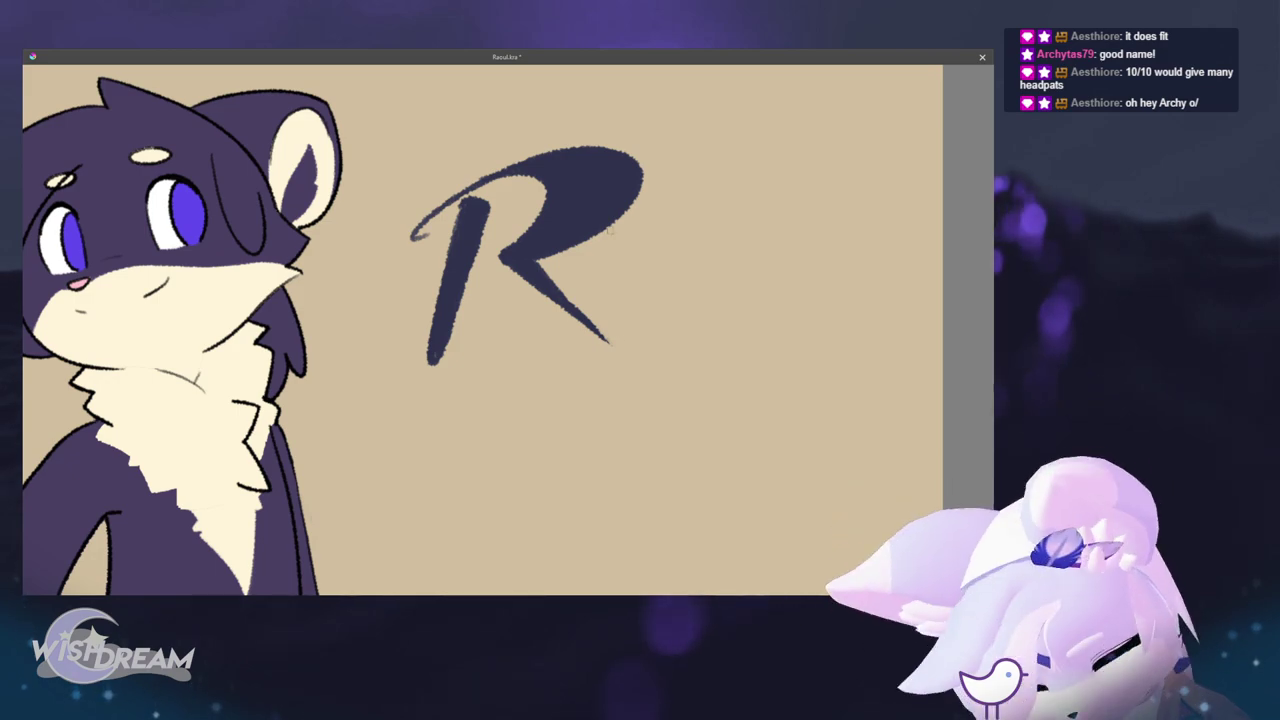
- Letter "afi" in matching navy brush strokes after the R to complete the name "Rafi", redrawing the i with an oval dot
{"action": "key", "text": "ctrl+z"}
{"action": "mouse_move", "coordinate": [594, 303]}
{"action": "left_mouse_down"}
{"action": "mouse_move", "coordinate": [651, 275]}
{"action": "mouse_move", "coordinate": [645, 308]}
{"action": "left_mouse_up"}
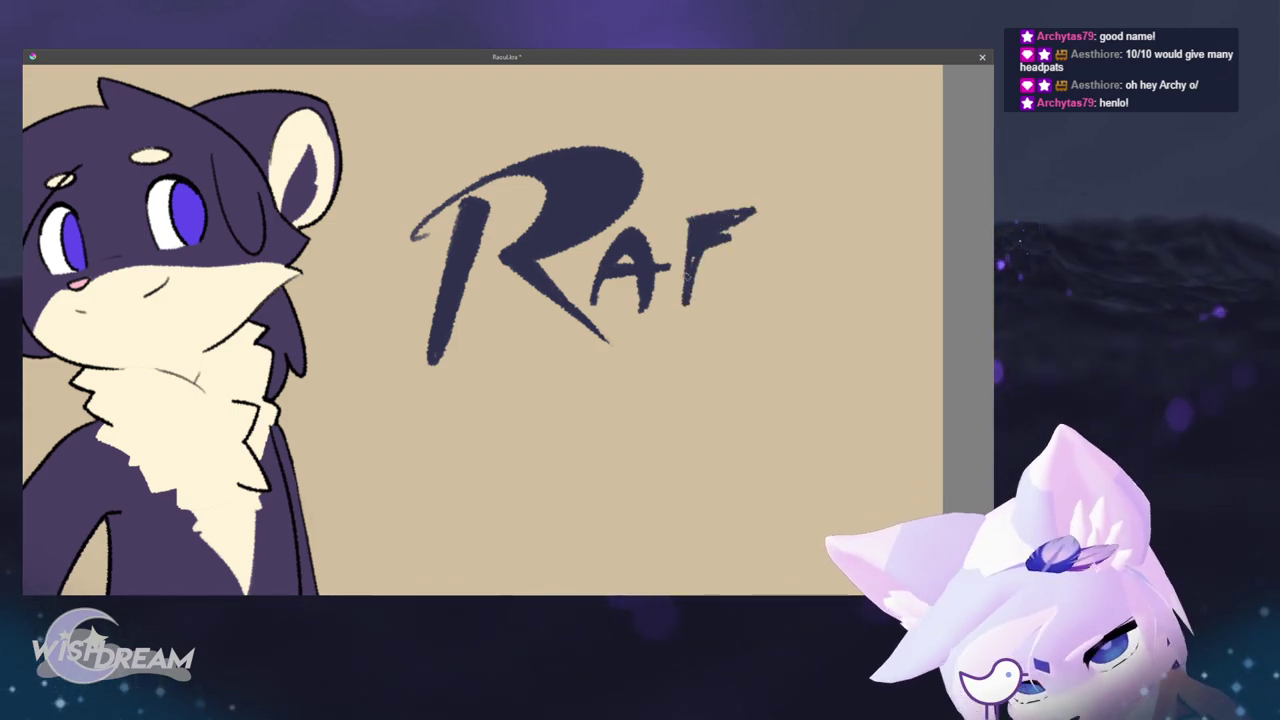
{"action": "left_click_drag", "start_coordinate": [764, 220], "coordinate": [768, 292]}
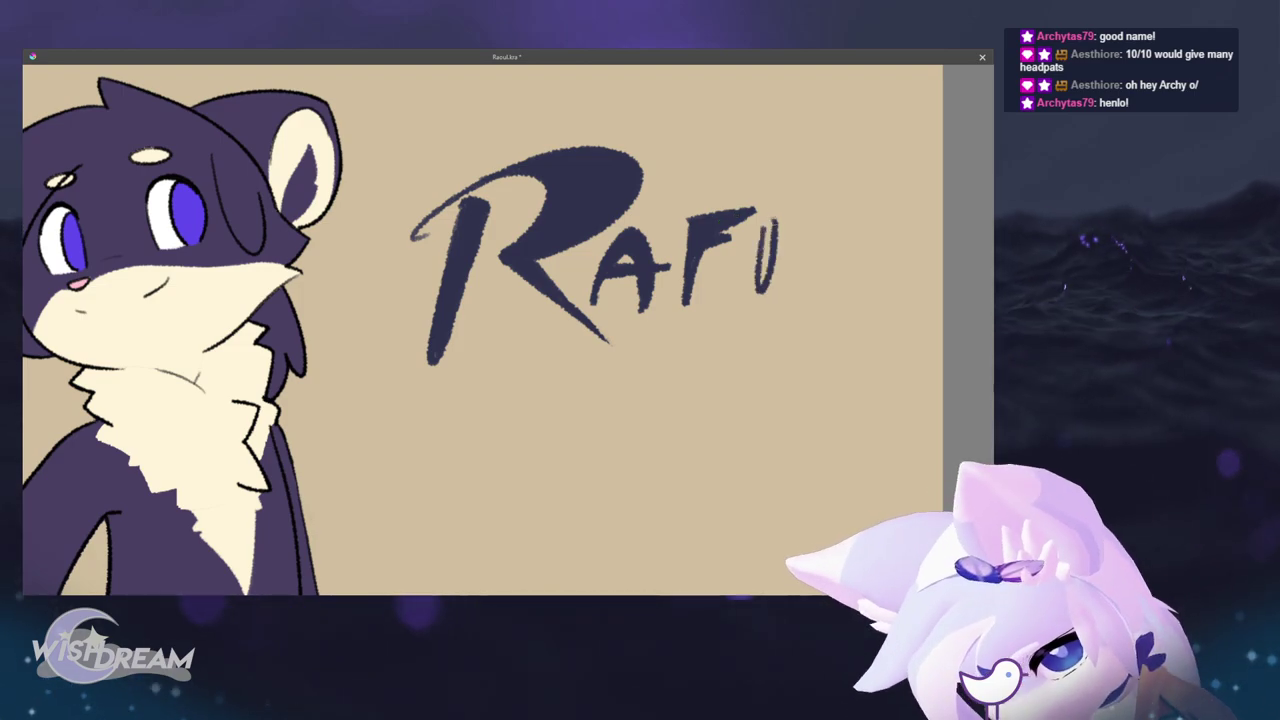
{"action": "key", "text": "ctrl+z"}
{"action": "left_click_drag", "start_coordinate": [770, 228], "coordinate": [780, 278]}
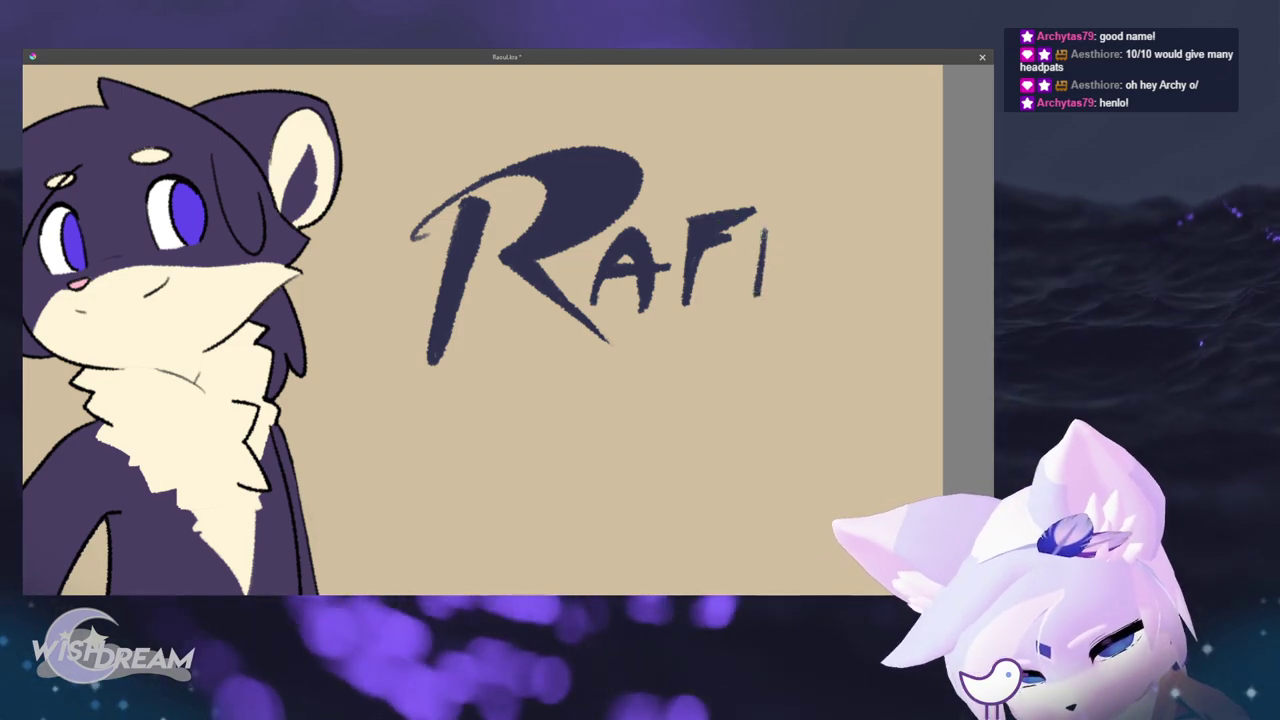
{"action": "left_click_drag", "start_coordinate": [766, 220], "coordinate": [768, 284]}
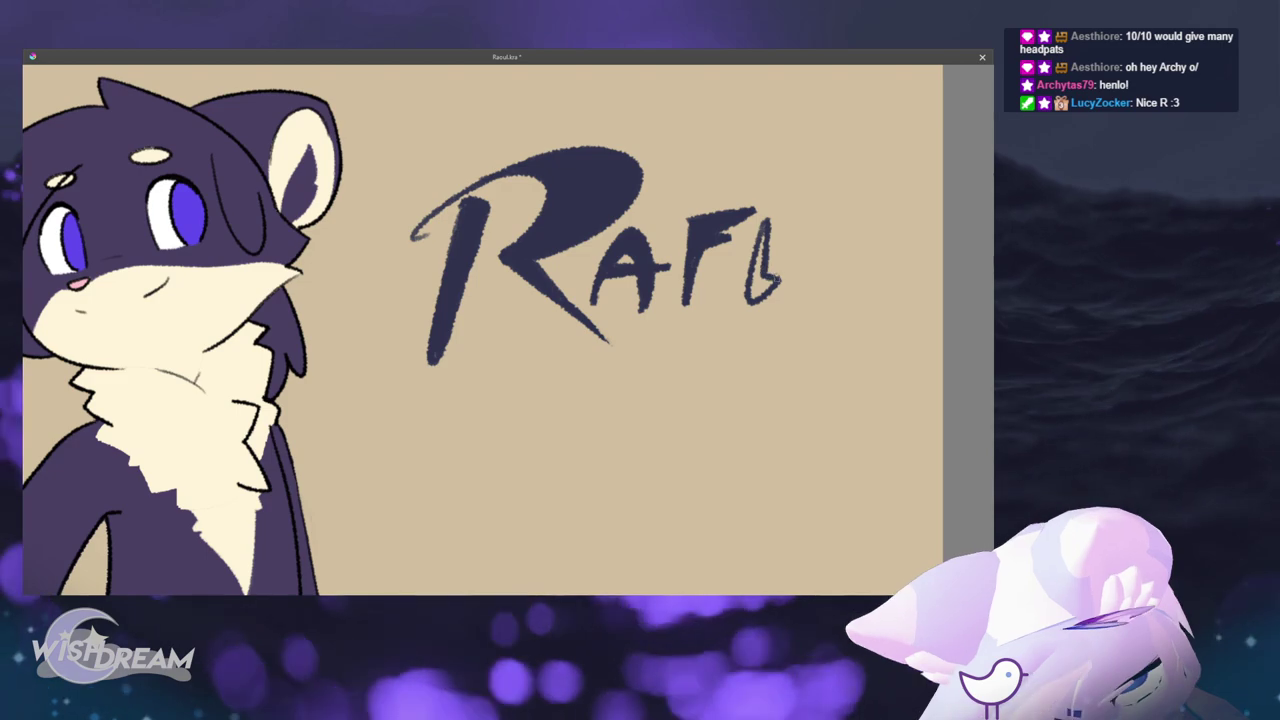
{"action": "left_click", "coordinate": [780, 176]}
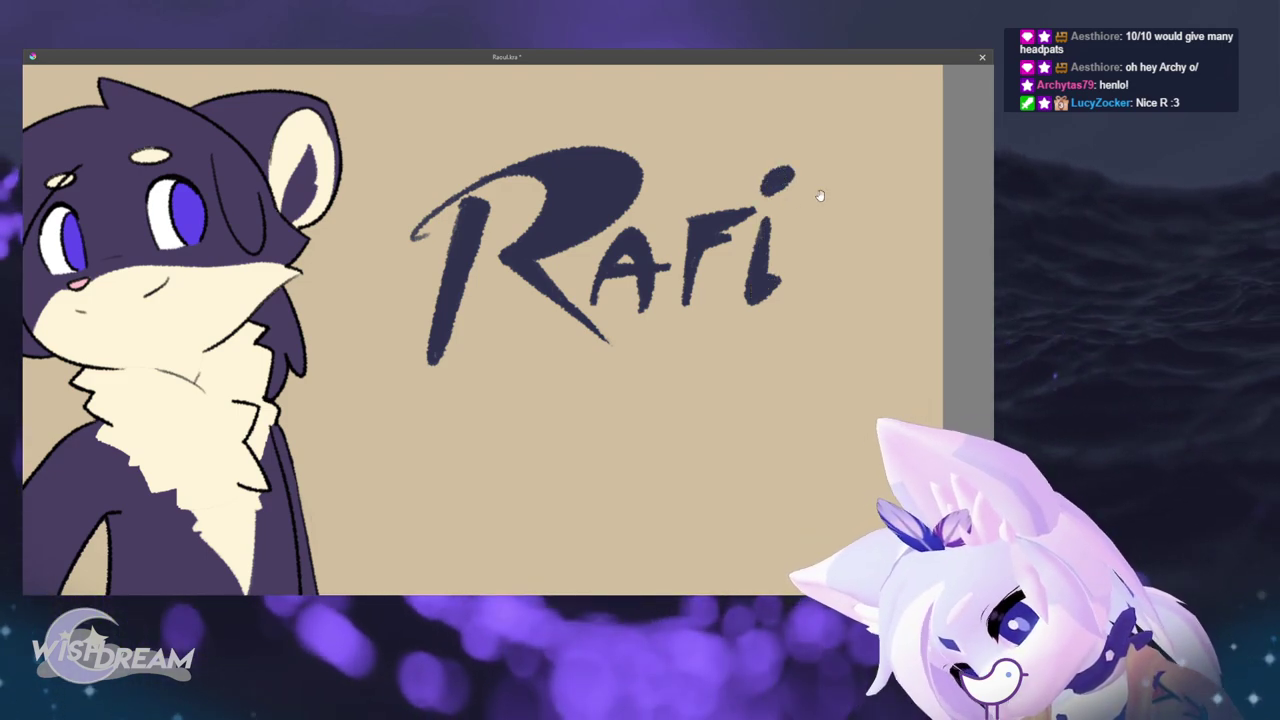
{"action": "left_click_drag", "start_coordinate": [820, 196], "coordinate": [762, 390]}
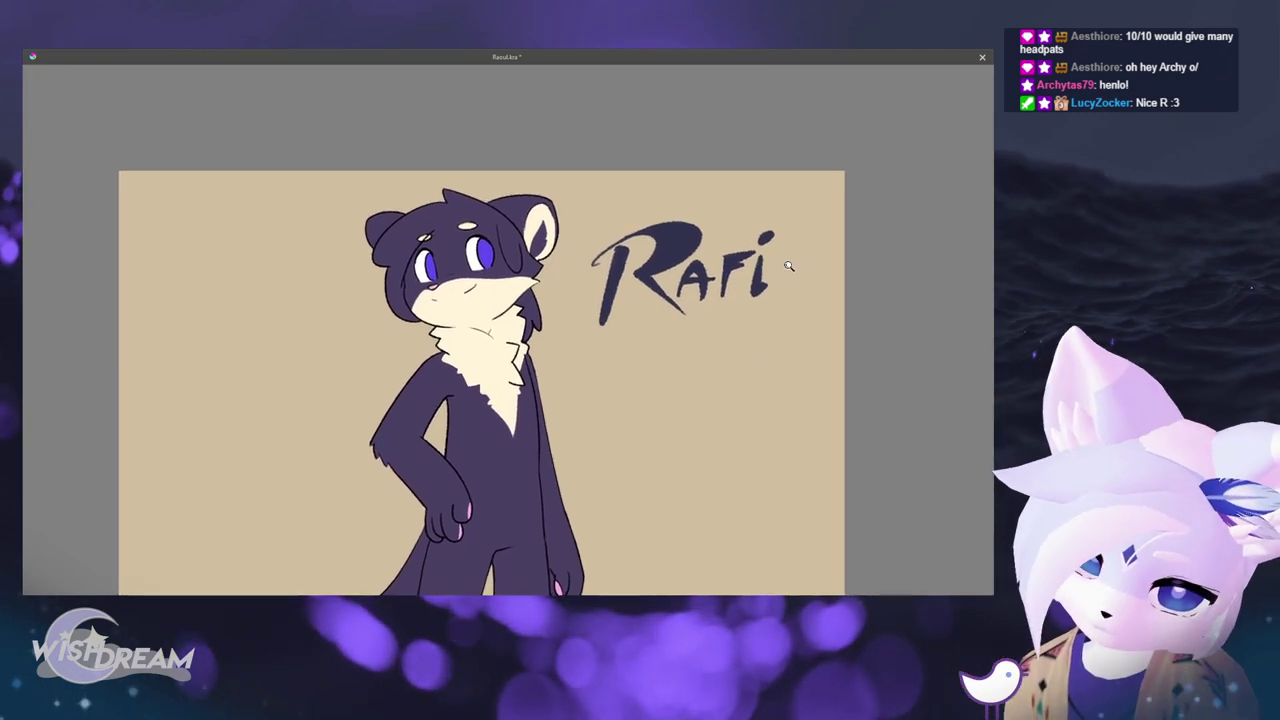
{"action": "scroll", "coordinate": [789, 266], "scroll_direction": "up", "scroll_amount": 5}
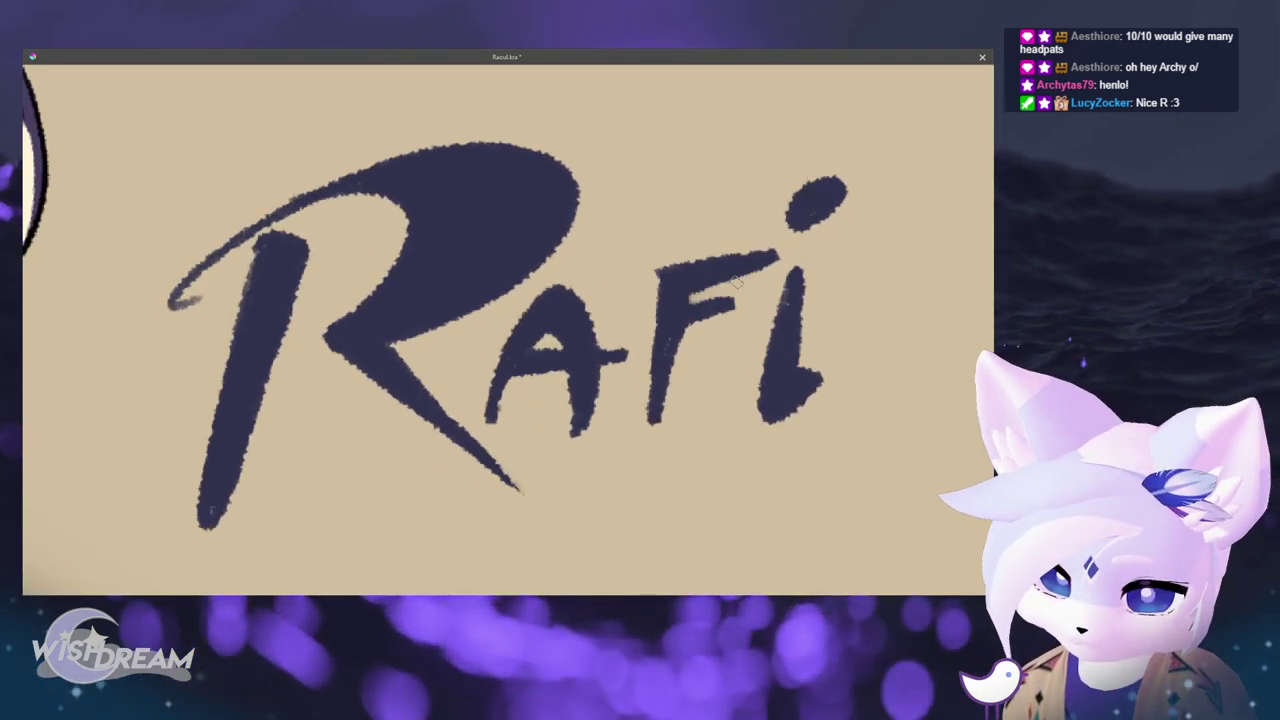
{"action": "scroll", "coordinate": [766, 363], "scroll_direction": "down", "scroll_amount": 5}
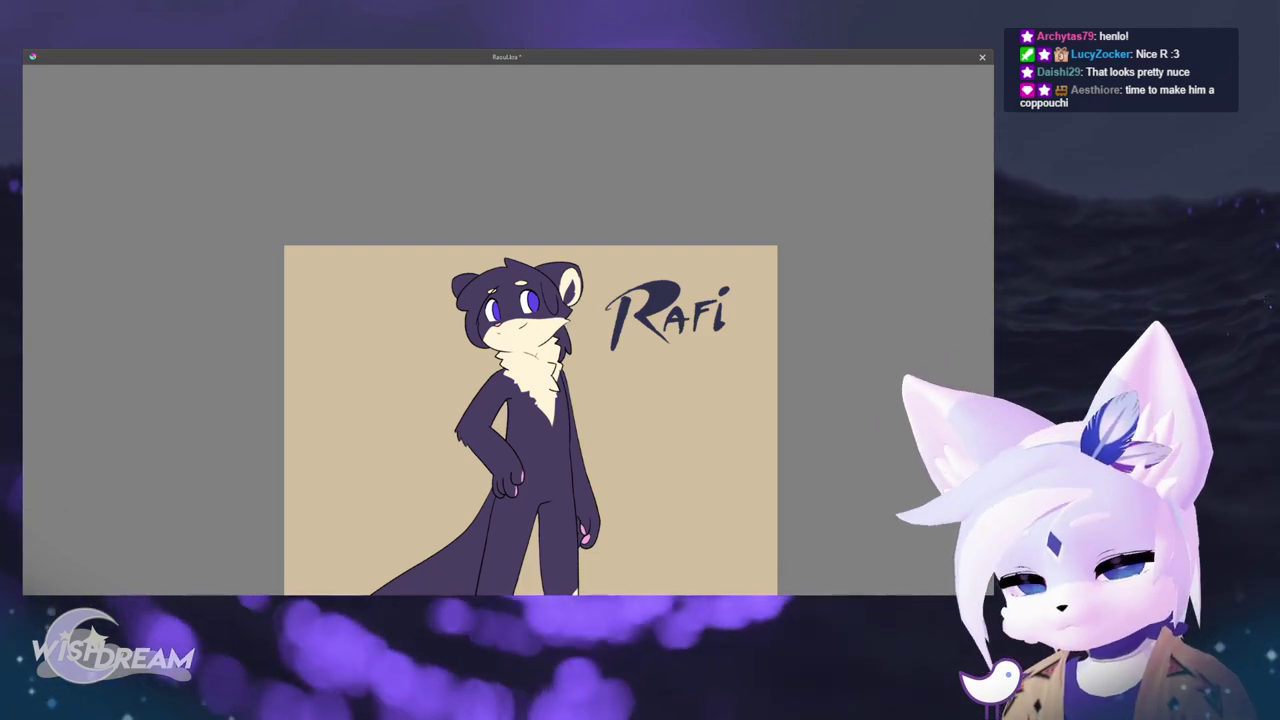
- Make Paint Layer 2 the active layer and switch to another favourite Dream Pencil brush preset
{"action": "left_click_drag", "start_coordinate": [515, 314], "coordinate": [535, 284]}
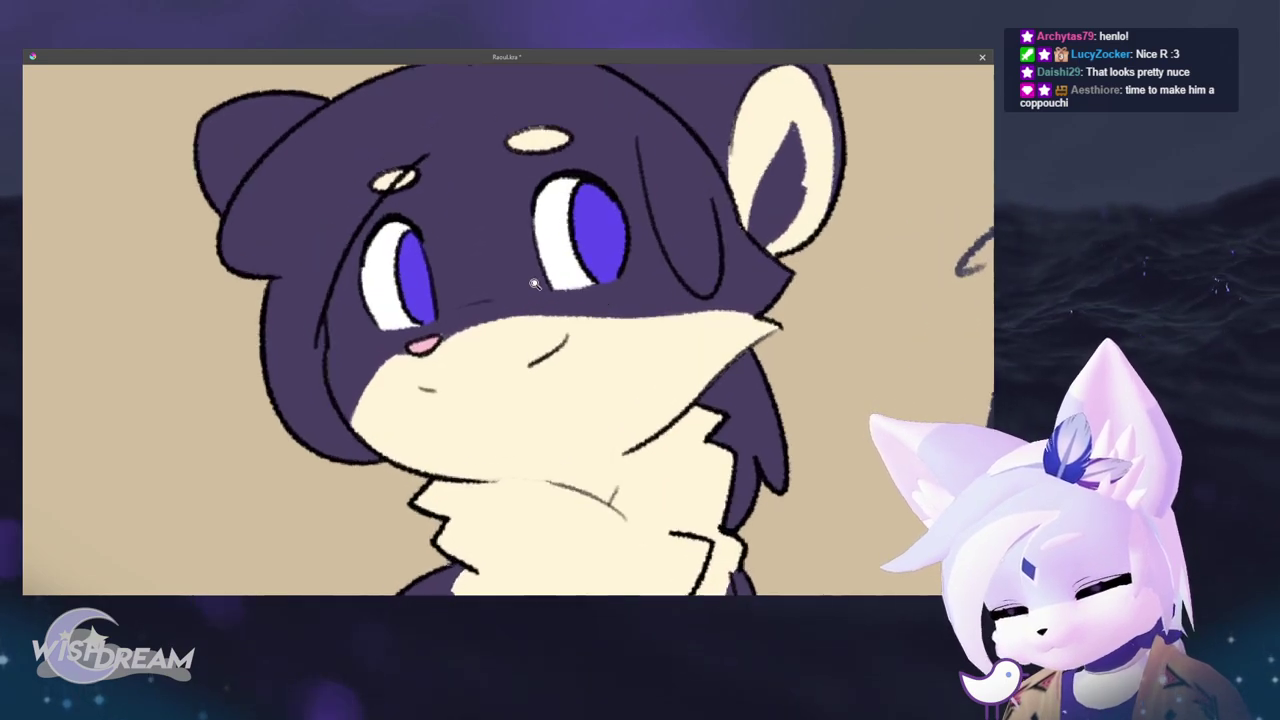
{"action": "scroll", "coordinate": [534, 284], "scroll_direction": "up", "scroll_amount": 2}
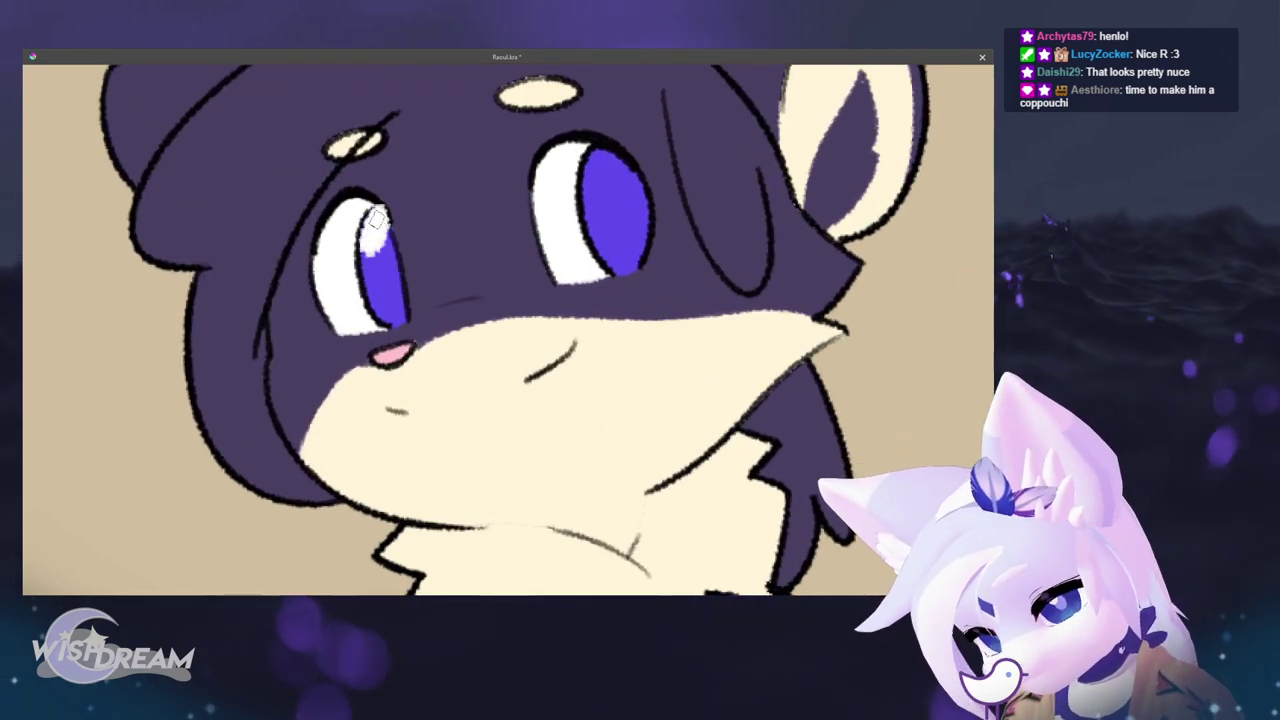
{"action": "key", "text": "Tab"}
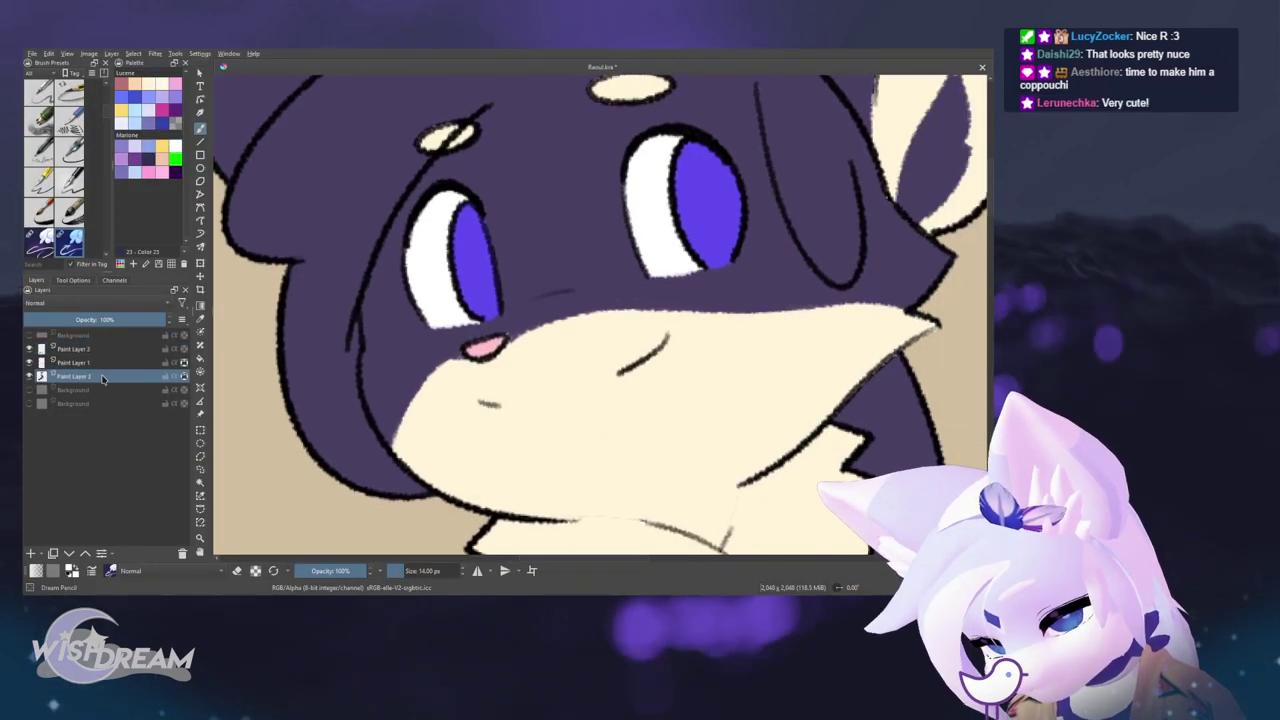
{"action": "scroll", "coordinate": [628, 222], "scroll_direction": "down", "scroll_amount": 2}
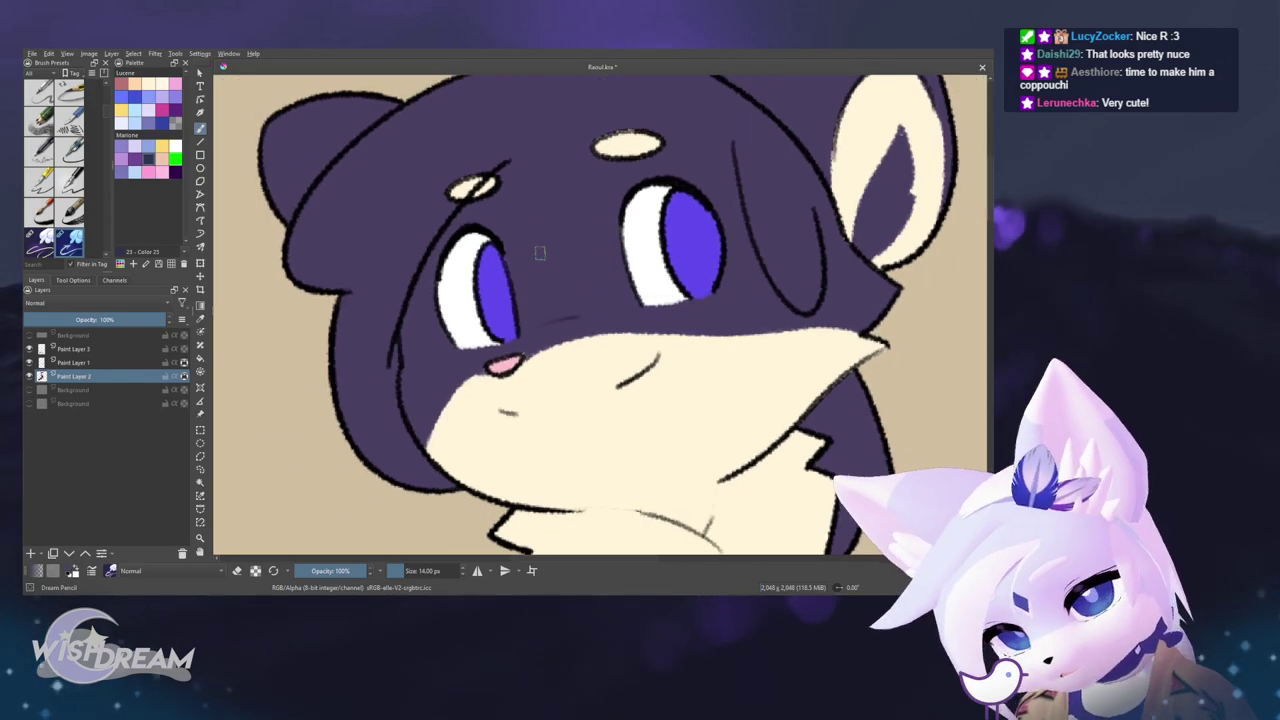
{"action": "right_click", "coordinate": [506, 253]}
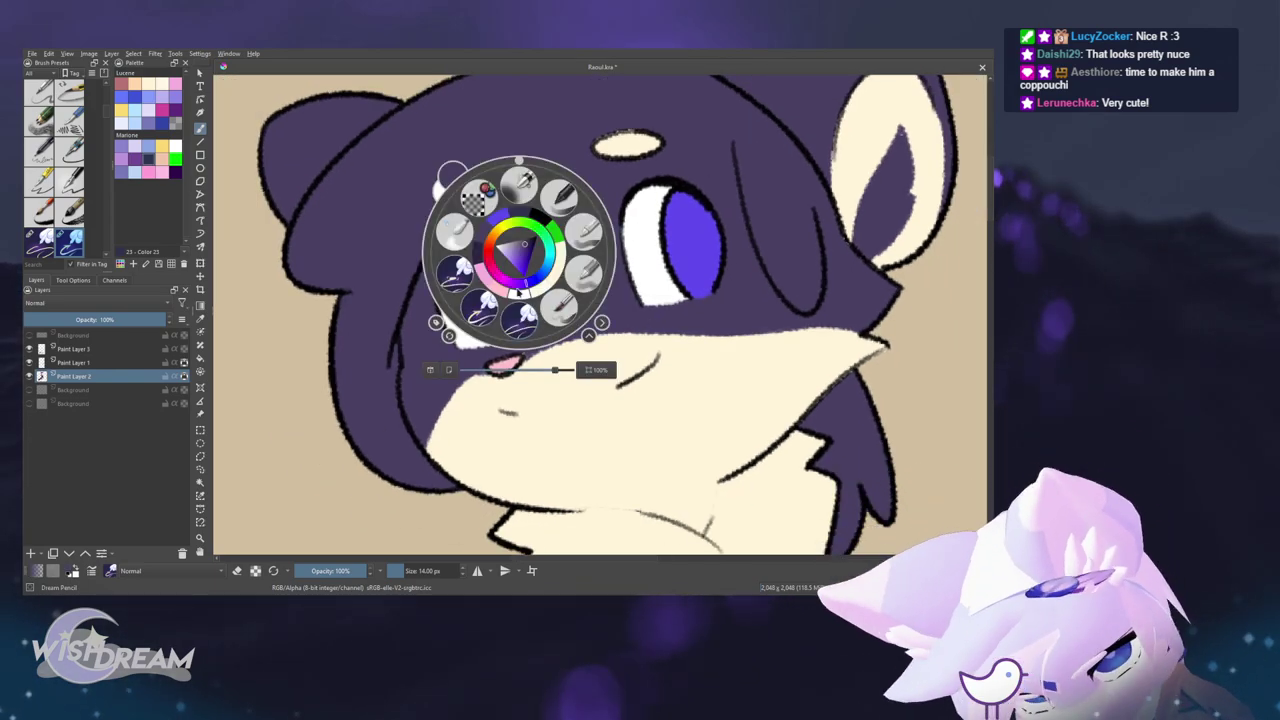
{"action": "left_click", "coordinate": [456, 274]}
{"action": "right_click", "coordinate": [517, 265]}
{"action": "left_click", "coordinate": [478, 320]}
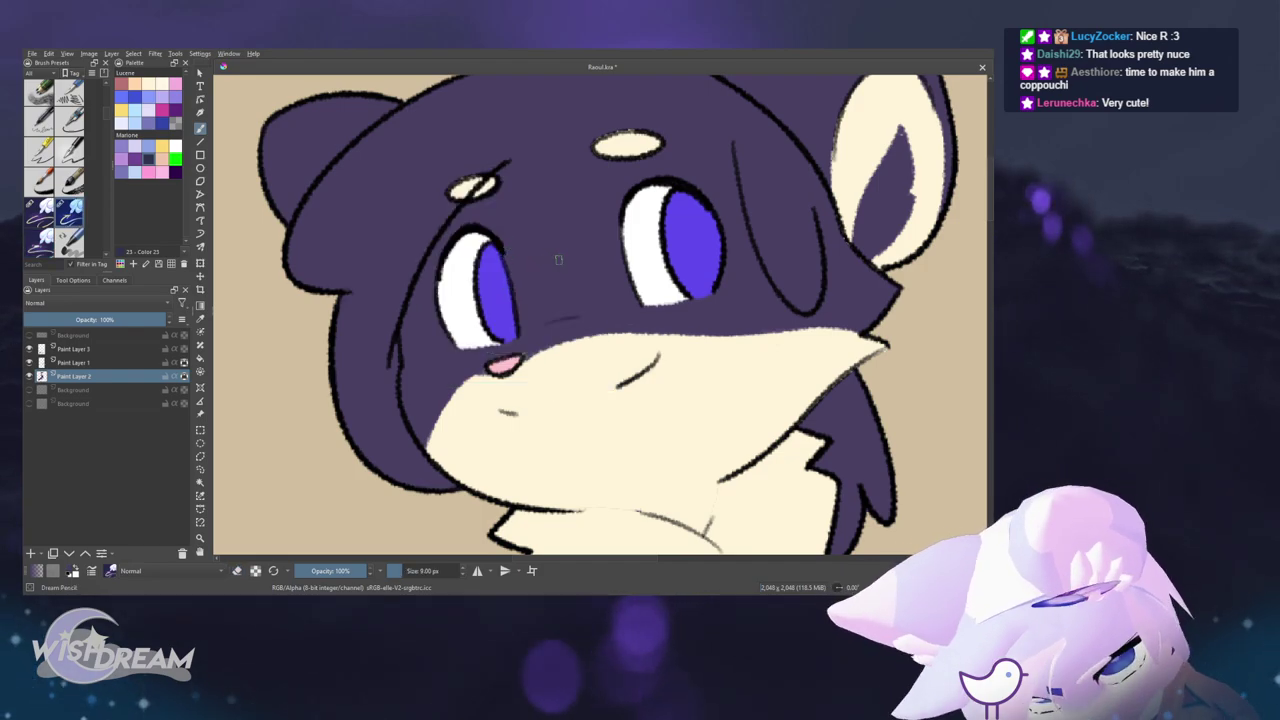
{"action": "key", "text": "Tab"}
{"action": "scroll", "coordinate": [678, 360], "scroll_direction": "down", "scroll_amount": 3}
{"action": "left_click_drag", "start_coordinate": [717, 517], "coordinate": [640, 394]}
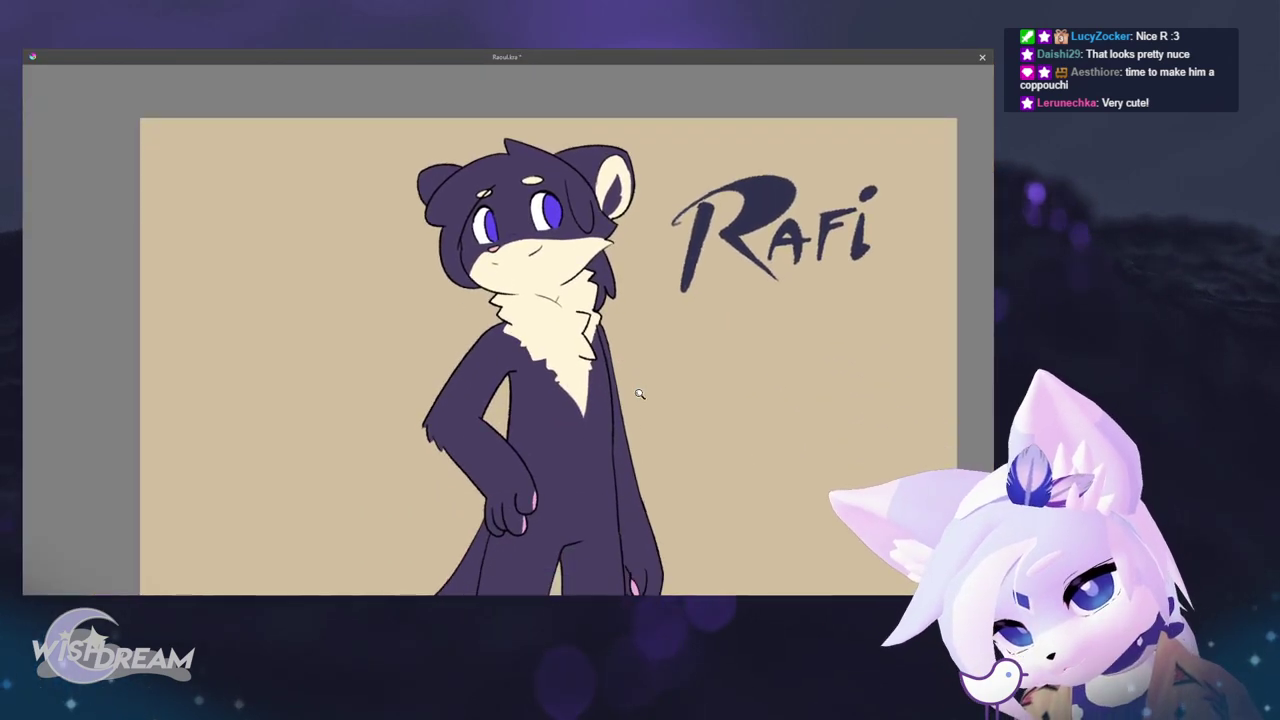
{"action": "scroll", "coordinate": [684, 437], "scroll_direction": "down", "scroll_amount": 2}
{"action": "left_click_drag", "start_coordinate": [684, 505], "coordinate": [676, 480]}
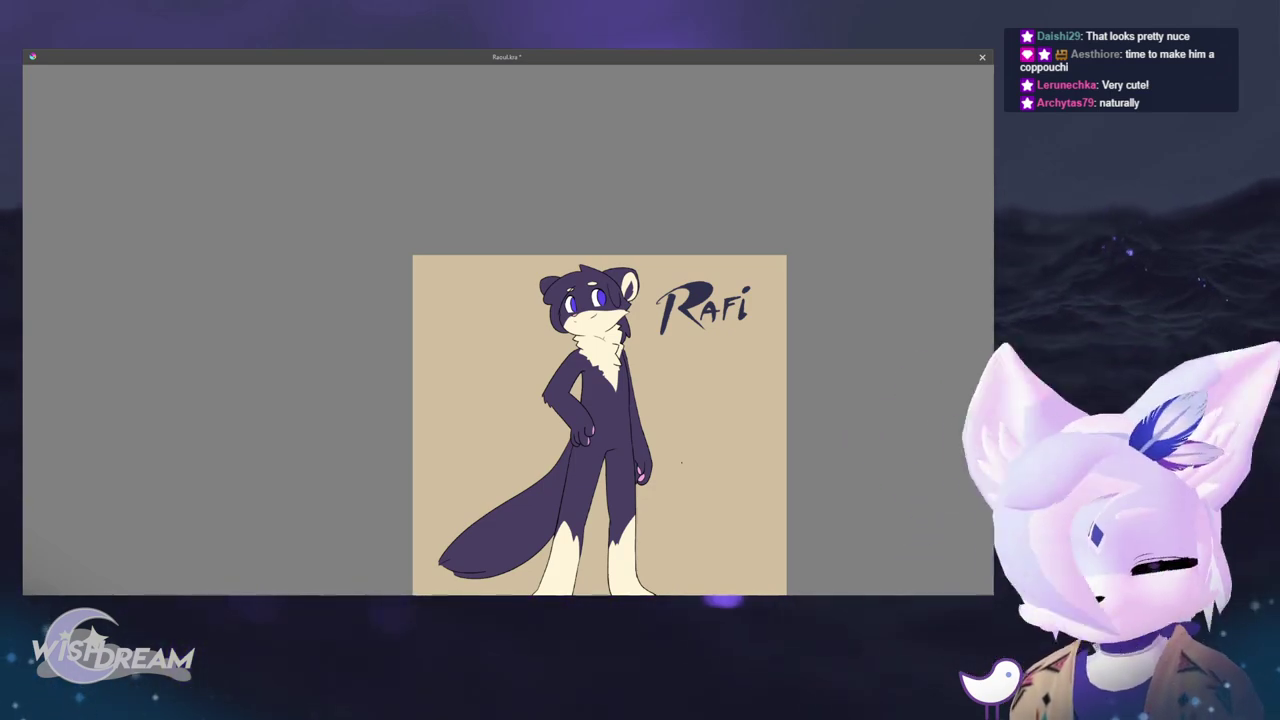
- Try filling both cream lower legs and feet with light pink on Paint Layer 2, and undo both fills
{"action": "left_click_drag", "start_coordinate": [599, 359], "coordinate": [607, 303]}
{"action": "key", "text": "Tab"}
{"action": "left_click_drag", "start_coordinate": [514, 352], "coordinate": [654, 344]}
{"action": "key", "text": "f"}
{"action": "left_click", "coordinate": [482, 458]}
{"action": "left_click", "coordinate": [548, 460]}
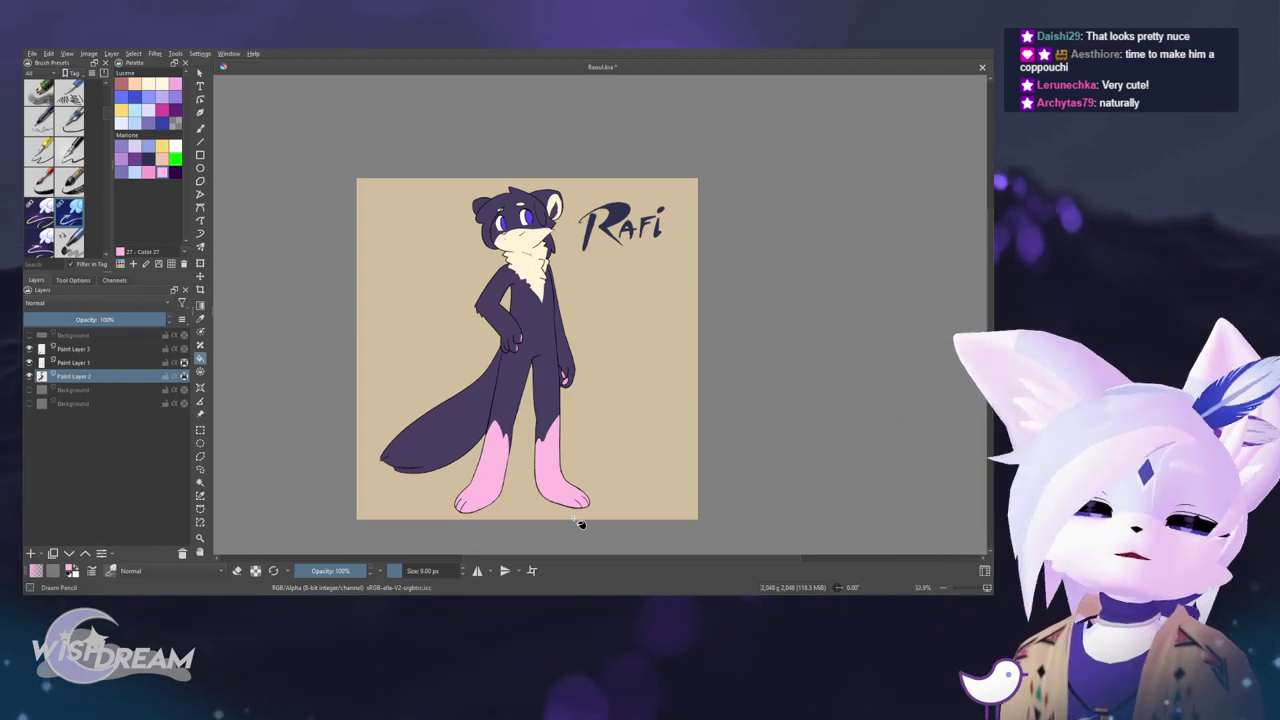
{"action": "key", "text": "ctrl+z"}
{"action": "key", "text": "ctrl+z"}
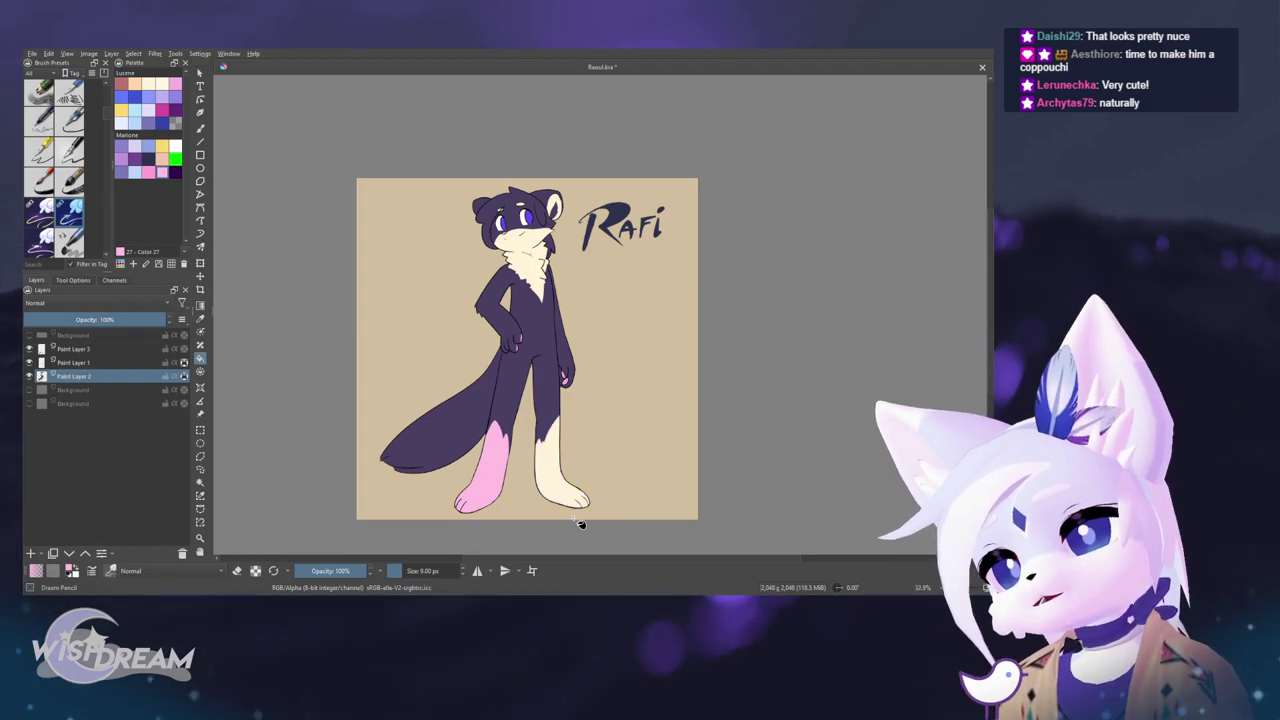
- Fill the character's tail with light pink
{"action": "left_click", "coordinate": [460, 444]}
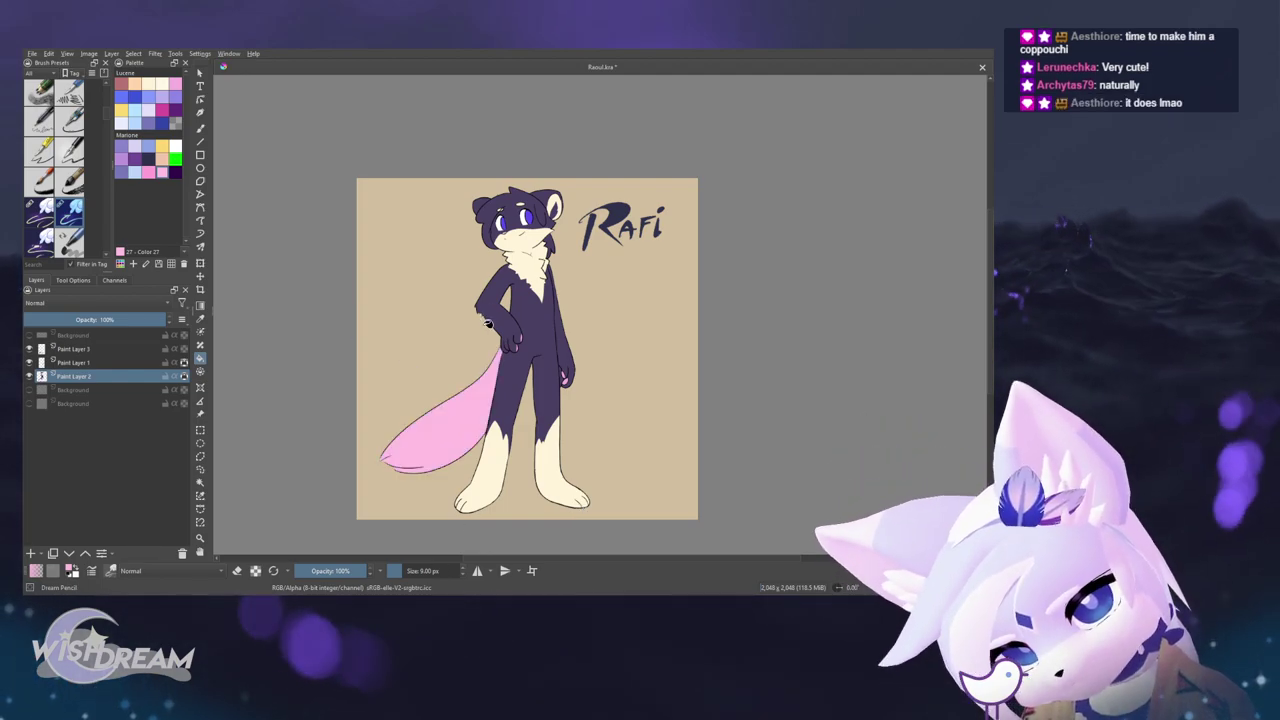
- Try filling the torso, arms, legs and head with light pink, and undo the pink fills including the tail
{"action": "left_click", "coordinate": [533, 326]}
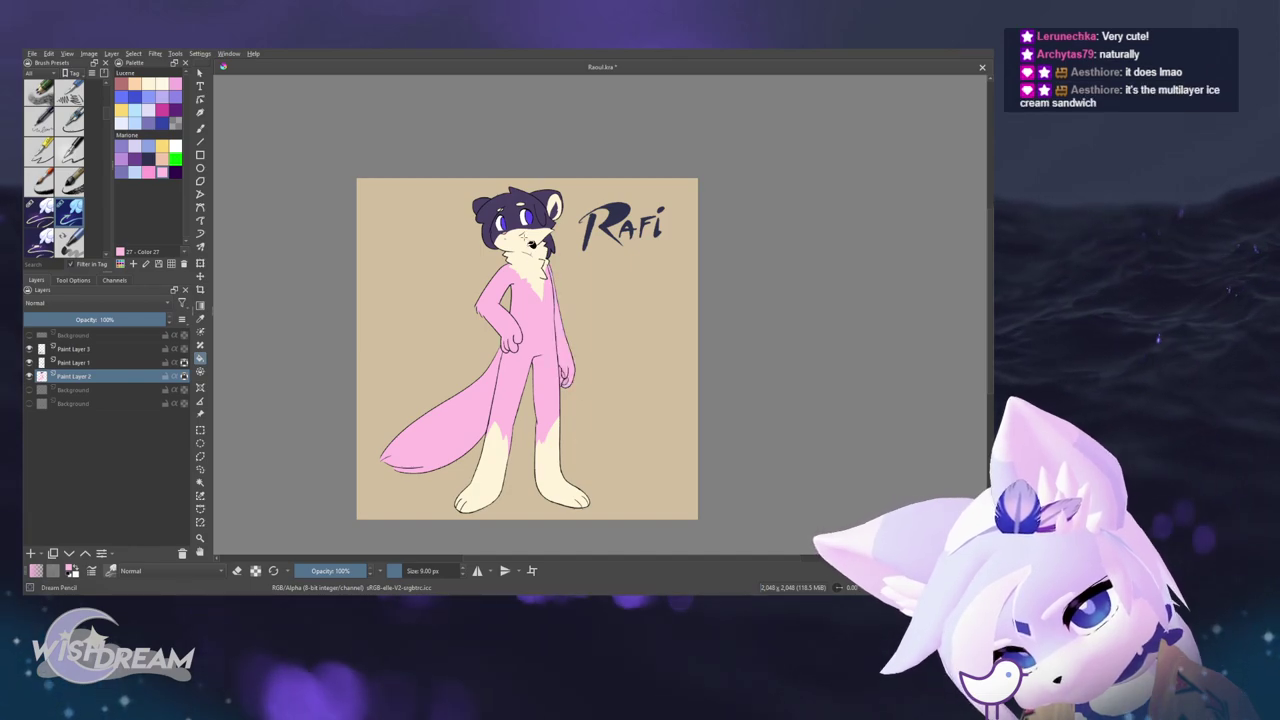
{"action": "left_click", "coordinate": [546, 234]}
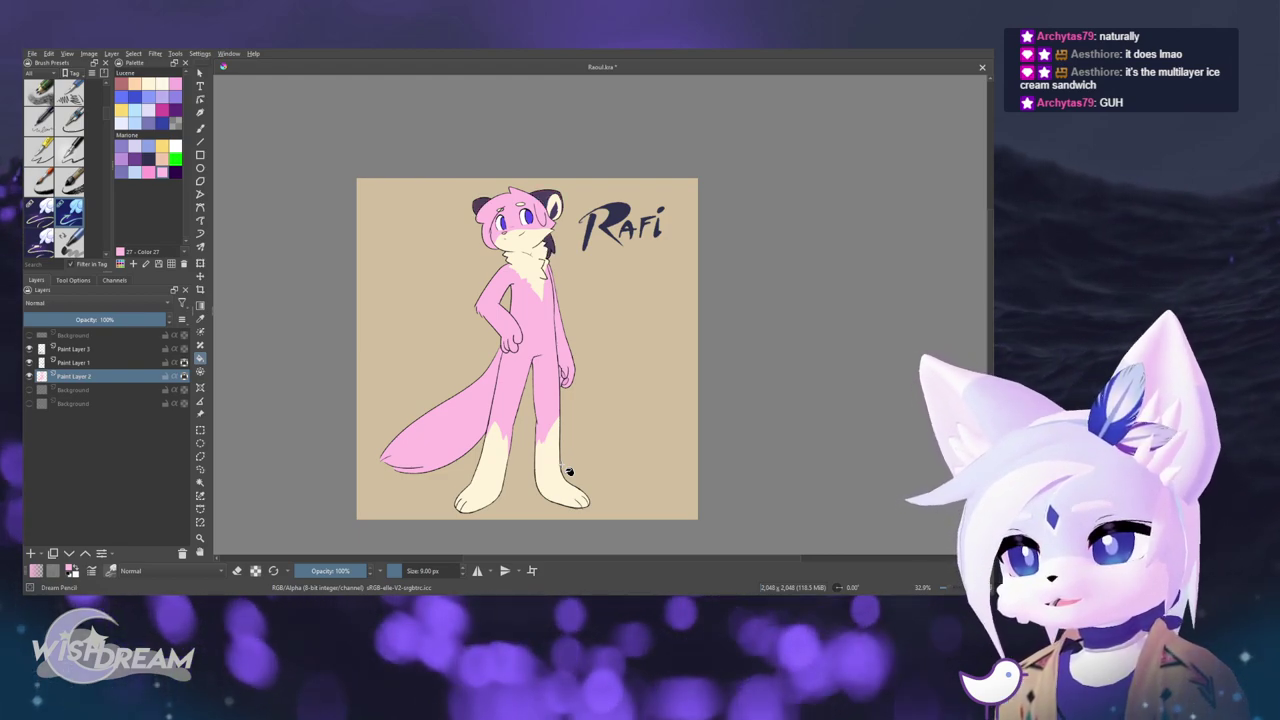
{"action": "key", "text": "ctrl+z"}
{"action": "key", "text": "ctrl+z"}
{"action": "key", "text": "ctrl+z"}
{"action": "key", "text": "ctrl+z"}
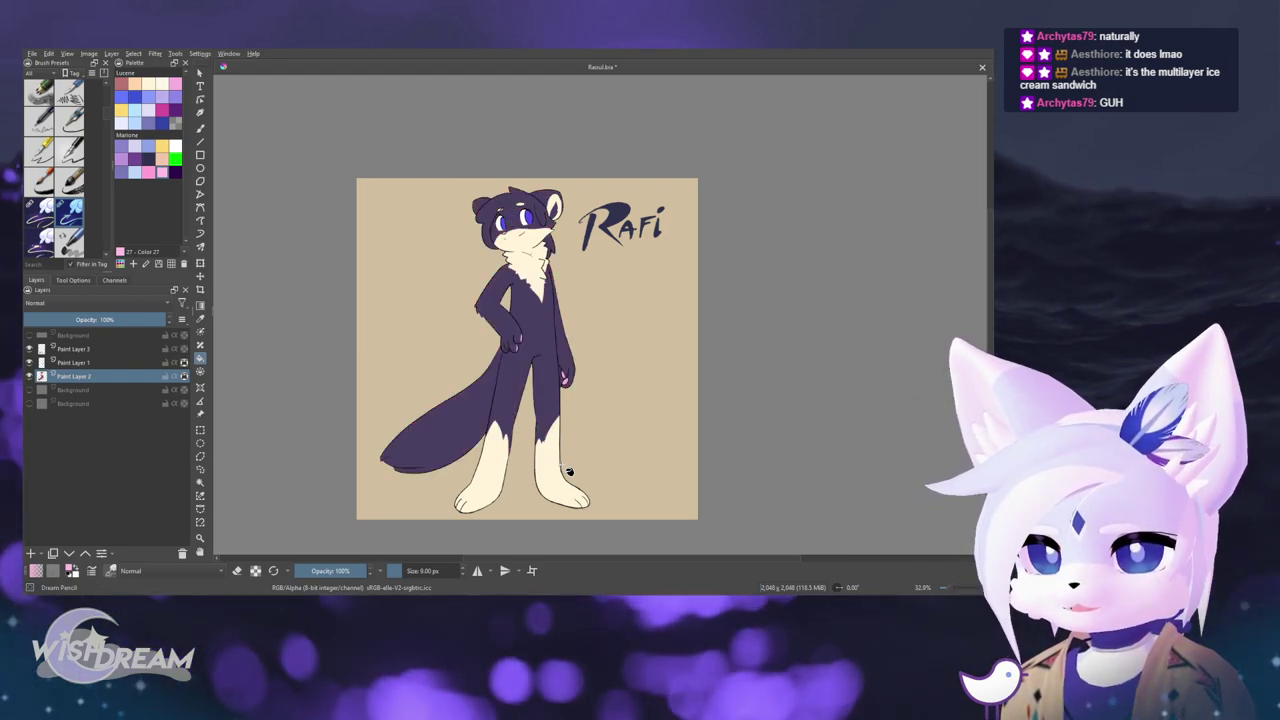
- Try light pink on the torso and upper legs, then only on both arms, and undo each variation
{"action": "key", "text": "ctrl+shift+z"}
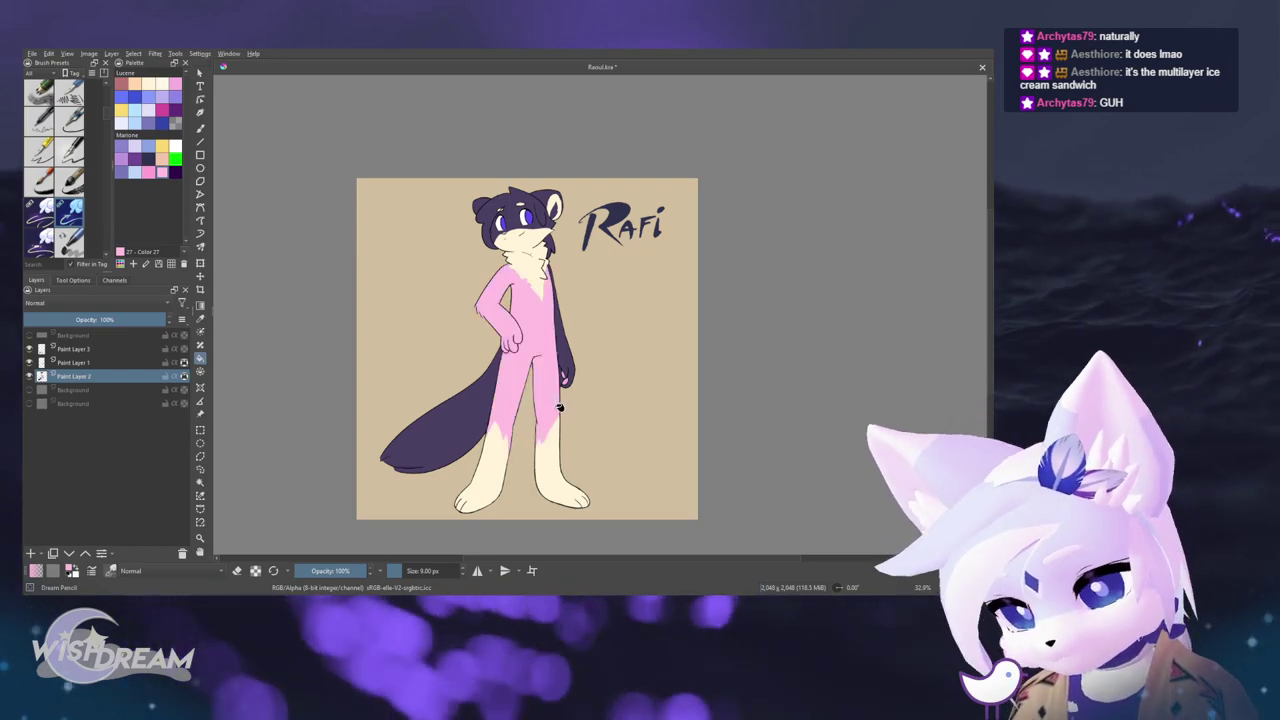
{"action": "key", "text": "ctrl+z"}
{"action": "scroll", "coordinate": [534, 210], "scroll_direction": "up", "scroll_amount": 2}
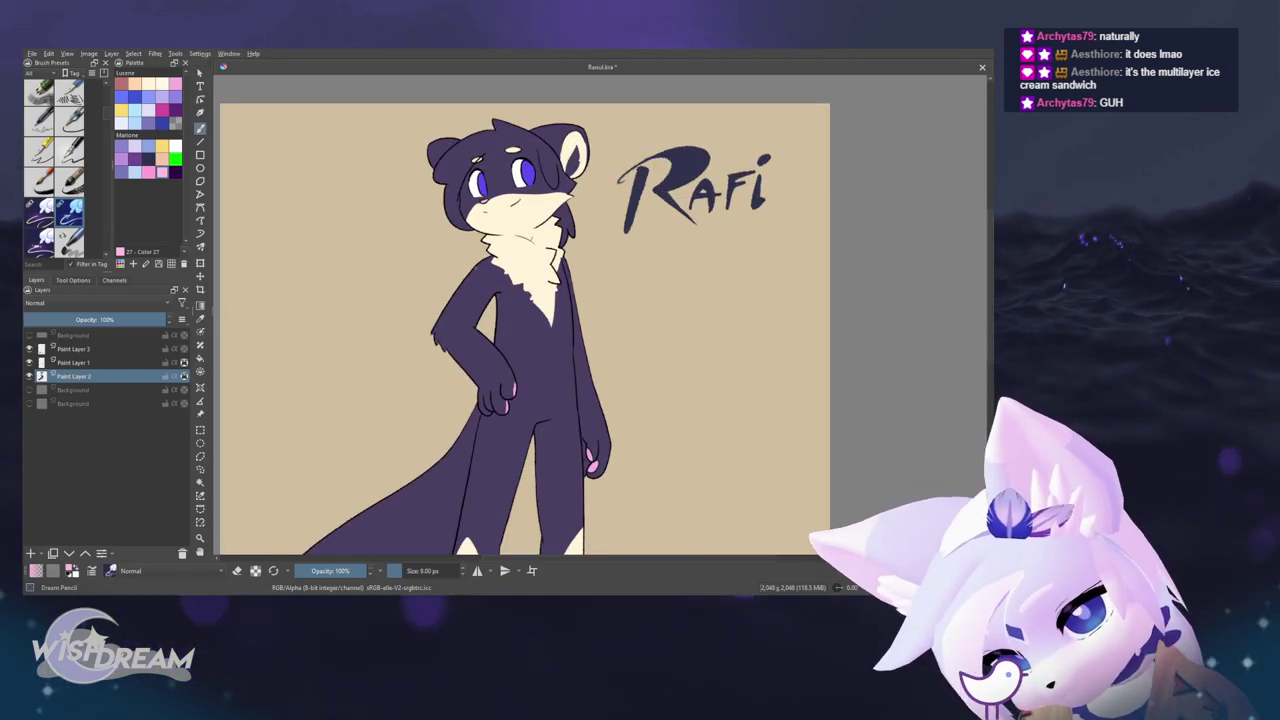
{"action": "key", "text": "ctrl+shift+z"}
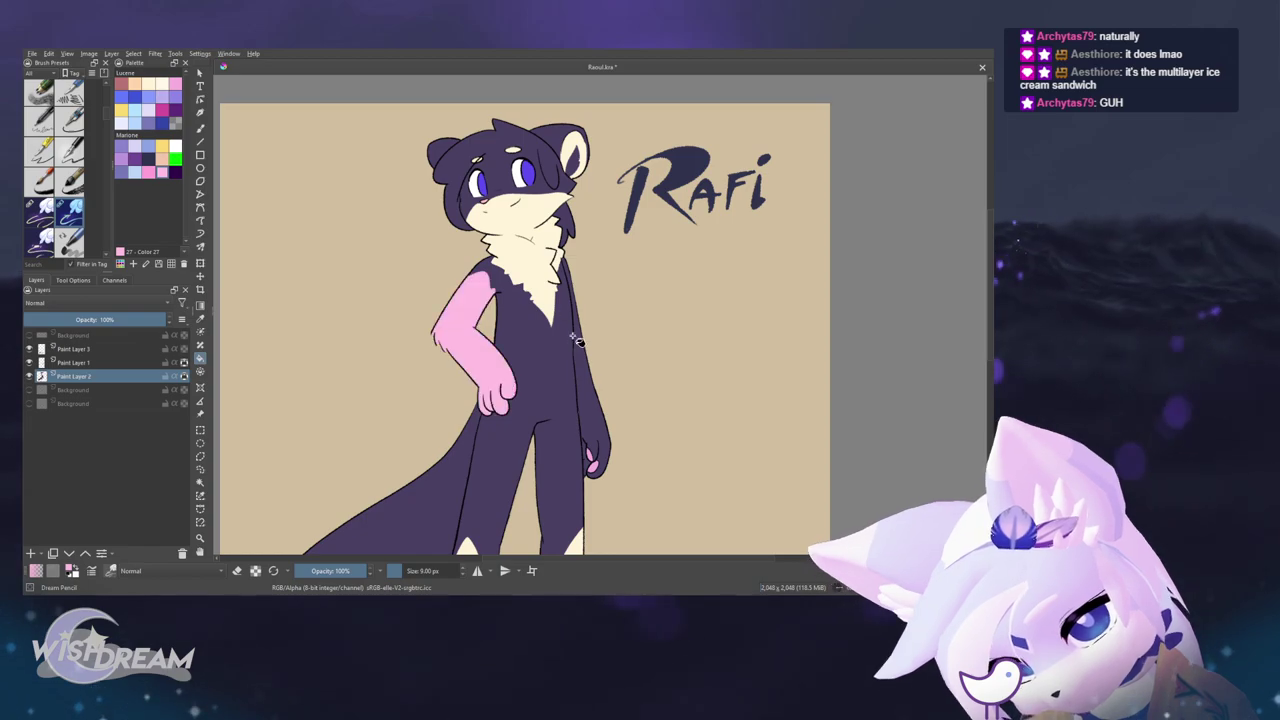
{"action": "scroll", "coordinate": [629, 438], "scroll_direction": "down", "scroll_amount": 5}
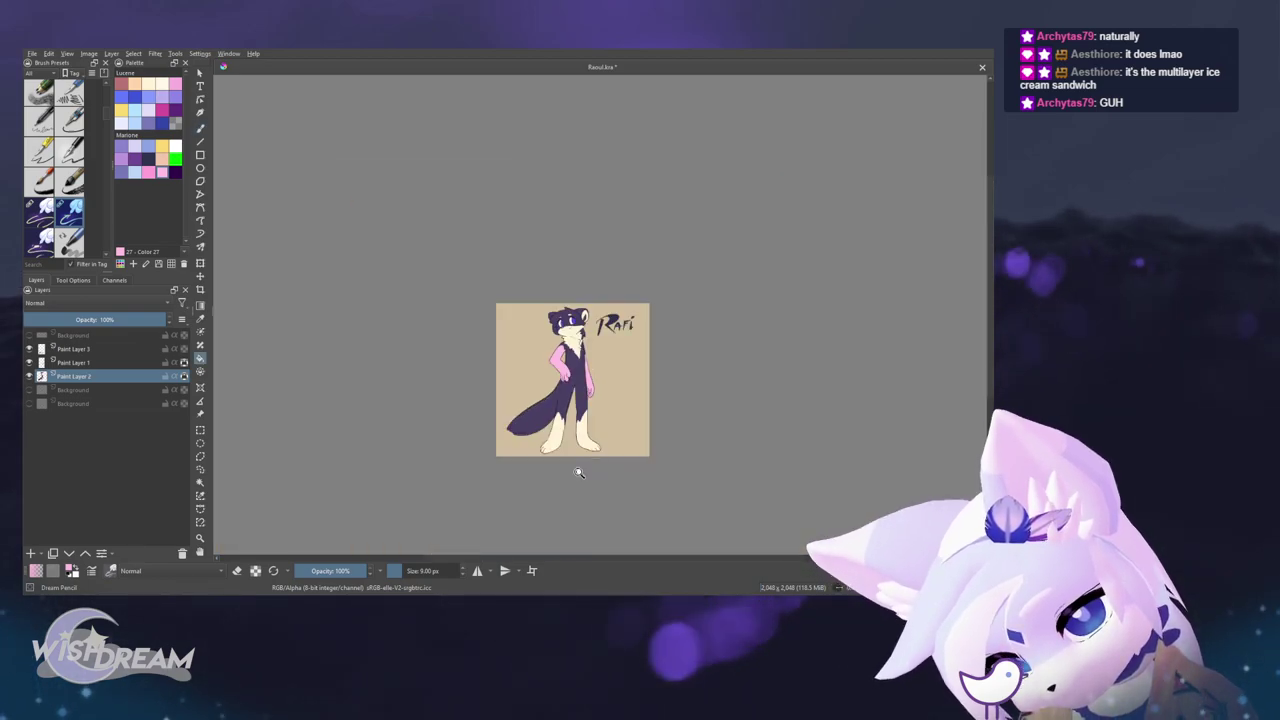
{"action": "scroll", "coordinate": [630, 410], "scroll_direction": "up", "scroll_amount": 2}
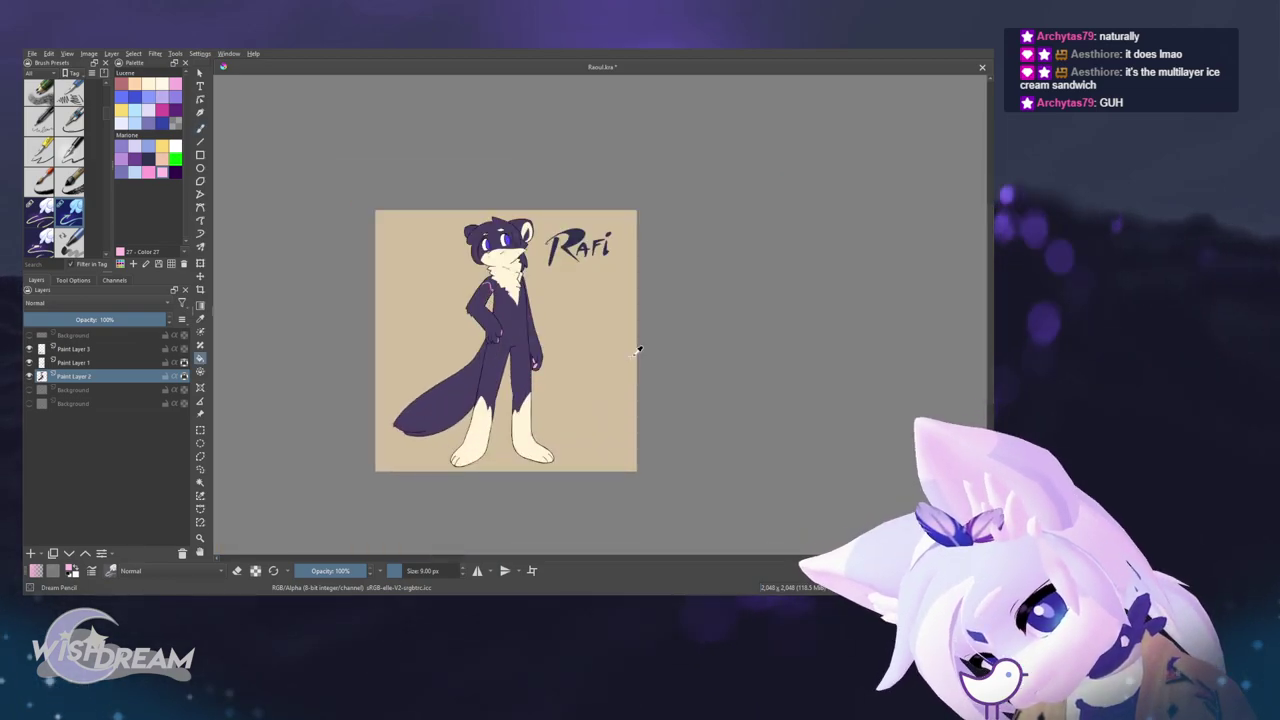
{"action": "mouse_move", "coordinate": [568, 254]}
{"action": "left_mouse_down"}
{"action": "mouse_move", "coordinate": [594, 288]}
{"action": "mouse_move", "coordinate": [583, 217]}
{"action": "left_mouse_up"}
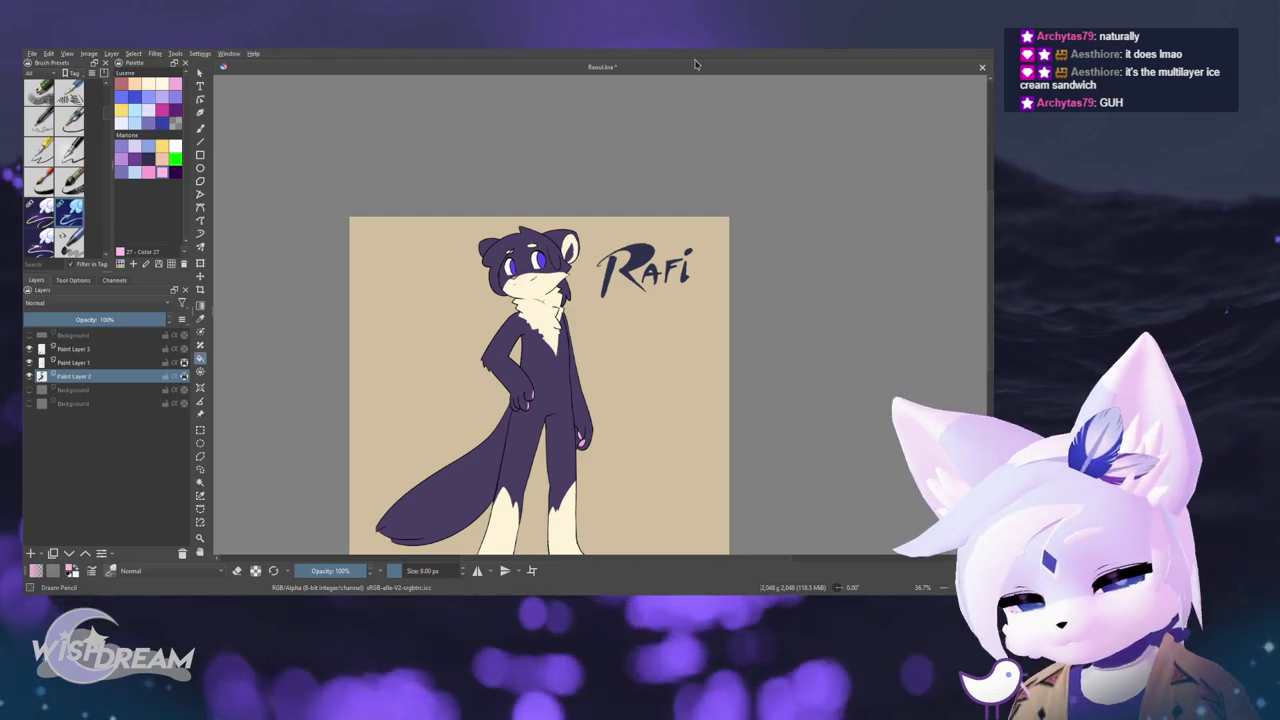
{"action": "scroll", "coordinate": [548, 298], "scroll_direction": "up", "scroll_amount": 4}
{"action": "left_click_drag", "start_coordinate": [549, 298], "coordinate": [575, 302]}
{"action": "key", "text": "b"}
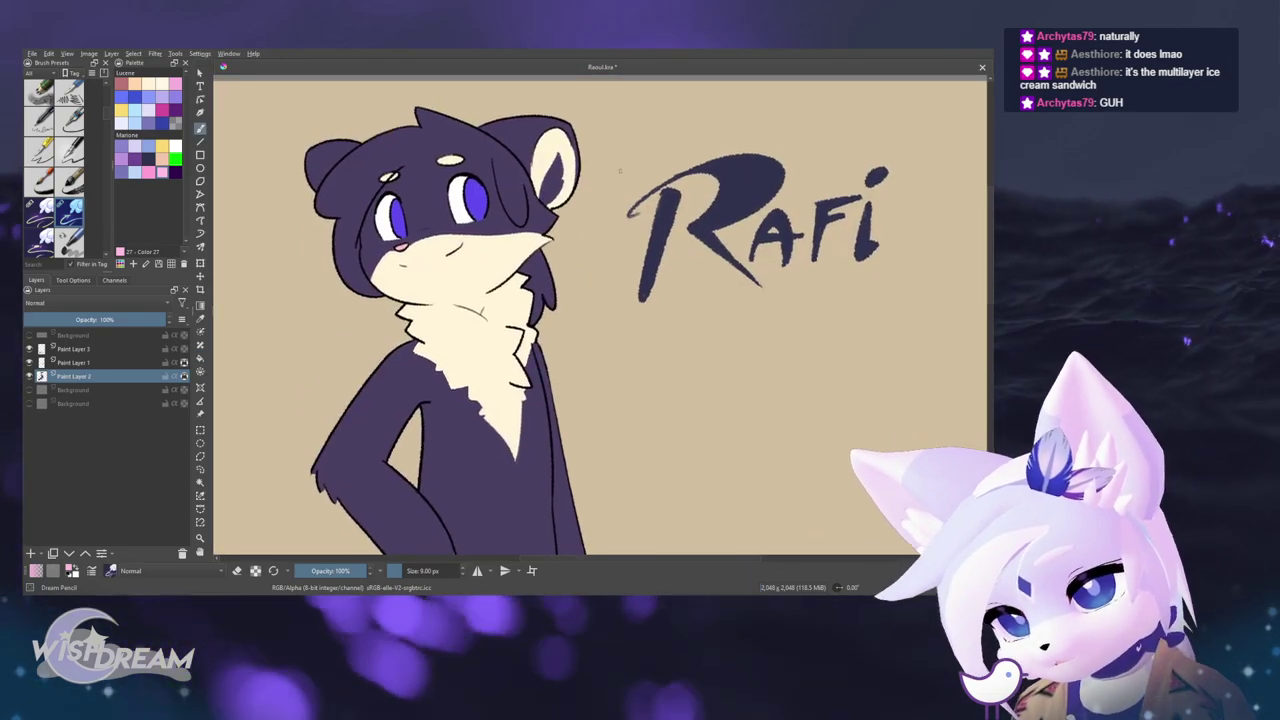
{"action": "left_click_drag", "start_coordinate": [530, 112], "coordinate": [528, 182]}
{"action": "scroll", "coordinate": [525, 184], "scroll_direction": "up", "scroll_amount": 2}
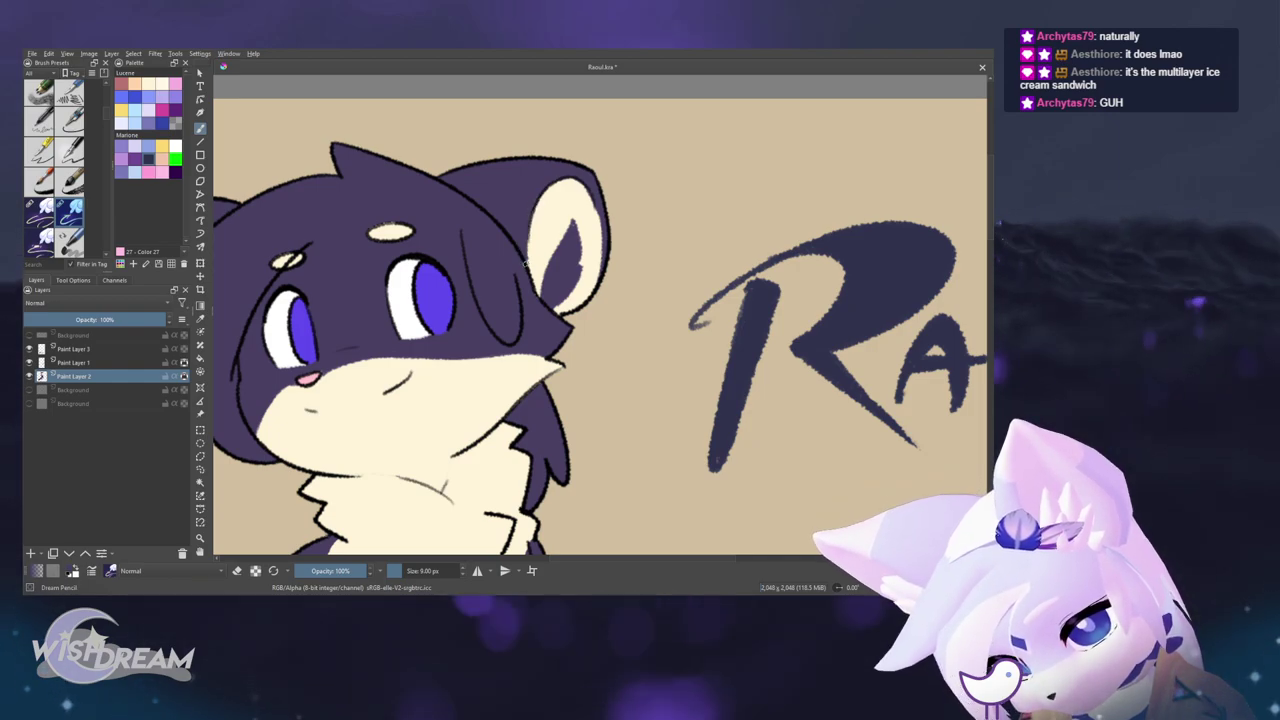
{"action": "mouse_move", "coordinate": [506, 238]}
{"action": "left_mouse_down"}
{"action": "mouse_move", "coordinate": [508, 350]}
{"action": "mouse_move", "coordinate": [557, 246]}
{"action": "left_mouse_up"}
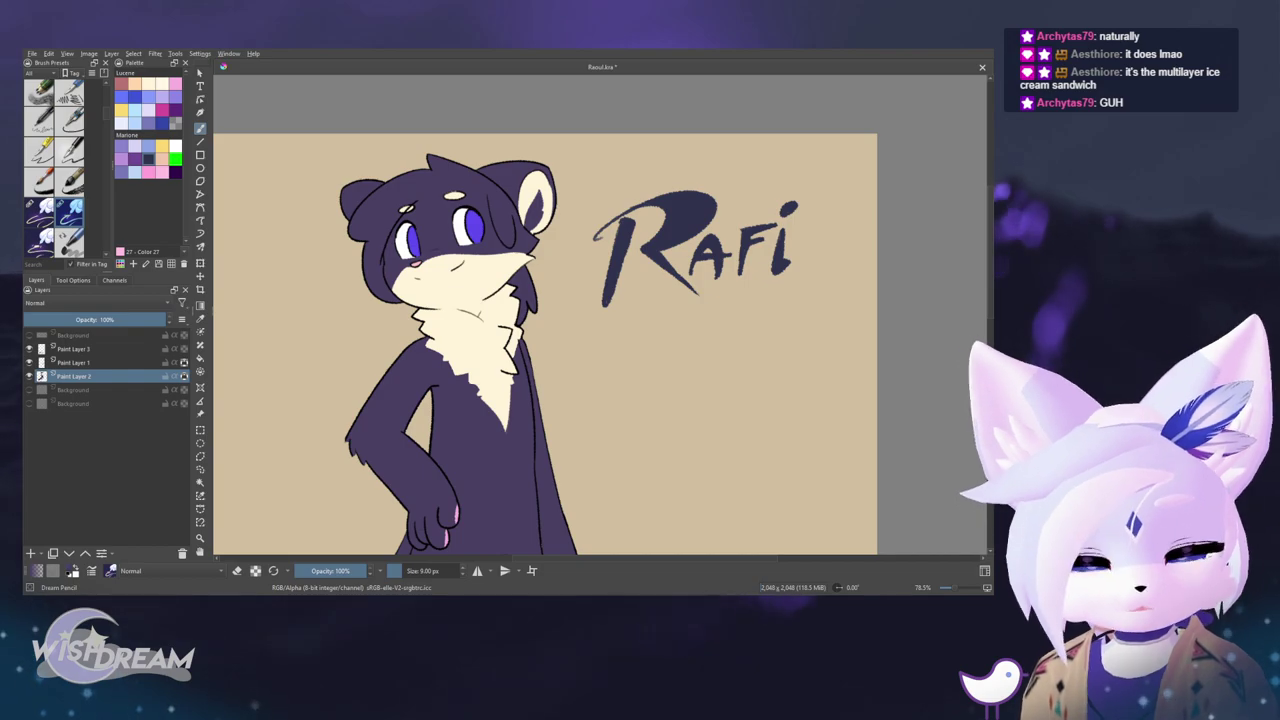
- Sample the violet iris colour, darken it, and paint an oval pupil in the character's smaller eye next to the nose
{"action": "left_click_drag", "start_coordinate": [399, 226], "coordinate": [467, 257]}
{"action": "scroll", "coordinate": [467, 257], "scroll_direction": "up", "scroll_amount": 4}
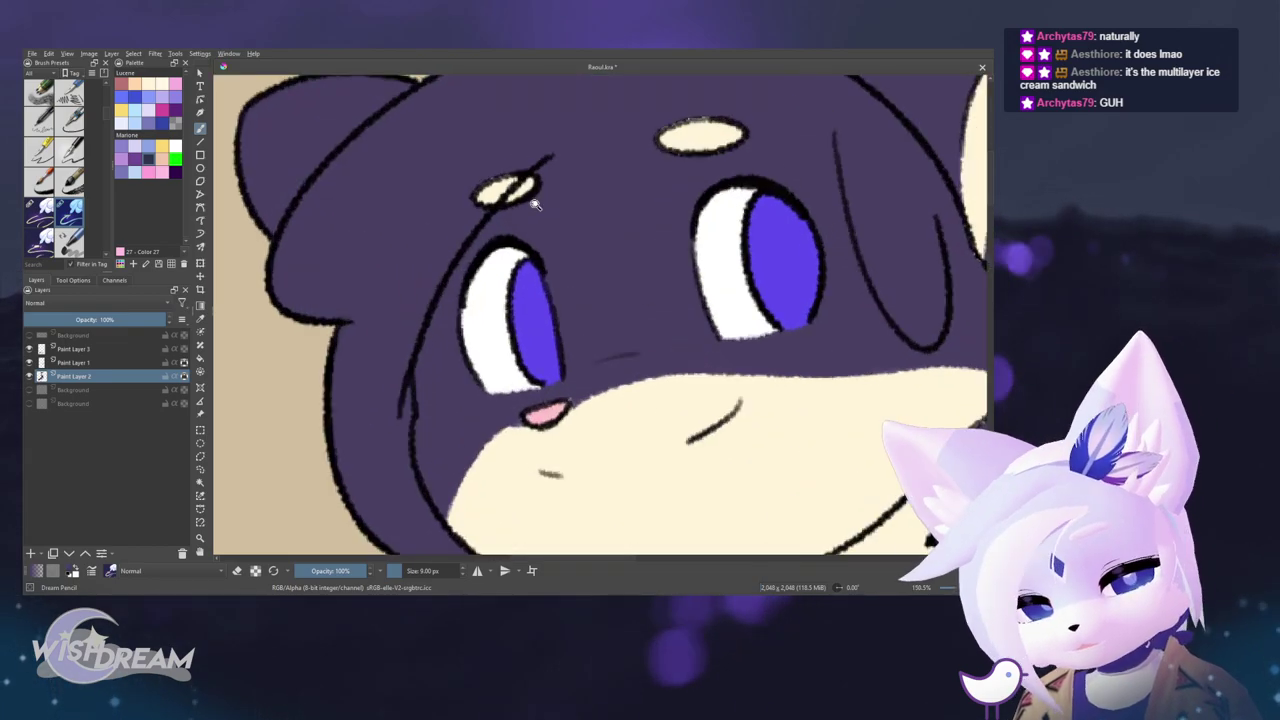
{"action": "left_click", "coordinate": [529, 287], "text": "ctrl"}
{"action": "right_click", "coordinate": [529, 288]}
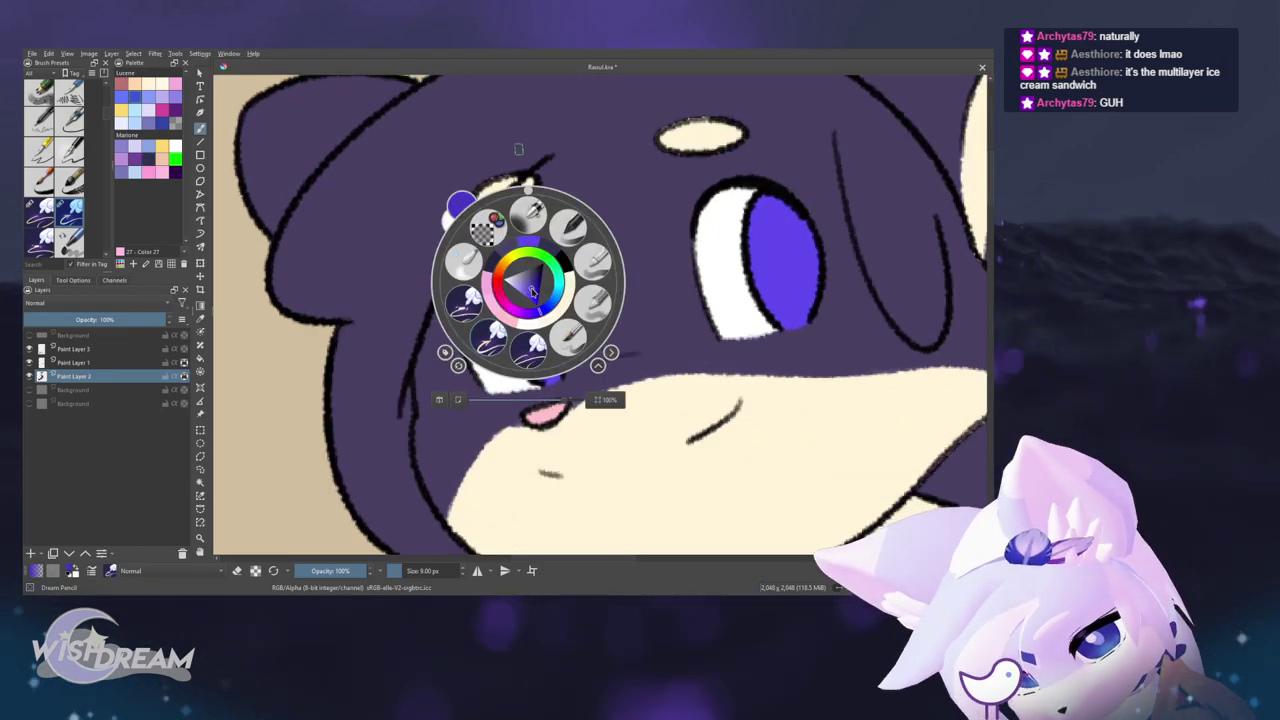
{"action": "right_click", "coordinate": [549, 273]}
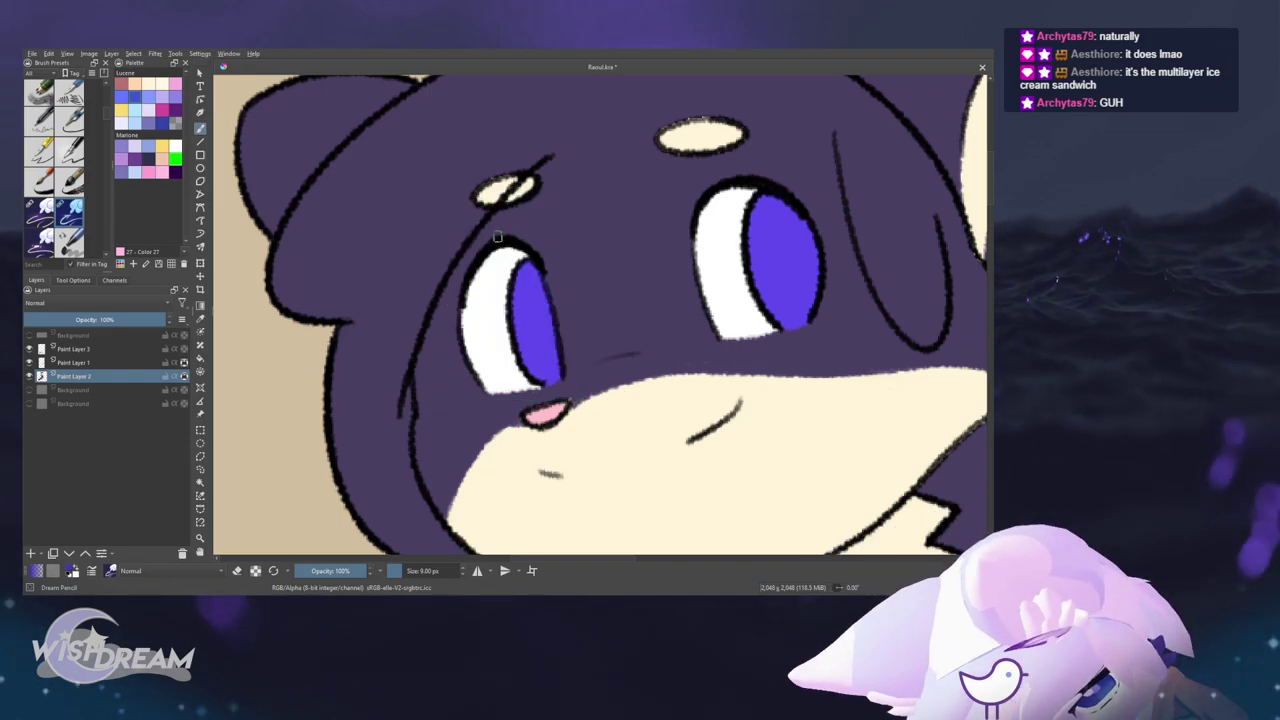
{"action": "right_click", "coordinate": [524, 274]}
{"action": "right_click", "coordinate": [530, 278]}
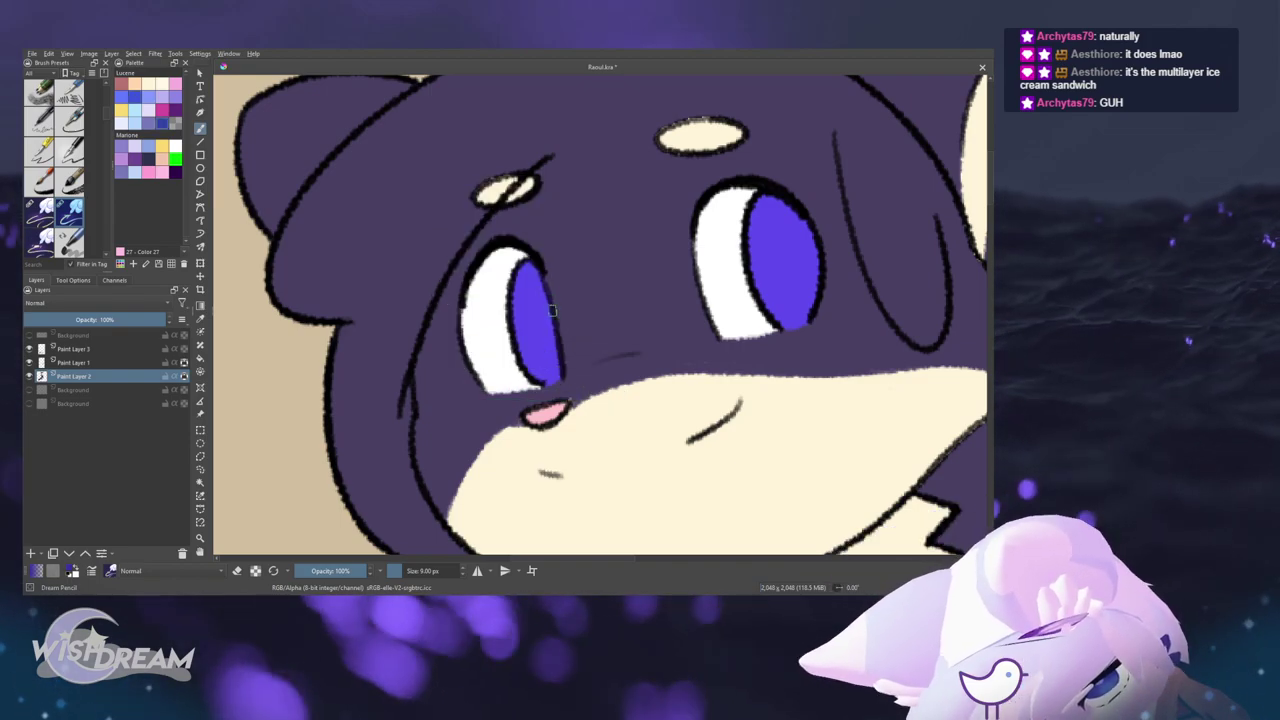
{"action": "mouse_move", "coordinate": [543, 308]}
{"action": "left_mouse_down"}
{"action": "mouse_move", "coordinate": [541, 352]}
{"action": "mouse_move", "coordinate": [543, 300]}
{"action": "left_mouse_up"}
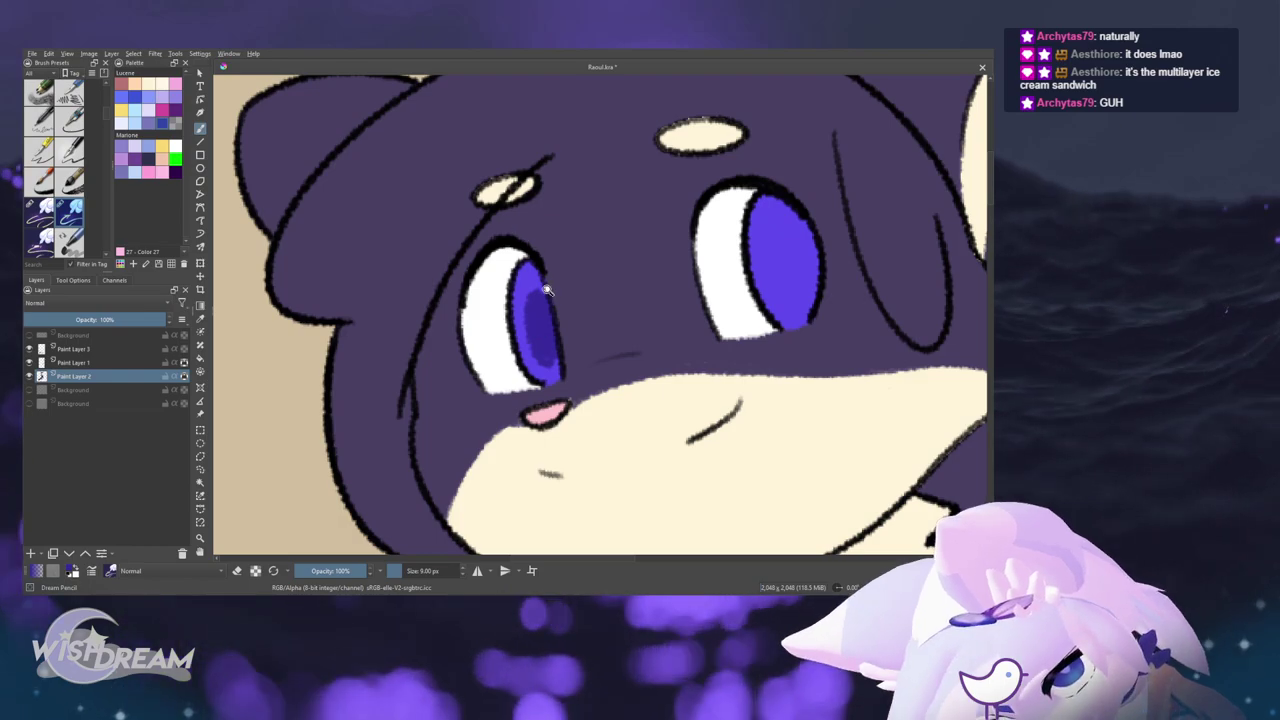
- Paint a matching dark oval pupil in the larger eye and add a white highlight to both irises
{"action": "scroll", "coordinate": [520, 303], "scroll_direction": "down", "scroll_amount": 4}
{"action": "left_click_drag", "start_coordinate": [565, 418], "coordinate": [549, 418]}
{"action": "scroll", "coordinate": [593, 292], "scroll_direction": "up", "scroll_amount": 4}
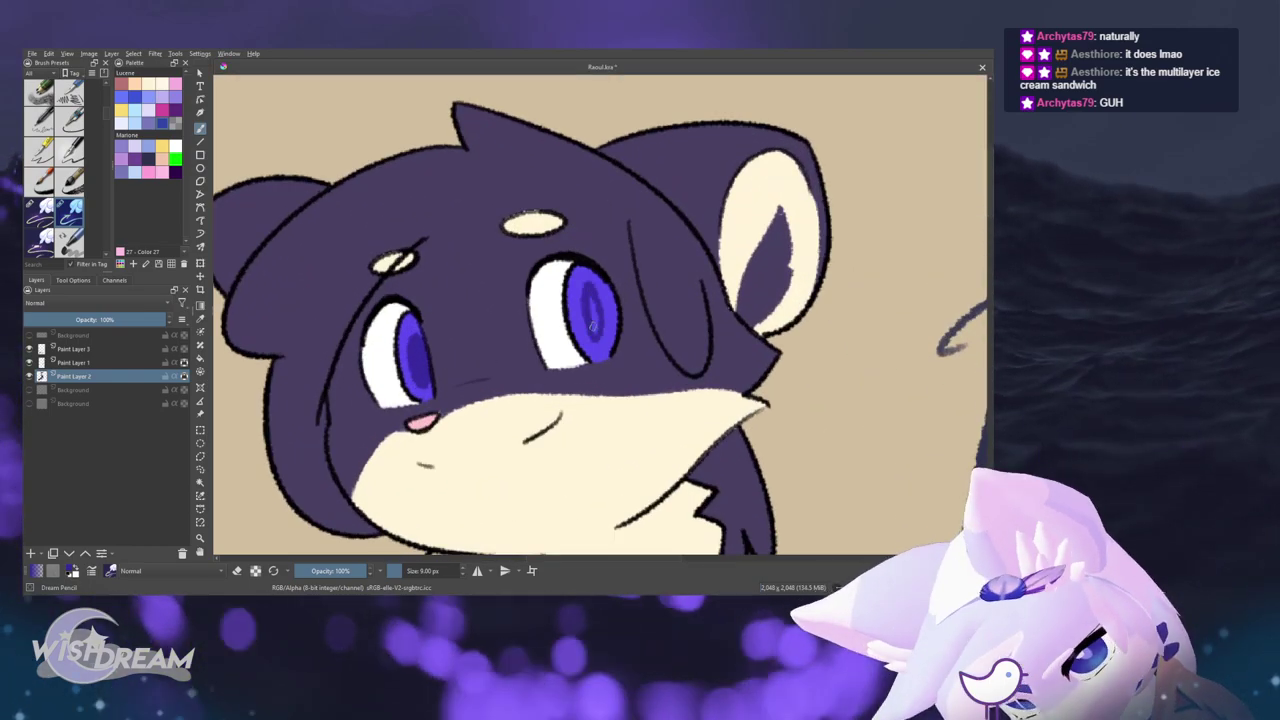
{"action": "left_click_drag", "start_coordinate": [593, 292], "coordinate": [590, 296]}
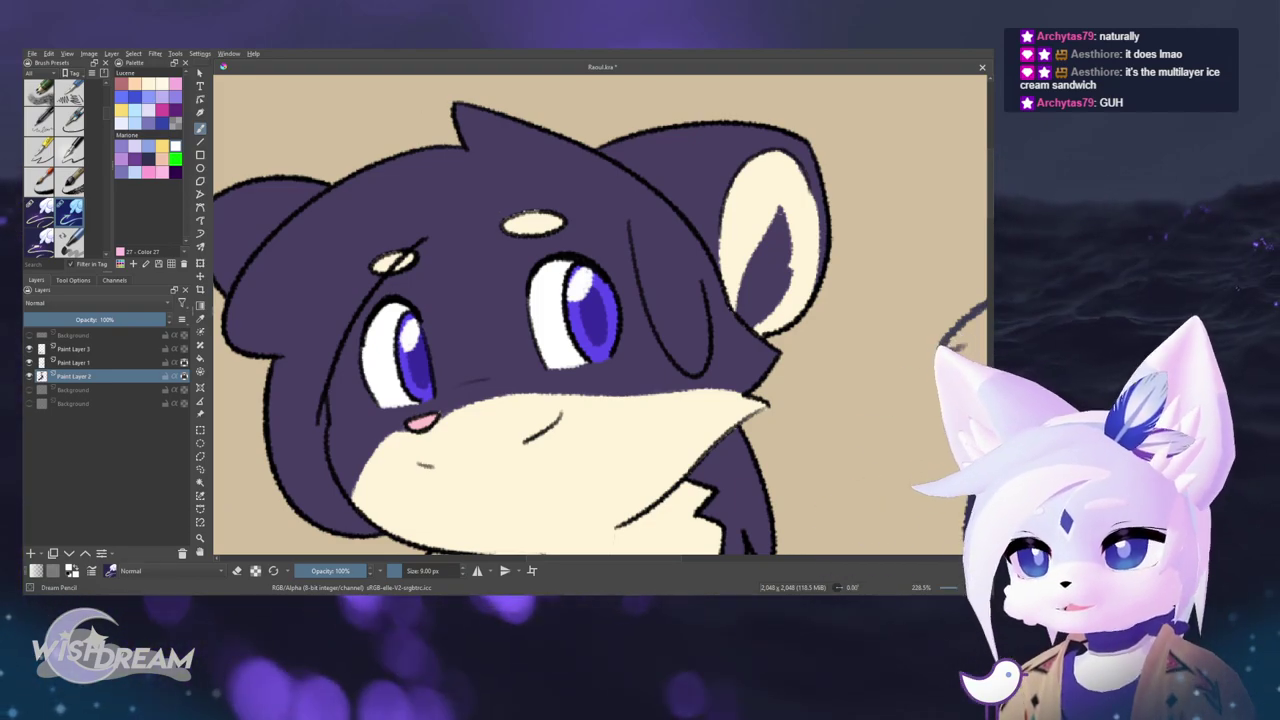
- Paint light blue shading across the upper part of the whites in both eyes
{"action": "left_click_drag", "start_coordinate": [672, 208], "coordinate": [685, 204]}
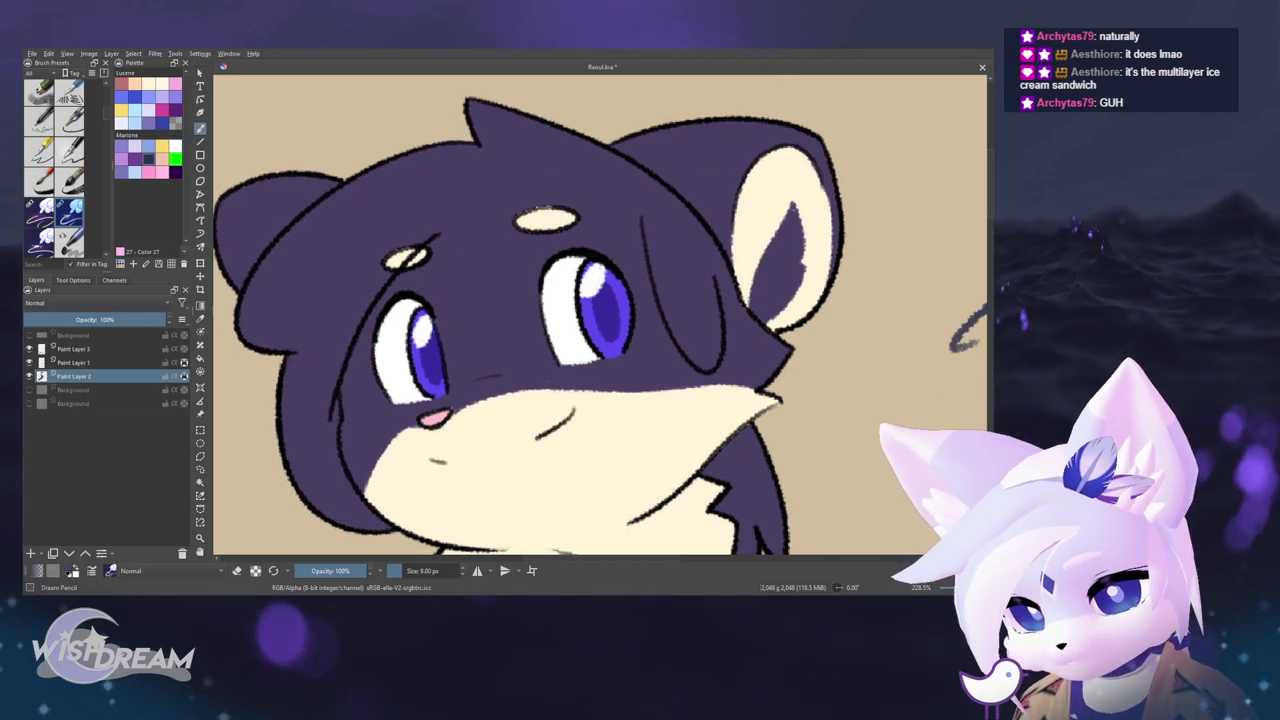
{"action": "left_click", "coordinate": [543, 208], "text": "ctrl"}
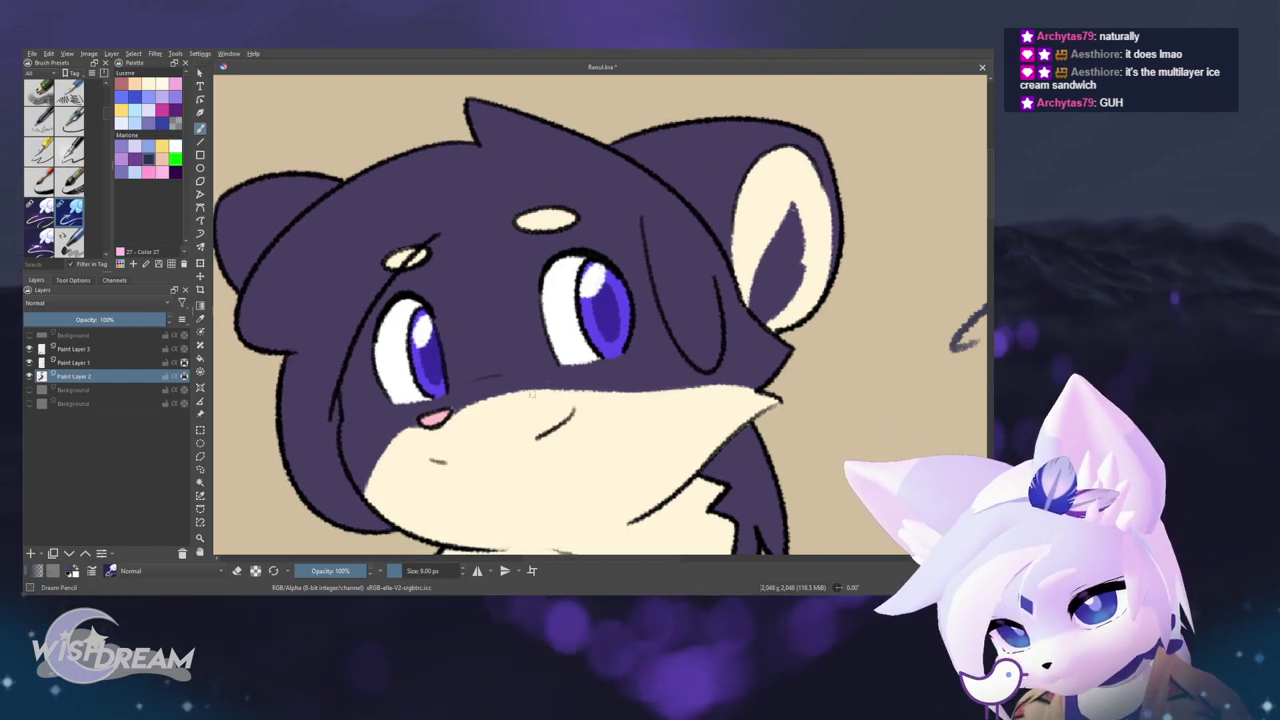
{"action": "scroll", "coordinate": [600, 355], "scroll_direction": "down", "scroll_amount": 2}
{"action": "left_click_drag", "start_coordinate": [594, 479], "coordinate": [566, 467]}
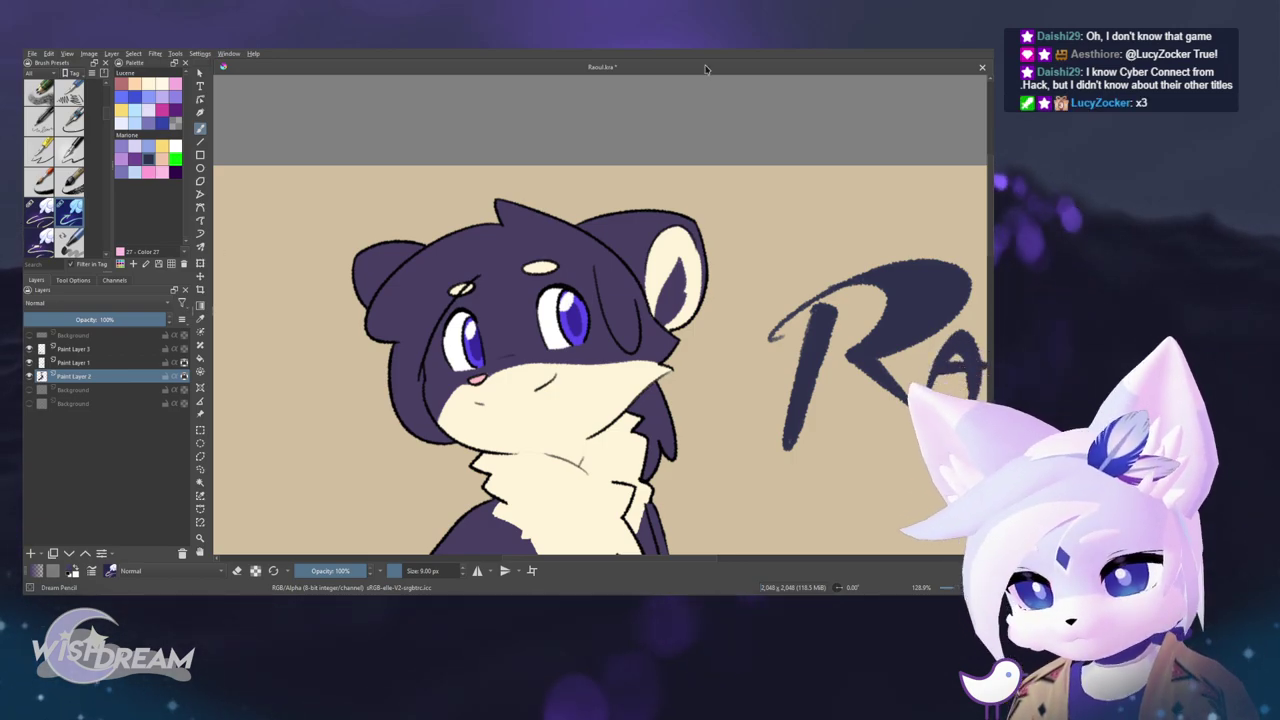
{"action": "scroll", "coordinate": [592, 333], "scroll_direction": "up", "scroll_amount": 3}
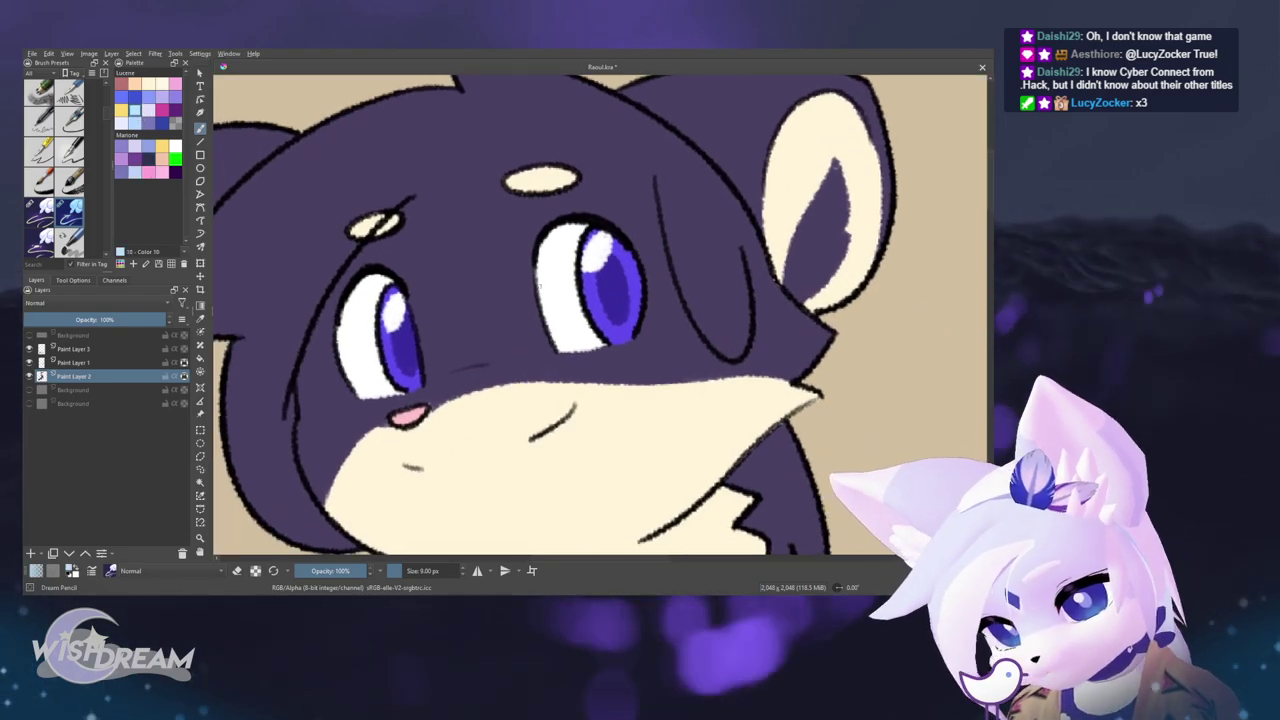
{"action": "mouse_move", "coordinate": [540, 285]}
{"action": "left_mouse_down"}
{"action": "mouse_move", "coordinate": [566, 254]}
{"action": "mouse_move", "coordinate": [543, 250]}
{"action": "left_mouse_up"}
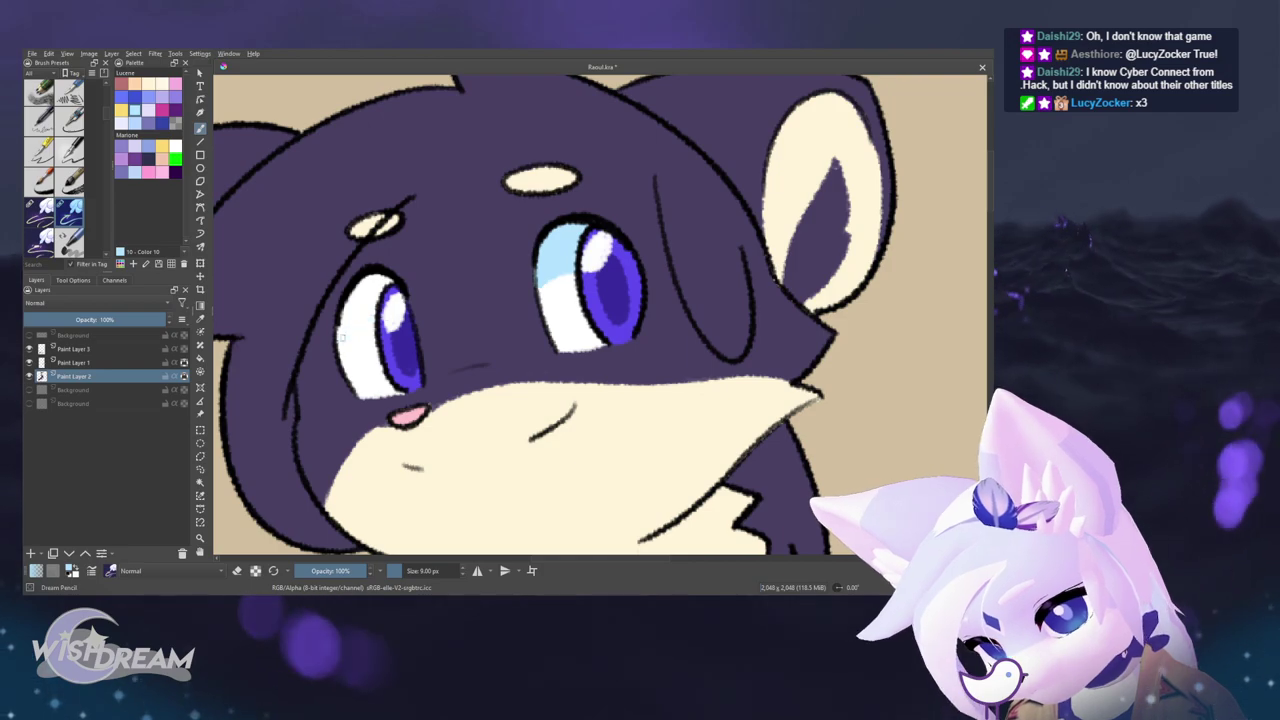
{"action": "scroll", "coordinate": [645, 337], "scroll_direction": "down", "scroll_amount": 5}
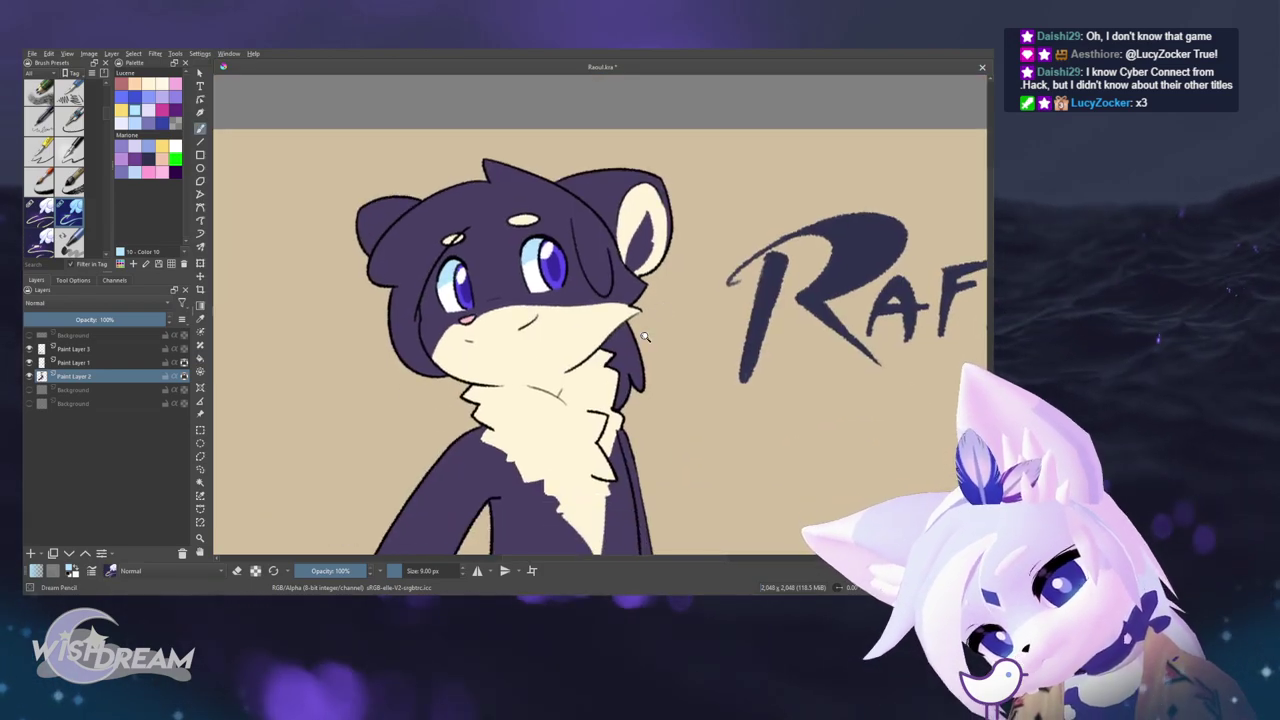
{"action": "scroll", "coordinate": [645, 337], "scroll_direction": "down", "scroll_amount": 2}
- Cover the pupils and highlights in both irises with the flat violet iris colour
{"action": "scroll", "coordinate": [557, 268], "scroll_direction": "up", "scroll_amount": 5}
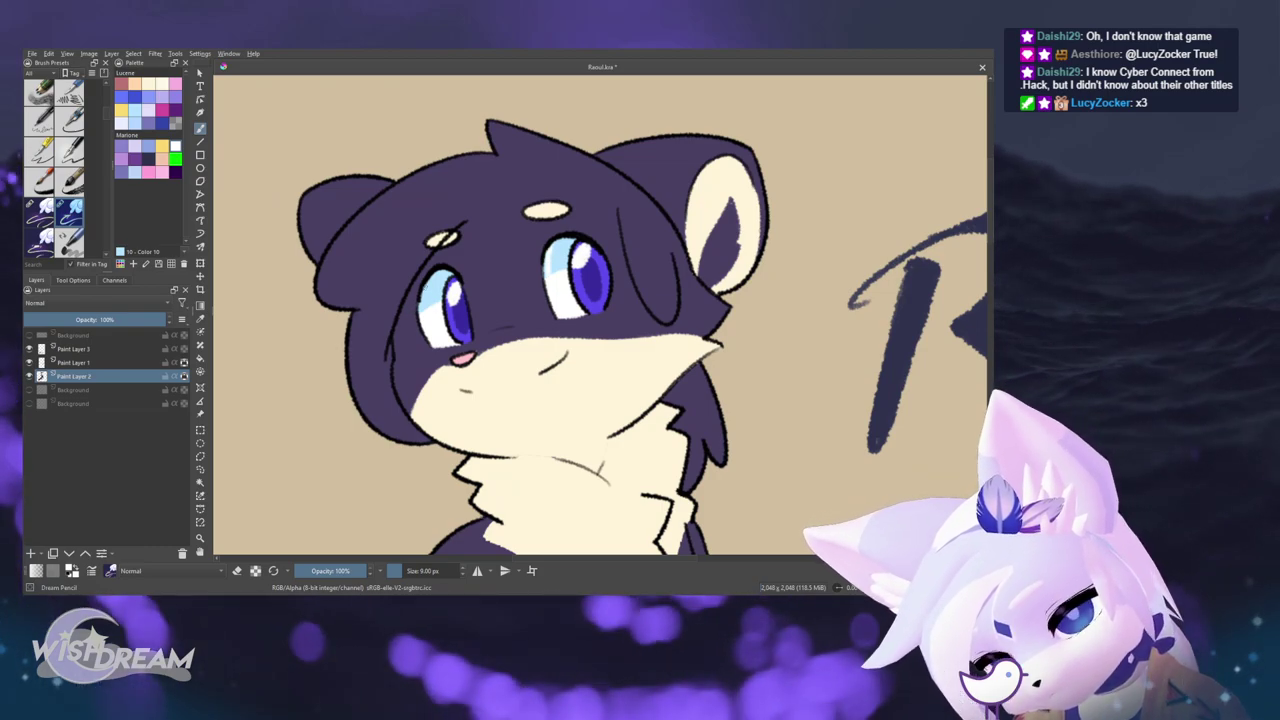
{"action": "key", "text": "f"}
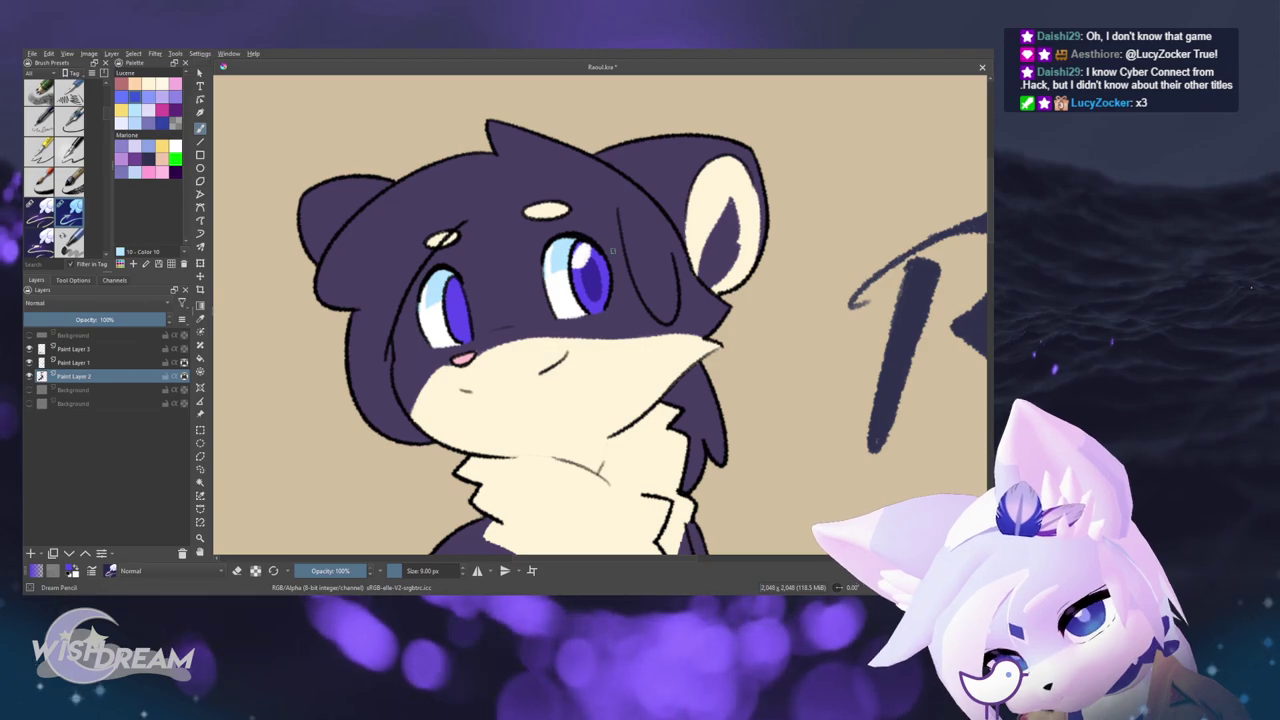
- Select both irises, try a dark blue gradient over them, and undo it
{"action": "scroll", "coordinate": [646, 265], "scroll_direction": "up", "scroll_amount": 3}
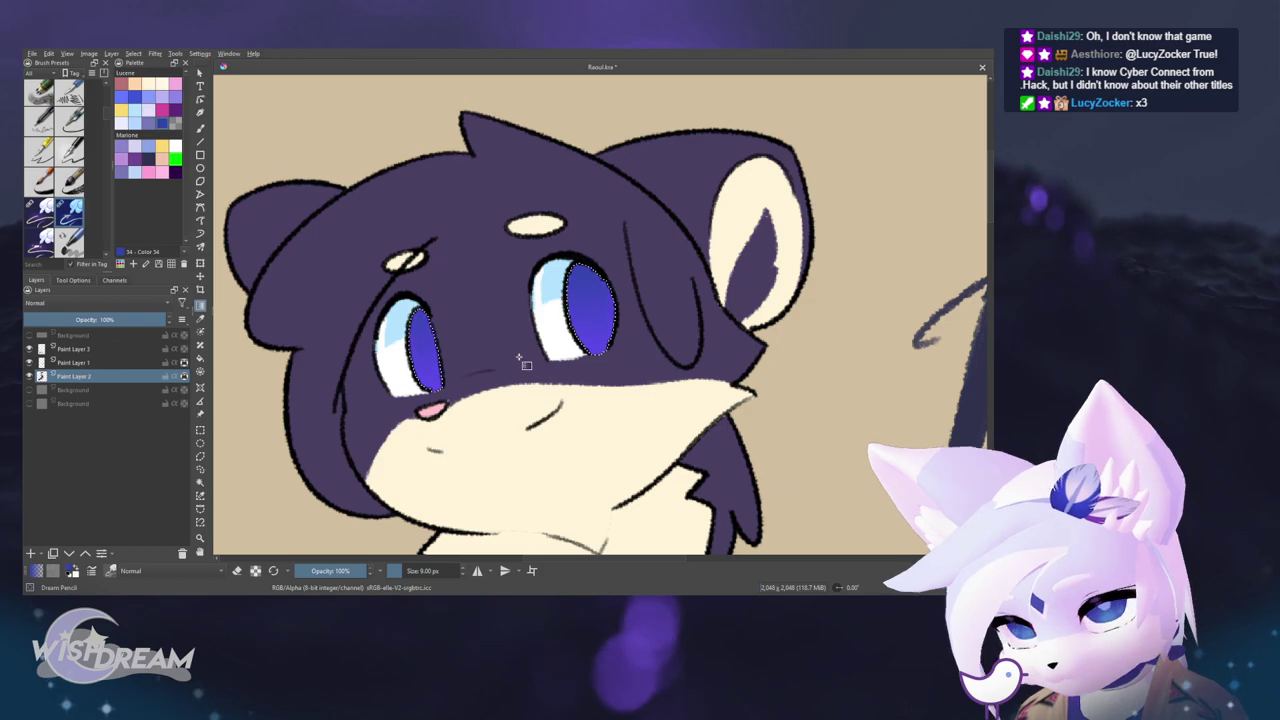
{"action": "scroll", "coordinate": [681, 423], "scroll_direction": "down", "scroll_amount": 3}
{"action": "scroll", "coordinate": [676, 420], "scroll_direction": "up", "scroll_amount": 4}
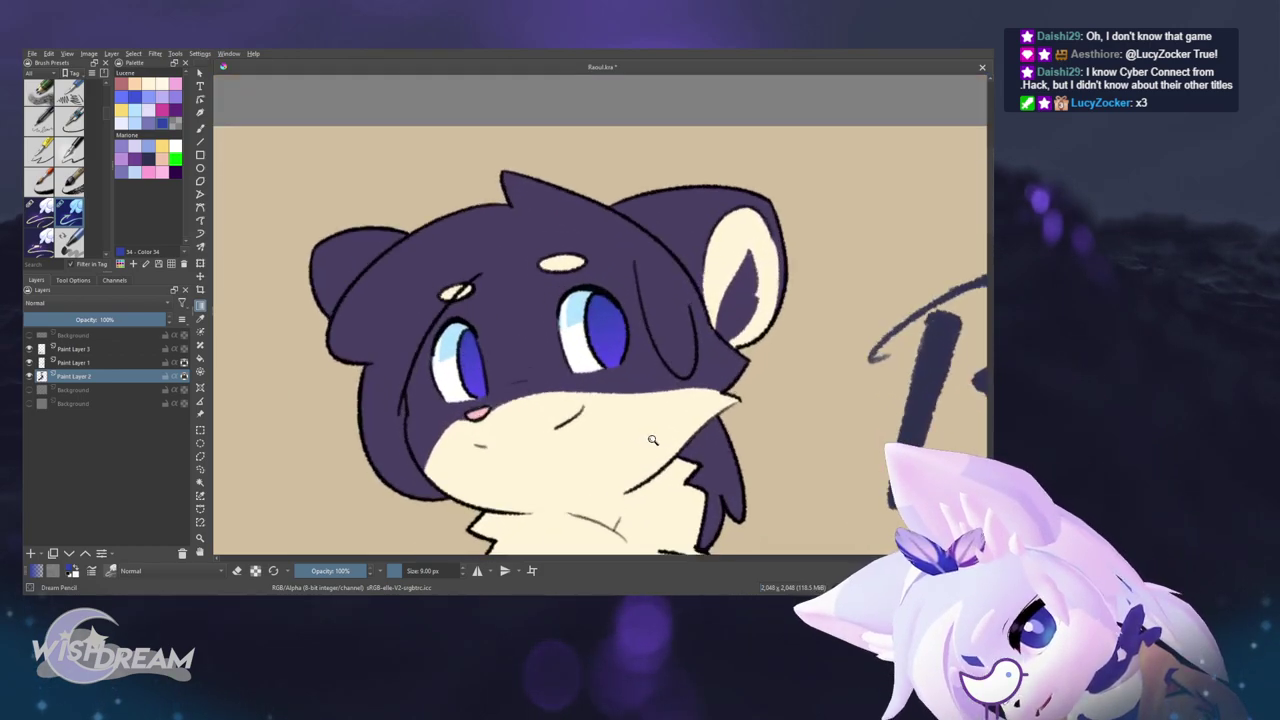
{"action": "key", "text": "ctrl+z"}
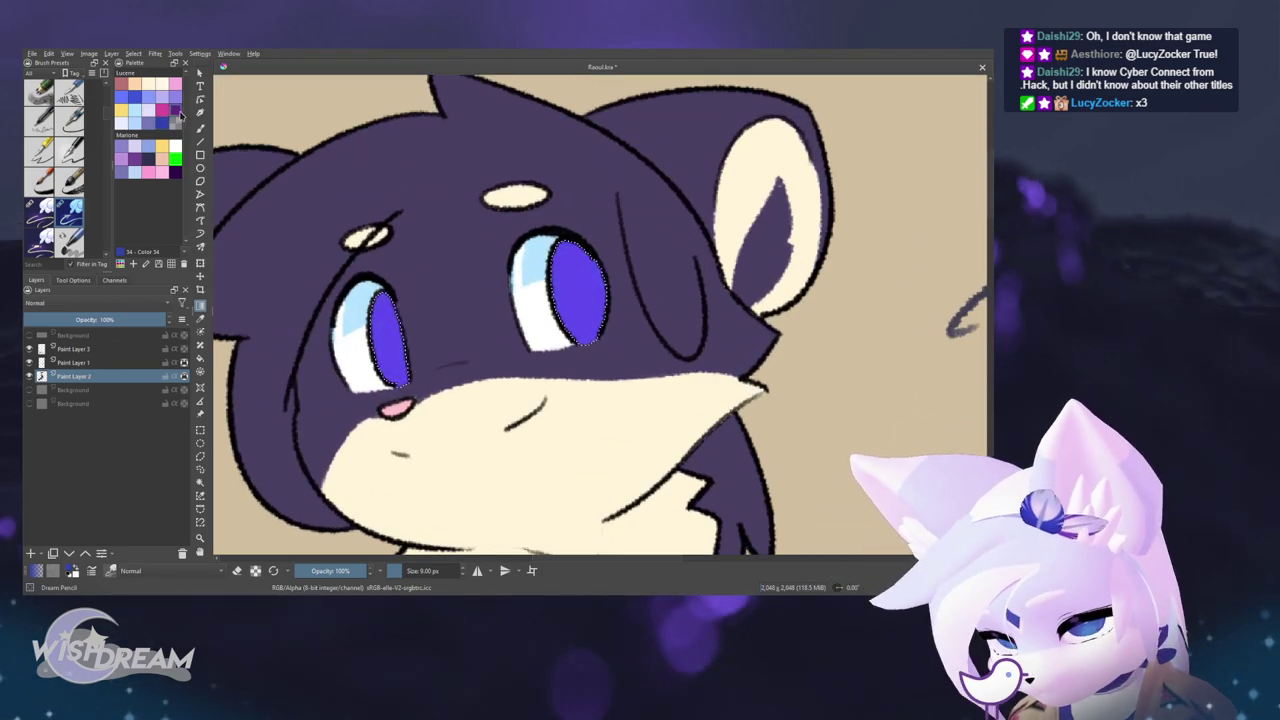
- Try a dark purple gradient running down from the top of both selected irises, and undo it
{"action": "left_click_drag", "start_coordinate": [467, 262], "coordinate": [516, 398]}
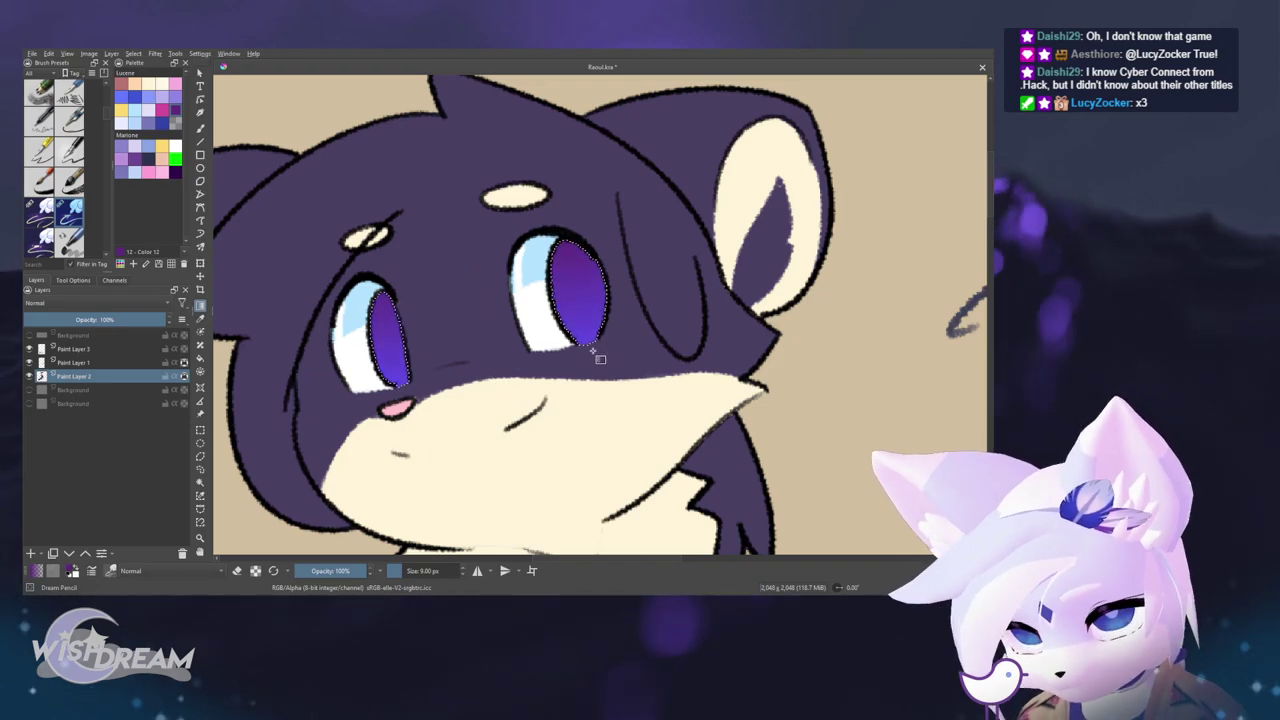
{"action": "scroll", "coordinate": [600, 358], "scroll_direction": "down", "scroll_amount": 5}
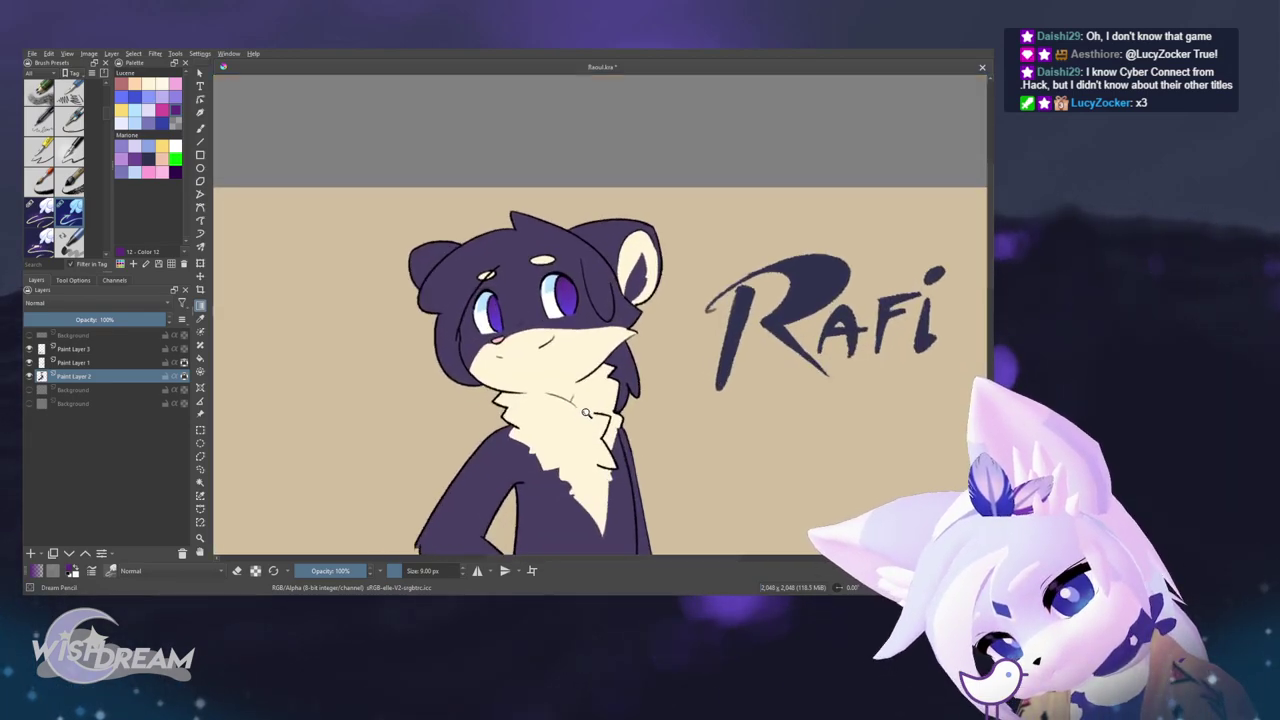
{"action": "scroll", "coordinate": [586, 413], "scroll_direction": "up", "scroll_amount": 2}
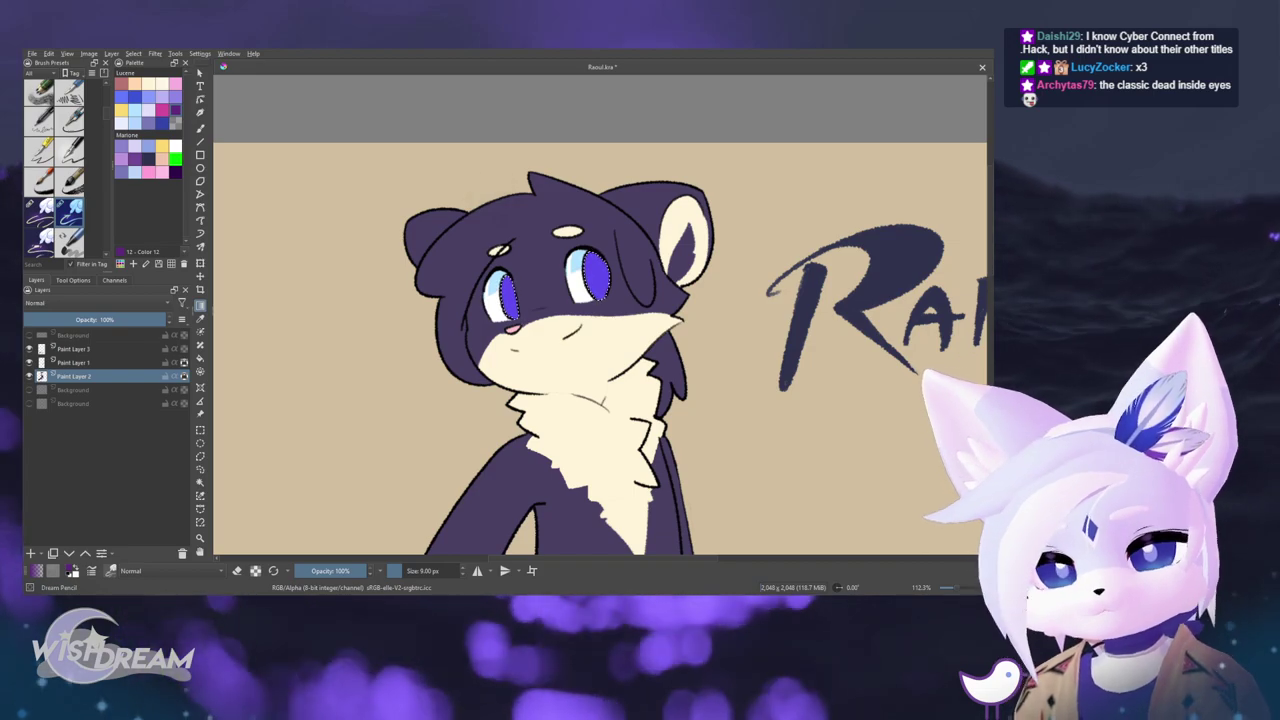
- Clear the iris selection, return to the brush and save the drawing
{"action": "key", "text": "b"}
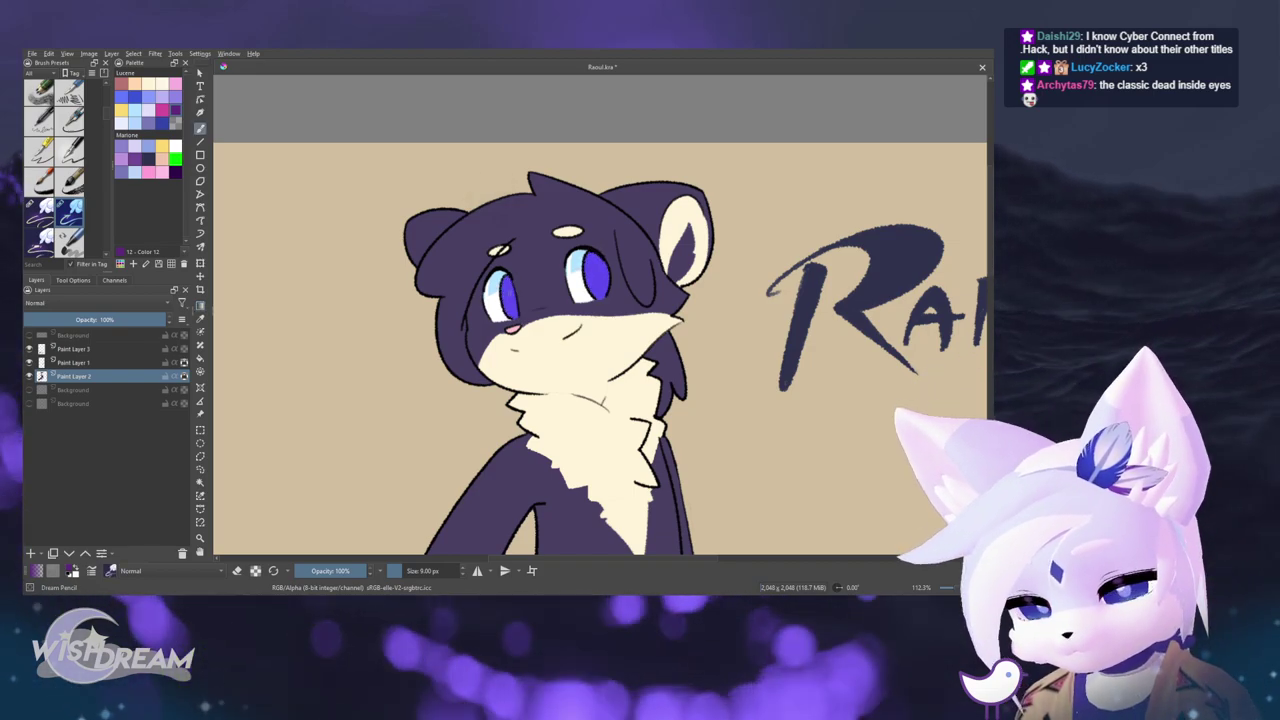
{"action": "key", "text": "ctrl+s"}
{"action": "left_click_drag", "start_coordinate": [569, 274], "coordinate": [581, 266]}
{"action": "scroll", "coordinate": [582, 266], "scroll_direction": "up", "scroll_amount": 3}
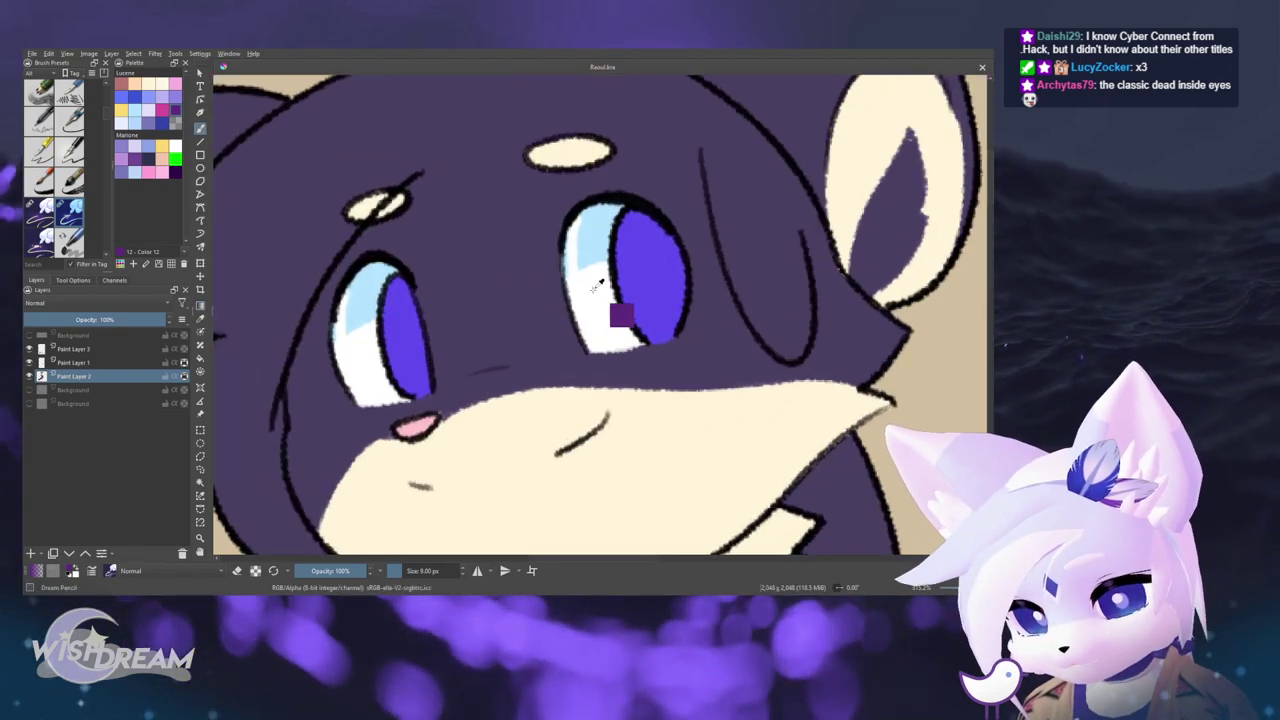
- Try white highlights in the upper part of both irises and check the face in mirrored view
{"action": "left_click", "coordinate": [598, 292], "text": "ctrl"}
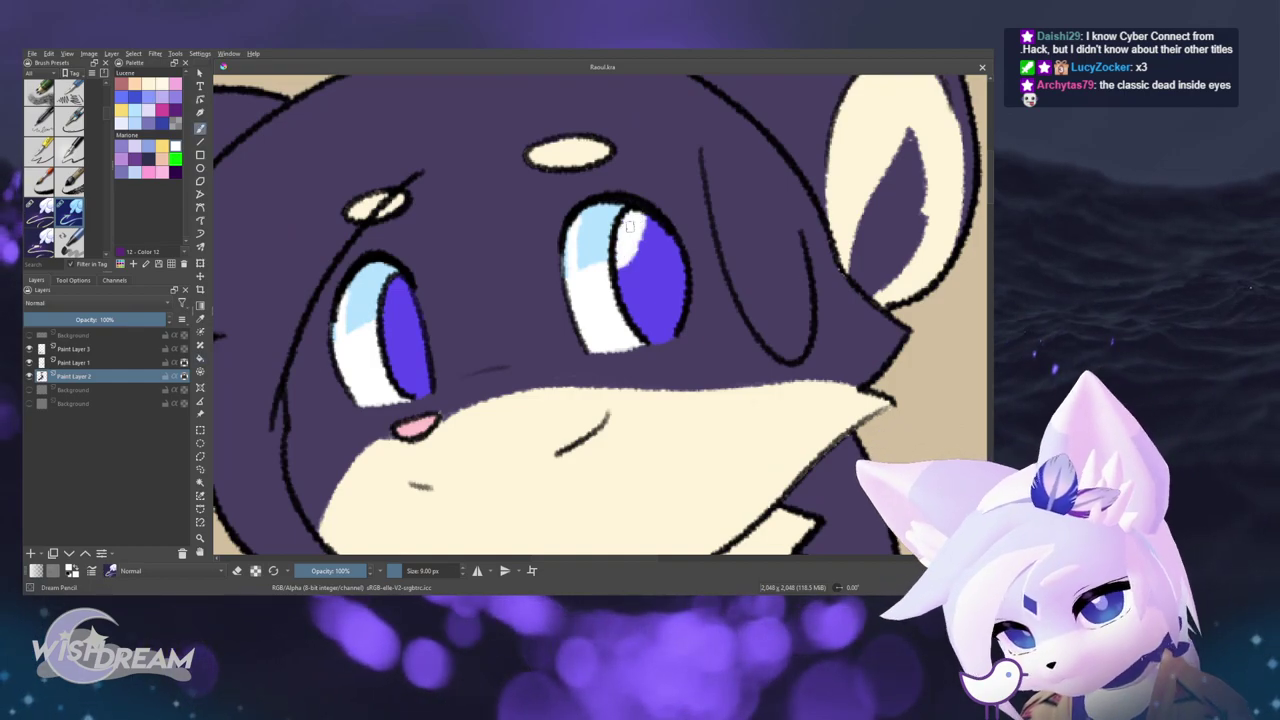
{"action": "left_click_drag", "start_coordinate": [401, 309], "coordinate": [396, 285]}
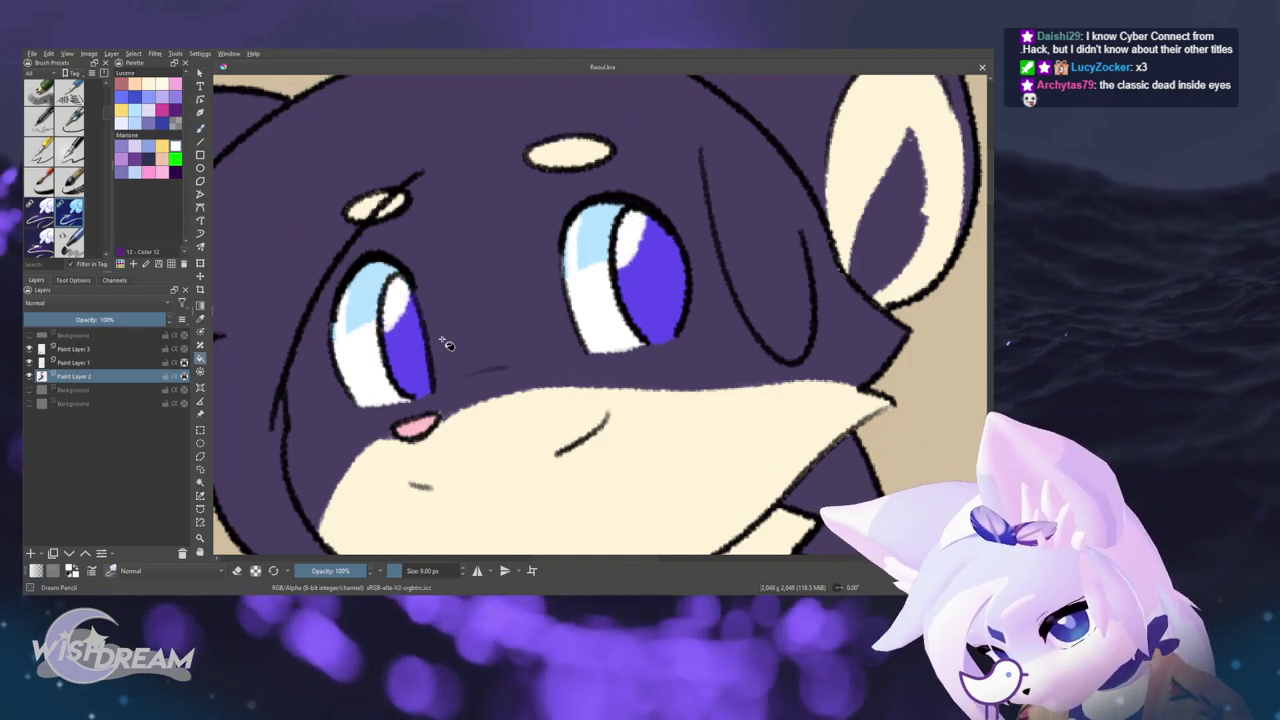
{"action": "left_click_drag", "start_coordinate": [708, 305], "coordinate": [576, 364]}
{"action": "key", "text": "m"}
{"action": "key", "text": "m"}
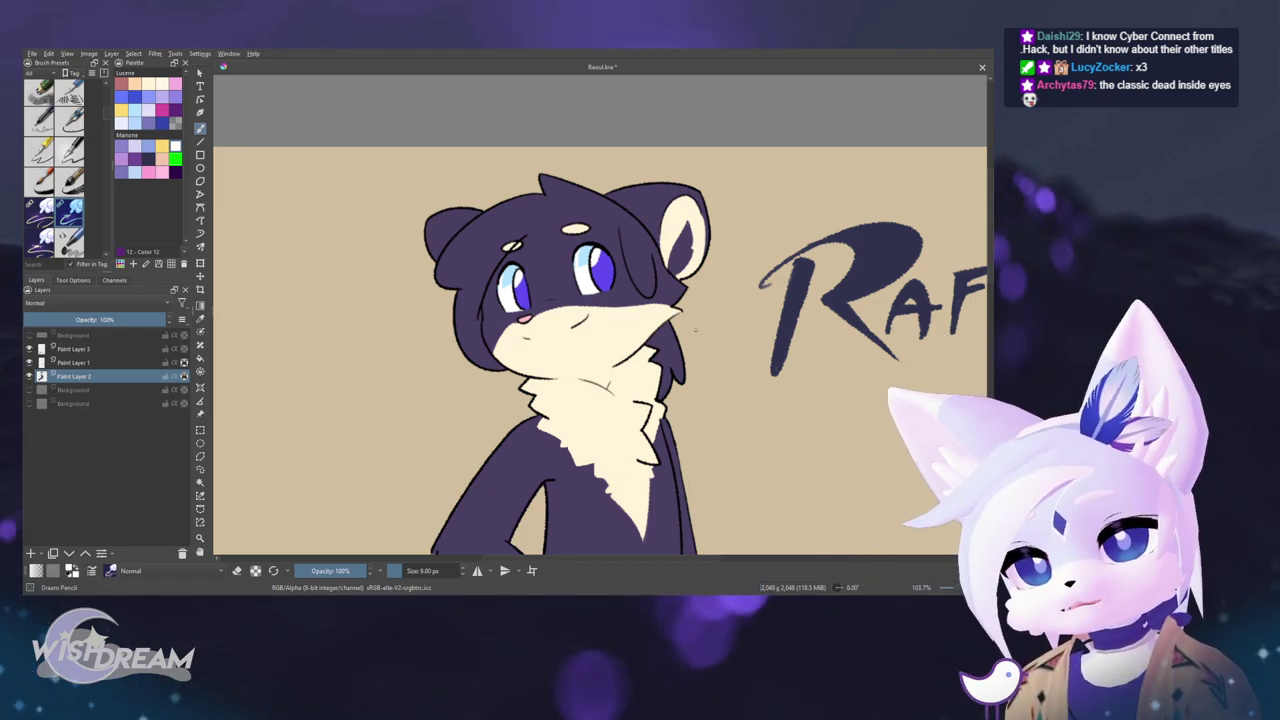
- Try solid white oval pupils in both irises, with white highlights above them
{"action": "scroll", "coordinate": [560, 306], "scroll_direction": "up", "scroll_amount": 5}
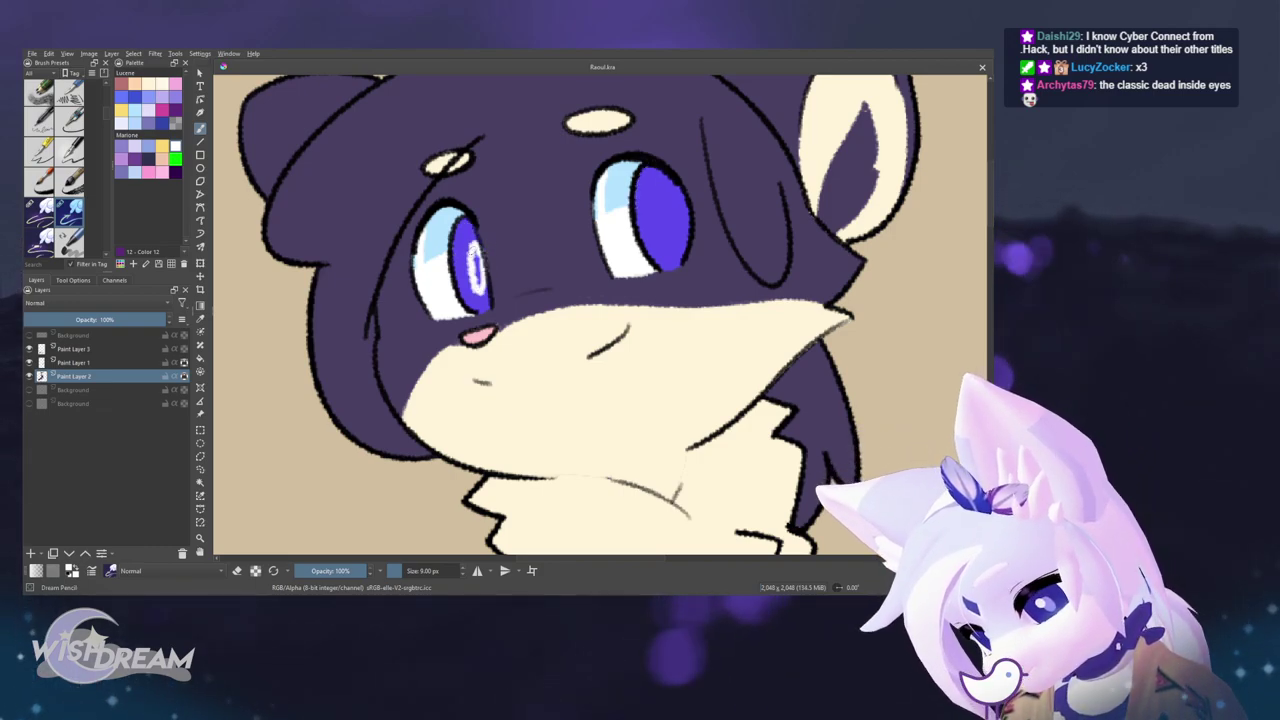
{"action": "mouse_move", "coordinate": [473, 243]}
{"action": "left_mouse_down"}
{"action": "mouse_move", "coordinate": [474, 283]}
{"action": "mouse_move", "coordinate": [475, 265]}
{"action": "left_mouse_up"}
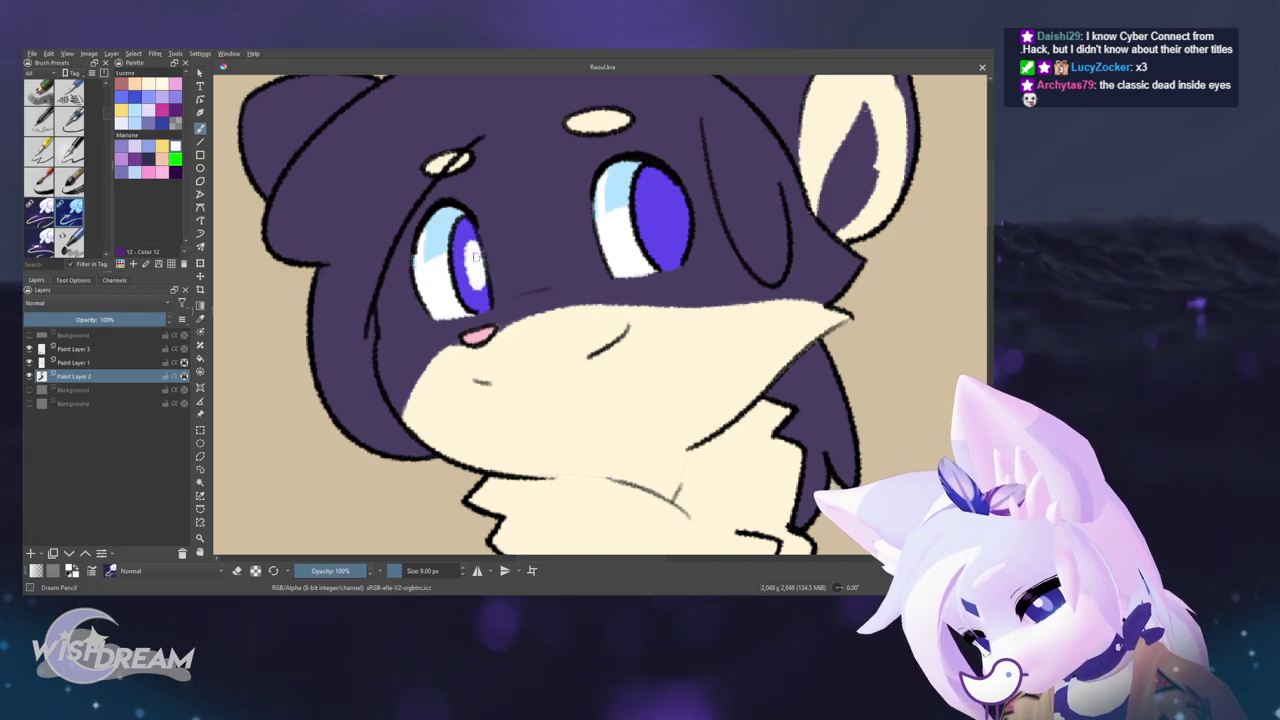
{"action": "mouse_move", "coordinate": [660, 198]}
{"action": "left_mouse_down"}
{"action": "mouse_move", "coordinate": [657, 236]}
{"action": "mouse_move", "coordinate": [659, 218]}
{"action": "left_mouse_up"}
{"action": "scroll", "coordinate": [688, 160], "scroll_direction": "down", "scroll_amount": 4}
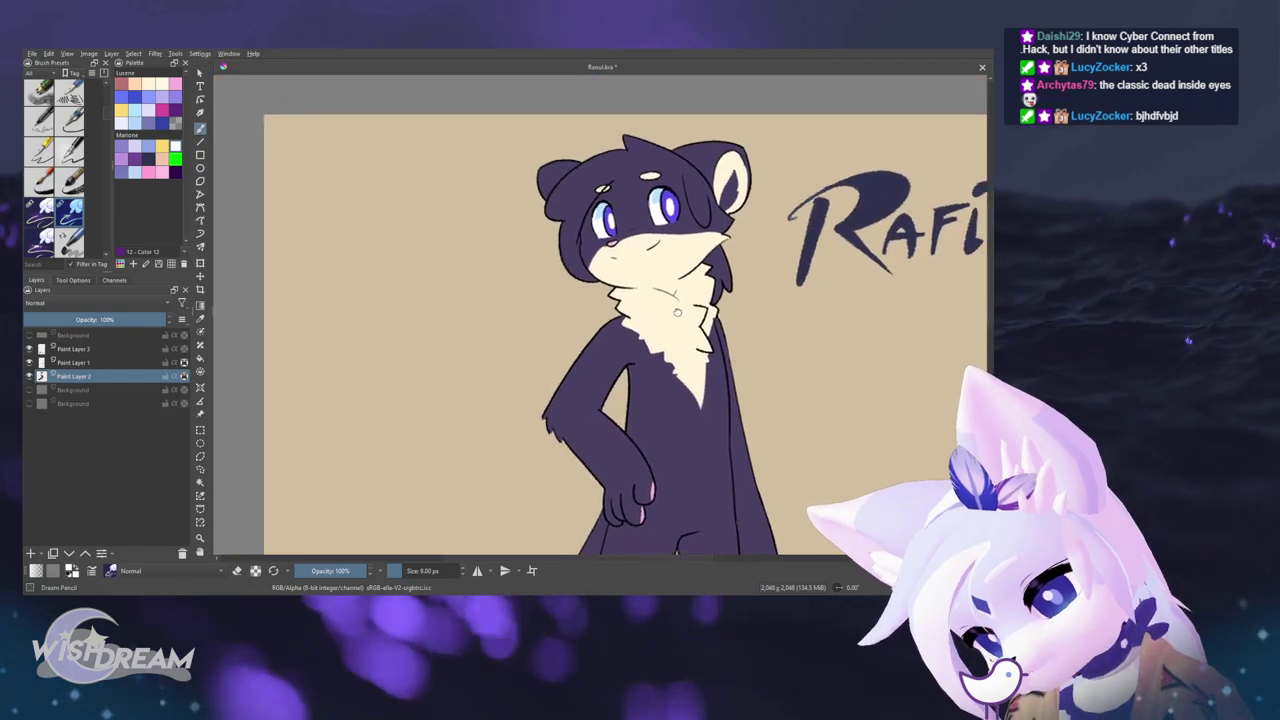
{"action": "scroll", "coordinate": [450, 165], "scroll_direction": "up", "scroll_amount": 4}
{"action": "left_click_drag", "start_coordinate": [622, 282], "coordinate": [620, 302]}
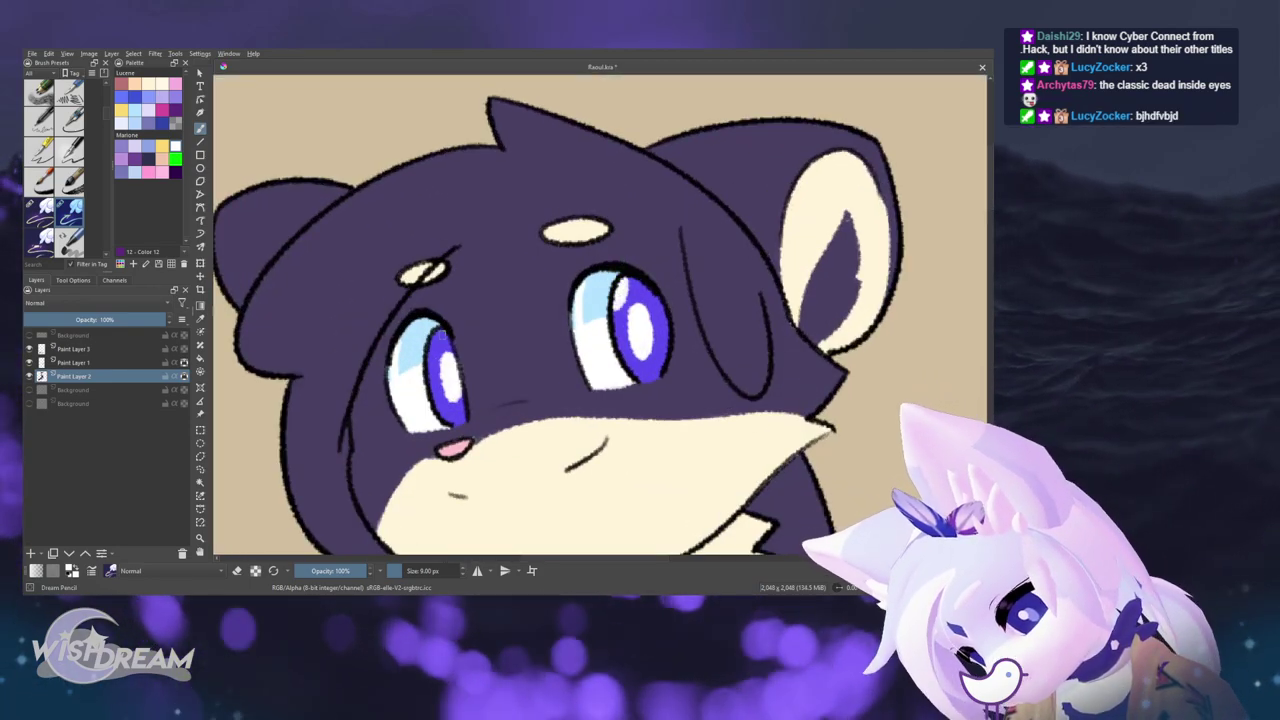
- Check the white pupils on the whole figure, undo them and save the drawing
{"action": "scroll", "coordinate": [440, 345], "scroll_direction": "down", "scroll_amount": 5}
{"action": "scroll", "coordinate": [626, 347], "scroll_direction": "up", "scroll_amount": 4}
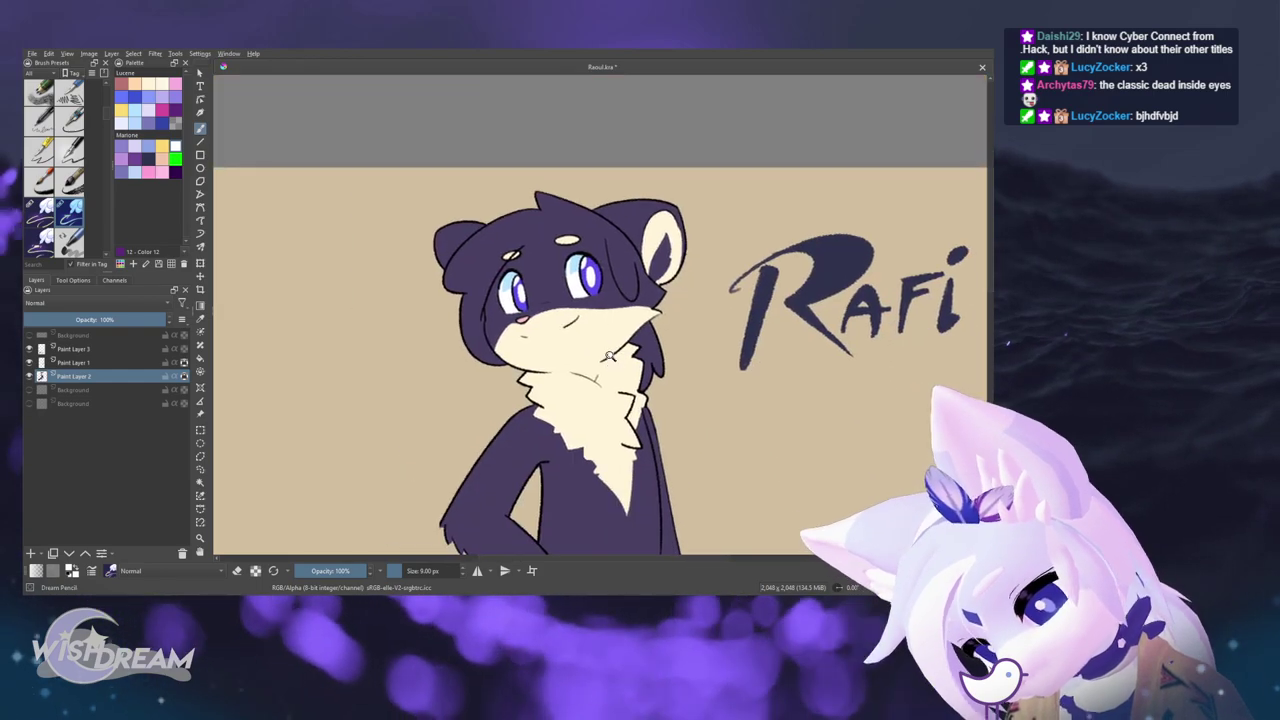
{"action": "mouse_move", "coordinate": [627, 347]}
{"action": "left_mouse_down"}
{"action": "mouse_move", "coordinate": [632, 429]}
{"action": "mouse_move", "coordinate": [596, 418]}
{"action": "left_mouse_up"}
{"action": "scroll", "coordinate": [632, 430], "scroll_direction": "down", "scroll_amount": 4}
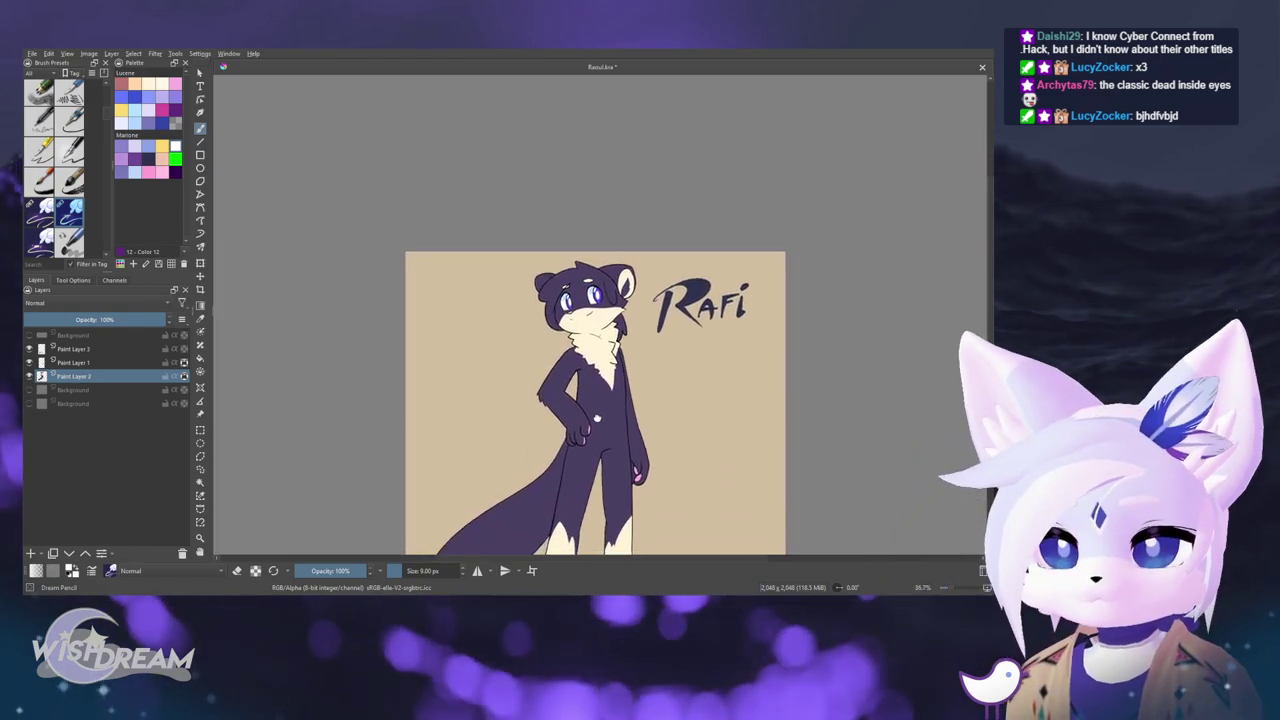
{"action": "key", "text": "1"}
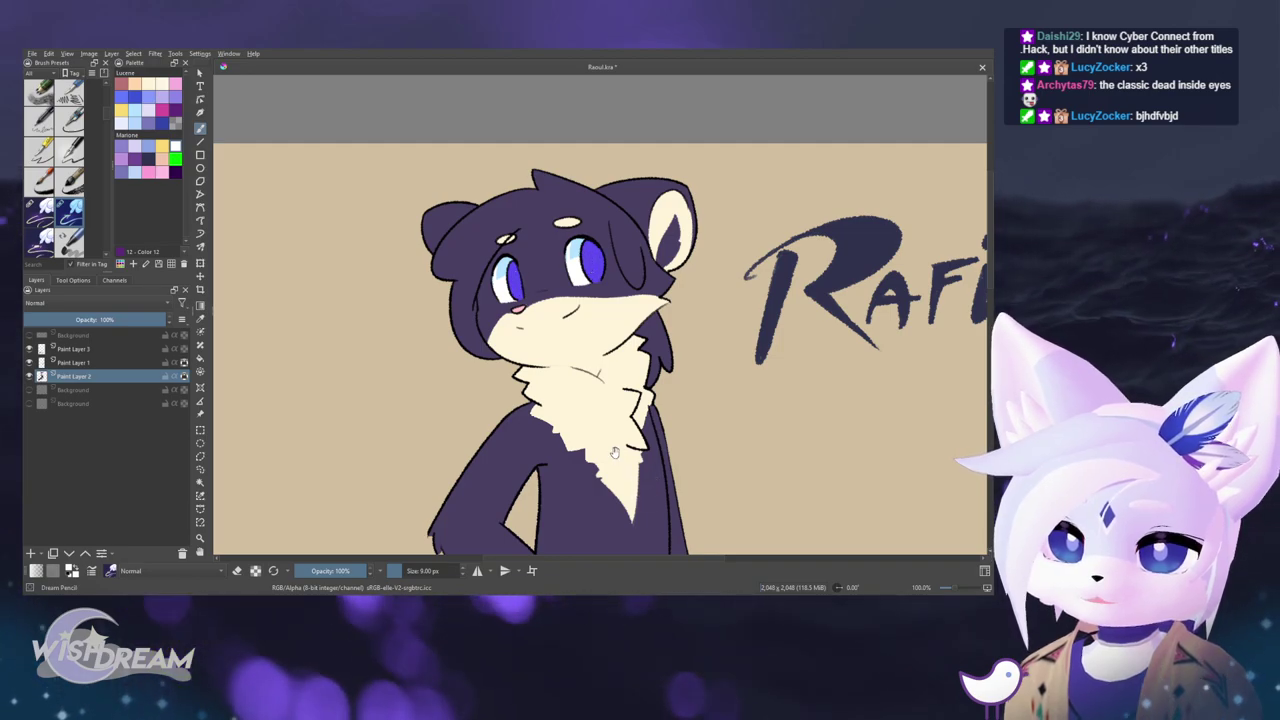
{"action": "key", "text": "ctrl+s"}
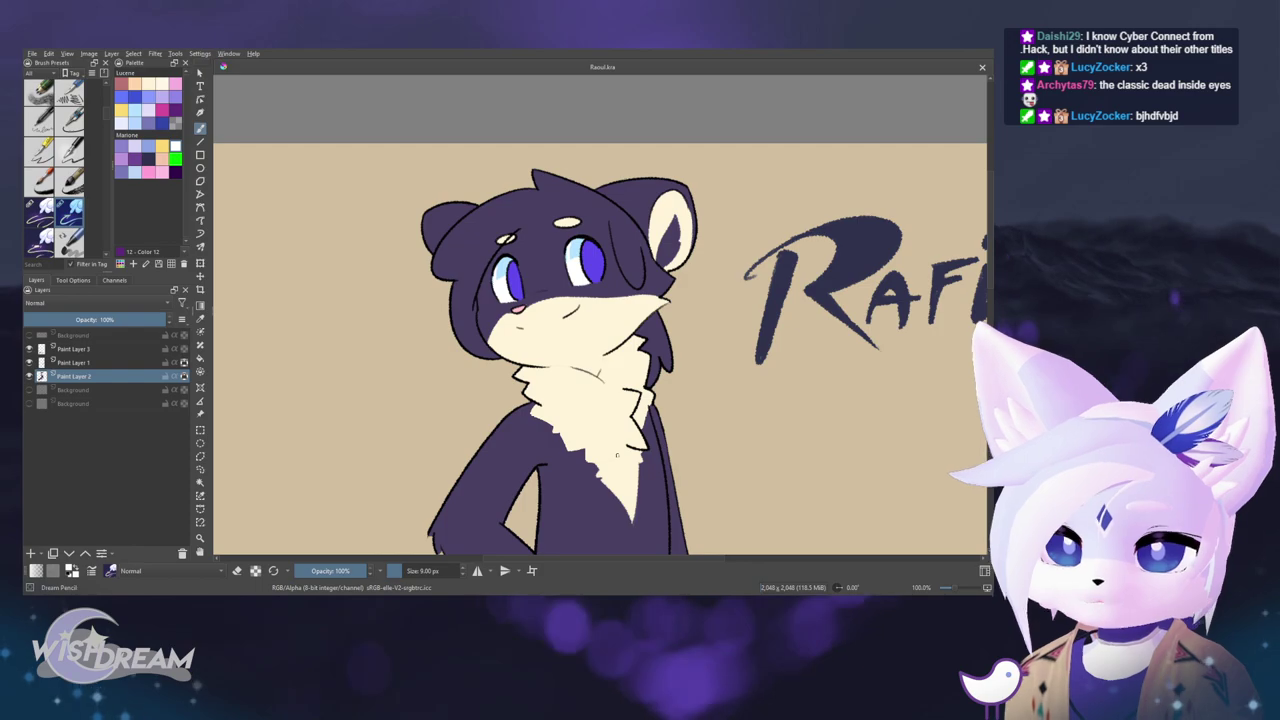
- Try a darker violet over the upper part of both irises, finished with white highlights
{"action": "scroll", "coordinate": [619, 253], "scroll_direction": "up", "scroll_amount": 3}
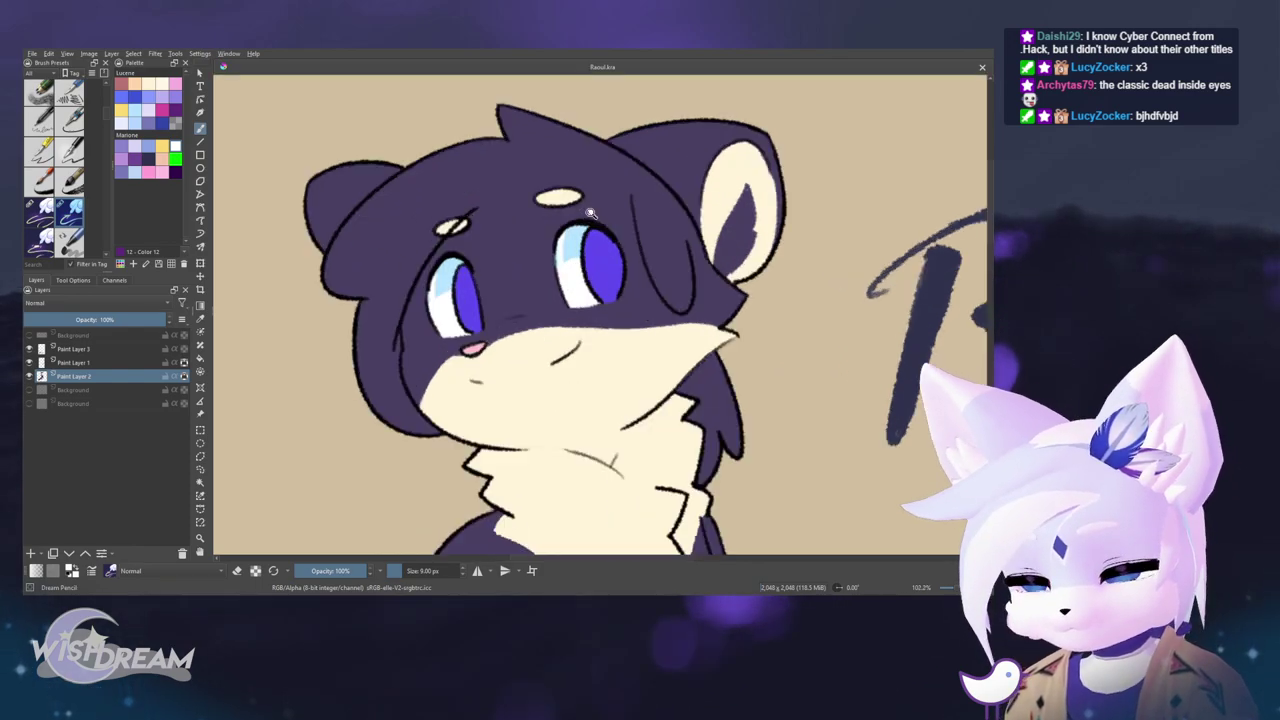
{"action": "right_click", "coordinate": [619, 253]}
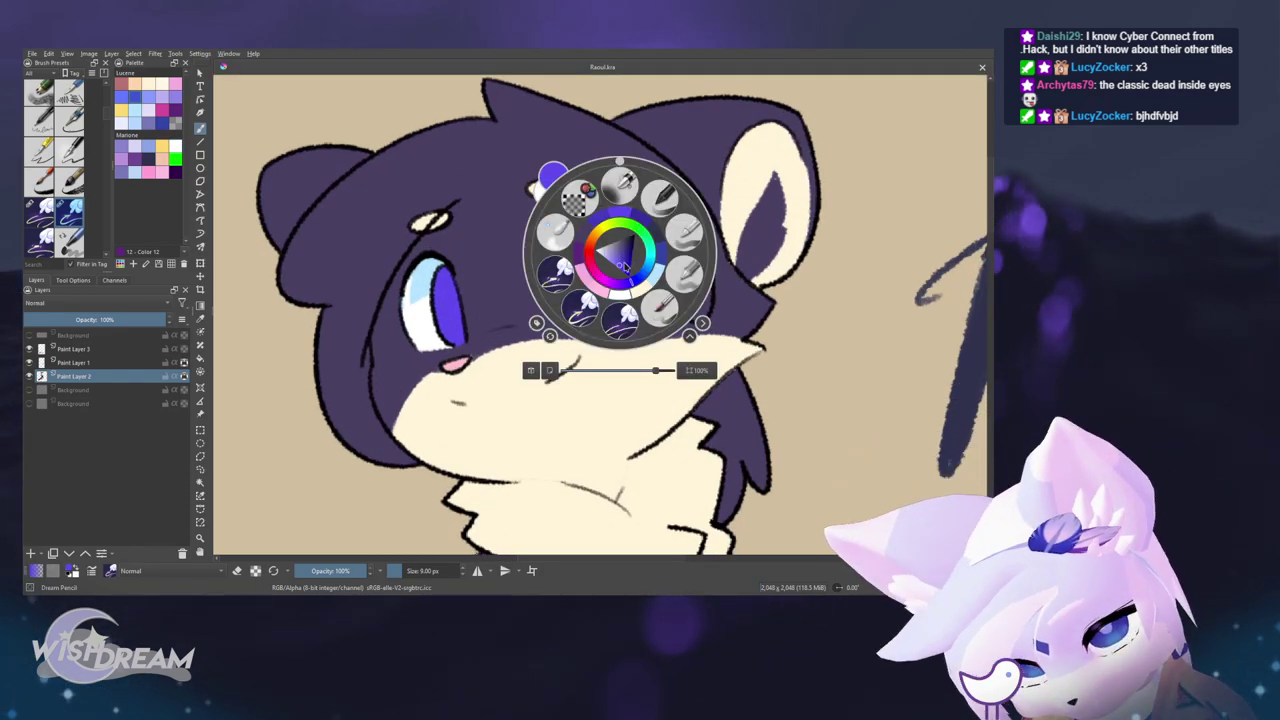
{"action": "right_click", "coordinate": [623, 264]}
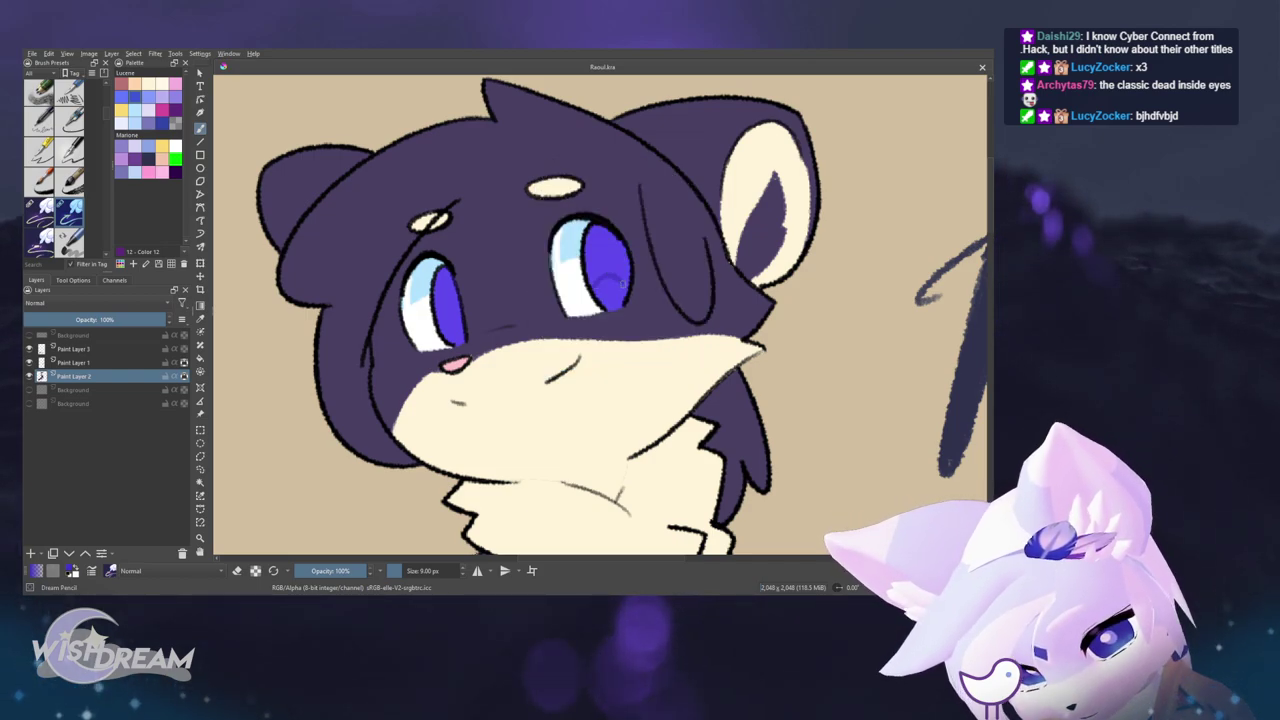
{"action": "left_click", "coordinate": [617, 249]}
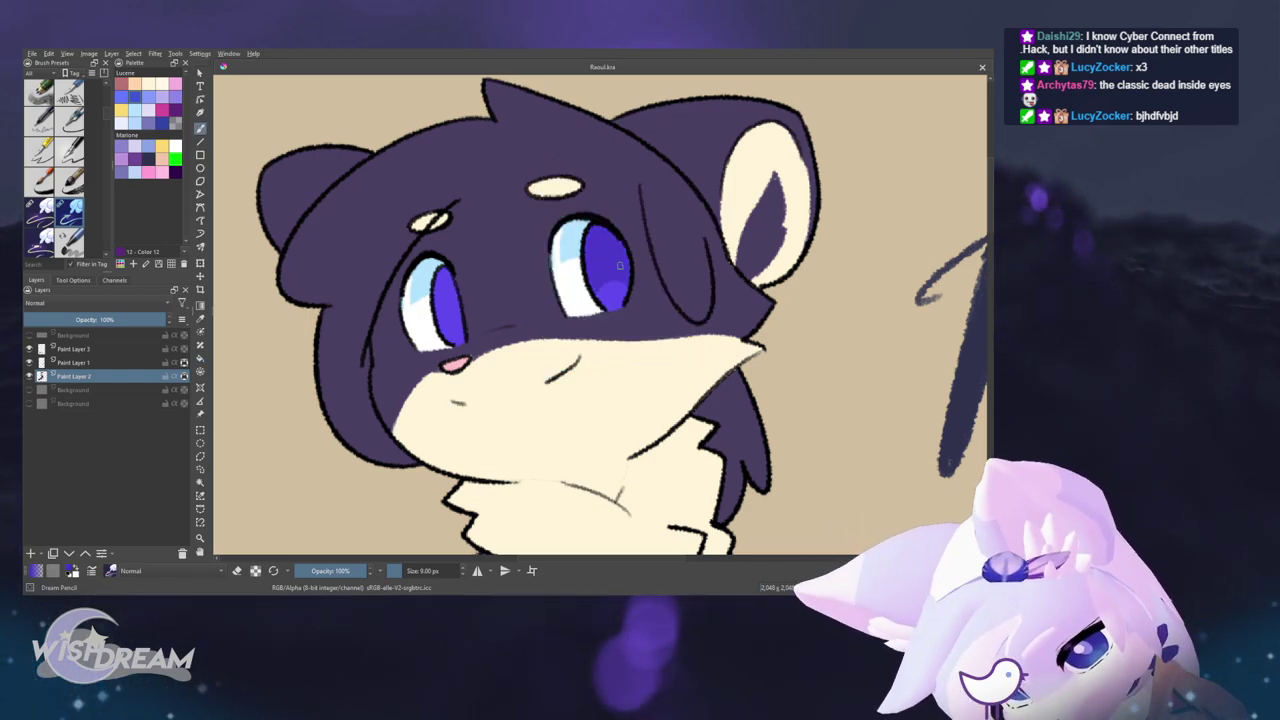
{"action": "key", "text": "b"}
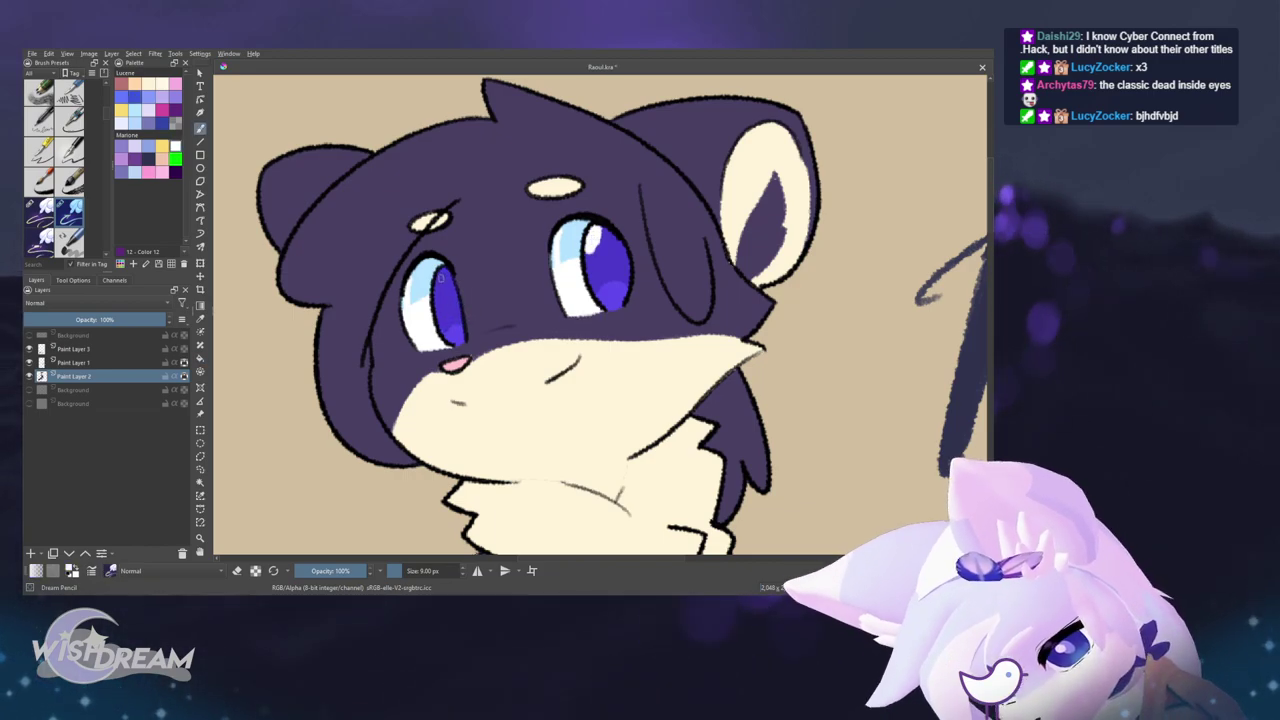
{"action": "scroll", "coordinate": [680, 273], "scroll_direction": "down", "scroll_amount": 2}
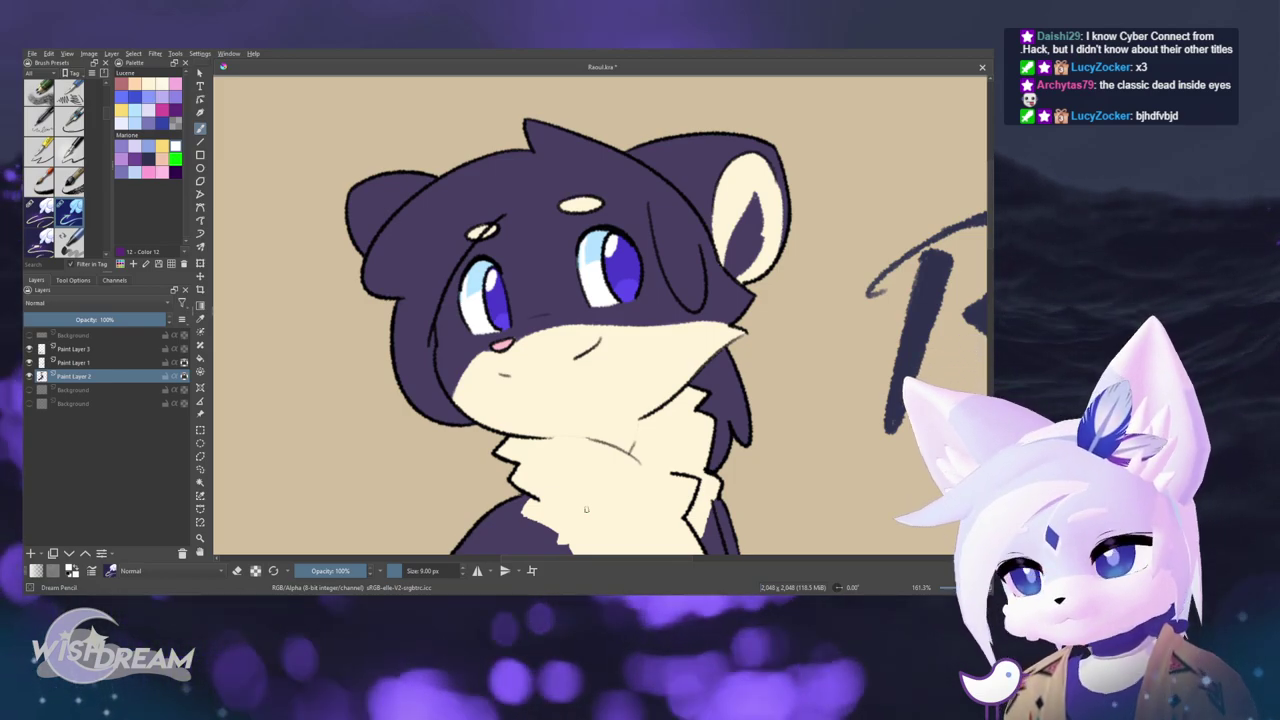
- Mix a lighter violet and paint a rounded light patch at the bottom of both irises
{"action": "right_click", "coordinate": [631, 263]}
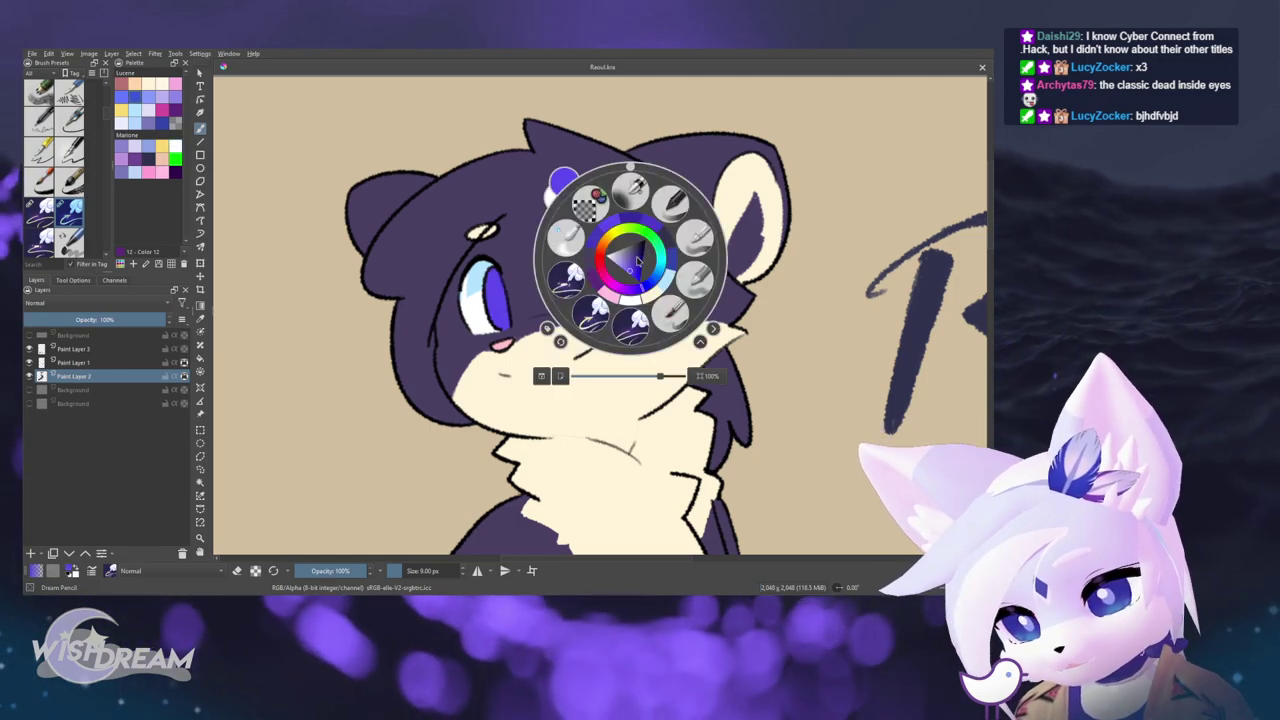
{"action": "right_click", "coordinate": [627, 262]}
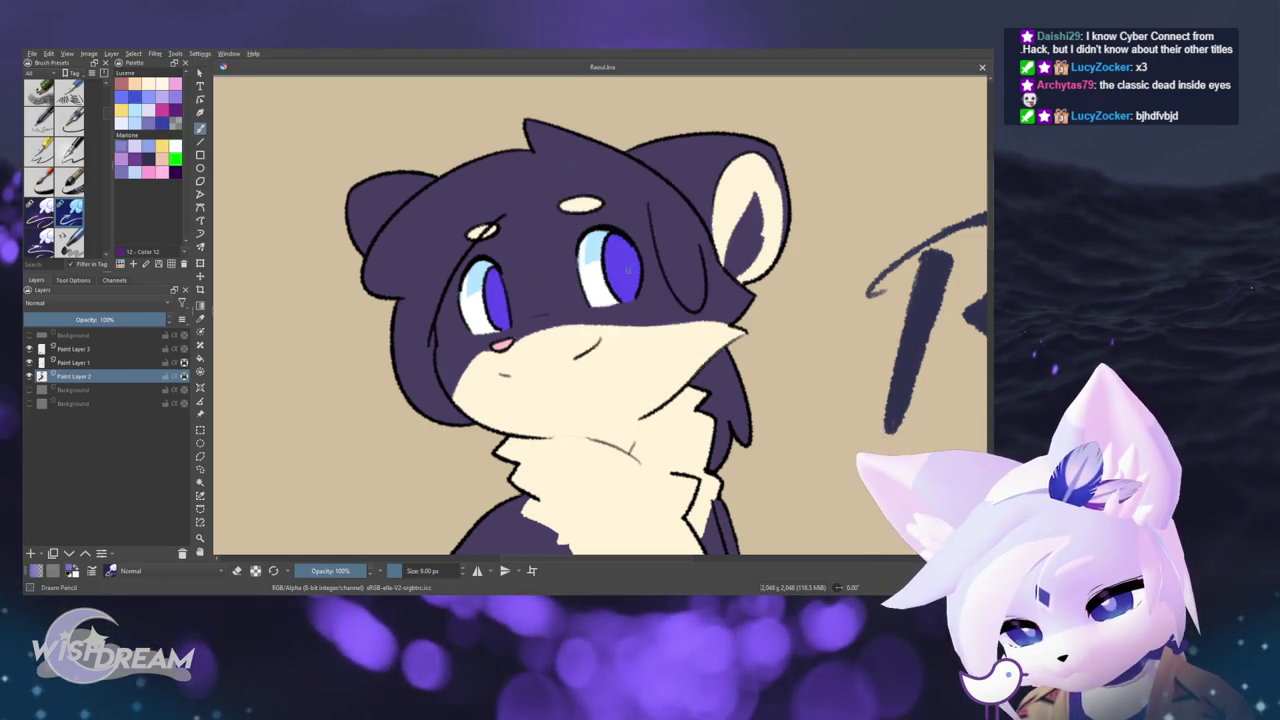
{"action": "right_click", "coordinate": [629, 270]}
{"action": "right_click", "coordinate": [625, 278]}
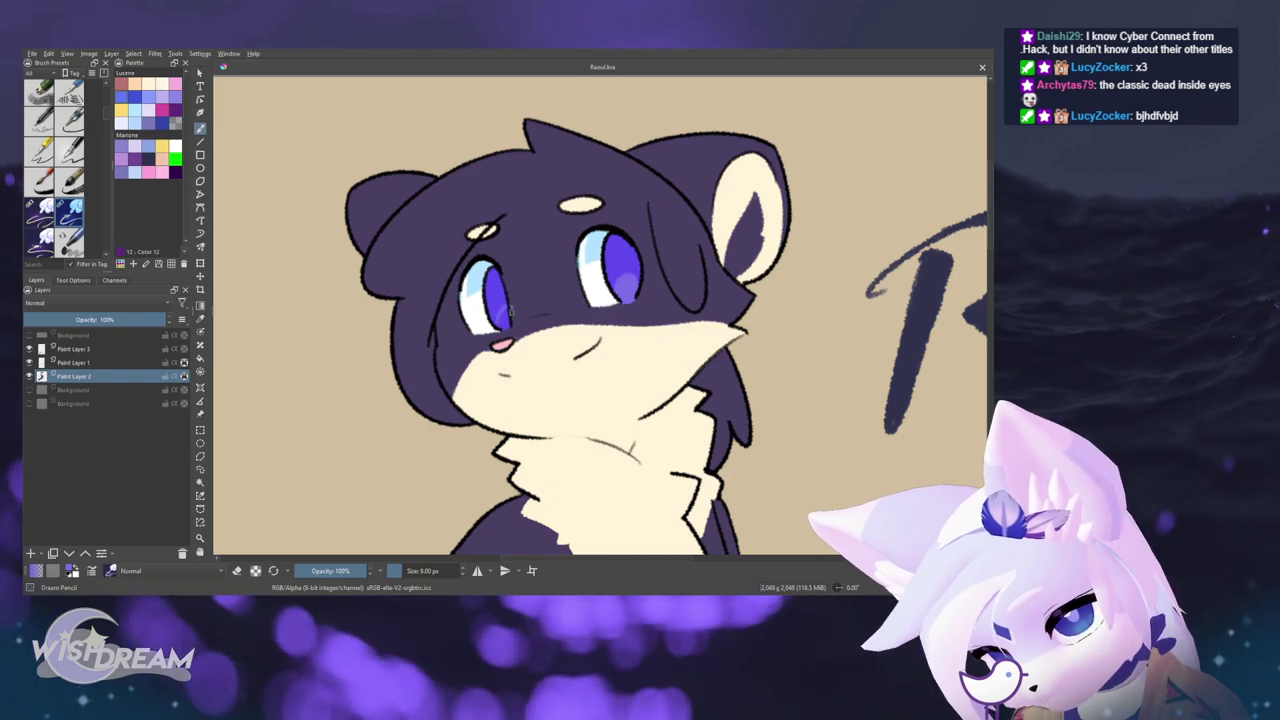
- Paint white highlights at the top of both irises with white sampled from the eye
{"action": "left_click", "coordinate": [496, 325], "text": "ctrl"}
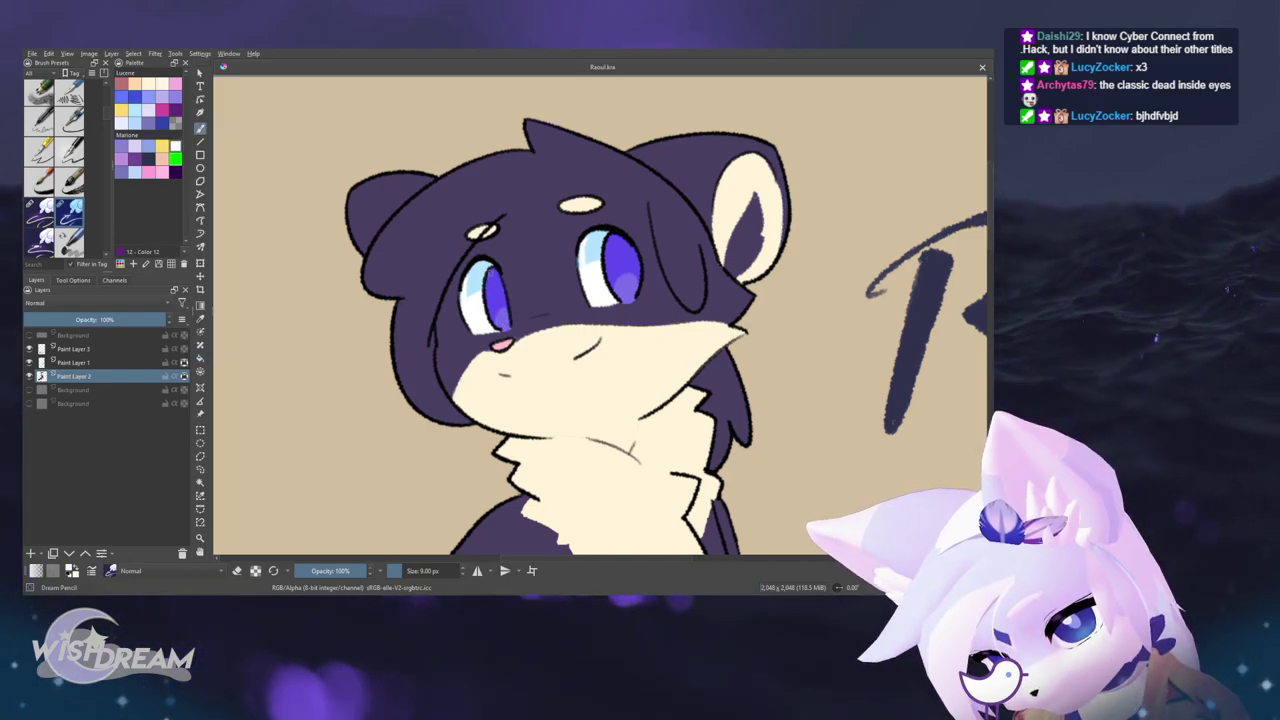
{"action": "left_click_drag", "start_coordinate": [489, 273], "coordinate": [491, 281]}
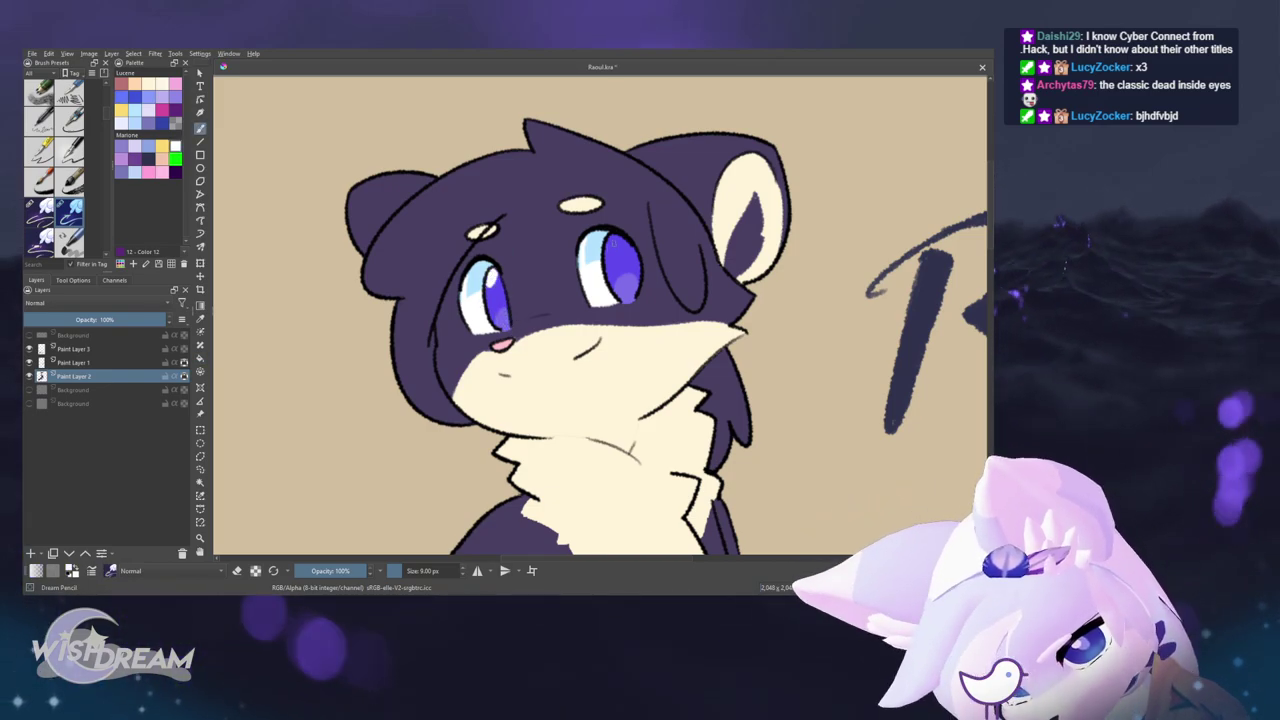
{"action": "left_click_drag", "start_coordinate": [609, 241], "coordinate": [612, 249]}
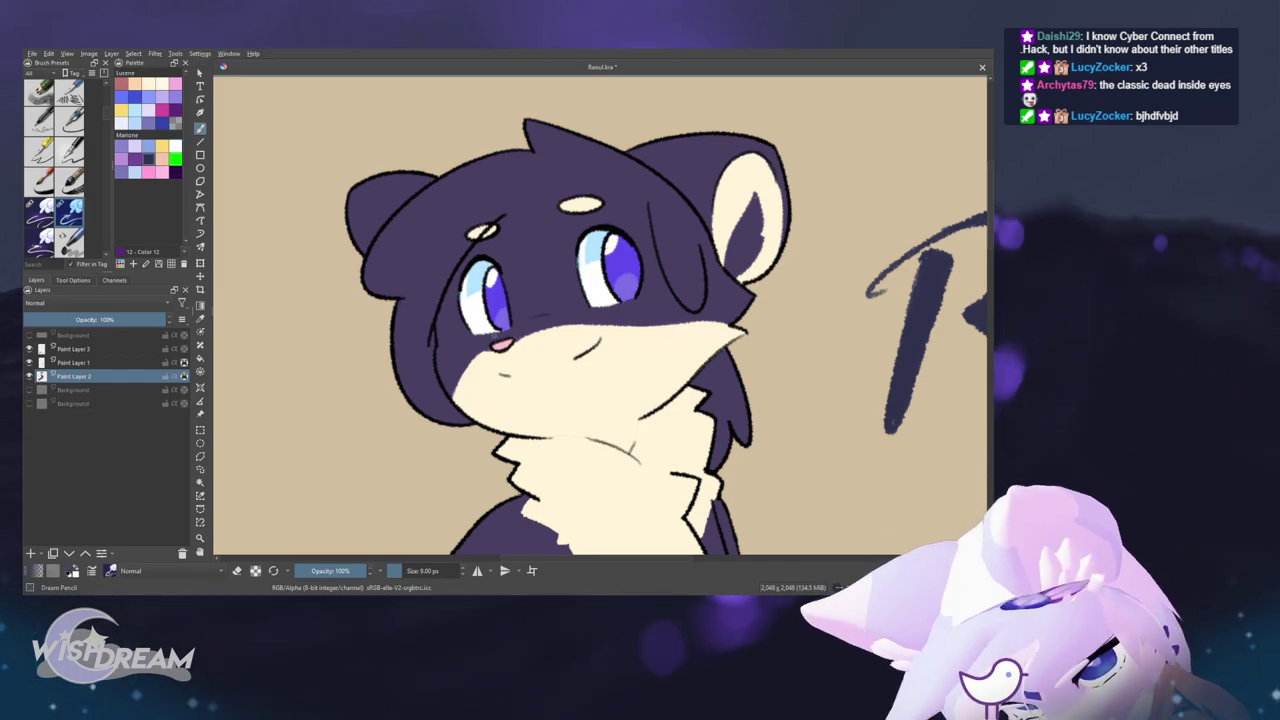
{"action": "left_click_drag", "start_coordinate": [697, 289], "coordinate": [668, 424]}
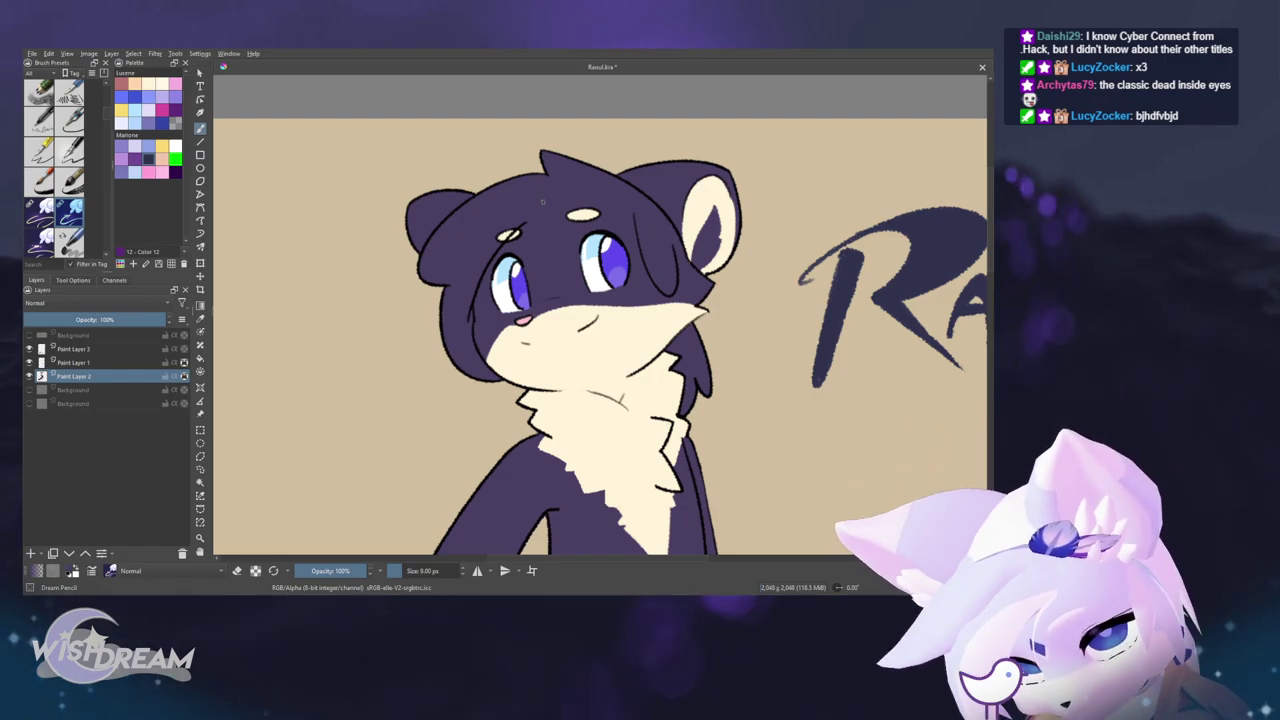
- Erase the black hair line crossing the smaller eyebrow marking on Paint Layer 1
{"action": "scroll", "coordinate": [543, 202], "scroll_direction": "up", "scroll_amount": 3}
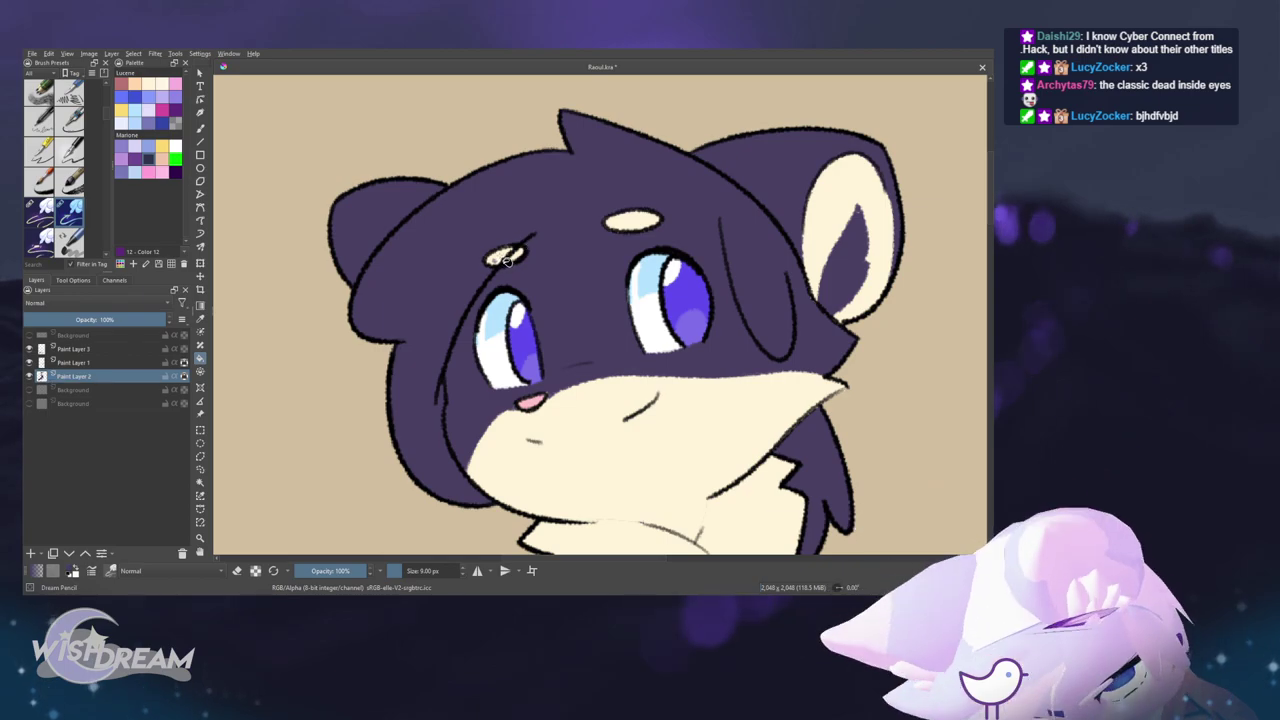
{"action": "left_click_drag", "start_coordinate": [755, 270], "coordinate": [705, 401]}
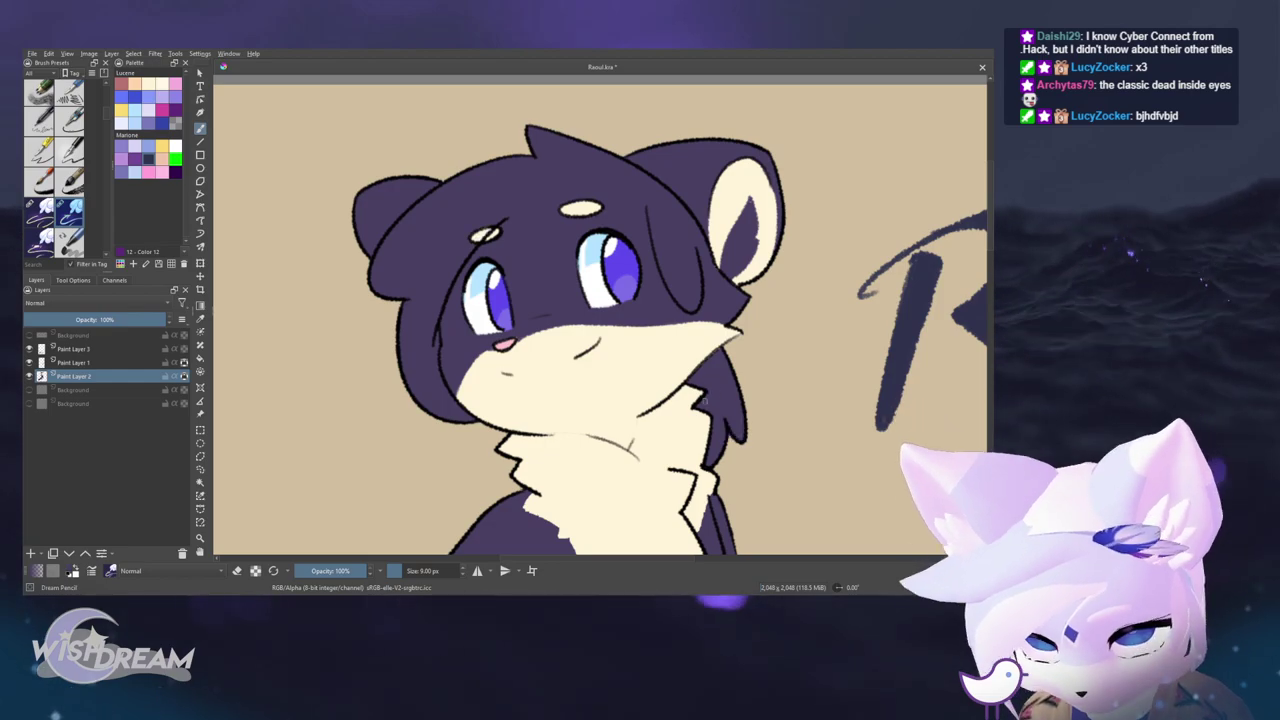
{"action": "scroll", "coordinate": [490, 216], "scroll_direction": "up", "scroll_amount": 1}
{"action": "left_click", "coordinate": [95, 337]}
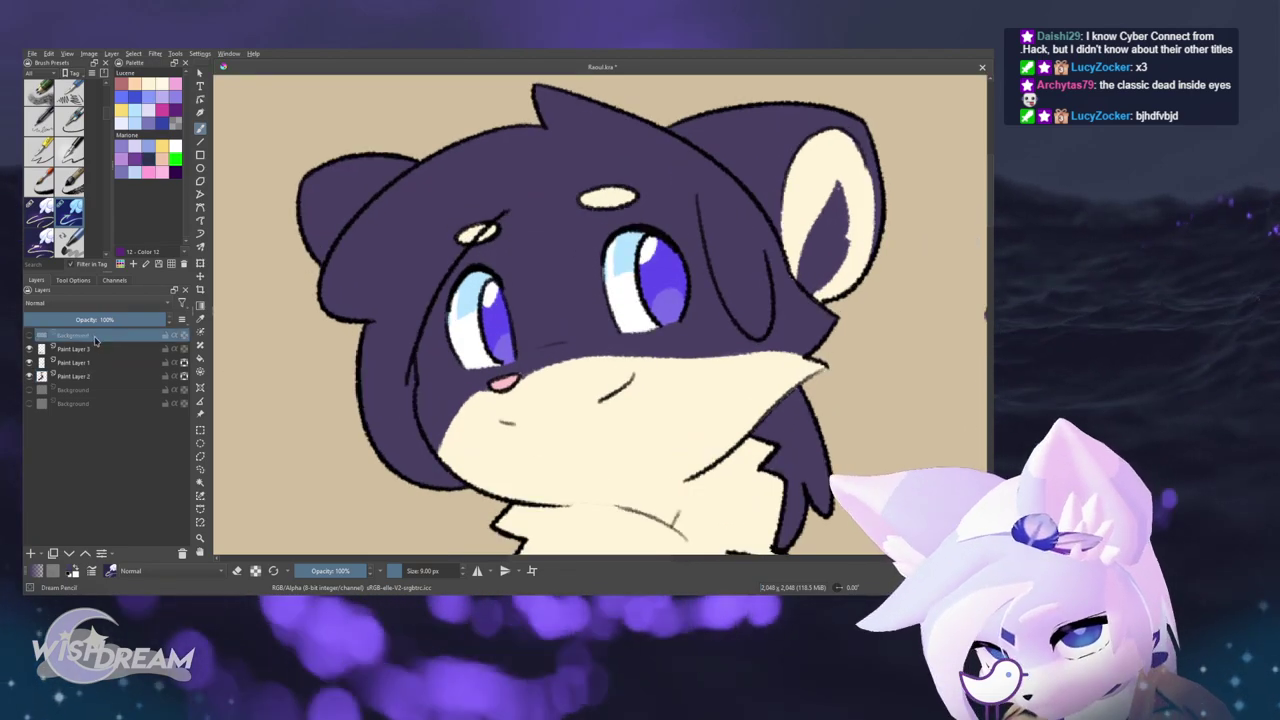
{"action": "left_click", "coordinate": [95, 346]}
{"action": "scroll", "coordinate": [508, 203], "scroll_direction": "up", "scroll_amount": 2}
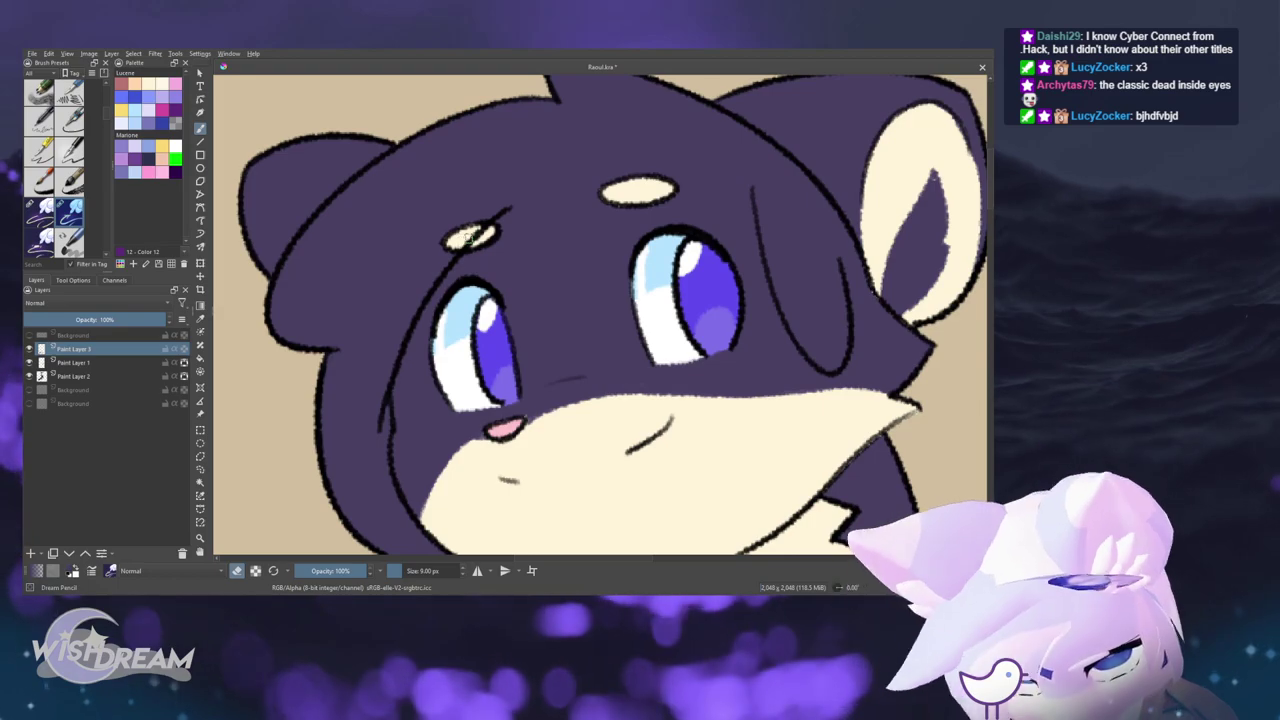
{"action": "left_click", "coordinate": [109, 363]}
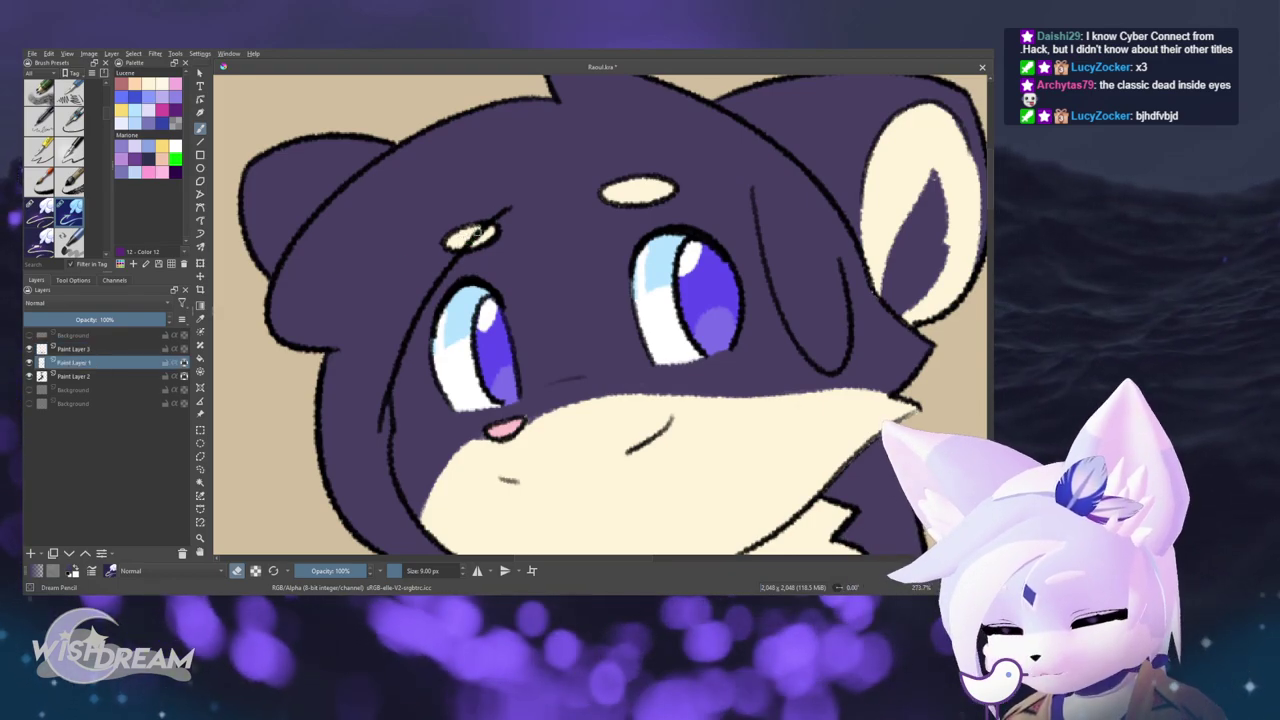
{"action": "left_click_drag", "start_coordinate": [462, 244], "coordinate": [480, 234]}
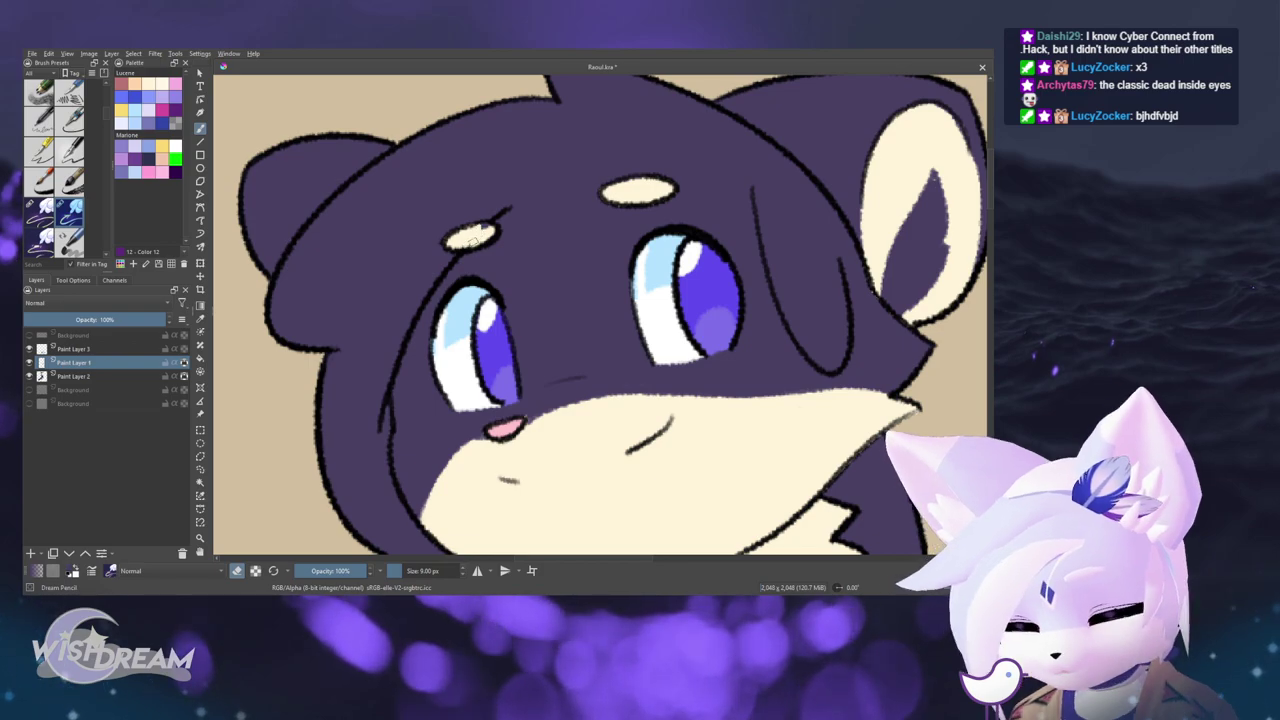
- Fill both eyebrow markings on Paint Layer 2 with violet, and replace that fill with the palette's pink Color 29
{"action": "left_click", "coordinate": [102, 376]}
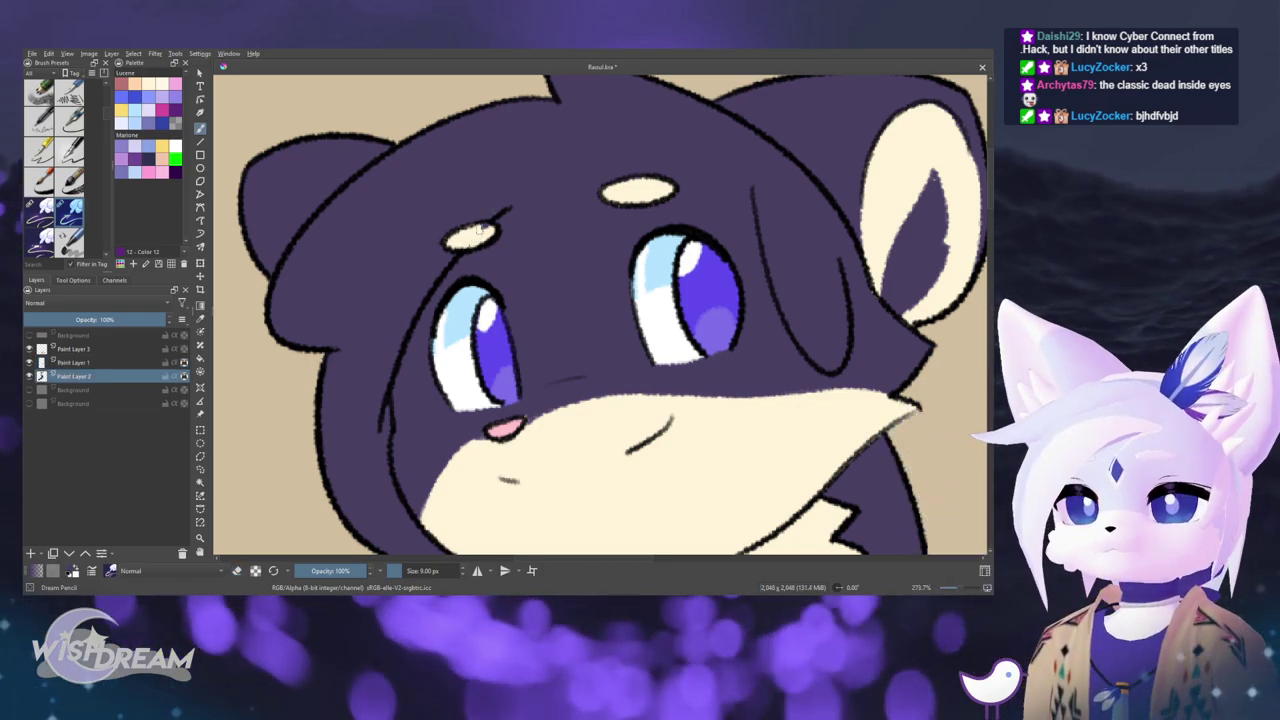
{"action": "key", "text": "f"}
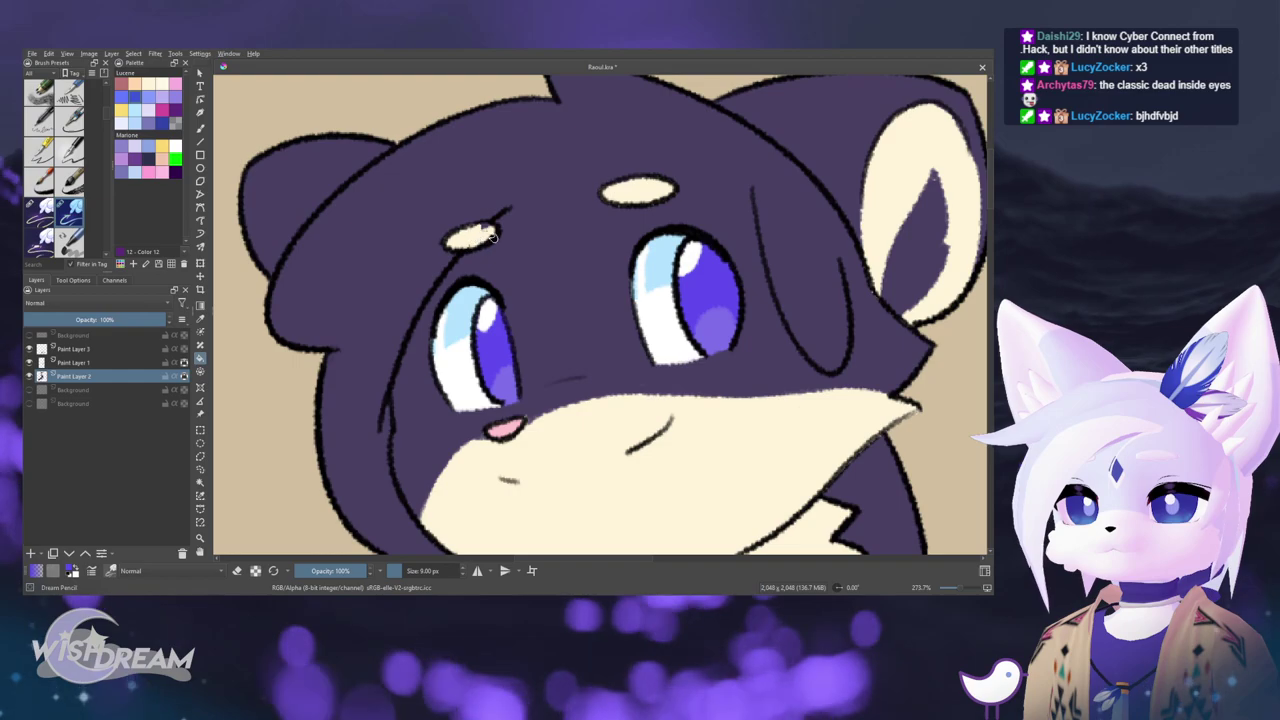
{"action": "left_click", "coordinate": [470, 236]}
{"action": "left_click", "coordinate": [642, 192]}
{"action": "scroll", "coordinate": [642, 192], "scroll_direction": "down", "scroll_amount": 3}
{"action": "left_click_drag", "start_coordinate": [600, 354], "coordinate": [494, 399]}
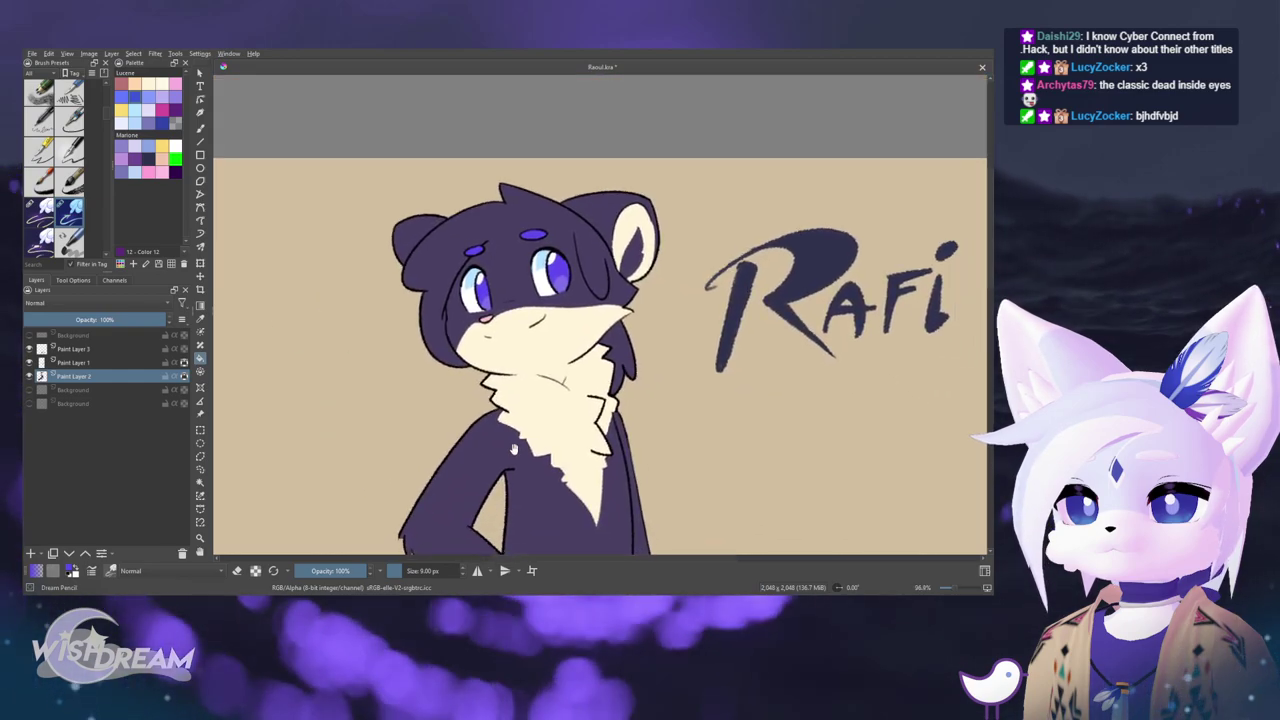
{"action": "left_click_drag", "start_coordinate": [514, 447], "coordinate": [530, 450]}
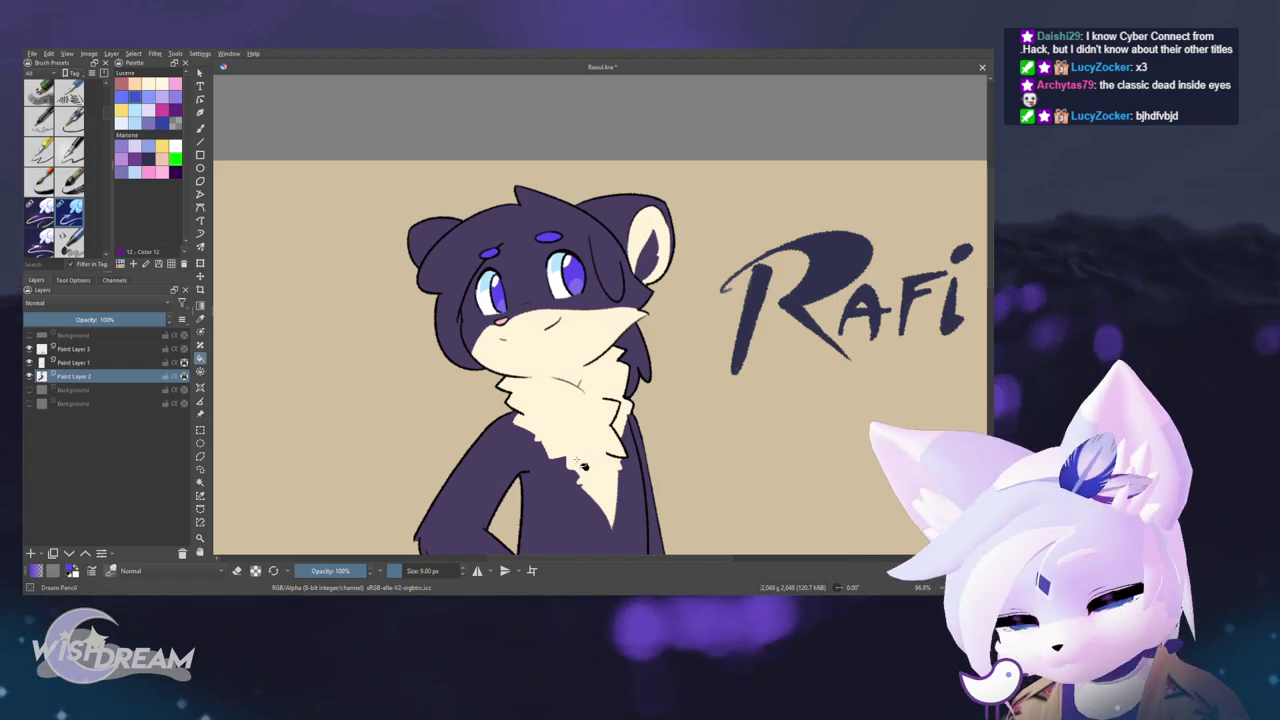
{"action": "mouse_move", "coordinate": [747, 260]}
{"action": "left_mouse_down"}
{"action": "mouse_move", "coordinate": [734, 267]}
{"action": "mouse_move", "coordinate": [729, 243]}
{"action": "left_mouse_up"}
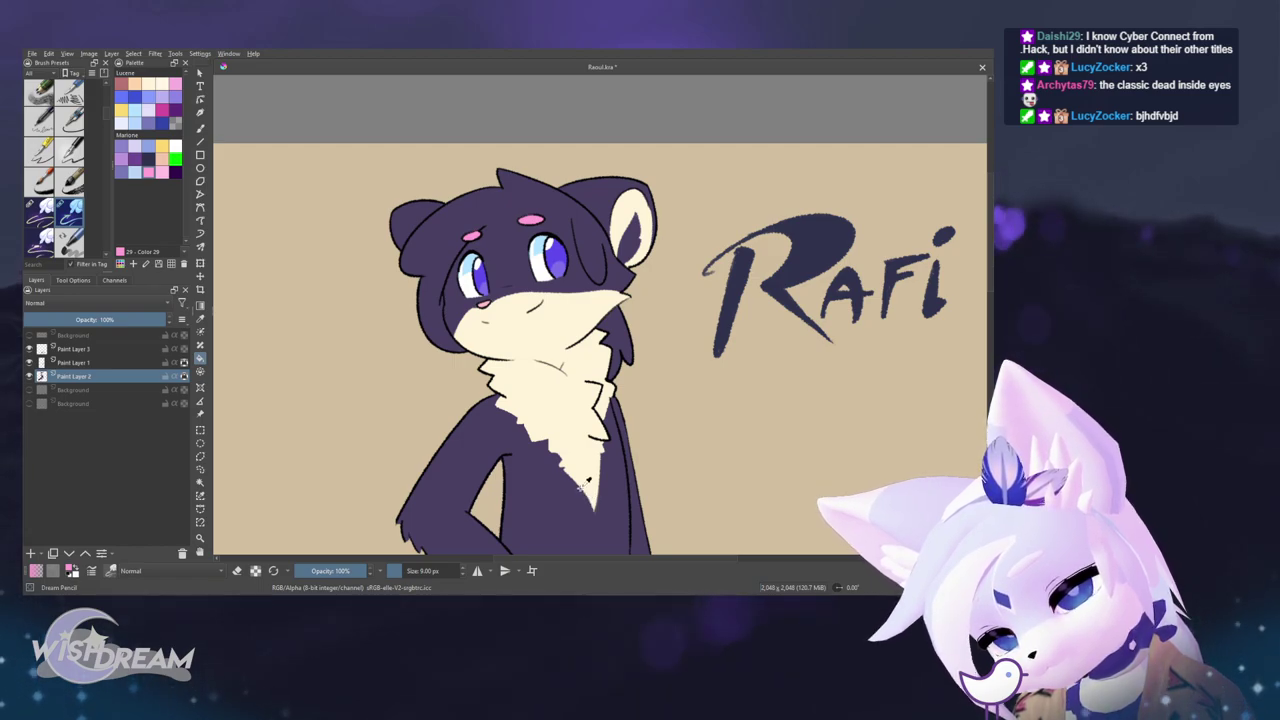
- Try filling the ear's cream interior and its dark inner patch with violet sampled from the iris on Paint Layer 2
{"action": "left_click", "coordinate": [563, 252], "text": "ctrl"}
{"action": "left_click", "coordinate": [640, 232]}
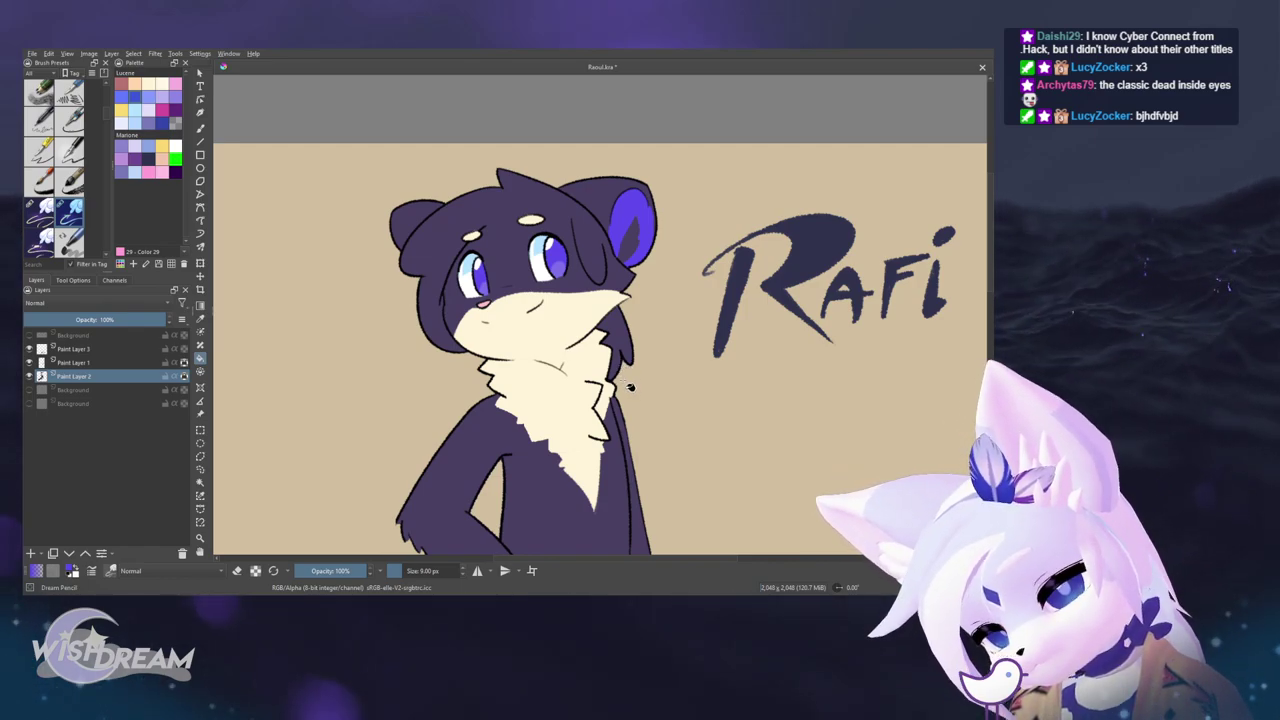
{"action": "key", "text": "ctrl+z"}
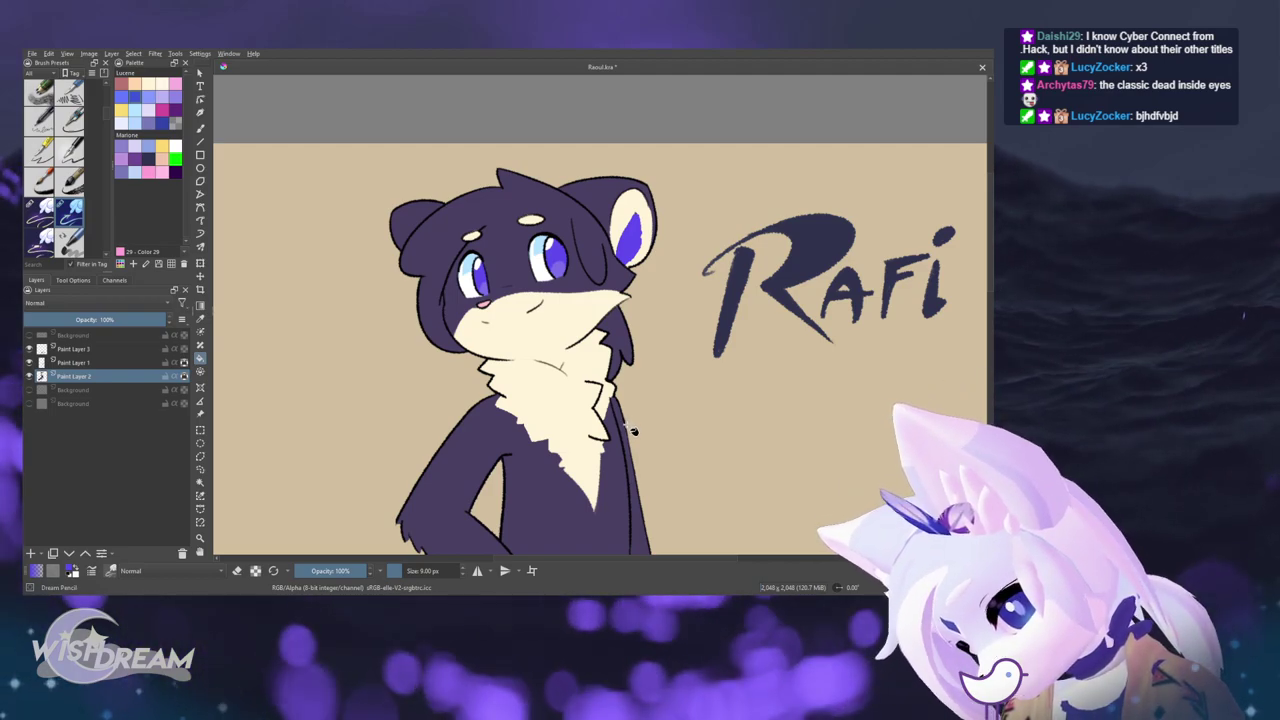
{"action": "left_click_drag", "start_coordinate": [613, 352], "coordinate": [605, 373]}
{"action": "scroll", "coordinate": [620, 348], "scroll_direction": "up", "scroll_amount": 2}
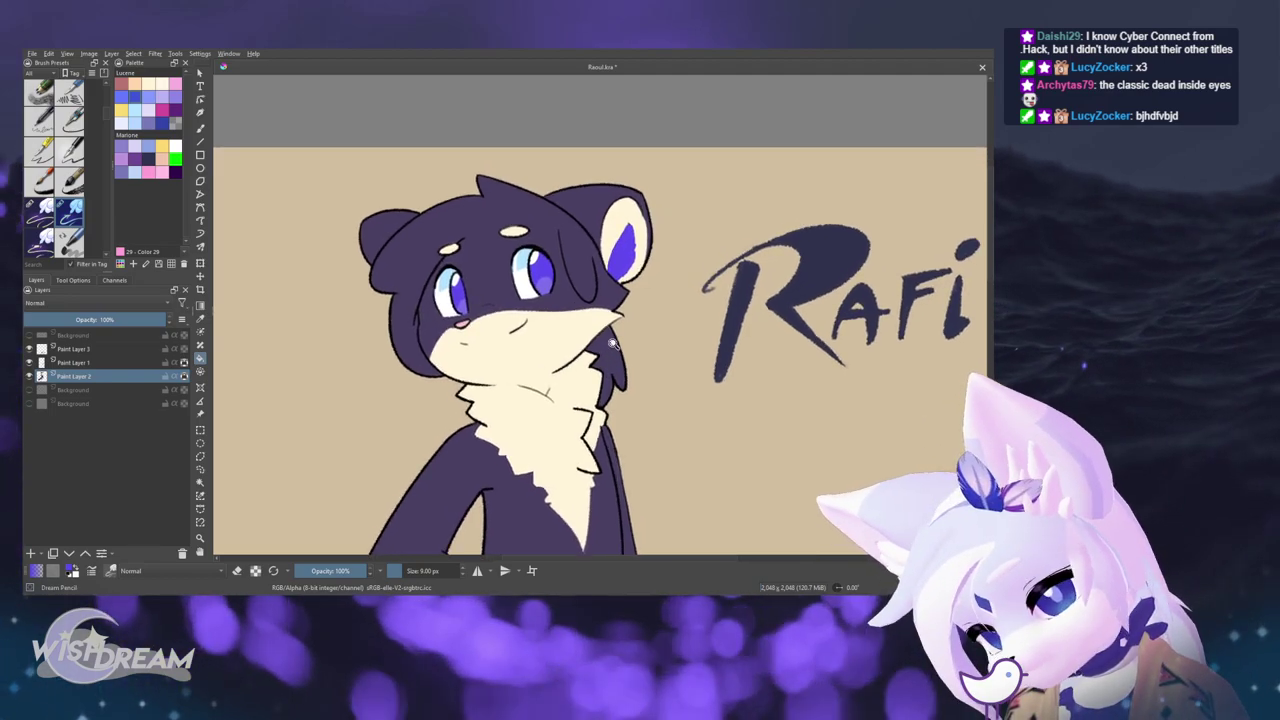
{"action": "key", "text": "ctrl+z"}
{"action": "left_click", "coordinate": [73, 280]}
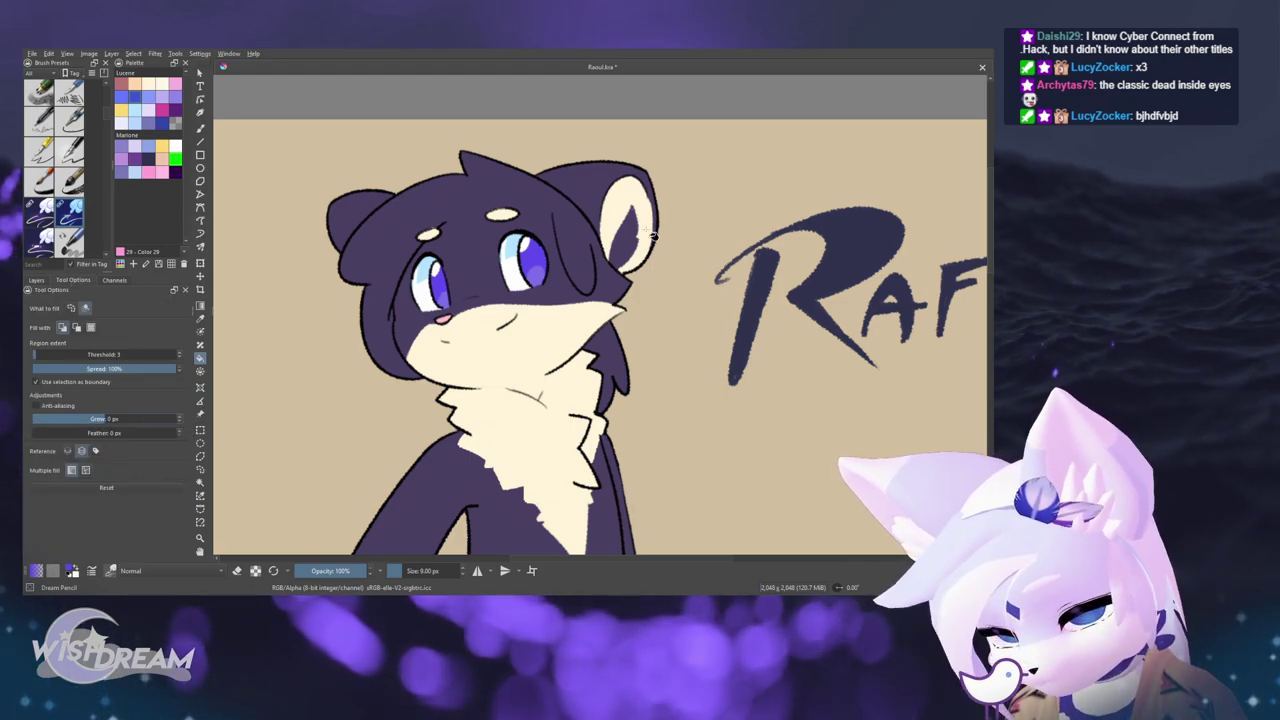
{"action": "left_click", "coordinate": [36, 280]}
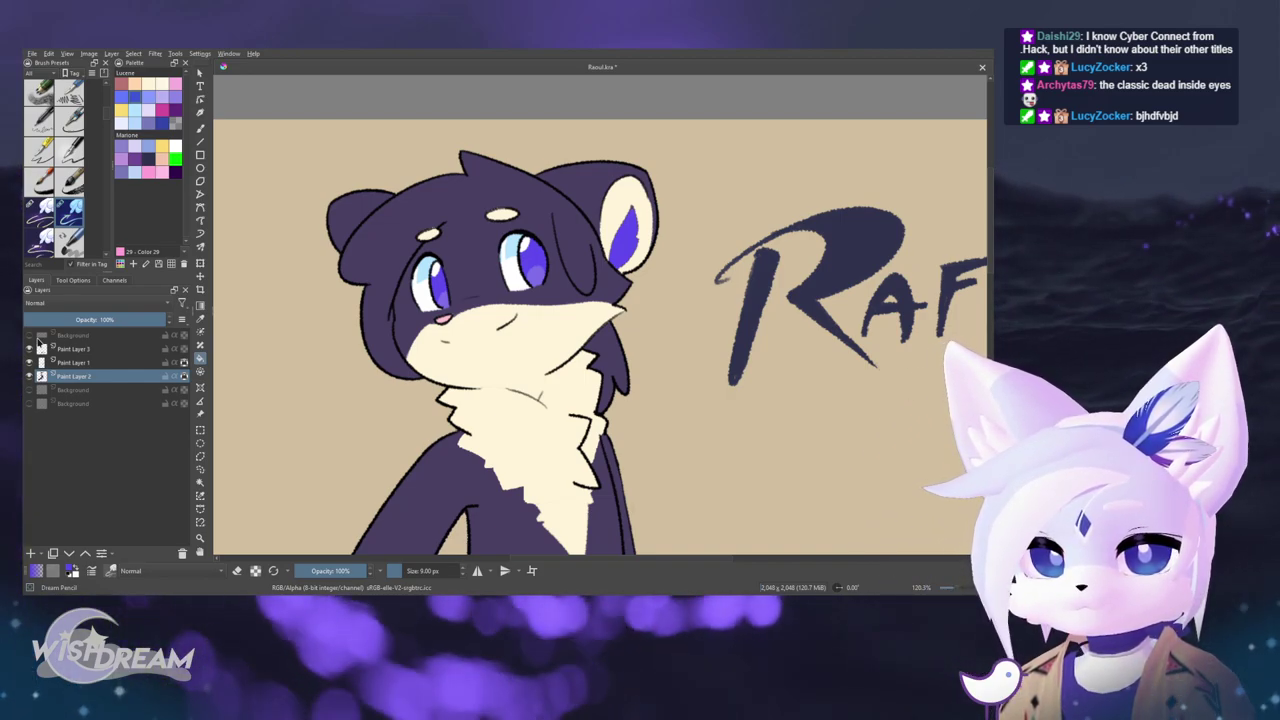
{"action": "key", "text": "ctrl+z"}
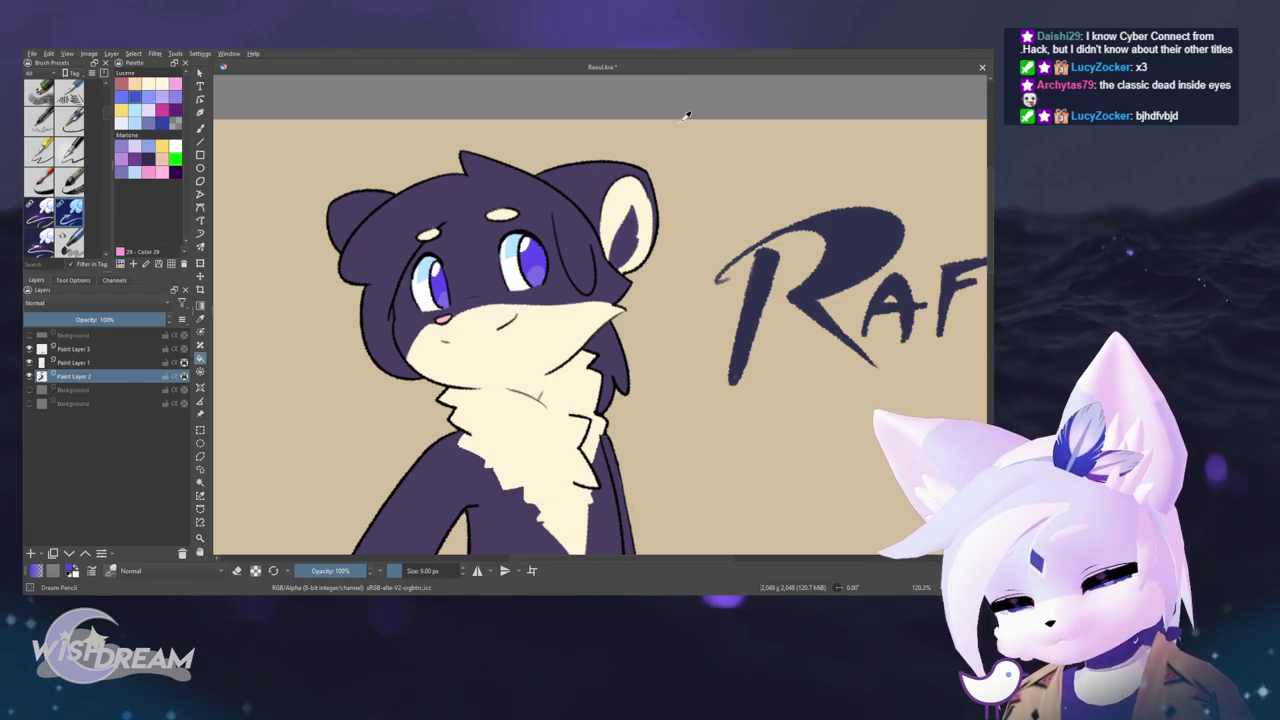
- Try filling both eyebrow markings with the palette's lighter pink Color 27, growing the fill by 2 px
{"action": "left_click", "coordinate": [163, 173]}
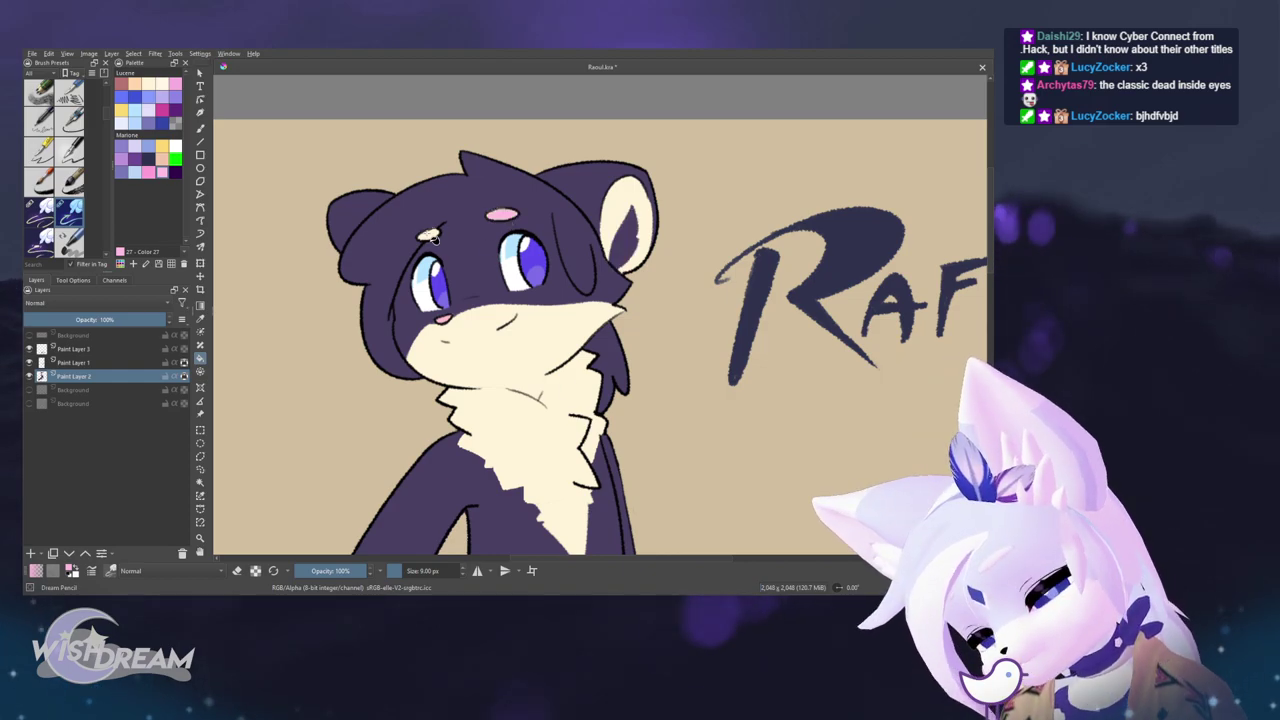
{"action": "left_click_drag", "start_coordinate": [548, 270], "coordinate": [616, 399]}
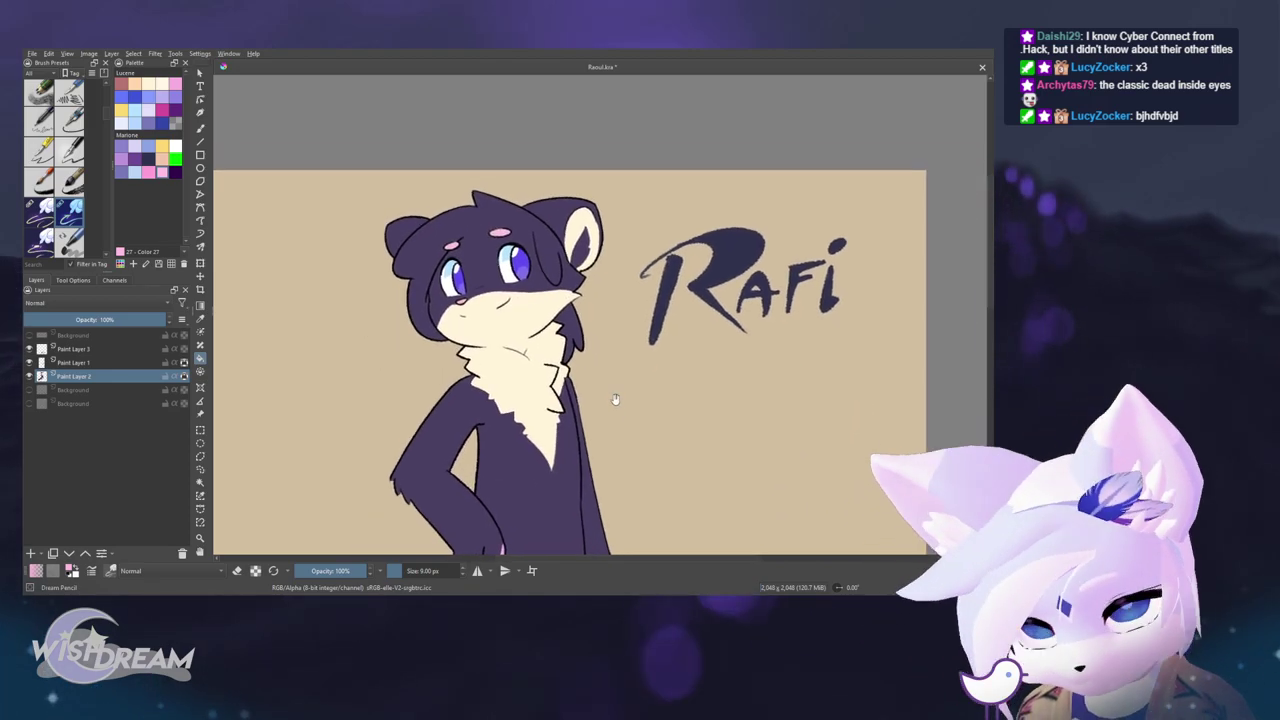
{"action": "left_click", "coordinate": [84, 281]}
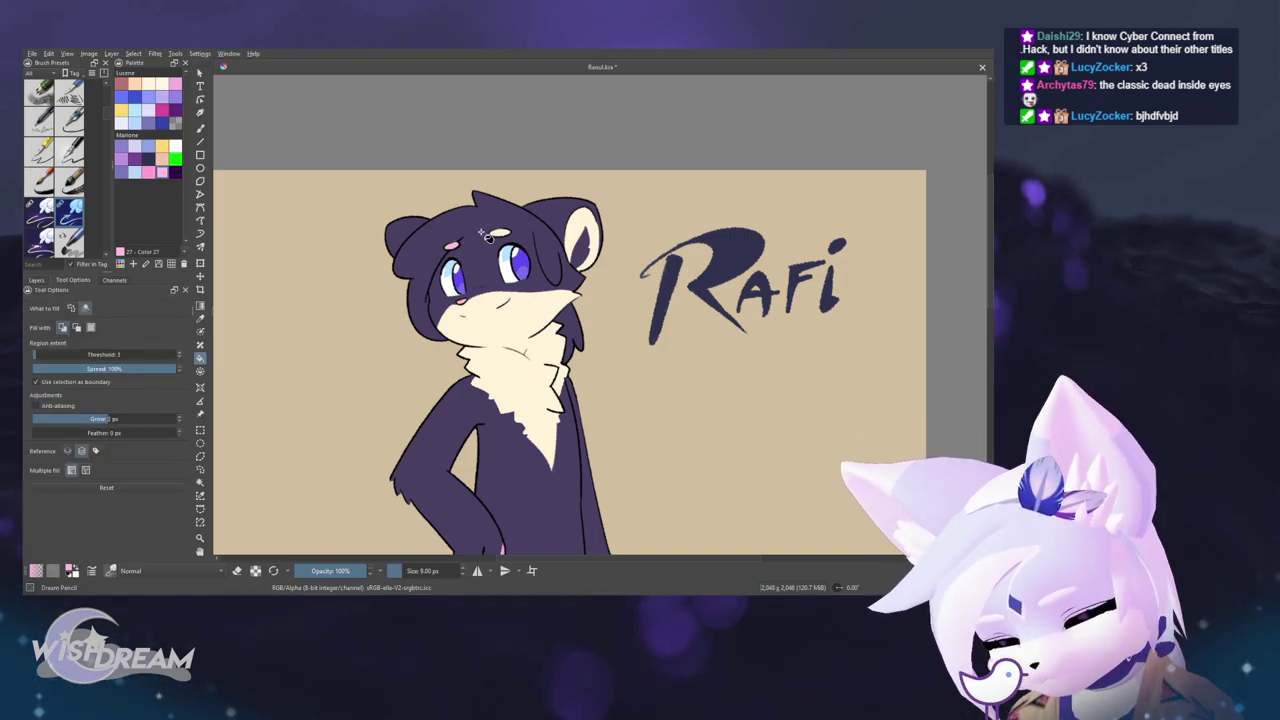
{"action": "left_click", "coordinate": [40, 281]}
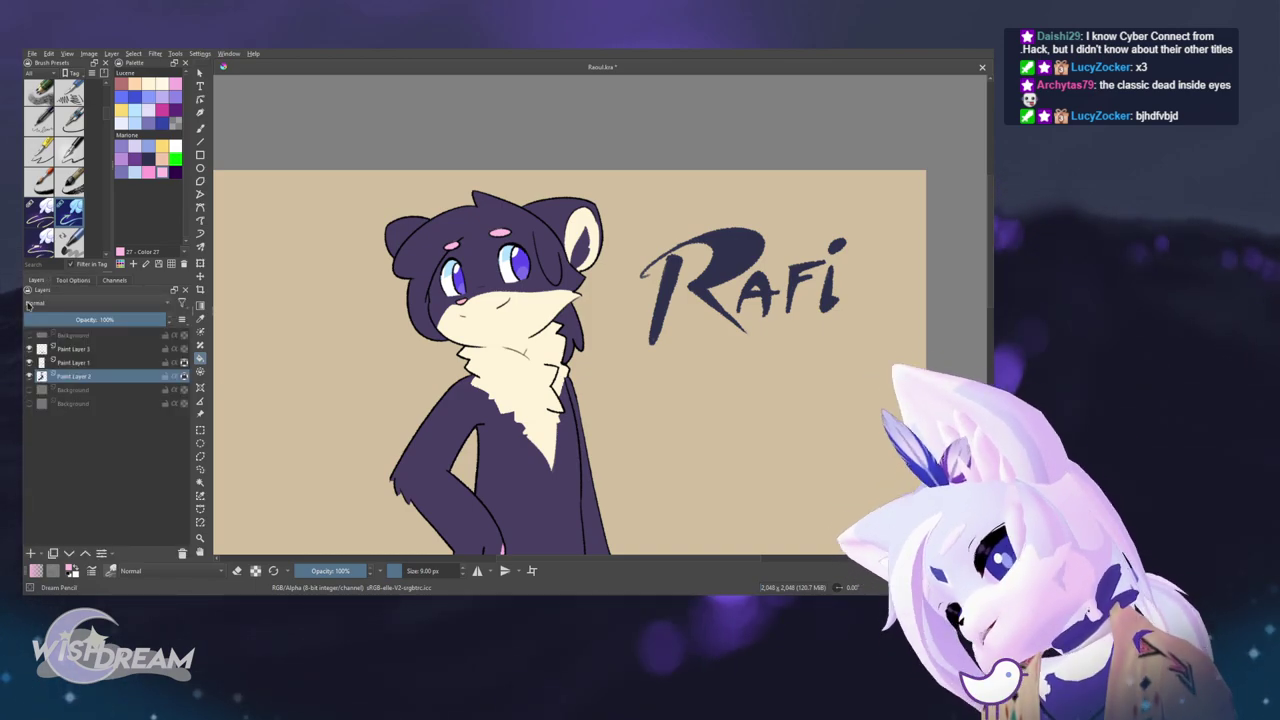
{"action": "scroll", "coordinate": [692, 330], "scroll_direction": "down", "scroll_amount": 4}
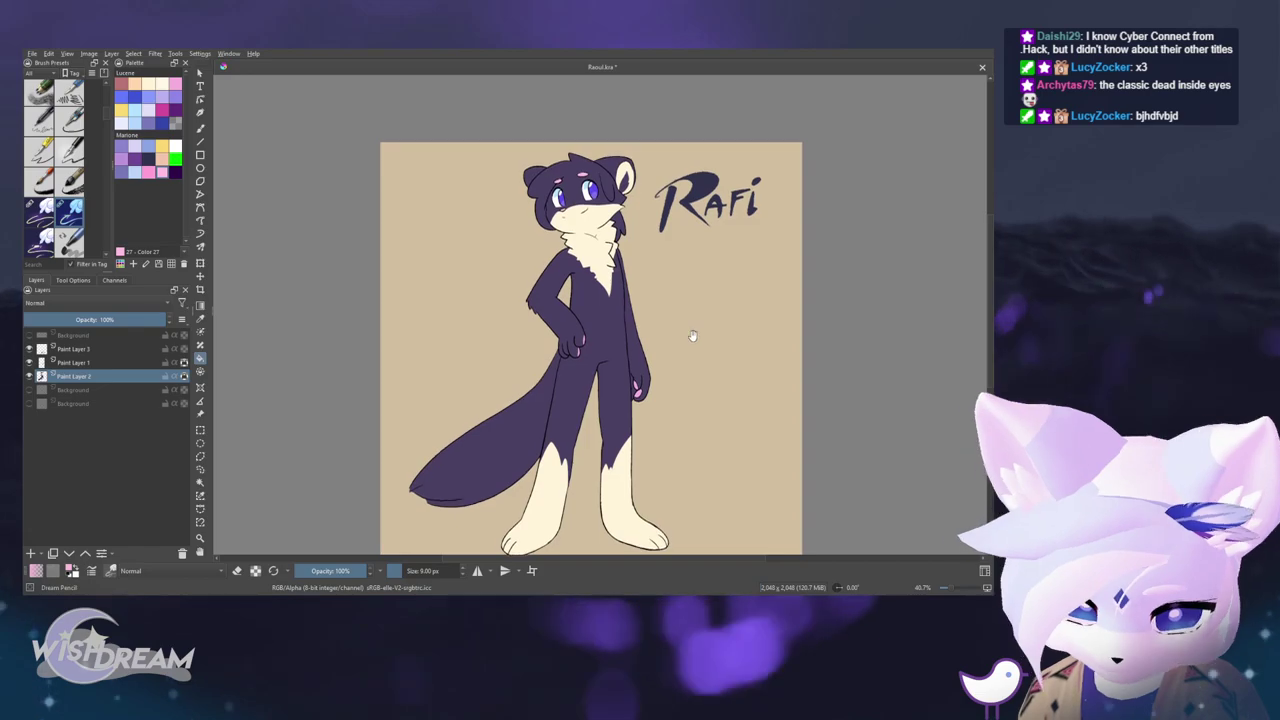
{"action": "scroll", "coordinate": [692, 335], "scroll_direction": "up", "scroll_amount": 2}
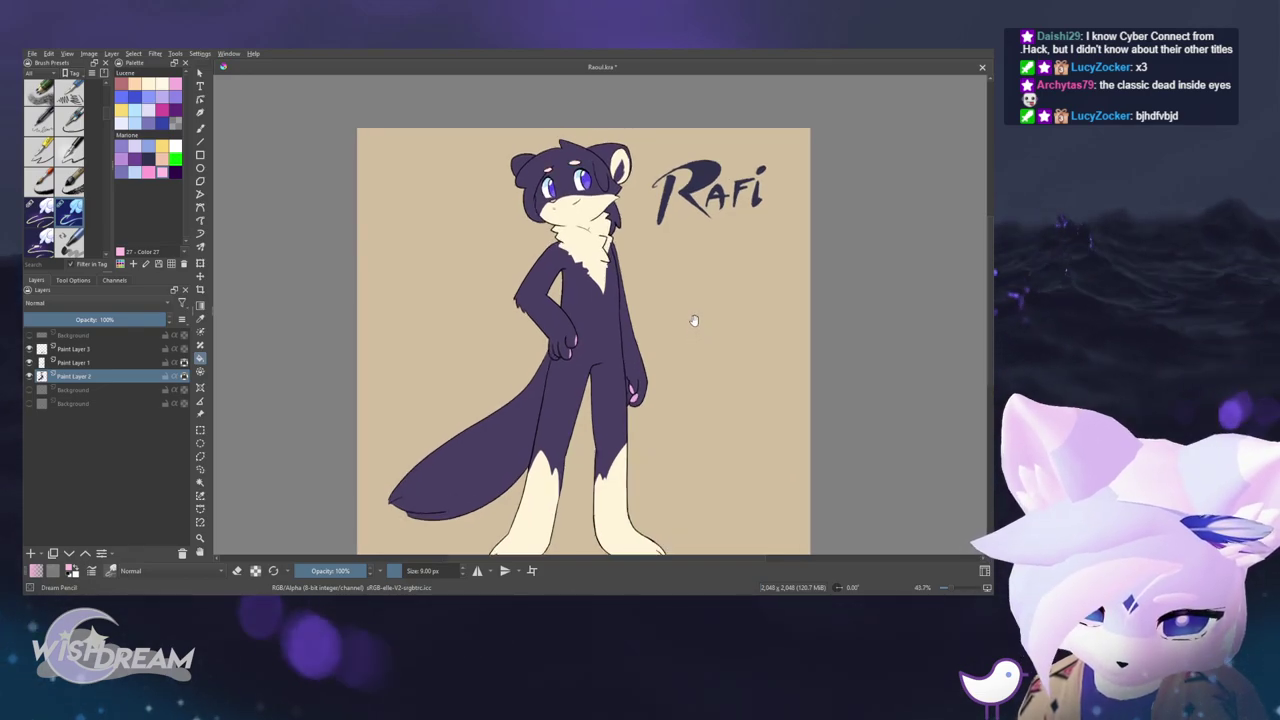
- Try filling both eyebrow markings with the fur's dark purple, then restore their cream colour
{"action": "left_click_drag", "start_coordinate": [667, 251], "coordinate": [663, 340]}
{"action": "left_click", "coordinate": [550, 249]}
{"action": "scroll", "coordinate": [550, 249], "scroll_direction": "up", "scroll_amount": 4}
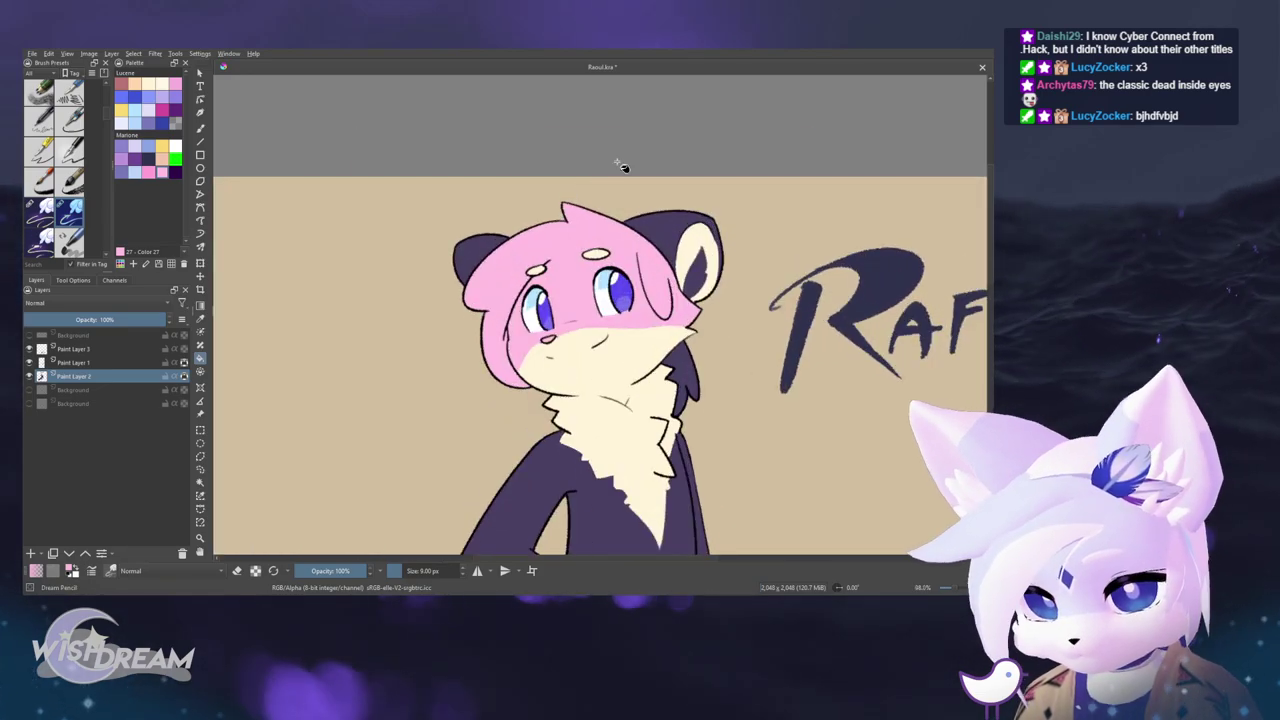
{"action": "key", "text": "ctrl+shift+z"}
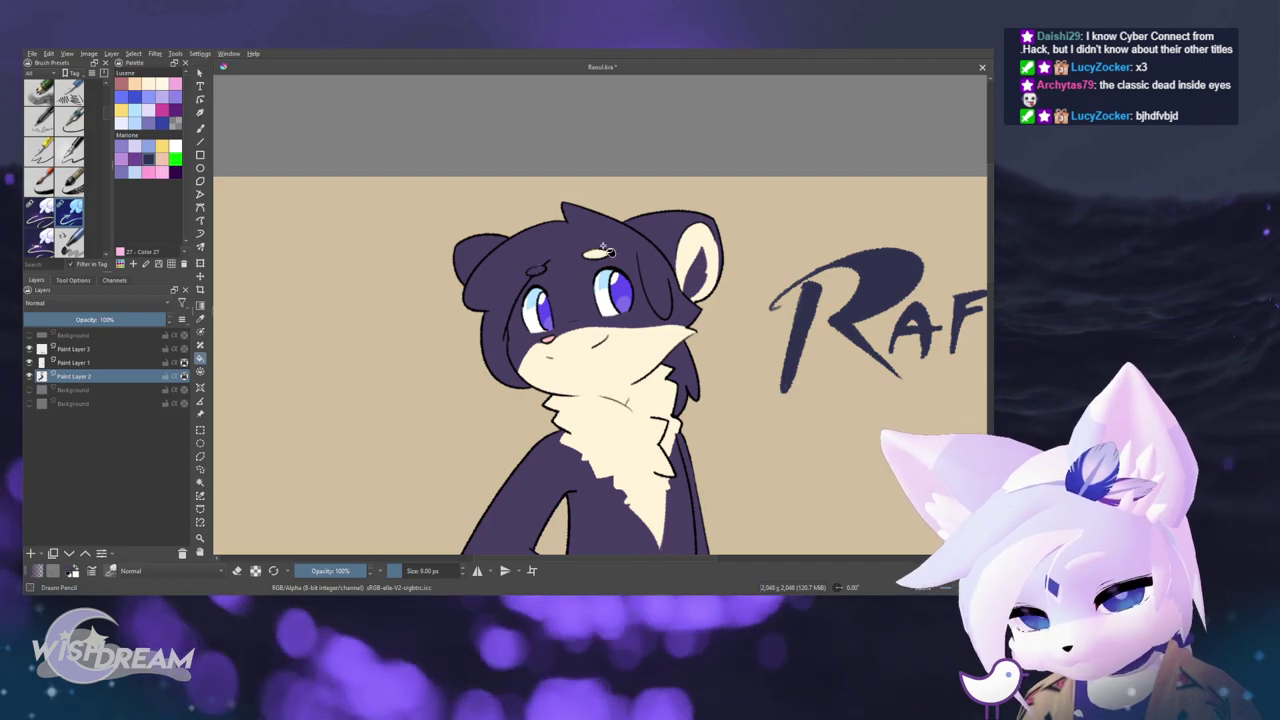
{"action": "scroll", "coordinate": [603, 250], "scroll_direction": "down", "scroll_amount": 5}
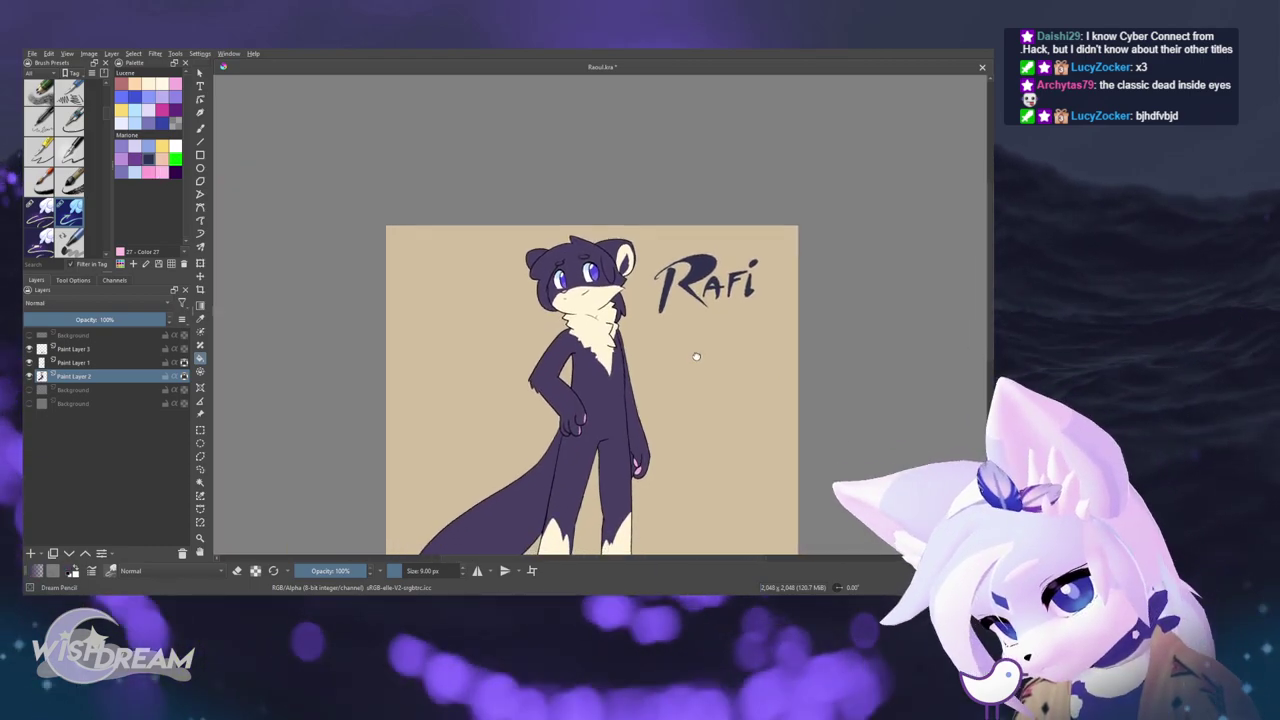
{"action": "left_click_drag", "start_coordinate": [696, 356], "coordinate": [683, 343]}
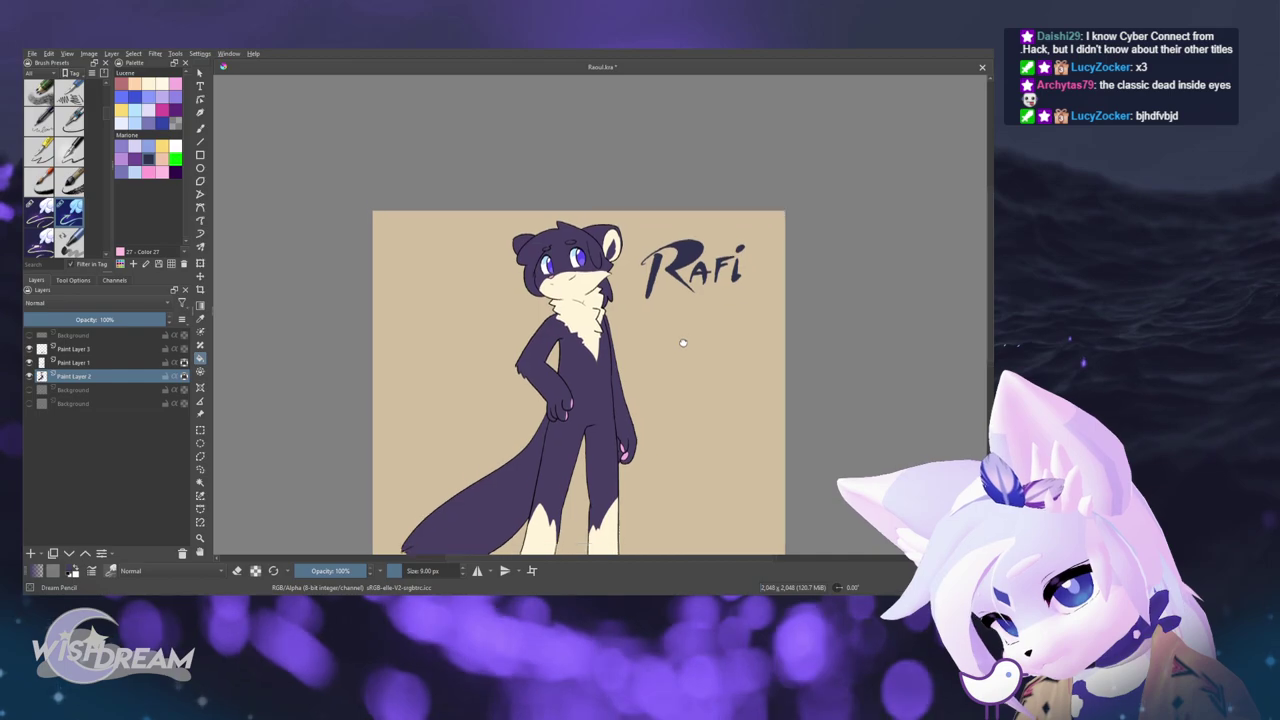
{"action": "scroll", "coordinate": [683, 343], "scroll_direction": "up", "scroll_amount": 5}
{"action": "scroll", "coordinate": [679, 280], "scroll_direction": "up", "scroll_amount": 6}
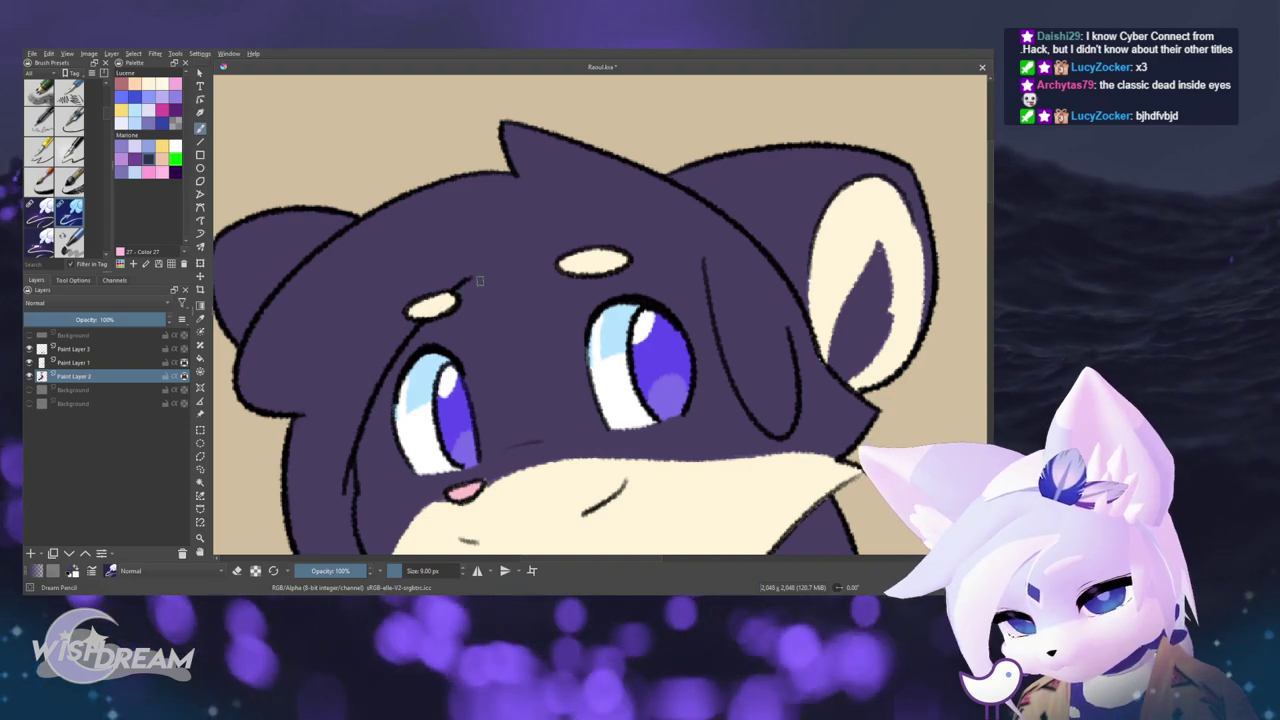
{"action": "left_click_drag", "start_coordinate": [679, 349], "coordinate": [700, 444]}
{"action": "scroll", "coordinate": [700, 443], "scroll_direction": "down", "scroll_amount": 5}
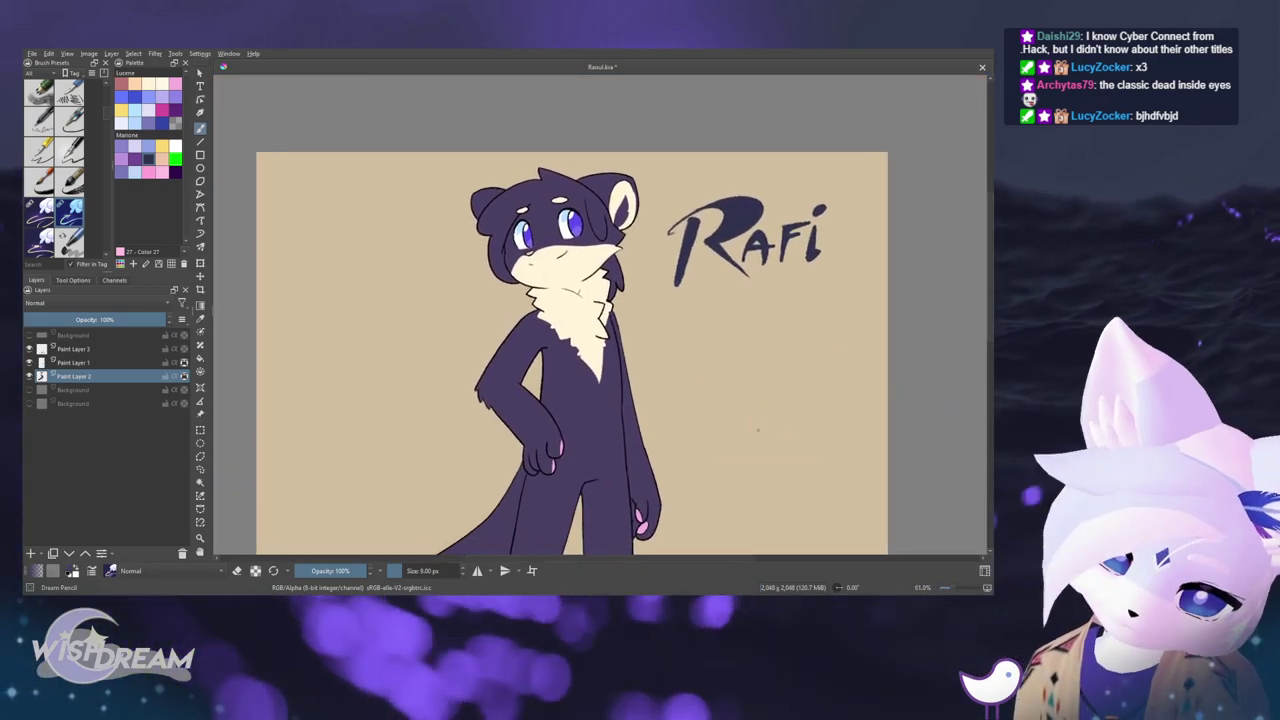
- Recolour the line art on Paint Layer 1 with the palette's dark purple Color 28 and save the document
{"action": "left_click", "coordinate": [172, 346]}
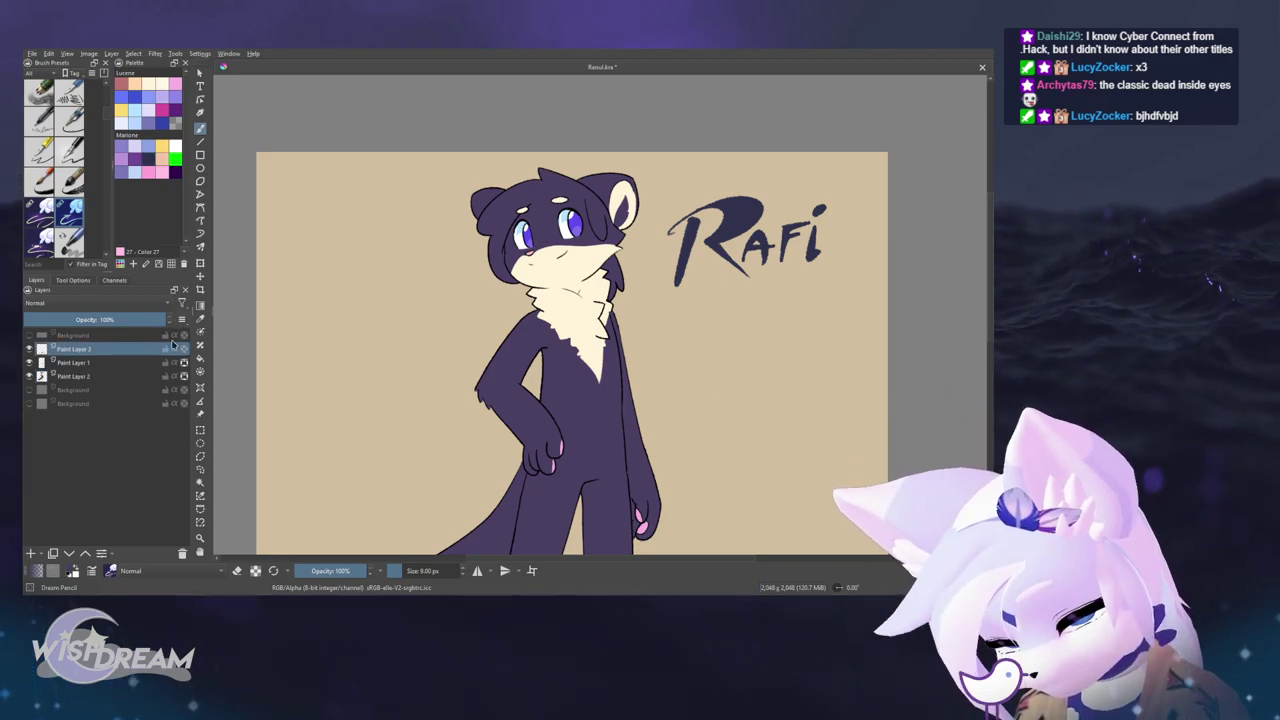
{"action": "left_click", "coordinate": [29, 349]}
{"action": "left_click", "coordinate": [29, 349]}
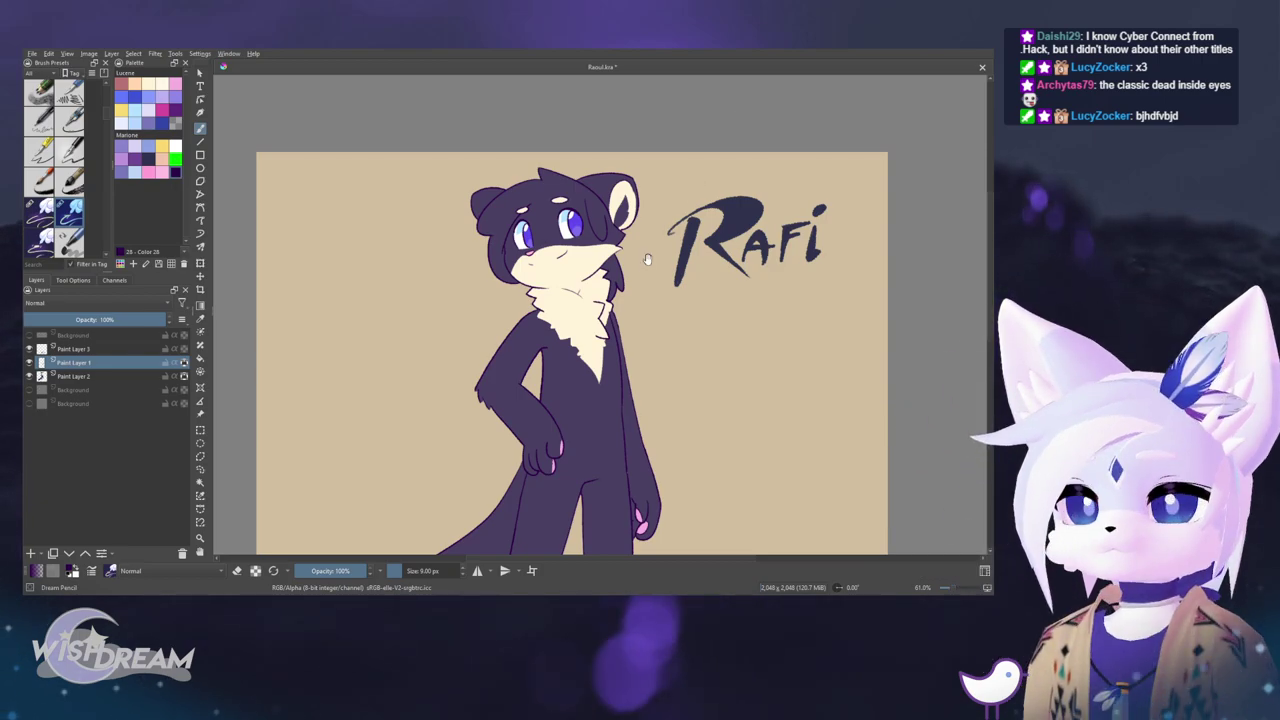
{"action": "scroll", "coordinate": [647, 259], "scroll_direction": "up", "scroll_amount": 5}
{"action": "left_click_drag", "start_coordinate": [612, 277], "coordinate": [669, 323]}
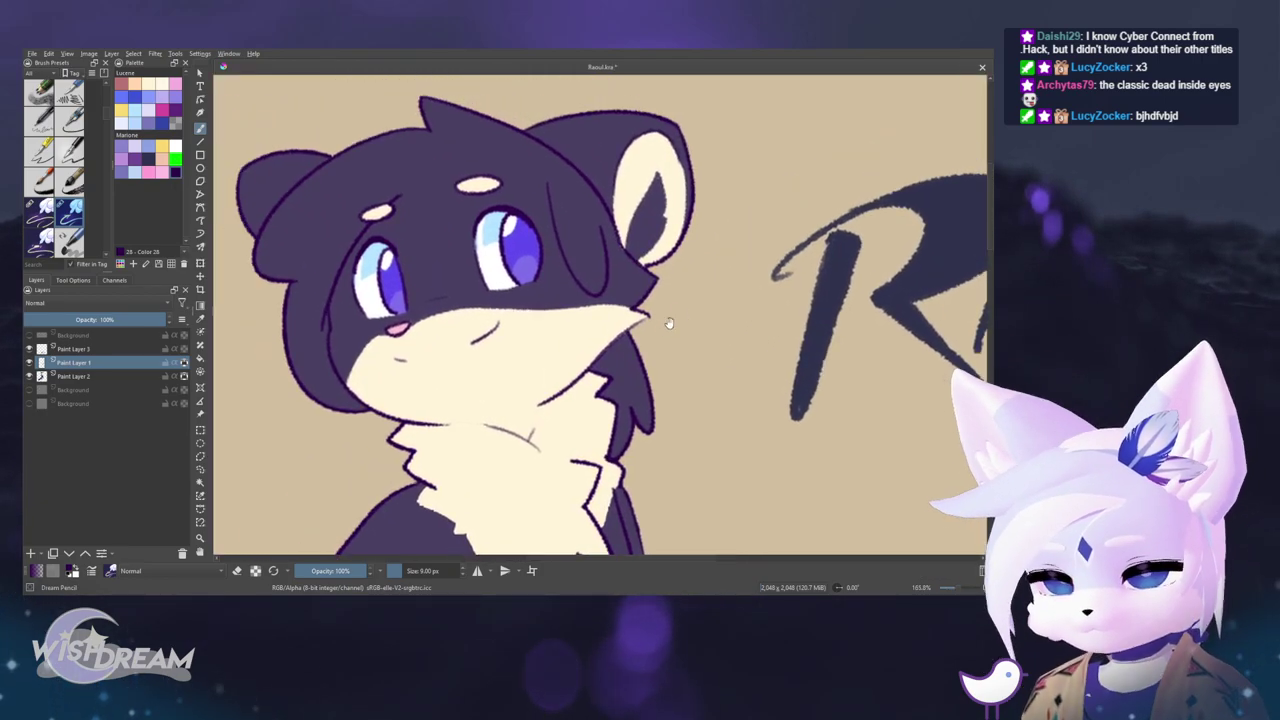
{"action": "left_click_drag", "start_coordinate": [596, 275], "coordinate": [636, 261]}
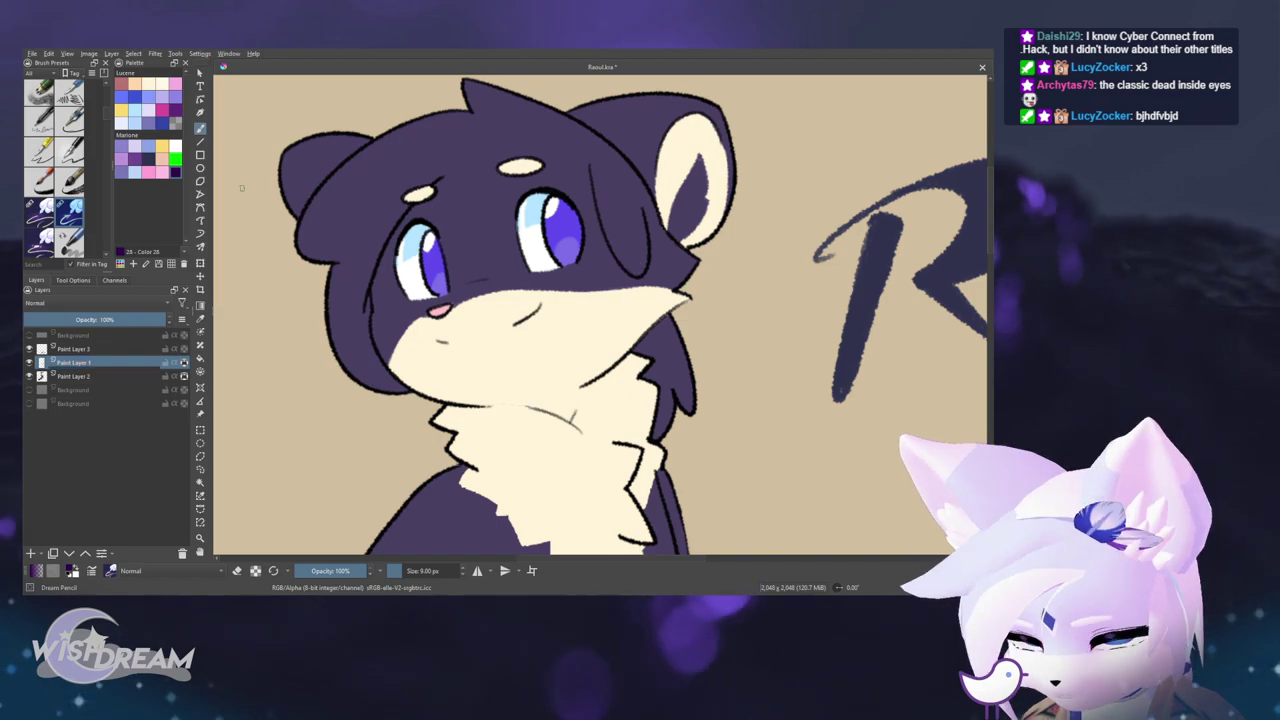
{"action": "key", "text": "shift+BackSpace"}
{"action": "left_click_drag", "start_coordinate": [700, 349], "coordinate": [717, 384]}
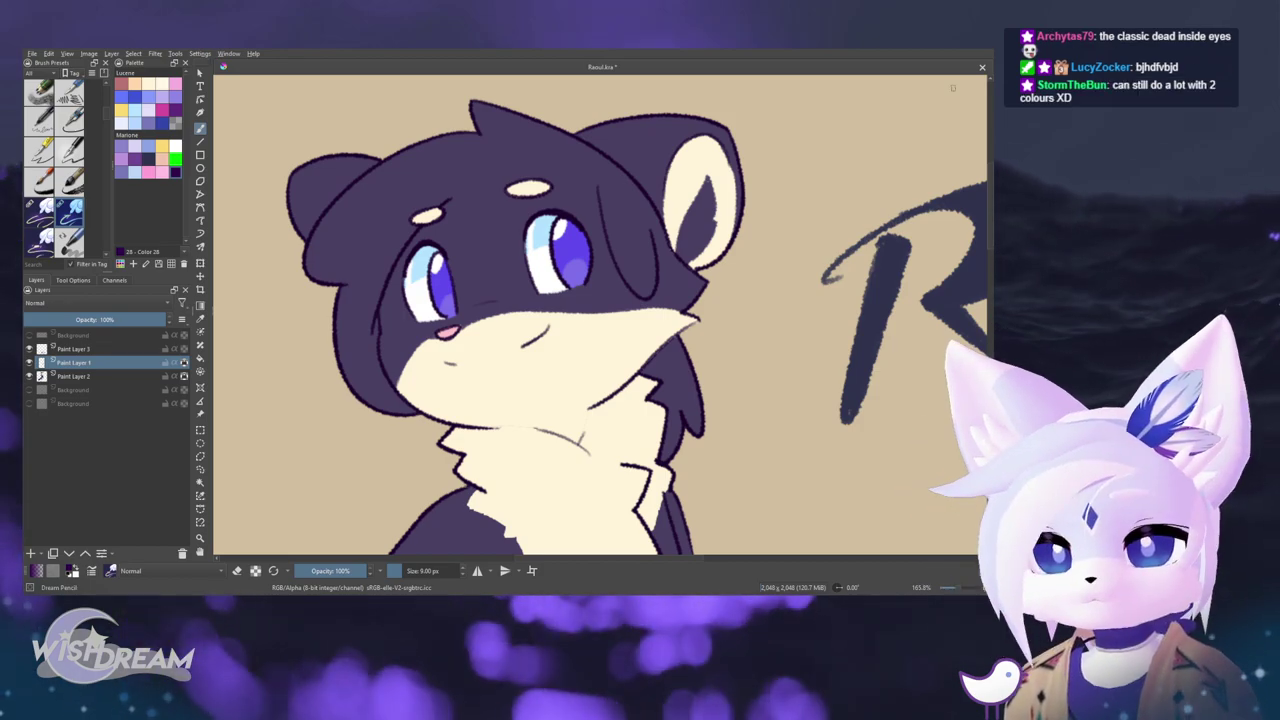
{"action": "key", "text": "ctrl+s"}
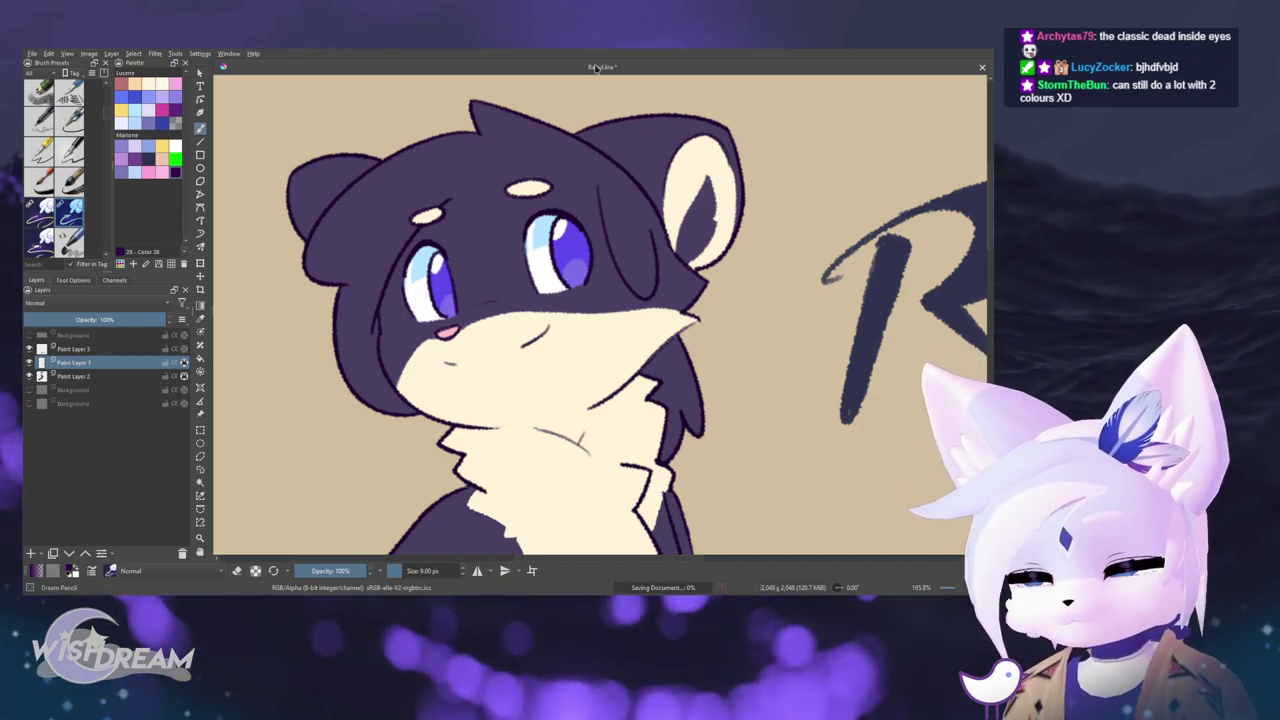
- Toggle the visibility of Paint Layer 1 and Paint Layer 3 to examine which layer holds the ear's colours
{"action": "left_click", "coordinate": [104, 376]}
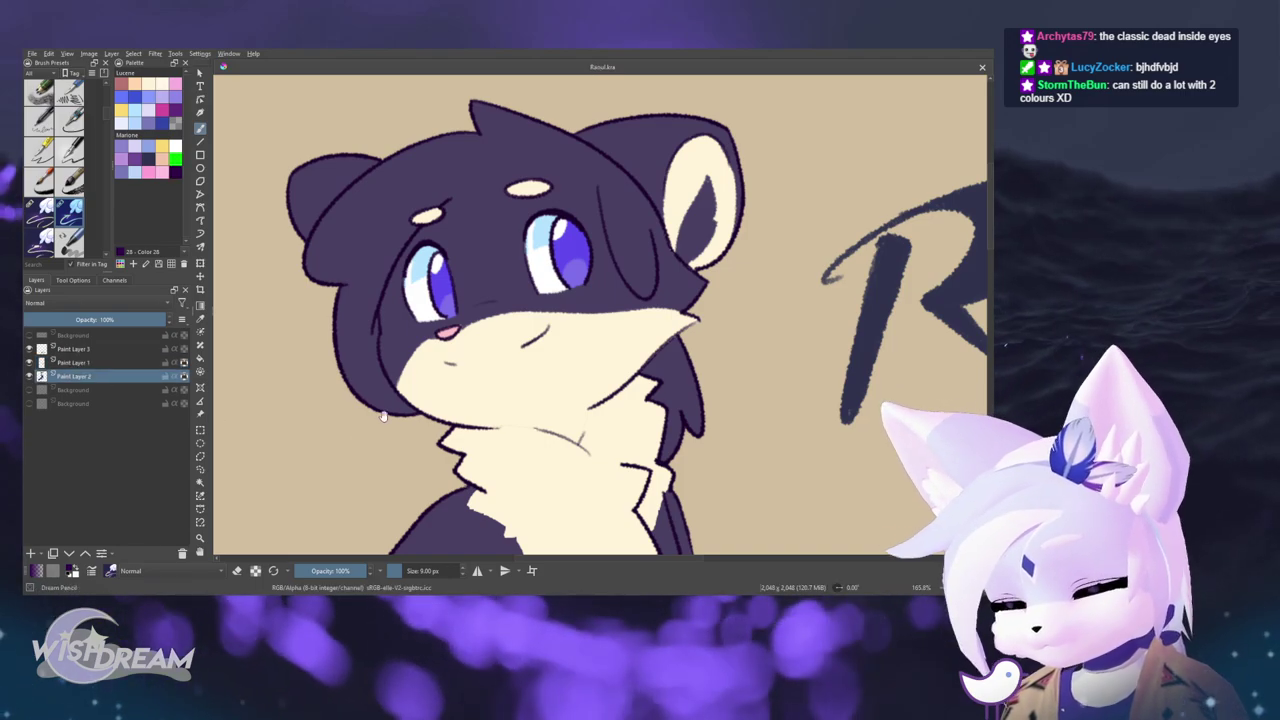
{"action": "scroll", "coordinate": [674, 177], "scroll_direction": "up", "scroll_amount": 4}
{"action": "left_click_drag", "start_coordinate": [651, 220], "coordinate": [625, 240]}
{"action": "left_click", "coordinate": [30, 363]}
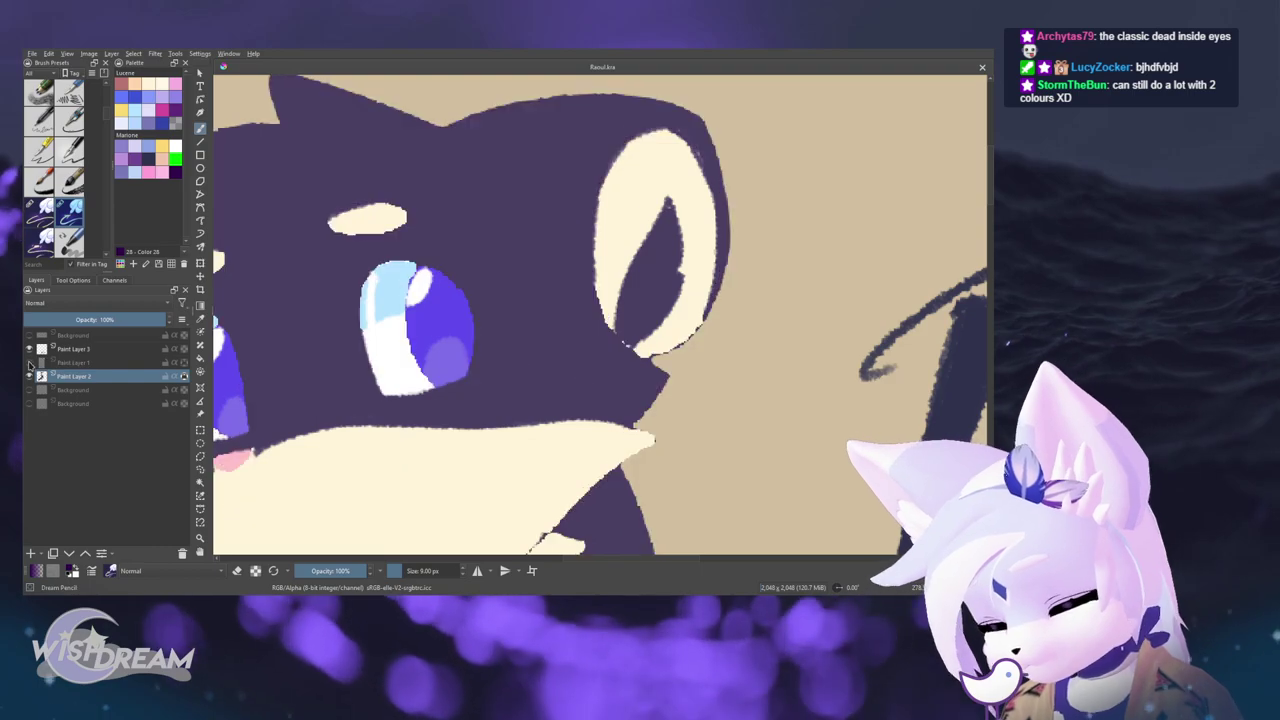
{"action": "left_click", "coordinate": [30, 363]}
{"action": "left_click", "coordinate": [54, 349]}
{"action": "left_click", "coordinate": [29, 349]}
{"action": "left_click", "coordinate": [29, 349]}
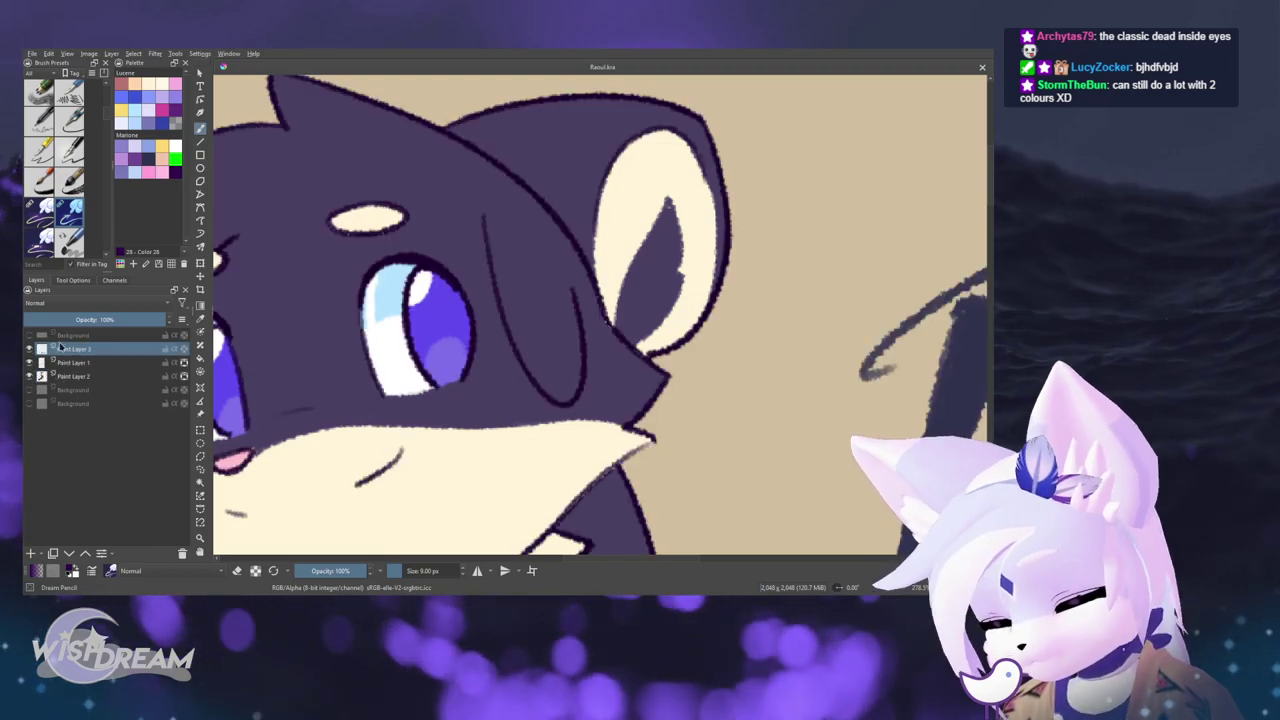
{"action": "left_click", "coordinate": [98, 372]}
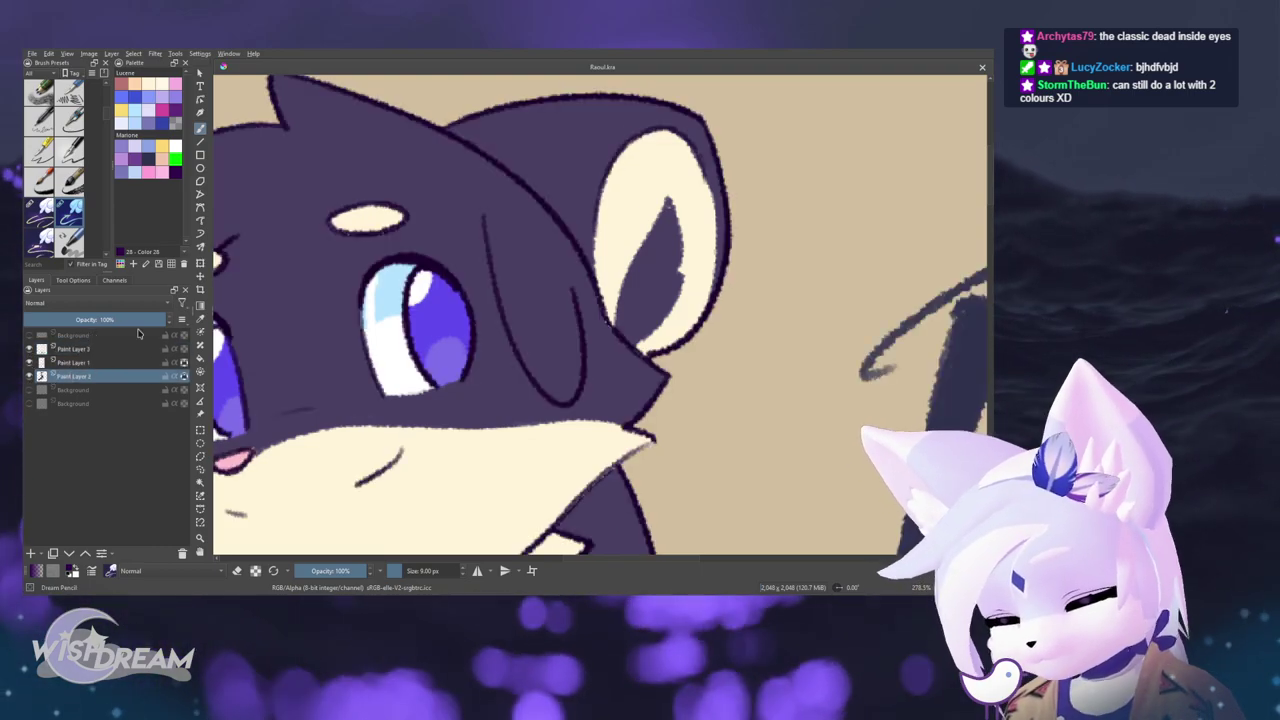
- Try painting over the ear's dark inner patch on Paint Layer 2 with cream sampled from the ear
{"action": "left_click", "coordinate": [677, 208], "text": "ctrl"}
{"action": "left_click", "coordinate": [670, 208]}
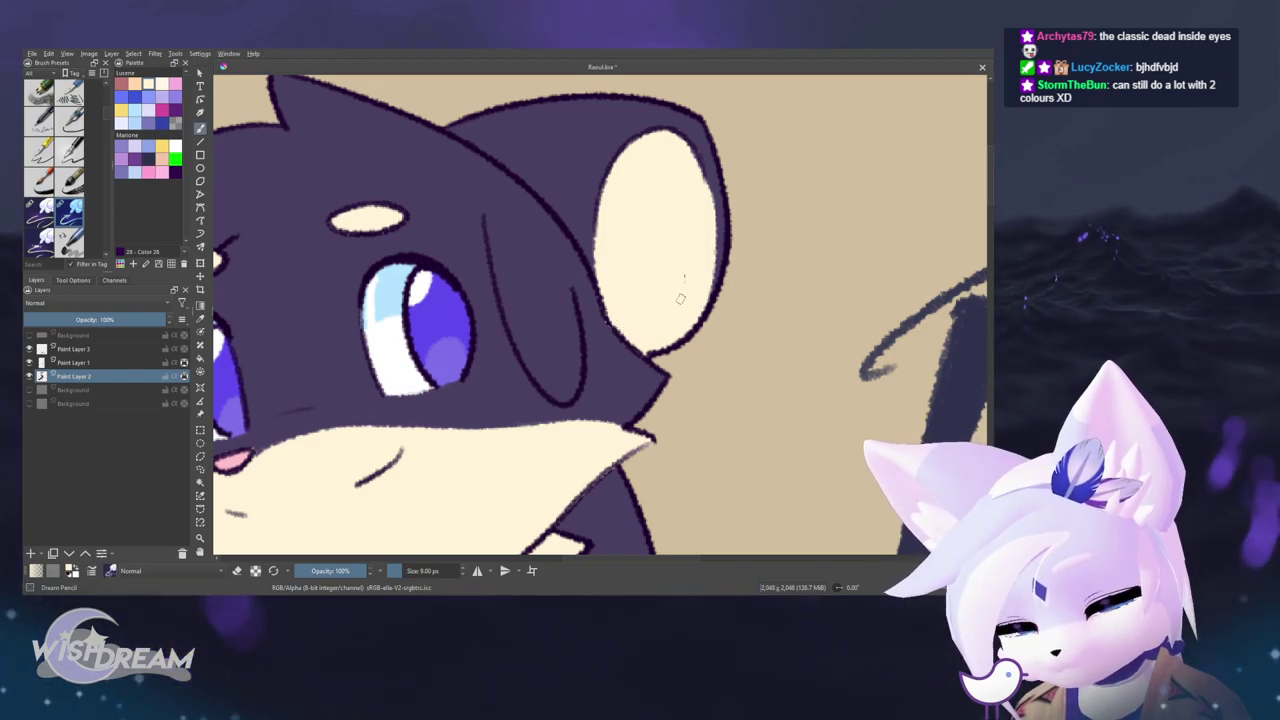
{"action": "scroll", "coordinate": [680, 298], "scroll_direction": "down", "scroll_amount": 6}
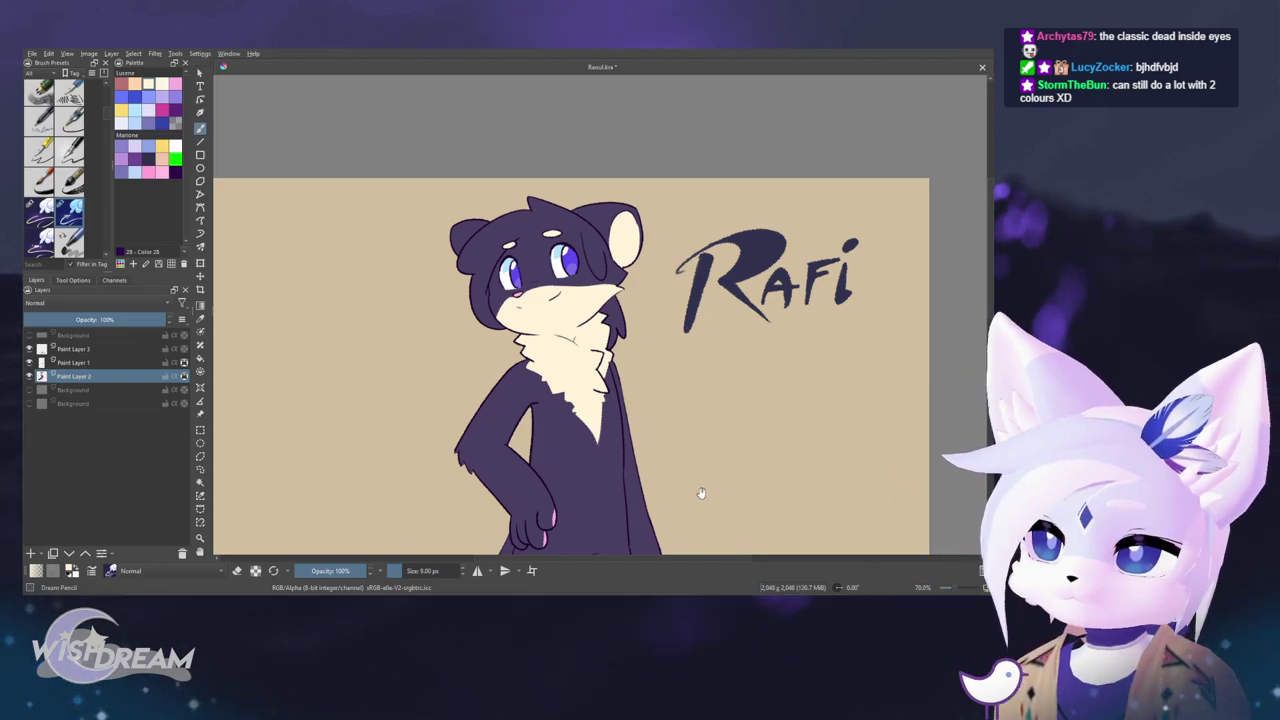
{"action": "left_click_drag", "start_coordinate": [694, 404], "coordinate": [670, 410]}
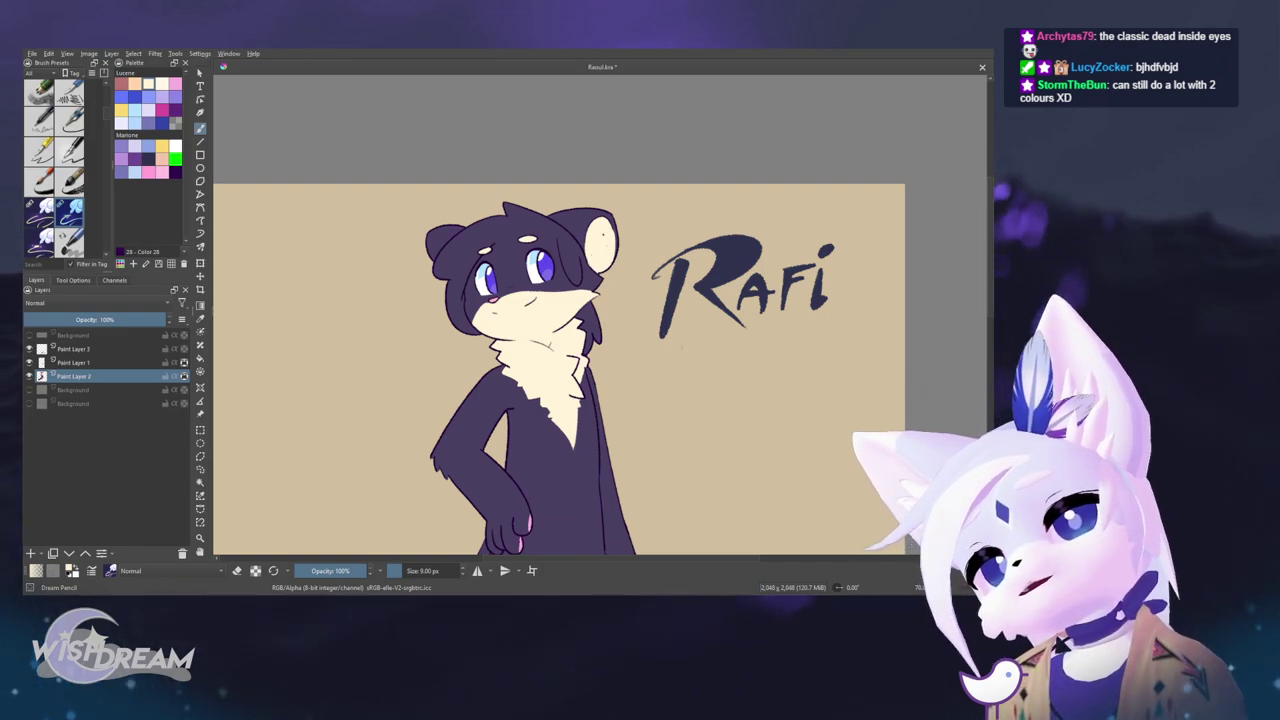
{"action": "key", "text": "ctrl"}
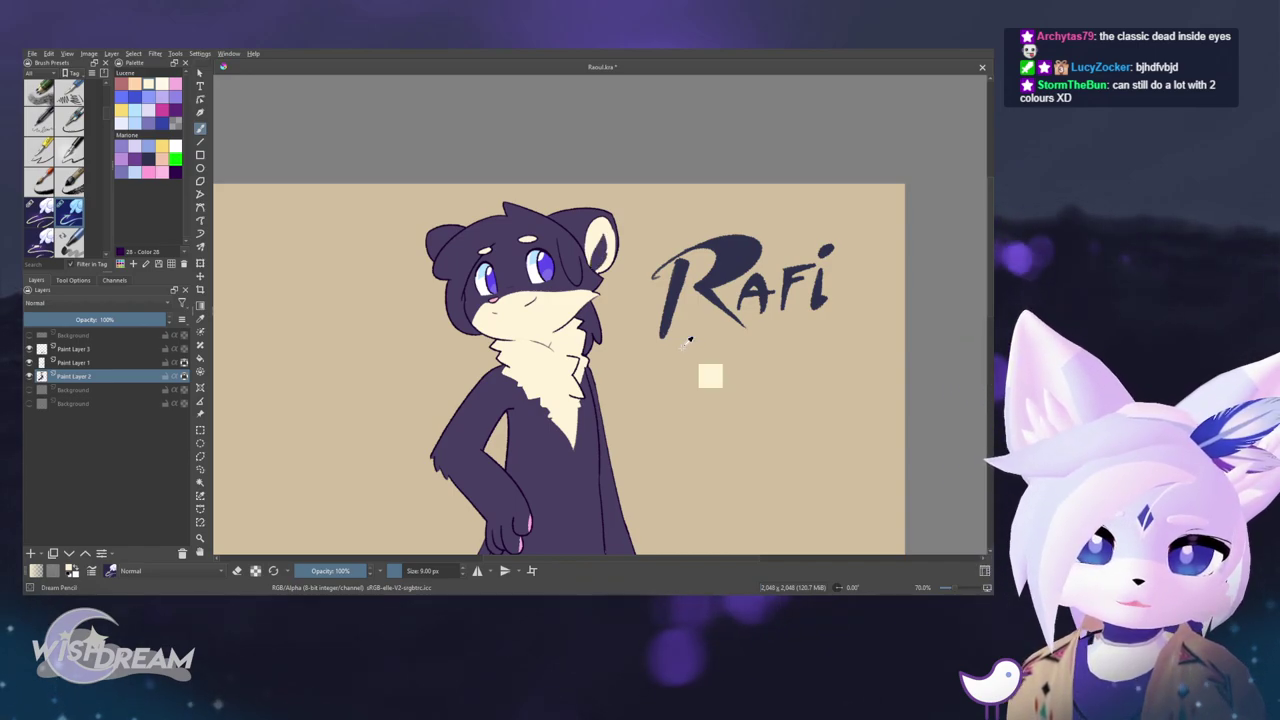
- Save the document and swap the ear's colours, with cream on the outer ear and the fur's dark purple inside
{"action": "key", "text": "ctrl+s"}
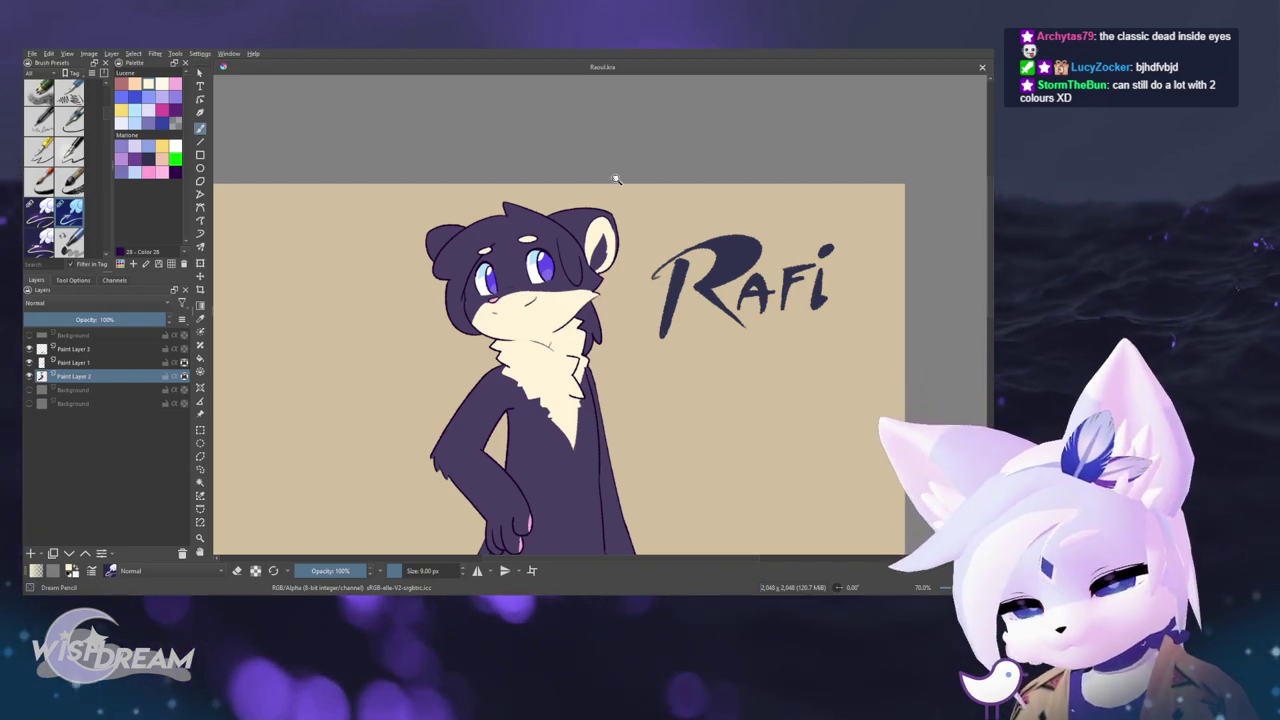
{"action": "scroll", "coordinate": [612, 180], "scroll_direction": "up", "scroll_amount": 3}
{"action": "key", "text": "ctrl+z"}
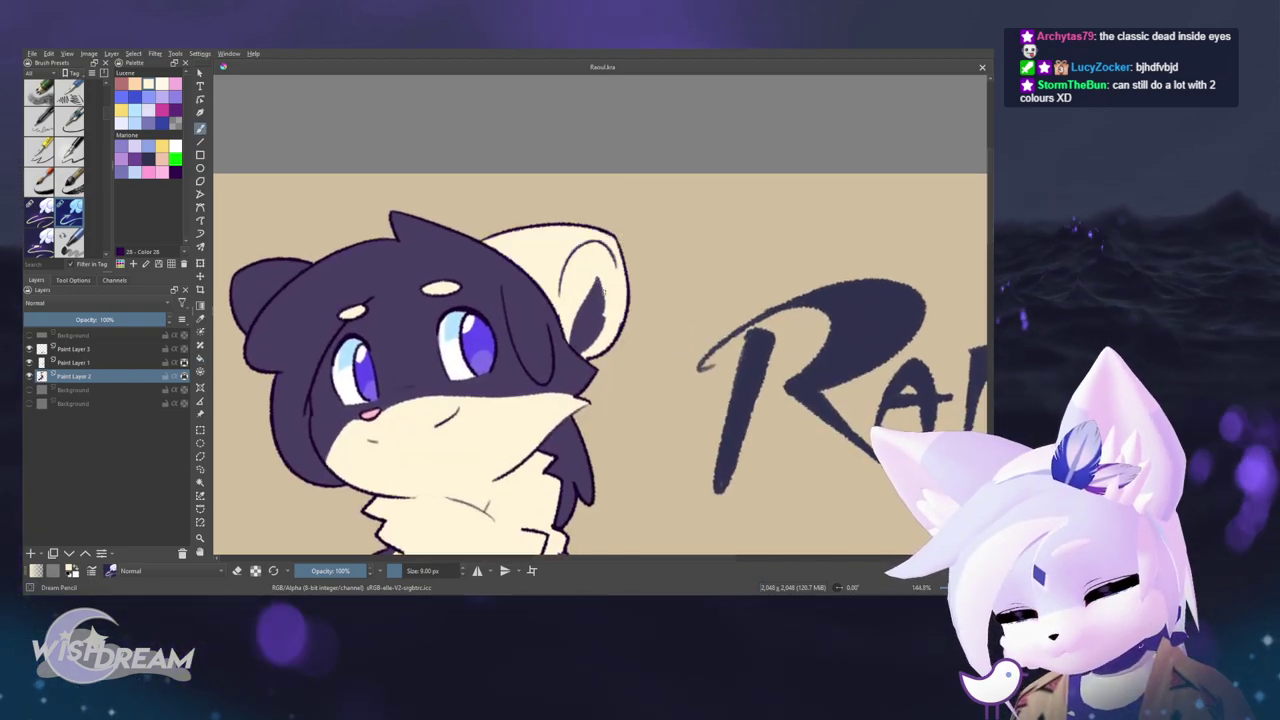
{"action": "left_click", "coordinate": [598, 294], "text": "ctrl"}
{"action": "mouse_move", "coordinate": [597, 291]}
{"action": "left_mouse_down"}
{"action": "mouse_move", "coordinate": [572, 270]}
{"action": "mouse_move", "coordinate": [601, 343]}
{"action": "left_mouse_up"}
{"action": "scroll", "coordinate": [593, 290], "scroll_direction": "down", "scroll_amount": 4}
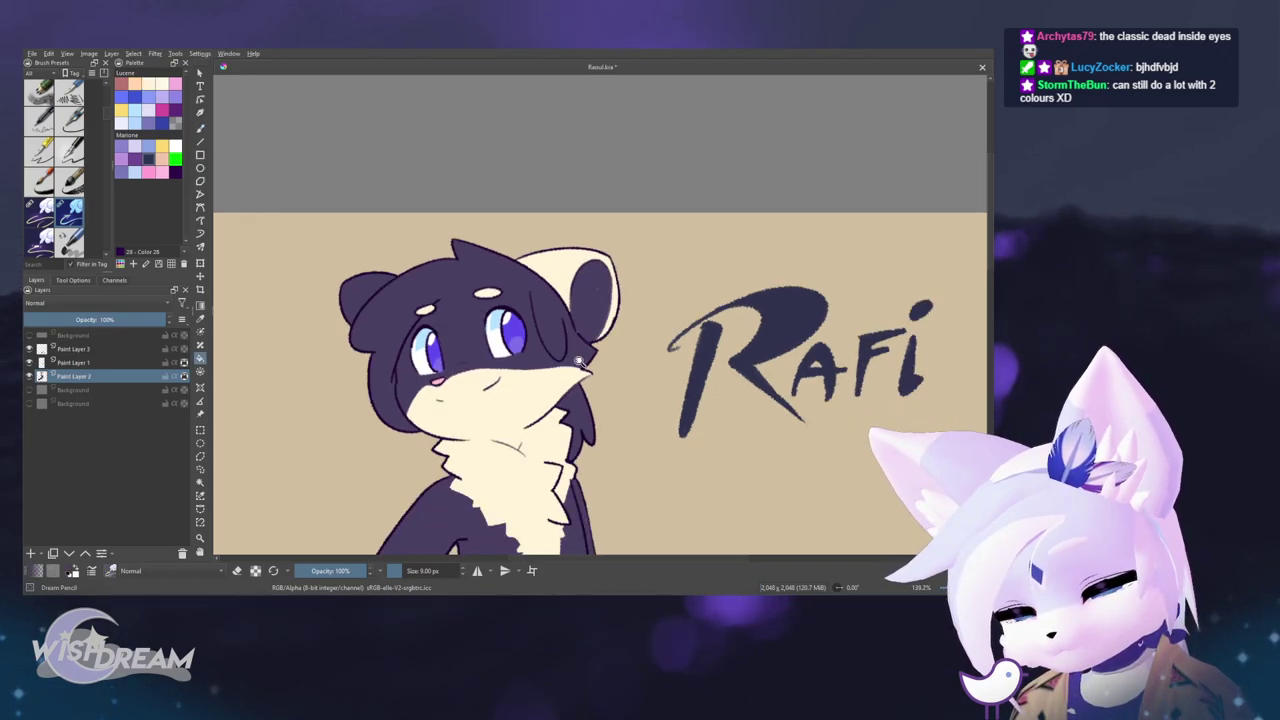
- Restore the dark purple outer ear with its cream inside and save the document
{"action": "scroll", "coordinate": [595, 291], "scroll_direction": "up", "scroll_amount": 4}
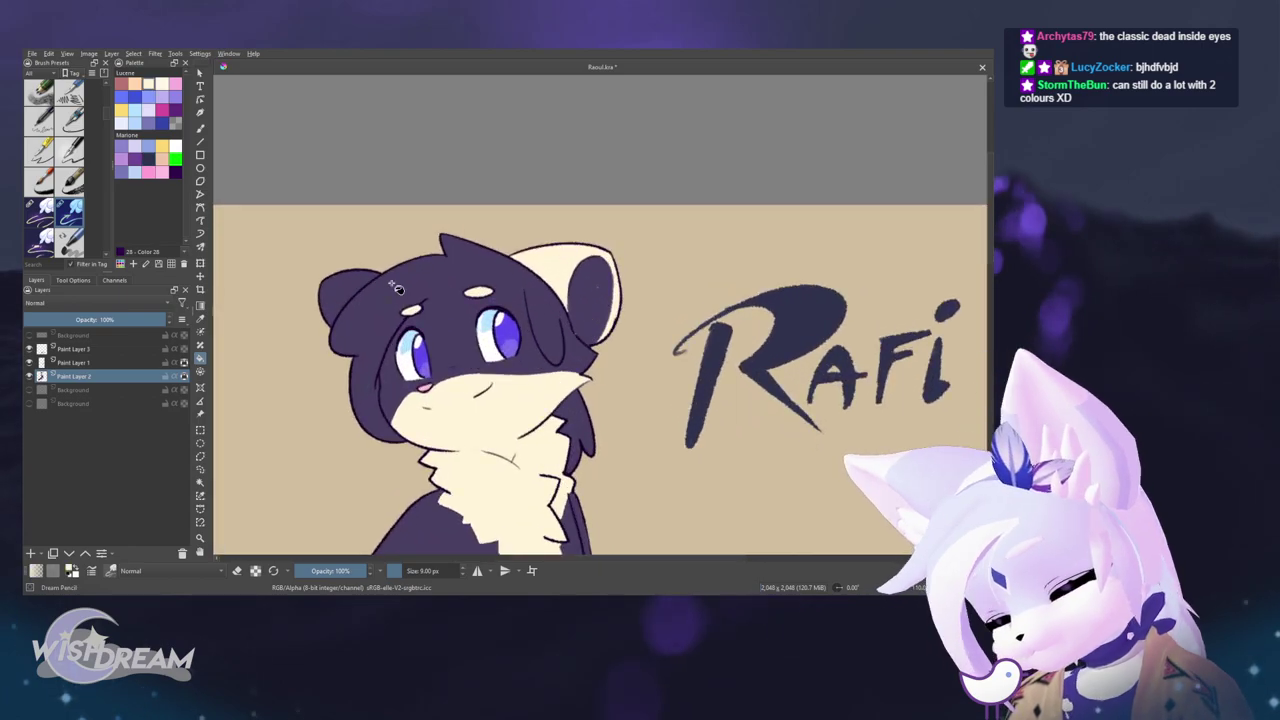
{"action": "scroll", "coordinate": [635, 270], "scroll_direction": "down", "scroll_amount": 4}
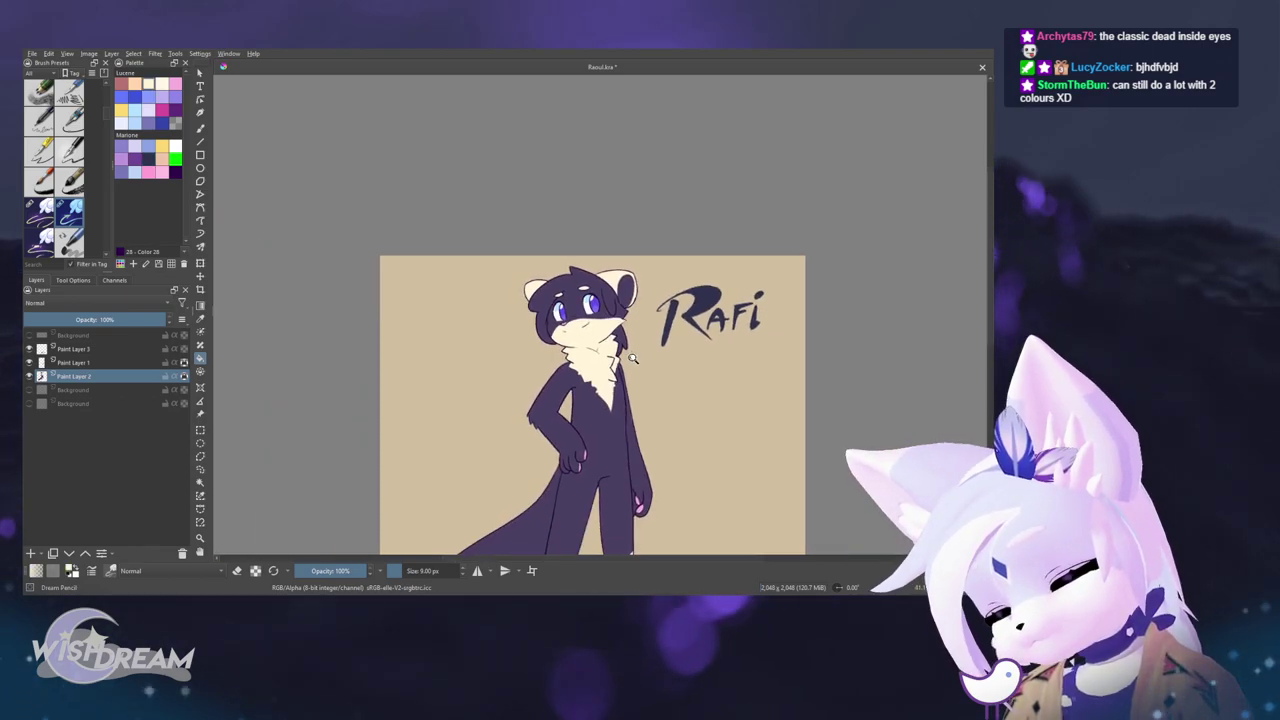
{"action": "scroll", "coordinate": [632, 358], "scroll_direction": "up", "scroll_amount": 5}
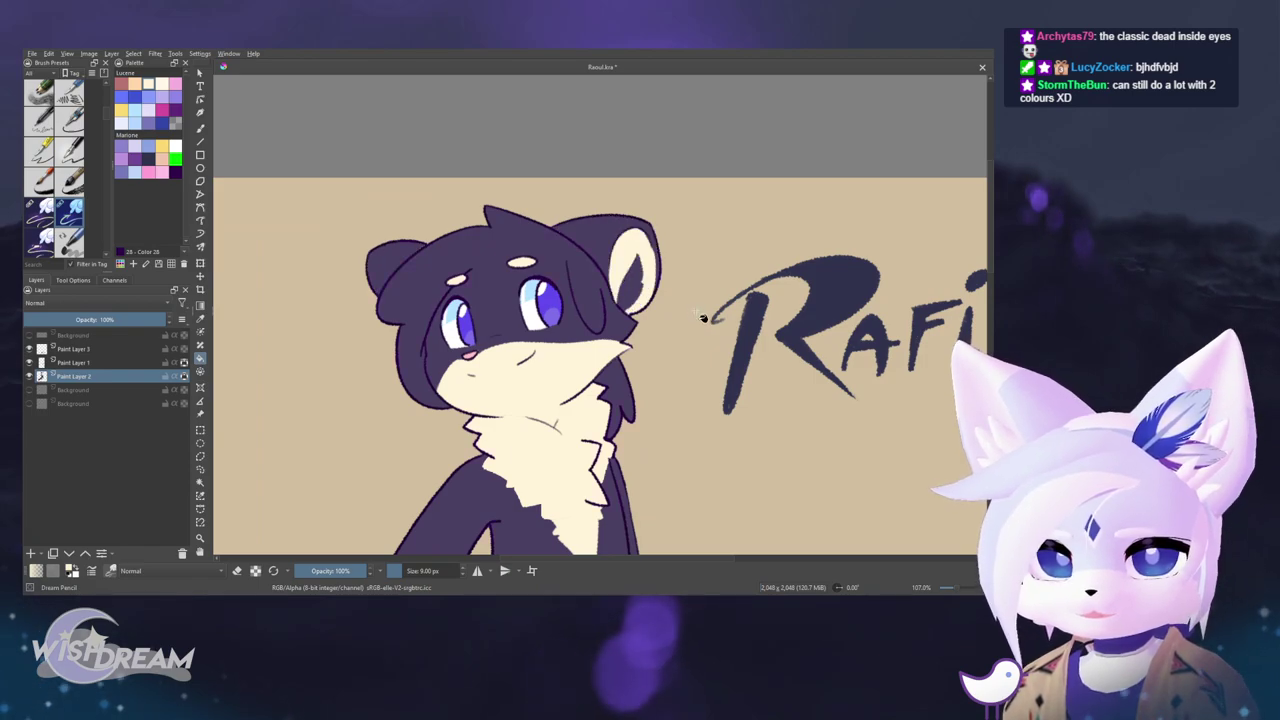
{"action": "scroll", "coordinate": [716, 311], "scroll_direction": "down", "scroll_amount": 5}
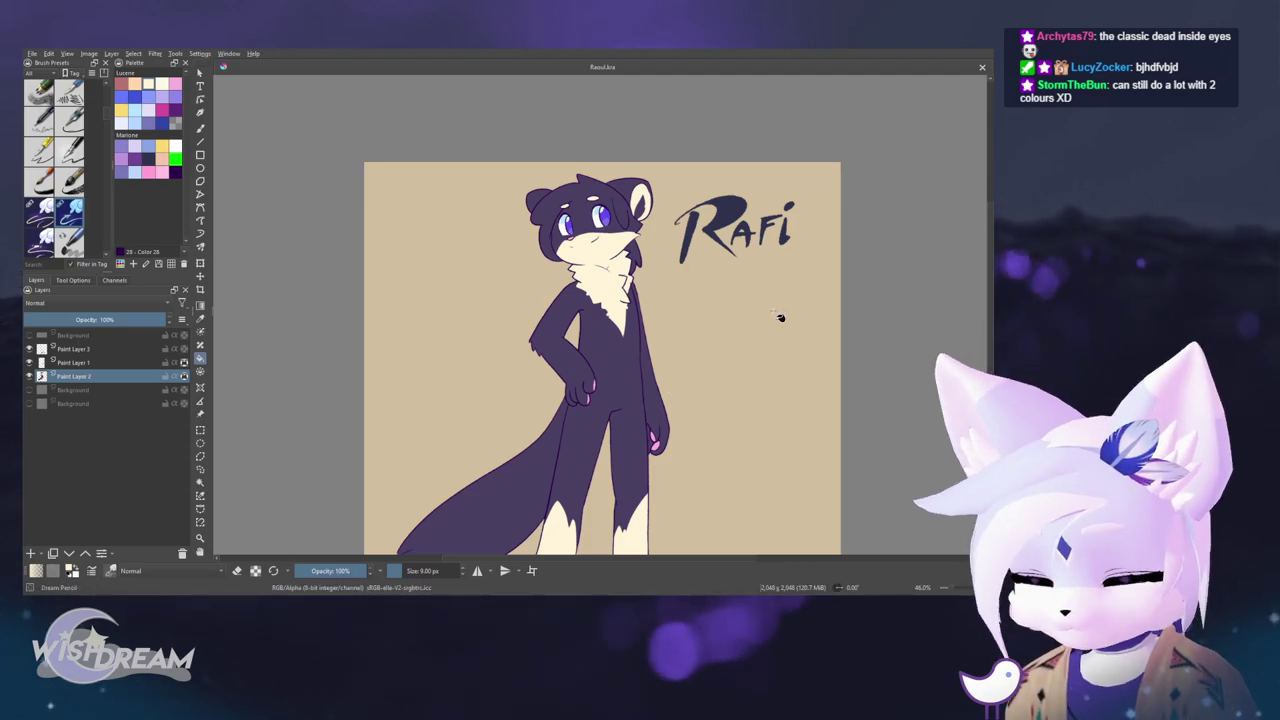
- Isolate the layers to locate the "Rafi" lettering on Paint Layer 3 and recolour it with the dark purple Color 28
{"action": "left_click_drag", "start_coordinate": [652, 187], "coordinate": [647, 135]}
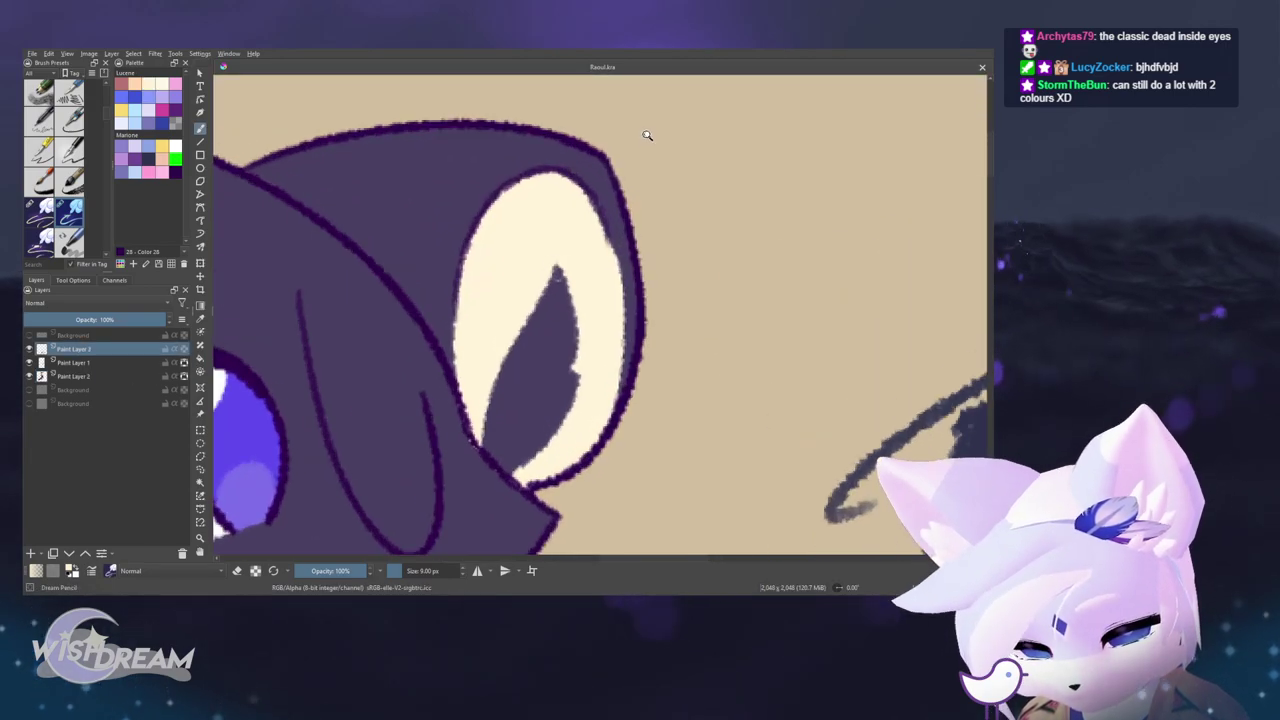
{"action": "scroll", "coordinate": [580, 124], "scroll_direction": "down", "scroll_amount": 8}
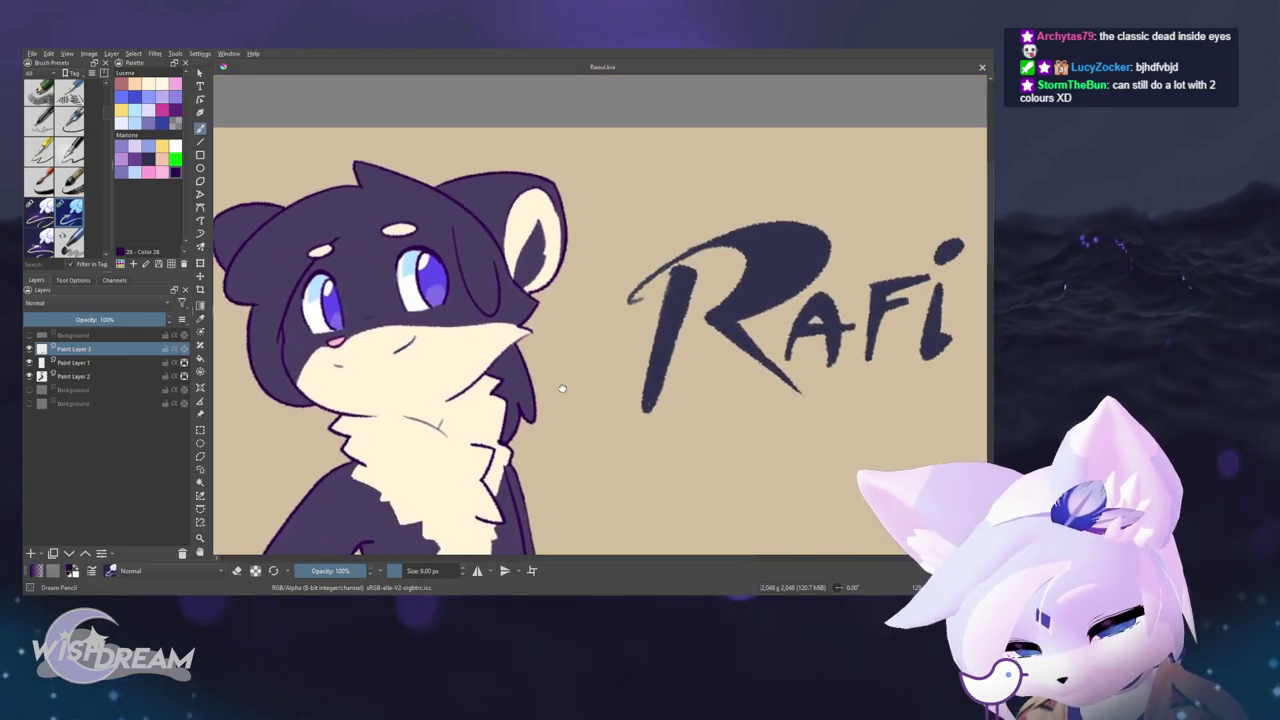
{"action": "left_click", "coordinate": [100, 376]}
{"action": "left_click", "coordinate": [109, 364], "text": "alt"}
{"action": "left_click", "coordinate": [109, 362], "text": "alt"}
{"action": "left_click", "coordinate": [112, 349], "text": "alt"}
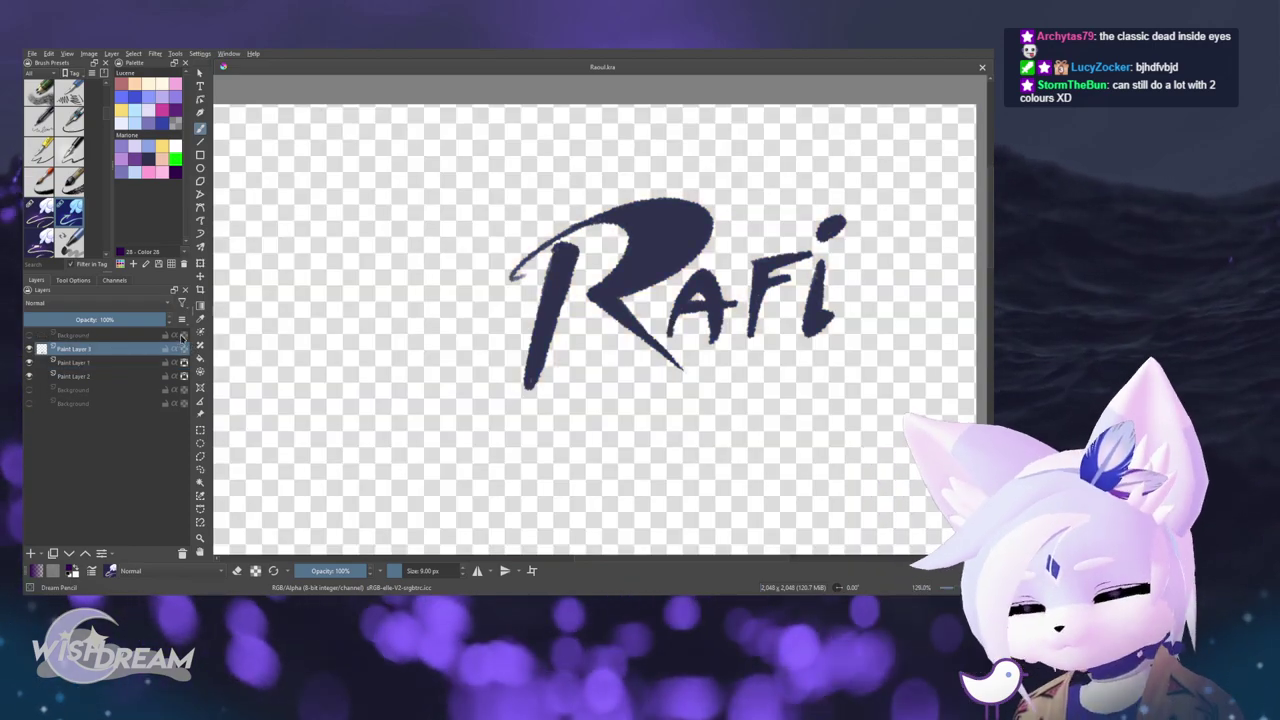
{"action": "key", "text": "shift+BackSpace"}
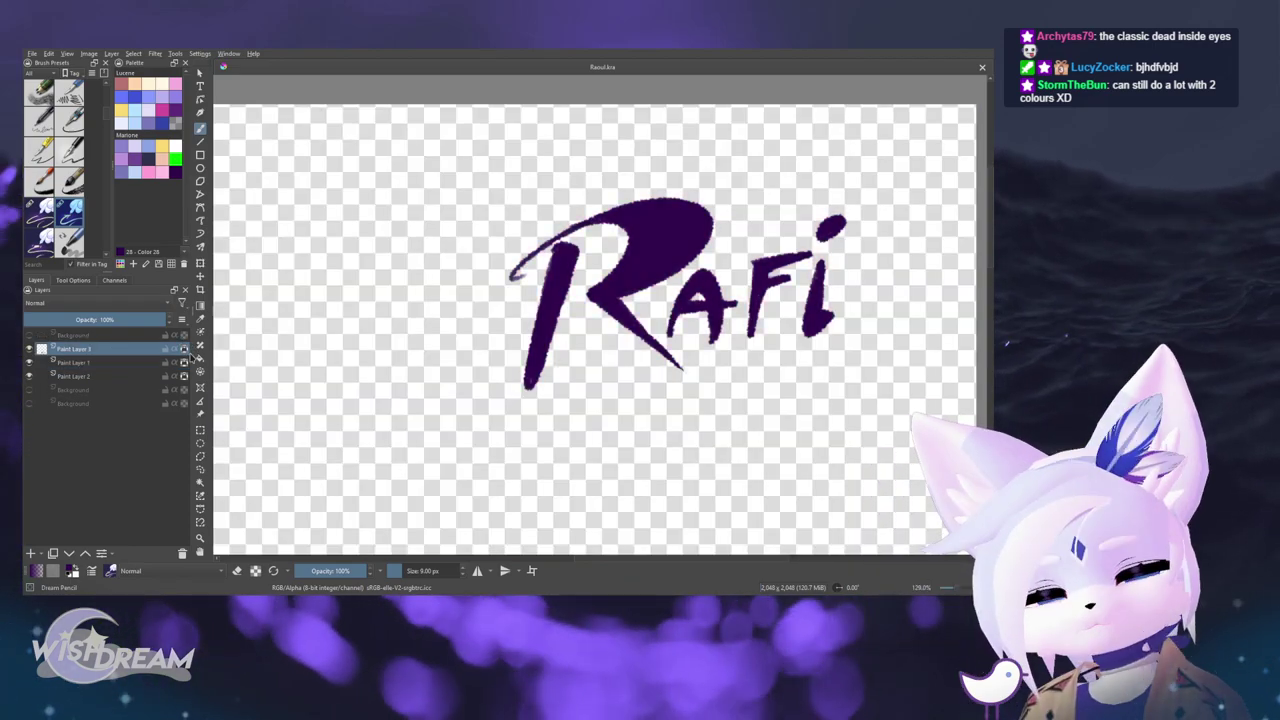
{"action": "left_click", "coordinate": [136, 348], "text": "alt"}
{"action": "left_click_drag", "start_coordinate": [480, 349], "coordinate": [592, 450]}
{"action": "scroll", "coordinate": [591, 450], "scroll_direction": "up", "scroll_amount": 1}
- Hide Paint Layer 2 and try extending the head outline below the smaller ear on Paint Layer 1
{"action": "left_click", "coordinate": [97, 376]}
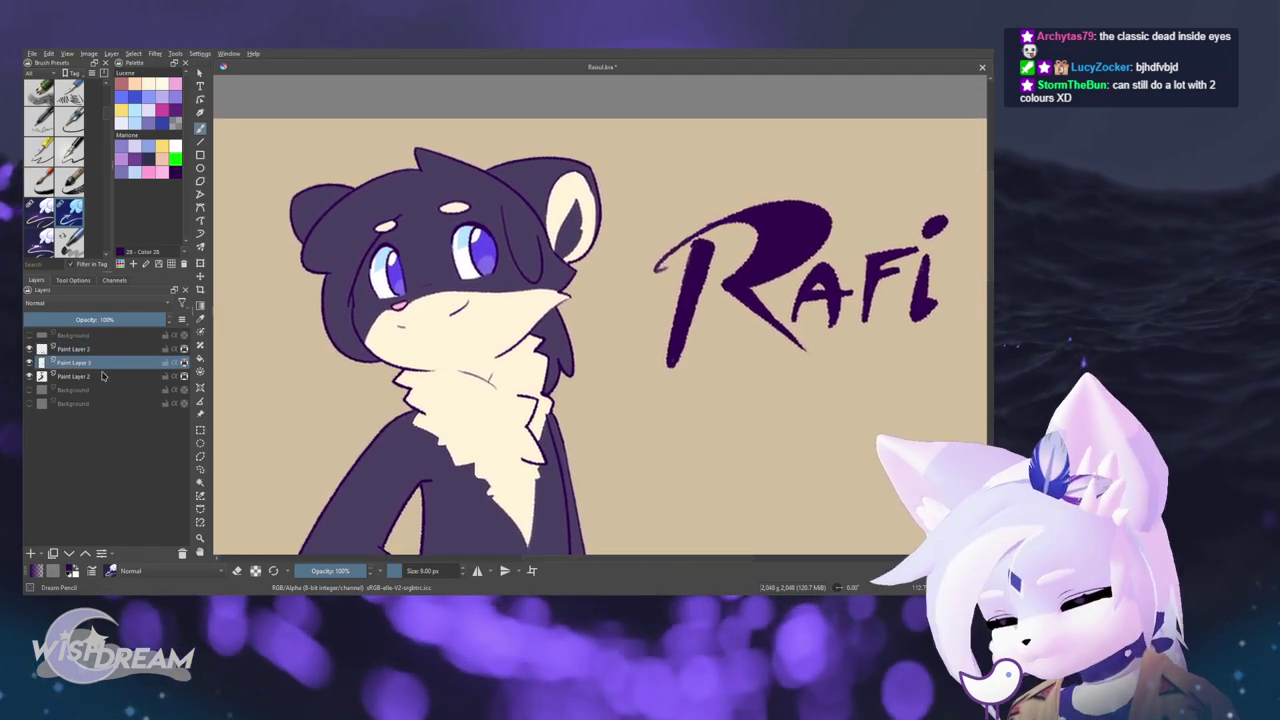
{"action": "left_click", "coordinate": [90, 362]}
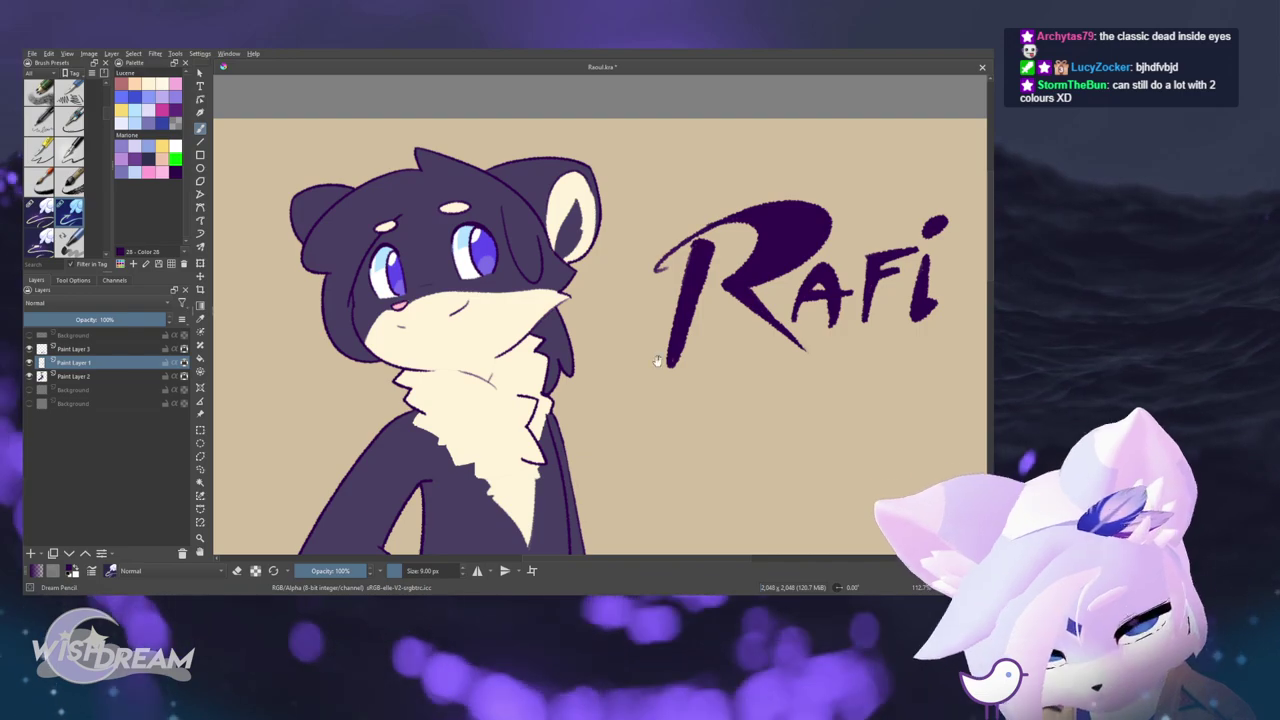
{"action": "scroll", "coordinate": [637, 418], "scroll_direction": "up", "scroll_amount": 1}
{"action": "scroll", "coordinate": [637, 418], "scroll_direction": "up", "scroll_amount": 4}
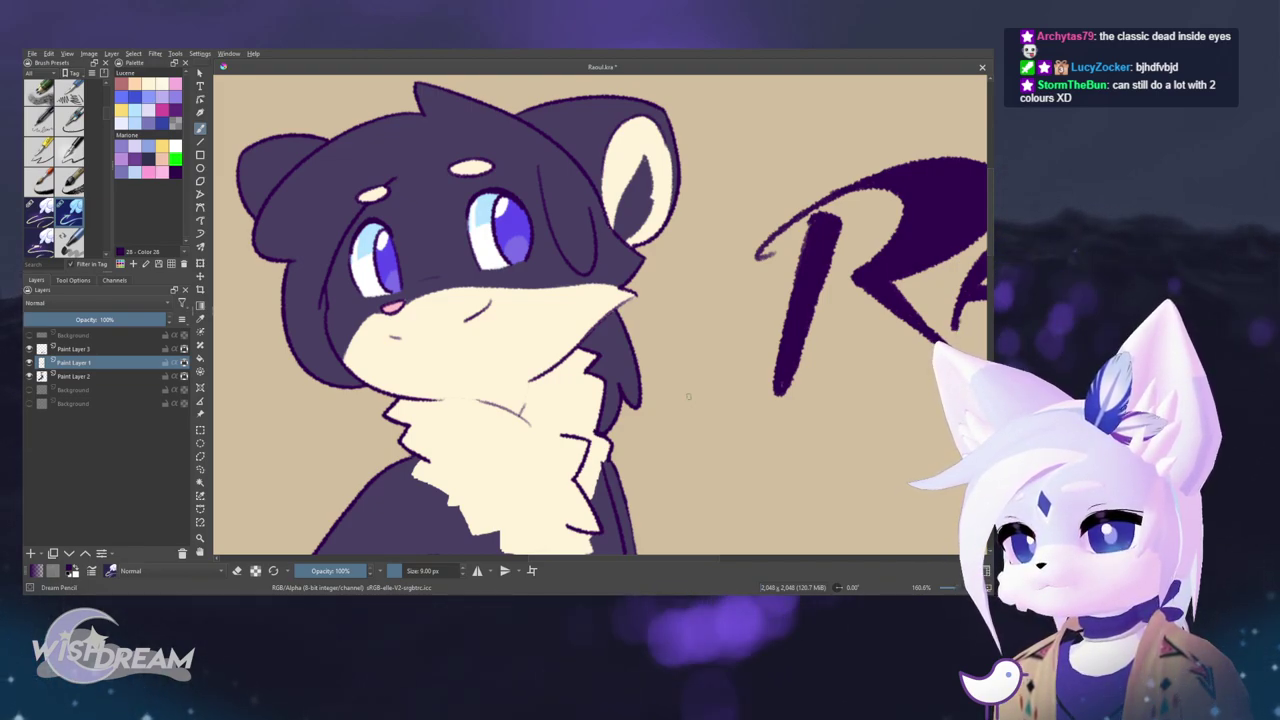
{"action": "left_click", "coordinate": [73, 349]}
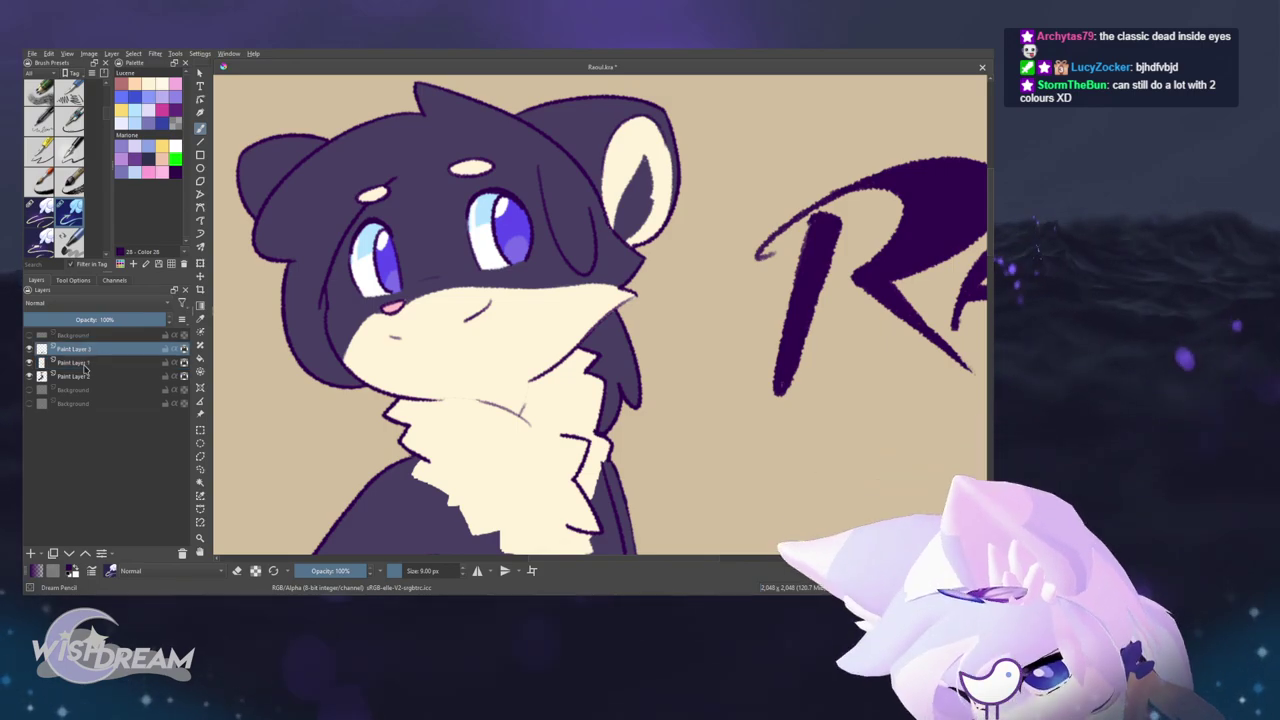
{"action": "left_click", "coordinate": [86, 363]}
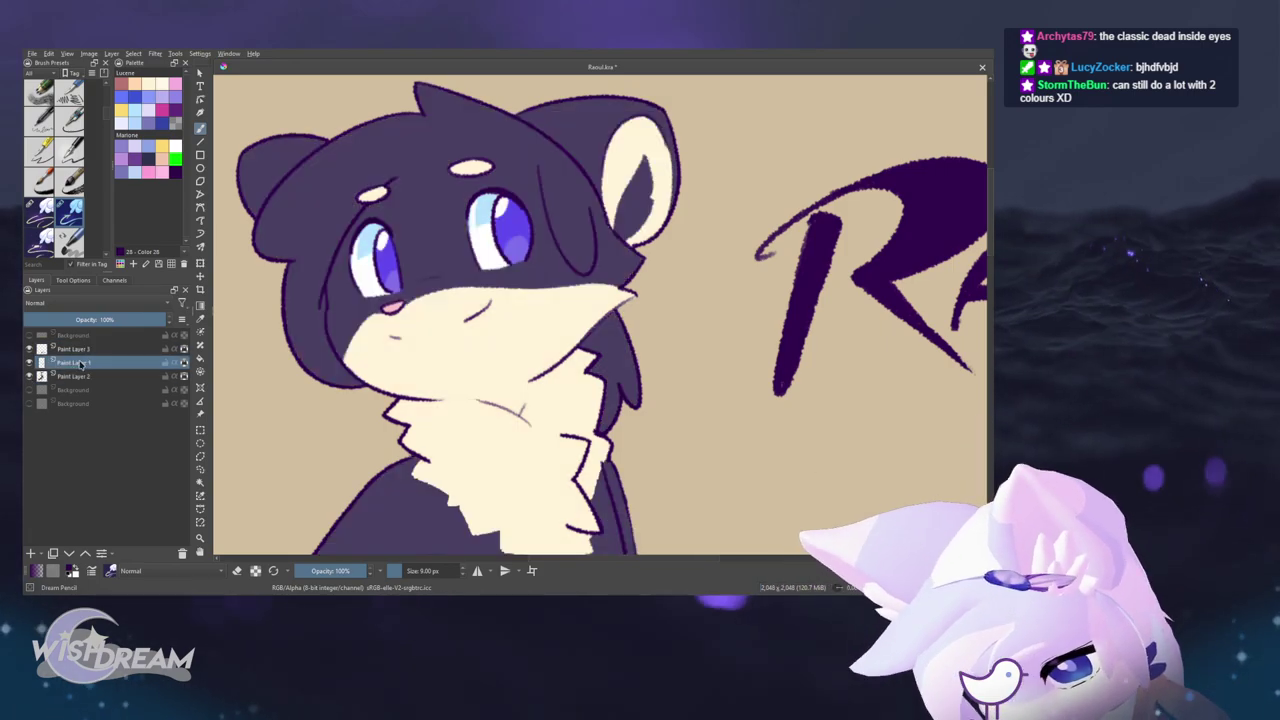
{"action": "left_click", "coordinate": [29, 363]}
{"action": "left_click", "coordinate": [29, 363]}
{"action": "left_click", "coordinate": [29, 376]}
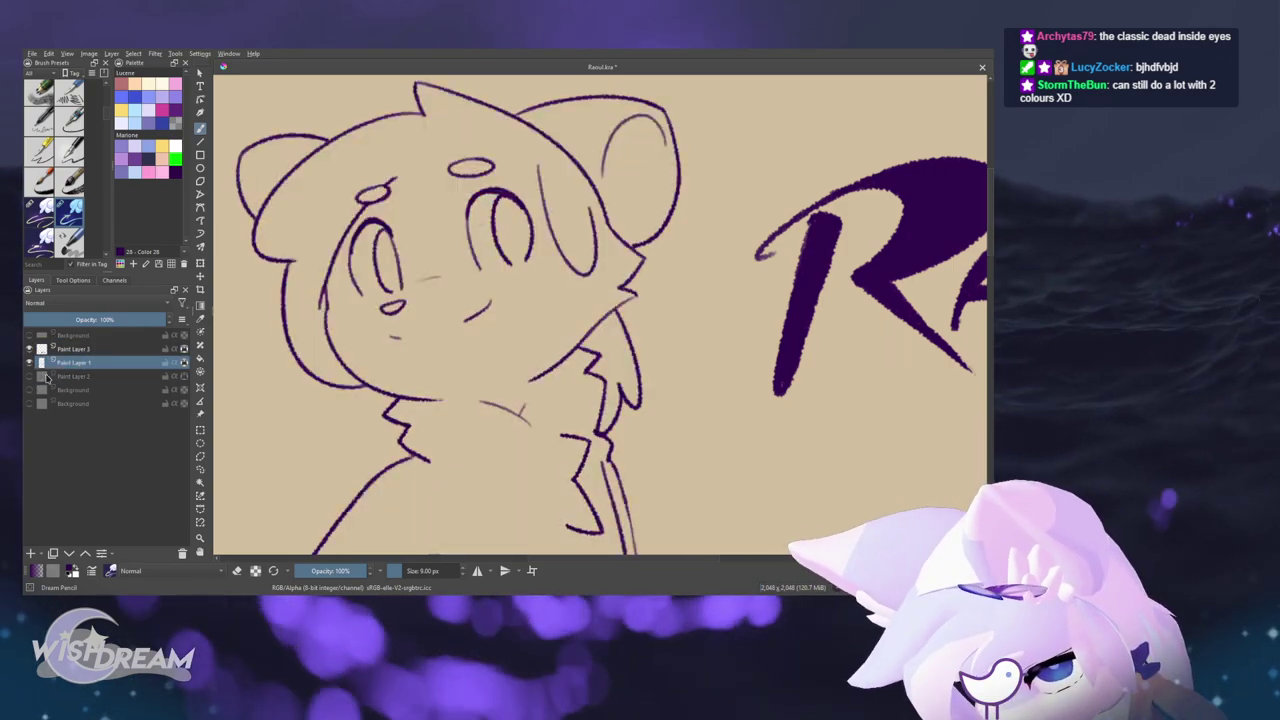
{"action": "scroll", "coordinate": [395, 262], "scroll_direction": "up", "scroll_amount": 5}
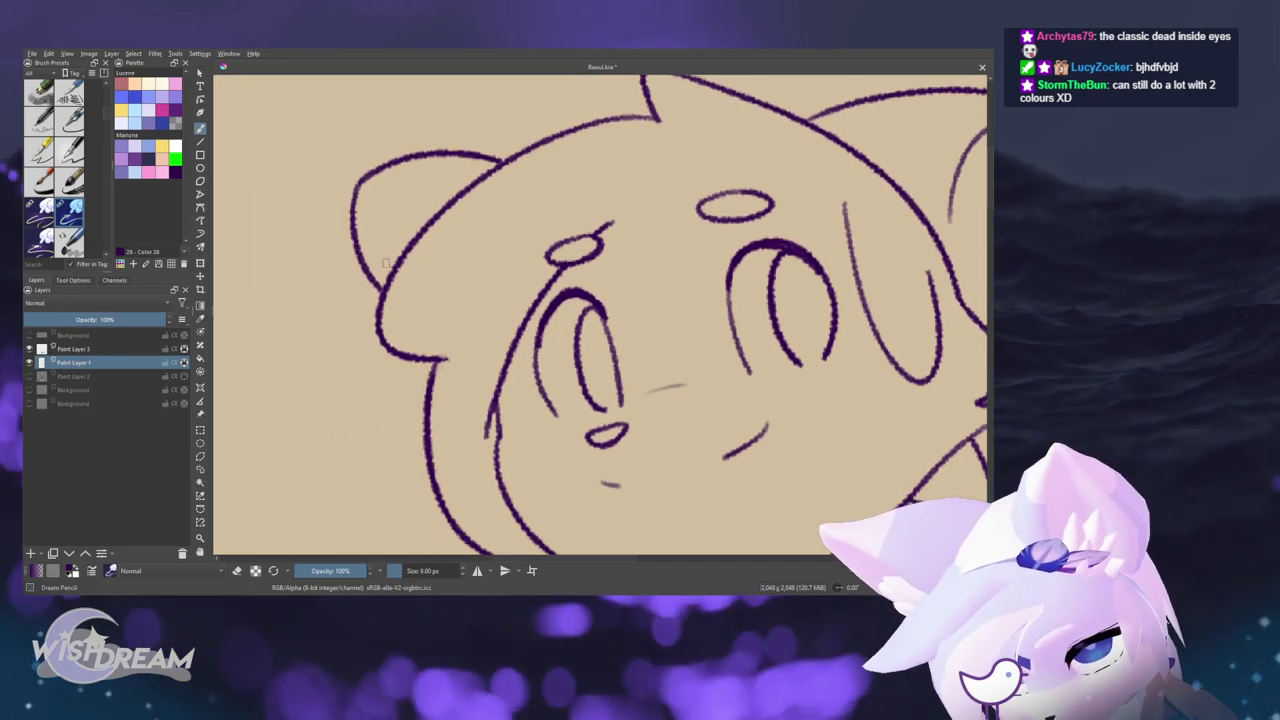
{"action": "left_click", "coordinate": [403, 257], "text": "ctrl"}
{"action": "left_click", "coordinate": [404, 253], "text": "ctrl"}
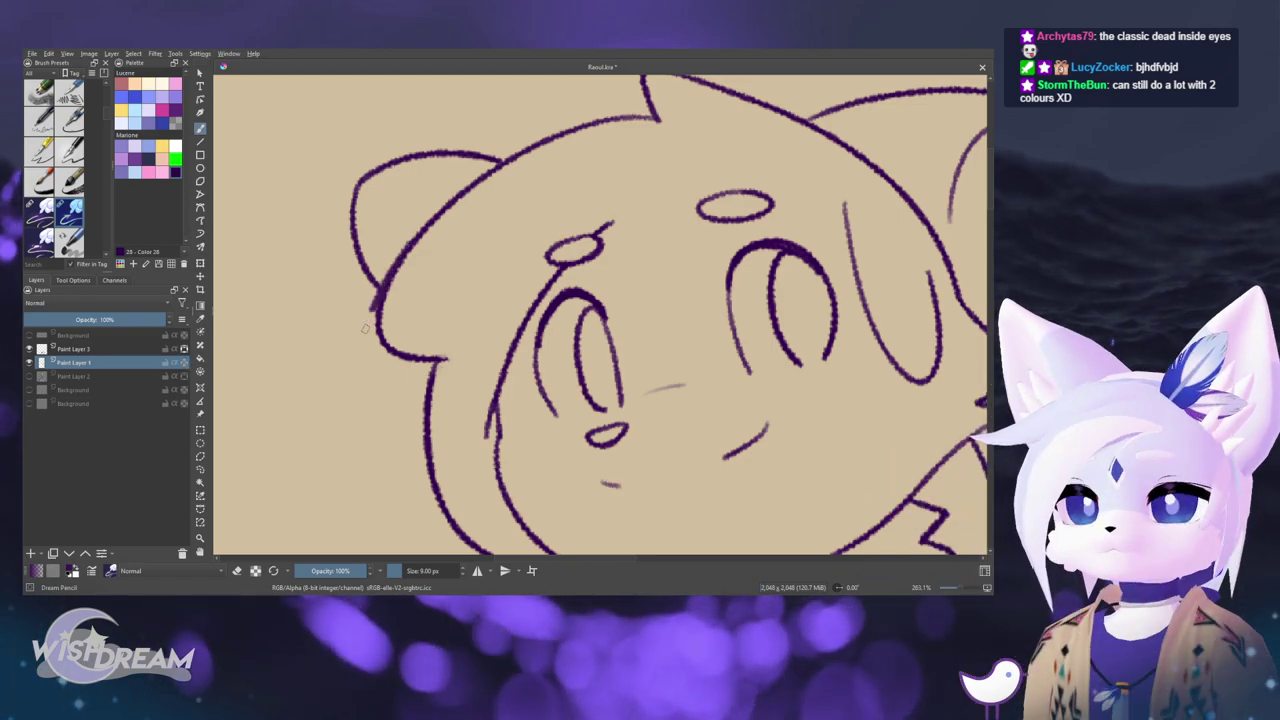
{"action": "left_click_drag", "start_coordinate": [615, 387], "coordinate": [545, 360]}
- Show Paint Layer 2 again and save the drawing as a new version named Raoul-1.kra
{"action": "left_click", "coordinate": [29, 376]}
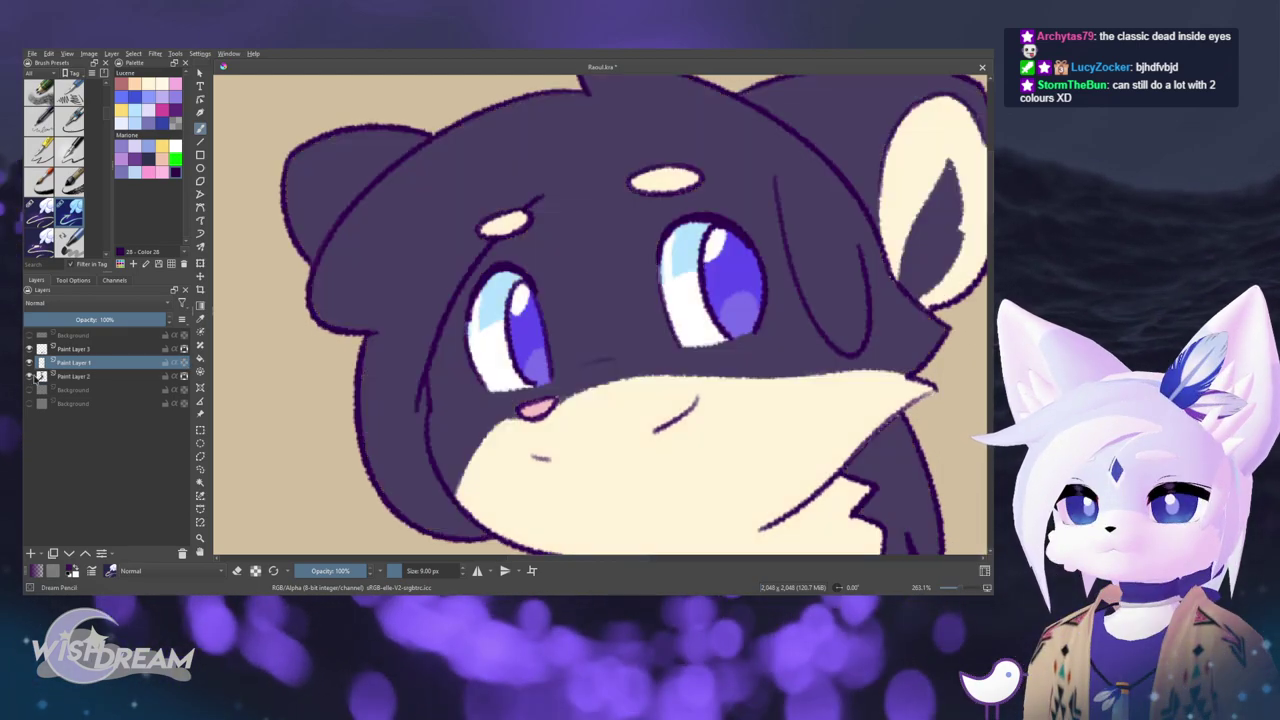
{"action": "left_click_drag", "start_coordinate": [378, 349], "coordinate": [635, 352]}
{"action": "key", "text": "ctrl+s"}
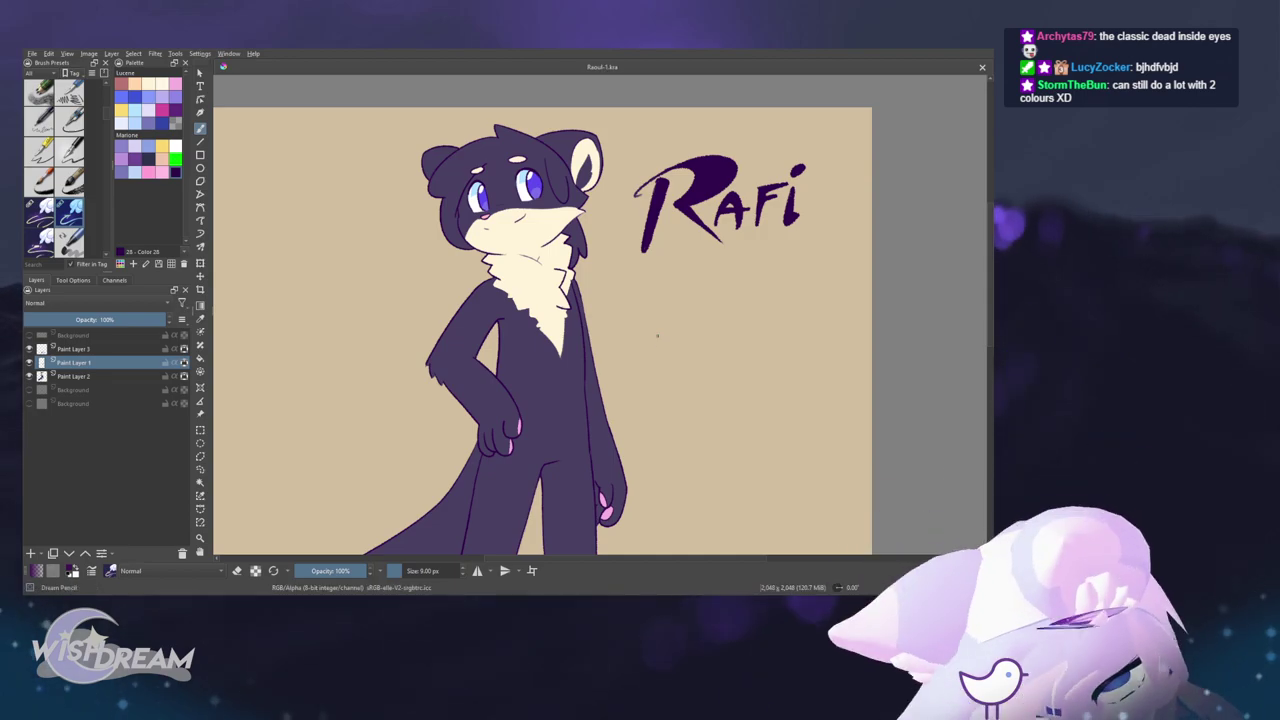
- Hide Paint Layer 2 and draw a pointed hair corner below the smaller ear on Paint Layer 1's line art
{"action": "left_click_drag", "start_coordinate": [657, 336], "coordinate": [697, 429]}
{"action": "left_click_drag", "start_coordinate": [640, 290], "coordinate": [656, 228]}
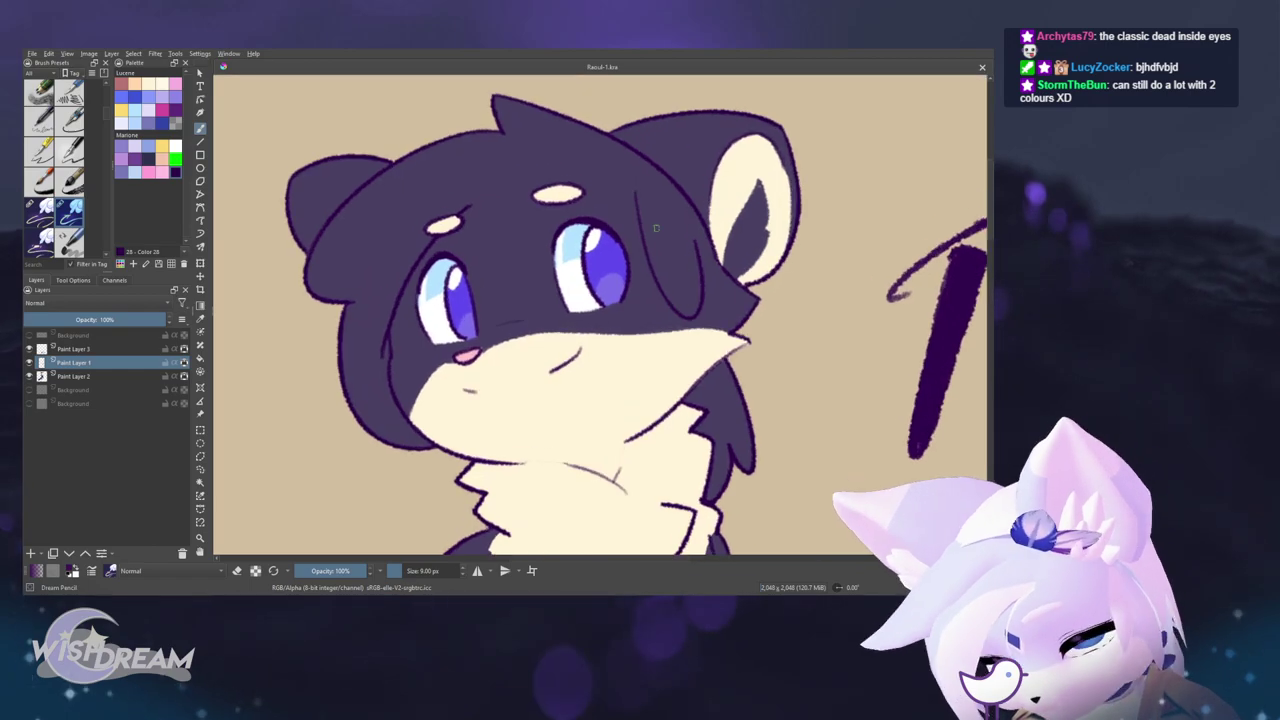
{"action": "left_click", "coordinate": [29, 376]}
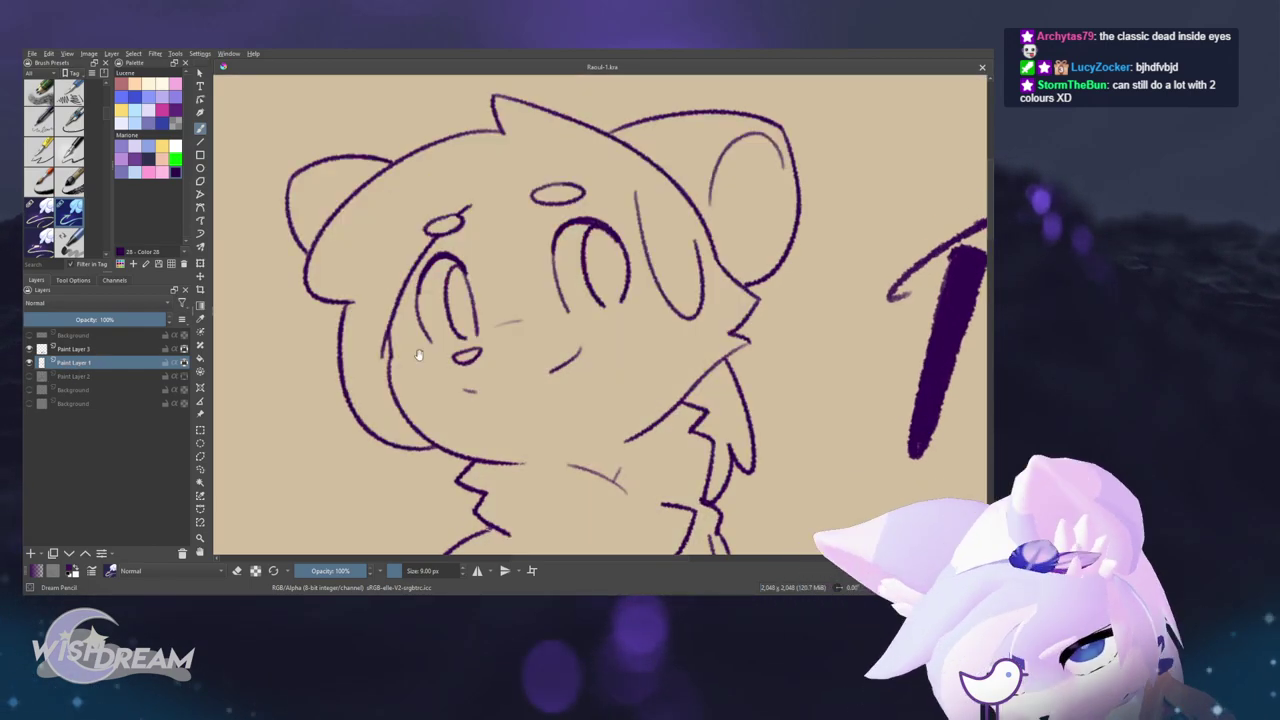
{"action": "left_click_drag", "start_coordinate": [419, 355], "coordinate": [441, 381]}
{"action": "left_click_drag", "start_coordinate": [362, 264], "coordinate": [383, 221]}
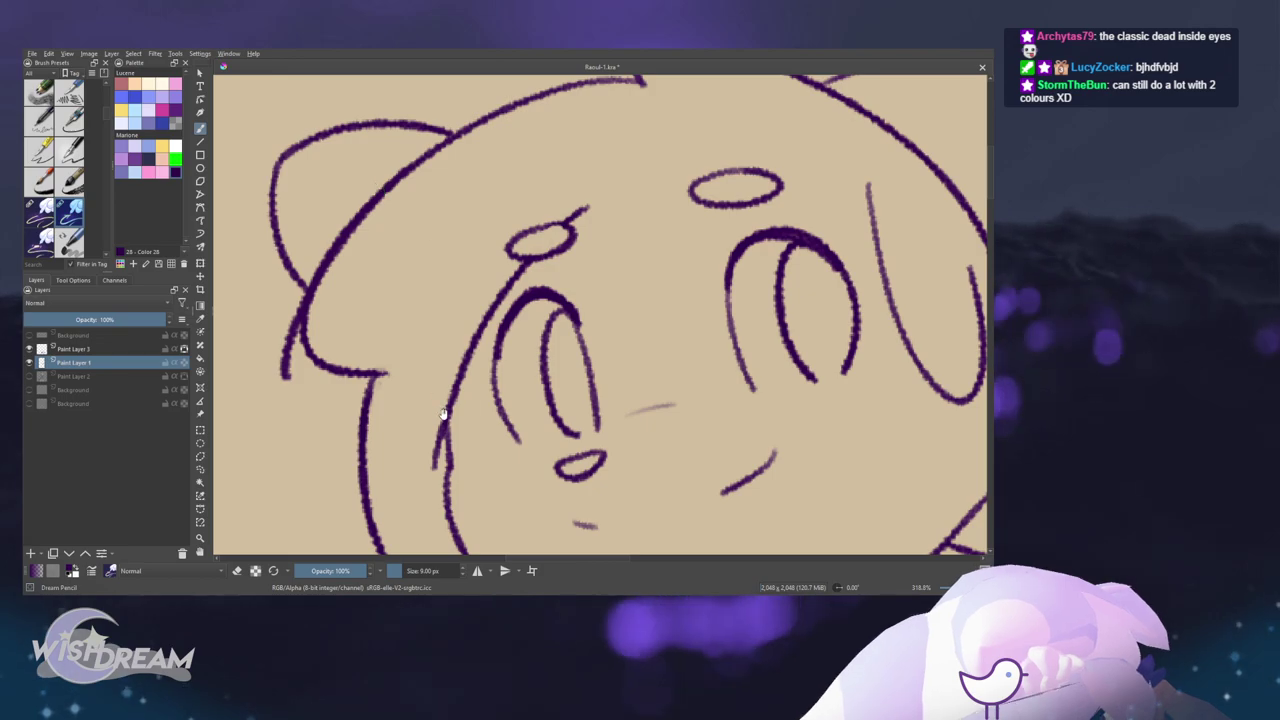
{"action": "left_click_drag", "start_coordinate": [443, 414], "coordinate": [491, 403]}
{"action": "left_click_drag", "start_coordinate": [334, 366], "coordinate": [446, 363]}
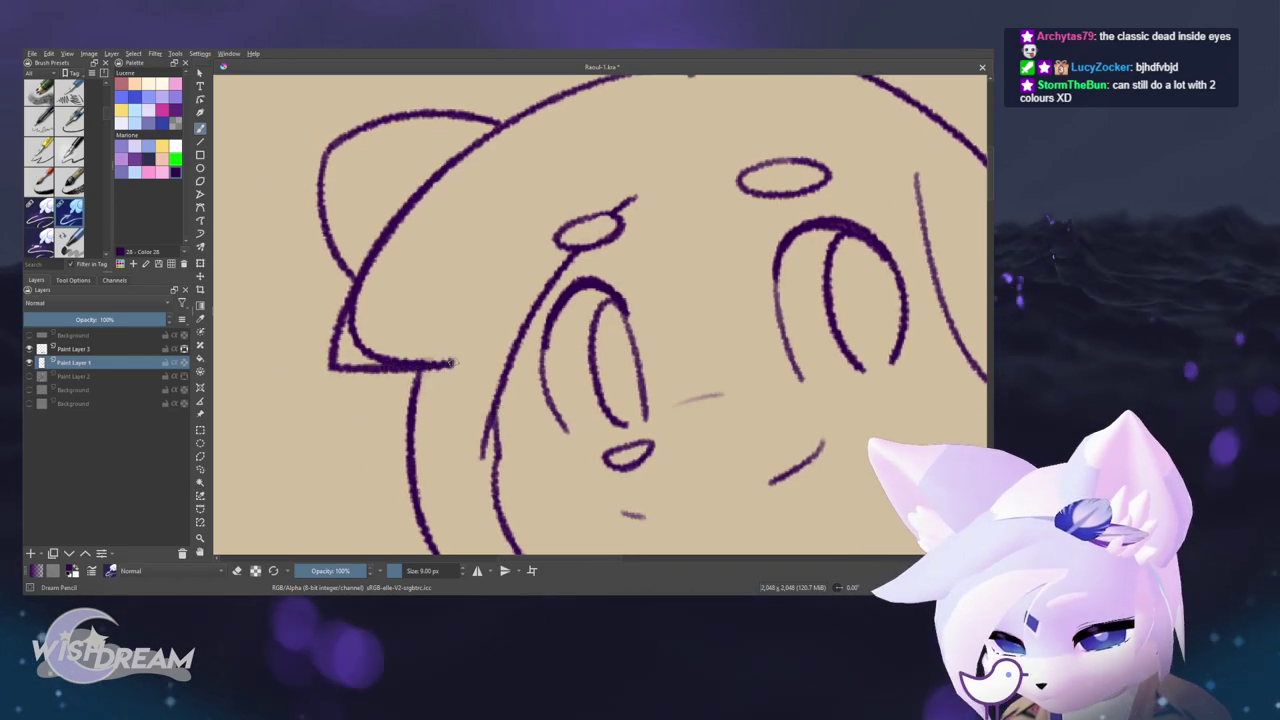
{"action": "key", "text": "ctrl+z"}
{"action": "left_click_drag", "start_coordinate": [334, 366], "coordinate": [434, 362]}
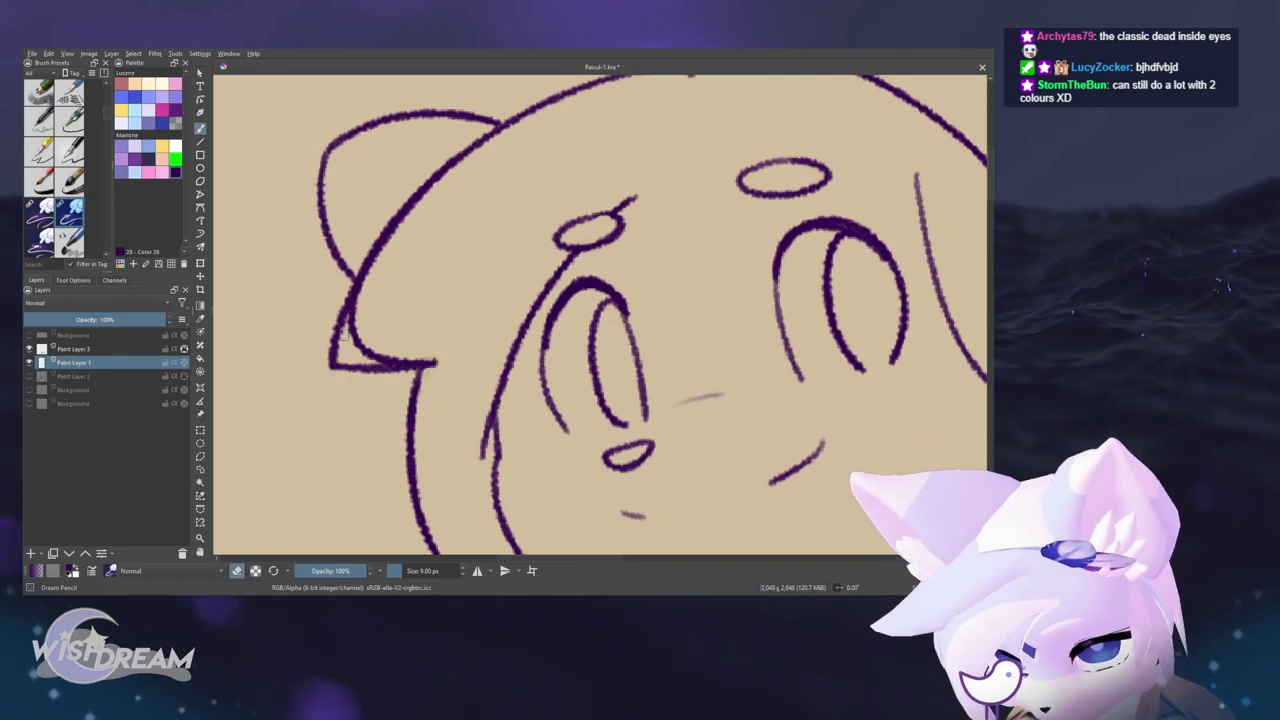
- Erase the old rounded outline inside the new pointed hair corner and check the head in mirrored view
{"action": "key", "text": "e"}
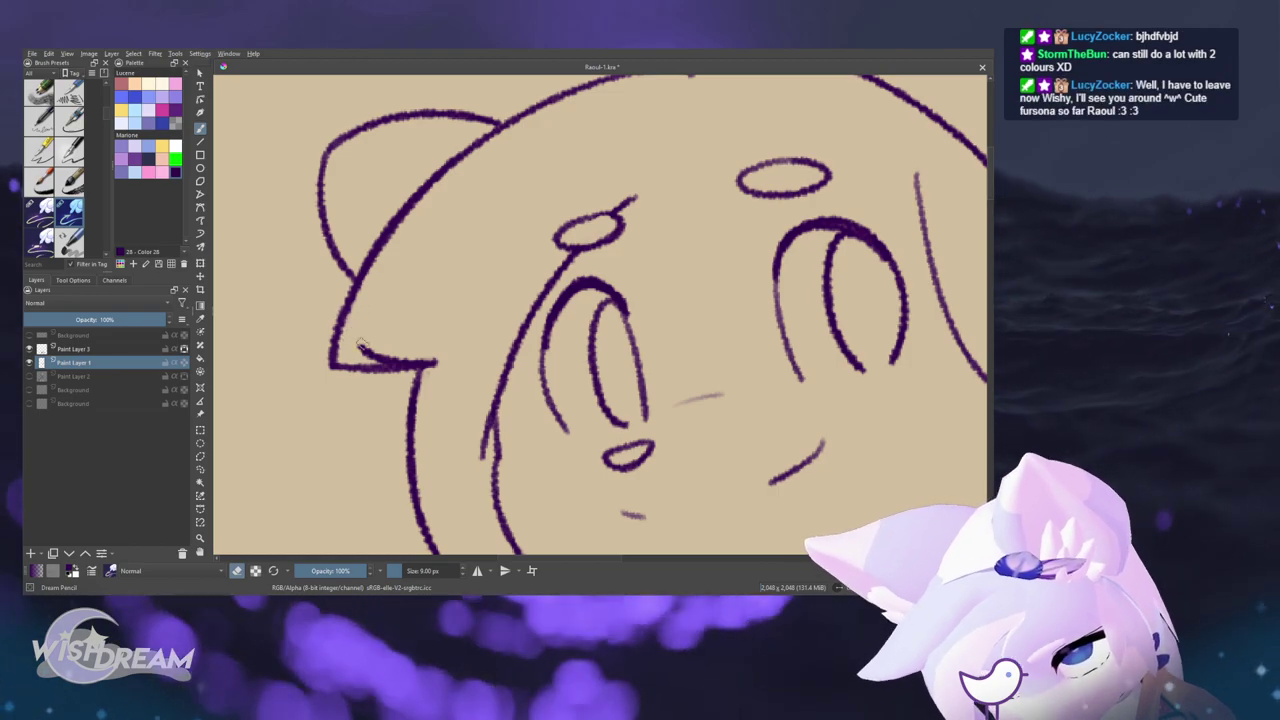
{"action": "key", "text": "m"}
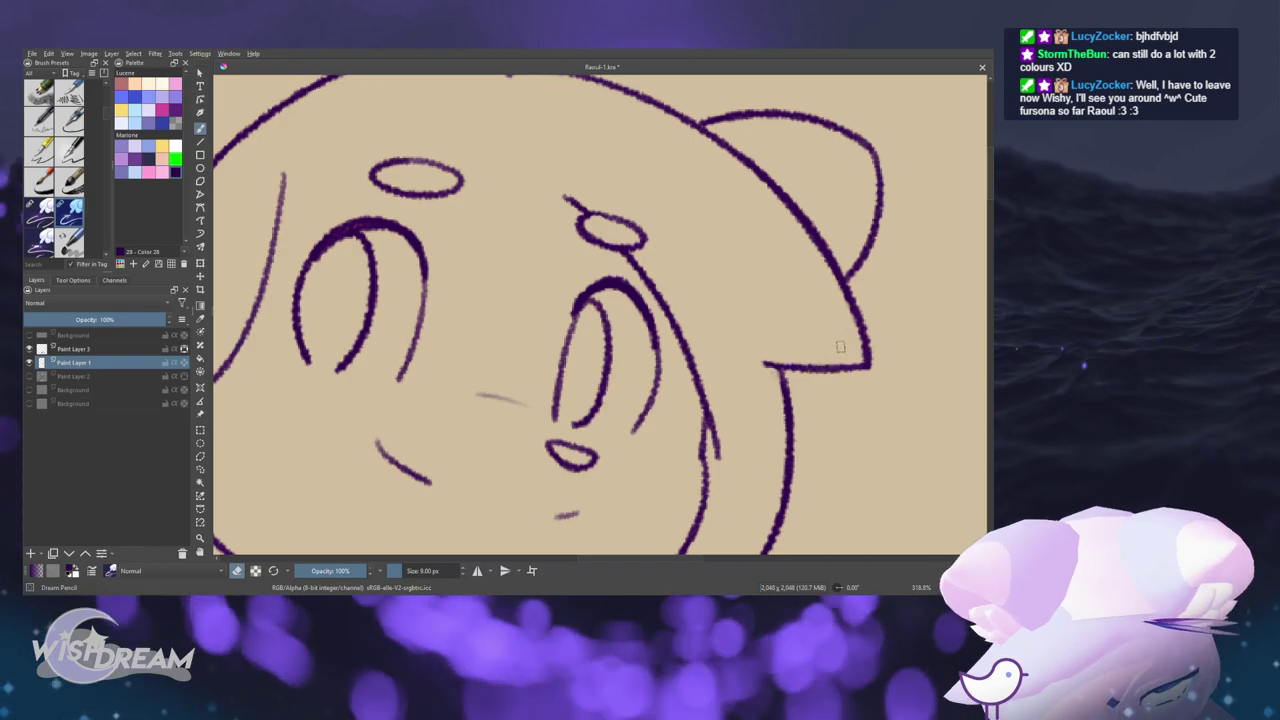
{"action": "key", "text": "m"}
{"action": "left_click_drag", "start_coordinate": [777, 354], "coordinate": [663, 386]}
{"action": "left_click_drag", "start_coordinate": [808, 478], "coordinate": [674, 414]}
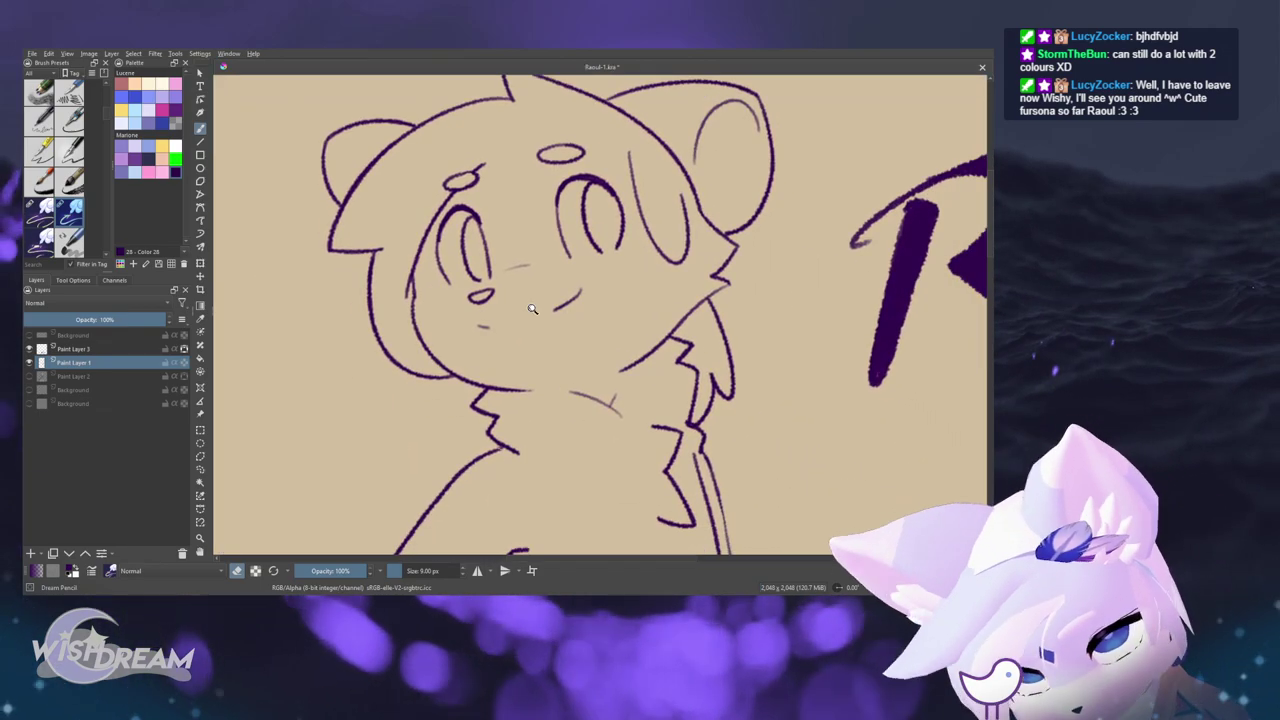
- Erase the rounded lower end of the hair beside the cheek and redraw it as a pointed tip meeting the jaw
{"action": "scroll", "coordinate": [480, 316], "scroll_direction": "up", "scroll_amount": 2}
{"action": "left_click_drag", "start_coordinate": [356, 352], "coordinate": [352, 336]}
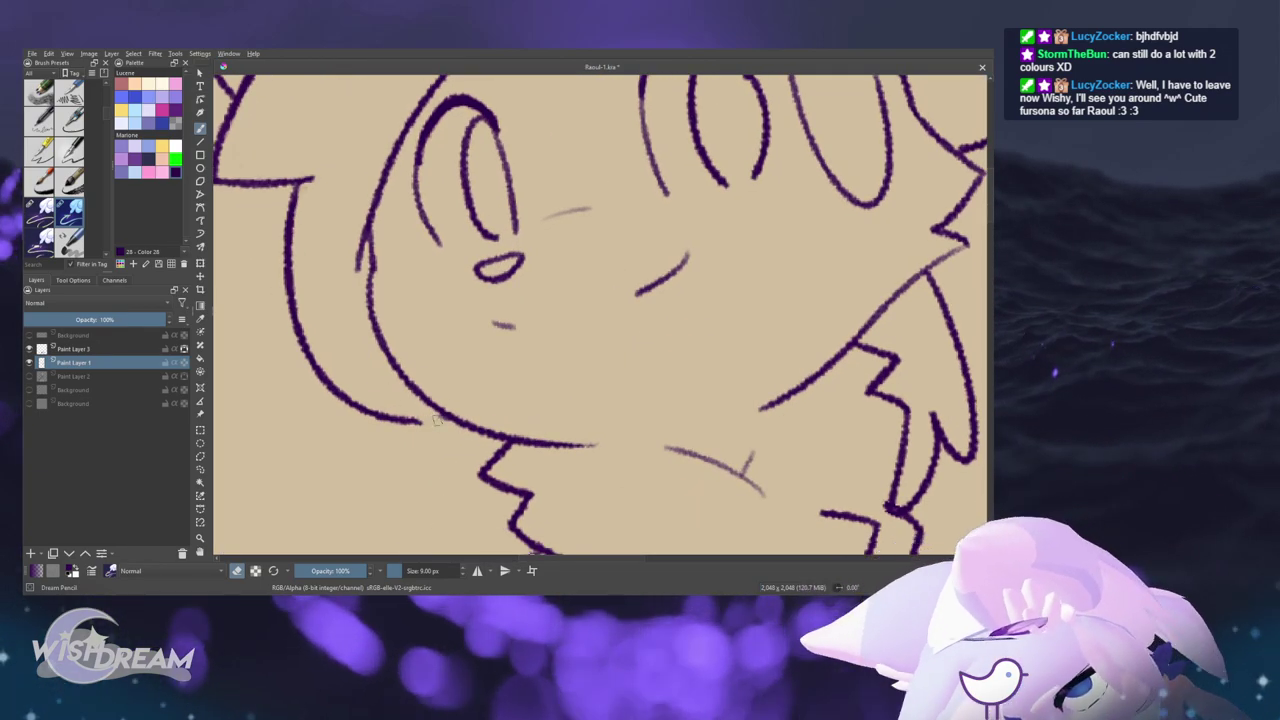
{"action": "left_click_drag", "start_coordinate": [390, 419], "coordinate": [363, 403]}
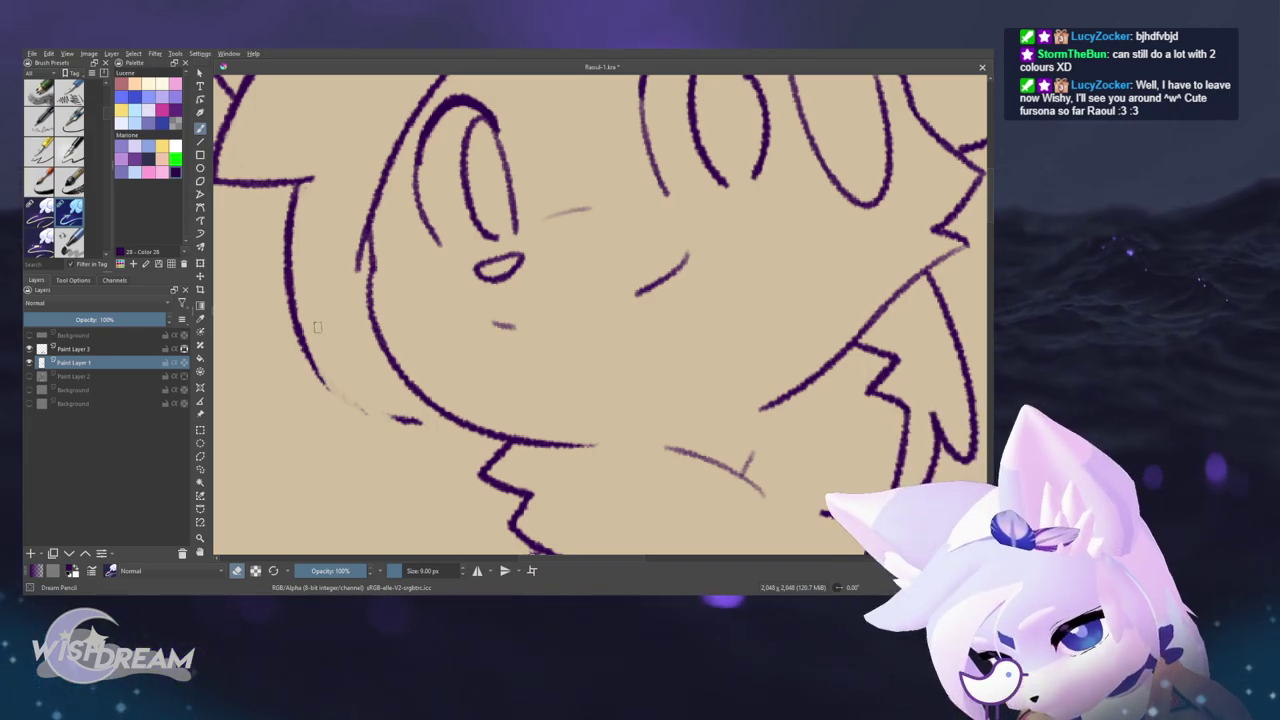
{"action": "left_click_drag", "start_coordinate": [326, 384], "coordinate": [402, 421]}
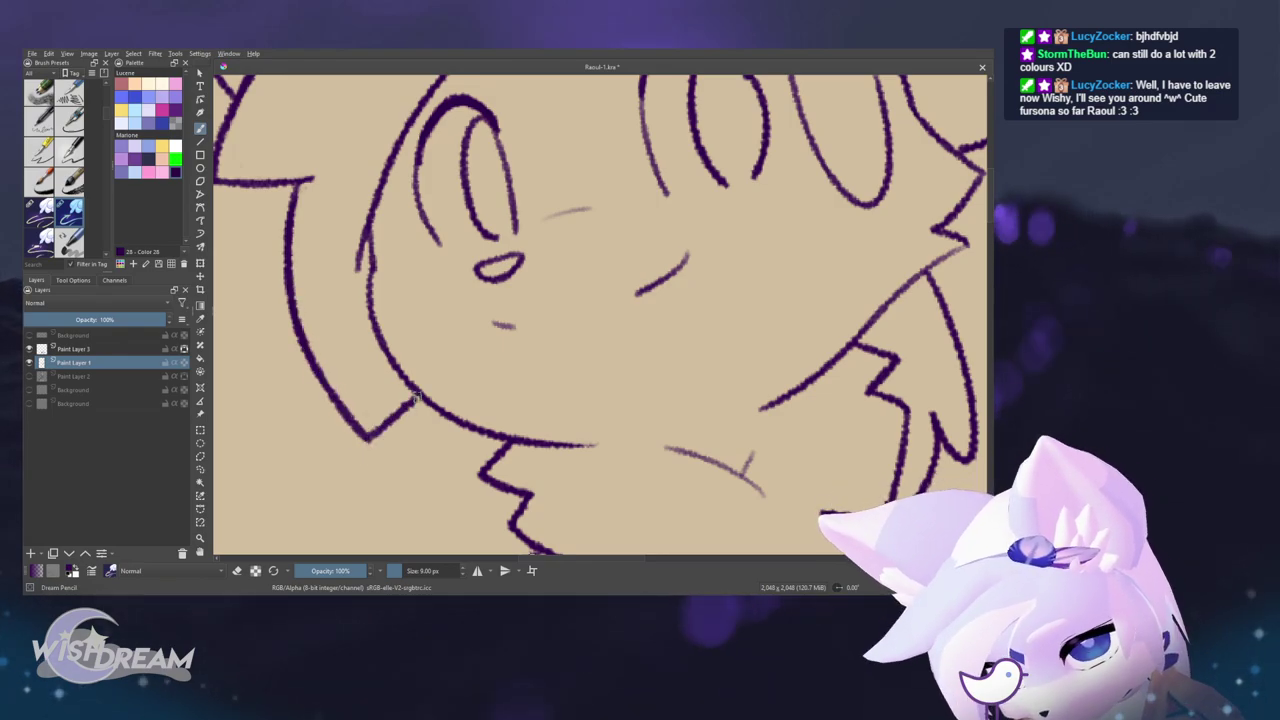
{"action": "left_click_drag", "start_coordinate": [529, 382], "coordinate": [682, 454]}
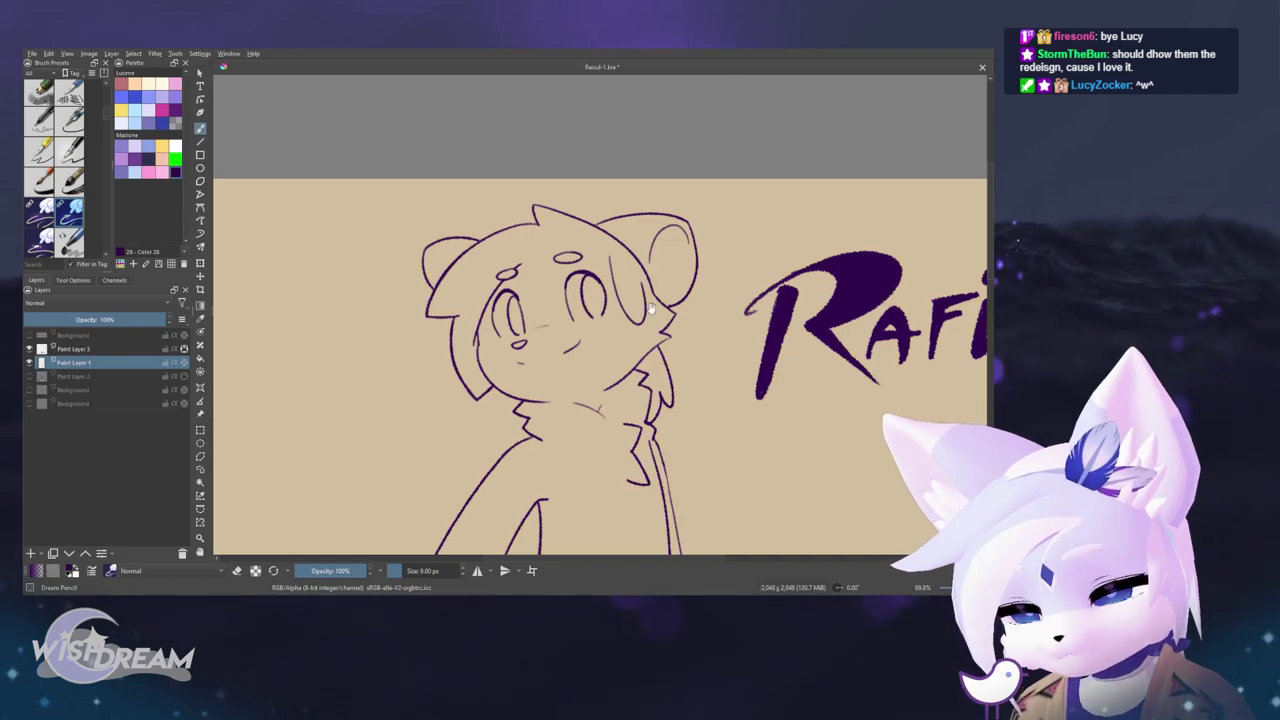
- Select the hair lock hanging behind the neck fur with a freehand selection, delete it and check the mirrored view
{"action": "mouse_move", "coordinate": [481, 447]}
{"action": "left_mouse_down"}
{"action": "mouse_move", "coordinate": [711, 341]}
{"action": "mouse_move", "coordinate": [625, 308]}
{"action": "left_mouse_up"}
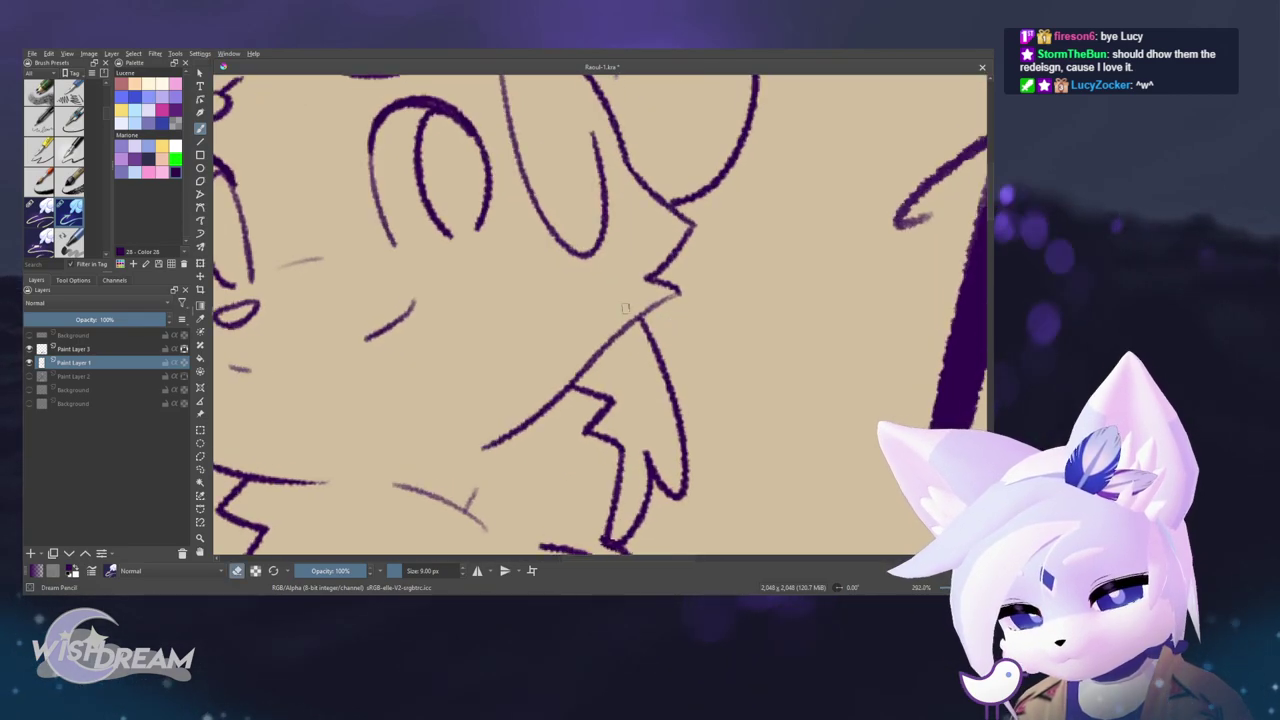
{"action": "left_click_drag", "start_coordinate": [646, 441], "coordinate": [561, 393]}
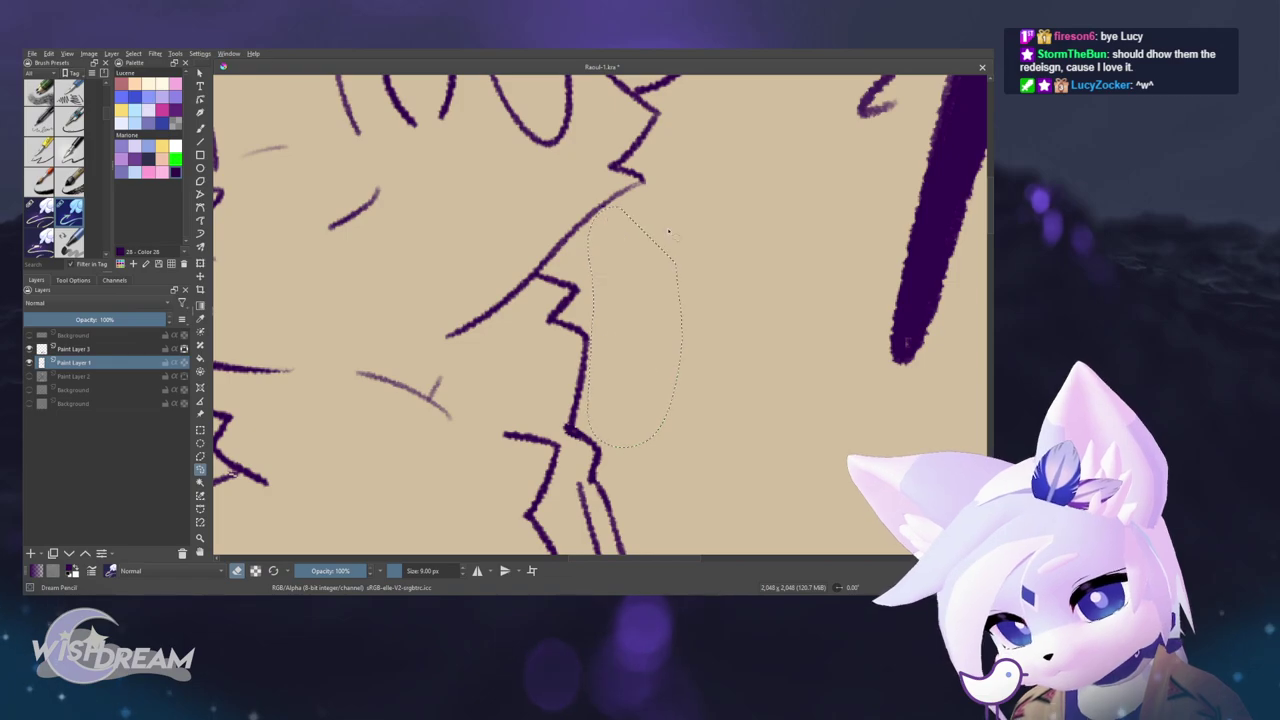
{"action": "key", "text": "3"}
{"action": "key", "text": "m"}
{"action": "key", "text": "m"}
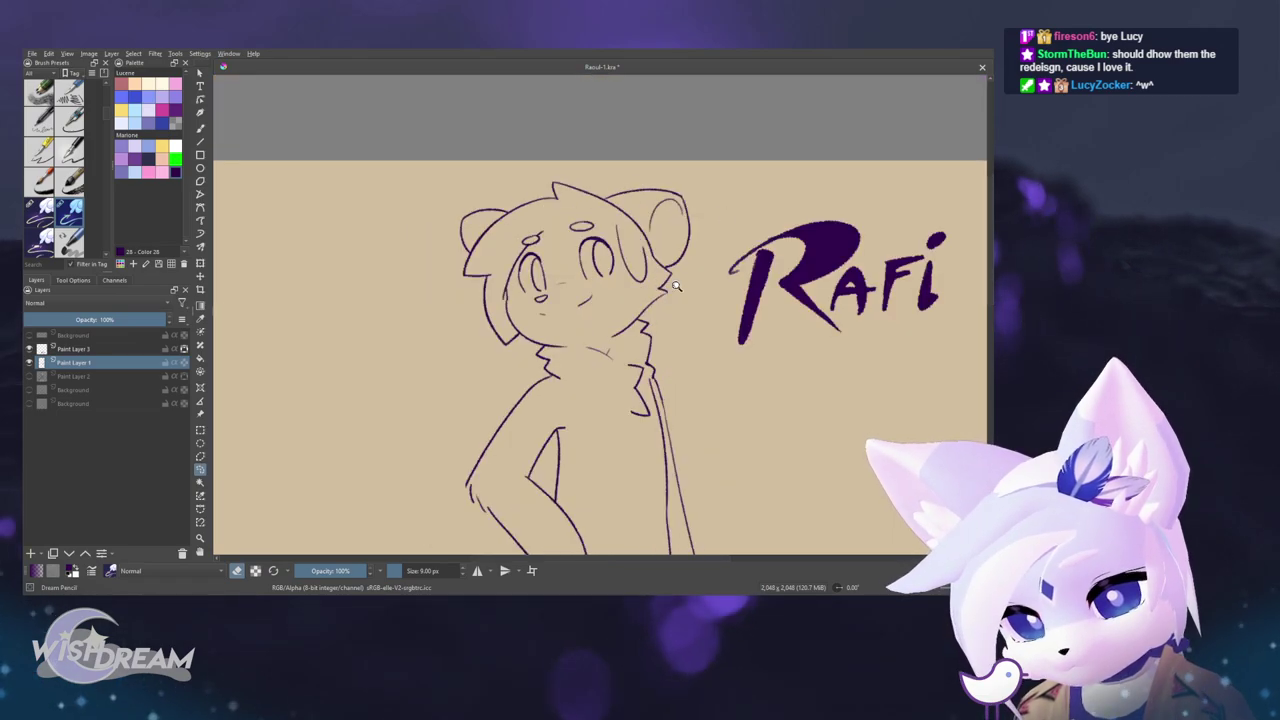
- Try a short pointed hair lock hanging below the cheek beside the neck fur, checking it in mirrored view
{"action": "left_click_drag", "start_coordinate": [676, 286], "coordinate": [676, 200]}
{"action": "key", "text": "b"}
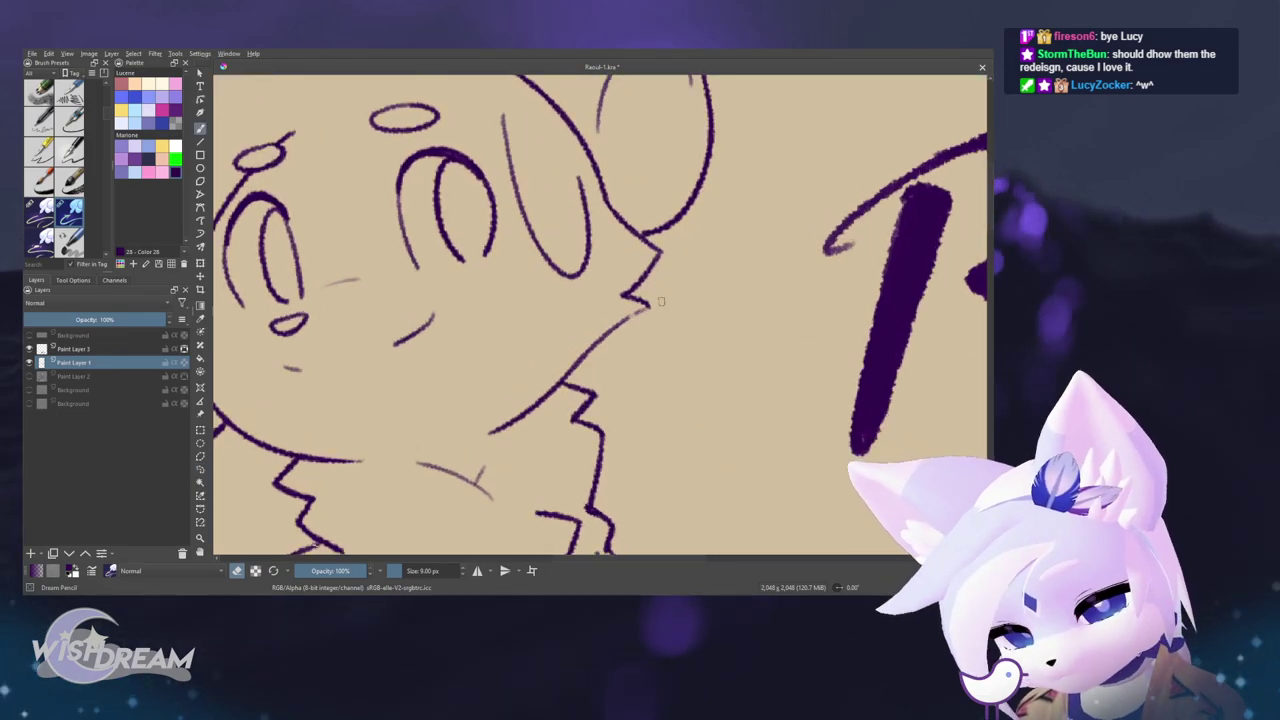
{"action": "key", "text": "m"}
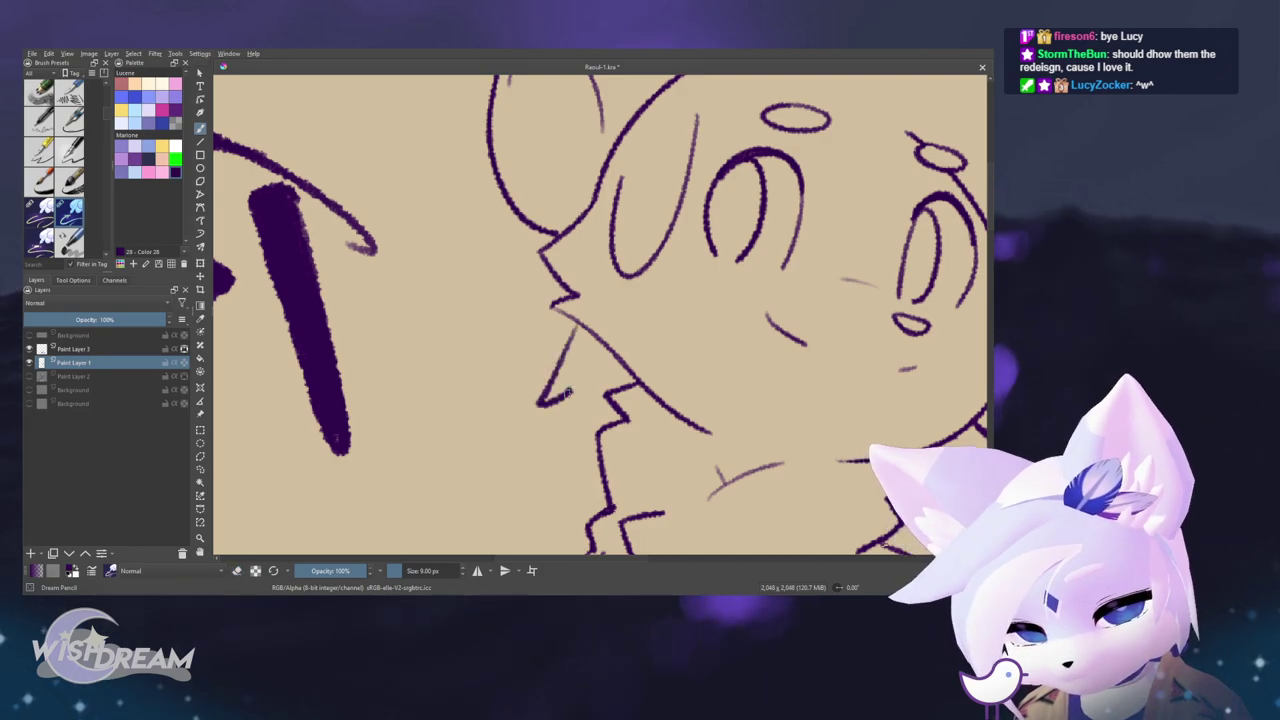
{"action": "key", "text": "m"}
{"action": "left_click_drag", "start_coordinate": [650, 445], "coordinate": [650, 490]}
{"action": "left_click_drag", "start_coordinate": [711, 446], "coordinate": [784, 358]}
{"action": "key", "text": "ctrl+z"}
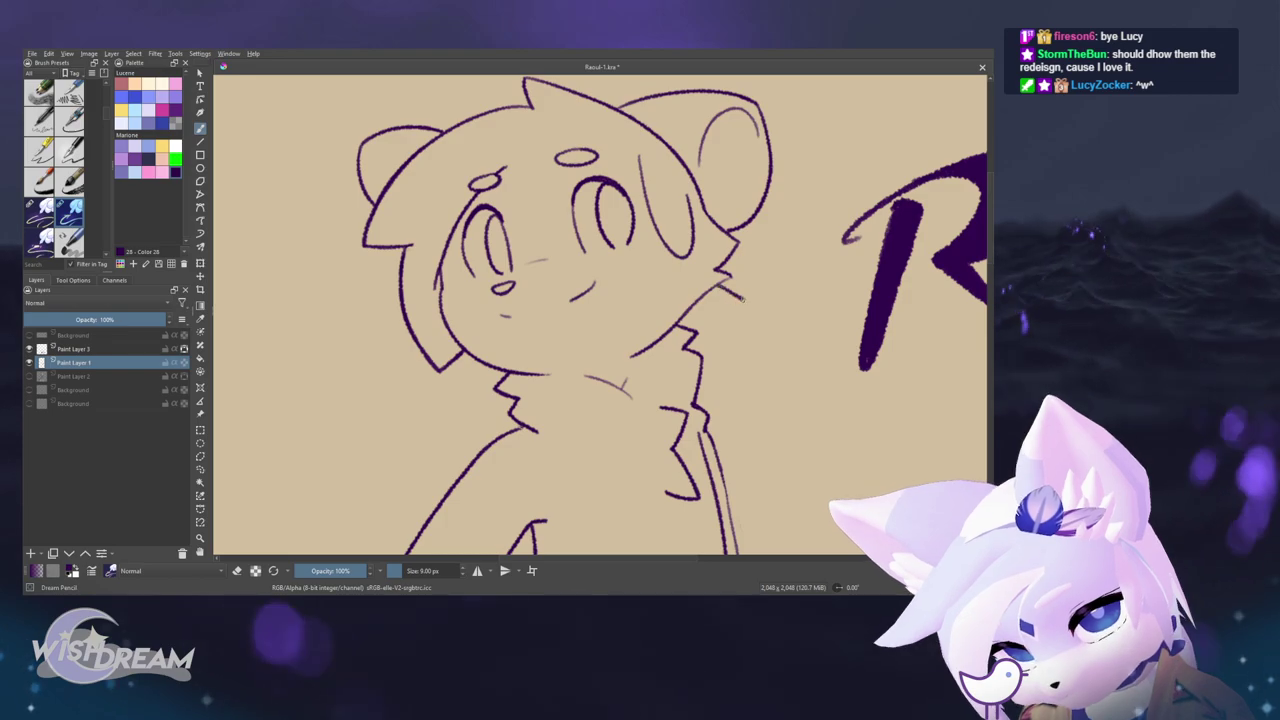
- Try a notched hair lock behind the neck fur, with its lower end drawn as a sharp point above the shoulder
{"action": "left_click_drag", "start_coordinate": [717, 287], "coordinate": [718, 314]}
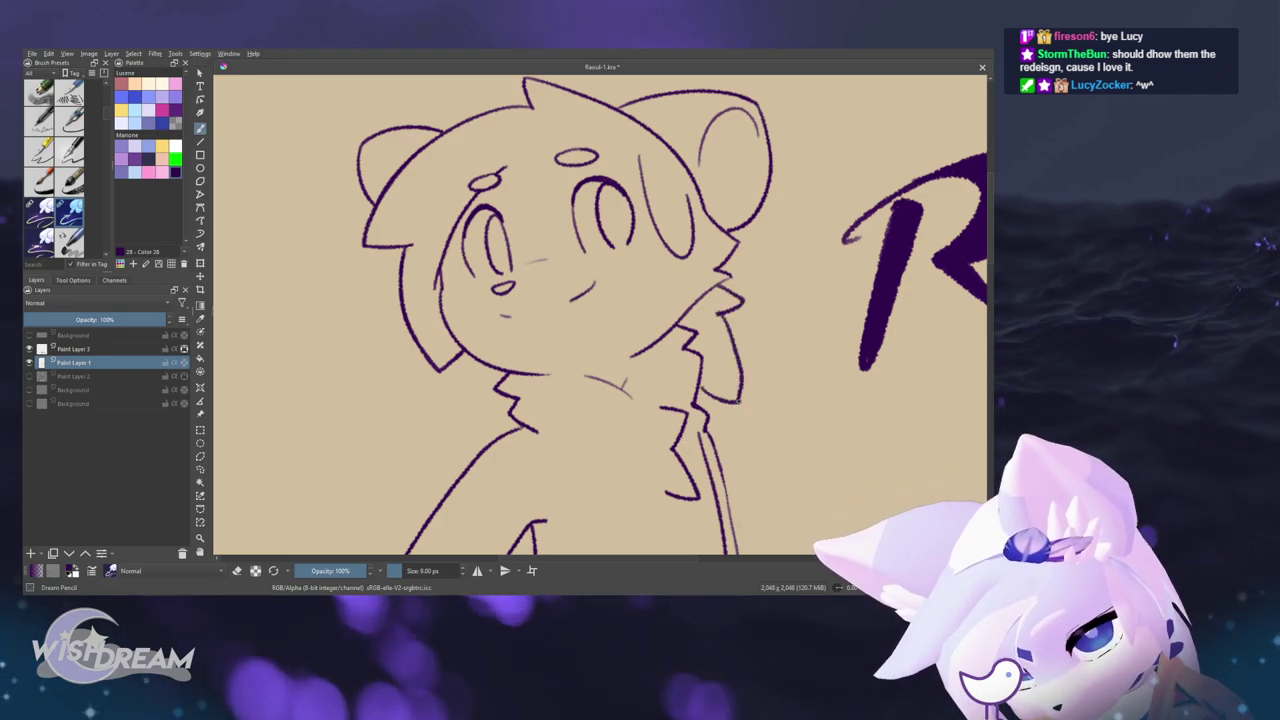
{"action": "key", "text": "m"}
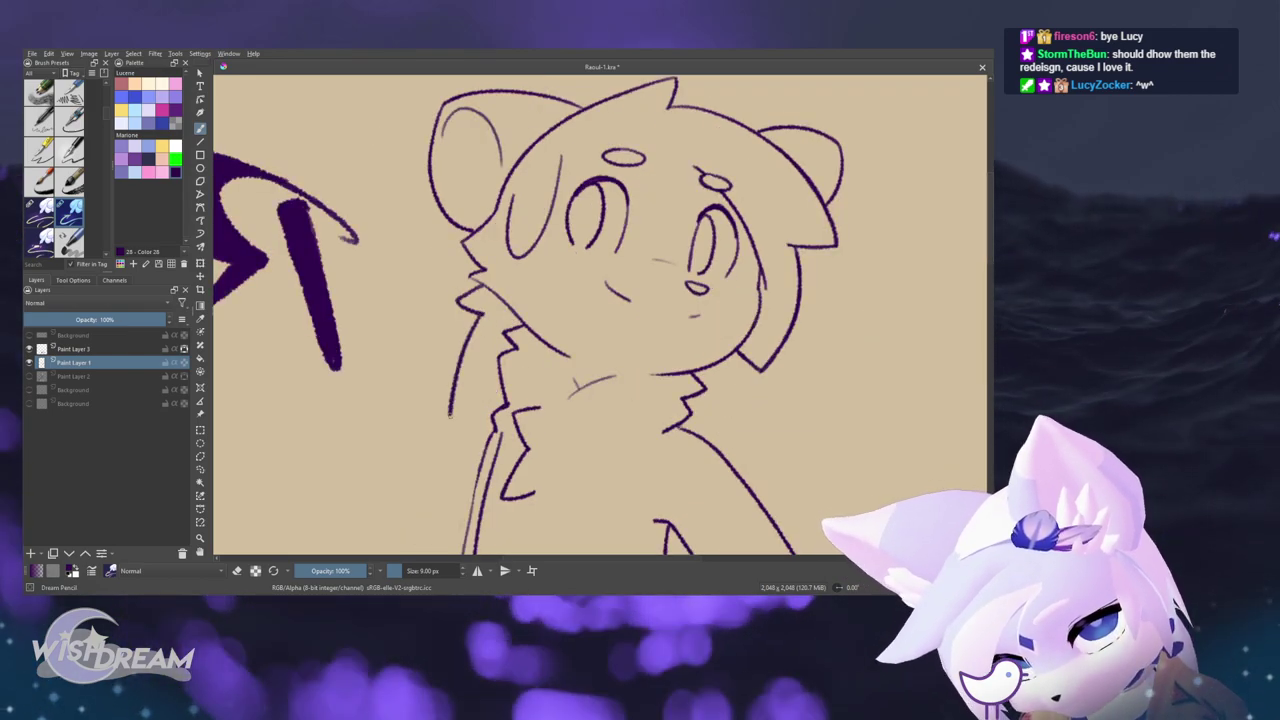
{"action": "key", "text": "m"}
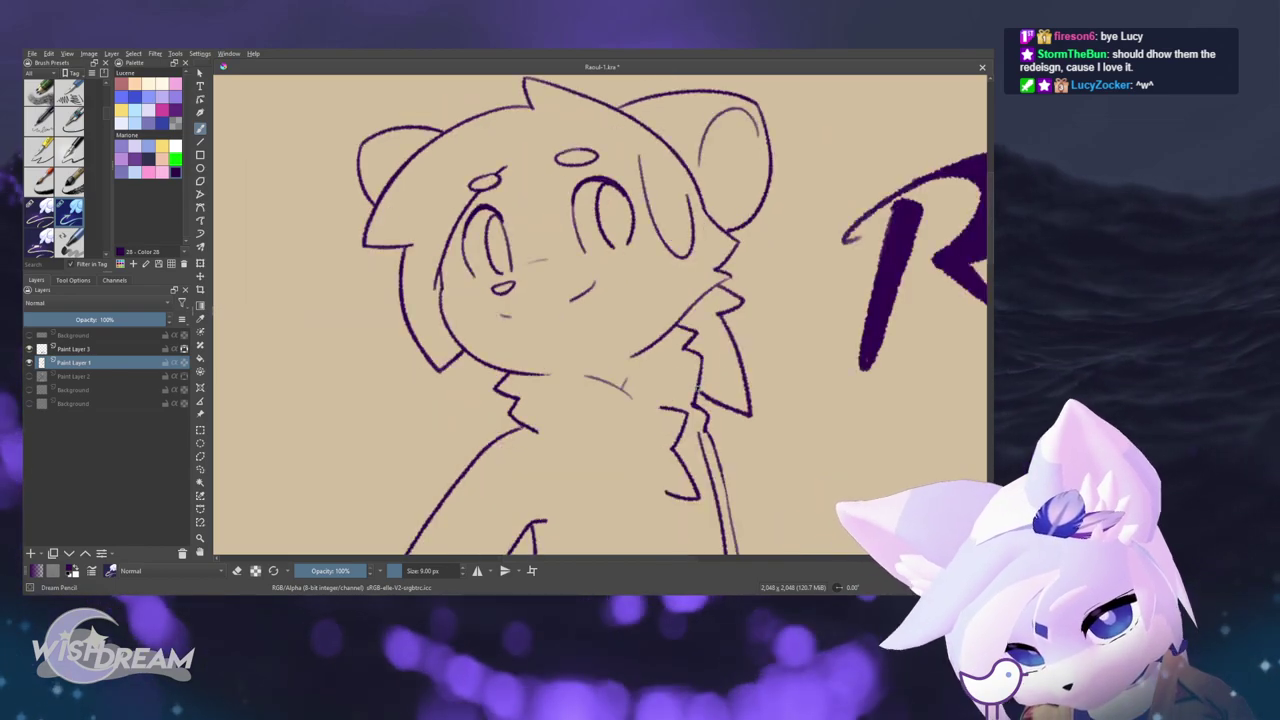
{"action": "scroll", "coordinate": [698, 389], "scroll_direction": "down", "scroll_amount": 3}
{"action": "left_click_drag", "start_coordinate": [783, 492], "coordinate": [745, 473]}
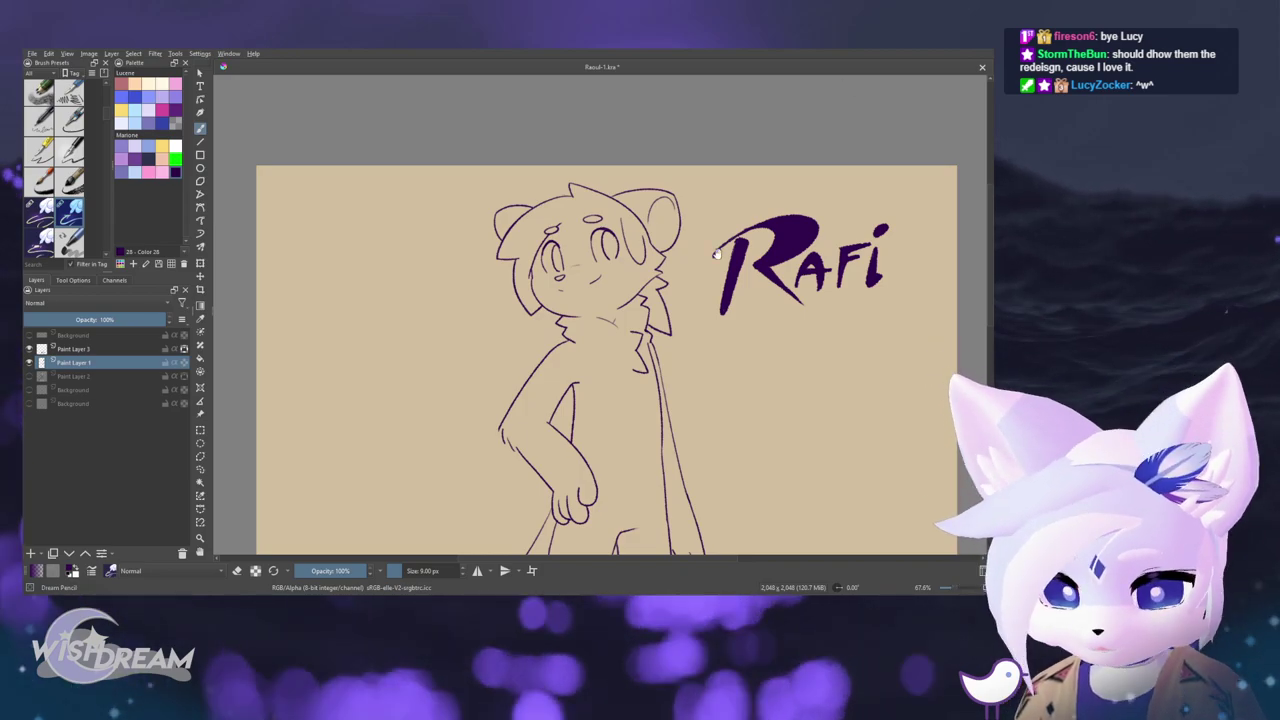
{"action": "scroll", "coordinate": [716, 253], "scroll_direction": "up", "scroll_amount": 3}
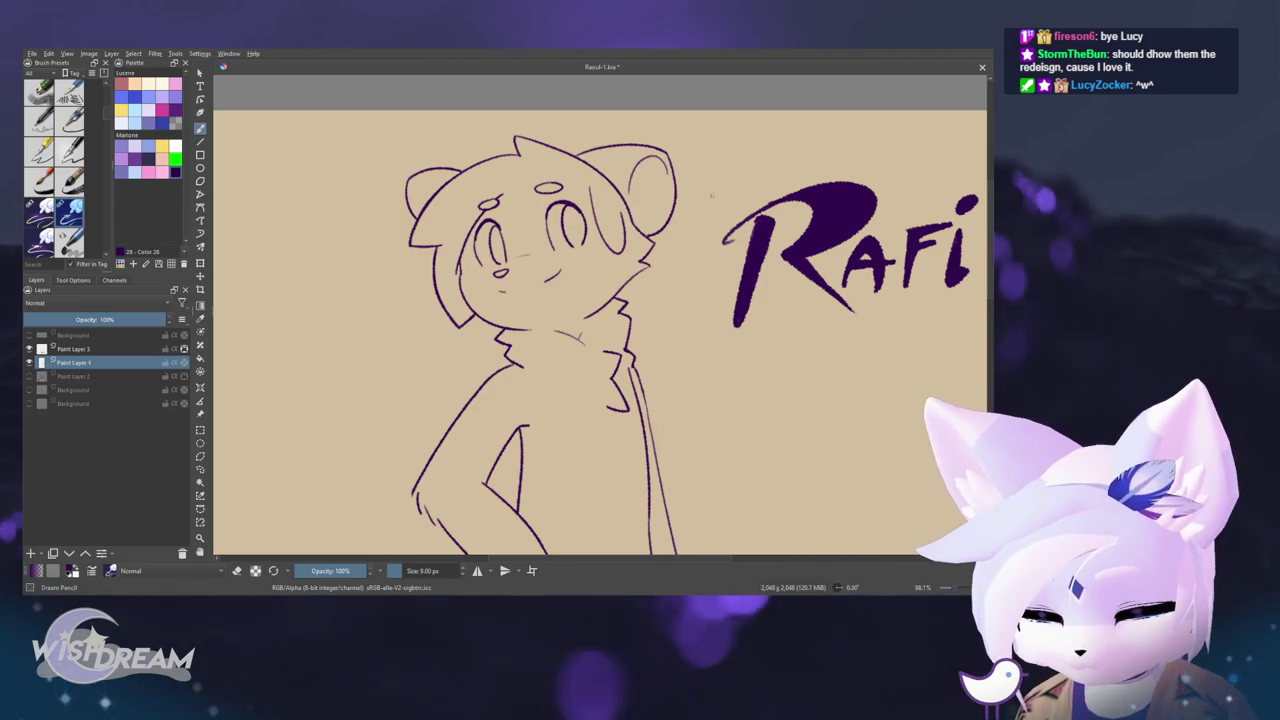
- Try several long curved hair strands running from the cheek corner down past the shoulder
{"action": "left_click_drag", "start_coordinate": [678, 314], "coordinate": [750, 336]}
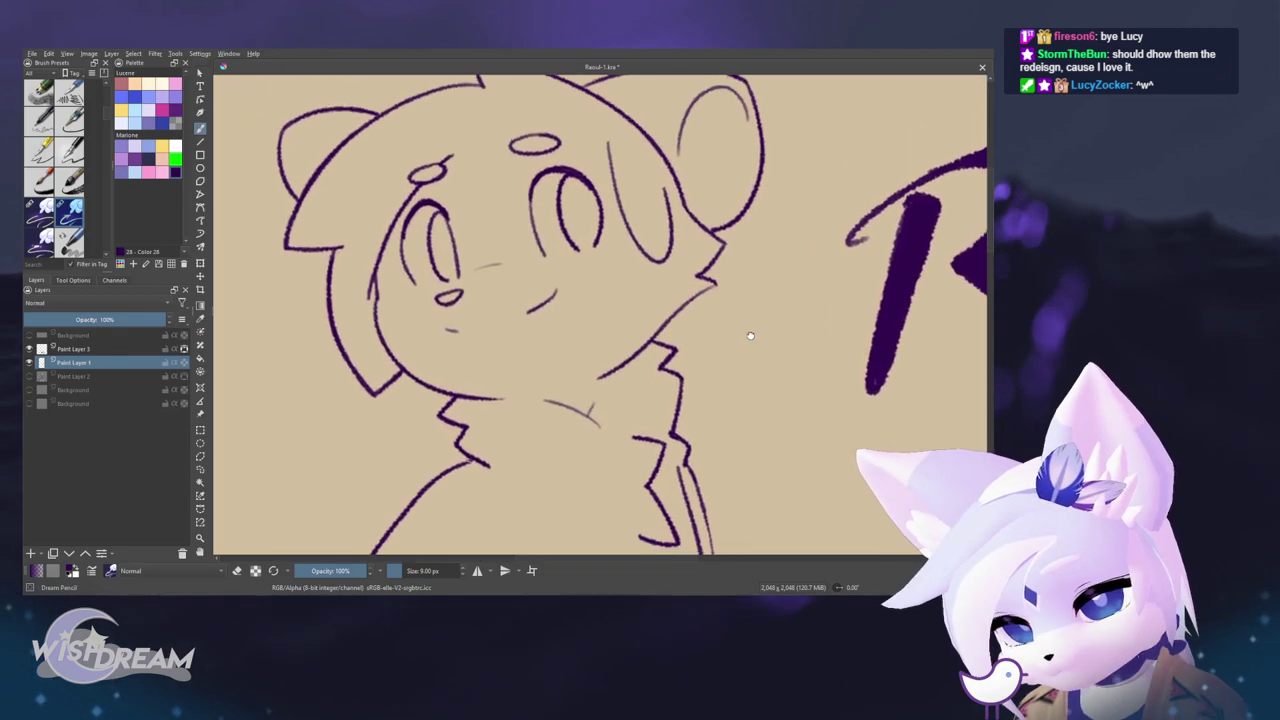
{"action": "scroll", "coordinate": [750, 336], "scroll_direction": "down", "scroll_amount": 1}
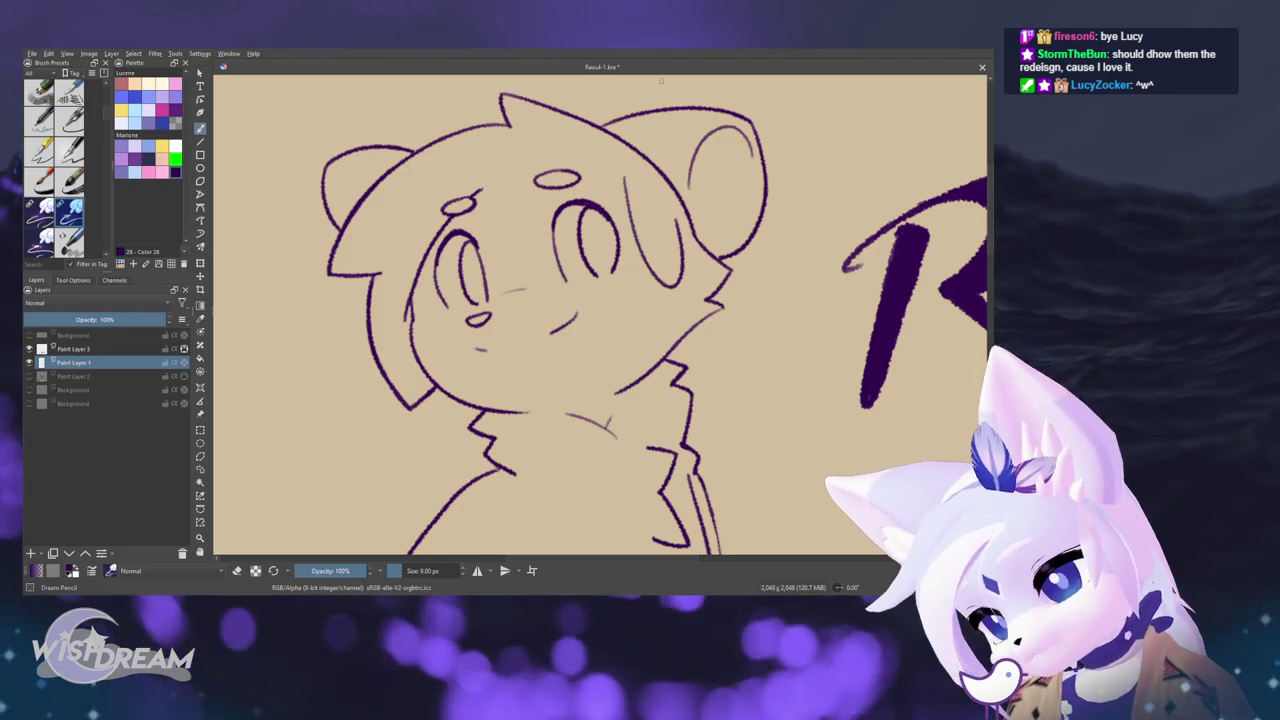
{"action": "mouse_move", "coordinate": [737, 389]}
{"action": "left_mouse_down"}
{"action": "mouse_move", "coordinate": [740, 277]}
{"action": "mouse_move", "coordinate": [665, 435]}
{"action": "left_mouse_up"}
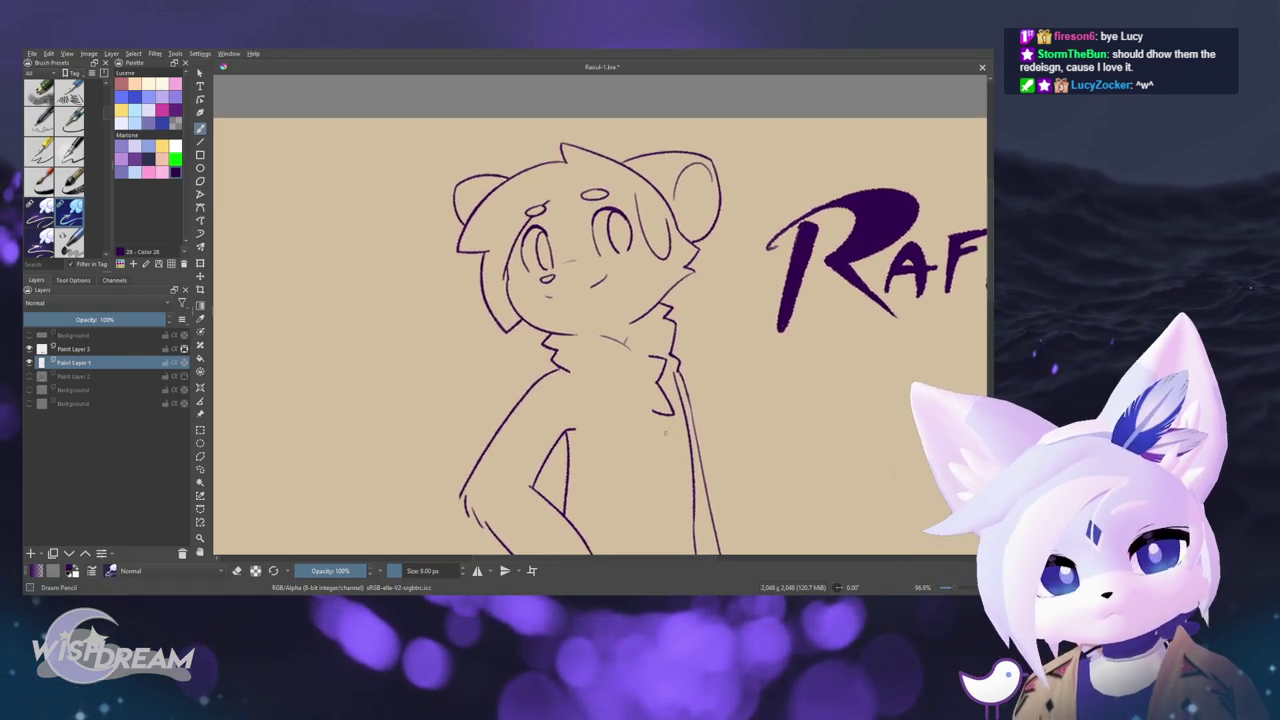
{"action": "left_click_drag", "start_coordinate": [701, 388], "coordinate": [696, 382]}
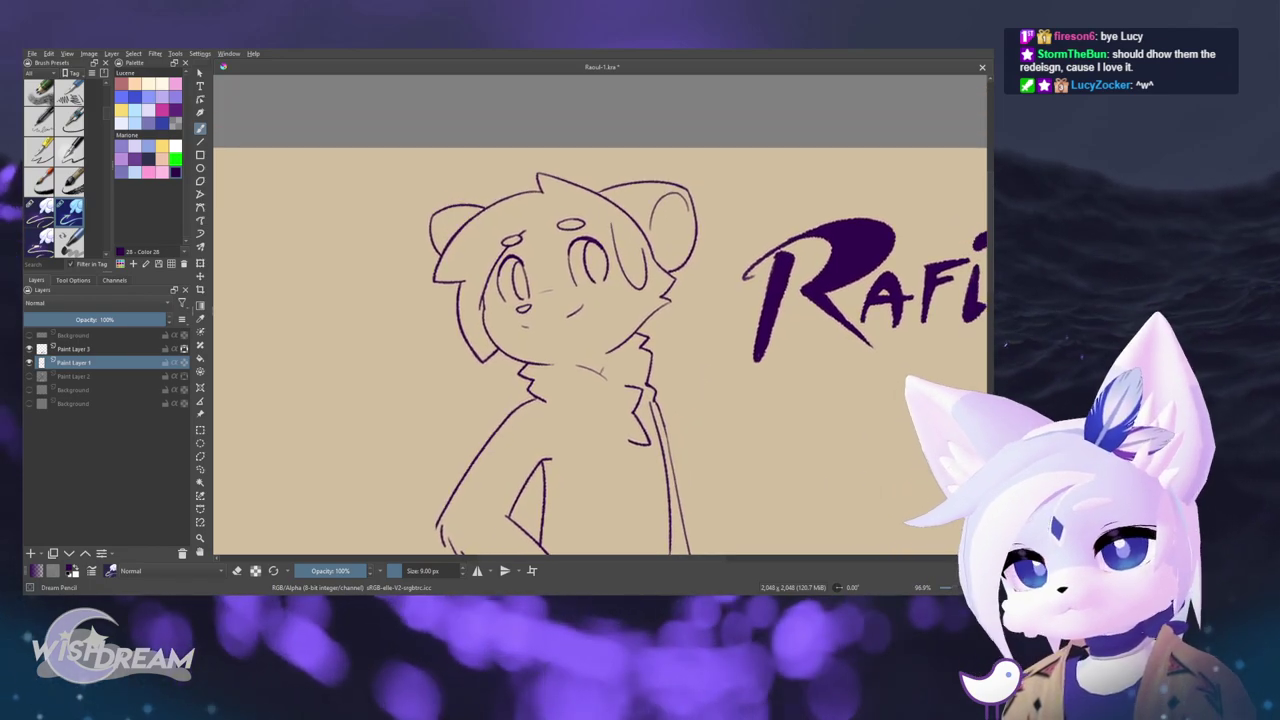
{"action": "left_click_drag", "start_coordinate": [664, 312], "coordinate": [691, 473]}
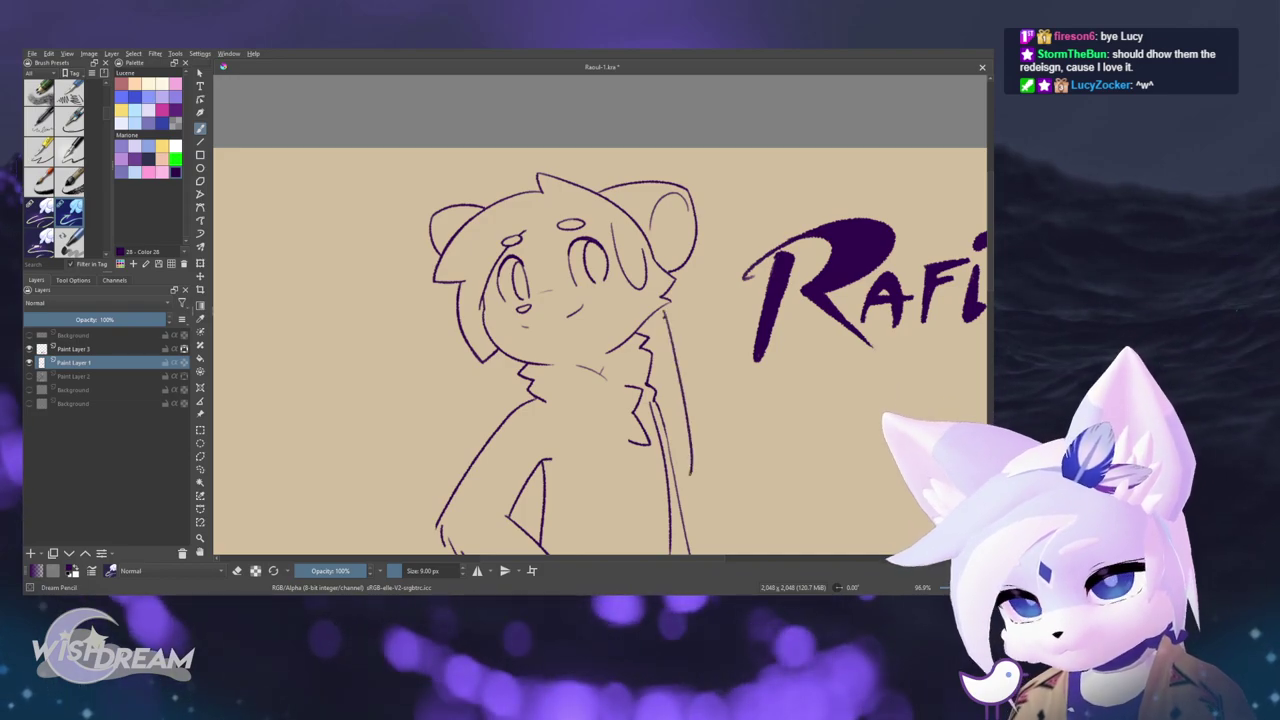
{"action": "key", "text": "ctrl+z"}
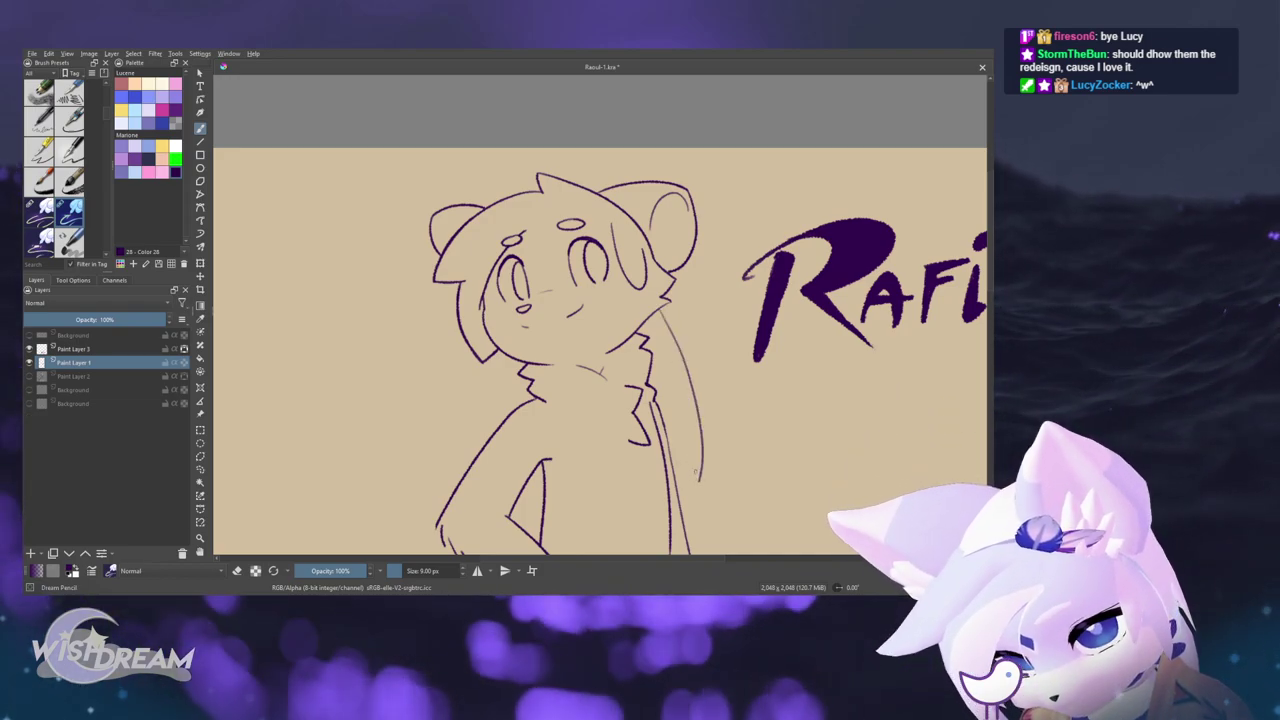
{"action": "key", "text": "ctrl+z"}
{"action": "left_click_drag", "start_coordinate": [660, 312], "coordinate": [679, 471]}
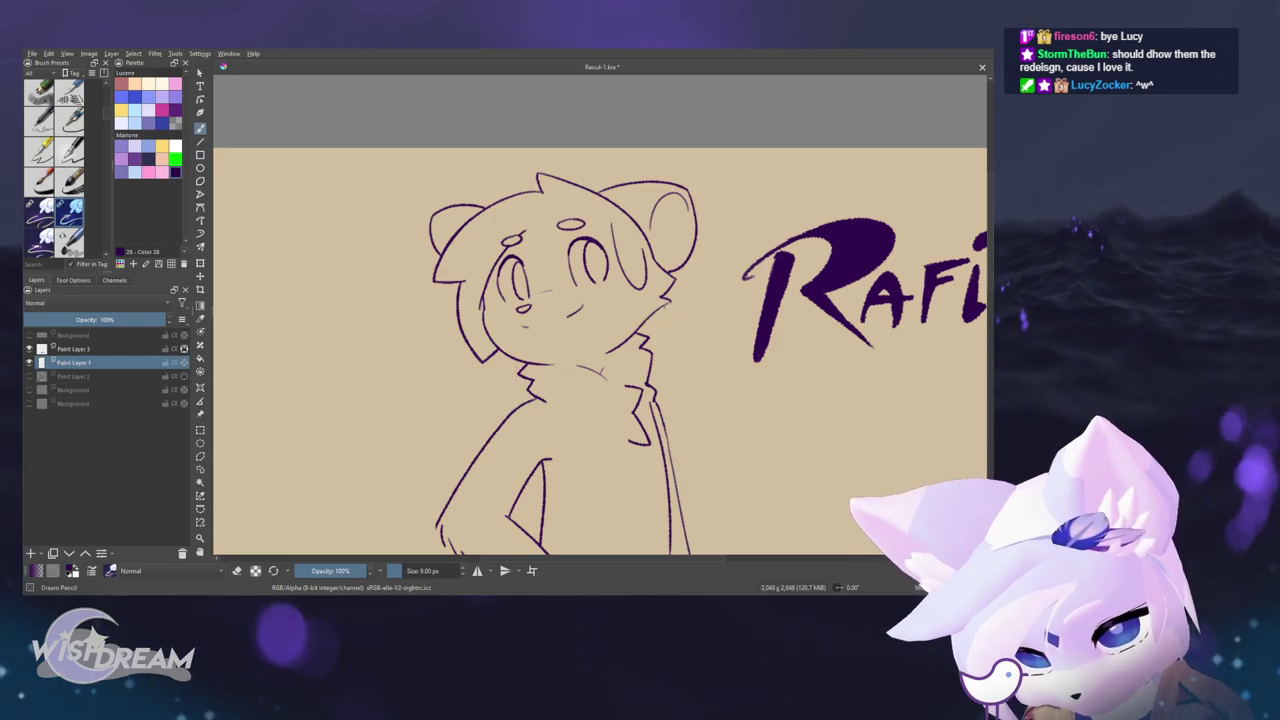
{"action": "mouse_move", "coordinate": [665, 307]}
{"action": "left_mouse_down"}
{"action": "mouse_move", "coordinate": [686, 432]}
{"action": "mouse_move", "coordinate": [675, 461]}
{"action": "left_mouse_up"}
- Try a hair lock slanting outward from the cheek to a pointed tip and compare it in mirrored view
{"action": "scroll", "coordinate": [668, 485], "scroll_direction": "down", "scroll_amount": 2}
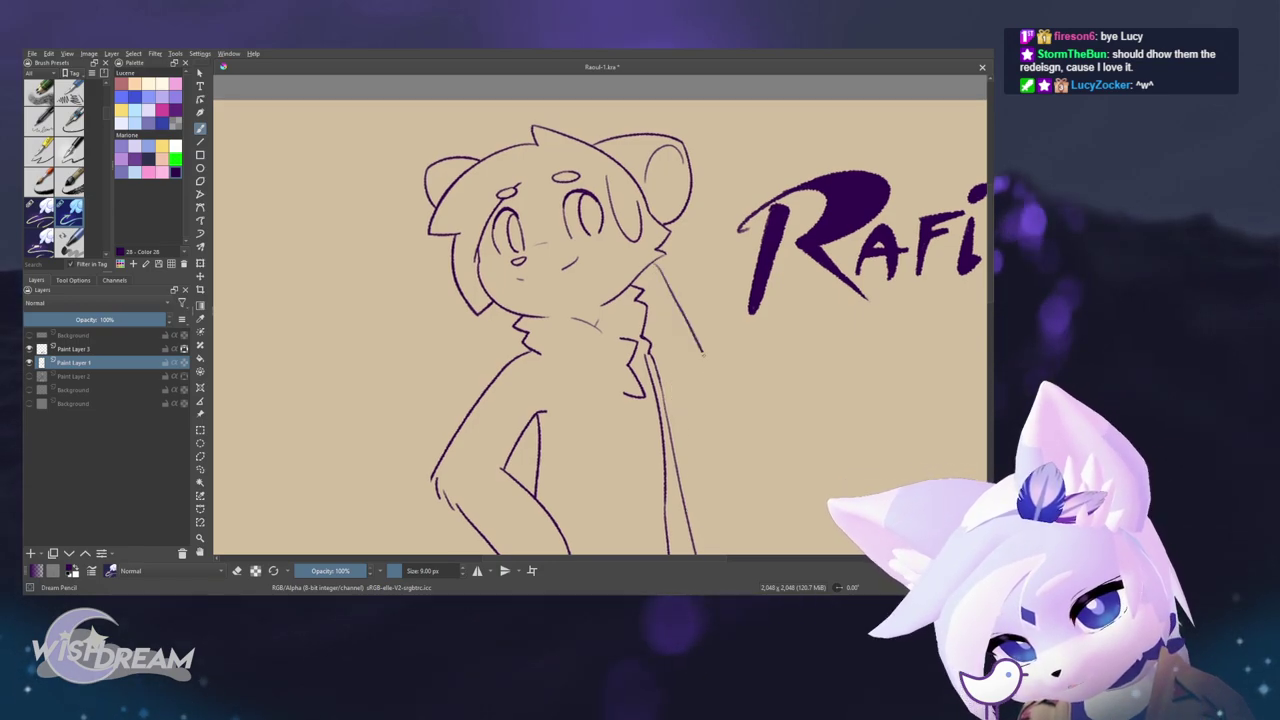
{"action": "left_click_drag", "start_coordinate": [703, 355], "coordinate": [708, 372]}
{"action": "key", "text": "m"}
{"action": "key", "text": "m"}
{"action": "key", "text": "m"}
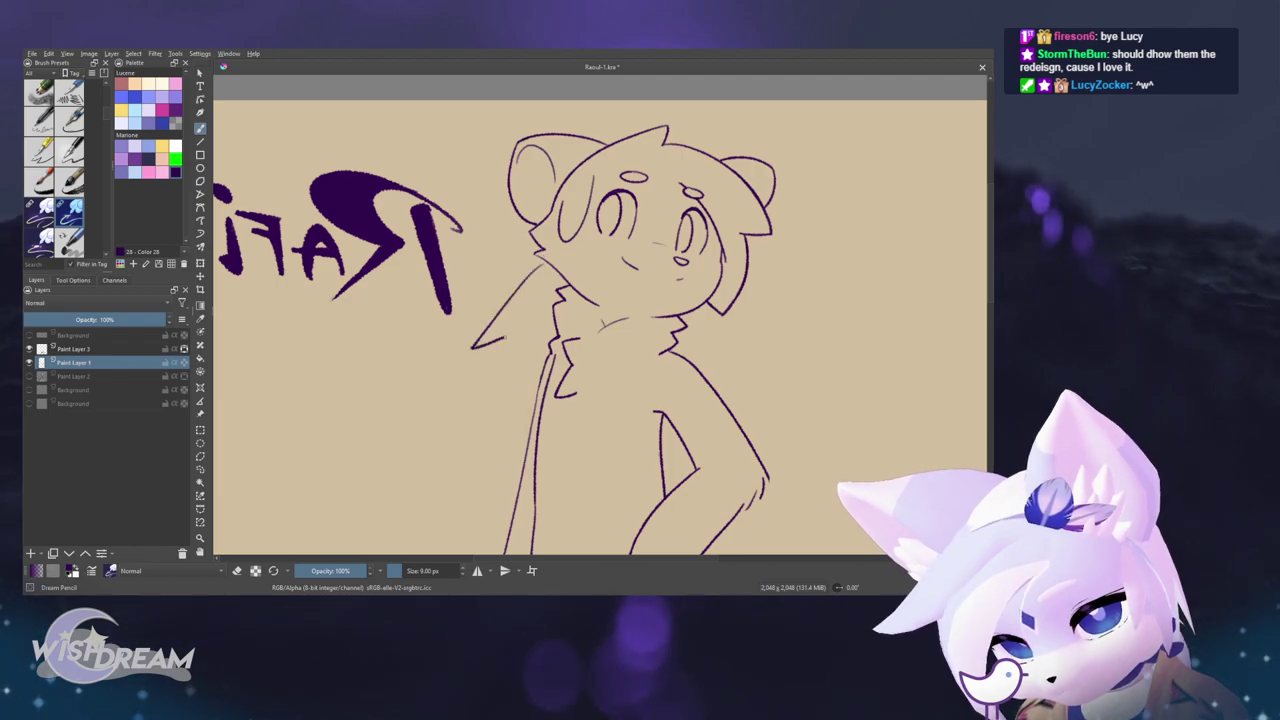
{"action": "key", "text": "m"}
- Try alternative hair locks behind the neck that drop from the cheek to the back of the shoulder
{"action": "scroll", "coordinate": [721, 460], "scroll_direction": "down", "scroll_amount": 1}
{"action": "left_click_drag", "start_coordinate": [717, 406], "coordinate": [743, 431]}
{"action": "scroll", "coordinate": [697, 364], "scroll_direction": "up", "scroll_amount": 2}
{"action": "scroll", "coordinate": [743, 431], "scroll_direction": "down", "scroll_amount": 2}
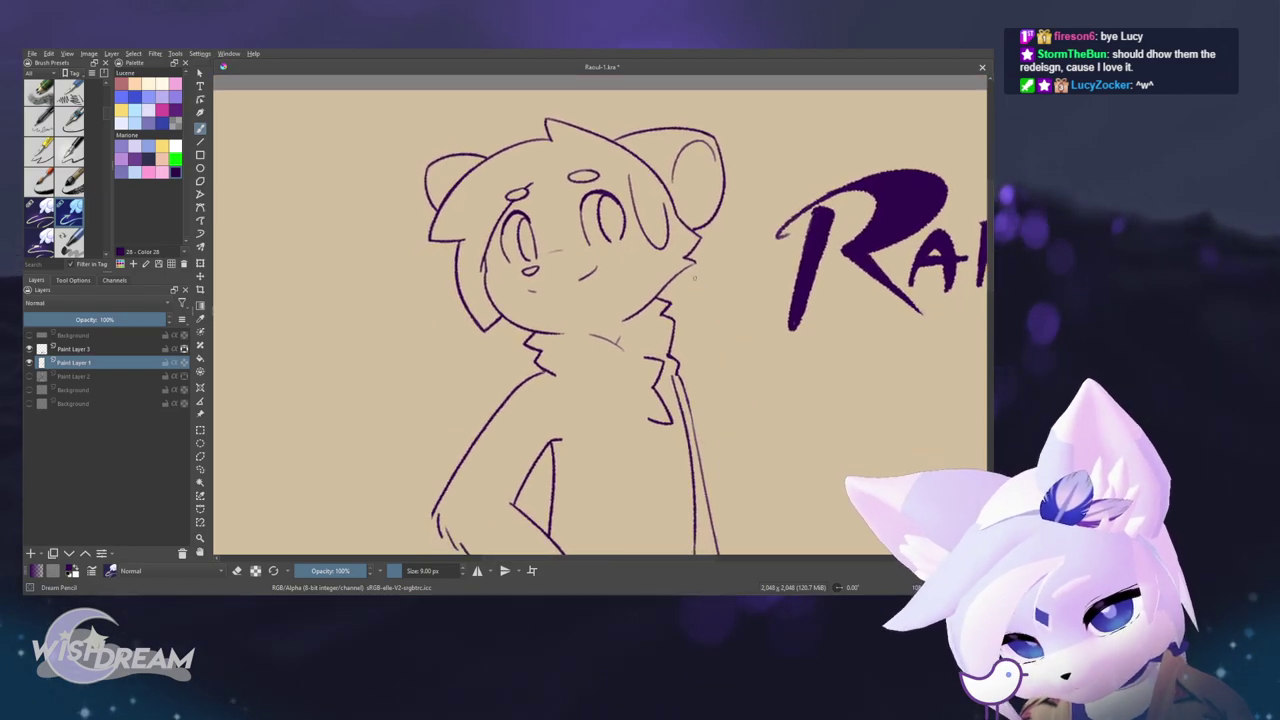
{"action": "scroll", "coordinate": [791, 463], "scroll_direction": "down", "scroll_amount": 1}
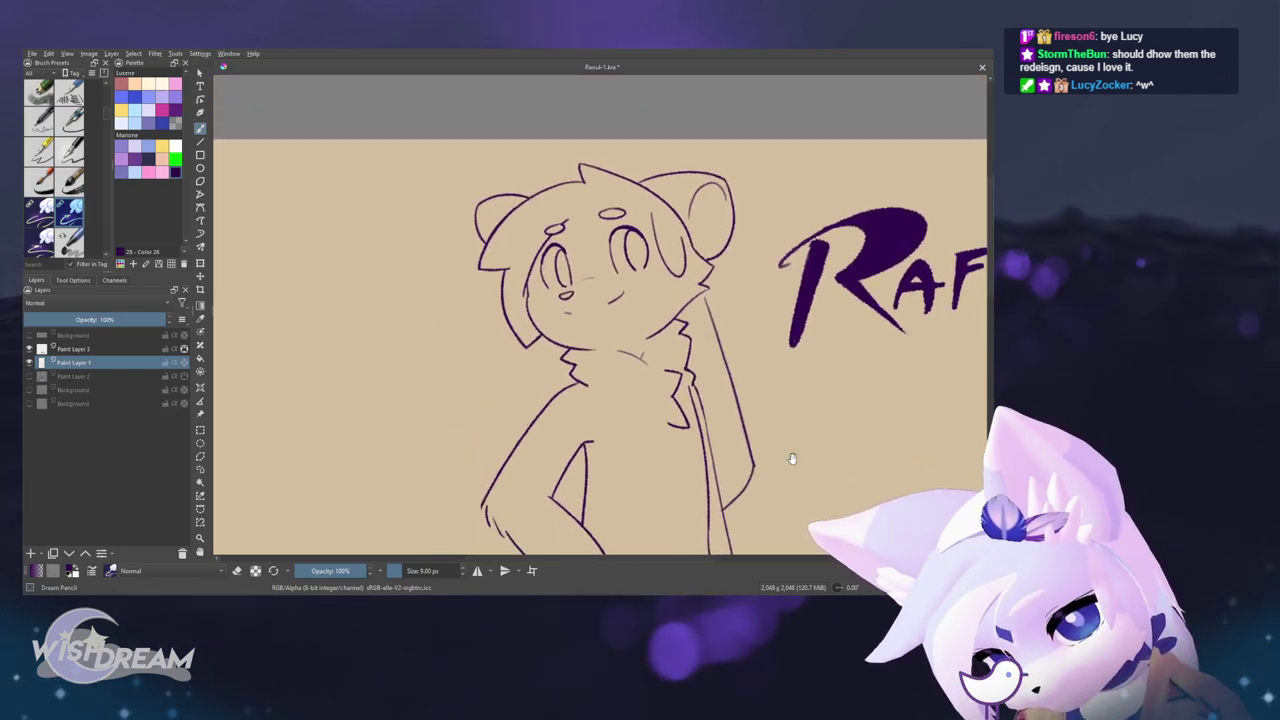
{"action": "left_click_drag", "start_coordinate": [791, 463], "coordinate": [771, 450]}
{"action": "key", "text": "ctrl+z"}
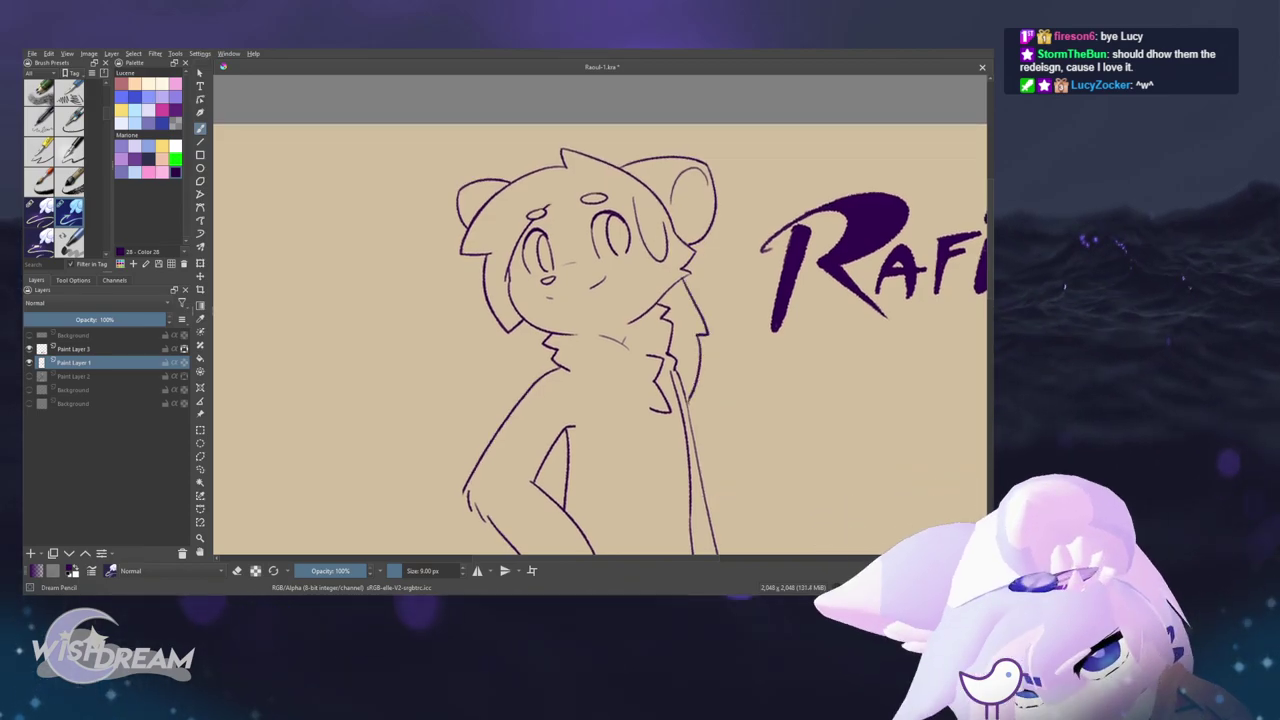
{"action": "key", "text": "ctrl+z"}
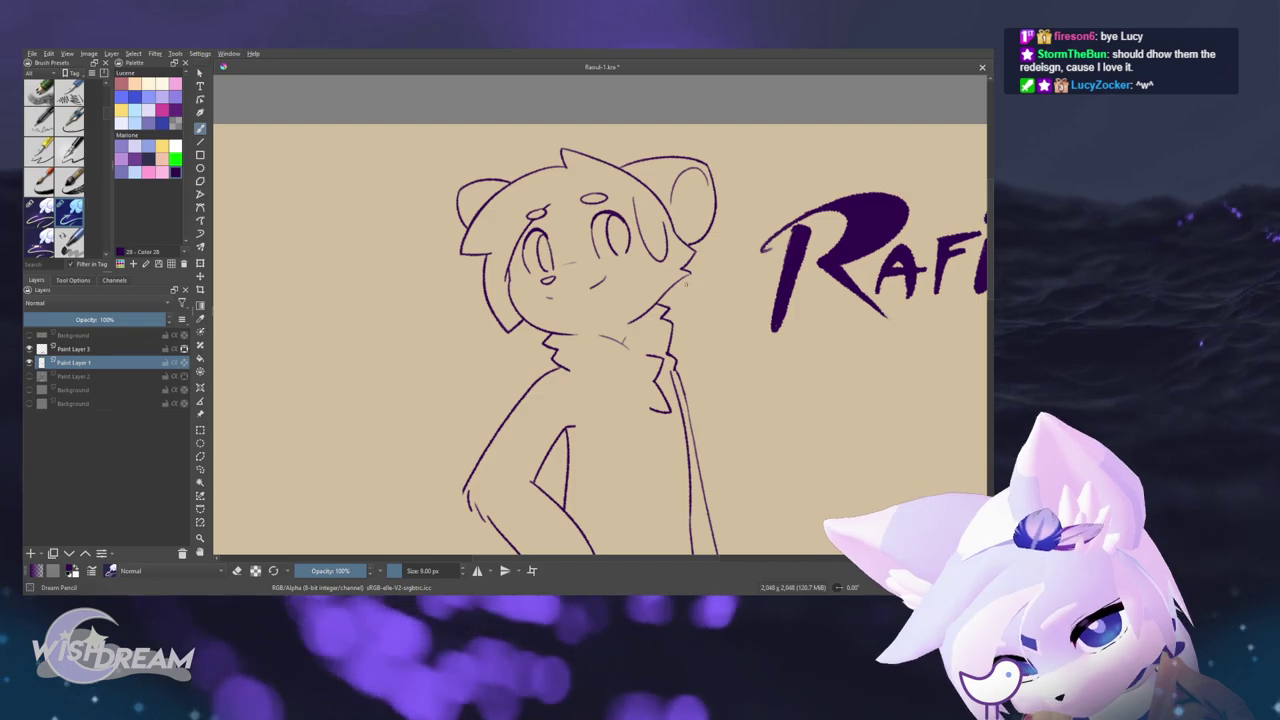
{"action": "mouse_move", "coordinate": [686, 279]}
{"action": "left_mouse_down"}
{"action": "mouse_move", "coordinate": [718, 332]}
{"action": "mouse_move", "coordinate": [704, 334]}
{"action": "mouse_move", "coordinate": [701, 409]}
{"action": "mouse_move", "coordinate": [746, 428]}
{"action": "mouse_move", "coordinate": [732, 293]}
{"action": "mouse_move", "coordinate": [715, 337]}
{"action": "mouse_move", "coordinate": [718, 398]}
{"action": "left_mouse_up"}
{"action": "scroll", "coordinate": [717, 399], "scroll_direction": "up", "scroll_amount": 5}
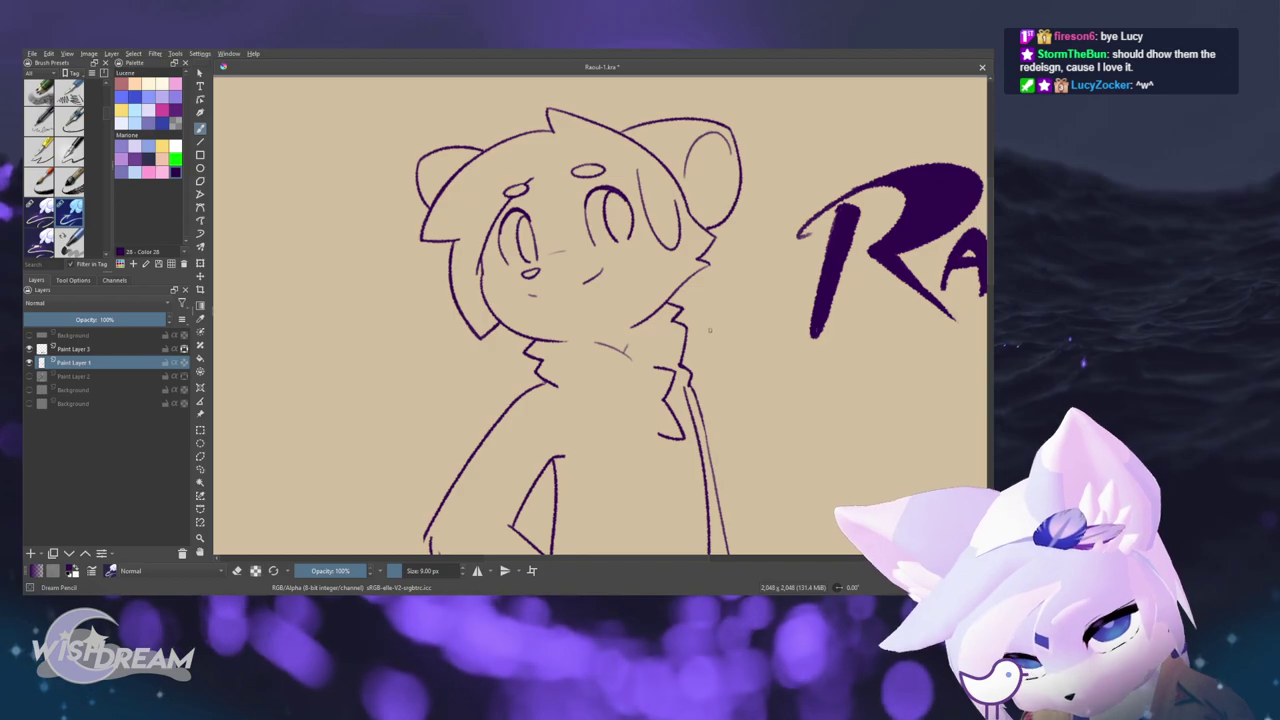
- Try a zigzag tuft under the hair tip on the smaller ear's side, and try erasing the neck fur and lengthening that tip
{"action": "mouse_move", "coordinate": [509, 336]}
{"action": "left_mouse_down"}
{"action": "mouse_move", "coordinate": [489, 376]}
{"action": "mouse_move", "coordinate": [509, 400]}
{"action": "left_mouse_up"}
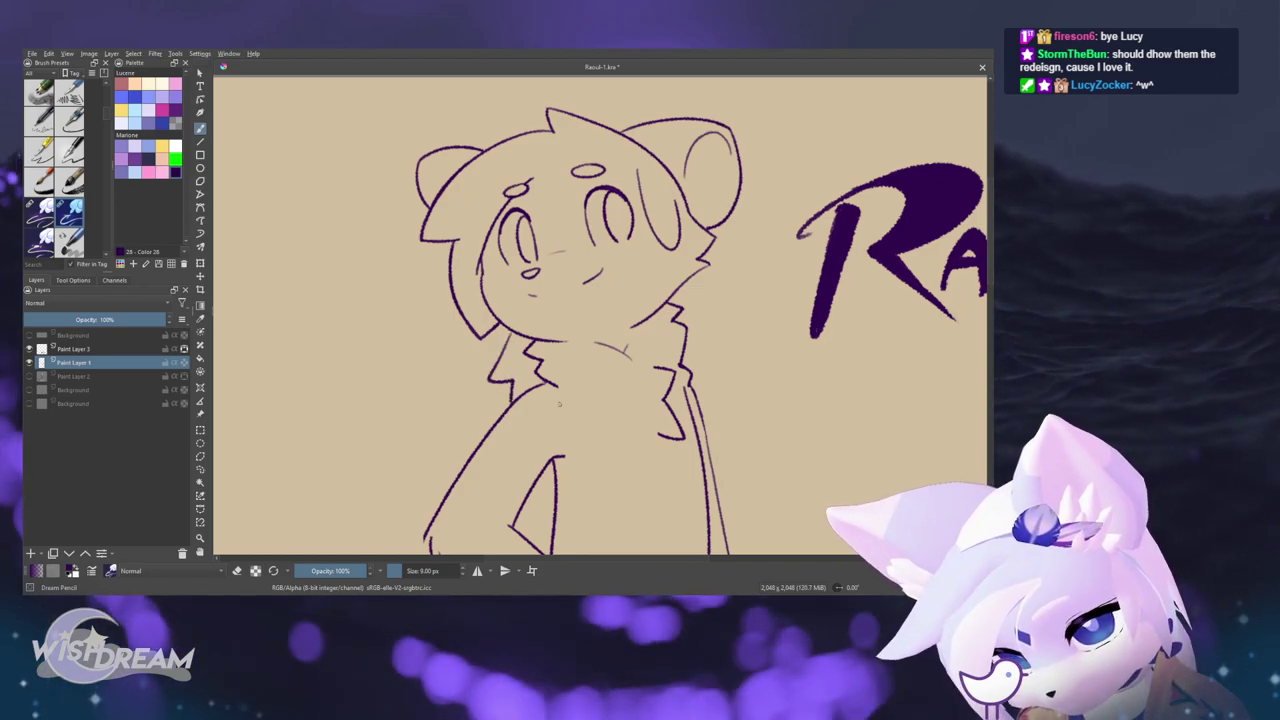
{"action": "key", "text": "ctrl+z"}
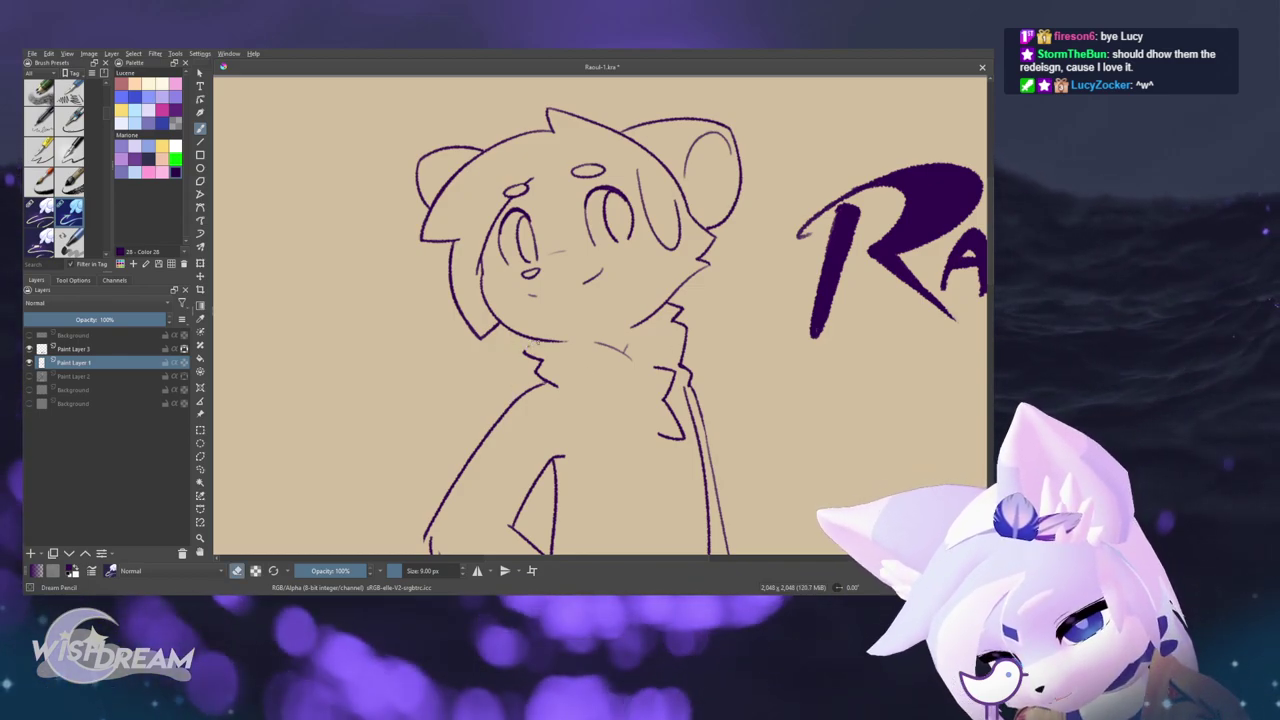
{"action": "left_click_drag", "start_coordinate": [530, 354], "coordinate": [542, 381]}
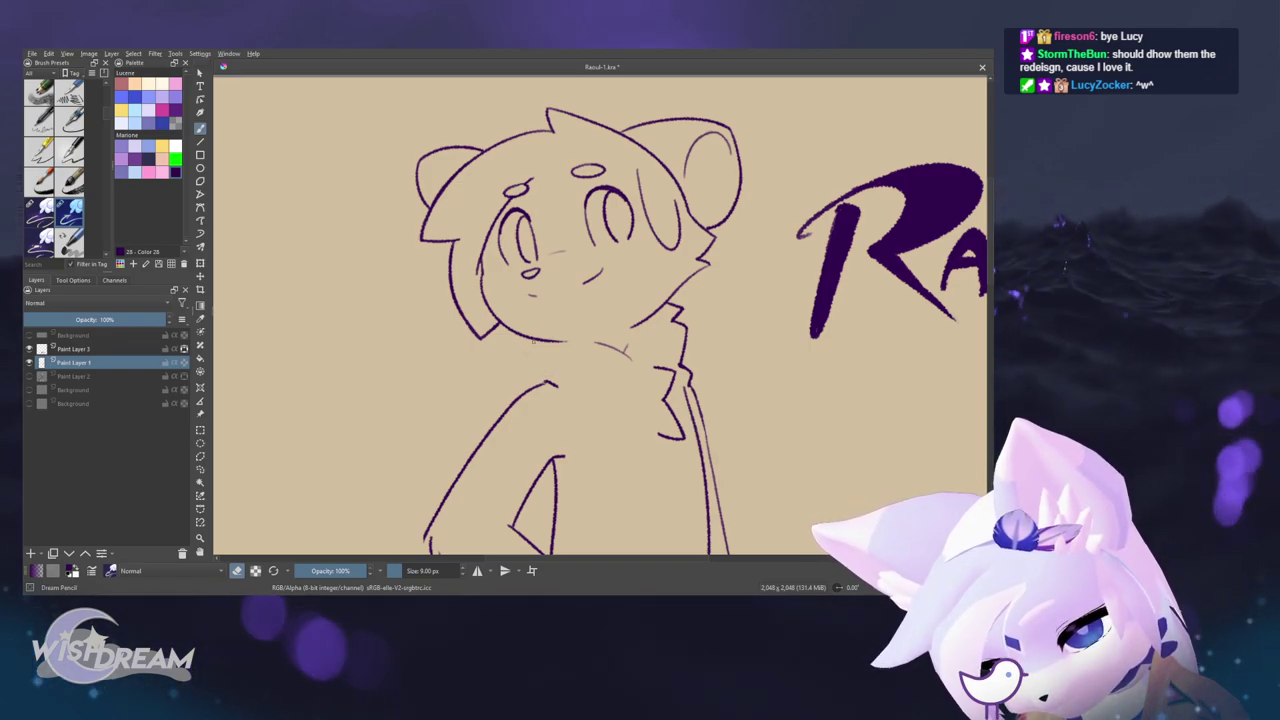
{"action": "key", "text": "e"}
{"action": "left_click_drag", "start_coordinate": [485, 330], "coordinate": [505, 355]}
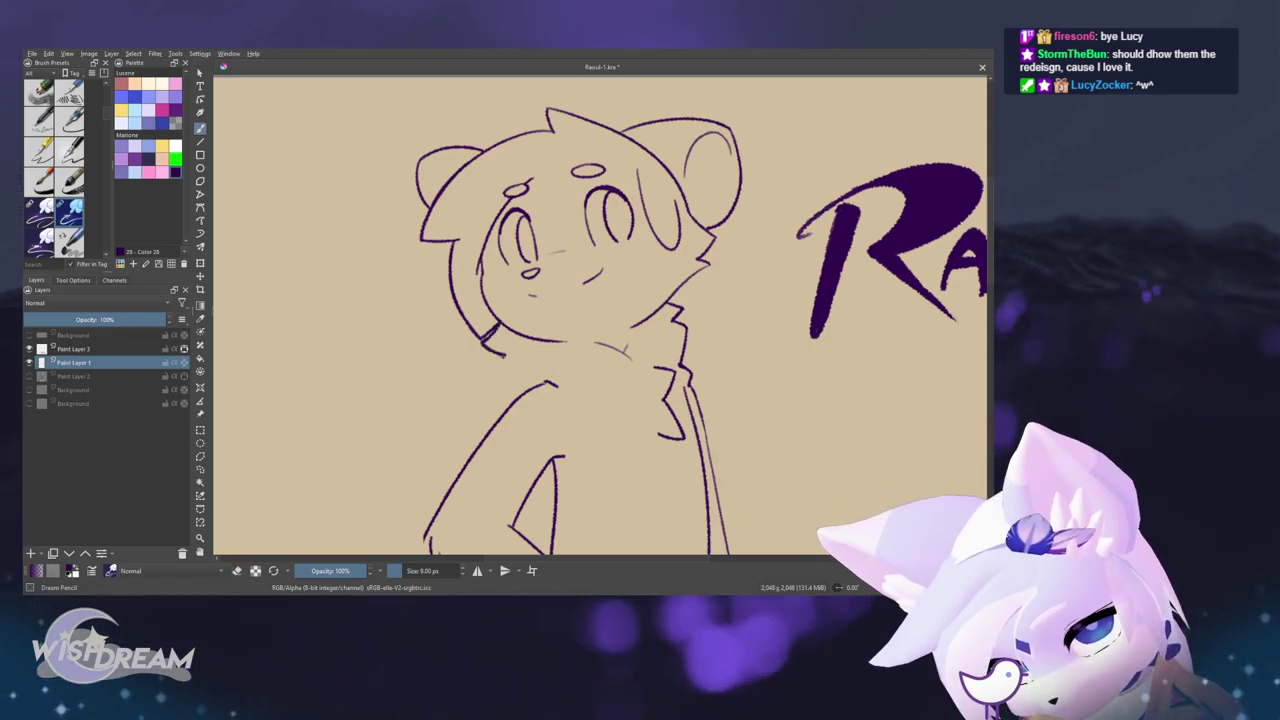
{"action": "left_click_drag", "start_coordinate": [783, 379], "coordinate": [765, 397]}
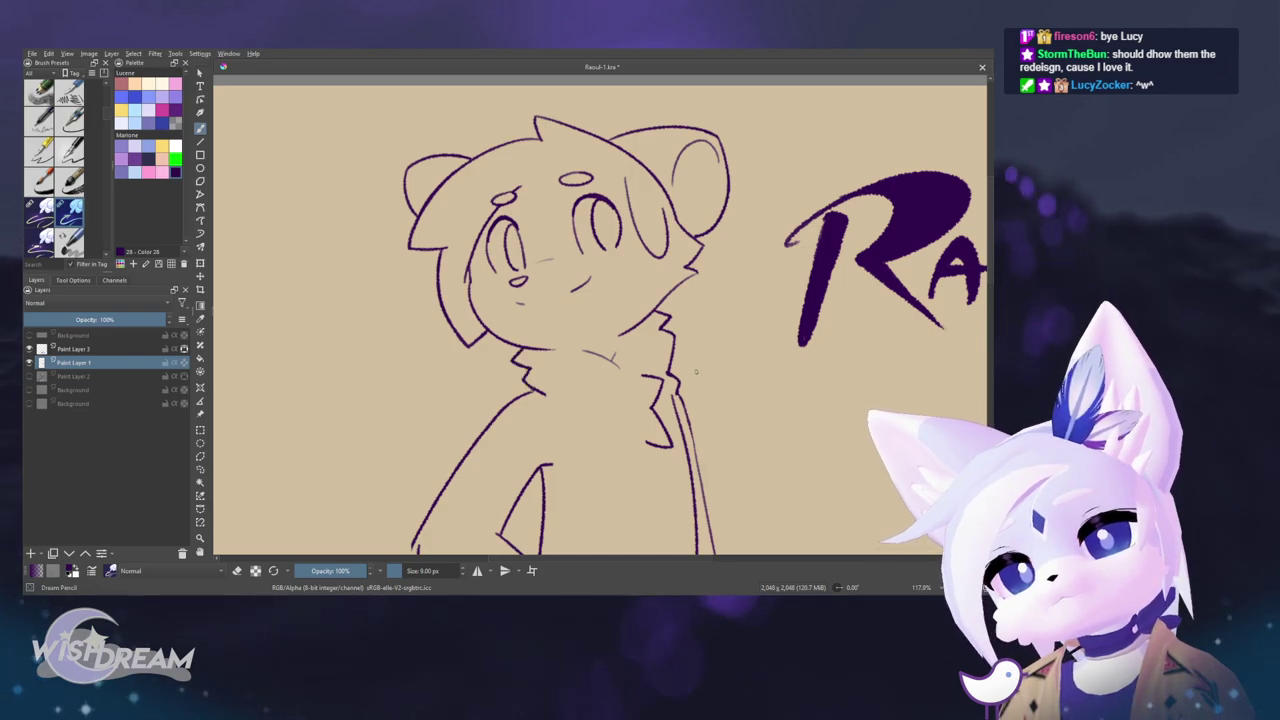
- Try a jagged hair outline from the larger ear's cheek tuft to the shoulder, erasing the neck fur inside it
{"action": "scroll", "coordinate": [682, 285], "scroll_direction": "up", "scroll_amount": 2}
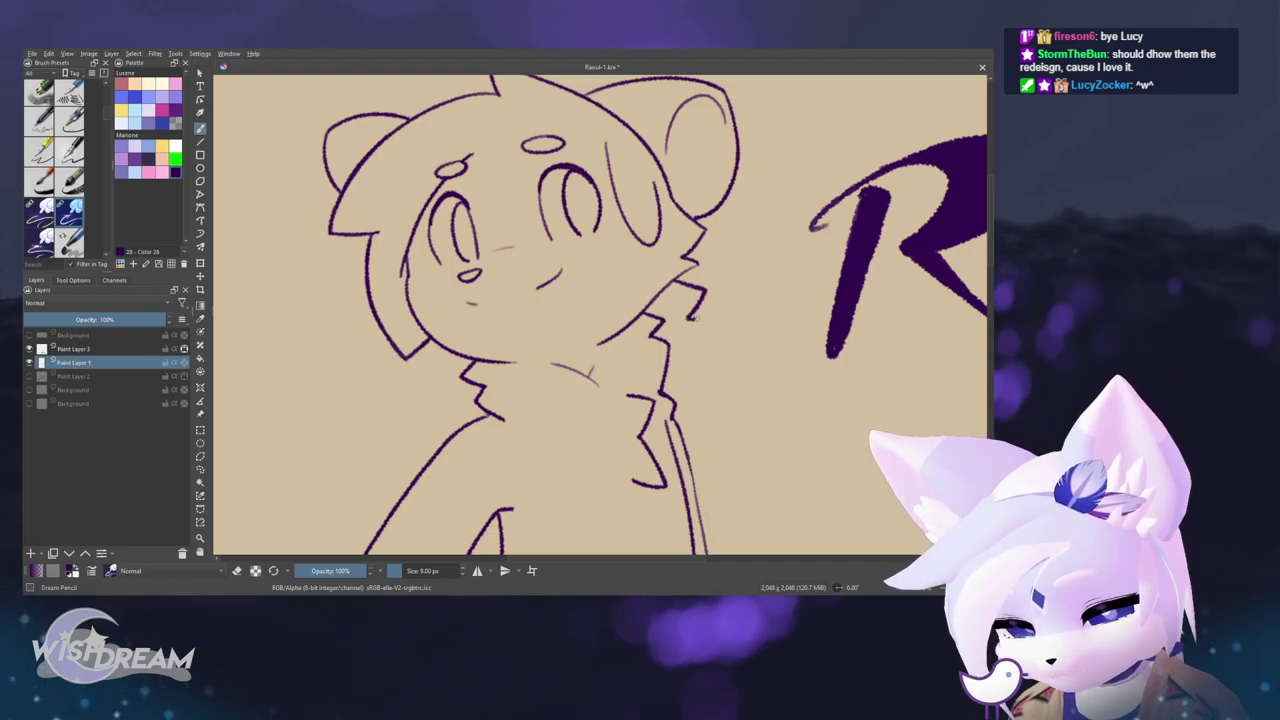
{"action": "key", "text": "ctrl+z"}
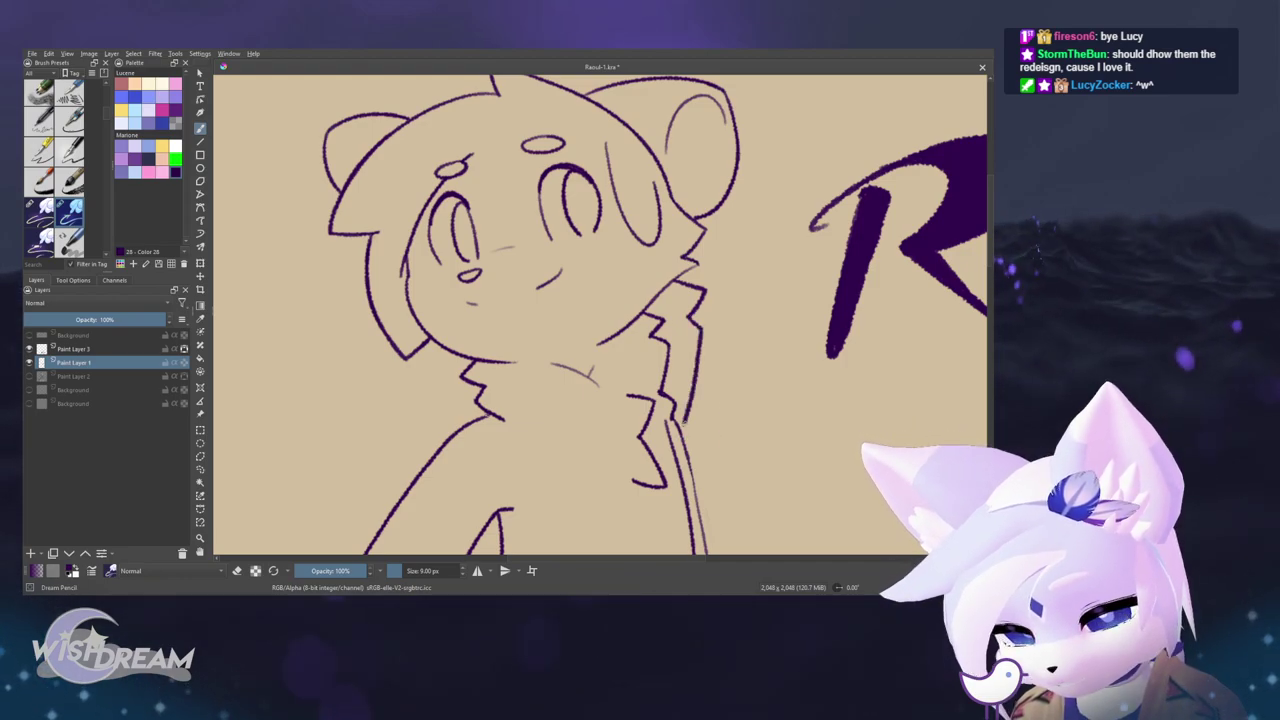
{"action": "key", "text": "e"}
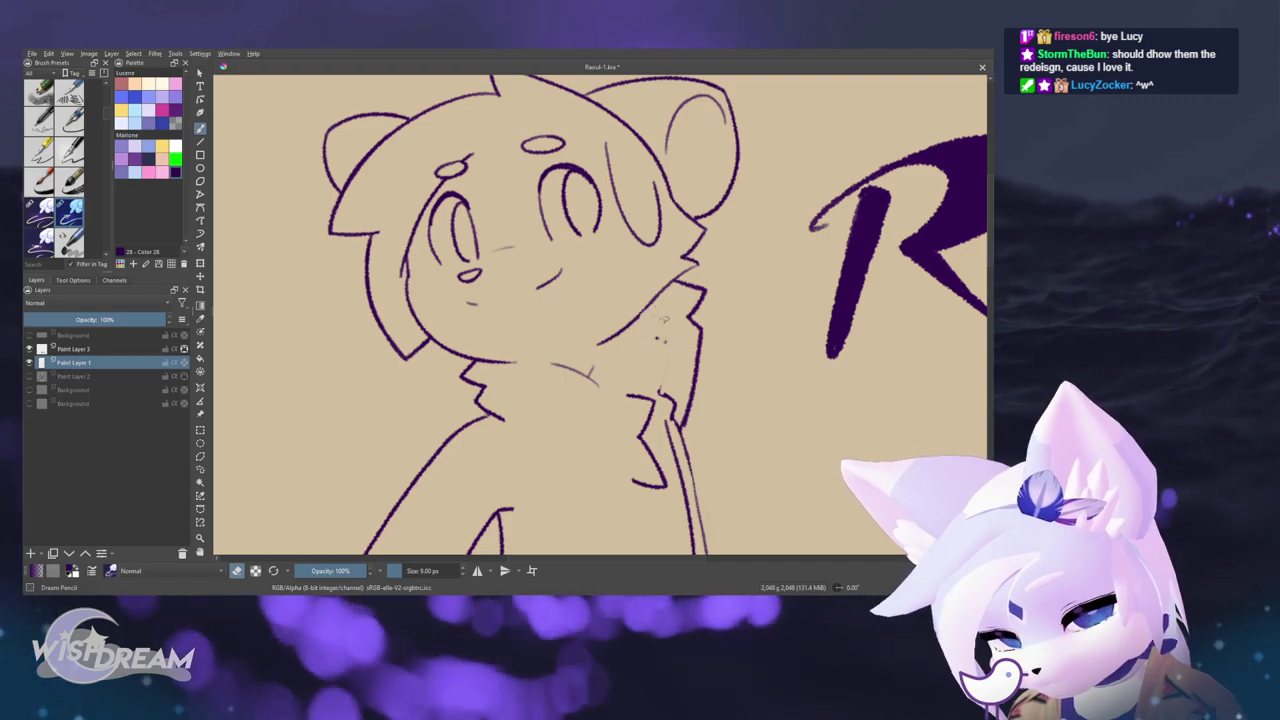
{"action": "scroll", "coordinate": [690, 405], "scroll_direction": "down", "scroll_amount": 3}
{"action": "left_click_drag", "start_coordinate": [726, 464], "coordinate": [720, 458]}
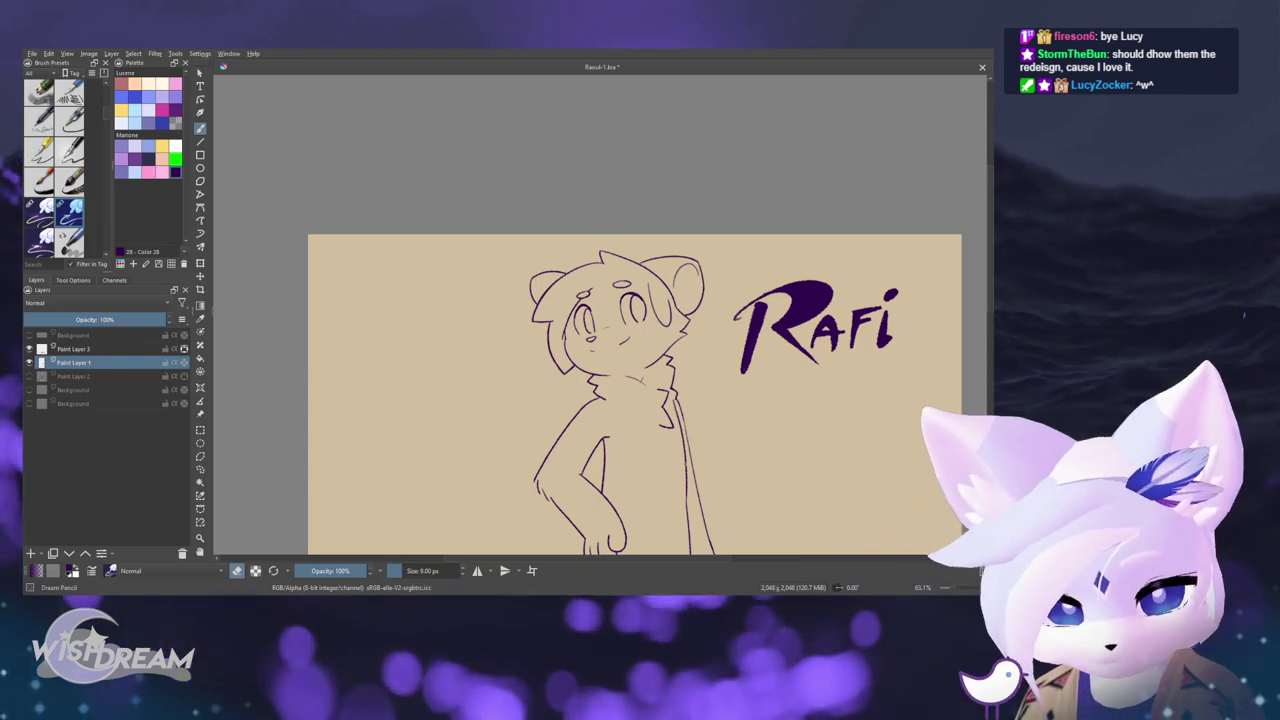
- Draw a short hair lock with an angled end between the cheek tuft and the neck fur on the larger ear's side
{"action": "left_click_drag", "start_coordinate": [697, 277], "coordinate": [657, 261]}
{"action": "left_click_drag", "start_coordinate": [612, 329], "coordinate": [705, 262]}
{"action": "mouse_move", "coordinate": [680, 337]}
{"action": "left_mouse_down"}
{"action": "mouse_move", "coordinate": [668, 335]}
{"action": "mouse_move", "coordinate": [688, 333]}
{"action": "left_mouse_up"}
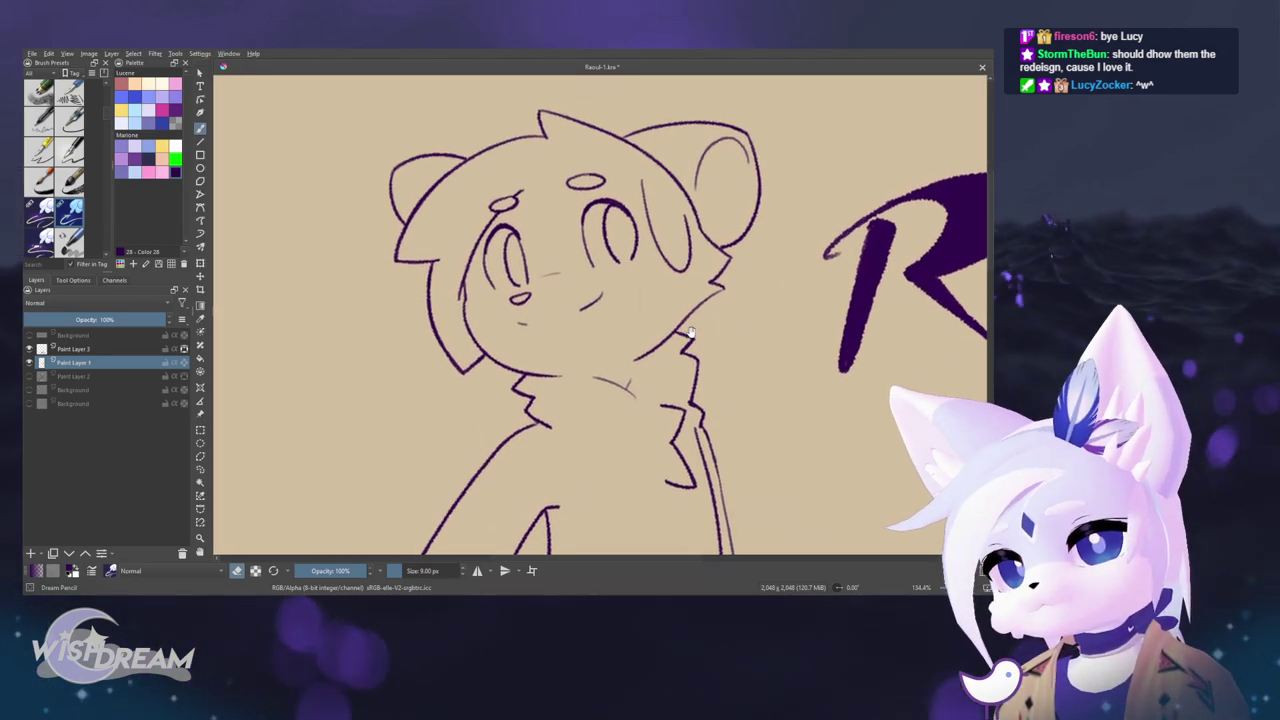
{"action": "left_click_drag", "start_coordinate": [688, 337], "coordinate": [704, 319]}
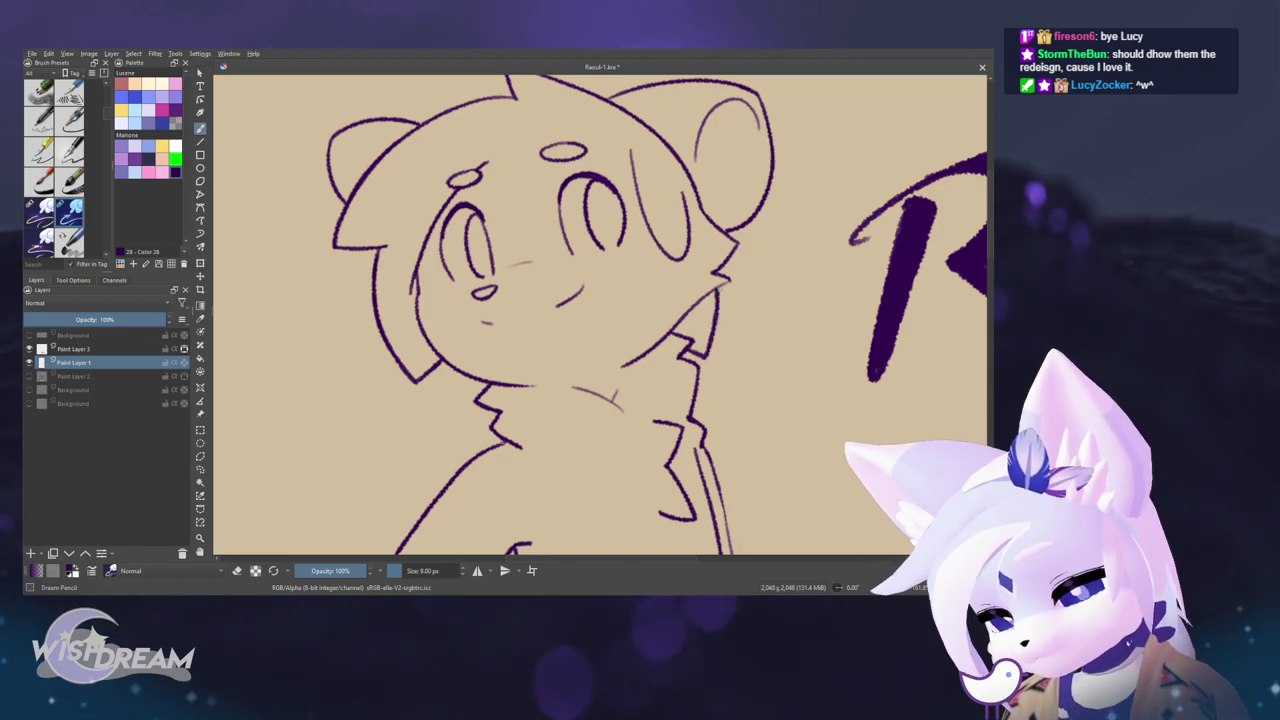
{"action": "left_click_drag", "start_coordinate": [771, 425], "coordinate": [723, 471]}
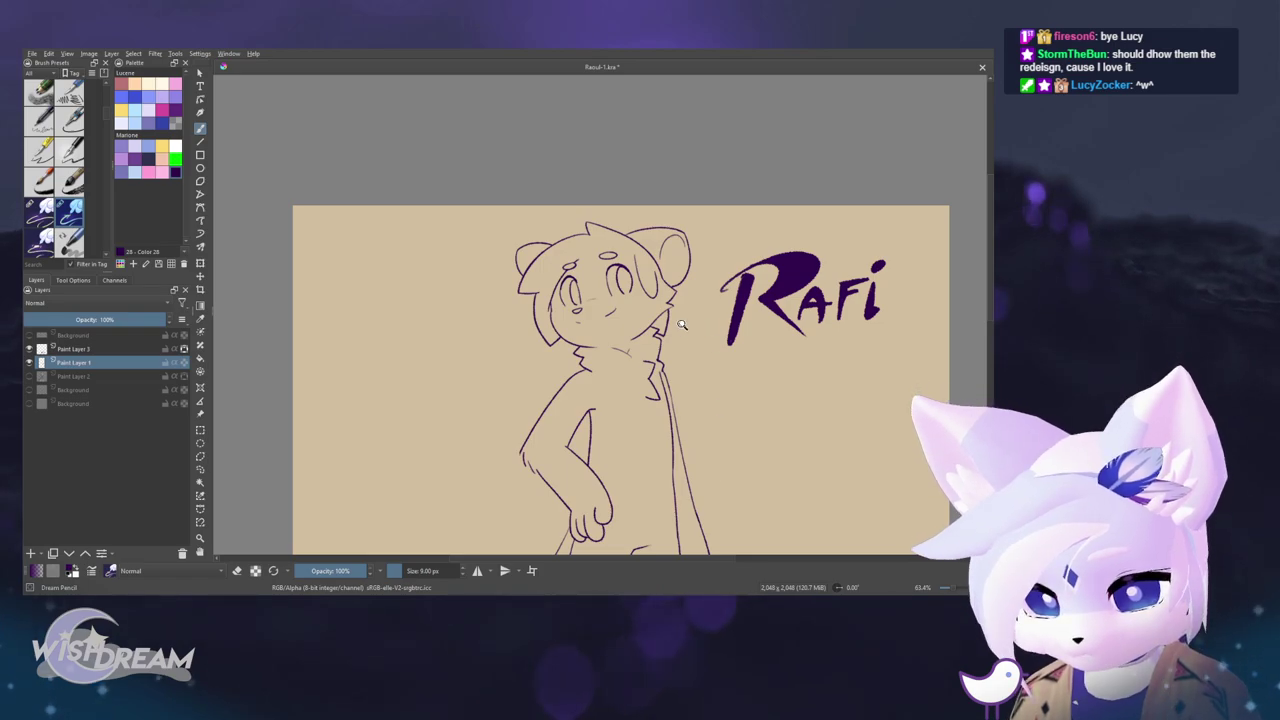
{"action": "left_click_drag", "start_coordinate": [676, 301], "coordinate": [700, 210]}
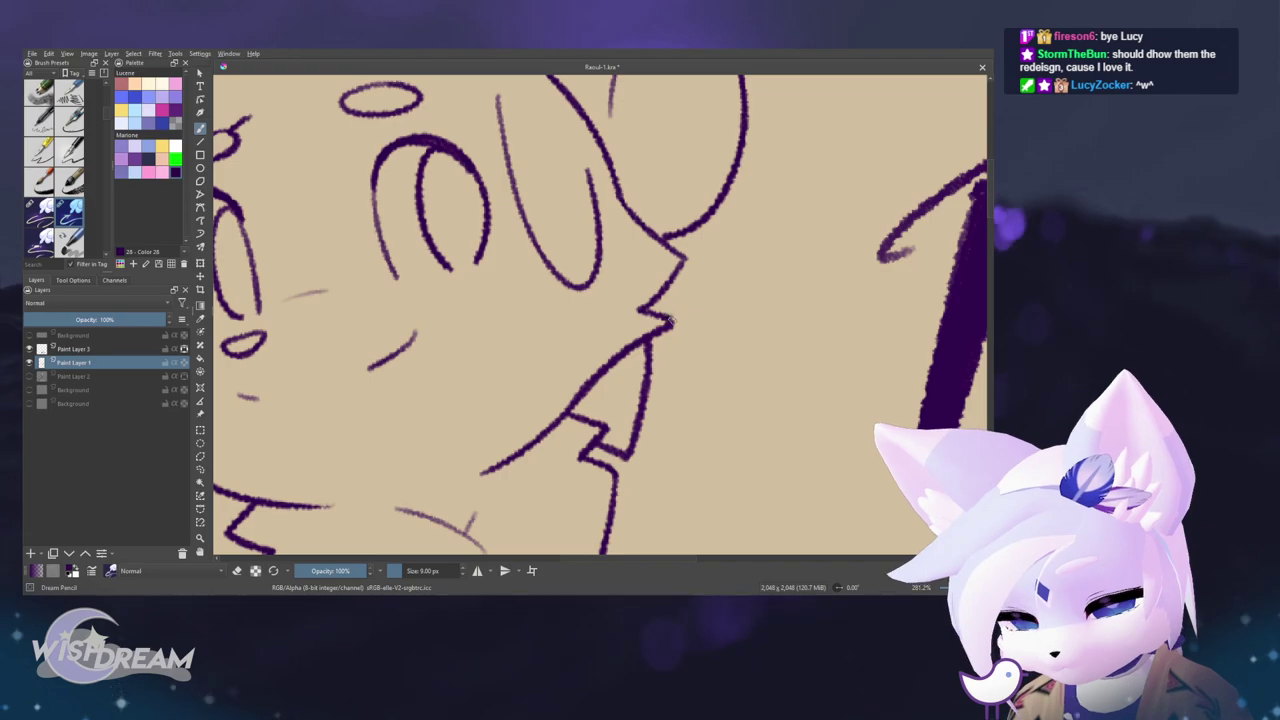
- Delete the rounded hair lock between the eye and the larger ear, and try a pointed lock in its place
{"action": "left_click_drag", "start_coordinate": [583, 405], "coordinate": [600, 441]}
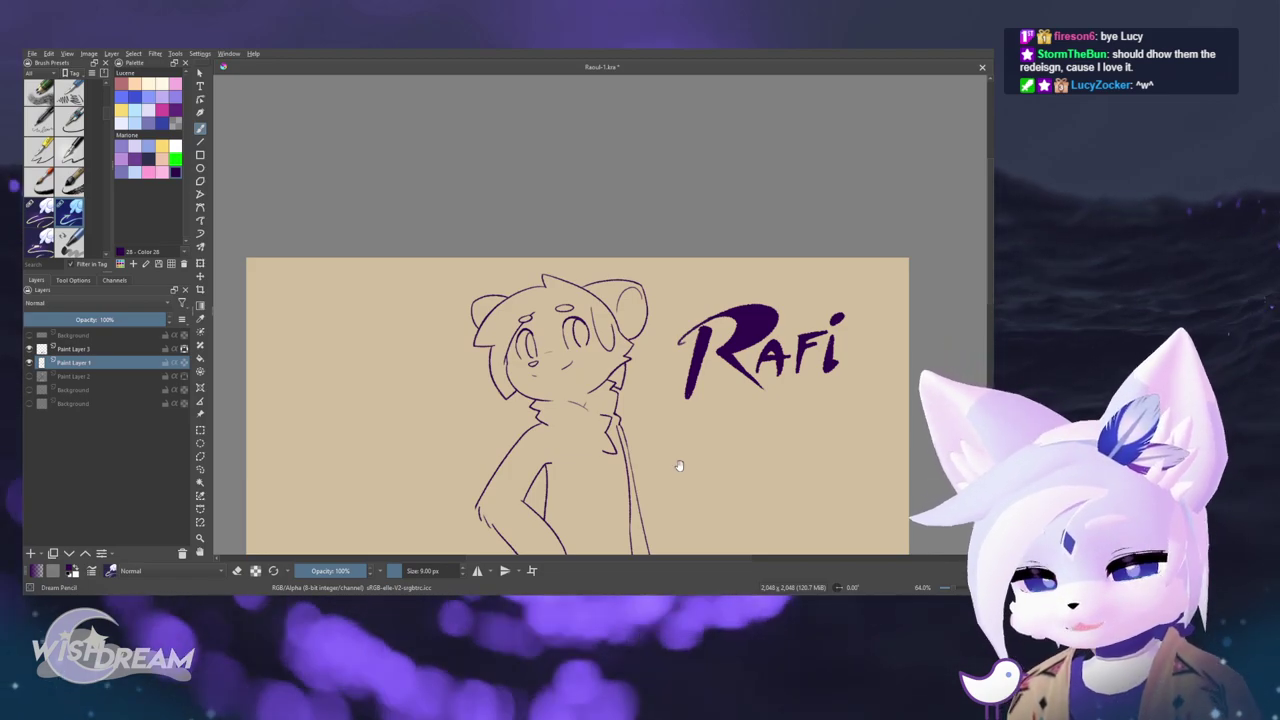
{"action": "scroll", "coordinate": [610, 321], "scroll_direction": "up", "scroll_amount": 4}
{"action": "key", "text": "l"}
{"action": "mouse_move", "coordinate": [565, 285]}
{"action": "left_mouse_down"}
{"action": "mouse_move", "coordinate": [574, 351]}
{"action": "mouse_move", "coordinate": [619, 401]}
{"action": "mouse_move", "coordinate": [619, 329]}
{"action": "mouse_move", "coordinate": [603, 378]}
{"action": "left_mouse_up"}
{"action": "key", "text": "Delete"}
{"action": "key", "text": "ctrl+shift+a"}
{"action": "key", "text": "b"}
{"action": "left_click_drag", "start_coordinate": [613, 333], "coordinate": [604, 378]}
{"action": "key", "text": "ctrl+z"}
{"action": "key", "text": "ctrl+z"}
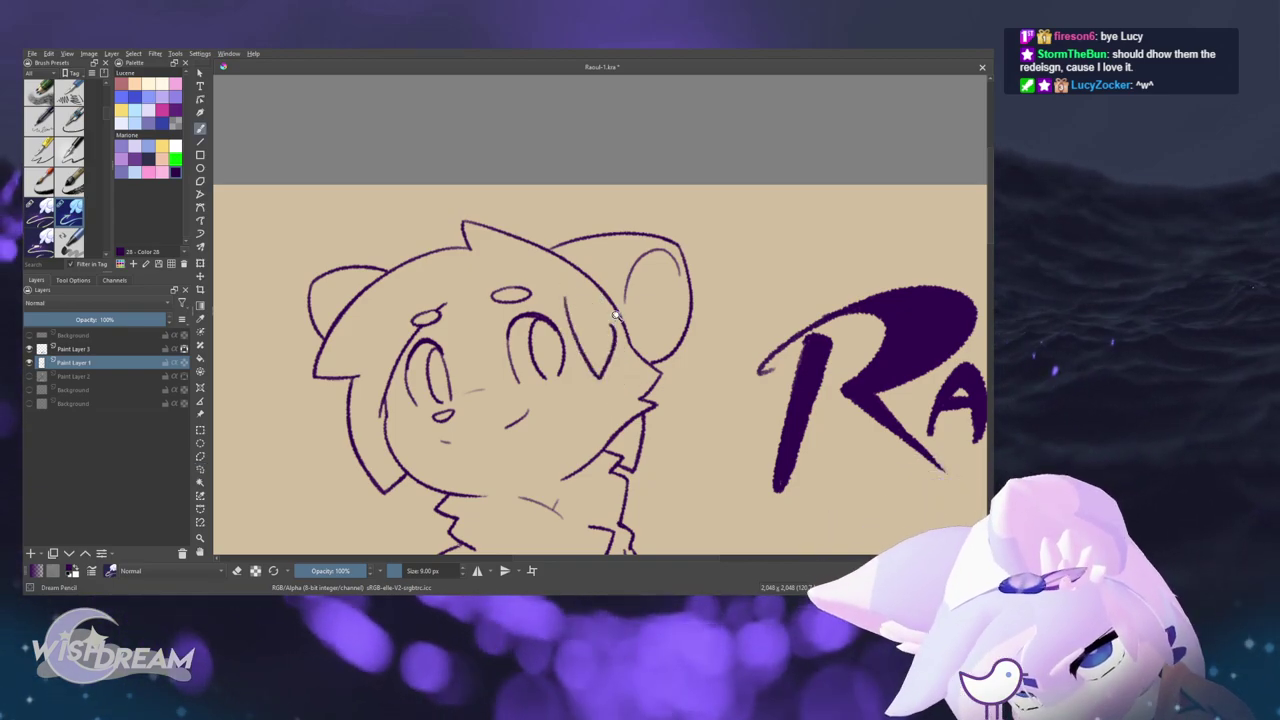
- Try a narrow rounded hair lock in place of the pointed one between the eye and the larger ear
{"action": "left_click_drag", "start_coordinate": [636, 366], "coordinate": [638, 249]}
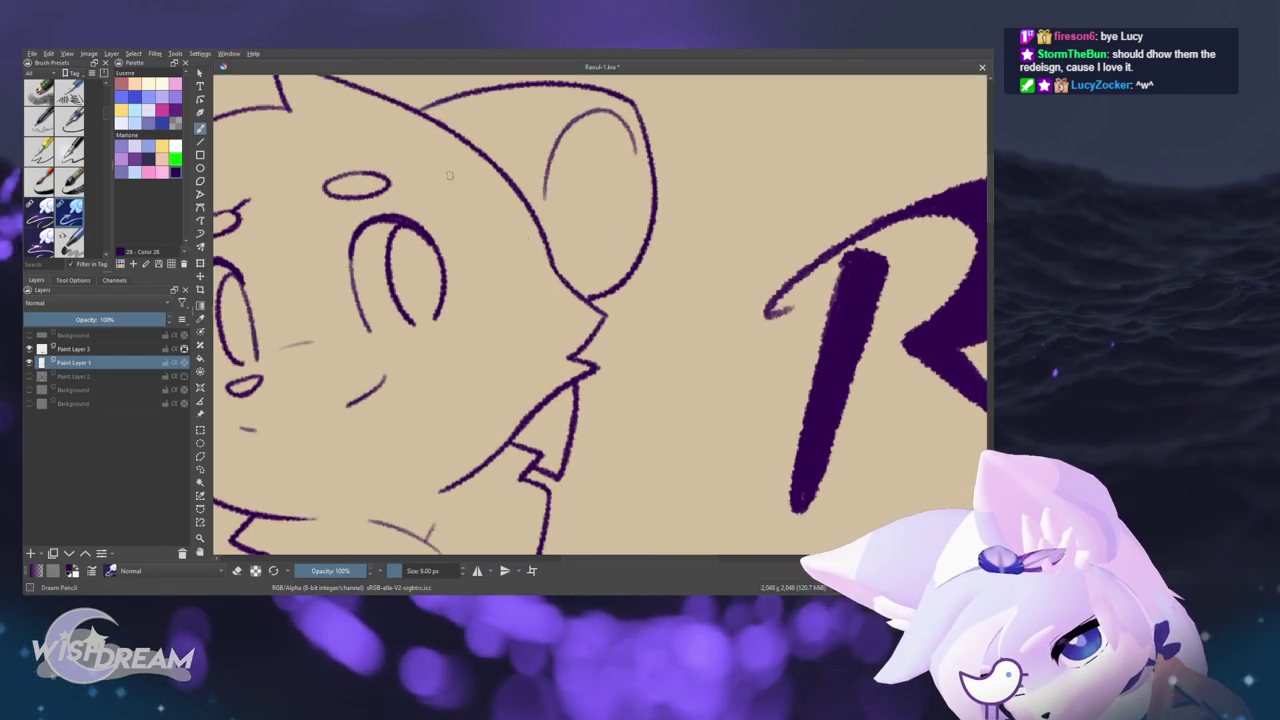
{"action": "key", "text": "ctrl+z"}
{"action": "mouse_move", "coordinate": [456, 207]}
{"action": "left_mouse_down"}
{"action": "mouse_move", "coordinate": [475, 273]}
{"action": "mouse_move", "coordinate": [521, 254]}
{"action": "left_mouse_up"}
{"action": "key", "text": "ctrl+z"}
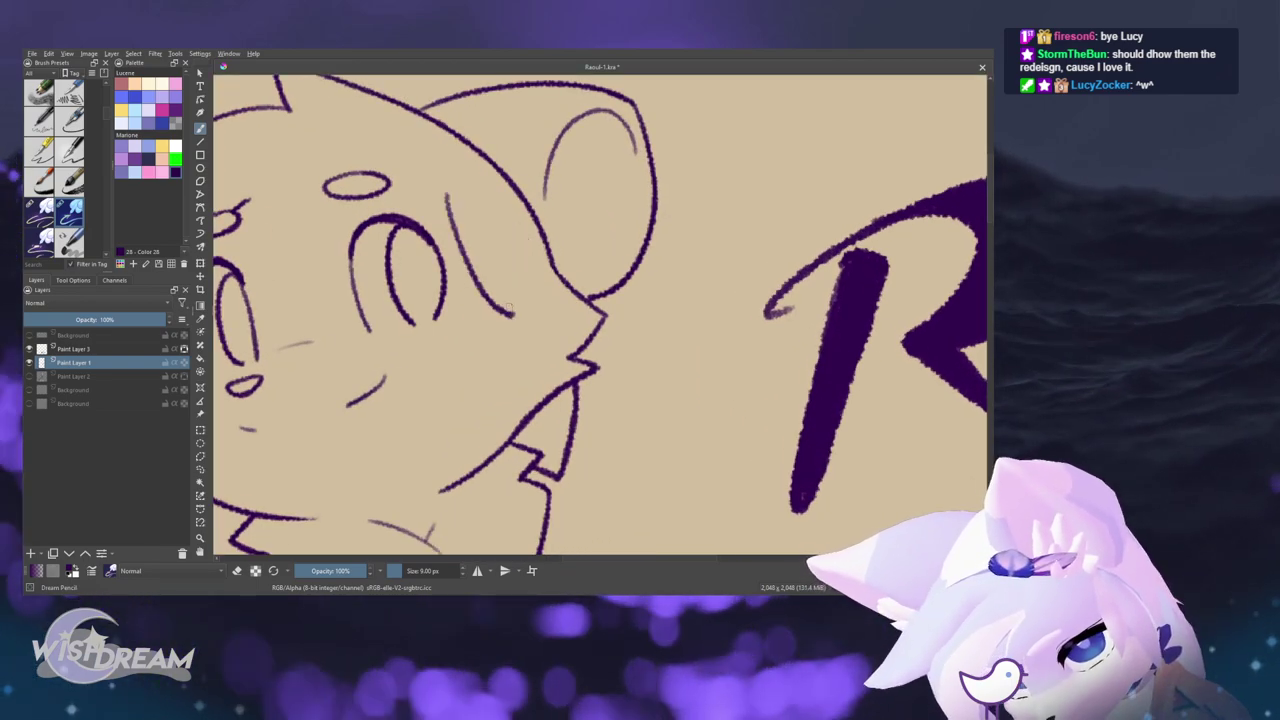
{"action": "key", "text": "ctrl+minus"}
{"action": "key", "text": "ctrl+minus"}
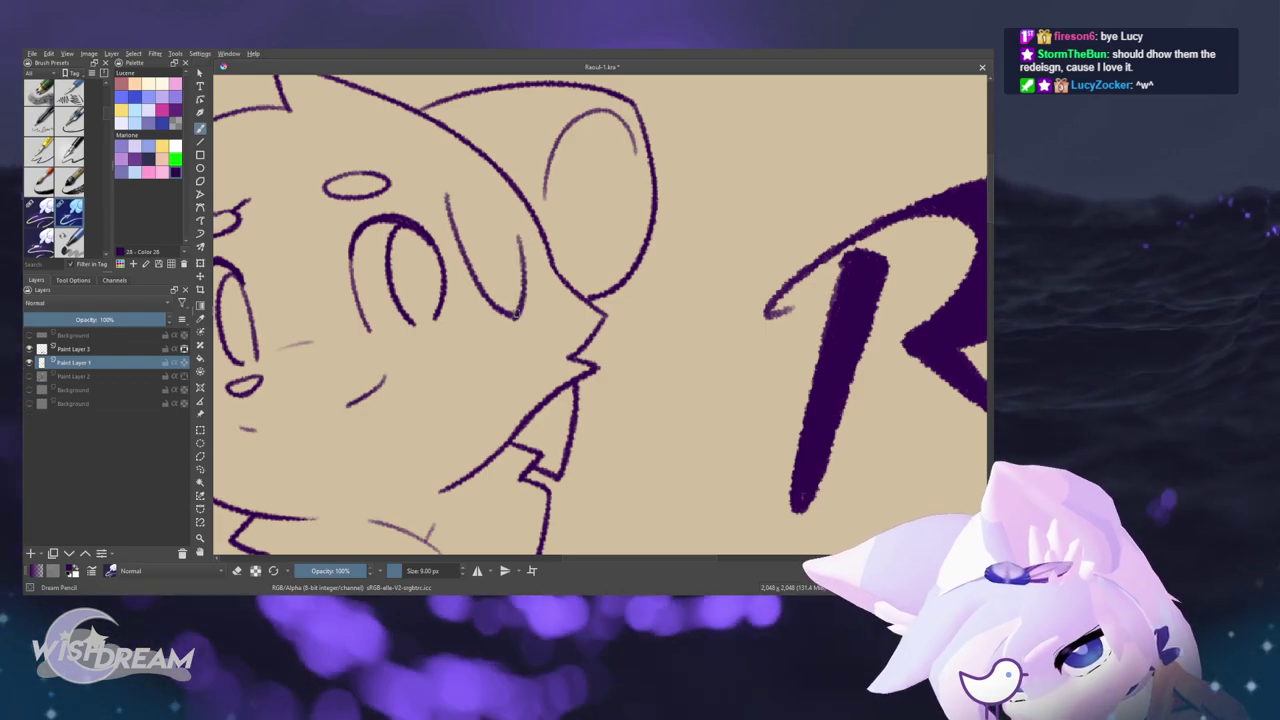
{"action": "key", "text": "ctrl+minus"}
{"action": "left_click_drag", "start_coordinate": [691, 417], "coordinate": [723, 389]}
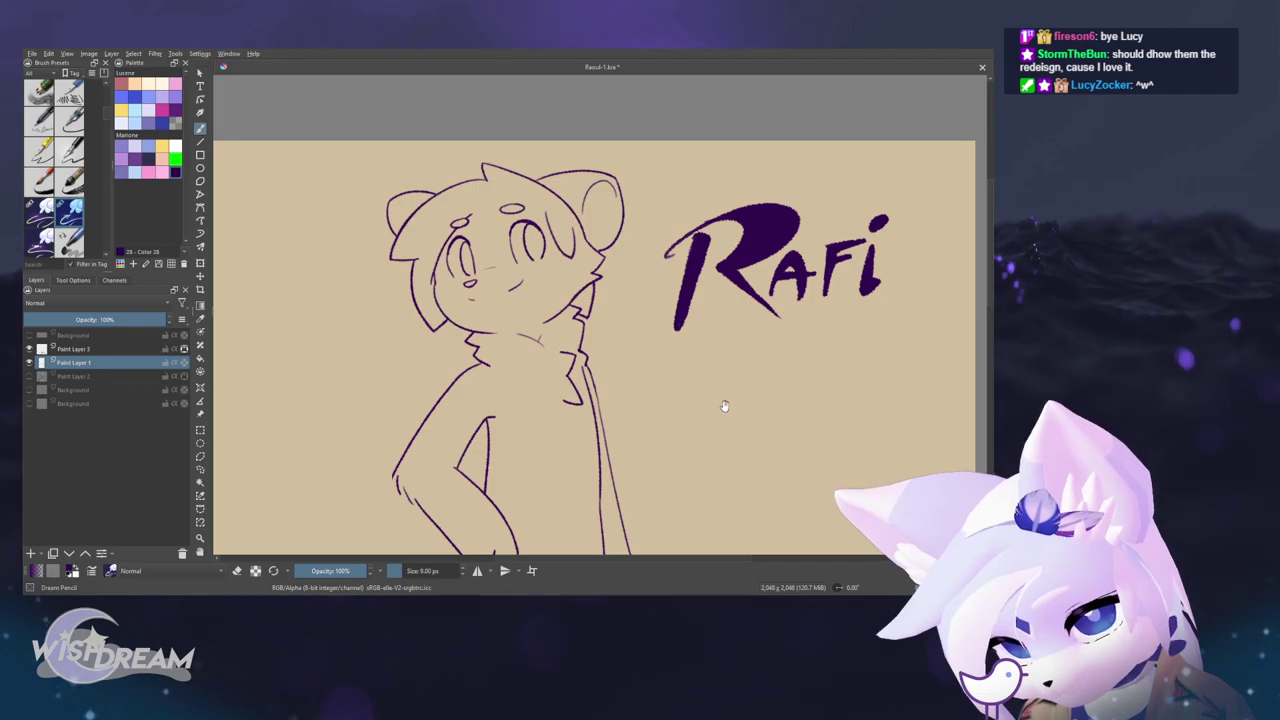
- Select and delete the rounded hair lock between the eye and the larger ear
{"action": "scroll", "coordinate": [573, 199], "scroll_direction": "up", "scroll_amount": 2}
{"action": "key", "text": "l"}
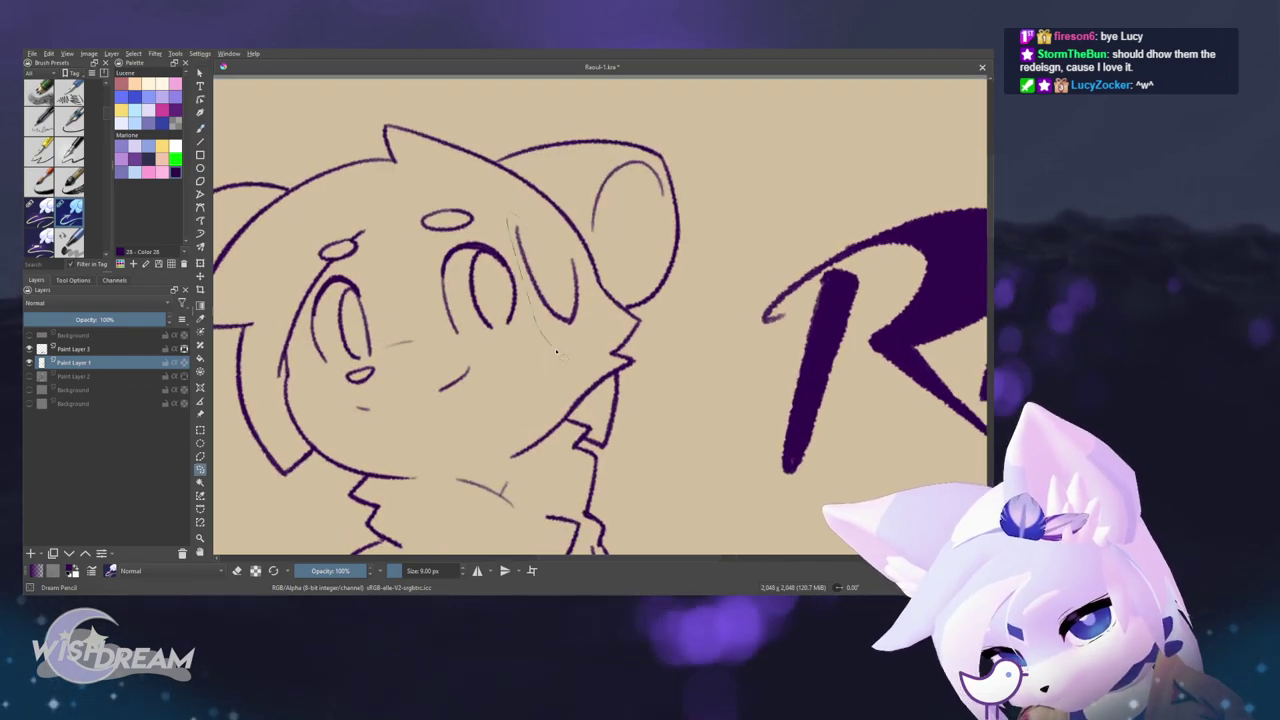
{"action": "scroll", "coordinate": [603, 236], "scroll_direction": "down", "scroll_amount": 4}
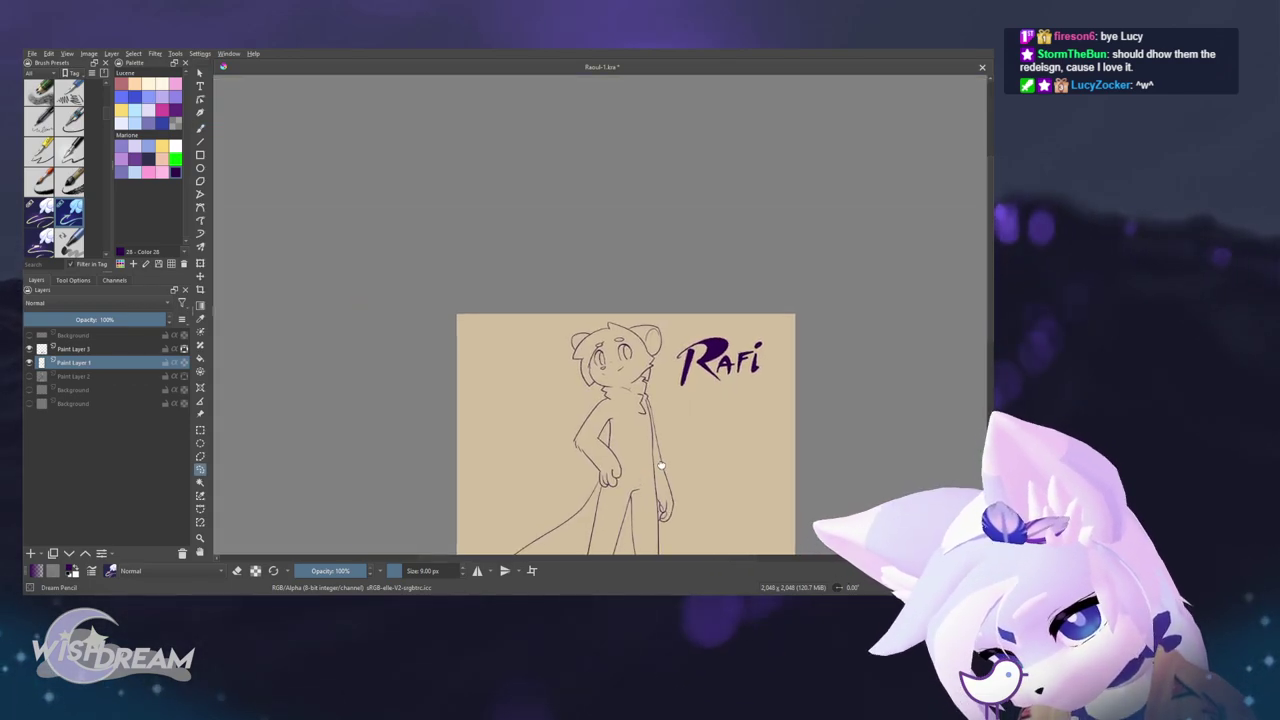
{"action": "scroll", "coordinate": [704, 463], "scroll_direction": "up", "scroll_amount": 1}
{"action": "left_click_drag", "start_coordinate": [704, 463], "coordinate": [720, 497]}
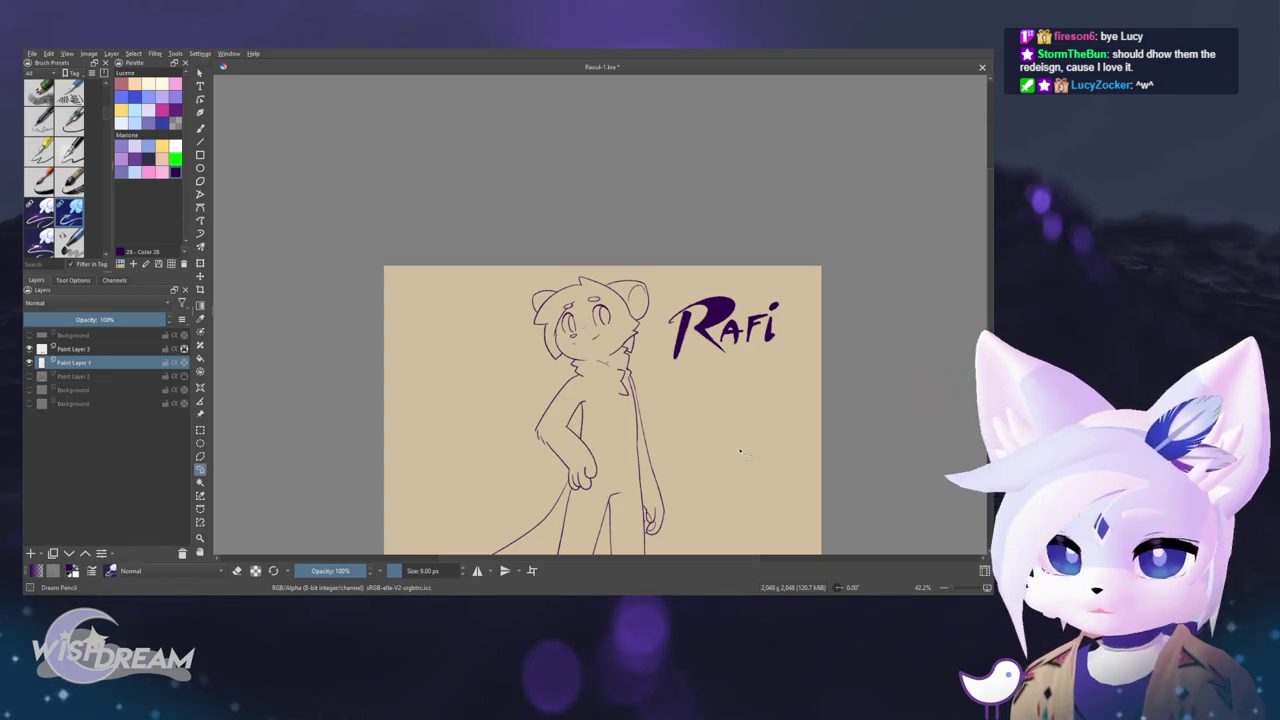
{"action": "scroll", "coordinate": [740, 452], "scroll_direction": "up", "scroll_amount": 6}
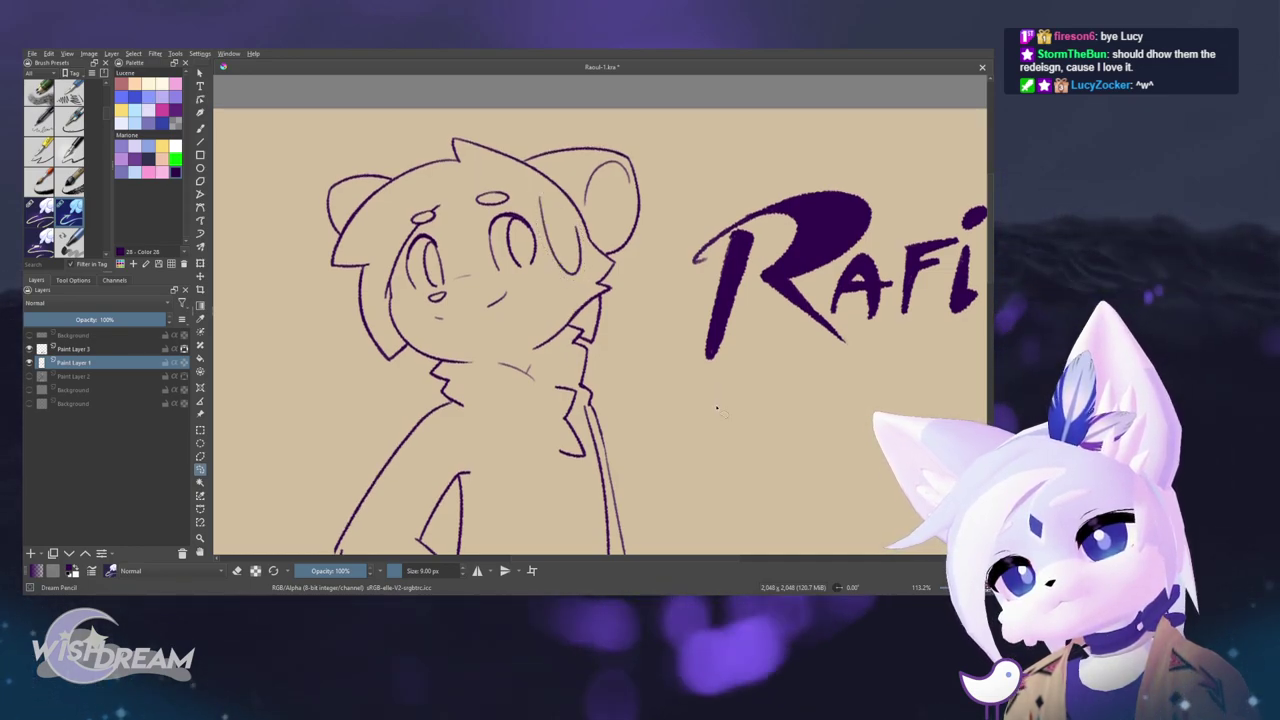
{"action": "left_click_drag", "start_coordinate": [714, 407], "coordinate": [738, 387]}
{"action": "scroll", "coordinate": [735, 375], "scroll_direction": "up", "scroll_amount": 1}
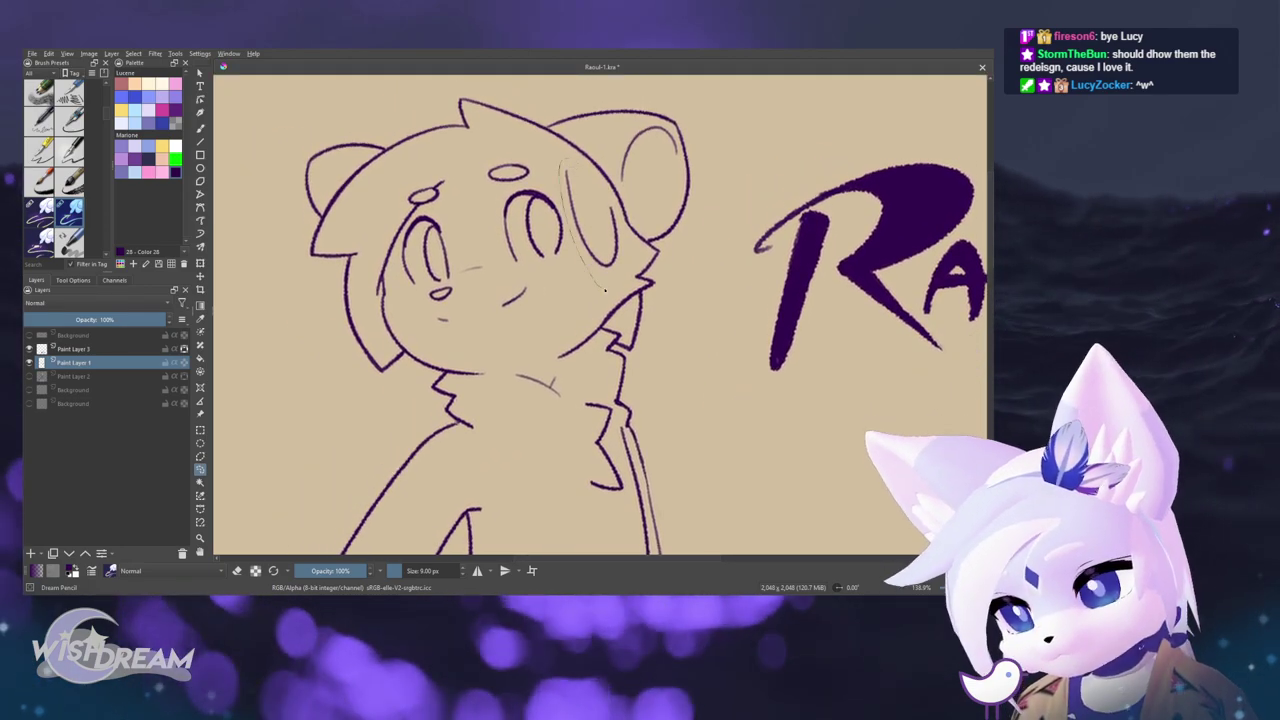
{"action": "mouse_move", "coordinate": [605, 290]}
{"action": "left_mouse_down"}
{"action": "mouse_move", "coordinate": [626, 256]}
{"action": "mouse_move", "coordinate": [621, 219]}
{"action": "left_mouse_up"}
{"action": "key", "text": "ctrl+shift+a"}
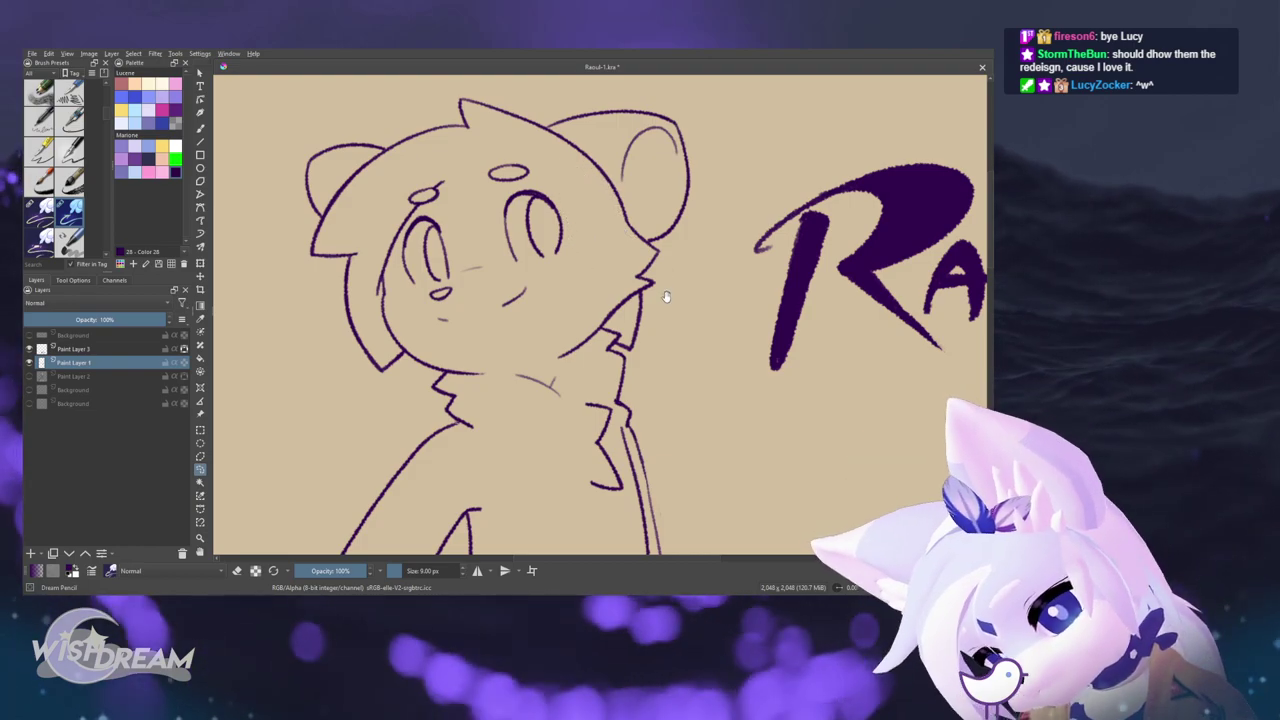
- Draw a V-shaped pointed hair lock between the eye and the larger ear in dark purple
{"action": "left_click_drag", "start_coordinate": [666, 294], "coordinate": [660, 295]}
{"action": "key", "text": "b"}
{"action": "left_click_drag", "start_coordinate": [568, 196], "coordinate": [608, 238]}
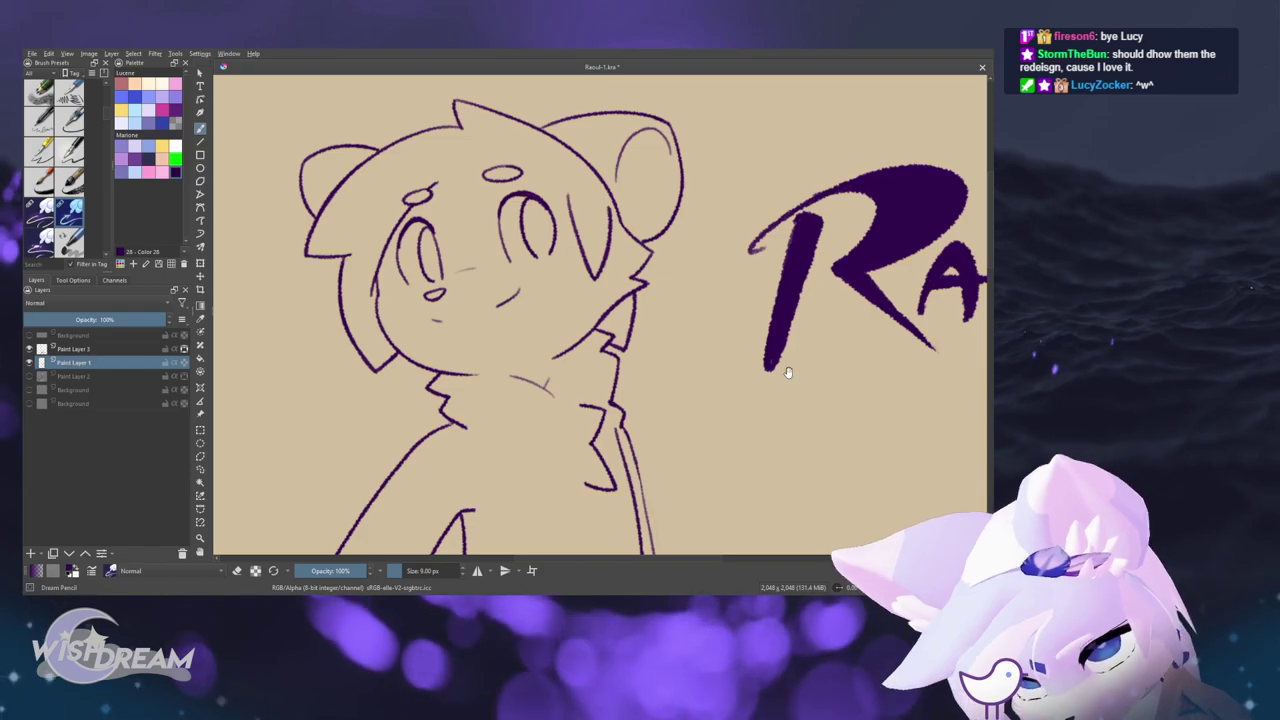
{"action": "scroll", "coordinate": [775, 374], "scroll_direction": "down", "scroll_amount": 2}
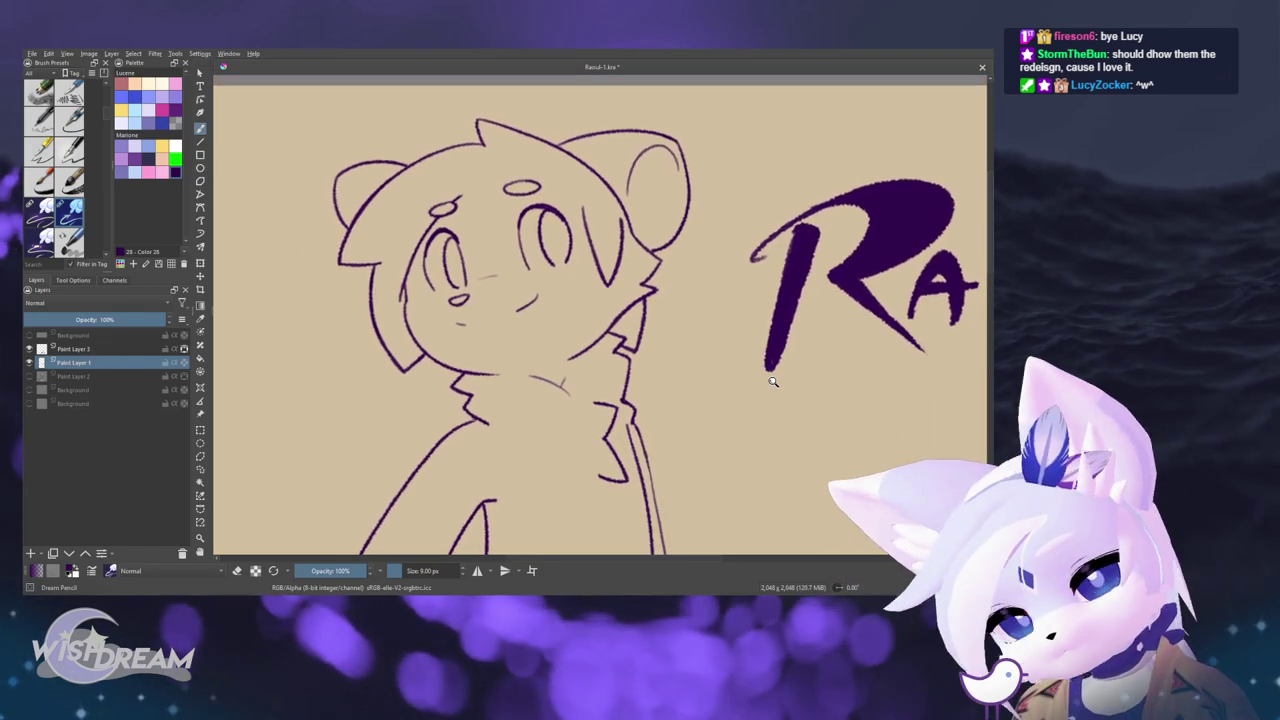
- Select the pointed hair lock beside the larger ear and transform it to fine-tune its placement
{"action": "left_click_drag", "start_coordinate": [772, 382], "coordinate": [783, 374]}
{"action": "key", "text": "l"}
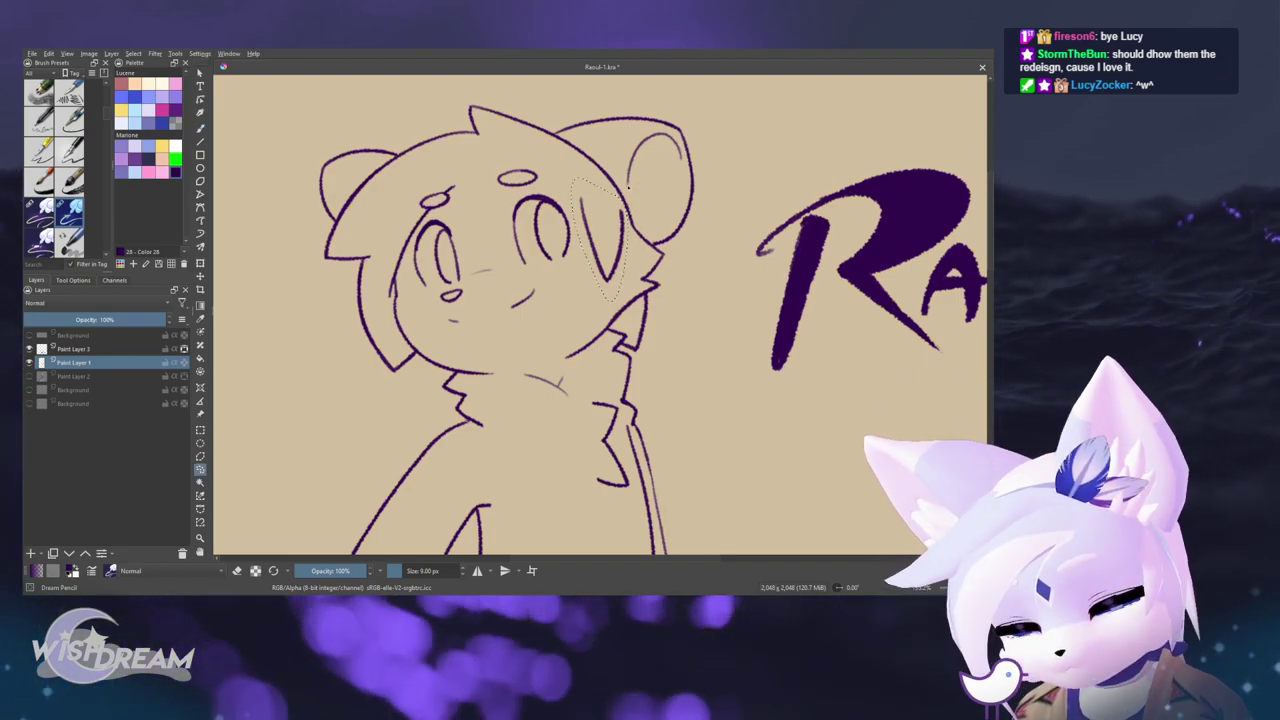
{"action": "key", "text": "ctrl+t"}
{"action": "left_click_drag", "start_coordinate": [631, 201], "coordinate": [610, 205]}
{"action": "key", "text": "b"}
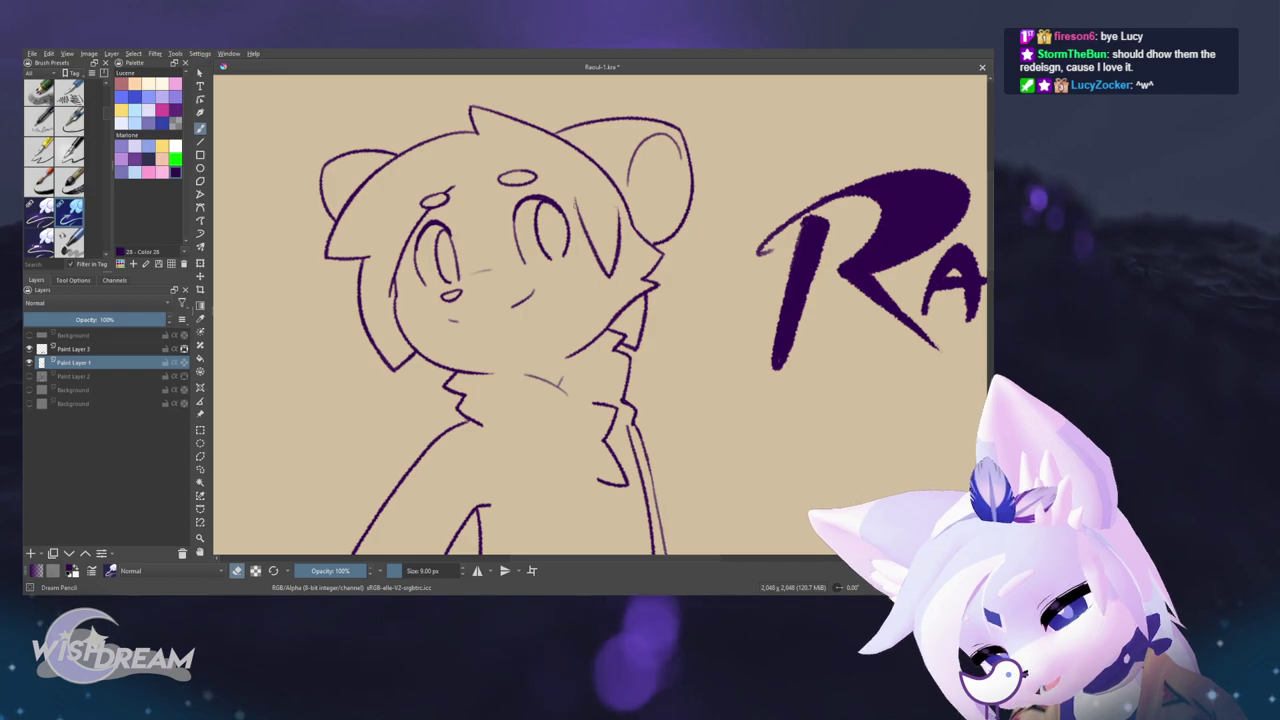
- Show the flat colours on Paint Layer 2 and fill the uncoloured hair points on the smaller ear's side with the dark fur colour
{"action": "left_click_drag", "start_coordinate": [738, 290], "coordinate": [716, 312]}
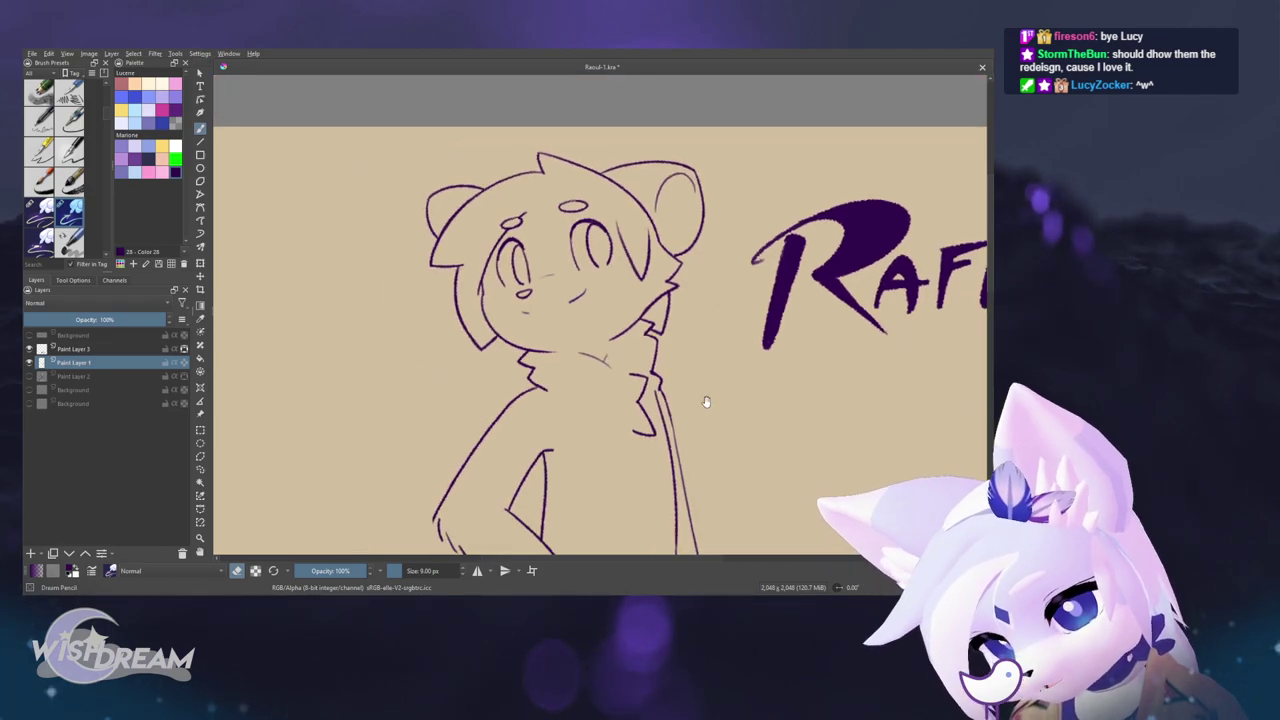
{"action": "left_click_drag", "start_coordinate": [706, 403], "coordinate": [702, 396]}
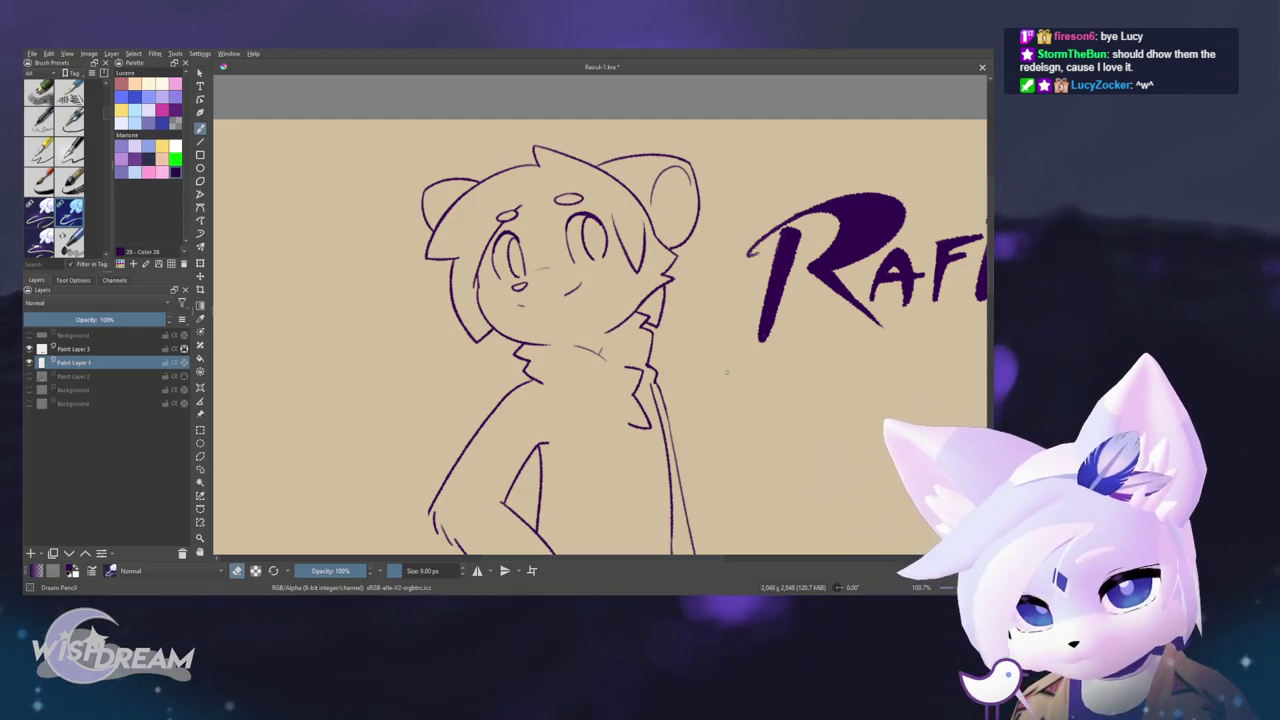
{"action": "mouse_move", "coordinate": [727, 372]}
{"action": "left_mouse_down"}
{"action": "mouse_move", "coordinate": [766, 434]}
{"action": "mouse_move", "coordinate": [689, 380]}
{"action": "mouse_move", "coordinate": [677, 420]}
{"action": "mouse_move", "coordinate": [682, 384]}
{"action": "mouse_move", "coordinate": [657, 394]}
{"action": "mouse_move", "coordinate": [650, 366]}
{"action": "mouse_move", "coordinate": [686, 446]}
{"action": "left_mouse_up"}
{"action": "left_click", "coordinate": [29, 376]}
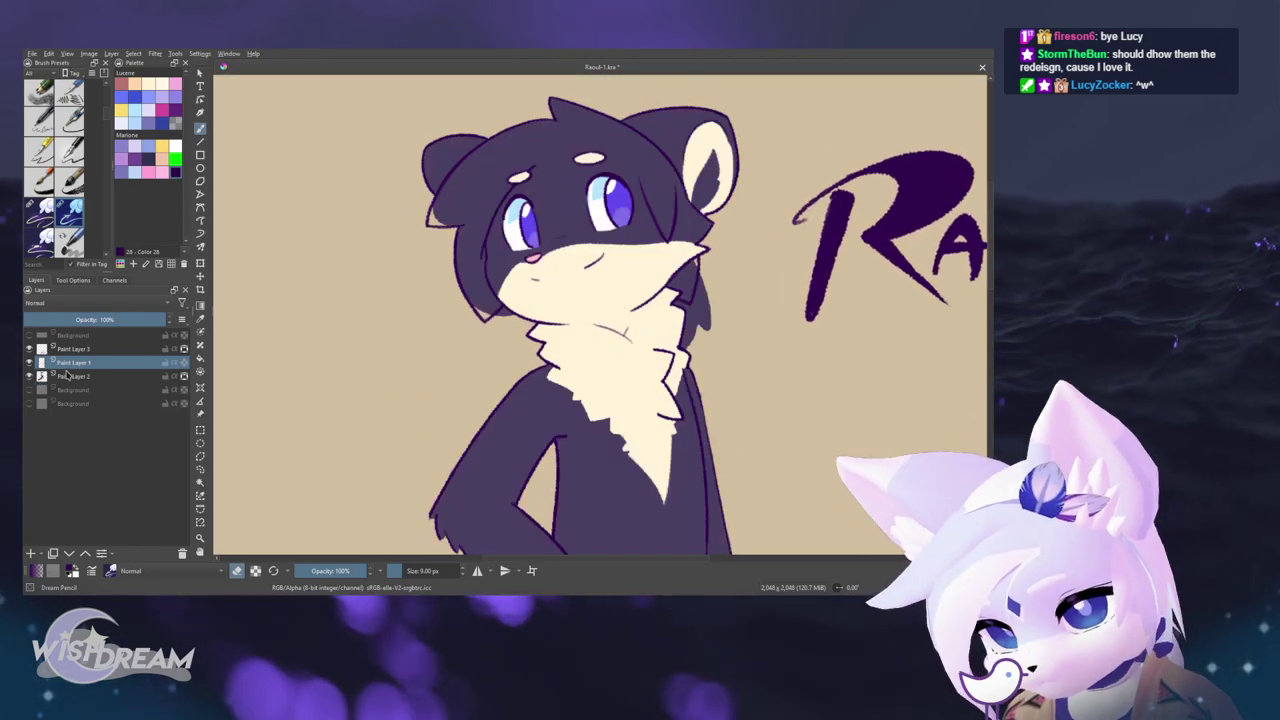
{"action": "left_click", "coordinate": [73, 376]}
{"action": "left_click", "coordinate": [484, 136]}
{"action": "left_click_drag", "start_coordinate": [484, 136], "coordinate": [492, 116]}
{"action": "key", "text": "e"}
{"action": "key", "text": "f"}
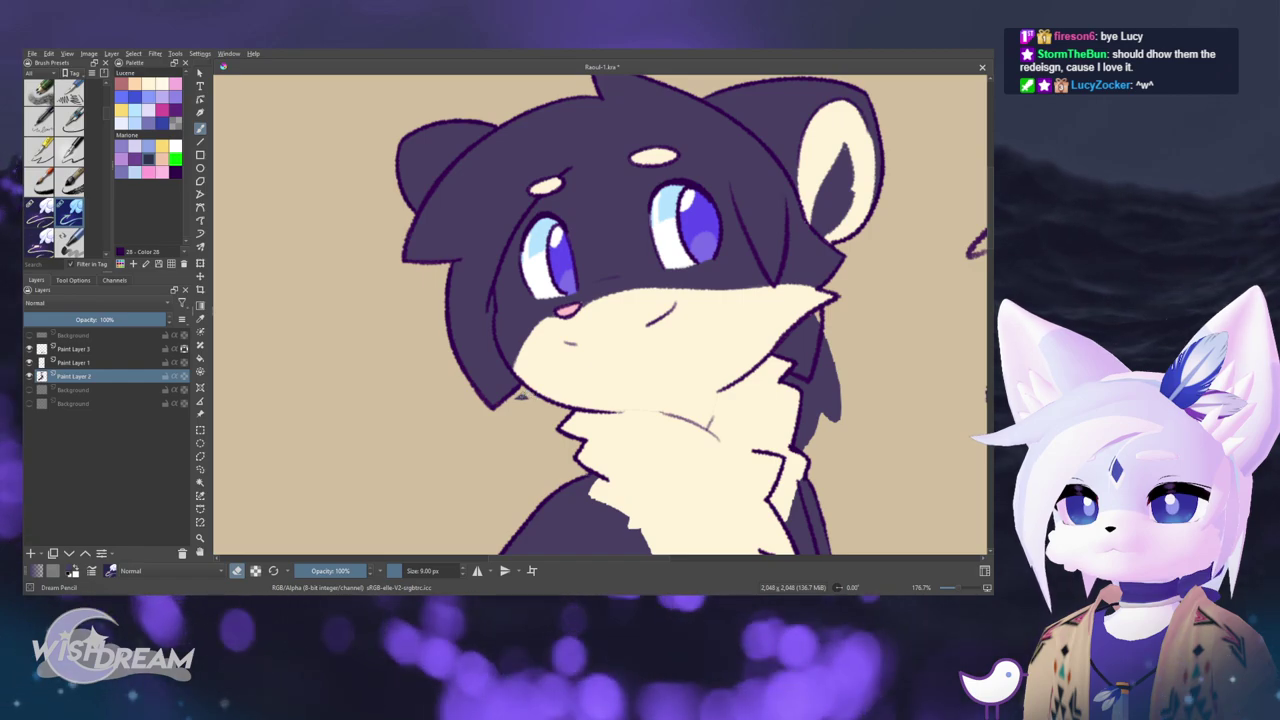
- Erase the leftover dark fur colour outside the new hair outline behind the neck on Paint Layer 2
{"action": "left_click_drag", "start_coordinate": [520, 400], "coordinate": [396, 424]}
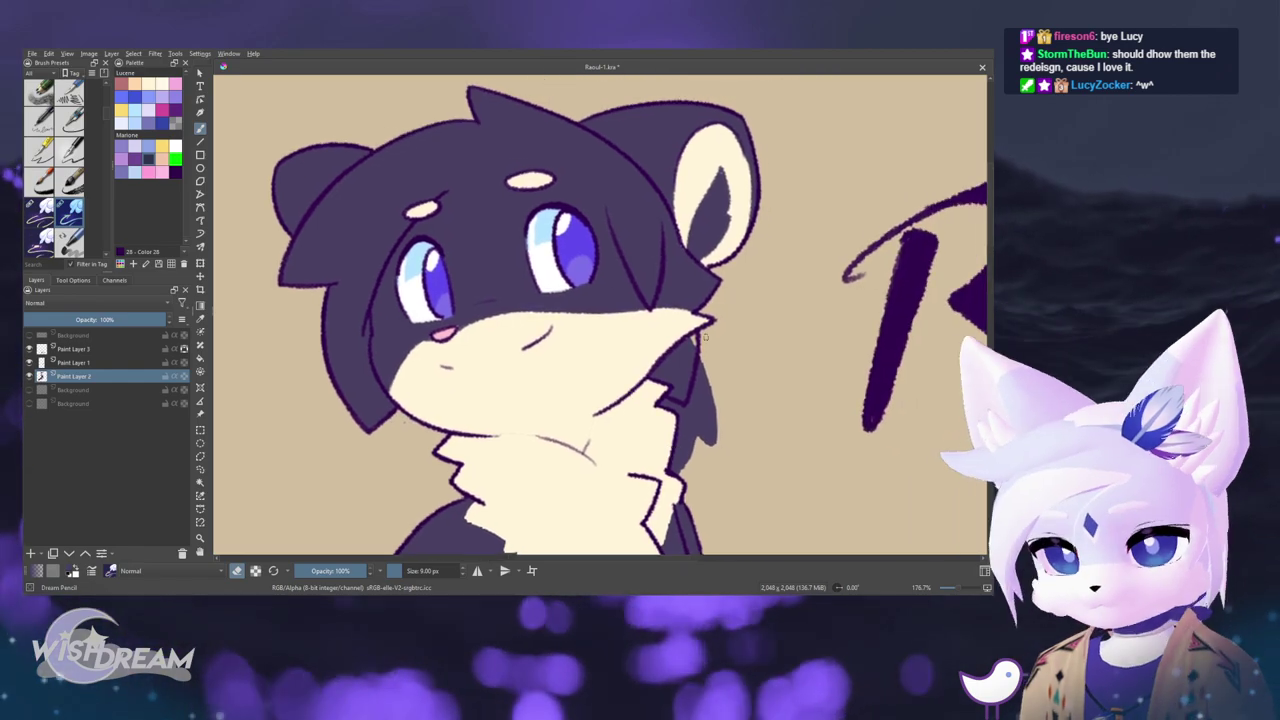
{"action": "left_click", "coordinate": [692, 360], "text": "ctrl"}
{"action": "key", "text": "e"}
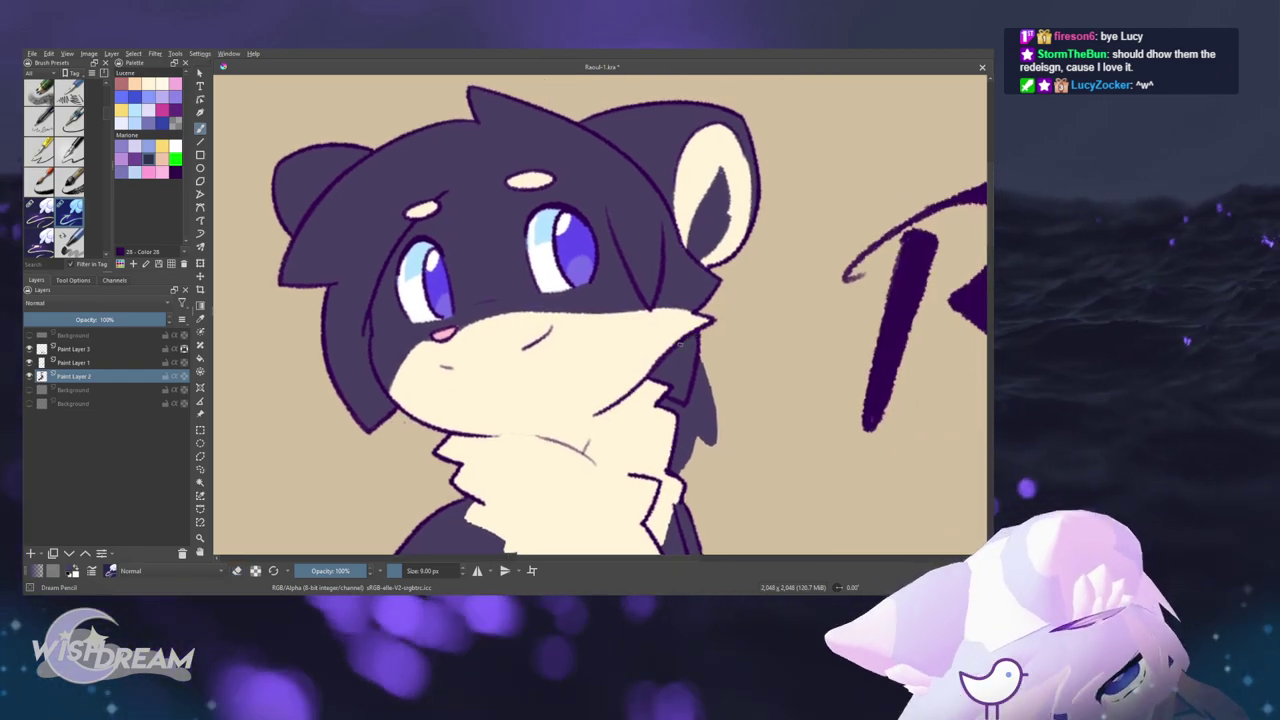
{"action": "scroll", "coordinate": [729, 397], "scroll_direction": "down", "scroll_amount": 1}
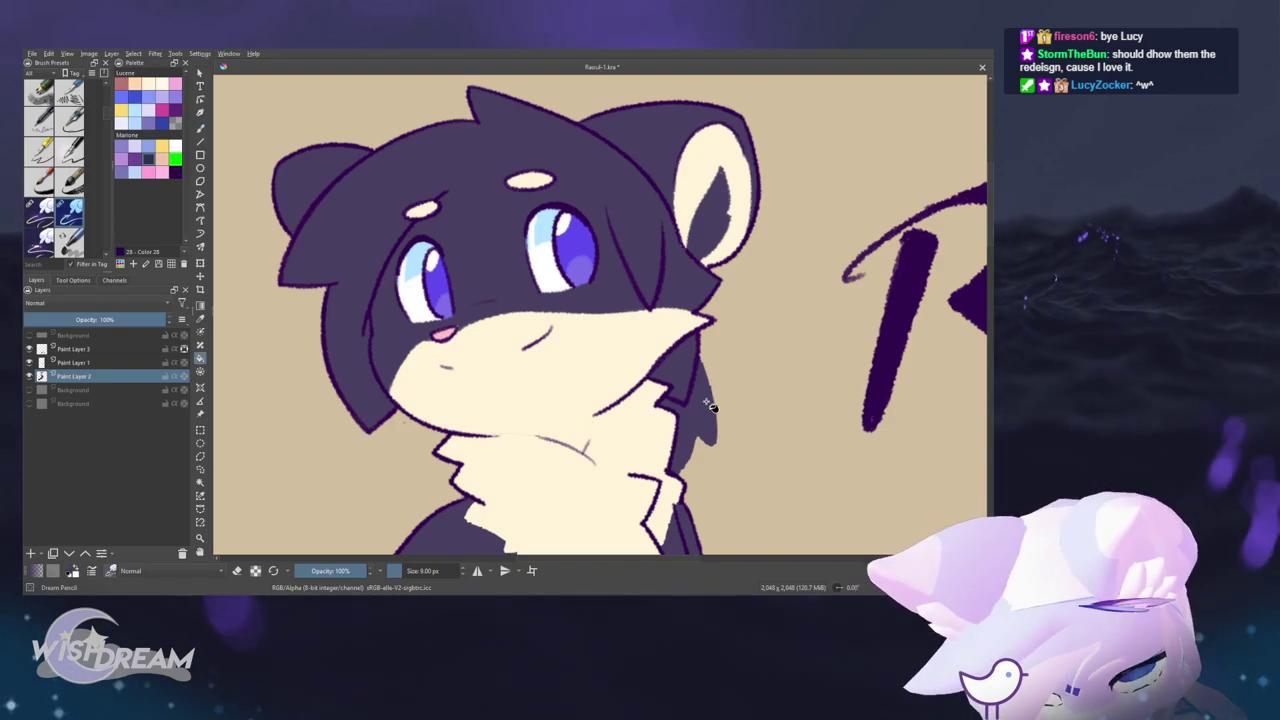
{"action": "scroll", "coordinate": [722, 432], "scroll_direction": "down", "scroll_amount": 2}
{"action": "scroll", "coordinate": [723, 432], "scroll_direction": "down", "scroll_amount": 4}
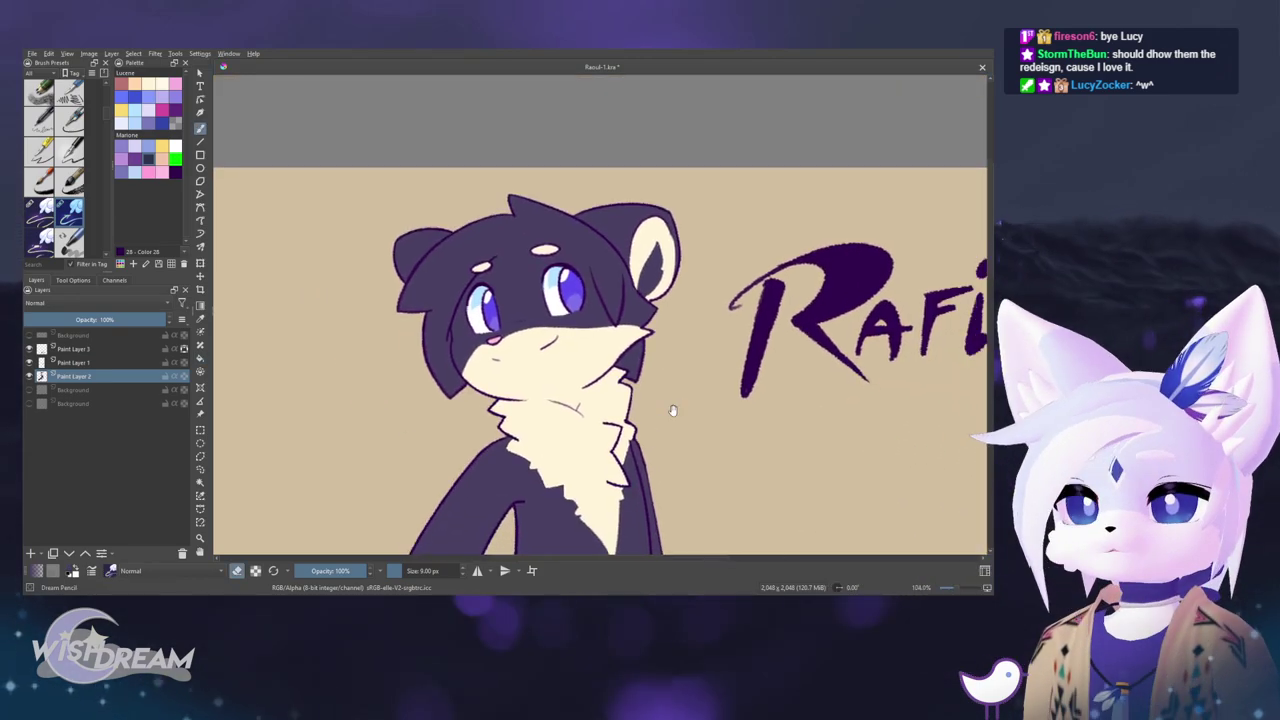
- Move the "Rafi" lettering on Paint Layer 3 slightly closer to the character's head
{"action": "left_click_drag", "start_coordinate": [691, 487], "coordinate": [701, 447]}
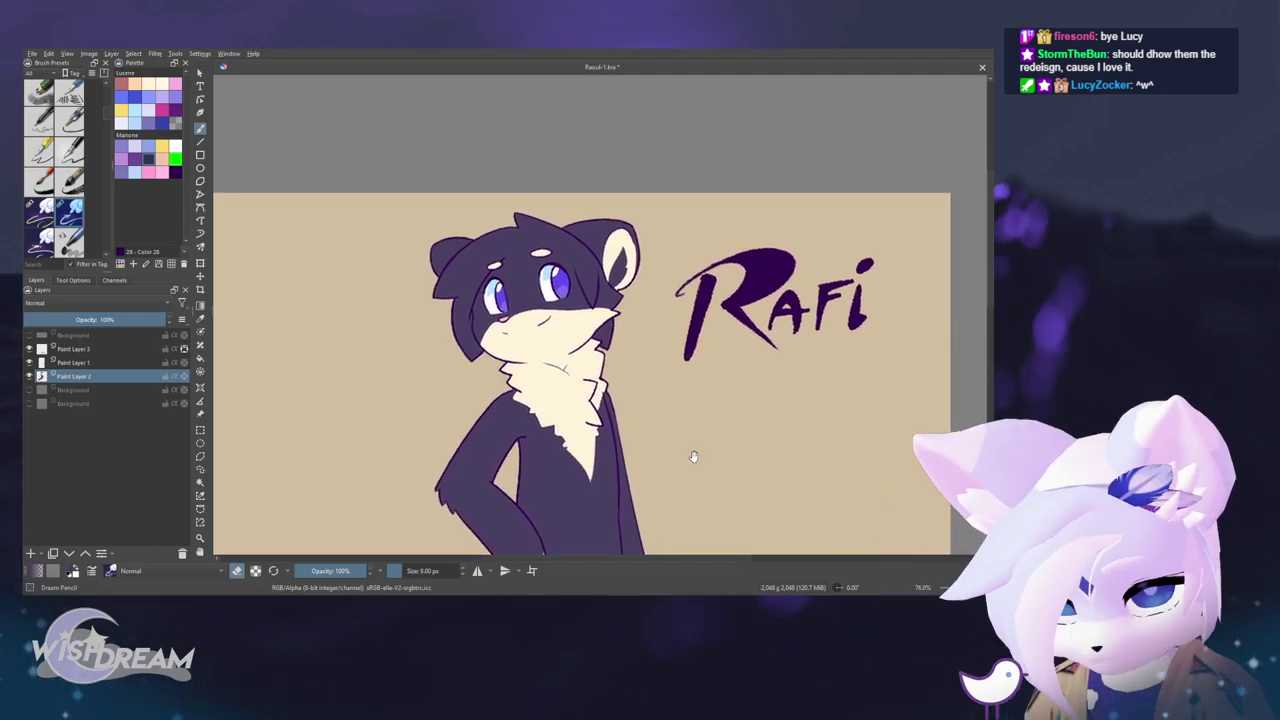
{"action": "scroll", "coordinate": [689, 458], "scroll_direction": "down", "scroll_amount": 2}
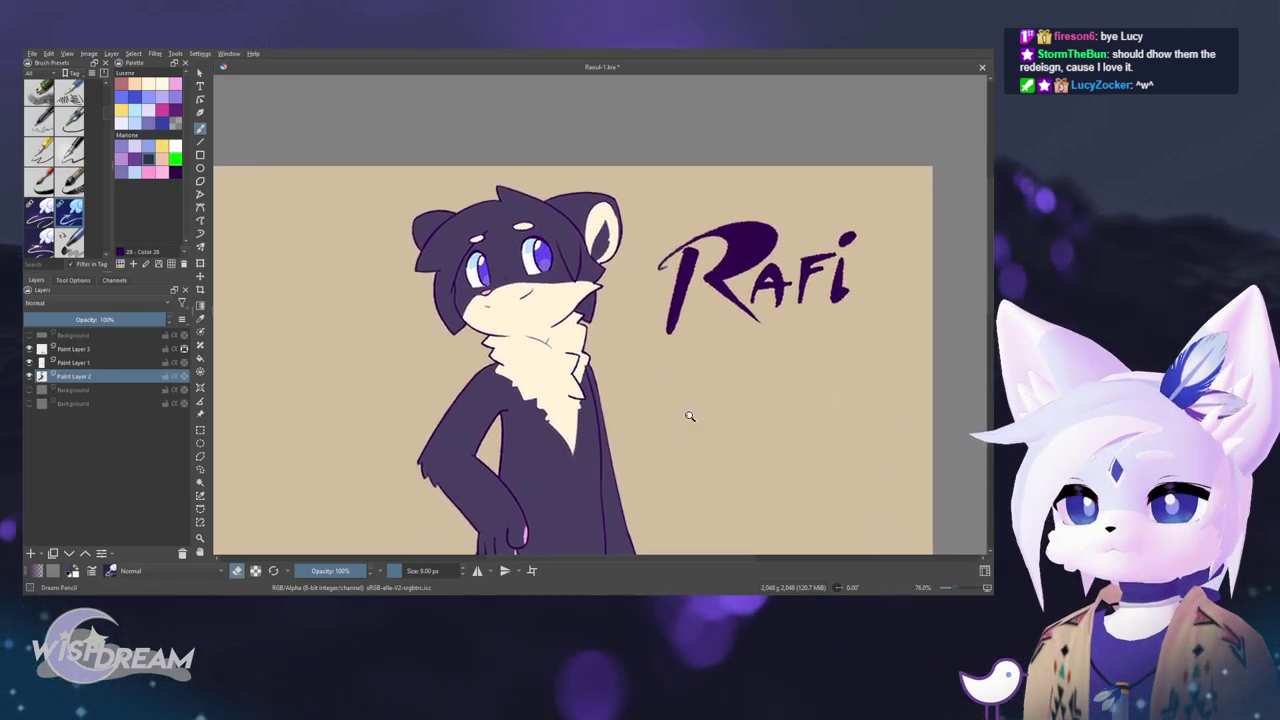
{"action": "left_click_drag", "start_coordinate": [705, 449], "coordinate": [710, 482]}
{"action": "left_click_drag", "start_coordinate": [711, 483], "coordinate": [676, 428]}
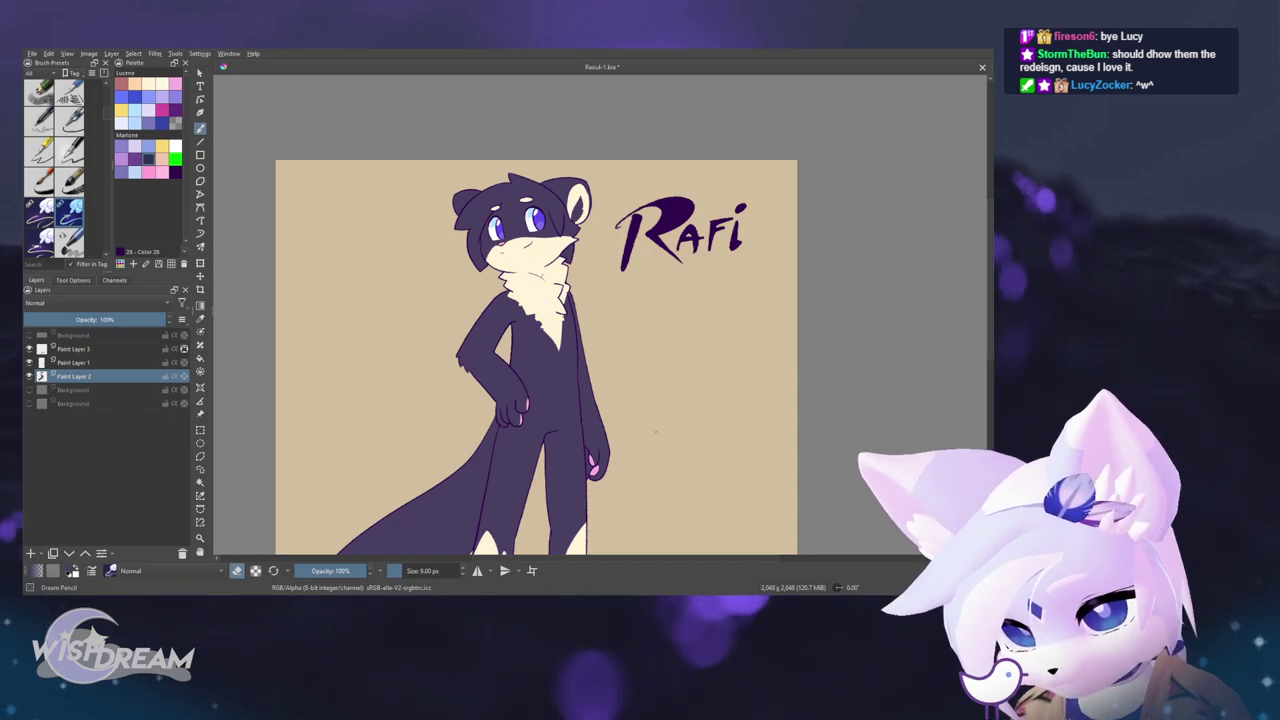
{"action": "left_click", "coordinate": [112, 348]}
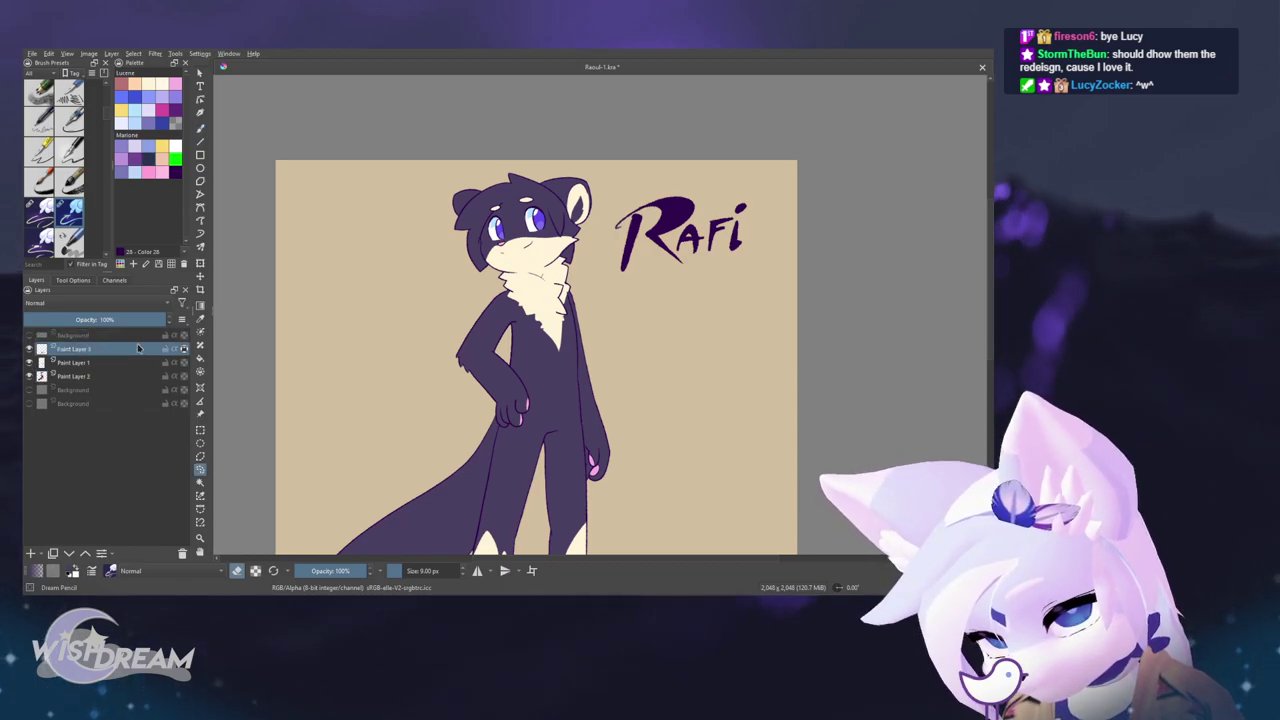
{"action": "left_click_drag", "start_coordinate": [746, 215], "coordinate": [717, 227]}
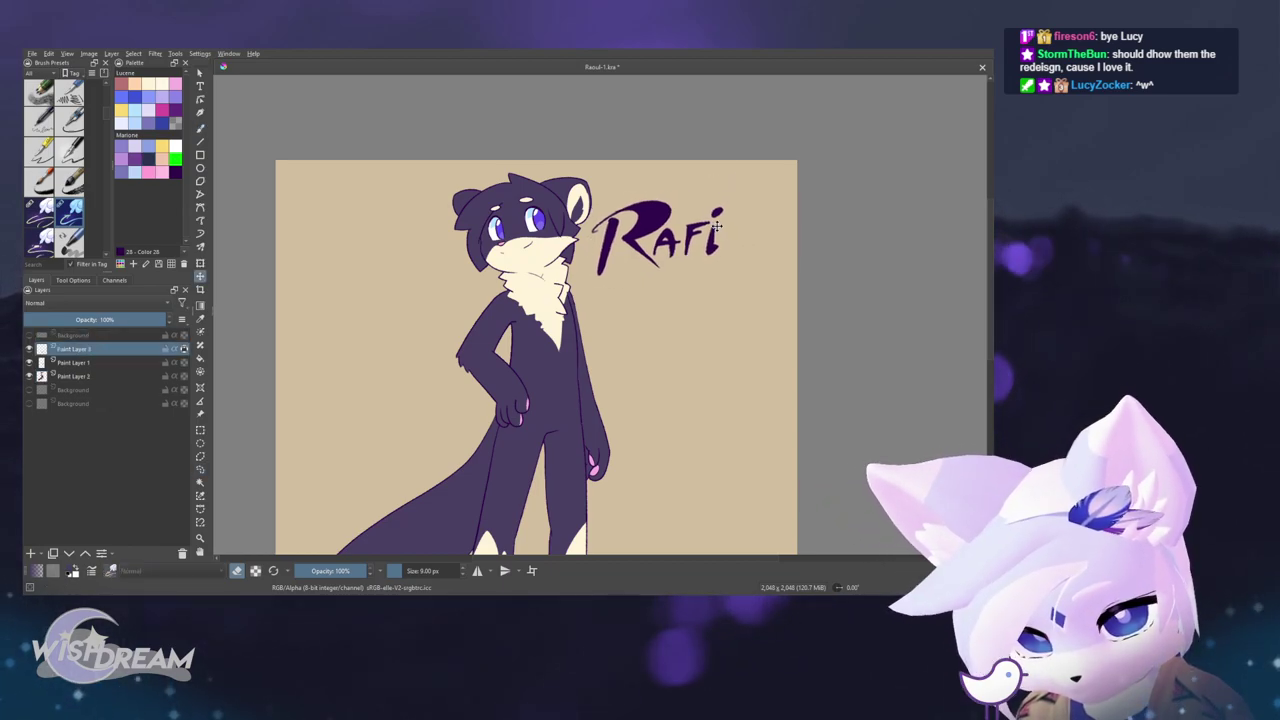
{"action": "key", "text": "b"}
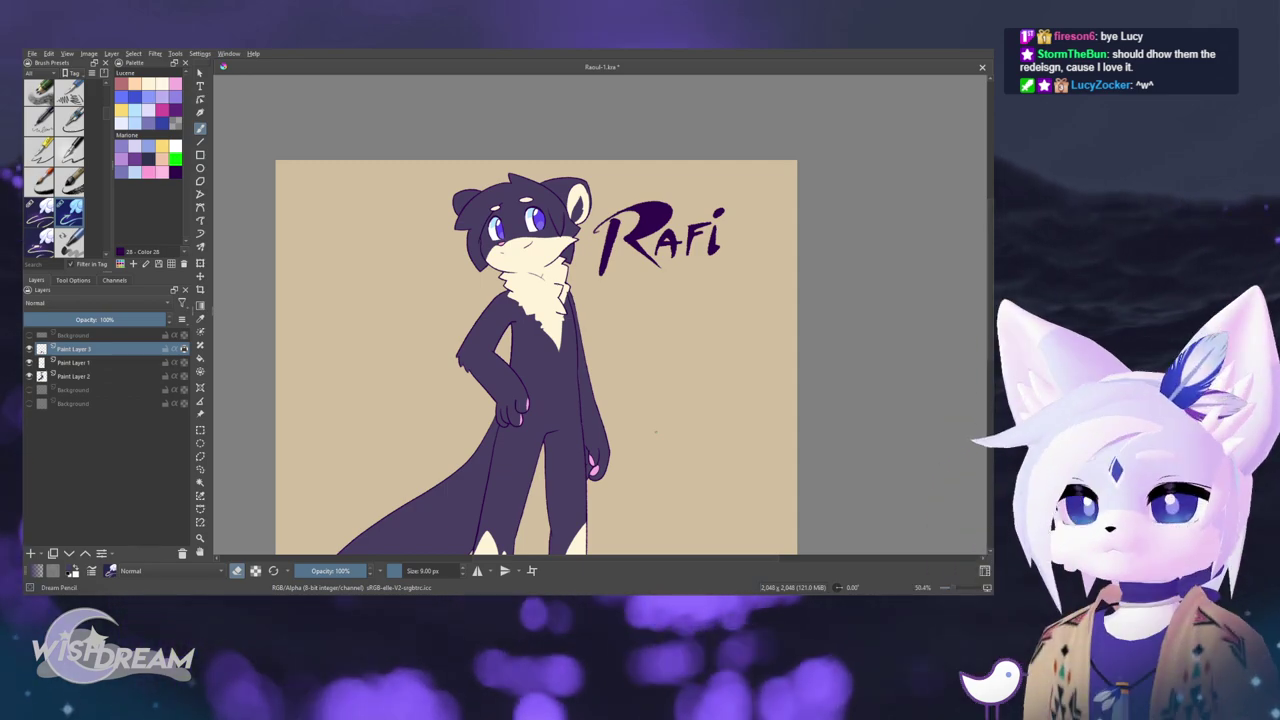
{"action": "left_click_drag", "start_coordinate": [665, 400], "coordinate": [637, 348]}
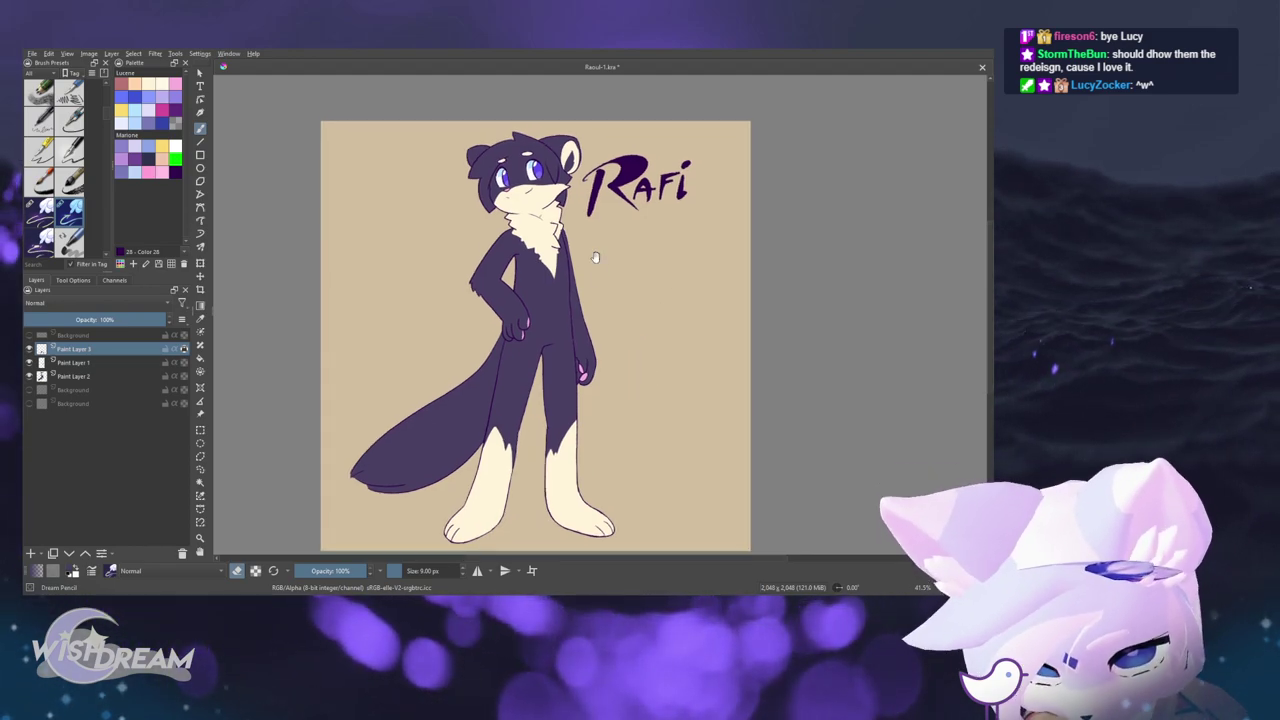
{"action": "scroll", "coordinate": [594, 257], "scroll_direction": "up", "scroll_amount": 4}
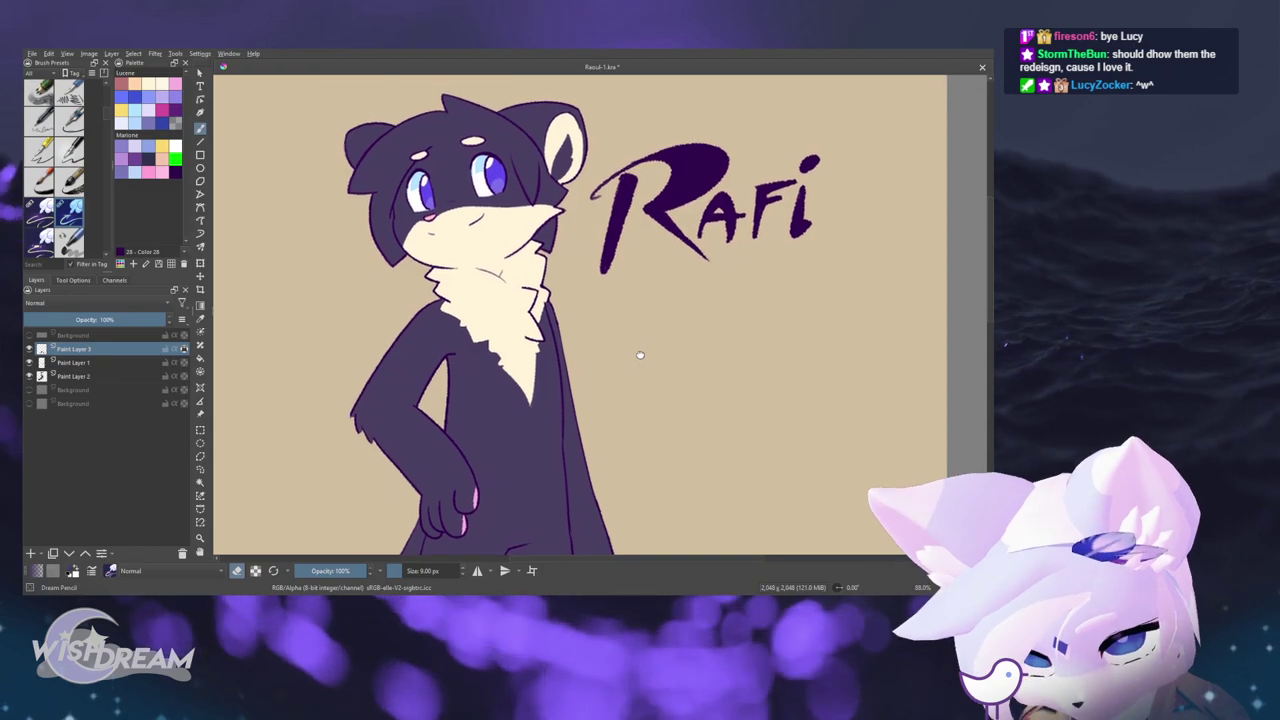
{"action": "scroll", "coordinate": [640, 354], "scroll_direction": "down", "scroll_amount": 4}
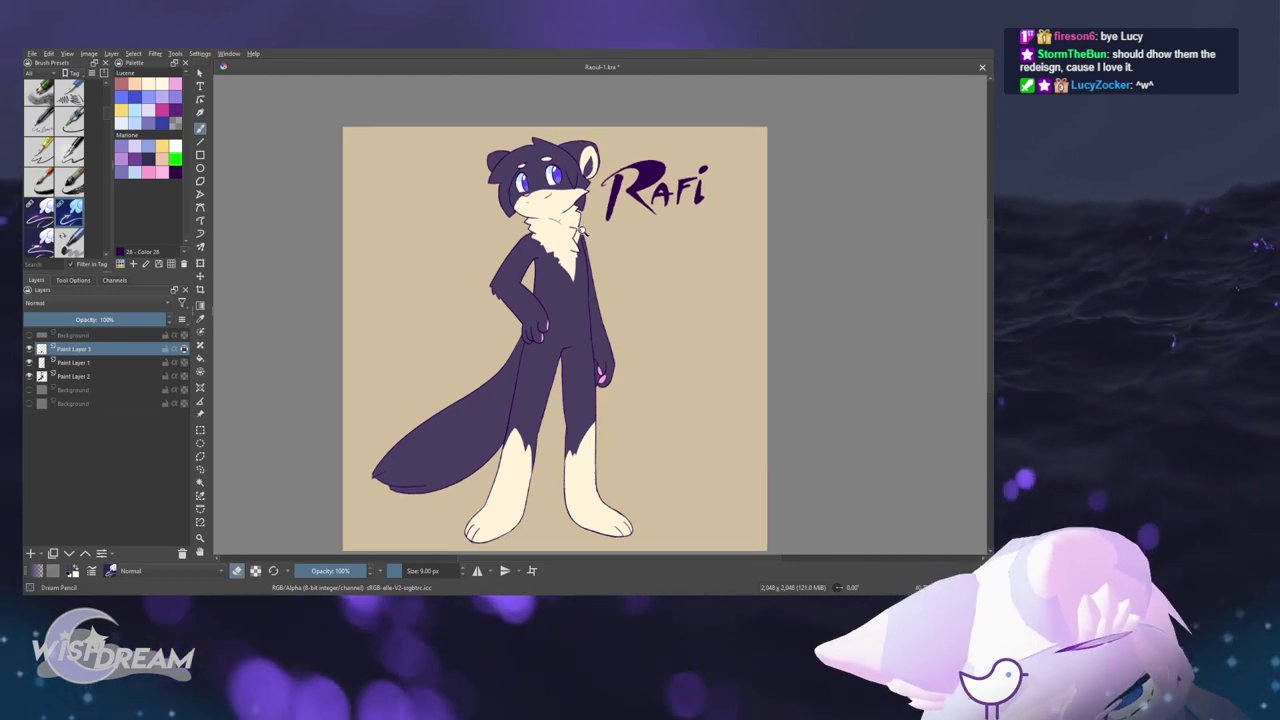
{"action": "scroll", "coordinate": [581, 232], "scroll_direction": "up", "scroll_amount": 5}
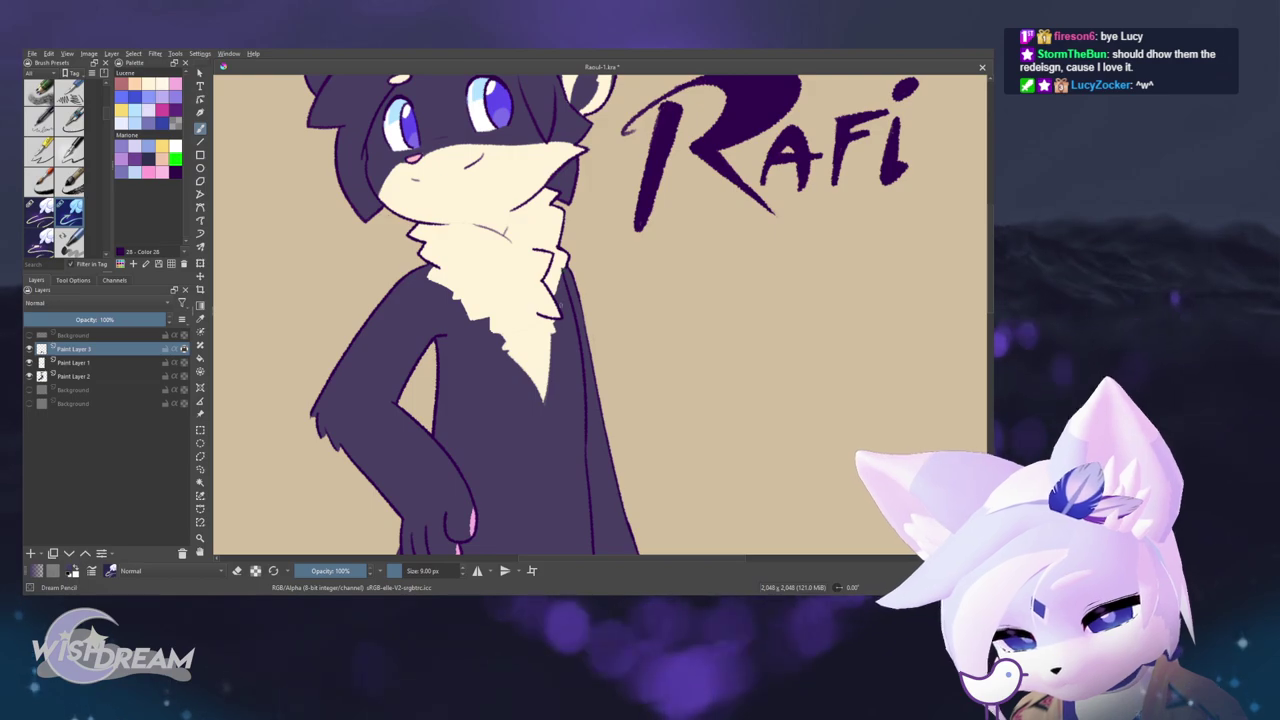
{"action": "left_click", "coordinate": [123, 354], "text": "alt"}
{"action": "left_click", "coordinate": [123, 354], "text": "alt"}
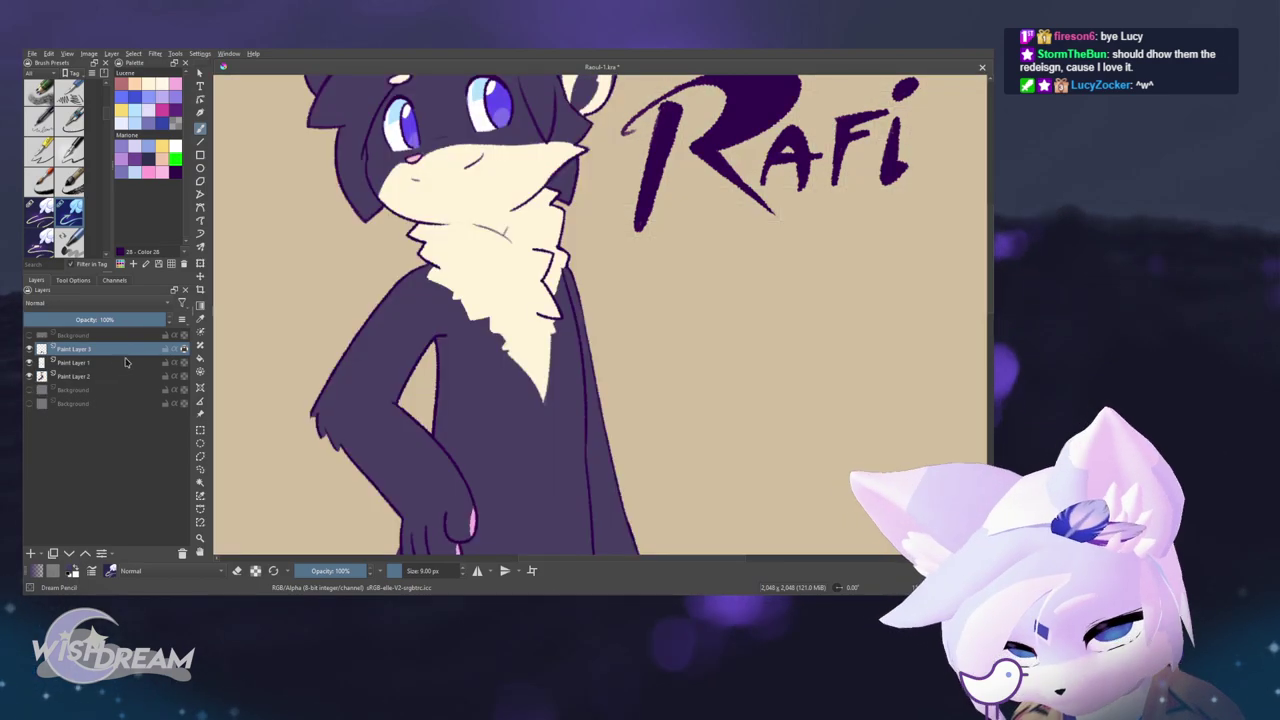
- Save the drawing and add a new paint layer above Paint Layer 3
{"action": "left_click", "coordinate": [123, 364], "text": "alt"}
{"action": "left_click", "coordinate": [121, 365], "text": "alt"}
{"action": "key", "text": "e"}
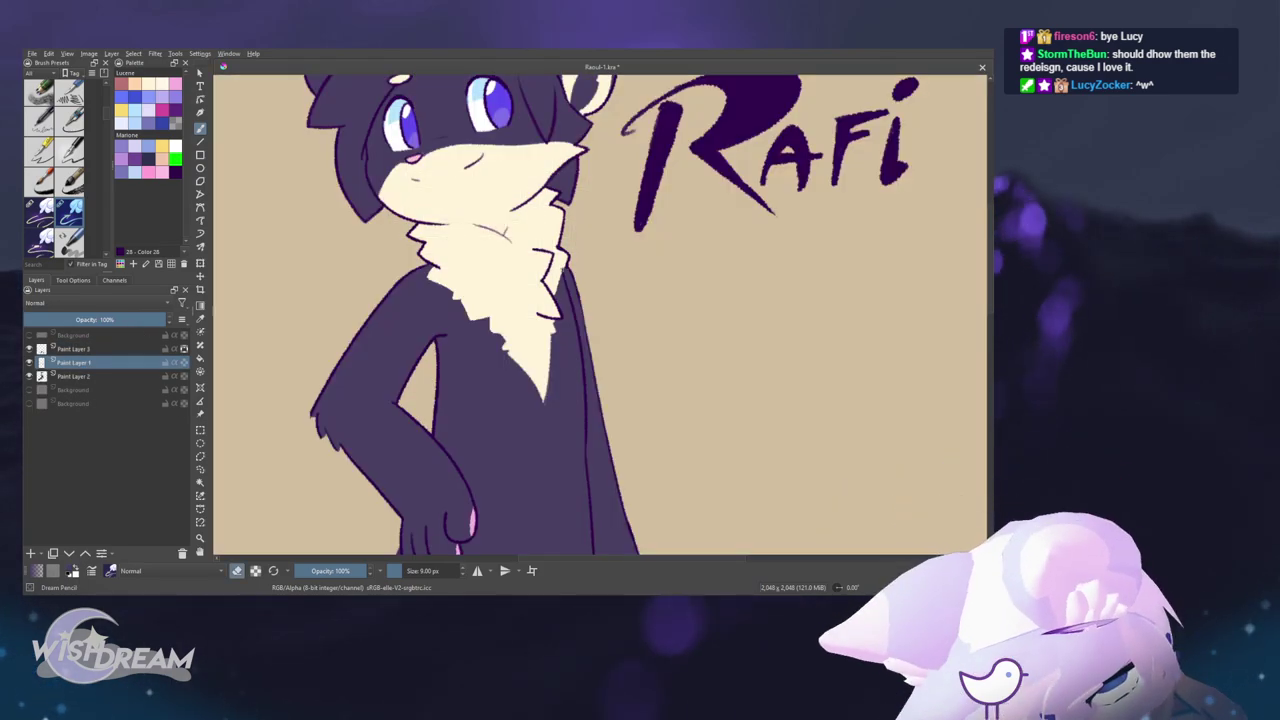
{"action": "scroll", "coordinate": [672, 381], "scroll_direction": "down", "scroll_amount": 4}
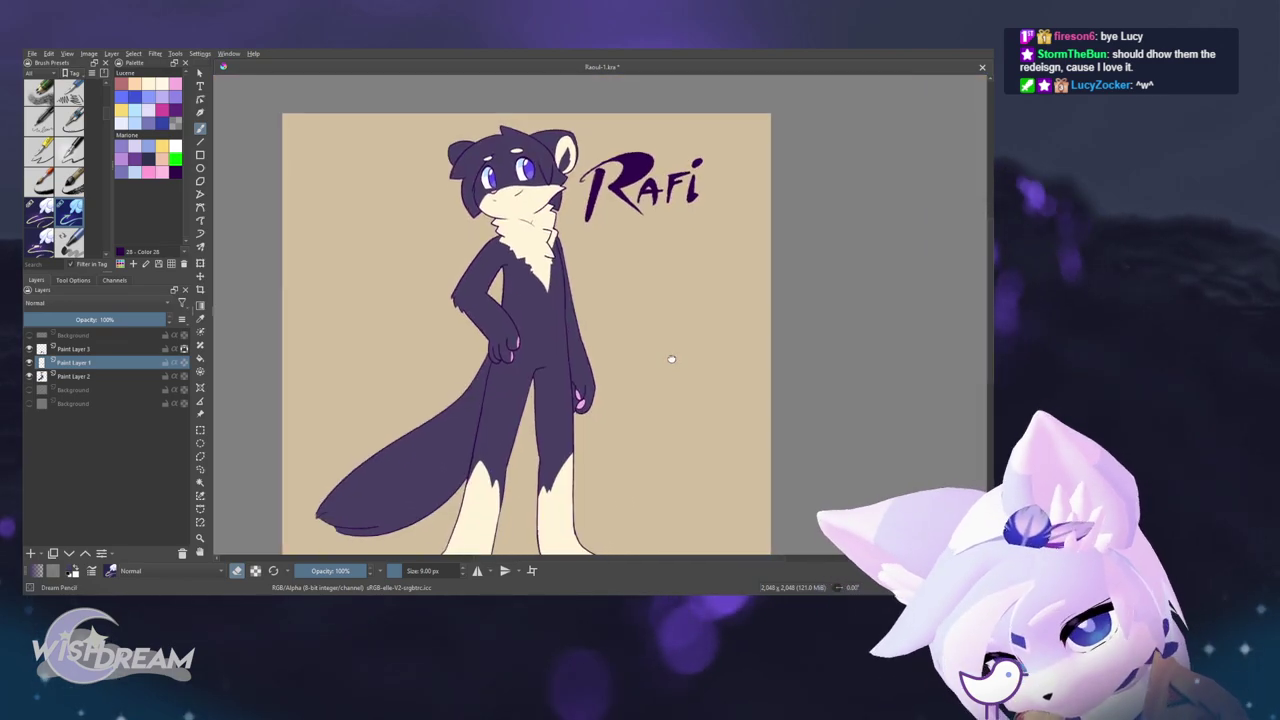
{"action": "key", "text": "ctrl"}
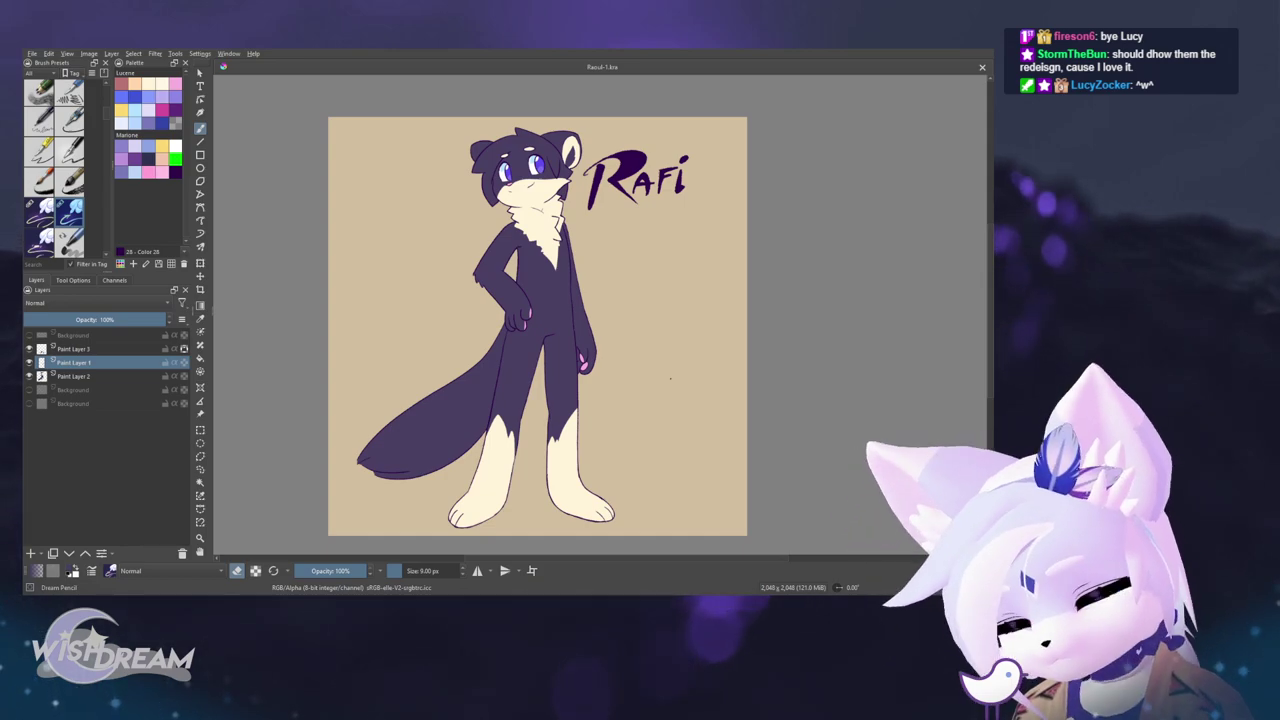
{"action": "left_click", "coordinate": [121, 348]}
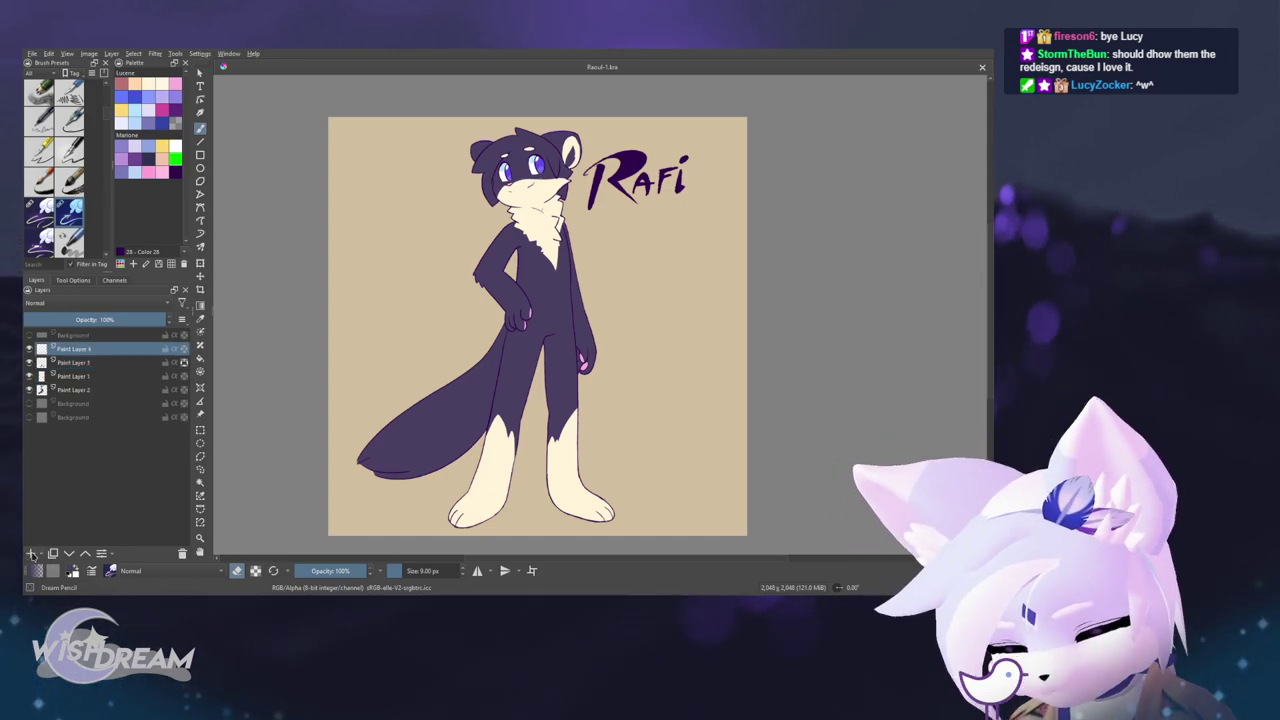
{"action": "left_click_drag", "start_coordinate": [617, 297], "coordinate": [600, 384]}
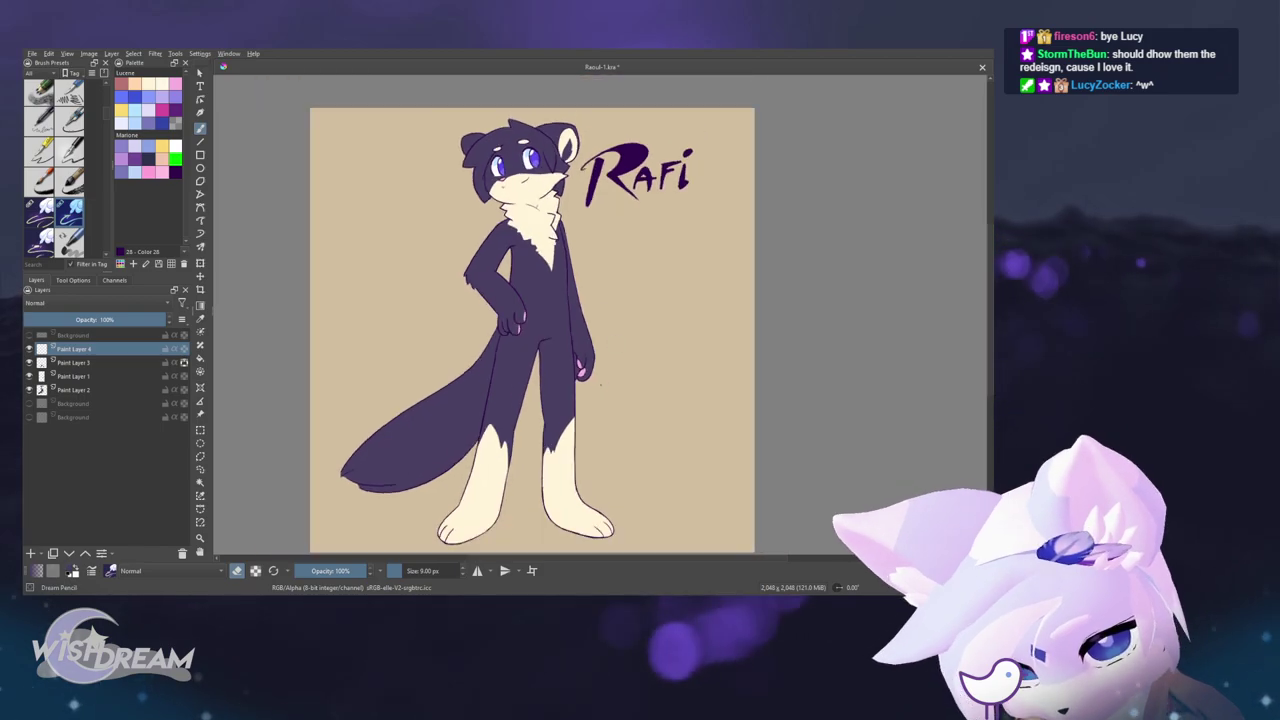
{"action": "scroll", "coordinate": [620, 378], "scroll_direction": "down", "scroll_amount": 1}
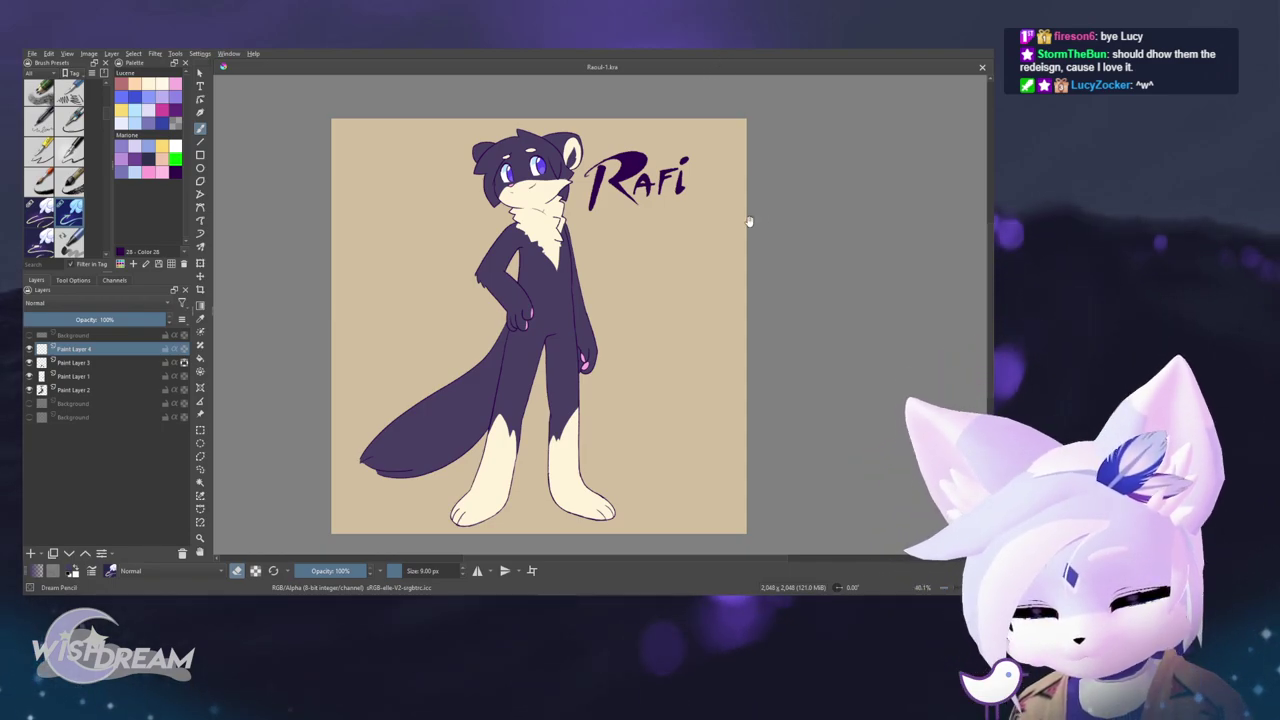
{"action": "scroll", "coordinate": [700, 270], "scroll_direction": "up", "scroll_amount": 2}
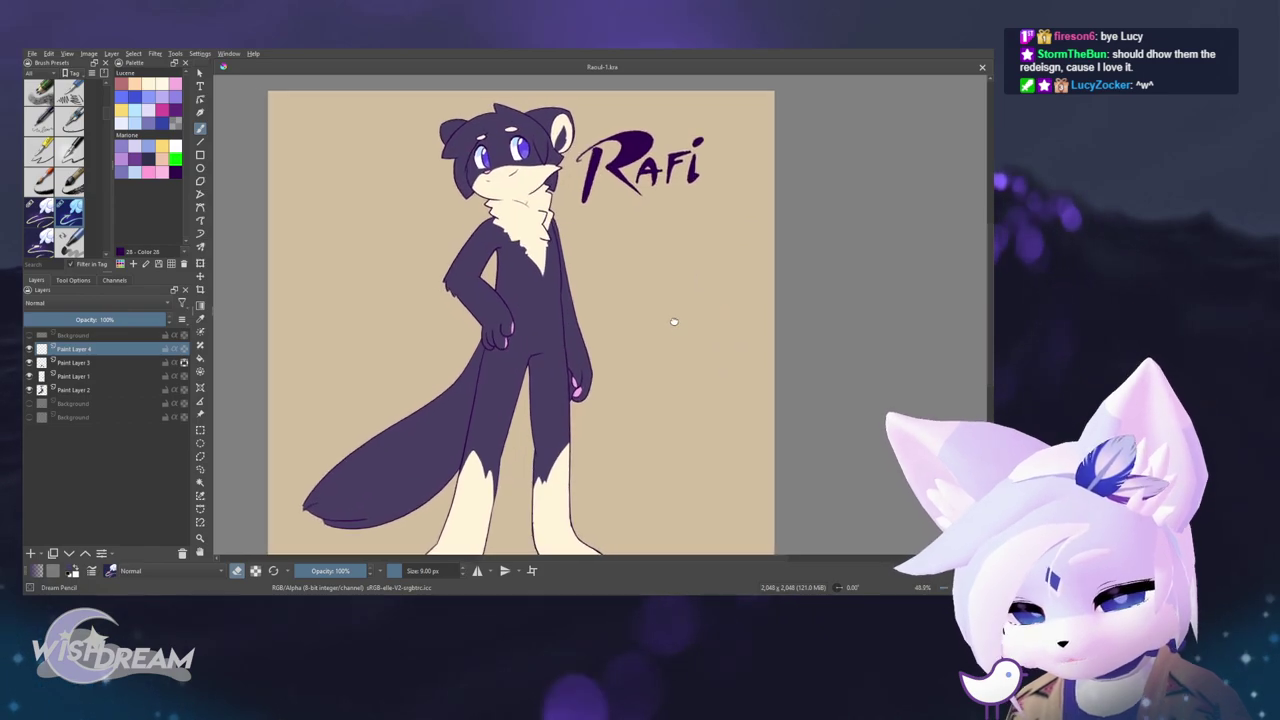
{"action": "left_click_drag", "start_coordinate": [674, 322], "coordinate": [673, 325]}
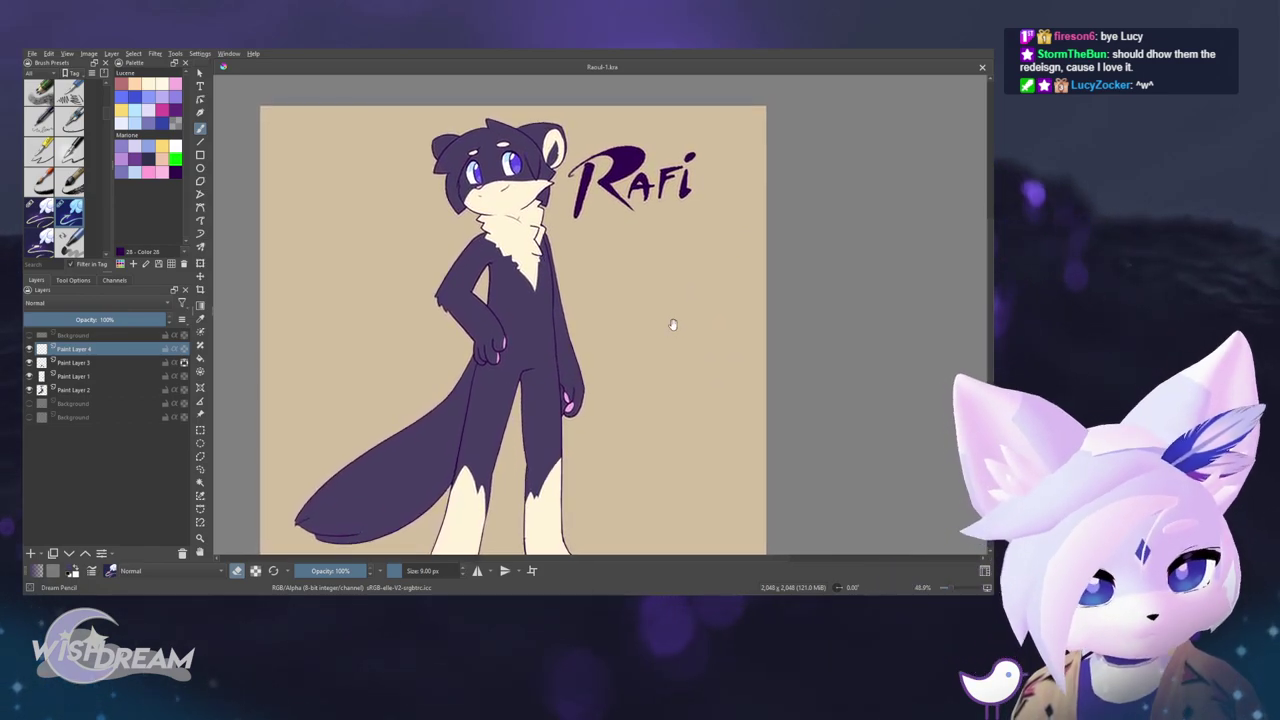
{"action": "scroll", "coordinate": [685, 310], "scroll_direction": "up", "scroll_amount": 1}
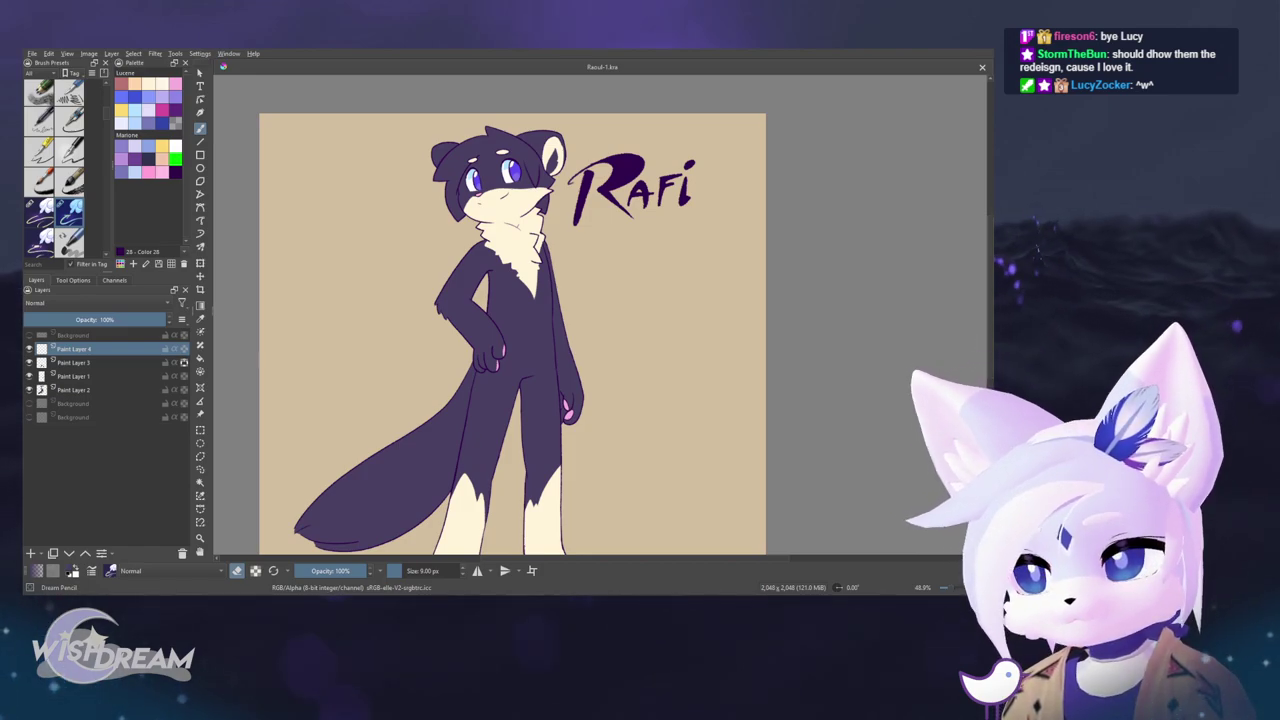
{"action": "mouse_move", "coordinate": [611, 217]}
{"action": "left_mouse_down"}
{"action": "mouse_move", "coordinate": [651, 217]}
{"action": "mouse_move", "coordinate": [621, 238]}
{"action": "left_mouse_up"}
{"action": "scroll", "coordinate": [625, 220], "scroll_direction": "up", "scroll_amount": 2}
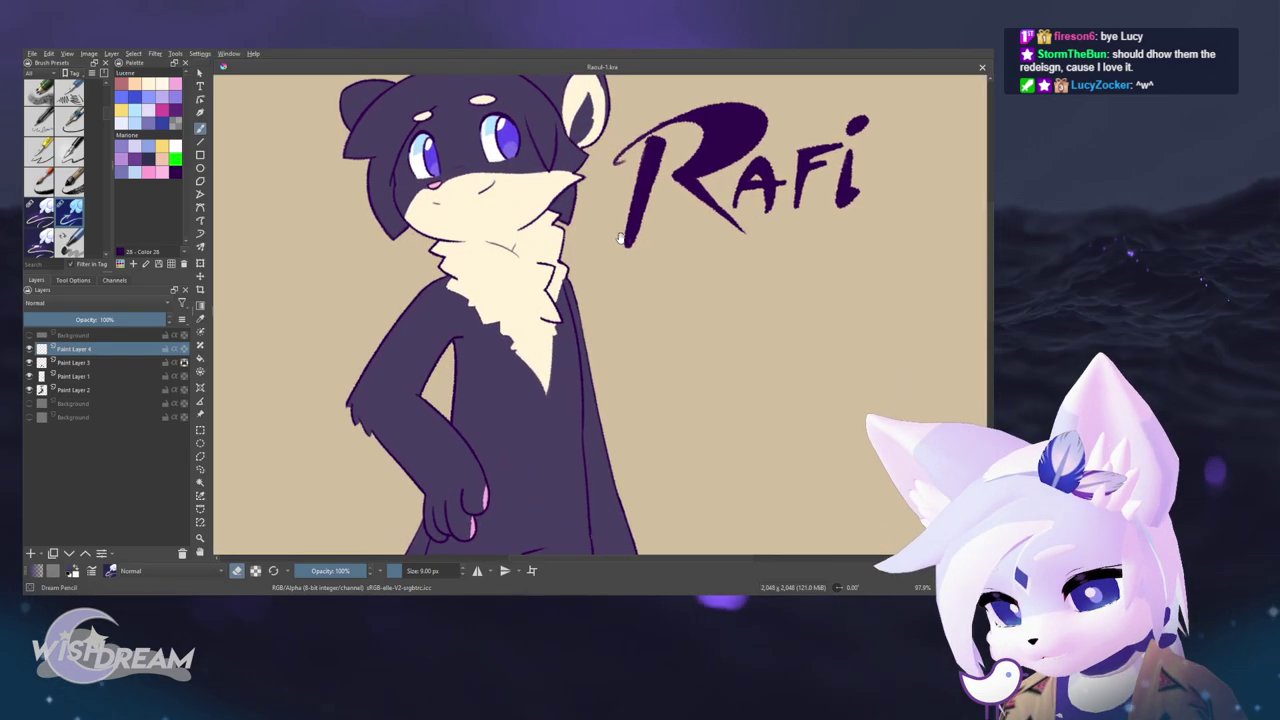
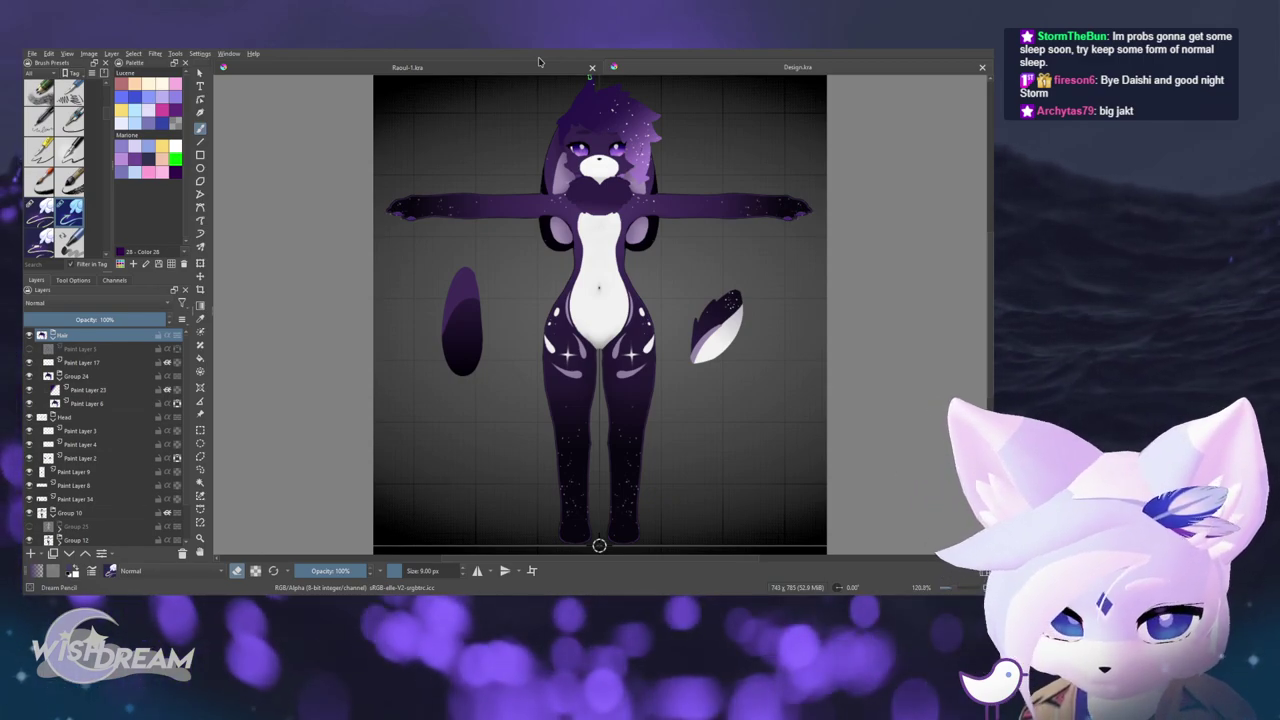
- Show the hidden line layer in the Hair group of Design.kra, and return to the Raoul-1.kra drawing
{"action": "left_click", "coordinate": [29, 348]}
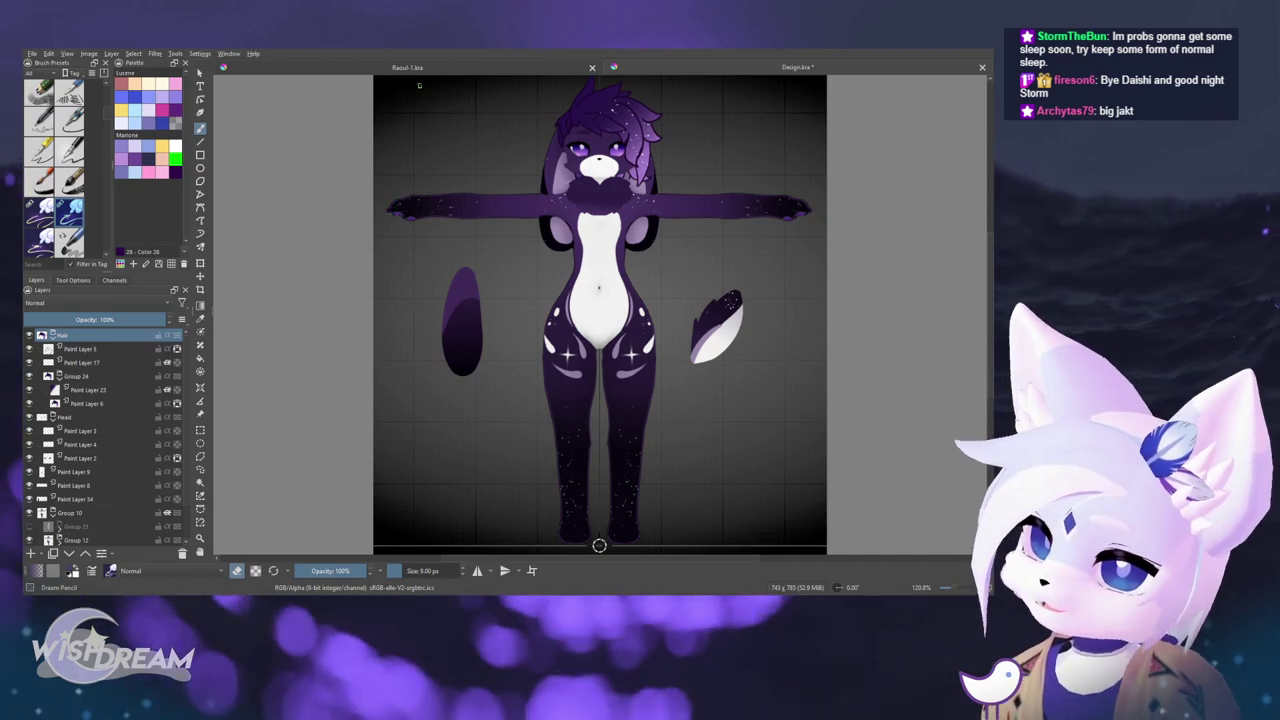
{"action": "left_click", "coordinate": [525, 66]}
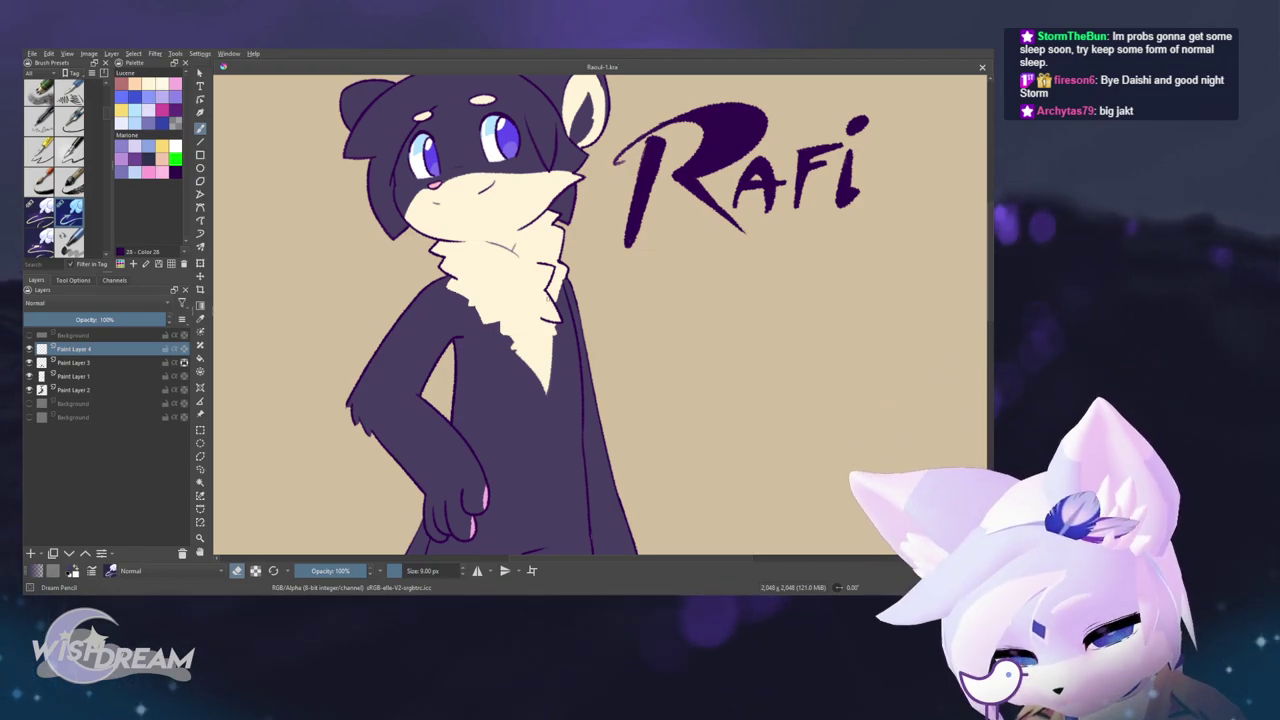
- Switch from erasing to painting, save the drawing and make Paint Layer 4 the active layer
{"action": "key", "text": "e"}
{"action": "left_click_drag", "start_coordinate": [544, 290], "coordinate": [547, 298]}
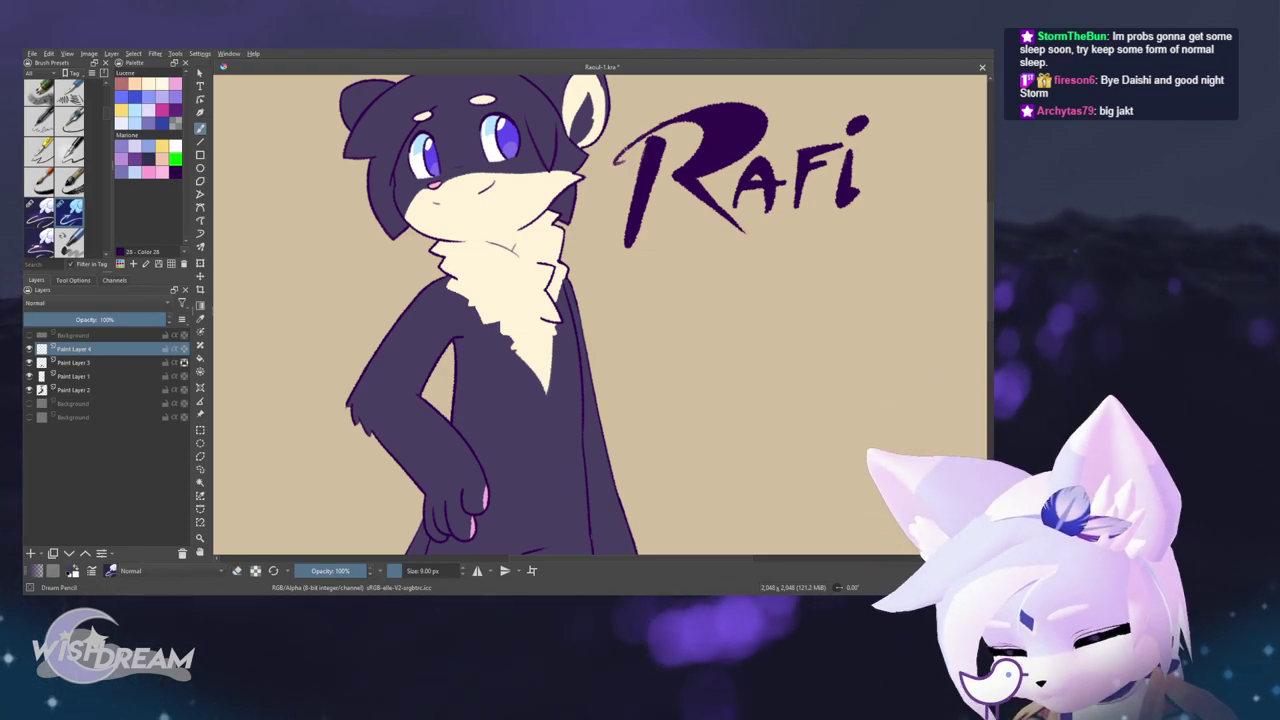
{"action": "left_click", "coordinate": [88, 365], "text": "alt"}
{"action": "left_click", "coordinate": [90, 366], "text": "alt"}
{"action": "left_click", "coordinate": [100, 379], "text": "alt"}
{"action": "left_click", "coordinate": [99, 385], "text": "alt"}
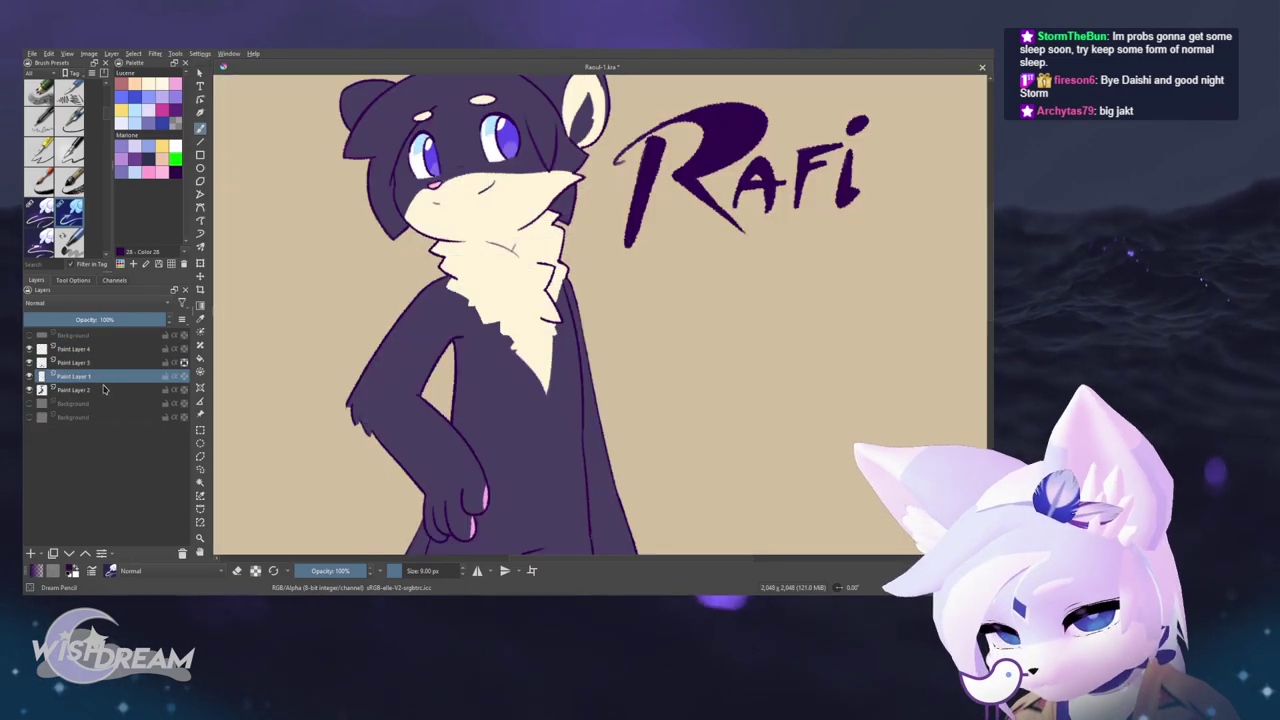
{"action": "left_click", "coordinate": [99, 387], "text": "alt"}
{"action": "left_click", "coordinate": [99, 387], "text": "alt"}
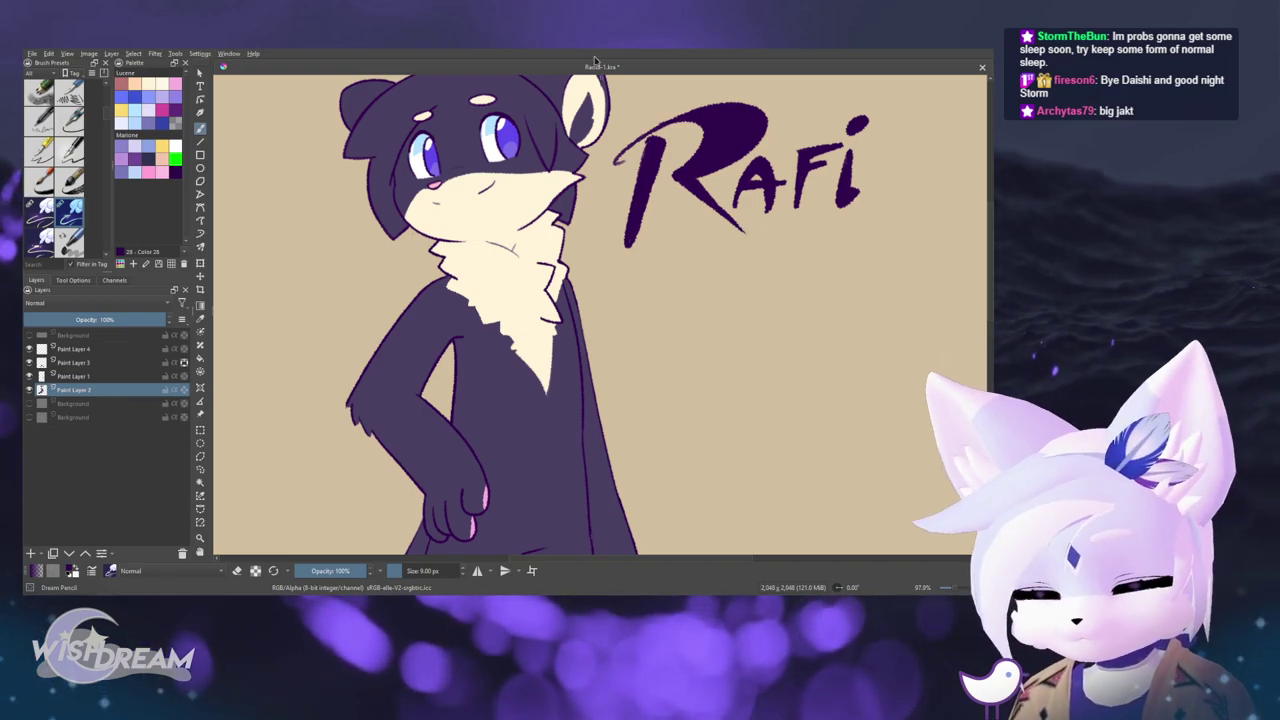
{"action": "key", "text": "ctrl+s"}
{"action": "left_click", "coordinate": [105, 349]}
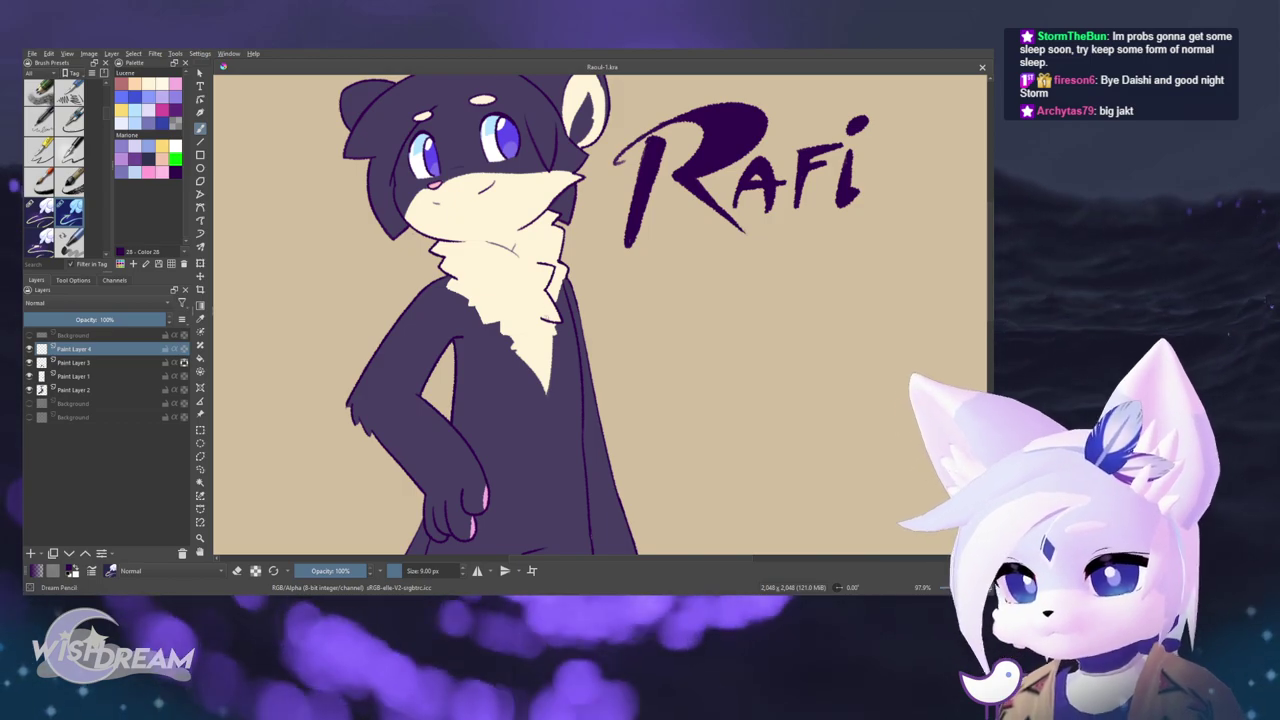
{"action": "left_click_drag", "start_coordinate": [526, 332], "coordinate": [526, 310]}
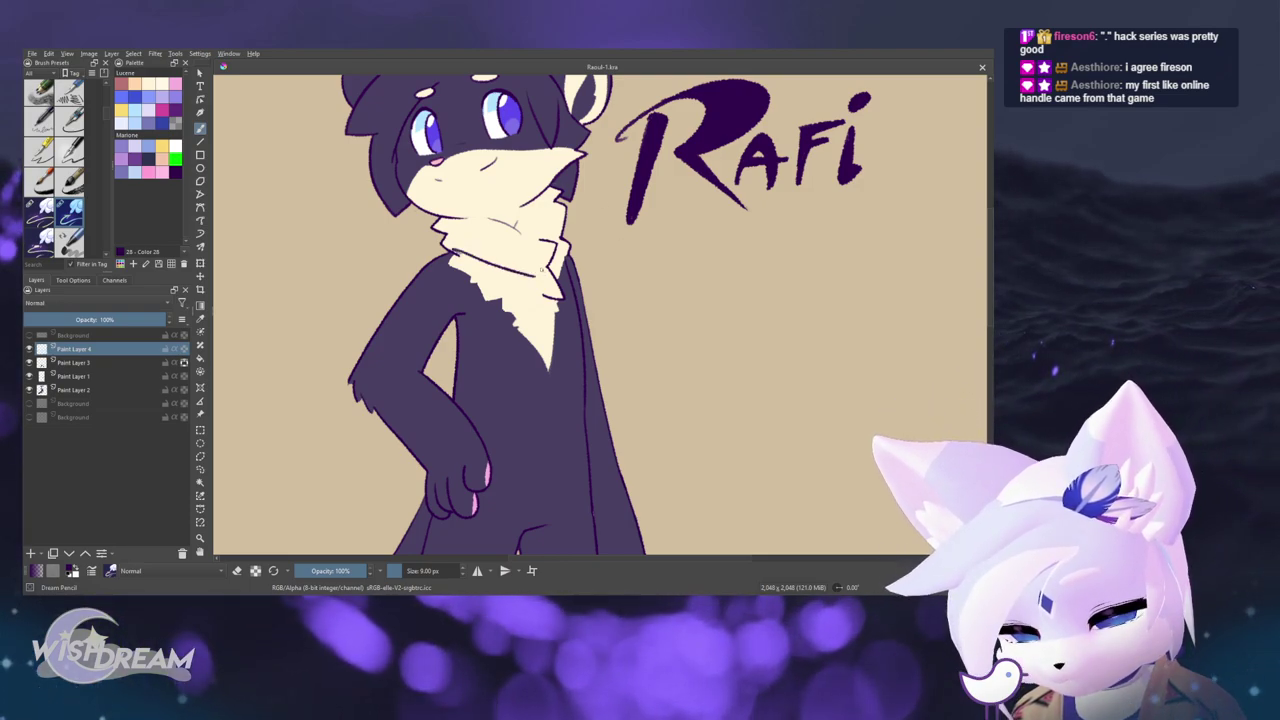
{"action": "left_click_drag", "start_coordinate": [528, 222], "coordinate": [546, 273]}
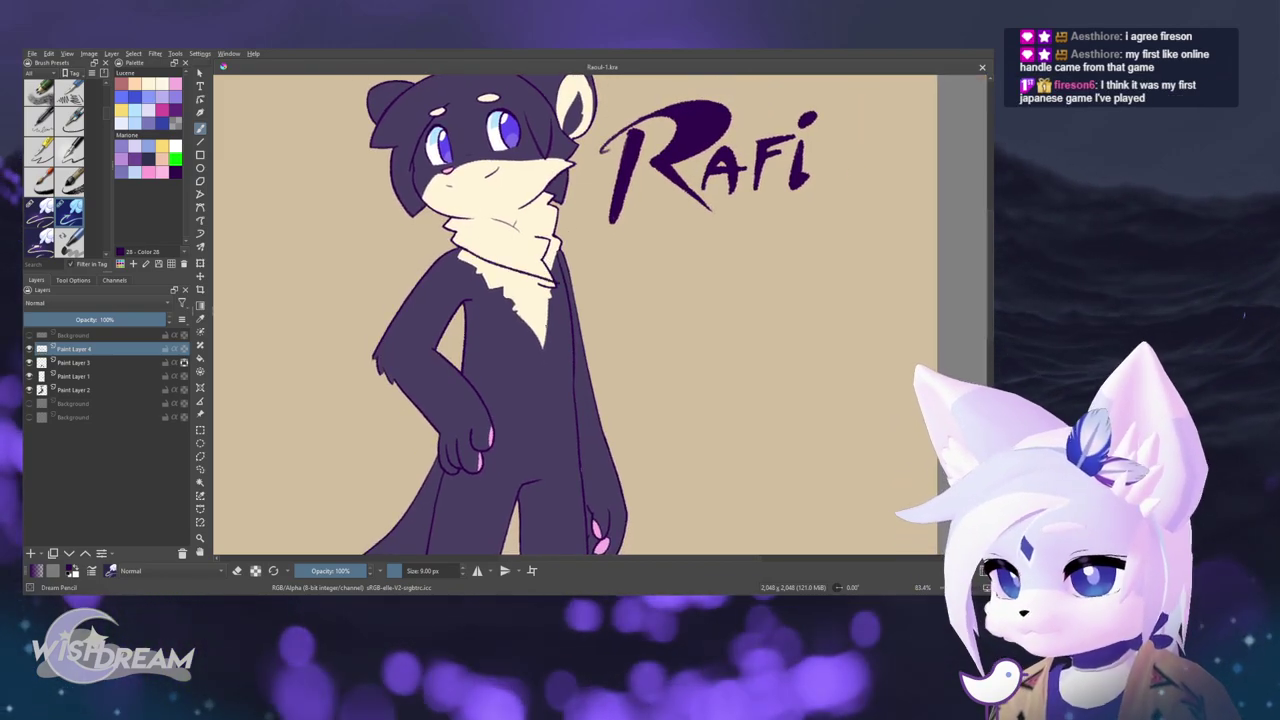
{"action": "left_click", "coordinate": [557, 374]}
{"action": "key", "text": "ctrl+z"}
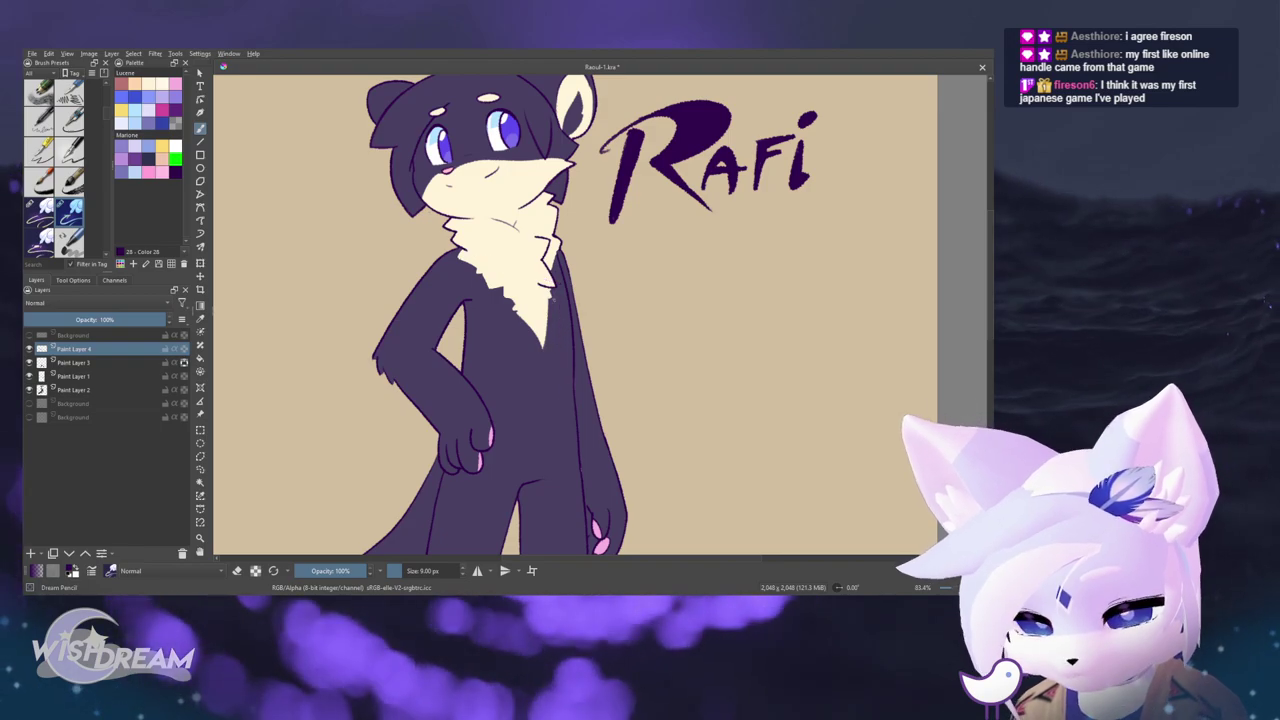
{"action": "left_click", "coordinate": [176, 146]}
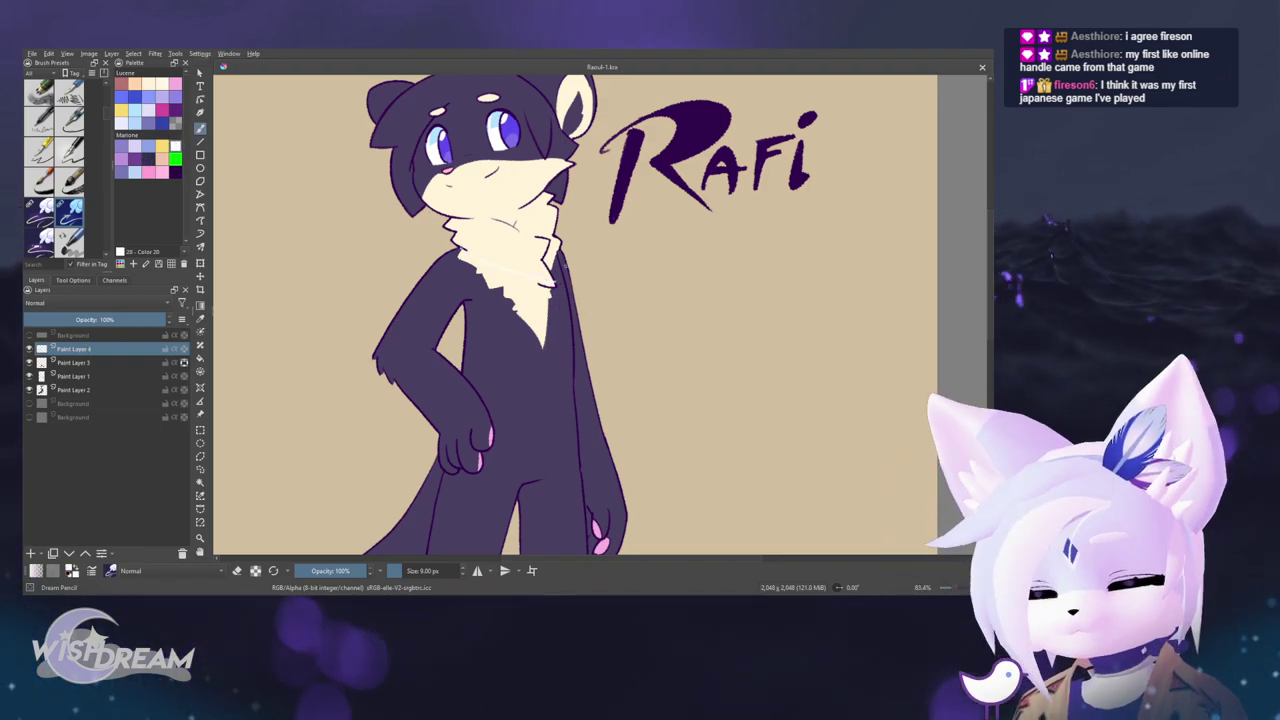
{"action": "left_click", "coordinate": [135, 159]}
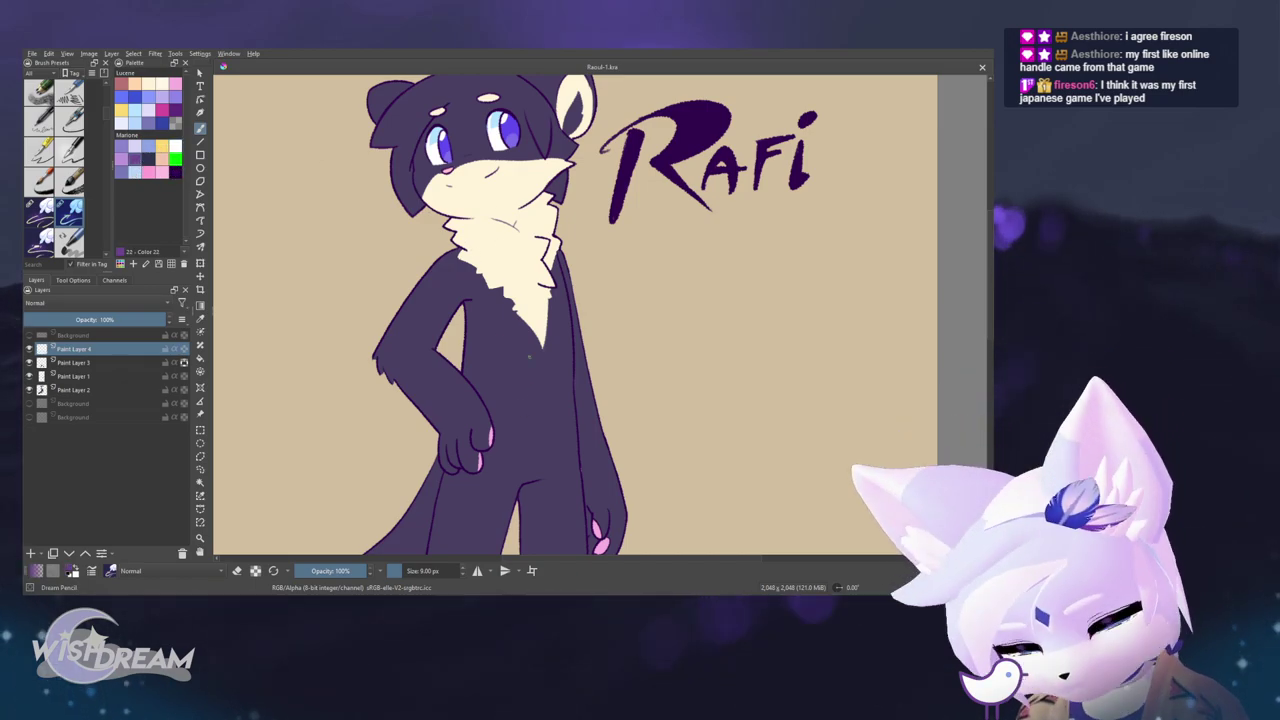
{"action": "mouse_move", "coordinate": [525, 322]}
{"action": "left_mouse_down"}
{"action": "mouse_move", "coordinate": [523, 306]}
{"action": "mouse_move", "coordinate": [514, 328]}
{"action": "left_mouse_up"}
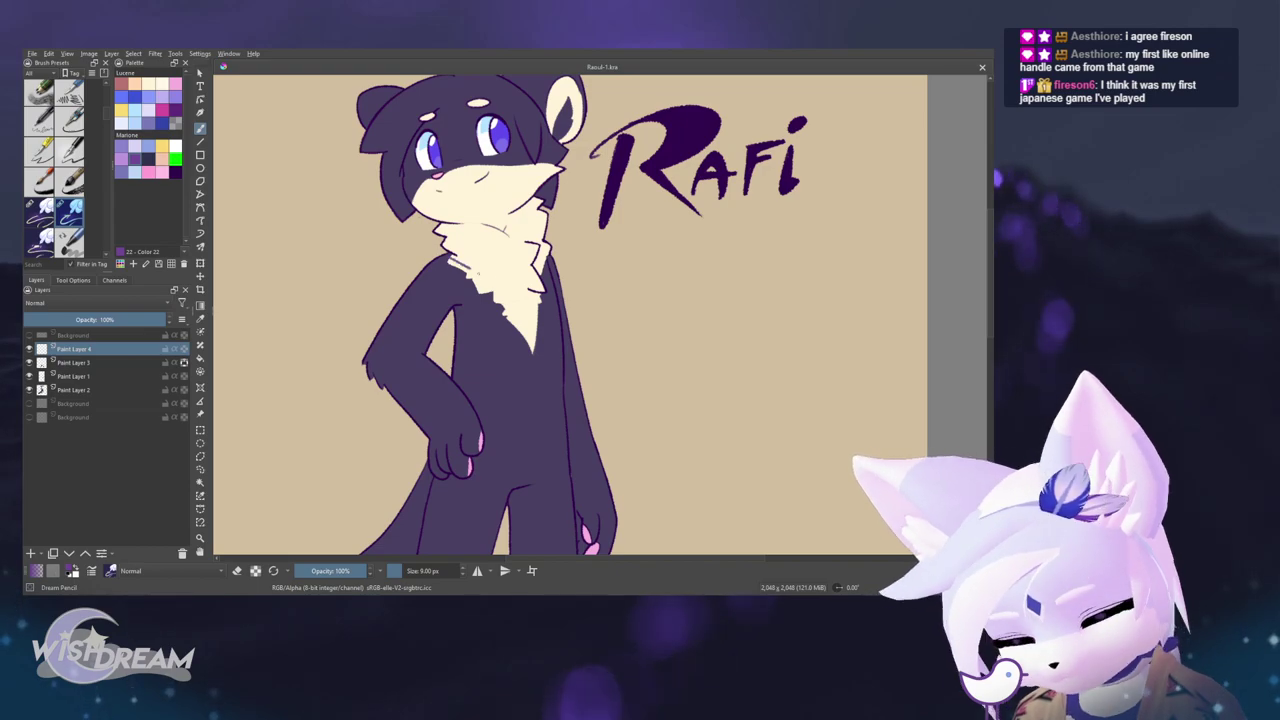
- Sketch a long coat's neckline, front edges and thigh-length hem over the body in light blue on Paint Layer 4
{"action": "left_click", "coordinate": [162, 146]}
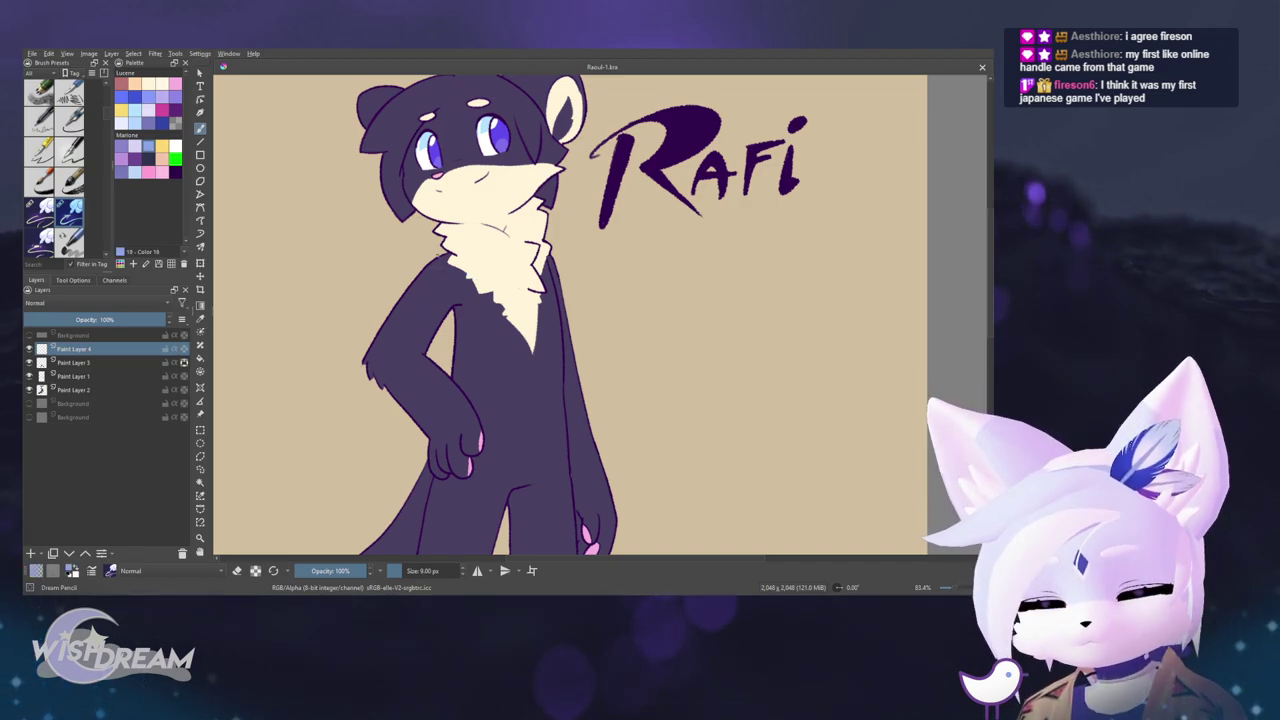
{"action": "mouse_move", "coordinate": [523, 303]}
{"action": "left_mouse_down"}
{"action": "mouse_move", "coordinate": [528, 422]}
{"action": "mouse_move", "coordinate": [523, 306]}
{"action": "mouse_move", "coordinate": [511, 305]}
{"action": "left_mouse_up"}
{"action": "key", "text": "ctrl+z"}
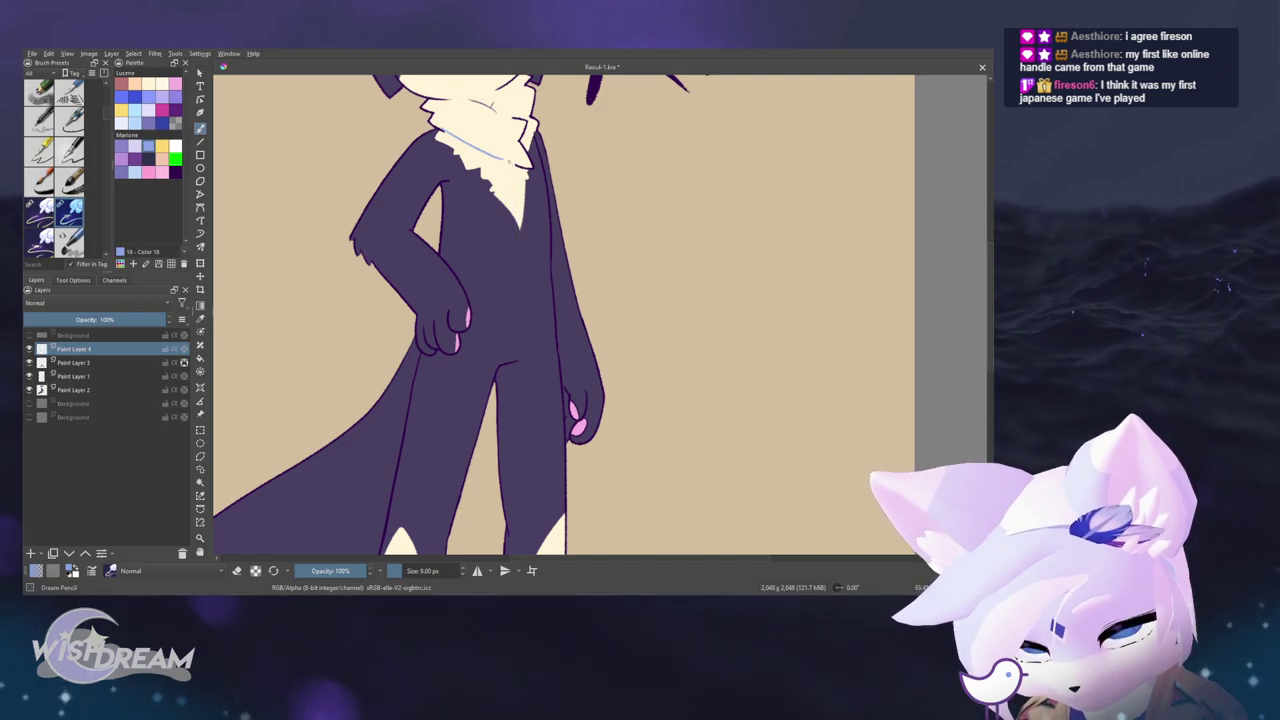
{"action": "left_click_drag", "start_coordinate": [512, 160], "coordinate": [480, 468]}
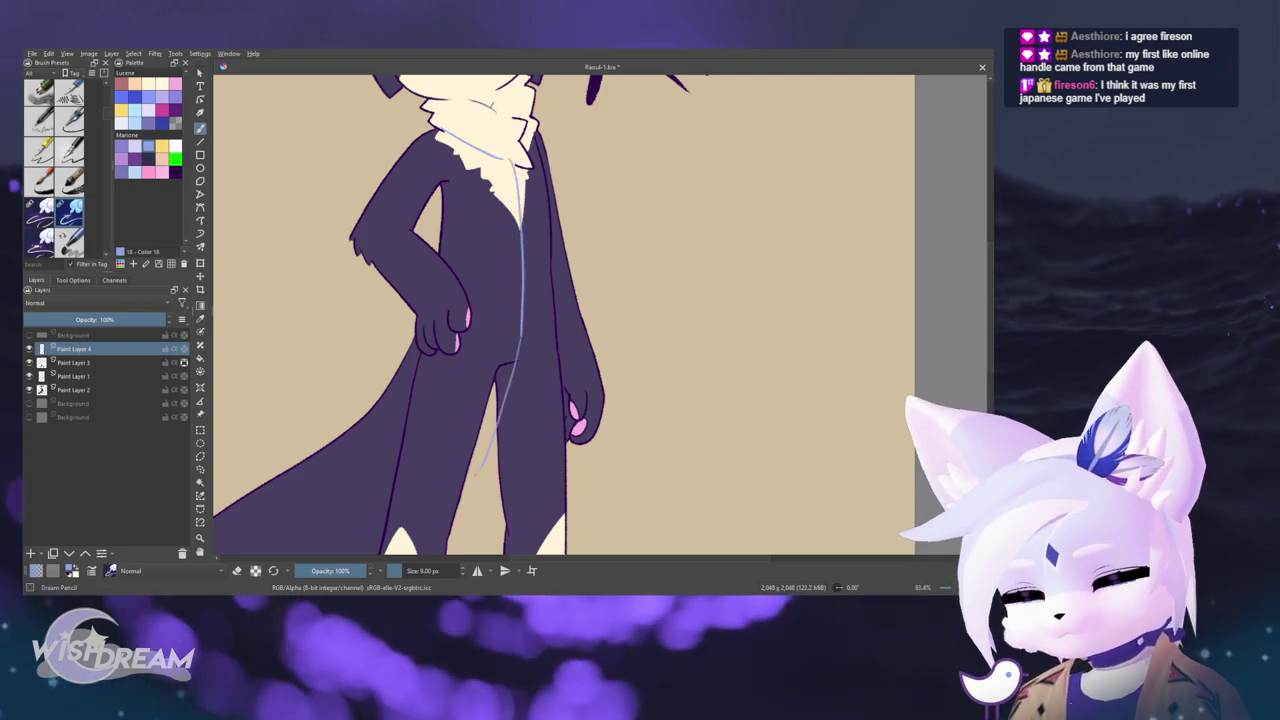
{"action": "left_click_drag", "start_coordinate": [415, 345], "coordinate": [478, 475]}
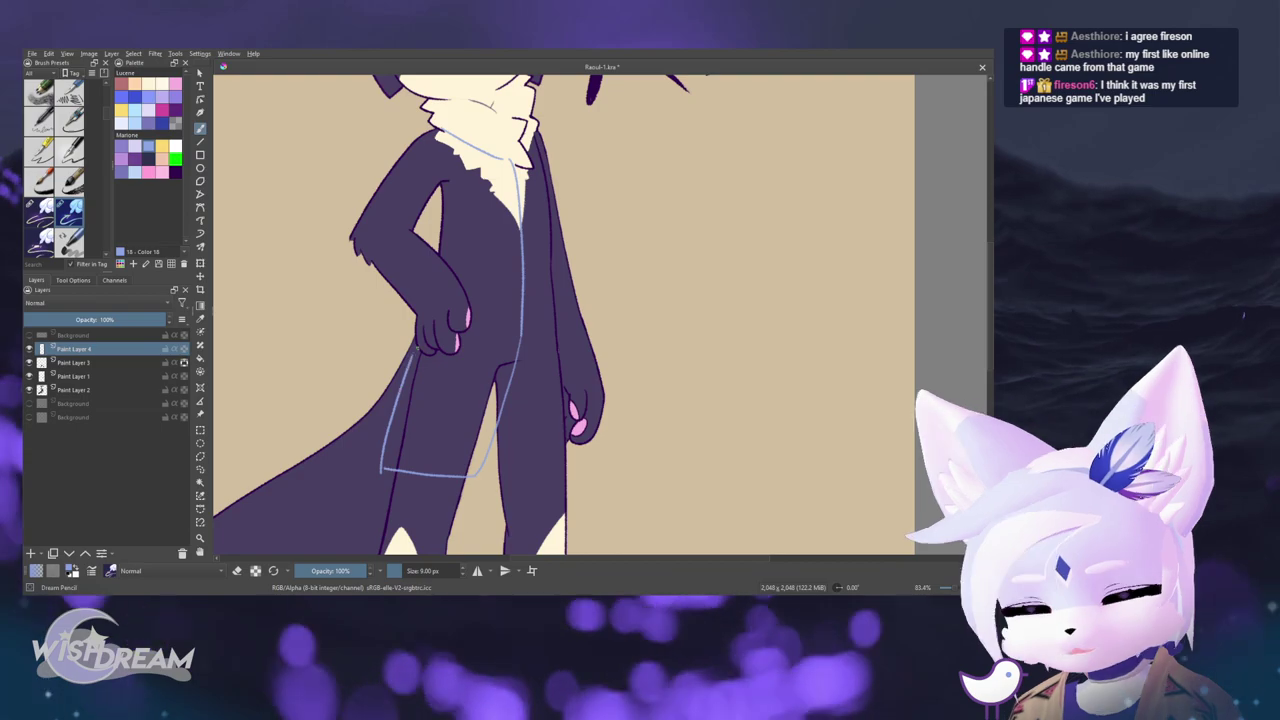
{"action": "mouse_move", "coordinate": [507, 406]}
{"action": "left_mouse_down"}
{"action": "mouse_move", "coordinate": [486, 449]}
{"action": "mouse_move", "coordinate": [499, 369]}
{"action": "mouse_move", "coordinate": [483, 472]}
{"action": "left_mouse_up"}
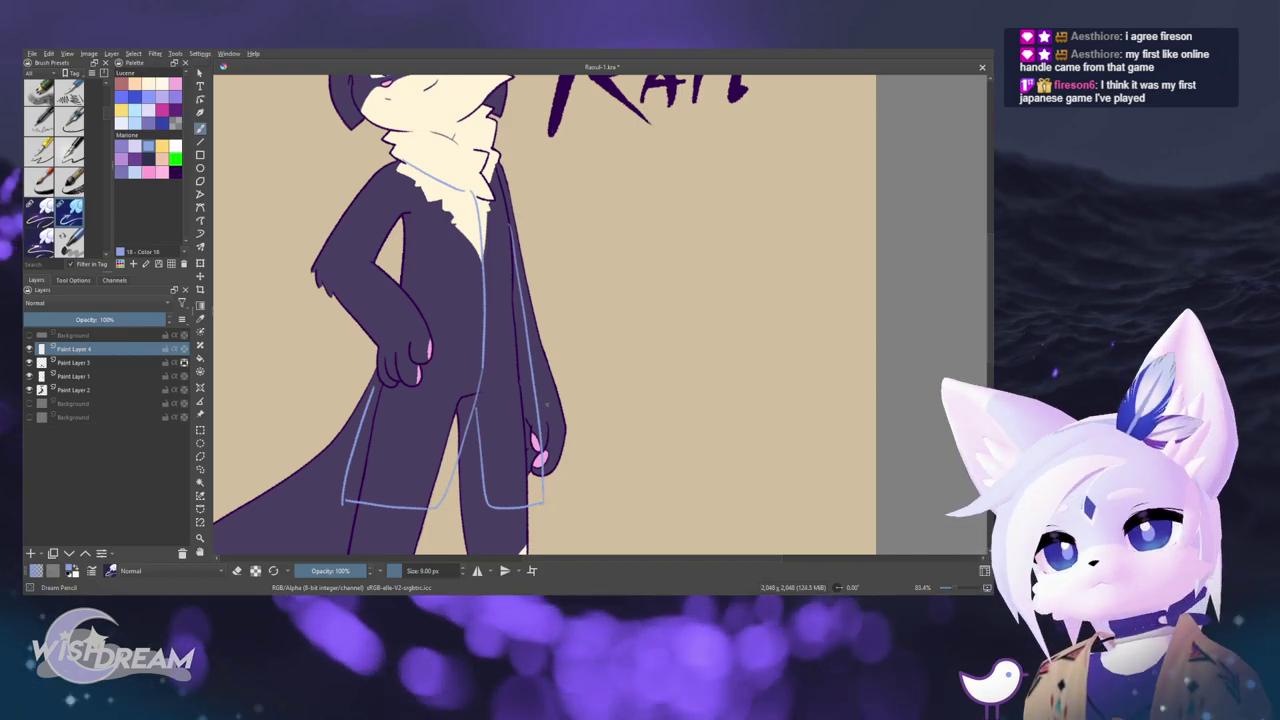
- Sketch the coat sleeve along the hanging arm in light blue and close it with a cuff line above the hand
{"action": "left_click_drag", "start_coordinate": [553, 360], "coordinate": [558, 448]}
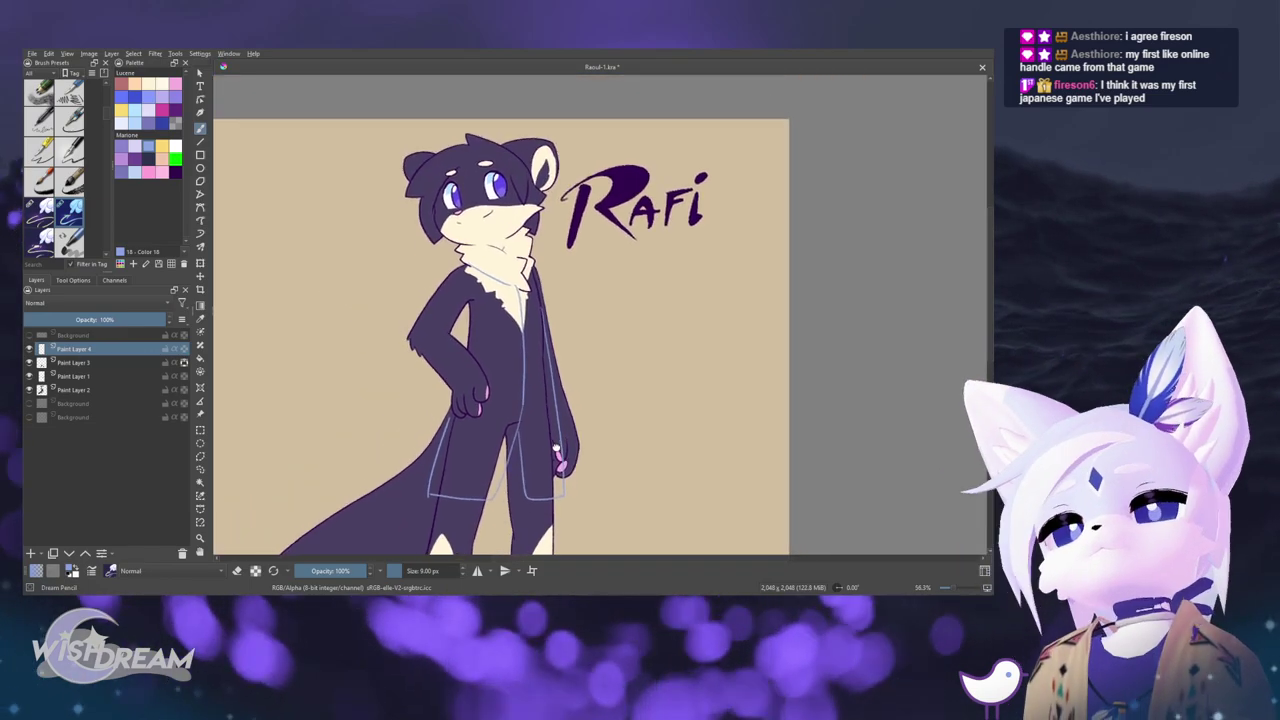
{"action": "left_click_drag", "start_coordinate": [550, 330], "coordinate": [551, 281]}
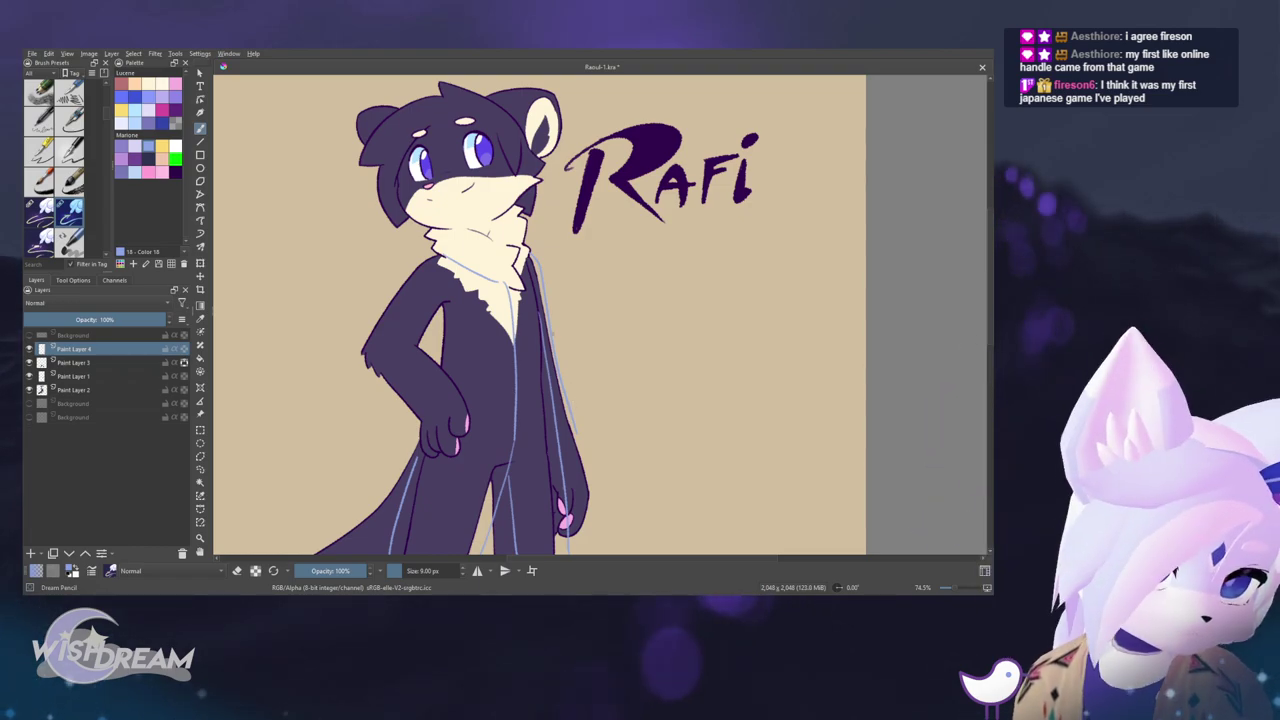
{"action": "left_click_drag", "start_coordinate": [565, 475], "coordinate": [586, 462]}
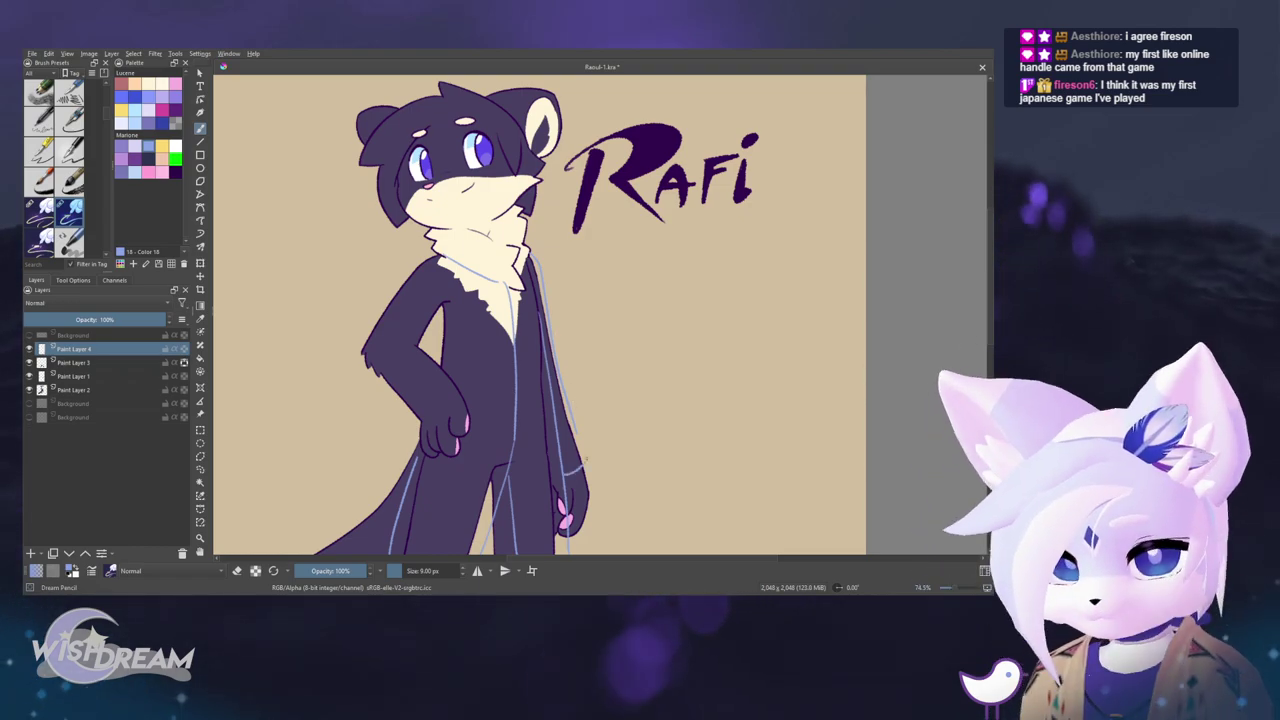
{"action": "scroll", "coordinate": [592, 445], "scroll_direction": "up", "scroll_amount": 3}
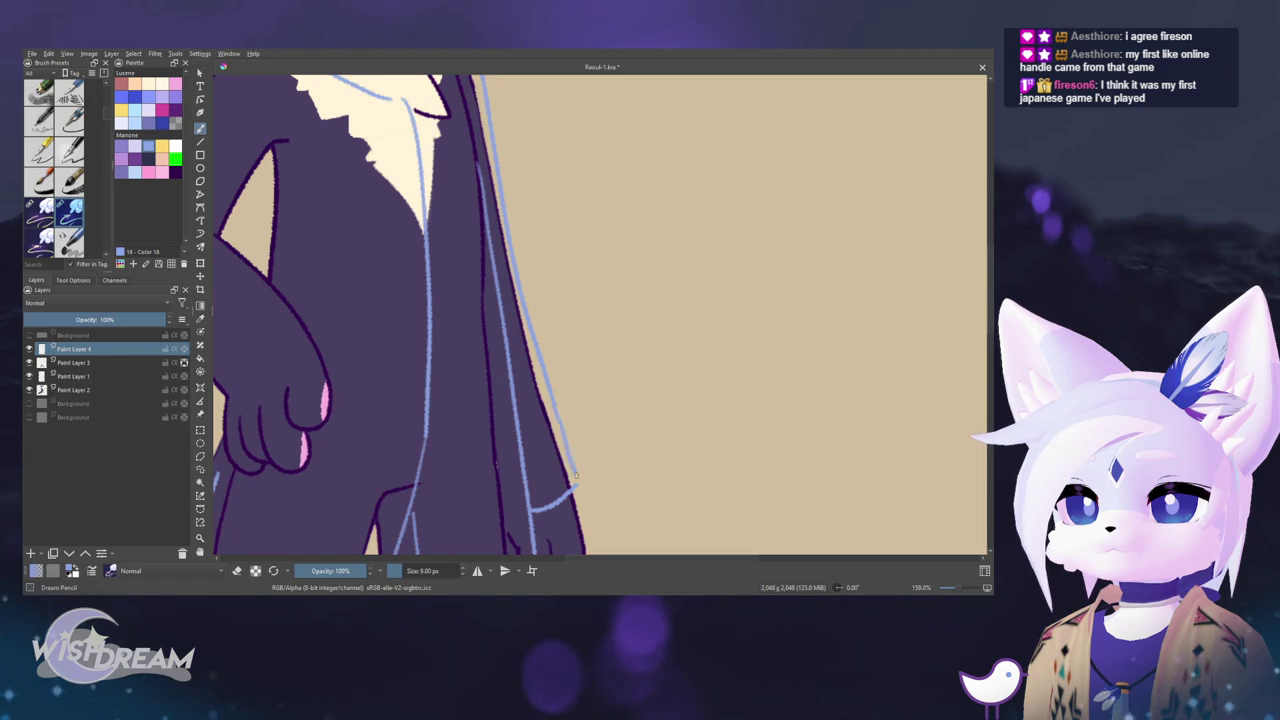
- Sketch the coat sleeve around the bent arm with a cuff line at the wrist, and check the drawing in mirrored view
{"action": "scroll", "coordinate": [575, 458], "scroll_direction": "down", "scroll_amount": 5}
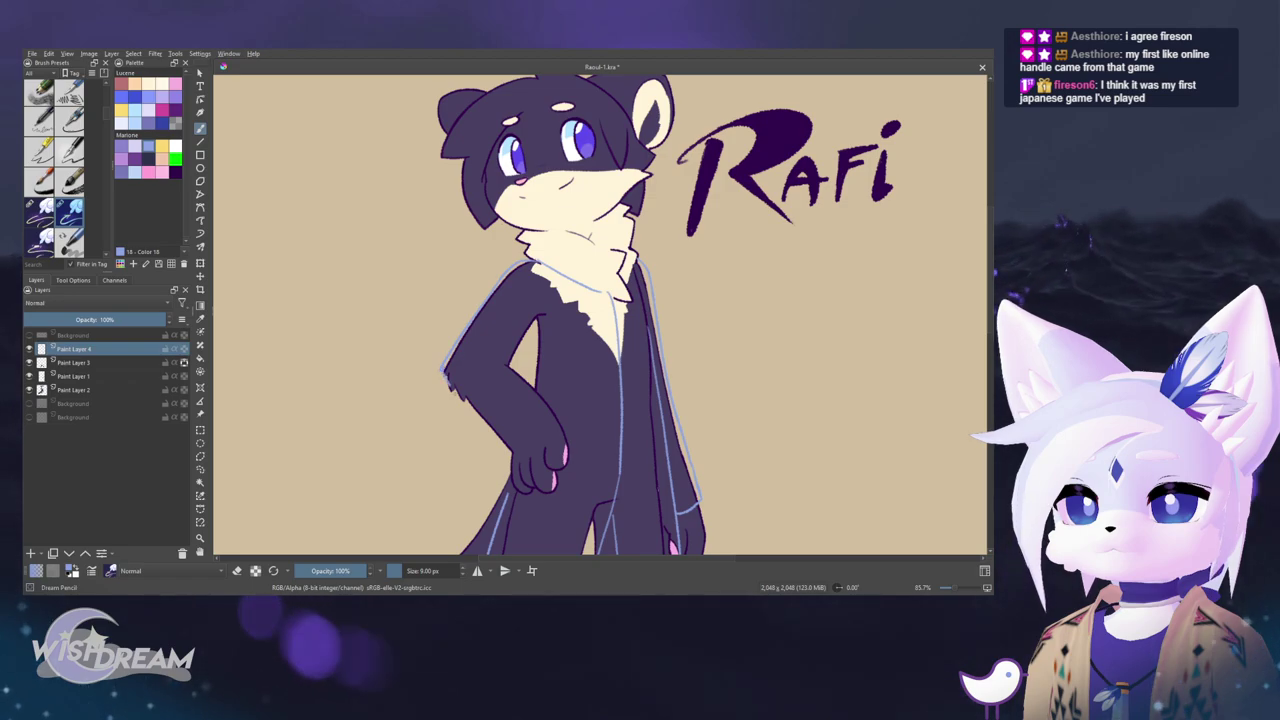
{"action": "left_click_drag", "start_coordinate": [444, 372], "coordinate": [504, 451]}
{"action": "key", "text": "ctrl+z"}
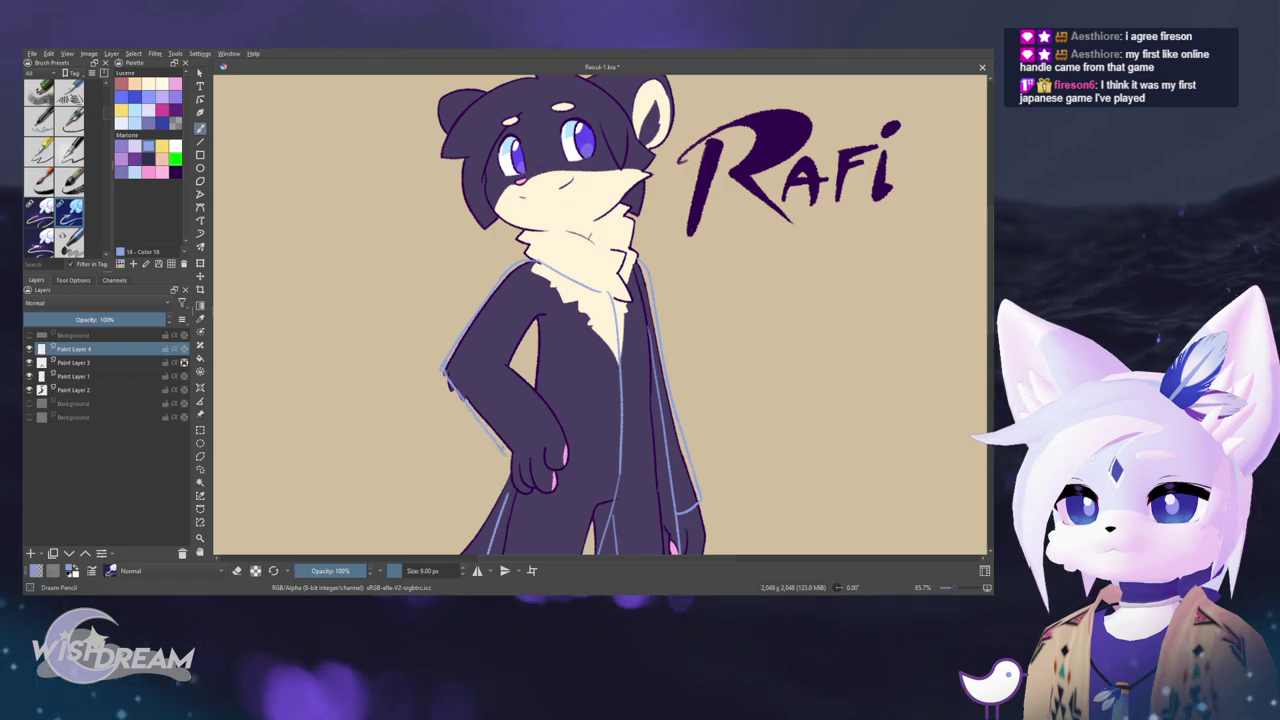
{"action": "mouse_move", "coordinate": [445, 373]}
{"action": "left_mouse_down"}
{"action": "mouse_move", "coordinate": [508, 453]}
{"action": "mouse_move", "coordinate": [555, 419]}
{"action": "left_mouse_up"}
{"action": "key", "text": "m"}
{"action": "key", "text": "m"}
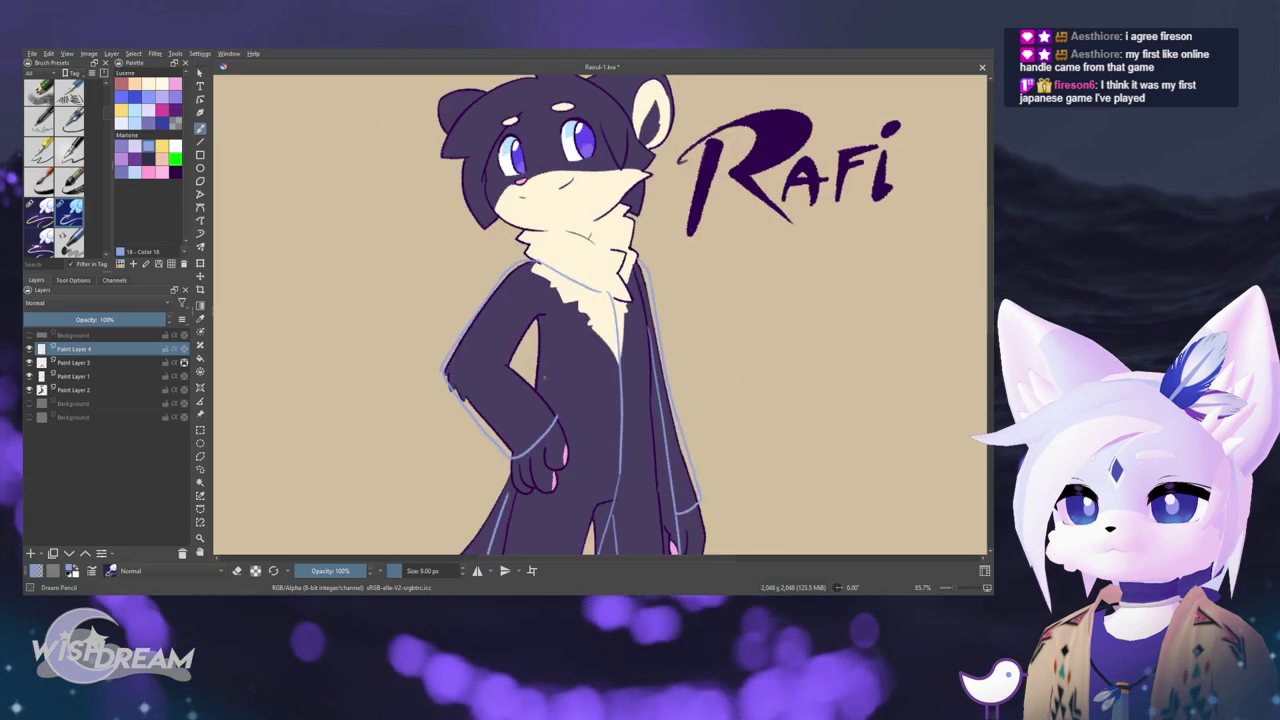
- Trace the bent arm's inner sleeve edge and the coat's side seam around the gap between arm and torso
{"action": "scroll", "coordinate": [545, 377], "scroll_direction": "up", "scroll_amount": 3}
{"action": "left_click_drag", "start_coordinate": [491, 377], "coordinate": [580, 473]}
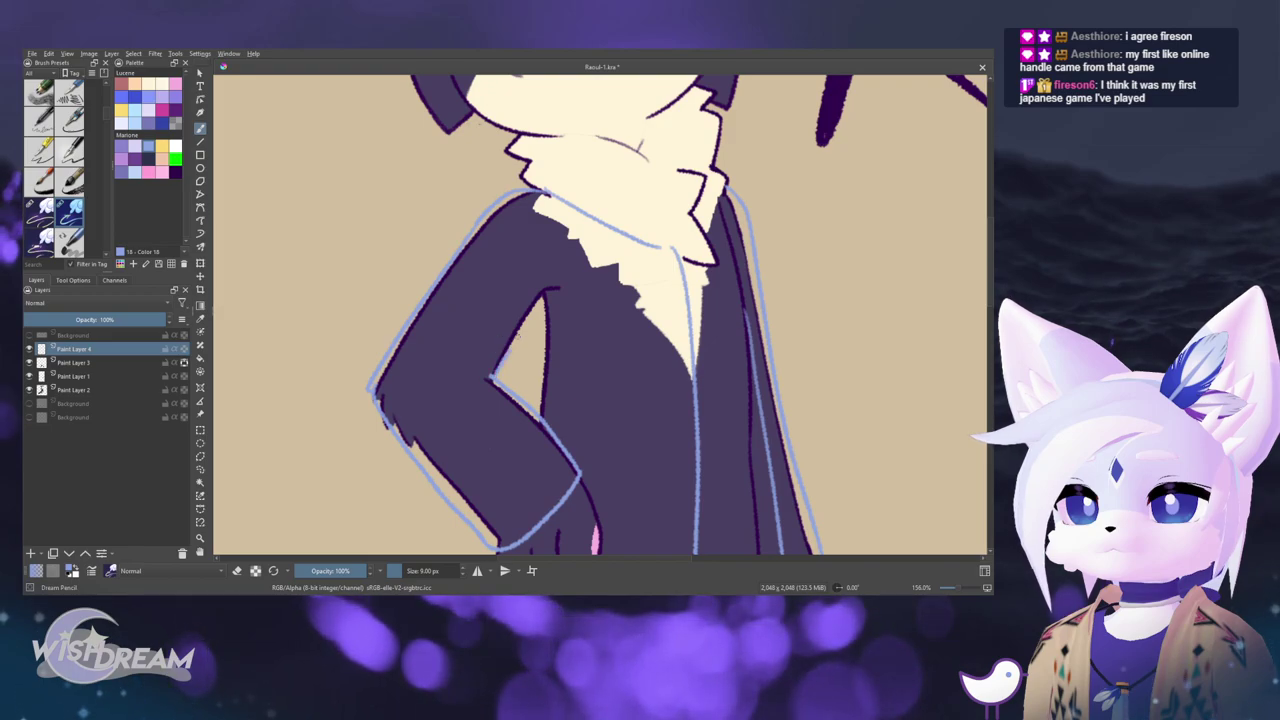
{"action": "left_click_drag", "start_coordinate": [550, 293], "coordinate": [564, 290]}
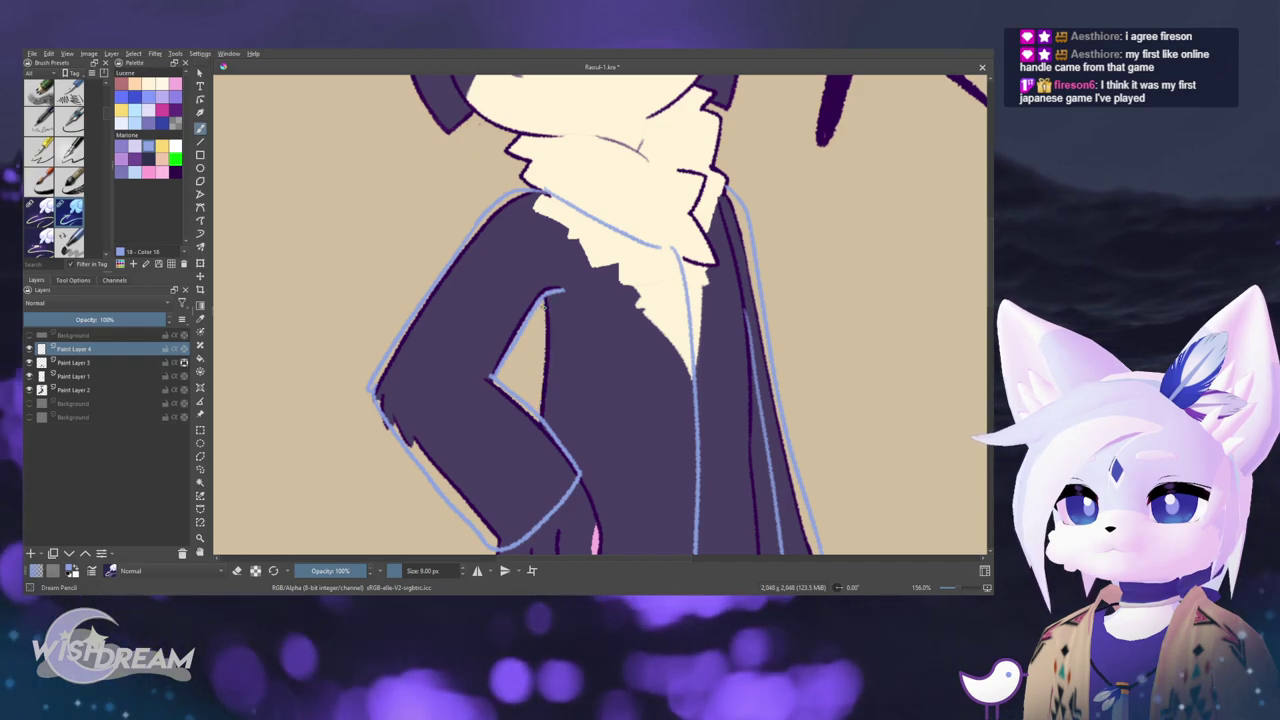
{"action": "key", "text": "ctrl+z"}
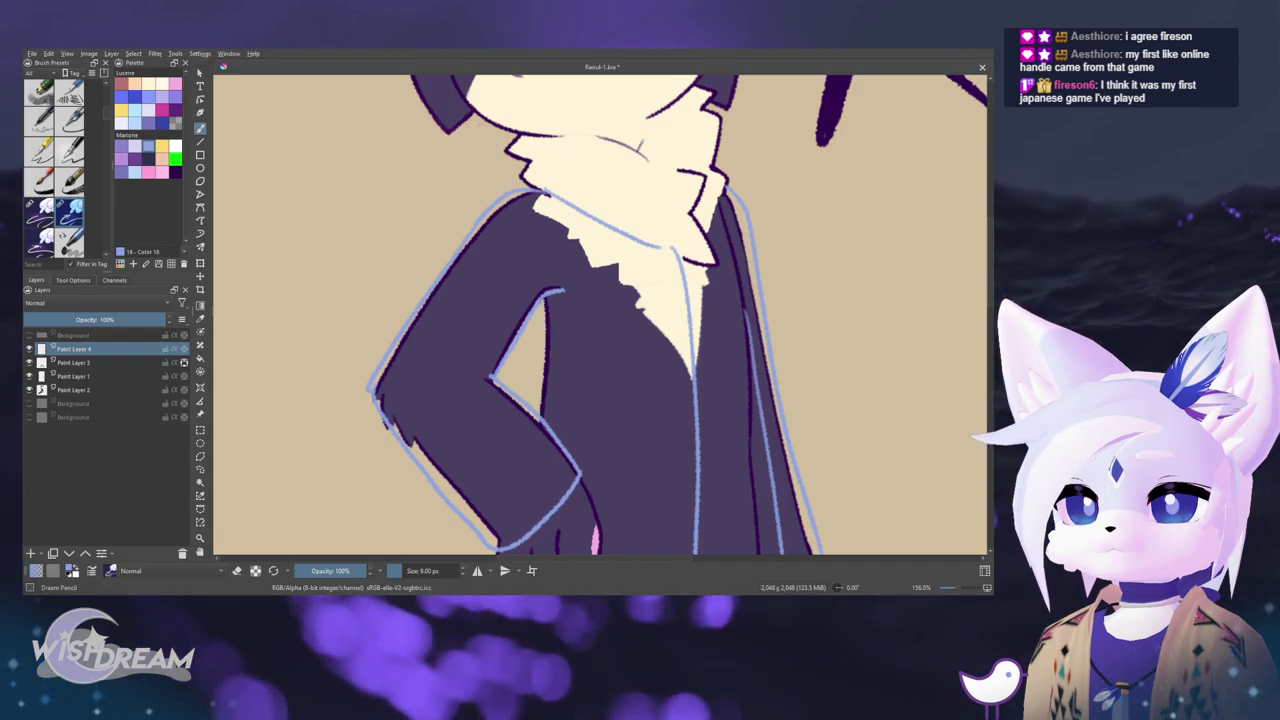
{"action": "left_click_drag", "start_coordinate": [544, 302], "coordinate": [542, 399]}
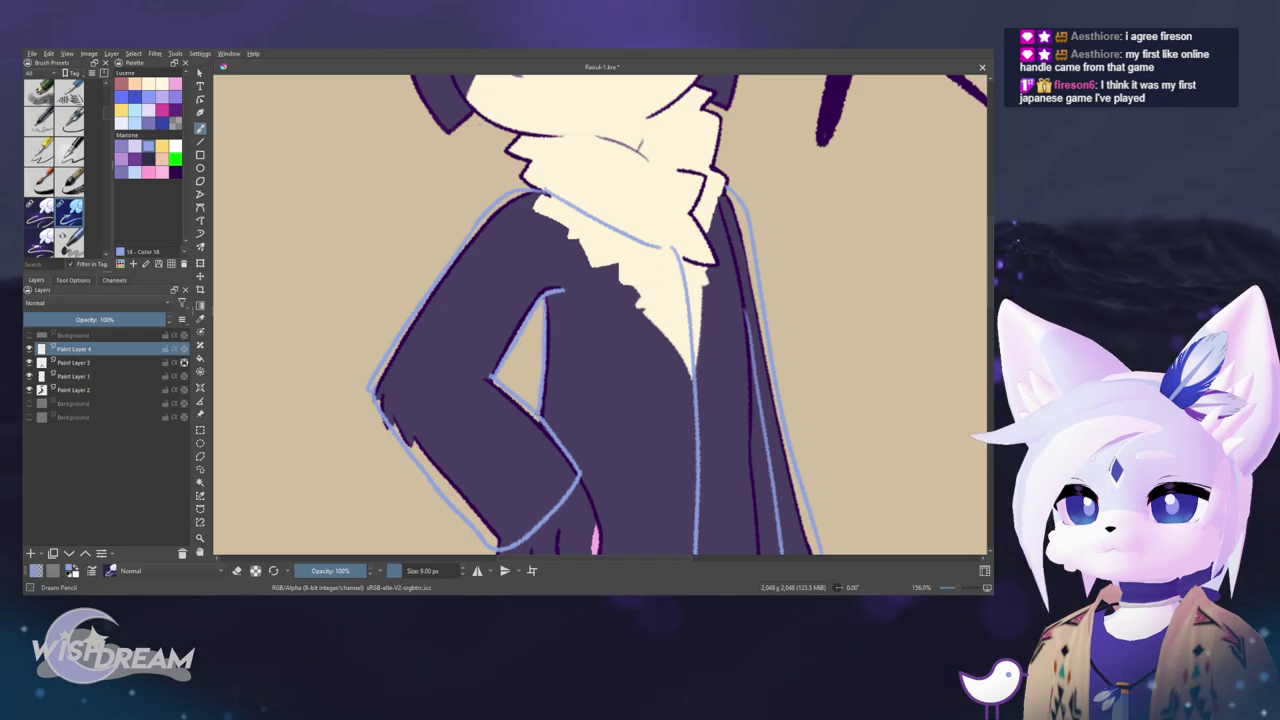
- Sketch a pointed collar in light blue, with flaps folding down both sides of the neck ruff and a raised corner over the shoulder
{"action": "left_click_drag", "start_coordinate": [595, 234], "coordinate": [594, 408]}
{"action": "left_click_drag", "start_coordinate": [752, 443], "coordinate": [732, 427]}
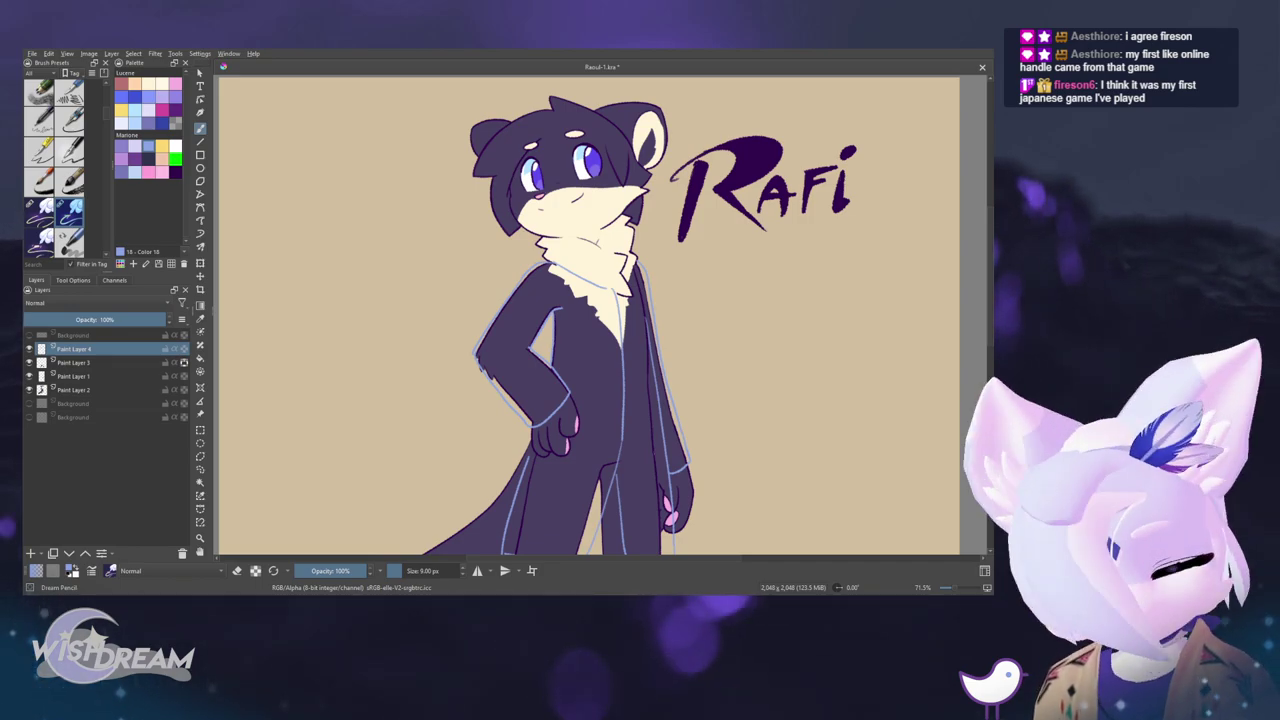
{"action": "scroll", "coordinate": [562, 244], "scroll_direction": "up", "scroll_amount": 3}
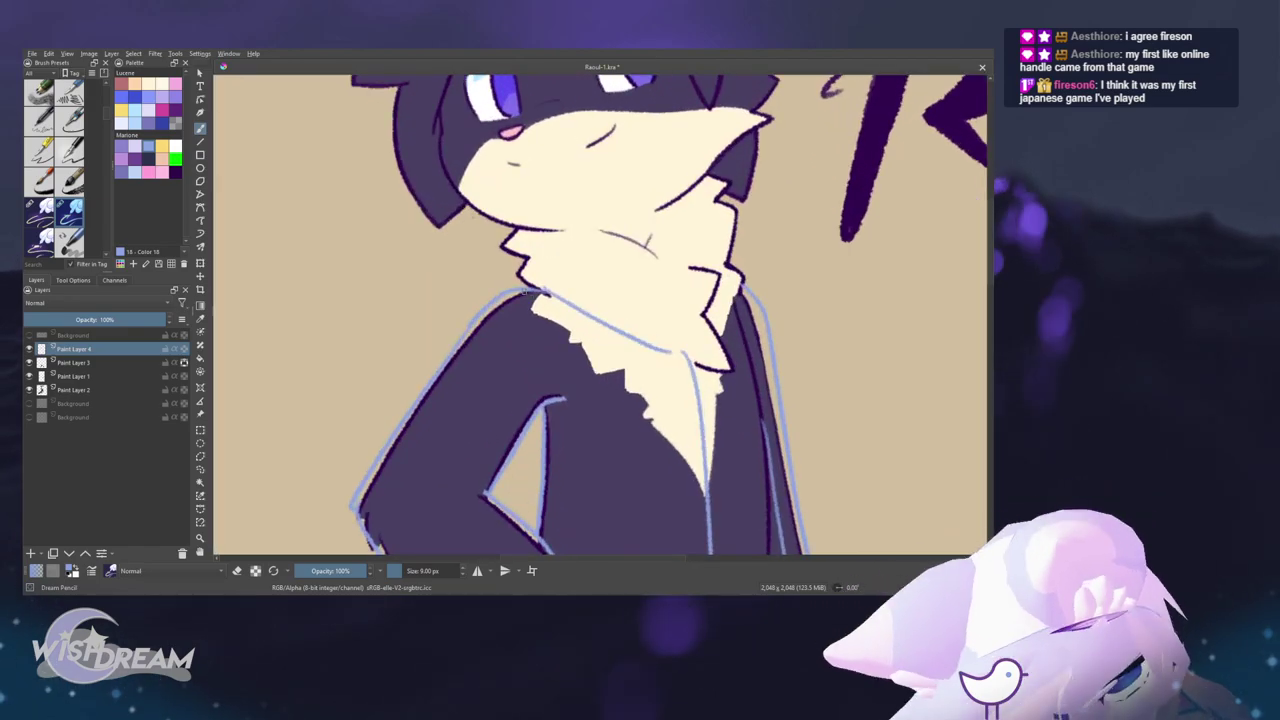
{"action": "left_click_drag", "start_coordinate": [525, 294], "coordinate": [662, 405]}
{"action": "key", "text": "ctrl+z"}
{"action": "mouse_move", "coordinate": [524, 297]}
{"action": "left_mouse_down"}
{"action": "mouse_move", "coordinate": [650, 412]}
{"action": "mouse_move", "coordinate": [686, 364]}
{"action": "left_mouse_up"}
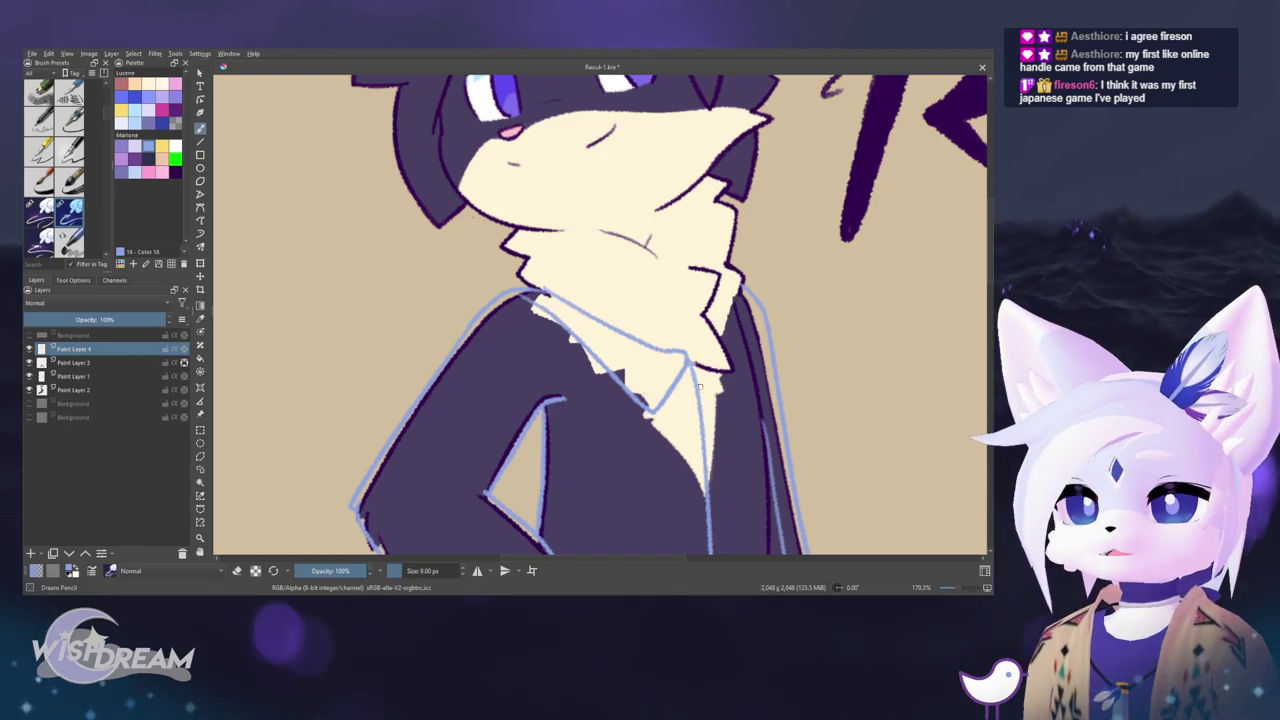
{"action": "mouse_move", "coordinate": [690, 366]}
{"action": "left_mouse_down"}
{"action": "mouse_move", "coordinate": [721, 405]}
{"action": "mouse_move", "coordinate": [732, 371]}
{"action": "left_mouse_up"}
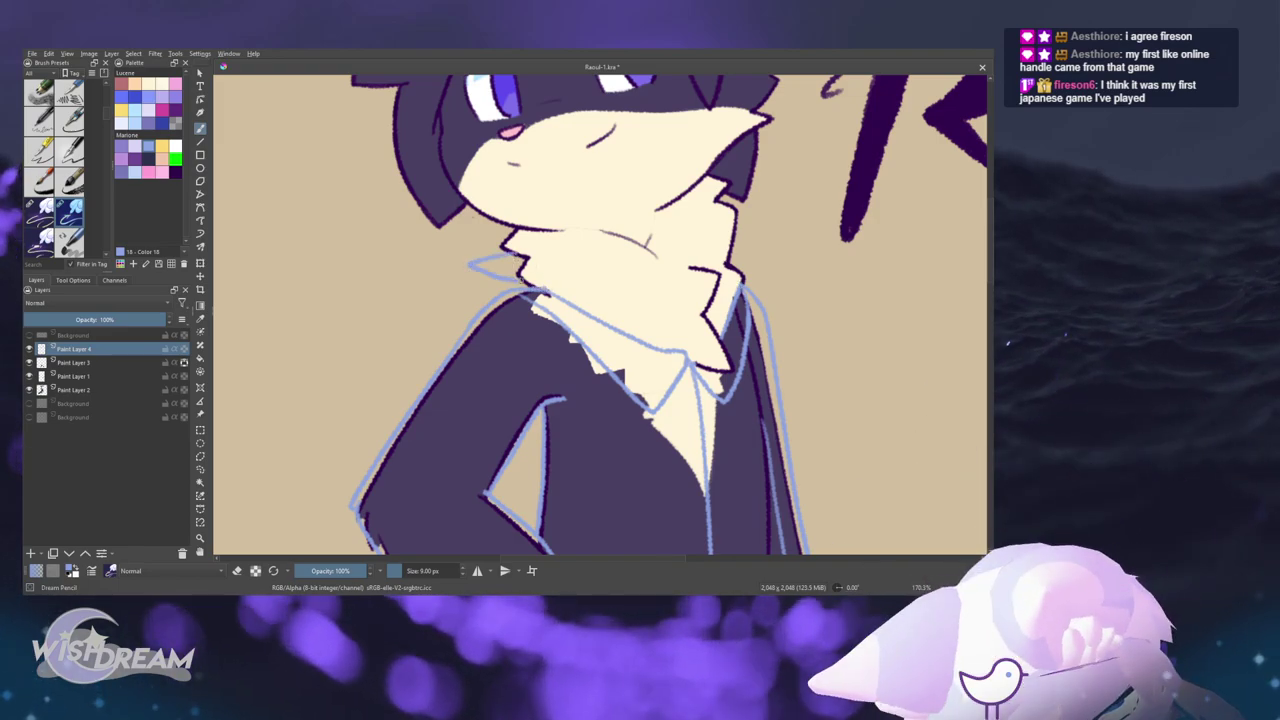
{"action": "mouse_move", "coordinate": [509, 253]}
{"action": "left_mouse_down"}
{"action": "mouse_move", "coordinate": [513, 286]}
{"action": "mouse_move", "coordinate": [465, 268]}
{"action": "mouse_move", "coordinate": [513, 286]}
{"action": "mouse_move", "coordinate": [457, 294]}
{"action": "mouse_move", "coordinate": [464, 330]}
{"action": "mouse_move", "coordinate": [555, 320]}
{"action": "mouse_move", "coordinate": [688, 383]}
{"action": "mouse_move", "coordinate": [671, 366]}
{"action": "mouse_move", "coordinate": [684, 352]}
{"action": "left_mouse_up"}
{"action": "key", "text": "ctrl+z"}
- Examine the coat's hem and front opening in mirrored and normal view, up close and against the whole figure
{"action": "scroll", "coordinate": [684, 352], "scroll_direction": "up", "scroll_amount": 7}
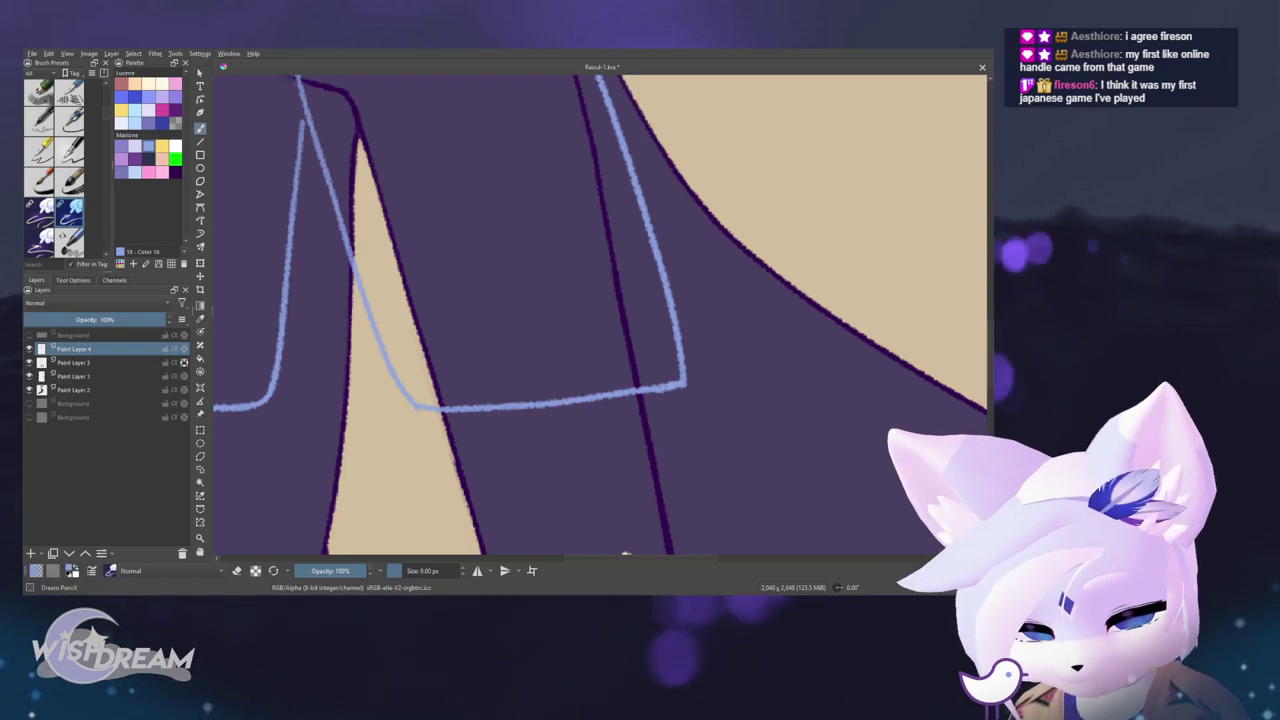
{"action": "key", "text": "m"}
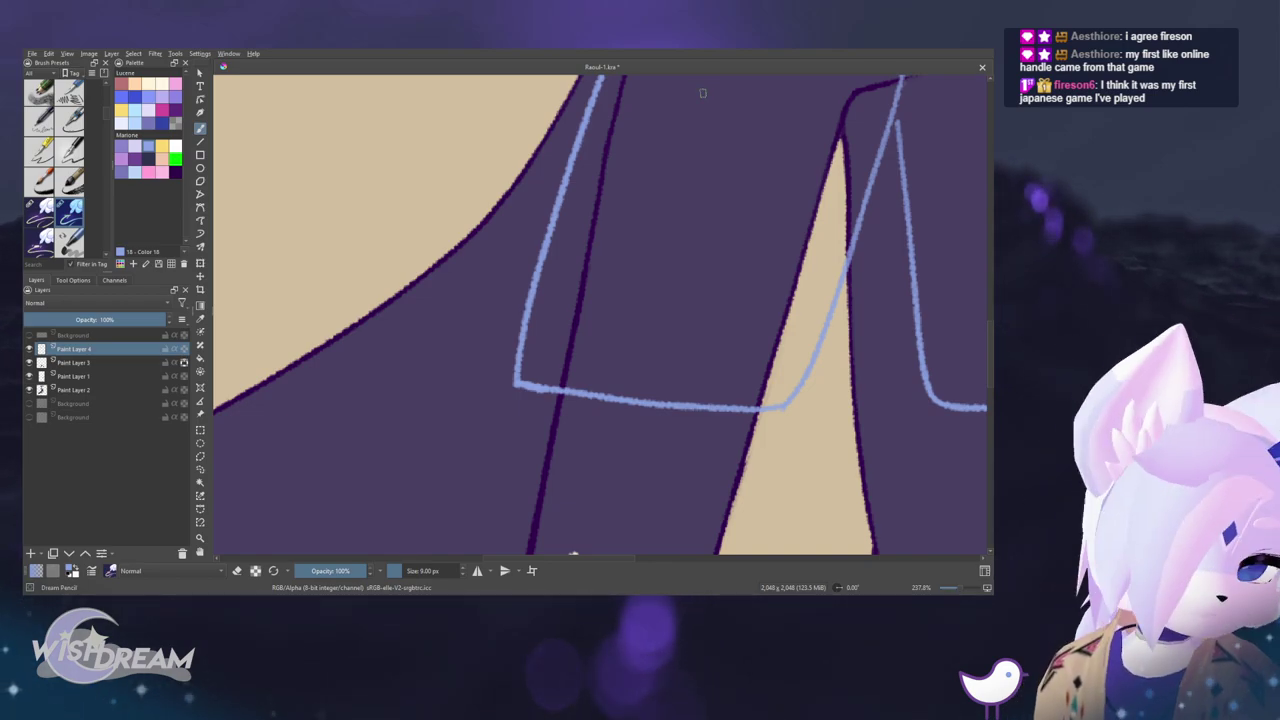
{"action": "left_click_drag", "start_coordinate": [723, 127], "coordinate": [670, 300]}
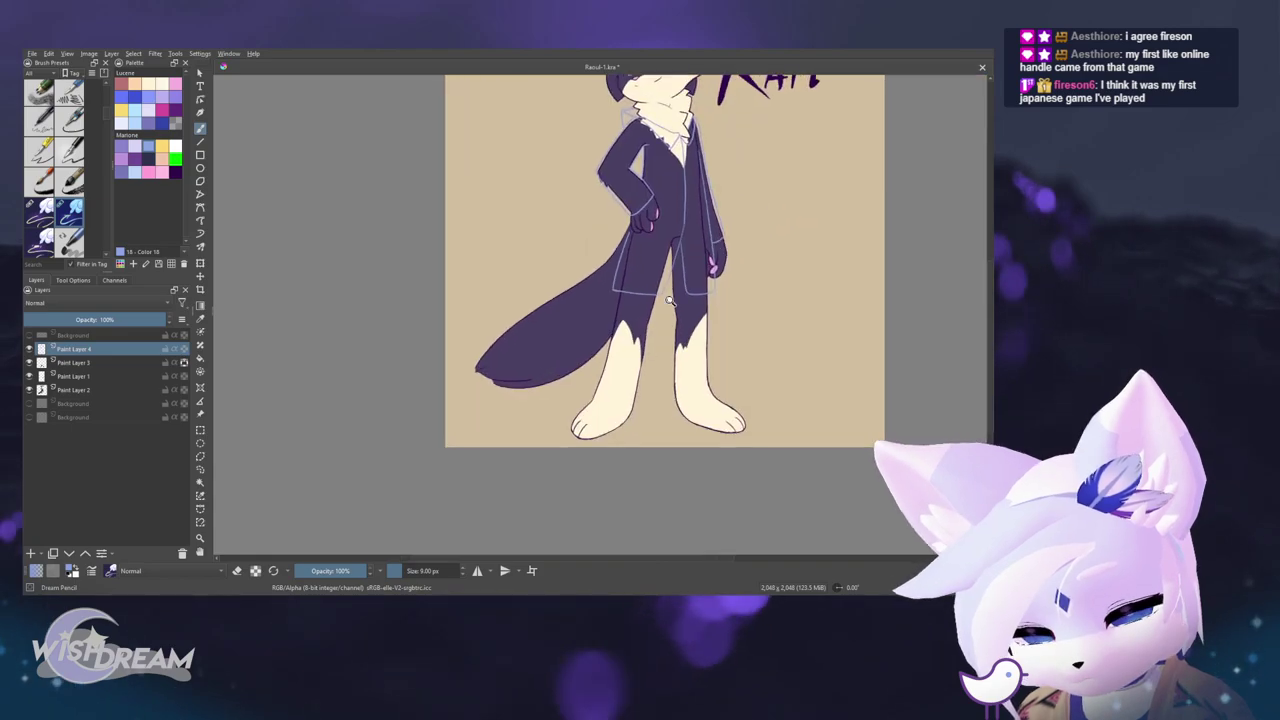
{"action": "scroll", "coordinate": [669, 300], "scroll_direction": "up", "scroll_amount": 5}
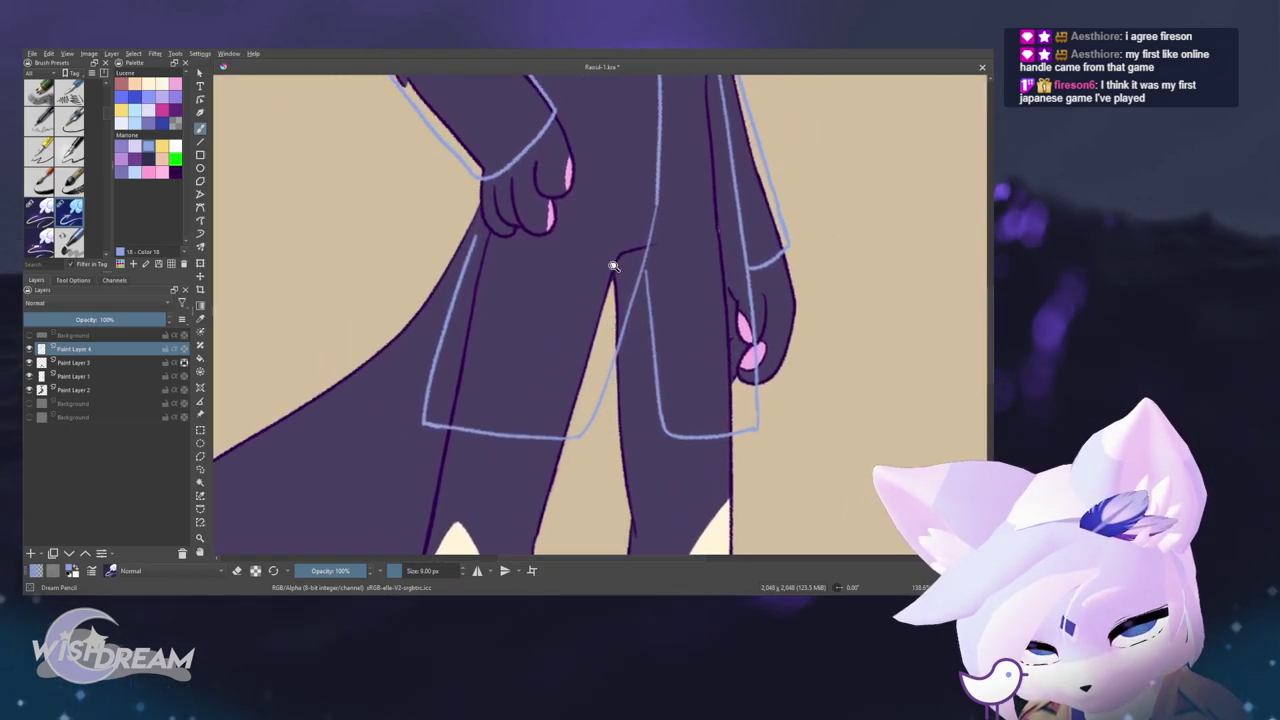
{"action": "scroll", "coordinate": [613, 266], "scroll_direction": "up", "scroll_amount": 2}
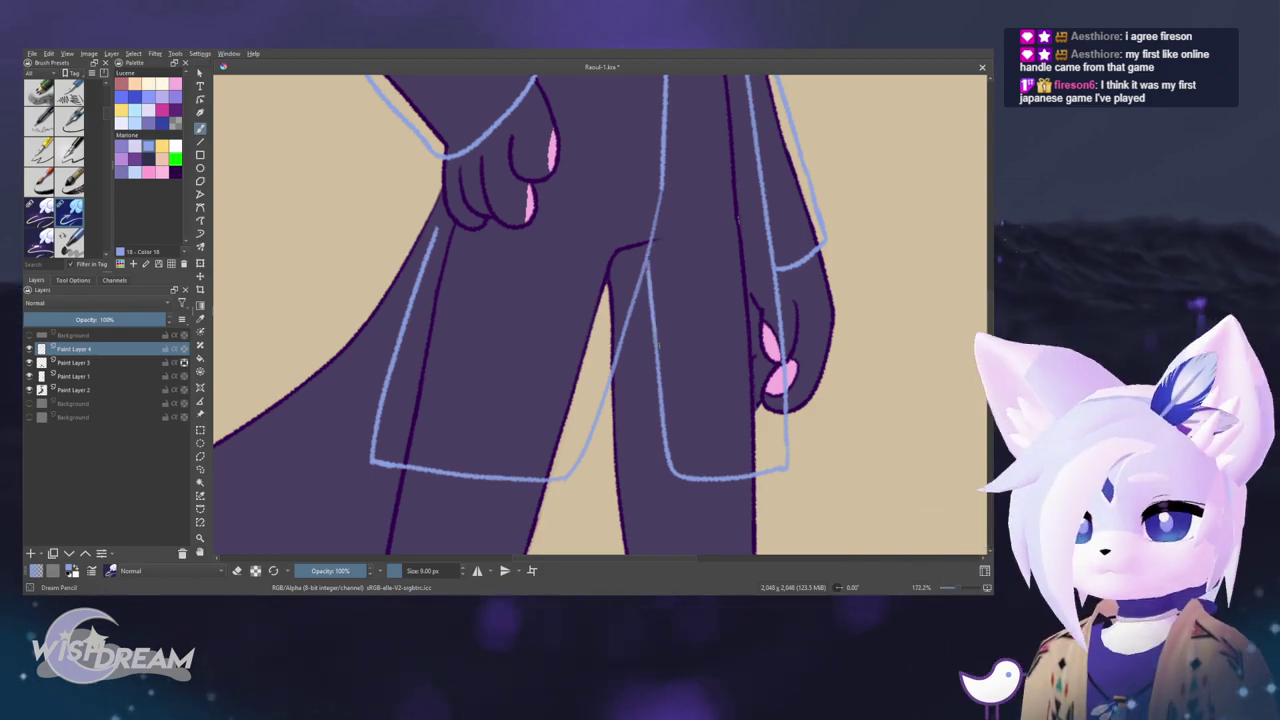
{"action": "scroll", "coordinate": [650, 258], "scroll_direction": "down", "scroll_amount": 6}
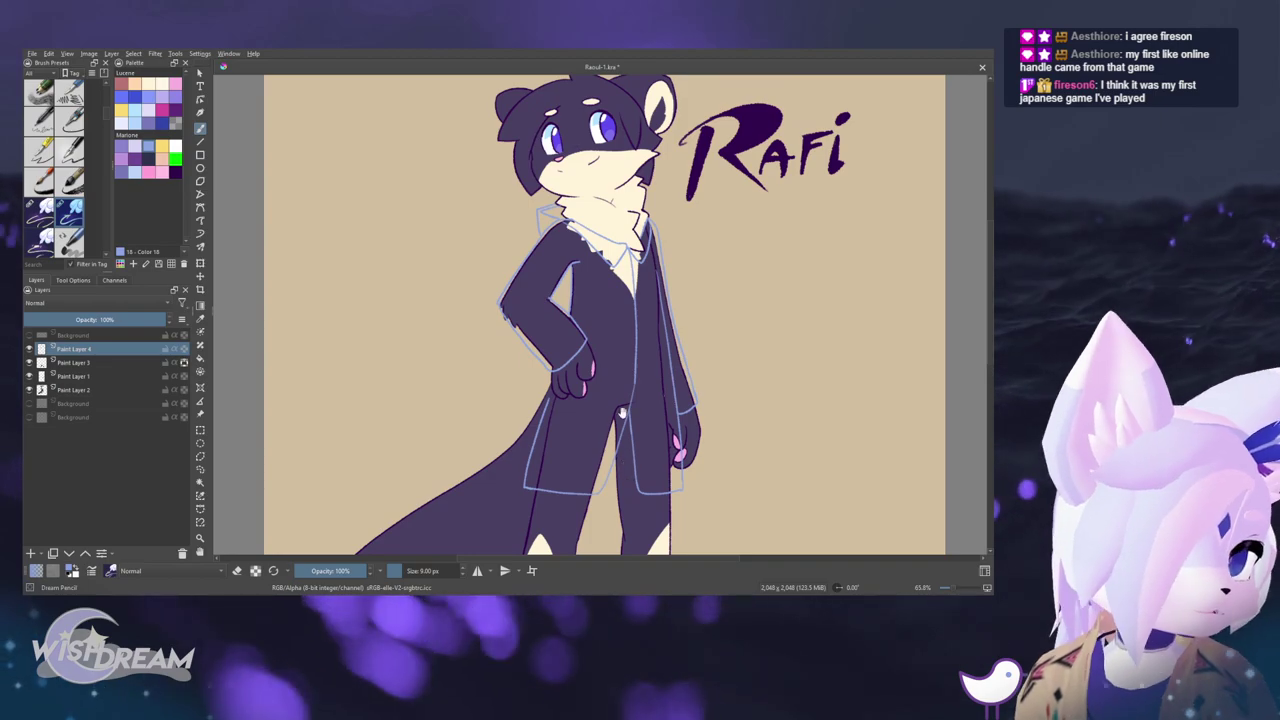
{"action": "scroll", "coordinate": [621, 412], "scroll_direction": "up", "scroll_amount": 5}
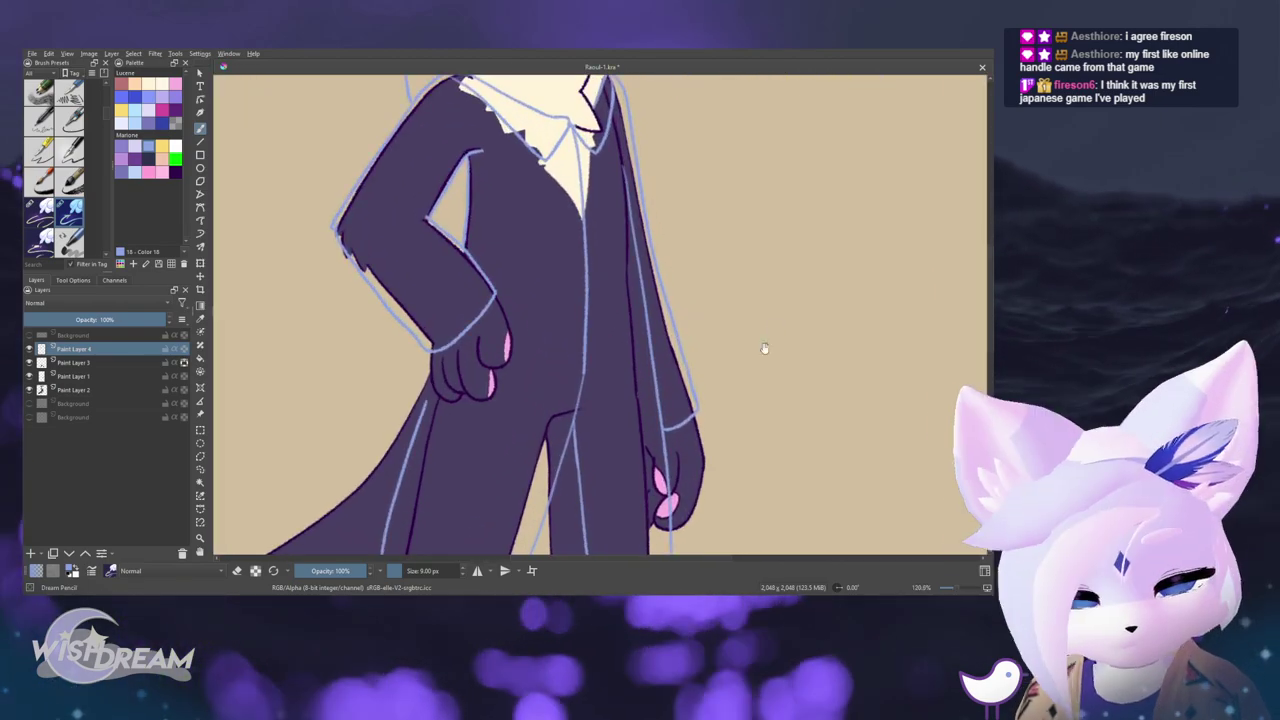
{"action": "scroll", "coordinate": [730, 459], "scroll_direction": "down", "scroll_amount": 3}
{"action": "scroll", "coordinate": [604, 402], "scroll_direction": "up", "scroll_amount": 5}
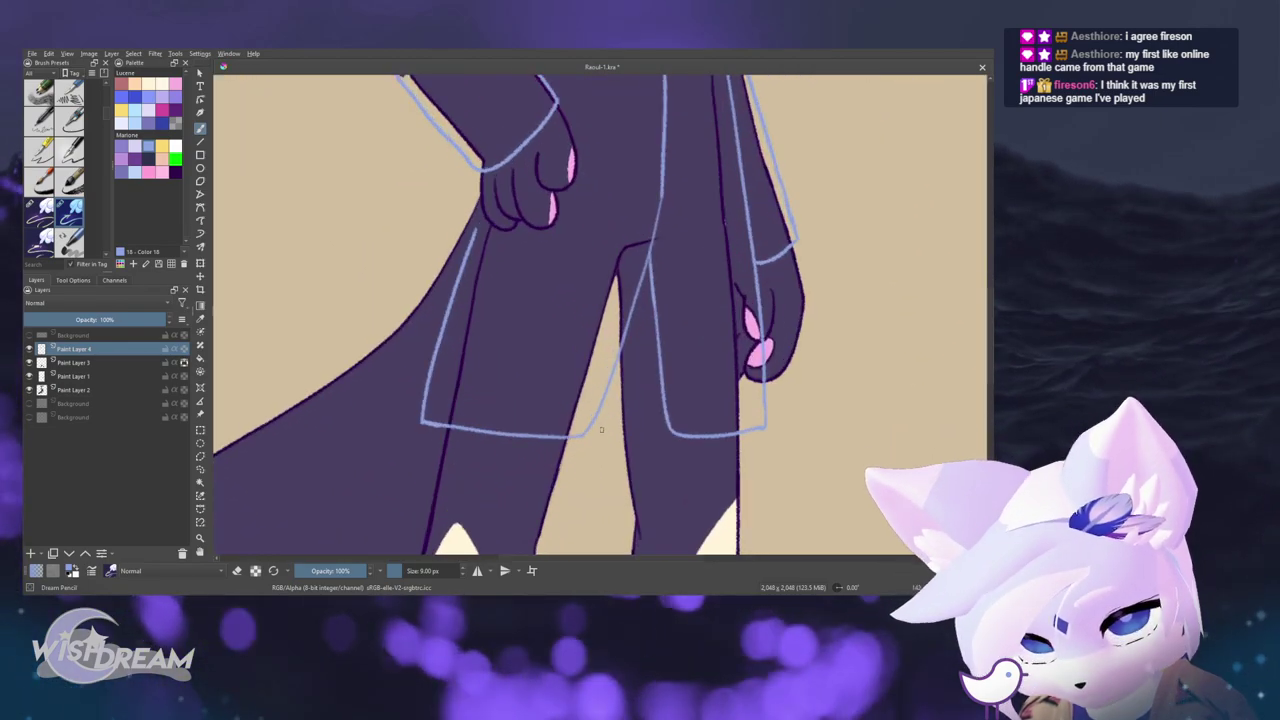
{"action": "left_click_drag", "start_coordinate": [604, 400], "coordinate": [622, 440]}
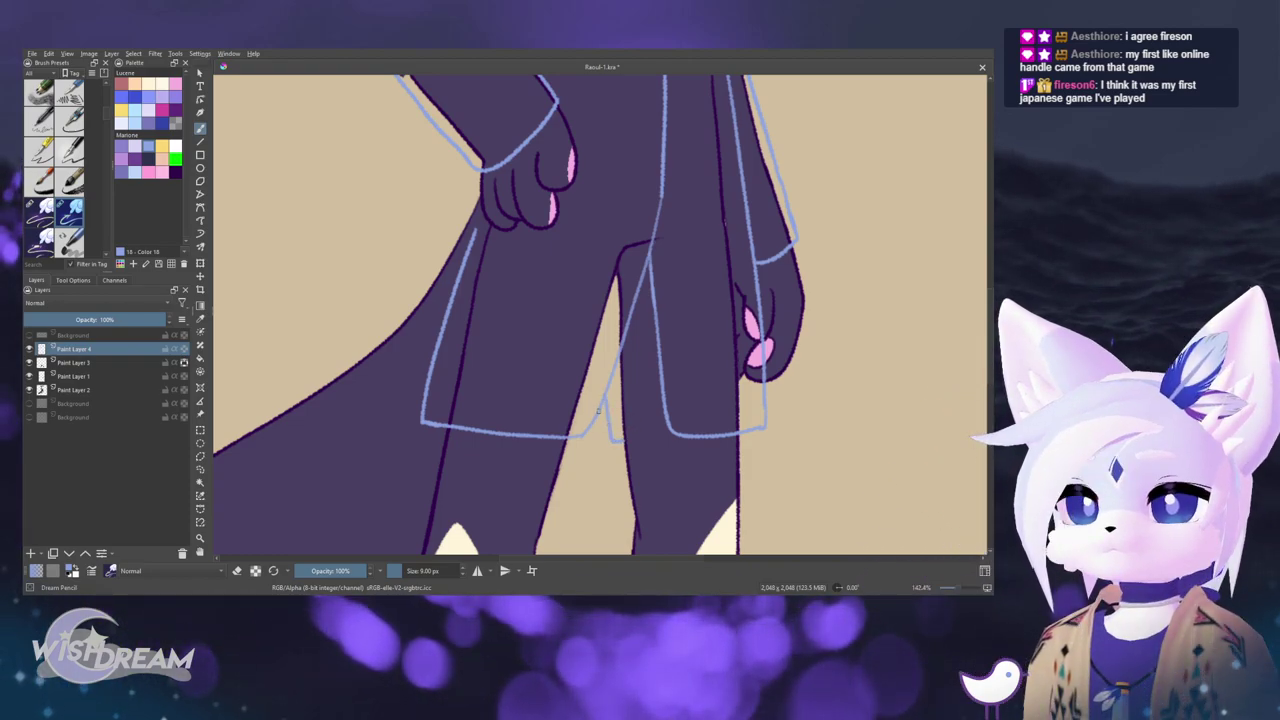
{"action": "left_click_drag", "start_coordinate": [602, 401], "coordinate": [593, 435]}
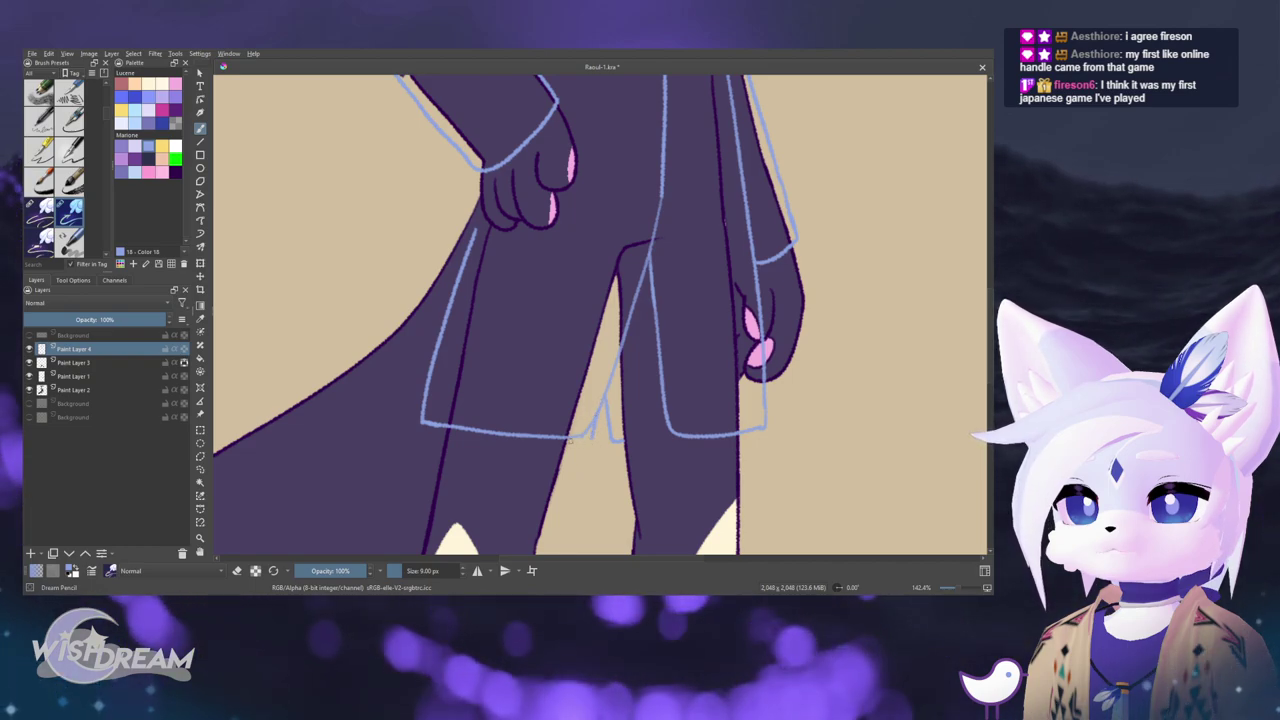
{"action": "key", "text": "ctrl+z"}
{"action": "key", "text": "ctrl+z"}
{"action": "key", "text": "ctrl+z"}
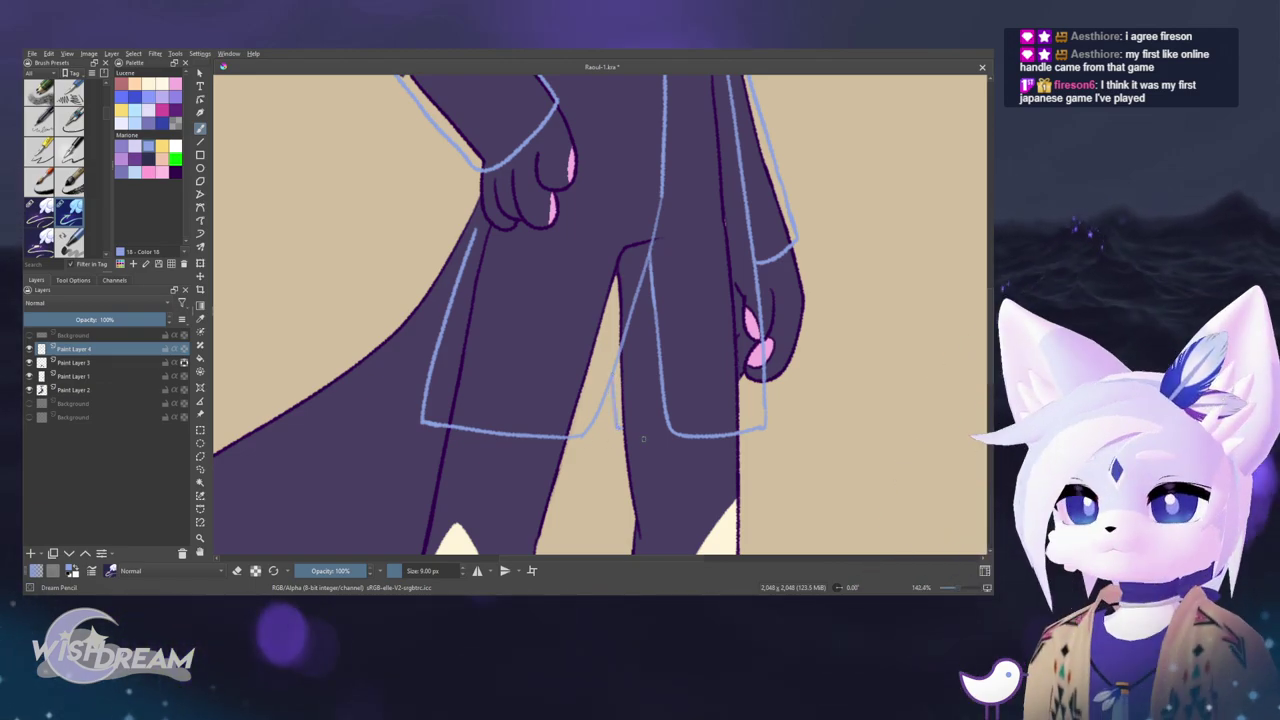
- Sketch the edge of the coat's back panel showing between the legs, below the front opening
{"action": "left_click_drag", "start_coordinate": [634, 423], "coordinate": [639, 480]}
{"action": "scroll", "coordinate": [629, 455], "scroll_direction": "down", "scroll_amount": 3}
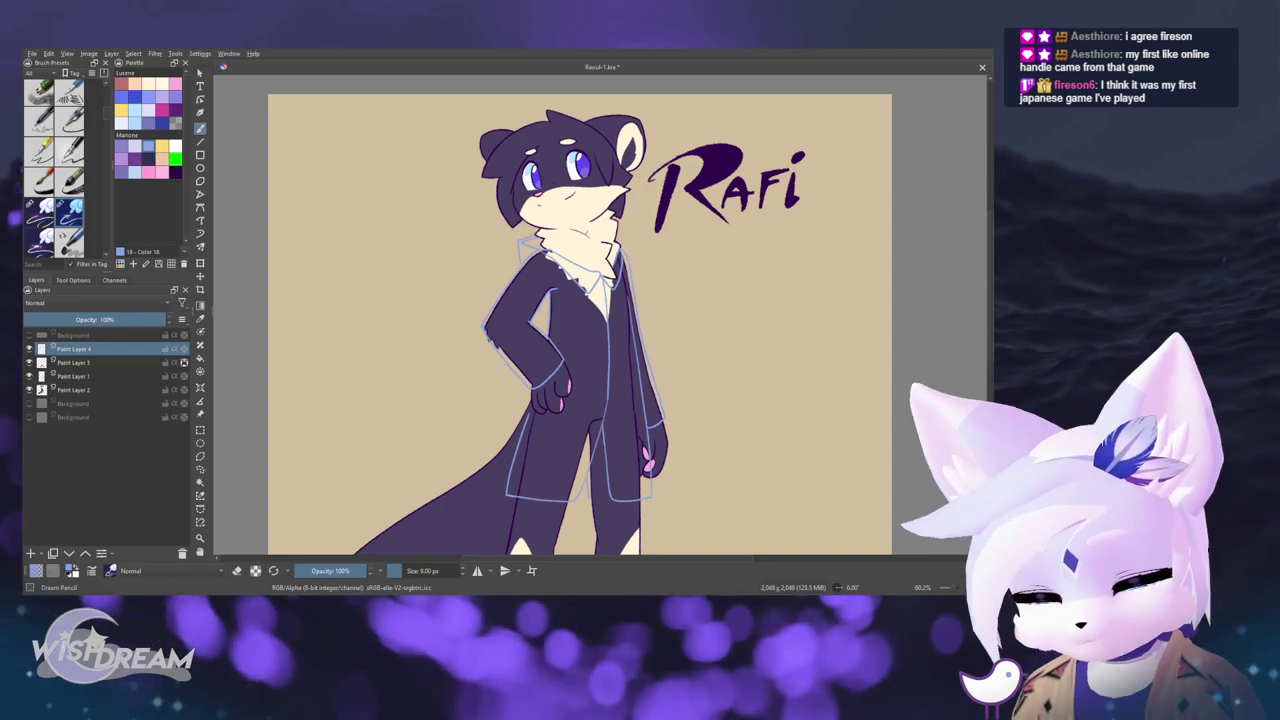
- Check the collar and shoulder lines in mirrored view, tidy them, and sketch a narrow strap across the bent arm's upper sleeve
{"action": "left_click_drag", "start_coordinate": [585, 255], "coordinate": [746, 287]}
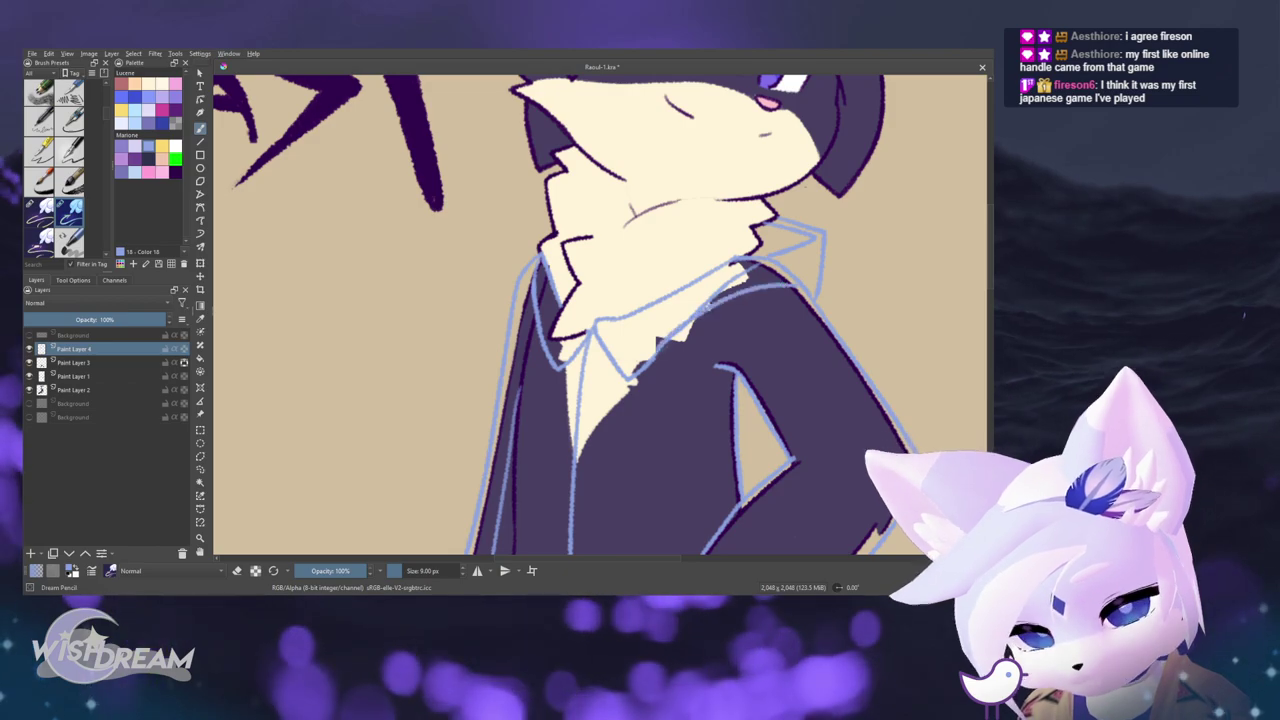
{"action": "key", "text": "e"}
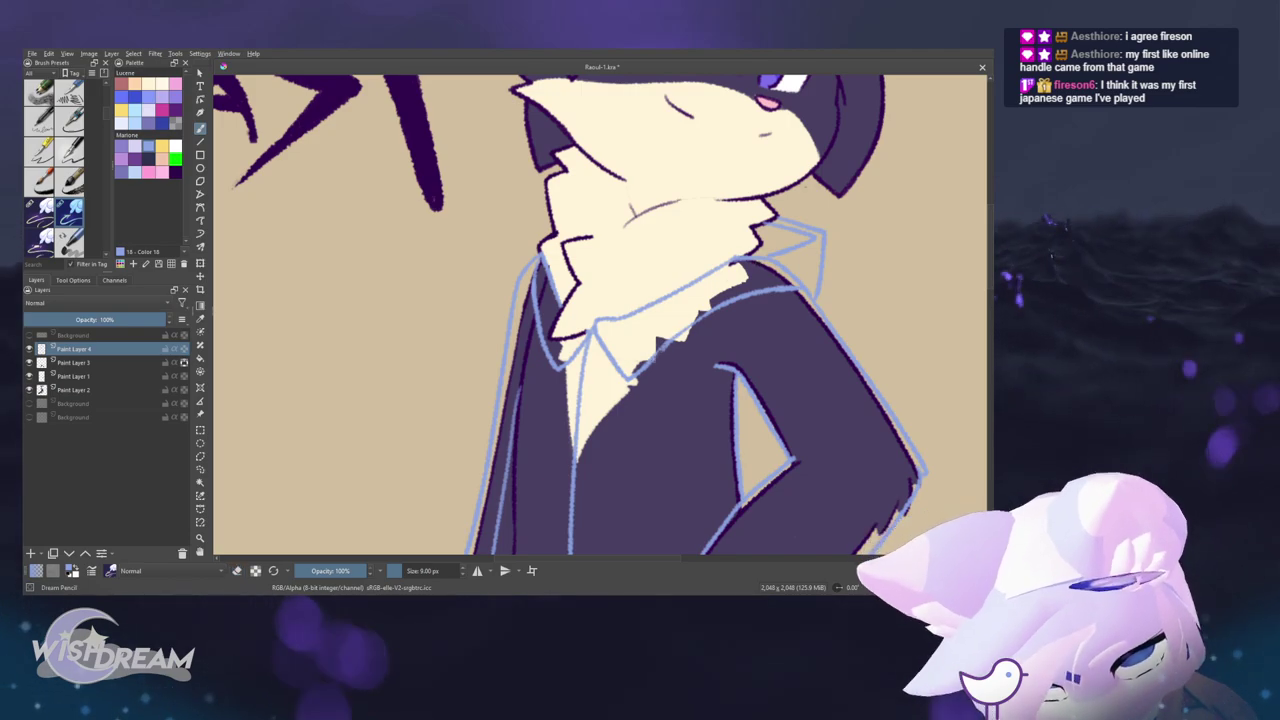
{"action": "key", "text": "m"}
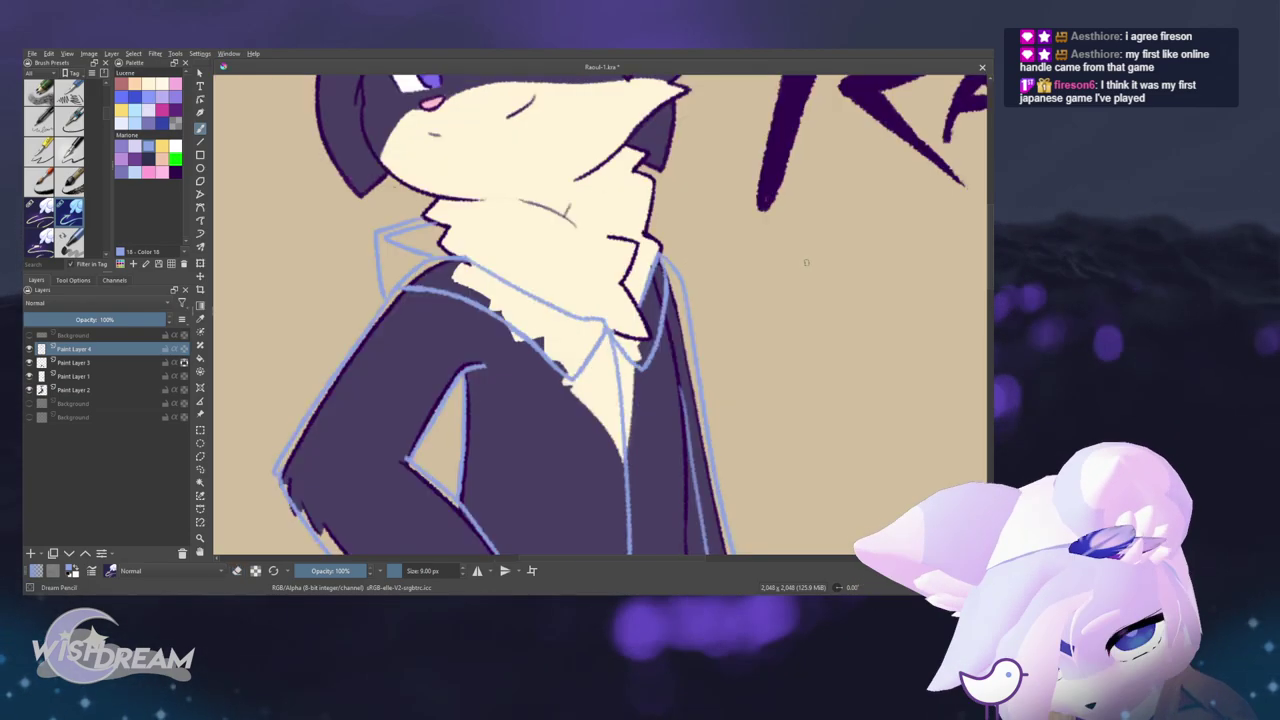
{"action": "key", "text": "m"}
{"action": "key", "text": "m"}
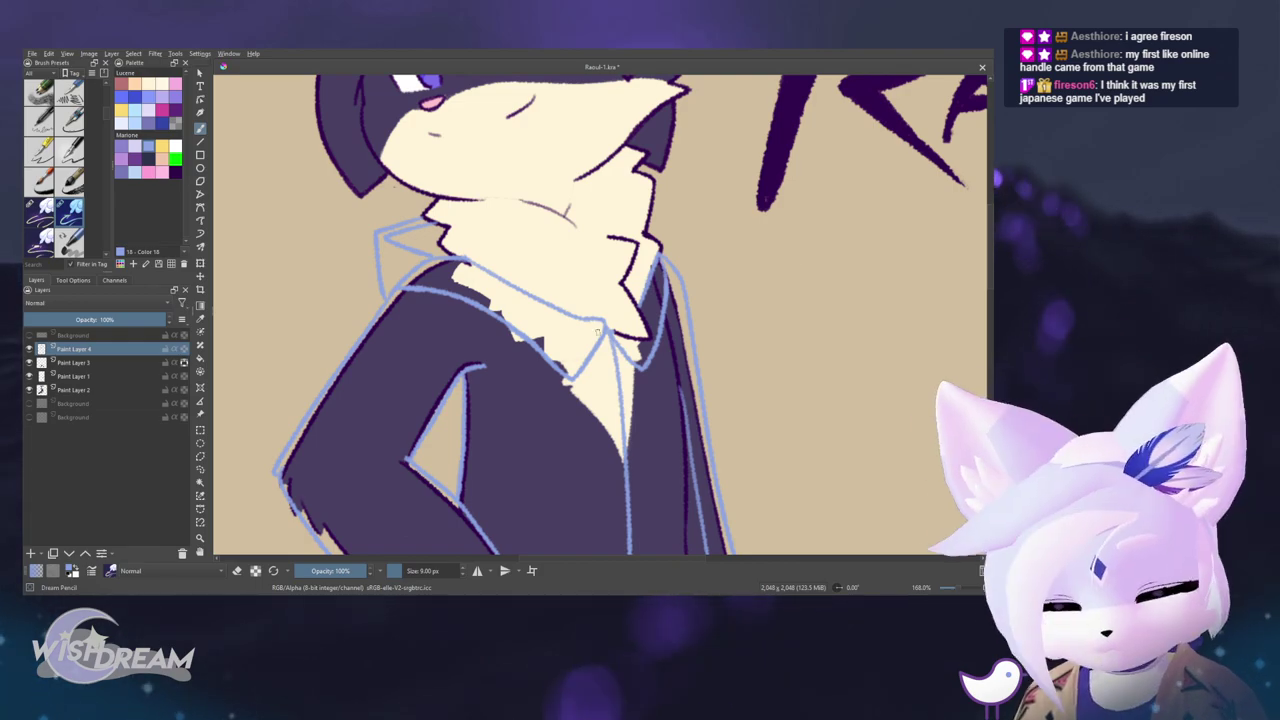
{"action": "left_click_drag", "start_coordinate": [793, 269], "coordinate": [854, 189]}
{"action": "key", "text": "m"}
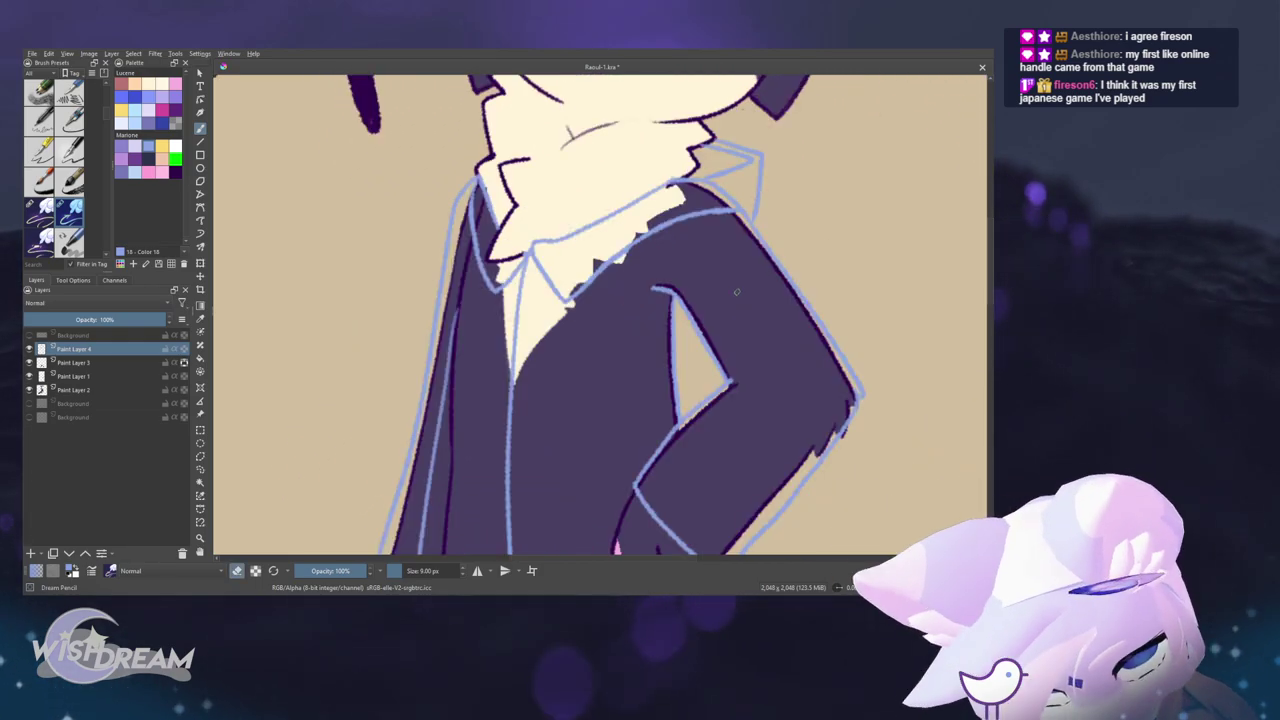
{"action": "key", "text": "m"}
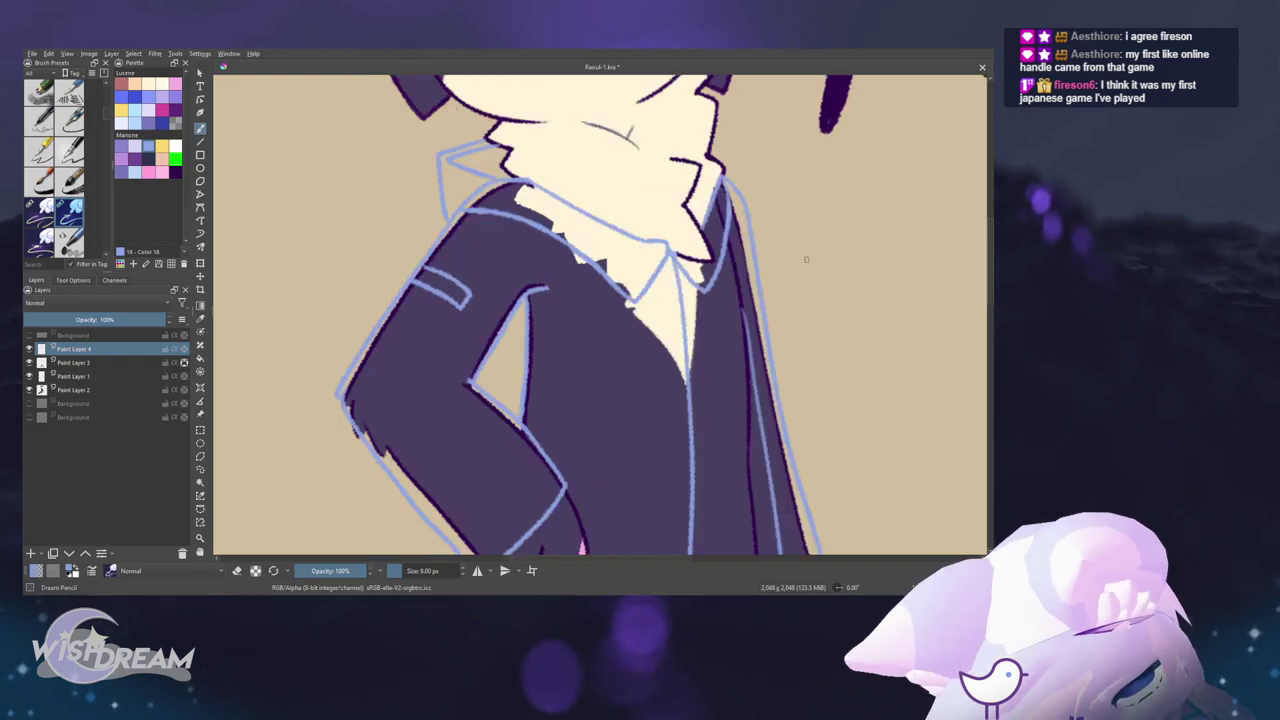
- Thicken the cuff line on the hanging arm's sleeve into a solid light blue band
{"action": "left_click_drag", "start_coordinate": [806, 260], "coordinate": [729, 351]}
{"action": "scroll", "coordinate": [728, 350], "scroll_direction": "up", "scroll_amount": 3}
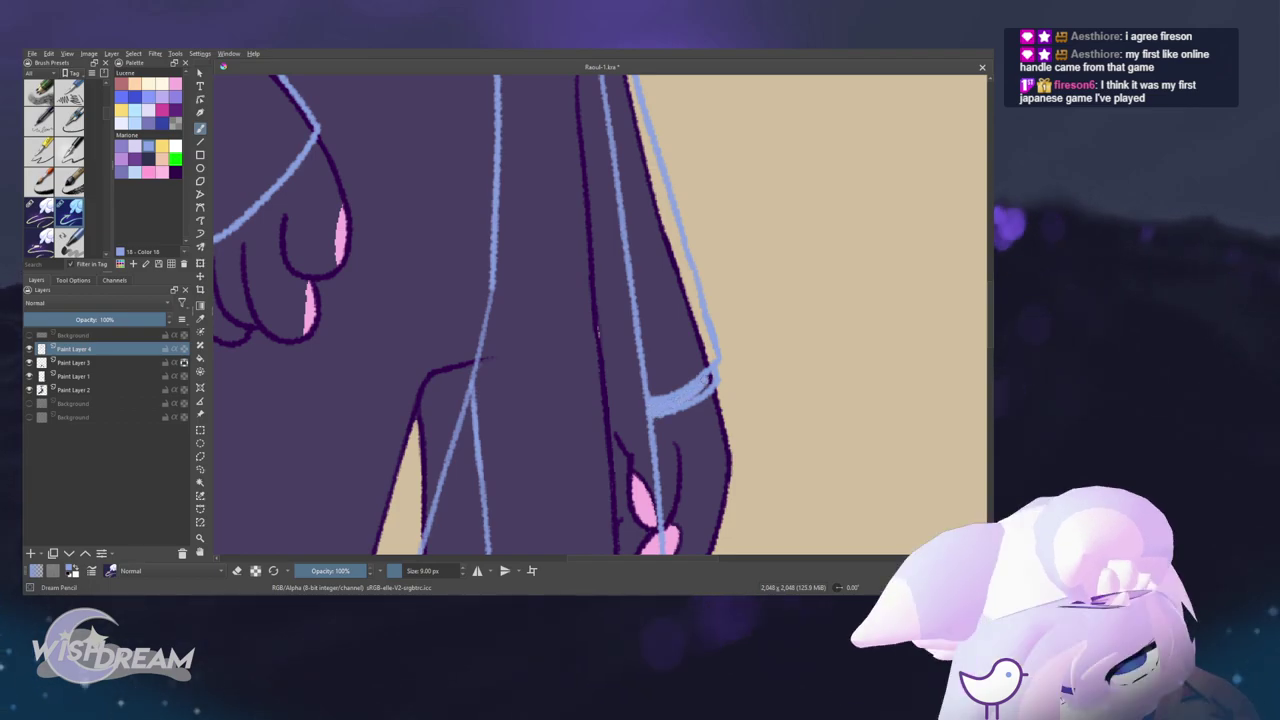
{"action": "scroll", "coordinate": [623, 403], "scroll_direction": "down", "scroll_amount": 4}
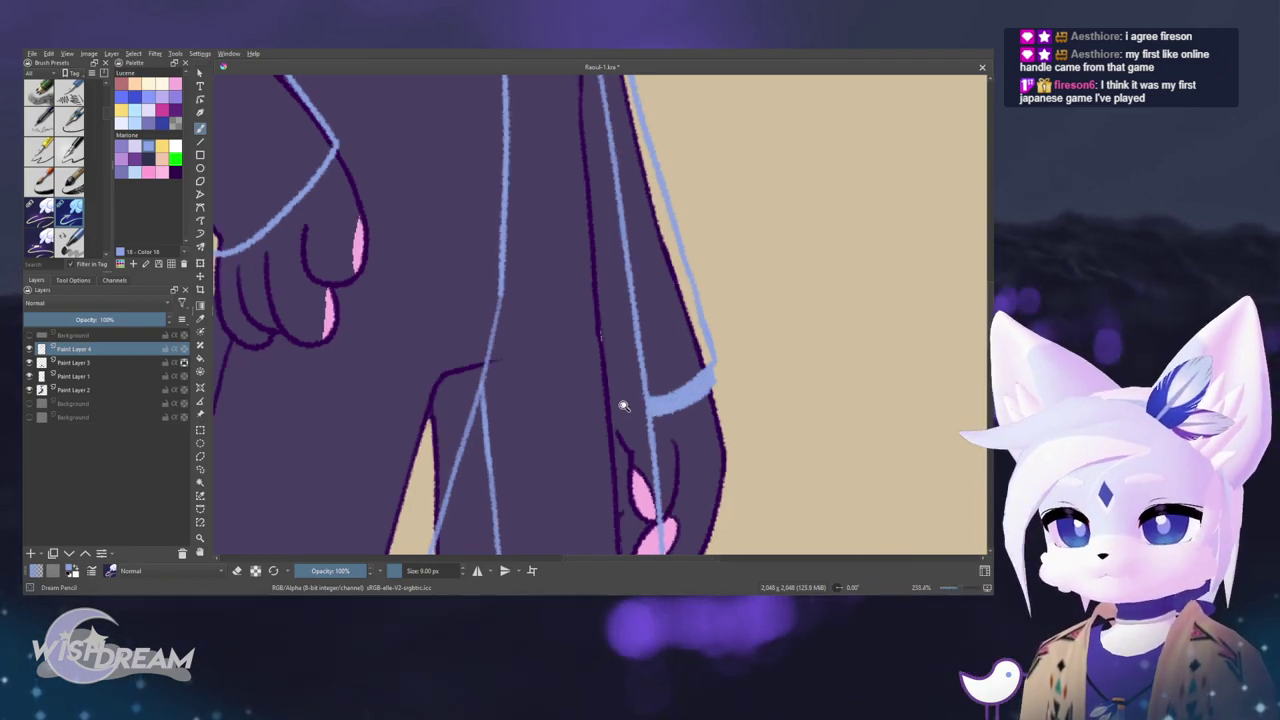
- Draw a second cuff line at the bent arm's wrist and fill between the lines to make a solid light blue band
{"action": "scroll", "coordinate": [538, 348], "scroll_direction": "up", "scroll_amount": 4}
{"action": "mouse_move", "coordinate": [539, 348]}
{"action": "left_mouse_down"}
{"action": "mouse_move", "coordinate": [489, 411]}
{"action": "mouse_move", "coordinate": [573, 374]}
{"action": "mouse_move", "coordinate": [627, 311]}
{"action": "left_mouse_up"}
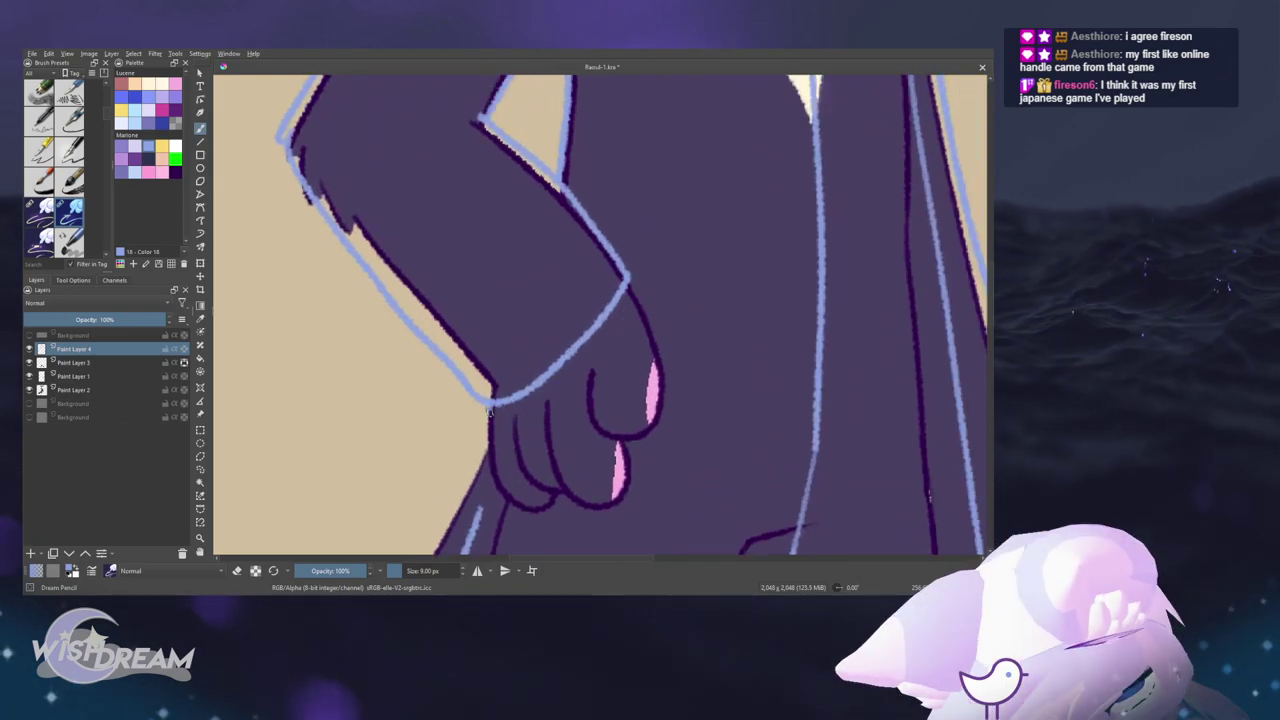
{"action": "mouse_move", "coordinate": [490, 410]}
{"action": "left_mouse_down"}
{"action": "mouse_move", "coordinate": [583, 351]}
{"action": "mouse_move", "coordinate": [627, 297]}
{"action": "left_mouse_up"}
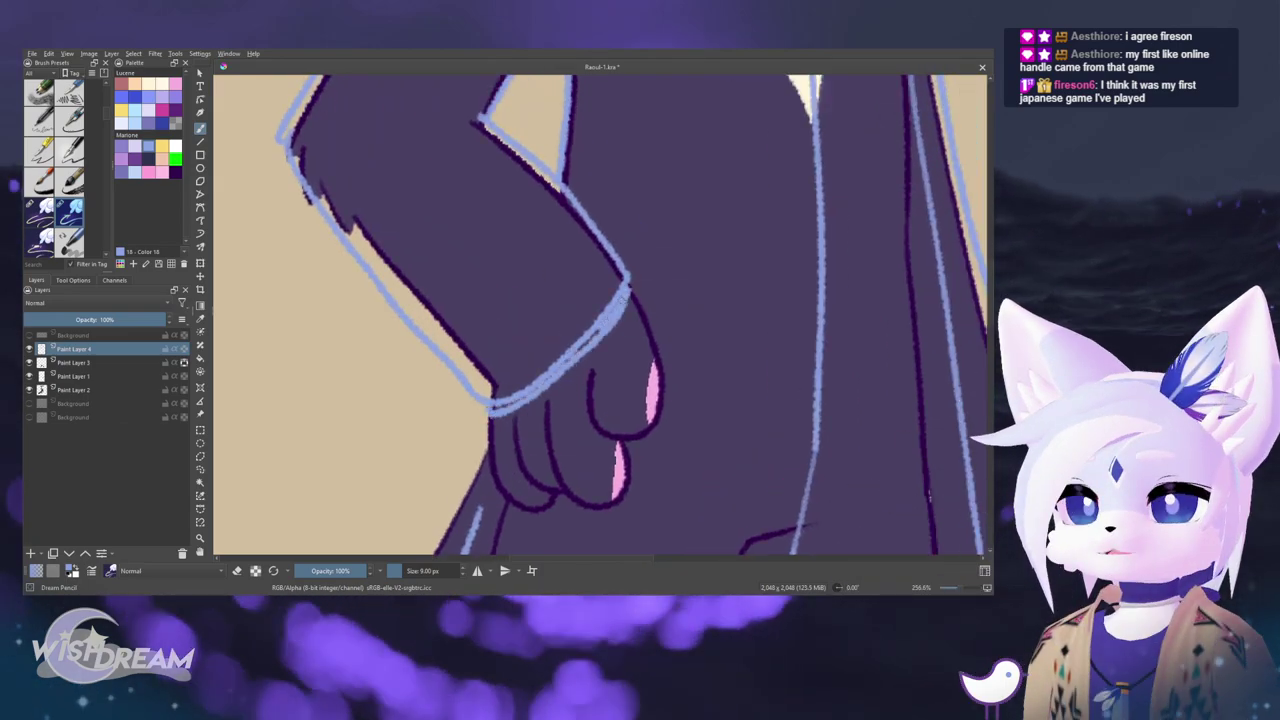
{"action": "scroll", "coordinate": [627, 297], "scroll_direction": "down", "scroll_amount": 3}
{"action": "scroll", "coordinate": [628, 296], "scroll_direction": "up", "scroll_amount": 3}
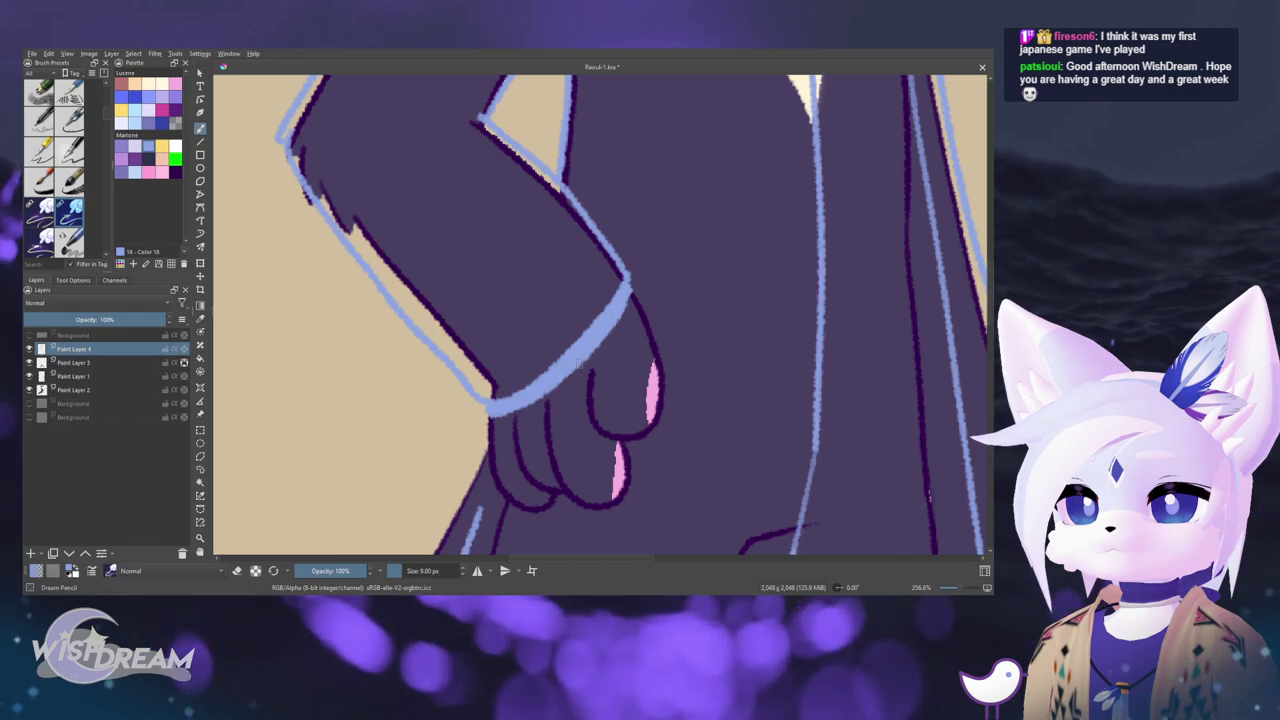
- Draw three solid round light blue buttons down the coat's front, from just below the collar to waist height
{"action": "left_click_drag", "start_coordinate": [548, 352], "coordinate": [665, 442]}
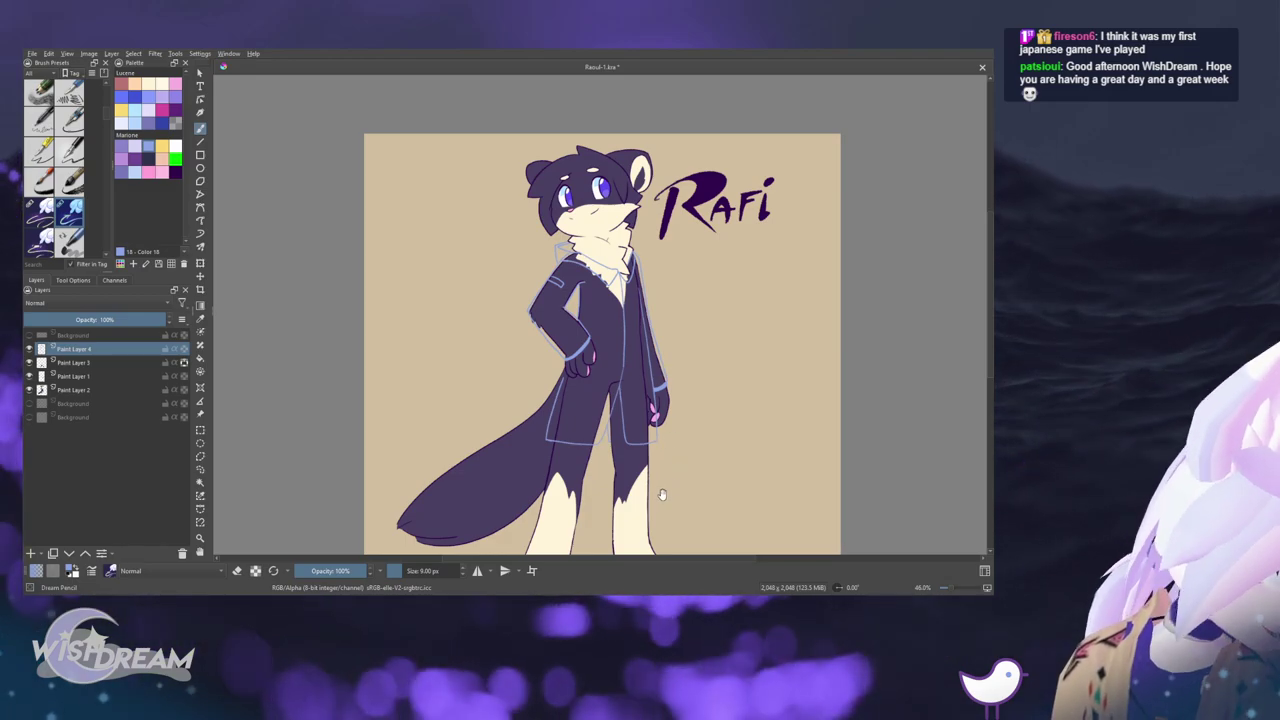
{"action": "left_click_drag", "start_coordinate": [752, 457], "coordinate": [735, 483]}
{"action": "scroll", "coordinate": [580, 337], "scroll_direction": "up", "scroll_amount": 8}
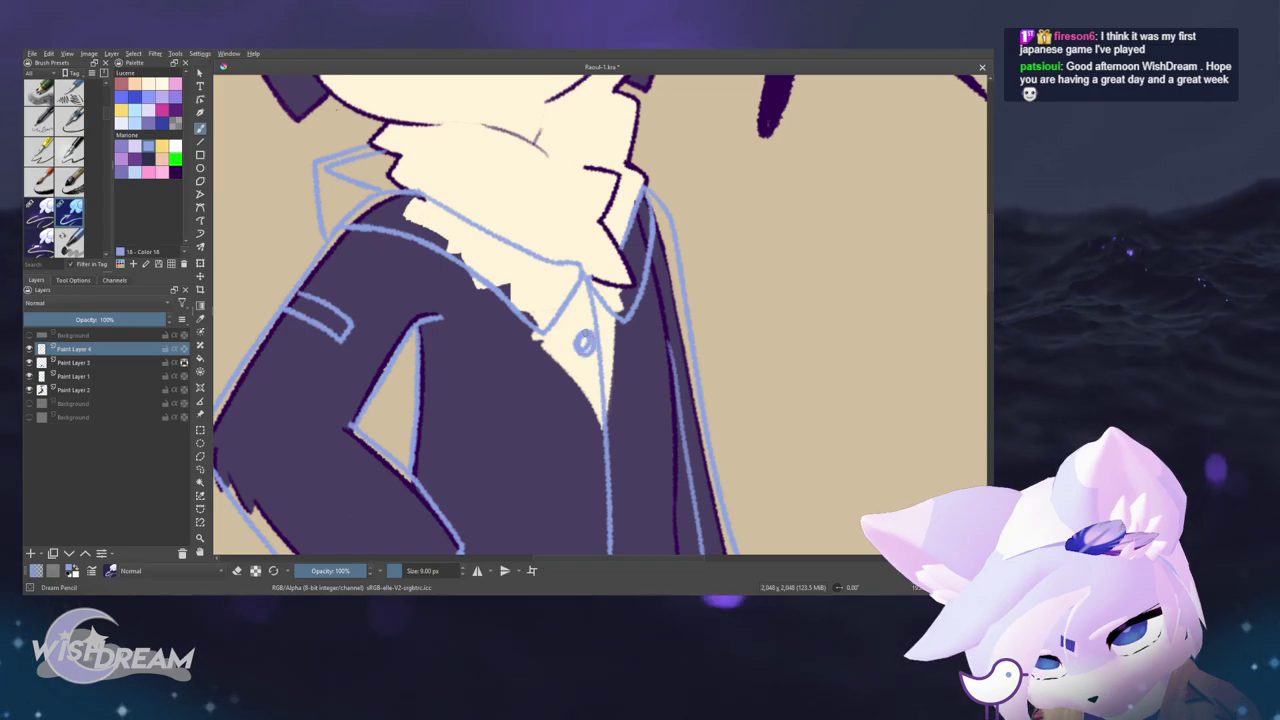
{"action": "left_click_drag", "start_coordinate": [582, 436], "coordinate": [577, 237]}
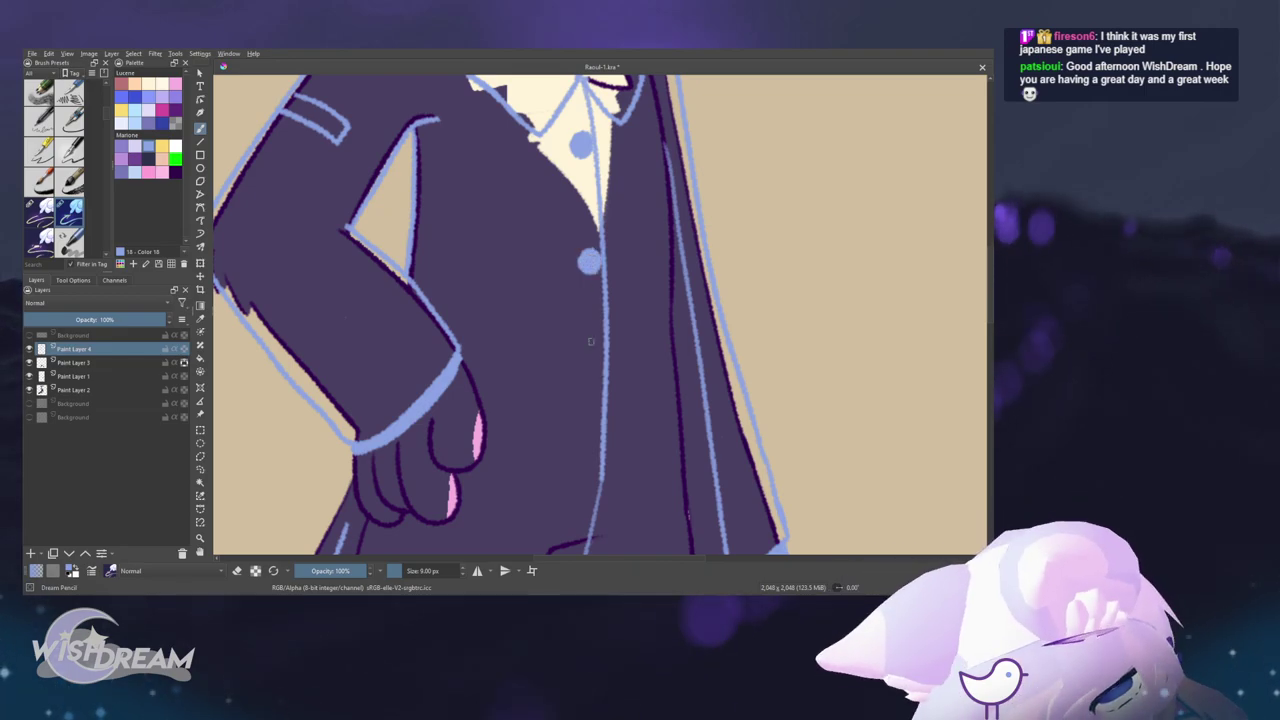
{"action": "left_click_drag", "start_coordinate": [590, 341], "coordinate": [598, 254]}
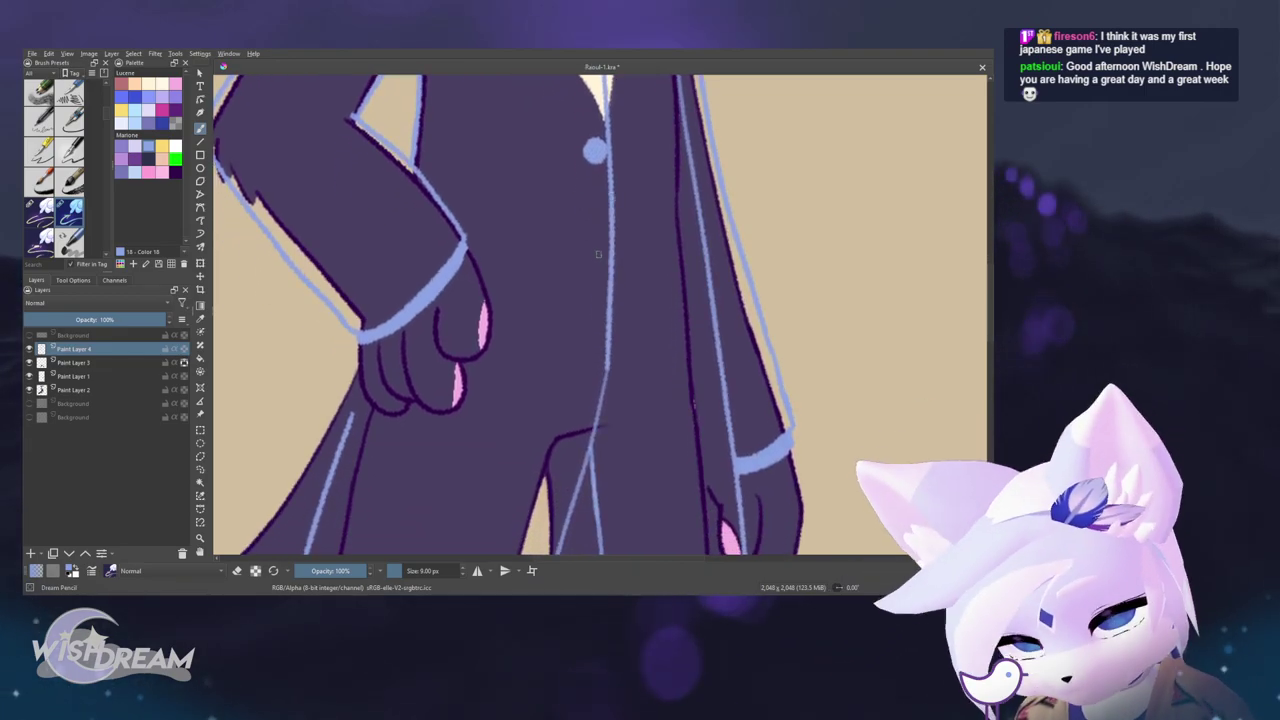
{"action": "left_click", "coordinate": [594, 258]}
{"action": "left_click_drag", "start_coordinate": [555, 247], "coordinate": [618, 433]}
- Fill the bent arm's sleeve strap solid light blue and add a small matching strap at the hanging arm's upper sleeve
{"action": "key", "text": "m"}
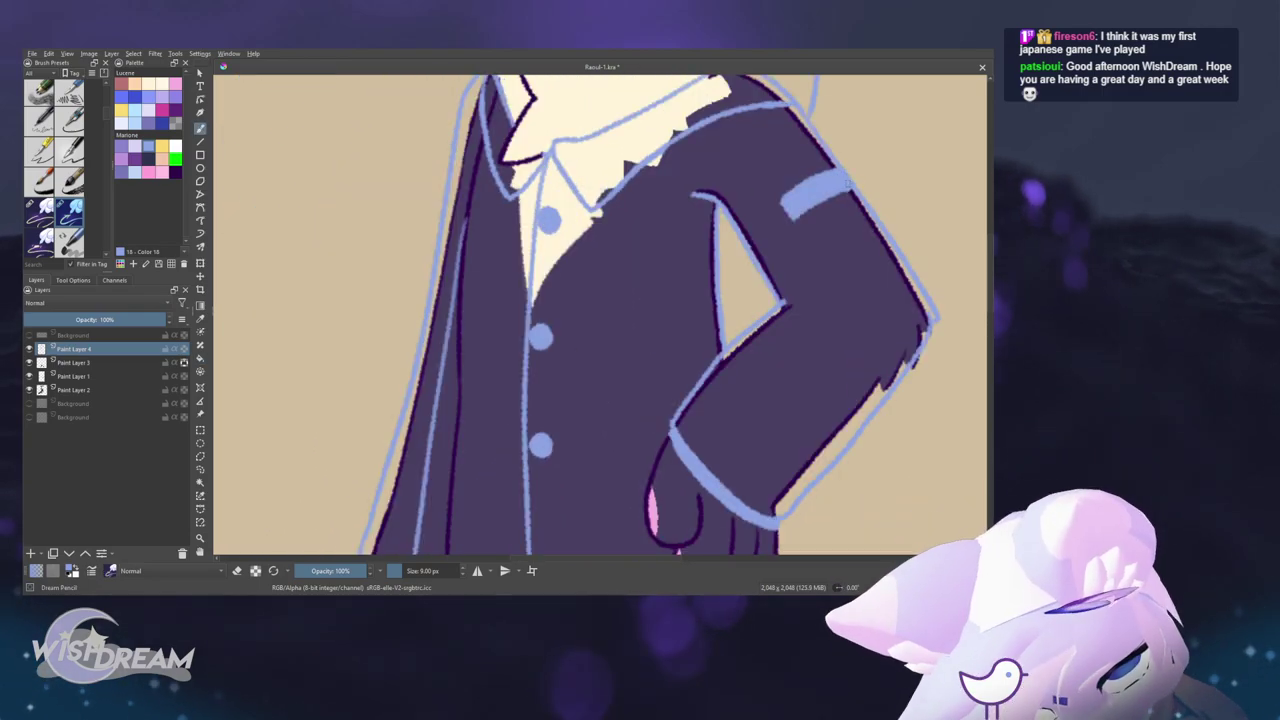
{"action": "key", "text": "m"}
{"action": "left_click_drag", "start_coordinate": [797, 245], "coordinate": [837, 385]}
{"action": "left_click_drag", "start_coordinate": [723, 381], "coordinate": [679, 428]}
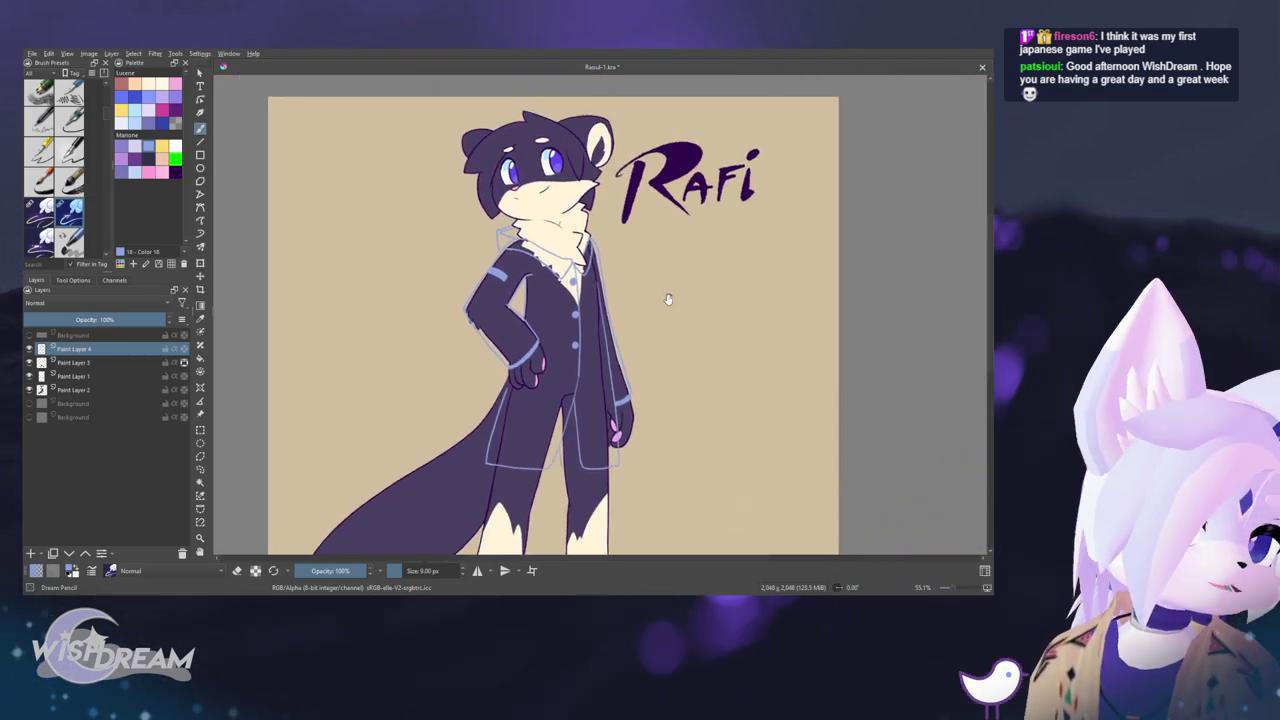
{"action": "scroll", "coordinate": [587, 267], "scroll_direction": "up", "scroll_amount": 5}
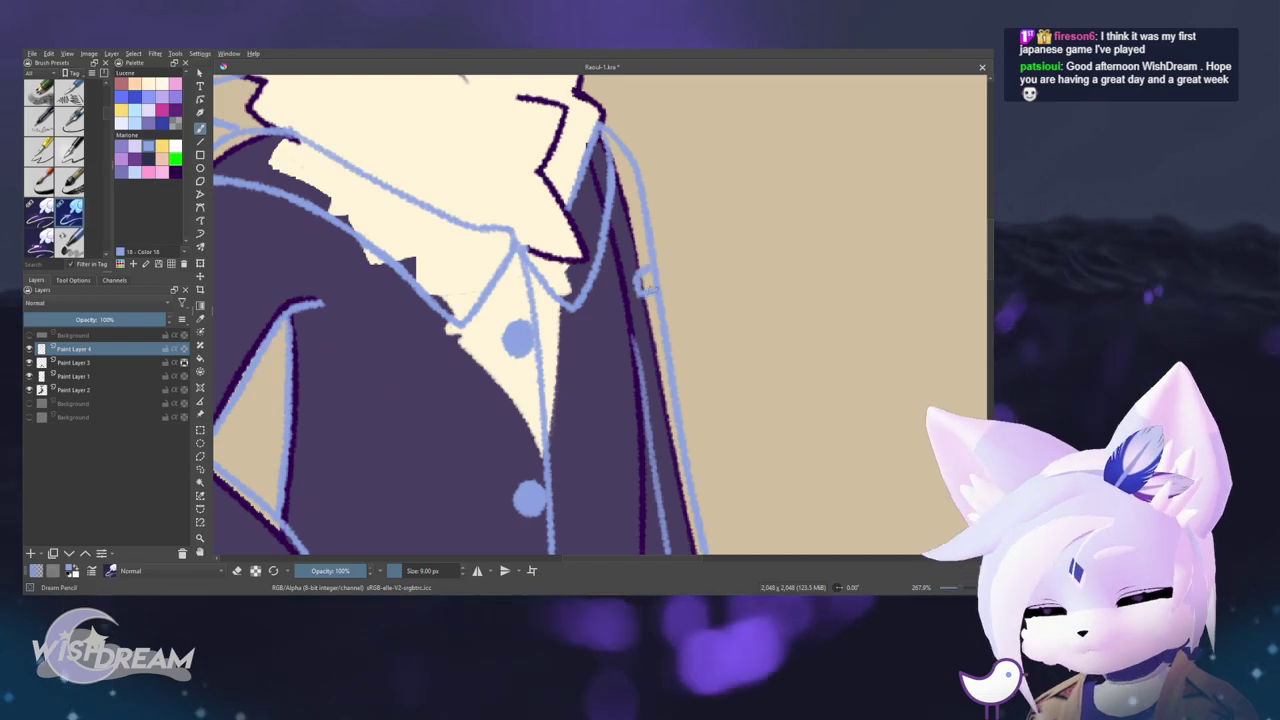
{"action": "scroll", "coordinate": [661, 245], "scroll_direction": "down", "scroll_amount": 6}
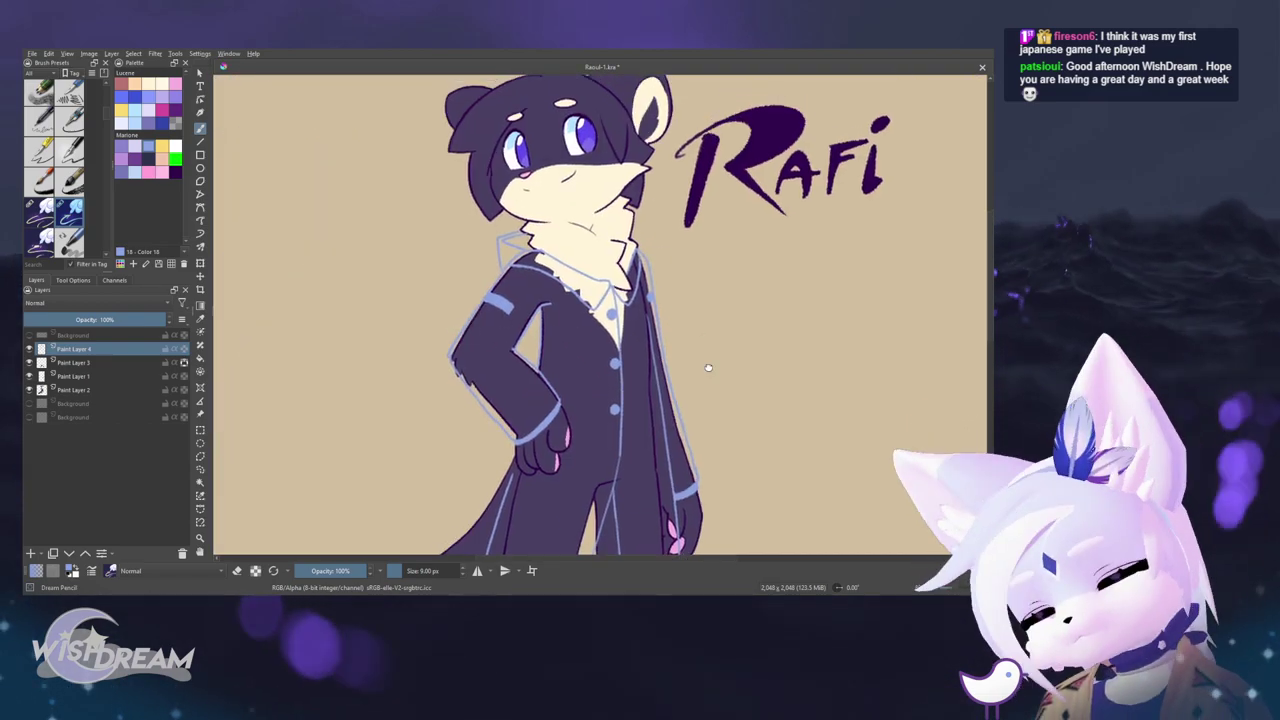
- Lock the coat sketch layer's transparency and recolour all its lines with the dark purple sampled from the character's outline
{"action": "left_click", "coordinate": [105, 349], "text": "alt"}
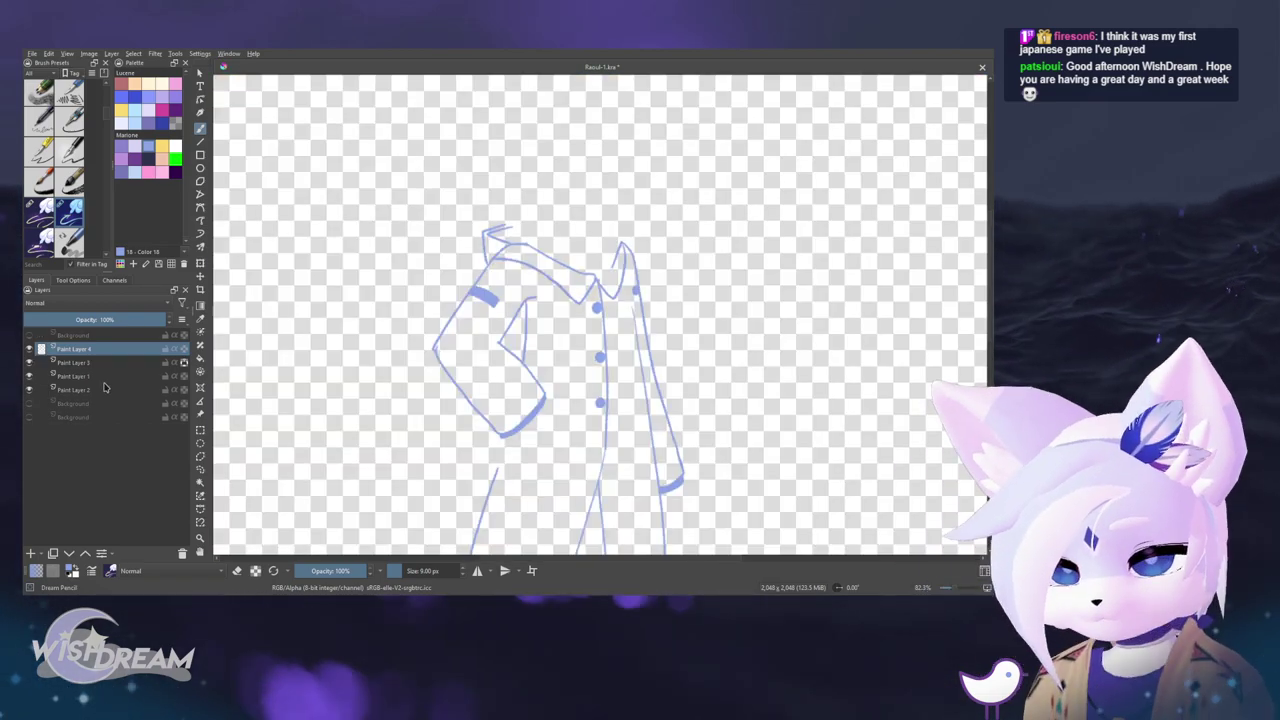
{"action": "left_click", "coordinate": [104, 354], "text": "alt"}
{"action": "left_click_drag", "start_coordinate": [412, 394], "coordinate": [379, 304]}
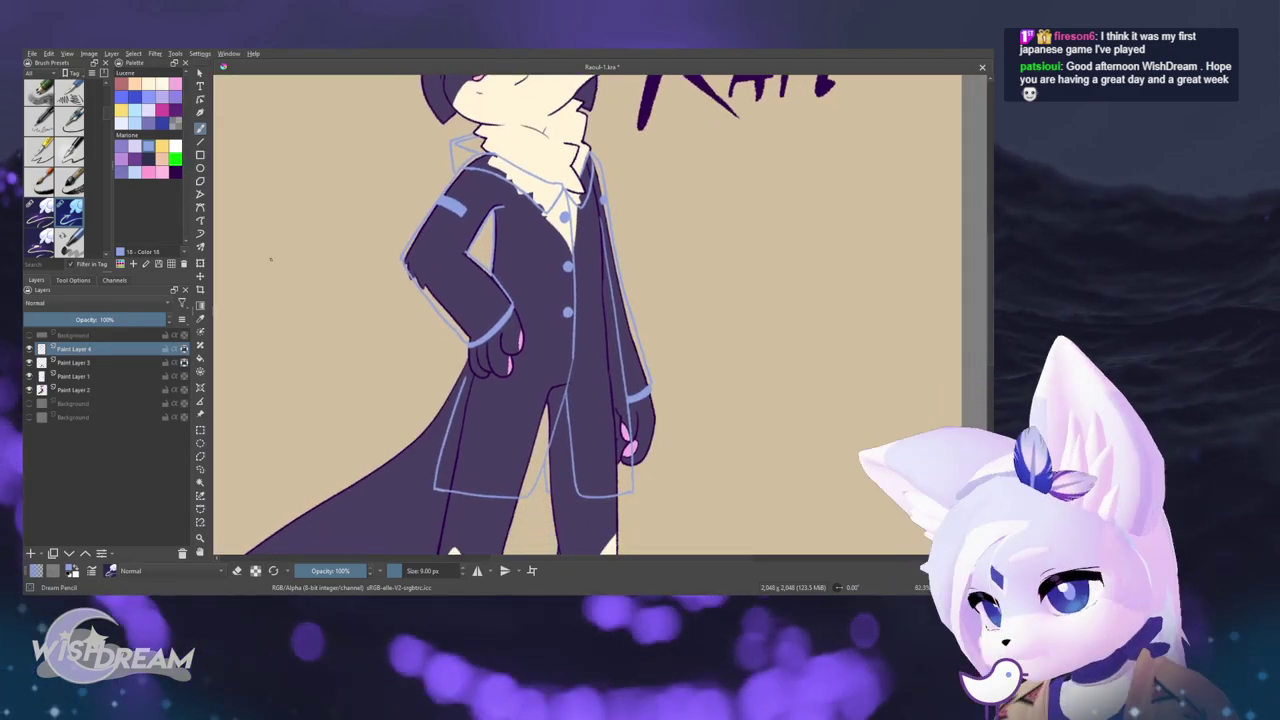
{"action": "left_click_drag", "start_coordinate": [614, 341], "coordinate": [631, 294]}
{"action": "mouse_move", "coordinate": [594, 395]}
{"action": "left_mouse_down"}
{"action": "mouse_move", "coordinate": [631, 324]}
{"action": "mouse_move", "coordinate": [563, 266]}
{"action": "left_mouse_up"}
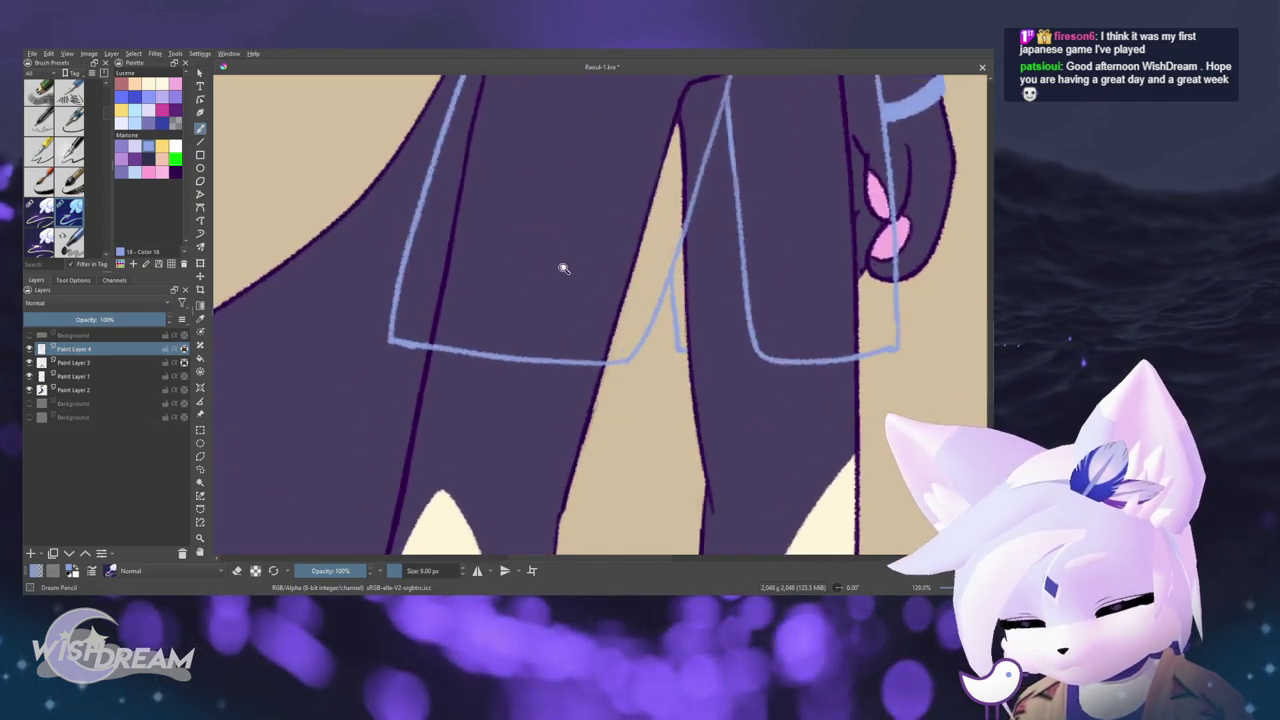
{"action": "left_click_drag", "start_coordinate": [513, 156], "coordinate": [523, 532]}
{"action": "left_click", "coordinate": [617, 268], "text": "ctrl"}
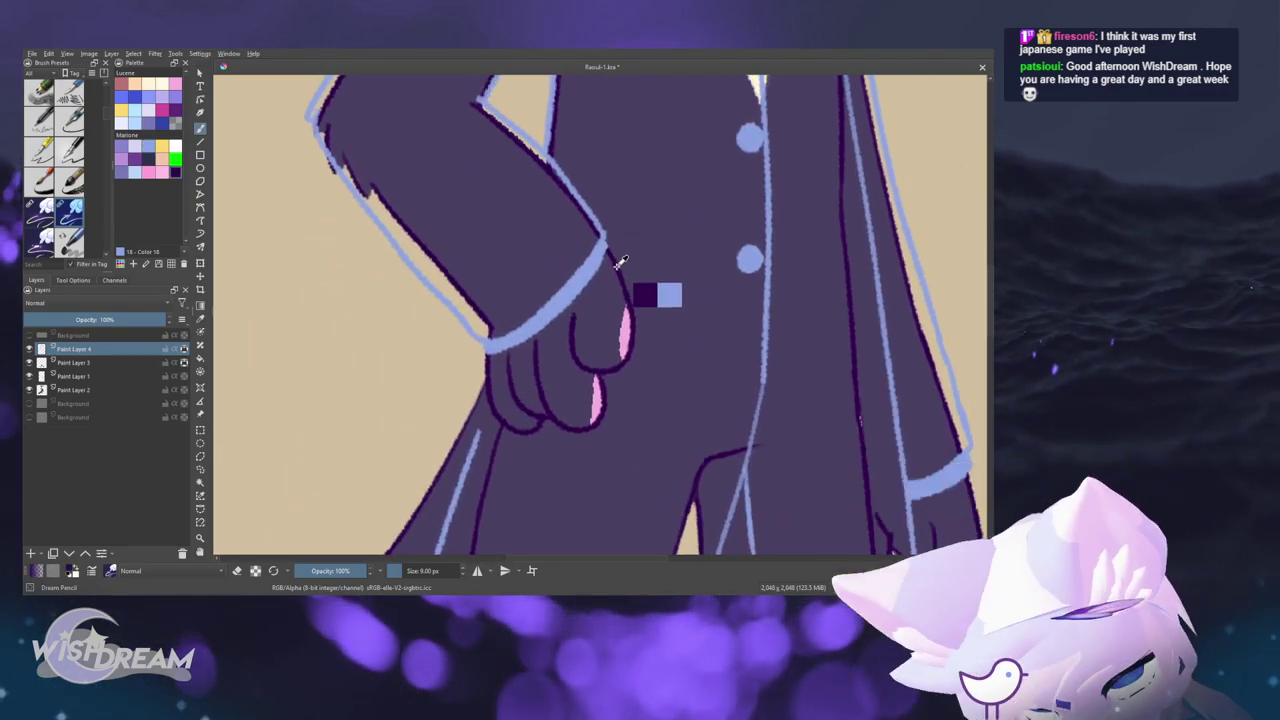
{"action": "scroll", "coordinate": [590, 390], "scroll_direction": "down", "scroll_amount": 6}
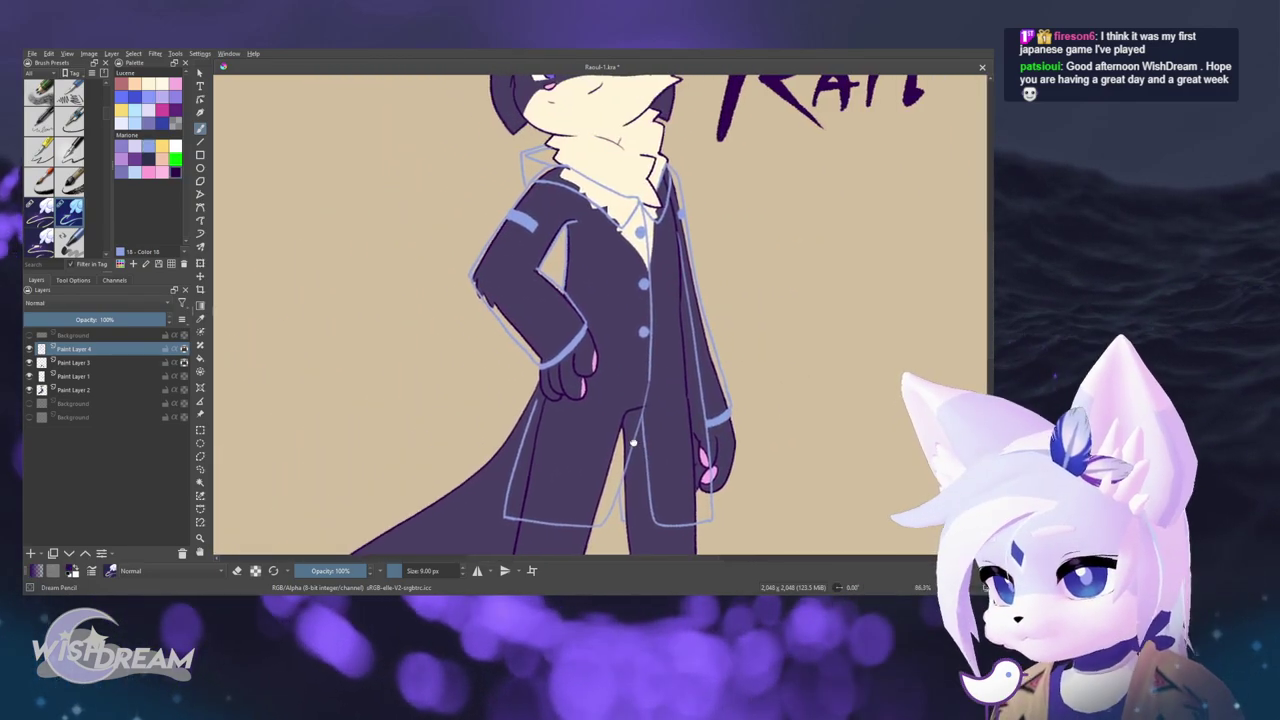
{"action": "left_click_drag", "start_coordinate": [591, 390], "coordinate": [595, 409]}
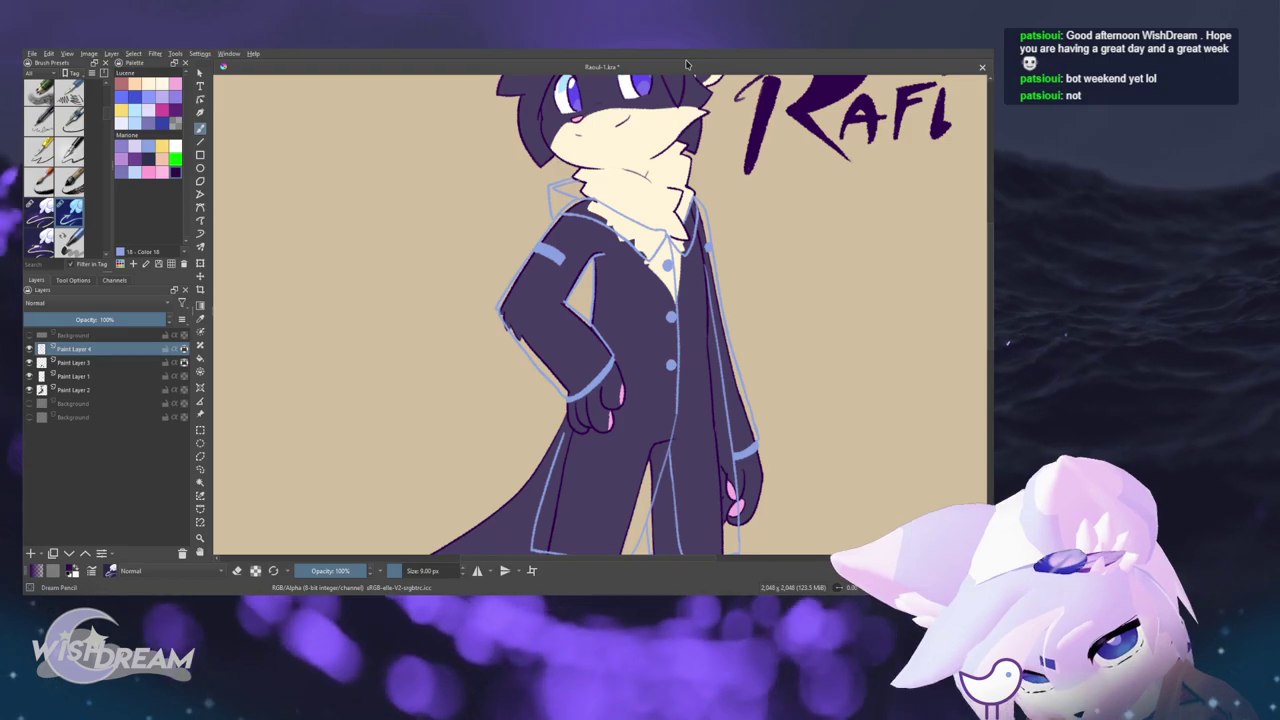
{"action": "key", "text": "shift+BackSpace"}
{"action": "left_click_drag", "start_coordinate": [671, 100], "coordinate": [647, 114]}
- Check the character's line-art layer on its own and compare it with the coat in the full drawing
{"action": "left_click", "coordinate": [103, 389]}
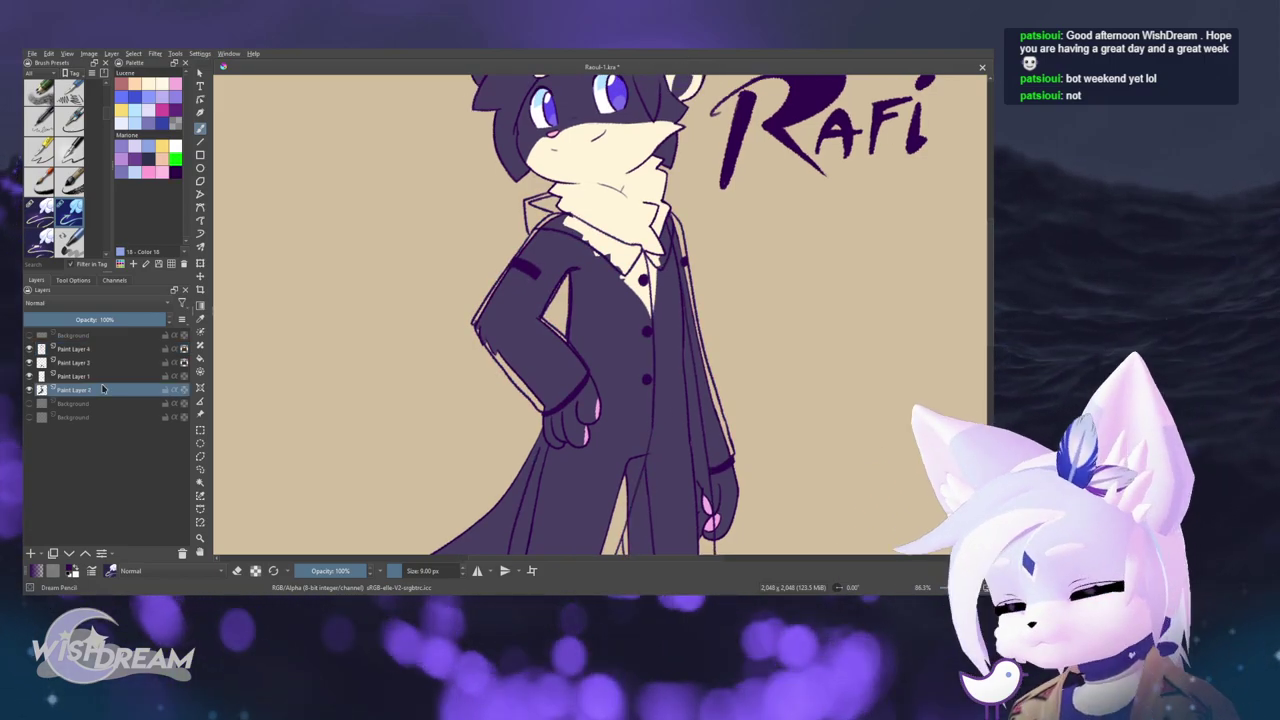
{"action": "left_click", "coordinate": [168, 376]}
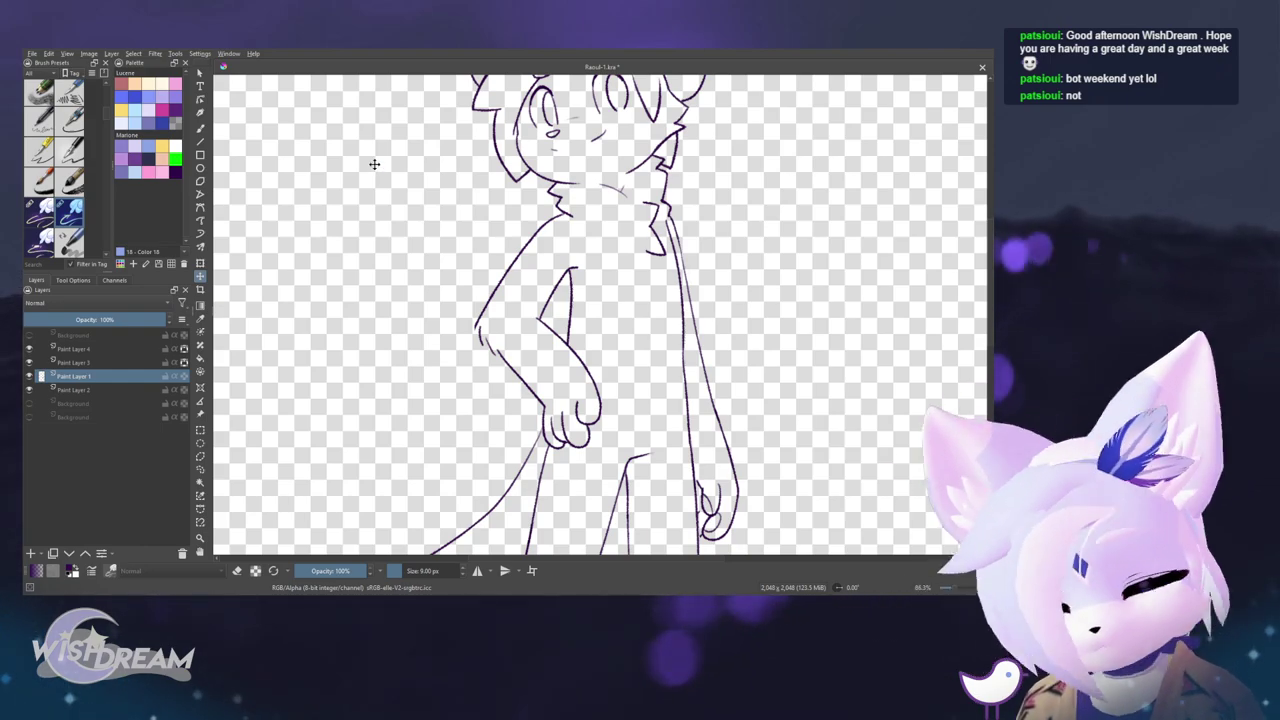
{"action": "left_click", "coordinate": [123, 376], "text": "alt"}
{"action": "scroll", "coordinate": [341, 291], "scroll_direction": "down", "scroll_amount": 3}
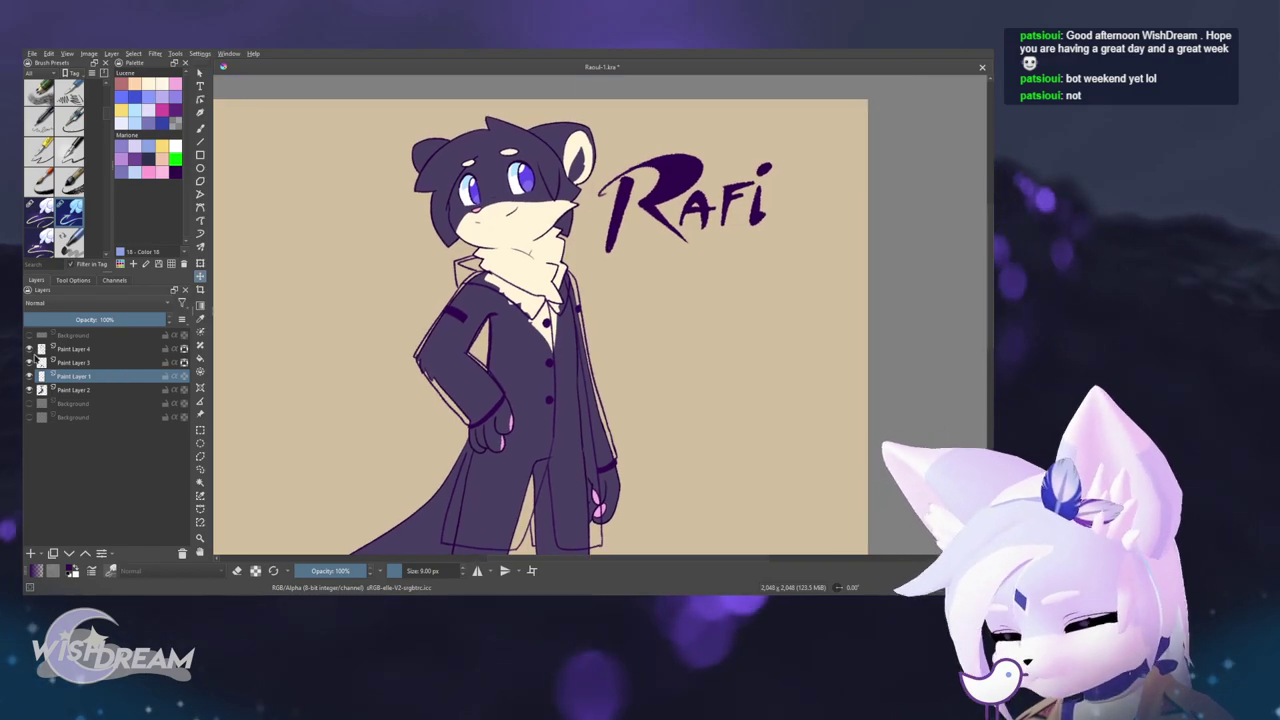
- Put the coat line layer into a new layer group
{"action": "left_click", "coordinate": [66, 350]}
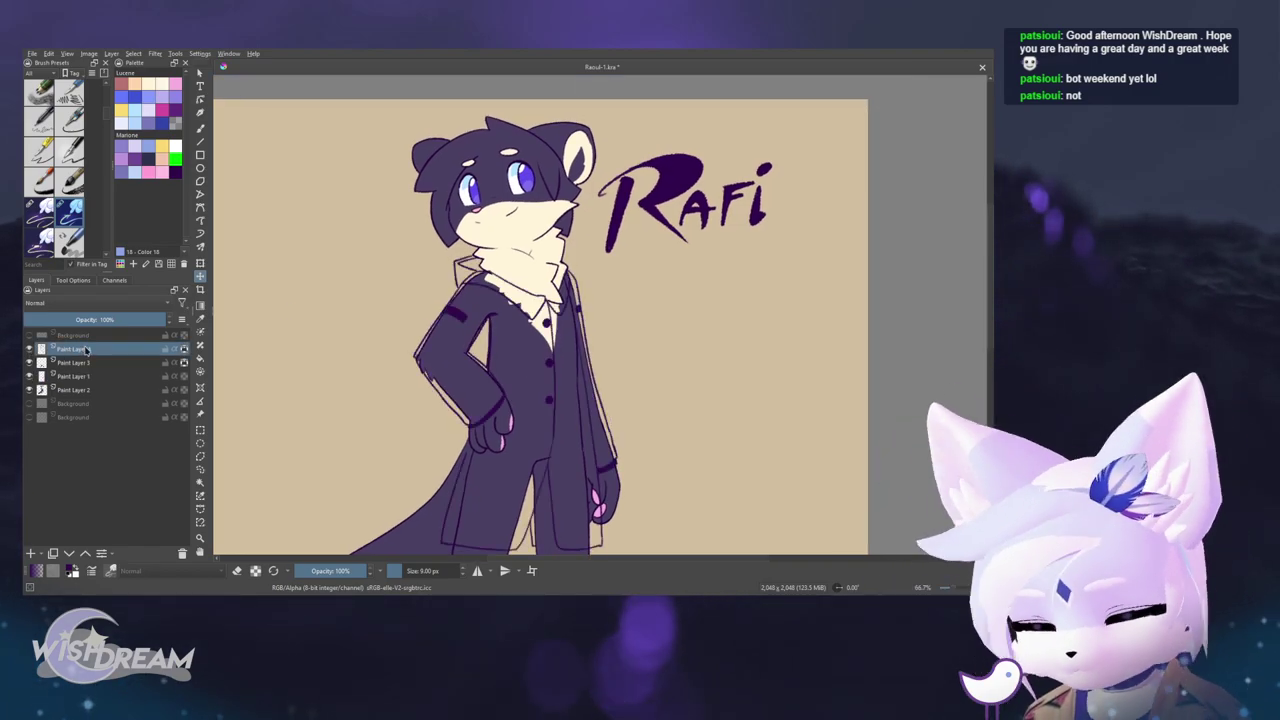
{"action": "scroll", "coordinate": [344, 275], "scroll_direction": "up", "scroll_amount": 3}
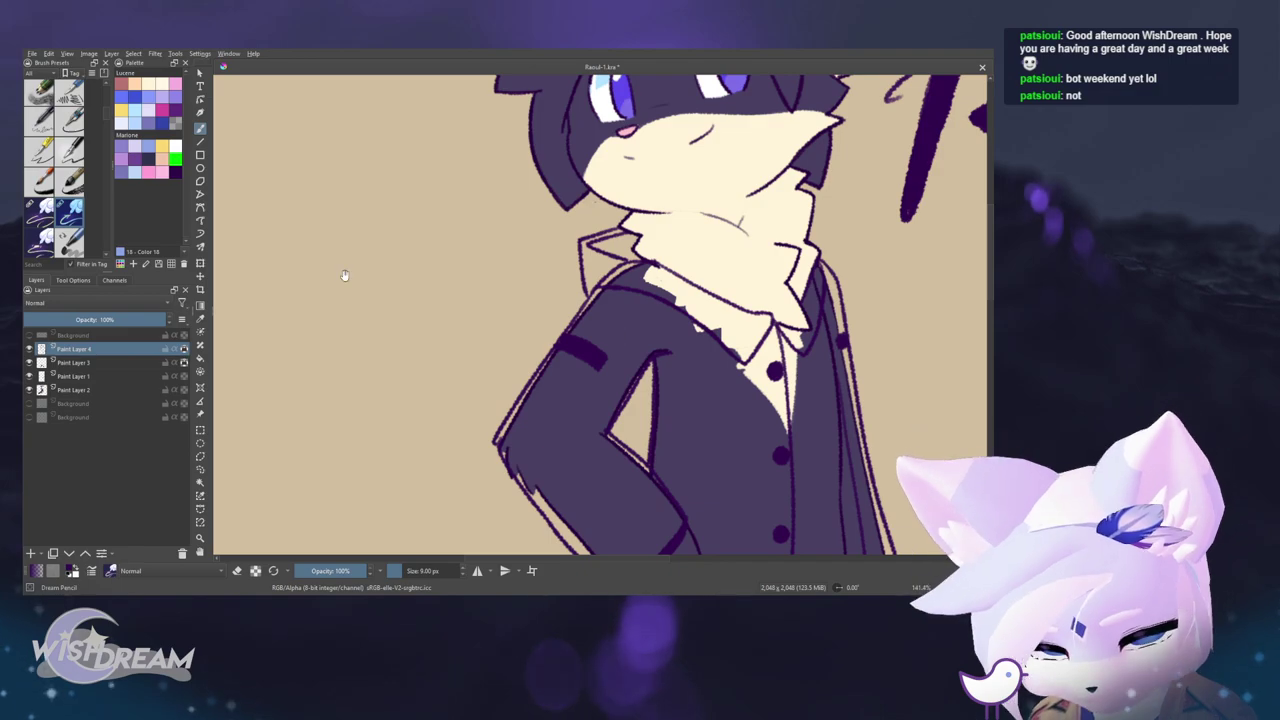
{"action": "left_click_drag", "start_coordinate": [580, 292], "coordinate": [478, 329]}
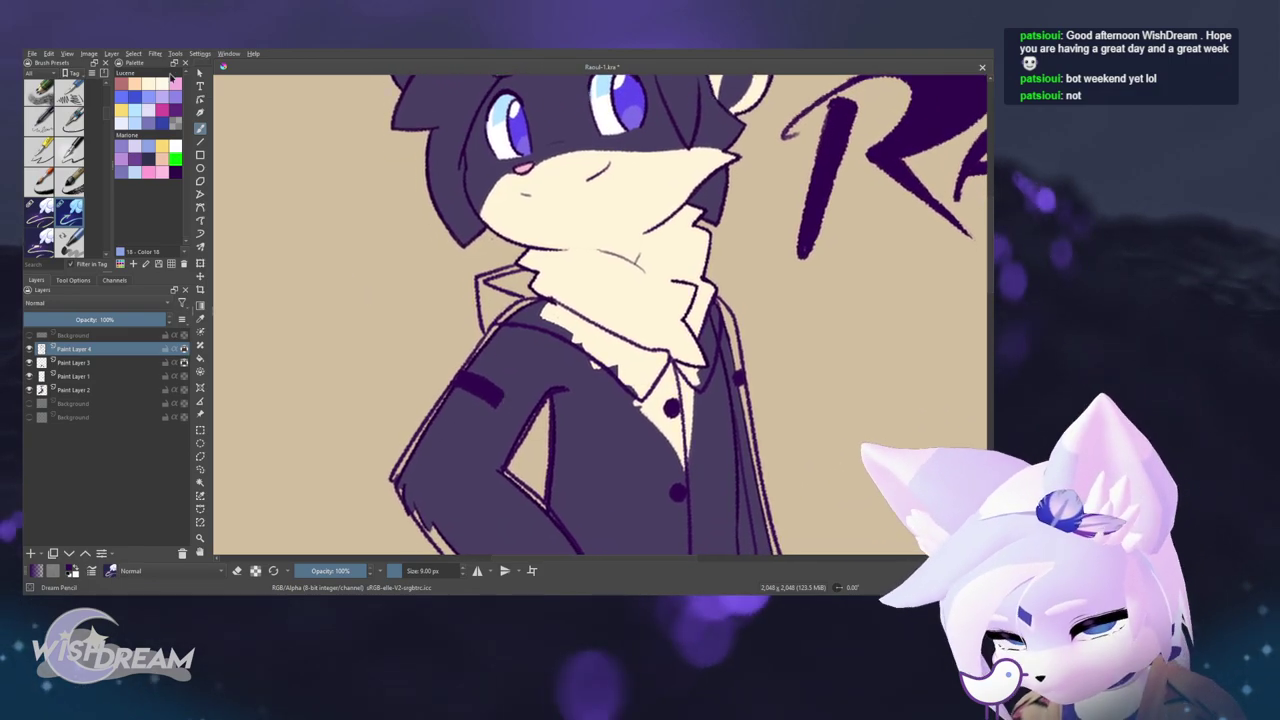
{"action": "scroll", "coordinate": [532, 243], "scroll_direction": "up", "scroll_amount": 3}
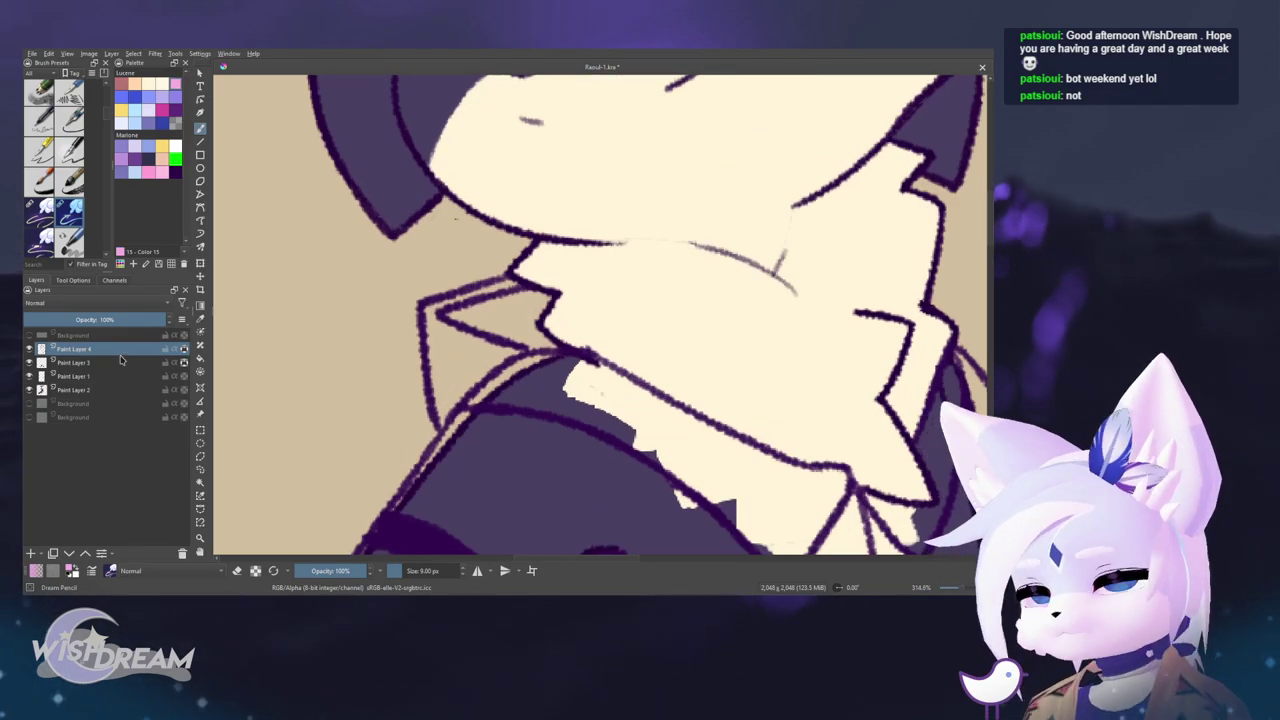
{"action": "key", "text": "ctrl+g"}
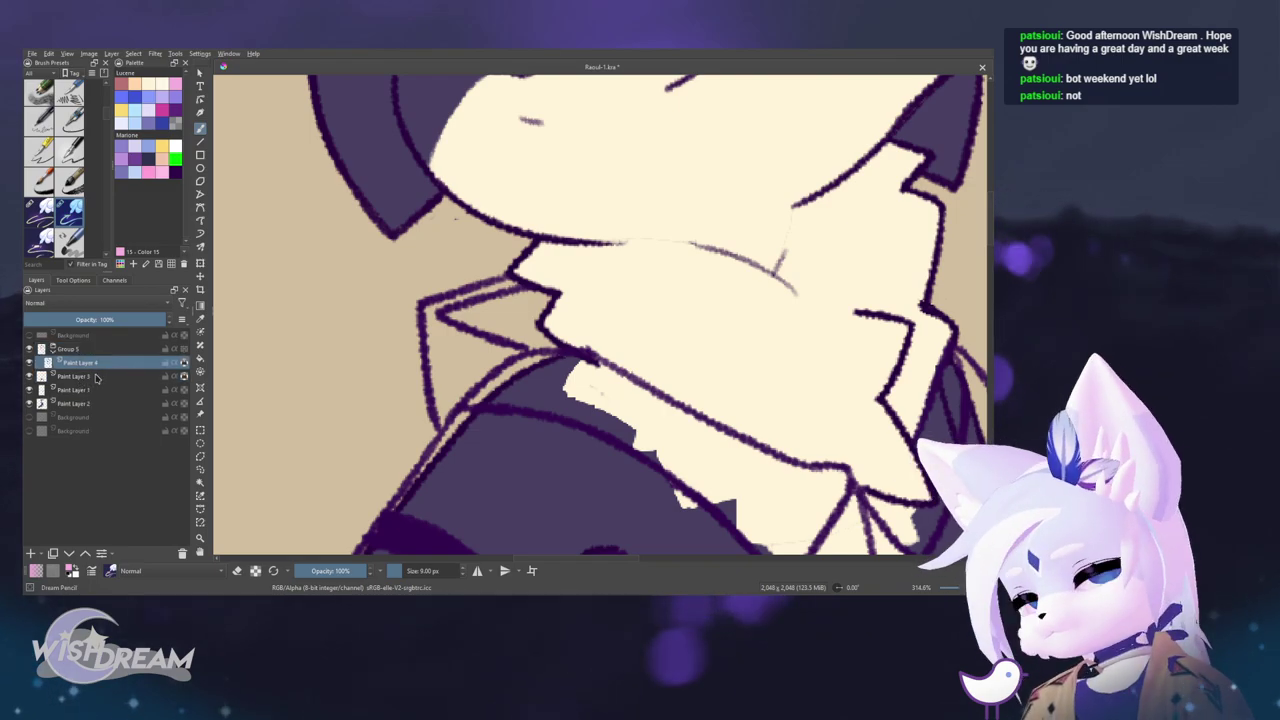
- Hide the character's colour and detail layers, leaving only the line art, coat lines and background visible
{"action": "left_click", "coordinate": [97, 377]}
{"action": "left_click", "coordinate": [29, 376]}
{"action": "left_click", "coordinate": [29, 390]}
{"action": "left_click", "coordinate": [28, 403]}
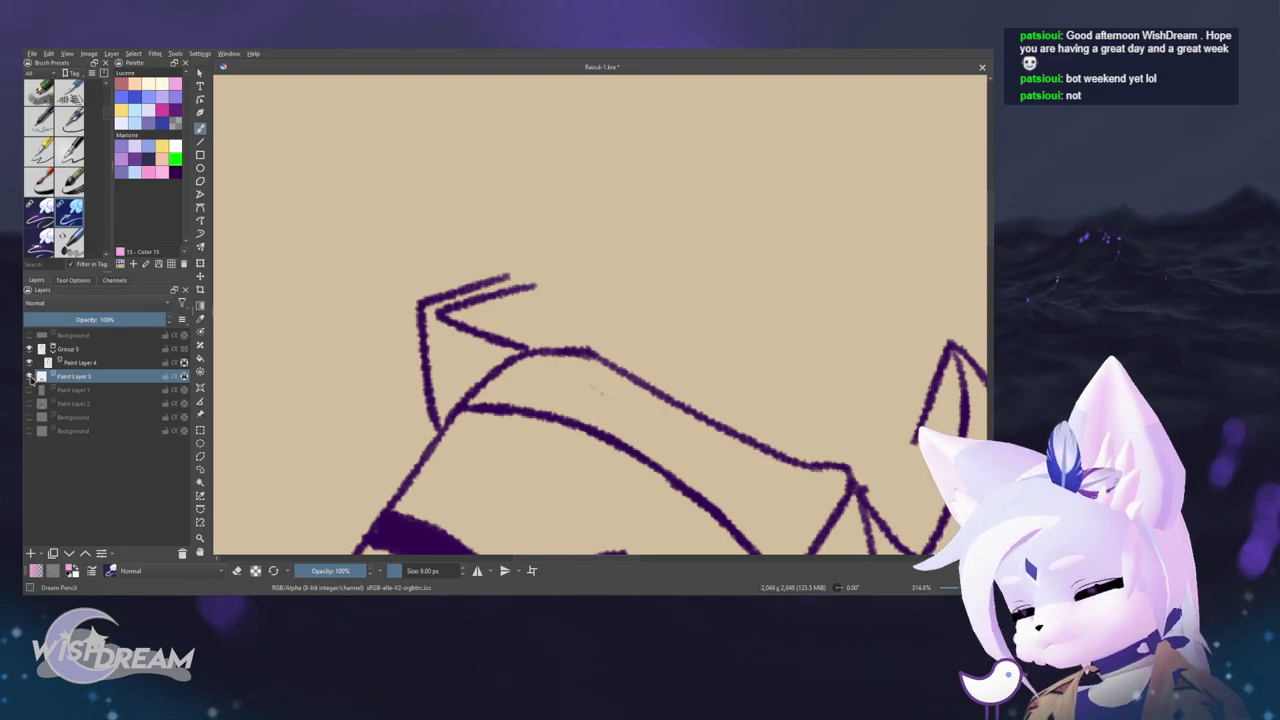
{"action": "left_click", "coordinate": [28, 389]}
- Add a paint layer below the coat lines in the group and paint pink along the neck fur to close the back collar
{"action": "left_click", "coordinate": [104, 363]}
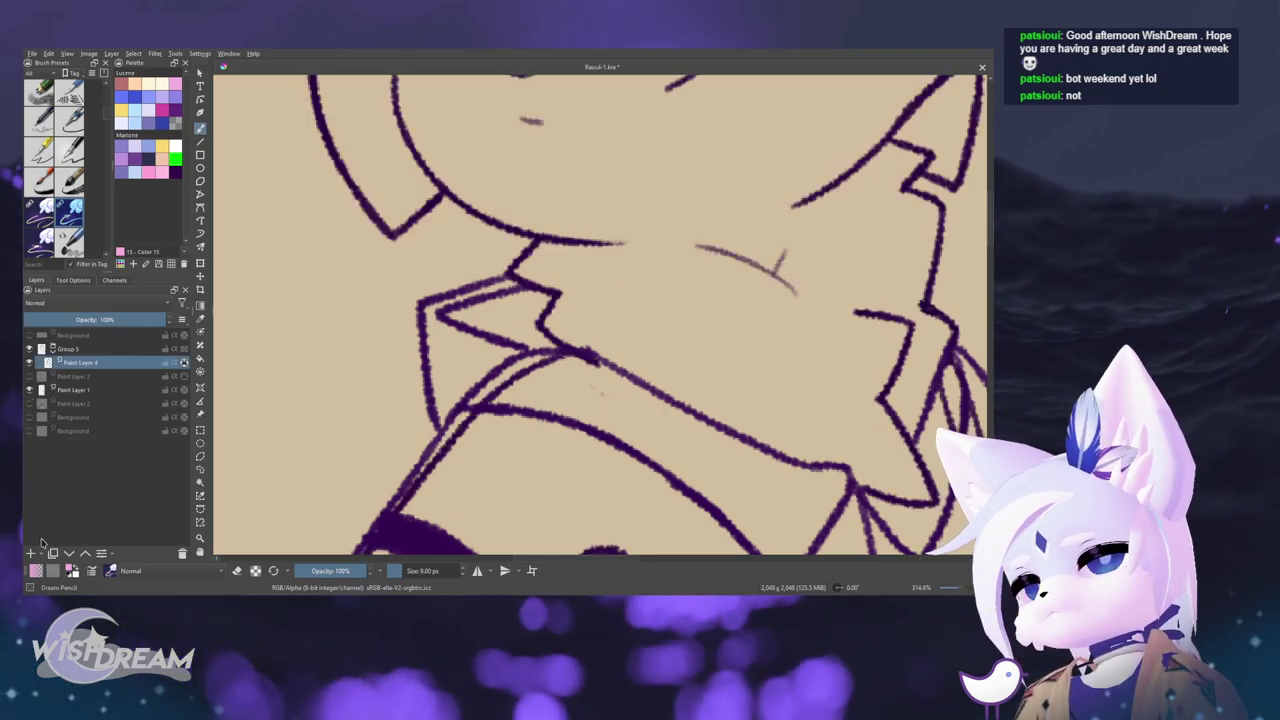
{"action": "key", "text": "Insert"}
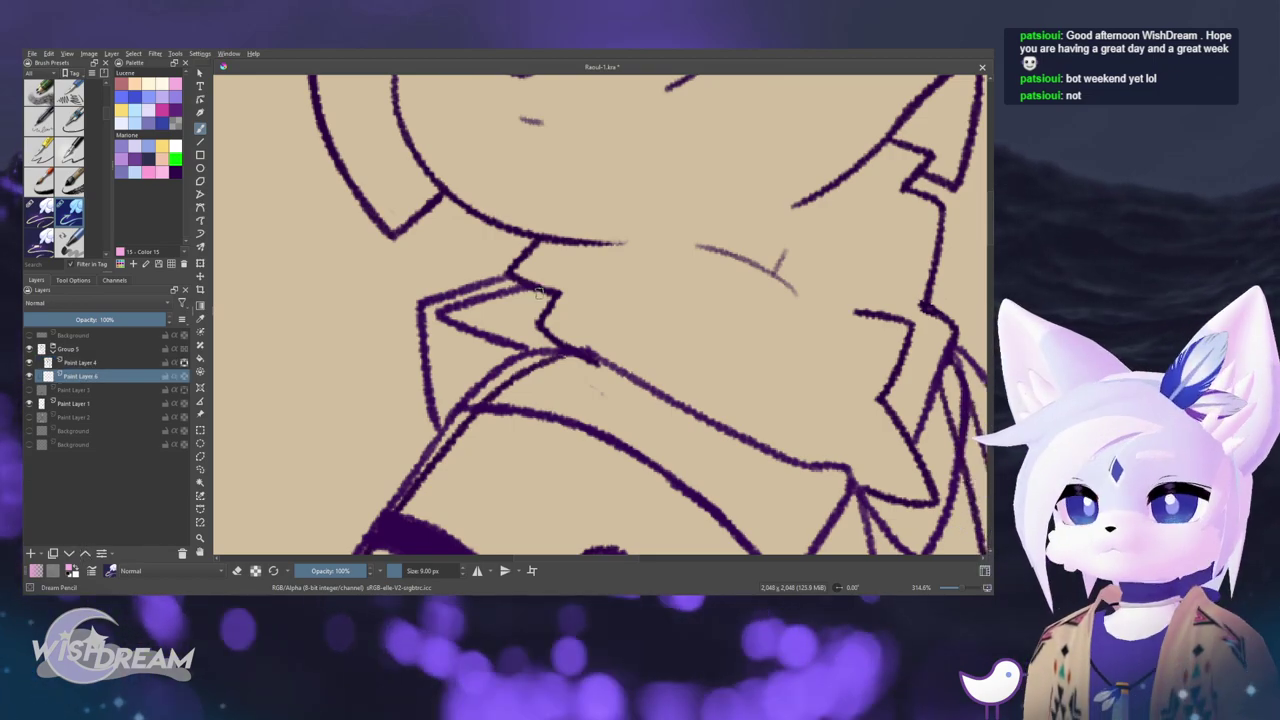
{"action": "mouse_move", "coordinate": [536, 291]}
{"action": "left_mouse_down"}
{"action": "mouse_move", "coordinate": [555, 296]}
{"action": "mouse_move", "coordinate": [548, 345]}
{"action": "left_mouse_up"}
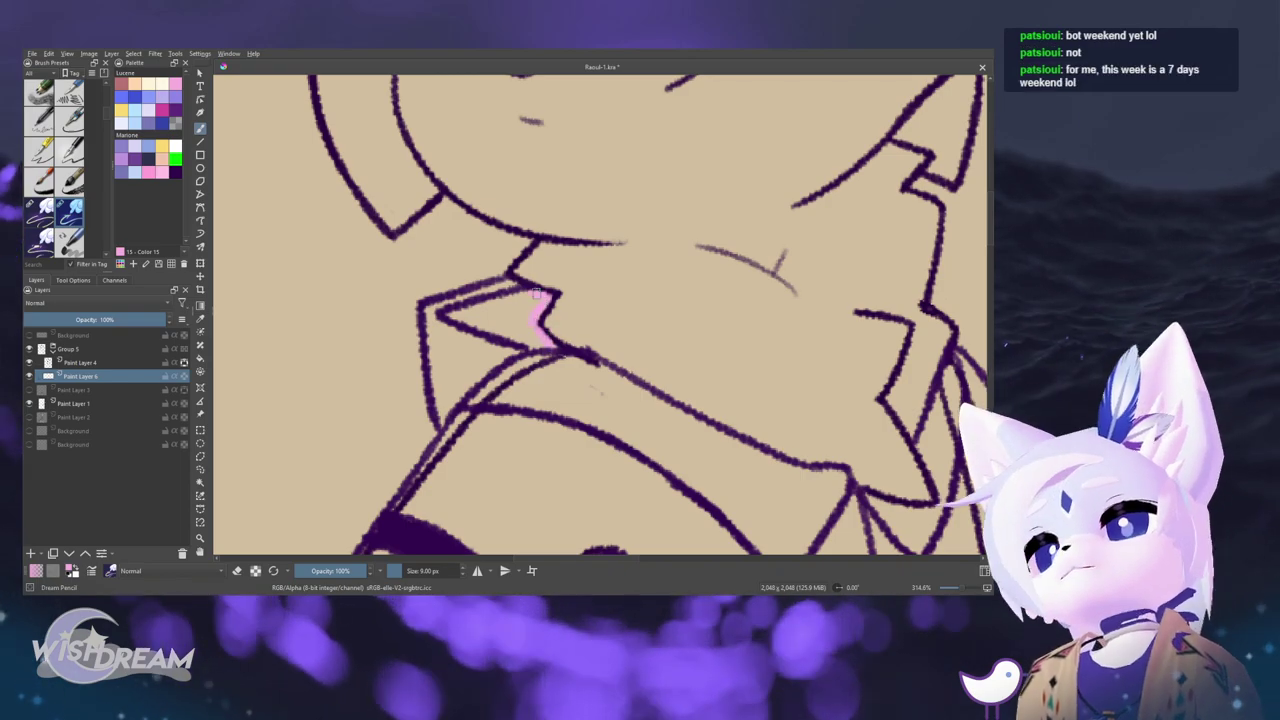
{"action": "scroll", "coordinate": [714, 308], "scroll_direction": "down", "scroll_amount": 2}
{"action": "left_click_drag", "start_coordinate": [726, 323], "coordinate": [670, 333]}
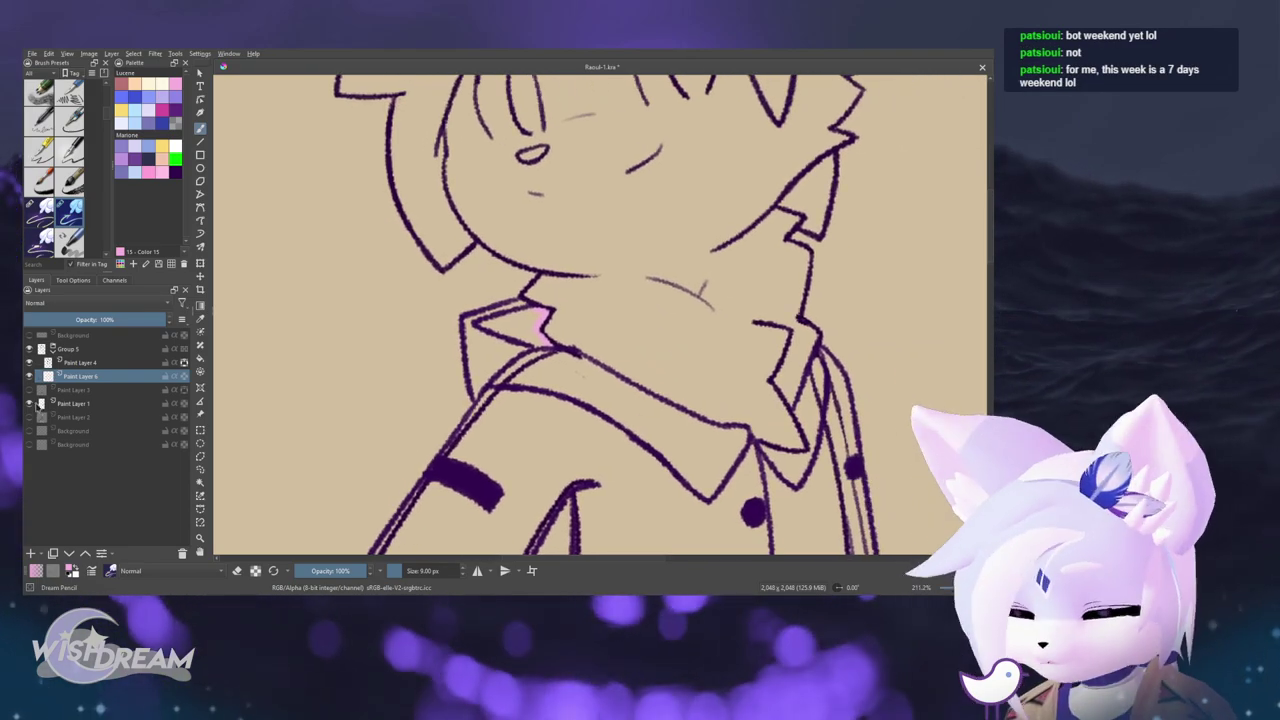
- Hide the character's line art and close the coat outline's remaining gaps at the front collar, side and hem with pink strokes
{"action": "left_click", "coordinate": [33, 403]}
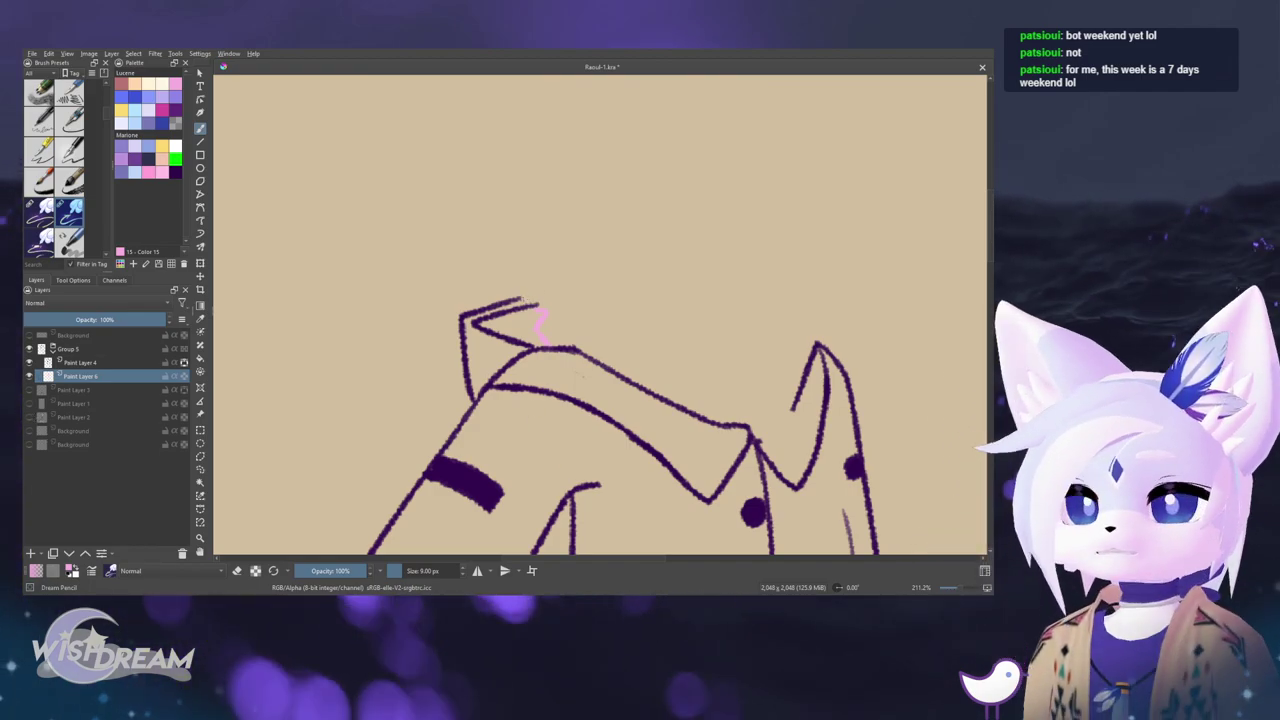
{"action": "scroll", "coordinate": [600, 330], "scroll_direction": "down", "scroll_amount": 5}
{"action": "scroll", "coordinate": [679, 365], "scroll_direction": "up", "scroll_amount": 10}
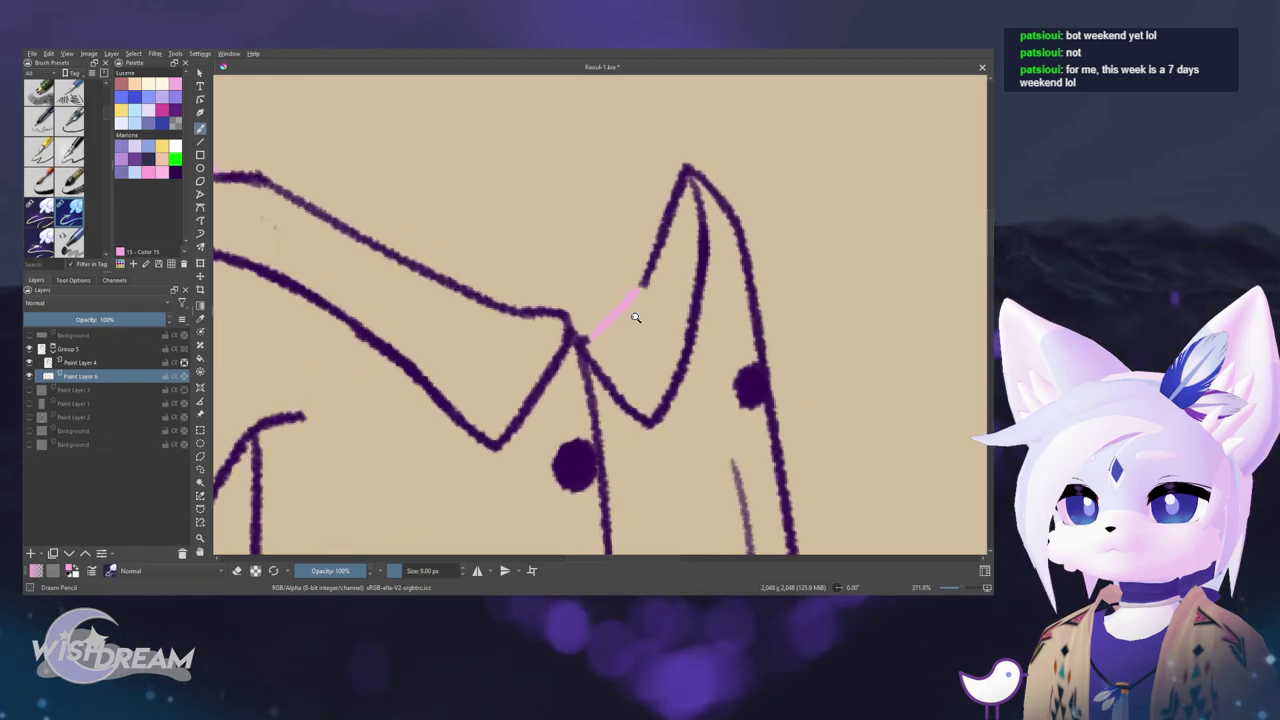
{"action": "scroll", "coordinate": [634, 318], "scroll_direction": "down", "scroll_amount": 7}
{"action": "scroll", "coordinate": [586, 349], "scroll_direction": "up", "scroll_amount": 4}
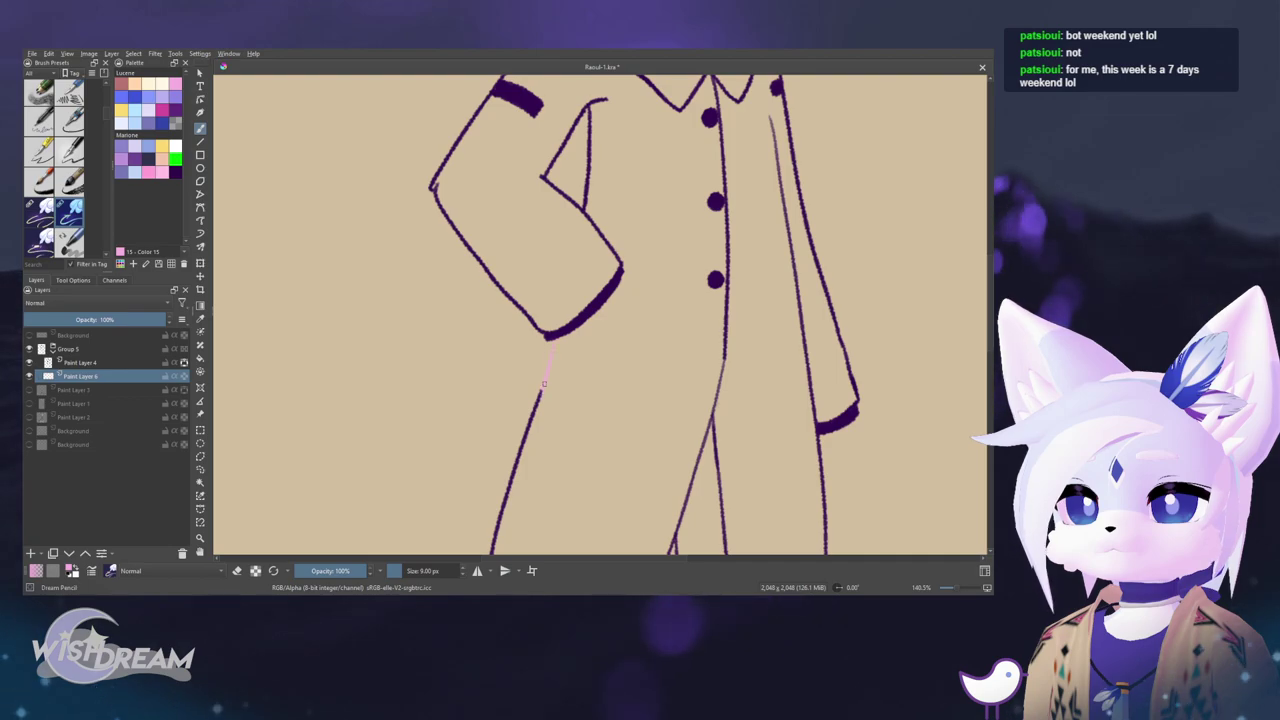
{"action": "scroll", "coordinate": [600, 380], "scroll_direction": "down", "scroll_amount": 5}
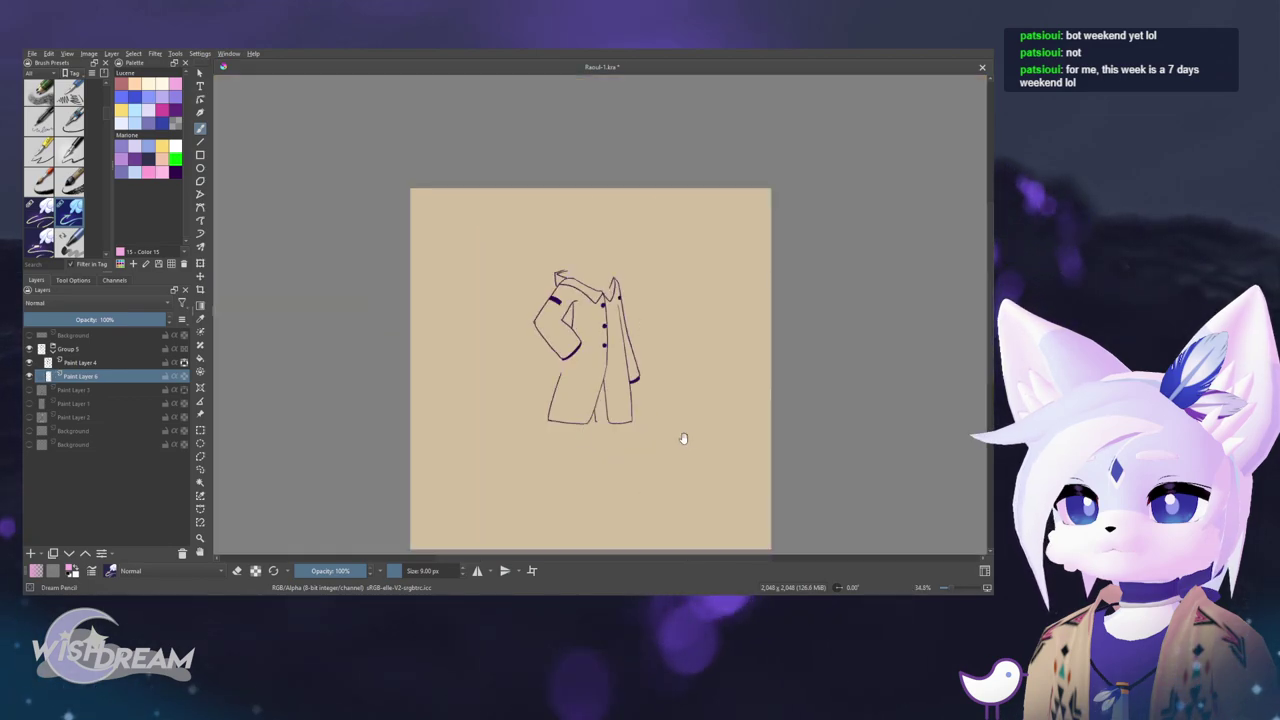
{"action": "scroll", "coordinate": [604, 390], "scroll_direction": "up", "scroll_amount": 4}
{"action": "scroll", "coordinate": [604, 408], "scroll_direction": "up", "scroll_amount": 1}
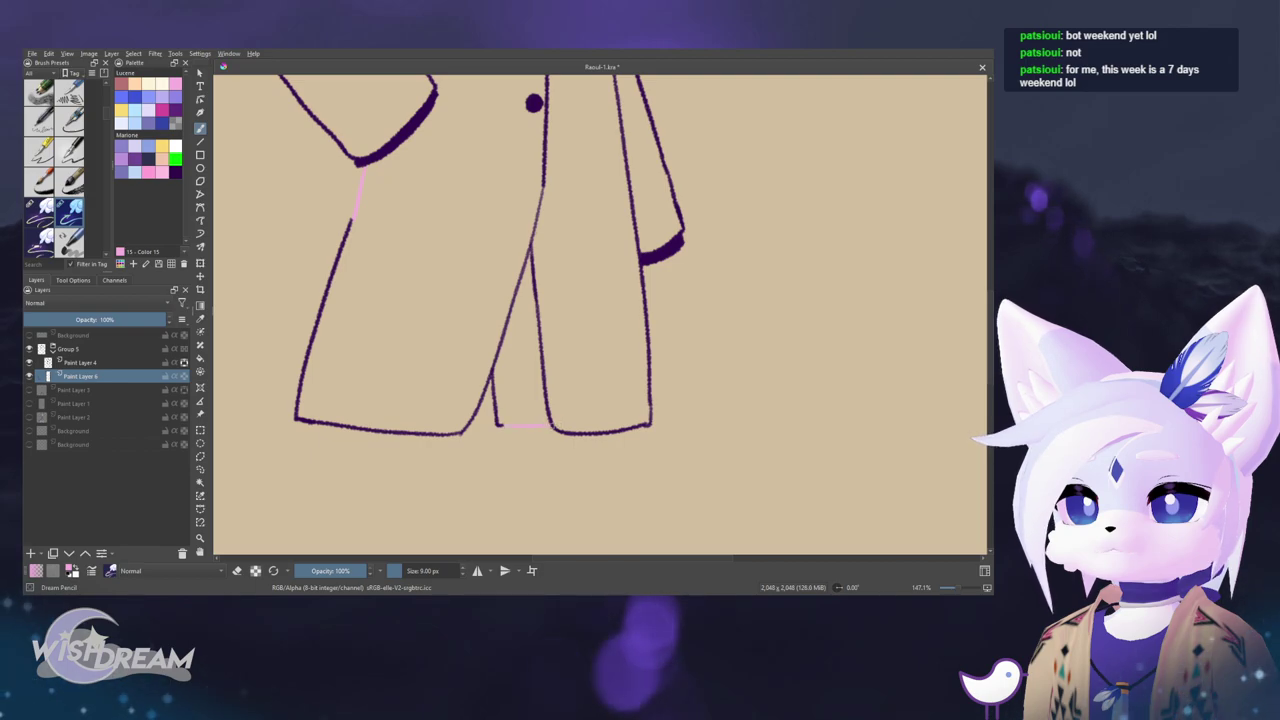
- Fill the whole coat silhouette with pink, check the fill layer, and show the character's line art and detail layers again
{"action": "scroll", "coordinate": [651, 411], "scroll_direction": "down", "scroll_amount": 3}
{"action": "left_click_drag", "start_coordinate": [670, 382], "coordinate": [679, 441]}
{"action": "left_click", "coordinate": [675, 427]}
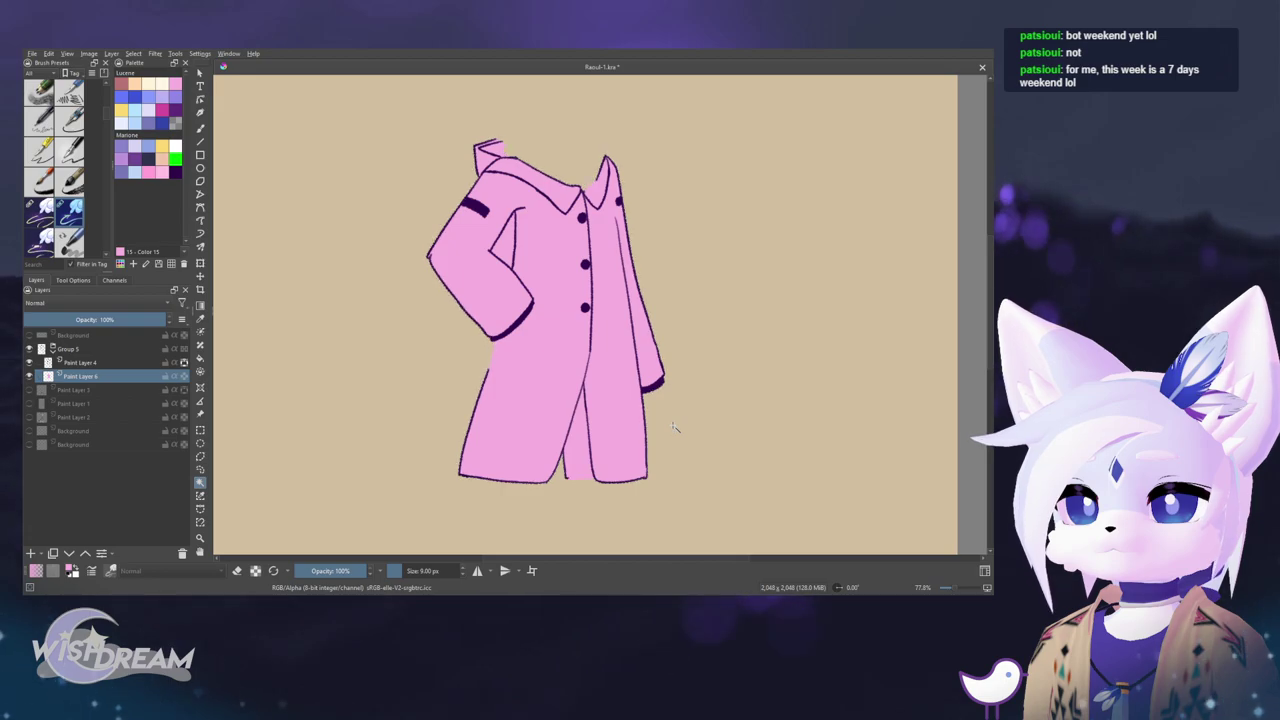
{"action": "left_click", "coordinate": [110, 379], "text": "alt"}
{"action": "left_click", "coordinate": [108, 380], "text": "alt"}
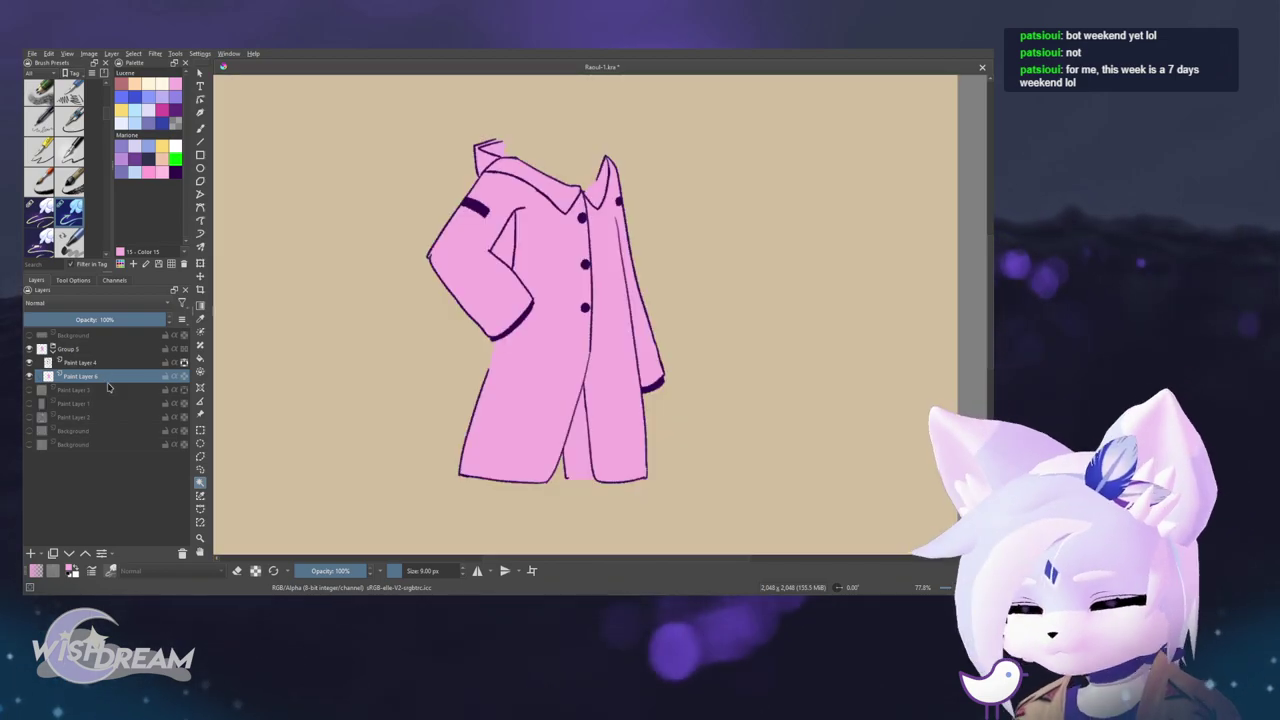
{"action": "left_click", "coordinate": [29, 404]}
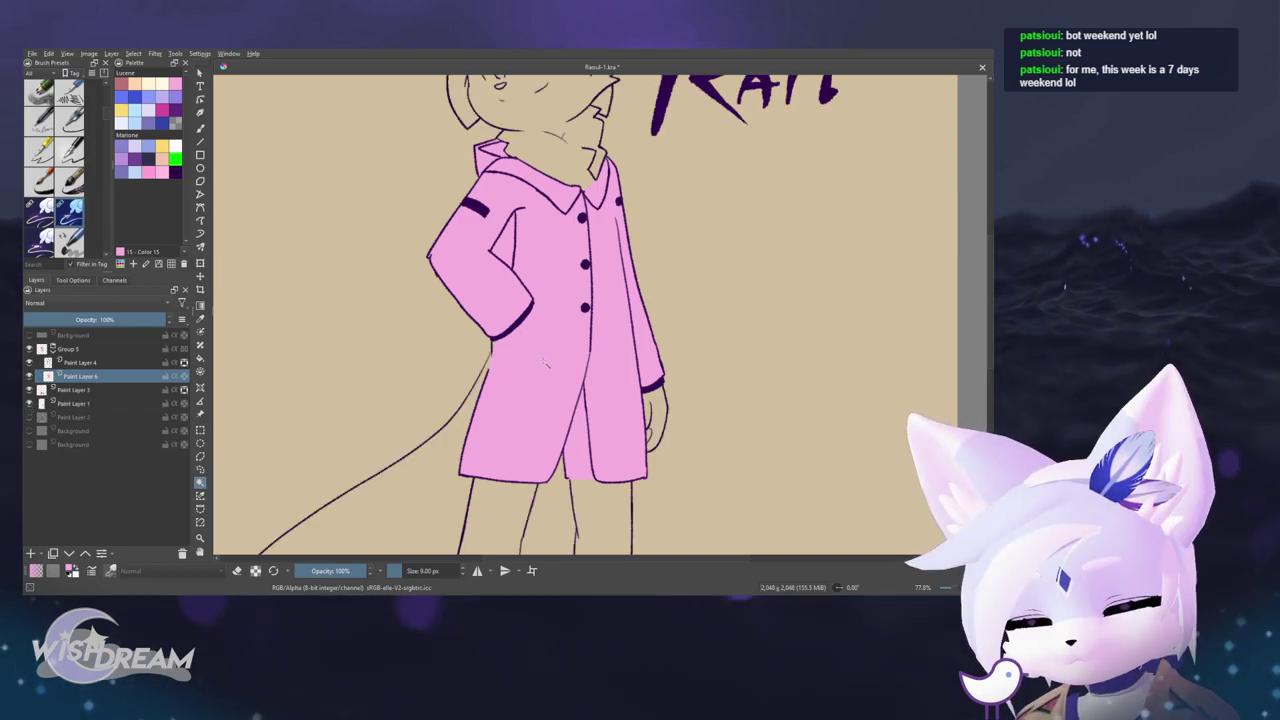
- Show Paint Layer 2 and erase the pink coat fill from the opening between the two front flaps
{"action": "left_click_drag", "start_coordinate": [666, 354], "coordinate": [622, 423]}
{"action": "mouse_move", "coordinate": [530, 328]}
{"action": "left_mouse_down"}
{"action": "mouse_move", "coordinate": [530, 258]}
{"action": "mouse_move", "coordinate": [527, 283]}
{"action": "left_mouse_up"}
{"action": "key", "text": "f"}
{"action": "key", "text": "b"}
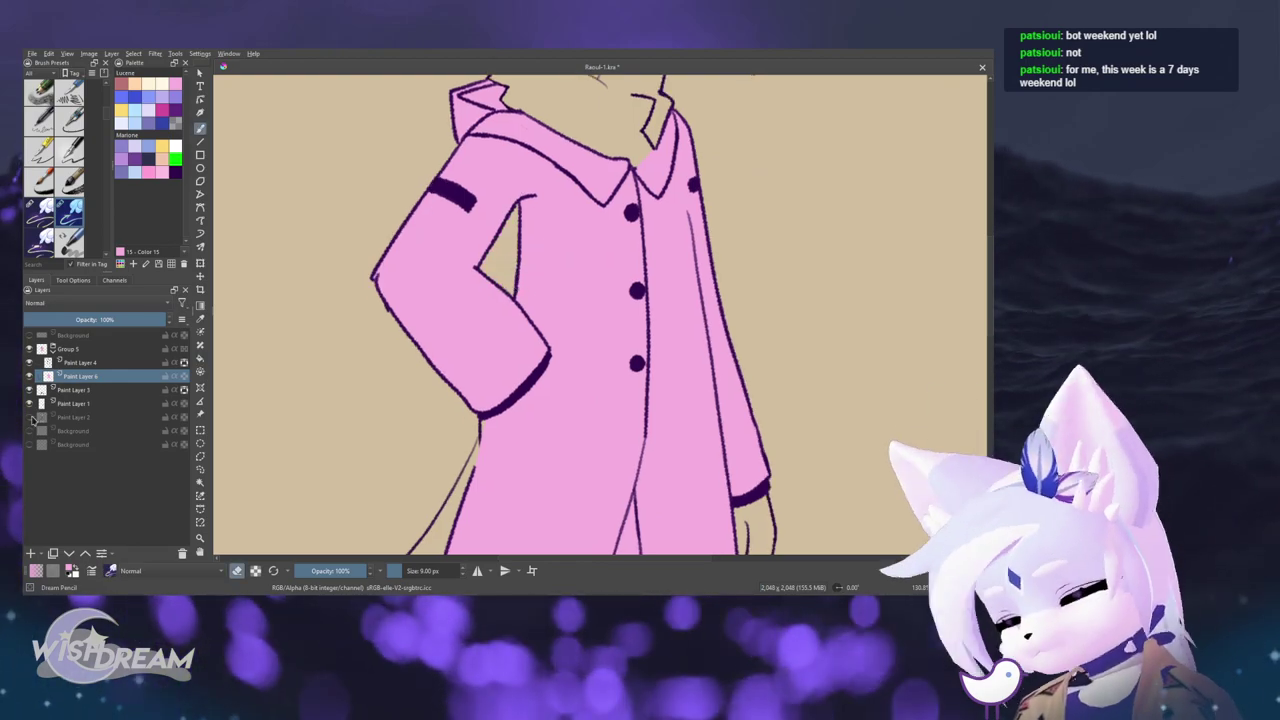
{"action": "left_click", "coordinate": [29, 417]}
{"action": "left_click_drag", "start_coordinate": [567, 346], "coordinate": [511, 503]}
{"action": "left_click_drag", "start_coordinate": [580, 409], "coordinate": [577, 452]}
{"action": "scroll", "coordinate": [600, 420], "scroll_direction": "up", "scroll_amount": 6}
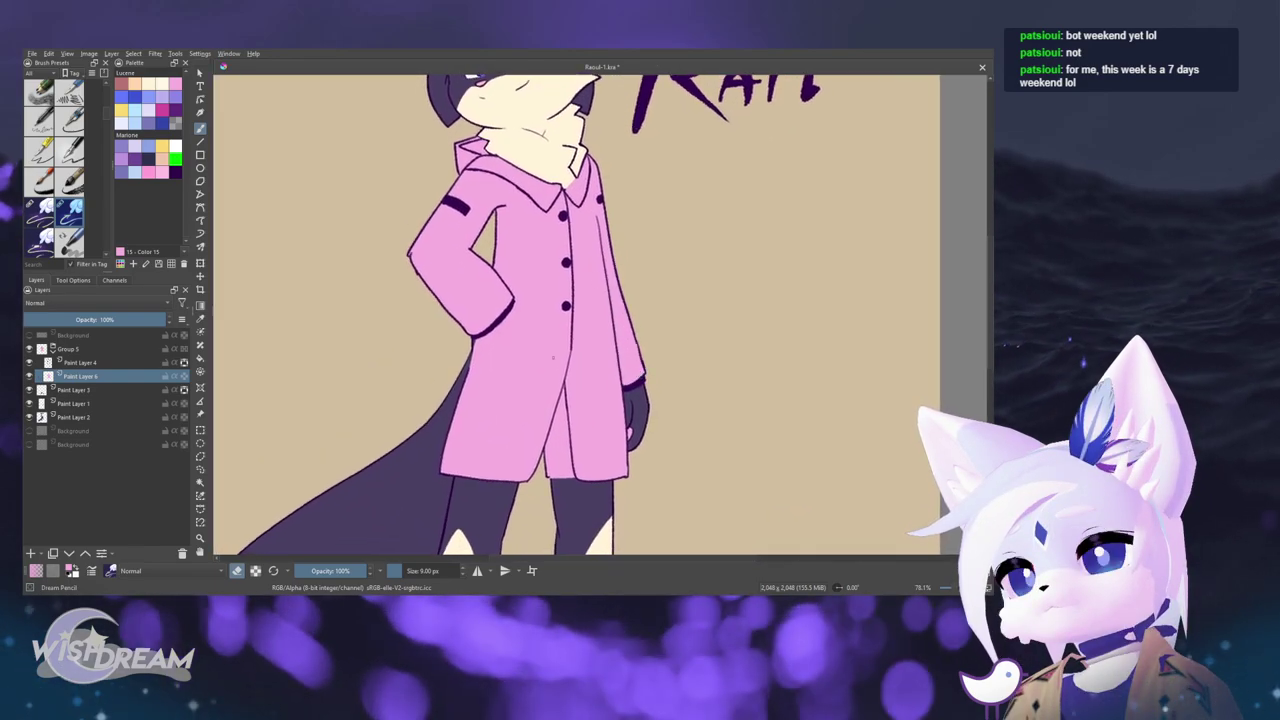
{"action": "scroll", "coordinate": [562, 436], "scroll_direction": "up", "scroll_amount": 2}
{"action": "mouse_move", "coordinate": [562, 436]}
{"action": "left_mouse_down"}
{"action": "mouse_move", "coordinate": [525, 455]}
{"action": "mouse_move", "coordinate": [522, 402]}
{"action": "mouse_move", "coordinate": [515, 447]}
{"action": "left_mouse_up"}
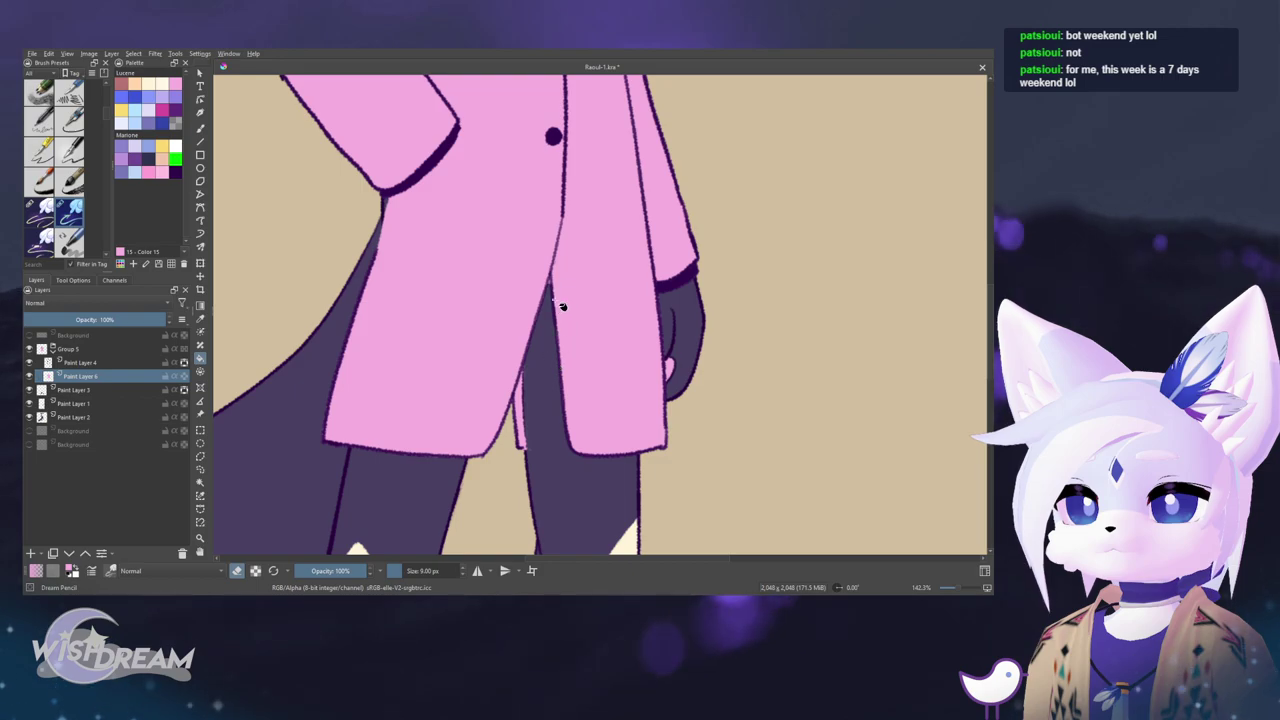
{"action": "scroll", "coordinate": [723, 434], "scroll_direction": "down", "scroll_amount": 6}
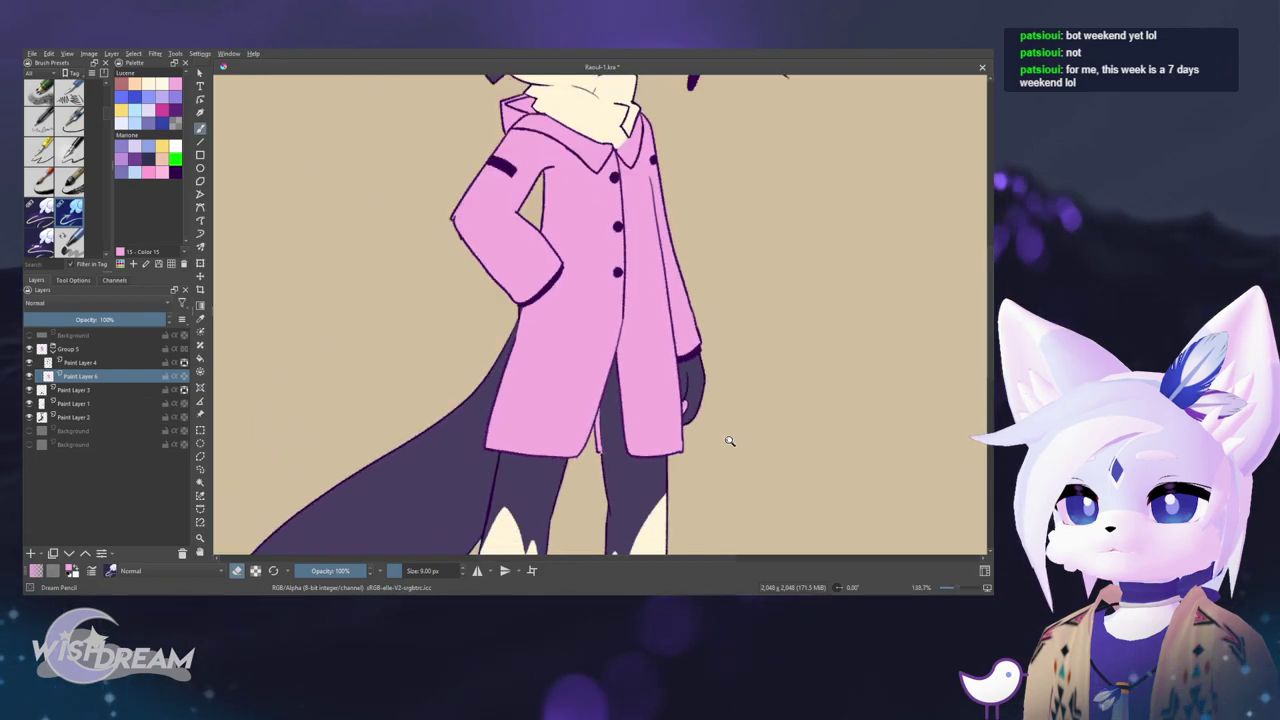
- Lower the opacity of the coat colour layer and erase a thin edge along the fingers of the hand on the hip
{"action": "scroll", "coordinate": [607, 357], "scroll_direction": "up", "scroll_amount": 6}
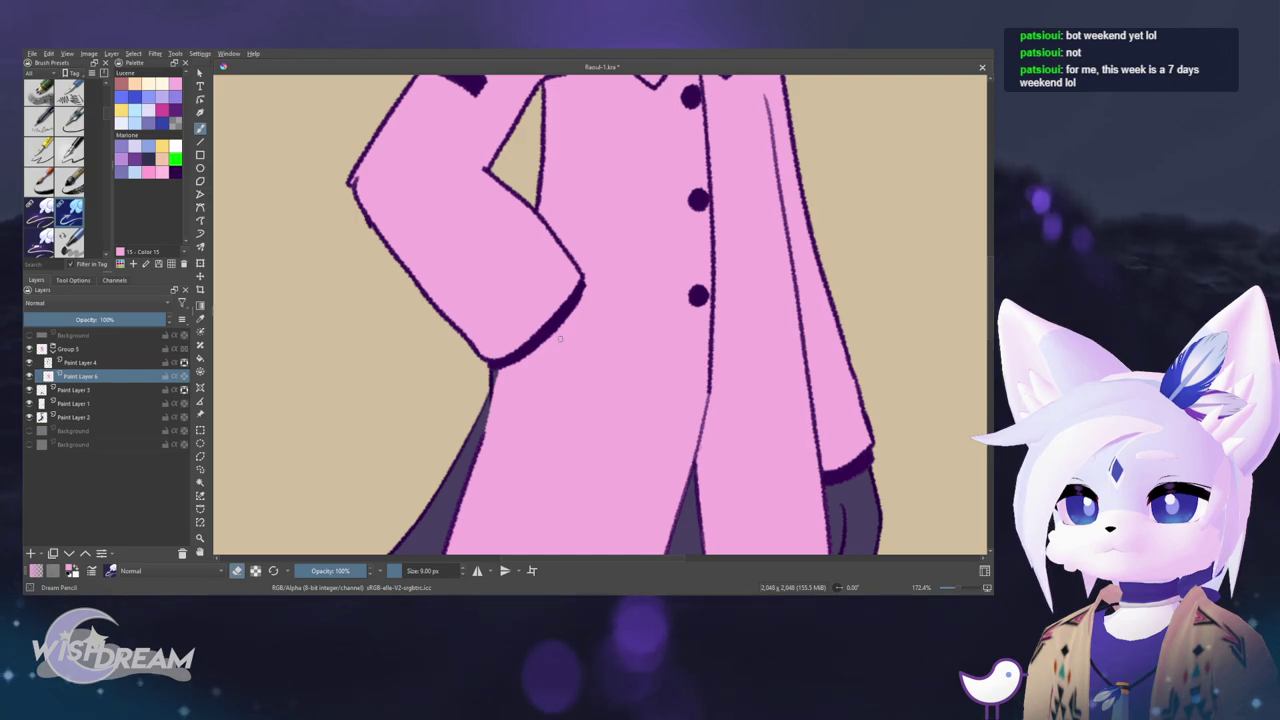
{"action": "left_click_drag", "start_coordinate": [114, 319], "coordinate": [92, 319]}
{"action": "scroll", "coordinate": [523, 364], "scroll_direction": "up", "scroll_amount": 1}
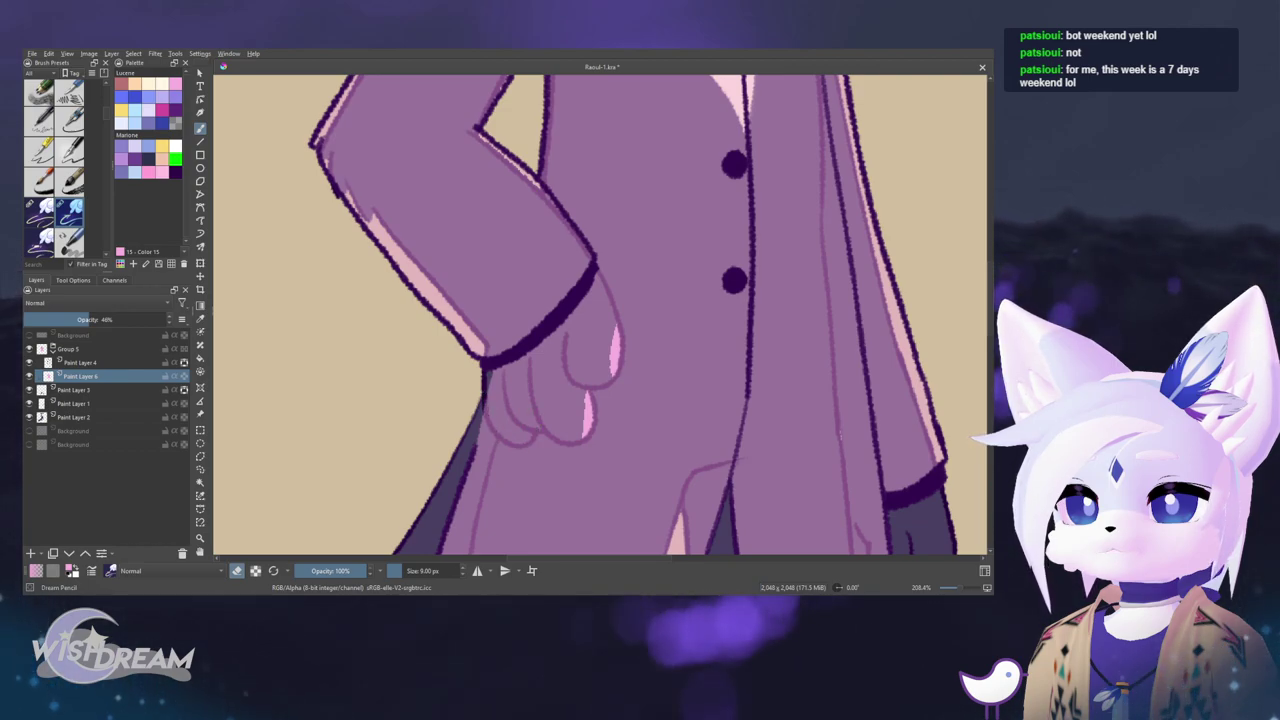
{"action": "mouse_move", "coordinate": [518, 445]}
{"action": "left_mouse_down"}
{"action": "mouse_move", "coordinate": [536, 433]}
{"action": "mouse_move", "coordinate": [486, 411]}
{"action": "mouse_move", "coordinate": [590, 391]}
{"action": "left_mouse_up"}
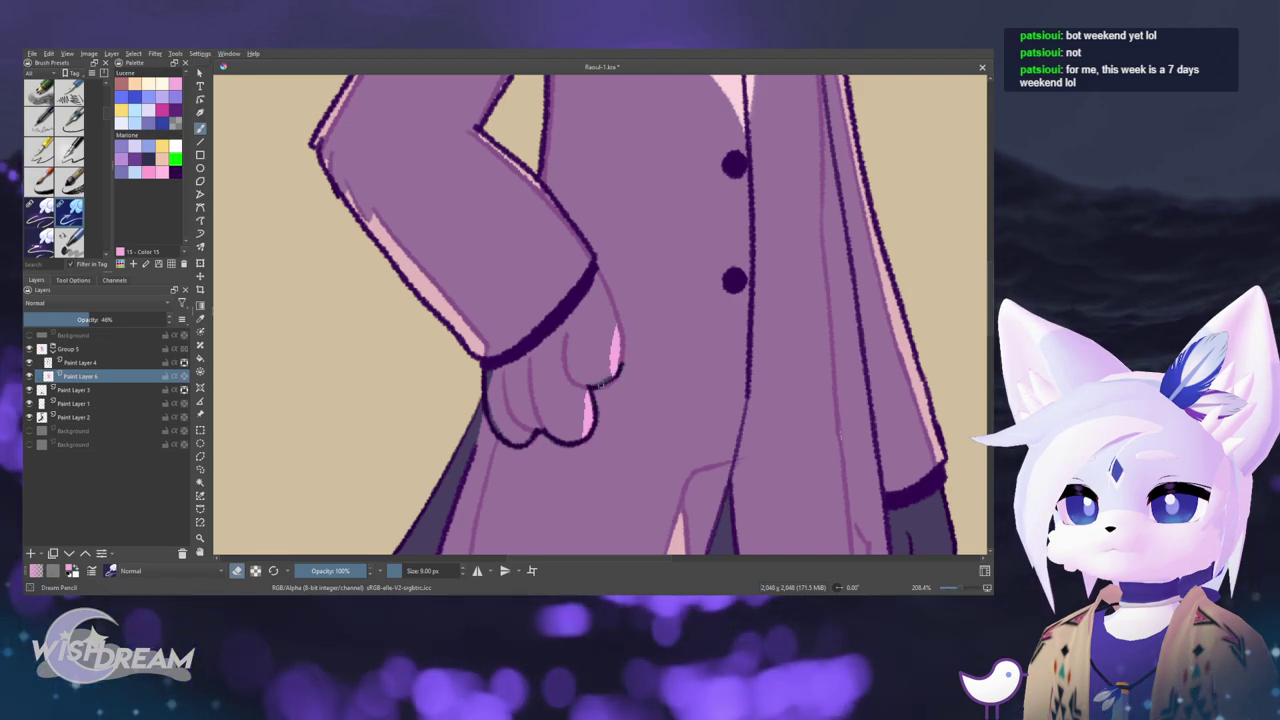
{"action": "mouse_move", "coordinate": [589, 386]}
{"action": "left_mouse_down"}
{"action": "mouse_move", "coordinate": [595, 270]}
{"action": "mouse_move", "coordinate": [619, 338]}
{"action": "left_mouse_up"}
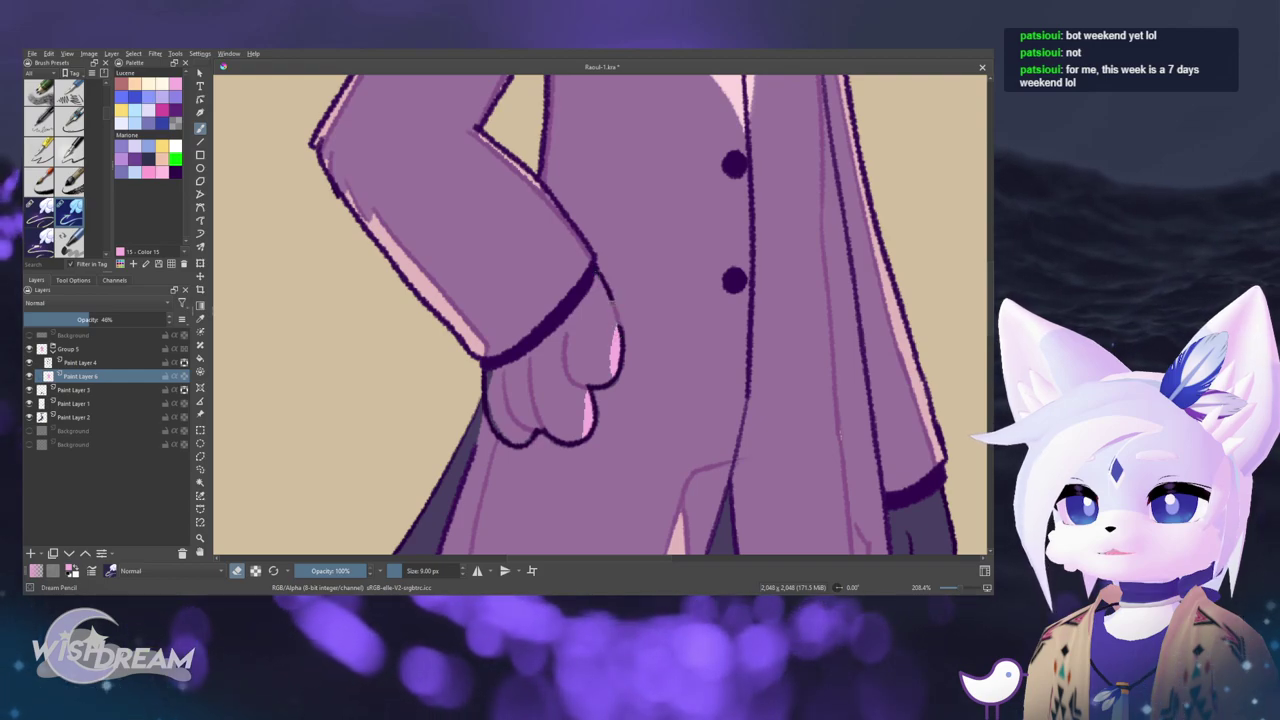
{"action": "left_click", "coordinate": [584, 344]}
{"action": "key", "text": "ctrl+z"}
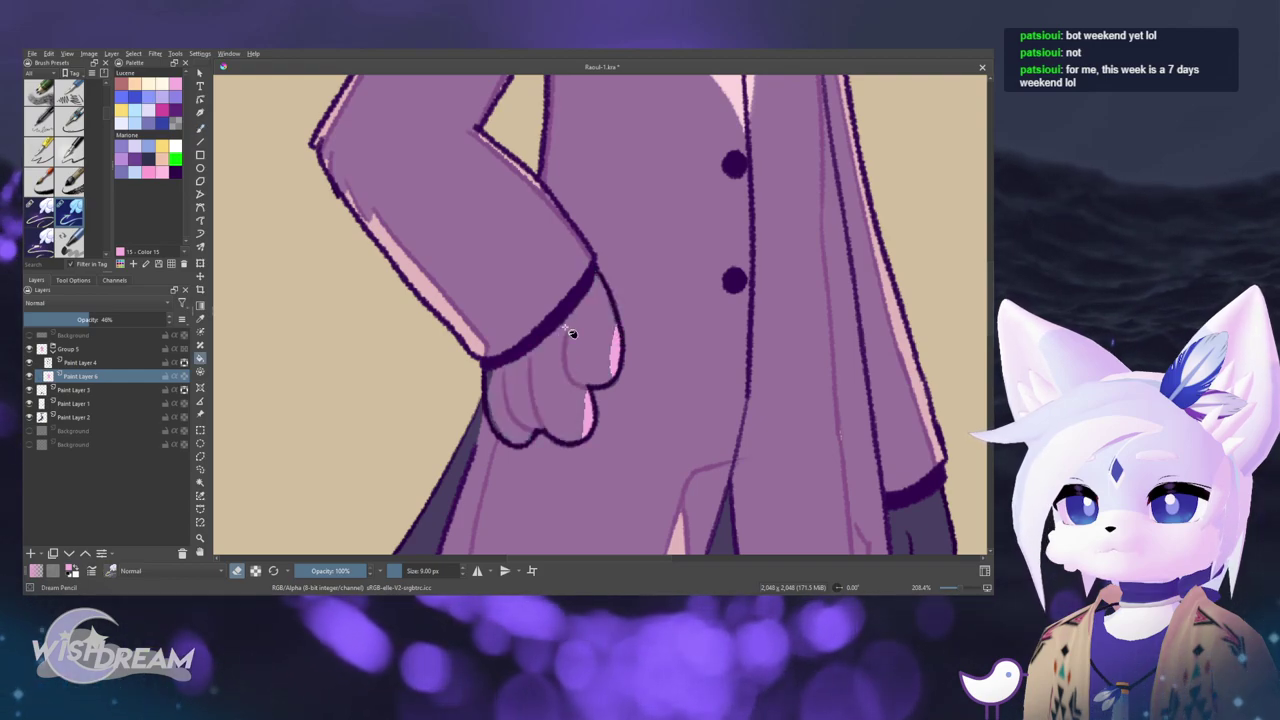
- Clear the remaining pink inside the outlined hand on the hip and restore the coat colour layer's opacity to 100%
{"action": "key", "text": "l"}
{"action": "mouse_move", "coordinate": [494, 380]}
{"action": "left_mouse_down"}
{"action": "mouse_move", "coordinate": [522, 439]}
{"action": "mouse_move", "coordinate": [571, 445]}
{"action": "mouse_move", "coordinate": [590, 435]}
{"action": "mouse_move", "coordinate": [595, 398]}
{"action": "left_mouse_up"}
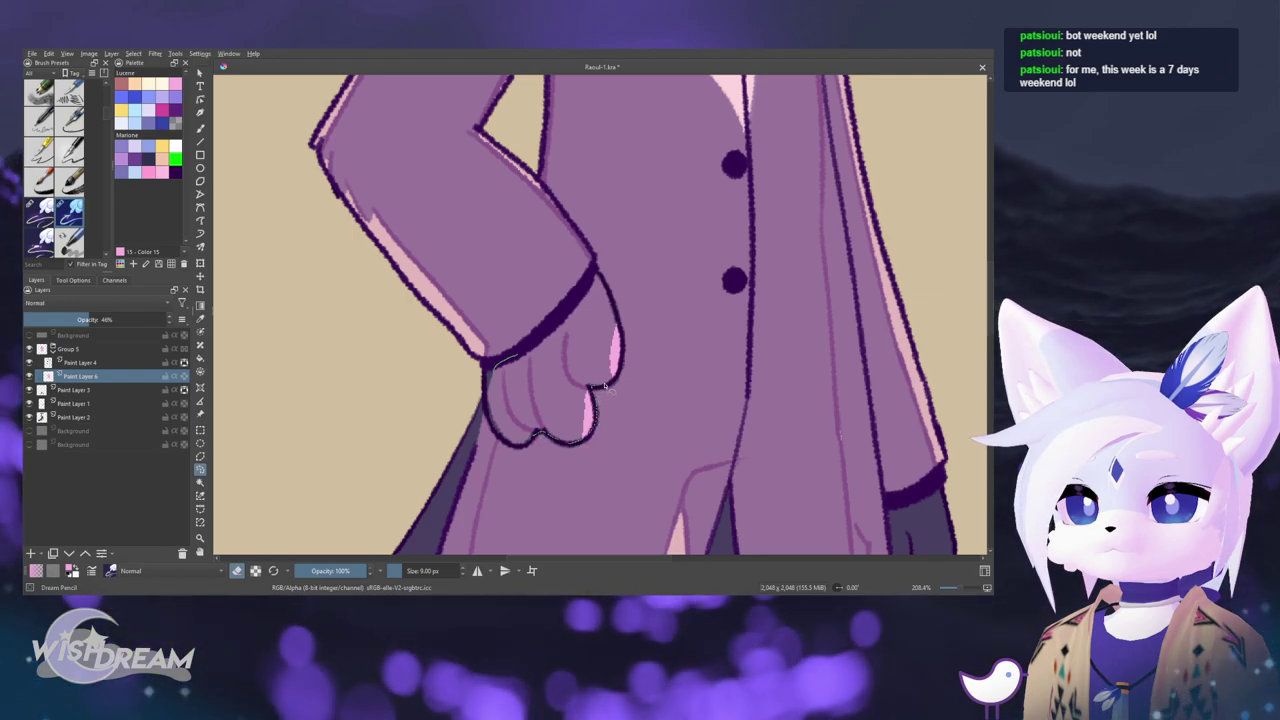
{"action": "left_click_drag", "start_coordinate": [597, 272], "coordinate": [603, 258]}
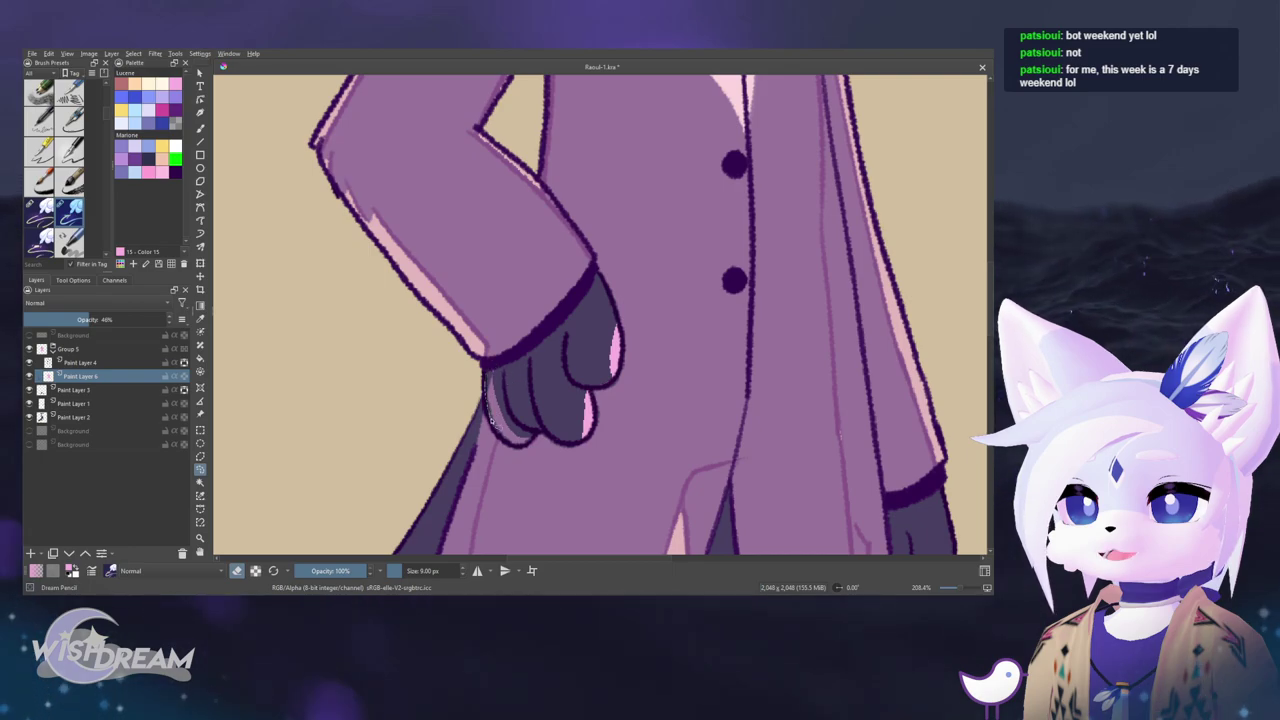
{"action": "left_click_drag", "start_coordinate": [628, 348], "coordinate": [620, 456]}
{"action": "left_click_drag", "start_coordinate": [123, 319], "coordinate": [293, 338]}
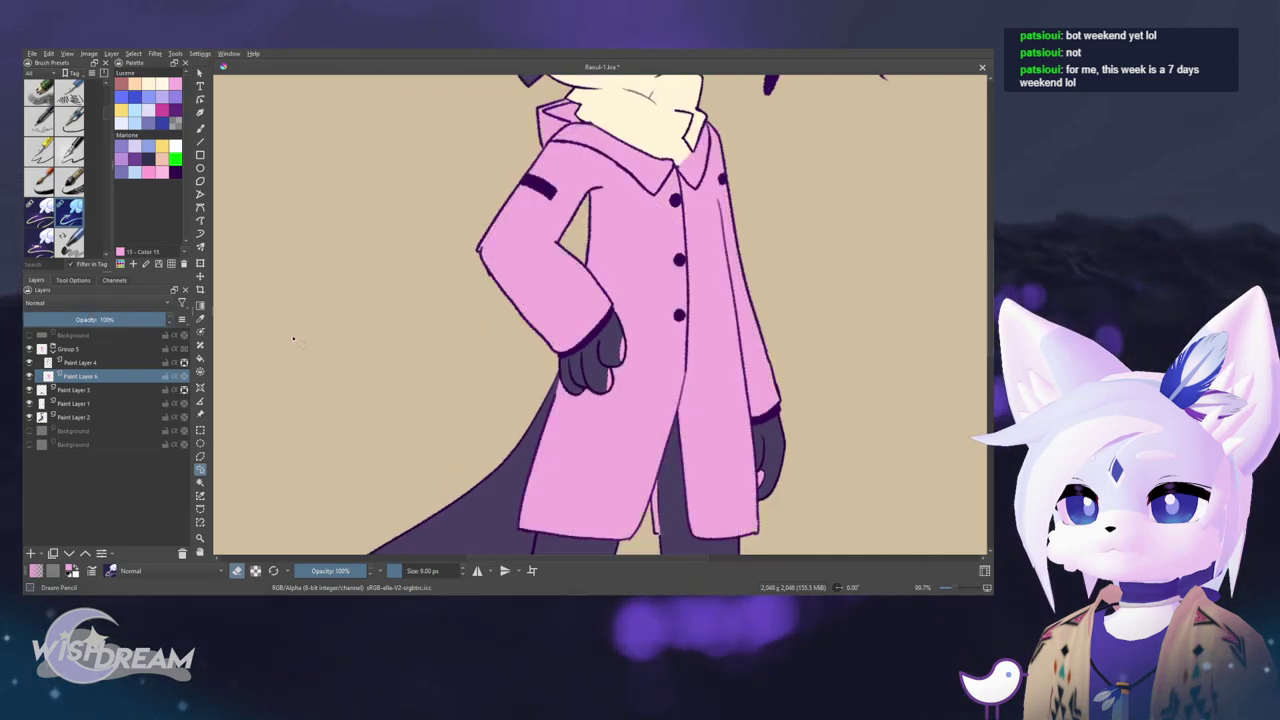
- Lock the alpha of Paint Layer 6 and recolour the coat with the stronger pink palette swatch, Color 29
{"action": "scroll", "coordinate": [706, 365], "scroll_direction": "down", "scroll_amount": 5}
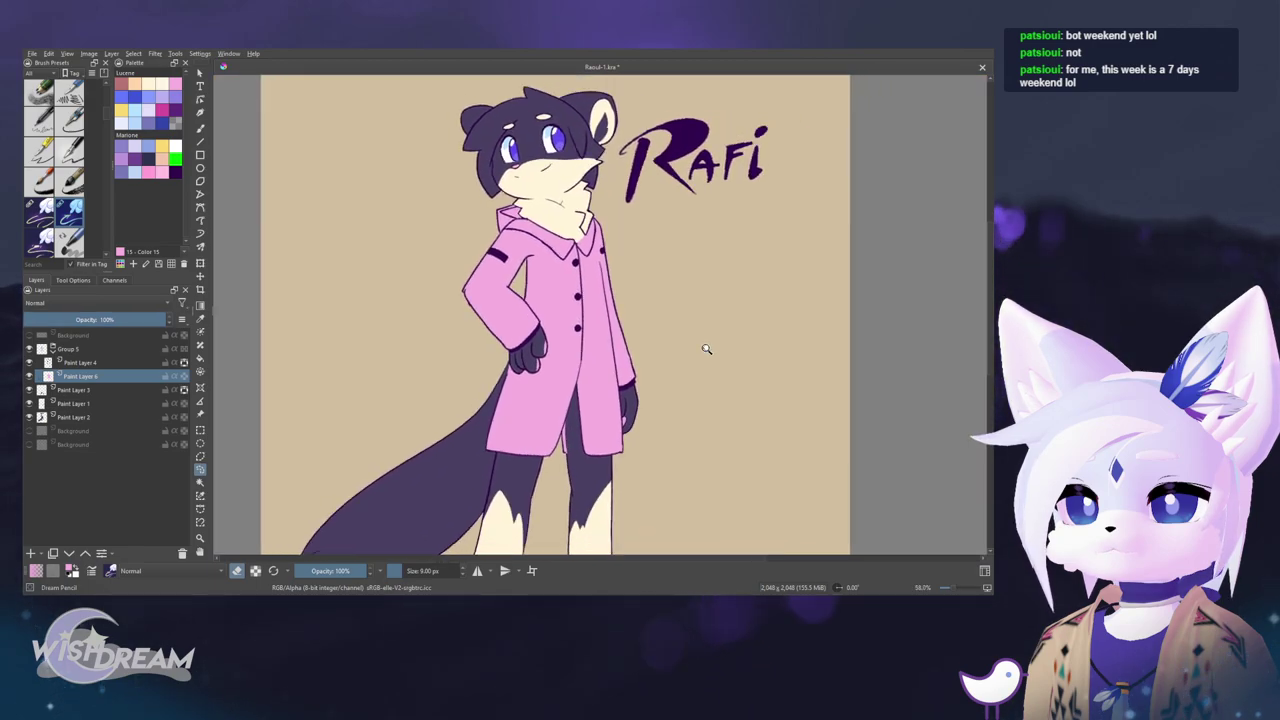
{"action": "left_click_drag", "start_coordinate": [722, 423], "coordinate": [714, 417]}
{"action": "mouse_move", "coordinate": [695, 343]}
{"action": "left_mouse_down"}
{"action": "mouse_move", "coordinate": [723, 374]}
{"action": "mouse_move", "coordinate": [696, 437]}
{"action": "left_mouse_up"}
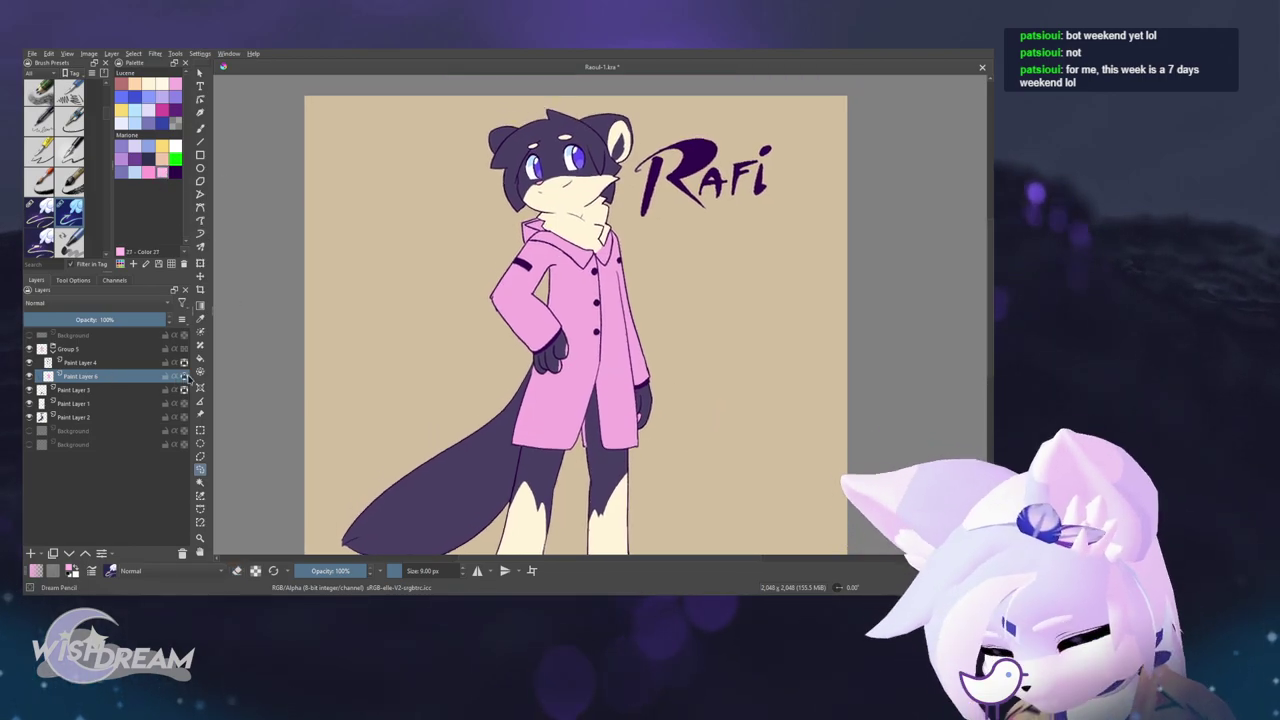
{"action": "key", "text": "shift+BackSpace"}
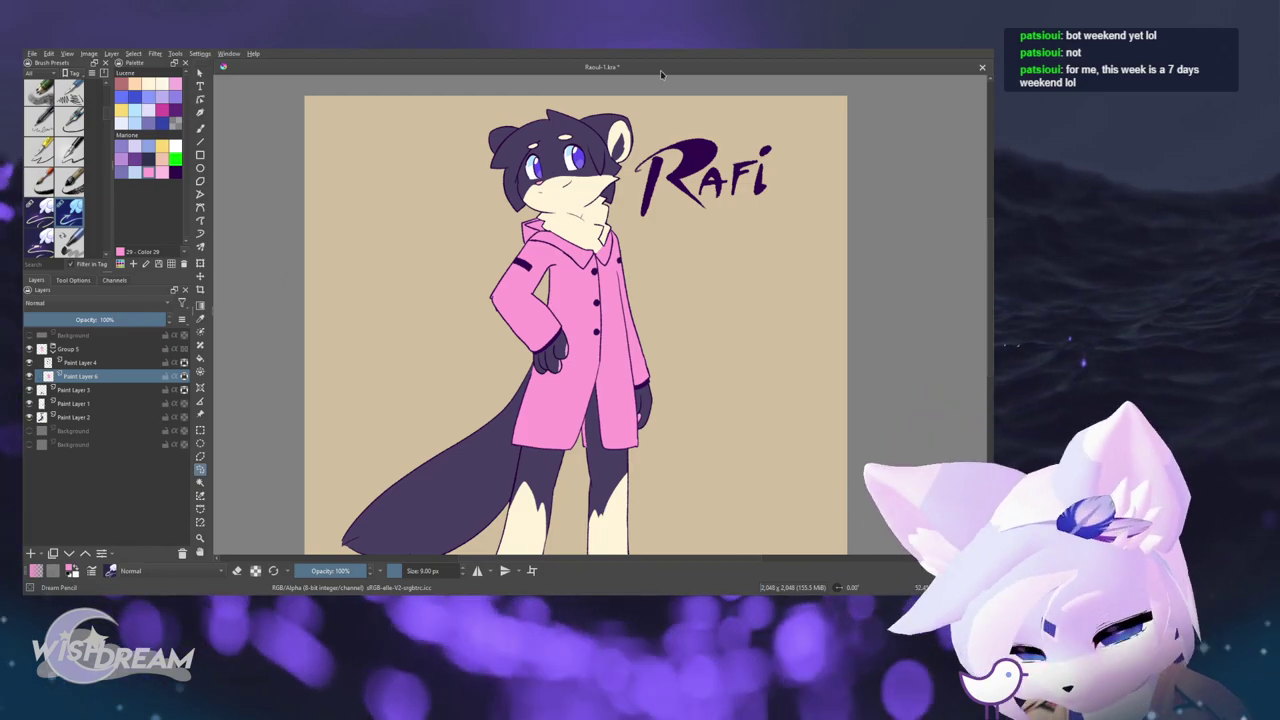
- Isolate the coat line art on Paint Layer 4, join the lines at the bent elbow and erase the stray overlap
{"action": "left_click", "coordinate": [121, 364]}
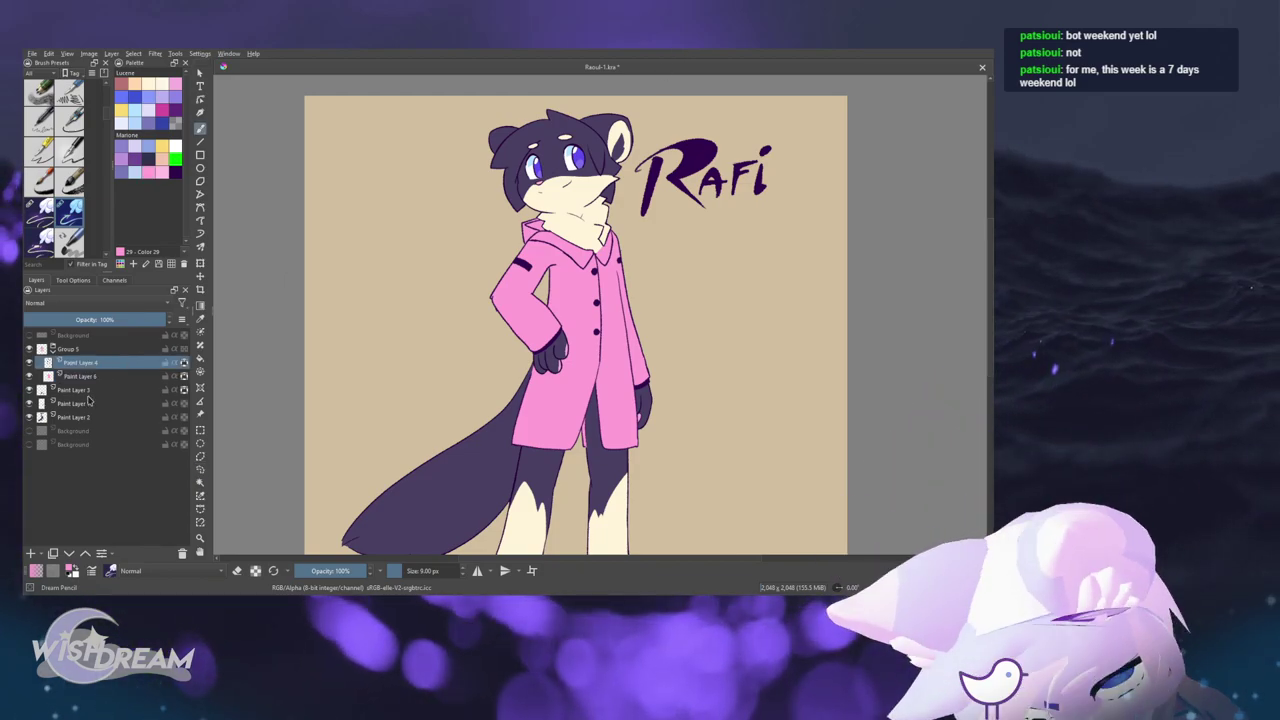
{"action": "left_click_drag", "start_coordinate": [488, 305], "coordinate": [542, 218]}
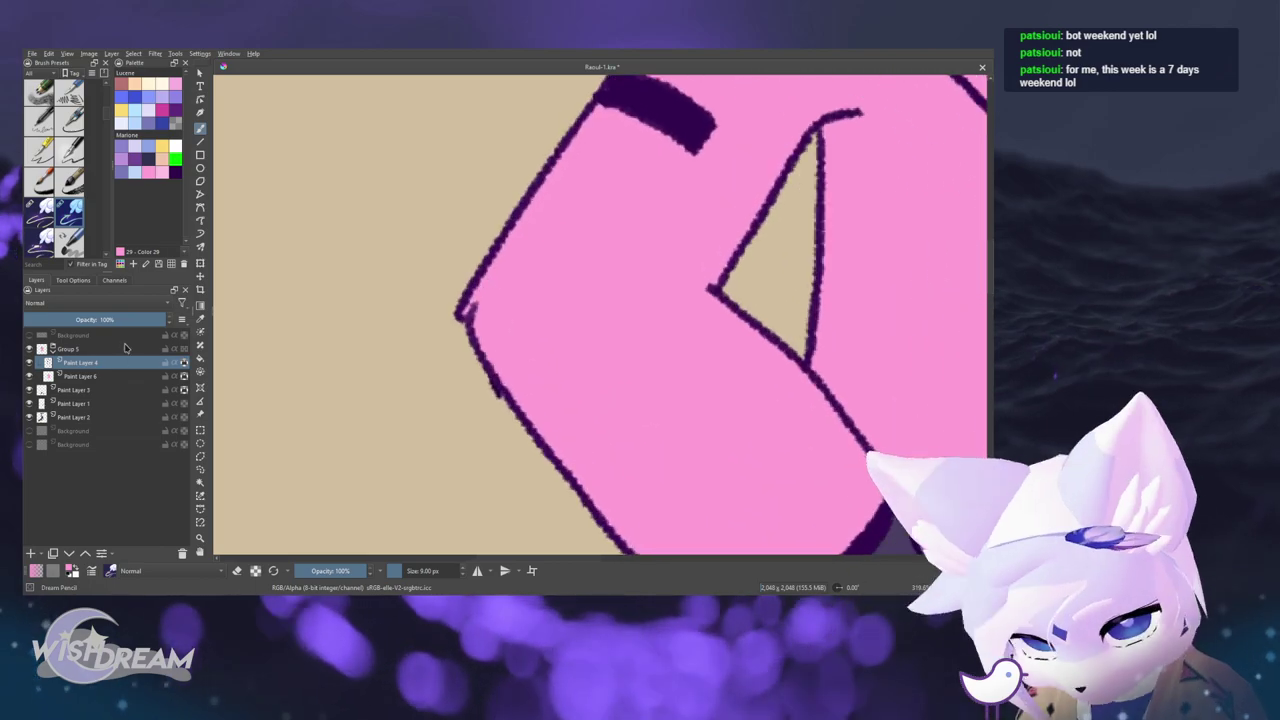
{"action": "left_click", "coordinate": [48, 362], "text": "alt"}
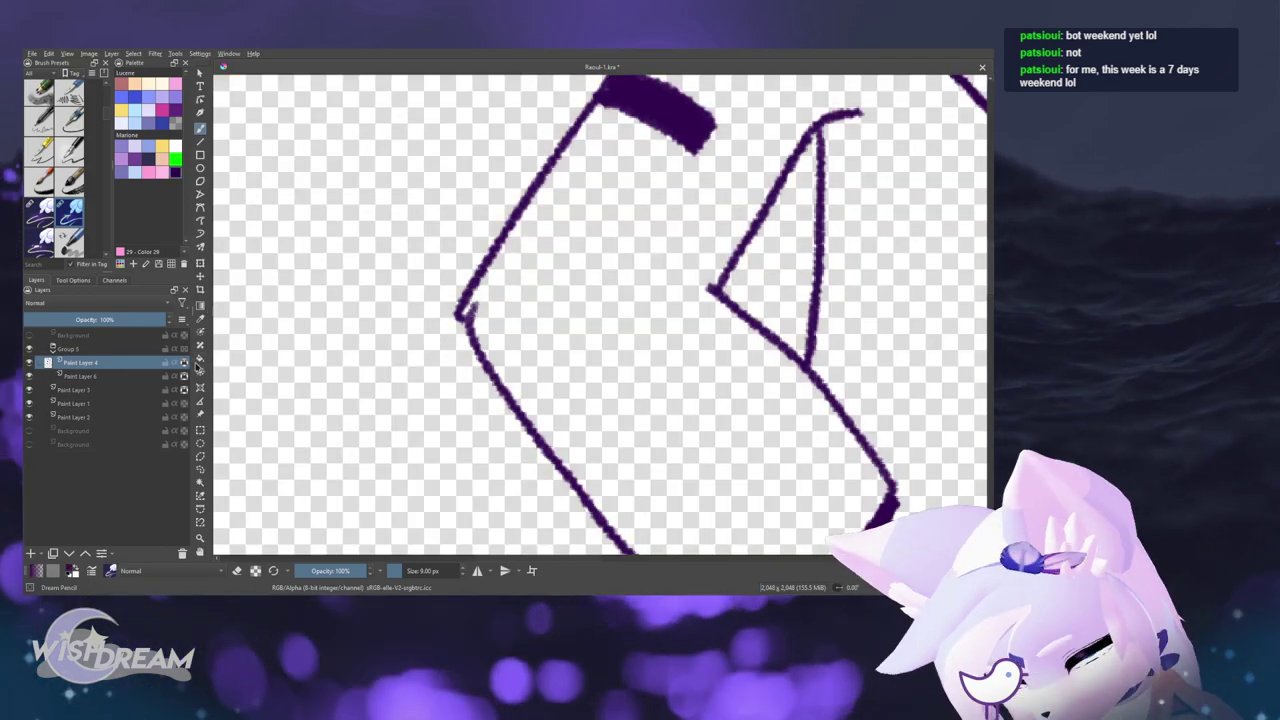
{"action": "left_click_drag", "start_coordinate": [461, 314], "coordinate": [480, 352]}
{"action": "key", "text": "e"}
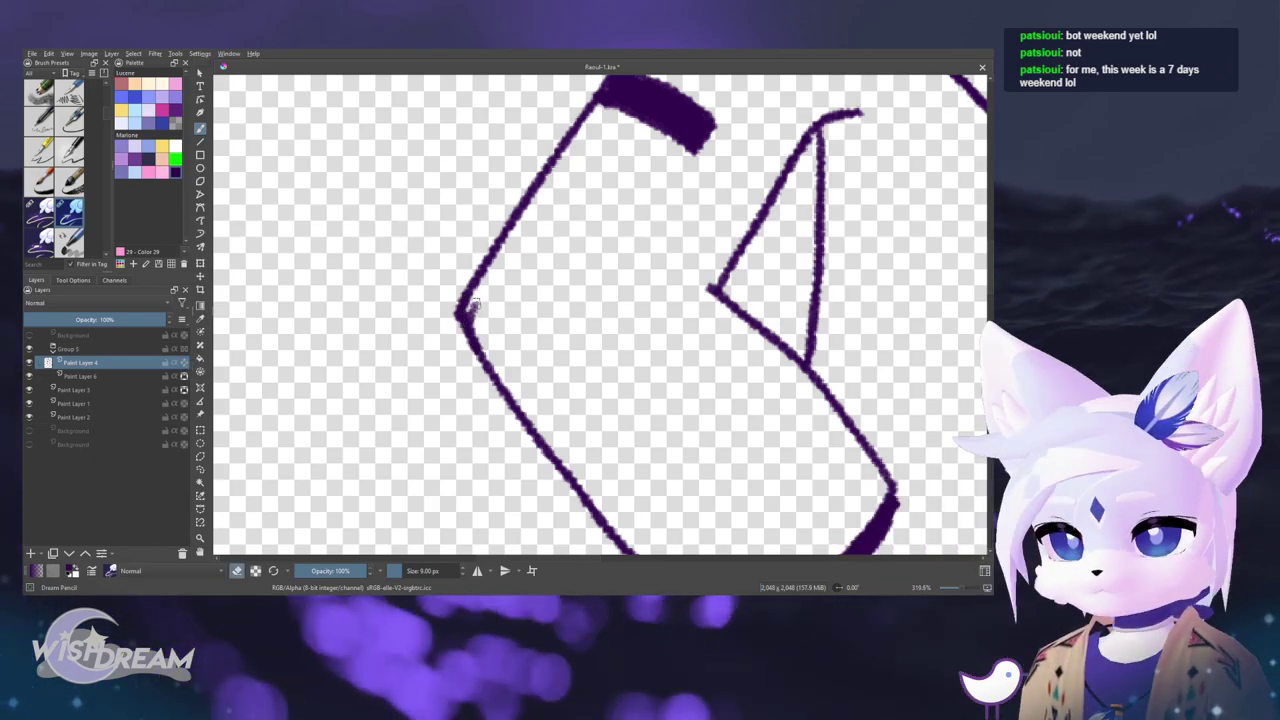
{"action": "left_click_drag", "start_coordinate": [474, 304], "coordinate": [477, 309]}
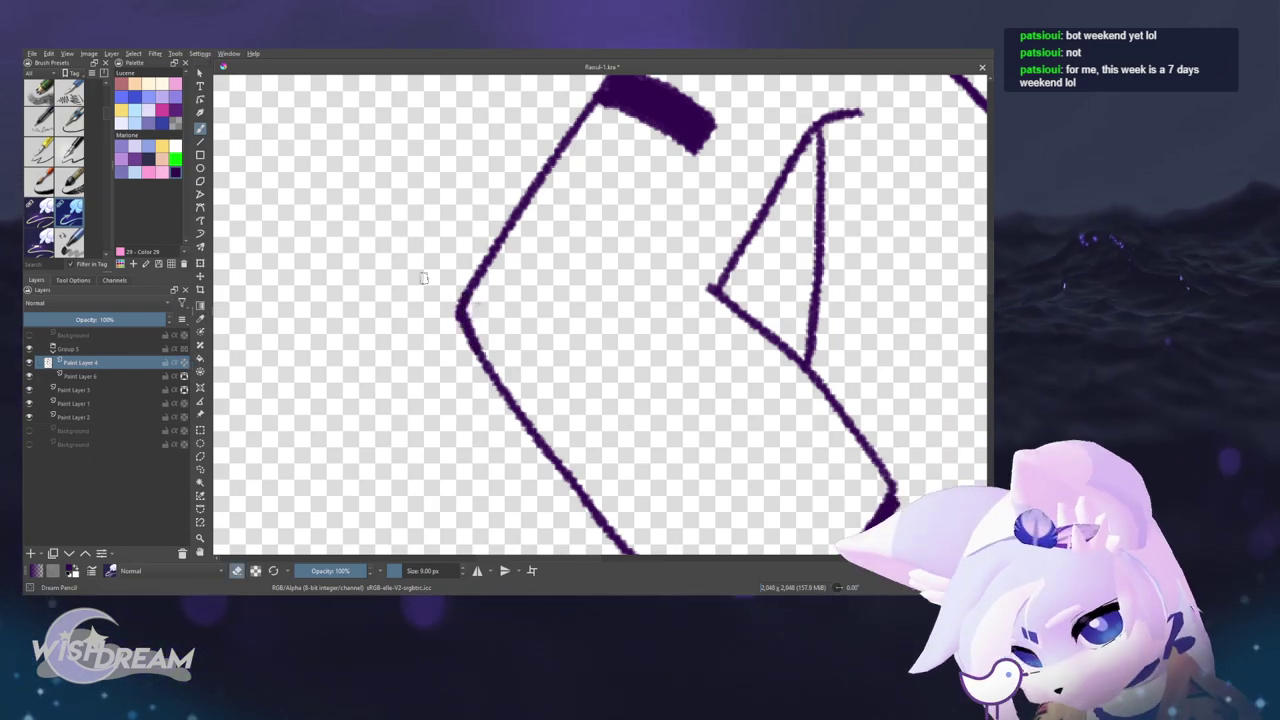
{"action": "left_click", "coordinate": [48, 362], "text": "alt"}
{"action": "left_click_drag", "start_coordinate": [563, 371], "coordinate": [469, 481]}
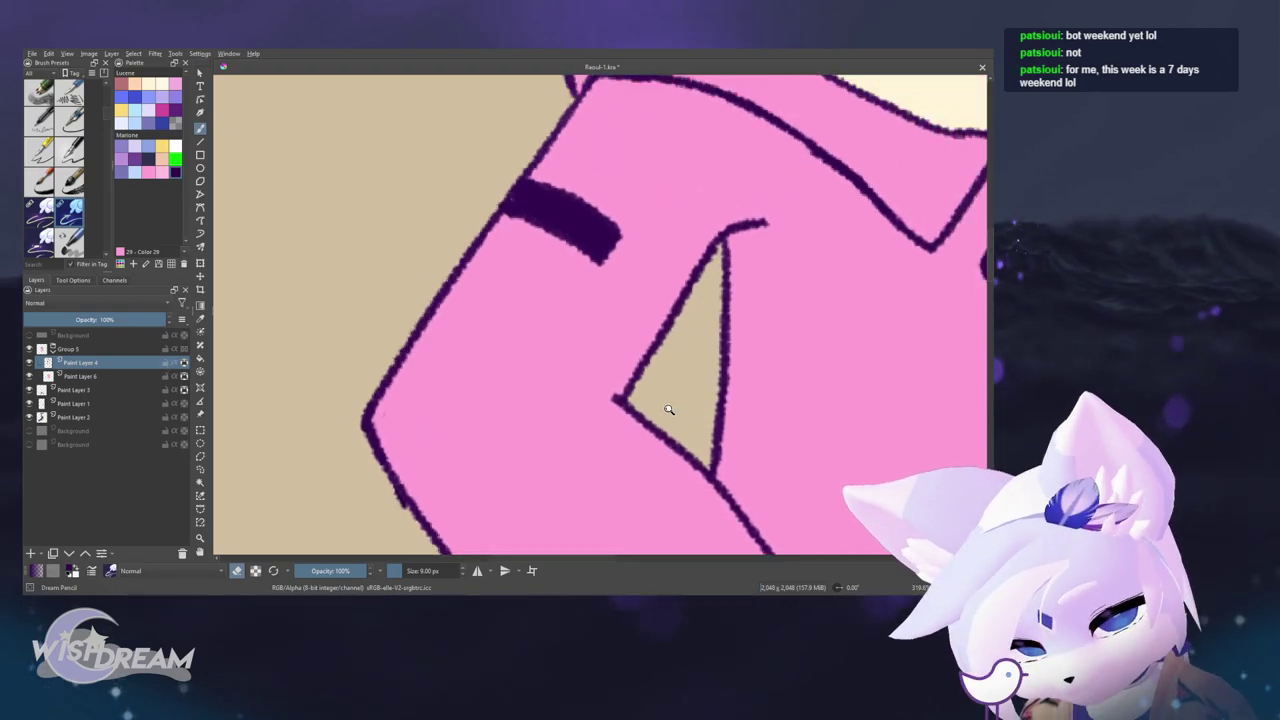
{"action": "scroll", "coordinate": [668, 411], "scroll_direction": "down", "scroll_amount": 3}
{"action": "scroll", "coordinate": [529, 366], "scroll_direction": "down", "scroll_amount": 5}
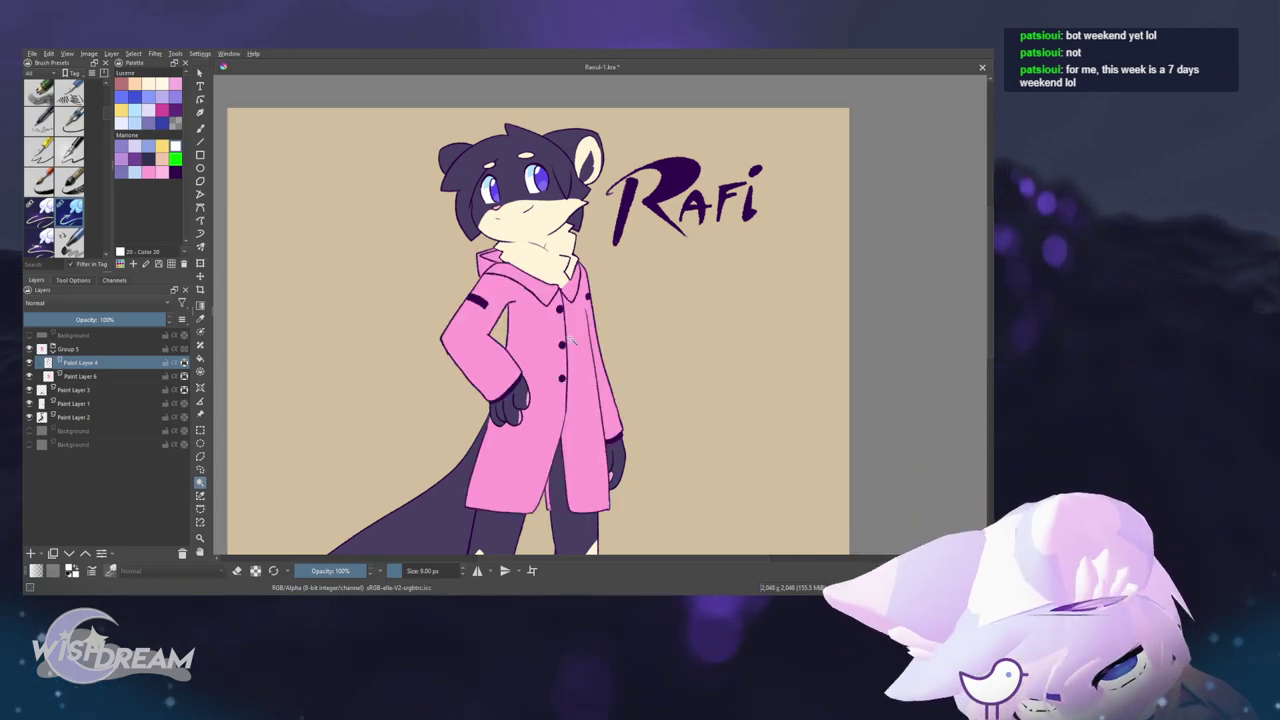
- Fill the coat's collar and hood with white on Paint Layer 6
{"action": "key", "text": "Delete"}
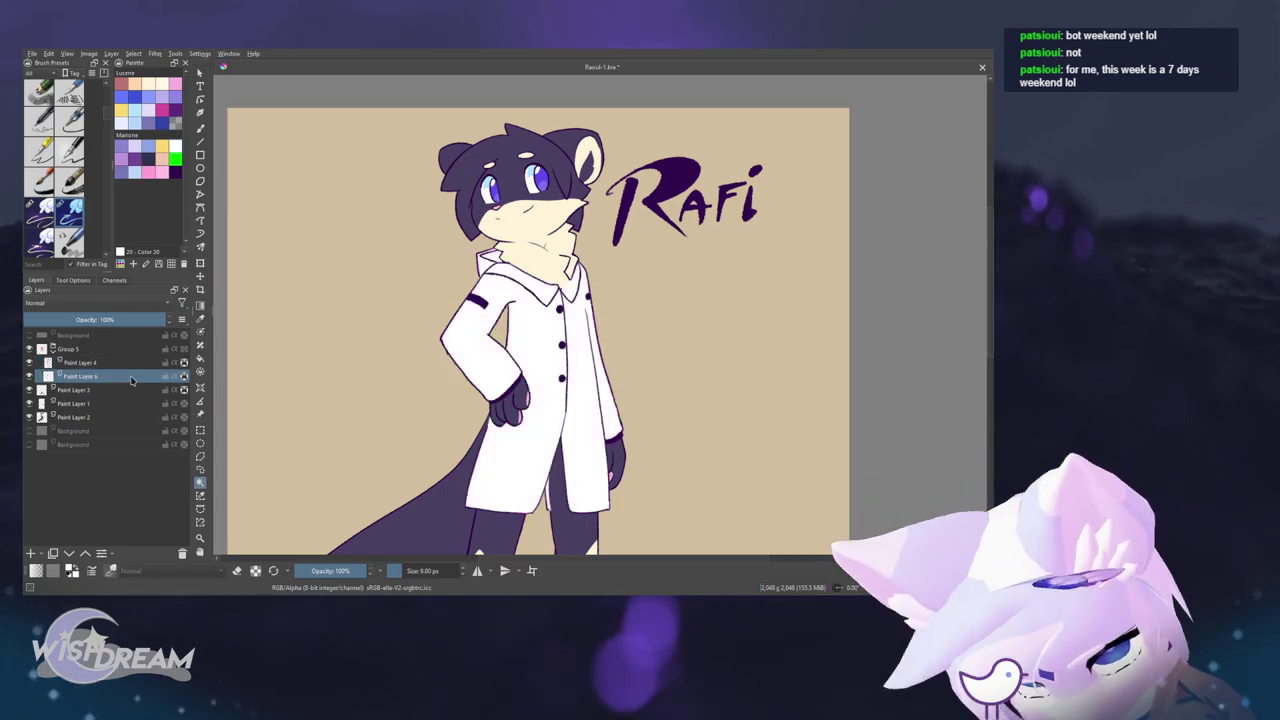
{"action": "key", "text": "ctrl+shift+z"}
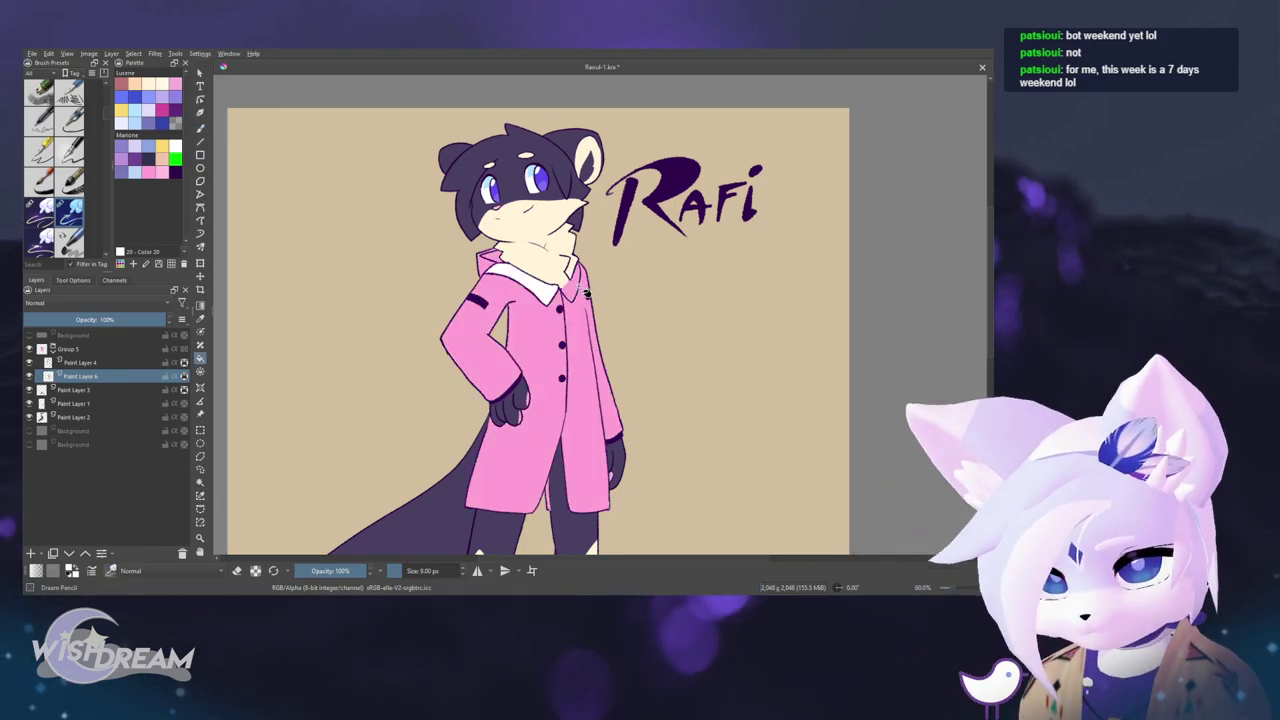
{"action": "scroll", "coordinate": [500, 270], "scroll_direction": "up", "scroll_amount": 3}
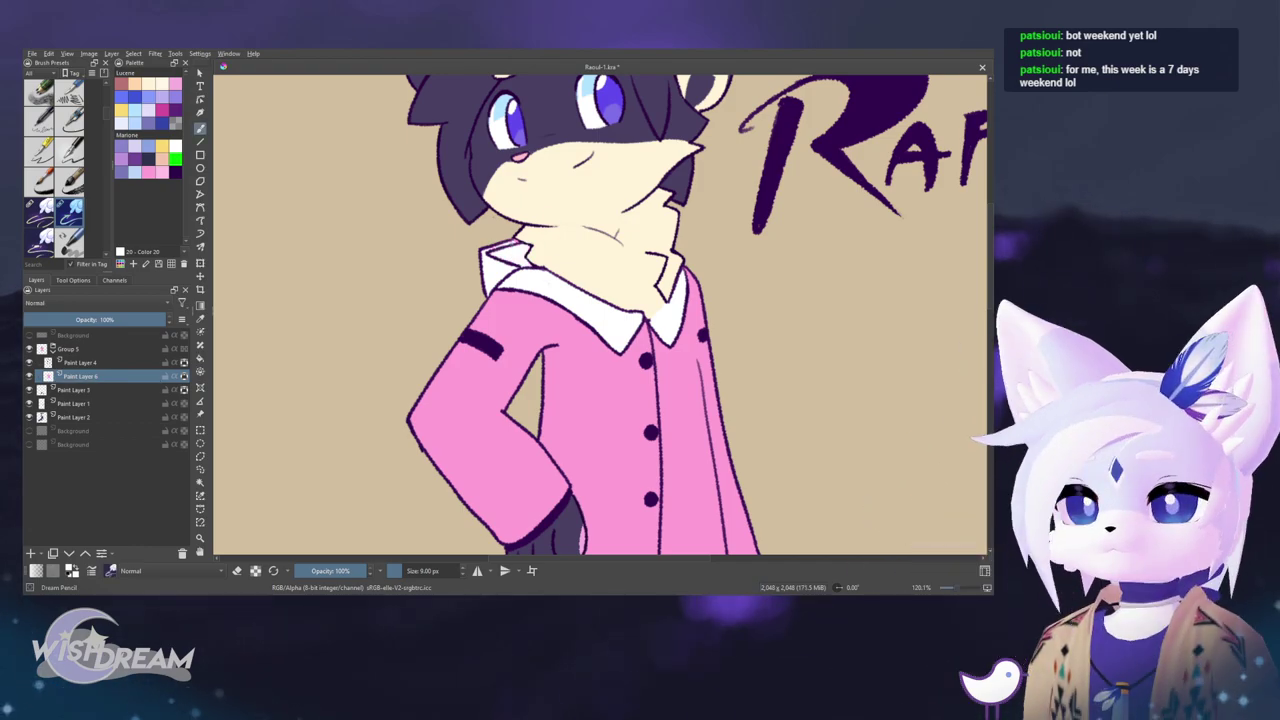
{"action": "left_click_drag", "start_coordinate": [700, 300], "coordinate": [669, 449]}
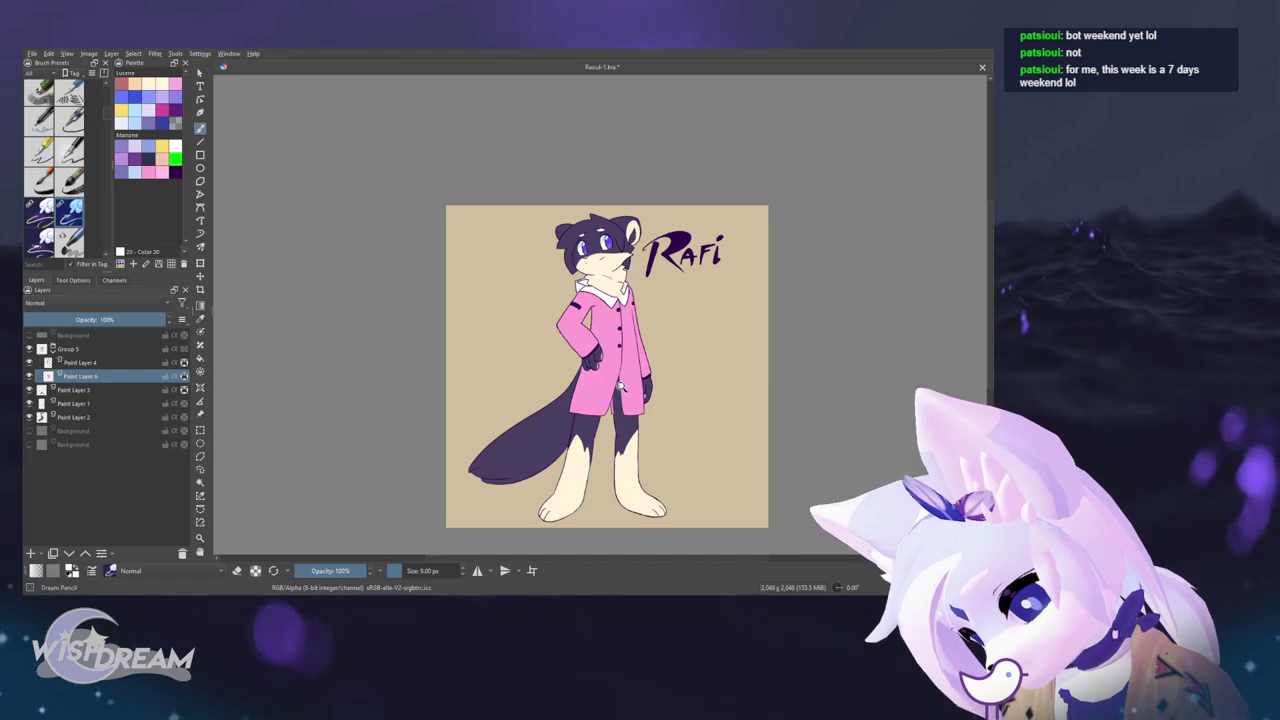
- Try a white fill on the coat half with the bent arm, leaving the other half pink
{"action": "scroll", "coordinate": [729, 491], "scroll_direction": "up", "scroll_amount": 3}
{"action": "left_click", "coordinate": [605, 327]}
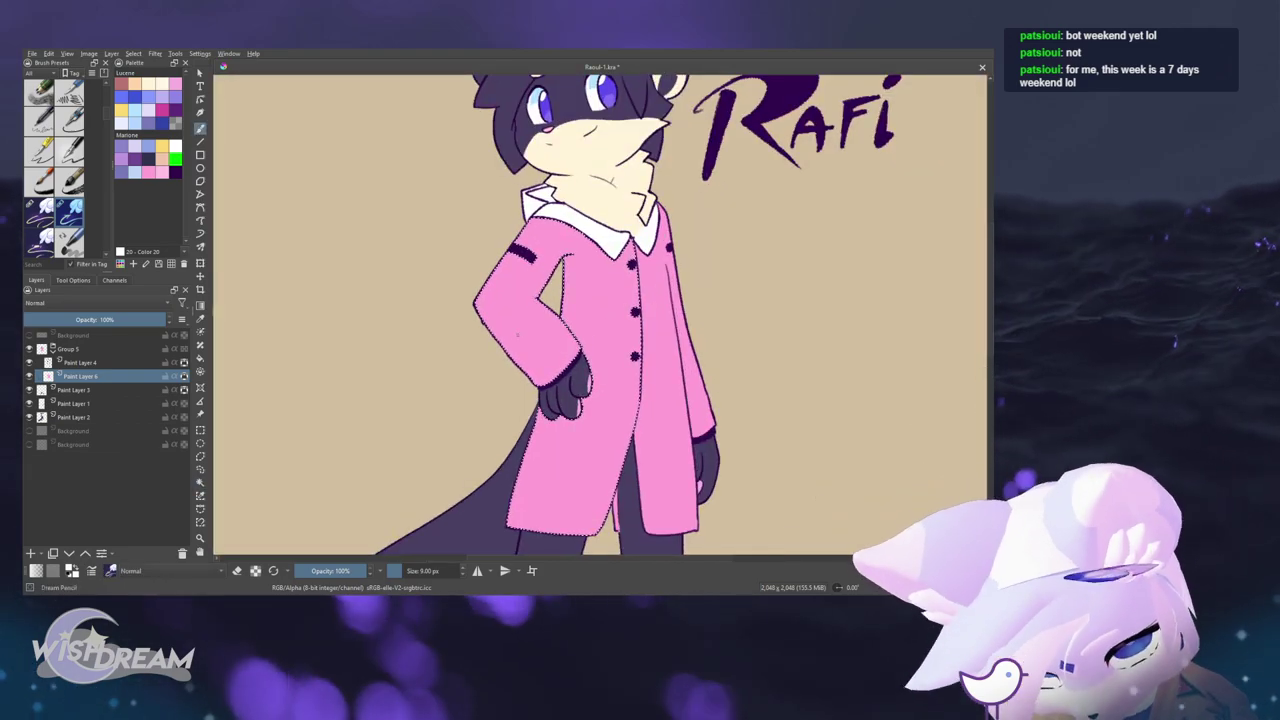
{"action": "key", "text": "b"}
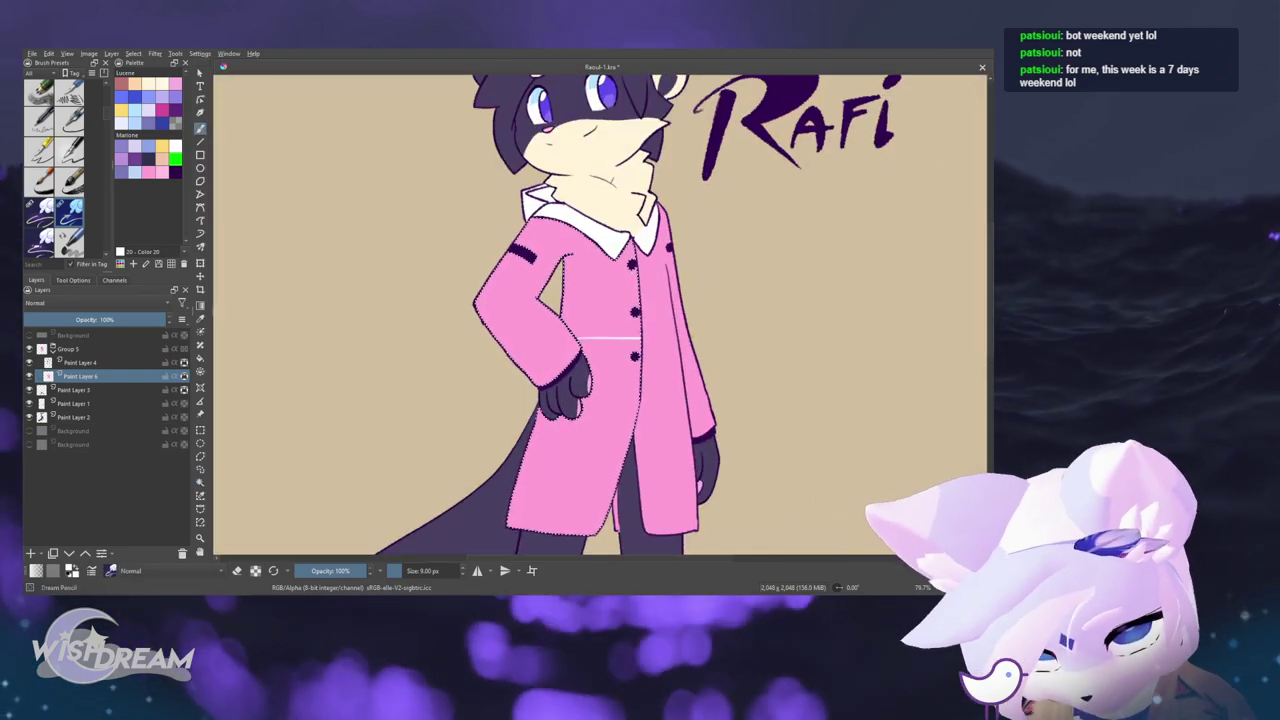
{"action": "key", "text": "ctrl+shift+a"}
{"action": "scroll", "coordinate": [586, 505], "scroll_direction": "down", "scroll_amount": 3}
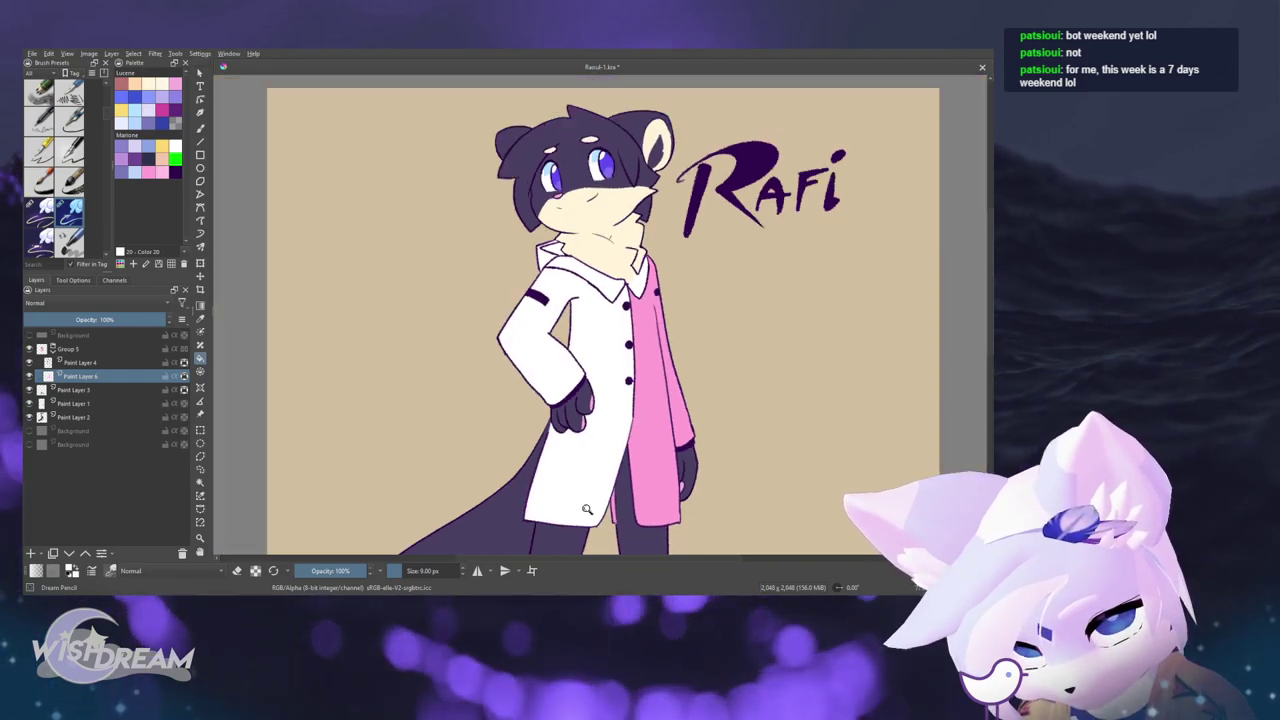
{"action": "left_click_drag", "start_coordinate": [569, 536], "coordinate": [539, 420]}
{"action": "scroll", "coordinate": [538, 420], "scroll_direction": "up", "scroll_amount": 3}
{"action": "scroll", "coordinate": [530, 440], "scroll_direction": "down", "scroll_amount": 1}
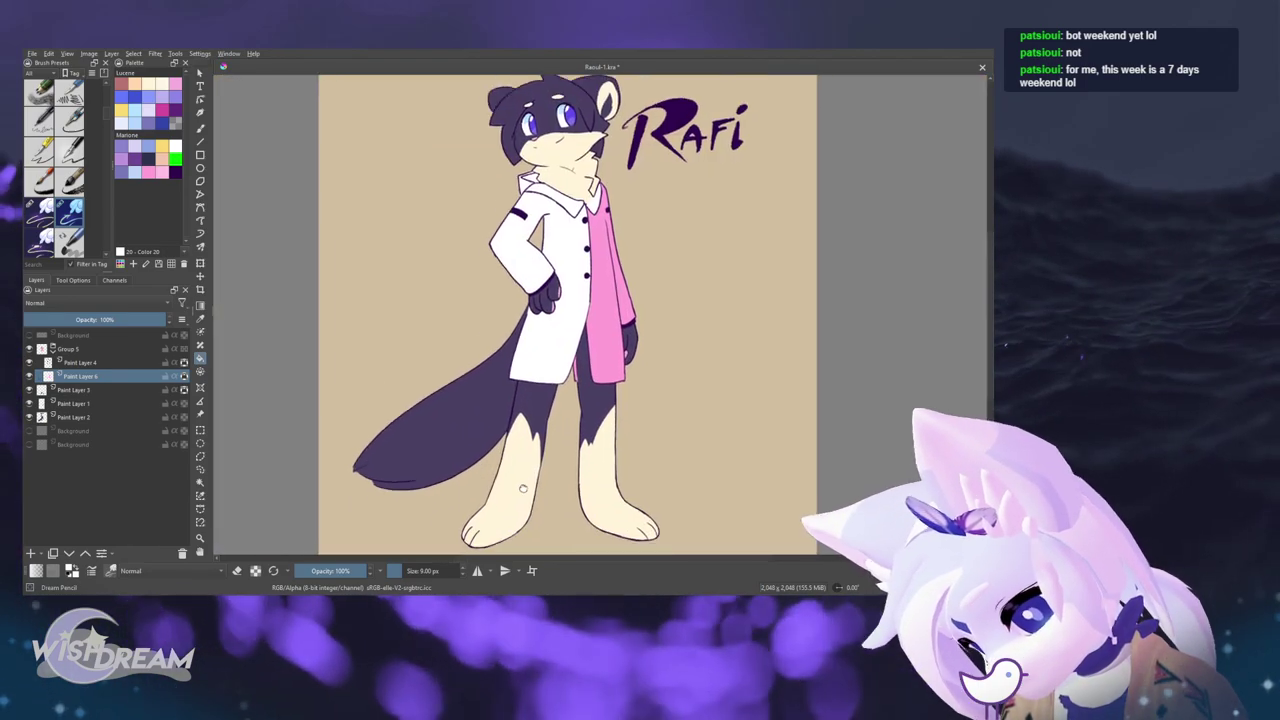
- Extend the selection to both halves of the coat and draw a white dividing line across the waist
{"action": "scroll", "coordinate": [525, 460], "scroll_direction": "up", "scroll_amount": 2}
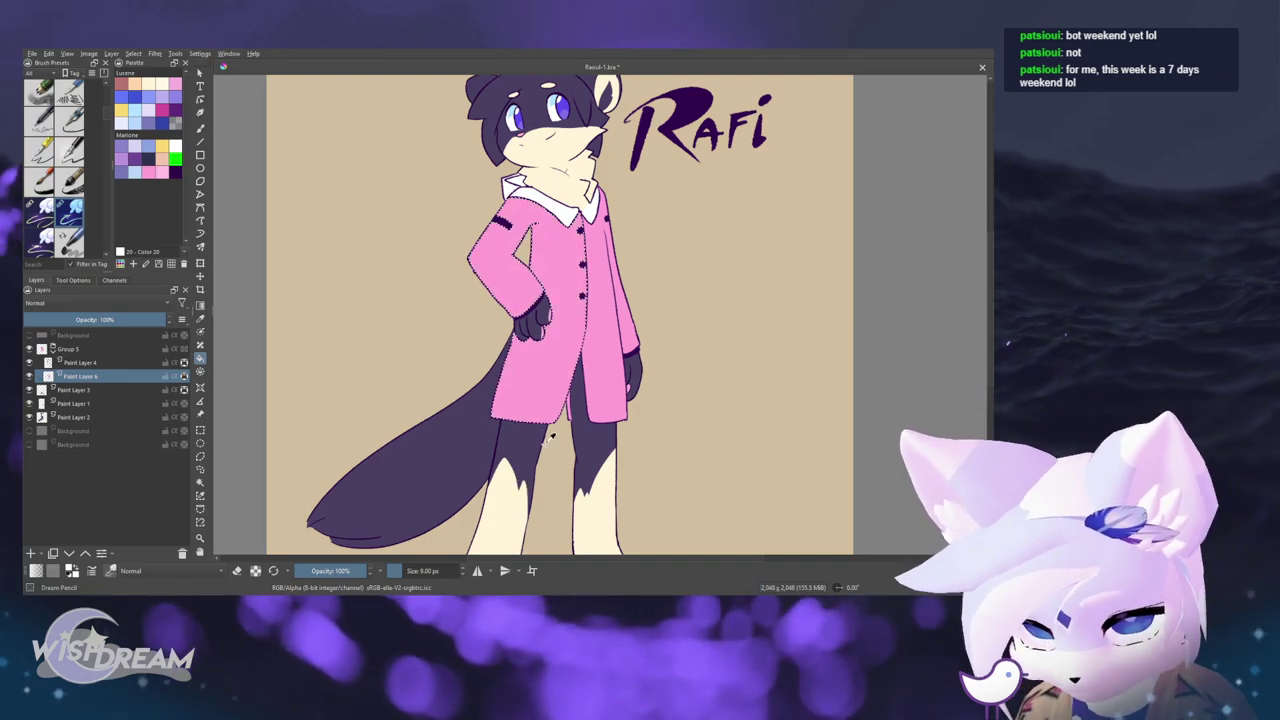
{"action": "left_click", "coordinate": [600, 302], "text": "shift"}
{"action": "scroll", "coordinate": [607, 298], "scroll_direction": "up", "scroll_amount": 2}
{"action": "key", "text": "b"}
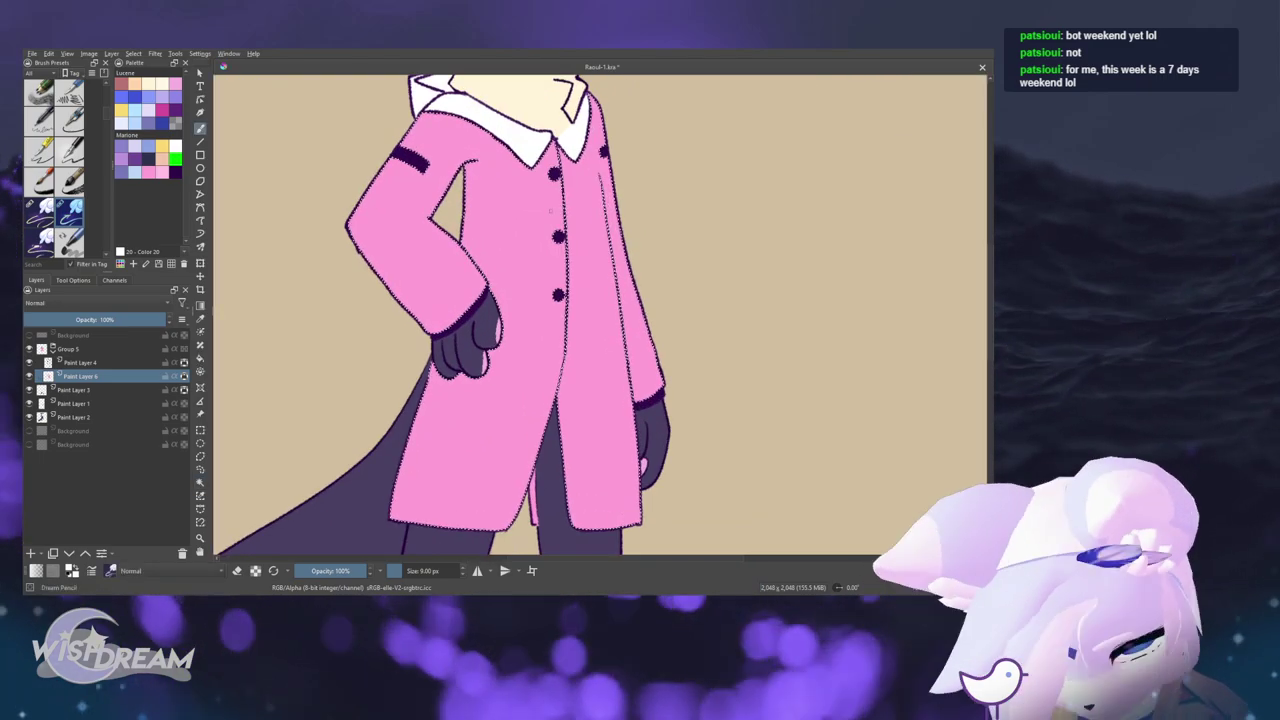
{"action": "left_click_drag", "start_coordinate": [480, 267], "coordinate": [620, 259]}
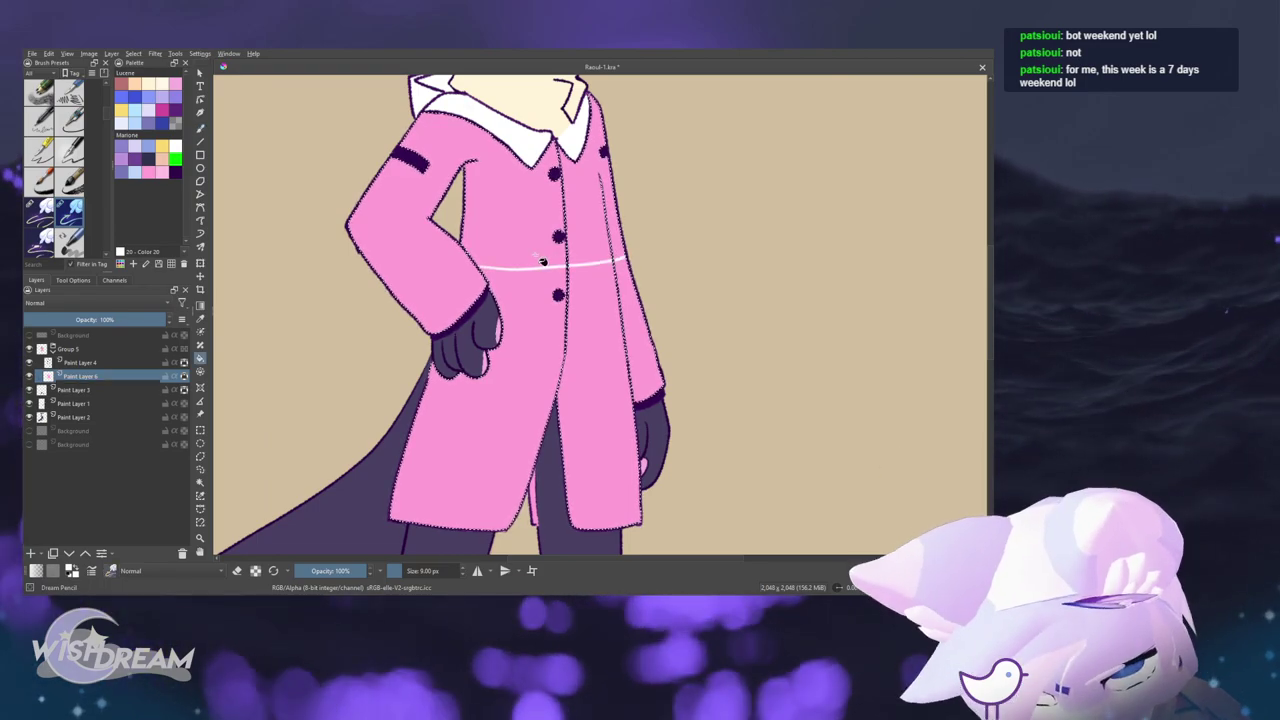
- Try filling the coat above the waist line with white on both halves, and undo the fills
{"action": "left_click", "coordinate": [536, 256]}
{"action": "left_click", "coordinate": [585, 240]}
{"action": "scroll", "coordinate": [563, 323], "scroll_direction": "down", "scroll_amount": 5}
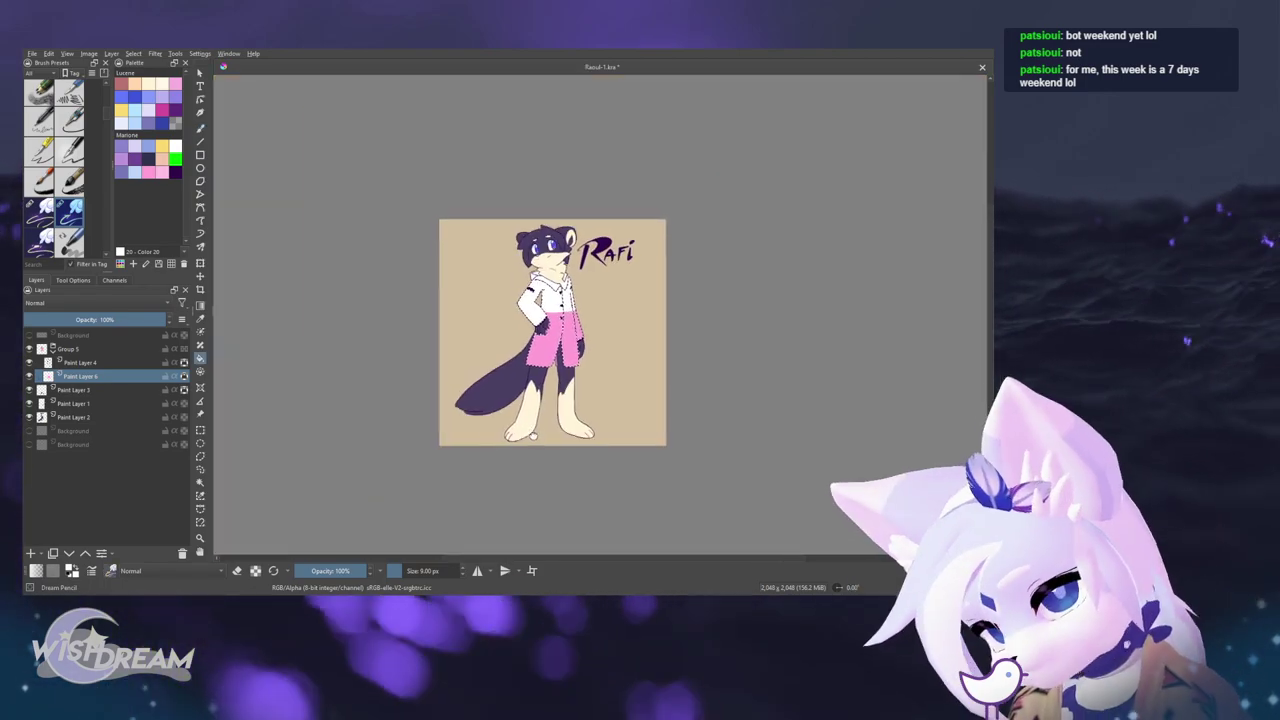
{"action": "key", "text": "ctrl+z"}
{"action": "key", "text": "ctrl+z"}
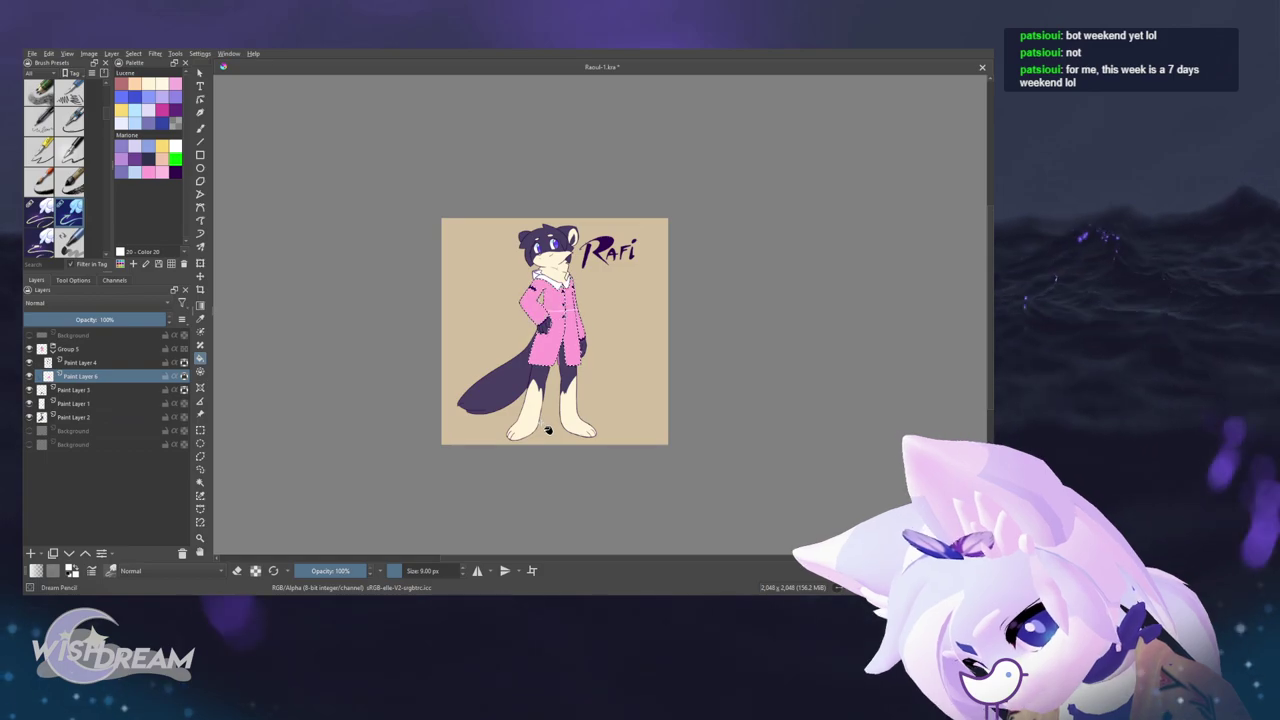
- Try a white coat body with pink sleeves divided at the shoulder, and undo all white fills including the collar and hood
{"action": "scroll", "coordinate": [548, 258], "scroll_direction": "up", "scroll_amount": 5}
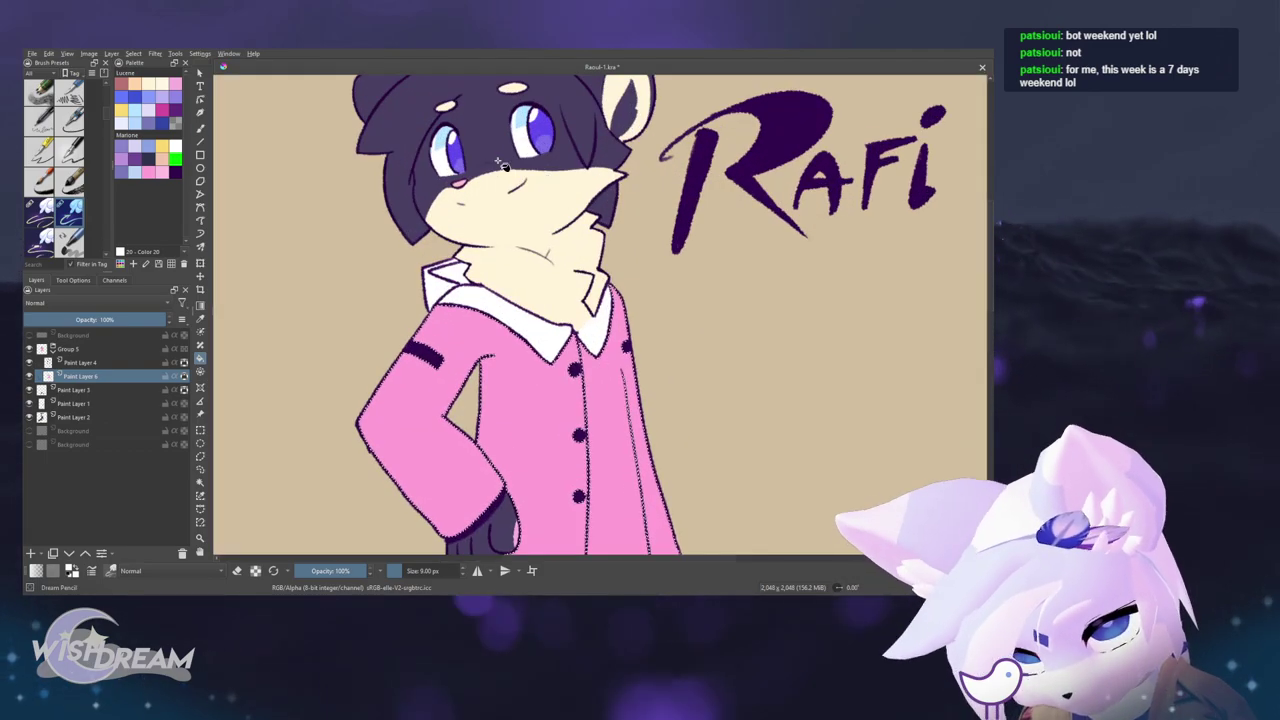
{"action": "key", "text": "b"}
{"action": "left_click_drag", "start_coordinate": [479, 314], "coordinate": [486, 353]}
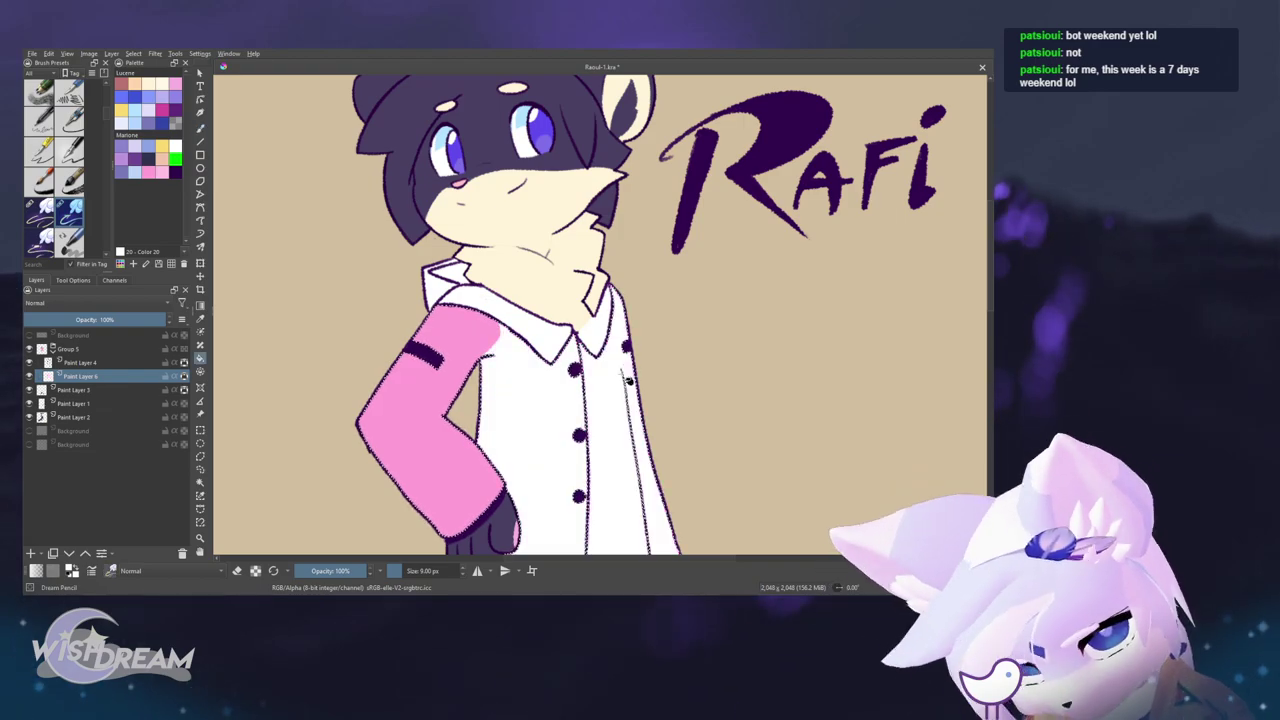
{"action": "scroll", "coordinate": [621, 350], "scroll_direction": "down", "scroll_amount": 6}
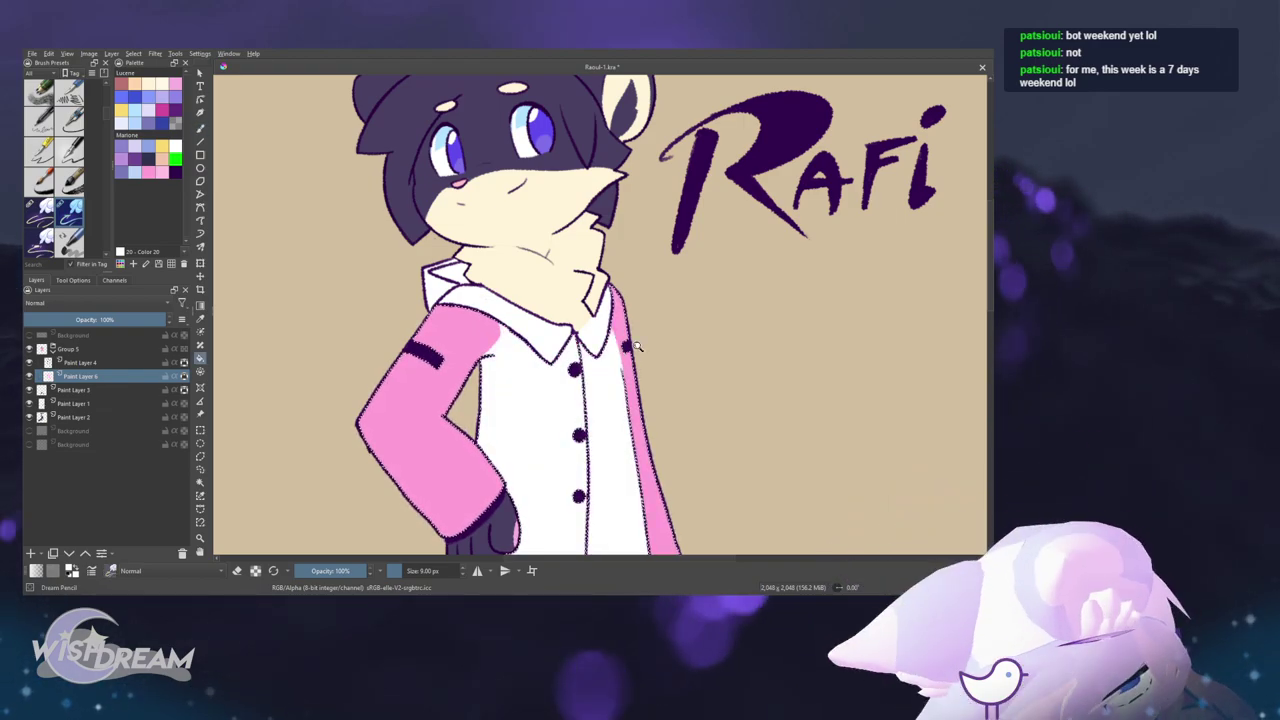
{"action": "scroll", "coordinate": [649, 404], "scroll_direction": "up", "scroll_amount": 1}
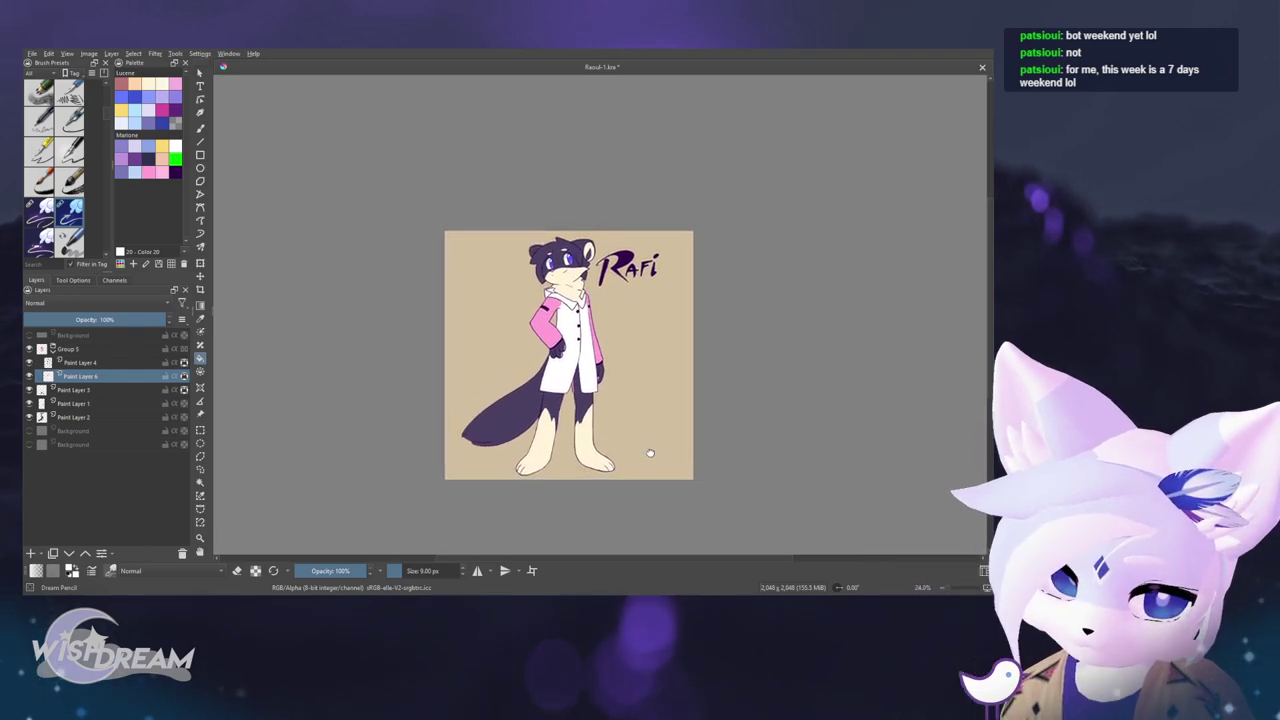
{"action": "left_click_drag", "start_coordinate": [650, 453], "coordinate": [650, 456]}
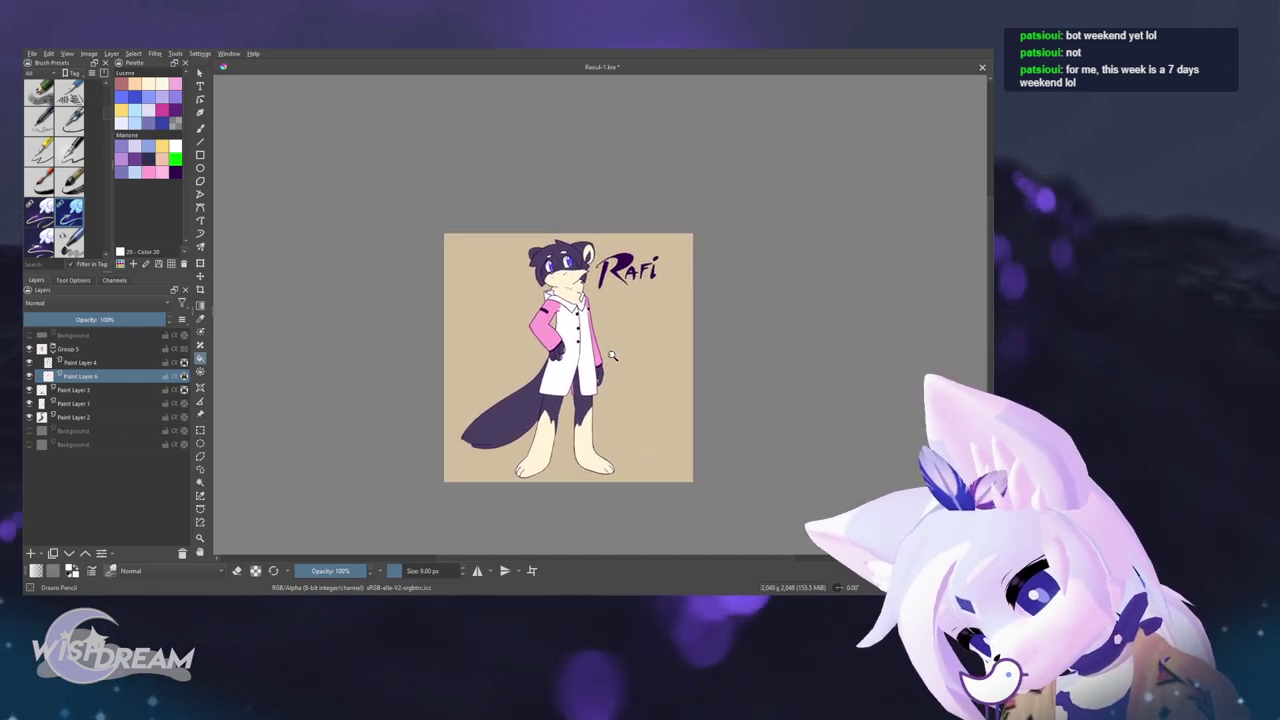
{"action": "scroll", "coordinate": [612, 355], "scroll_direction": "up", "scroll_amount": 3}
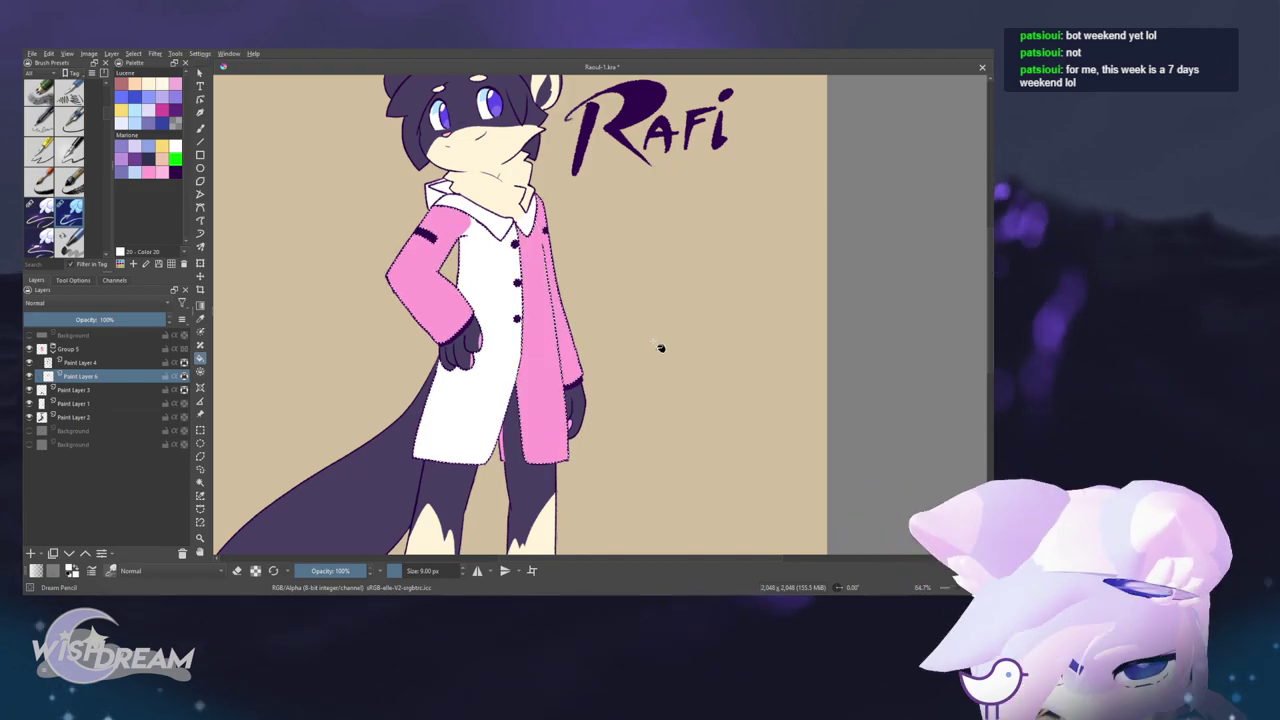
{"action": "key", "text": "shift+BackSpace"}
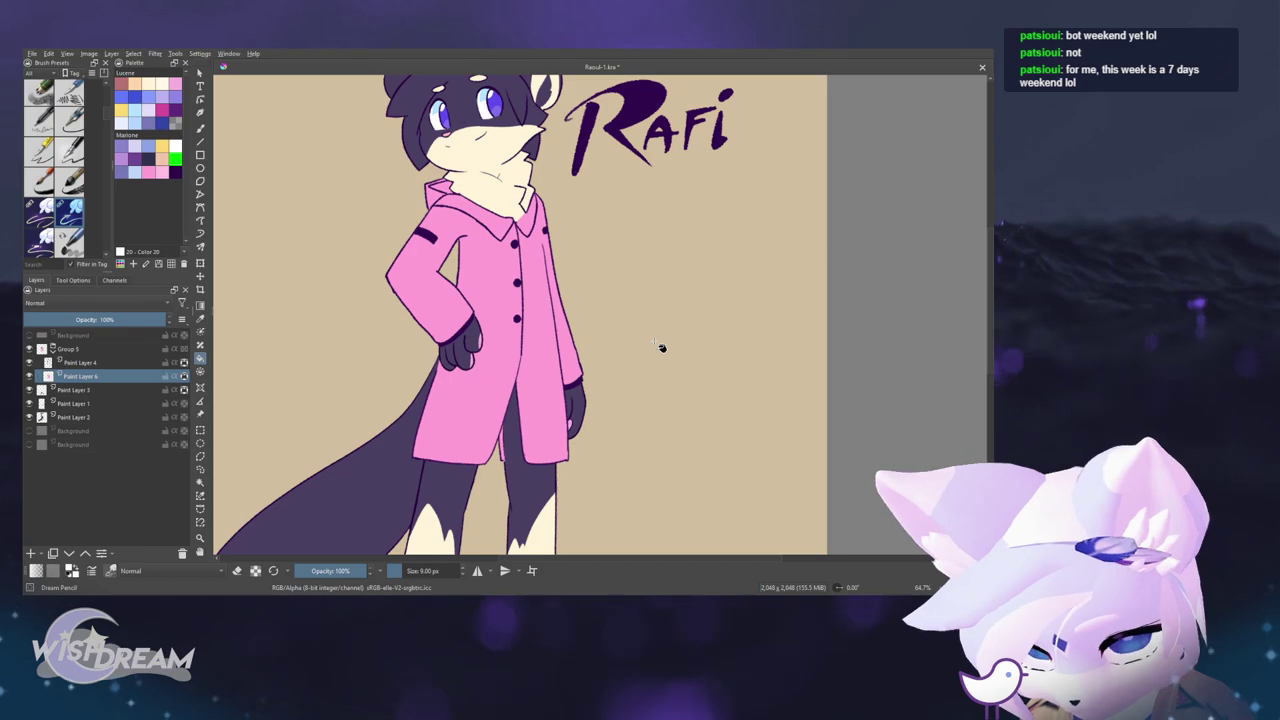
- Fill both halves of the coat and its sleeves with the palette yellow, Color 19
{"action": "left_click", "coordinate": [530, 222]}
{"action": "left_click_drag", "start_coordinate": [582, 186], "coordinate": [585, 185]}
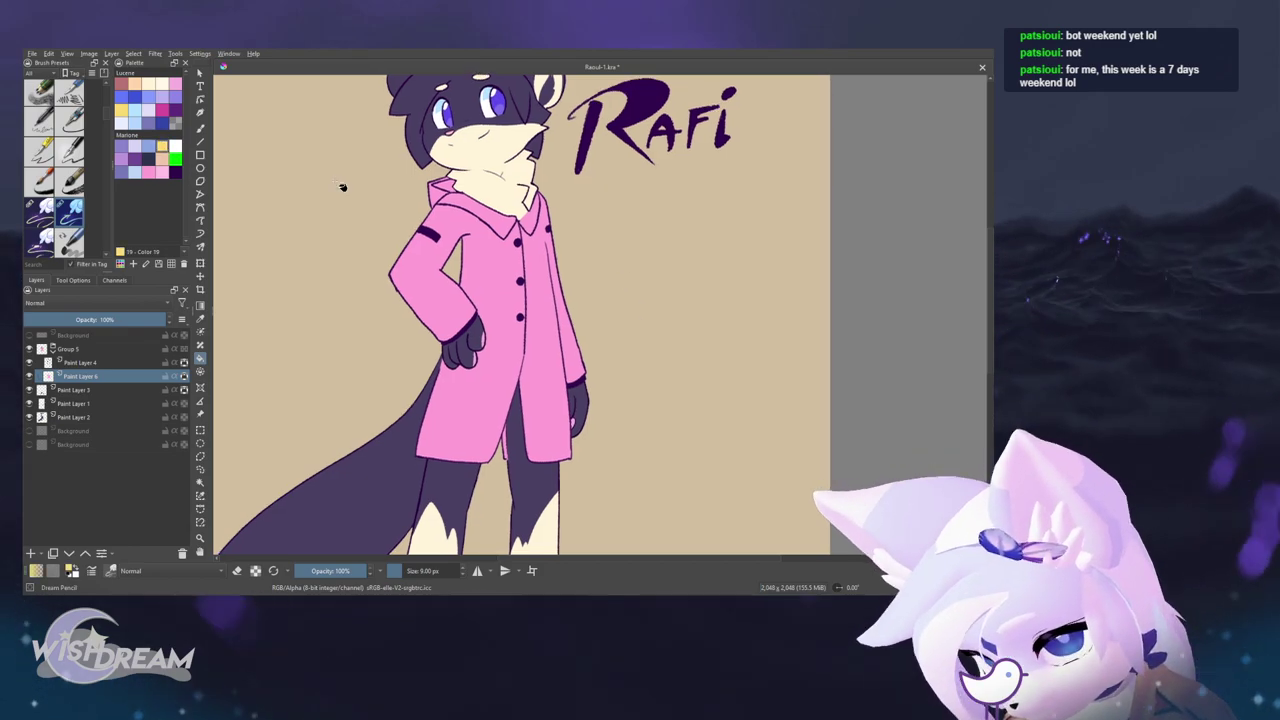
{"action": "left_click", "coordinate": [162, 146]}
{"action": "left_click", "coordinate": [492, 290]}
{"action": "left_click", "coordinate": [562, 432]}
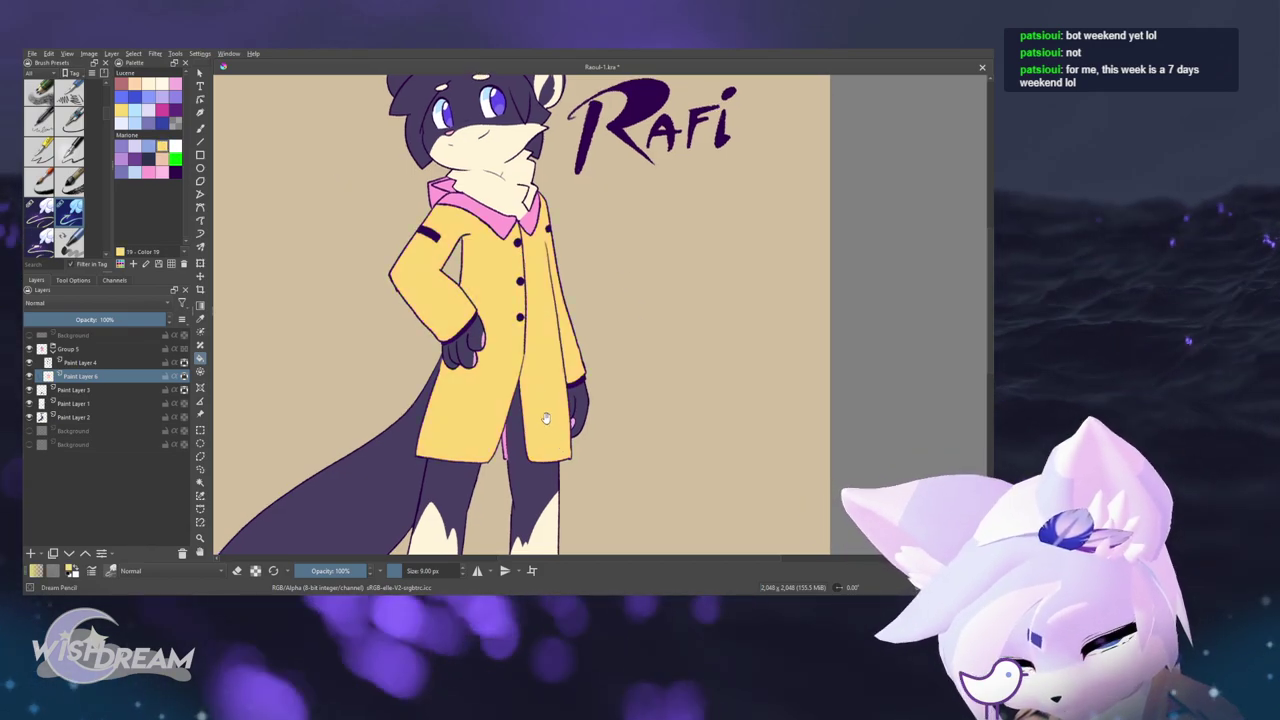
{"action": "mouse_move", "coordinate": [532, 380]}
{"action": "left_mouse_down"}
{"action": "mouse_move", "coordinate": [527, 407]}
{"action": "mouse_move", "coordinate": [543, 360]}
{"action": "left_mouse_up"}
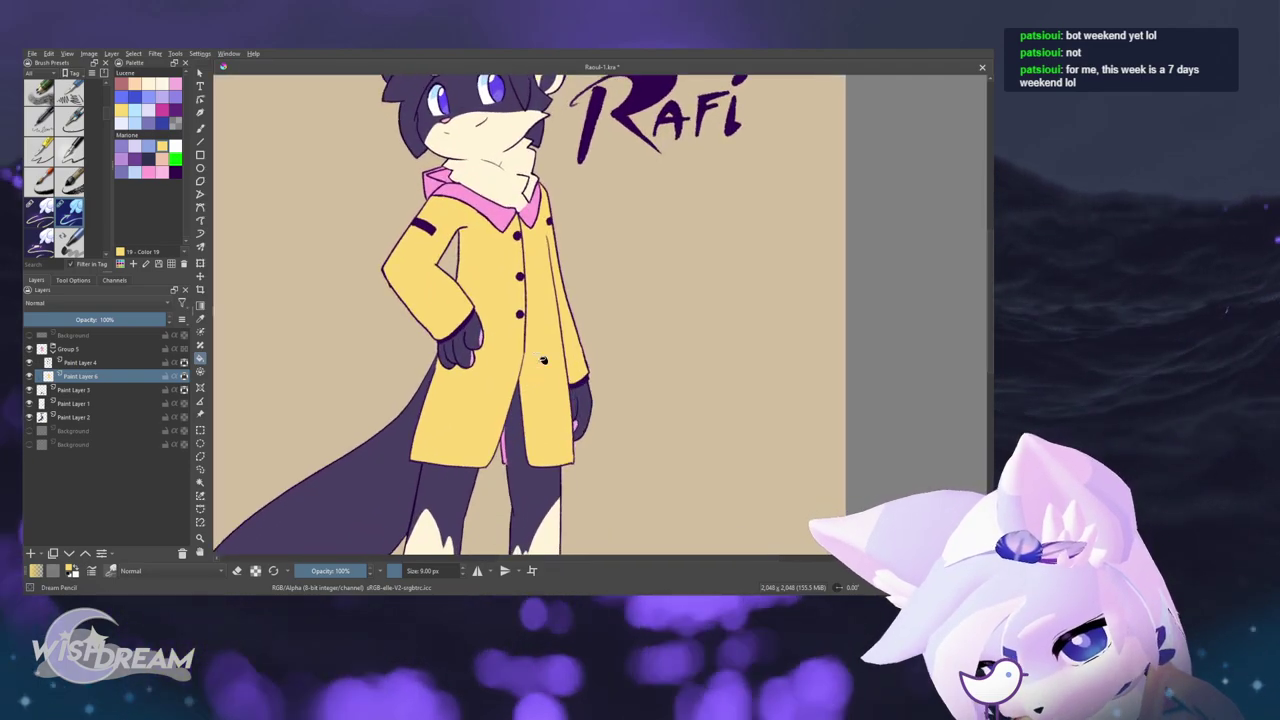
- Fill the collar and hood with white and paint the coat's small inner back flap in the coat's yellow
{"action": "left_click", "coordinate": [455, 186], "text": "ctrl"}
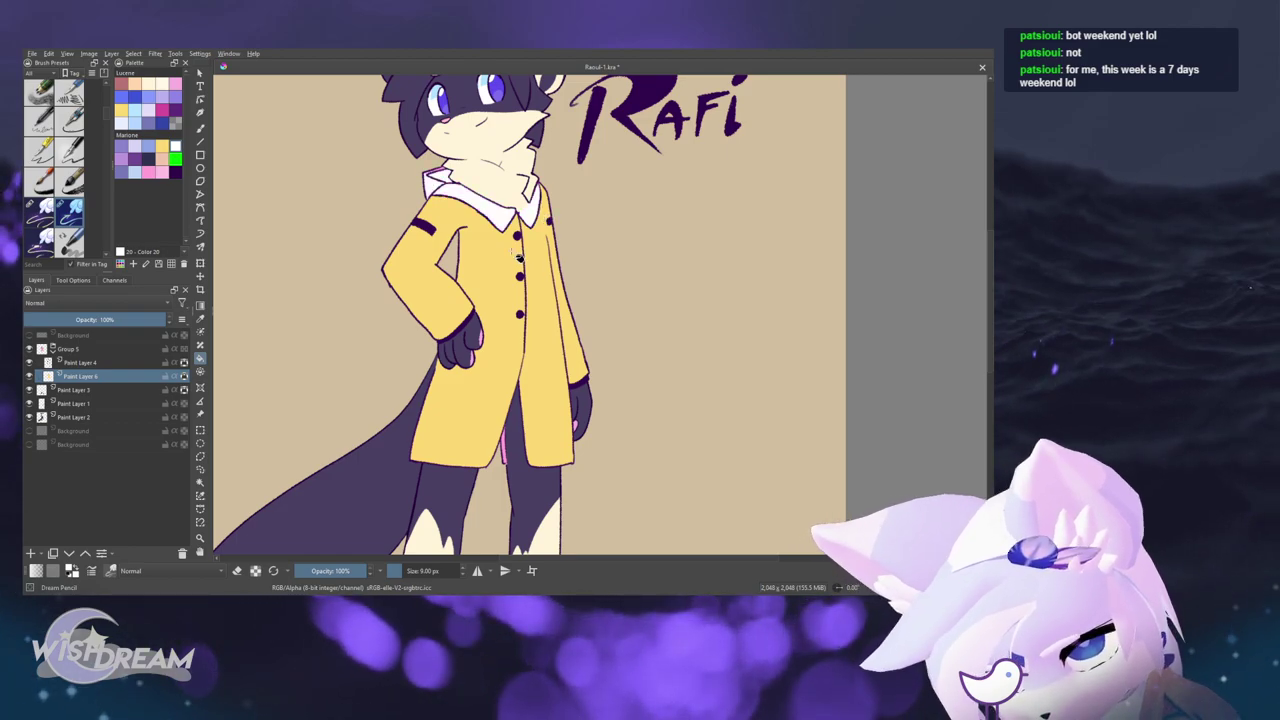
{"action": "mouse_move", "coordinate": [516, 256]}
{"action": "left_mouse_down"}
{"action": "mouse_move", "coordinate": [505, 308]}
{"action": "mouse_move", "coordinate": [515, 262]}
{"action": "left_mouse_up"}
{"action": "key", "text": "b"}
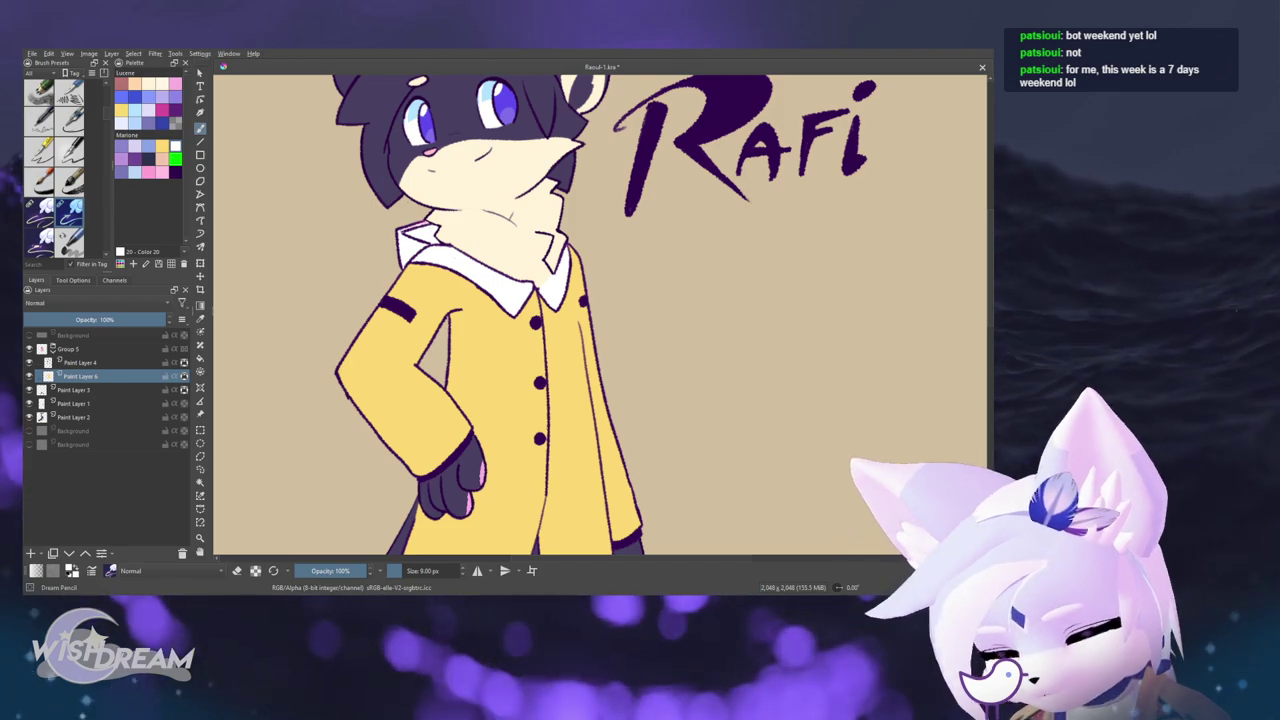
{"action": "left_click_drag", "start_coordinate": [466, 247], "coordinate": [470, 370]}
{"action": "left_click_drag", "start_coordinate": [636, 360], "coordinate": [572, 304]}
{"action": "left_click", "coordinate": [476, 334], "text": "ctrl"}
{"action": "mouse_move", "coordinate": [428, 387]}
{"action": "left_mouse_down"}
{"action": "mouse_move", "coordinate": [449, 323]}
{"action": "mouse_move", "coordinate": [463, 395]}
{"action": "left_mouse_up"}
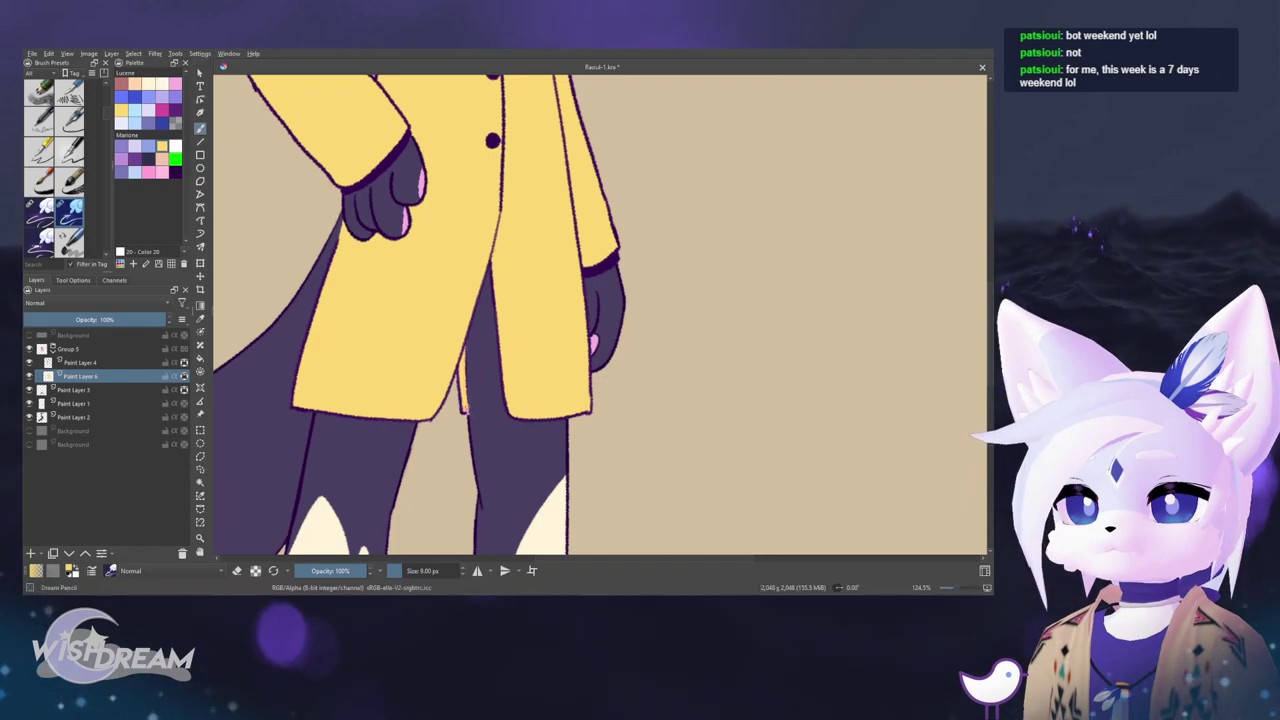
{"action": "mouse_move", "coordinate": [476, 309]}
{"action": "left_mouse_down"}
{"action": "mouse_move", "coordinate": [484, 362]}
{"action": "mouse_move", "coordinate": [487, 296]}
{"action": "left_mouse_up"}
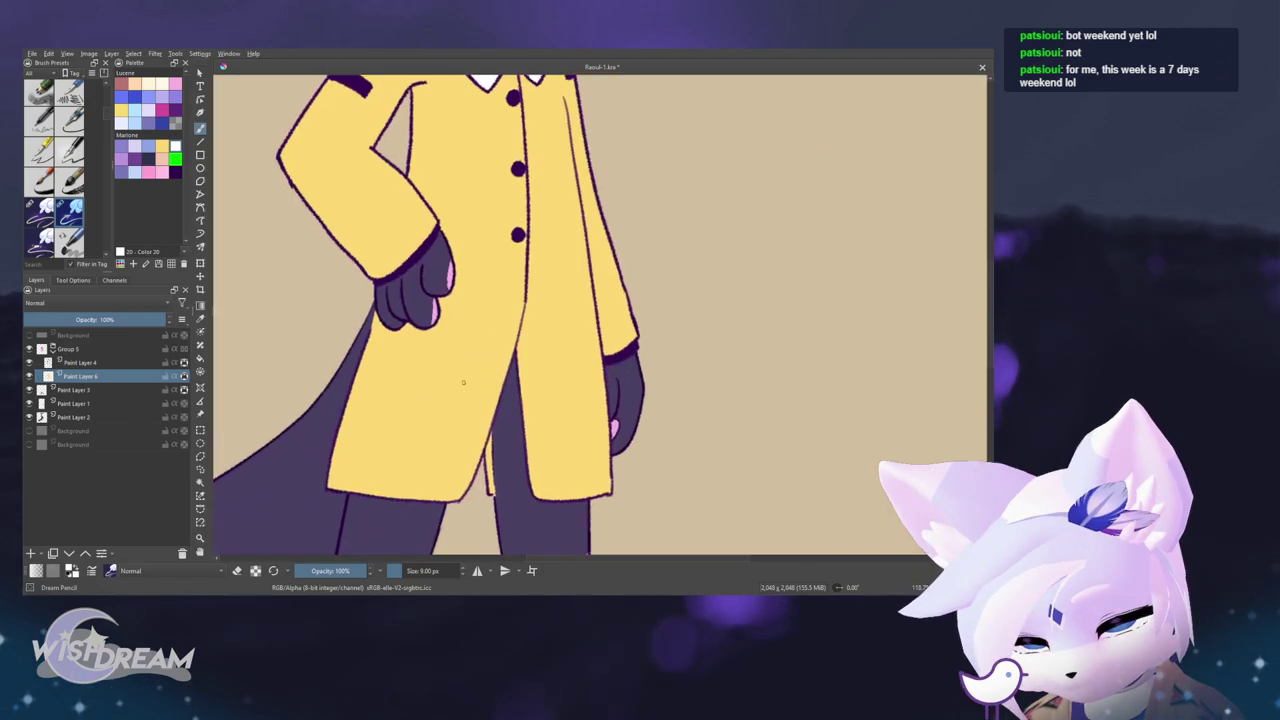
- Select both halves of the coat and try a white dividing line just below the bent arm's hand, and undo the line
{"action": "left_click", "coordinate": [200, 482]}
{"action": "left_click", "coordinate": [450, 390]}
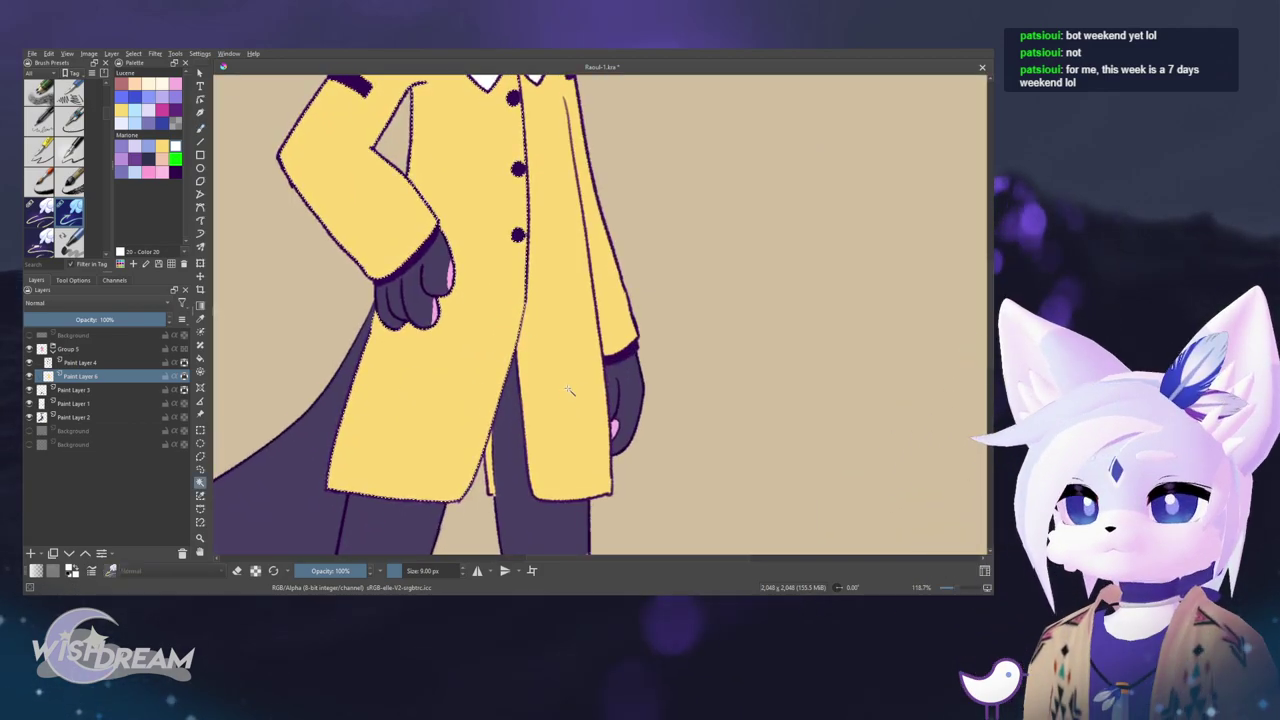
{"action": "left_click_drag", "start_coordinate": [366, 348], "coordinate": [414, 349]}
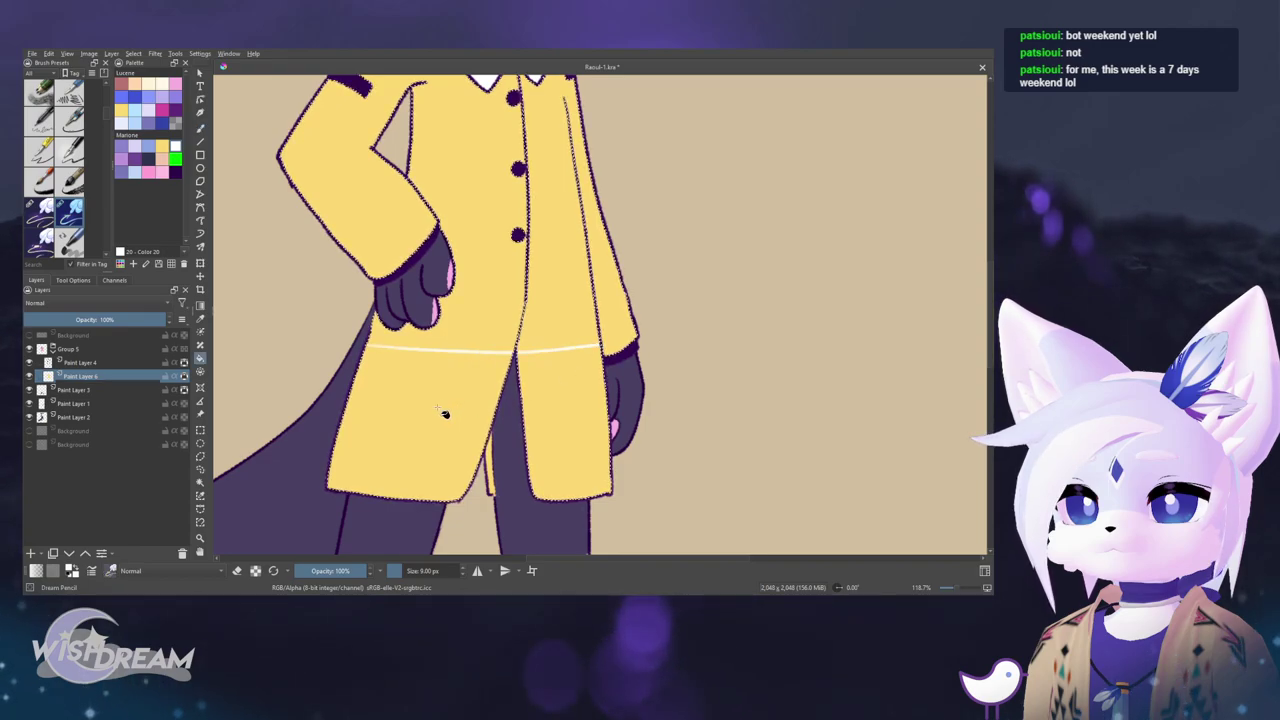
{"action": "key", "text": "ctrl+z"}
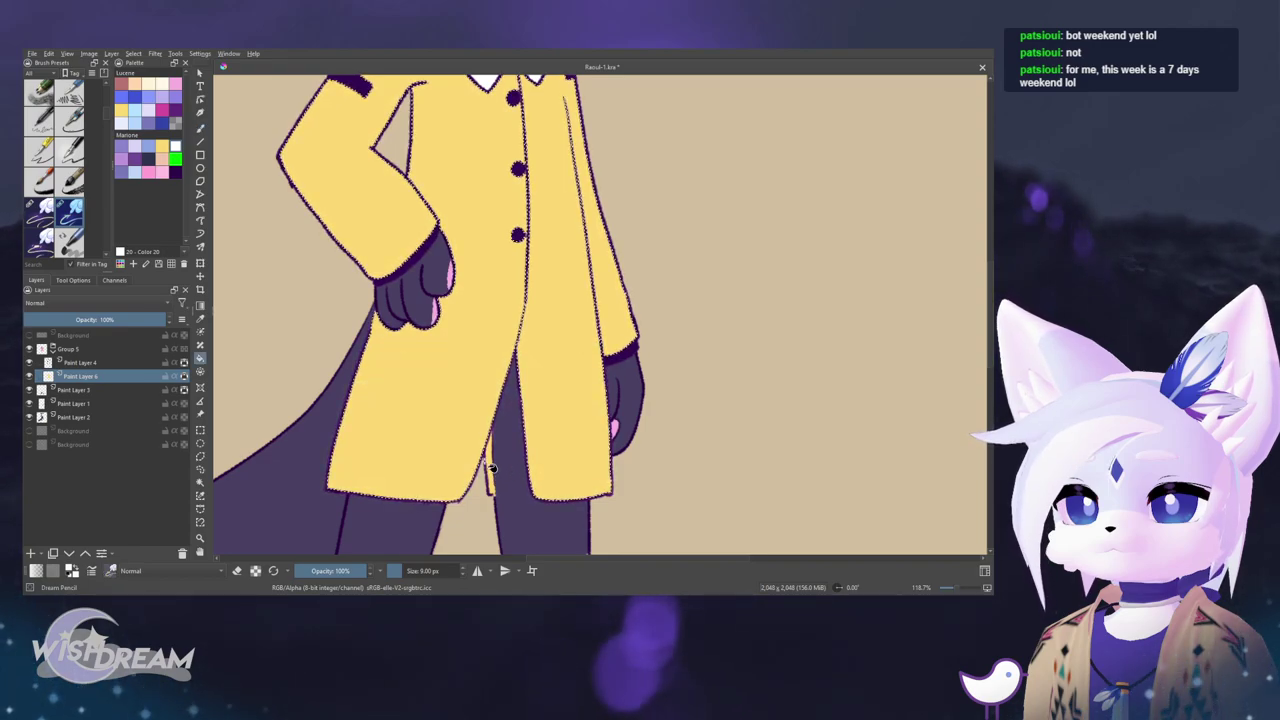
- Try a broad white band across the lower part of both coat halves, and undo it
{"action": "left_click", "coordinate": [430, 448]}
{"action": "left_click", "coordinate": [556, 451]}
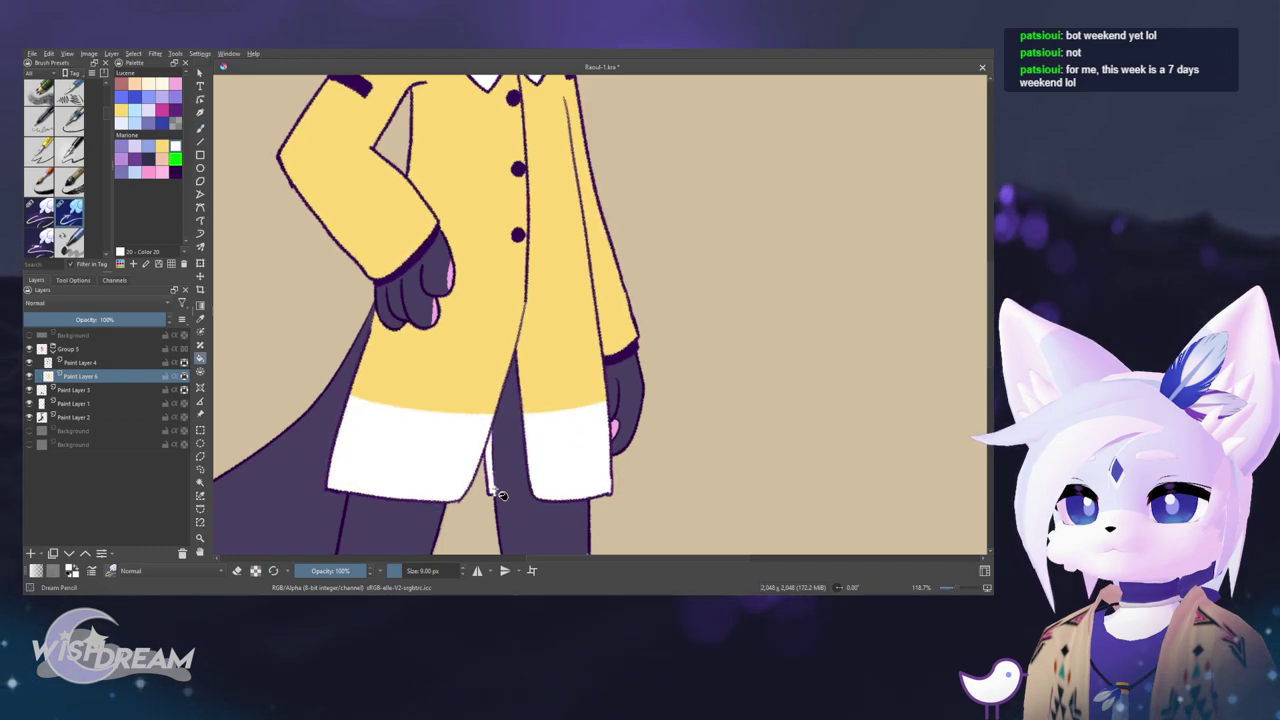
{"action": "scroll", "coordinate": [521, 463], "scroll_direction": "down", "scroll_amount": 5}
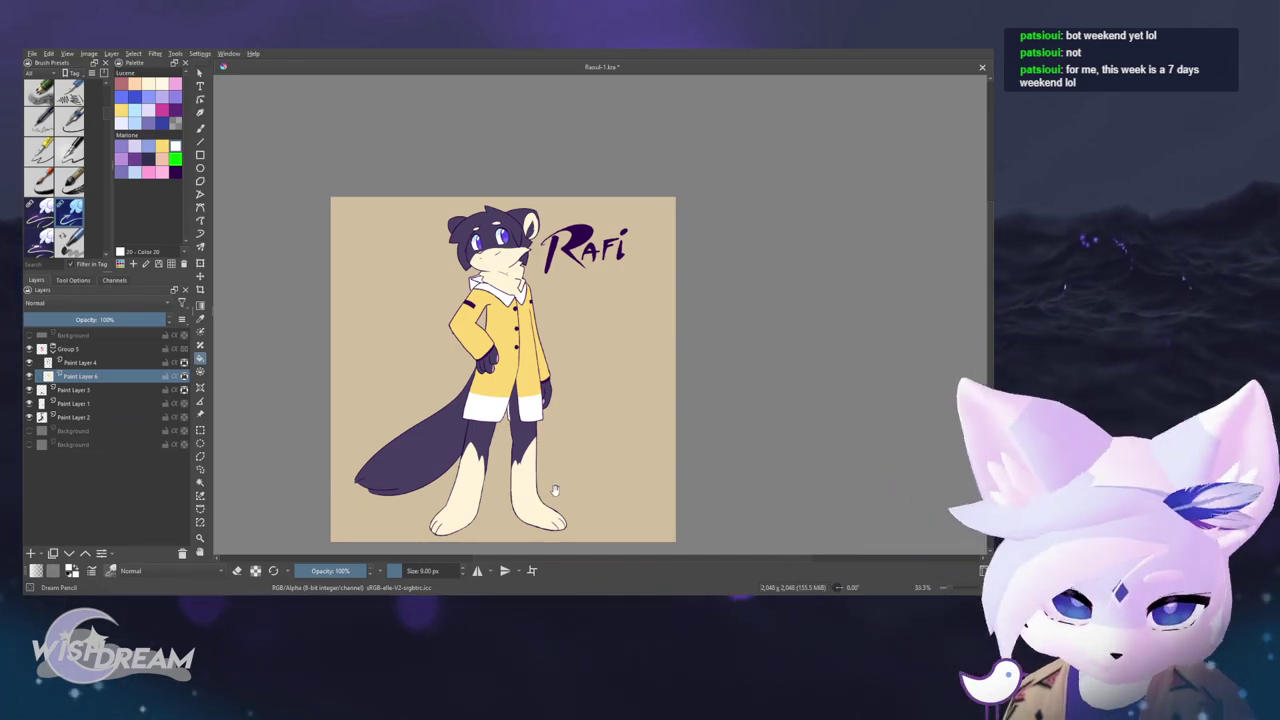
{"action": "scroll", "coordinate": [516, 485], "scroll_direction": "up", "scroll_amount": 4}
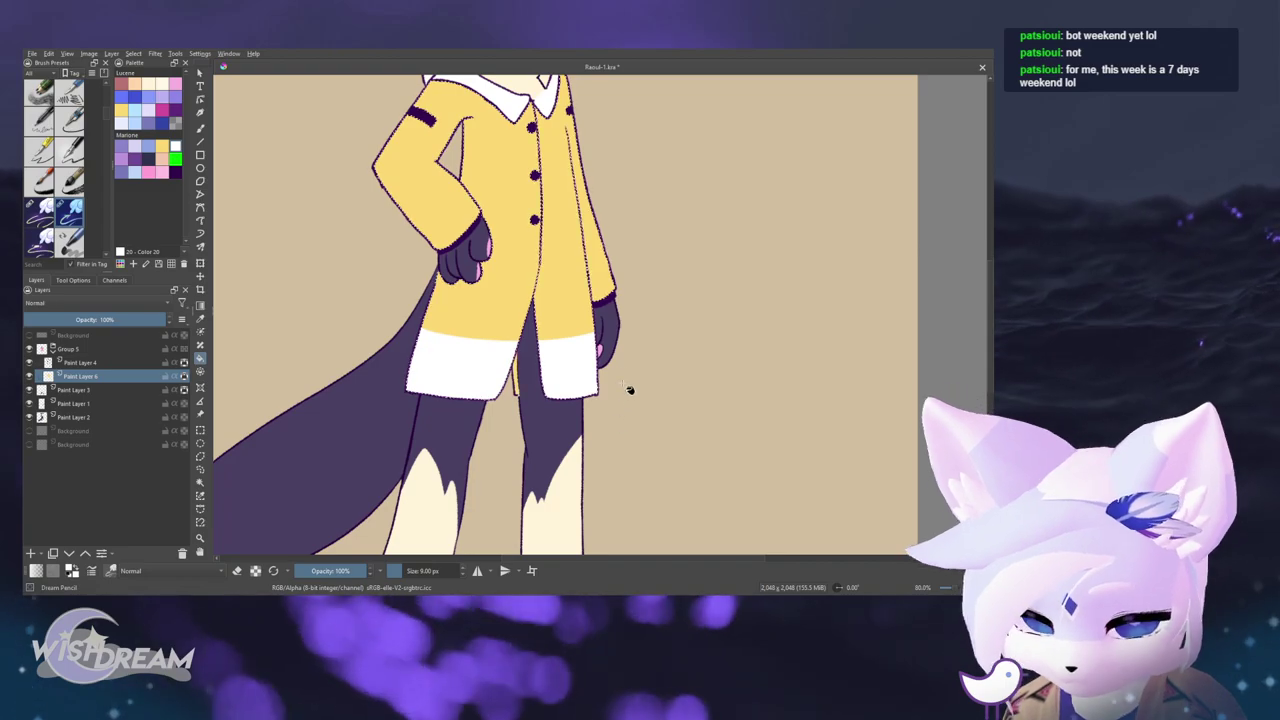
{"action": "scroll", "coordinate": [632, 343], "scroll_direction": "up", "scroll_amount": 3}
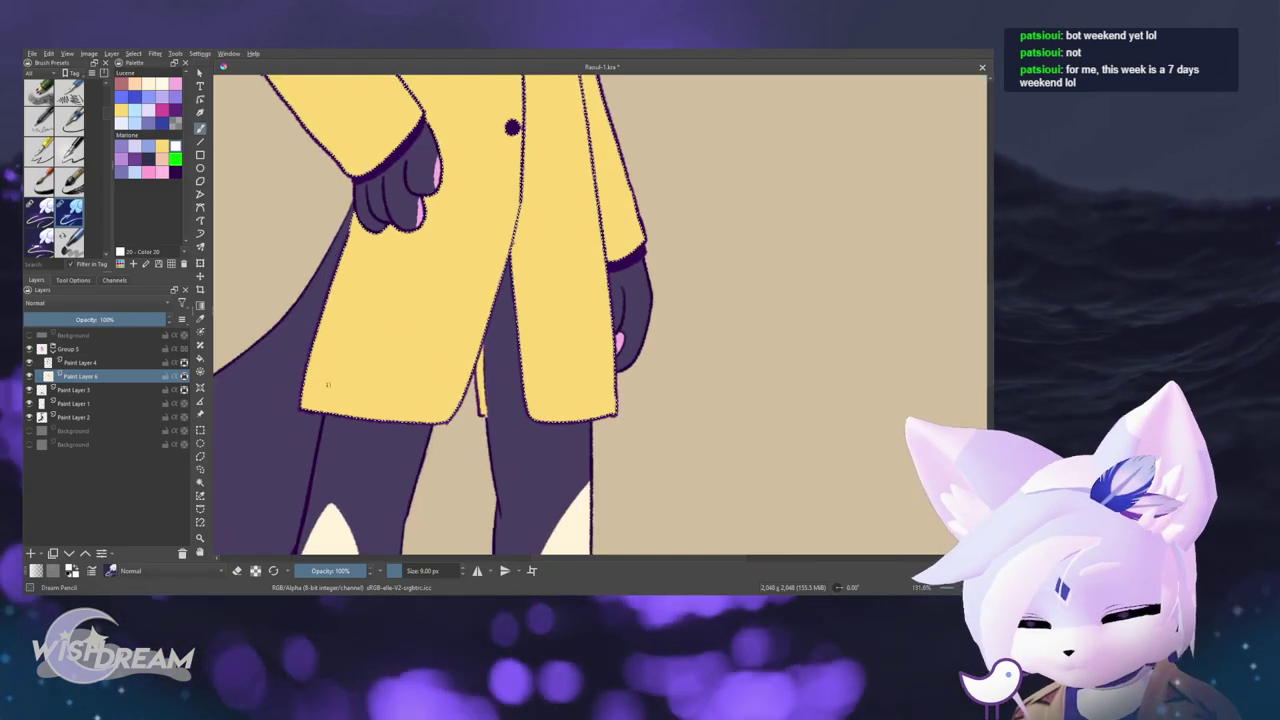
- Draw a white line just above the coat's lower edge, clear the selection and fill the narrow hem strips with white
{"action": "left_click_drag", "start_coordinate": [335, 379], "coordinate": [612, 378]}
{"action": "key", "text": "ctrl+shift+a"}
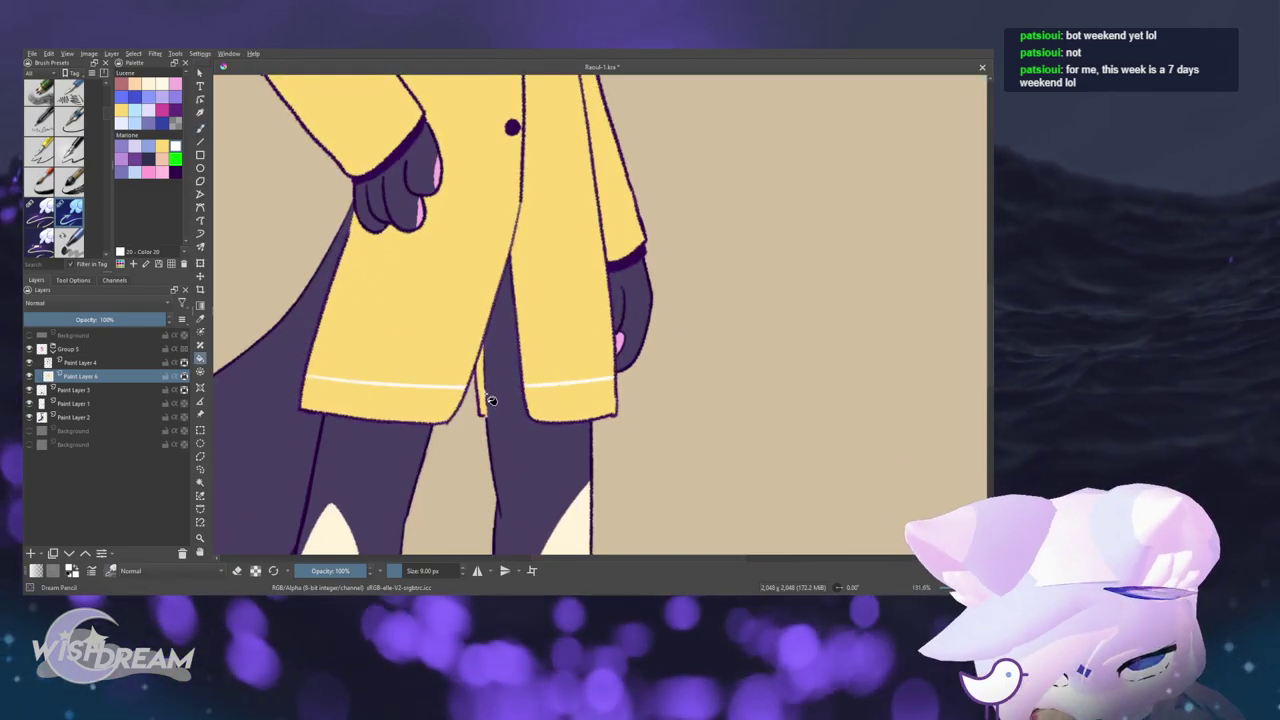
{"action": "key", "text": "f"}
{"action": "left_click", "coordinate": [568, 404]}
{"action": "left_click", "coordinate": [458, 400]}
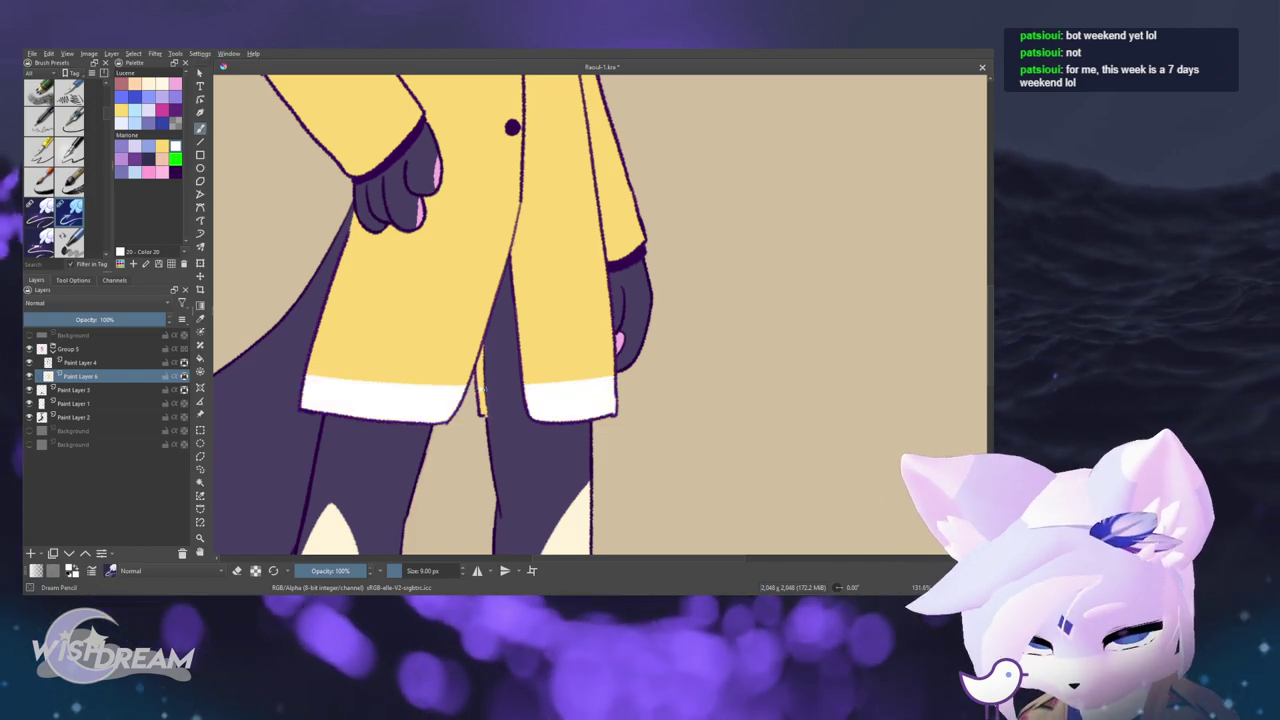
{"action": "scroll", "coordinate": [481, 425], "scroll_direction": "down", "scroll_amount": 5}
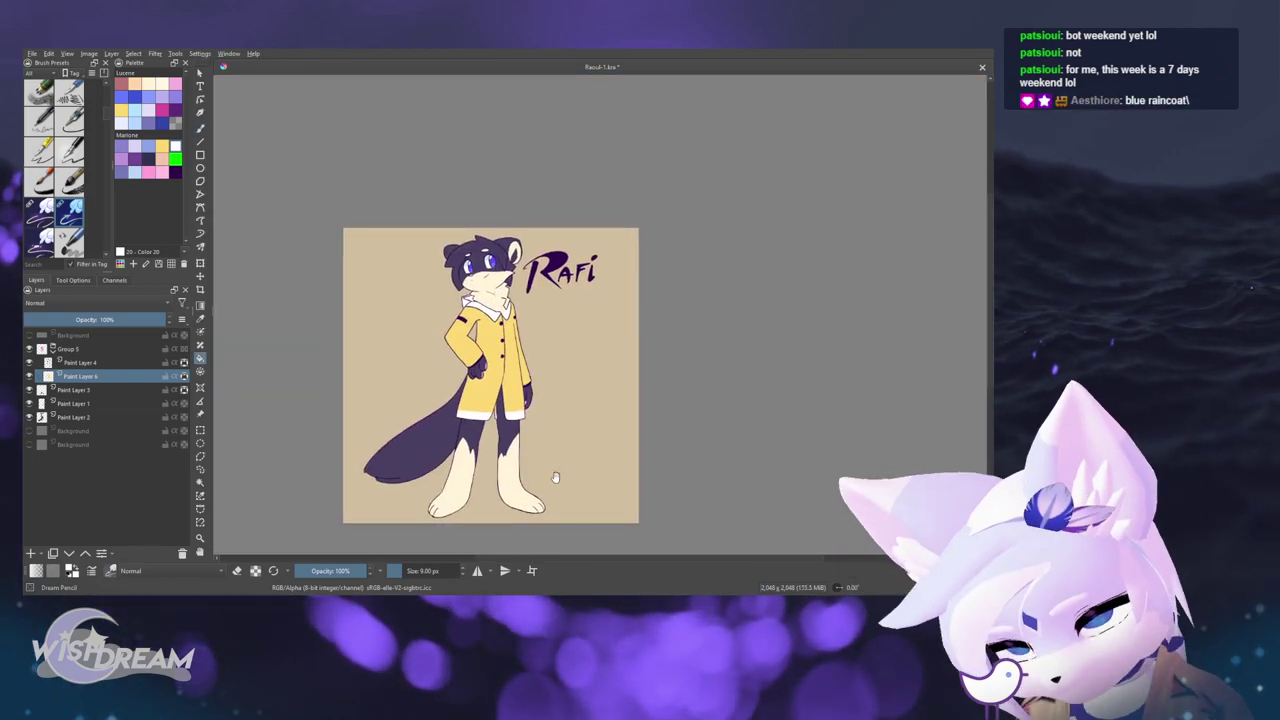
{"action": "scroll", "coordinate": [582, 477], "scroll_direction": "up", "scroll_amount": 2}
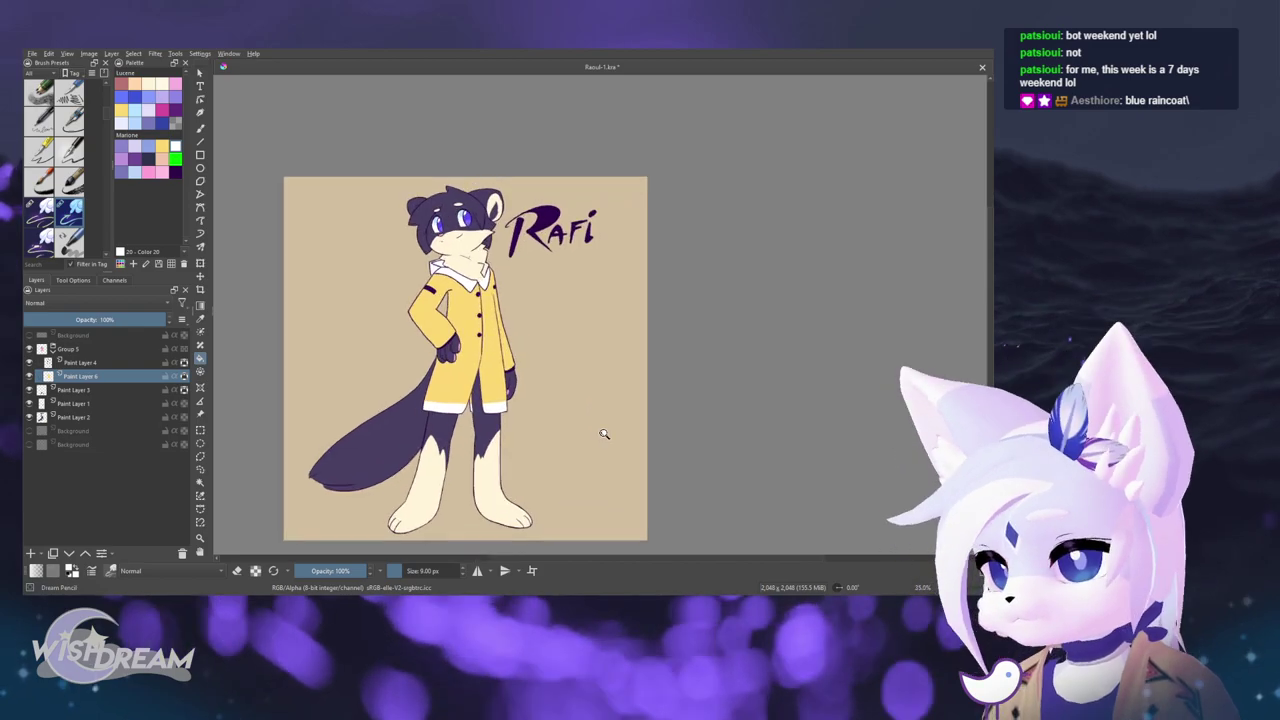
{"action": "scroll", "coordinate": [594, 440], "scroll_direction": "up", "scroll_amount": 4}
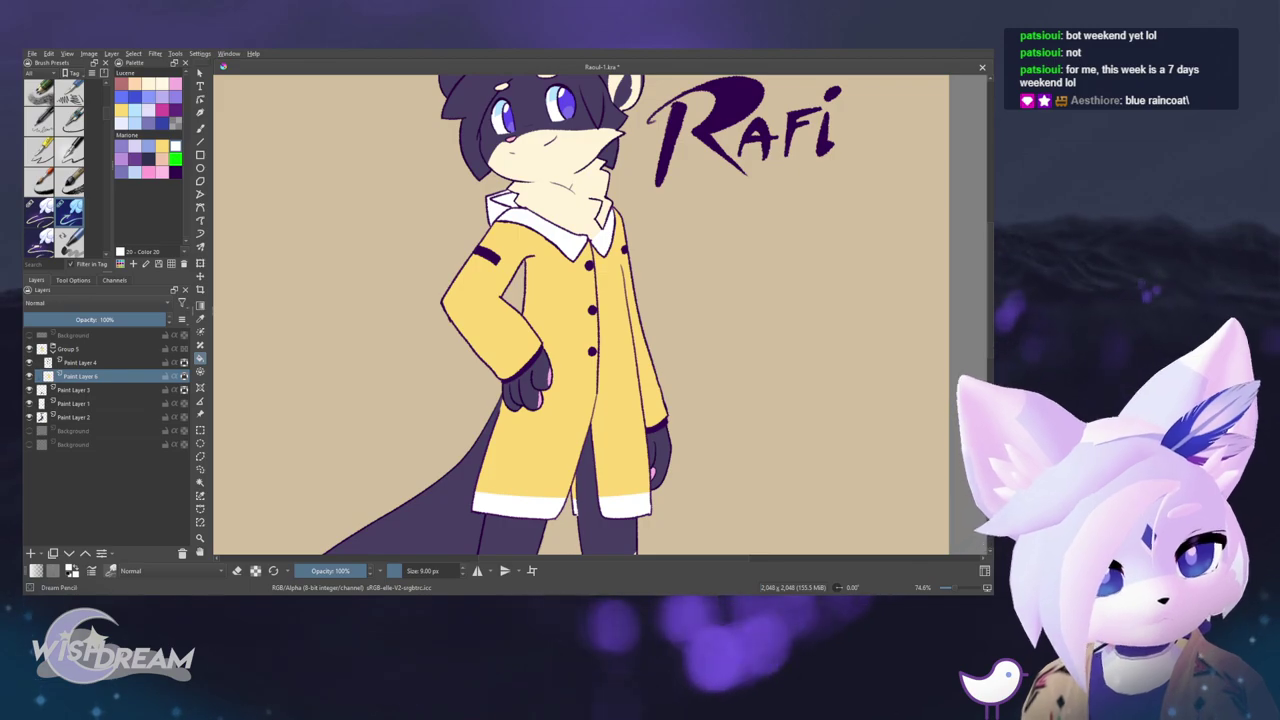
- Try other colours for the yellow part of the coat, including brighter yellow, magenta, orange, coral and pinkish red
{"action": "key", "text": "shift+BackSpace"}
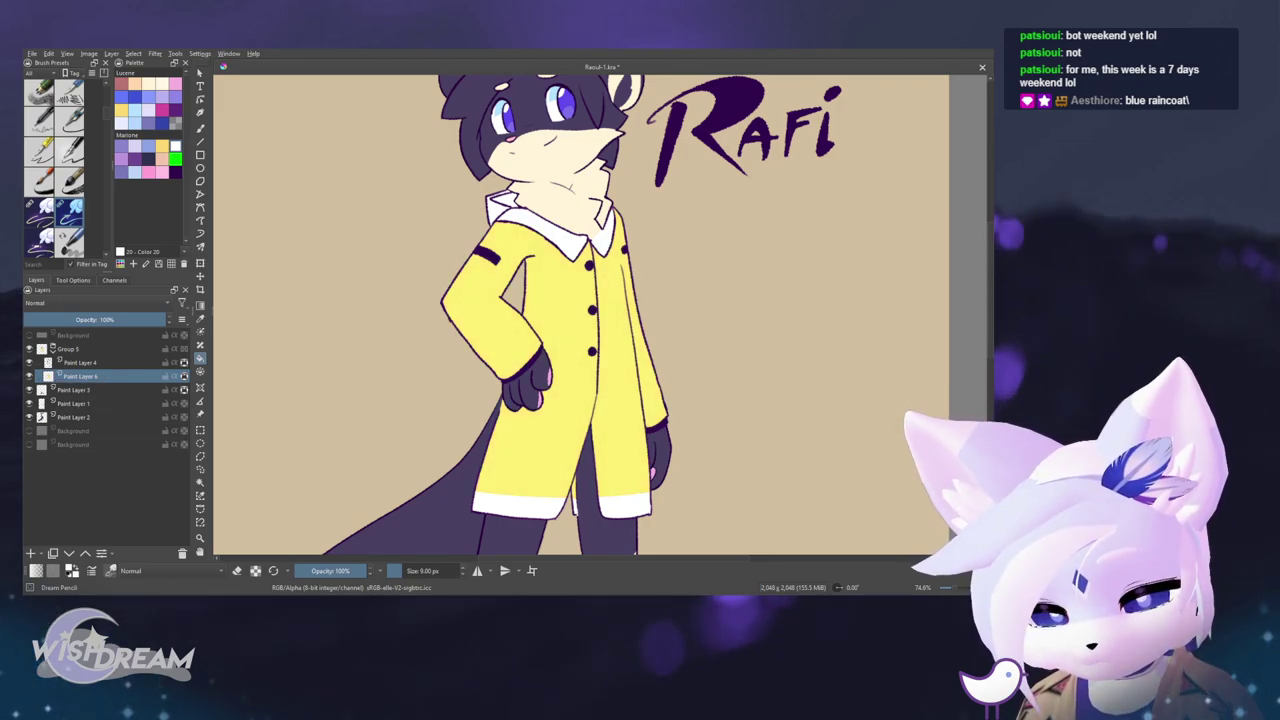
{"action": "key", "text": "ctrl+z"}
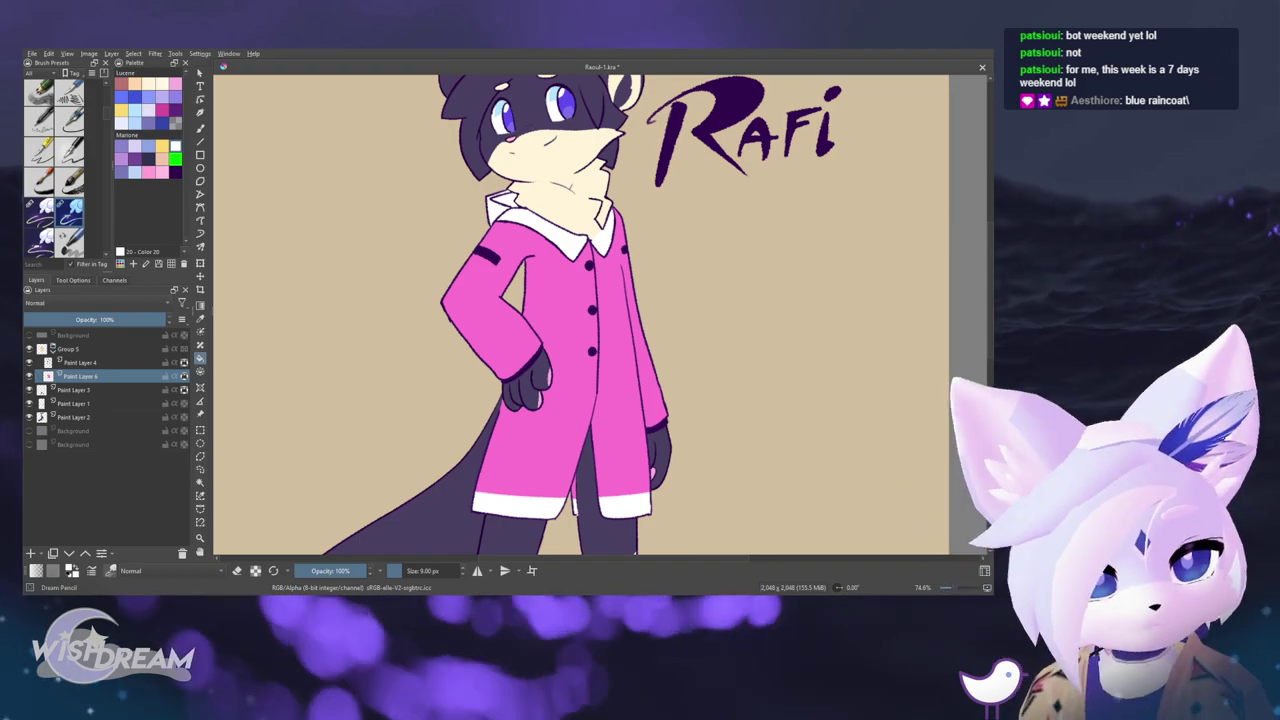
{"action": "key", "text": "ctrl+z"}
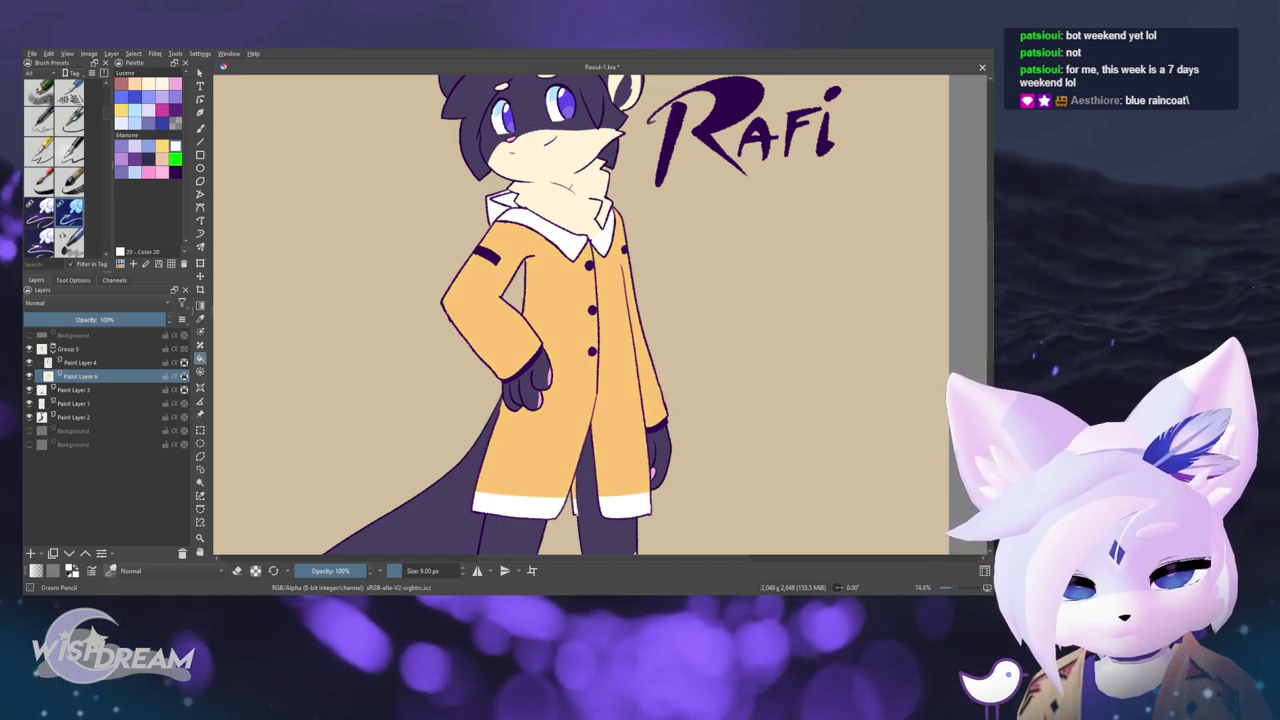
{"action": "key", "text": "shift+BackSpace"}
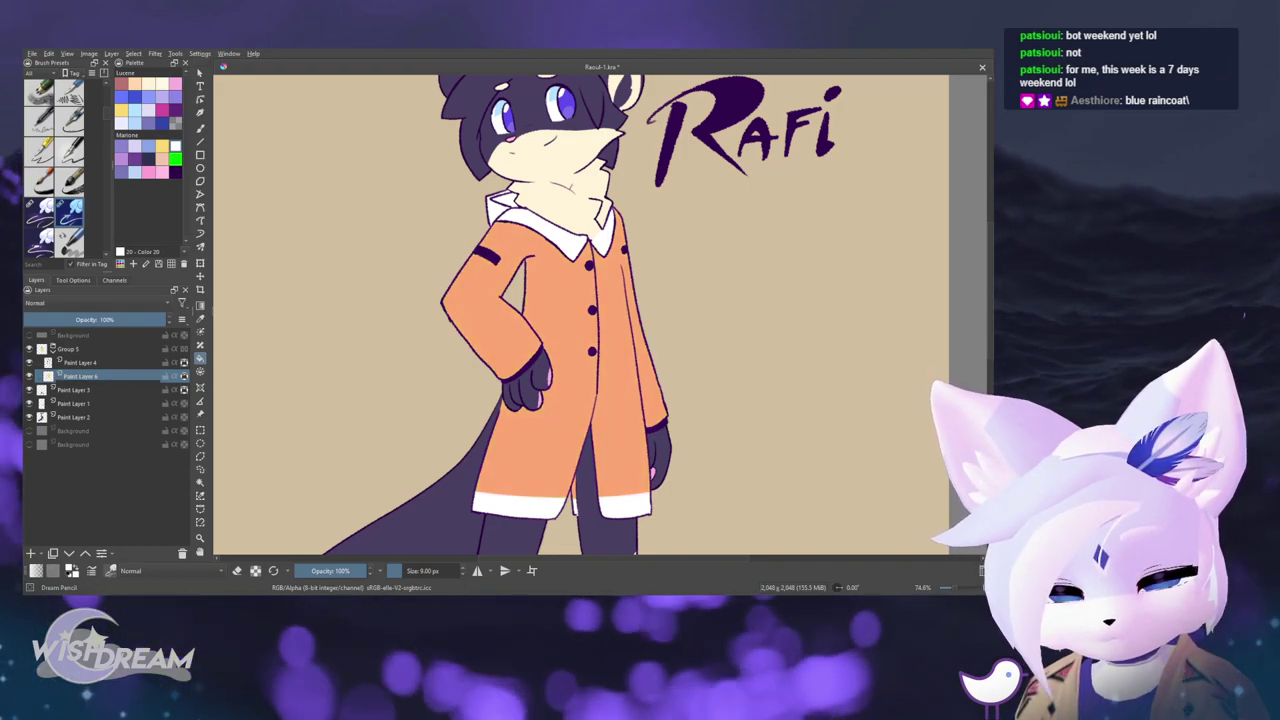
{"action": "key", "text": "shift+BackSpace"}
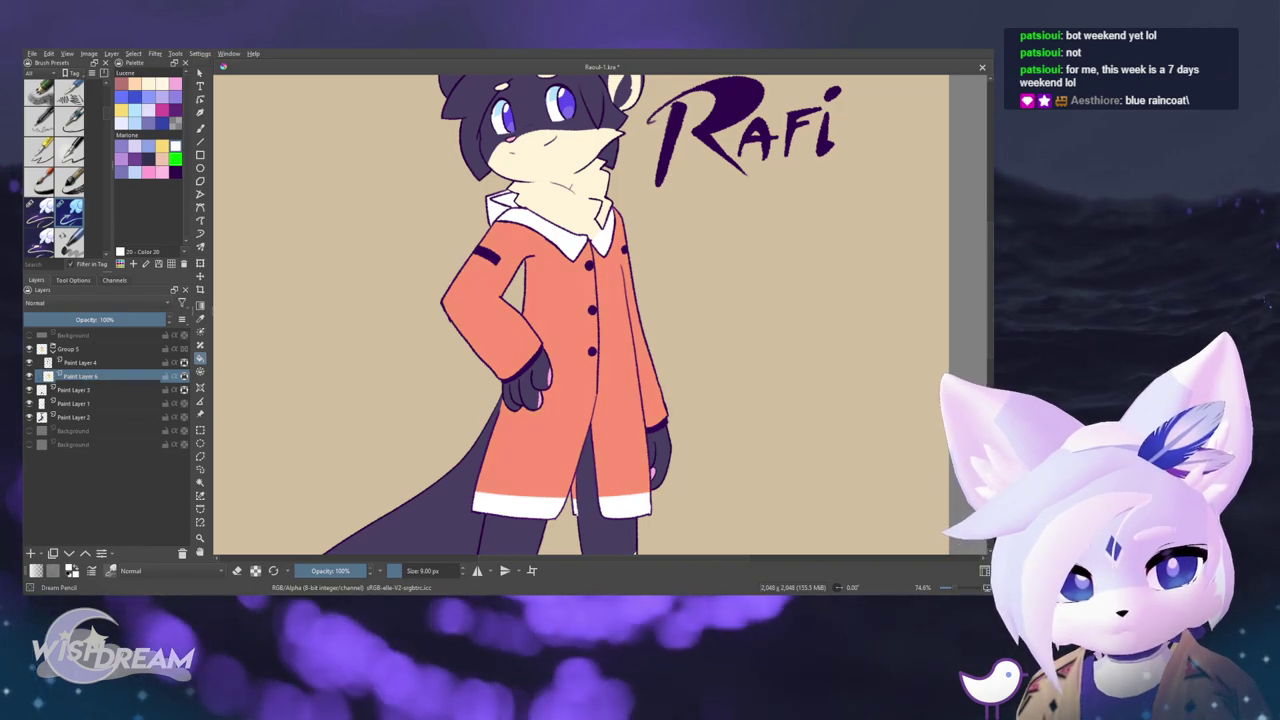
{"action": "key", "text": "shift+BackSpace"}
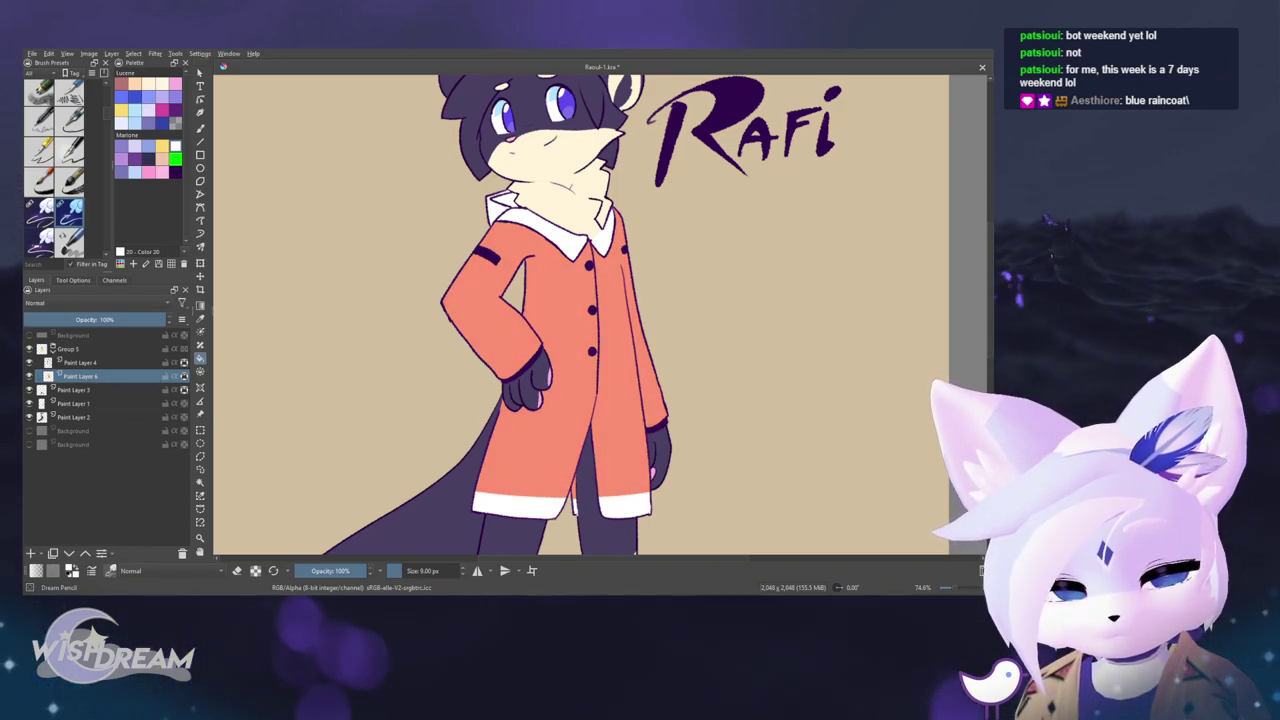
{"action": "key", "text": "shift+BackSpace"}
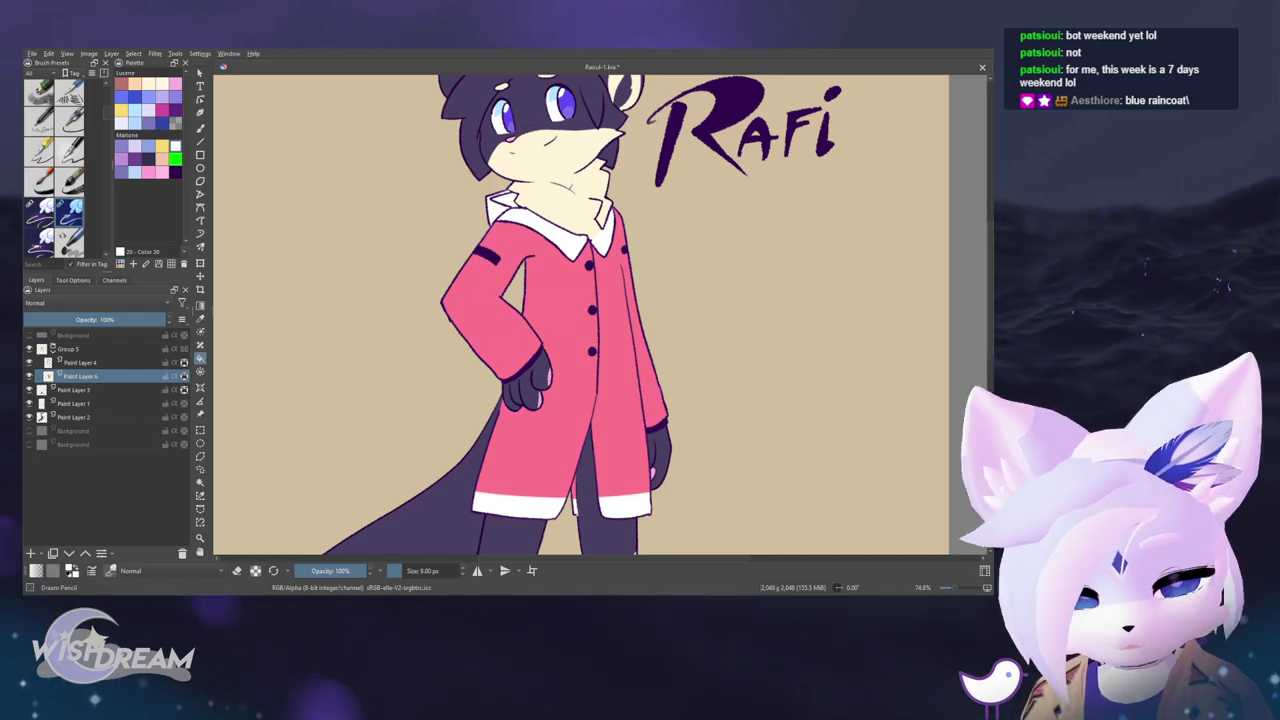
- Show only the canvas, straighten and fit the whole drawing in view, and shift the coat's colour to magenta pink
{"action": "left_click_drag", "start_coordinate": [582, 323], "coordinate": [660, 380]}
{"action": "key", "text": "Tab"}
{"action": "left_click_drag", "start_coordinate": [592, 223], "coordinate": [615, 240]}
{"action": "key", "text": "4"}
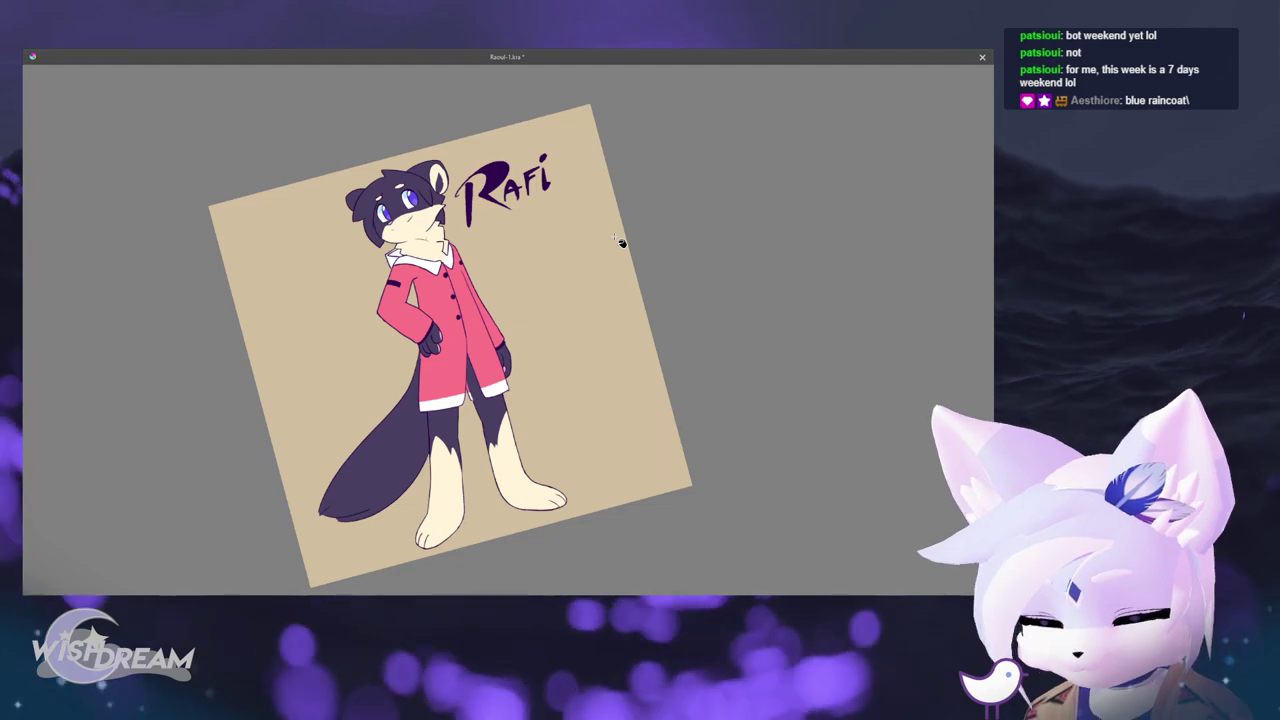
{"action": "key", "text": "5"}
{"action": "key", "text": "2"}
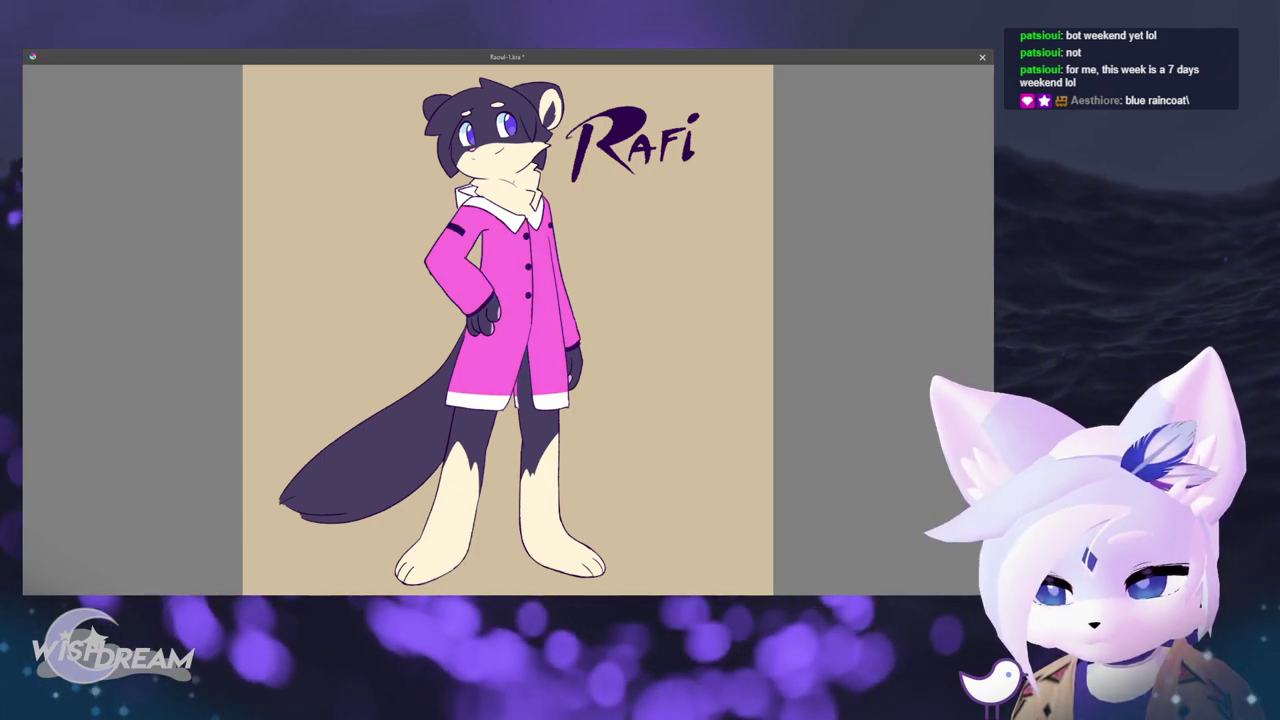
- Undo the successive colour trials on the coat, from magenta pink back to the golden orange version
{"action": "key", "text": "ctrl+z"}
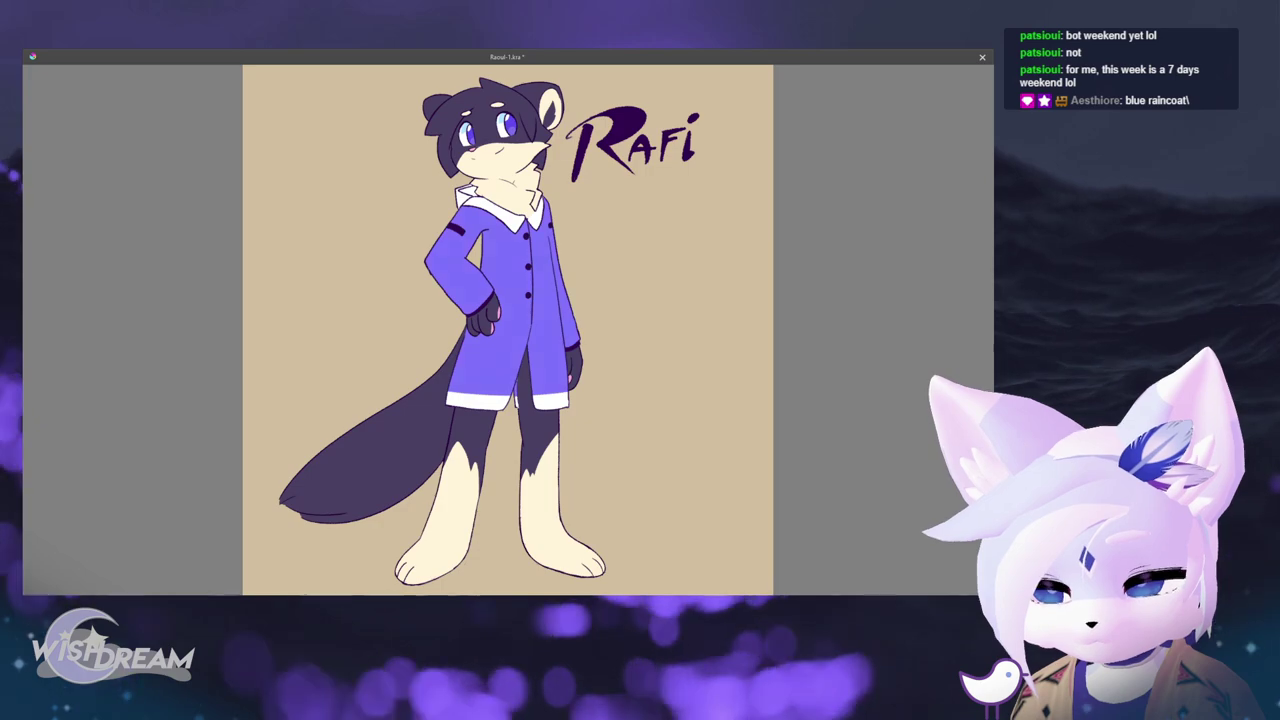
{"action": "key", "text": "ctrl+z"}
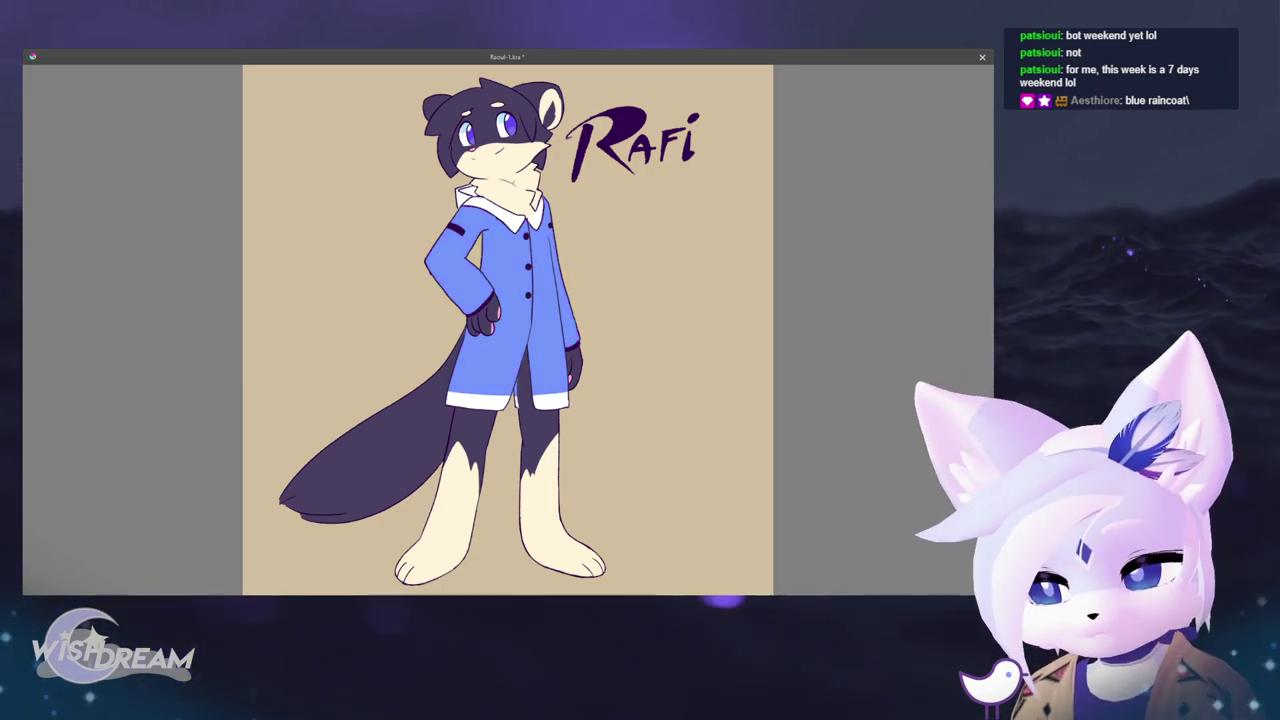
{"action": "key", "text": "ctrl+z"}
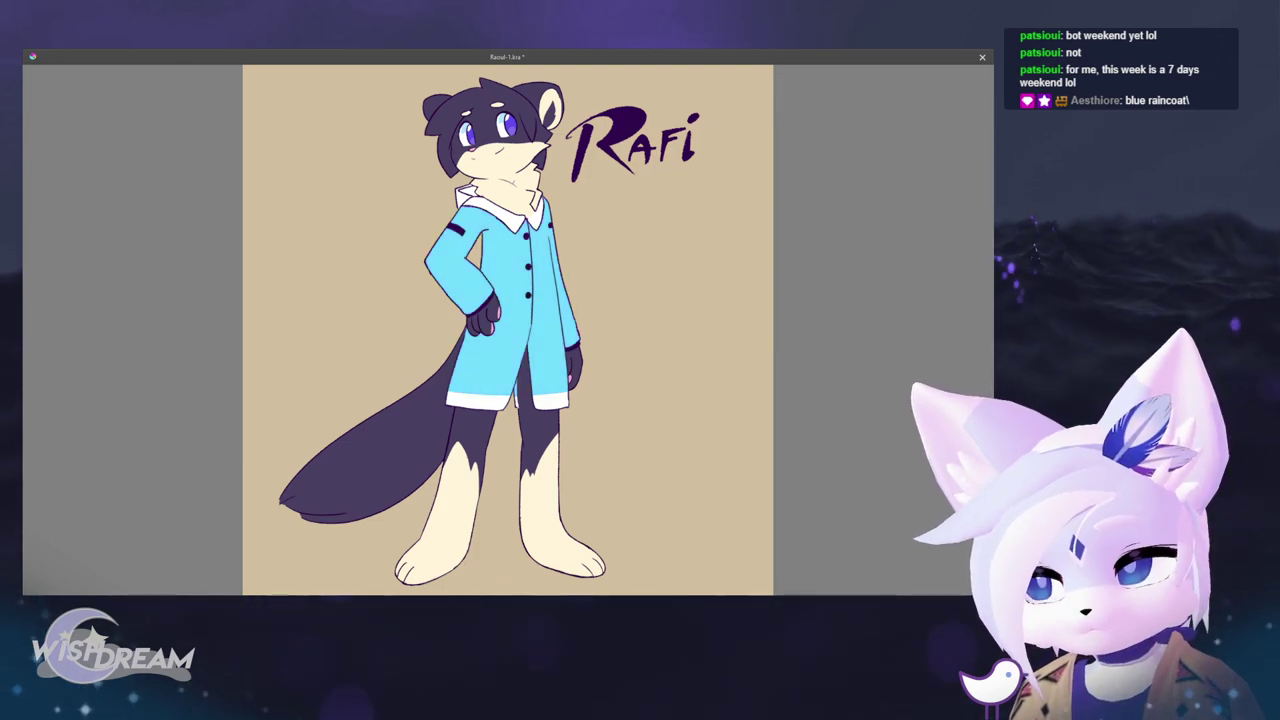
{"action": "key", "text": "ctrl+z"}
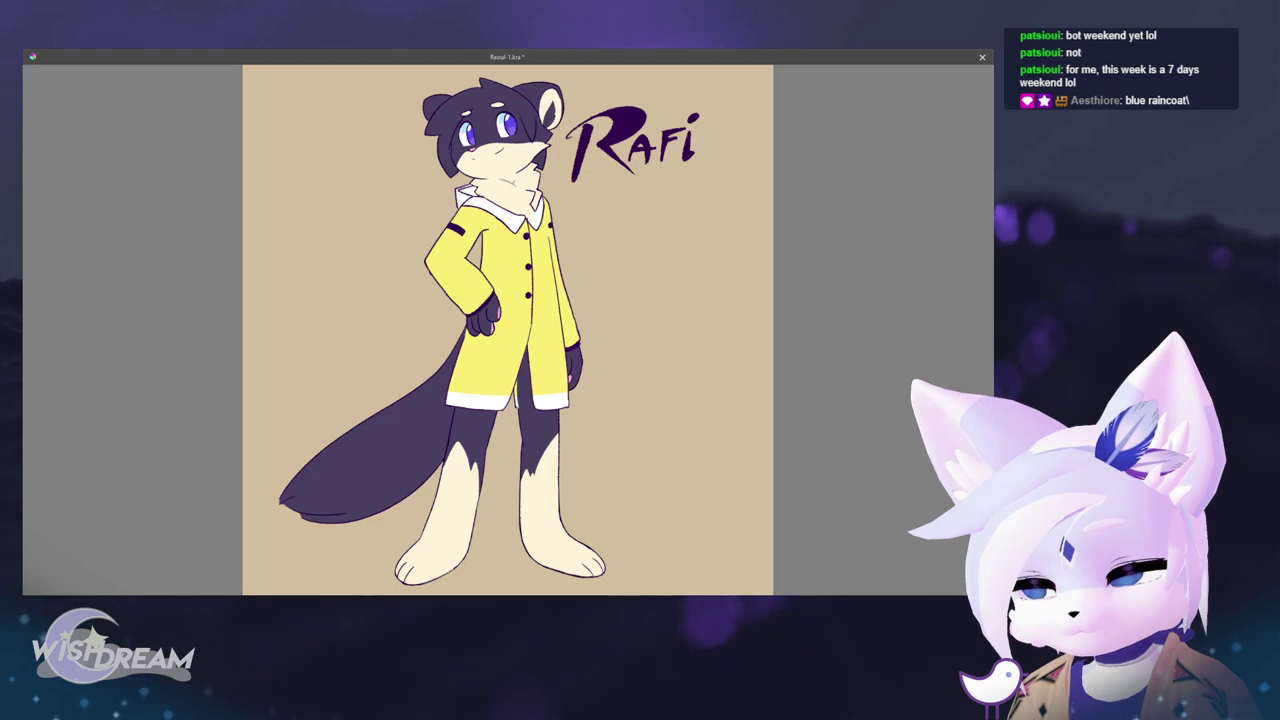
{"action": "key", "text": "ctrl+z"}
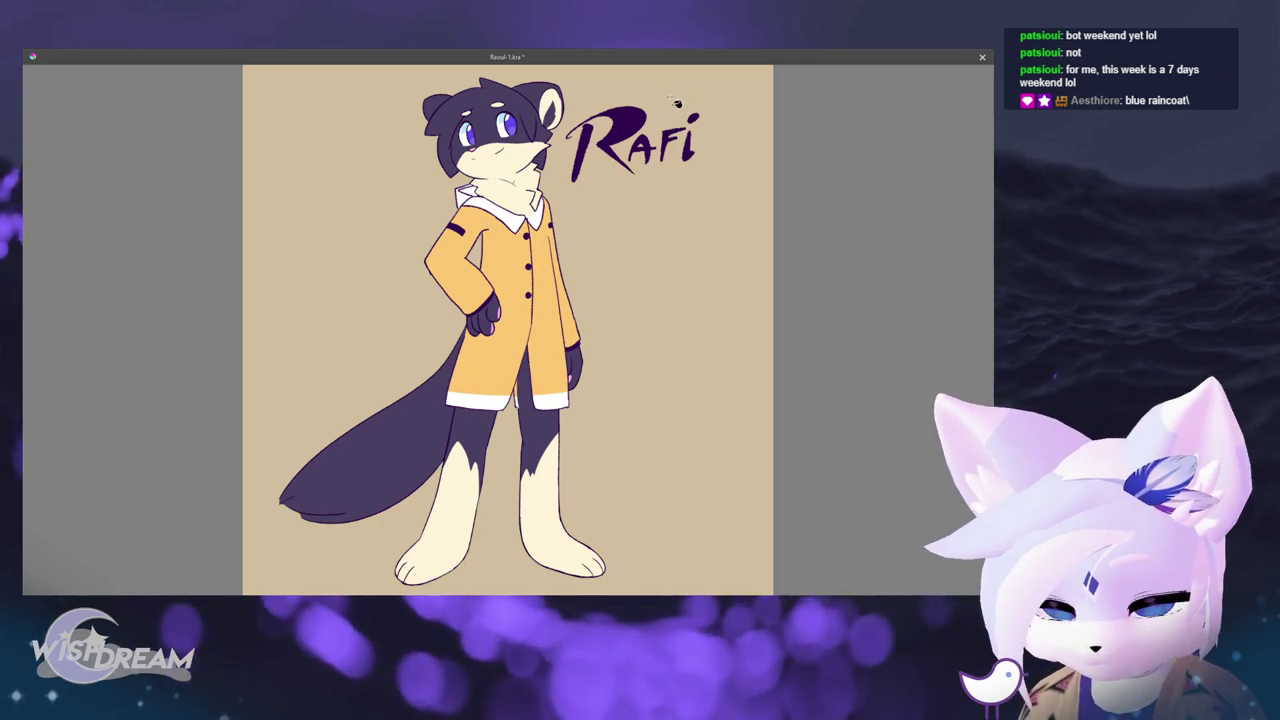
- Show the full interface again, switch to the coat's line layer, Paint Layer 4, and touch up the outline near the bent sleeve's elbow
{"action": "scroll", "coordinate": [510, 320], "scroll_direction": "up", "scroll_amount": 2}
{"action": "left_click_drag", "start_coordinate": [500, 180], "coordinate": [480, 255]}
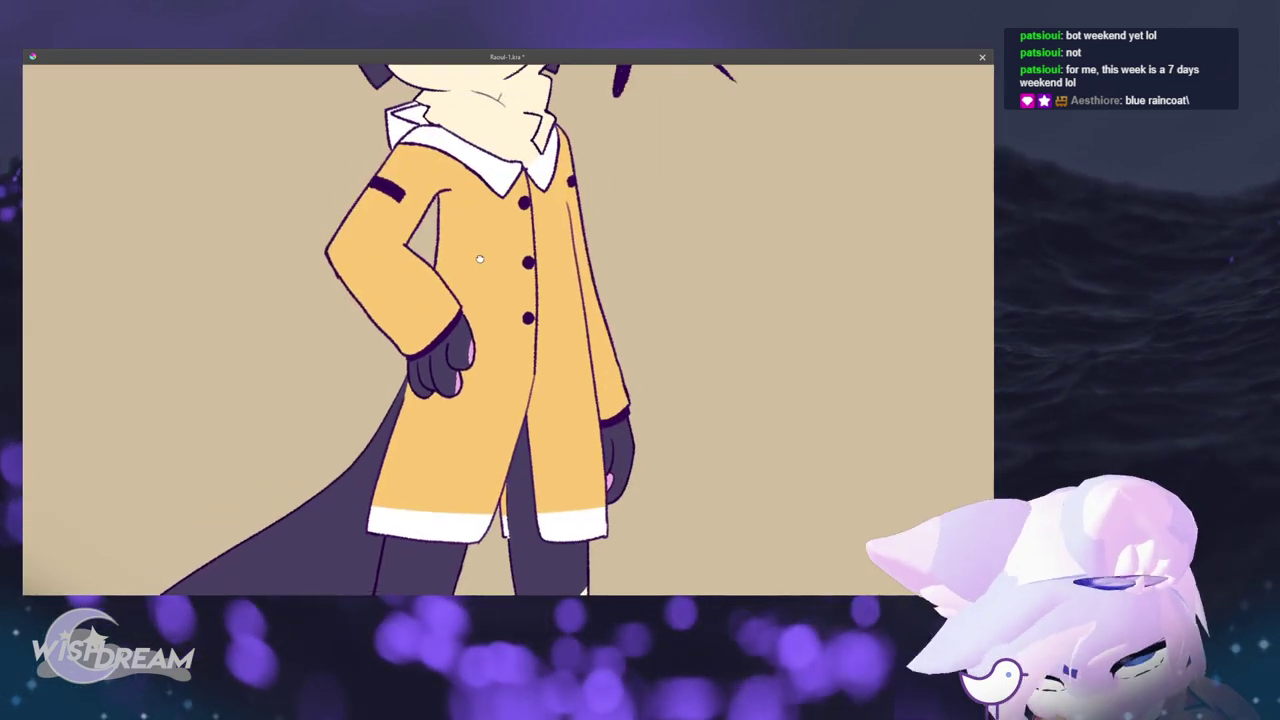
{"action": "scroll", "coordinate": [475, 240], "scroll_direction": "down", "scroll_amount": 3}
{"action": "left_click_drag", "start_coordinate": [390, 250], "coordinate": [406, 287]}
{"action": "scroll", "coordinate": [404, 286], "scroll_direction": "up", "scroll_amount": 3}
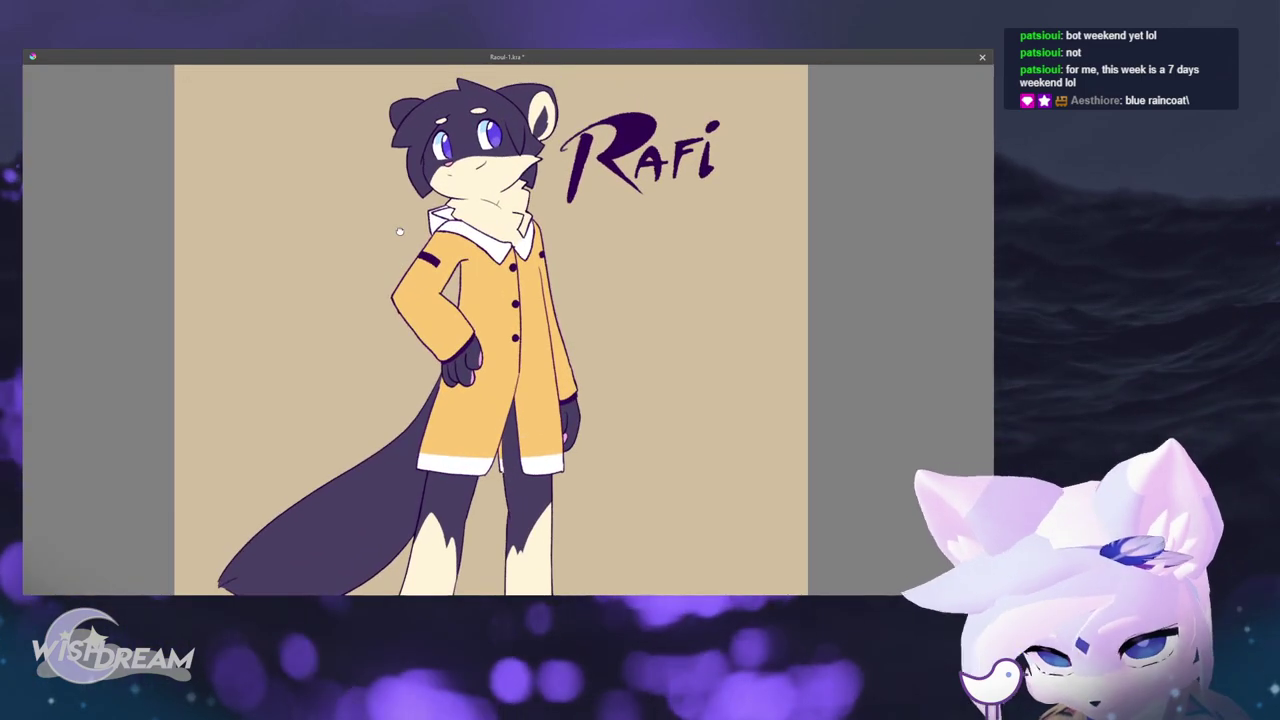
{"action": "key", "text": "Tab"}
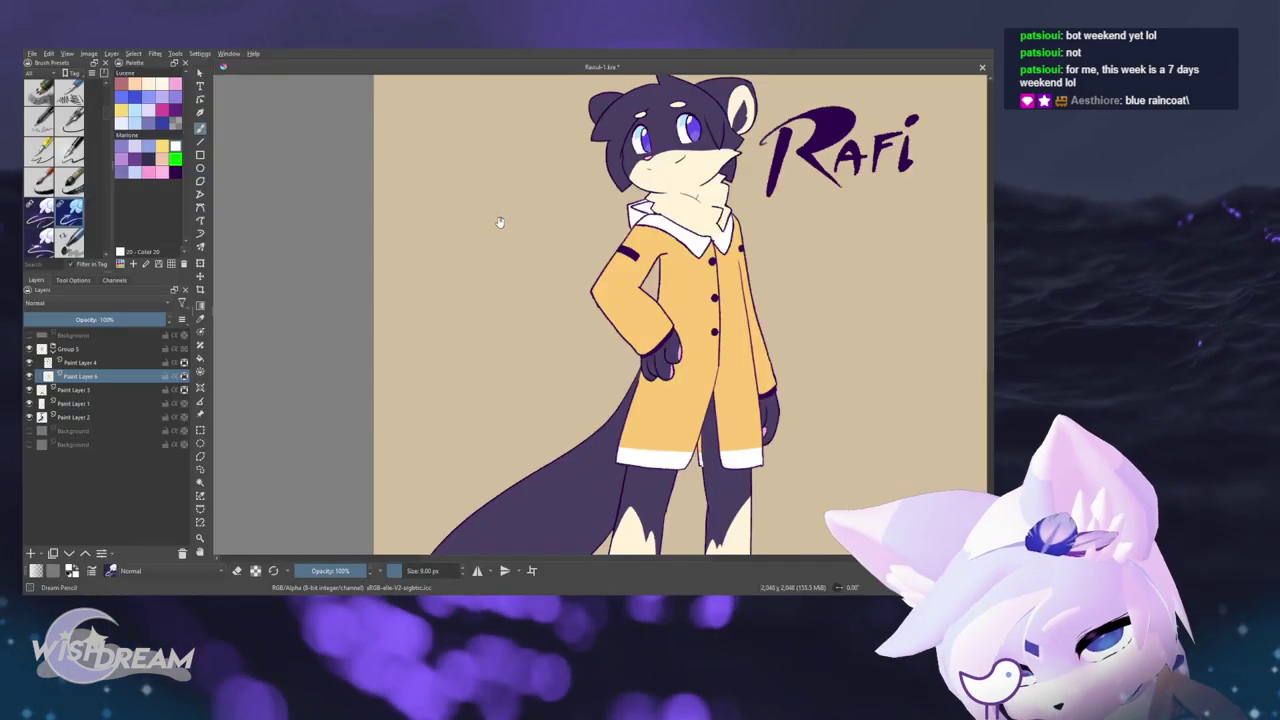
{"action": "key", "text": "Page_Up"}
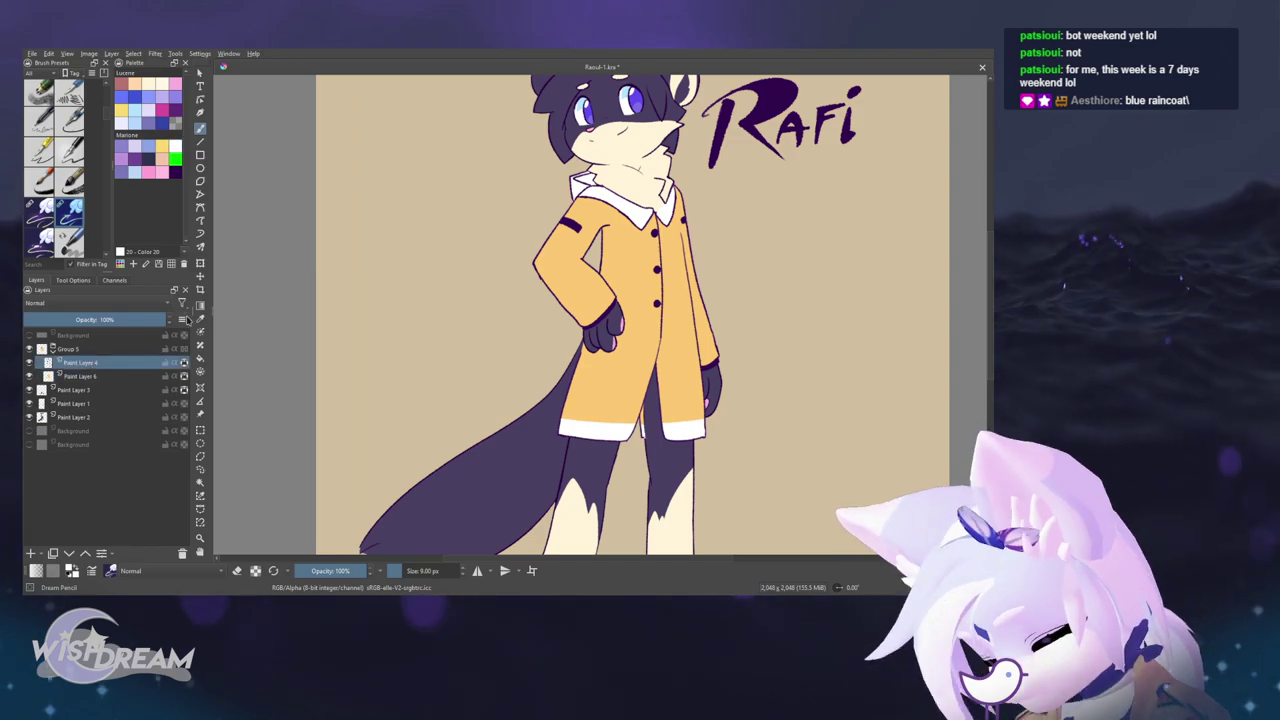
{"action": "scroll", "coordinate": [535, 199], "scroll_direction": "up", "scroll_amount": 3}
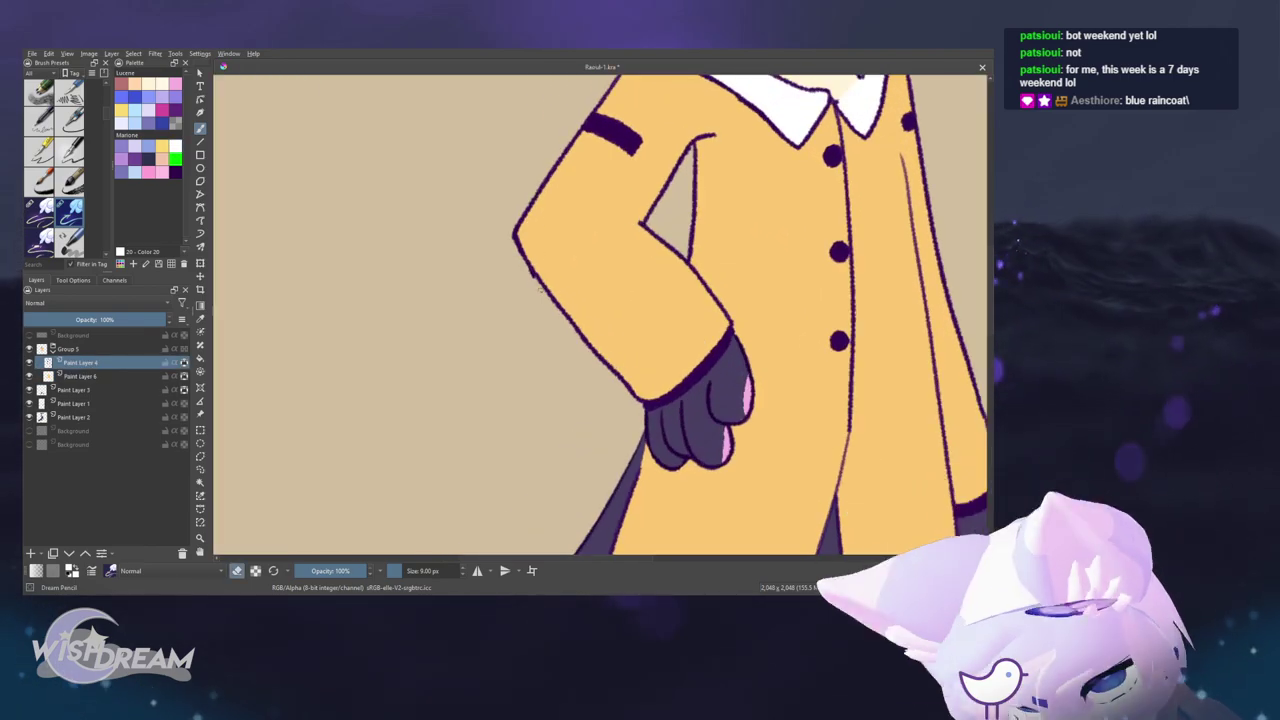
{"action": "key", "text": "e"}
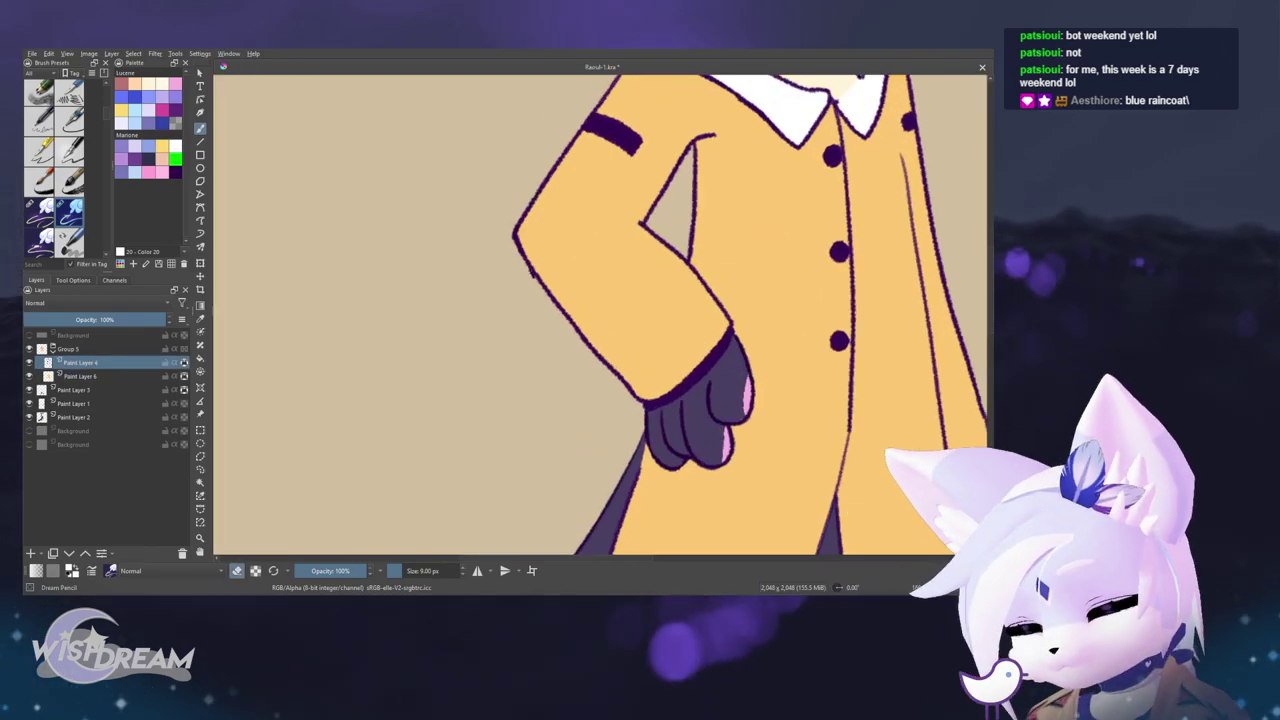
{"action": "key", "text": "e"}
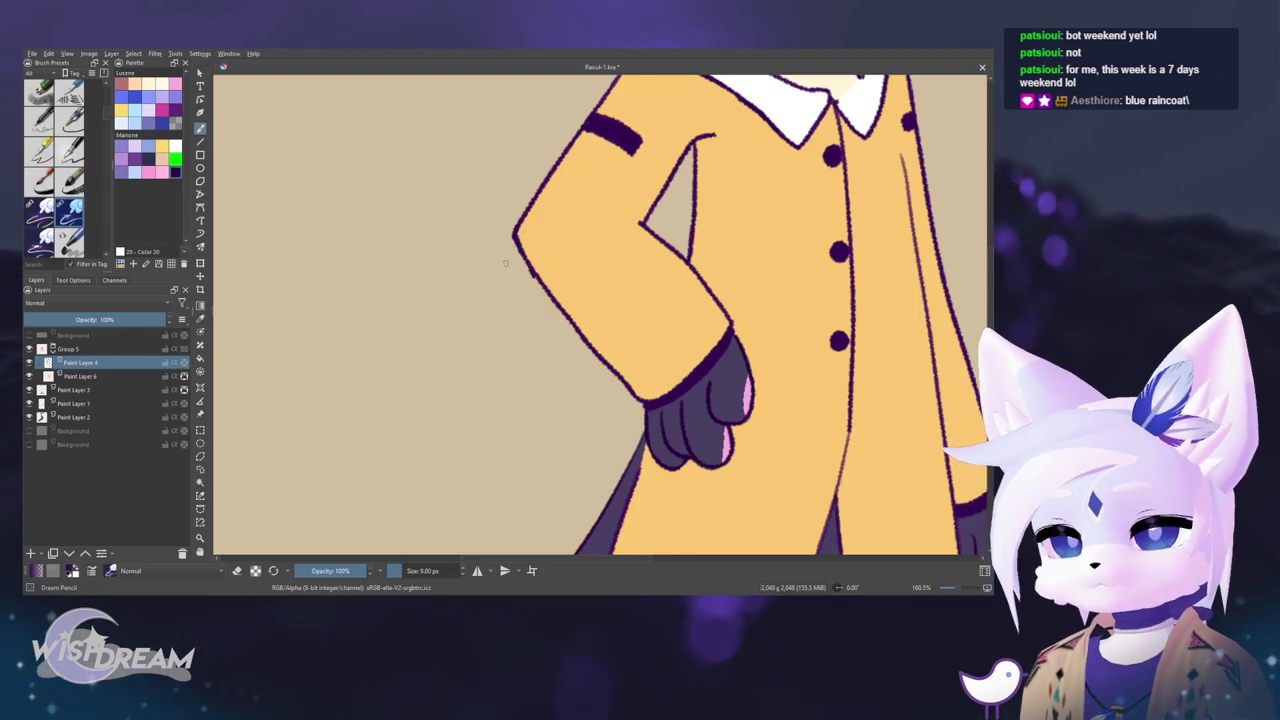
{"action": "left_click_drag", "start_coordinate": [708, 193], "coordinate": [680, 219]}
{"action": "mouse_move", "coordinate": [663, 160]}
{"action": "left_mouse_down"}
{"action": "mouse_move", "coordinate": [585, 264]}
{"action": "mouse_move", "coordinate": [538, 290]}
{"action": "mouse_move", "coordinate": [640, 170]}
{"action": "left_mouse_up"}
{"action": "left_click_drag", "start_coordinate": [724, 443], "coordinate": [687, 410]}
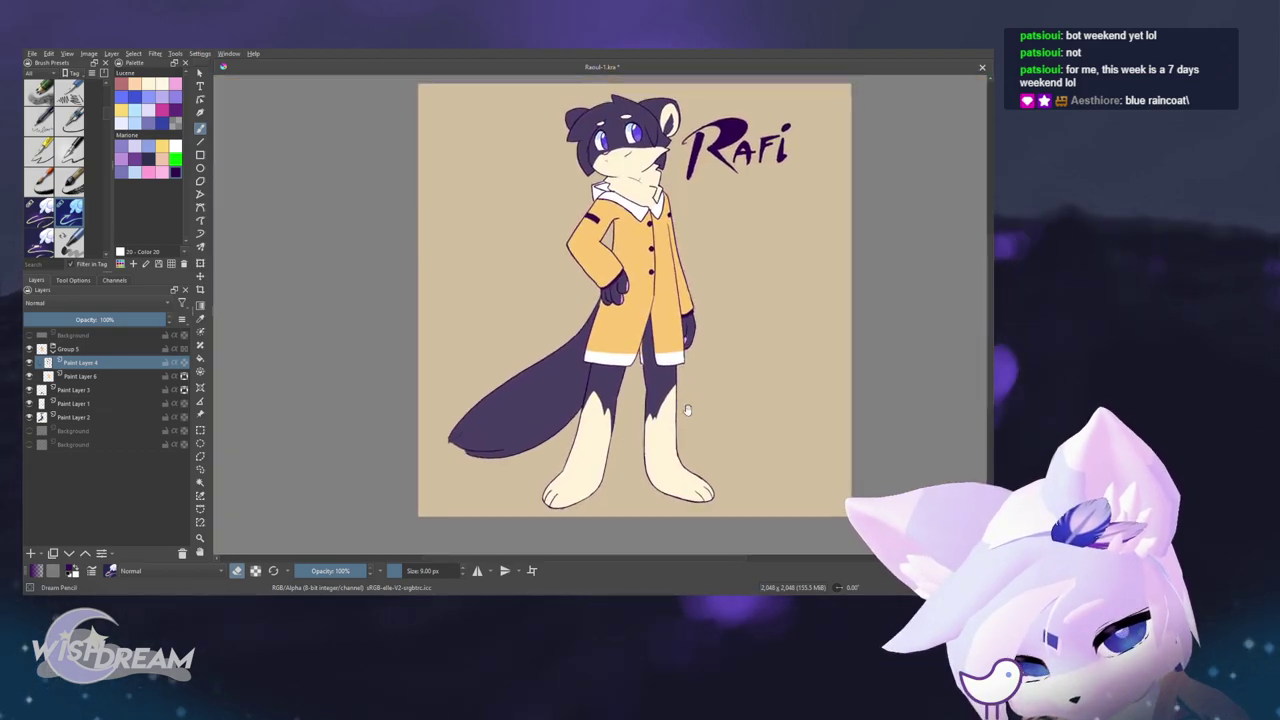
- Collapse the coat's layer group, hide and show it to compare the character with and without the coat, and save the drawing
{"action": "left_click", "coordinate": [53, 349]}
{"action": "left_click", "coordinate": [29, 349]}
{"action": "left_click", "coordinate": [29, 349]}
{"action": "left_click", "coordinate": [29, 349]}
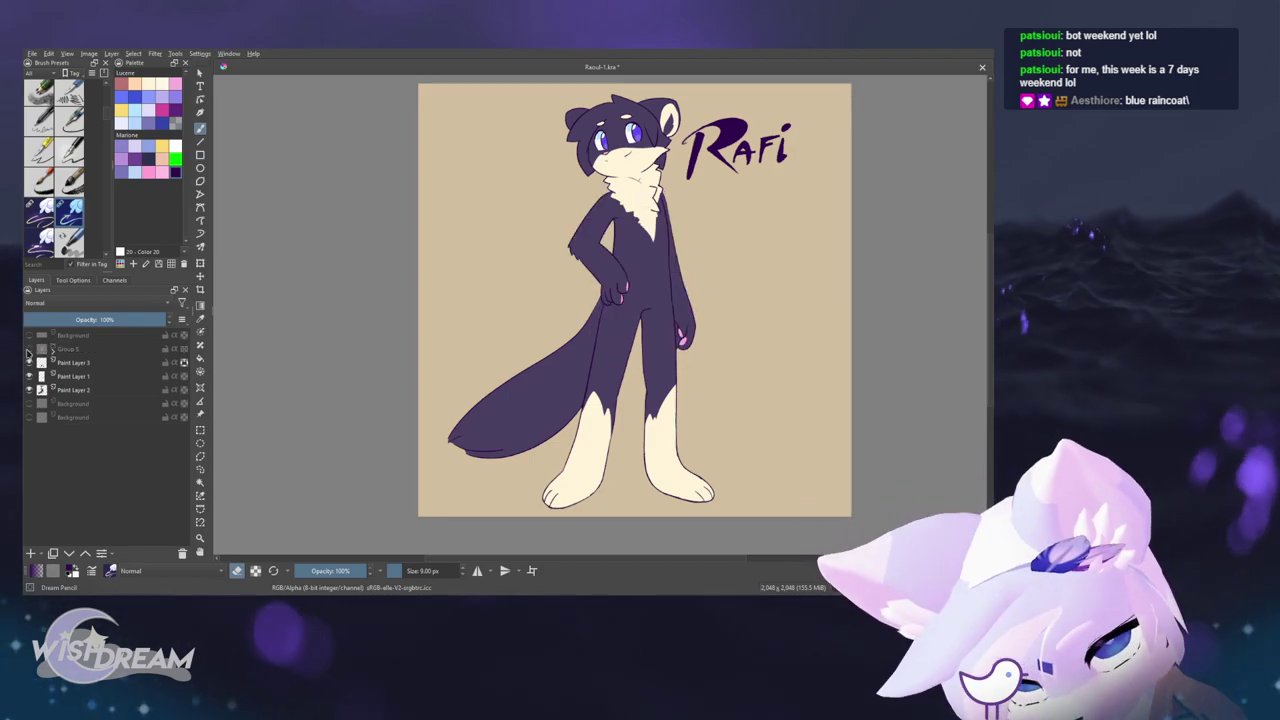
{"action": "left_click", "coordinate": [29, 349]}
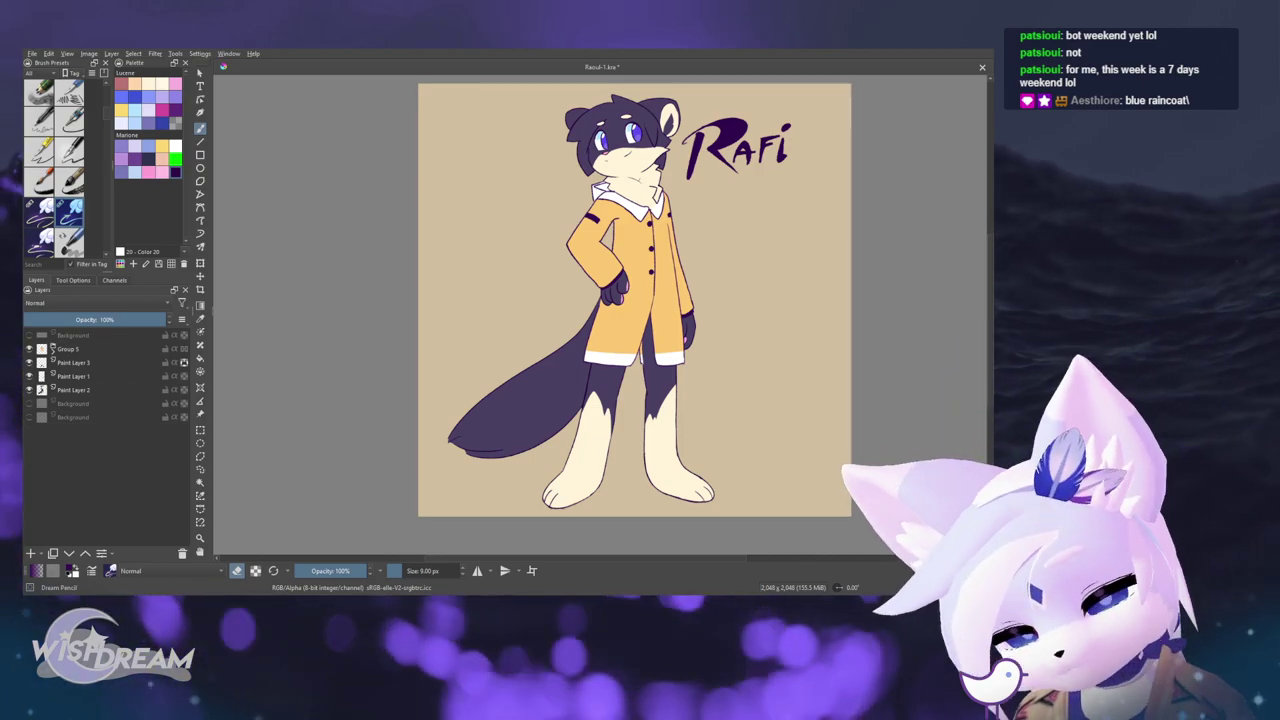
{"action": "key", "text": "ctrl+s"}
- Add a new paint layer between Paint Layer 3 and the coat group, turn off erasing and set the brush colour to black
{"action": "left_click_drag", "start_coordinate": [691, 234], "coordinate": [674, 195]}
{"action": "mouse_move", "coordinate": [689, 283]}
{"action": "left_mouse_down"}
{"action": "mouse_move", "coordinate": [686, 257]}
{"action": "mouse_move", "coordinate": [677, 299]}
{"action": "left_mouse_up"}
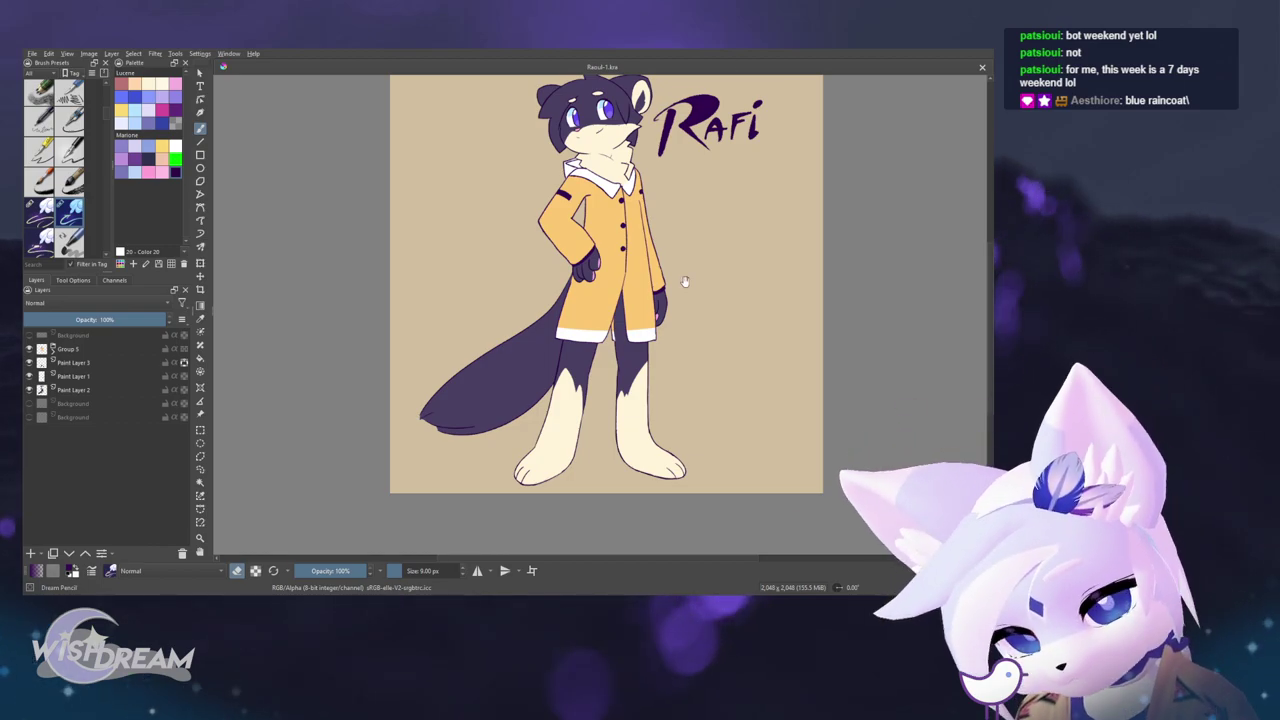
{"action": "left_click_drag", "start_coordinate": [686, 280], "coordinate": [620, 298]}
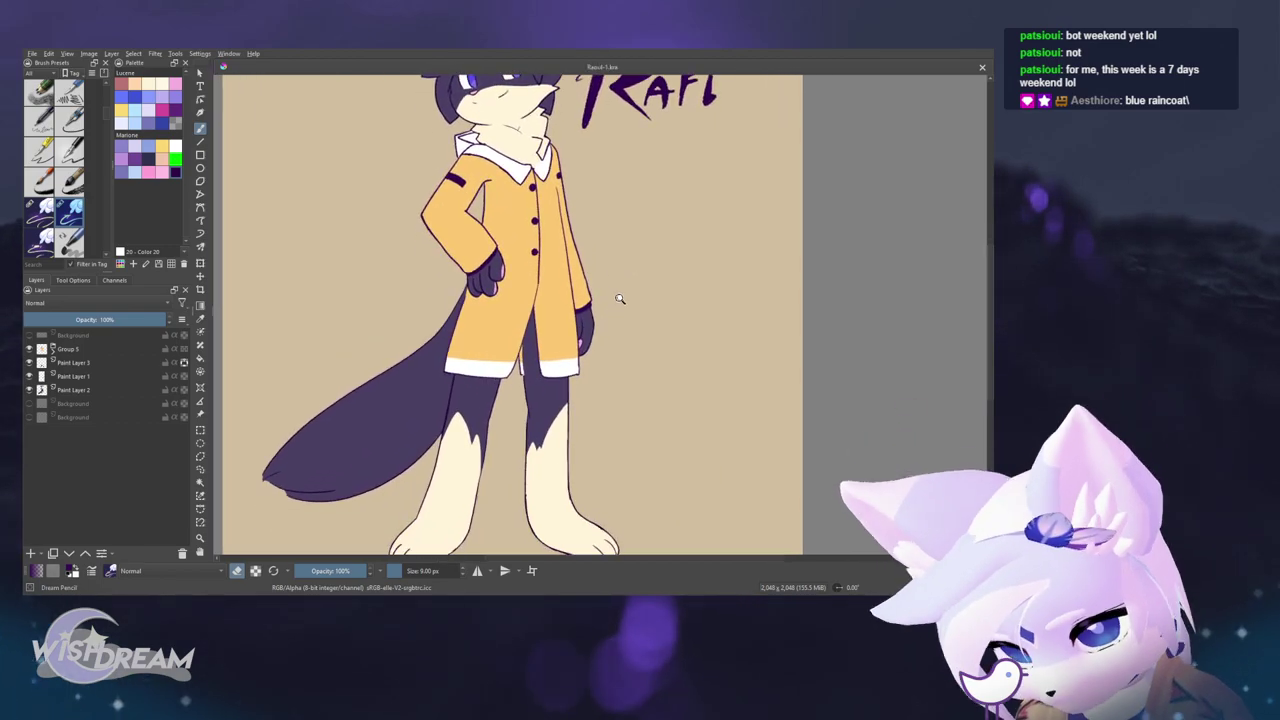
{"action": "left_click", "coordinate": [81, 362]}
{"action": "mouse_move", "coordinate": [500, 290]}
{"action": "left_mouse_down"}
{"action": "mouse_move", "coordinate": [514, 372]}
{"action": "mouse_move", "coordinate": [495, 240]}
{"action": "mouse_move", "coordinate": [512, 218]}
{"action": "left_mouse_up"}
{"action": "left_click", "coordinate": [31, 553]}
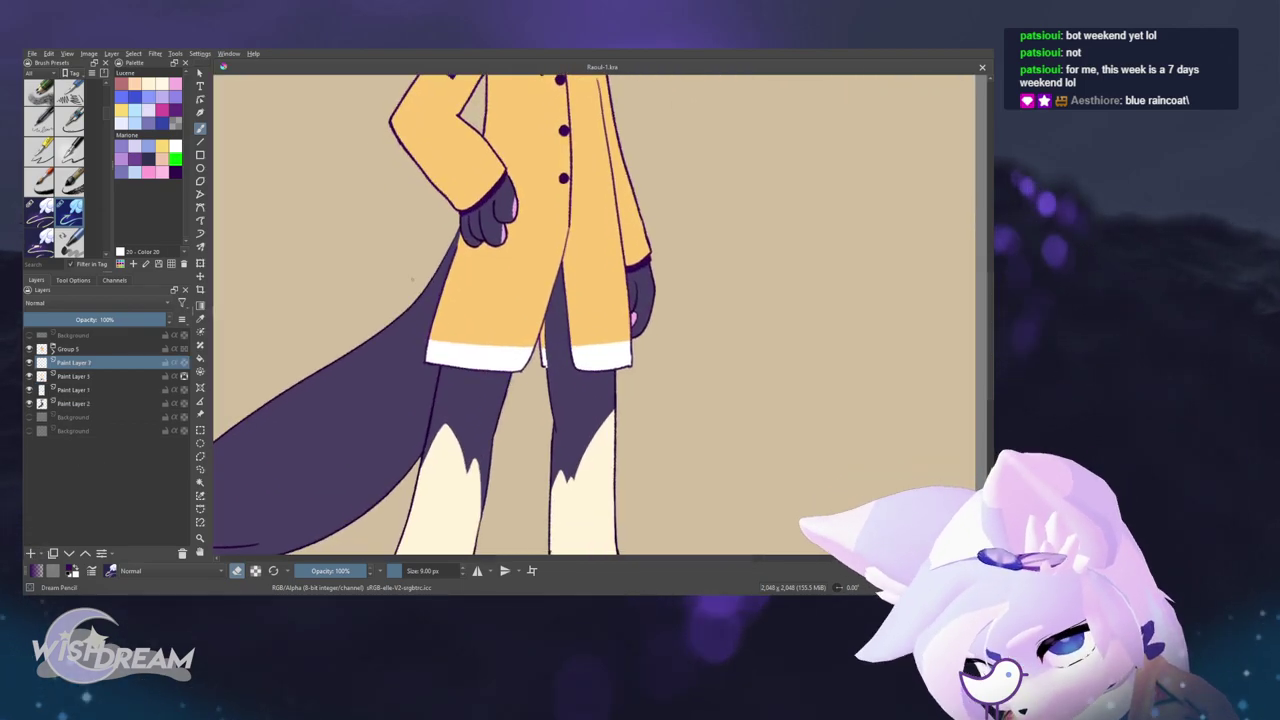
{"action": "left_click_drag", "start_coordinate": [515, 312], "coordinate": [486, 223]}
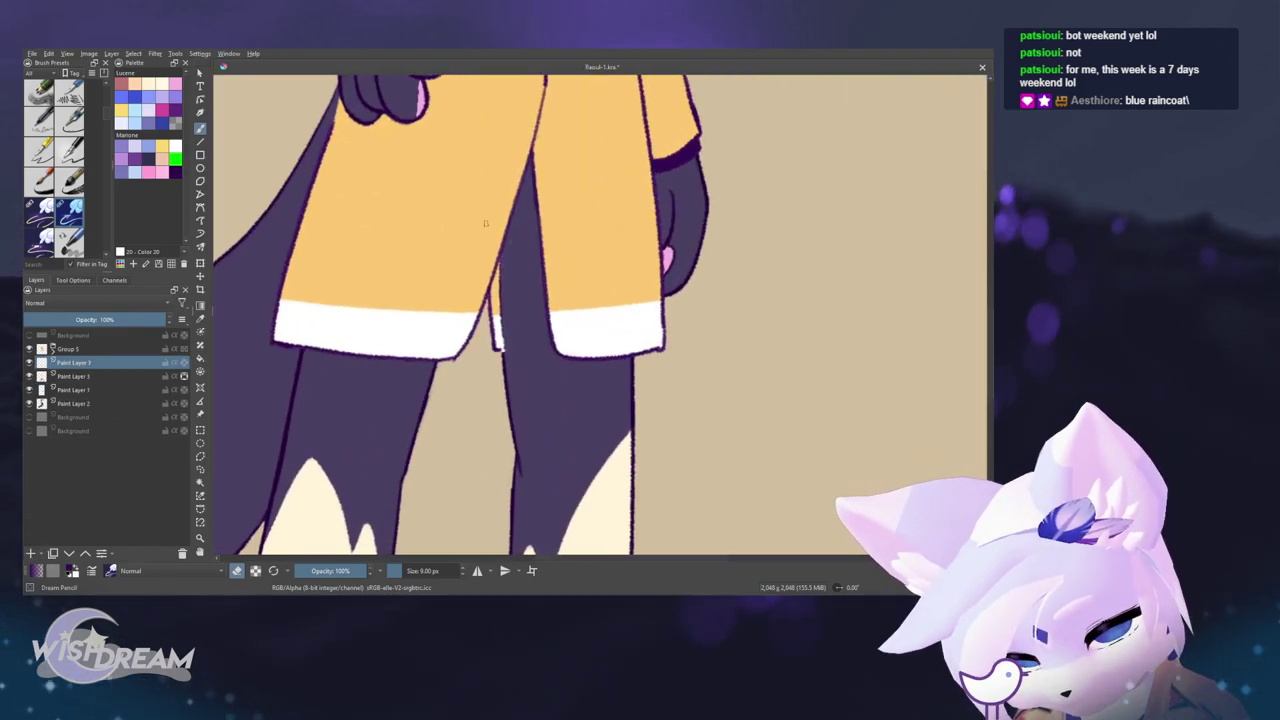
{"action": "left_click", "coordinate": [150, 158]}
{"action": "key", "text": "e"}
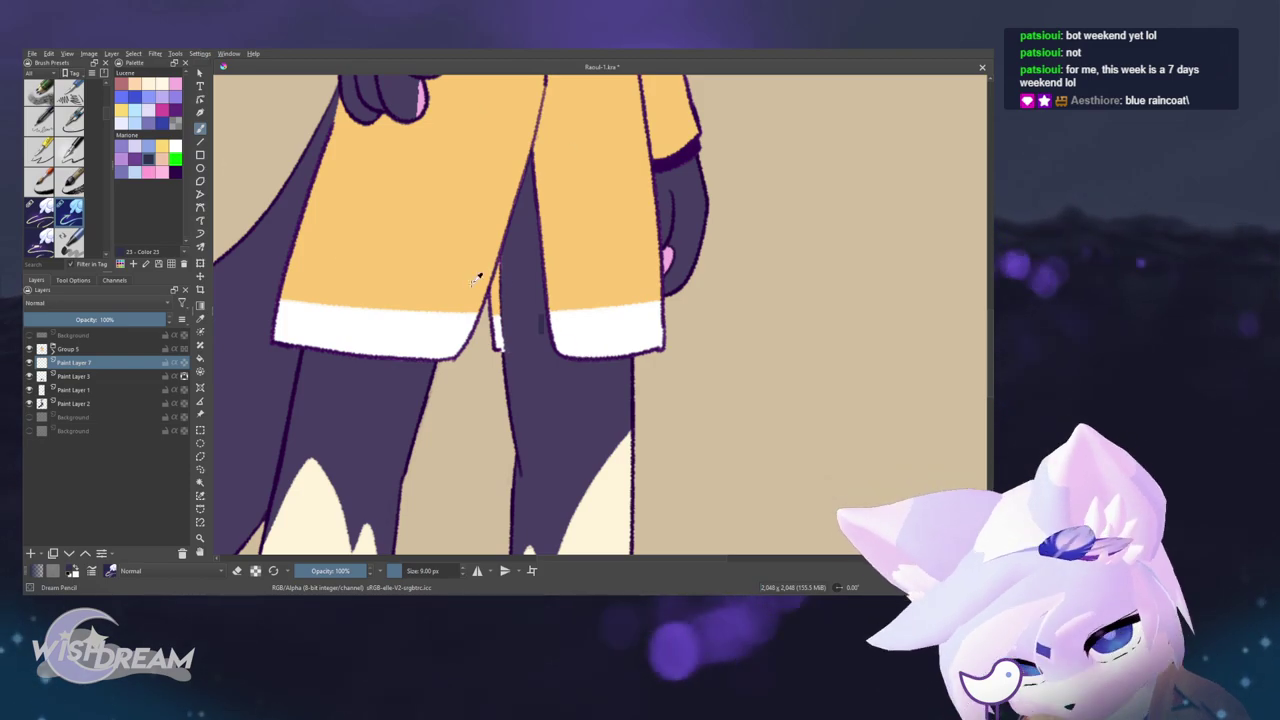
{"action": "right_click", "coordinate": [350, 290]}
{"action": "right_click", "coordinate": [350, 290]}
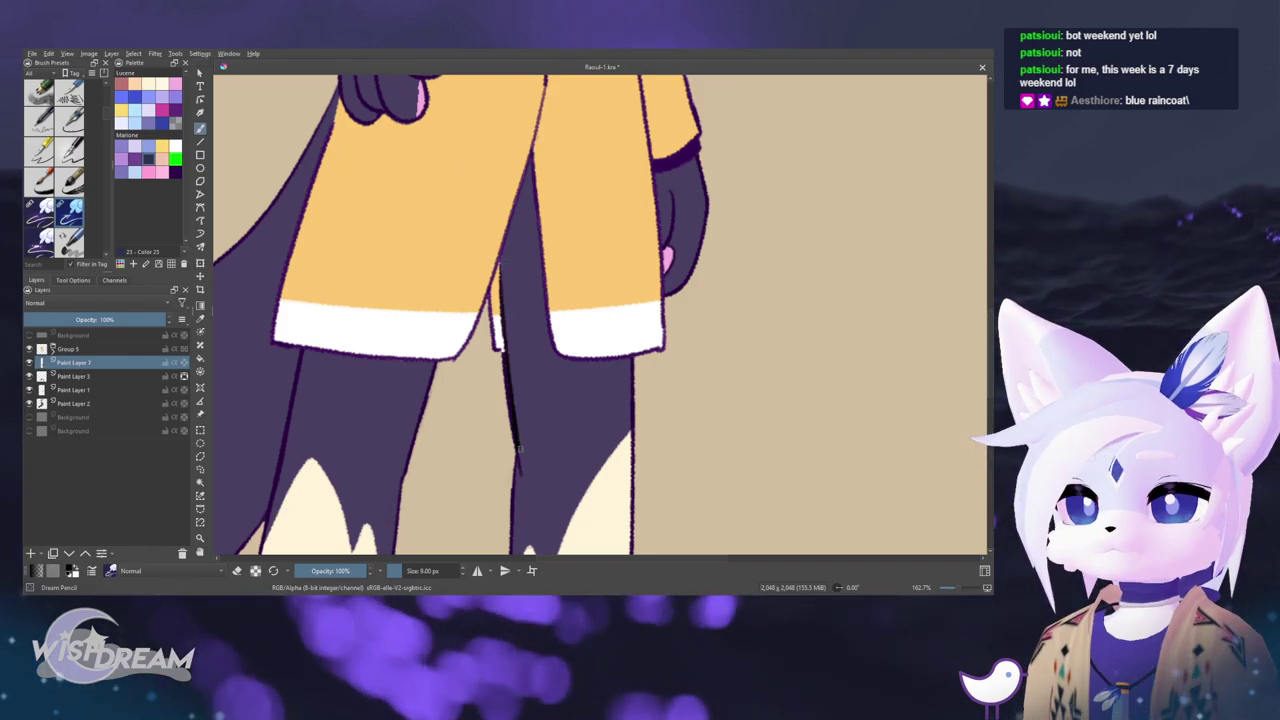
- Outline black shorts legs below the coat's hem on both thighs, isolating the layer to close the outline hidden behind the coat
{"action": "mouse_move", "coordinate": [515, 447]}
{"action": "left_mouse_down"}
{"action": "mouse_move", "coordinate": [622, 432]}
{"action": "mouse_move", "coordinate": [640, 410]}
{"action": "mouse_move", "coordinate": [654, 418]}
{"action": "mouse_move", "coordinate": [648, 353]}
{"action": "left_mouse_up"}
{"action": "mouse_move", "coordinate": [294, 352]}
{"action": "left_mouse_down"}
{"action": "mouse_move", "coordinate": [277, 428]}
{"action": "mouse_move", "coordinate": [410, 455]}
{"action": "mouse_move", "coordinate": [425, 449]}
{"action": "mouse_move", "coordinate": [448, 363]}
{"action": "left_mouse_up"}
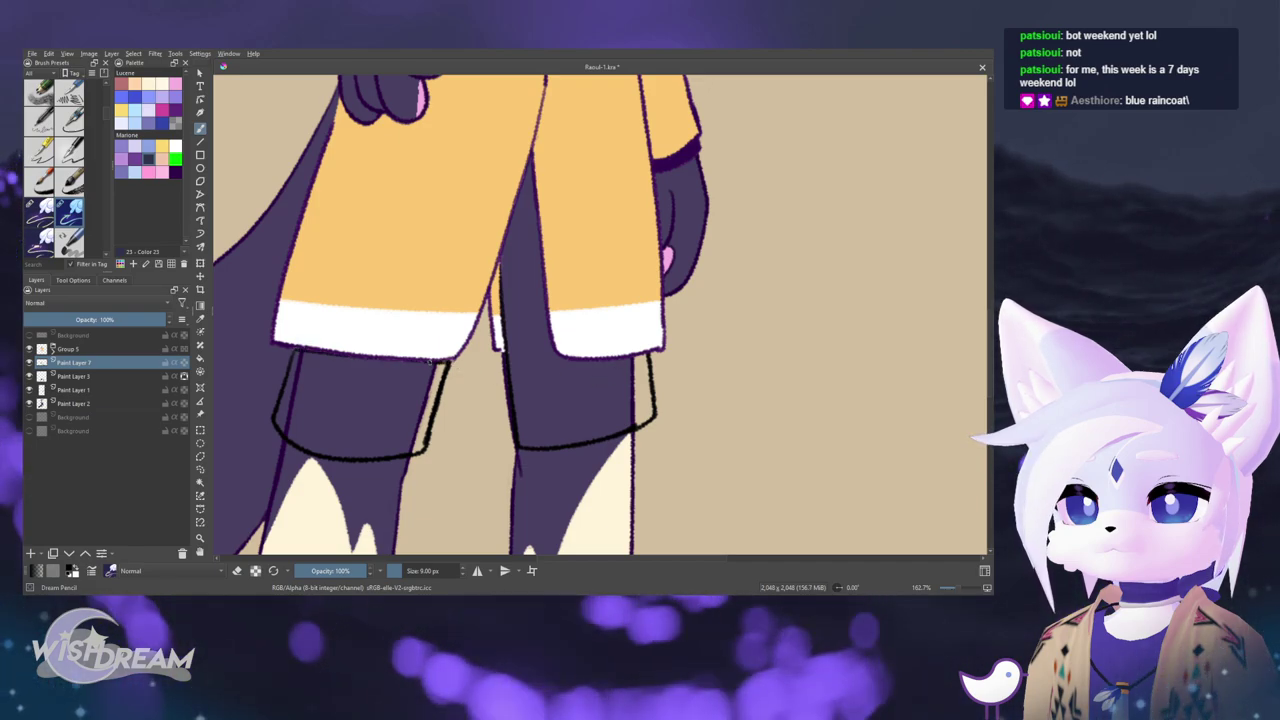
{"action": "left_click", "coordinate": [100, 366], "text": "alt"}
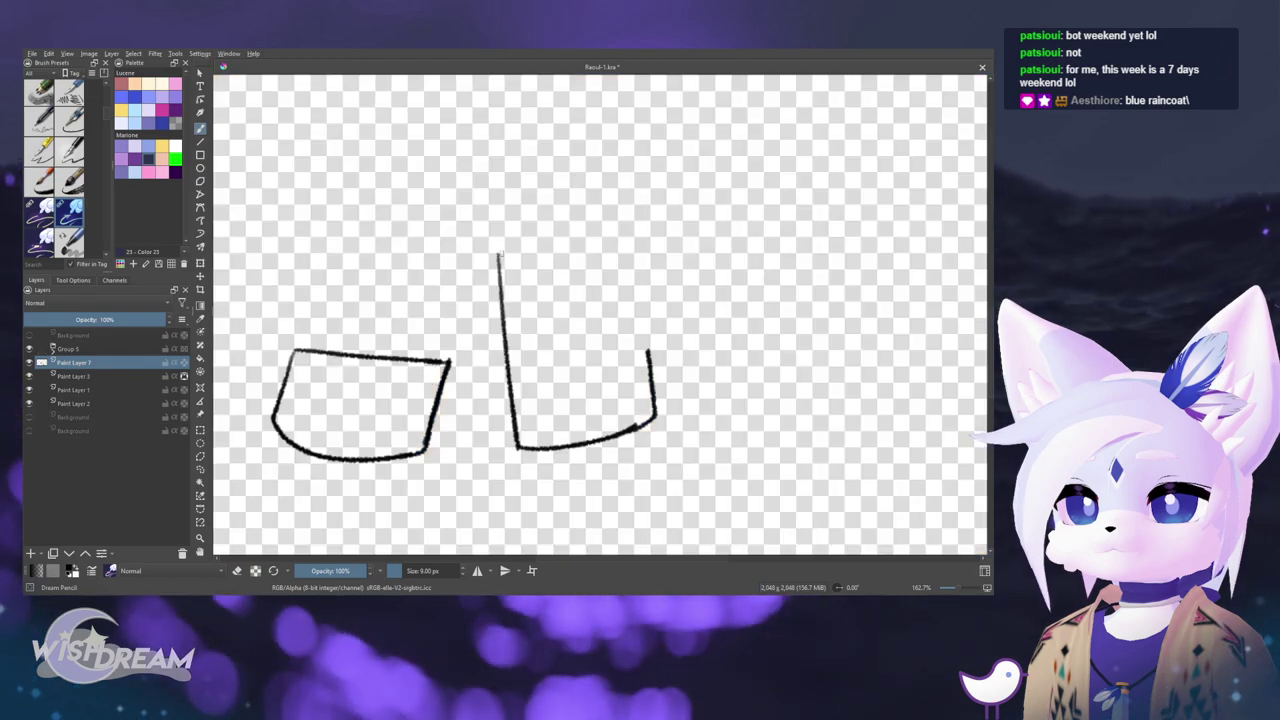
{"action": "mouse_move", "coordinate": [497, 251]}
{"action": "left_mouse_down"}
{"action": "mouse_move", "coordinate": [570, 228]}
{"action": "mouse_move", "coordinate": [624, 237]}
{"action": "mouse_move", "coordinate": [652, 378]}
{"action": "left_mouse_up"}
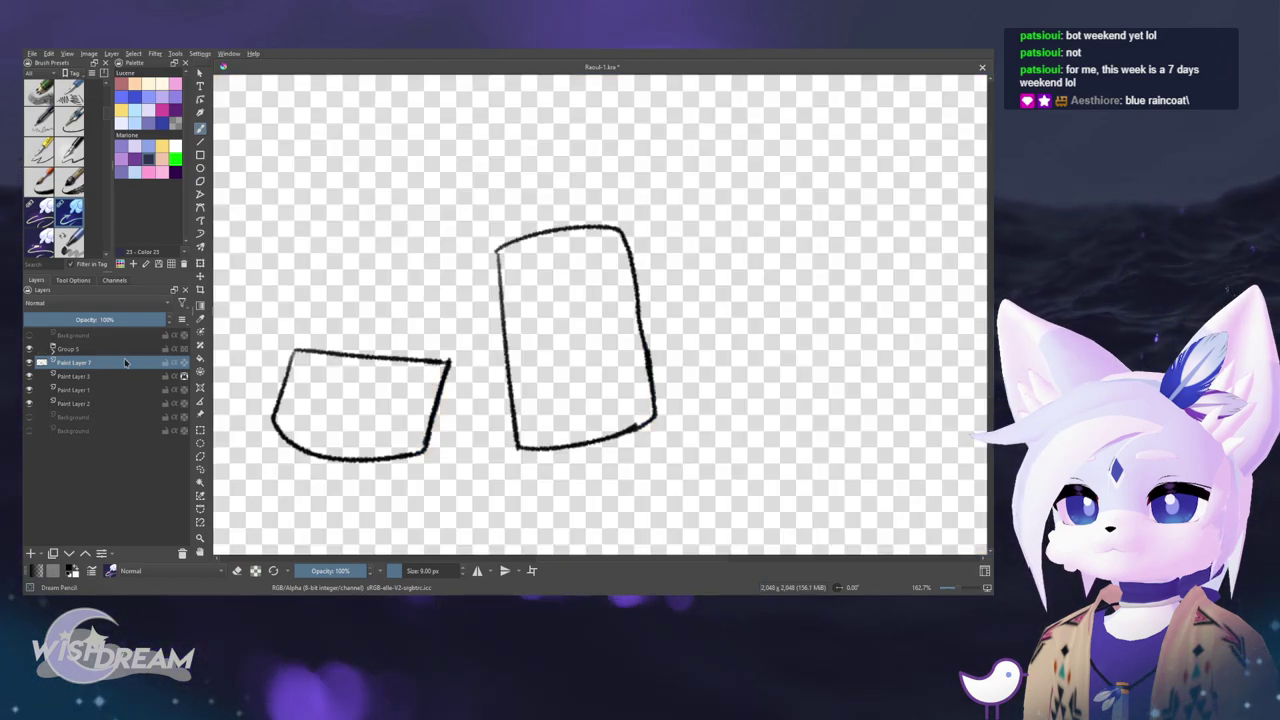
{"action": "left_click", "coordinate": [126, 364], "text": "alt"}
- Fill both shorts legs with black and paint over the small gaps left along their edges
{"action": "left_click", "coordinate": [521, 281]}
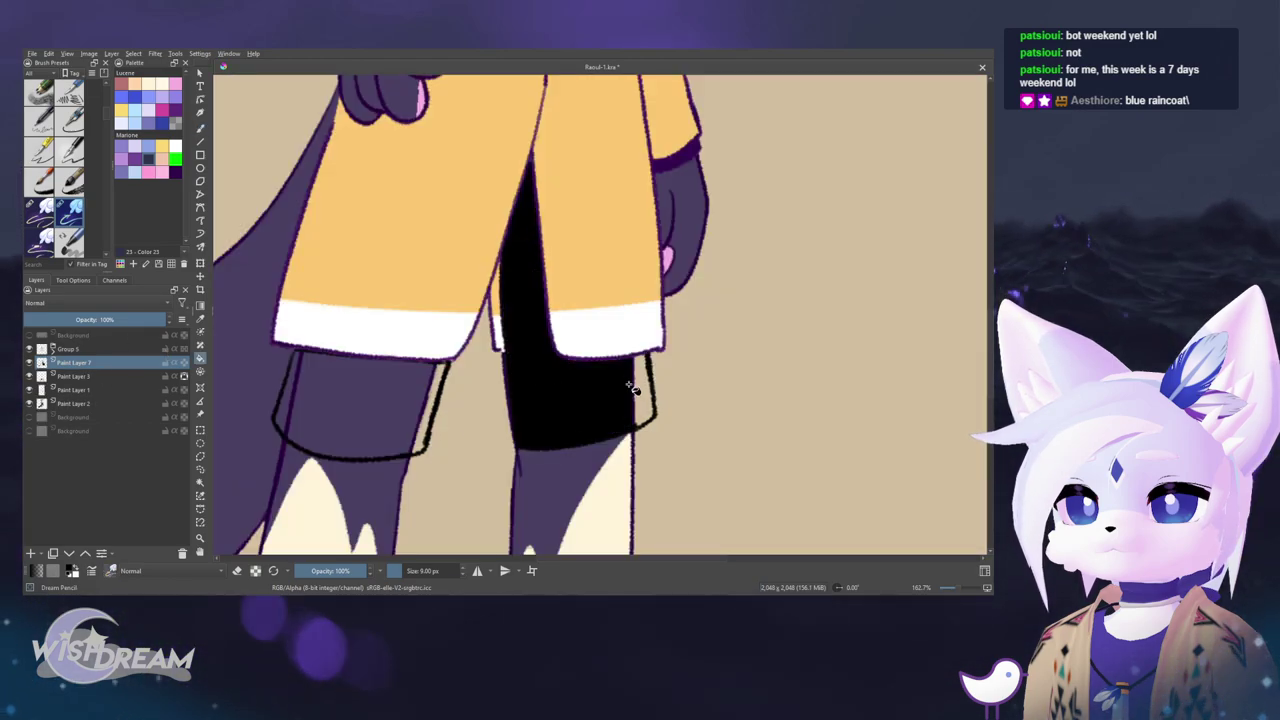
{"action": "left_click", "coordinate": [369, 410]}
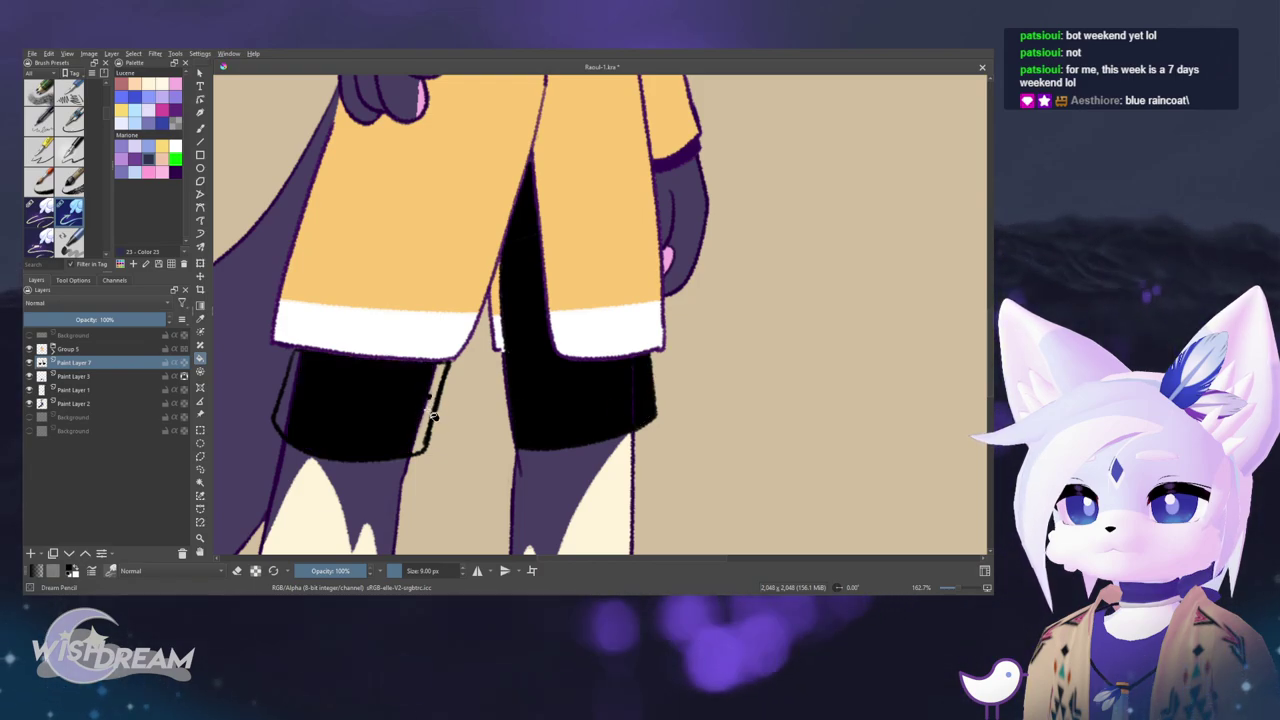
{"action": "key", "text": "f"}
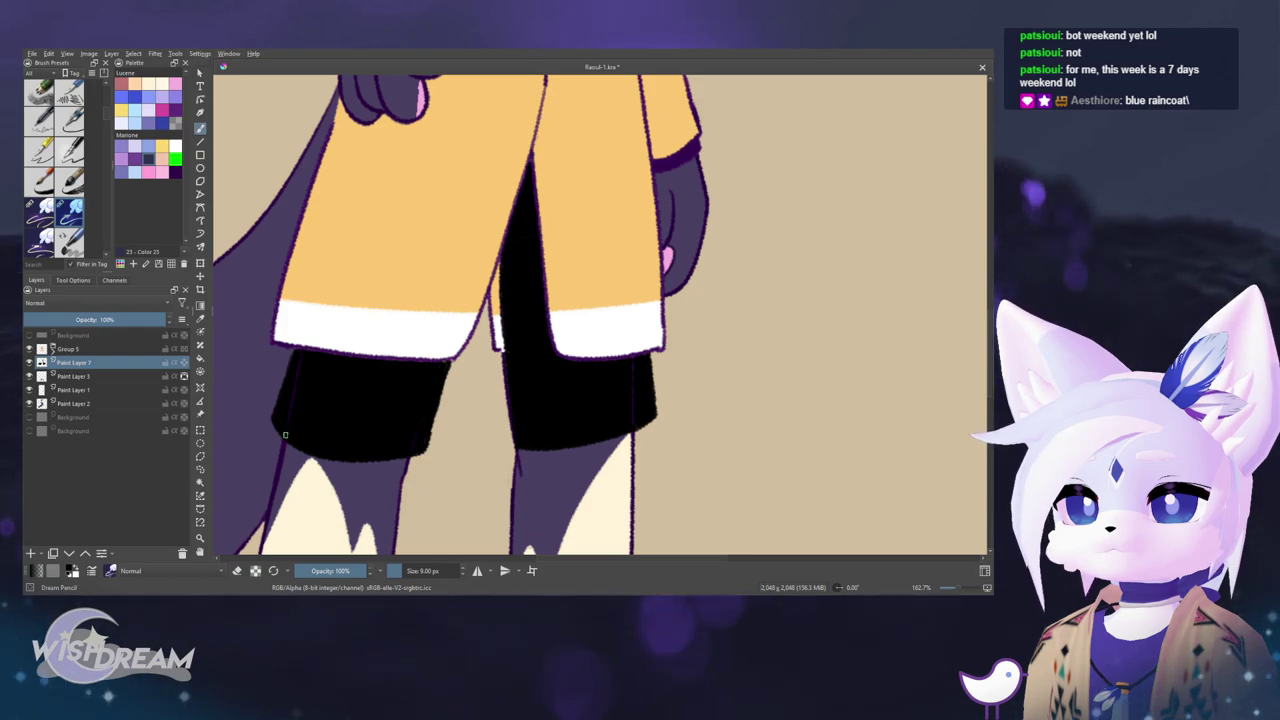
{"action": "left_click_drag", "start_coordinate": [294, 433], "coordinate": [516, 375]}
- Move the shorts layer above the coat's layer group
{"action": "scroll", "coordinate": [516, 375], "scroll_direction": "up", "scroll_amount": 1}
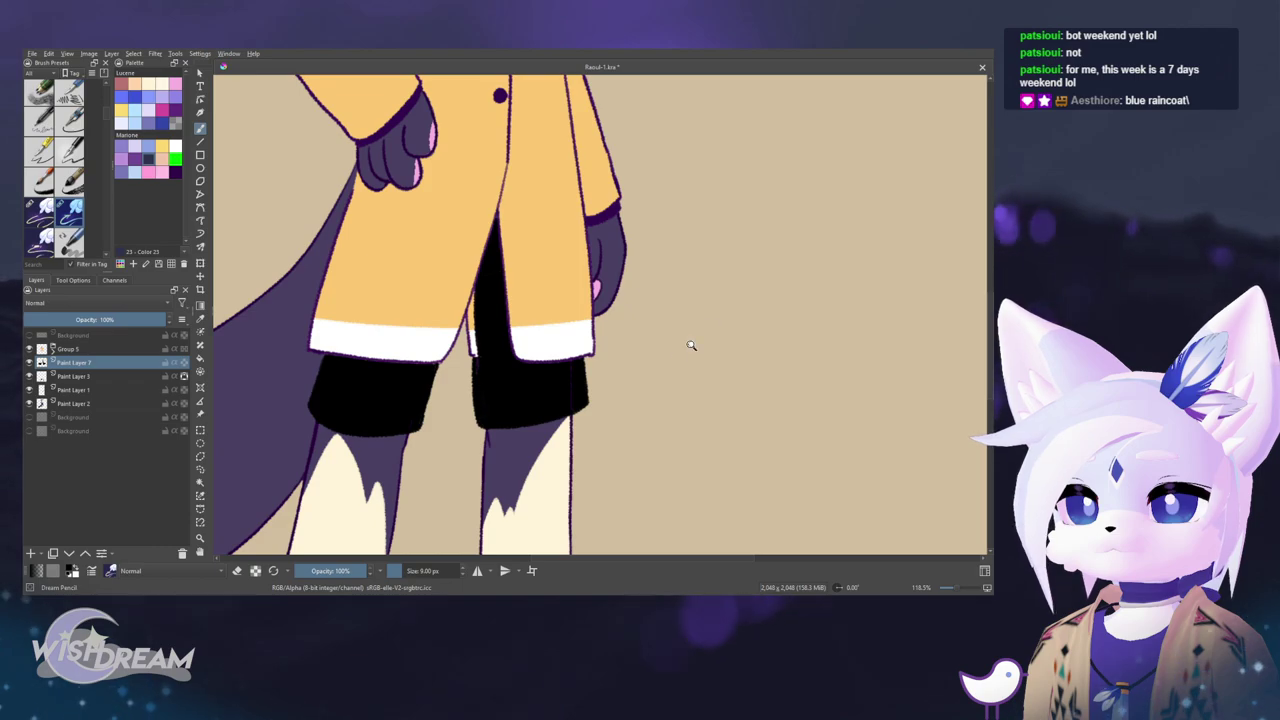
{"action": "scroll", "coordinate": [690, 345], "scroll_direction": "down", "scroll_amount": 5}
{"action": "scroll", "coordinate": [663, 360], "scroll_direction": "up", "scroll_amount": 5}
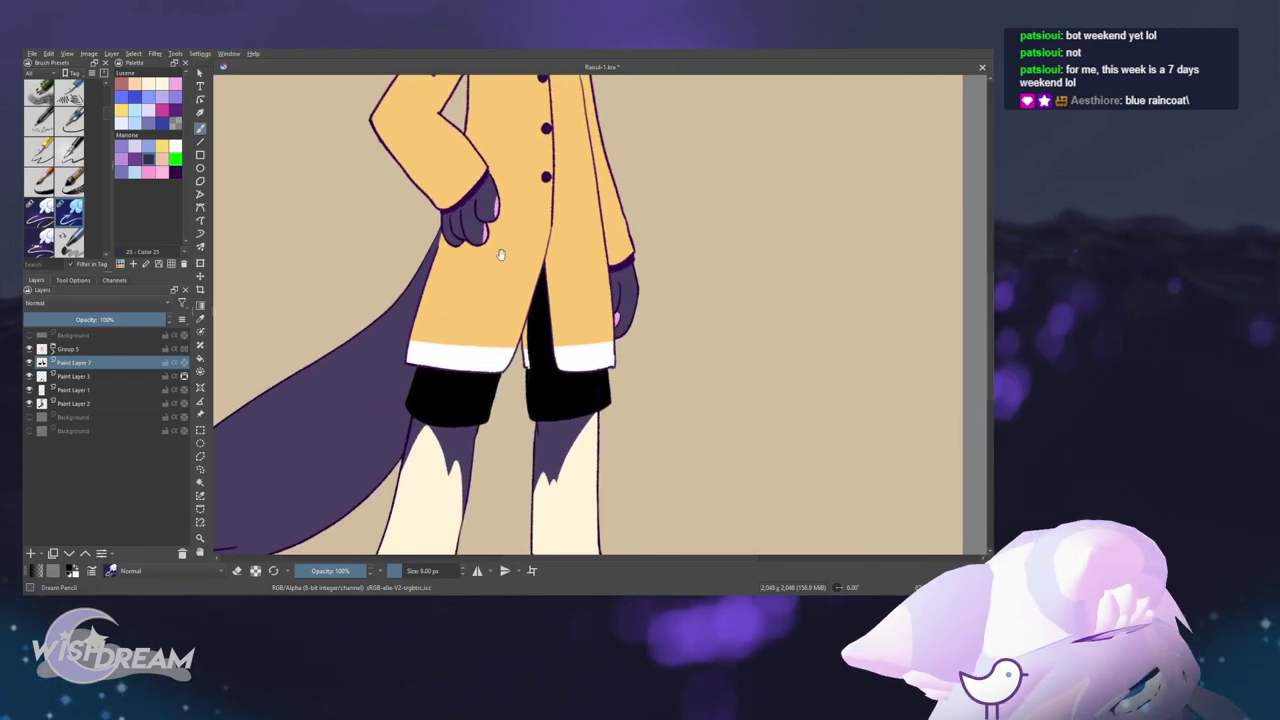
{"action": "left_click", "coordinate": [95, 349]}
{"action": "left_click_drag", "start_coordinate": [89, 362], "coordinate": [92, 349]}
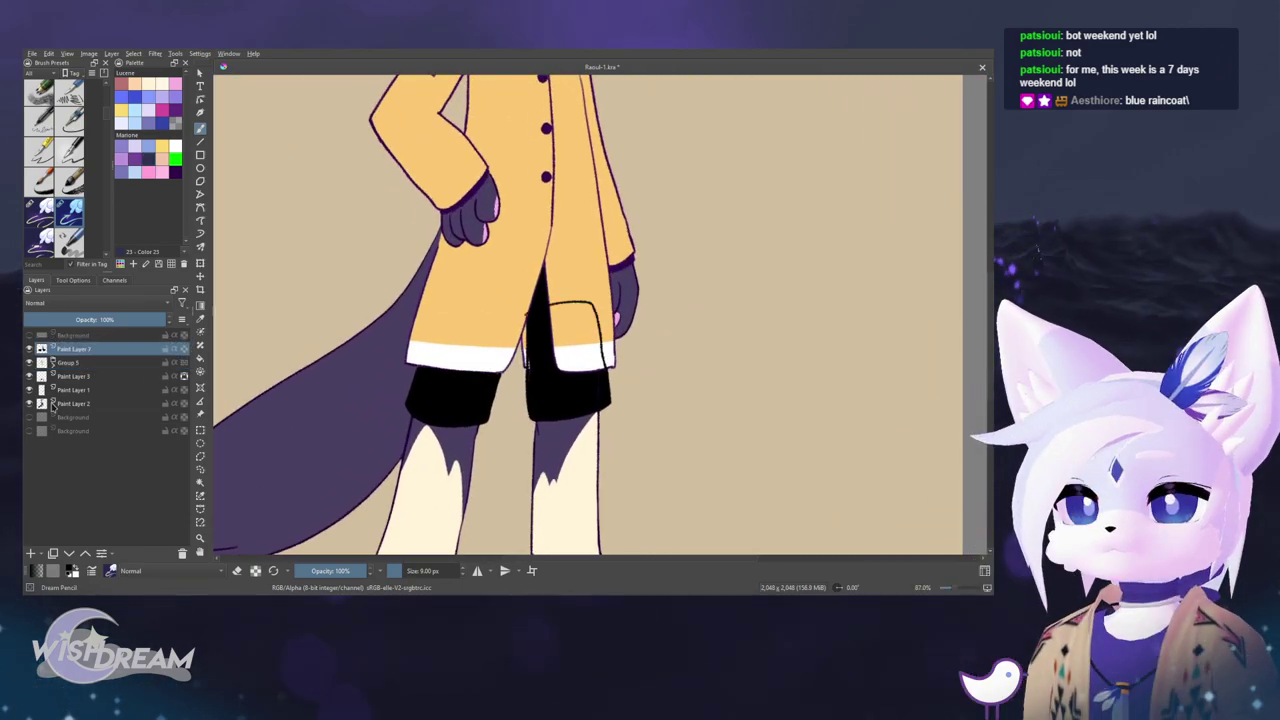
- Erase the part of the shorts' outline that overlaps the coat front, using a lasso selection for the remaining line, and clear the selection
{"action": "scroll", "coordinate": [545, 344], "scroll_direction": "up", "scroll_amount": 3}
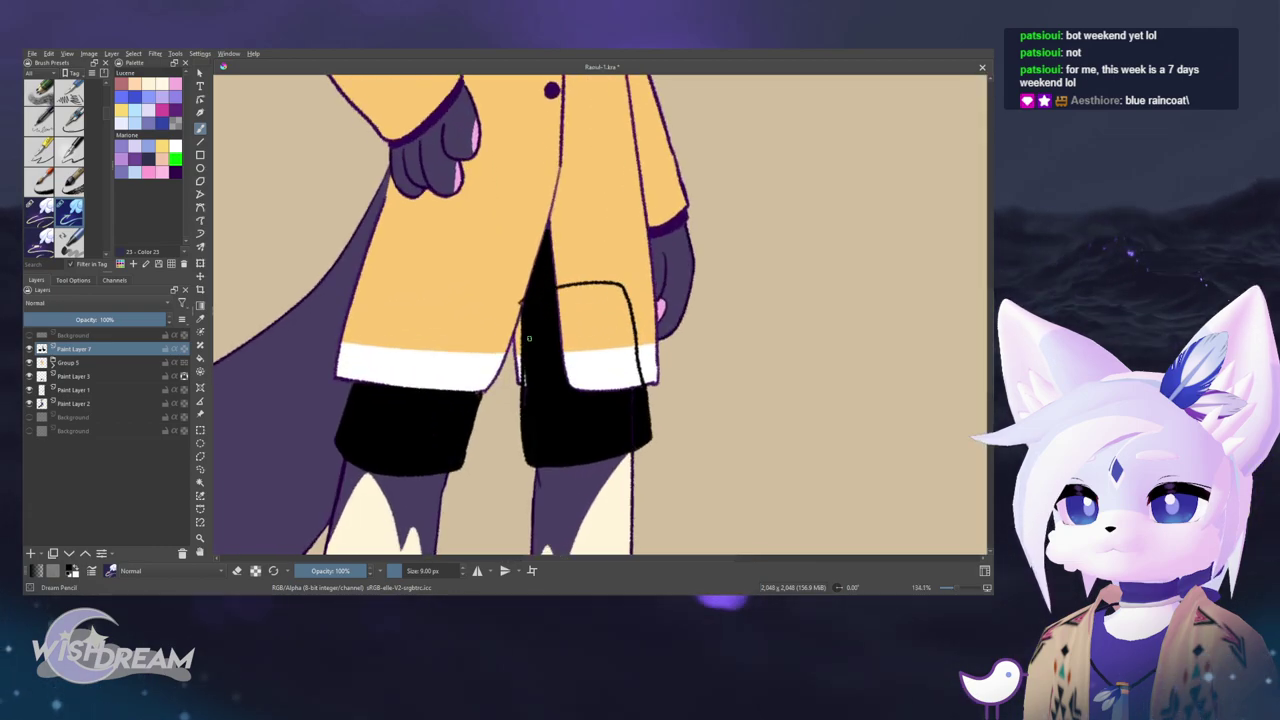
{"action": "key", "text": "e"}
{"action": "mouse_move", "coordinate": [526, 290]}
{"action": "left_mouse_down"}
{"action": "mouse_move", "coordinate": [520, 302]}
{"action": "mouse_move", "coordinate": [561, 294]}
{"action": "left_mouse_up"}
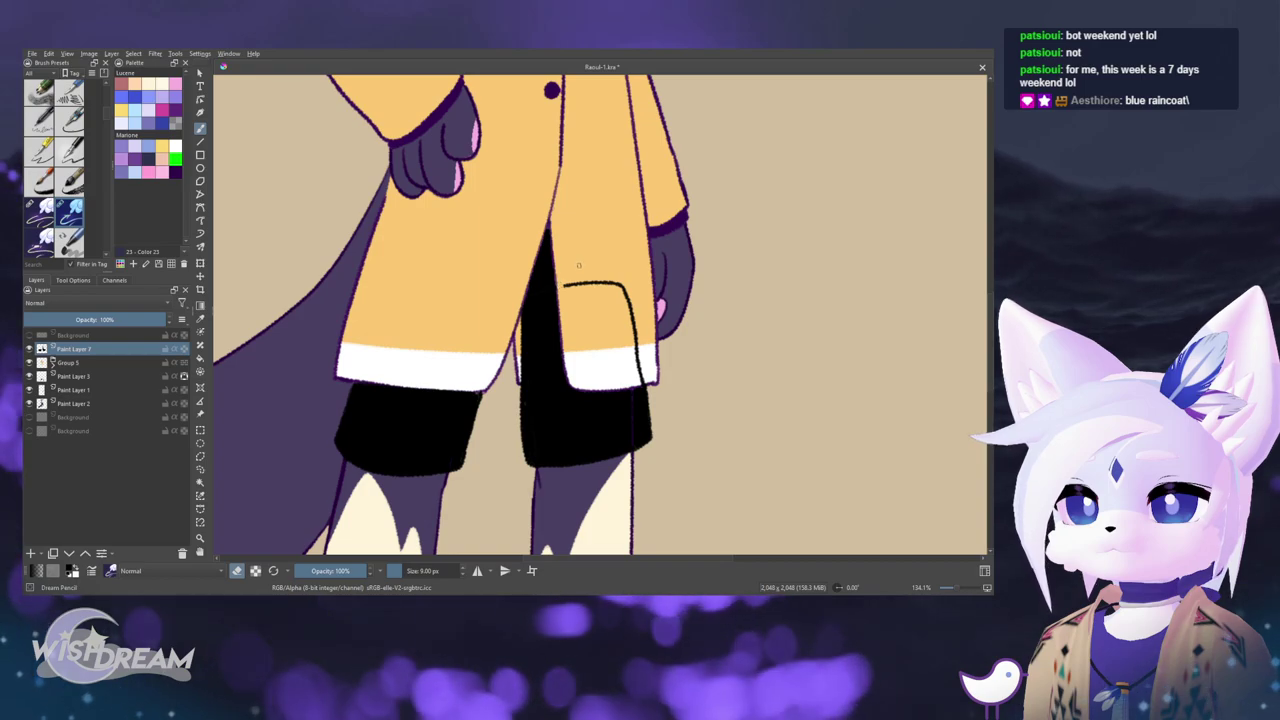
{"action": "left_click_drag", "start_coordinate": [647, 388], "coordinate": [643, 380]}
{"action": "key", "text": "l"}
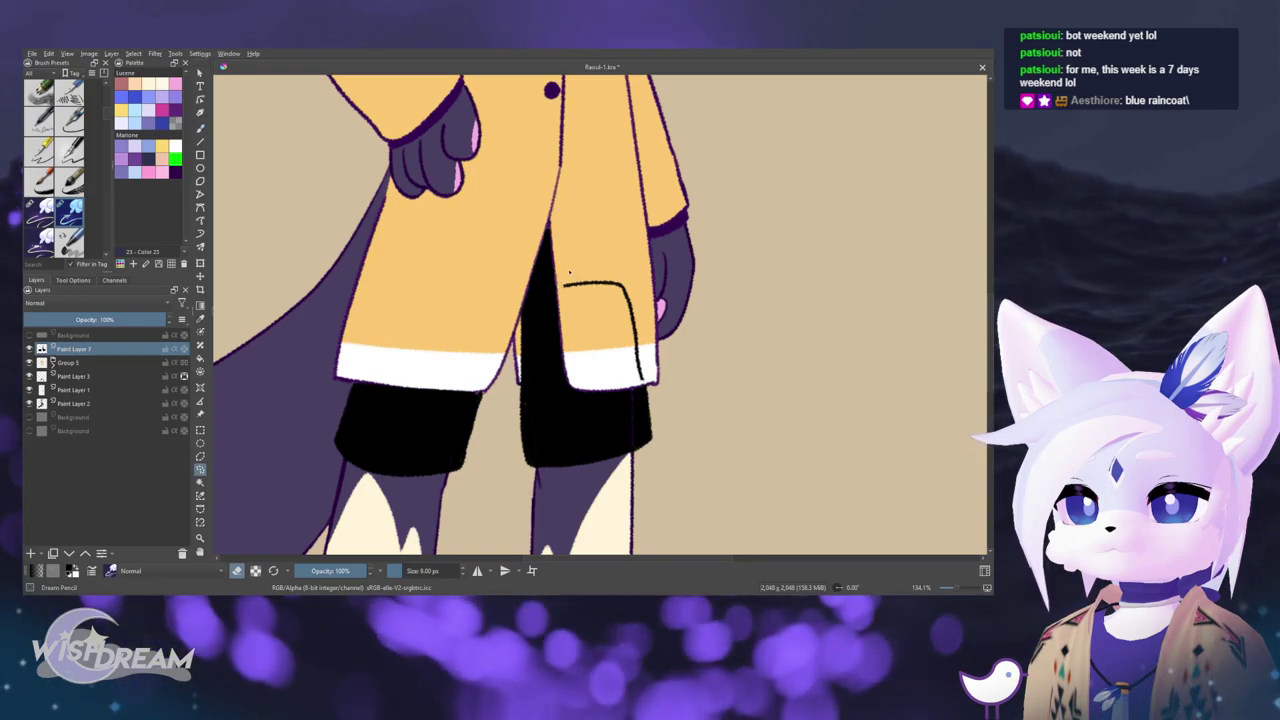
{"action": "mouse_move", "coordinate": [569, 272]}
{"action": "left_mouse_down"}
{"action": "mouse_move", "coordinate": [575, 333]}
{"action": "mouse_move", "coordinate": [618, 379]}
{"action": "left_mouse_up"}
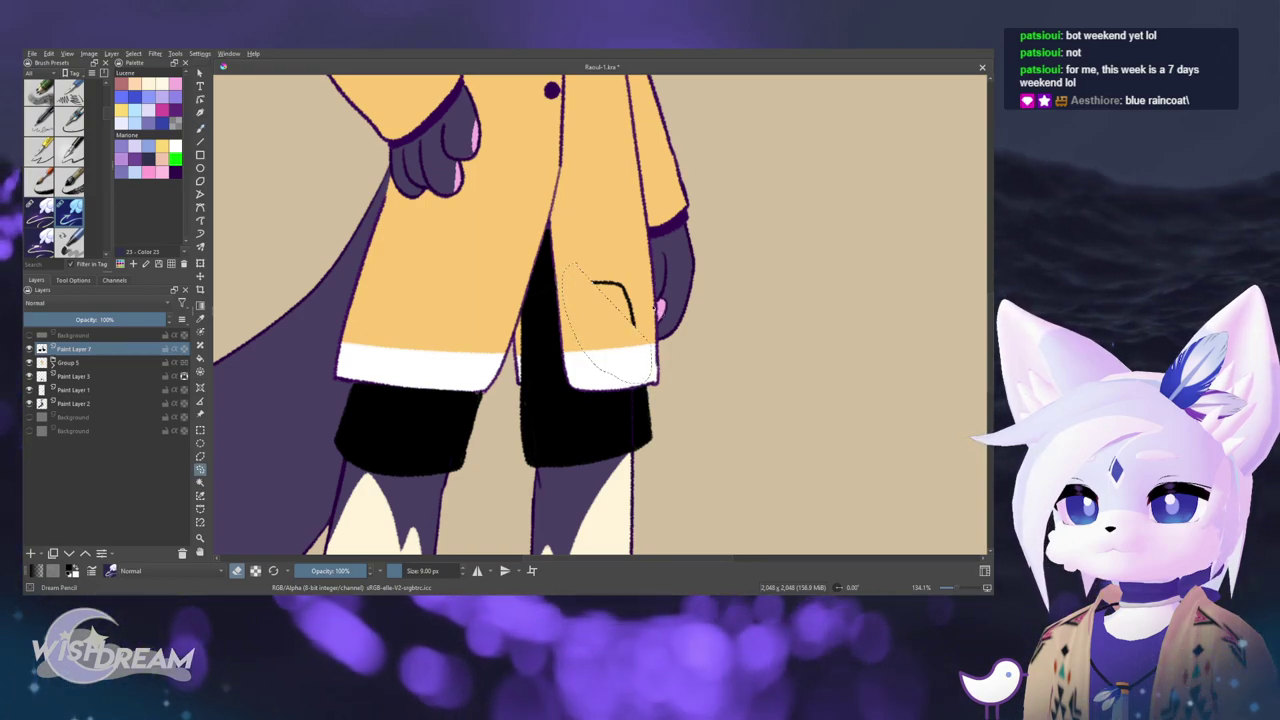
{"action": "key", "text": "ctrl+shift+a"}
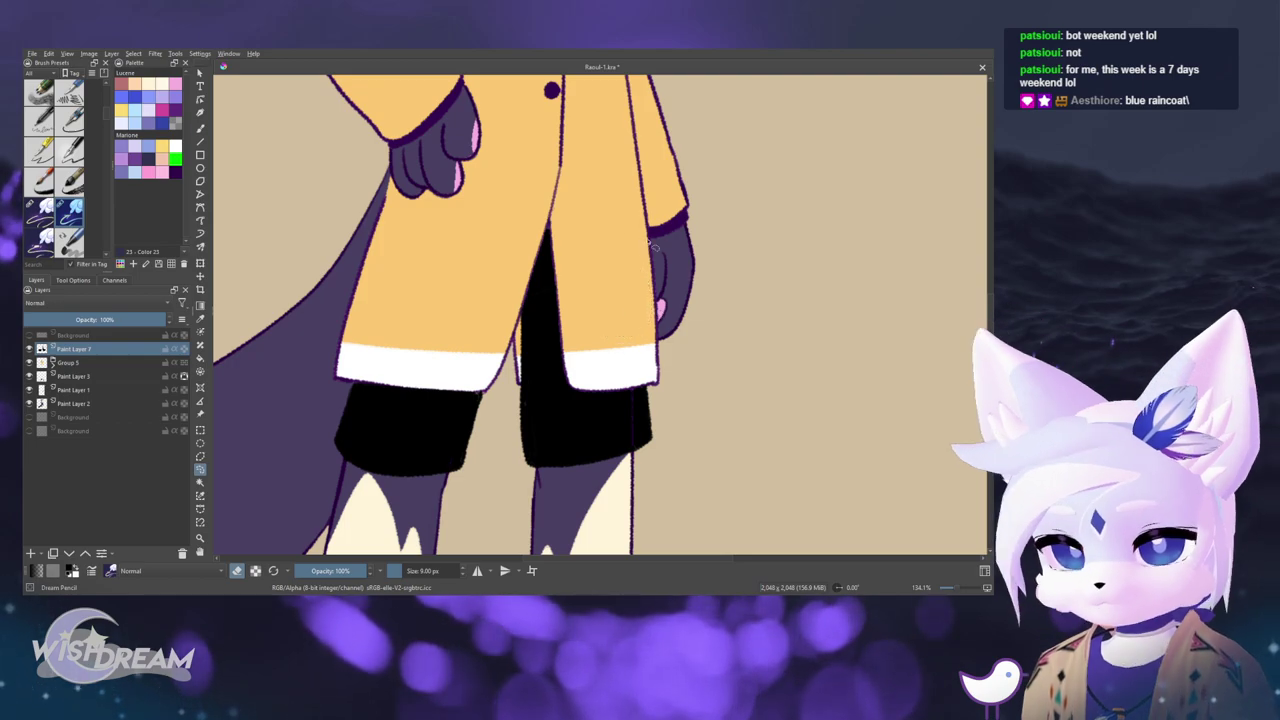
- Paint black over the leg outline showing on the right-hand shorts leg, and save the drawing
{"action": "key", "text": "b"}
{"action": "key", "text": "e"}
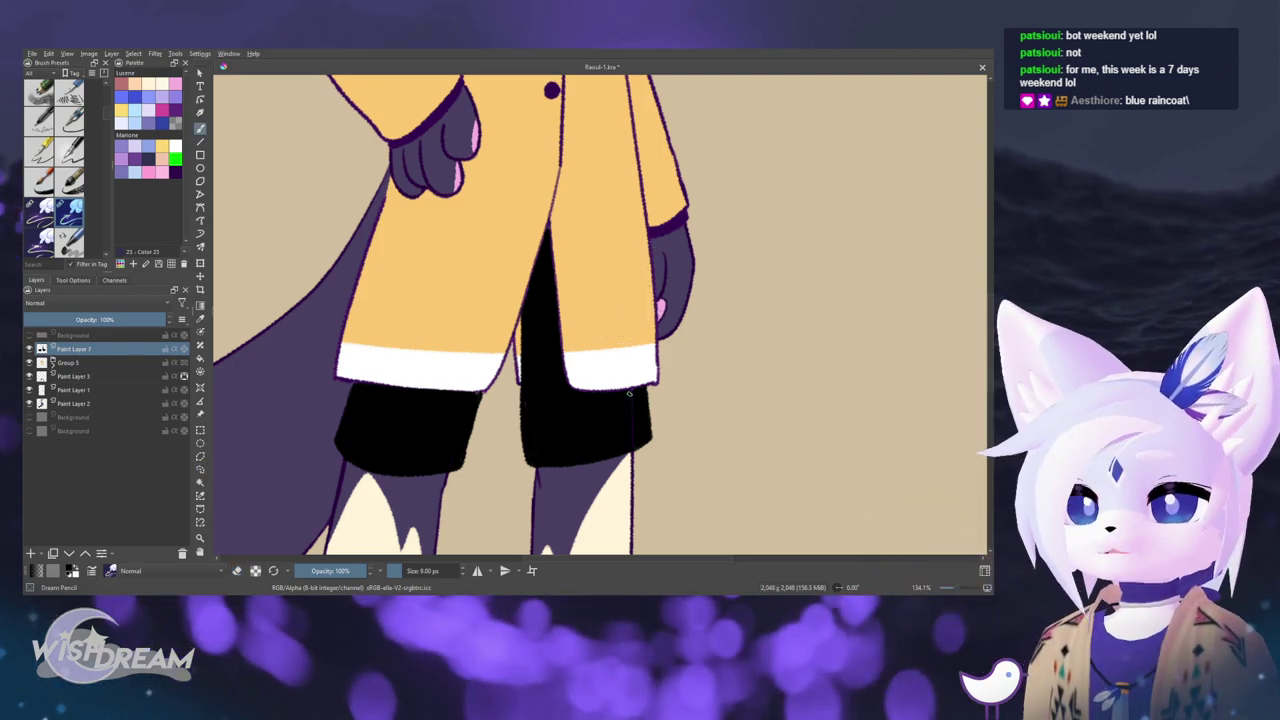
{"action": "left_click_drag", "start_coordinate": [632, 392], "coordinate": [631, 443]}
{"action": "scroll", "coordinate": [657, 382], "scroll_direction": "down", "scroll_amount": 5}
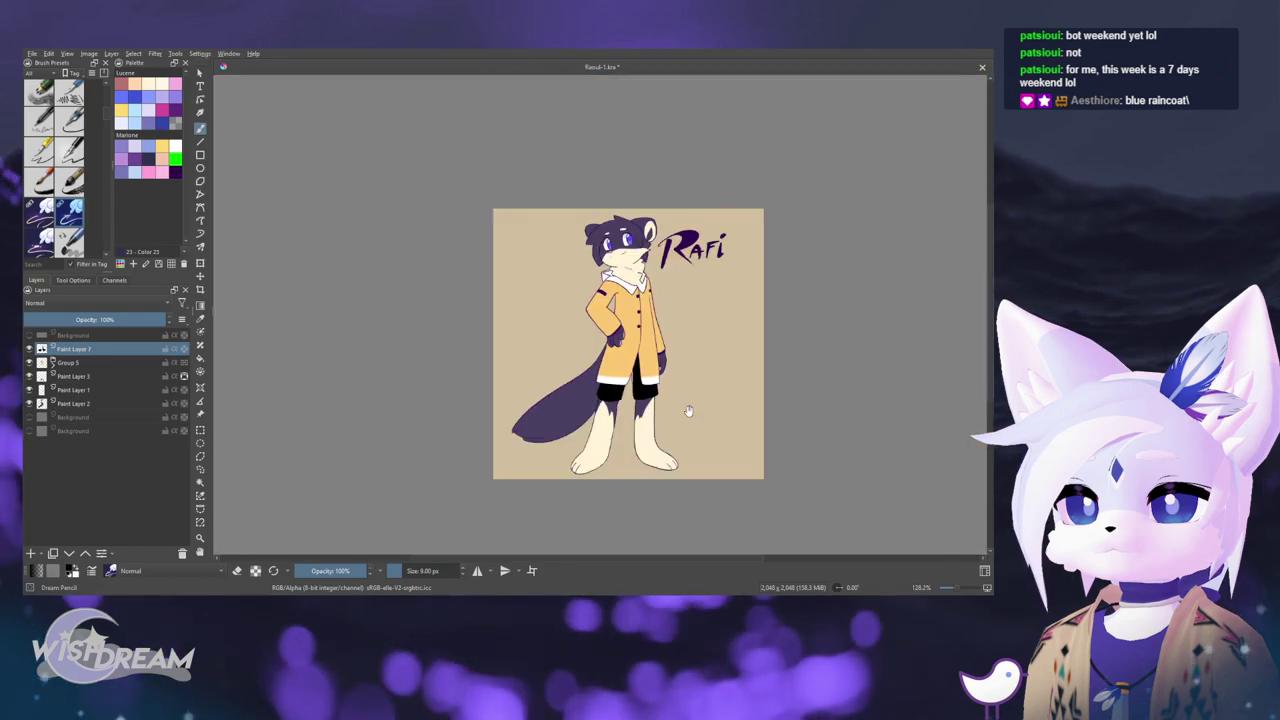
{"action": "scroll", "coordinate": [688, 411], "scroll_direction": "up", "scroll_amount": 3}
{"action": "key", "text": "ctrl+s"}
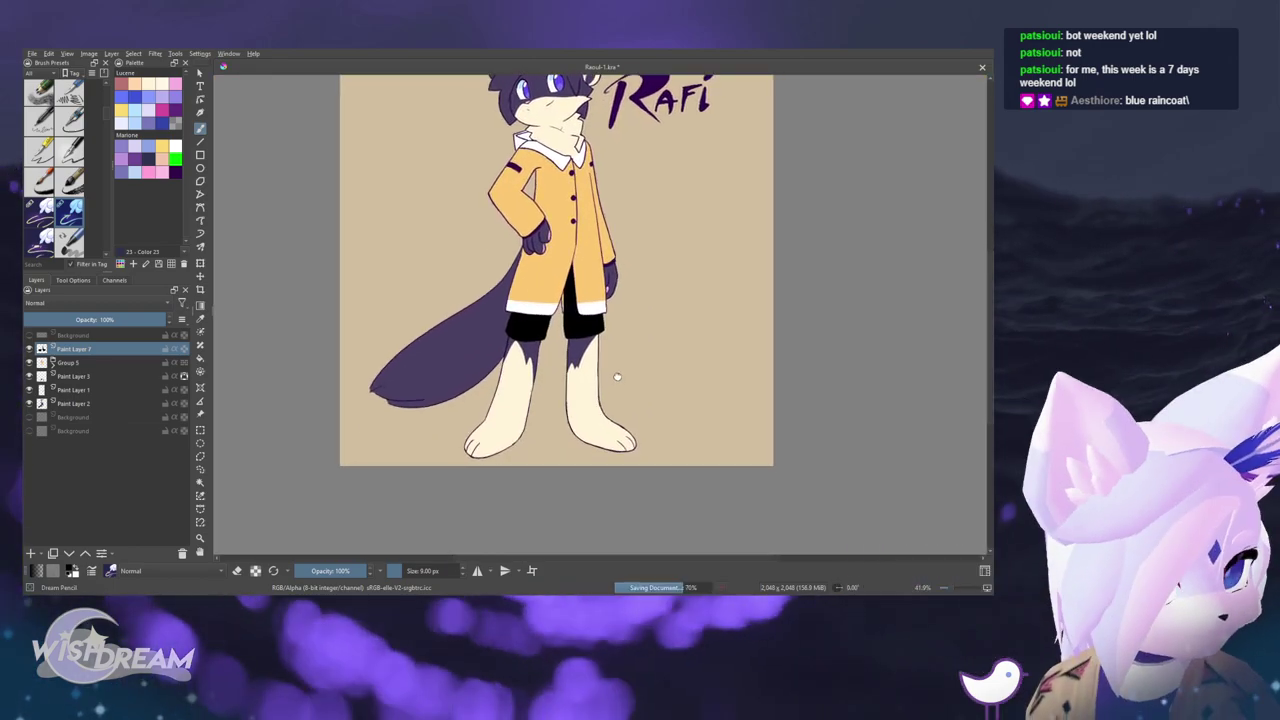
- Add a new paint layer above the shorts layer and pick a dark colour for the legwear sketch
{"action": "scroll", "coordinate": [617, 377], "scroll_direction": "up", "scroll_amount": 4}
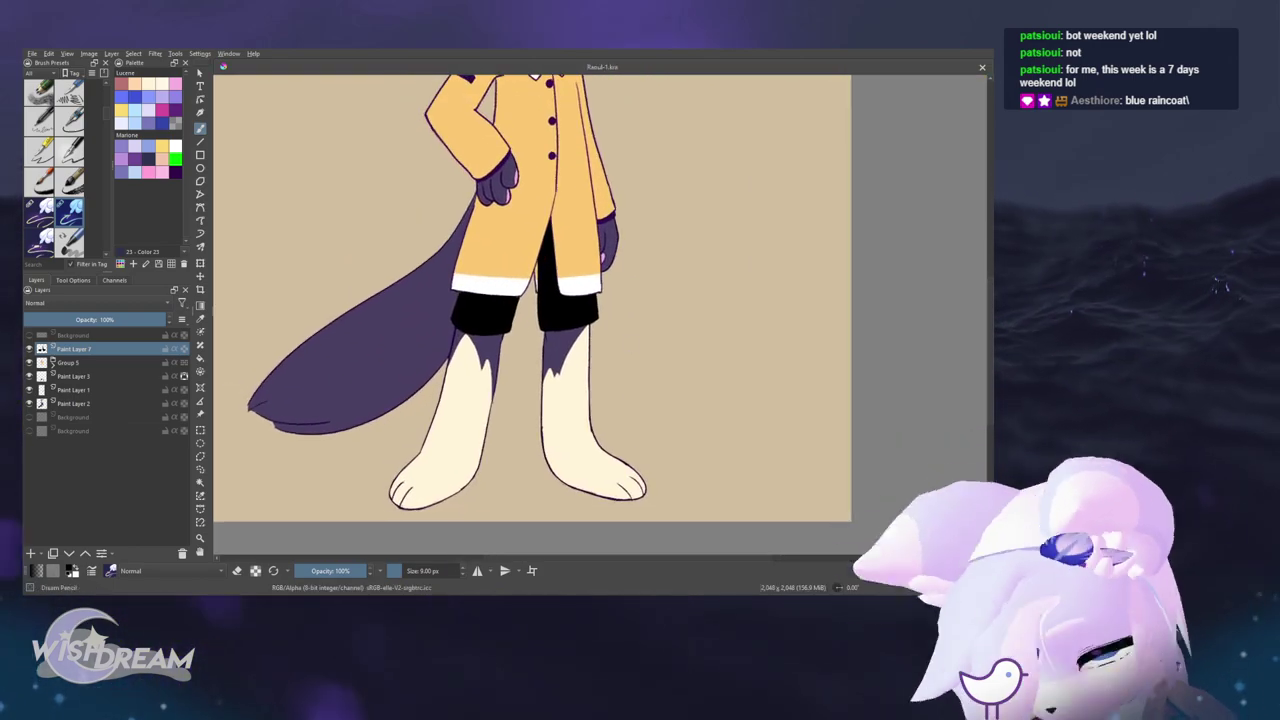
{"action": "left_click", "coordinate": [31, 554]}
{"action": "scroll", "coordinate": [600, 374], "scroll_direction": "down", "scroll_amount": 1}
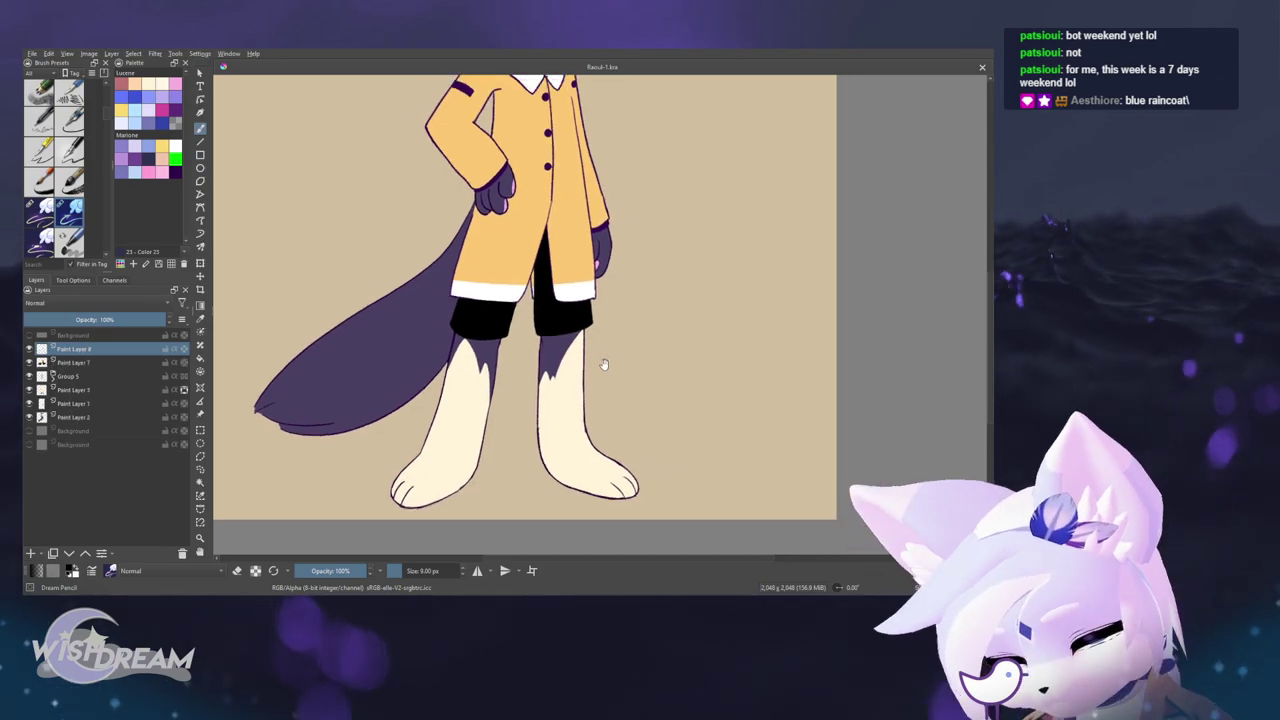
{"action": "left_click_drag", "start_coordinate": [580, 365], "coordinate": [589, 405]}
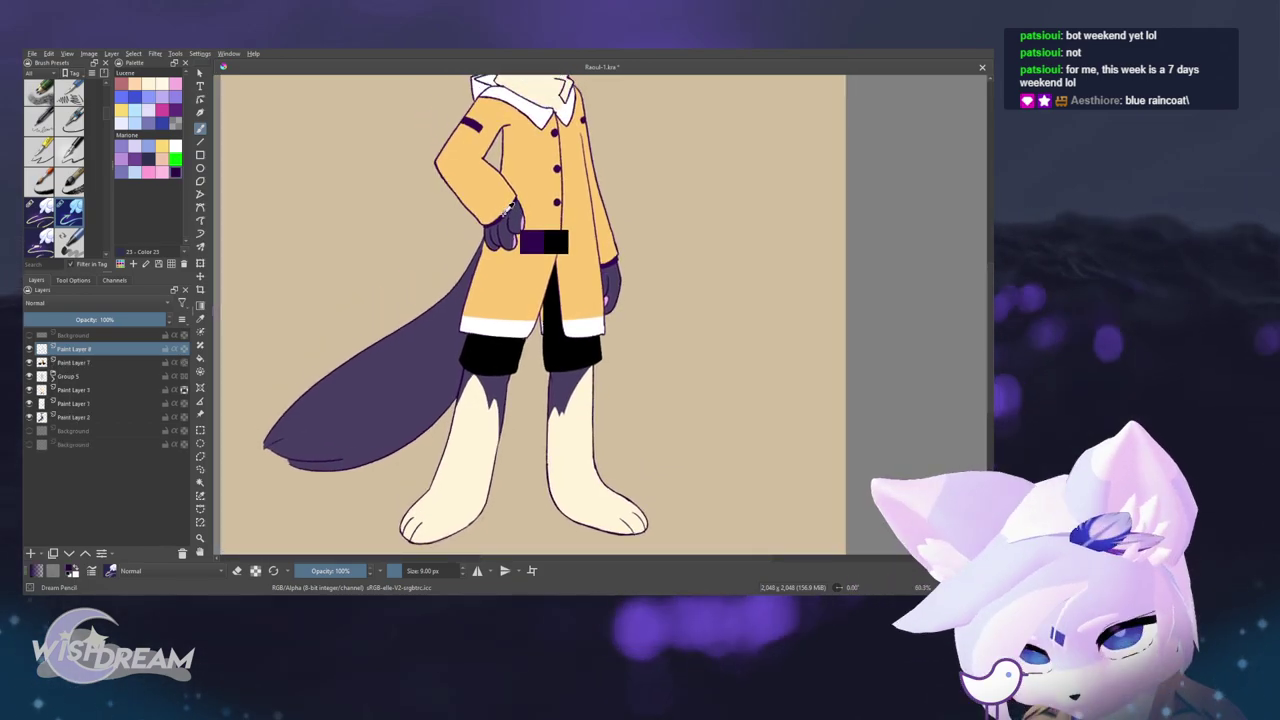
{"action": "scroll", "coordinate": [586, 400], "scroll_direction": "up", "scroll_amount": 5}
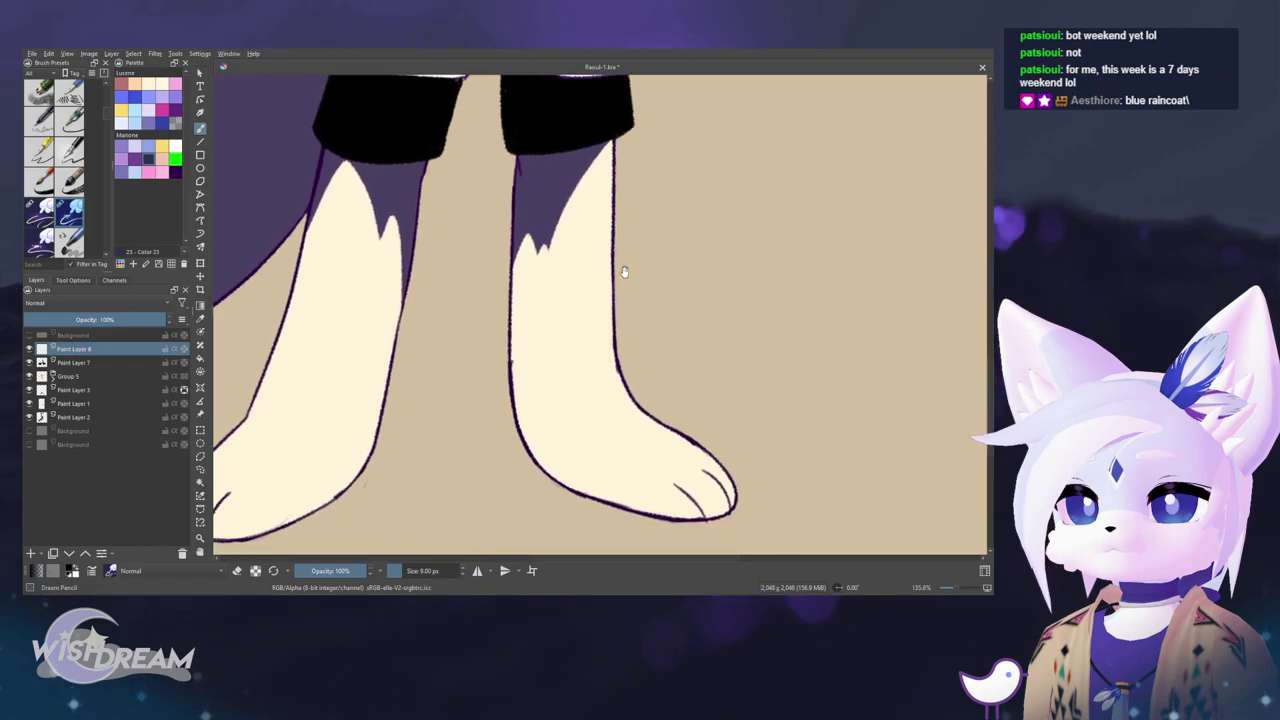
{"action": "mouse_move", "coordinate": [635, 329]}
{"action": "left_mouse_down"}
{"action": "mouse_move", "coordinate": [634, 341]}
{"action": "mouse_move", "coordinate": [643, 309]}
{"action": "mouse_move", "coordinate": [638, 322]}
{"action": "left_mouse_up"}
{"action": "left_click_drag", "start_coordinate": [578, 252], "coordinate": [572, 320]}
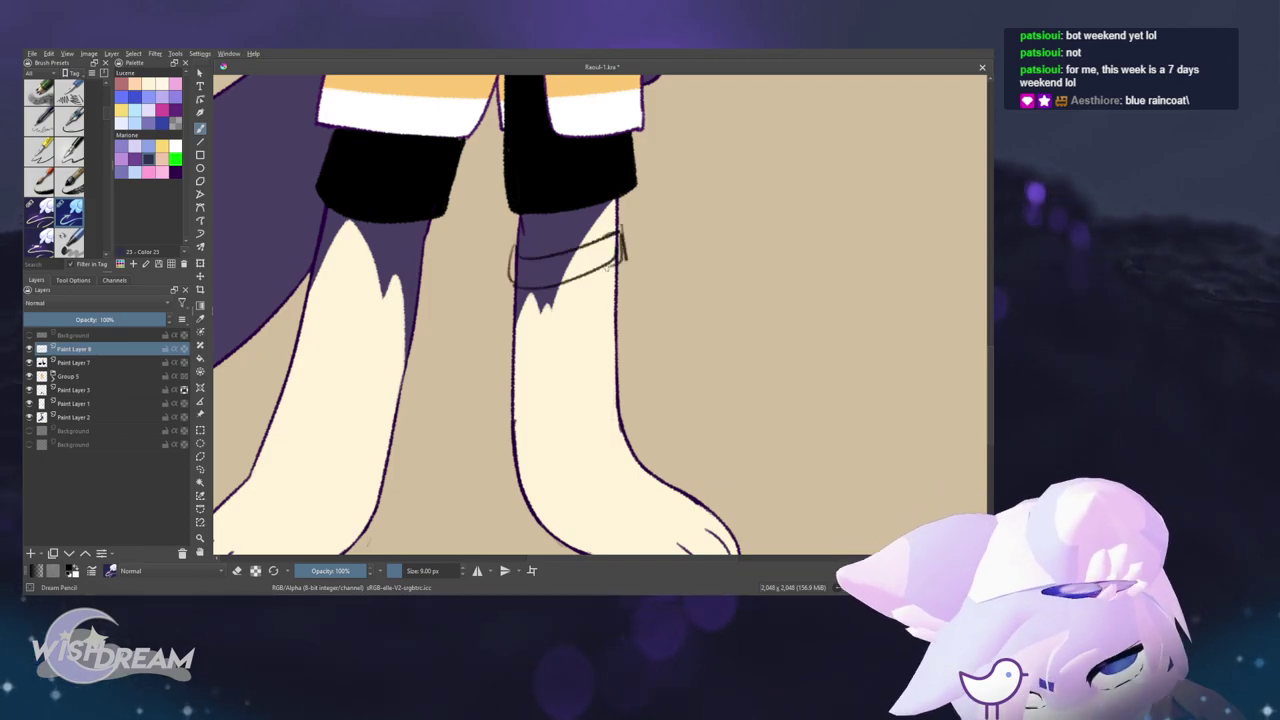
{"action": "key", "text": "ctrl+z"}
{"action": "key", "text": "ctrl+z"}
{"action": "key", "text": "ctrl+z"}
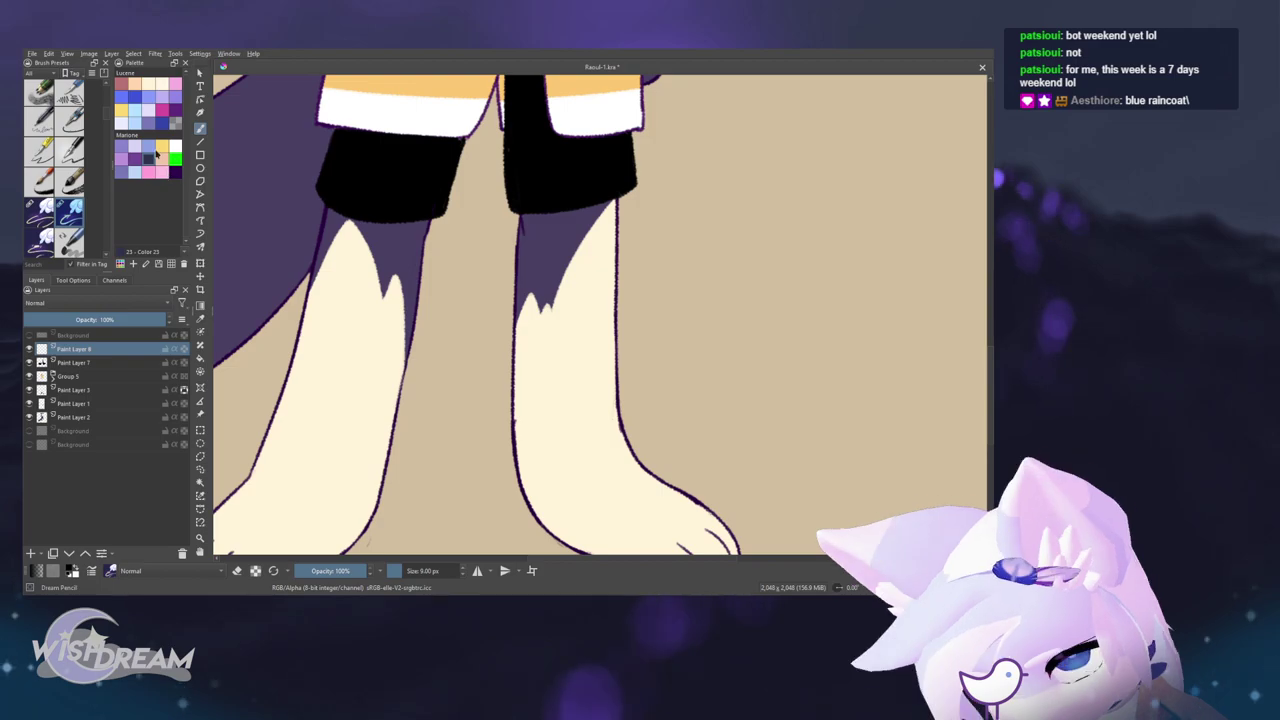
- Hide the shorts layer and outline a boot's top and both sides around the right-hand leg in light blue on the new layer
{"action": "left_click", "coordinate": [149, 147]}
{"action": "left_click_drag", "start_coordinate": [528, 255], "coordinate": [575, 258]}
{"action": "key", "text": "ctrl+z"}
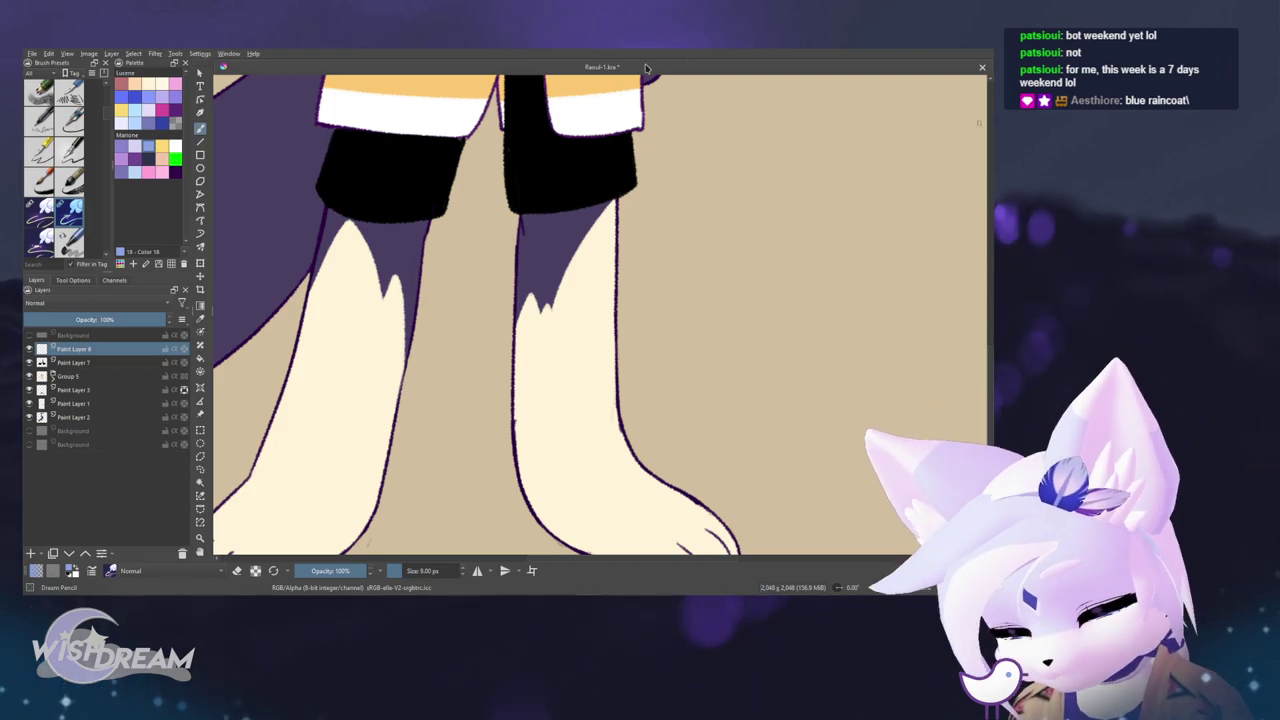
{"action": "left_click", "coordinate": [116, 363]}
{"action": "left_click", "coordinate": [30, 363]}
{"action": "left_click", "coordinate": [110, 349]}
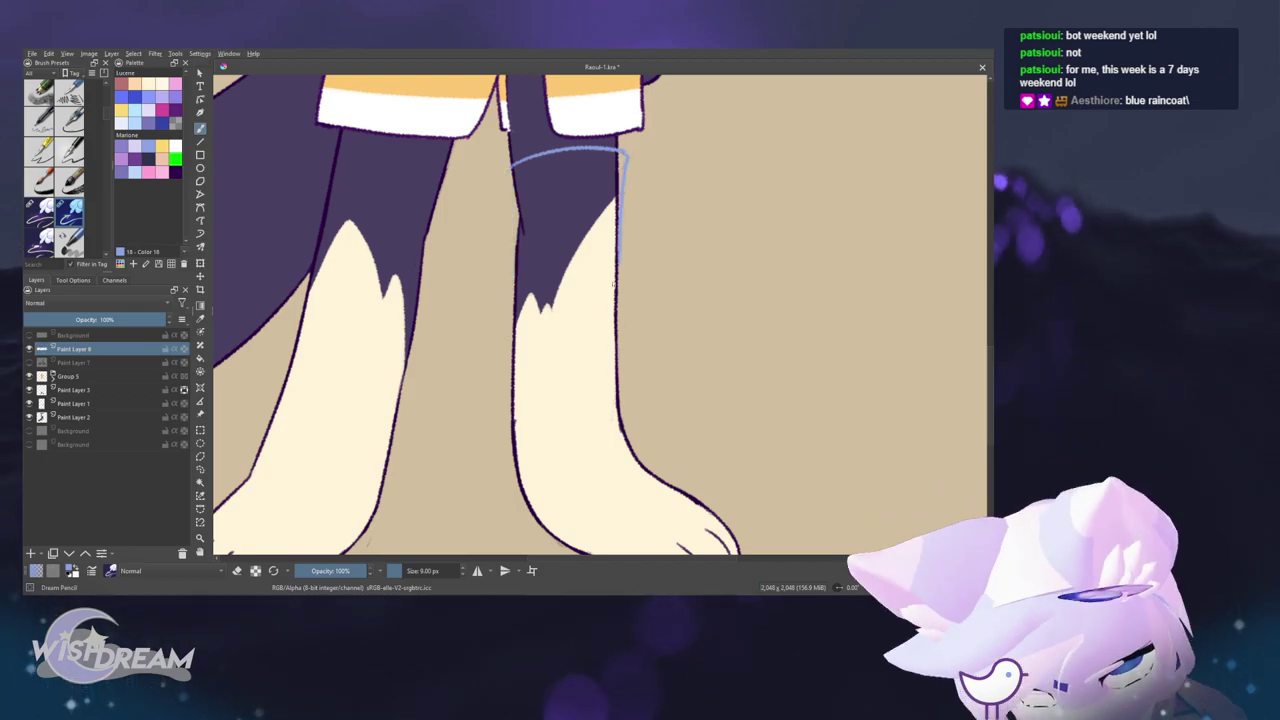
{"action": "left_click_drag", "start_coordinate": [563, 256], "coordinate": [553, 219]}
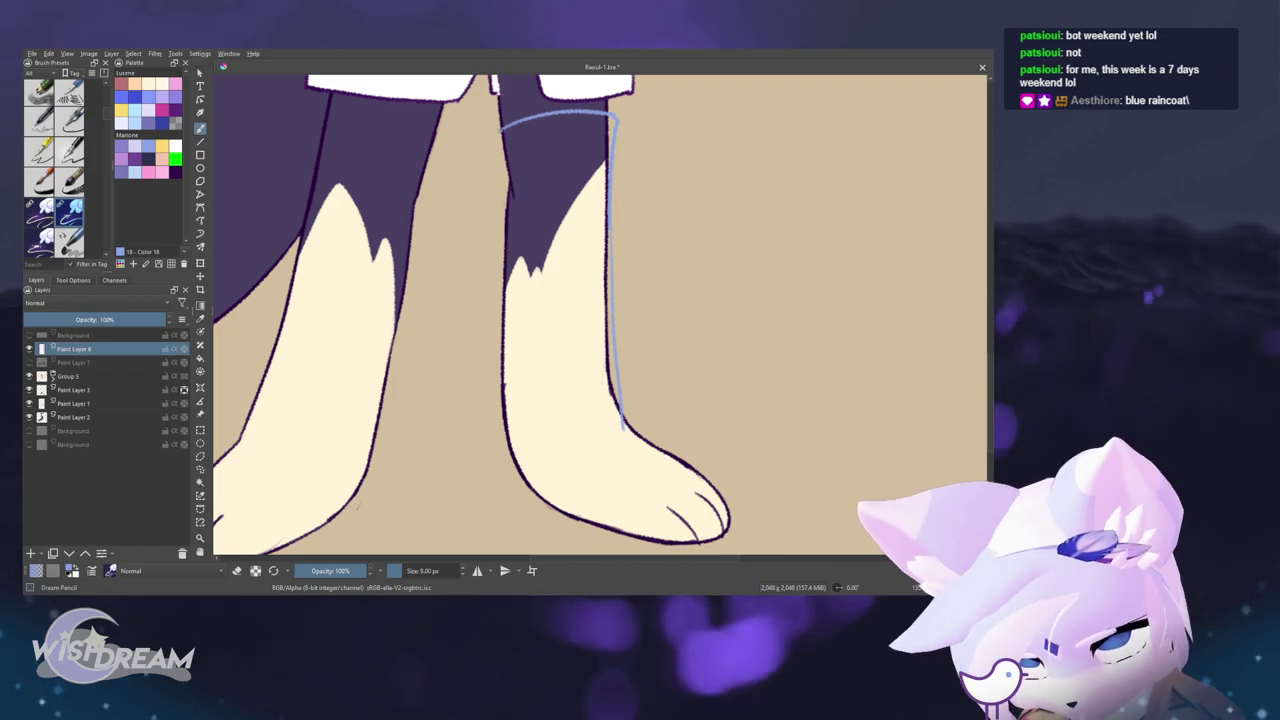
{"action": "left_click_drag", "start_coordinate": [499, 128], "coordinate": [507, 196]}
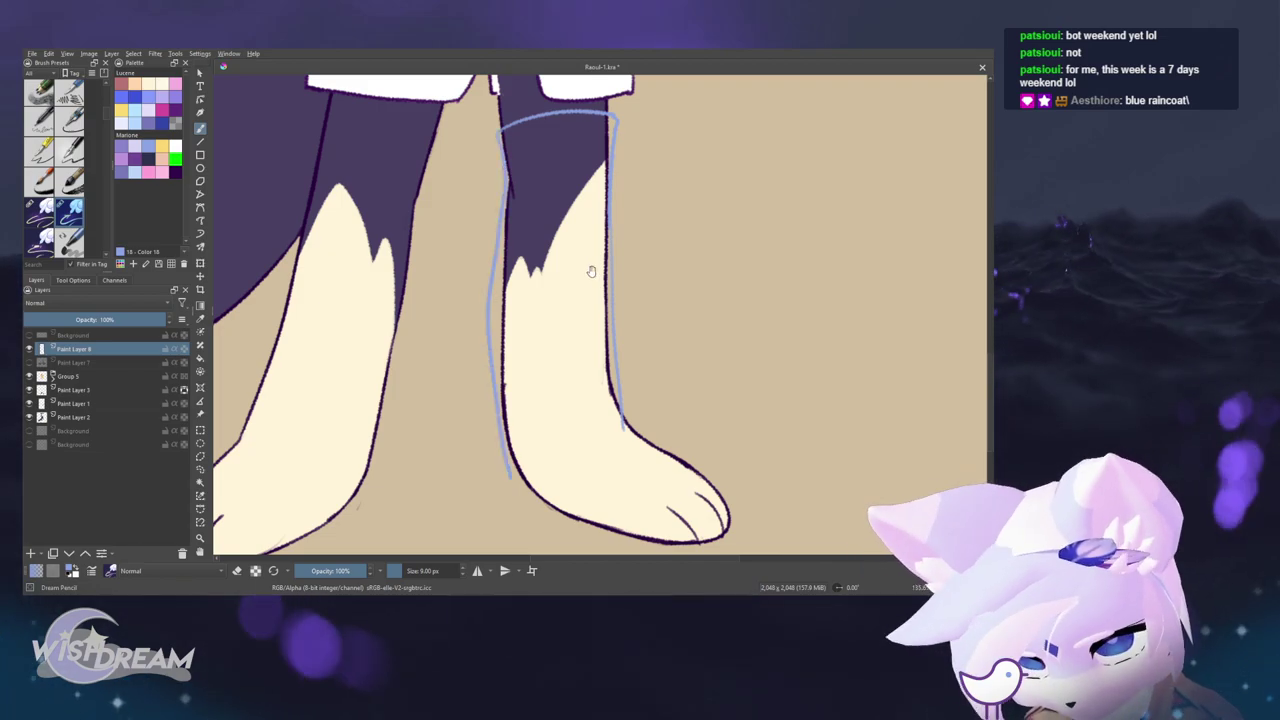
- Outline a matching light blue boot around the left-hand leg, from below the coat hem down and around the foot
{"action": "scroll", "coordinate": [594, 400], "scroll_direction": "down", "scroll_amount": 4}
{"action": "scroll", "coordinate": [597, 441], "scroll_direction": "up", "scroll_amount": 4}
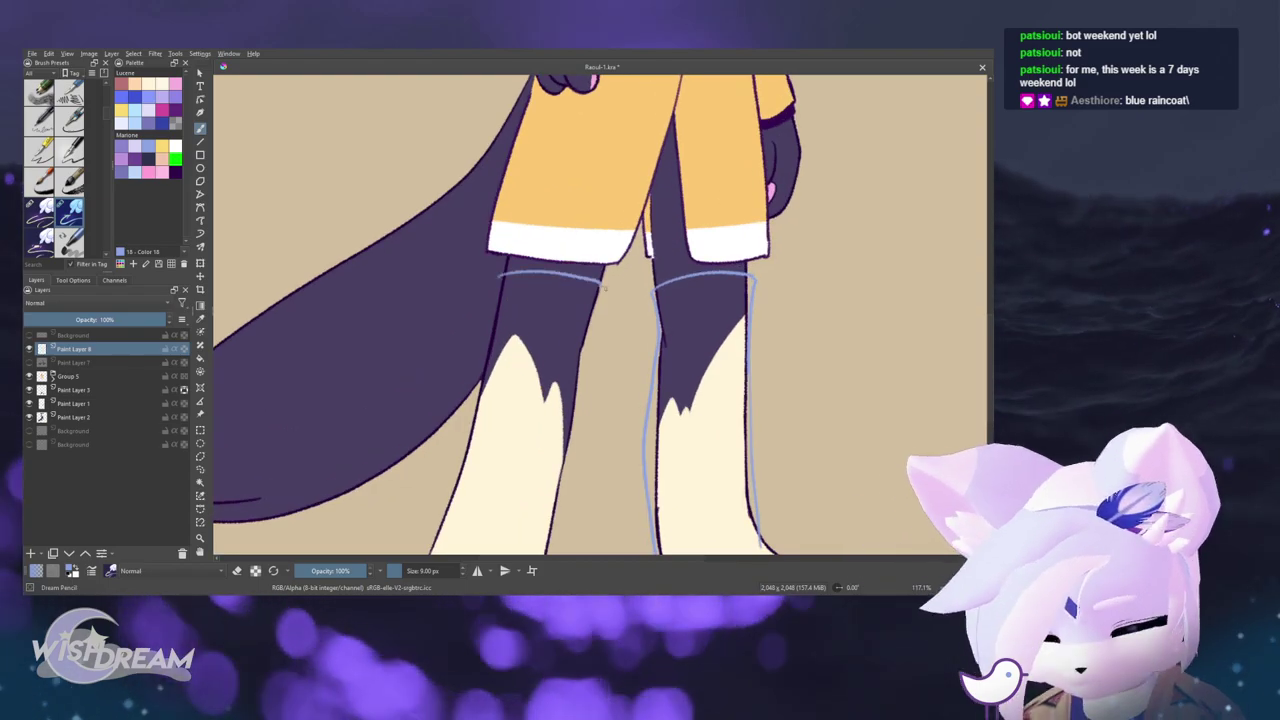
{"action": "left_click_drag", "start_coordinate": [598, 297], "coordinate": [563, 248]}
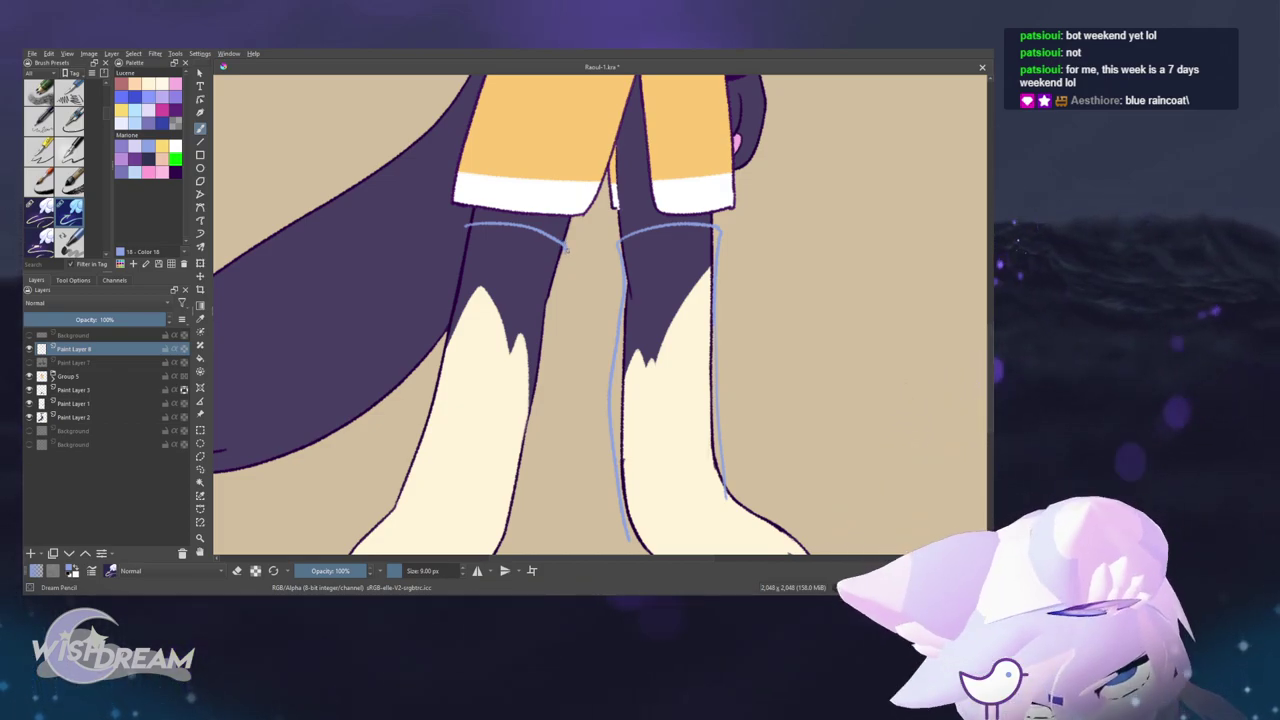
{"action": "left_click_drag", "start_coordinate": [566, 246], "coordinate": [553, 303]}
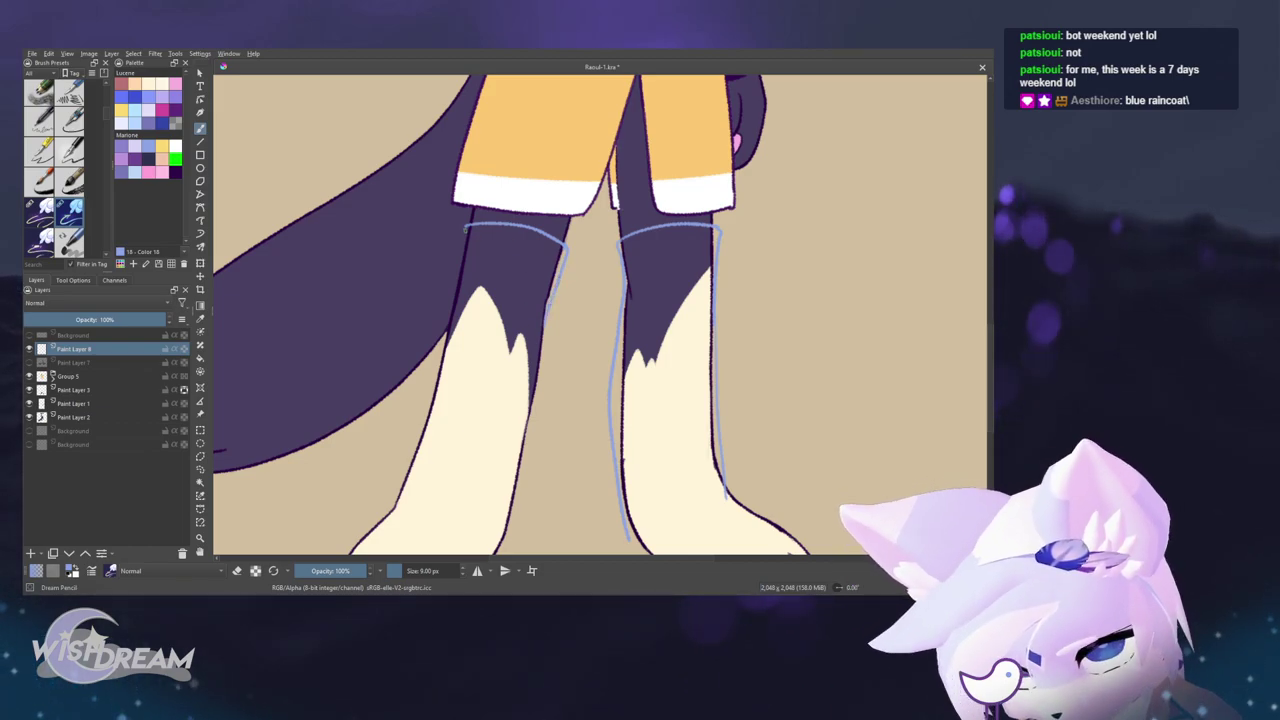
{"action": "left_click_drag", "start_coordinate": [456, 278], "coordinate": [434, 360]}
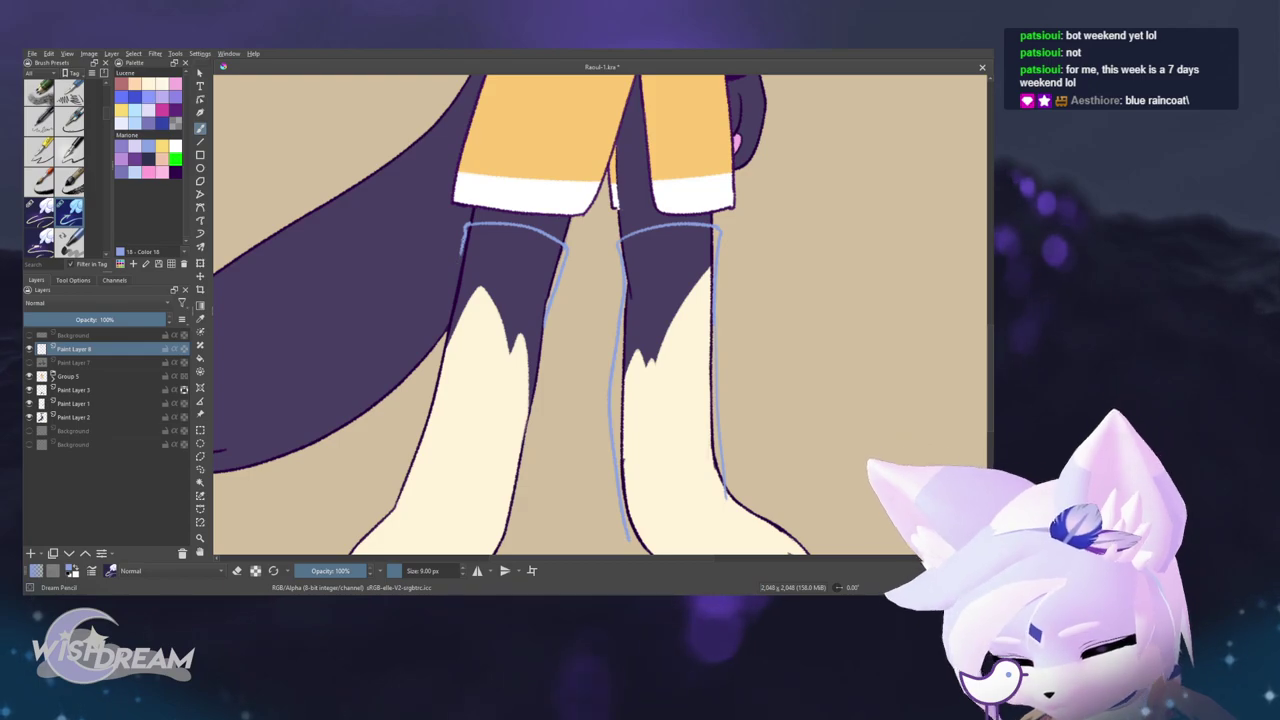
{"action": "left_click_drag", "start_coordinate": [468, 314], "coordinate": [512, 219]}
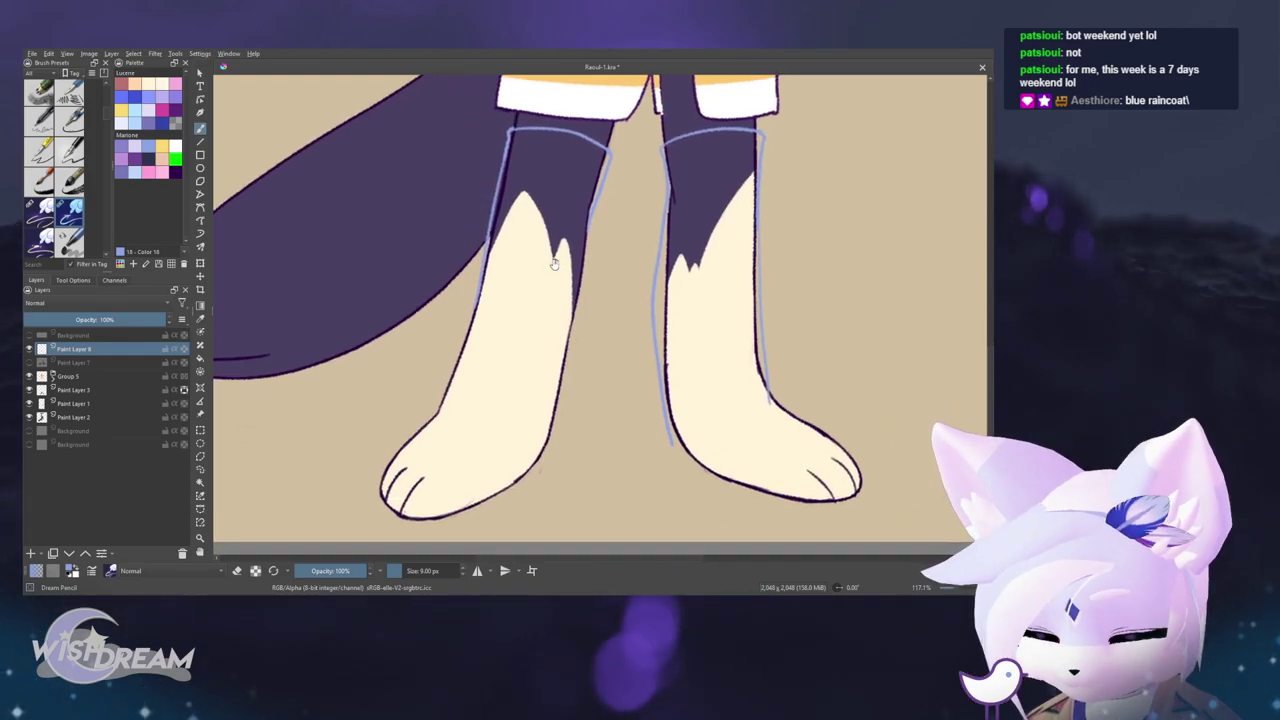
{"action": "left_click_drag", "start_coordinate": [587, 250], "coordinate": [539, 436]}
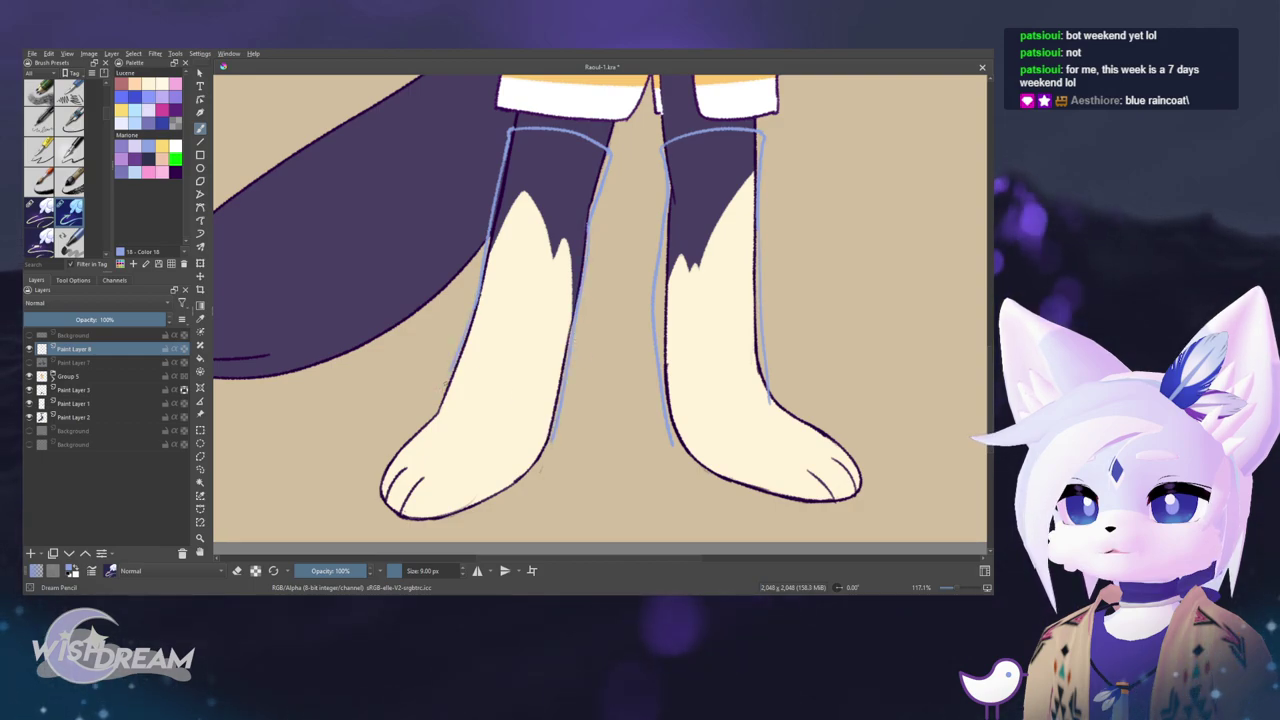
{"action": "left_click_drag", "start_coordinate": [438, 408], "coordinate": [453, 333]}
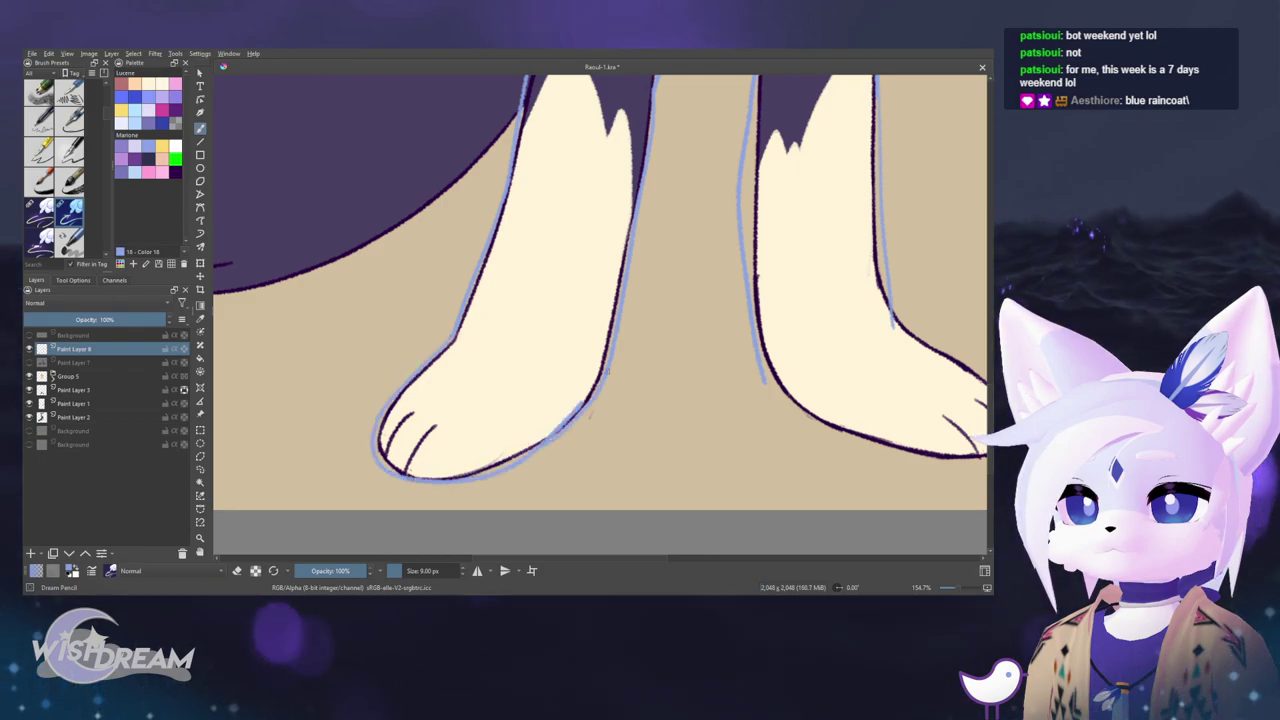
{"action": "left_click_drag", "start_coordinate": [590, 402], "coordinate": [542, 449]}
- Redraw the inner side of the right-hand boot closer to the leg and erase the excess line near the ankle
{"action": "left_click_drag", "start_coordinate": [722, 244], "coordinate": [525, 266]}
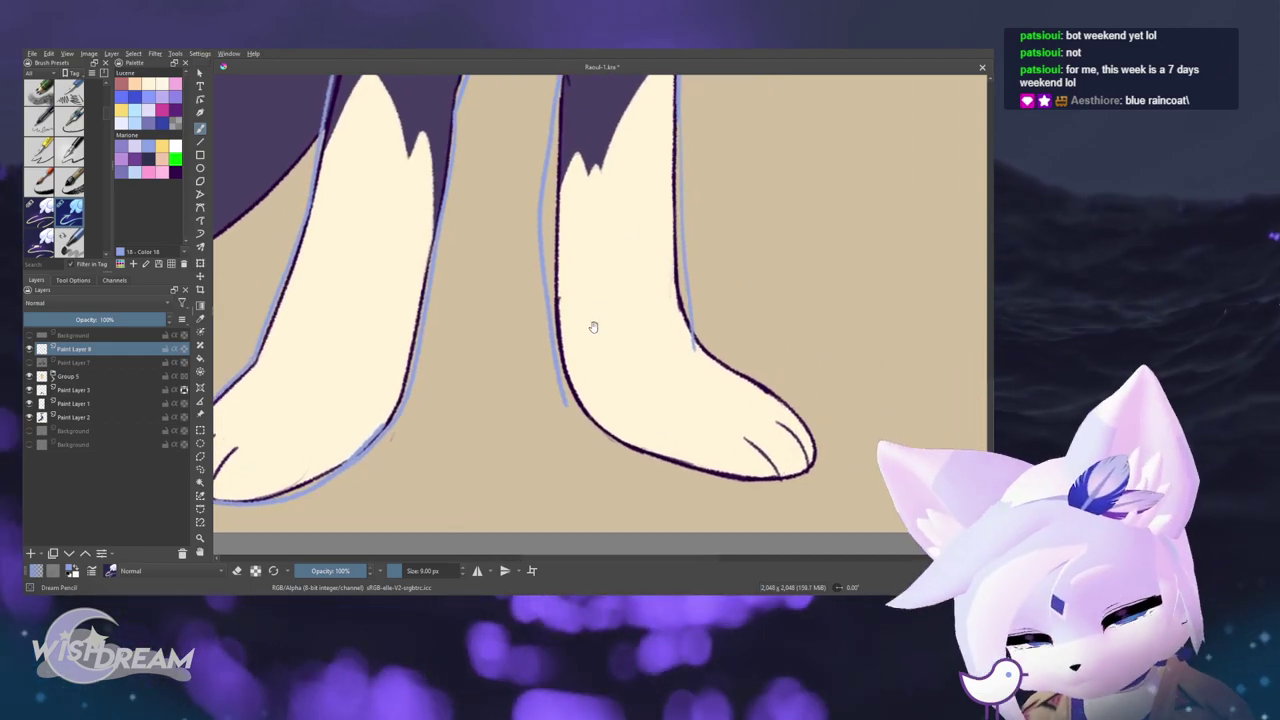
{"action": "left_click_drag", "start_coordinate": [594, 326], "coordinate": [582, 338]}
{"action": "scroll", "coordinate": [582, 338], "scroll_direction": "down", "scroll_amount": 1}
{"action": "left_click_drag", "start_coordinate": [544, 236], "coordinate": [541, 272]}
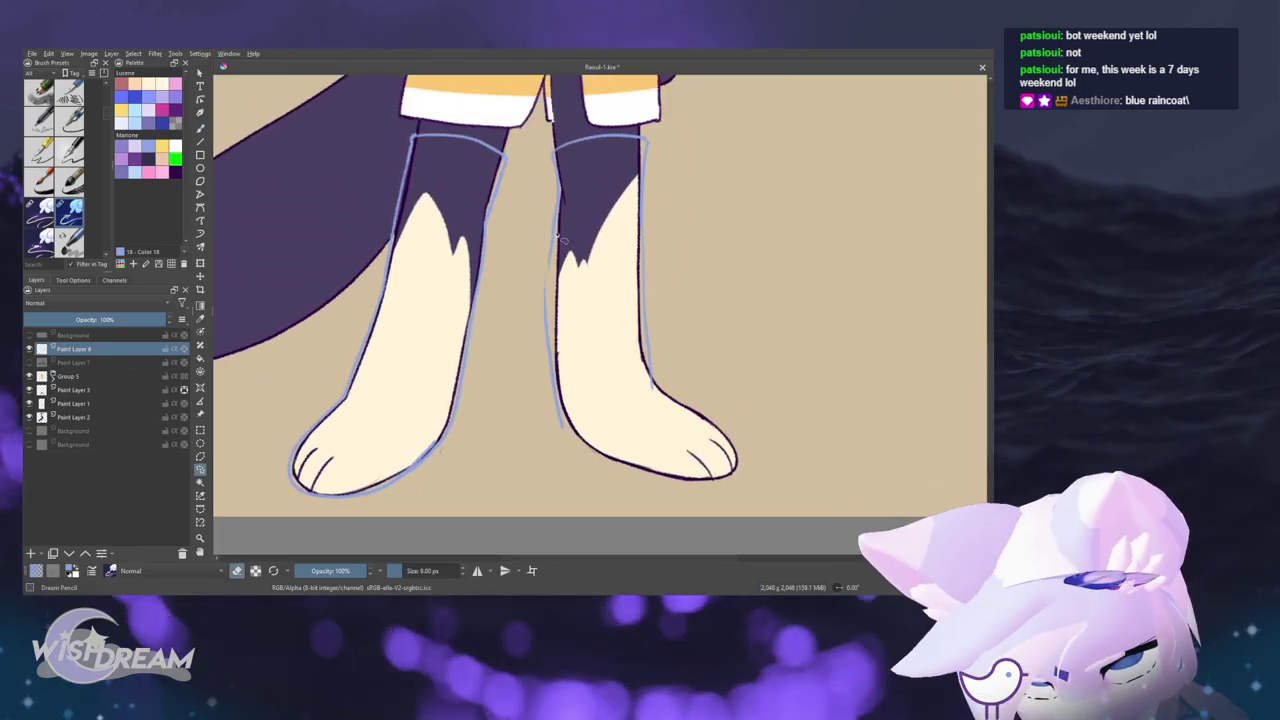
{"action": "mouse_move", "coordinate": [532, 365]}
{"action": "left_mouse_down"}
{"action": "mouse_move", "coordinate": [551, 320]}
{"action": "mouse_move", "coordinate": [551, 261]}
{"action": "left_mouse_up"}
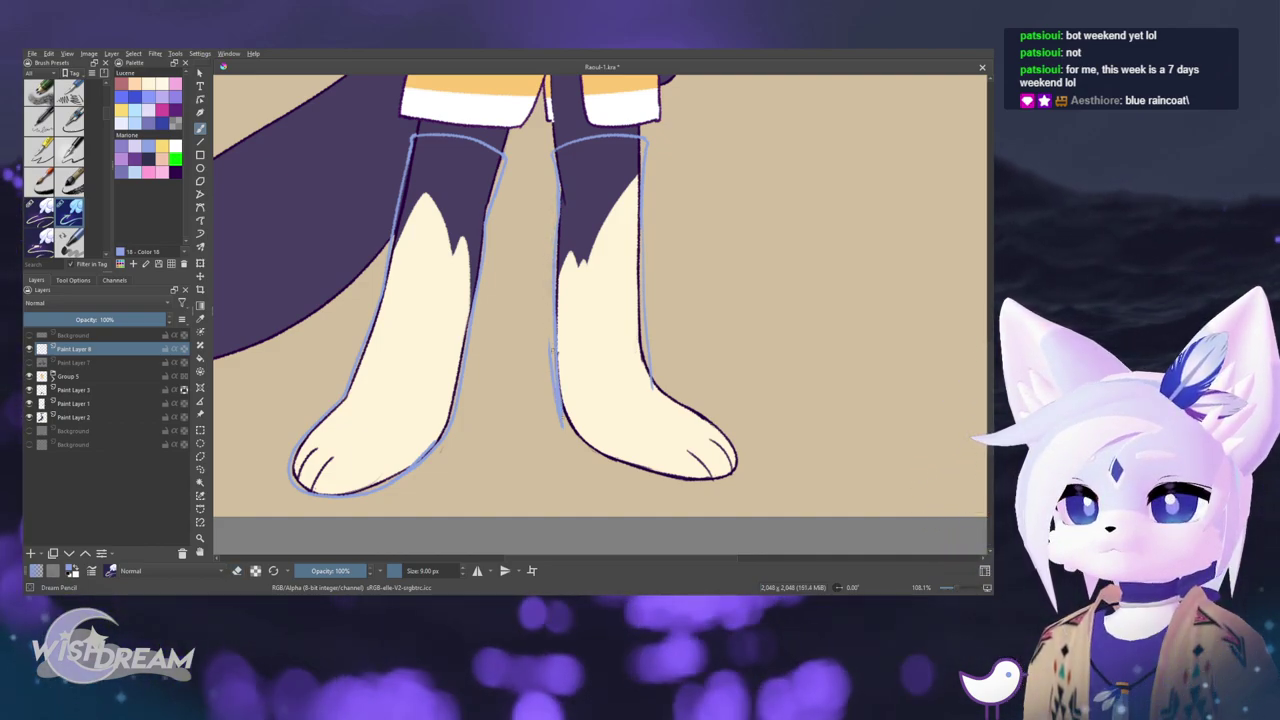
{"action": "key", "text": "e"}
{"action": "left_click_drag", "start_coordinate": [551, 346], "coordinate": [561, 424]}
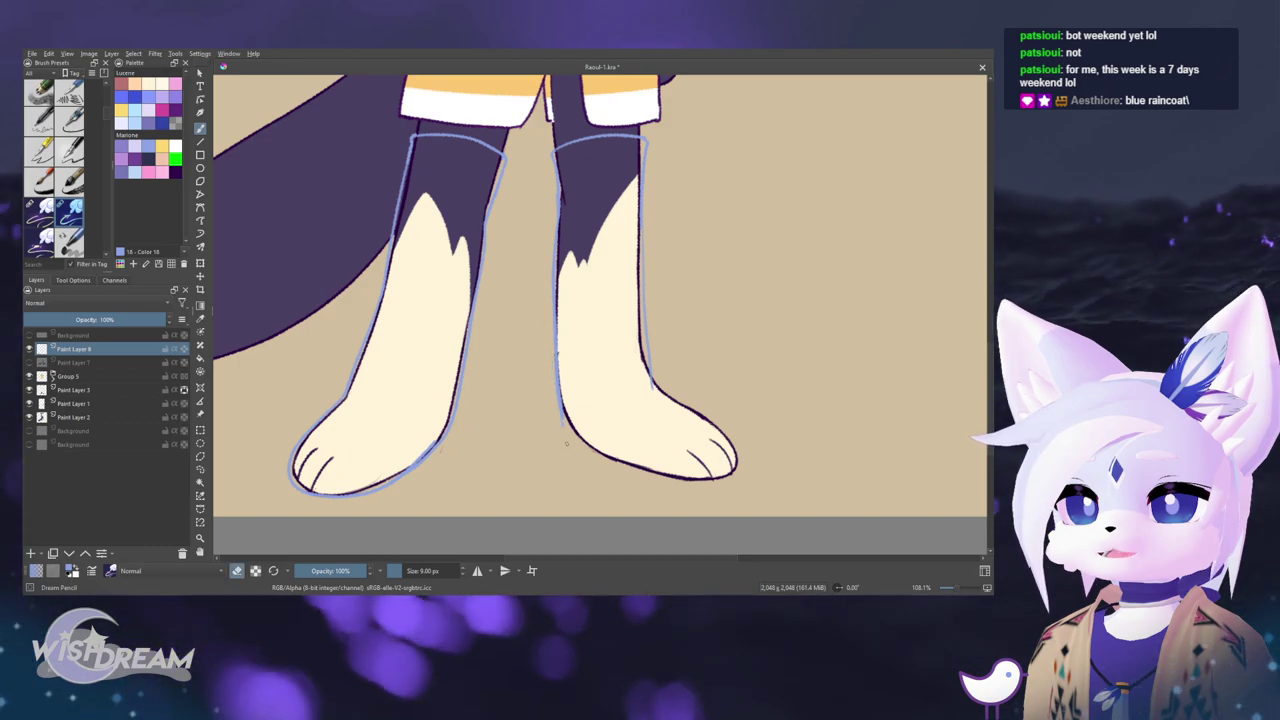
- Mirror the view, outline the right-hand boot's foot from instep to heel, clean up the excess line, and restore the view
{"action": "key", "text": "m"}
{"action": "mouse_move", "coordinate": [650, 431]}
{"action": "left_mouse_down"}
{"action": "mouse_move", "coordinate": [575, 322]}
{"action": "mouse_move", "coordinate": [471, 352]}
{"action": "mouse_move", "coordinate": [433, 386]}
{"action": "left_mouse_up"}
{"action": "key", "text": "e"}
{"action": "key", "text": "ctrl+z"}
{"action": "left_click_drag", "start_coordinate": [566, 292], "coordinate": [433, 416]}
{"action": "left_click_drag", "start_coordinate": [532, 371], "coordinate": [514, 380]}
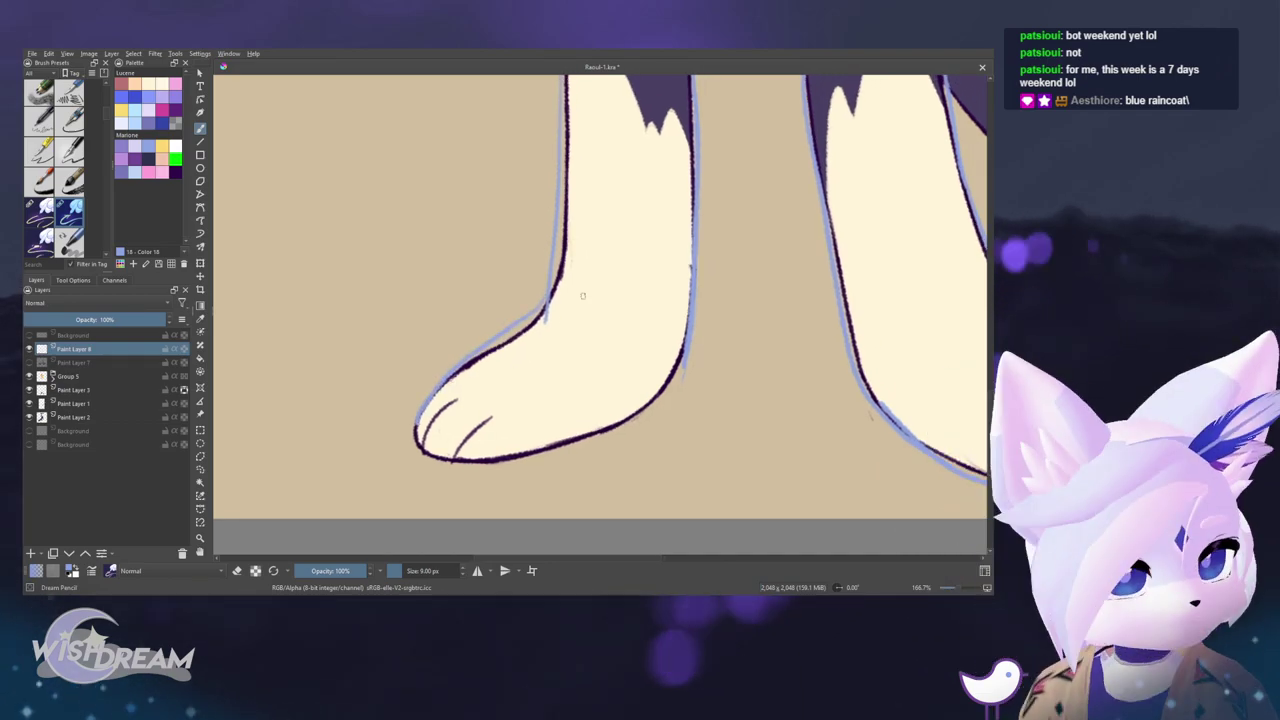
{"action": "left_click_drag", "start_coordinate": [548, 302], "coordinate": [405, 408]}
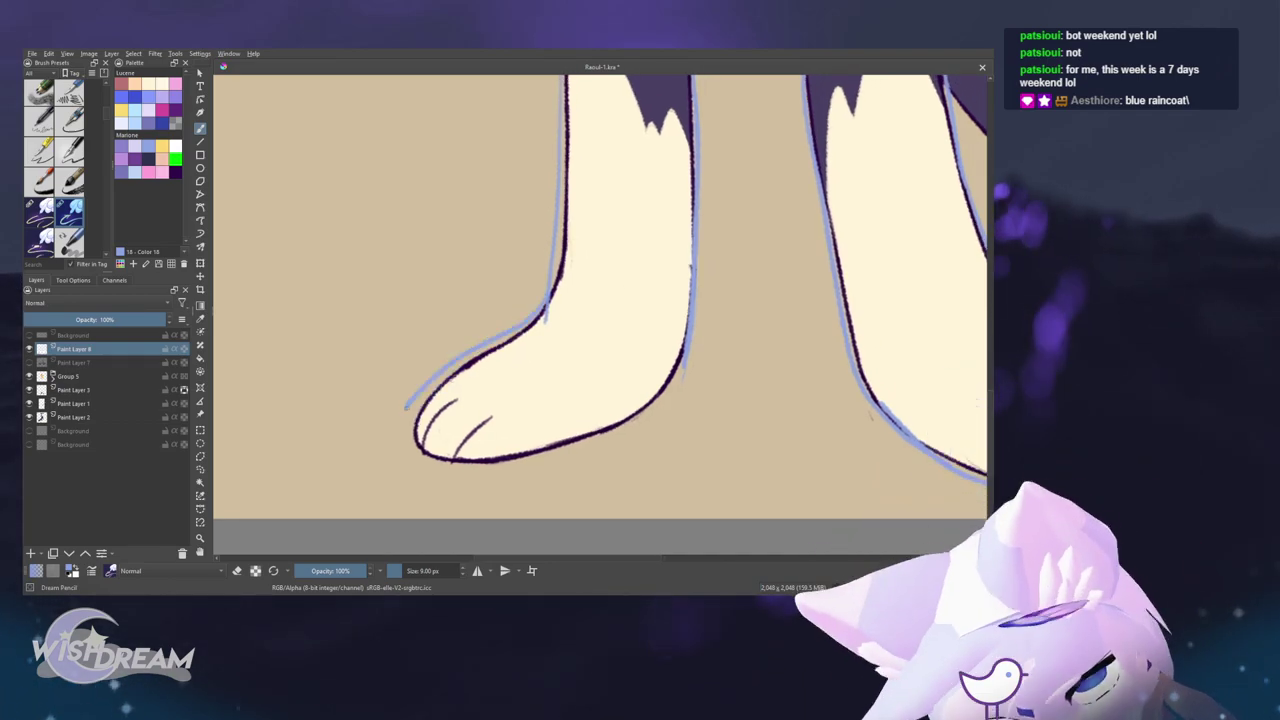
{"action": "left_click_drag", "start_coordinate": [548, 305], "coordinate": [402, 448]}
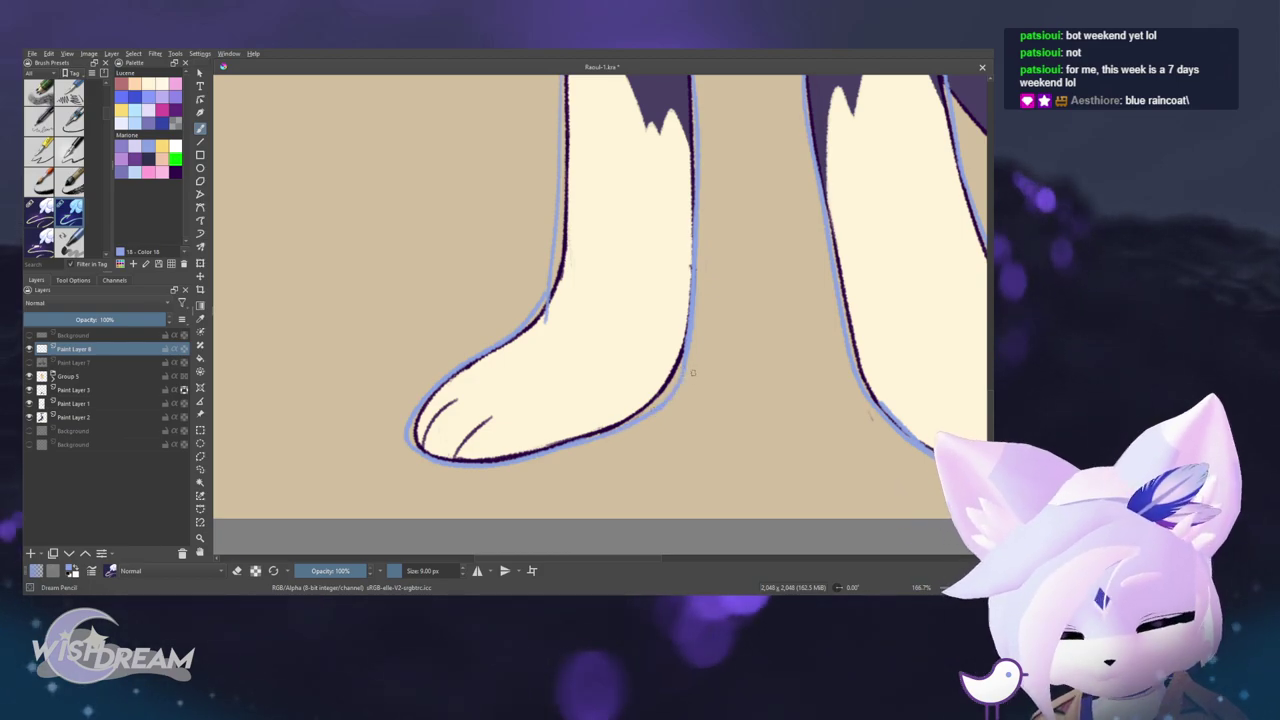
{"action": "key", "text": "e"}
{"action": "left_click_drag", "start_coordinate": [680, 391], "coordinate": [663, 434]}
{"action": "key", "text": "m"}
{"action": "left_click_drag", "start_coordinate": [533, 332], "coordinate": [488, 376]}
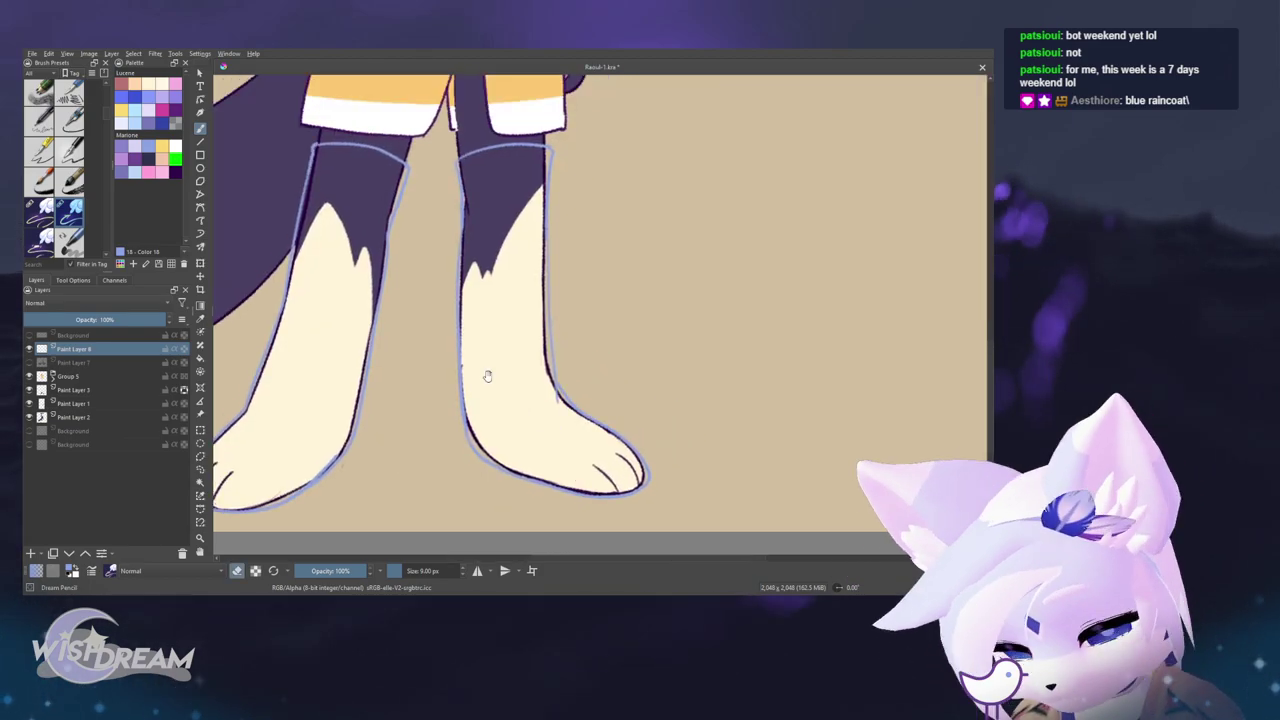
- Isolate the boots layer, fill both boots with light blue, and cover the small gap along the left-hand boot's edge
{"action": "left_click", "coordinate": [128, 347], "text": "alt"}
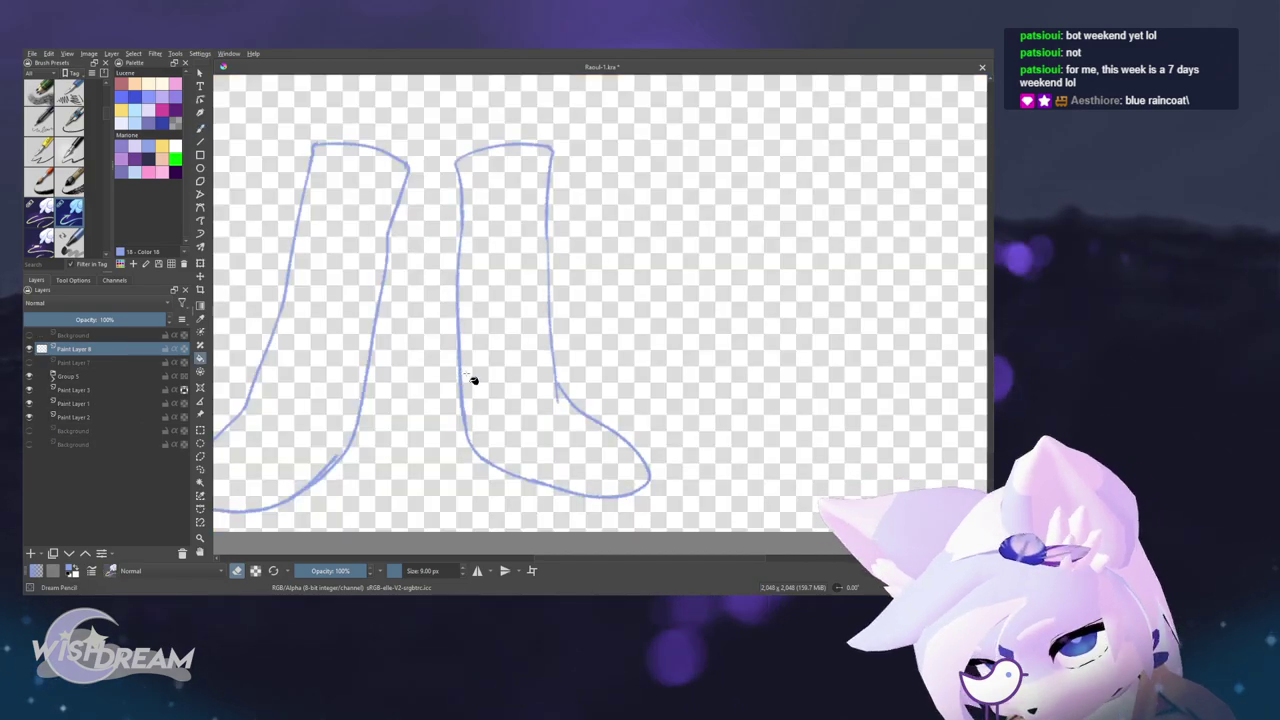
{"action": "key", "text": "e"}
{"action": "left_click", "coordinate": [467, 374]}
{"action": "left_click", "coordinate": [334, 408]}
{"action": "left_click", "coordinate": [137, 349], "text": "alt"}
{"action": "left_click_drag", "start_coordinate": [584, 390], "coordinate": [594, 401]}
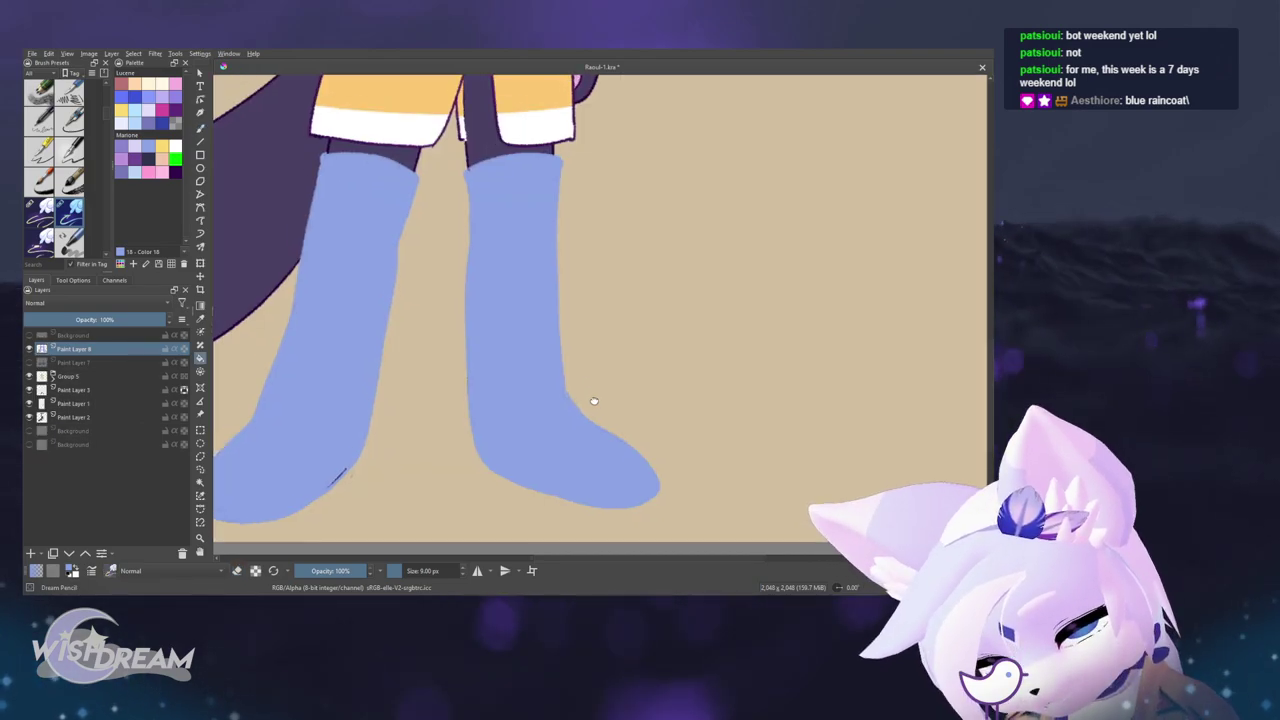
{"action": "scroll", "coordinate": [594, 401], "scroll_direction": "down", "scroll_amount": 4}
{"action": "scroll", "coordinate": [523, 366], "scroll_direction": "up", "scroll_amount": 3}
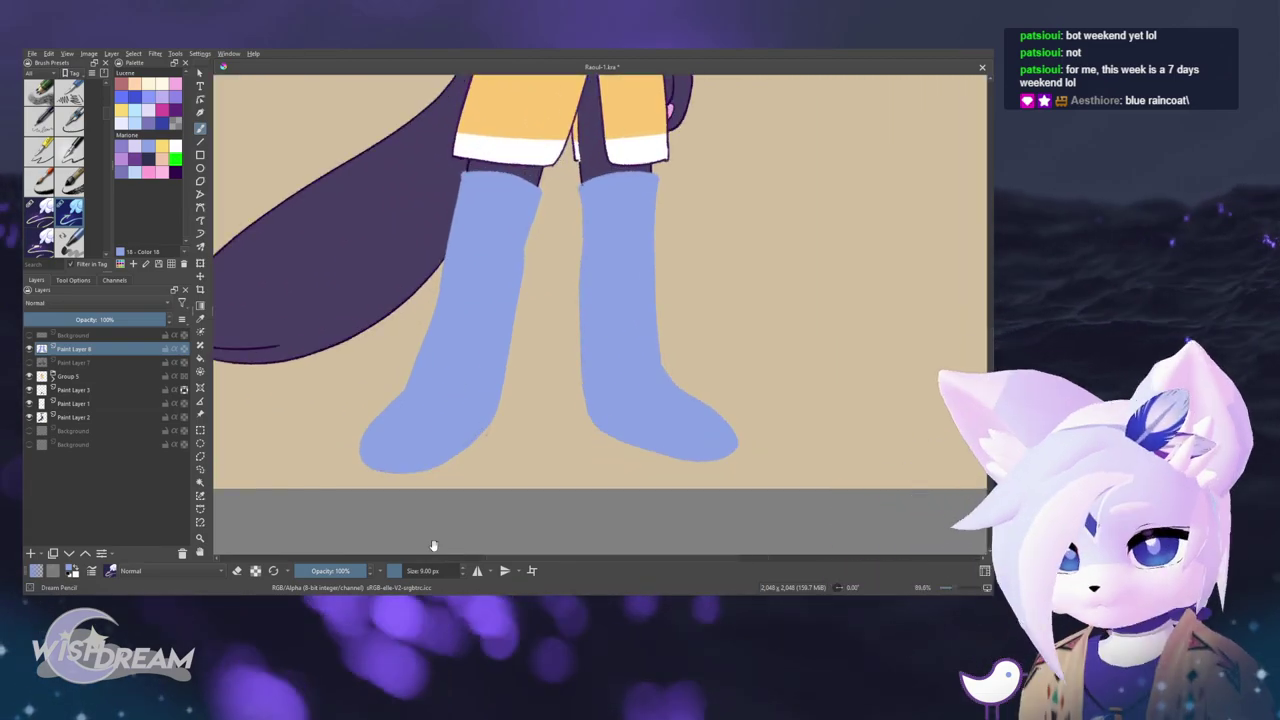
- Extend the top of the right-hand boot up to the coat's hem and fill the added area with light blue
{"action": "scroll", "coordinate": [571, 423], "scroll_direction": "down", "scroll_amount": 3}
{"action": "scroll", "coordinate": [554, 431], "scroll_direction": "down", "scroll_amount": 1}
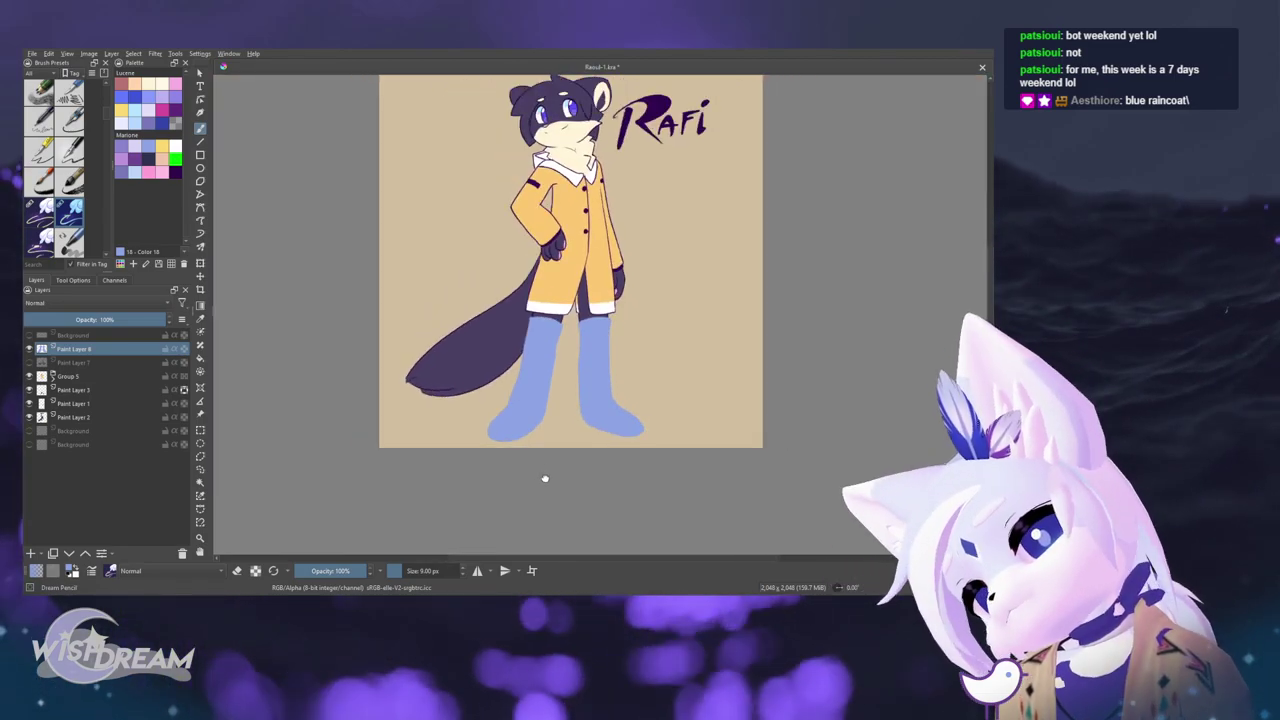
{"action": "scroll", "coordinate": [538, 290], "scroll_direction": "up", "scroll_amount": 5}
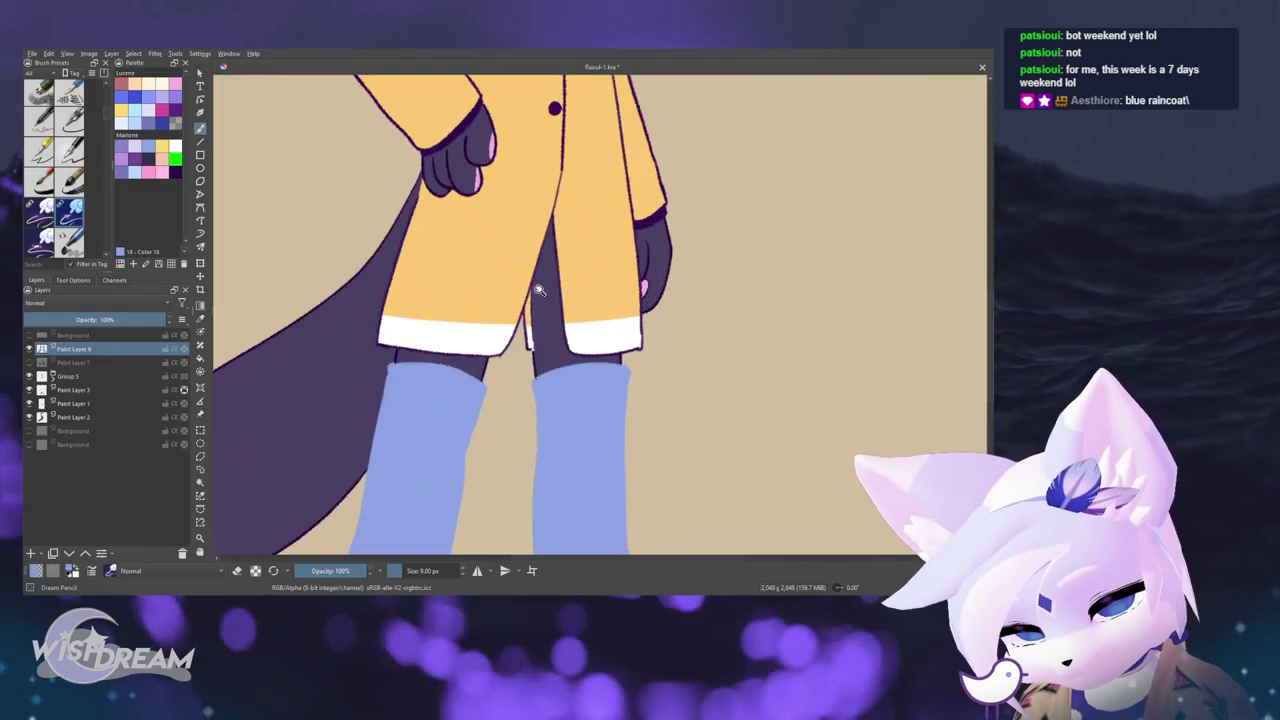
{"action": "scroll", "coordinate": [538, 290], "scroll_direction": "up", "scroll_amount": 1}
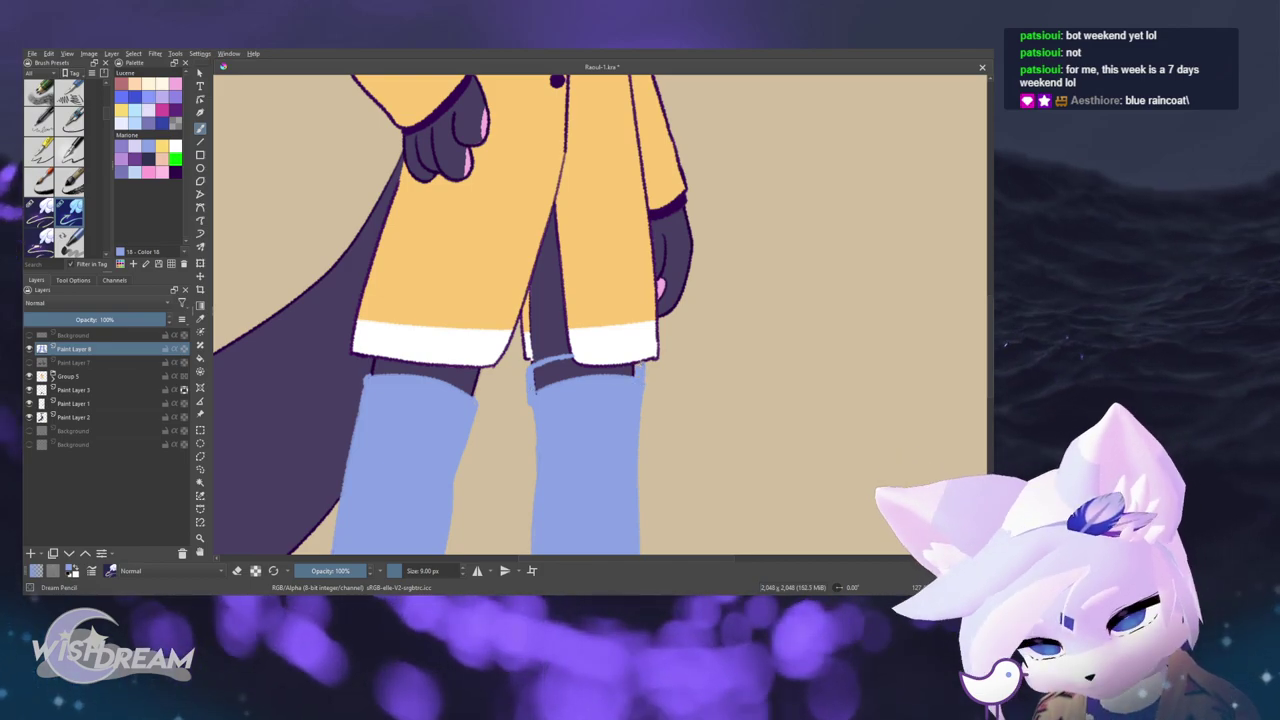
{"action": "key", "text": "f"}
{"action": "left_click", "coordinate": [598, 374]}
{"action": "key", "text": "b"}
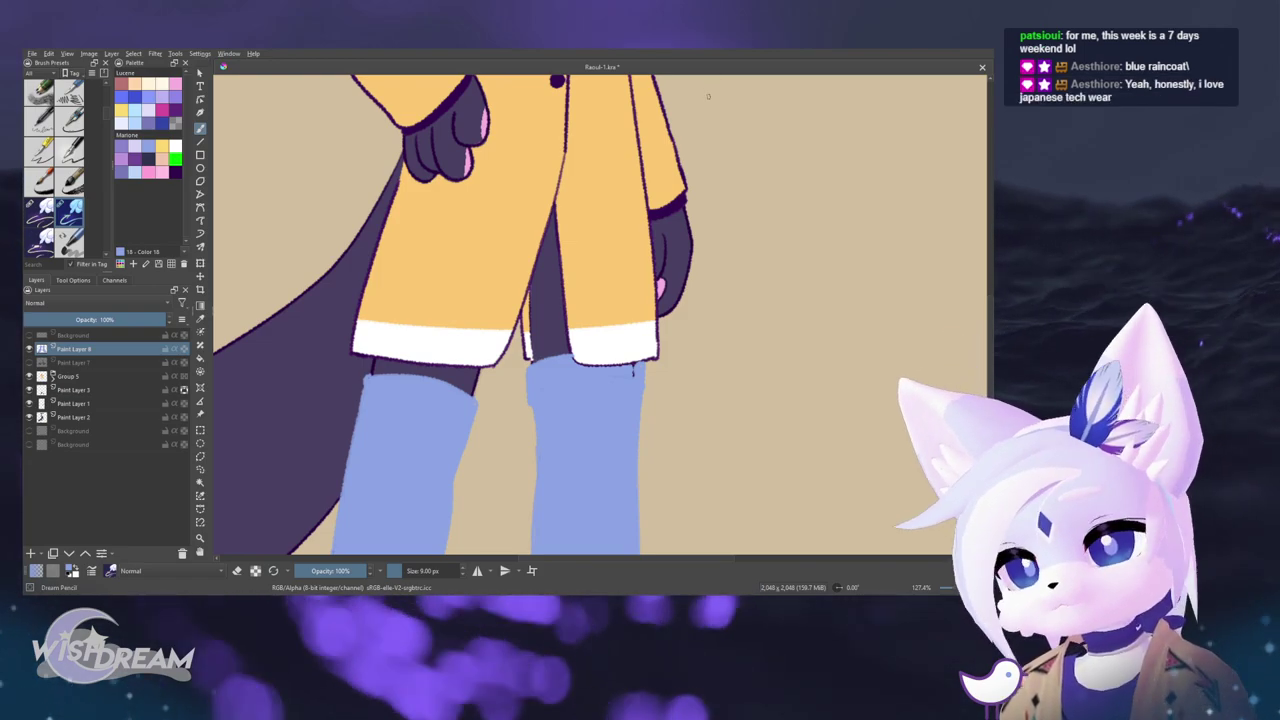
- Redraw the right-hand boot's top edge in light blue below the coat's hem and erase the excess above it
{"action": "scroll", "coordinate": [708, 96], "scroll_direction": "down", "scroll_amount": 2}
{"action": "scroll", "coordinate": [691, 297], "scroll_direction": "down", "scroll_amount": 5}
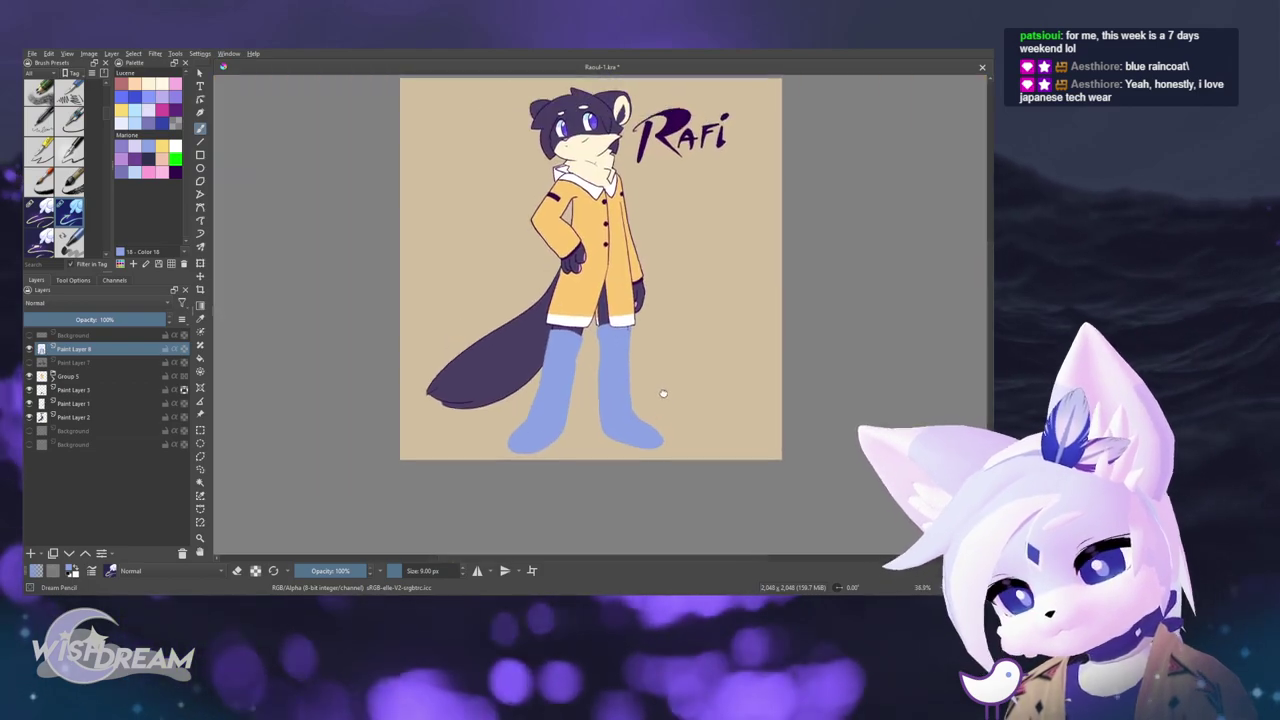
{"action": "key", "text": "Delete"}
{"action": "left_click_drag", "start_coordinate": [651, 390], "coordinate": [639, 400]}
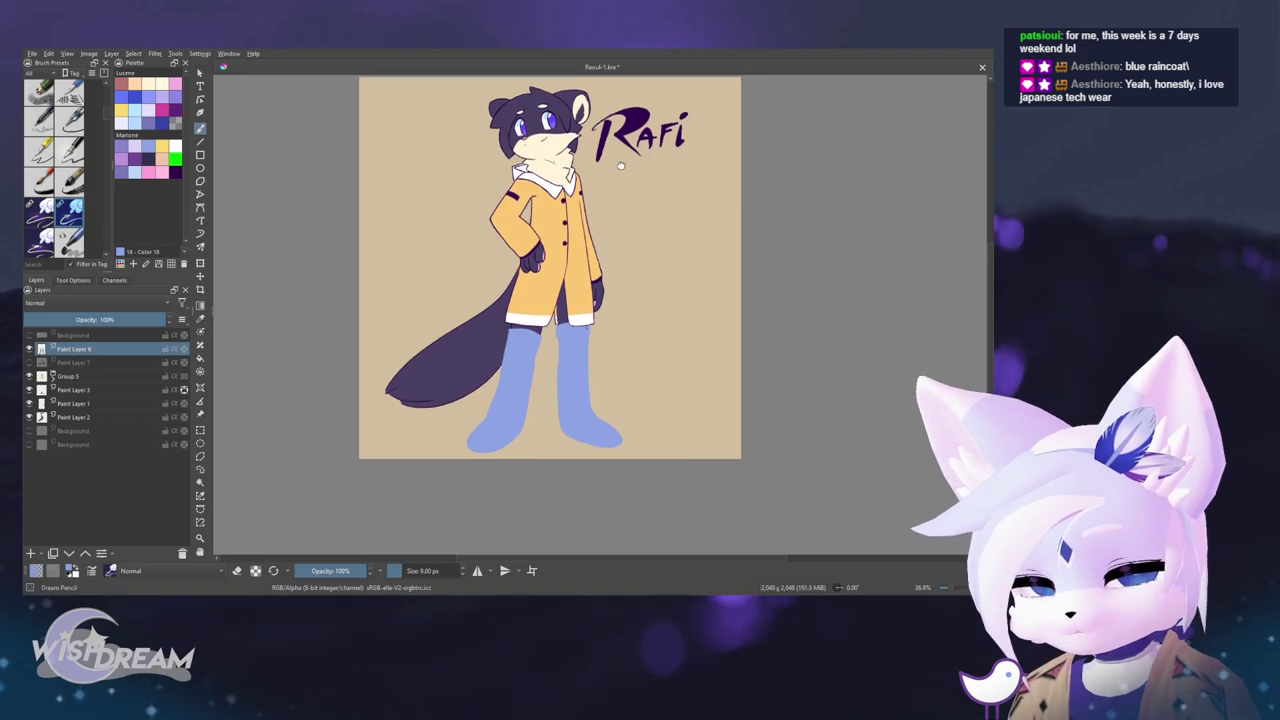
{"action": "scroll", "coordinate": [620, 163], "scroll_direction": "up", "scroll_amount": 5}
{"action": "scroll", "coordinate": [558, 318], "scroll_direction": "down", "scroll_amount": 5}
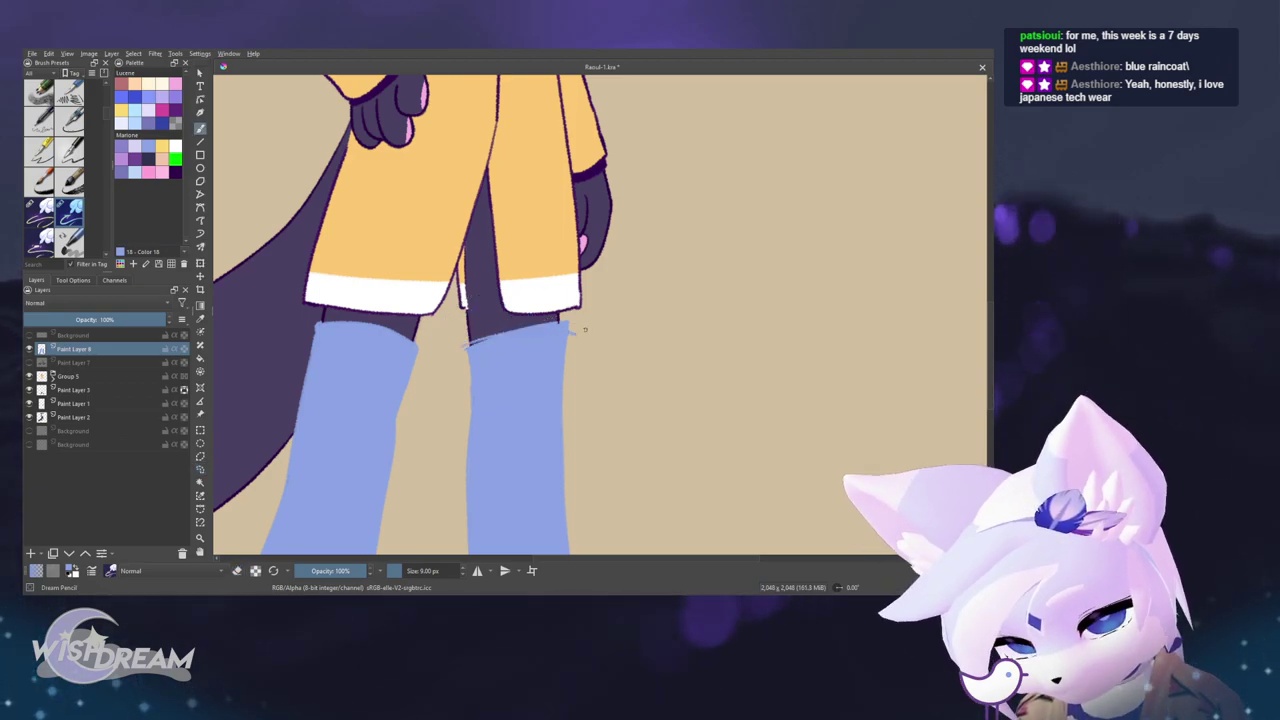
{"action": "left_click_drag", "start_coordinate": [562, 326], "coordinate": [571, 319]}
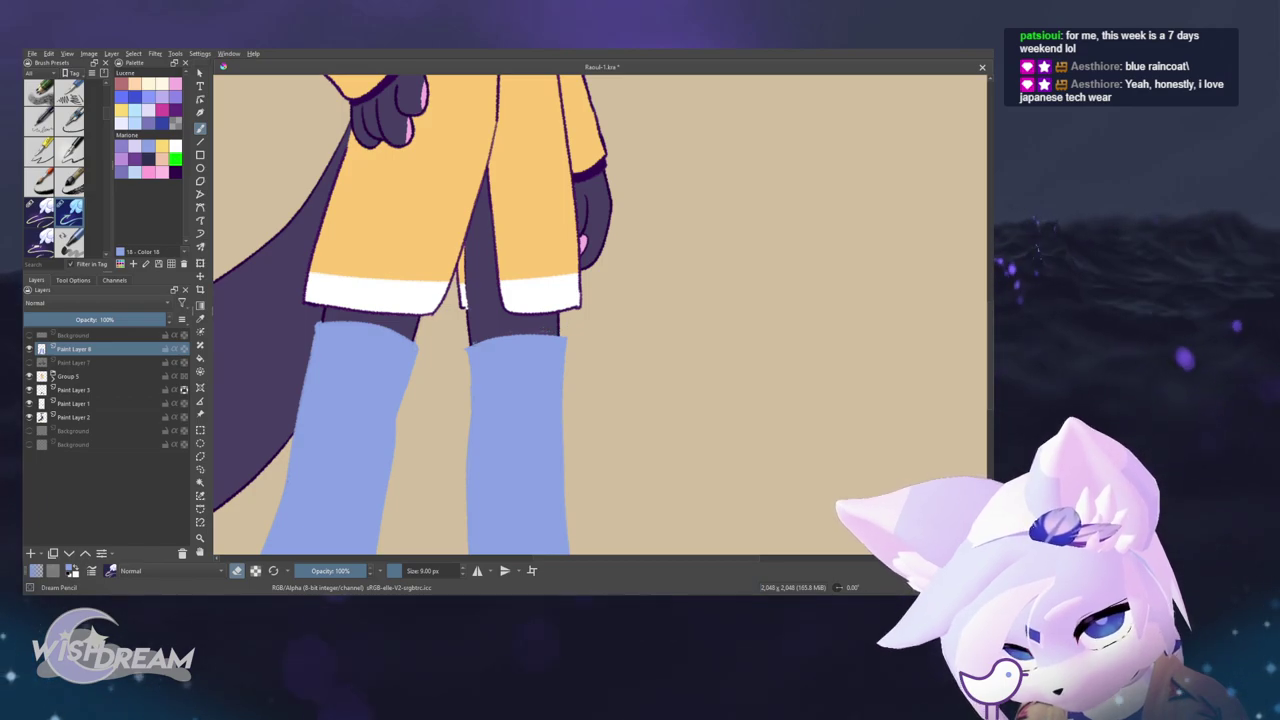
- Lower the boots layer's opacity to 31% to compare the boots with the legs beneath, and restore it to 100%
{"action": "left_click", "coordinate": [67, 319]}
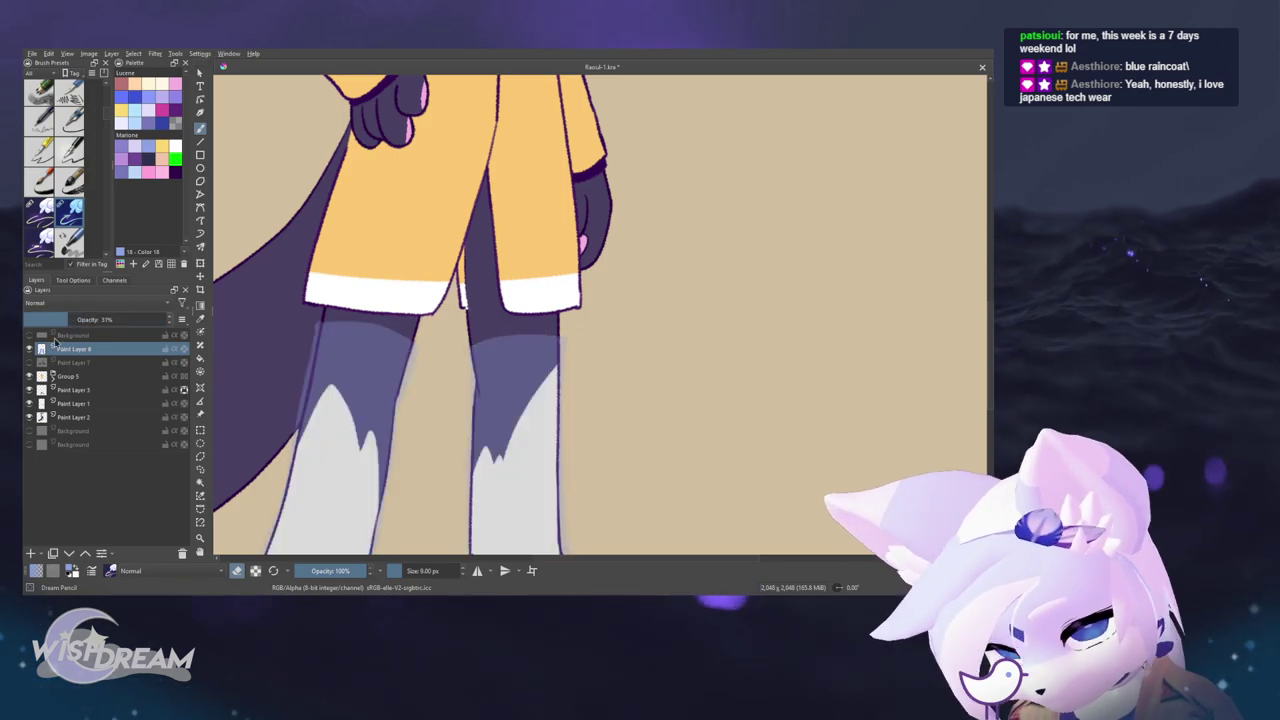
{"action": "left_click_drag", "start_coordinate": [594, 366], "coordinate": [597, 340]}
{"action": "left_click_drag", "start_coordinate": [588, 236], "coordinate": [586, 187]}
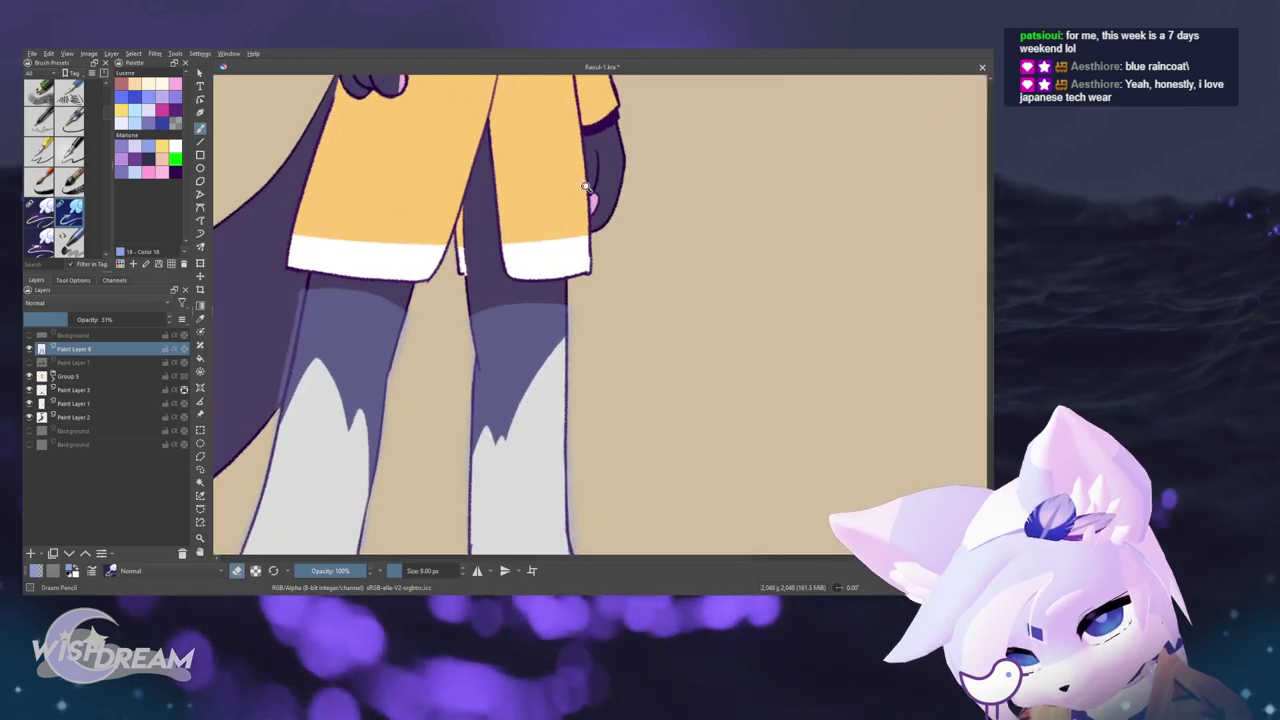
{"action": "scroll", "coordinate": [586, 187], "scroll_direction": "up", "scroll_amount": 1}
{"action": "scroll", "coordinate": [606, 395], "scroll_direction": "down", "scroll_amount": 5}
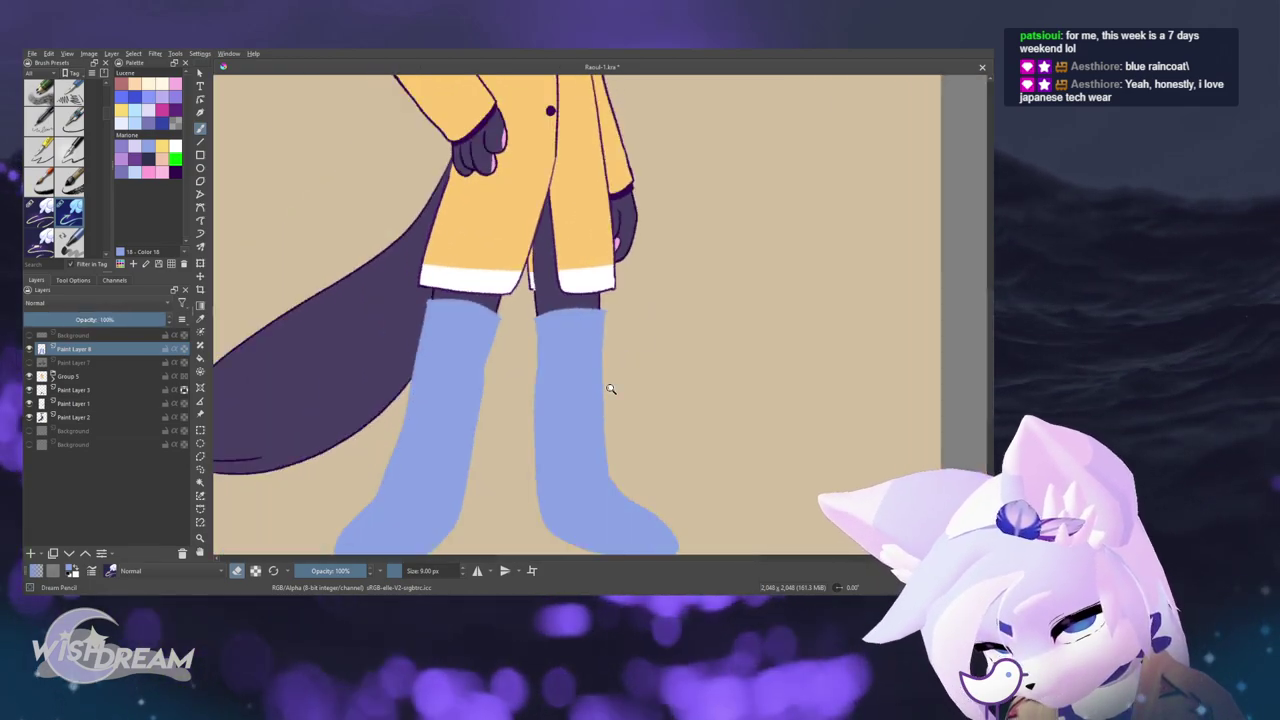
- Recolour both boots white and tidy the edges around their tops with the eraser
{"action": "scroll", "coordinate": [607, 392], "scroll_direction": "up", "scroll_amount": 1}
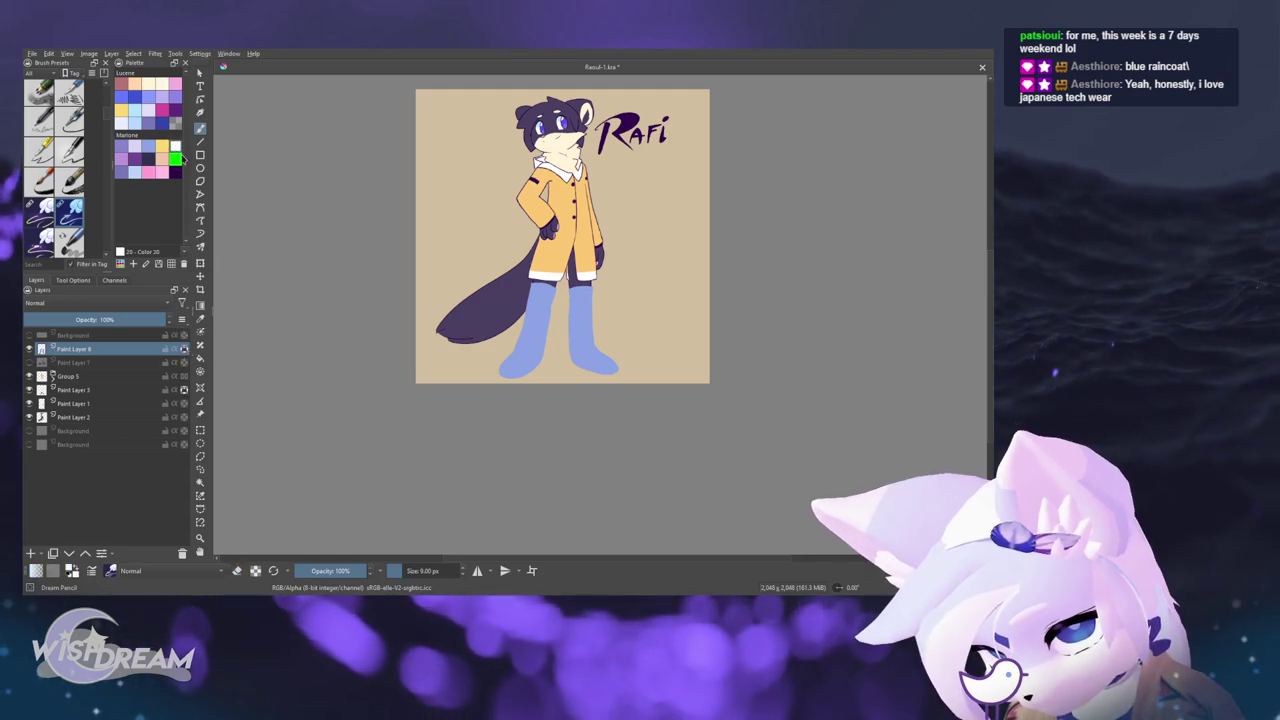
{"action": "key", "text": "shift+BackSpace"}
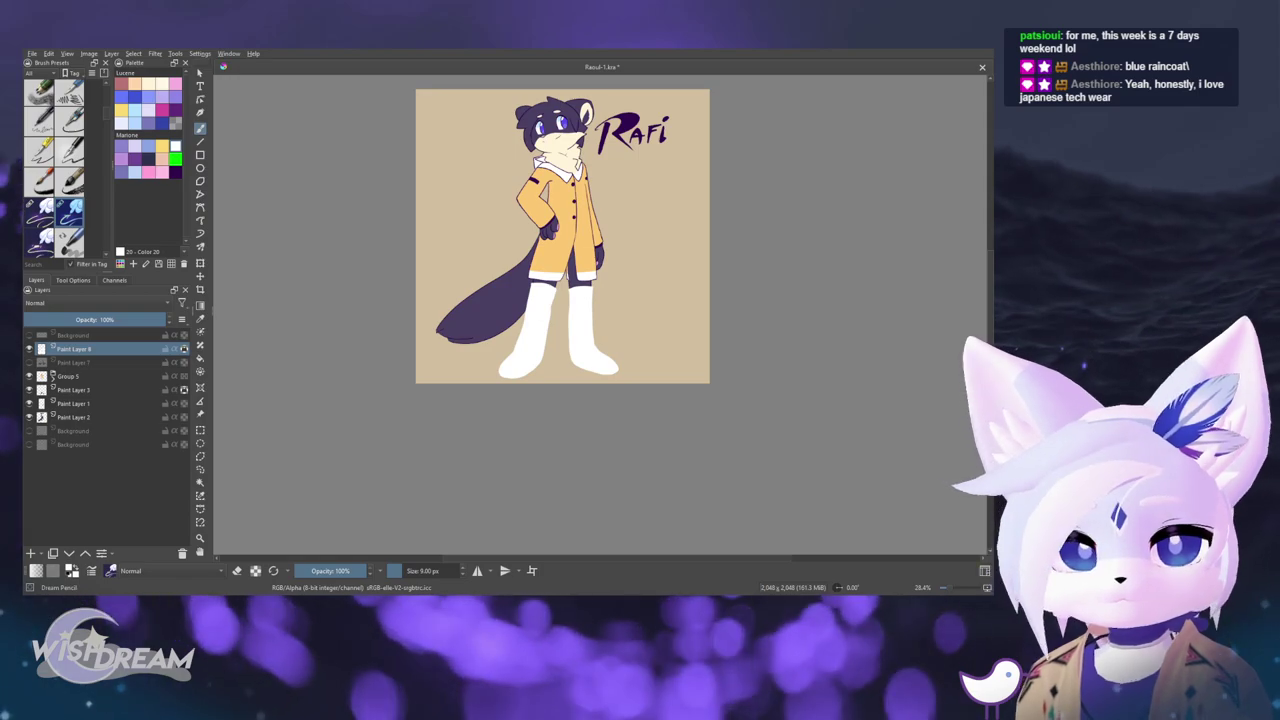
{"action": "mouse_move", "coordinate": [626, 220]}
{"action": "left_mouse_down"}
{"action": "mouse_move", "coordinate": [580, 242]}
{"action": "mouse_move", "coordinate": [554, 334]}
{"action": "mouse_move", "coordinate": [583, 260]}
{"action": "mouse_move", "coordinate": [568, 296]}
{"action": "left_mouse_up"}
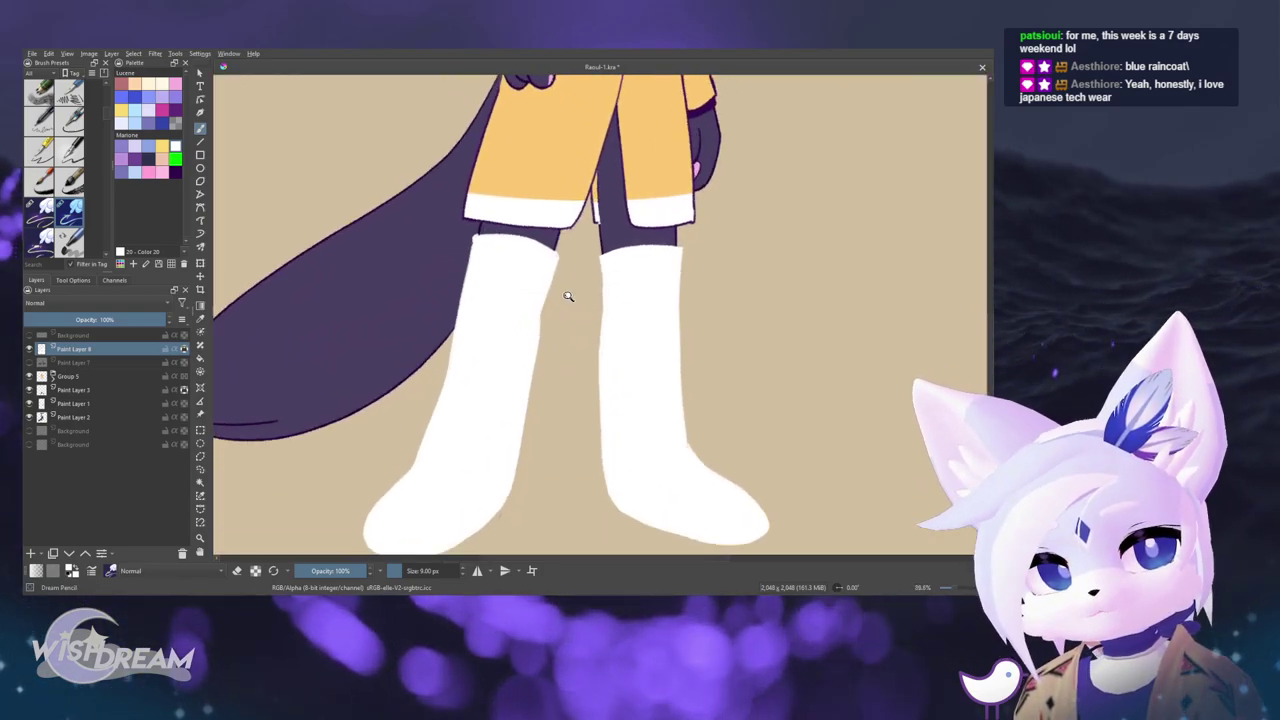
{"action": "scroll", "coordinate": [568, 296], "scroll_direction": "up", "scroll_amount": 3}
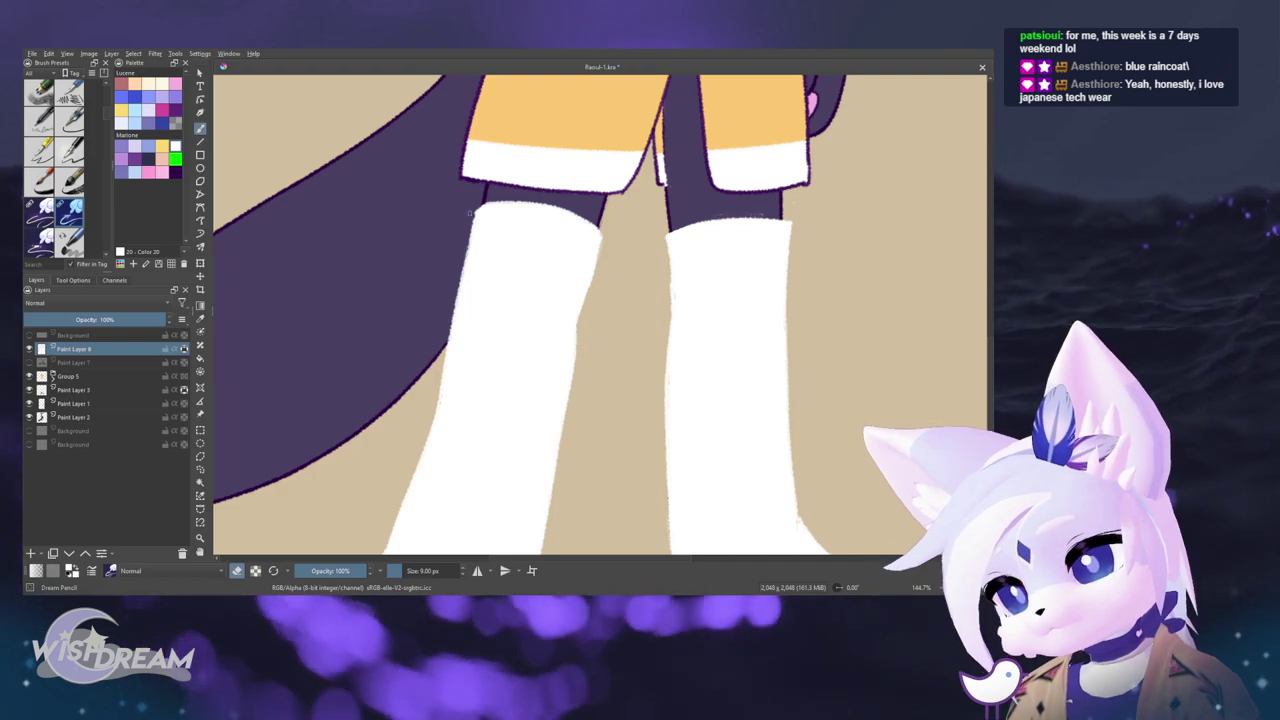
{"action": "left_click_drag", "start_coordinate": [787, 244], "coordinate": [732, 229]}
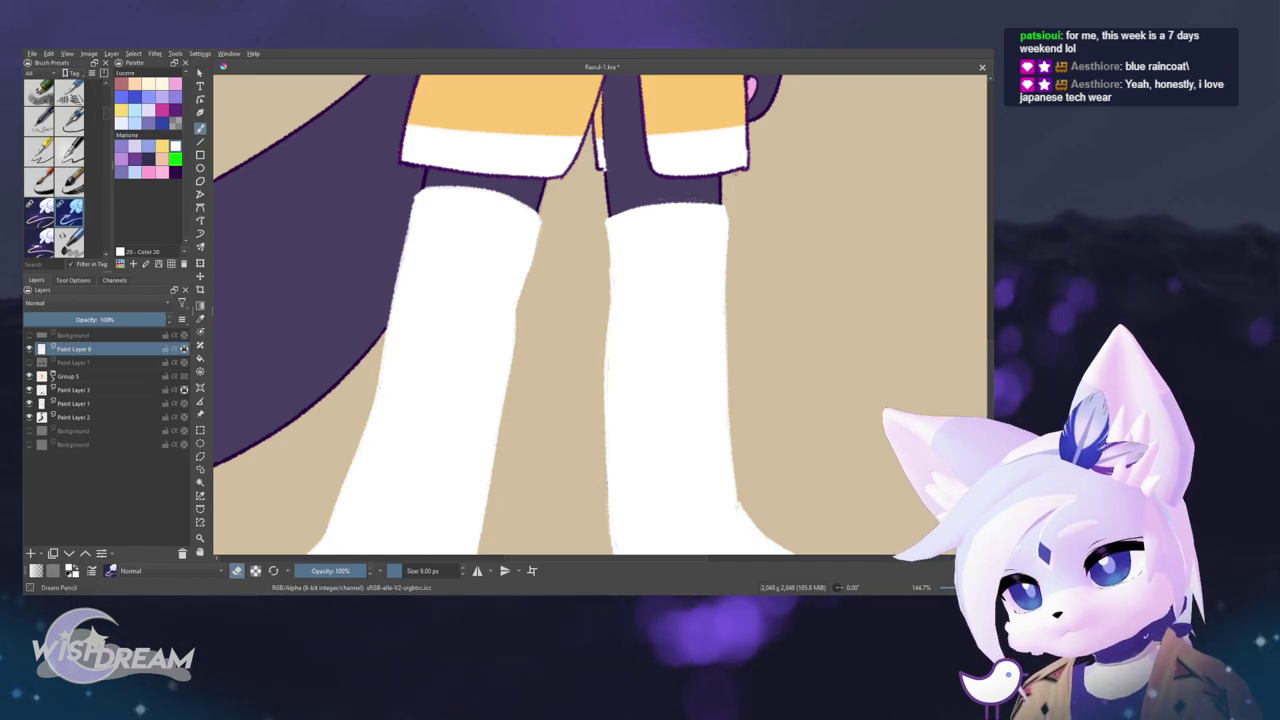
{"action": "mouse_move", "coordinate": [700, 220]}
{"action": "left_mouse_down"}
{"action": "mouse_move", "coordinate": [651, 306]}
{"action": "mouse_move", "coordinate": [664, 286]}
{"action": "left_mouse_up"}
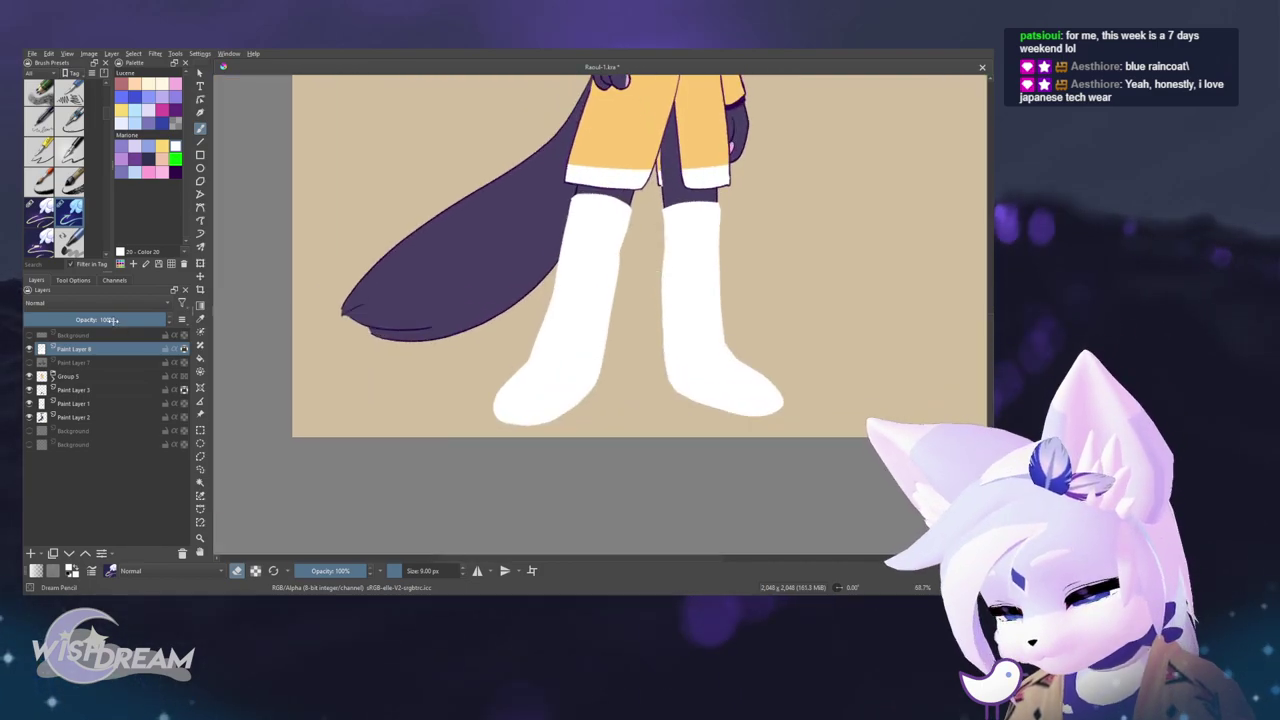
- Lower the boots layer's opacity to 38% and trim the boots' edges closer to the legs
{"action": "left_click_drag", "start_coordinate": [108, 320], "coordinate": [75, 322]}
{"action": "scroll", "coordinate": [706, 206], "scroll_direction": "up", "scroll_amount": 4}
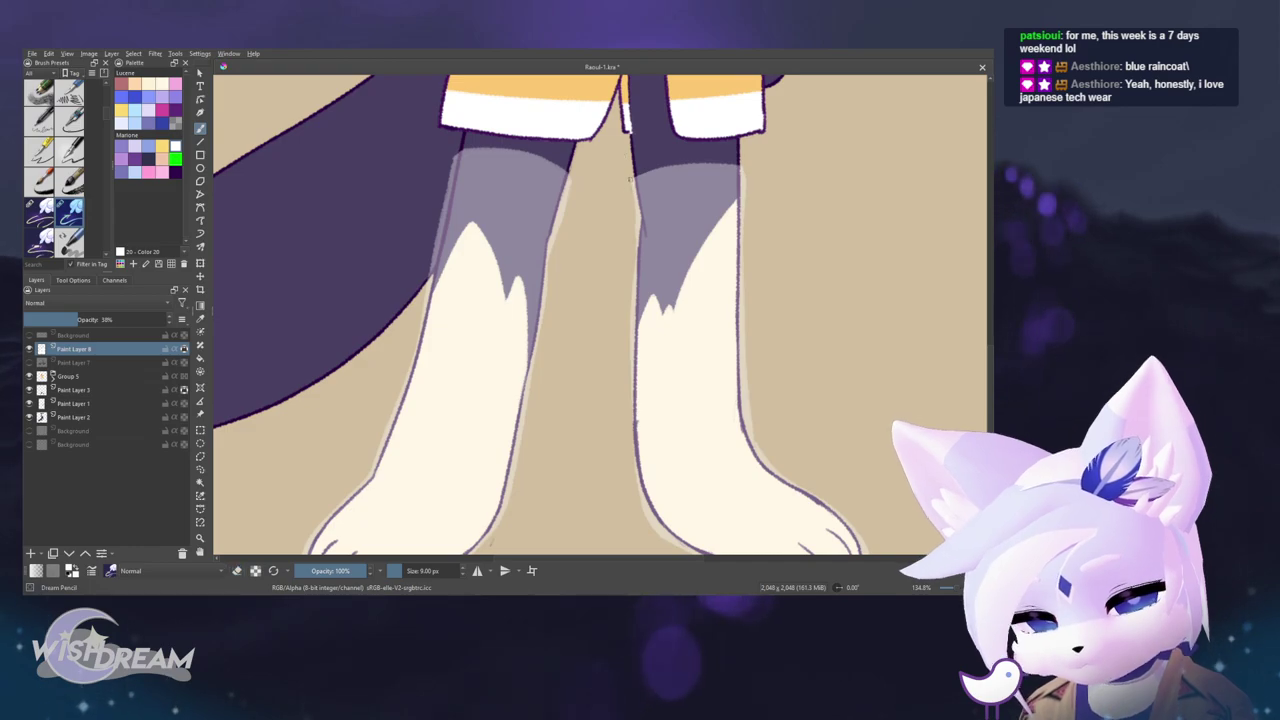
{"action": "key", "text": "e"}
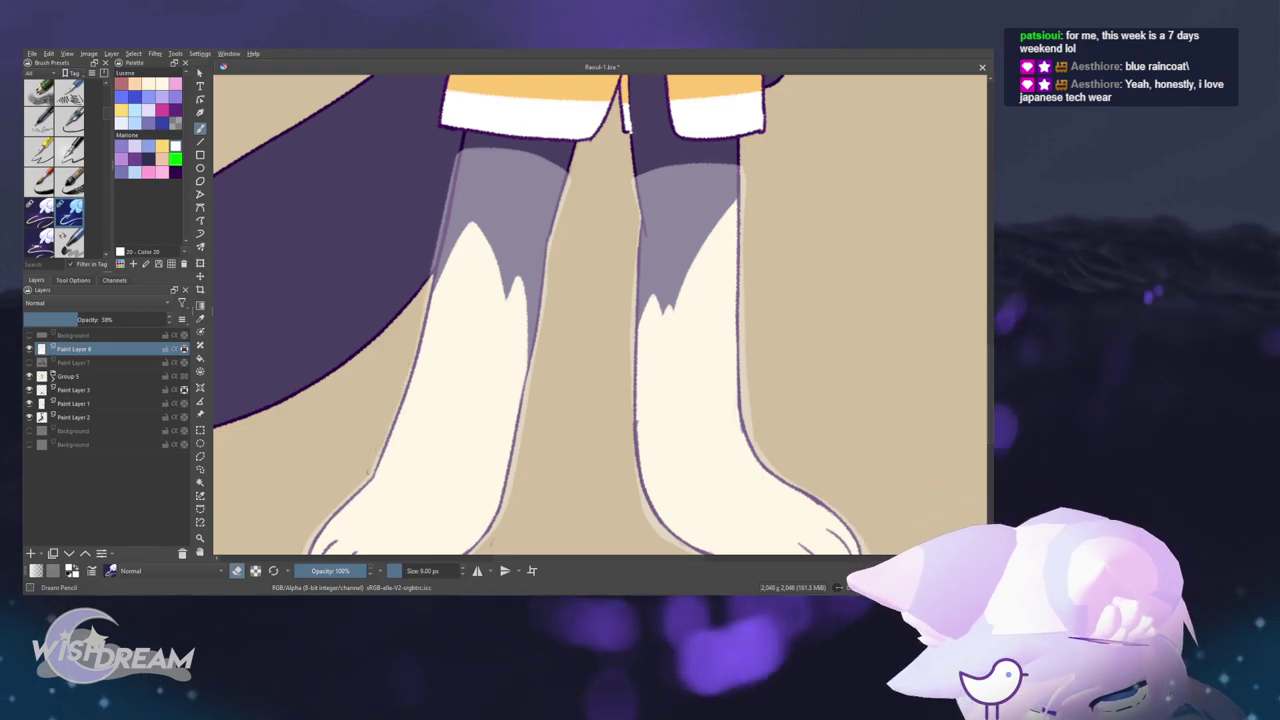
{"action": "scroll", "coordinate": [483, 289], "scroll_direction": "down", "scroll_amount": 3}
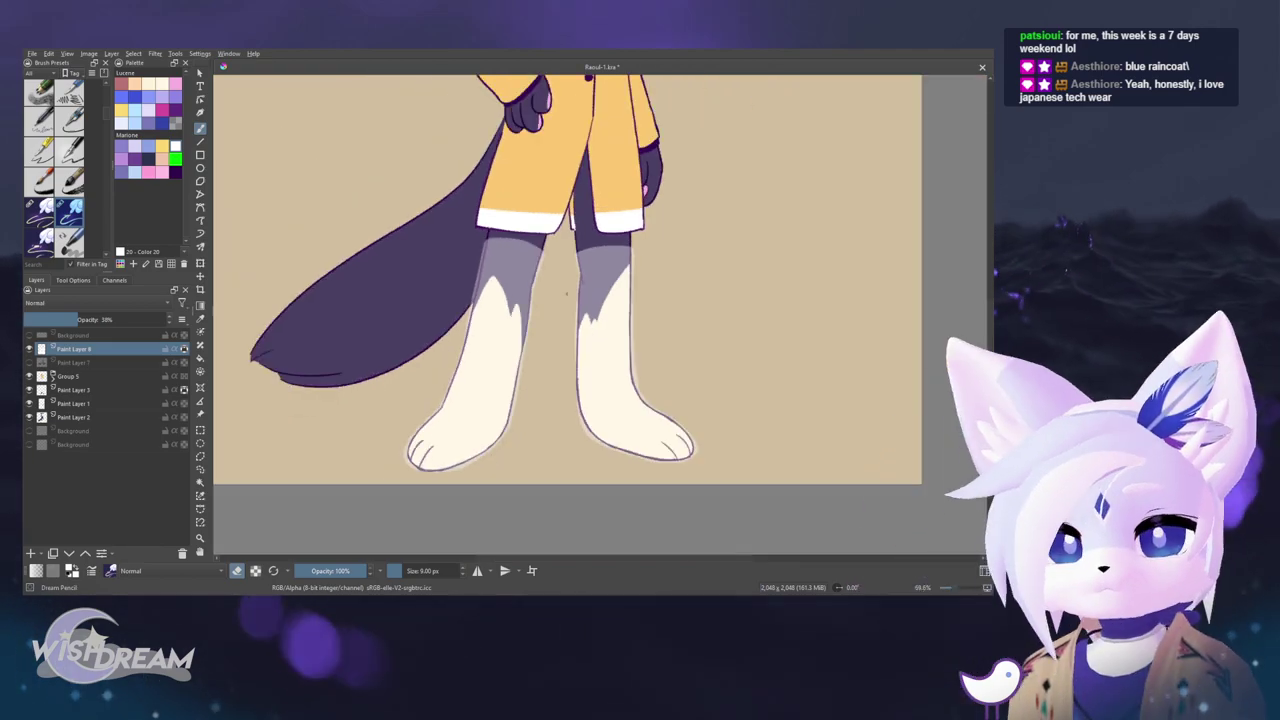
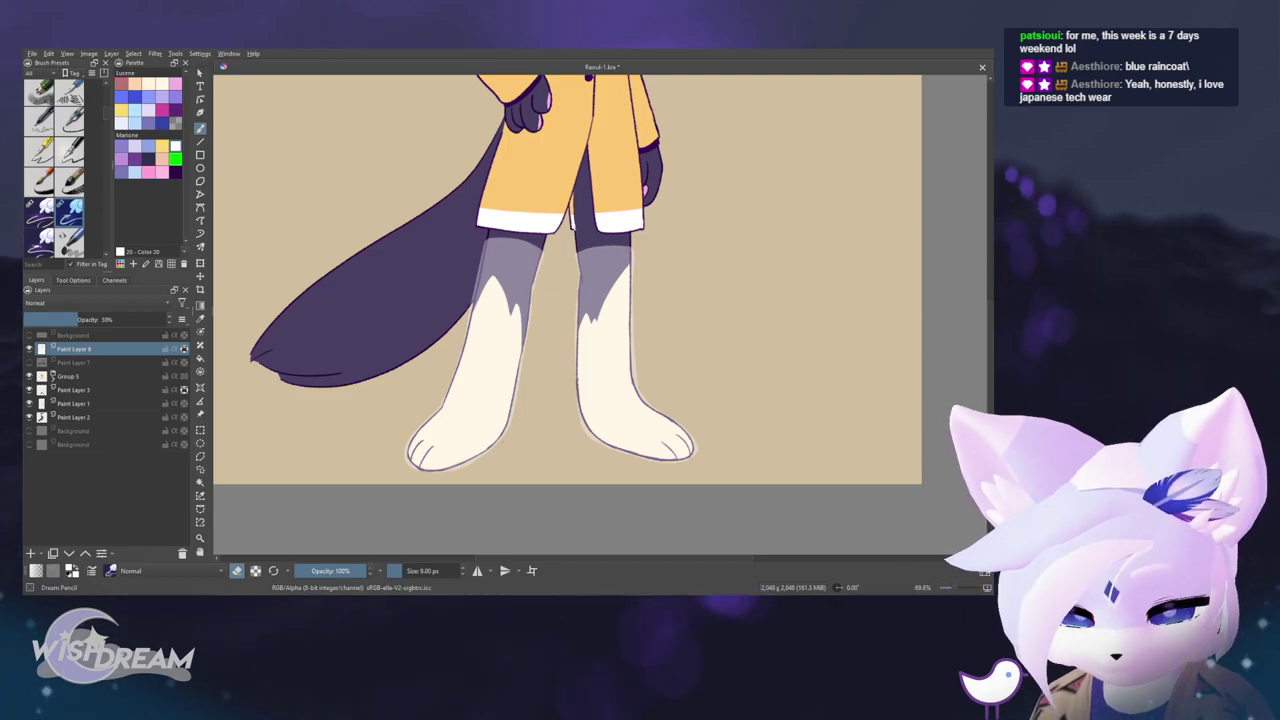
- Place the techwear character reference image beside the legs, study its footwear, and remove the image
{"action": "key", "text": "ctrl+shift+r"}
{"action": "scroll", "coordinate": [760, 300], "scroll_direction": "down", "scroll_amount": 1}
{"action": "left_click_drag", "start_coordinate": [760, 330], "coordinate": [585, 262]}
{"action": "left_click_drag", "start_coordinate": [737, 377], "coordinate": [718, 317]}
{"action": "left_click_drag", "start_coordinate": [718, 317], "coordinate": [740, 357]}
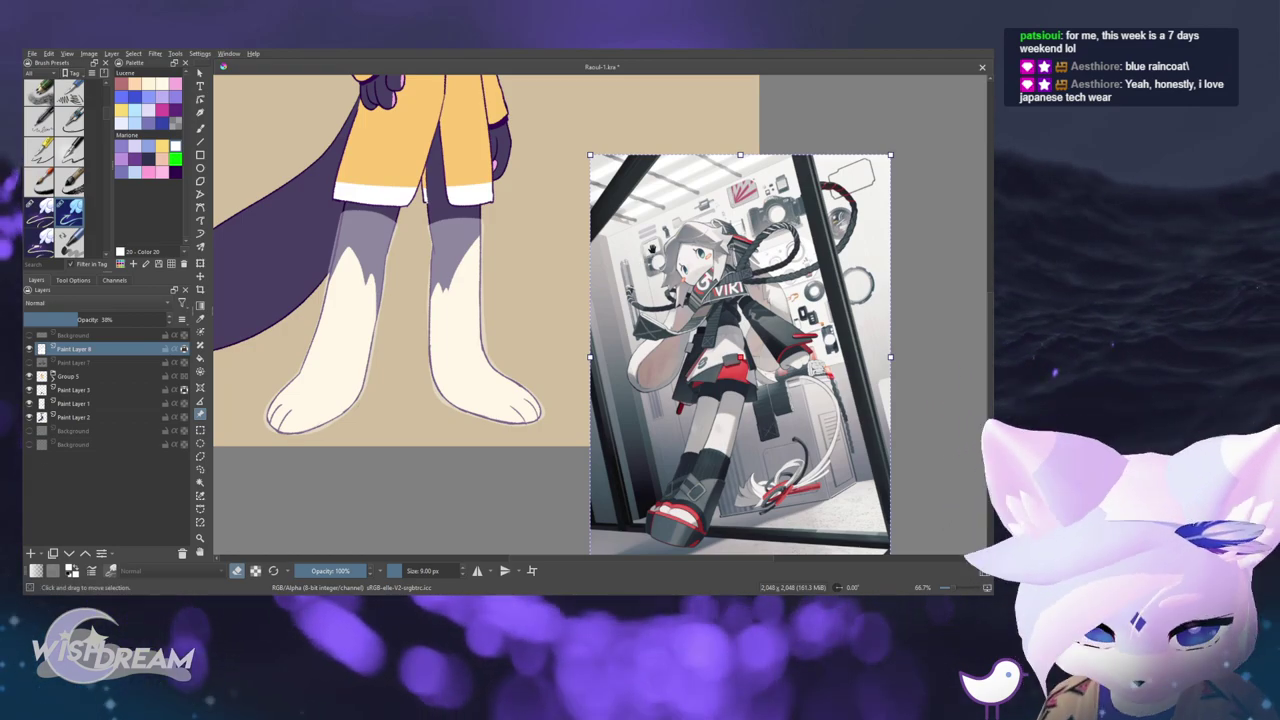
{"action": "key", "text": "Delete"}
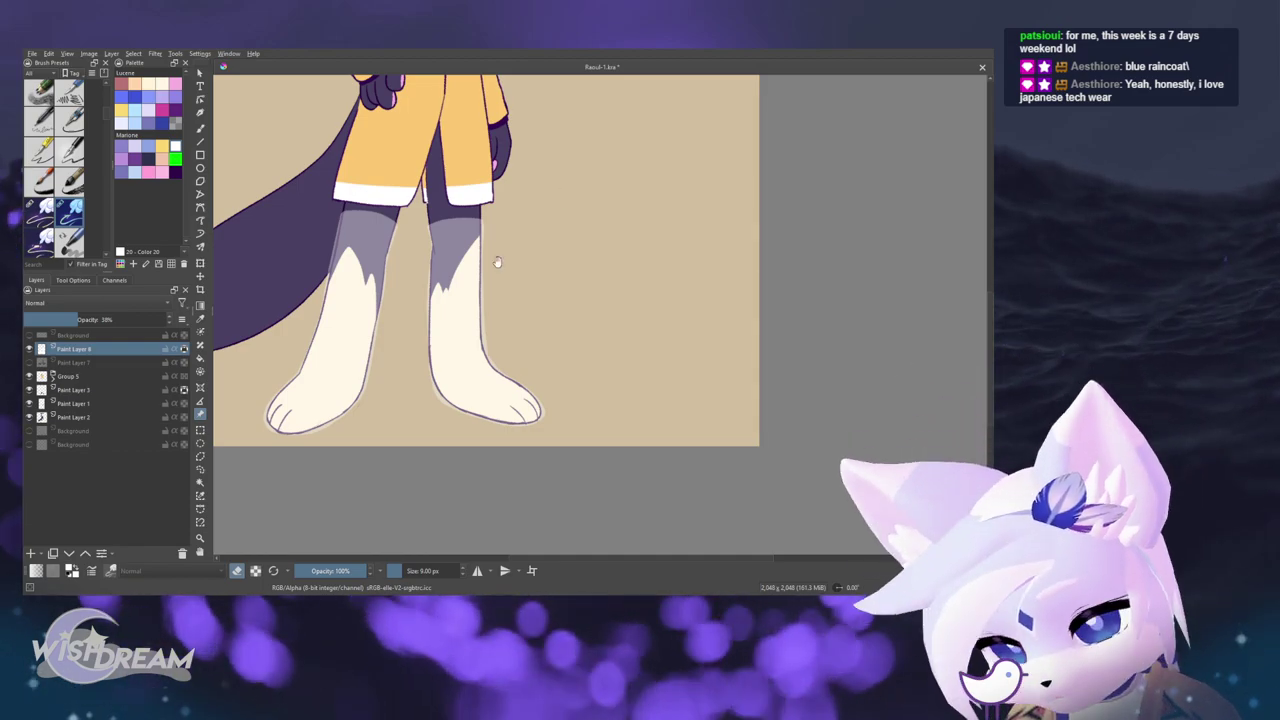
- Hide the white boots layer, add a new paint layer above it, and choose black as the drawing colour
{"action": "mouse_move", "coordinate": [497, 263]}
{"action": "left_mouse_down"}
{"action": "mouse_move", "coordinate": [551, 430]}
{"action": "mouse_move", "coordinate": [561, 329]}
{"action": "mouse_move", "coordinate": [498, 331]}
{"action": "left_mouse_up"}
{"action": "scroll", "coordinate": [561, 328], "scroll_direction": "up", "scroll_amount": 1}
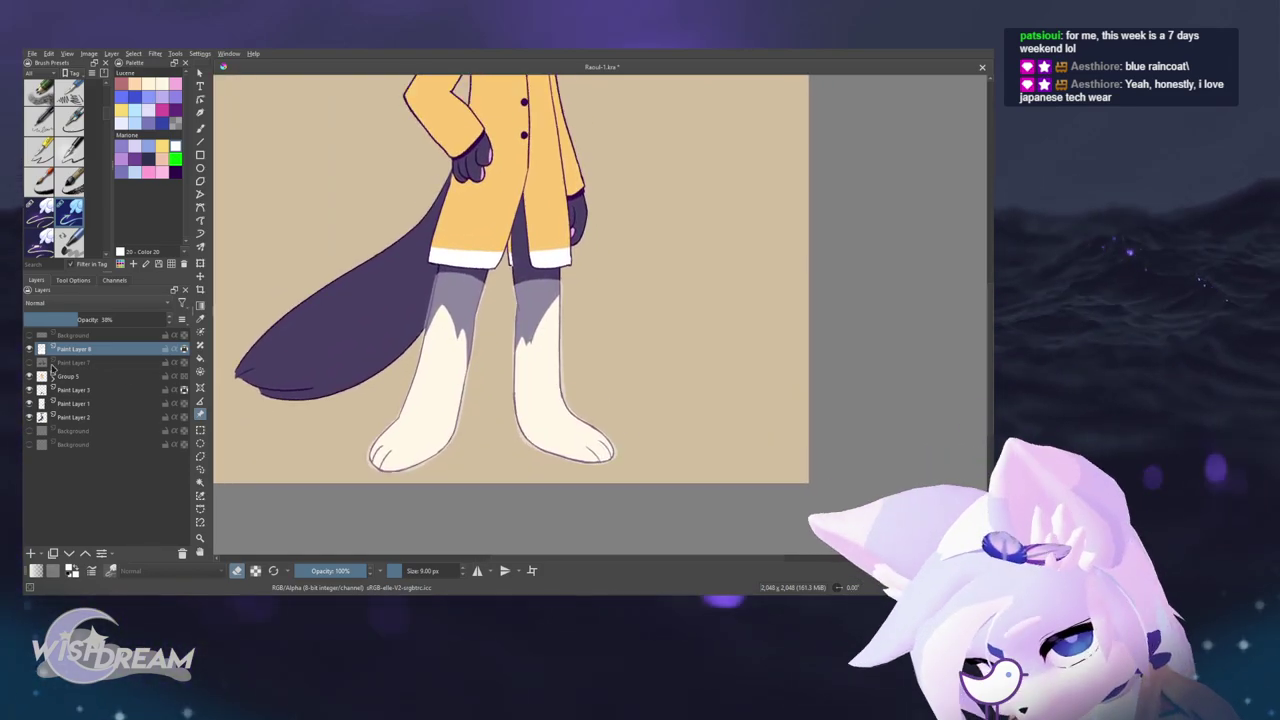
{"action": "left_click", "coordinate": [29, 349]}
{"action": "left_click", "coordinate": [30, 554]}
{"action": "key", "text": "b"}
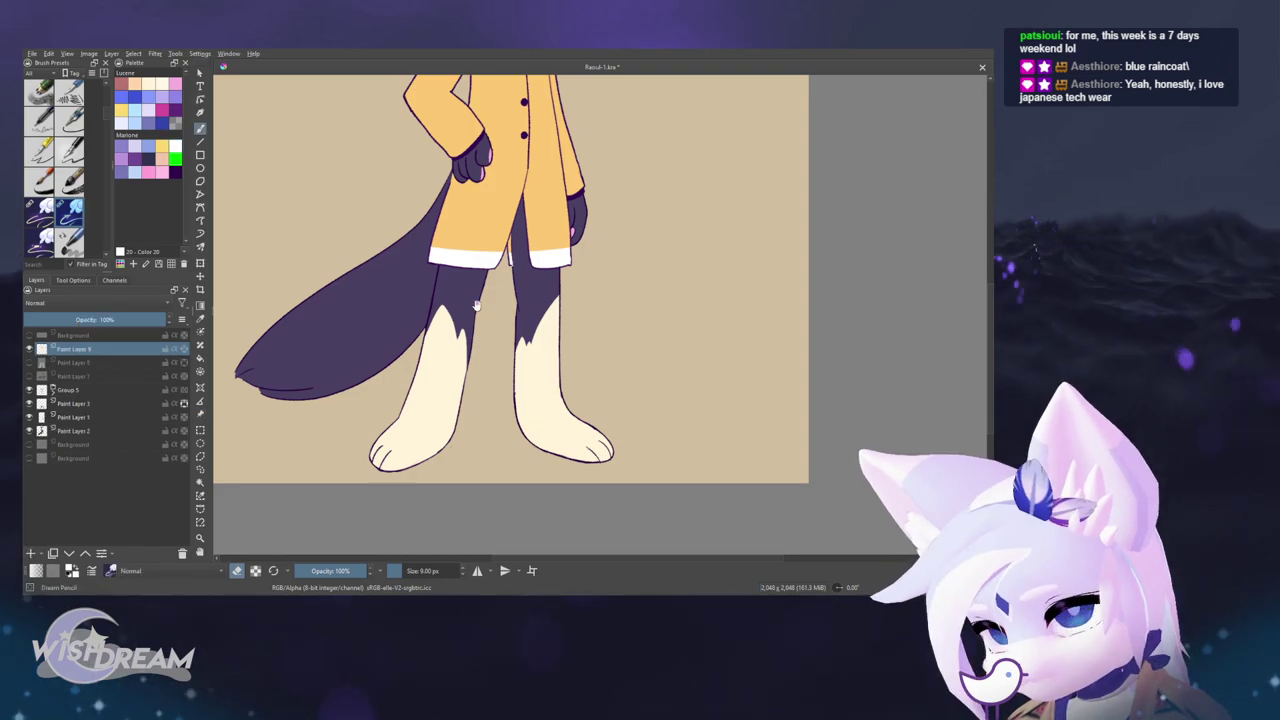
{"action": "scroll", "coordinate": [480, 306], "scroll_direction": "up", "scroll_amount": 3}
{"action": "left_click_drag", "start_coordinate": [432, 297], "coordinate": [422, 265]}
{"action": "left_click", "coordinate": [148, 146]}
{"action": "key", "text": "e"}
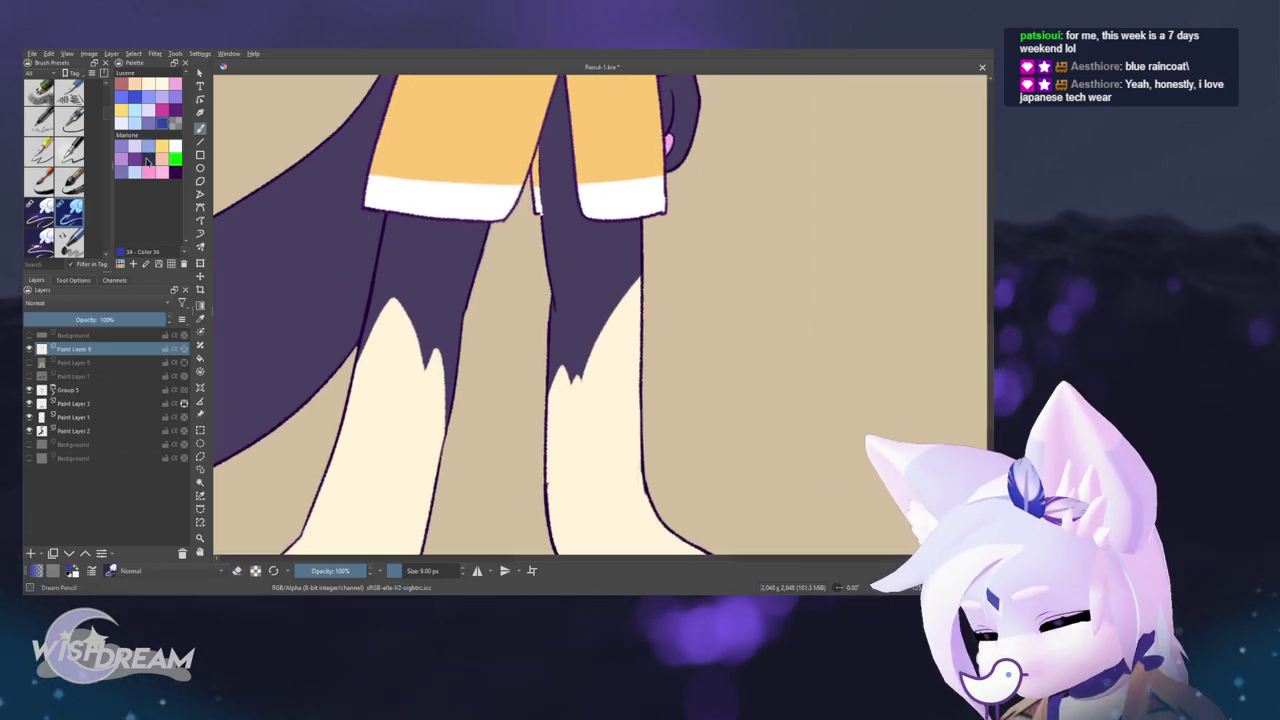
{"action": "right_click", "coordinate": [540, 288]}
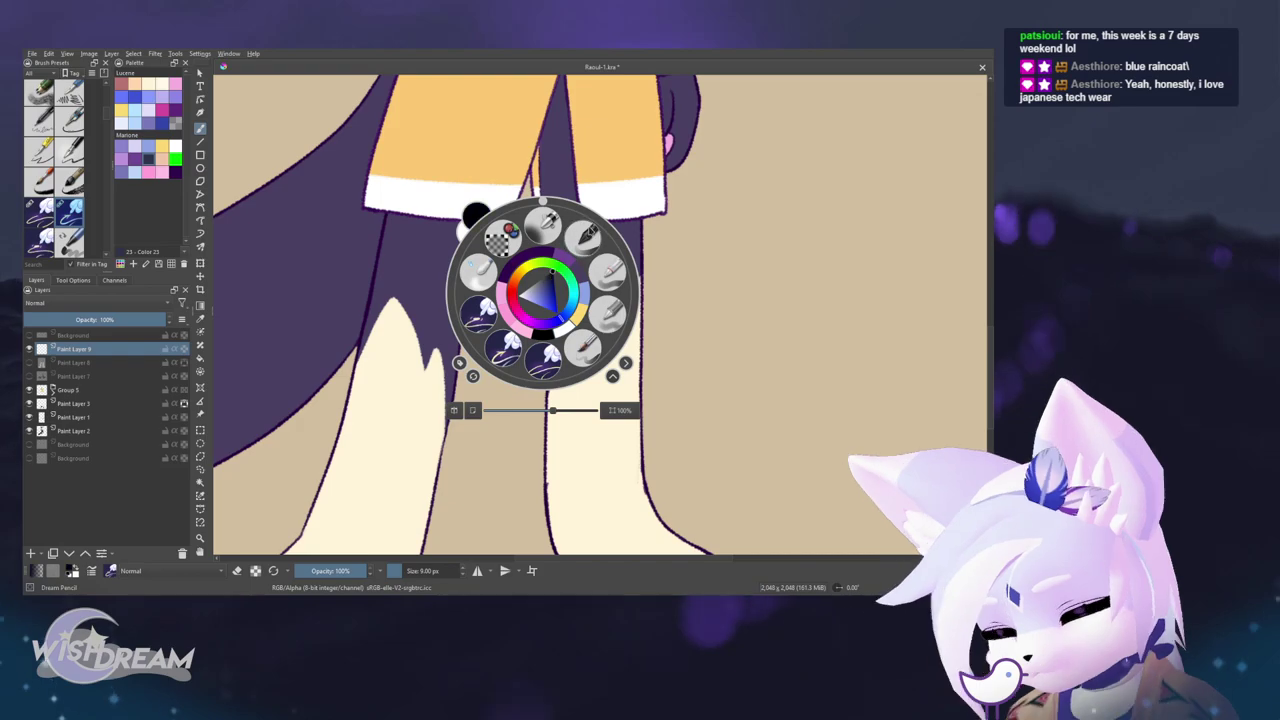
- Sketch a black line across the shin of the right-hand leg as the new boot's top edge
{"action": "left_click_drag", "start_coordinate": [650, 403], "coordinate": [597, 231]}
{"action": "scroll", "coordinate": [590, 214], "scroll_direction": "up", "scroll_amount": 2}
{"action": "scroll", "coordinate": [568, 232], "scroll_direction": "up", "scroll_amount": 1}
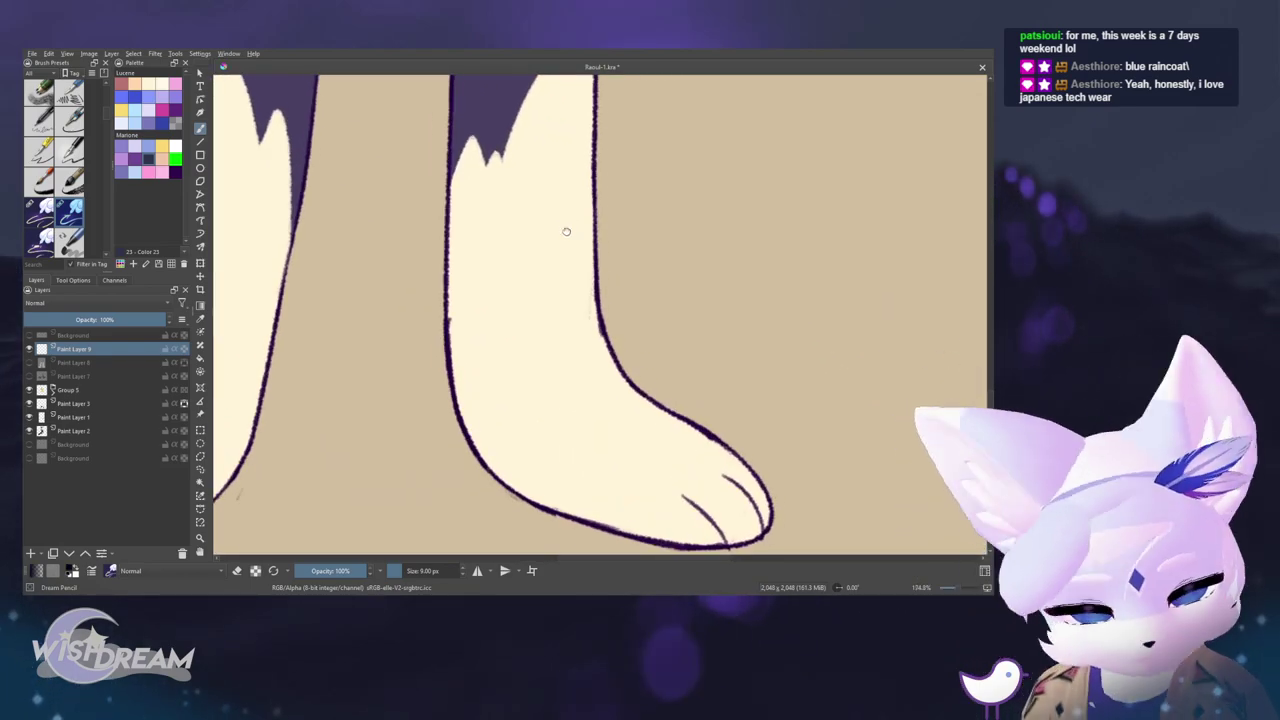
{"action": "left_click_drag", "start_coordinate": [455, 275], "coordinate": [566, 298]}
{"action": "mouse_move", "coordinate": [439, 234]}
{"action": "left_mouse_down"}
{"action": "mouse_move", "coordinate": [566, 241]}
{"action": "mouse_move", "coordinate": [566, 312]}
{"action": "left_mouse_up"}
{"action": "key", "text": "ctrl+z"}
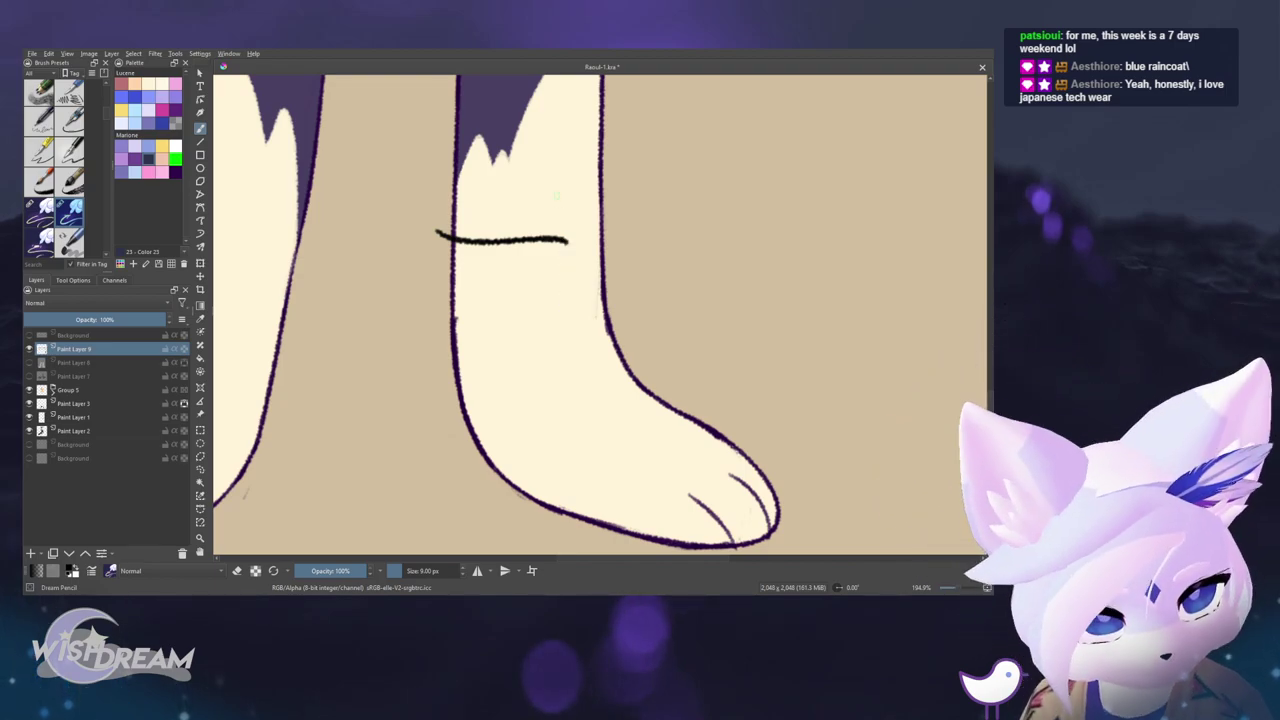
{"action": "left_click_drag", "start_coordinate": [440, 232], "coordinate": [550, 248]}
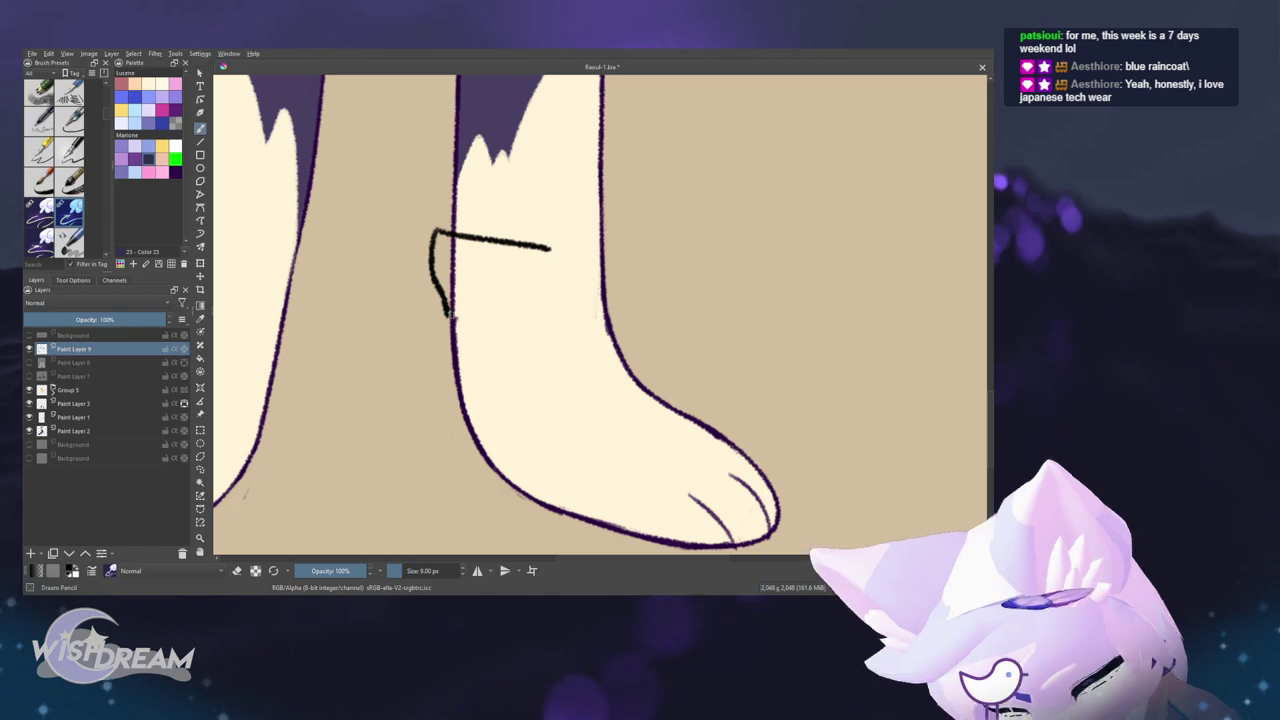
- Try outlining the boot's heel and instep around the foot in the mirrored view, and undo back to the top line
{"action": "mouse_move", "coordinate": [447, 315]}
{"action": "left_mouse_down"}
{"action": "mouse_move", "coordinate": [452, 450]}
{"action": "mouse_move", "coordinate": [468, 494]}
{"action": "left_mouse_up"}
{"action": "key", "text": "m"}
{"action": "mouse_move", "coordinate": [620, 413]}
{"action": "left_mouse_down"}
{"action": "mouse_move", "coordinate": [620, 363]}
{"action": "mouse_move", "coordinate": [630, 381]}
{"action": "left_mouse_up"}
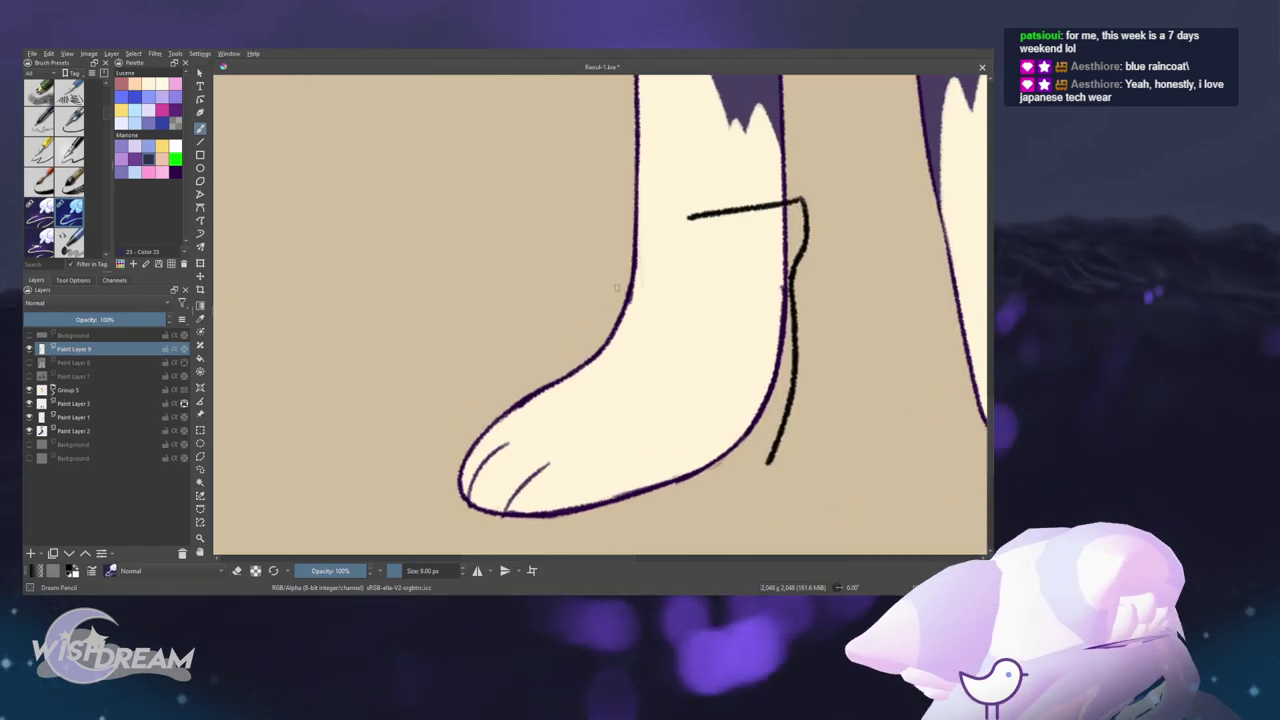
{"action": "key", "text": "ctrl+z"}
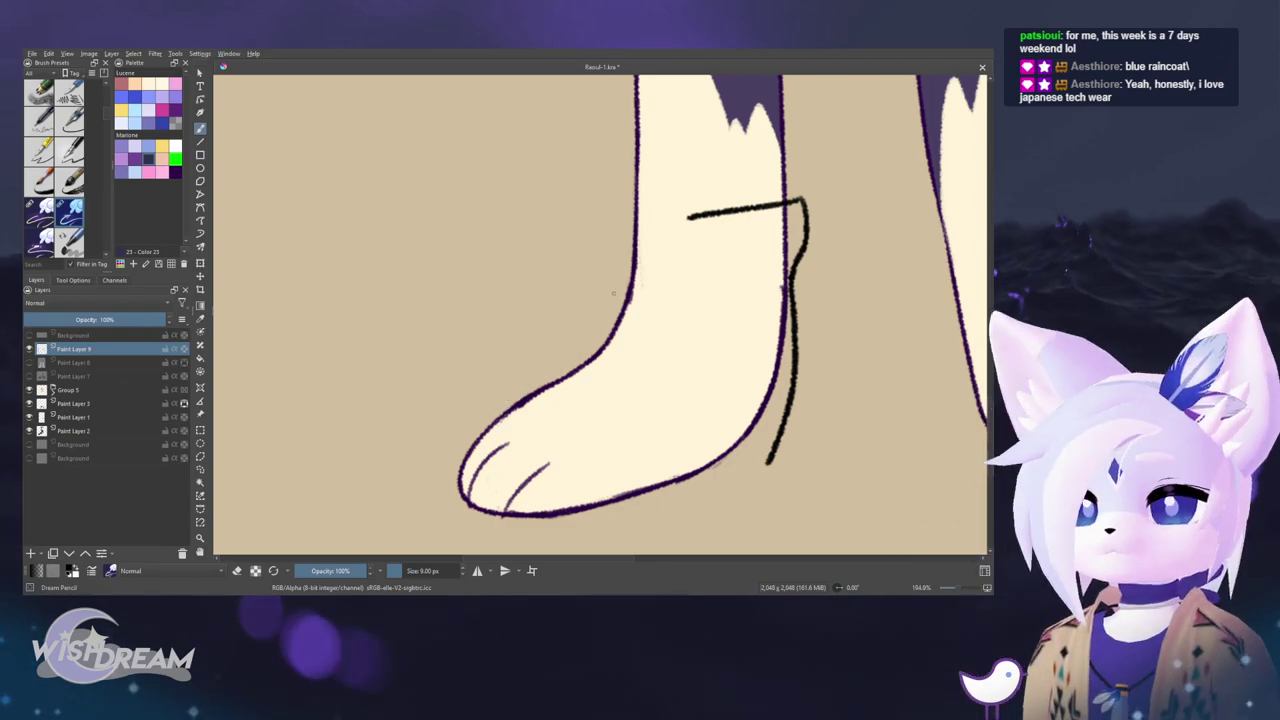
{"action": "left_click_drag", "start_coordinate": [525, 377], "coordinate": [612, 295]}
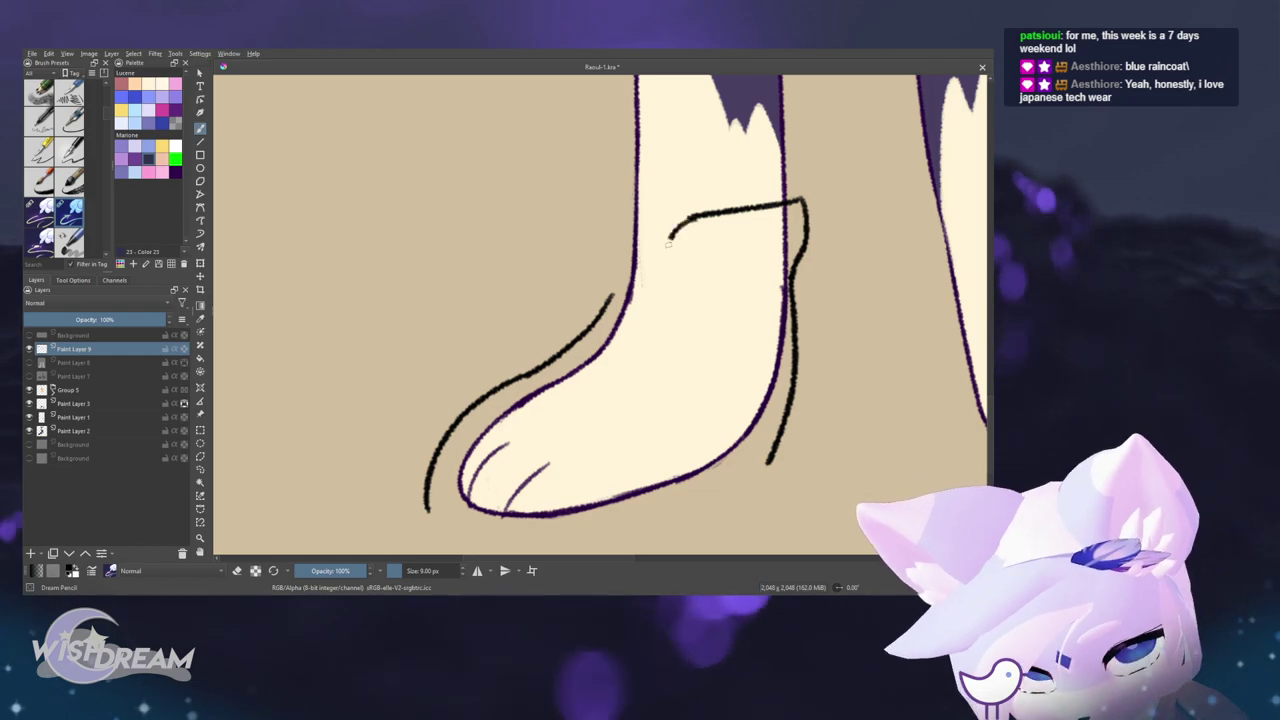
{"action": "key", "text": "m"}
{"action": "key", "text": "m"}
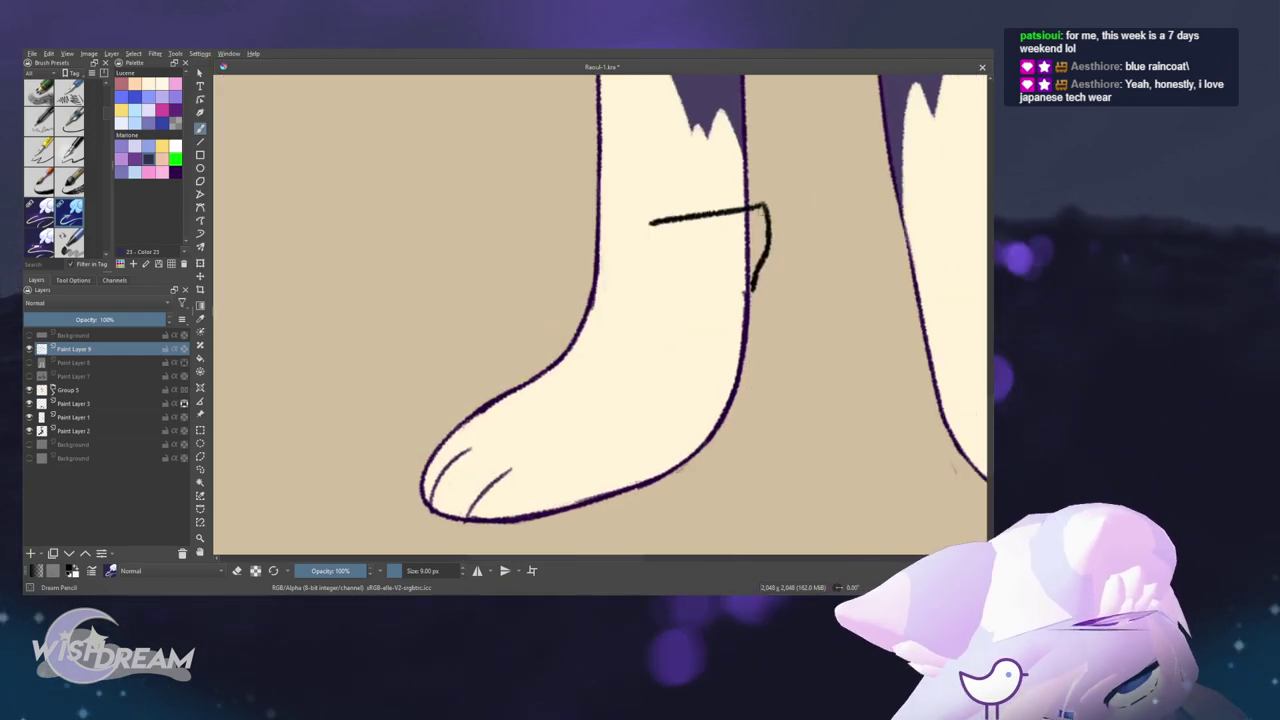
{"action": "key", "text": "ctrl+z"}
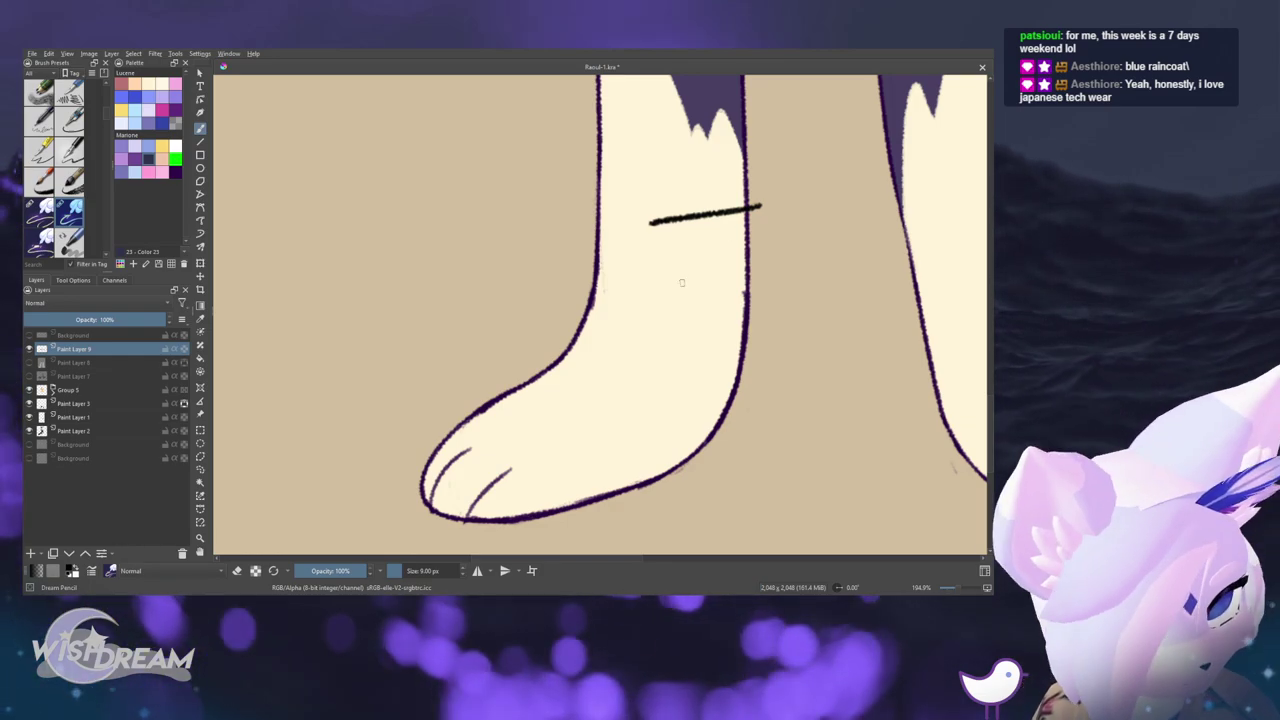
- Draw the boot's cuff with a rounded front flap, a central fold and a back edge, and undo the heel line
{"action": "left_click_drag", "start_coordinate": [650, 222], "coordinate": [629, 318]}
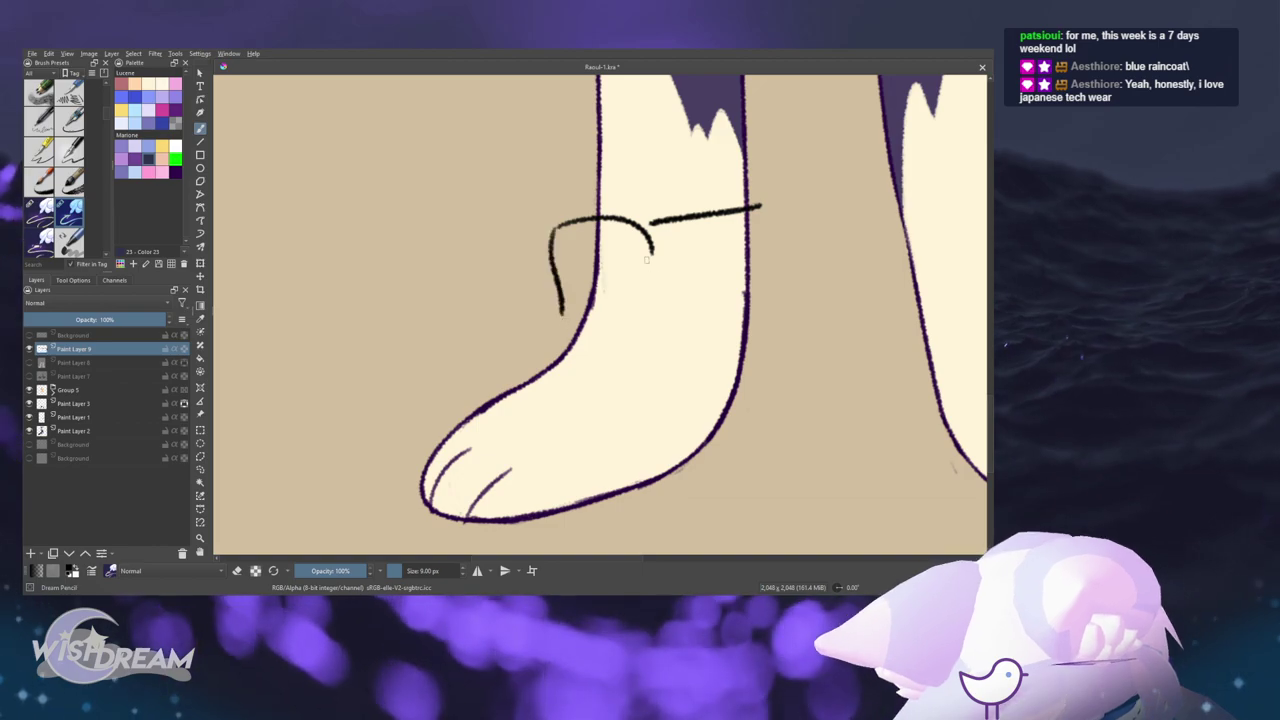
{"action": "left_click_drag", "start_coordinate": [652, 252], "coordinate": [645, 320]}
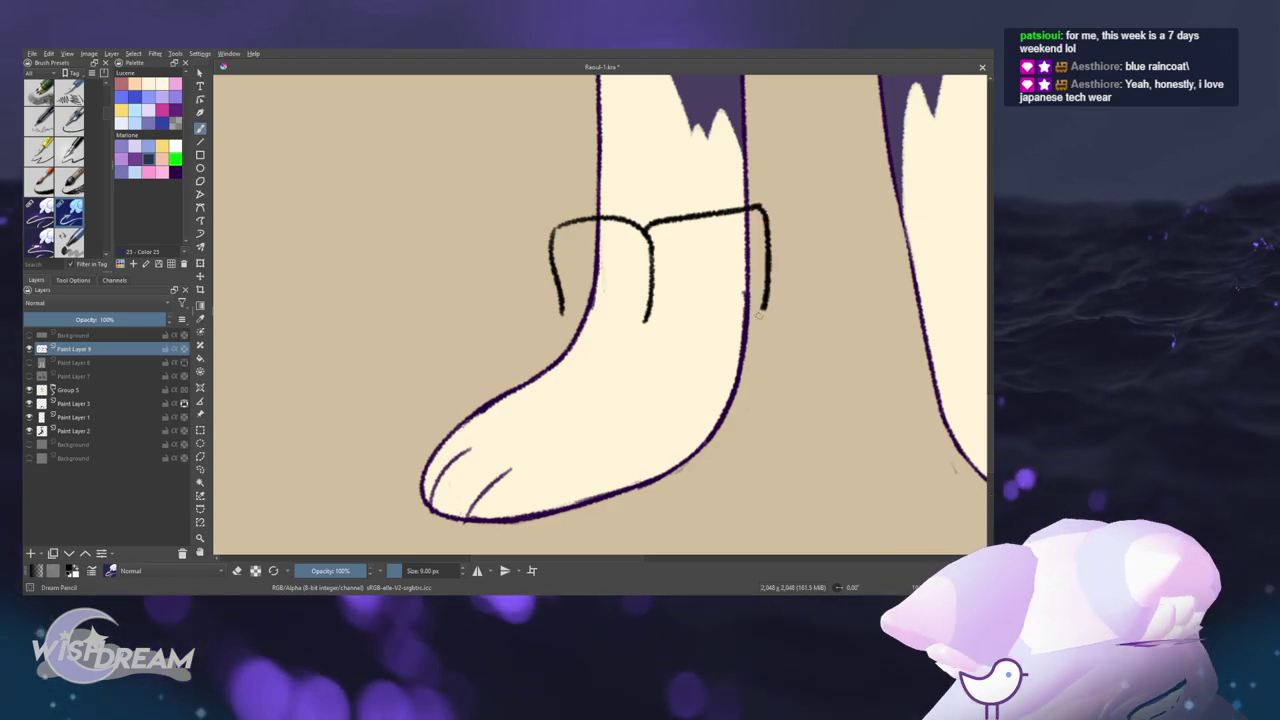
{"action": "left_click_drag", "start_coordinate": [755, 363], "coordinate": [772, 323]}
{"action": "mouse_move", "coordinate": [781, 270]}
{"action": "left_mouse_down"}
{"action": "mouse_move", "coordinate": [761, 370]}
{"action": "mouse_move", "coordinate": [730, 430]}
{"action": "left_mouse_up"}
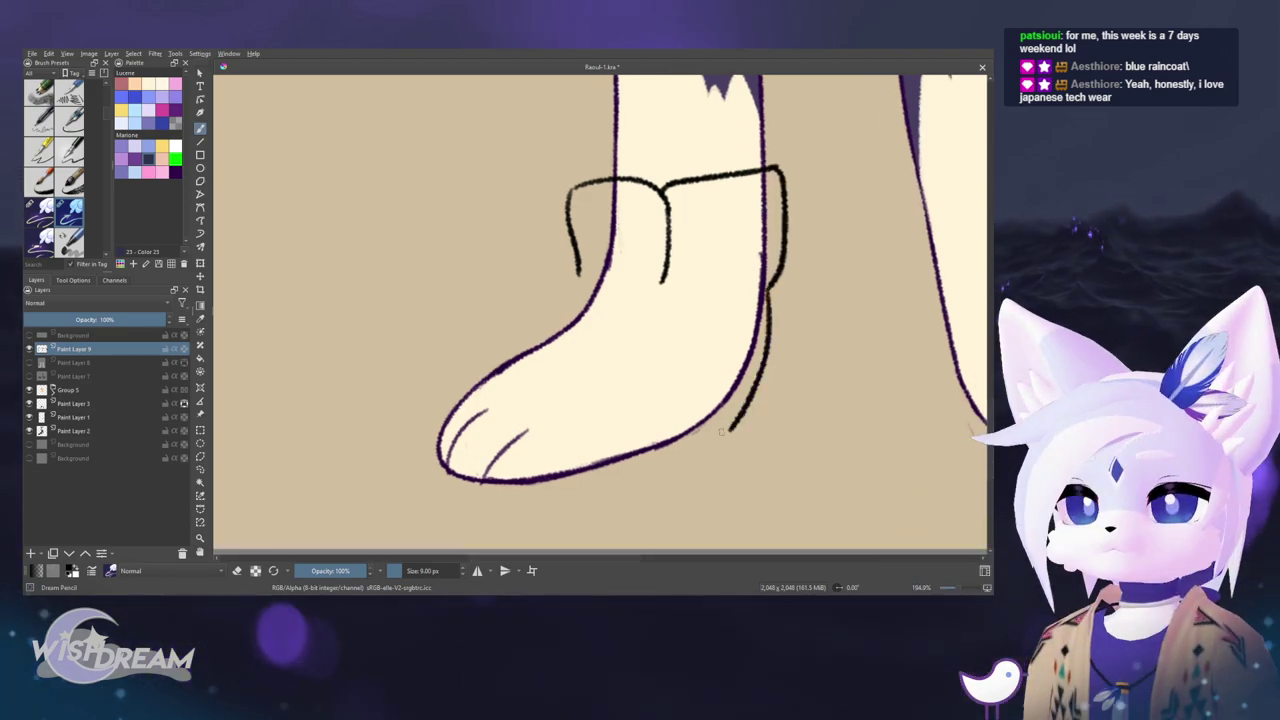
{"action": "key", "text": "ctrl+z"}
{"action": "key", "text": "ctrl+z"}
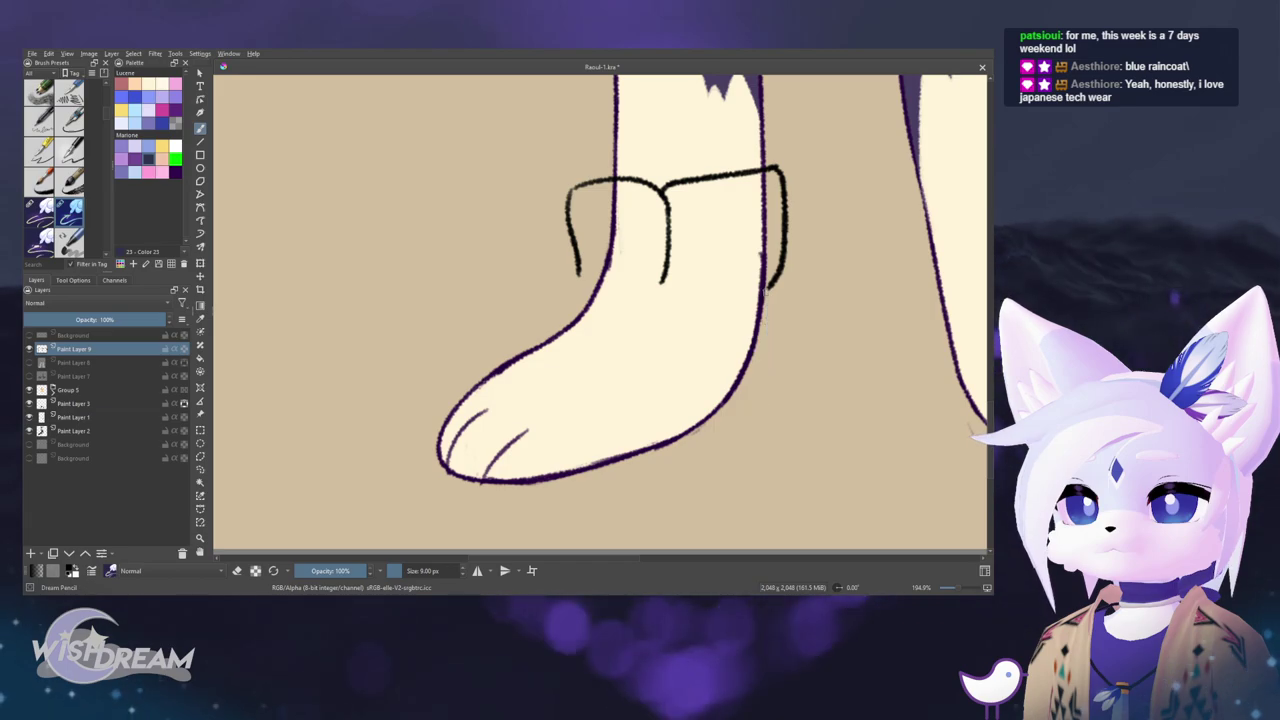
- Try a heel line below the boot cuff on the right-hand leg, and undo the boot sketch strokes
{"action": "mouse_move", "coordinate": [767, 292]}
{"action": "left_mouse_down"}
{"action": "mouse_move", "coordinate": [749, 420]}
{"action": "mouse_move", "coordinate": [734, 391]}
{"action": "mouse_move", "coordinate": [706, 386]}
{"action": "left_mouse_up"}
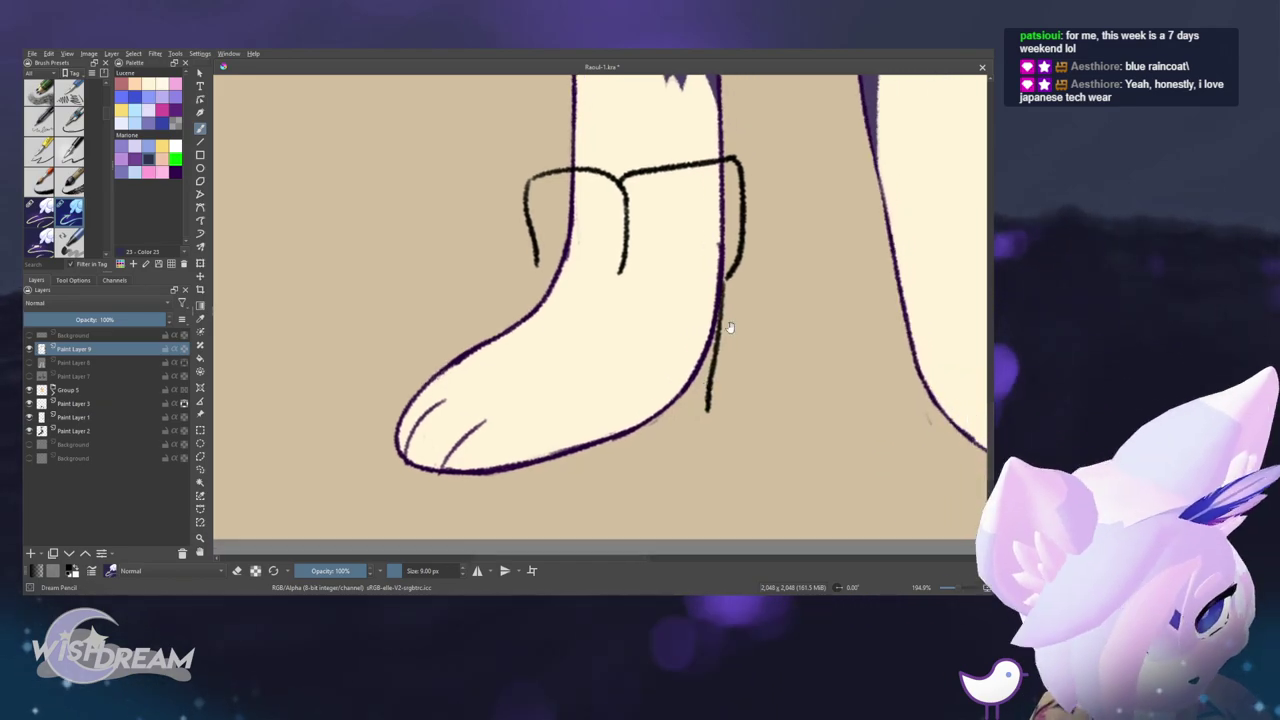
{"action": "key", "text": "ctrl+z"}
{"action": "key", "text": "ctrl+z"}
{"action": "key", "text": "ctrl+z"}
{"action": "key", "text": "ctrl+z"}
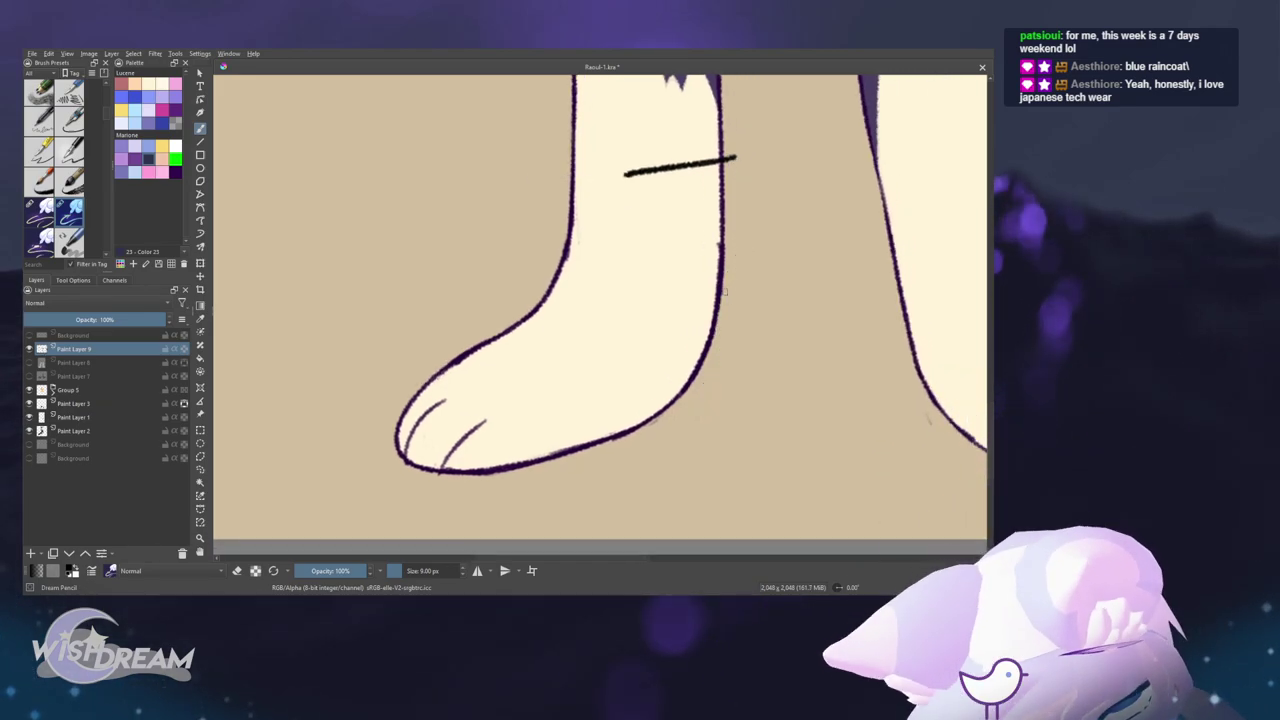
{"action": "key", "text": "ctrl+z"}
- Lasso the remaining boot cuff sketch on the leg, delete it, and clear the selection
{"action": "scroll", "coordinate": [663, 394], "scroll_direction": "down", "scroll_amount": 4}
{"action": "scroll", "coordinate": [630, 447], "scroll_direction": "down", "scroll_amount": 3}
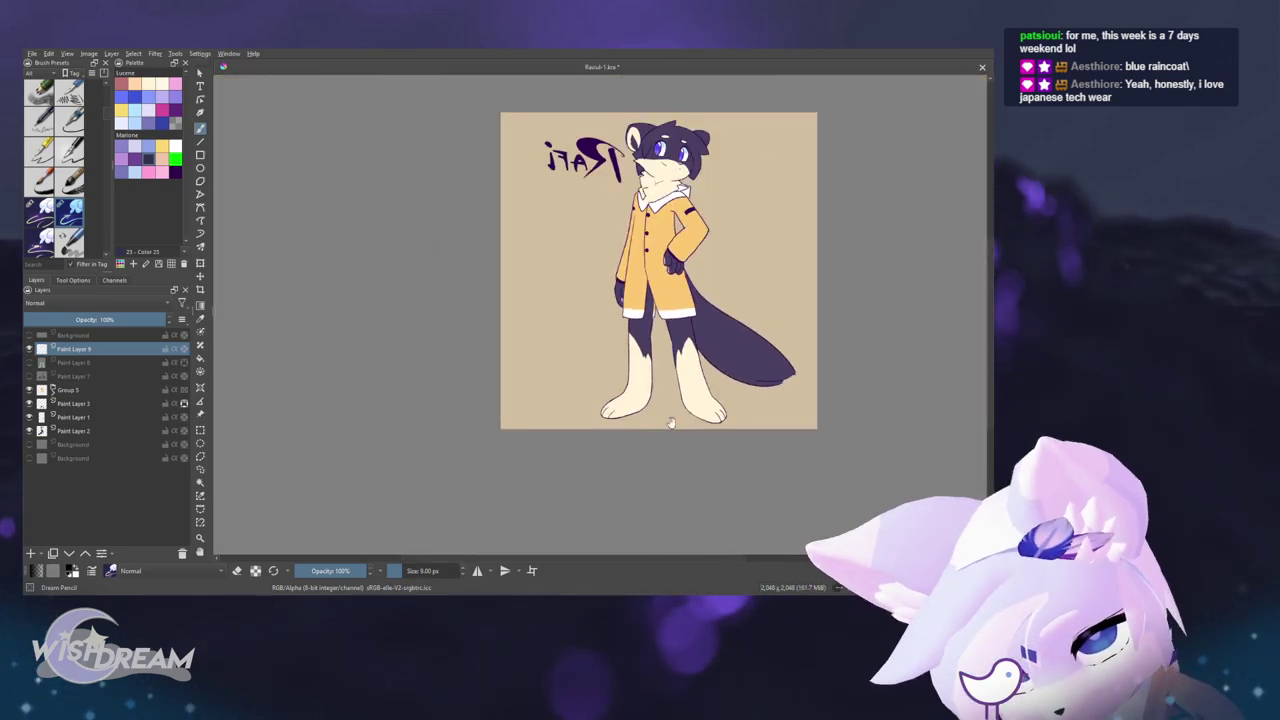
{"action": "key", "text": "m"}
{"action": "key", "text": "m"}
{"action": "scroll", "coordinate": [645, 419], "scroll_direction": "up", "scroll_amount": 3}
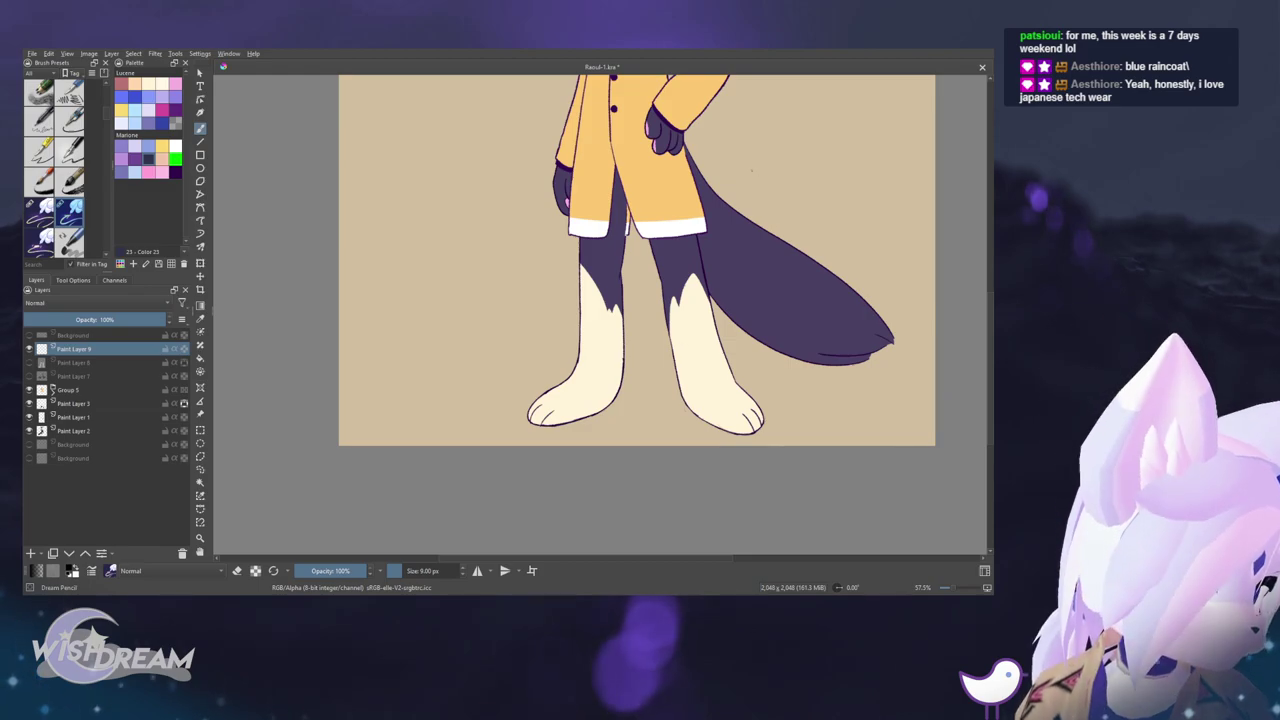
{"action": "key", "text": "ctrl+z"}
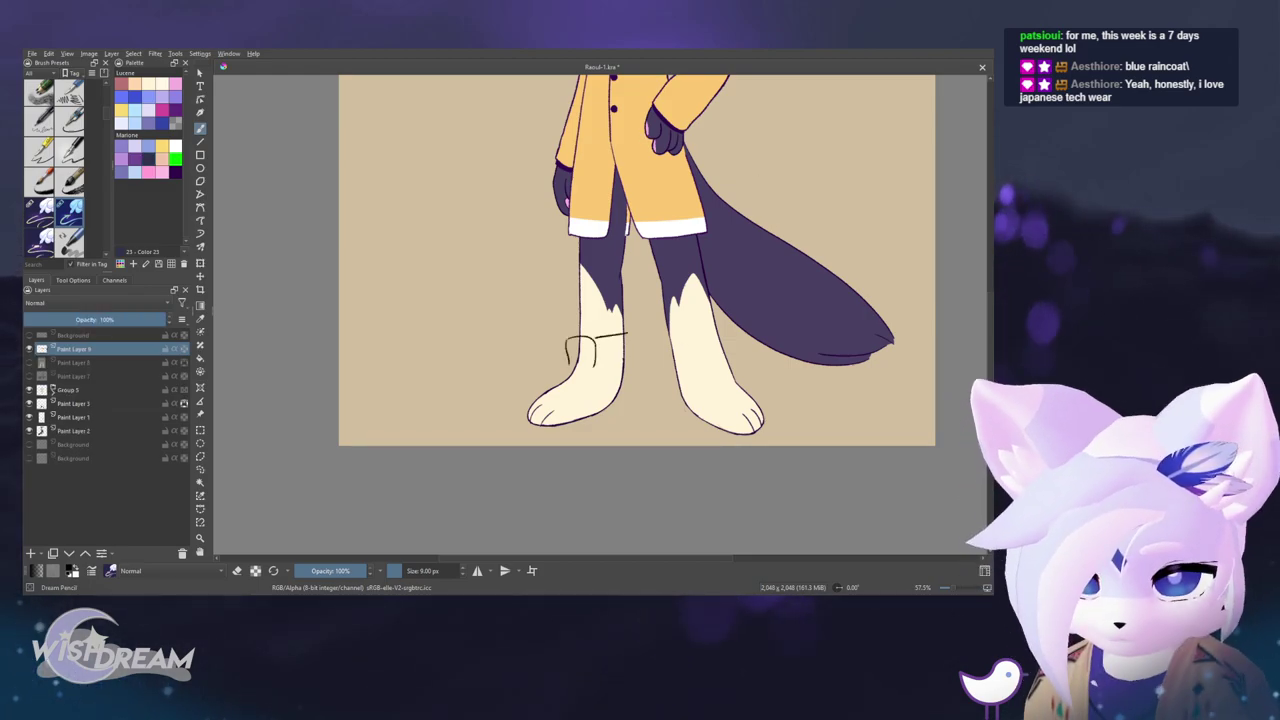
{"action": "left_click_drag", "start_coordinate": [632, 313], "coordinate": [636, 322]}
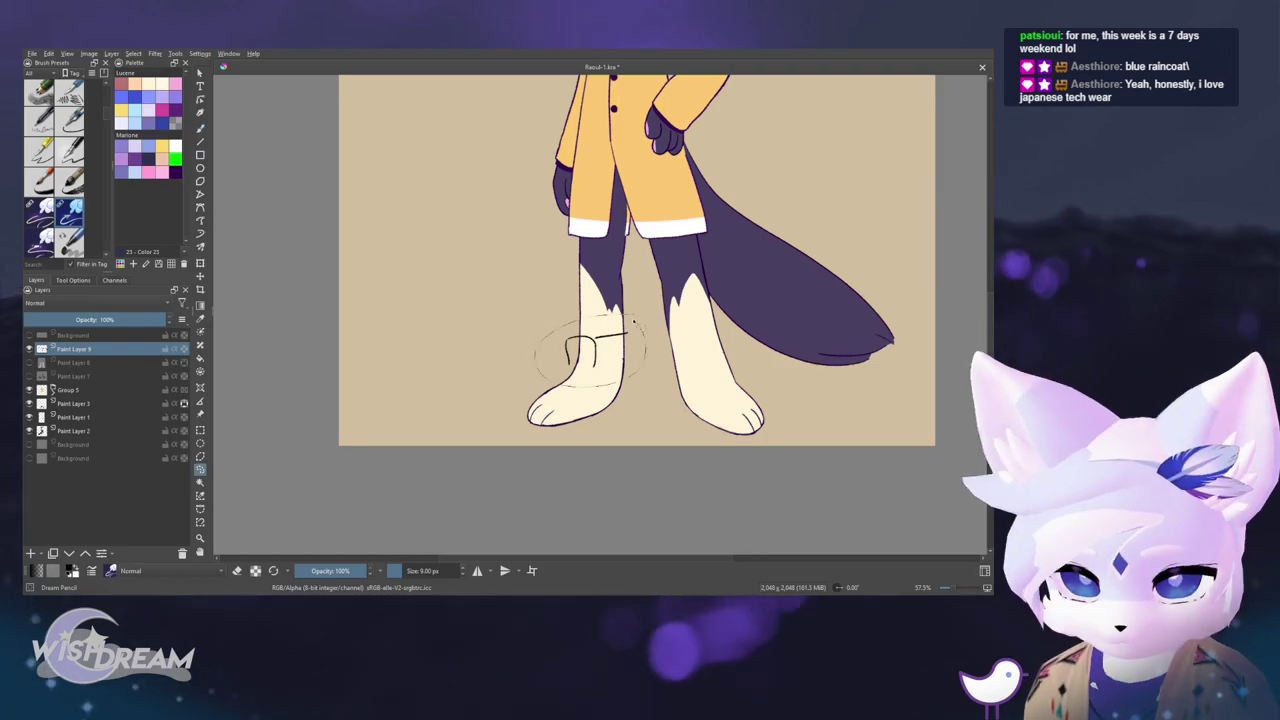
{"action": "key", "text": "Delete"}
{"action": "key", "text": "ctrl+shift+a"}
- Check the whole figure in normal and mirrored view with the faded white boots layer shown and the sketch layer hidden
{"action": "left_click", "coordinate": [30, 363]}
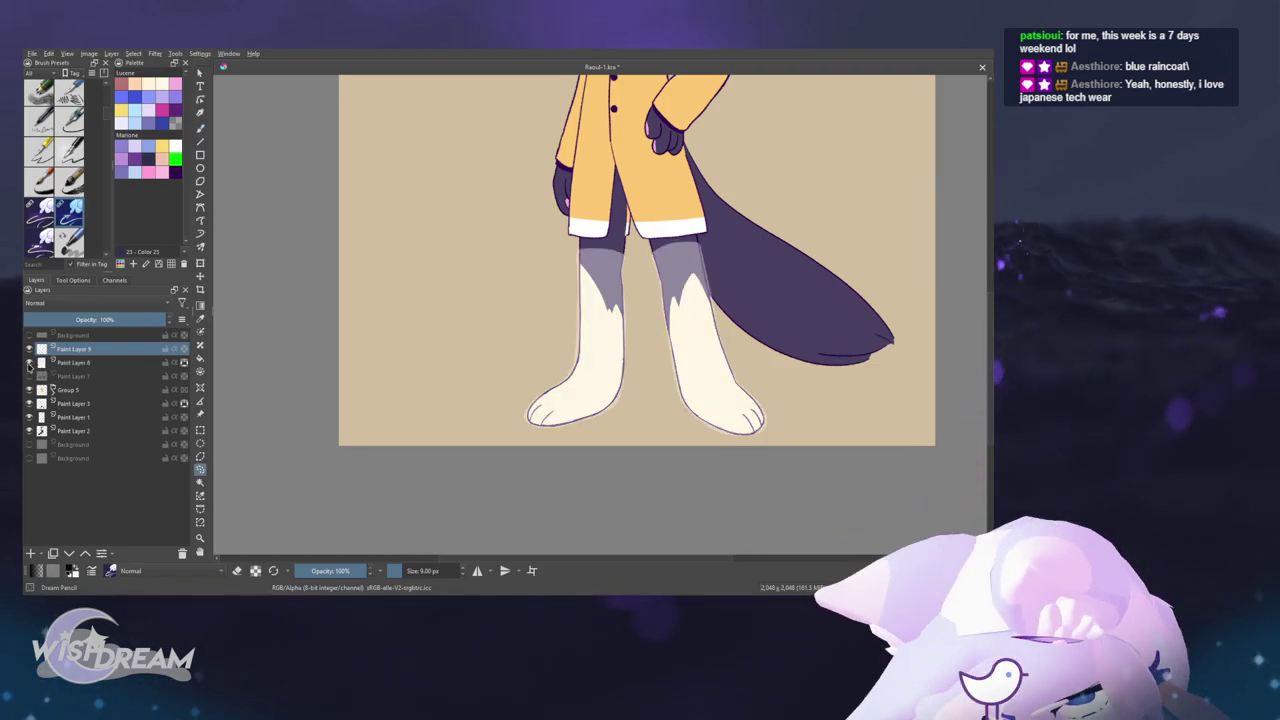
{"action": "left_click", "coordinate": [30, 363]}
{"action": "left_click", "coordinate": [30, 363]}
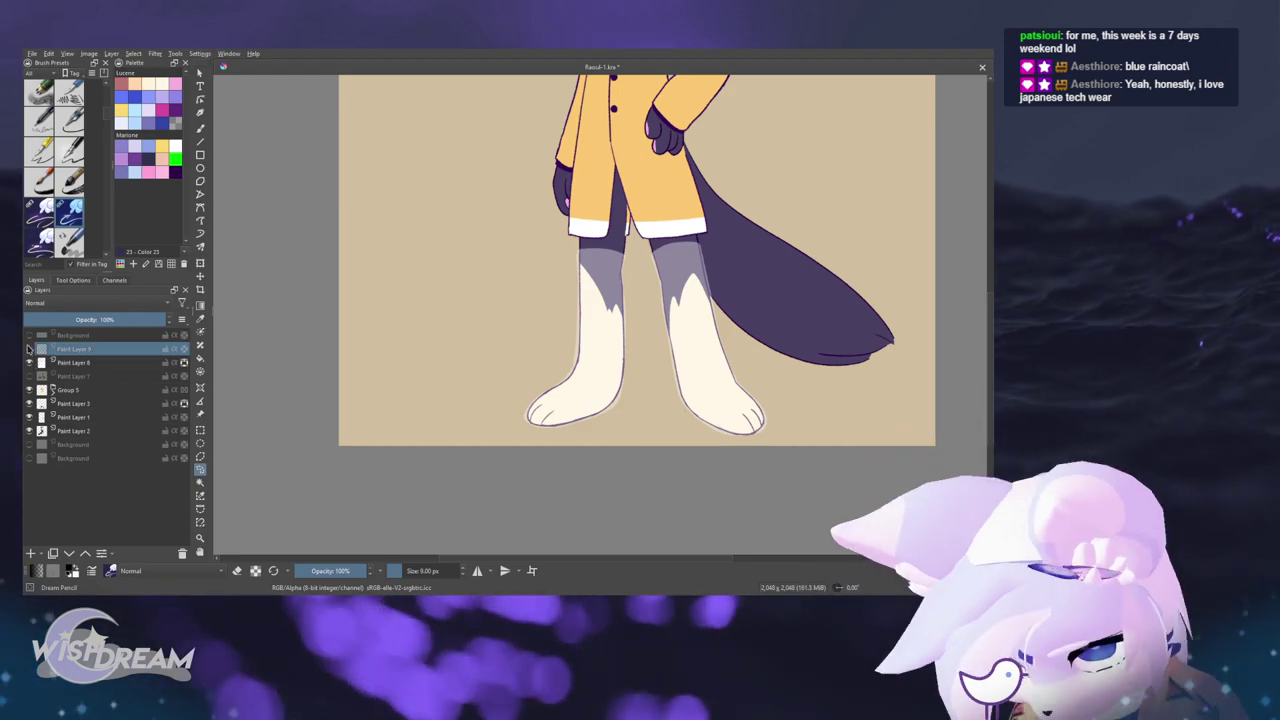
{"action": "left_click", "coordinate": [75, 362]}
{"action": "scroll", "coordinate": [593, 392], "scroll_direction": "down", "scroll_amount": 1}
{"action": "scroll", "coordinate": [593, 392], "scroll_direction": "down", "scroll_amount": 2}
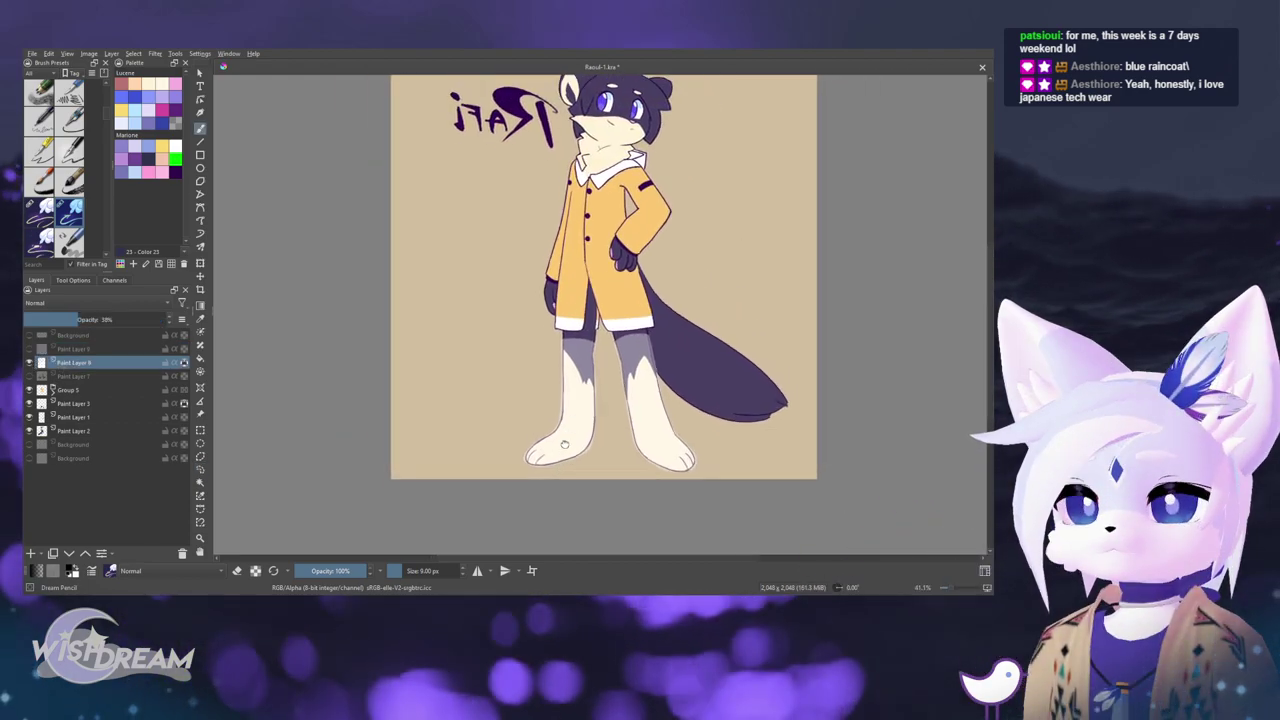
{"action": "key", "text": "m"}
{"action": "key", "text": "m"}
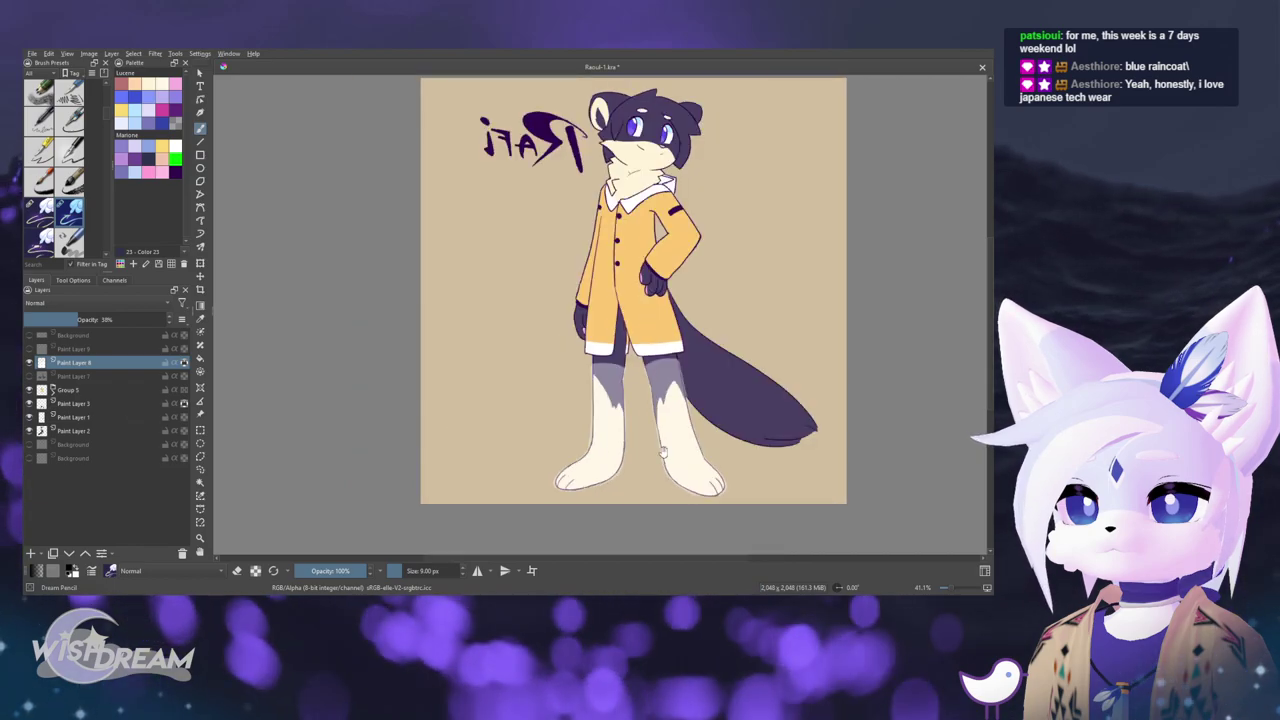
{"action": "left_click_drag", "start_coordinate": [674, 446], "coordinate": [528, 380]}
{"action": "scroll", "coordinate": [525, 378], "scroll_direction": "up", "scroll_amount": 1}
- Hide the white boots layer, reactivate the empty sketch layer, and outline loose trousers from the coat hem to the ankles on both legs
{"action": "left_click", "coordinate": [29, 362]}
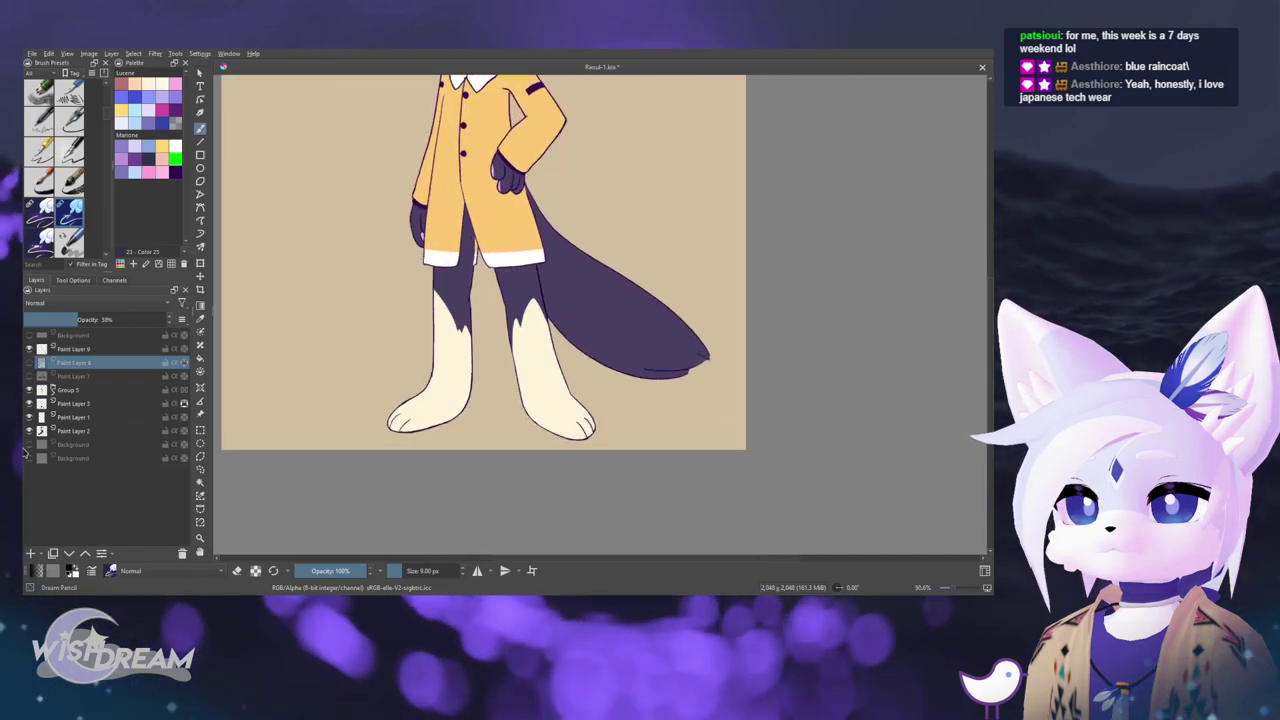
{"action": "left_click", "coordinate": [88, 339]}
{"action": "key", "text": "m"}
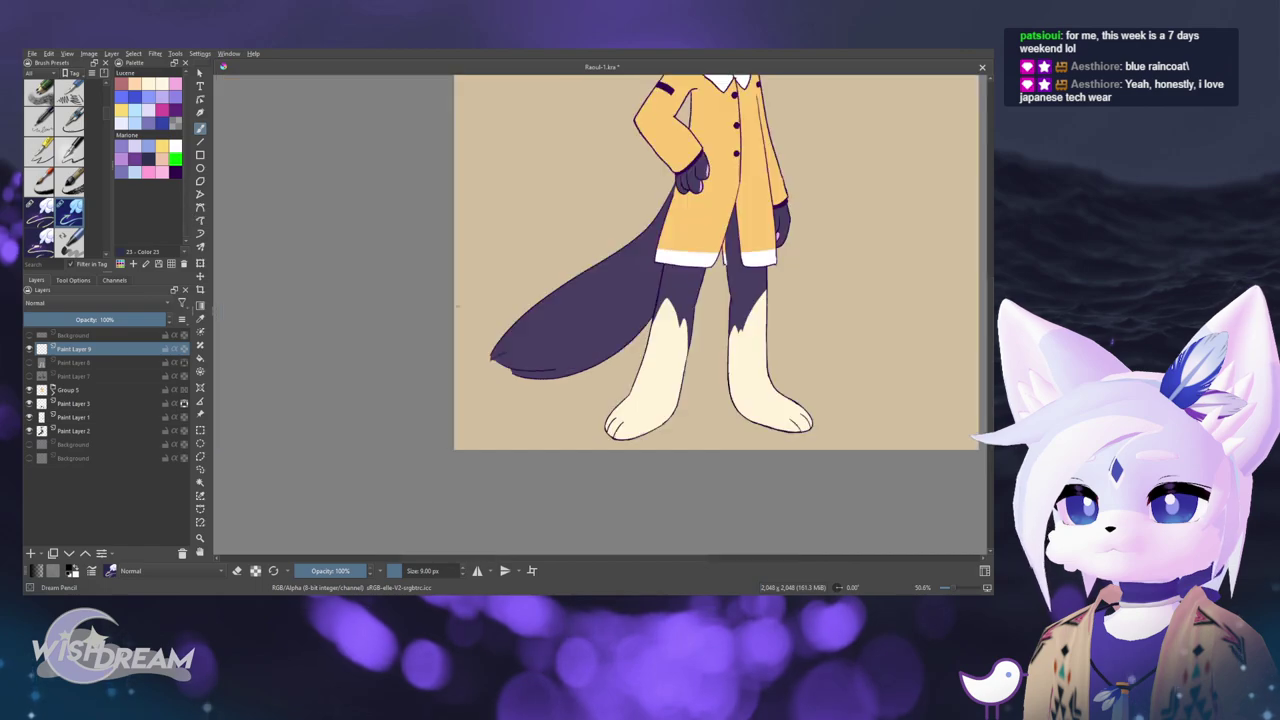
{"action": "scroll", "coordinate": [513, 309], "scroll_direction": "up", "scroll_amount": 3}
{"action": "left_click_drag", "start_coordinate": [514, 309], "coordinate": [534, 276]}
{"action": "right_click", "coordinate": [440, 245]}
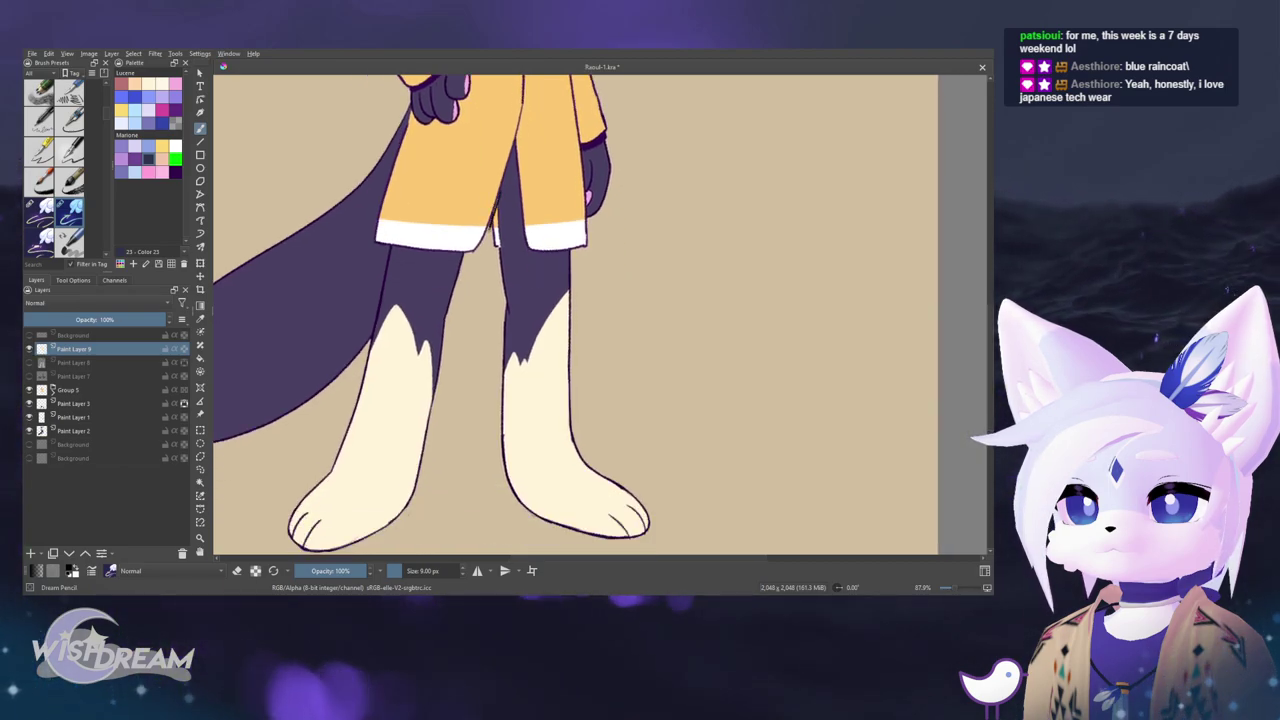
{"action": "left_click_drag", "start_coordinate": [489, 242], "coordinate": [491, 455]}
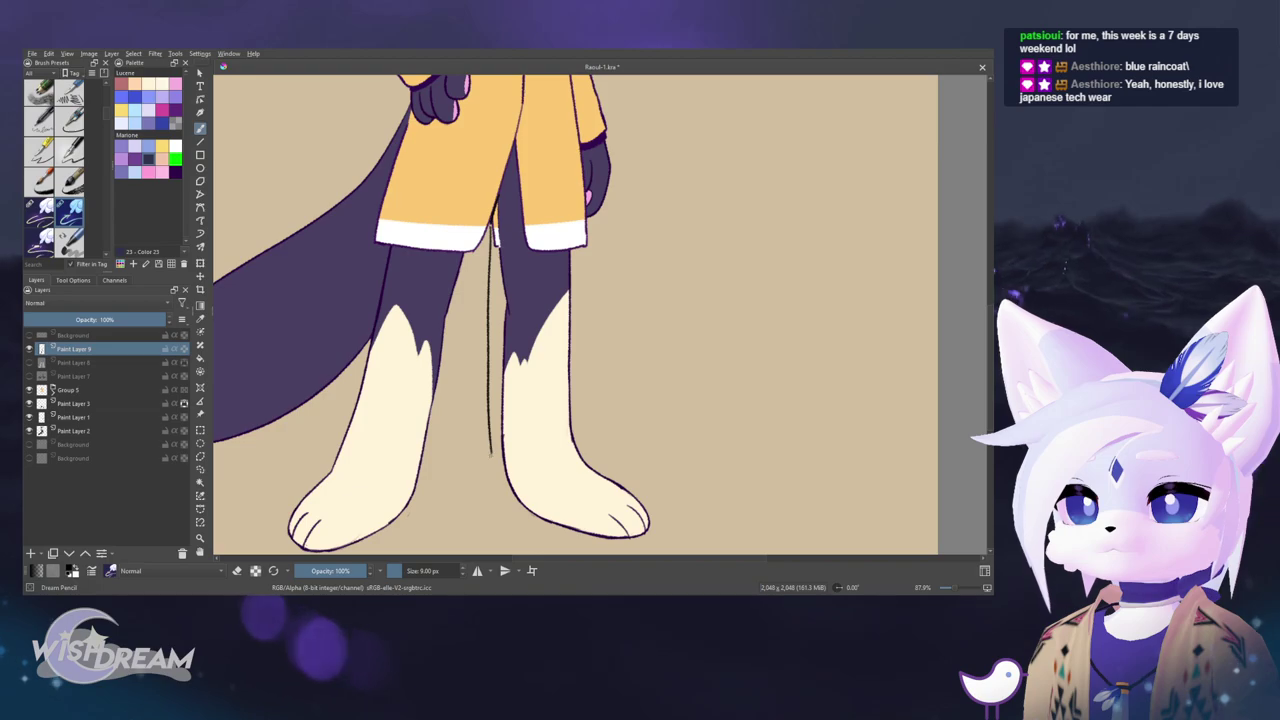
{"action": "key", "text": "ctrl+z"}
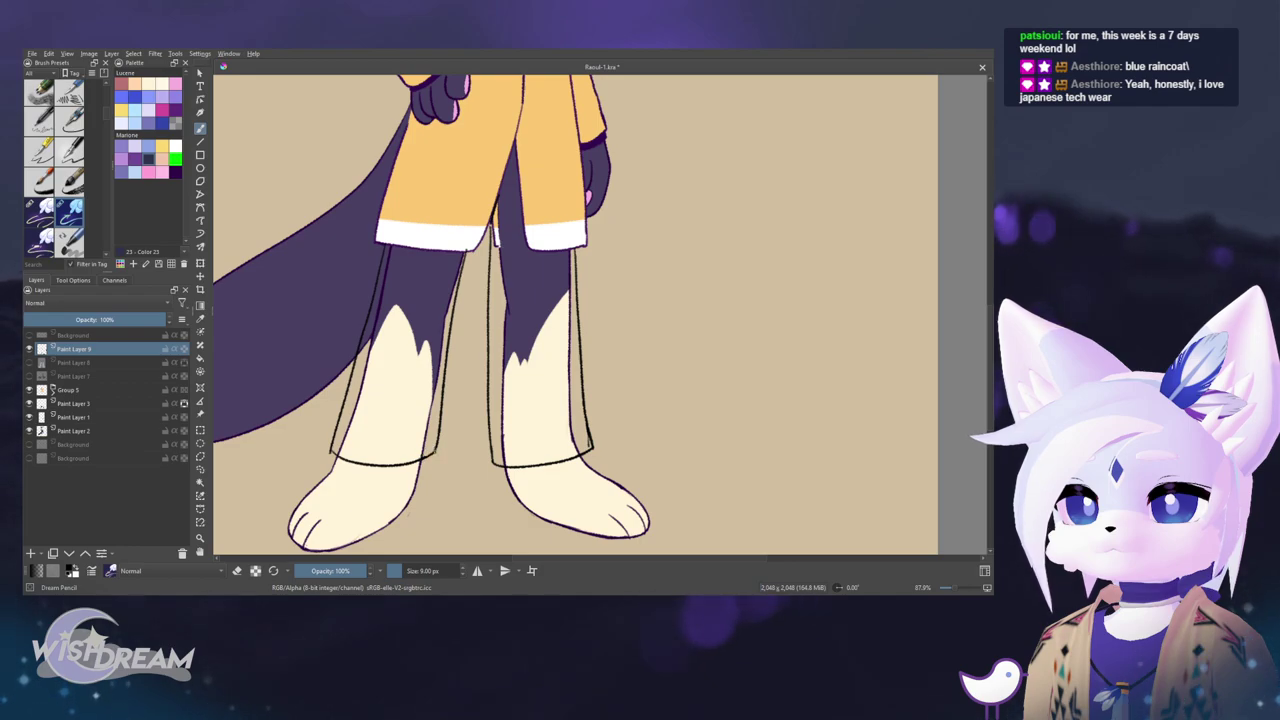
- Fill both trouser legs with black, including the strips between the leg lines and the trouser outlines
{"action": "left_click", "coordinate": [360, 437]}
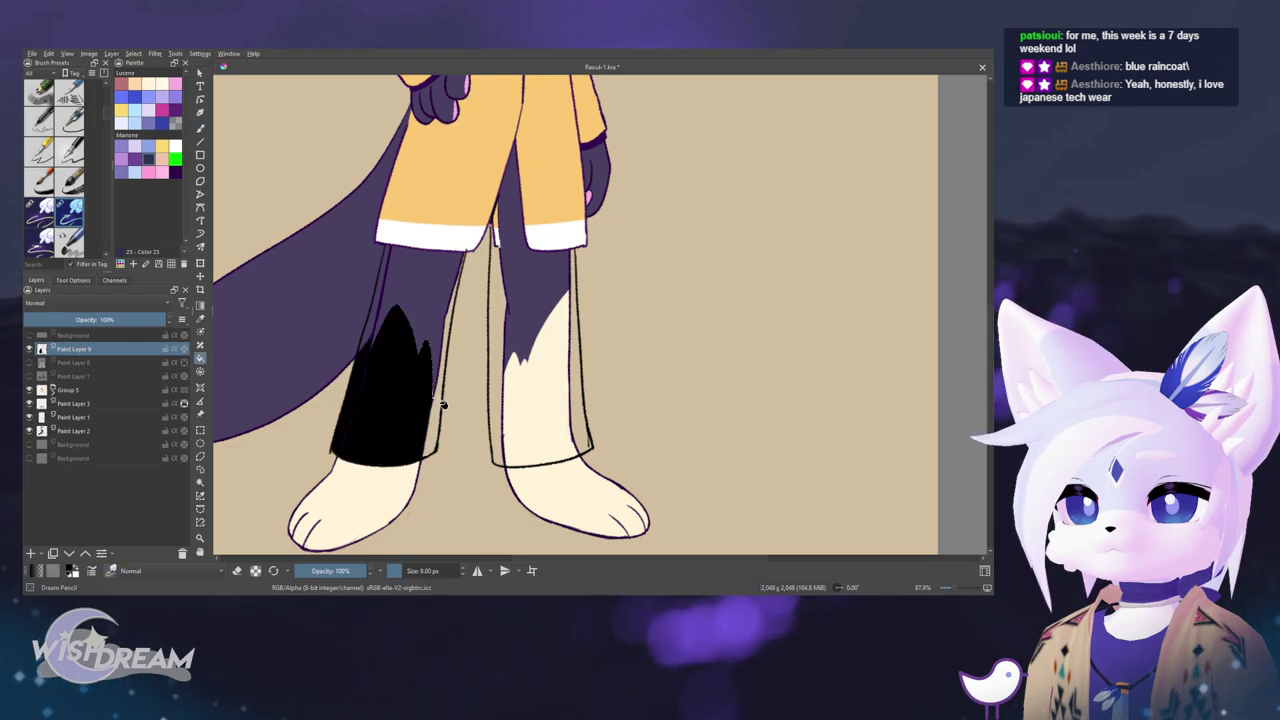
{"action": "mouse_move", "coordinate": [443, 428]}
{"action": "left_mouse_down"}
{"action": "mouse_move", "coordinate": [420, 303]}
{"action": "mouse_move", "coordinate": [378, 302]}
{"action": "left_mouse_up"}
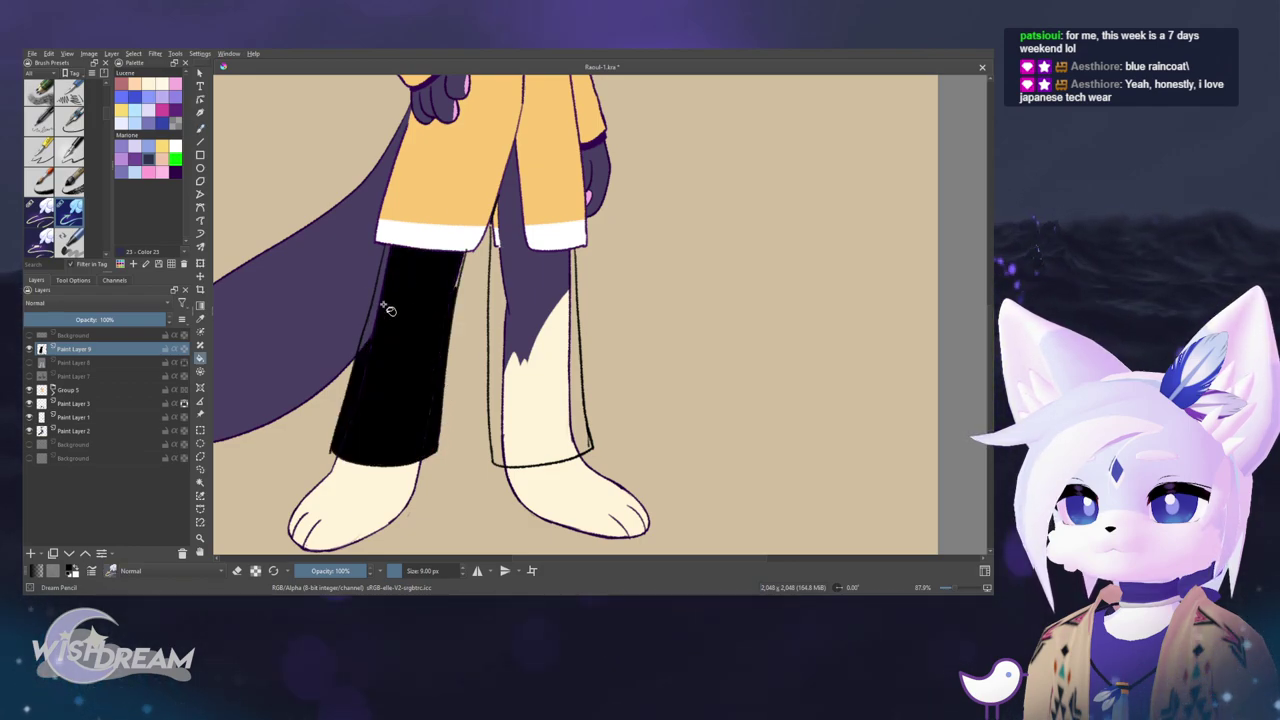
{"action": "left_click", "coordinate": [383, 304]}
{"action": "left_click", "coordinate": [522, 306]}
{"action": "left_click", "coordinate": [499, 377]}
{"action": "left_click", "coordinate": [520, 409]}
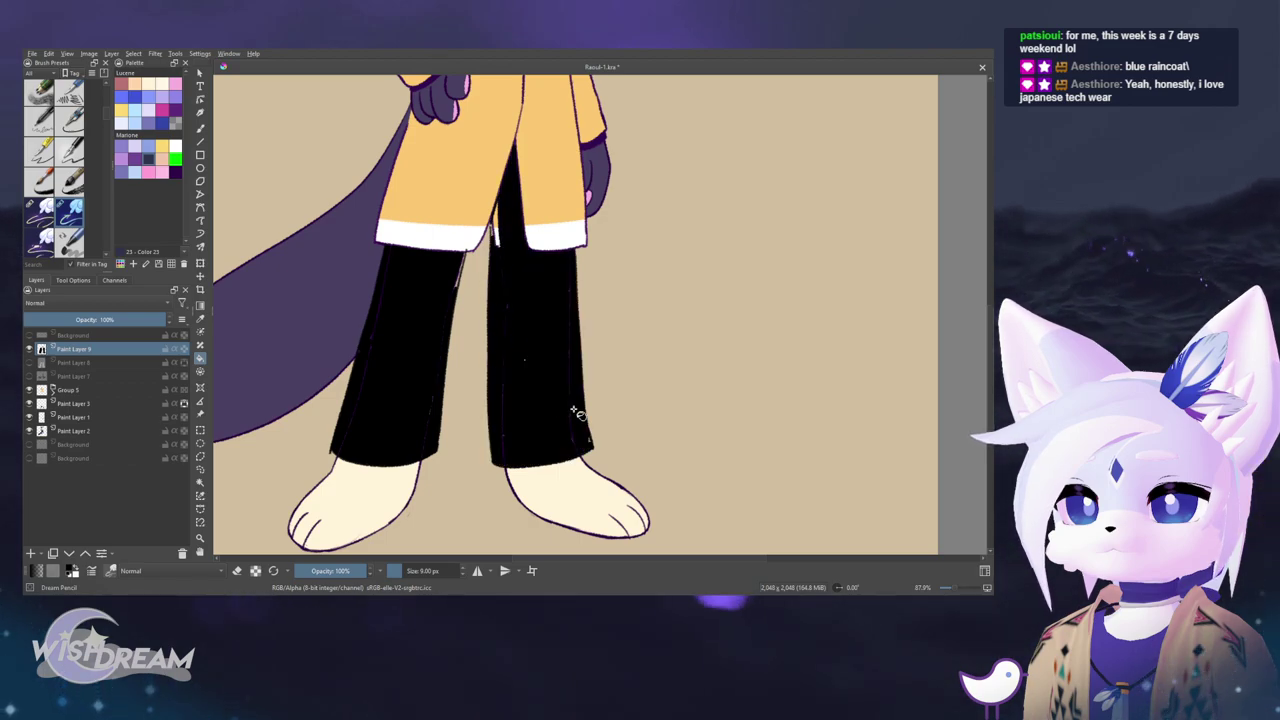
- Paint over the remaining gaps along the edges and hem of the black trousers with the brush
{"action": "key", "text": "b"}
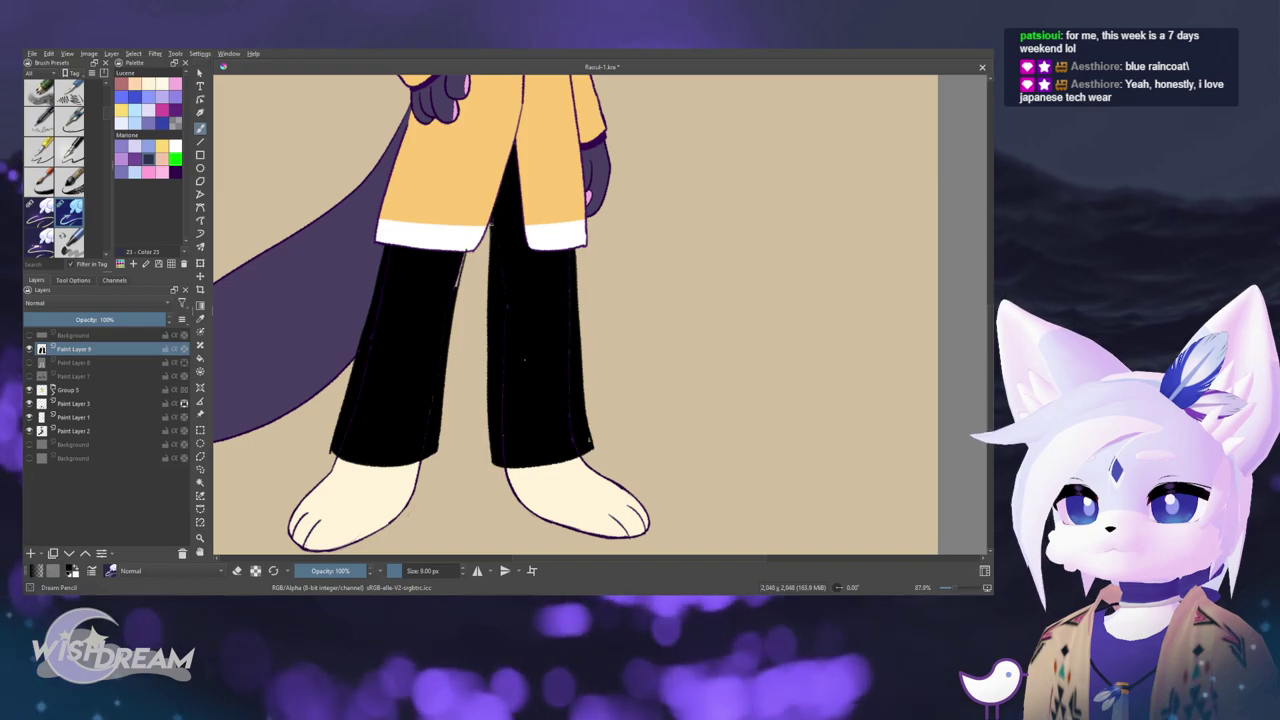
{"action": "mouse_move", "coordinate": [491, 225]}
{"action": "left_mouse_down"}
{"action": "mouse_move", "coordinate": [514, 471]}
{"action": "mouse_move", "coordinate": [632, 393]}
{"action": "mouse_move", "coordinate": [603, 383]}
{"action": "mouse_move", "coordinate": [614, 403]}
{"action": "mouse_move", "coordinate": [594, 400]}
{"action": "left_mouse_up"}
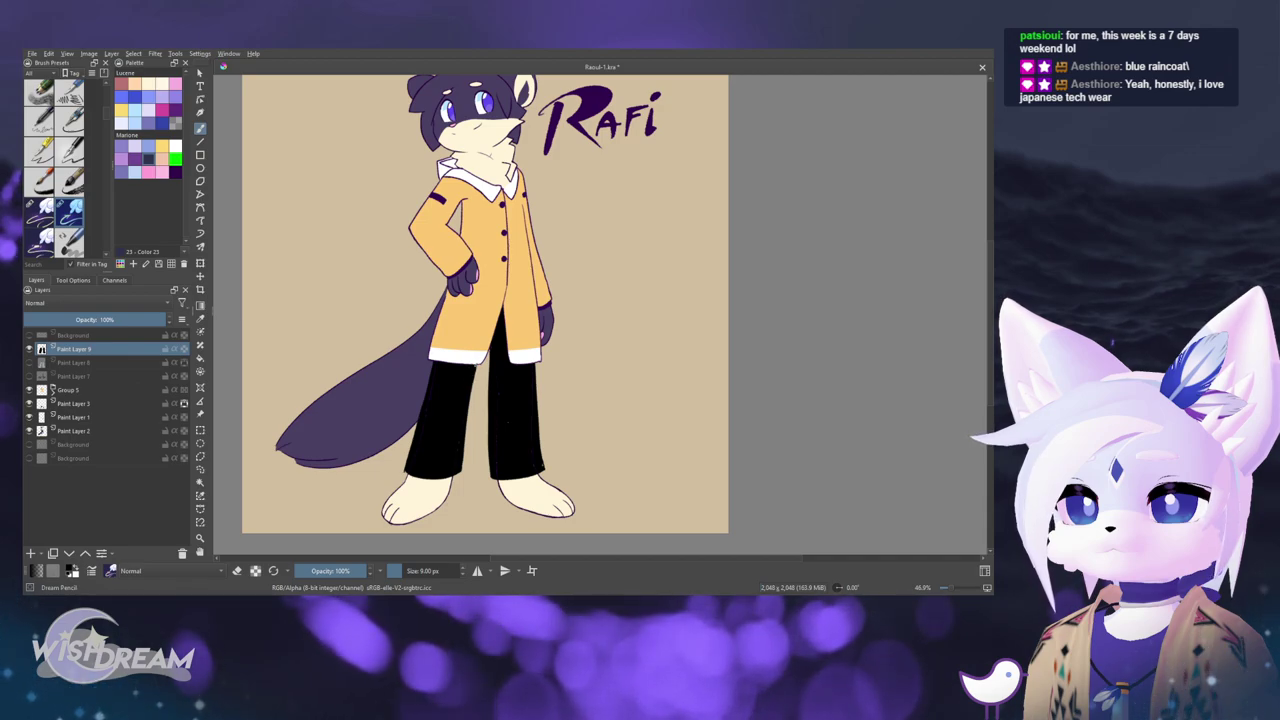
{"action": "key", "text": "e"}
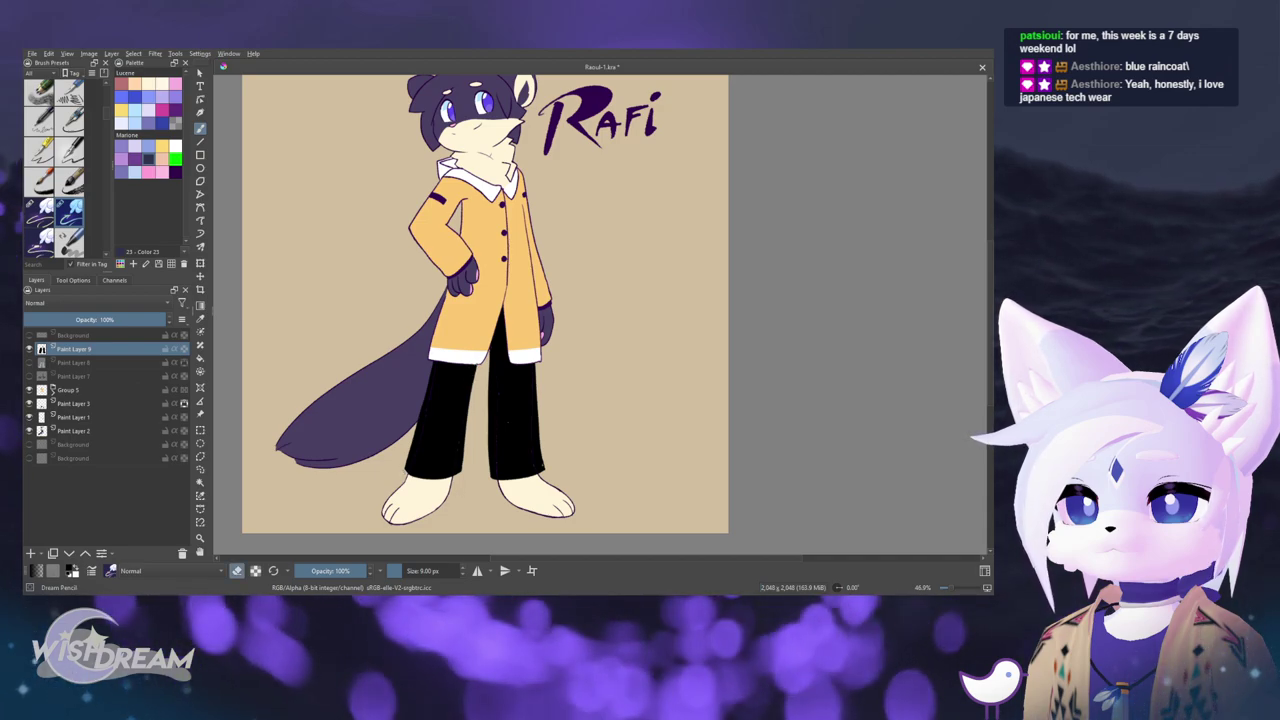
{"action": "key", "text": "e"}
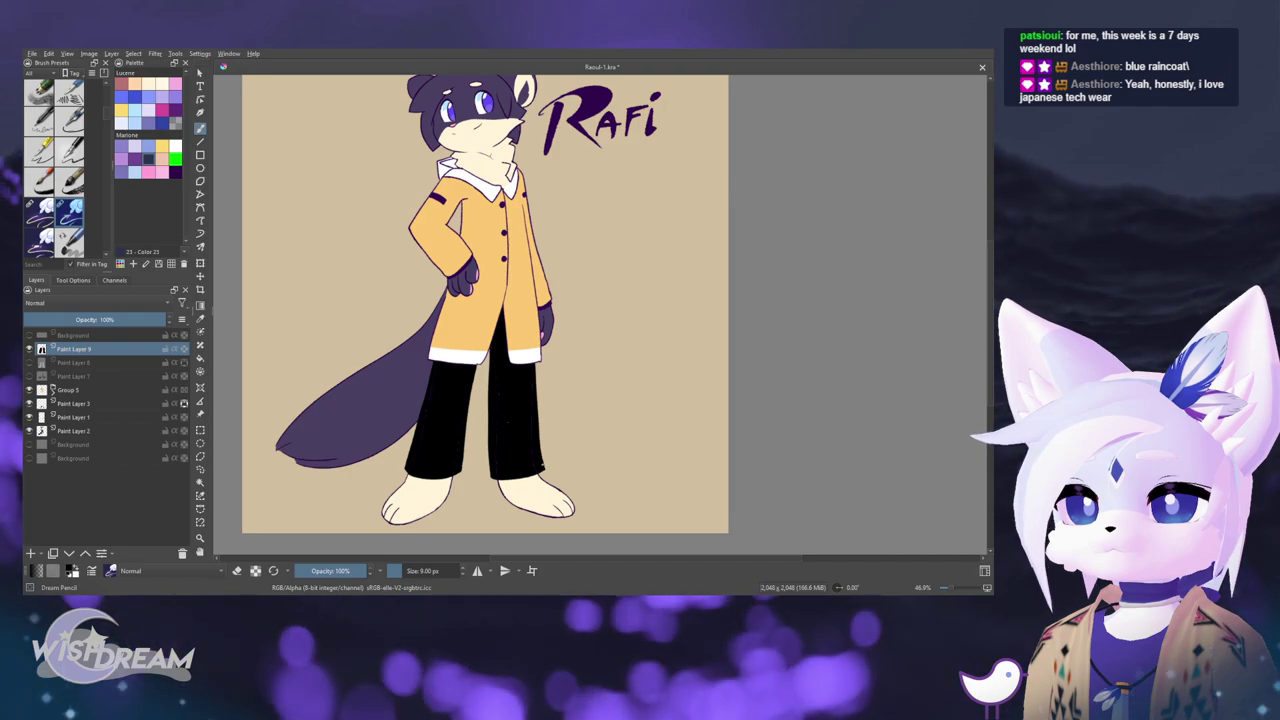
{"action": "left_click_drag", "start_coordinate": [555, 460], "coordinate": [591, 454]}
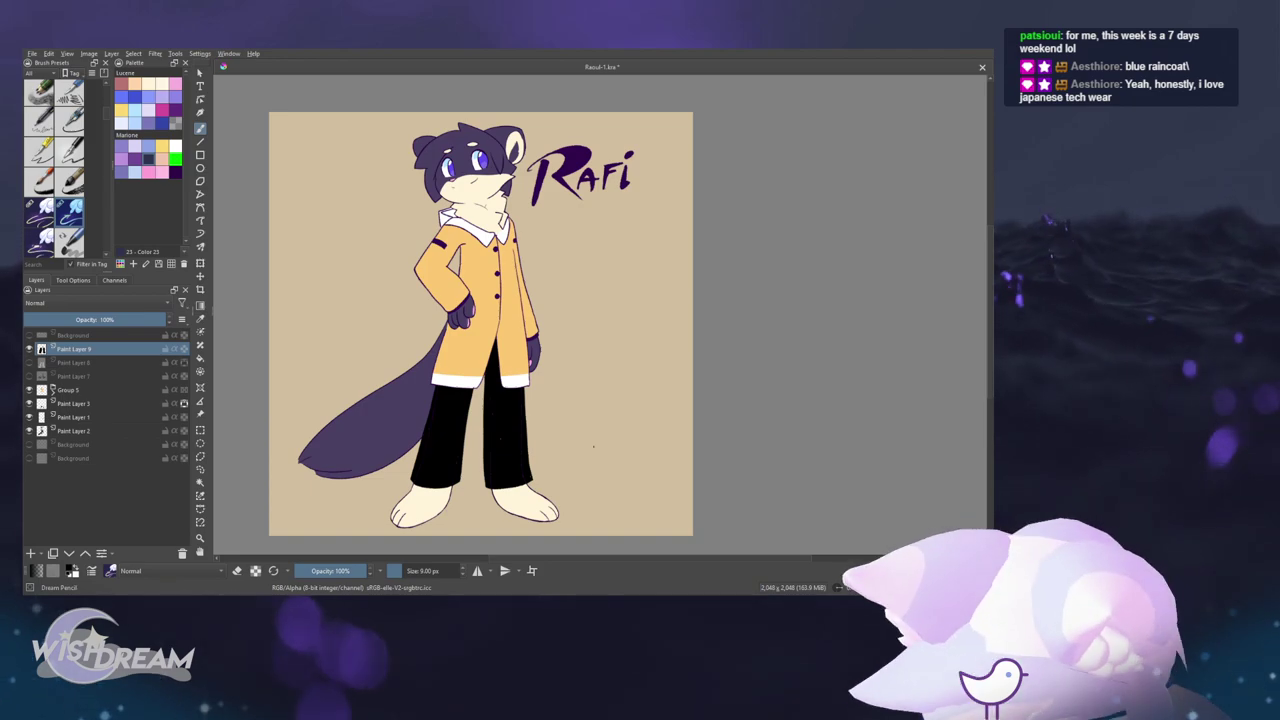
- Hide the black trousers layer, show the white boots layer, and set the boots layer's opacity to 100%
{"action": "left_click", "coordinate": [29, 348]}
{"action": "left_click", "coordinate": [29, 362]}
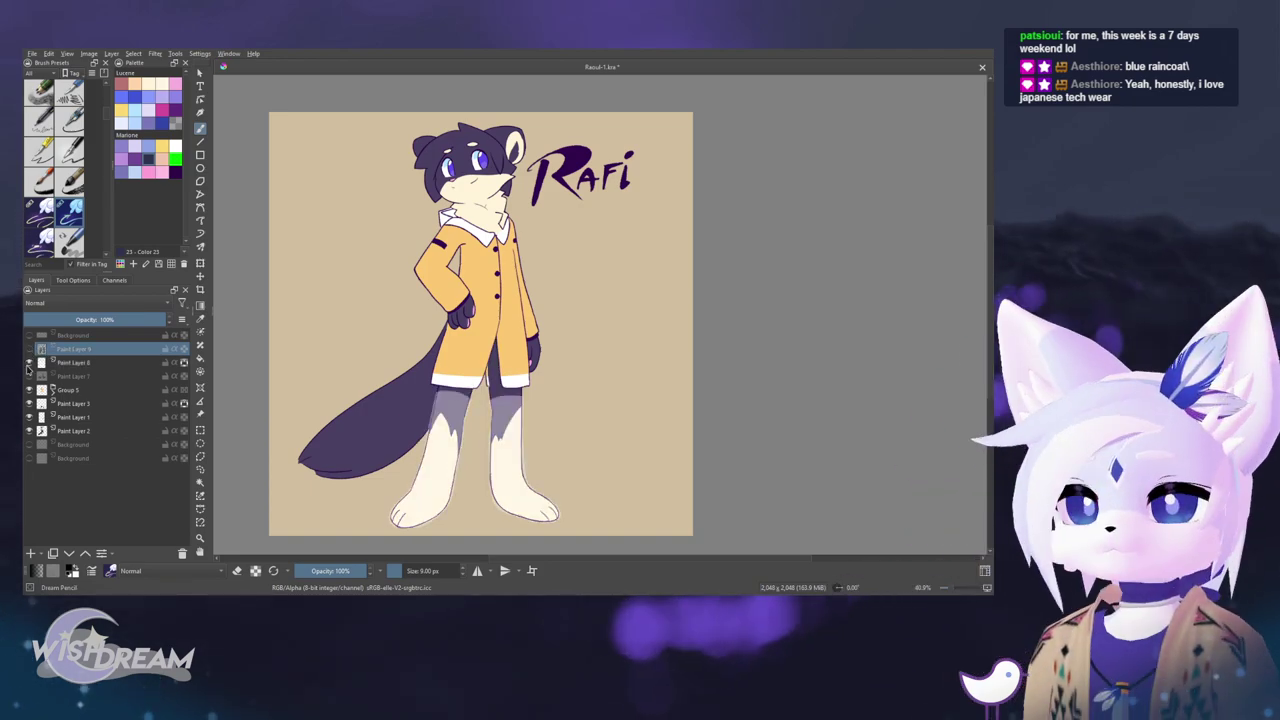
{"action": "left_click_drag", "start_coordinate": [113, 313], "coordinate": [200, 376]}
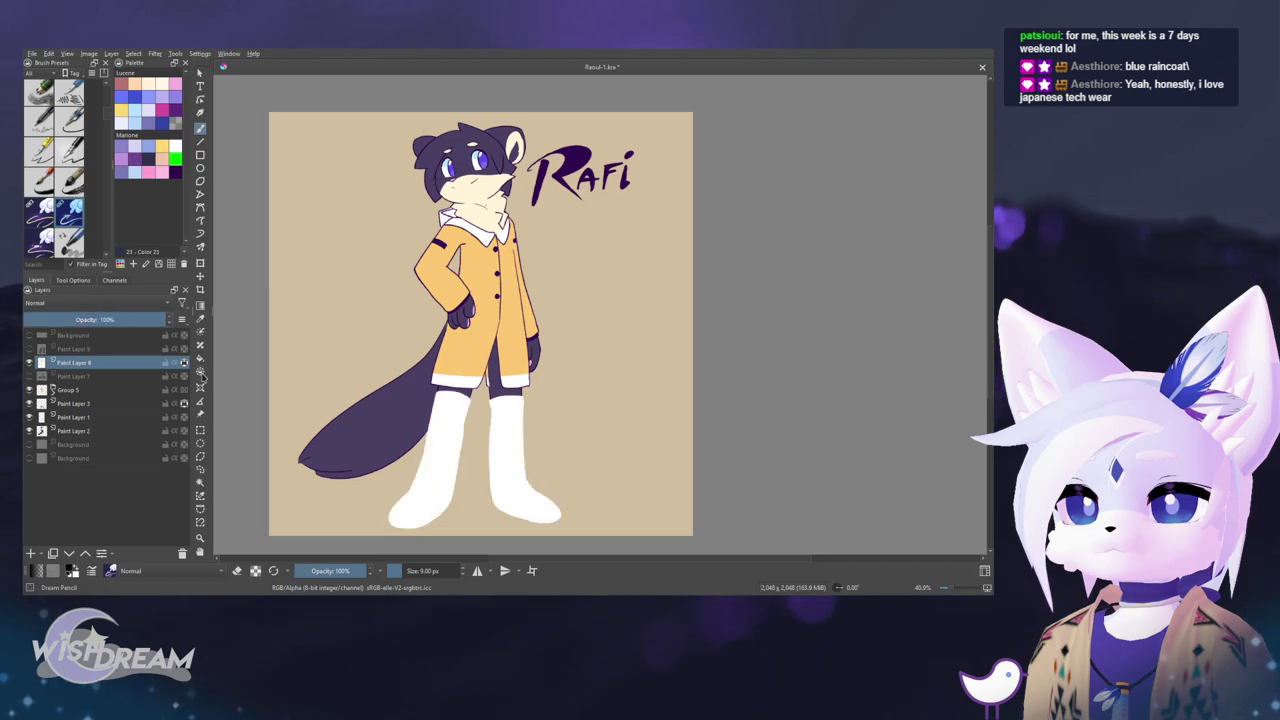
{"action": "left_click_drag", "start_coordinate": [565, 422], "coordinate": [567, 421]}
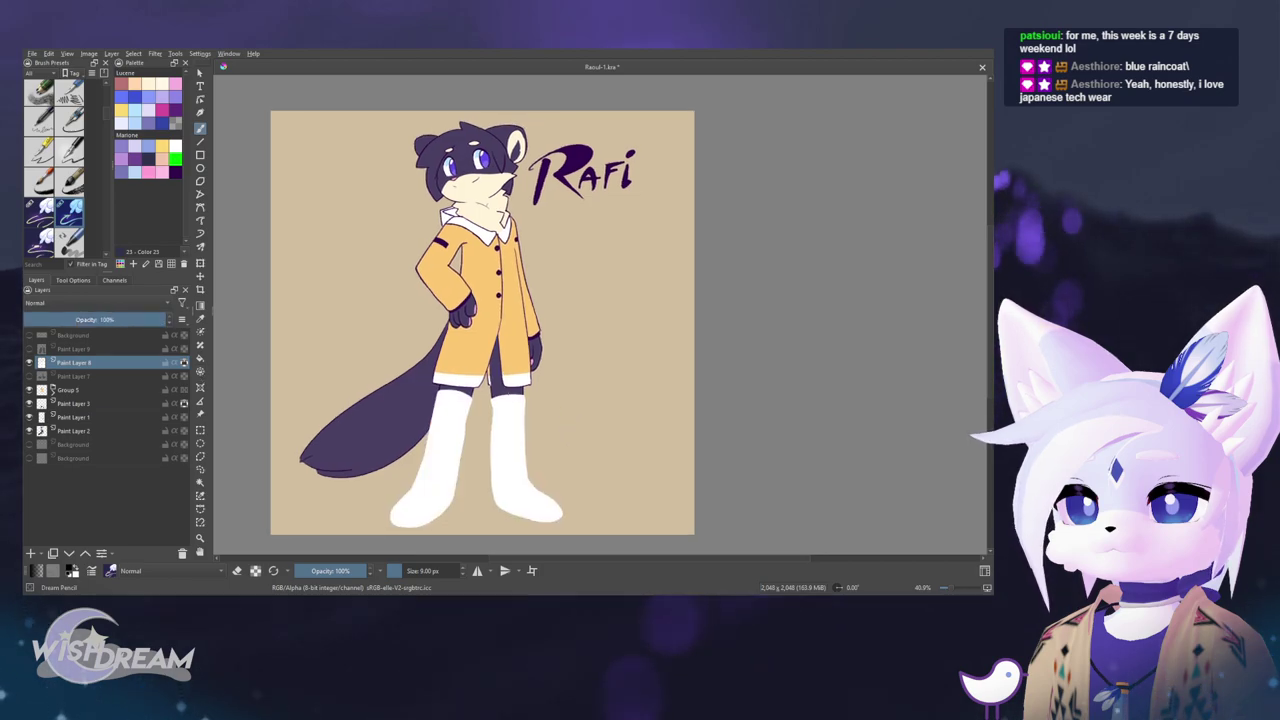
{"action": "left_click", "coordinate": [30, 363]}
{"action": "left_click", "coordinate": [30, 363]}
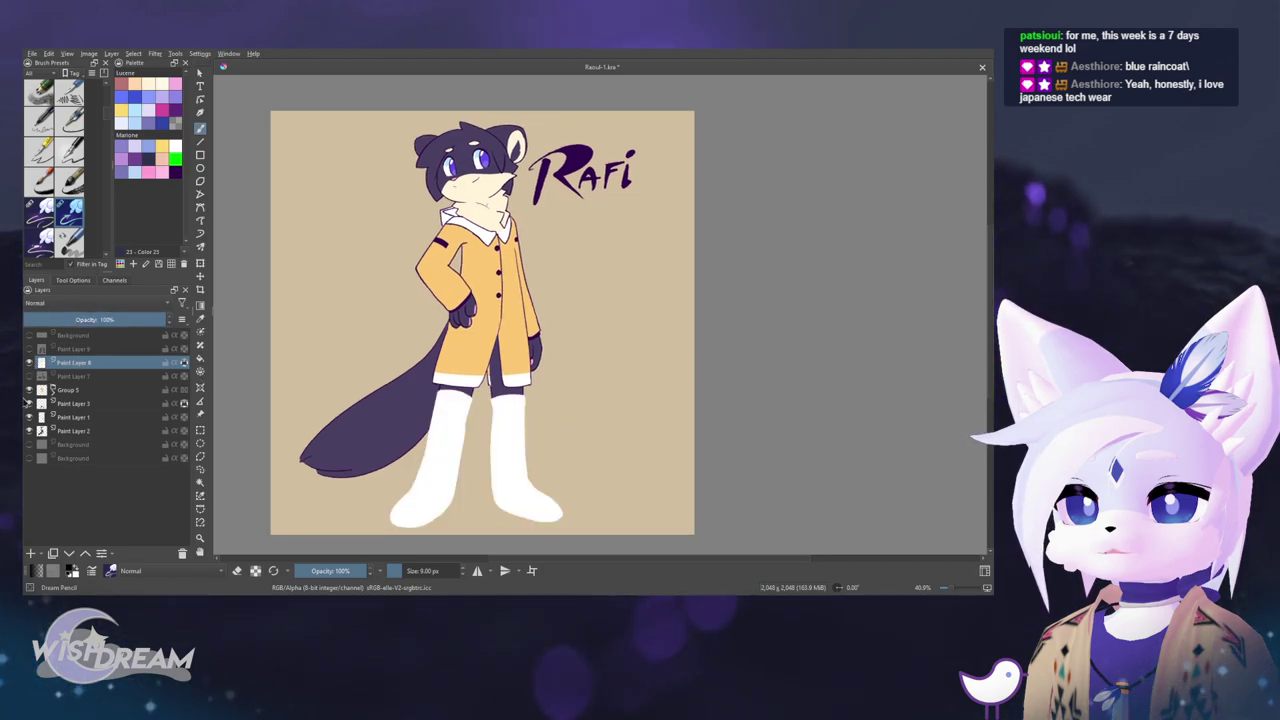
- Erase the tops of both white boots so their upper edges curve downward below the coat hem
{"action": "left_click_drag", "start_coordinate": [529, 397], "coordinate": [550, 324]}
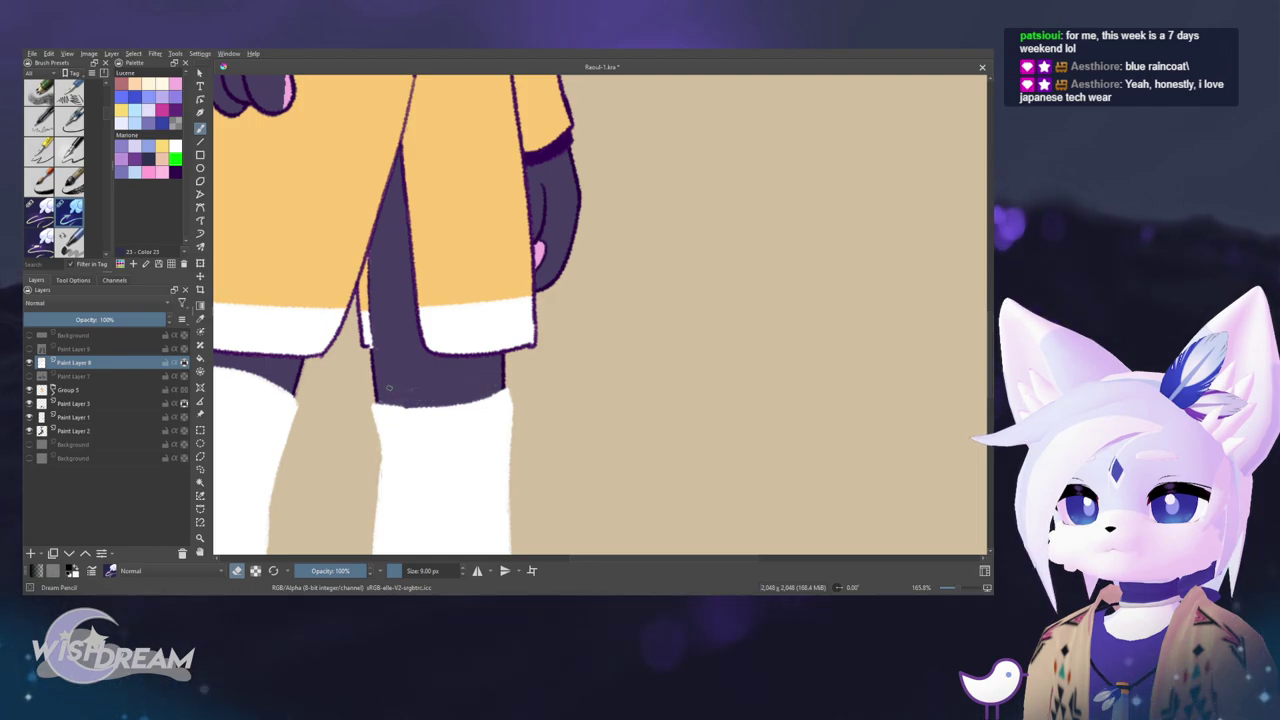
{"action": "left_click_drag", "start_coordinate": [389, 388], "coordinate": [596, 372]}
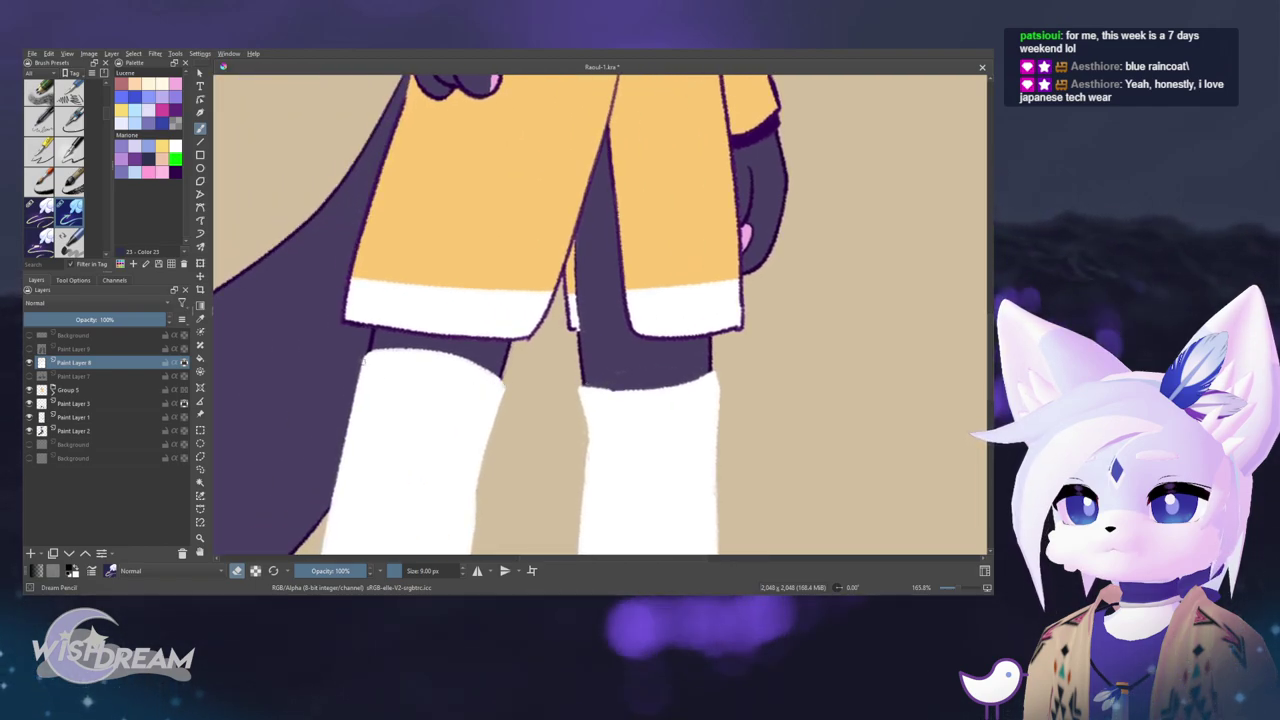
{"action": "key", "text": "ctrl+z"}
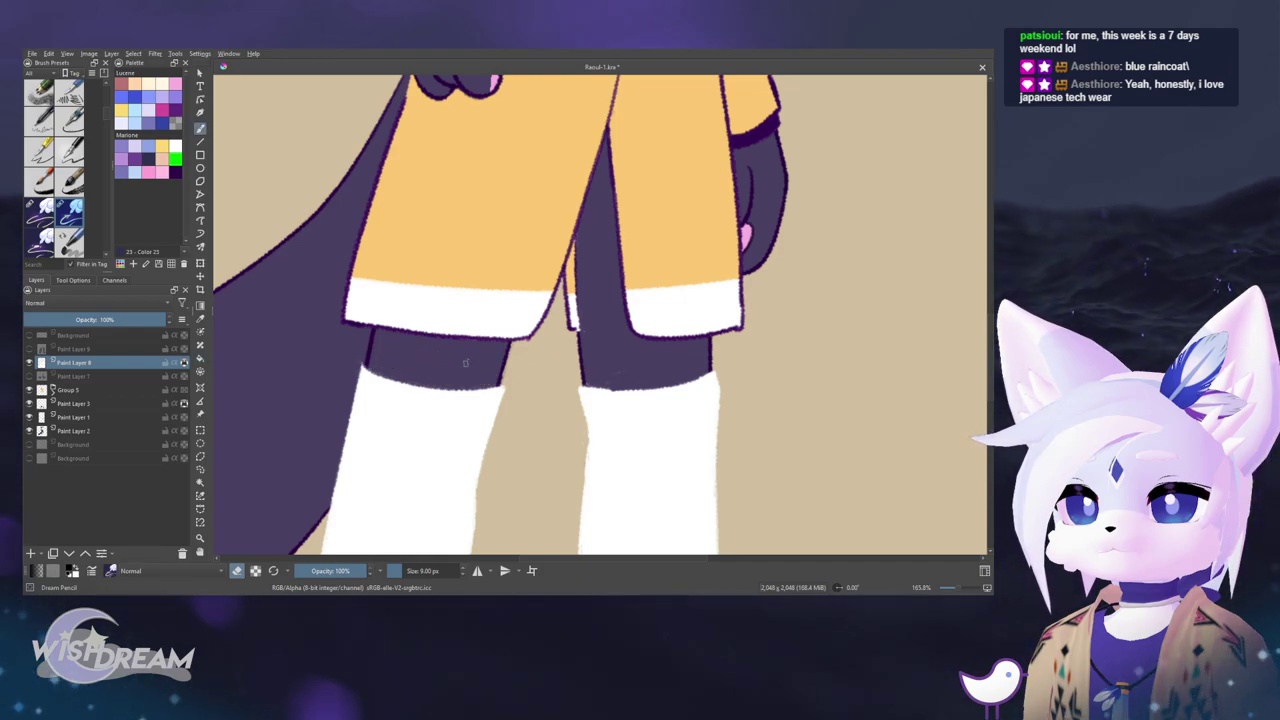
- Add a new paint layer above the white boots and sketch a black shorts-leg outline below the coat hem on the right-hand leg
{"action": "scroll", "coordinate": [465, 363], "scroll_direction": "right", "scroll_amount": 2}
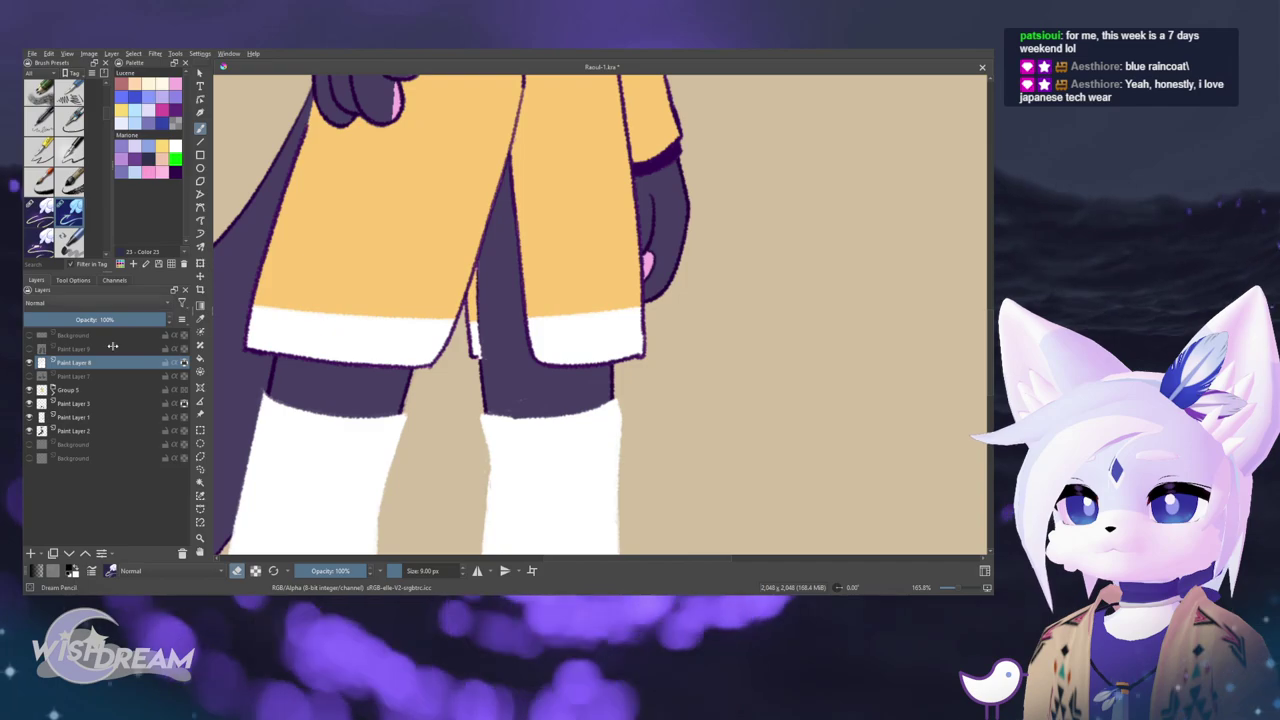
{"action": "left_click", "coordinate": [31, 553]}
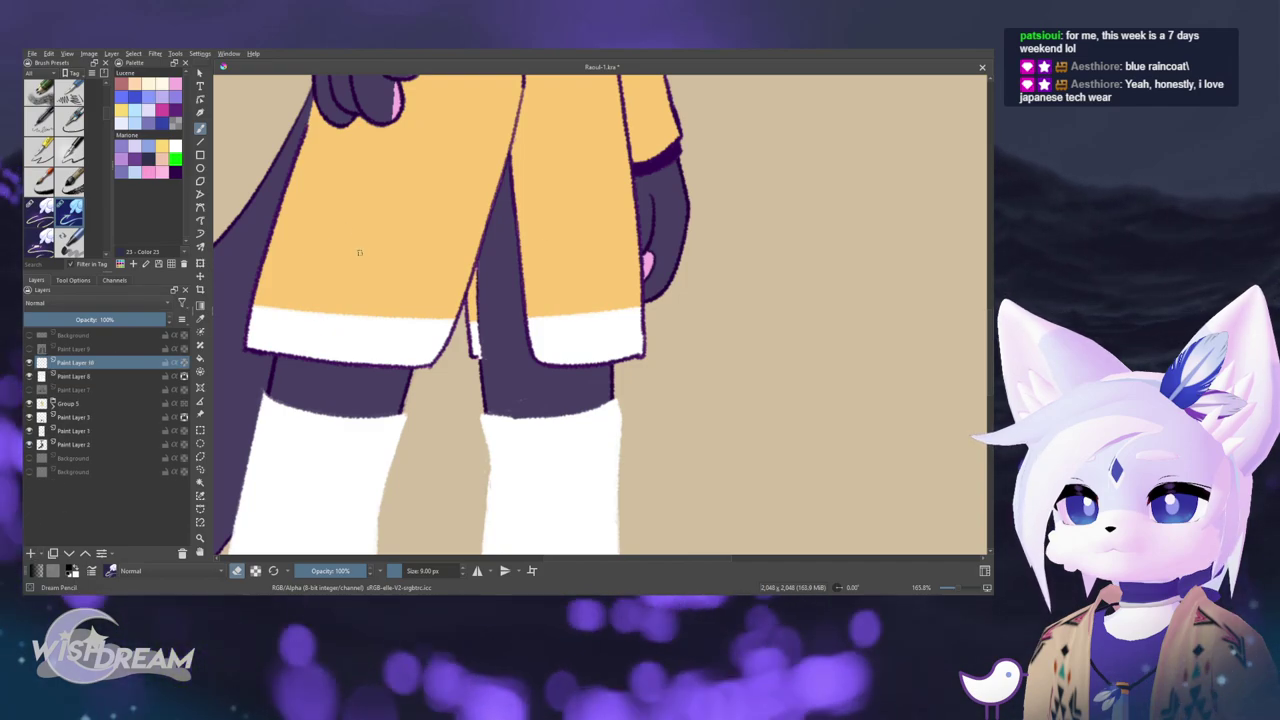
{"action": "right_click", "coordinate": [408, 276]}
{"action": "left_click", "coordinate": [410, 331]}
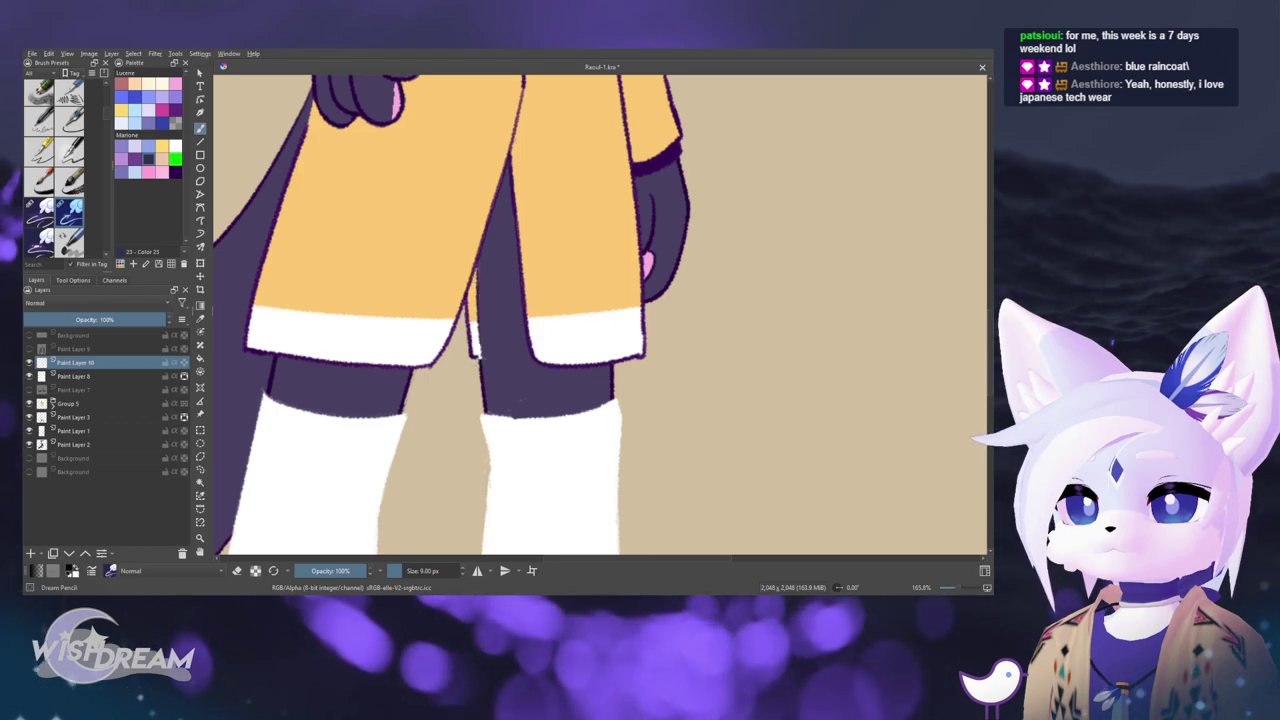
{"action": "key", "text": "ctrl+z"}
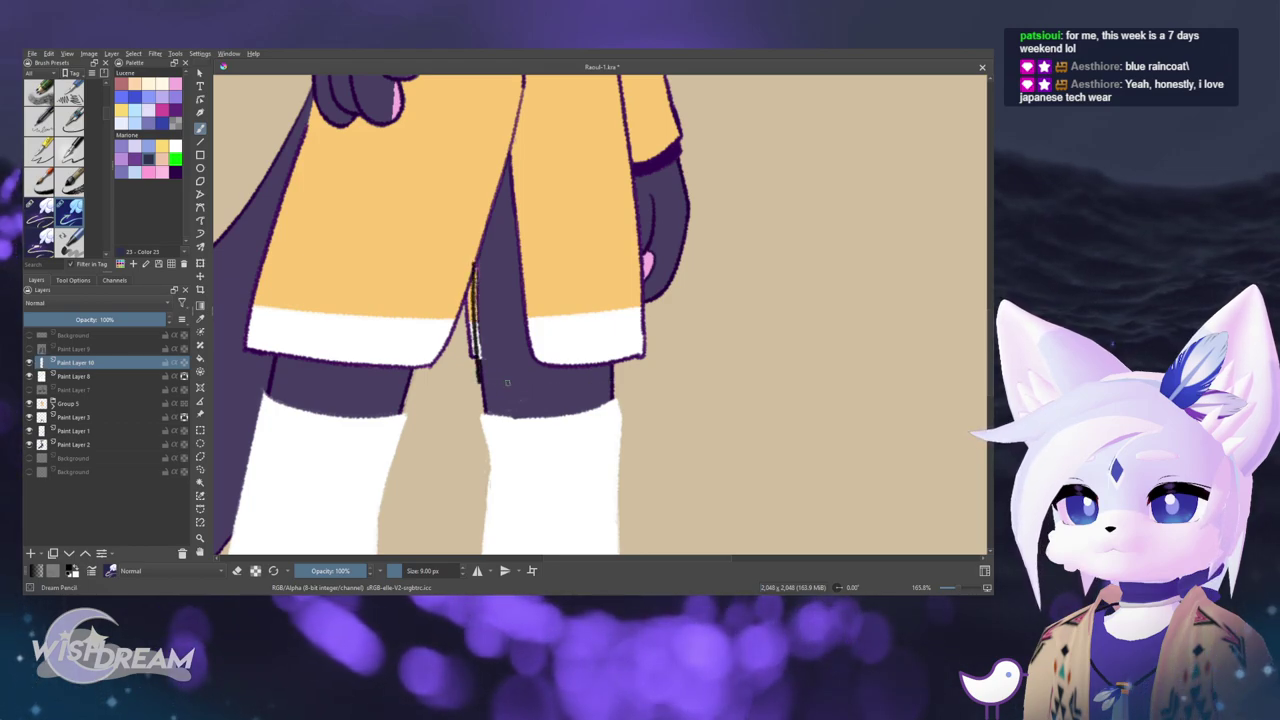
{"action": "key", "text": "ctrl+shift+z"}
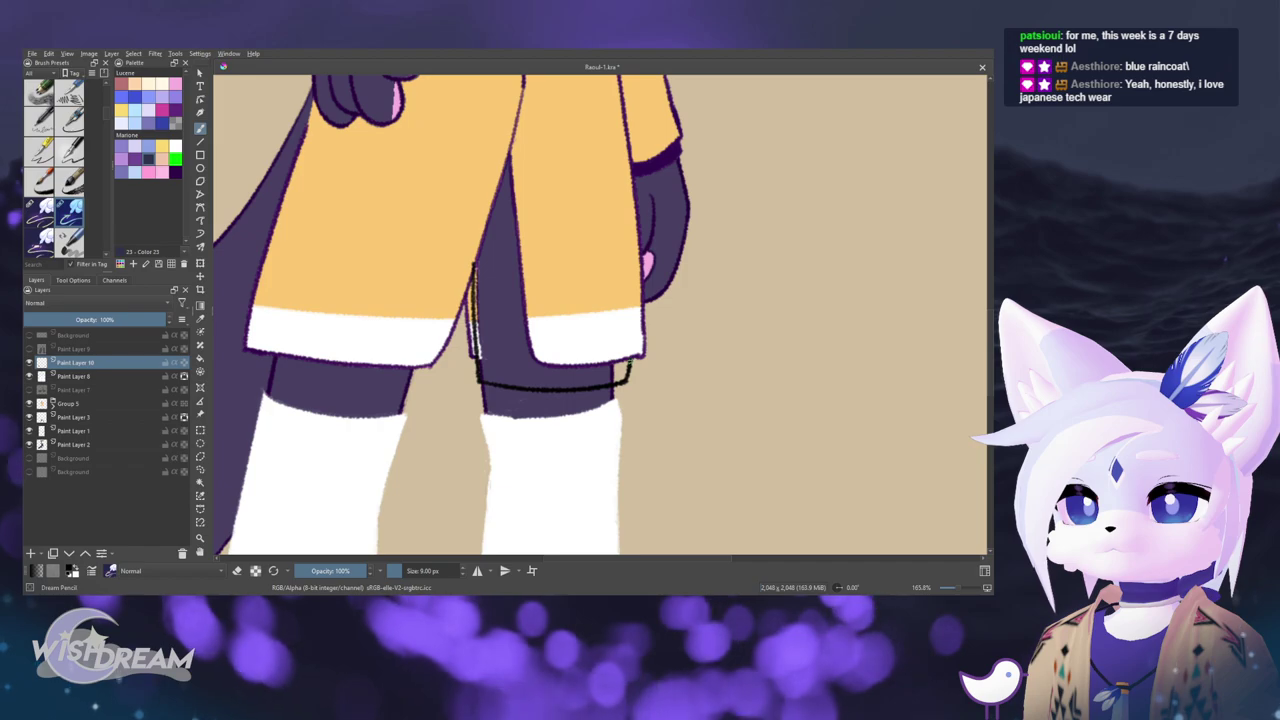
- Close the shorts-leg outline, draw a matching black shorts hem on the other leg, and fill the right-hand leg with solid black
{"action": "left_click_drag", "start_coordinate": [628, 361], "coordinate": [631, 382]}
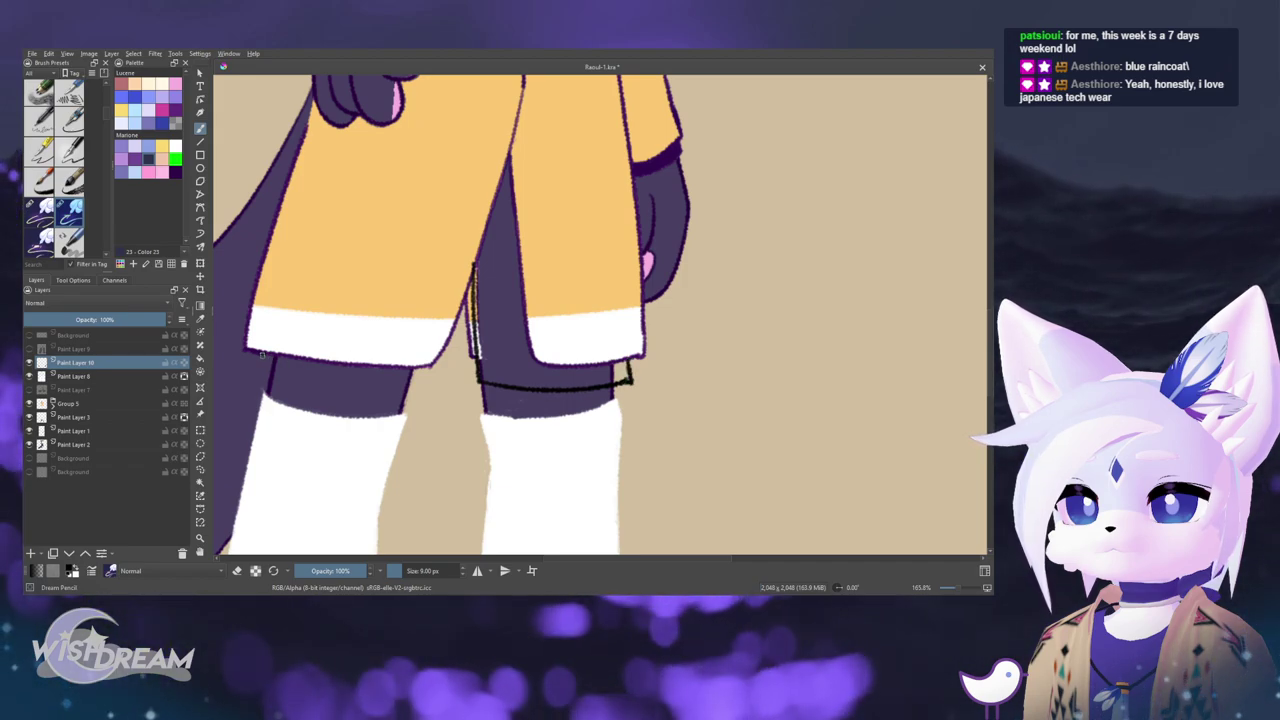
{"action": "mouse_move", "coordinate": [261, 356]}
{"action": "left_mouse_down"}
{"action": "mouse_move", "coordinate": [342, 382]}
{"action": "mouse_move", "coordinate": [426, 385]}
{"action": "left_mouse_up"}
{"action": "key", "text": "ctrl+z"}
{"action": "mouse_move", "coordinate": [261, 356]}
{"action": "left_mouse_down"}
{"action": "mouse_move", "coordinate": [414, 385]}
{"action": "mouse_move", "coordinate": [420, 370]}
{"action": "mouse_move", "coordinate": [414, 384]}
{"action": "left_mouse_up"}
{"action": "key", "text": "f"}
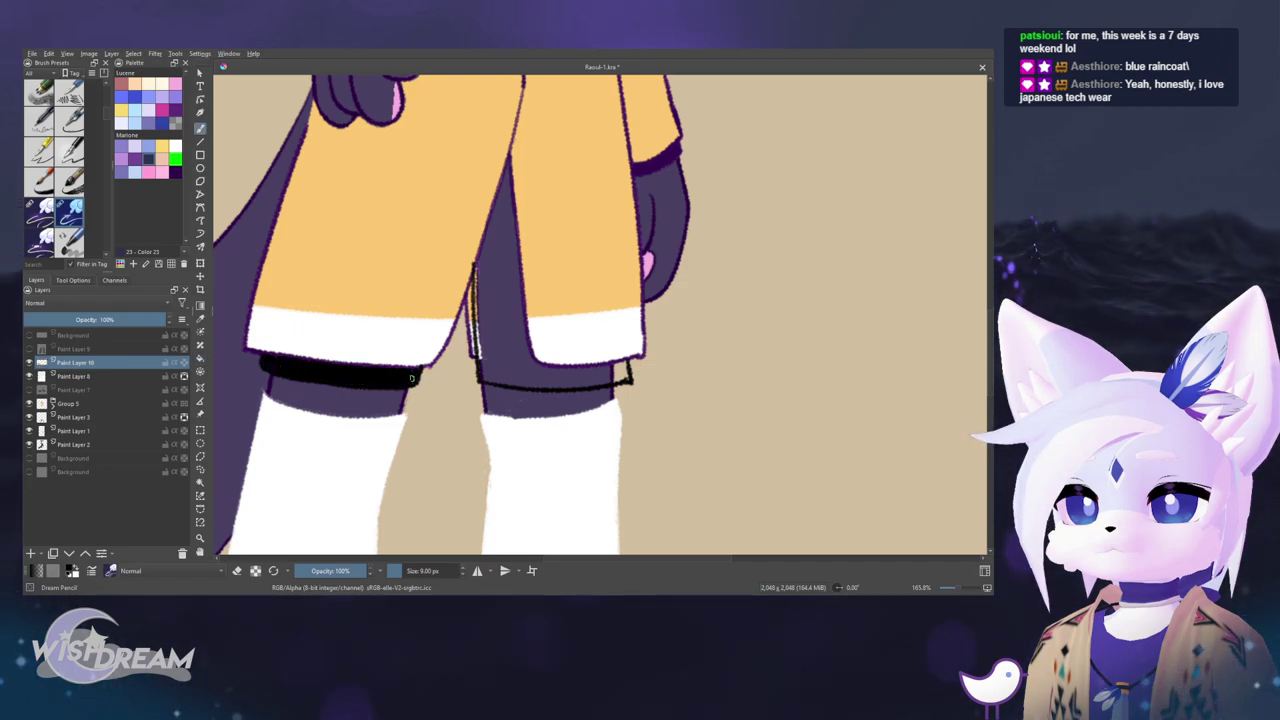
{"action": "left_click", "coordinate": [546, 301]}
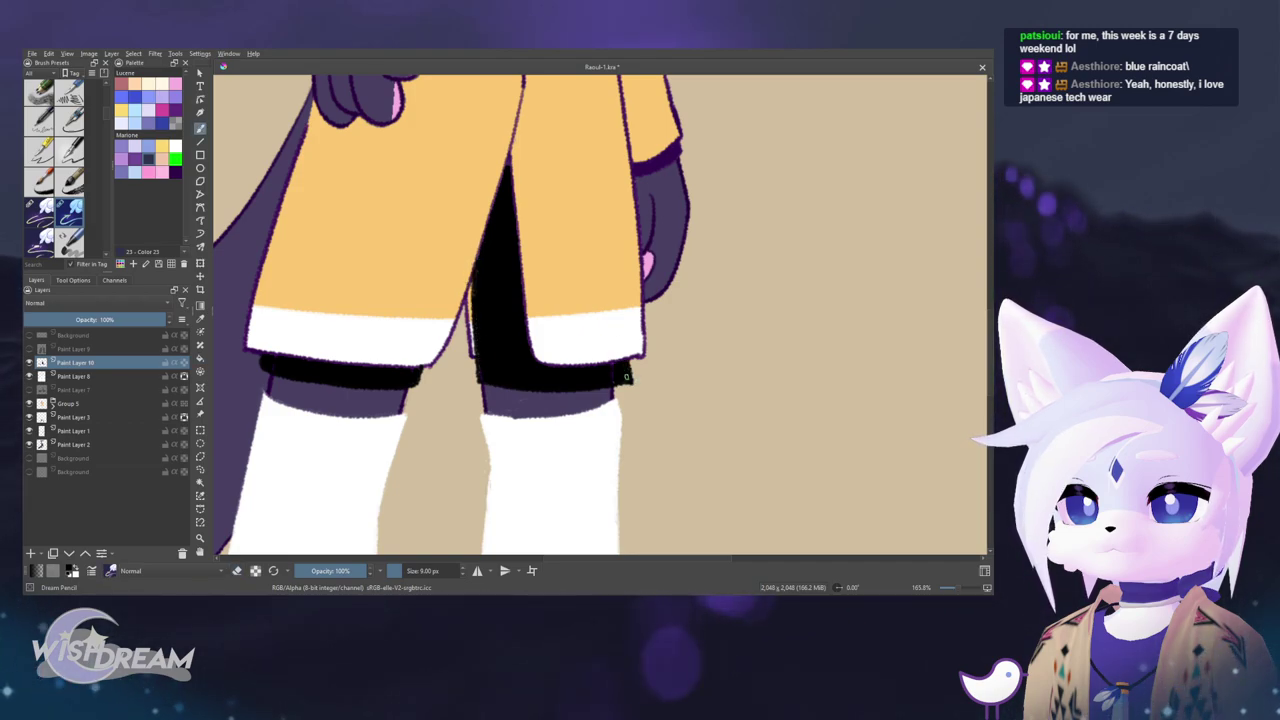
{"action": "left_click", "coordinate": [626, 377]}
- Erase the rough outer corner and edge of the right-hand black shorts leg below the coat hem
{"action": "key", "text": "e"}
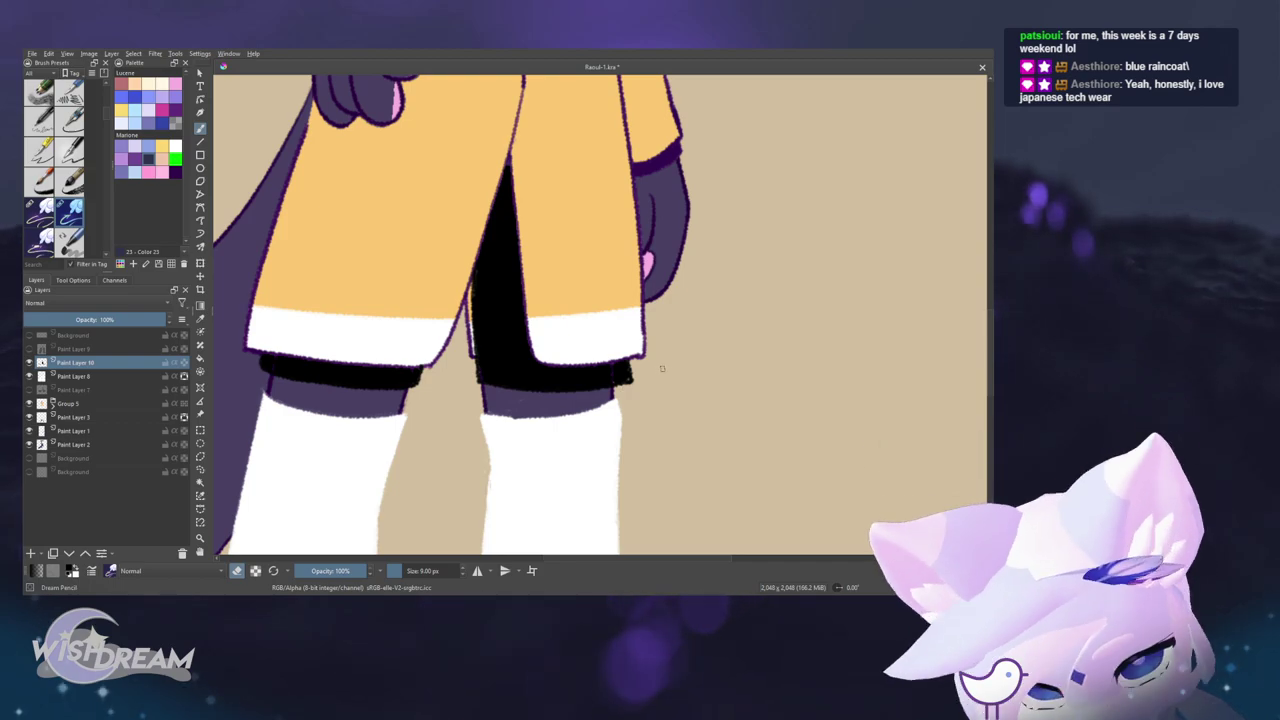
{"action": "left_click_drag", "start_coordinate": [662, 368], "coordinate": [631, 414]}
{"action": "left_click_drag", "start_coordinate": [626, 460], "coordinate": [543, 487]}
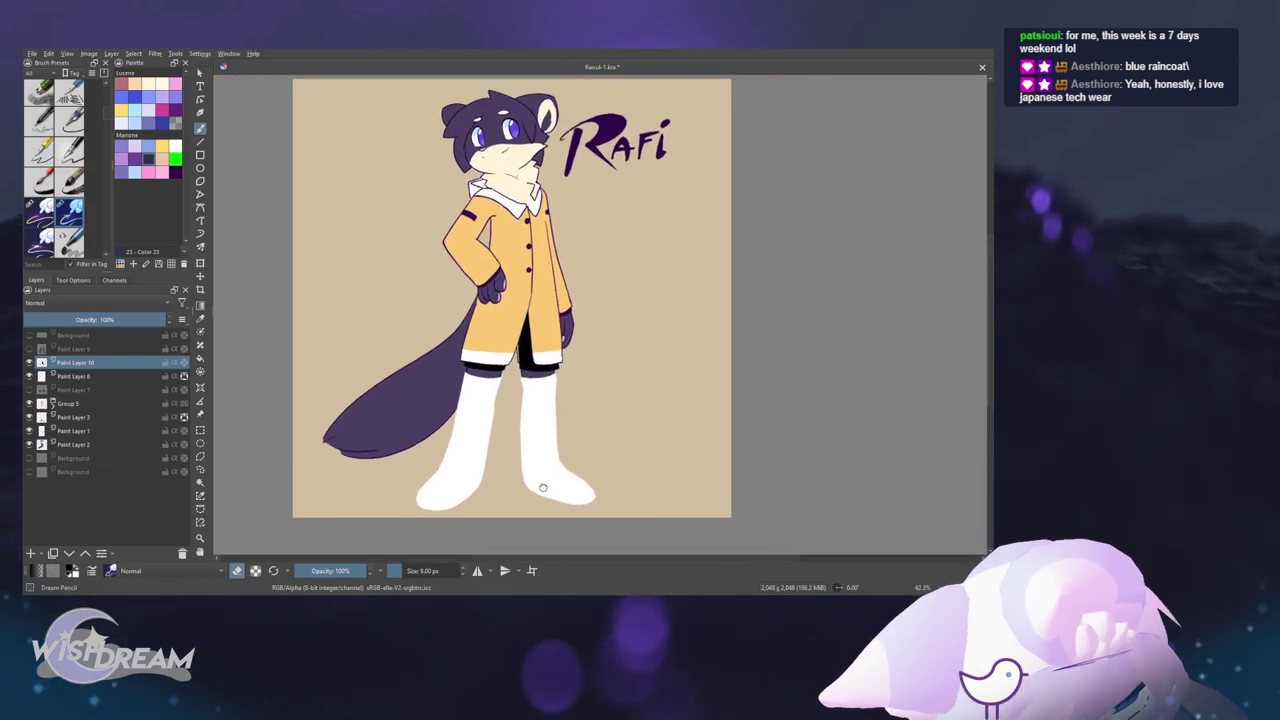
{"action": "scroll", "coordinate": [520, 370], "scroll_direction": "up", "scroll_amount": 6}
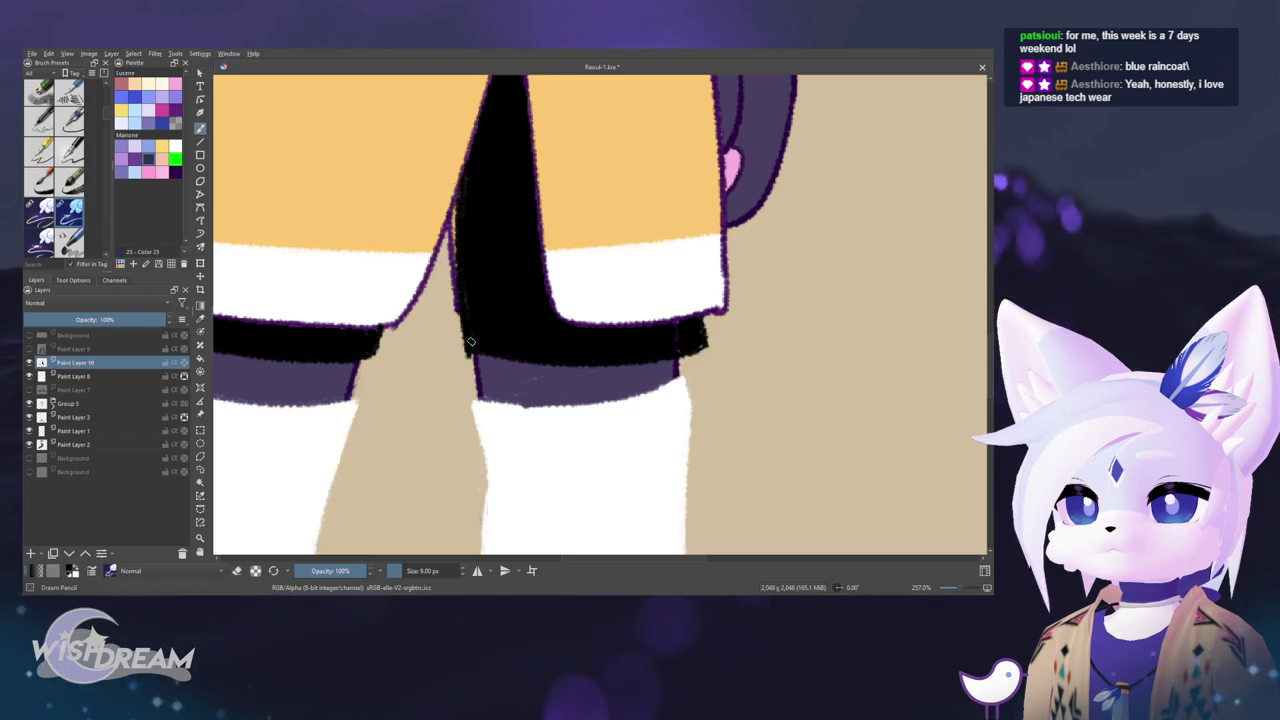
{"action": "scroll", "coordinate": [465, 354], "scroll_direction": "down", "scroll_amount": 5}
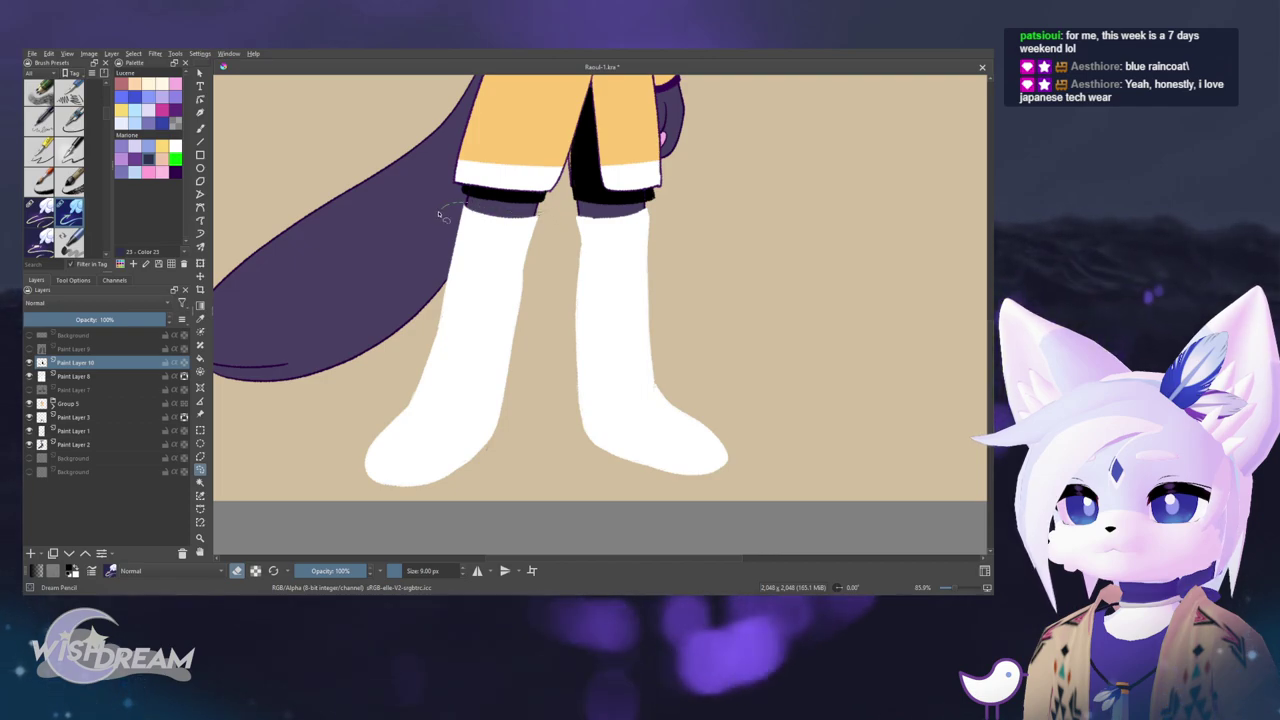
- Select both white boots with a freehand selection, delete them from the boots layer, and clear the selection
{"action": "mouse_move", "coordinate": [438, 214]}
{"action": "left_mouse_down"}
{"action": "mouse_move", "coordinate": [330, 455]}
{"action": "mouse_move", "coordinate": [472, 527]}
{"action": "left_mouse_up"}
{"action": "left_click_drag", "start_coordinate": [666, 210], "coordinate": [580, 208]}
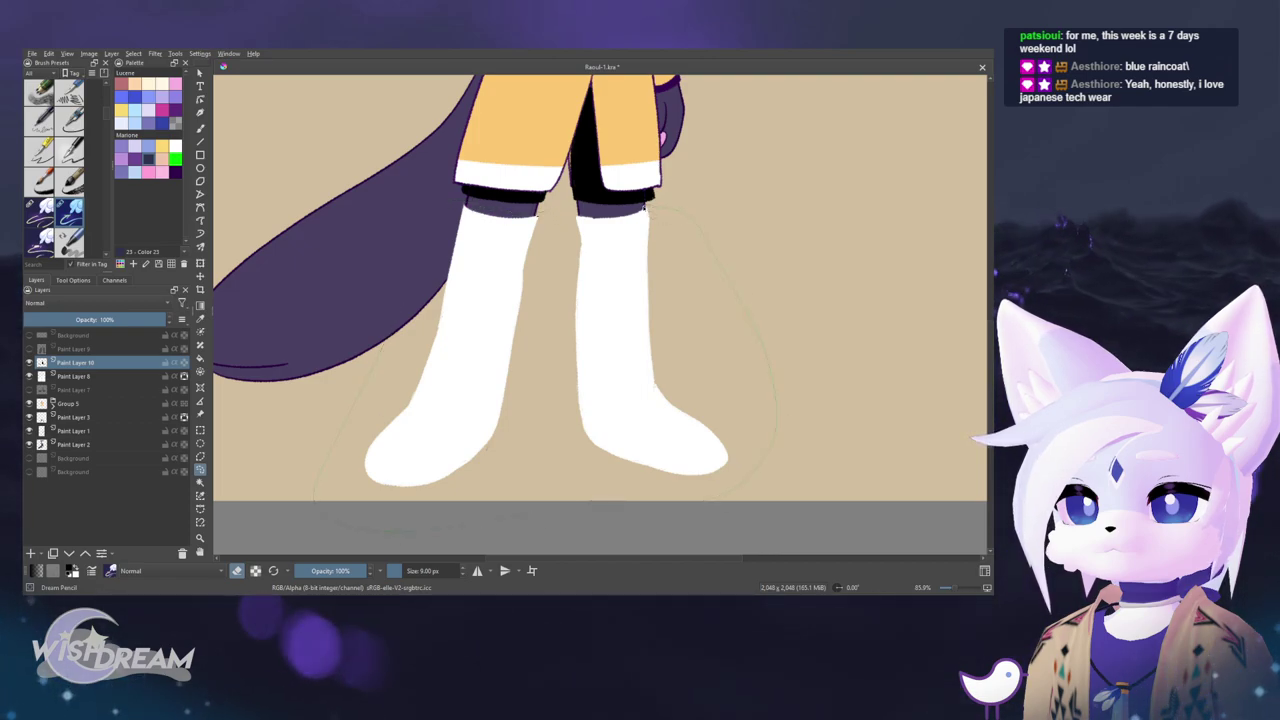
{"action": "left_click", "coordinate": [746, 219]}
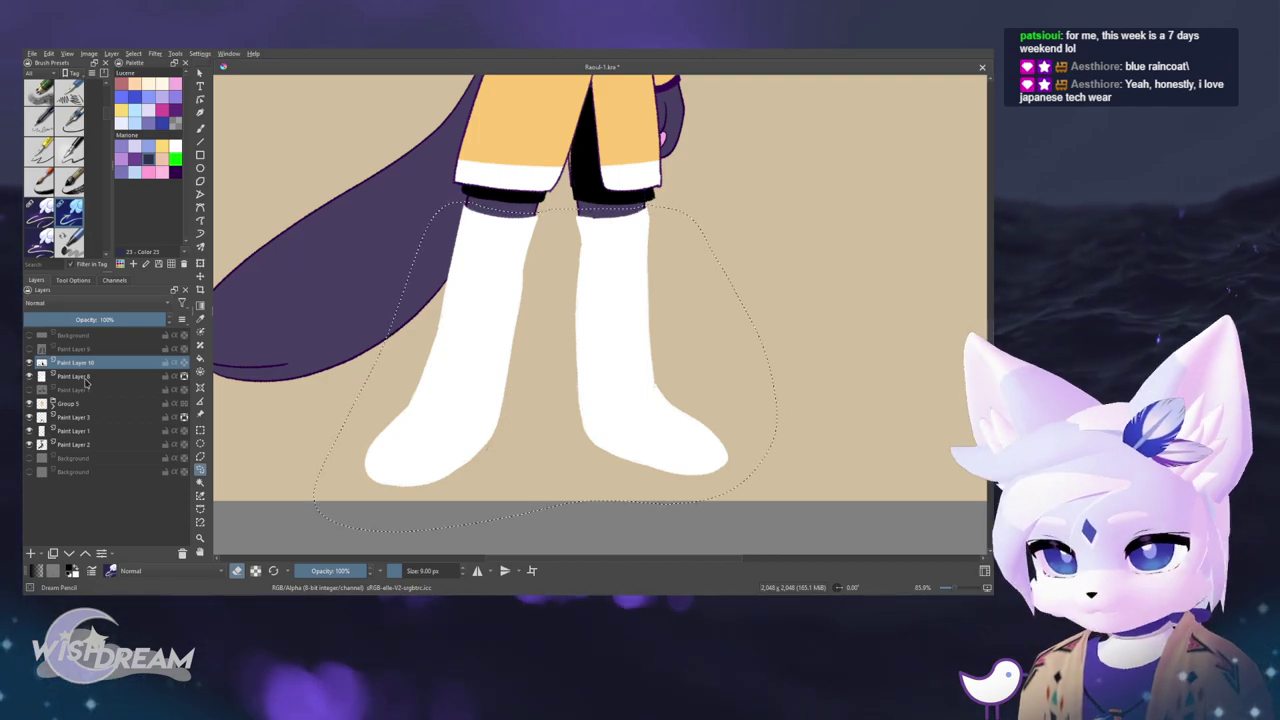
{"action": "left_click", "coordinate": [88, 376]}
{"action": "key", "text": "Delete"}
{"action": "key", "text": "ctrl+shift+a"}
- Turn off the alpha lock on the emptied boots layer and make it the active layer
{"action": "mouse_move", "coordinate": [634, 362]}
{"action": "left_mouse_down"}
{"action": "mouse_move", "coordinate": [631, 394]}
{"action": "mouse_move", "coordinate": [654, 354]}
{"action": "left_mouse_up"}
{"action": "scroll", "coordinate": [630, 394], "scroll_direction": "down", "scroll_amount": 3}
{"action": "scroll", "coordinate": [635, 420], "scroll_direction": "up", "scroll_amount": 3}
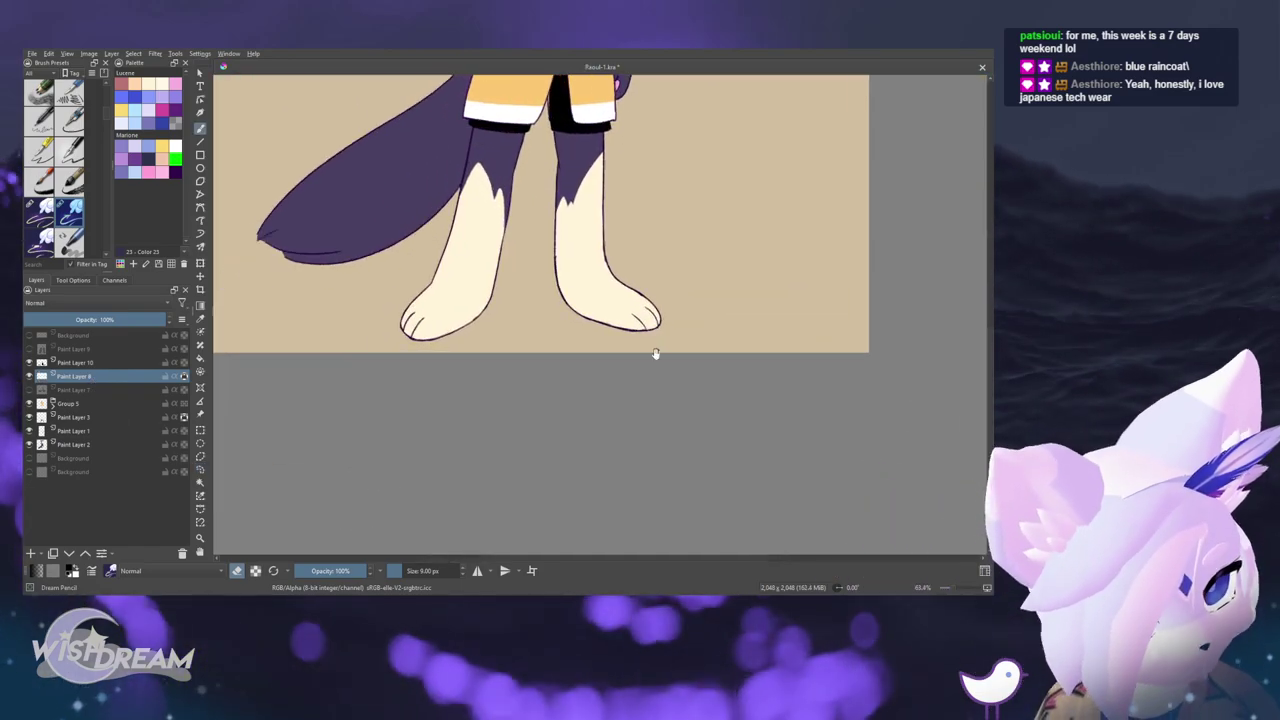
{"action": "left_click_drag", "start_coordinate": [608, 428], "coordinate": [605, 465]}
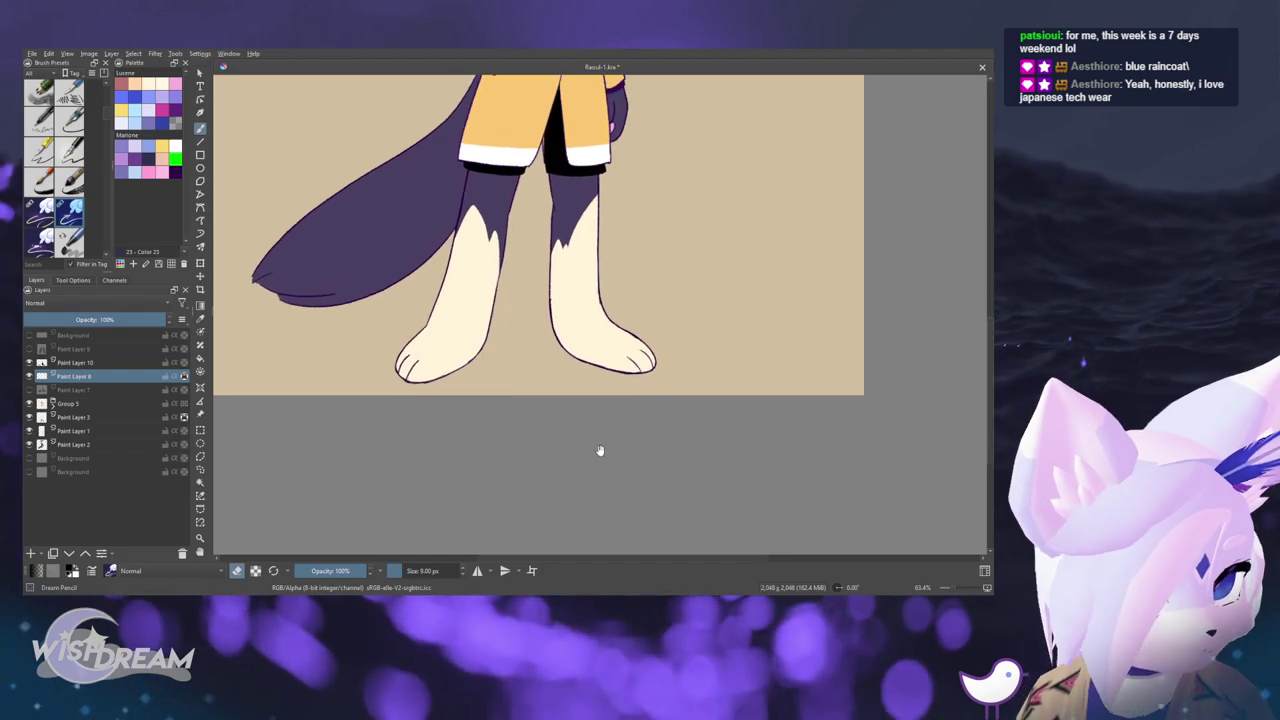
{"action": "left_click_drag", "start_coordinate": [647, 358], "coordinate": [654, 362]}
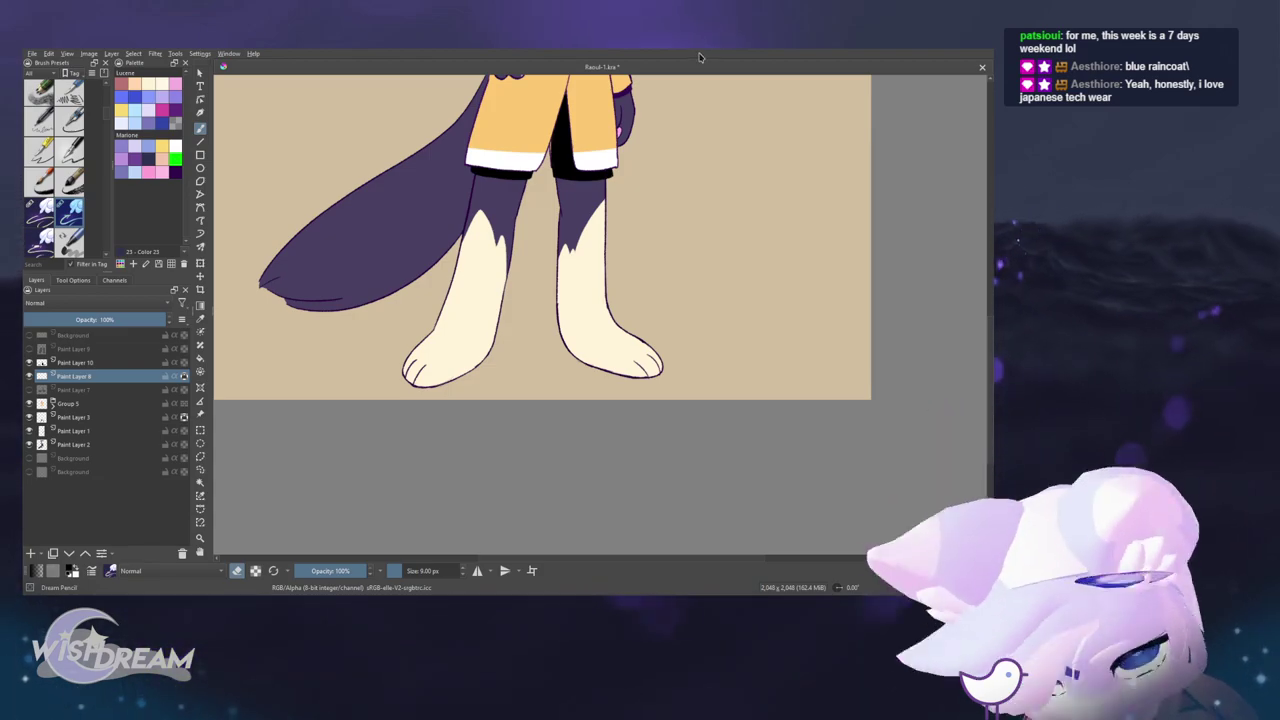
{"action": "mouse_move", "coordinate": [593, 280]}
{"action": "left_mouse_down"}
{"action": "mouse_move", "coordinate": [546, 337]}
{"action": "mouse_move", "coordinate": [603, 311]}
{"action": "mouse_move", "coordinate": [609, 266]}
{"action": "left_mouse_up"}
{"action": "scroll", "coordinate": [608, 265], "scroll_direction": "up", "scroll_amount": 4}
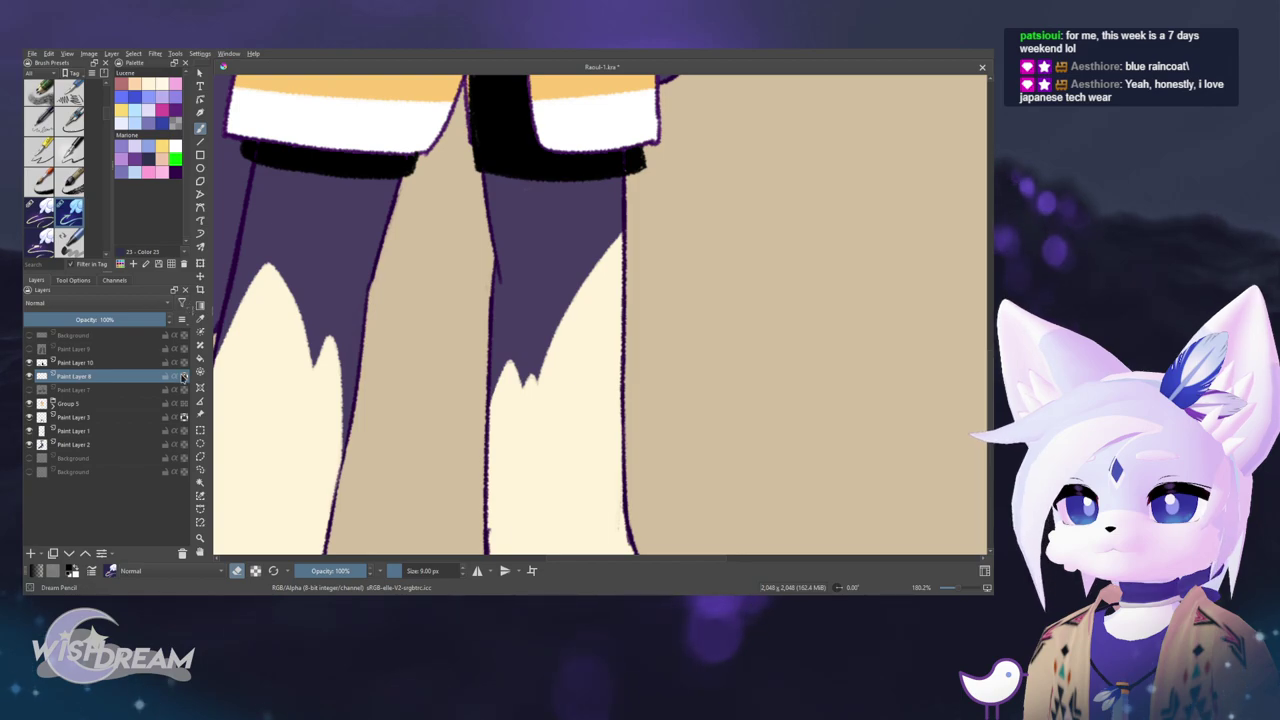
{"action": "scroll", "coordinate": [428, 337], "scroll_direction": "up", "scroll_amount": 3}
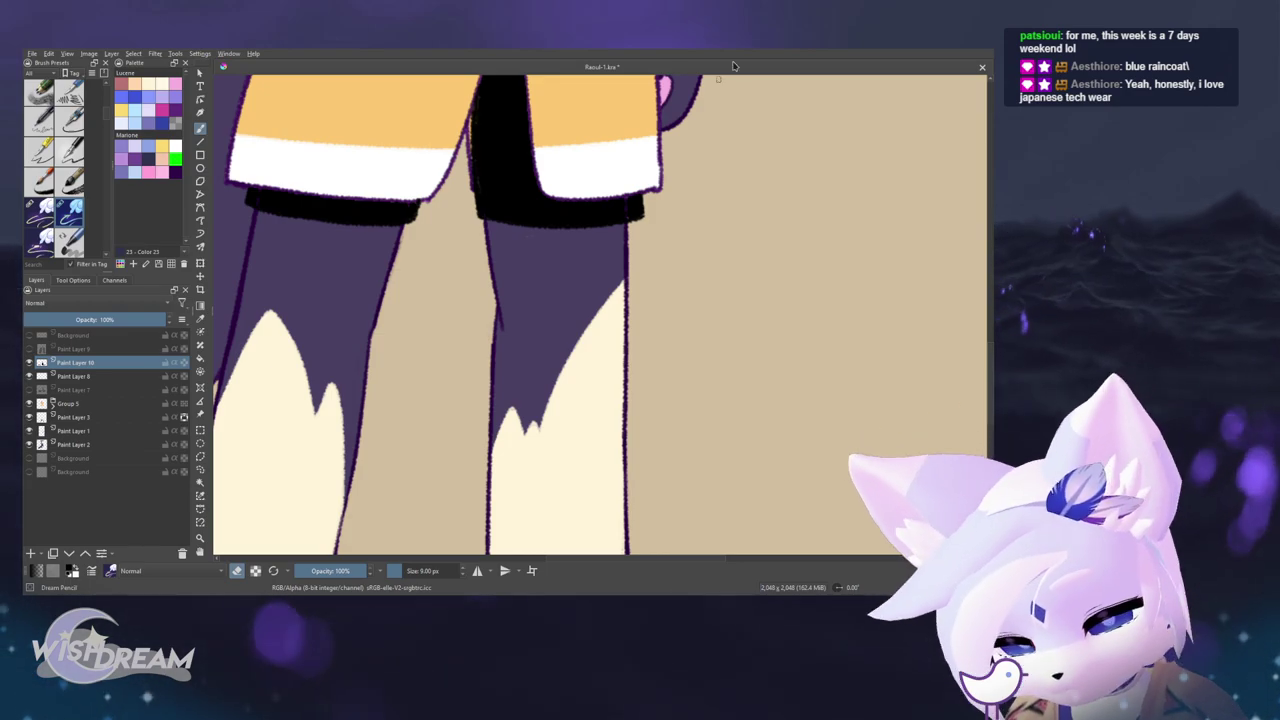
{"action": "left_click_drag", "start_coordinate": [616, 278], "coordinate": [564, 433]}
{"action": "scroll", "coordinate": [565, 432], "scroll_direction": "up", "scroll_amount": 5}
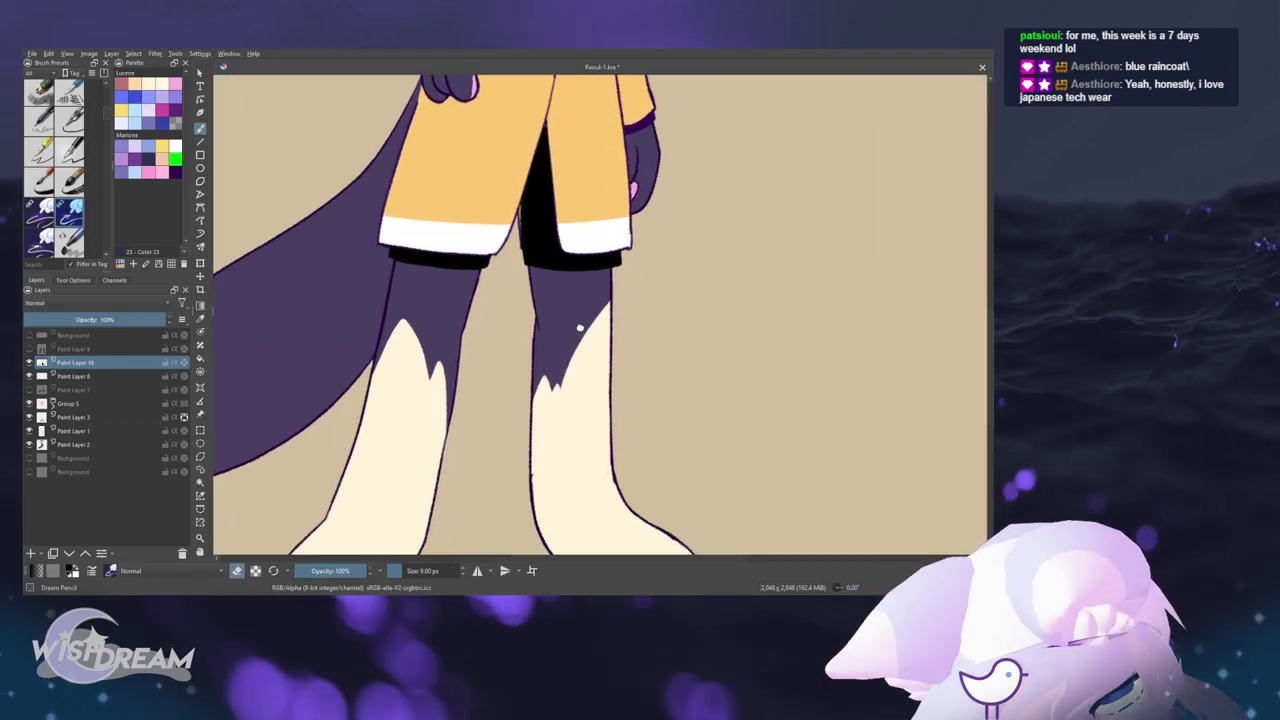
{"action": "left_click", "coordinate": [97, 376]}
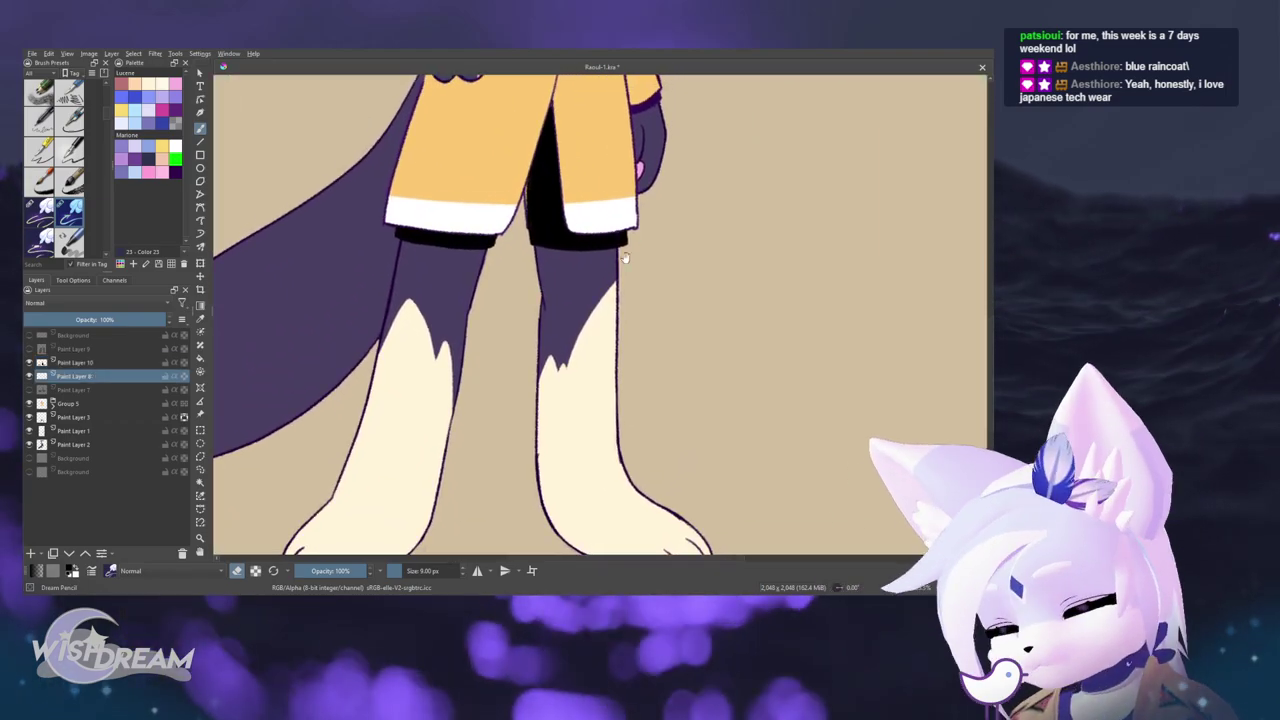
{"action": "left_click_drag", "start_coordinate": [617, 248], "coordinate": [600, 183]}
{"action": "left_click_drag", "start_coordinate": [545, 240], "coordinate": [549, 244]}
{"action": "scroll", "coordinate": [549, 244], "scroll_direction": "down", "scroll_amount": 1}
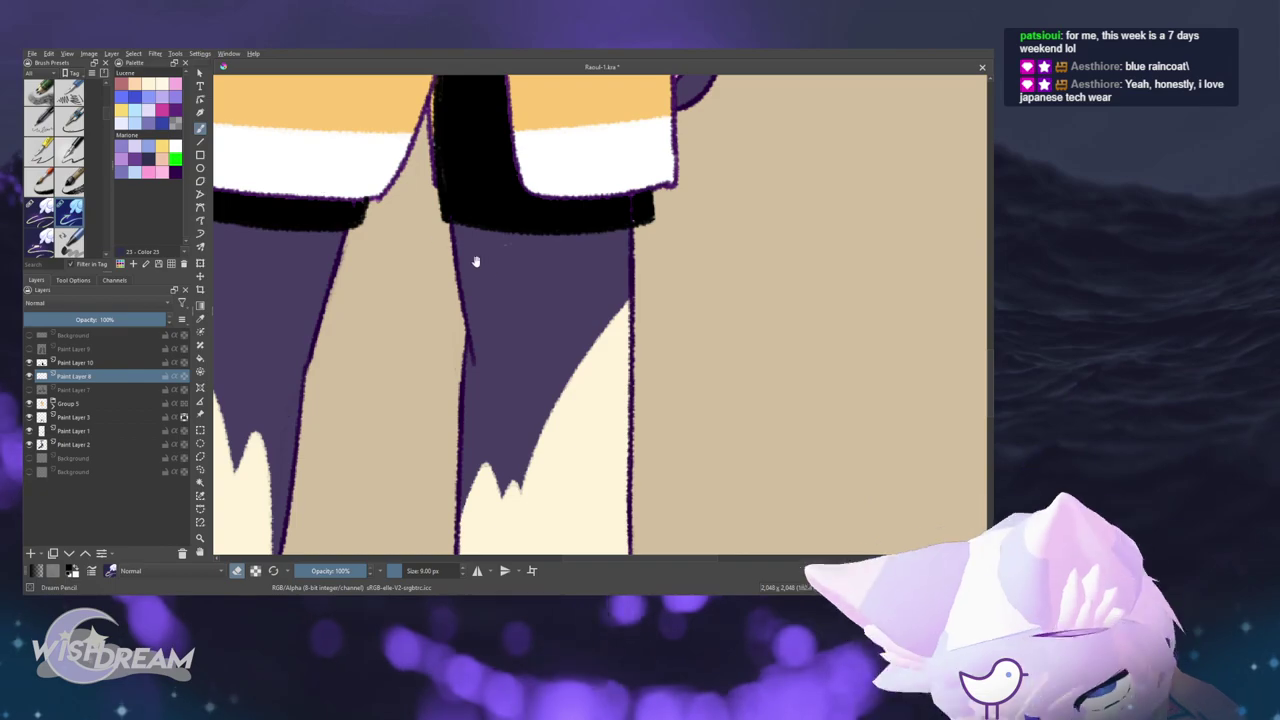
{"action": "scroll", "coordinate": [474, 263], "scroll_direction": "up", "scroll_amount": 2}
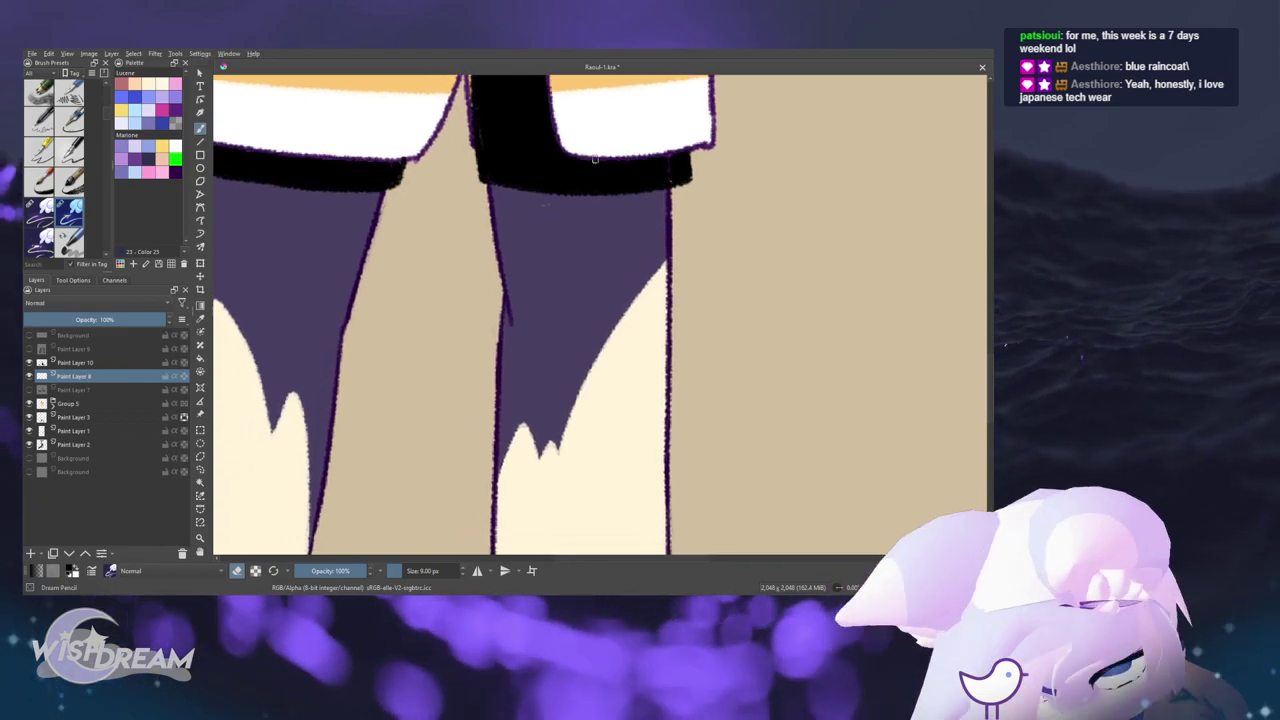
- Sample the coat's dark purple outline colour and draw curved boot-top lines with small side cuffs across both legs below the shorts
{"action": "key", "text": "e"}
{"action": "left_click", "coordinate": [708, 147], "text": "ctrl"}
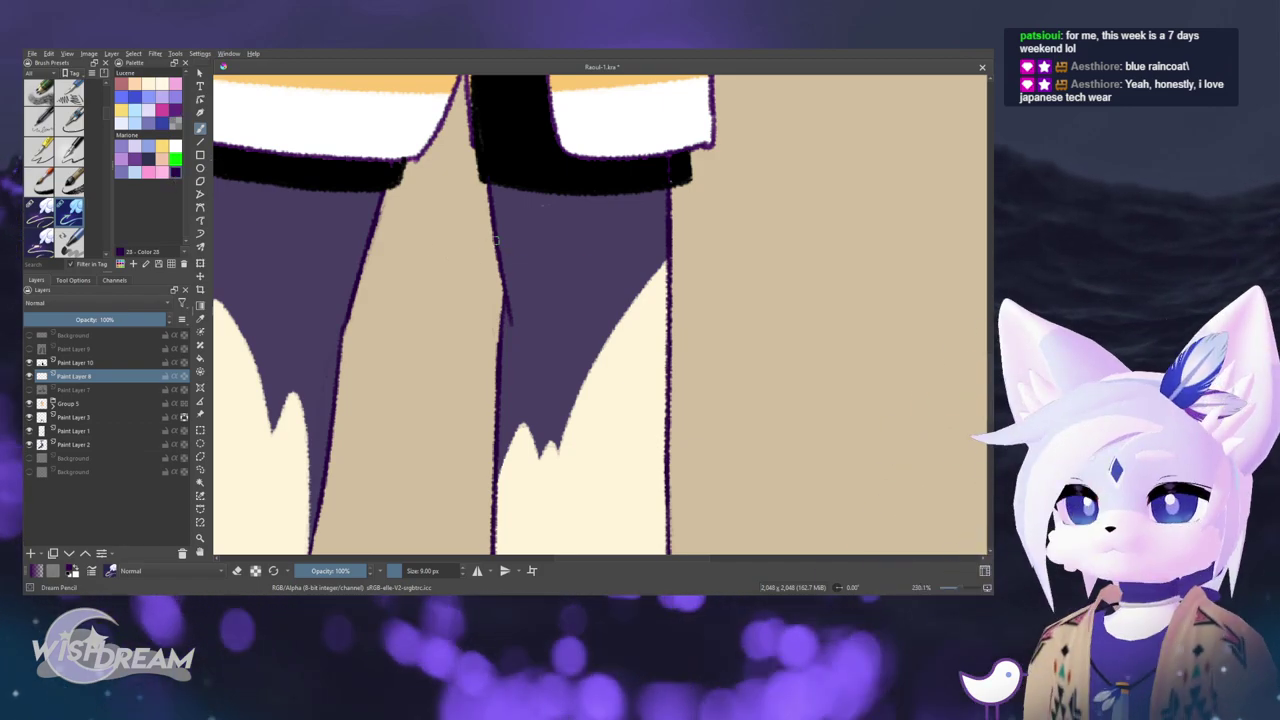
{"action": "left_click_drag", "start_coordinate": [497, 242], "coordinate": [672, 236]}
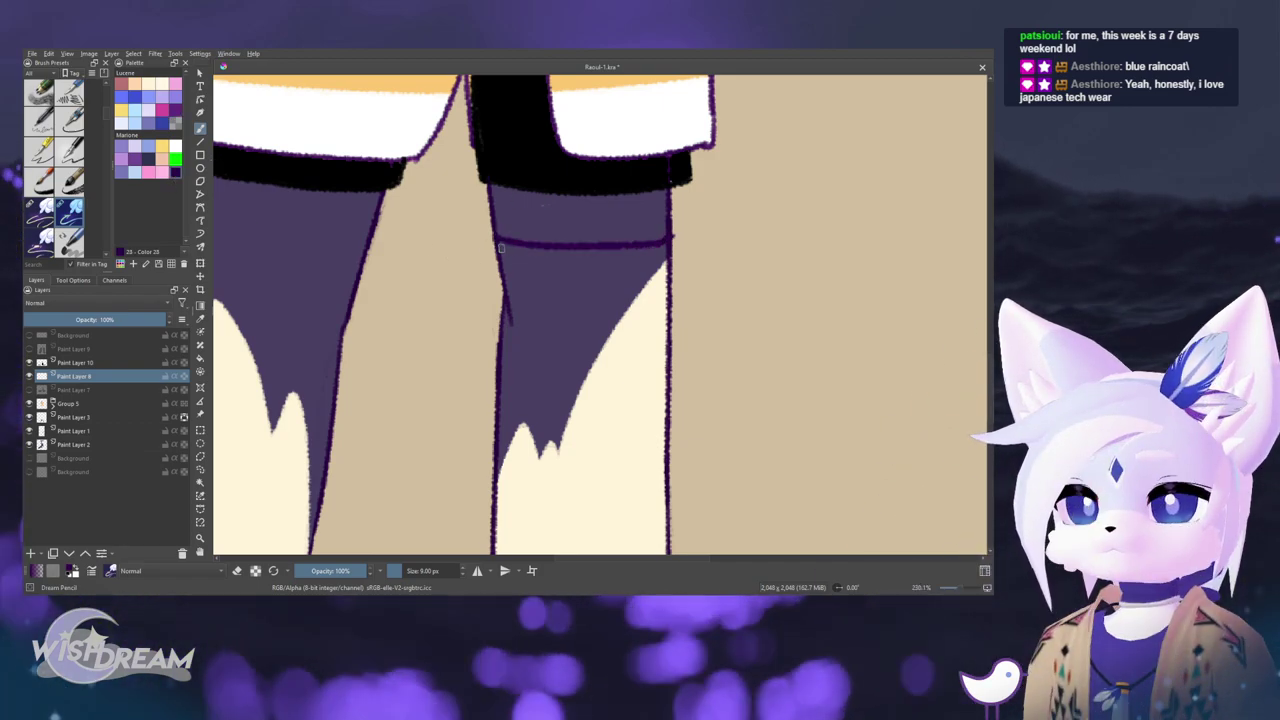
{"action": "left_click_drag", "start_coordinate": [496, 239], "coordinate": [503, 284]}
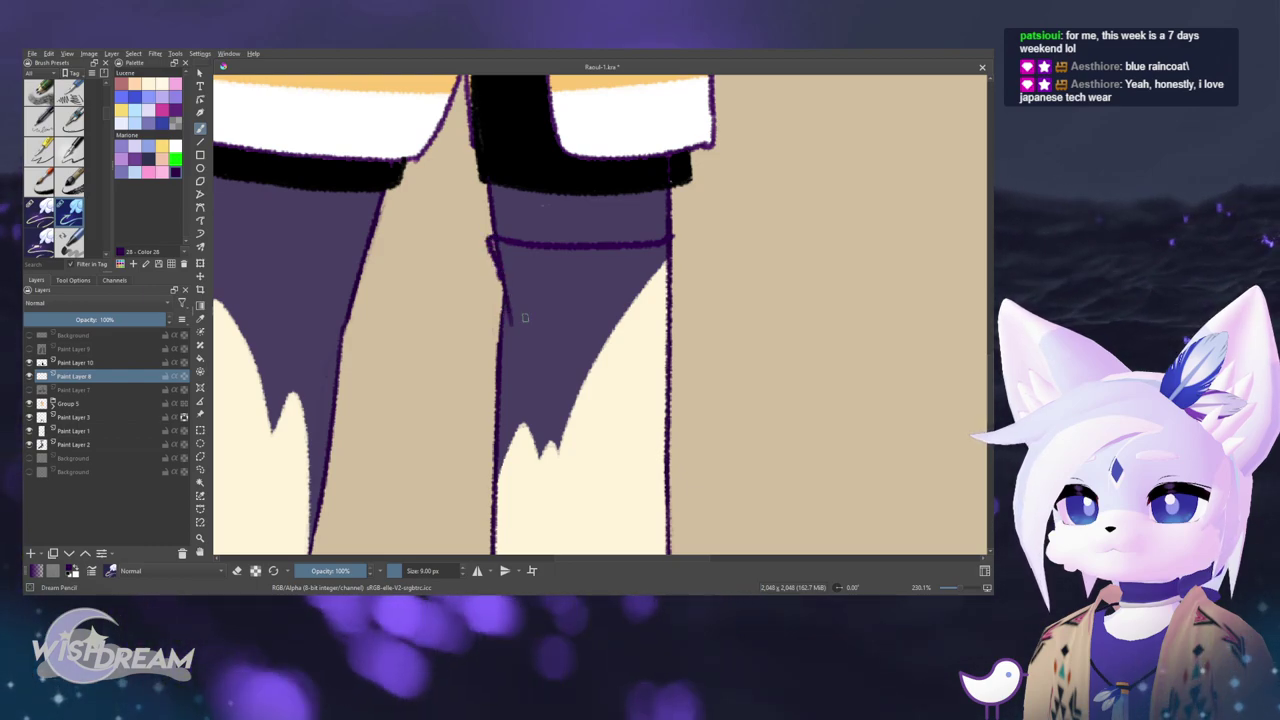
{"action": "left_click_drag", "start_coordinate": [668, 237], "coordinate": [675, 252]}
{"action": "left_click_drag", "start_coordinate": [627, 337], "coordinate": [618, 229]}
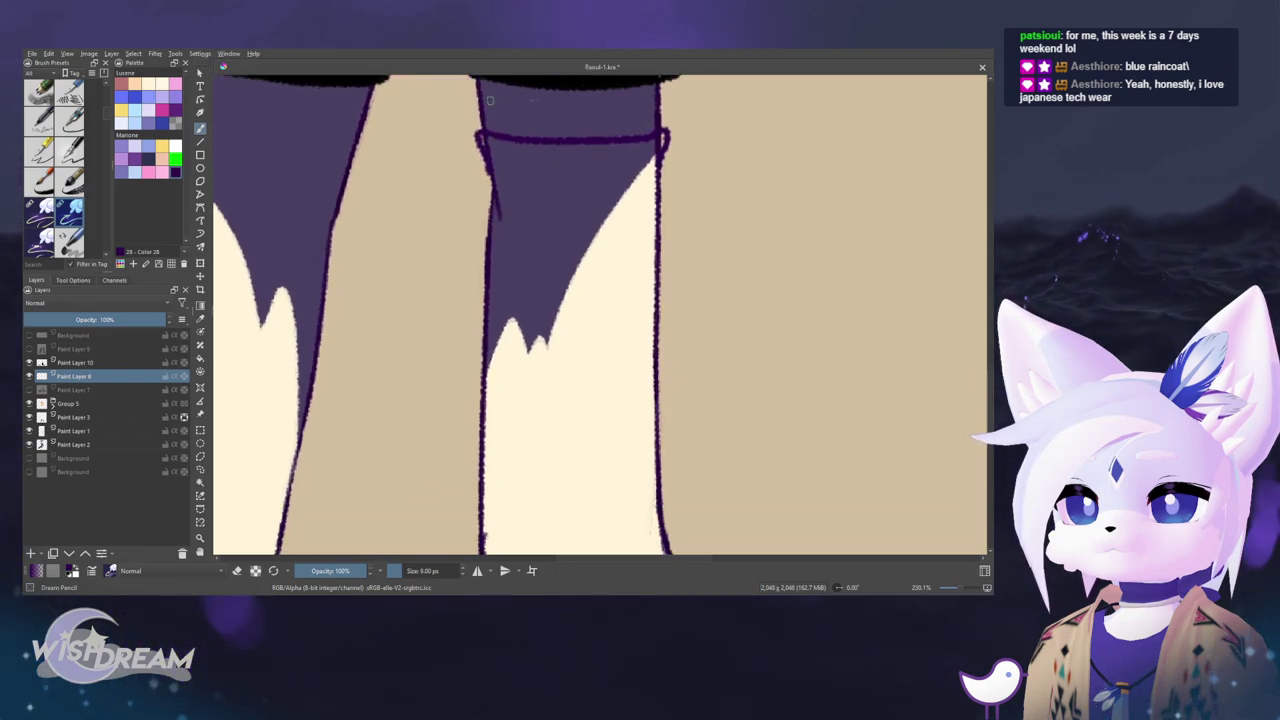
{"action": "mouse_move", "coordinate": [489, 298]}
{"action": "left_mouse_down"}
{"action": "mouse_move", "coordinate": [489, 192]}
{"action": "mouse_move", "coordinate": [497, 294]}
{"action": "left_mouse_up"}
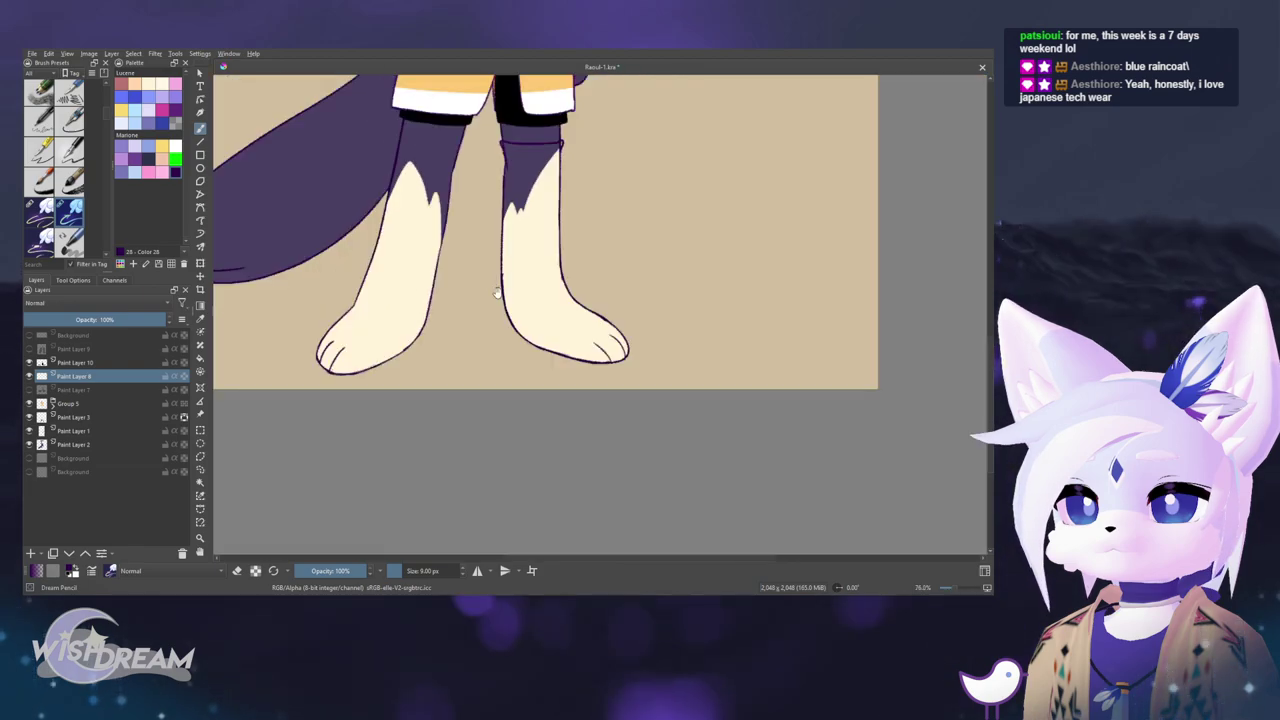
{"action": "left_click_drag", "start_coordinate": [422, 100], "coordinate": [413, 285]}
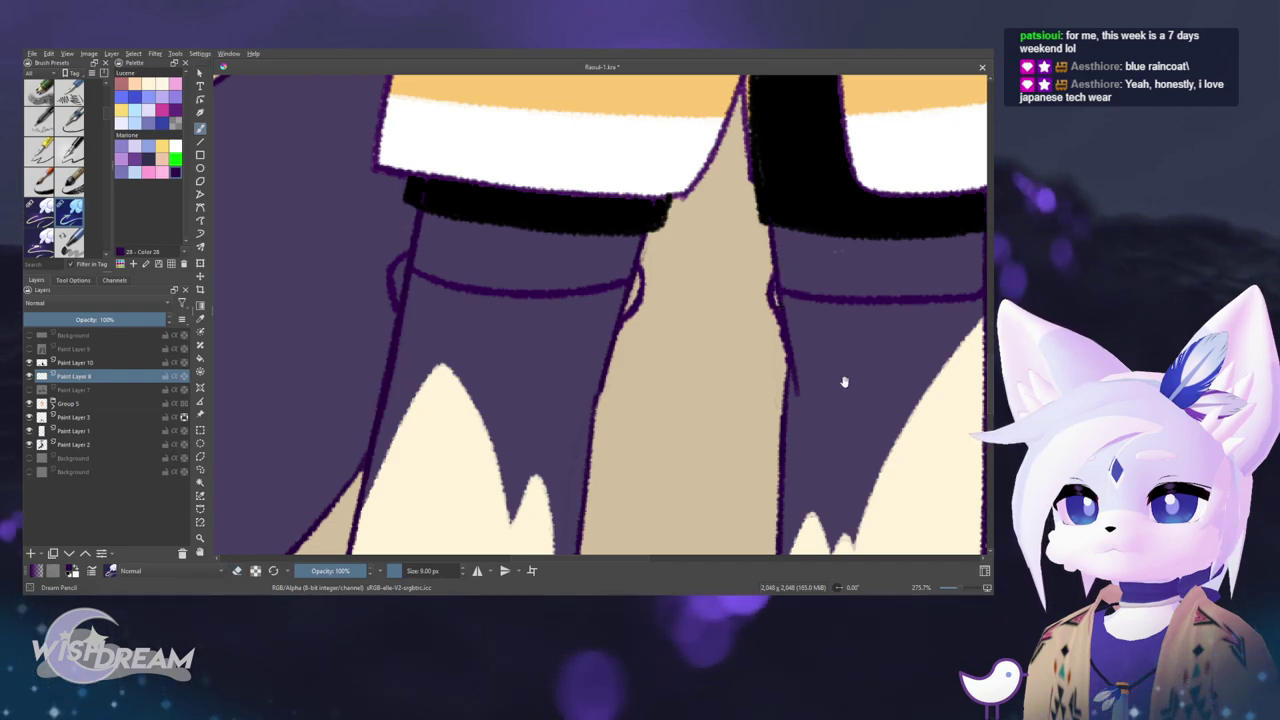
{"action": "left_click_drag", "start_coordinate": [844, 382], "coordinate": [509, 380]}
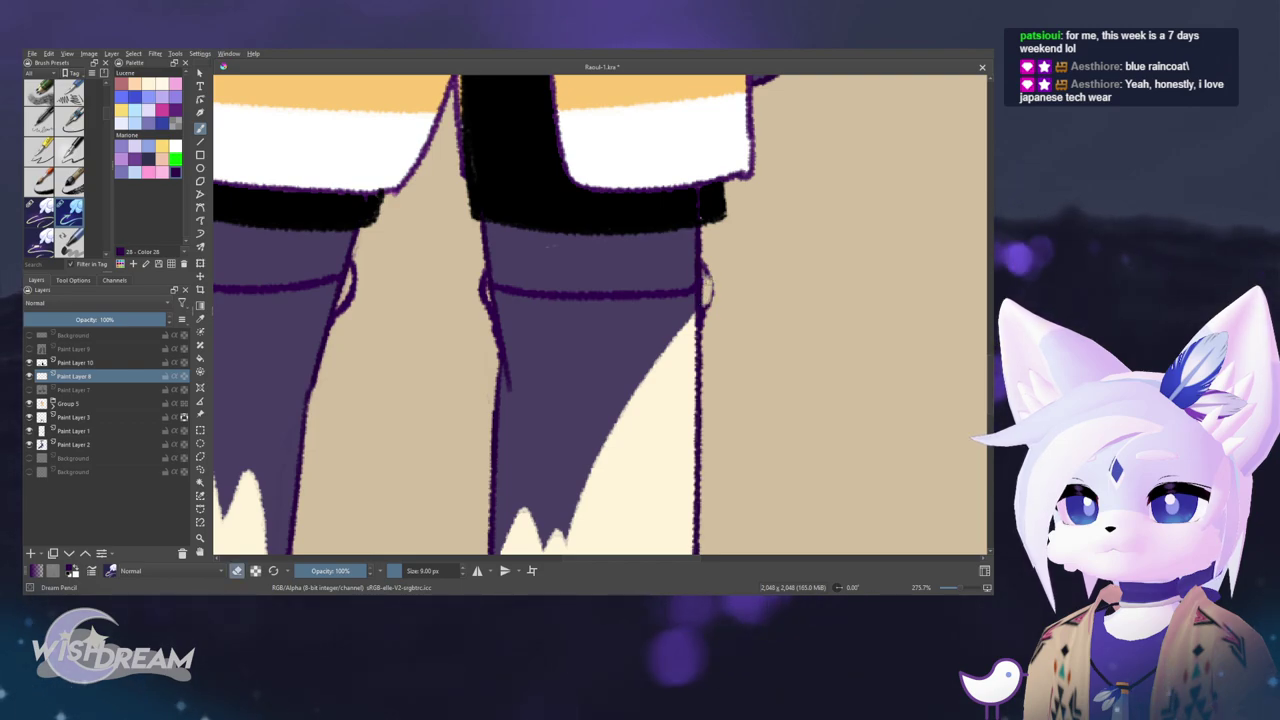
{"action": "left_click_drag", "start_coordinate": [707, 296], "coordinate": [607, 478]}
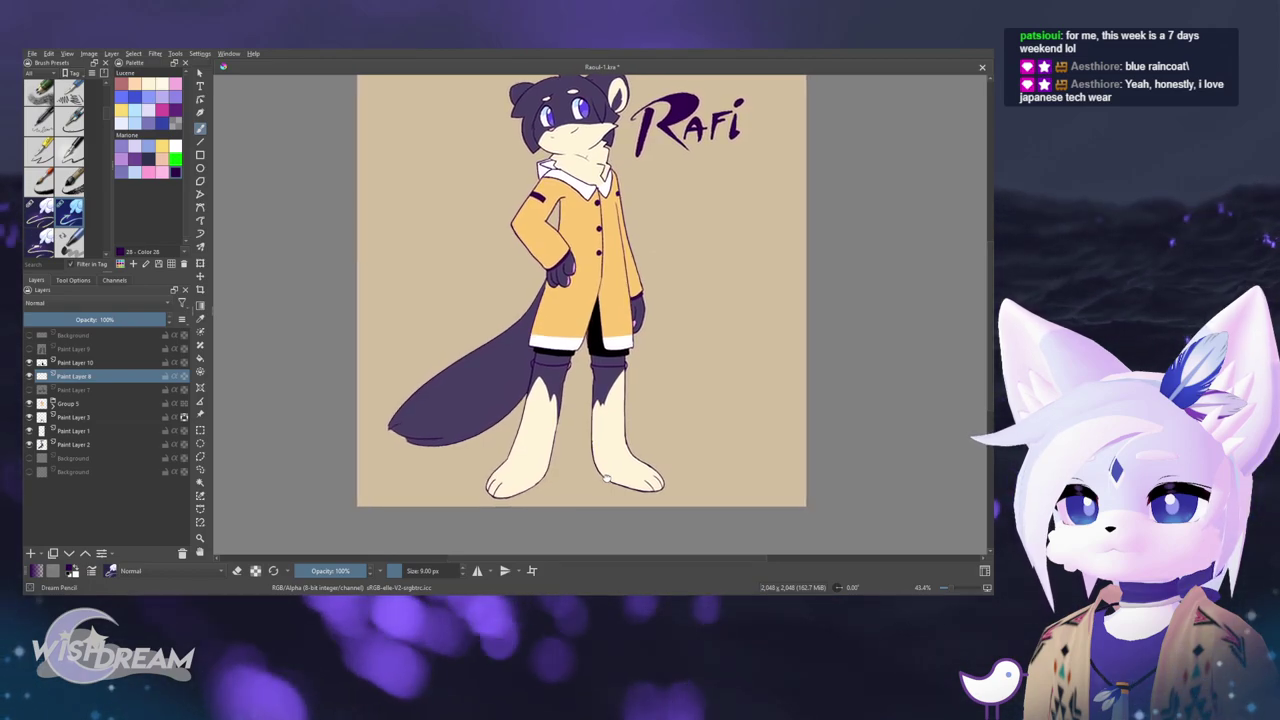
- Select each leg's boot-top line with a freehand selection and move it slightly up towards the shorts
{"action": "scroll", "coordinate": [600, 400], "scroll_direction": "up", "scroll_amount": 4}
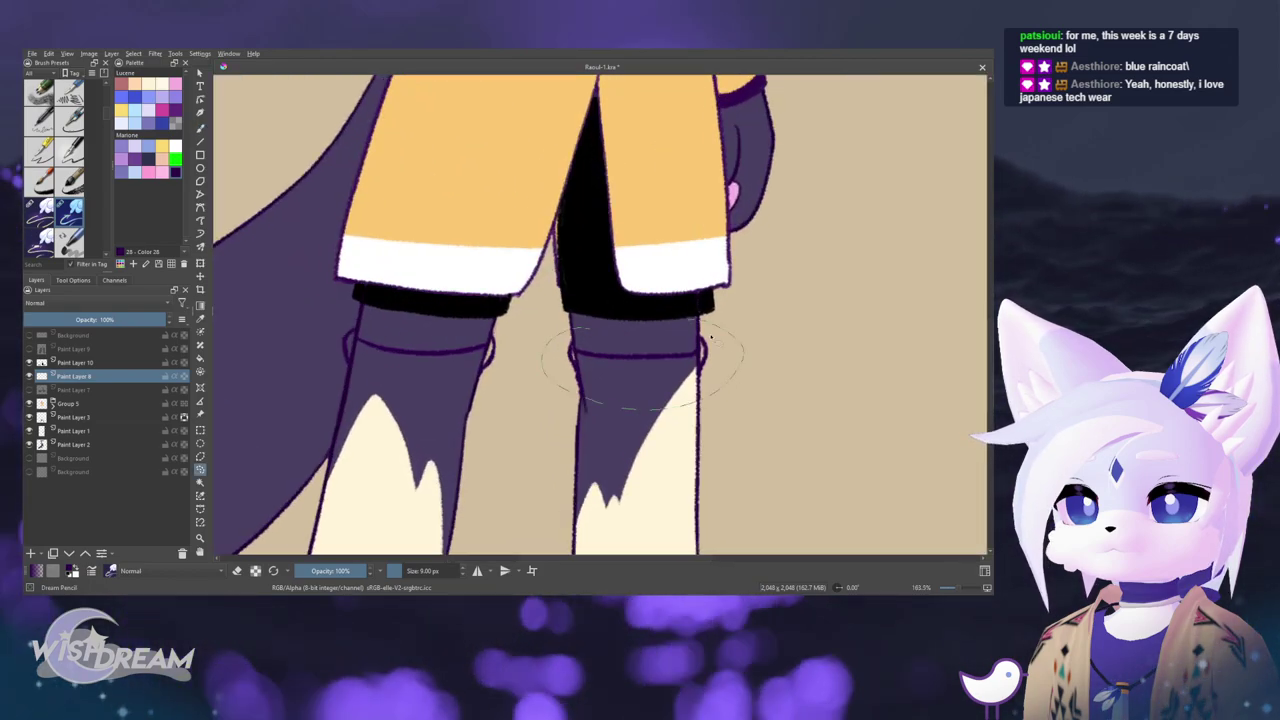
{"action": "key", "text": "t"}
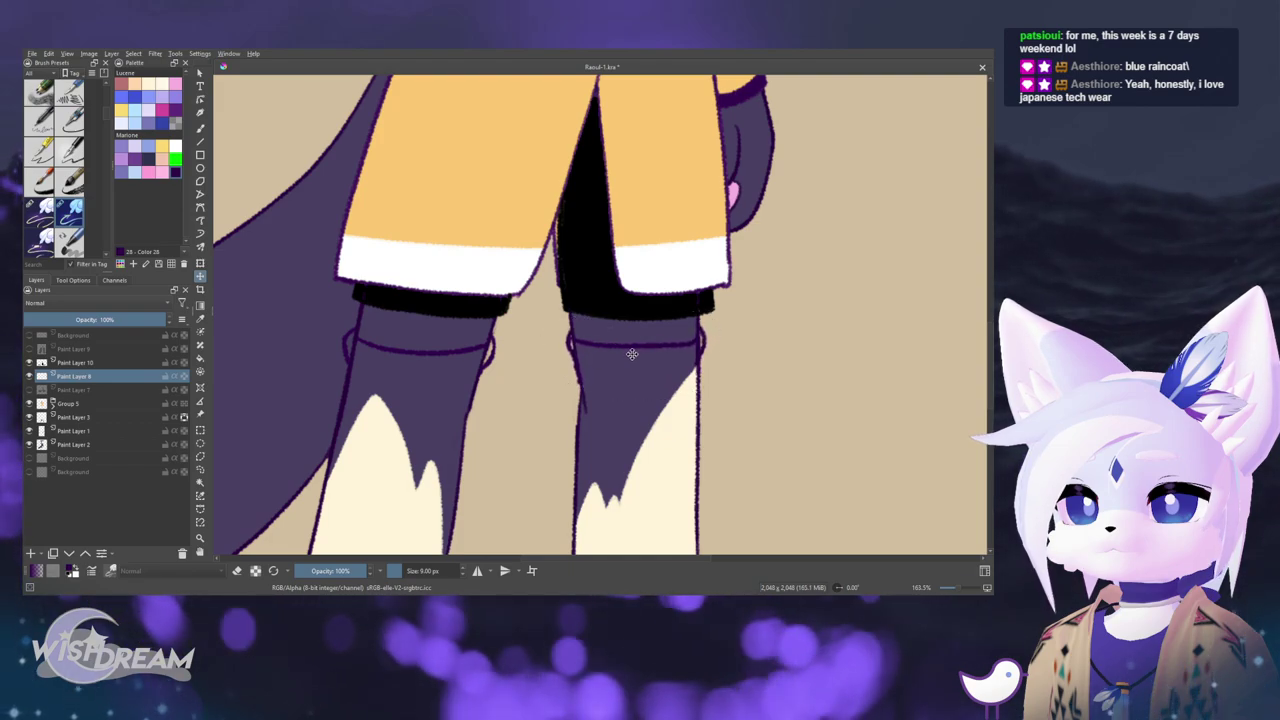
{"action": "key", "text": "l"}
{"action": "mouse_move", "coordinate": [437, 329]}
{"action": "left_mouse_down"}
{"action": "mouse_move", "coordinate": [340, 390]}
{"action": "mouse_move", "coordinate": [518, 390]}
{"action": "mouse_move", "coordinate": [481, 322]}
{"action": "mouse_move", "coordinate": [450, 325]}
{"action": "left_mouse_up"}
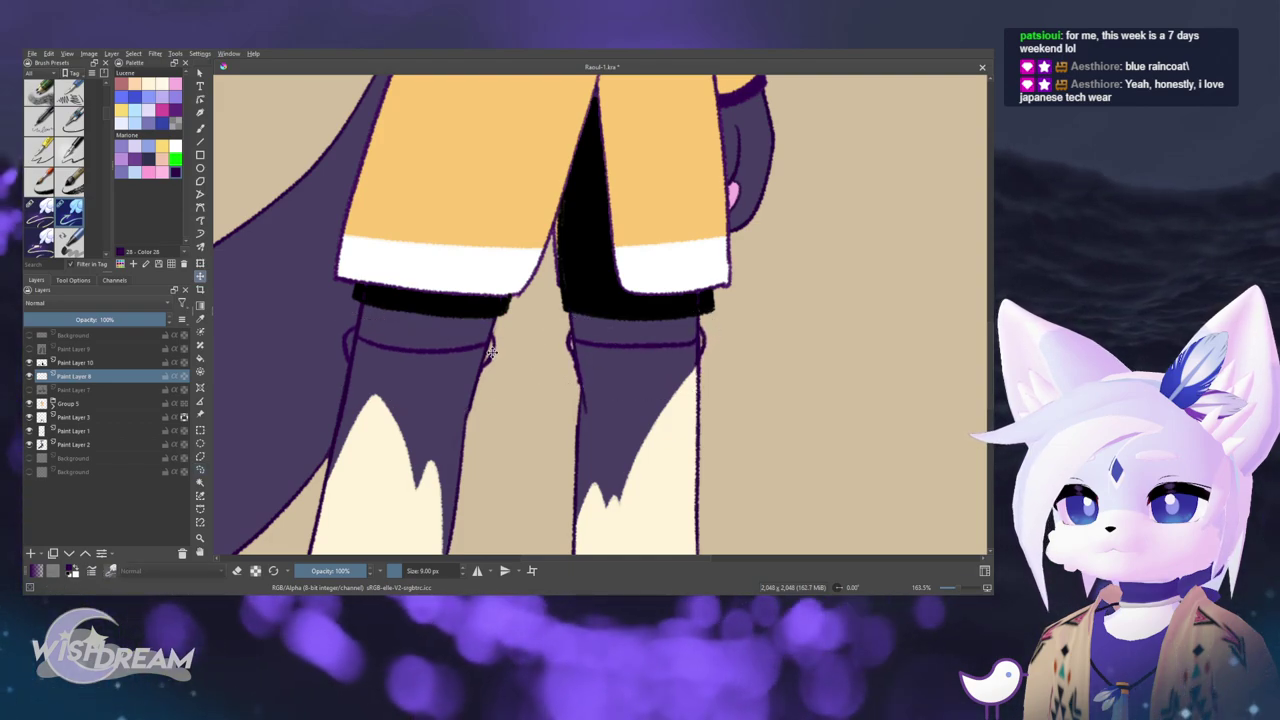
{"action": "key", "text": "t"}
{"action": "left_click_drag", "start_coordinate": [420, 428], "coordinate": [420, 420]}
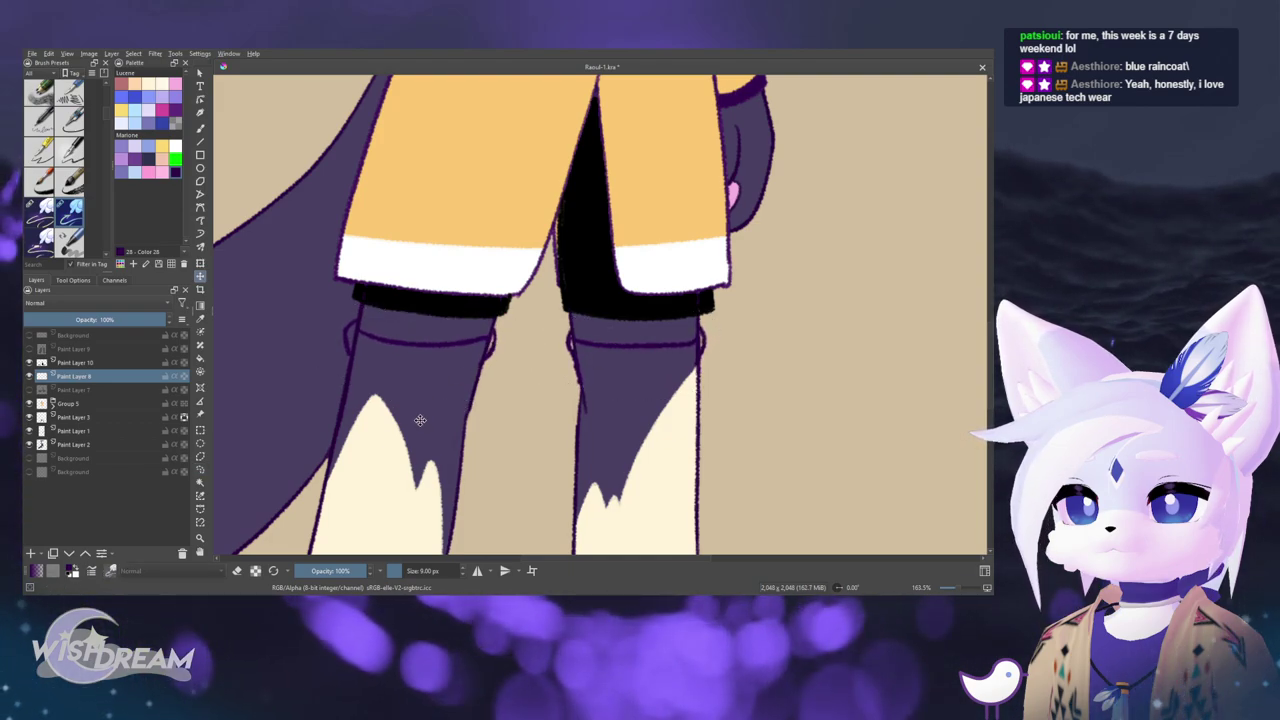
- Add a new paint layer beneath the boots layer, then make the boots layer active with the brush ready
{"action": "left_click", "coordinate": [31, 554]}
{"action": "mouse_move", "coordinate": [514, 383]}
{"action": "left_mouse_down"}
{"action": "mouse_move", "coordinate": [449, 429]}
{"action": "mouse_move", "coordinate": [434, 403]}
{"action": "mouse_move", "coordinate": [408, 409]}
{"action": "left_mouse_up"}
{"action": "left_click", "coordinate": [94, 376]}
{"action": "key", "text": "b"}
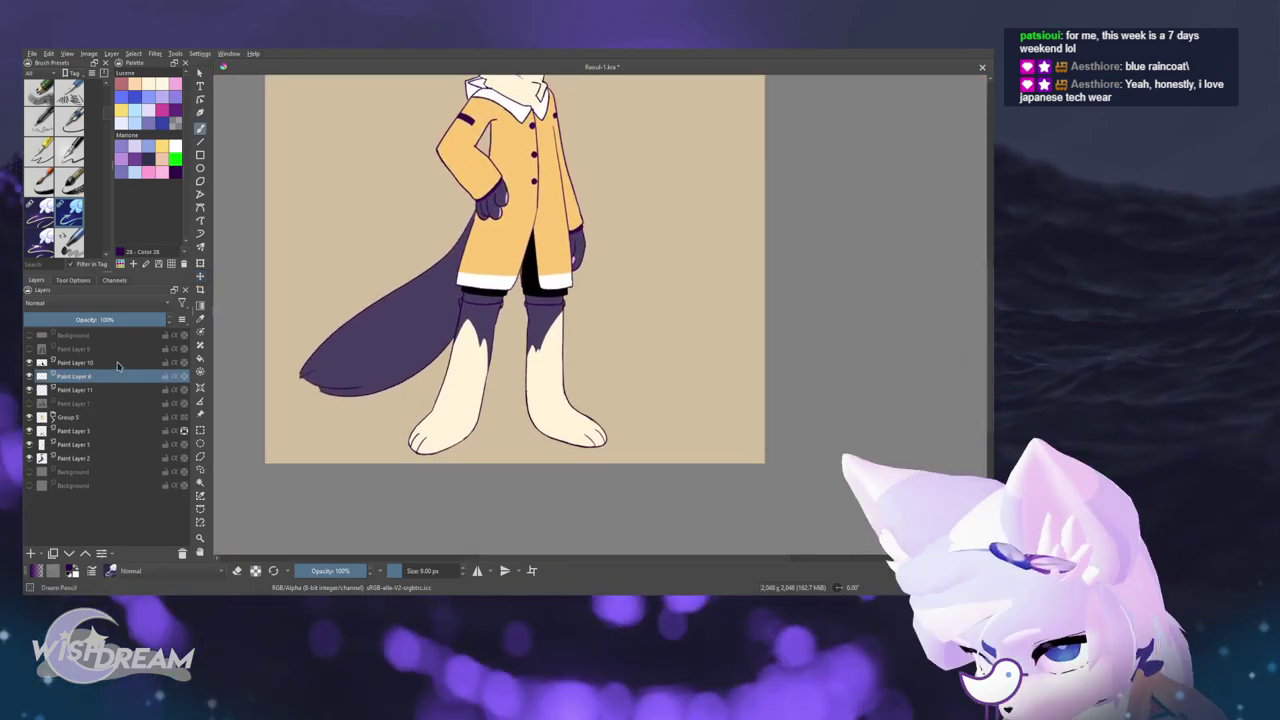
- Trace dark purple boot lines over both sides of the leg farther from the tail, from the boot-top line to the foot
{"action": "left_click_drag", "start_coordinate": [611, 342], "coordinate": [624, 299]}
{"action": "scroll", "coordinate": [624, 298], "scroll_direction": "up", "scroll_amount": 2}
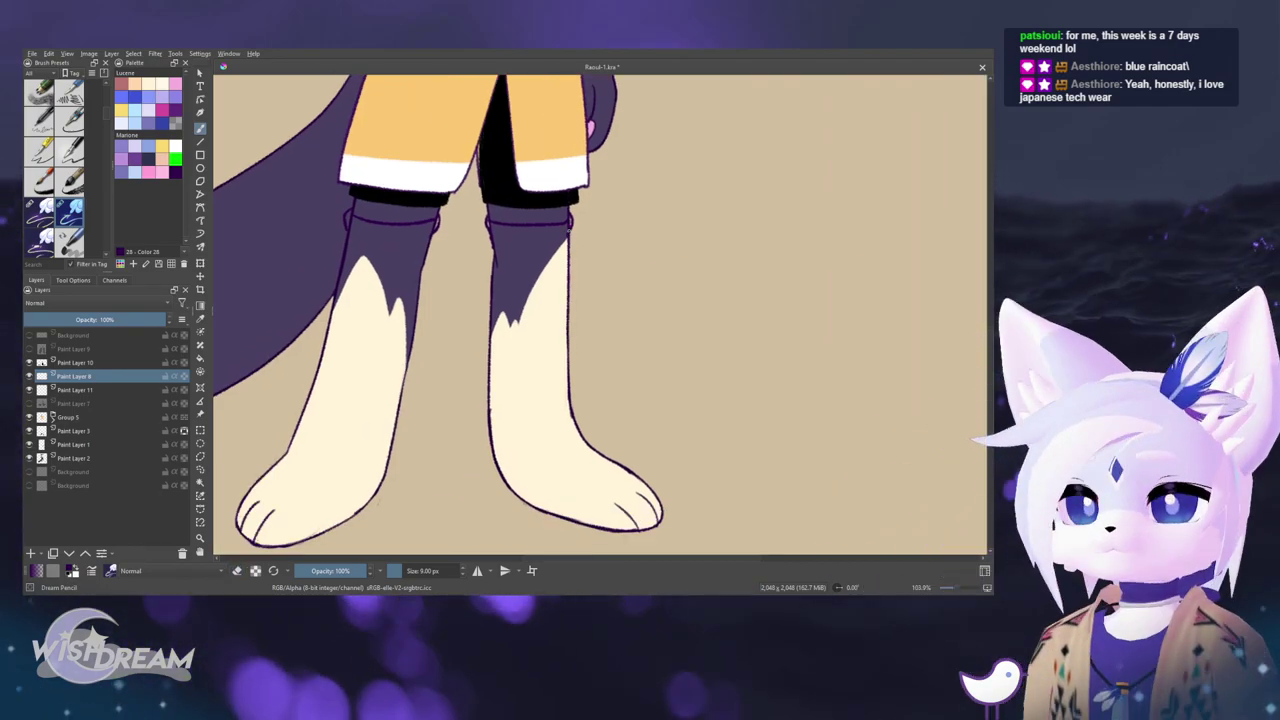
{"action": "left_click_drag", "start_coordinate": [566, 310], "coordinate": [568, 371]}
{"action": "left_click_drag", "start_coordinate": [561, 239], "coordinate": [495, 195]}
{"action": "key", "text": "ctrl+z"}
{"action": "scroll", "coordinate": [510, 230], "scroll_direction": "up", "scroll_amount": 2}
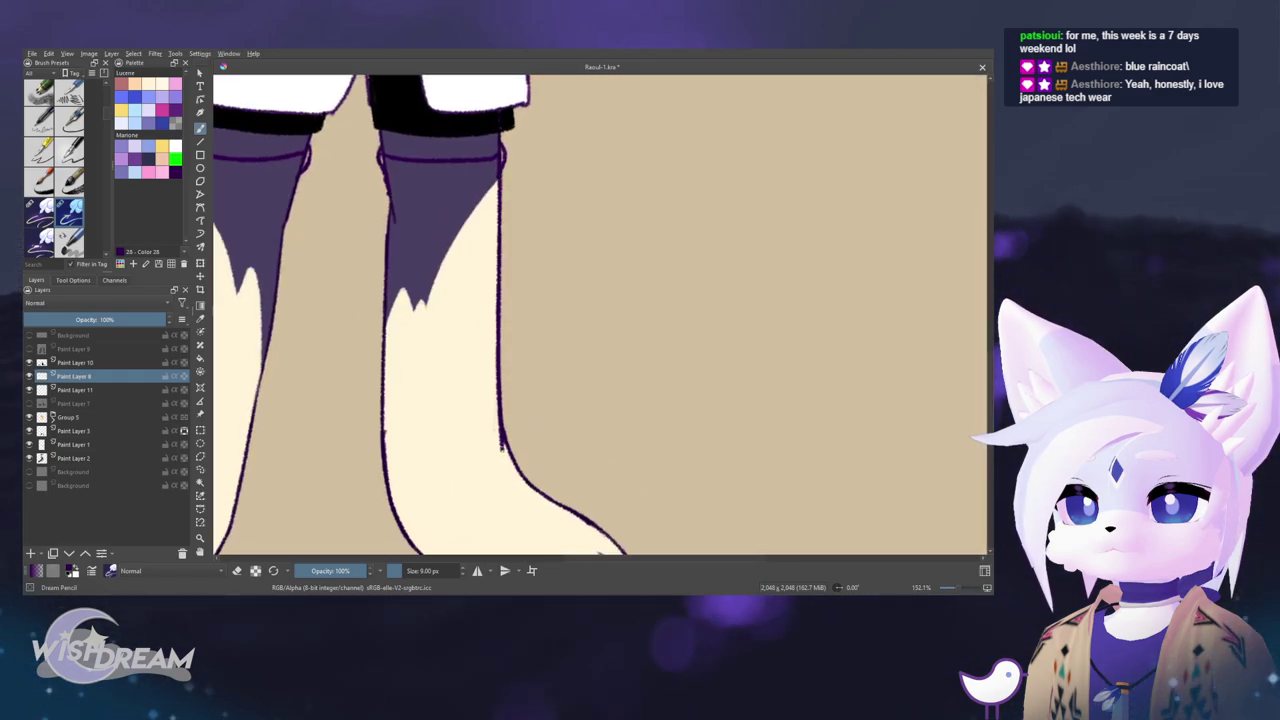
{"action": "left_click_drag", "start_coordinate": [522, 443], "coordinate": [473, 347]}
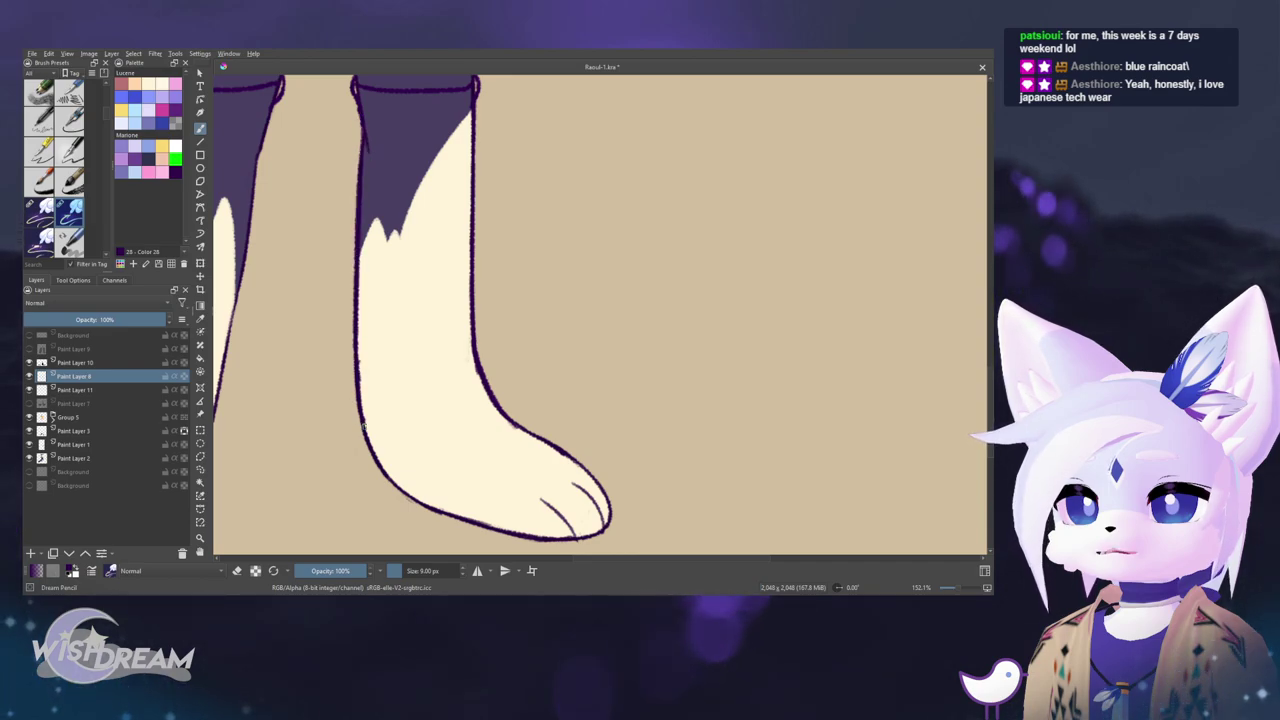
- Trace boot lines over both sides of the leg beside the tail, redrawing the tail-side line so it follows the leg
{"action": "left_click_drag", "start_coordinate": [371, 353], "coordinate": [719, 376]}
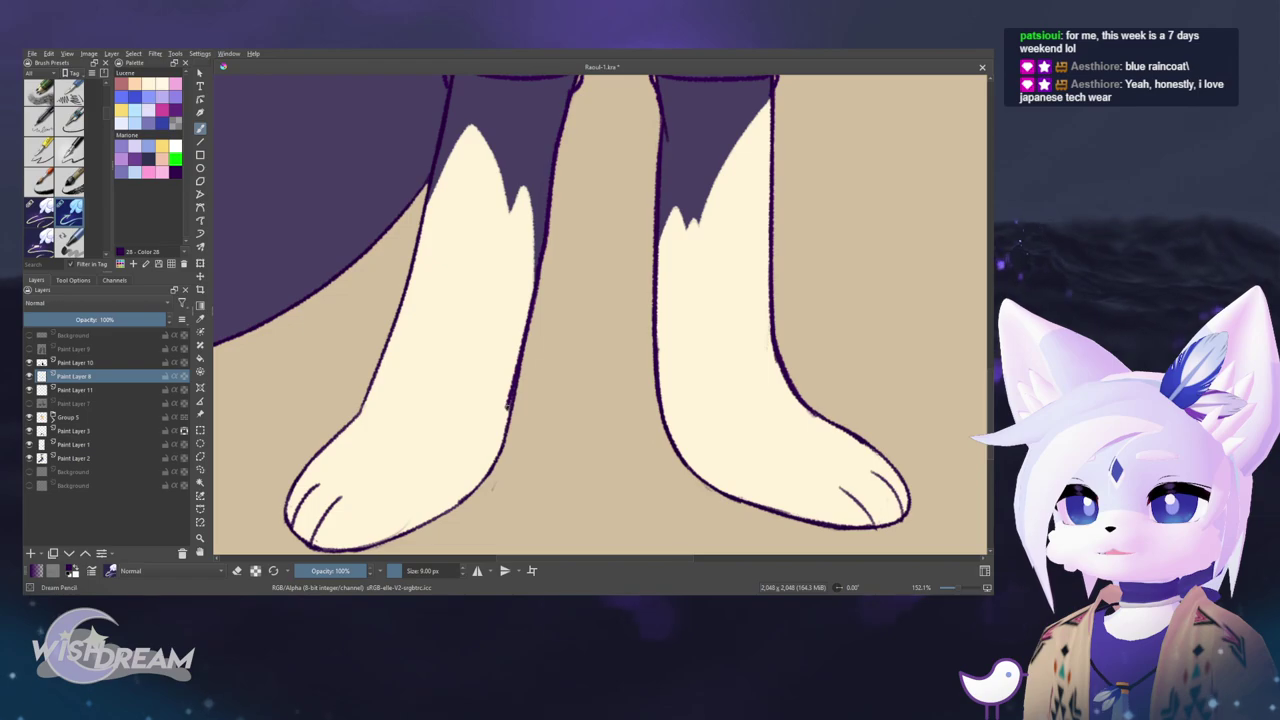
{"action": "key", "text": "e"}
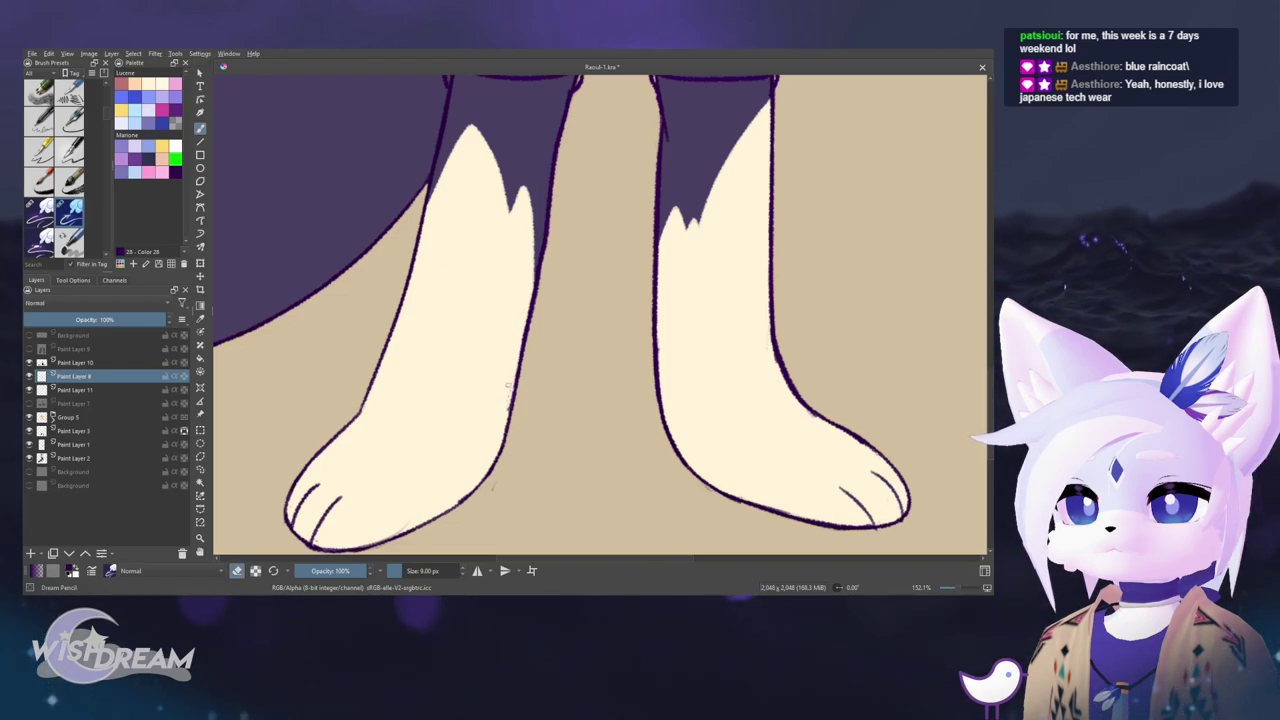
{"action": "left_click_drag", "start_coordinate": [448, 179], "coordinate": [395, 328]}
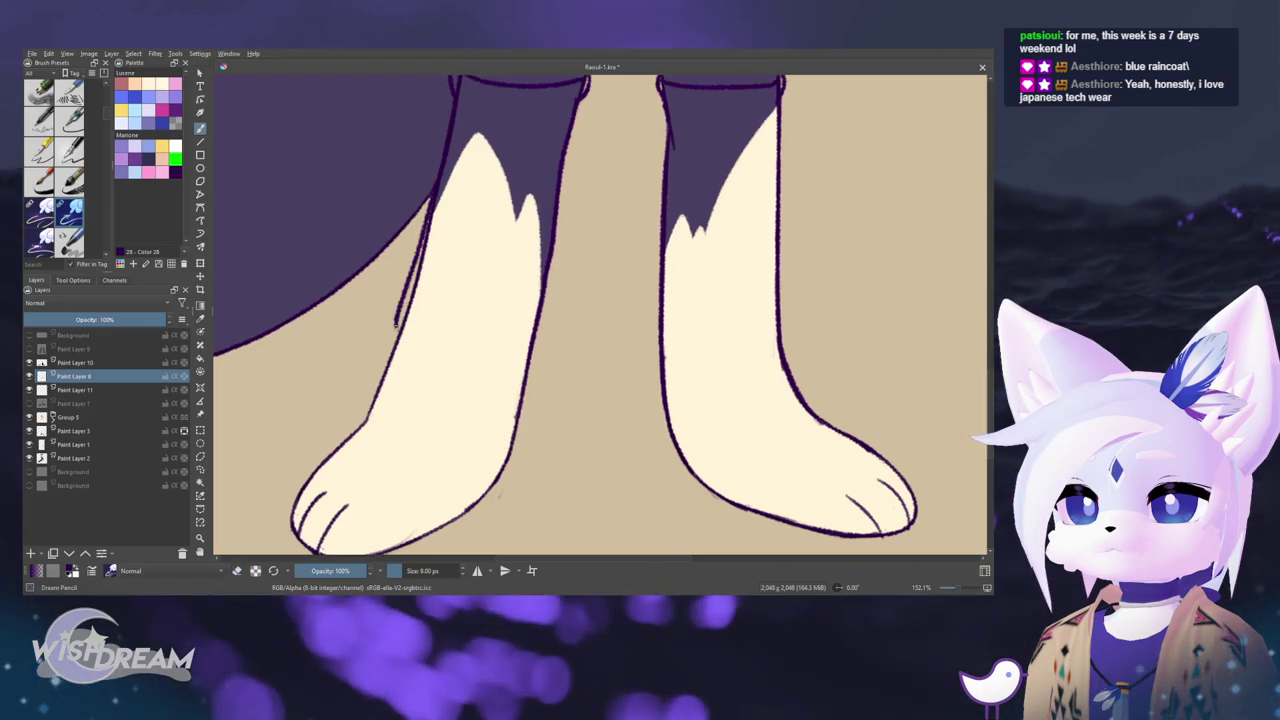
{"action": "key", "text": "ctrl+z"}
{"action": "left_click_drag", "start_coordinate": [455, 104], "coordinate": [404, 364]}
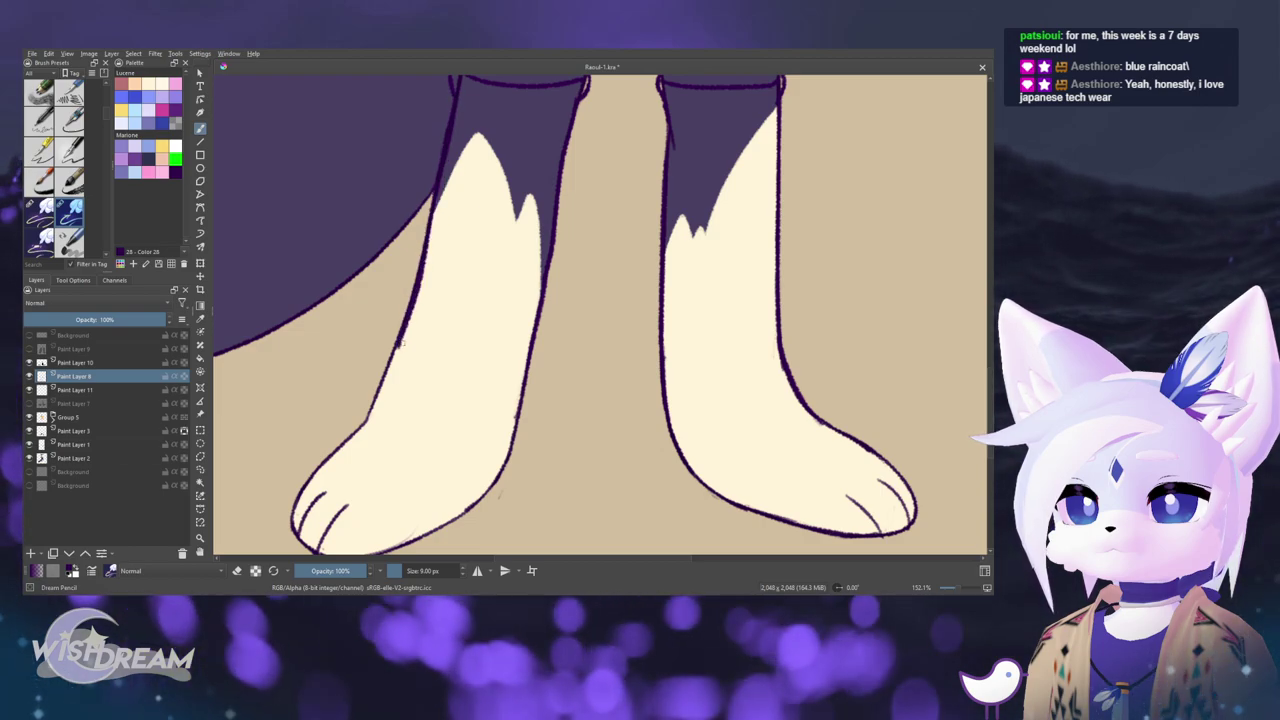
- Sketch a funnel-shaped boot cuff on the empty background beside the legs and delete it with a freehand selection
{"action": "left_click_drag", "start_coordinate": [697, 288], "coordinate": [471, 337]}
{"action": "mouse_move", "coordinate": [868, 285]}
{"action": "left_mouse_down"}
{"action": "mouse_move", "coordinate": [743, 288]}
{"action": "mouse_move", "coordinate": [789, 287]}
{"action": "mouse_move", "coordinate": [795, 376]}
{"action": "left_mouse_up"}
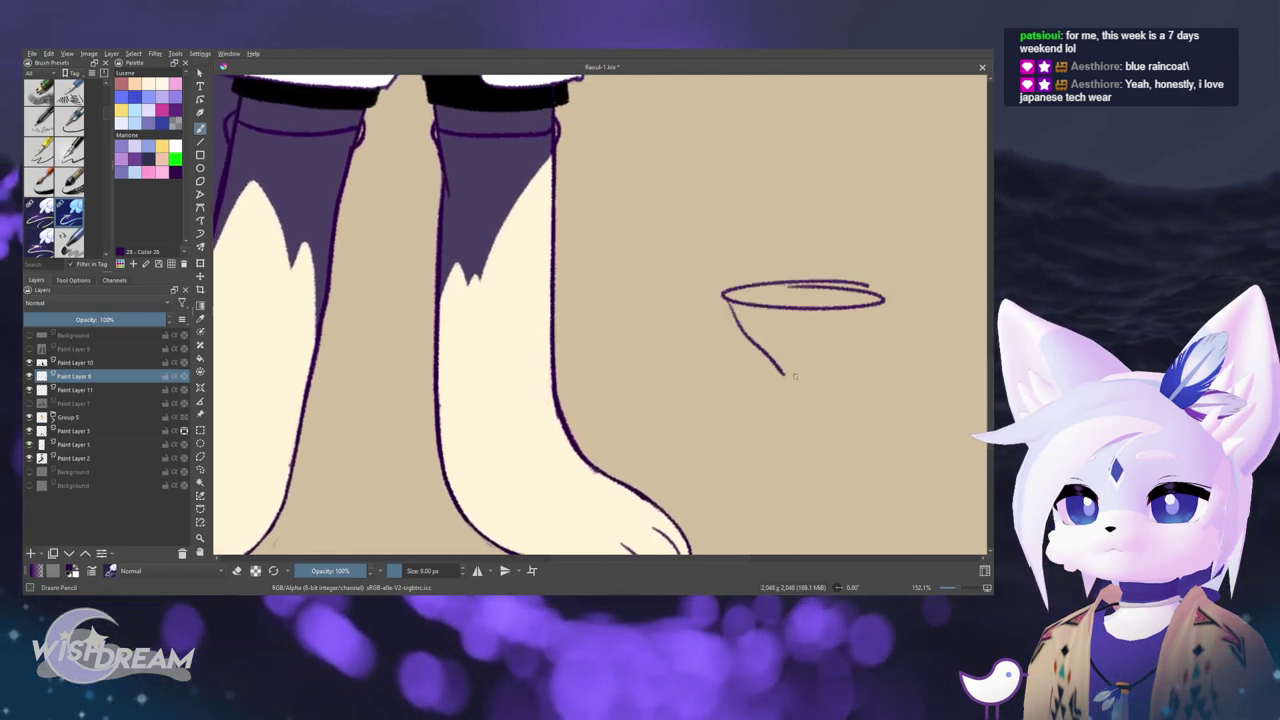
{"action": "left_click_drag", "start_coordinate": [880, 320], "coordinate": [822, 375]}
{"action": "mouse_move", "coordinate": [660, 420]}
{"action": "left_mouse_down"}
{"action": "mouse_move", "coordinate": [737, 414]}
{"action": "mouse_move", "coordinate": [699, 408]}
{"action": "left_mouse_up"}
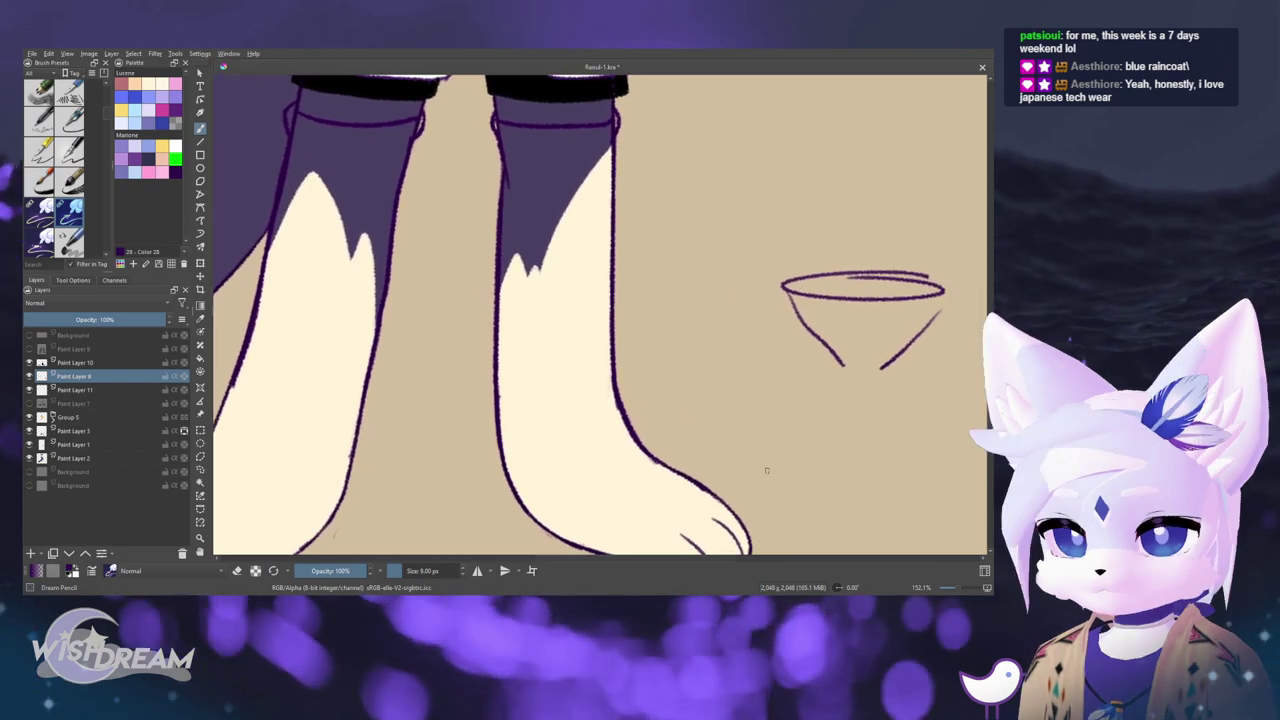
{"action": "key", "text": "l"}
{"action": "mouse_move", "coordinate": [944, 250]}
{"action": "left_mouse_down"}
{"action": "mouse_move", "coordinate": [813, 386]}
{"action": "mouse_move", "coordinate": [944, 264]}
{"action": "left_mouse_up"}
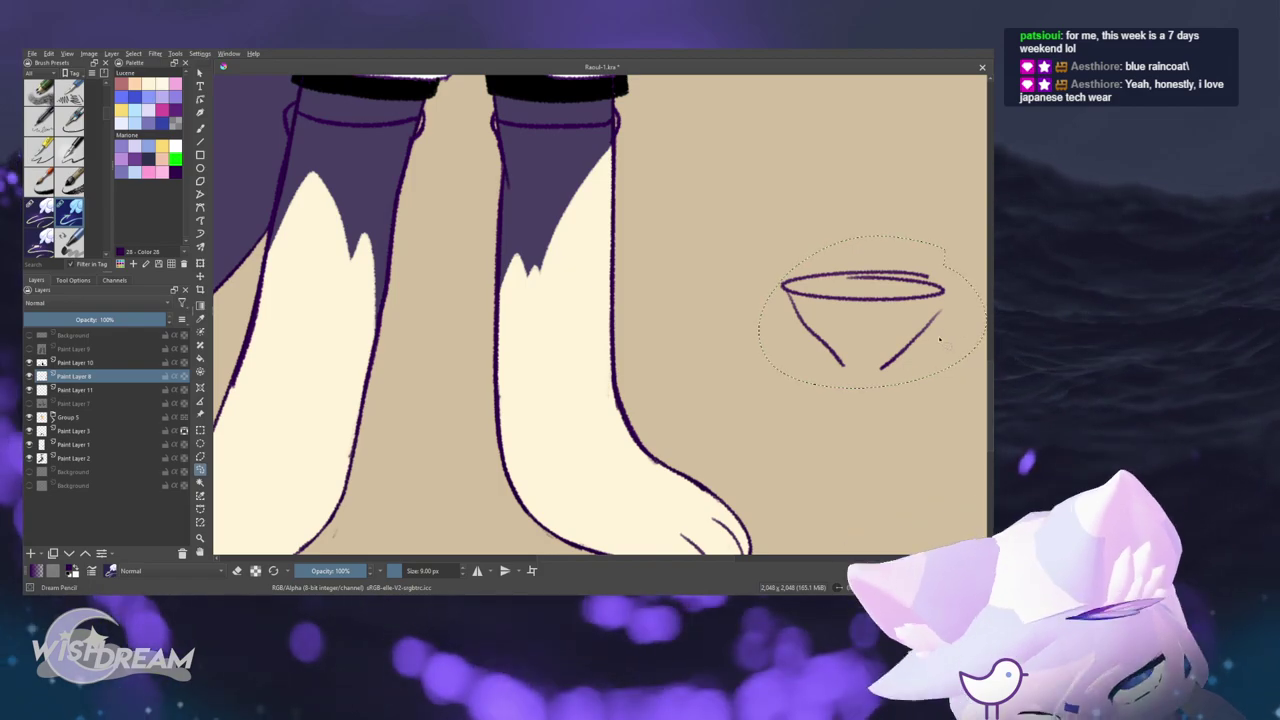
{"action": "key", "text": "Delete"}
{"action": "key", "text": "ctrl+z"}
{"action": "key", "text": "Delete"}
{"action": "key", "text": "ctrl+shift+a"}
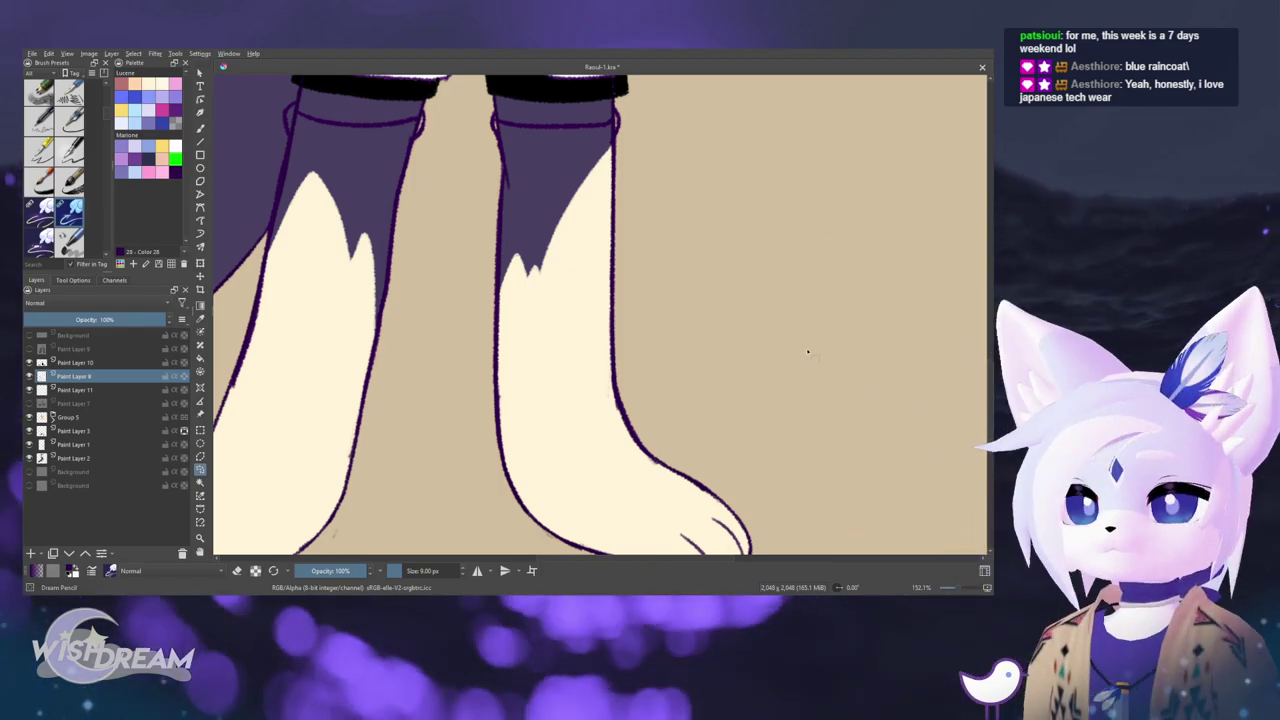
- Continue the tail-side line of the leg beside the tail down to the ankle and clean up its edges with the eraser
{"action": "key", "text": "b"}
{"action": "left_click_drag", "start_coordinate": [291, 294], "coordinate": [429, 275]}
{"action": "key", "text": "e"}
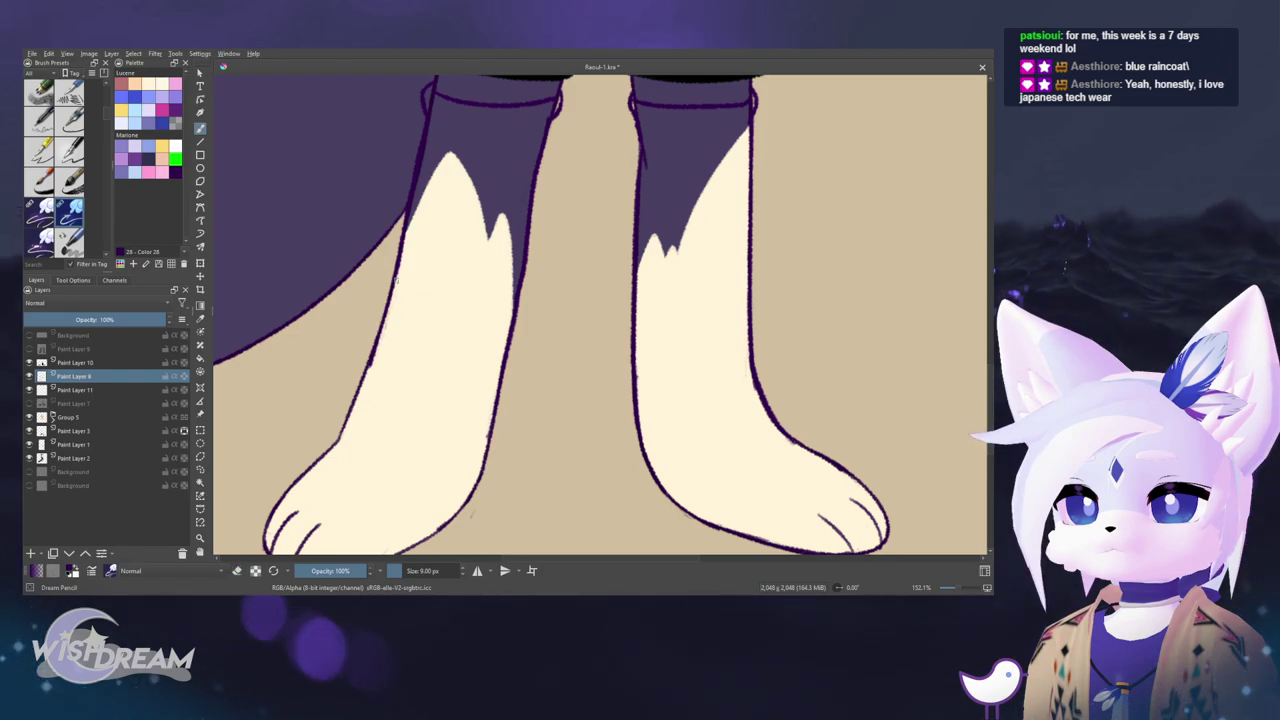
{"action": "key", "text": "e"}
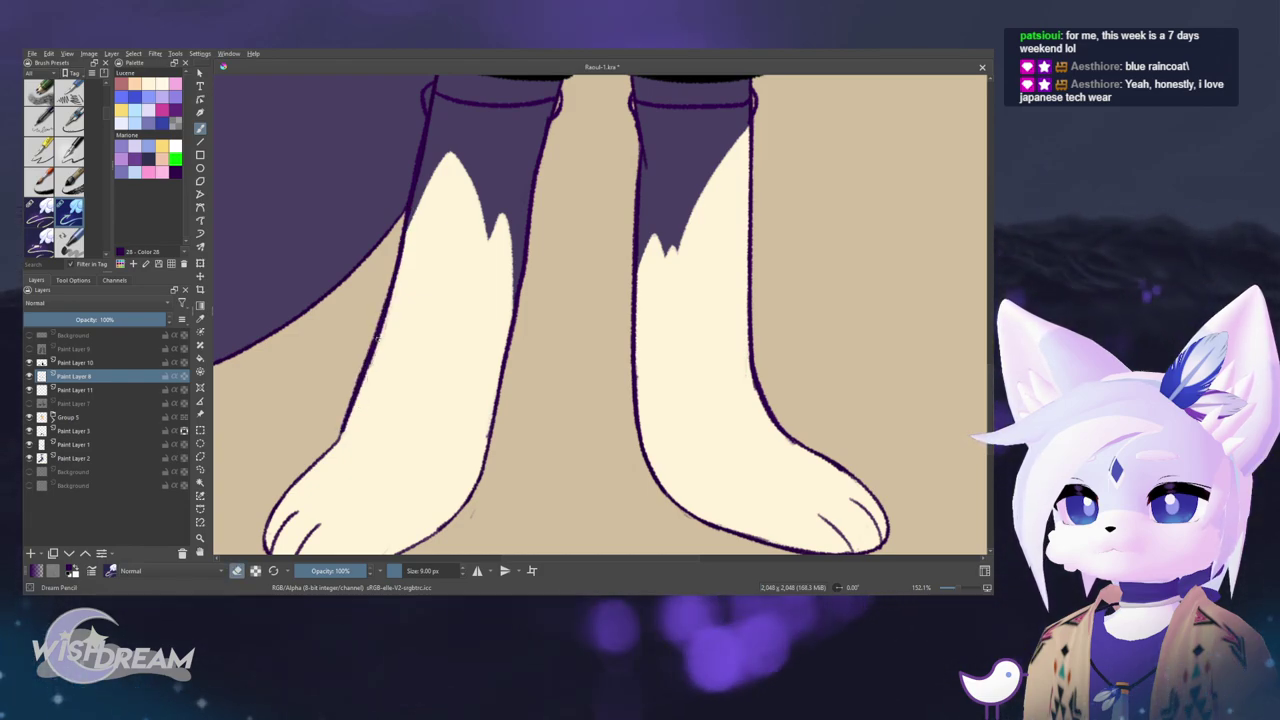
{"action": "left_click_drag", "start_coordinate": [410, 352], "coordinate": [398, 325]}
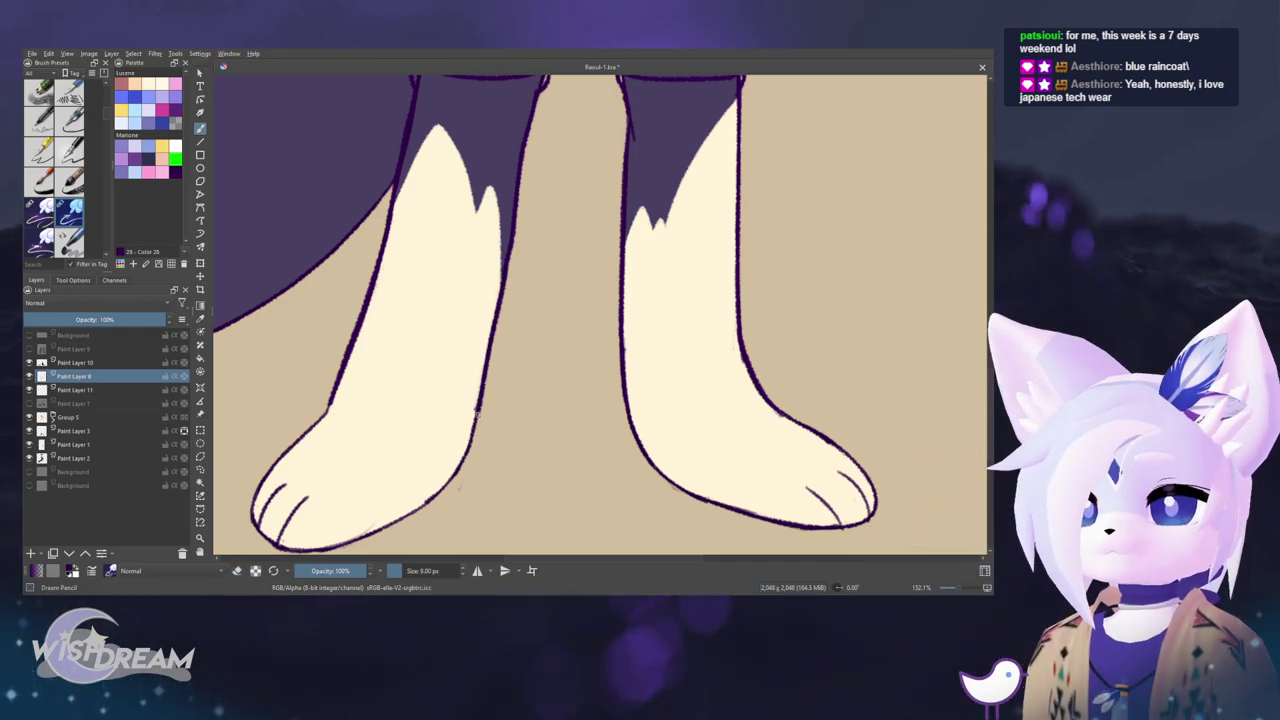
- Add a new paint layer above the boots layer
{"action": "scroll", "coordinate": [474, 410], "scroll_direction": "down", "scroll_amount": 8}
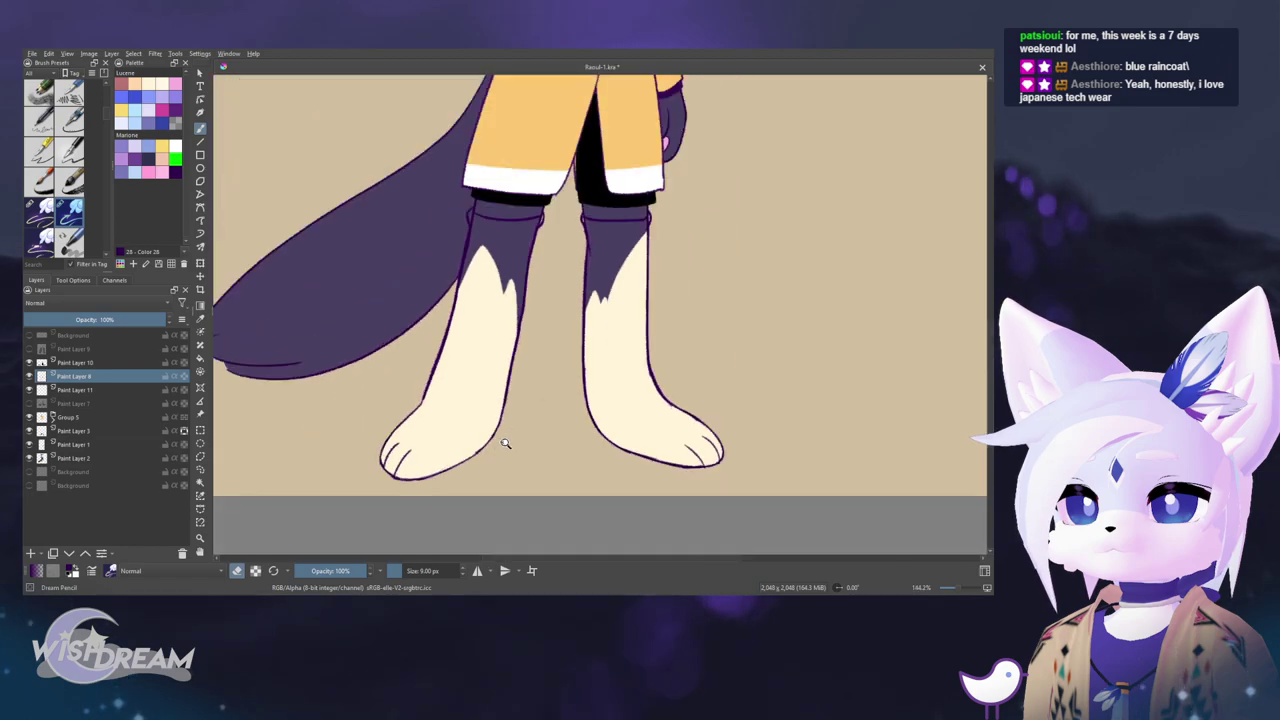
{"action": "left_click_drag", "start_coordinate": [514, 485], "coordinate": [511, 473]}
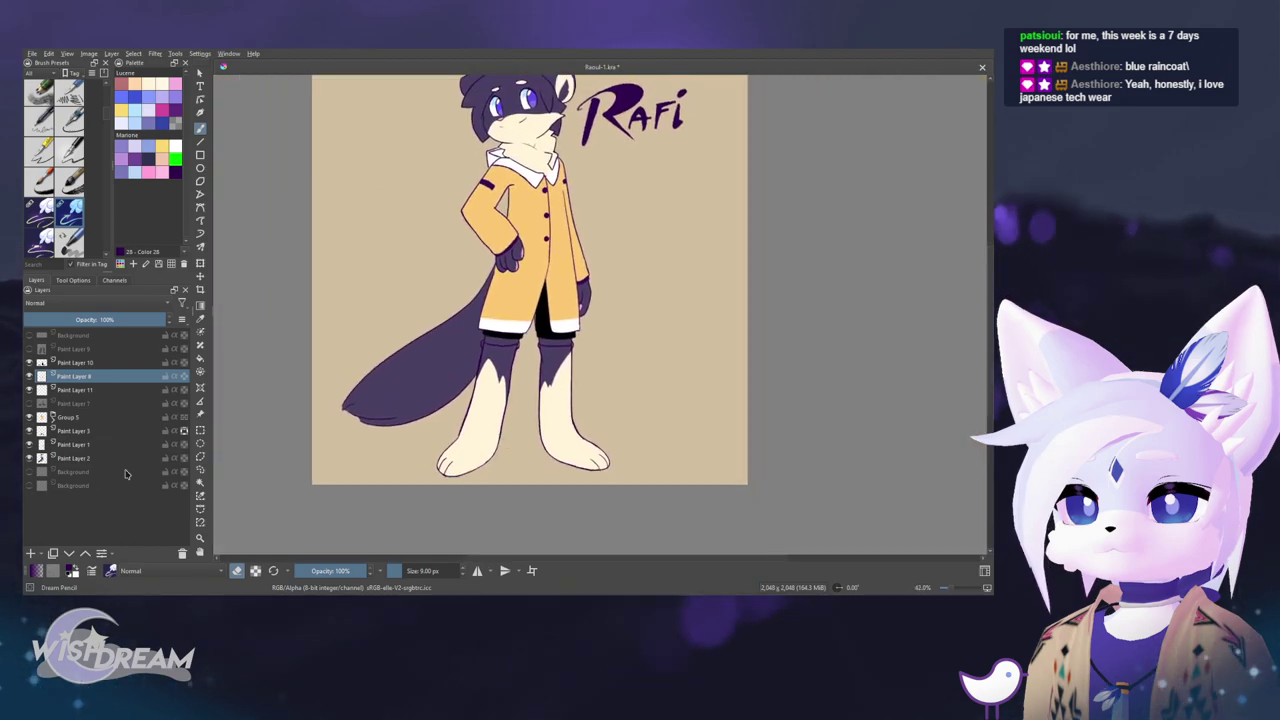
{"action": "scroll", "coordinate": [526, 442], "scroll_direction": "up", "scroll_amount": 3}
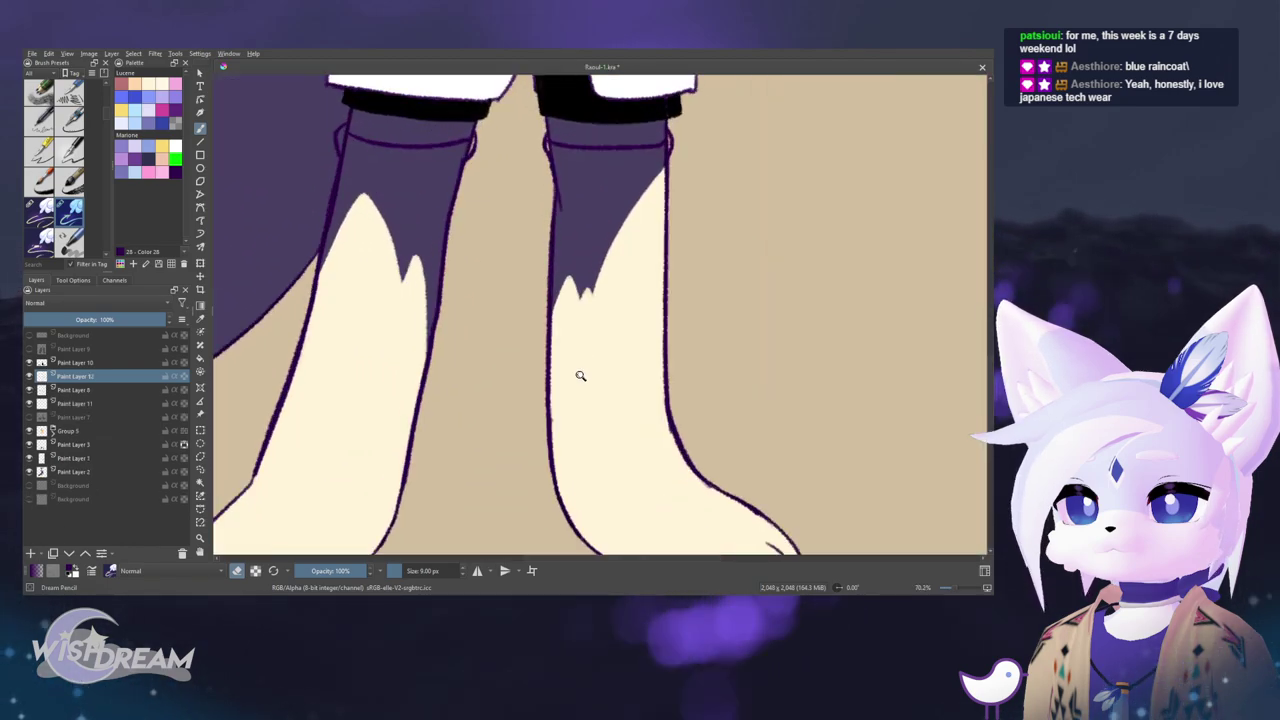
{"action": "key", "text": "e"}
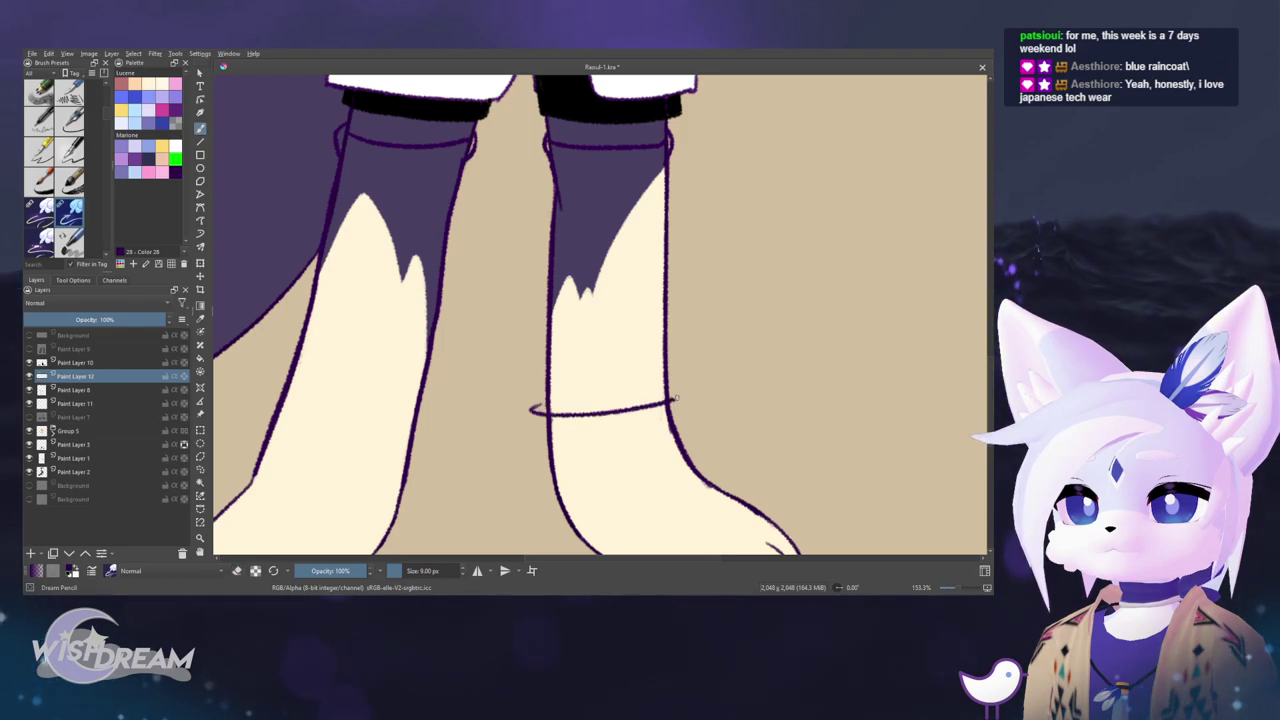
{"action": "left_click_drag", "start_coordinate": [676, 398], "coordinate": [666, 388]}
{"action": "key", "text": "ctrl+z"}
{"action": "left_click_drag", "start_coordinate": [547, 402], "coordinate": [706, 395]}
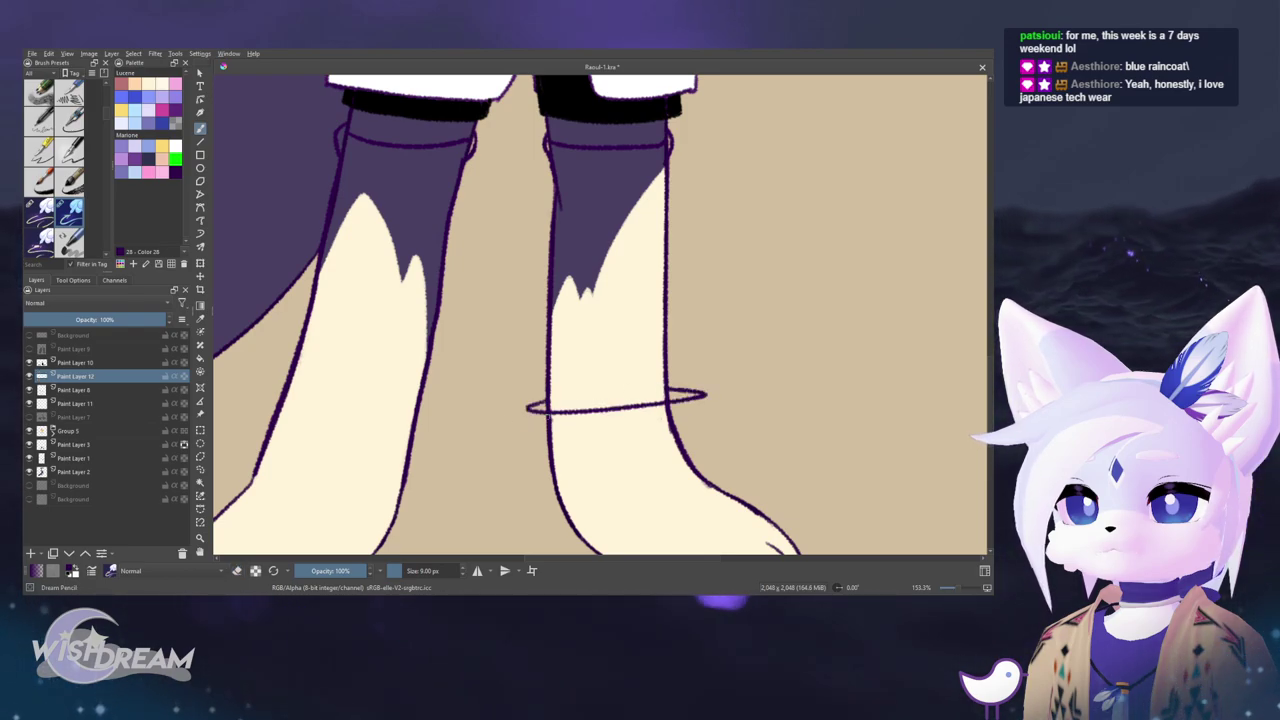
{"action": "key", "text": "ctrl+z"}
{"action": "mouse_move", "coordinate": [527, 409]}
{"action": "left_mouse_down"}
{"action": "mouse_move", "coordinate": [622, 409]}
{"action": "mouse_move", "coordinate": [550, 413]}
{"action": "mouse_move", "coordinate": [668, 387]}
{"action": "left_mouse_up"}
{"action": "key", "text": "ctrl+z"}
{"action": "mouse_move", "coordinate": [555, 437]}
{"action": "left_mouse_down"}
{"action": "mouse_move", "coordinate": [502, 343]}
{"action": "mouse_move", "coordinate": [486, 386]}
{"action": "mouse_move", "coordinate": [497, 418]}
{"action": "left_mouse_up"}
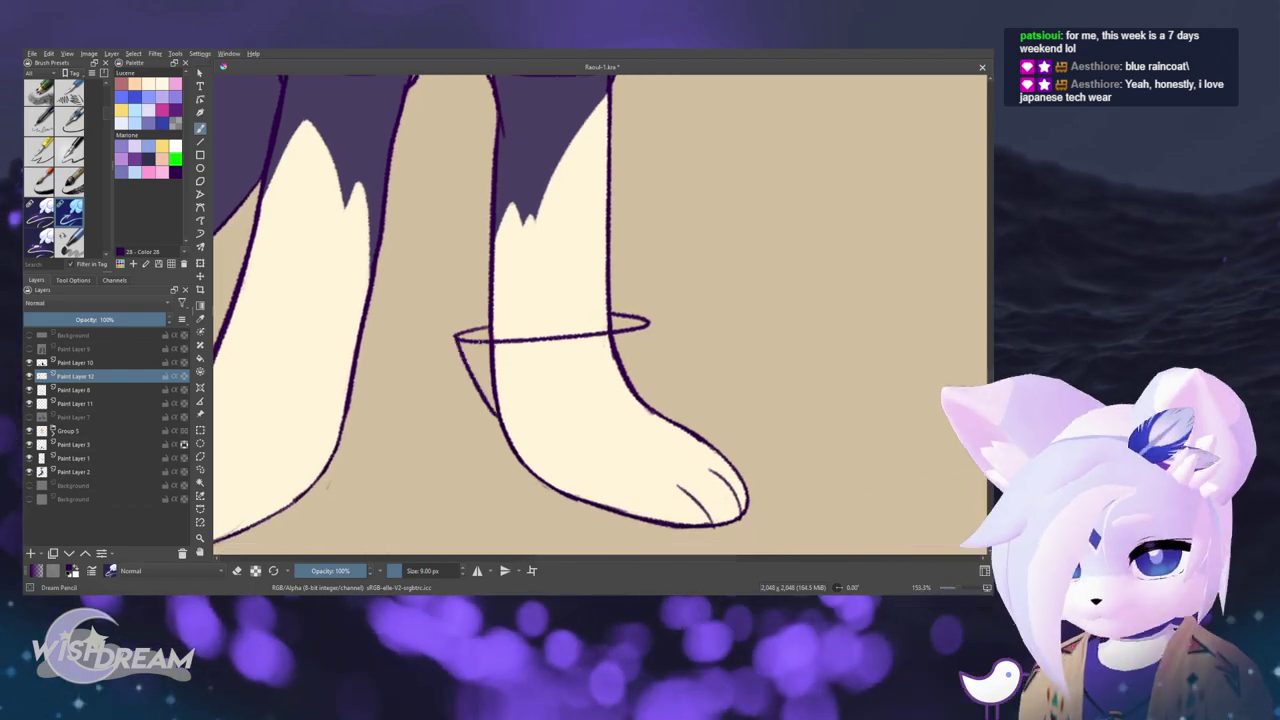
{"action": "mouse_move", "coordinate": [603, 297]}
{"action": "left_mouse_down"}
{"action": "mouse_move", "coordinate": [604, 333]}
{"action": "mouse_move", "coordinate": [632, 339]}
{"action": "left_mouse_up"}
{"action": "key", "text": "t"}
{"action": "key", "text": "ctrl+z"}
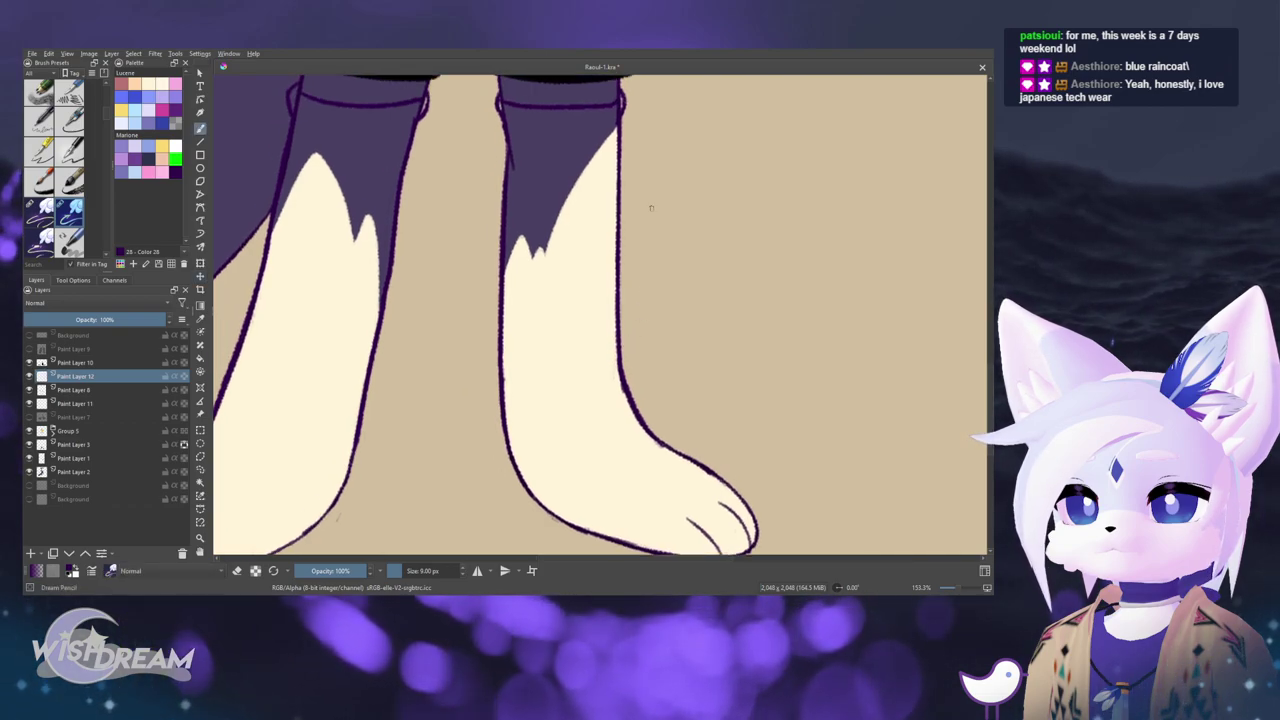
{"action": "left_click_drag", "start_coordinate": [500, 302], "coordinate": [595, 309]}
{"action": "key", "text": "ctrl+z"}
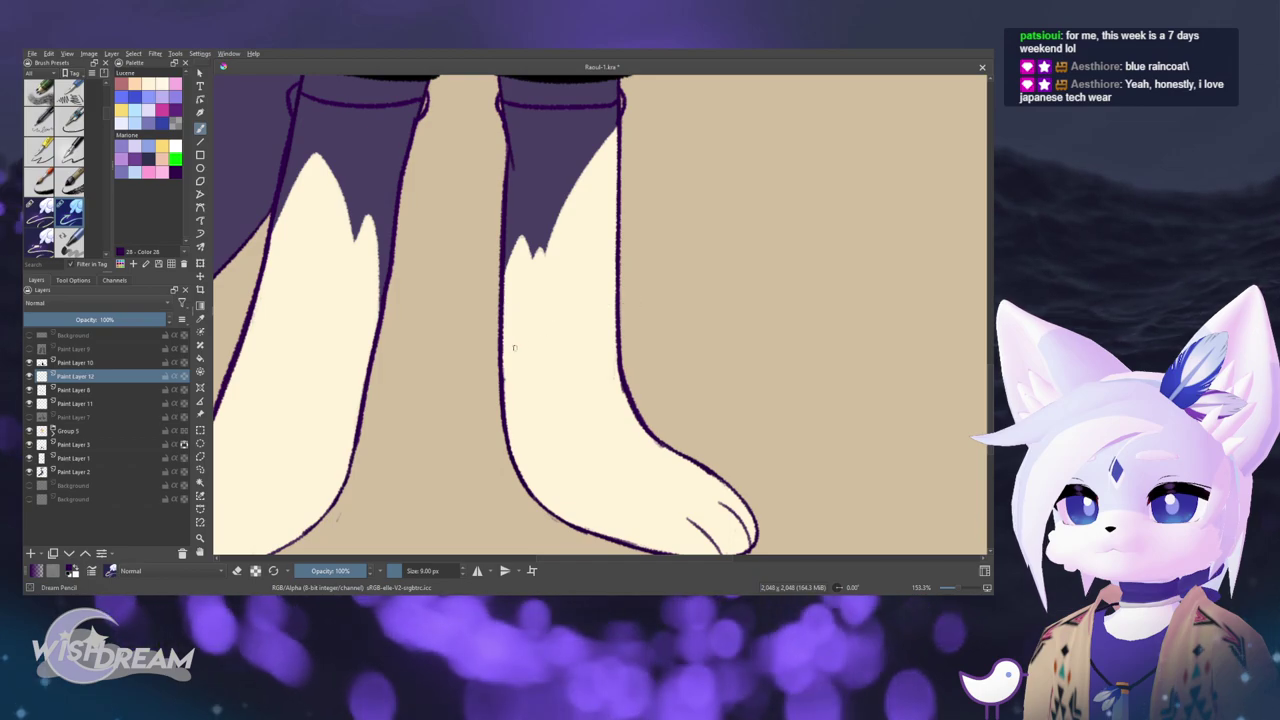
{"action": "left_click_drag", "start_coordinate": [481, 346], "coordinate": [620, 330]}
{"action": "key", "text": "ctrl+z"}
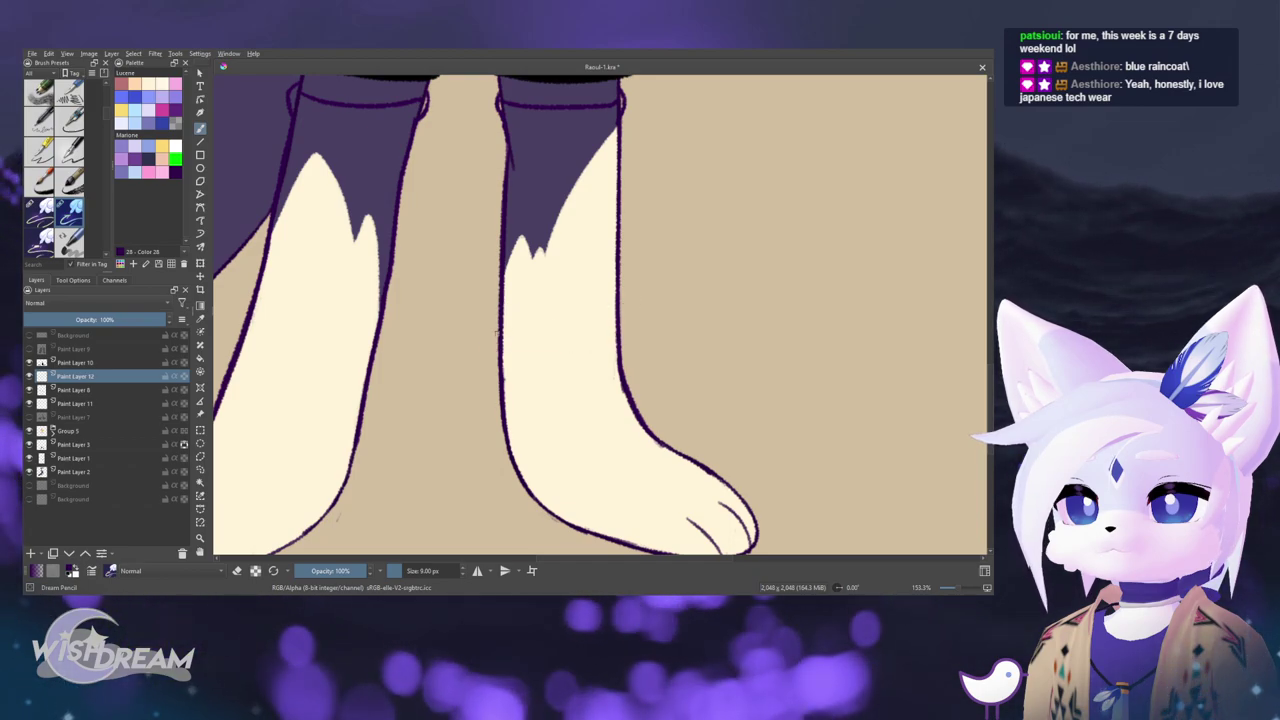
- Draw a flared elliptical shoe rim around the ankle farther from the tail, with side lines tapering down to the foot
{"action": "mouse_move", "coordinate": [472, 343]}
{"action": "left_mouse_down"}
{"action": "mouse_move", "coordinate": [571, 338]}
{"action": "mouse_move", "coordinate": [472, 345]}
{"action": "left_mouse_up"}
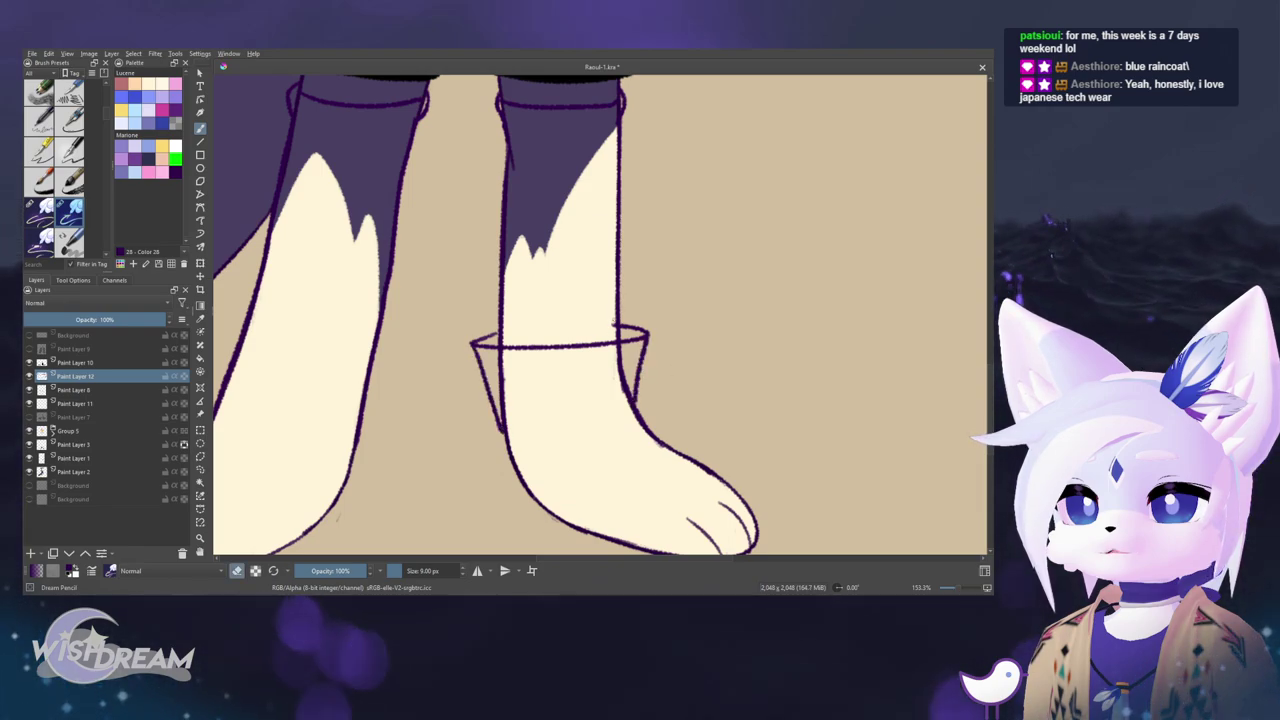
{"action": "key", "text": "e"}
{"action": "key", "text": "e"}
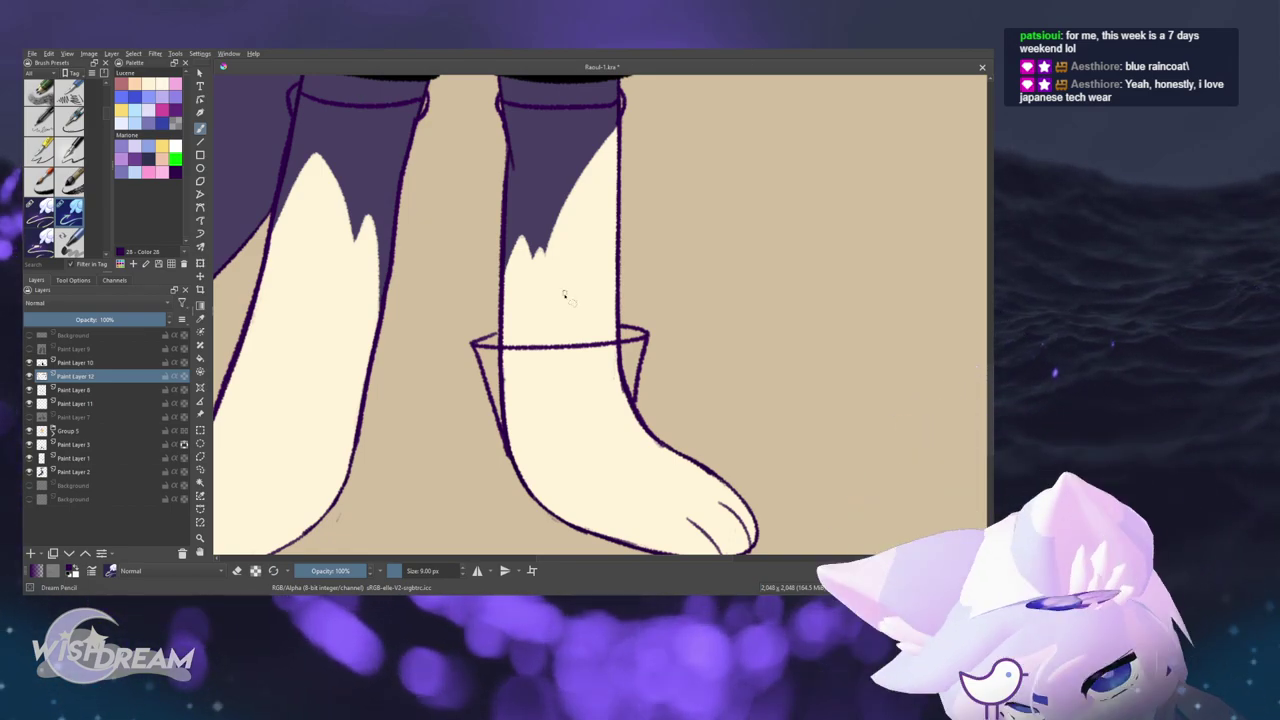
- Move the flared rim slightly up the leg and extend its toe-side line down to meet the foot
{"action": "key", "text": "t"}
{"action": "left_click_drag", "start_coordinate": [645, 341], "coordinate": [648, 320]}
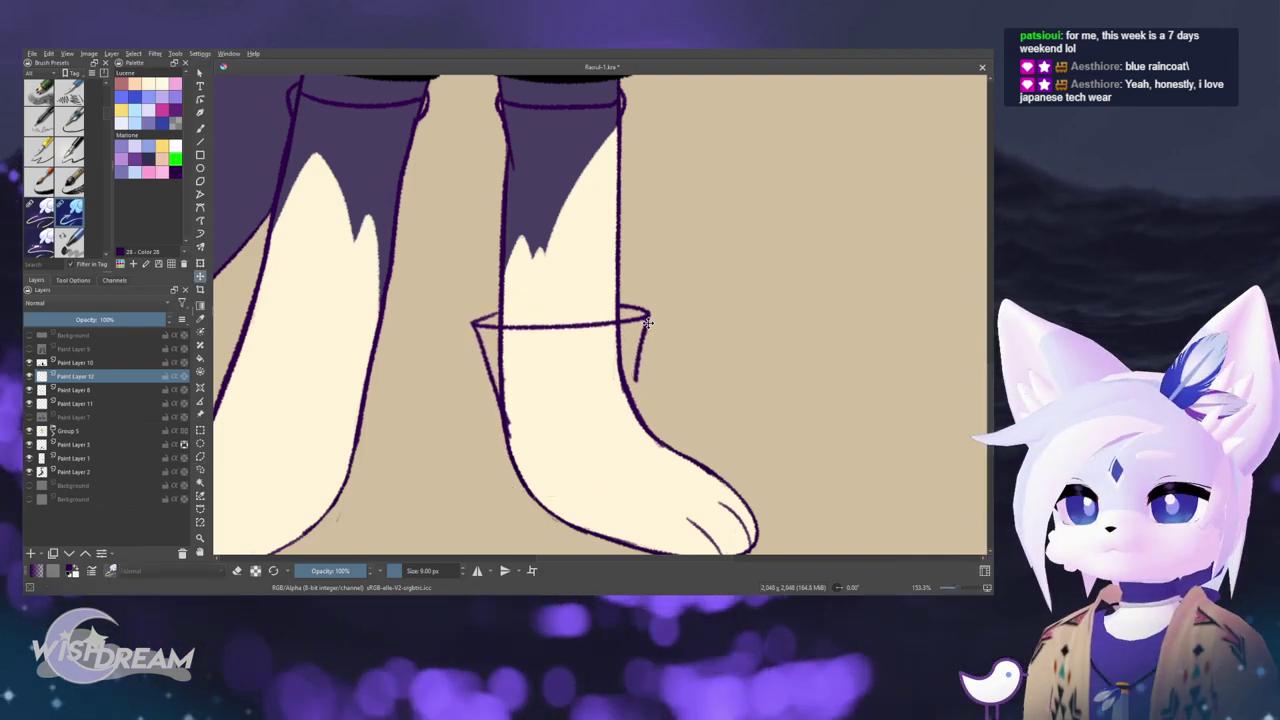
{"action": "key", "text": "b"}
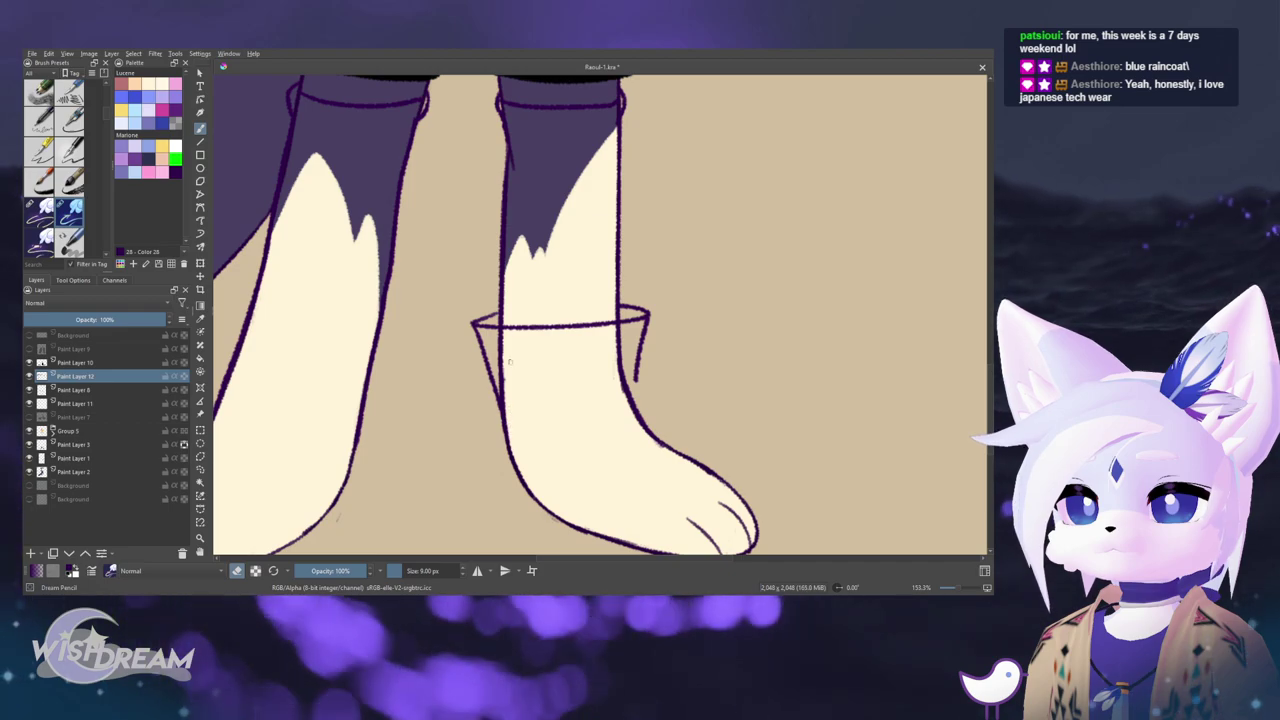
{"action": "key", "text": "e"}
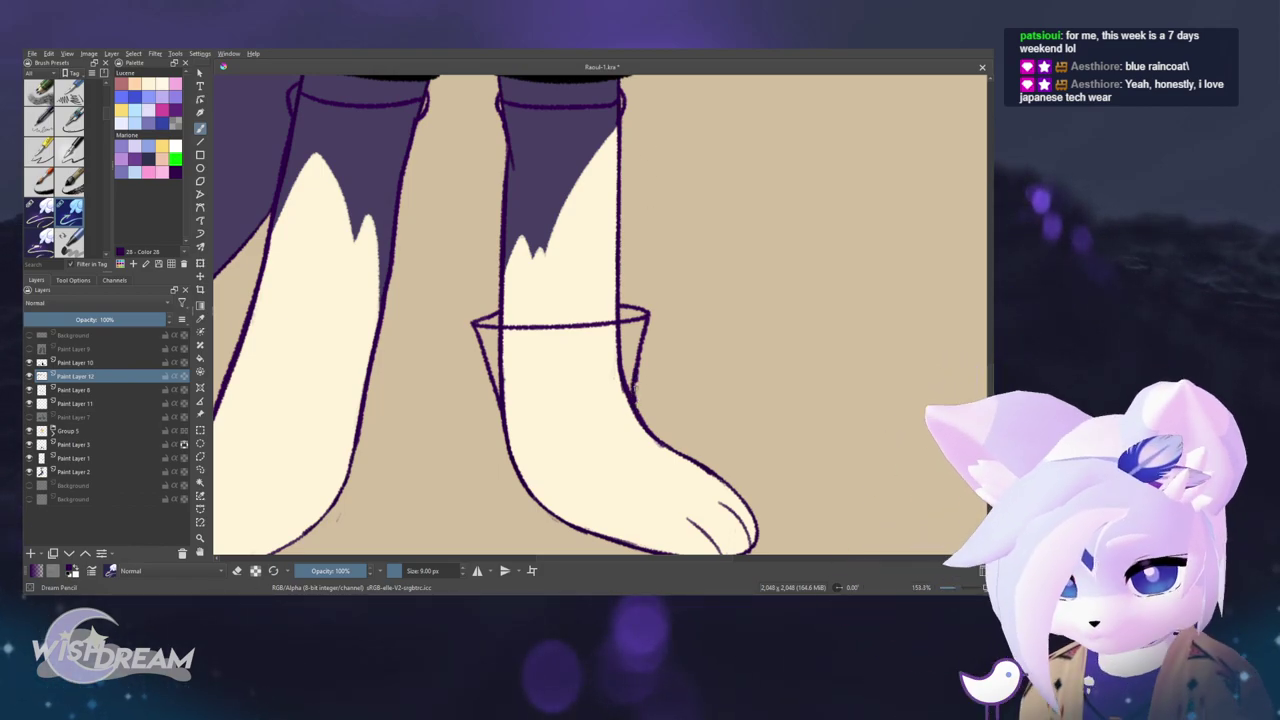
- In mirrored view, outline the shoe around the foot with a rounded toe, a sole line and a pointed heel
{"action": "left_click_drag", "start_coordinate": [633, 385], "coordinate": [677, 304]}
{"action": "key", "text": "m"}
{"action": "left_click_drag", "start_coordinate": [618, 326], "coordinate": [632, 266]}
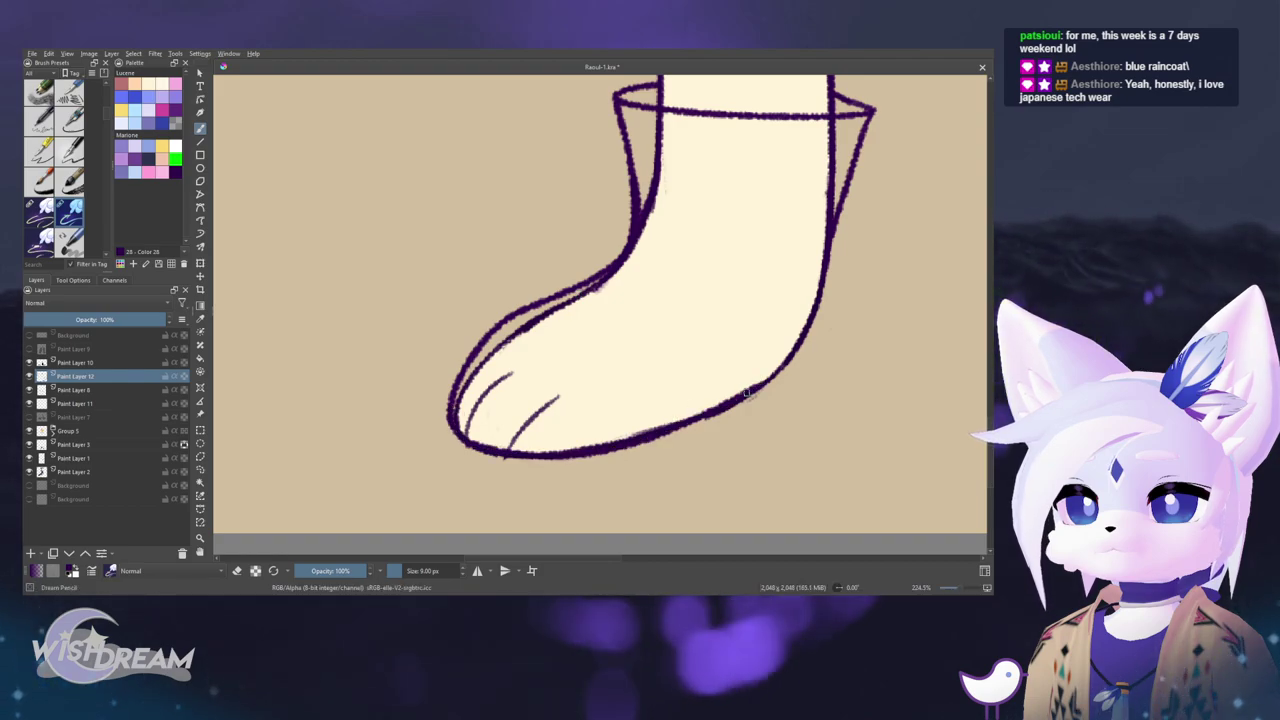
{"action": "key", "text": "ctrl+z"}
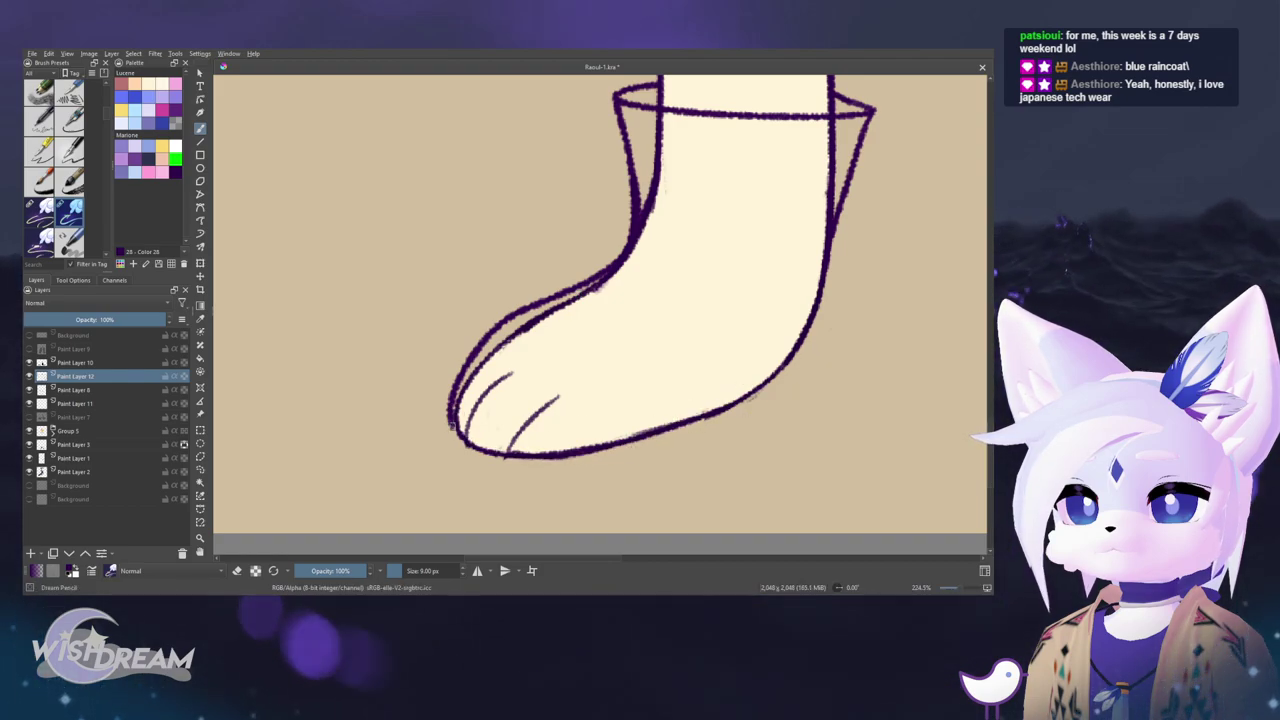
{"action": "left_click_drag", "start_coordinate": [508, 456], "coordinate": [783, 384]}
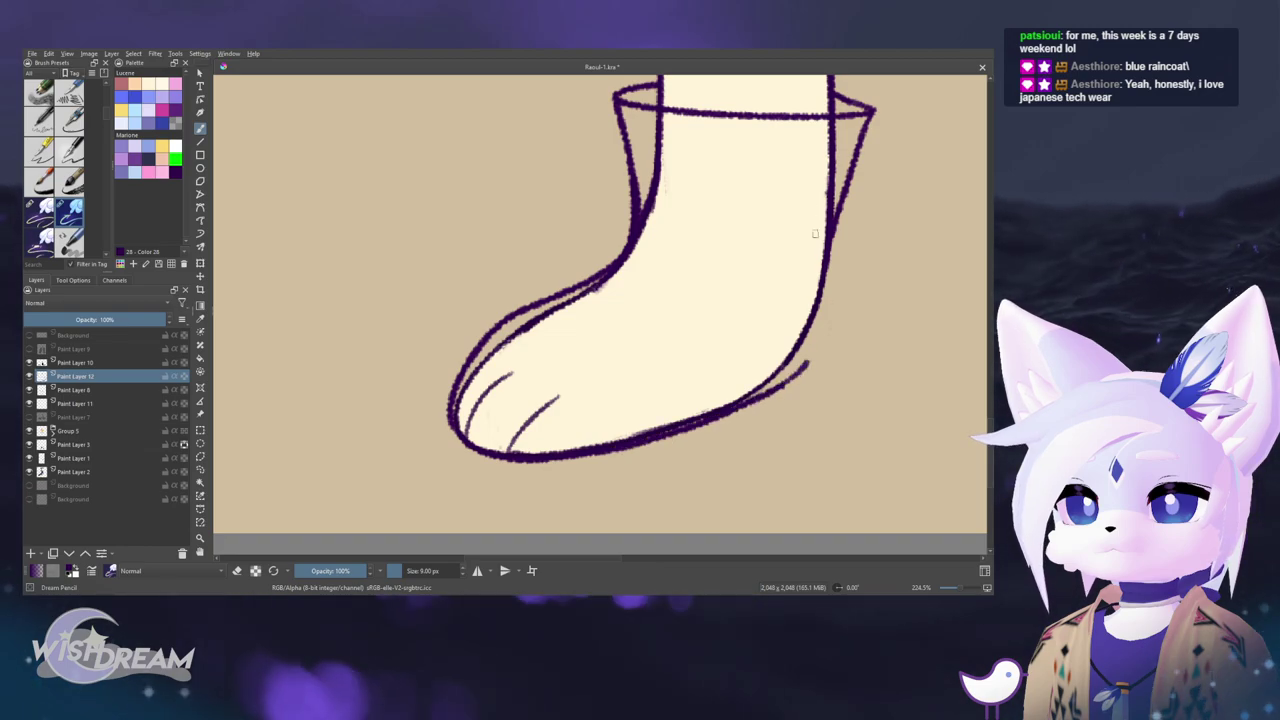
{"action": "left_click_drag", "start_coordinate": [836, 225], "coordinate": [809, 364]}
{"action": "key", "text": "m"}
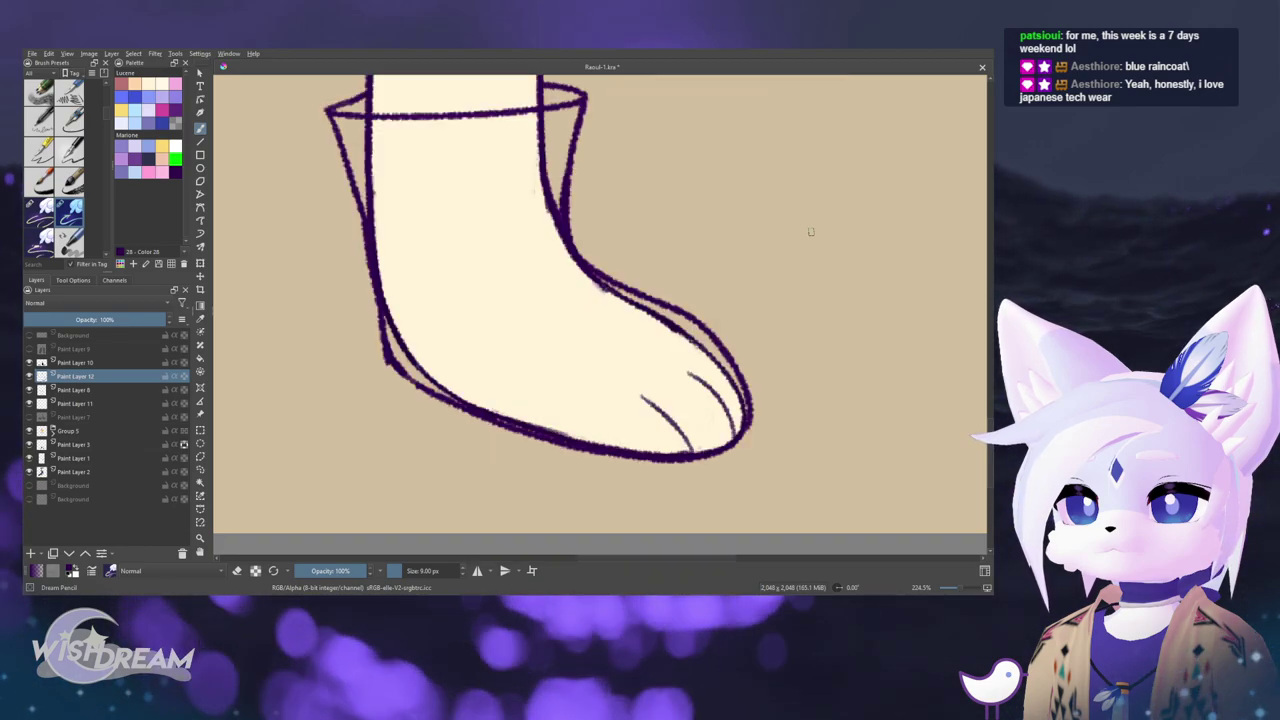
- Draw a flattened elliptical shoe rim around the ankle nearer the tail
{"action": "key", "text": "e"}
{"action": "scroll", "coordinate": [418, 405], "scroll_direction": "down", "scroll_amount": 10}
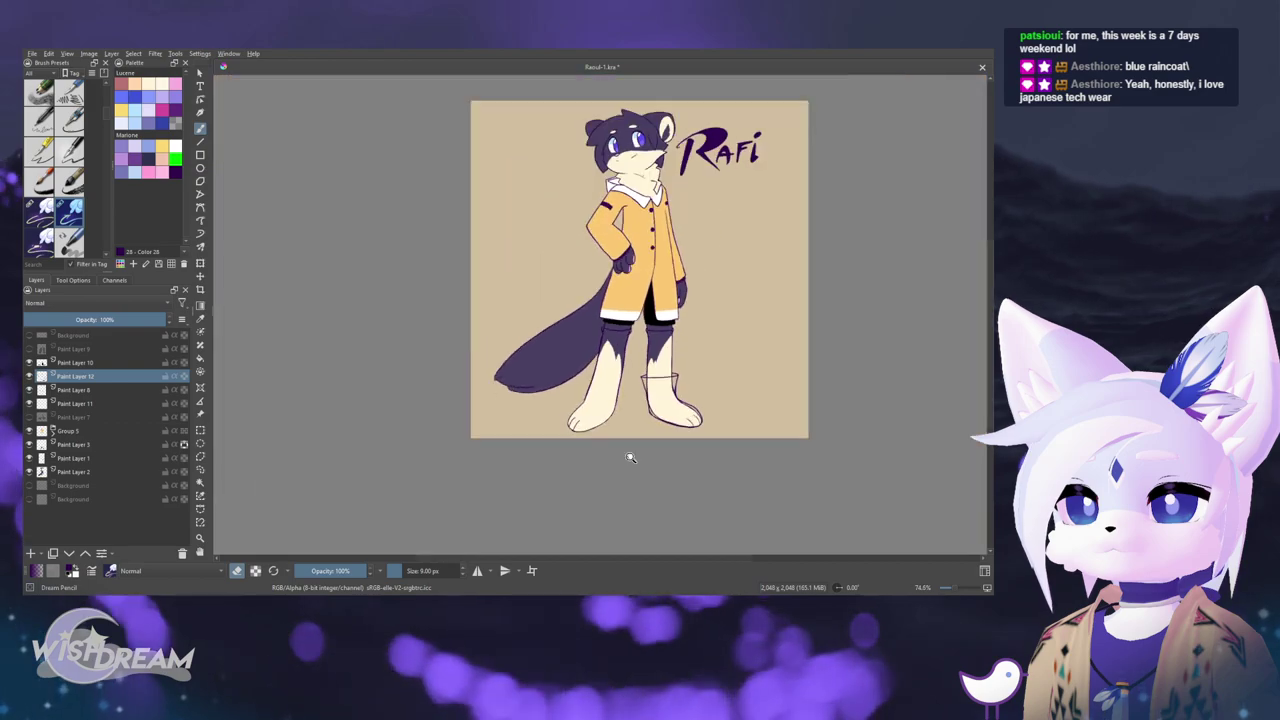
{"action": "scroll", "coordinate": [640, 365], "scroll_direction": "up", "scroll_amount": 8}
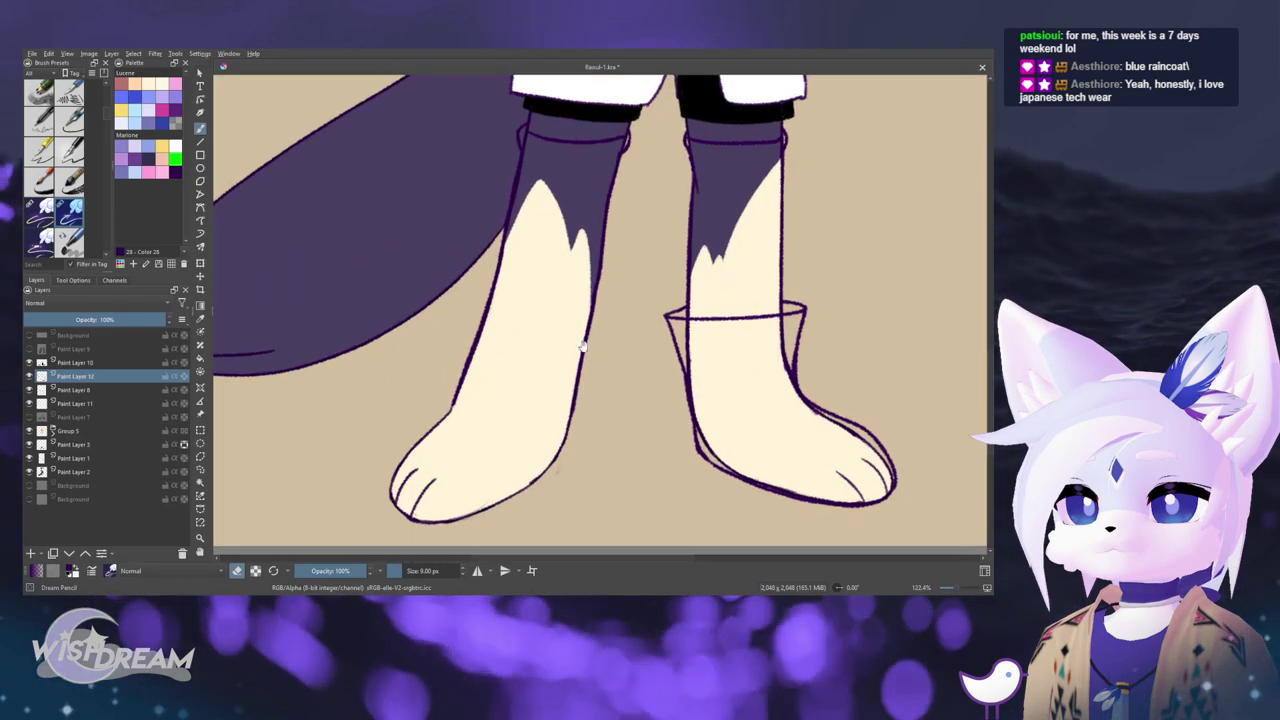
{"action": "key", "text": "e"}
{"action": "mouse_move", "coordinate": [482, 327]}
{"action": "left_mouse_down"}
{"action": "mouse_move", "coordinate": [599, 313]}
{"action": "mouse_move", "coordinate": [592, 322]}
{"action": "left_mouse_up"}
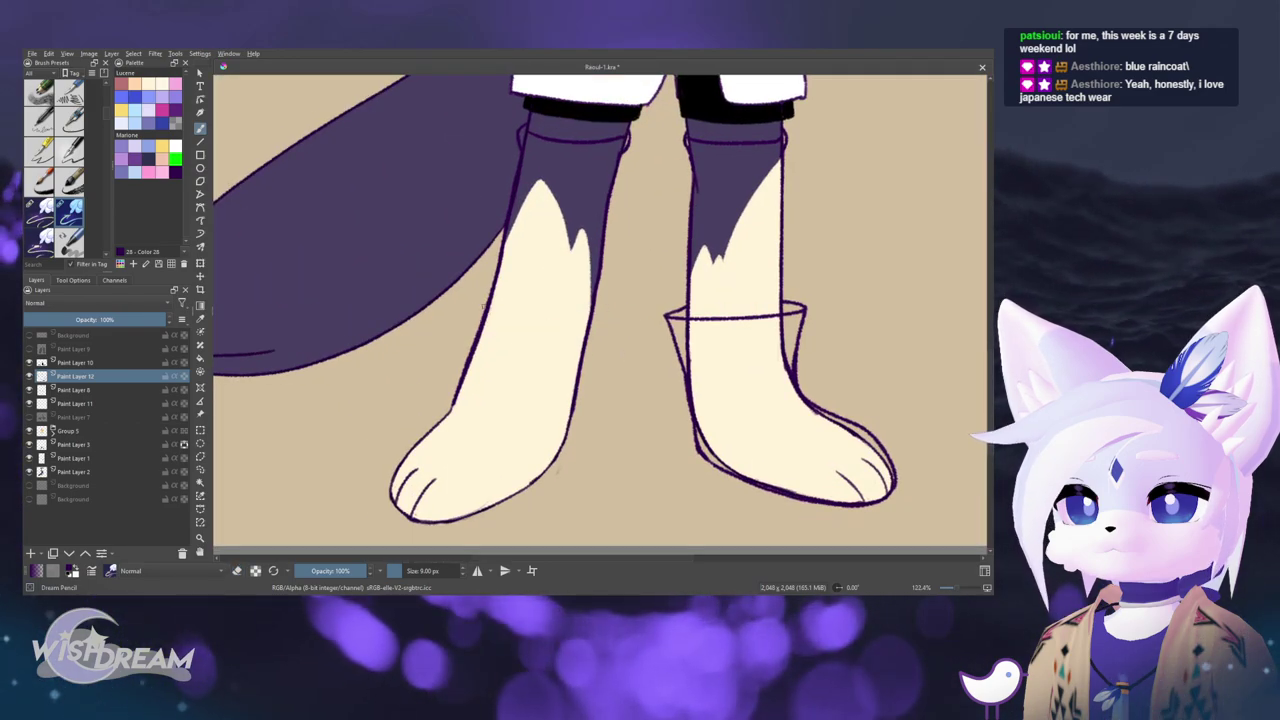
{"action": "left_click_drag", "start_coordinate": [464, 314], "coordinate": [467, 371]}
{"action": "left_click_drag", "start_coordinate": [614, 305], "coordinate": [571, 414]}
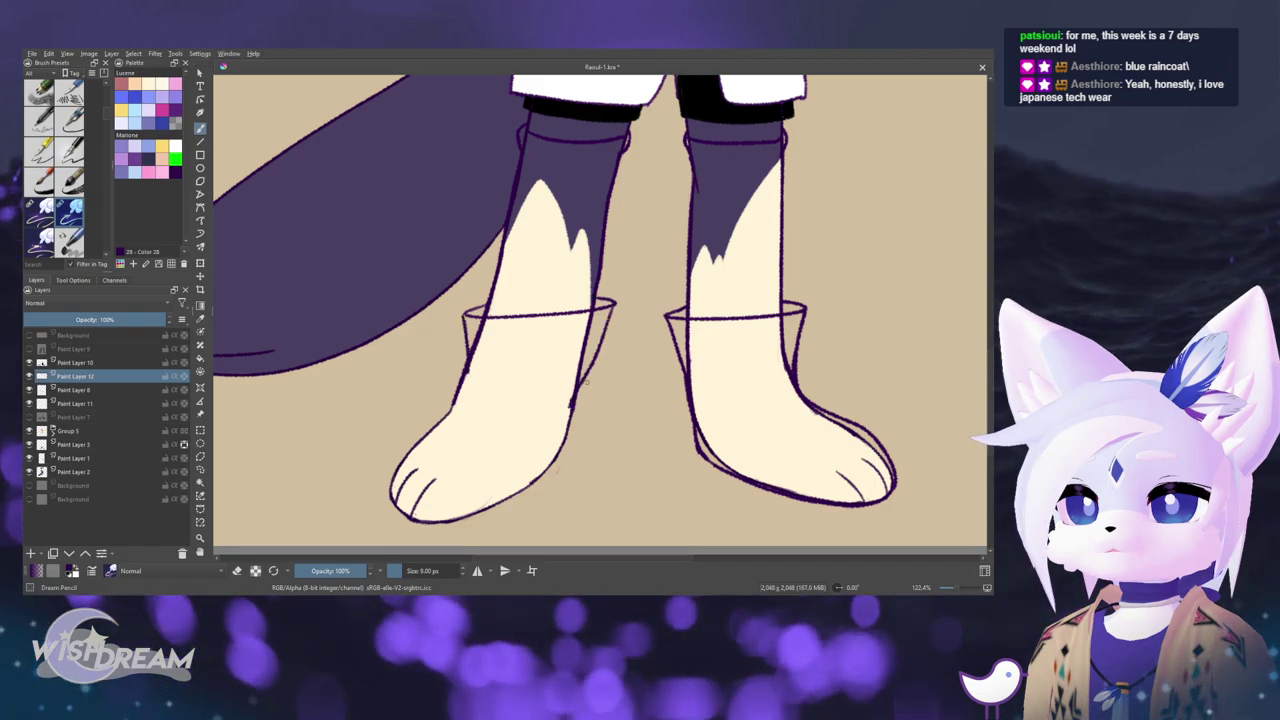
{"action": "key", "text": "ctrl+z"}
{"action": "key", "text": "ctrl+z"}
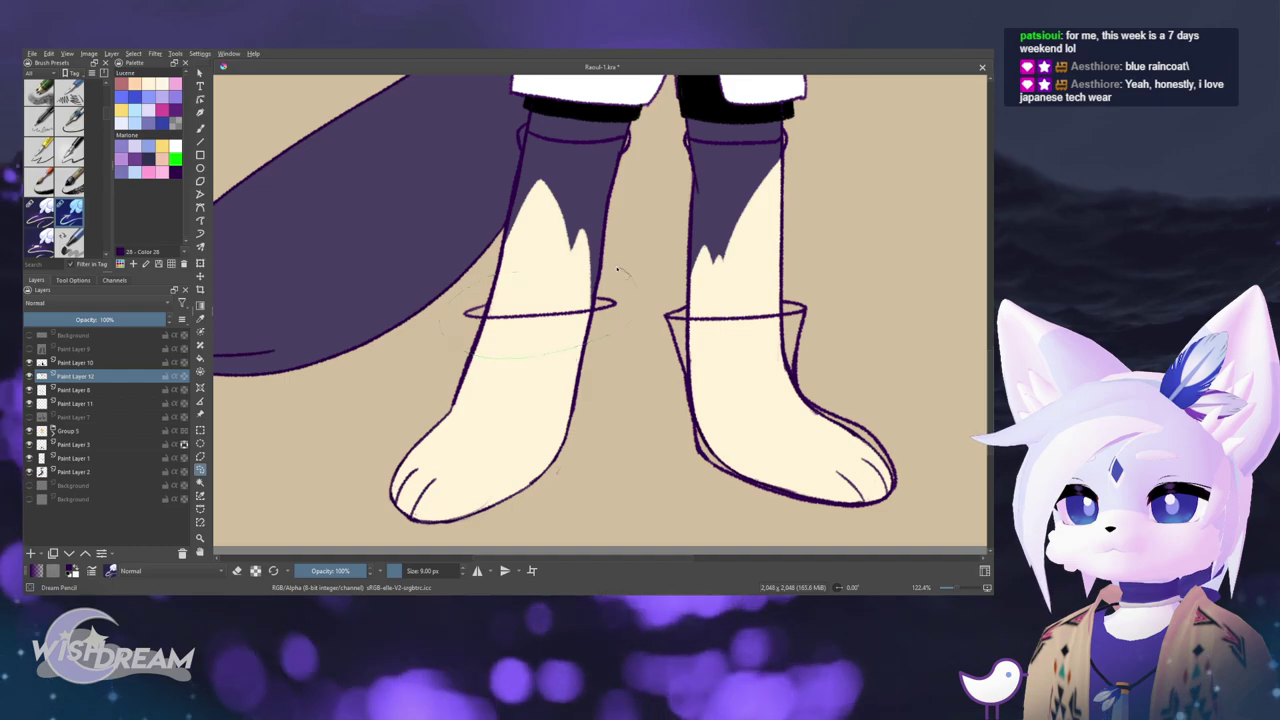
- Rotate the new rim so it slopes down toward the other leg, and draw side lines tapering from it to the foot
{"action": "key", "text": "ctrl+t"}
{"action": "left_click_drag", "start_coordinate": [664, 254], "coordinate": [675, 266]}
{"action": "left_click_drag", "start_coordinate": [606, 328], "coordinate": [597, 339]}
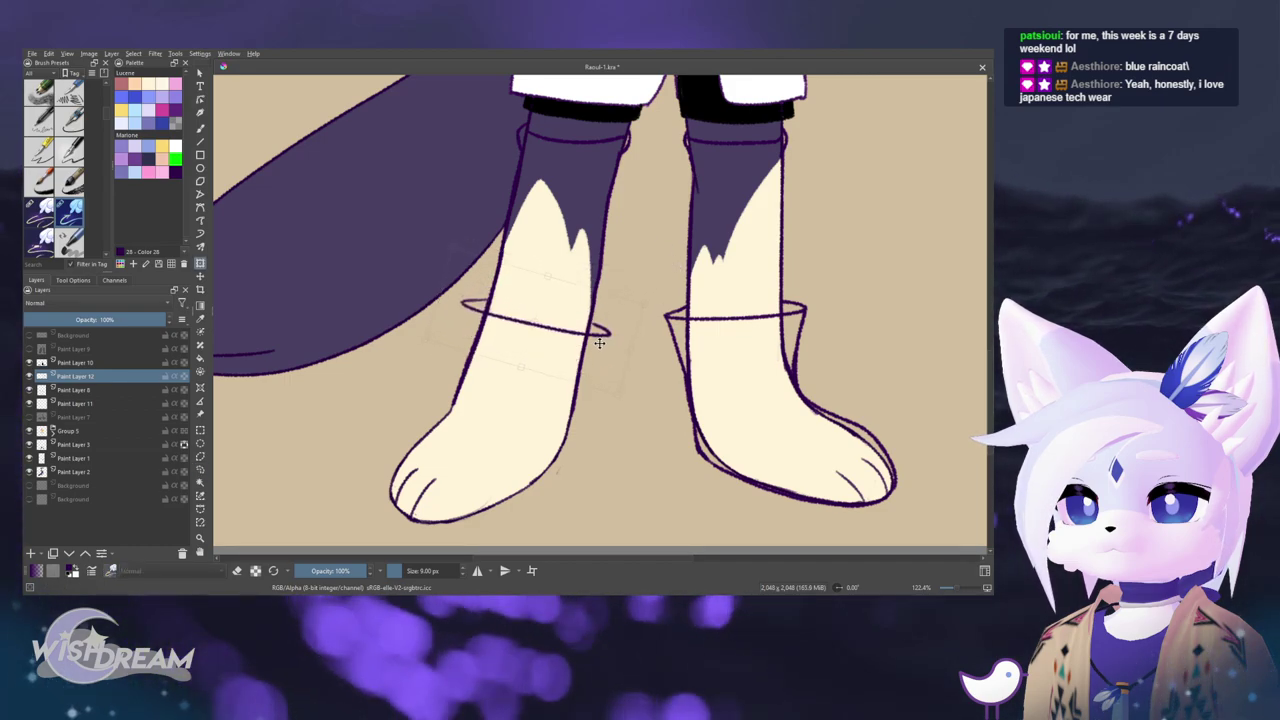
{"action": "key", "text": "Return"}
{"action": "key", "text": "b"}
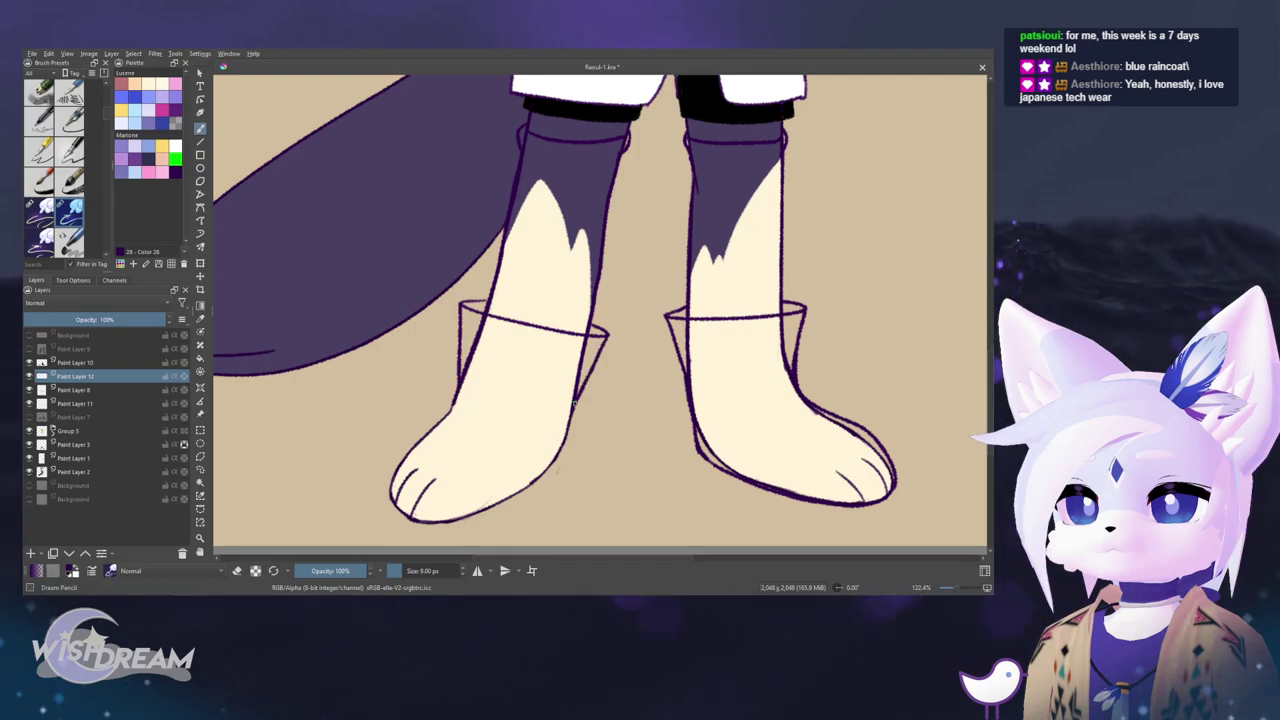
- Outline the shoe around the foot nearer the tail with a rounded toe, a sole line and a pointed heel
{"action": "left_click_drag", "start_coordinate": [513, 434], "coordinate": [503, 354]}
{"action": "scroll", "coordinate": [455, 363], "scroll_direction": "up", "scroll_amount": 2}
{"action": "left_click_drag", "start_coordinate": [420, 322], "coordinate": [444, 320]}
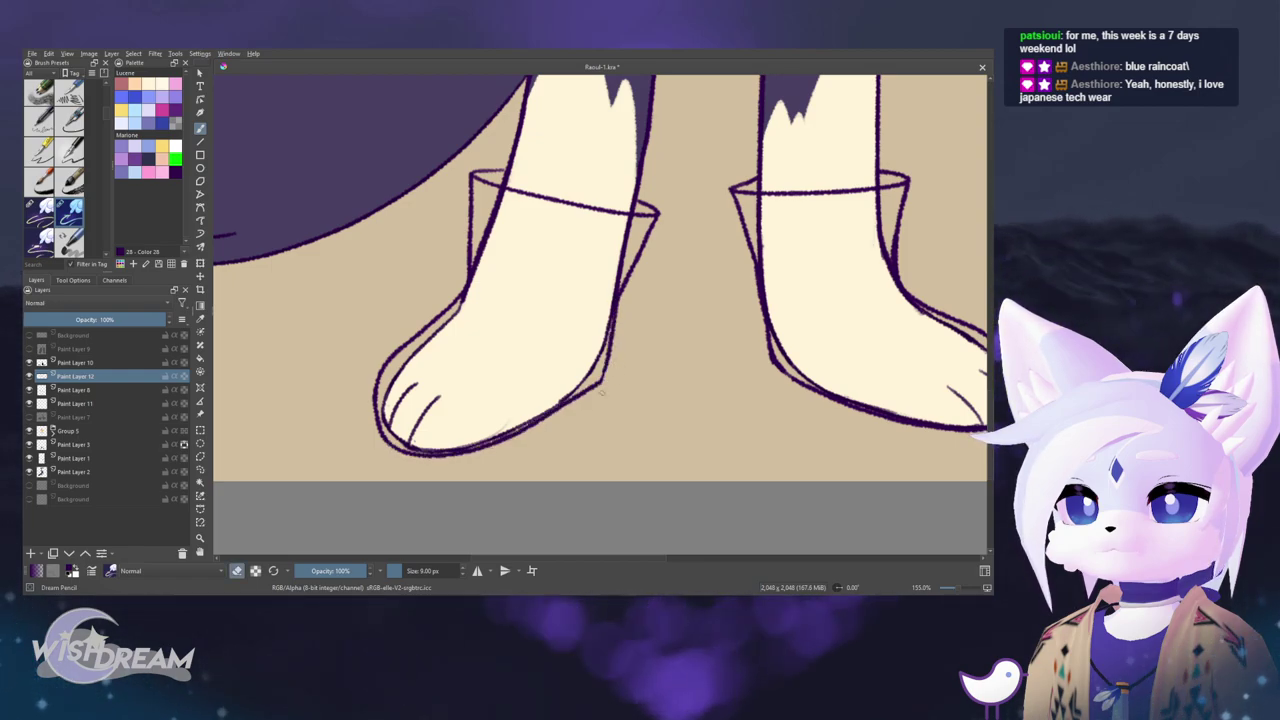
{"action": "mouse_move", "coordinate": [569, 426]}
{"action": "left_mouse_down"}
{"action": "mouse_move", "coordinate": [539, 486]}
{"action": "mouse_move", "coordinate": [529, 466]}
{"action": "mouse_move", "coordinate": [637, 297]}
{"action": "mouse_move", "coordinate": [637, 240]}
{"action": "left_mouse_up"}
- Nudge the rim of the shoe farther from the tail slightly toward the other leg and touch up its lines
{"action": "key", "text": "l"}
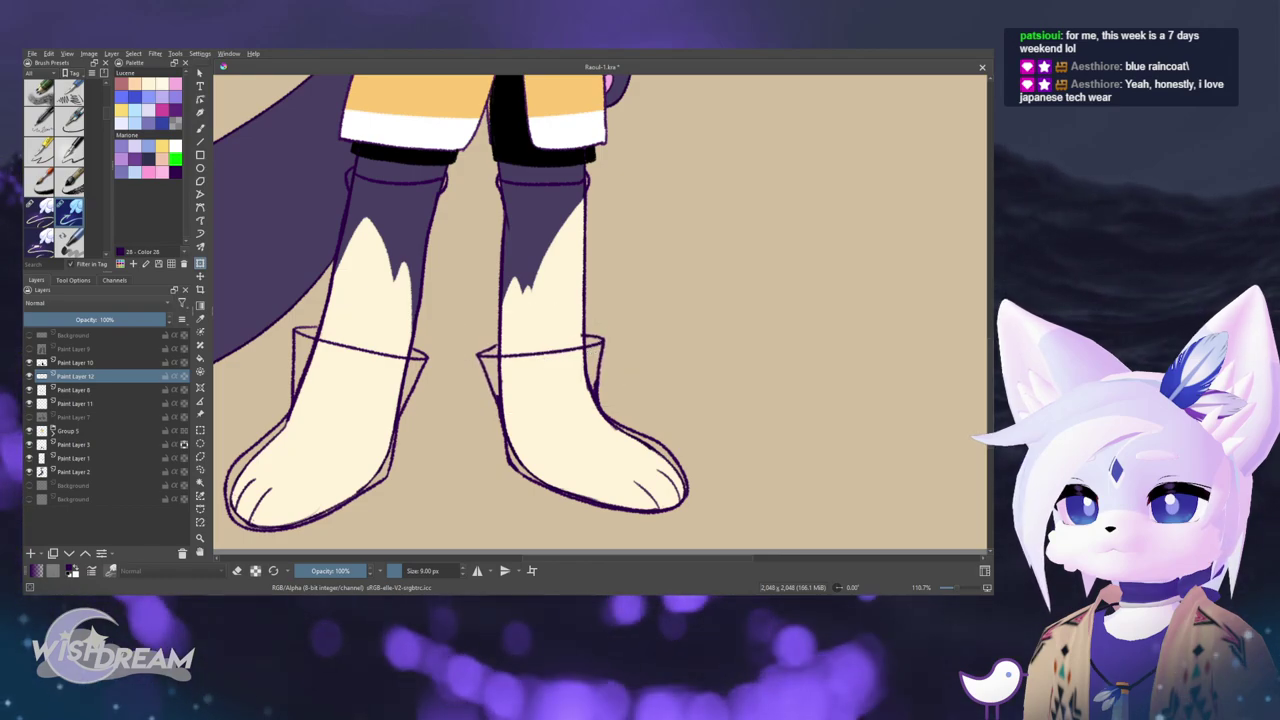
{"action": "key", "text": "b"}
{"action": "scroll", "coordinate": [579, 337], "scroll_direction": "up", "scroll_amount": 3}
{"action": "key", "text": "e"}
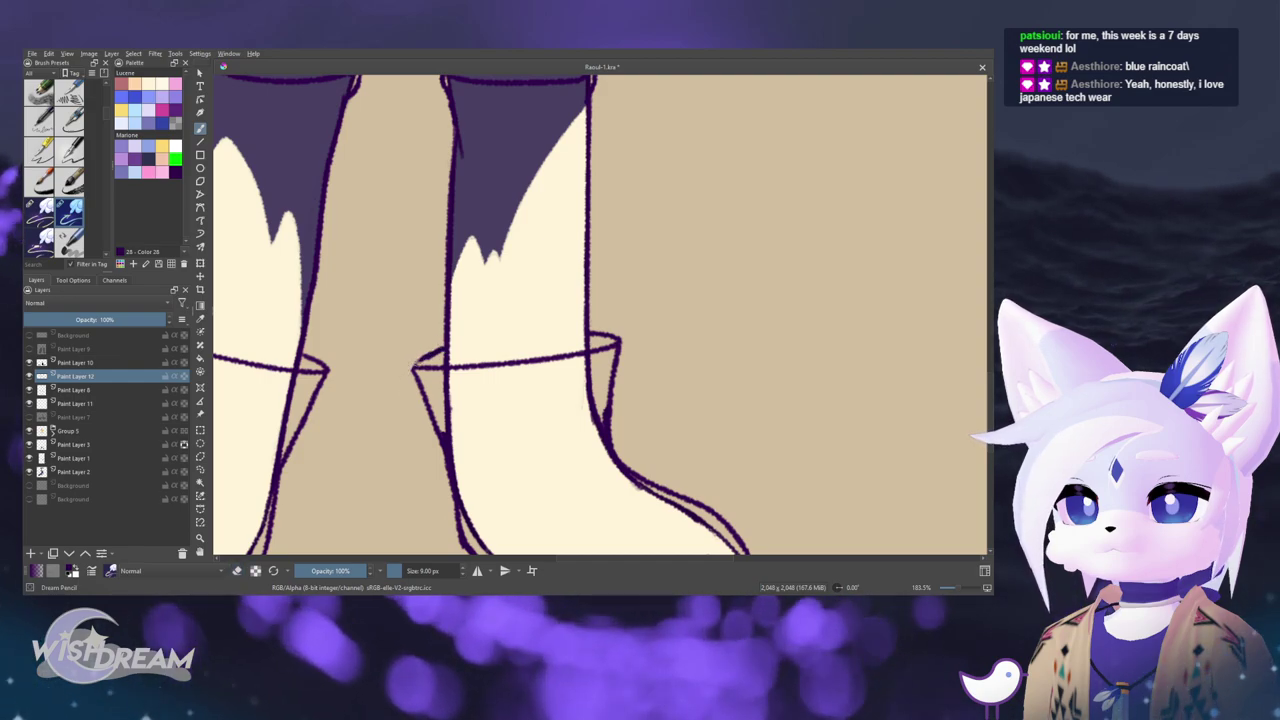
{"action": "key", "text": "e"}
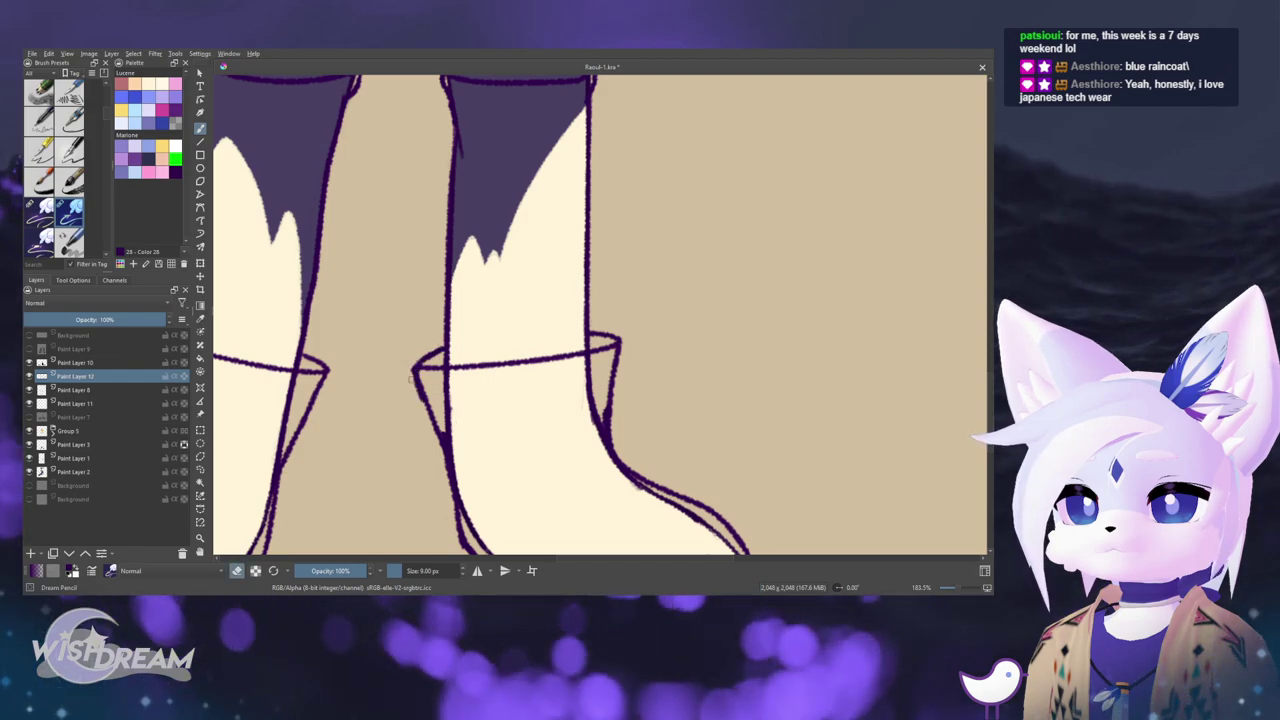
{"action": "mouse_move", "coordinate": [410, 380]}
{"action": "left_mouse_down"}
{"action": "mouse_move", "coordinate": [434, 450]}
{"action": "mouse_move", "coordinate": [420, 342]}
{"action": "left_mouse_up"}
{"action": "key", "text": "ctrl+z"}
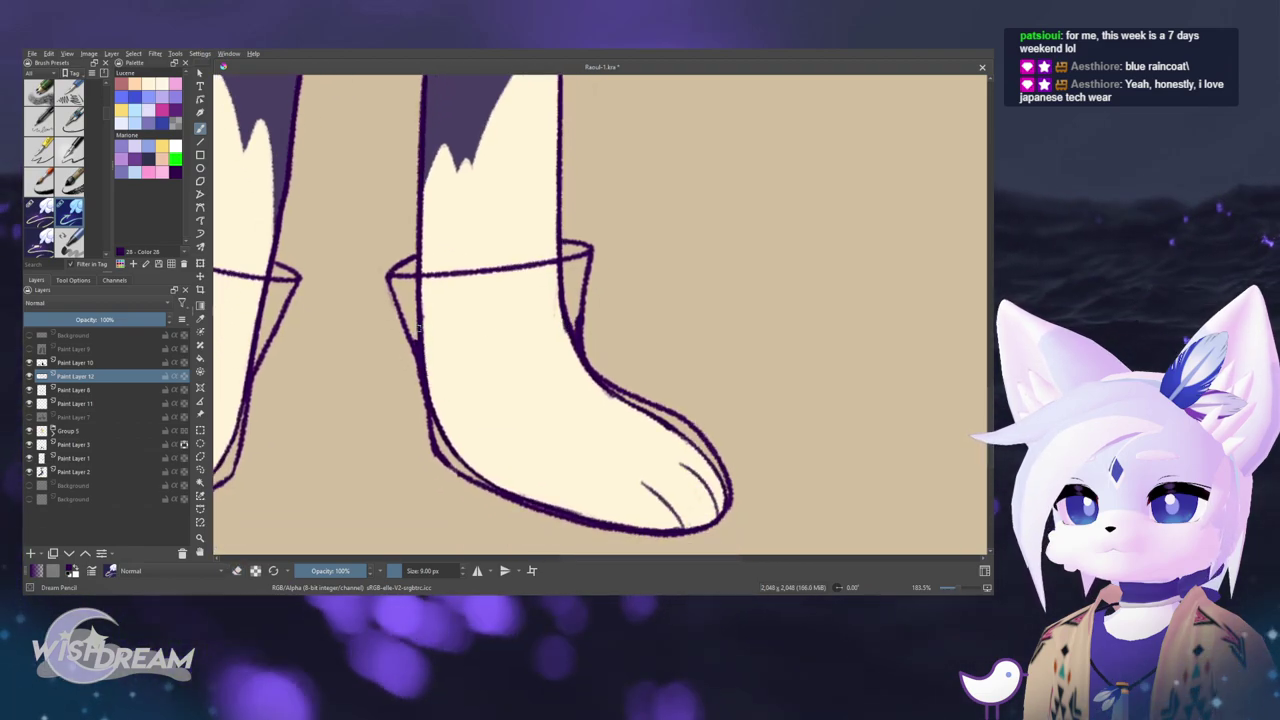
{"action": "key", "text": "e"}
{"action": "left_click_drag", "start_coordinate": [652, 382], "coordinate": [642, 498]}
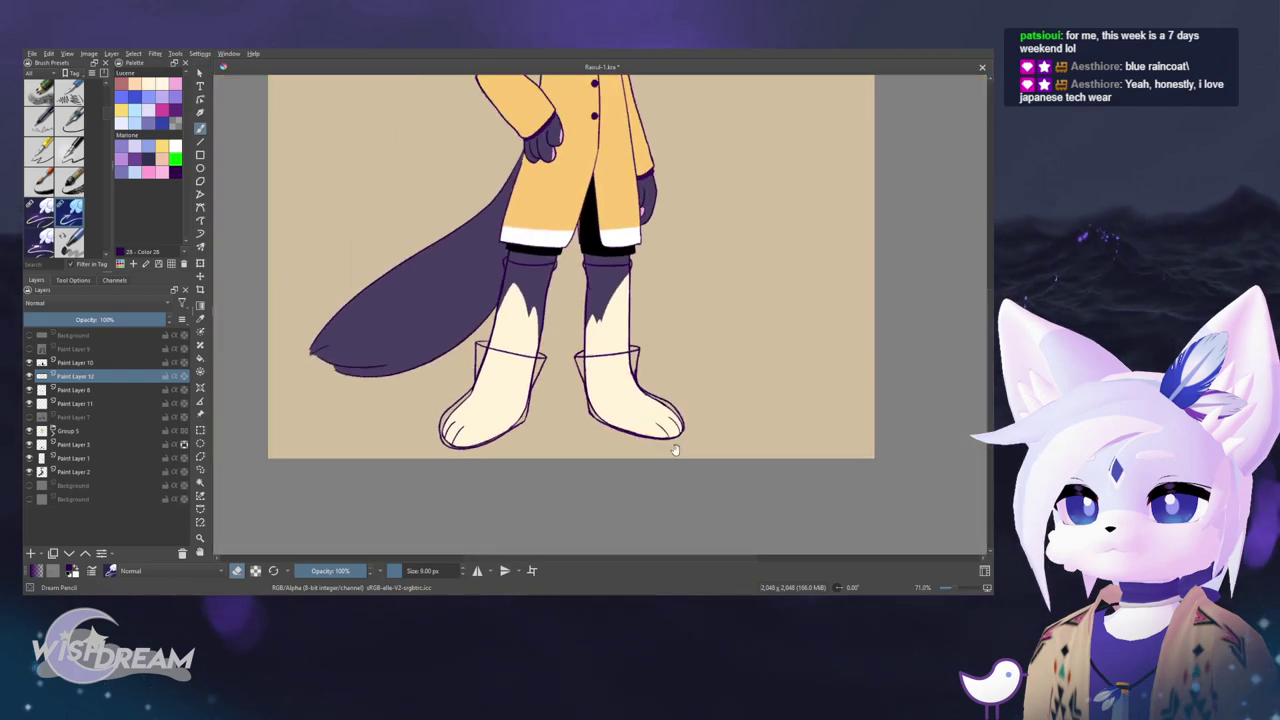
{"action": "left_click_drag", "start_coordinate": [701, 349], "coordinate": [646, 360]}
{"action": "scroll", "coordinate": [650, 350], "scroll_direction": "up", "scroll_amount": 4}
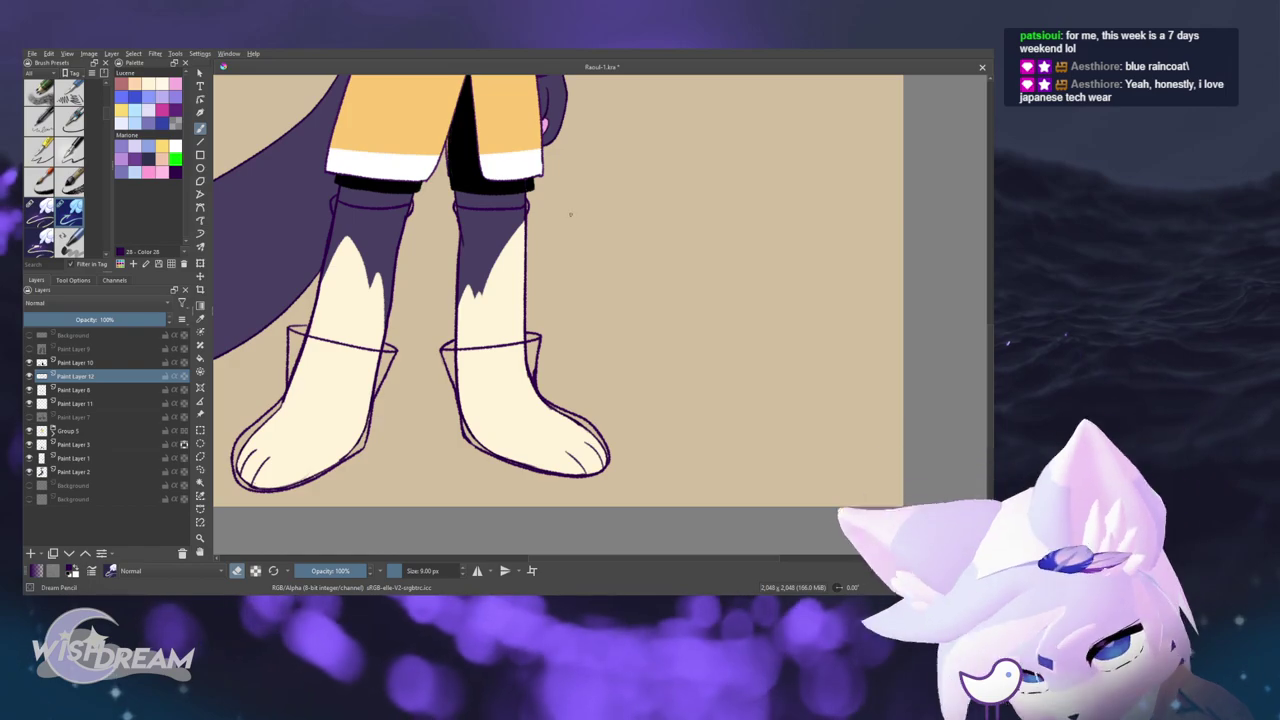
- Select the rim of the shoe farther from the tail and move it slightly up the leg
{"action": "mouse_move", "coordinate": [530, 399]}
{"action": "left_mouse_down"}
{"action": "mouse_move", "coordinate": [548, 369]}
{"action": "mouse_move", "coordinate": [569, 376]}
{"action": "left_mouse_up"}
{"action": "key", "text": "l"}
{"action": "mouse_move", "coordinate": [466, 303]}
{"action": "left_mouse_down"}
{"action": "mouse_move", "coordinate": [434, 380]}
{"action": "mouse_move", "coordinate": [491, 403]}
{"action": "mouse_move", "coordinate": [557, 363]}
{"action": "mouse_move", "coordinate": [563, 320]}
{"action": "mouse_move", "coordinate": [551, 339]}
{"action": "mouse_move", "coordinate": [547, 302]}
{"action": "left_mouse_up"}
{"action": "key", "text": "t"}
{"action": "key", "text": "ctrl+shift+a"}
{"action": "key", "text": "b"}
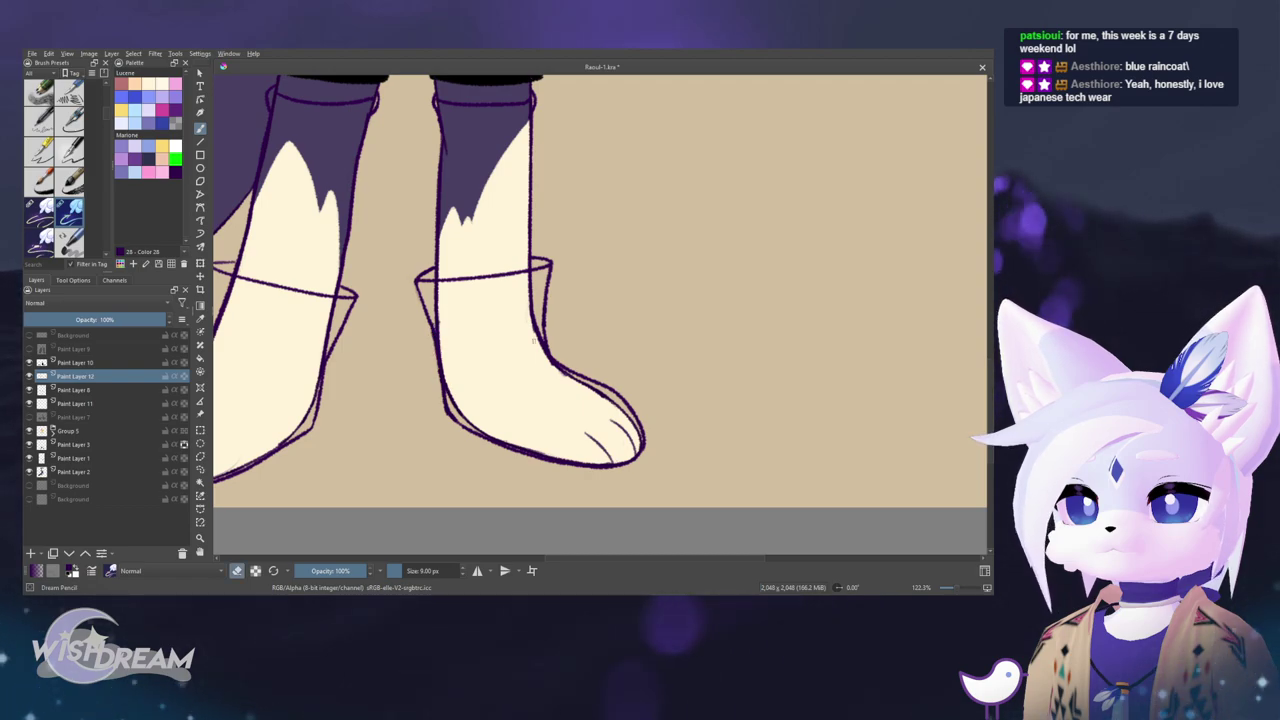
- In mirrored view, draw a thick sole edge beneath the shoe farther from the tail, running from toe to heel
{"action": "key", "text": "m"}
{"action": "left_click_drag", "start_coordinate": [652, 495], "coordinate": [585, 460]}
{"action": "left_click_drag", "start_coordinate": [602, 445], "coordinate": [636, 401]}
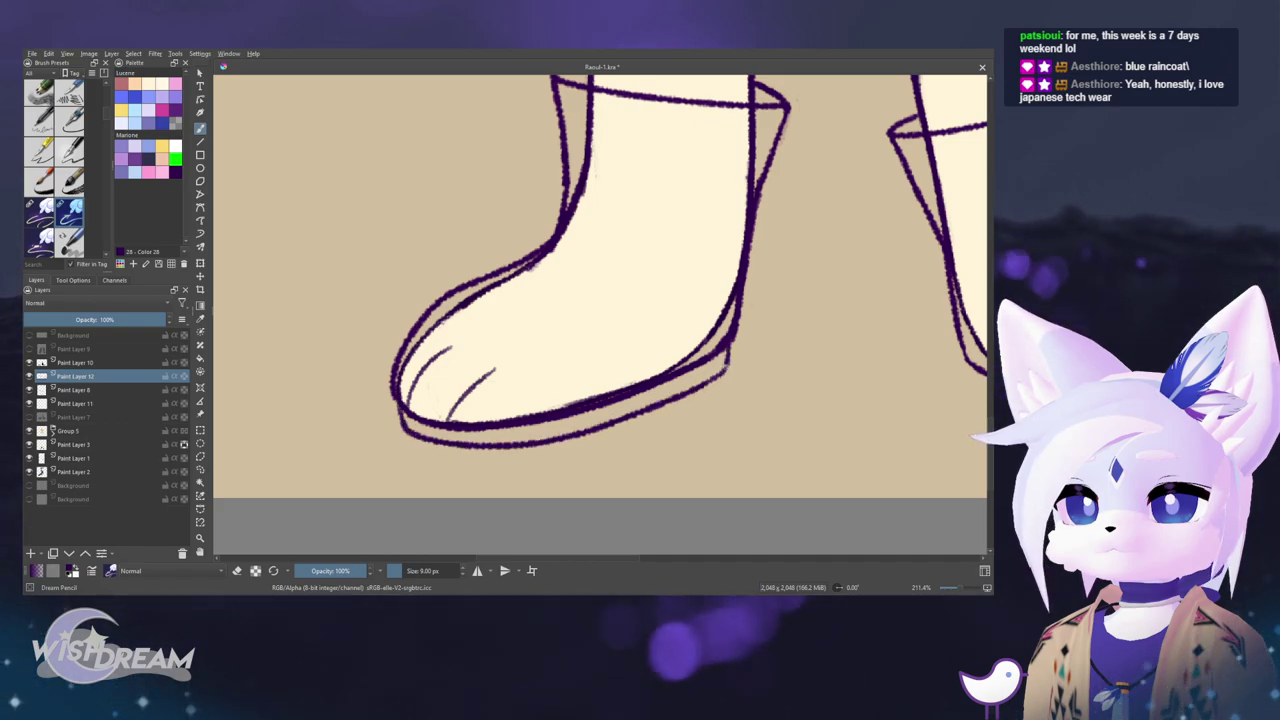
- In unmirrored view, draw a matching sole beneath the shoe nearer the tail, close it at the heel and tidy its toe corner
{"action": "key", "text": "m"}
{"action": "left_click_drag", "start_coordinate": [487, 441], "coordinate": [917, 363]}
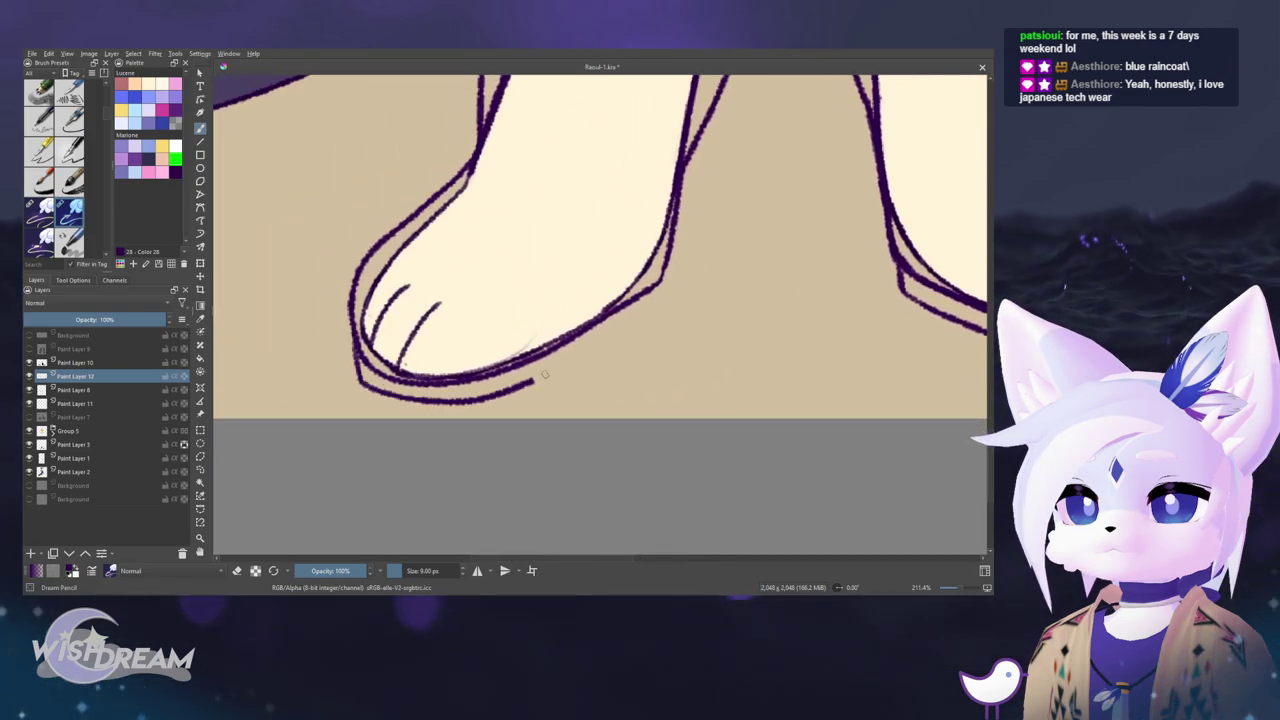
{"action": "left_click_drag", "start_coordinate": [593, 346], "coordinate": [655, 288]}
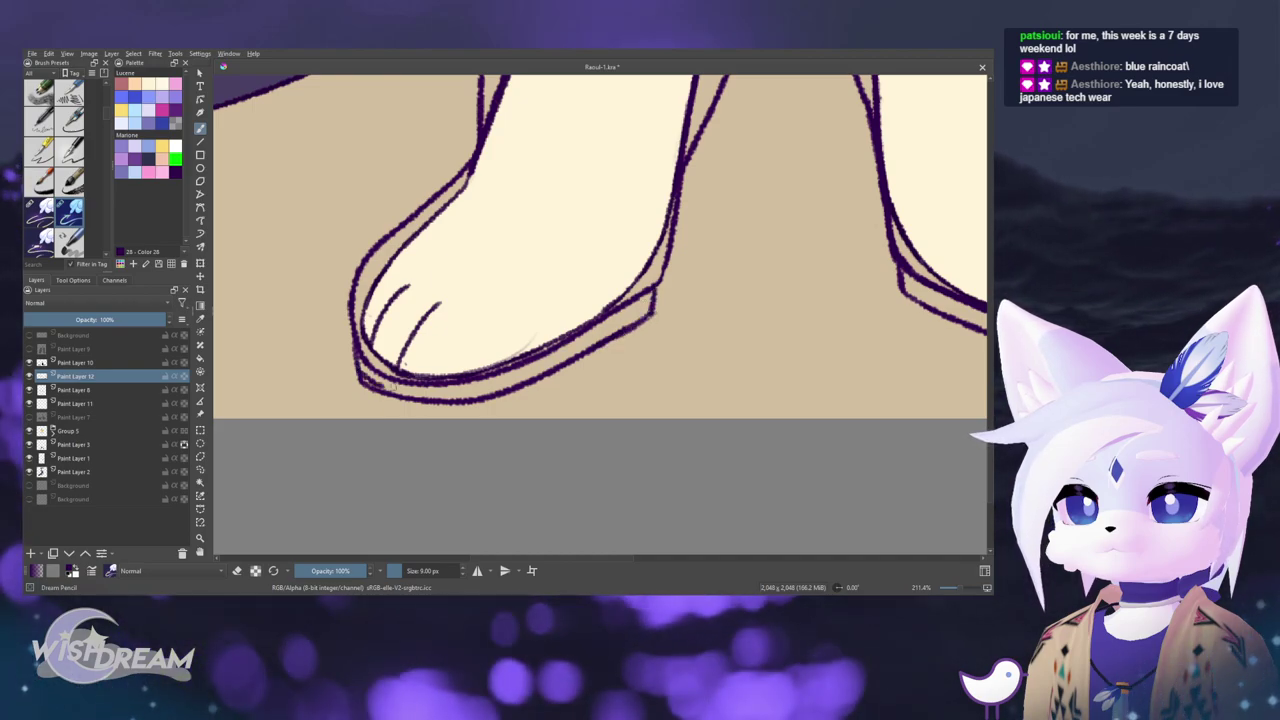
{"action": "key", "text": "e"}
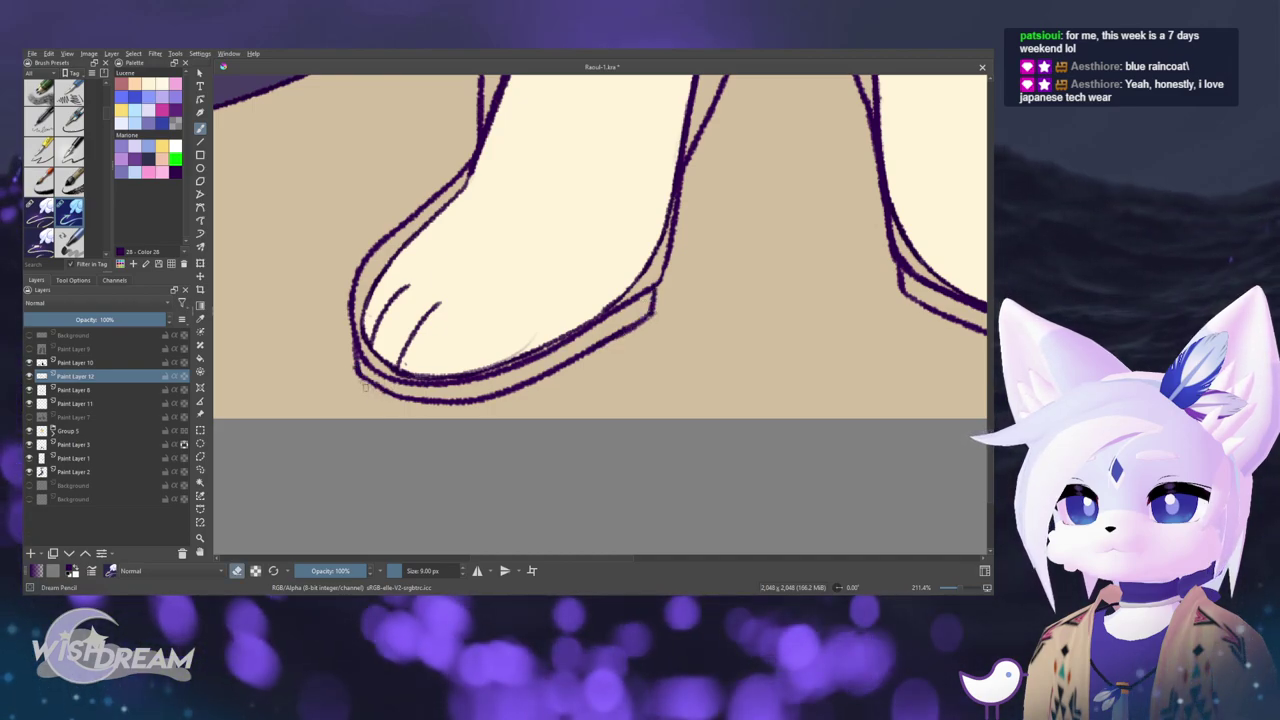
{"action": "key", "text": "e"}
{"action": "key", "text": "m"}
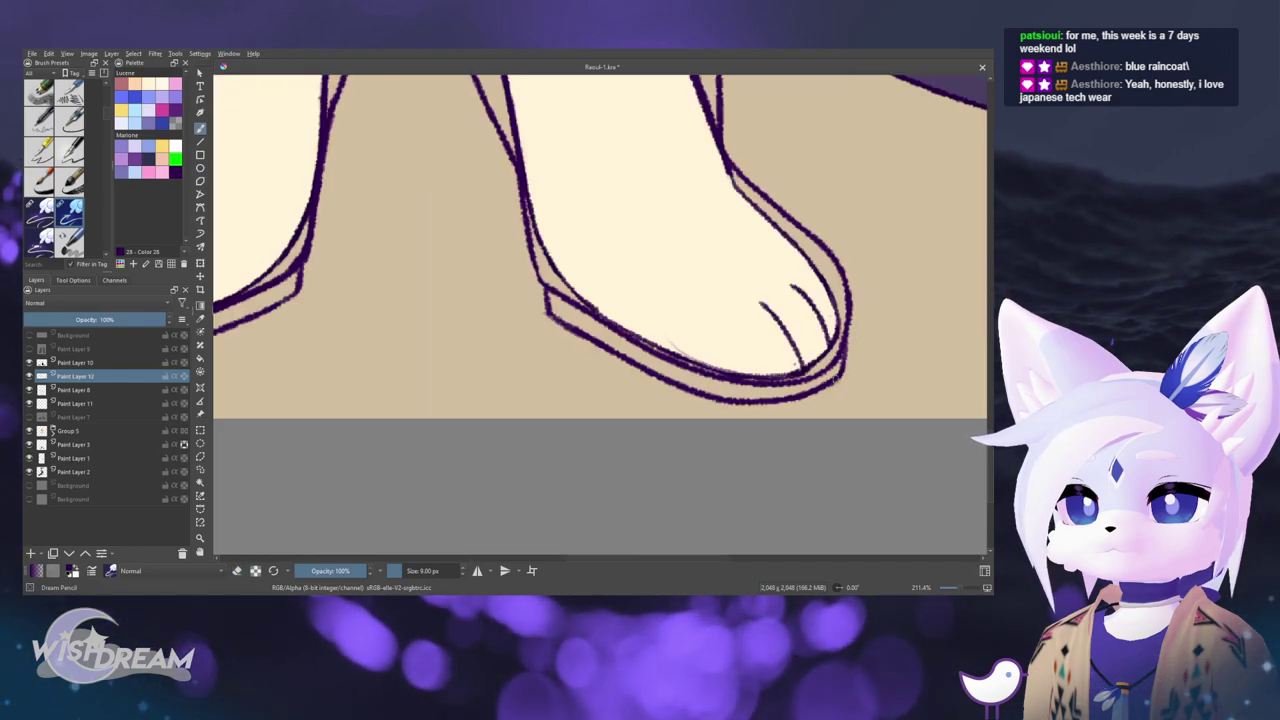
- Check the visibility of Paint Layer 10 and Paint Layer 12, and move Paint Layer 12 below Paint Layer 8
{"action": "scroll", "coordinate": [663, 392], "scroll_direction": "down", "scroll_amount": 5}
{"action": "left_click_drag", "start_coordinate": [680, 406], "coordinate": [644, 486]}
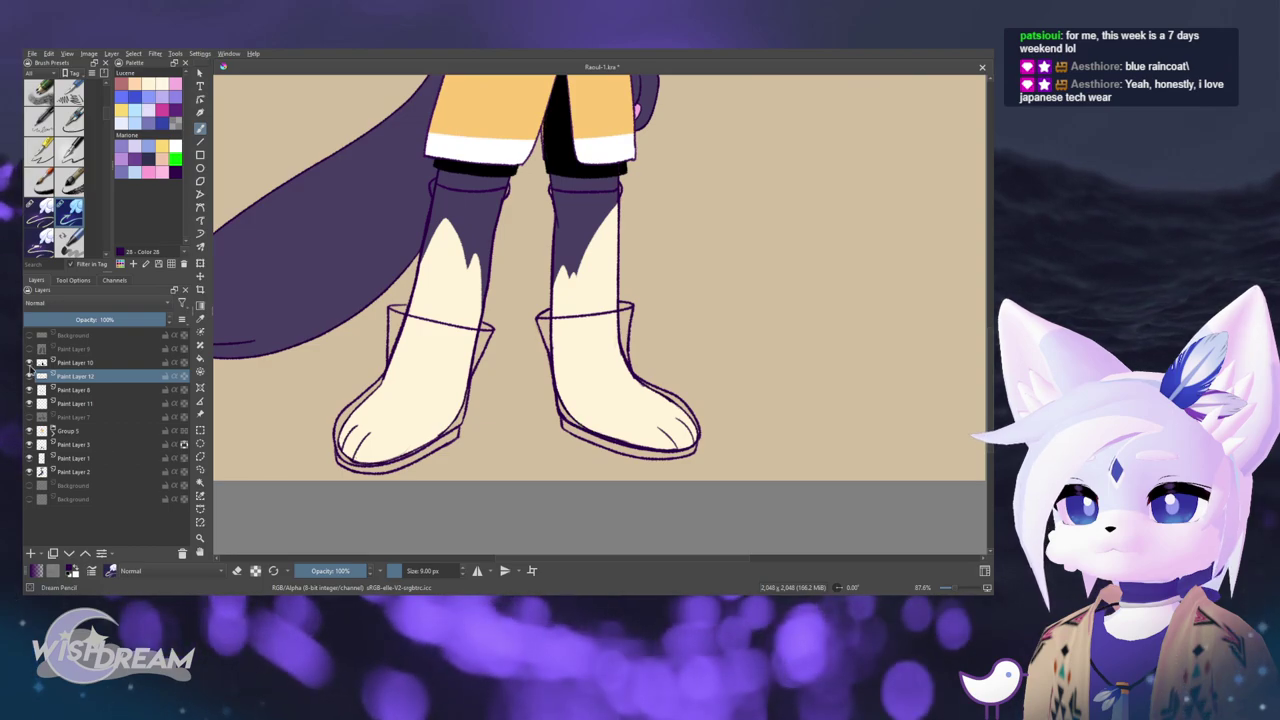
{"action": "left_click", "coordinate": [29, 363]}
{"action": "left_click", "coordinate": [29, 363]}
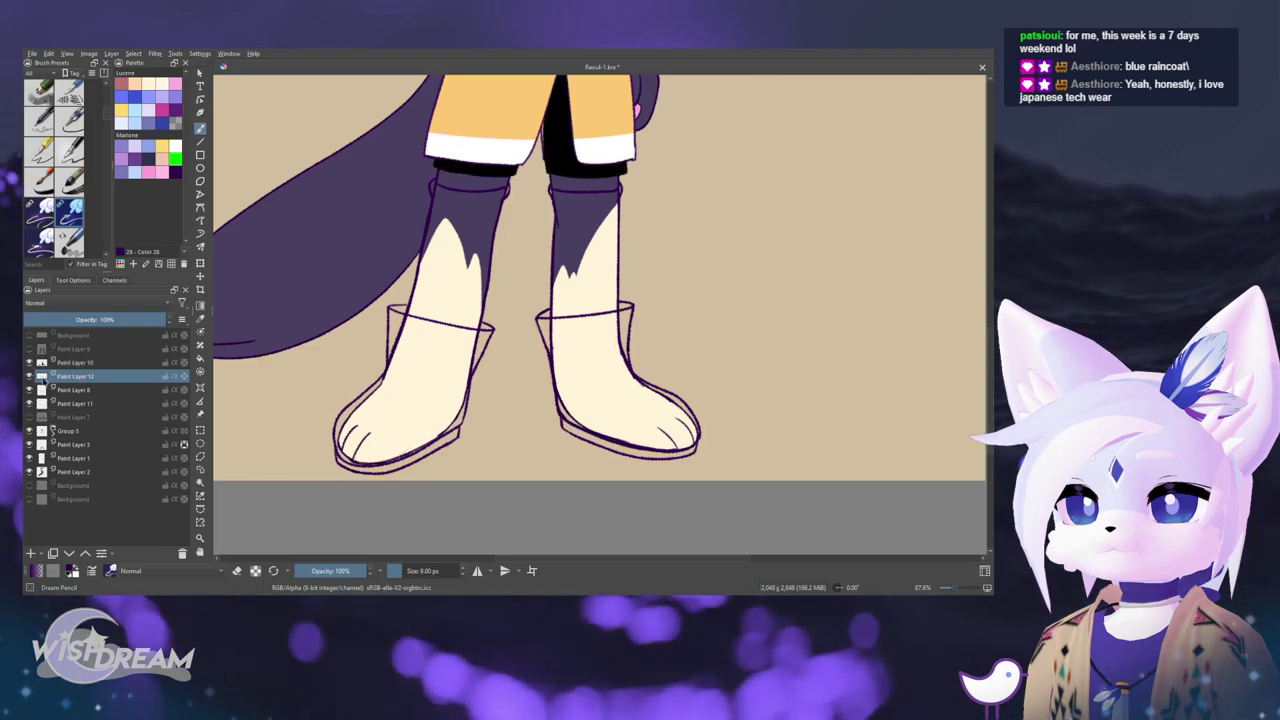
{"action": "left_click", "coordinate": [29, 376]}
{"action": "left_click", "coordinate": [29, 376]}
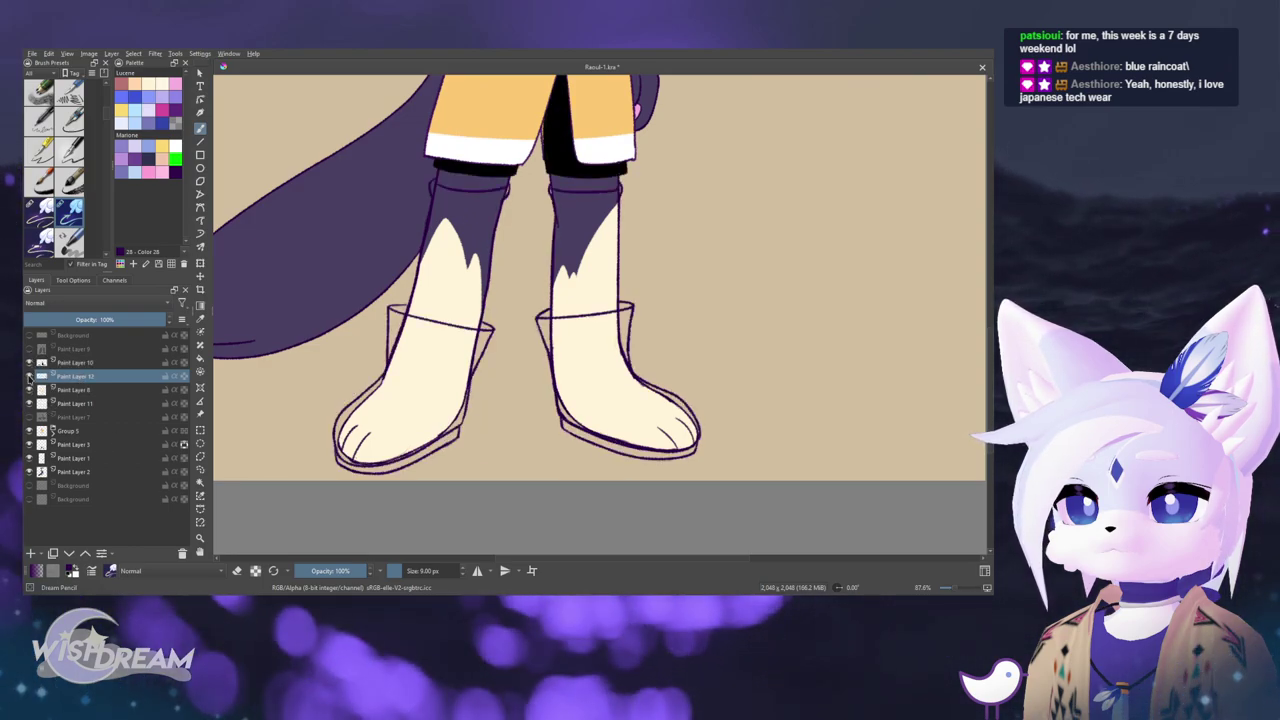
{"action": "left_click_drag", "start_coordinate": [75, 376], "coordinate": [102, 391]}
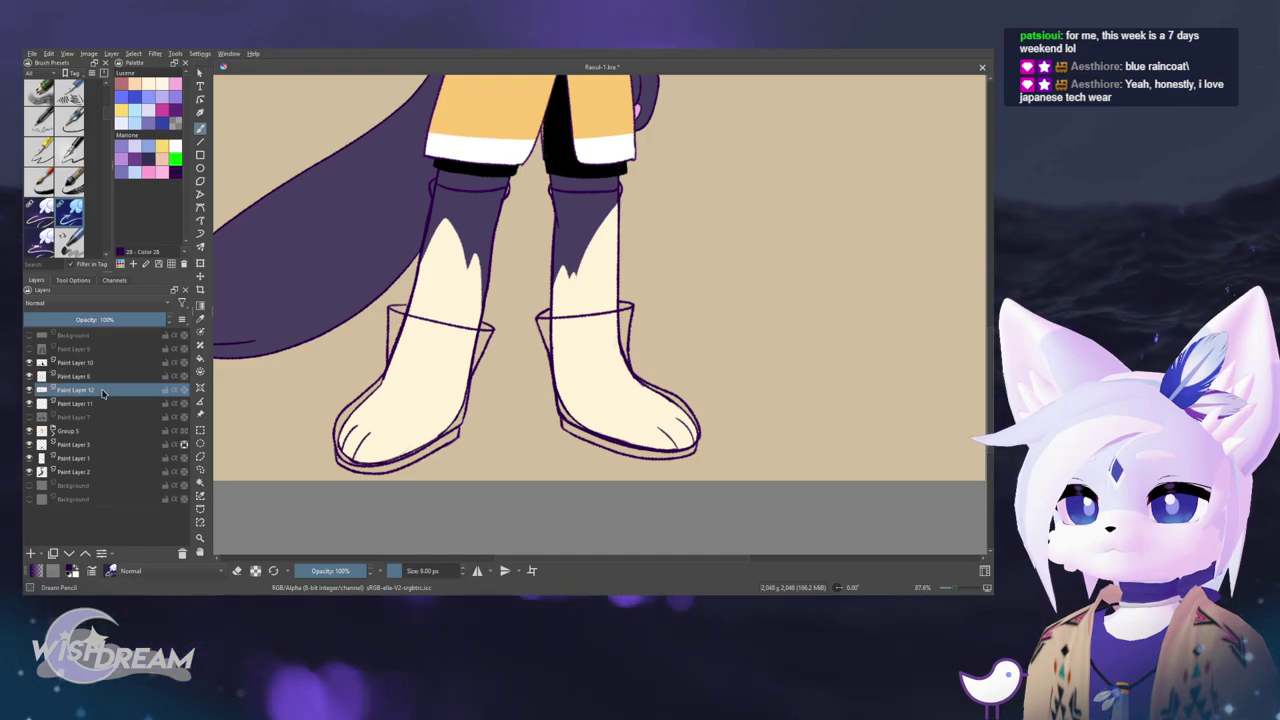
- Put the shoe line layer, Paint Layer 12, into its own group and view it in isolation
{"action": "left_click", "coordinate": [102, 391], "text": "alt"}
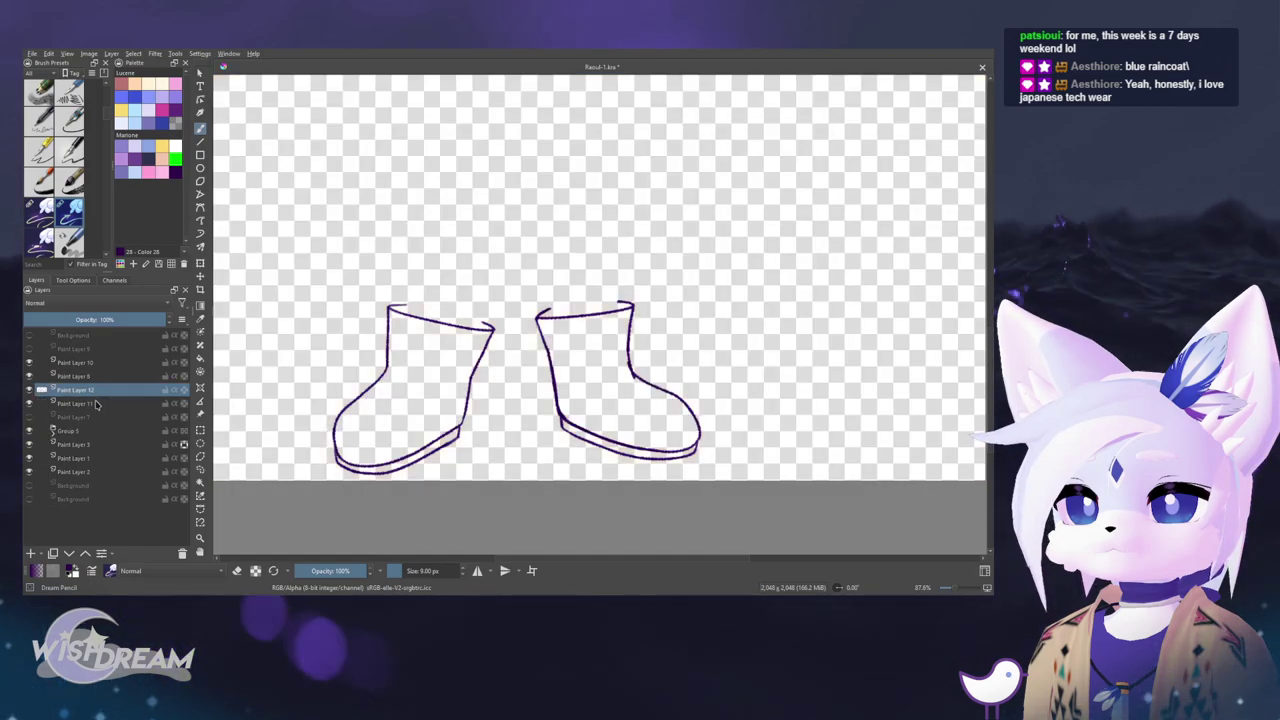
{"action": "key", "text": "ctrl+g"}
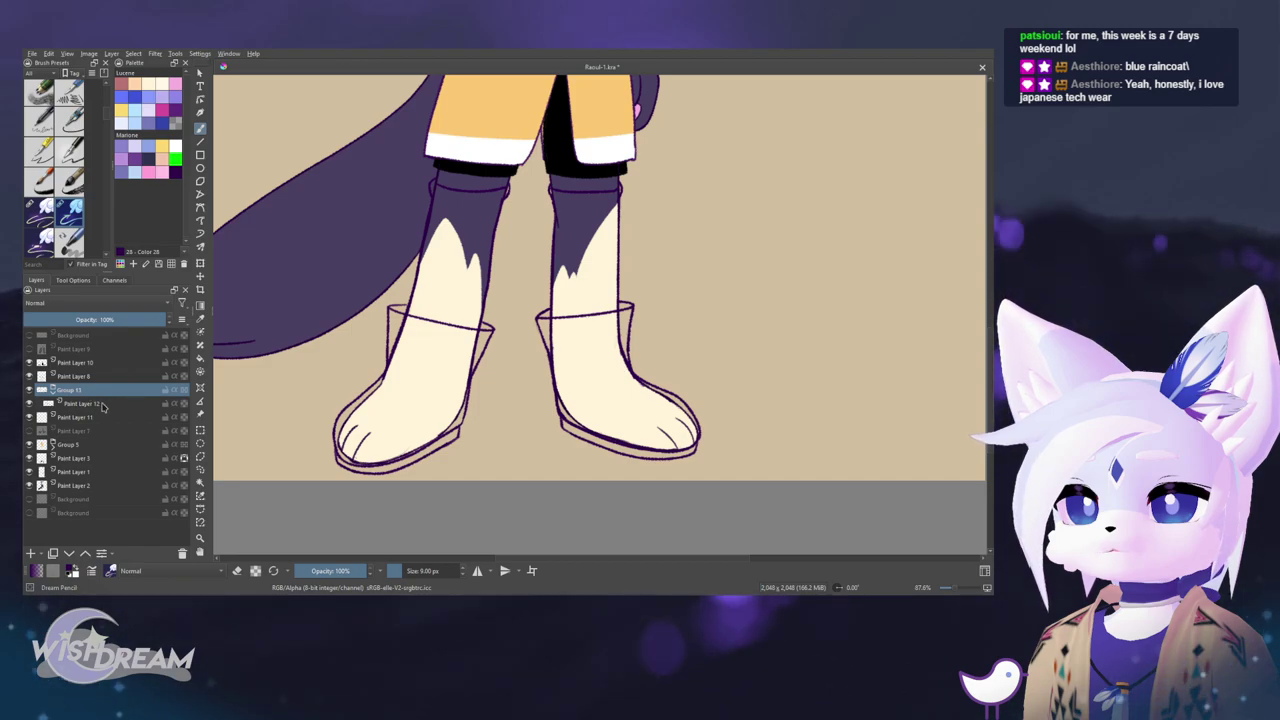
{"action": "left_click", "coordinate": [100, 404], "text": "alt"}
{"action": "left_click", "coordinate": [100, 404], "text": "alt"}
{"action": "left_click", "coordinate": [100, 404], "text": "alt"}
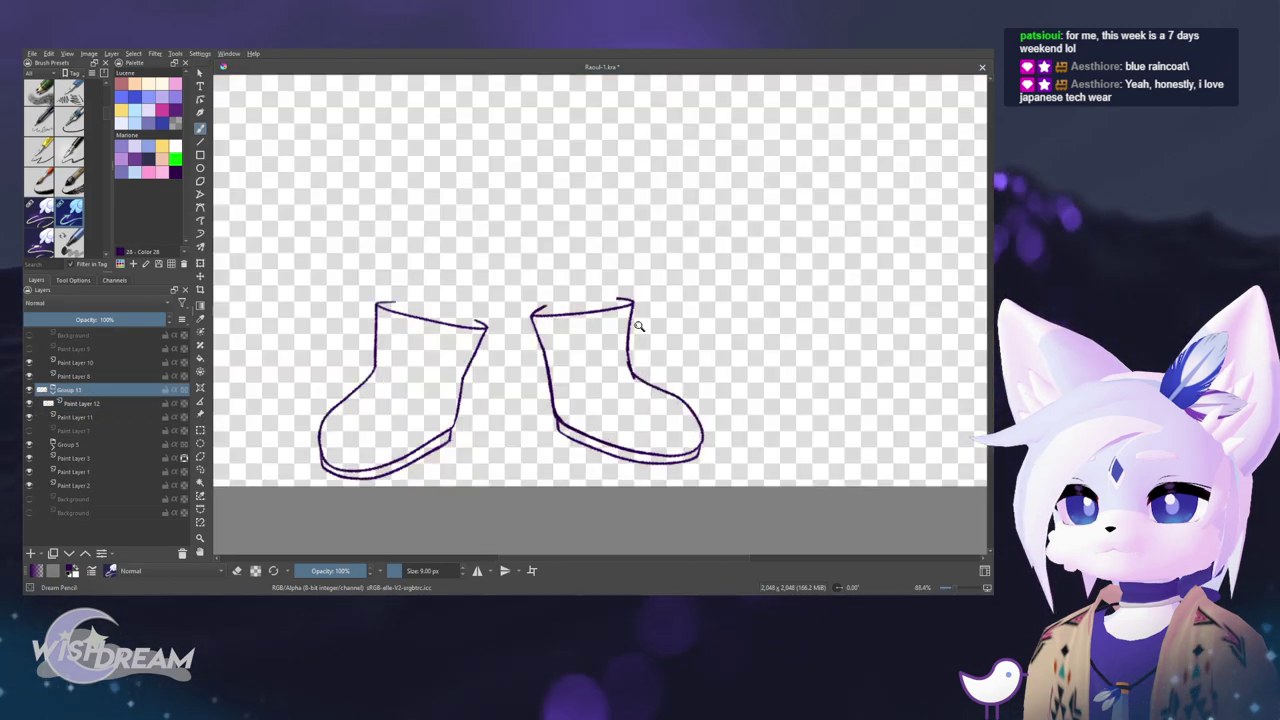
- Clean up the ankle line of the shoe farther from the tail and add a paint layer beneath the shoe lines in their group
{"action": "left_click_drag", "start_coordinate": [639, 326], "coordinate": [639, 240]}
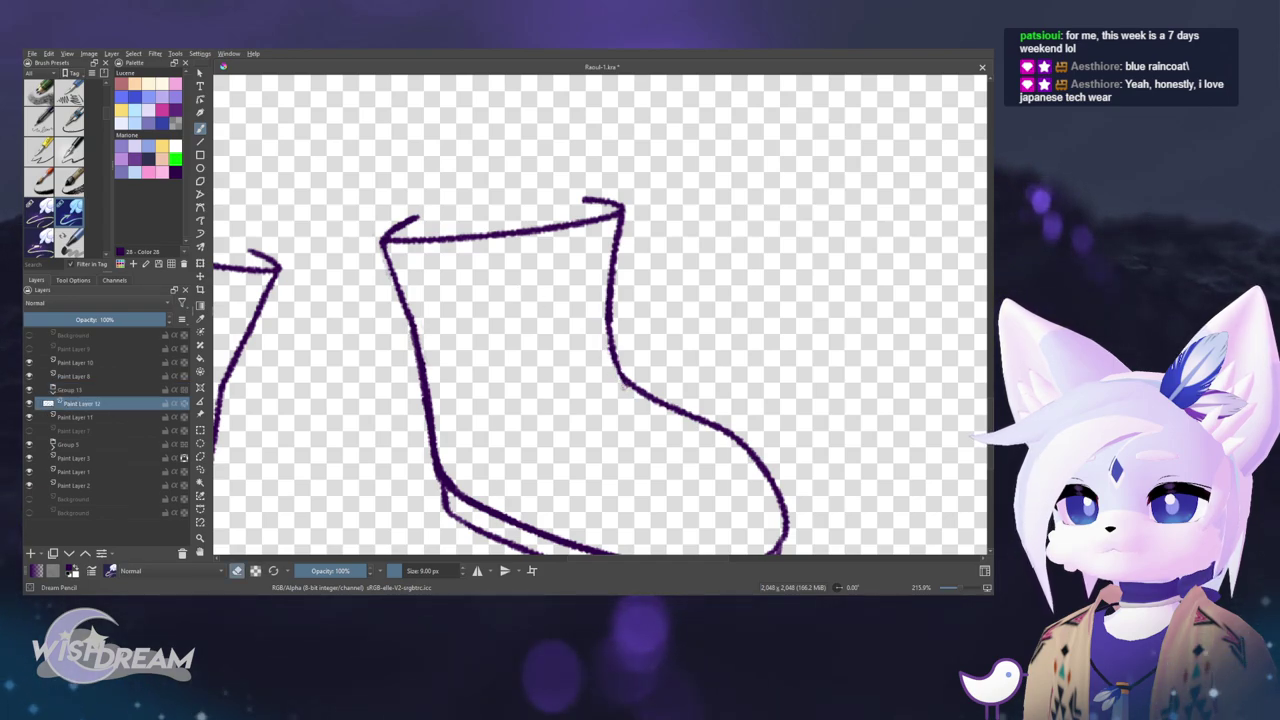
{"action": "left_click", "coordinate": [127, 408], "text": "alt"}
{"action": "left_click_drag", "start_coordinate": [576, 384], "coordinate": [576, 470]}
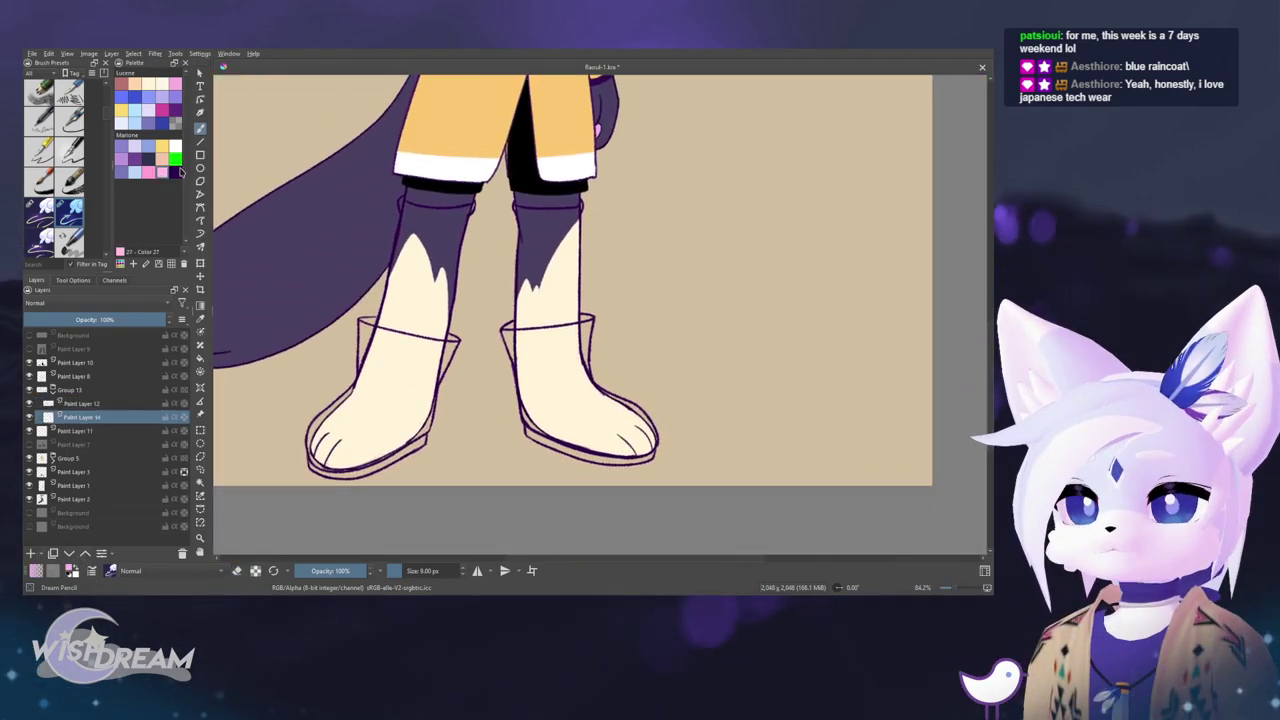
- Try to fill the shoe nearer the tail with pink, including with the shoe line layer isolated
{"action": "left_click", "coordinate": [416, 394]}
{"action": "key", "text": "ctrl+z"}
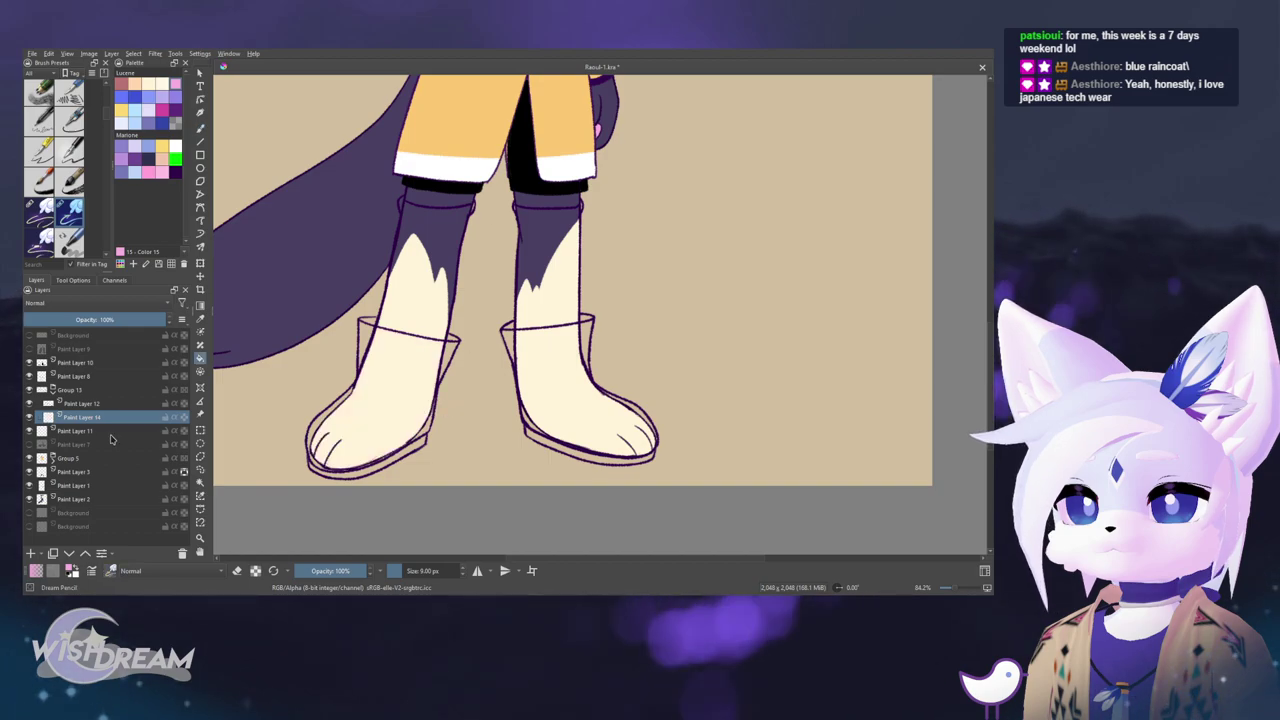
{"action": "left_click", "coordinate": [94, 405], "text": "alt"}
{"action": "left_click", "coordinate": [416, 409]}
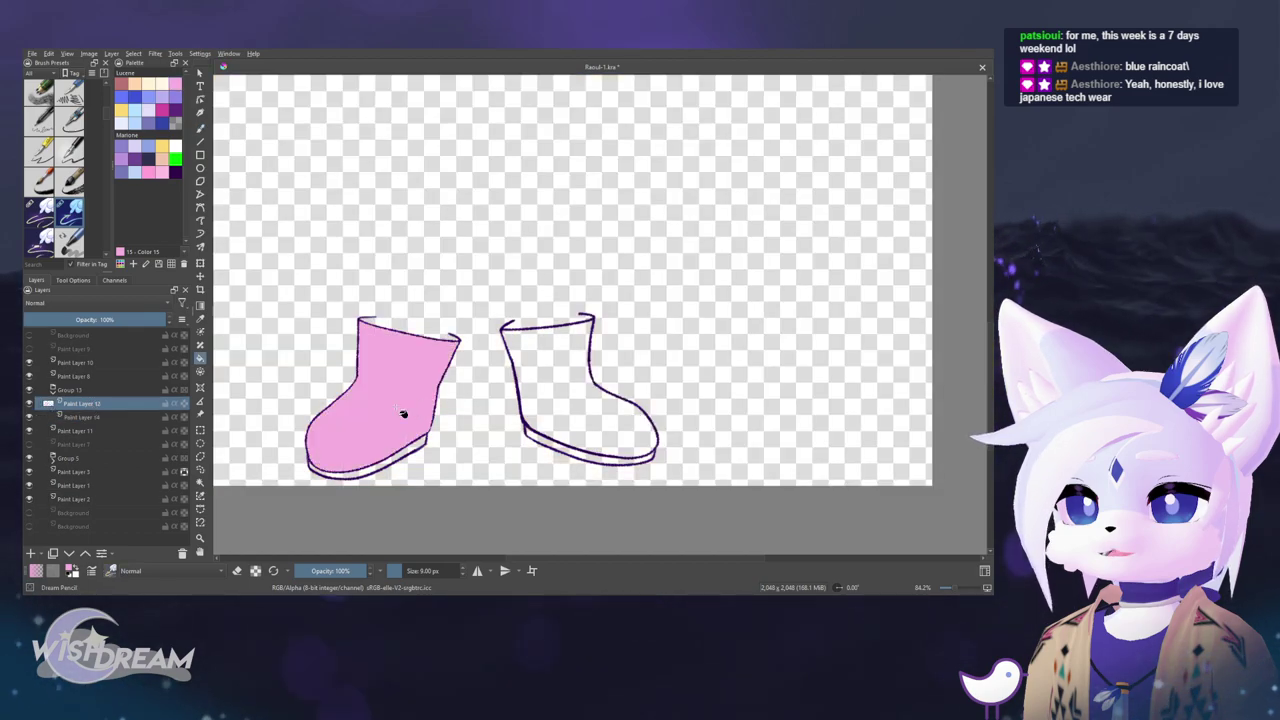
{"action": "key", "text": "ctrl+z"}
{"action": "left_click", "coordinate": [90, 416], "text": "alt"}
{"action": "left_click", "coordinate": [124, 412], "text": "alt"}
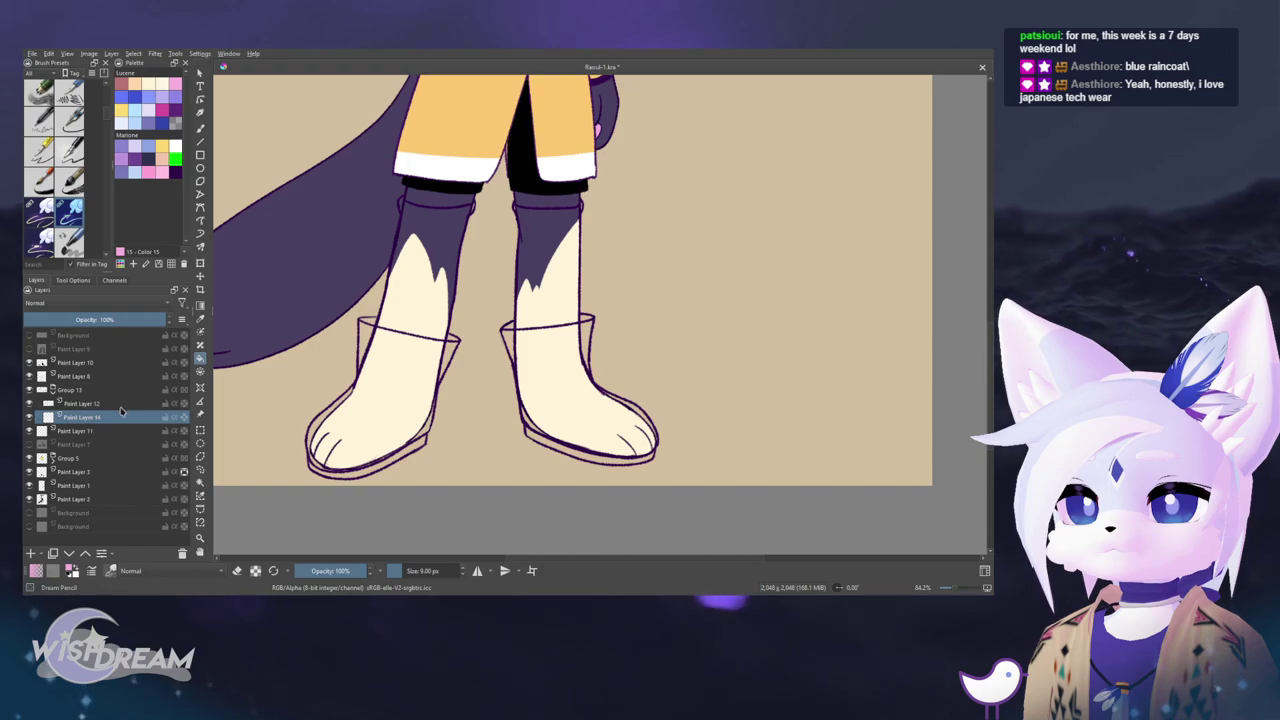
- Group all layers from Paint Layer 11 down to the bottom Background, collapse the group and check its visibility
{"action": "left_click", "coordinate": [100, 430]}
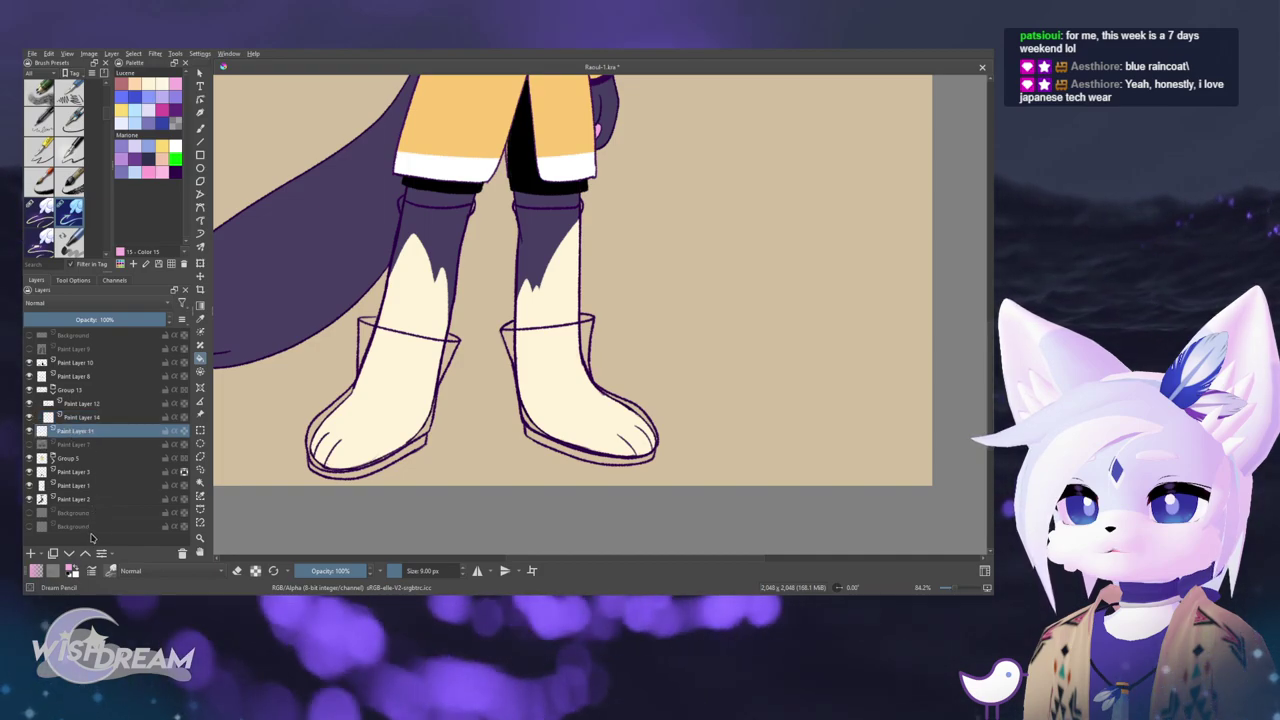
{"action": "left_click", "coordinate": [80, 526], "text": "shift"}
{"action": "key", "text": "ctrl+g"}
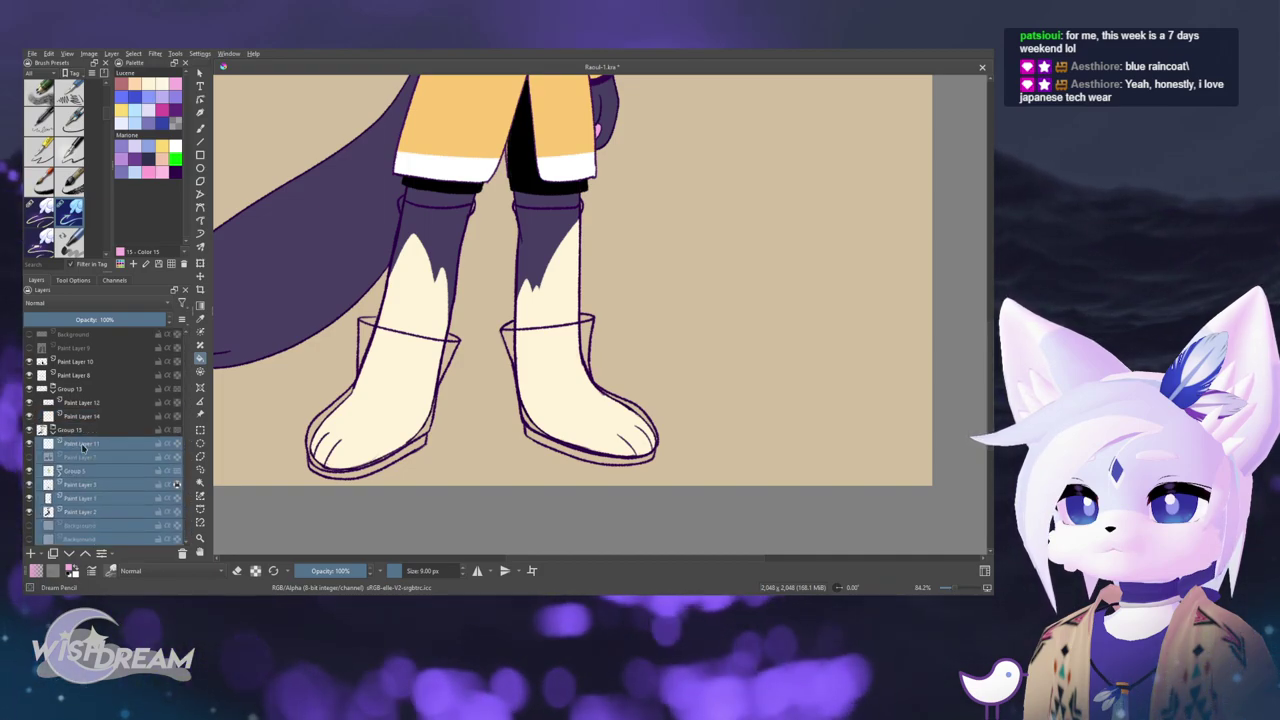
{"action": "left_click", "coordinate": [53, 433]}
{"action": "left_click", "coordinate": [30, 431]}
{"action": "left_click", "coordinate": [30, 431]}
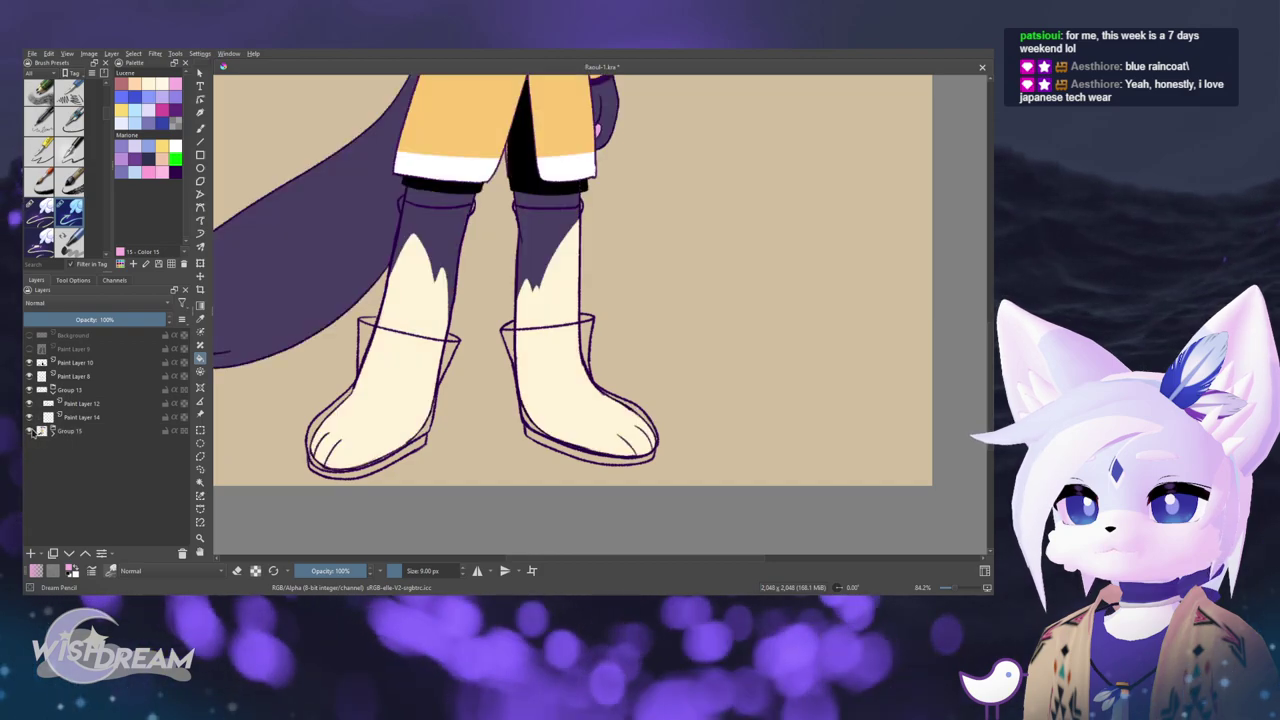
- Hide Group 15 and fill the shoe nearer the tail with pink on Paint Layer 14
{"action": "left_click", "coordinate": [30, 430]}
{"action": "left_click", "coordinate": [30, 430]}
{"action": "left_click", "coordinate": [30, 430]}
{"action": "left_click", "coordinate": [85, 416]}
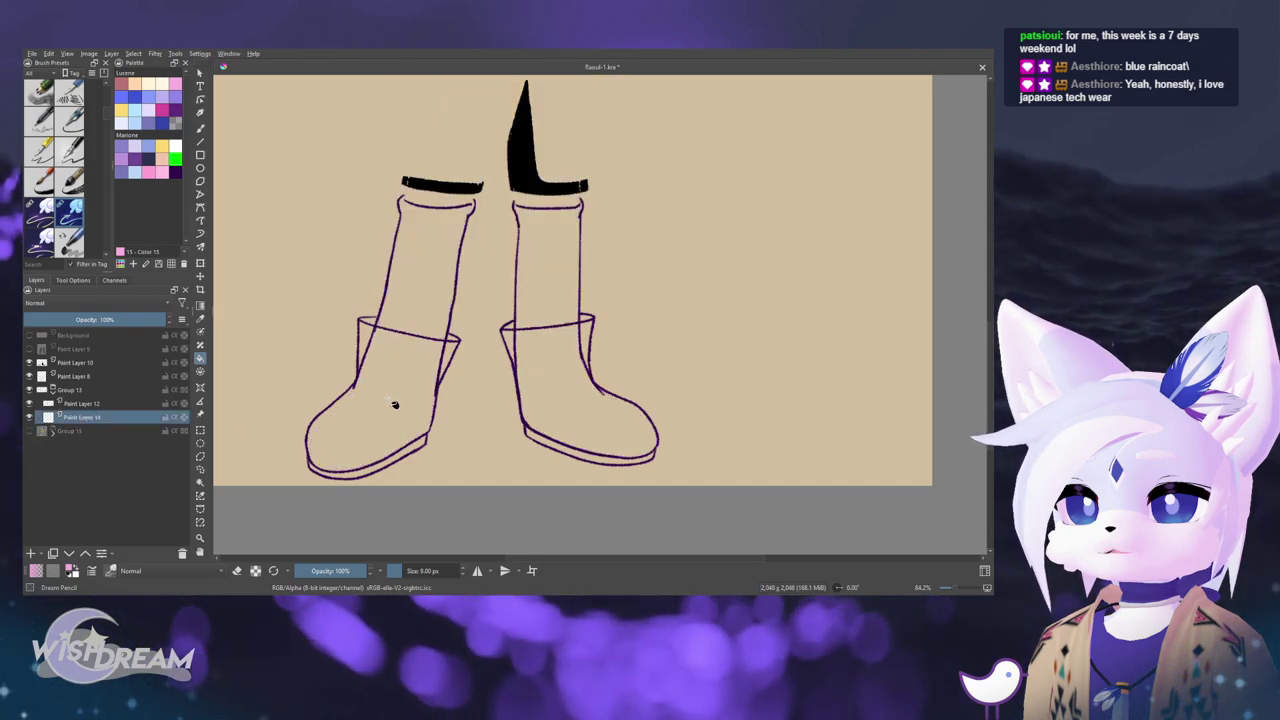
{"action": "left_click", "coordinate": [420, 406]}
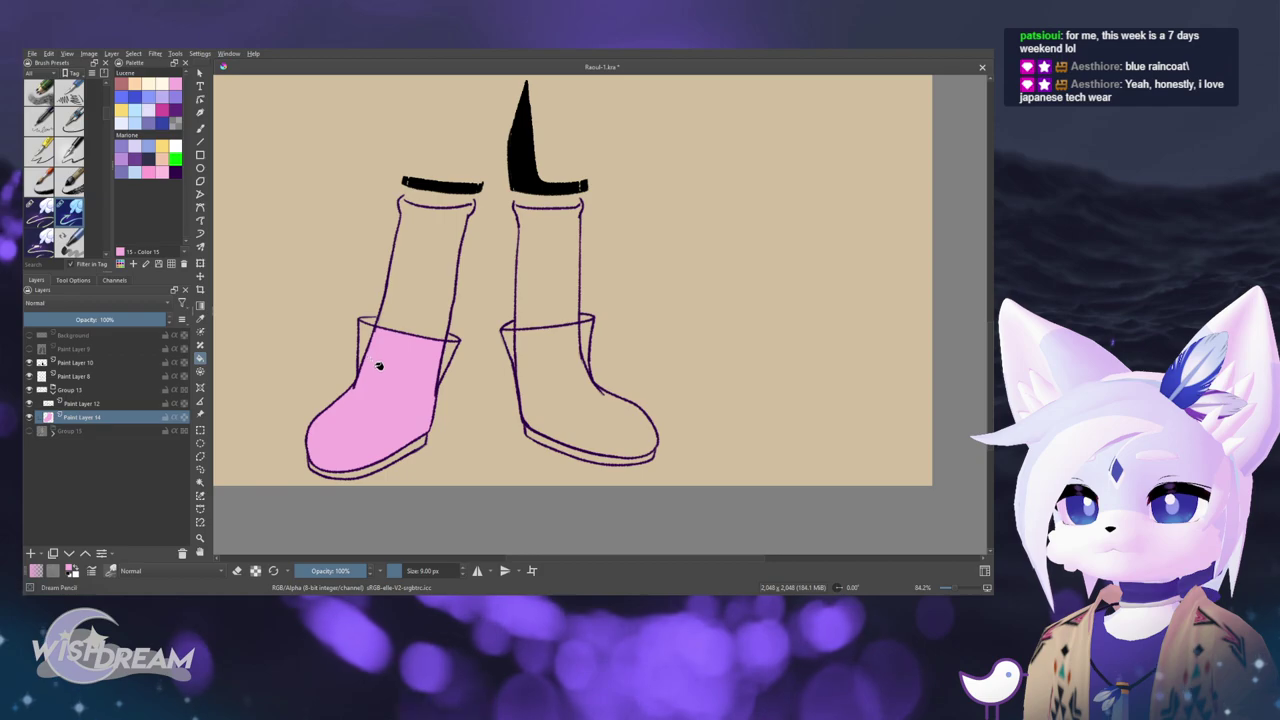
- Complete the pink fill of both shoes with the leg lines on Paint Layer 8 temporarily hidden
{"action": "left_click", "coordinate": [30, 390]}
{"action": "left_click", "coordinate": [30, 390]}
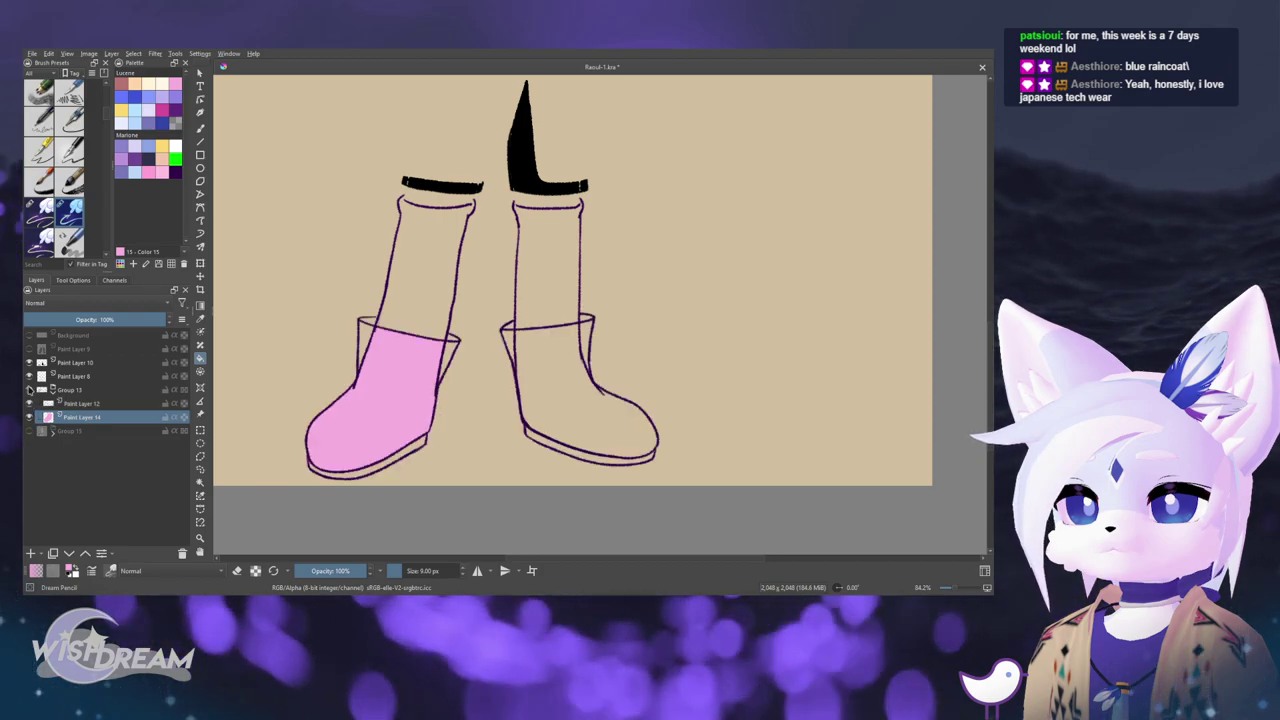
{"action": "left_click", "coordinate": [30, 376]}
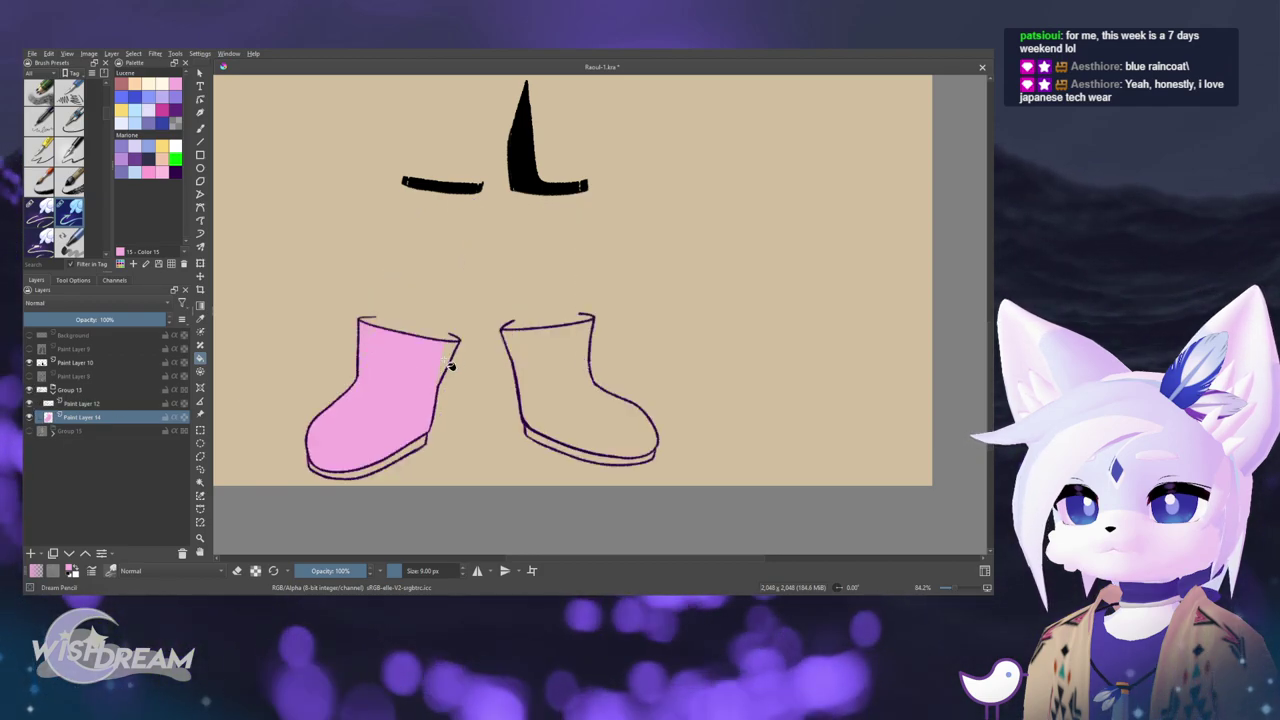
{"action": "left_click", "coordinate": [543, 366]}
{"action": "left_click", "coordinate": [30, 376]}
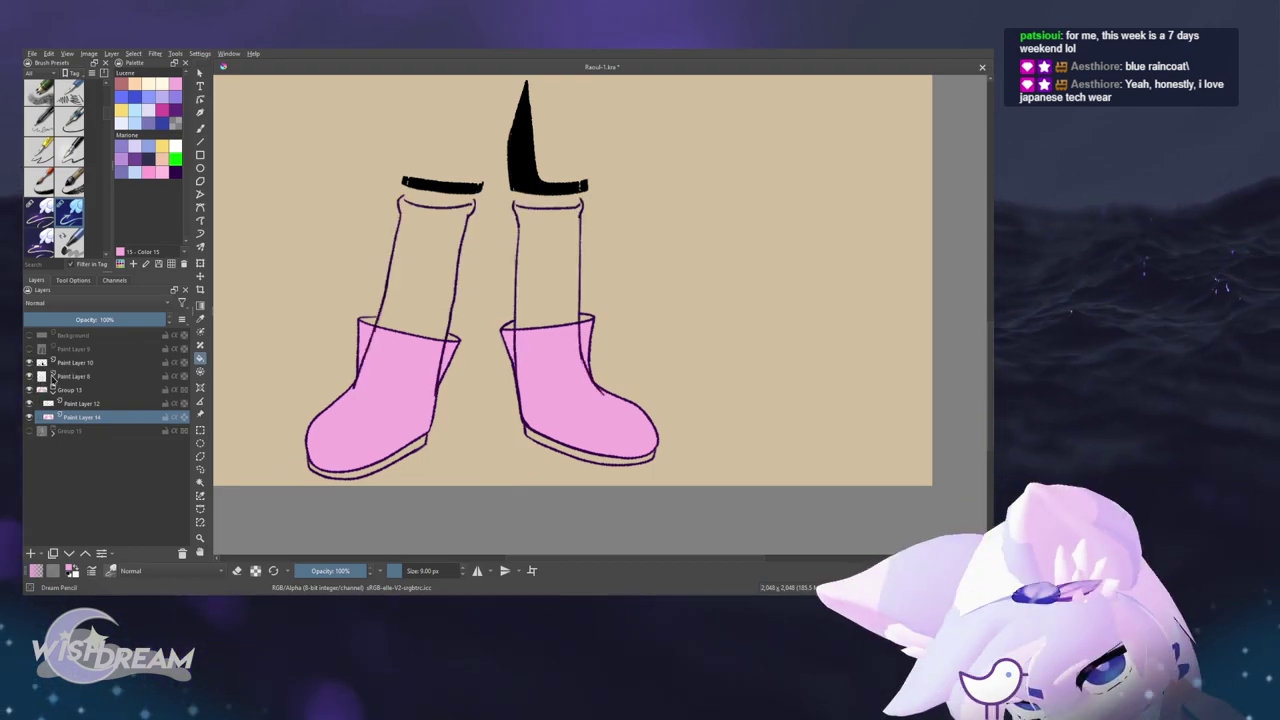
- Place shoe Group 13 above Paint Layer 8 and make Group 15 visible again
{"action": "left_click_drag", "start_coordinate": [81, 391], "coordinate": [89, 369]}
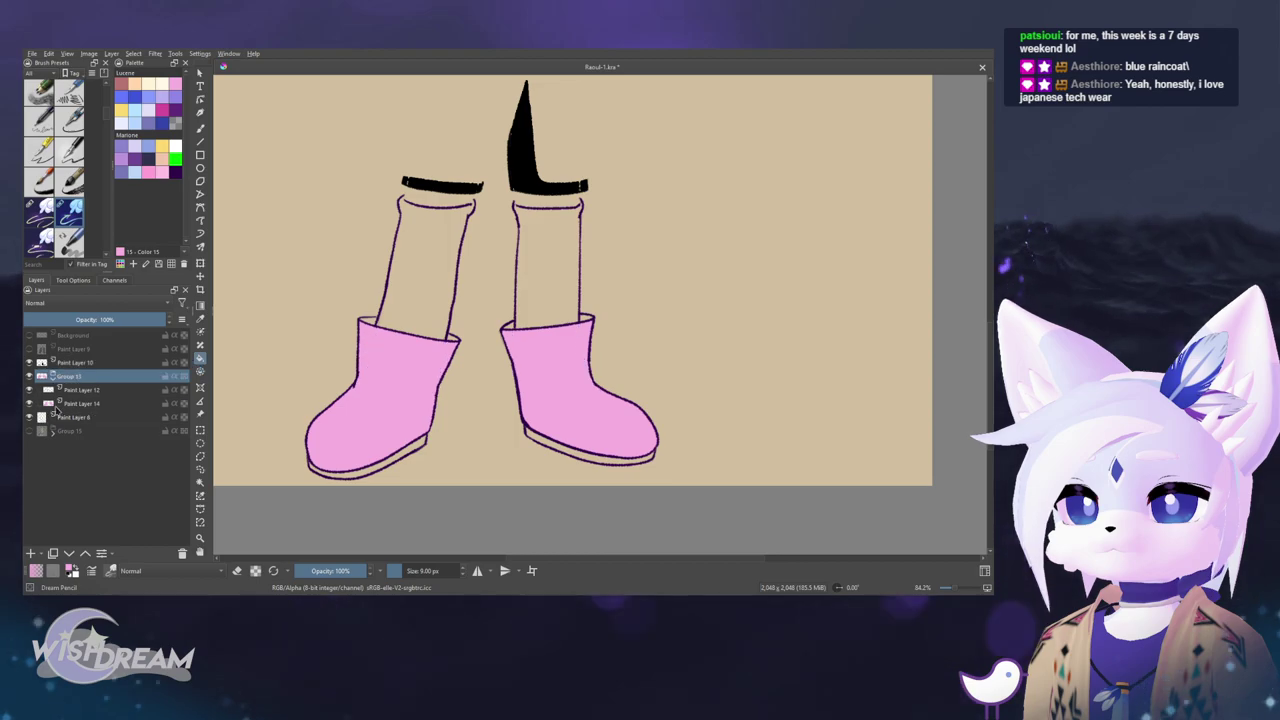
{"action": "left_click", "coordinate": [29, 431]}
{"action": "mouse_move", "coordinate": [560, 308]}
{"action": "left_mouse_down"}
{"action": "mouse_move", "coordinate": [514, 428]}
{"action": "mouse_move", "coordinate": [494, 439]}
{"action": "left_mouse_up"}
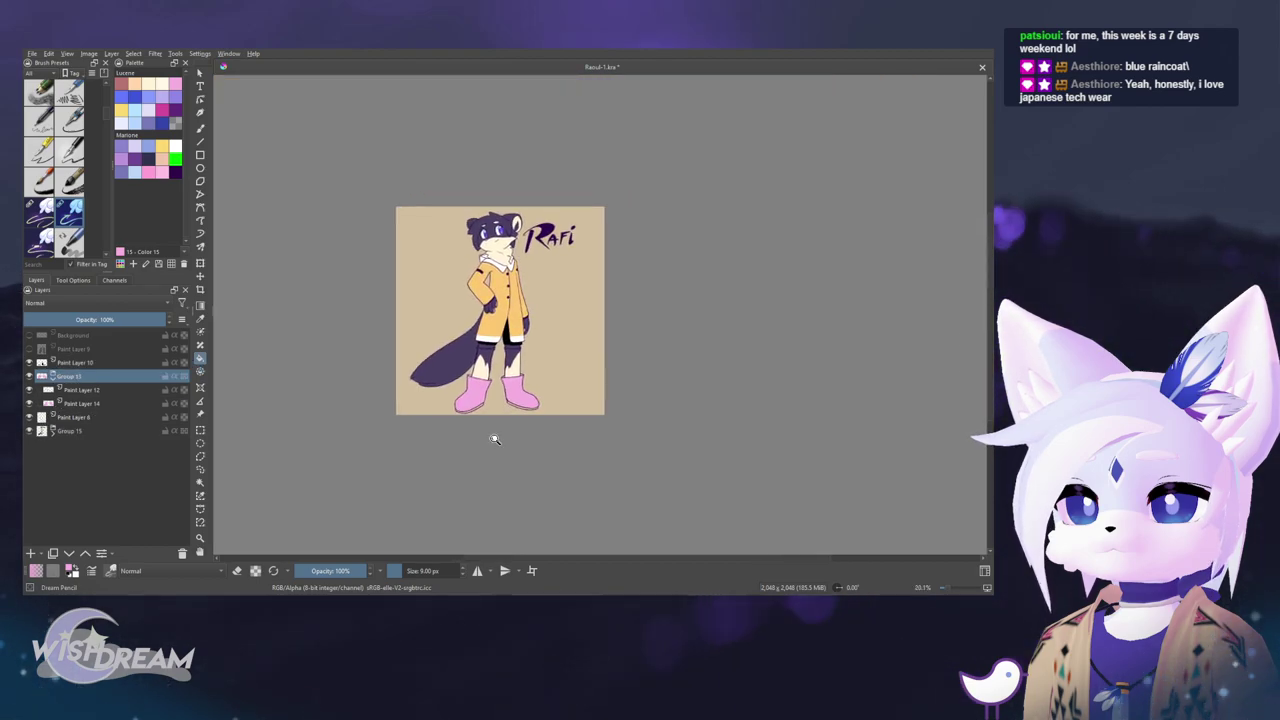
- Try white toe caps on both pink shoes on Paint Layer 14
{"action": "scroll", "coordinate": [494, 439], "scroll_direction": "up", "scroll_amount": 5}
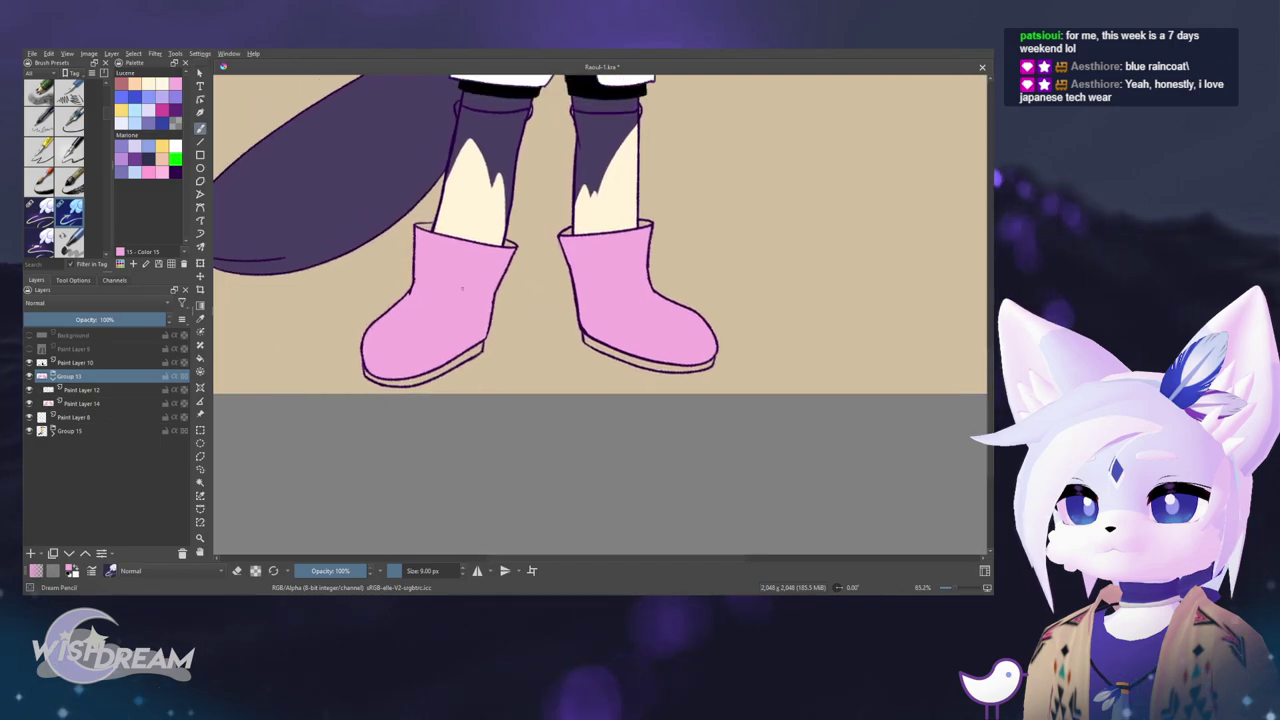
{"action": "scroll", "coordinate": [630, 362], "scroll_direction": "up", "scroll_amount": 2}
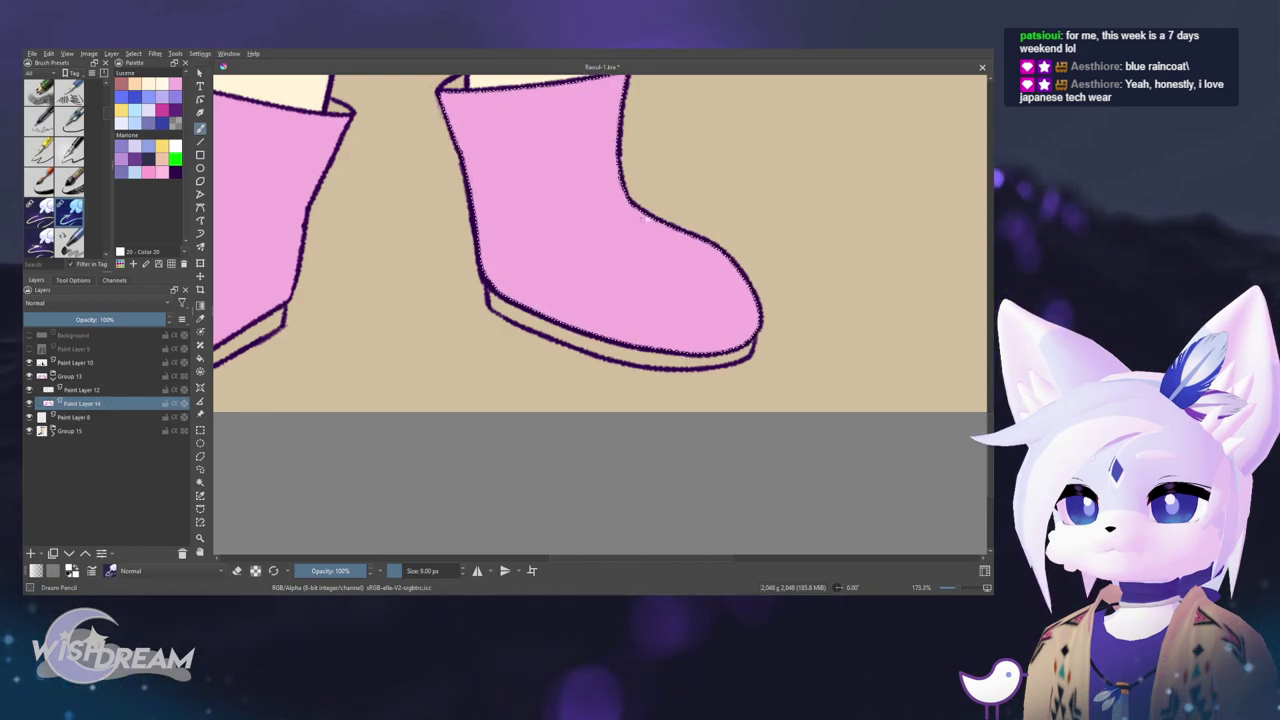
{"action": "left_click", "coordinate": [556, 288]}
{"action": "scroll", "coordinate": [489, 349], "scroll_direction": "down", "scroll_amount": 8}
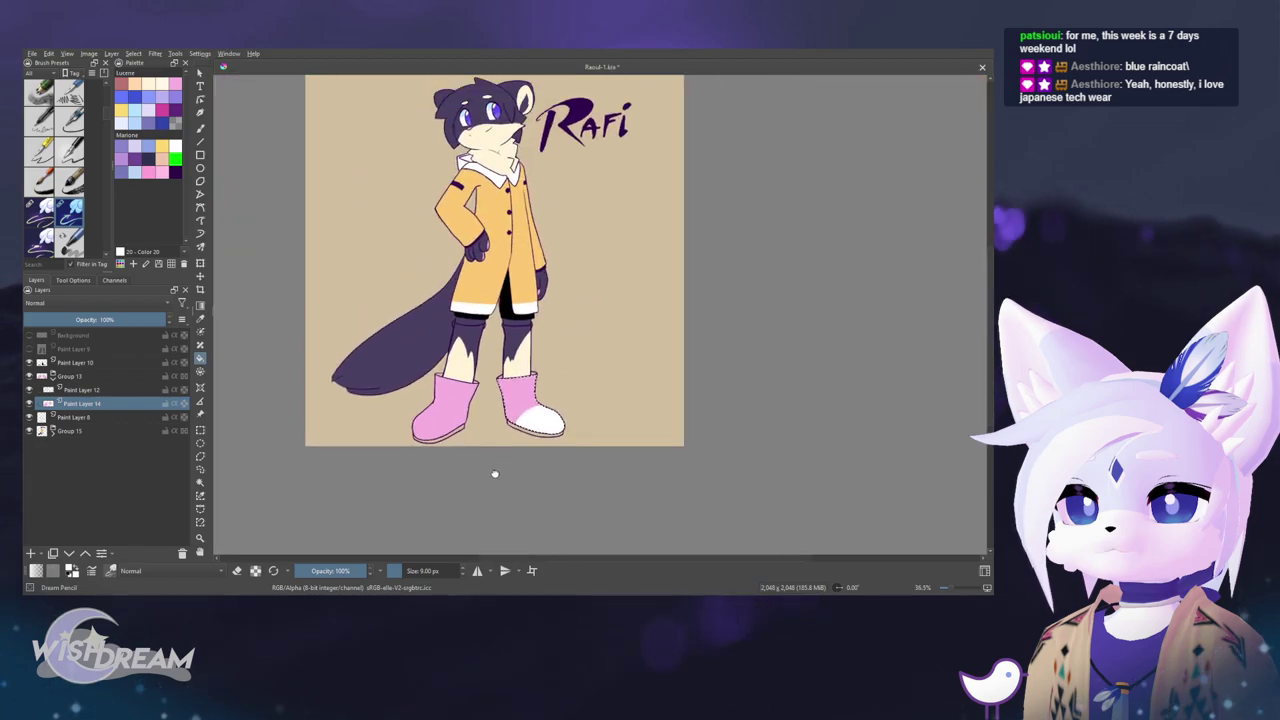
{"action": "mouse_move", "coordinate": [547, 462]}
{"action": "left_mouse_down"}
{"action": "mouse_move", "coordinate": [529, 500]}
{"action": "mouse_move", "coordinate": [543, 457]}
{"action": "mouse_move", "coordinate": [477, 374]}
{"action": "mouse_move", "coordinate": [530, 399]}
{"action": "left_mouse_up"}
{"action": "key", "text": "b"}
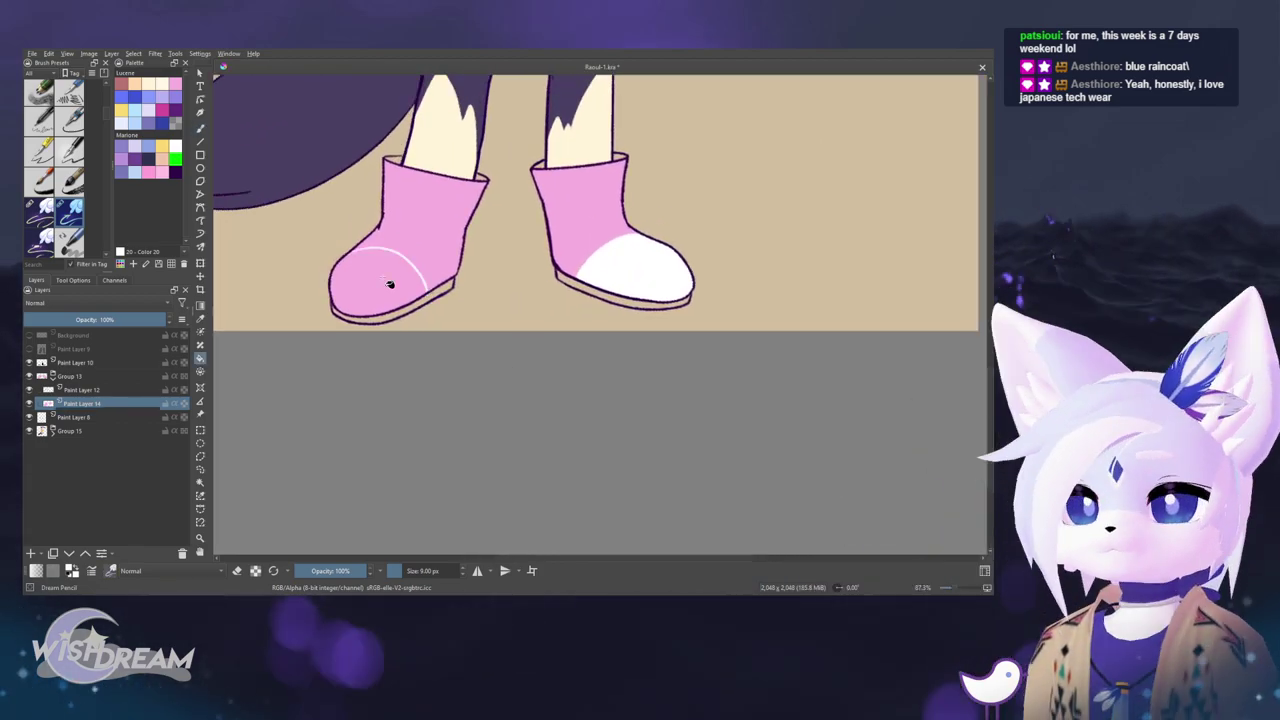
{"action": "left_click_drag", "start_coordinate": [374, 293], "coordinate": [451, 483]}
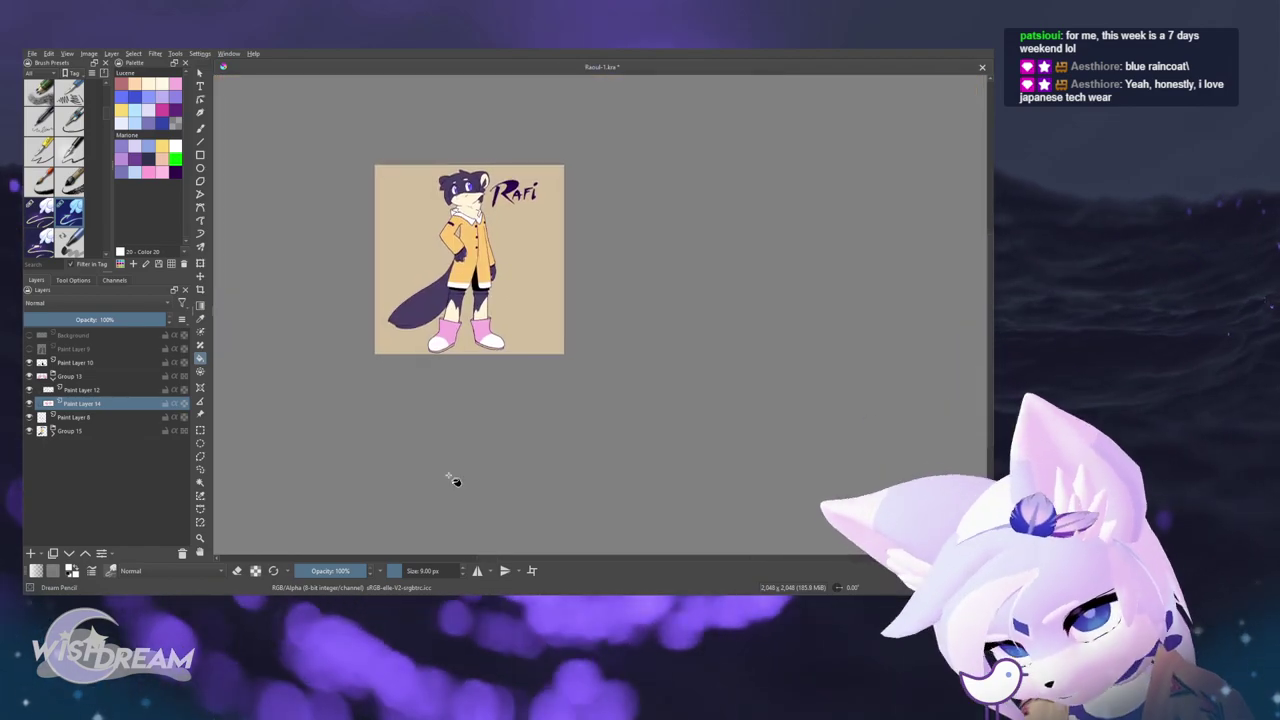
{"action": "left_click_drag", "start_coordinate": [446, 474], "coordinate": [510, 435]}
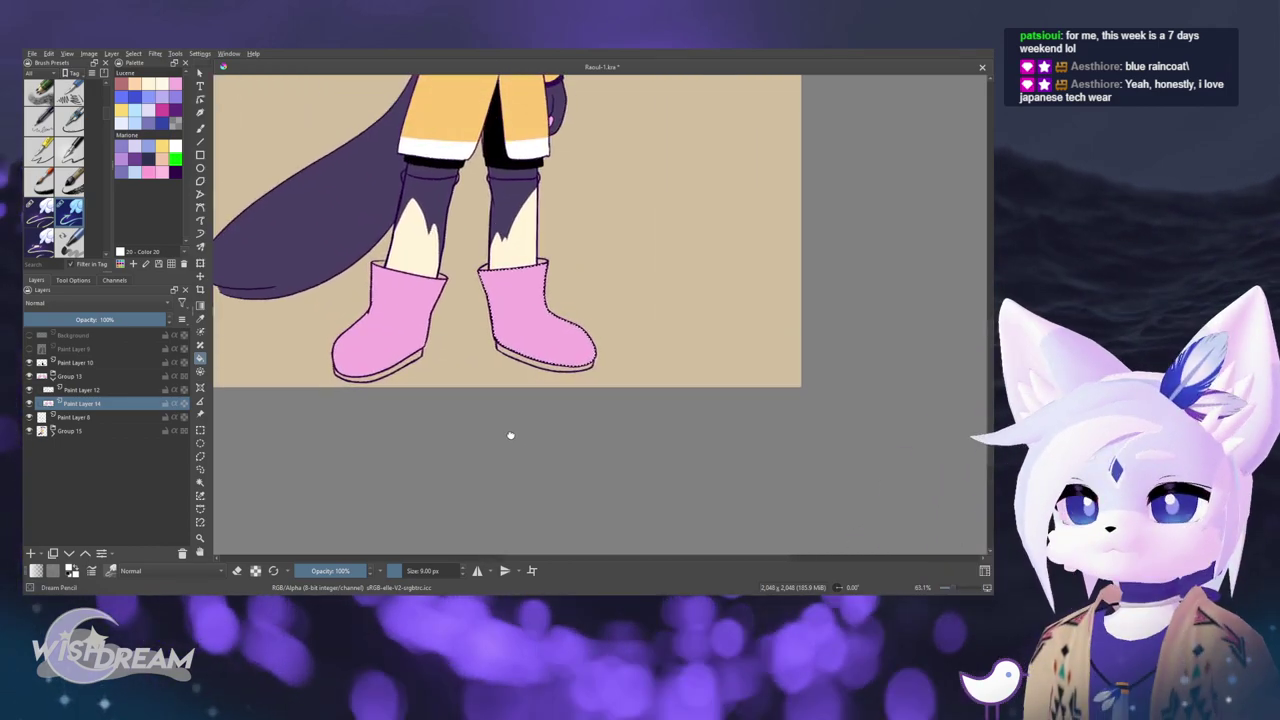
- Examine the pink shoes up close and together with the rest of the outfit
{"action": "left_click_drag", "start_coordinate": [534, 374], "coordinate": [511, 477]}
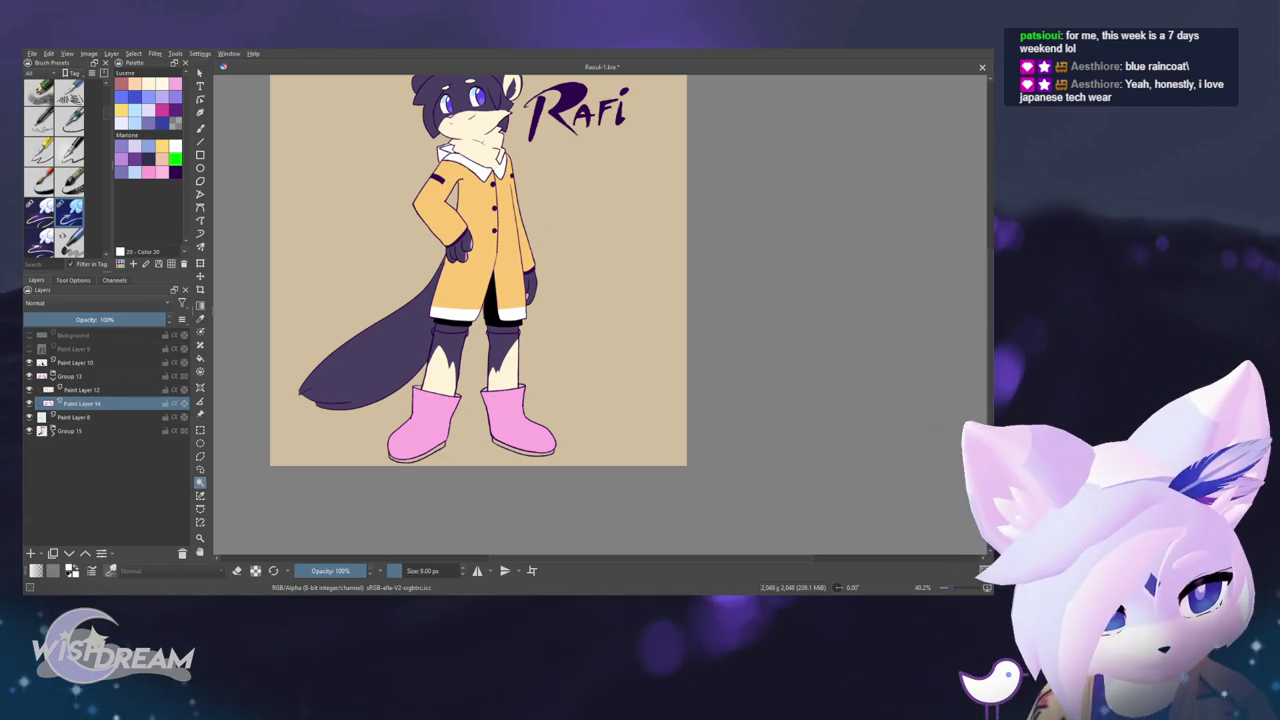
{"action": "scroll", "coordinate": [371, 214], "scroll_direction": "up", "scroll_amount": 2}
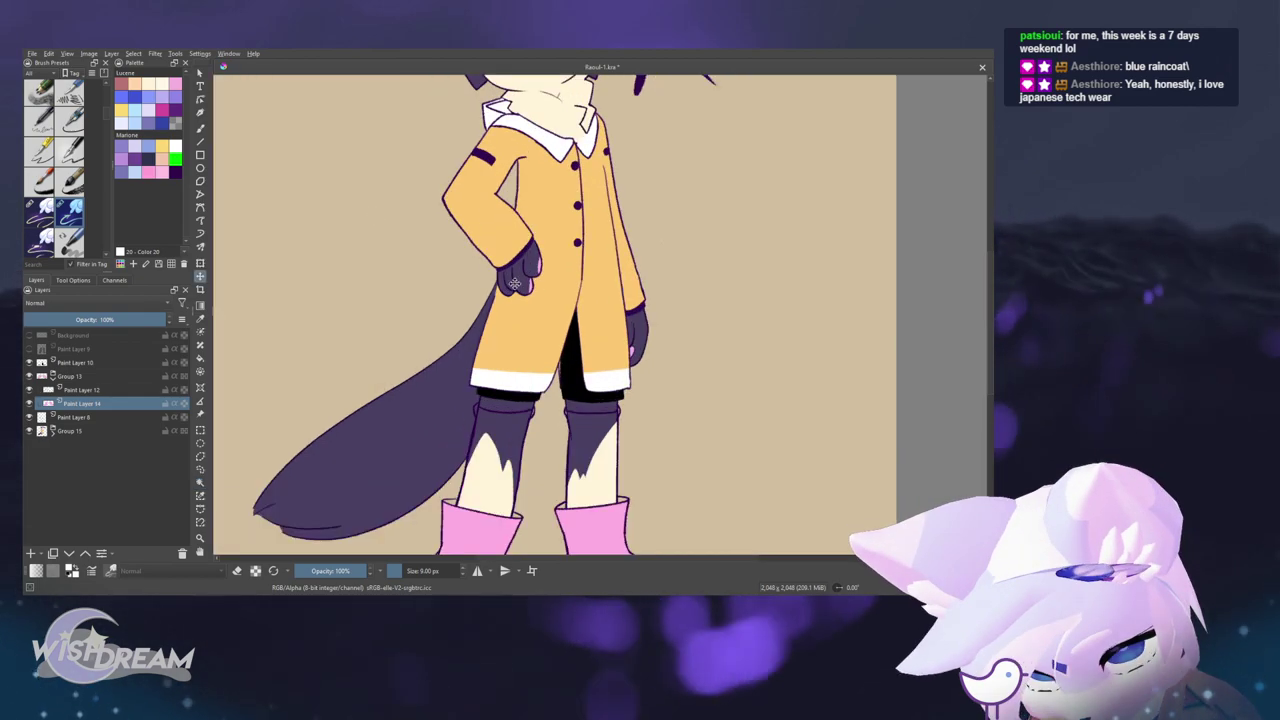
{"action": "scroll", "coordinate": [514, 284], "scroll_direction": "down", "scroll_amount": 2}
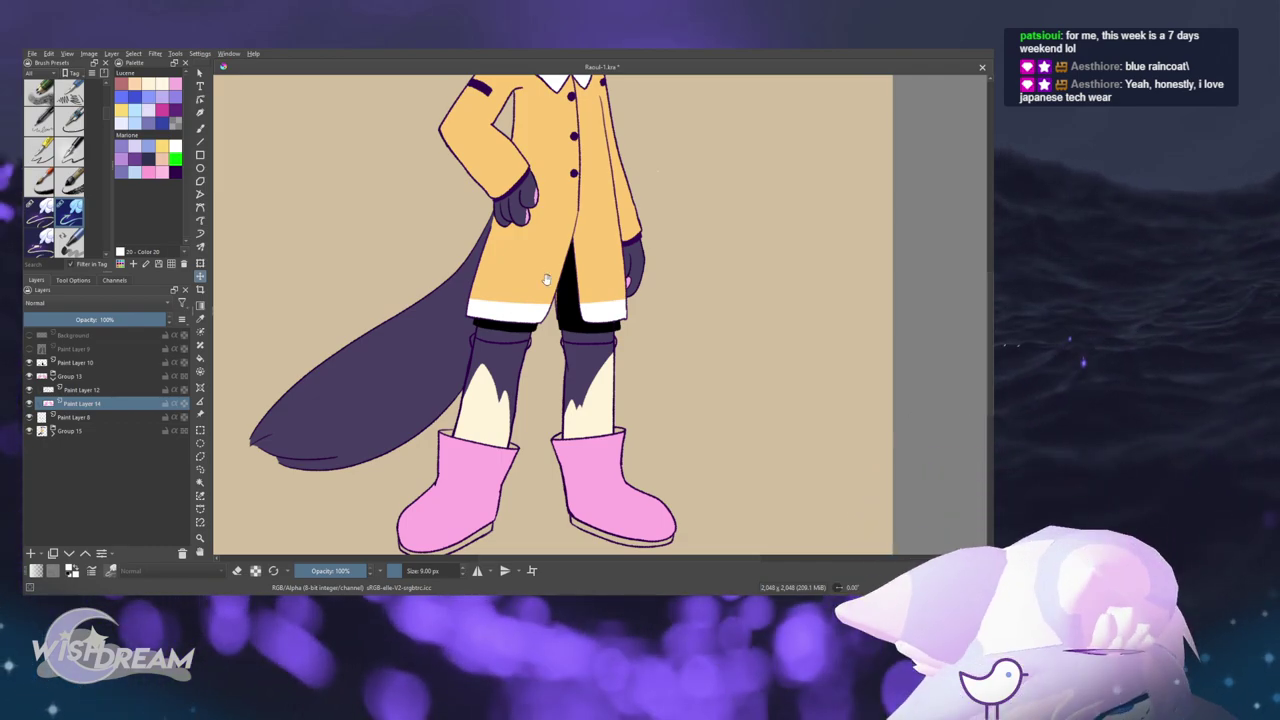
{"action": "scroll", "coordinate": [546, 279], "scroll_direction": "down", "scroll_amount": 5}
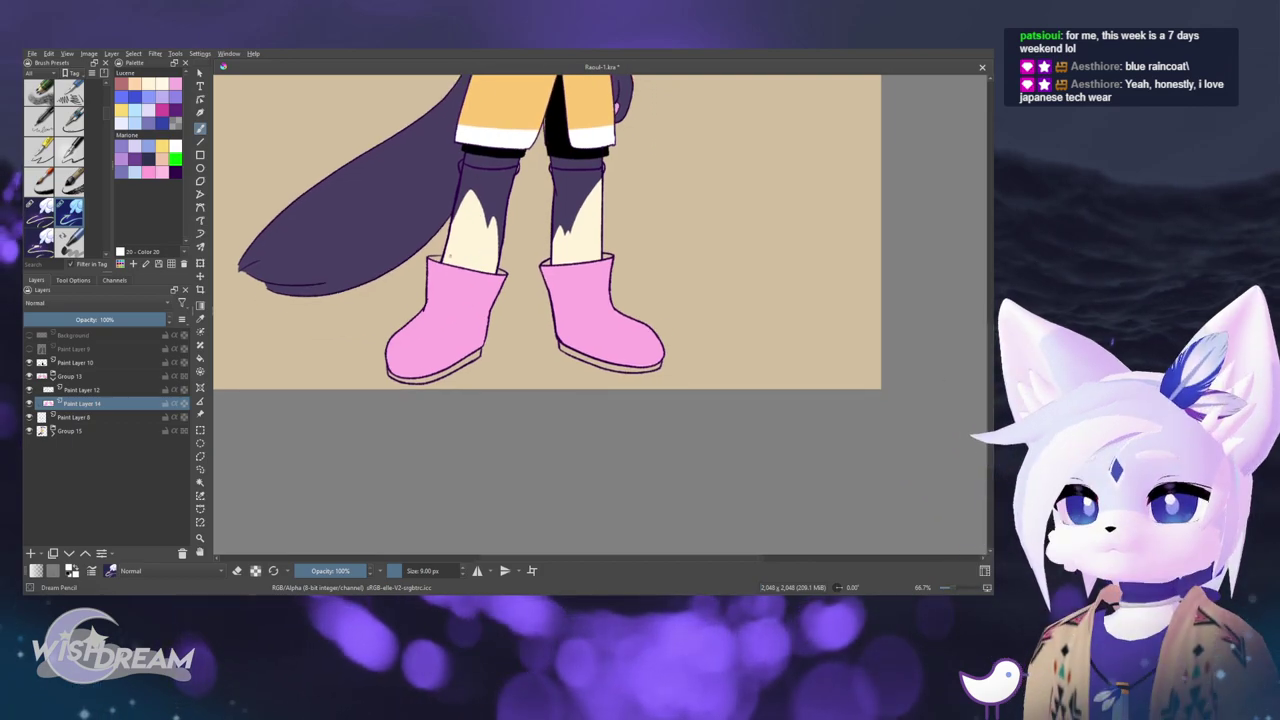
{"action": "scroll", "coordinate": [449, 257], "scroll_direction": "up", "scroll_amount": 4}
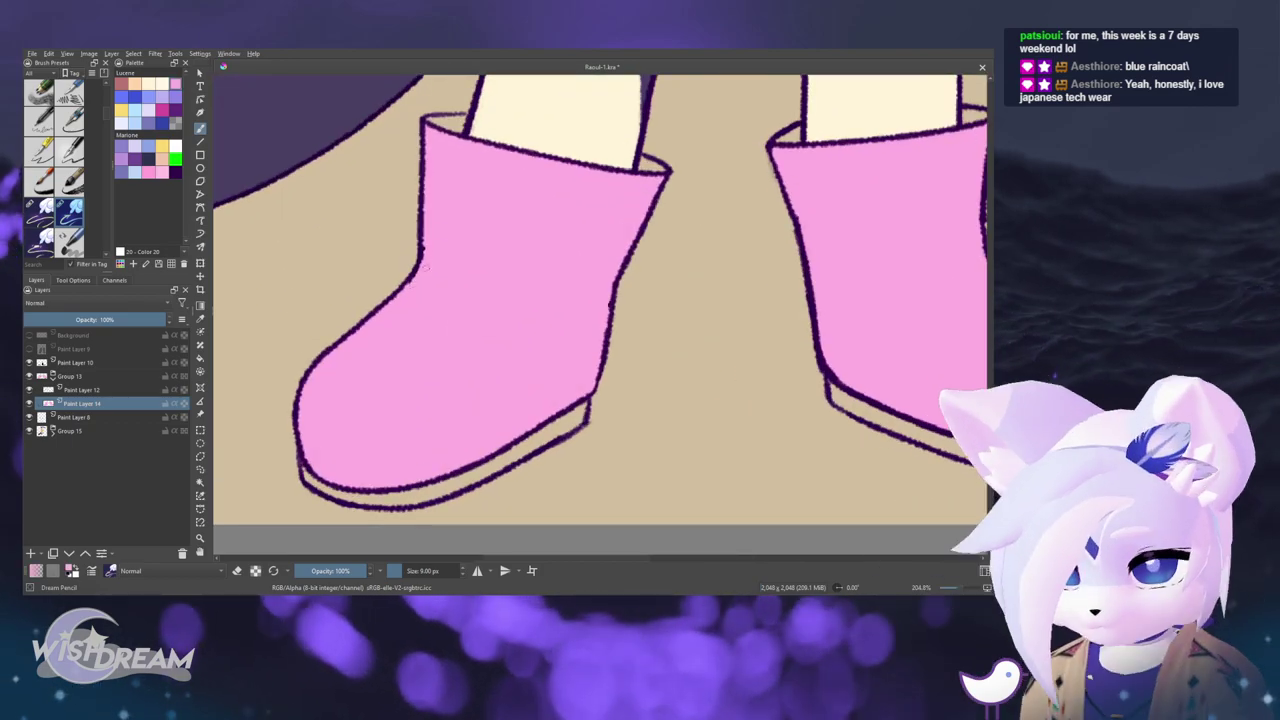
{"action": "scroll", "coordinate": [543, 274], "scroll_direction": "down", "scroll_amount": 5}
{"action": "left_click_drag", "start_coordinate": [543, 420], "coordinate": [458, 509]}
{"action": "left_click_drag", "start_coordinate": [521, 330], "coordinate": [527, 300]}
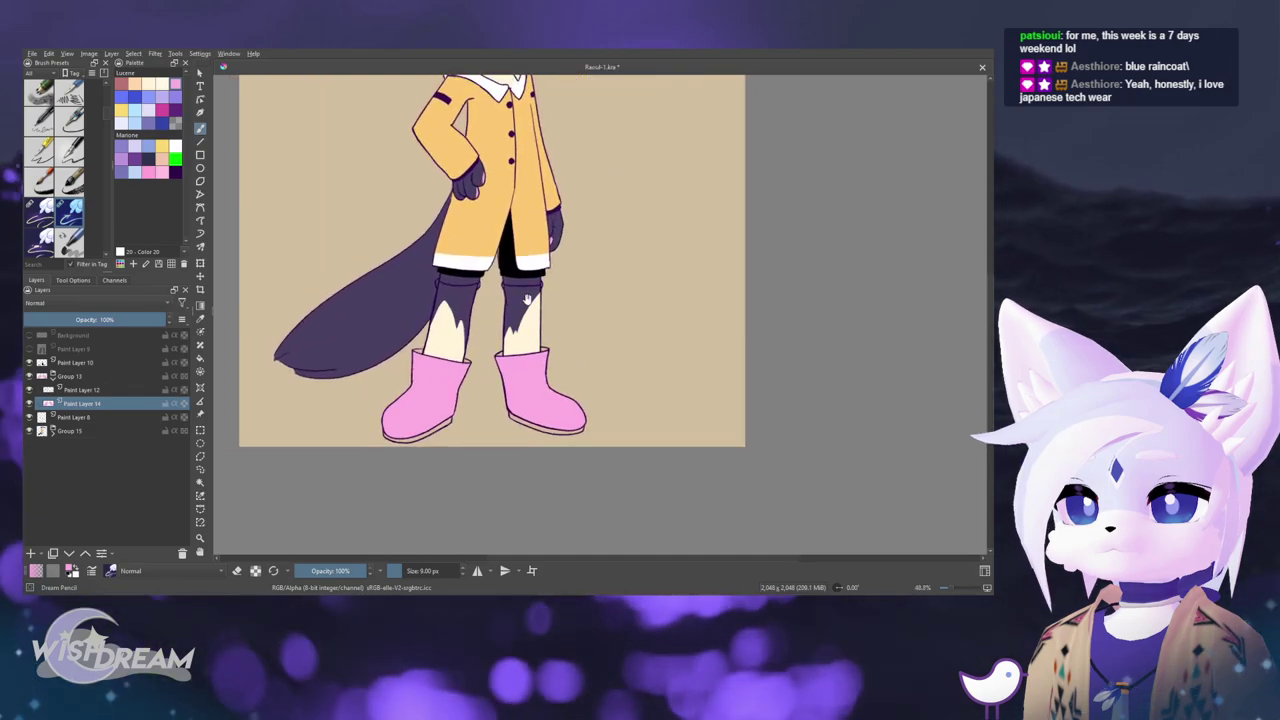
- Fill the soles of both shoes with white and the insides of their openings with the shoe pink
{"action": "scroll", "coordinate": [518, 324], "scroll_direction": "up", "scroll_amount": 5}
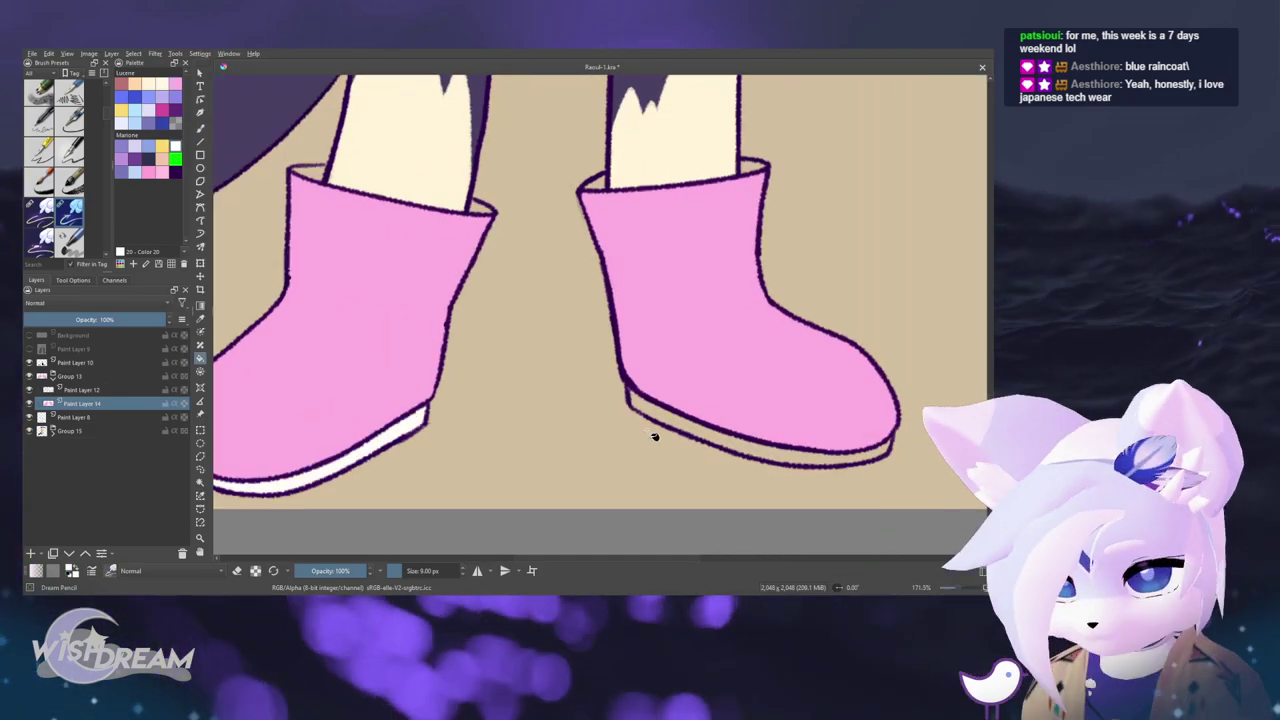
{"action": "scroll", "coordinate": [641, 460], "scroll_direction": "down", "scroll_amount": 5}
{"action": "scroll", "coordinate": [569, 491], "scroll_direction": "up", "scroll_amount": 3}
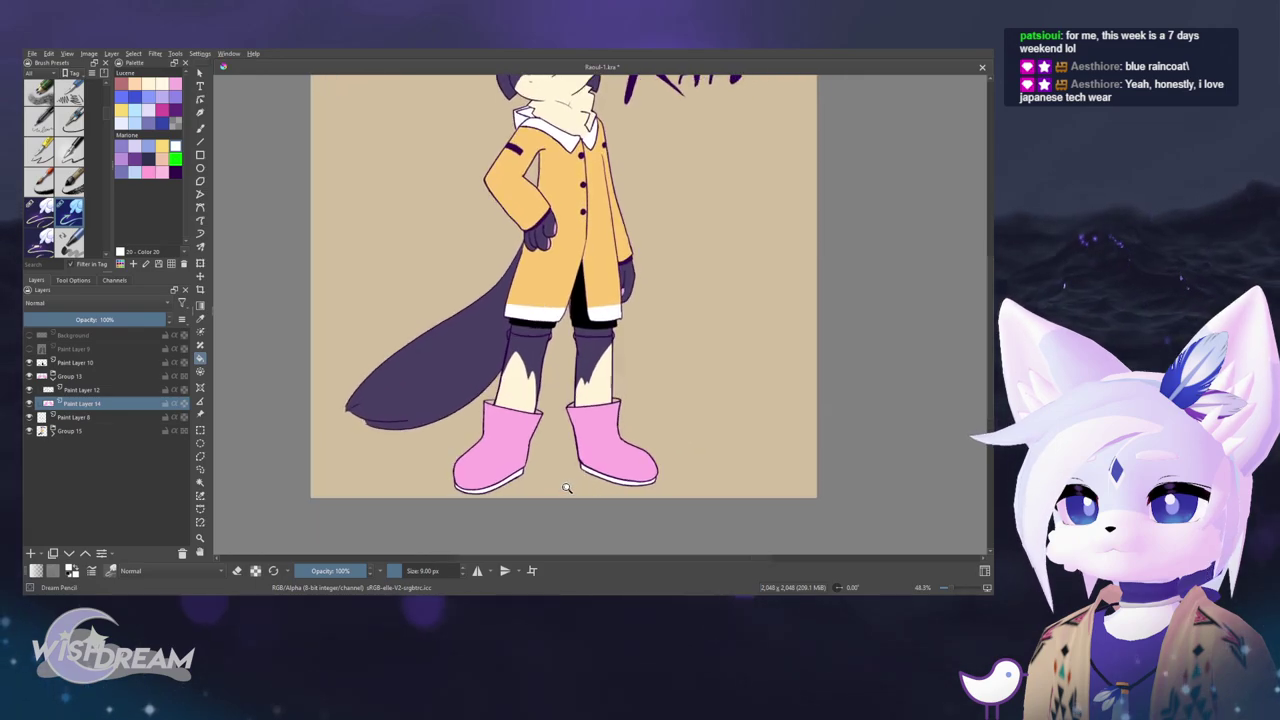
{"action": "key", "text": "b"}
{"action": "left_click", "coordinate": [648, 323], "text": "ctrl"}
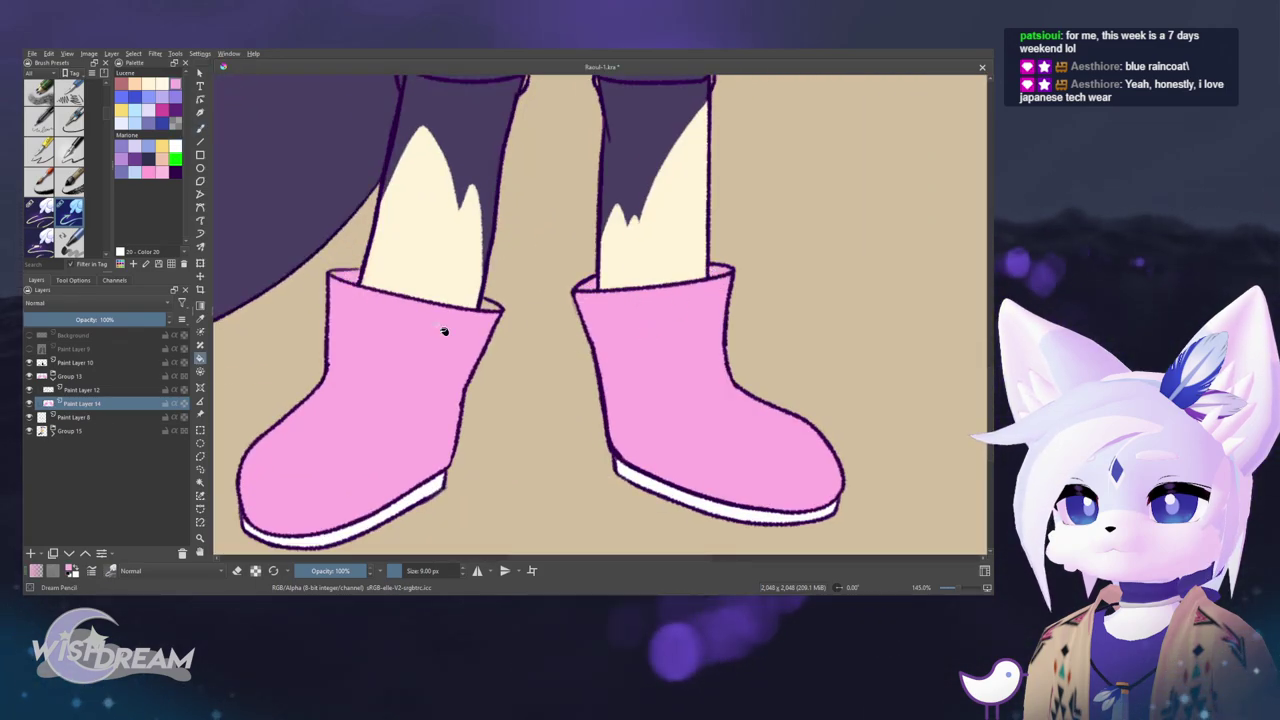
{"action": "scroll", "coordinate": [444, 331], "scroll_direction": "down", "scroll_amount": 4}
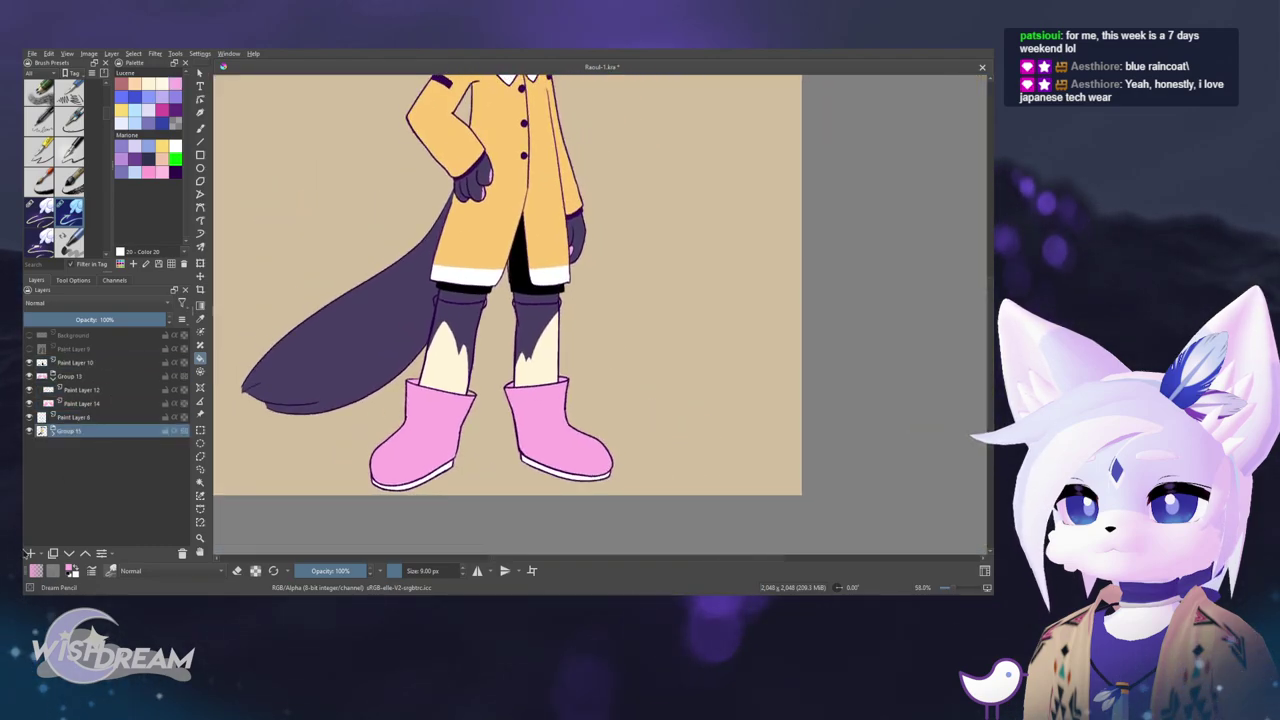
- Try to fill the socks with white on a new paint layer above Paint Layer 8
{"action": "left_click_drag", "start_coordinate": [463, 349], "coordinate": [540, 346]}
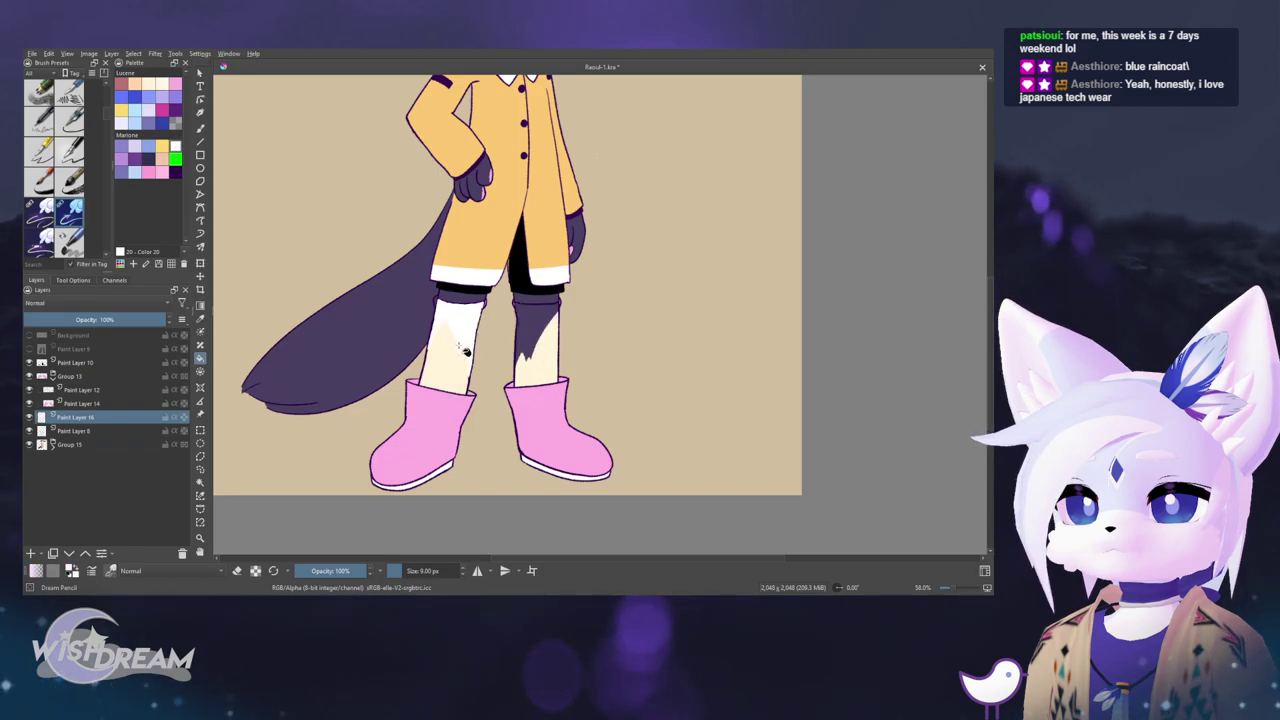
{"action": "left_click", "coordinate": [559, 369]}
{"action": "key", "text": "ctrl+z"}
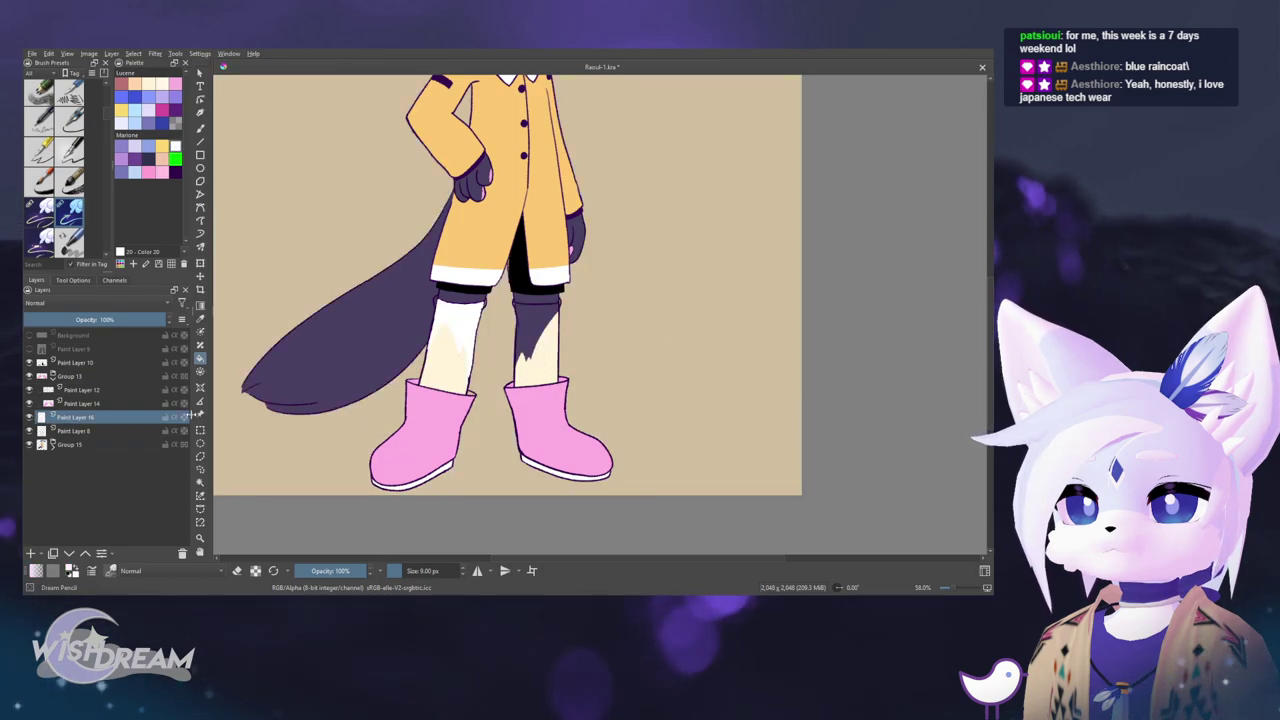
- Group Paint Layer 16 with Paint Layer 8 and place it beneath the leg lines
{"action": "left_click", "coordinate": [100, 437], "text": "shift"}
{"action": "key", "text": "ctrl+g"}
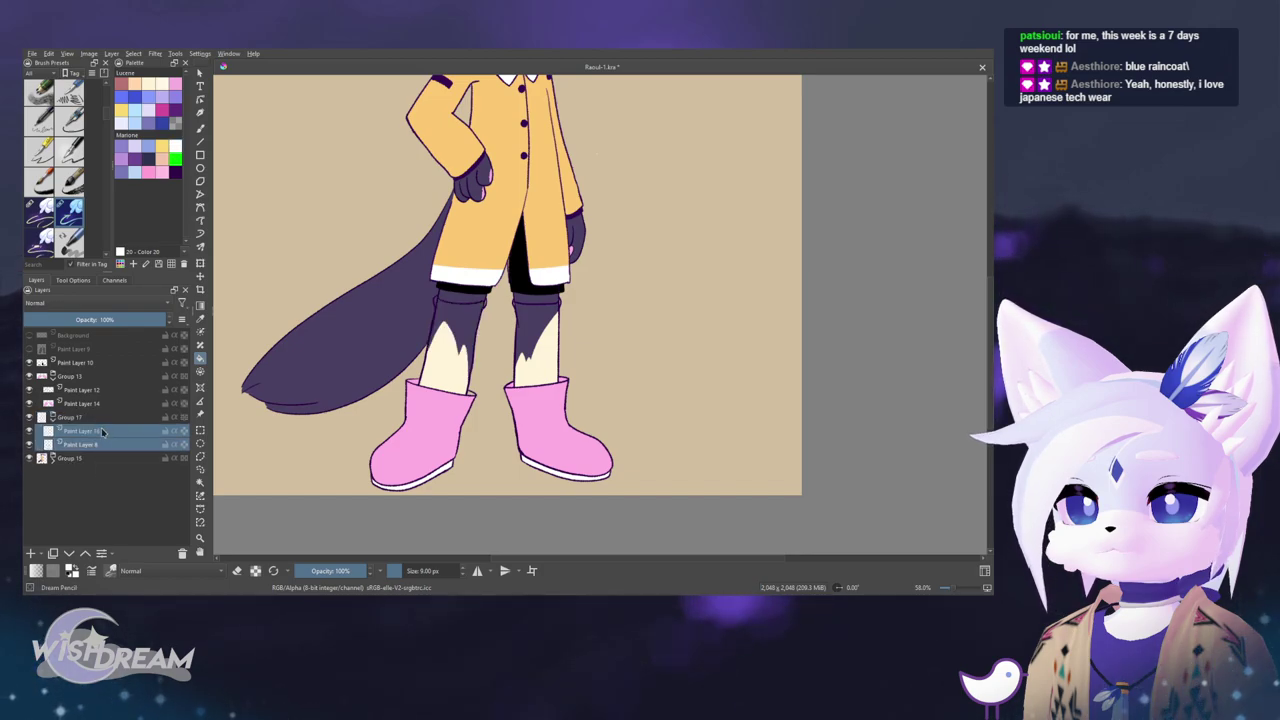
{"action": "left_click", "coordinate": [106, 444]}
- Fill the socks on both legs with white on Paint Layer 16, covering the dark and cream fur areas
{"action": "left_click", "coordinate": [446, 362]}
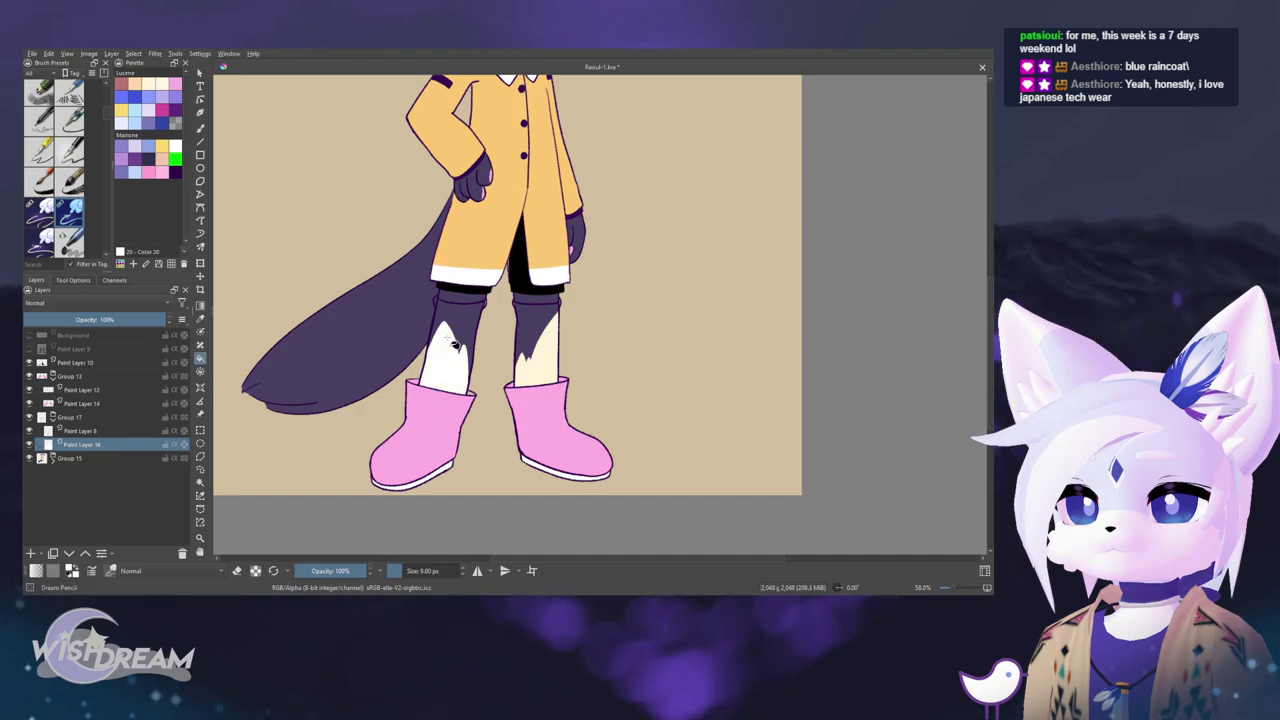
{"action": "left_click", "coordinate": [464, 322]}
{"action": "left_click", "coordinate": [528, 322]}
{"action": "left_click", "coordinate": [546, 348]}
- Paint the unfilled folds at the upper edges of both socks white
{"action": "left_click_drag", "start_coordinate": [541, 312], "coordinate": [520, 263]}
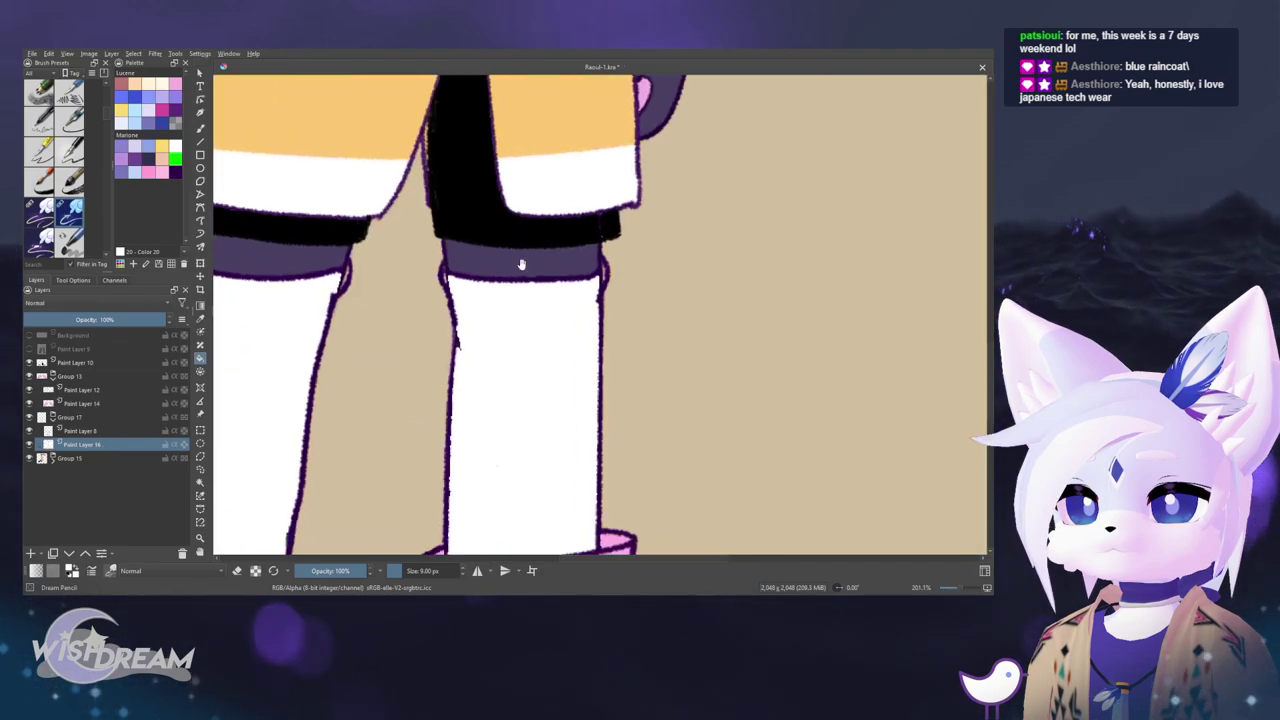
{"action": "key", "text": "b"}
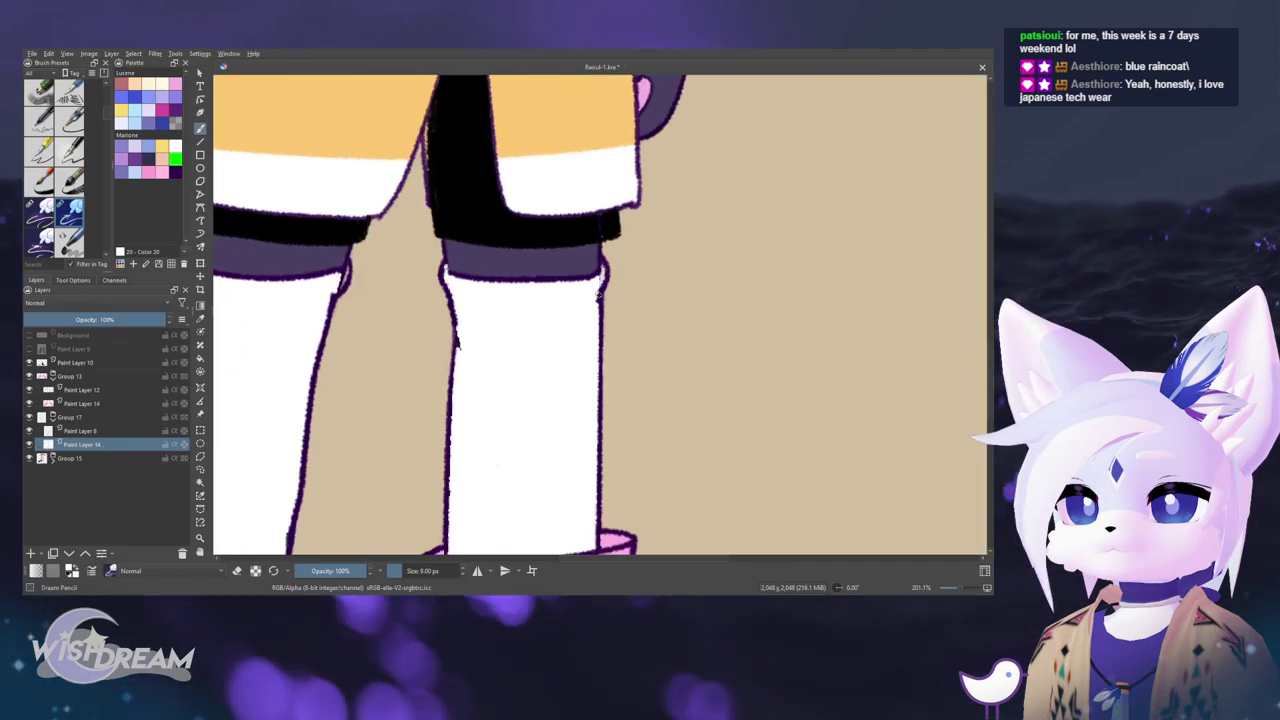
{"action": "scroll", "coordinate": [535, 328], "scroll_direction": "down", "scroll_amount": 3}
{"action": "scroll", "coordinate": [535, 328], "scroll_direction": "up", "scroll_amount": 2}
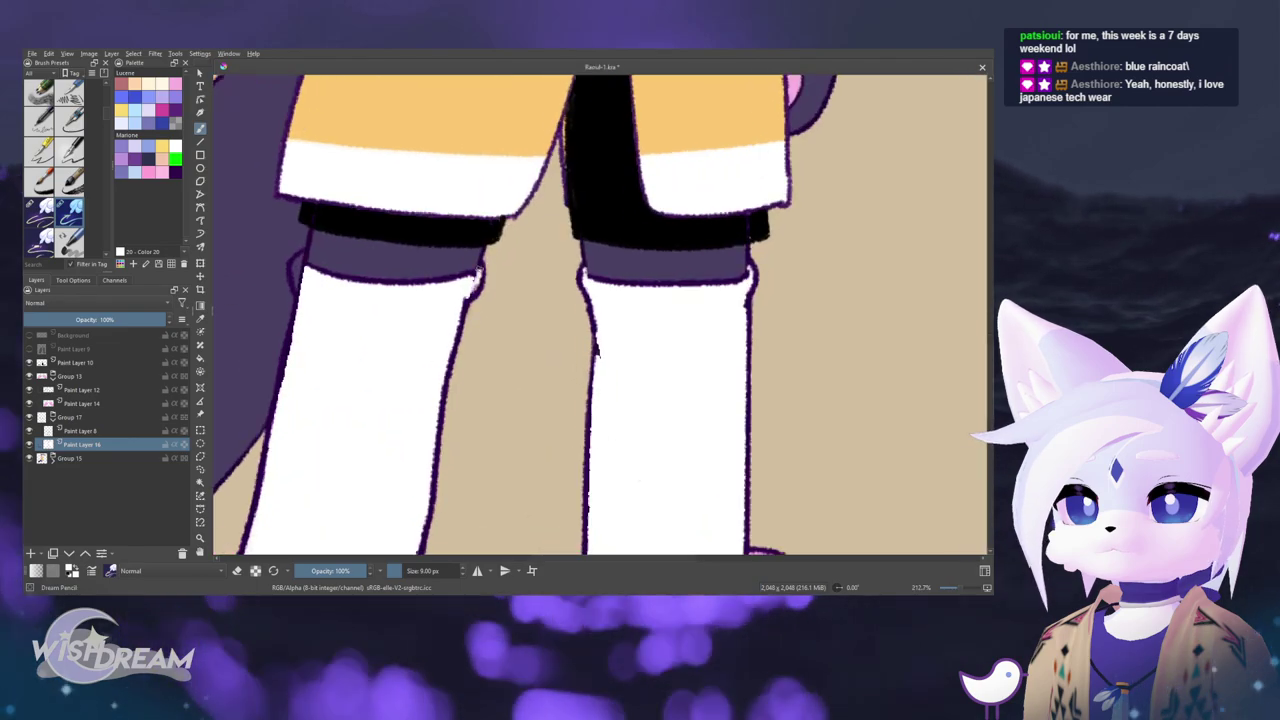
{"action": "left_click_drag", "start_coordinate": [298, 292], "coordinate": [302, 263]}
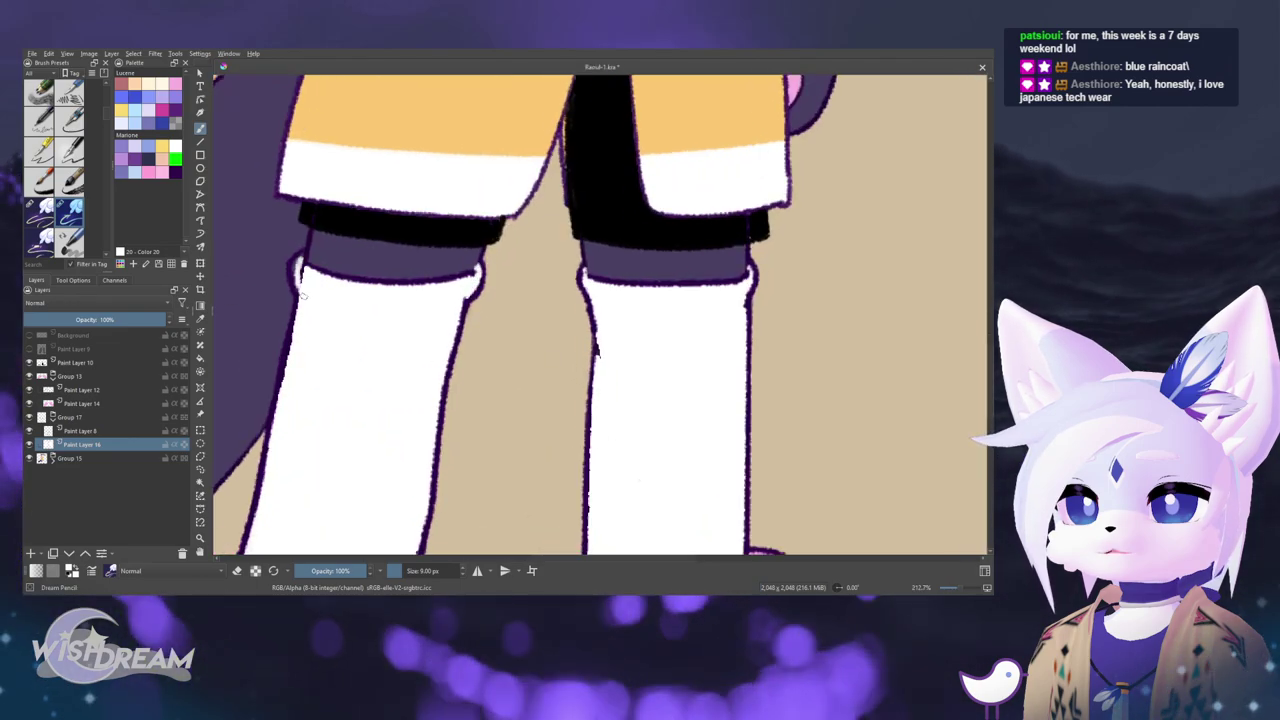
{"action": "scroll", "coordinate": [597, 350], "scroll_direction": "down", "scroll_amount": 3}
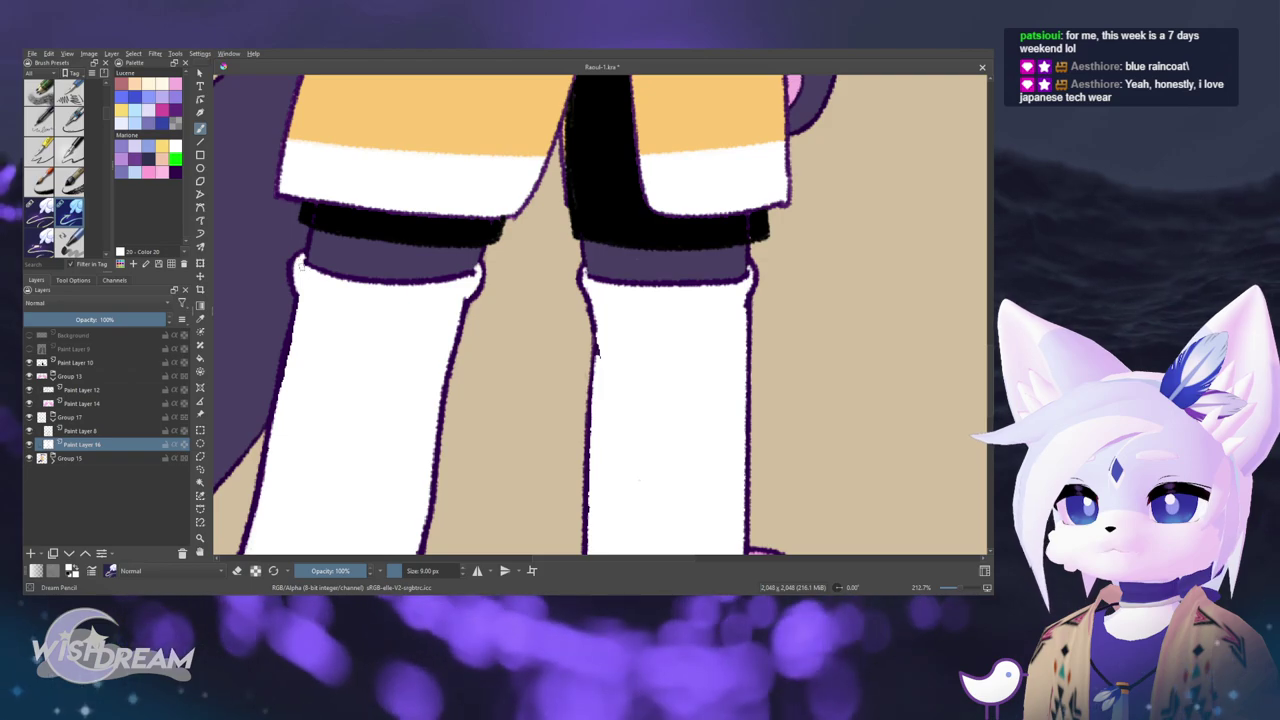
{"action": "scroll", "coordinate": [374, 437], "scroll_direction": "down", "scroll_amount": 4}
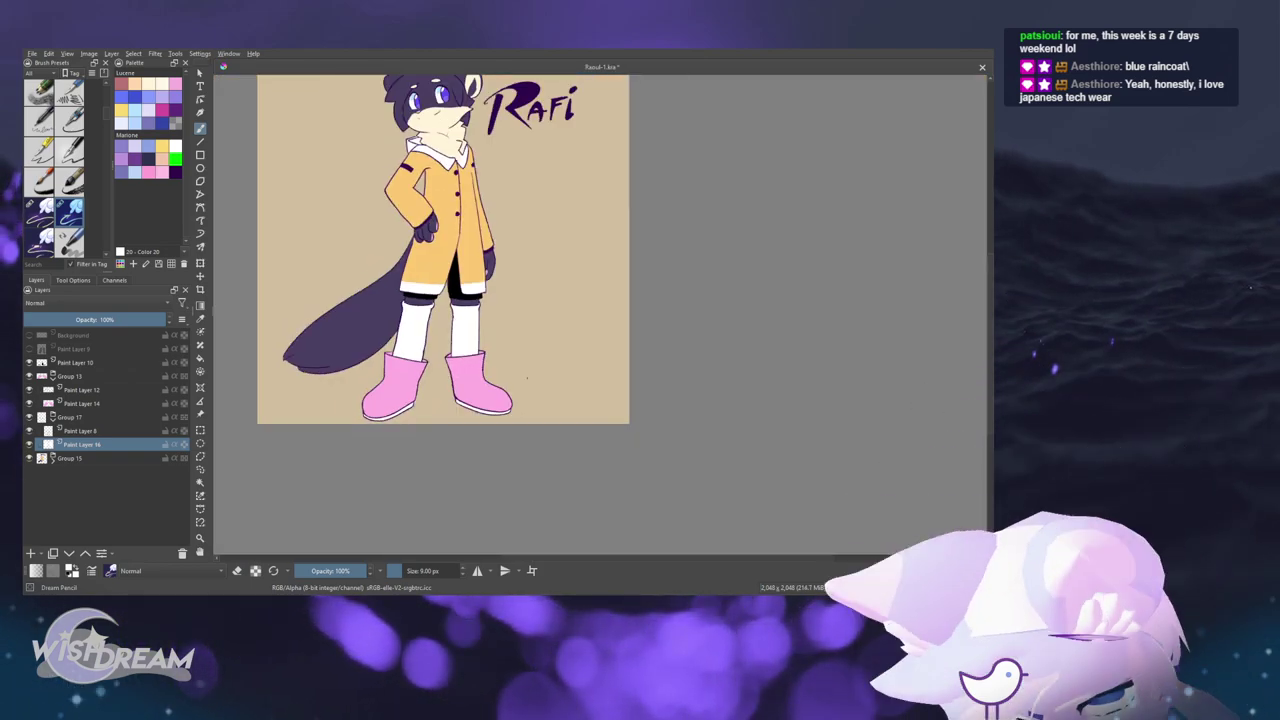
- Recolour the socks on Paint Layer 16 with the shoes' pink, keeping the layer's transparency locked
{"action": "scroll", "coordinate": [482, 397], "scroll_direction": "up", "scroll_amount": 1}
{"action": "left_click", "coordinate": [477, 401], "text": "ctrl"}
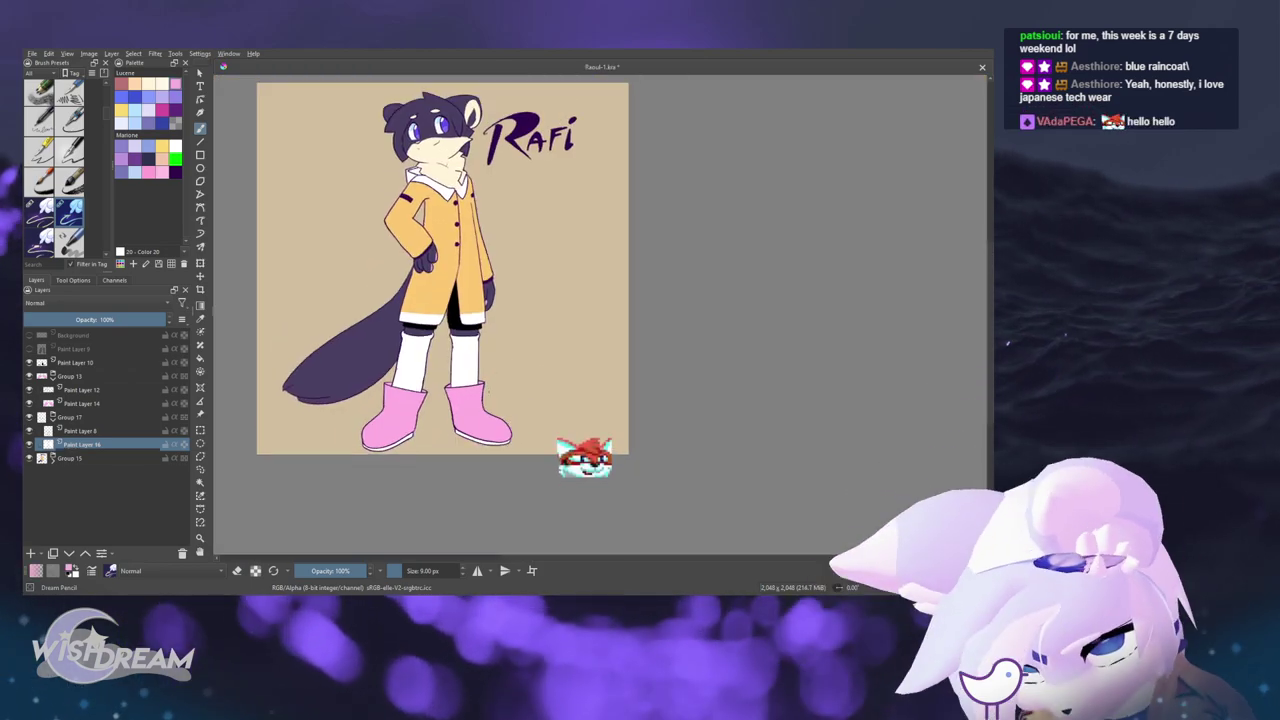
{"action": "key", "text": "shift+BackSpace"}
{"action": "key", "text": "ctrl+z"}
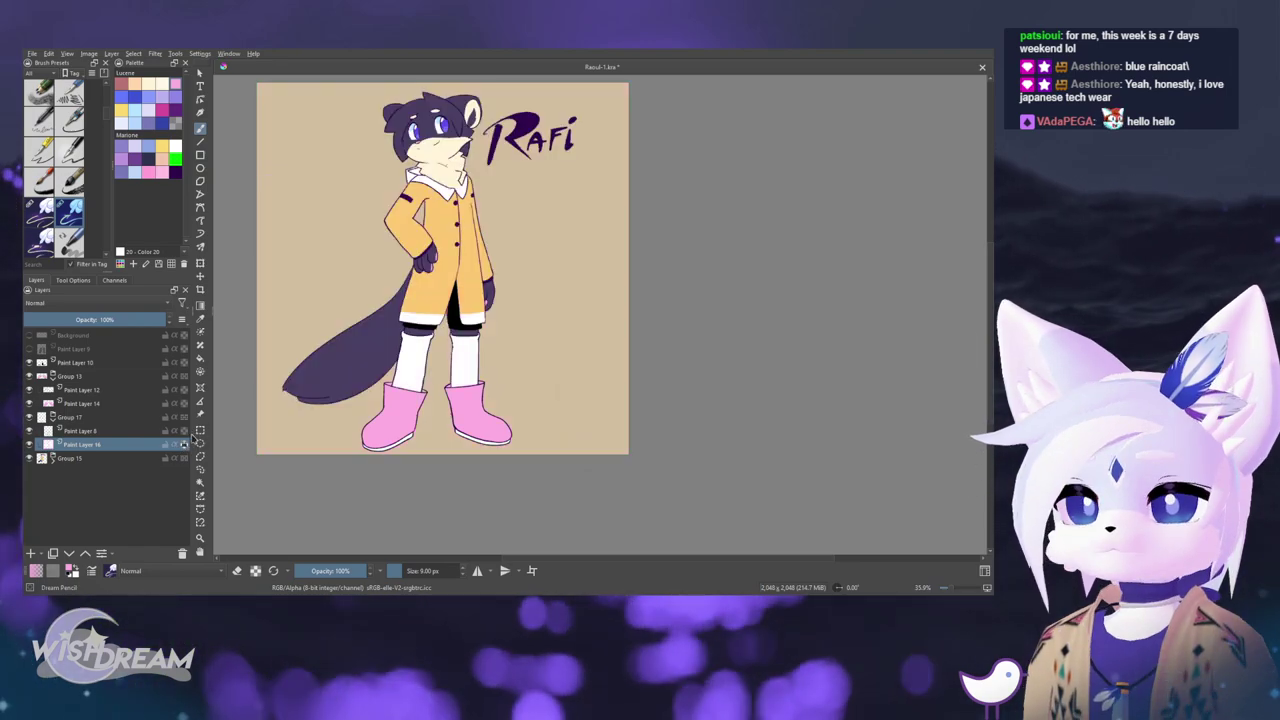
{"action": "key", "text": "shift+BackSpace"}
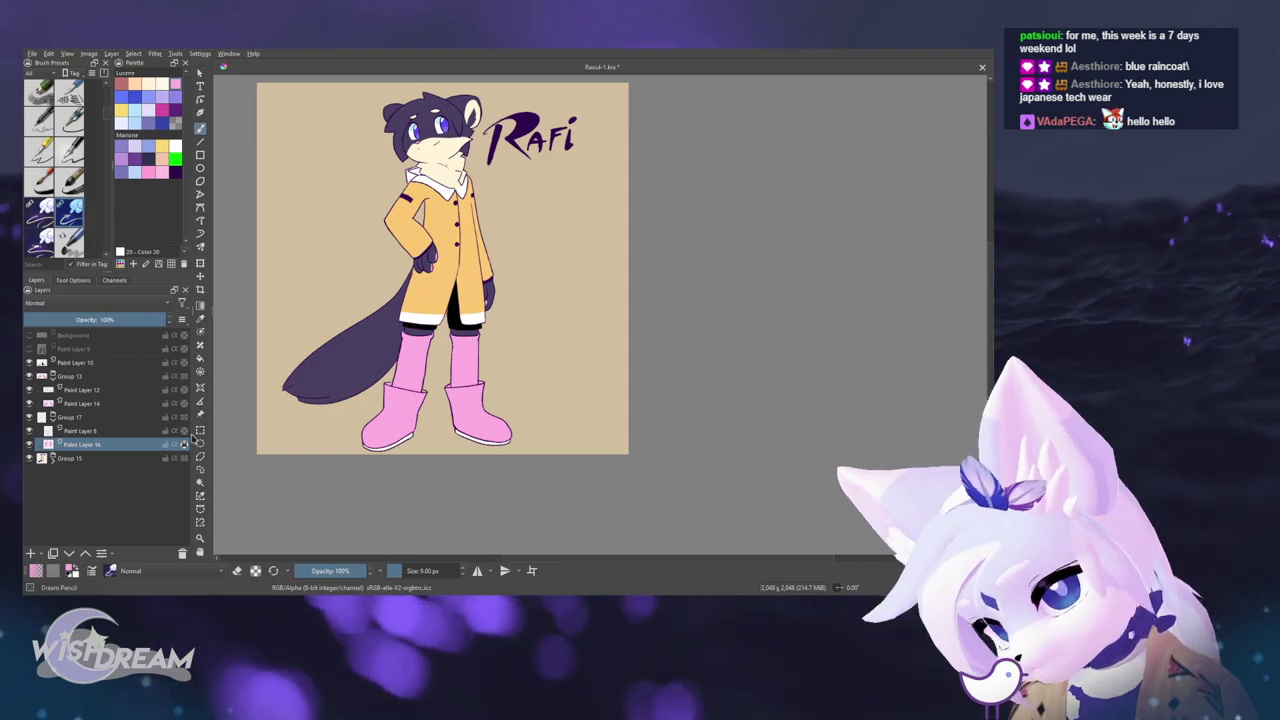
- Fill the boots on Paint Layer 14 with white
{"action": "left_click", "coordinate": [104, 403]}
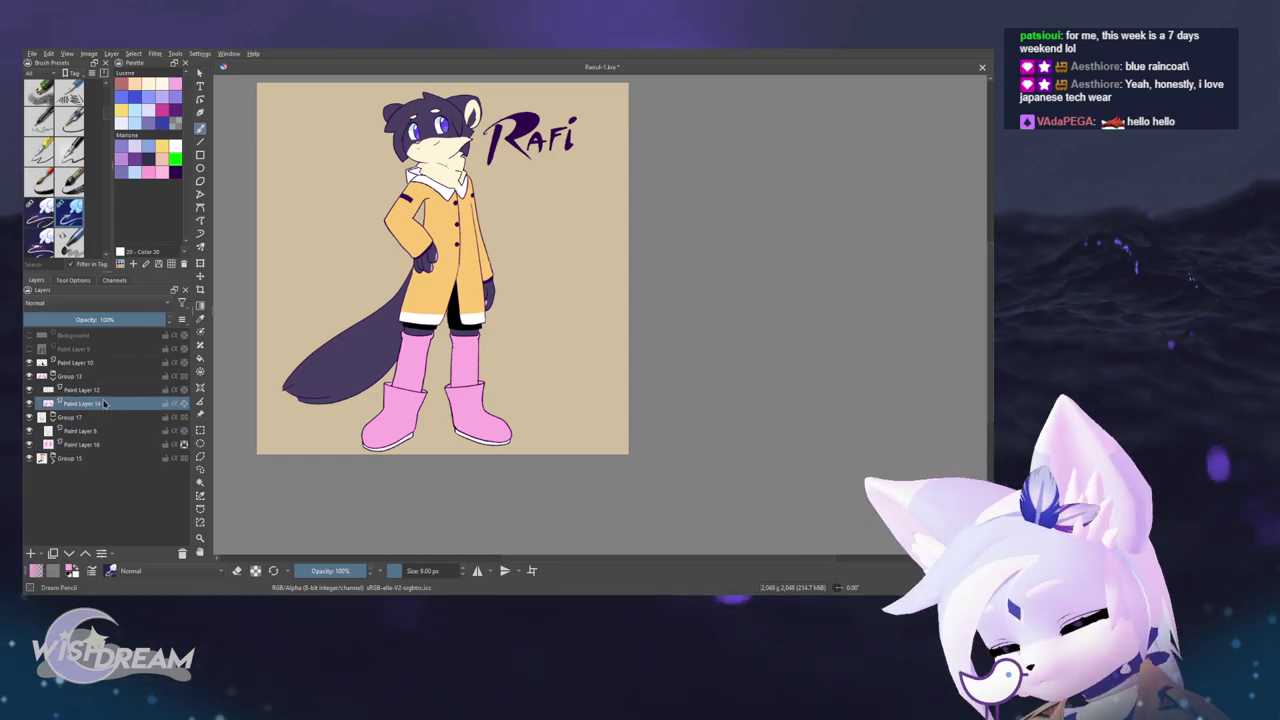
{"action": "left_click", "coordinate": [175, 146]}
{"action": "key", "text": "shift+BackSpace"}
{"action": "key", "text": "ctrl+z"}
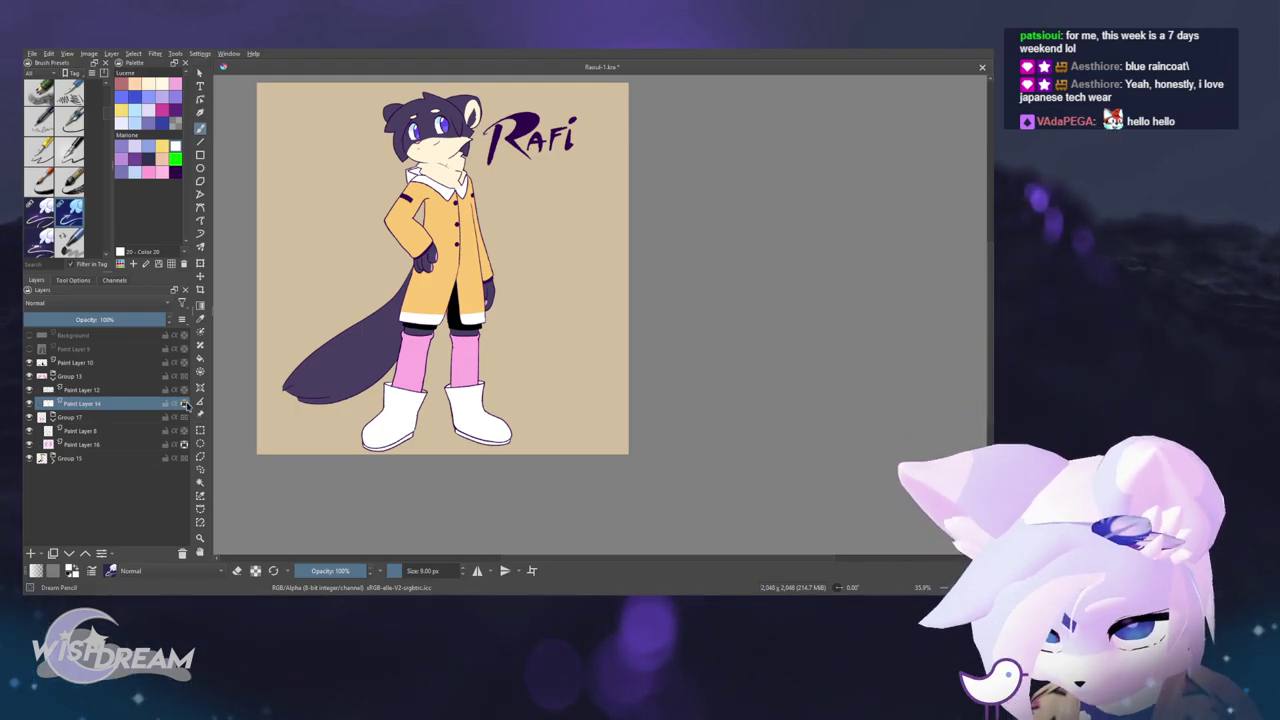
{"action": "scroll", "coordinate": [418, 404], "scroll_direction": "up", "scroll_amount": 5}
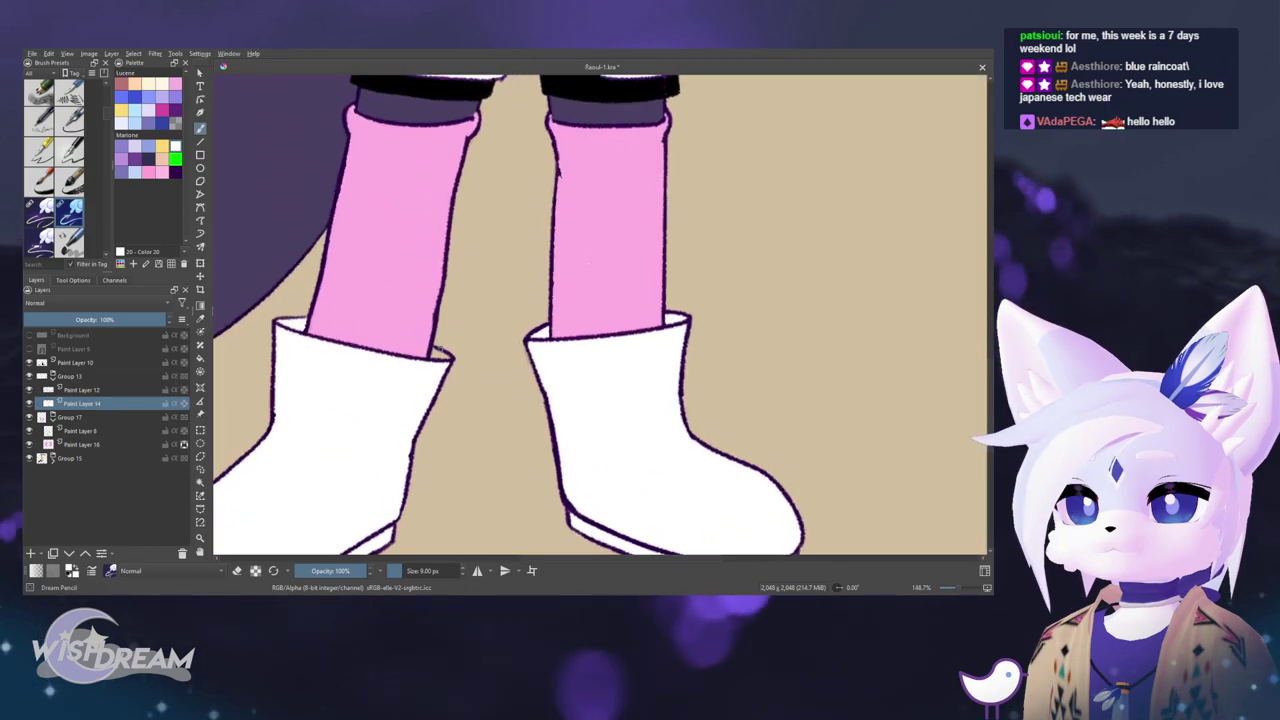
{"action": "scroll", "coordinate": [408, 457], "scroll_direction": "down", "scroll_amount": 8}
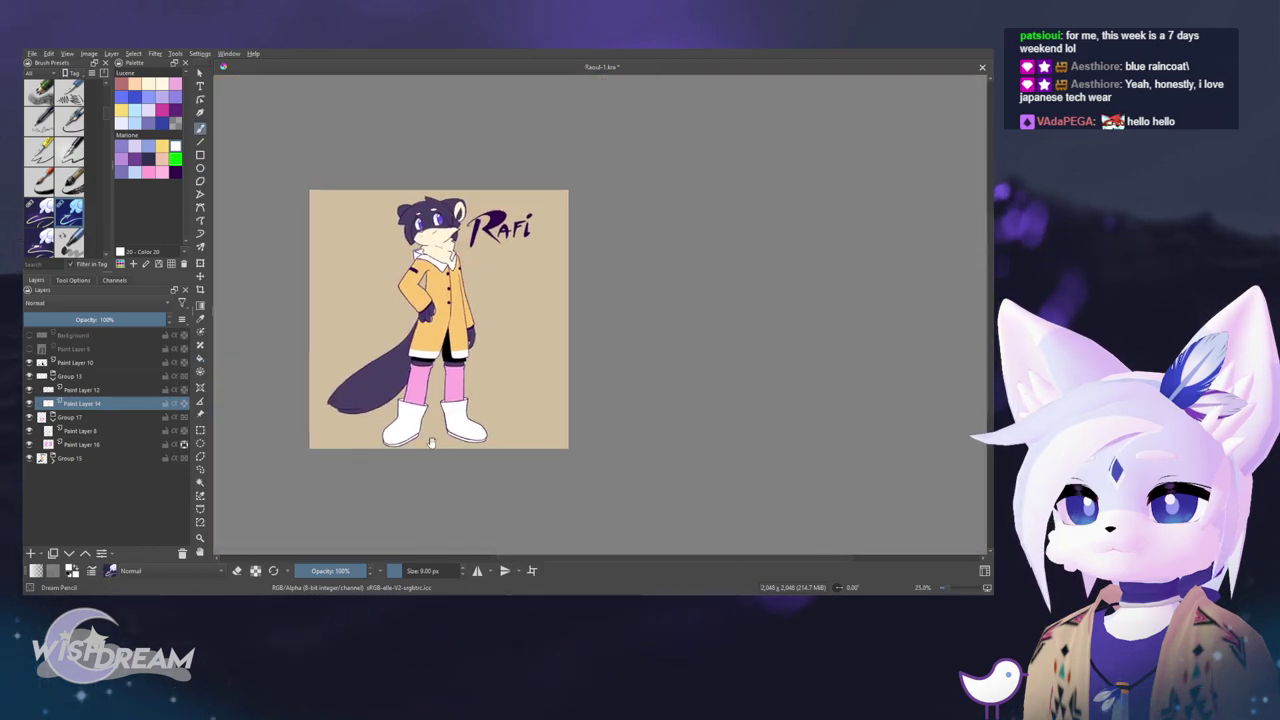
{"action": "scroll", "coordinate": [512, 457], "scroll_direction": "up", "scroll_amount": 3}
{"action": "key", "text": "Tab"}
{"action": "left_click_drag", "start_coordinate": [477, 426], "coordinate": [514, 383]}
{"action": "key", "text": "Tab"}
{"action": "scroll", "coordinate": [605, 371], "scroll_direction": "up", "scroll_amount": 2}
{"action": "scroll", "coordinate": [637, 353], "scroll_direction": "down", "scroll_amount": 4}
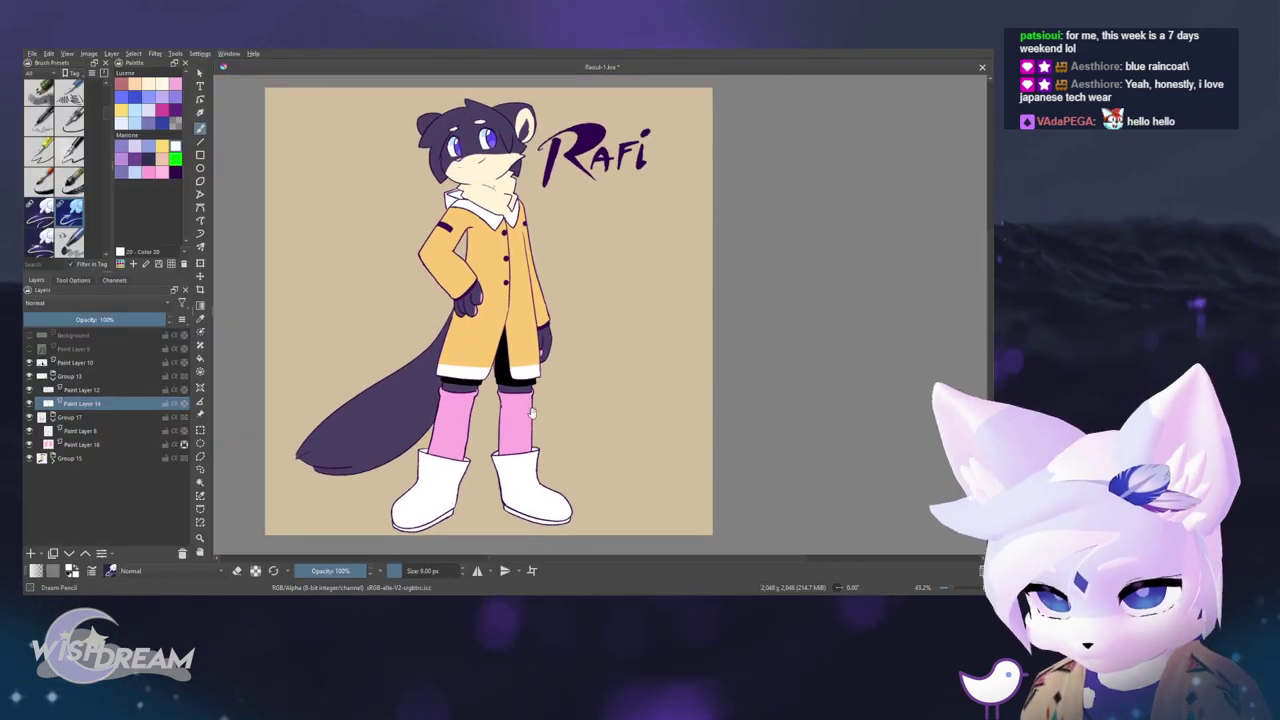
- Try painting three white horizontal stripes across one sock on Paint Layer 16 with a 30 px brush
{"action": "left_click", "coordinate": [110, 444]}
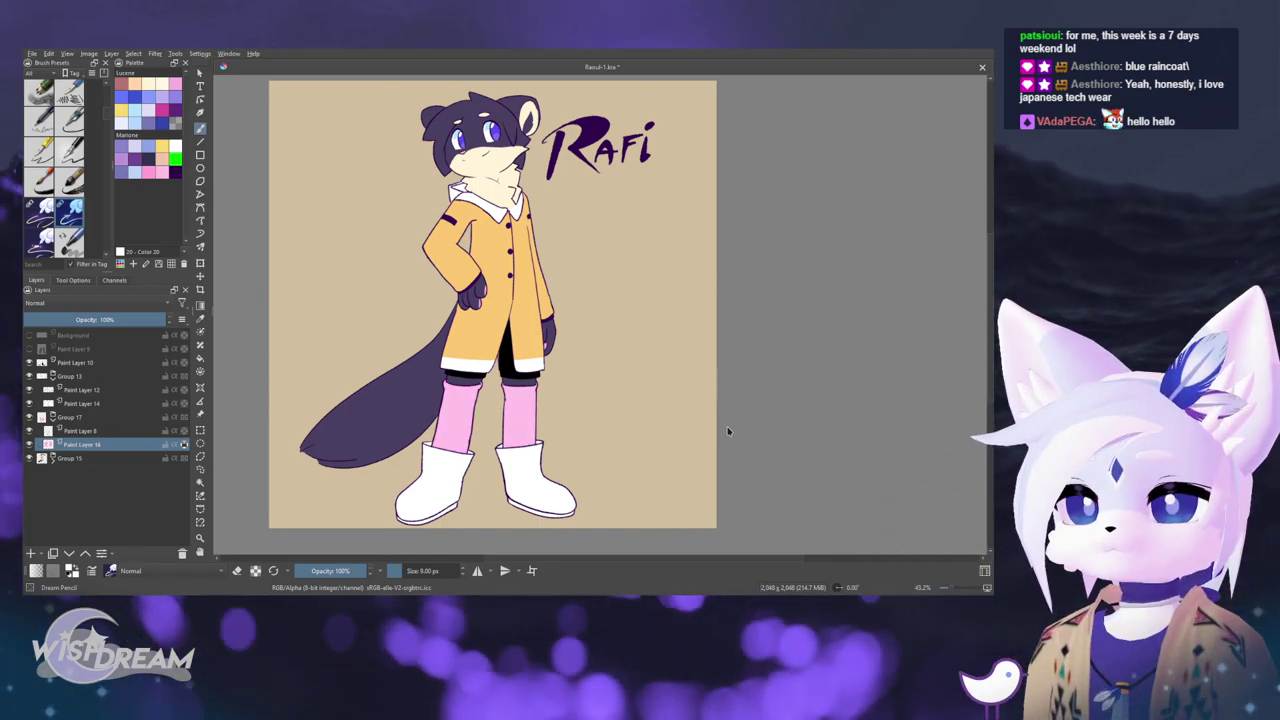
{"action": "scroll", "coordinate": [468, 362], "scroll_direction": "up", "scroll_amount": 2}
{"action": "scroll", "coordinate": [468, 362], "scroll_direction": "up", "scroll_amount": 2}
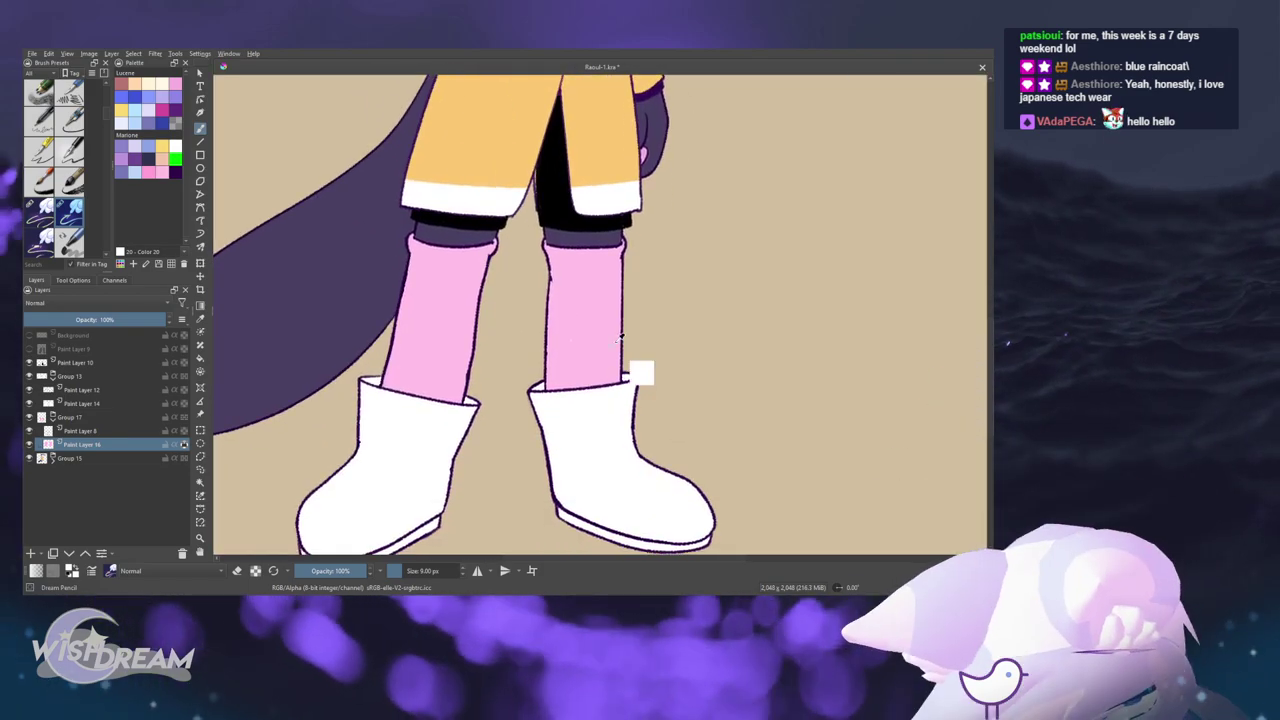
{"action": "key", "text": "]"}
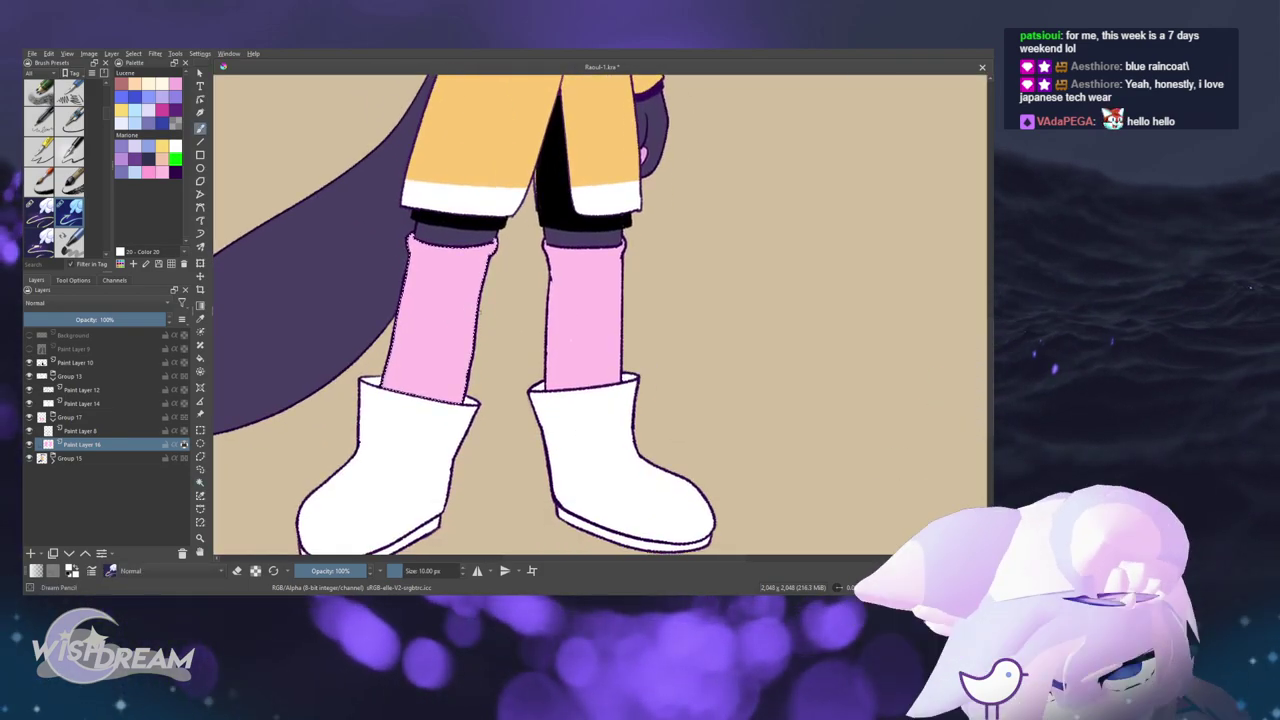
{"action": "key", "text": "bracketright"}
{"action": "key", "text": "bracketright"}
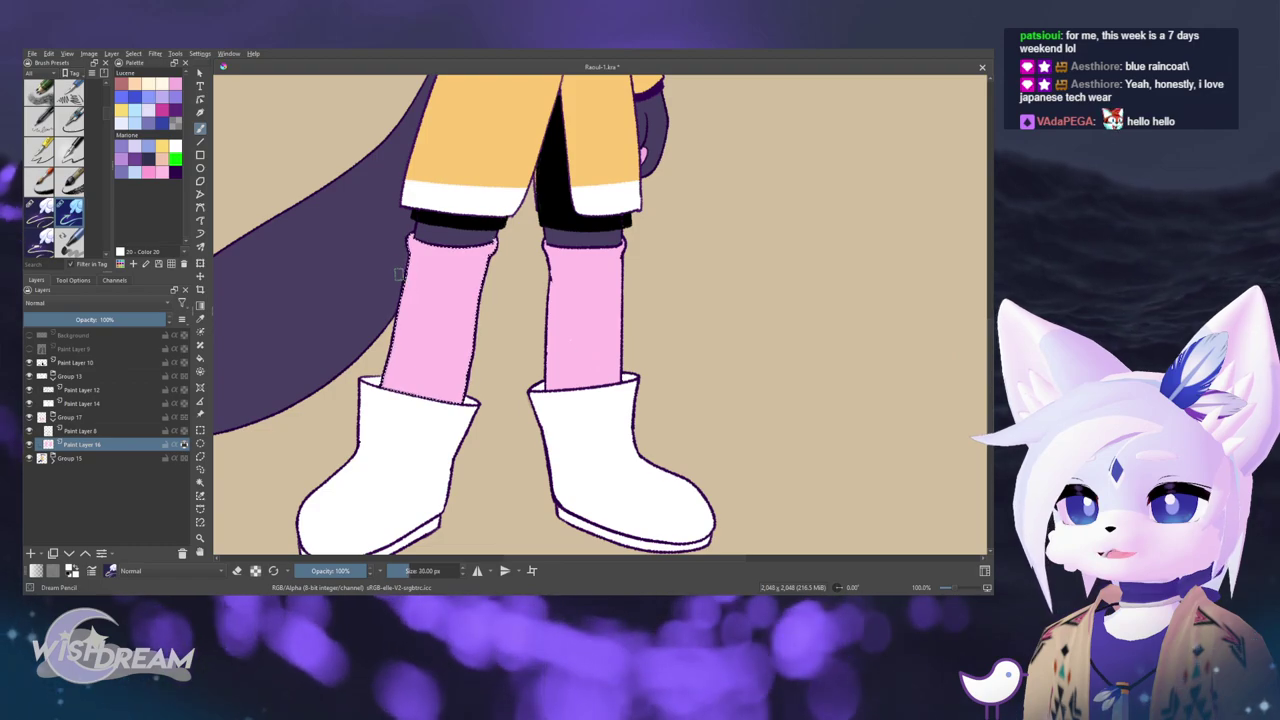
{"action": "mouse_move", "coordinate": [405, 280]}
{"action": "left_mouse_down"}
{"action": "mouse_move", "coordinate": [492, 285]}
{"action": "mouse_move", "coordinate": [424, 284]}
{"action": "mouse_move", "coordinate": [472, 287]}
{"action": "mouse_move", "coordinate": [454, 329]}
{"action": "left_mouse_up"}
{"action": "left_click_drag", "start_coordinate": [398, 363], "coordinate": [472, 365]}
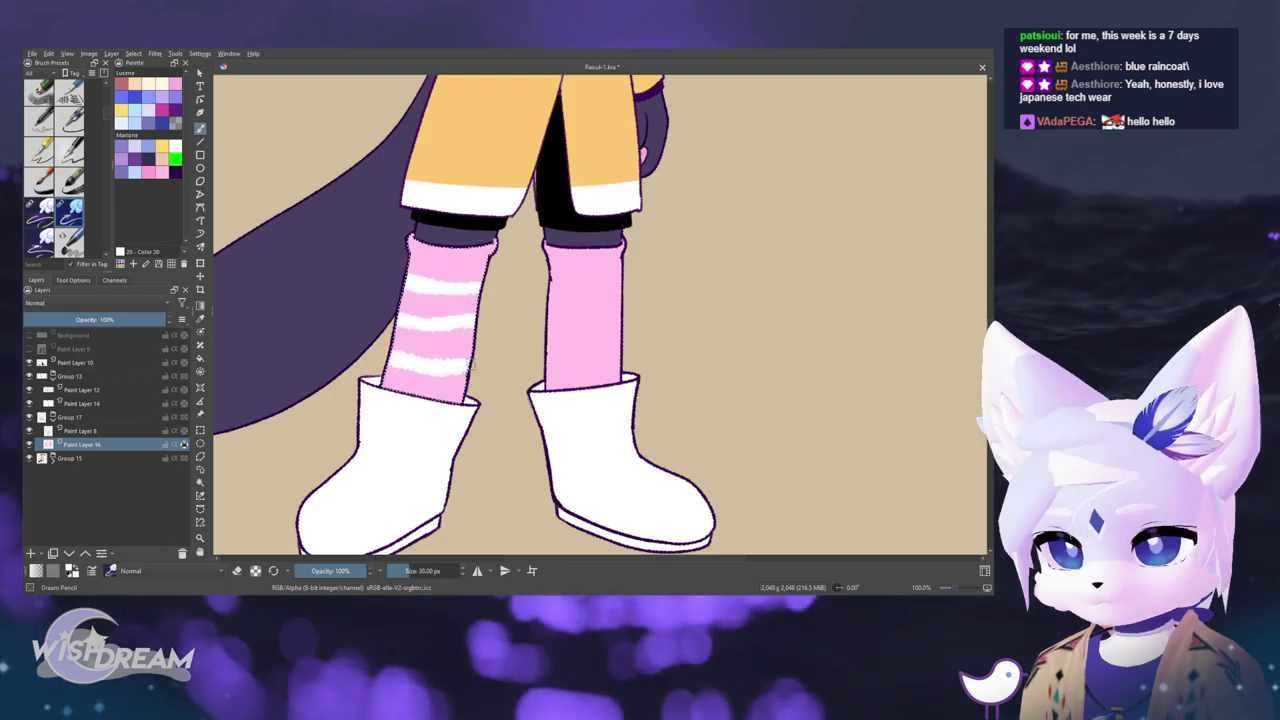
{"action": "scroll", "coordinate": [462, 368], "scroll_direction": "down", "scroll_amount": 5}
{"action": "key", "text": "ctrl"}
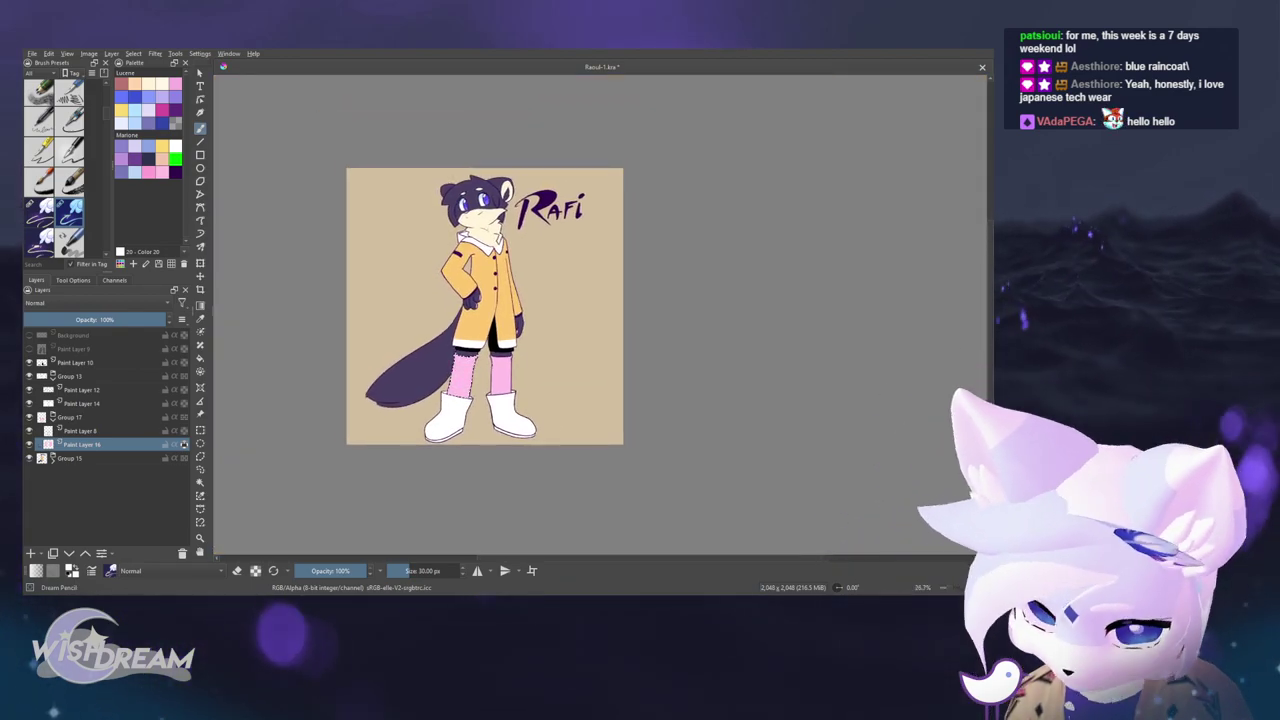
- Hide the socks in Group 17 and fill both boots on Paint Layer 14 with pink Color 29
{"action": "left_click", "coordinate": [28, 444]}
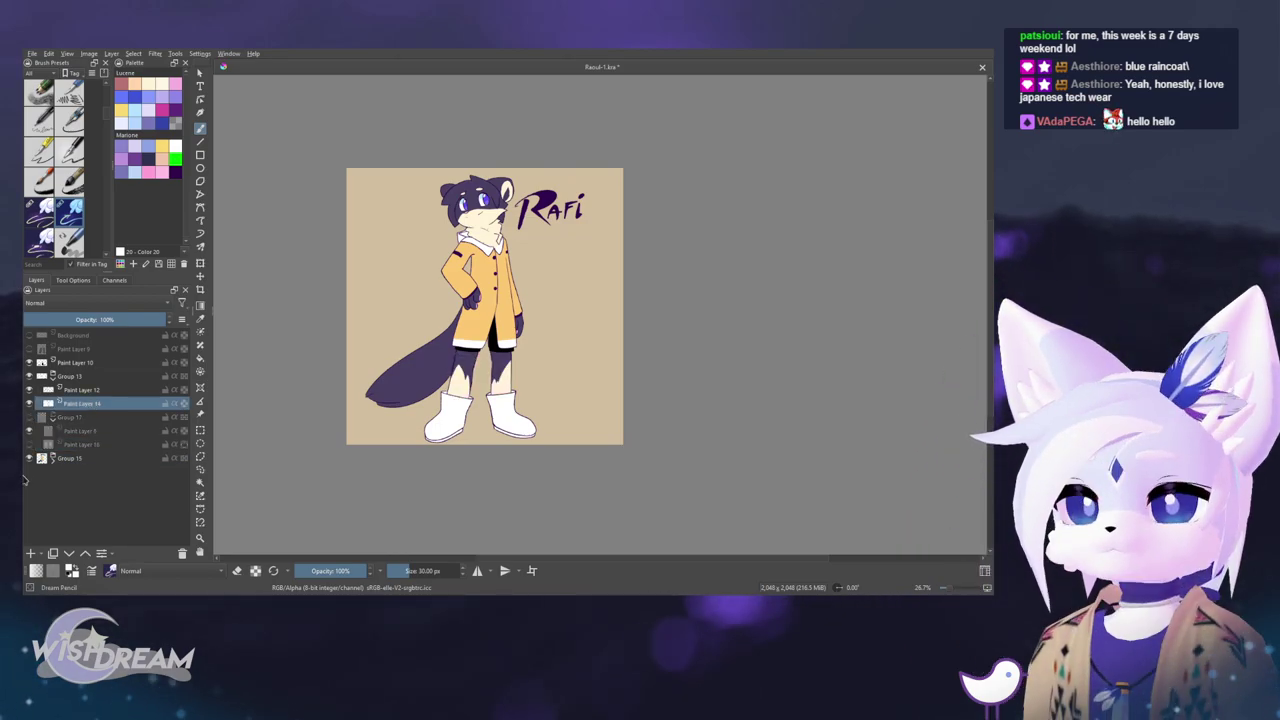
{"action": "scroll", "coordinate": [512, 443], "scroll_direction": "up", "scroll_amount": 6}
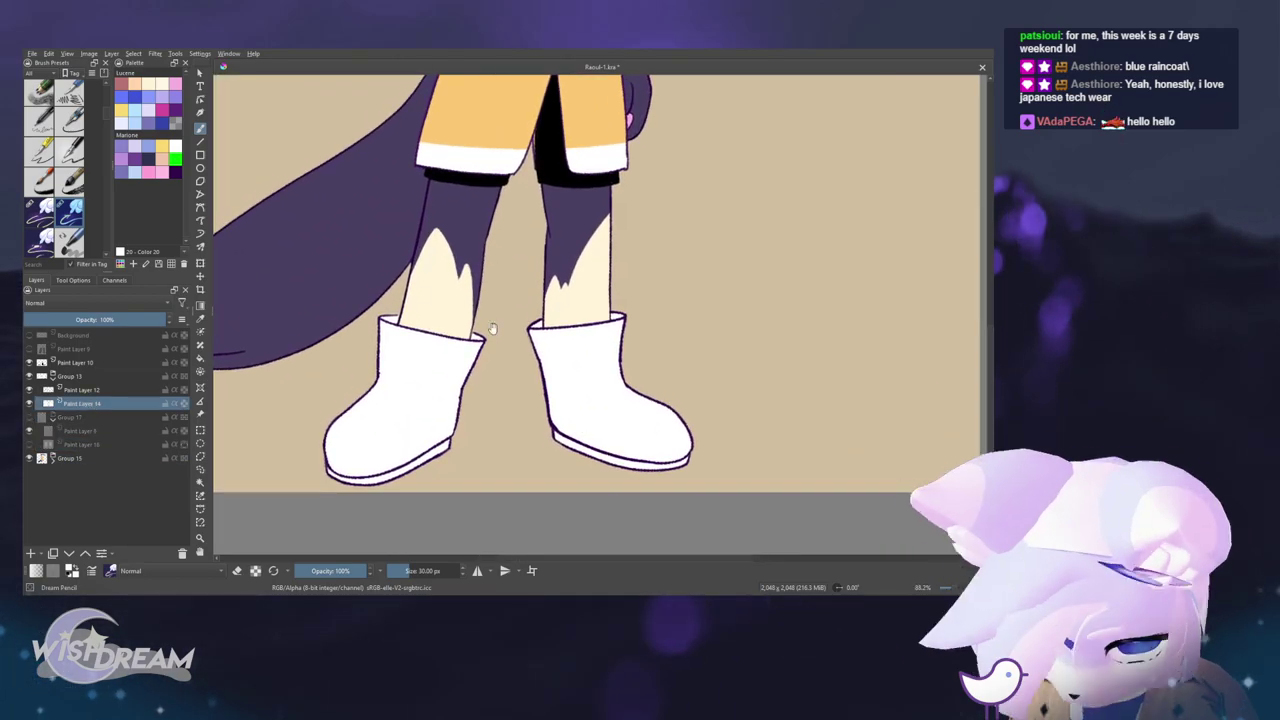
{"action": "left_click", "coordinate": [159, 173]}
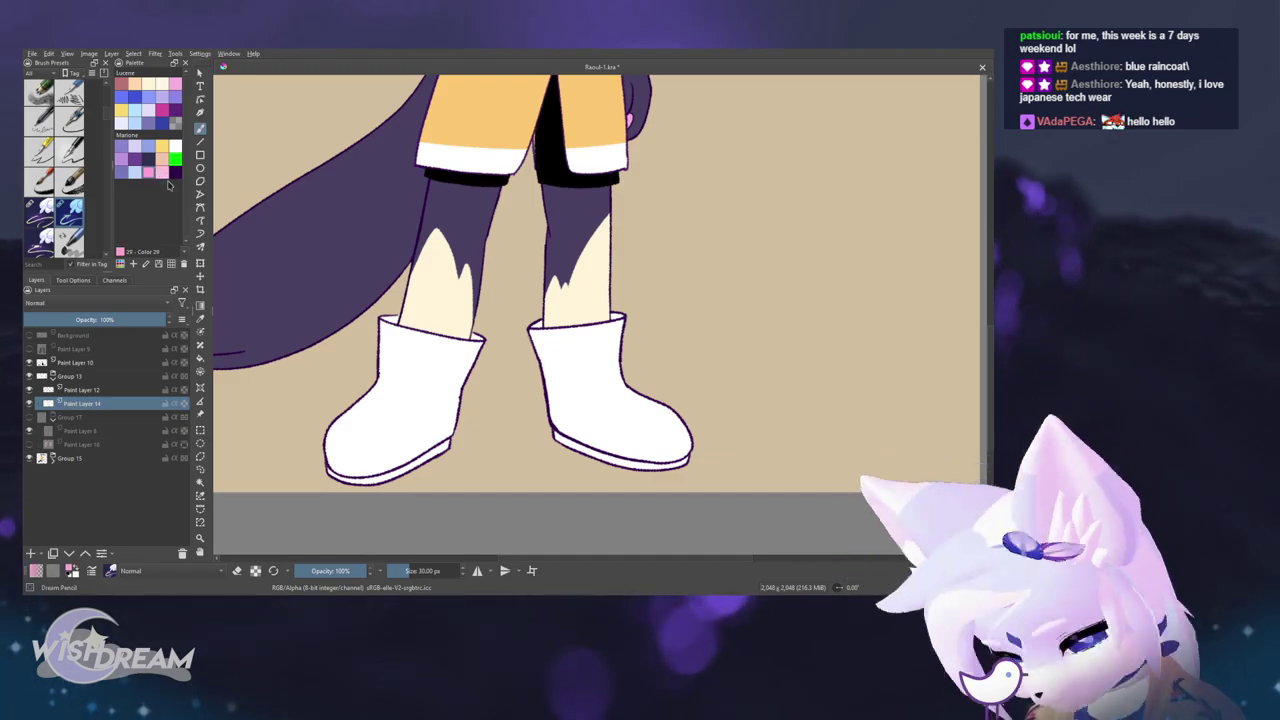
{"action": "left_click", "coordinate": [456, 412]}
{"action": "left_click", "coordinate": [590, 400]}
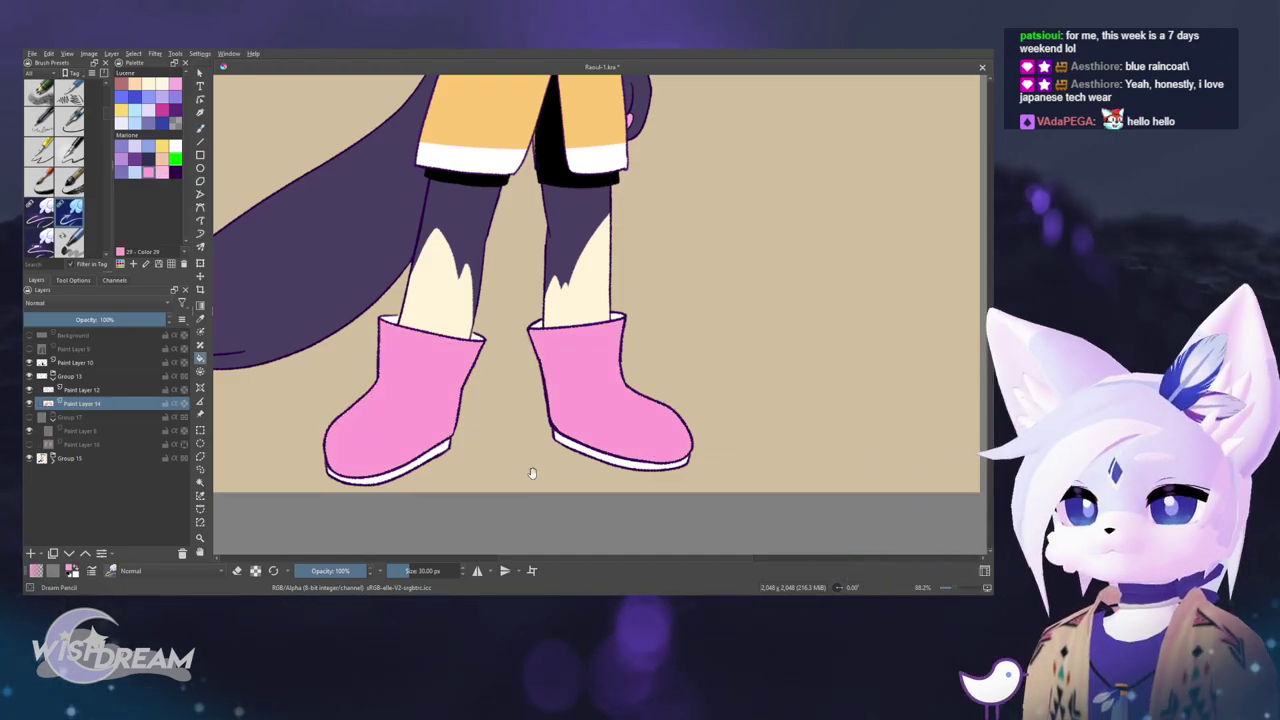
{"action": "scroll", "coordinate": [493, 497], "scroll_direction": "down", "scroll_amount": 6}
{"action": "left_click_drag", "start_coordinate": [534, 476], "coordinate": [538, 472]}
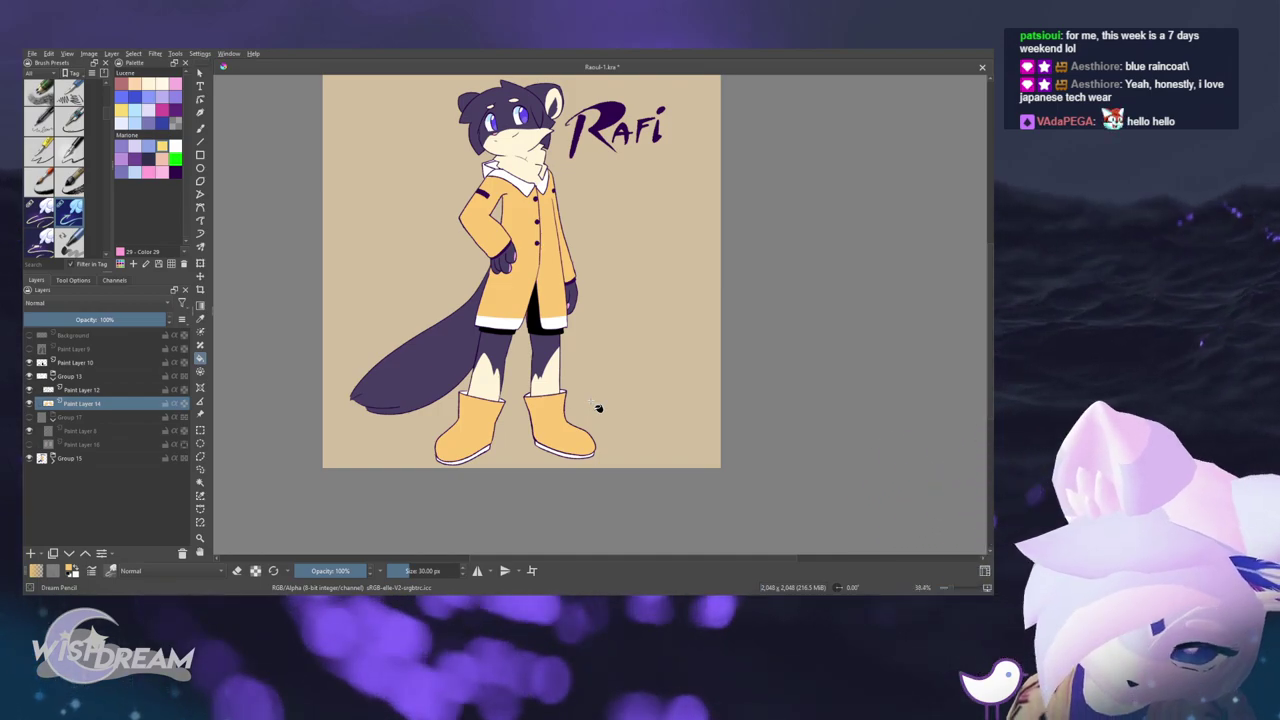
- Recolour both boots with the lighter pink Color 27 from the palette
{"action": "left_click", "coordinate": [162, 172]}
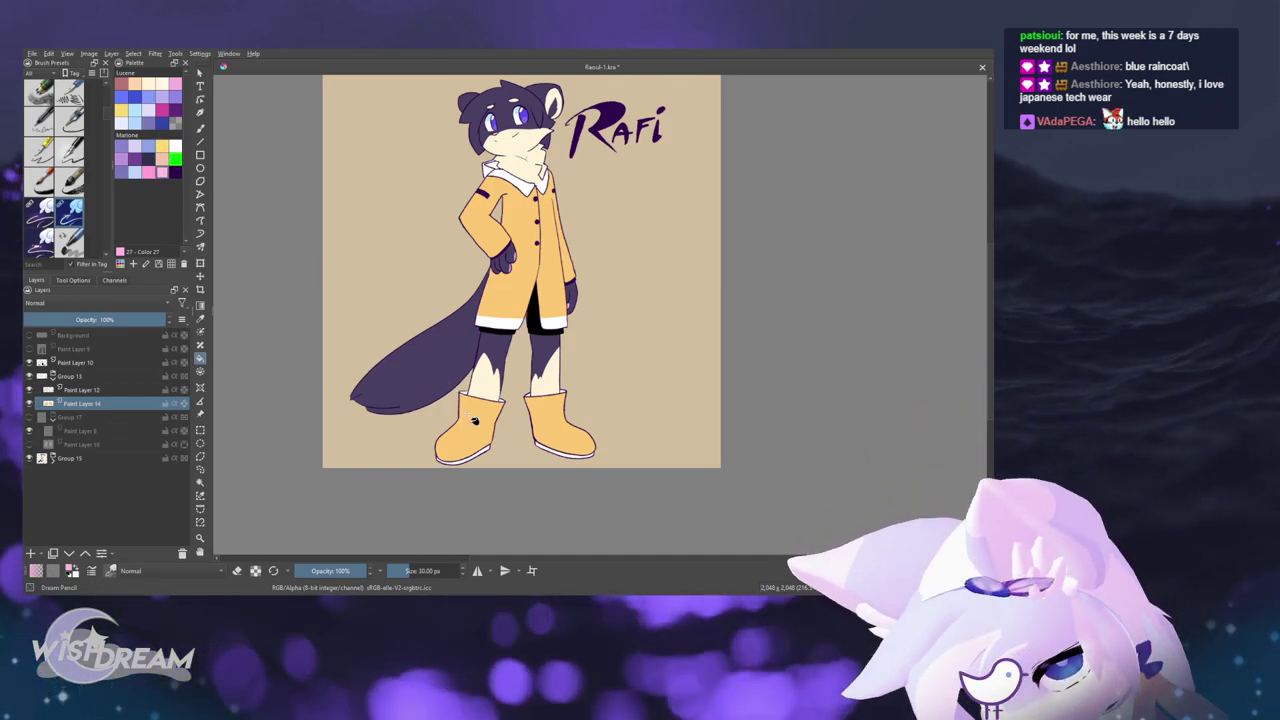
{"action": "left_click", "coordinate": [472, 421]}
{"action": "left_click", "coordinate": [554, 427]}
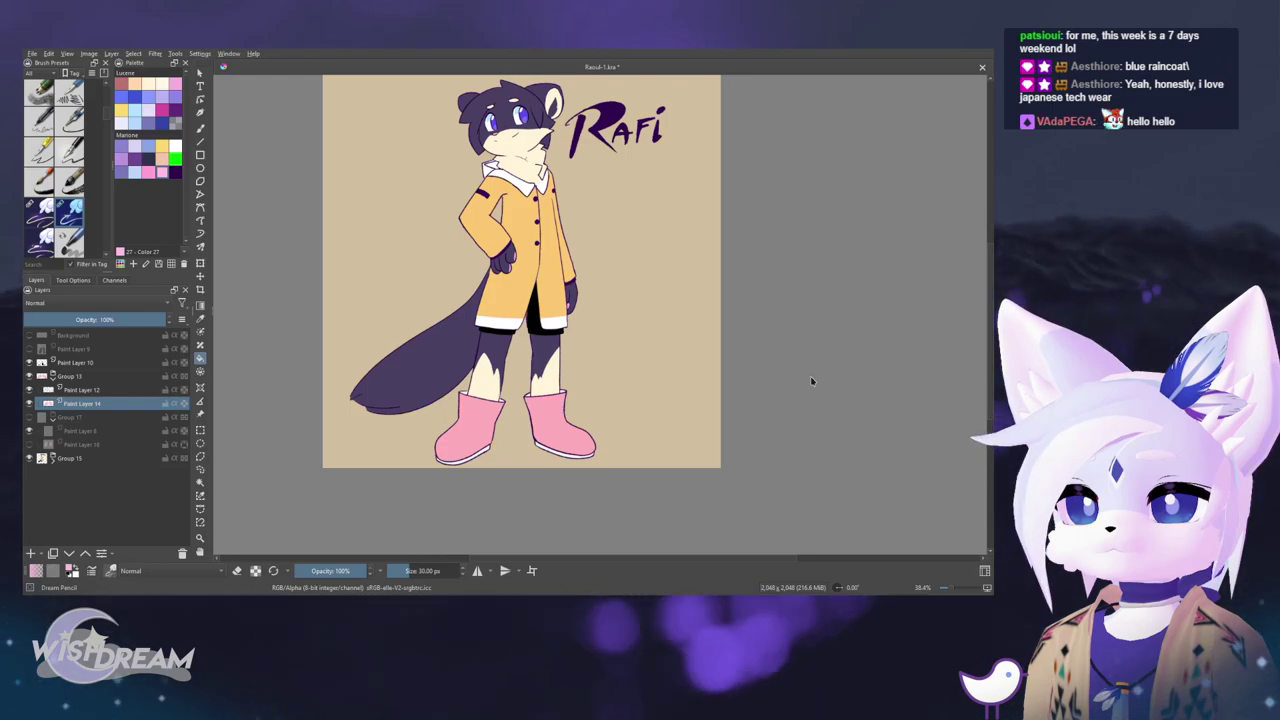
- Try adding a white toe cap to one boot, separated by a curved white brush line
{"action": "mouse_move", "coordinate": [822, 406]}
{"action": "left_mouse_down"}
{"action": "mouse_move", "coordinate": [674, 354]}
{"action": "mouse_move", "coordinate": [660, 429]}
{"action": "mouse_move", "coordinate": [649, 420]}
{"action": "mouse_move", "coordinate": [621, 345]}
{"action": "mouse_move", "coordinate": [648, 255]}
{"action": "left_mouse_up"}
{"action": "key", "text": "b"}
{"action": "left_click_drag", "start_coordinate": [570, 369], "coordinate": [630, 267]}
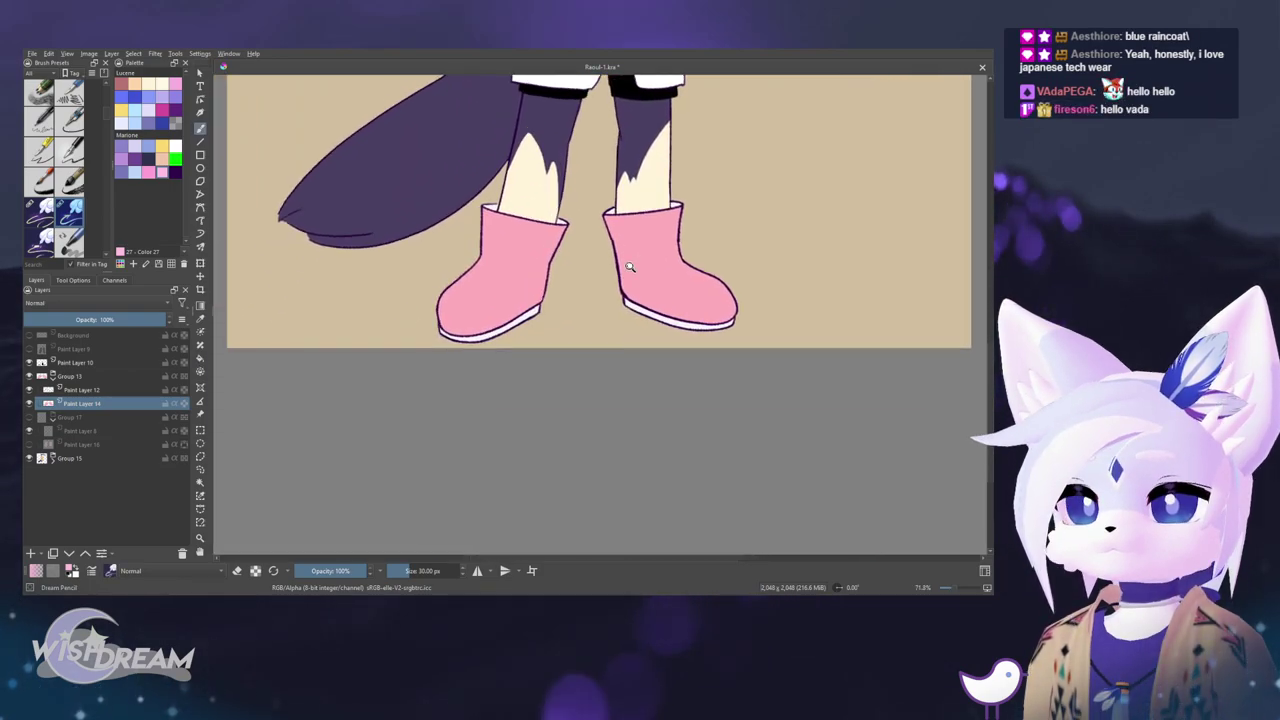
{"action": "scroll", "coordinate": [693, 318], "scroll_direction": "up", "scroll_amount": 2}
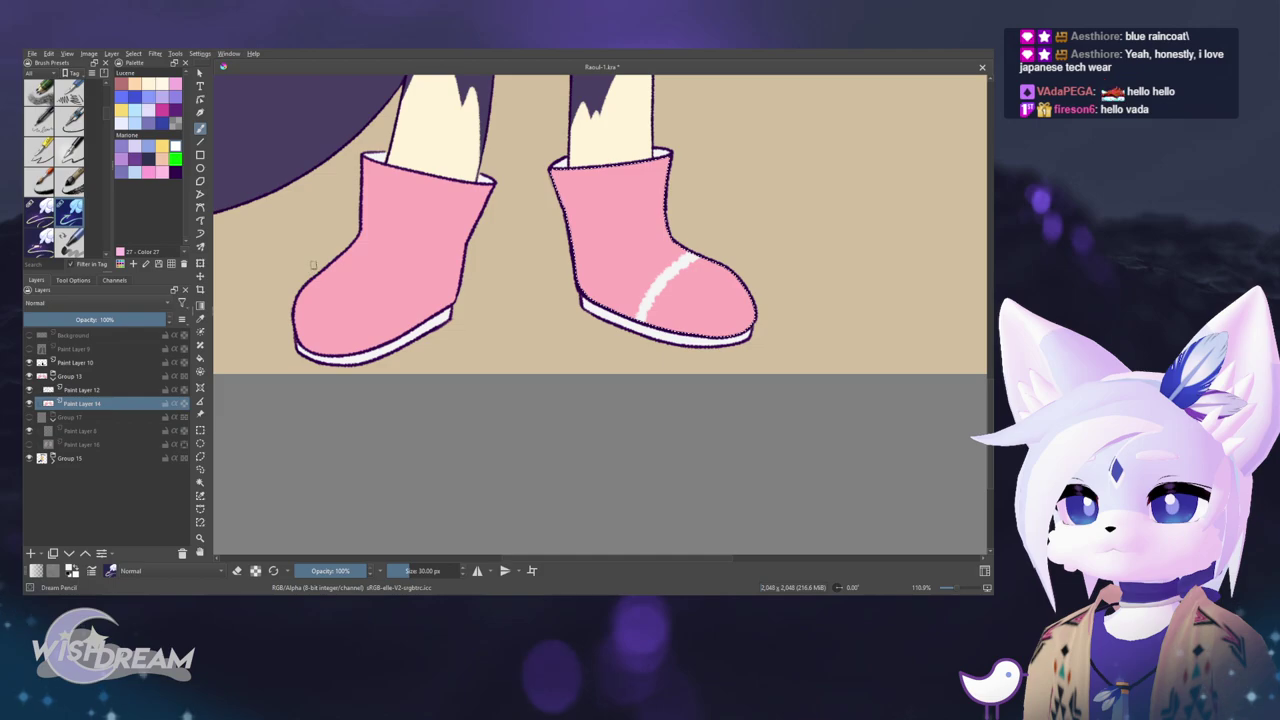
{"action": "scroll", "coordinate": [613, 475], "scroll_direction": "down", "scroll_amount": 8}
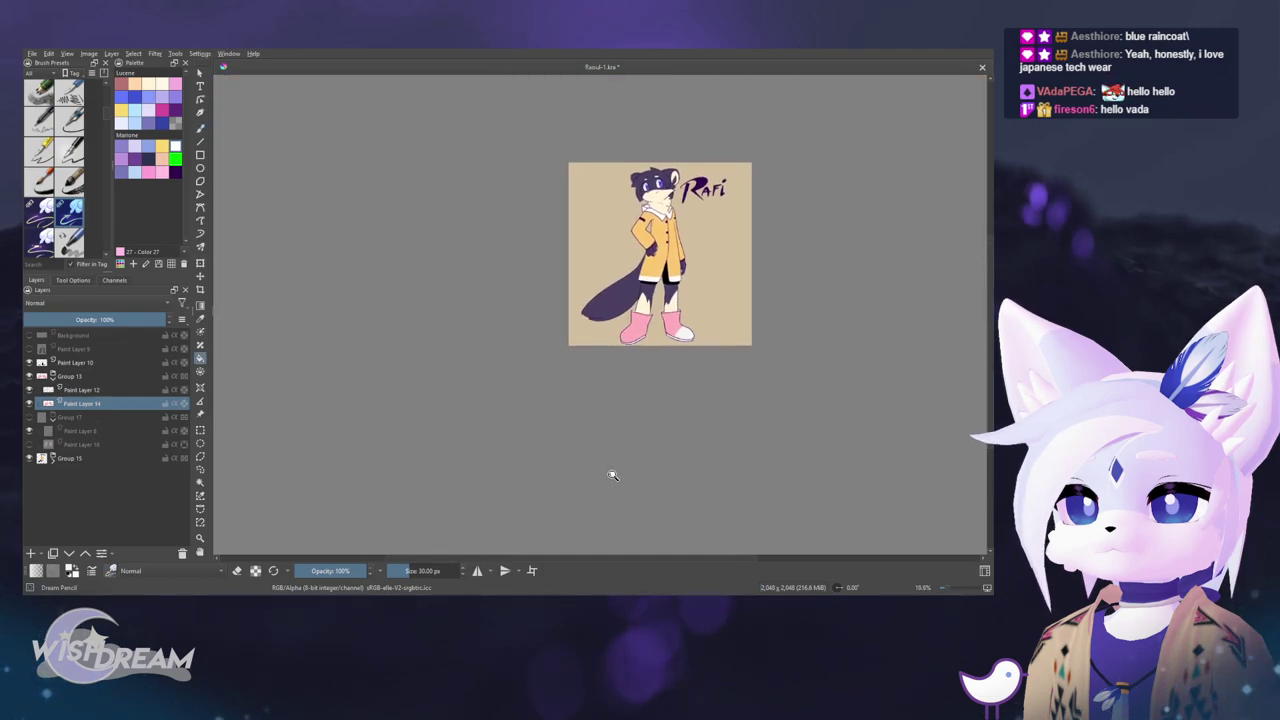
{"action": "left_click_drag", "start_coordinate": [646, 437], "coordinate": [660, 231]}
- Switch to the Dream Classic brush and fill the white inner openings at the boot tops with pink
{"action": "right_click", "coordinate": [660, 231]}
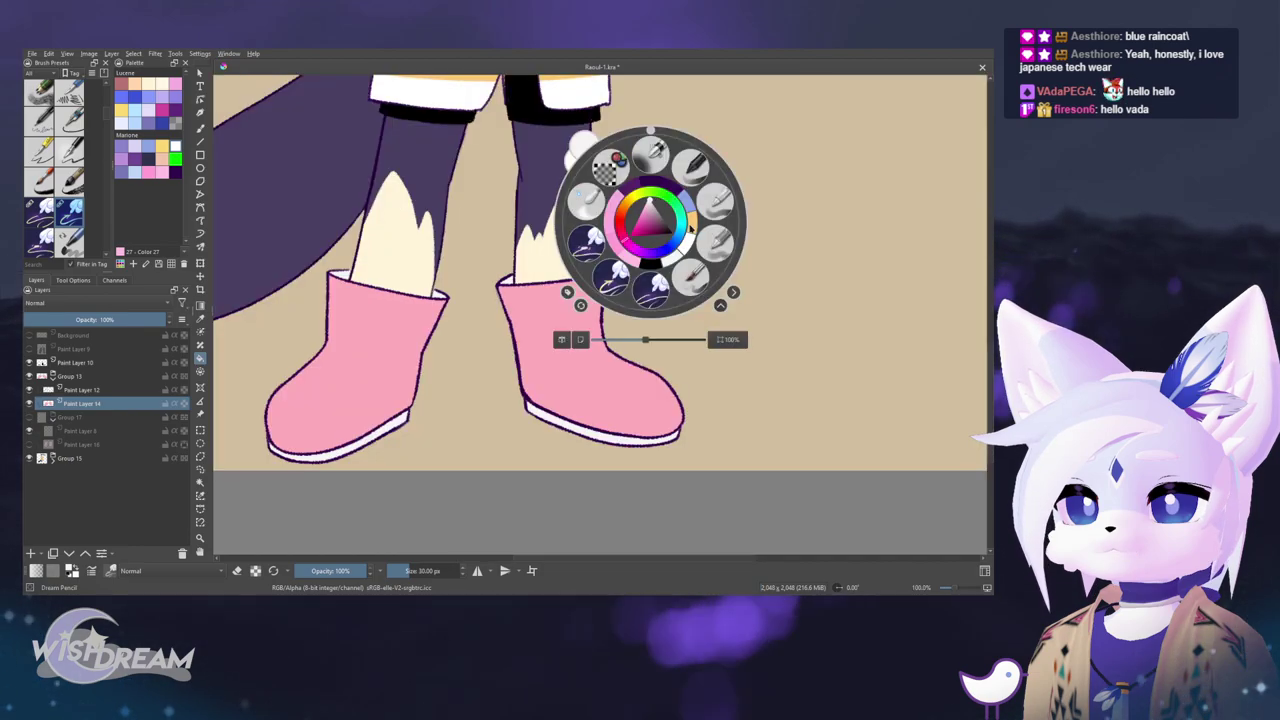
{"action": "left_click", "coordinate": [696, 245]}
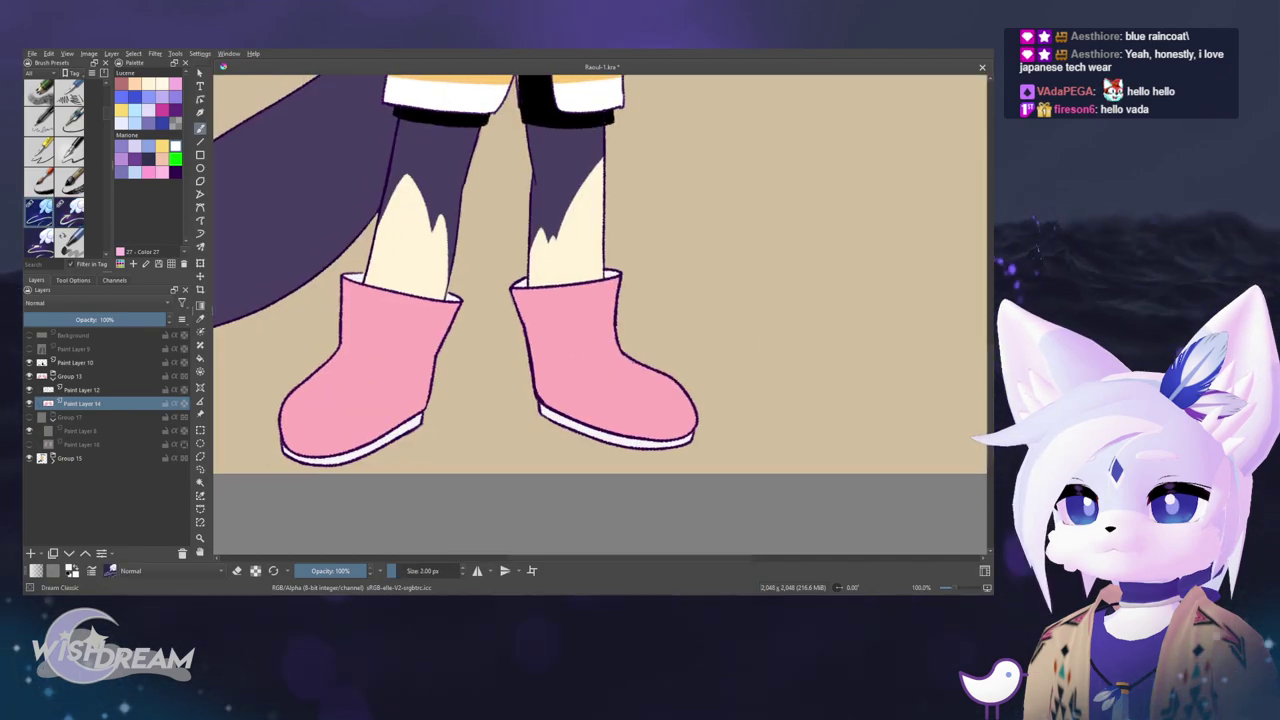
{"action": "left_click_drag", "start_coordinate": [624, 379], "coordinate": [542, 488]}
{"action": "left_click_drag", "start_coordinate": [586, 451], "coordinate": [590, 303]}
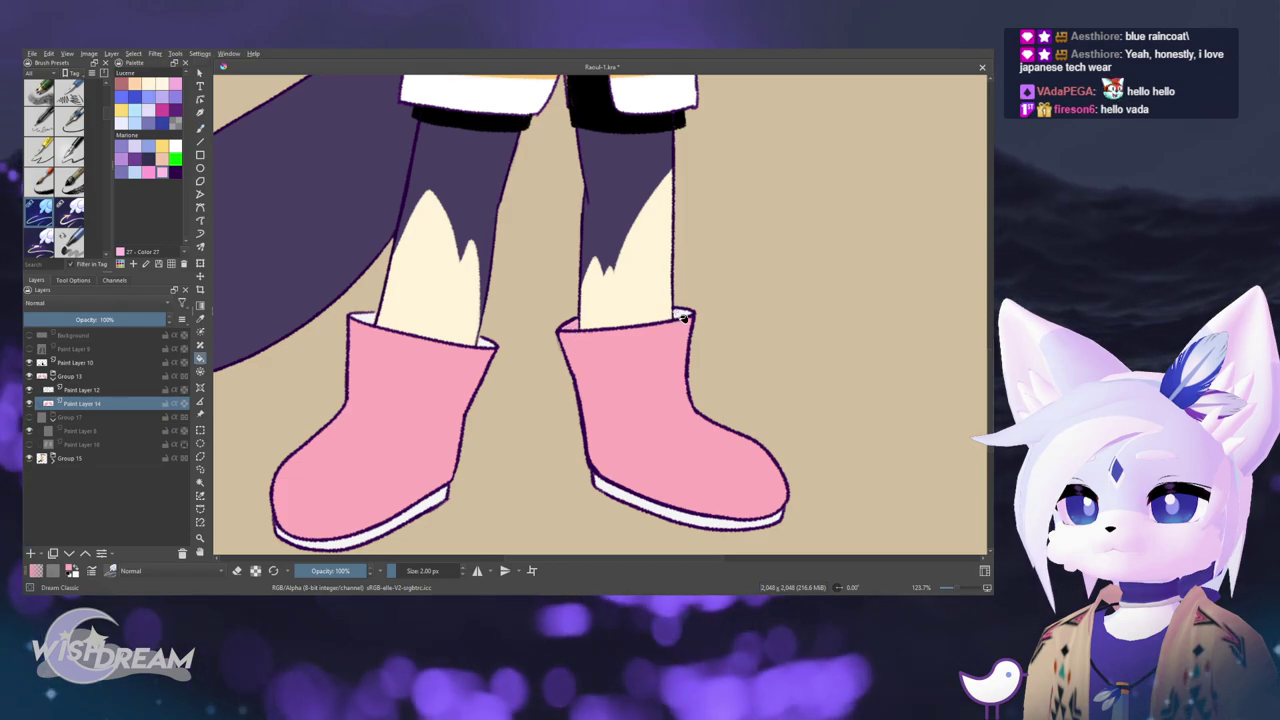
{"action": "left_click", "coordinate": [686, 315]}
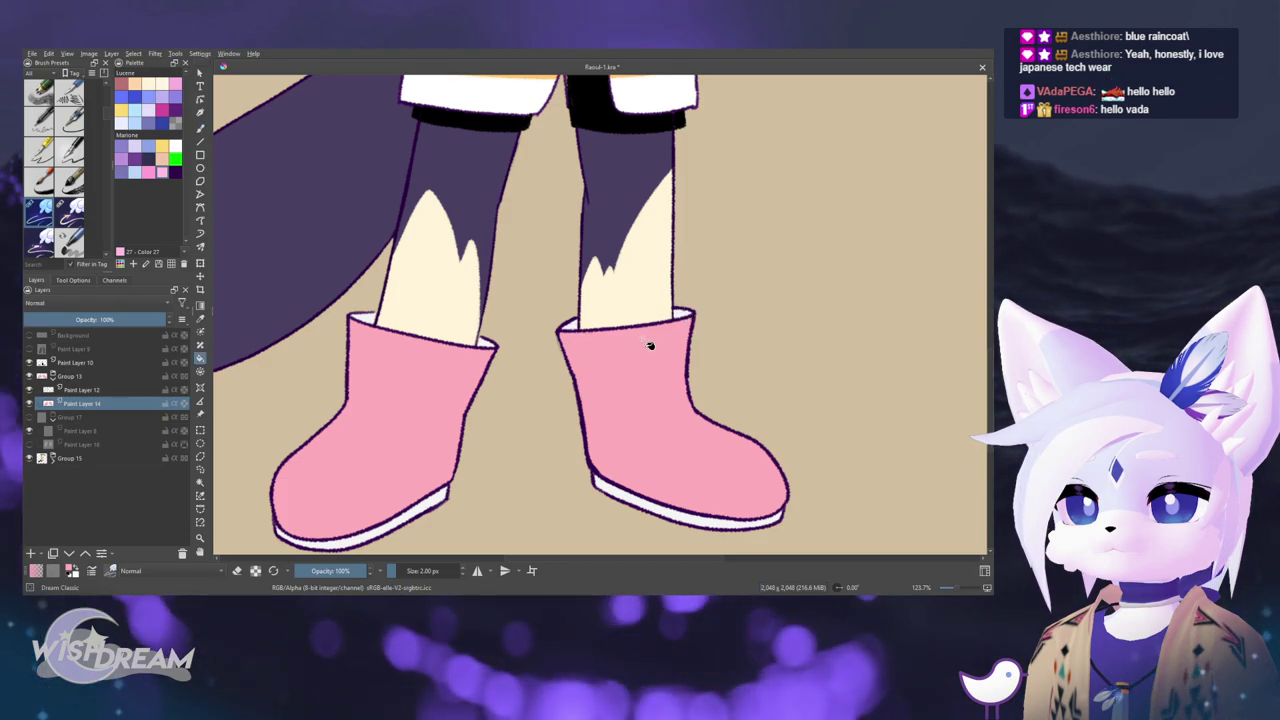
{"action": "left_click", "coordinate": [572, 327]}
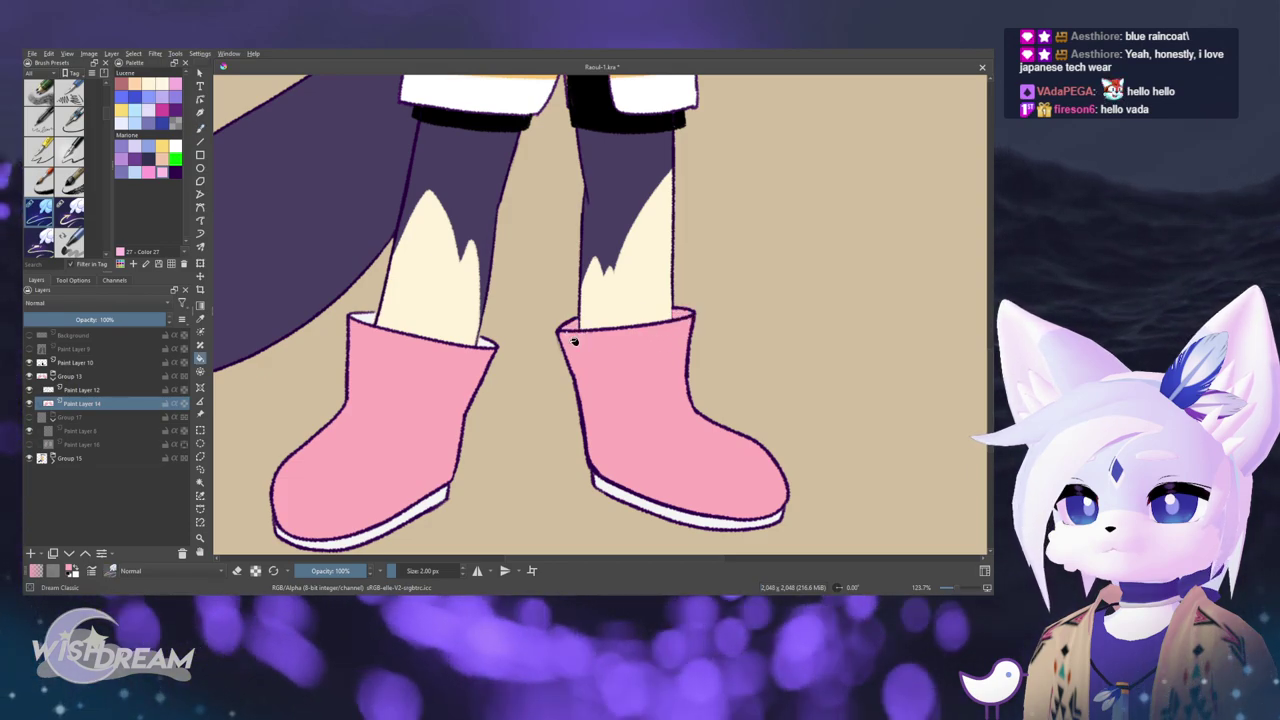
{"action": "left_click", "coordinate": [371, 322]}
{"action": "left_click_drag", "start_coordinate": [483, 384], "coordinate": [503, 463]}
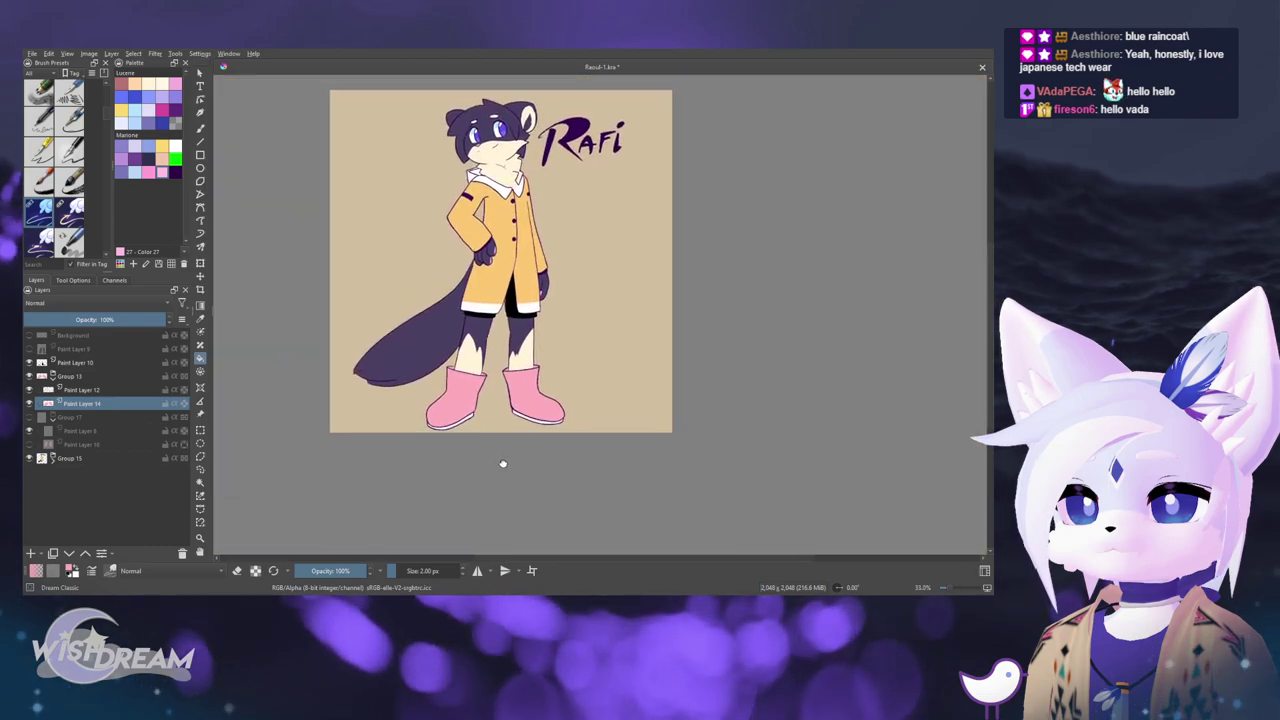
- Try recolouring both boots with the blue-violet sampled from the character's eye and compare it with the pink
{"action": "left_click", "coordinate": [501, 128], "text": "ctrl"}
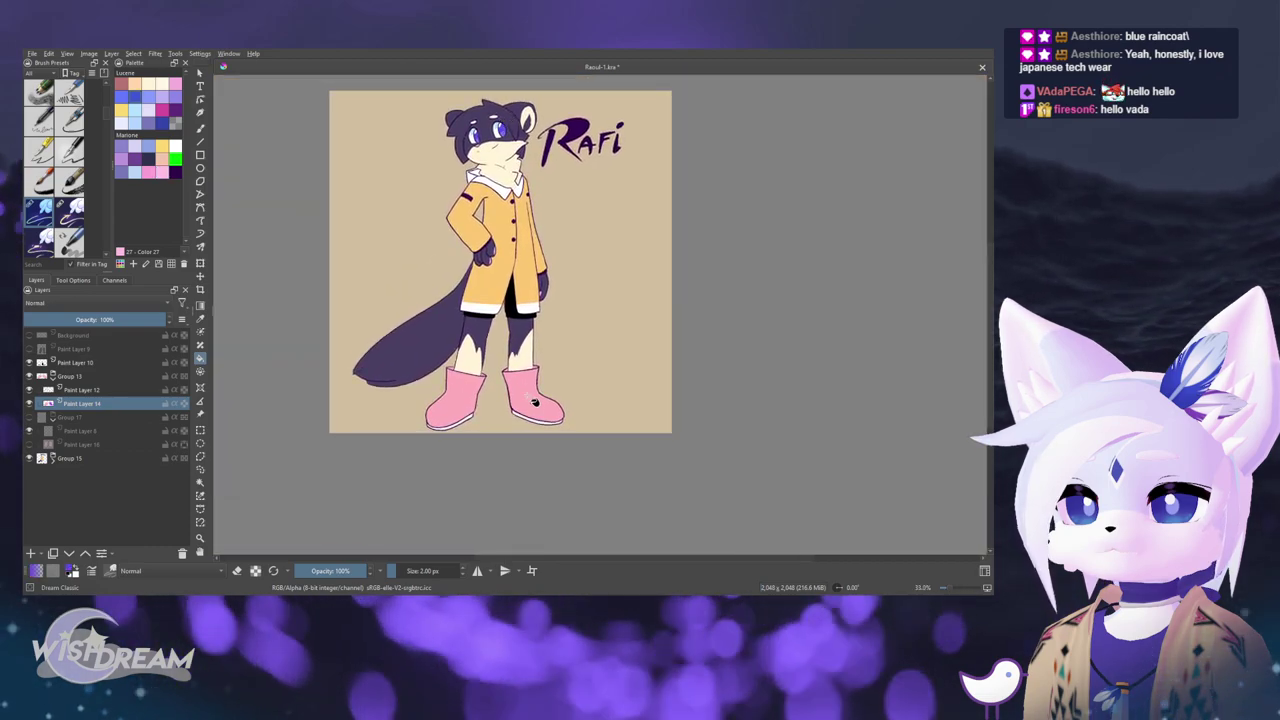
{"action": "left_click", "coordinate": [528, 396]}
{"action": "left_click", "coordinate": [456, 400]}
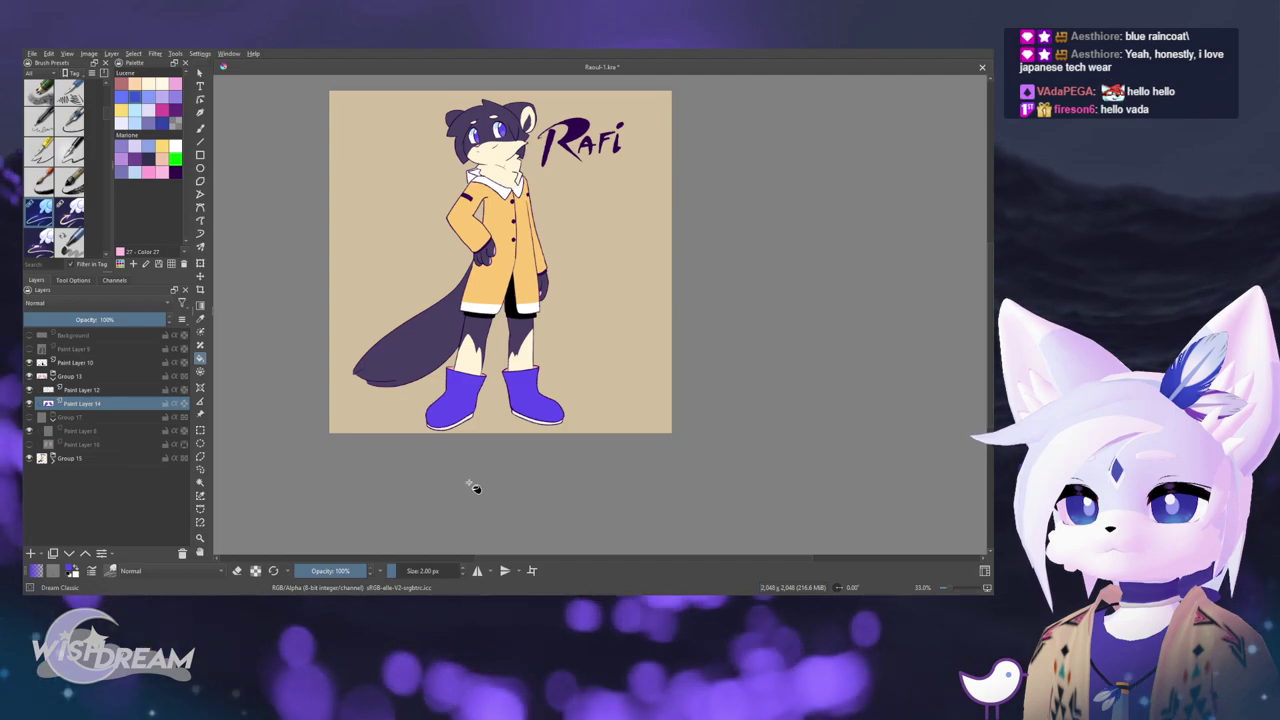
{"action": "key", "text": "ctrl+z"}
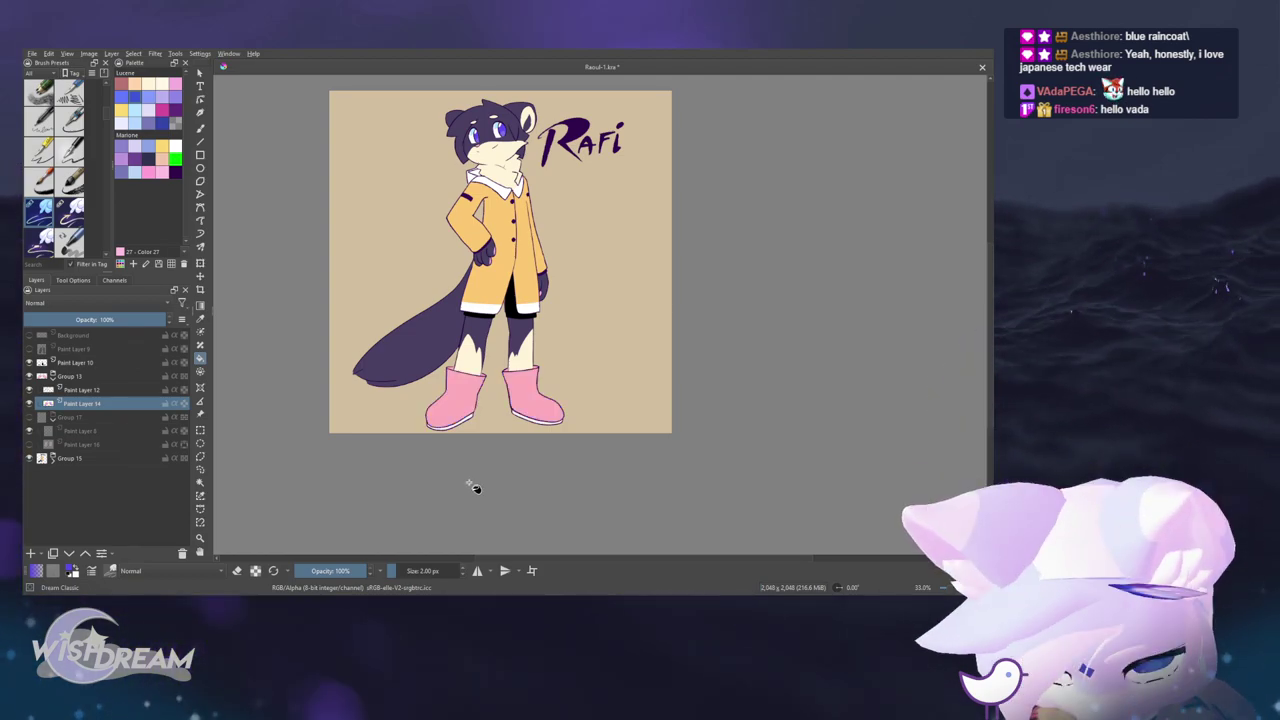
{"action": "scroll", "coordinate": [510, 128], "scroll_direction": "up", "scroll_amount": 2}
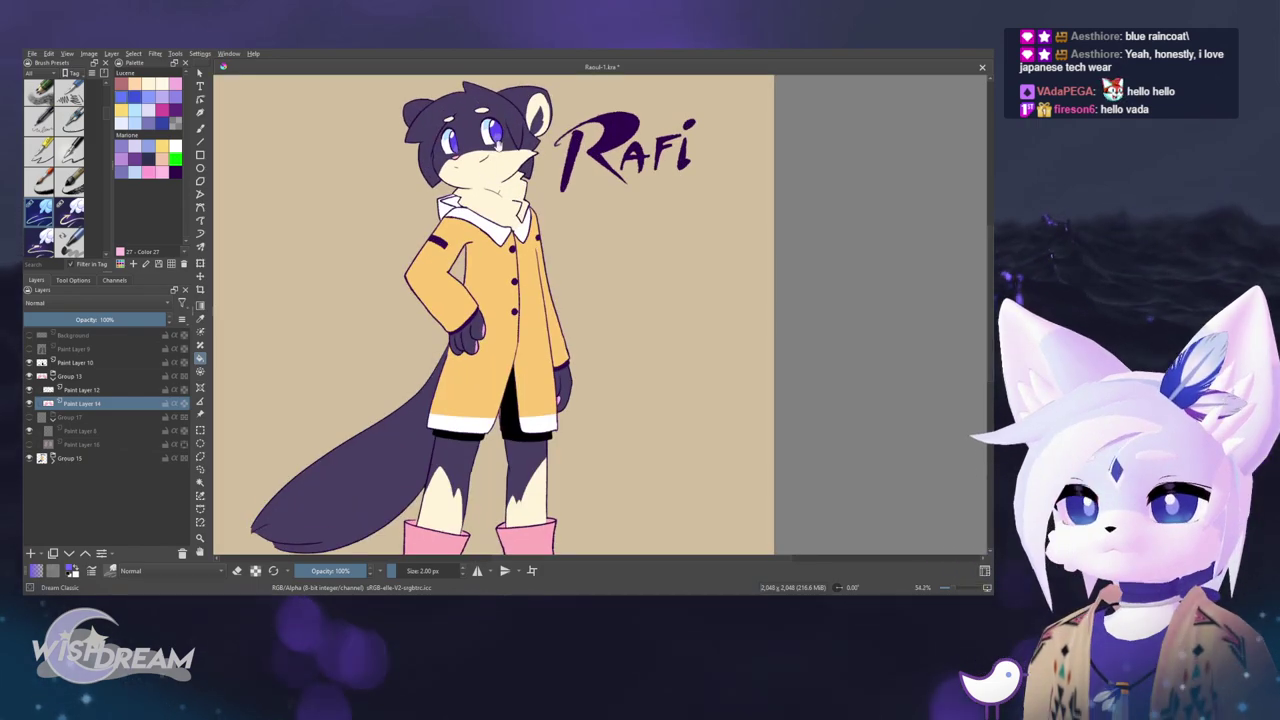
{"action": "scroll", "coordinate": [530, 290], "scroll_direction": "down", "scroll_amount": 3}
{"action": "scroll", "coordinate": [535, 445], "scroll_direction": "down", "scroll_amount": 5}
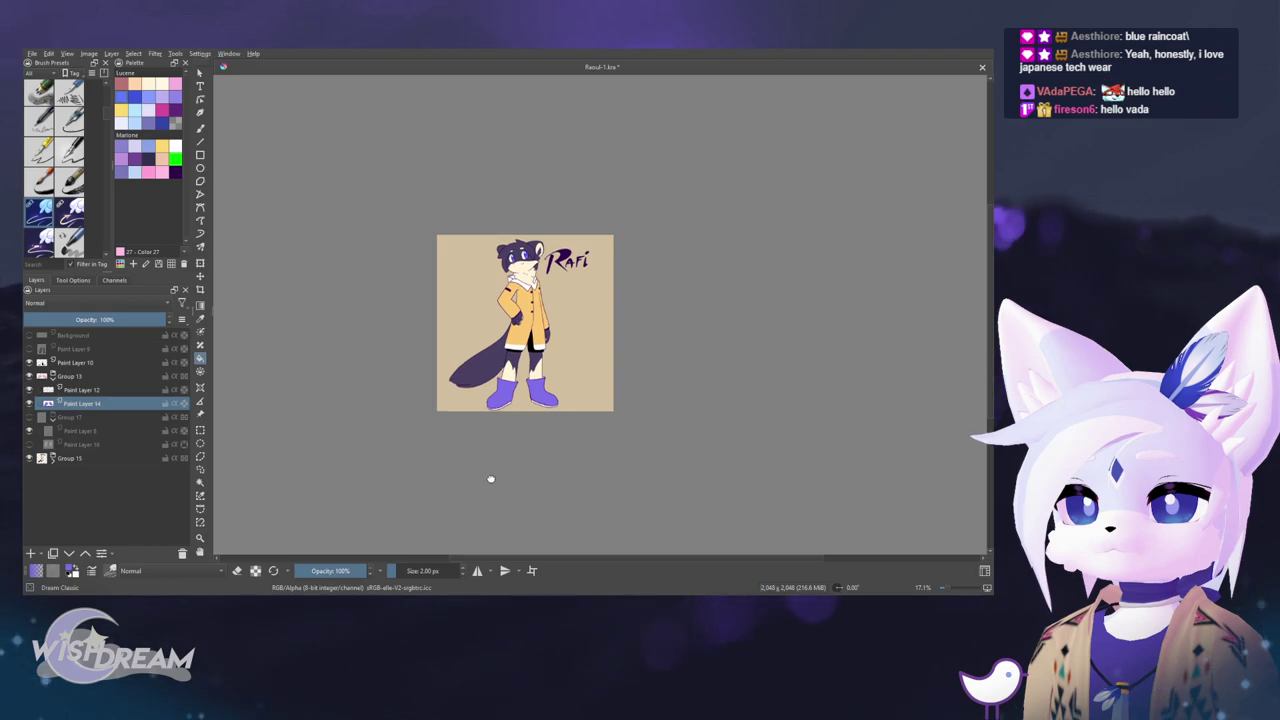
{"action": "mouse_move", "coordinate": [522, 452]}
{"action": "left_mouse_down"}
{"action": "mouse_move", "coordinate": [531, 417]}
{"action": "mouse_move", "coordinate": [509, 474]}
{"action": "left_mouse_up"}
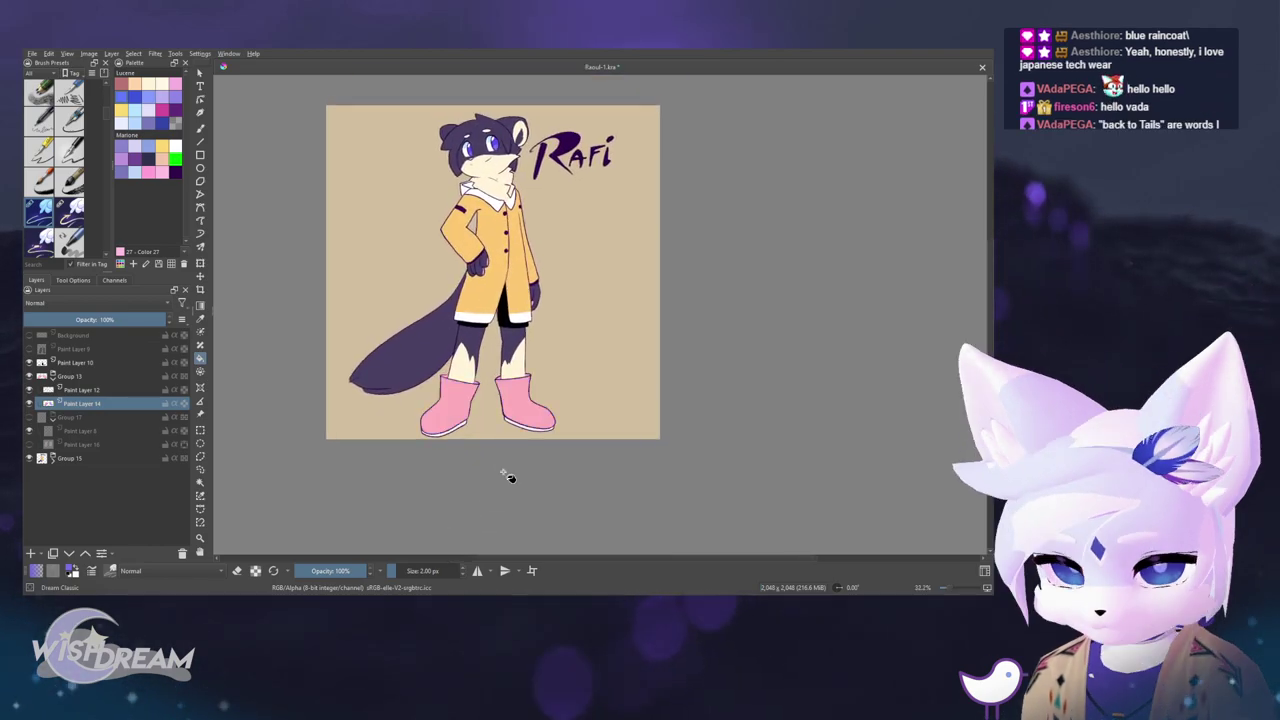
- Fill both boots with a dark purple sampled from the character
{"action": "left_click", "coordinate": [480, 306], "text": "ctrl"}
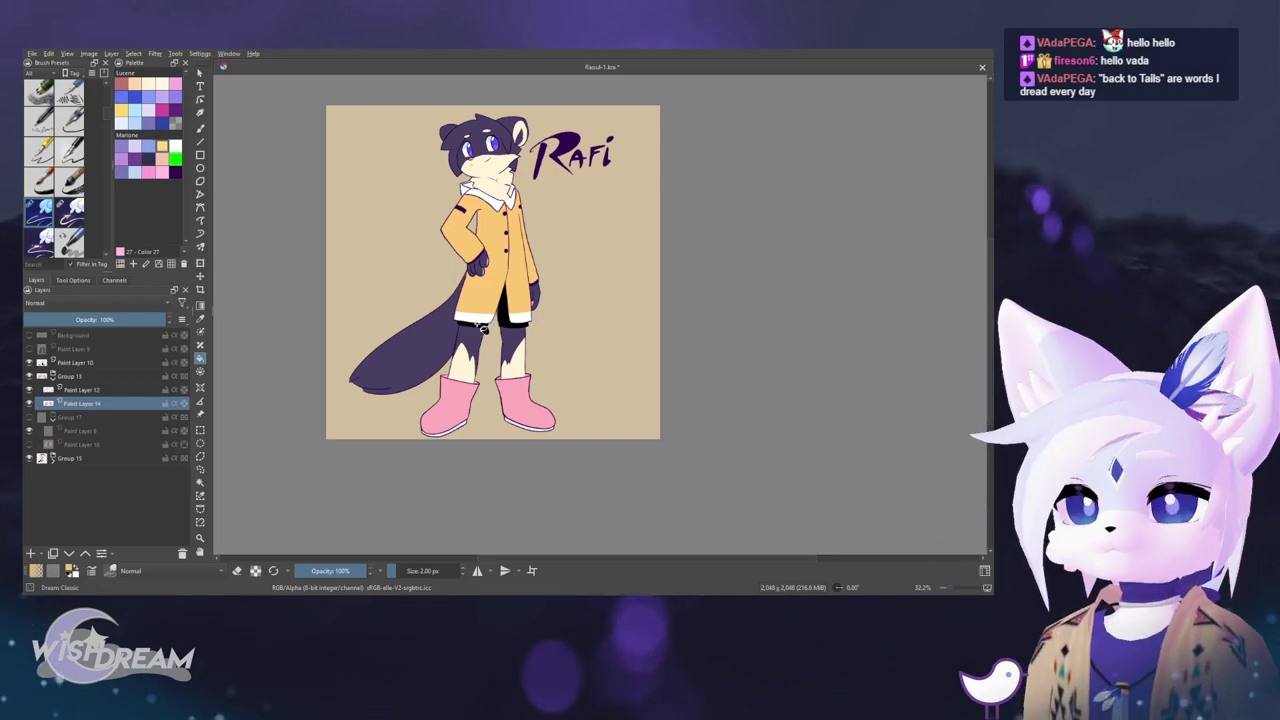
{"action": "mouse_move", "coordinate": [523, 449]}
{"action": "left_mouse_down"}
{"action": "mouse_move", "coordinate": [500, 492]}
{"action": "mouse_move", "coordinate": [523, 419]}
{"action": "mouse_move", "coordinate": [448, 489]}
{"action": "mouse_move", "coordinate": [447, 466]}
{"action": "mouse_move", "coordinate": [447, 486]}
{"action": "mouse_move", "coordinate": [466, 491]}
{"action": "left_mouse_up"}
{"action": "left_click", "coordinate": [497, 231], "text": "ctrl"}
{"action": "left_click", "coordinate": [417, 383]}
{"action": "left_click", "coordinate": [514, 386]}
{"action": "key", "text": "1"}
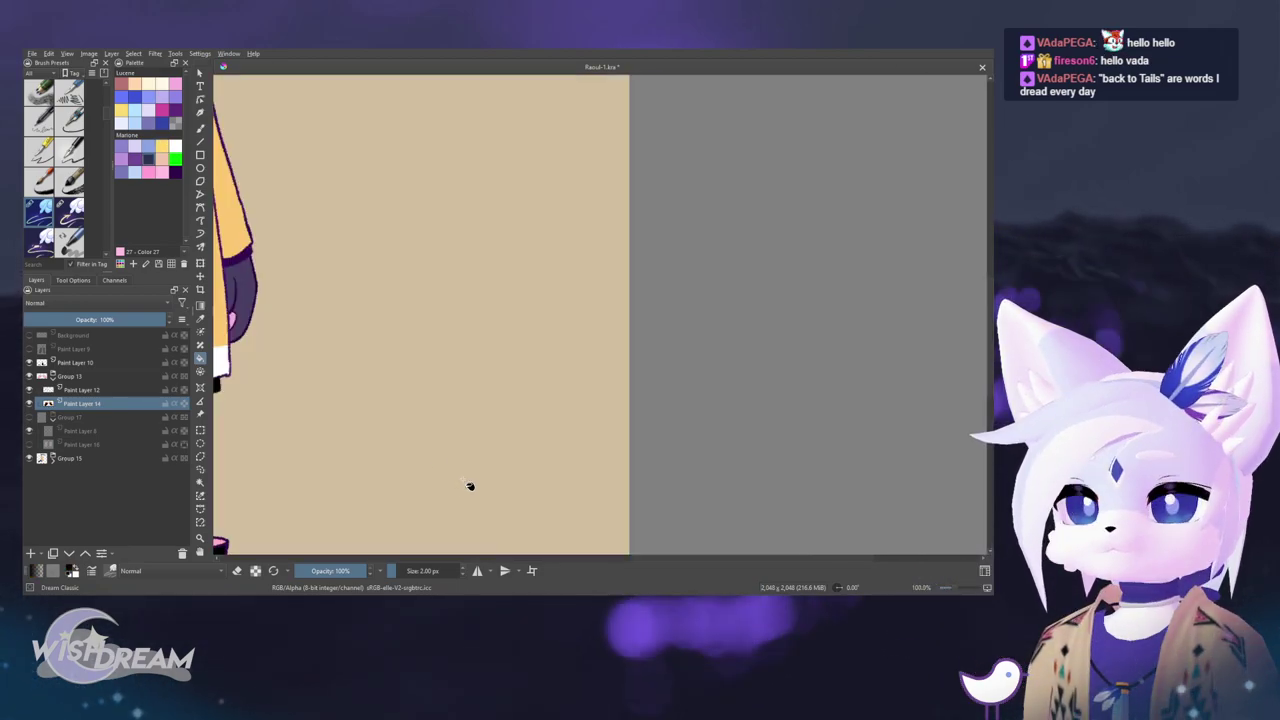
- Try filling both boots with the coat's yellow-orange and check them on the full figure
{"action": "left_click_drag", "start_coordinate": [380, 454], "coordinate": [620, 440]}
{"action": "key", "text": "Tab"}
{"action": "left_click", "coordinate": [565, 515]}
{"action": "left_click", "coordinate": [460, 515]}
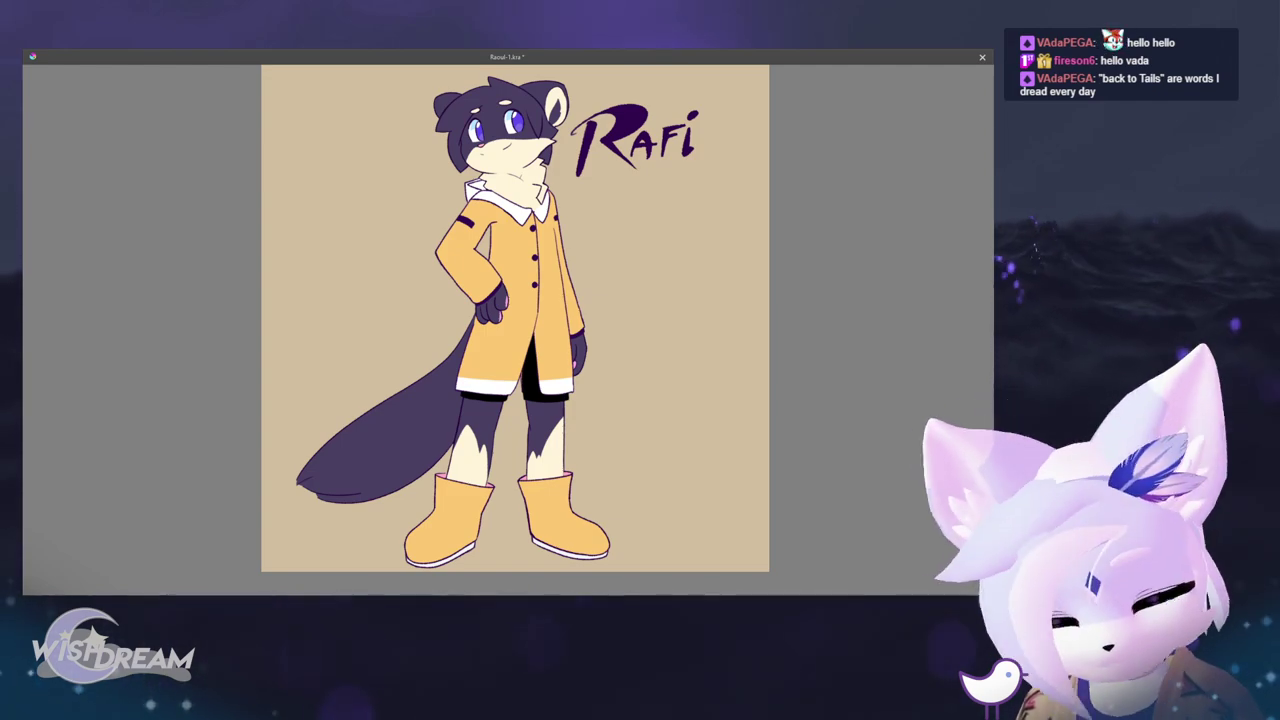
{"action": "key", "text": "Tab"}
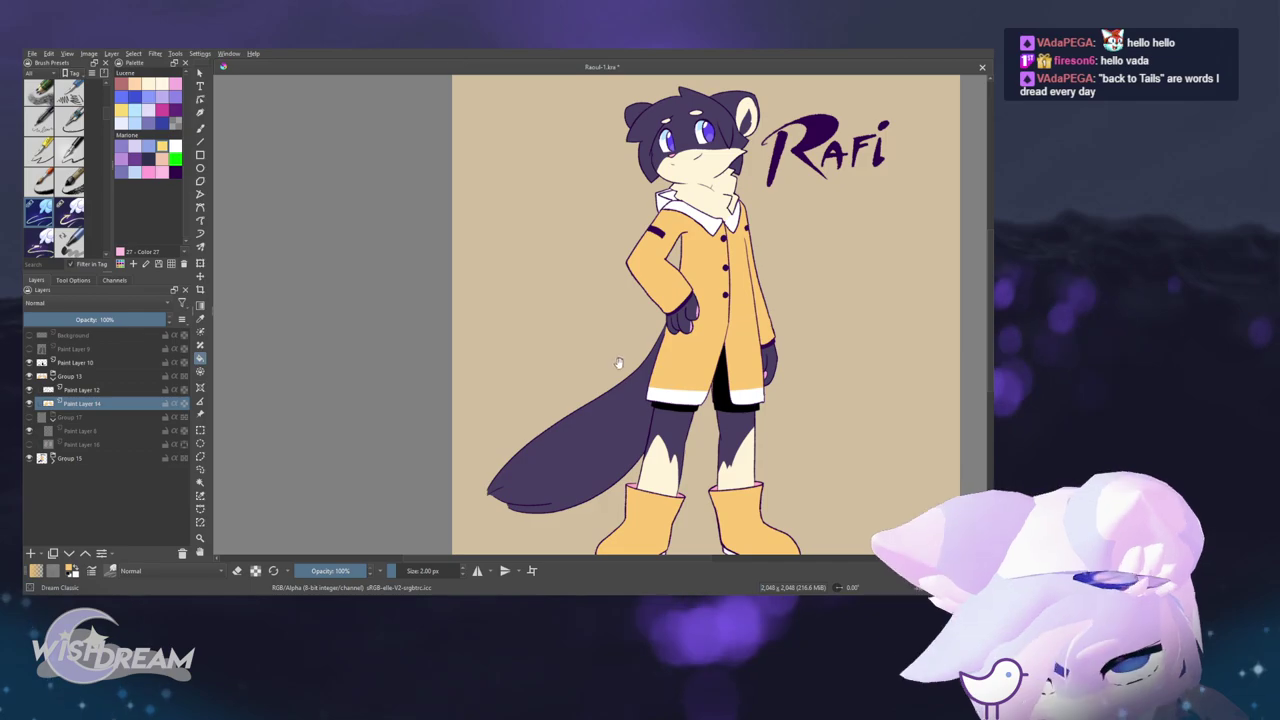
- Try filling both boots with the palette's magenta and their soles with dark purple
{"action": "left_click_drag", "start_coordinate": [617, 365], "coordinate": [445, 205]}
{"action": "left_click", "coordinate": [162, 110]}
{"action": "left_click_drag", "start_coordinate": [397, 440], "coordinate": [553, 360]}
{"action": "left_click", "coordinate": [553, 362]}
{"action": "left_click", "coordinate": [715, 380]}
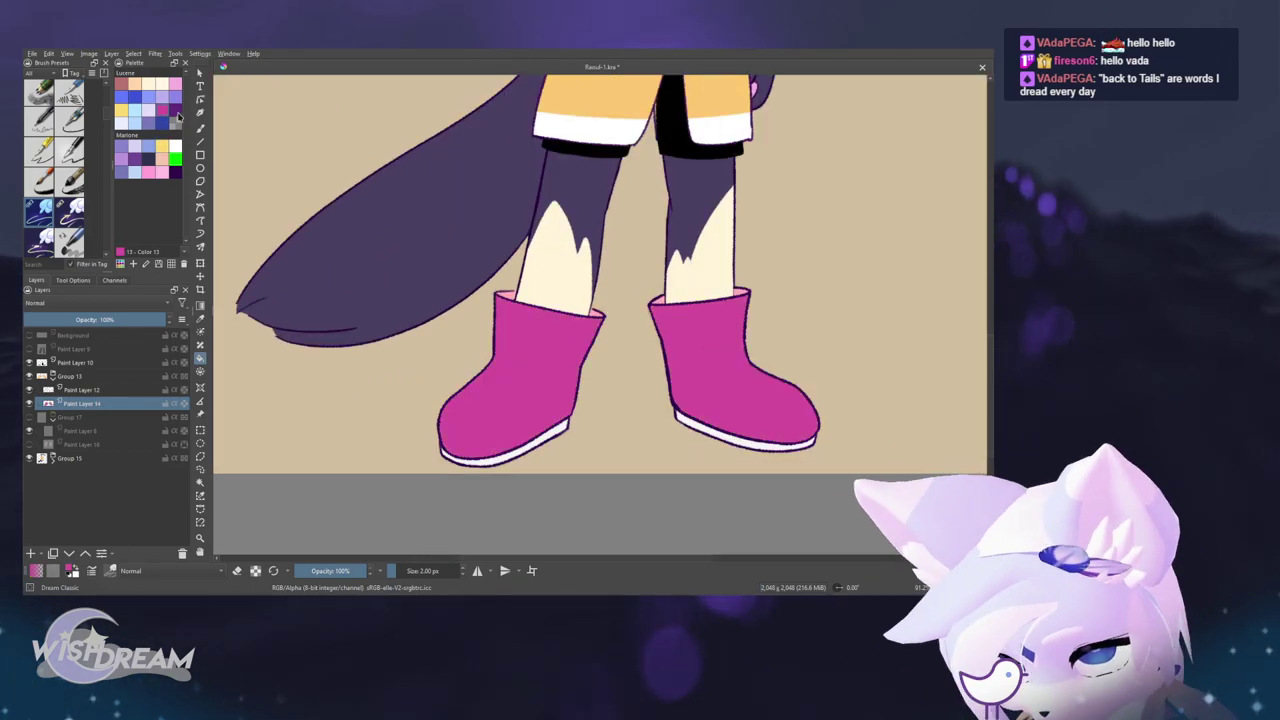
{"action": "left_click", "coordinate": [696, 445]}
{"action": "scroll", "coordinate": [592, 368], "scroll_direction": "down", "scroll_amount": 2}
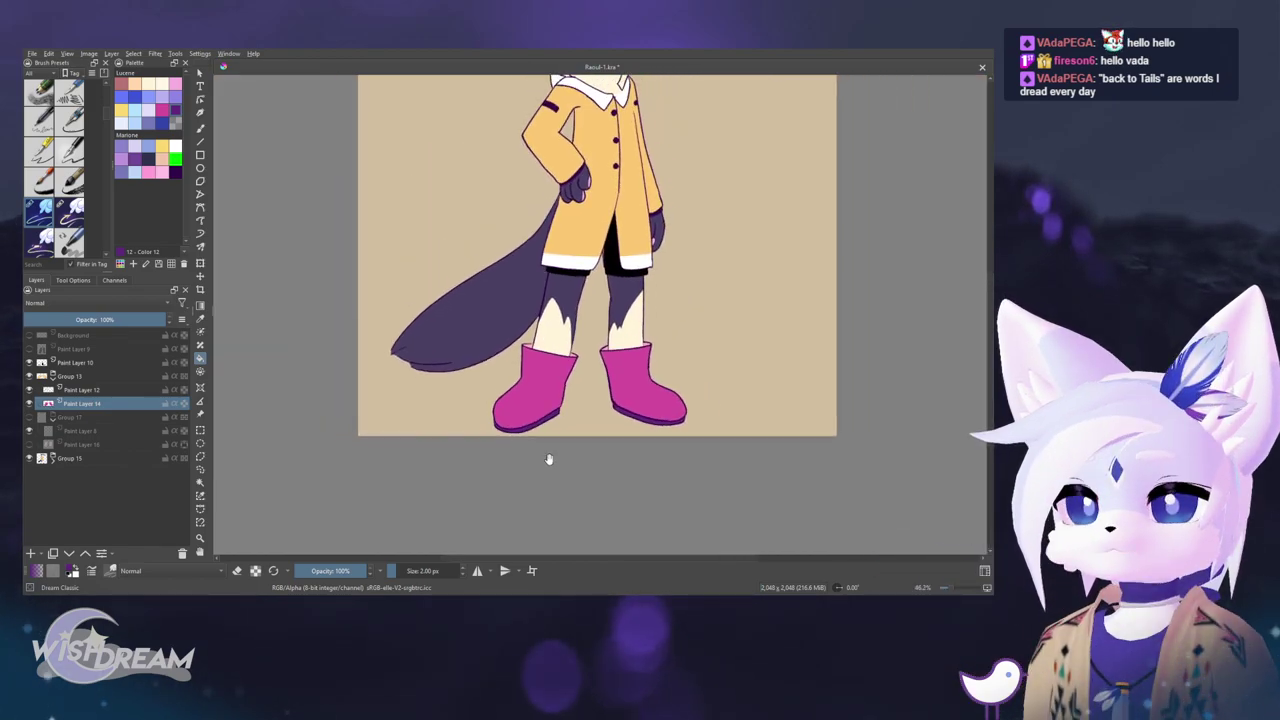
- Show the sock layer group and try filling the socks on its lower layer with dark purple
{"action": "left_click", "coordinate": [29, 417]}
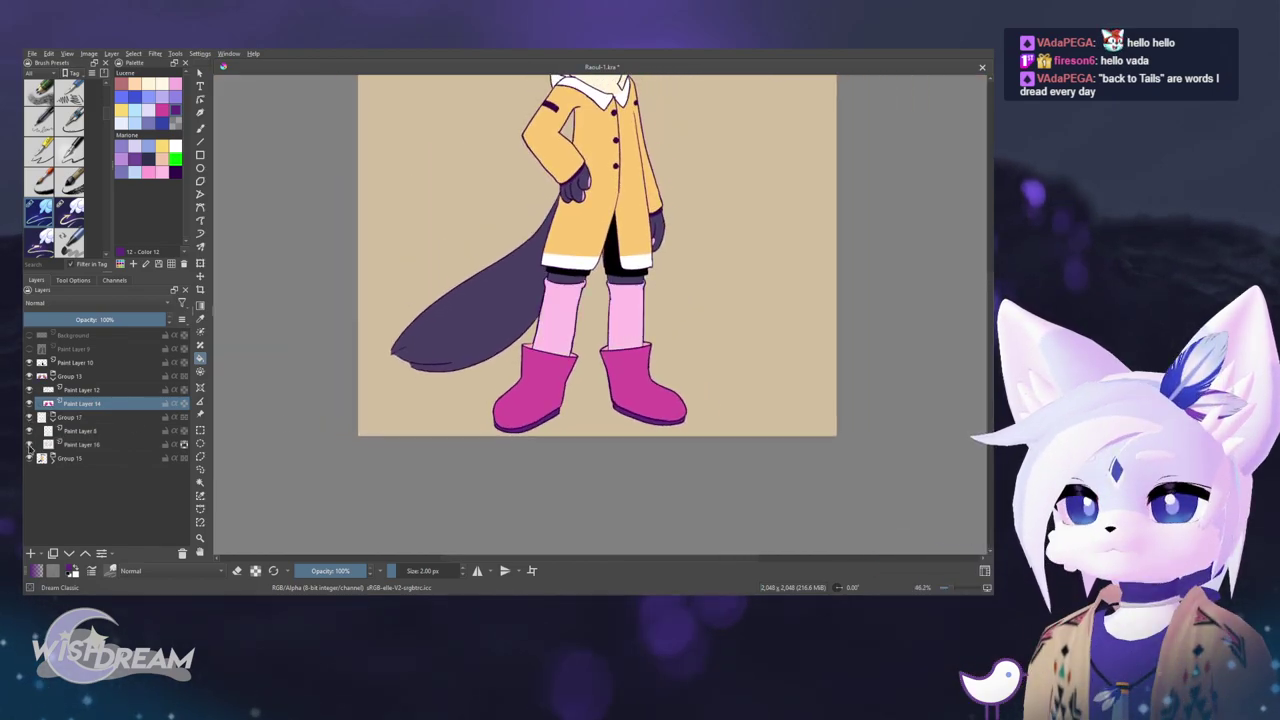
{"action": "left_click", "coordinate": [146, 446]}
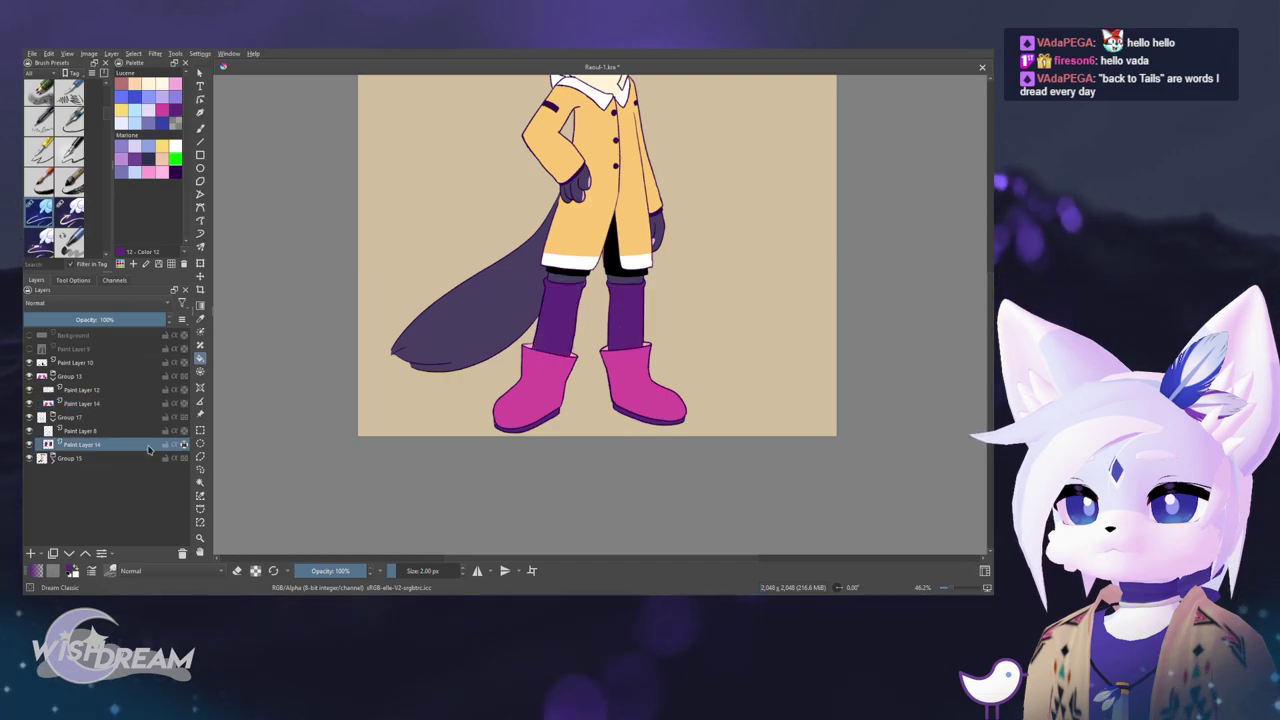
{"action": "scroll", "coordinate": [587, 440], "scroll_direction": "down", "scroll_amount": 1}
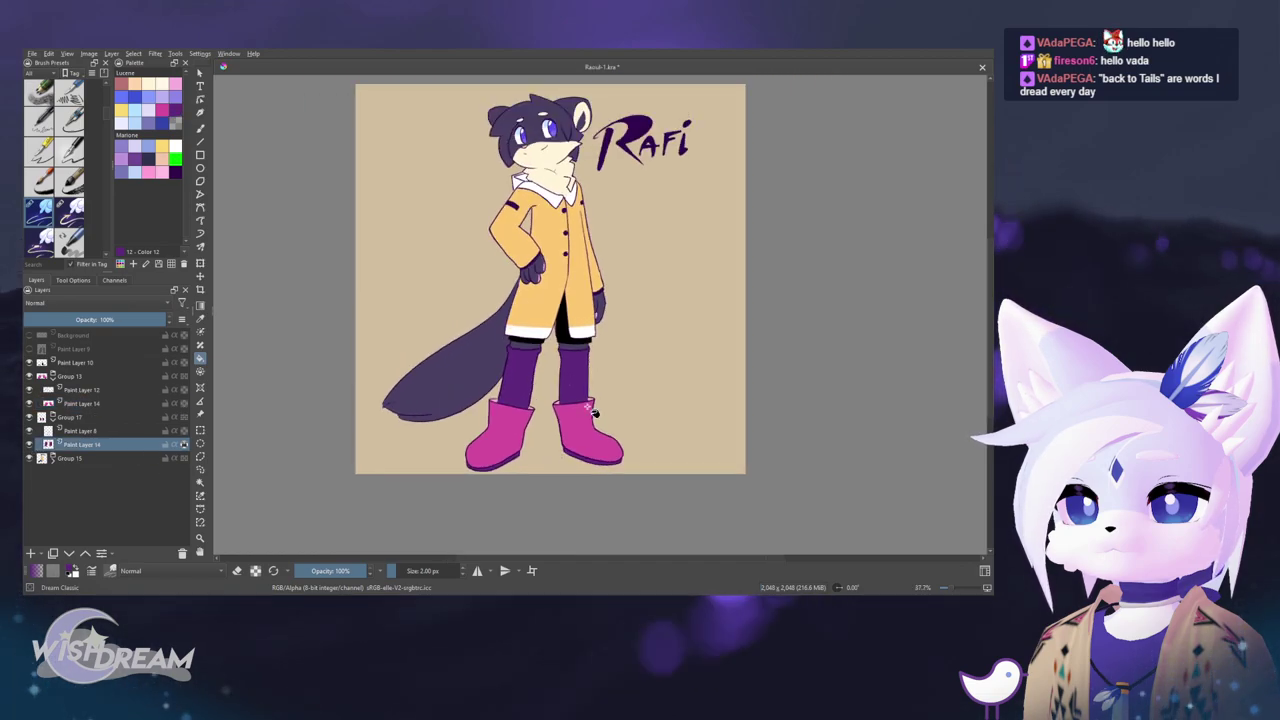
- Undo the sock changes and the magenta and purple boot fills, and check the figure
{"action": "scroll", "coordinate": [623, 412], "scroll_direction": "up", "scroll_amount": 3}
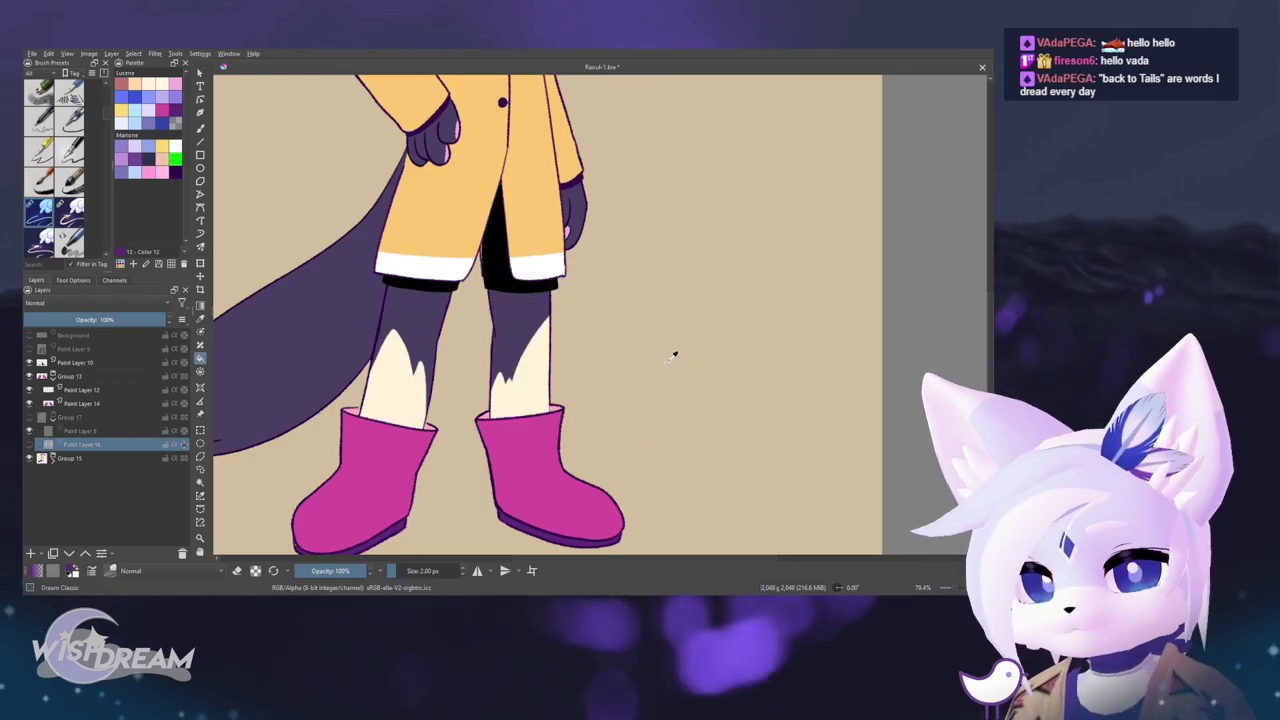
{"action": "key", "text": "ctrl+z"}
{"action": "key", "text": "ctrl+z"}
{"action": "left_click_drag", "start_coordinate": [589, 368], "coordinate": [657, 337]}
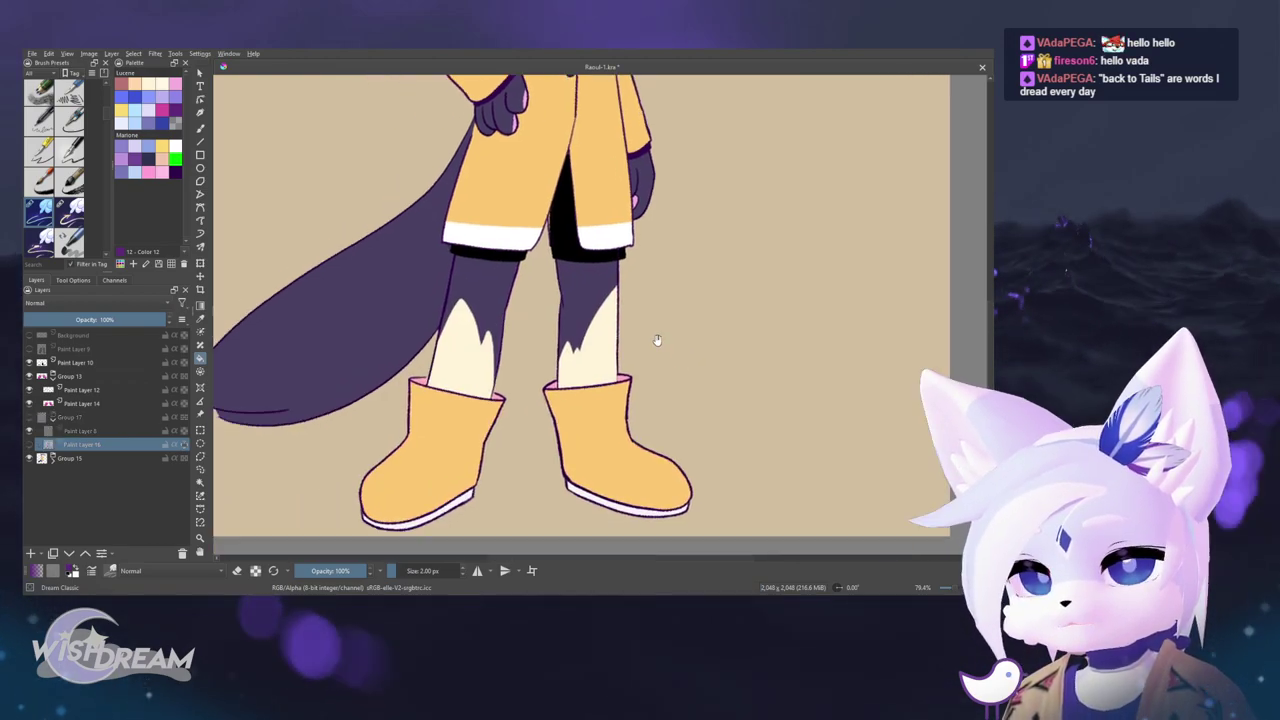
{"action": "key", "text": "Tab"}
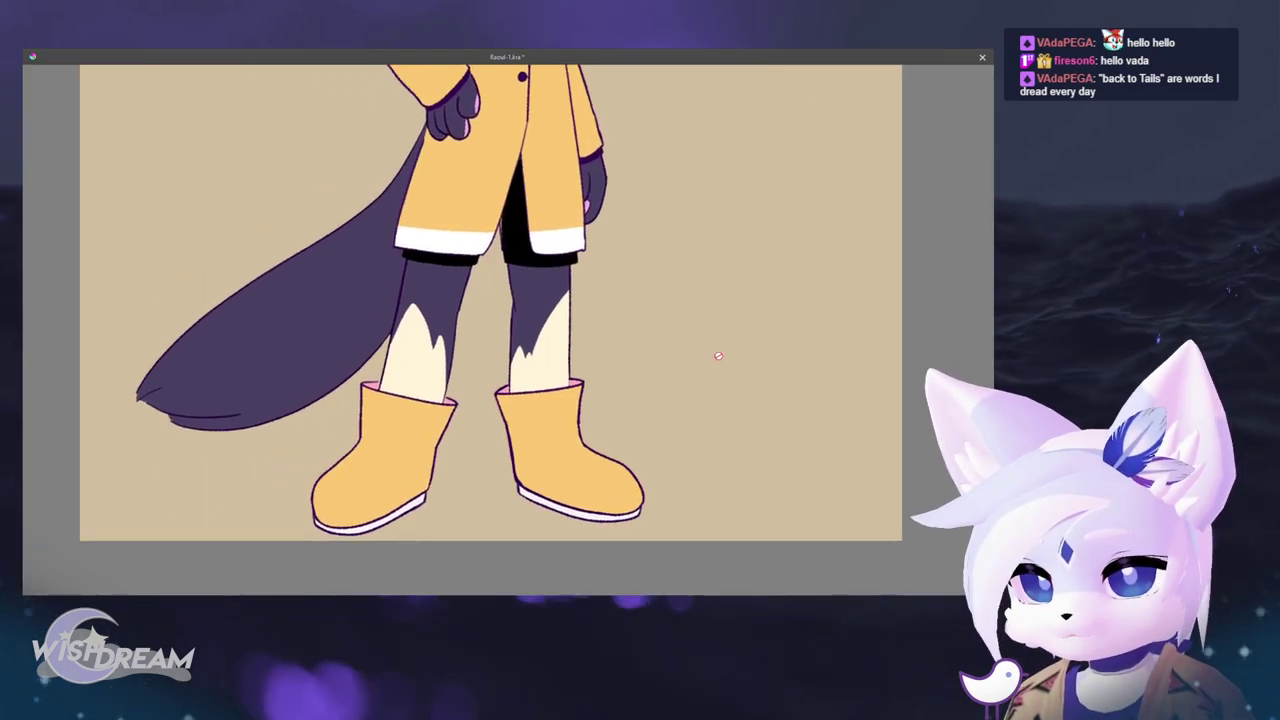
{"action": "scroll", "coordinate": [674, 363], "scroll_direction": "down", "scroll_amount": 3}
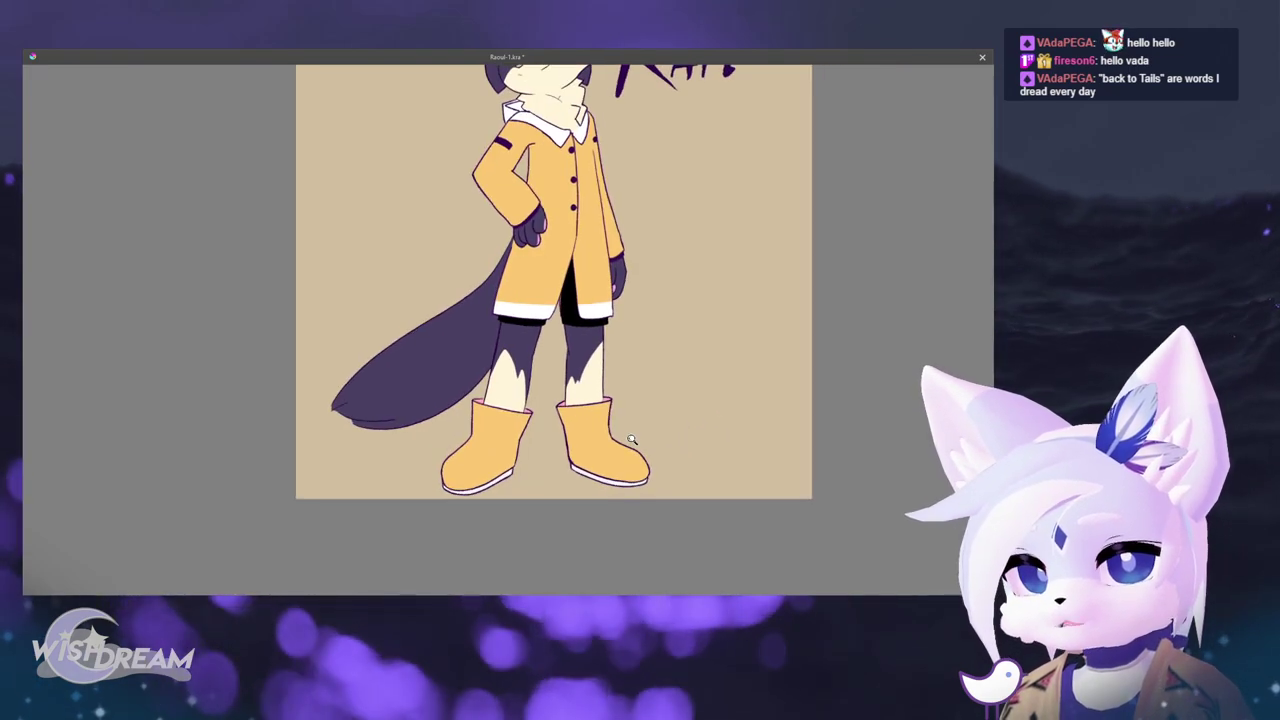
{"action": "scroll", "coordinate": [628, 441], "scroll_direction": "up", "scroll_amount": 2}
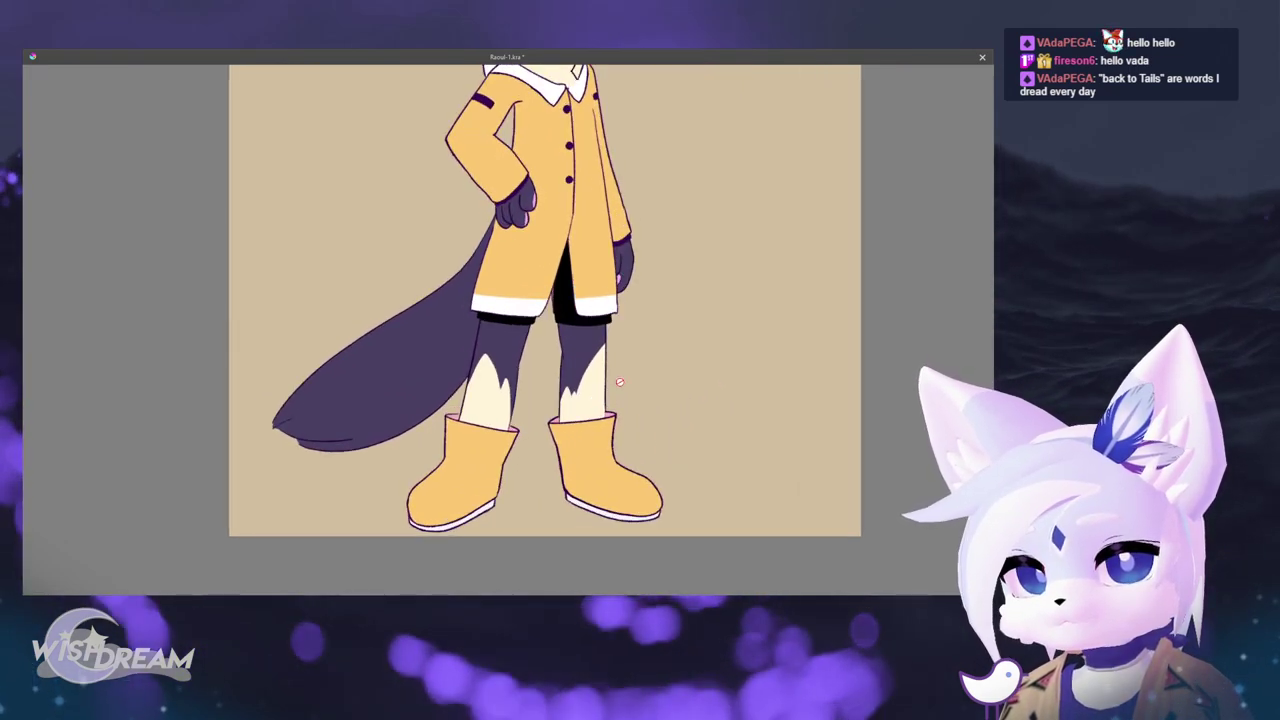
- Fill both boots with off-white on Paint Layer 14
{"action": "key", "text": "Tab"}
{"action": "left_click_drag", "start_coordinate": [714, 408], "coordinate": [597, 386]}
{"action": "left_click_drag", "start_coordinate": [634, 429], "coordinate": [565, 450]}
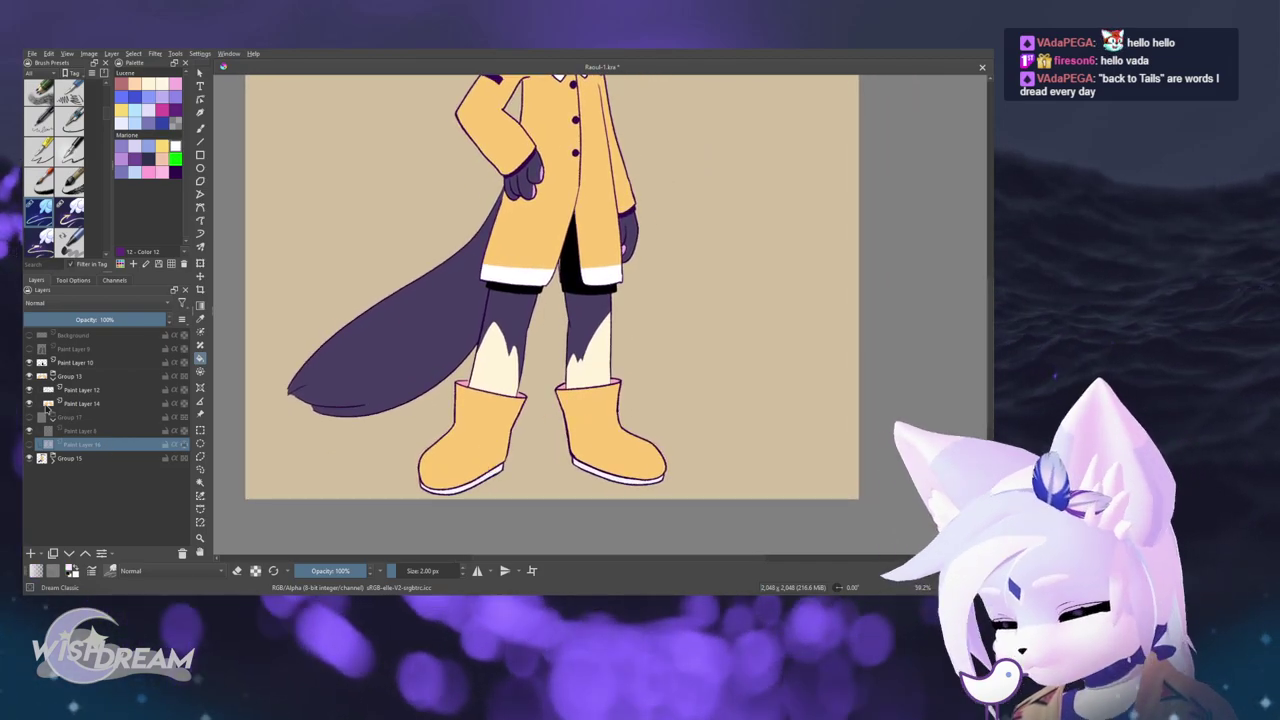
{"action": "left_click", "coordinate": [100, 403]}
{"action": "left_click", "coordinate": [478, 433]}
{"action": "left_click", "coordinate": [598, 419]}
- Fill the soles of both boots with pink sampled from the boots' inner openings
{"action": "scroll", "coordinate": [572, 388], "scroll_direction": "up", "scroll_amount": 2}
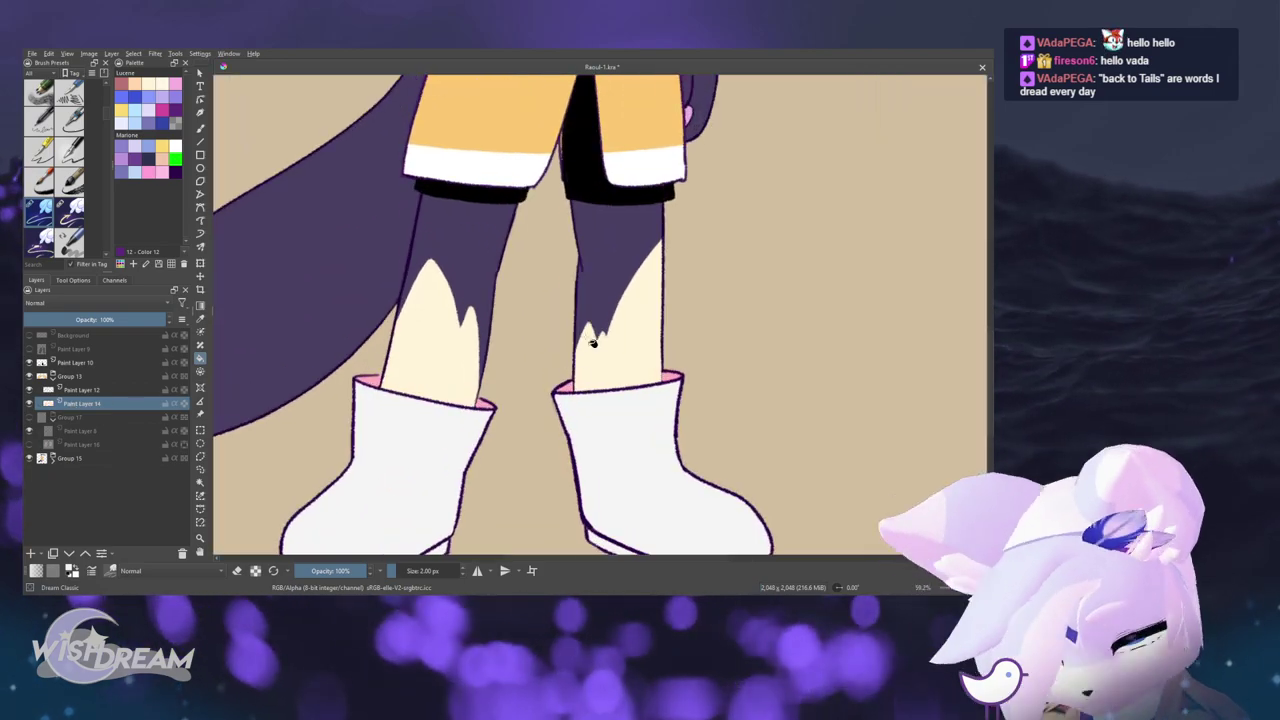
{"action": "left_click", "coordinate": [569, 381], "text": "ctrl"}
{"action": "left_click_drag", "start_coordinate": [532, 456], "coordinate": [560, 347]}
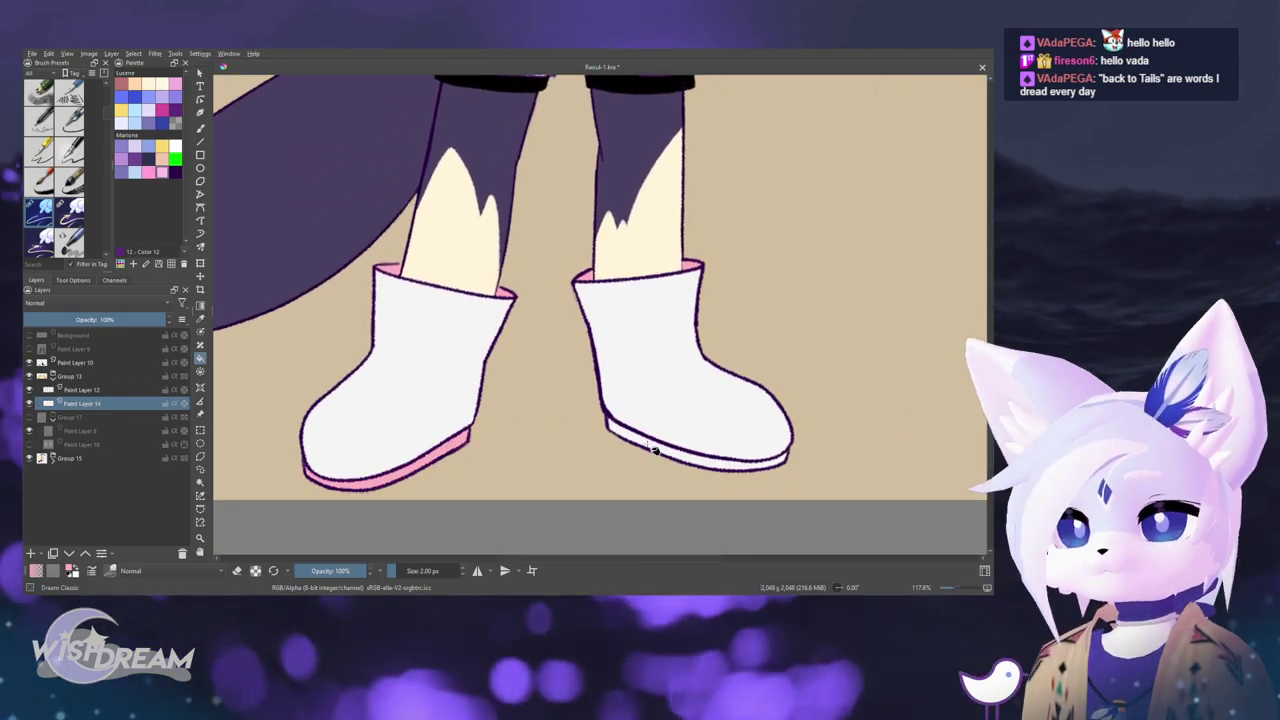
{"action": "scroll", "coordinate": [673, 479], "scroll_direction": "down", "scroll_amount": 4}
{"action": "left_click_drag", "start_coordinate": [673, 479], "coordinate": [617, 492]}
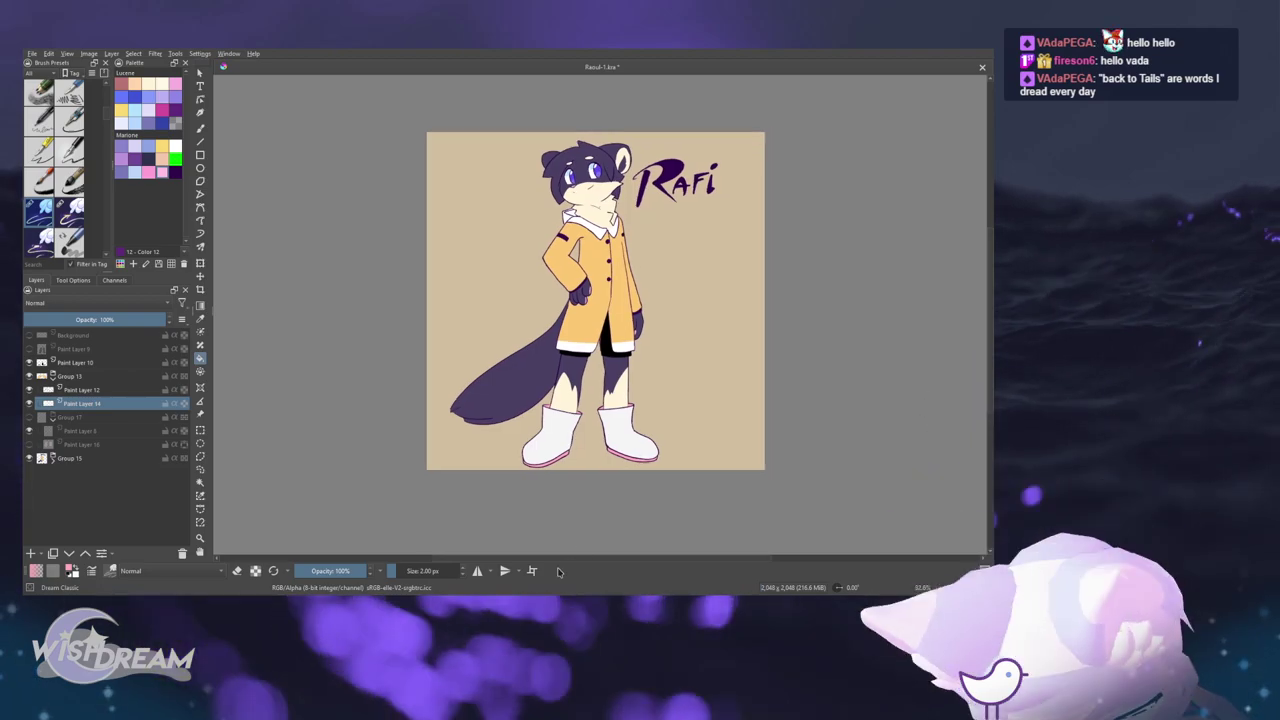
- Try recolouring both boots with yellow-orange sampled from the coat, keeping the pink soles
{"action": "key", "text": "Tab"}
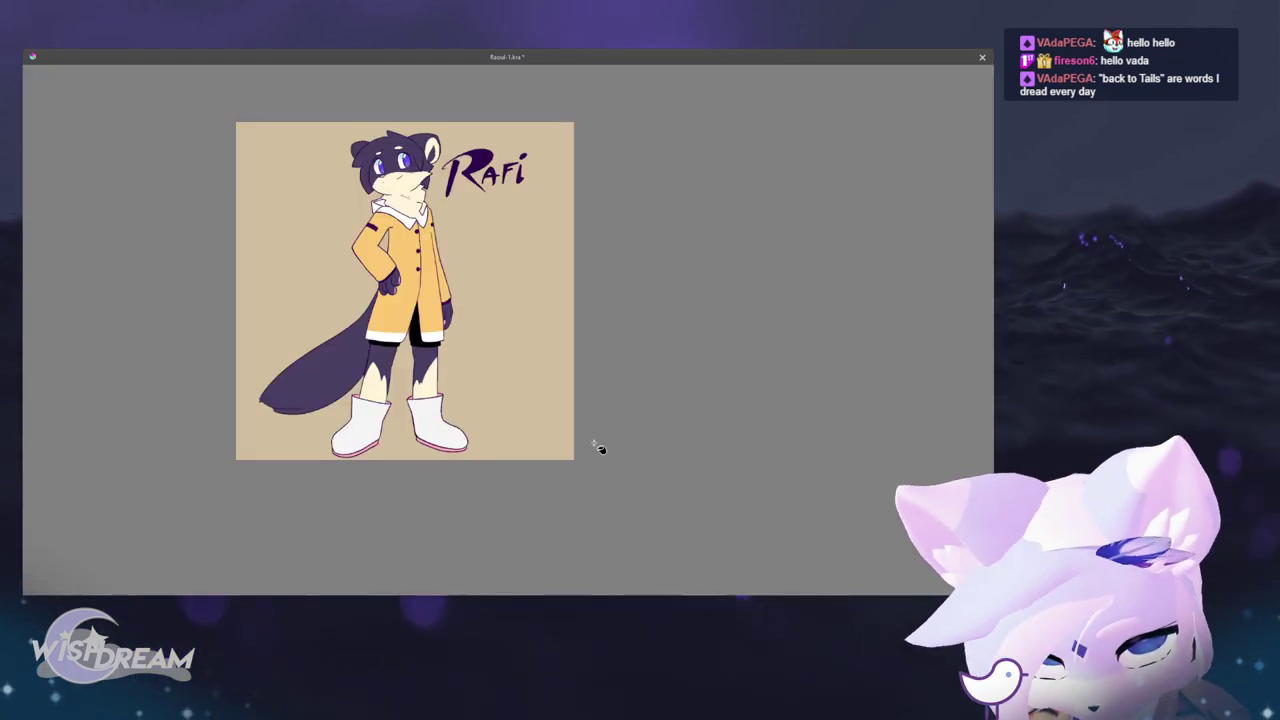
{"action": "left_click_drag", "start_coordinate": [594, 446], "coordinate": [560, 310]}
{"action": "left_click_drag", "start_coordinate": [474, 440], "coordinate": [713, 300]}
{"action": "left_click_drag", "start_coordinate": [713, 300], "coordinate": [679, 412]}
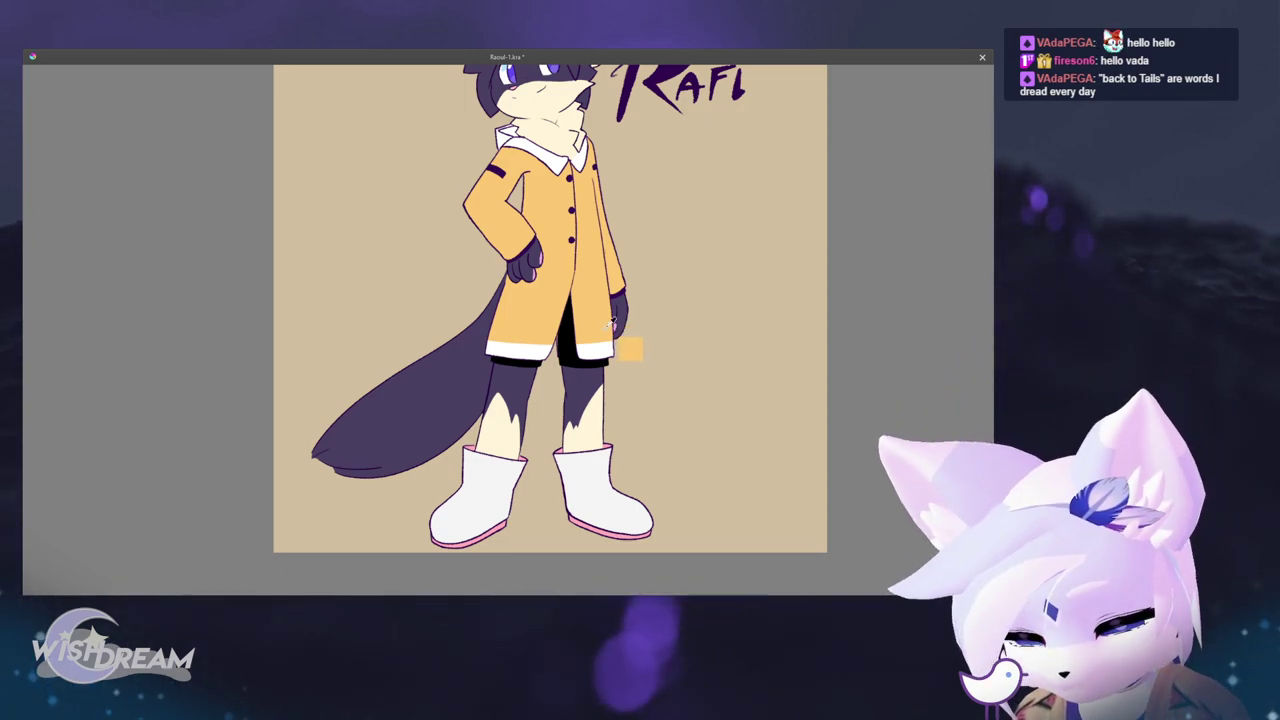
{"action": "left_click_drag", "start_coordinate": [615, 573], "coordinate": [597, 523]}
- Try a curved pale line across the toe of one boot and undo it
{"action": "left_click_drag", "start_coordinate": [444, 490], "coordinate": [452, 446]}
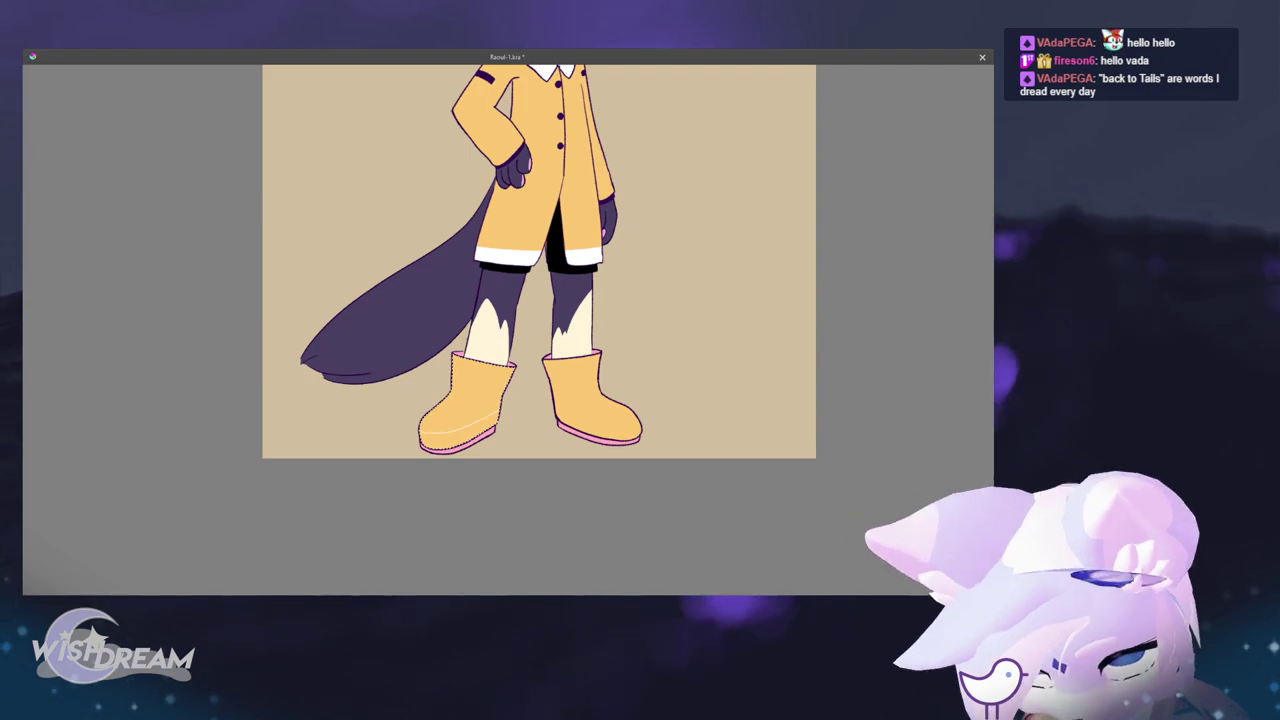
{"action": "left_click_drag", "start_coordinate": [587, 429], "coordinate": [530, 503]}
{"action": "key", "text": "ctrl+z"}
{"action": "key", "text": "ctrl+z"}
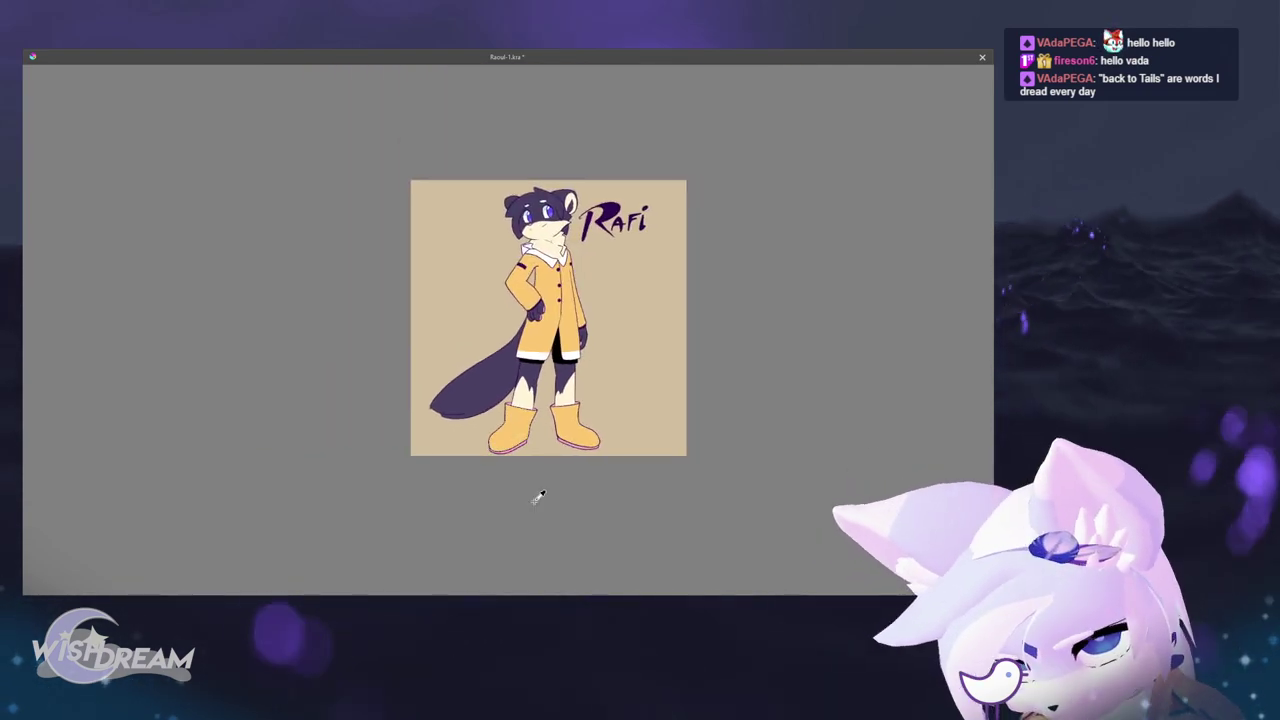
- Fill both boots with pure white
{"action": "left_click_drag", "start_coordinate": [558, 440], "coordinate": [548, 277]}
{"action": "left_click", "coordinate": [480, 415]}
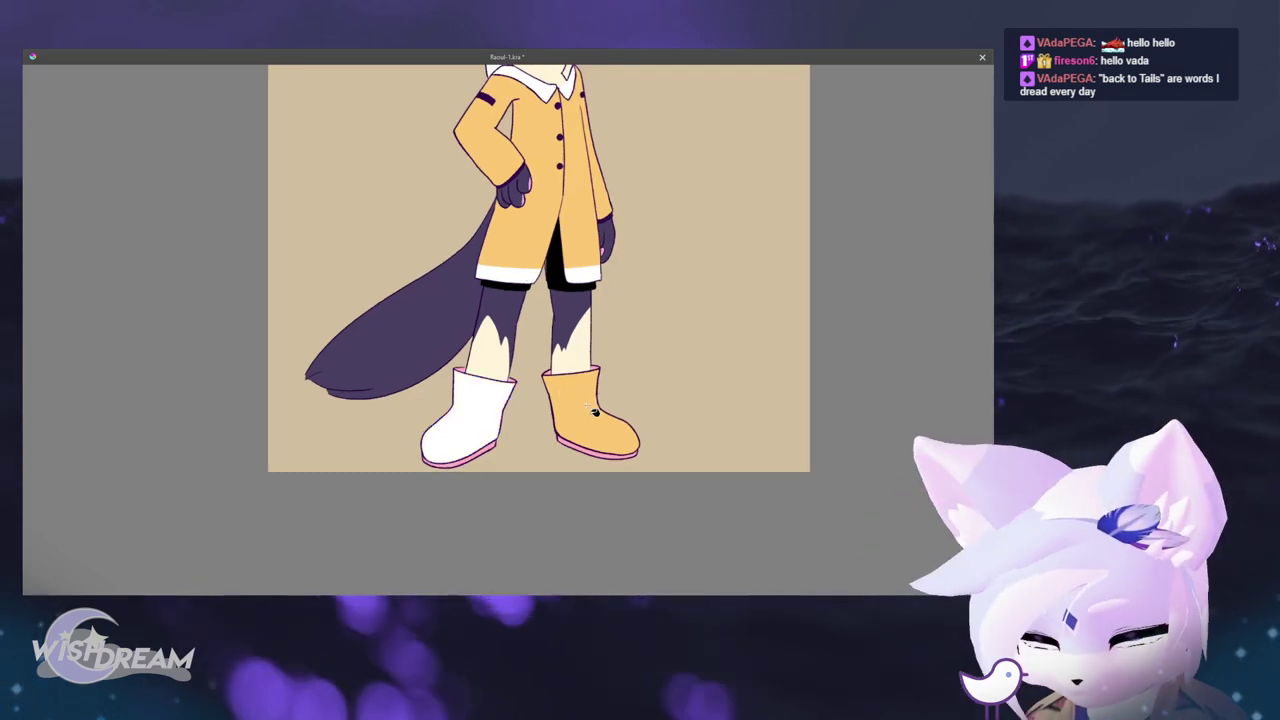
{"action": "left_click", "coordinate": [594, 409]}
- Try drawing yellow-orange V-shaped lines on the upper front of both white boots
{"action": "left_click_drag", "start_coordinate": [574, 400], "coordinate": [547, 377]}
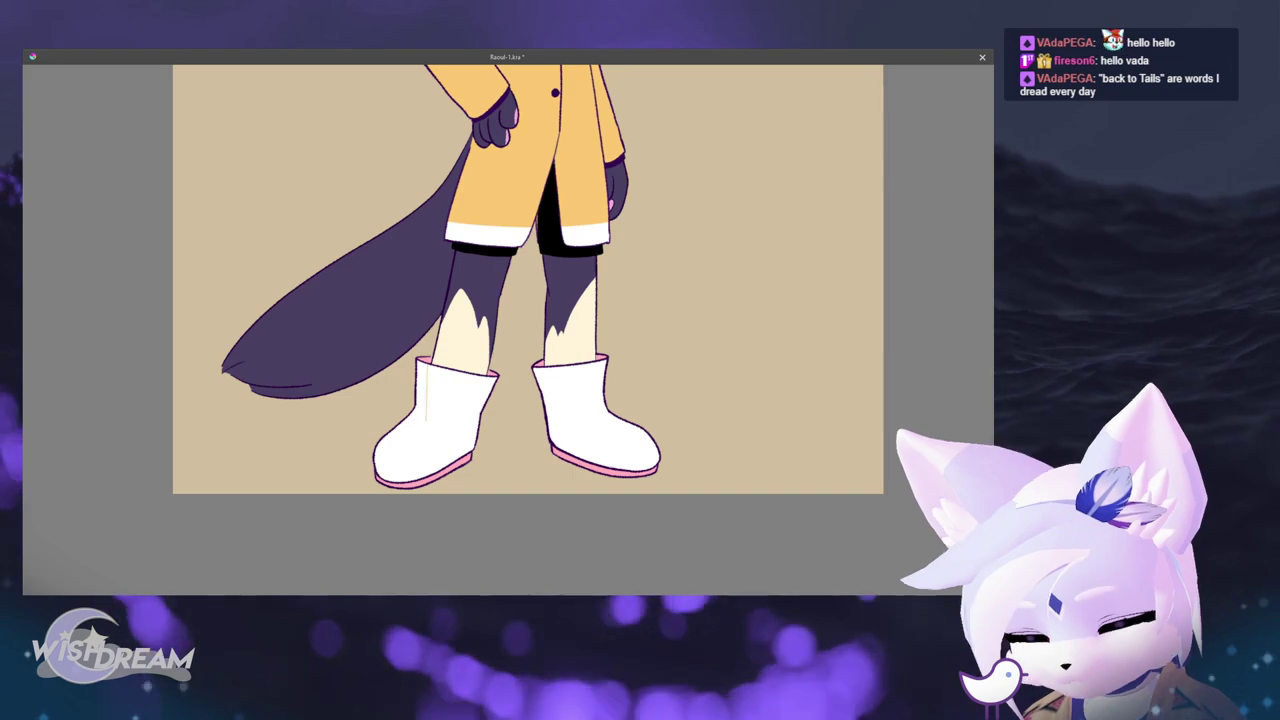
{"action": "left_click_drag", "start_coordinate": [427, 371], "coordinate": [426, 429]}
{"action": "left_click_drag", "start_coordinate": [426, 429], "coordinate": [471, 377]}
{"action": "right_click", "coordinate": [432, 374]}
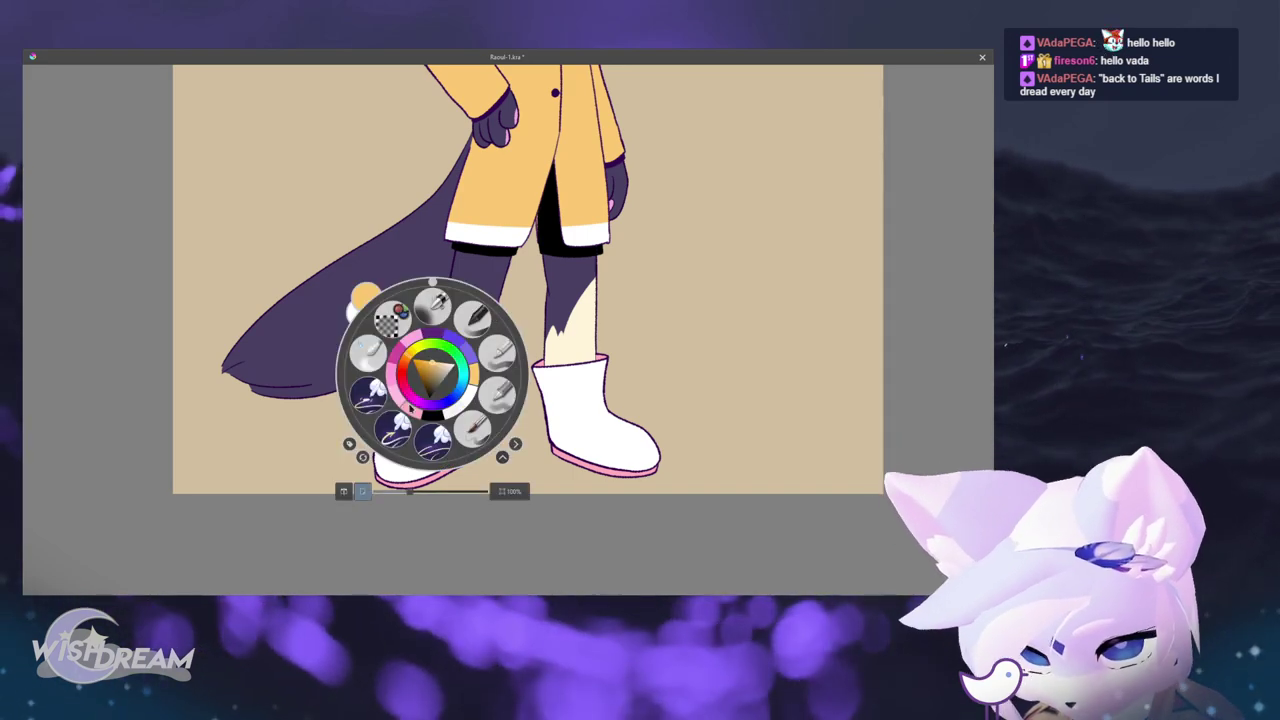
{"action": "right_click", "coordinate": [431, 383]}
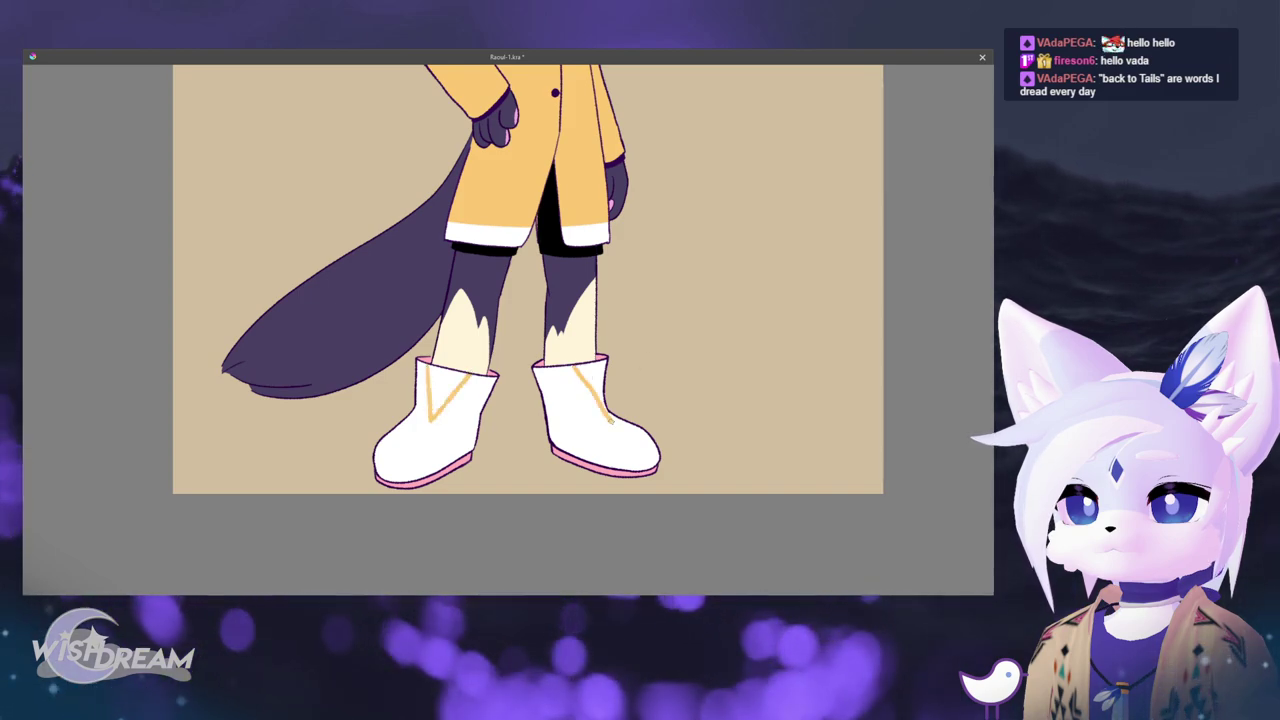
- Redraw the V-shaped outlines and fill them as solid yellow-orange insets on both boots
{"action": "key", "text": "ctrl+z"}
{"action": "mouse_move", "coordinate": [577, 367]}
{"action": "left_mouse_down"}
{"action": "mouse_move", "coordinate": [605, 408]}
{"action": "mouse_move", "coordinate": [566, 466]}
{"action": "mouse_move", "coordinate": [484, 364]}
{"action": "left_mouse_up"}
{"action": "key", "text": "f"}
{"action": "left_click", "coordinate": [595, 382]}
{"action": "left_click", "coordinate": [444, 396]}
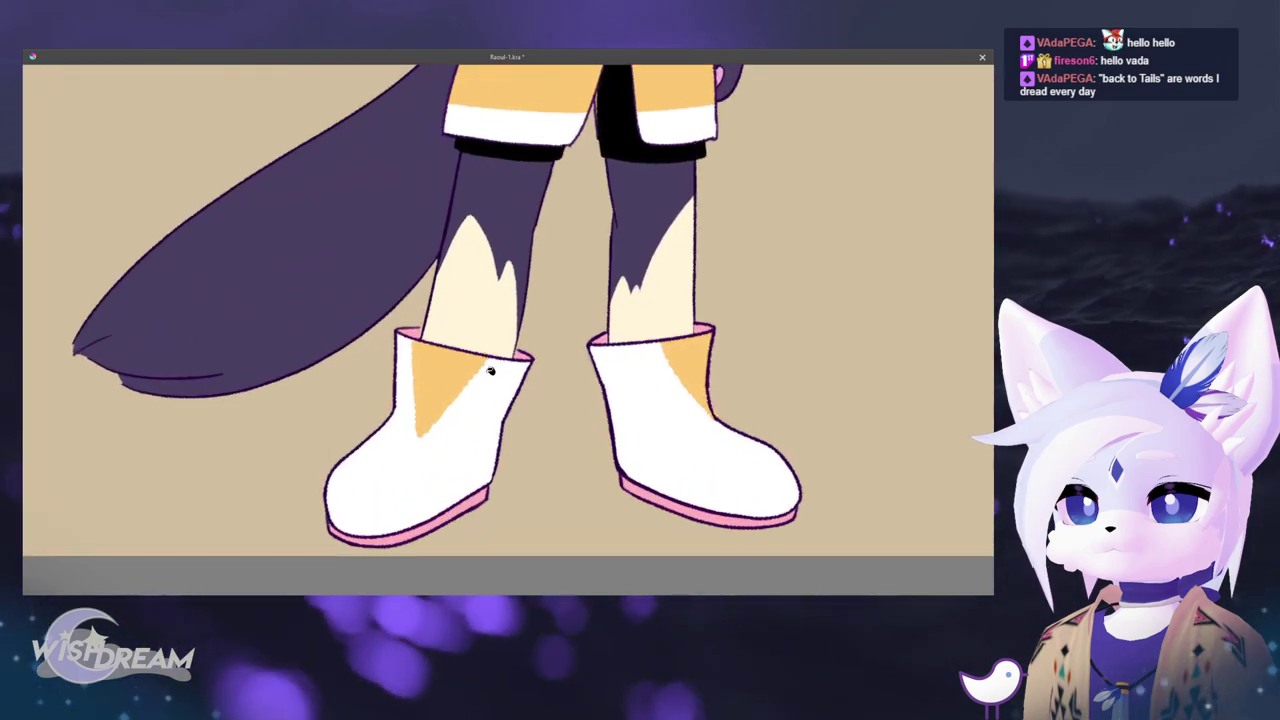
- Try drawing yellow-orange lace bows below the insets on the boots and undo them
{"action": "left_click_drag", "start_coordinate": [453, 428], "coordinate": [428, 445]}
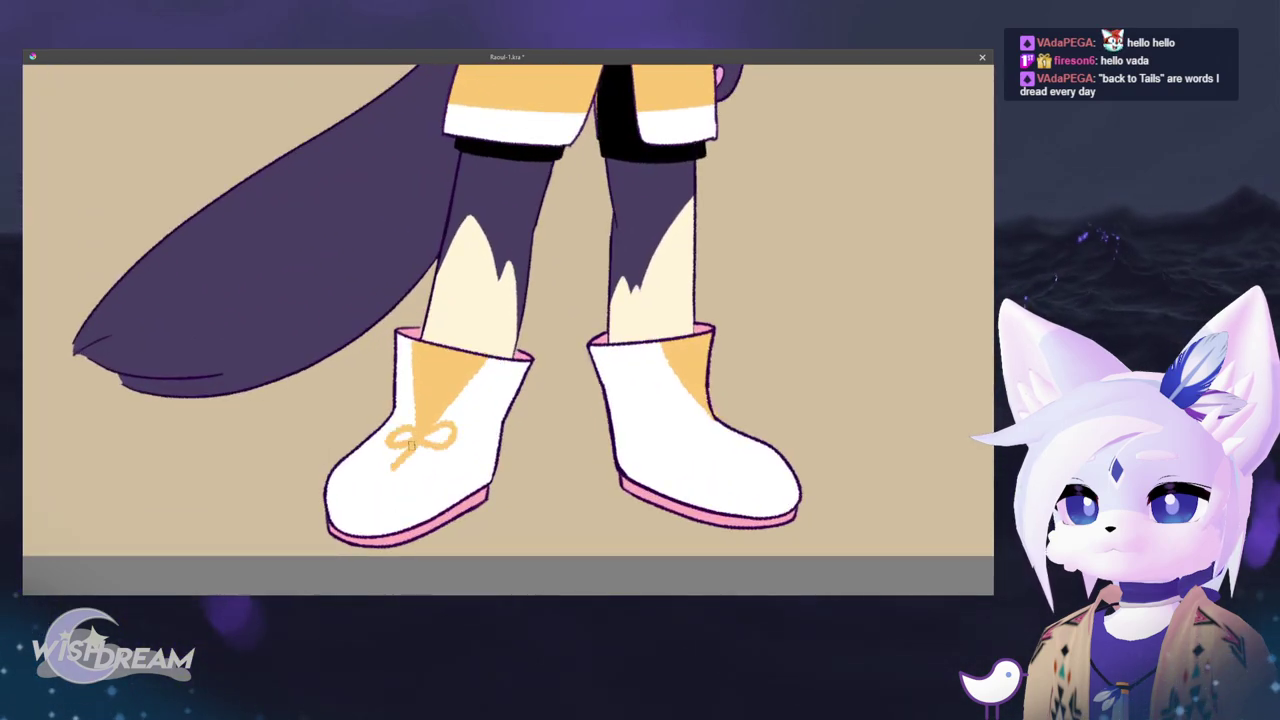
{"action": "left_click_drag", "start_coordinate": [716, 418], "coordinate": [690, 428]}
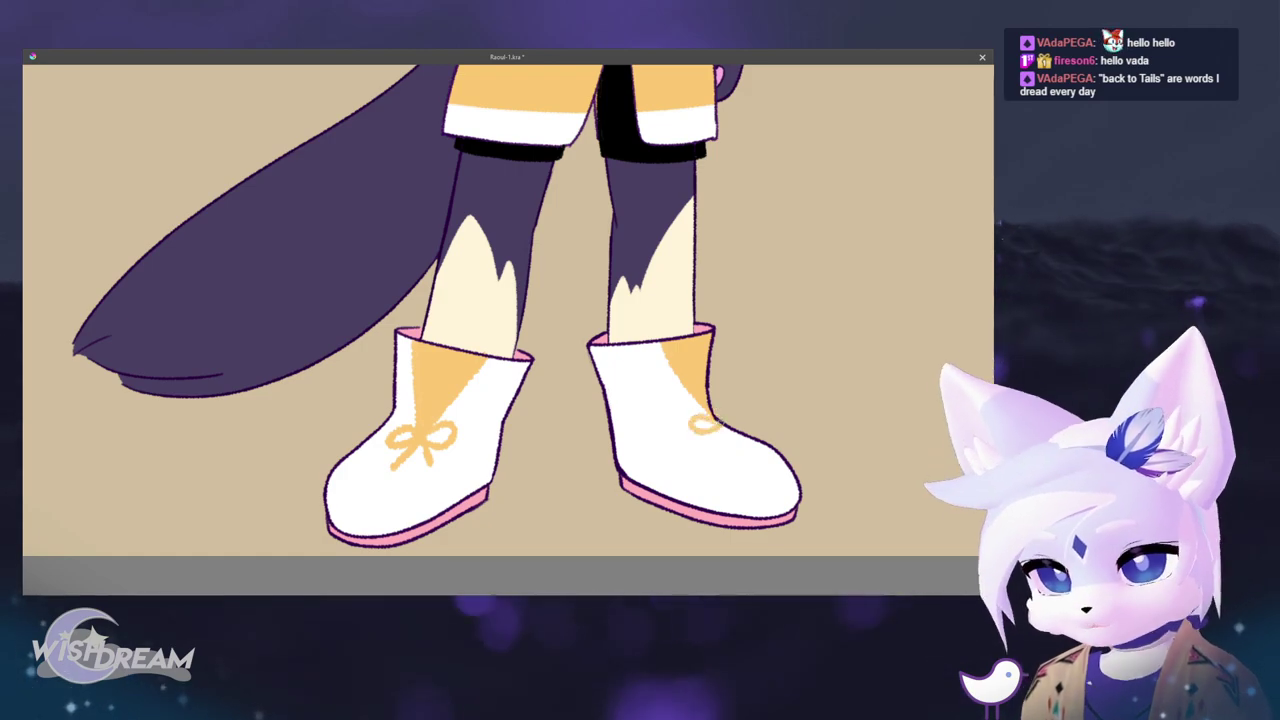
{"action": "key", "text": "ctrl+z"}
{"action": "key", "text": "ctrl+z"}
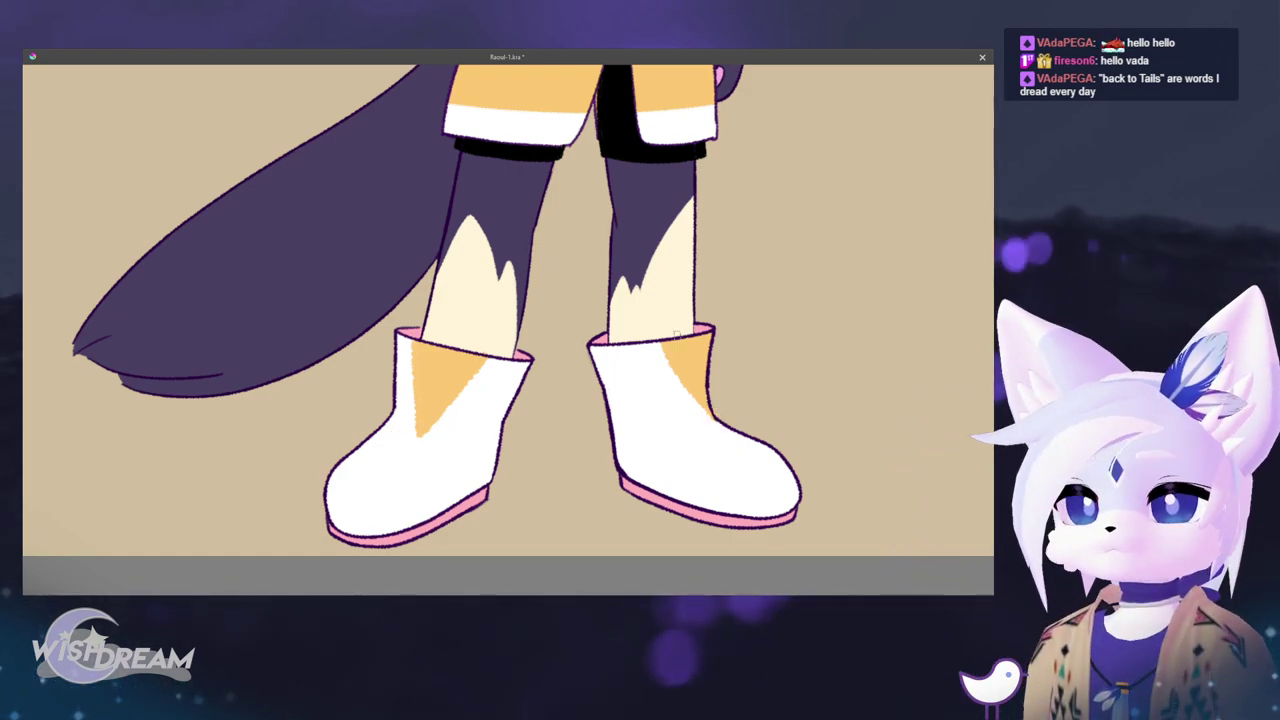
- Undo the yellow-orange insets to return both boots to plain white with pink soles
{"action": "key", "text": "ctrl+z"}
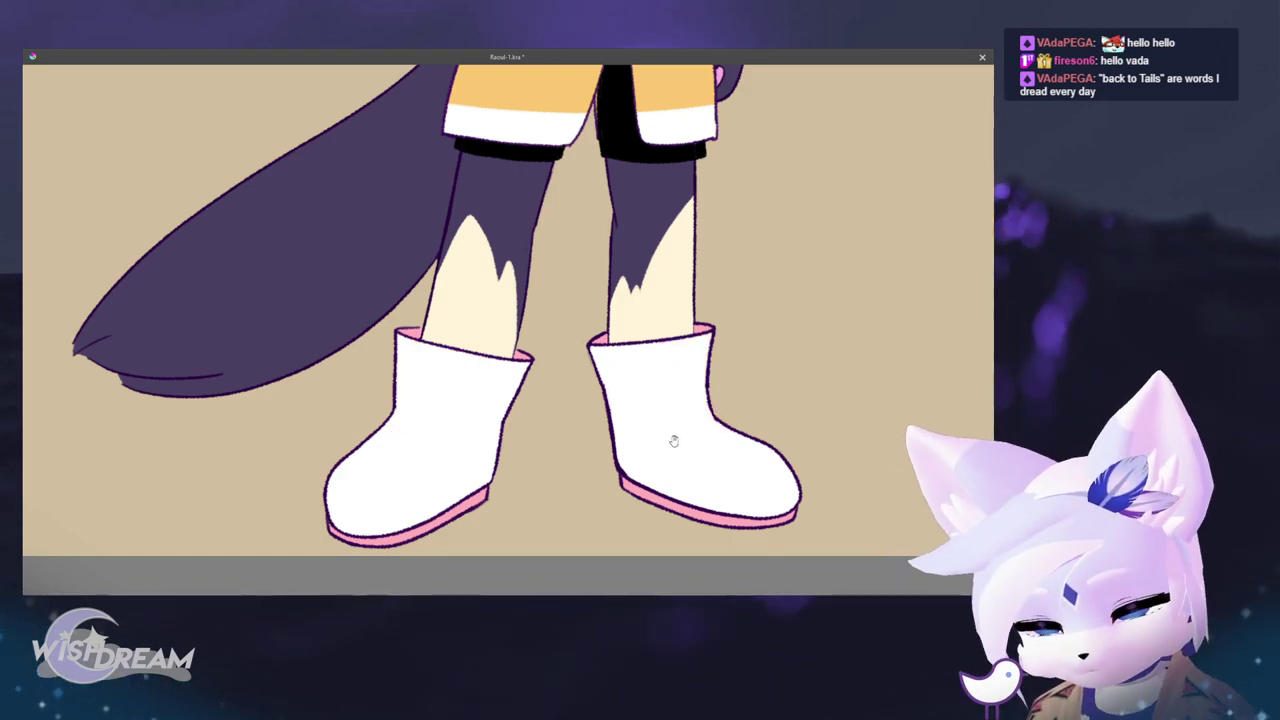
{"action": "left_click_drag", "start_coordinate": [632, 450], "coordinate": [610, 434]}
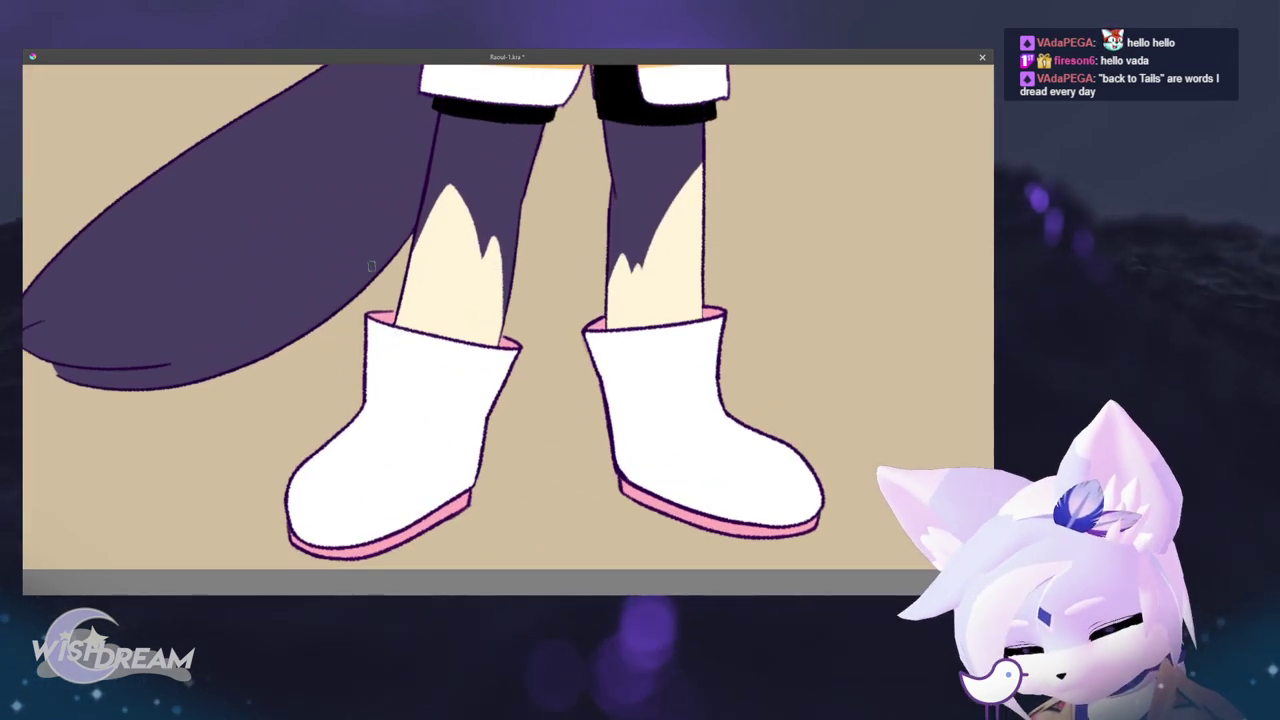
{"action": "left_click_drag", "start_coordinate": [357, 452], "coordinate": [341, 458]}
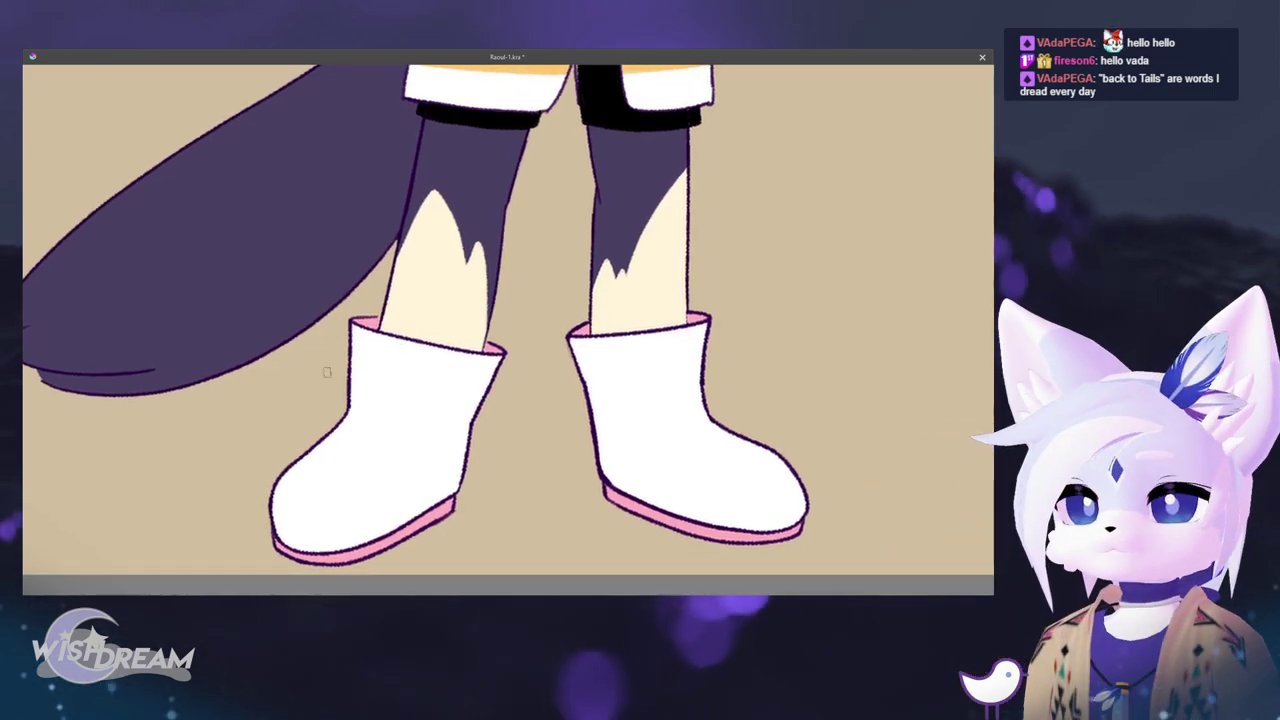
{"action": "left_click_drag", "start_coordinate": [486, 430], "coordinate": [482, 436]}
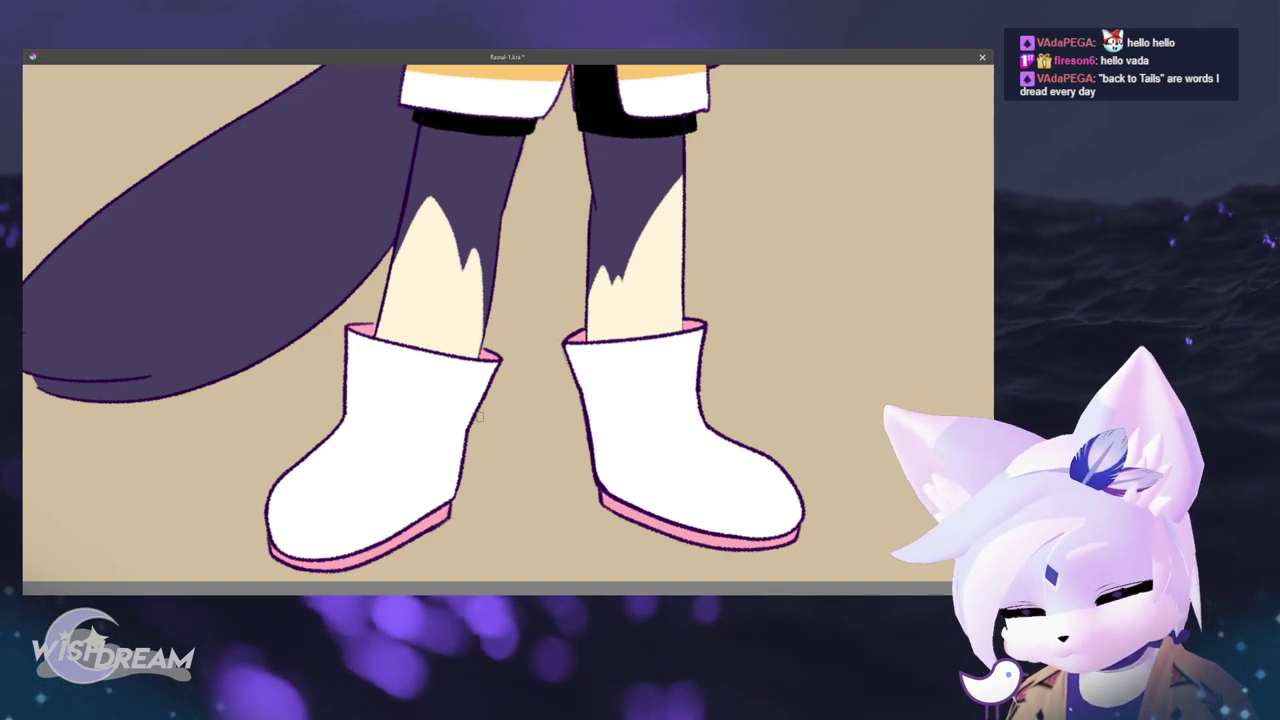
- Draw a yellow-orange smiley face on the shaft of one boot and another on the other boot's toe
{"action": "left_click", "coordinate": [376, 409]}
{"action": "left_click", "coordinate": [401, 411]}
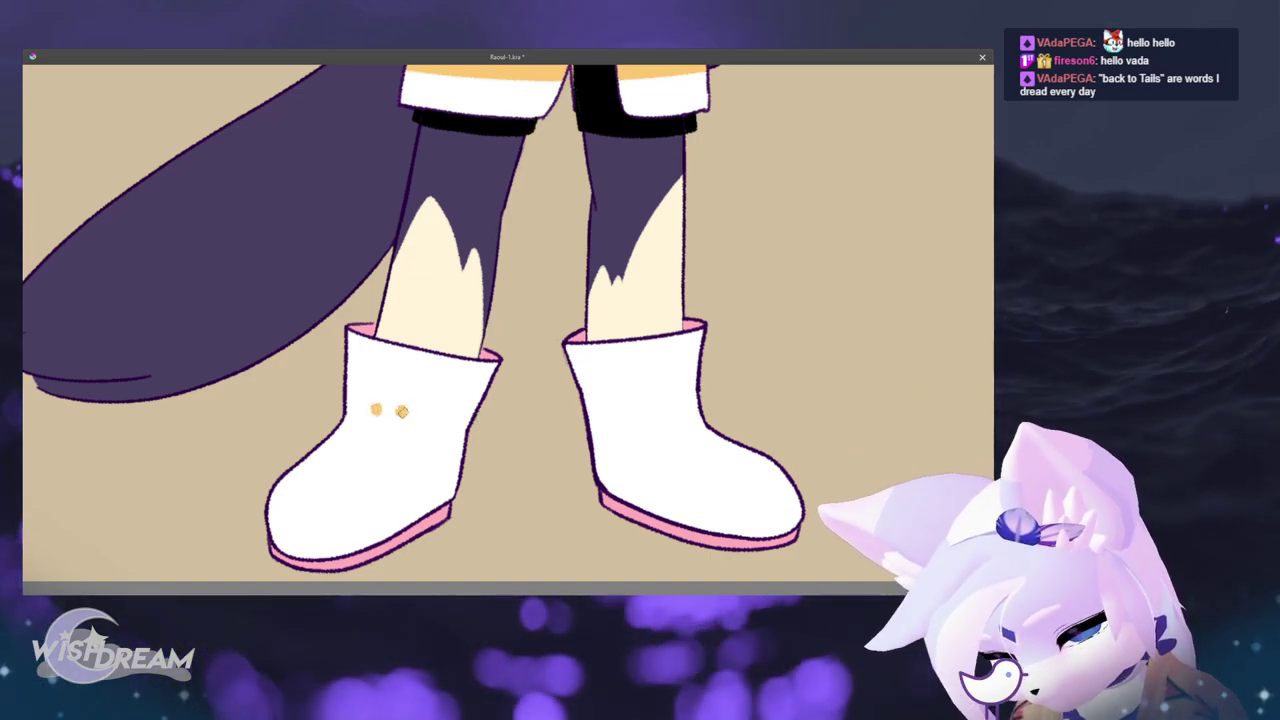
{"action": "left_click_drag", "start_coordinate": [374, 428], "coordinate": [376, 437]}
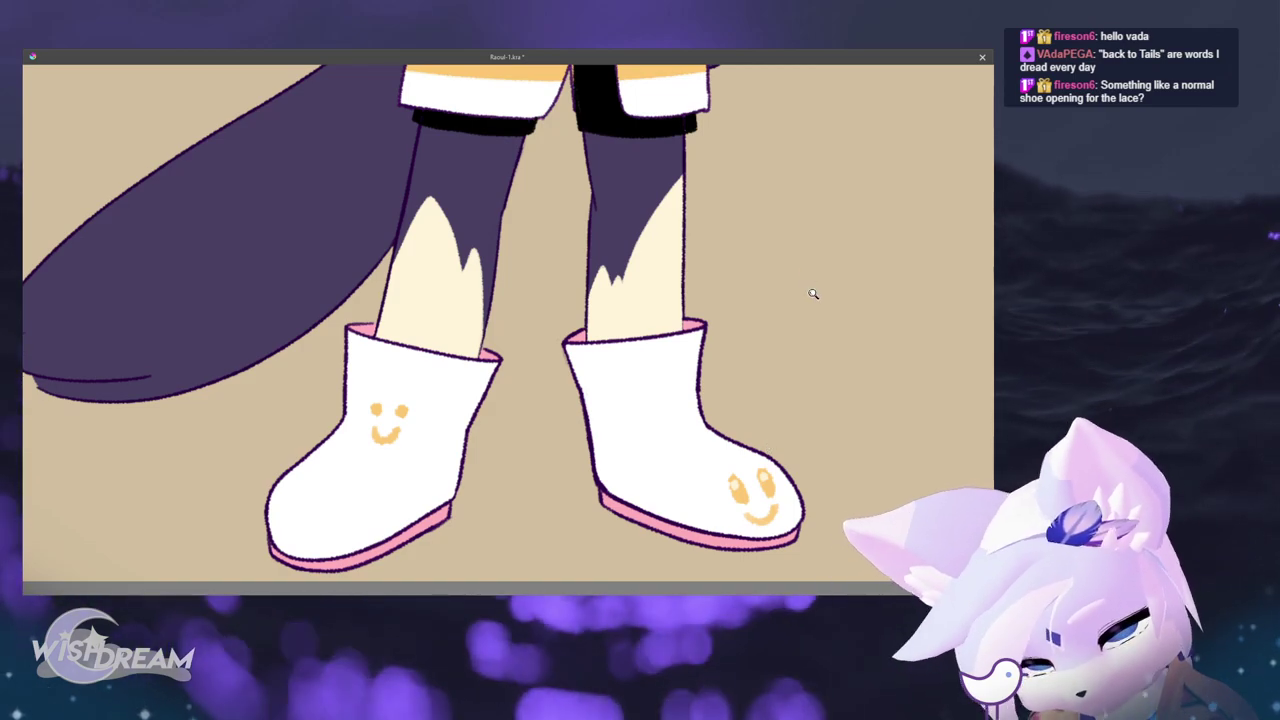
- Undo the yellow-orange smiley faces on both boots
{"action": "left_click_drag", "start_coordinate": [813, 294], "coordinate": [794, 343]}
{"action": "key", "text": "ctrl+z"}
{"action": "key", "text": "ctrl+z"}
{"action": "key", "text": "ctrl+z"}
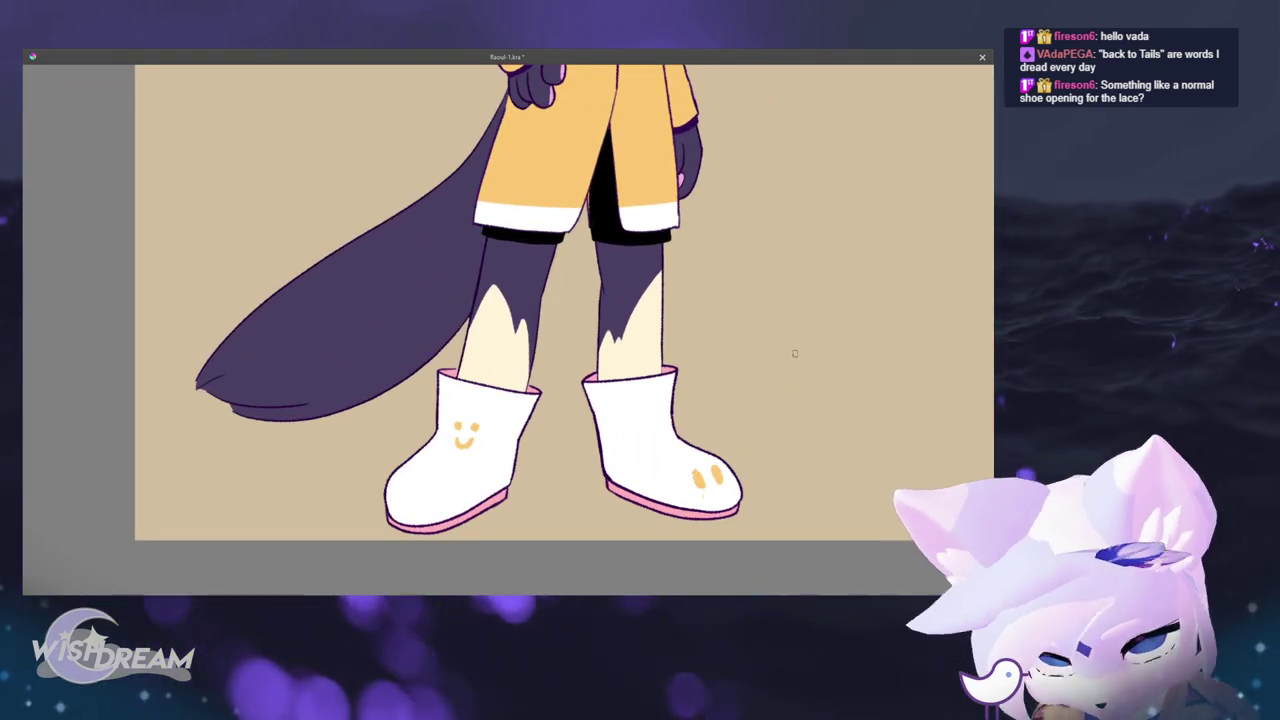
{"action": "key", "text": "ctrl+z"}
{"action": "key", "text": "ctrl+z"}
{"action": "key", "text": "ctrl+z"}
{"action": "key", "text": "ctrl+z"}
{"action": "key", "text": "ctrl+z"}
- Try sketching yellow-orange V-shaped lines at the top of both boots
{"action": "left_click_drag", "start_coordinate": [655, 382], "coordinate": [656, 345]}
{"action": "left_click_drag", "start_coordinate": [382, 386], "coordinate": [379, 458]}
{"action": "left_click_drag", "start_coordinate": [379, 458], "coordinate": [413, 389]}
{"action": "key", "text": "ctrl+z"}
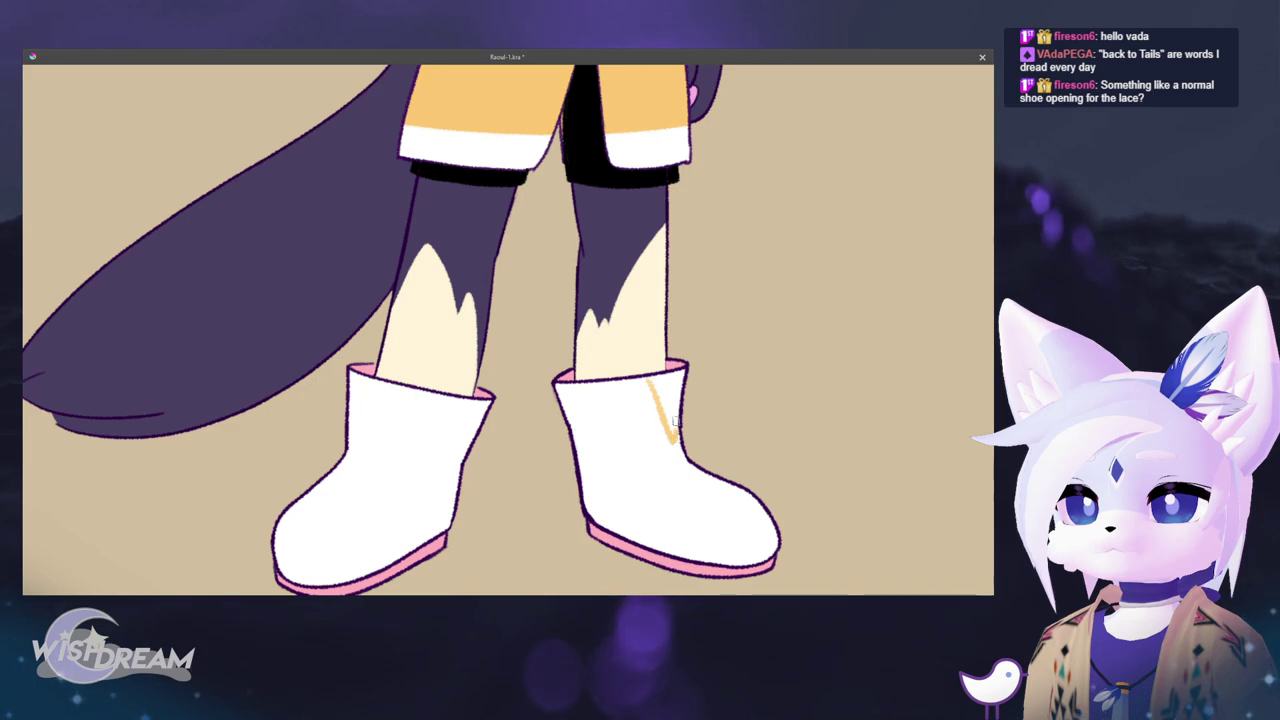
- On Paint Layer 12, draw a dark purple V-shaped opening at the top of the left-hand boot, using the outline colour
{"action": "key", "text": "Tab"}
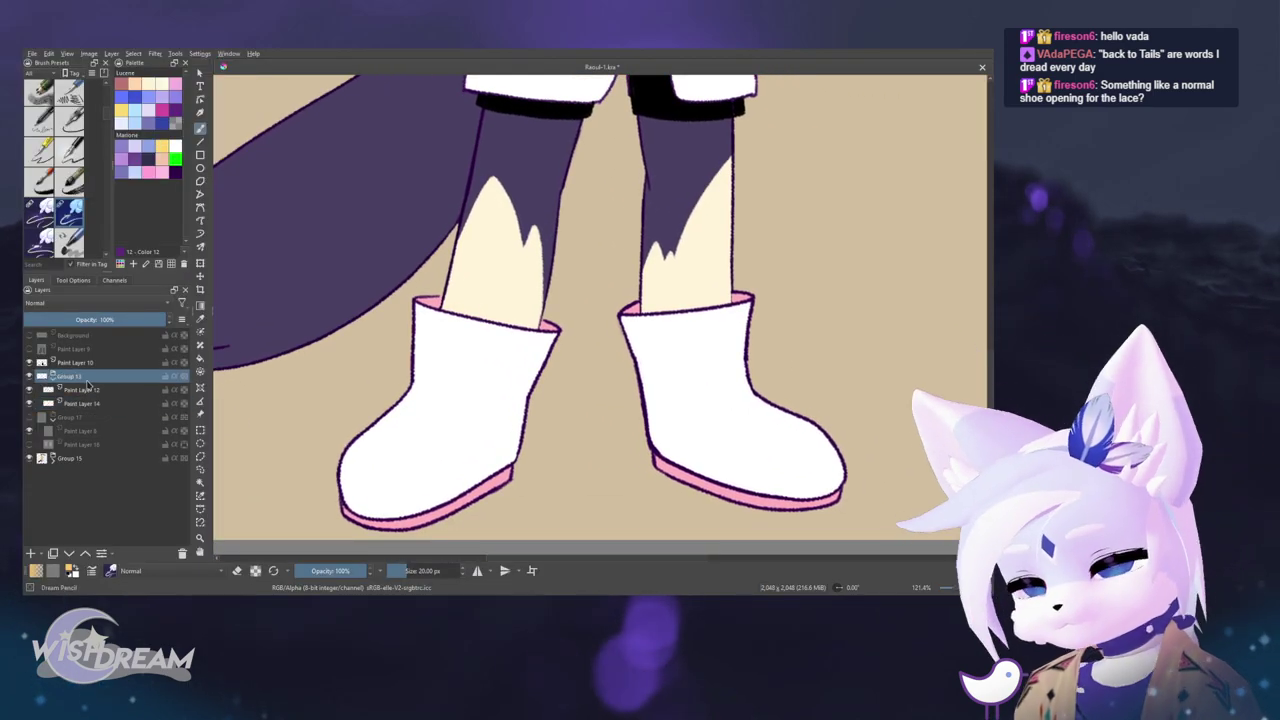
{"action": "left_click_drag", "start_coordinate": [458, 349], "coordinate": [460, 308]}
{"action": "left_click", "coordinate": [462, 234], "text": "ctrl"}
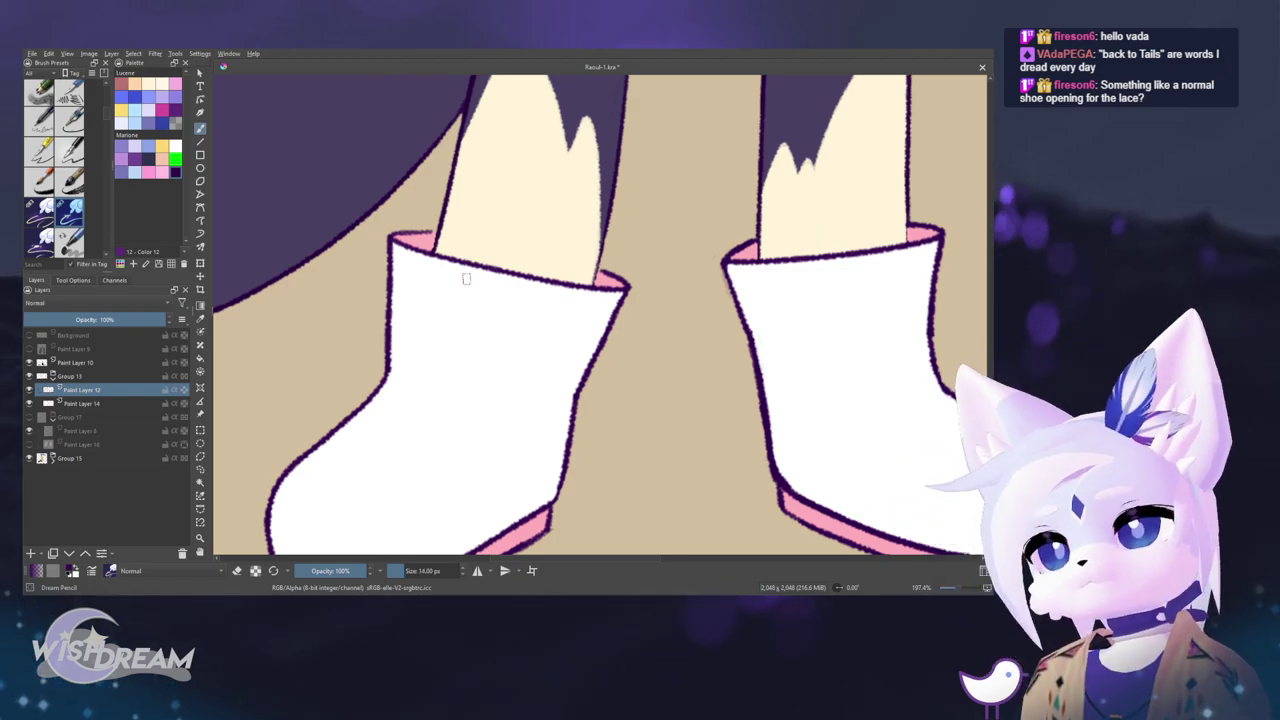
{"action": "left_click_drag", "start_coordinate": [442, 260], "coordinate": [445, 380]}
{"action": "key", "text": "ctrl+z"}
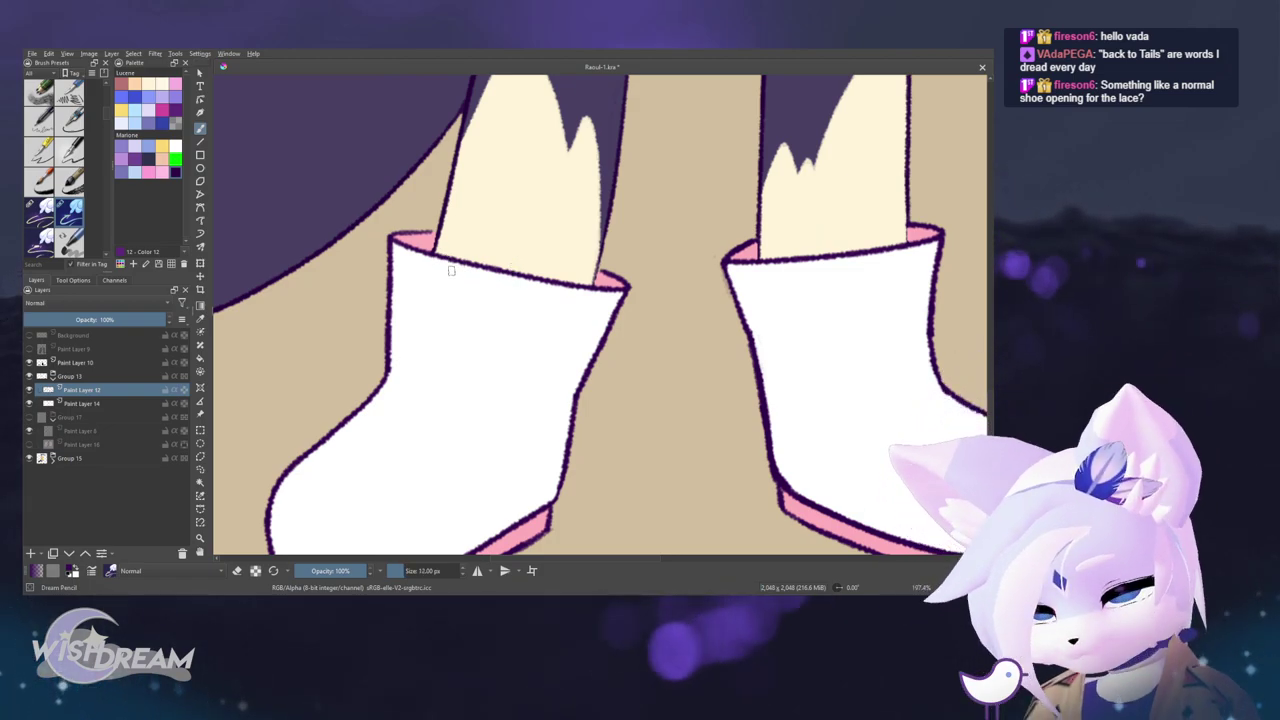
{"action": "mouse_move", "coordinate": [448, 262]}
{"action": "left_mouse_down"}
{"action": "mouse_move", "coordinate": [449, 386]}
{"action": "mouse_move", "coordinate": [515, 276]}
{"action": "left_mouse_up"}
{"action": "left_click_drag", "start_coordinate": [737, 343], "coordinate": [581, 331]}
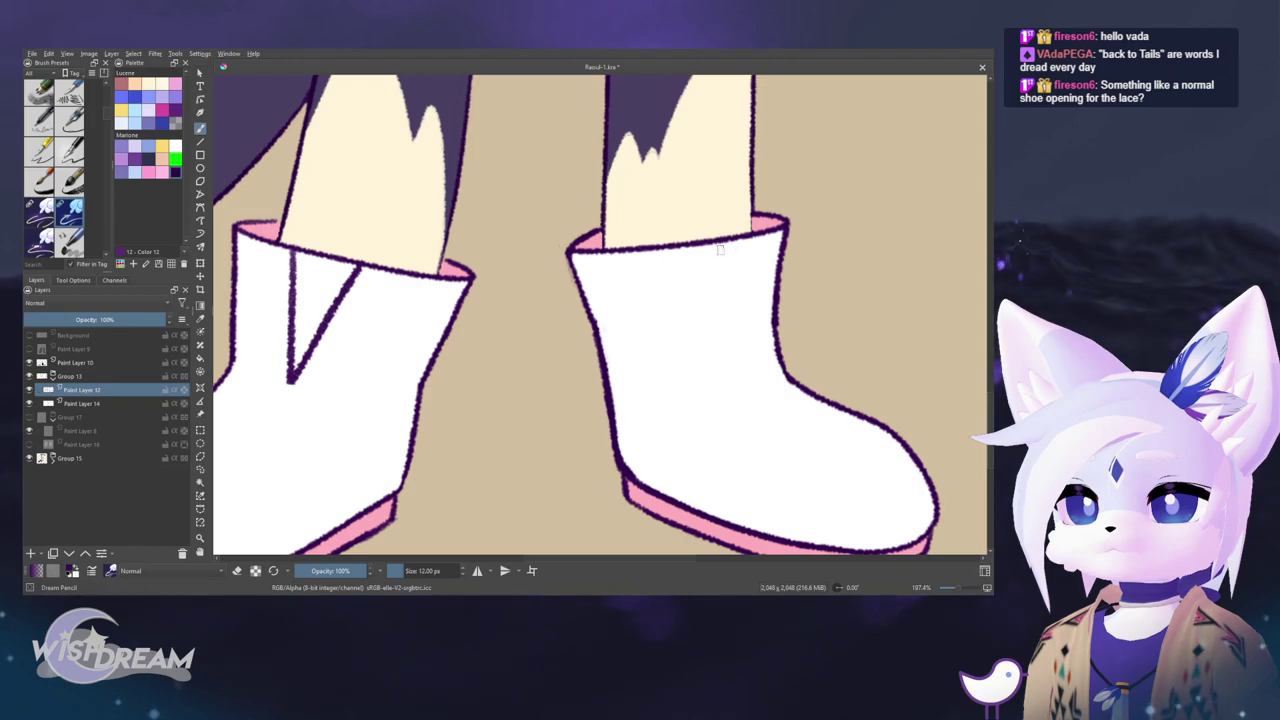
- Try a matching dark purple V on the right-hand boot with the 12 px brush and undo the V outlines on both boots
{"action": "left_click_drag", "start_coordinate": [714, 243], "coordinate": [766, 371]}
{"action": "key", "text": "ctrl+z"}
{"action": "mouse_move", "coordinate": [712, 248]}
{"action": "left_mouse_down"}
{"action": "mouse_move", "coordinate": [762, 367]}
{"action": "mouse_move", "coordinate": [760, 242]}
{"action": "mouse_move", "coordinate": [759, 375]}
{"action": "mouse_move", "coordinate": [707, 243]}
{"action": "left_mouse_up"}
{"action": "key", "text": "ctrl+z"}
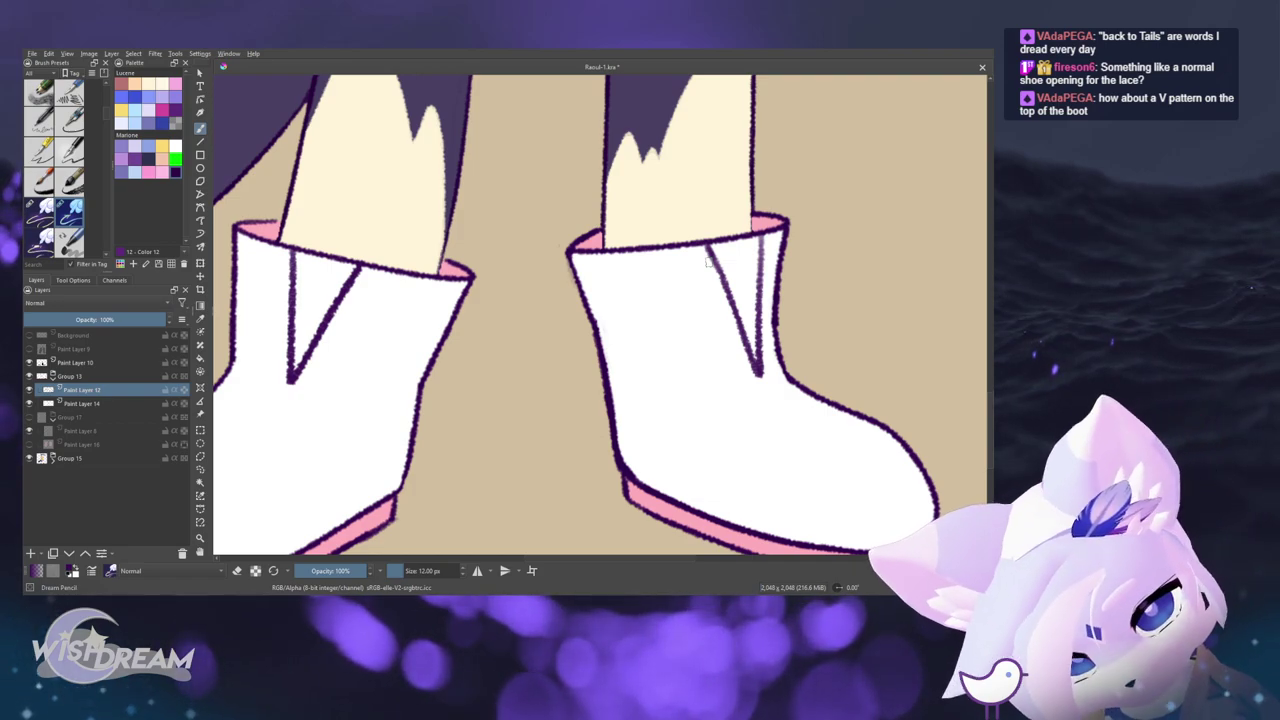
{"action": "key", "text": "ctrl+z"}
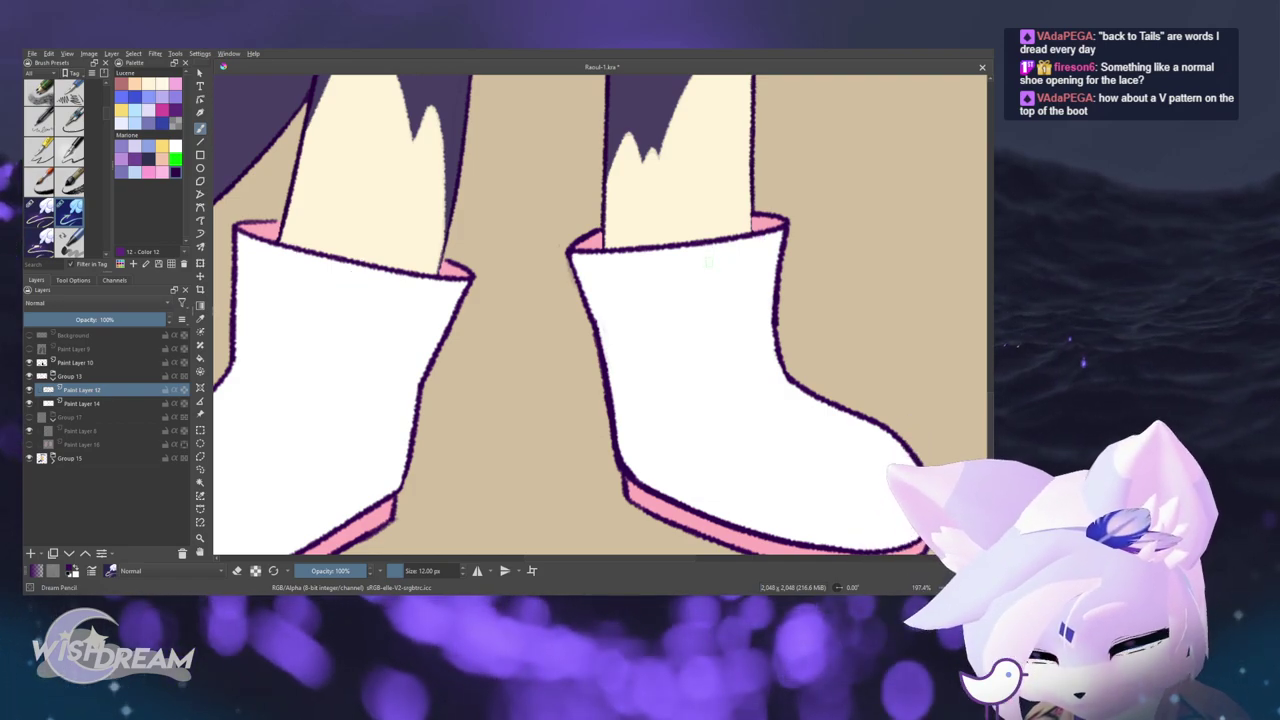
- Redraw narrower dark purple V-shaped openings on both boots and fill them with yellow on Paint Layer 14
{"action": "left_click", "coordinate": [160, 148]}
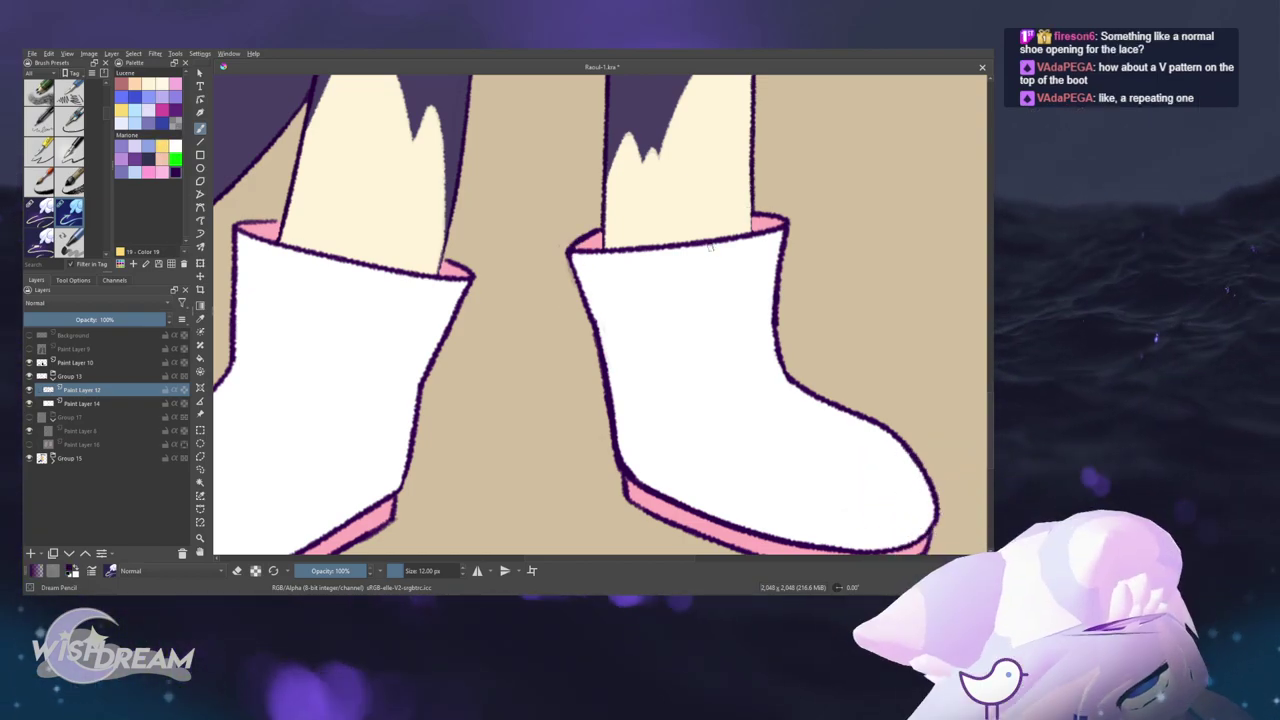
{"action": "mouse_move", "coordinate": [710, 243]}
{"action": "left_mouse_down"}
{"action": "mouse_move", "coordinate": [762, 382]}
{"action": "mouse_move", "coordinate": [754, 233]}
{"action": "left_mouse_up"}
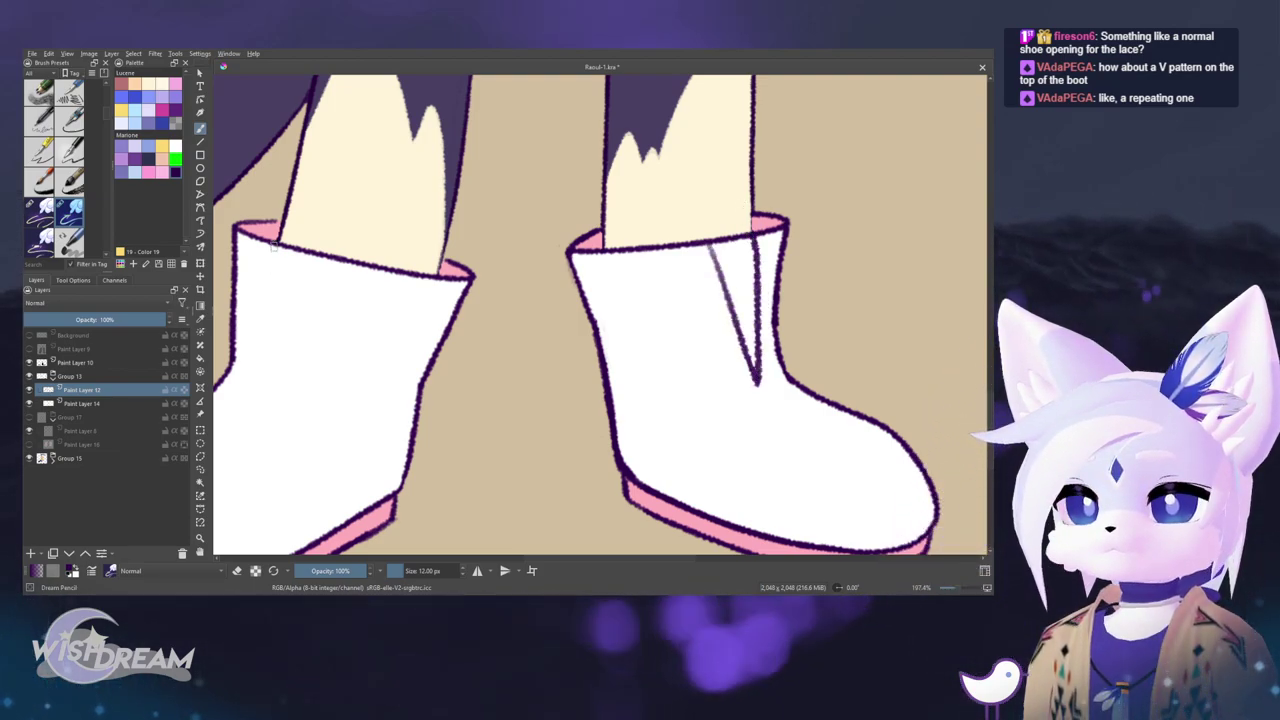
{"action": "mouse_move", "coordinate": [283, 354]}
{"action": "left_mouse_down"}
{"action": "mouse_move", "coordinate": [312, 262]}
{"action": "mouse_move", "coordinate": [258, 395]}
{"action": "mouse_move", "coordinate": [318, 258]}
{"action": "left_mouse_up"}
{"action": "key", "text": "ctrl+z"}
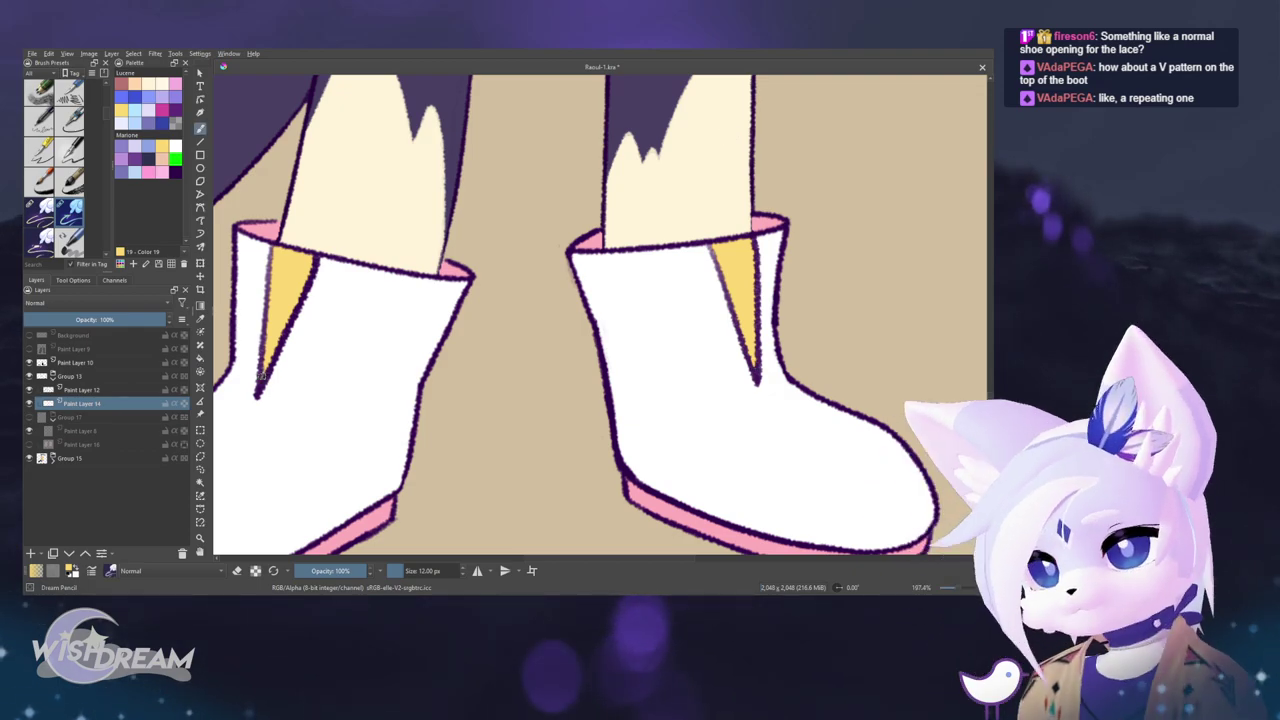
- Add a new layer above Paint Layer 12 and draw a round dark purple button with cords over the right-hand boot's opening
{"action": "left_click", "coordinate": [82, 390]}
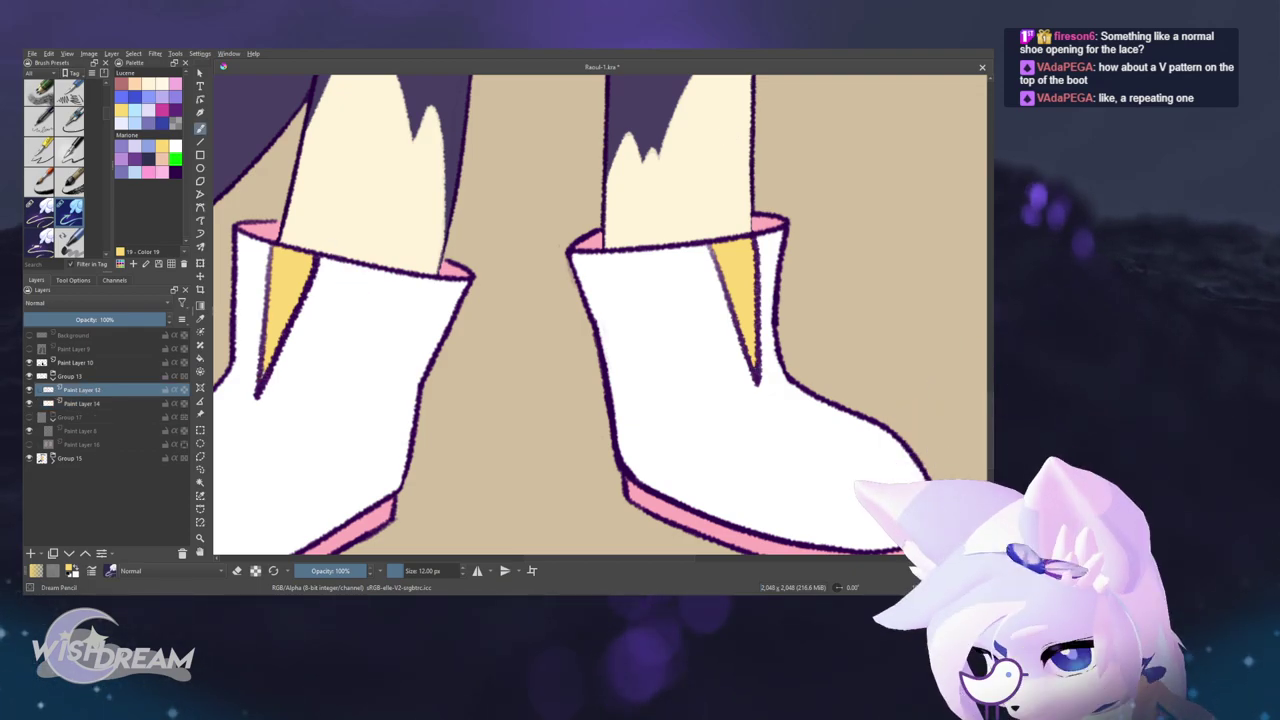
{"action": "left_click", "coordinate": [31, 553]}
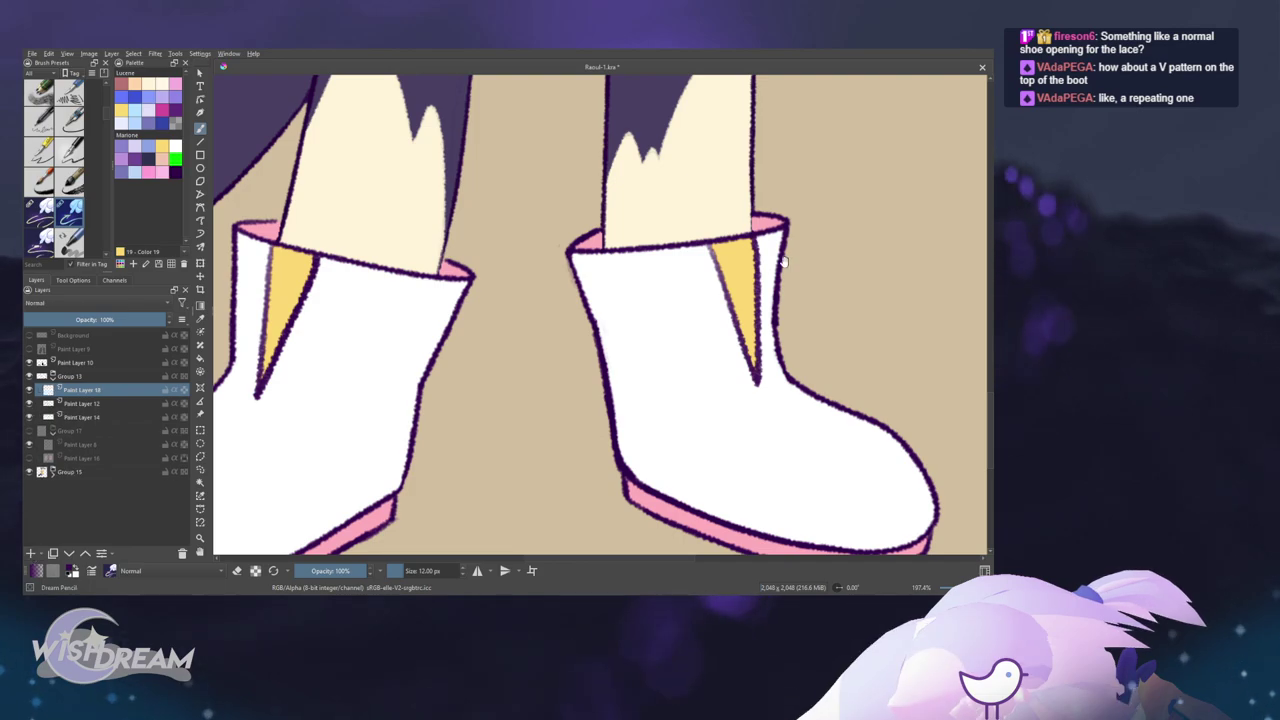
{"action": "left_click_drag", "start_coordinate": [784, 262], "coordinate": [776, 251]}
{"action": "scroll", "coordinate": [731, 245], "scroll_direction": "up", "scroll_amount": 1}
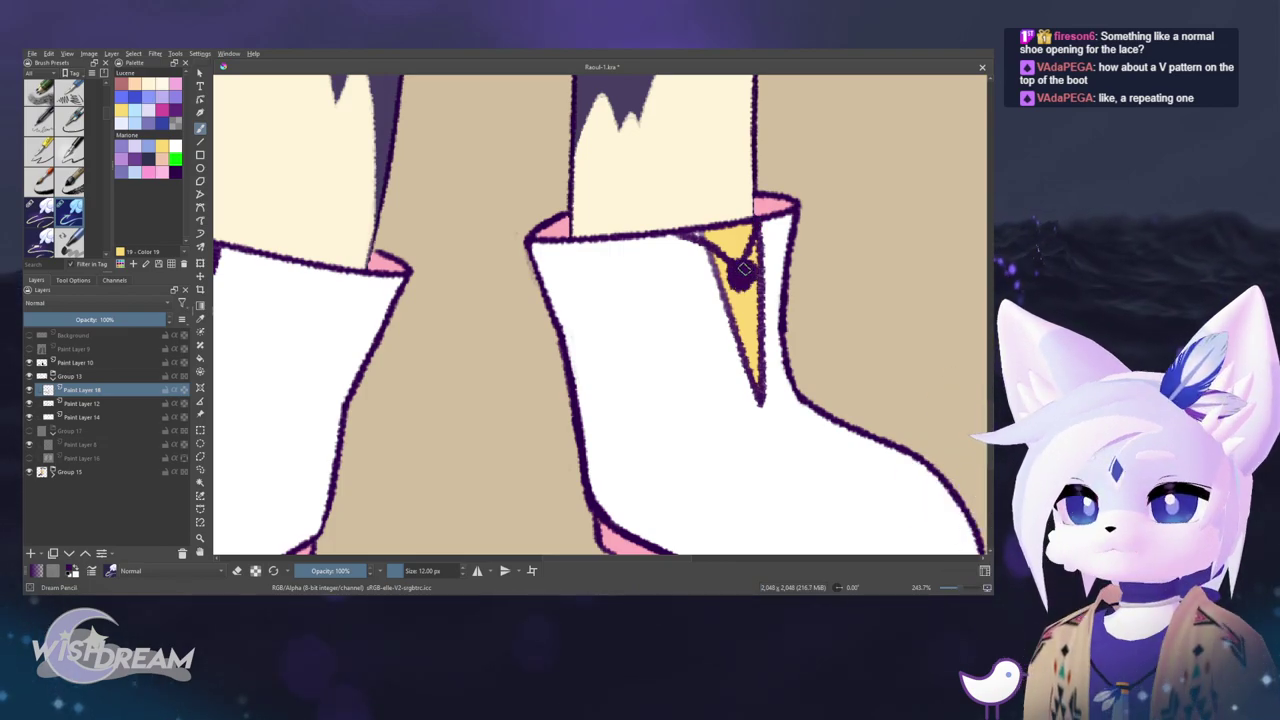
{"action": "key", "text": "bracketleft"}
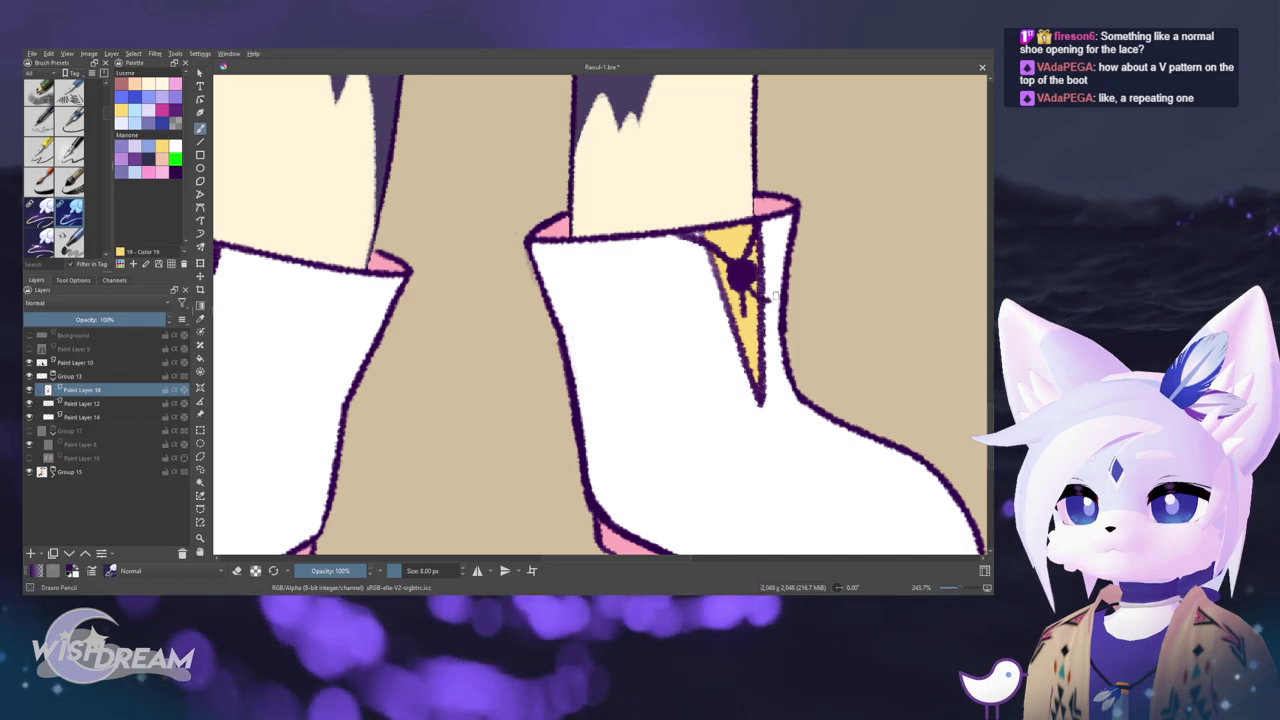
{"action": "scroll", "coordinate": [773, 296], "scroll_direction": "down", "scroll_amount": 8}
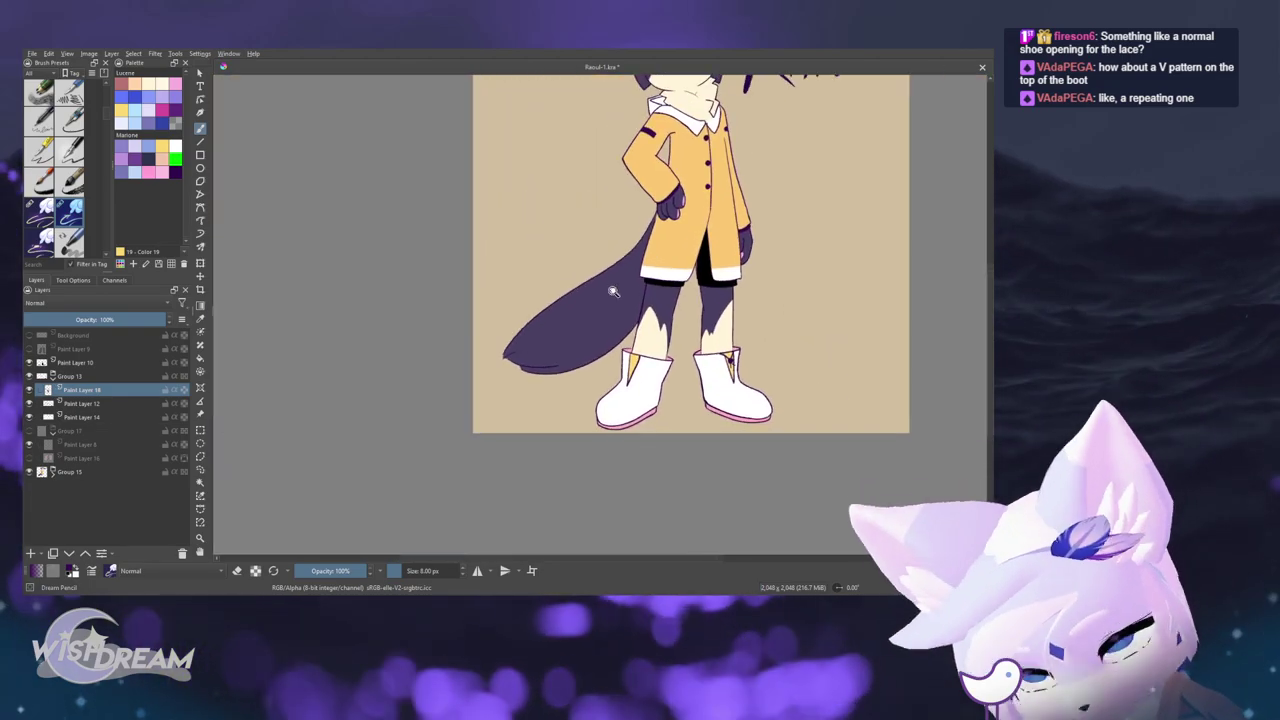
- Draw a matching dark purple button with cords over the left-hand boot's yellow opening using the 8 px brush
{"action": "scroll", "coordinate": [613, 291], "scroll_direction": "up", "scroll_amount": 10}
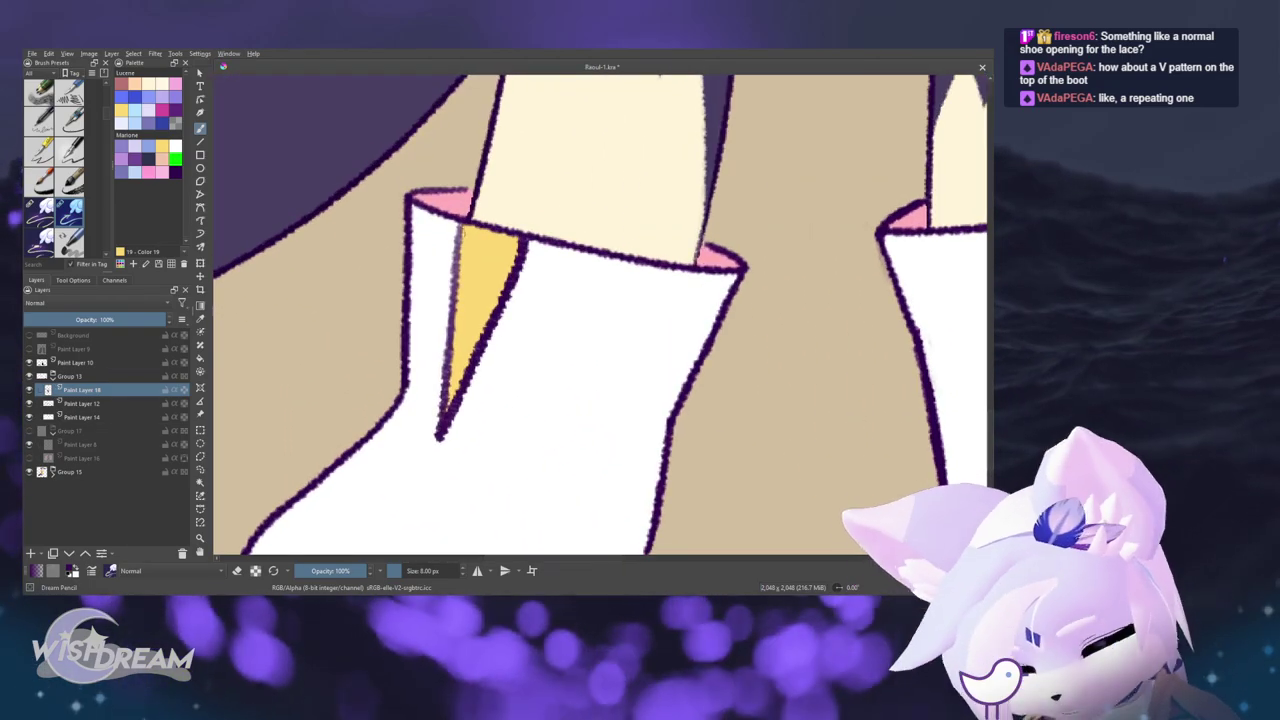
{"action": "left_click_drag", "start_coordinate": [462, 238], "coordinate": [471, 295]}
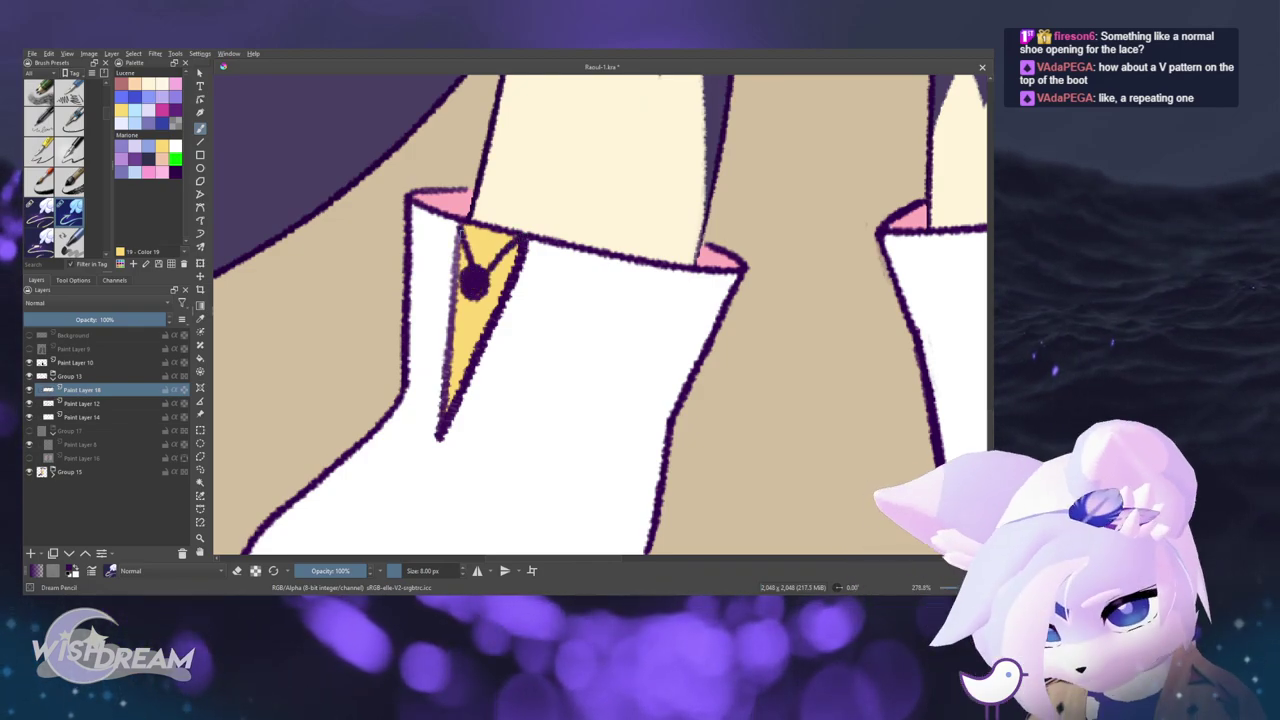
{"action": "scroll", "coordinate": [475, 295], "scroll_direction": "down", "scroll_amount": 8}
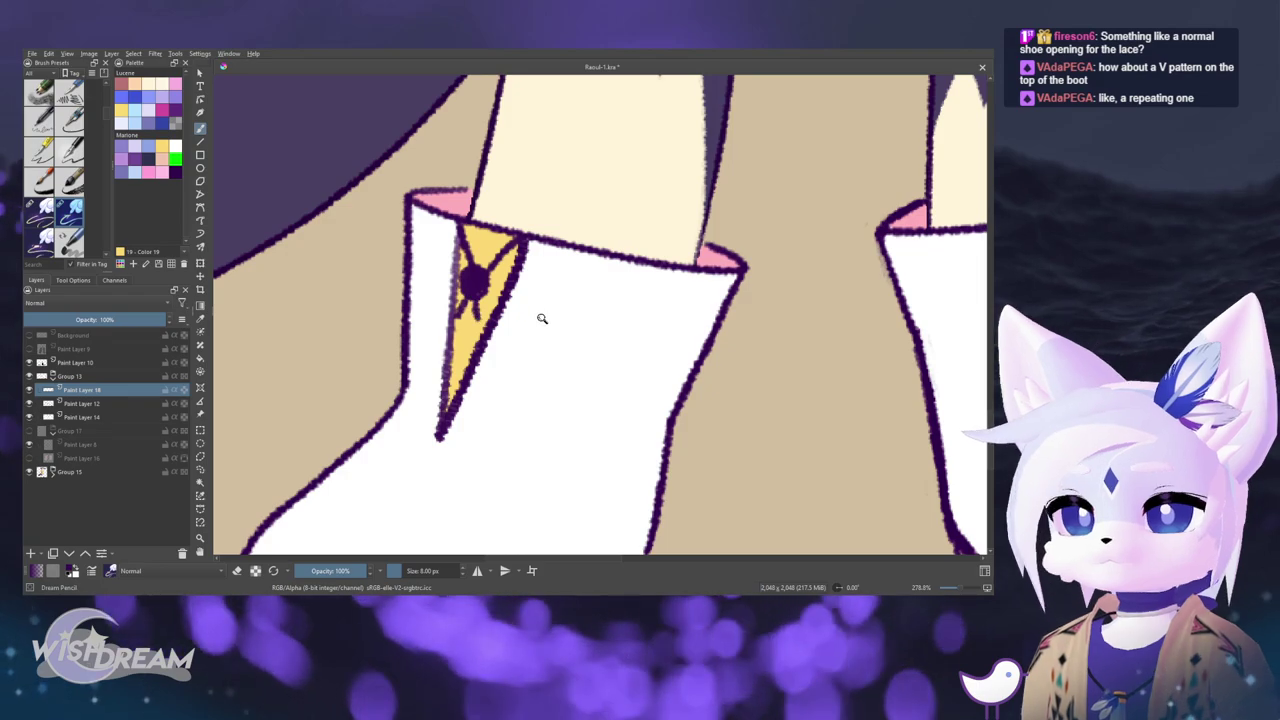
{"action": "scroll", "coordinate": [520, 482], "scroll_direction": "down", "scroll_amount": 8}
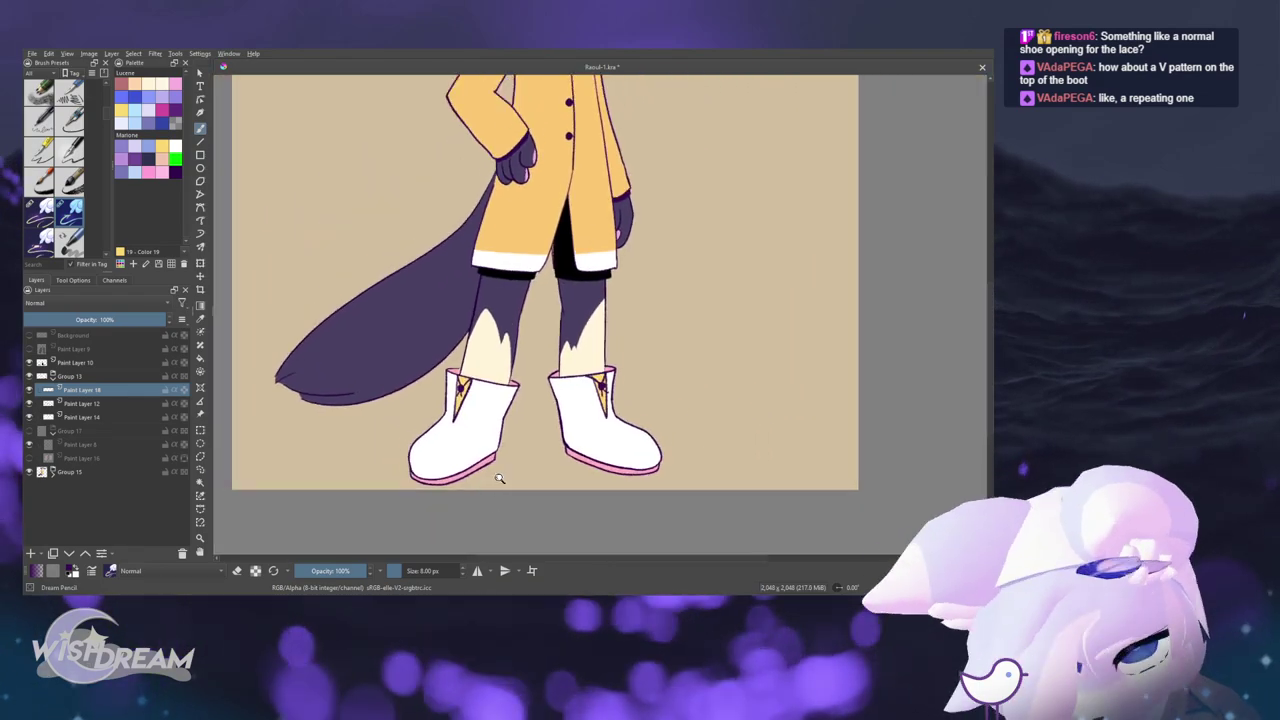
{"action": "scroll", "coordinate": [524, 452], "scroll_direction": "up", "scroll_amount": 8}
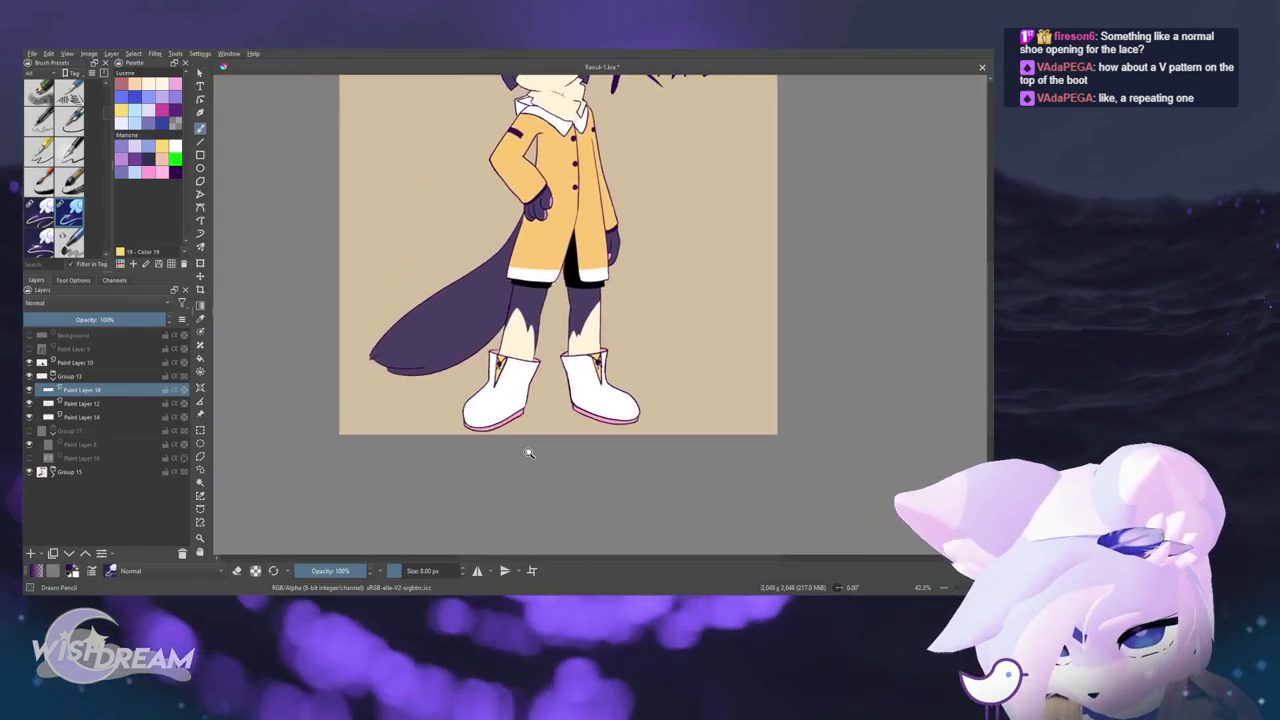
{"action": "scroll", "coordinate": [524, 452], "scroll_direction": "up", "scroll_amount": 3}
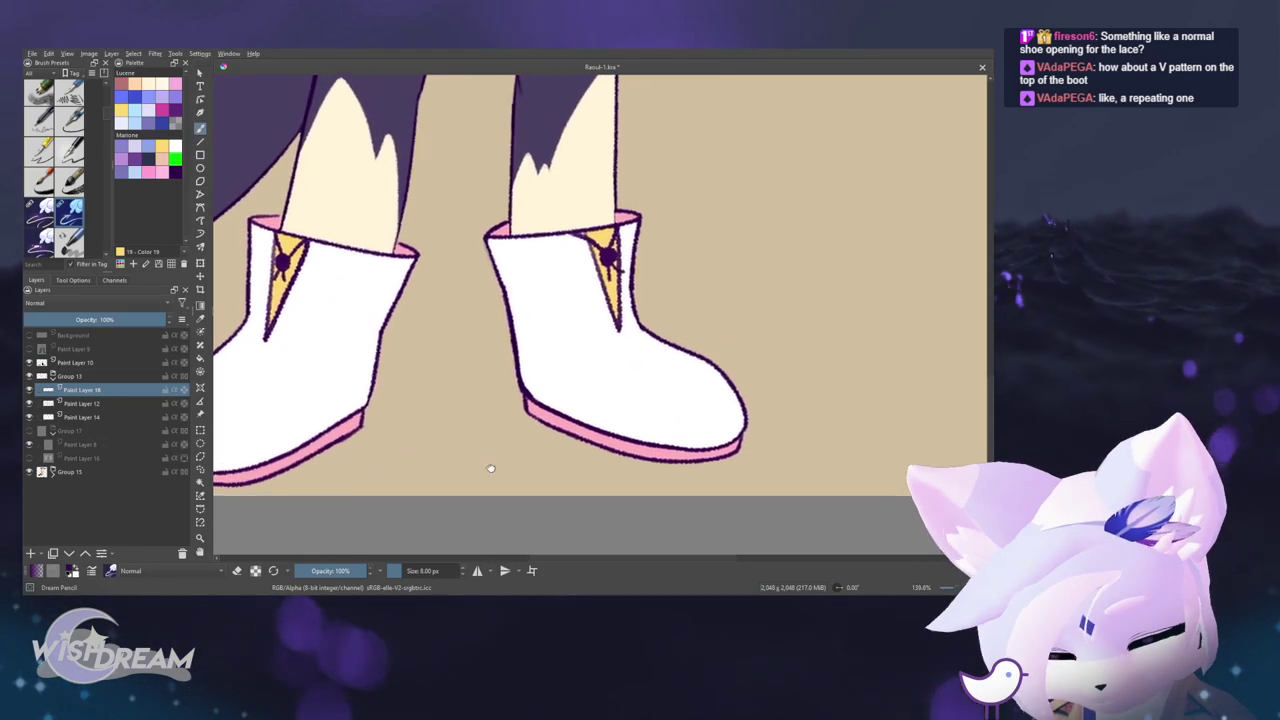
- On Paint Layer 12, draw a lower line across the right-hand boot's yellow opening and erase the rim outline above it
{"action": "scroll", "coordinate": [590, 208], "scroll_direction": "up", "scroll_amount": 4}
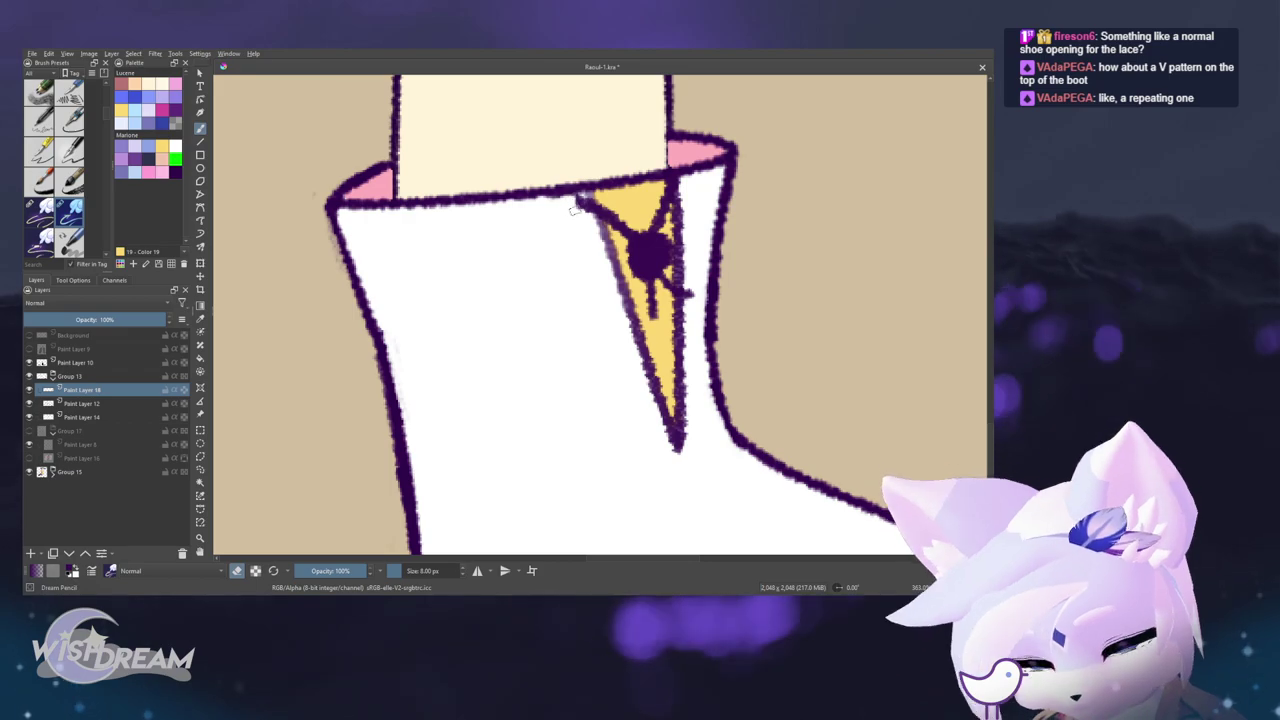
{"action": "left_click_drag", "start_coordinate": [662, 256], "coordinate": [598, 237]}
{"action": "key", "text": "1"}
{"action": "left_click_drag", "start_coordinate": [758, 273], "coordinate": [759, 181]}
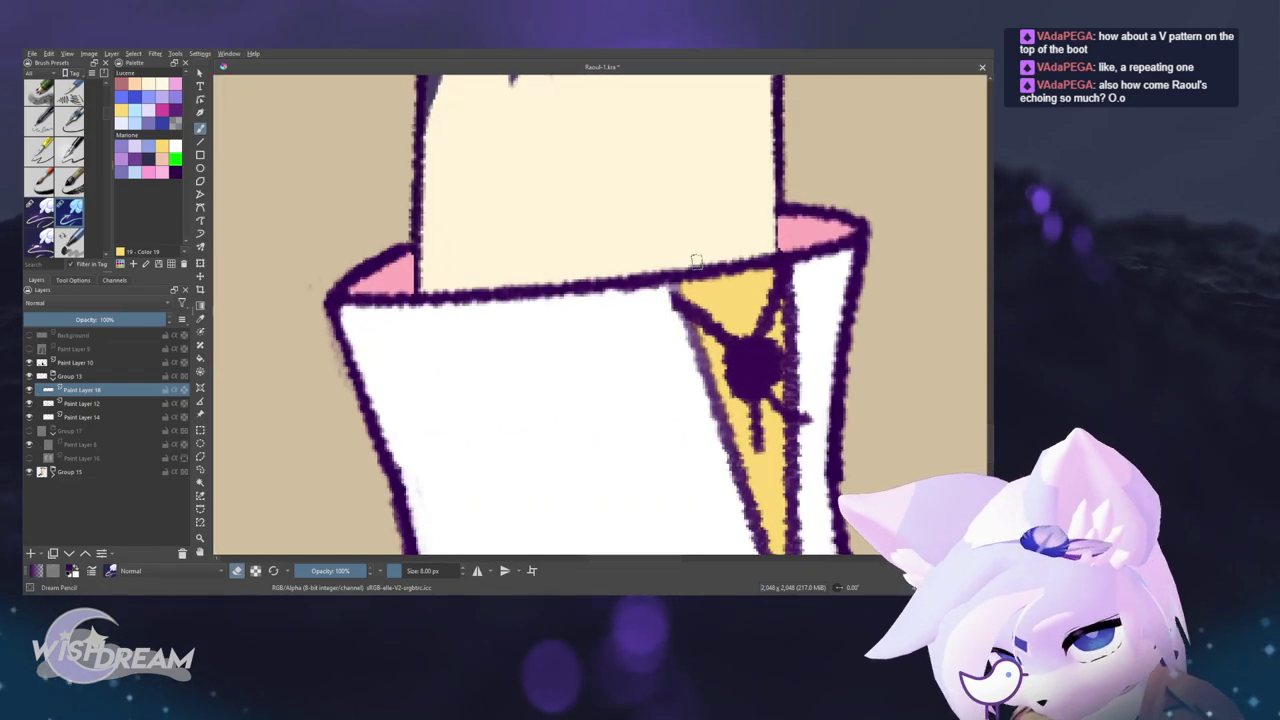
{"action": "left_click", "coordinate": [30, 389]}
{"action": "left_click", "coordinate": [30, 389]}
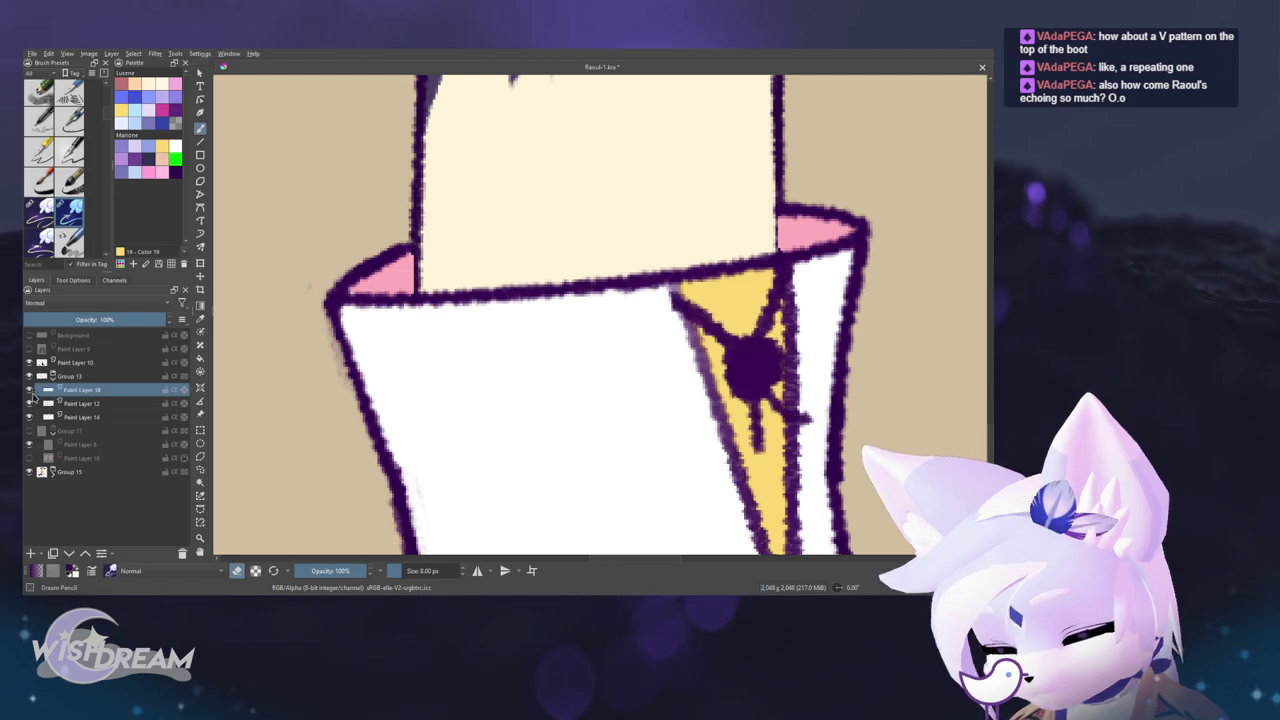
{"action": "left_click", "coordinate": [82, 403]}
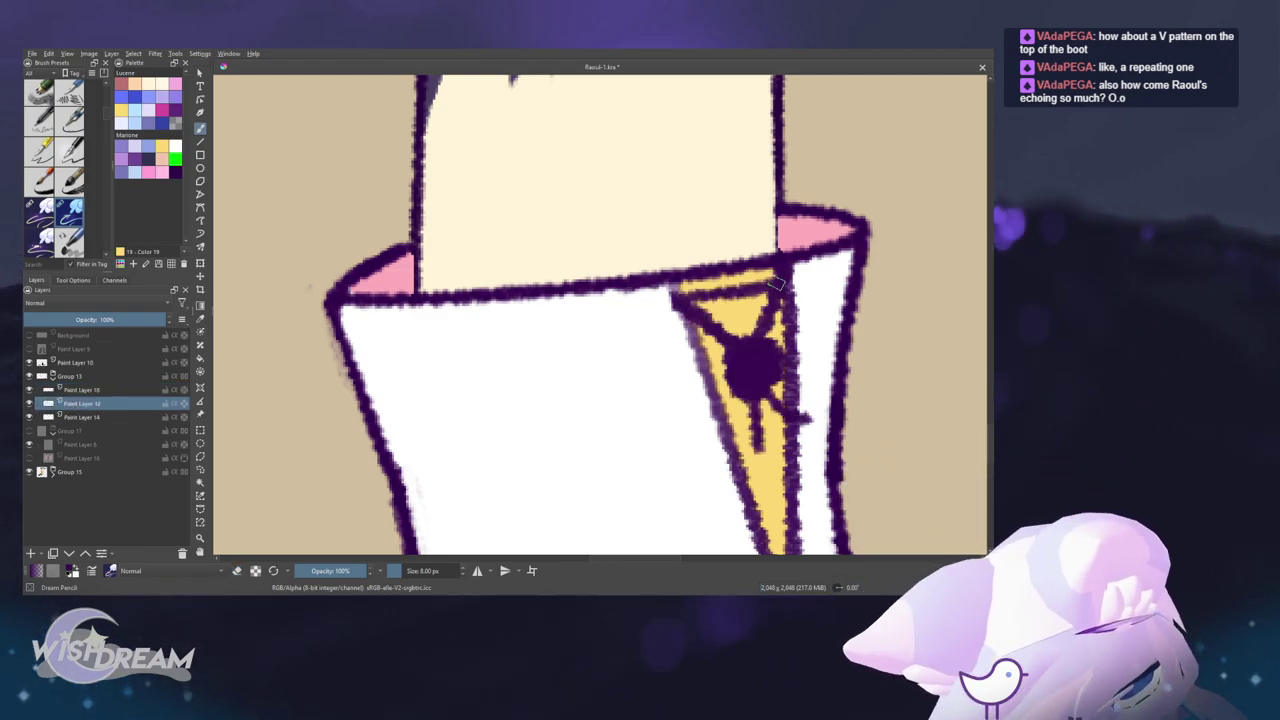
{"action": "key", "text": "e"}
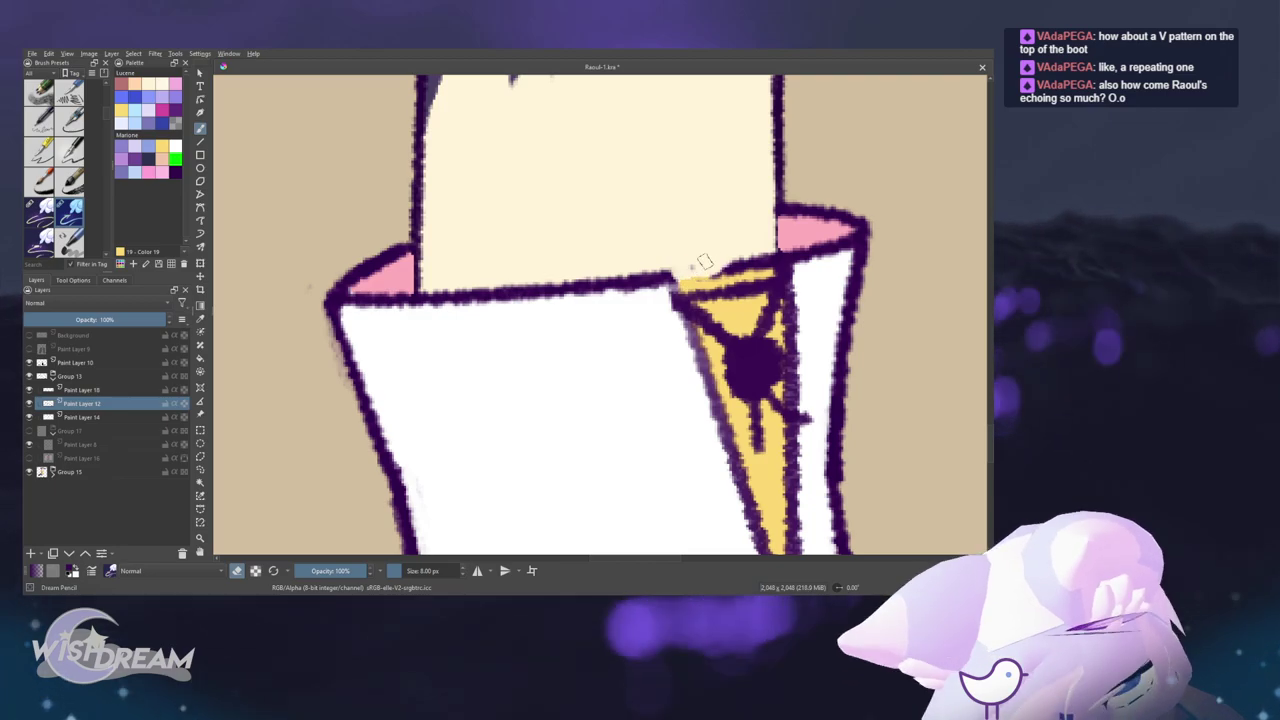
{"action": "left_click_drag", "start_coordinate": [703, 264], "coordinate": [766, 254]}
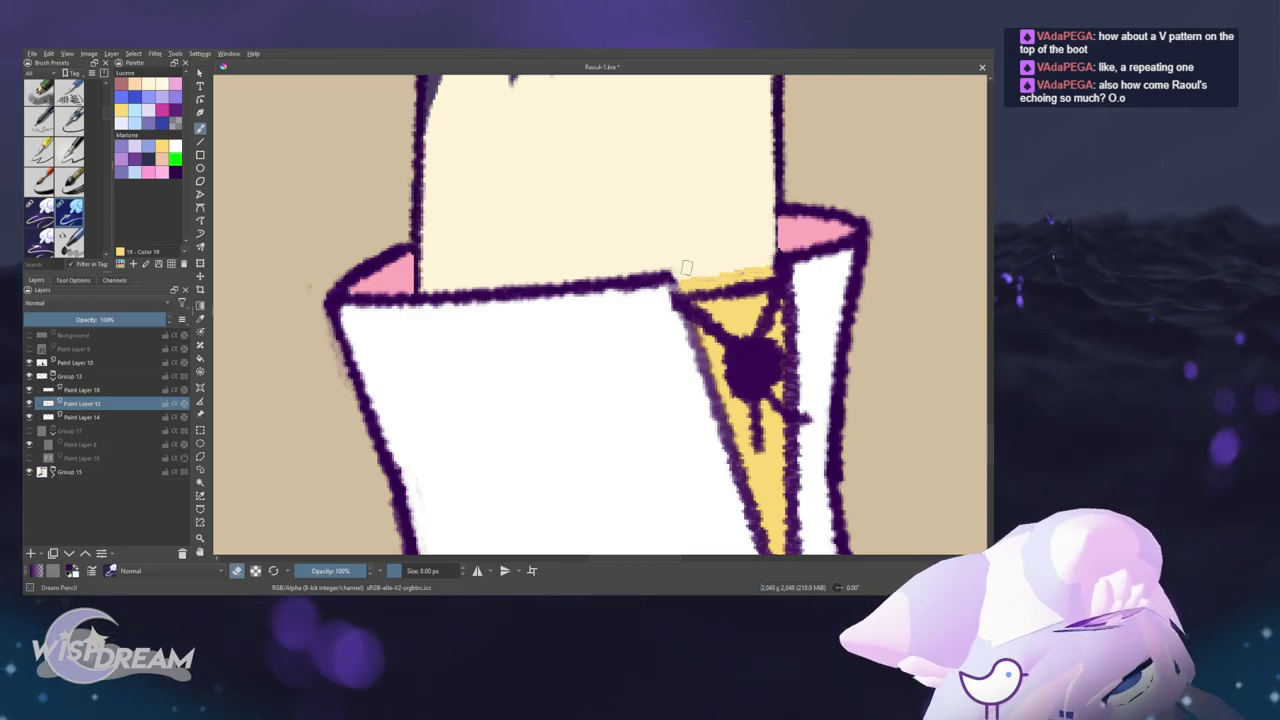
{"action": "left_click_drag", "start_coordinate": [686, 268], "coordinate": [654, 479]}
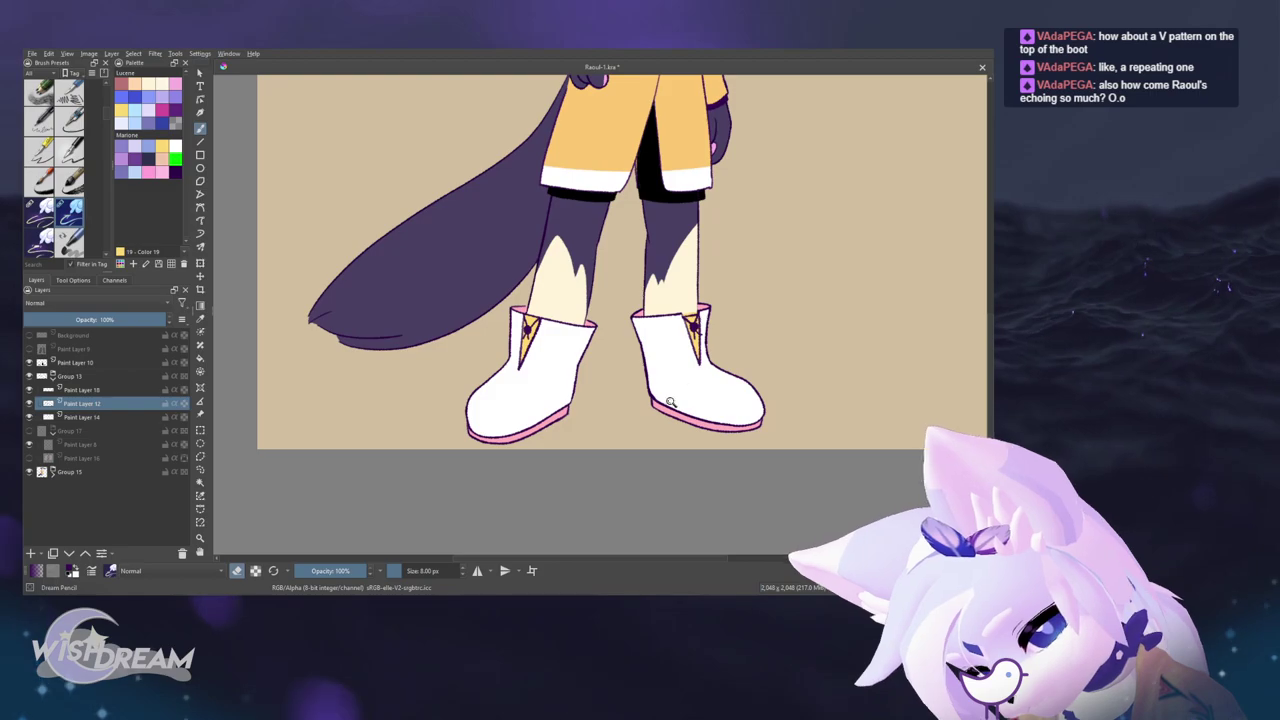
- Erase the lower line crossing the yellow opening on the right-hand boot
{"action": "scroll", "coordinate": [565, 325], "scroll_direction": "up", "scroll_amount": 8}
{"action": "mouse_move", "coordinate": [437, 207]}
{"action": "left_mouse_down"}
{"action": "mouse_move", "coordinate": [494, 163]}
{"action": "mouse_move", "coordinate": [545, 198]}
{"action": "left_mouse_up"}
{"action": "scroll", "coordinate": [545, 197], "scroll_direction": "down", "scroll_amount": 8}
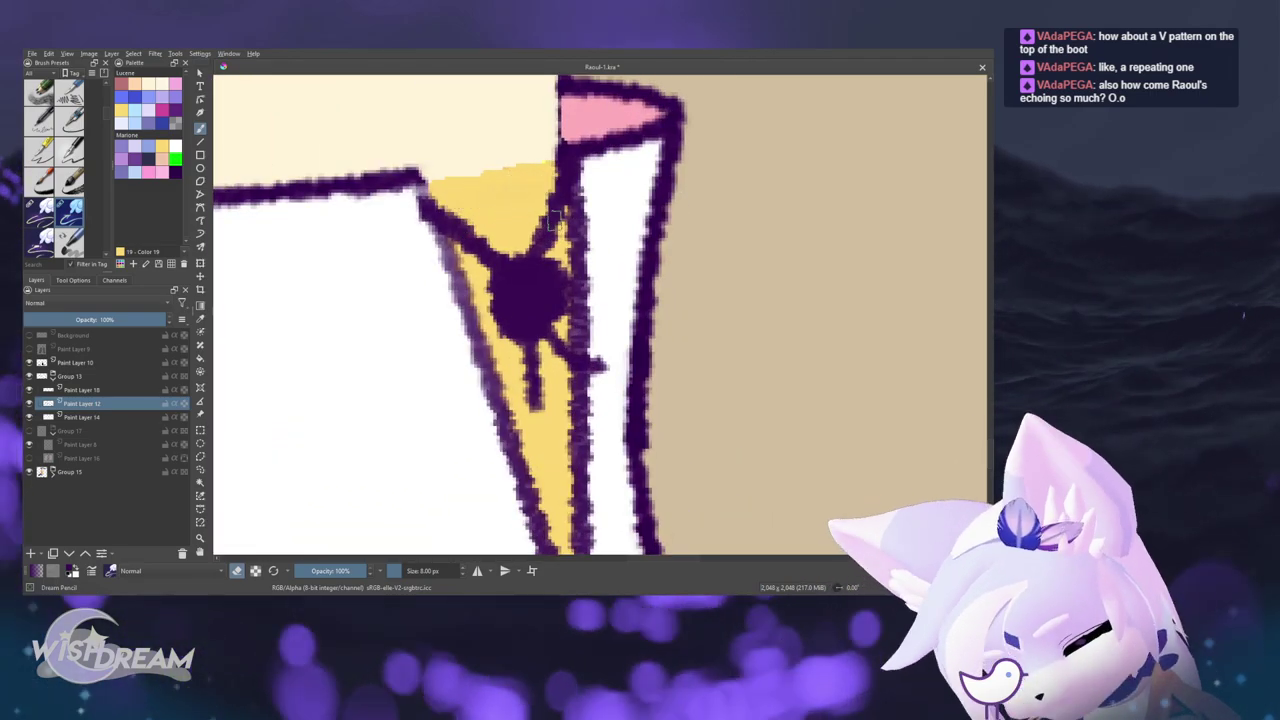
- Erase the rim outline above the yellow opening on the left-hand boot
{"action": "scroll", "coordinate": [495, 299], "scroll_direction": "up", "scroll_amount": 2}
{"action": "scroll", "coordinate": [495, 299], "scroll_direction": "up", "scroll_amount": 6}
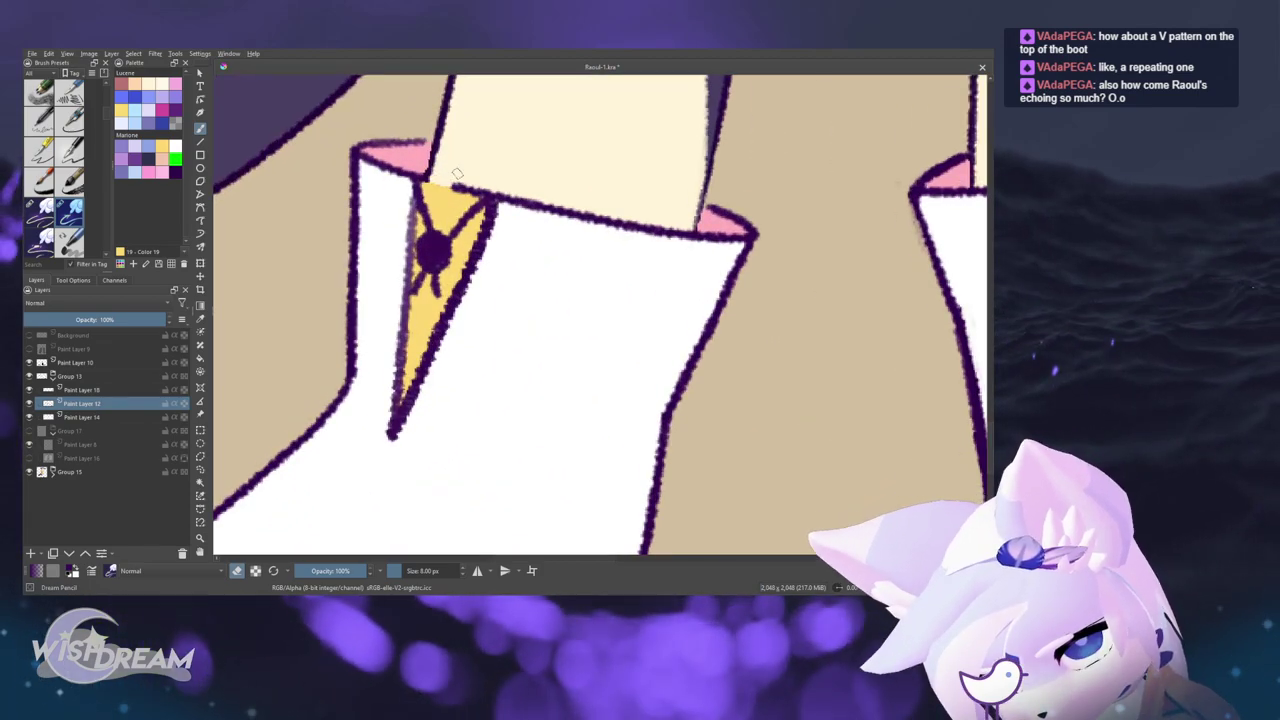
{"action": "scroll", "coordinate": [480, 440], "scroll_direction": "down", "scroll_amount": 8}
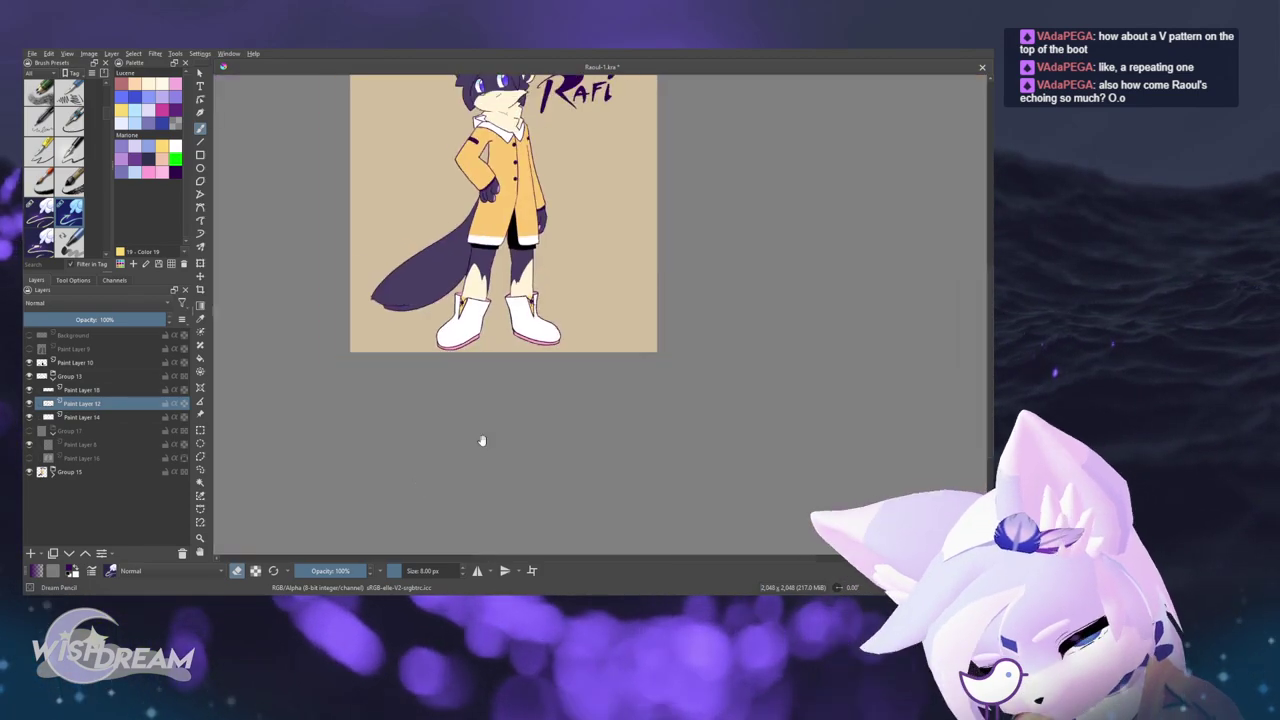
{"action": "scroll", "coordinate": [506, 471], "scroll_direction": "up", "scroll_amount": 2}
{"action": "scroll", "coordinate": [505, 440], "scroll_direction": "up", "scroll_amount": 3}
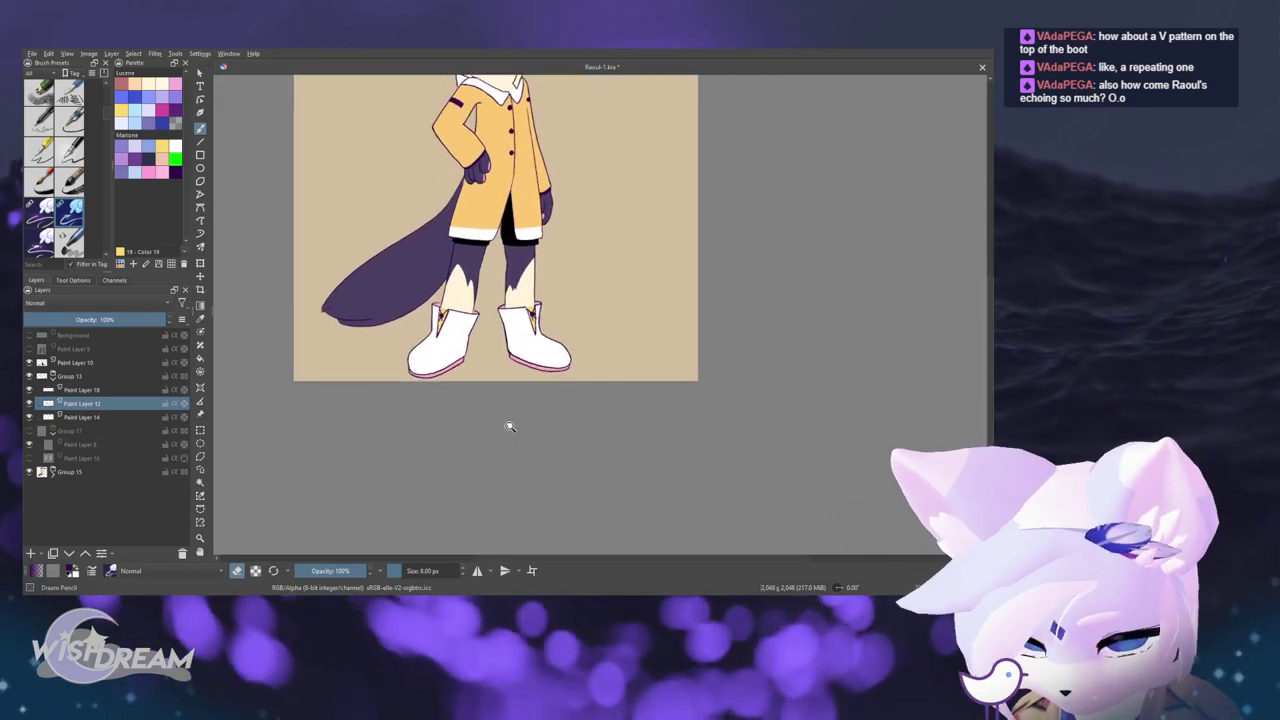
{"action": "scroll", "coordinate": [491, 420], "scroll_direction": "up", "scroll_amount": 2}
{"action": "scroll", "coordinate": [491, 410], "scroll_direction": "up", "scroll_amount": 1}
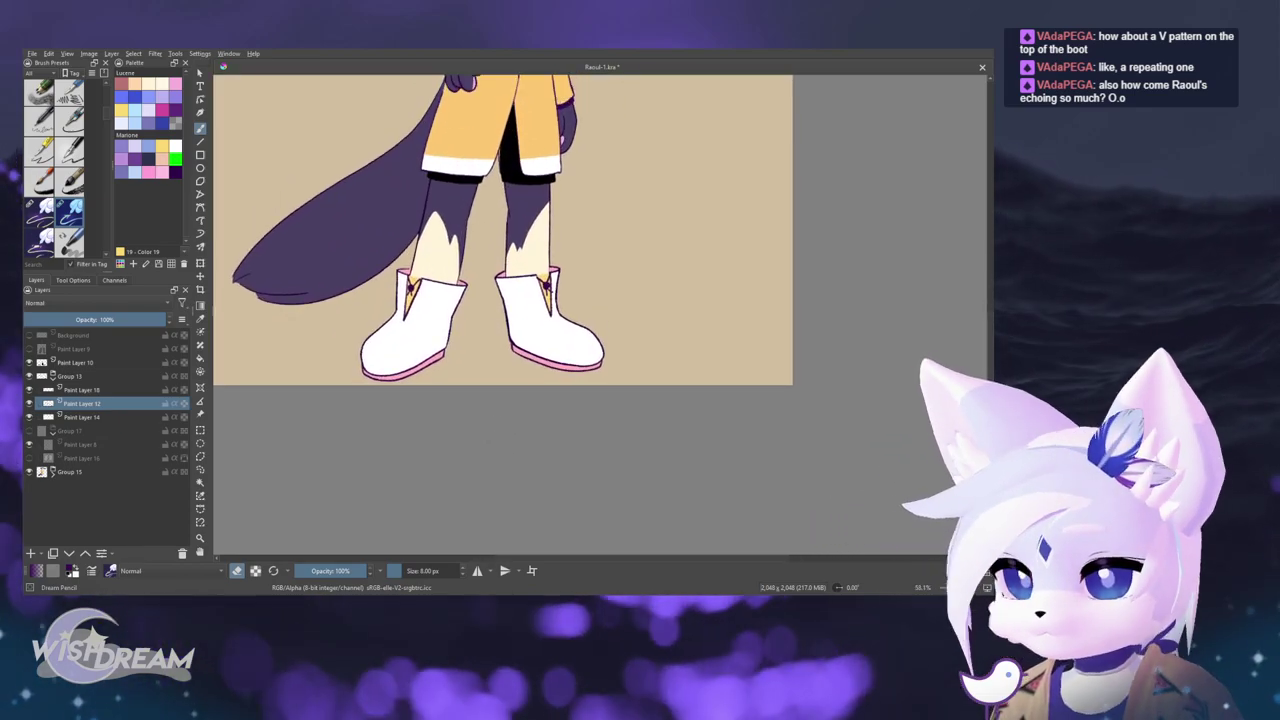
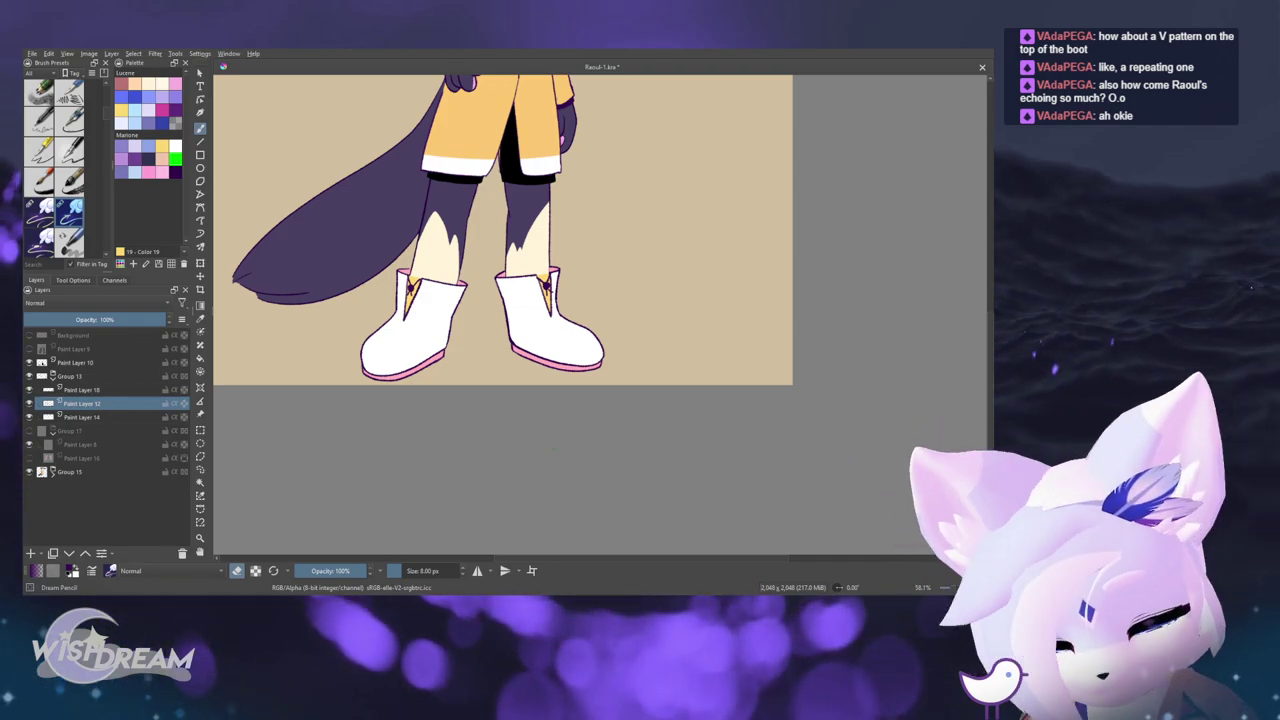
- On the boot colour layer, recolour the yellow V-shaped openings of both boots with the cream sampled from the leg fur
{"action": "scroll", "coordinate": [578, 258], "scroll_direction": "up", "scroll_amount": 6}
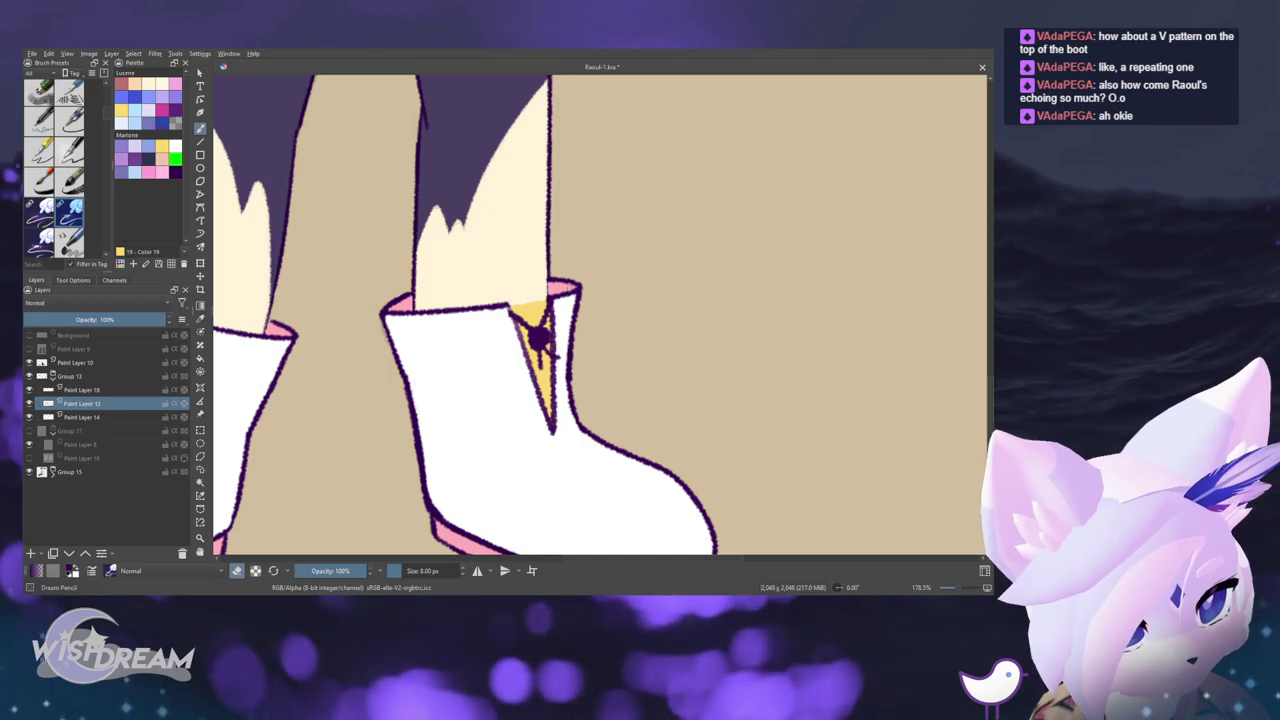
{"action": "left_click", "coordinate": [126, 417]}
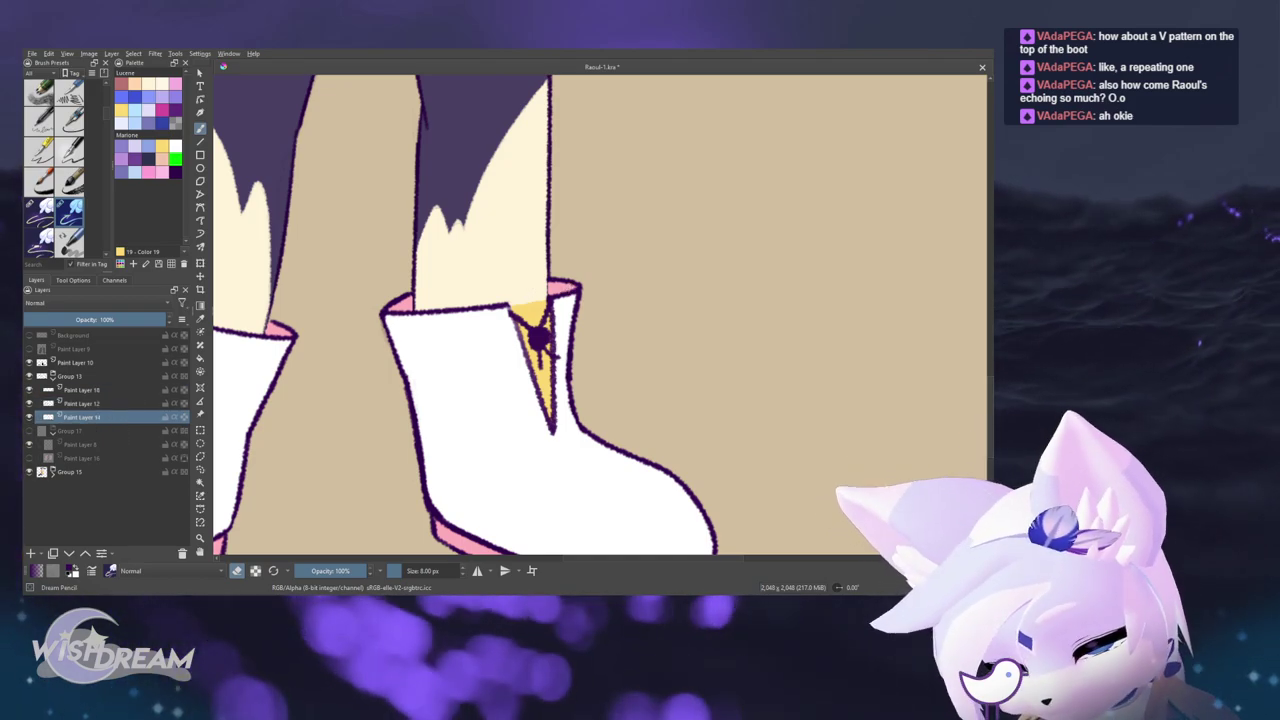
{"action": "key", "text": "e"}
{"action": "left_click", "coordinate": [525, 296], "text": "ctrl"}
{"action": "key", "text": "e"}
{"action": "key", "text": "f"}
{"action": "left_click", "coordinate": [539, 312]}
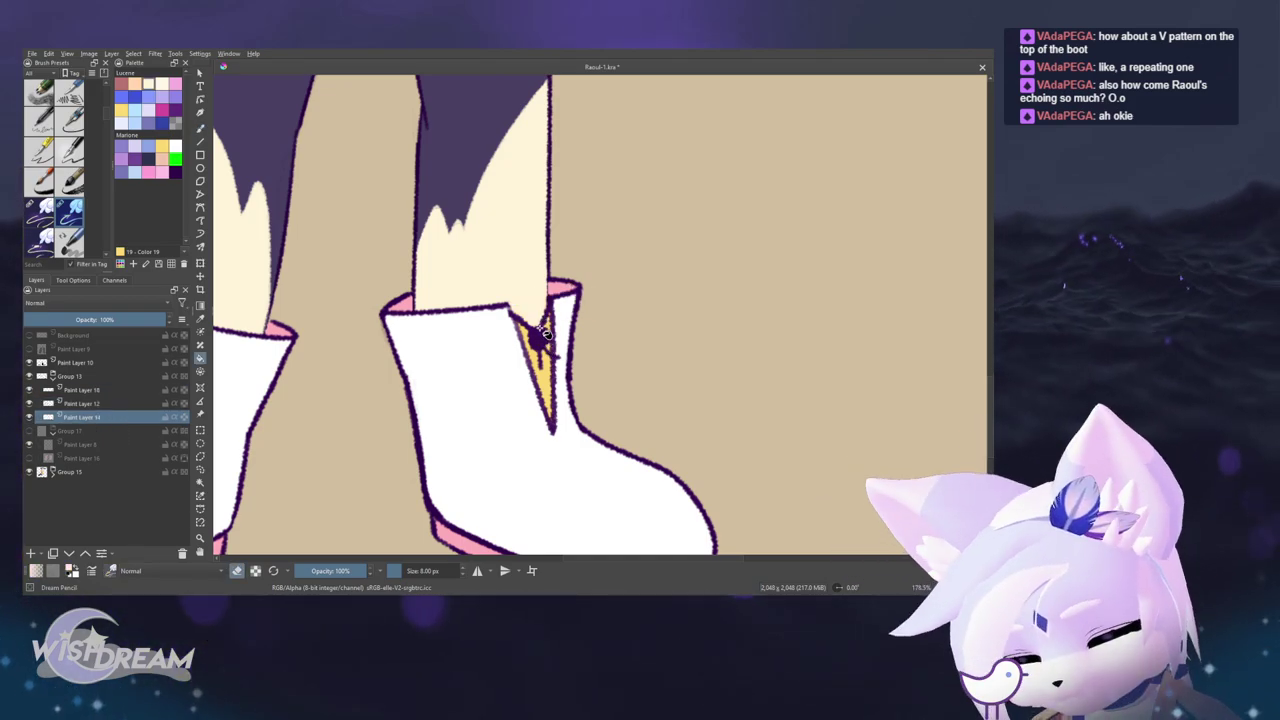
{"action": "key", "text": "ctrl+z"}
{"action": "key", "text": "e"}
{"action": "left_click", "coordinate": [532, 318]}
{"action": "left_click", "coordinate": [542, 372]}
{"action": "key", "text": "b"}
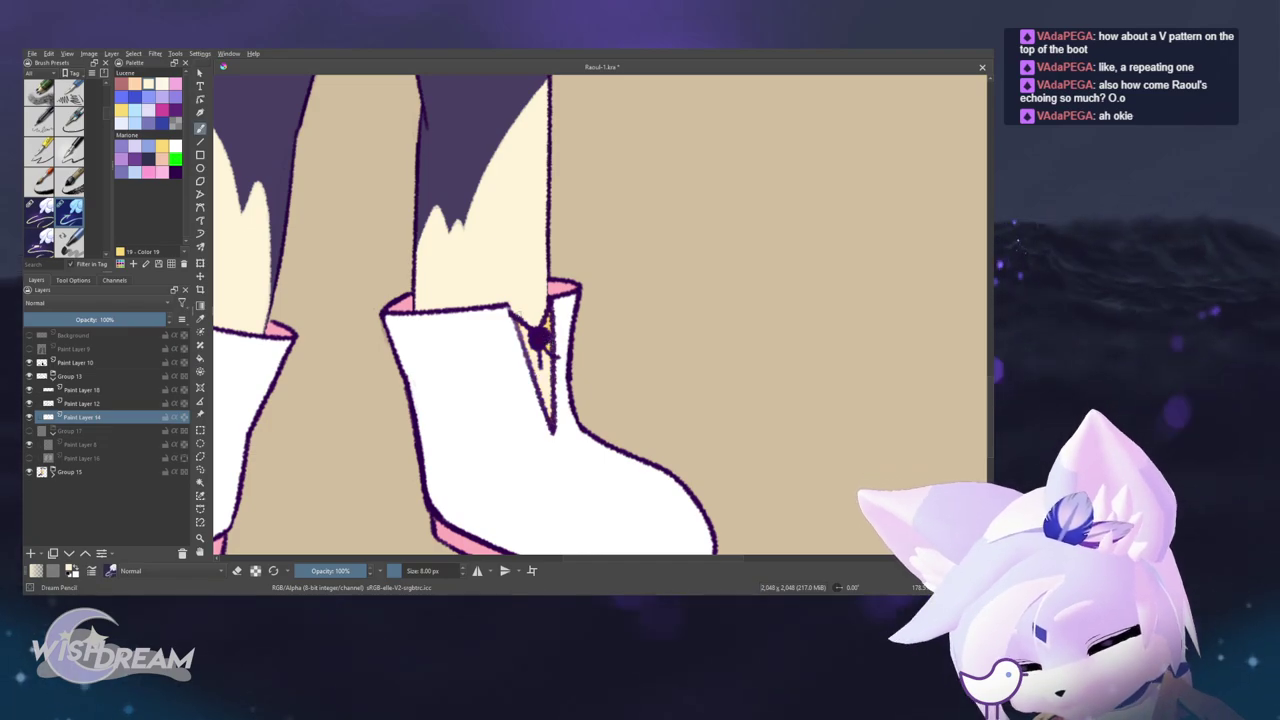
{"action": "left_click_drag", "start_coordinate": [504, 381], "coordinate": [660, 339]}
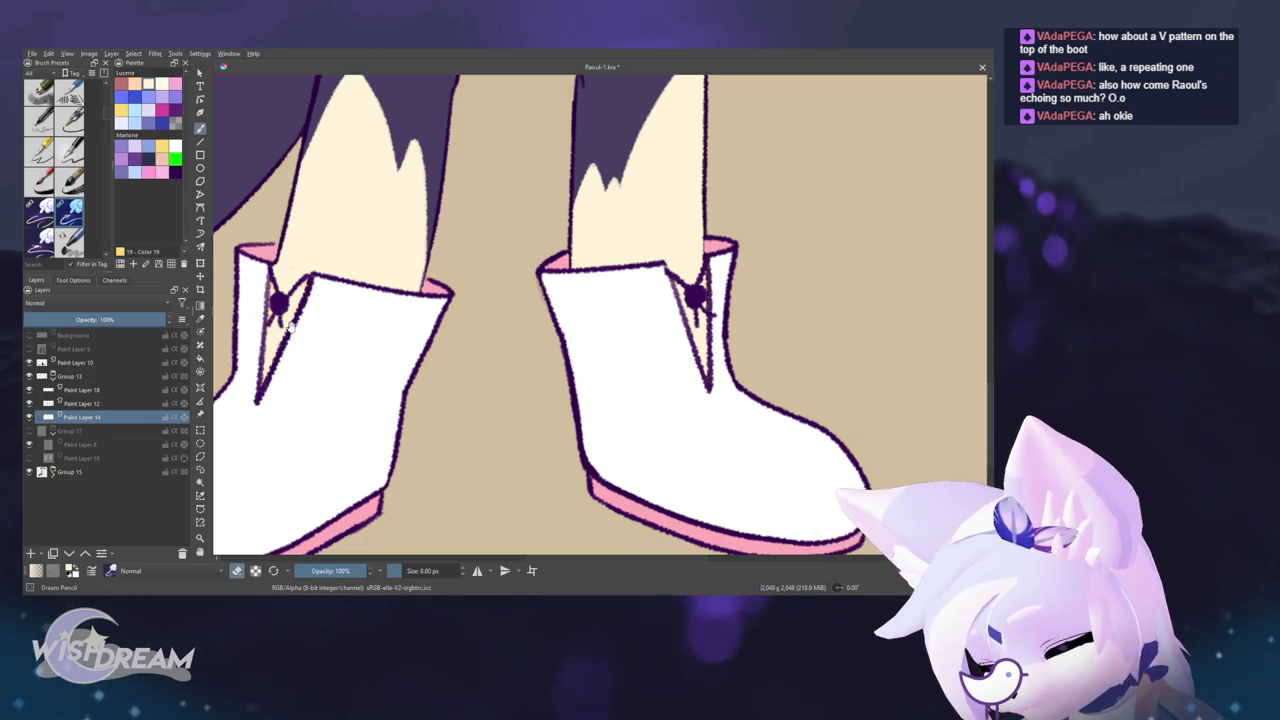
{"action": "scroll", "coordinate": [523, 463], "scroll_direction": "down", "scroll_amount": 5}
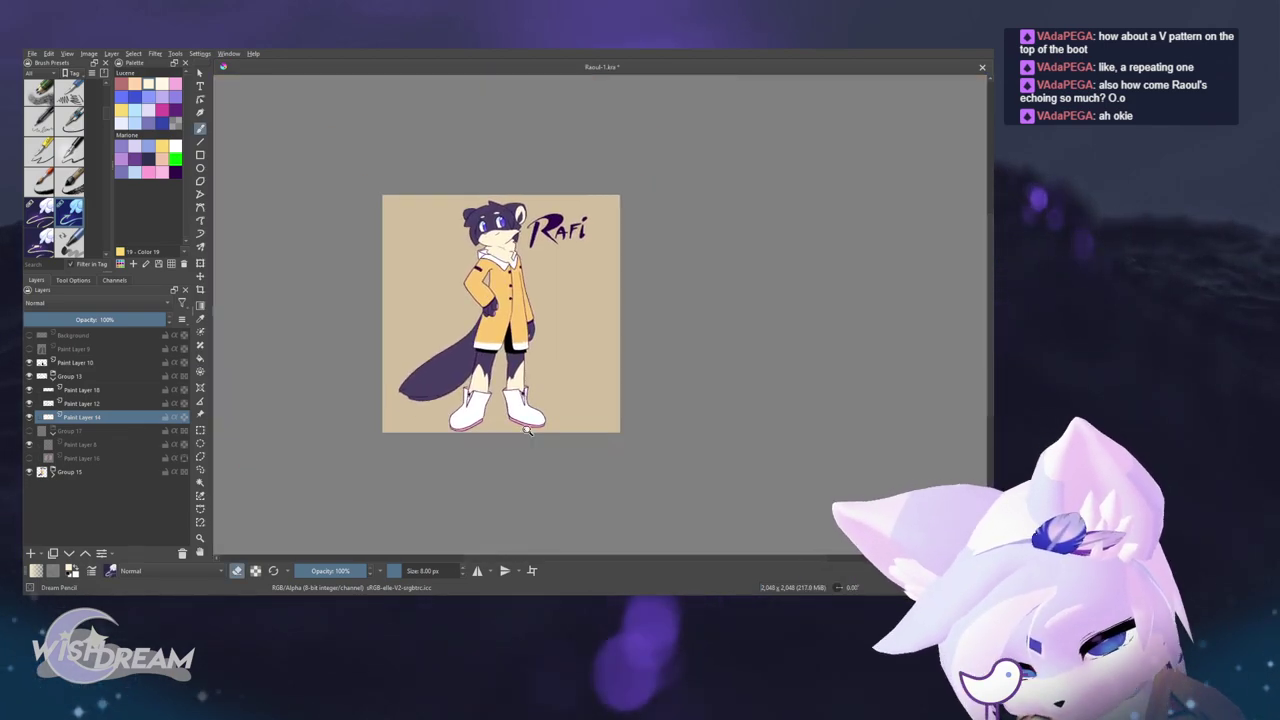
- On Paint Layer 12, redraw the slanted outline of the right-hand boot's opening to make it narrower and erase the old edge
{"action": "scroll", "coordinate": [529, 430], "scroll_direction": "up", "scroll_amount": 8}
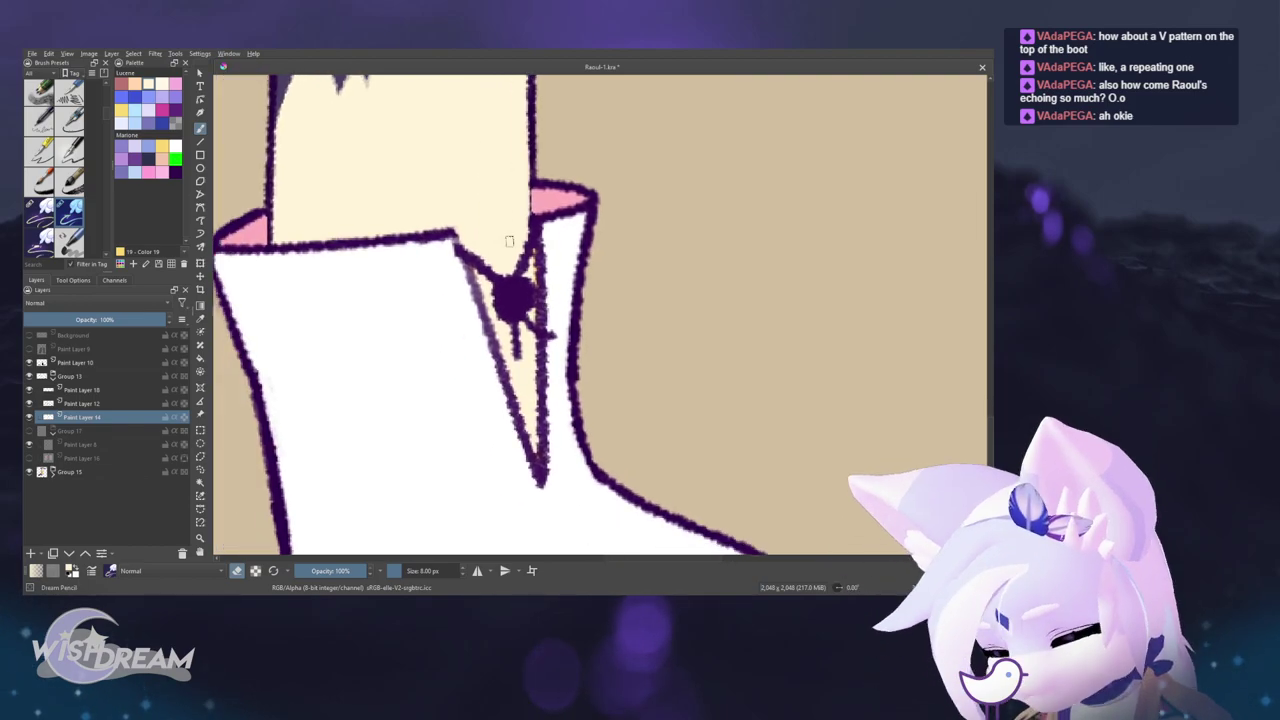
{"action": "left_click", "coordinate": [126, 389], "text": "alt"}
{"action": "left_click", "coordinate": [129, 389], "text": "alt"}
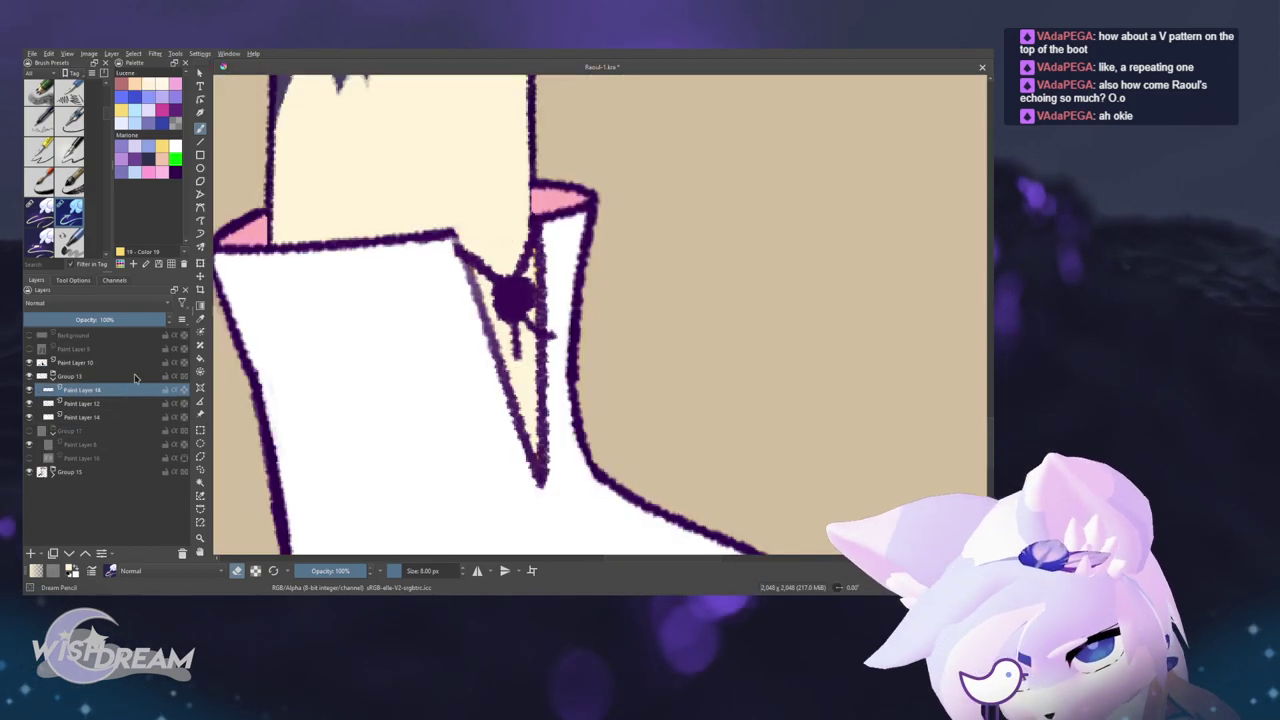
{"action": "left_click", "coordinate": [100, 404]}
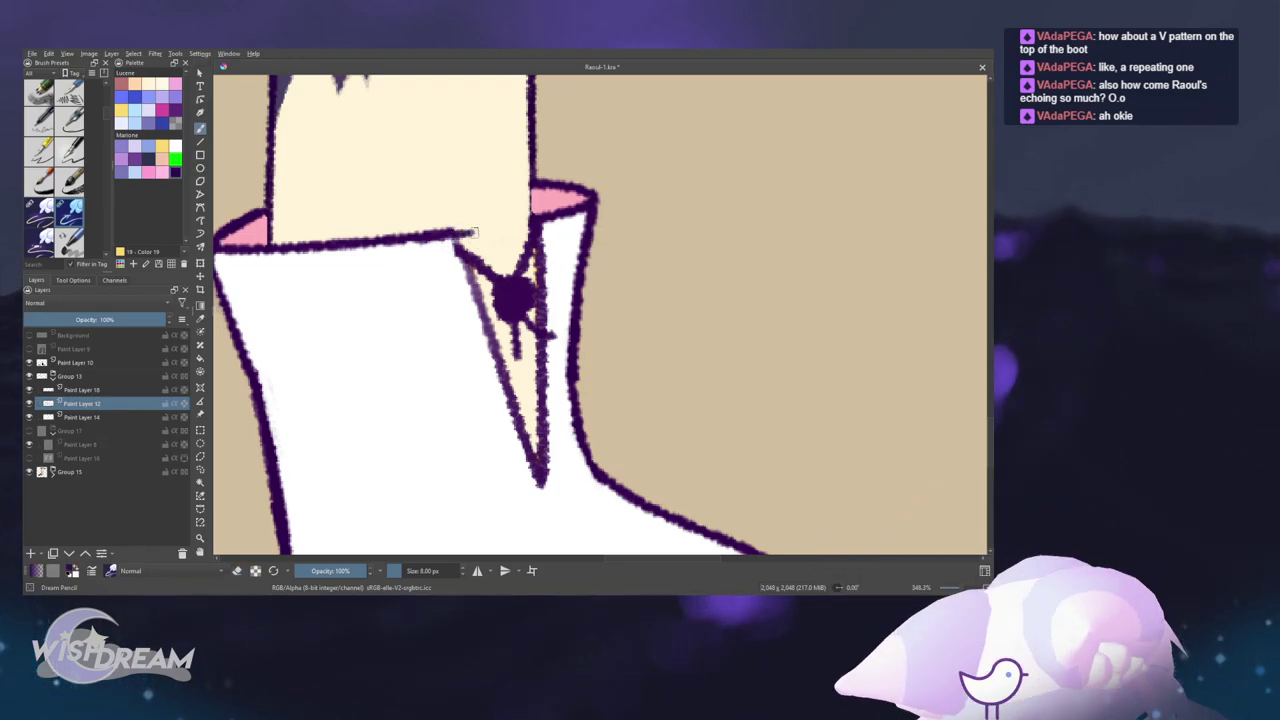
{"action": "left_click_drag", "start_coordinate": [505, 340], "coordinate": [541, 485]}
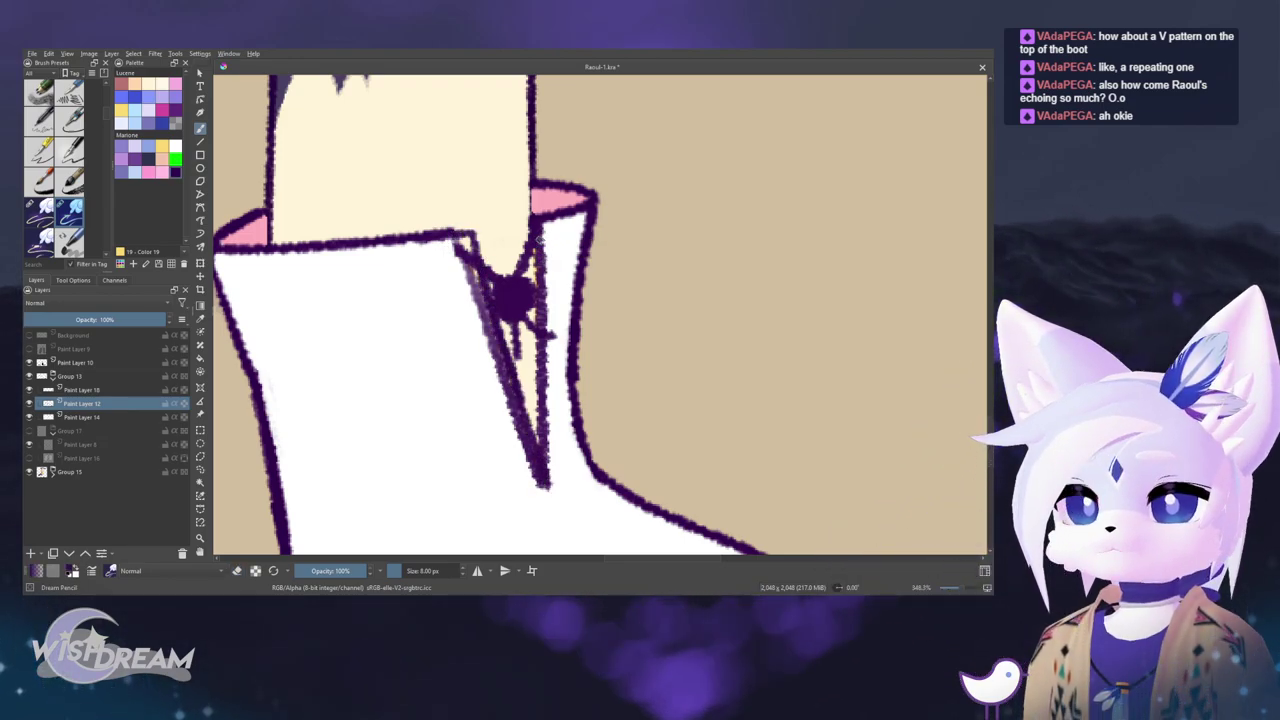
{"action": "mouse_move", "coordinate": [549, 372]}
{"action": "left_mouse_down"}
{"action": "mouse_move", "coordinate": [543, 486]}
{"action": "mouse_move", "coordinate": [546, 452]}
{"action": "left_mouse_up"}
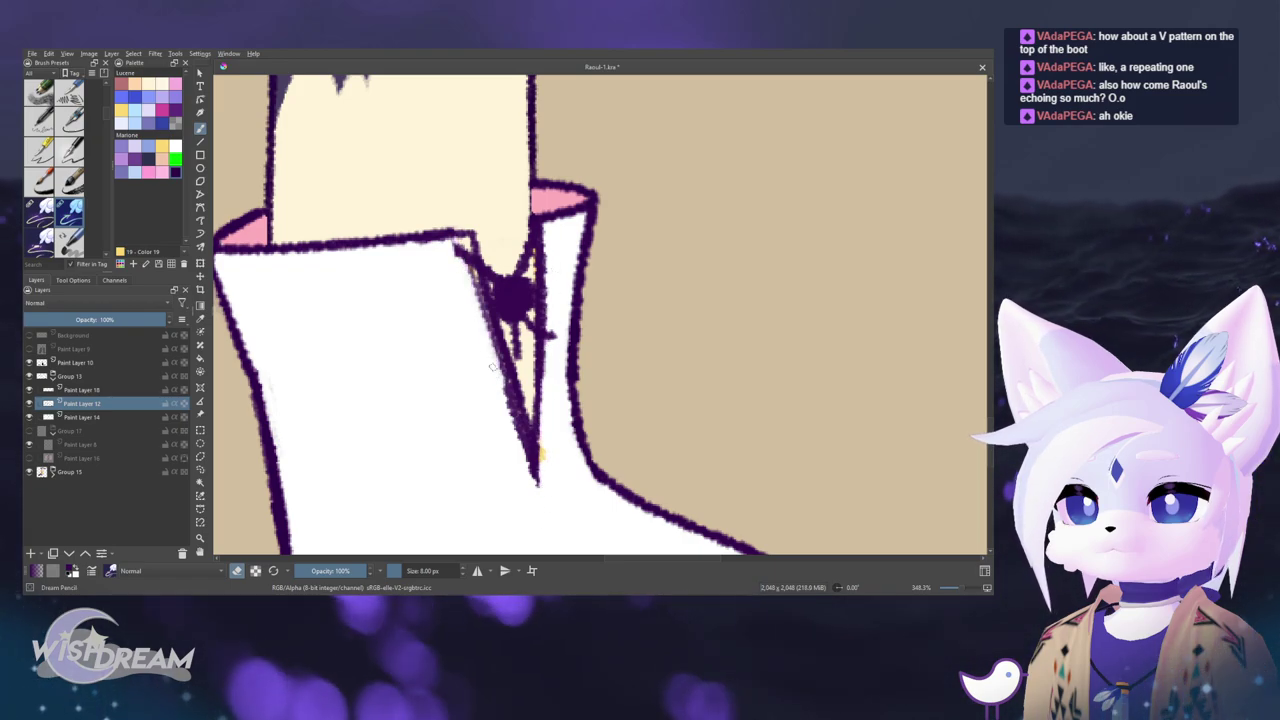
{"action": "mouse_move", "coordinate": [466, 270]}
{"action": "left_mouse_down"}
{"action": "mouse_move", "coordinate": [495, 381]}
{"action": "mouse_move", "coordinate": [555, 333]}
{"action": "left_mouse_up"}
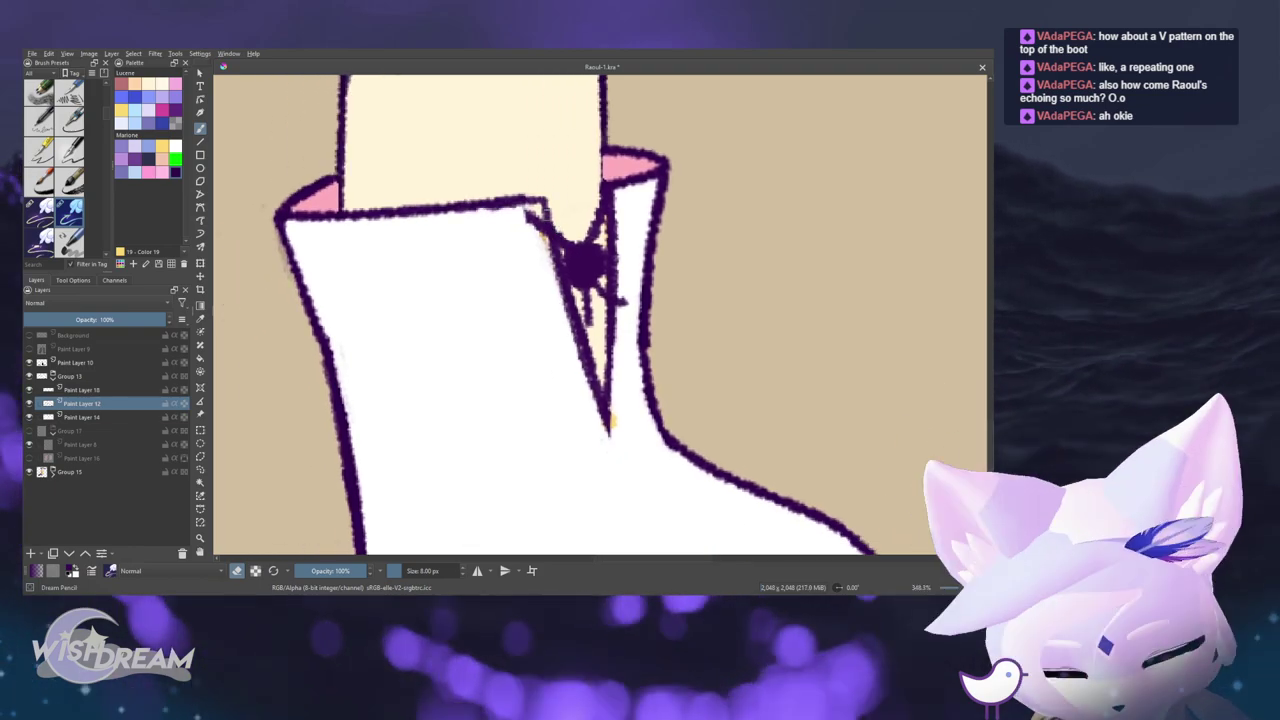
{"action": "key", "text": "e"}
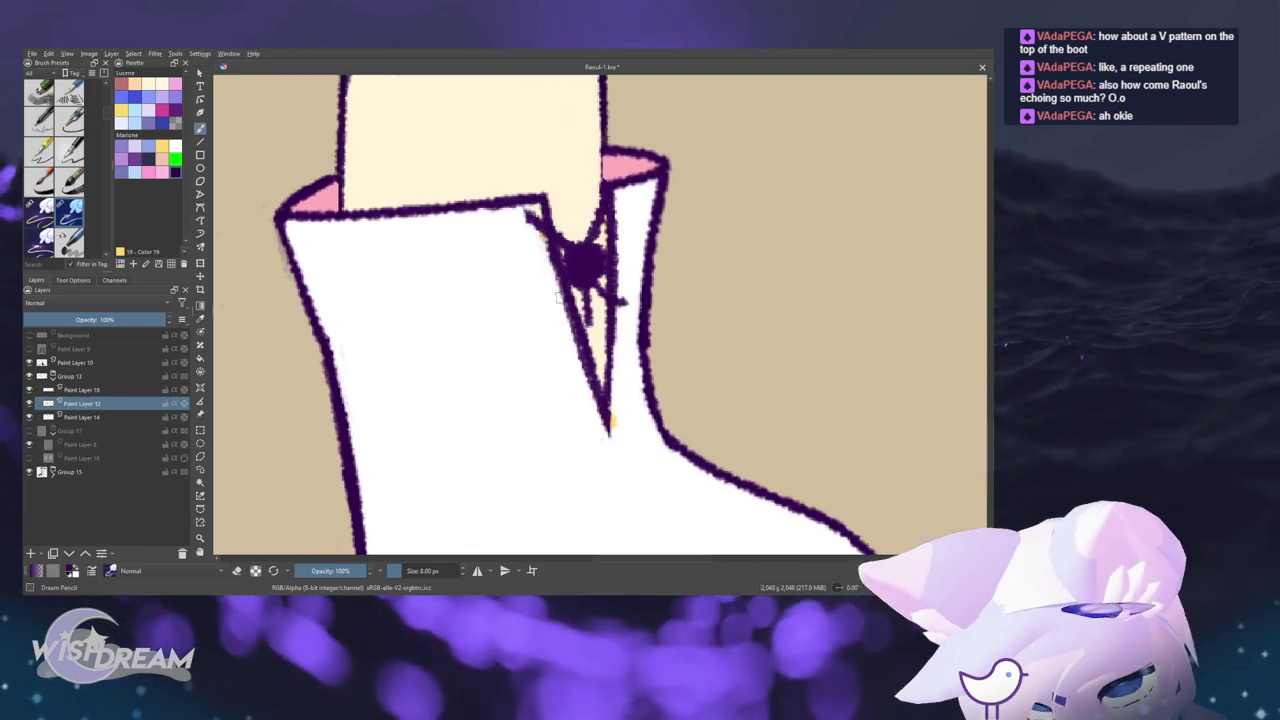
- Redraw the slanted outline of the left-hand boot's opening closer to the button and erase the old lines around its lower tip
{"action": "scroll", "coordinate": [477, 457], "scroll_direction": "down", "scroll_amount": 5}
{"action": "scroll", "coordinate": [526, 220], "scroll_direction": "up", "scroll_amount": 5}
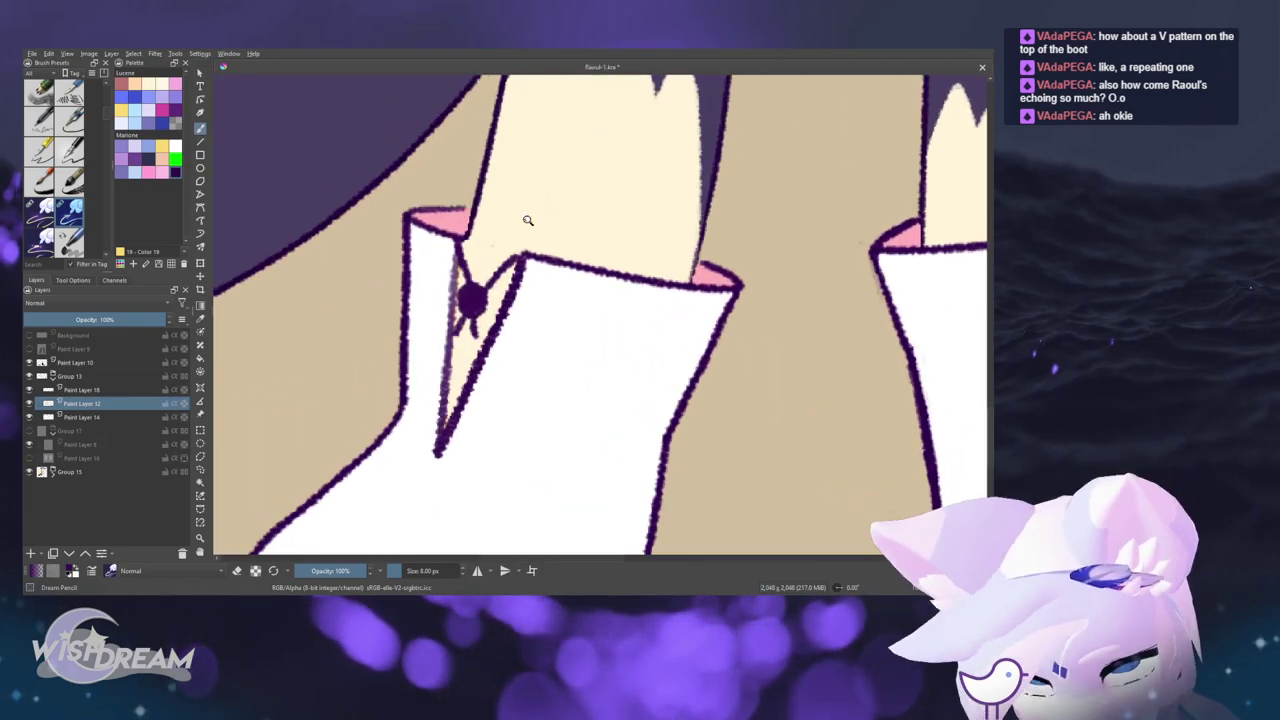
{"action": "key", "text": "e"}
{"action": "left_click_drag", "start_coordinate": [516, 266], "coordinate": [436, 448]}
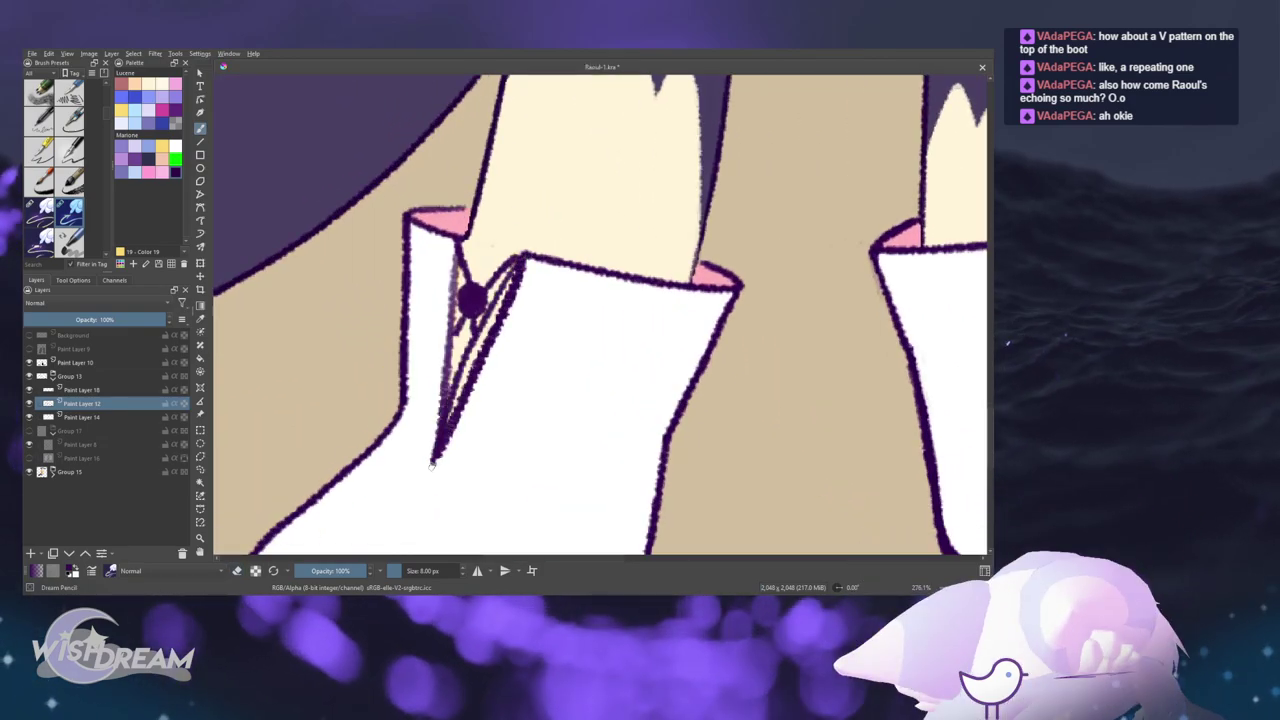
{"action": "key", "text": "ctrl+z"}
{"action": "left_click_drag", "start_coordinate": [520, 261], "coordinate": [439, 452]}
{"action": "key", "text": "e"}
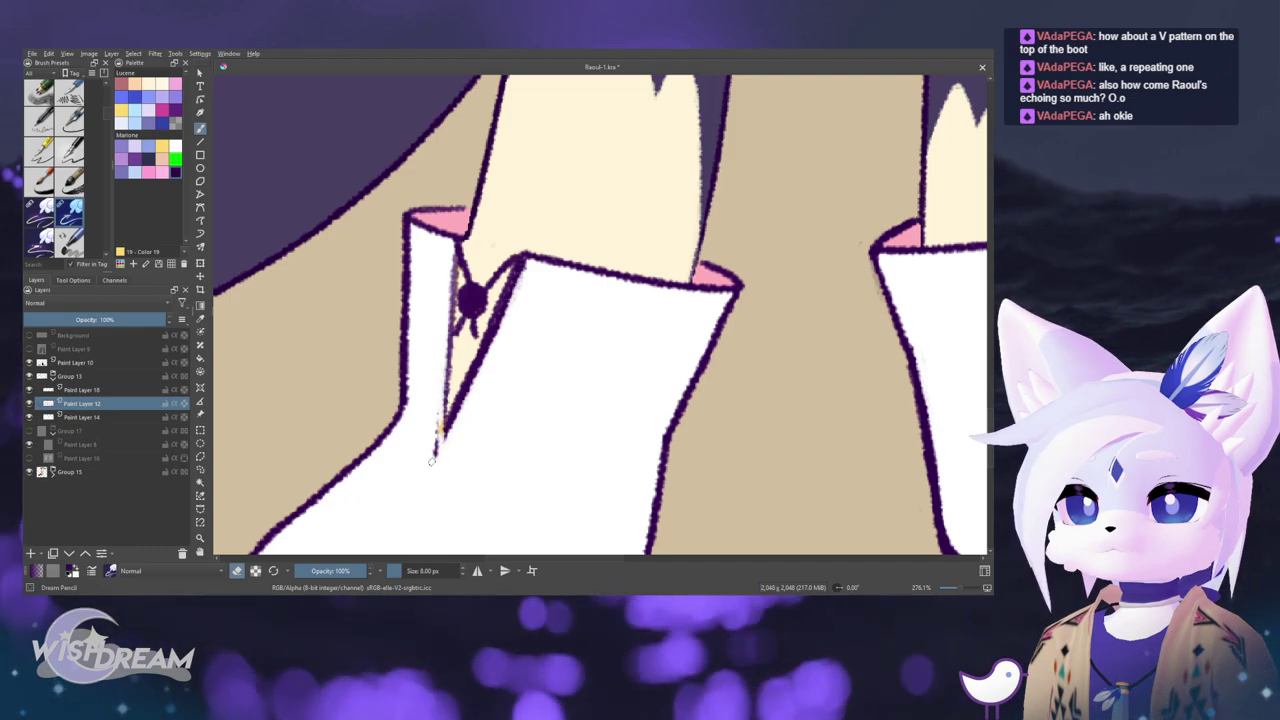
{"action": "left_click_drag", "start_coordinate": [449, 406], "coordinate": [444, 446]}
{"action": "key", "text": "e"}
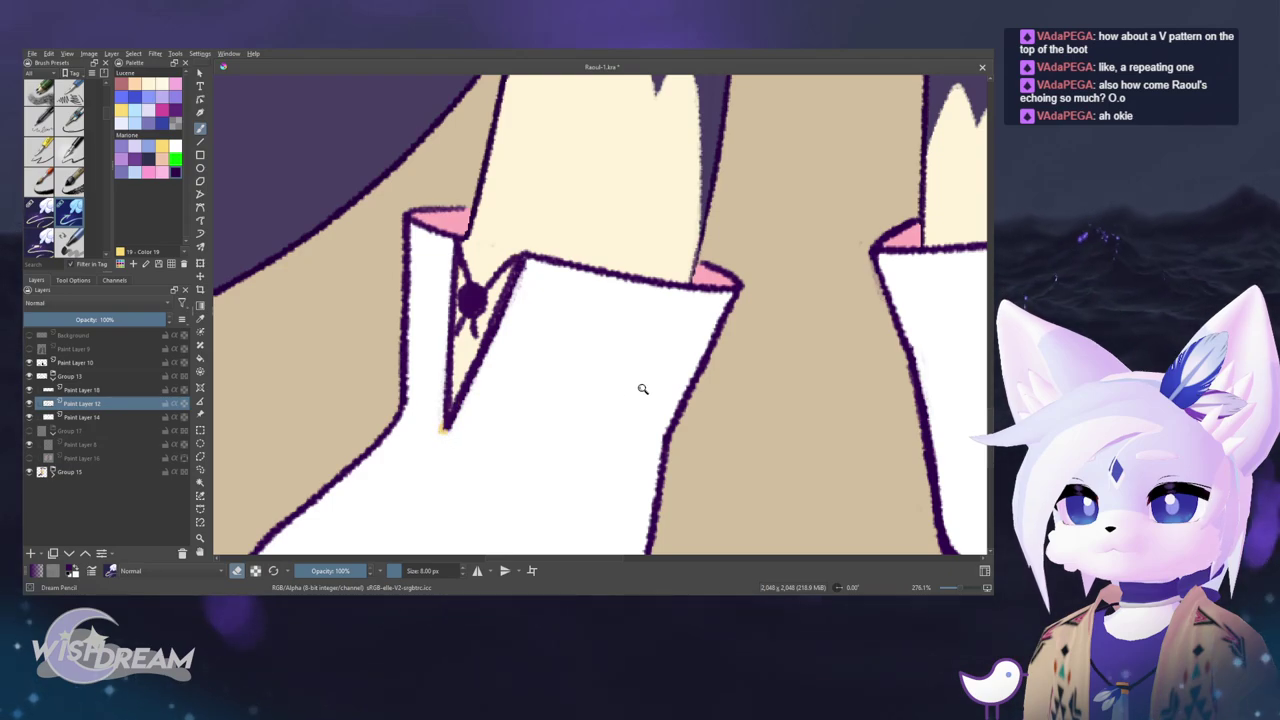
- On the button layer, erase the cord end that sticks out over the white of the right-hand boot
{"action": "left_click_drag", "start_coordinate": [643, 389], "coordinate": [671, 466]}
{"action": "left_click_drag", "start_coordinate": [583, 463], "coordinate": [403, 427]}
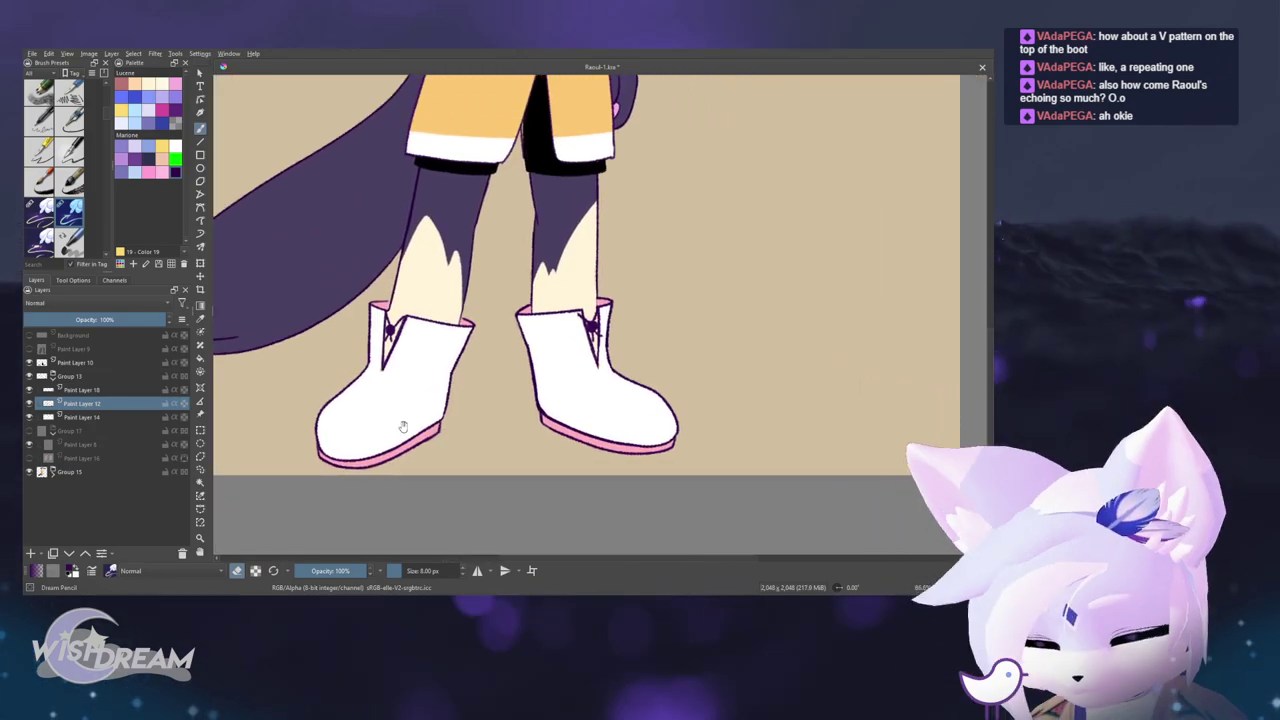
{"action": "left_click_drag", "start_coordinate": [611, 329], "coordinate": [632, 251]}
{"action": "key", "text": "e"}
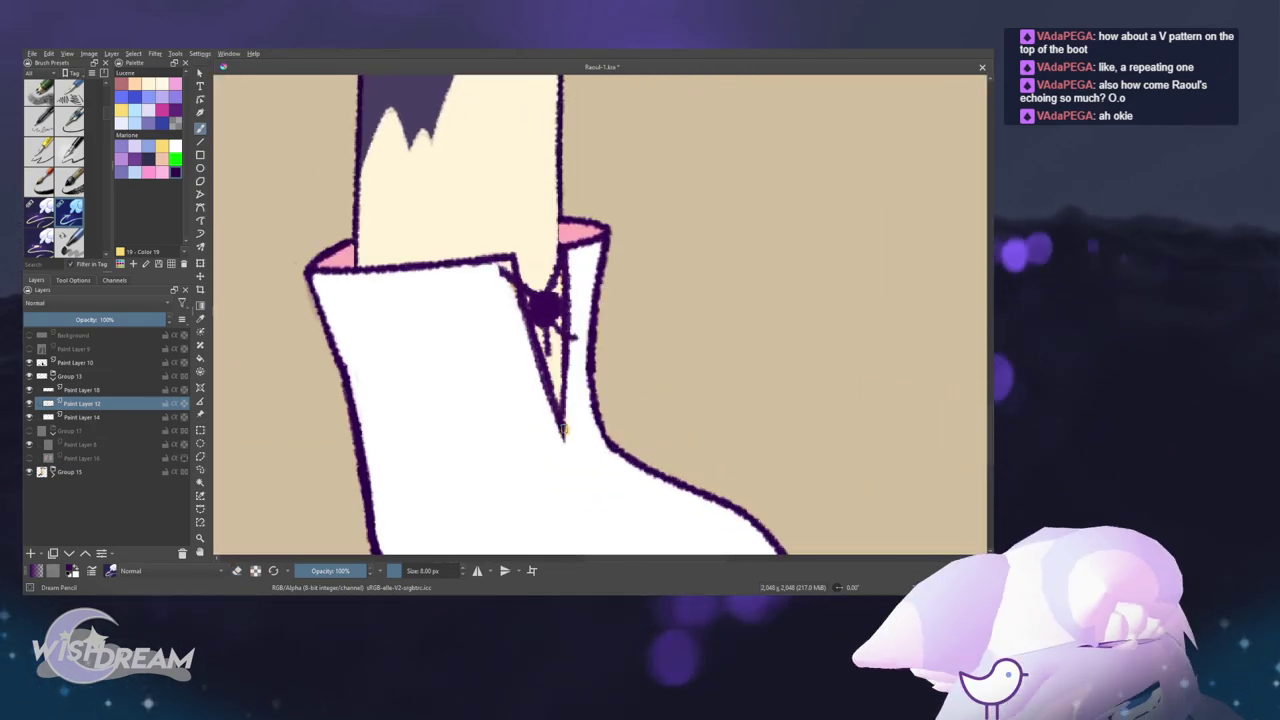
{"action": "scroll", "coordinate": [565, 340], "scroll_direction": "down", "scroll_amount": 4}
{"action": "key", "text": "e"}
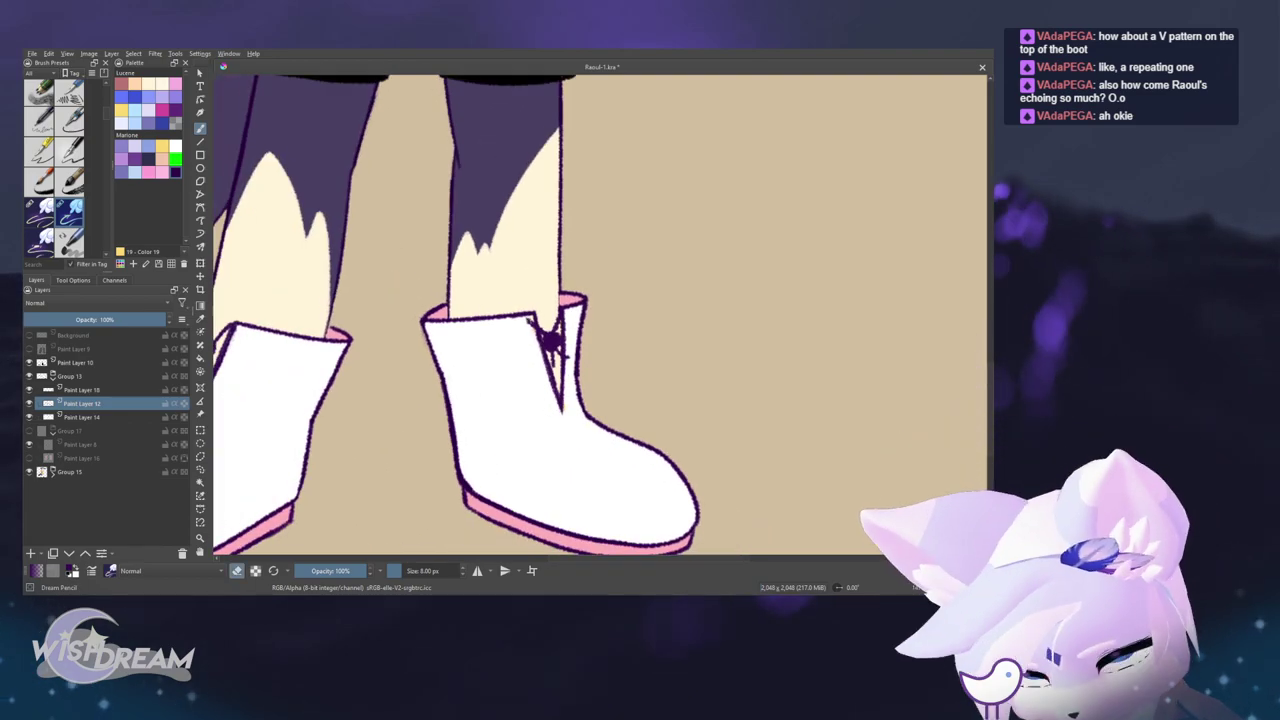
{"action": "left_click", "coordinate": [108, 391]}
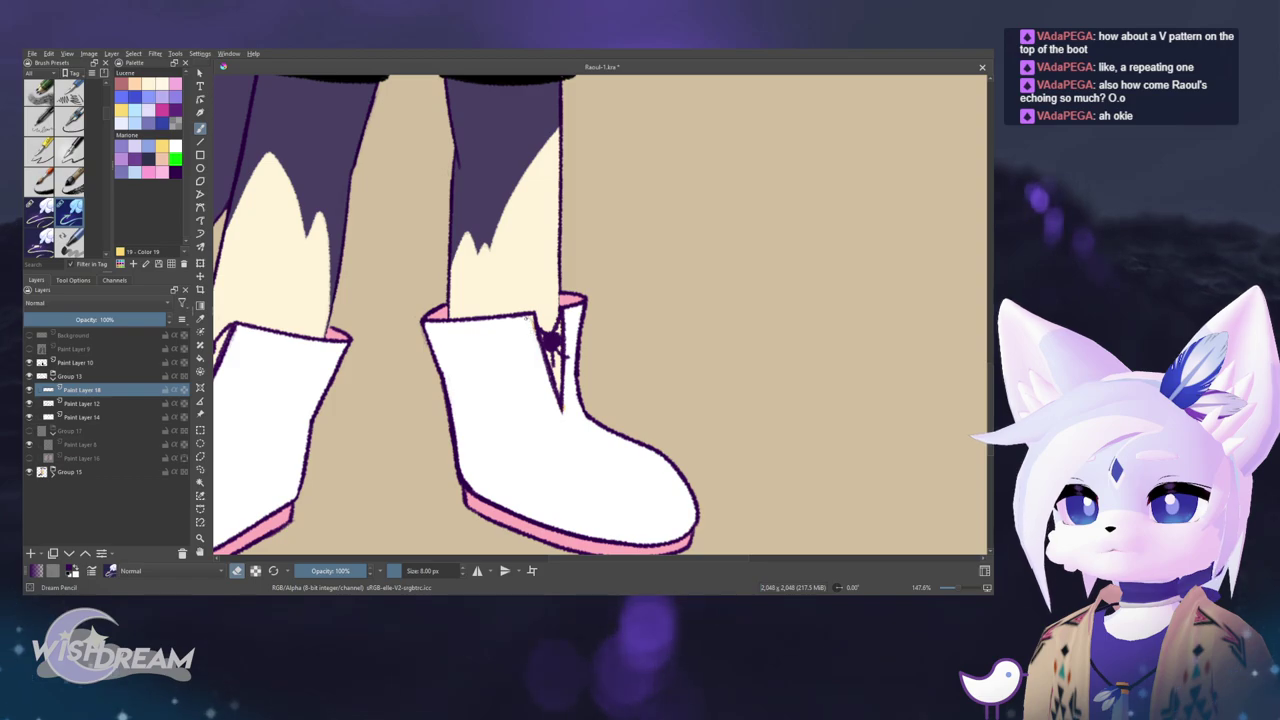
{"action": "scroll", "coordinate": [544, 304], "scroll_direction": "down", "scroll_amount": 4}
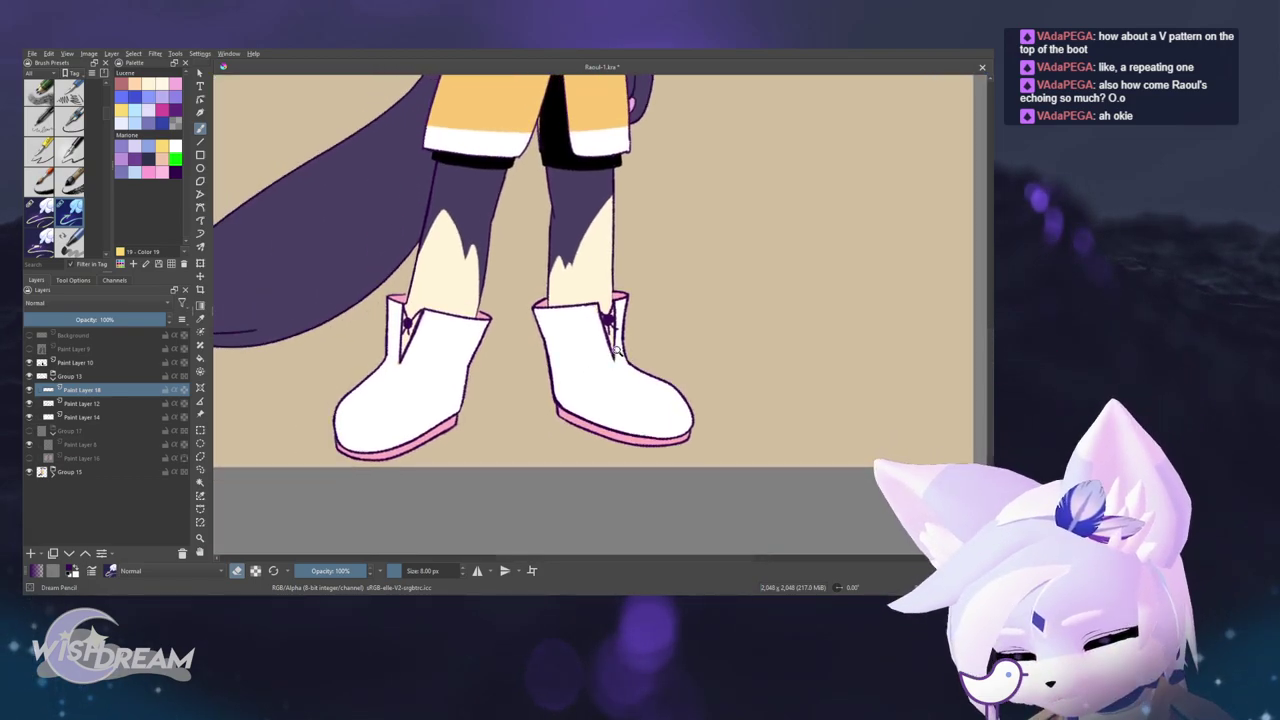
- On the boot colour layer, paint white over the leftover yellow at the lower tips of both boot openings
{"action": "scroll", "coordinate": [588, 269], "scroll_direction": "up", "scroll_amount": 4}
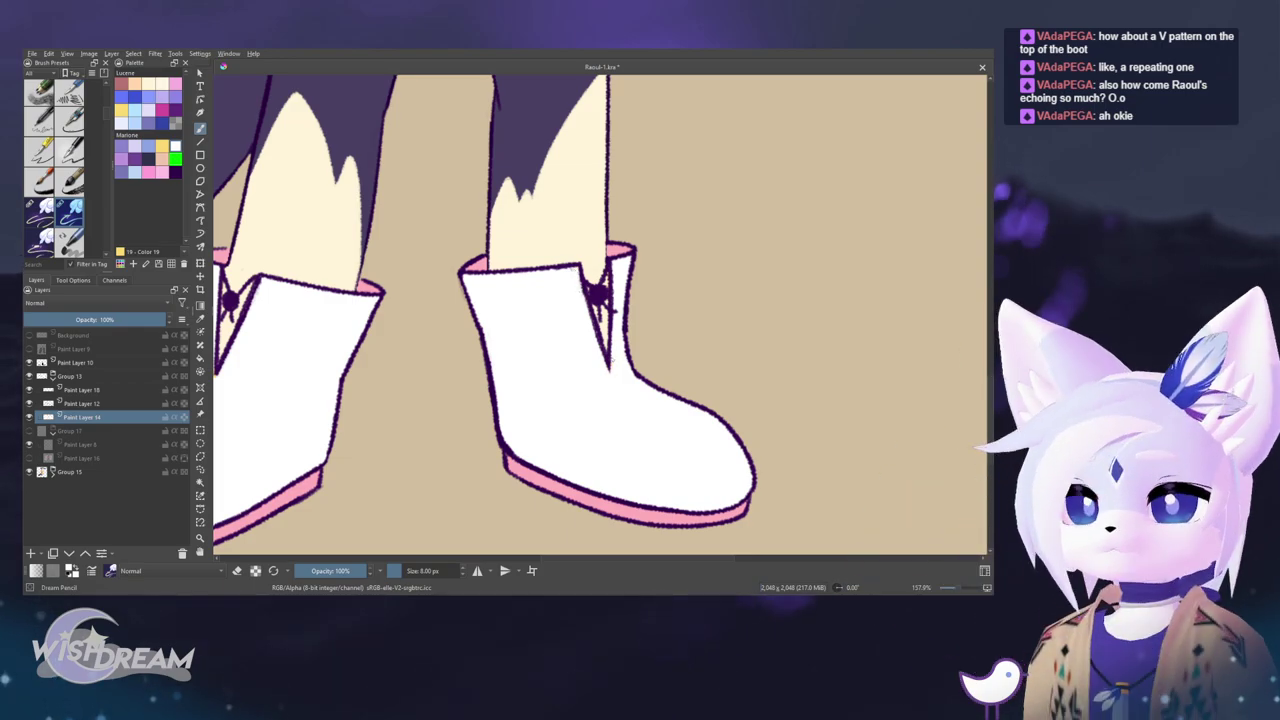
{"action": "left_click_drag", "start_coordinate": [582, 370], "coordinate": [772, 310]}
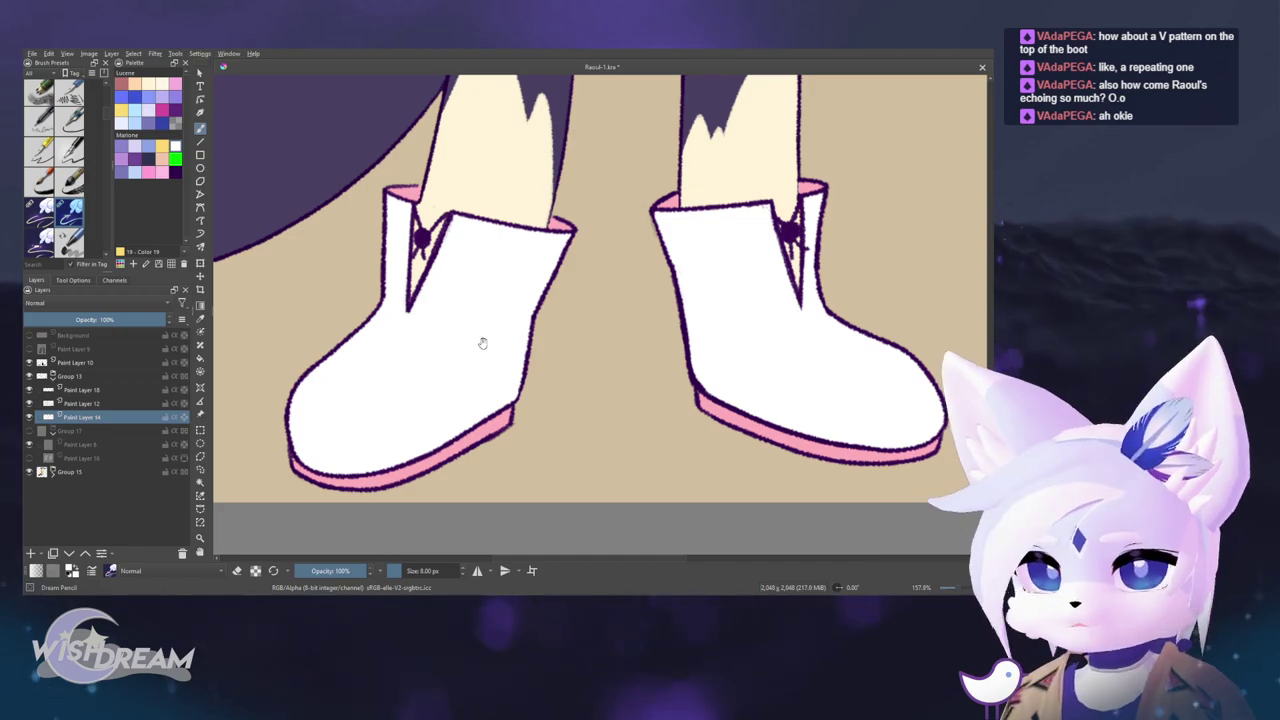
{"action": "scroll", "coordinate": [671, 400], "scroll_direction": "down", "scroll_amount": 3}
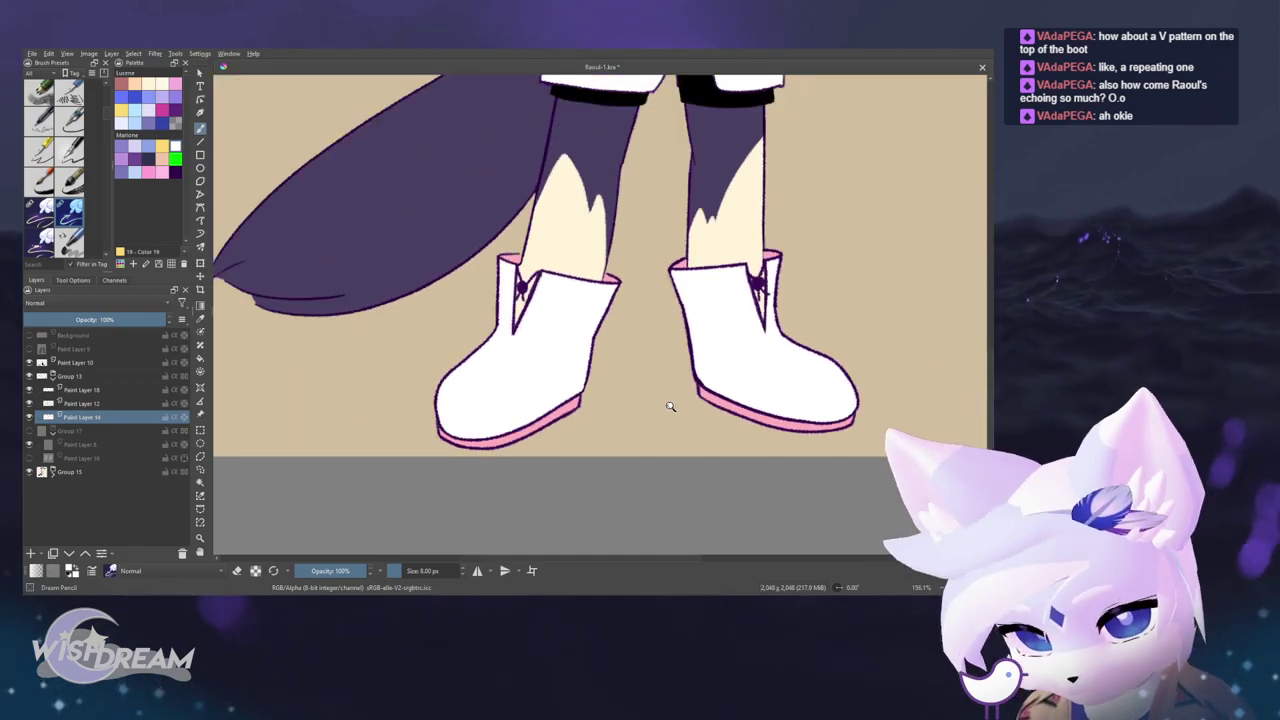
{"action": "left_click_drag", "start_coordinate": [671, 406], "coordinate": [630, 452]}
{"action": "scroll", "coordinate": [649, 434], "scroll_direction": "down", "scroll_amount": 3}
{"action": "scroll", "coordinate": [629, 452], "scroll_direction": "up", "scroll_amount": 3}
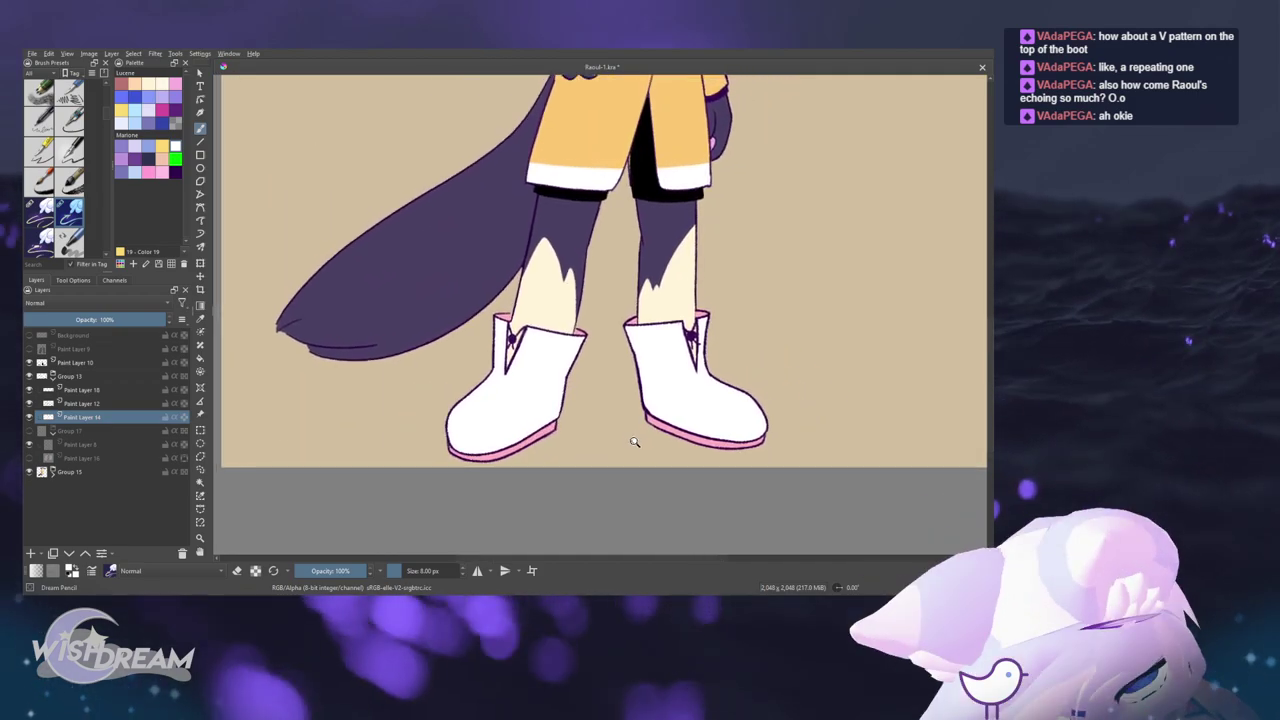
- Erase the remaining yellow sliver along the upper inner edge of the right-hand boot's opening
{"action": "scroll", "coordinate": [730, 304], "scroll_direction": "up", "scroll_amount": 7}
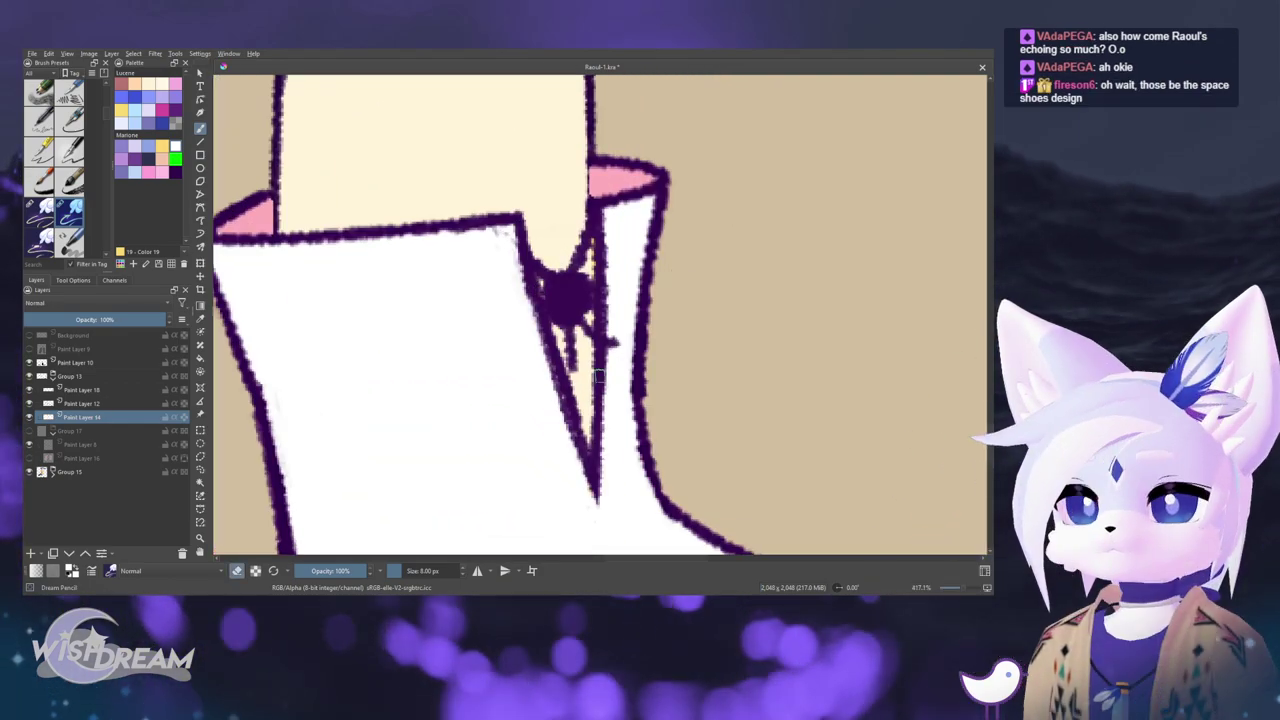
{"action": "key", "text": "e"}
{"action": "mouse_move", "coordinate": [587, 232]}
{"action": "left_mouse_down"}
{"action": "mouse_move", "coordinate": [592, 262]}
{"action": "mouse_move", "coordinate": [595, 252]}
{"action": "left_mouse_up"}
{"action": "scroll", "coordinate": [569, 395], "scroll_direction": "down", "scroll_amount": 5}
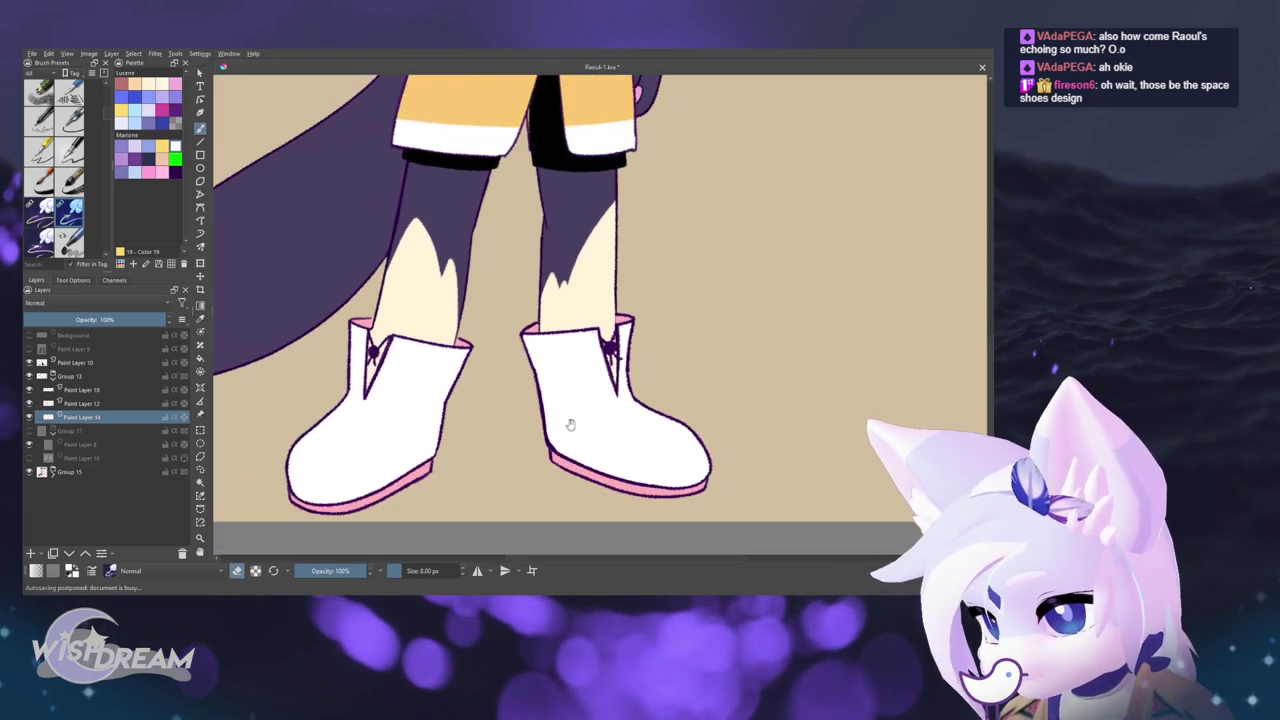
{"action": "mouse_move", "coordinate": [565, 438]}
{"action": "left_mouse_down"}
{"action": "mouse_move", "coordinate": [553, 476]}
{"action": "mouse_move", "coordinate": [546, 444]}
{"action": "left_mouse_up"}
{"action": "mouse_move", "coordinate": [543, 400]}
{"action": "left_mouse_down"}
{"action": "mouse_move", "coordinate": [557, 329]}
{"action": "mouse_move", "coordinate": [667, 281]}
{"action": "mouse_move", "coordinate": [677, 262]}
{"action": "left_mouse_up"}
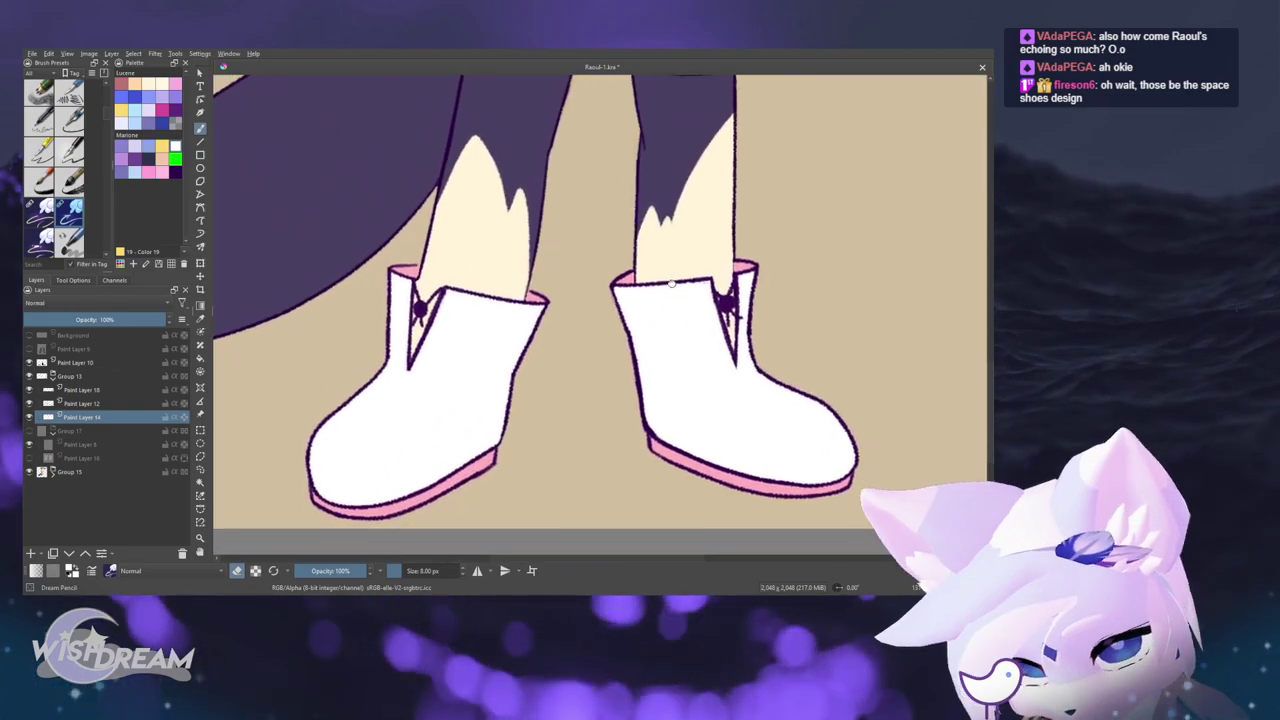
- On Paint Layer 12, draw a curved dark purple line across the top of the right-hand boot's opening, above the button
{"action": "left_click", "coordinate": [106, 406], "text": "alt"}
{"action": "left_click", "coordinate": [106, 403], "text": "alt"}
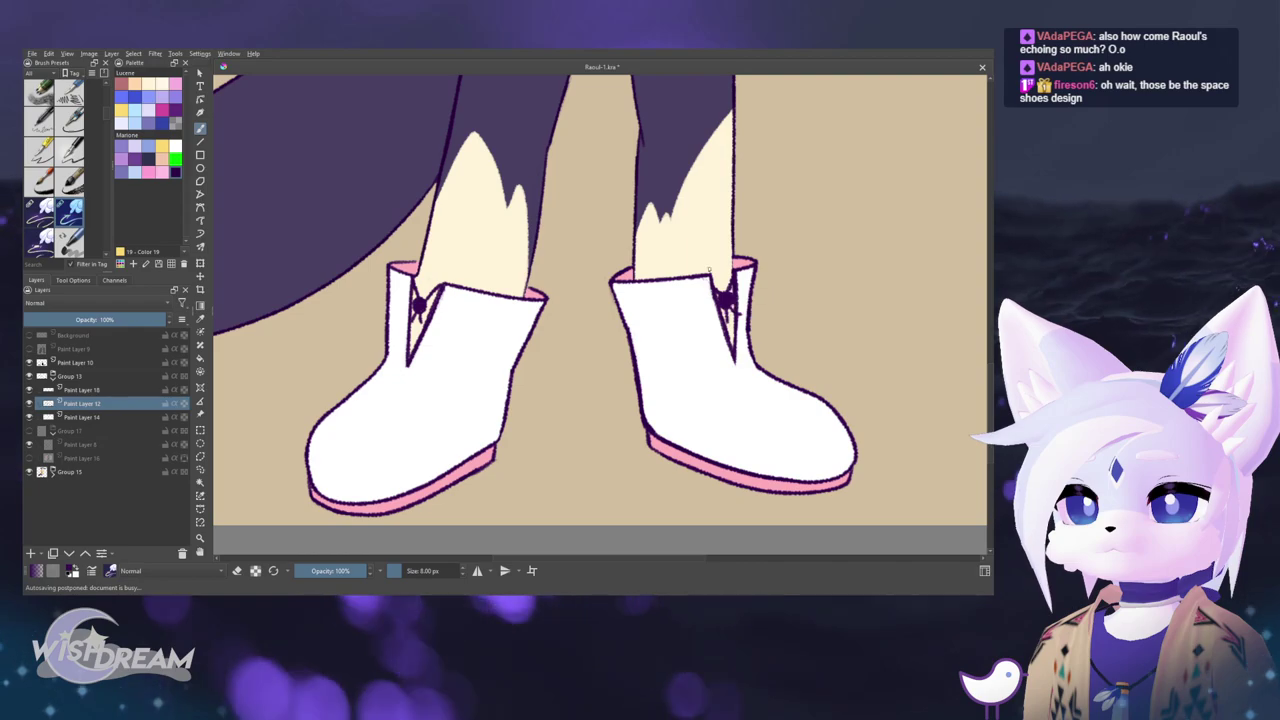
{"action": "scroll", "coordinate": [724, 245], "scroll_direction": "up", "scroll_amount": 3}
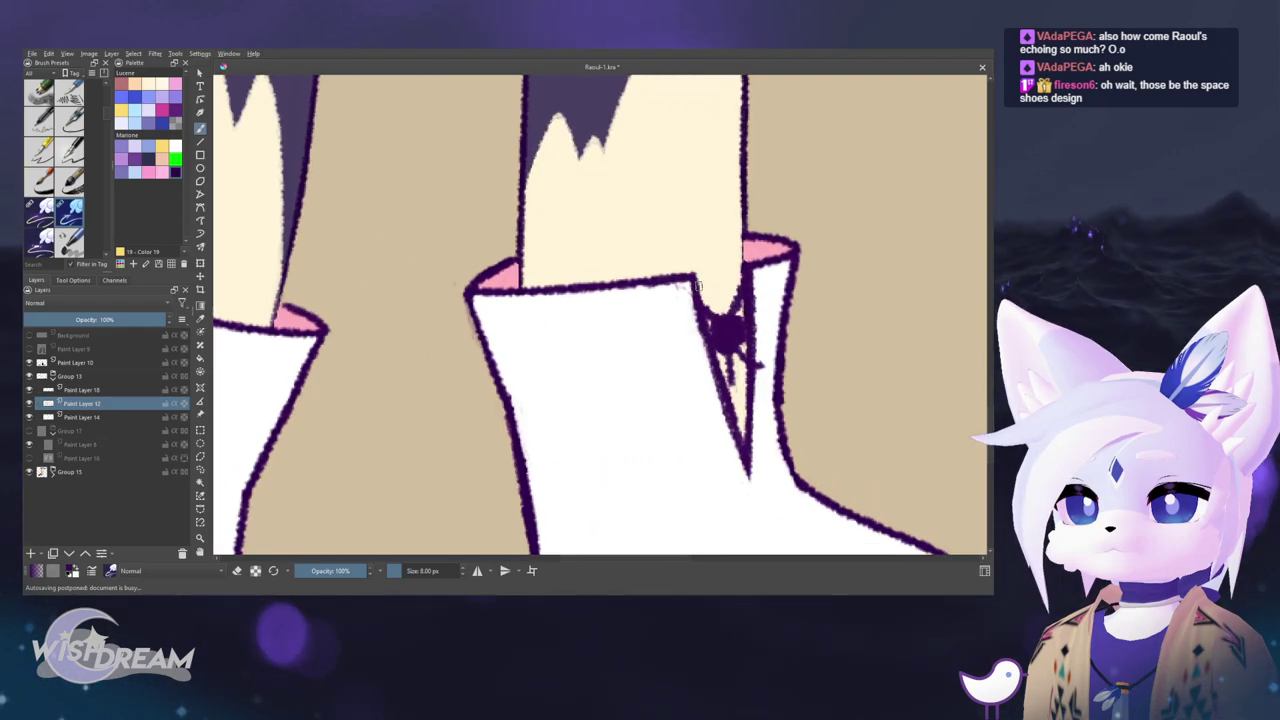
{"action": "left_click_drag", "start_coordinate": [695, 287], "coordinate": [745, 266]}
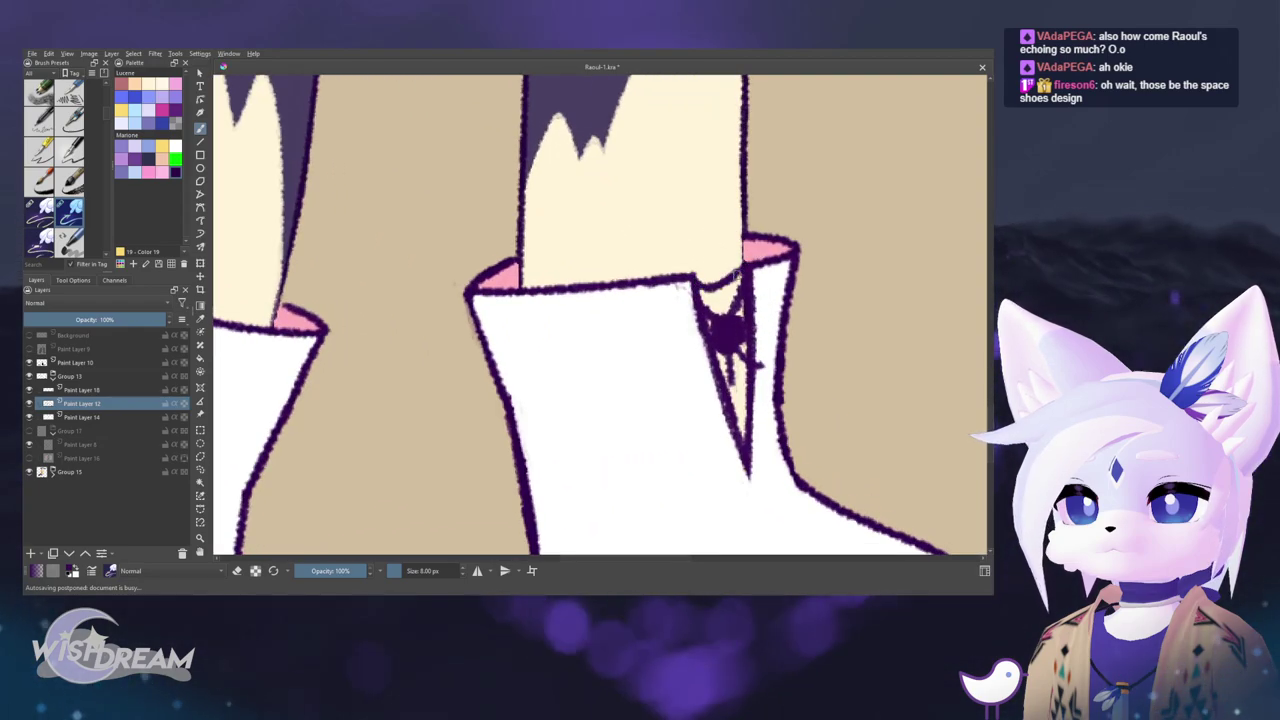
{"action": "key", "text": "m"}
{"action": "left_click_drag", "start_coordinate": [875, 225], "coordinate": [651, 304]}
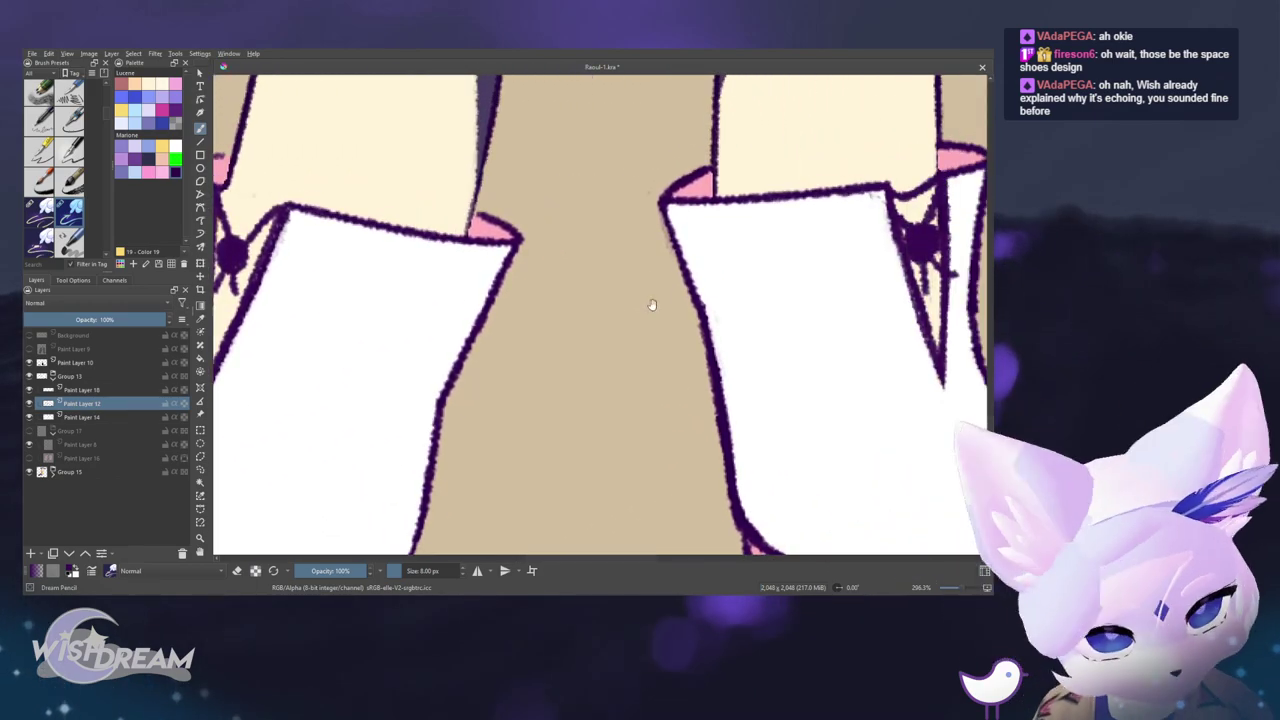
{"action": "scroll", "coordinate": [594, 331], "scroll_direction": "down", "scroll_amount": 6}
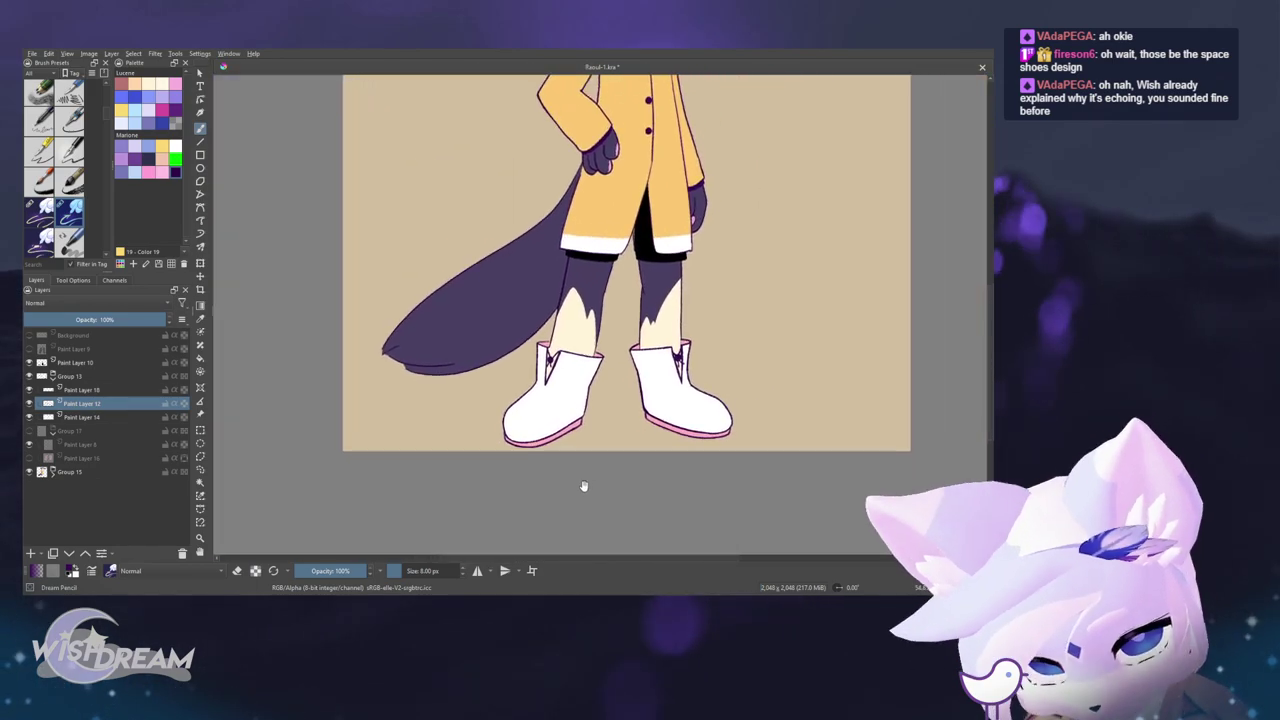
{"action": "left_click_drag", "start_coordinate": [725, 380], "coordinate": [640, 446]}
{"action": "scroll", "coordinate": [641, 446], "scroll_direction": "up", "scroll_amount": 5}
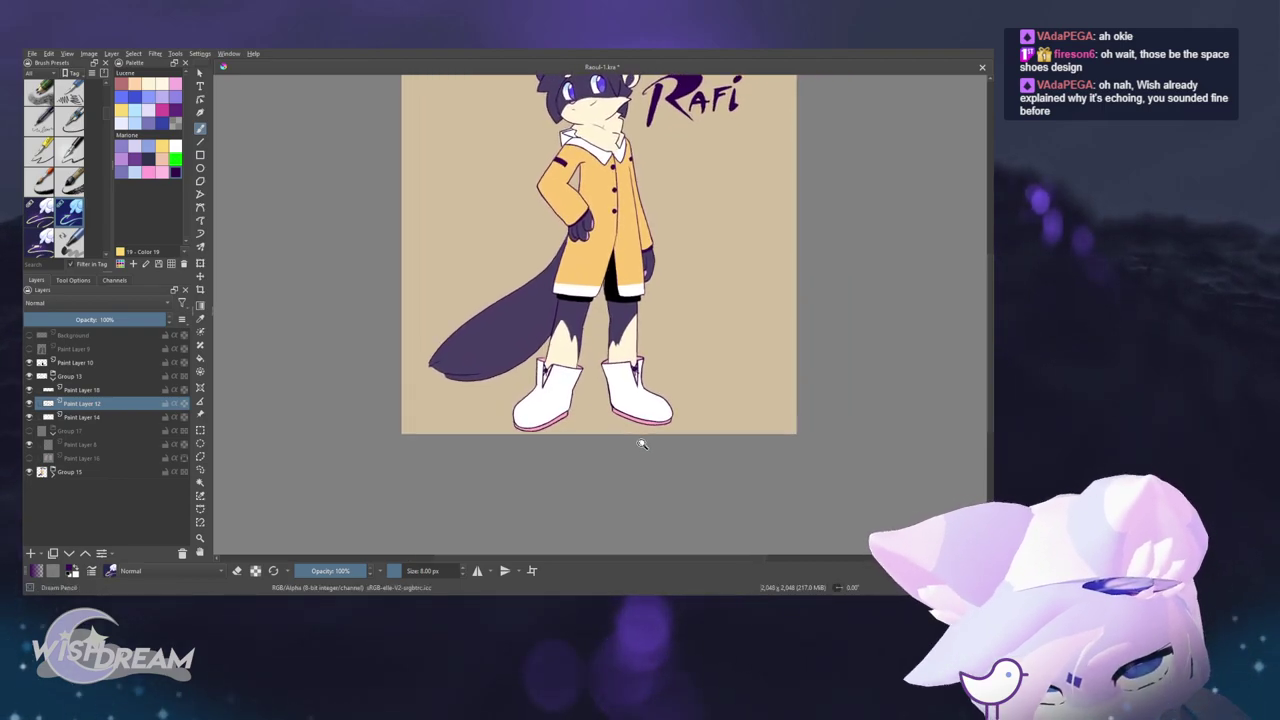
- Remove the corded buttons from both boots on Paint Layer 18 and clean up the boot openings on Paint Layer 14
{"action": "left_click", "coordinate": [113, 393], "text": "alt"}
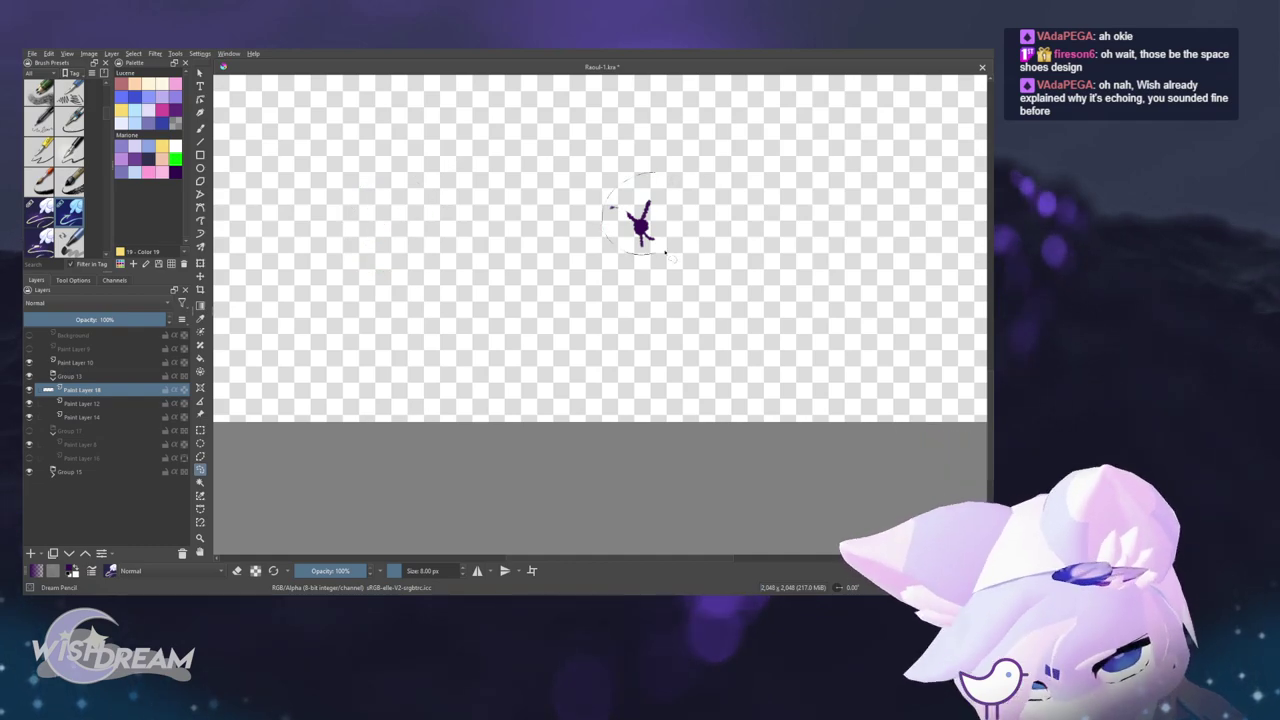
{"action": "left_click", "coordinate": [141, 391], "text": "alt"}
{"action": "key", "text": "b"}
{"action": "left_click_drag", "start_coordinate": [423, 205], "coordinate": [423, 140]}
{"action": "left_click", "coordinate": [112, 421]}
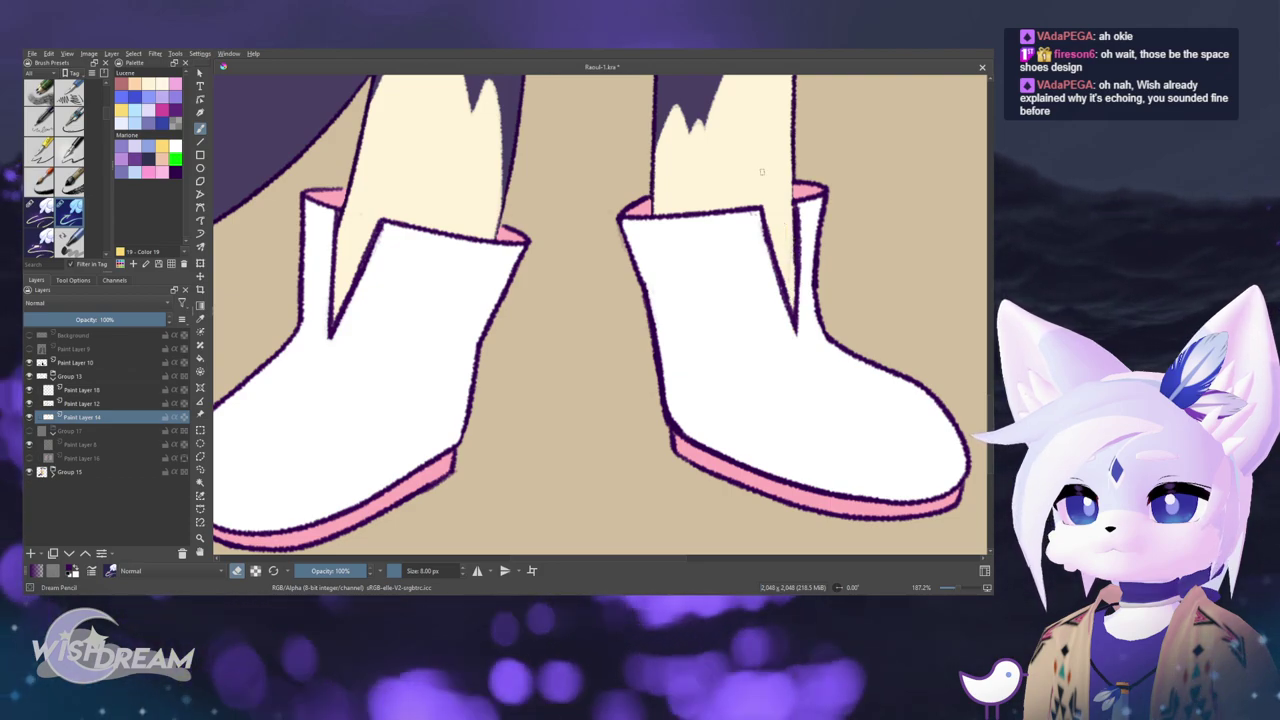
- Try a sagging dark purple line across the top of the right-hand boot's opening on Paint Layer 18
{"action": "left_click", "coordinate": [118, 389]}
{"action": "scroll", "coordinate": [758, 219], "scroll_direction": "up", "scroll_amount": 3}
{"action": "left_click", "coordinate": [768, 218], "text": "ctrl"}
{"action": "key", "text": "e"}
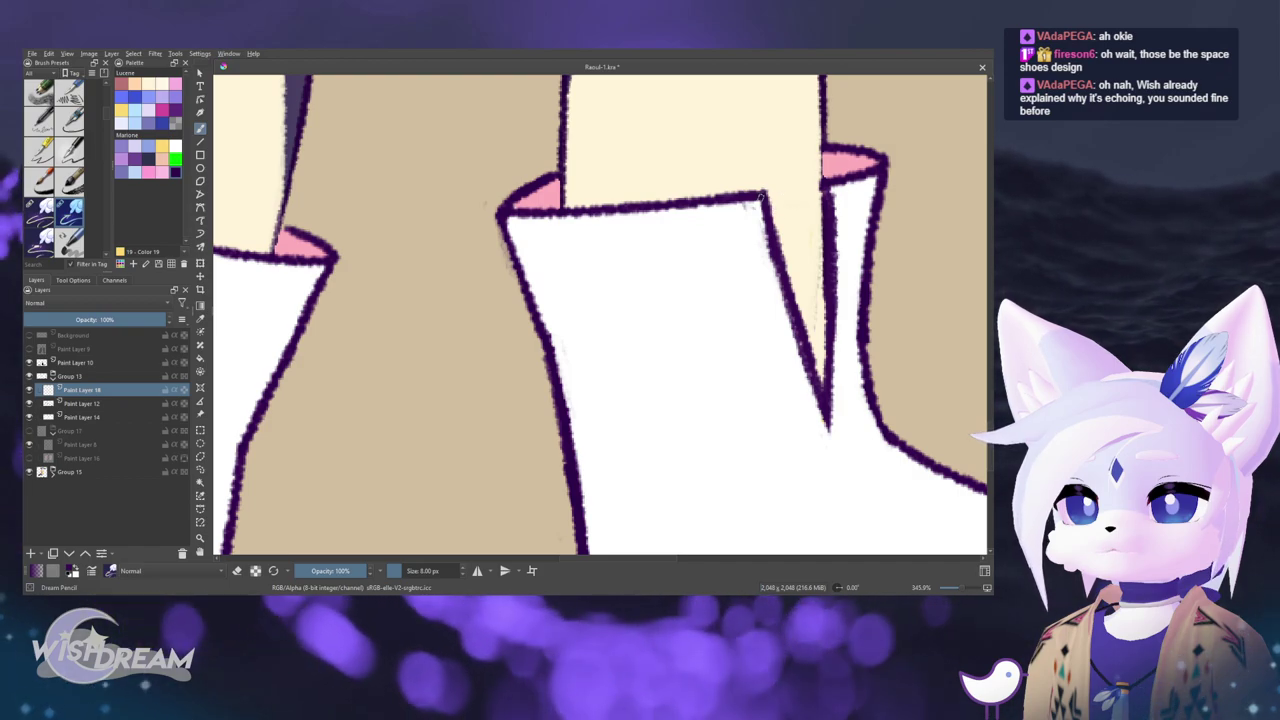
{"action": "left_click_drag", "start_coordinate": [763, 198], "coordinate": [801, 212]}
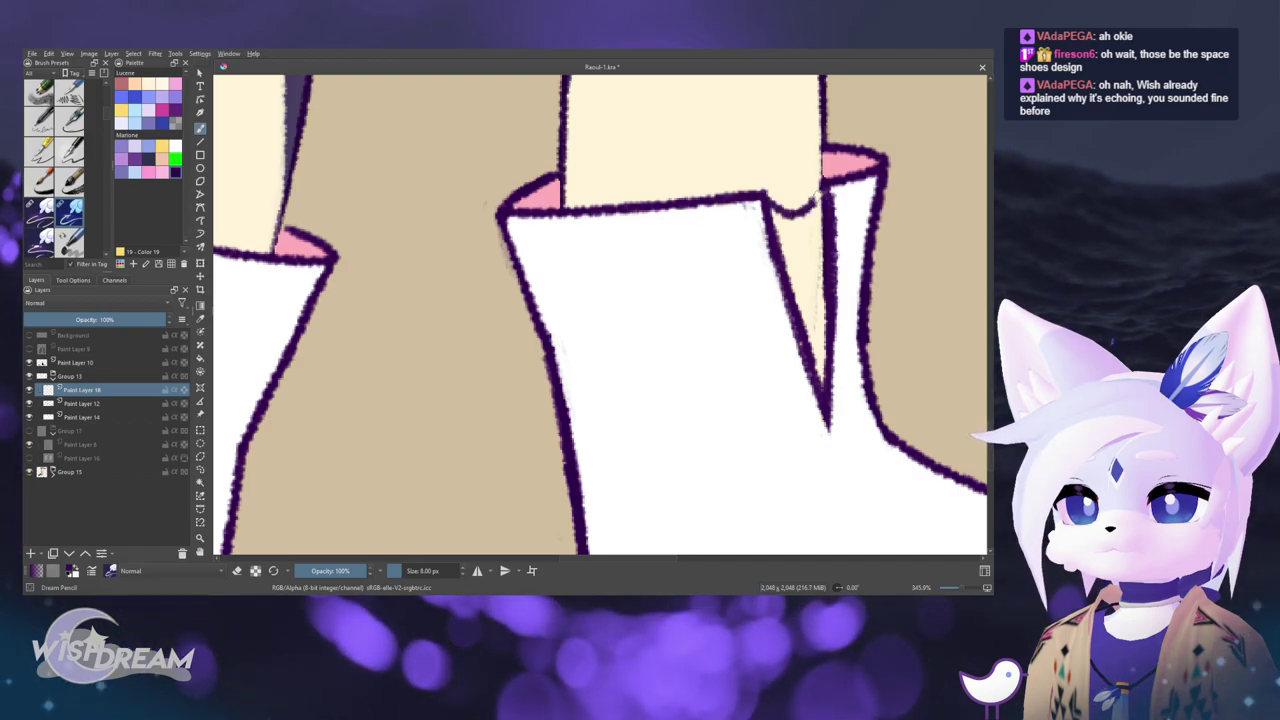
- Show the stockings of Group 17 and check their pink colour by isolating Paint Layer 16
{"action": "scroll", "coordinate": [843, 195], "scroll_direction": "down", "scroll_amount": 6}
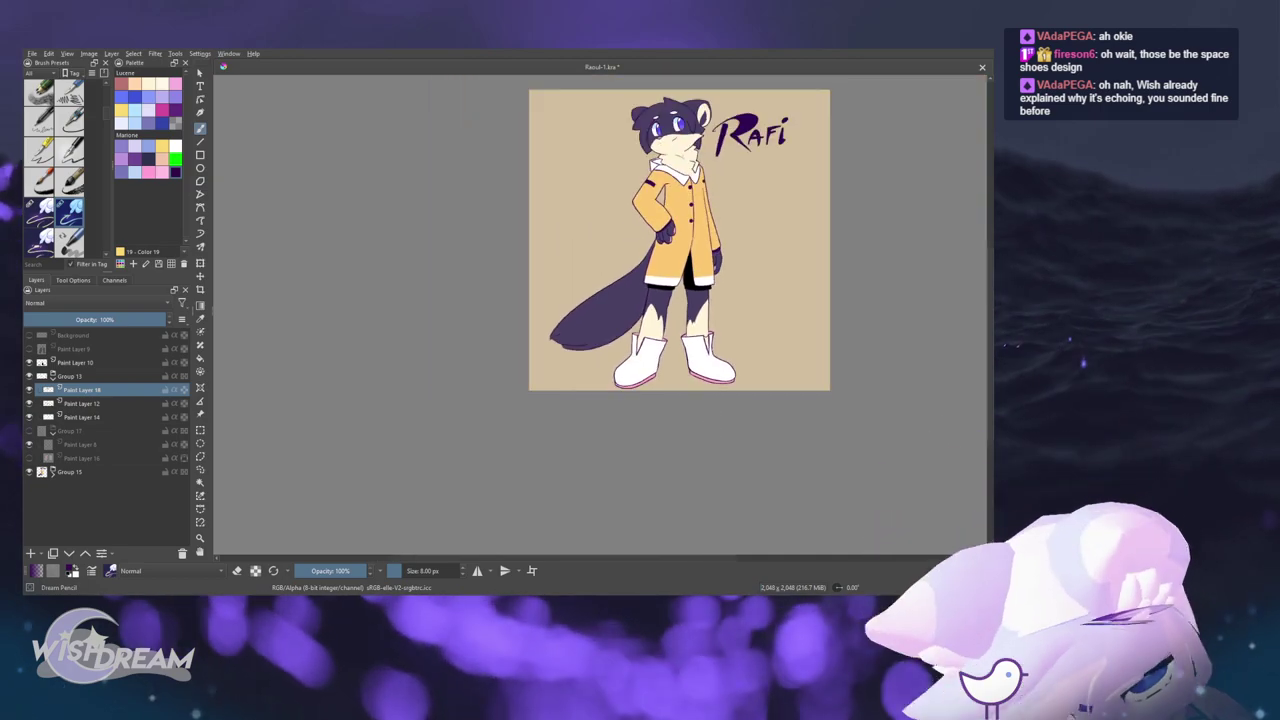
{"action": "left_click_drag", "start_coordinate": [726, 425], "coordinate": [670, 185]}
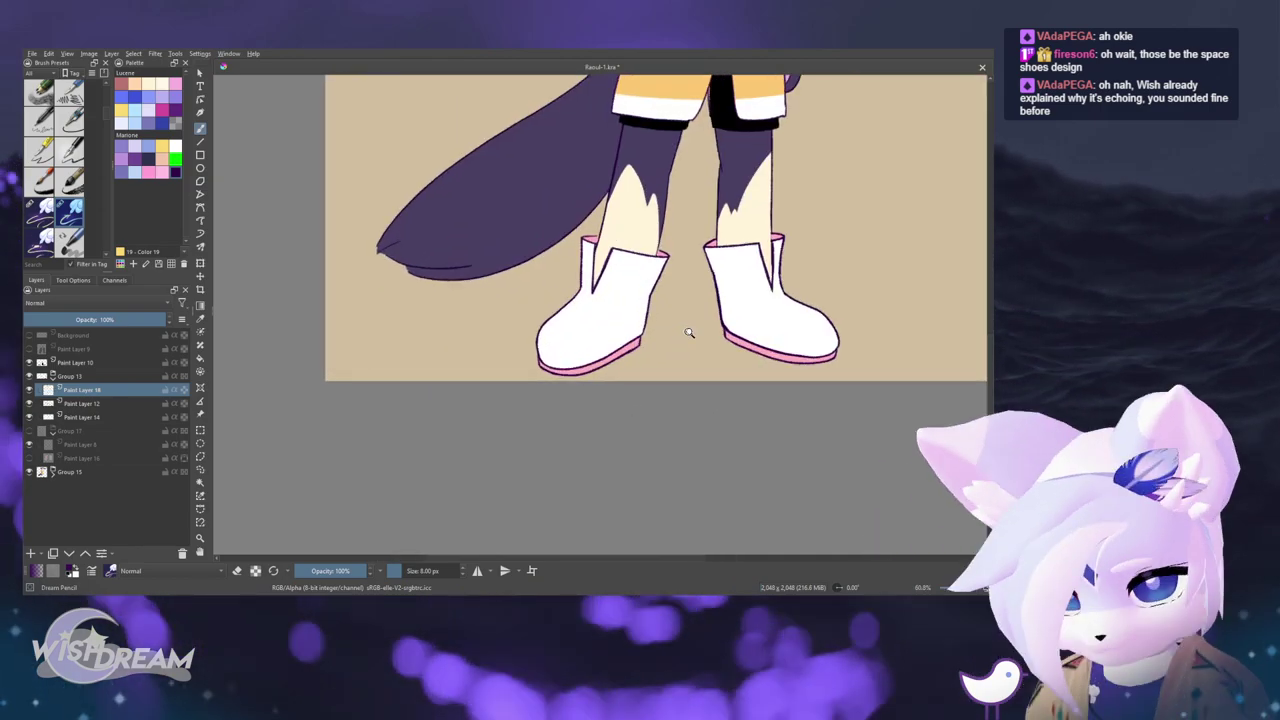
{"action": "left_click_drag", "start_coordinate": [668, 268], "coordinate": [646, 112]}
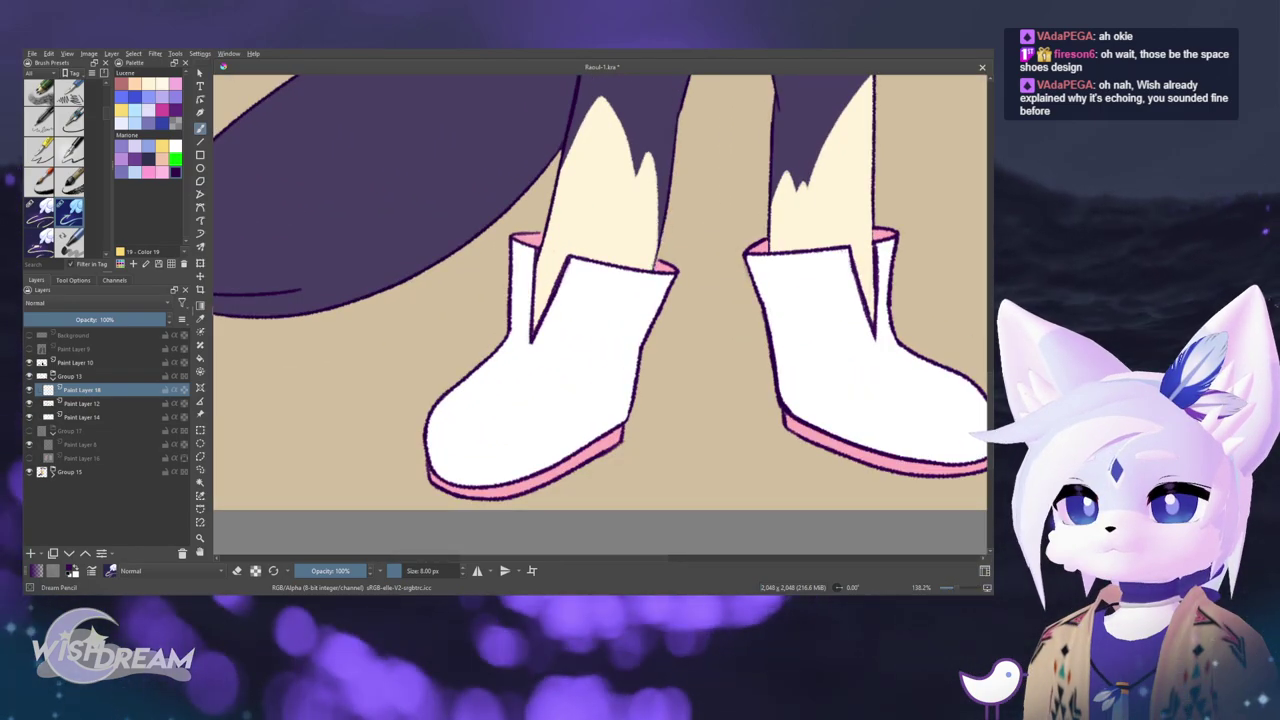
{"action": "left_click_drag", "start_coordinate": [645, 273], "coordinate": [676, 367]}
{"action": "left_click_drag", "start_coordinate": [676, 367], "coordinate": [532, 492]}
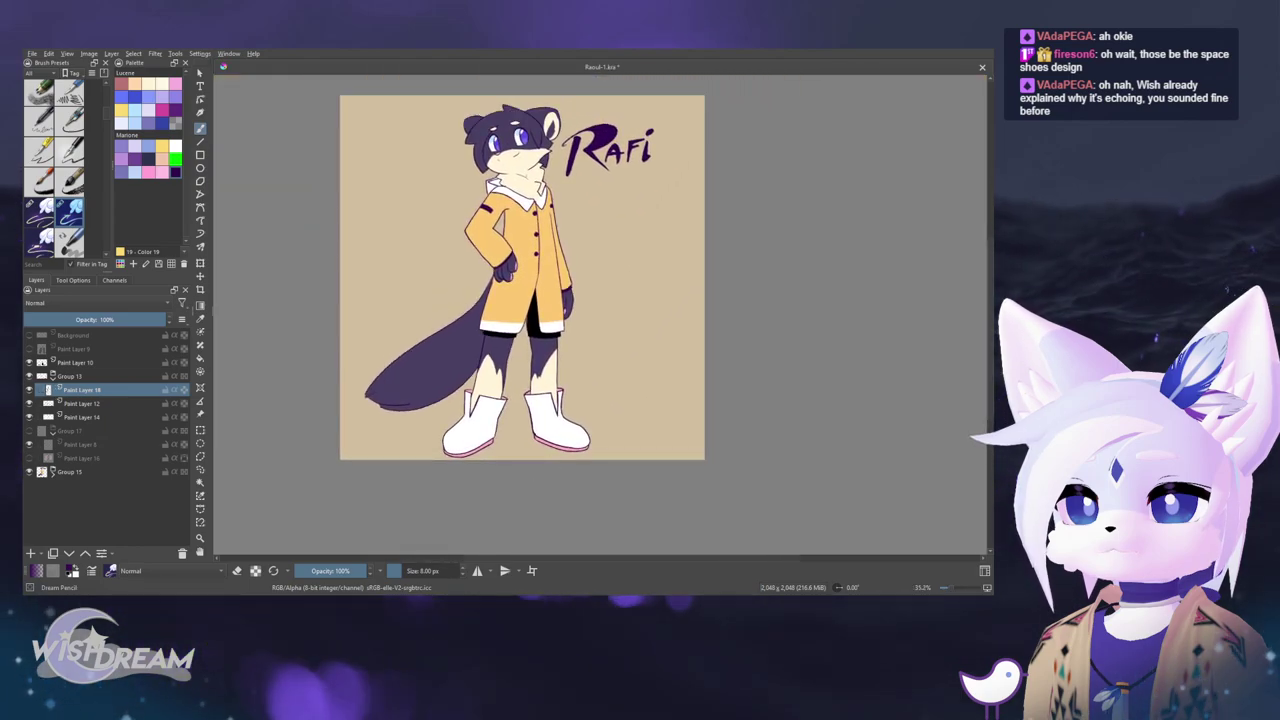
{"action": "left_click", "coordinate": [38, 430]}
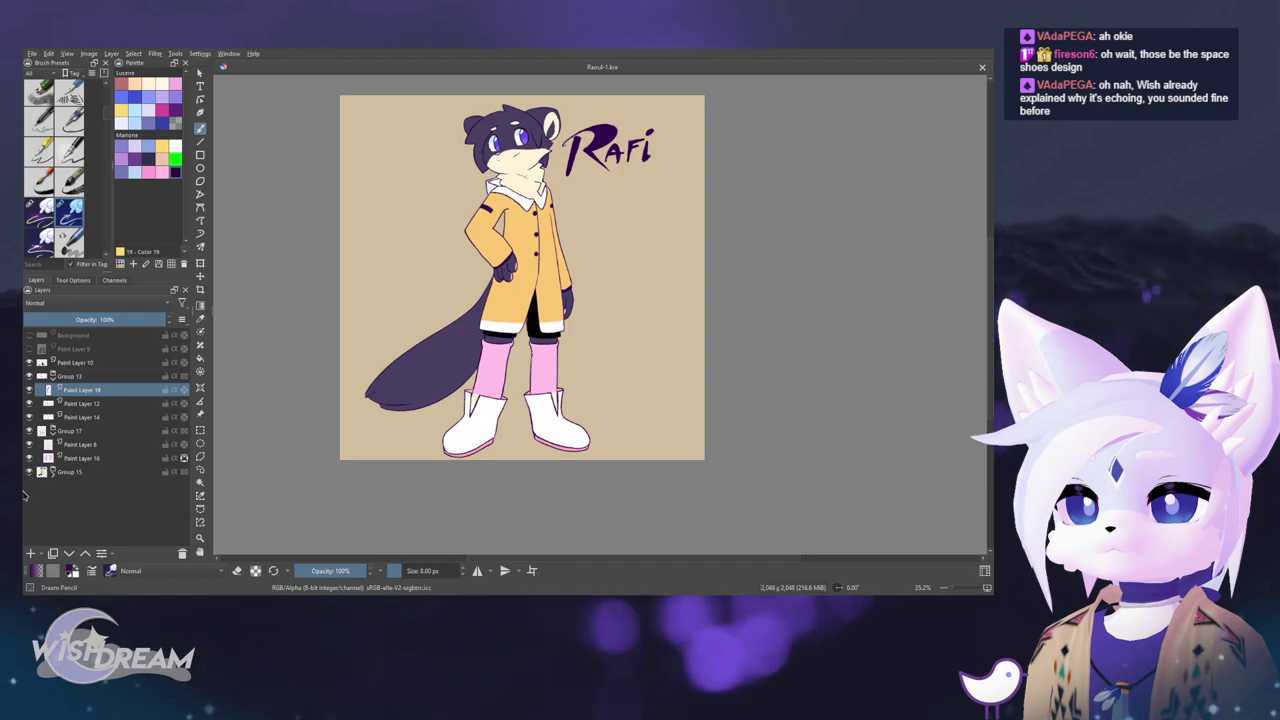
{"action": "left_click_drag", "start_coordinate": [631, 465], "coordinate": [645, 467]}
{"action": "left_click", "coordinate": [110, 457], "text": "alt"}
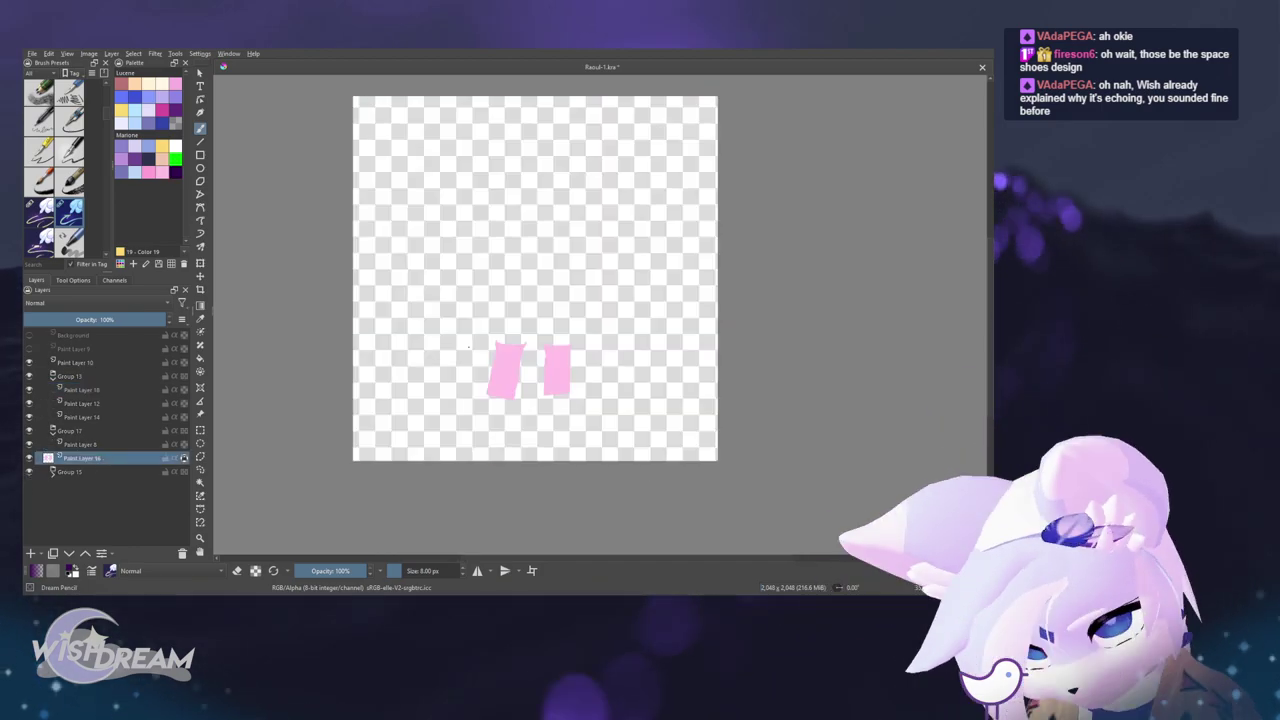
{"action": "left_click", "coordinate": [110, 459], "text": "alt"}
{"action": "scroll", "coordinate": [491, 414], "scroll_direction": "up", "scroll_amount": 5}
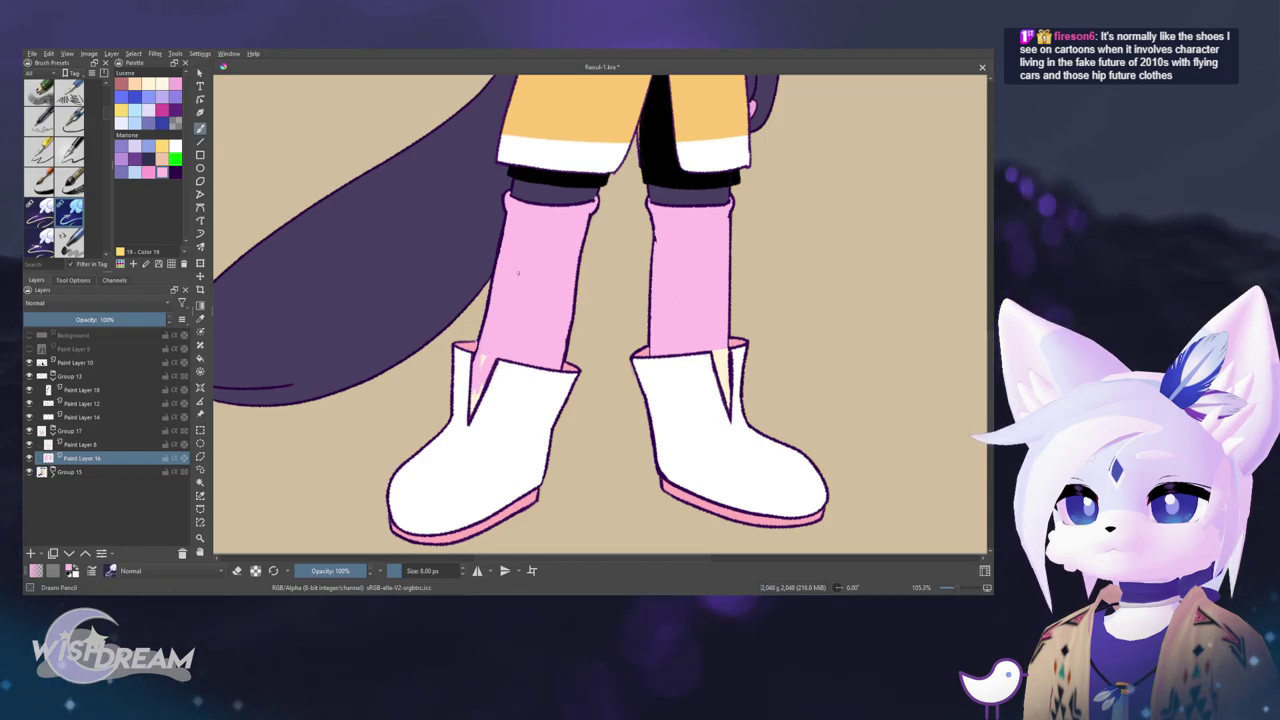
- Isolate the boot colours on Paint Layer 14 and erase the leftover cream inside the boot openings
{"action": "left_click", "coordinate": [114, 417], "text": "alt"}
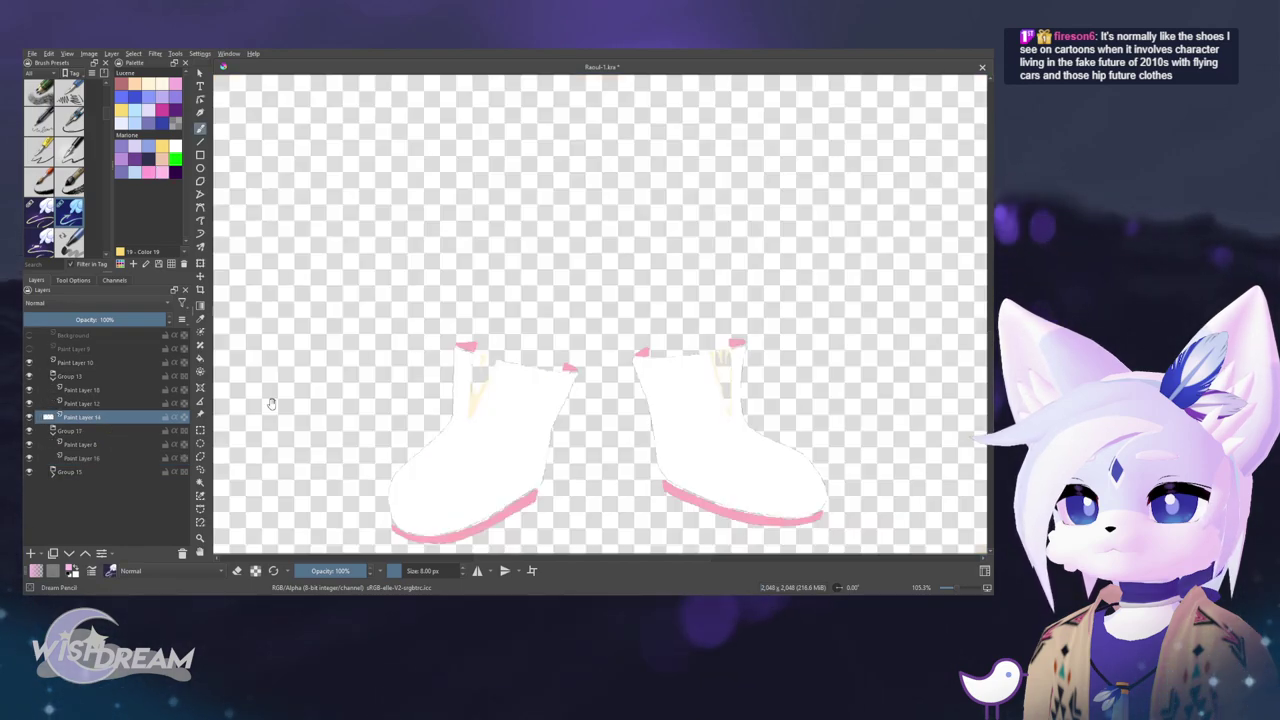
{"action": "scroll", "coordinate": [485, 321], "scroll_direction": "up", "scroll_amount": 3}
{"action": "left_click", "coordinate": [118, 416], "text": "alt"}
{"action": "scroll", "coordinate": [520, 195], "scroll_direction": "down", "scroll_amount": 3}
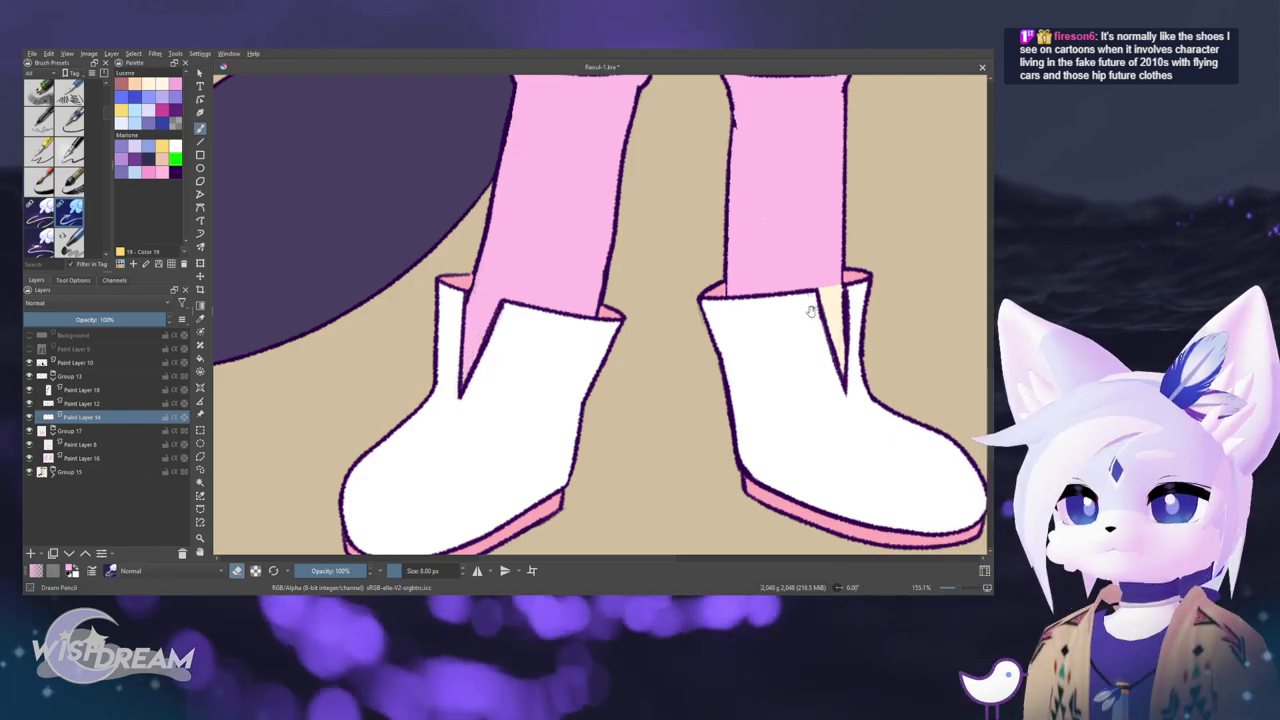
- Try filling the right-hand boot's opening with the stocking pink on Paint Layer 14, and compare it with Group 17 hidden and shown
{"action": "left_click_drag", "start_coordinate": [811, 312], "coordinate": [640, 316]}
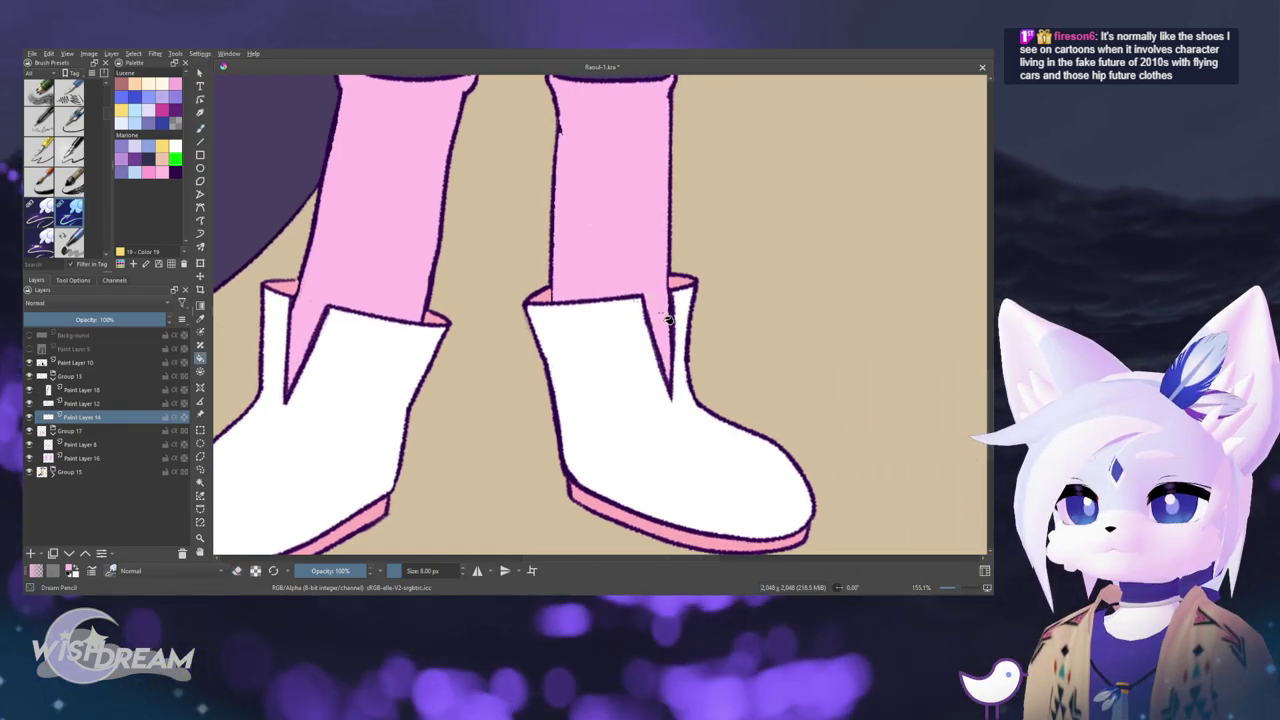
{"action": "key", "text": "b"}
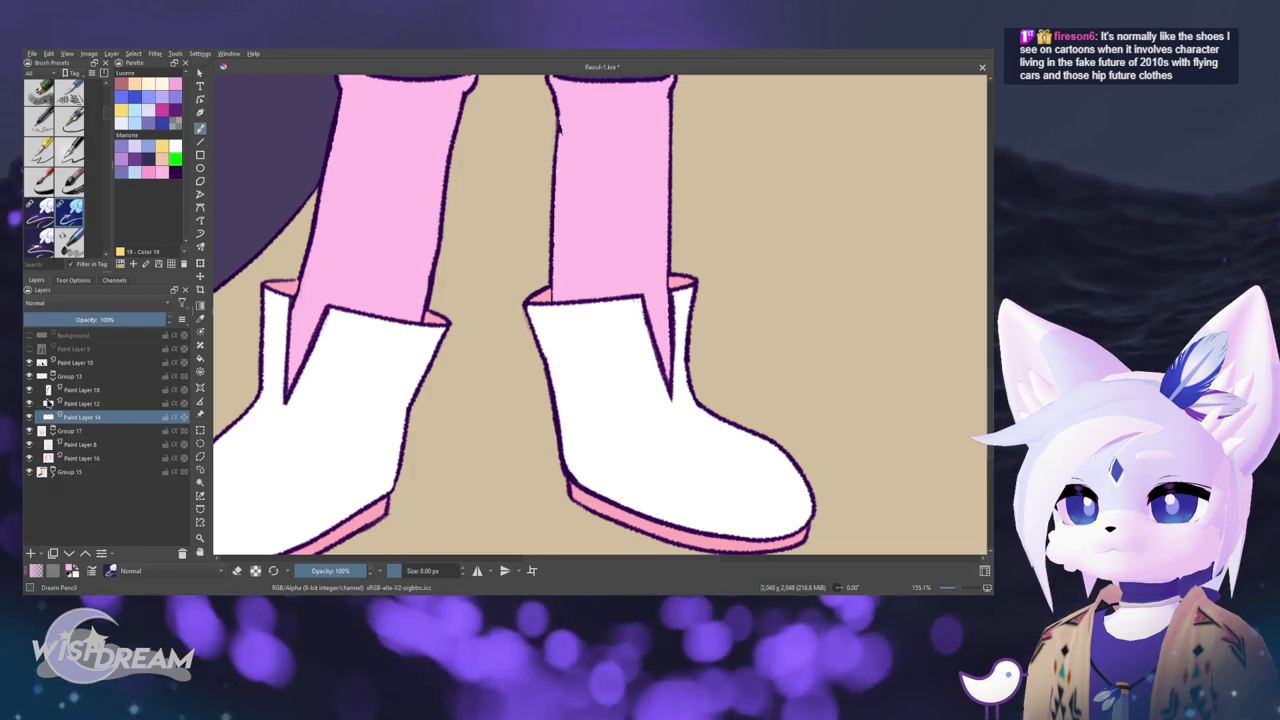
{"action": "left_click", "coordinate": [29, 430]}
{"action": "left_click", "coordinate": [80, 390]}
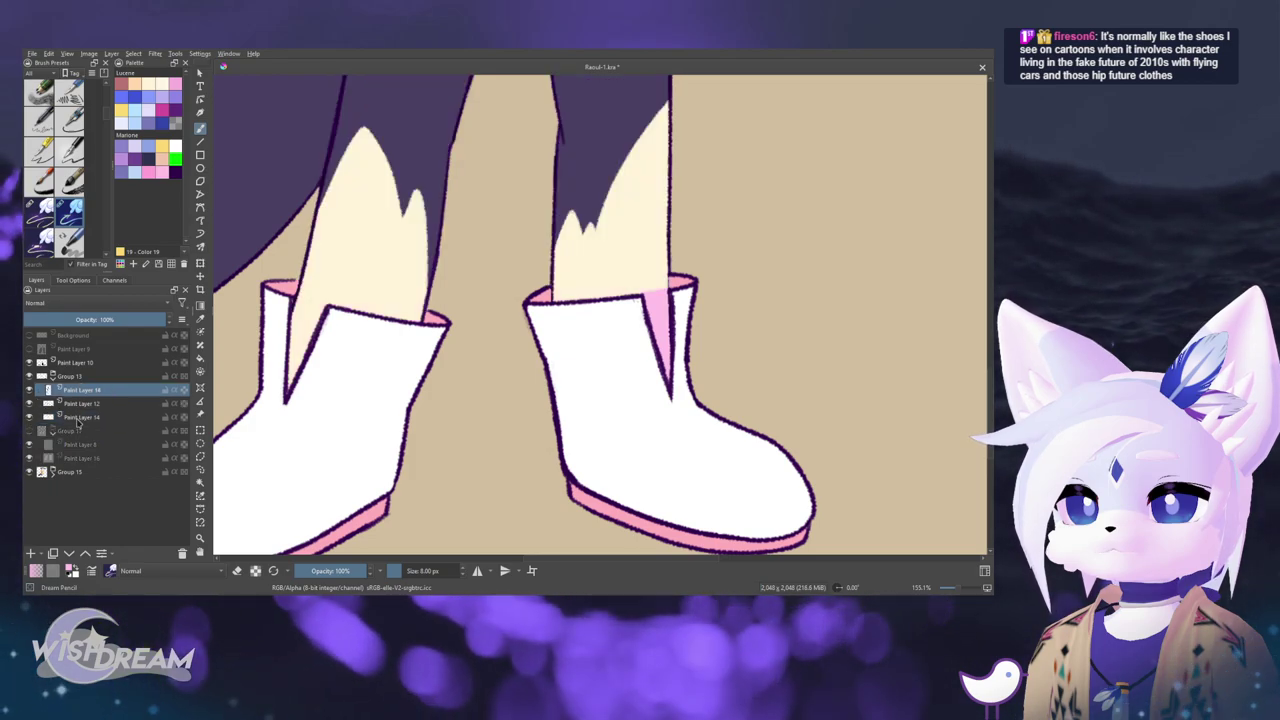
{"action": "left_click", "coordinate": [96, 416]}
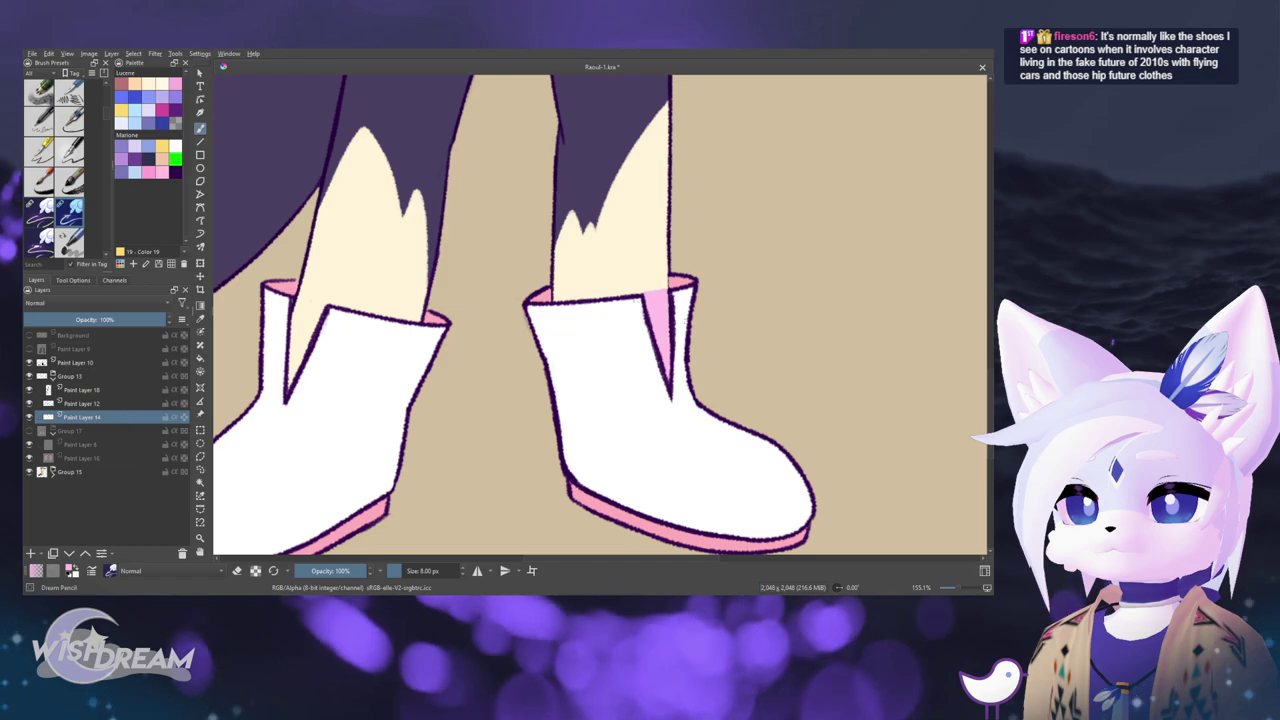
{"action": "left_click", "coordinate": [29, 430]}
{"action": "left_click", "coordinate": [134, 419], "text": "alt"}
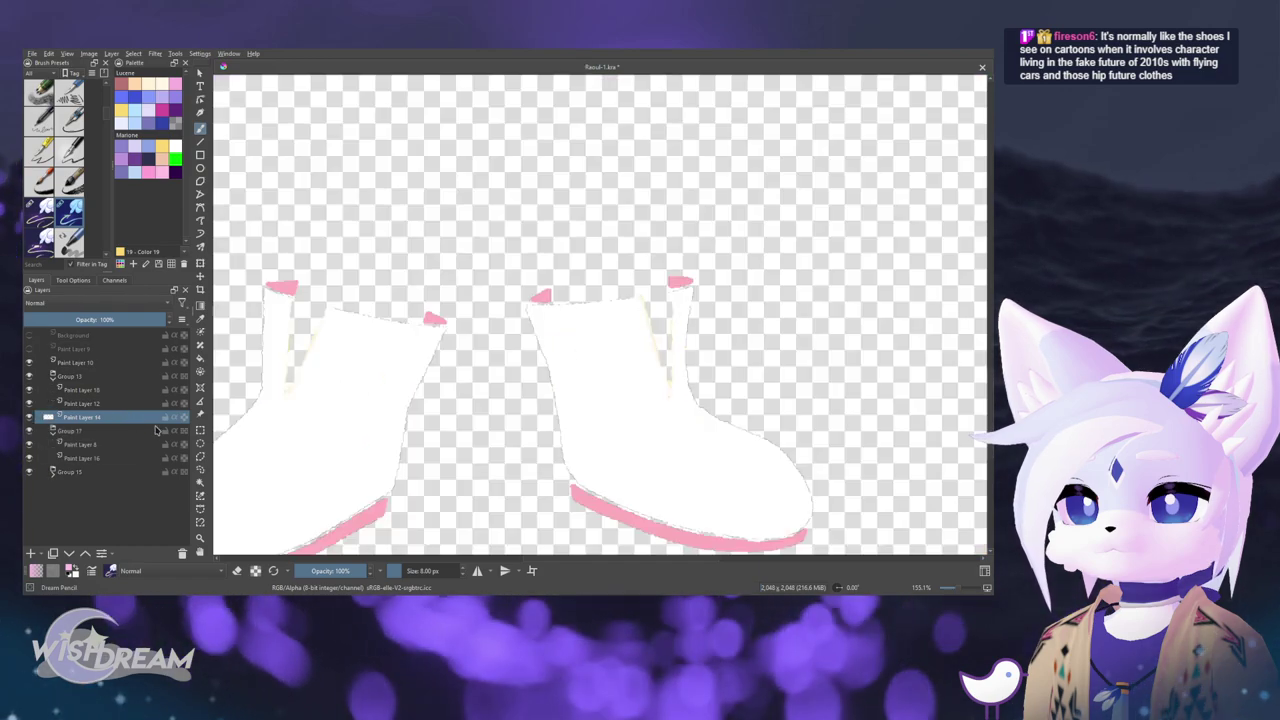
{"action": "left_click", "coordinate": [111, 419], "text": "alt"}
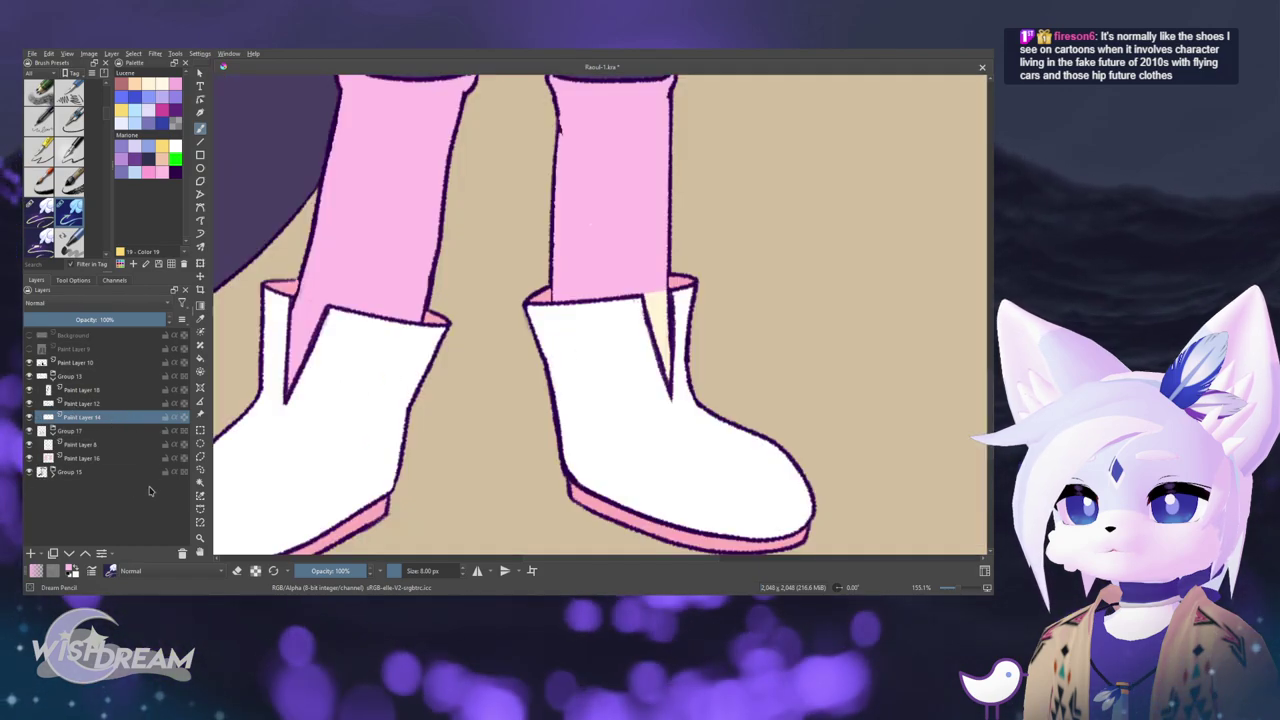
- Fill the right-hand boot's opening with the stocking pink on Paint Layer 16, and hide Group 17
{"action": "left_click", "coordinate": [112, 457]}
{"action": "left_click", "coordinate": [200, 358]}
{"action": "left_click", "coordinate": [660, 322]}
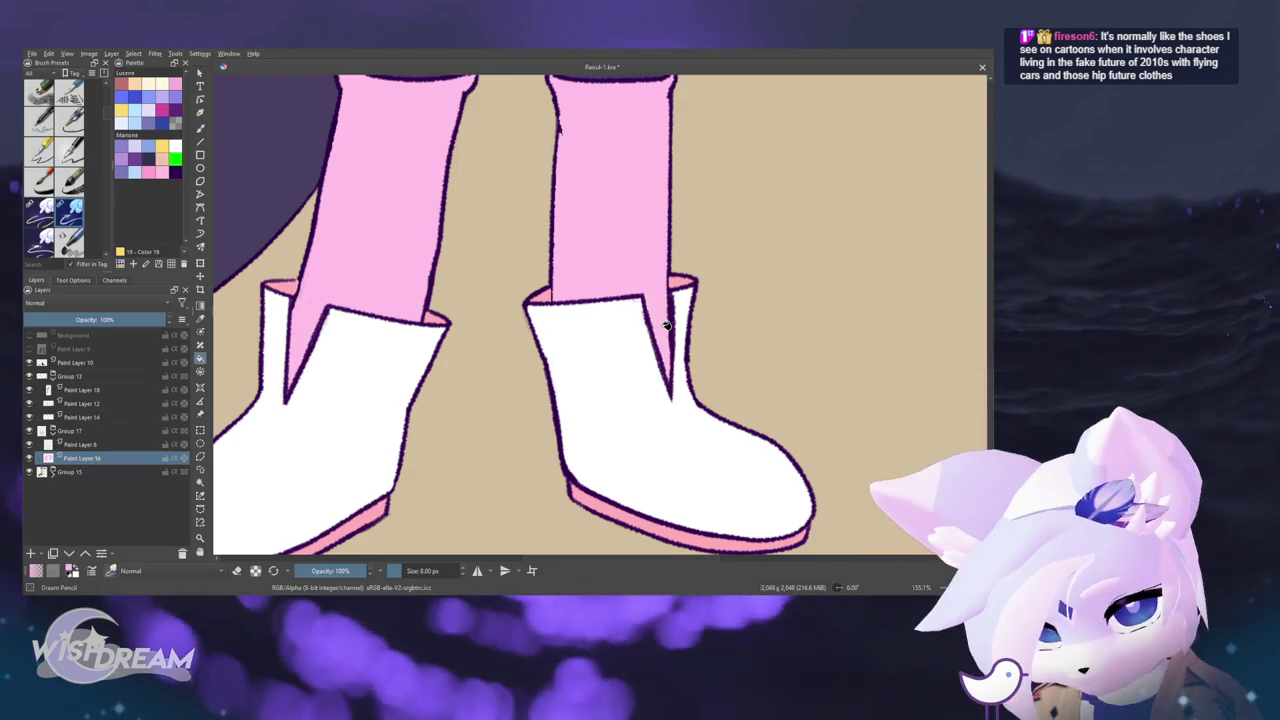
{"action": "left_click", "coordinate": [29, 430]}
- On Paint Layer 12, draw a short curved dark purple line across the top of each boot's V-shaped opening
{"action": "left_click", "coordinate": [75, 418]}
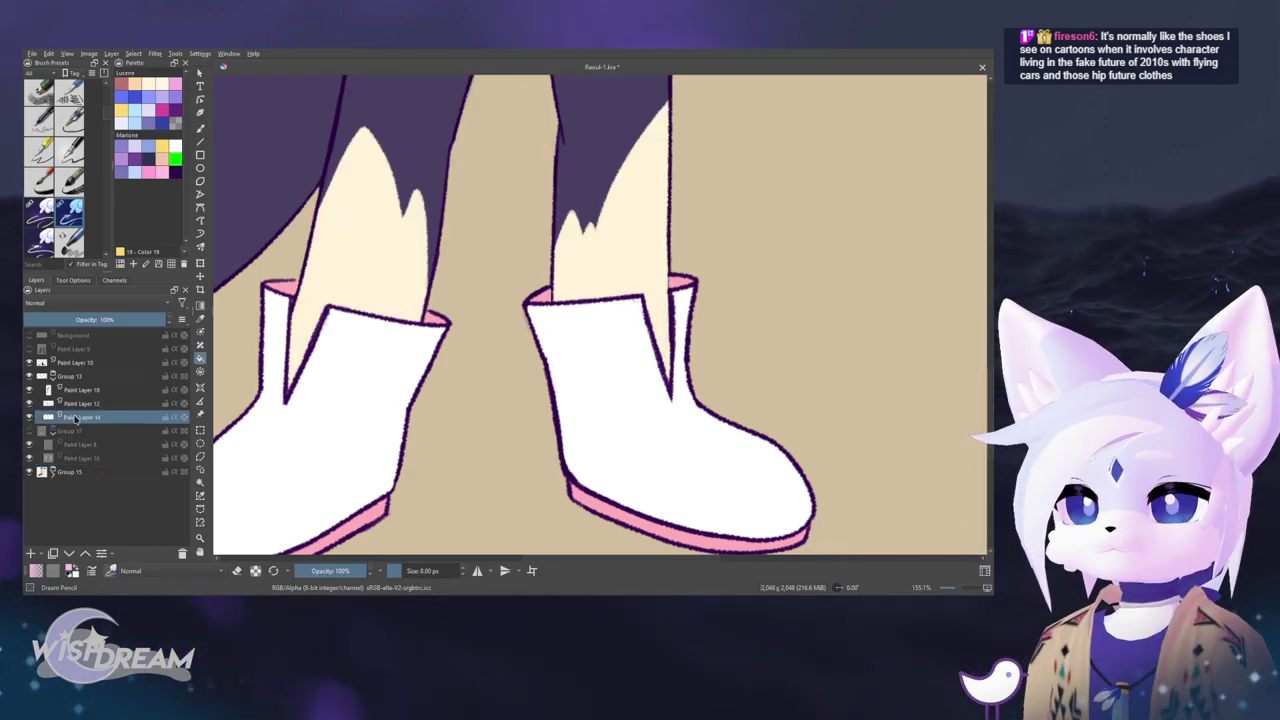
{"action": "key", "text": "b"}
{"action": "mouse_move", "coordinate": [395, 374]}
{"action": "left_mouse_down"}
{"action": "mouse_move", "coordinate": [486, 400]}
{"action": "mouse_move", "coordinate": [430, 315]}
{"action": "left_mouse_up"}
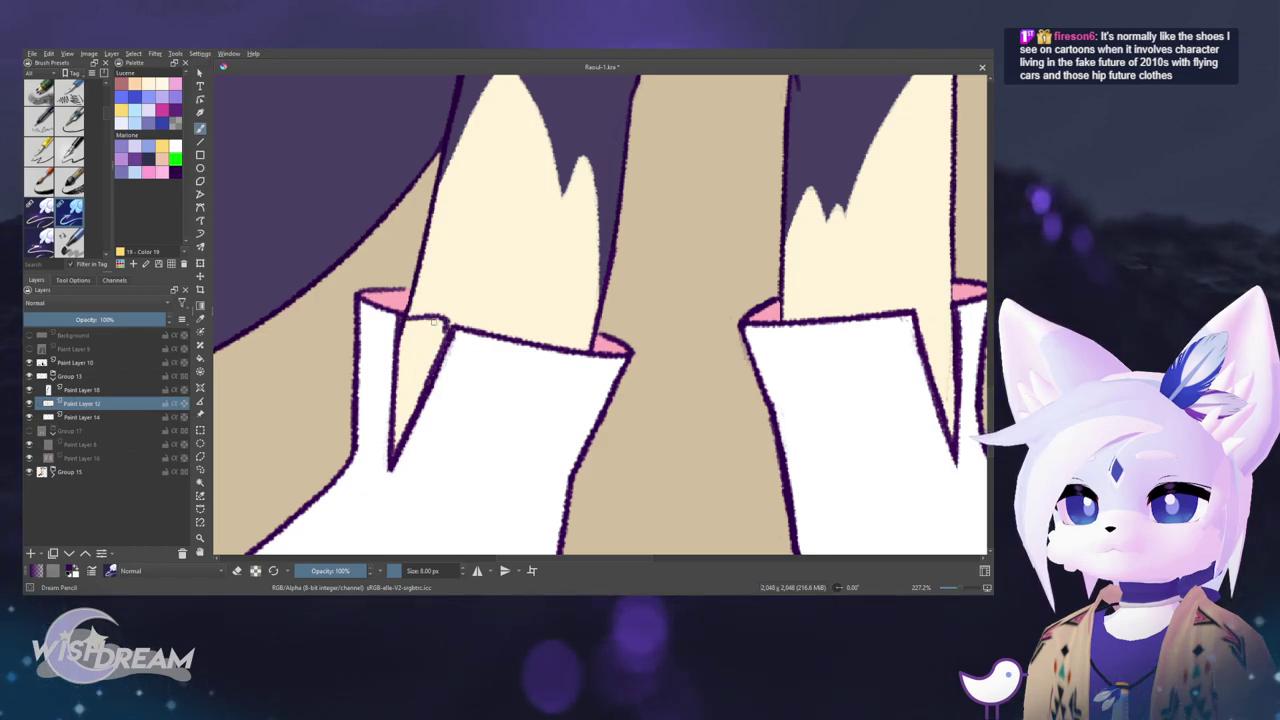
{"action": "left_click_drag", "start_coordinate": [581, 398], "coordinate": [375, 377]}
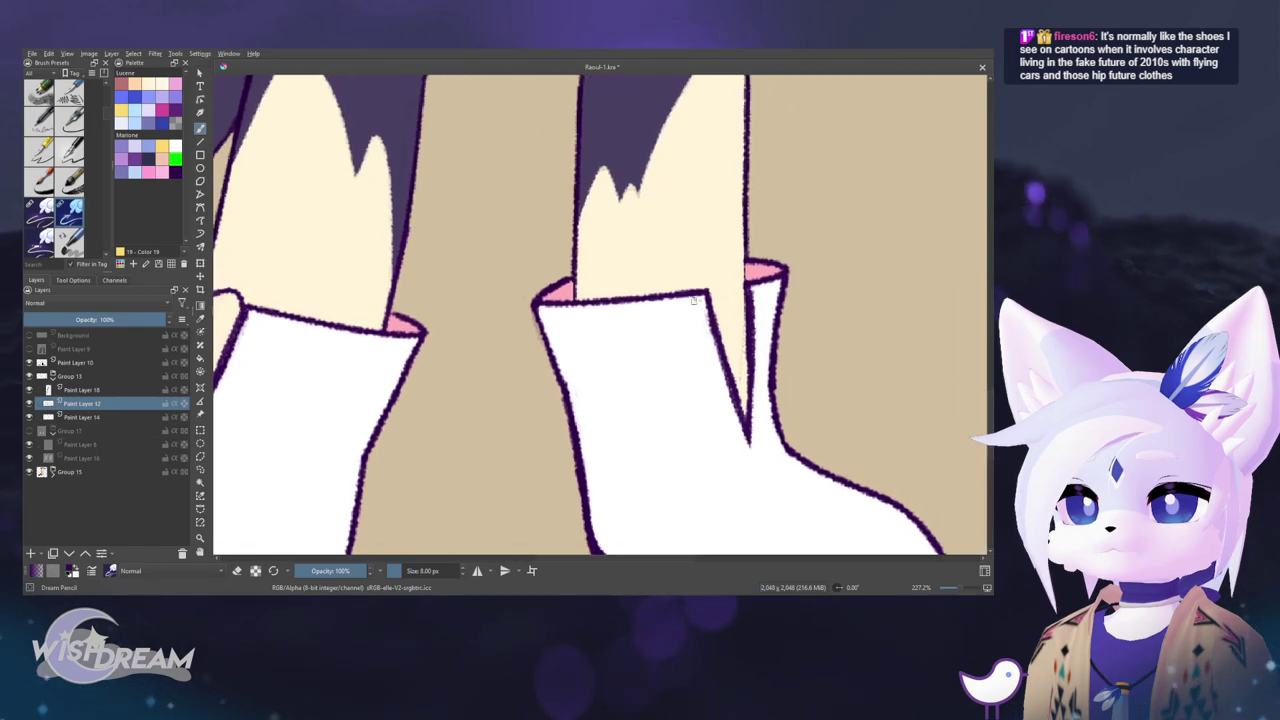
{"action": "left_click_drag", "start_coordinate": [620, 394], "coordinate": [754, 346]}
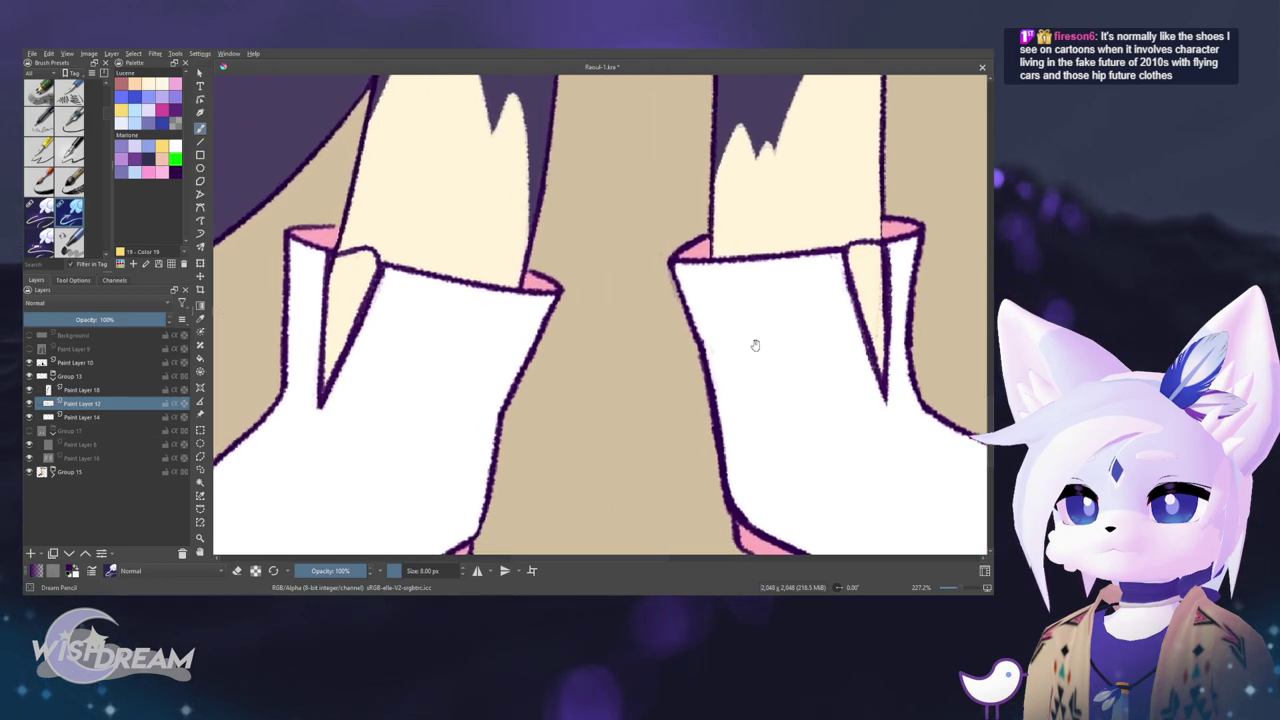
- Fill the closed openings of both boots with yellow on Paint Layer 14, and save the drawing
{"action": "left_click_drag", "start_coordinate": [663, 340], "coordinate": [605, 366]}
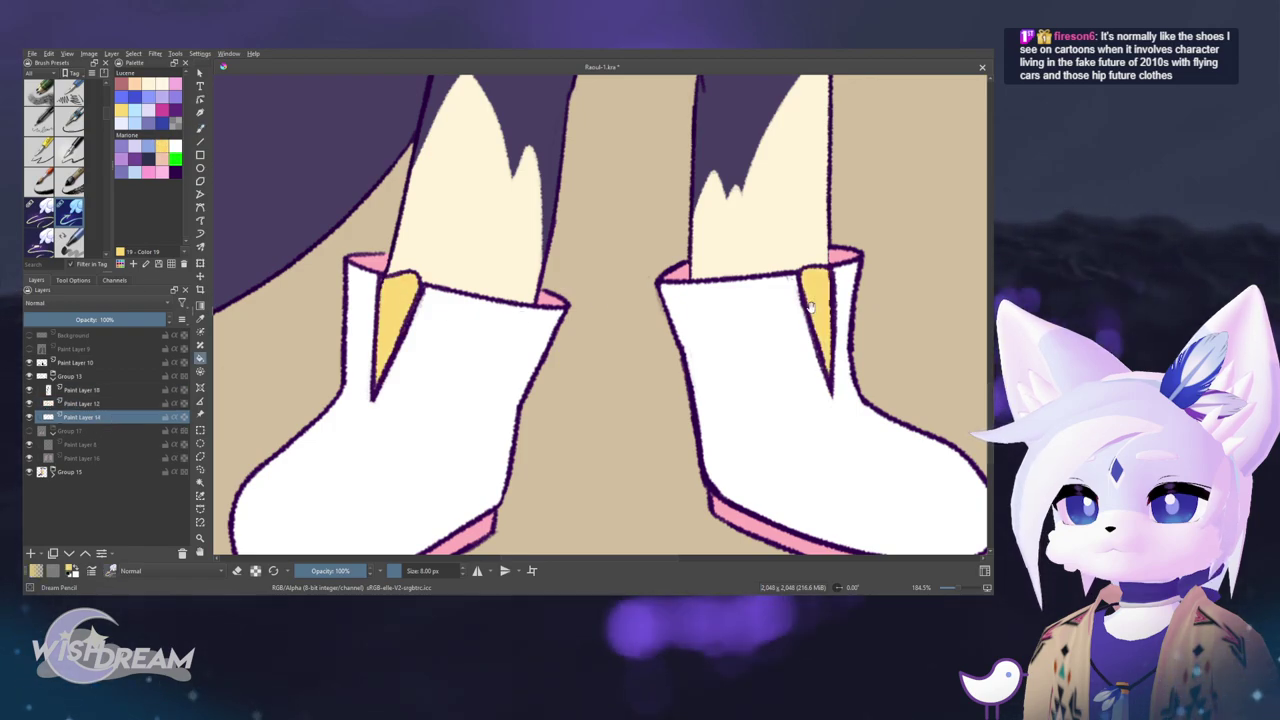
{"action": "left_click_drag", "start_coordinate": [784, 336], "coordinate": [510, 445]}
{"action": "left_click_drag", "start_coordinate": [566, 360], "coordinate": [571, 322]}
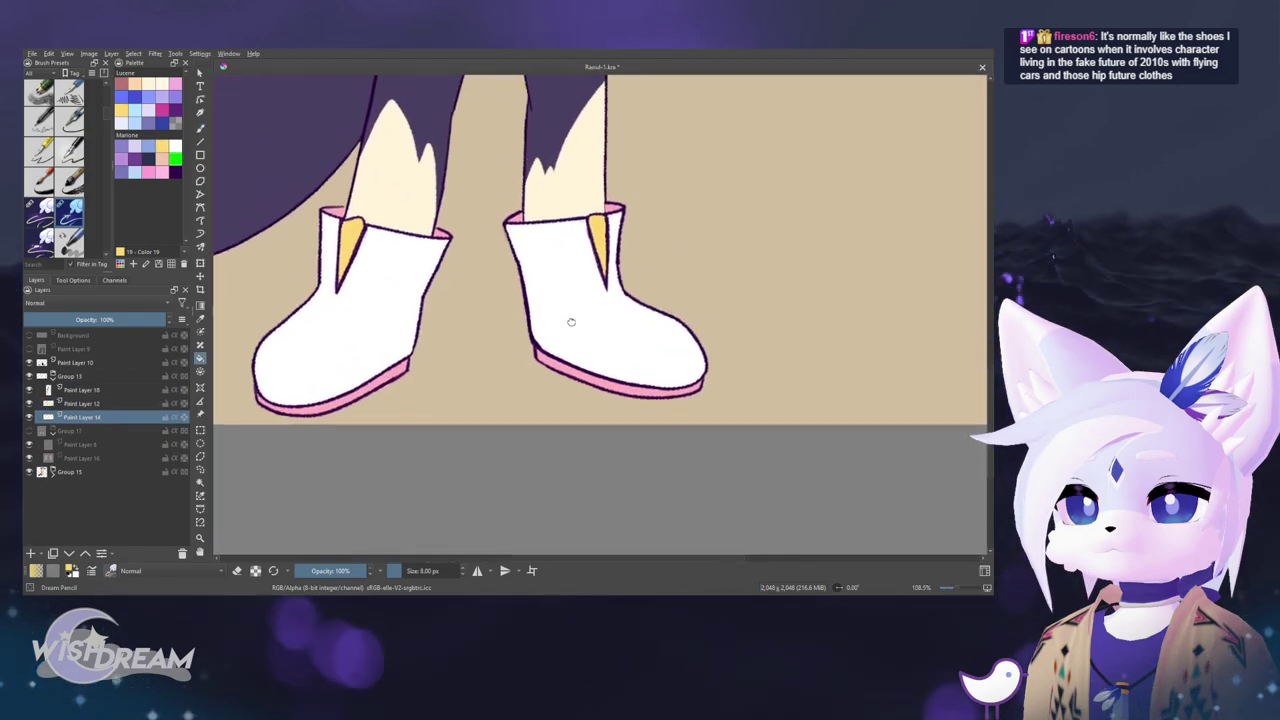
{"action": "scroll", "coordinate": [571, 321], "scroll_direction": "down", "scroll_amount": 4}
{"action": "scroll", "coordinate": [563, 449], "scroll_direction": "up", "scroll_amount": 2}
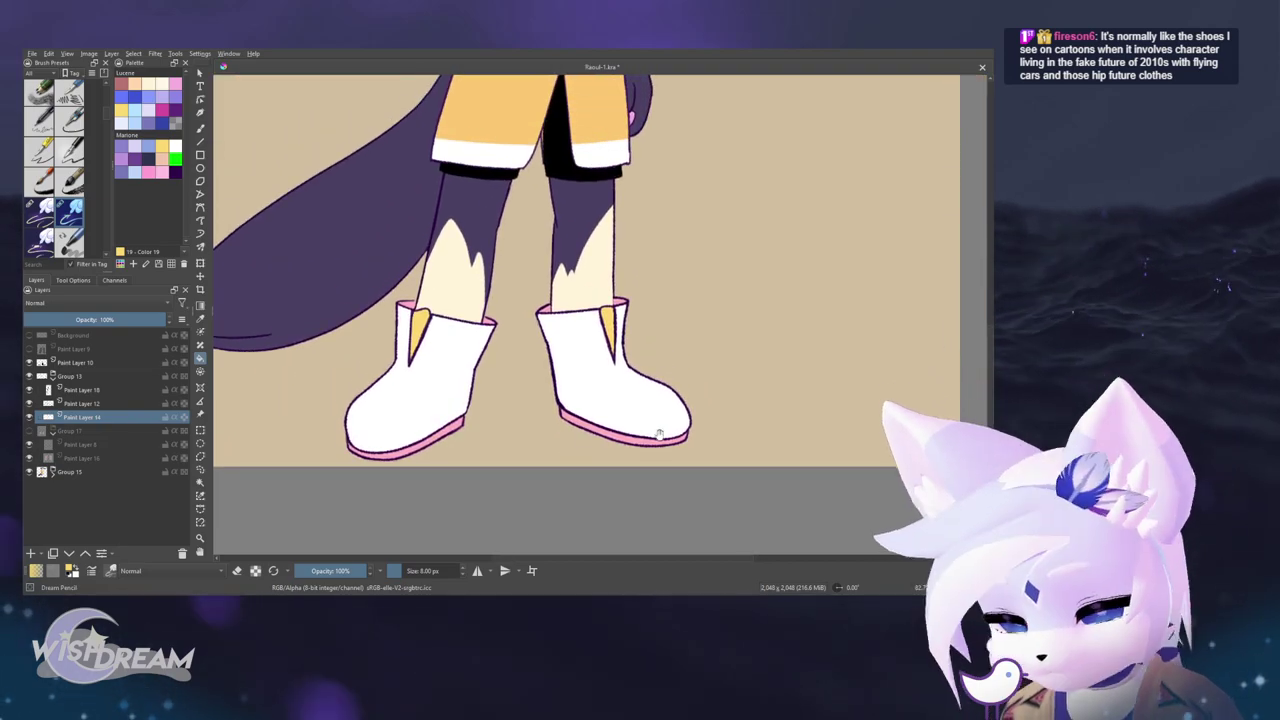
{"action": "scroll", "coordinate": [640, 460], "scroll_direction": "down", "scroll_amount": 3}
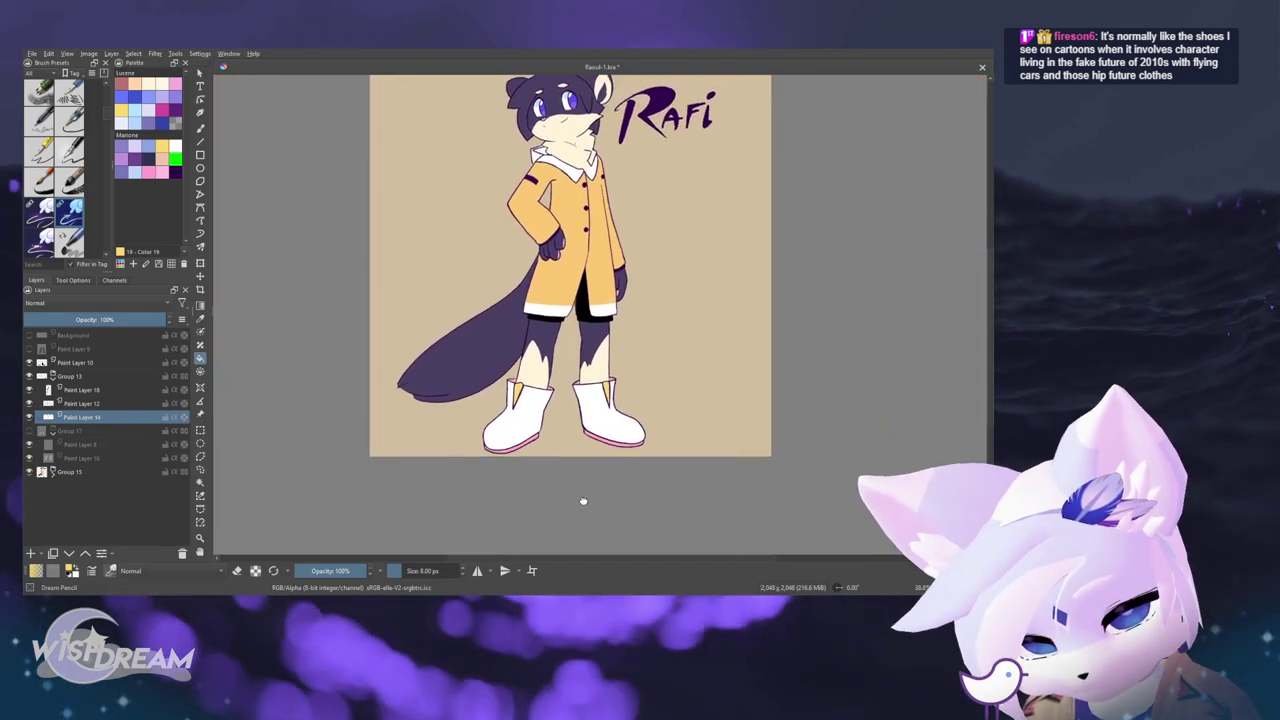
{"action": "left_click_drag", "start_coordinate": [571, 500], "coordinate": [520, 516]}
{"action": "left_click_drag", "start_coordinate": [643, 464], "coordinate": [629, 492]}
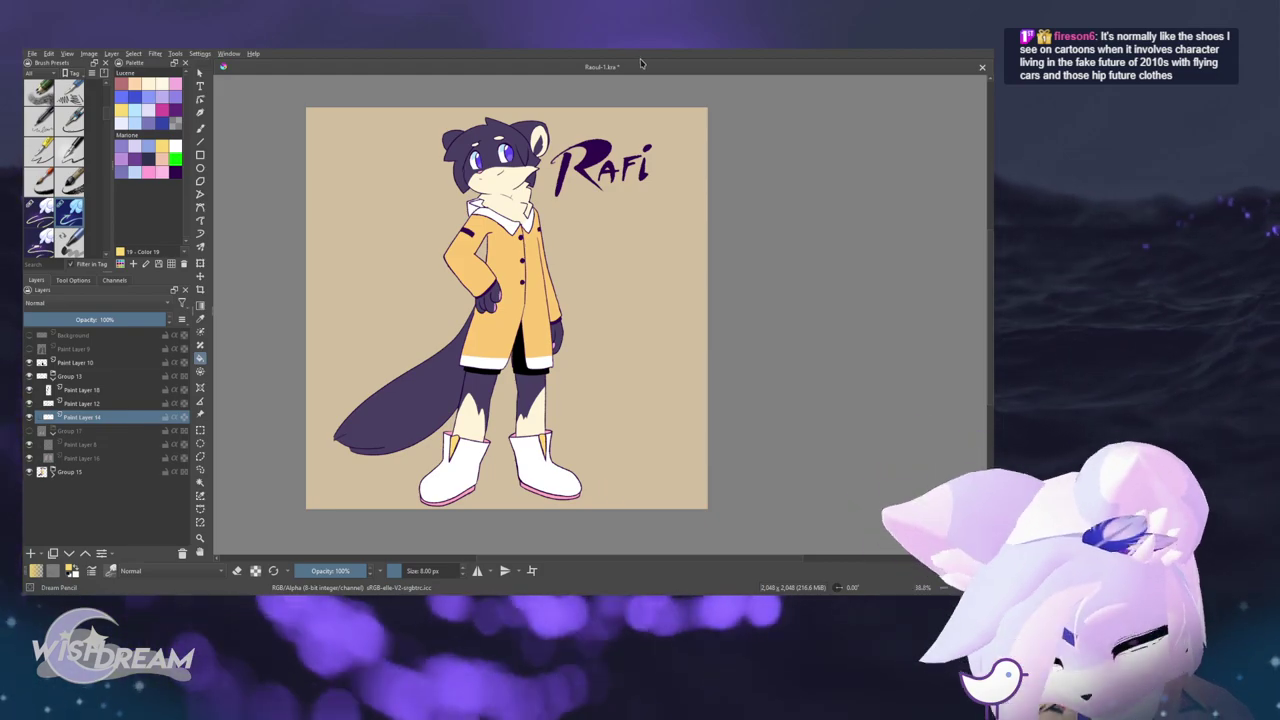
{"action": "key", "text": "ctrl+s"}
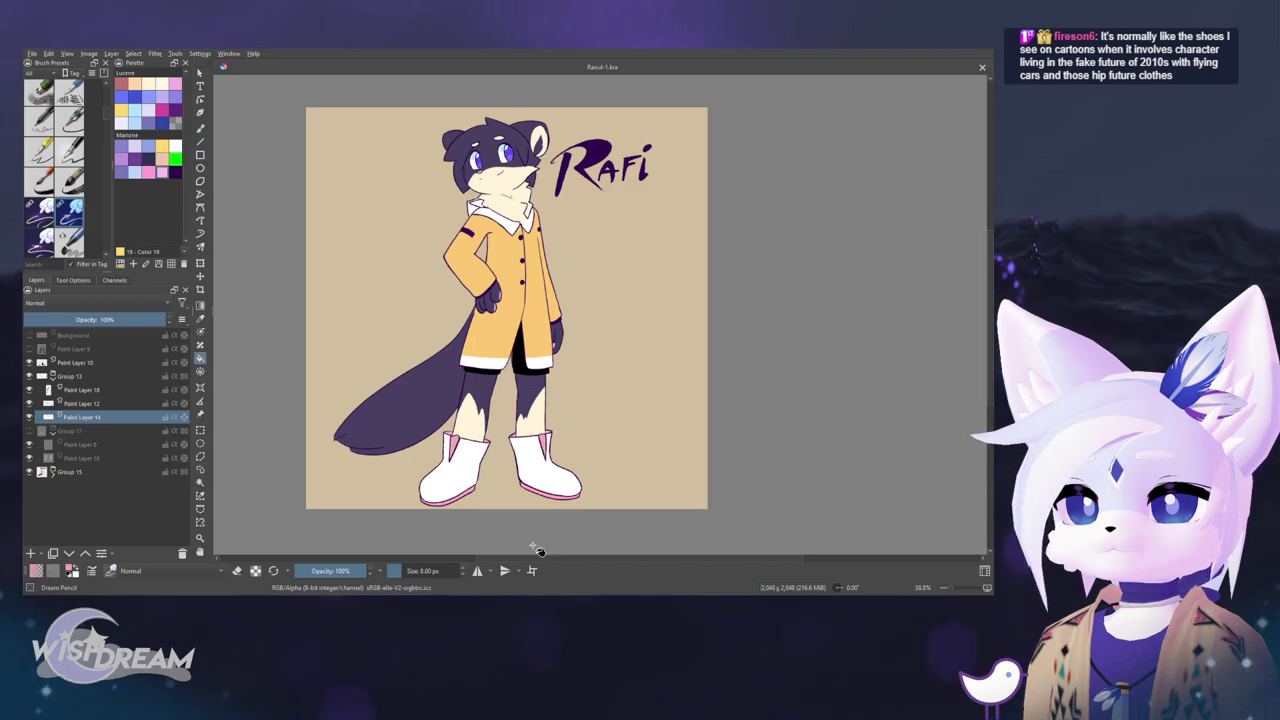
- Try pink boot openings with the coat's orange on both boots, and undo the orange fills
{"action": "left_click", "coordinate": [546, 526]}
{"action": "left_click_drag", "start_coordinate": [585, 491], "coordinate": [591, 502]}
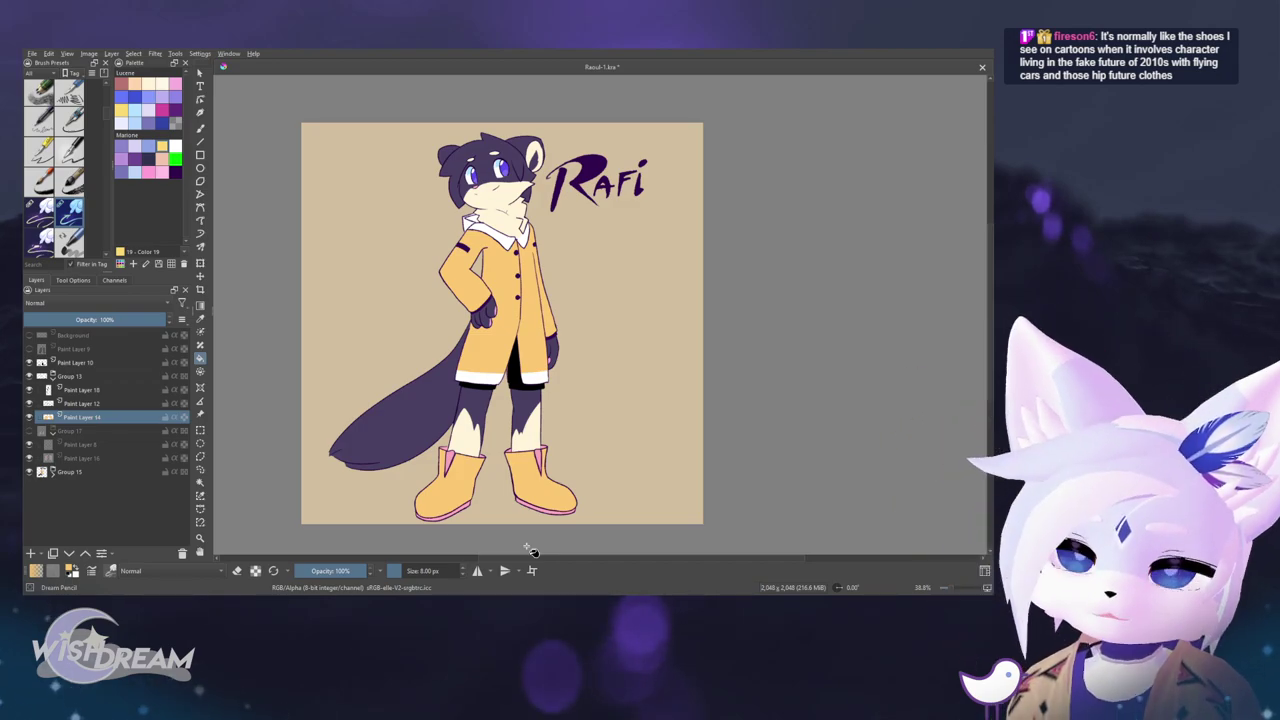
{"action": "key", "text": "ctrl+z"}
{"action": "key", "text": "ctrl+z"}
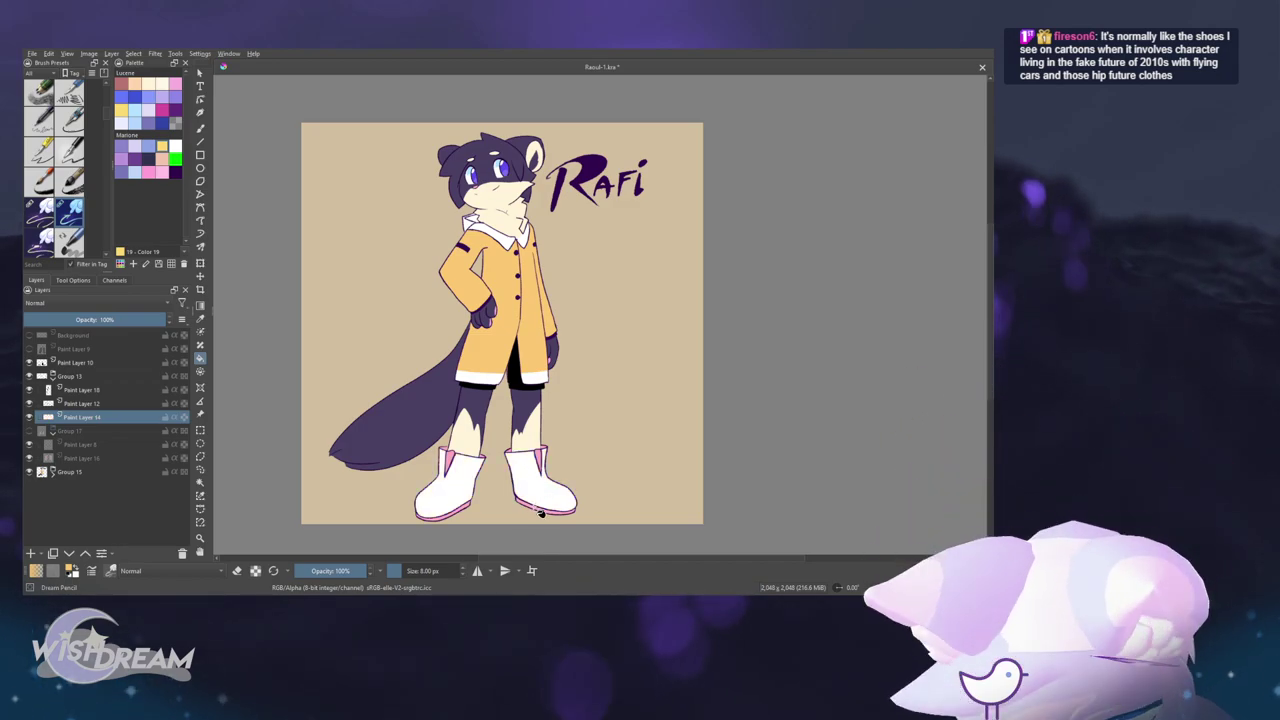
- Try orange boots with white soles, and restore the white boots with pink soles and yellow openings
{"action": "left_click", "coordinate": [466, 485]}
{"action": "left_click", "coordinate": [532, 485]}
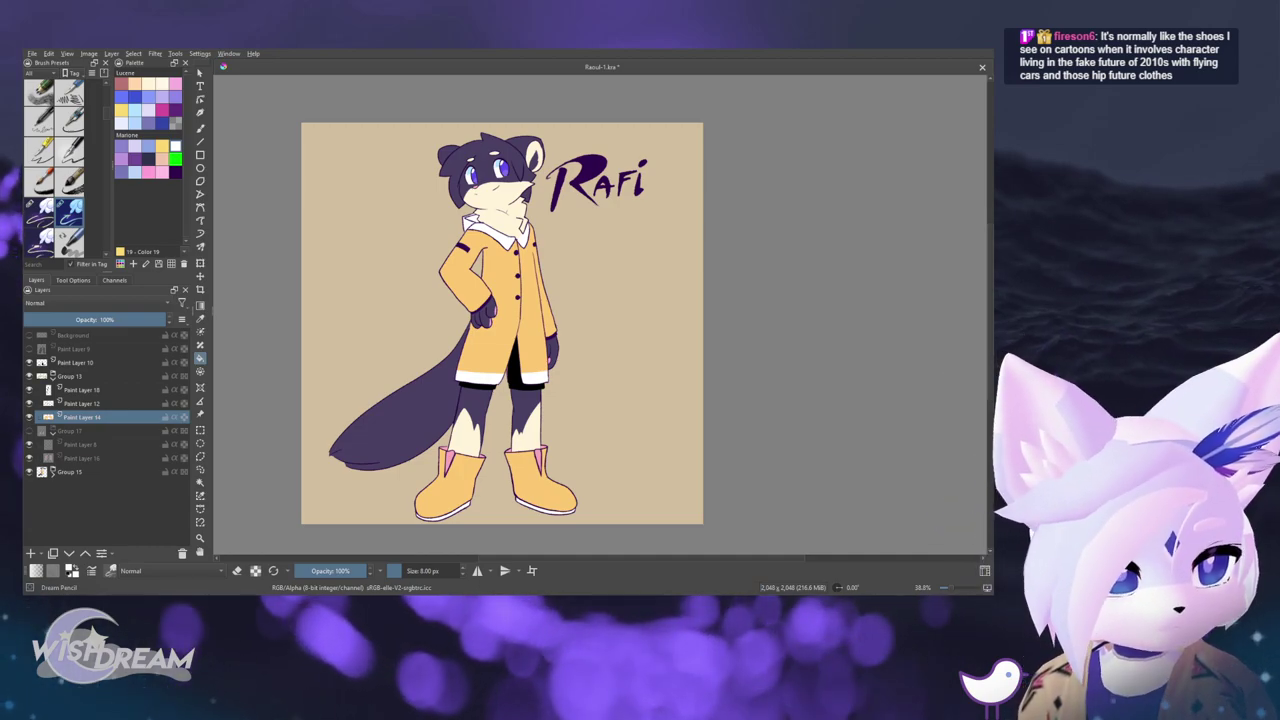
{"action": "key", "text": "b"}
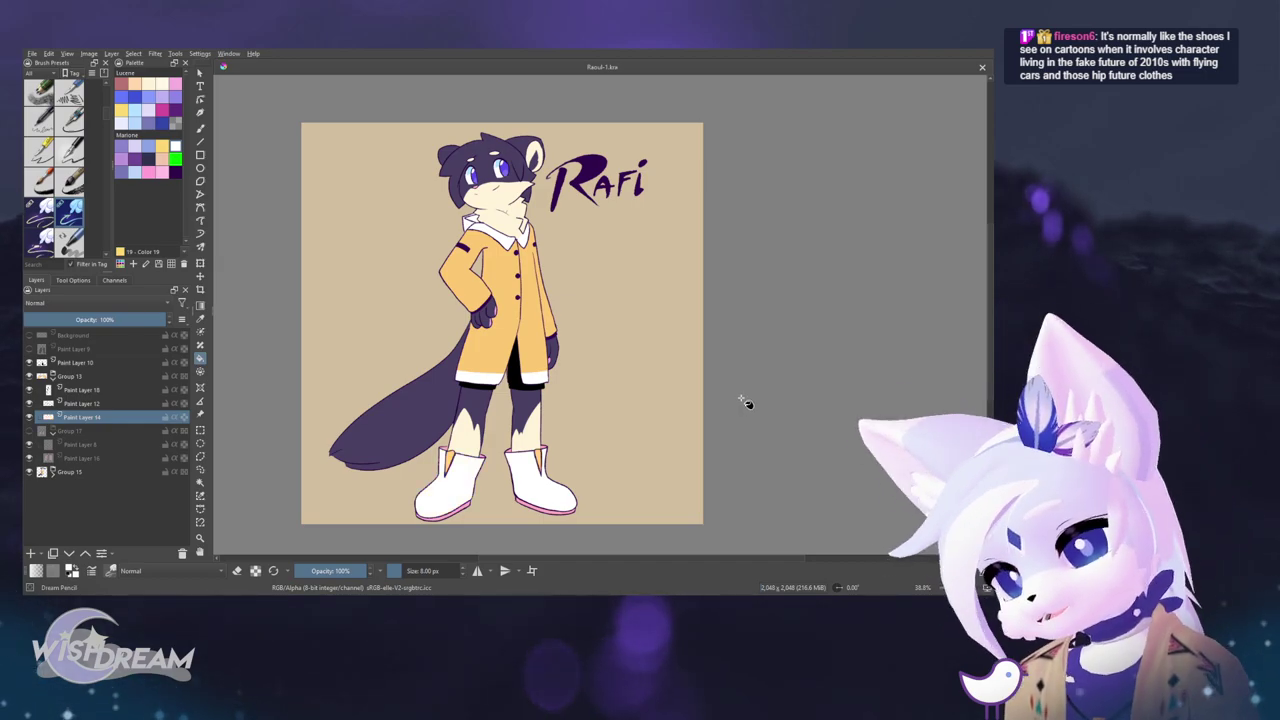
{"action": "scroll", "coordinate": [603, 444], "scroll_direction": "up", "scroll_amount": 2}
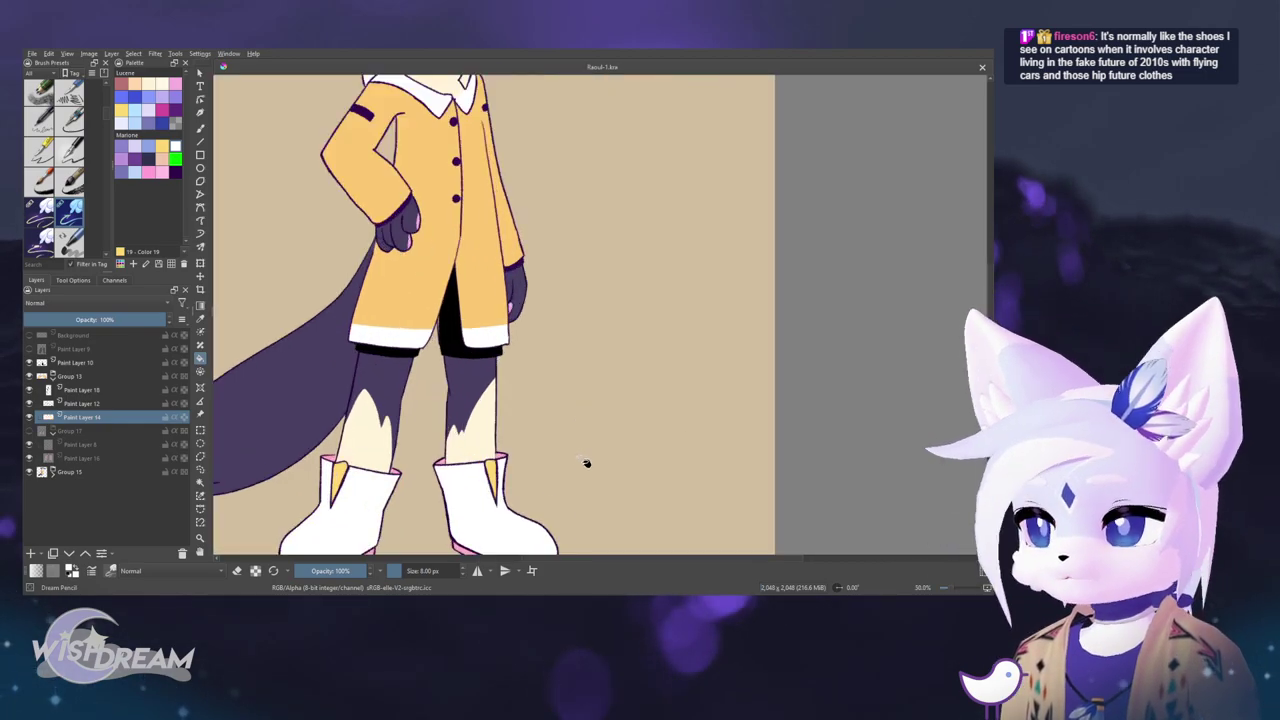
- Try the soles of both boots in yellow and in dark purple on Paint Layer 14
{"action": "left_click_drag", "start_coordinate": [340, 487], "coordinate": [370, 397]}
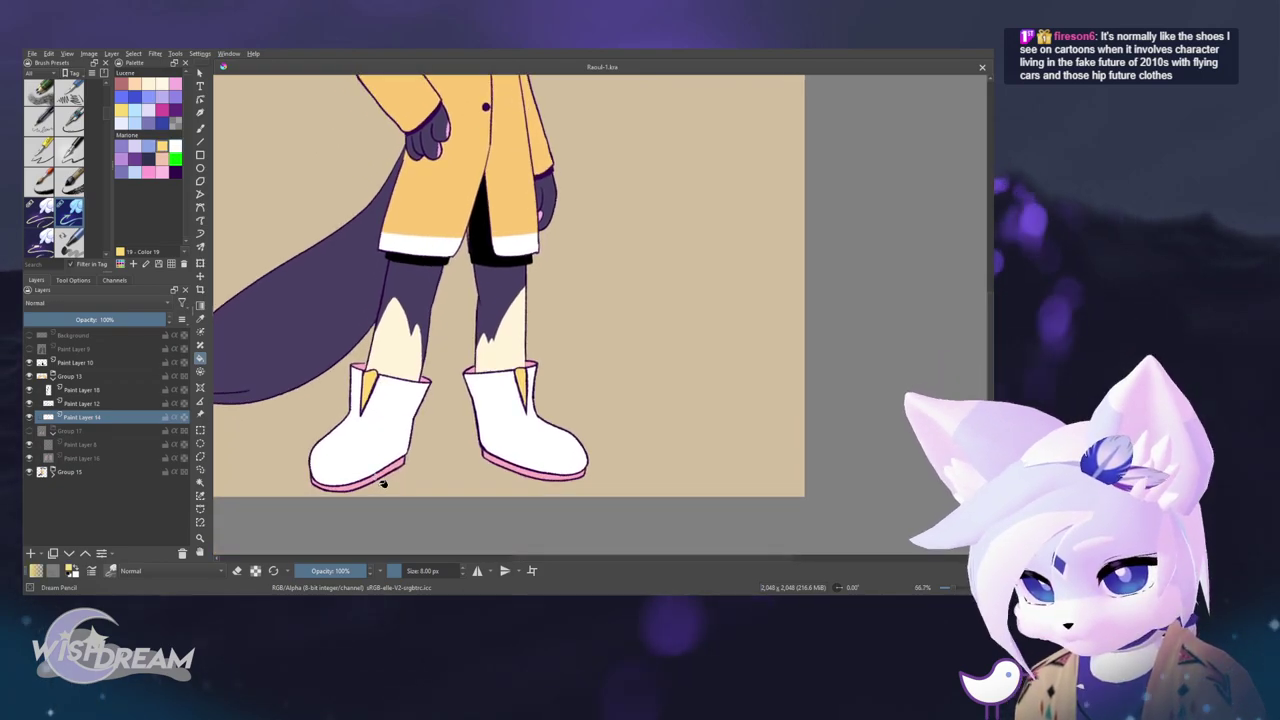
{"action": "scroll", "coordinate": [575, 380], "scroll_direction": "down", "scroll_amount": 4}
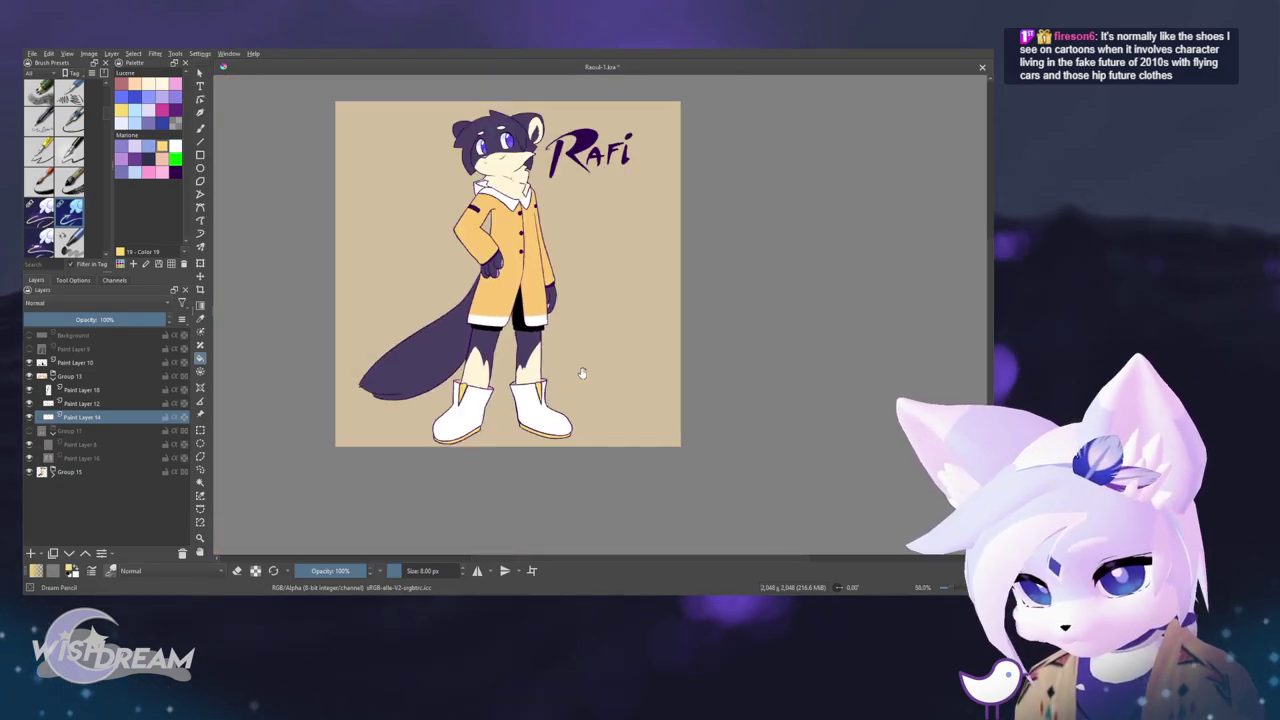
{"action": "scroll", "coordinate": [560, 420], "scroll_direction": "up", "scroll_amount": 3}
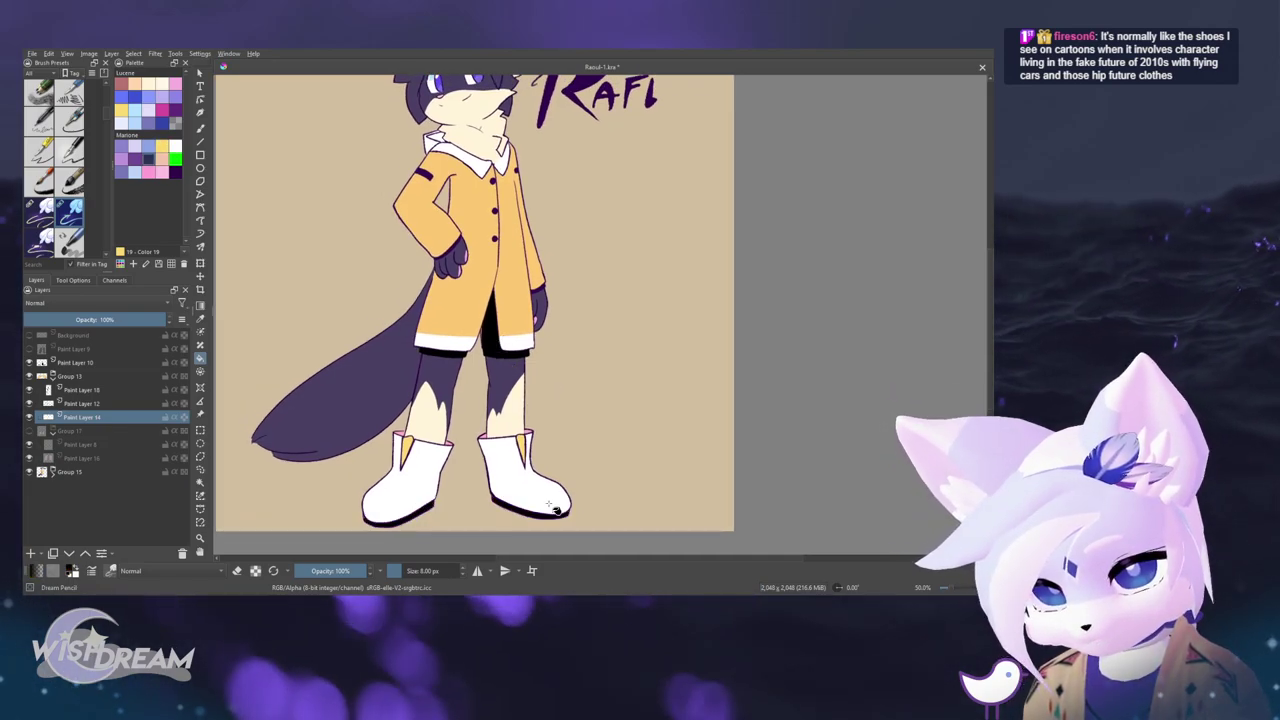
{"action": "left_click_drag", "start_coordinate": [581, 387], "coordinate": [610, 385]}
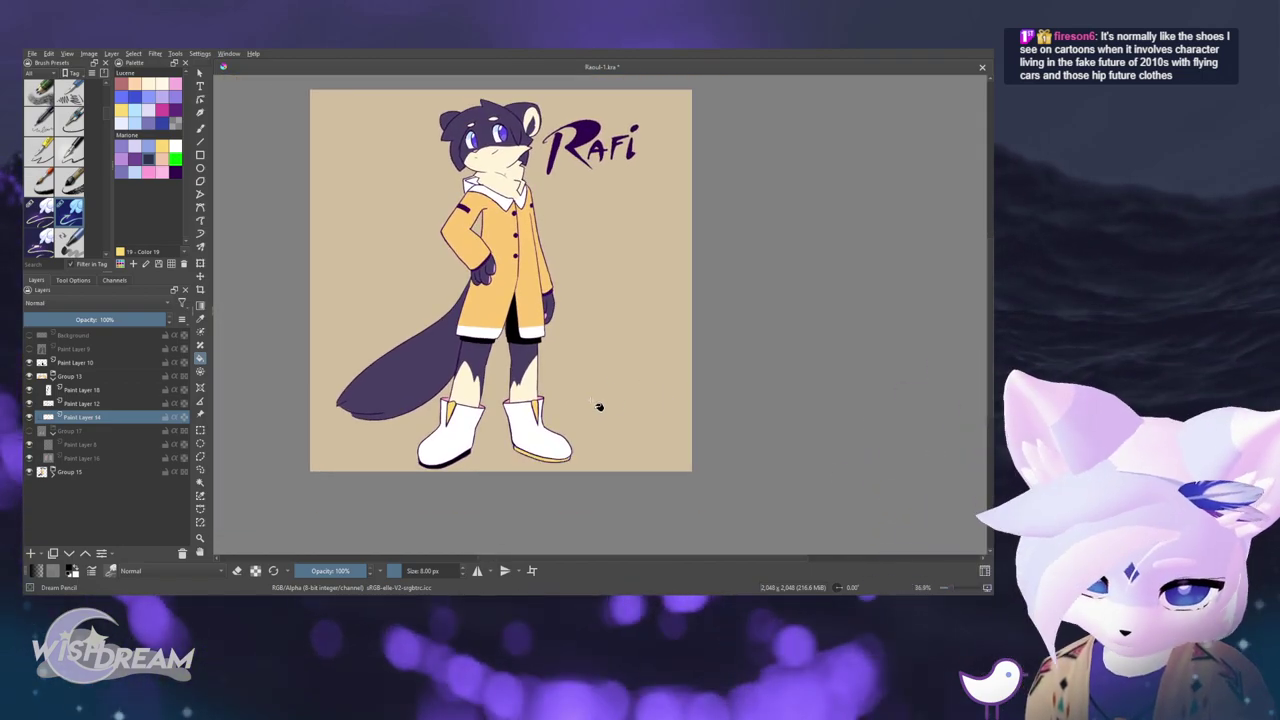
- Fill the soles of both boots with yellow, keep the boots' inner linings pink, and save the drawing
{"action": "scroll", "coordinate": [507, 425], "scroll_direction": "up", "scroll_amount": 3}
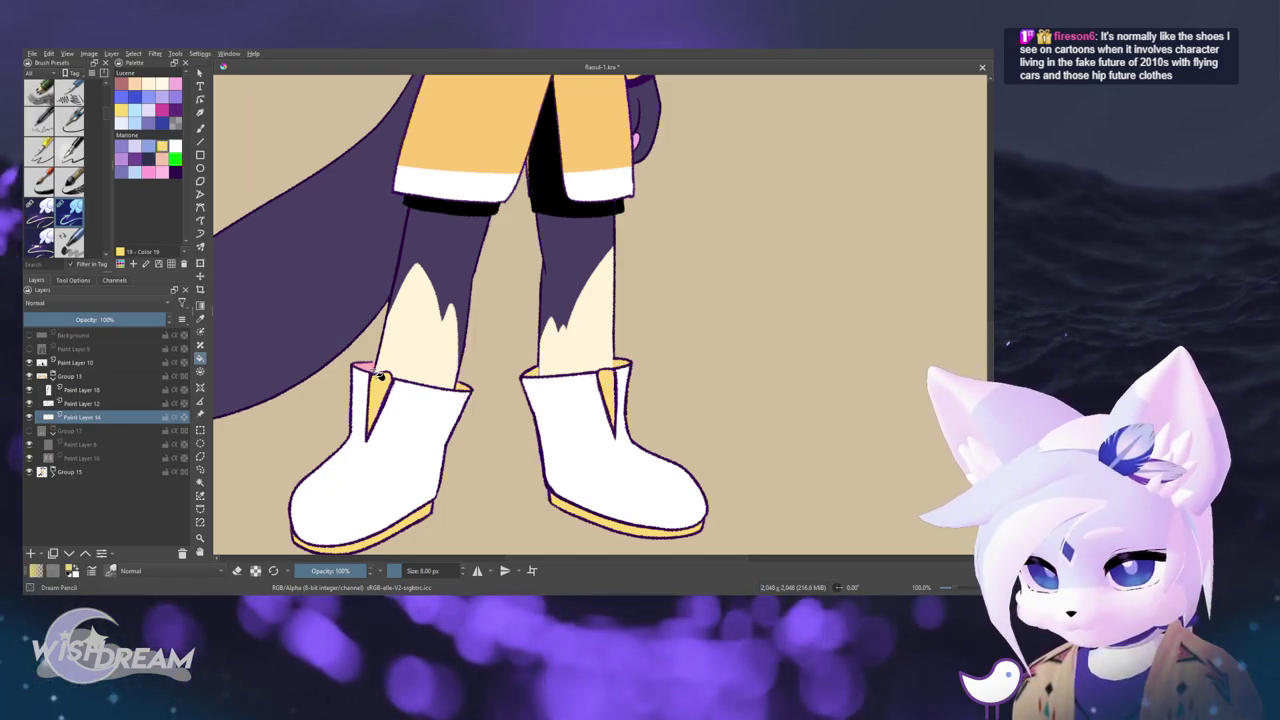
{"action": "scroll", "coordinate": [410, 358], "scroll_direction": "down", "scroll_amount": 3}
{"action": "scroll", "coordinate": [412, 354], "scroll_direction": "down", "scroll_amount": 1}
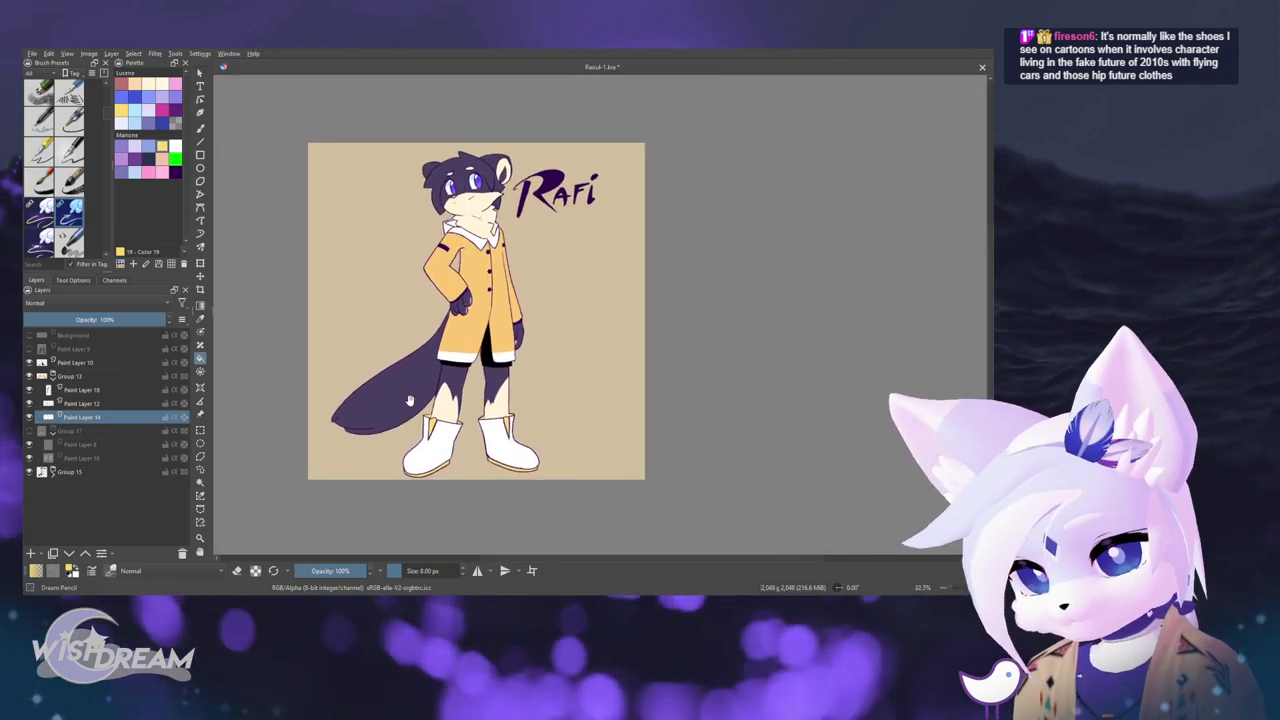
{"action": "left_click_drag", "start_coordinate": [366, 364], "coordinate": [364, 360]}
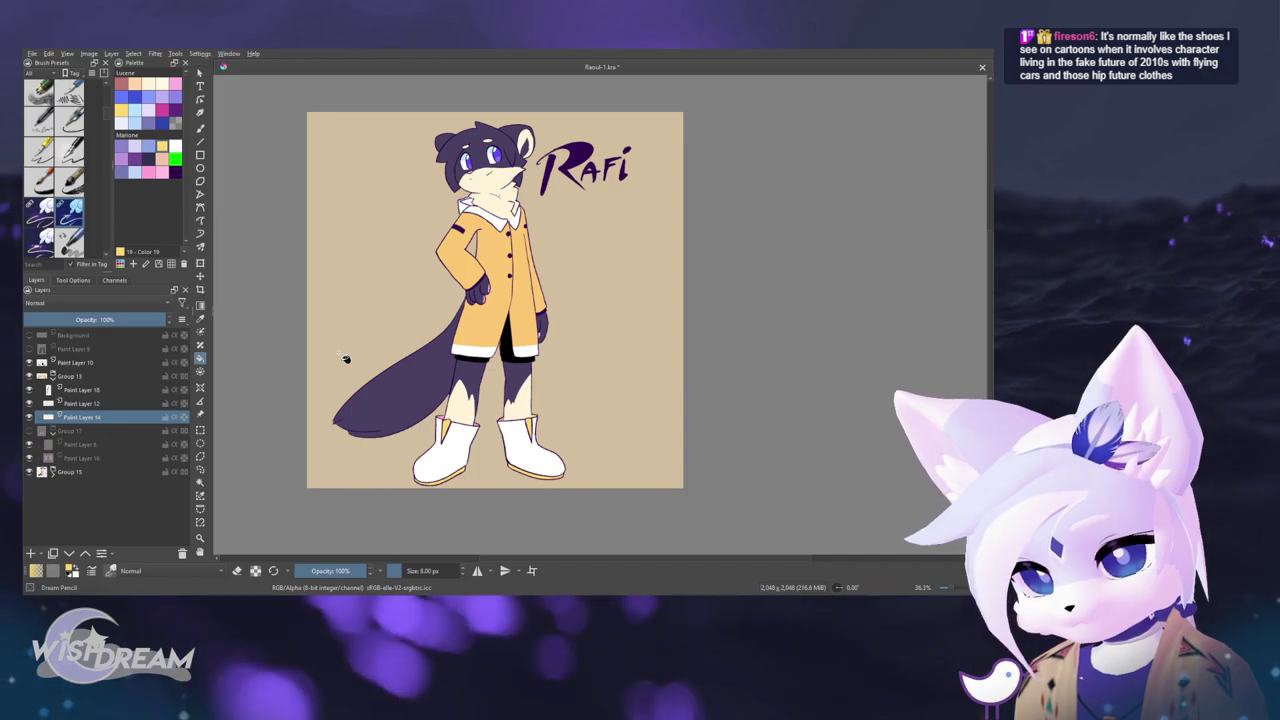
{"action": "key", "text": "ctrl+s"}
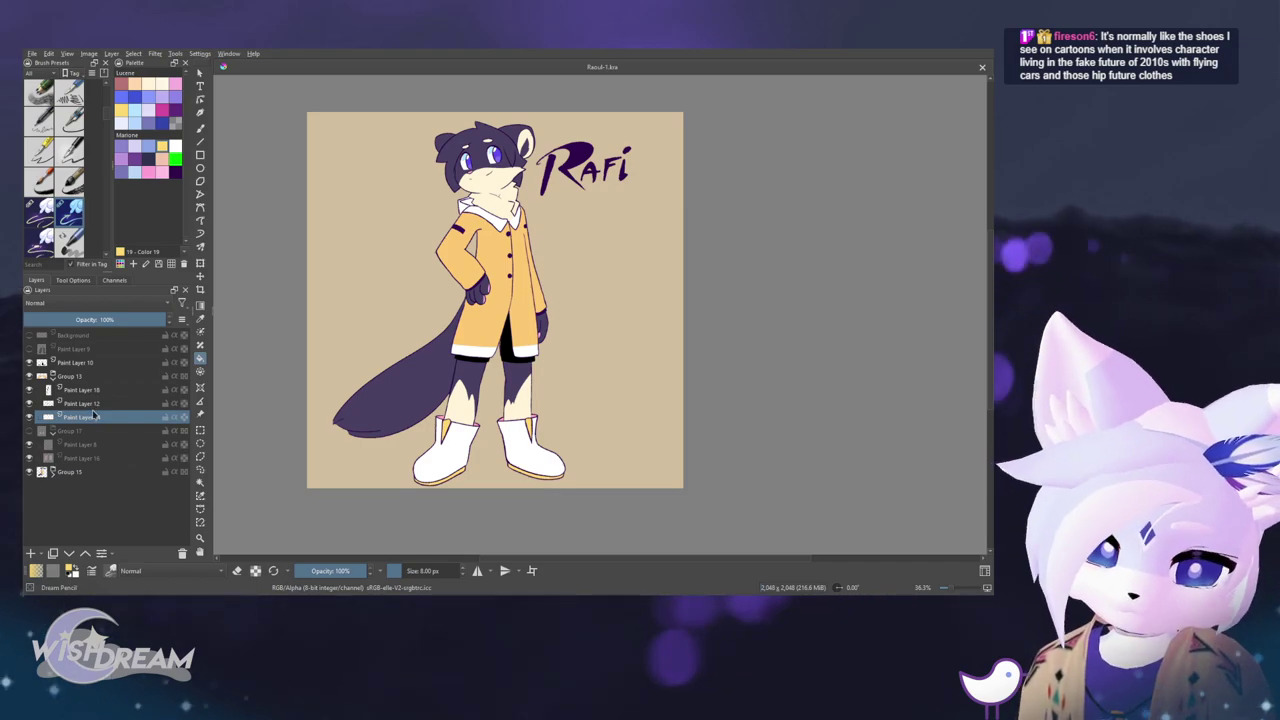
- Hide the black shorts on Paint Layer 10
{"action": "scroll", "coordinate": [514, 313], "scroll_direction": "up", "scroll_amount": 4}
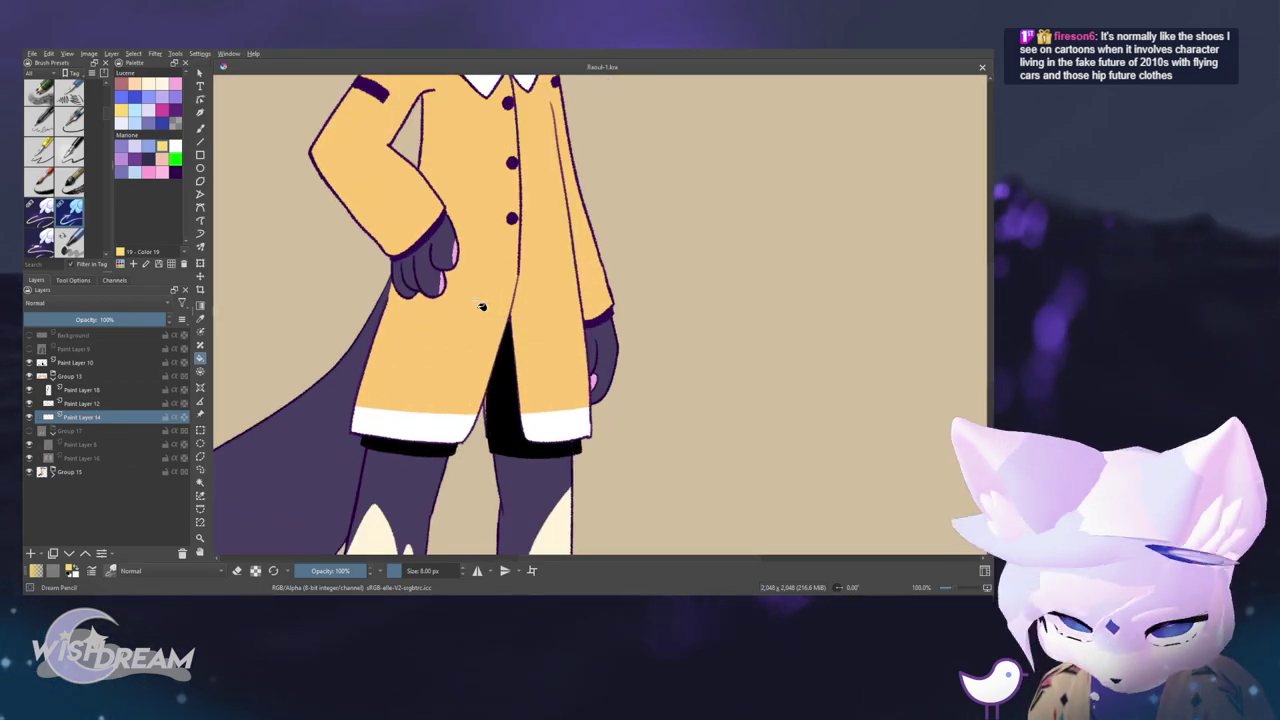
{"action": "scroll", "coordinate": [481, 306], "scroll_direction": "down", "scroll_amount": 3}
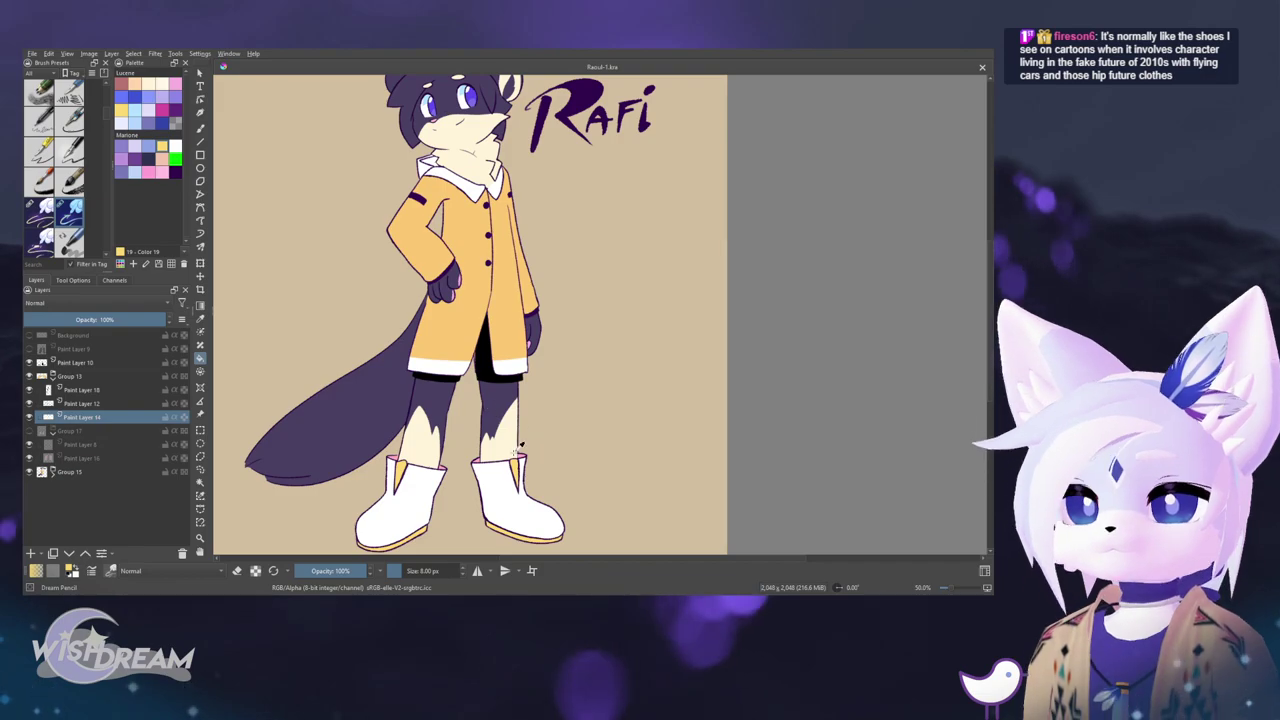
{"action": "left_click_drag", "start_coordinate": [475, 467], "coordinate": [476, 446]}
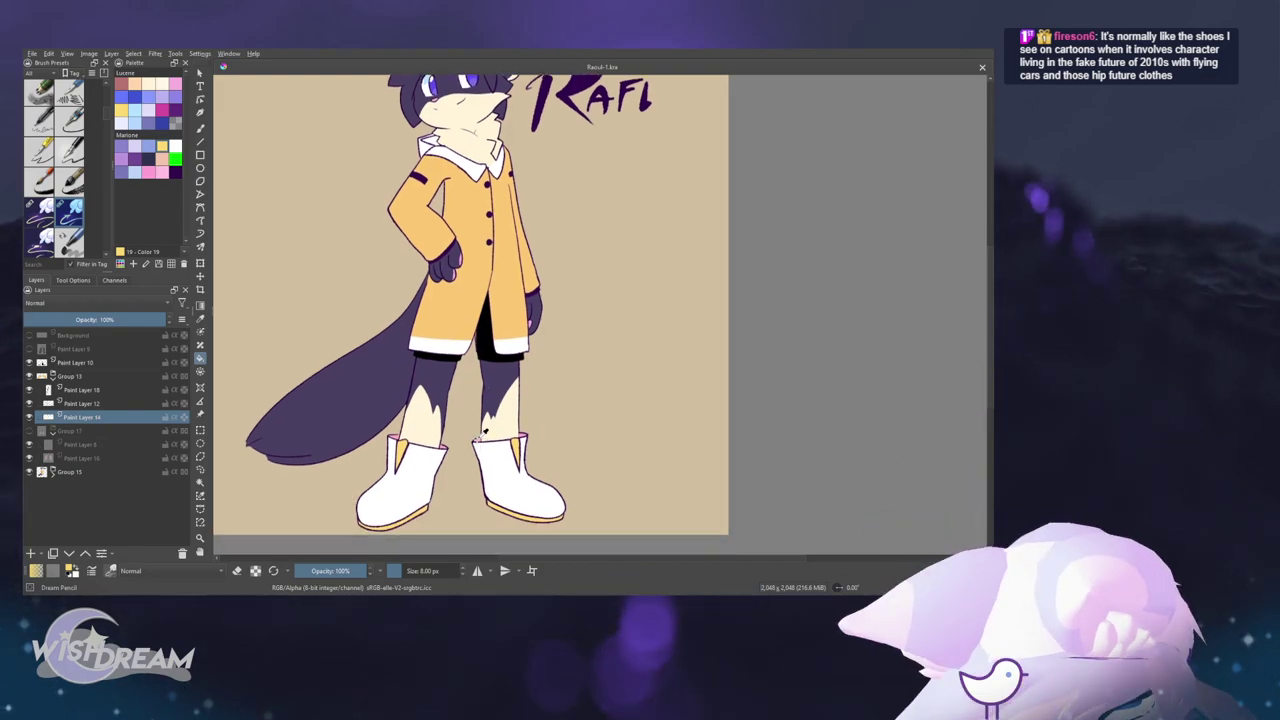
{"action": "scroll", "coordinate": [490, 368], "scroll_direction": "up", "scroll_amount": 4}
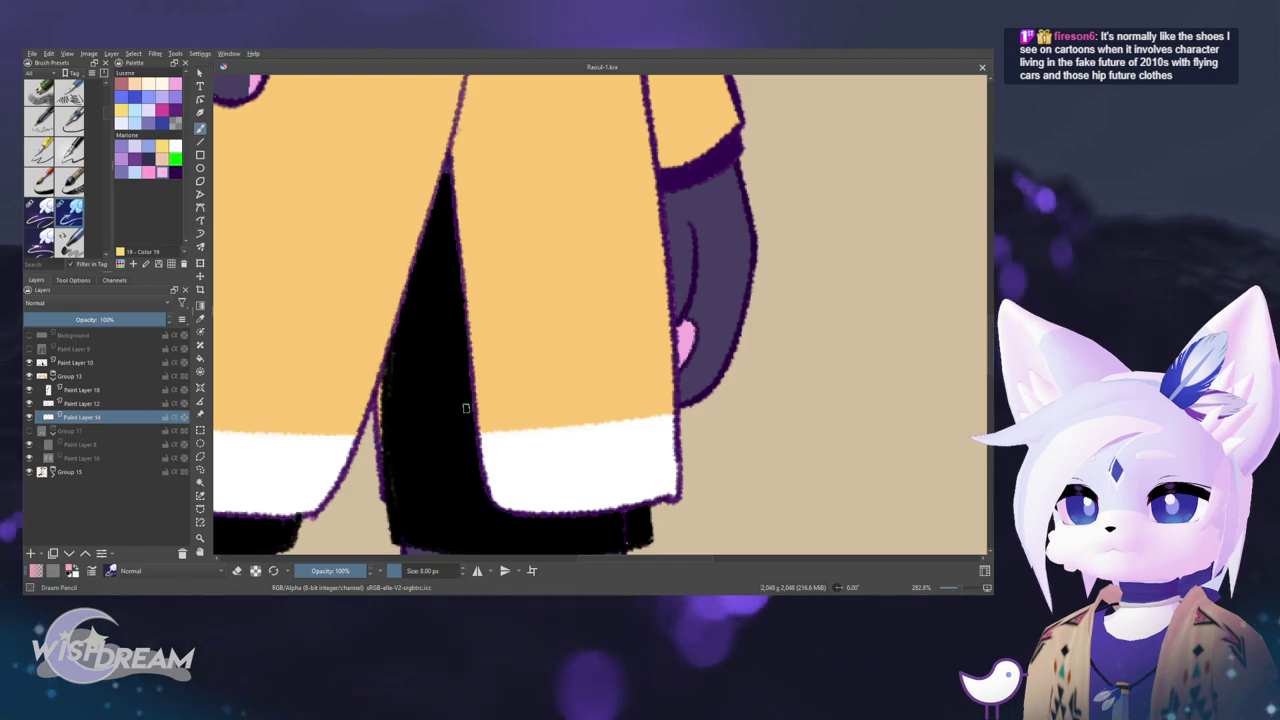
{"action": "scroll", "coordinate": [465, 408], "scroll_direction": "down", "scroll_amount": 5}
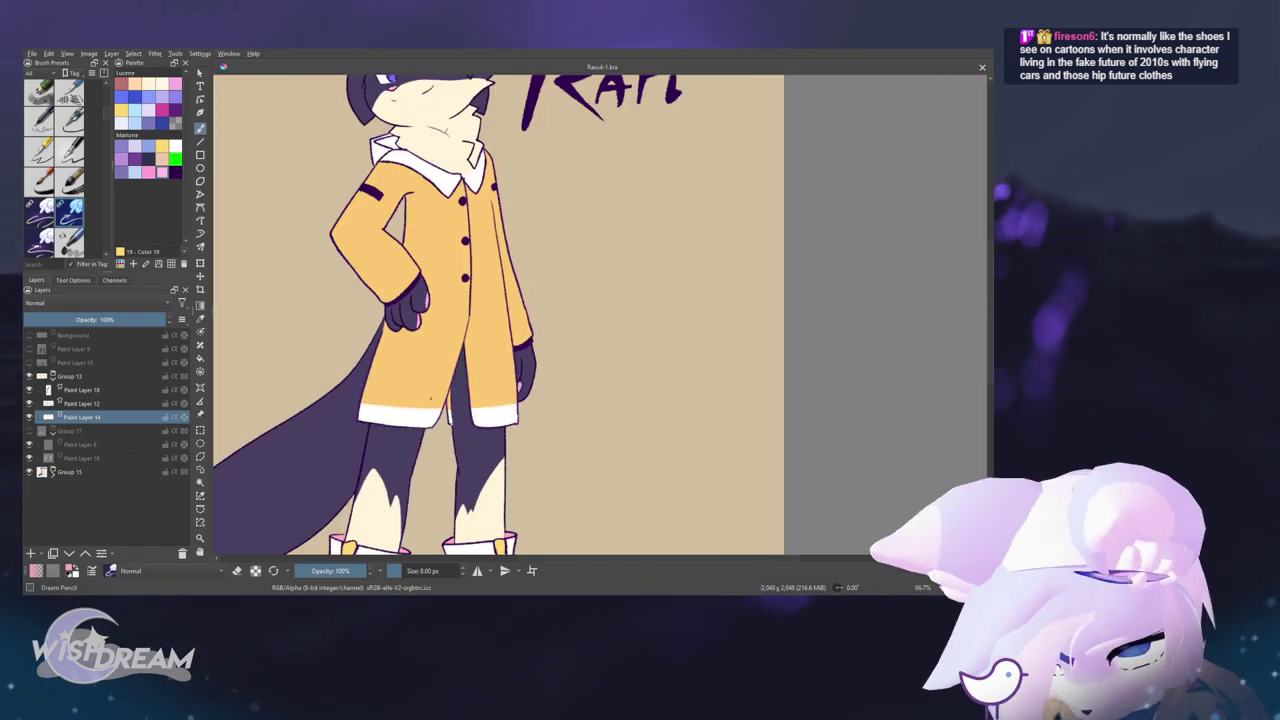
{"action": "scroll", "coordinate": [430, 398], "scroll_direction": "down", "scroll_amount": 3}
{"action": "scroll", "coordinate": [430, 398], "scroll_direction": "up", "scroll_amount": 6}
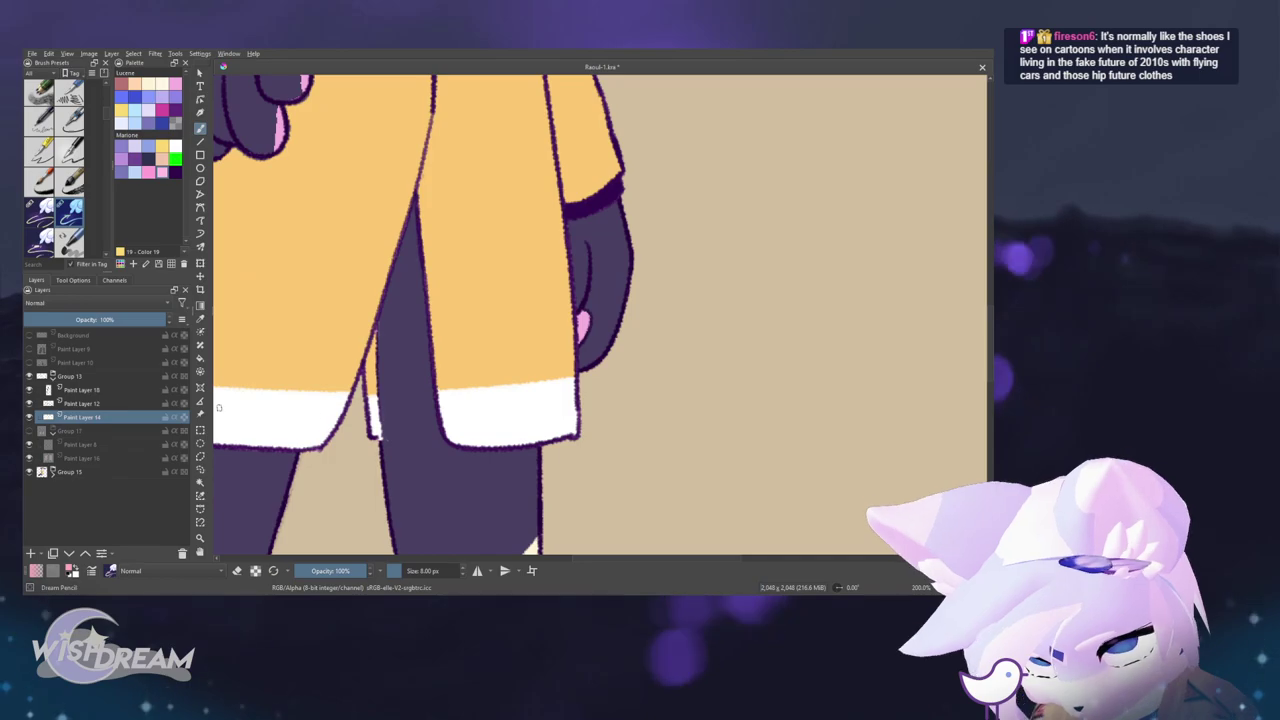
- Move the coat's Group 5 out of Group 15 and place it directly above that group in the layer stack
{"action": "left_click", "coordinate": [41, 471]}
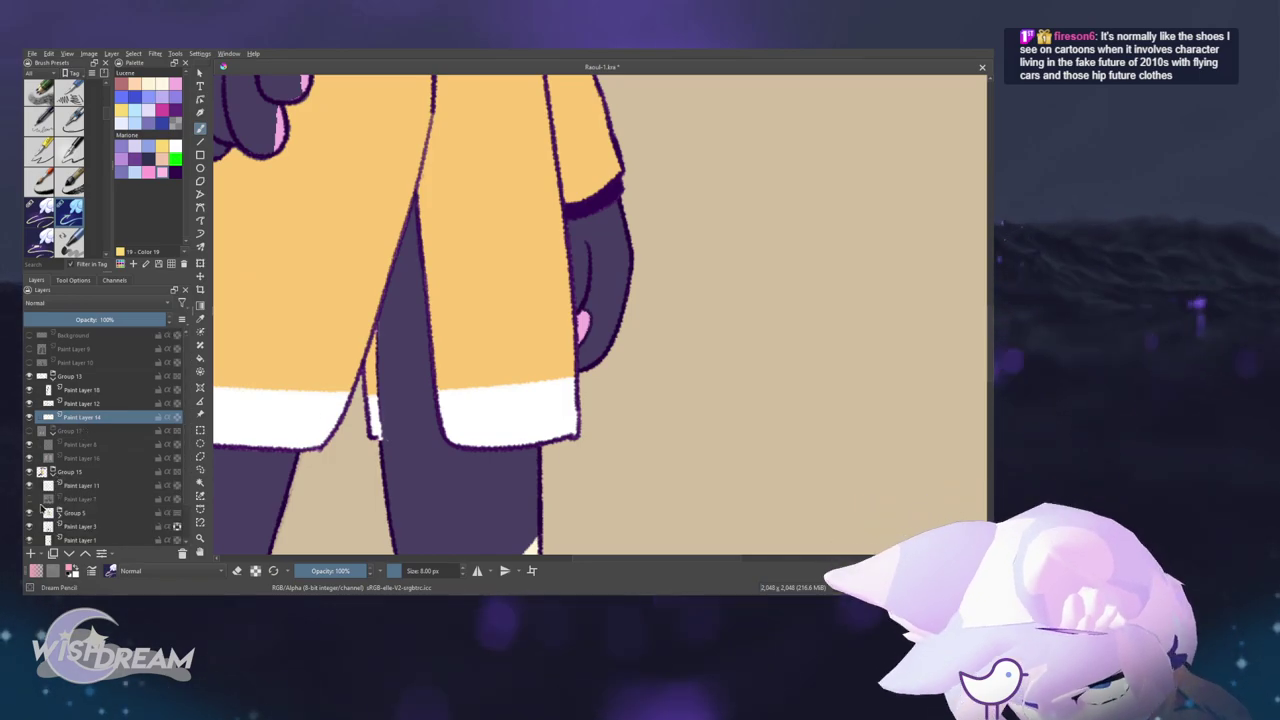
{"action": "left_click", "coordinate": [29, 512]}
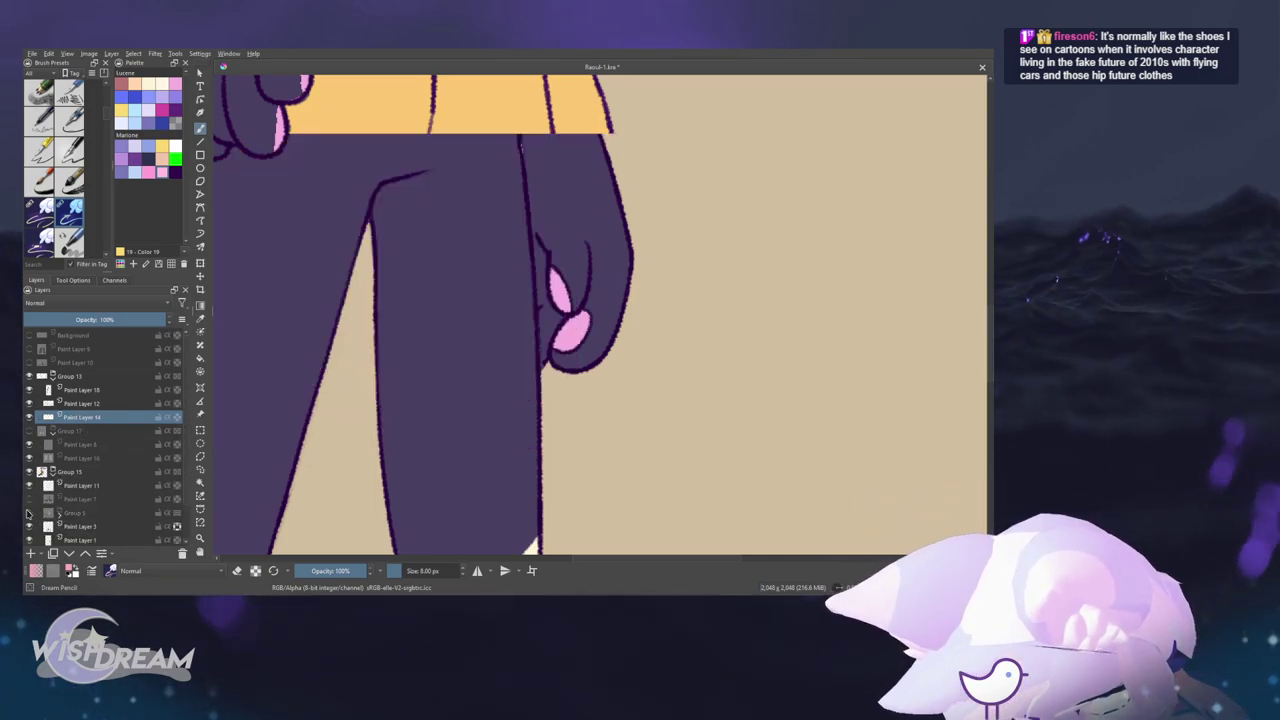
{"action": "left_click", "coordinate": [29, 512]}
{"action": "left_click", "coordinate": [29, 512]}
{"action": "left_click", "coordinate": [29, 512]}
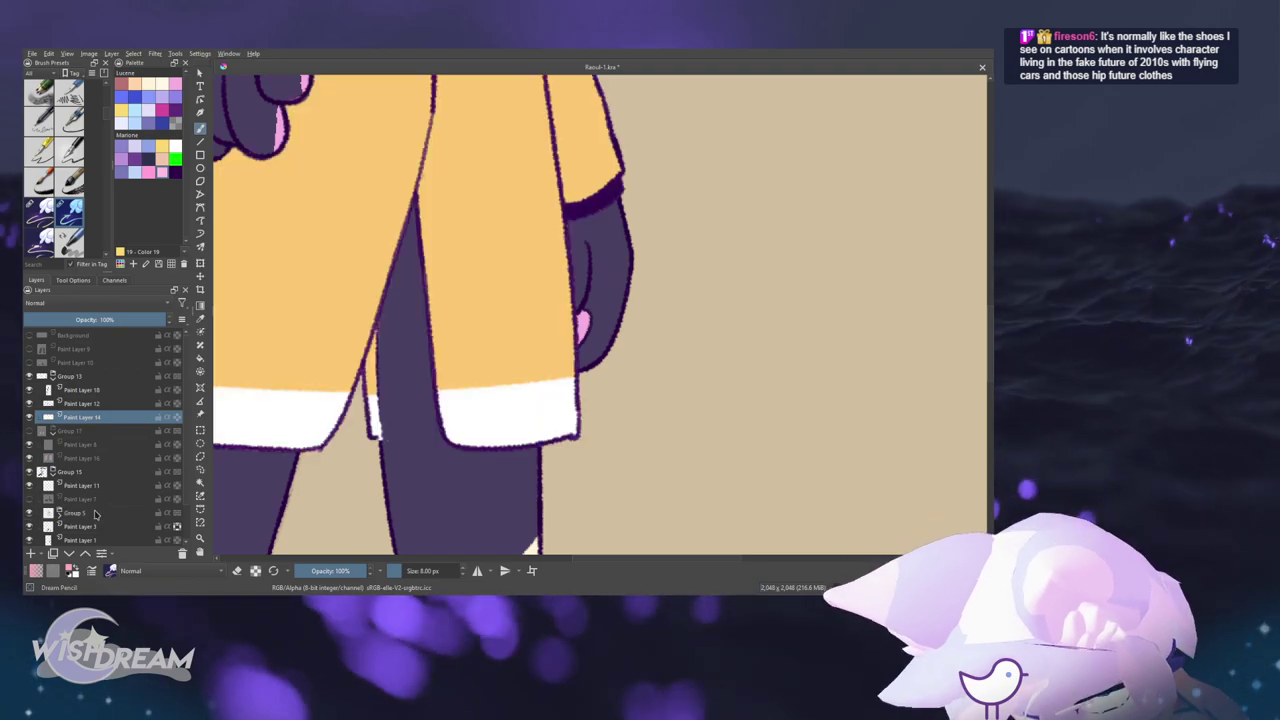
{"action": "left_click", "coordinate": [85, 513]}
{"action": "left_click_drag", "start_coordinate": [85, 513], "coordinate": [83, 468]}
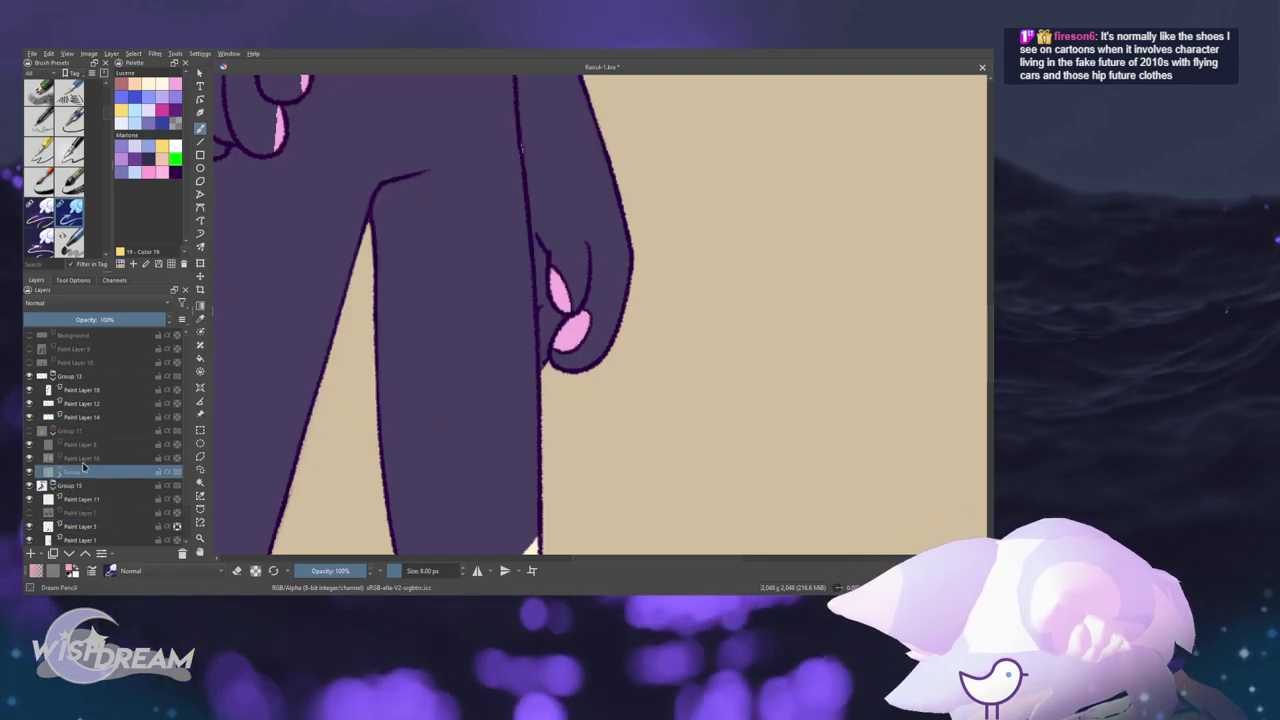
{"action": "scroll", "coordinate": [354, 382], "scroll_direction": "down", "scroll_amount": 5}
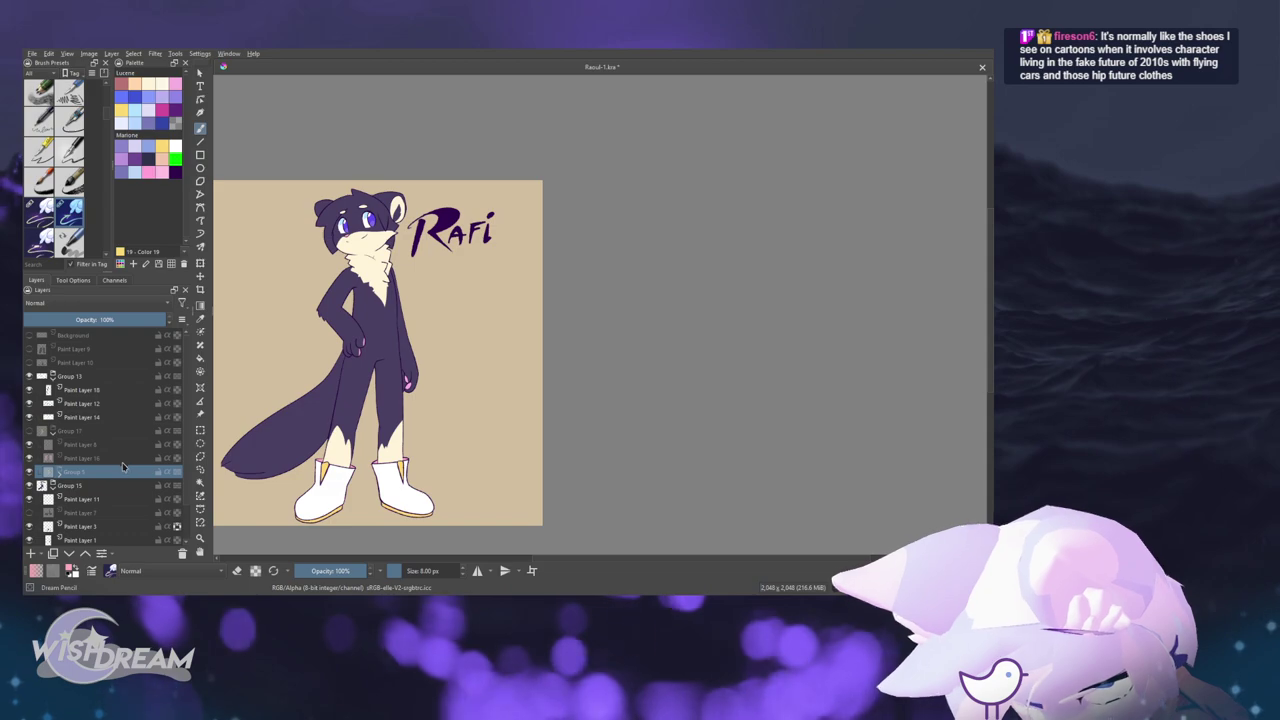
{"action": "mouse_move", "coordinate": [92, 477]}
{"action": "left_mouse_down"}
{"action": "mouse_move", "coordinate": [77, 371]}
{"action": "mouse_move", "coordinate": [86, 460]}
{"action": "mouse_move", "coordinate": [74, 488]}
{"action": "mouse_move", "coordinate": [74, 474]}
{"action": "left_mouse_up"}
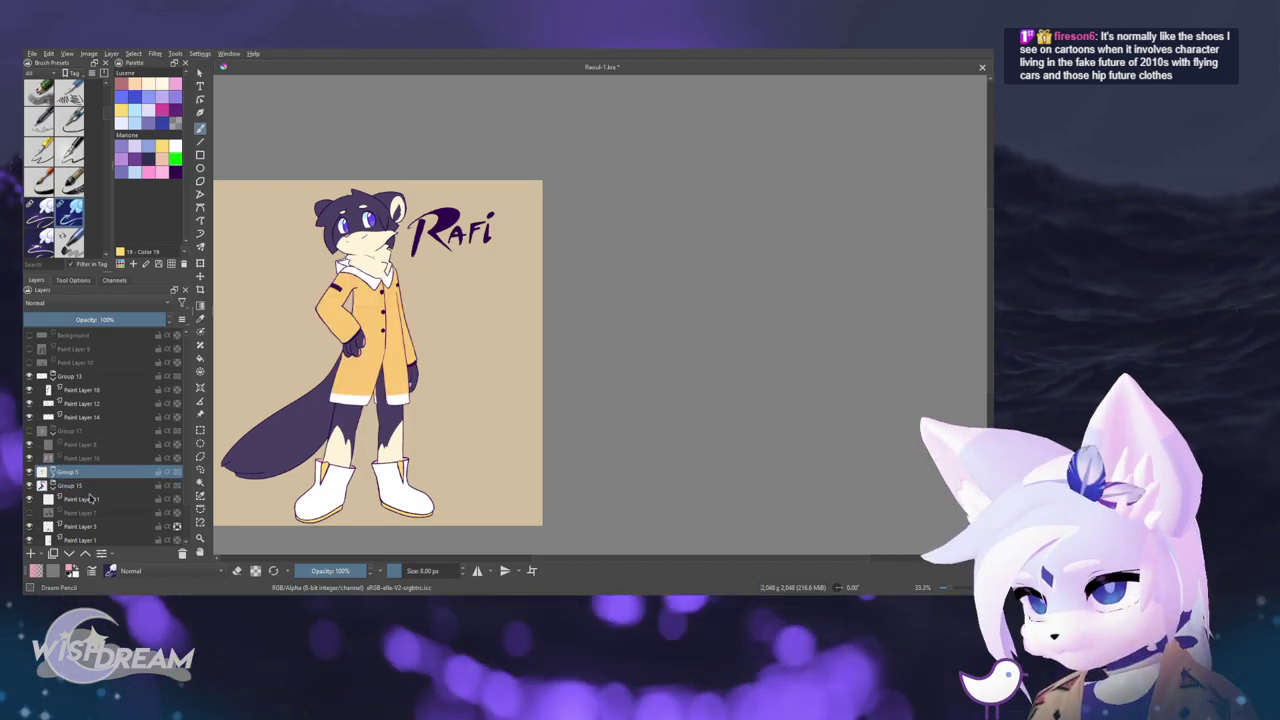
{"action": "left_click", "coordinate": [53, 486]}
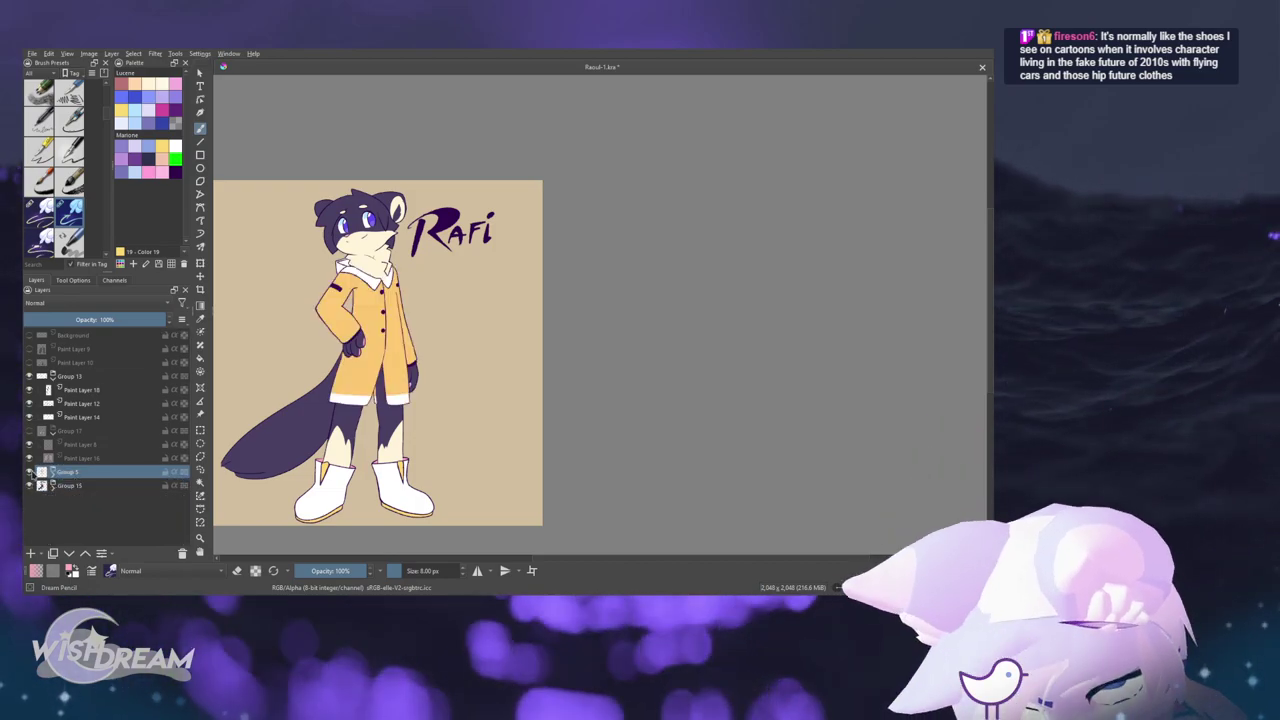
{"action": "left_click", "coordinate": [30, 472]}
{"action": "left_click", "coordinate": [30, 472]}
- Fill the visible strip of coat lining between the legs with pink on Paint Layer 6 in Group 5
{"action": "left_click", "coordinate": [53, 472]}
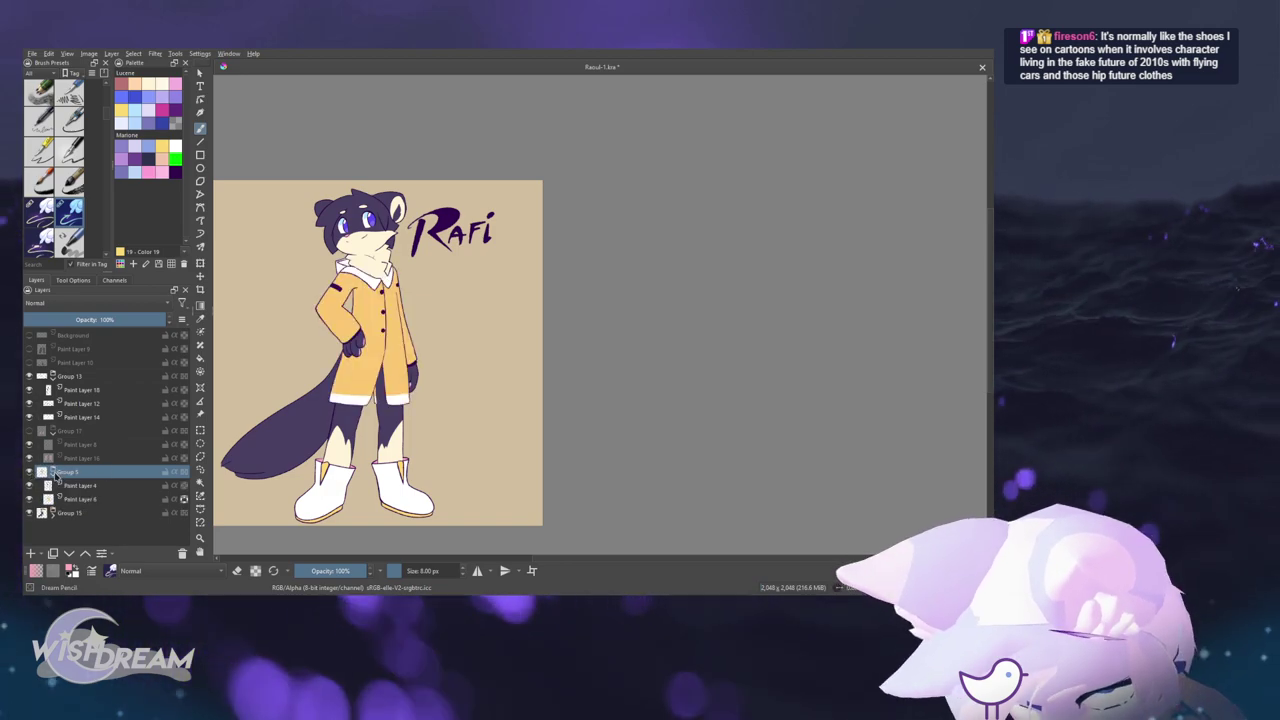
{"action": "left_click", "coordinate": [80, 499]}
{"action": "scroll", "coordinate": [366, 414], "scroll_direction": "up", "scroll_amount": 8}
{"action": "left_click_drag", "start_coordinate": [622, 184], "coordinate": [458, 406]}
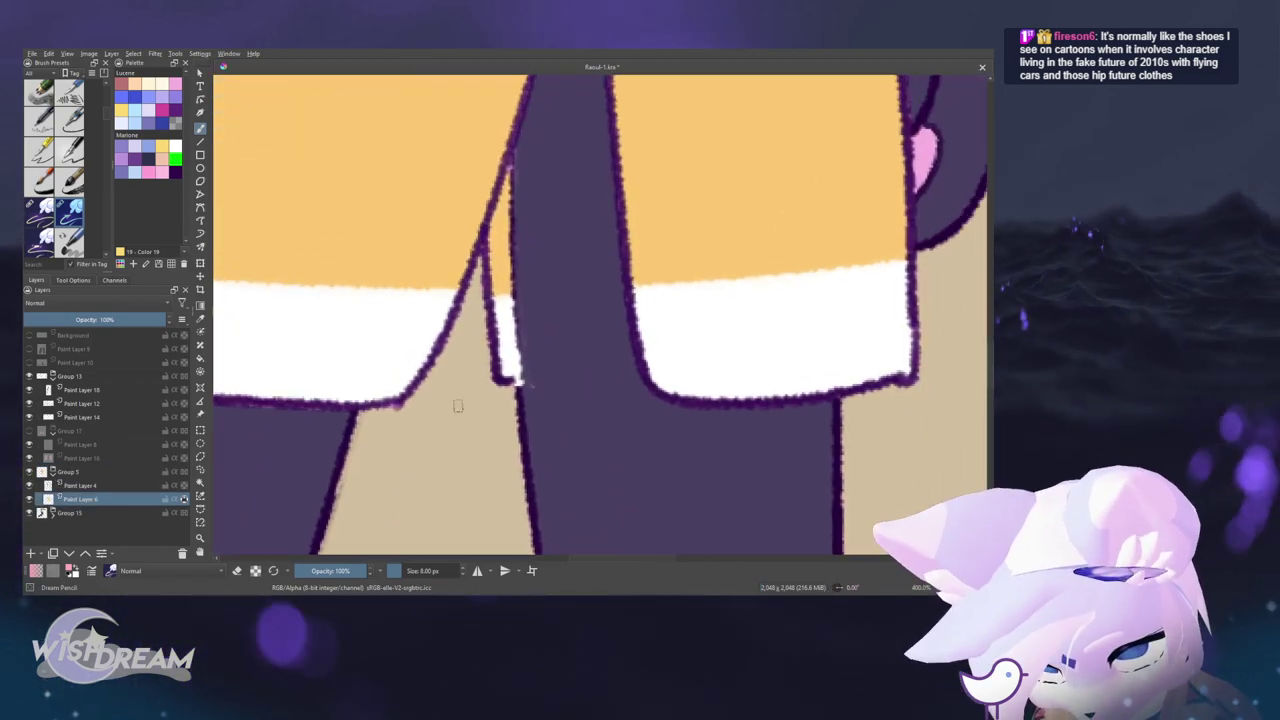
{"action": "scroll", "coordinate": [458, 405], "scroll_direction": "down", "scroll_amount": 1}
{"action": "scroll", "coordinate": [392, 398], "scroll_direction": "down", "scroll_amount": 3}
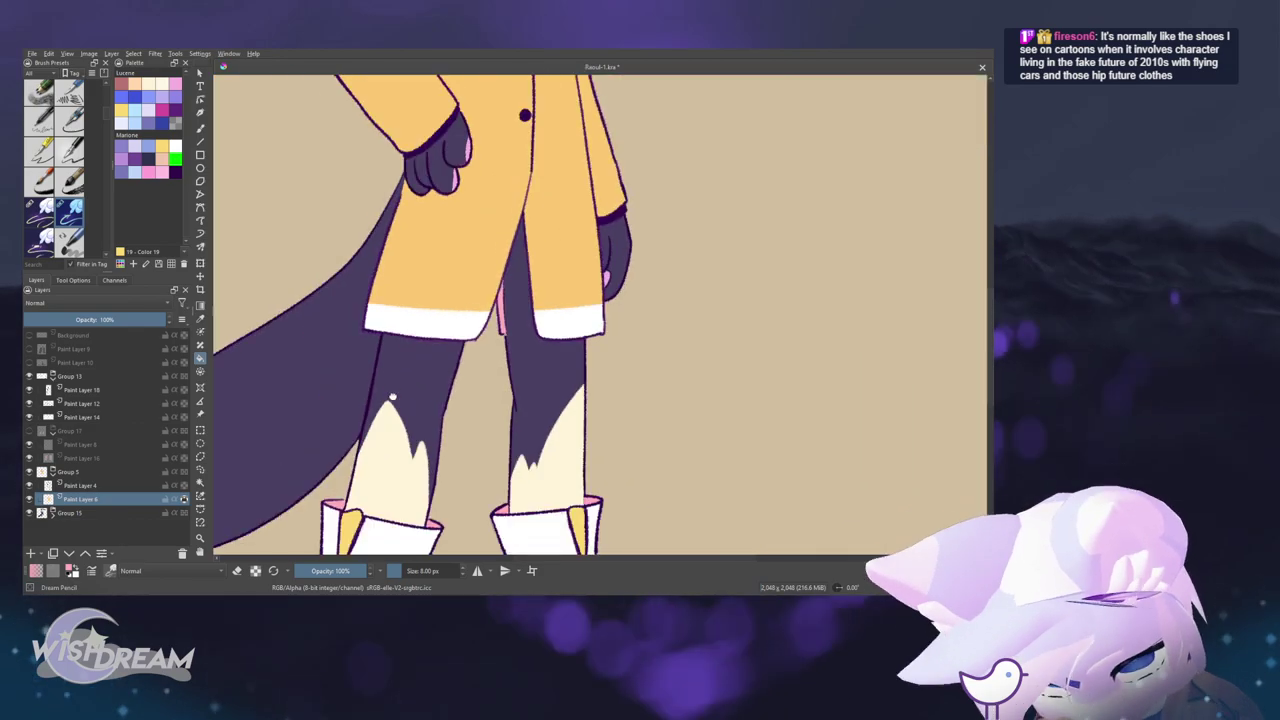
{"action": "scroll", "coordinate": [392, 398], "scroll_direction": "down", "scroll_amount": 4}
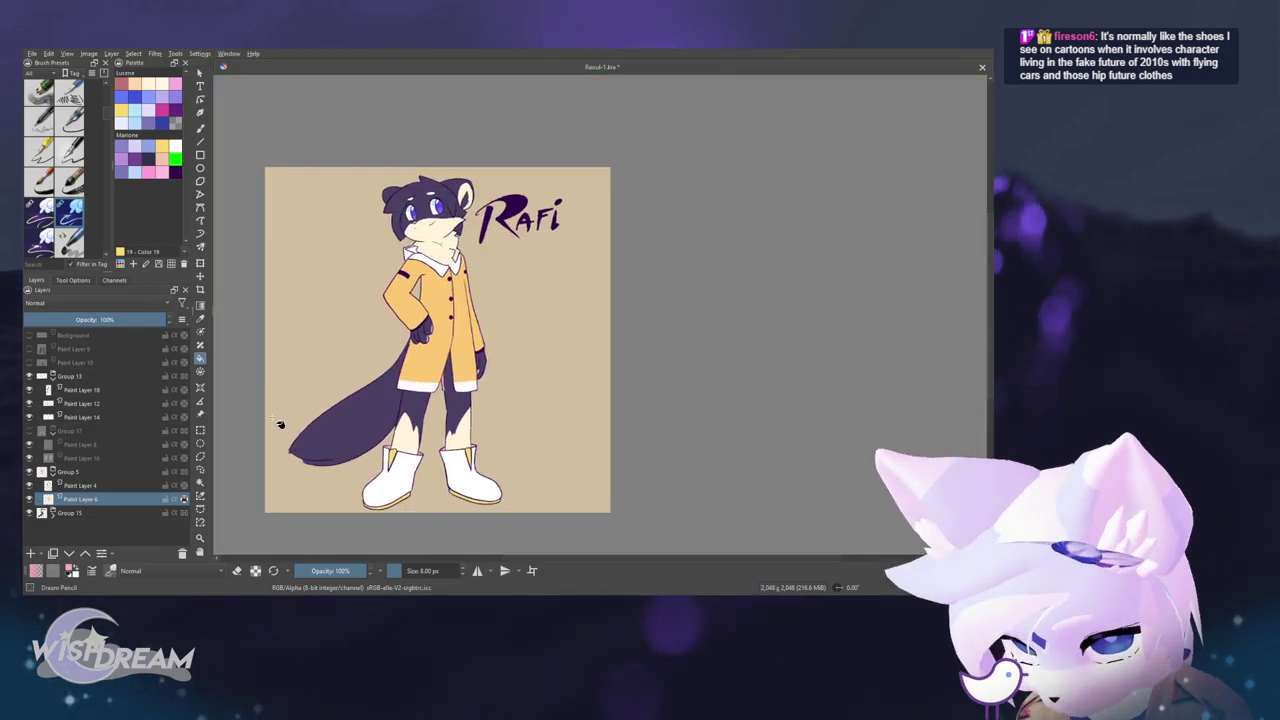
- Try the whole coat in pink instead of orange, and undo the pink fills
{"action": "left_click", "coordinate": [433, 373]}
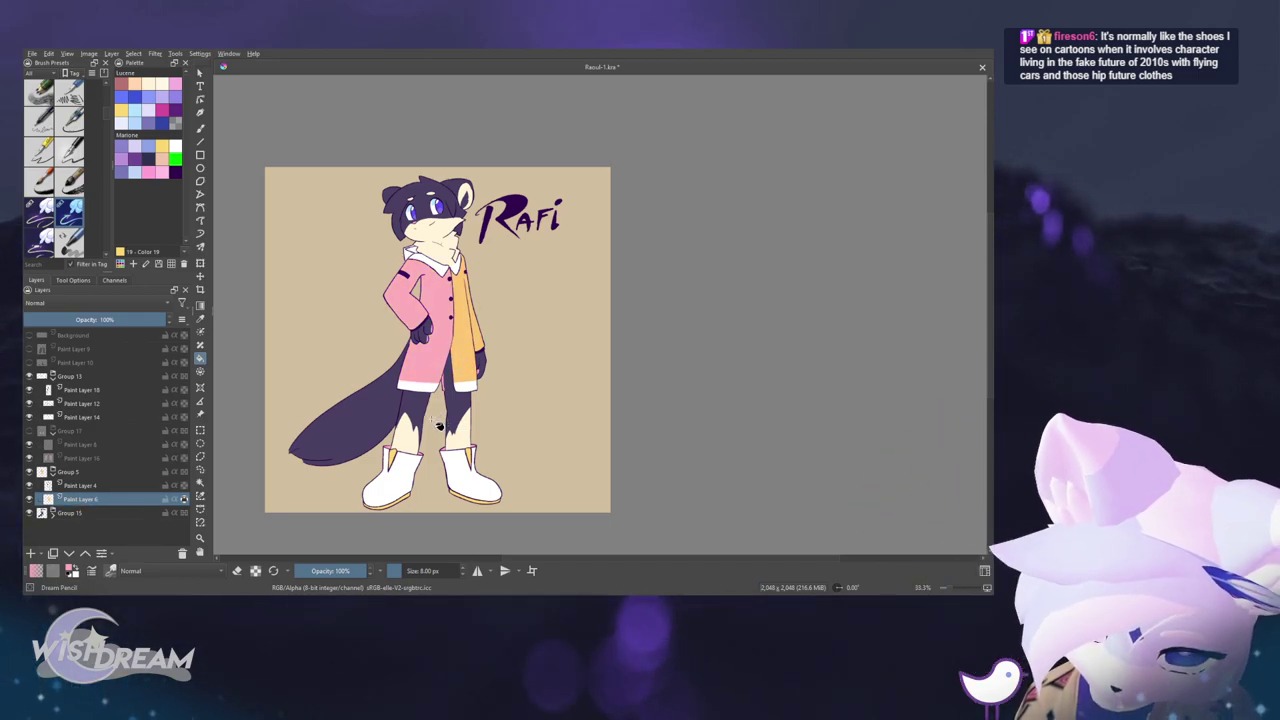
{"action": "key", "text": "ctrl+z"}
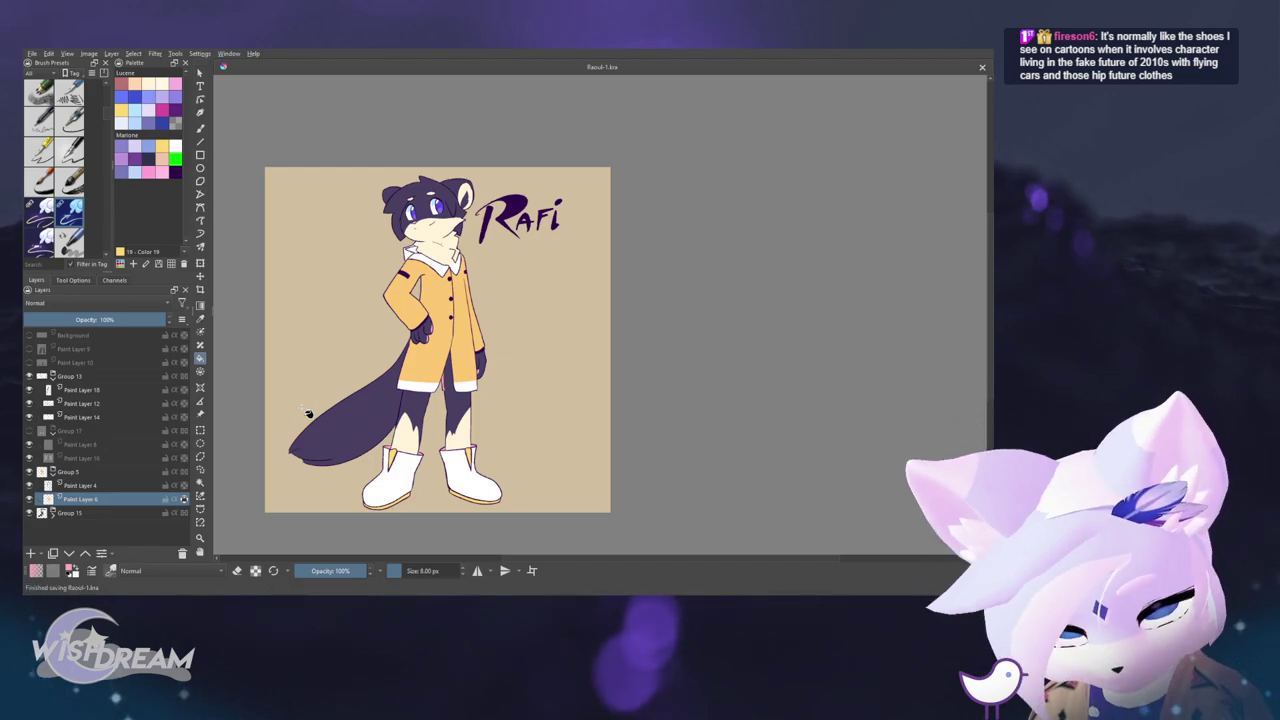
{"action": "left_click", "coordinate": [424, 378]}
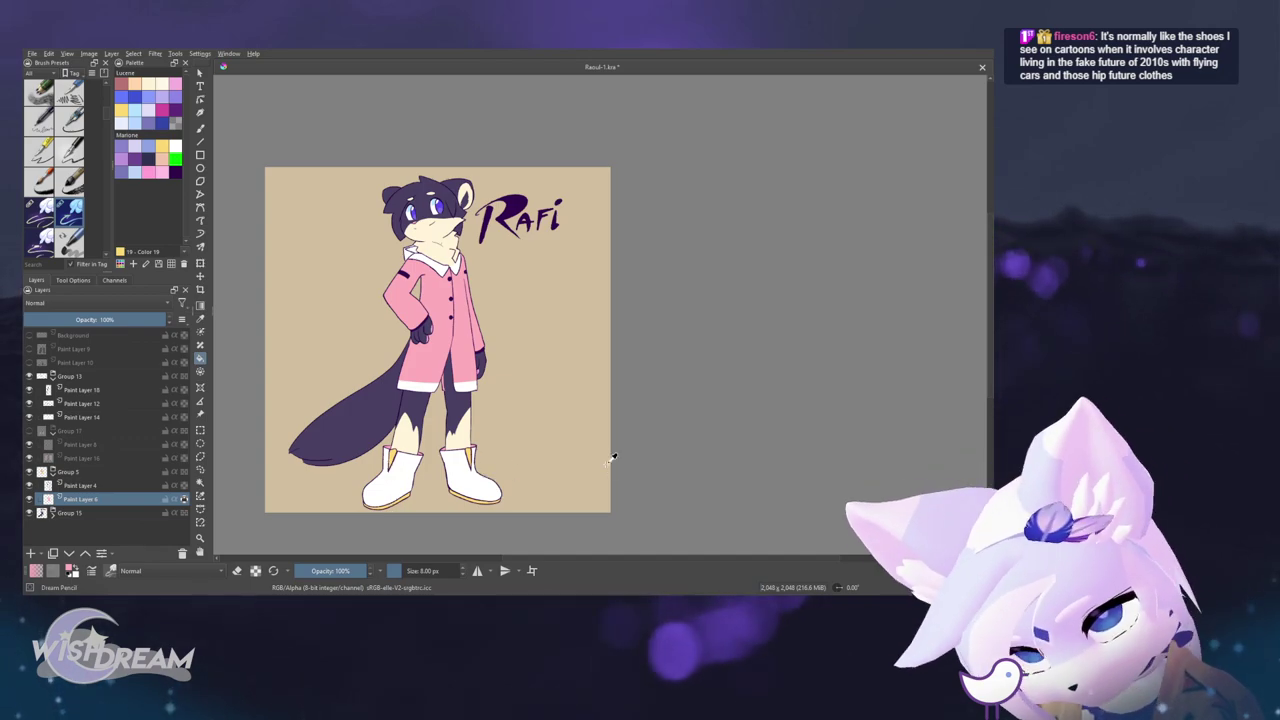
{"action": "key", "text": "ctrl+z"}
{"action": "key", "text": "ctrl+z"}
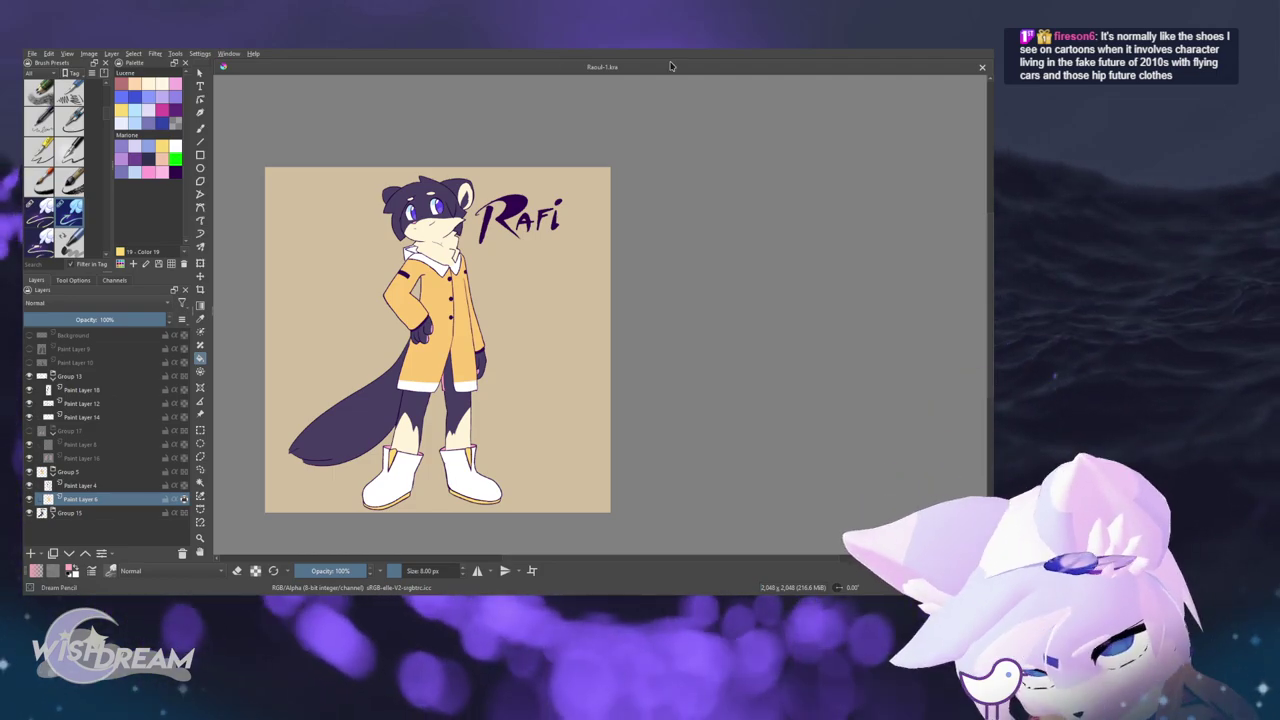
- Show the socks in Group 17, lock the transparency of Paint Layer 16, recolour the socks white, and save the drawing
{"action": "left_click_drag", "start_coordinate": [620, 330], "coordinate": [643, 318]}
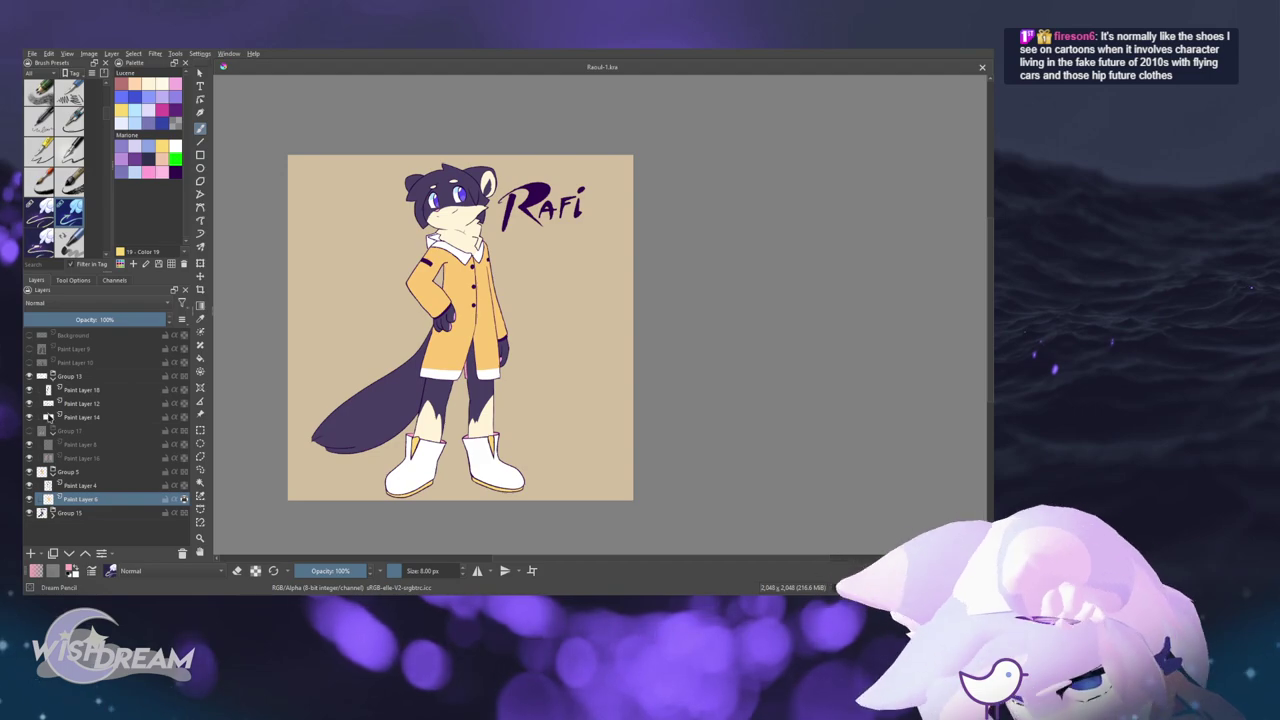
{"action": "left_click", "coordinate": [82, 457]}
{"action": "left_click_drag", "start_coordinate": [643, 460], "coordinate": [647, 465]}
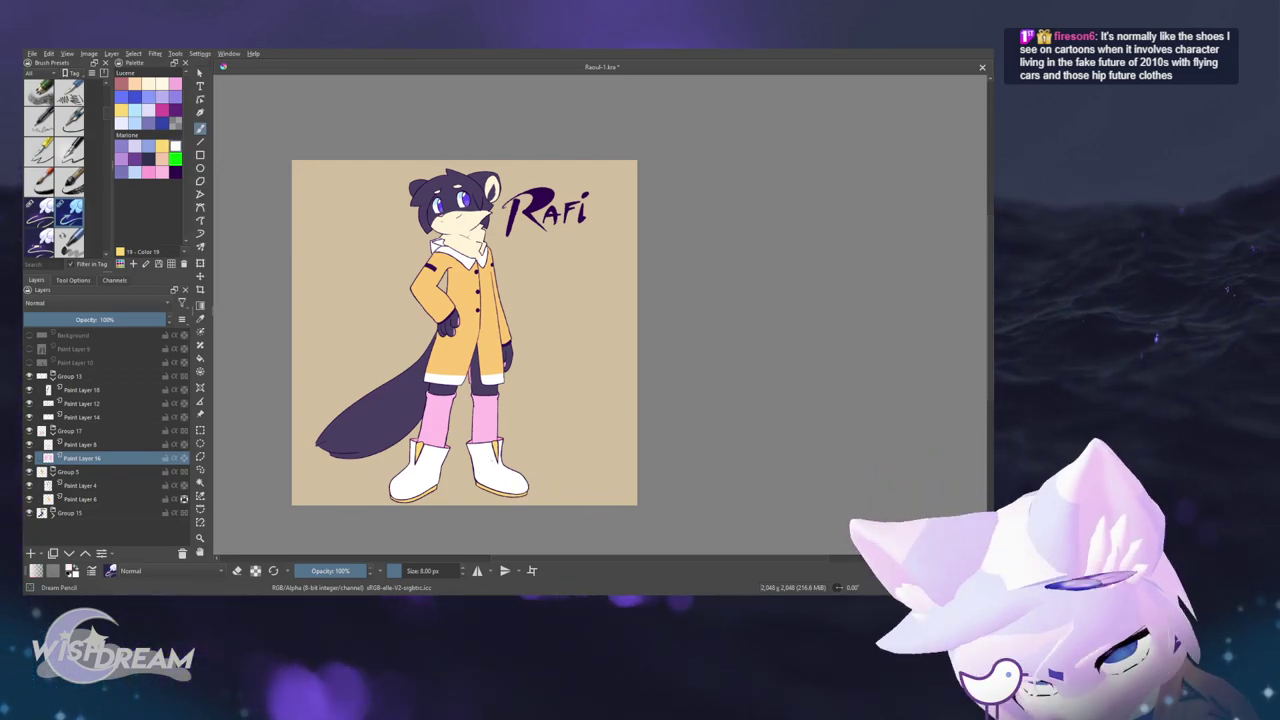
{"action": "left_click", "coordinate": [184, 457]}
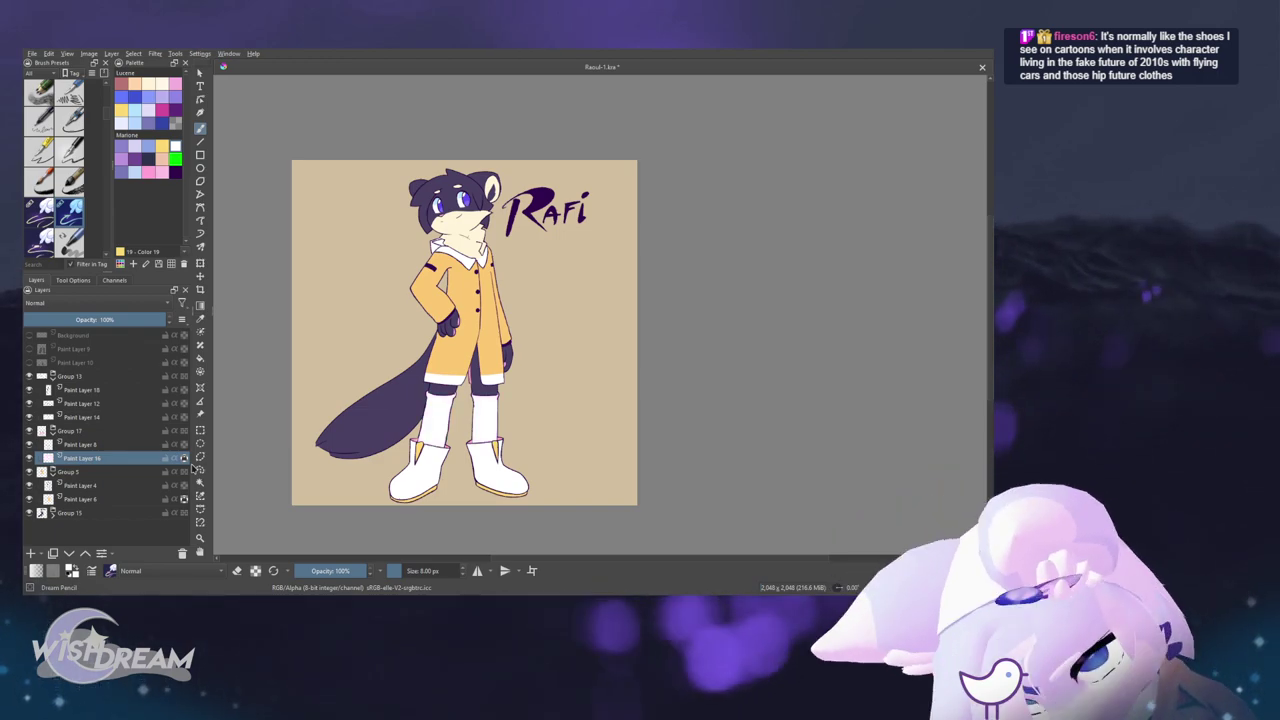
{"action": "key", "text": "ctrl+s"}
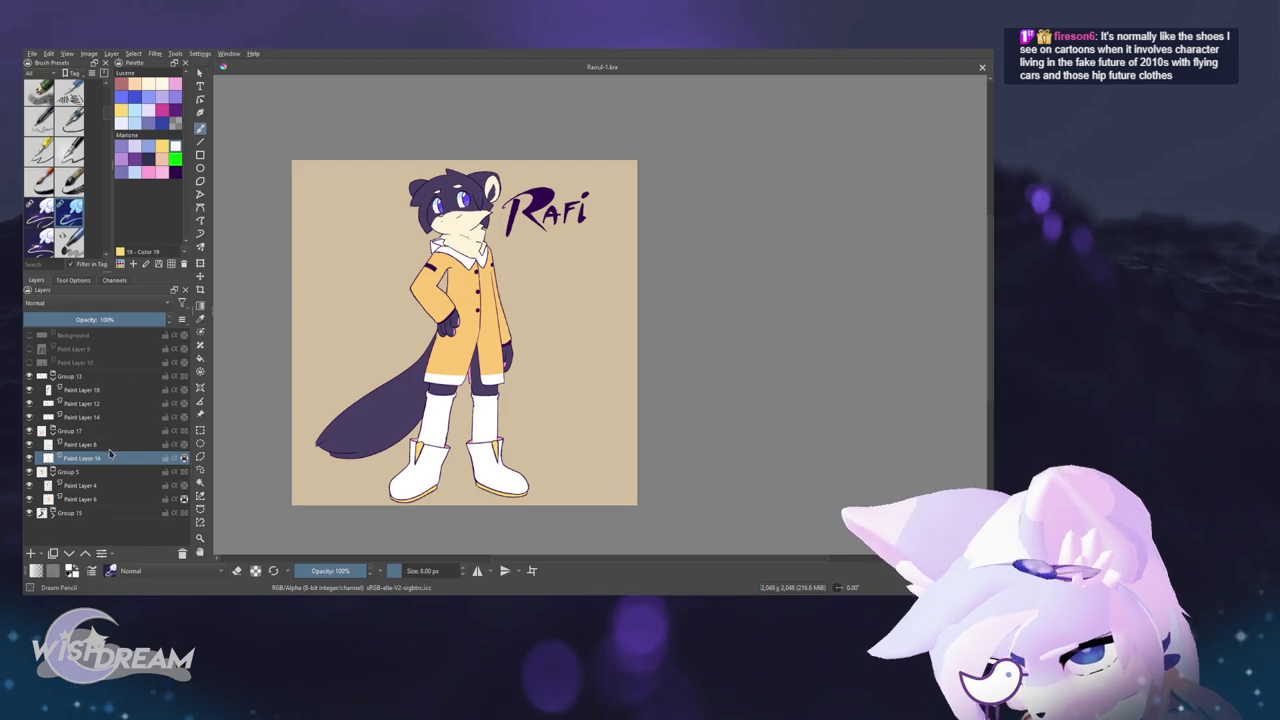
- Redraw the side outlines of both socks slightly wider below the cuffs on Group 17's line layer, and erase the old inner lines
{"action": "left_click_drag", "start_coordinate": [441, 418], "coordinate": [420, 315]}
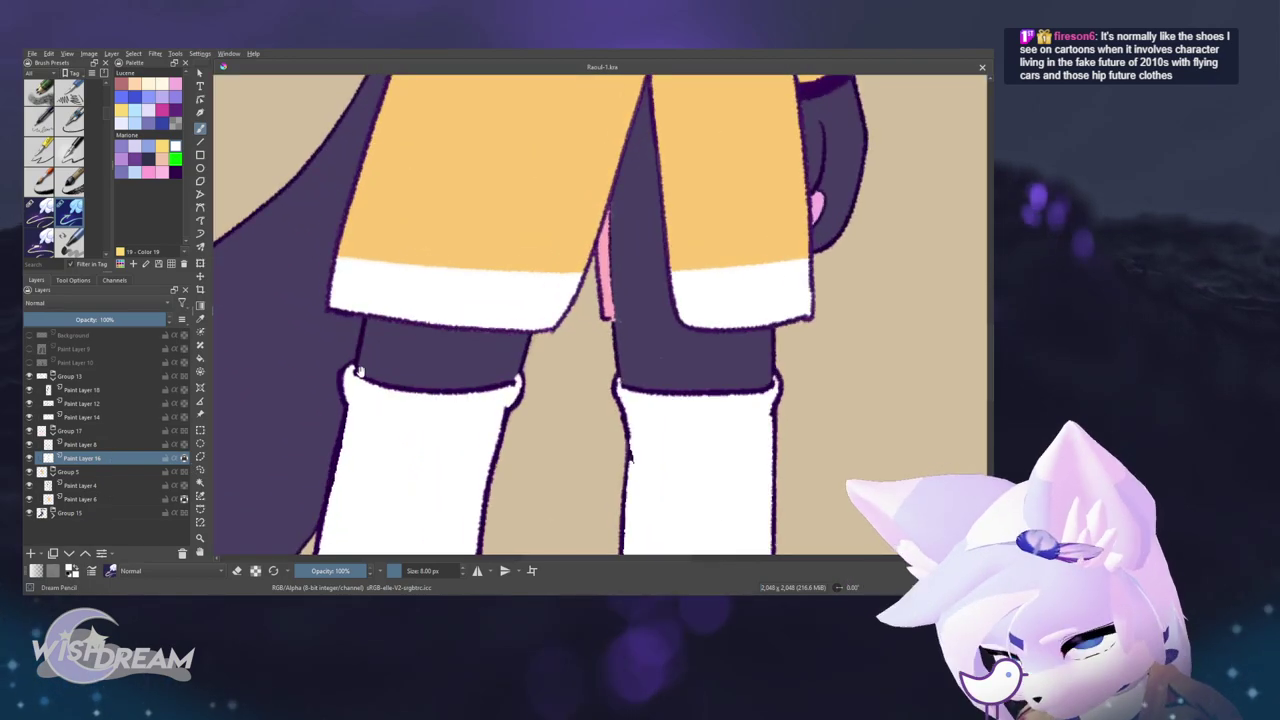
{"action": "left_click", "coordinate": [94, 446]}
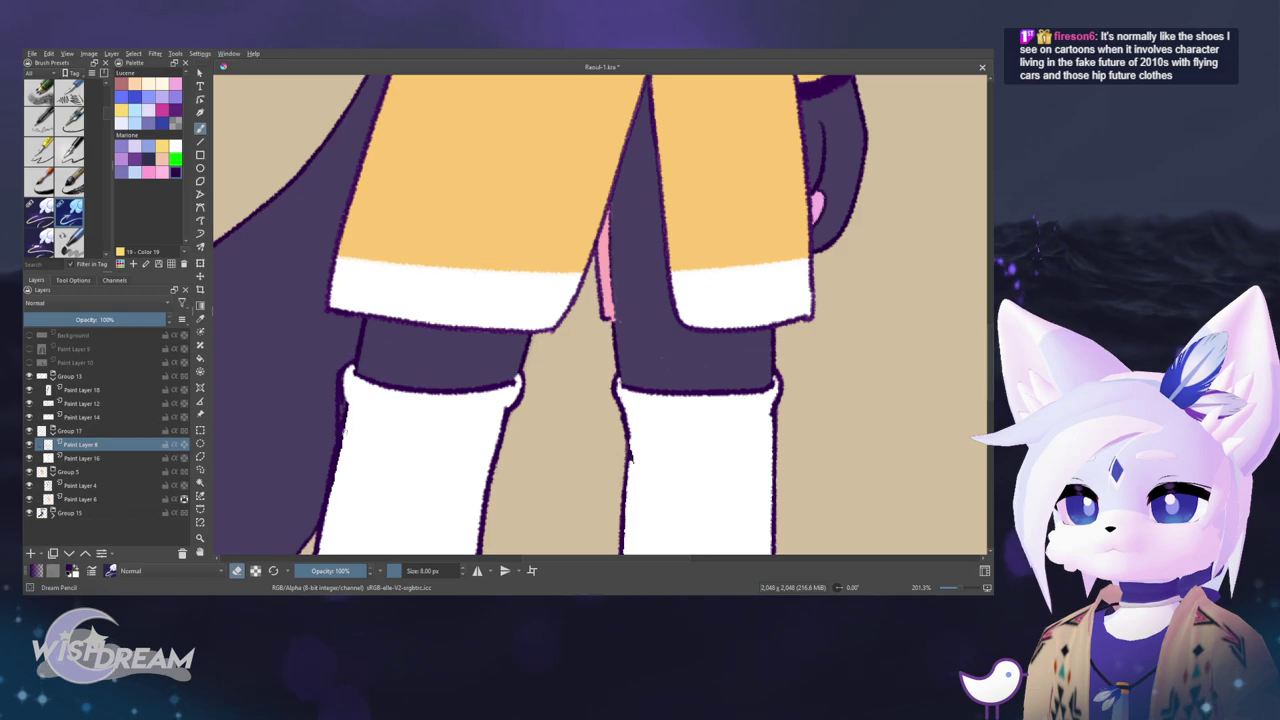
{"action": "key", "text": "e"}
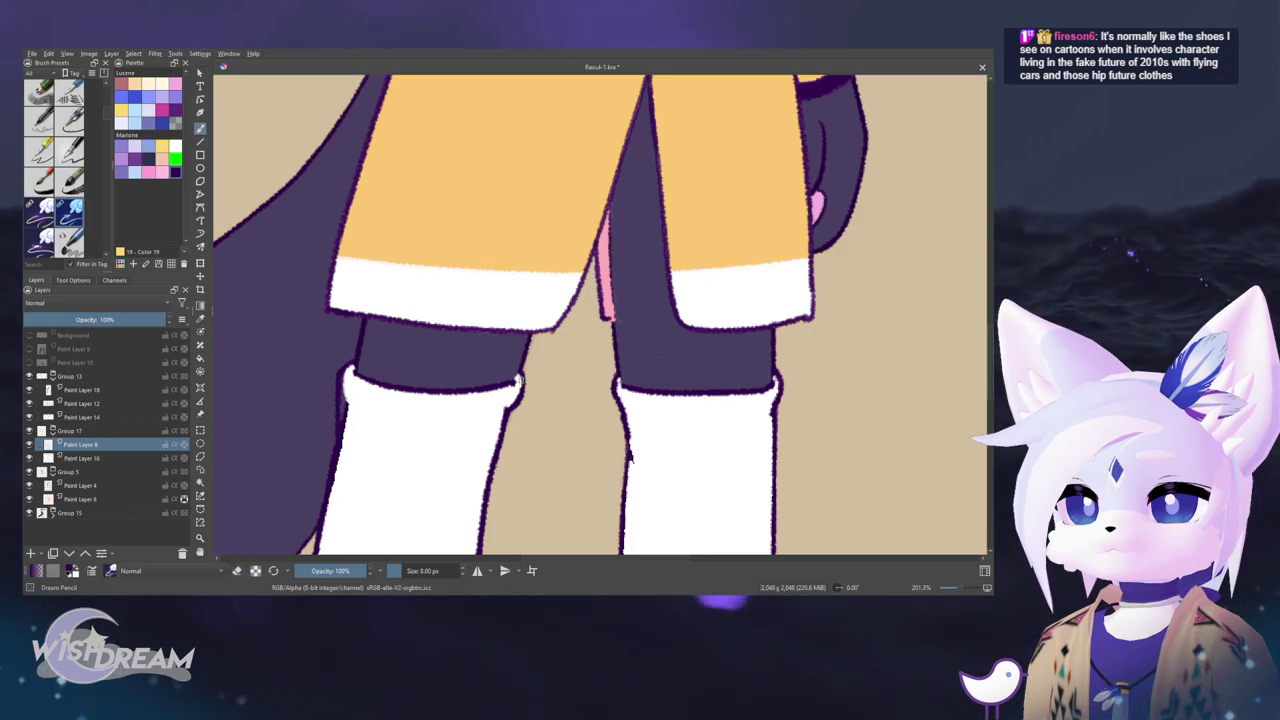
{"action": "key", "text": "e"}
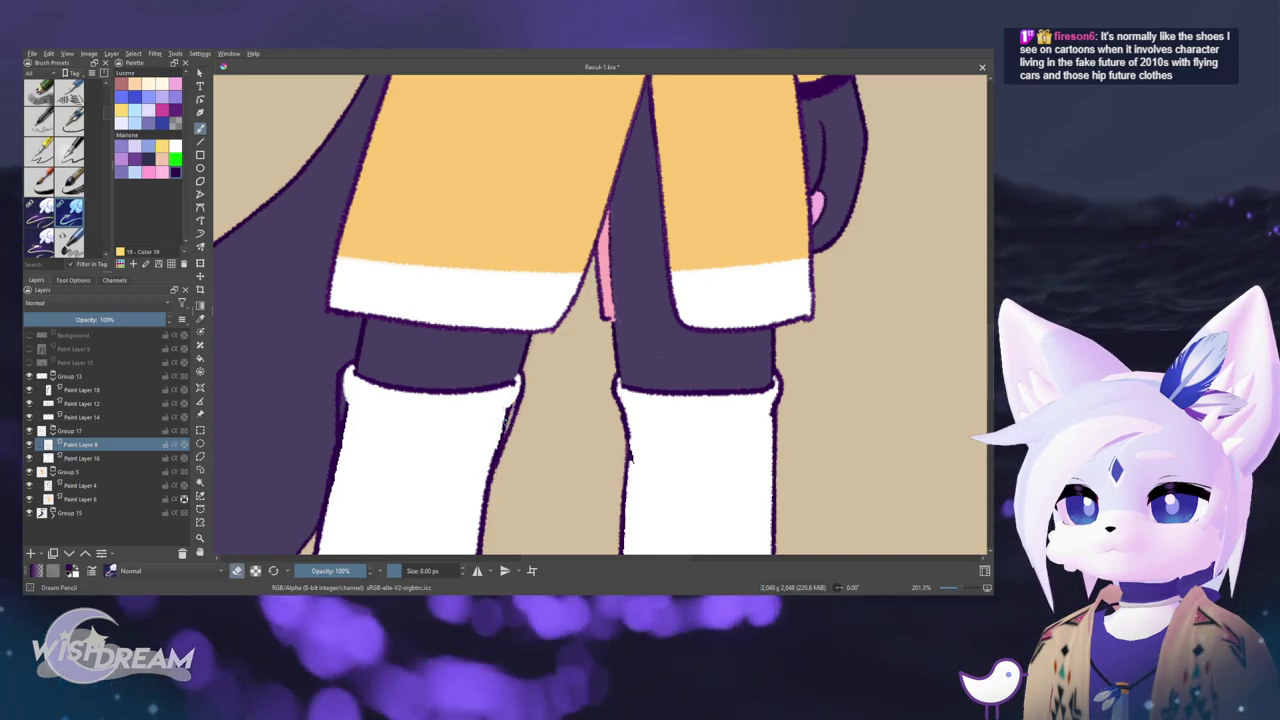
{"action": "key", "text": "e"}
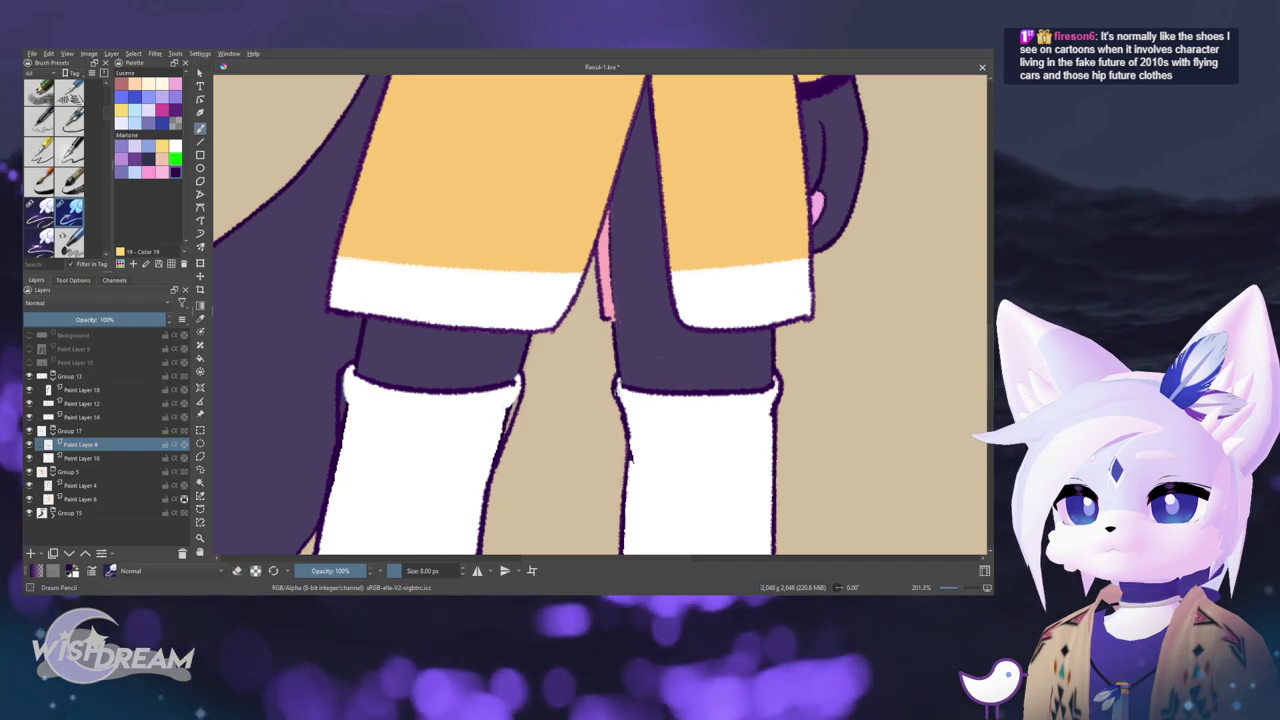
{"action": "left_click_drag", "start_coordinate": [617, 398], "coordinate": [632, 475]}
{"action": "key", "text": "e"}
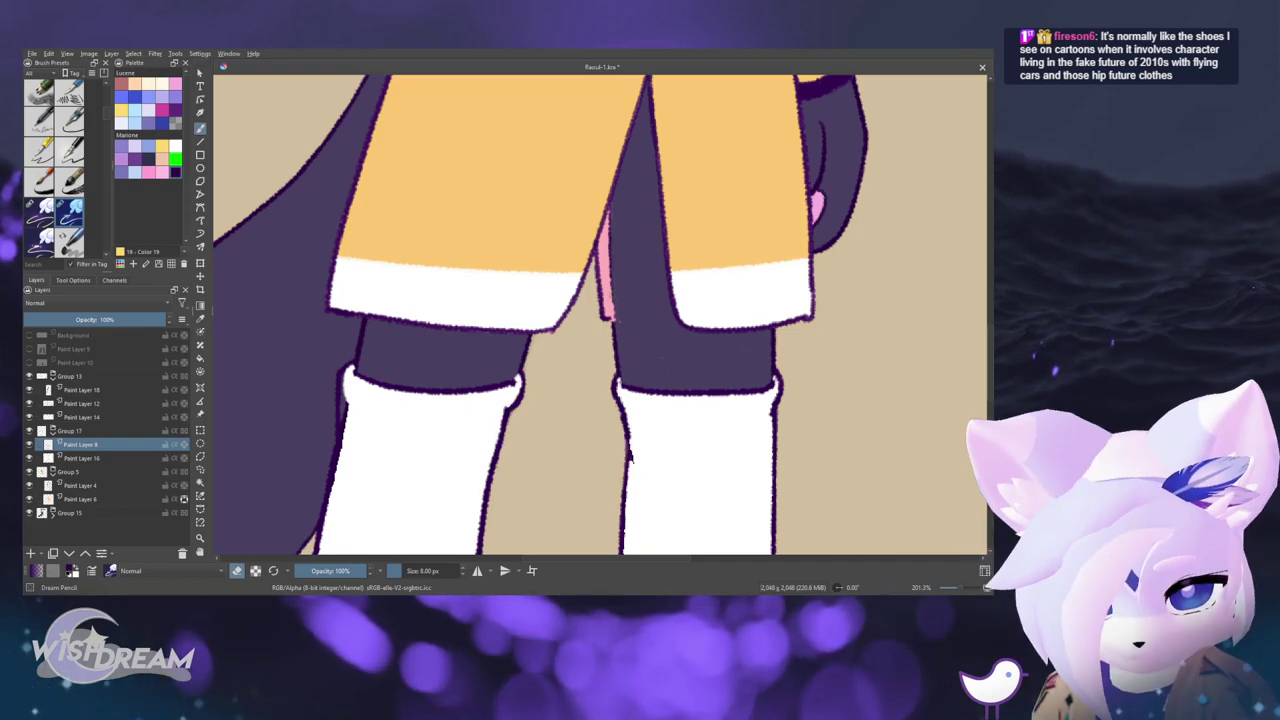
{"action": "key", "text": "e"}
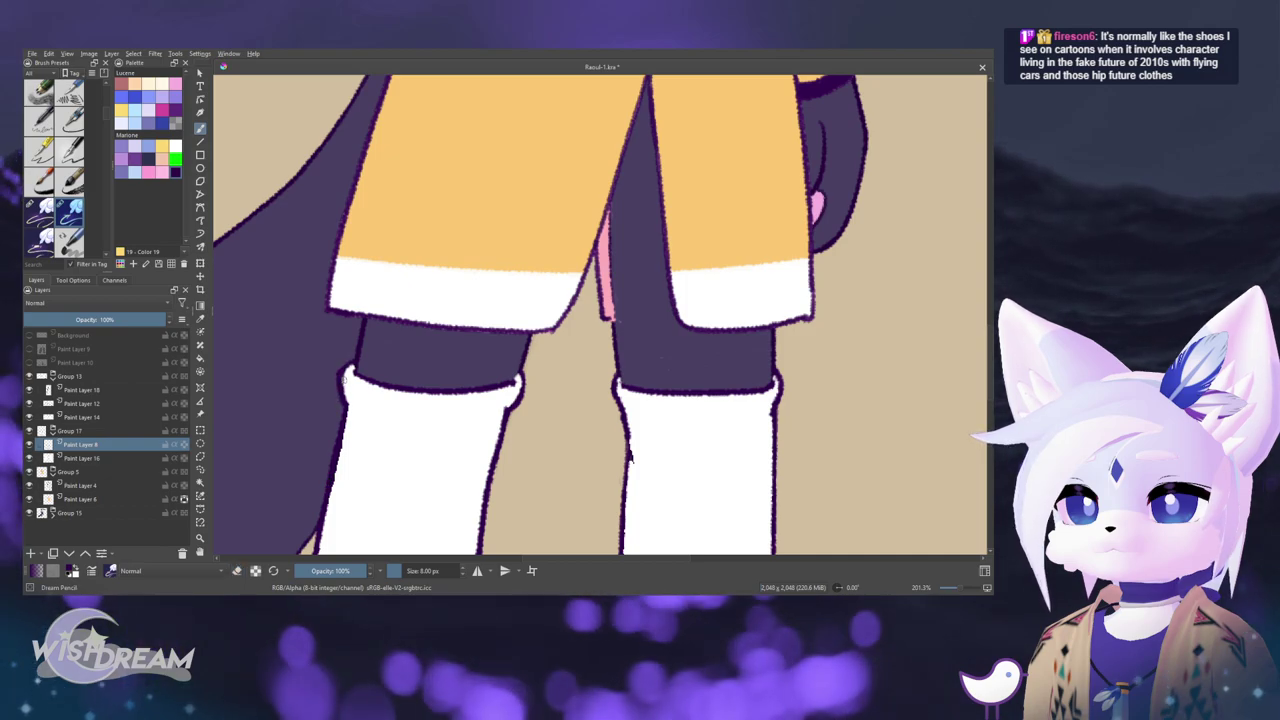
{"action": "left_click_drag", "start_coordinate": [342, 392], "coordinate": [329, 454]}
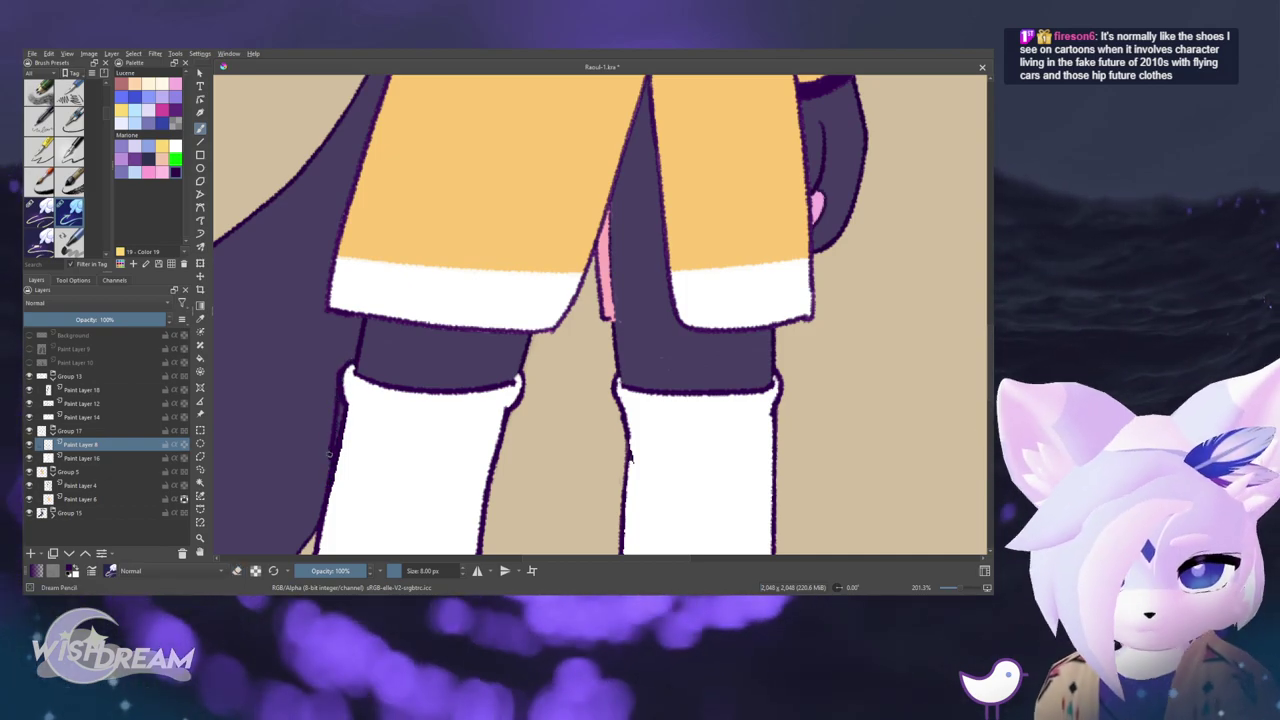
{"action": "left_click_drag", "start_coordinate": [518, 398], "coordinate": [494, 473]}
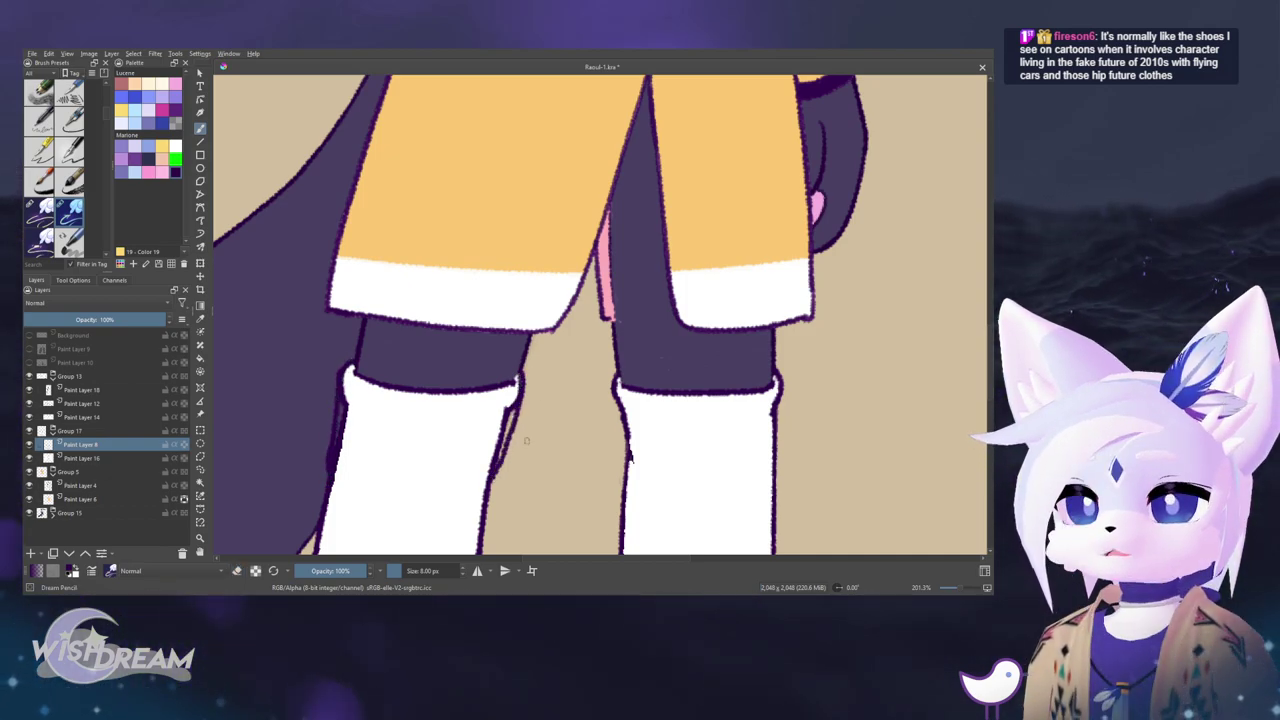
{"action": "left_click_drag", "start_coordinate": [616, 388], "coordinate": [627, 460]}
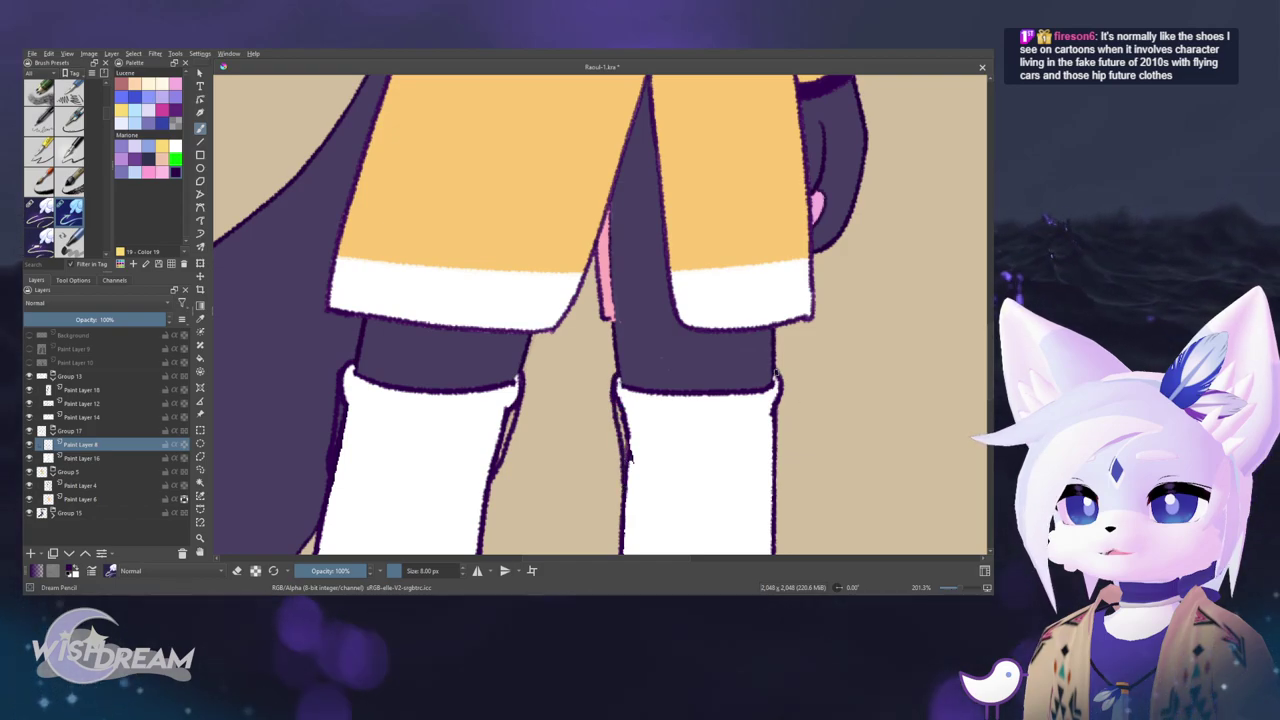
{"action": "left_click_drag", "start_coordinate": [776, 398], "coordinate": [779, 434]}
{"action": "key", "text": "e"}
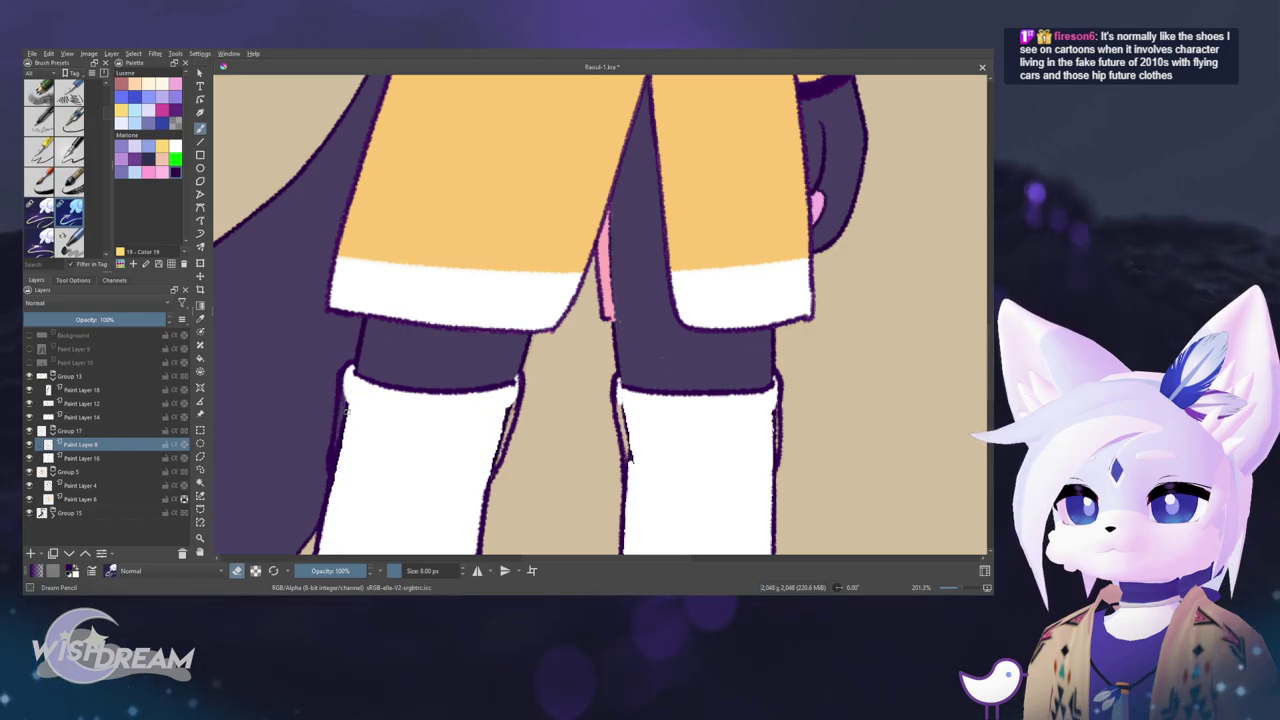
- Unlock the transparency of Paint Layer 16 and paint the gaps inside the new sock outlines white
{"action": "left_click", "coordinate": [86, 459], "text": "alt"}
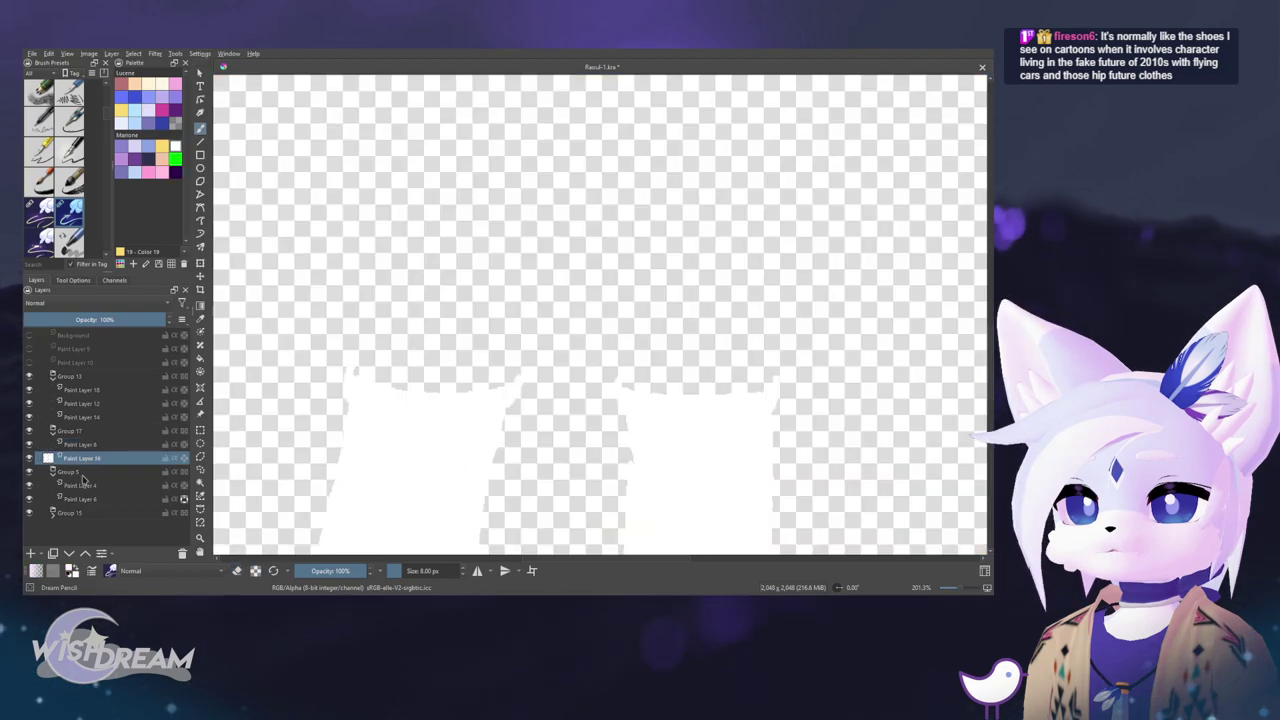
{"action": "left_click", "coordinate": [100, 459], "text": "alt"}
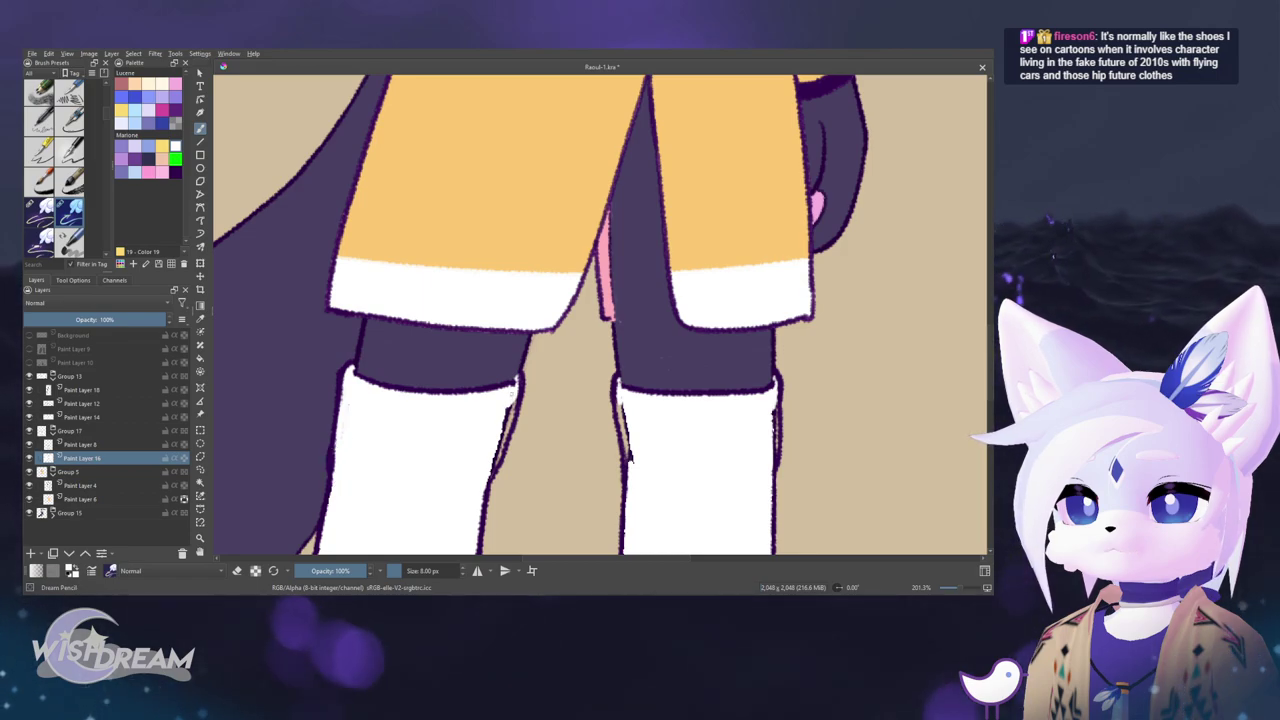
{"action": "mouse_move", "coordinate": [512, 394]}
{"action": "left_mouse_down"}
{"action": "mouse_move", "coordinate": [498, 454]}
{"action": "mouse_move", "coordinate": [501, 427]}
{"action": "left_mouse_up"}
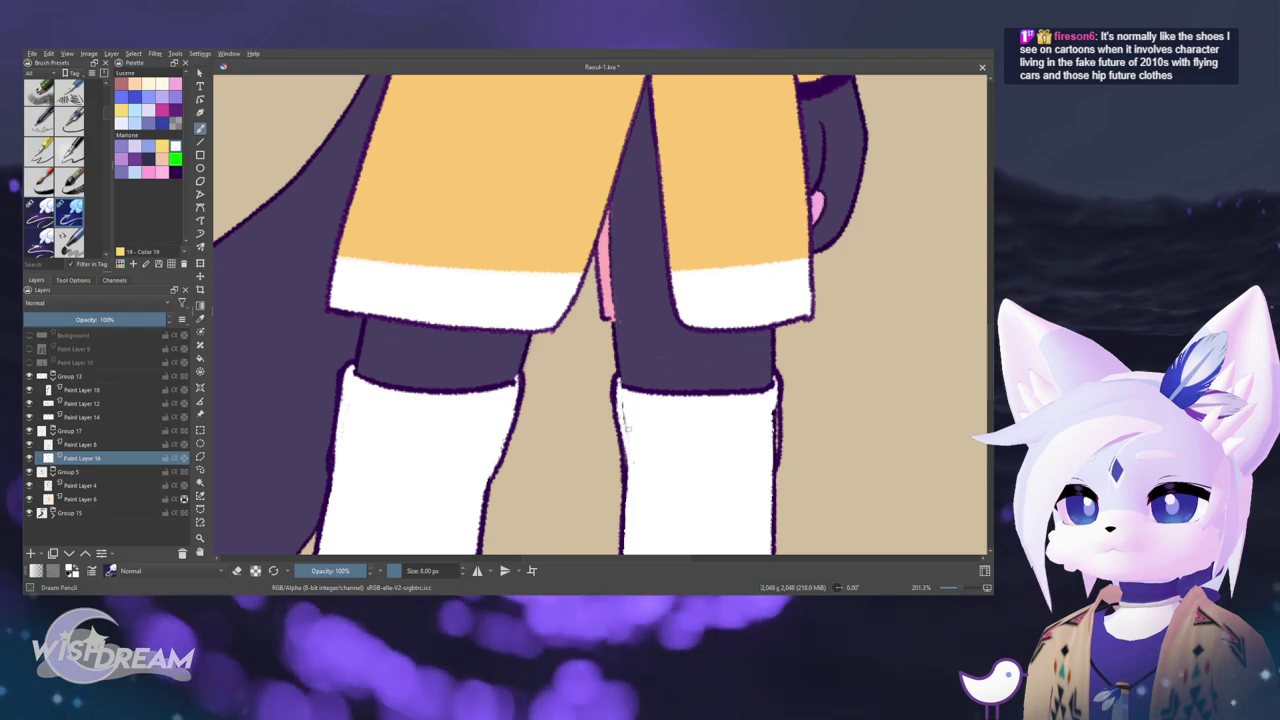
{"action": "left_click_drag", "start_coordinate": [628, 429], "coordinate": [624, 405]}
{"action": "left_click_drag", "start_coordinate": [772, 422], "coordinate": [760, 410]}
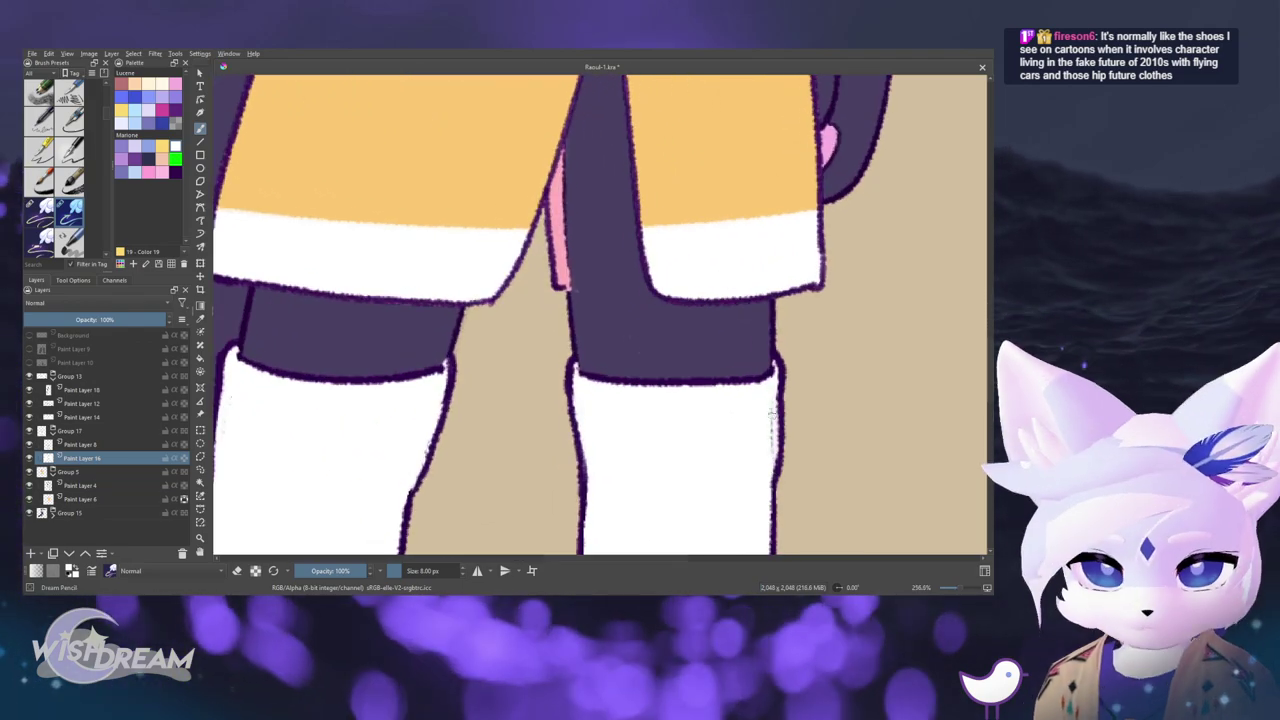
- Erase the leftover inner line marks near the sock cuff on the sock line layer, and save the drawing
{"action": "left_click", "coordinate": [109, 444]}
{"action": "key", "text": "e"}
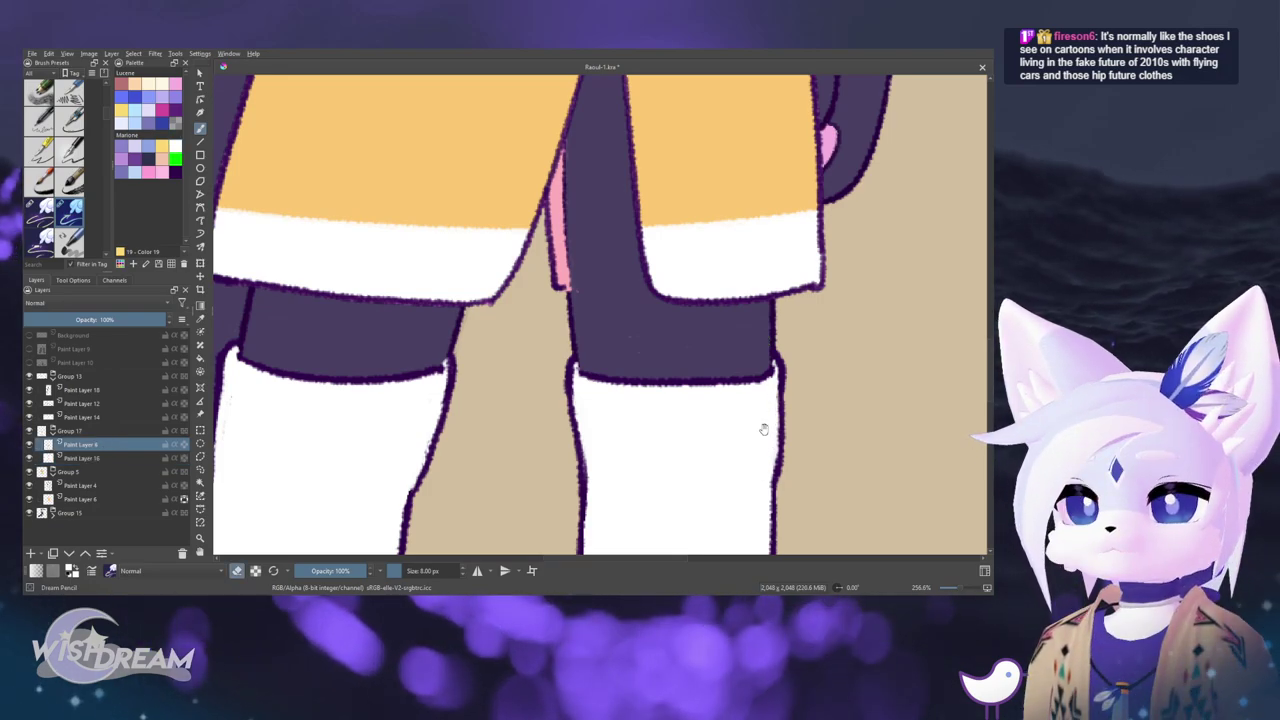
{"action": "left_click_drag", "start_coordinate": [763, 428], "coordinate": [714, 474]}
{"action": "key", "text": "ctrl+s"}
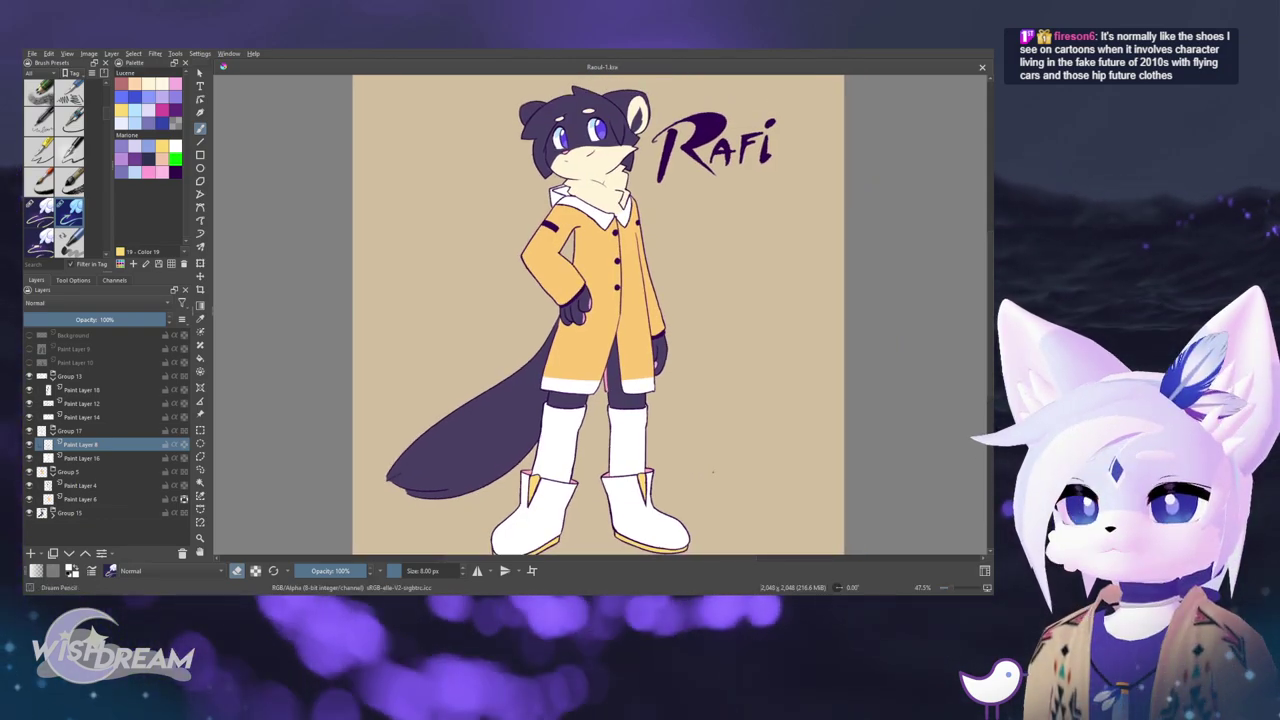
- Compare the character with and without the socks by toggling the visibility of Group 17
{"action": "left_click", "coordinate": [29, 430]}
{"action": "left_click", "coordinate": [29, 430]}
{"action": "left_click", "coordinate": [29, 430]}
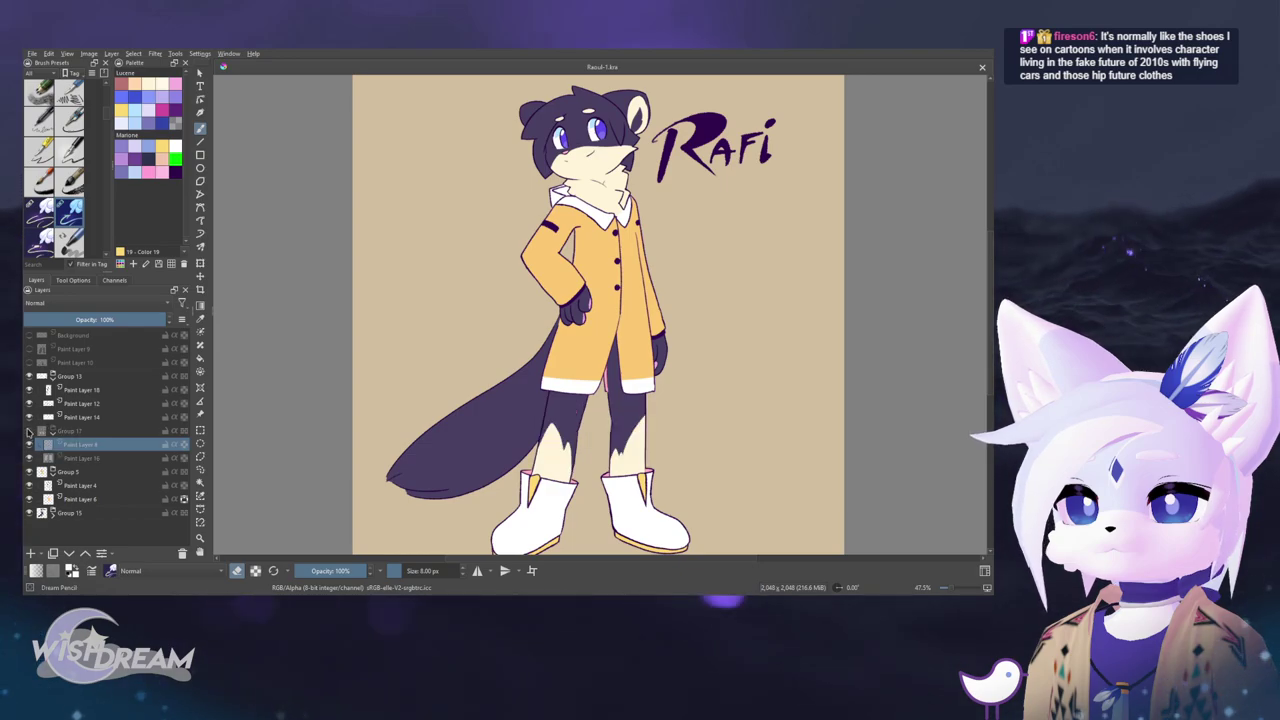
{"action": "left_click", "coordinate": [29, 430]}
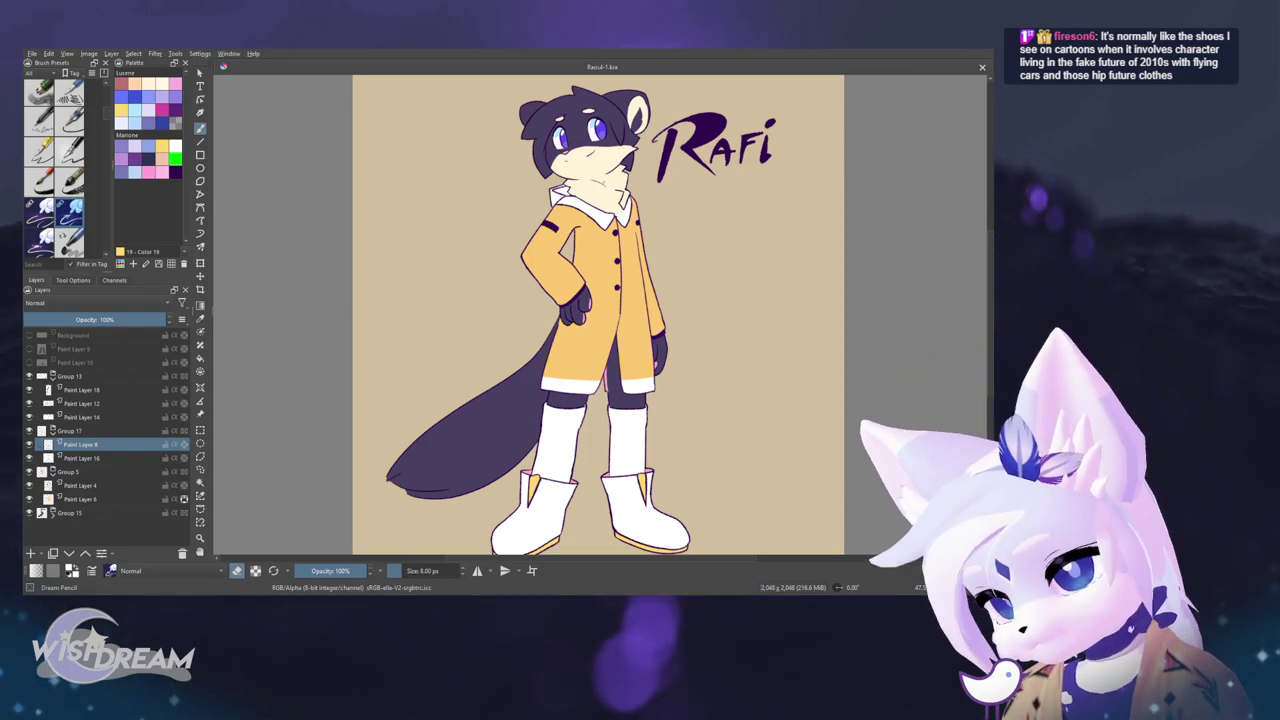
- Lock the transparency of Paint Layer 16 and fill the socks with purple-blue
{"action": "left_click", "coordinate": [137, 458]}
{"action": "left_click", "coordinate": [184, 458]}
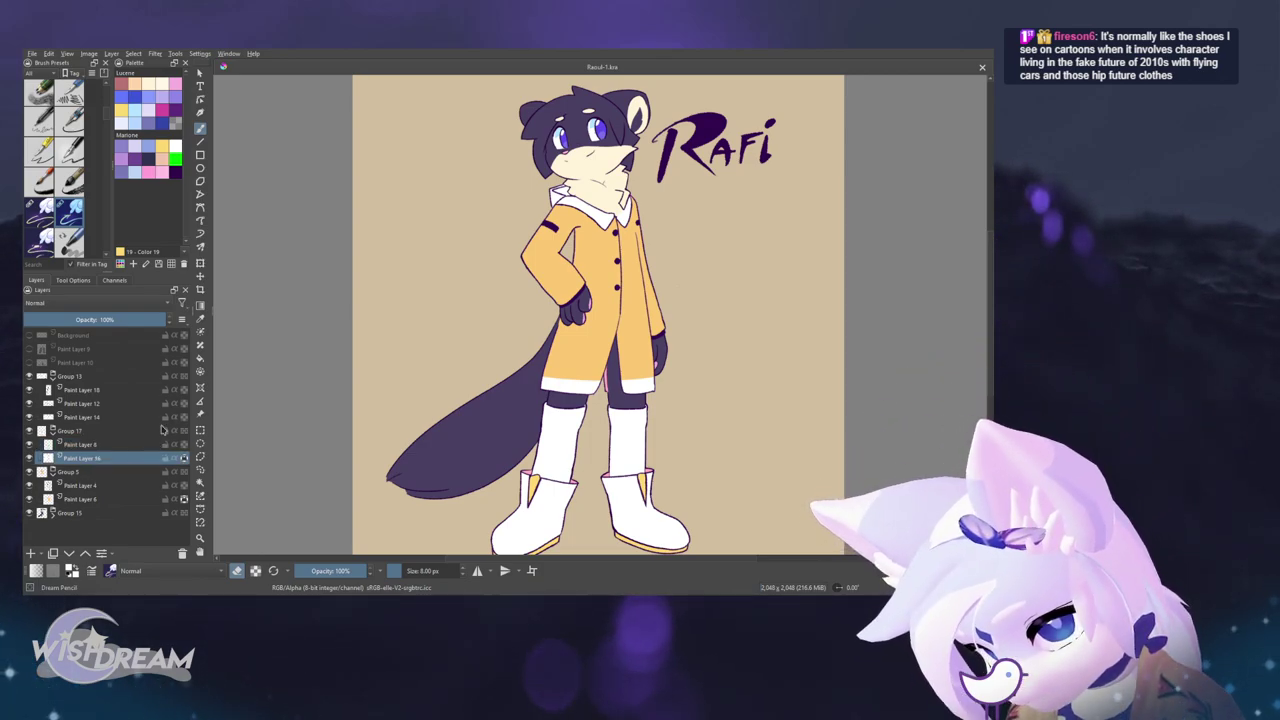
{"action": "right_click", "coordinate": [530, 305]}
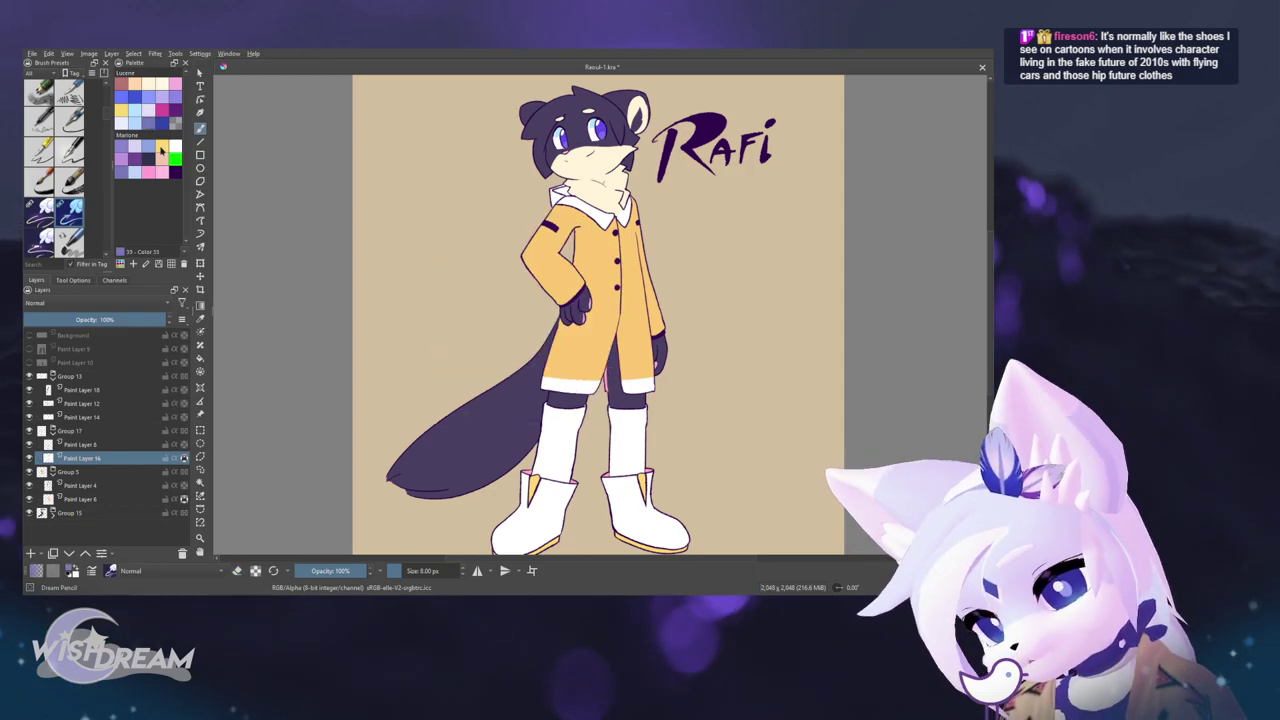
{"action": "key", "text": "shift+BackSpace"}
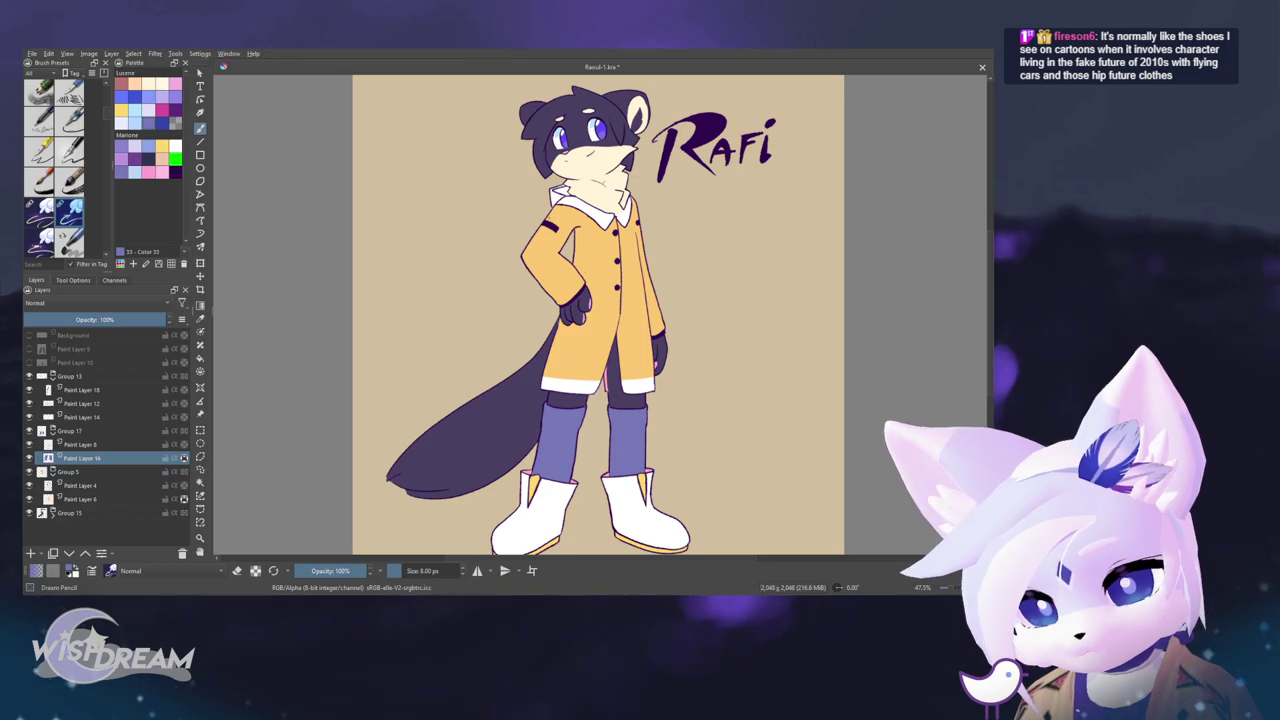
- Try teal and several shades of blue for the socks, stepping back and forth through the colour changes
{"action": "key", "text": "ctrl+z"}
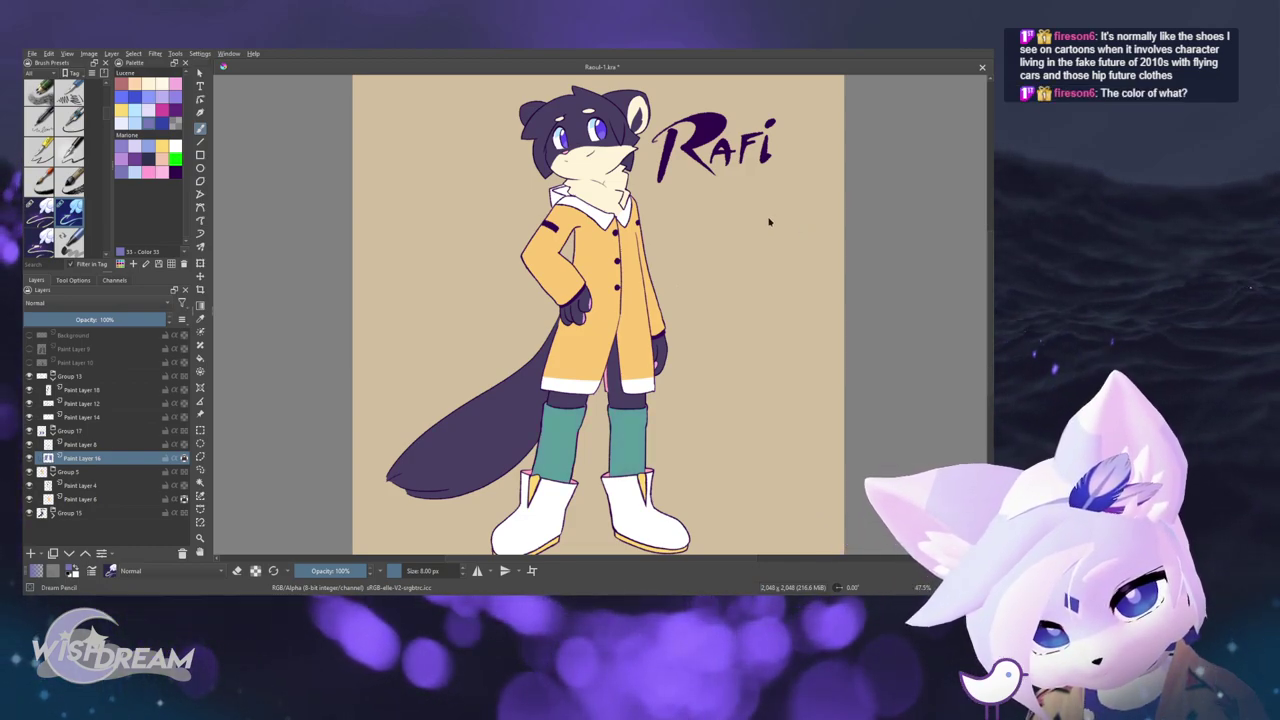
{"action": "key", "text": "ctrl+z"}
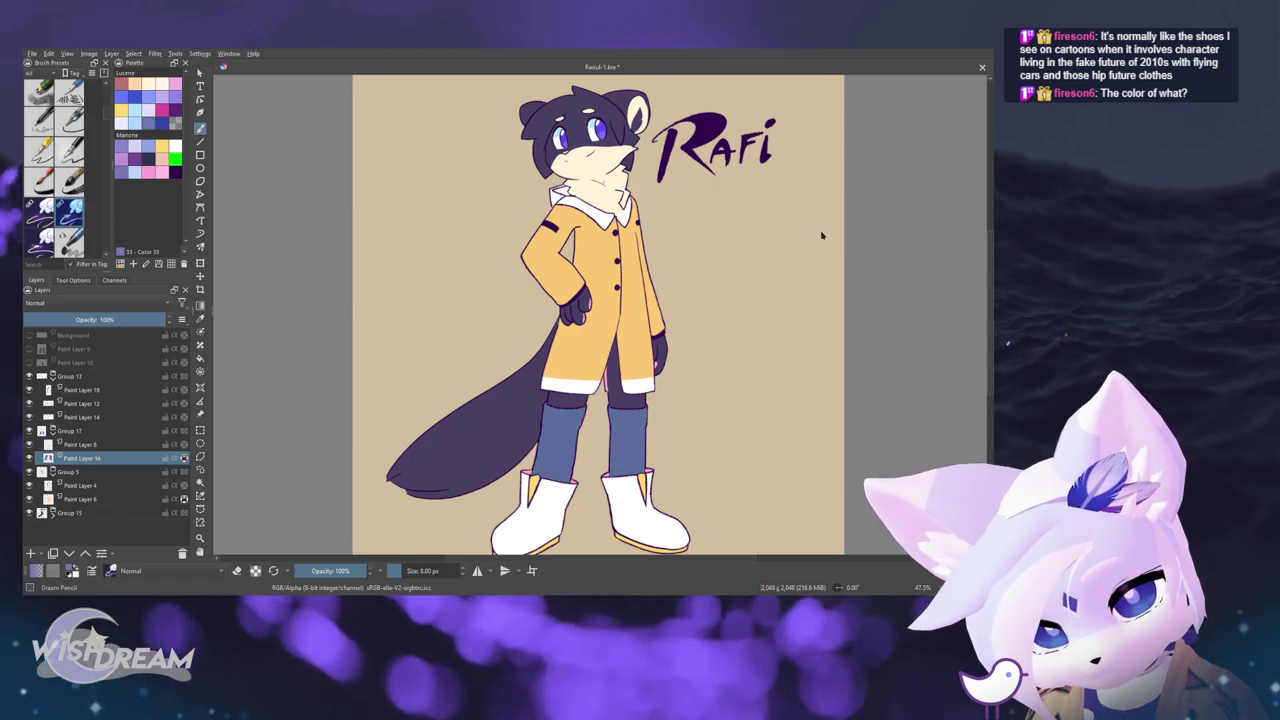
{"action": "key", "text": "ctrl+z"}
{"action": "key", "text": "ctrl+z"}
{"action": "key", "text": "ctrl+z"}
{"action": "key", "text": "ctrl+shift+z"}
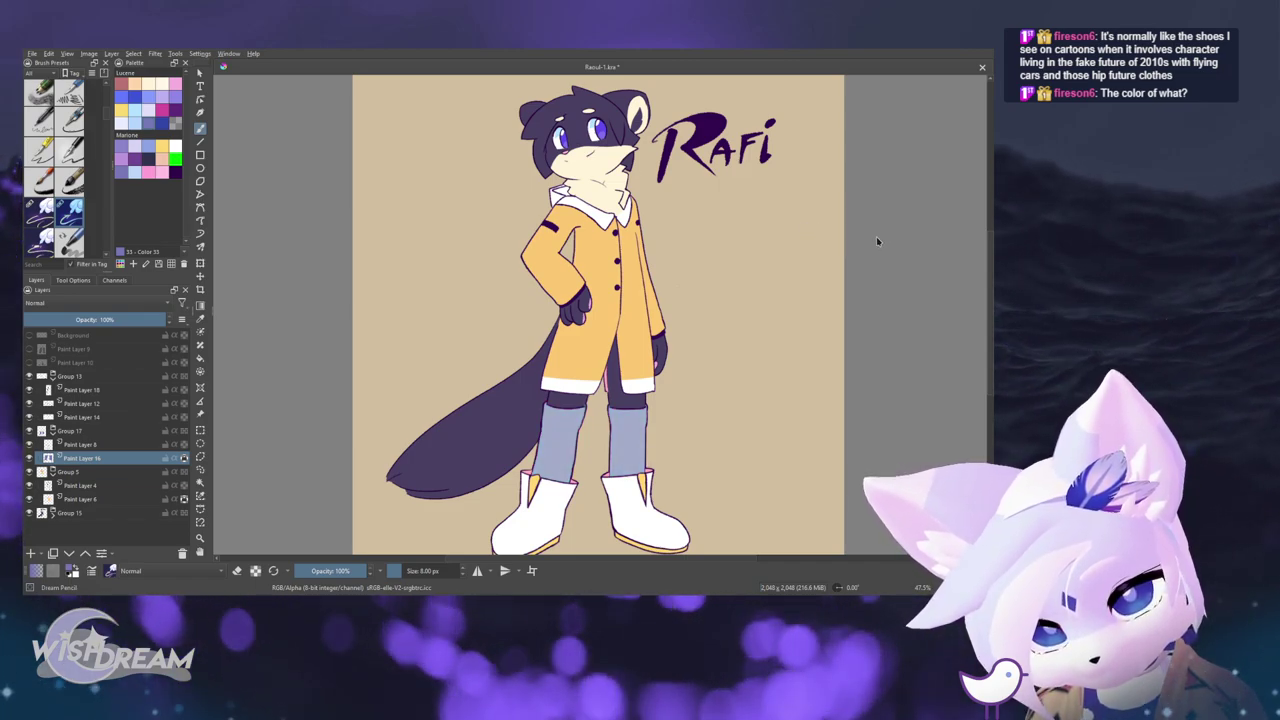
{"action": "key", "text": "ctrl+shift+z"}
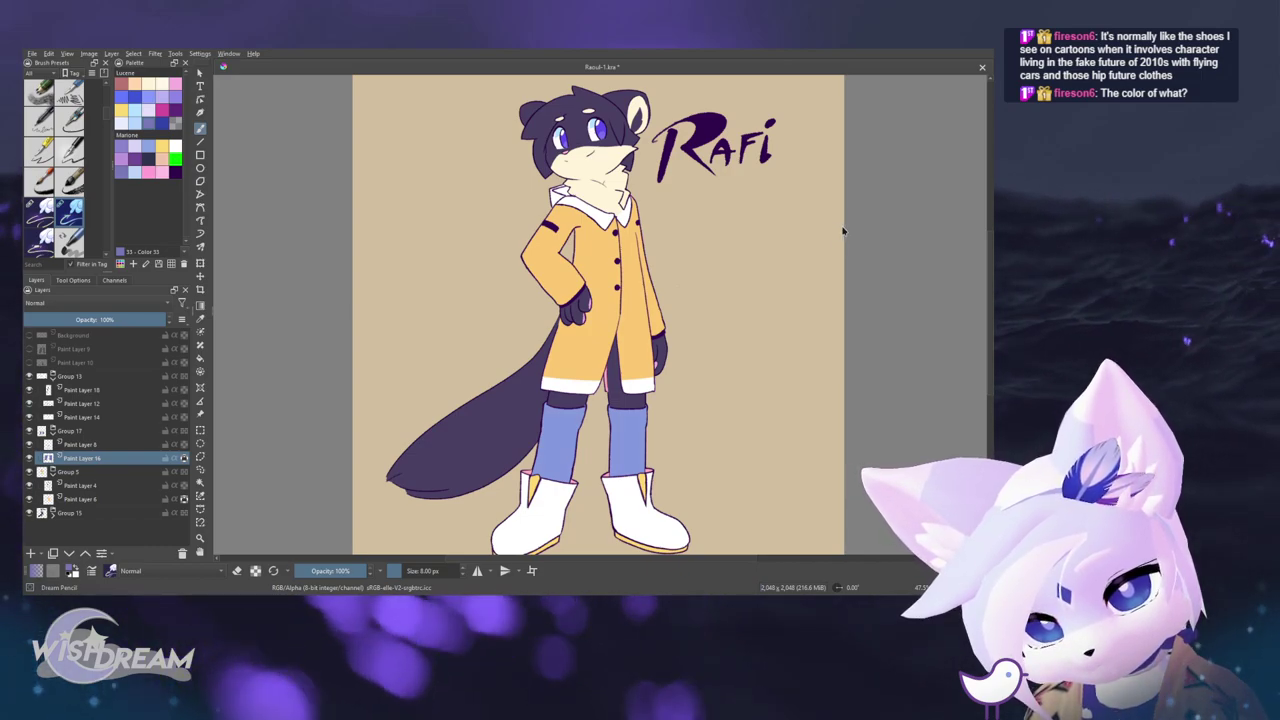
{"action": "key", "text": "ctrl+shift+z"}
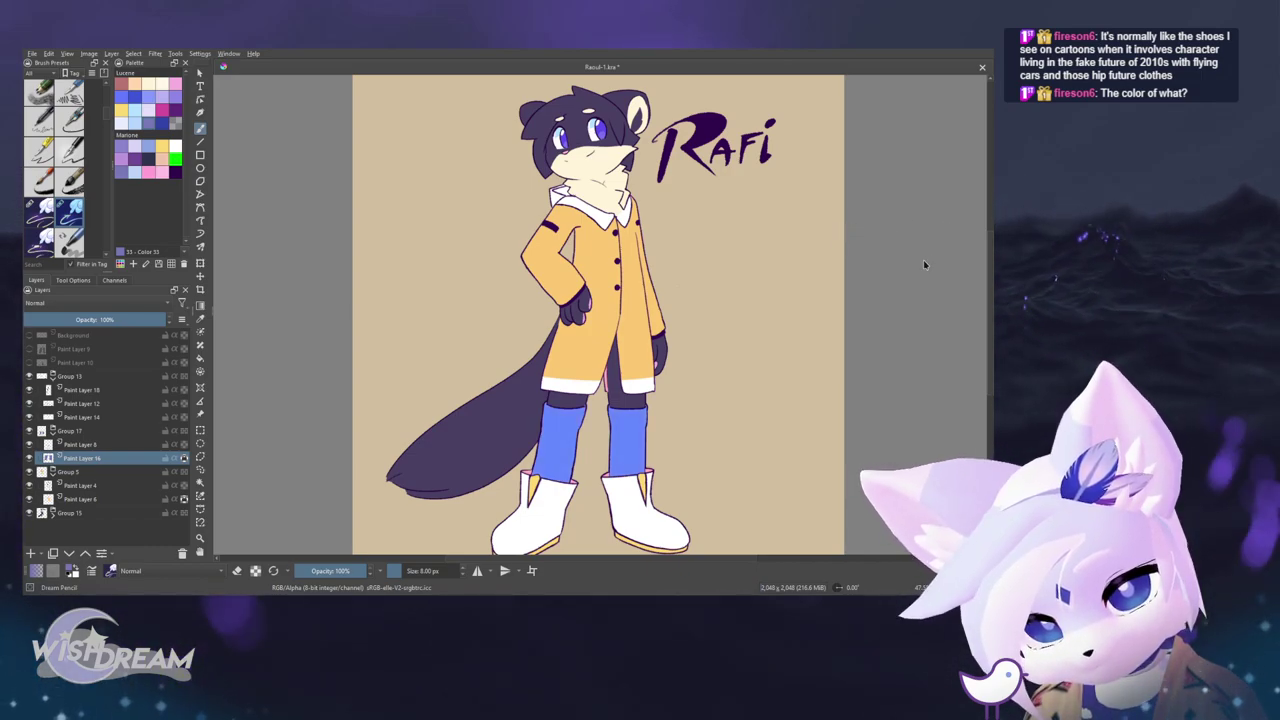
{"action": "key", "text": "ctrl+z"}
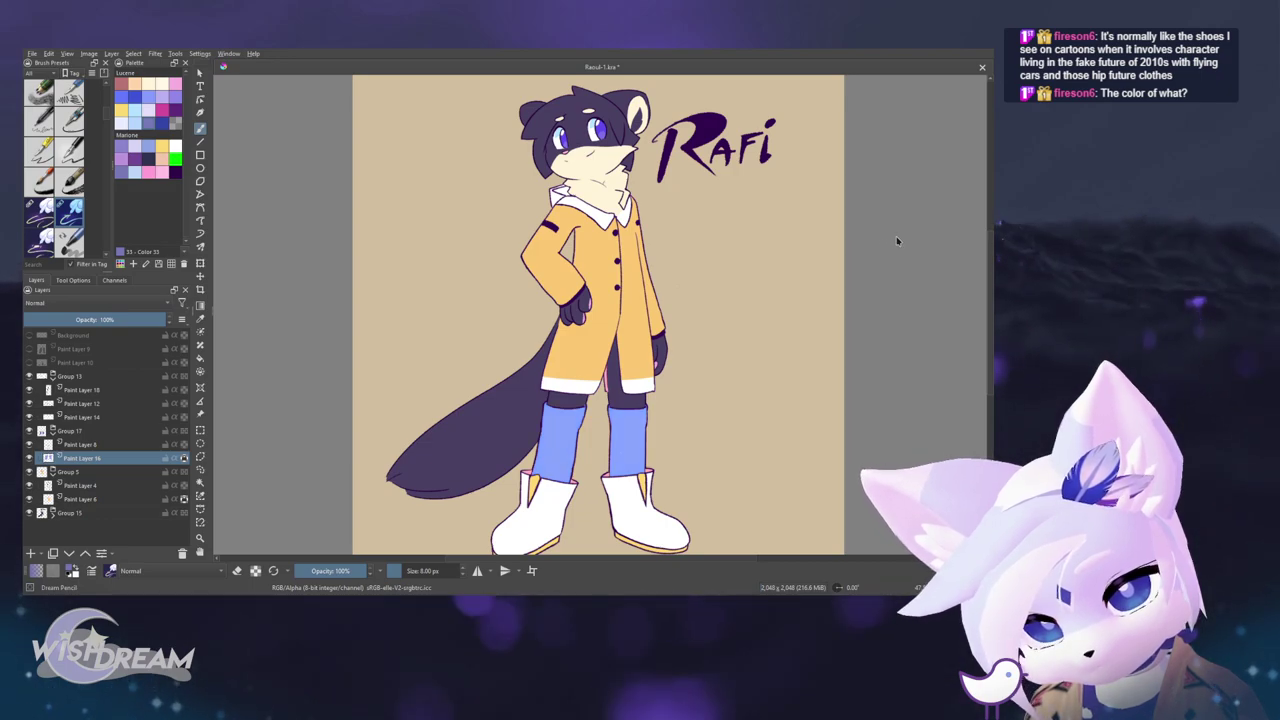
{"action": "key", "text": "ctrl+shift+z"}
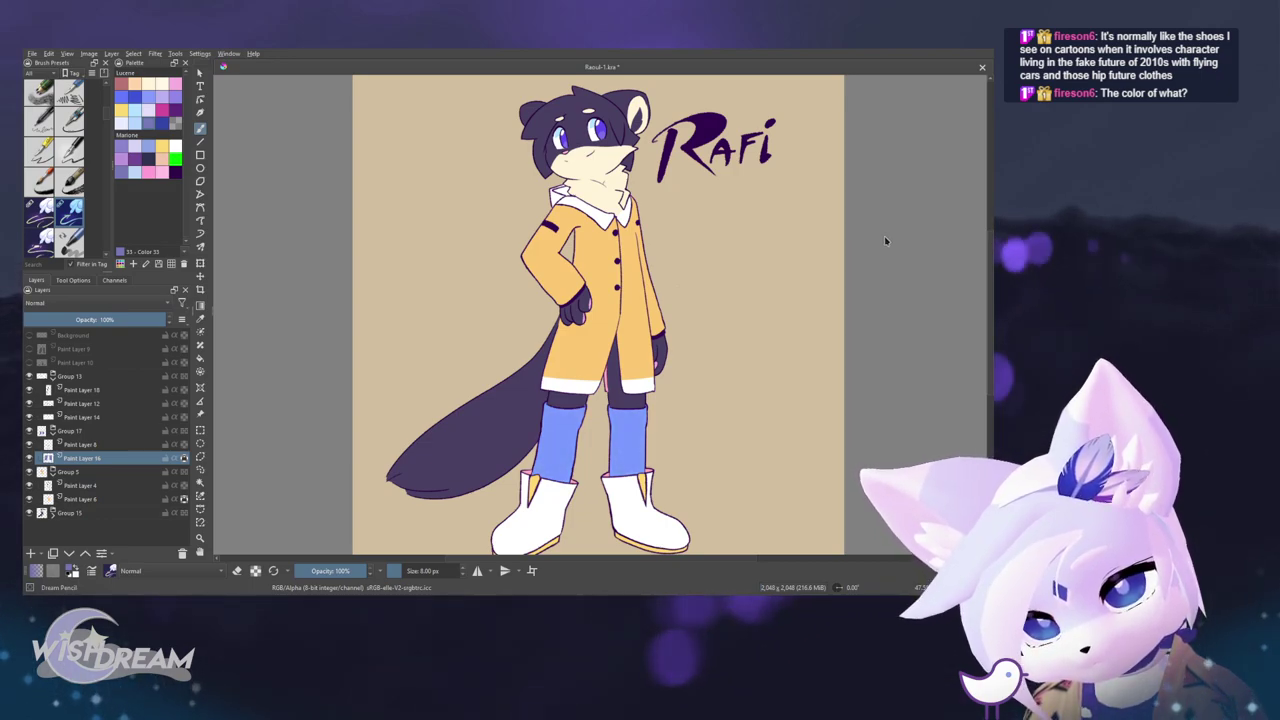
{"action": "key", "text": "ctrl+z"}
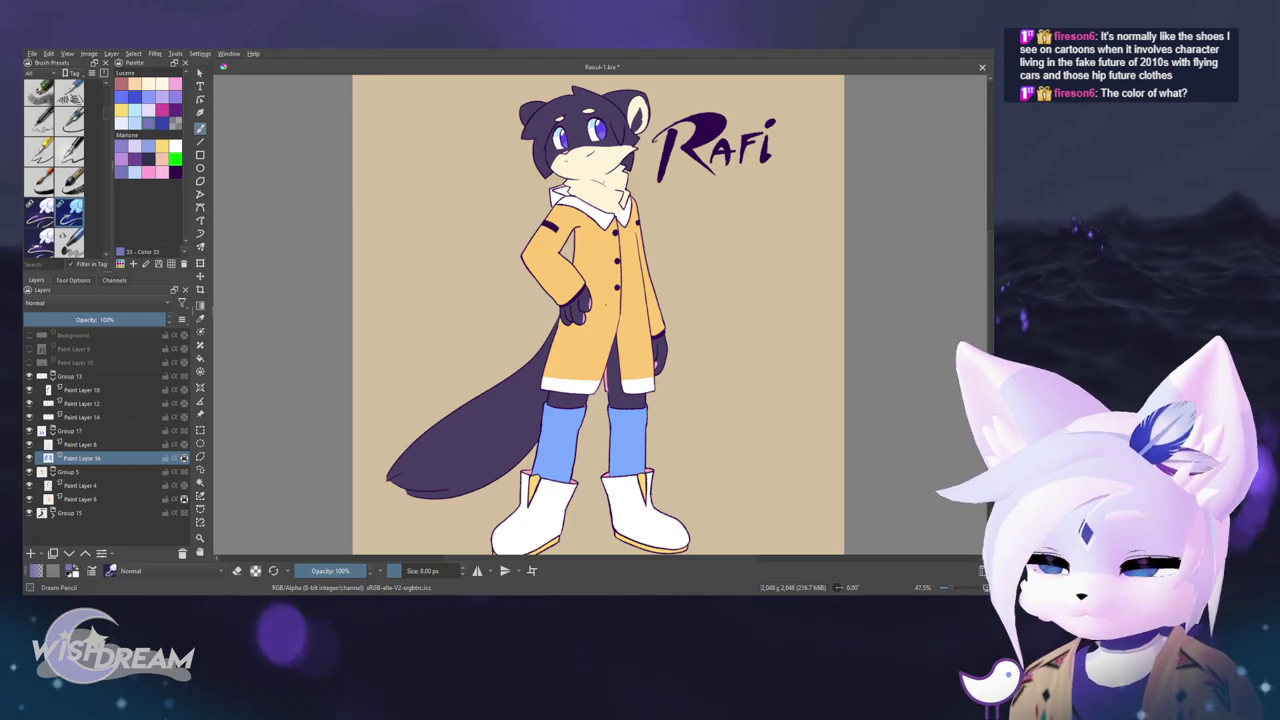
- Fill both socks on Paint Layer 16 with the pink sampled from the boot lining
{"action": "left_click_drag", "start_coordinate": [614, 432], "coordinate": [554, 312]}
{"action": "scroll", "coordinate": [561, 376], "scroll_direction": "up", "scroll_amount": 1}
{"action": "scroll", "coordinate": [561, 376], "scroll_direction": "up", "scroll_amount": 1}
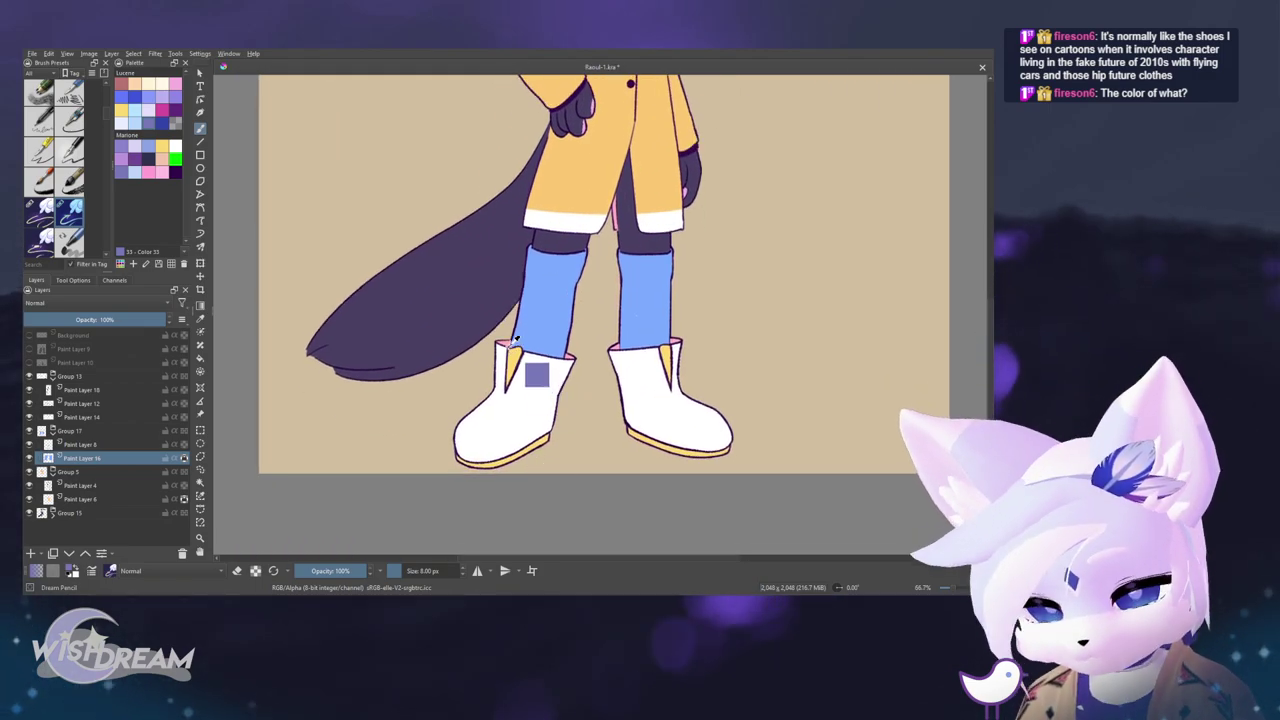
{"action": "left_click", "coordinate": [562, 300]}
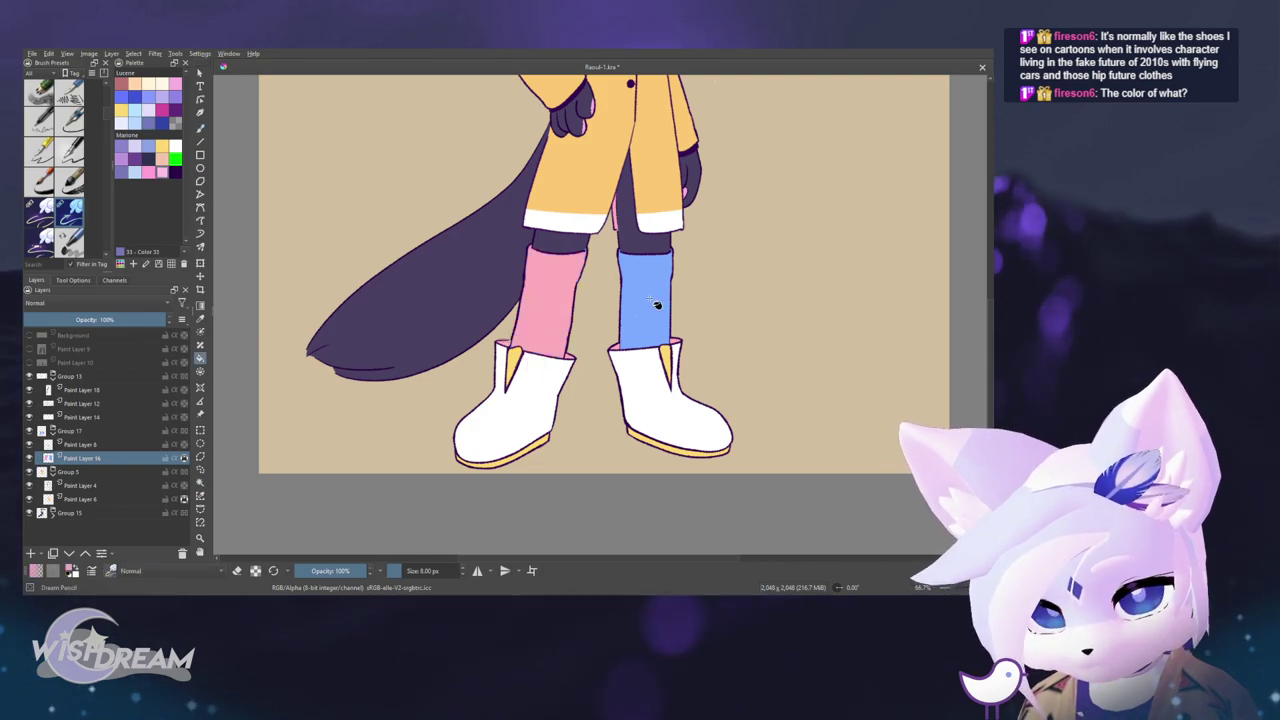
{"action": "left_click", "coordinate": [654, 303]}
{"action": "key", "text": "b"}
{"action": "left_click_drag", "start_coordinate": [569, 282], "coordinate": [571, 408]}
{"action": "scroll", "coordinate": [571, 408], "scroll_direction": "up", "scroll_amount": 2}
{"action": "key", "text": "Tab"}
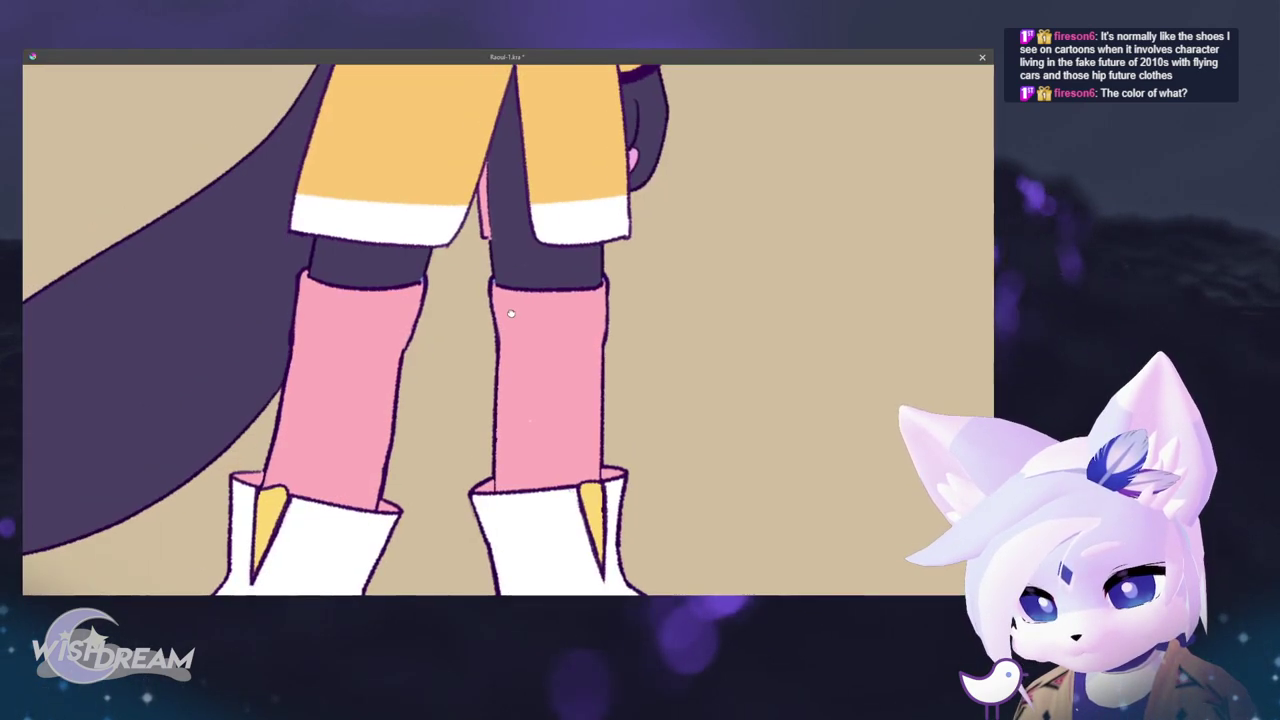
{"action": "key", "text": "Tab"}
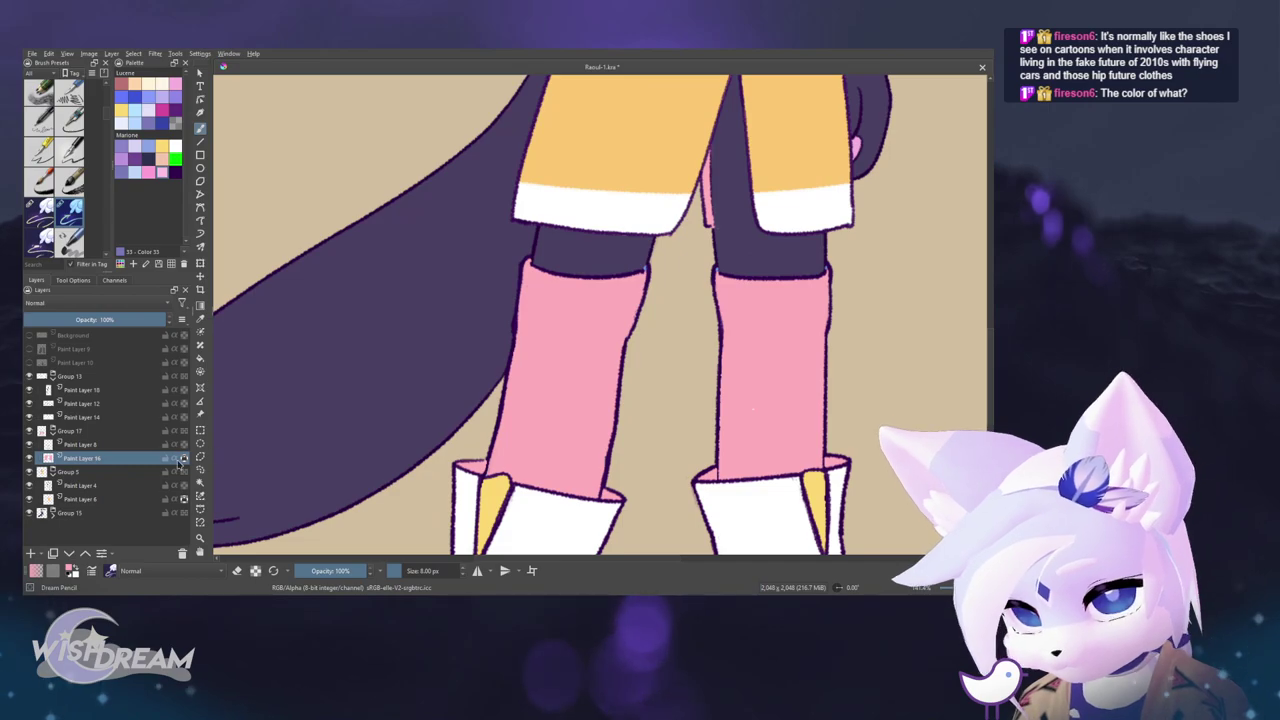
{"action": "key", "text": "Tab"}
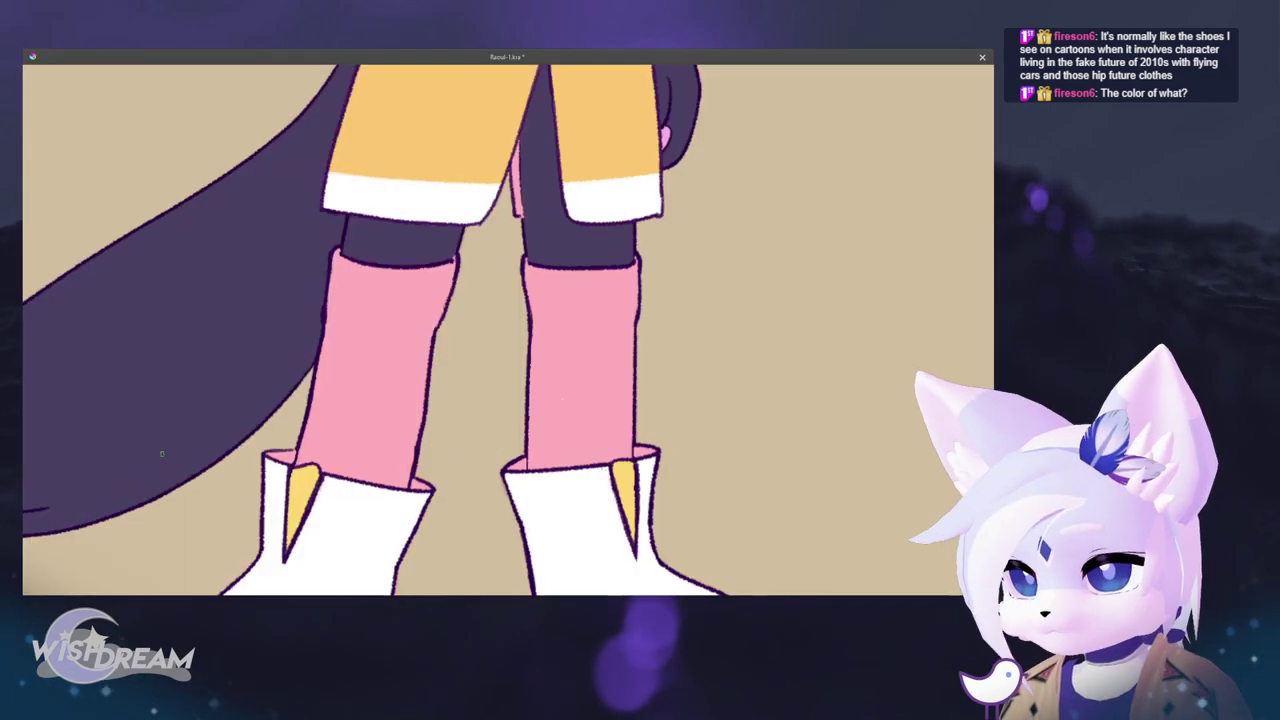
- Cover the stray specks in the pink sock fill with sampled pink and lock the transparency of Paint Layer 16
{"action": "left_click_drag", "start_coordinate": [567, 416], "coordinate": [637, 329]}
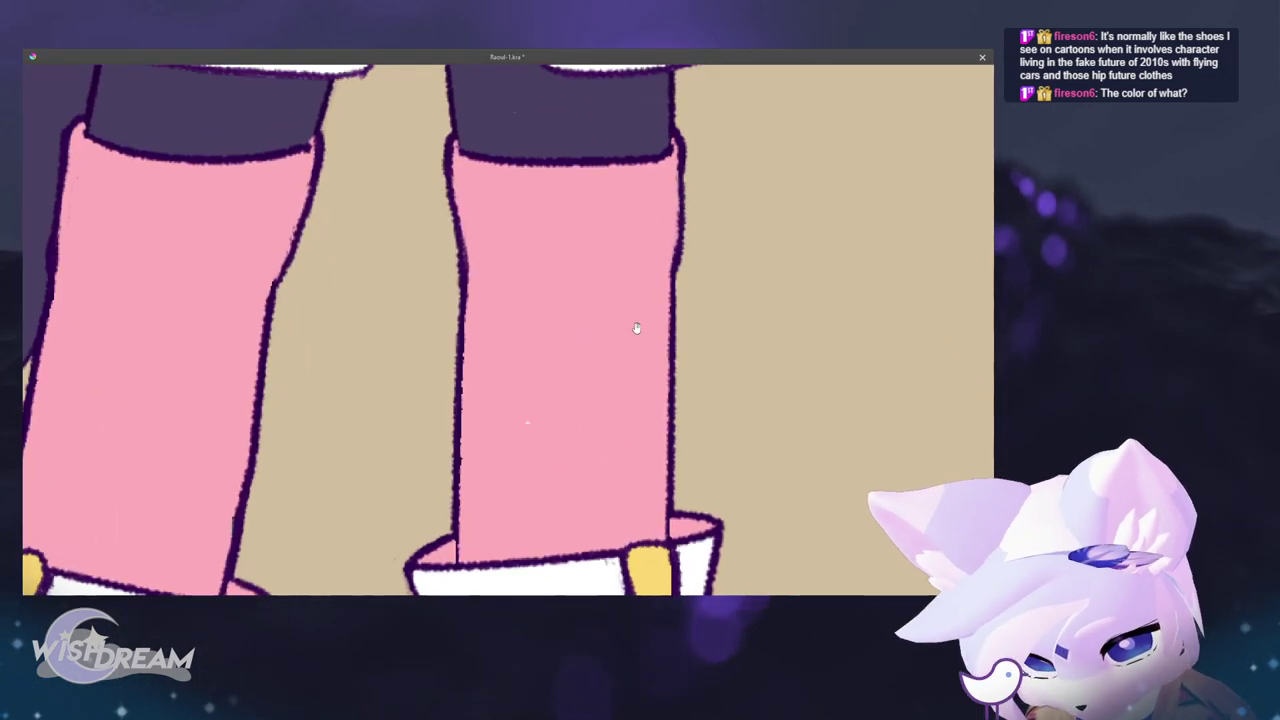
{"action": "left_click_drag", "start_coordinate": [508, 556], "coordinate": [518, 520]}
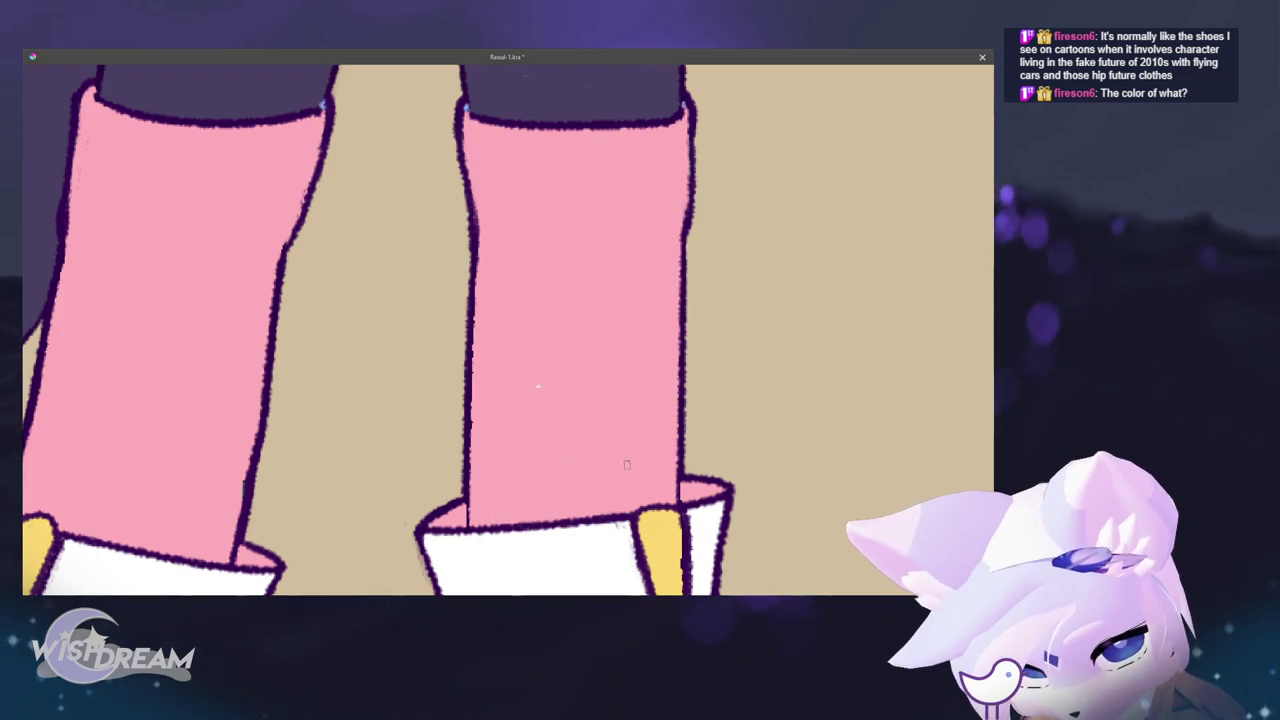
{"action": "key", "text": "Tab"}
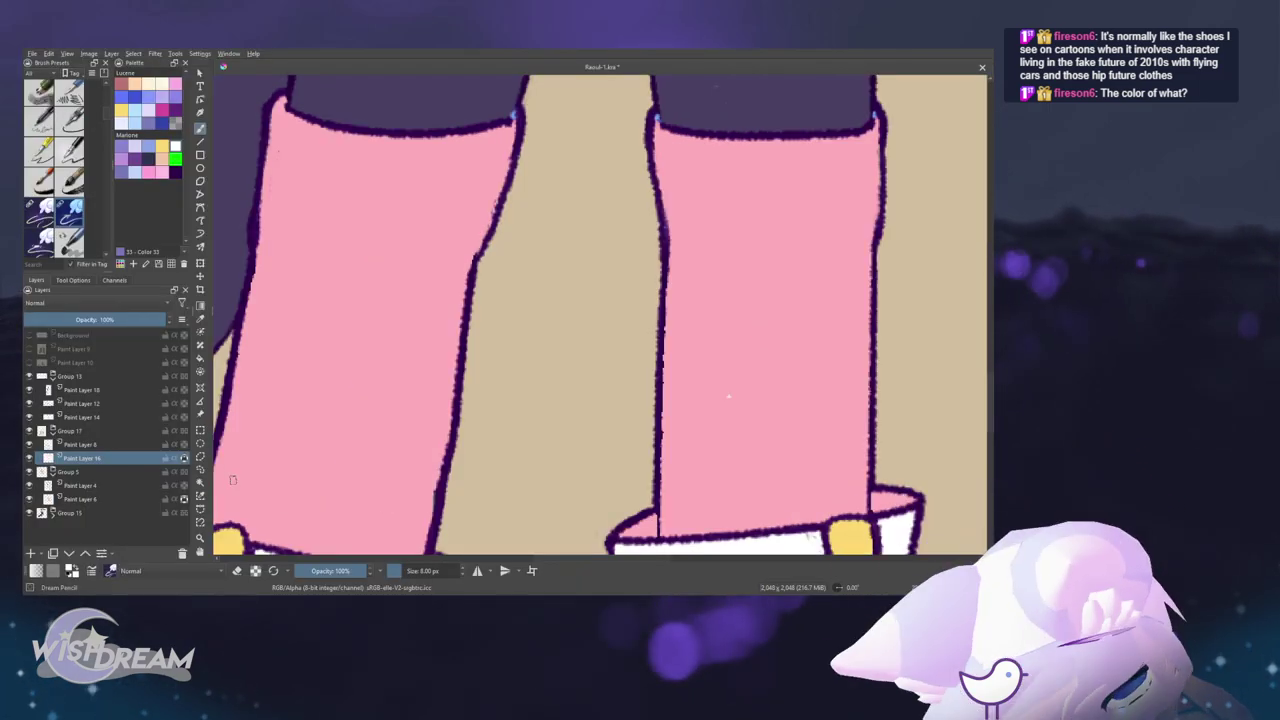
{"action": "key", "text": "ctrl+shift+z"}
{"action": "key", "text": "ctrl+z"}
{"action": "left_click", "coordinate": [740, 358], "text": "ctrl"}
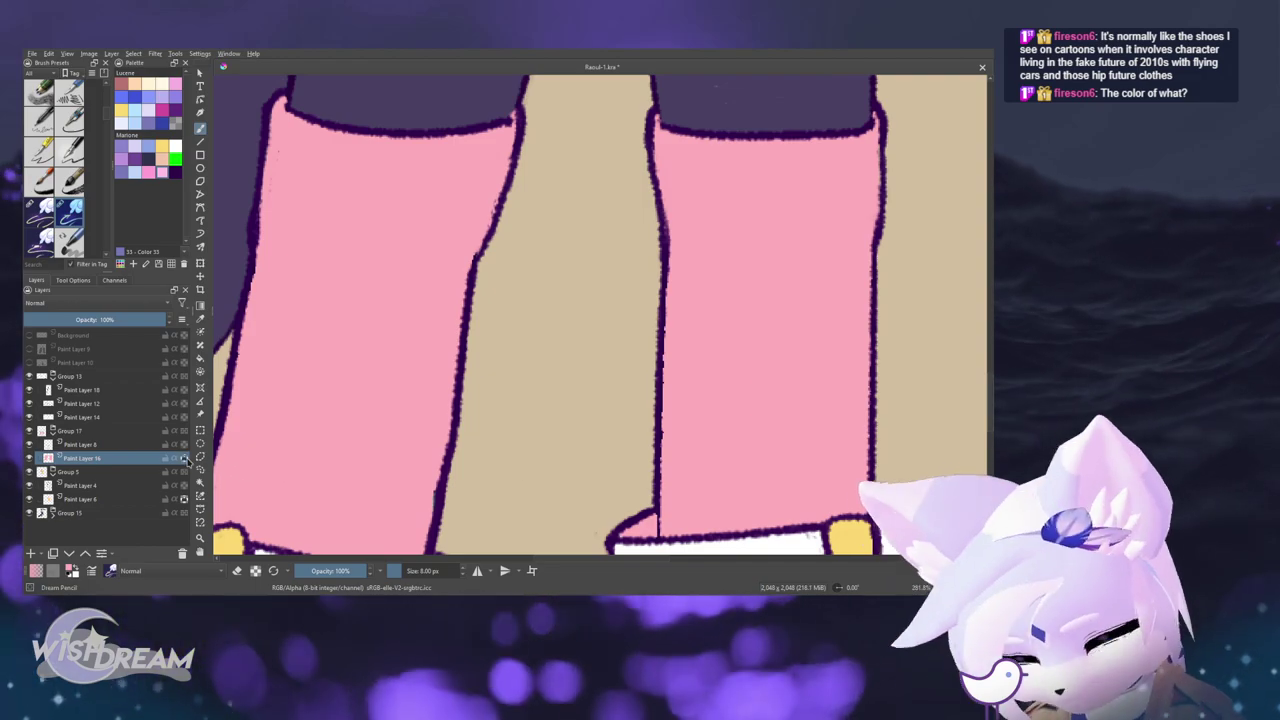
{"action": "left_click", "coordinate": [185, 458]}
- Draw thin white curved lines across the right sock from the boot up to the cuff, marking out the stripes
{"action": "mouse_move", "coordinate": [676, 522]}
{"action": "left_mouse_down"}
{"action": "mouse_move", "coordinate": [655, 450]}
{"action": "mouse_move", "coordinate": [843, 447]}
{"action": "left_mouse_up"}
{"action": "left_click", "coordinate": [651, 472], "text": "ctrl"}
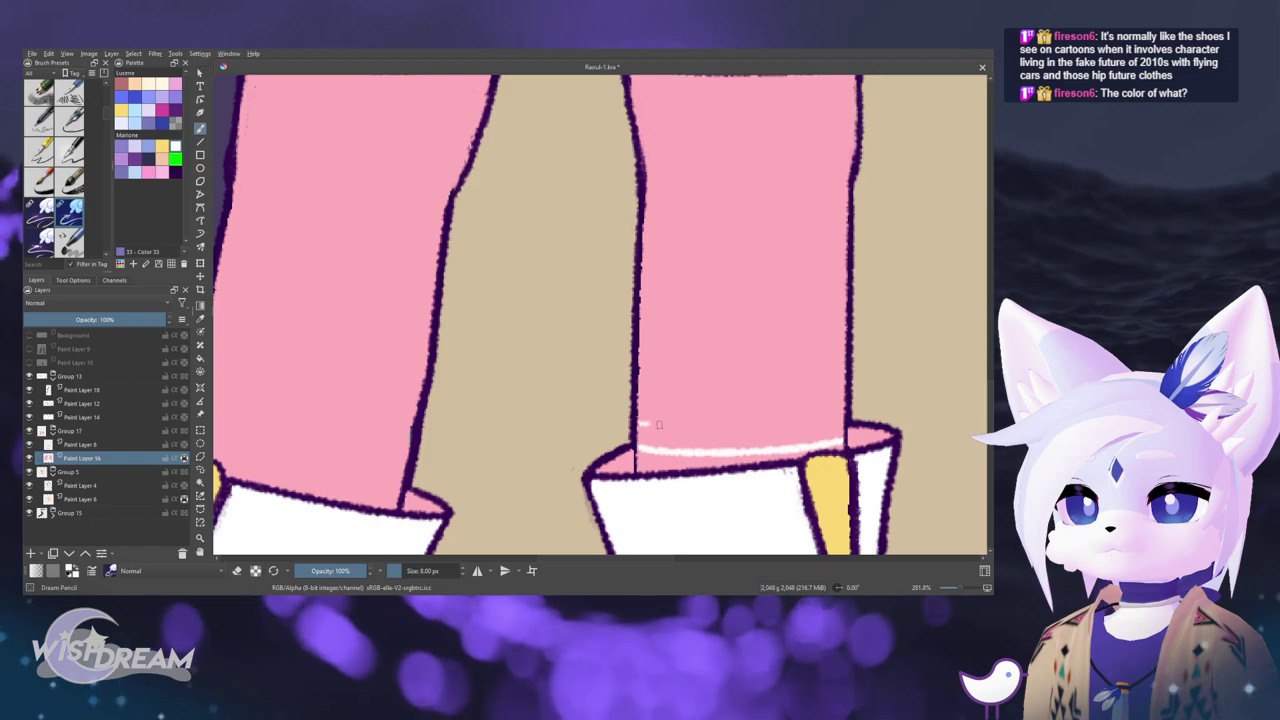
{"action": "key", "text": "ctrl+z"}
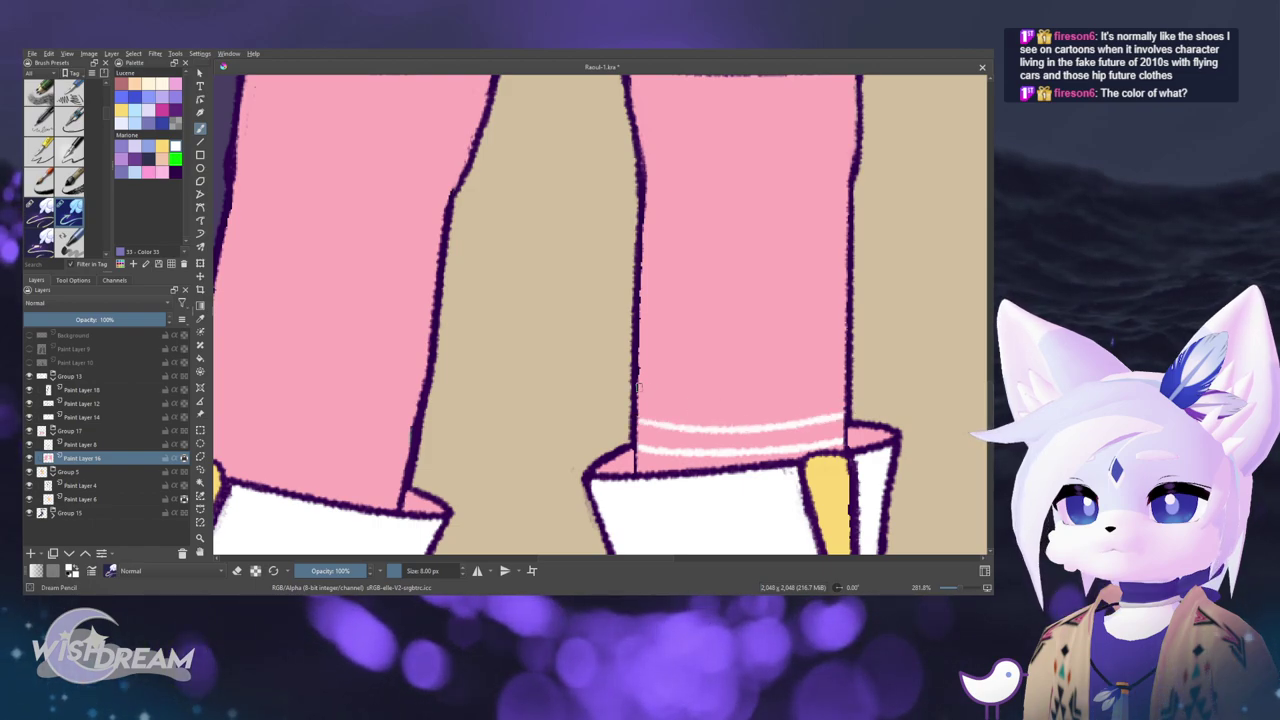
{"action": "left_click_drag", "start_coordinate": [638, 387], "coordinate": [845, 387]}
{"action": "left_click_drag", "start_coordinate": [640, 362], "coordinate": [845, 360]}
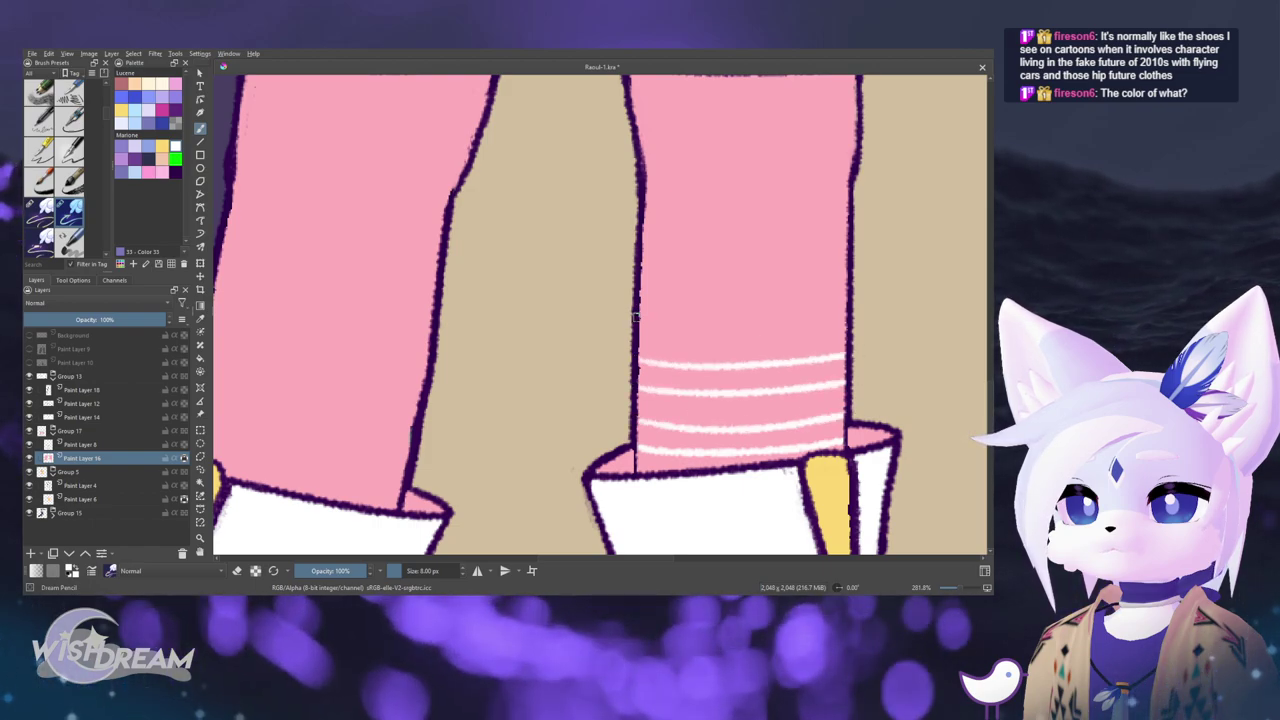
{"action": "left_click_drag", "start_coordinate": [640, 323], "coordinate": [845, 320]}
{"action": "left_click_drag", "start_coordinate": [640, 295], "coordinate": [845, 289]}
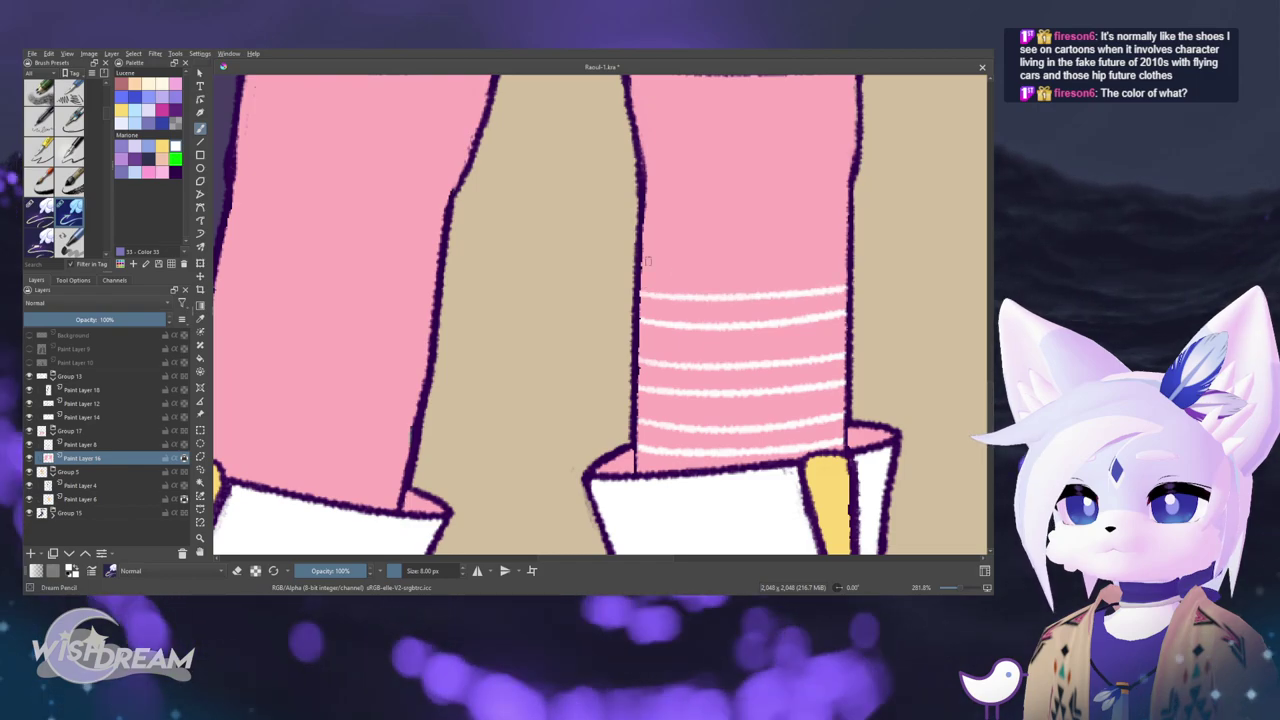
{"action": "mouse_move", "coordinate": [641, 263]}
{"action": "left_mouse_down"}
{"action": "mouse_move", "coordinate": [838, 252]}
{"action": "mouse_move", "coordinate": [712, 304]}
{"action": "mouse_move", "coordinate": [815, 300]}
{"action": "left_mouse_up"}
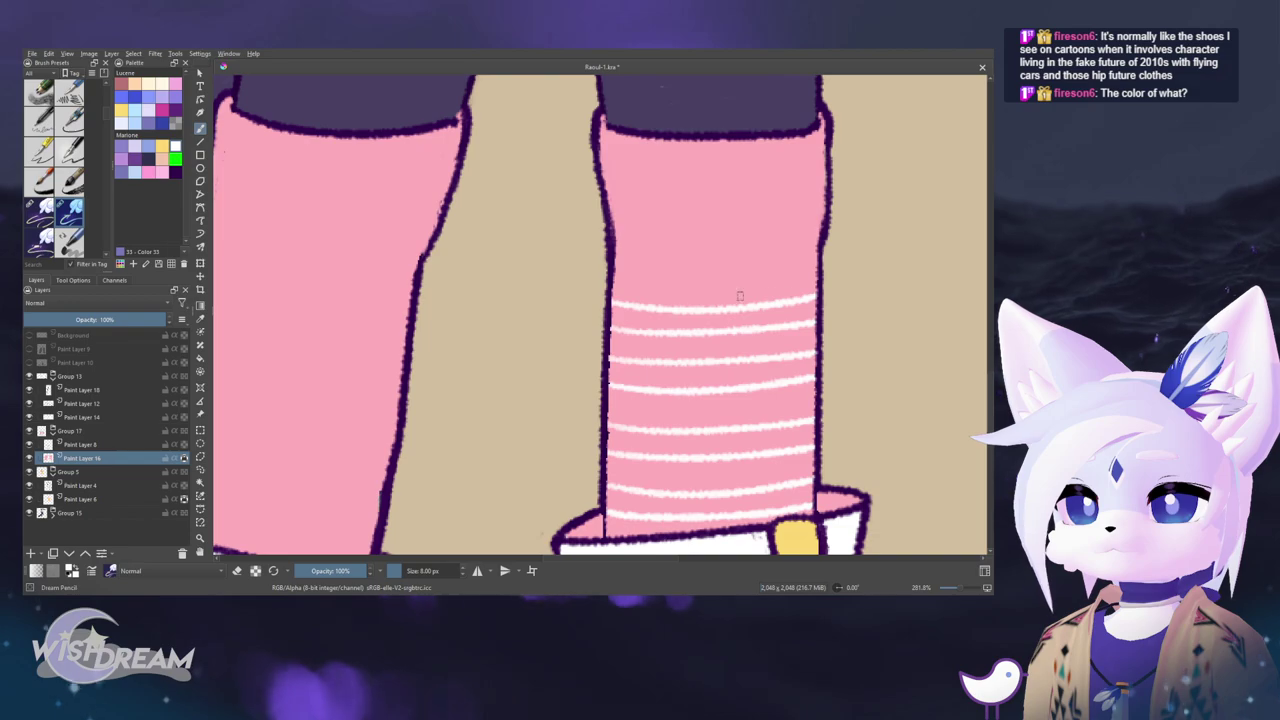
{"action": "key", "text": "ctrl+z"}
{"action": "mouse_move", "coordinate": [817, 262]}
{"action": "left_mouse_down"}
{"action": "mouse_move", "coordinate": [636, 268]}
{"action": "mouse_move", "coordinate": [818, 236]}
{"action": "left_mouse_up"}
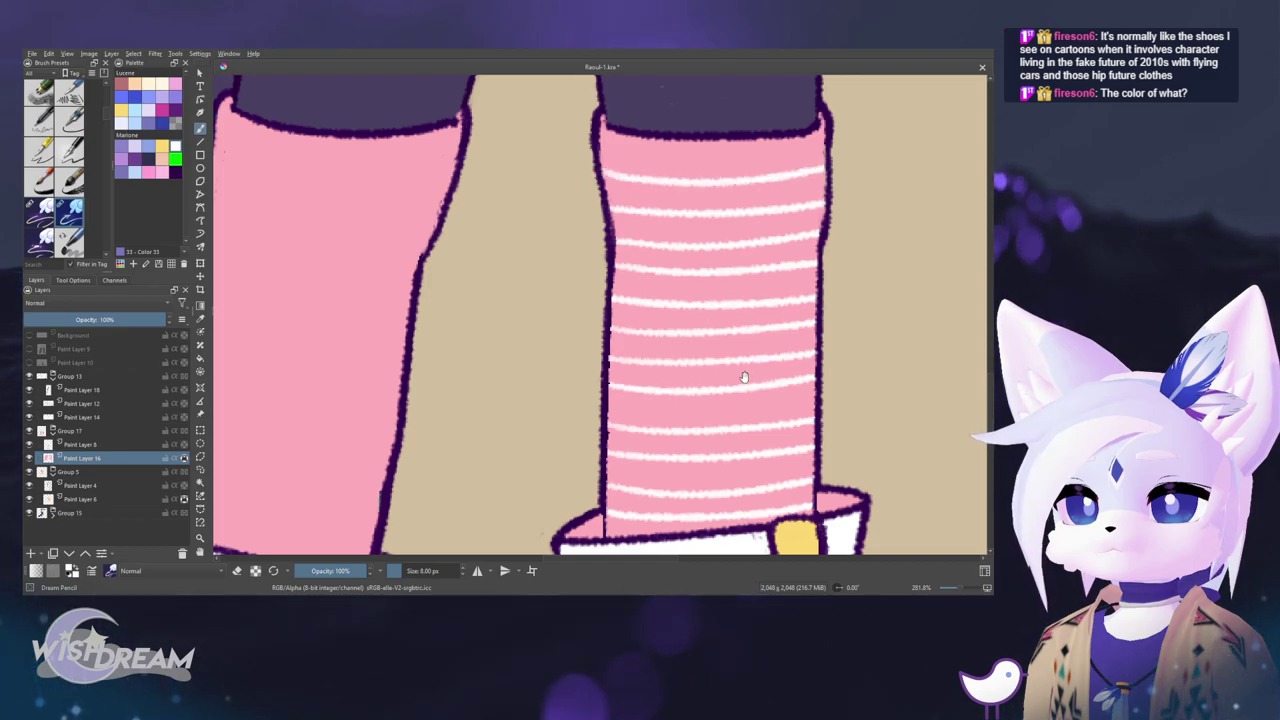
- Fill alternating bands between the lines on the right sock with white to make solid stripes
{"action": "left_click_drag", "start_coordinate": [743, 377], "coordinate": [739, 302]}
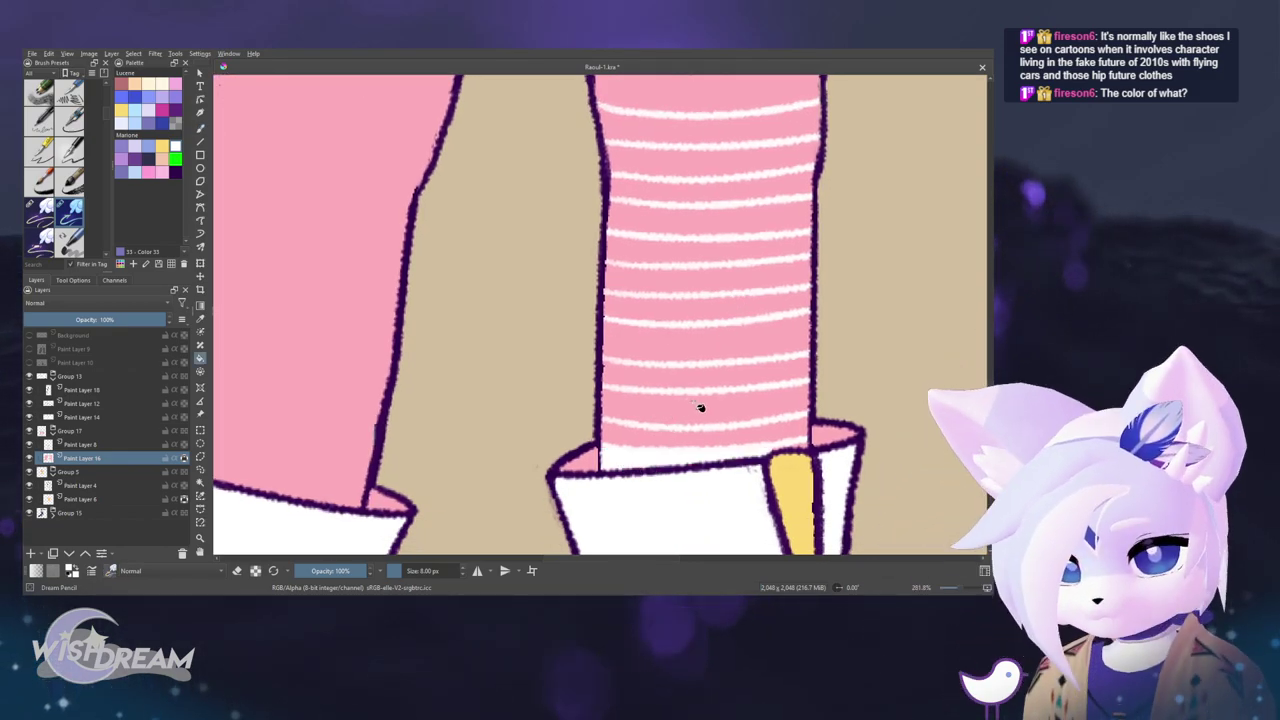
{"action": "left_click_drag", "start_coordinate": [805, 404], "coordinate": [729, 412]}
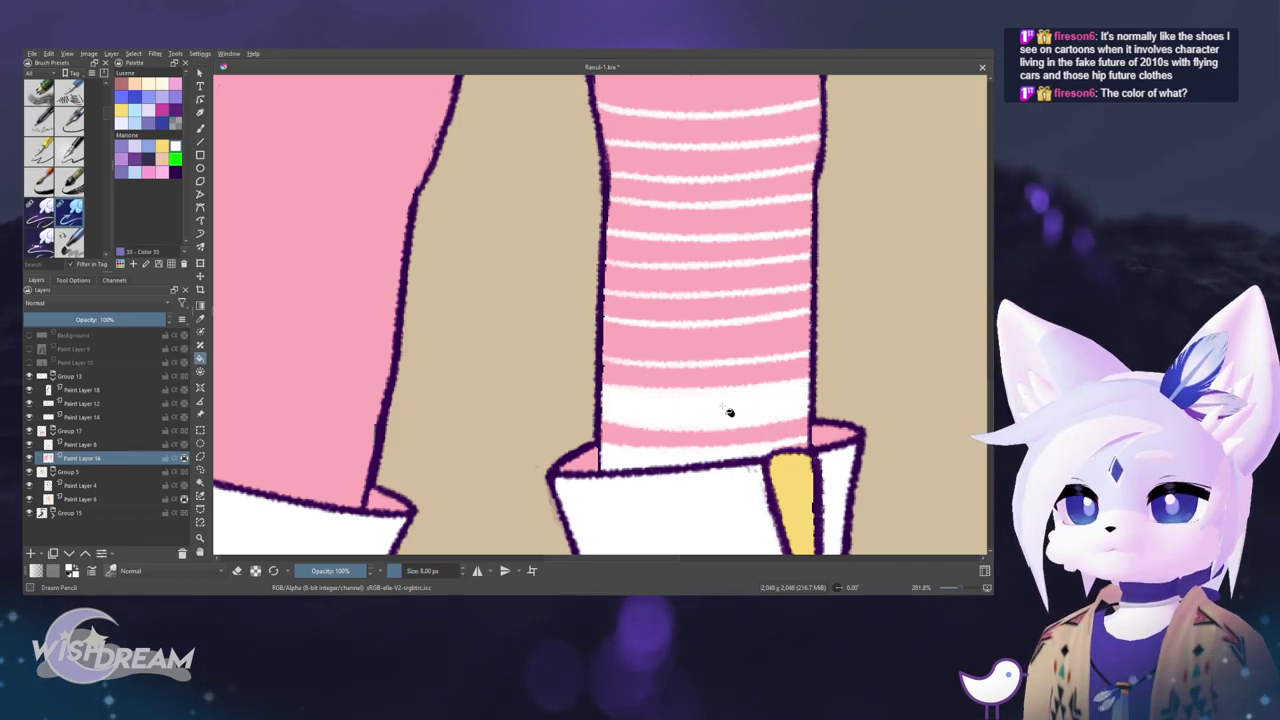
{"action": "left_click", "coordinate": [716, 338]}
{"action": "left_click", "coordinate": [722, 280]}
{"action": "left_click", "coordinate": [727, 220]}
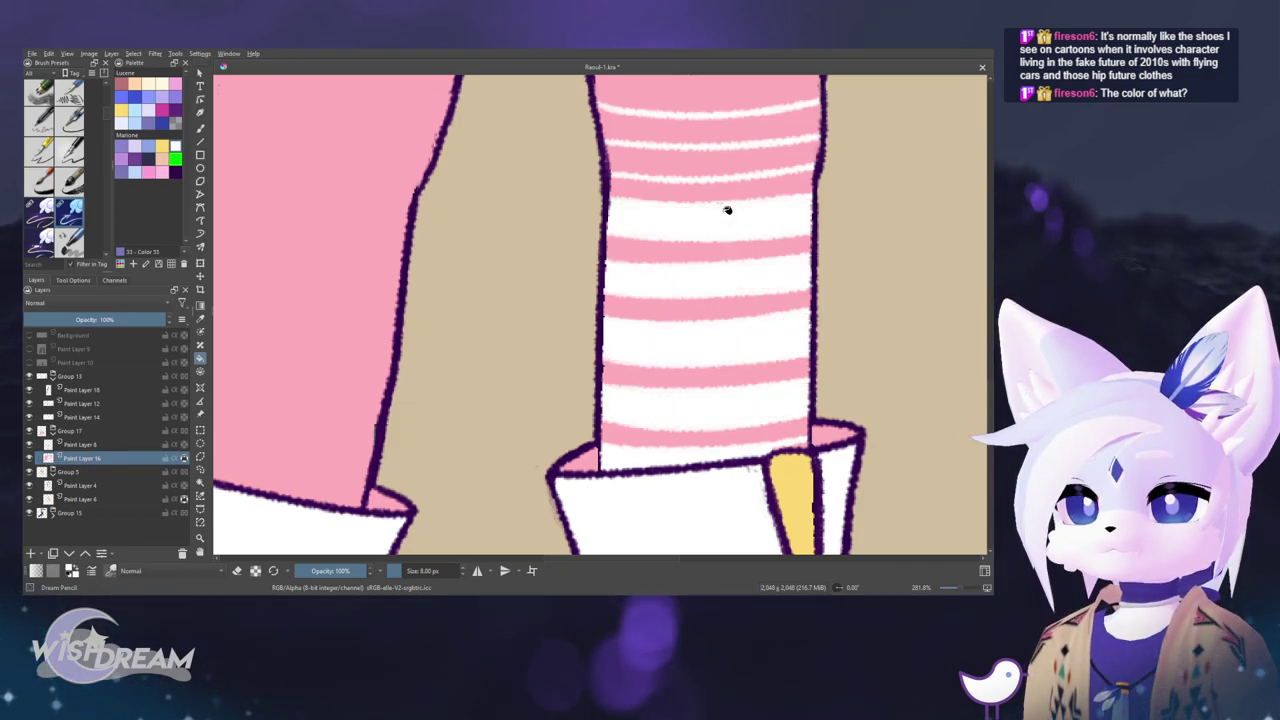
{"action": "left_click", "coordinate": [716, 155]}
{"action": "left_click", "coordinate": [726, 104]}
- Return the right sock's cuff band to pink and thicken the pink stripe nearest the cuff with the sampled sock pink
{"action": "scroll", "coordinate": [714, 233], "scroll_direction": "down", "scroll_amount": 3}
{"action": "scroll", "coordinate": [714, 233], "scroll_direction": "up", "scroll_amount": 2}
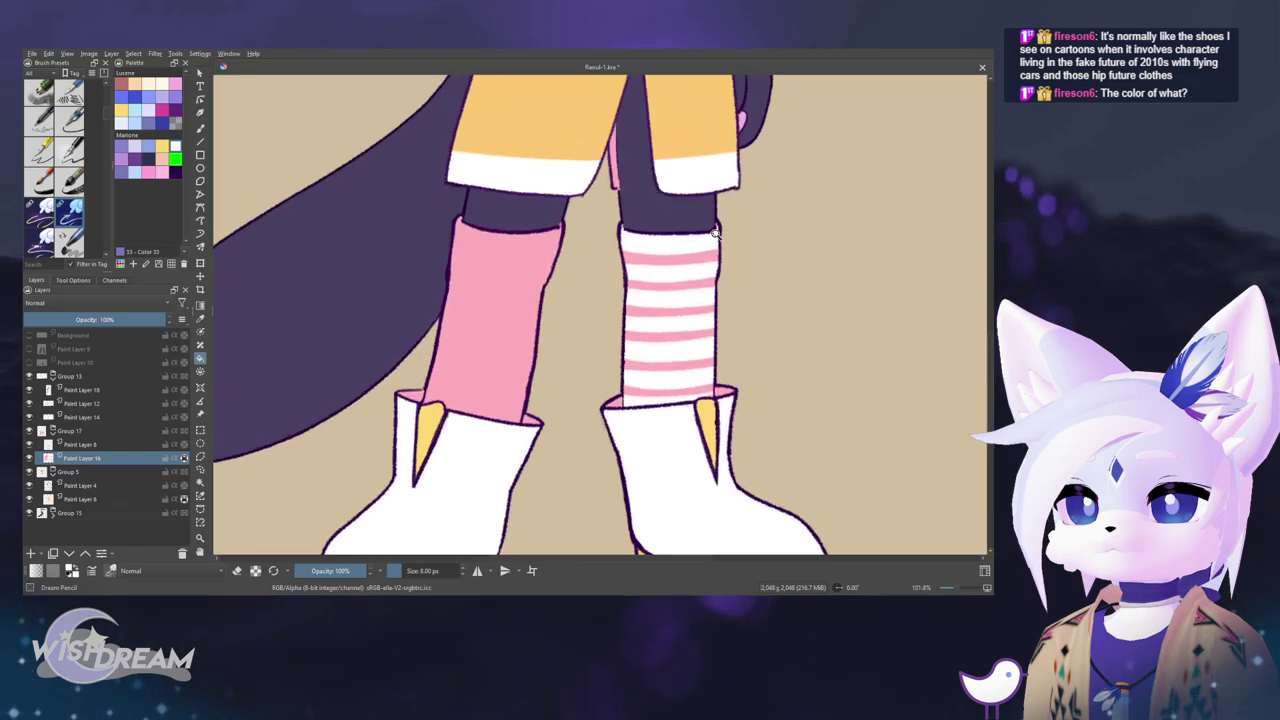
{"action": "scroll", "coordinate": [714, 233], "scroll_direction": "up", "scroll_amount": 2}
{"action": "scroll", "coordinate": [632, 225], "scroll_direction": "up", "scroll_amount": 2}
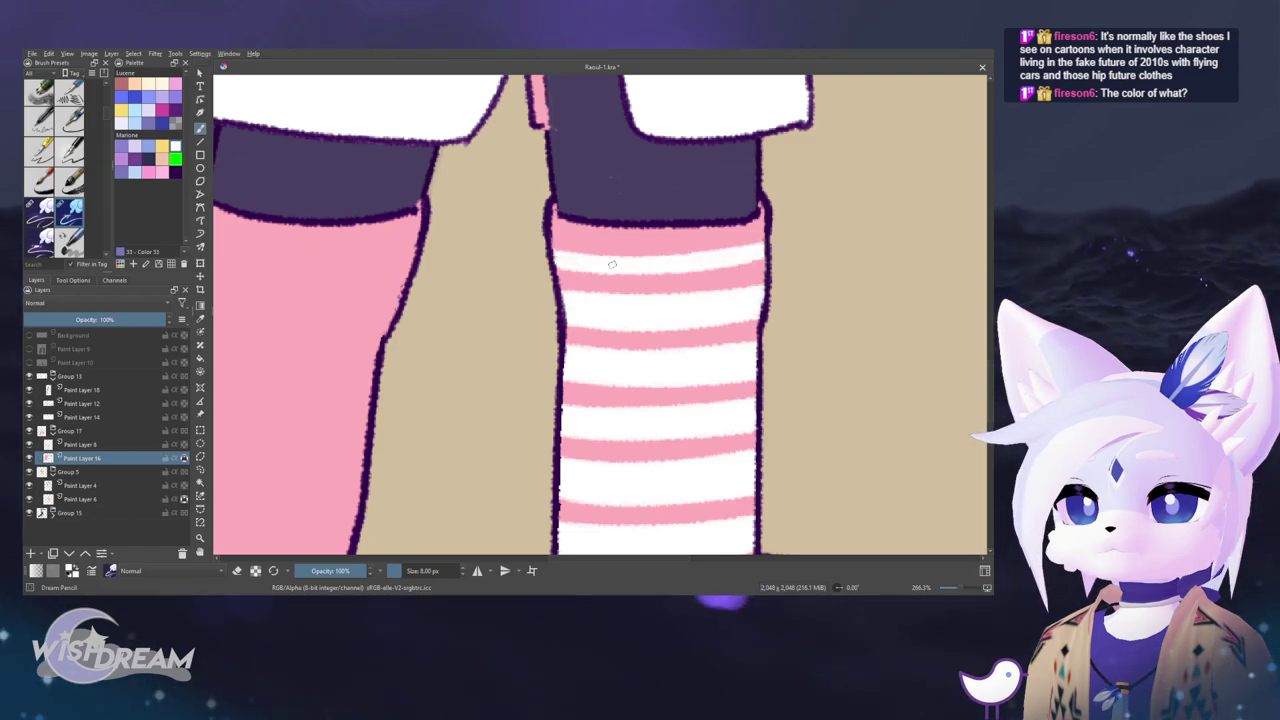
{"action": "scroll", "coordinate": [612, 264], "scroll_direction": "down", "scroll_amount": 10}
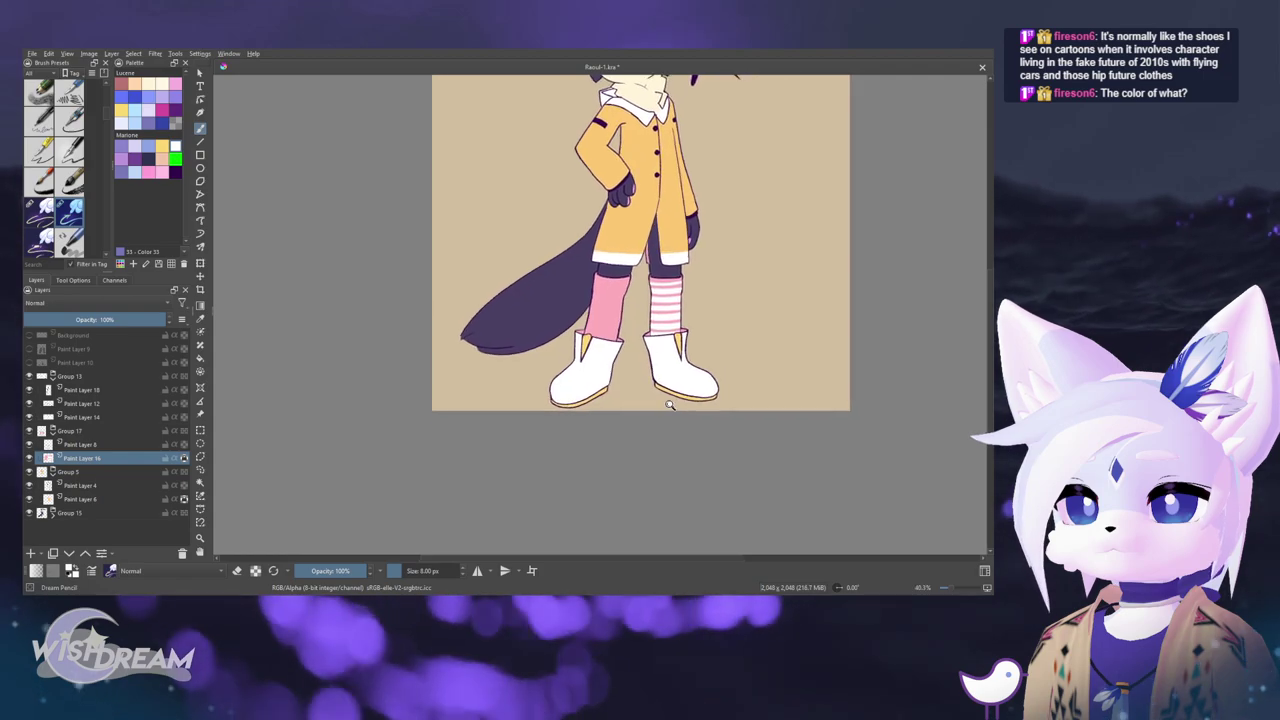
{"action": "scroll", "coordinate": [670, 404], "scroll_direction": "down", "scroll_amount": 2}
{"action": "scroll", "coordinate": [657, 240], "scroll_direction": "up", "scroll_amount": 8}
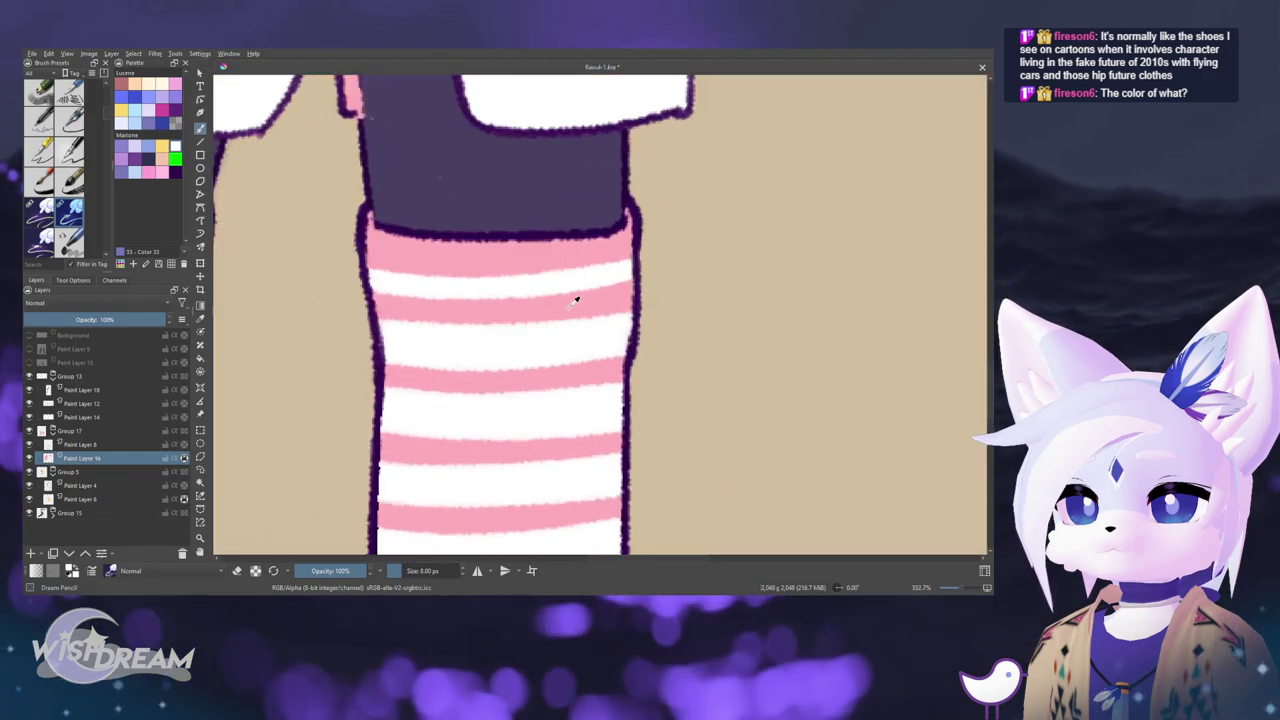
{"action": "mouse_move", "coordinate": [402, 320]}
{"action": "left_mouse_down"}
{"action": "mouse_move", "coordinate": [497, 328]}
{"action": "mouse_move", "coordinate": [642, 303]}
{"action": "left_mouse_up"}
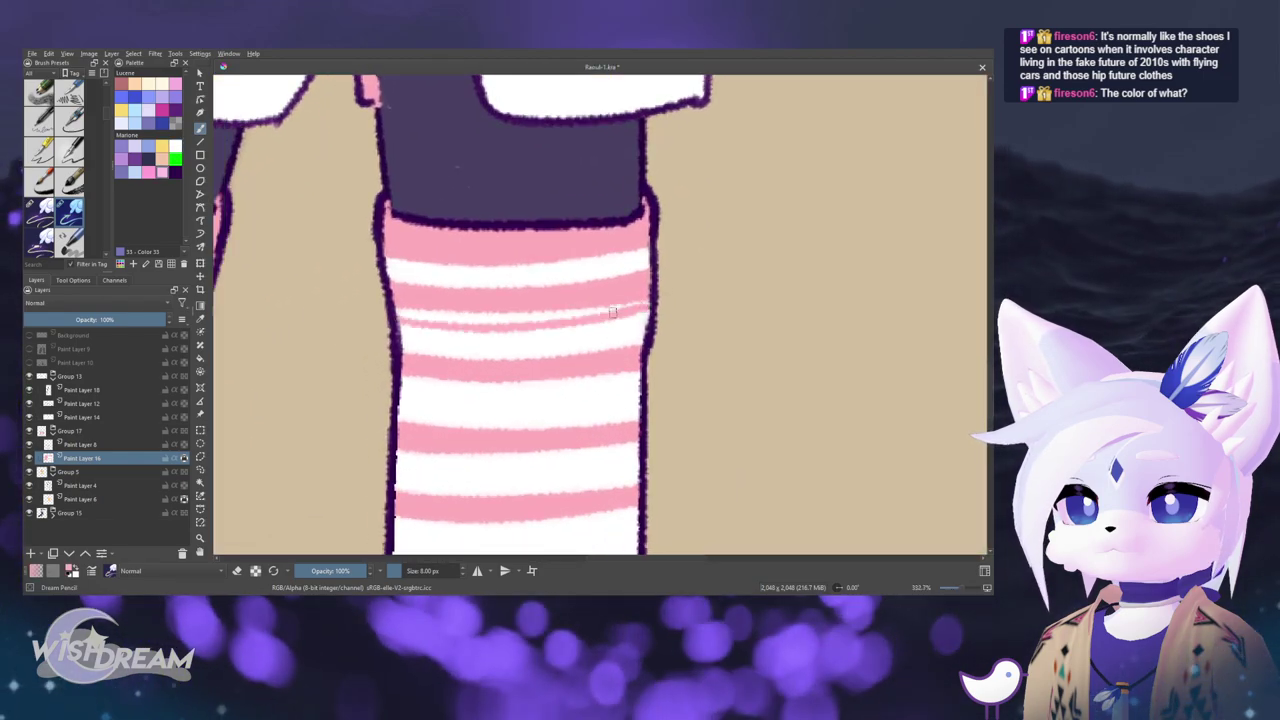
{"action": "key", "text": "ctrl+z"}
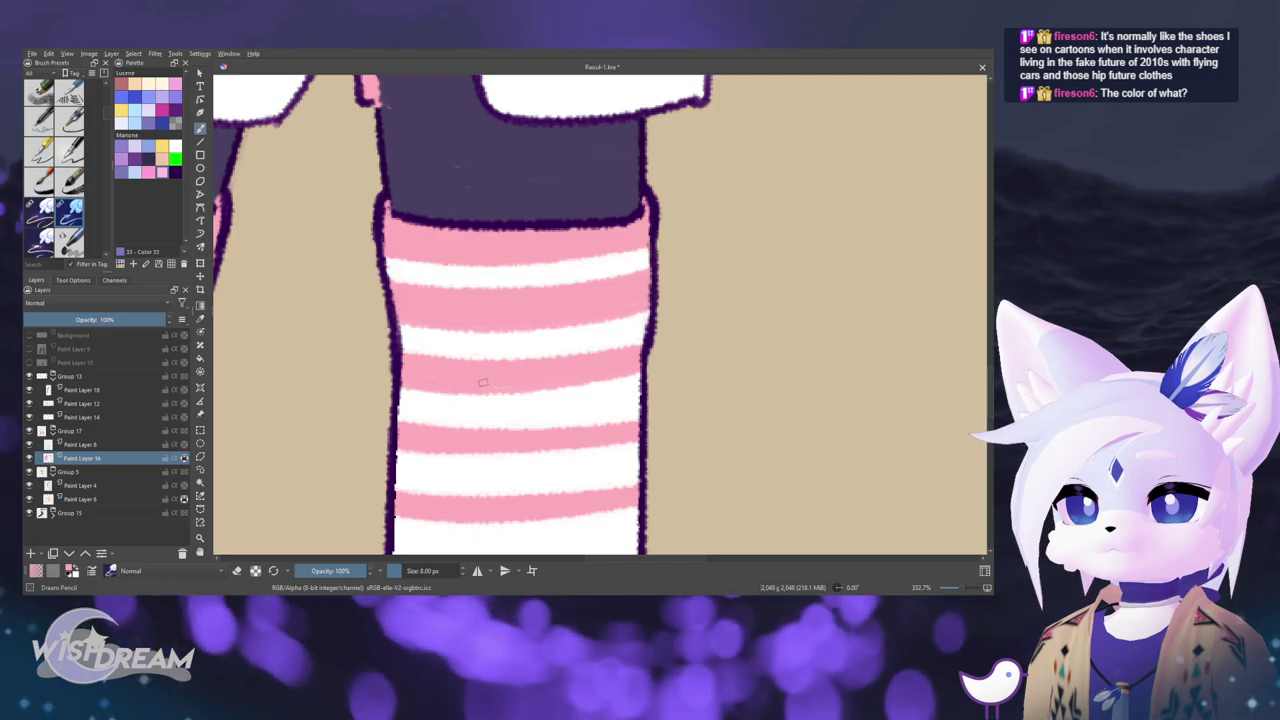
- Thicken the remaining pink stripes down to the boot so they match the white stripes more evenly
{"action": "left_click_drag", "start_coordinate": [600, 417], "coordinate": [646, 337]}
{"action": "mouse_move", "coordinate": [446, 377]}
{"action": "left_mouse_down"}
{"action": "mouse_move", "coordinate": [650, 375]}
{"action": "mouse_move", "coordinate": [459, 378]}
{"action": "left_mouse_up"}
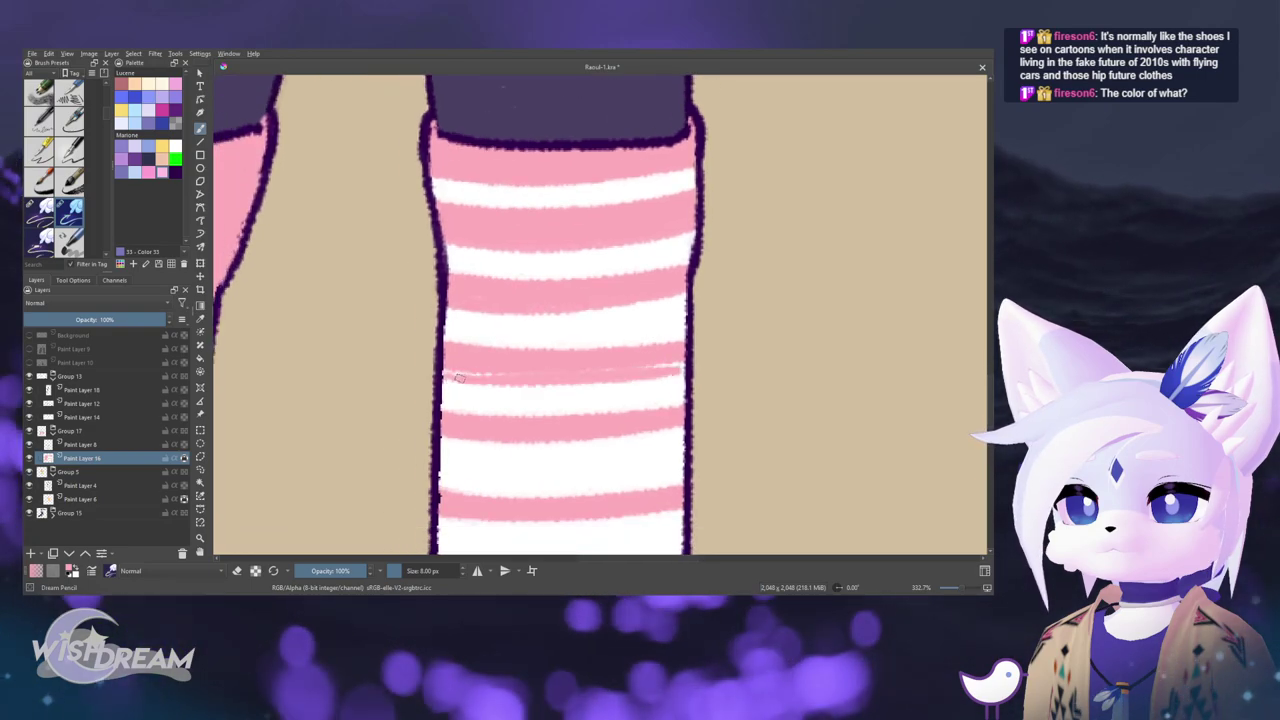
{"action": "left_click_drag", "start_coordinate": [627, 426], "coordinate": [609, 370]}
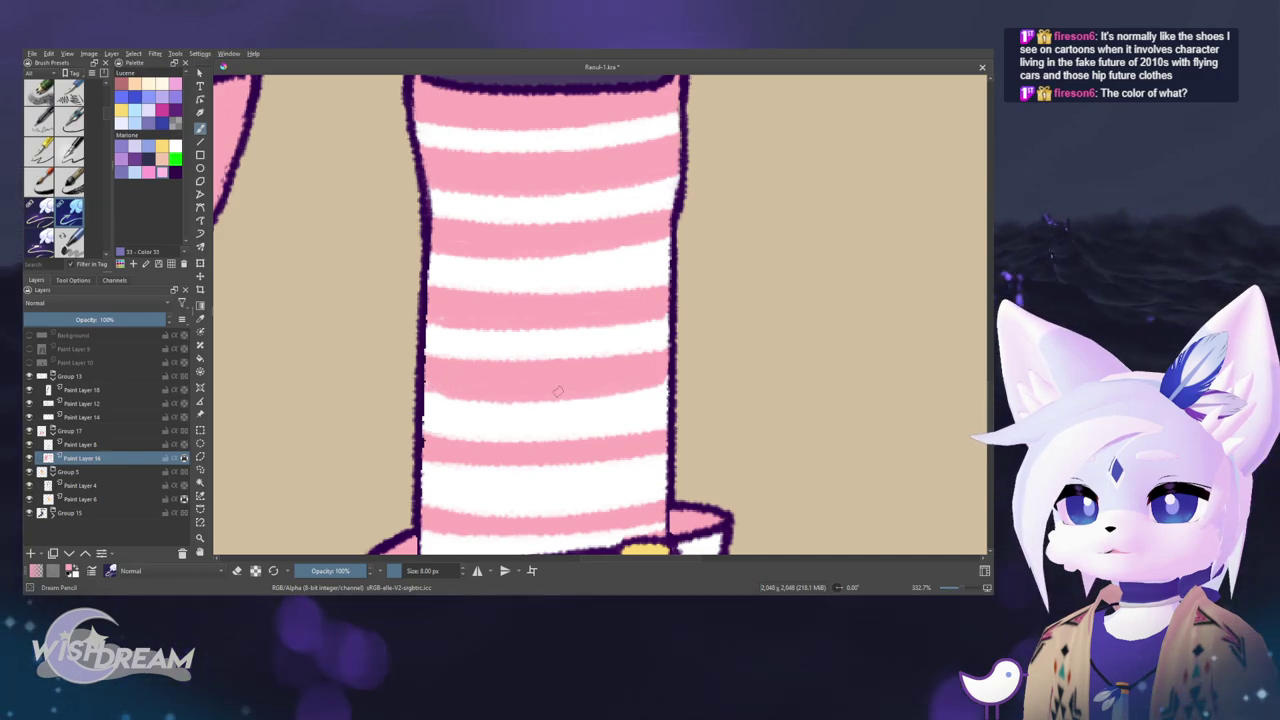
{"action": "left_click_drag", "start_coordinate": [476, 429], "coordinate": [504, 368]}
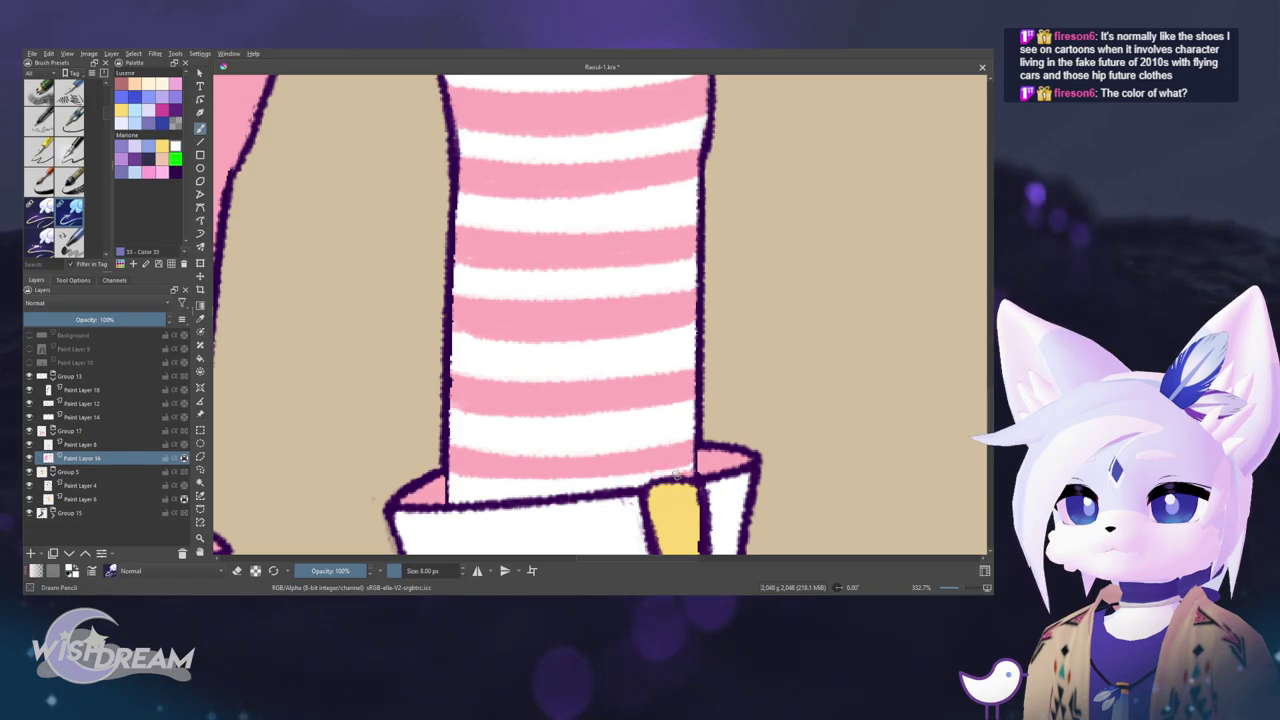
- Narrow the third white stripe below the cuff of the right sock by painting pink along its edge
{"action": "scroll", "coordinate": [686, 462], "scroll_direction": "down", "scroll_amount": 7}
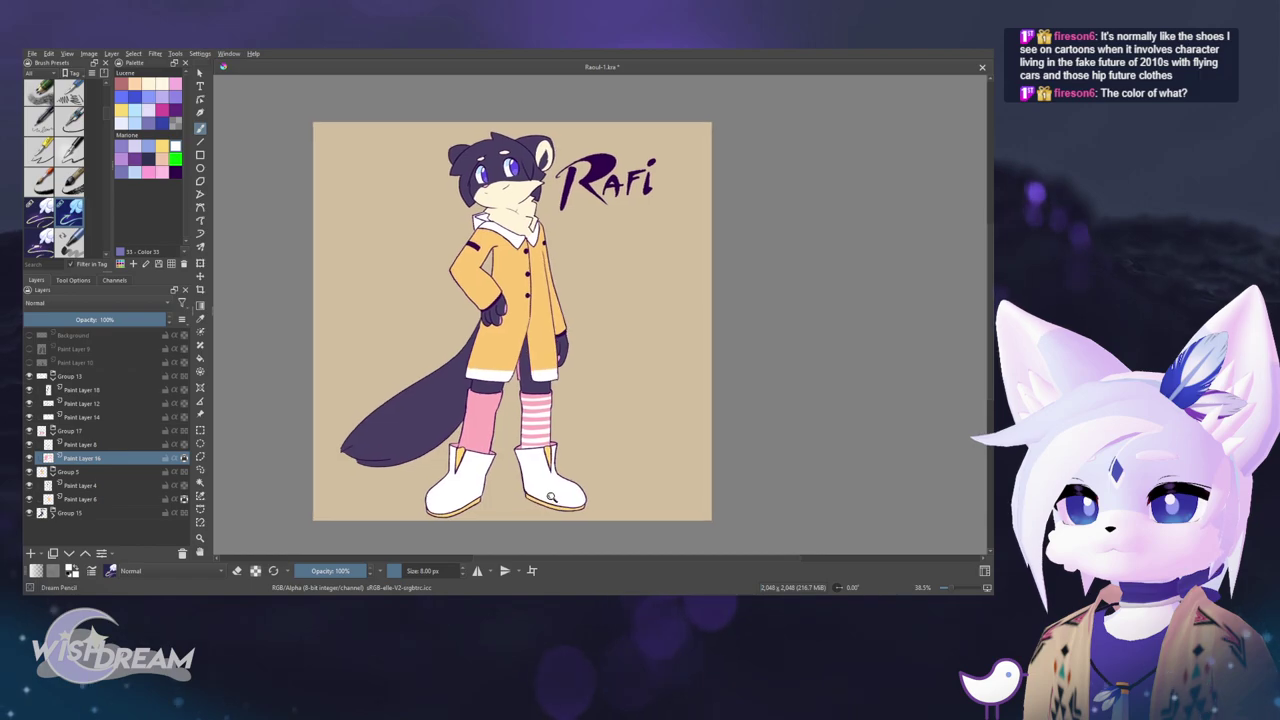
{"action": "scroll", "coordinate": [552, 458], "scroll_direction": "up", "scroll_amount": 6}
{"action": "scroll", "coordinate": [567, 365], "scroll_direction": "up", "scroll_amount": 3}
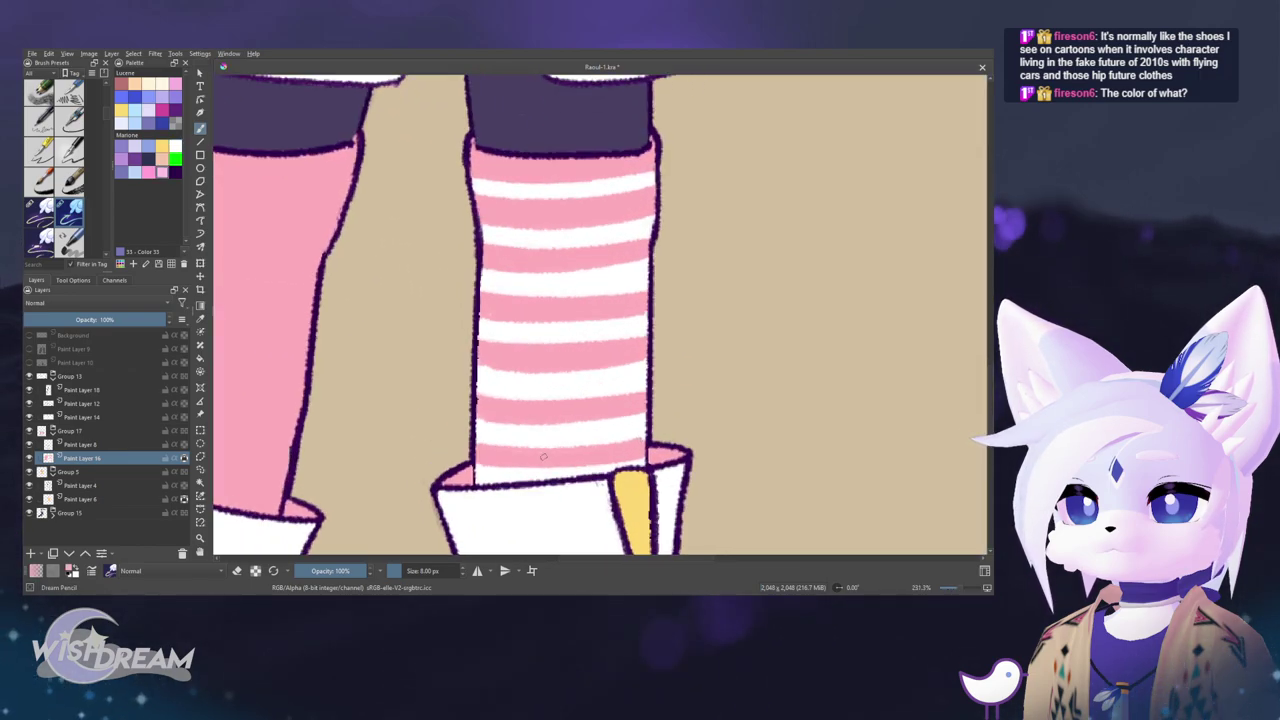
{"action": "left_click_drag", "start_coordinate": [505, 436], "coordinate": [603, 474]}
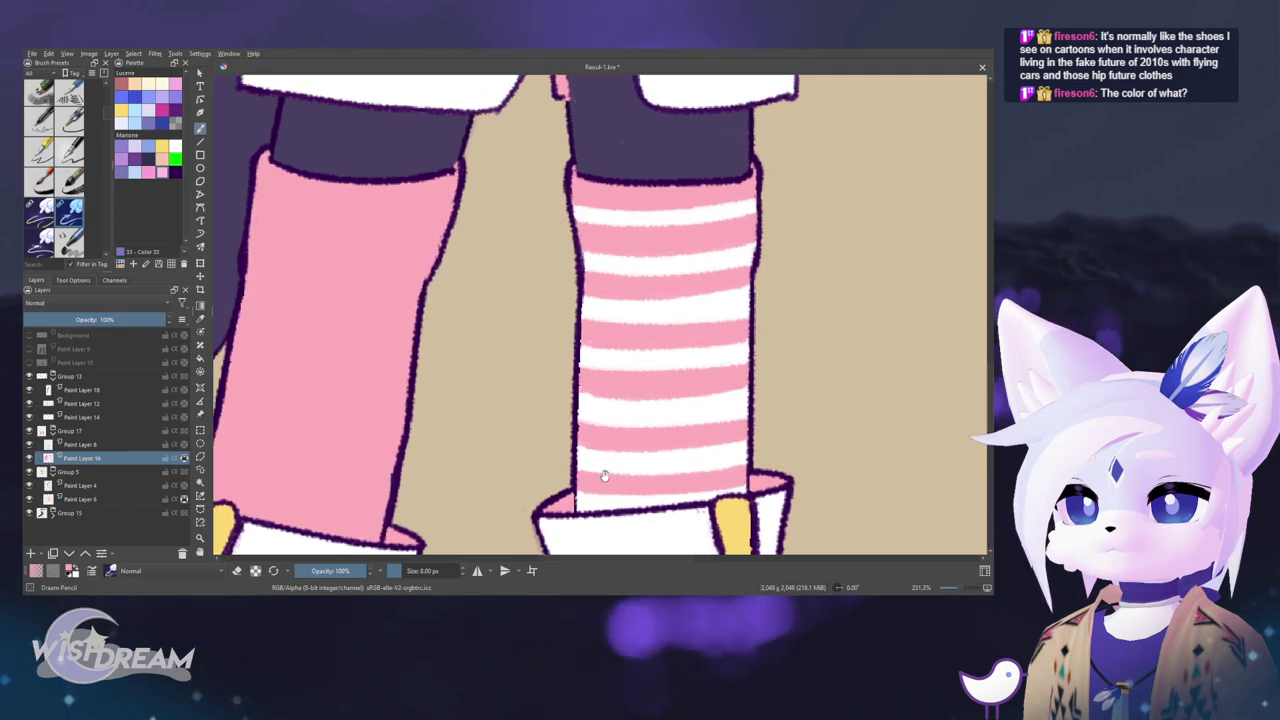
{"action": "left_click_drag", "start_coordinate": [771, 400], "coordinate": [748, 378]}
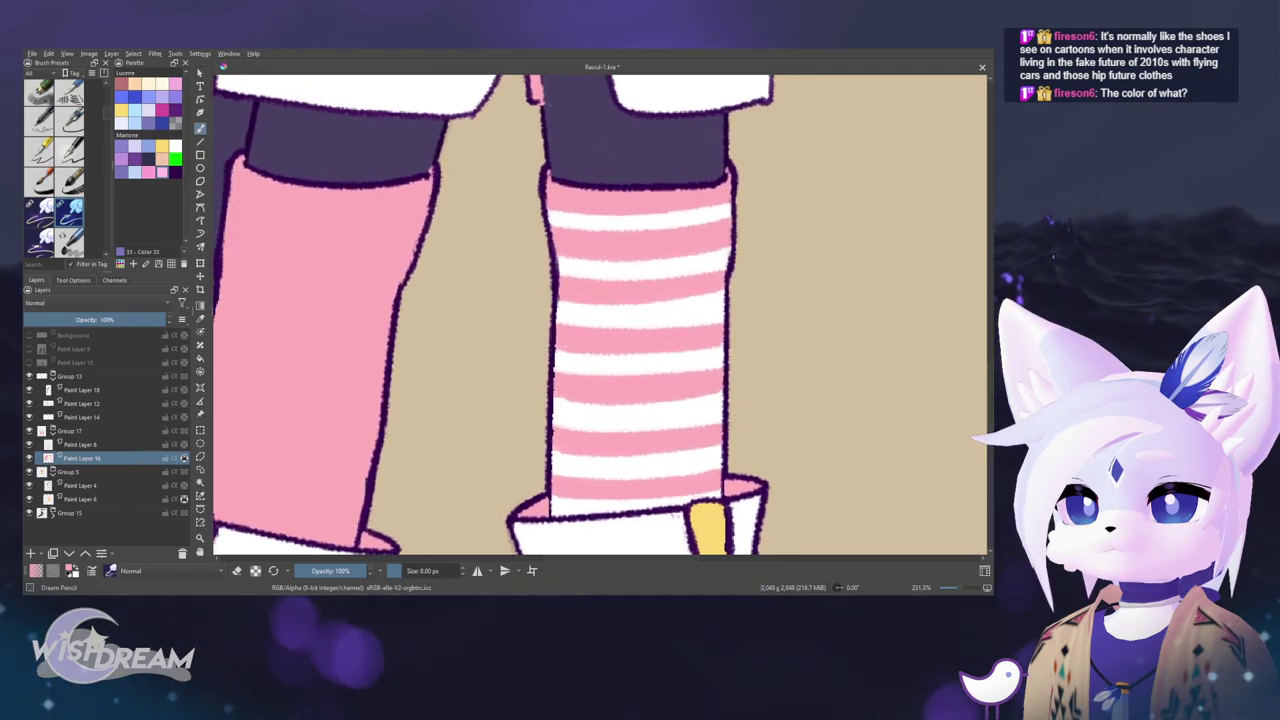
{"action": "mouse_move", "coordinate": [560, 303]}
{"action": "left_mouse_down"}
{"action": "mouse_move", "coordinate": [727, 303]}
{"action": "mouse_move", "coordinate": [640, 303]}
{"action": "mouse_move", "coordinate": [714, 294]}
{"action": "left_mouse_up"}
- Draw a white line across the upper part of the left sock and fill the area above it with white
{"action": "left_click_drag", "start_coordinate": [589, 349], "coordinate": [466, 478]}
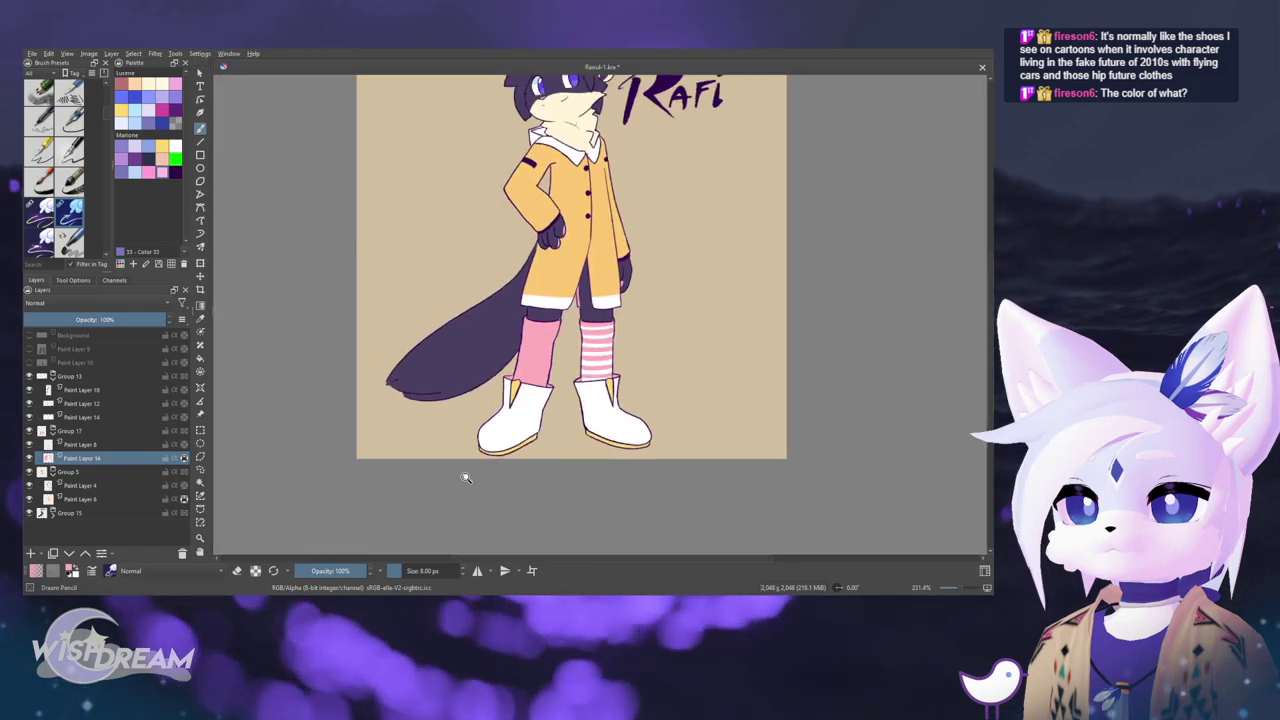
{"action": "scroll", "coordinate": [465, 478], "scroll_direction": "down", "scroll_amount": 5}
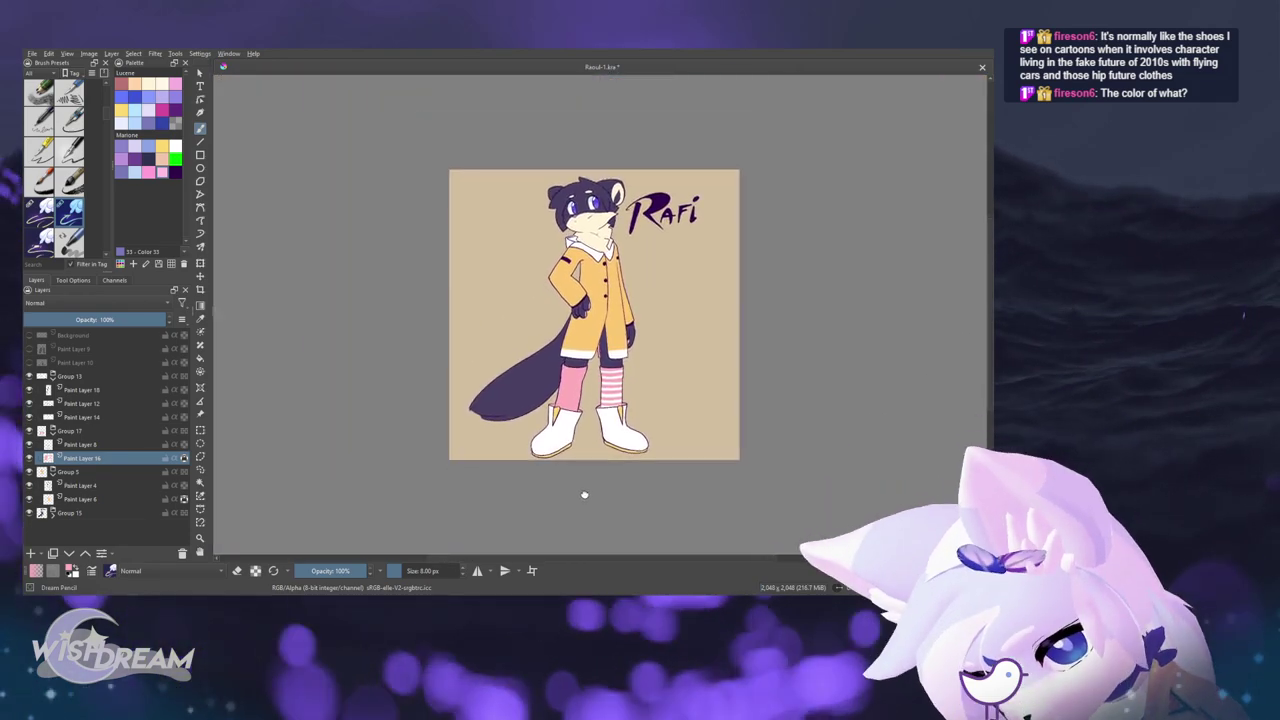
{"action": "scroll", "coordinate": [584, 494], "scroll_direction": "up", "scroll_amount": 10}
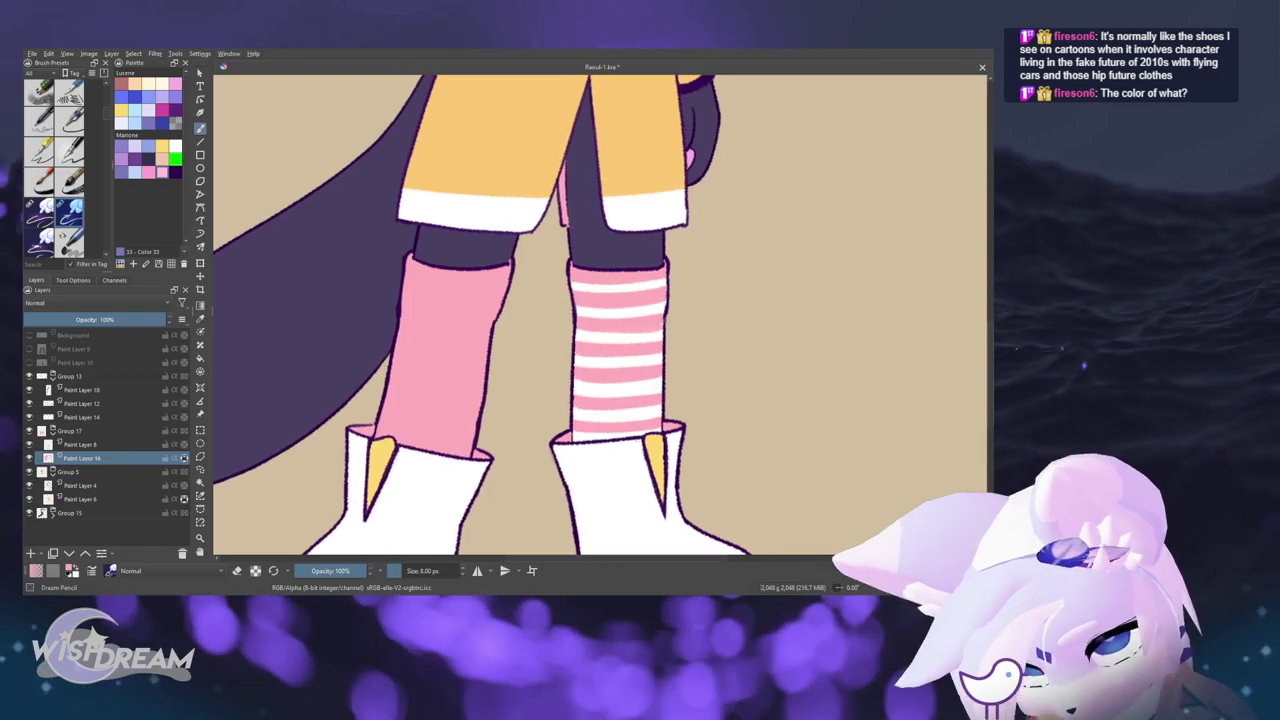
{"action": "scroll", "coordinate": [684, 473], "scroll_direction": "down", "scroll_amount": 10}
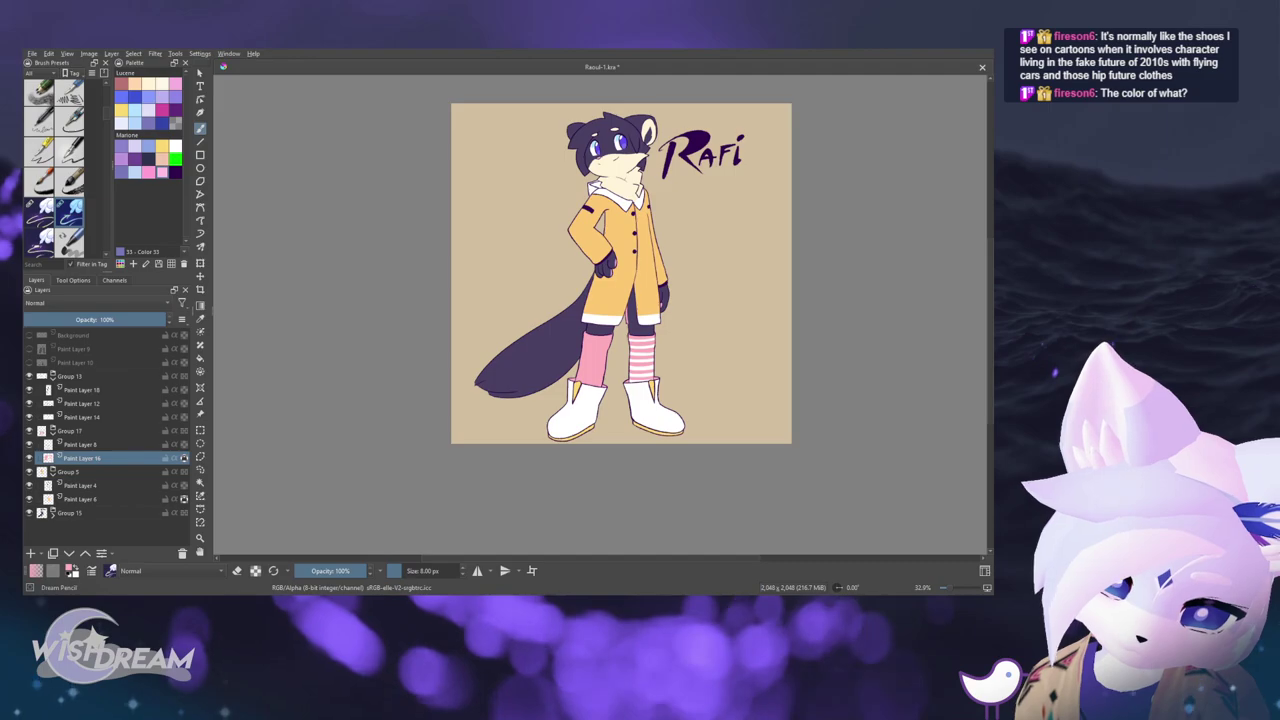
{"action": "scroll", "coordinate": [609, 339], "scroll_direction": "up", "scroll_amount": 10}
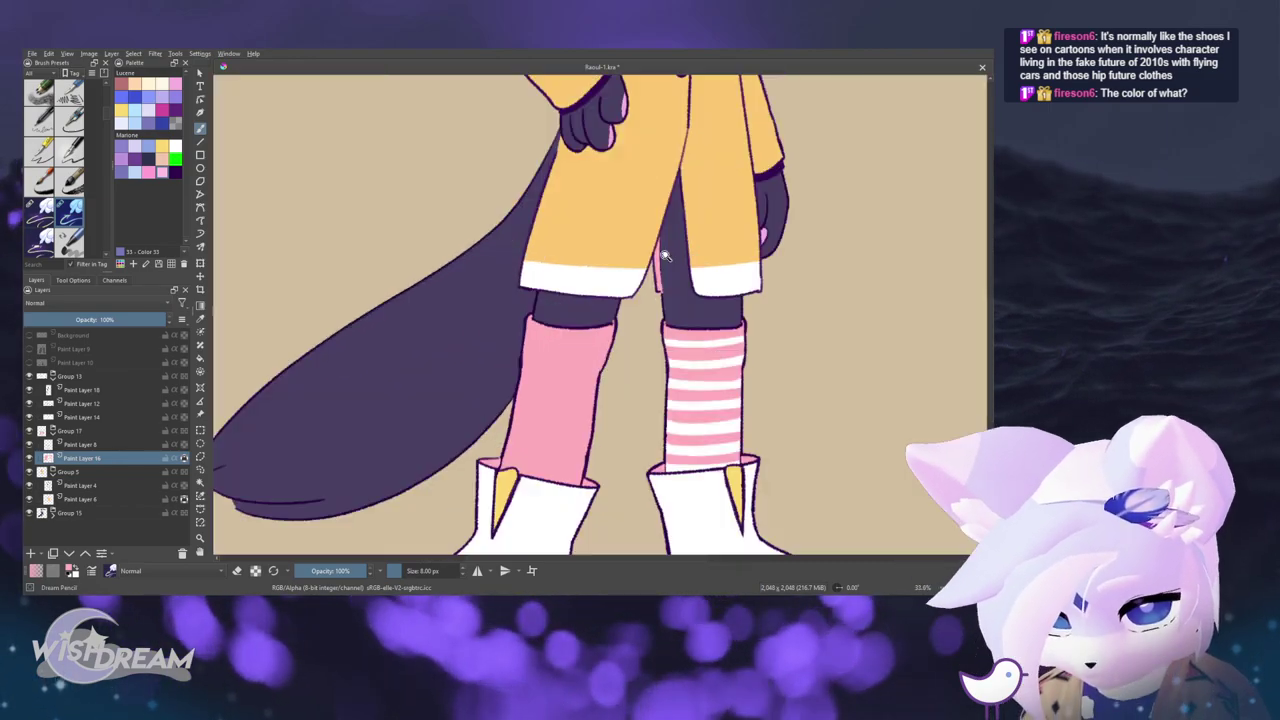
{"action": "scroll", "coordinate": [680, 370], "scroll_direction": "up", "scroll_amount": 4}
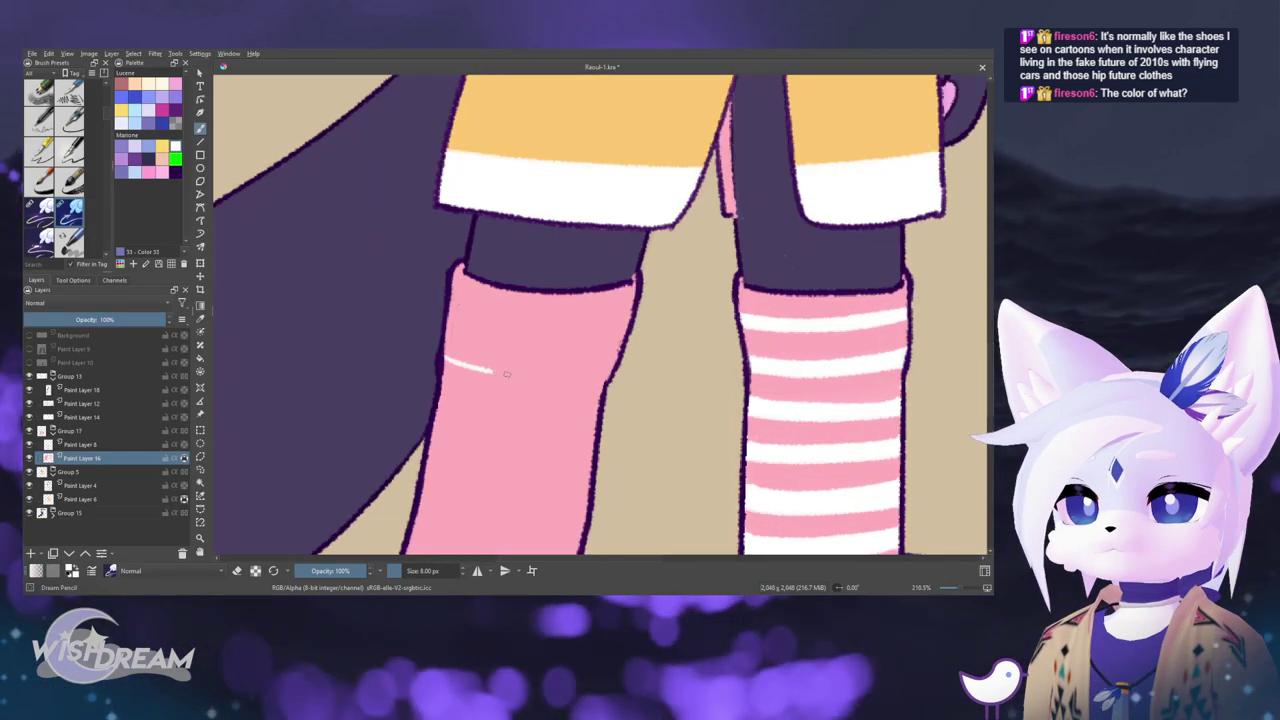
{"action": "left_click_drag", "start_coordinate": [445, 357], "coordinate": [609, 373]}
{"action": "key", "text": "f"}
{"action": "left_click", "coordinate": [540, 330]}
- Fill the left sock's white cuff and the right sock's white stripes with the sampled sock pink, making both socks plain pink
{"action": "scroll", "coordinate": [629, 410], "scroll_direction": "down", "scroll_amount": 8}
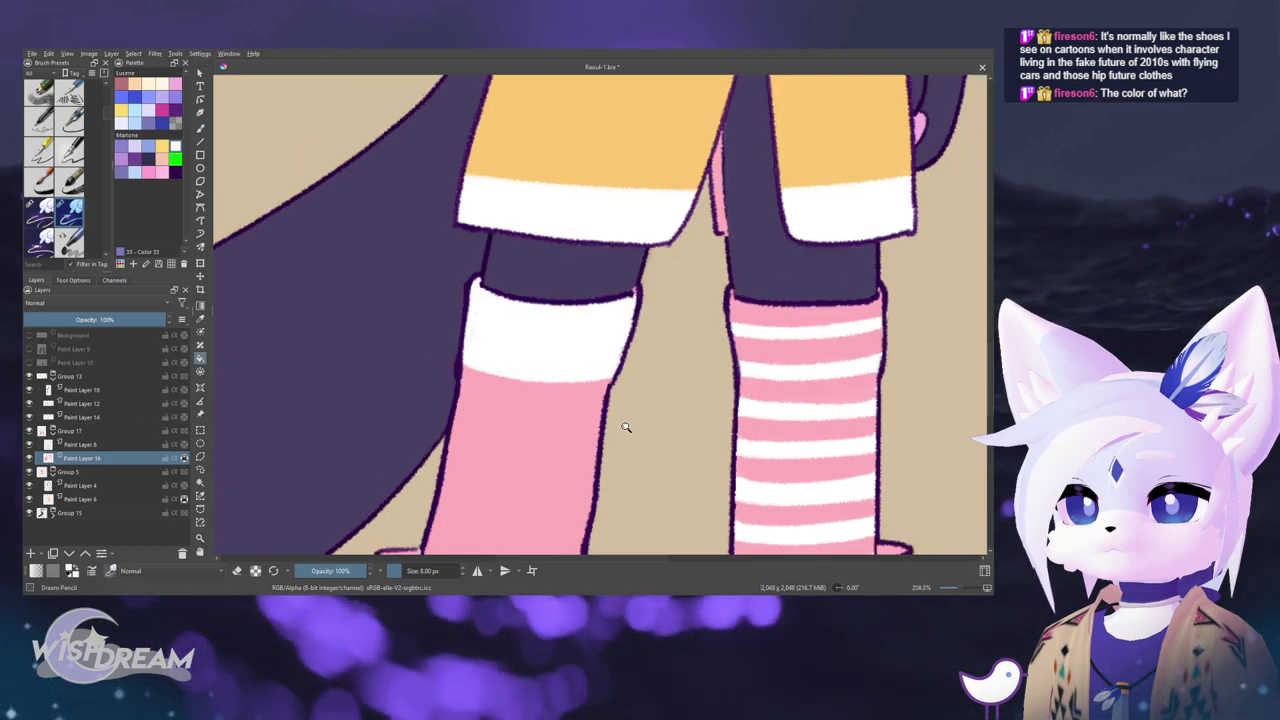
{"action": "scroll", "coordinate": [613, 472], "scroll_direction": "down", "scroll_amount": 2}
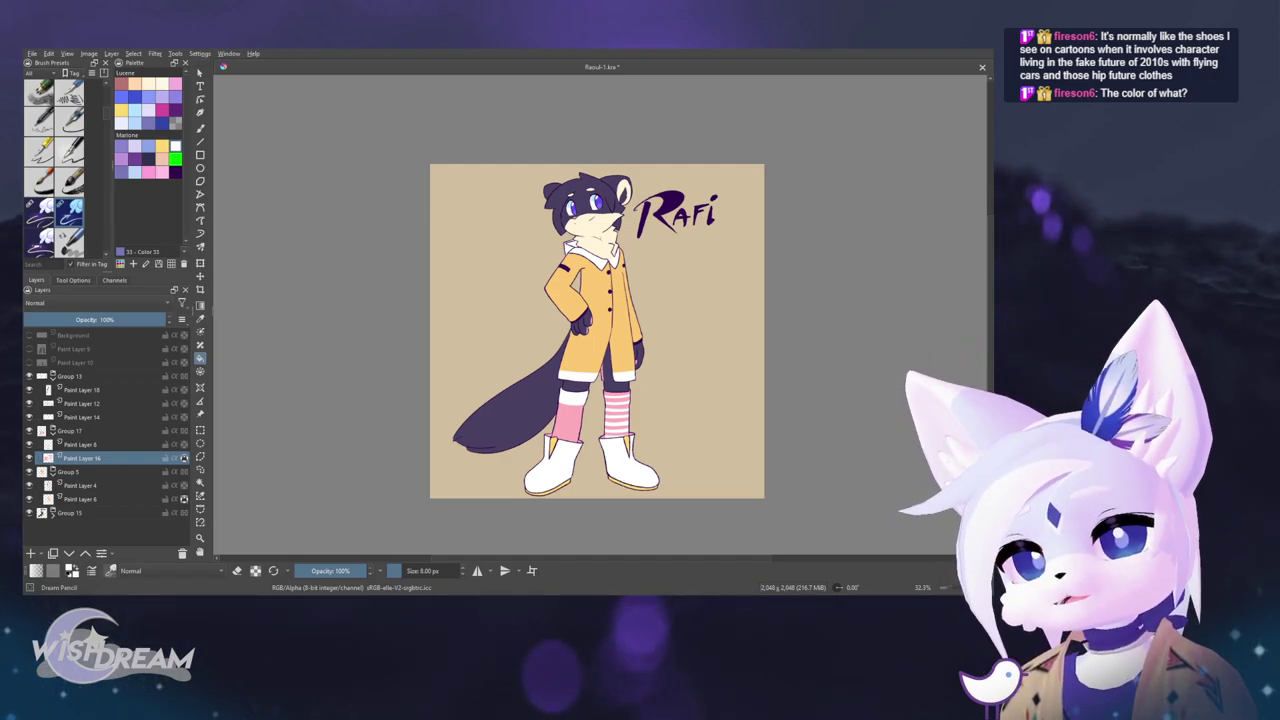
{"action": "scroll", "coordinate": [627, 369], "scroll_direction": "up", "scroll_amount": 3}
{"action": "left_click", "coordinate": [523, 449], "text": "ctrl"}
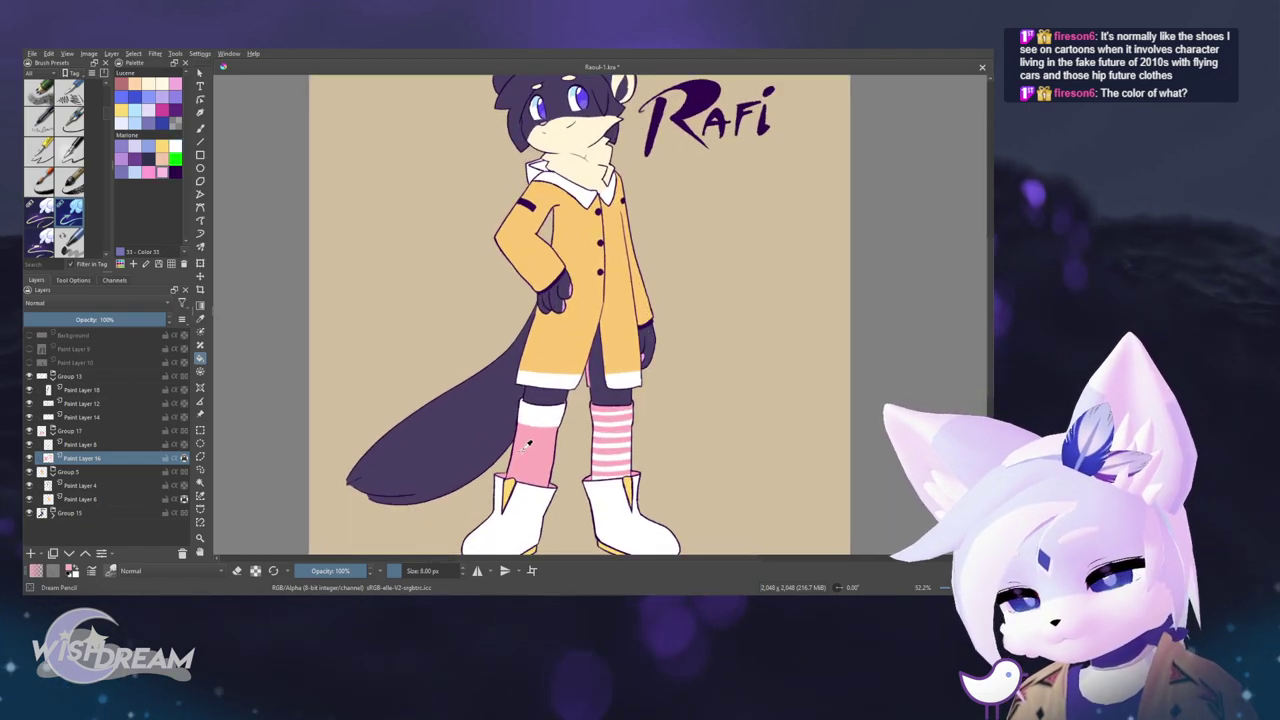
{"action": "scroll", "coordinate": [680, 420], "scroll_direction": "down", "scroll_amount": 5}
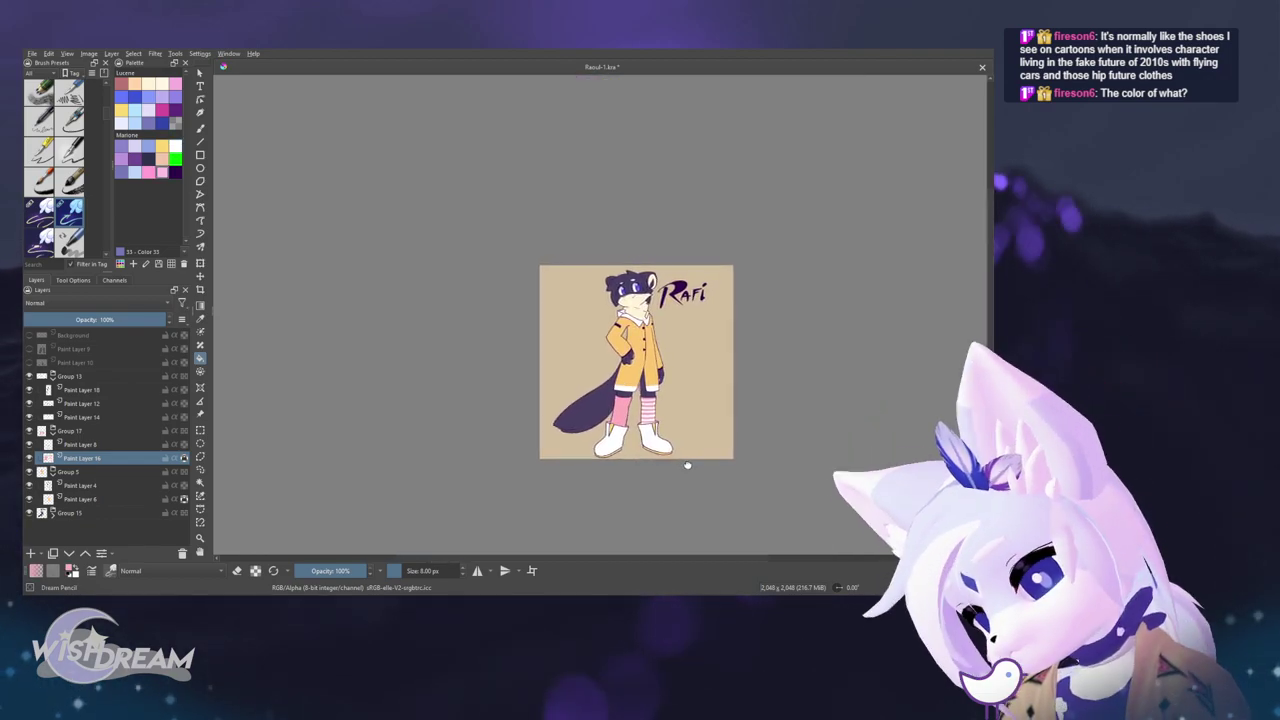
{"action": "scroll", "coordinate": [686, 464], "scroll_direction": "up", "scroll_amount": 8}
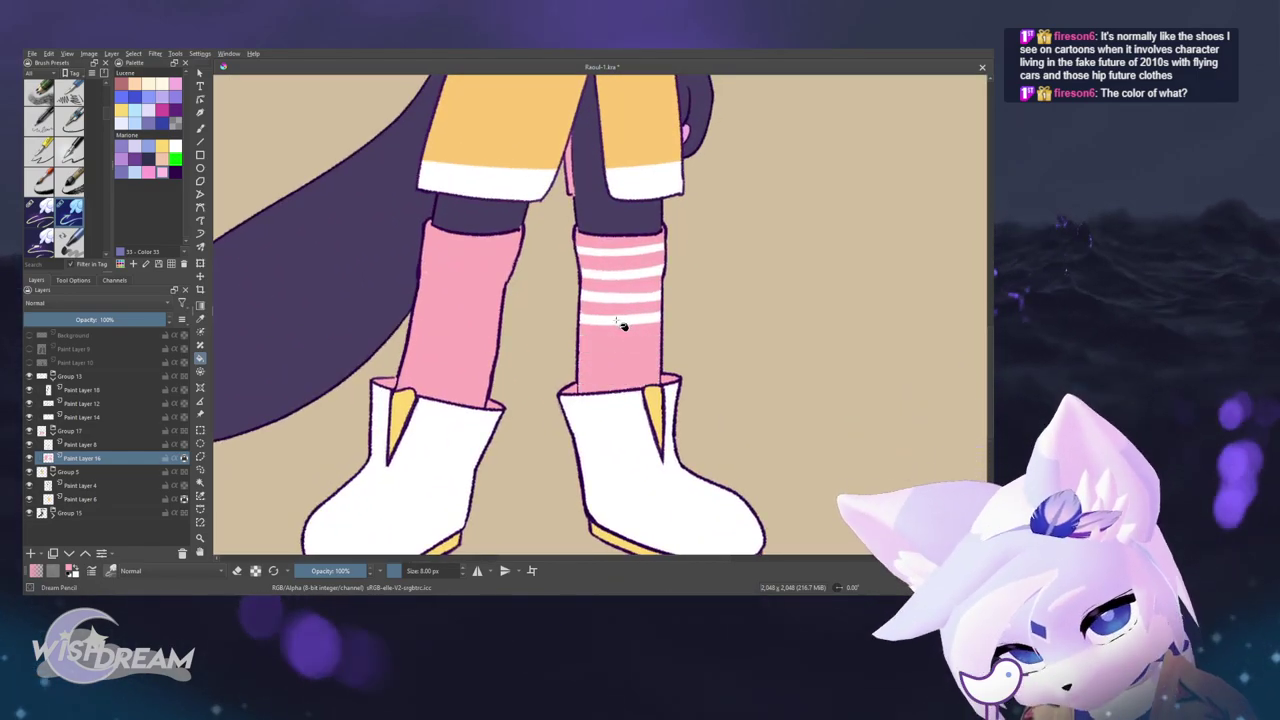
{"action": "left_click", "coordinate": [624, 322]}
{"action": "left_click", "coordinate": [628, 295]}
{"action": "key", "text": "ctrl+z"}
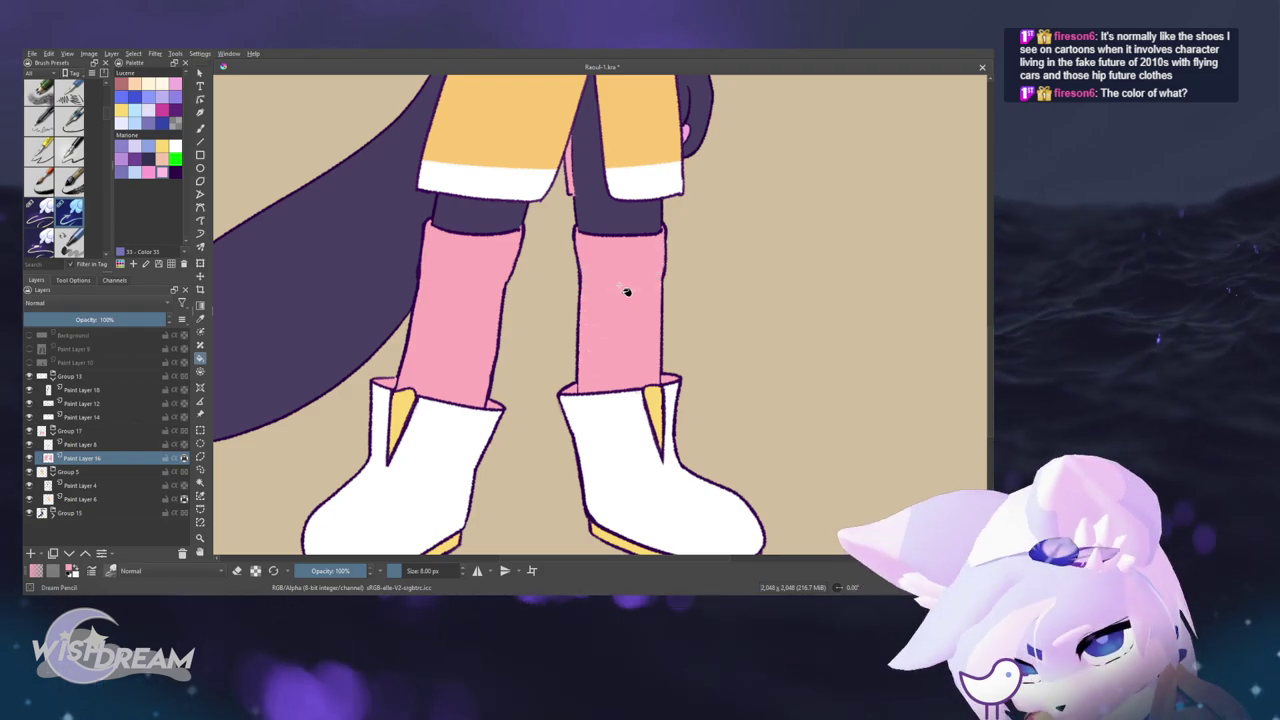
{"action": "scroll", "coordinate": [711, 269], "scroll_direction": "down", "scroll_amount": 8}
{"action": "scroll", "coordinate": [690, 296], "scroll_direction": "up", "scroll_amount": 2}
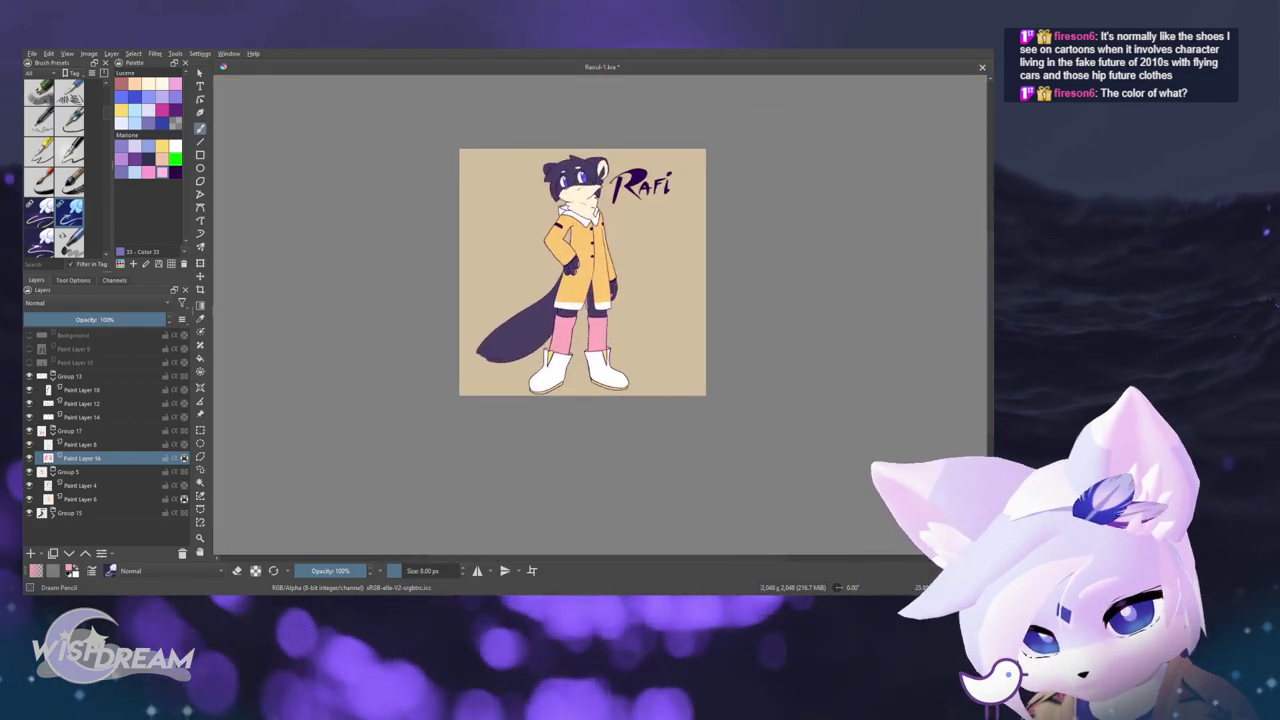
- Collapse the coat and boots layer groups, hide the boots group, and select the sock colour layer, Paint Layer 16
{"action": "left_click", "coordinate": [29, 472]}
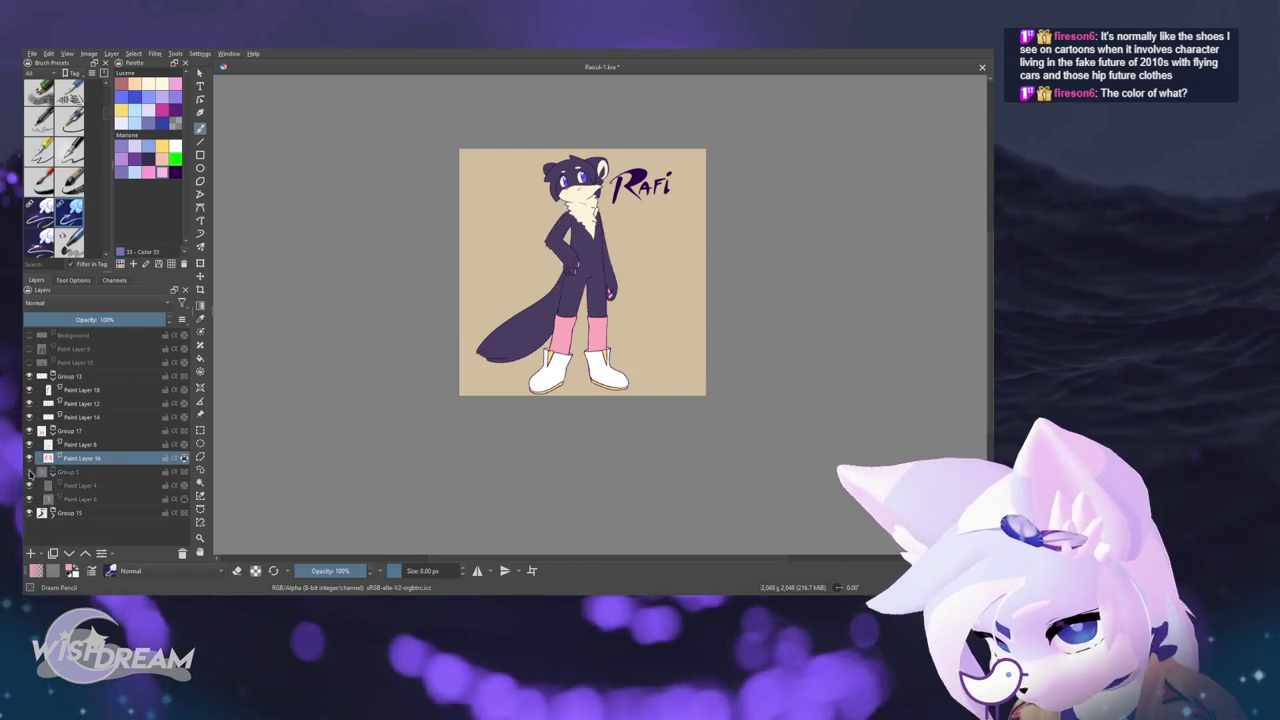
{"action": "left_click", "coordinate": [29, 472]}
{"action": "left_click", "coordinate": [52, 474]}
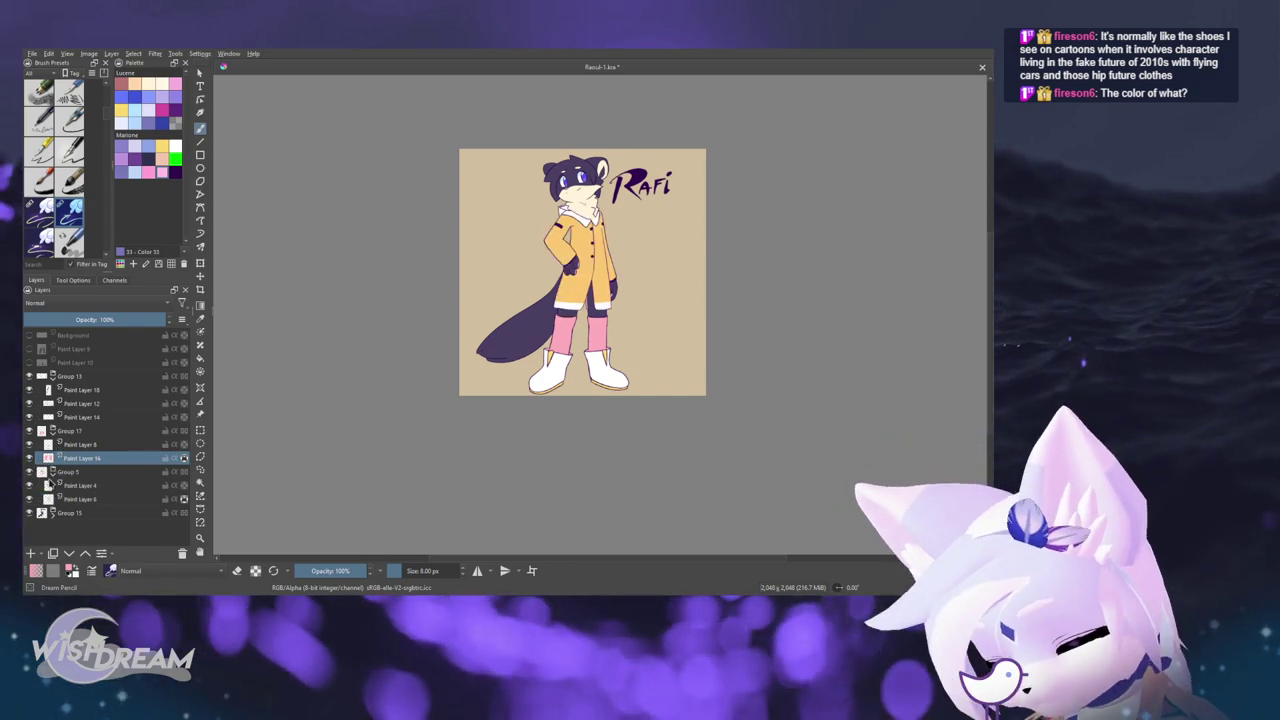
{"action": "left_click", "coordinate": [52, 433]}
{"action": "left_click", "coordinate": [29, 376]}
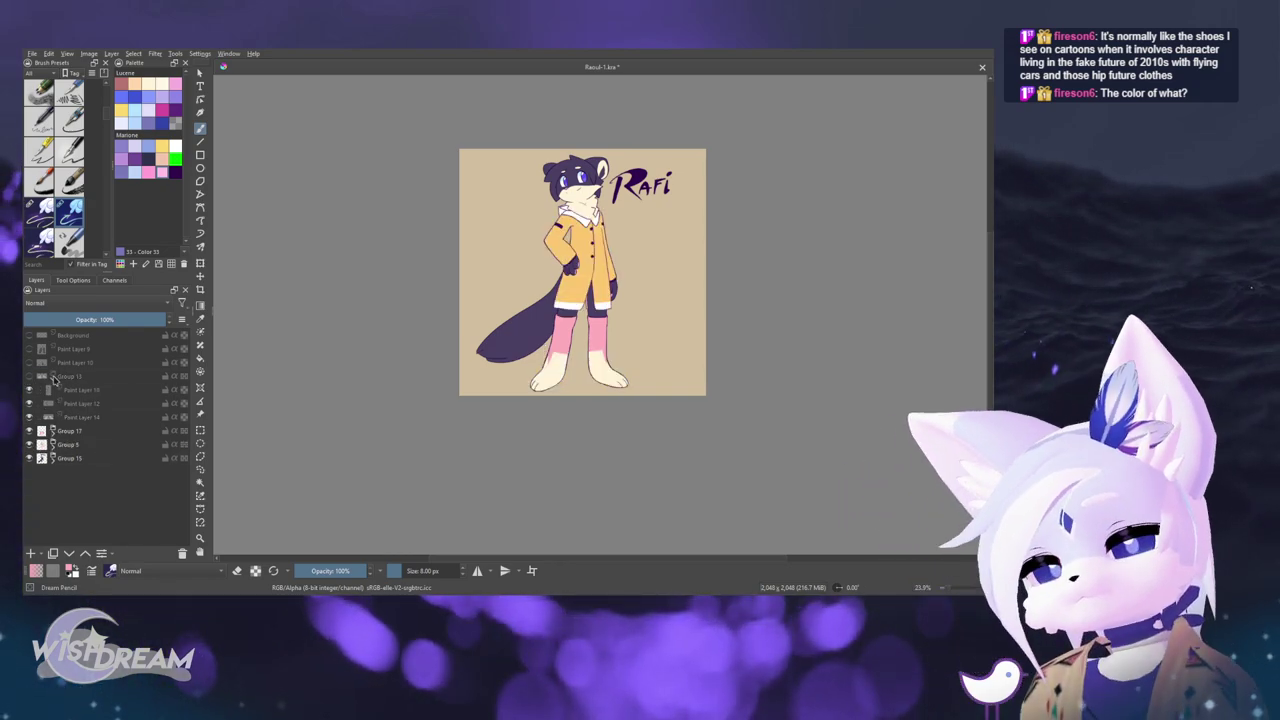
{"action": "left_click", "coordinate": [53, 389]}
{"action": "left_click", "coordinate": [85, 416]}
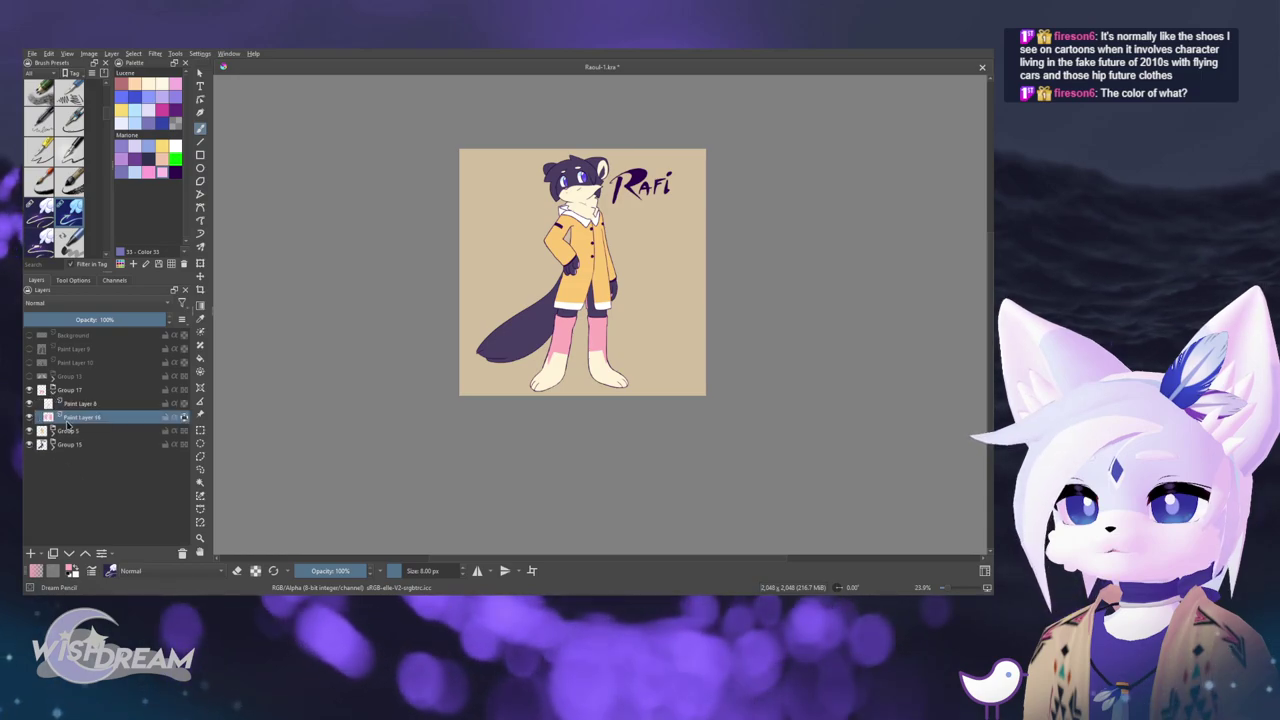
- Fill both feet with the sock pink to extend the socks down over the toes
{"action": "scroll", "coordinate": [560, 371], "scroll_direction": "up", "scroll_amount": 3}
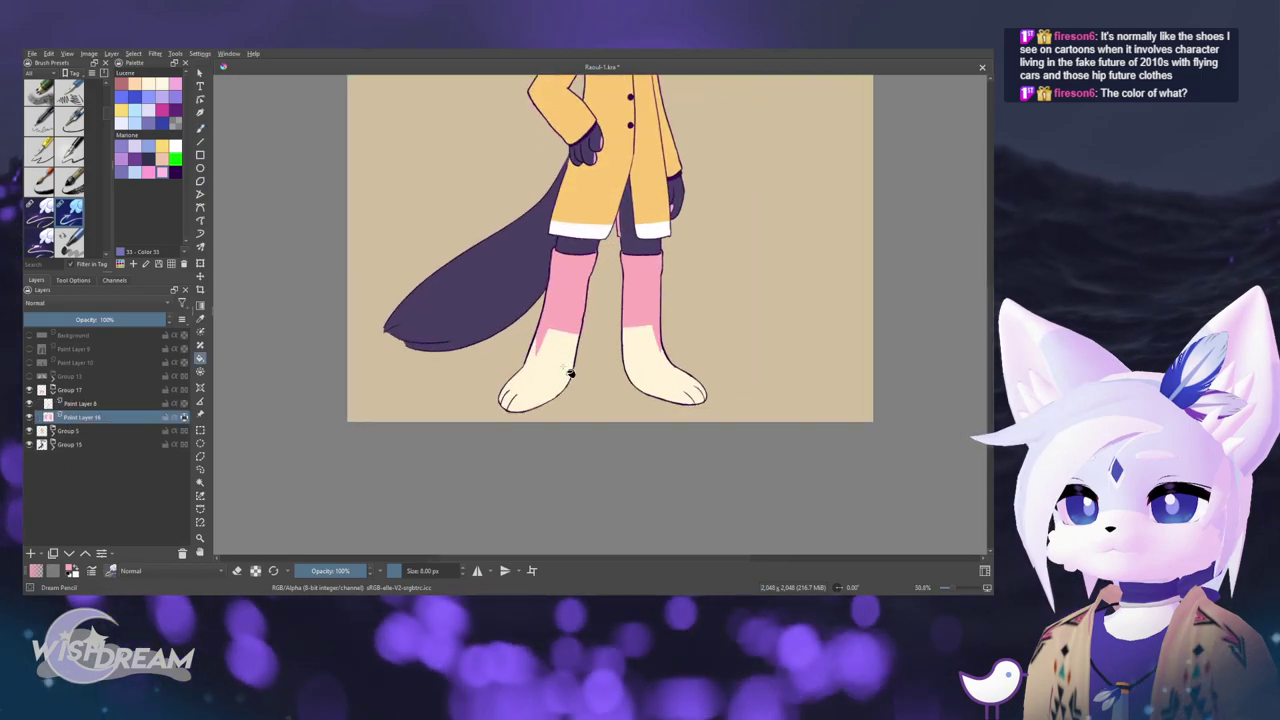
{"action": "key", "text": "b"}
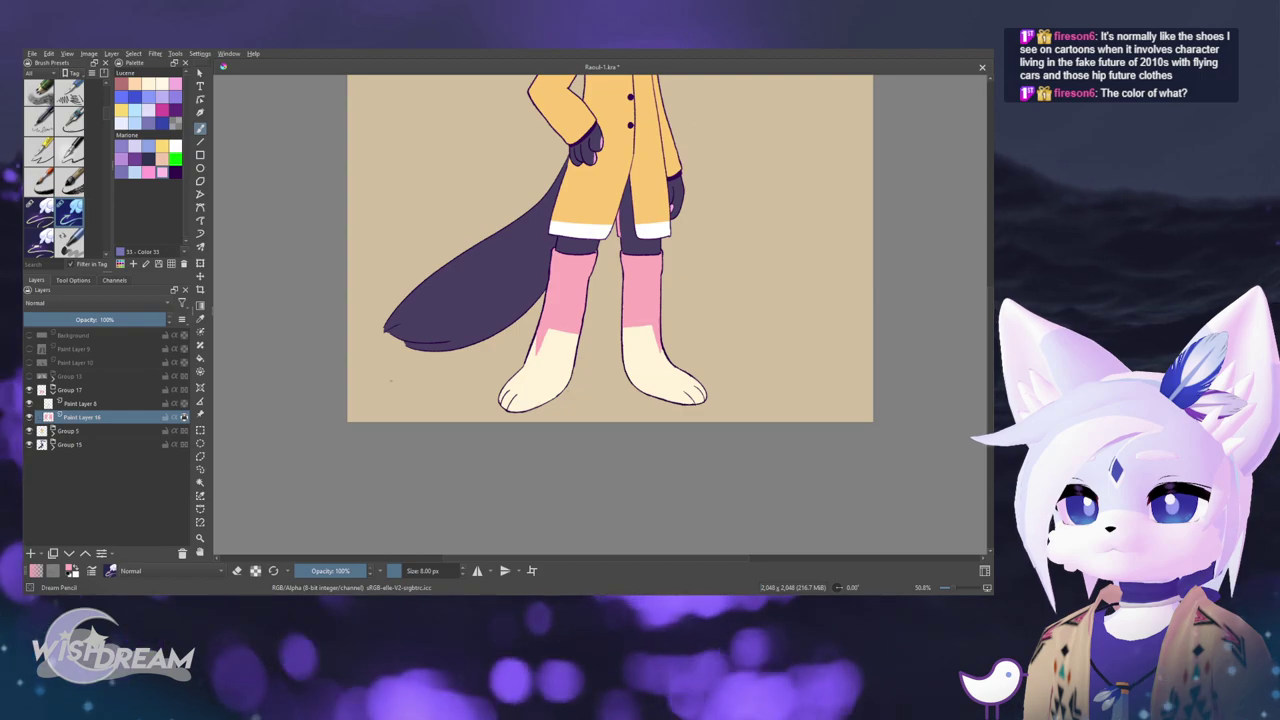
{"action": "left_click", "coordinate": [200, 358]}
{"action": "left_click", "coordinate": [557, 371]}
{"action": "left_click", "coordinate": [646, 369]}
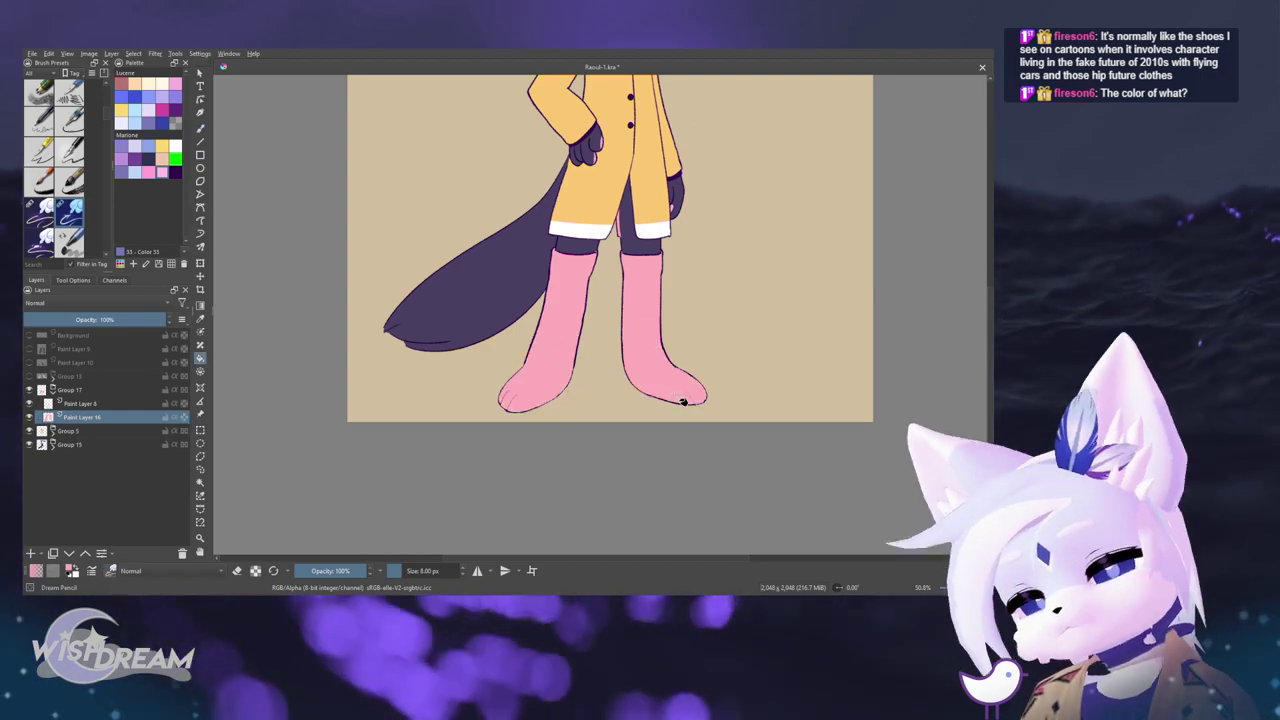
- Paint pink over the toe lines and the leftover gaps along the outlines of both sock feet
{"action": "left_click_drag", "start_coordinate": [686, 336], "coordinate": [625, 308]}
{"action": "scroll", "coordinate": [625, 308], "scroll_direction": "up", "scroll_amount": 6}
{"action": "key", "text": "b"}
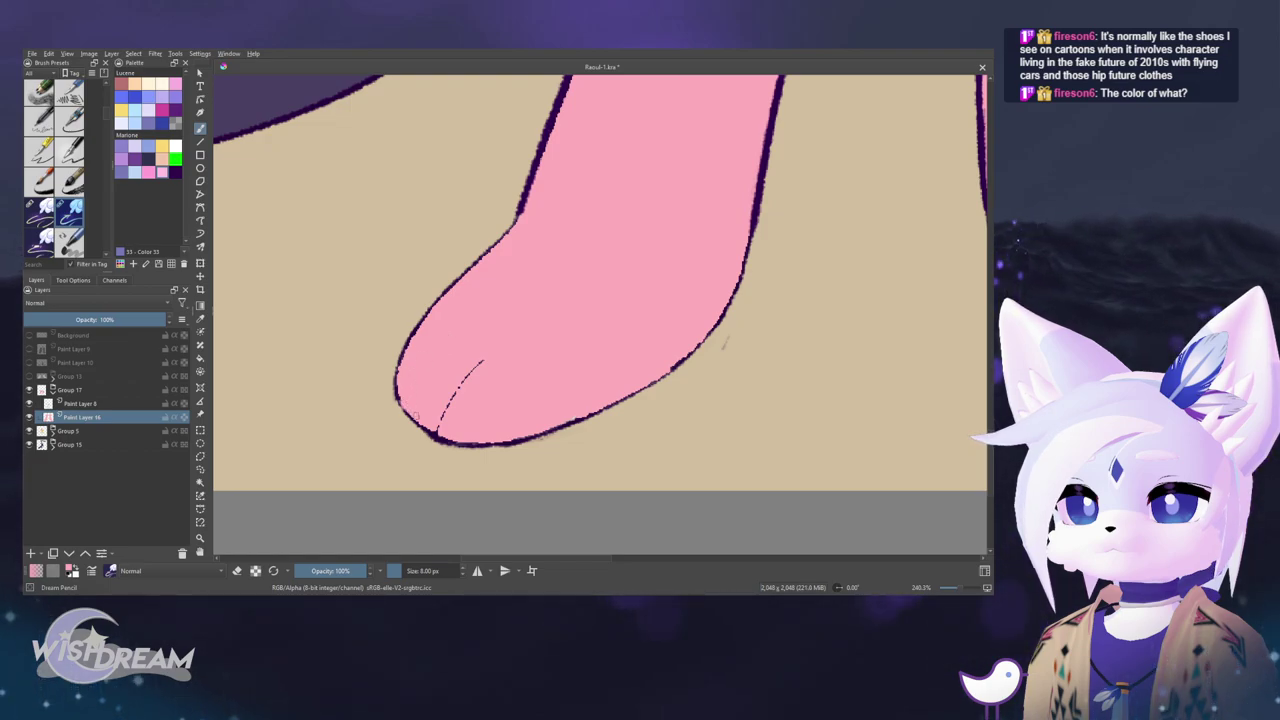
{"action": "left_click_drag", "start_coordinate": [686, 338], "coordinate": [101, 389]}
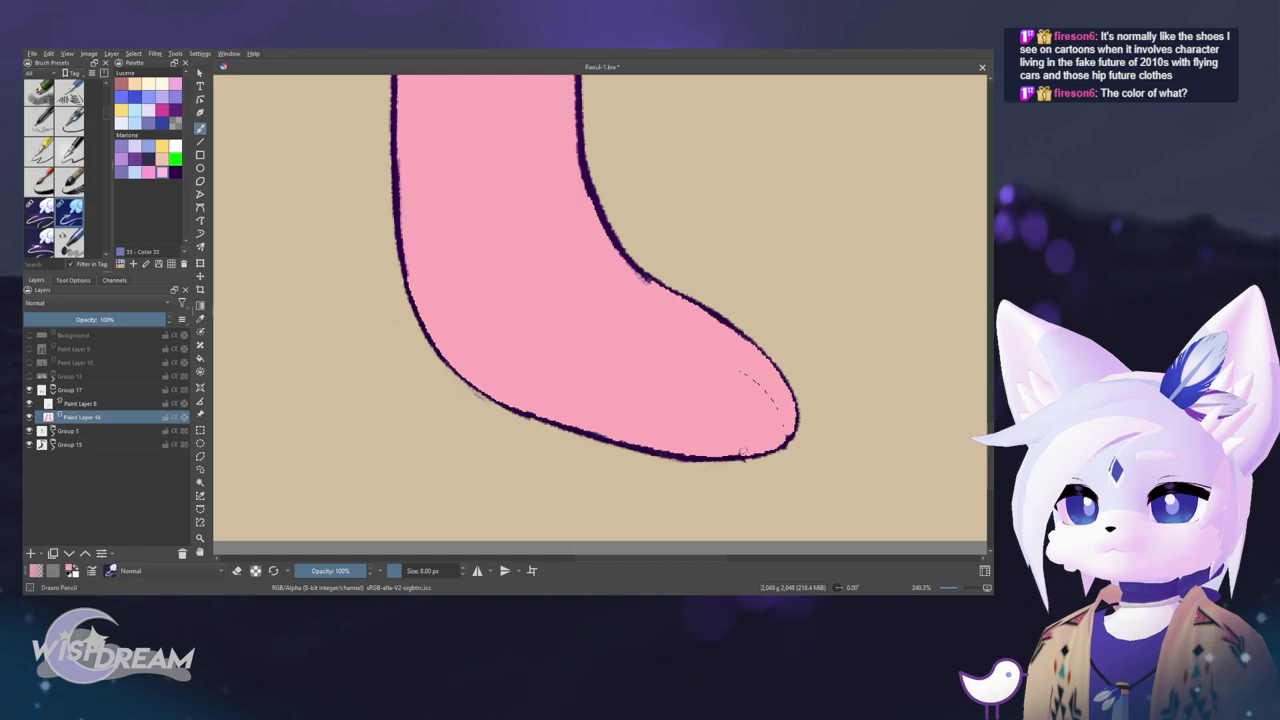
{"action": "mouse_move", "coordinate": [757, 383]}
{"action": "left_mouse_down"}
{"action": "mouse_move", "coordinate": [763, 411]}
{"action": "mouse_move", "coordinate": [649, 451]}
{"action": "mouse_move", "coordinate": [666, 420]}
{"action": "mouse_move", "coordinate": [611, 405]}
{"action": "mouse_move", "coordinate": [622, 398]}
{"action": "left_mouse_up"}
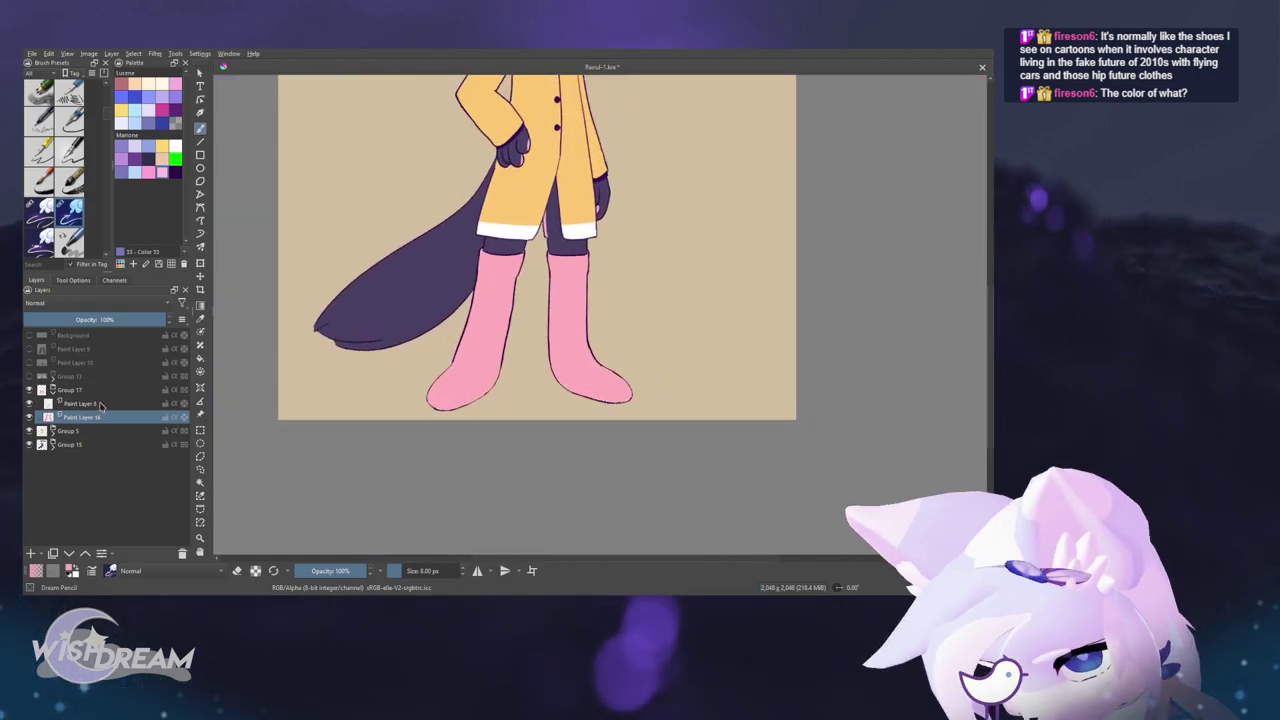
- Redraw the outlines around both sock feet in dark purple and clean up their rough edges with the eraser
{"action": "left_click", "coordinate": [98, 404], "text": "ctrl"}
{"action": "mouse_move", "coordinate": [432, 414]}
{"action": "left_mouse_down"}
{"action": "mouse_move", "coordinate": [480, 351]}
{"action": "mouse_move", "coordinate": [480, 300]}
{"action": "left_mouse_up"}
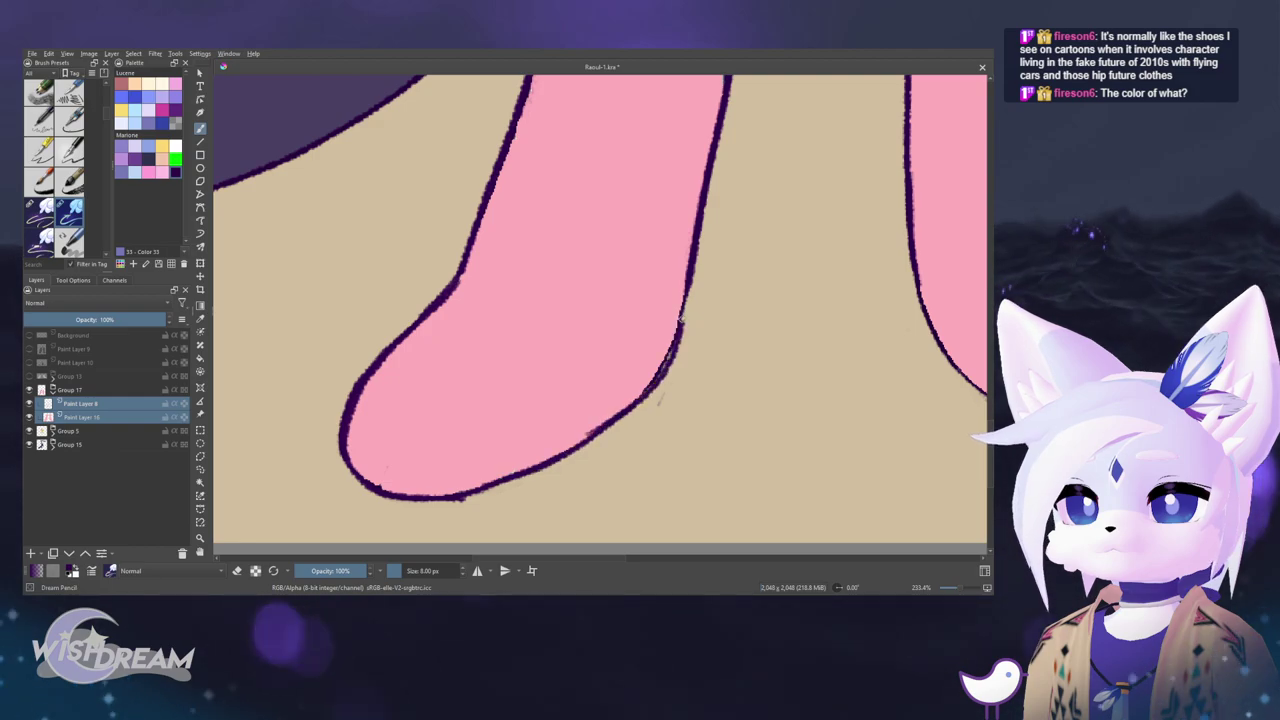
{"action": "mouse_move", "coordinate": [681, 301]}
{"action": "left_mouse_down"}
{"action": "mouse_move", "coordinate": [650, 390]}
{"action": "mouse_move", "coordinate": [341, 349]}
{"action": "mouse_move", "coordinate": [640, 373]}
{"action": "left_mouse_up"}
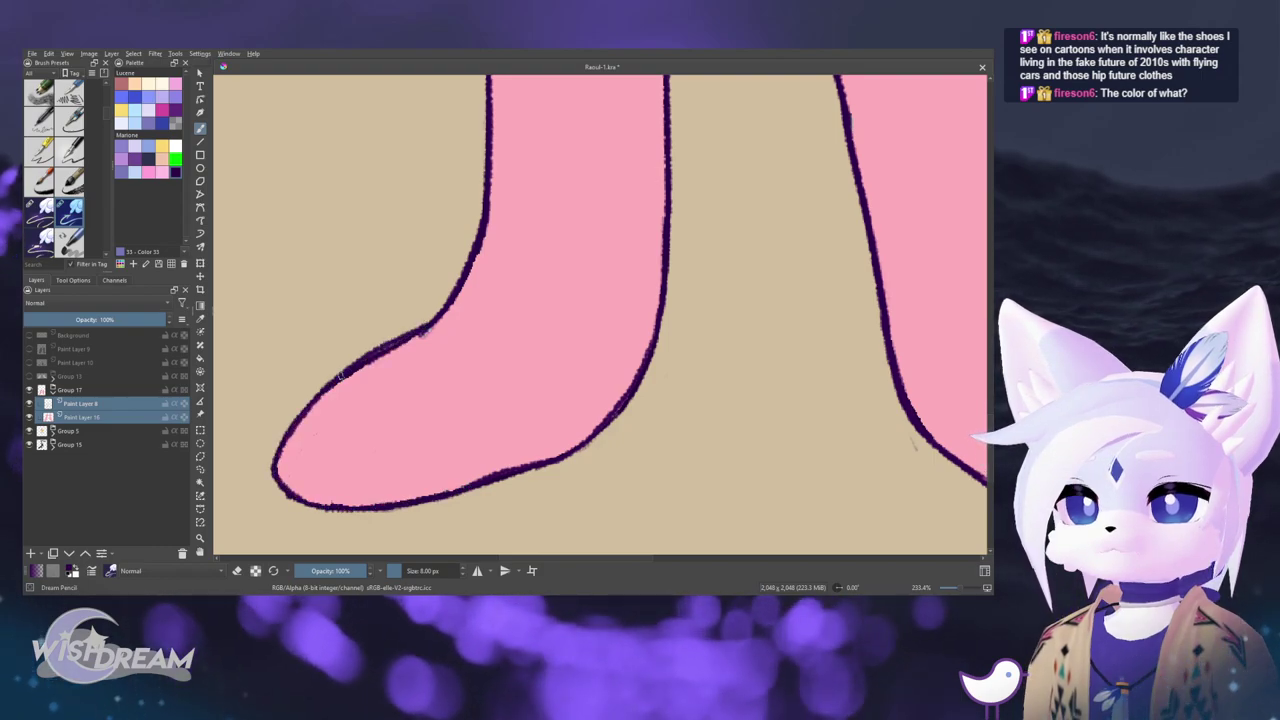
{"action": "key", "text": "e"}
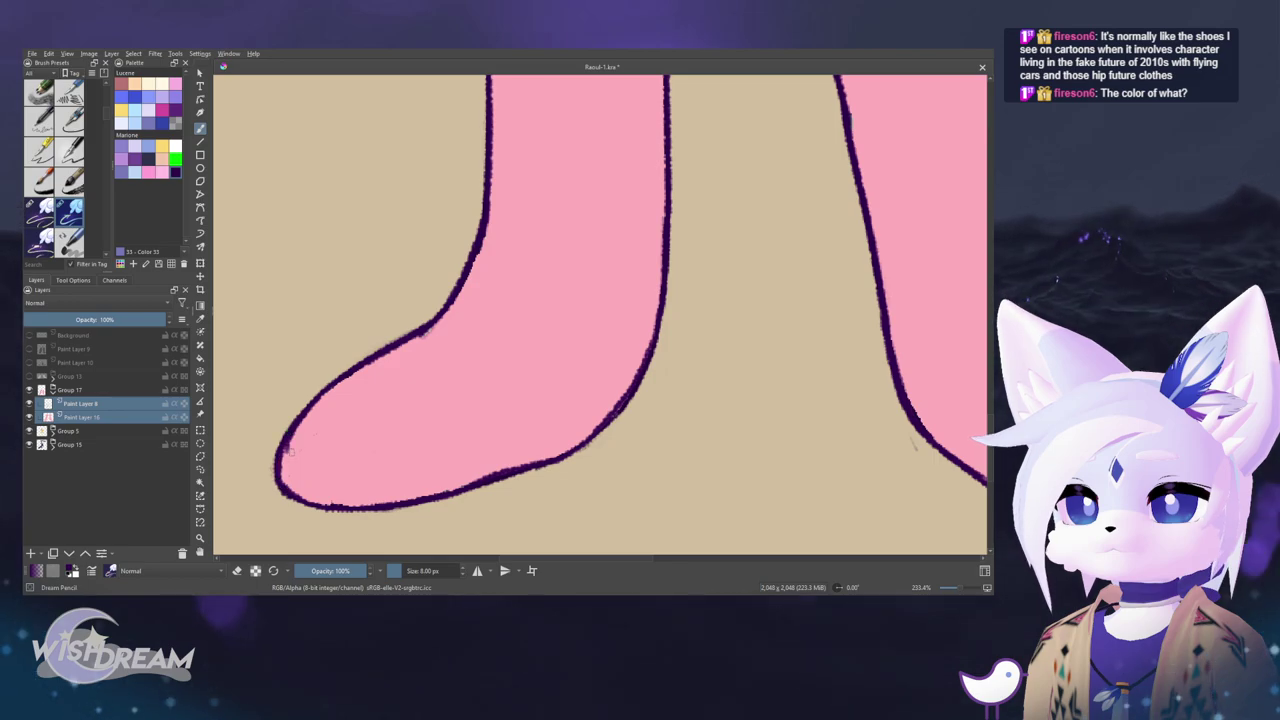
{"action": "key", "text": "e"}
{"action": "left_click_drag", "start_coordinate": [536, 372], "coordinate": [403, 549]}
{"action": "left_click_drag", "start_coordinate": [525, 417], "coordinate": [494, 445]}
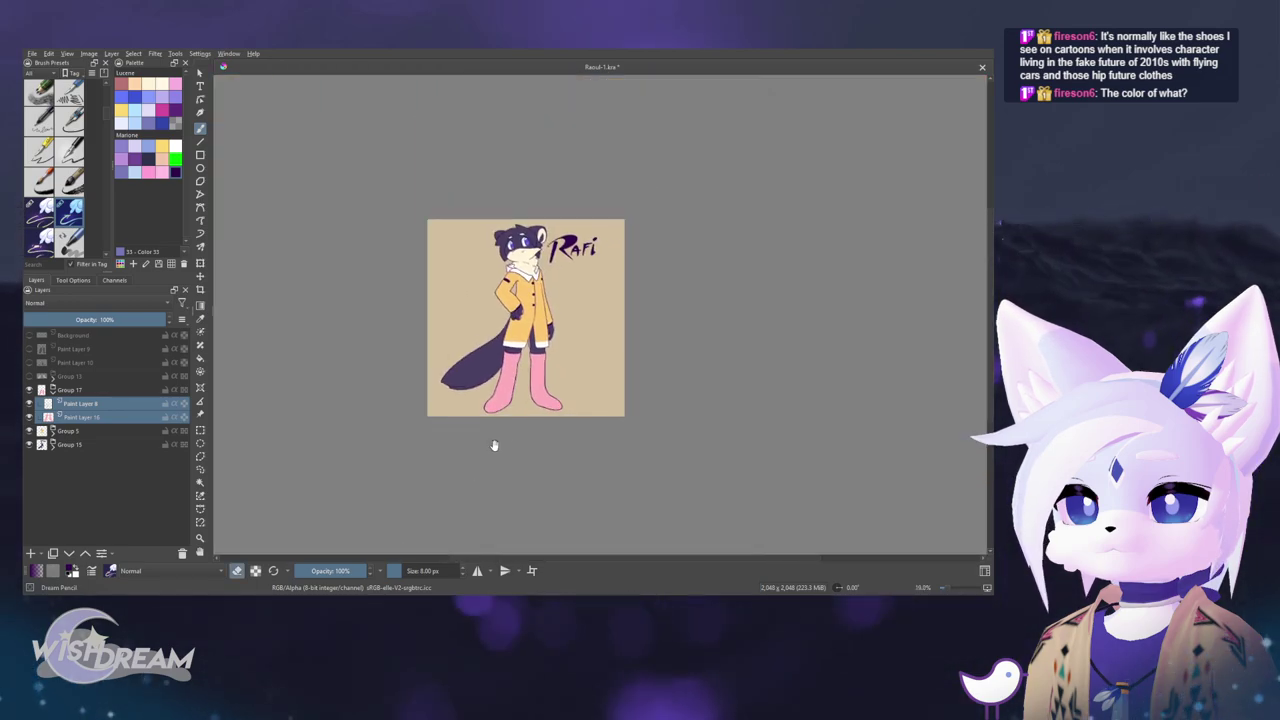
- Outline curved toe and heel patches on both socks in white and fill them on Paint Layer 16
{"action": "scroll", "coordinate": [437, 420], "scroll_direction": "up", "scroll_amount": 2}
{"action": "left_click", "coordinate": [137, 406], "text": "alt"}
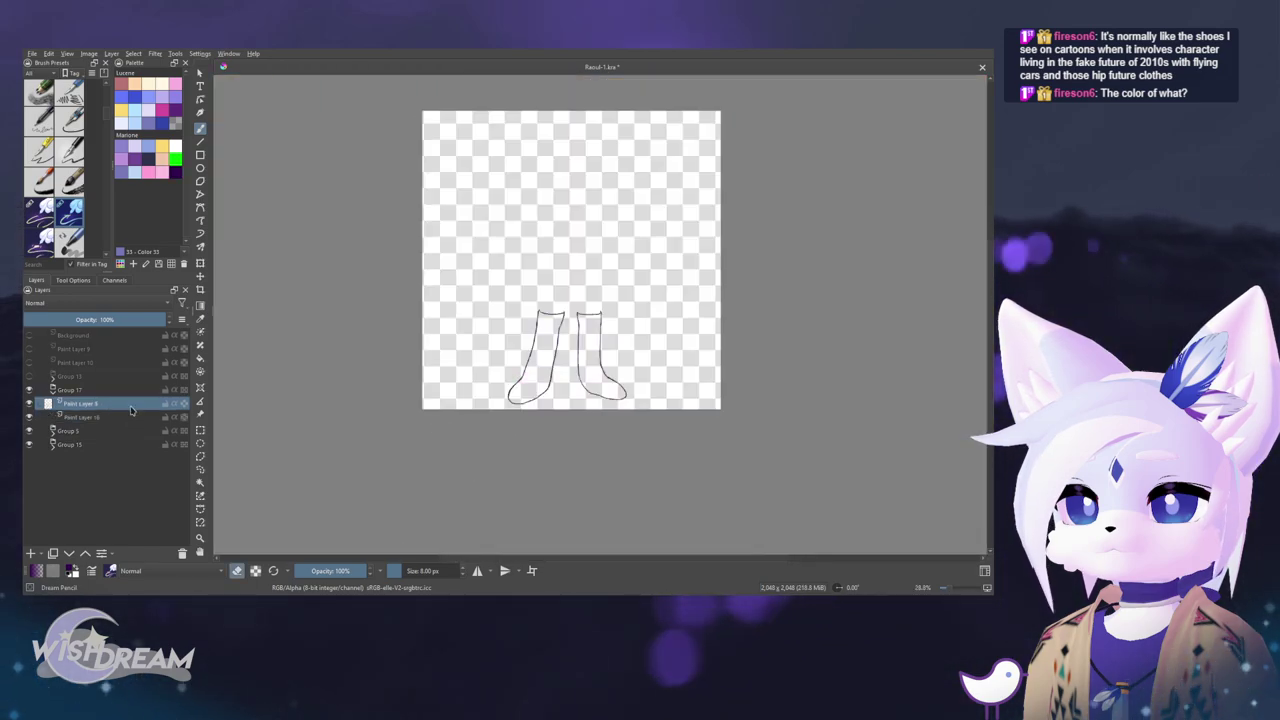
{"action": "left_click", "coordinate": [131, 408], "text": "alt"}
{"action": "key", "text": "m"}
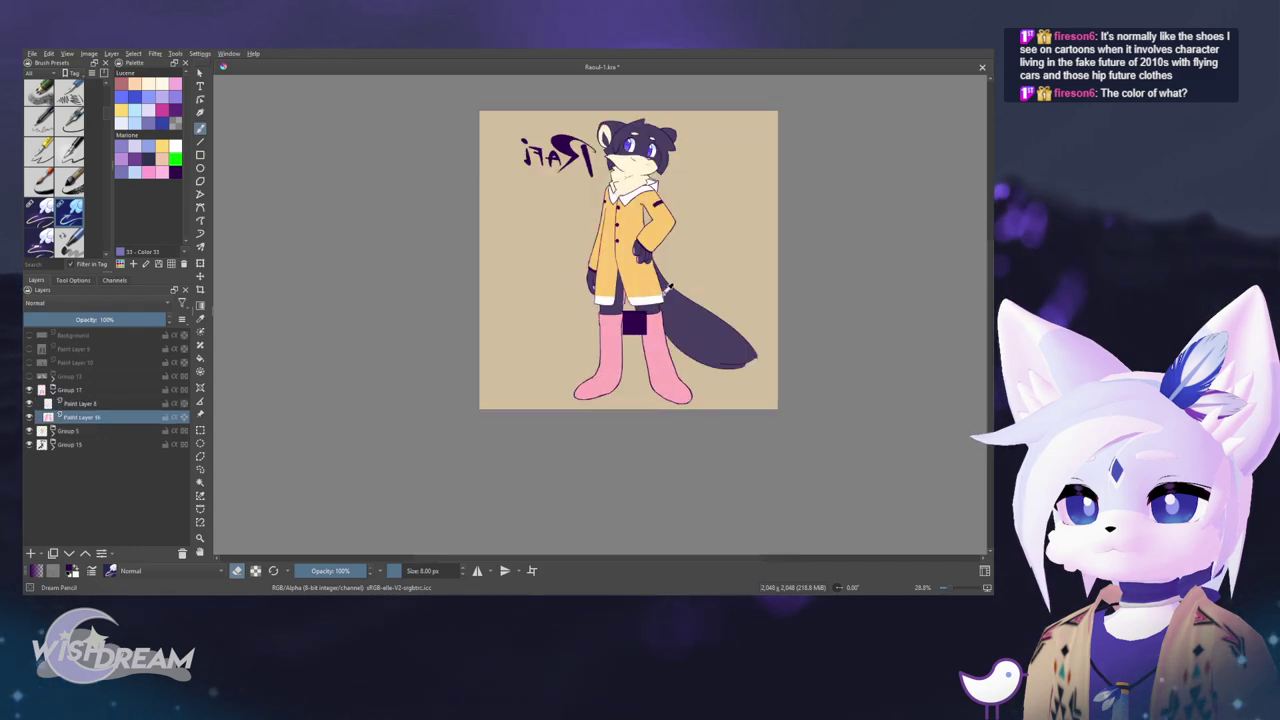
{"action": "key", "text": "m"}
{"action": "scroll", "coordinate": [591, 323], "scroll_direction": "up", "scroll_amount": 6}
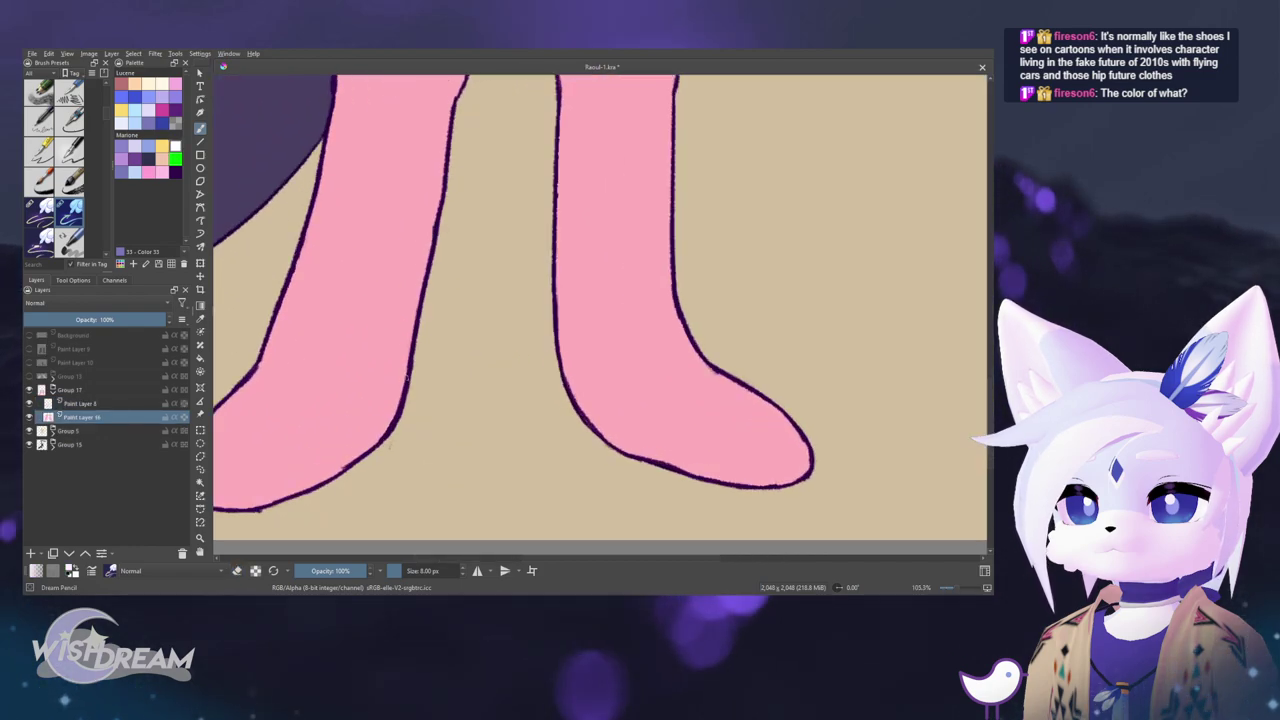
{"action": "left_click_drag", "start_coordinate": [372, 458], "coordinate": [441, 421]}
{"action": "key", "text": "ctrl+z"}
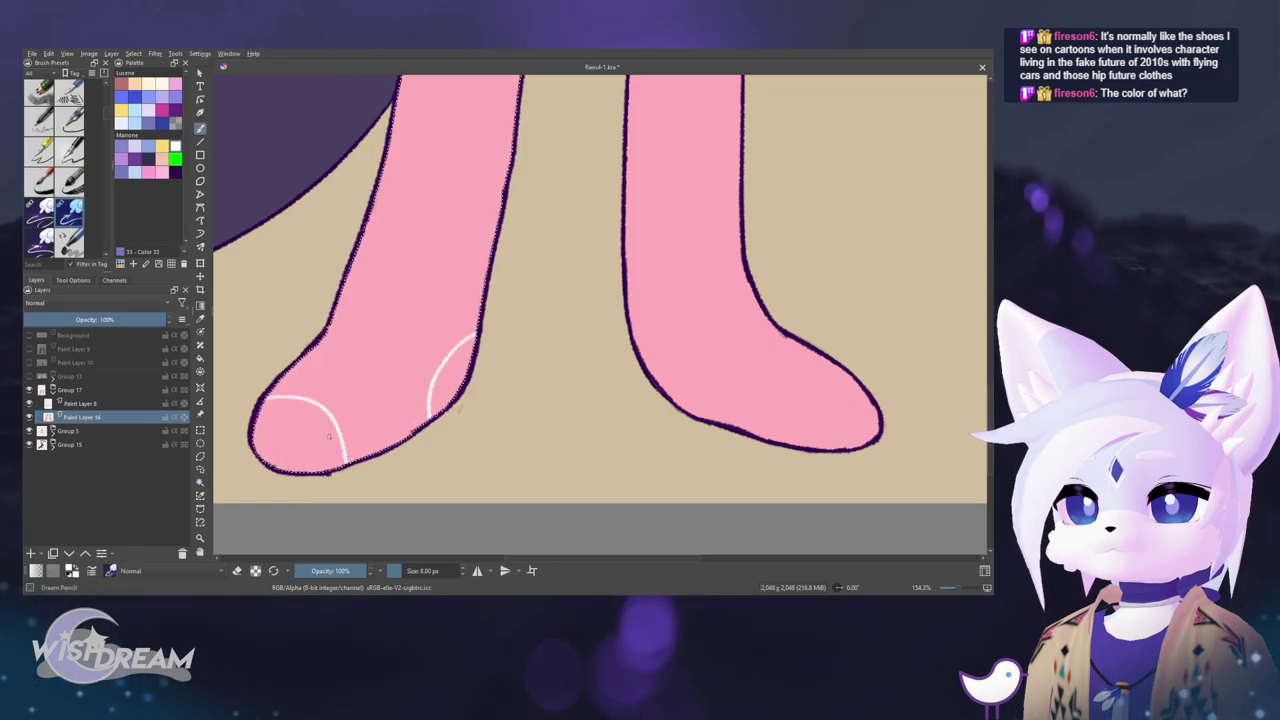
{"action": "left_click_drag", "start_coordinate": [613, 345], "coordinate": [667, 335]}
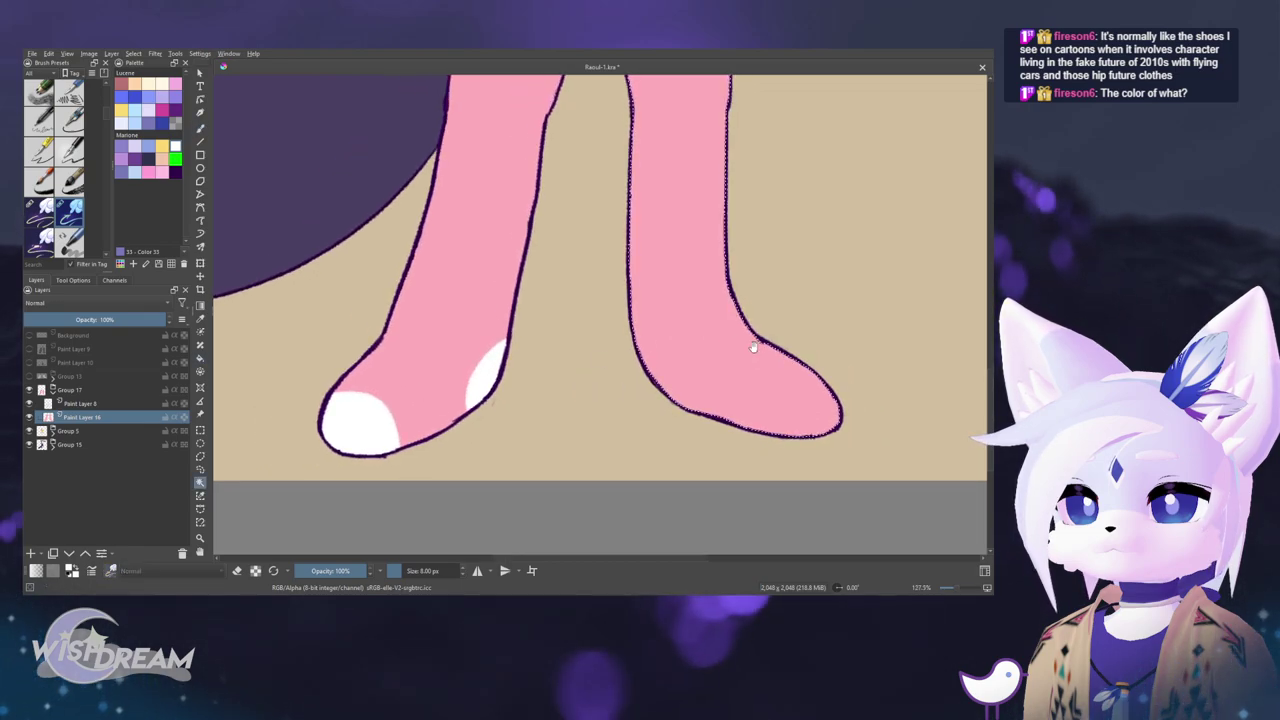
{"action": "left_click_drag", "start_coordinate": [753, 346], "coordinate": [607, 358]}
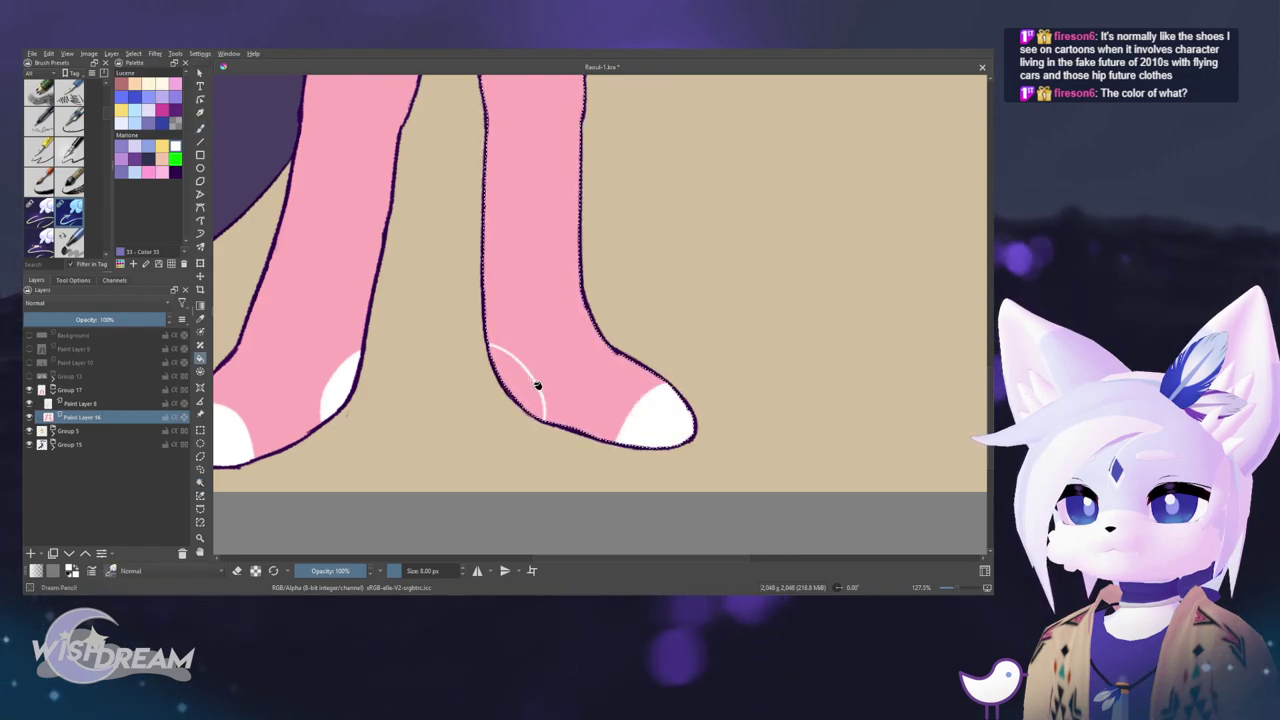
{"action": "left_click_drag", "start_coordinate": [642, 321], "coordinate": [536, 352]}
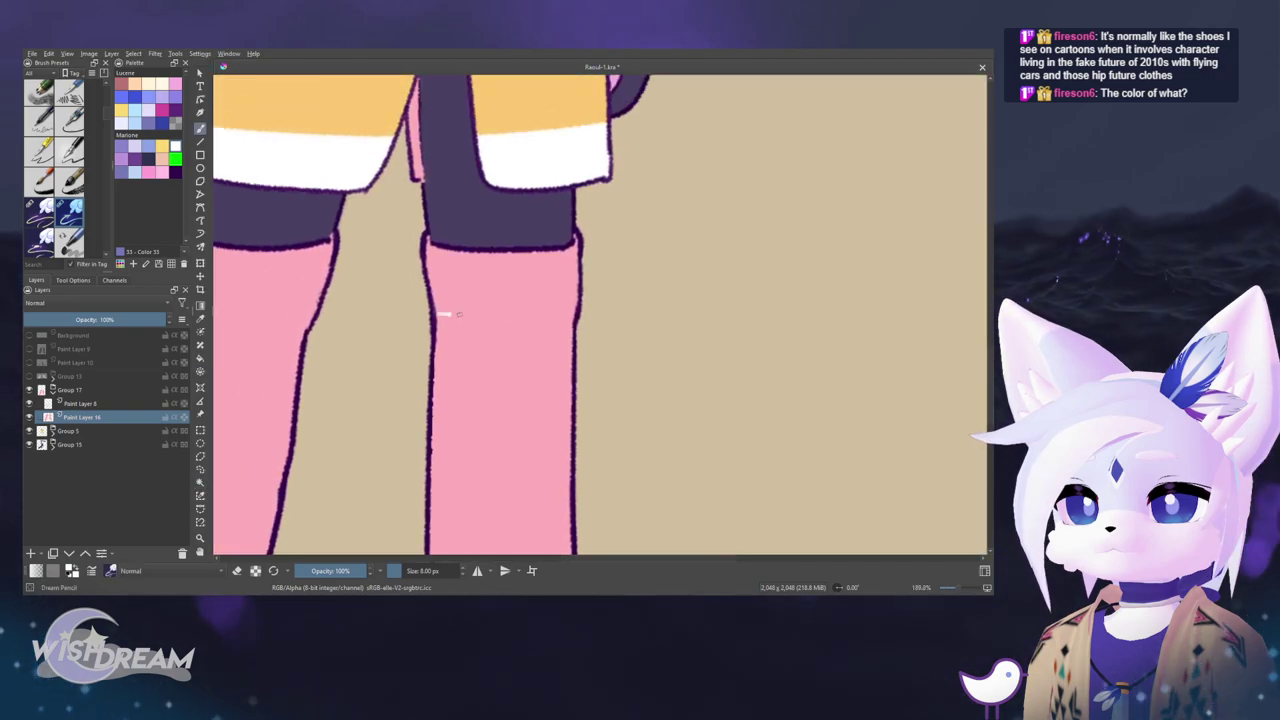
- Draw a white line across the upper part of each sock and fill the cuffs above with white
{"action": "left_click_drag", "start_coordinate": [464, 331], "coordinate": [578, 316]}
{"action": "key", "text": "f"}
{"action": "left_click", "coordinate": [503, 286]}
{"action": "left_click_drag", "start_coordinate": [431, 366], "coordinate": [602, 336]}
{"action": "key", "text": "b"}
{"action": "mouse_move", "coordinate": [333, 292]}
{"action": "left_mouse_down"}
{"action": "mouse_move", "coordinate": [411, 314]}
{"action": "mouse_move", "coordinate": [476, 304]}
{"action": "left_mouse_up"}
{"action": "key", "text": "f"}
{"action": "left_click", "coordinate": [450, 270]}
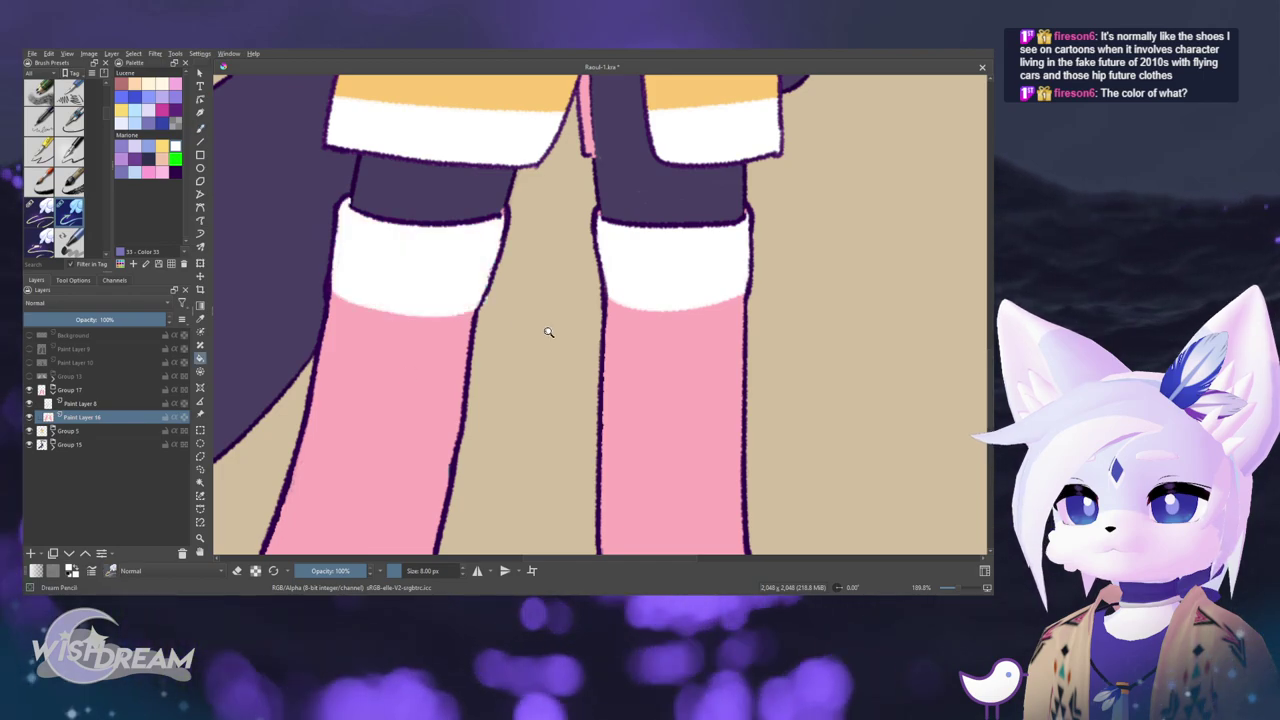
- Draw a small white heart on the outer side of each sock below the cuff and fill both with white
{"action": "mouse_move", "coordinate": [555, 350]}
{"action": "left_mouse_down"}
{"action": "mouse_move", "coordinate": [603, 430]}
{"action": "mouse_move", "coordinate": [612, 496]}
{"action": "mouse_move", "coordinate": [631, 503]}
{"action": "mouse_move", "coordinate": [610, 500]}
{"action": "left_mouse_up"}
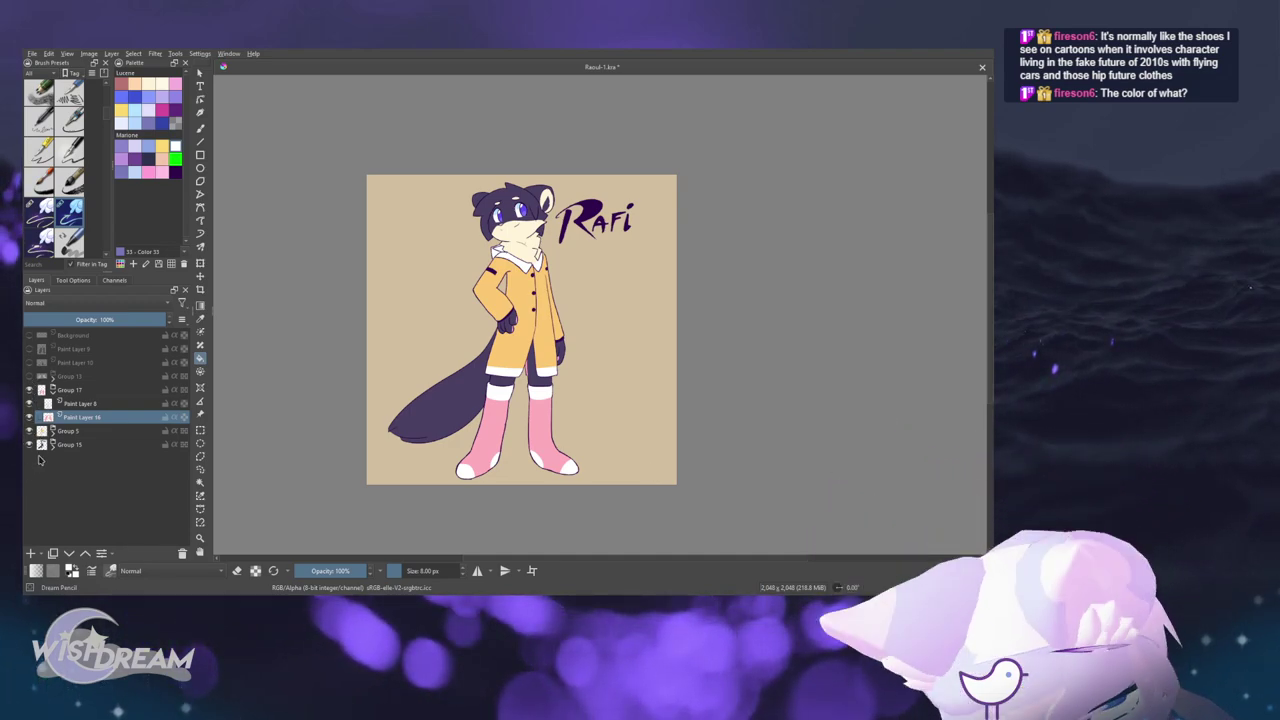
{"action": "left_click", "coordinate": [29, 376]}
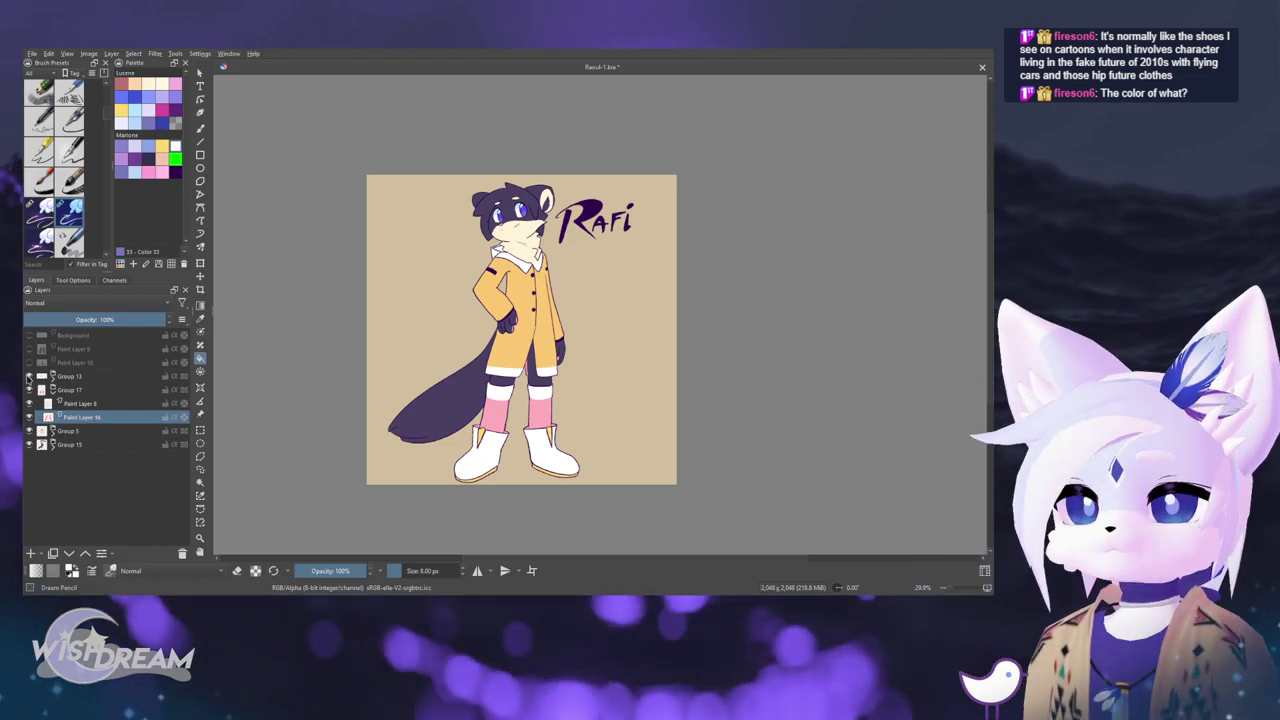
{"action": "left_click", "coordinate": [29, 376]}
{"action": "scroll", "coordinate": [531, 440], "scroll_direction": "up", "scroll_amount": 6}
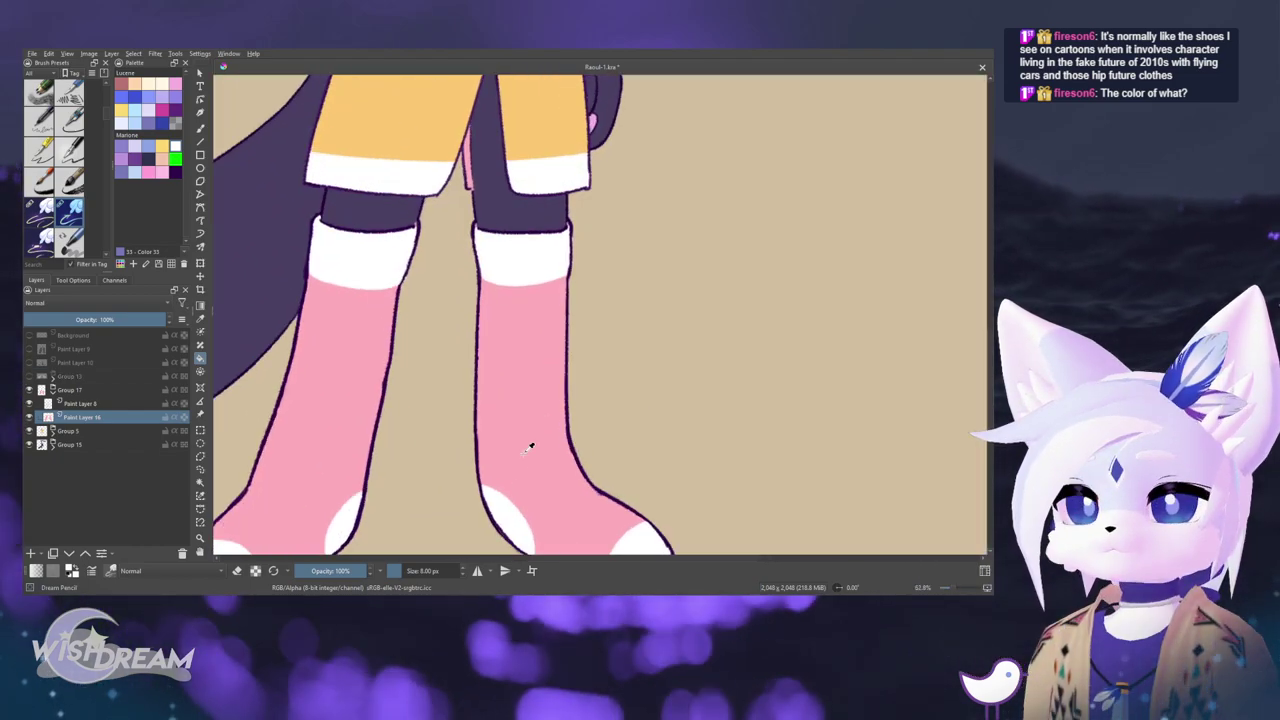
{"action": "scroll", "coordinate": [540, 303], "scroll_direction": "up", "scroll_amount": 2}
{"action": "mouse_move", "coordinate": [555, 318]}
{"action": "left_mouse_down"}
{"action": "mouse_move", "coordinate": [541, 312]}
{"action": "mouse_move", "coordinate": [562, 310]}
{"action": "left_mouse_up"}
{"action": "left_click_drag", "start_coordinate": [533, 360], "coordinate": [566, 323]}
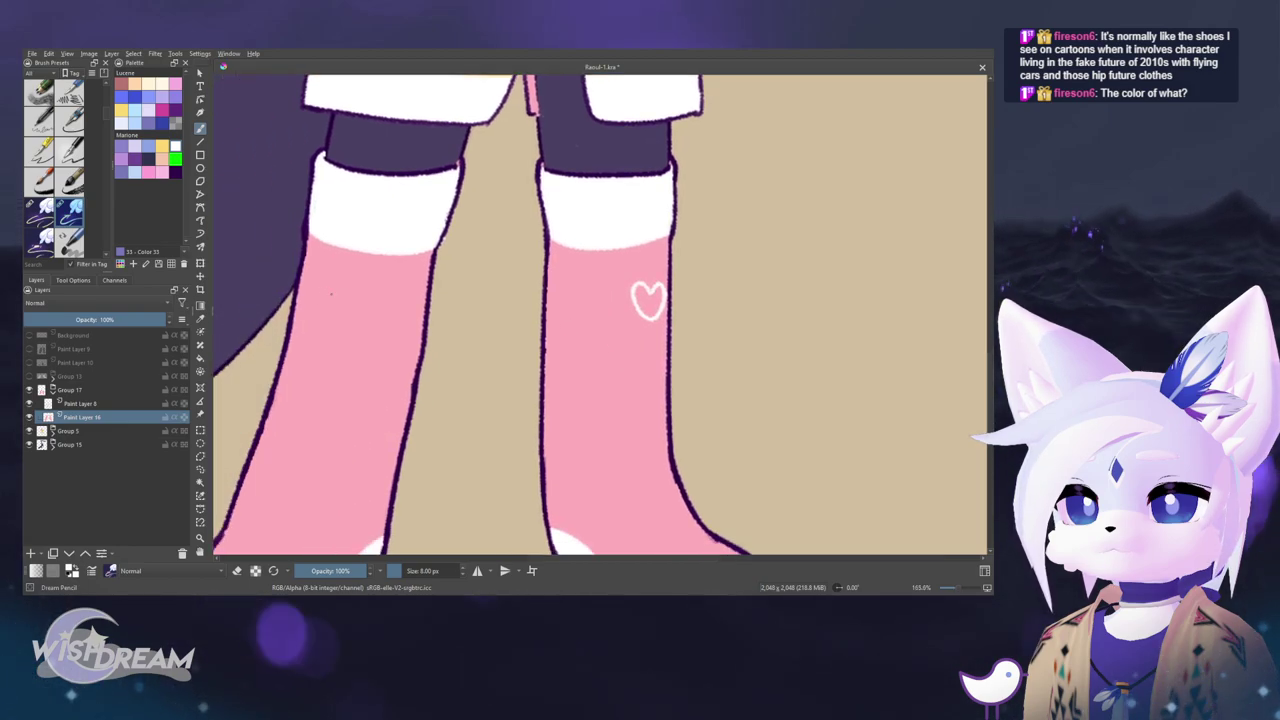
{"action": "left_click_drag", "start_coordinate": [331, 293], "coordinate": [328, 321]}
{"action": "left_click_drag", "start_coordinate": [331, 293], "coordinate": [328, 321]}
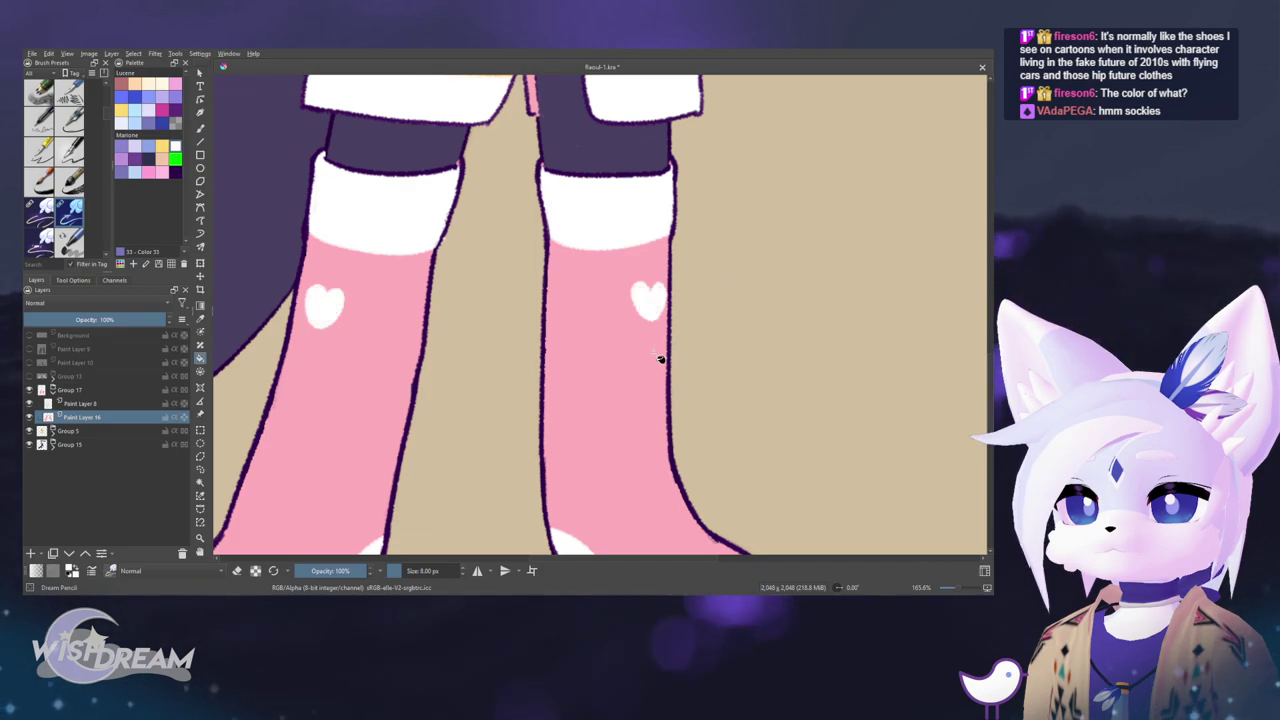
- Show the boots group again over the finished socks
{"action": "scroll", "coordinate": [579, 404], "scroll_direction": "down", "scroll_amount": 3}
{"action": "left_click", "coordinate": [29, 376]}
{"action": "scroll", "coordinate": [443, 471], "scroll_direction": "down", "scroll_amount": 5}
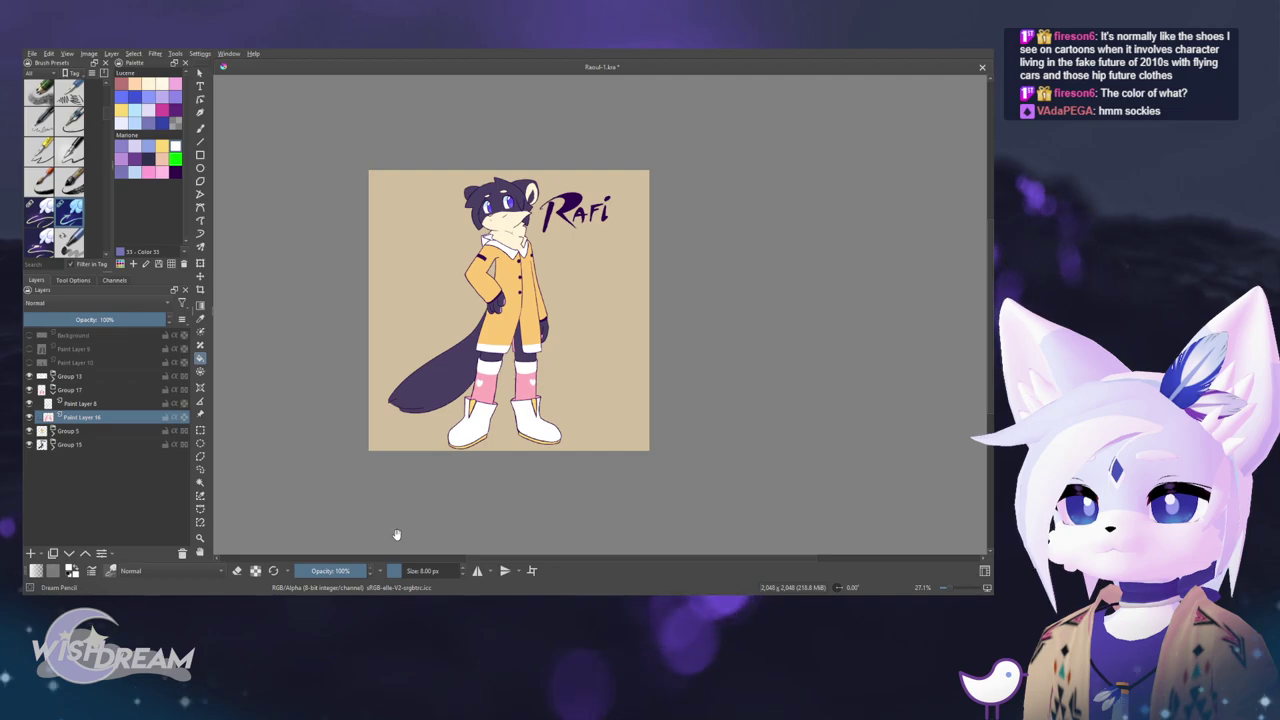
- Draw a pair of small linked diamond outlines in white below each sock's cuff and show the boots group again
{"action": "scroll", "coordinate": [425, 504], "scroll_direction": "up", "scroll_amount": 6}
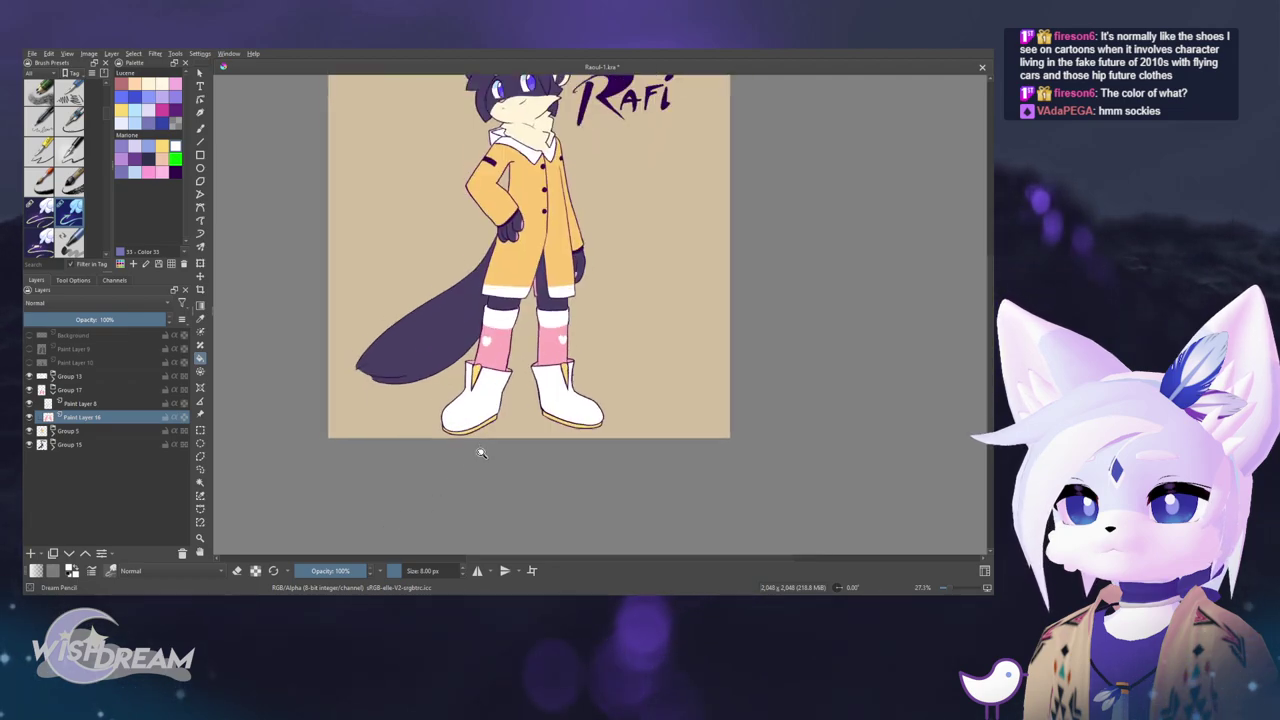
{"action": "scroll", "coordinate": [362, 497], "scroll_direction": "down", "scroll_amount": 6}
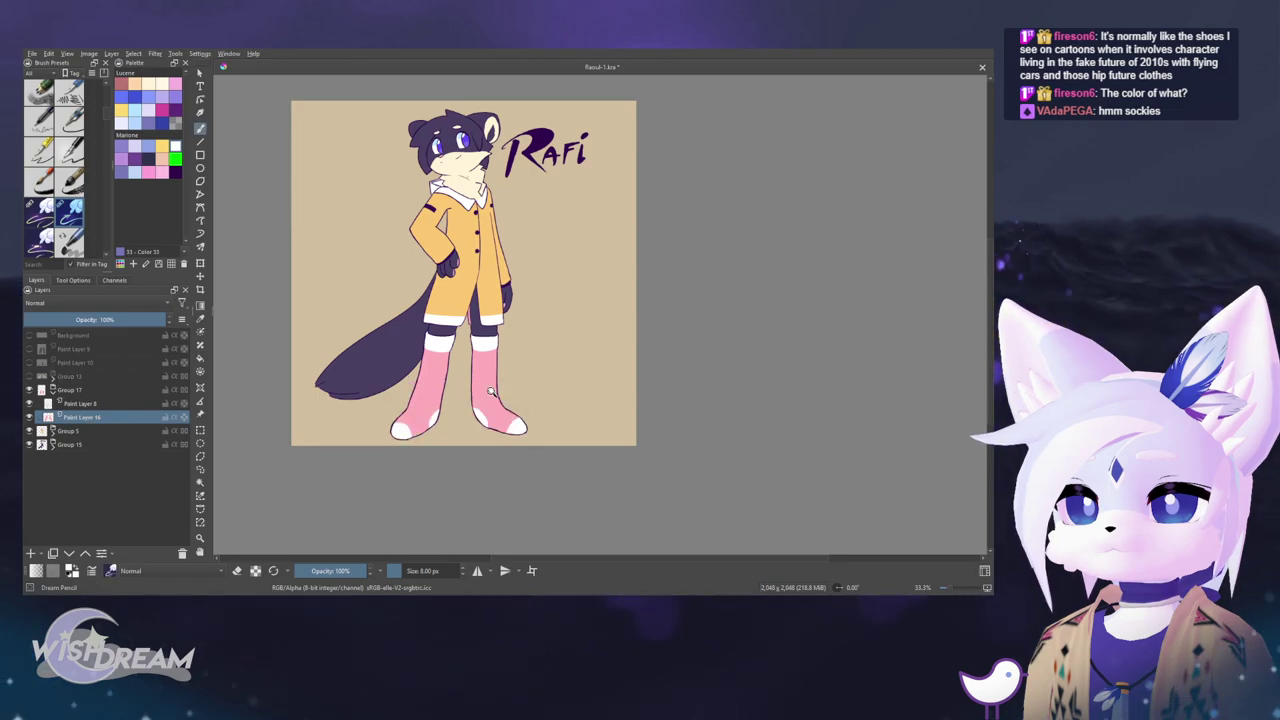
{"action": "scroll", "coordinate": [490, 392], "scroll_direction": "up", "scroll_amount": 9}
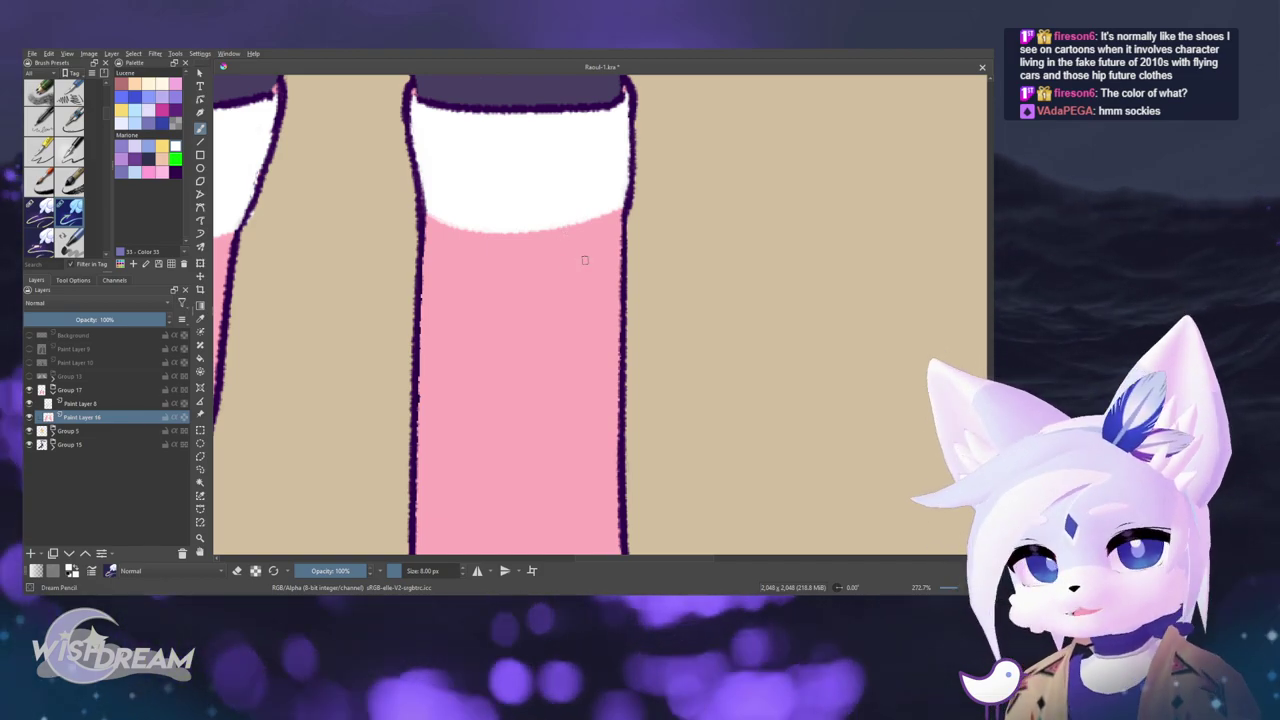
{"action": "left_click_drag", "start_coordinate": [578, 280], "coordinate": [540, 303]}
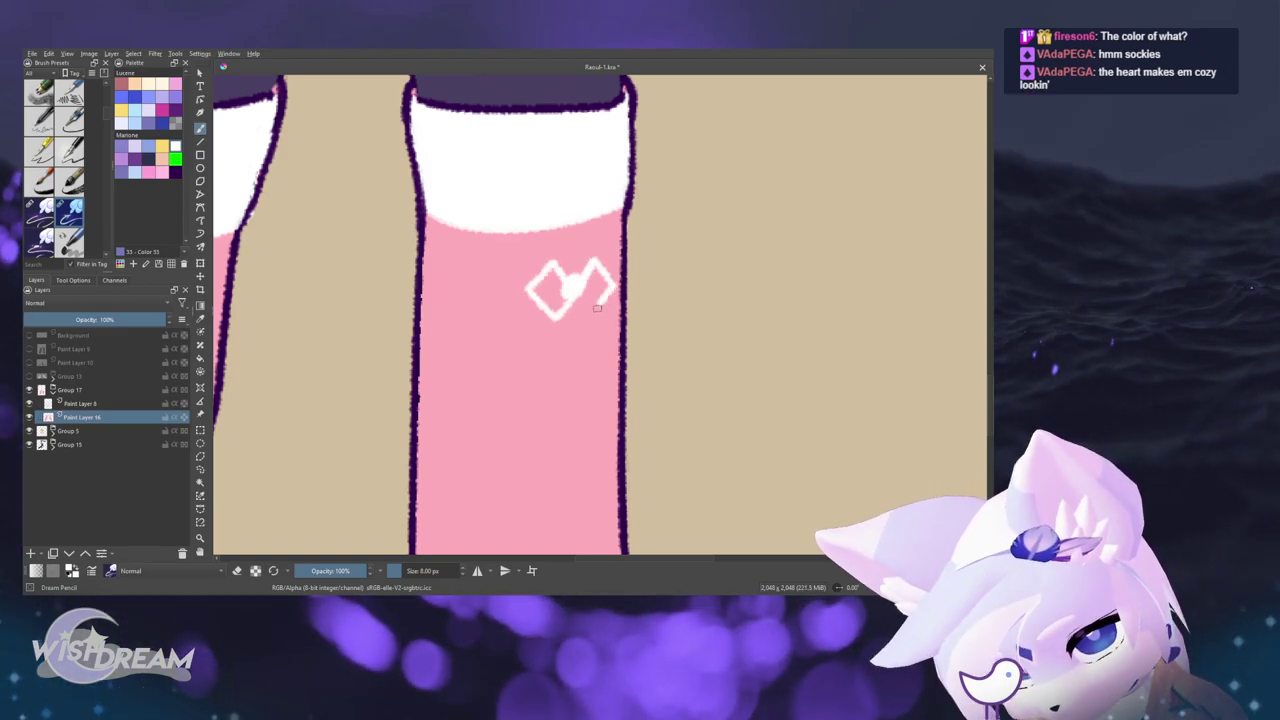
{"action": "left_click_drag", "start_coordinate": [560, 455], "coordinate": [750, 451]}
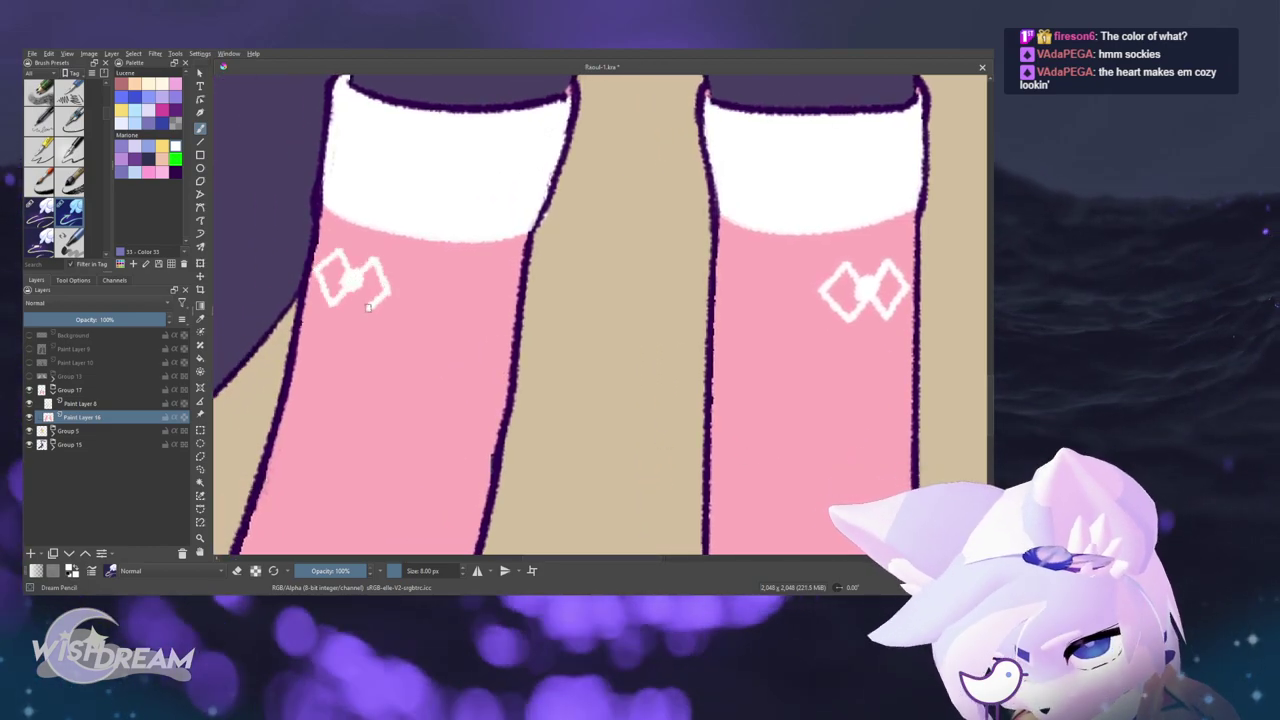
{"action": "left_click_drag", "start_coordinate": [626, 376], "coordinate": [542, 475]}
{"action": "left_click_drag", "start_coordinate": [467, 453], "coordinate": [361, 446]}
{"action": "left_click", "coordinate": [53, 391]}
{"action": "left_click", "coordinate": [29, 376]}
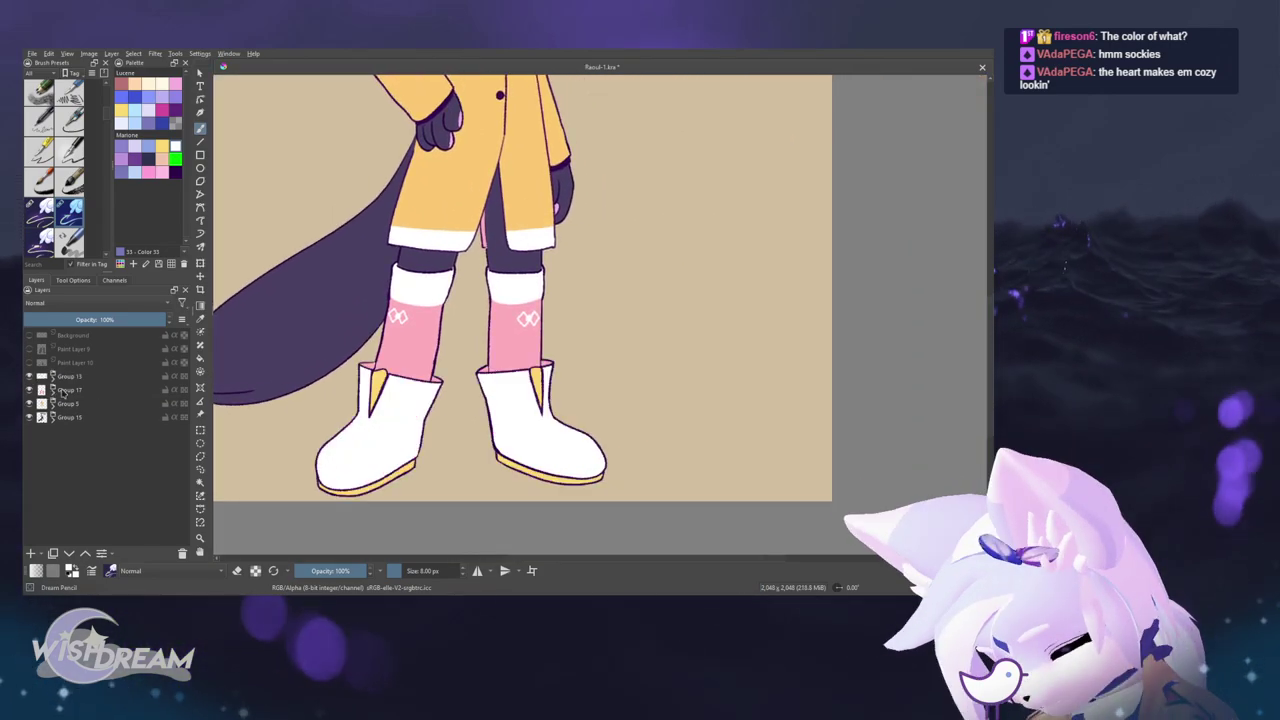
- Select Paint Layer 14 in the boots group and fill the inside of the boot opening on the character's left foot with a darker dusty pink
{"action": "left_click", "coordinate": [70, 376]}
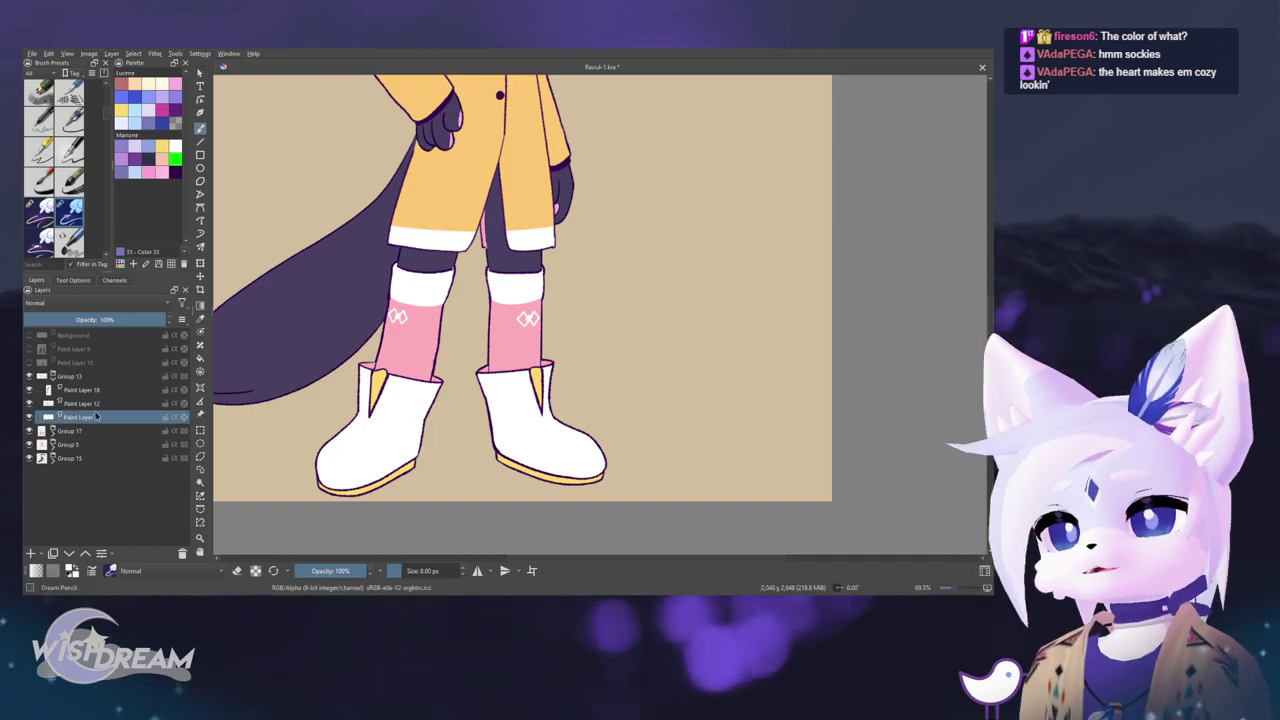
{"action": "left_click", "coordinate": [53, 376]}
{"action": "left_click", "coordinate": [97, 418], "text": "alt"}
{"action": "left_click", "coordinate": [97, 418], "text": "alt"}
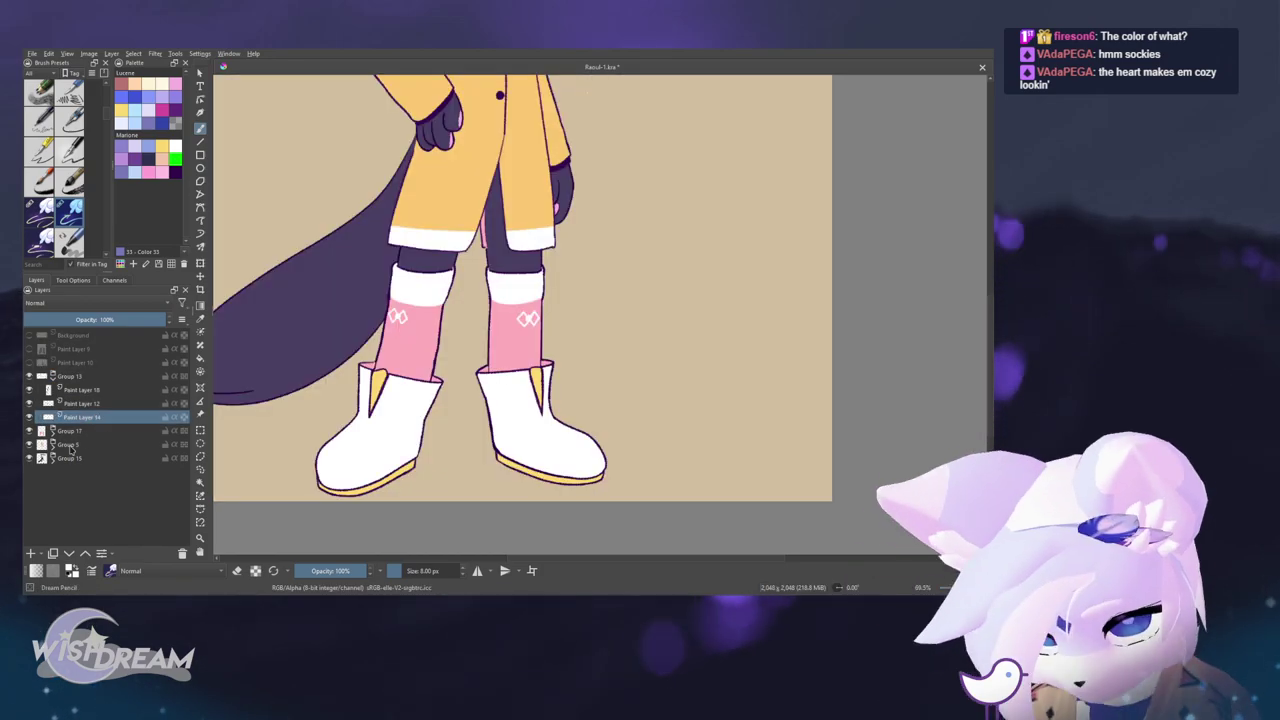
{"action": "scroll", "coordinate": [414, 306], "scroll_direction": "up", "scroll_amount": 4}
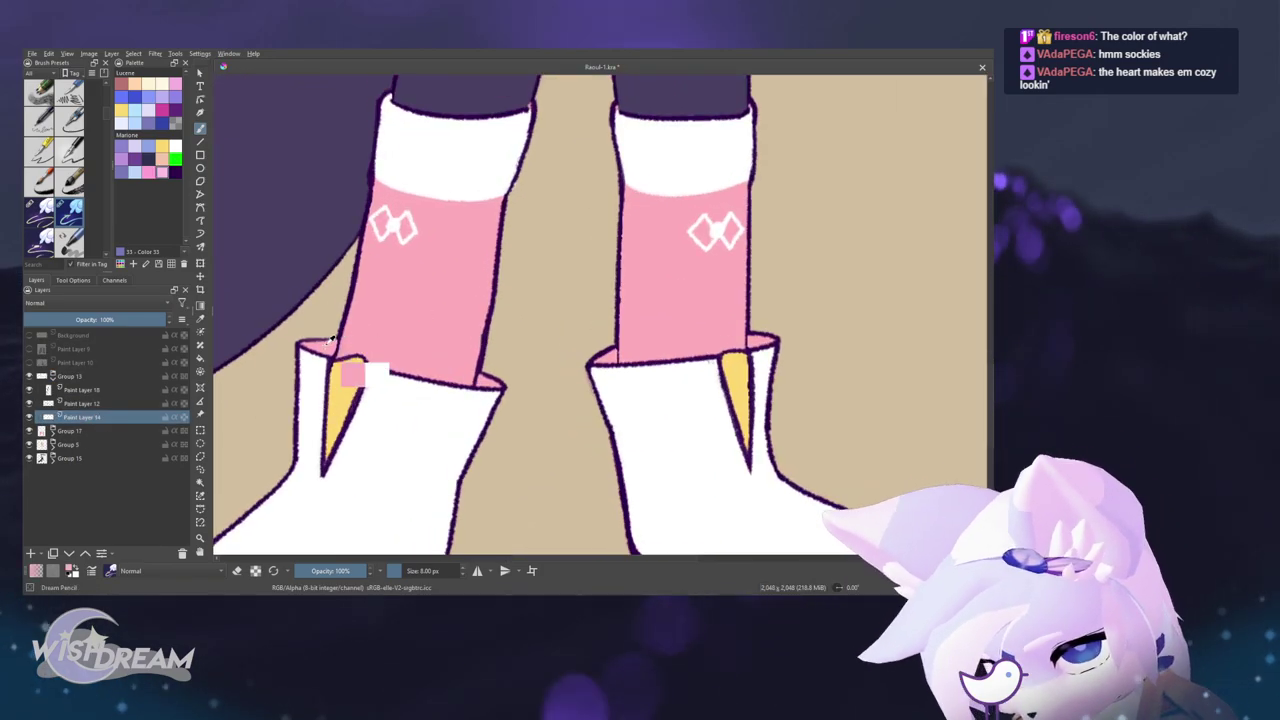
{"action": "scroll", "coordinate": [506, 418], "scroll_direction": "down", "scroll_amount": 2}
{"action": "left_click_drag", "start_coordinate": [506, 419], "coordinate": [474, 441]}
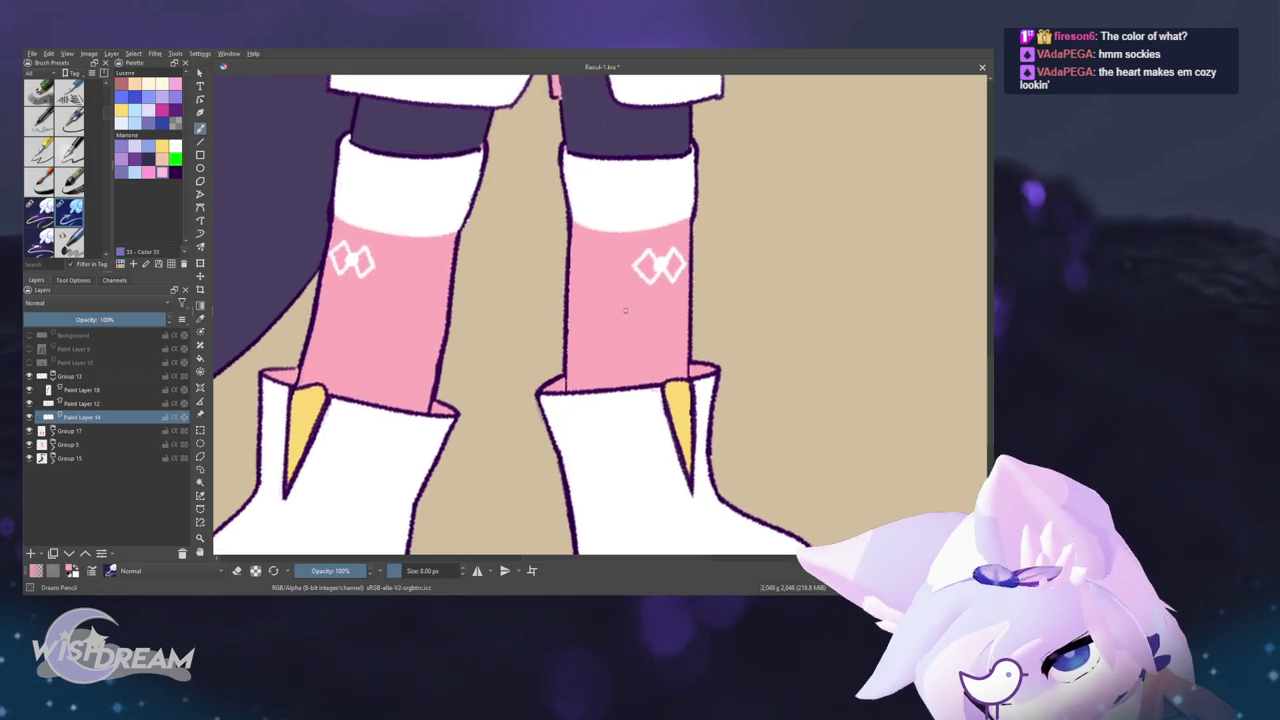
{"action": "right_click", "coordinate": [636, 348]}
{"action": "right_click", "coordinate": [636, 348]}
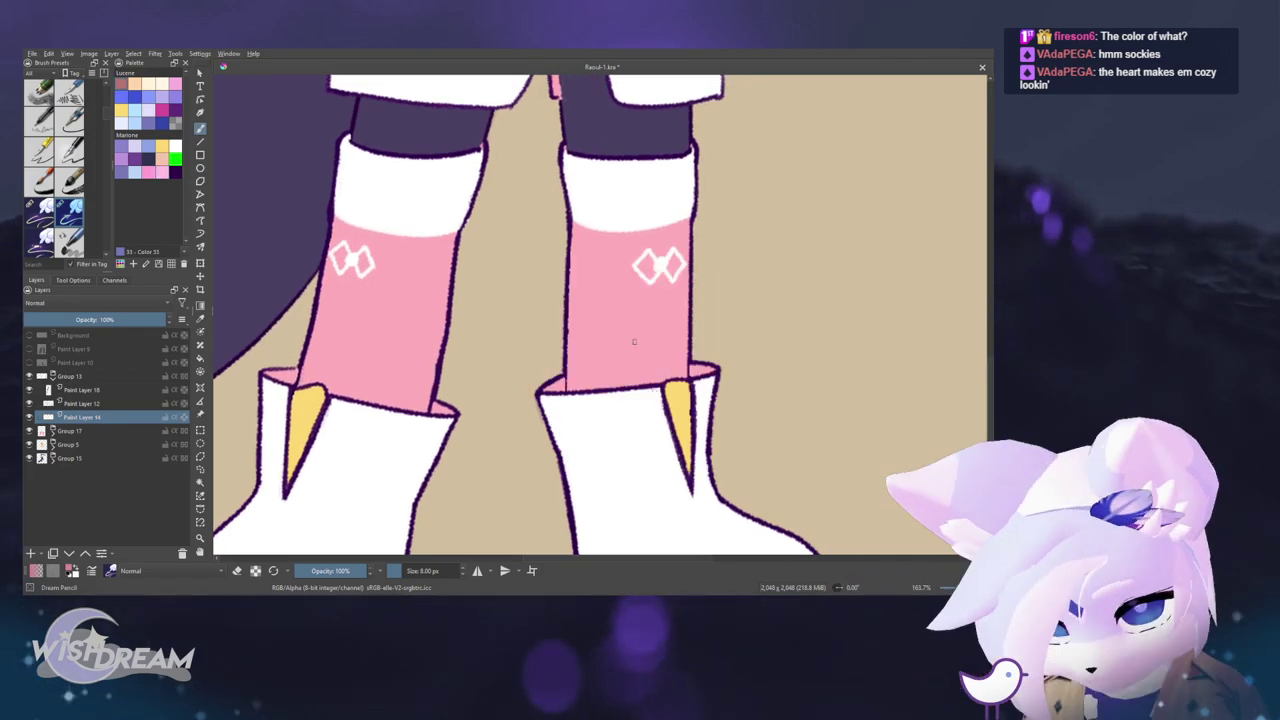
{"action": "key", "text": "f"}
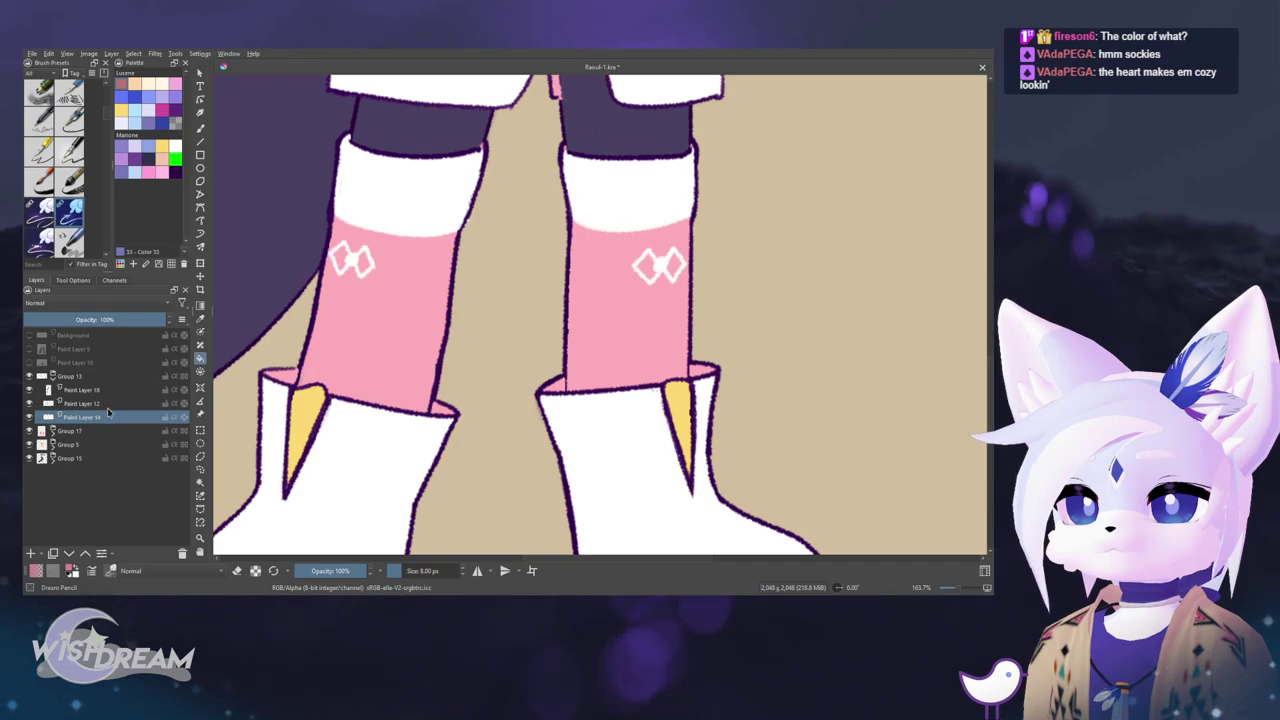
{"action": "scroll", "coordinate": [693, 376], "scroll_direction": "up", "scroll_amount": 3}
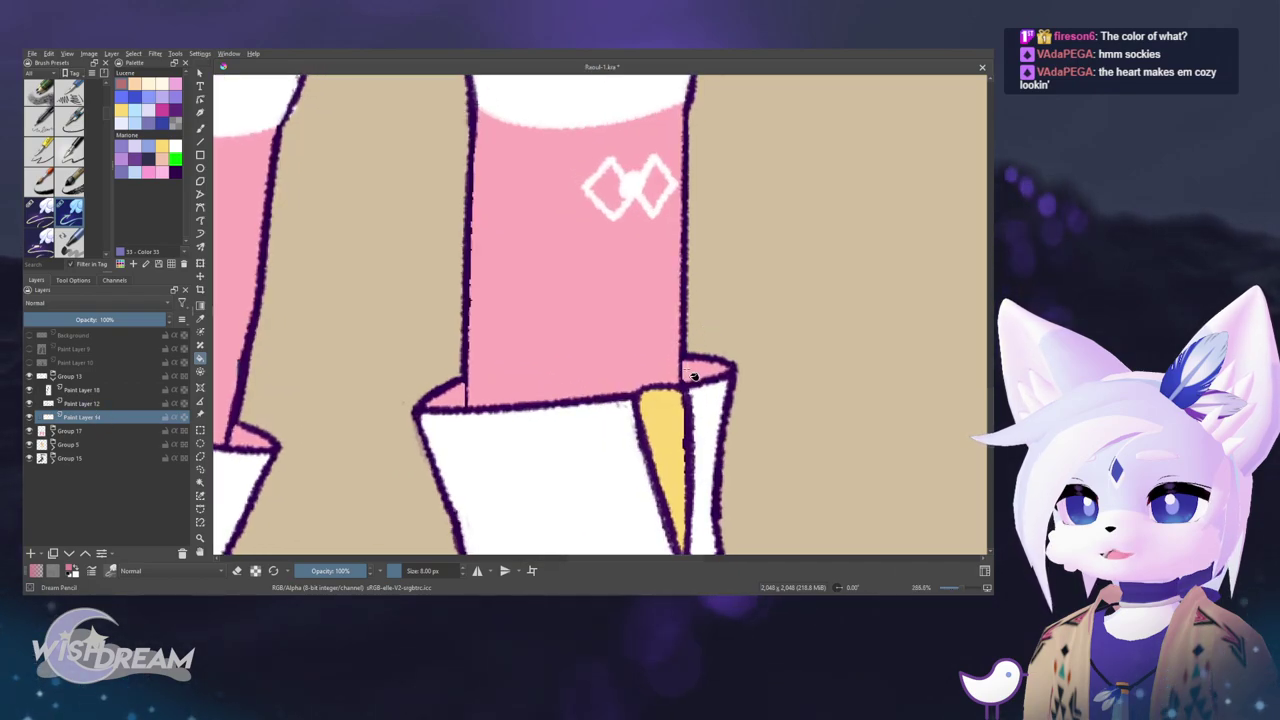
{"action": "right_click", "coordinate": [700, 371]}
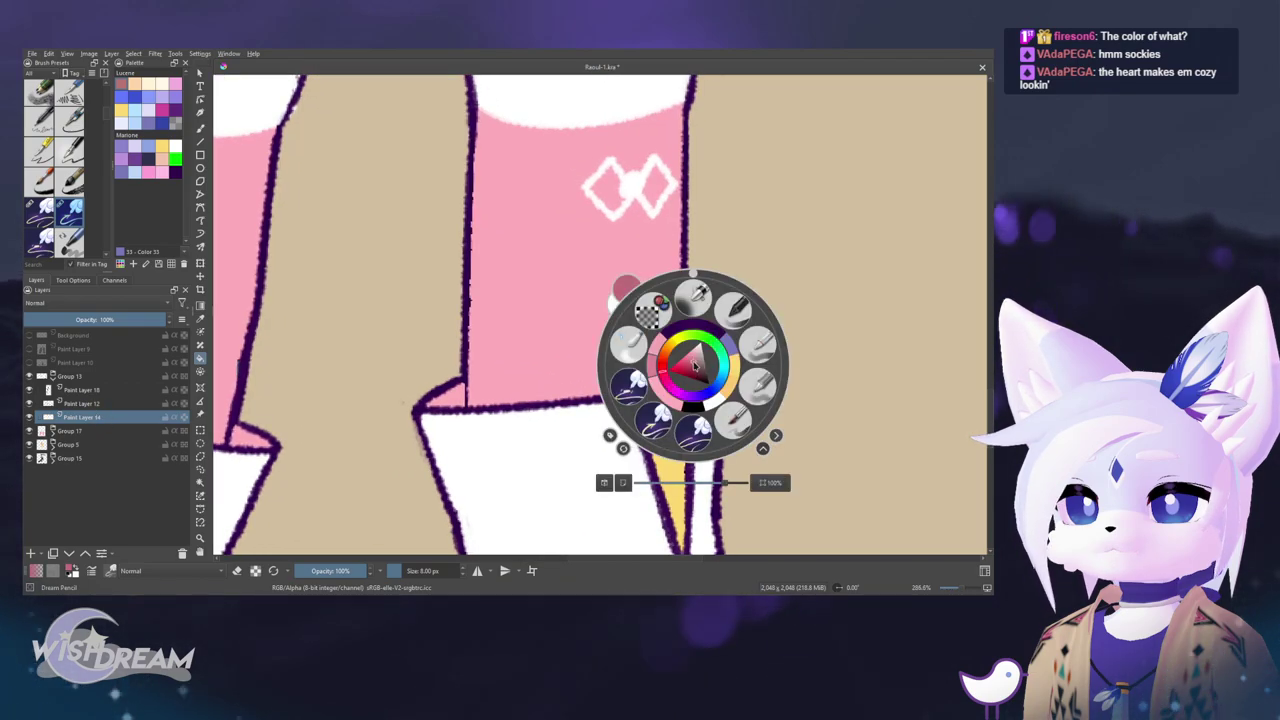
{"action": "left_click", "coordinate": [703, 364]}
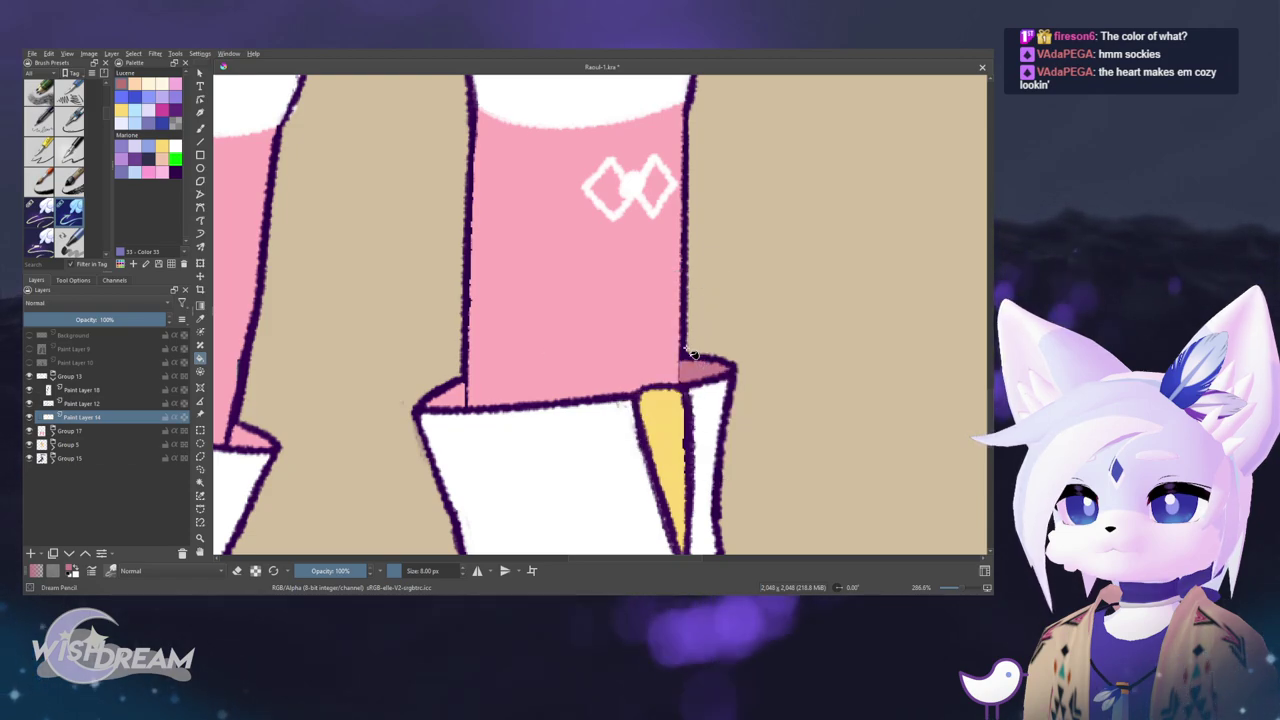
{"action": "left_click_drag", "start_coordinate": [685, 370], "coordinate": [722, 369]}
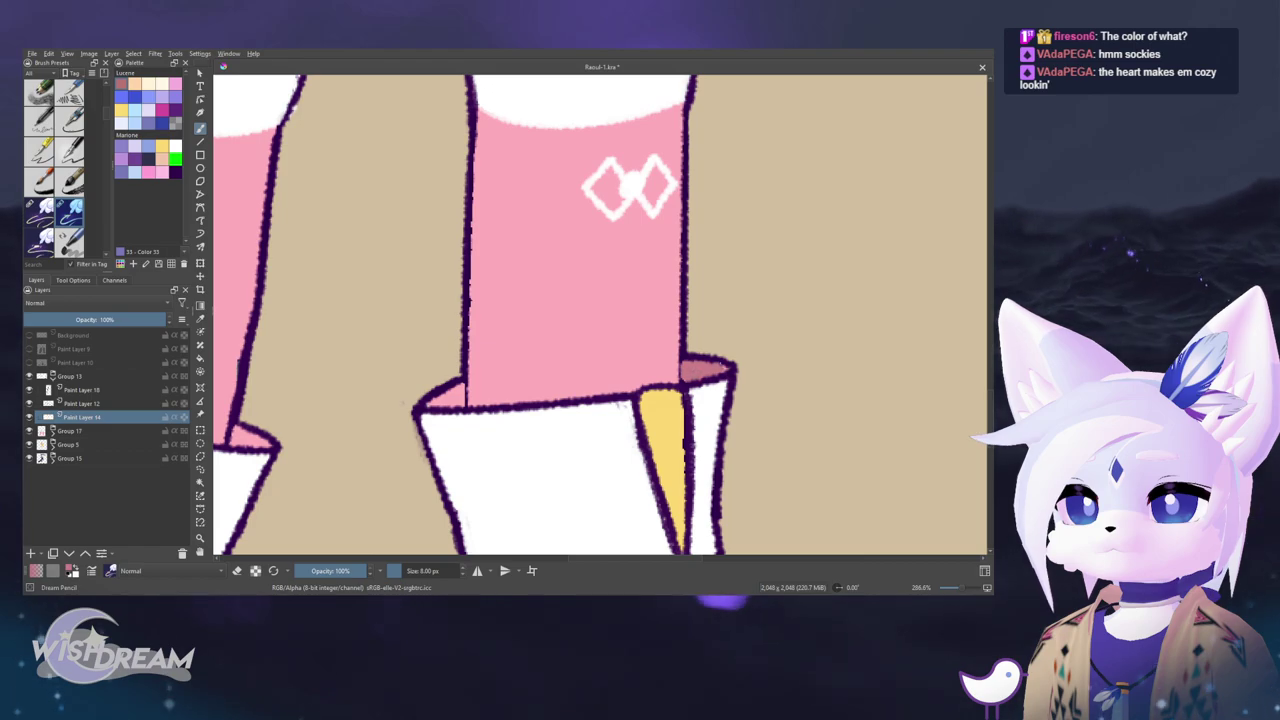
{"action": "scroll", "coordinate": [600, 410], "scroll_direction": "down", "scroll_amount": 5}
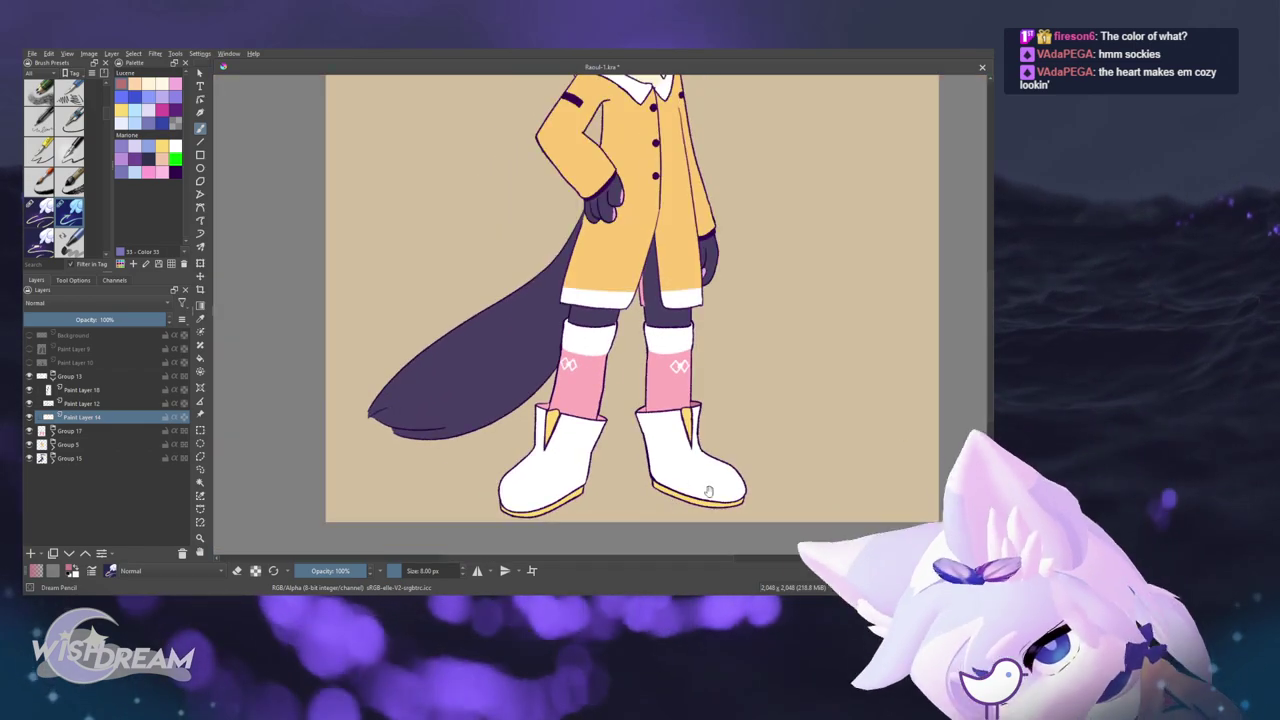
{"action": "scroll", "coordinate": [708, 491], "scroll_direction": "down", "scroll_amount": 5}
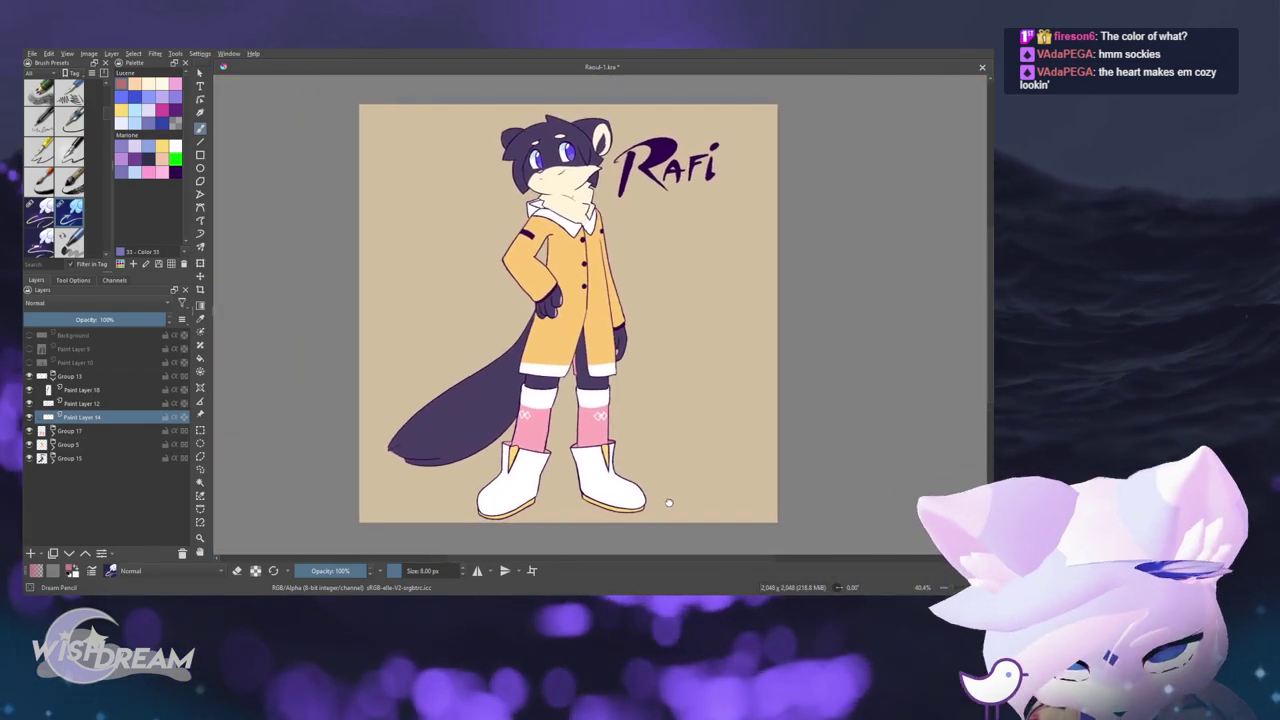
{"action": "left_click_drag", "start_coordinate": [669, 503], "coordinate": [665, 504]}
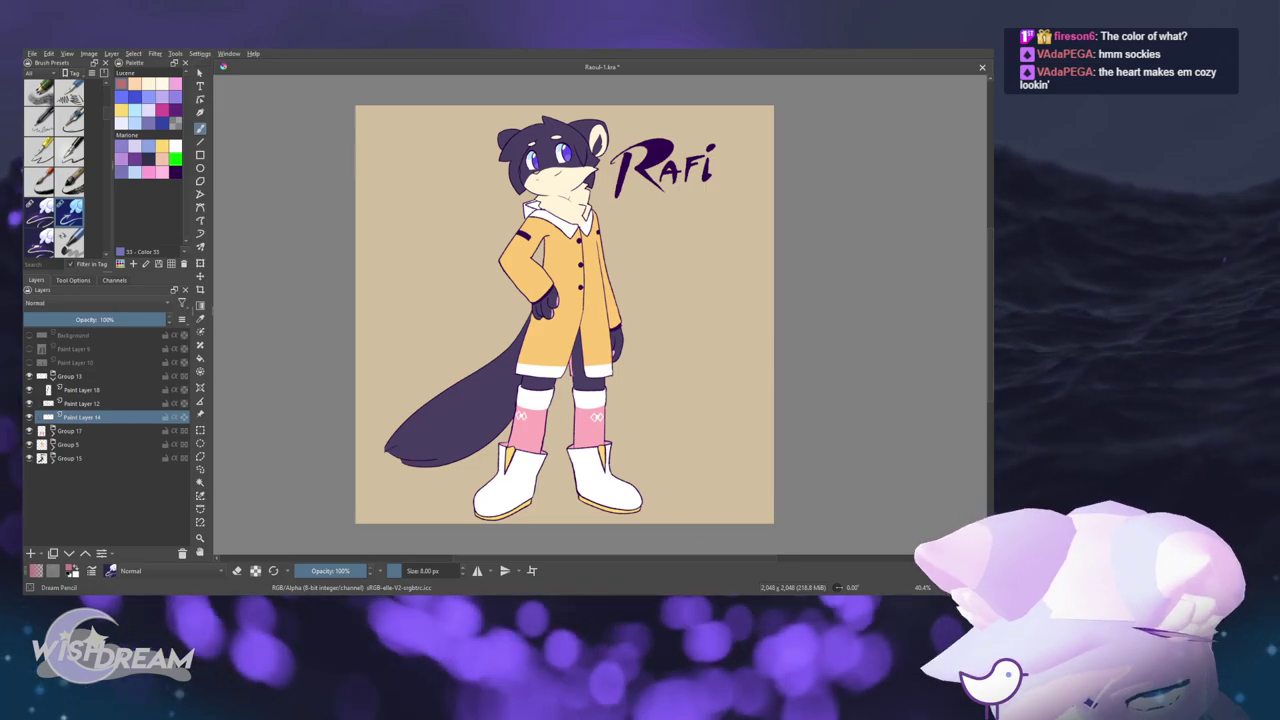
- Colour the remaining visible inside of the boot openings with the same dusty pink and collapse the boots group
{"action": "scroll", "coordinate": [577, 450], "scroll_direction": "up", "scroll_amount": 7}
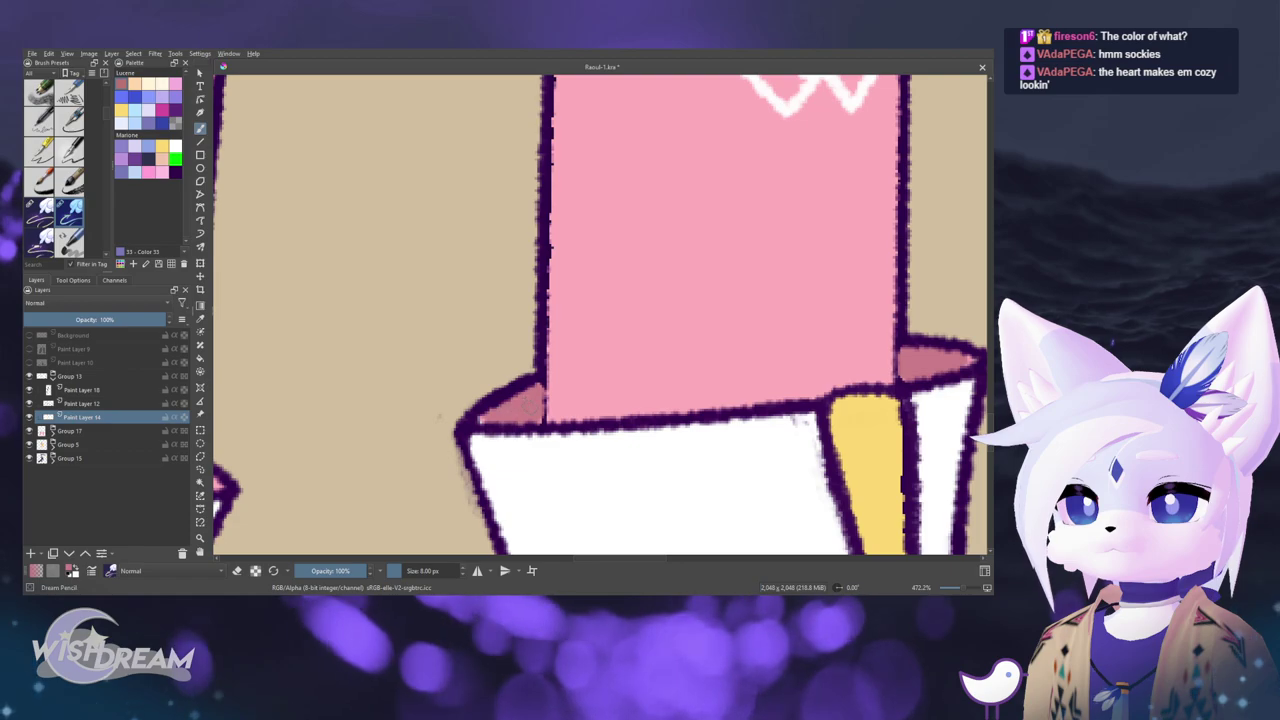
{"action": "scroll", "coordinate": [410, 460], "scroll_direction": "up", "scroll_amount": 3}
{"action": "mouse_move", "coordinate": [474, 443]}
{"action": "left_mouse_down"}
{"action": "mouse_move", "coordinate": [828, 337]}
{"action": "mouse_move", "coordinate": [688, 394]}
{"action": "left_mouse_up"}
{"action": "mouse_move", "coordinate": [587, 318]}
{"action": "left_mouse_down"}
{"action": "mouse_move", "coordinate": [573, 352]}
{"action": "mouse_move", "coordinate": [659, 362]}
{"action": "mouse_move", "coordinate": [657, 342]}
{"action": "mouse_move", "coordinate": [596, 319]}
{"action": "mouse_move", "coordinate": [590, 355]}
{"action": "left_mouse_up"}
{"action": "left_click_drag", "start_coordinate": [382, 320], "coordinate": [786, 397]}
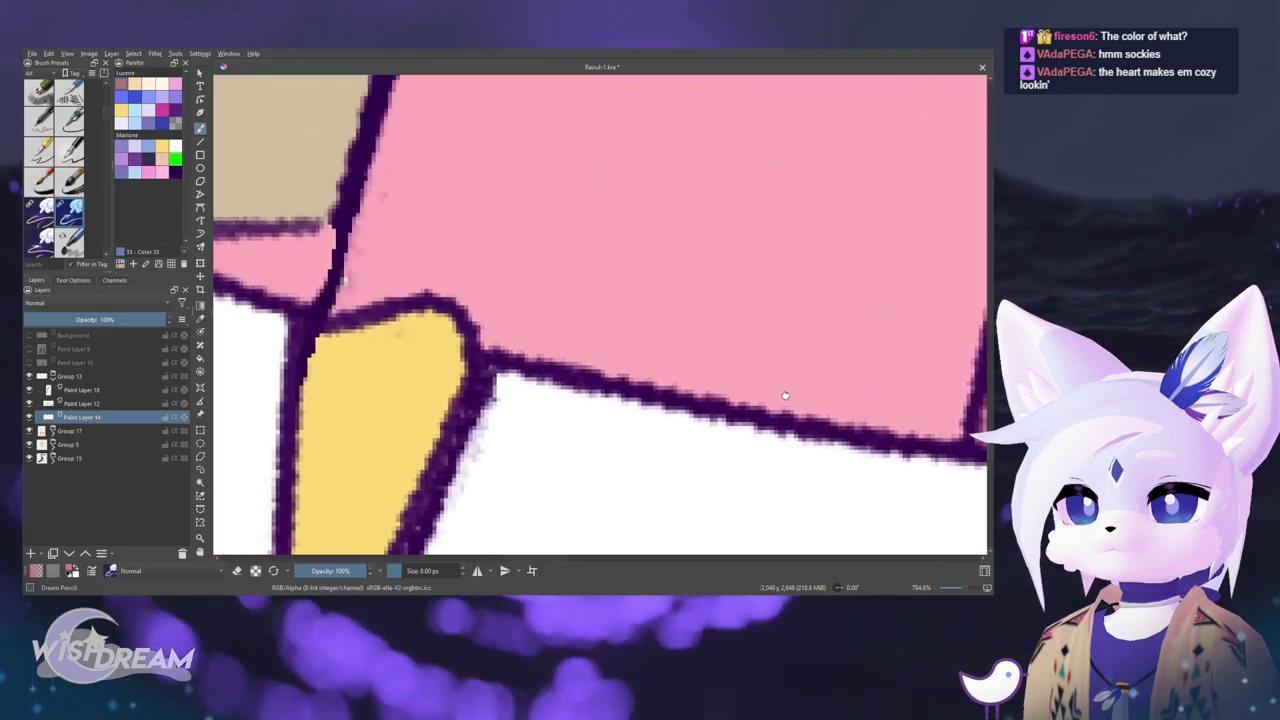
{"action": "left_click_drag", "start_coordinate": [443, 294], "coordinate": [663, 351]}
{"action": "mouse_move", "coordinate": [554, 283]}
{"action": "left_mouse_down"}
{"action": "mouse_move", "coordinate": [528, 347]}
{"action": "mouse_move", "coordinate": [562, 302]}
{"action": "mouse_move", "coordinate": [419, 284]}
{"action": "left_mouse_up"}
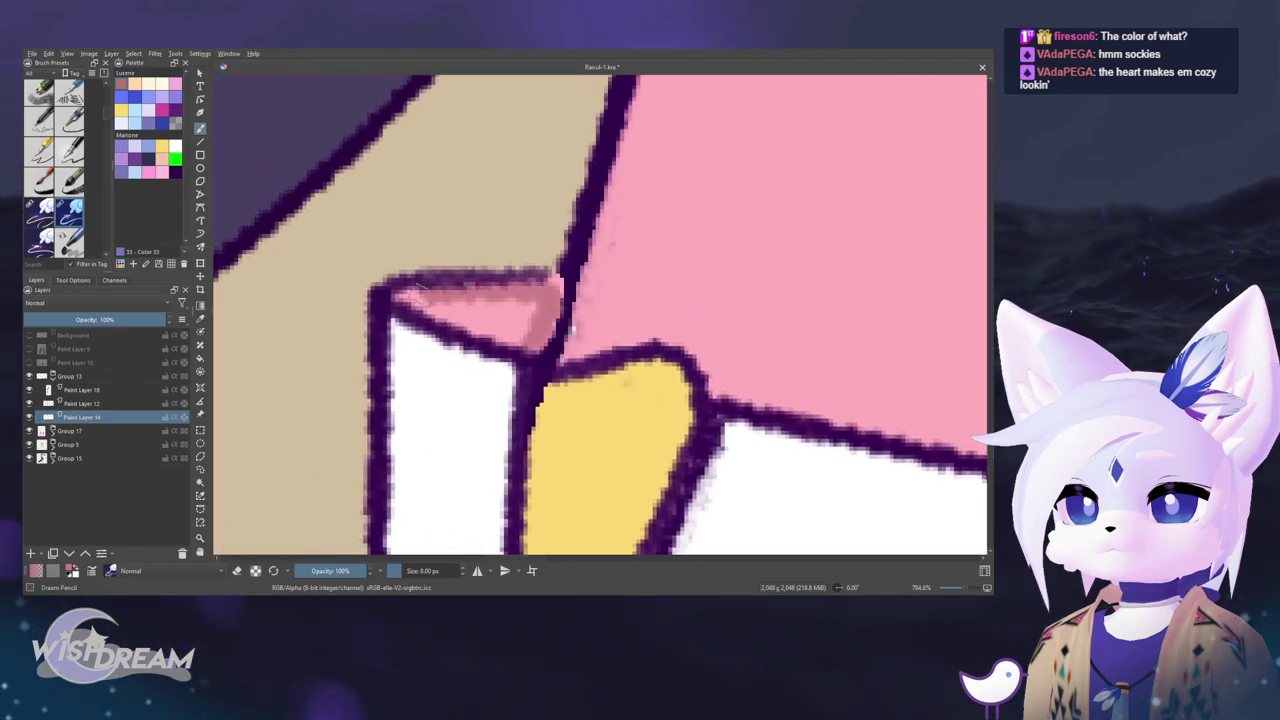
{"action": "mouse_move", "coordinate": [484, 312]}
{"action": "left_mouse_down"}
{"action": "mouse_move", "coordinate": [517, 303]}
{"action": "mouse_move", "coordinate": [521, 331]}
{"action": "mouse_move", "coordinate": [574, 271]}
{"action": "mouse_move", "coordinate": [555, 331]}
{"action": "left_mouse_up"}
{"action": "key", "text": "e"}
{"action": "scroll", "coordinate": [555, 330], "scroll_direction": "down", "scroll_amount": 10}
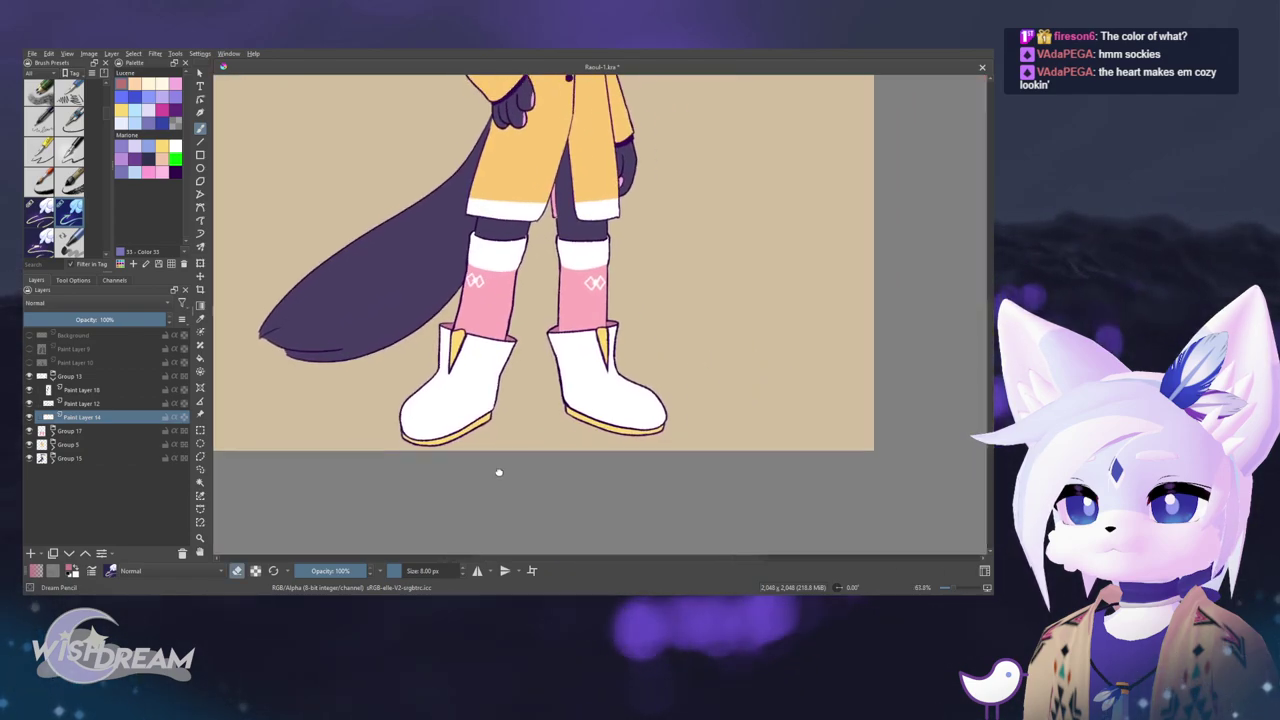
{"action": "left_click", "coordinate": [53, 376]}
{"action": "left_click", "coordinate": [29, 389]}
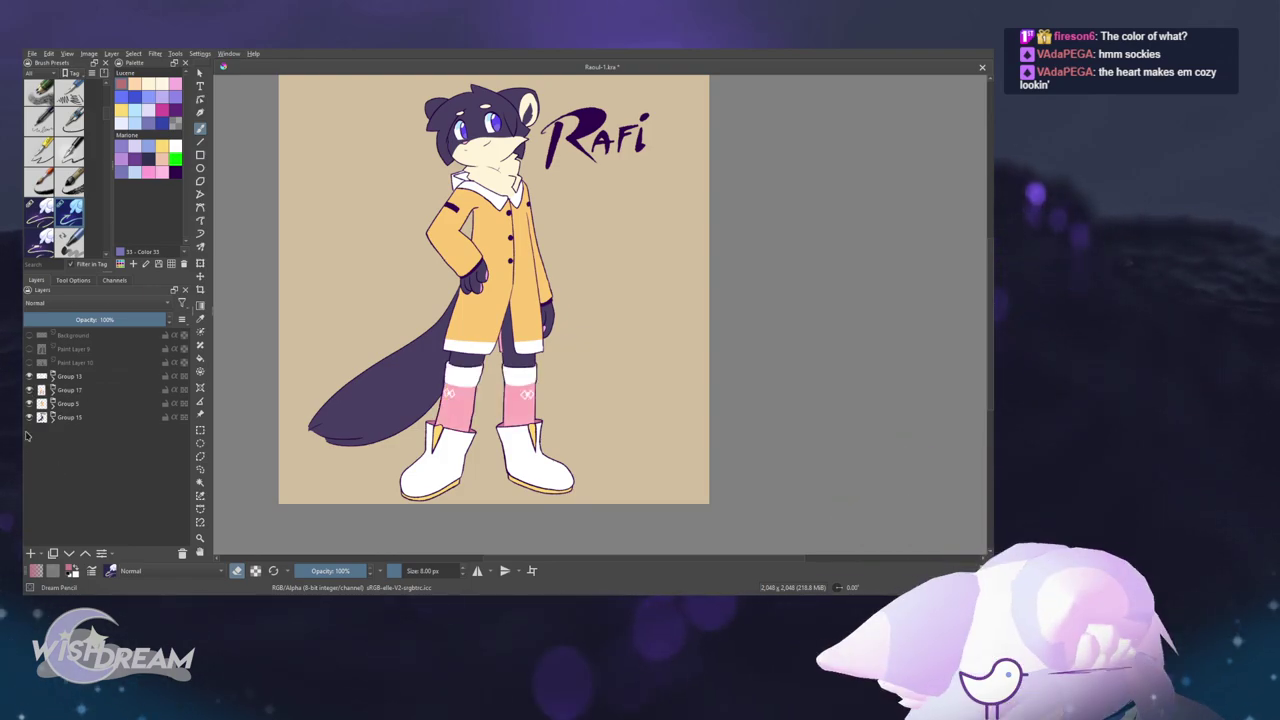
{"action": "left_click_drag", "start_coordinate": [731, 403], "coordinate": [714, 433]}
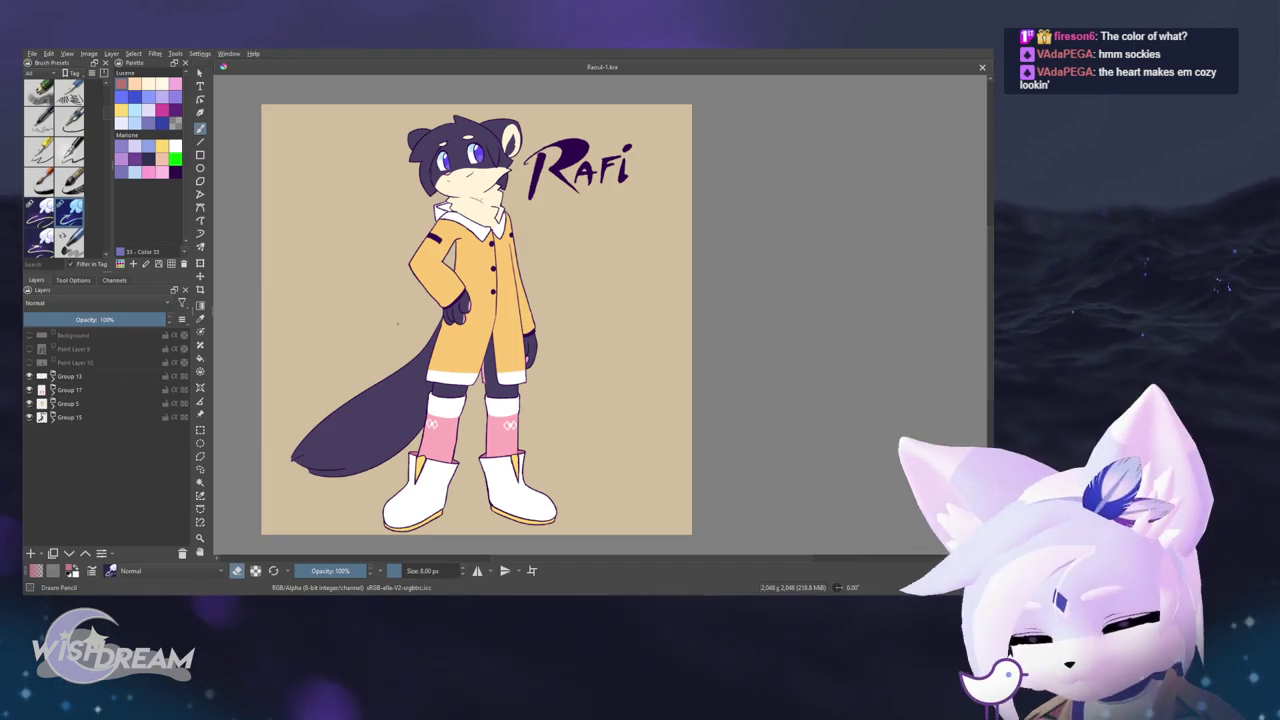
- Try filling the paired diamonds on both socks with solid white on Paint Layer 16
{"action": "scroll", "coordinate": [362, 357], "scroll_direction": "up", "scroll_amount": 4}
{"action": "left_click", "coordinate": [52, 390]}
{"action": "left_click", "coordinate": [94, 417]}
{"action": "left_click_drag", "start_coordinate": [235, 443], "coordinate": [256, 425]}
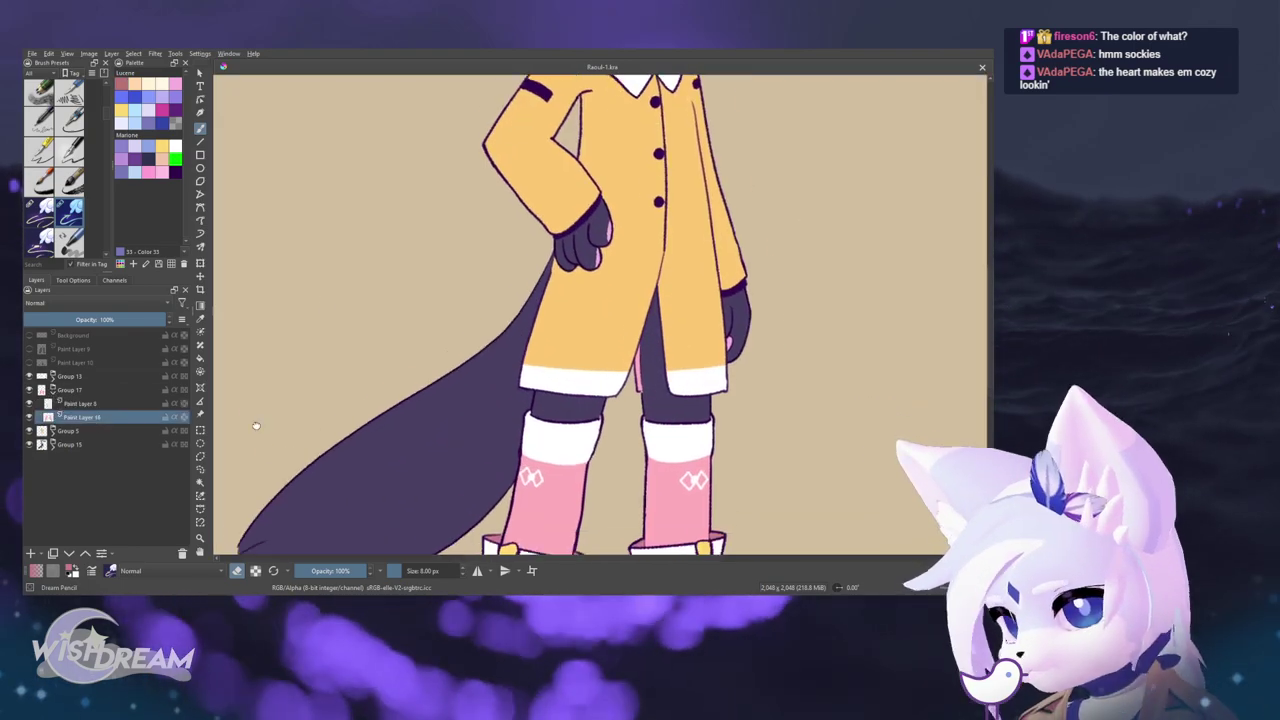
{"action": "left_click_drag", "start_coordinate": [423, 507], "coordinate": [320, 423]}
{"action": "scroll", "coordinate": [340, 410], "scroll_direction": "up", "scroll_amount": 4}
{"action": "left_click", "coordinate": [583, 303], "text": "ctrl"}
{"action": "key", "text": "f"}
{"action": "left_click", "coordinate": [525, 372]}
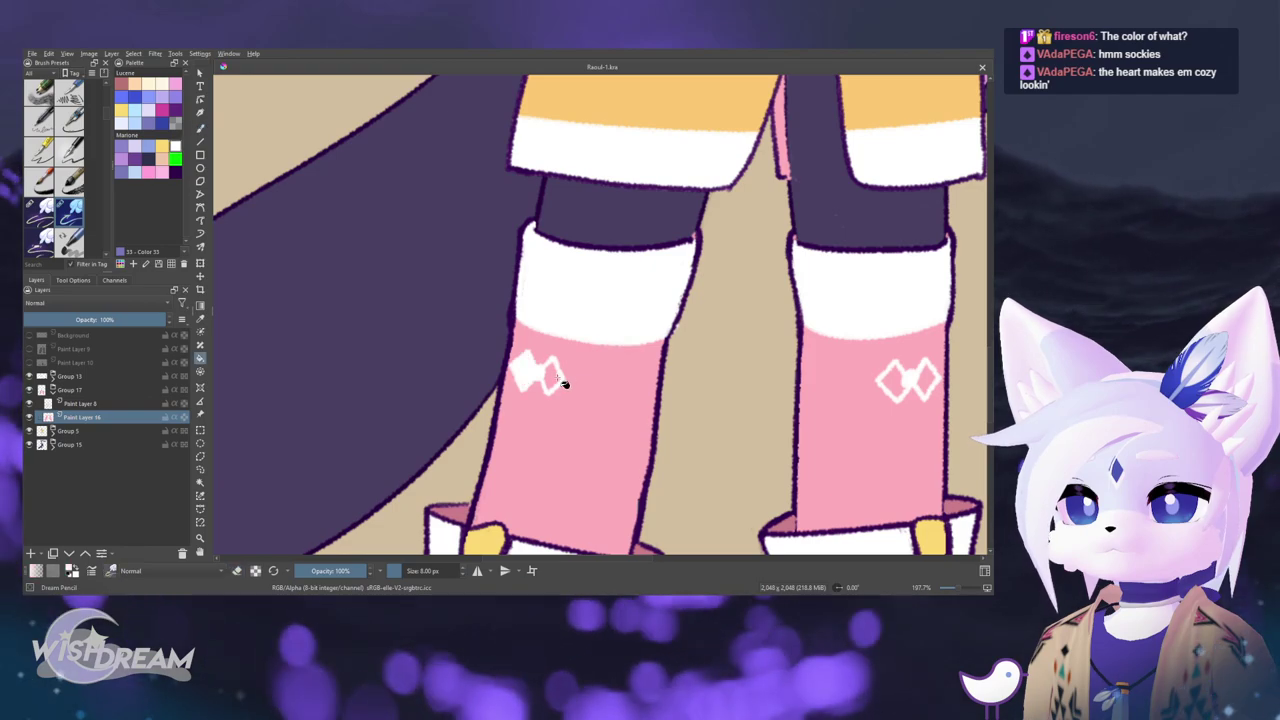
{"action": "left_click", "coordinate": [553, 376]}
{"action": "left_click_drag", "start_coordinate": [886, 398], "coordinate": [623, 479]}
{"action": "left_click", "coordinate": [680, 374]}
{"action": "left_click", "coordinate": [714, 371]}
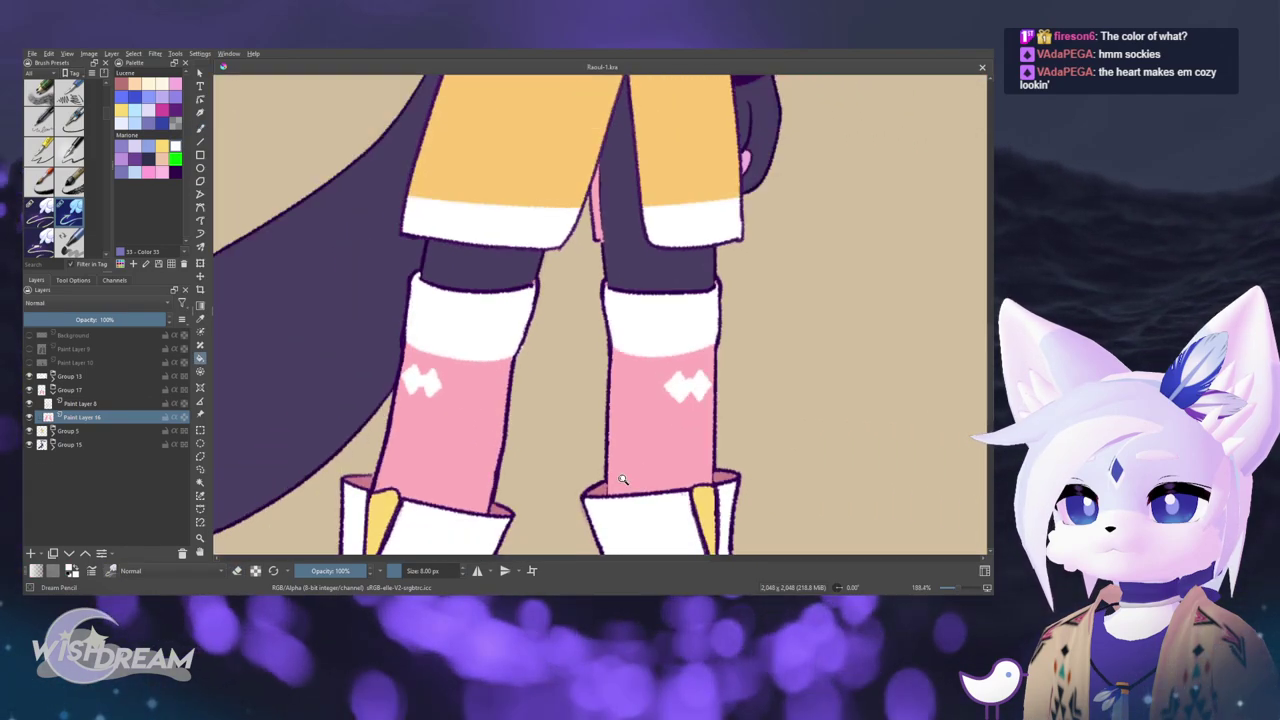
{"action": "key", "text": "2"}
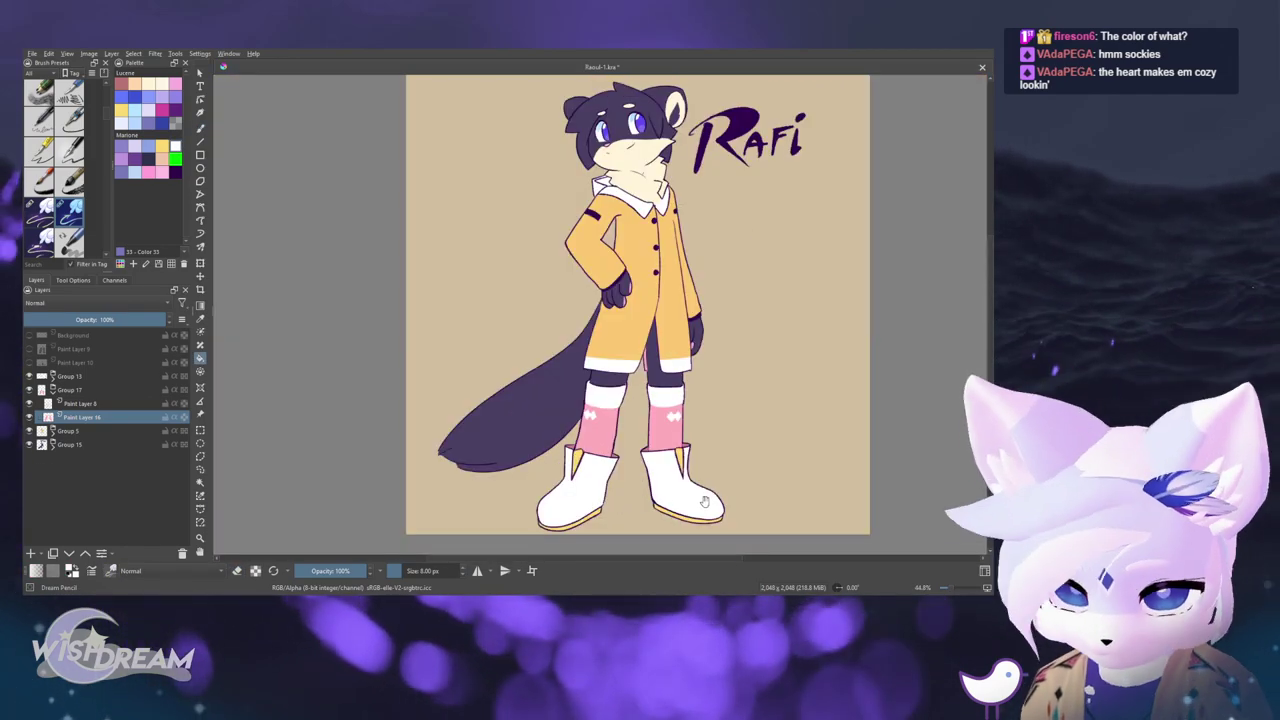
{"action": "left_click_drag", "start_coordinate": [716, 507], "coordinate": [624, 524]}
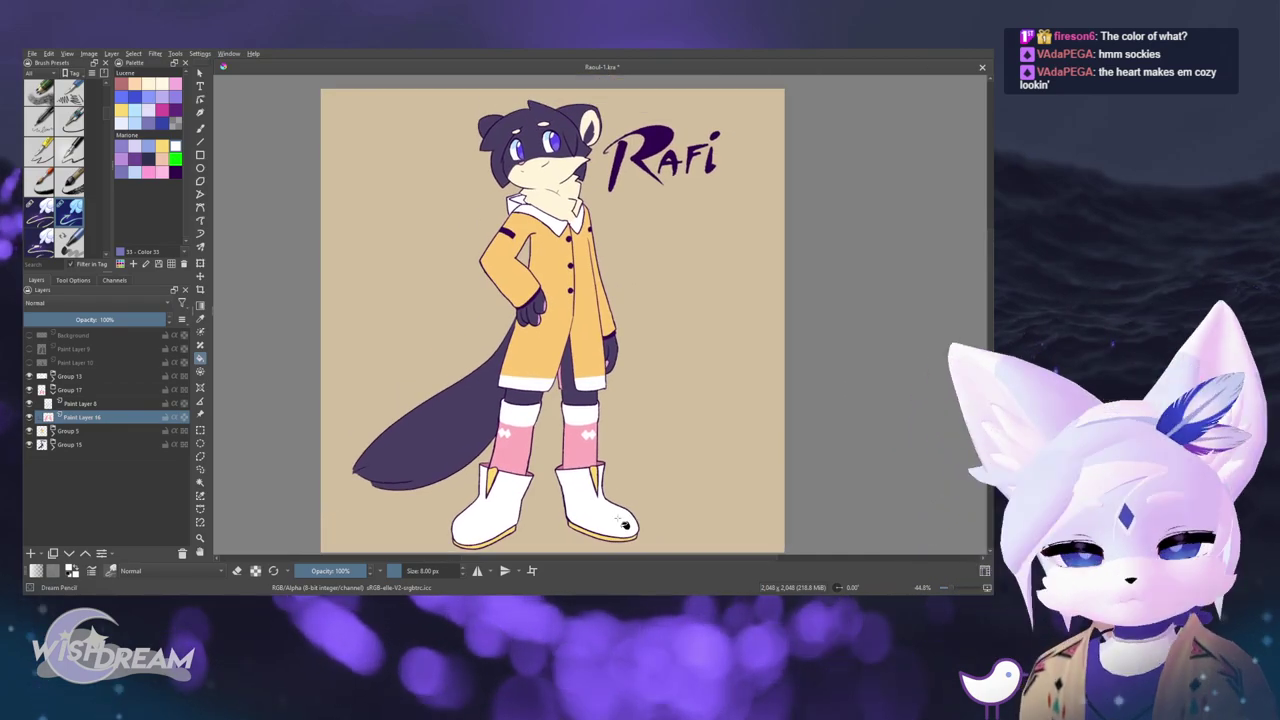
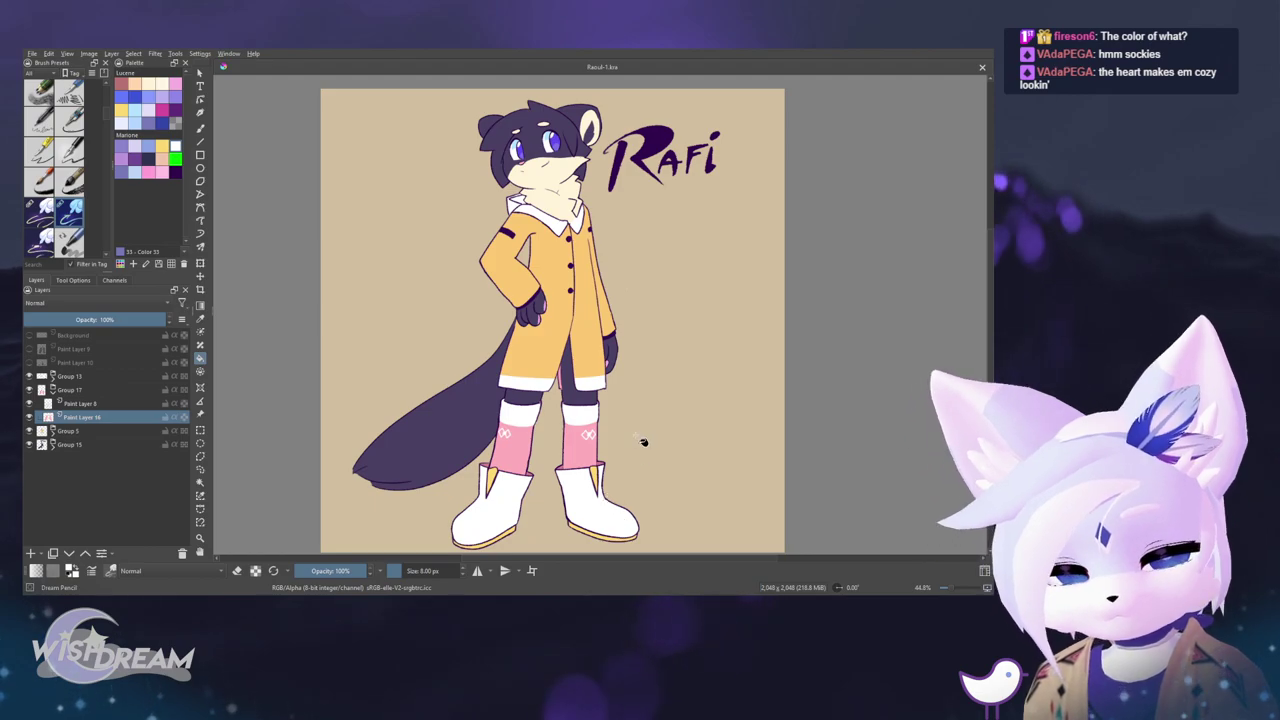
- Compare the character with the boots and the socks each switched off, and leave the socks group hidden
{"action": "left_click", "coordinate": [30, 376]}
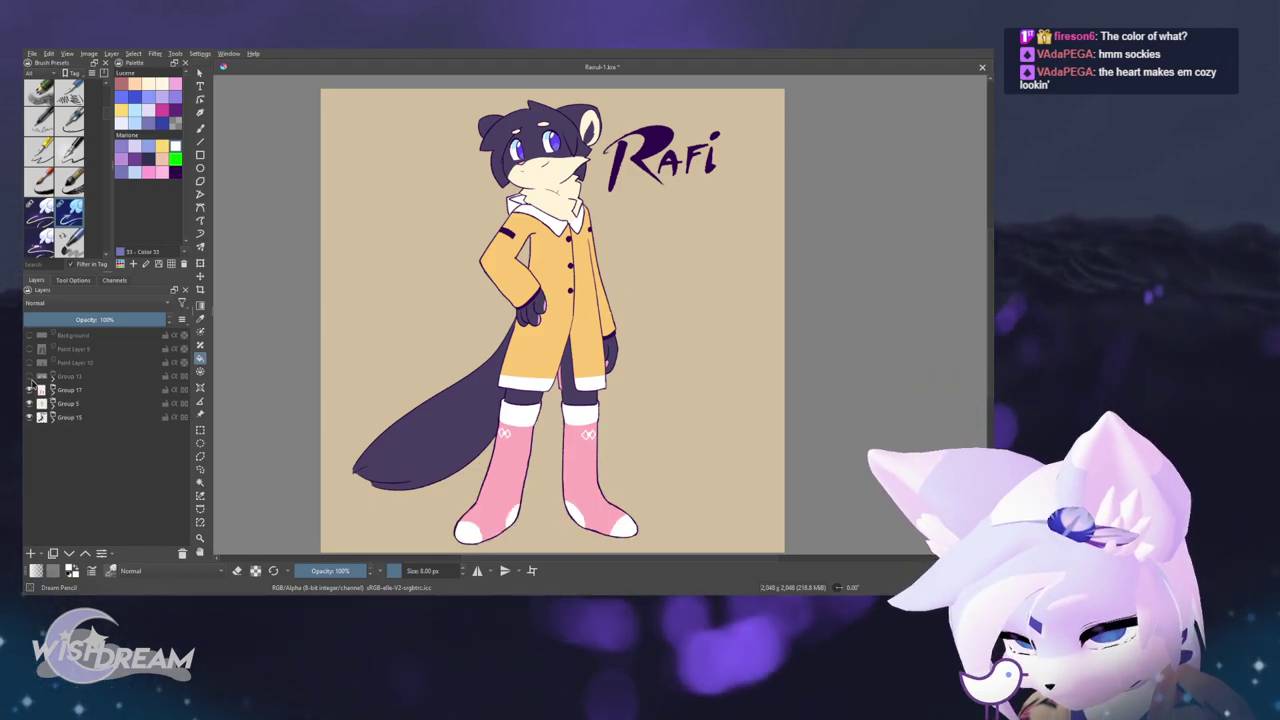
{"action": "left_click", "coordinate": [30, 376]}
{"action": "left_click", "coordinate": [30, 389]}
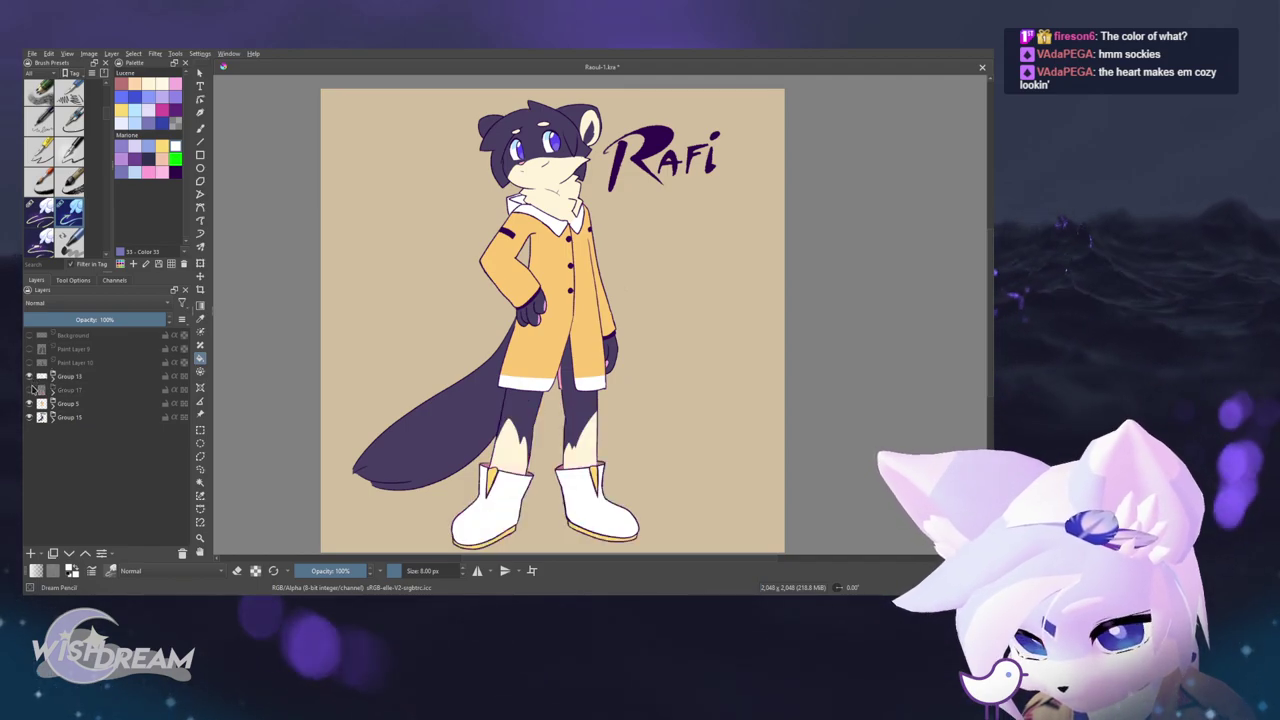
{"action": "left_click", "coordinate": [30, 389]}
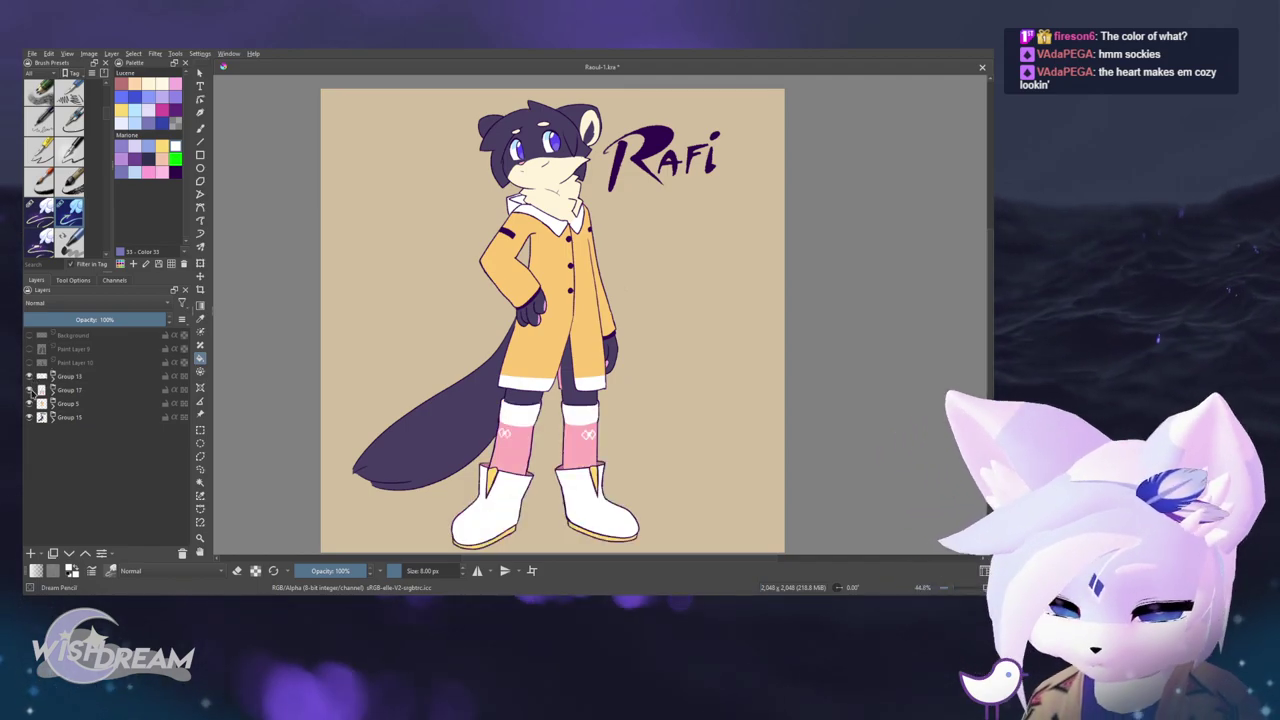
{"action": "left_click", "coordinate": [30, 389]}
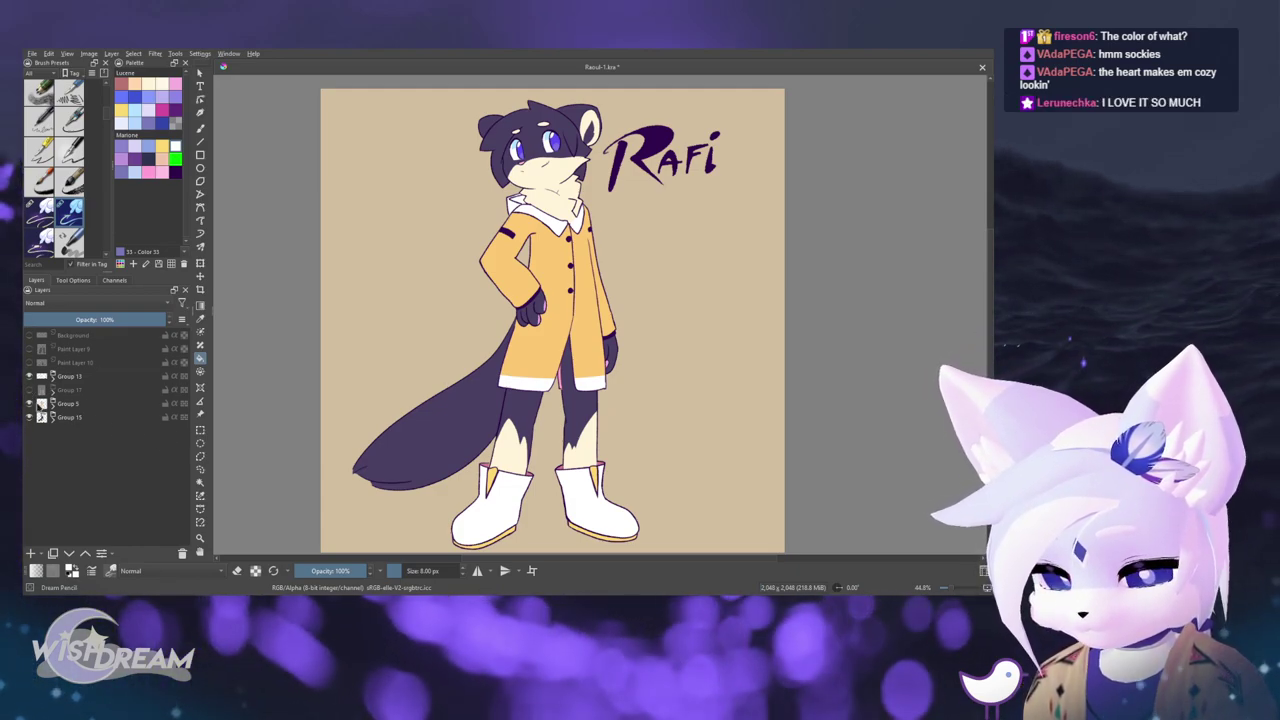
- Check what the layers inside the layer groups contain, and select Paint Layer 14 in Group 13
{"action": "left_click", "coordinate": [34, 418]}
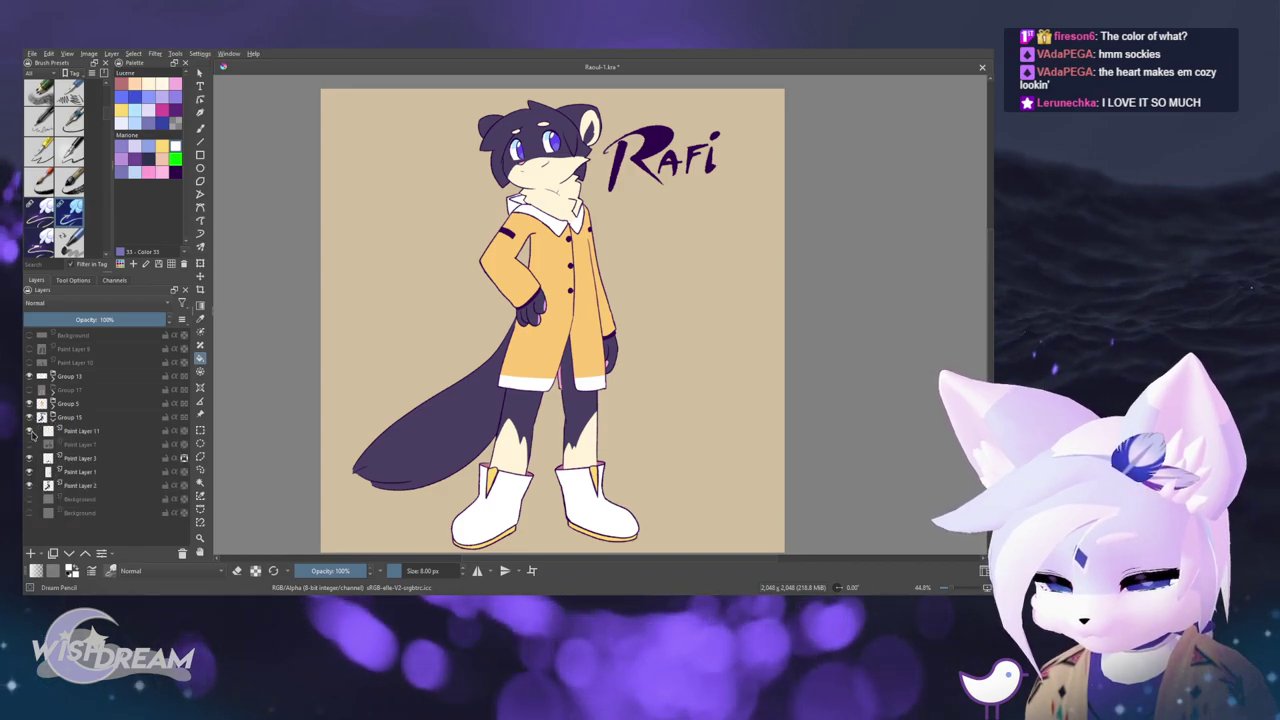
{"action": "left_click", "coordinate": [52, 419]}
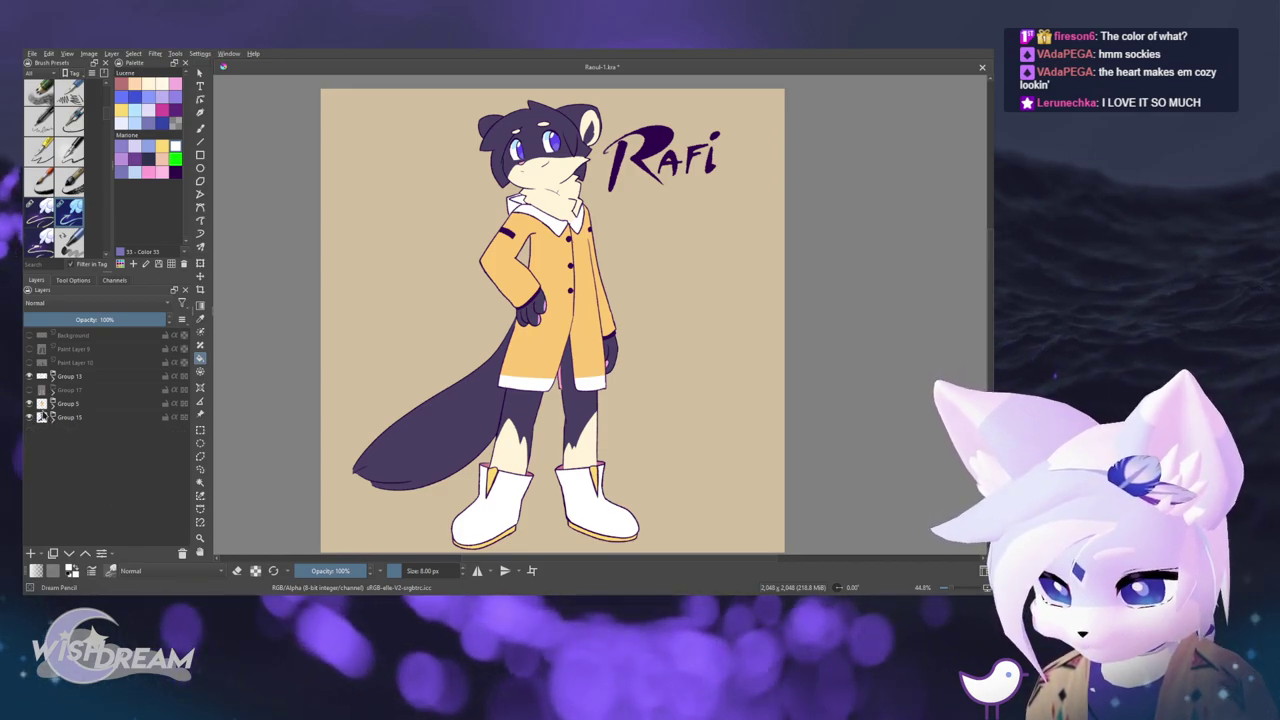
{"action": "left_click", "coordinate": [52, 405]}
{"action": "left_click", "coordinate": [44, 418]}
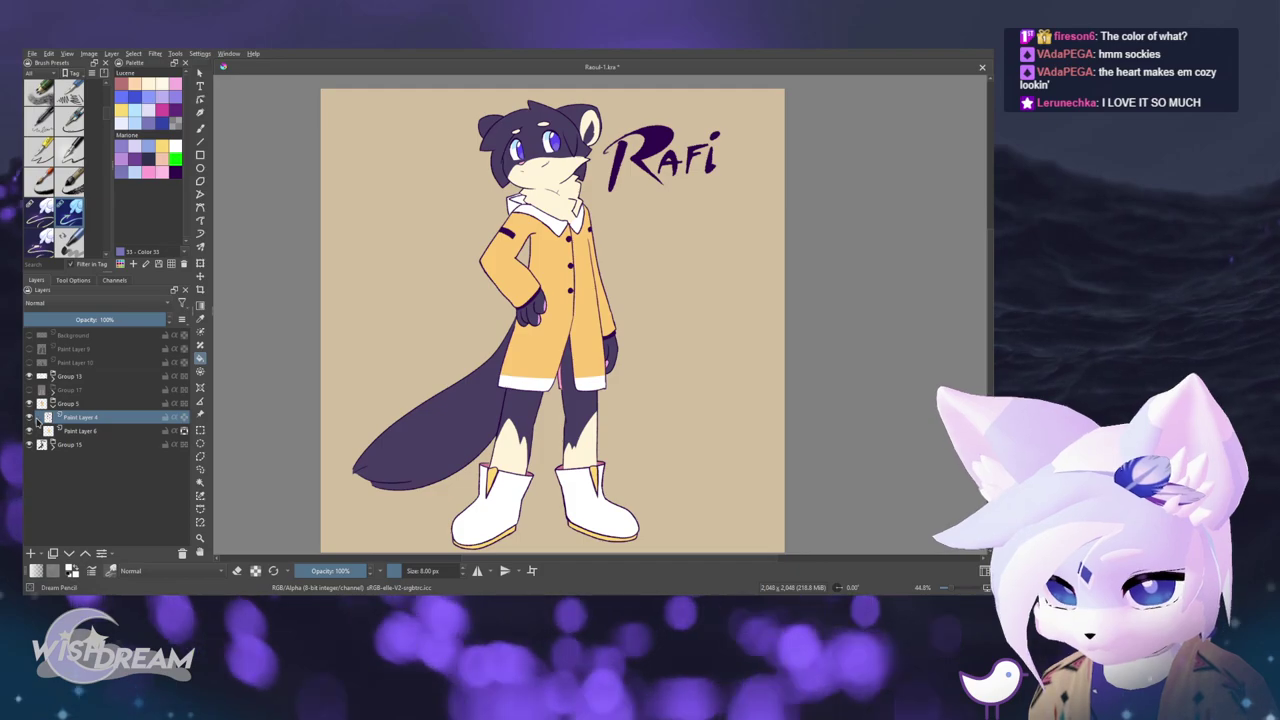
{"action": "left_click", "coordinate": [29, 417]}
{"action": "left_click", "coordinate": [29, 417]}
{"action": "left_click", "coordinate": [29, 431]}
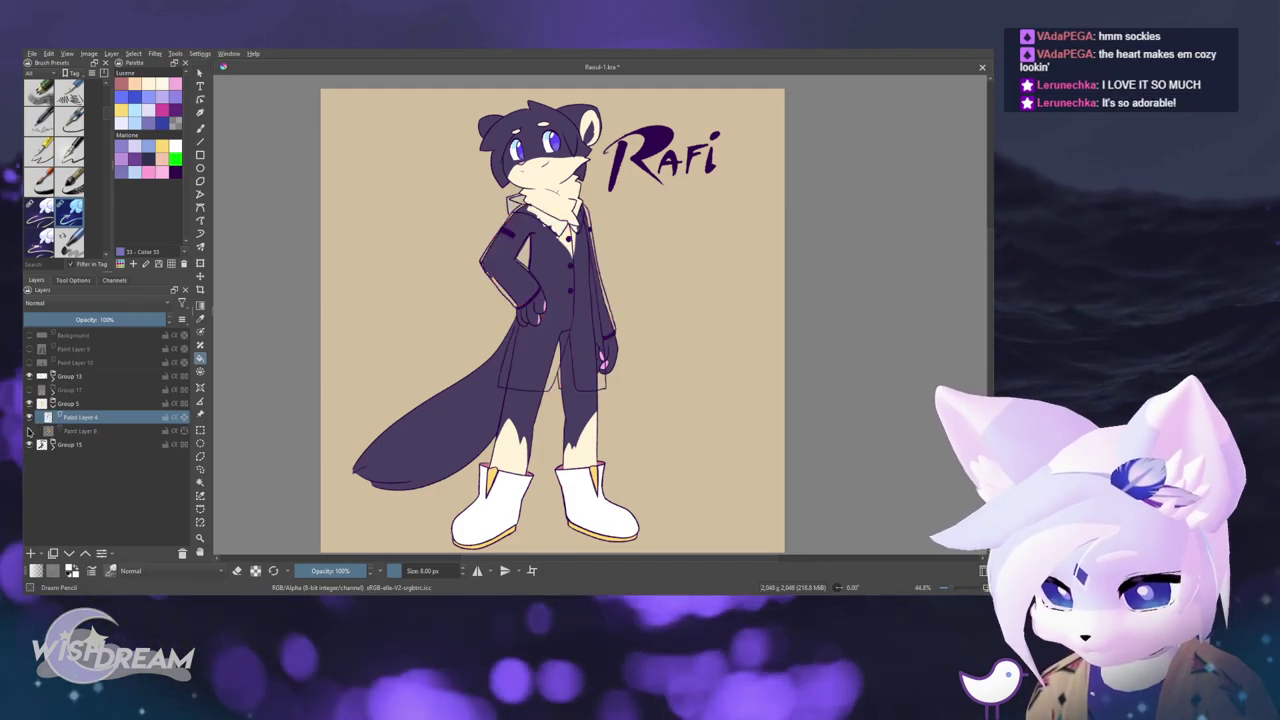
{"action": "left_click", "coordinate": [29, 431]}
{"action": "left_click", "coordinate": [52, 403]}
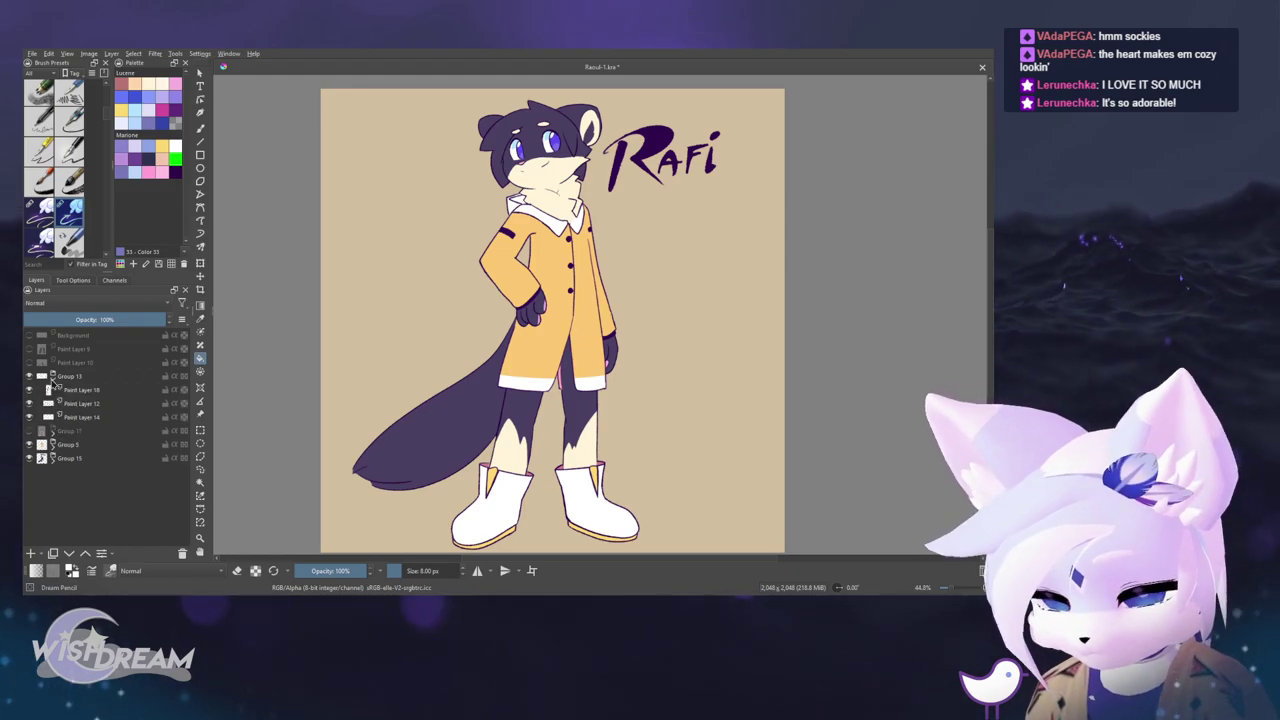
{"action": "left_click", "coordinate": [90, 418]}
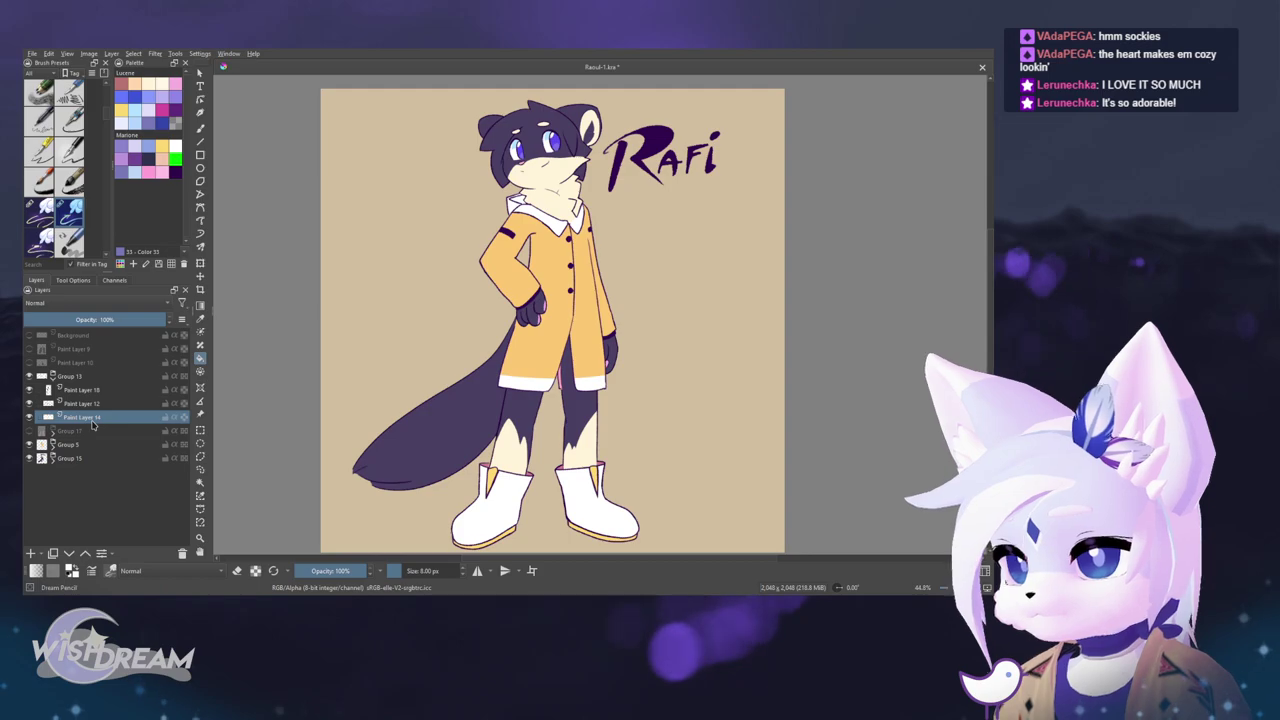
- Try a yellow toe cap with a curved edge on the boot farther from the tail, and undo it
{"action": "scroll", "coordinate": [625, 350], "scroll_direction": "up", "scroll_amount": 5}
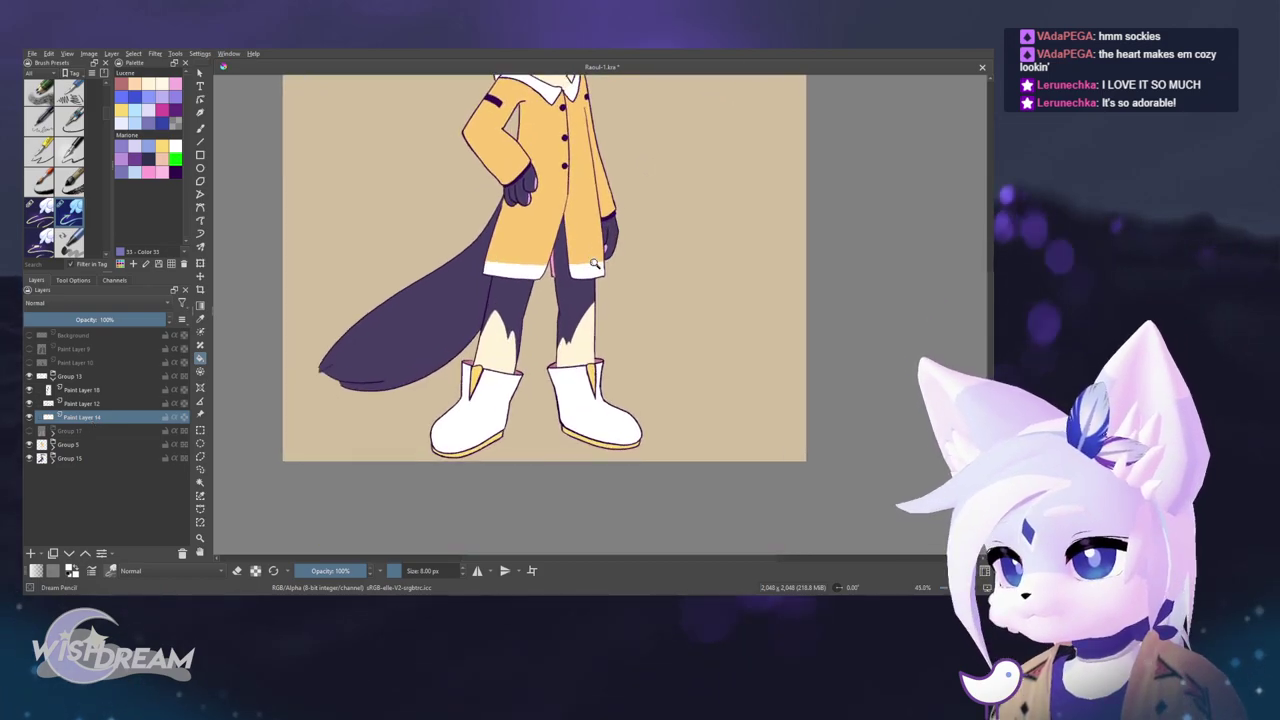
{"action": "scroll", "coordinate": [622, 350], "scroll_direction": "down", "scroll_amount": 3}
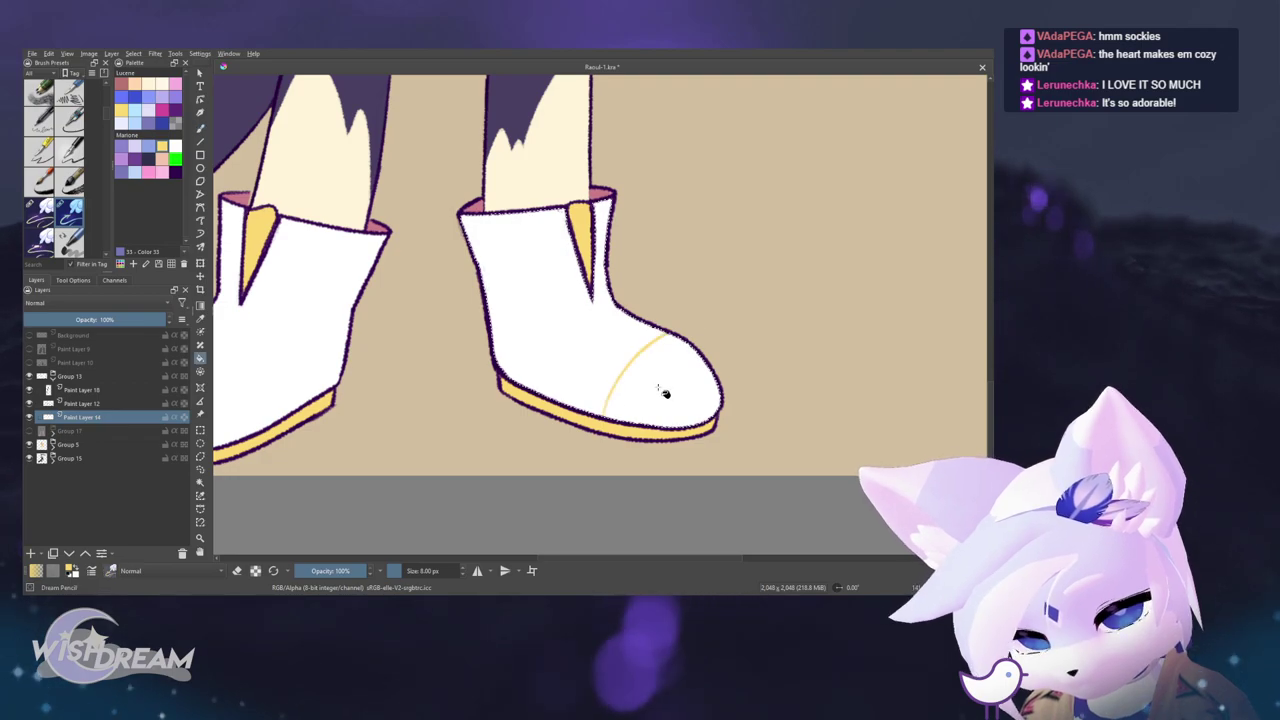
{"action": "left_click", "coordinate": [659, 389]}
{"action": "left_click_drag", "start_coordinate": [669, 387], "coordinate": [869, 354]}
{"action": "key", "text": "ctrl+z"}
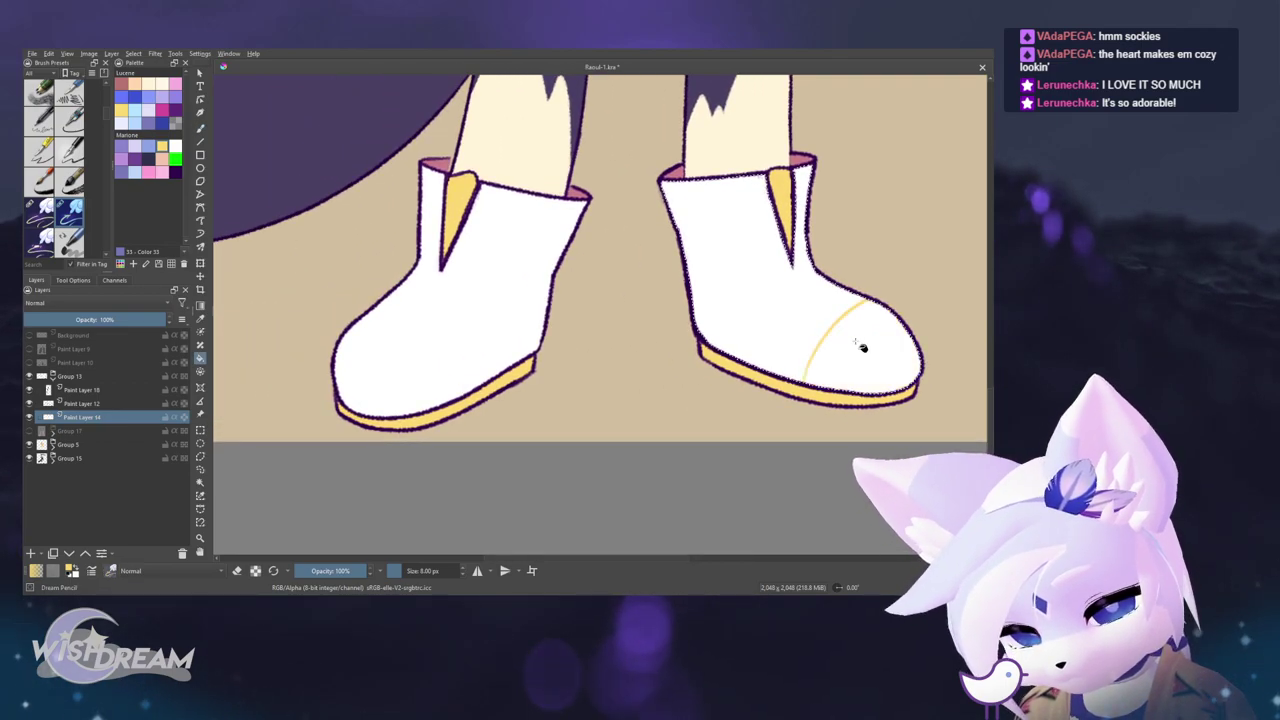
{"action": "key", "text": "ctrl+z"}
- Paint yellow rounded heel patches on both white boots, and check them on the whole figure
{"action": "key", "text": "m"}
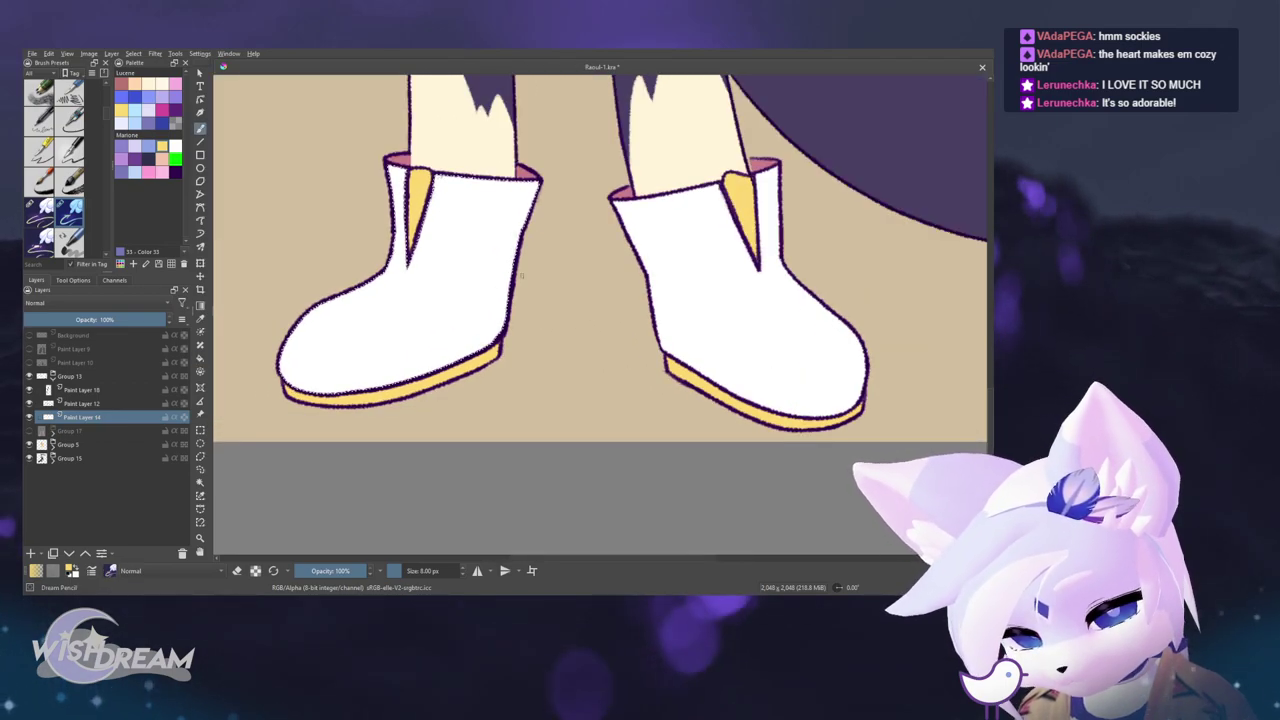
{"action": "left_click_drag", "start_coordinate": [488, 320], "coordinate": [495, 345]}
{"action": "key", "text": "m"}
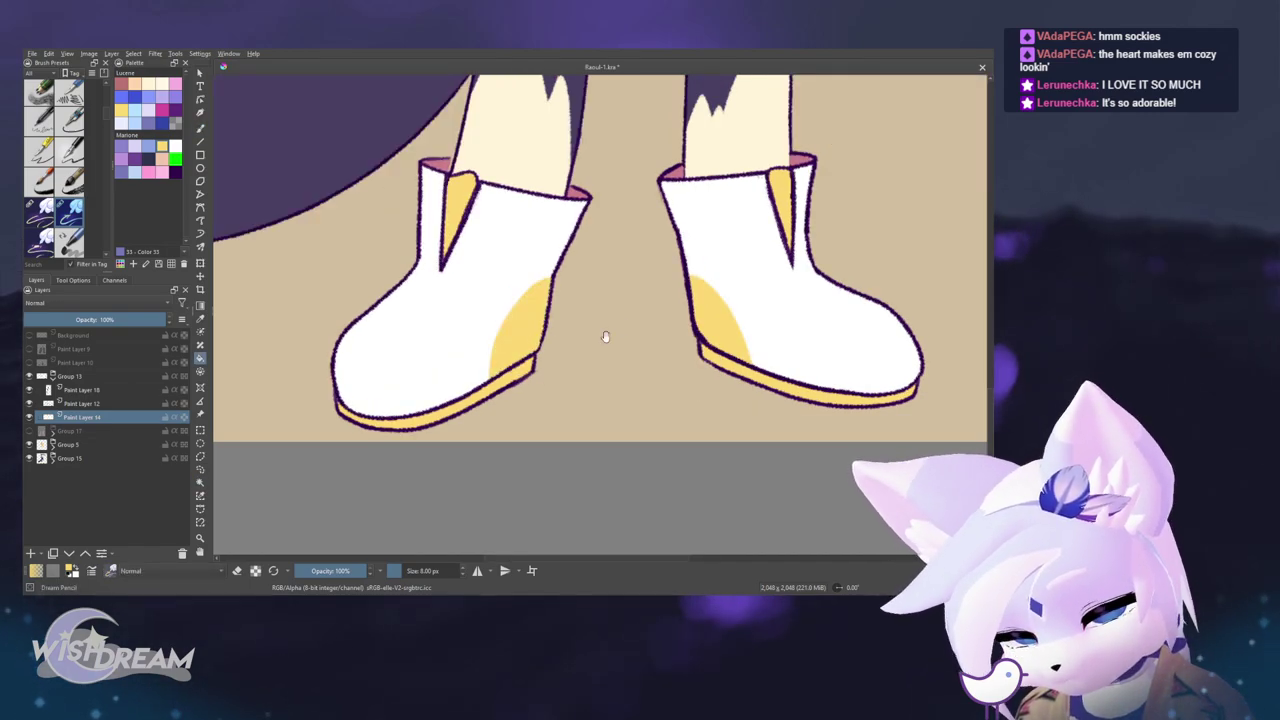
{"action": "scroll", "coordinate": [605, 336], "scroll_direction": "down", "scroll_amount": 6}
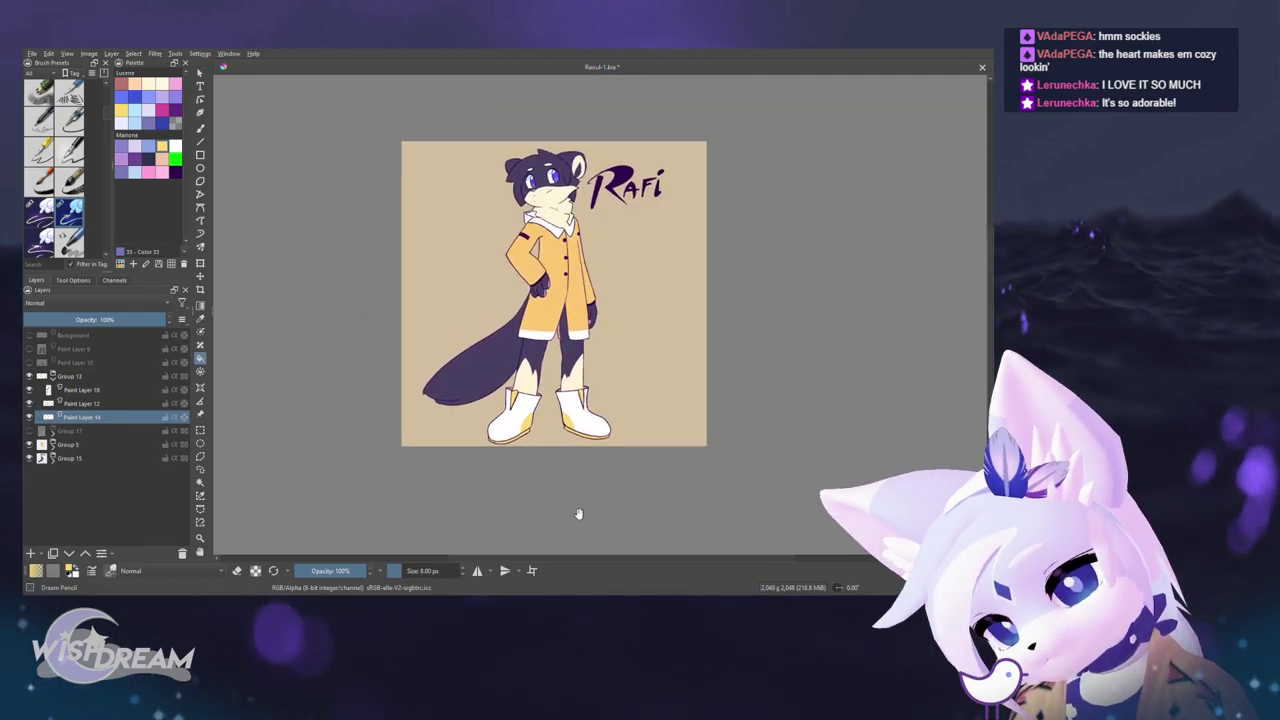
{"action": "scroll", "coordinate": [565, 470], "scroll_direction": "up", "scroll_amount": 5}
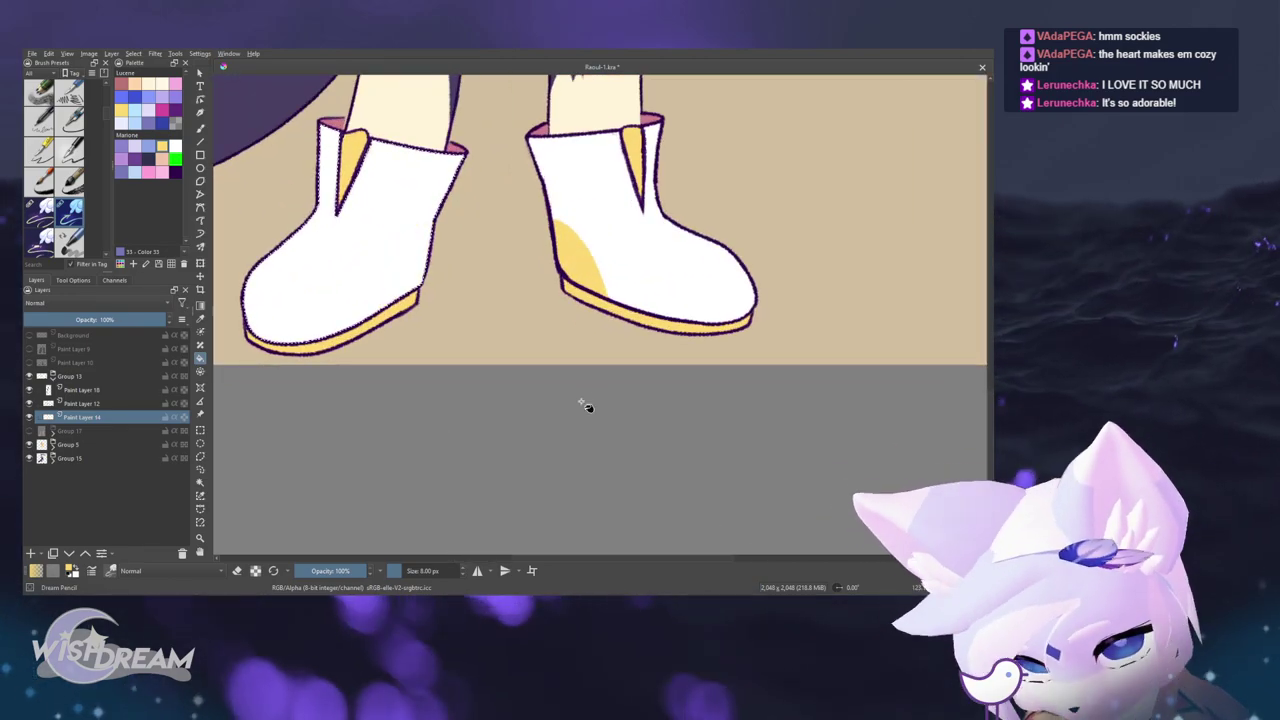
- Undo the yellow heel patches on both boots
{"action": "key", "text": "ctrl+z"}
{"action": "key", "text": "ctrl+z"}
{"action": "key", "text": "ctrl+z"}
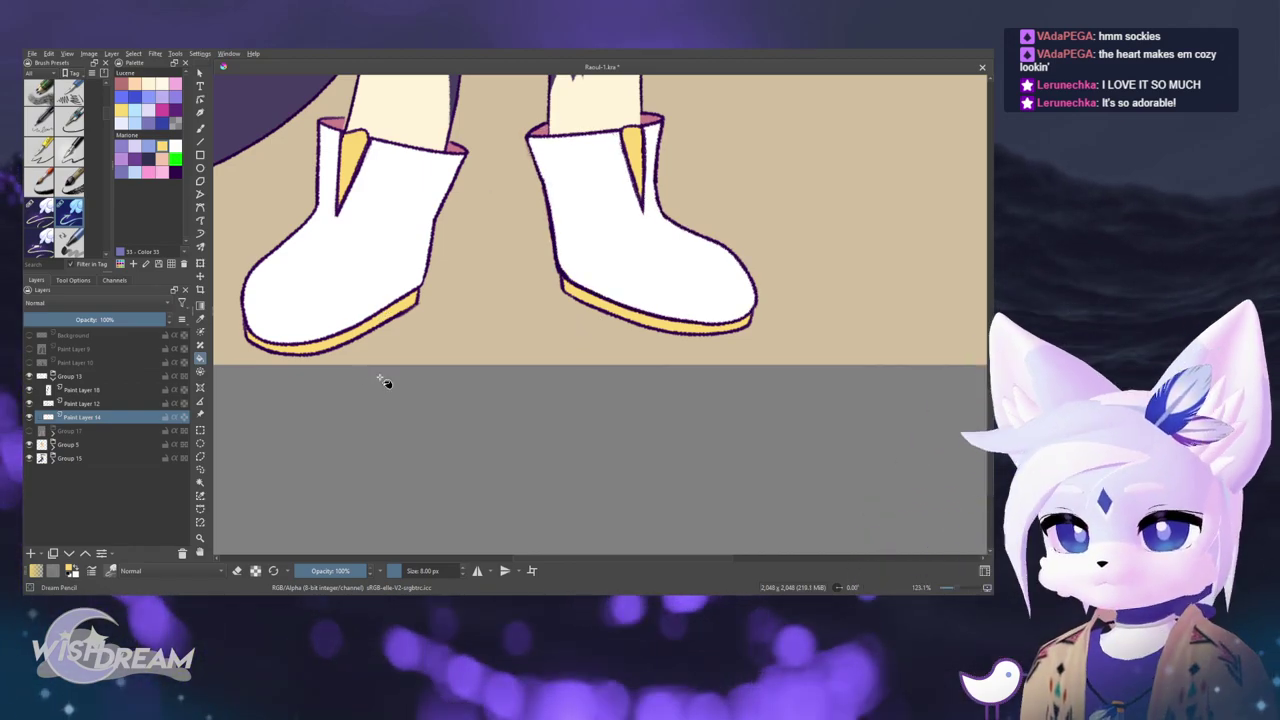
- Sample the pink of the socks in Group 17 and paint a pink heel patch on the boot nearer the tail
{"action": "left_click_drag", "start_coordinate": [497, 333], "coordinate": [538, 386]}
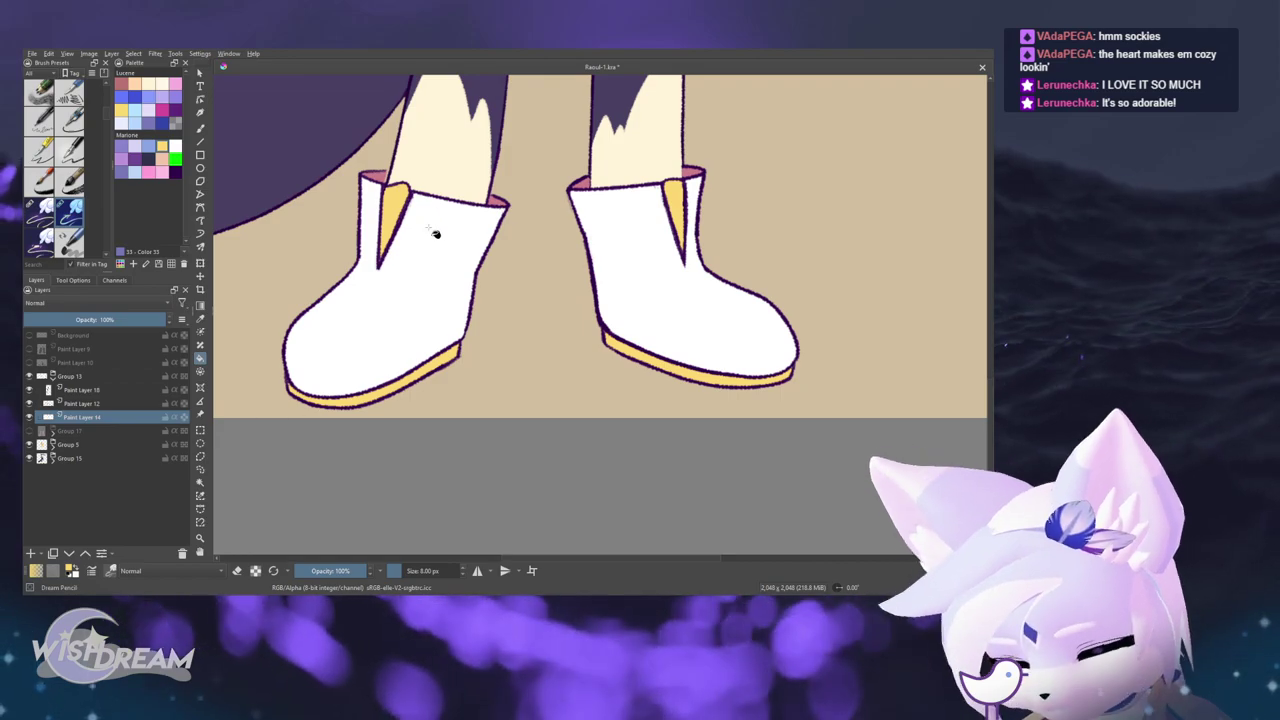
{"action": "left_click", "coordinate": [31, 430]}
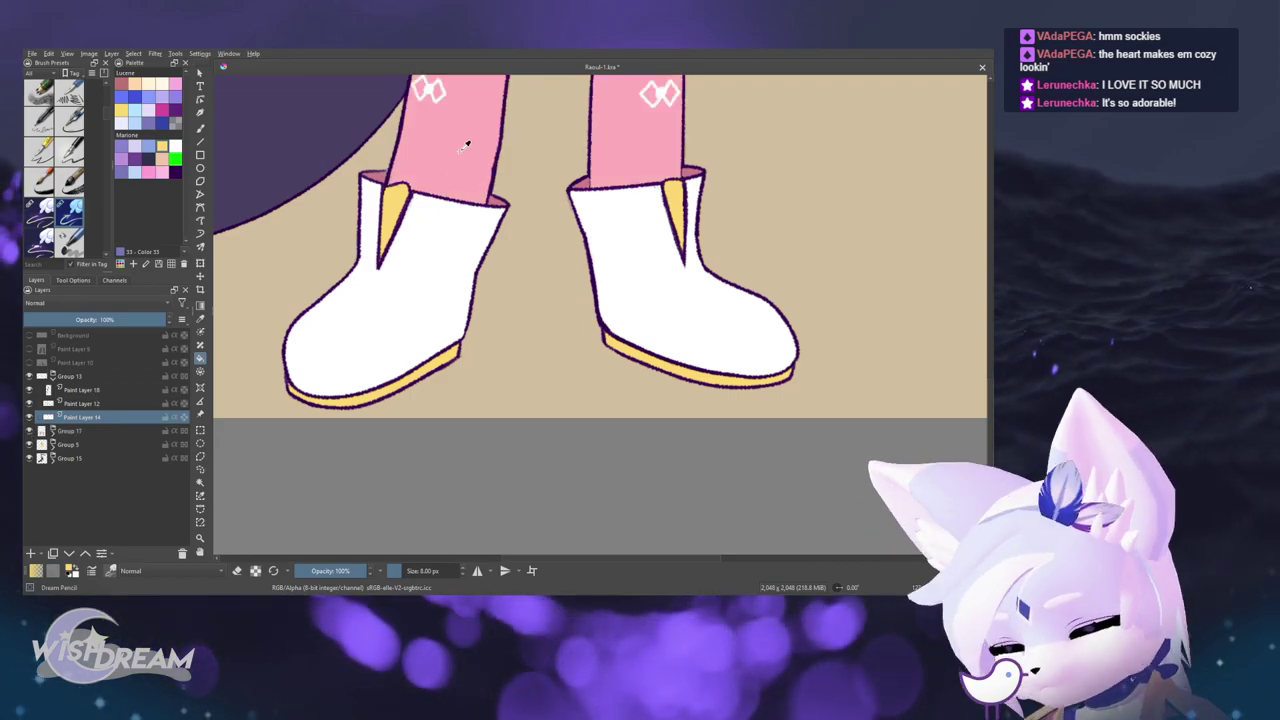
{"action": "left_click", "coordinate": [31, 430]}
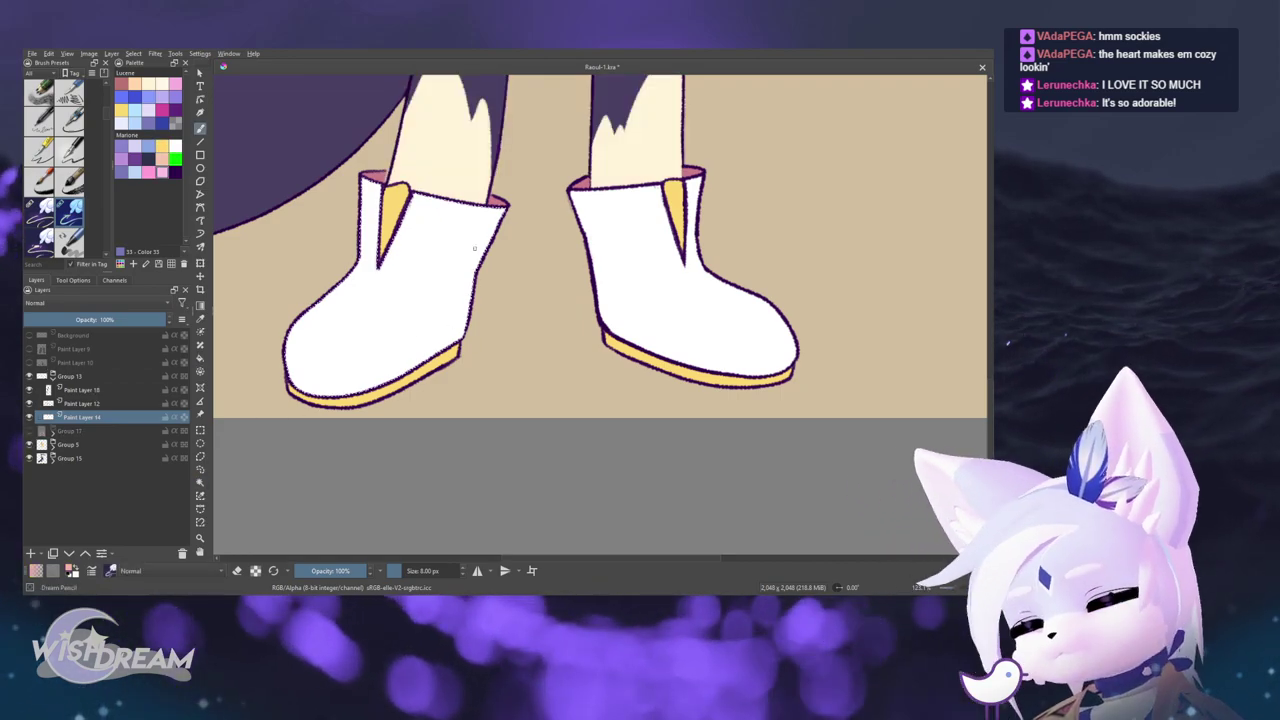
{"action": "left_click_drag", "start_coordinate": [466, 288], "coordinate": [444, 348]}
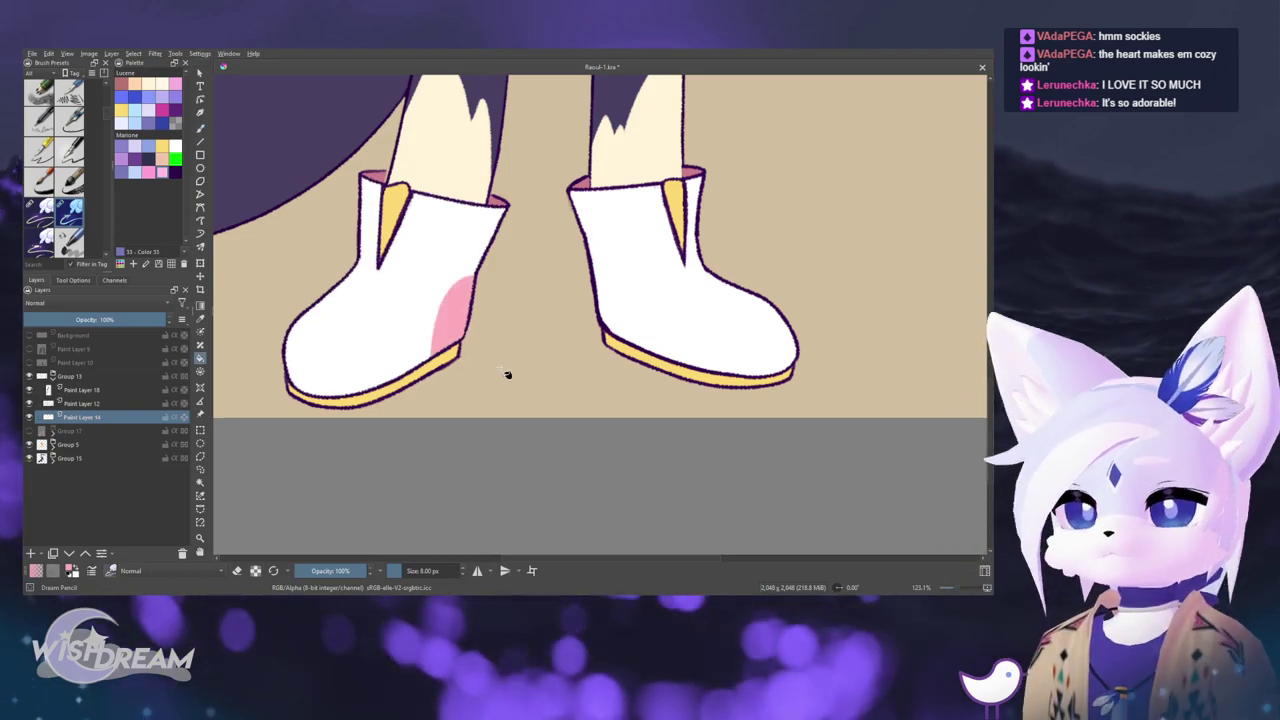
{"action": "scroll", "coordinate": [471, 491], "scroll_direction": "down", "scroll_amount": 6}
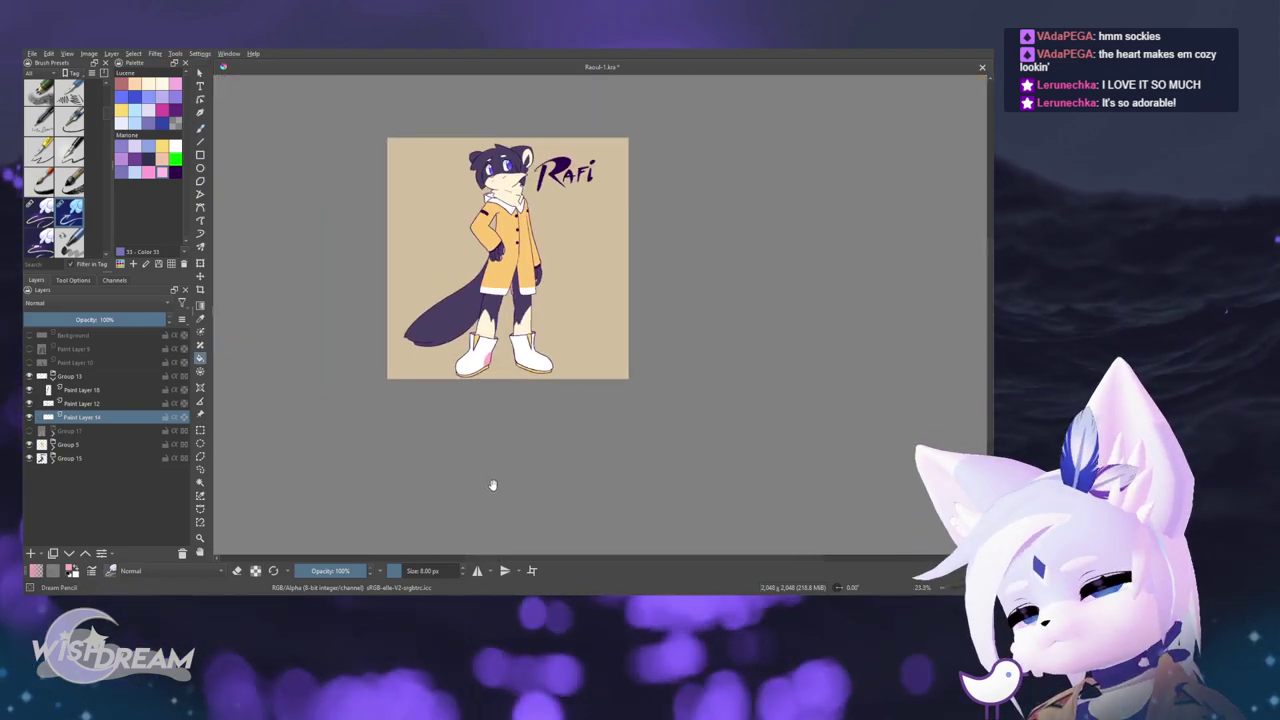
{"action": "scroll", "coordinate": [508, 350], "scroll_direction": "up", "scroll_amount": 5}
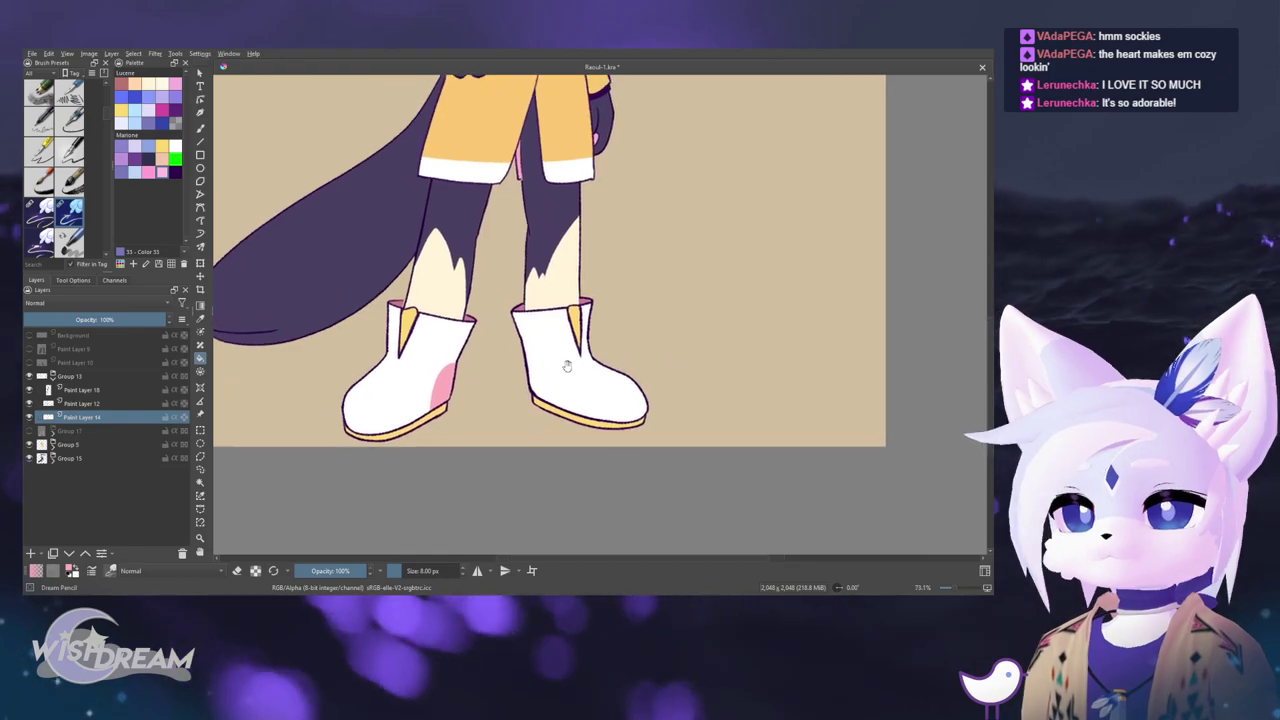
- Undo the pink heel patch, and paint smaller pink heel patches on both boots
{"action": "key", "text": "ctrl+z"}
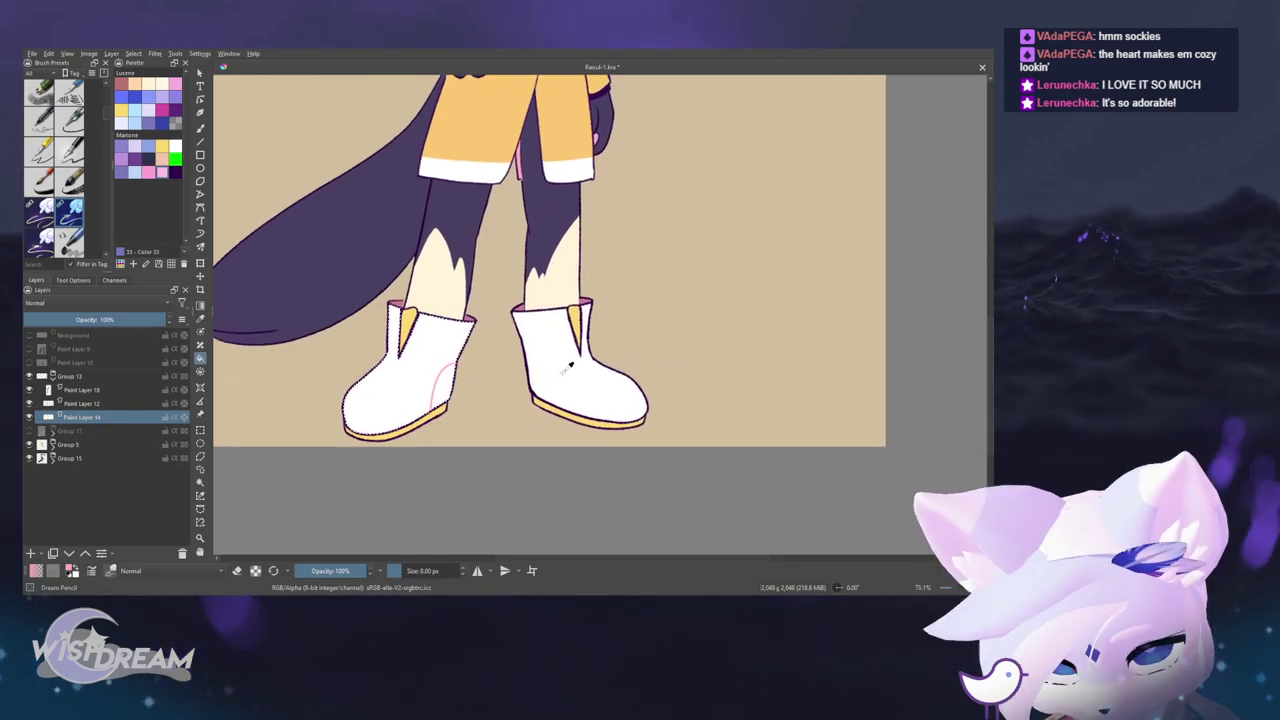
{"action": "key", "text": "b"}
{"action": "key", "text": "ctrl+shift+a"}
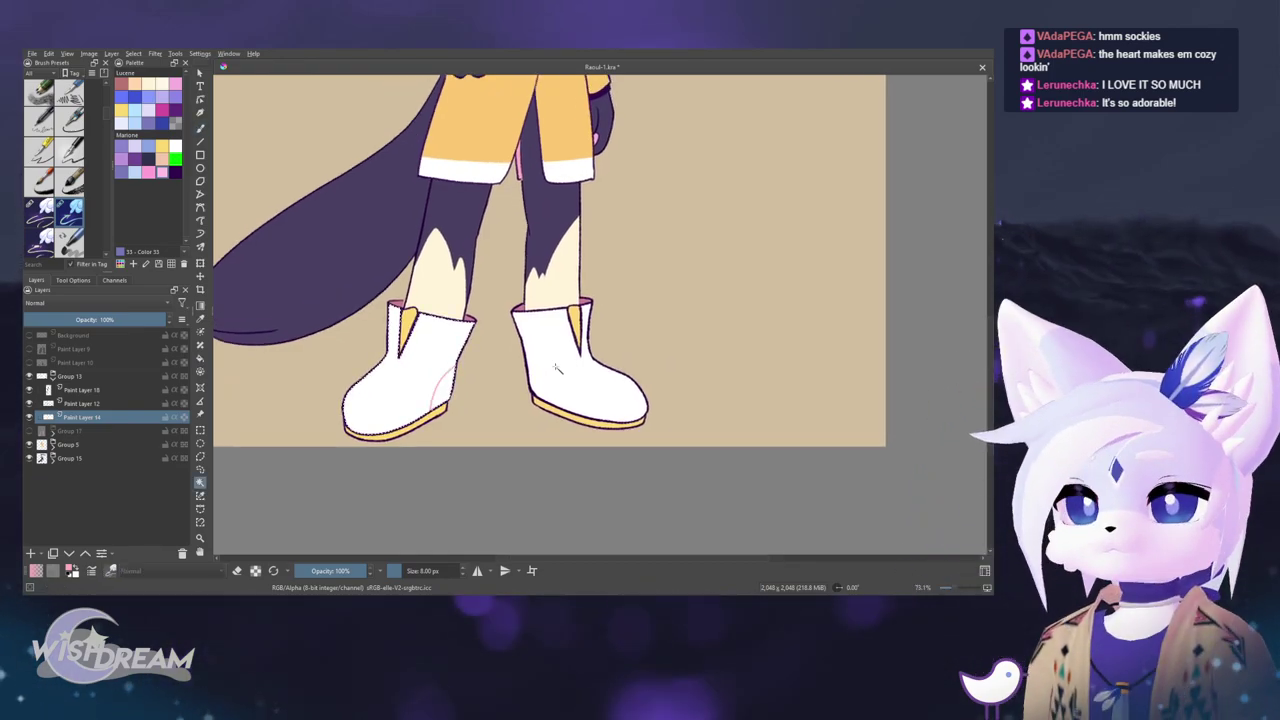
{"action": "key", "text": "w"}
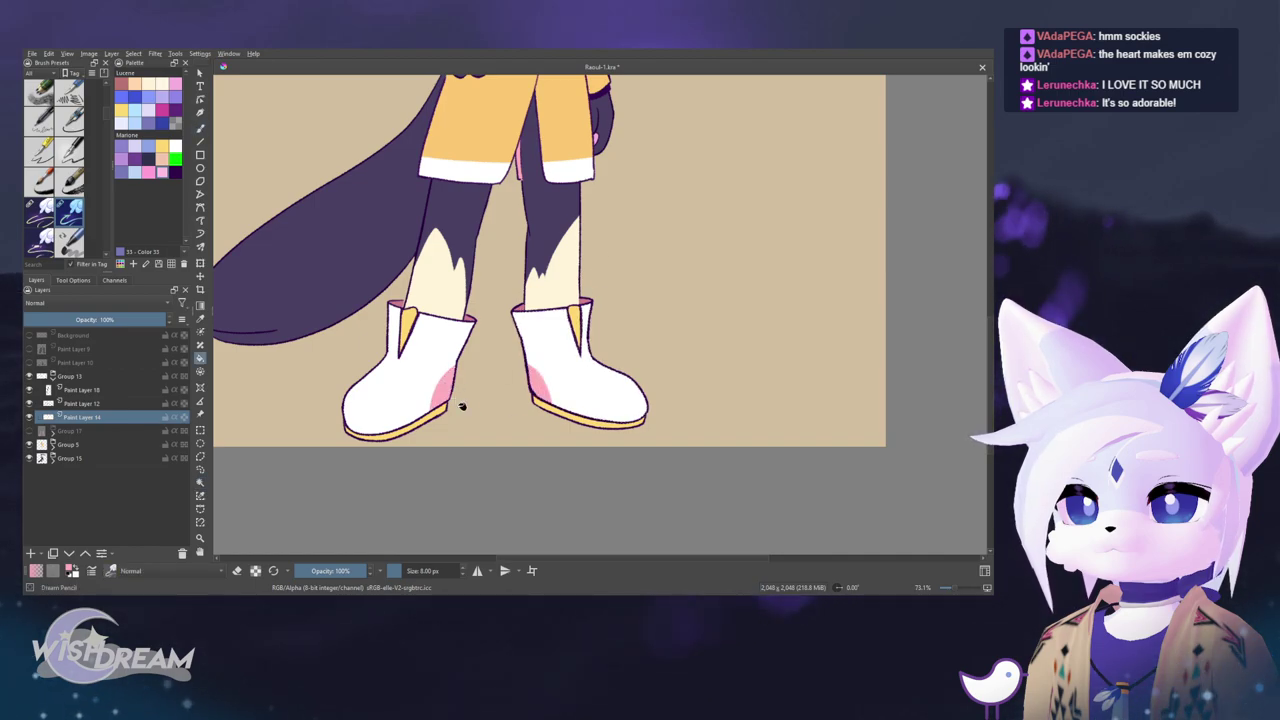
{"action": "left_click_drag", "start_coordinate": [533, 386], "coordinate": [511, 369]}
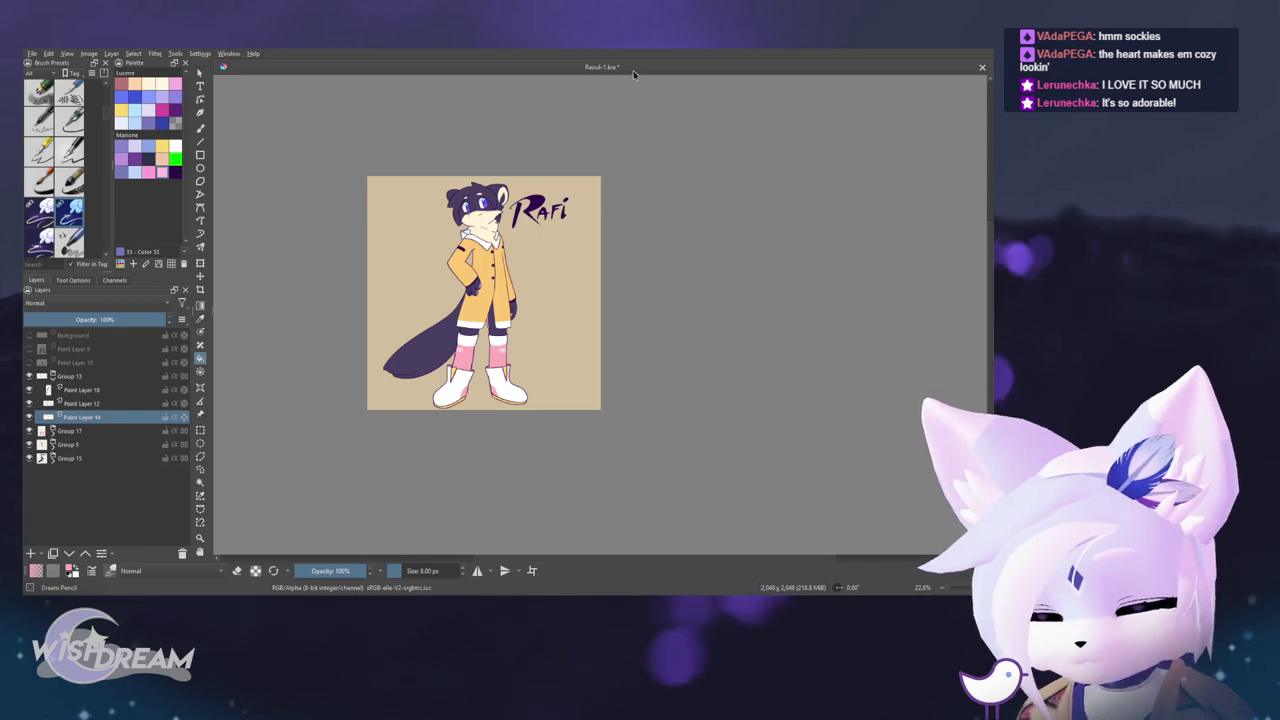
- Hide the socks in Group 17 and undo the pink heel patches on both boots
{"action": "scroll", "coordinate": [508, 343], "scroll_direction": "up", "scroll_amount": 5}
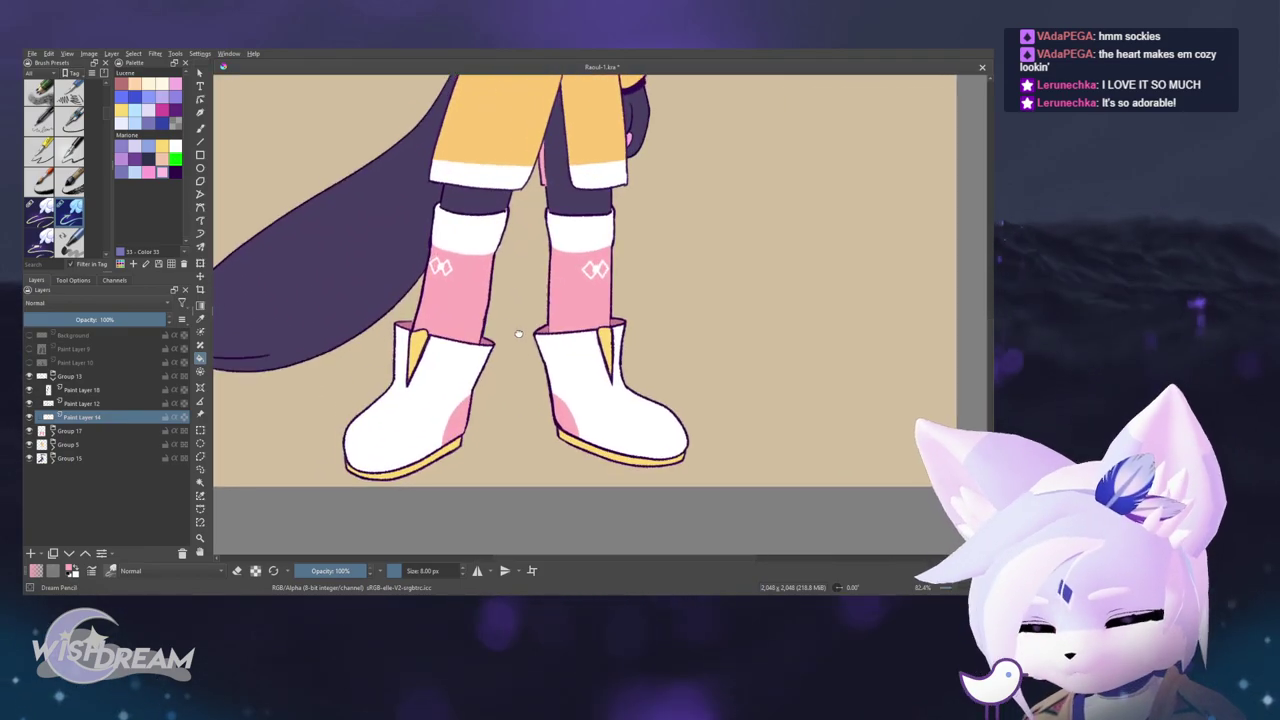
{"action": "mouse_move", "coordinate": [518, 334]}
{"action": "left_mouse_down"}
{"action": "mouse_move", "coordinate": [508, 318]}
{"action": "mouse_move", "coordinate": [502, 331]}
{"action": "left_mouse_up"}
{"action": "key", "text": "ctrl+z"}
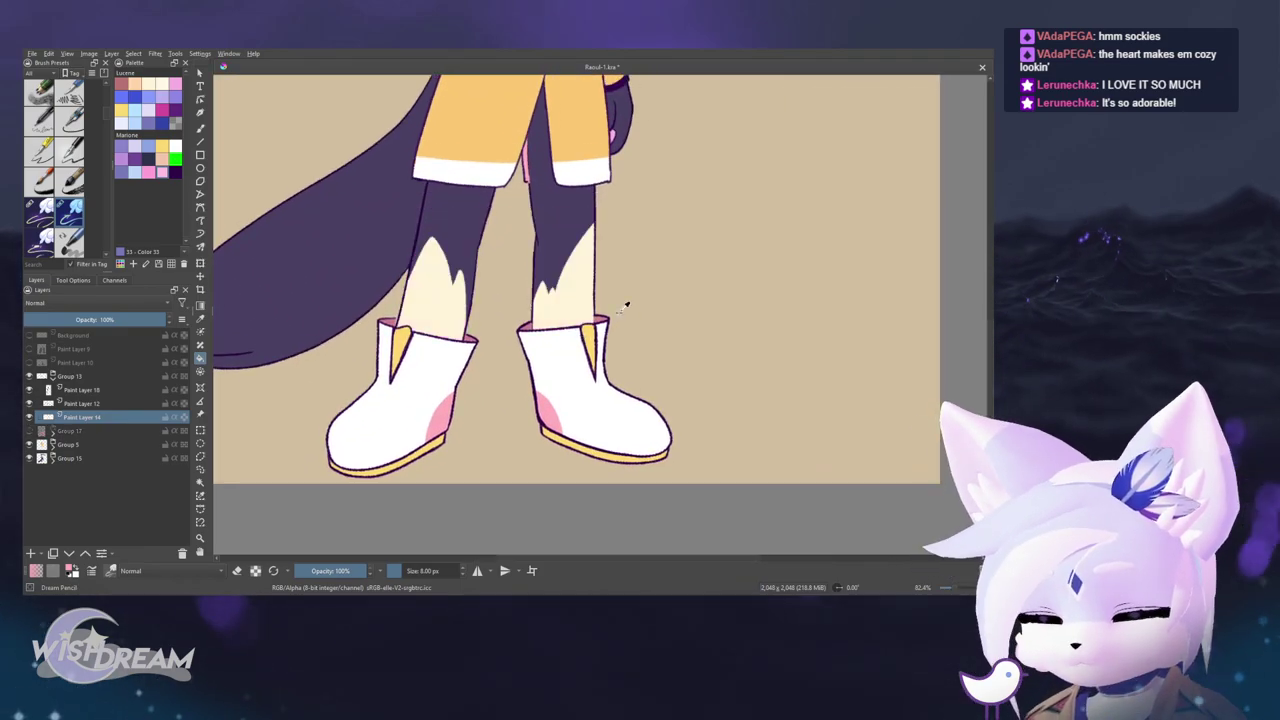
{"action": "key", "text": "ctrl+z"}
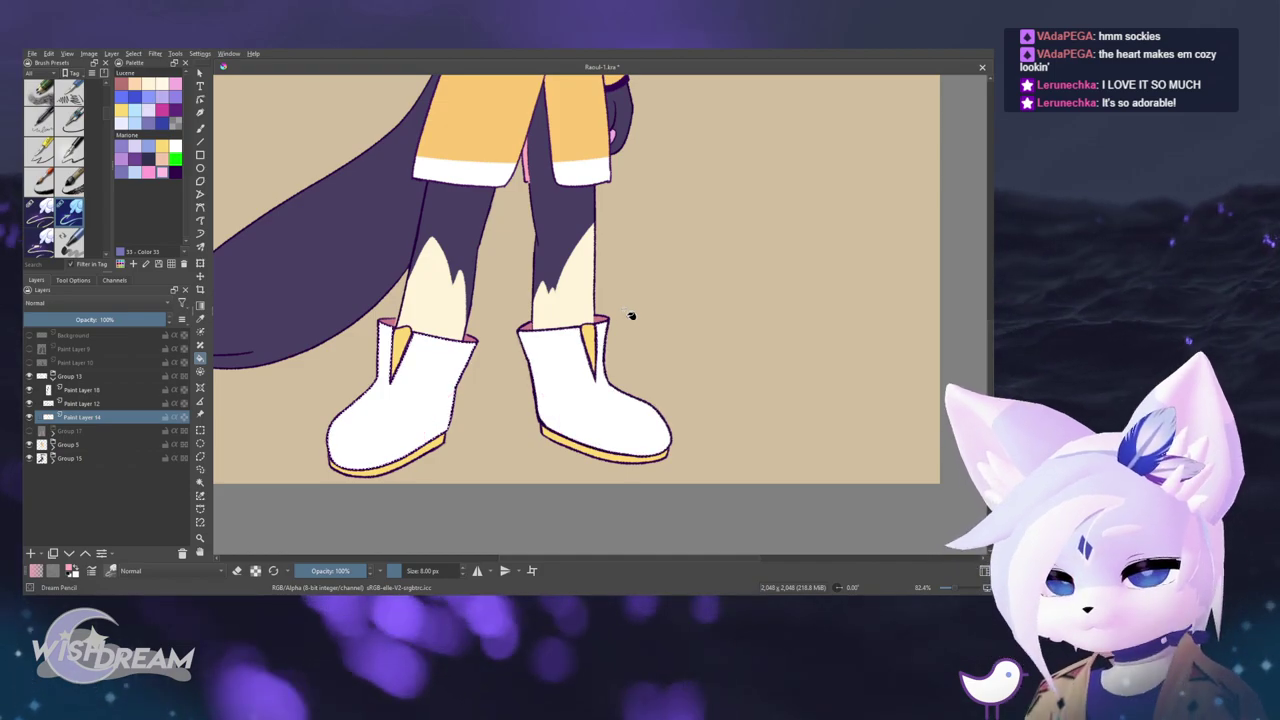
- Paint curved heel patches on both boots in the yellow of the boot inserts, show the socks again and save the drawing
{"action": "key", "text": "b"}
{"action": "left_click", "coordinate": [400, 336], "text": "ctrl"}
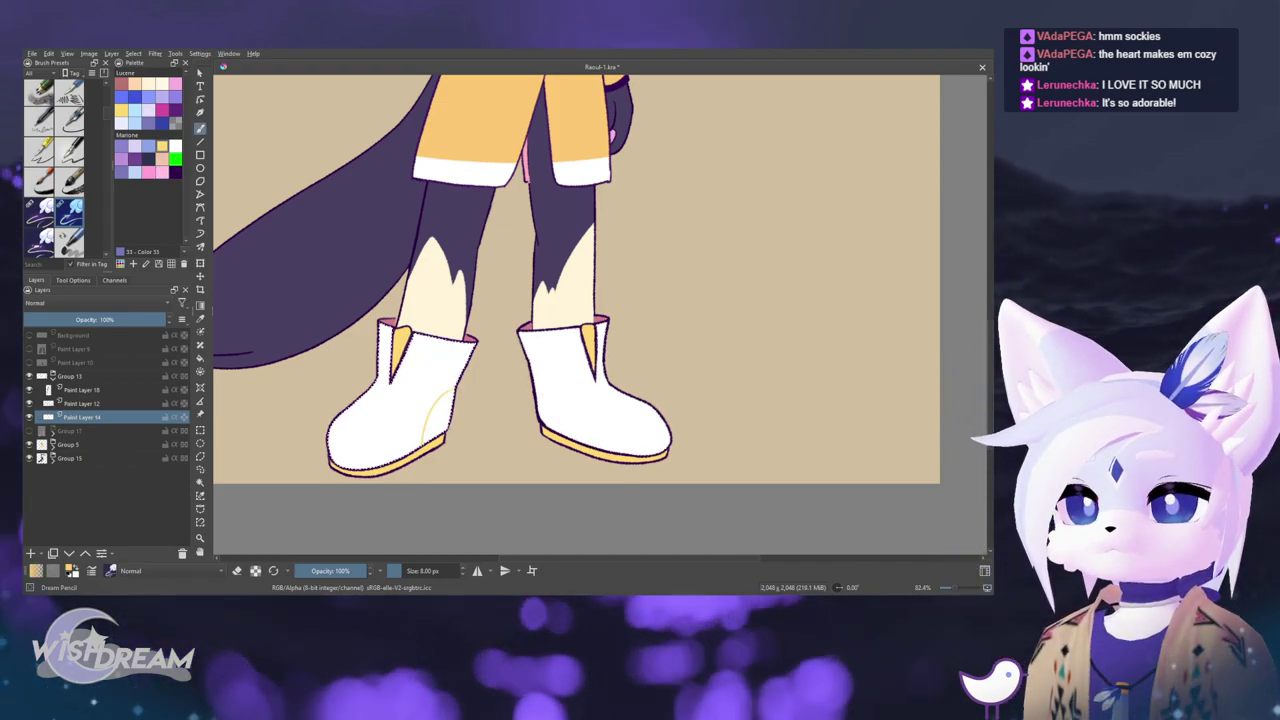
{"action": "left_click_drag", "start_coordinate": [454, 392], "coordinate": [428, 440]}
{"action": "key", "text": "ctrl+shift+a"}
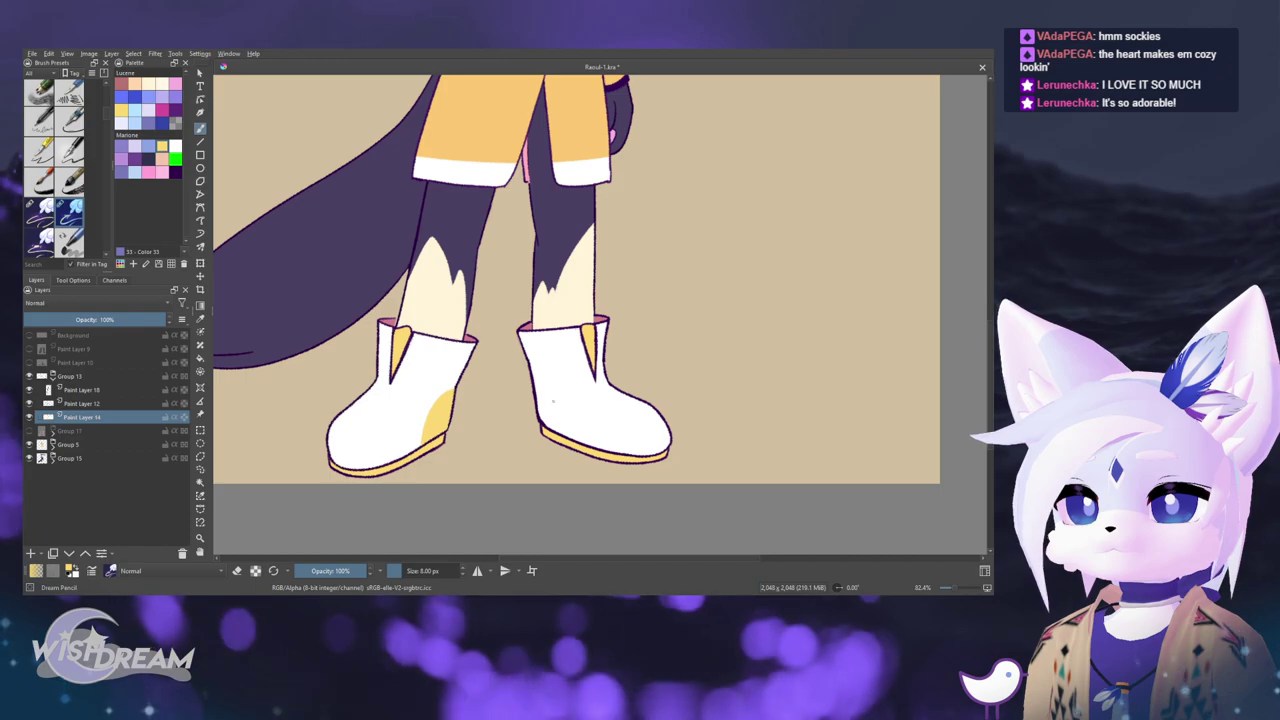
{"action": "mouse_move", "coordinate": [539, 387]}
{"action": "left_mouse_down"}
{"action": "mouse_move", "coordinate": [555, 404]}
{"action": "mouse_move", "coordinate": [550, 425]}
{"action": "left_mouse_up"}
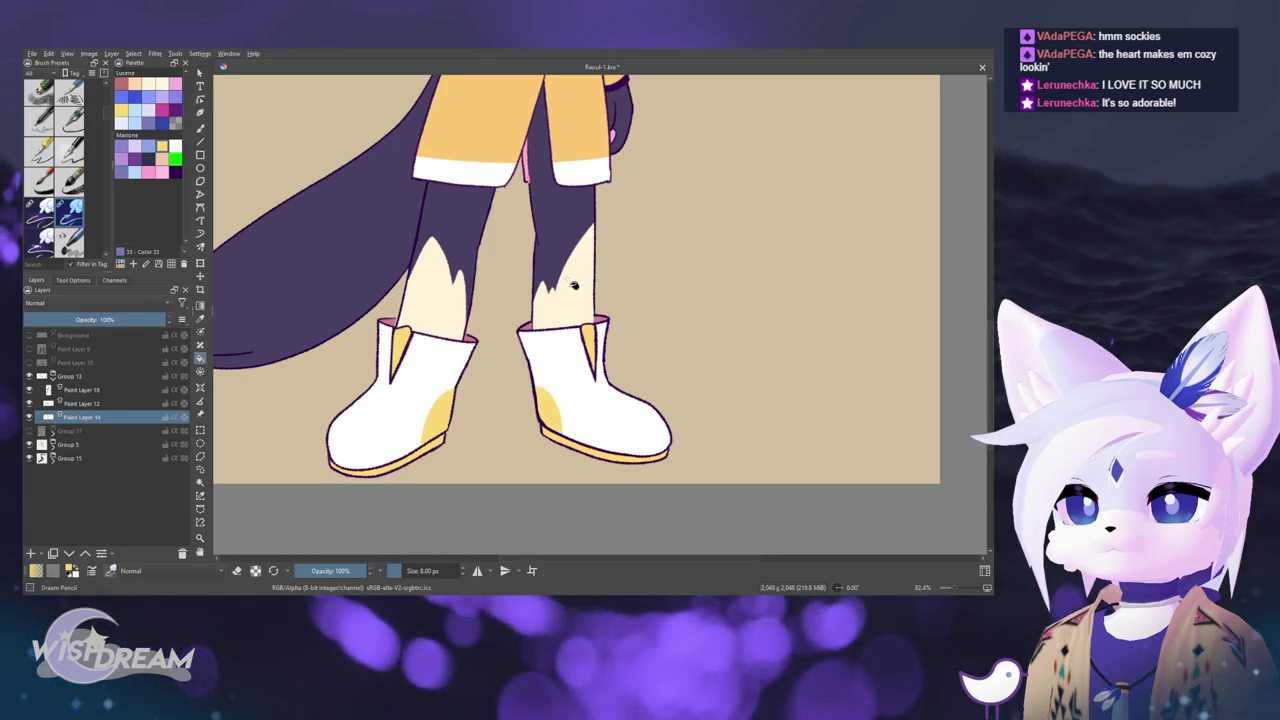
{"action": "scroll", "coordinate": [573, 285], "scroll_direction": "down", "scroll_amount": 5}
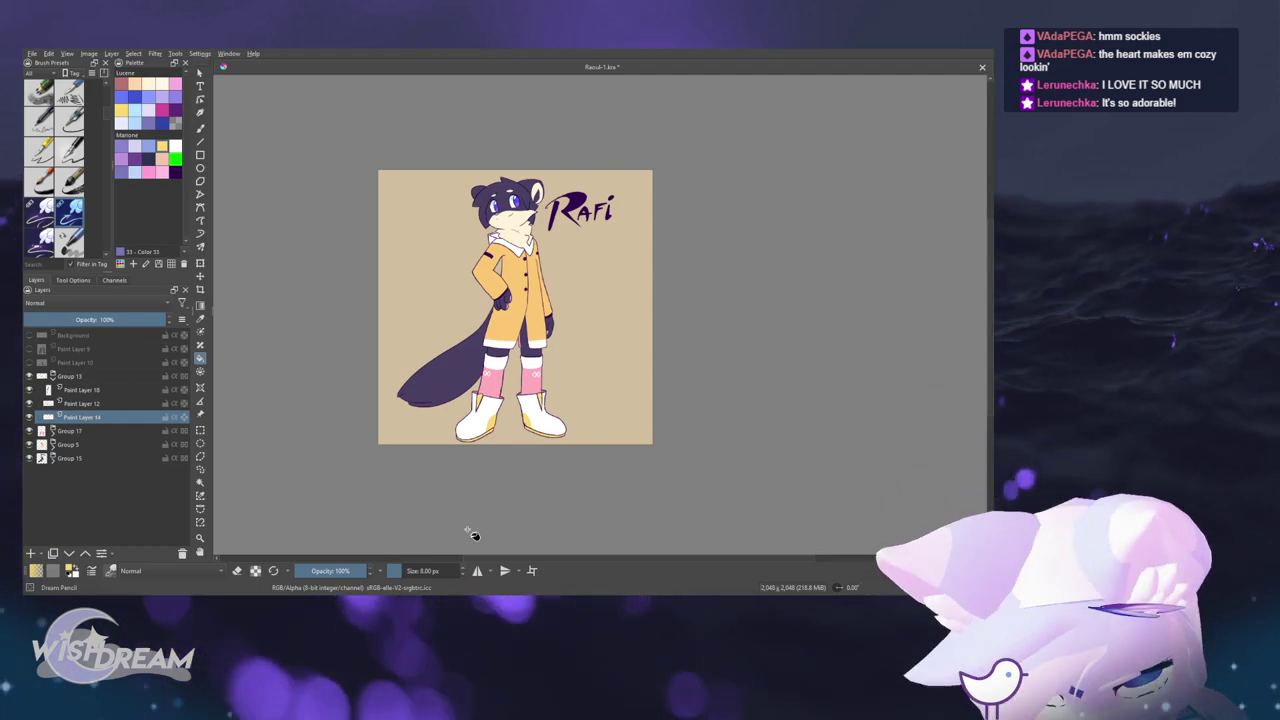
{"action": "key", "text": "ctrl+s"}
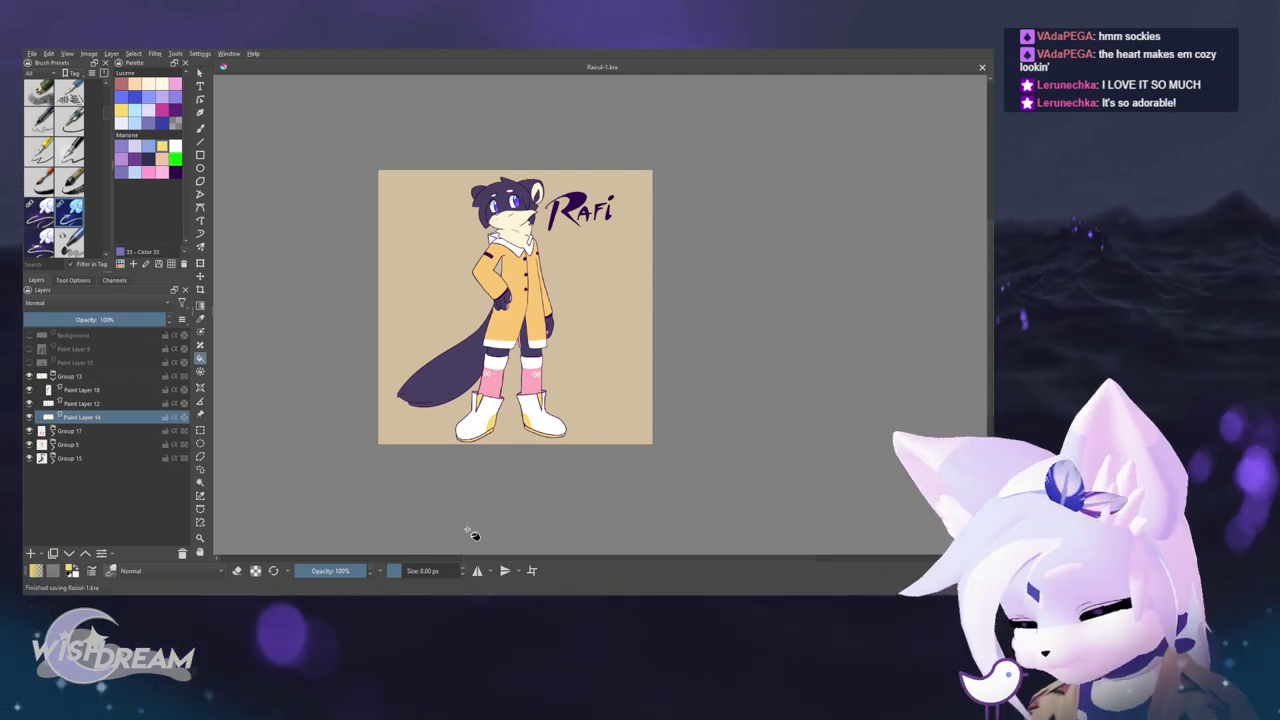
- Collapse Group 13, hide the socks in Group 17 and show the black trousers on Paint Layer 9
{"action": "left_click", "coordinate": [52, 377]}
{"action": "left_click", "coordinate": [30, 349]}
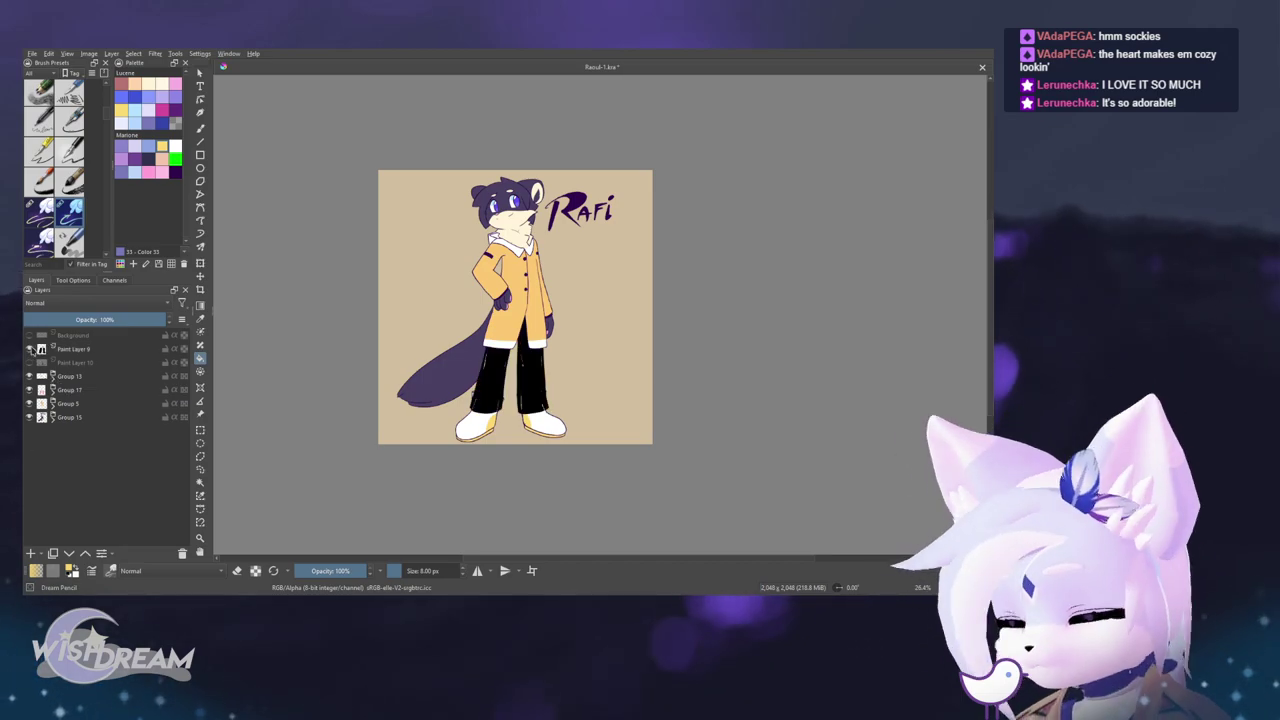
{"action": "left_click", "coordinate": [30, 349]}
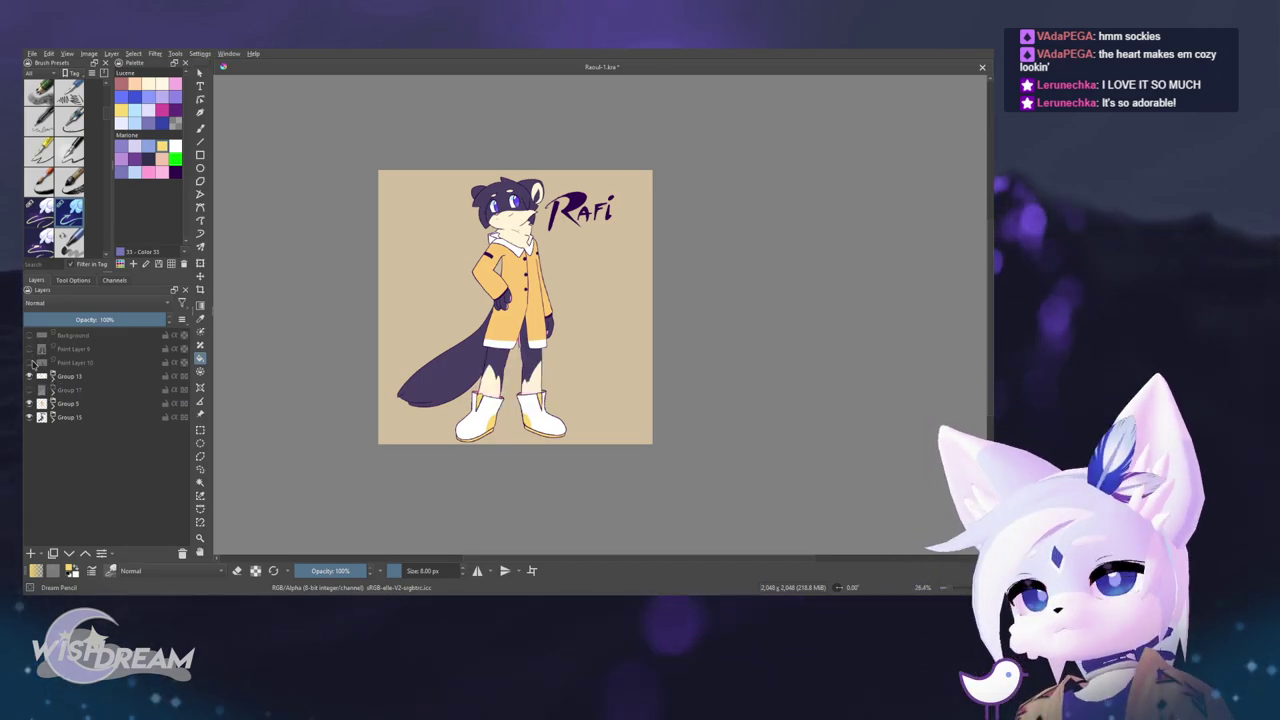
{"action": "left_click", "coordinate": [30, 349]}
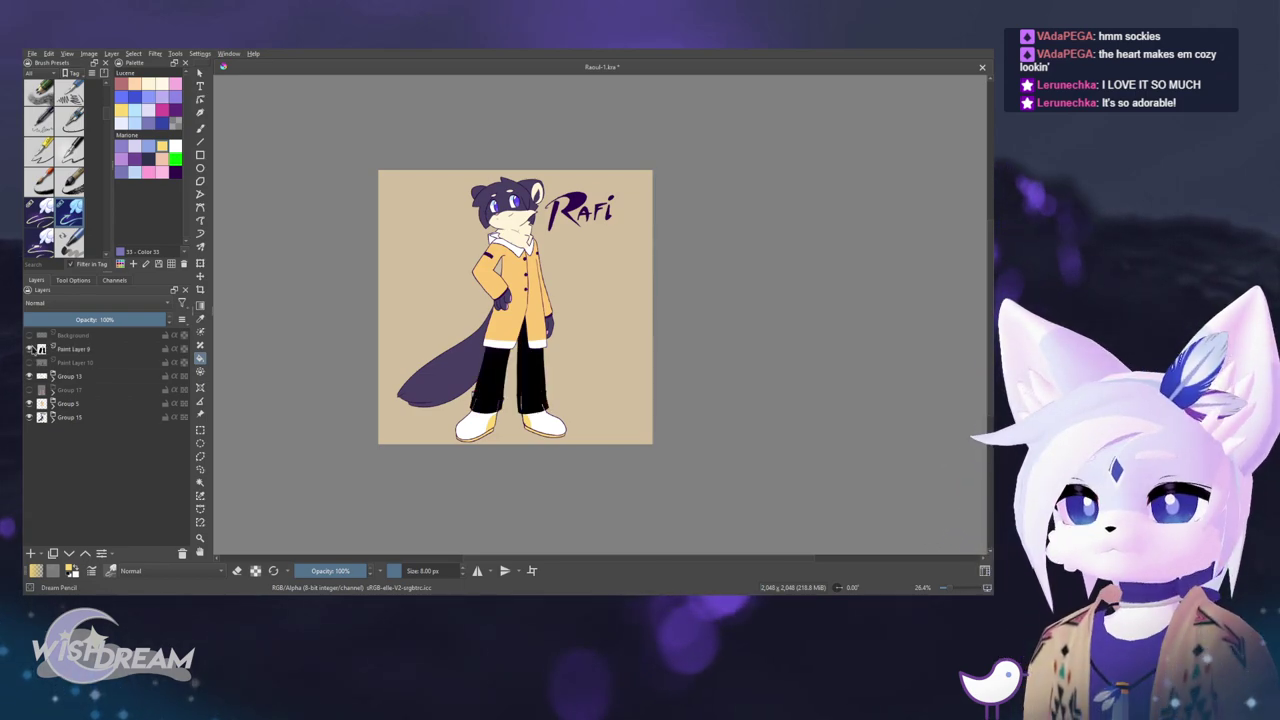
- Paint over the white gaps in the black trousers' lower legs on Paint Layer 9 and save the drawing
{"action": "left_click", "coordinate": [30, 349]}
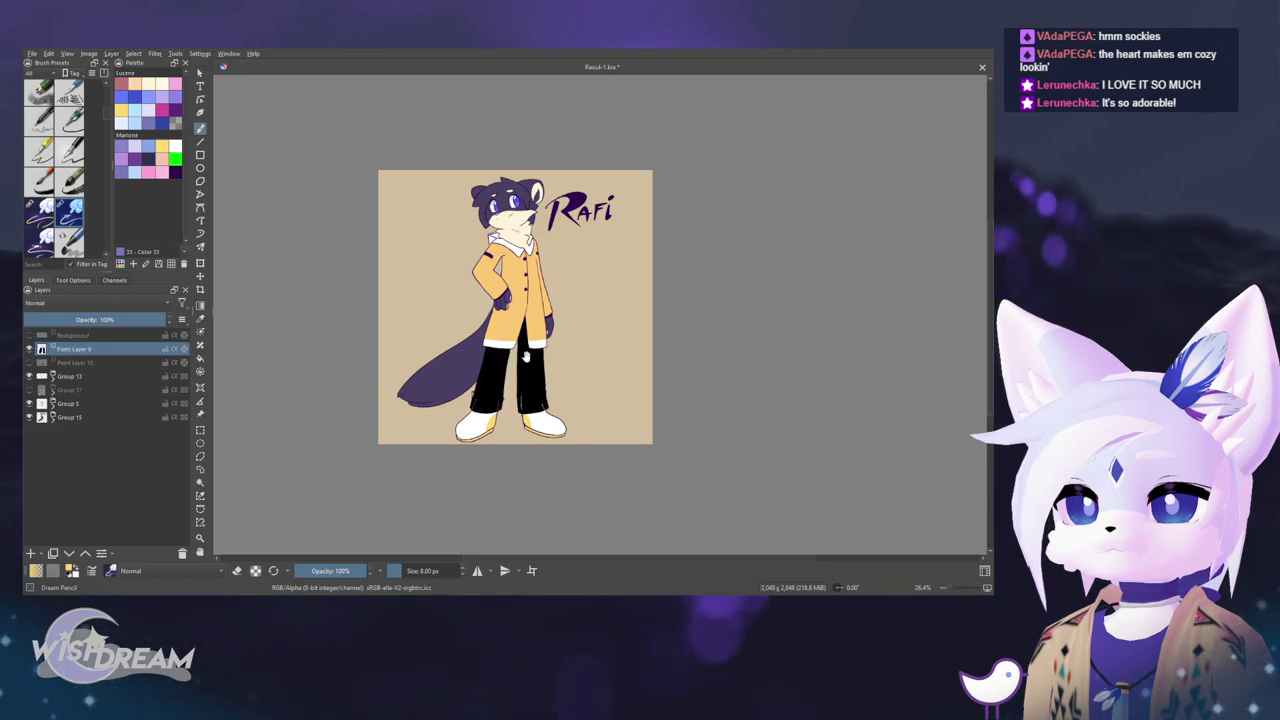
{"action": "scroll", "coordinate": [525, 357], "scroll_direction": "up", "scroll_amount": 6}
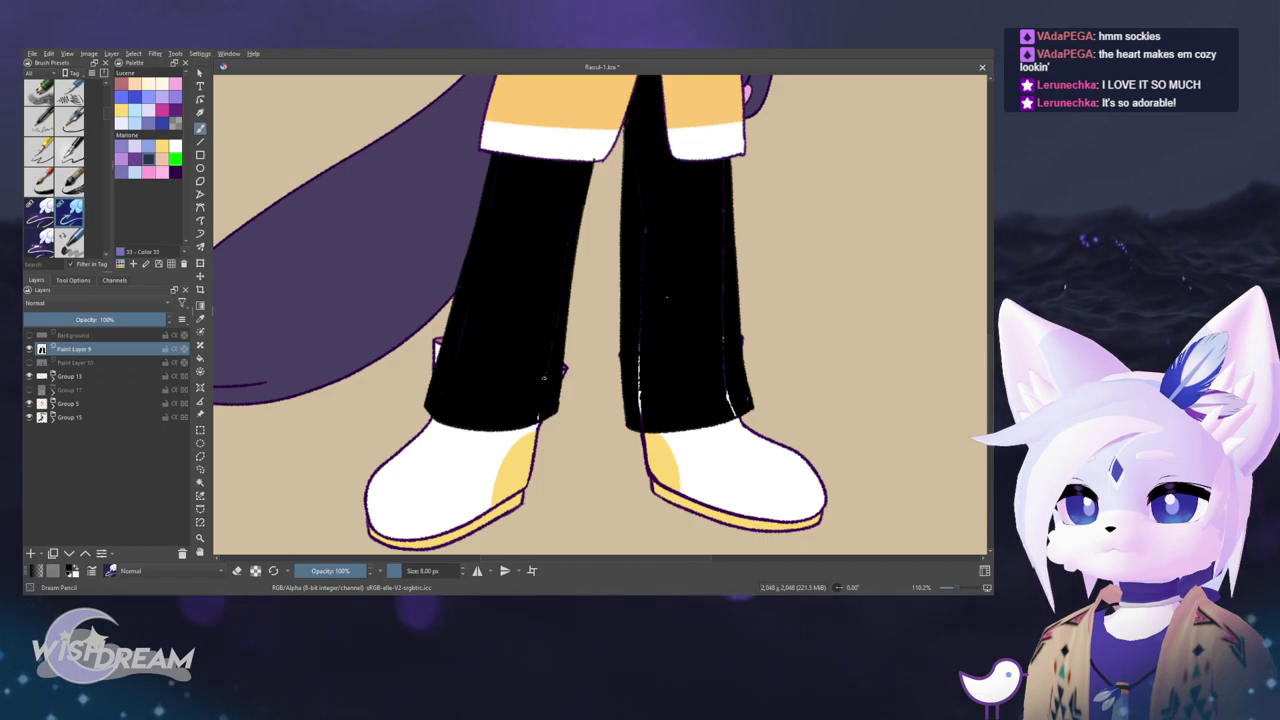
{"action": "left_click_drag", "start_coordinate": [639, 362], "coordinate": [640, 406]}
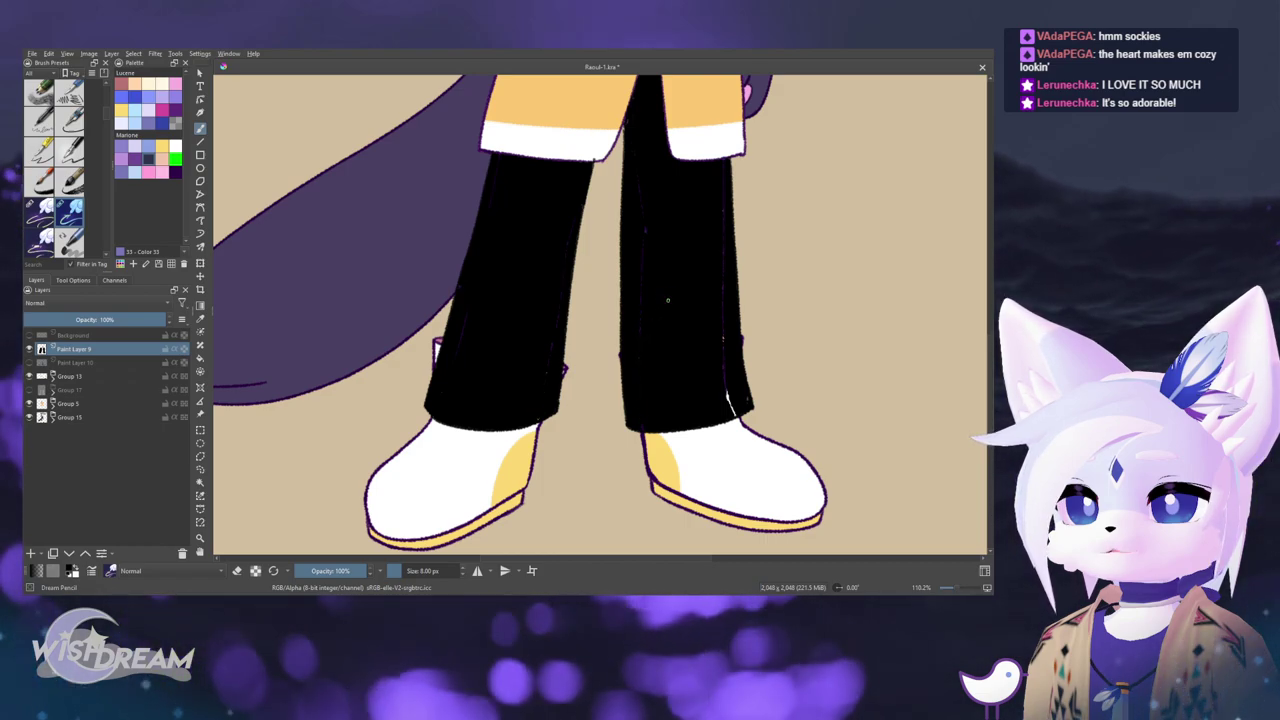
{"action": "left_click_drag", "start_coordinate": [730, 393], "coordinate": [732, 412]}
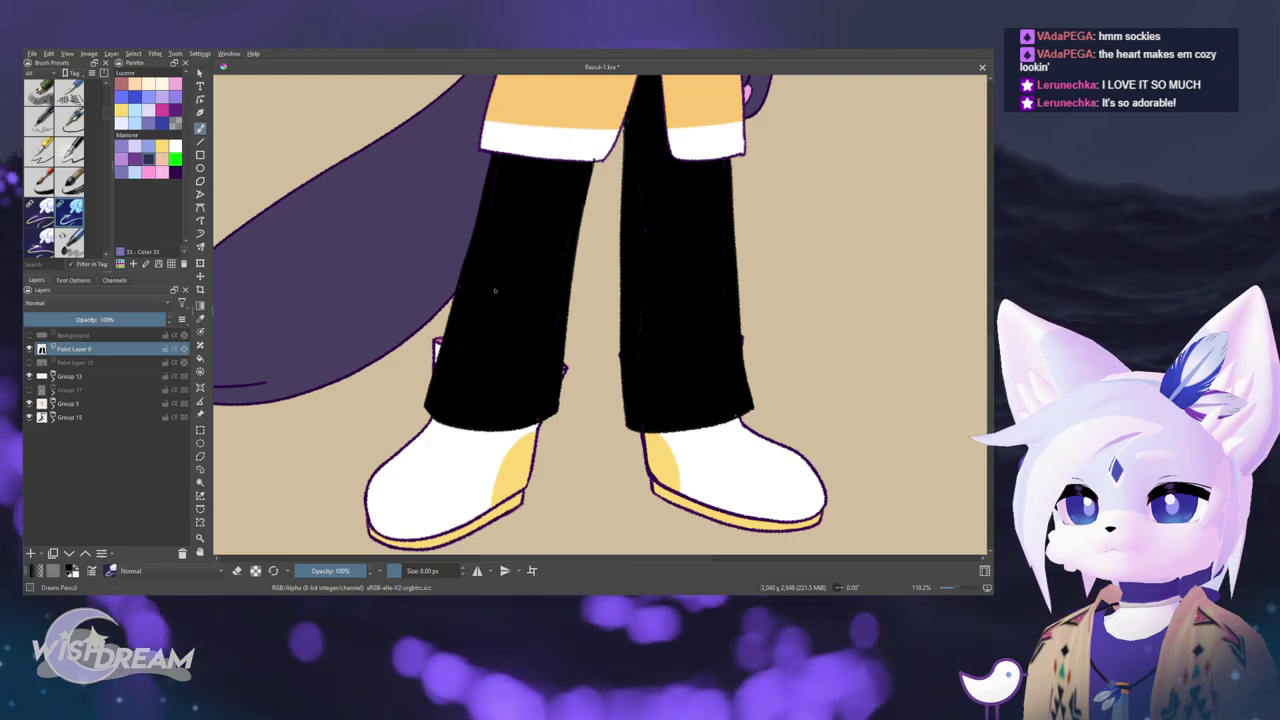
{"action": "left_click_drag", "start_coordinate": [508, 330], "coordinate": [594, 437]}
{"action": "left_click_drag", "start_coordinate": [594, 437], "coordinate": [585, 405]}
{"action": "key", "text": "ctrl+s"}
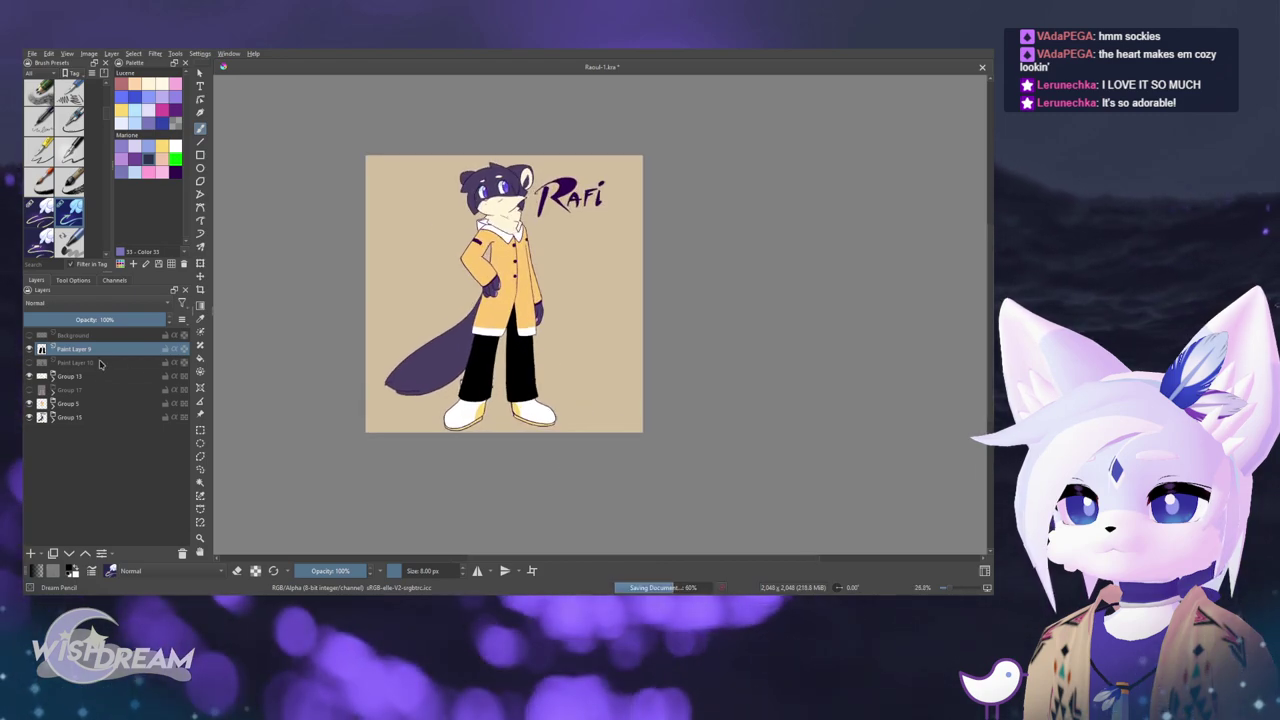
- Try moving Paint Layer 9 below Group 13 to tuck the trousers into the boots, and outline the excess at the cuffs
{"action": "left_click_drag", "start_coordinate": [99, 364], "coordinate": [108, 390]}
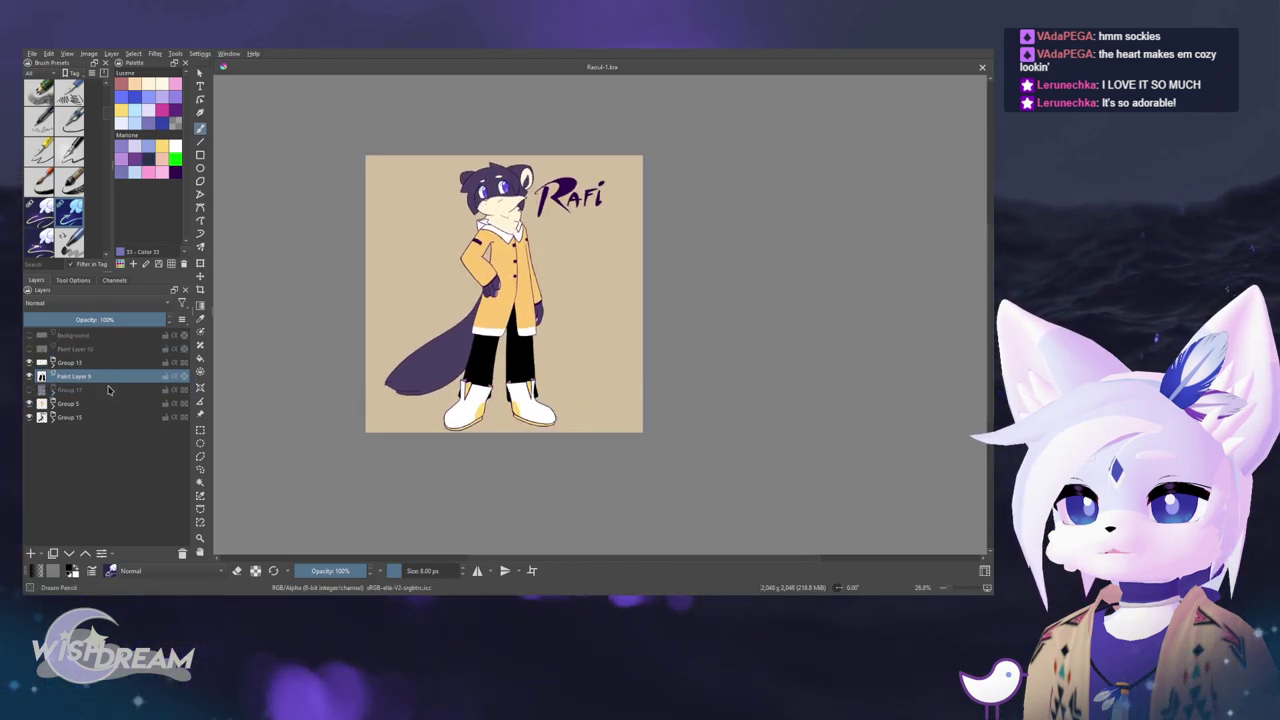
{"action": "left_click_drag", "start_coordinate": [672, 375], "coordinate": [653, 455]}
{"action": "left_click_drag", "start_coordinate": [588, 422], "coordinate": [474, 323]}
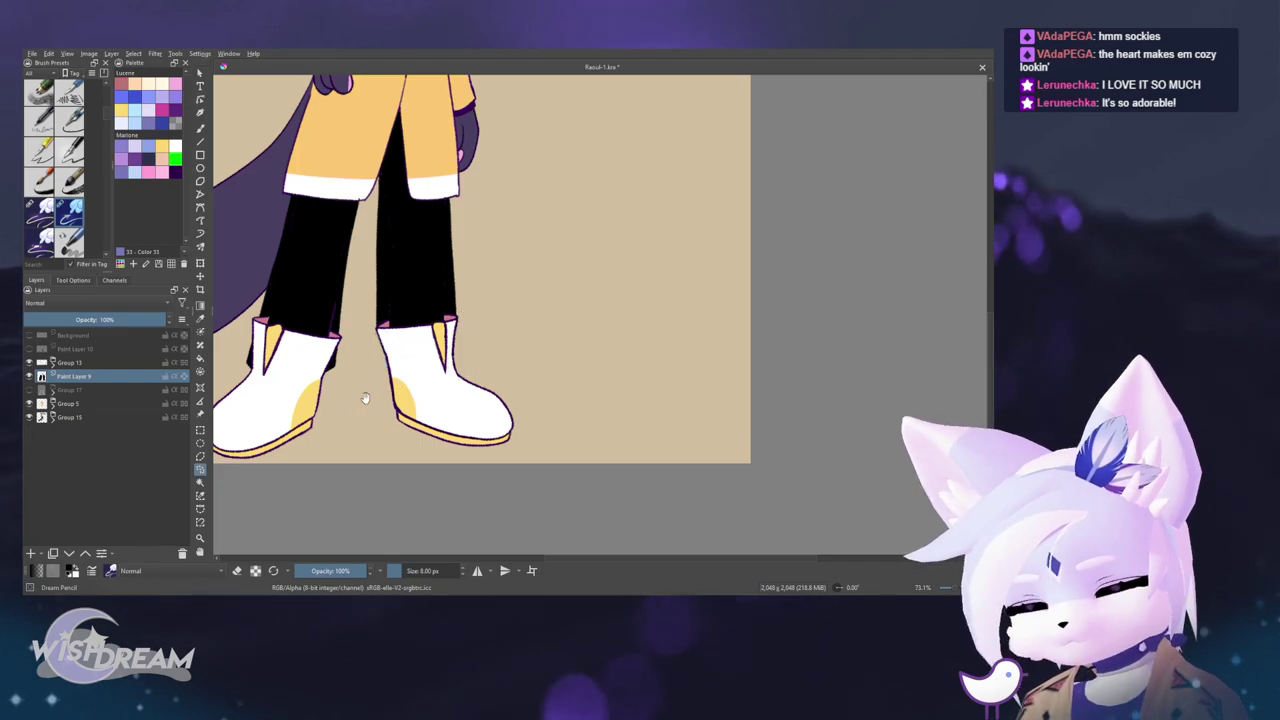
{"action": "left_click_drag", "start_coordinate": [365, 398], "coordinate": [407, 336]}
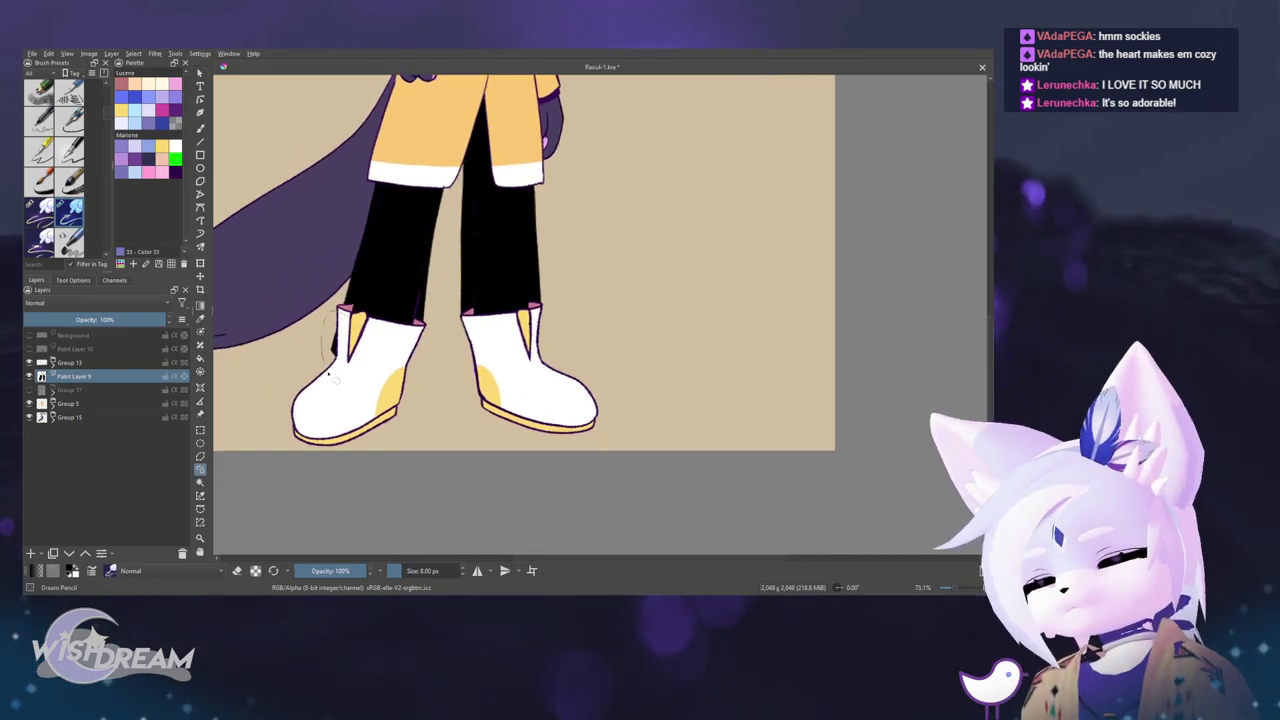
{"action": "left_click_drag", "start_coordinate": [488, 384], "coordinate": [552, 445]}
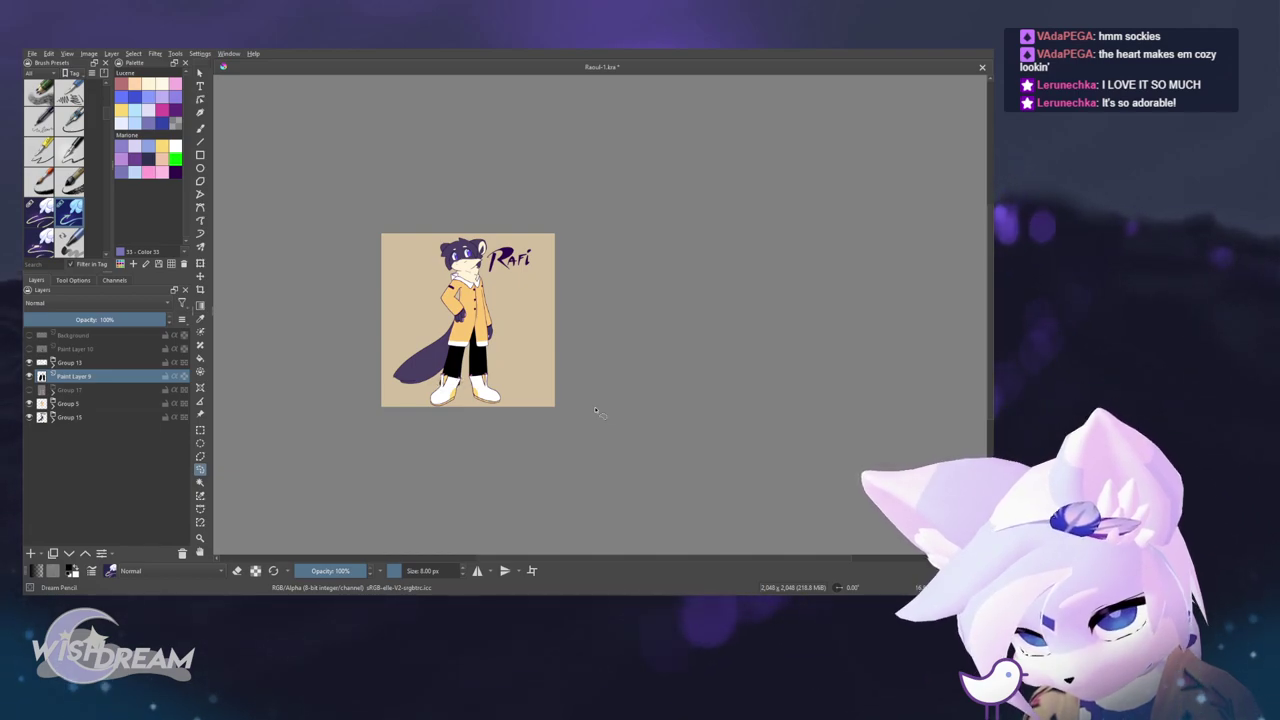
- Return Paint Layer 9 to above Paint Layer 10 and save the drawing
{"action": "key", "text": "ctrl+Page_Up"}
{"action": "key", "text": "ctrl+Page_Up"}
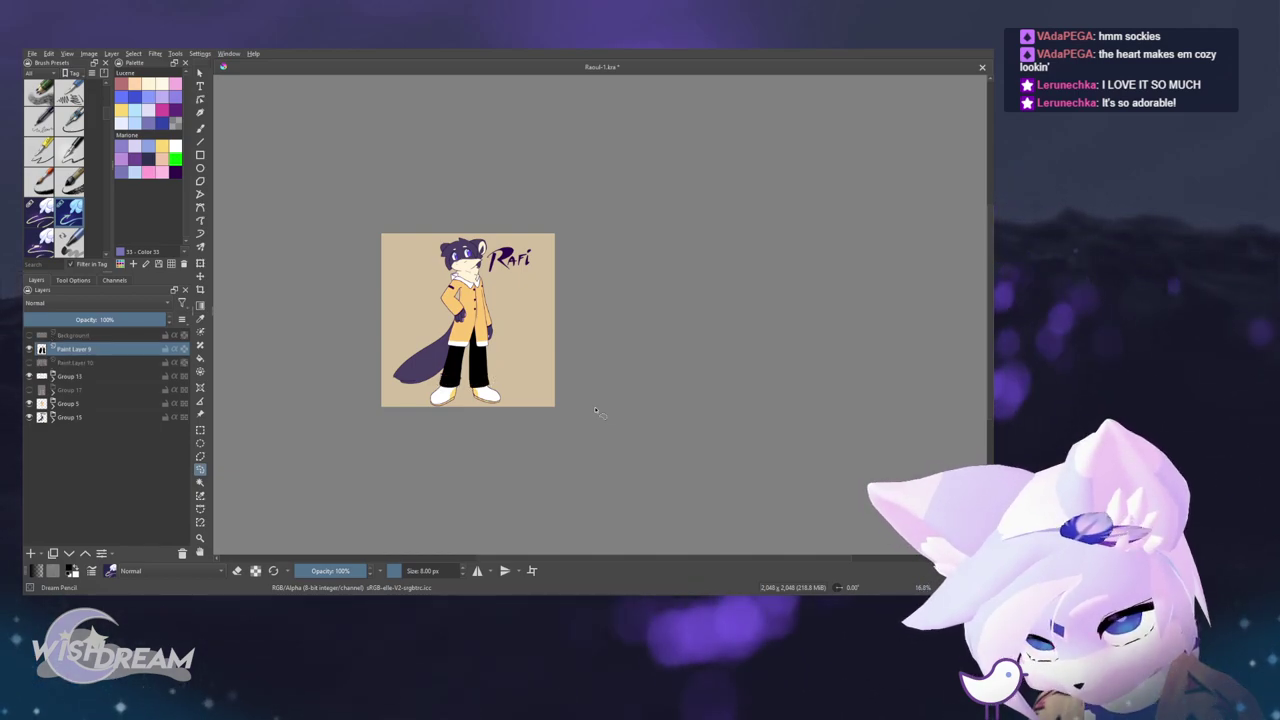
{"action": "key", "text": "ctrl+s"}
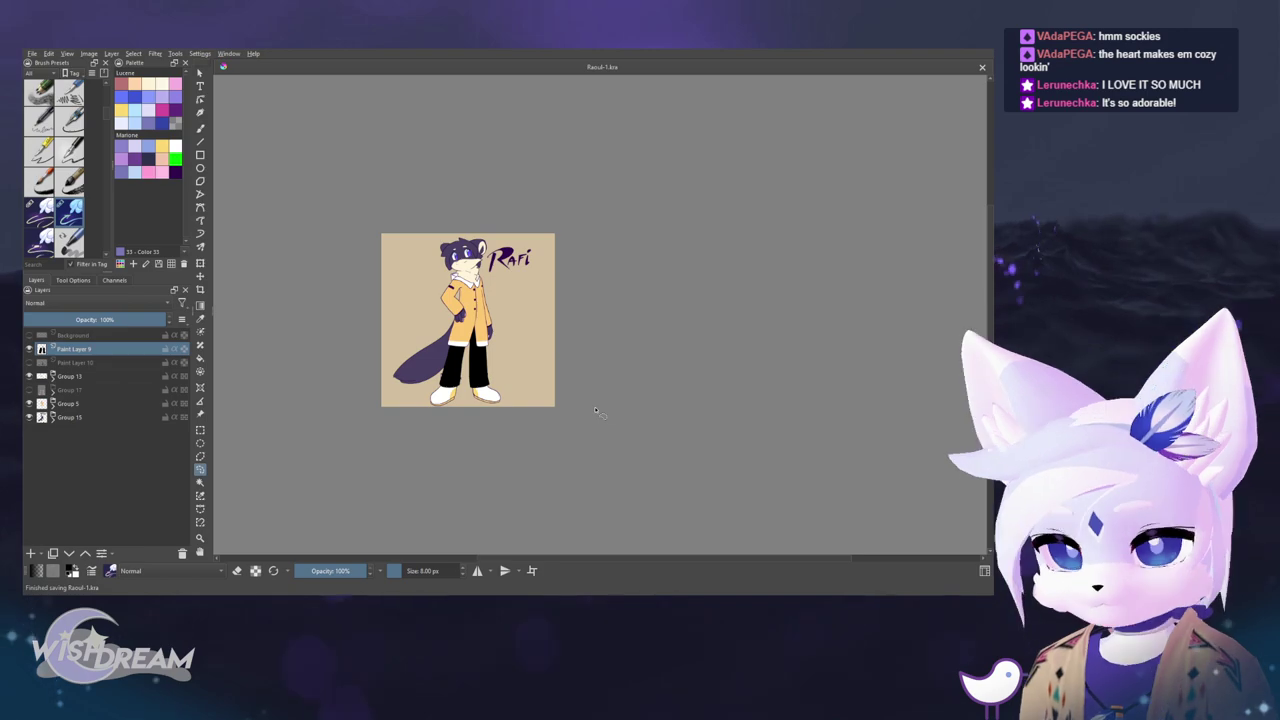
- Hide the trousers on Paint Layer 9, show the shorts on Paint Layer 10 and the socks in Group 17, and save
{"action": "left_click", "coordinate": [28, 417]}
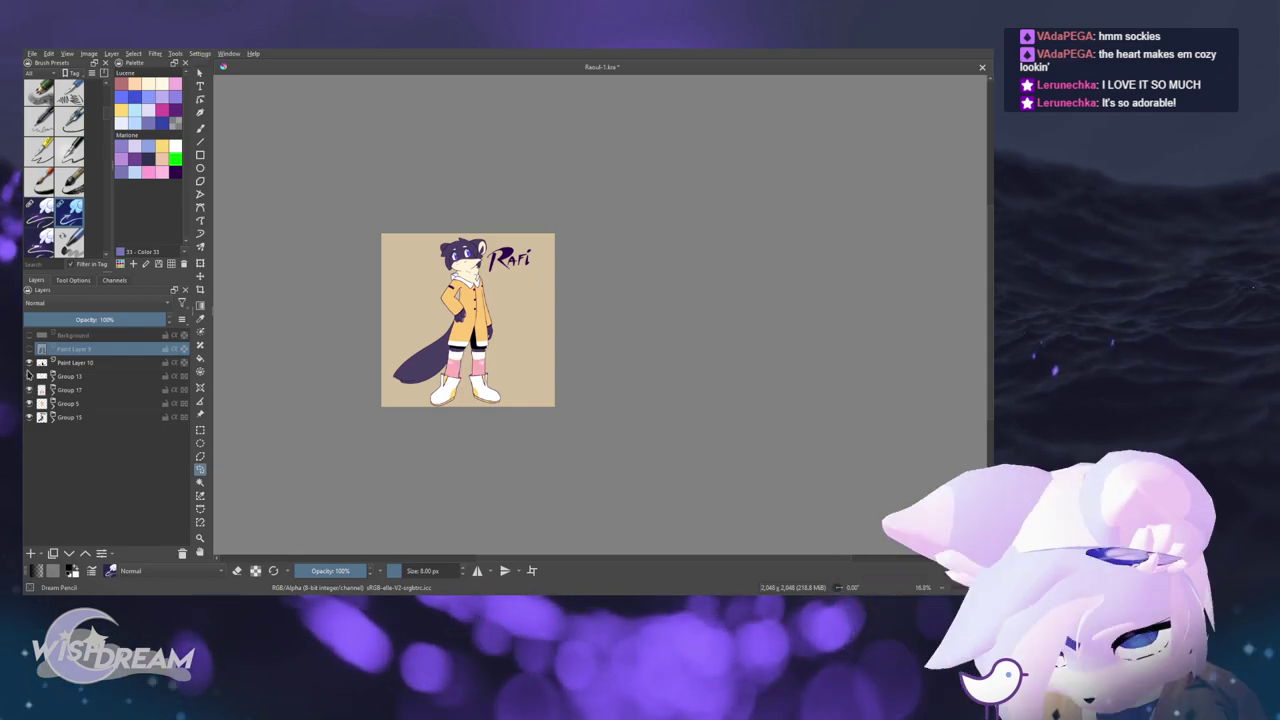
{"action": "left_click_drag", "start_coordinate": [372, 280], "coordinate": [386, 291]}
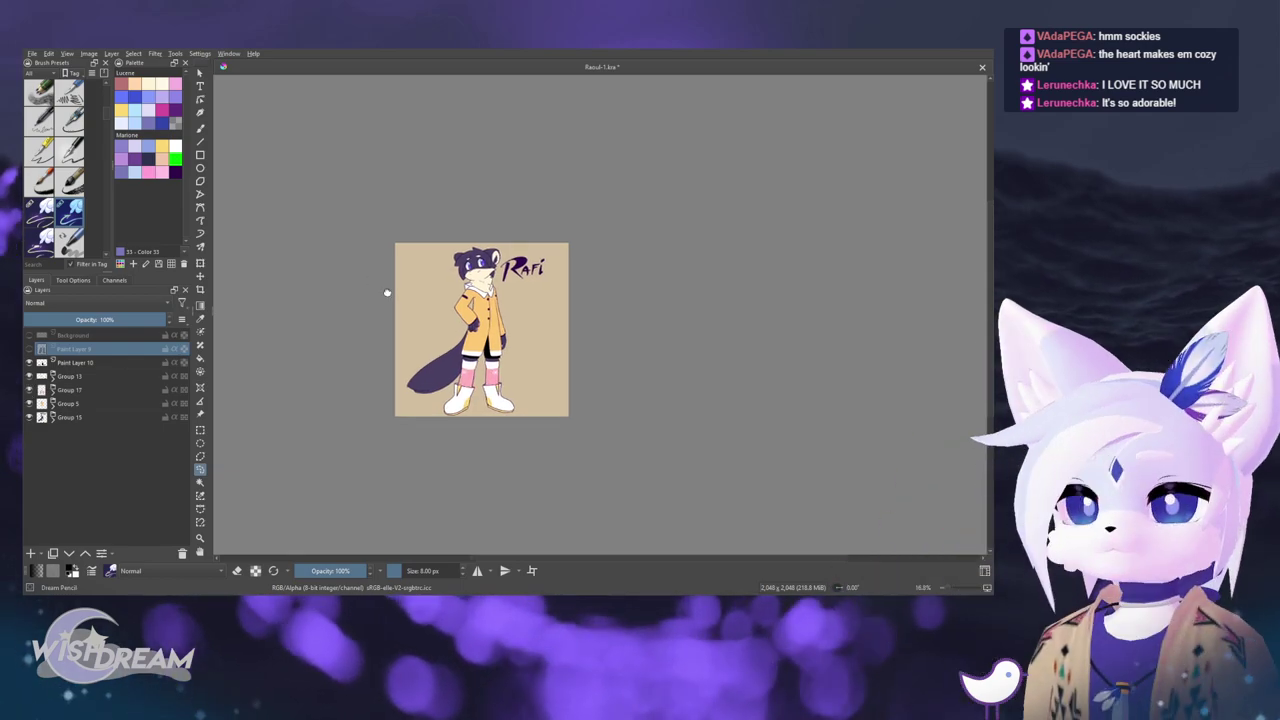
{"action": "left_click", "coordinate": [30, 363]}
{"action": "left_click", "coordinate": [30, 363]}
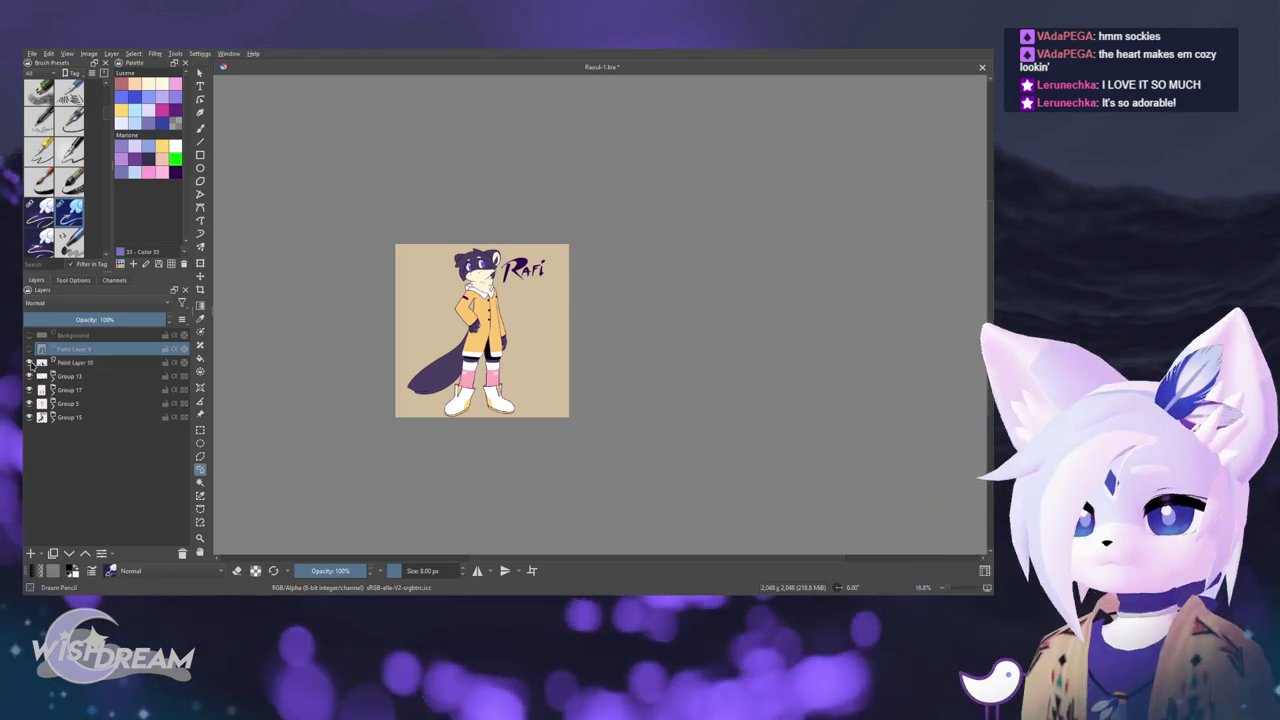
{"action": "key", "text": "ctrl+s"}
- Add a new paint layer and place it below all the other layers for a background
{"action": "left_click_drag", "start_coordinate": [309, 343], "coordinate": [557, 355]}
{"action": "key", "text": "1"}
{"action": "scroll", "coordinate": [557, 355], "scroll_direction": "down", "scroll_amount": 7}
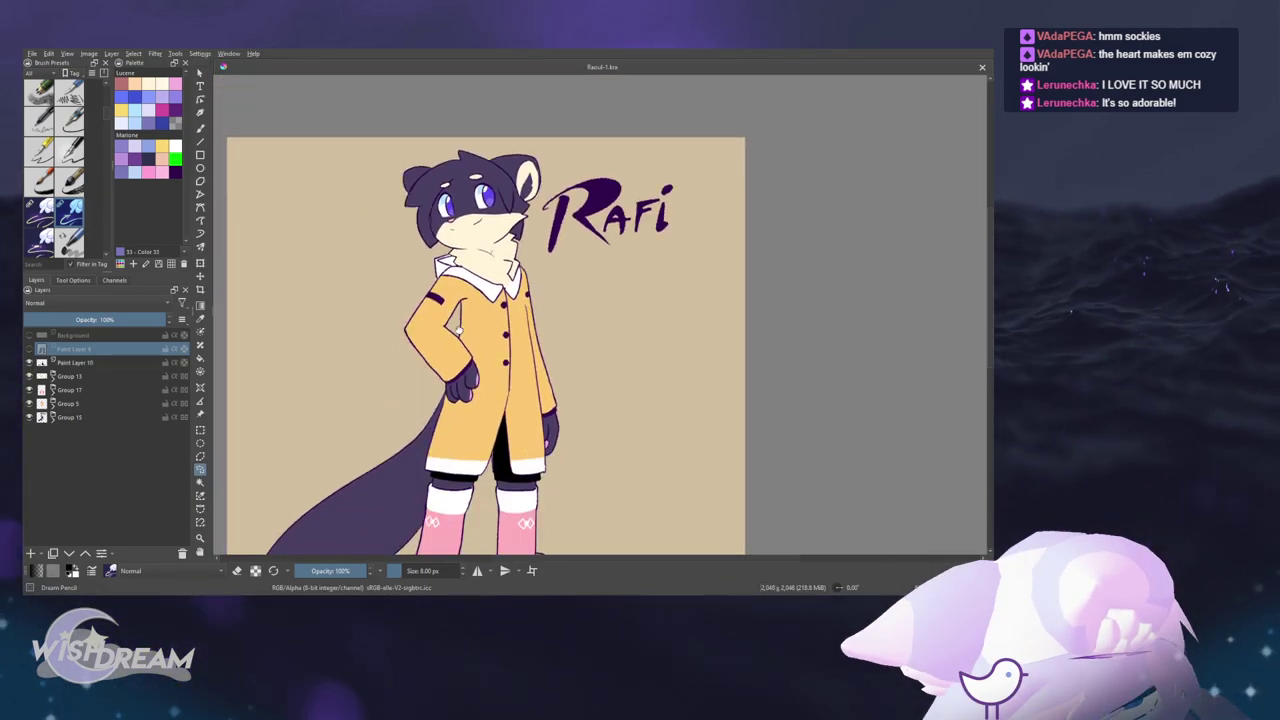
{"action": "left_click", "coordinate": [94, 420]}
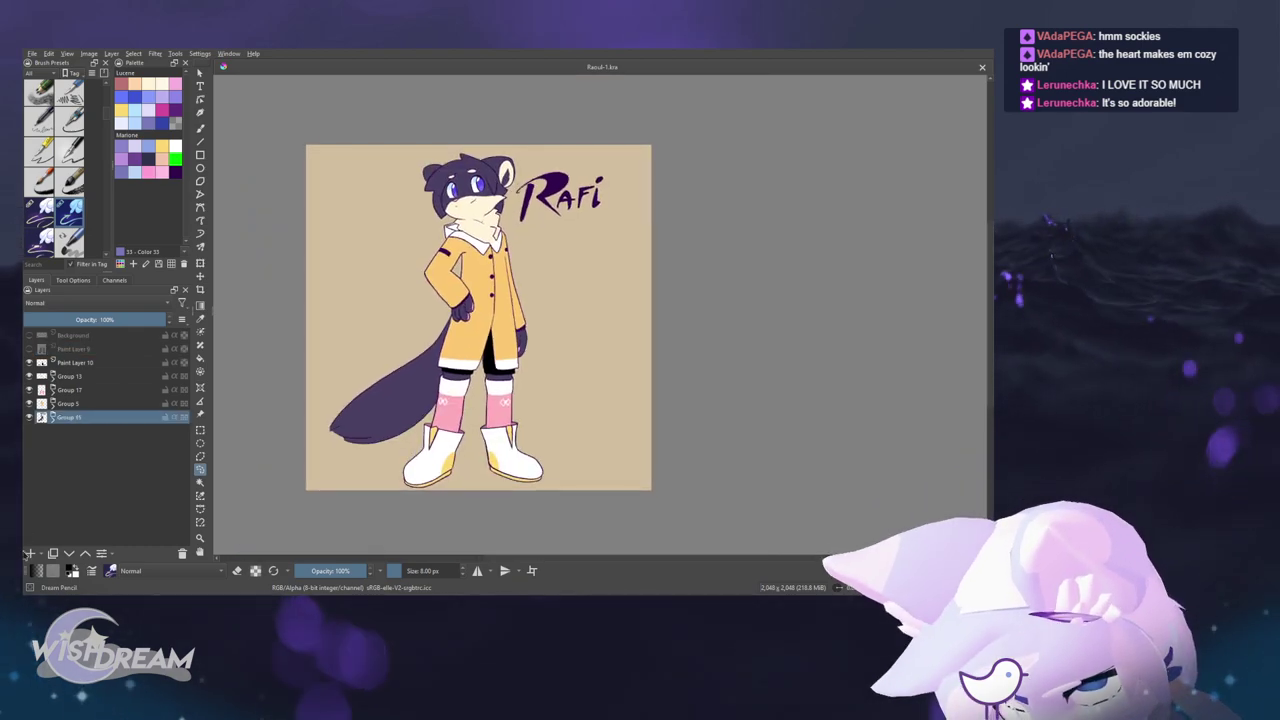
{"action": "left_click", "coordinate": [30, 553]}
{"action": "left_click", "coordinate": [69, 553]}
{"action": "left_click_drag", "start_coordinate": [221, 282], "coordinate": [222, 300]}
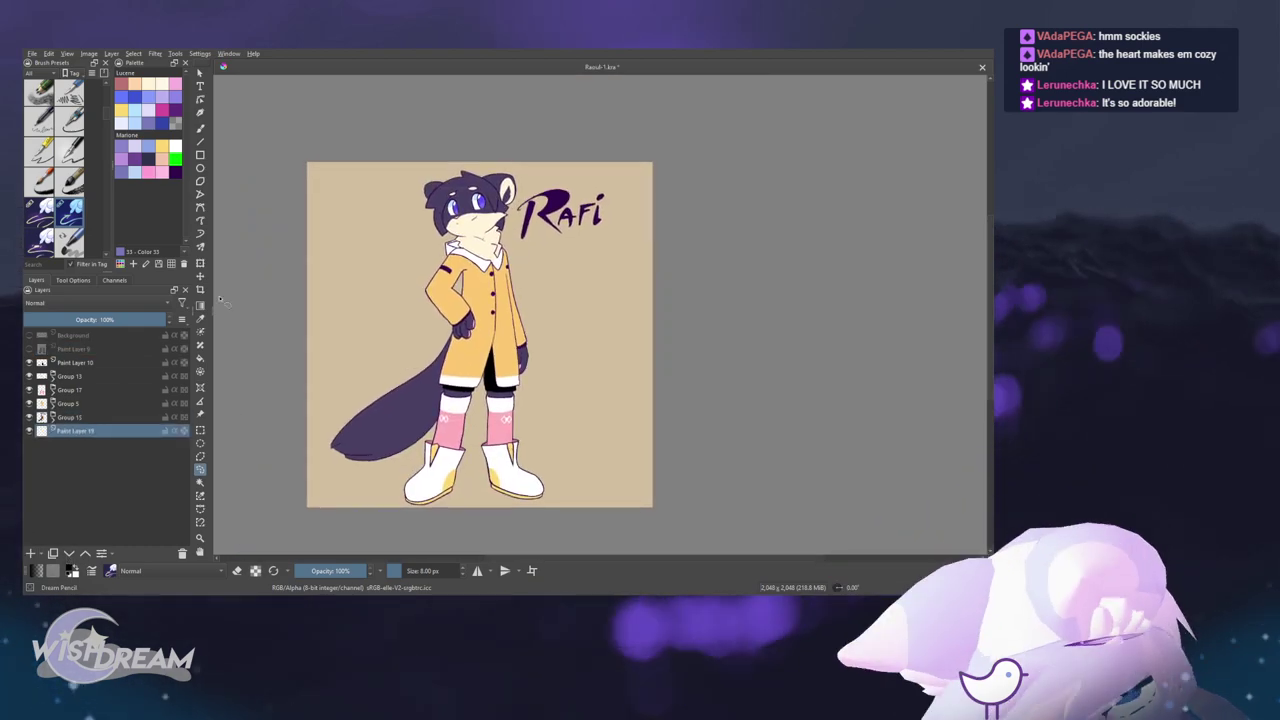
- Fill the new bottom layer with pink, undo it and fill the layer with magenta instead
{"action": "key", "text": "shift+BackSpace"}
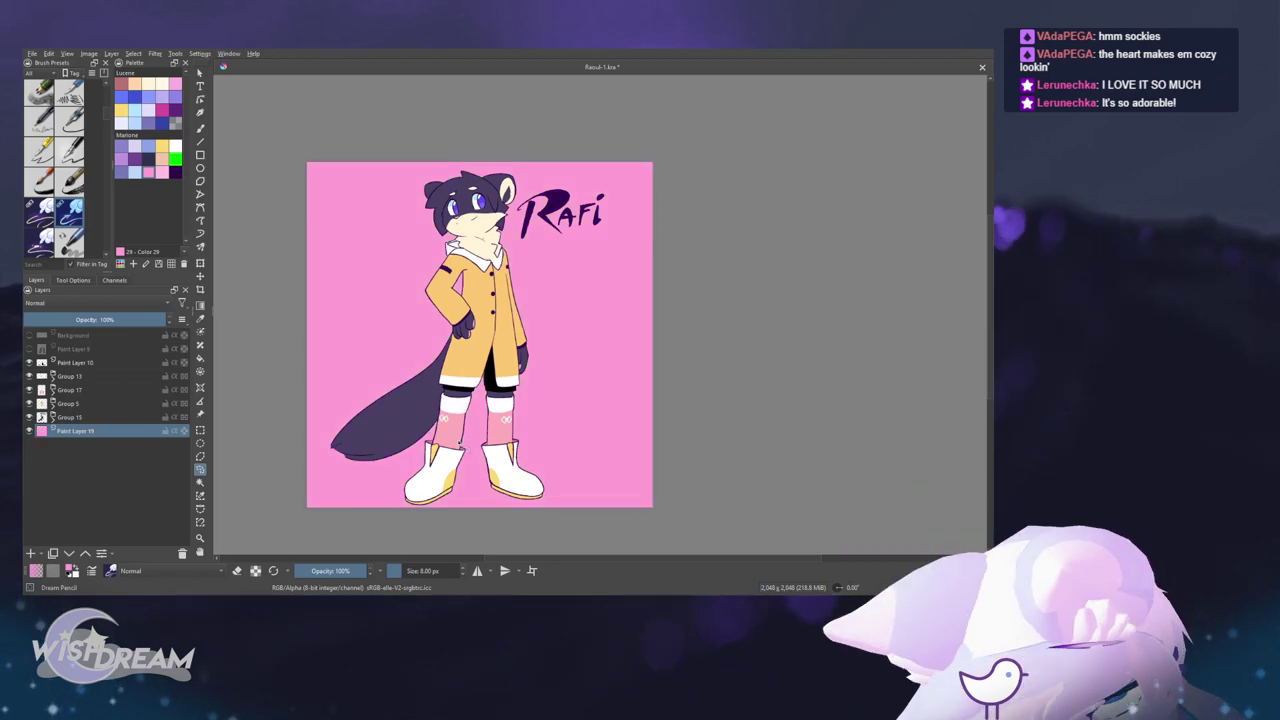
{"action": "key", "text": "ctrl+z"}
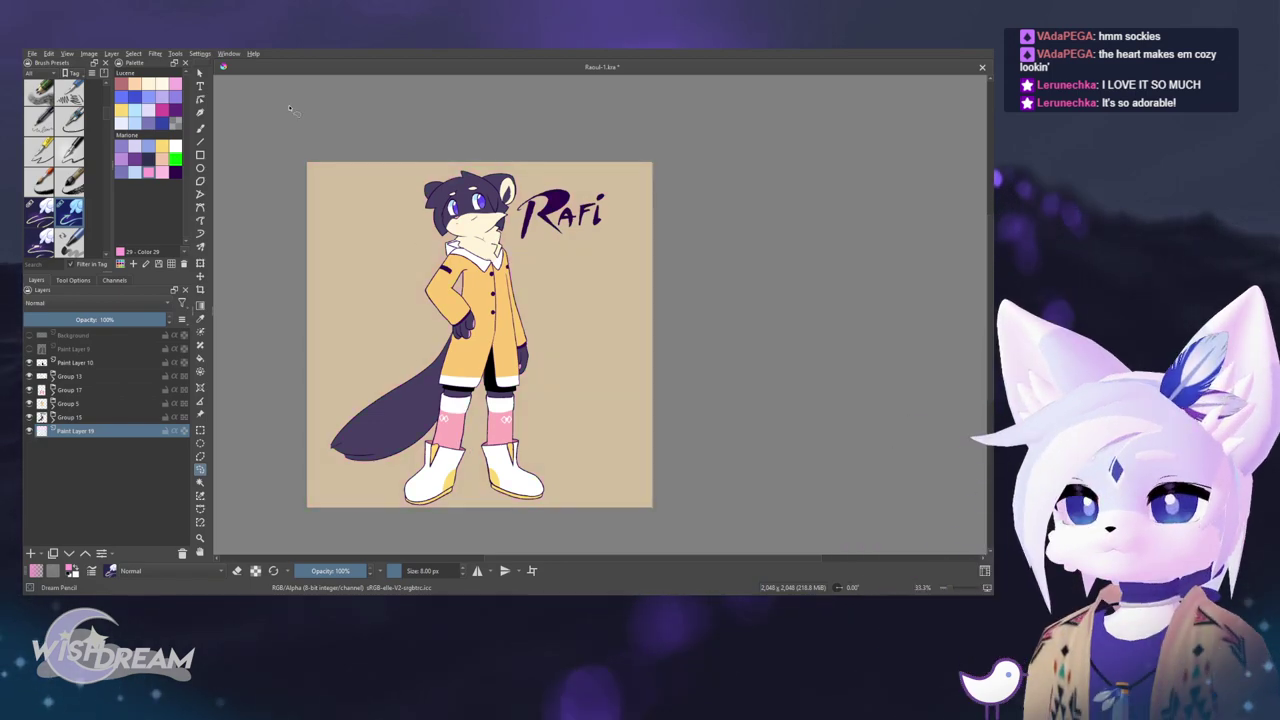
{"action": "key", "text": "BackSpace"}
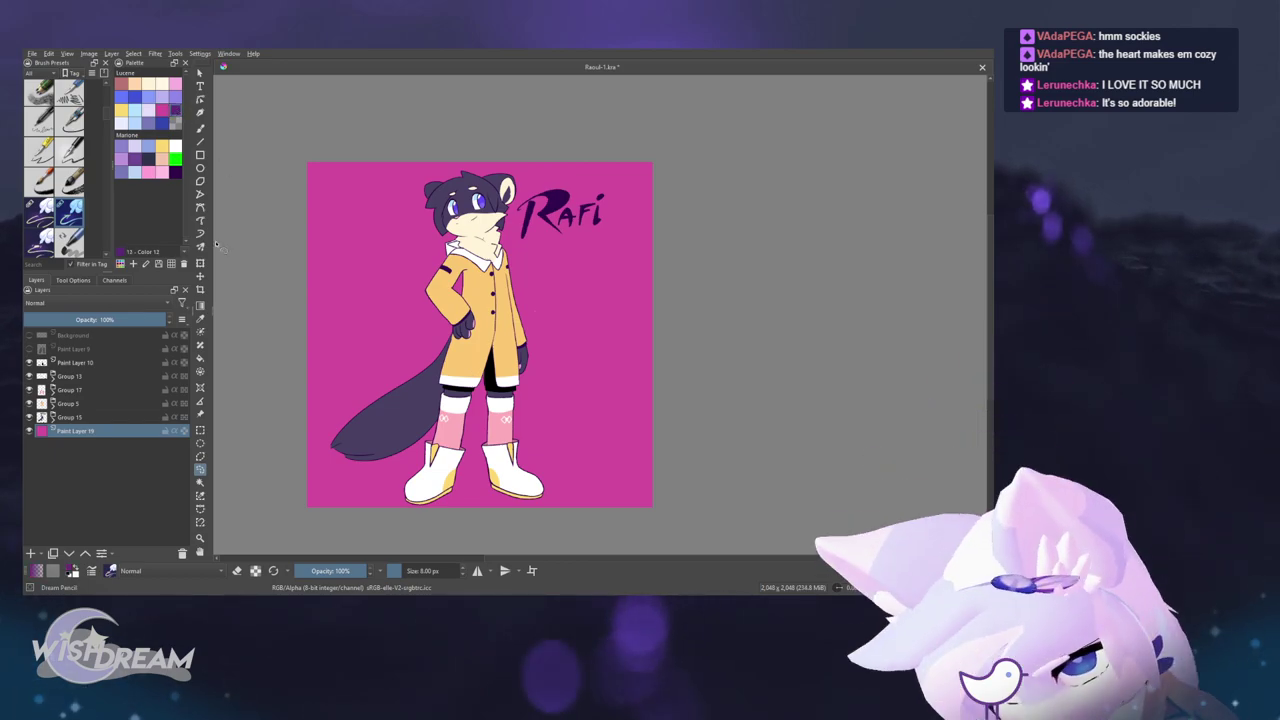
- Apply a purple gradient fading into magenta down the background, undo it and reapply it over a shorter distance
{"action": "left_click_drag", "start_coordinate": [397, 133], "coordinate": [491, 534]}
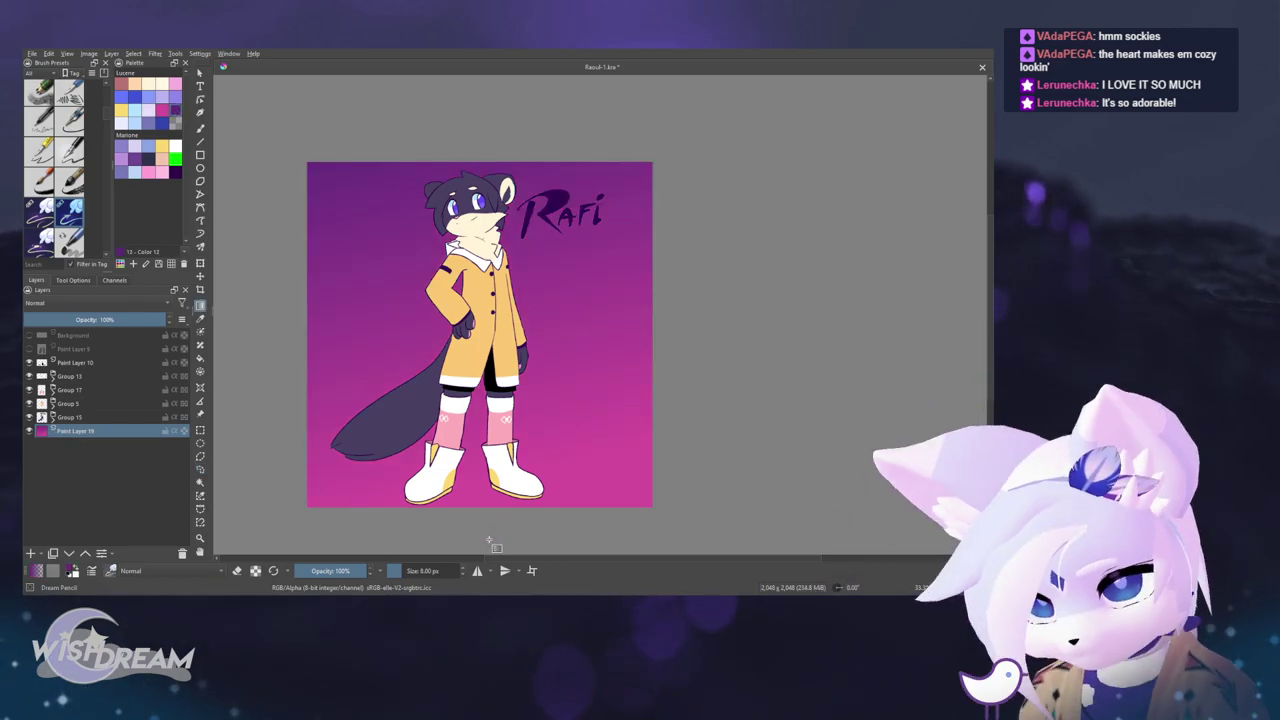
{"action": "scroll", "coordinate": [565, 456], "scroll_direction": "down", "scroll_amount": 2}
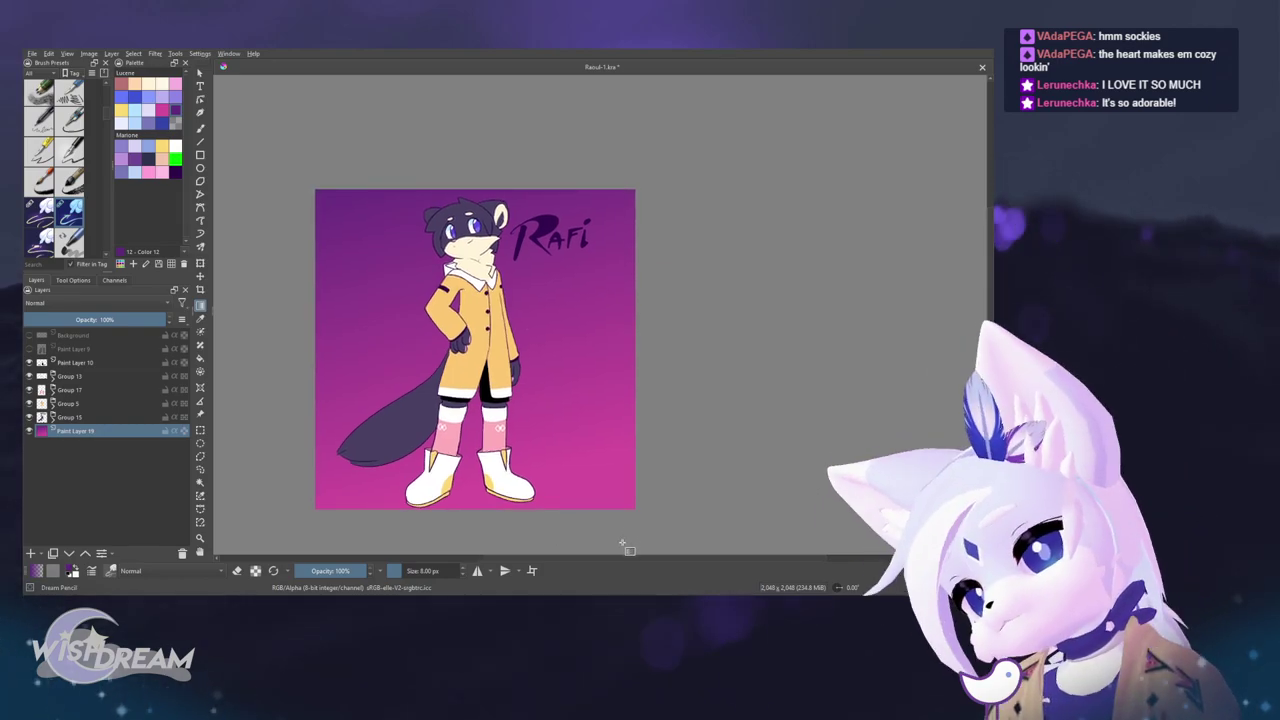
{"action": "key", "text": "ctrl+z"}
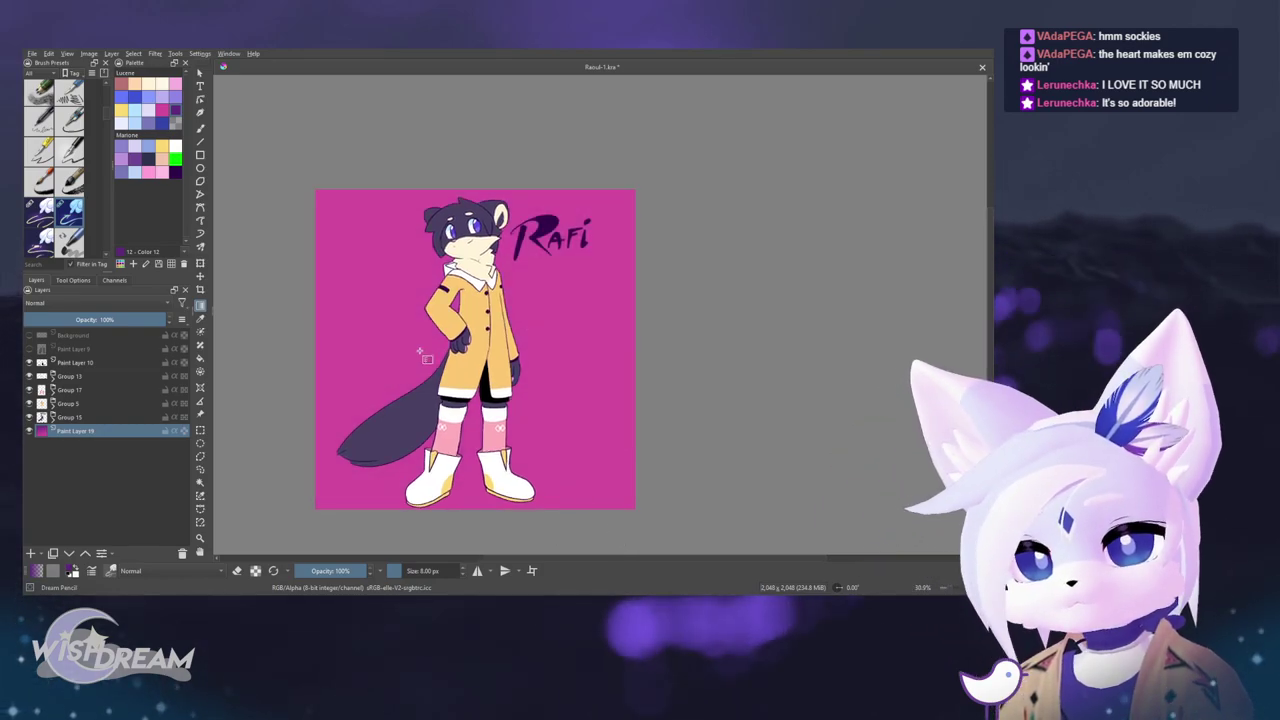
{"action": "left_click_drag", "start_coordinate": [389, 307], "coordinate": [466, 501]}
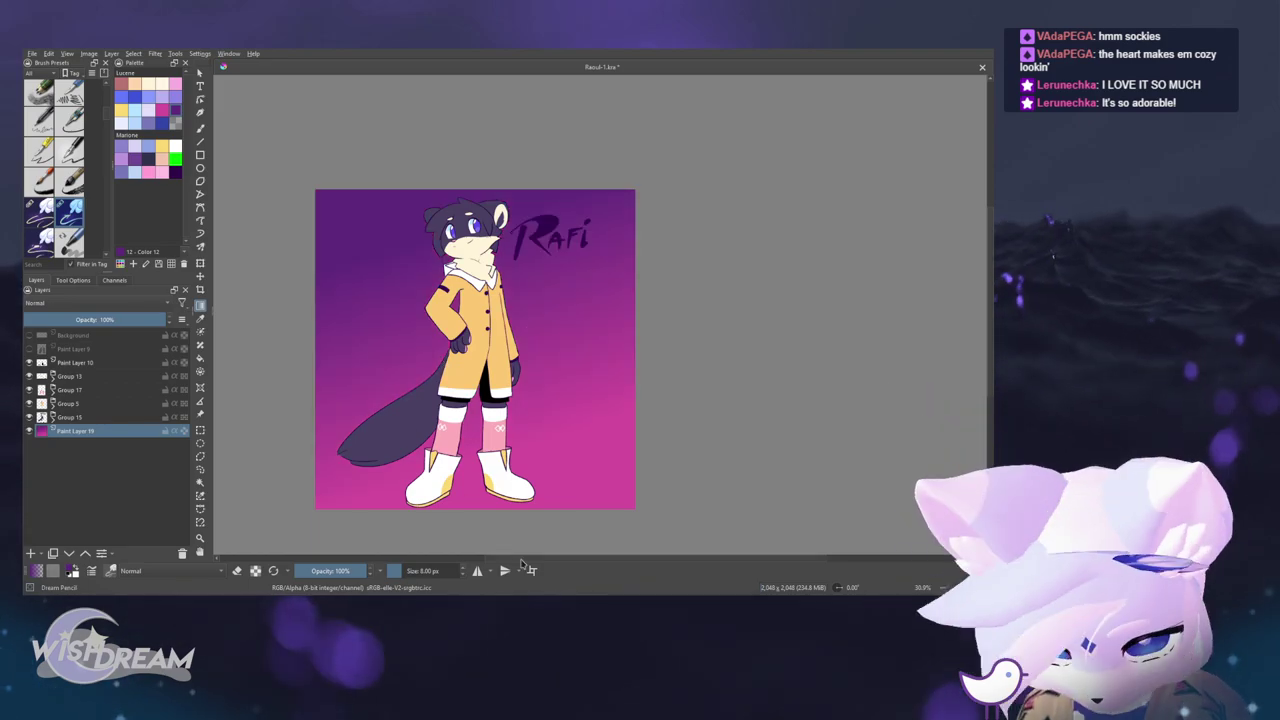
- Add a light pink gradient from the background's lower right corner, undo it and redraw it over a shorter distance
{"action": "left_click", "coordinate": [165, 176]}
{"action": "left_click_drag", "start_coordinate": [608, 514], "coordinate": [449, 157]}
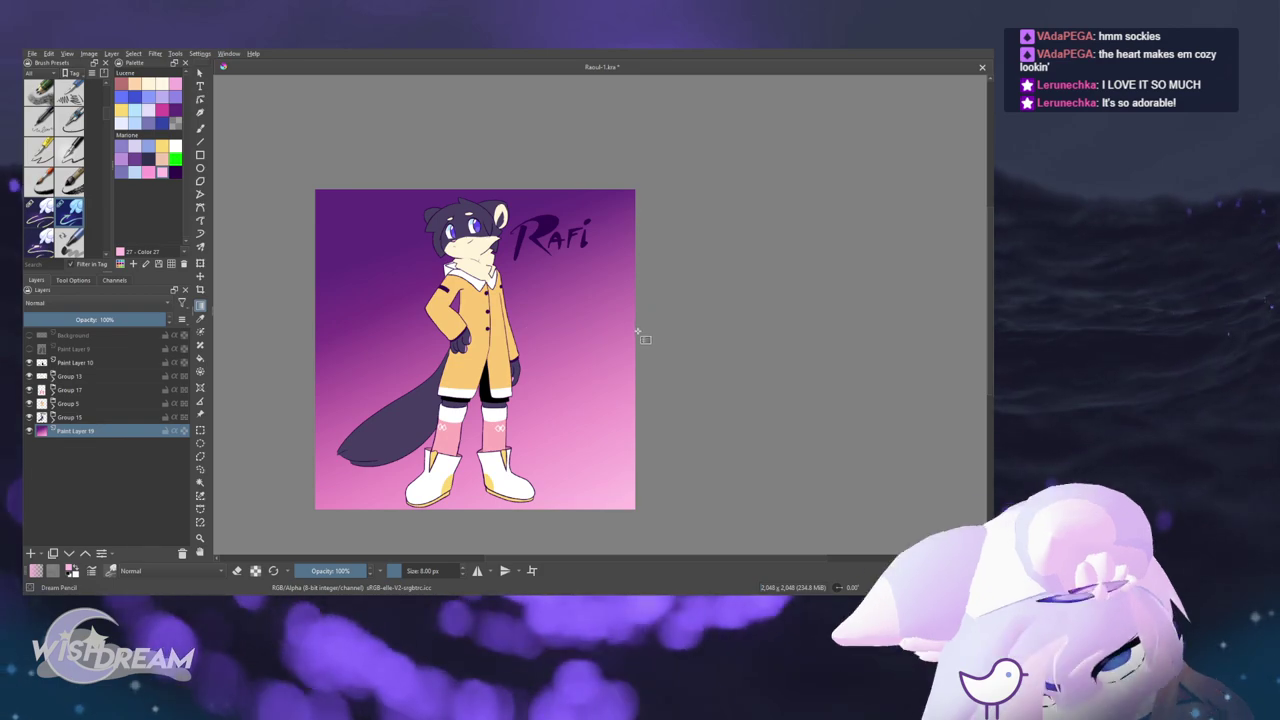
{"action": "key", "text": "ctrl+z"}
{"action": "left_click_drag", "start_coordinate": [606, 463], "coordinate": [555, 304]}
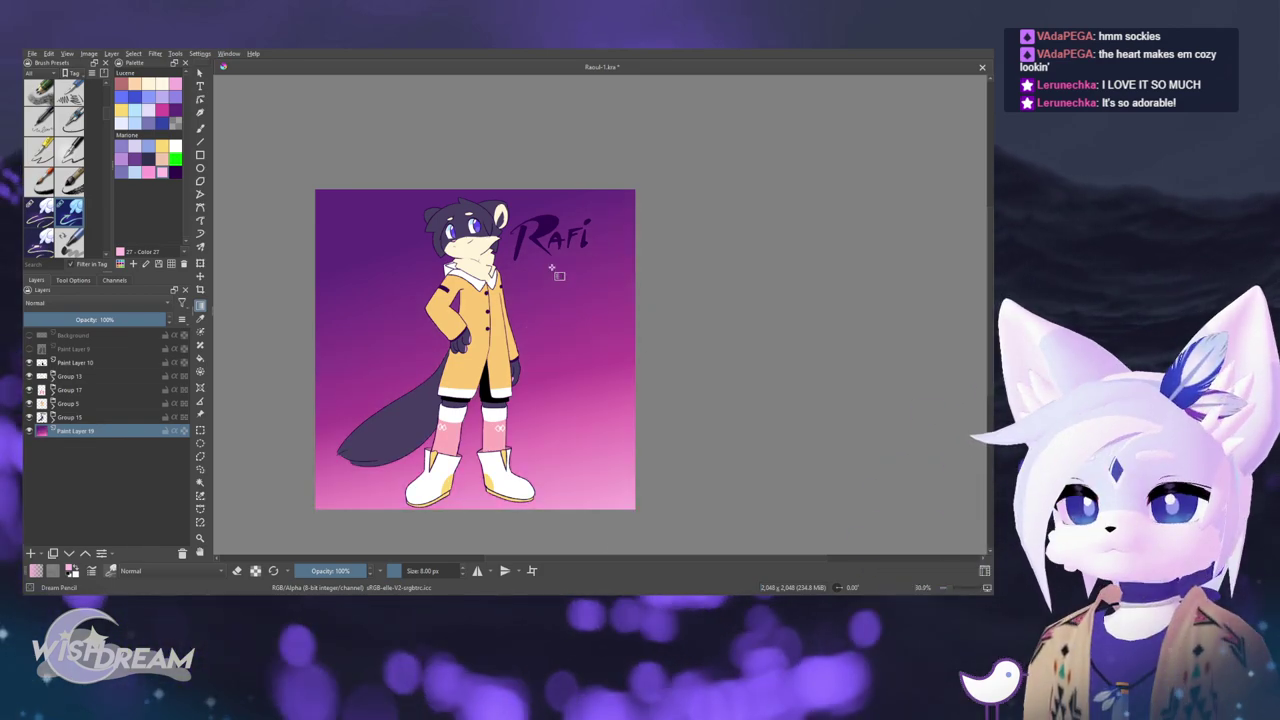
- Try a light pink gradient from the top of the background, and undo both light pink gradients
{"action": "left_click_drag", "start_coordinate": [443, 176], "coordinate": [474, 345]}
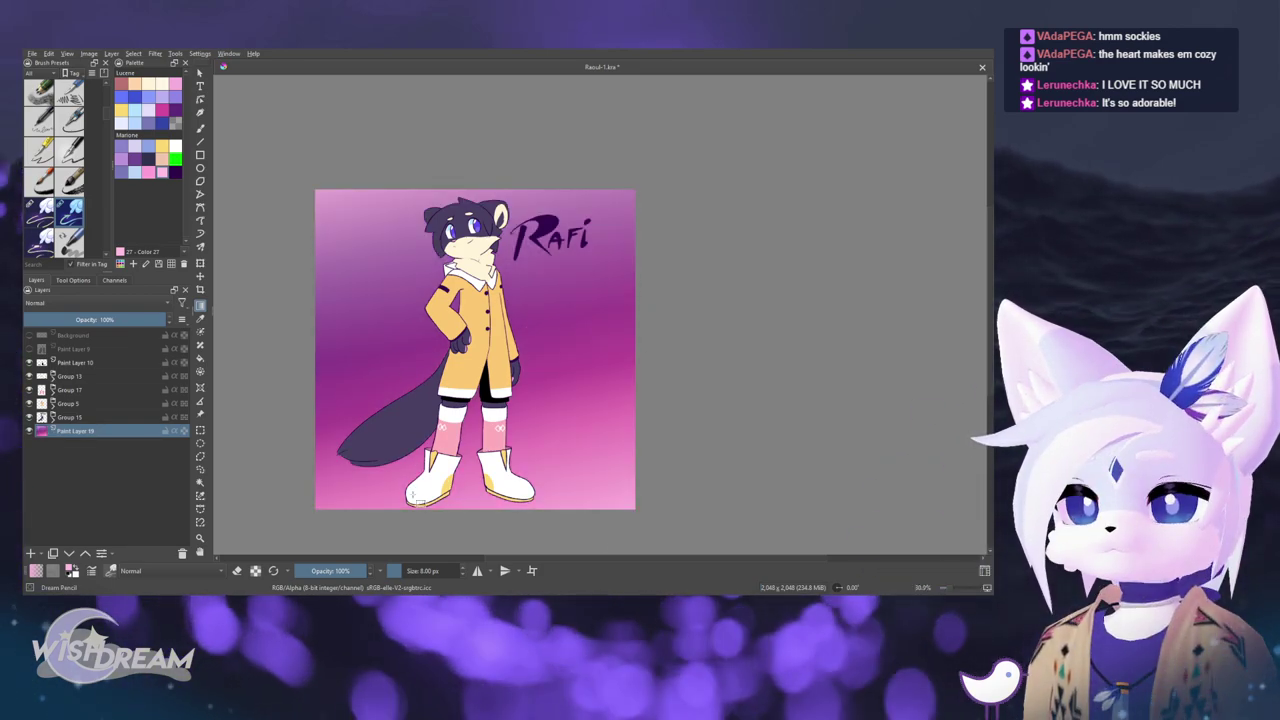
{"action": "key", "text": "ctrl+z"}
{"action": "key", "text": "ctrl+z"}
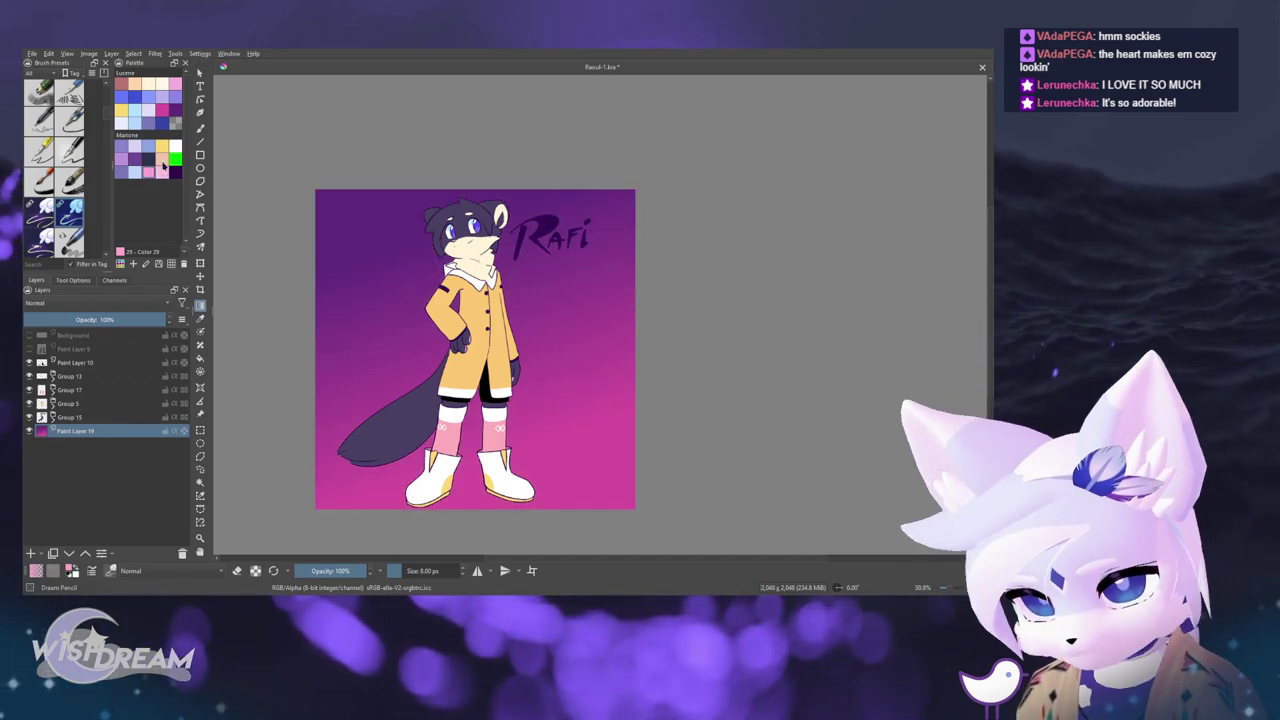
- Fill the background layer with light peach, and refill it with light blue
{"action": "left_click", "coordinate": [141, 84]}
{"action": "left_click", "coordinate": [137, 84]}
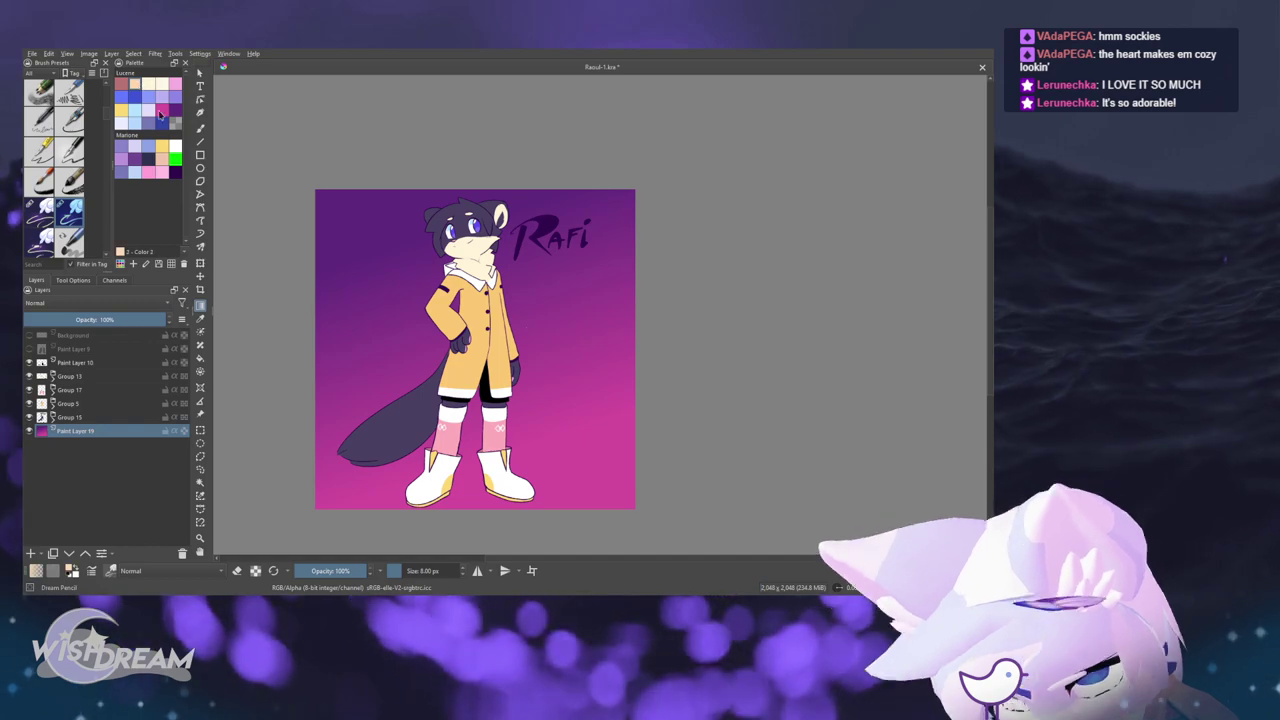
{"action": "key", "text": "shift+BackSpace"}
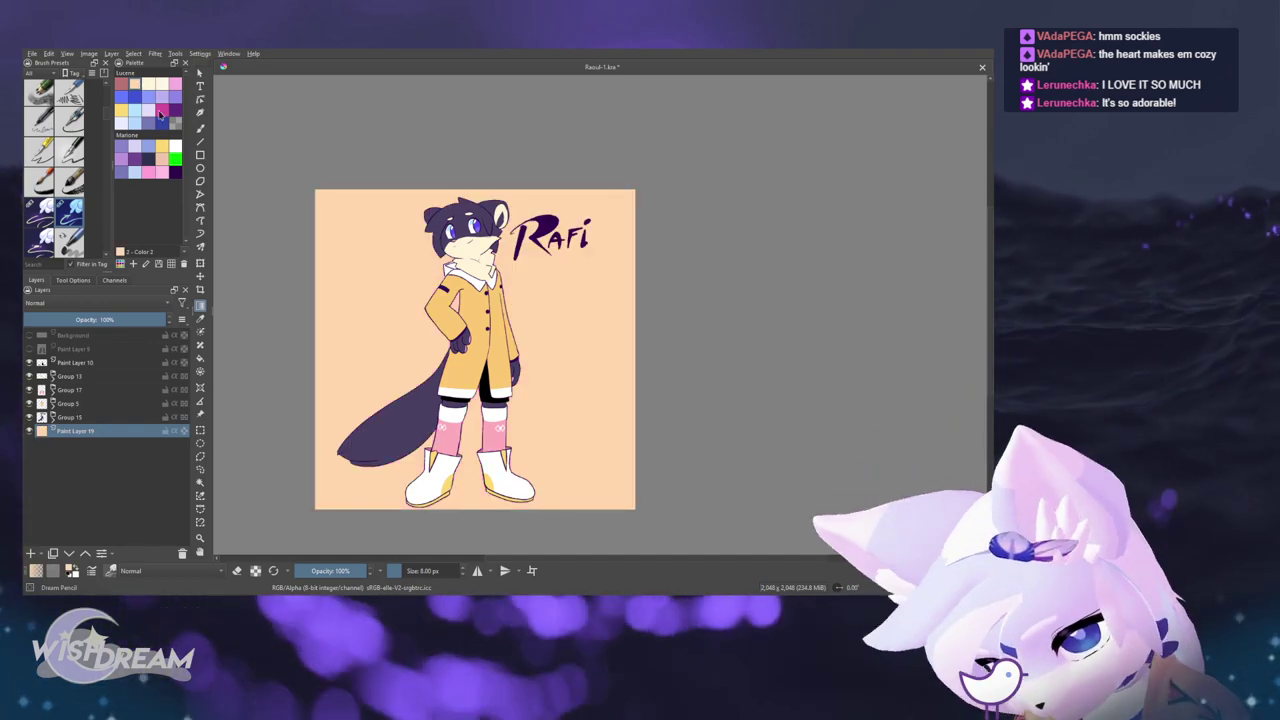
{"action": "left_click", "coordinate": [149, 109]}
{"action": "key", "text": "shift+BackSpace"}
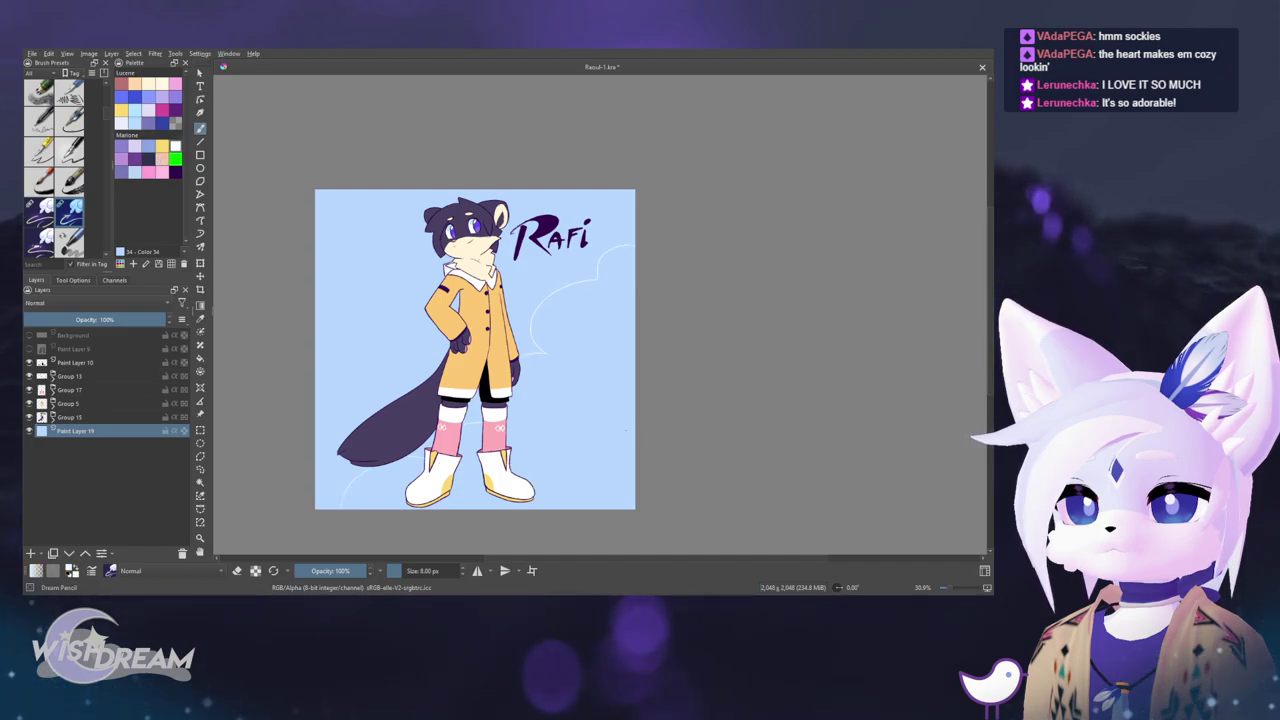
- Isolate the background layer and fill the outlined cloud bank rising across the lower right of the canvas with white
{"action": "left_click", "coordinate": [95, 430], "text": "alt"}
{"action": "key", "text": "f"}
{"action": "left_click", "coordinate": [513, 429]}
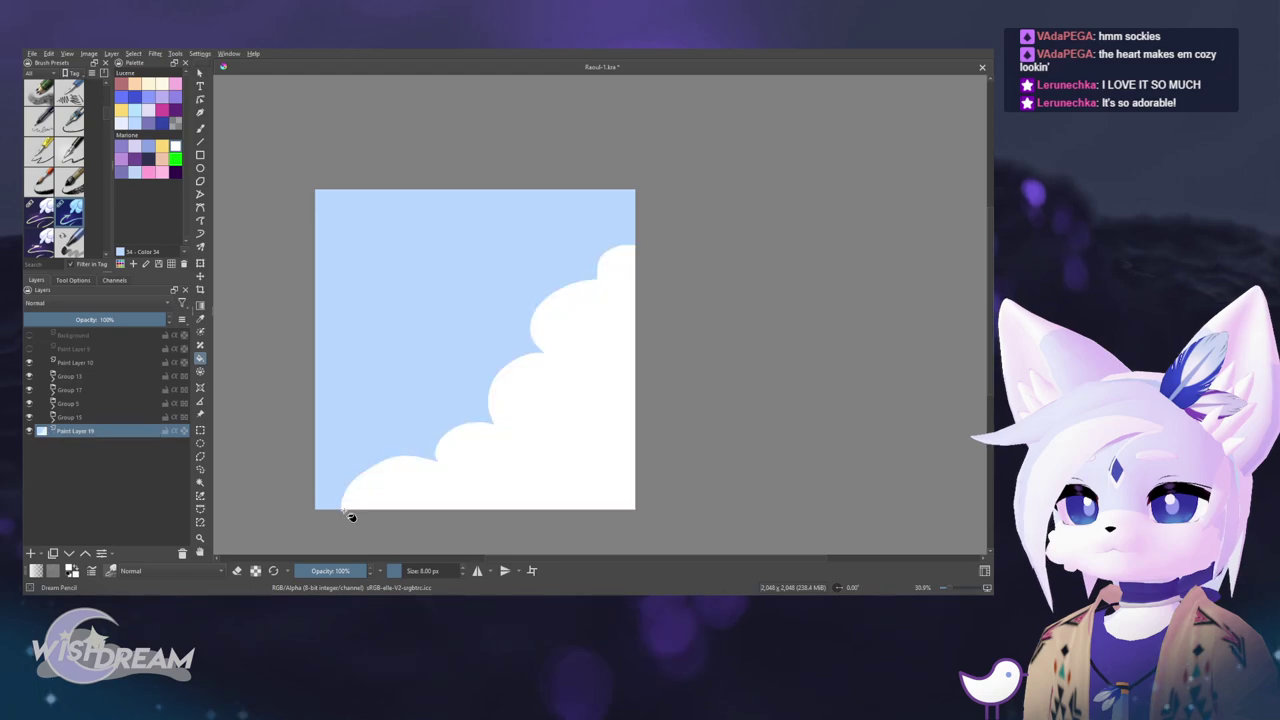
- Show all layers again, outline a second cloud behind the character at the canvas's left edge and fill it with white
{"action": "left_click", "coordinate": [125, 436], "text": "alt"}
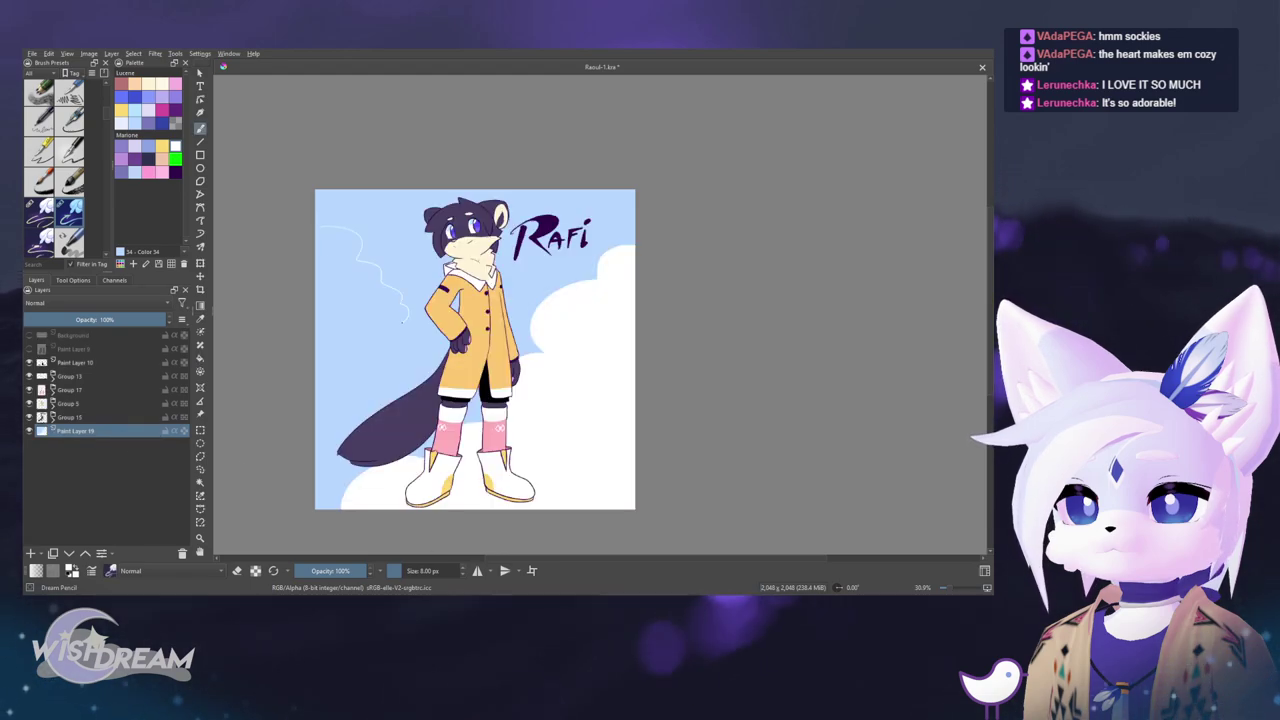
{"action": "key", "text": "f"}
{"action": "left_click", "coordinate": [328, 320]}
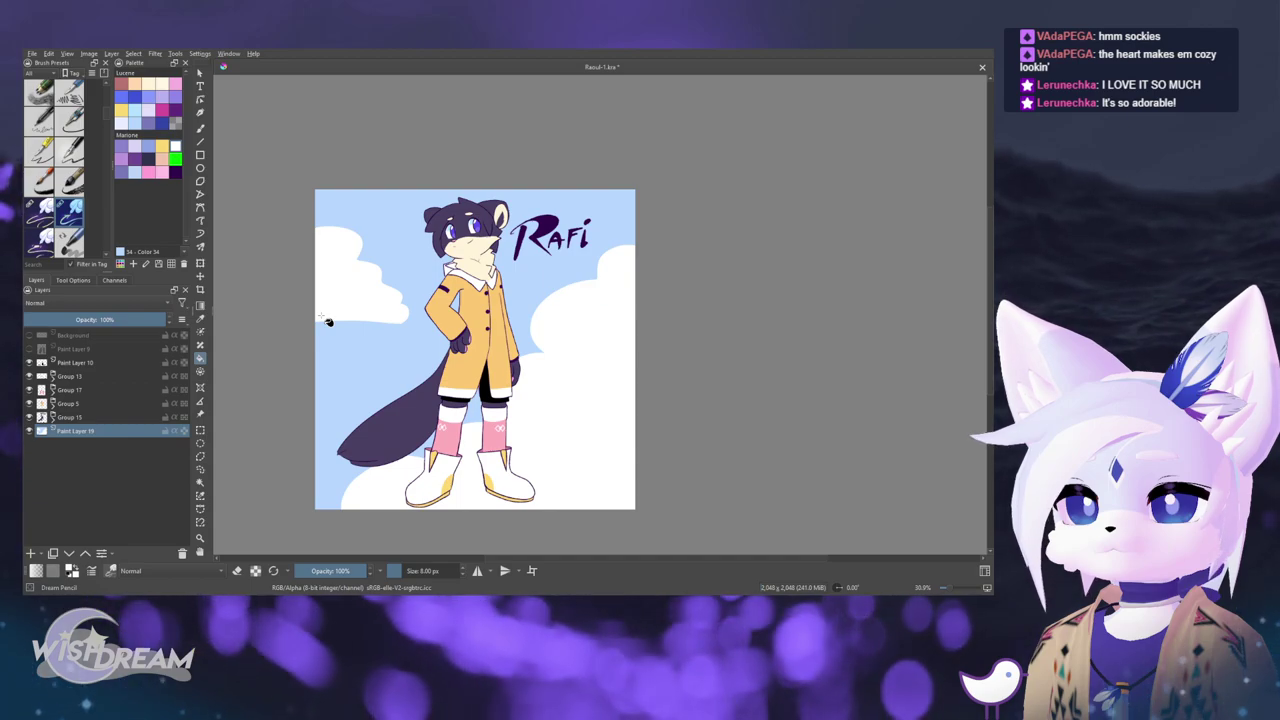
- Undo the white clouds to return to the plain light blue background
{"action": "key", "text": "ctrl+z"}
{"action": "key", "text": "ctrl+z"}
{"action": "key", "text": "ctrl+z"}
{"action": "key", "text": "Delete"}
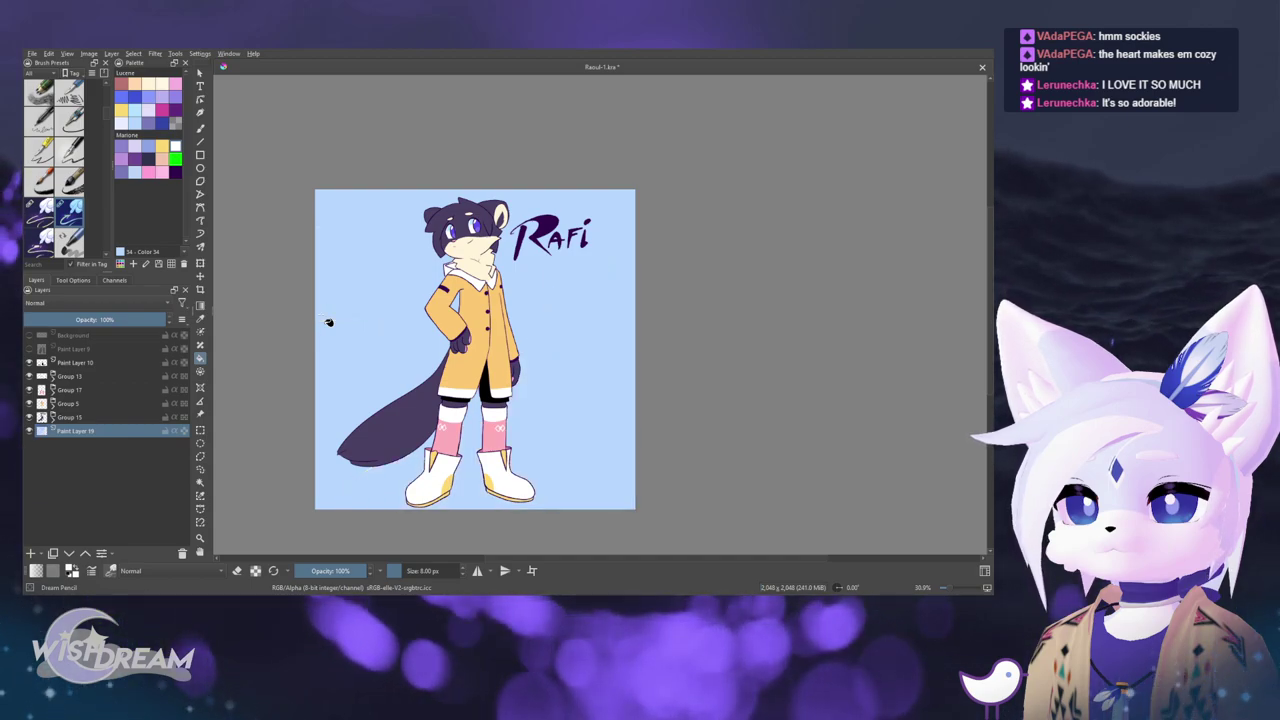
- Try a diagonal dividing line across the lower right of the background with the corner beneath it filled, and undo it
{"action": "left_click_drag", "start_coordinate": [485, 509], "coordinate": [635, 351]}
{"action": "key", "text": "f"}
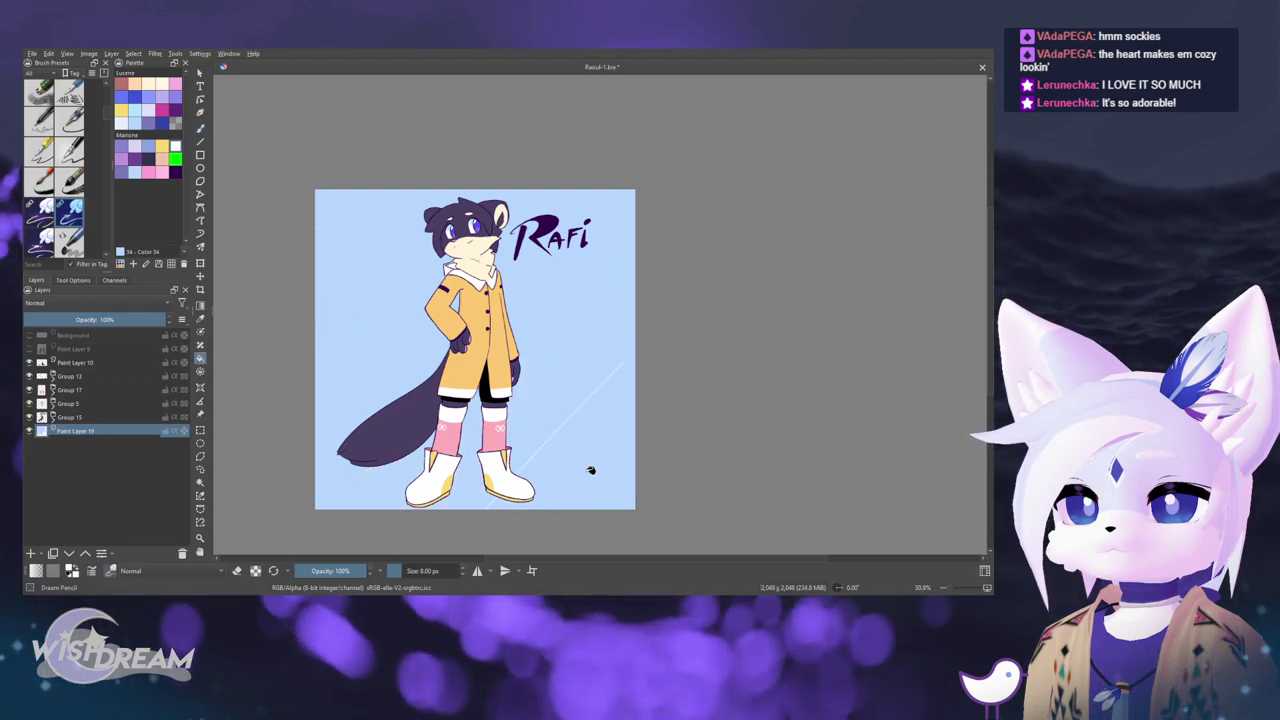
{"action": "left_click", "coordinate": [591, 471]}
{"action": "mouse_move", "coordinate": [630, 505]}
{"action": "left_mouse_down"}
{"action": "mouse_move", "coordinate": [614, 534]}
{"action": "mouse_move", "coordinate": [691, 527]}
{"action": "left_mouse_up"}
{"action": "key", "text": "b"}
{"action": "key", "text": "ctrl+z"}
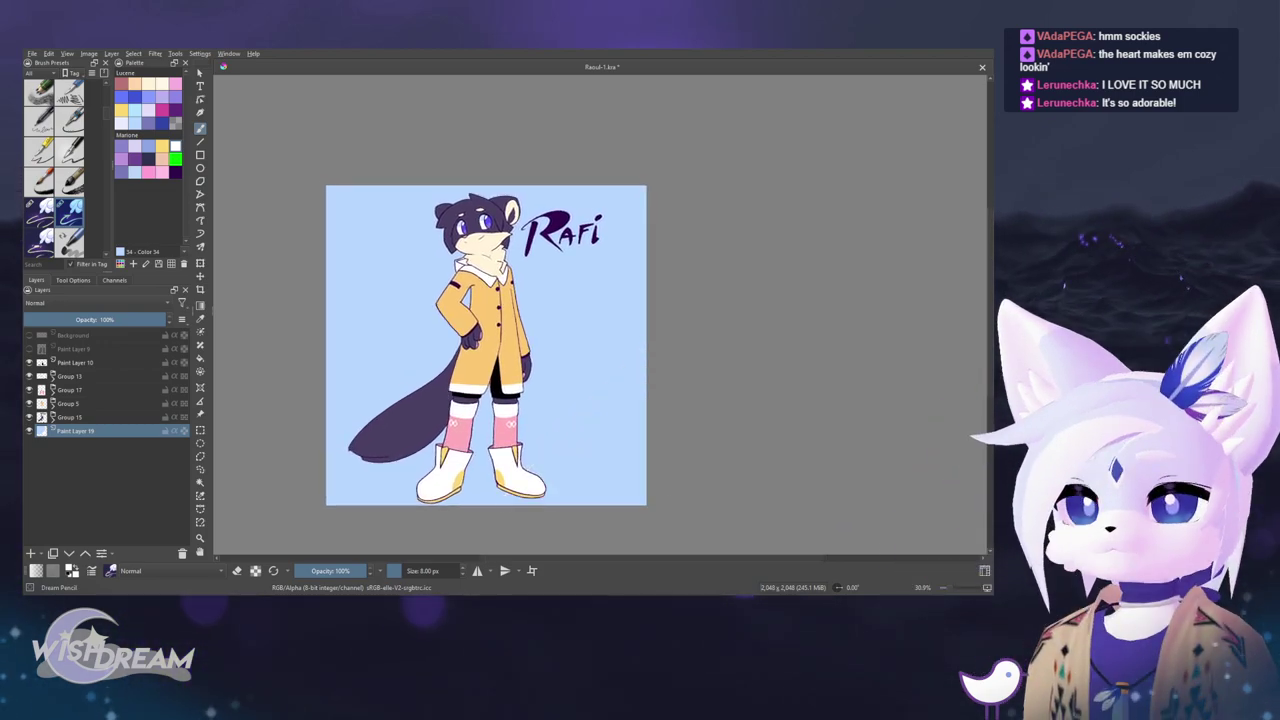
- Compare the drawing with and without the light blue background layer, leaving the layer shown
{"action": "left_click", "coordinate": [30, 431]}
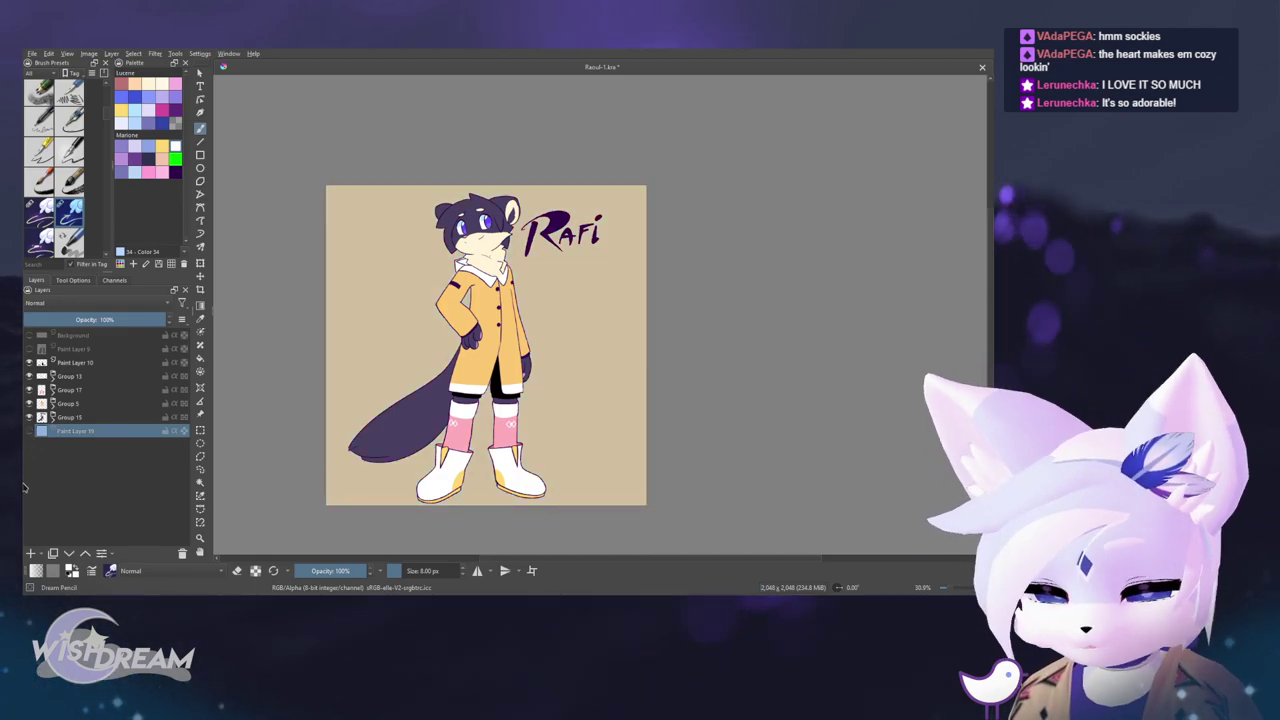
{"action": "left_click", "coordinate": [30, 431]}
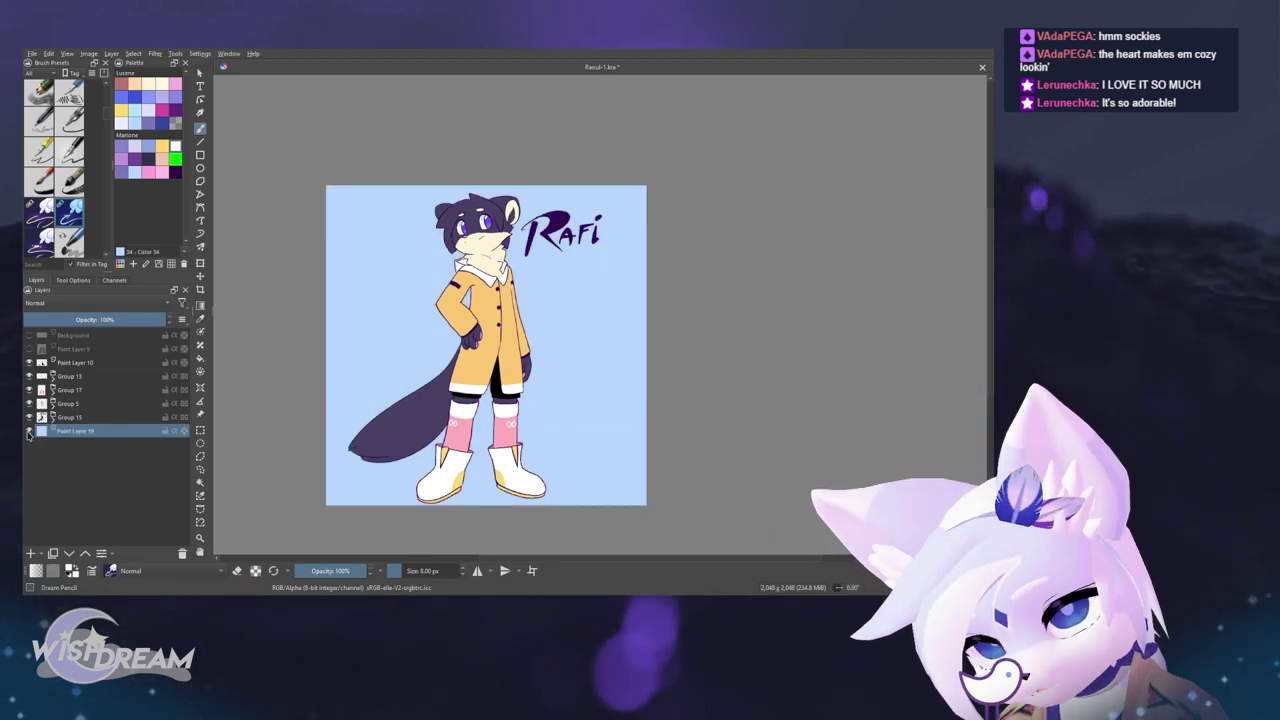
{"action": "left_click", "coordinate": [29, 431]}
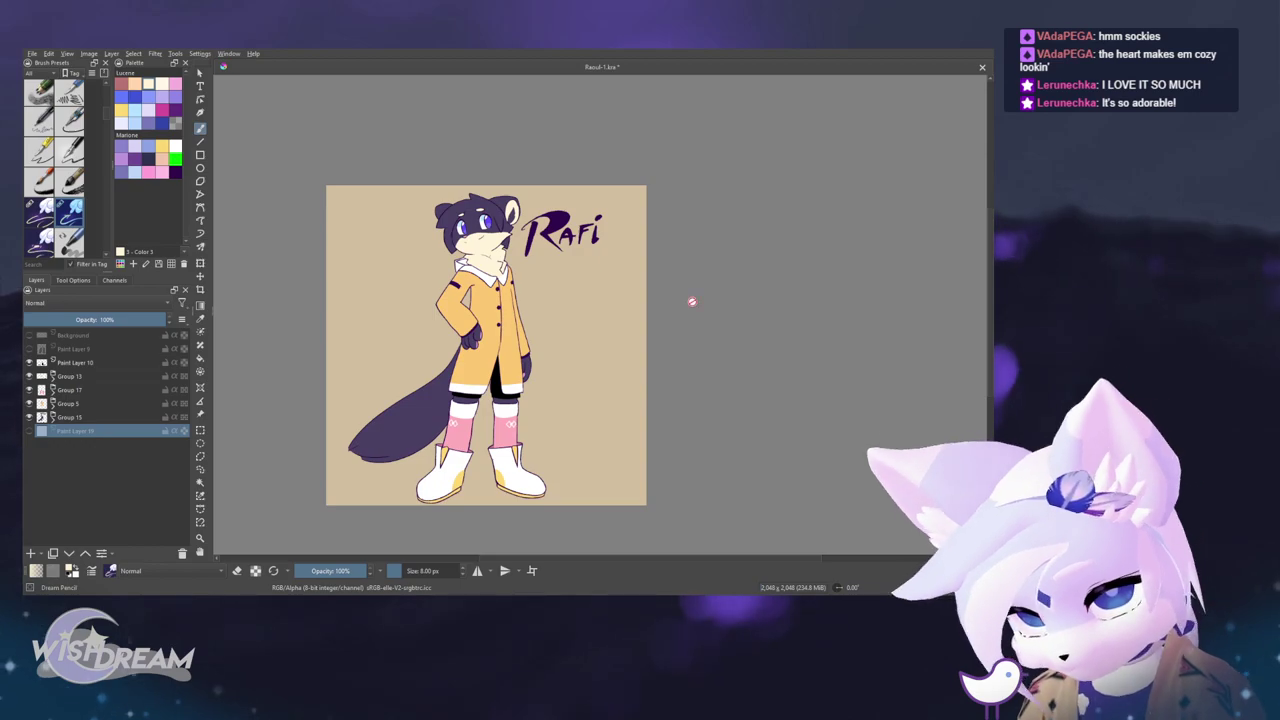
{"action": "left_click", "coordinate": [29, 431]}
- Try cream, warm yellow and pale yellow fills on the background layer
{"action": "key", "text": "shift+BackSpace"}
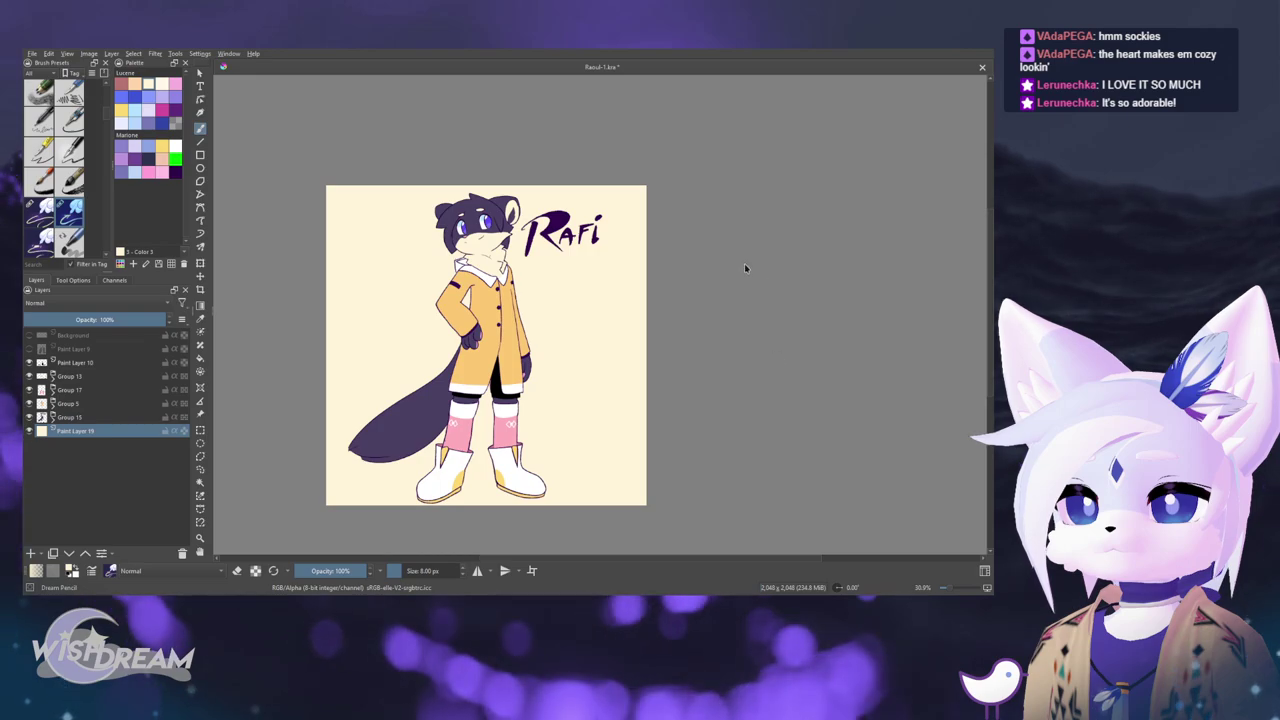
{"action": "key", "text": "ctrl+z"}
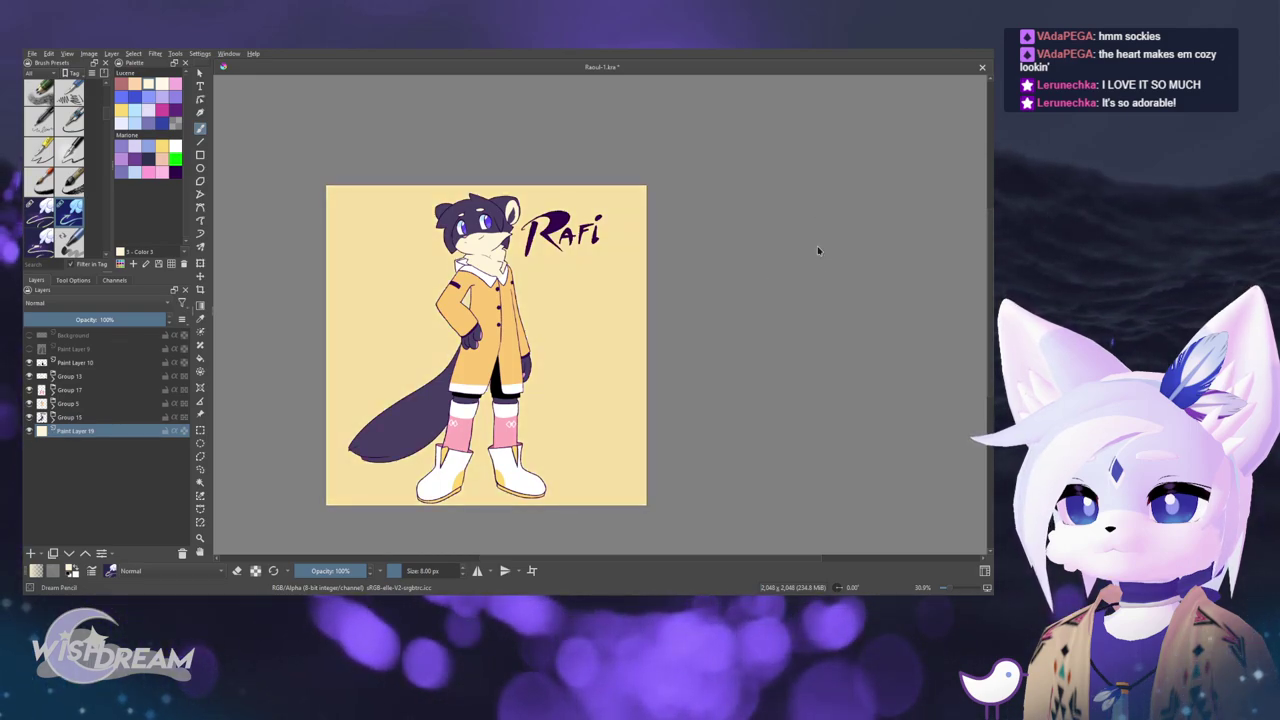
{"action": "key", "text": "BackSpace"}
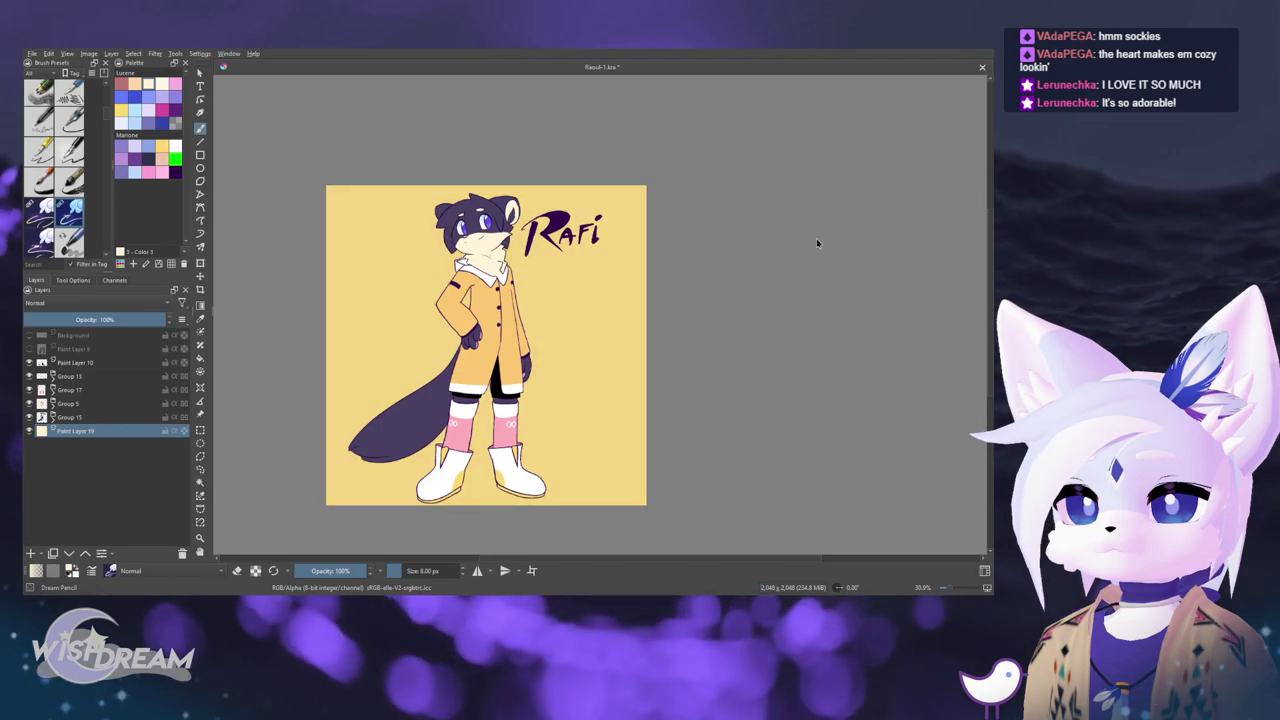
{"action": "key", "text": "ctrl+z"}
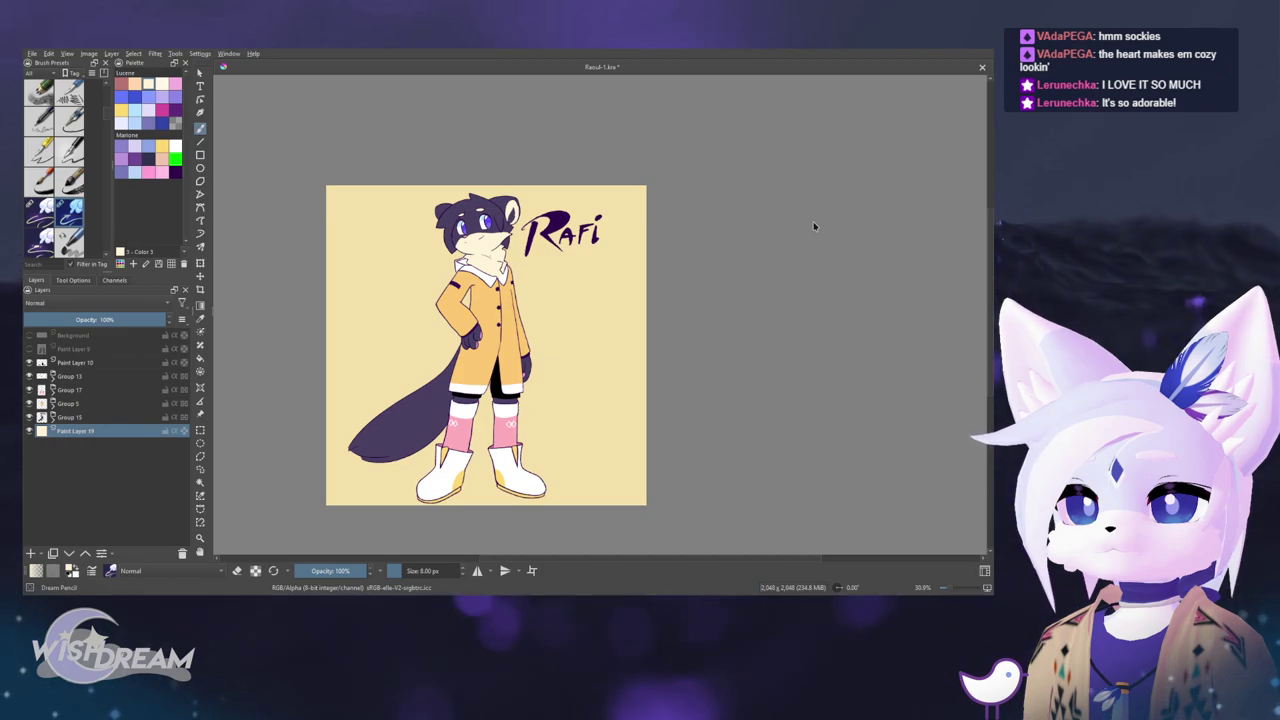
{"action": "key", "text": "ctrl+z"}
{"action": "key", "text": "ctrl+shift+z"}
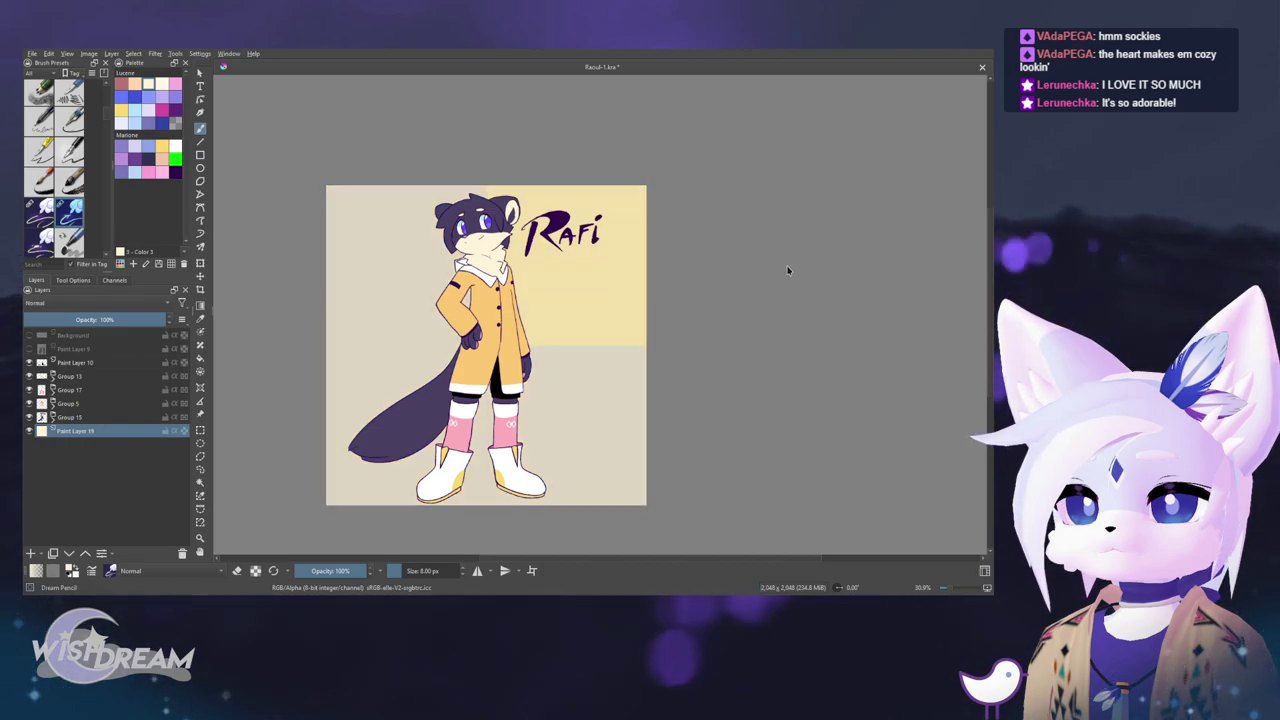
{"action": "key", "text": "ctrl+z"}
- Test further beige fills on the background layer and settle on a light orange-tan
{"action": "key", "text": "shift+BackSpace"}
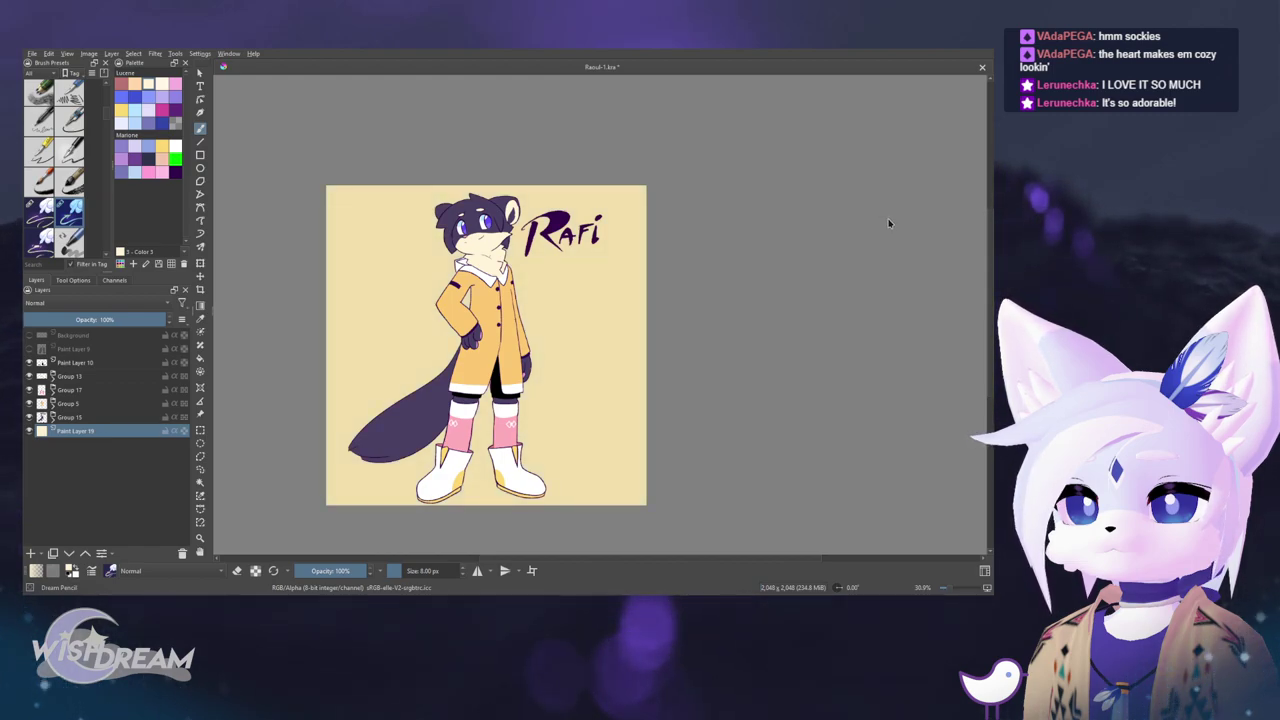
{"action": "key", "text": "shift+BackSpace"}
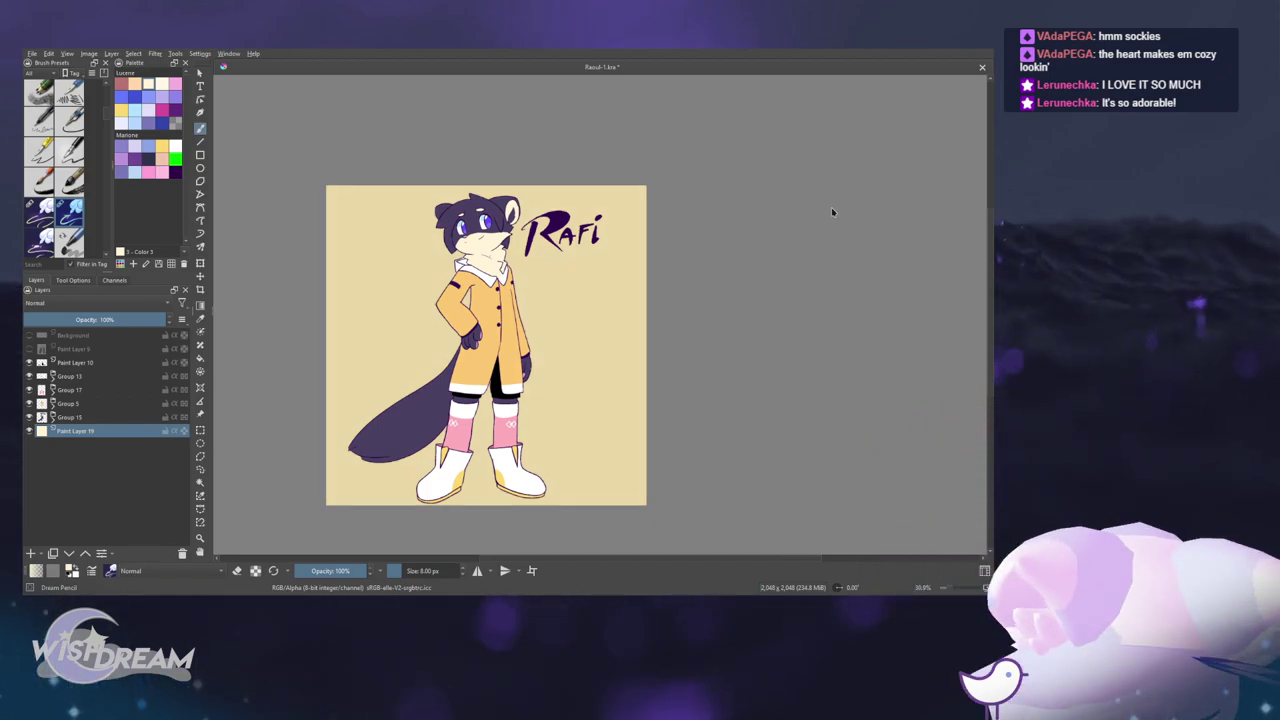
{"action": "key", "text": "ctrl+z"}
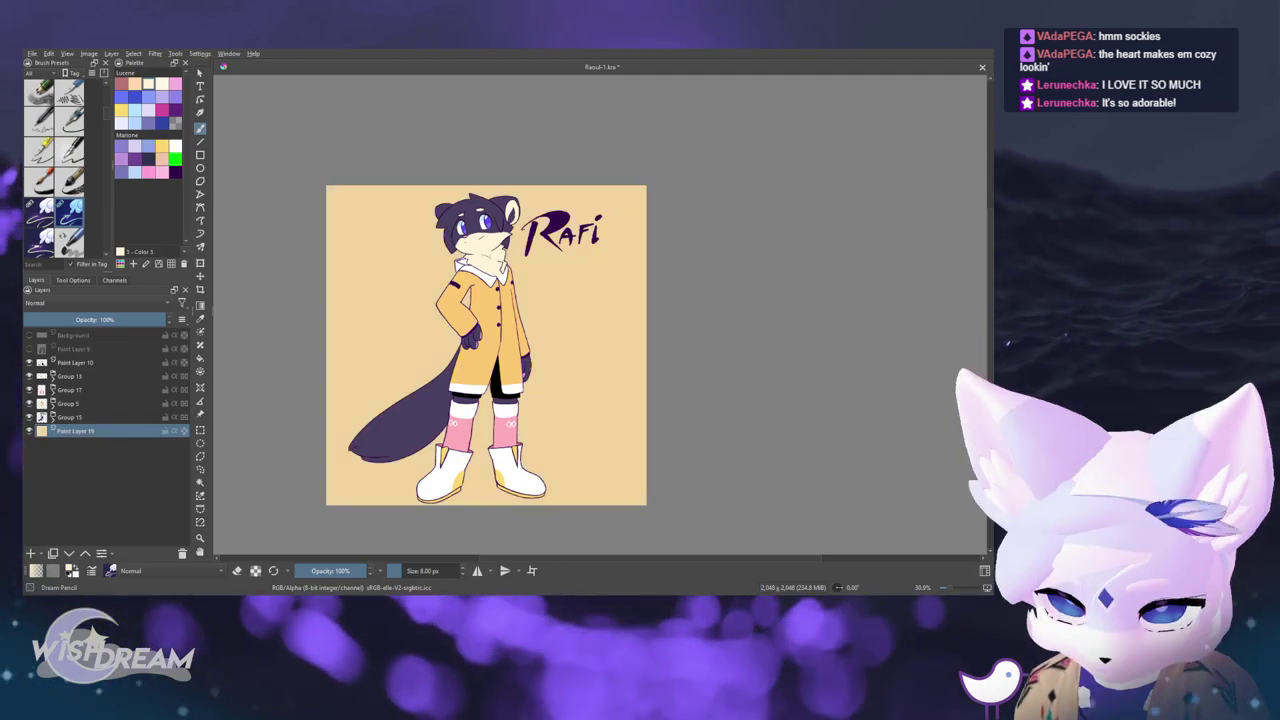
{"action": "scroll", "coordinate": [516, 270], "scroll_direction": "up", "scroll_amount": 4}
{"action": "scroll", "coordinate": [516, 270], "scroll_direction": "down", "scroll_amount": 3}
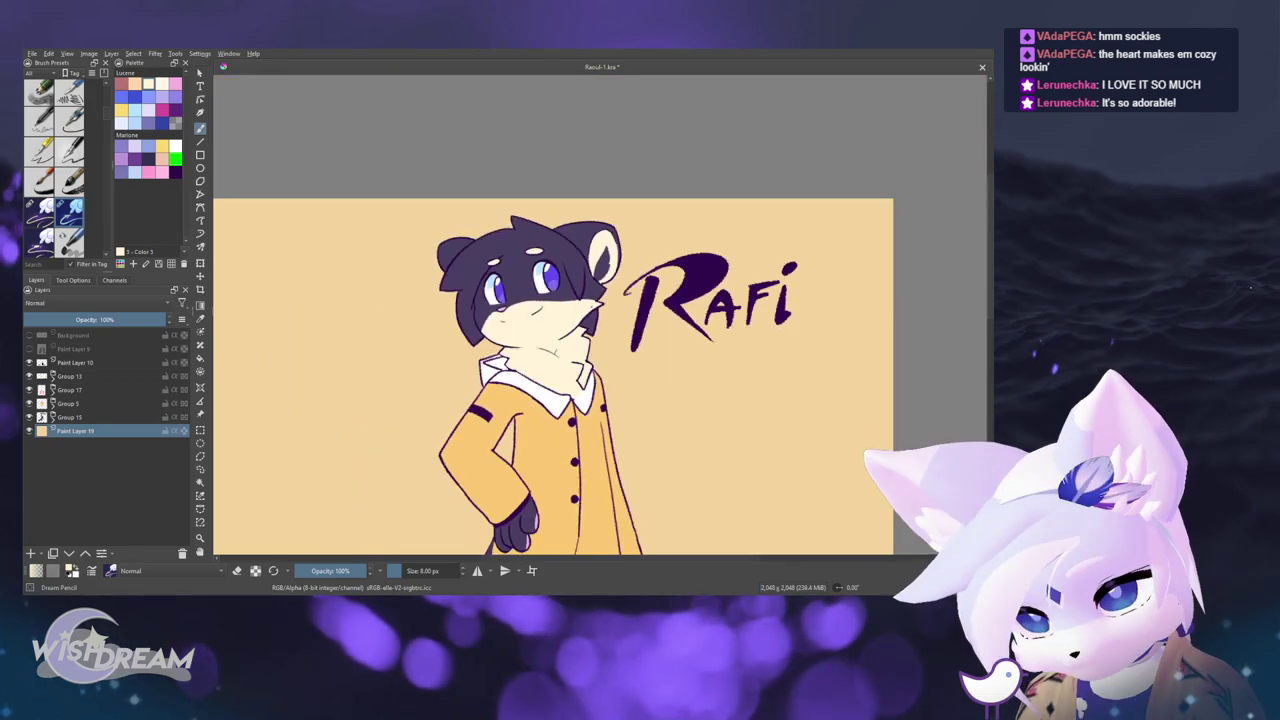
{"action": "scroll", "coordinate": [562, 356], "scroll_direction": "down", "scroll_amount": 2}
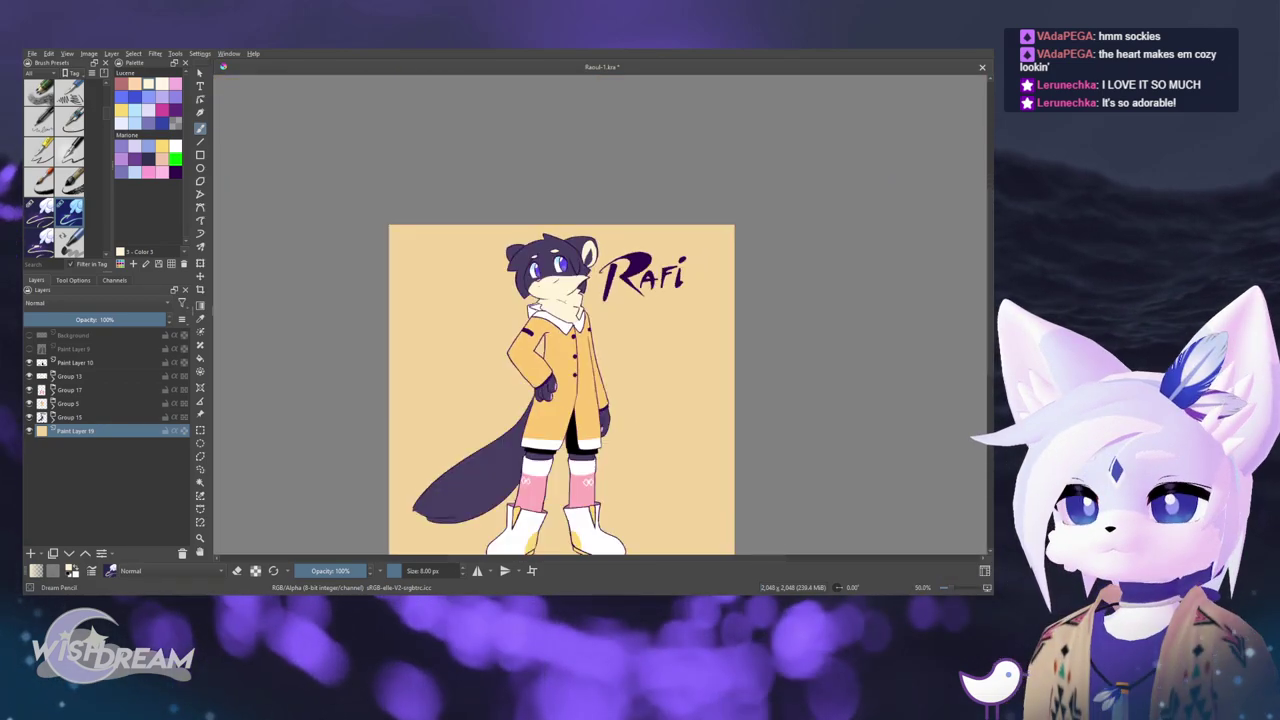
{"action": "left_click_drag", "start_coordinate": [562, 356], "coordinate": [499, 306]}
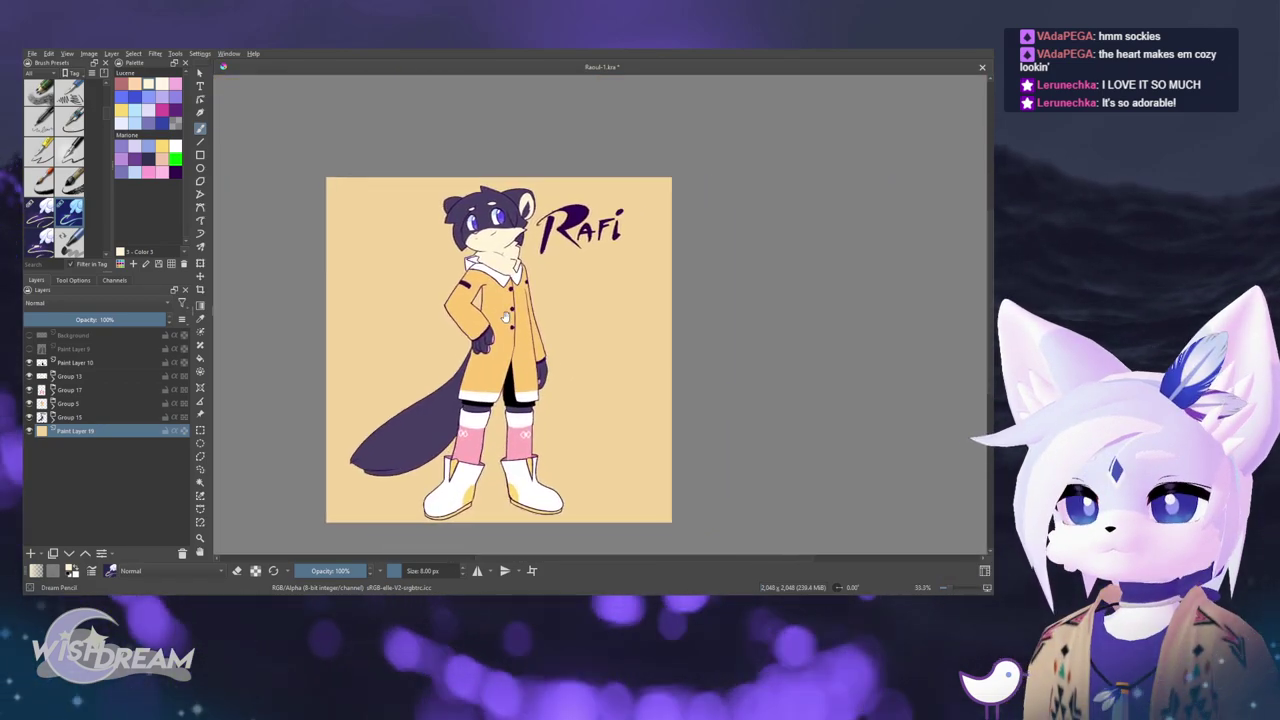
{"action": "scroll", "coordinate": [508, 302], "scroll_direction": "up", "scroll_amount": 1}
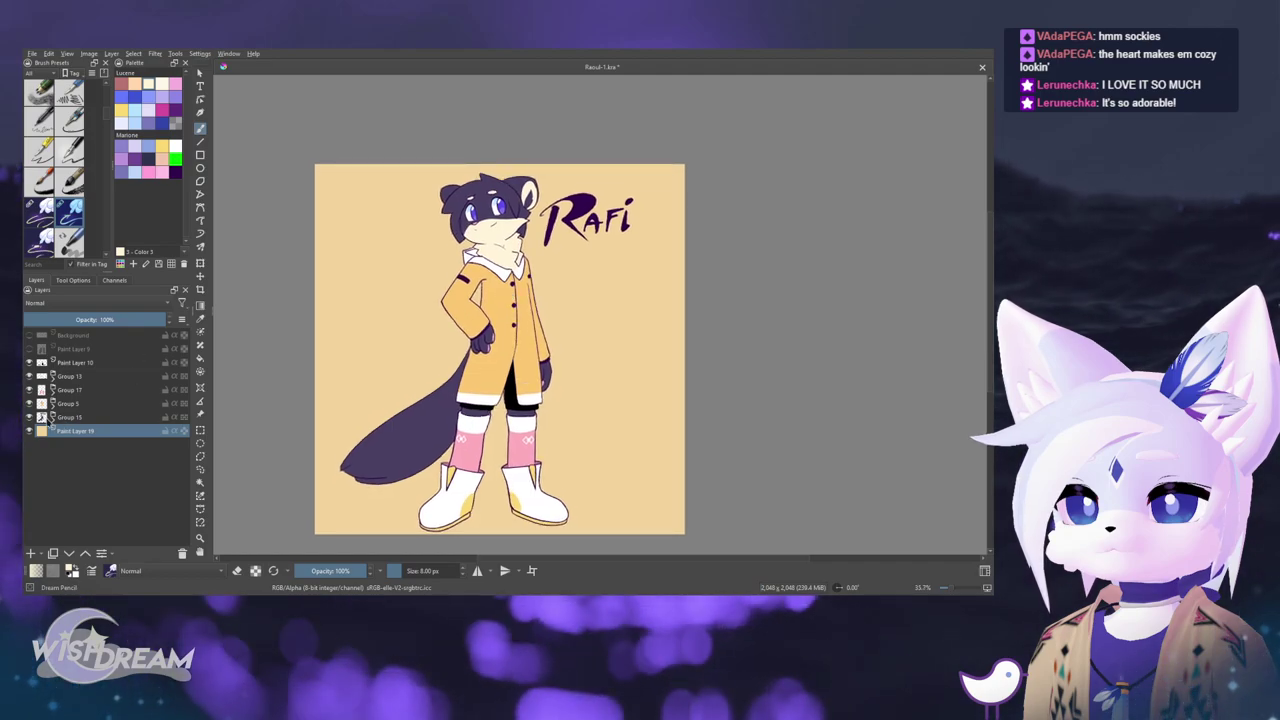
- Move the title lettering's layer out of the lowest character group to directly above that group, and select it
{"action": "left_click", "coordinate": [52, 417]}
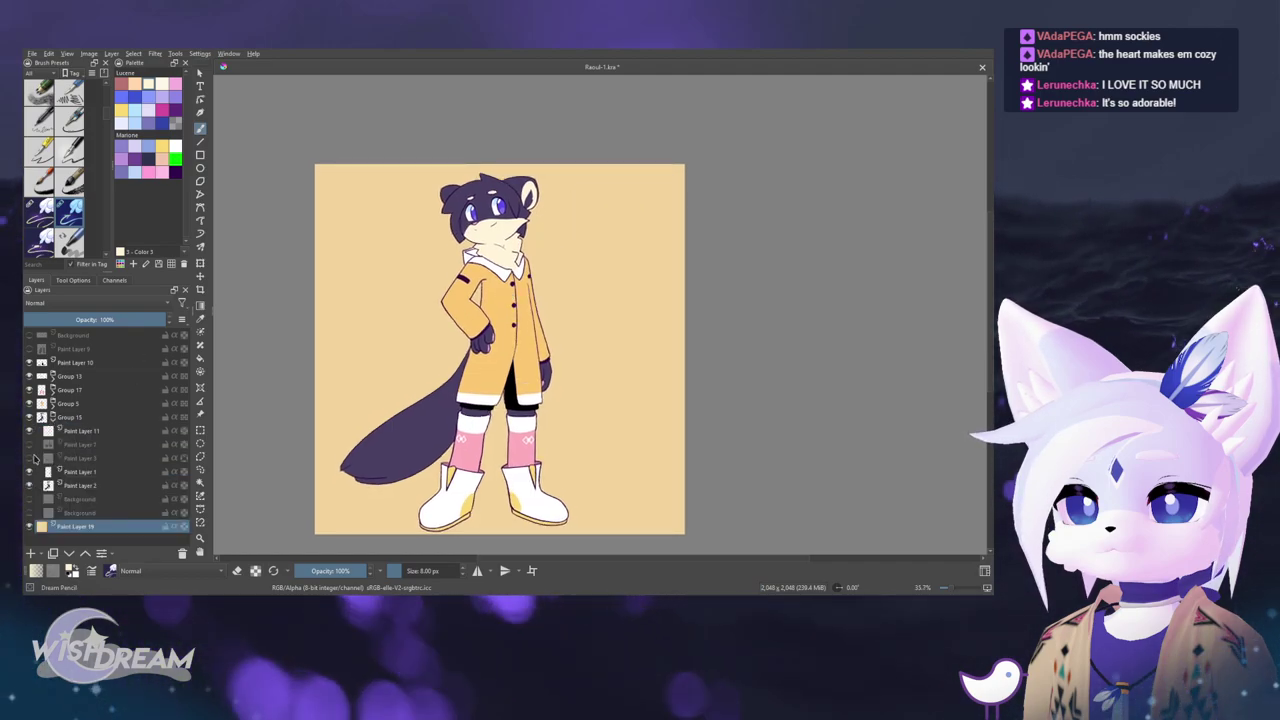
{"action": "mouse_move", "coordinate": [60, 458]}
{"action": "left_mouse_down"}
{"action": "mouse_move", "coordinate": [85, 416]}
{"action": "mouse_move", "coordinate": [57, 434]}
{"action": "left_mouse_up"}
{"action": "left_click", "coordinate": [53, 432]}
{"action": "left_click", "coordinate": [89, 406]}
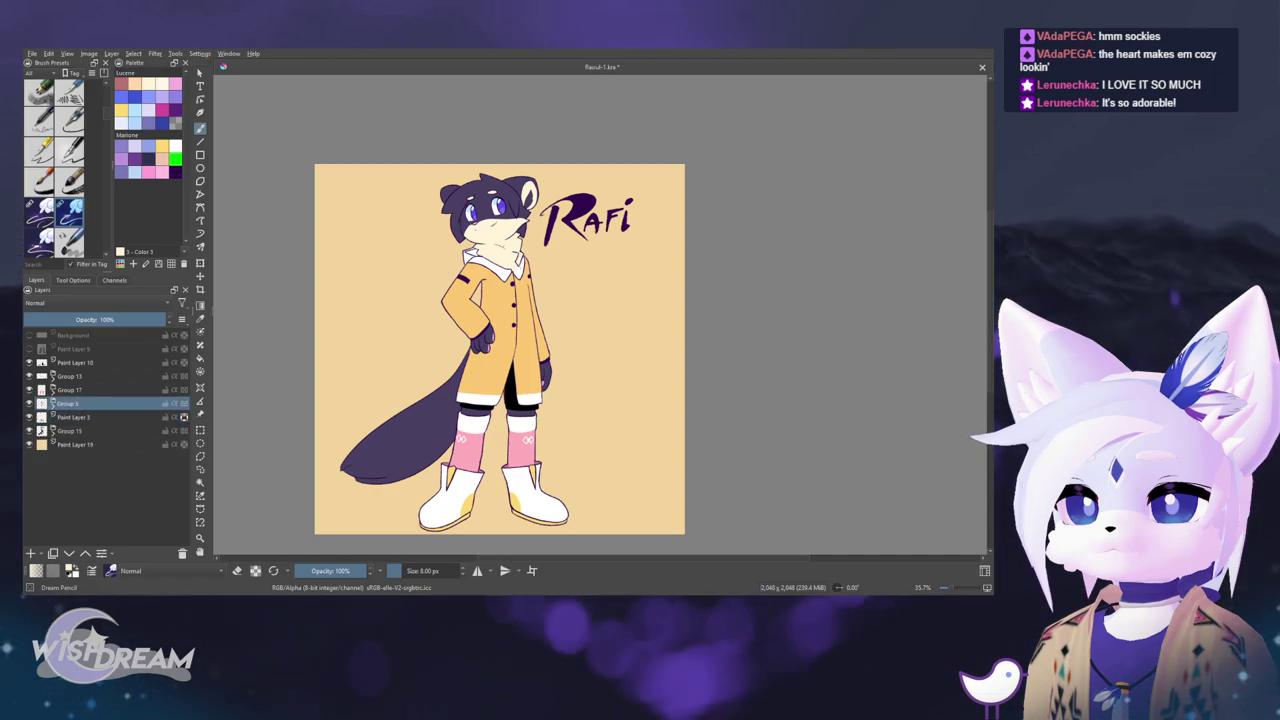
{"action": "scroll", "coordinate": [530, 222], "scroll_direction": "up", "scroll_amount": 2}
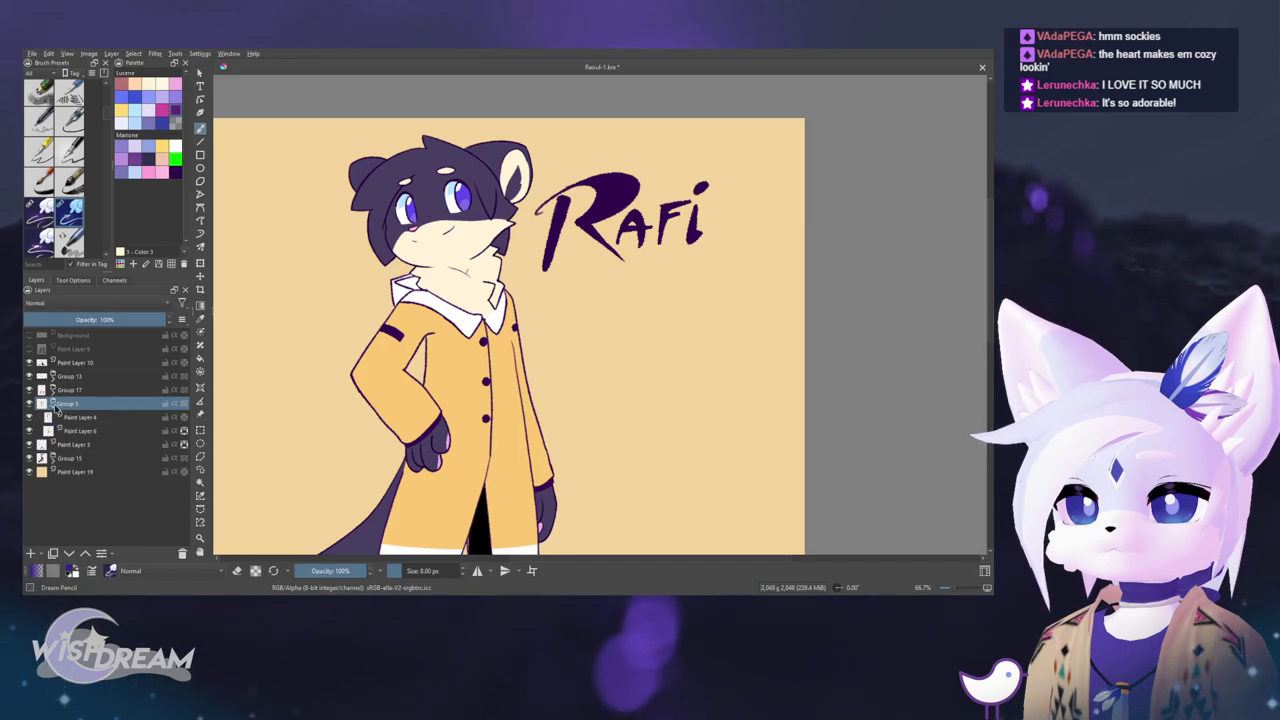
{"action": "left_click", "coordinate": [90, 419]}
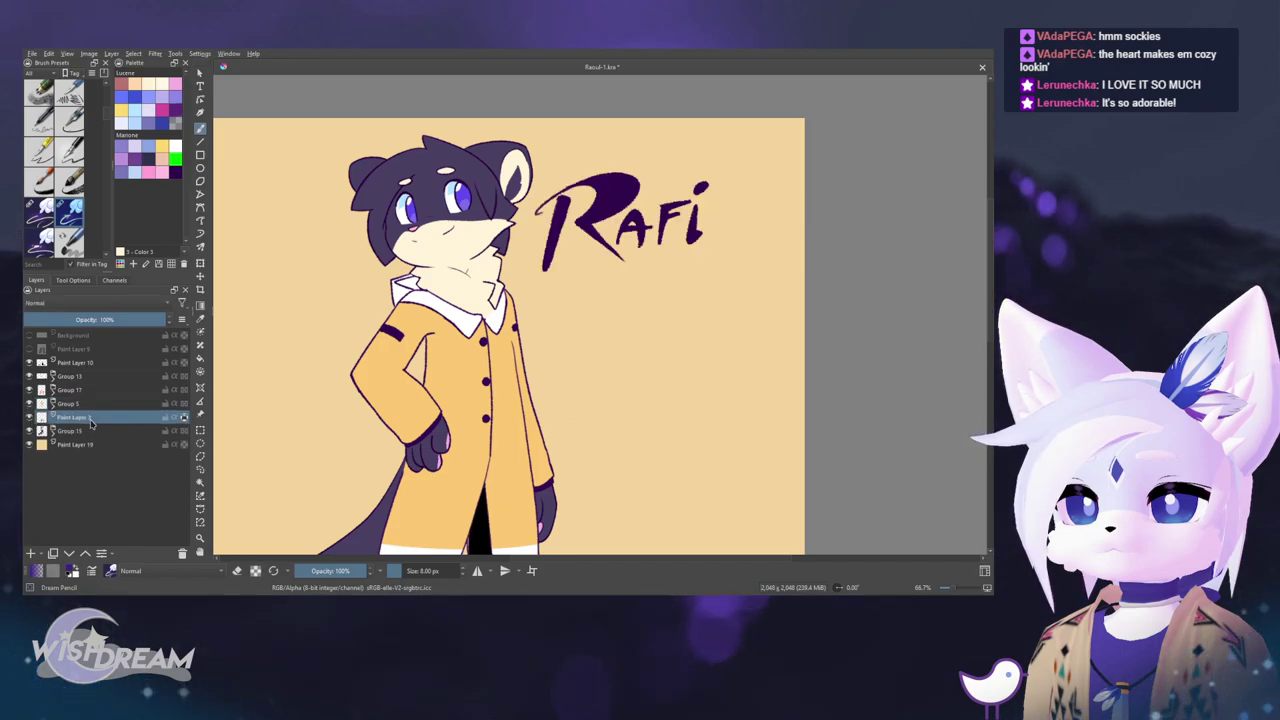
- Recolour the title lettering bright violet
{"action": "key", "text": "ctrl+z"}
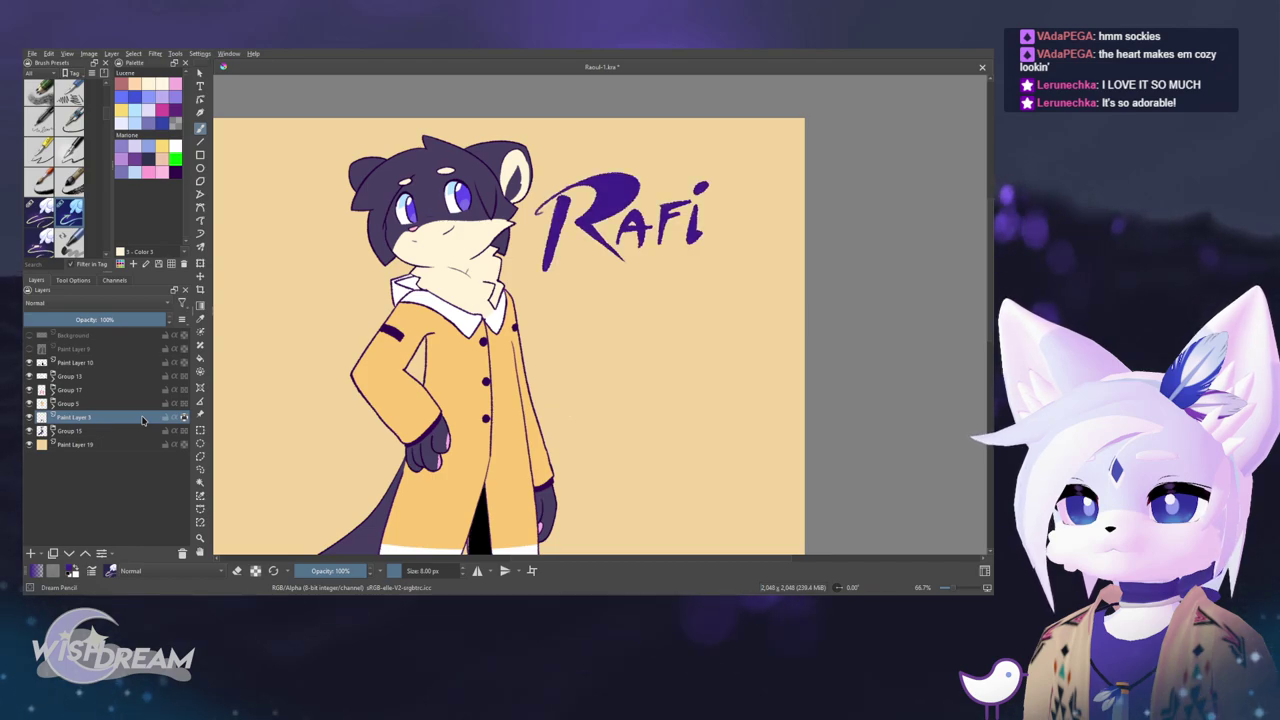
{"action": "scroll", "coordinate": [631, 363], "scroll_direction": "down", "scroll_amount": 4}
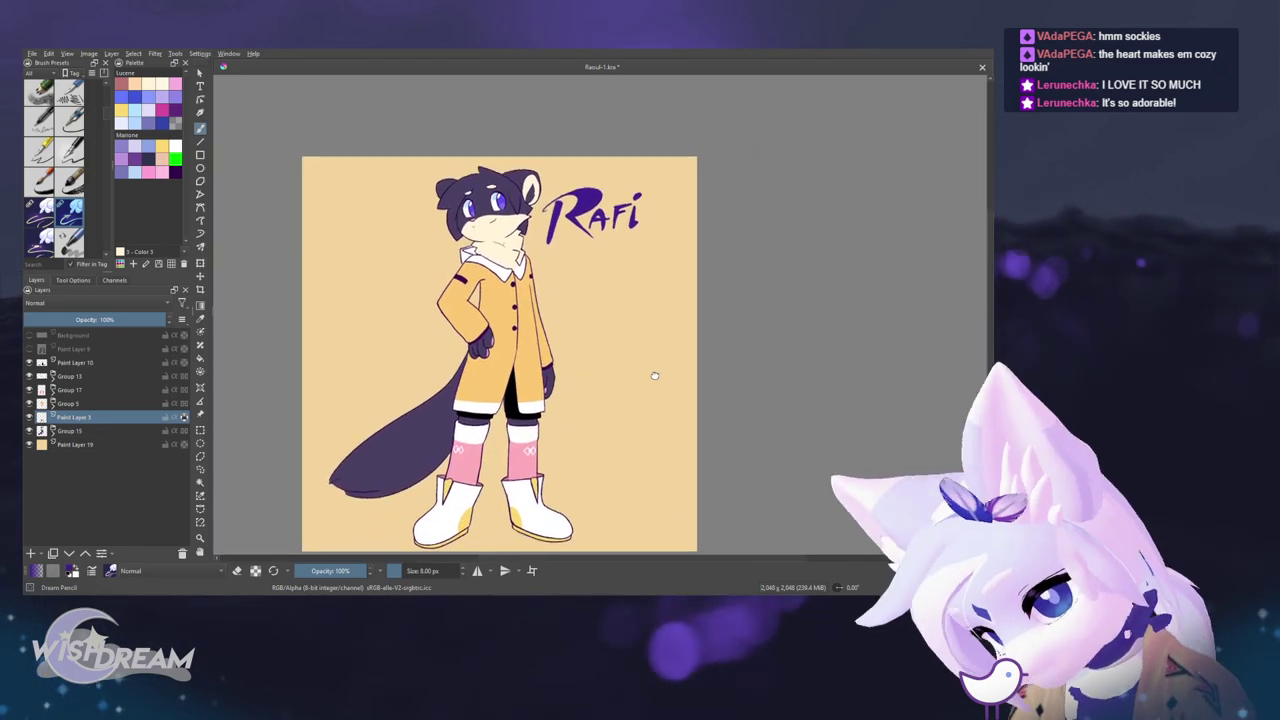
{"action": "left_click_drag", "start_coordinate": [655, 376], "coordinate": [646, 368]}
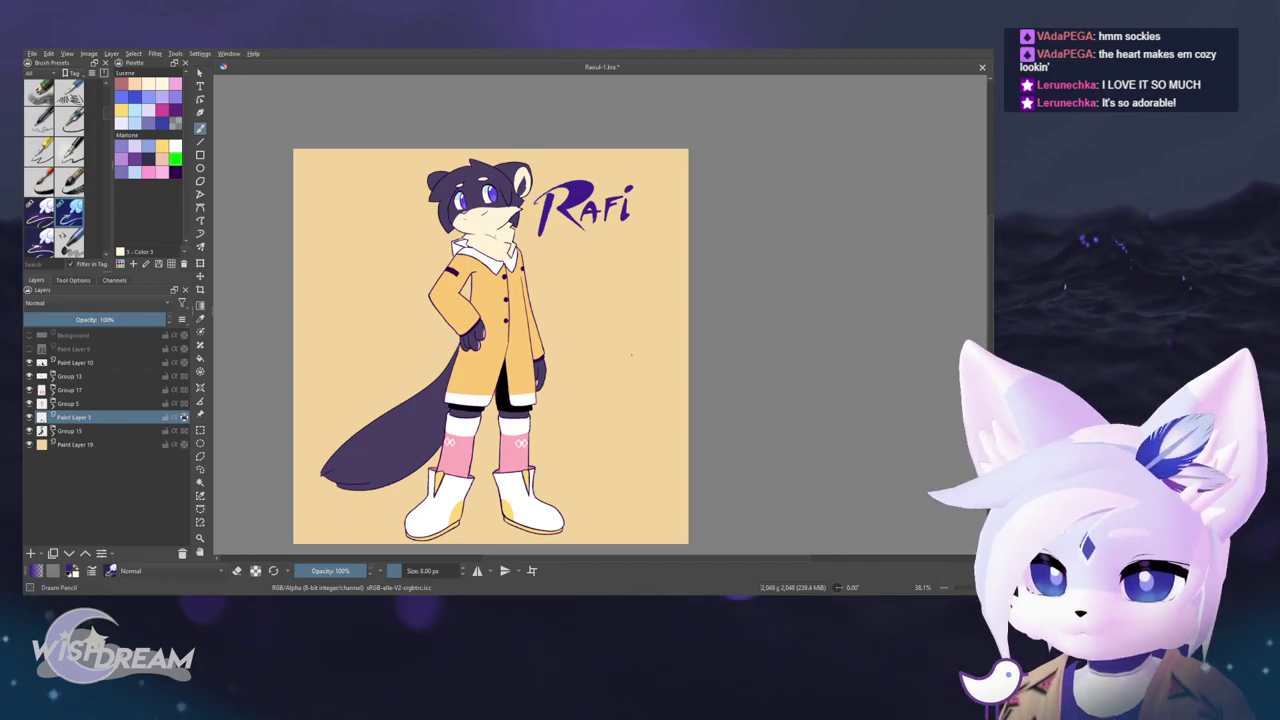
{"action": "mouse_move", "coordinate": [625, 386]}
{"action": "left_mouse_down"}
{"action": "mouse_move", "coordinate": [580, 389]}
{"action": "mouse_move", "coordinate": [530, 369]}
{"action": "left_mouse_up"}
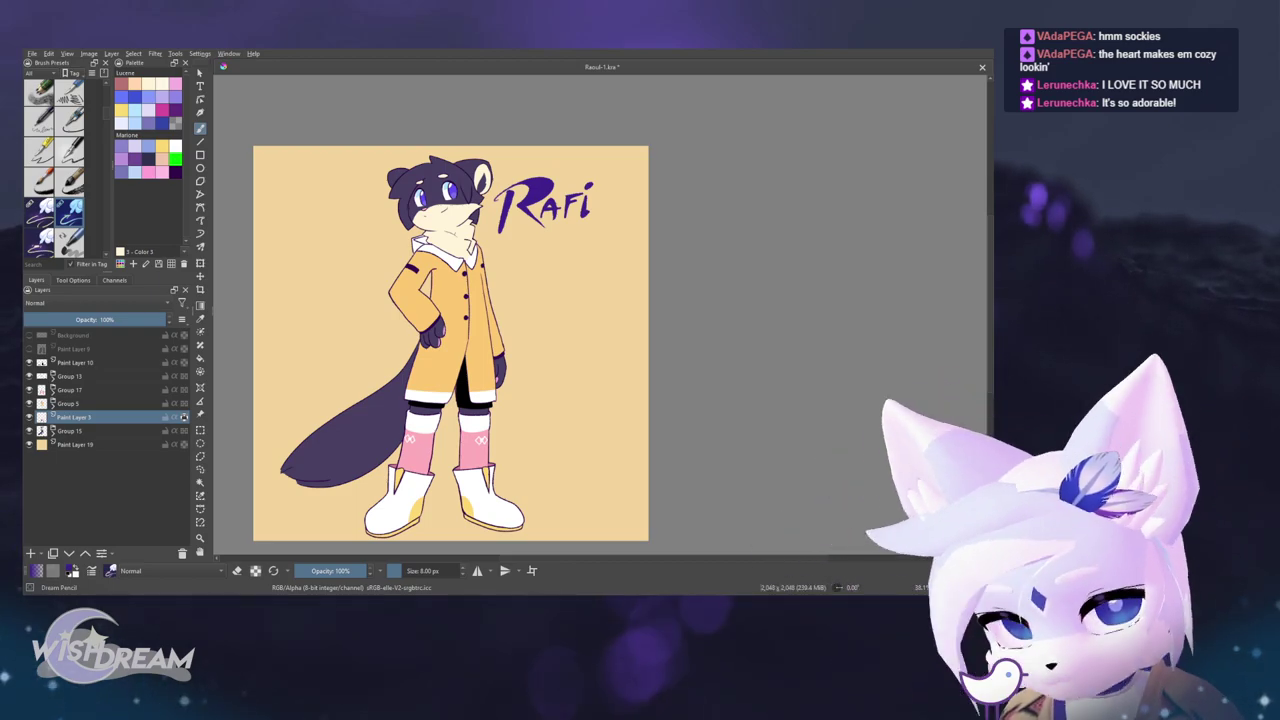
- Sample the dark purple of the character's fur and fill the title lettering with it
{"action": "scroll", "coordinate": [600, 310], "scroll_direction": "up", "scroll_amount": 3}
{"action": "left_click_drag", "start_coordinate": [600, 284], "coordinate": [633, 329]}
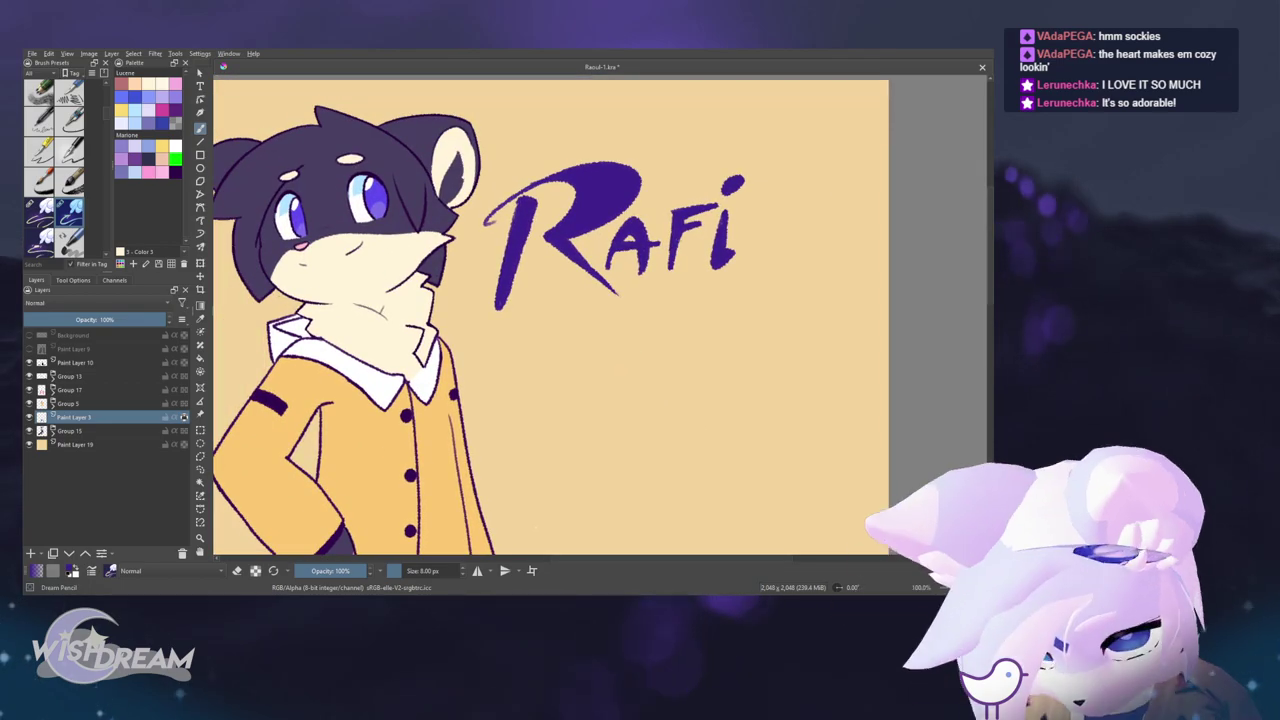
{"action": "left_click", "coordinate": [440, 213], "text": "ctrl"}
{"action": "key", "text": "shift+BackSpace"}
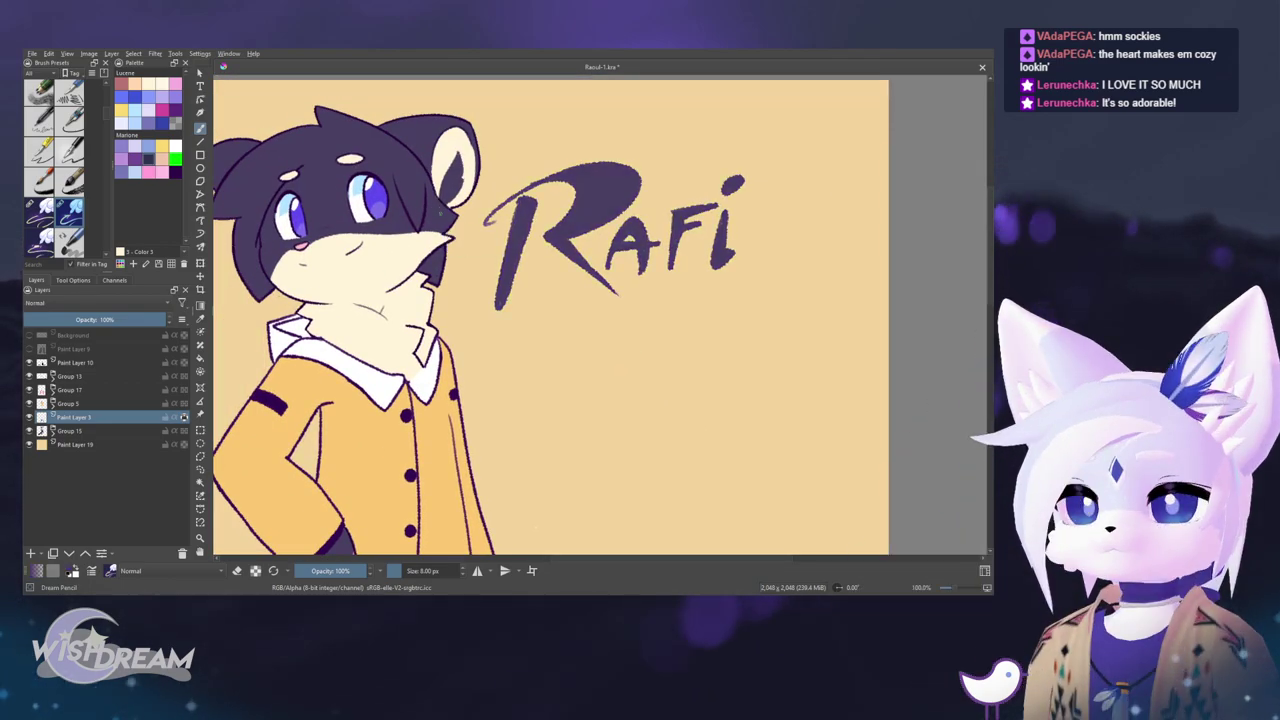
{"action": "scroll", "coordinate": [606, 292], "scroll_direction": "down", "scroll_amount": 5}
{"action": "scroll", "coordinate": [606, 292], "scroll_direction": "up", "scroll_amount": 4}
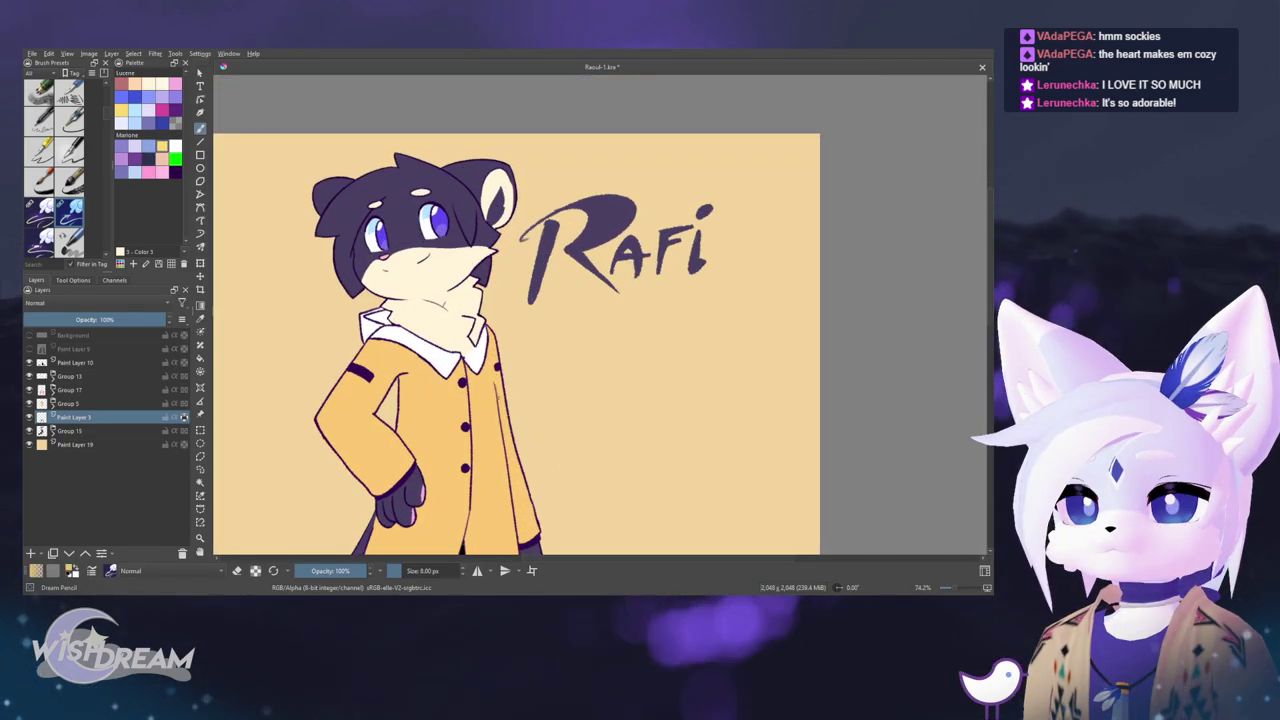
- Move the title lettering slightly up and towards the canvas's right edge
{"action": "left_click", "coordinate": [604, 218]}
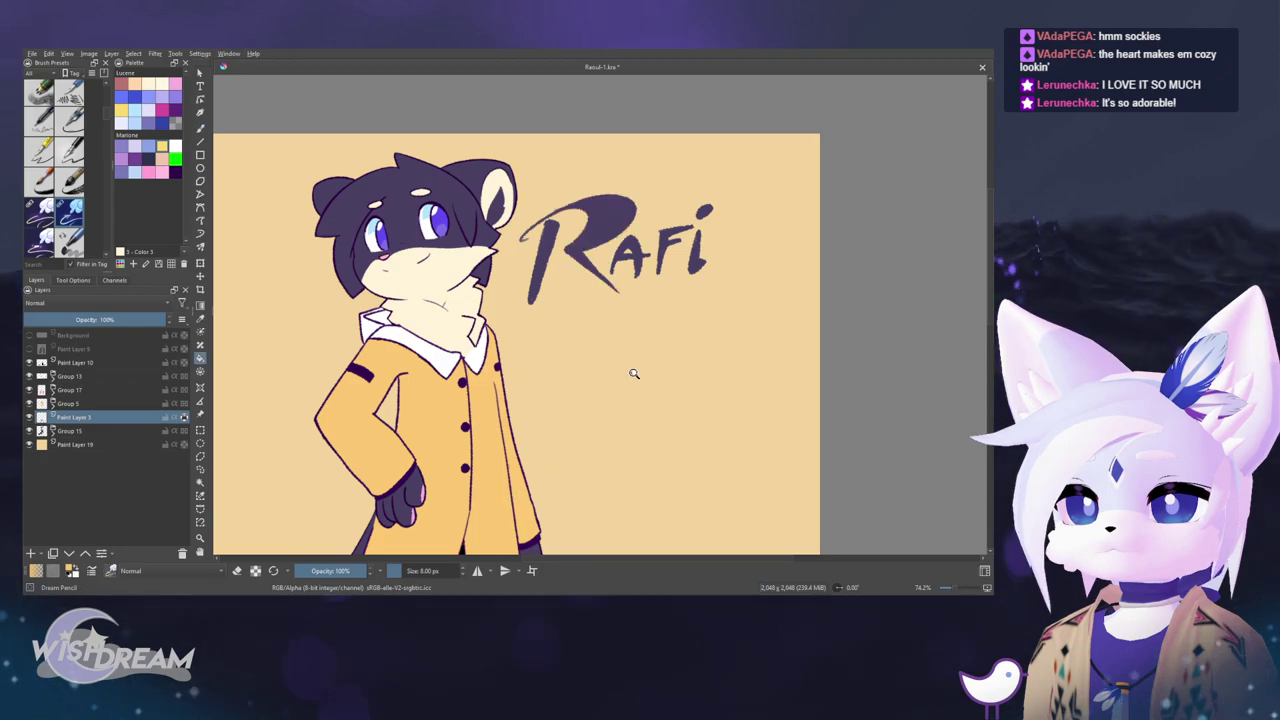
{"action": "mouse_move", "coordinate": [634, 374]}
{"action": "left_mouse_down"}
{"action": "mouse_move", "coordinate": [591, 386]}
{"action": "mouse_move", "coordinate": [557, 354]}
{"action": "mouse_move", "coordinate": [575, 319]}
{"action": "mouse_move", "coordinate": [568, 337]}
{"action": "left_mouse_up"}
{"action": "key", "text": "l"}
{"action": "mouse_move", "coordinate": [529, 176]}
{"action": "left_mouse_down"}
{"action": "mouse_move", "coordinate": [494, 200]}
{"action": "mouse_move", "coordinate": [522, 269]}
{"action": "mouse_move", "coordinate": [533, 176]}
{"action": "left_mouse_up"}
{"action": "key", "text": "t"}
{"action": "left_click_drag", "start_coordinate": [583, 213], "coordinate": [595, 199]}
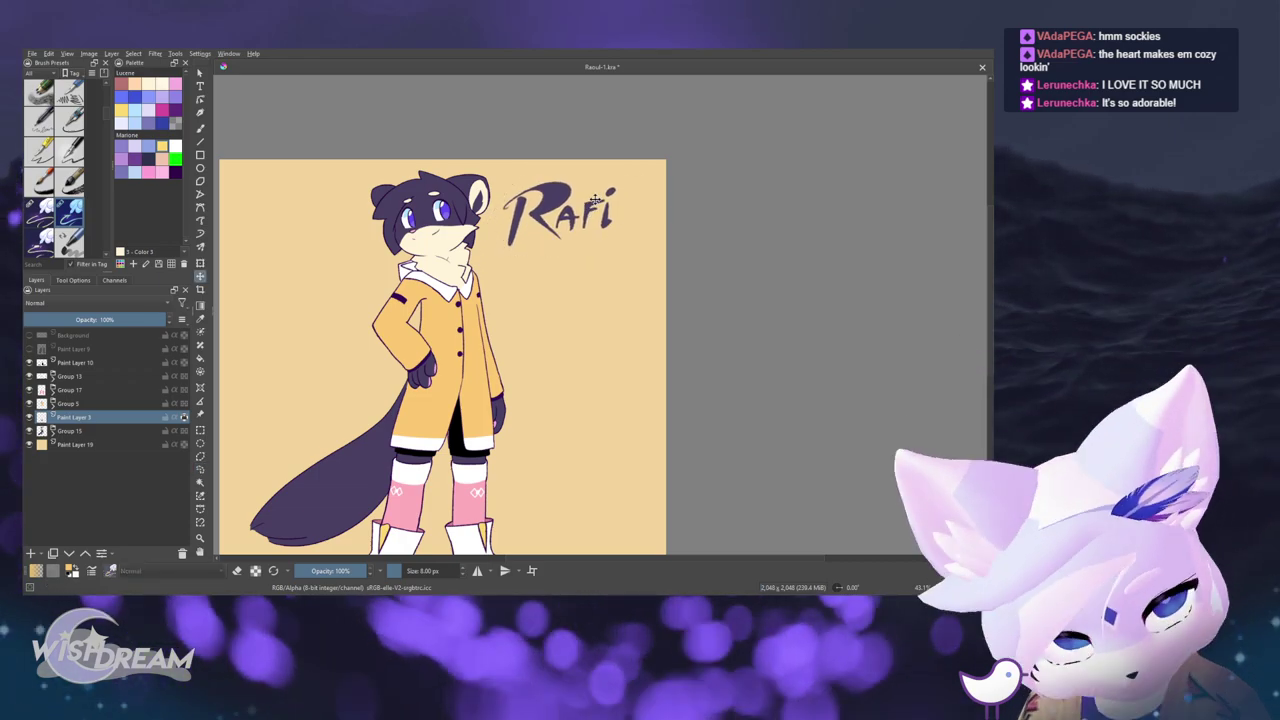
{"action": "key", "text": "b"}
{"action": "left_click_drag", "start_coordinate": [533, 250], "coordinate": [550, 209]}
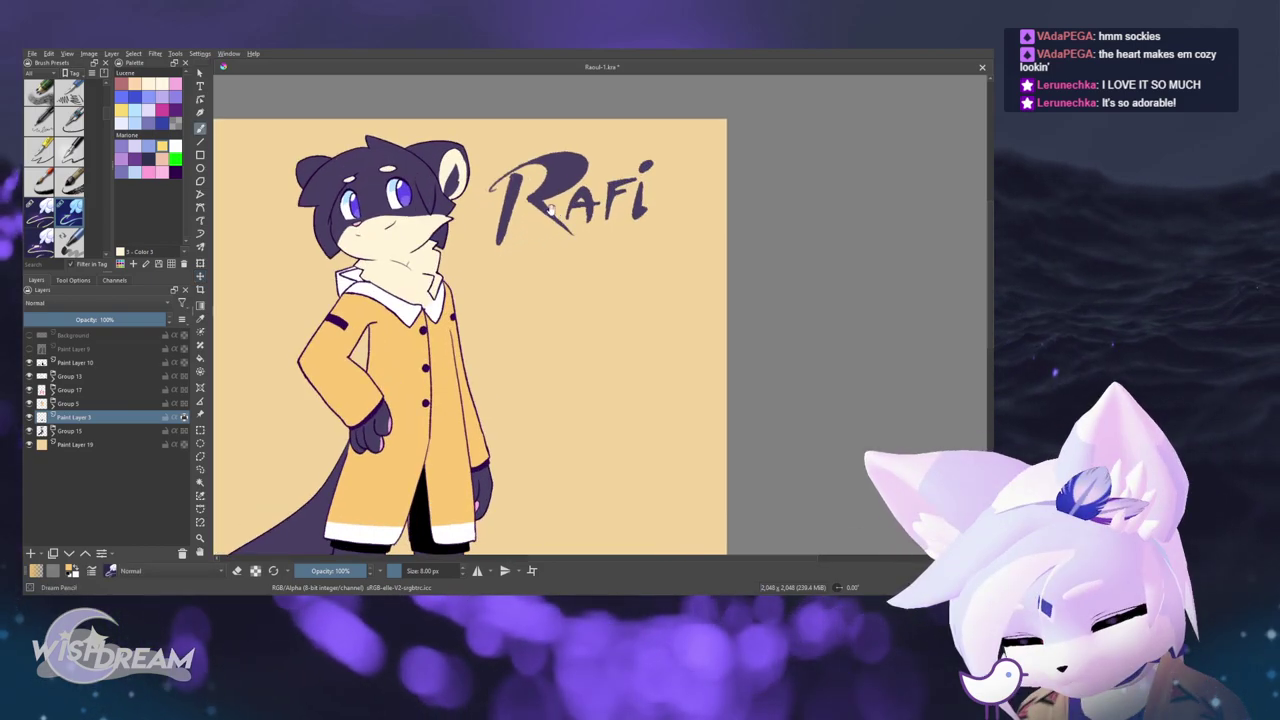
- Add a new layer on top and handwrite a small dark purple "FOR" dedication with the recipient's name beneath the title
{"action": "left_click", "coordinate": [75, 335]}
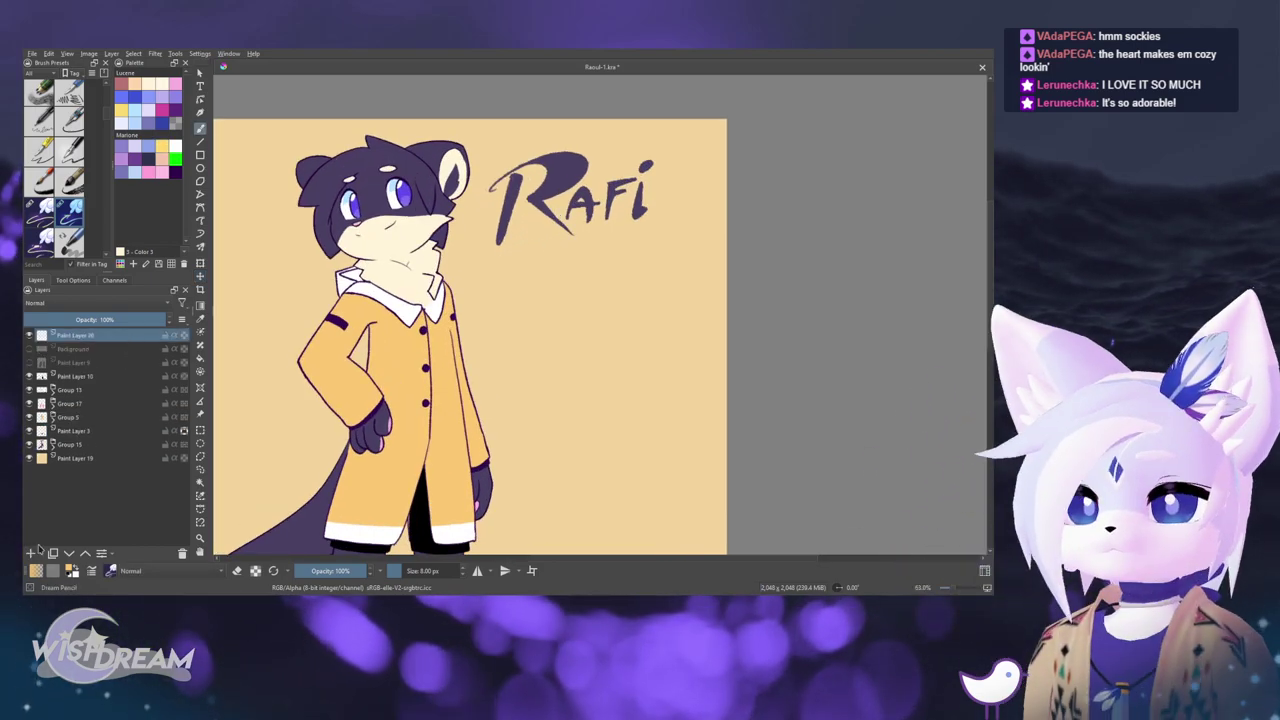
{"action": "scroll", "coordinate": [510, 258], "scroll_direction": "up", "scroll_amount": 1}
{"action": "scroll", "coordinate": [577, 188], "scroll_direction": "up", "scroll_amount": 1}
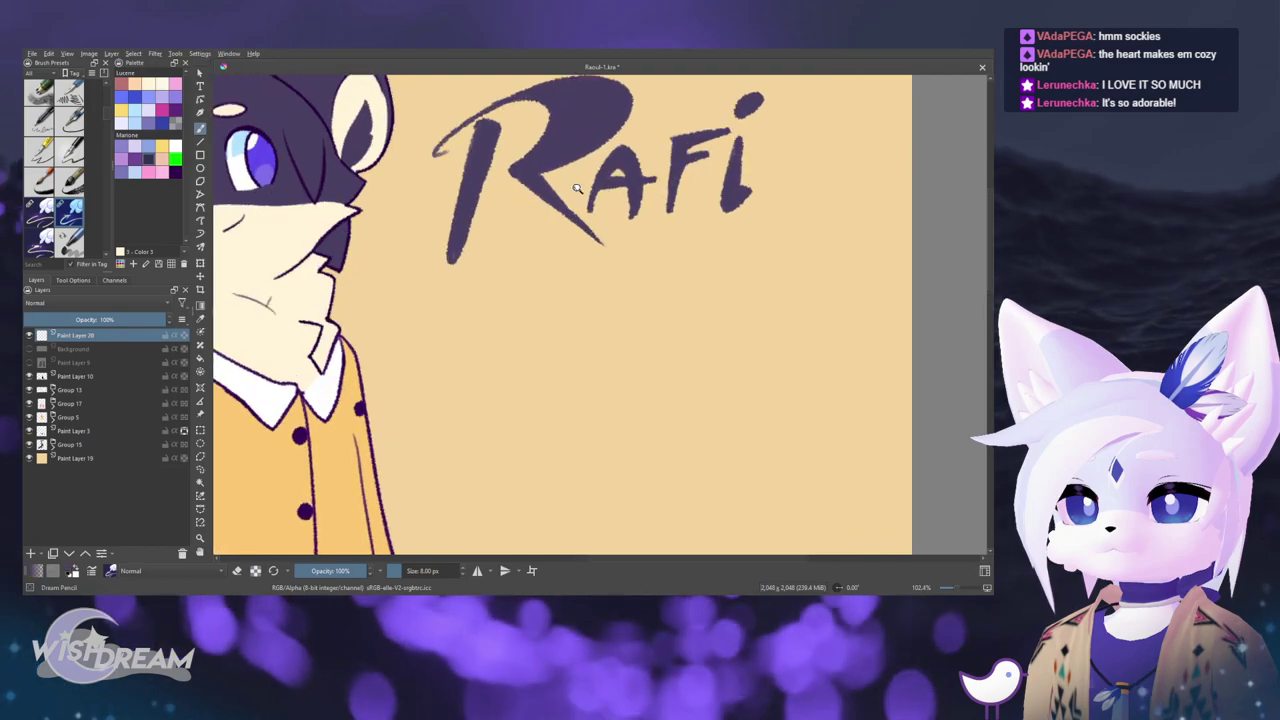
{"action": "left_click", "coordinate": [175, 172]}
{"action": "mouse_move", "coordinate": [528, 268]}
{"action": "left_mouse_down"}
{"action": "mouse_move", "coordinate": [521, 295]}
{"action": "mouse_move", "coordinate": [536, 278]}
{"action": "left_mouse_up"}
{"action": "left_click_drag", "start_coordinate": [526, 270], "coordinate": [567, 270]}
{"action": "mouse_move", "coordinate": [567, 270]}
{"action": "left_mouse_down"}
{"action": "mouse_move", "coordinate": [616, 262]}
{"action": "mouse_move", "coordinate": [620, 283]}
{"action": "mouse_move", "coordinate": [636, 283]}
{"action": "mouse_move", "coordinate": [665, 256]}
{"action": "left_mouse_up"}
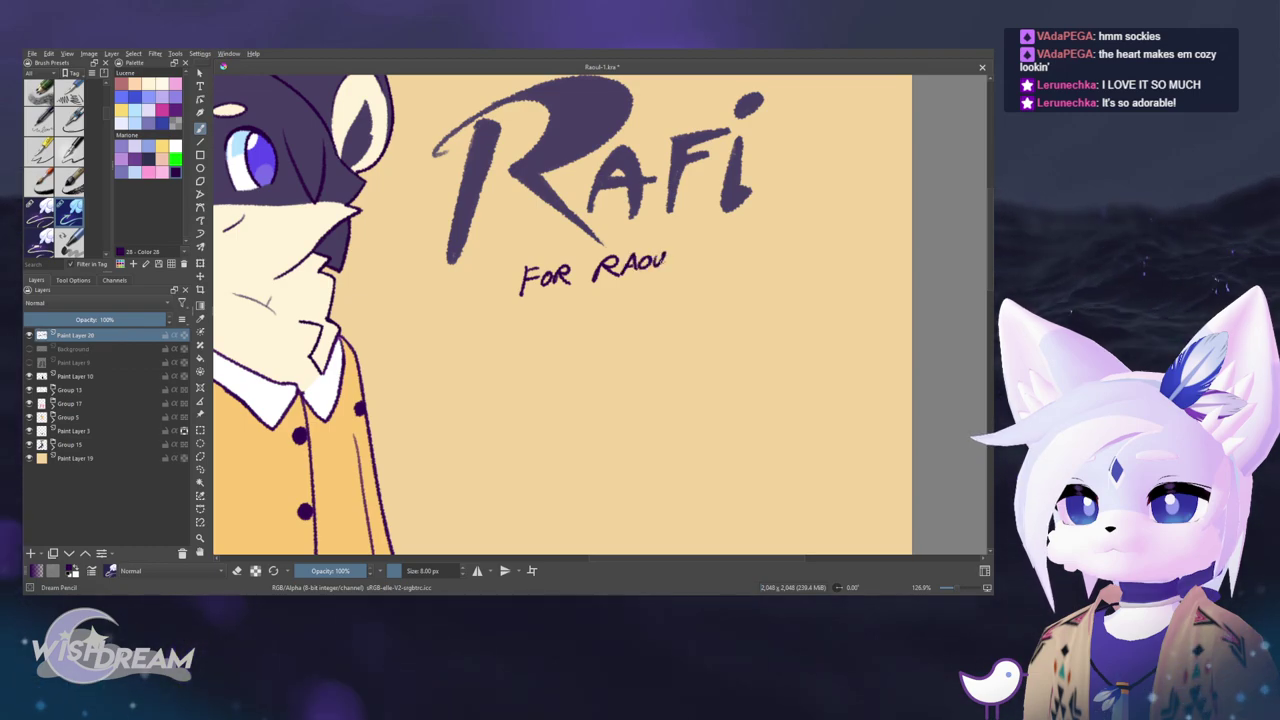
{"action": "left_click_drag", "start_coordinate": [672, 338], "coordinate": [671, 426]}
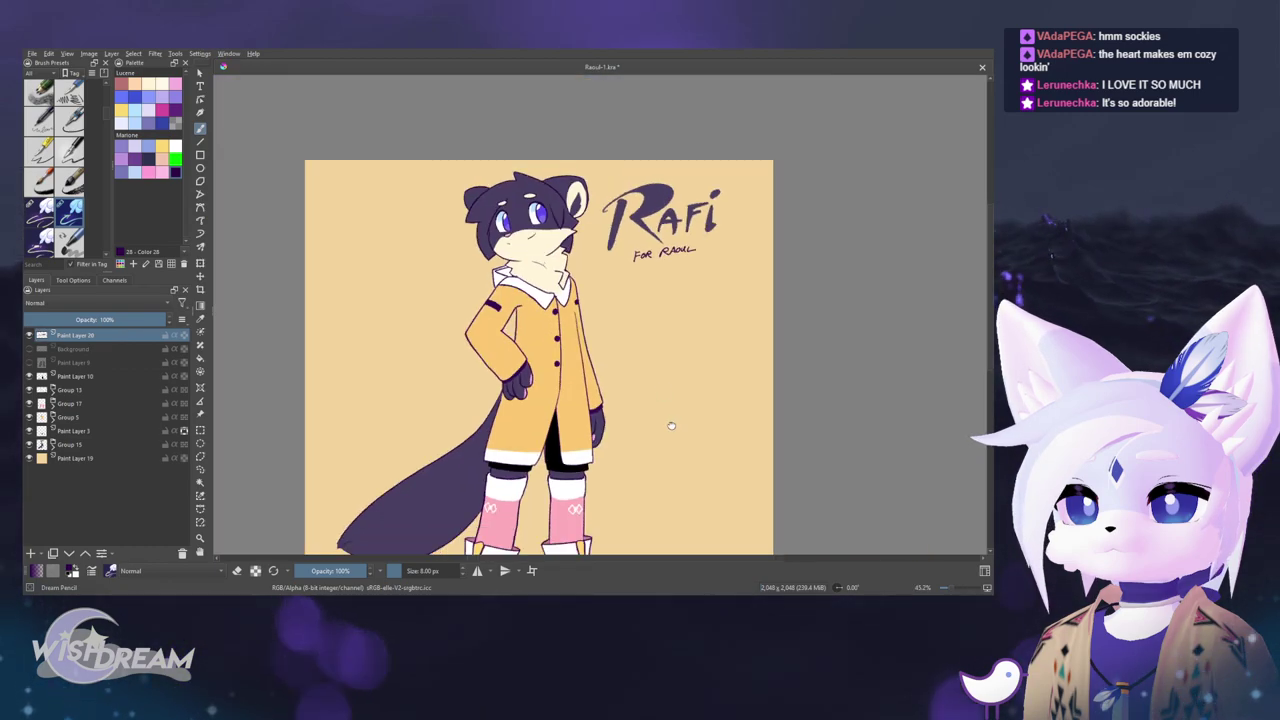
- Handwrite a dark purple "DESIGNED BY" credit beside the character's legs and undo the first attempt at the name line below it
{"action": "left_click_drag", "start_coordinate": [713, 359], "coordinate": [680, 250]}
{"action": "scroll", "coordinate": [634, 371], "scroll_direction": "up", "scroll_amount": 4}
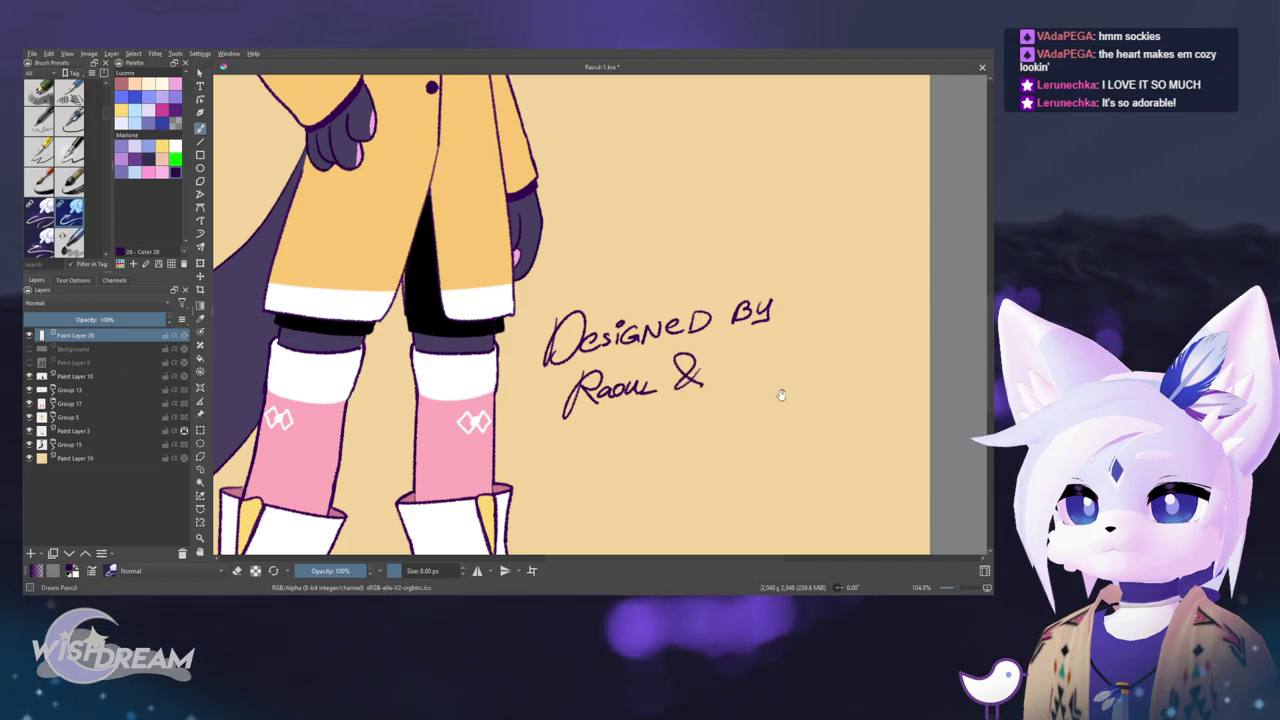
{"action": "scroll", "coordinate": [781, 395], "scroll_direction": "down", "scroll_amount": 5}
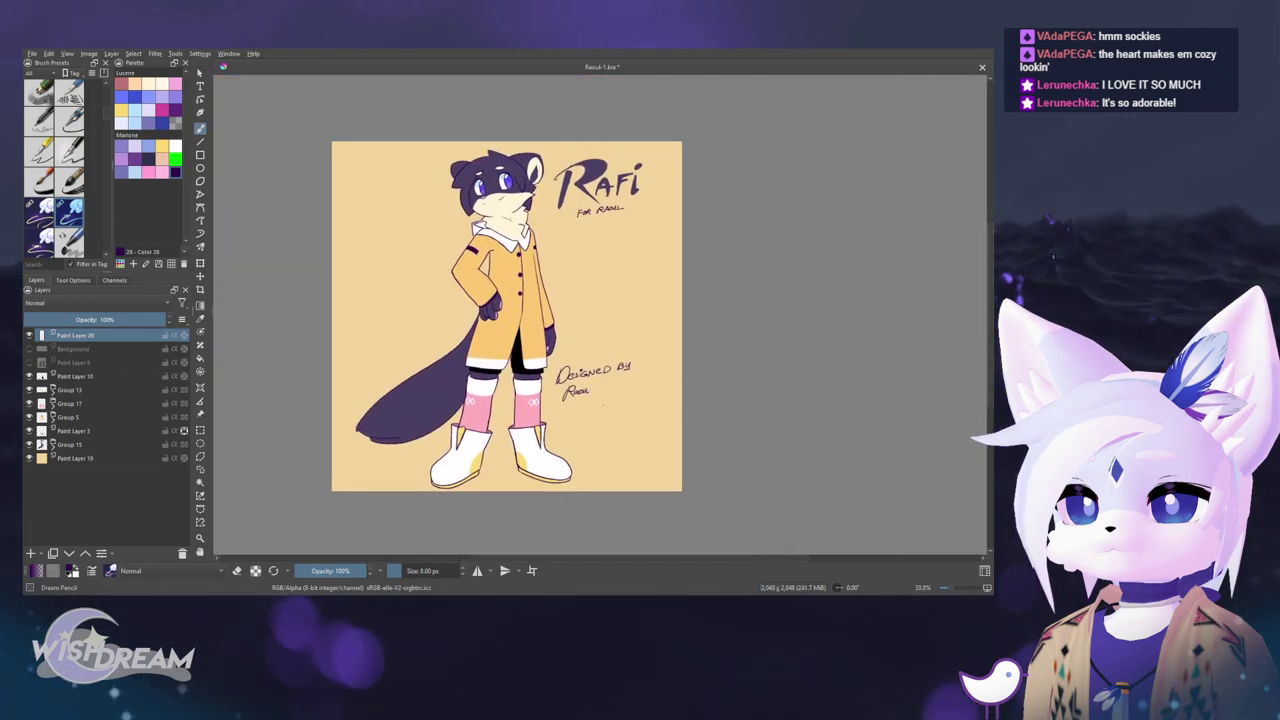
{"action": "key", "text": "ctrl+z"}
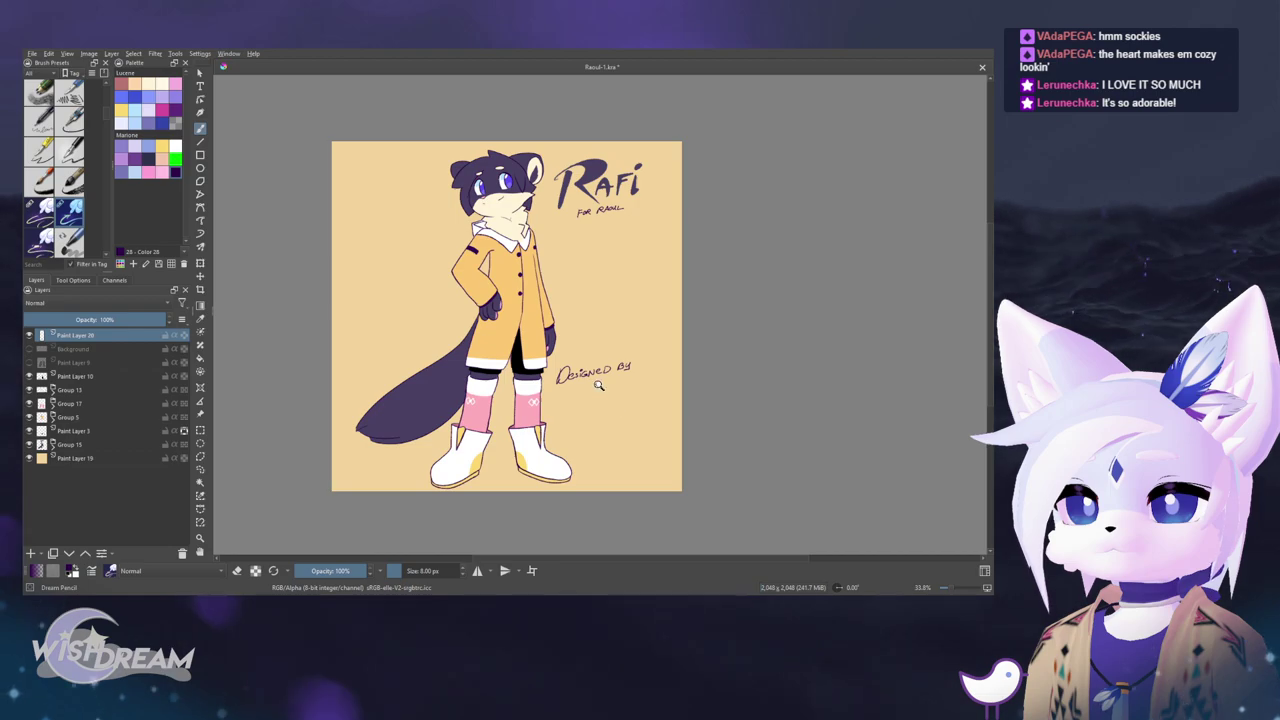
- Handwrite the co-designer's name followed by "&" in small lettering beneath the "DESIGNED BY" line
{"action": "scroll", "coordinate": [598, 385], "scroll_direction": "up", "scroll_amount": 5}
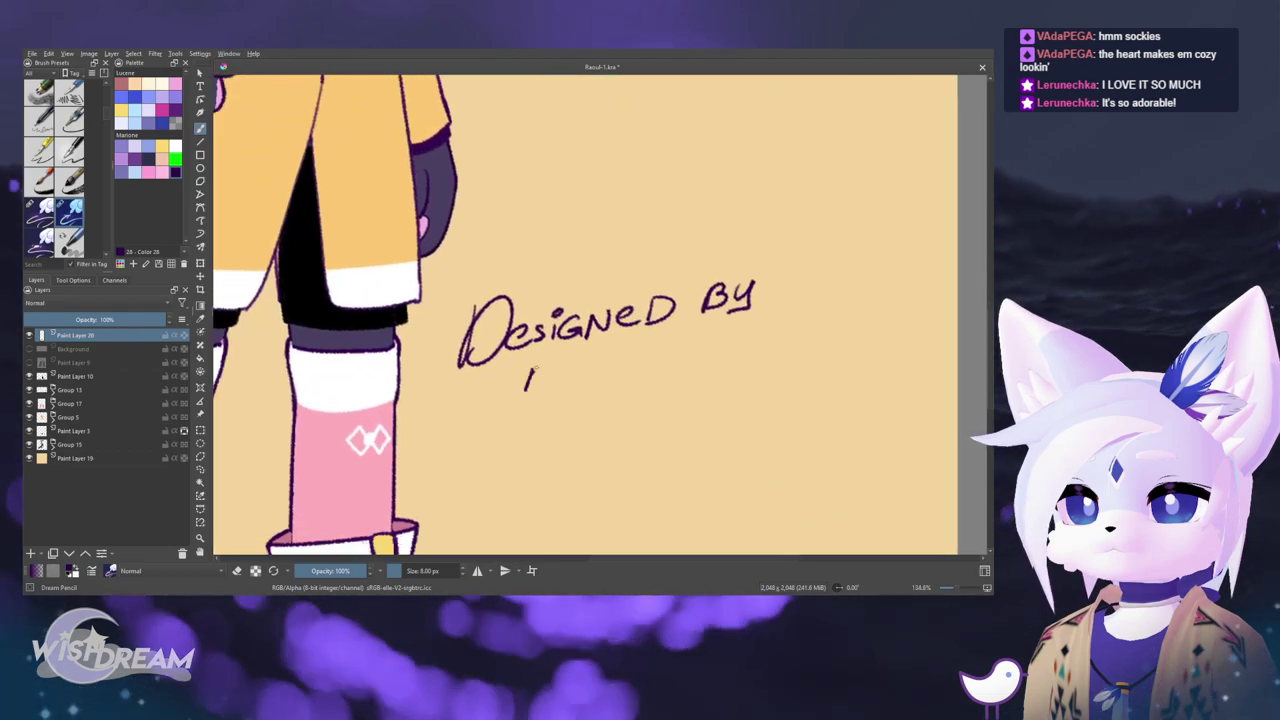
{"action": "mouse_move", "coordinate": [532, 369]}
{"action": "left_mouse_down"}
{"action": "mouse_move", "coordinate": [543, 386]}
{"action": "mouse_move", "coordinate": [668, 371]}
{"action": "left_mouse_up"}
{"action": "scroll", "coordinate": [626, 389], "scroll_direction": "down", "scroll_amount": 5}
{"action": "left_click_drag", "start_coordinate": [637, 437], "coordinate": [607, 455]}
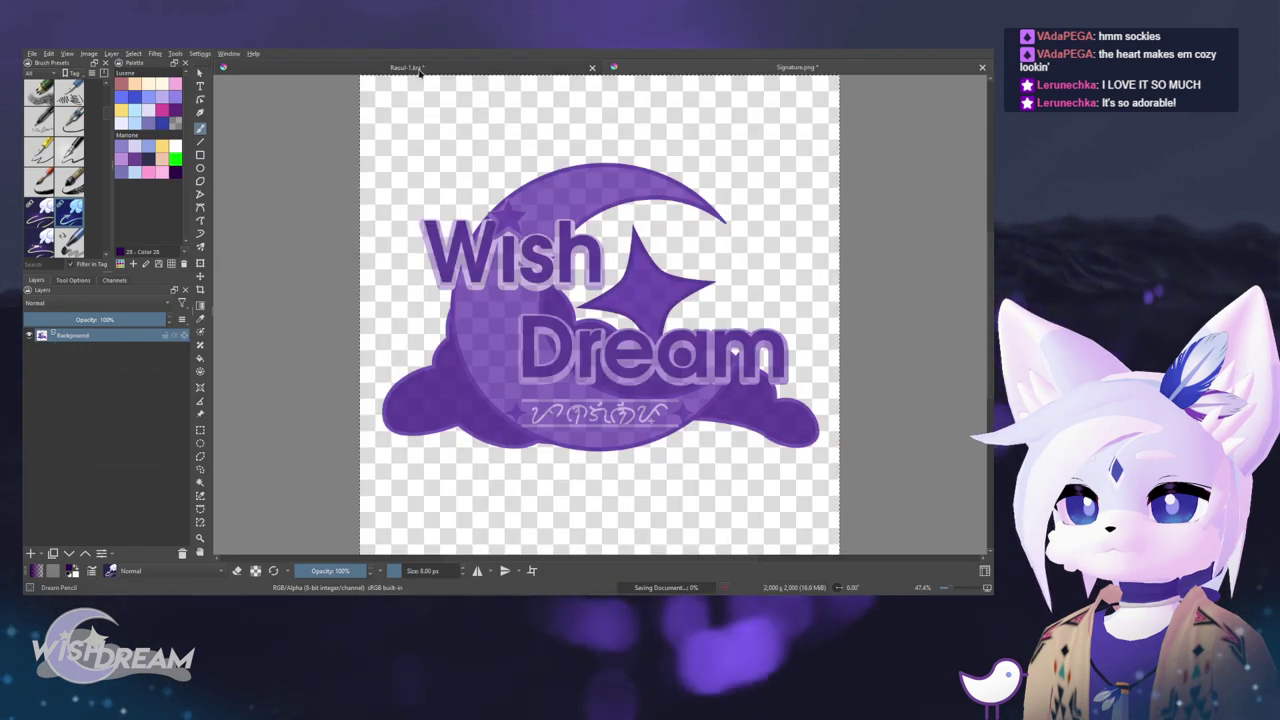
- Paste the Wish Dream logo from Signature.png into the character drawing and recolour it with the palette's dusty rose Color 1
{"action": "key", "text": "ctrl+Tab"}
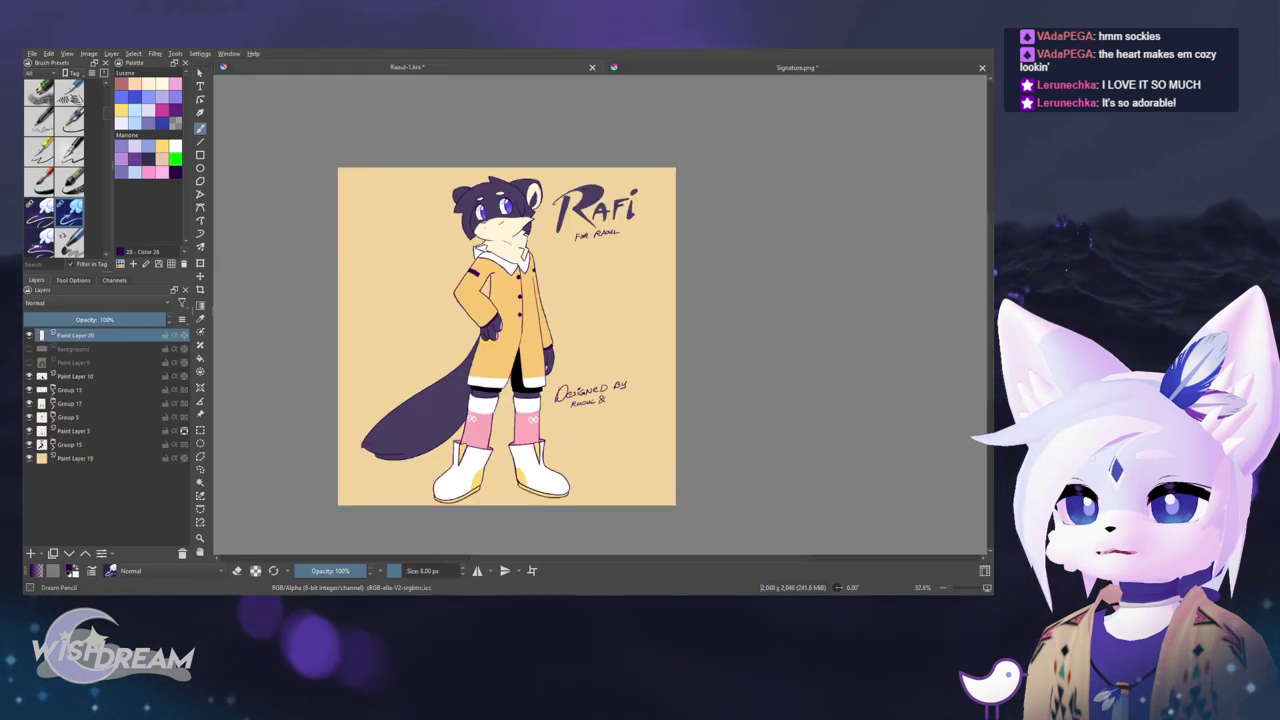
{"action": "key", "text": "ctrl+v"}
{"action": "key", "text": "ctrl+t"}
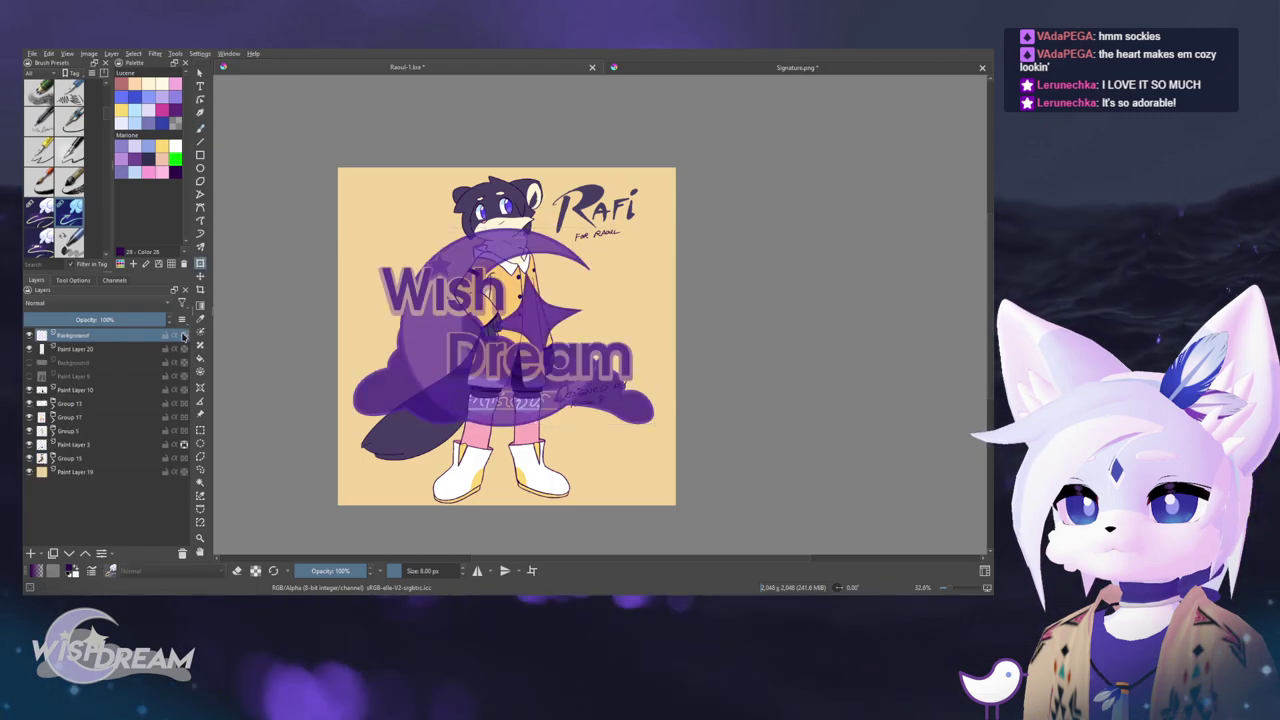
{"action": "key", "text": "shift+BackSpace"}
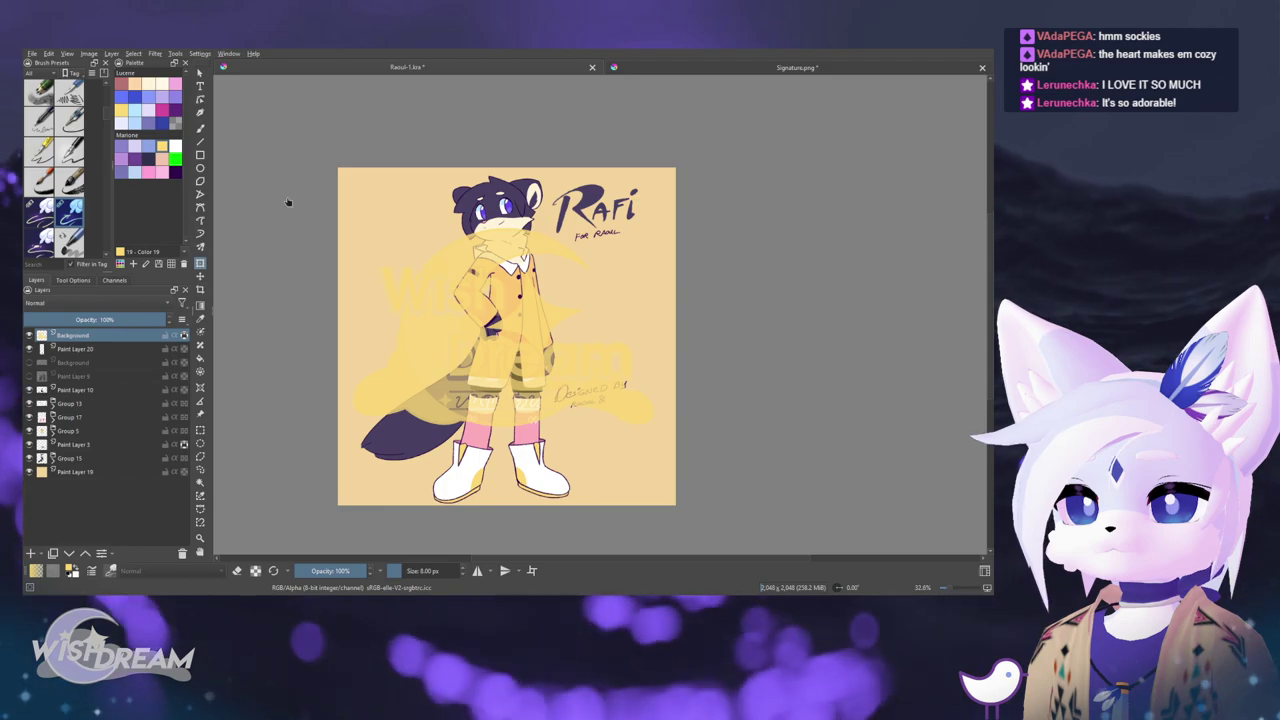
{"action": "left_click", "coordinate": [129, 84]}
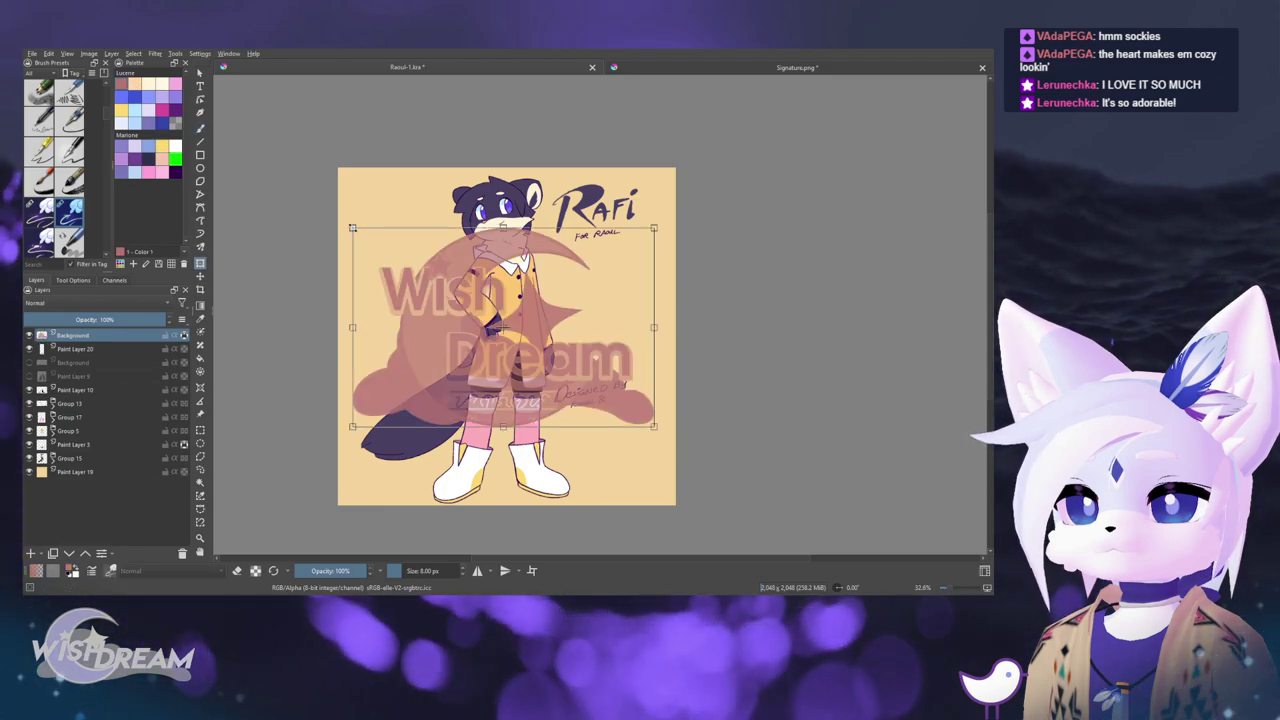
- Scale the Wish Dream logo down and place it beneath the handwritten design credit beside the boots
{"action": "mouse_move", "coordinate": [395, 262]}
{"action": "left_mouse_down"}
{"action": "mouse_move", "coordinate": [623, 418]}
{"action": "mouse_move", "coordinate": [605, 435]}
{"action": "mouse_move", "coordinate": [655, 401]}
{"action": "mouse_move", "coordinate": [616, 416]}
{"action": "mouse_move", "coordinate": [663, 400]}
{"action": "left_mouse_up"}
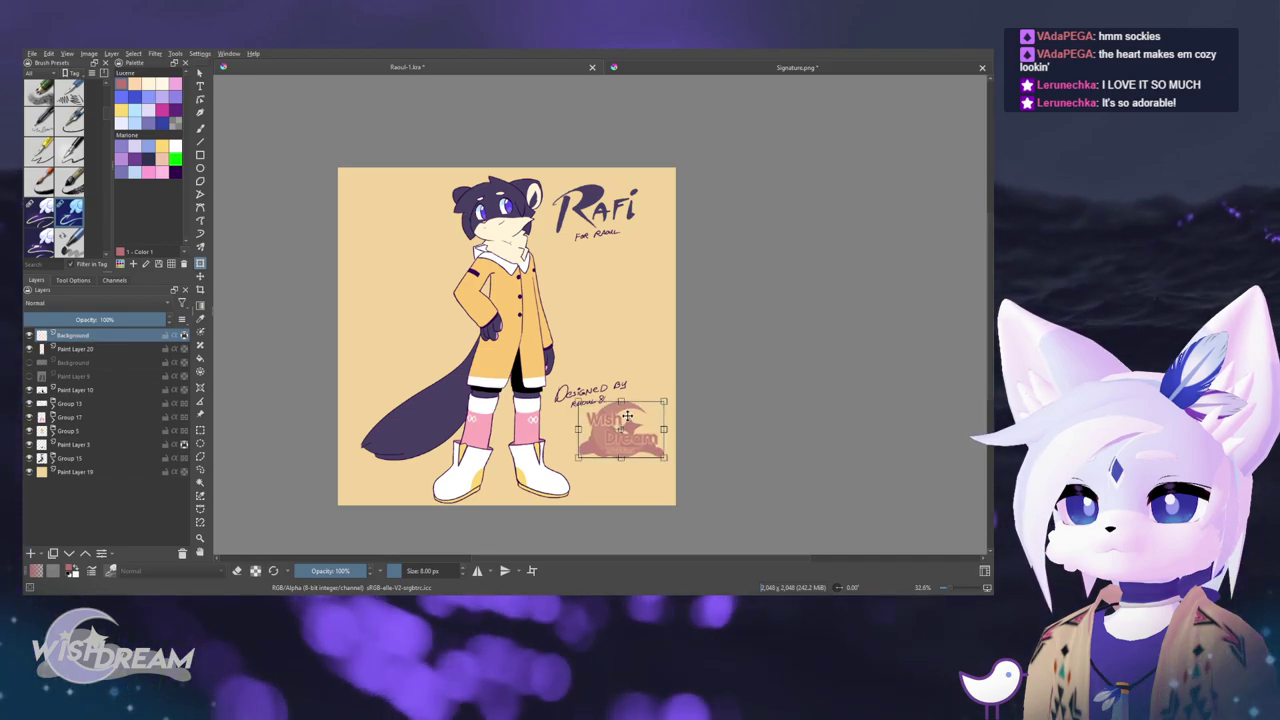
{"action": "key", "text": "Return"}
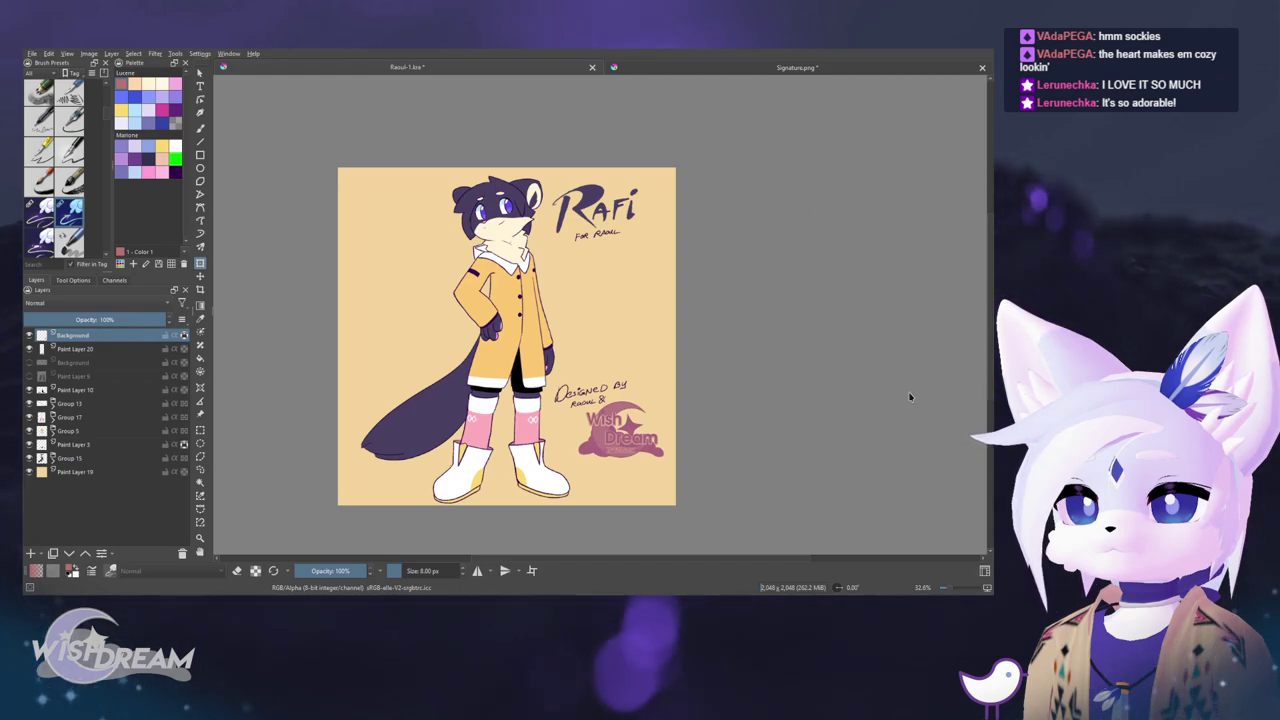
{"action": "key", "text": "b"}
- Merge the logo with the handwritten lettering layer and move the whole design credit to the empty area above the character's tail
{"action": "left_click_drag", "start_coordinate": [572, 292], "coordinate": [510, 276]}
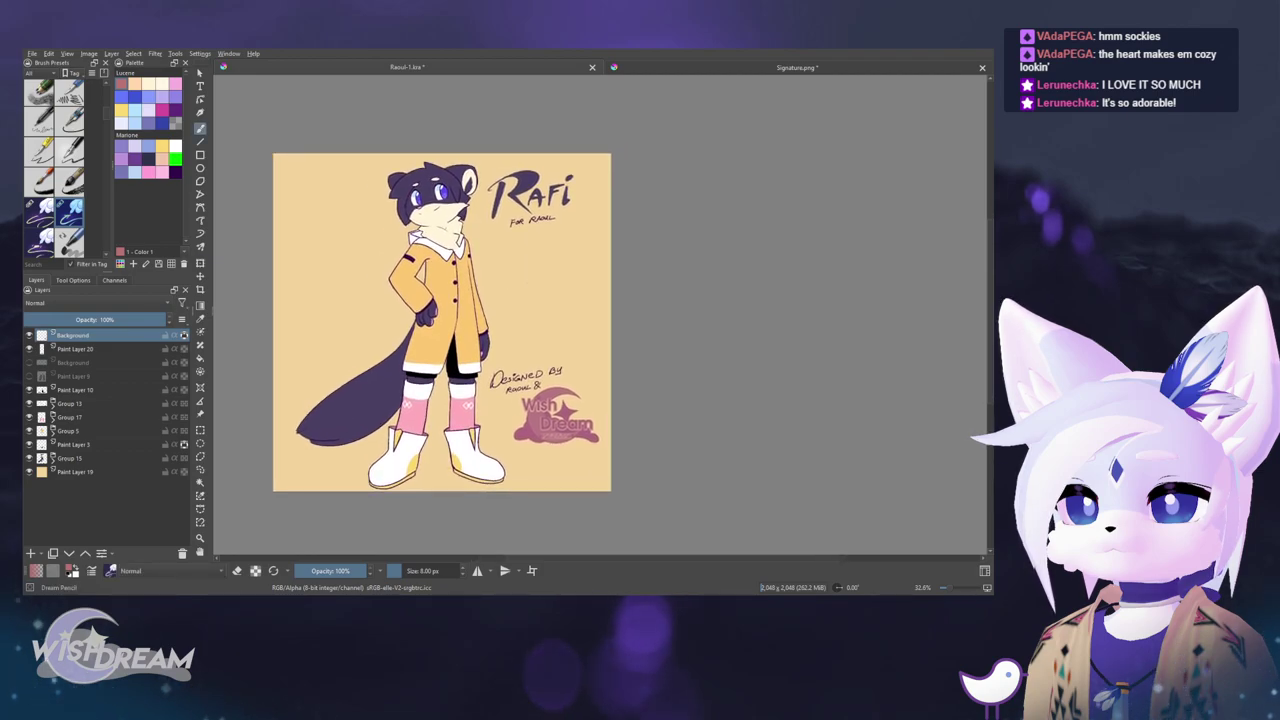
{"action": "left_click_drag", "start_coordinate": [525, 320], "coordinate": [552, 304]}
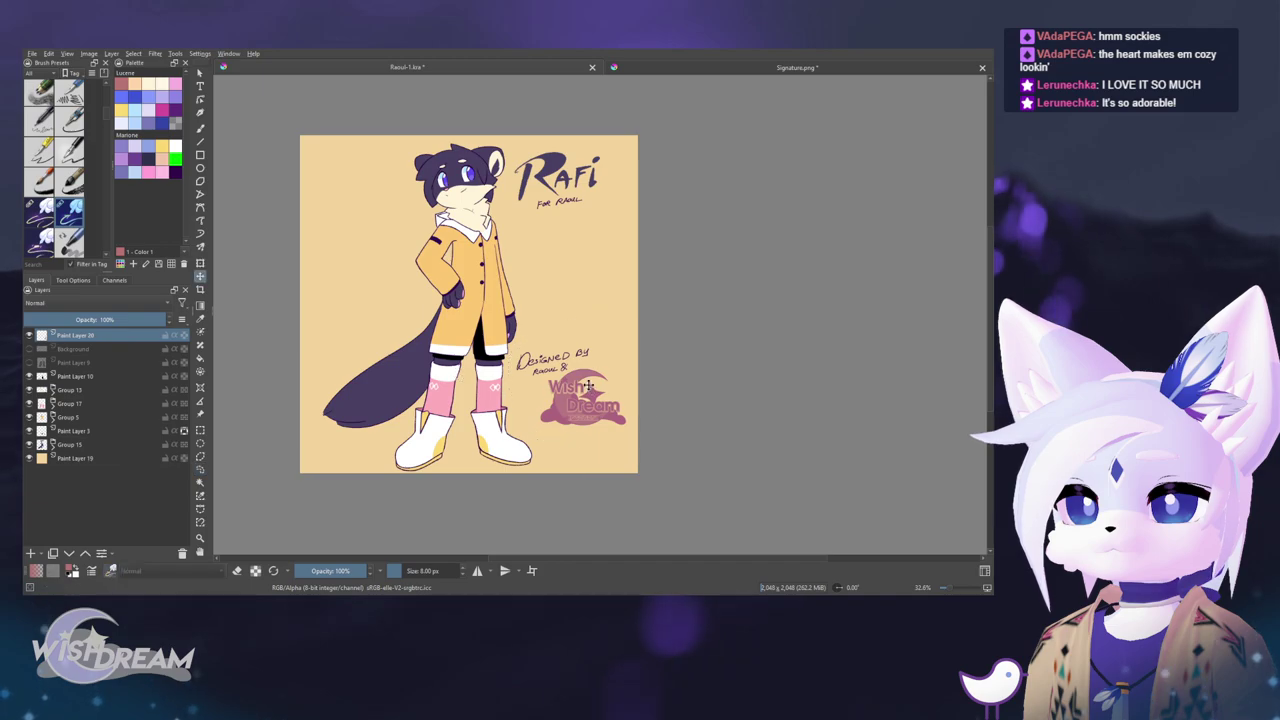
{"action": "left_click_drag", "start_coordinate": [589, 386], "coordinate": [389, 294]}
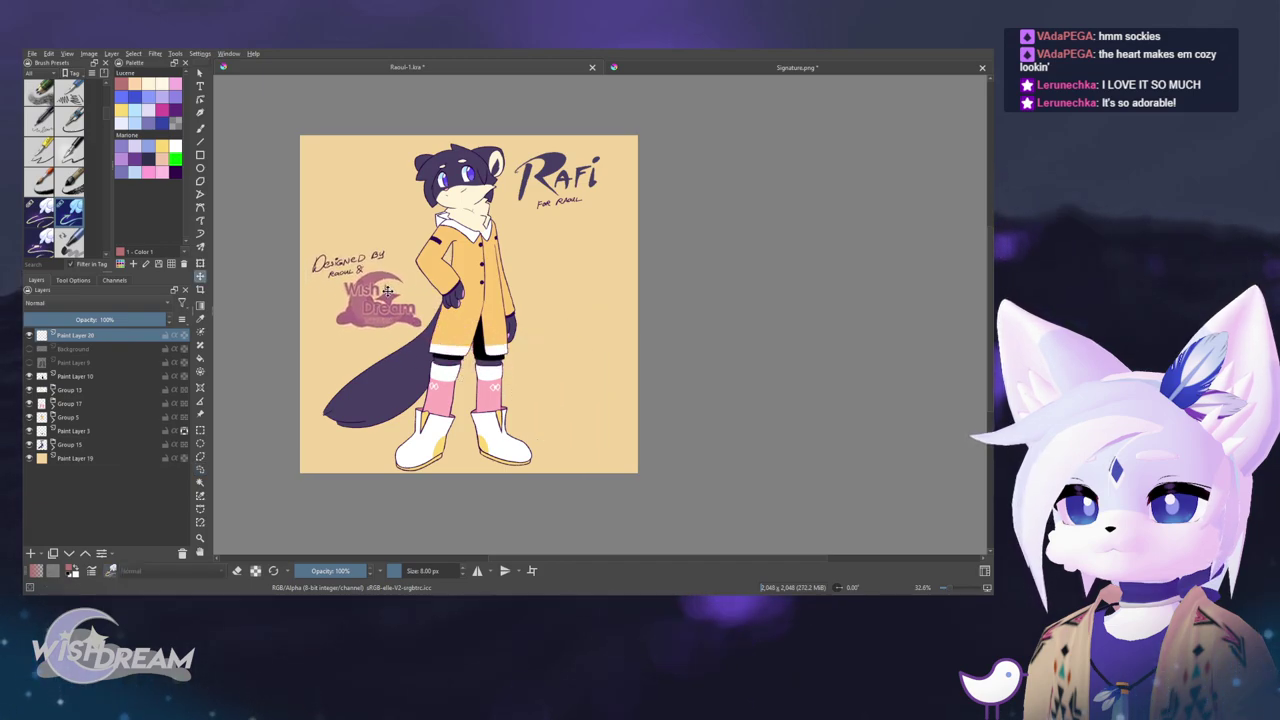
- Move the Rafi title and its dedication to the canvas's upper-left corner beside the head, and combine all lettering on one layer
{"action": "mouse_move", "coordinate": [512, 183]}
{"action": "left_mouse_down"}
{"action": "mouse_move", "coordinate": [590, 150]}
{"action": "mouse_move", "coordinate": [562, 177]}
{"action": "left_mouse_up"}
{"action": "key", "text": "t"}
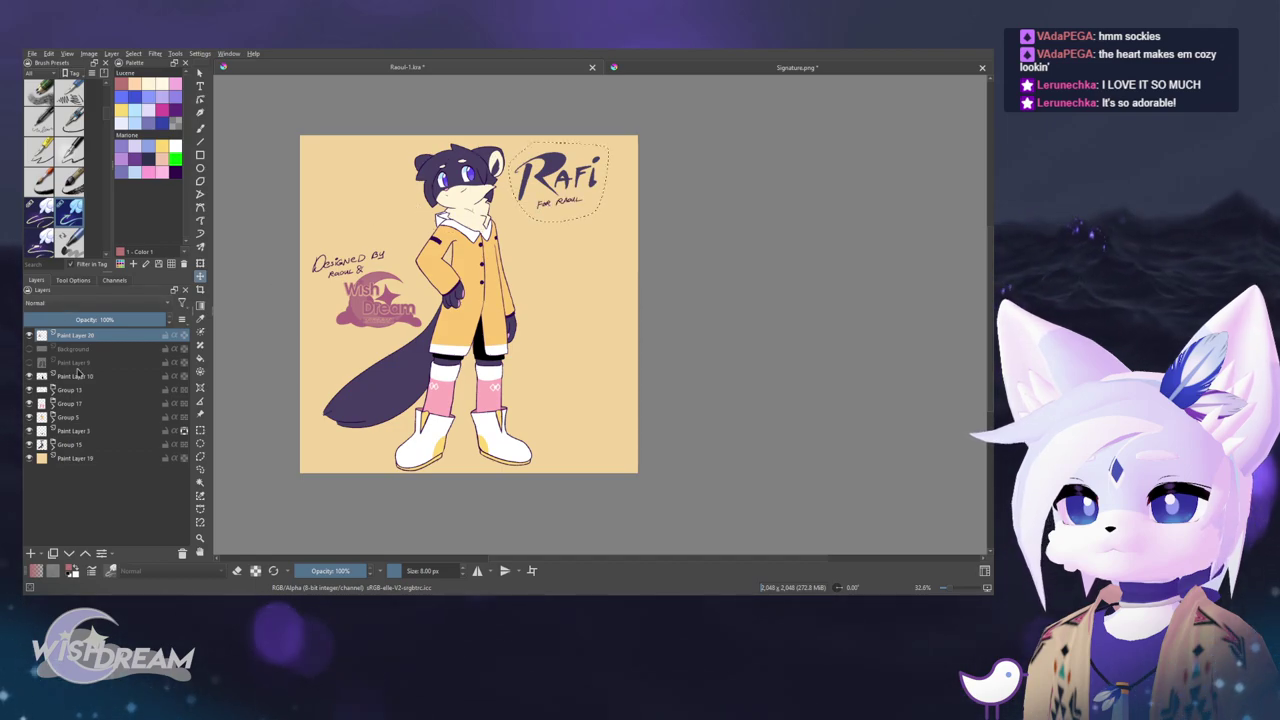
{"action": "mouse_move", "coordinate": [75, 430]}
{"action": "left_mouse_down"}
{"action": "mouse_move", "coordinate": [88, 407]}
{"action": "mouse_move", "coordinate": [76, 335]}
{"action": "left_mouse_up"}
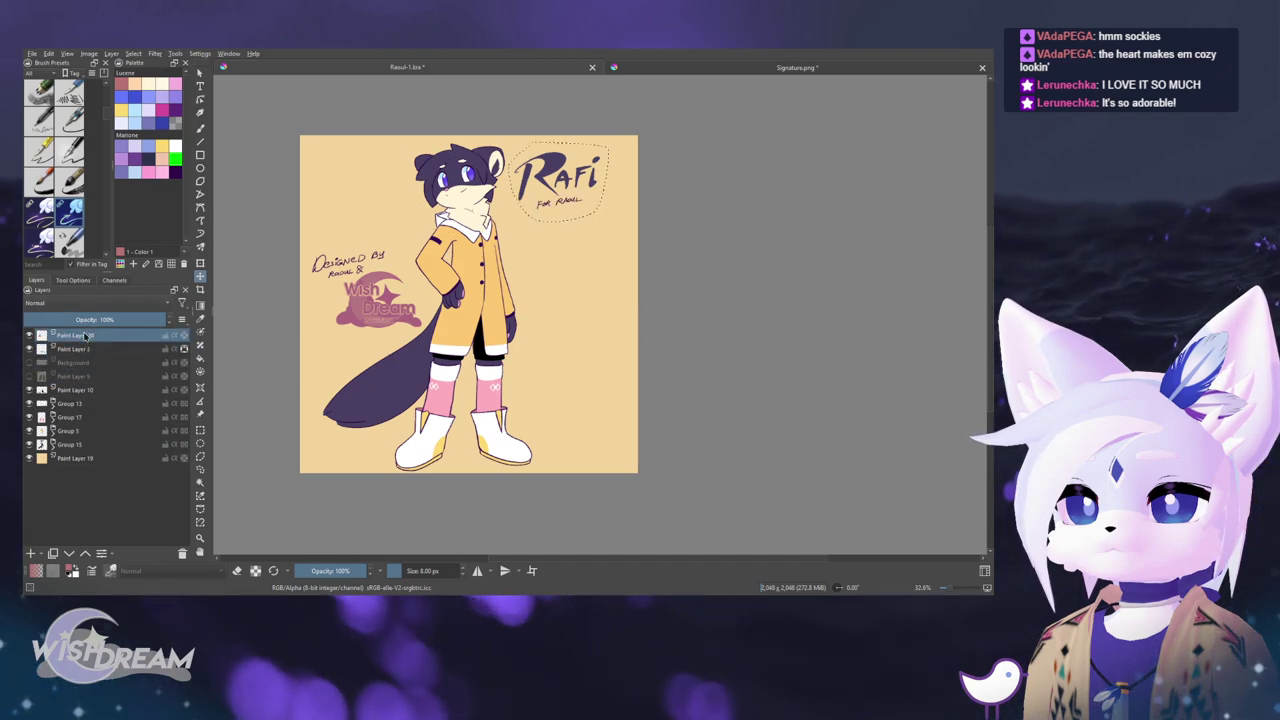
{"action": "mouse_move", "coordinate": [580, 180]}
{"action": "left_mouse_down"}
{"action": "mouse_move", "coordinate": [378, 160]}
{"action": "mouse_move", "coordinate": [382, 177]}
{"action": "left_mouse_up"}
{"action": "left_click_drag", "start_coordinate": [392, 262], "coordinate": [429, 255]}
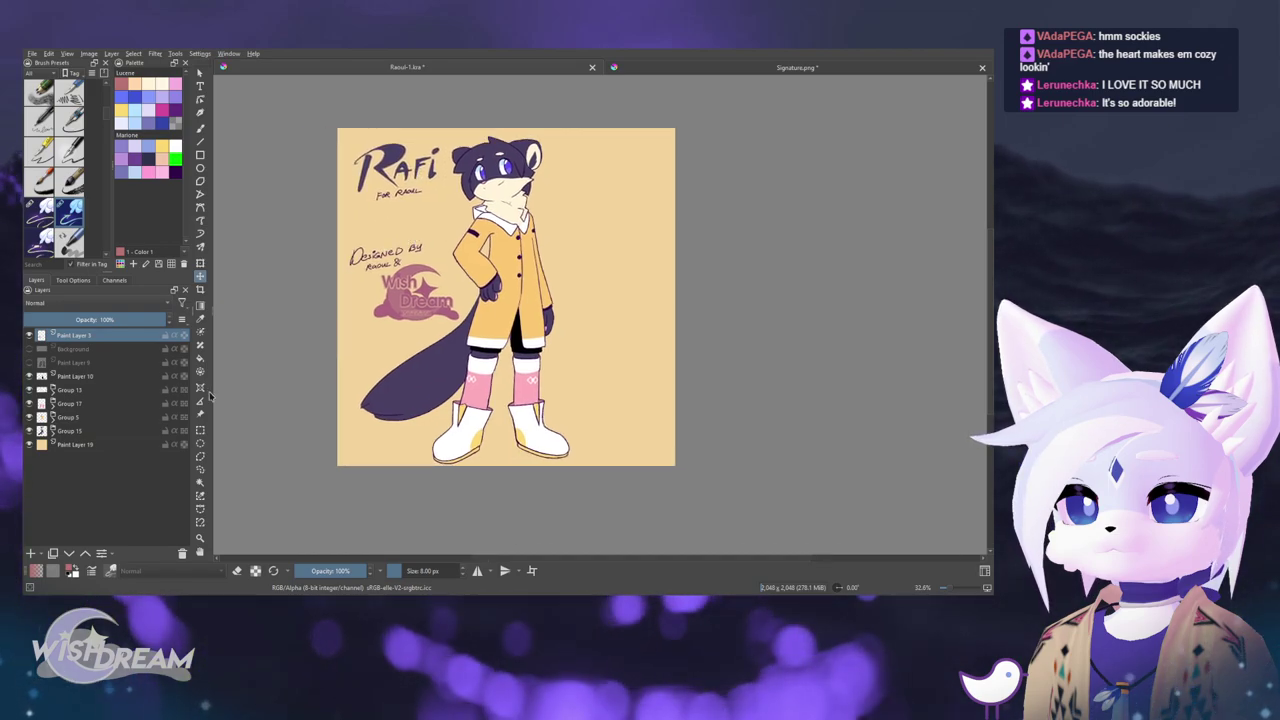
{"action": "key", "text": "c"}
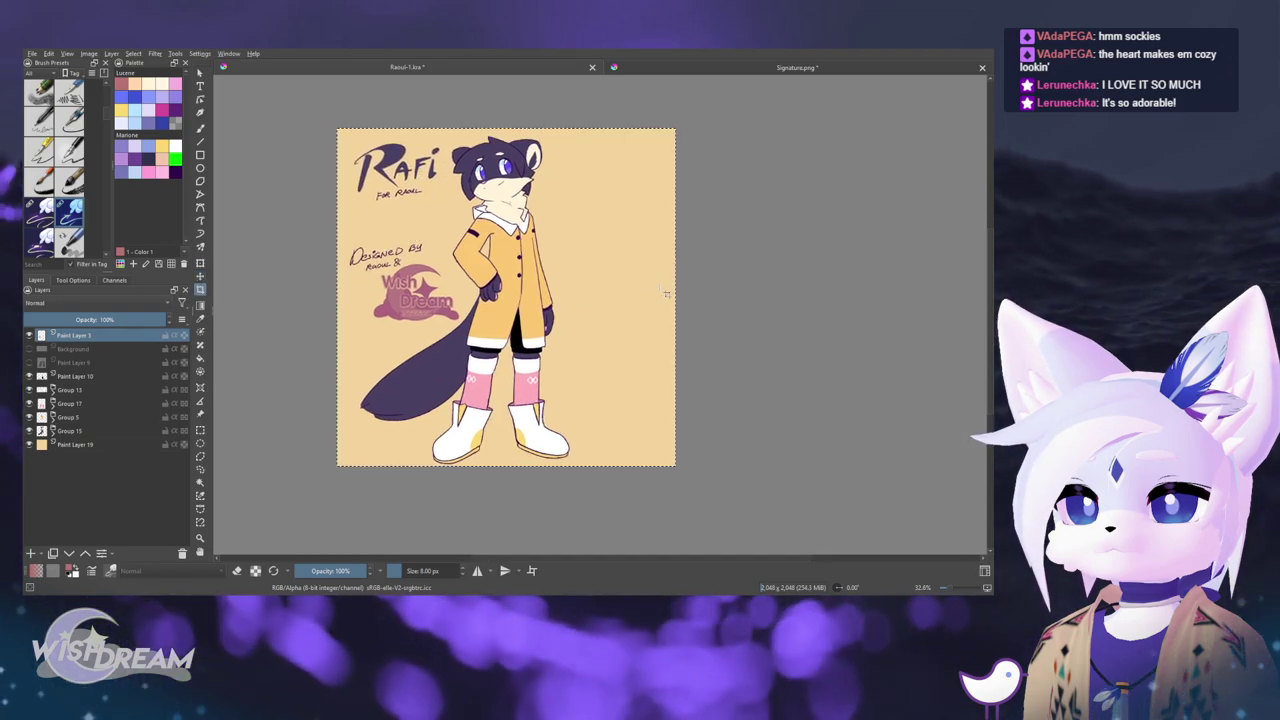
{"action": "key", "text": "ctrl+a"}
{"action": "left_click", "coordinate": [200, 277]}
{"action": "key", "text": "ctrl+t"}
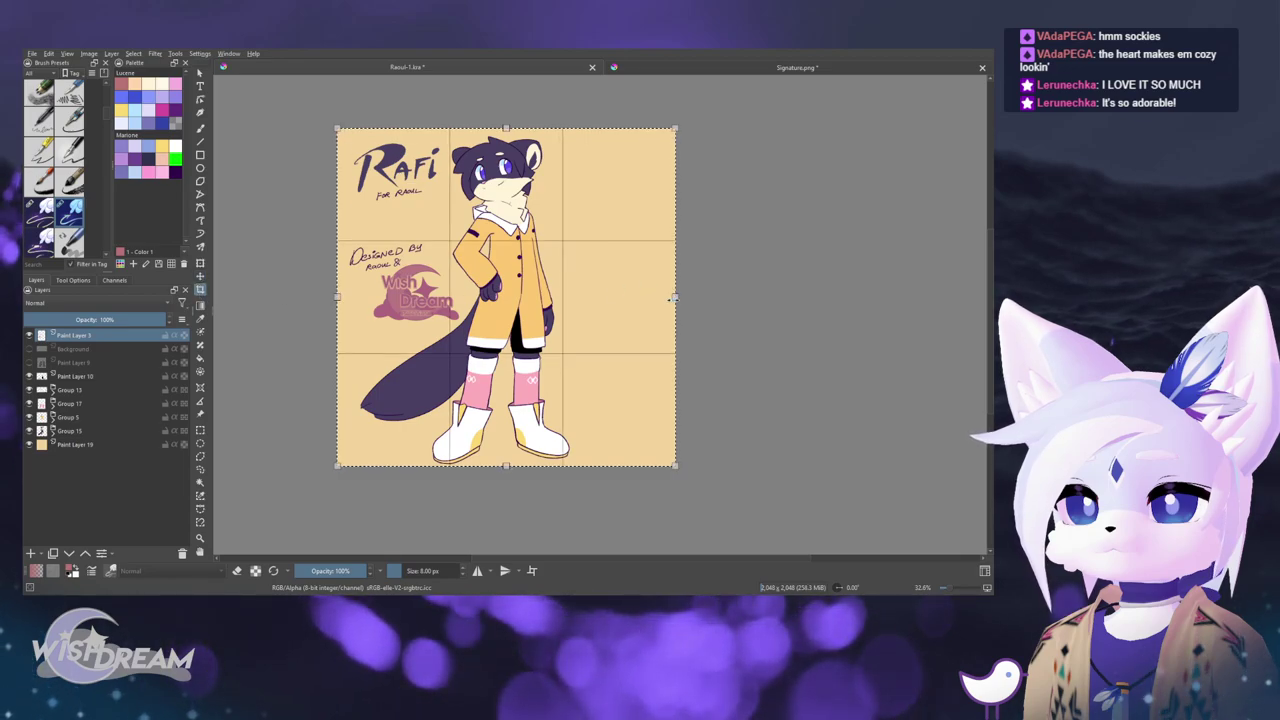
{"action": "left_click_drag", "start_coordinate": [672, 298], "coordinate": [668, 299]}
{"action": "key", "text": "Escape"}
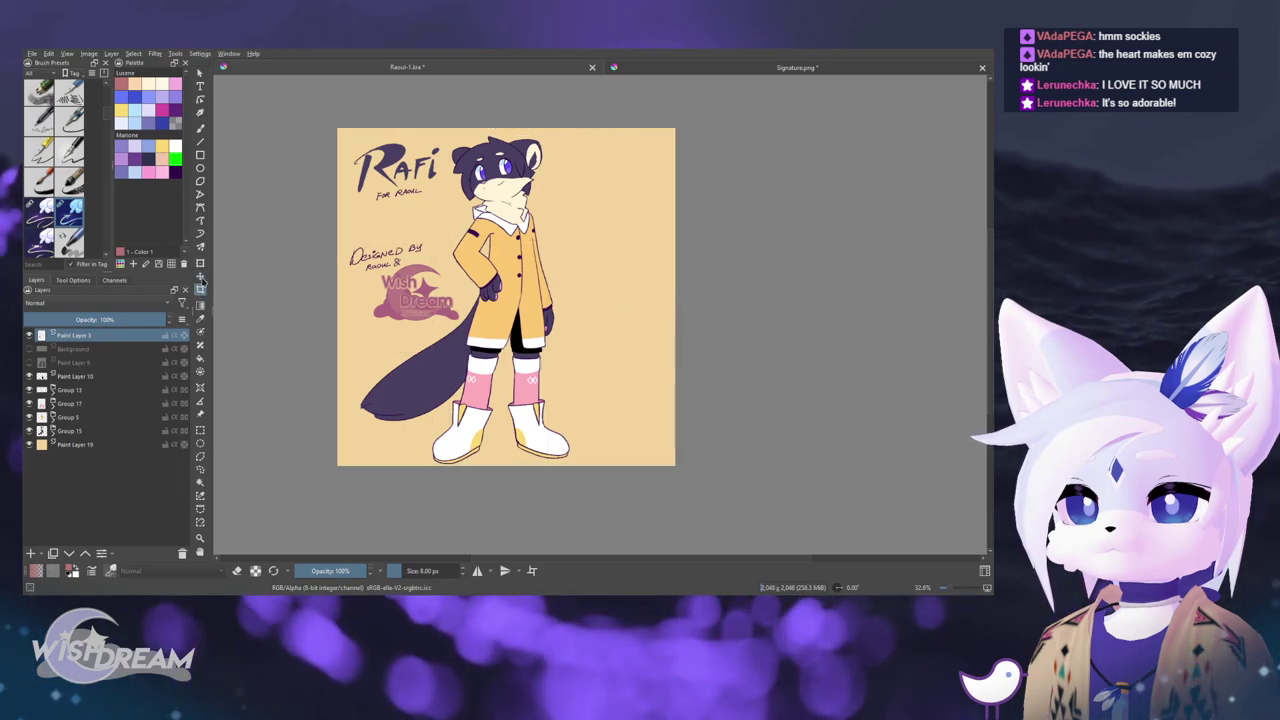
- Crop the canvas to a portrait format by cutting off the empty strip on its right side, close to the character
{"action": "key", "text": "ctrl+a"}
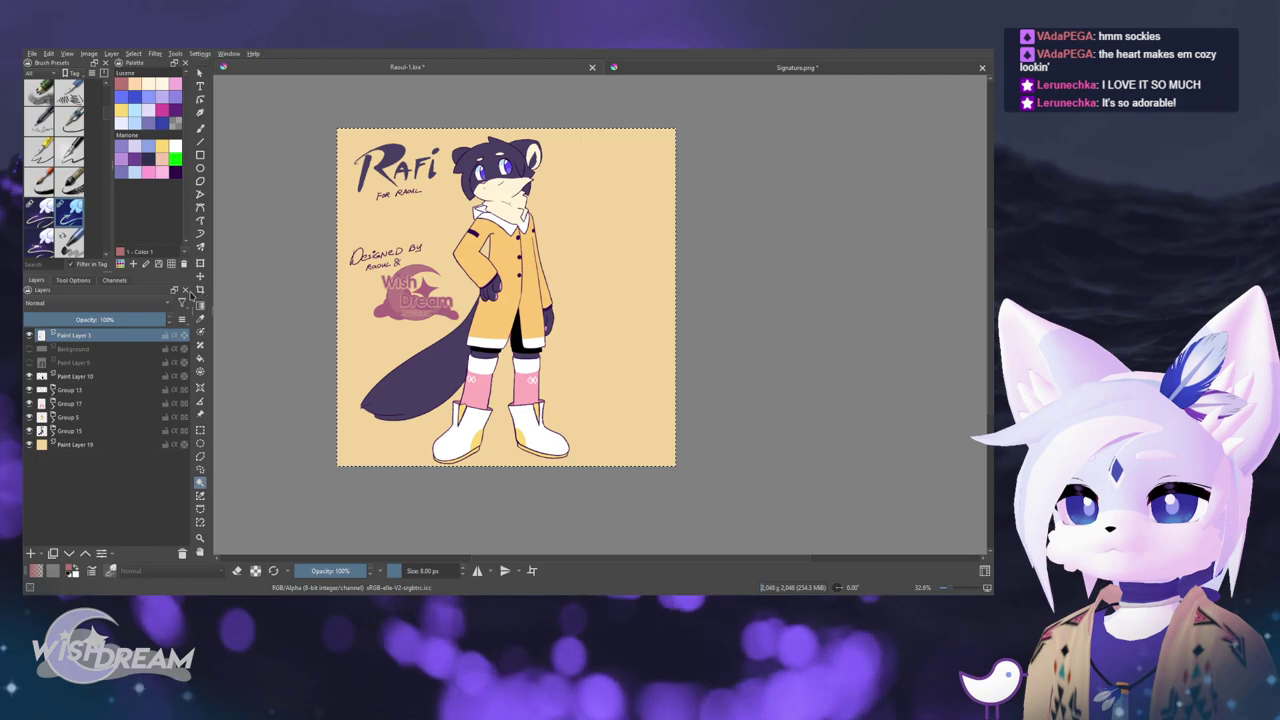
{"action": "left_click", "coordinate": [198, 290]}
{"action": "left_click_drag", "start_coordinate": [670, 297], "coordinate": [580, 297]}
{"action": "key", "text": "Return"}
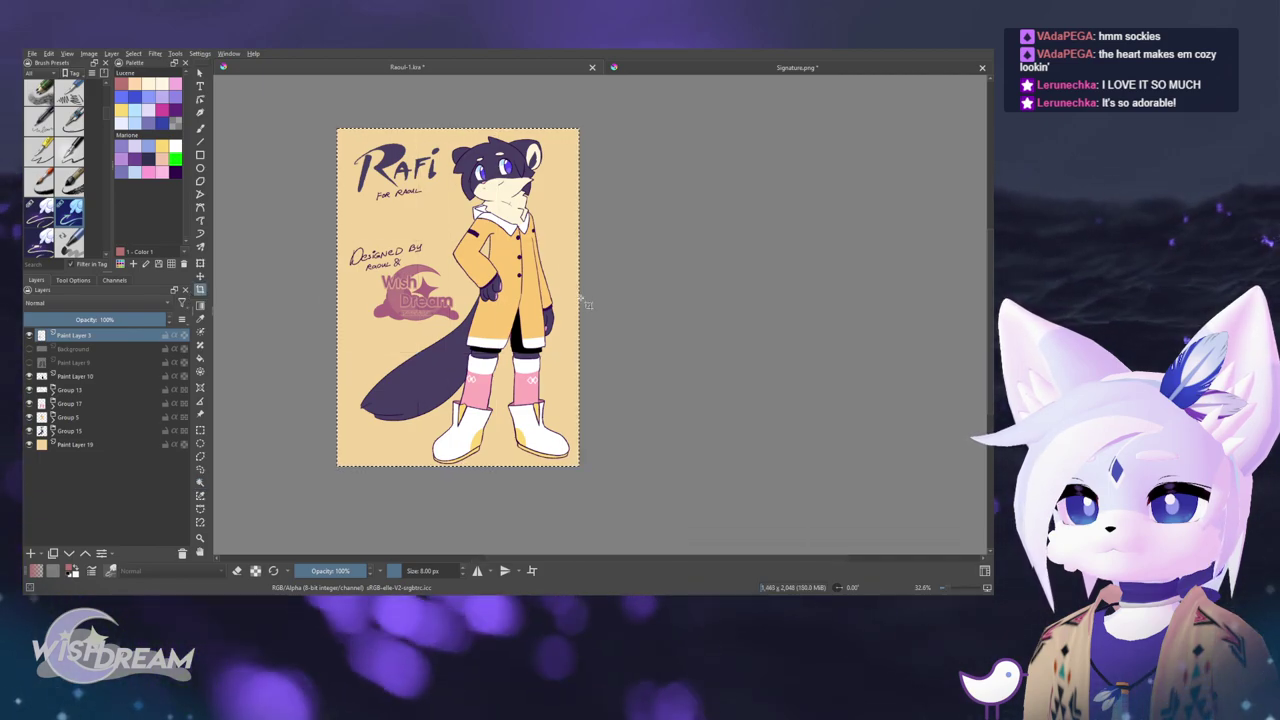
{"action": "scroll", "coordinate": [600, 305], "scroll_direction": "up", "scroll_amount": 3}
{"action": "scroll", "coordinate": [589, 303], "scroll_direction": "down", "scroll_amount": 5}
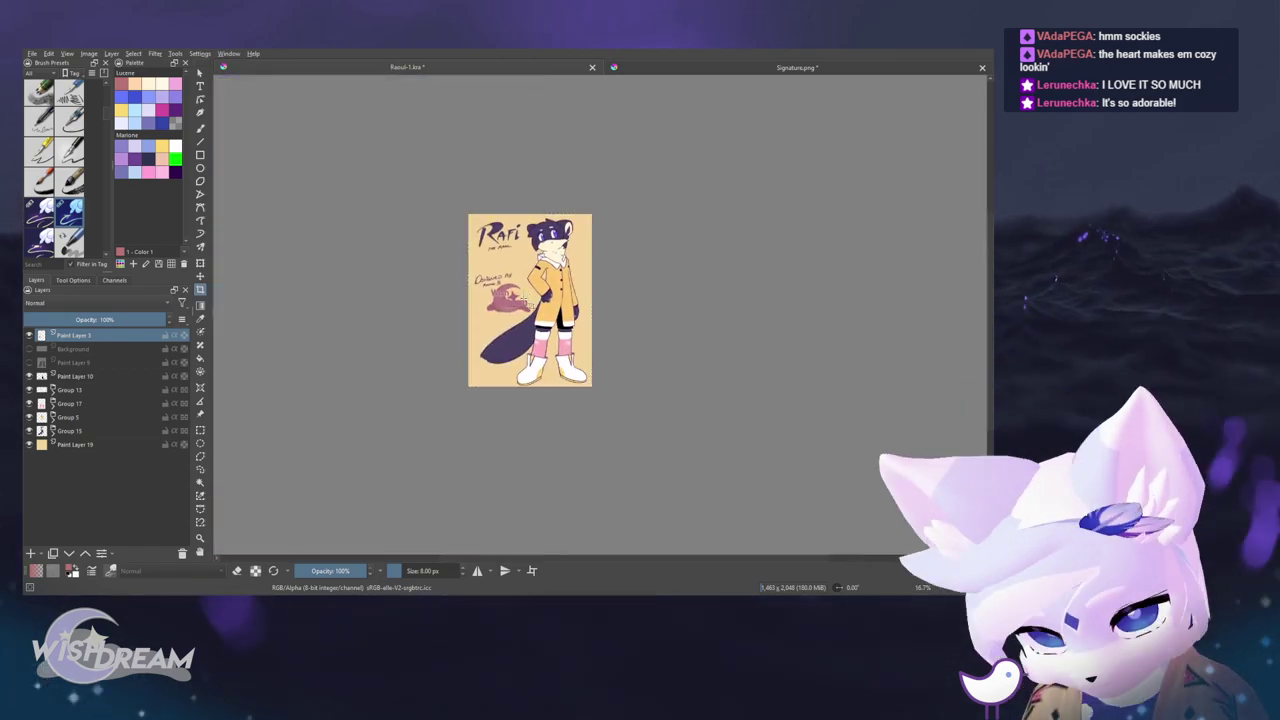
{"action": "scroll", "coordinate": [523, 300], "scroll_direction": "up", "scroll_amount": 3}
{"action": "scroll", "coordinate": [460, 250], "scroll_direction": "down", "scroll_amount": 2}
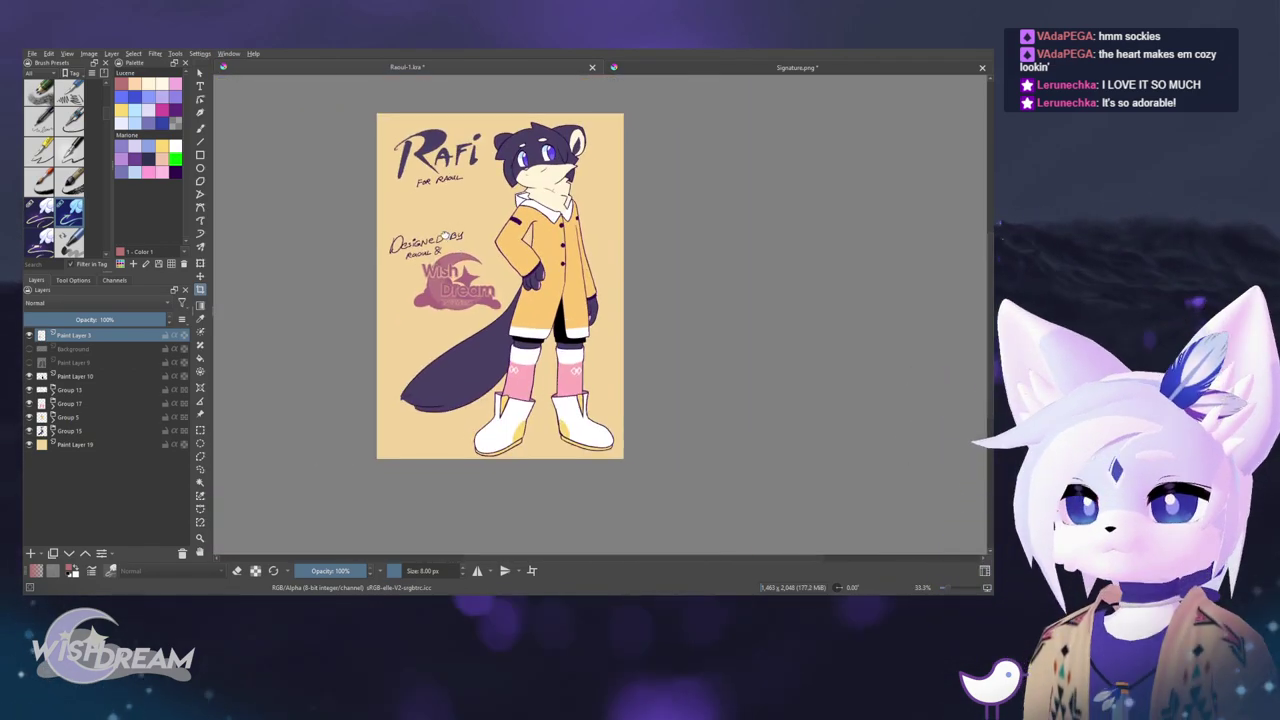
- Scale down the name and "&" line of the design credit and place it right against the logo's upper-left edge
{"action": "scroll", "coordinate": [445, 233], "scroll_direction": "up", "scroll_amount": 1}
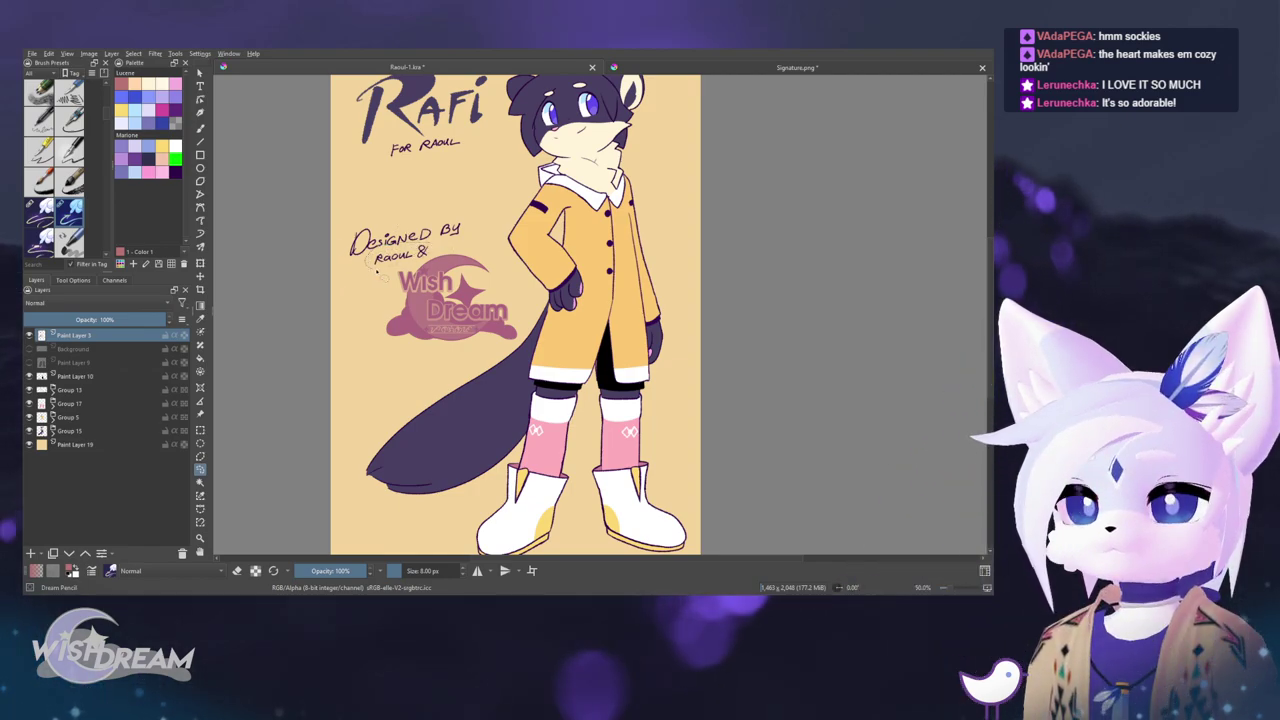
{"action": "scroll", "coordinate": [374, 231], "scroll_direction": "up", "scroll_amount": 1}
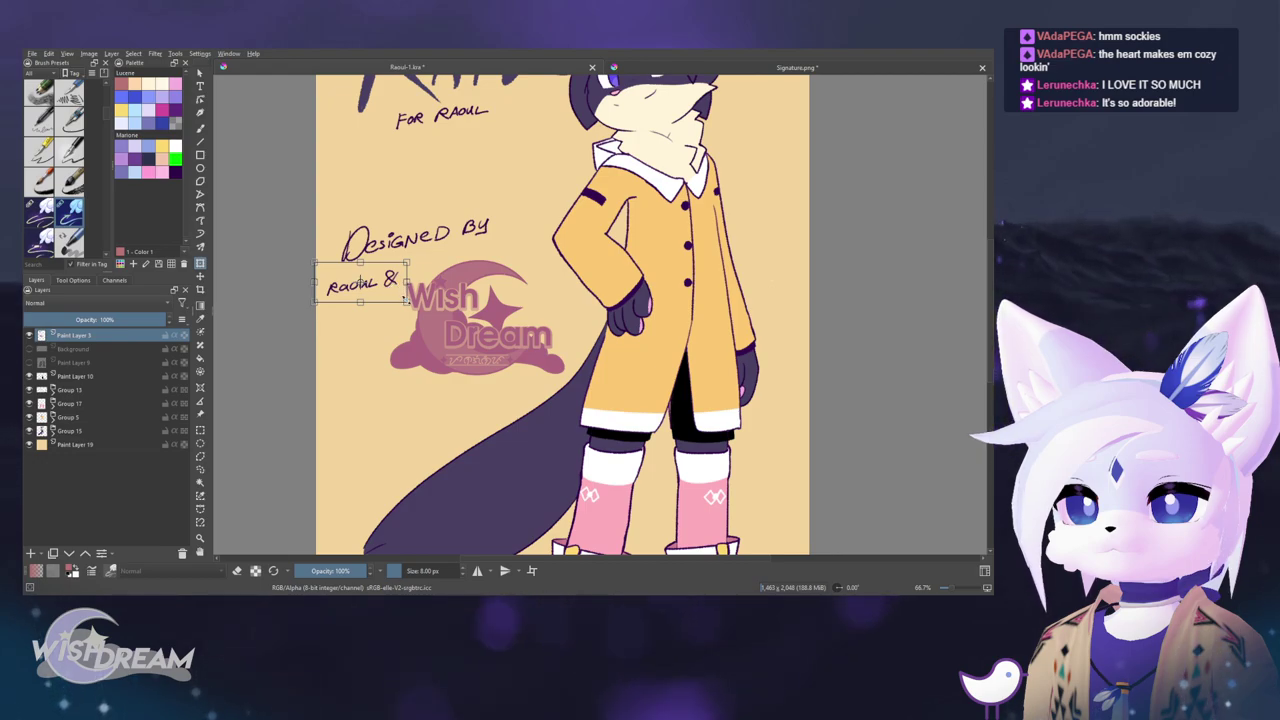
{"action": "left_click_drag", "start_coordinate": [406, 302], "coordinate": [424, 274]}
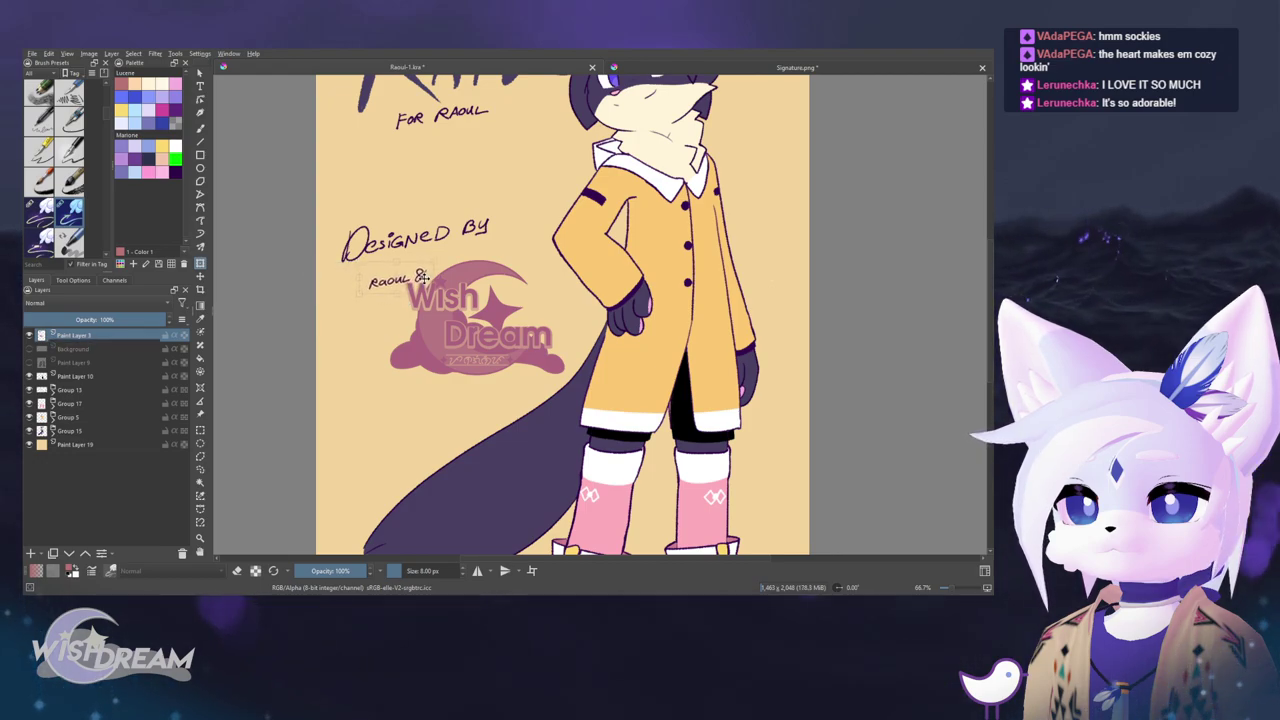
{"action": "key", "text": "ctrl+shift+a"}
- Select the "DESIGNED BY" lettering, scale it down slightly and move it just above the name line
{"action": "left_click", "coordinate": [200, 469]}
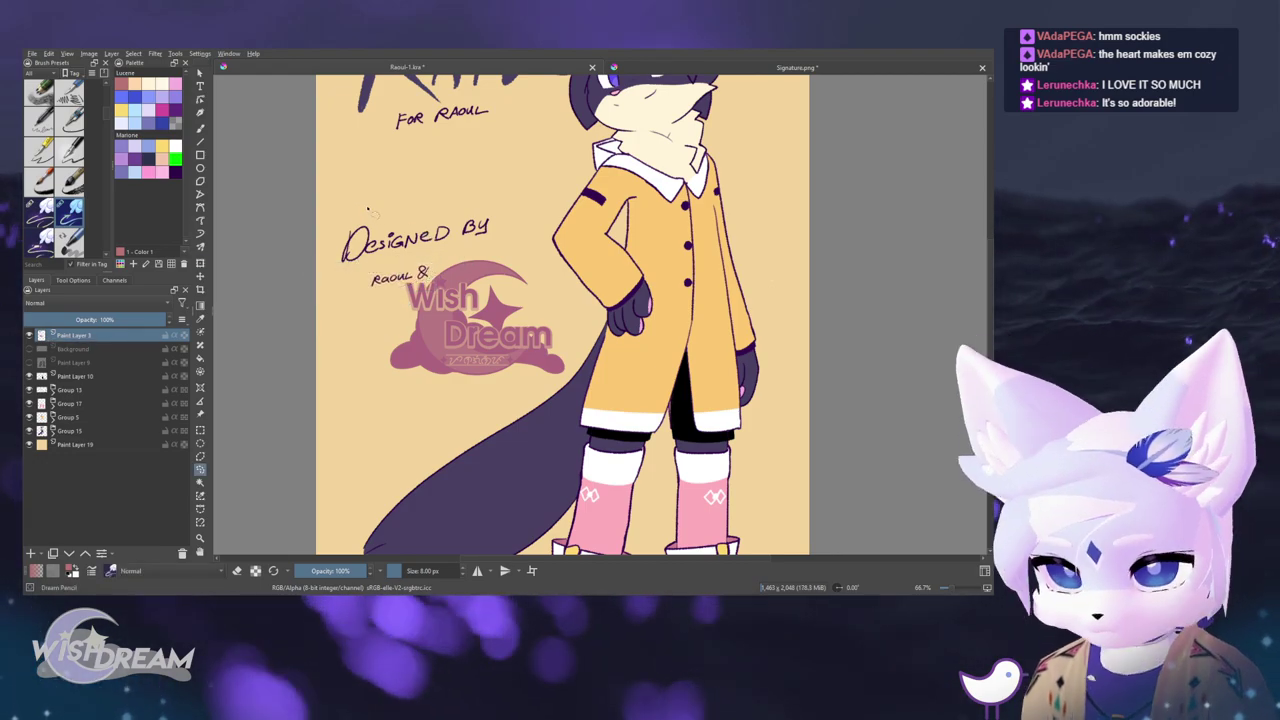
{"action": "mouse_move", "coordinate": [362, 205]}
{"action": "left_mouse_down"}
{"action": "mouse_move", "coordinate": [336, 266]}
{"action": "mouse_move", "coordinate": [423, 268]}
{"action": "mouse_move", "coordinate": [500, 240]}
{"action": "mouse_move", "coordinate": [408, 204]}
{"action": "mouse_move", "coordinate": [362, 205]}
{"action": "left_mouse_up"}
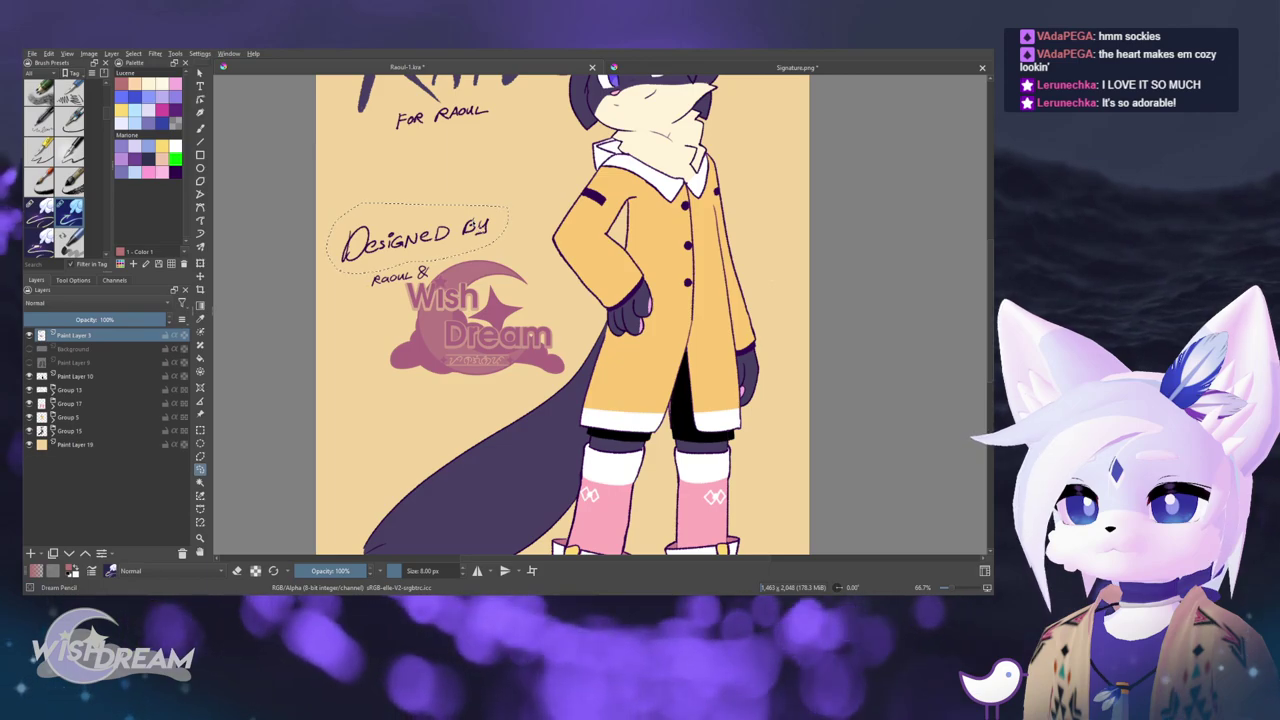
{"action": "left_click_drag", "start_coordinate": [434, 185], "coordinate": [460, 214]}
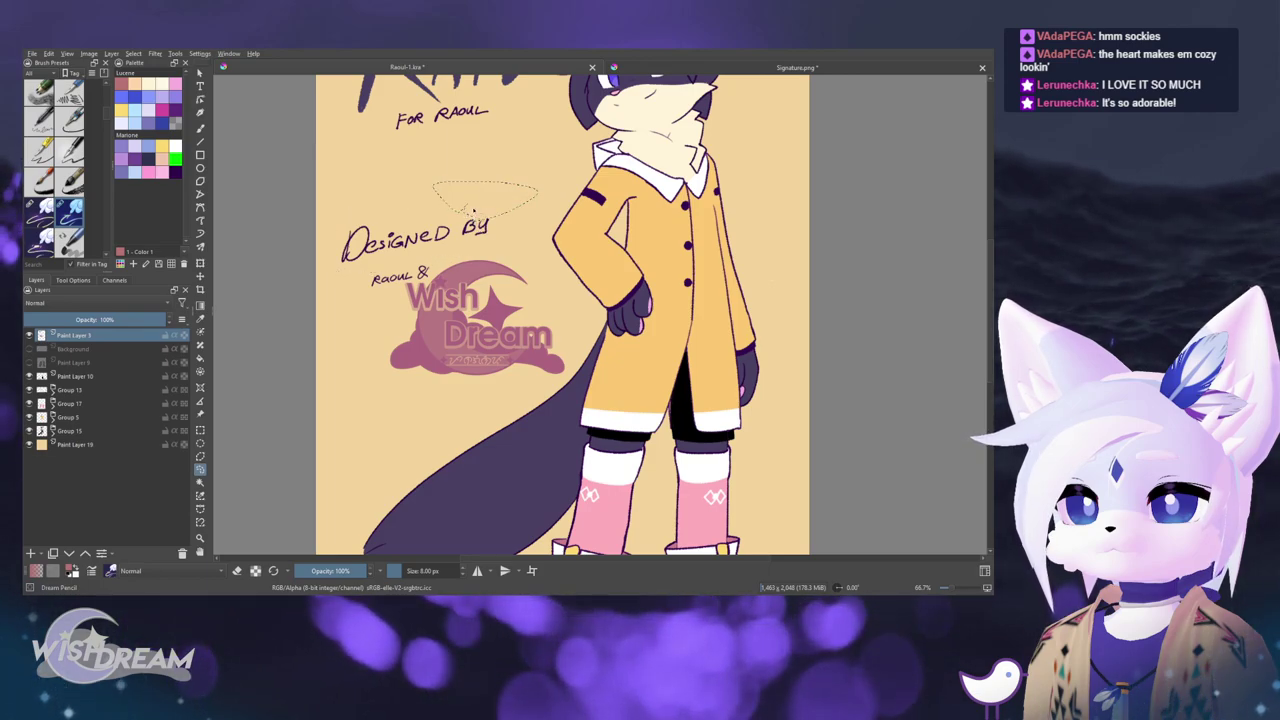
{"action": "left_click", "coordinate": [456, 203]}
{"action": "mouse_move", "coordinate": [390, 192]}
{"action": "left_mouse_down"}
{"action": "mouse_move", "coordinate": [344, 230]}
{"action": "mouse_move", "coordinate": [335, 262]}
{"action": "mouse_move", "coordinate": [417, 265]}
{"action": "mouse_move", "coordinate": [470, 249]}
{"action": "mouse_move", "coordinate": [506, 224]}
{"action": "mouse_move", "coordinate": [477, 207]}
{"action": "left_mouse_up"}
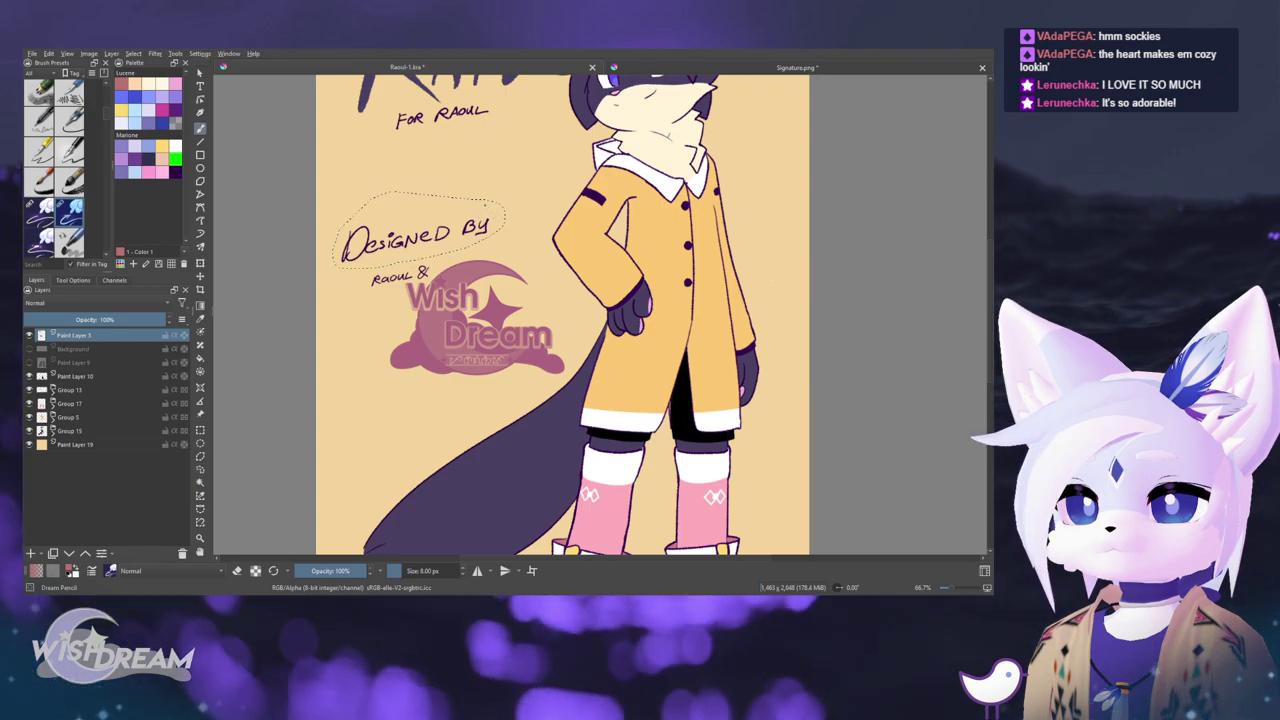
{"action": "key", "text": "ctrl+t"}
{"action": "left_click_drag", "start_coordinate": [505, 191], "coordinate": [473, 206]}
{"action": "left_click_drag", "start_coordinate": [449, 218], "coordinate": [437, 230]}
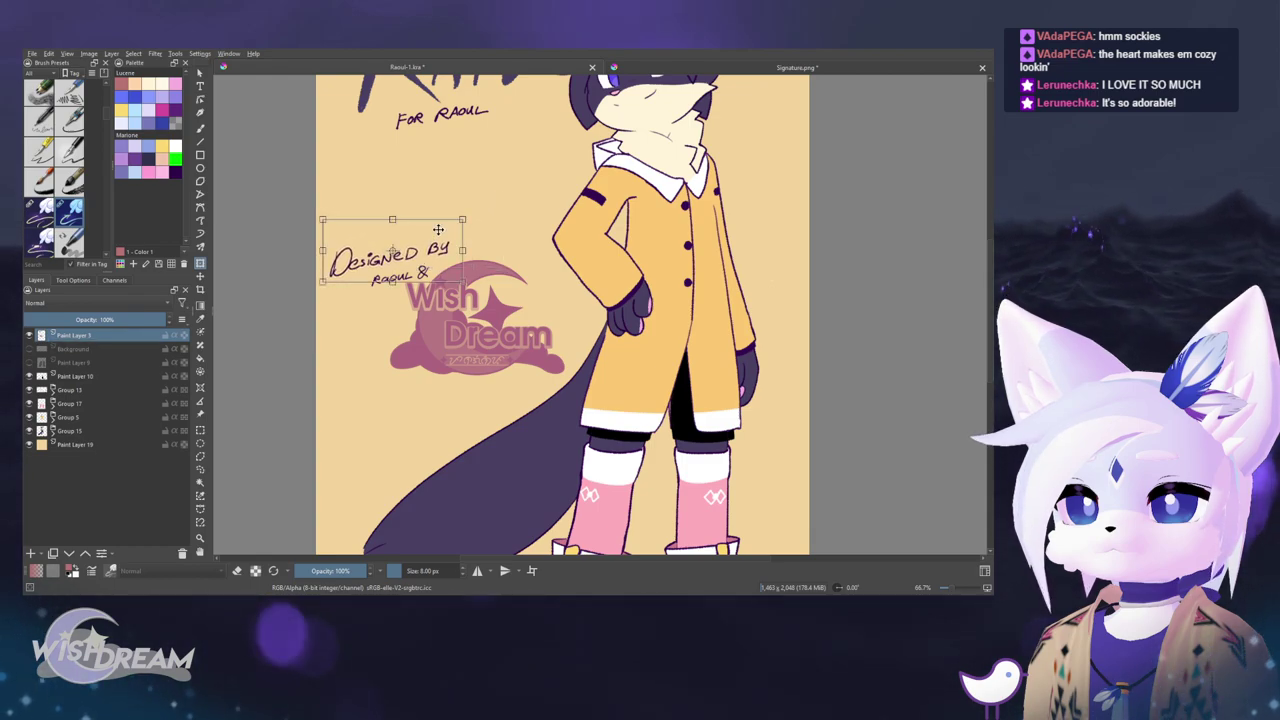
{"action": "key", "text": "Return"}
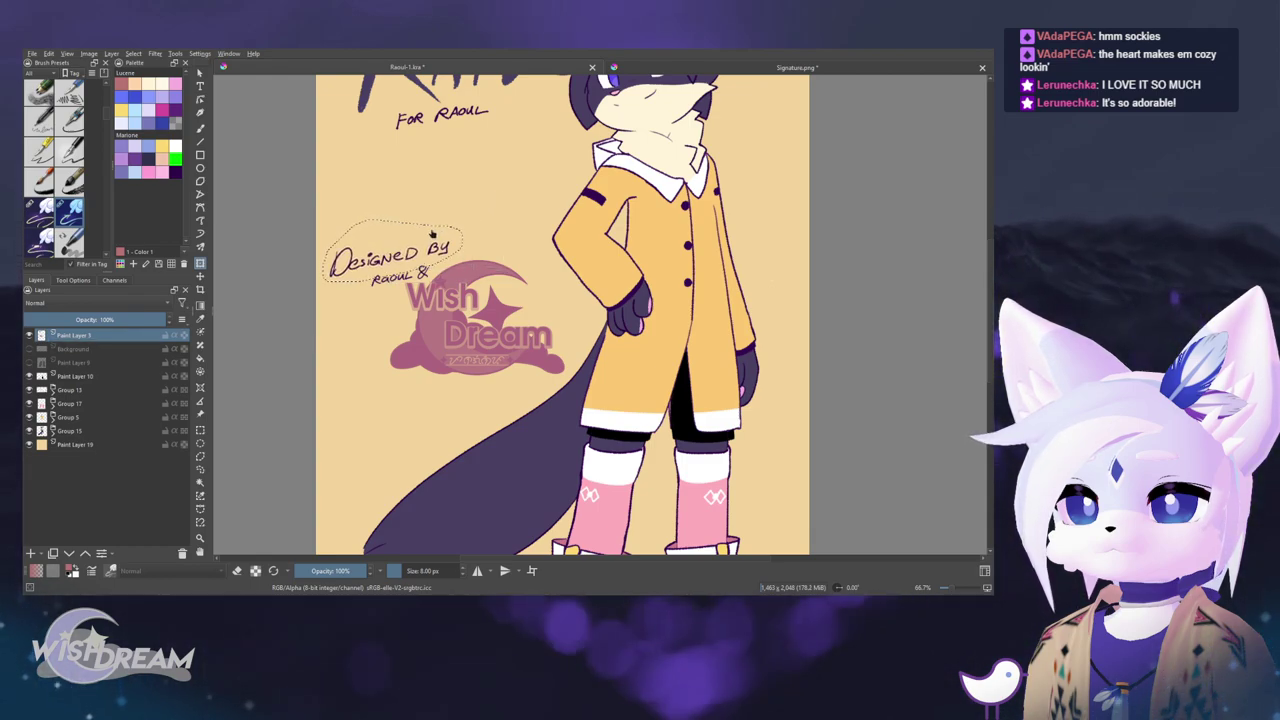
- Duplicate the lettering layer, select the area around the Wish Dream logo and erase the logo from the copy
{"action": "key", "text": "ctrl+j"}
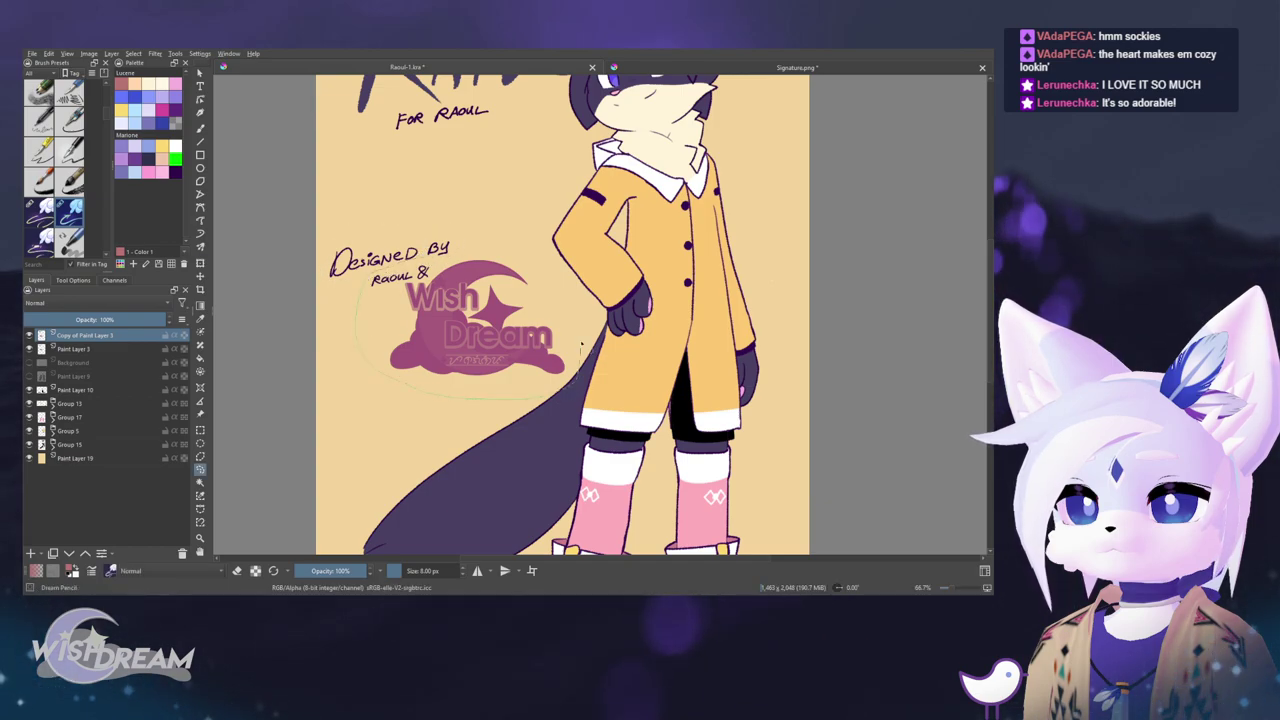
{"action": "key", "text": "Delete"}
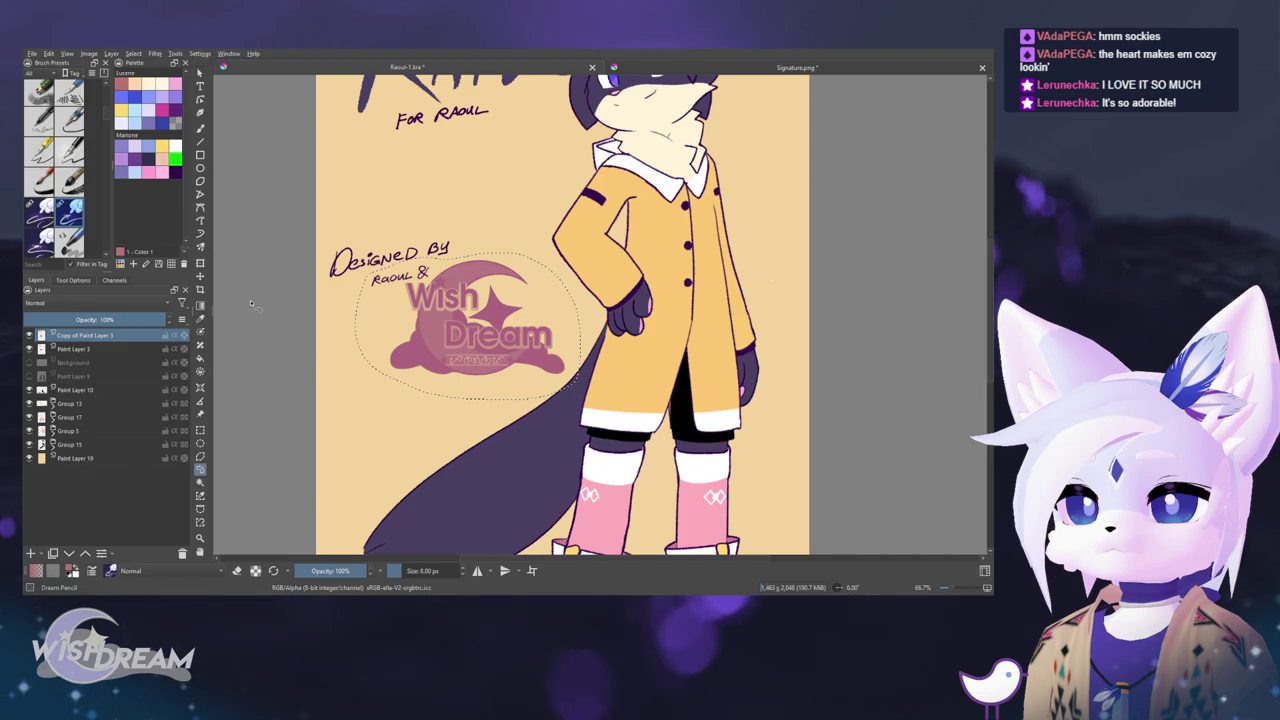
- Delete the duplicate of the lettering layer
{"action": "key", "text": "shift+Delete"}
{"action": "scroll", "coordinate": [420, 256], "scroll_direction": "down", "scroll_amount": 4}
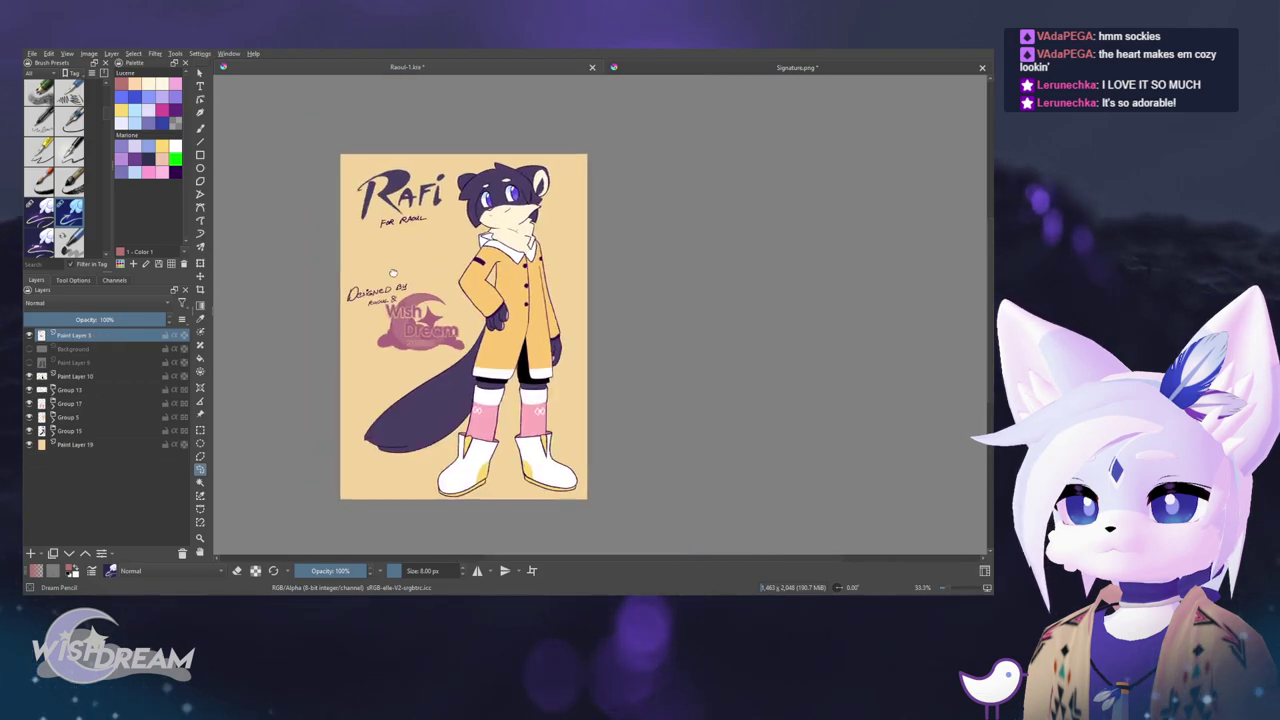
{"action": "left_click_drag", "start_coordinate": [422, 242], "coordinate": [437, 223]}
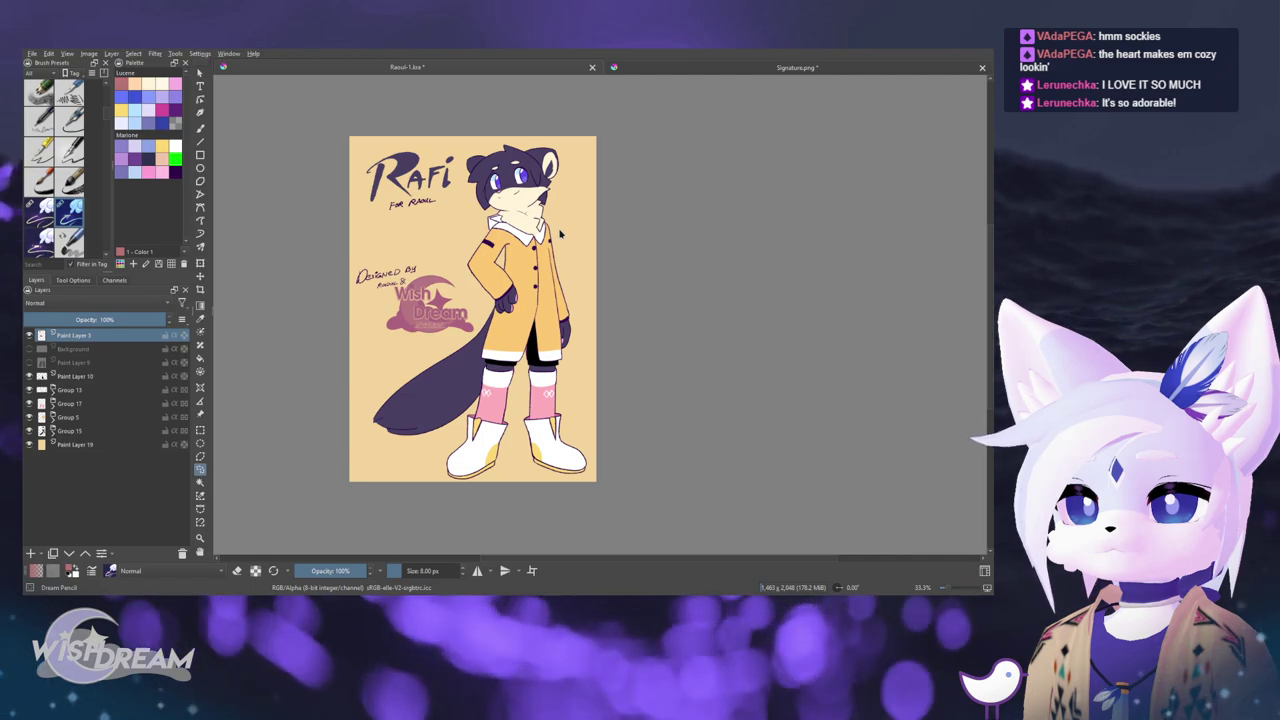
- Step back and forth through the canvas crops to compare the wide and the narrower format with the current portrait one
{"action": "key", "text": "ctrl+z"}
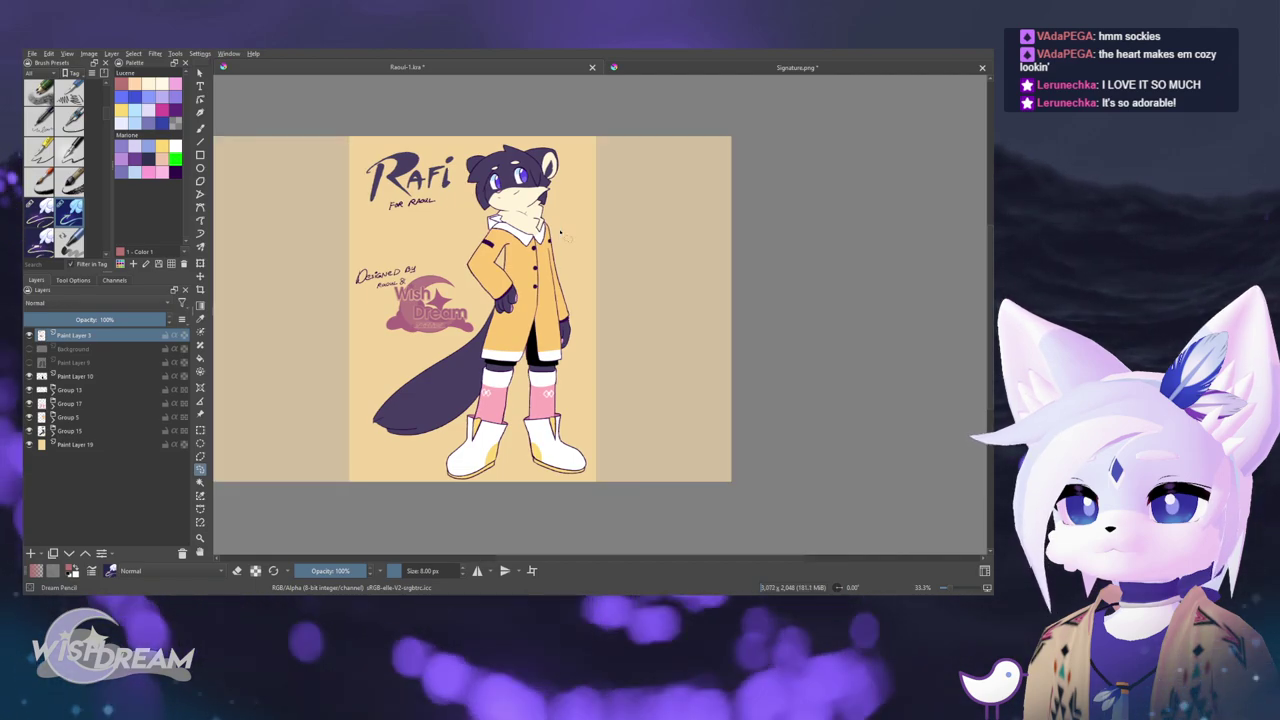
{"action": "scroll", "coordinate": [560, 233], "scroll_direction": "down", "scroll_amount": 2}
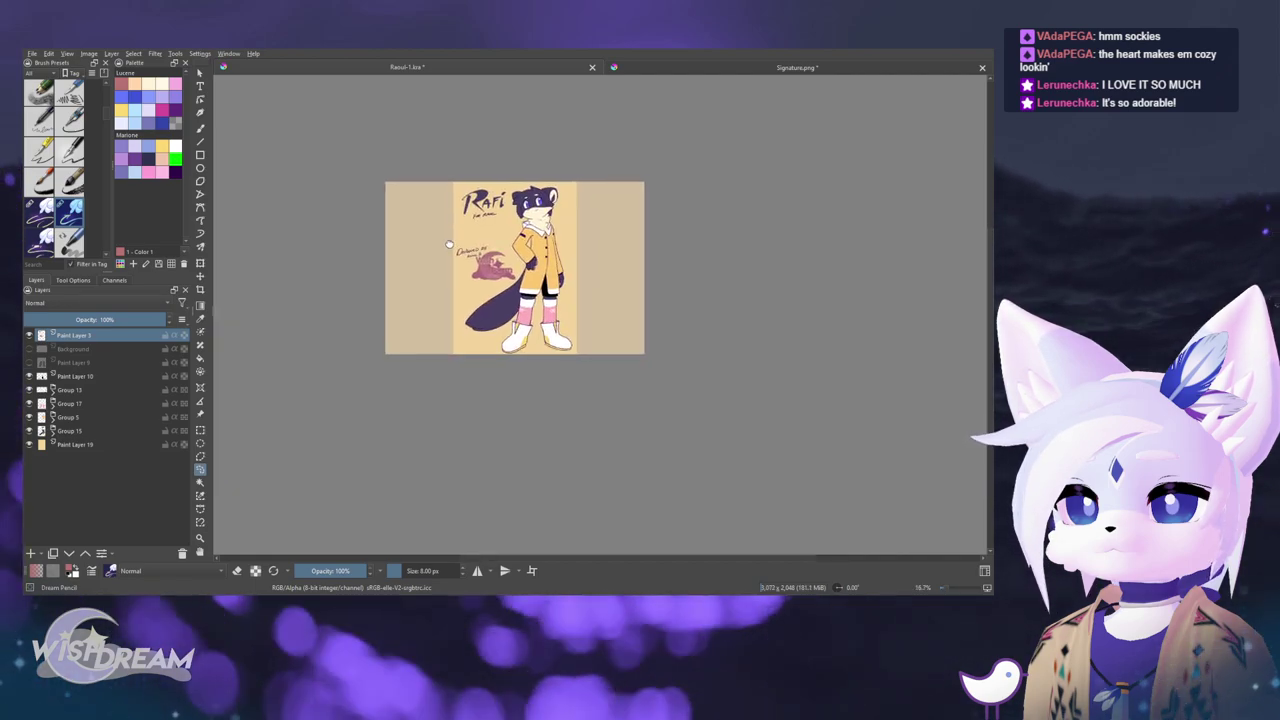
{"action": "scroll", "coordinate": [449, 244], "scroll_direction": "up", "scroll_amount": 2}
{"action": "key", "text": "ctrl+shift+z"}
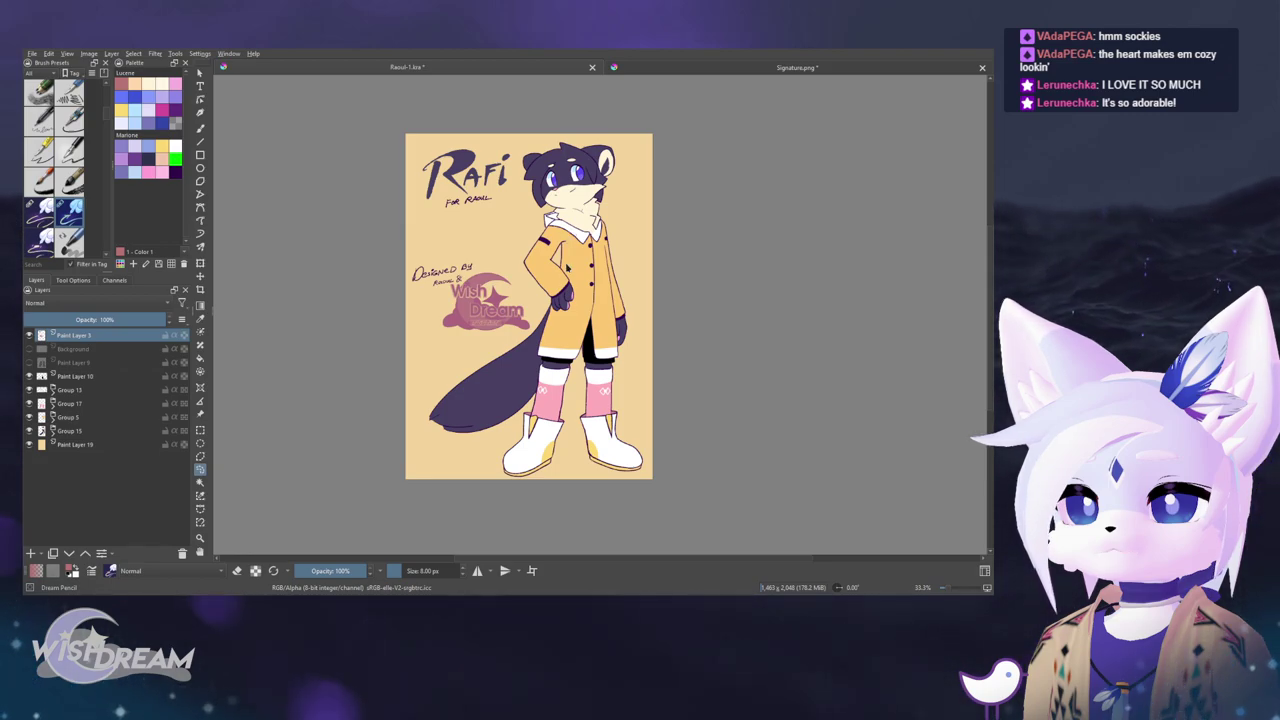
{"action": "key", "text": "ctrl+z"}
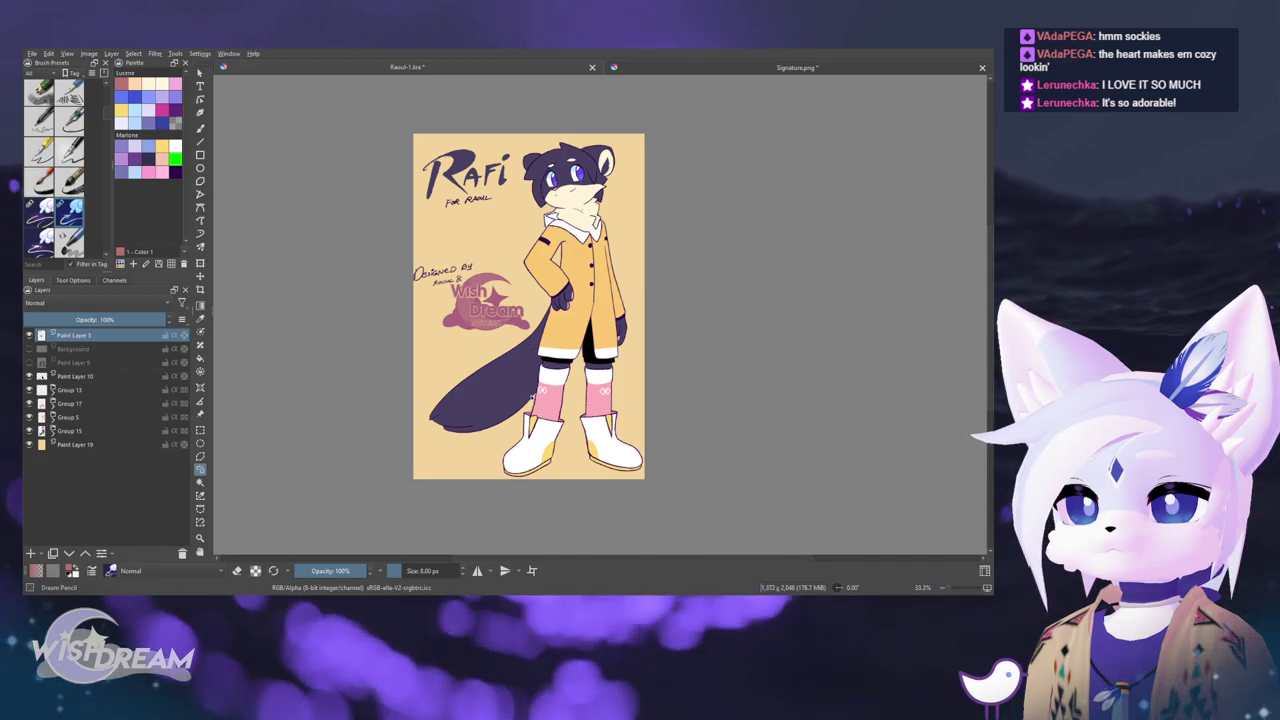
{"action": "key", "text": "ctrl+shift+z"}
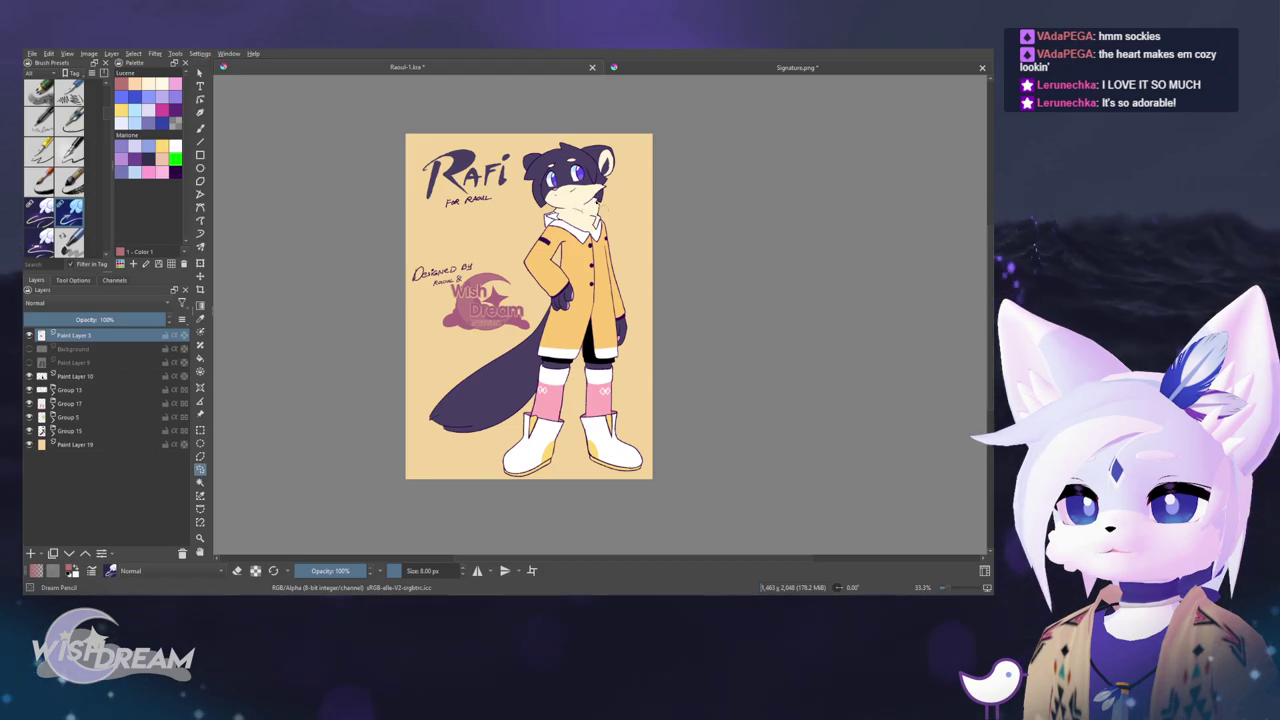
- Check the lettering and logo up close, and close the Signature.png document
{"action": "key", "text": "1"}
{"action": "left_click_drag", "start_coordinate": [514, 162], "coordinate": [645, 280]}
{"action": "left_click_drag", "start_coordinate": [485, 92], "coordinate": [557, 177]}
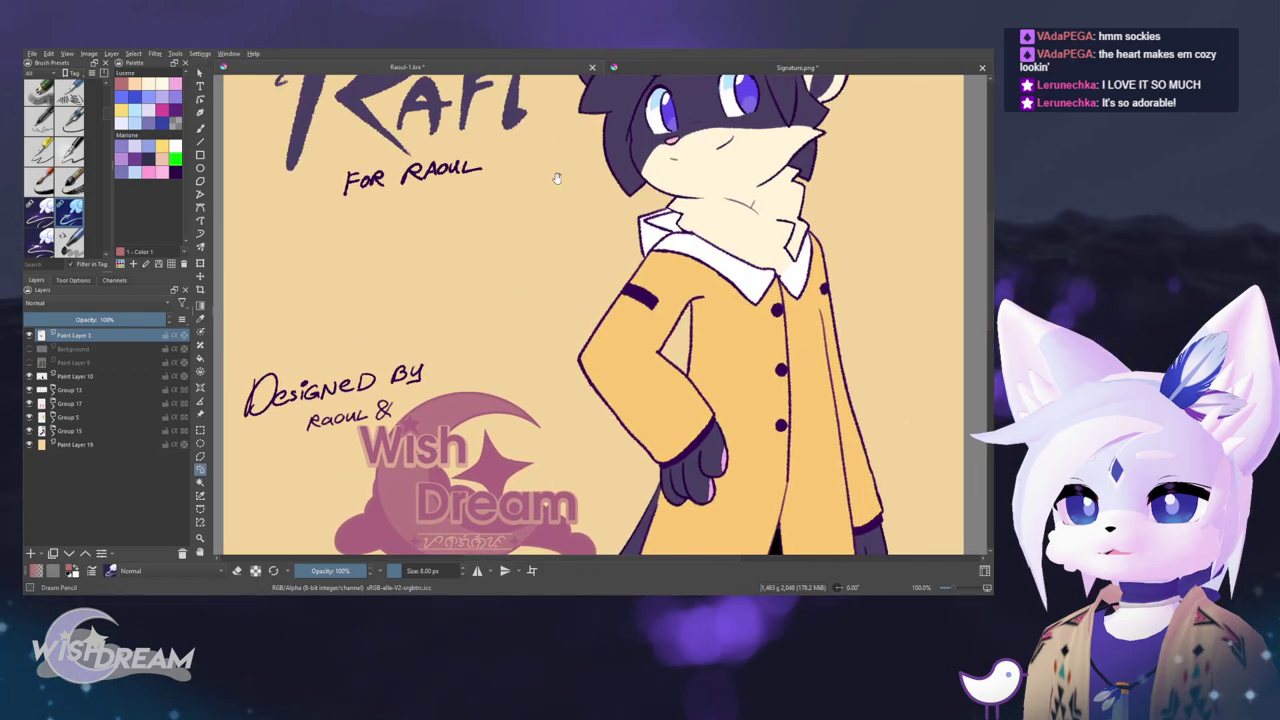
{"action": "scroll", "coordinate": [565, 186], "scroll_direction": "down", "scroll_amount": 1}
{"action": "scroll", "coordinate": [565, 186], "scroll_direction": "down", "scroll_amount": 1}
{"action": "left_click", "coordinate": [797, 68]}
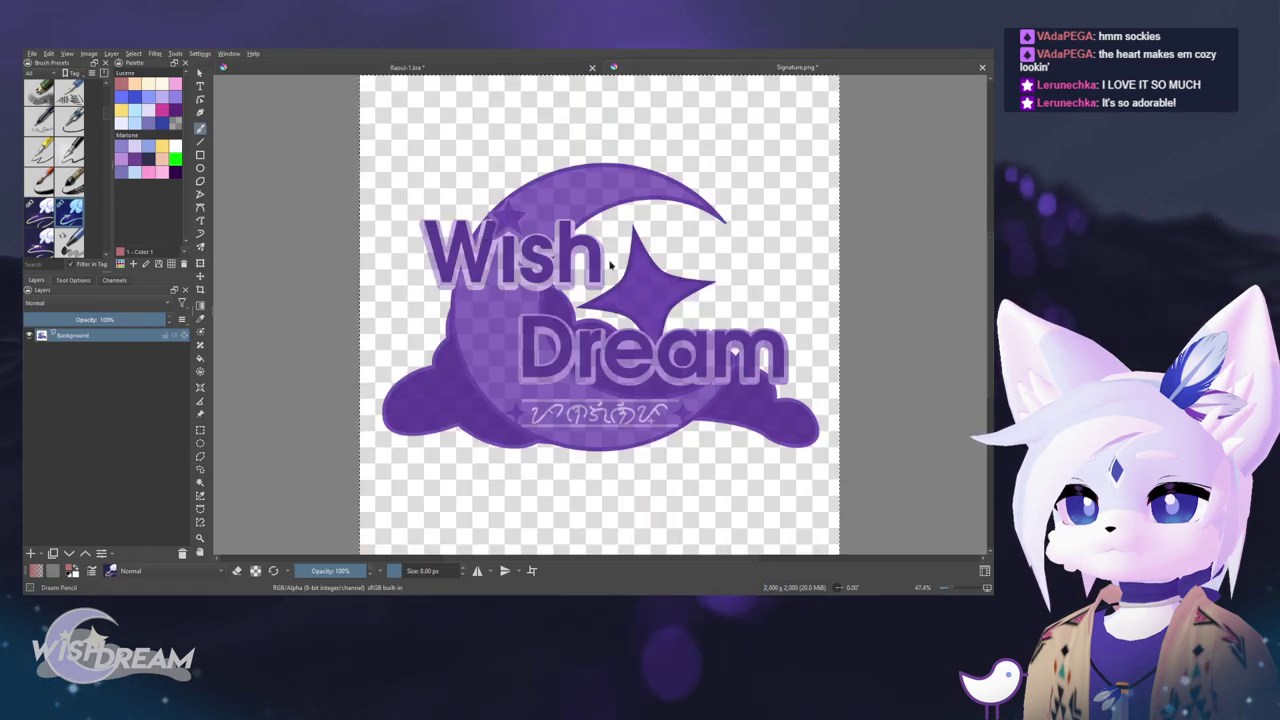
{"action": "left_click", "coordinate": [982, 68]}
{"action": "scroll", "coordinate": [587, 200], "scroll_direction": "down", "scroll_amount": 1}
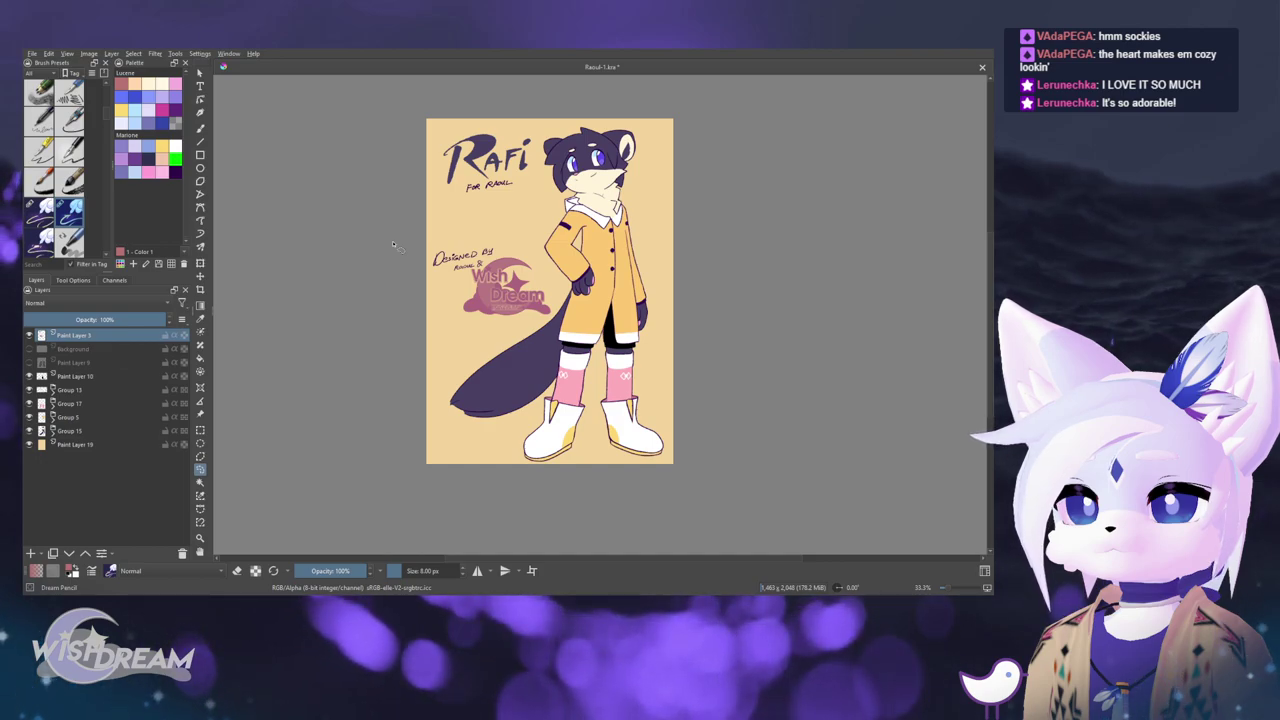
- Group all layers above the tan background layer and shift the whole group slightly left
{"action": "left_click", "coordinate": [95, 430]}
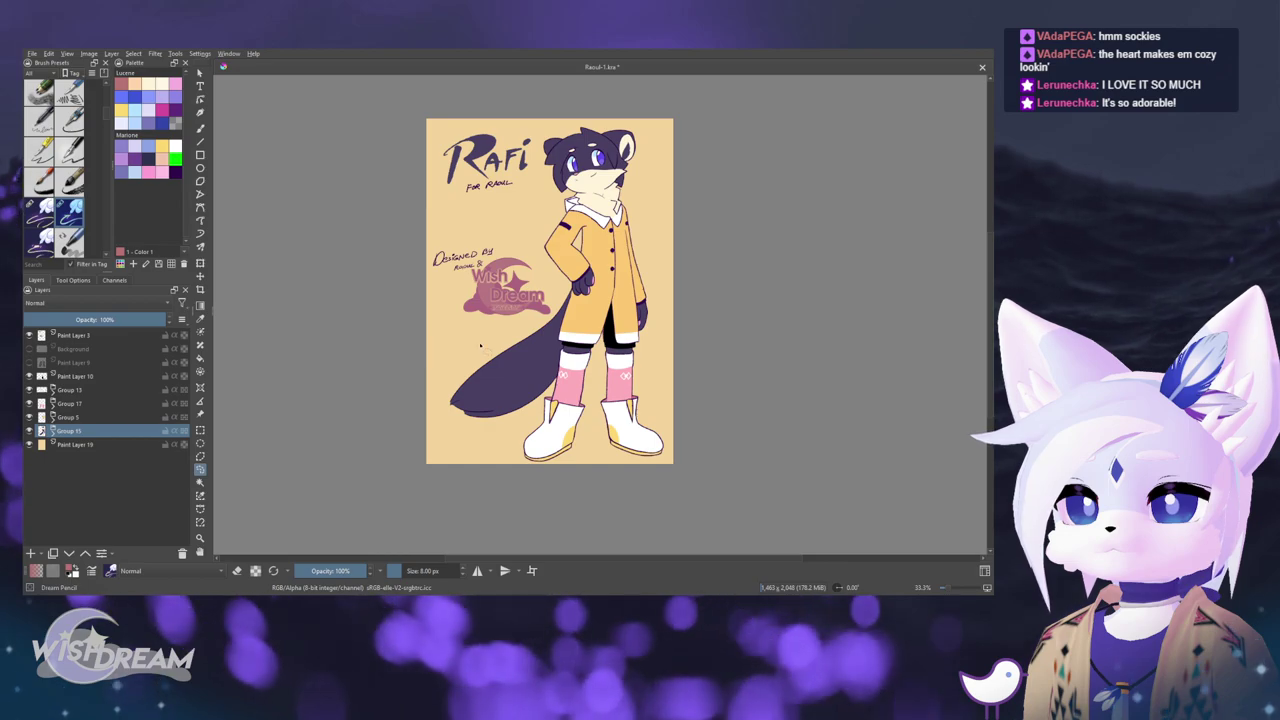
{"action": "left_click", "coordinate": [200, 276]}
{"action": "left_click", "coordinate": [121, 338], "text": "shift"}
{"action": "left_click", "coordinate": [118, 444]}
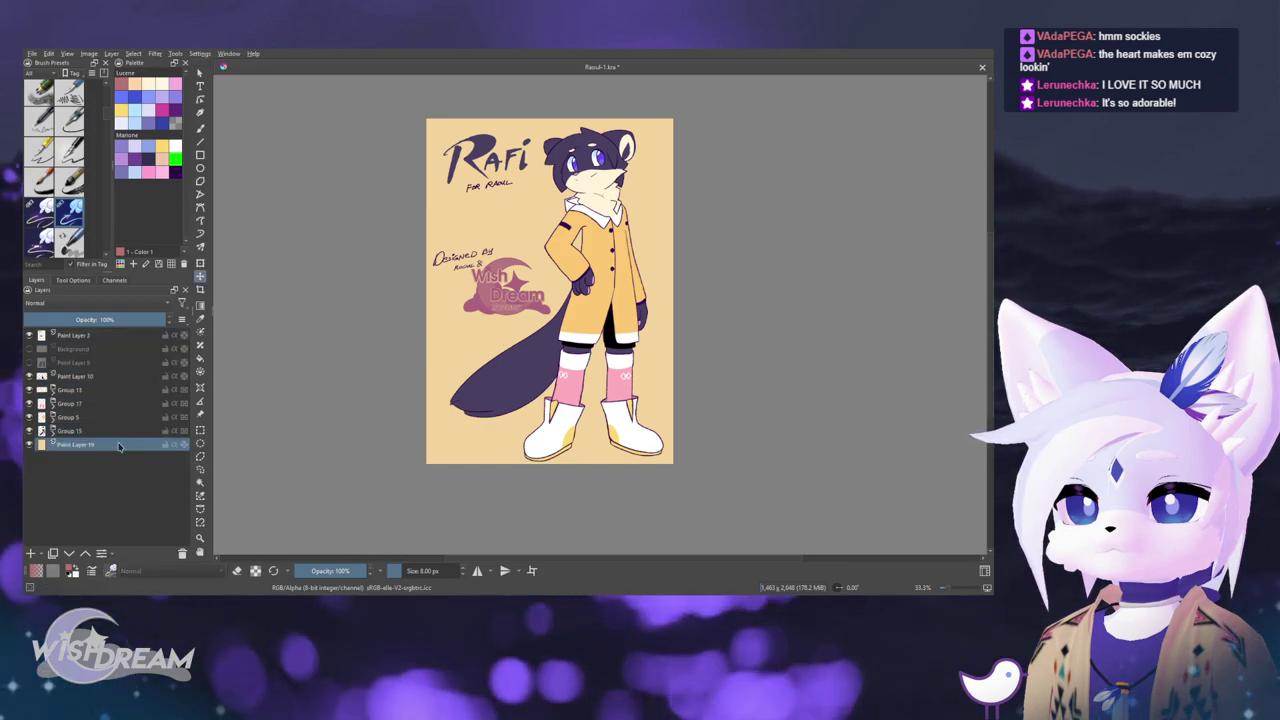
{"action": "left_click", "coordinate": [121, 431]}
{"action": "left_click", "coordinate": [116, 338], "text": "shift"}
{"action": "key", "text": "ctrl+g"}
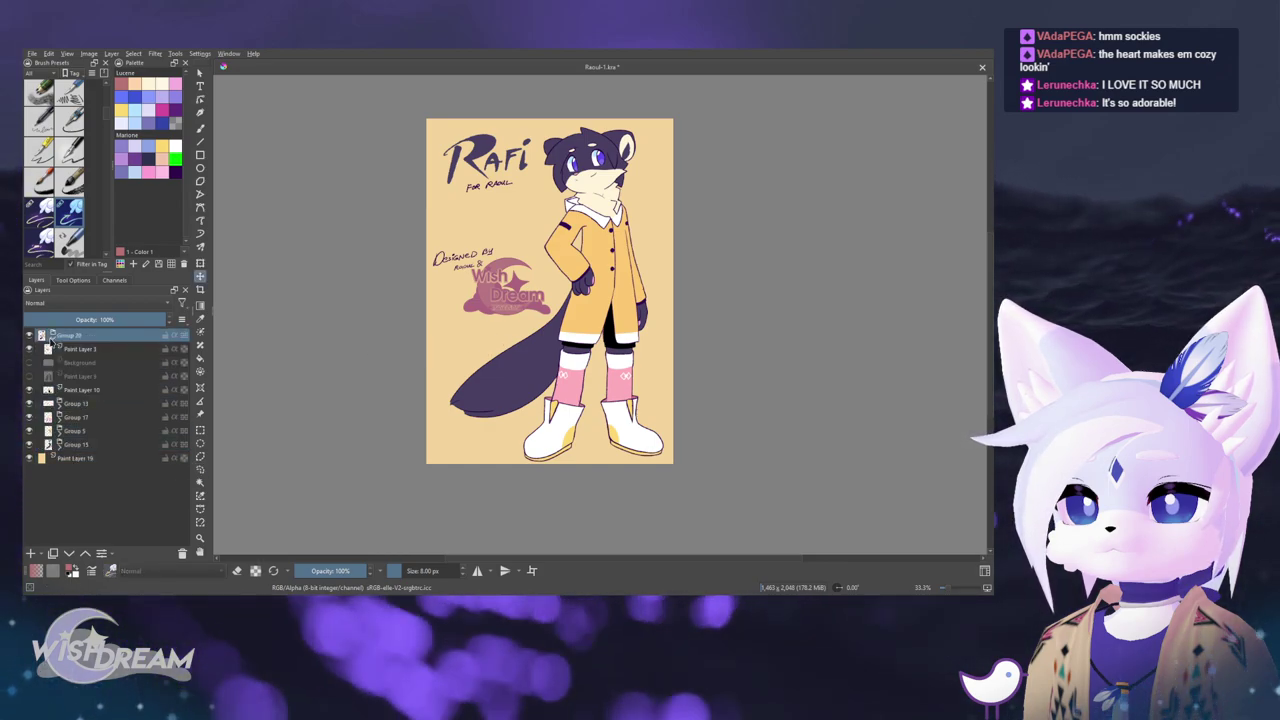
{"action": "left_click_drag", "start_coordinate": [513, 321], "coordinate": [496, 321]}
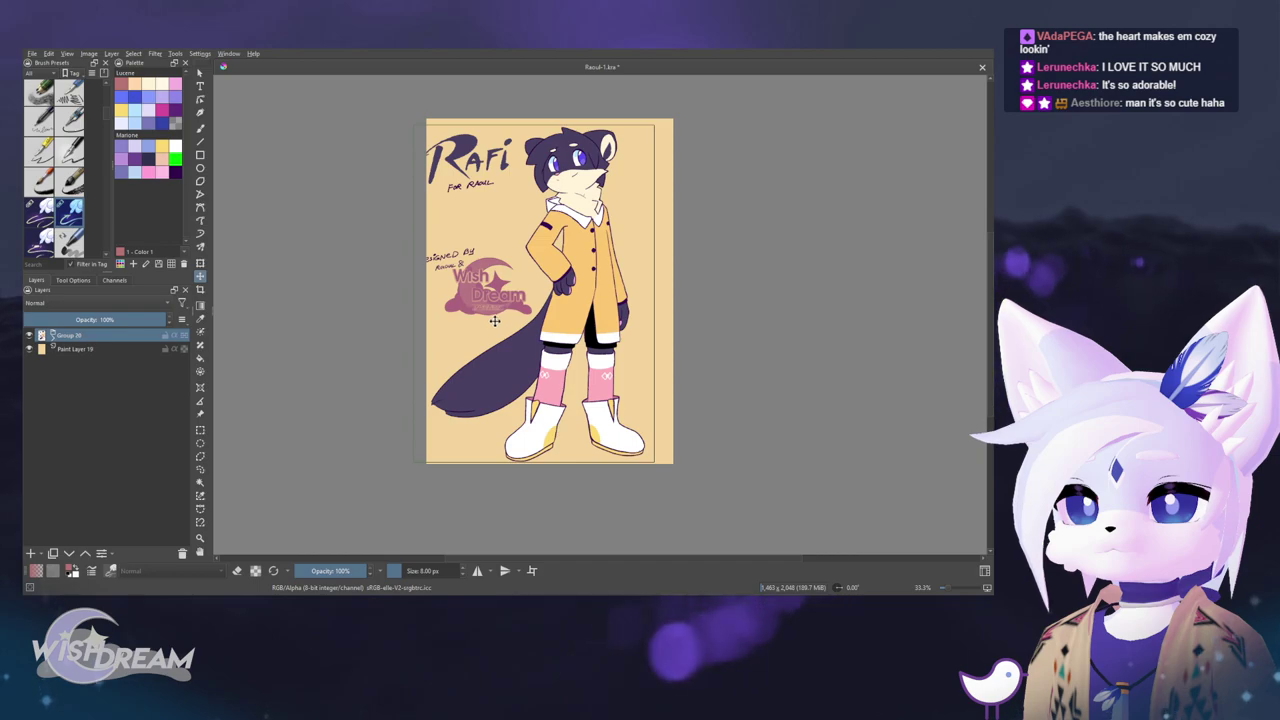
- Move the lettering layer inside the group slightly right, so the designer credit sits fully inside the canvas edge
{"action": "left_click", "coordinate": [53, 337]}
{"action": "left_click", "coordinate": [80, 349]}
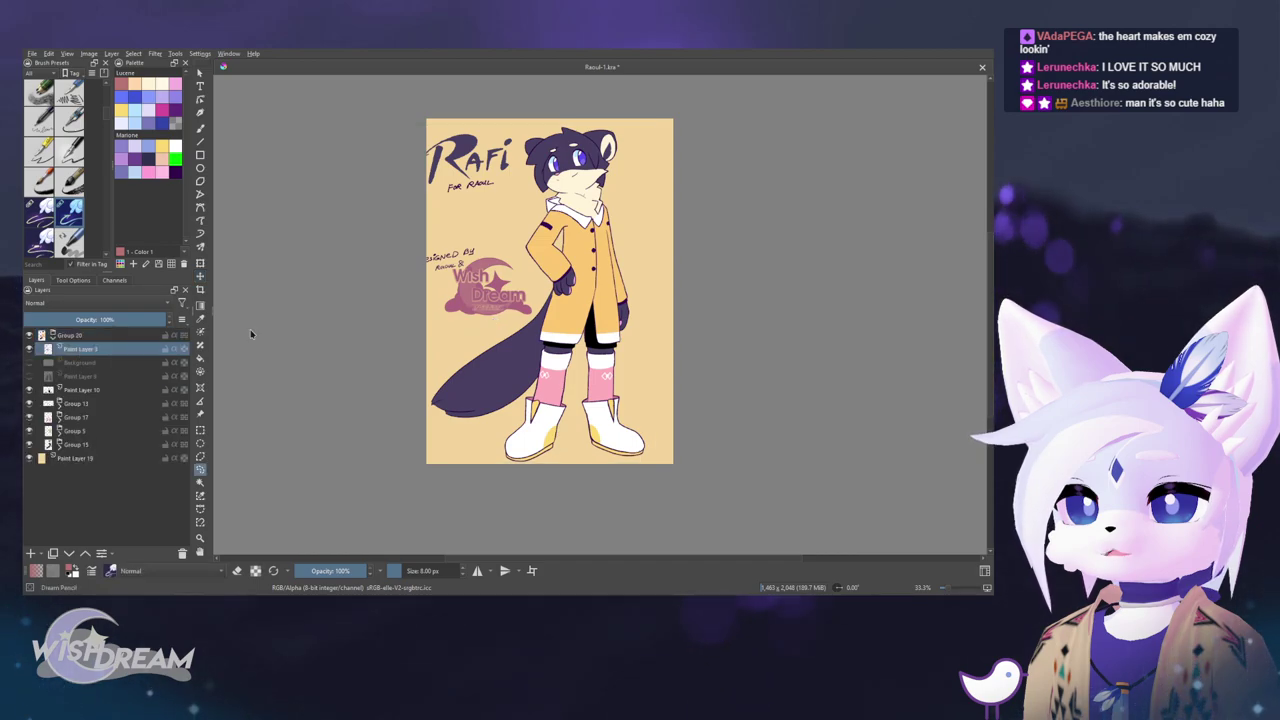
{"action": "key", "text": "t"}
{"action": "left_click_drag", "start_coordinate": [454, 289], "coordinate": [462, 288]}
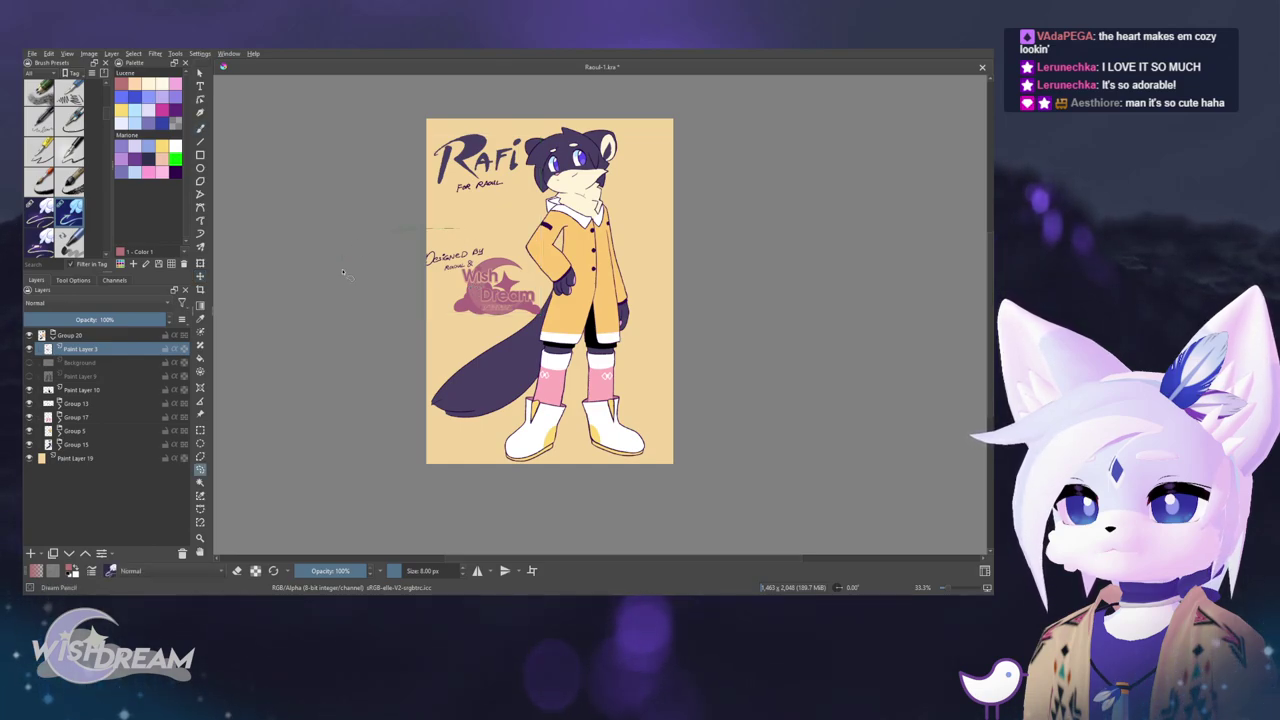
{"action": "left_click_drag", "start_coordinate": [505, 258], "coordinate": [509, 257]}
- Select the Wish Dream logo, scale it down slightly and place it just below the name line, clear of the coat and glove
{"action": "scroll", "coordinate": [517, 256], "scroll_direction": "up", "scroll_amount": 1}
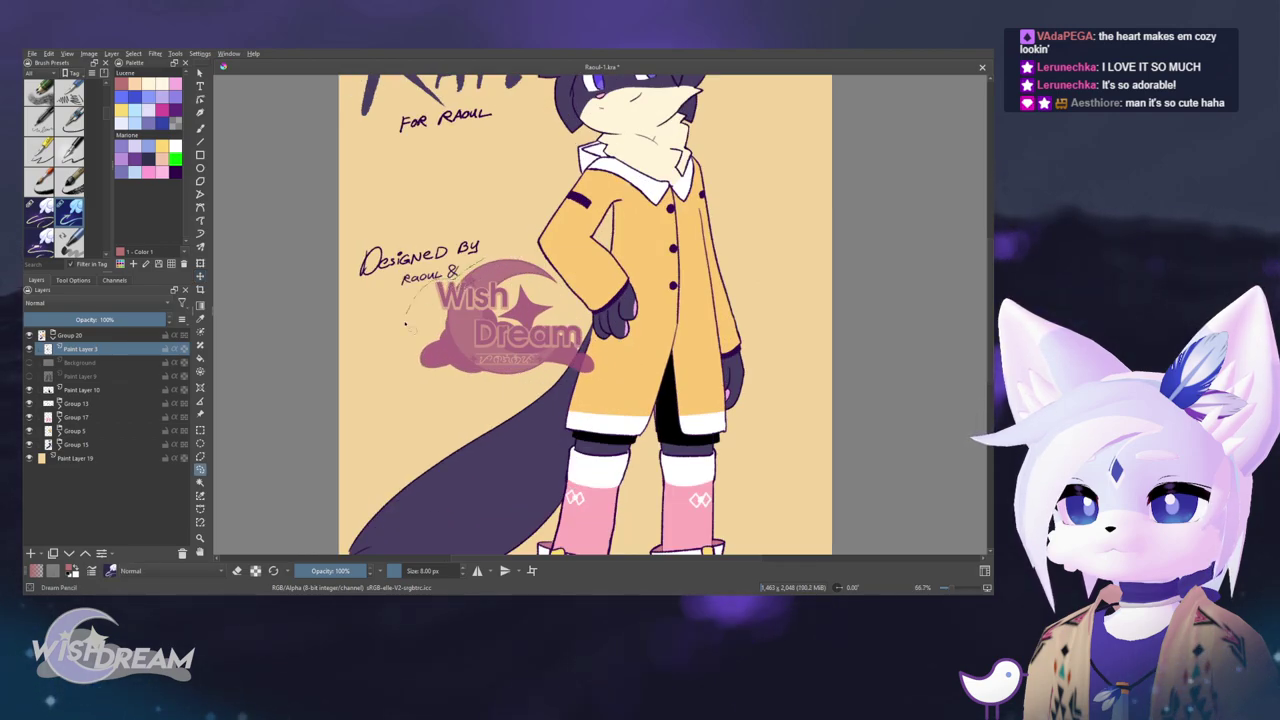
{"action": "left_click_drag", "start_coordinate": [494, 273], "coordinate": [455, 299]}
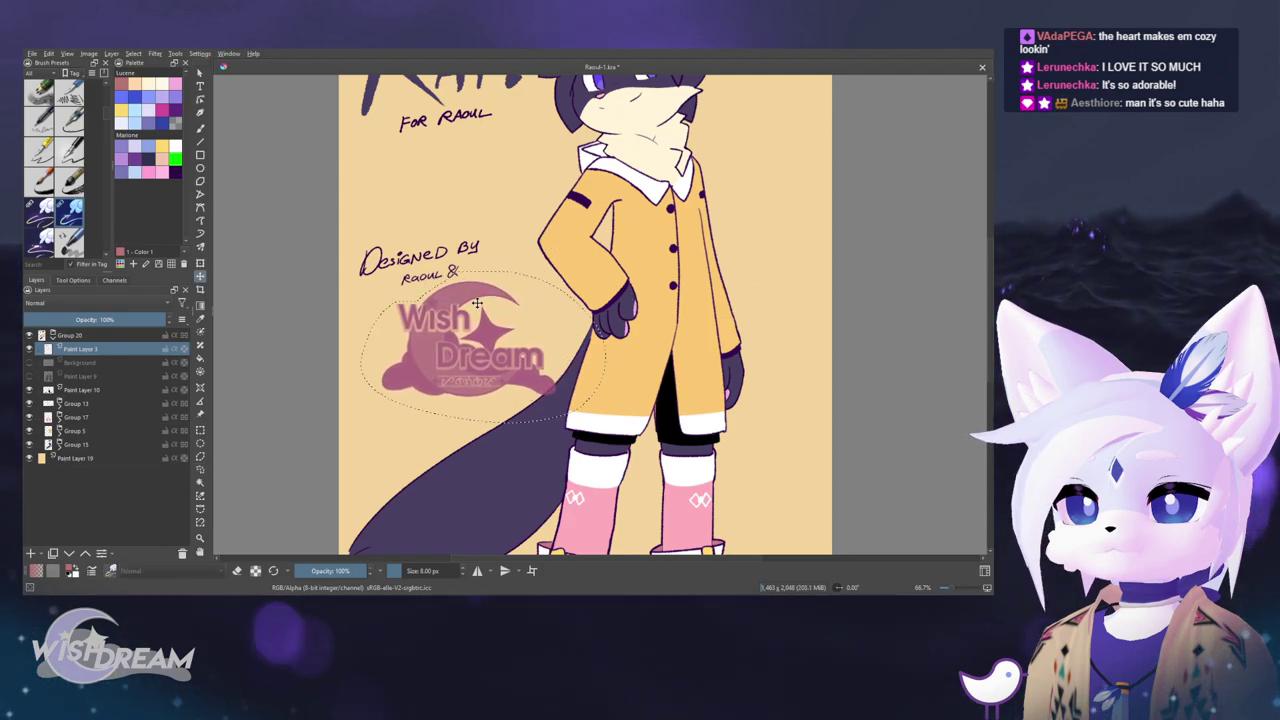
{"action": "key", "text": "ctrl+t"}
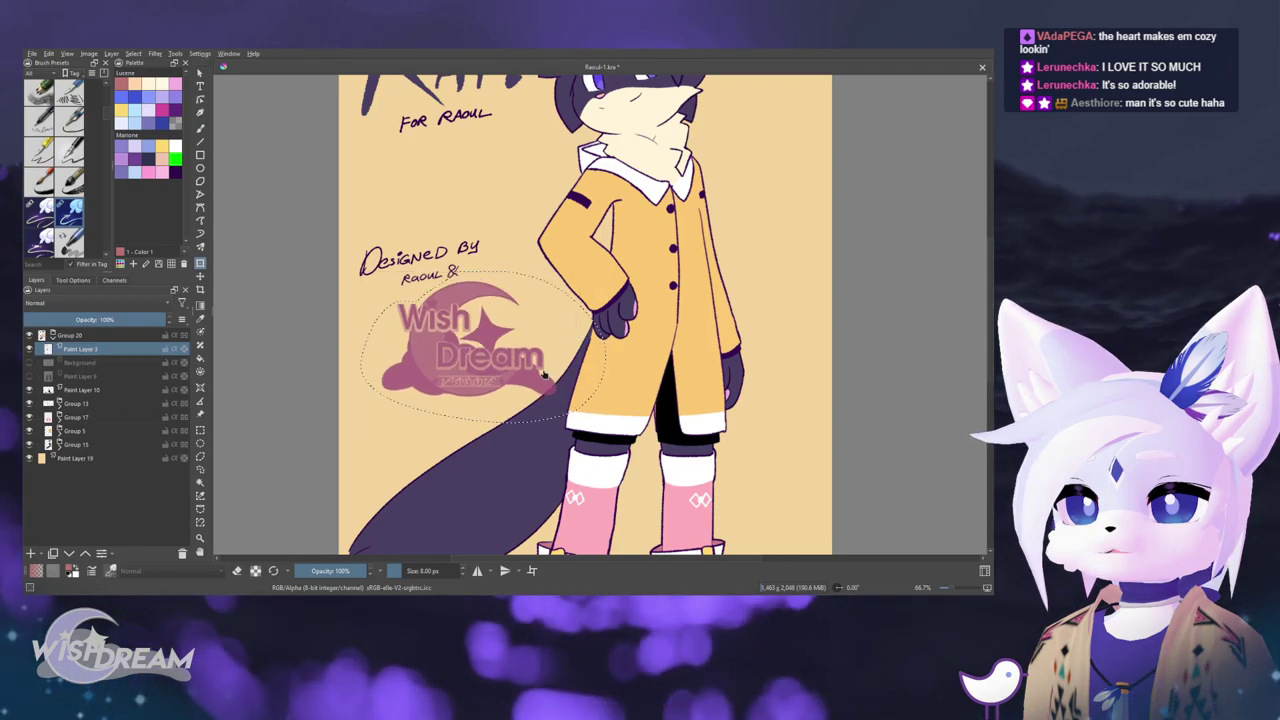
{"action": "key", "text": "ctrl+z"}
{"action": "left_click", "coordinate": [631, 383]}
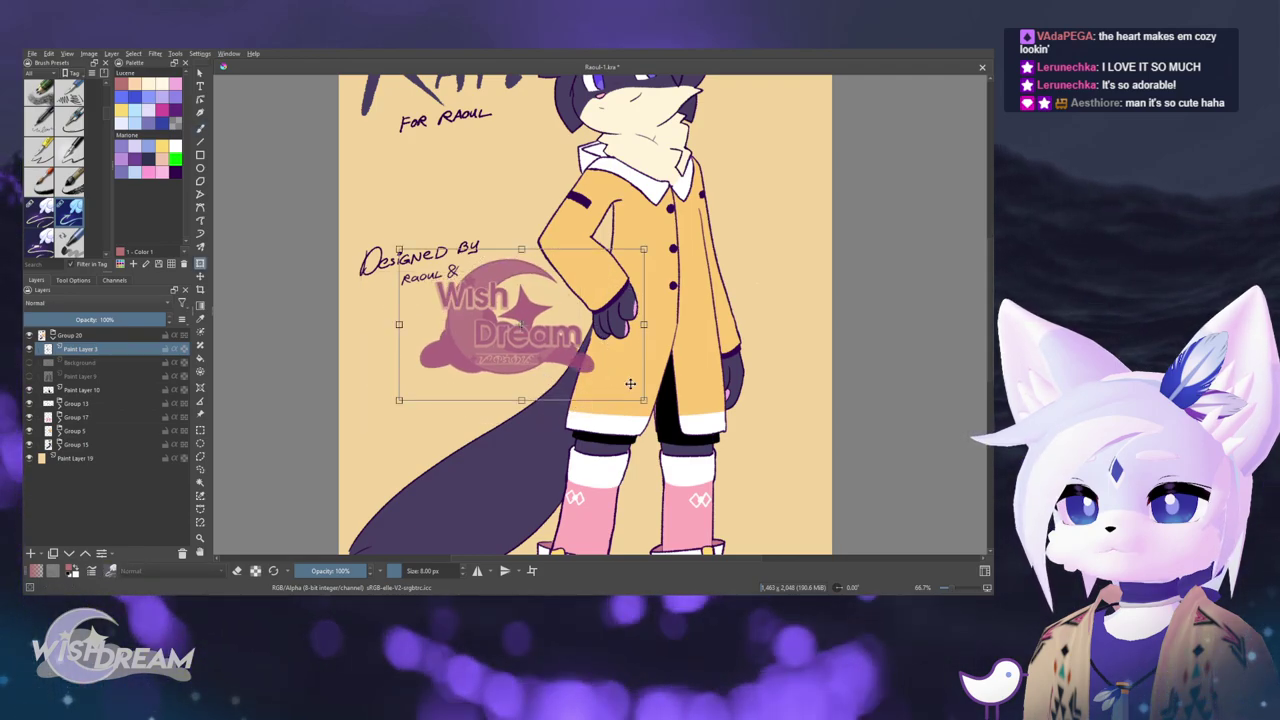
{"action": "left_click_drag", "start_coordinate": [642, 399], "coordinate": [604, 375]}
{"action": "left_click_drag", "start_coordinate": [512, 324], "coordinate": [500, 341]}
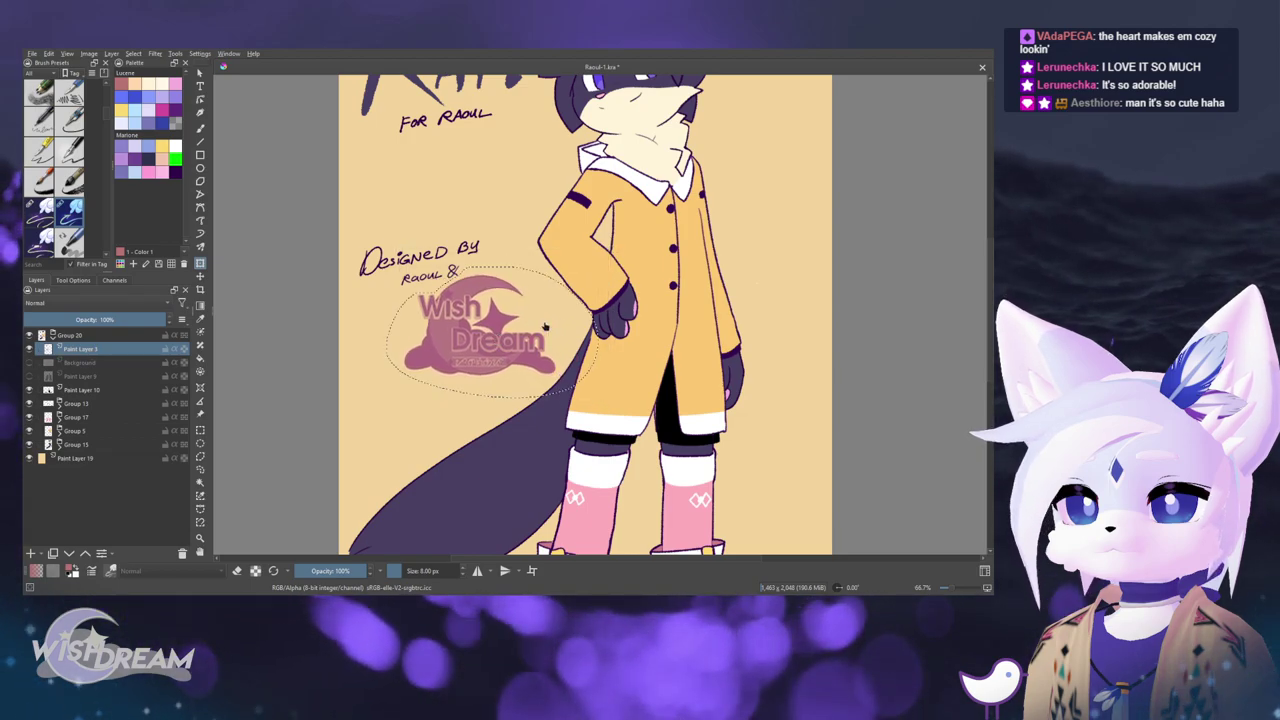
{"action": "scroll", "coordinate": [545, 326], "scroll_direction": "down", "scroll_amount": 3}
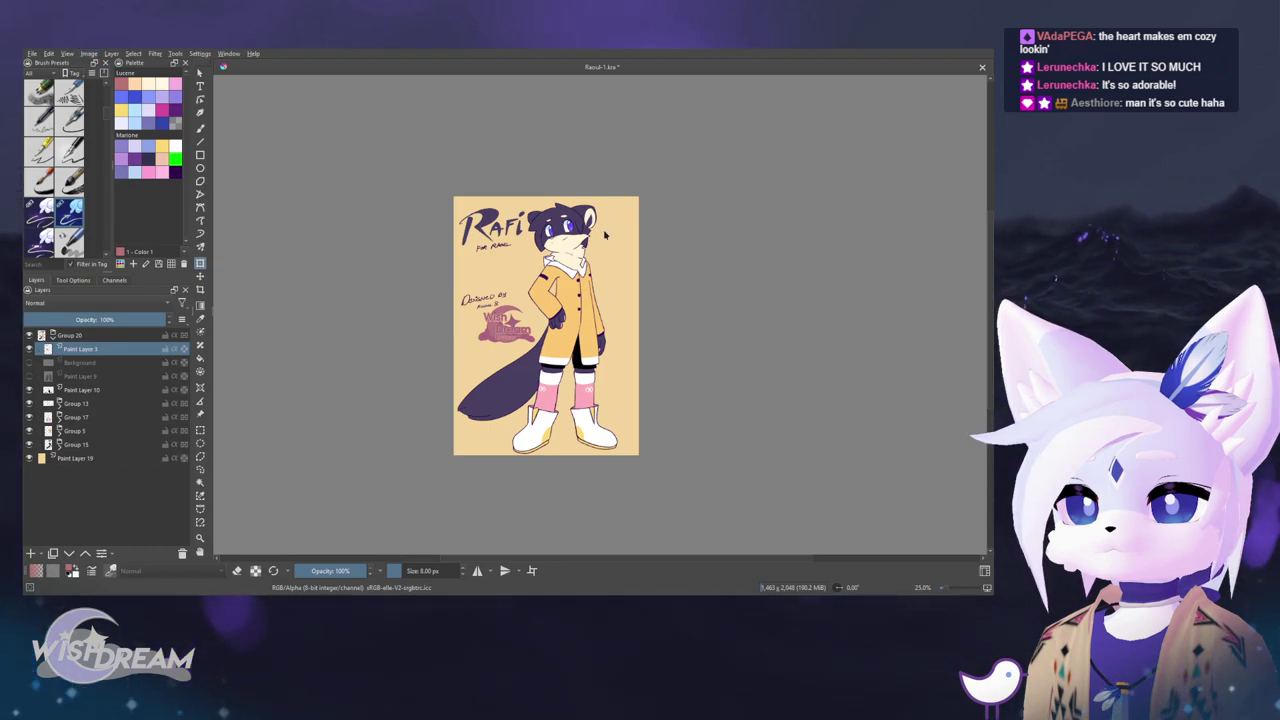
{"action": "key", "text": "ctrl+z"}
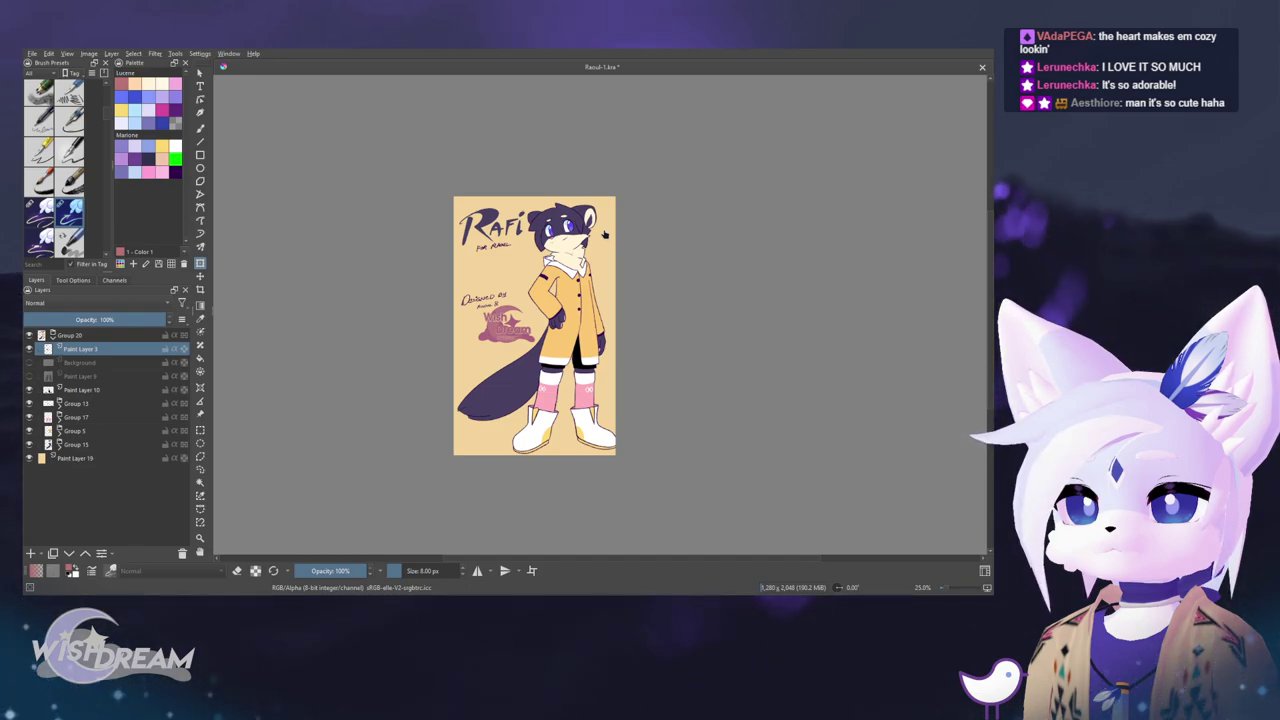
{"action": "key", "text": "ctrl+shift+z"}
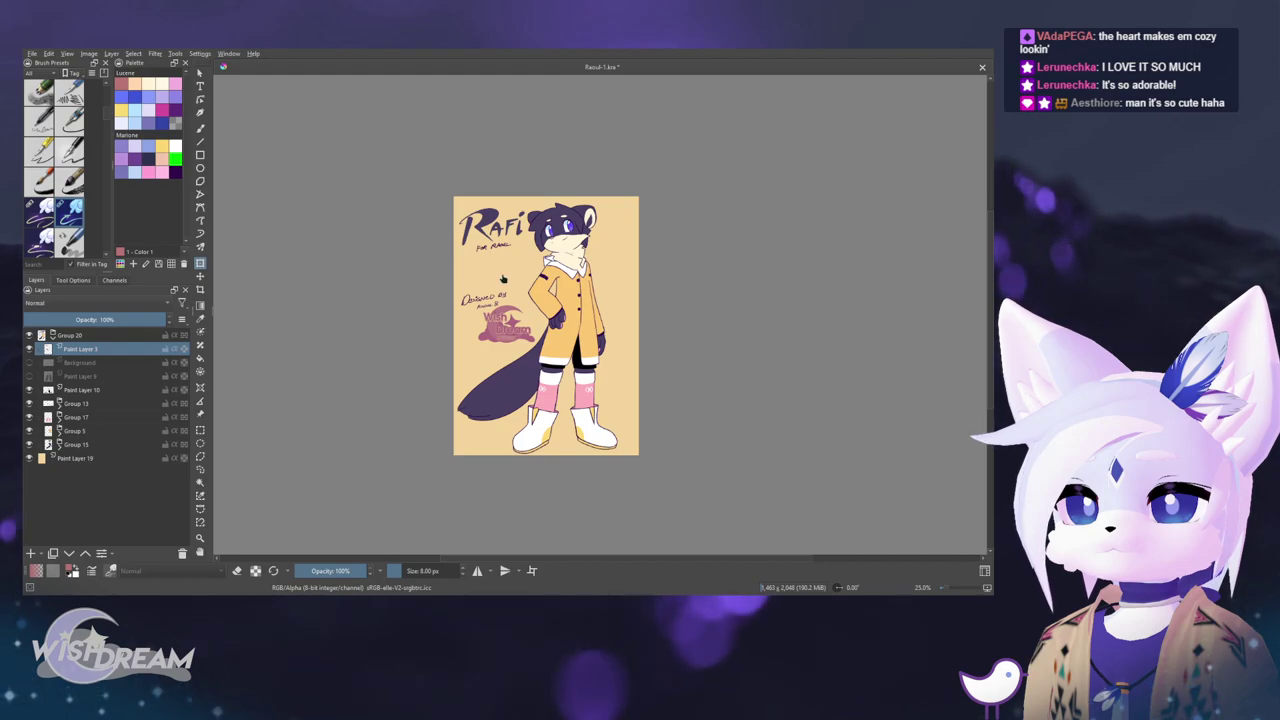
{"action": "left_click", "coordinate": [101, 444]}
{"action": "key", "text": "ctrl+t"}
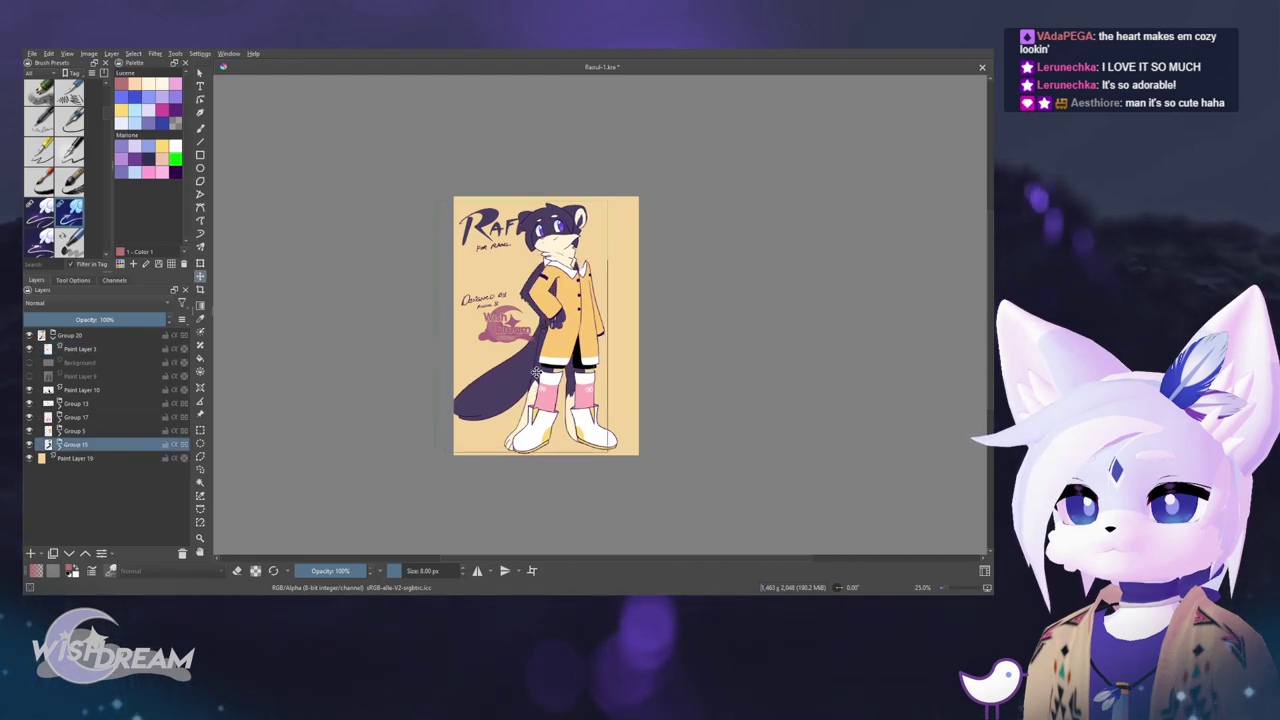
{"action": "key", "text": "Escape"}
- Move the lettering layer out of the group to the top of the layer stack and nudge the character group slightly left
{"action": "left_click", "coordinate": [106, 350]}
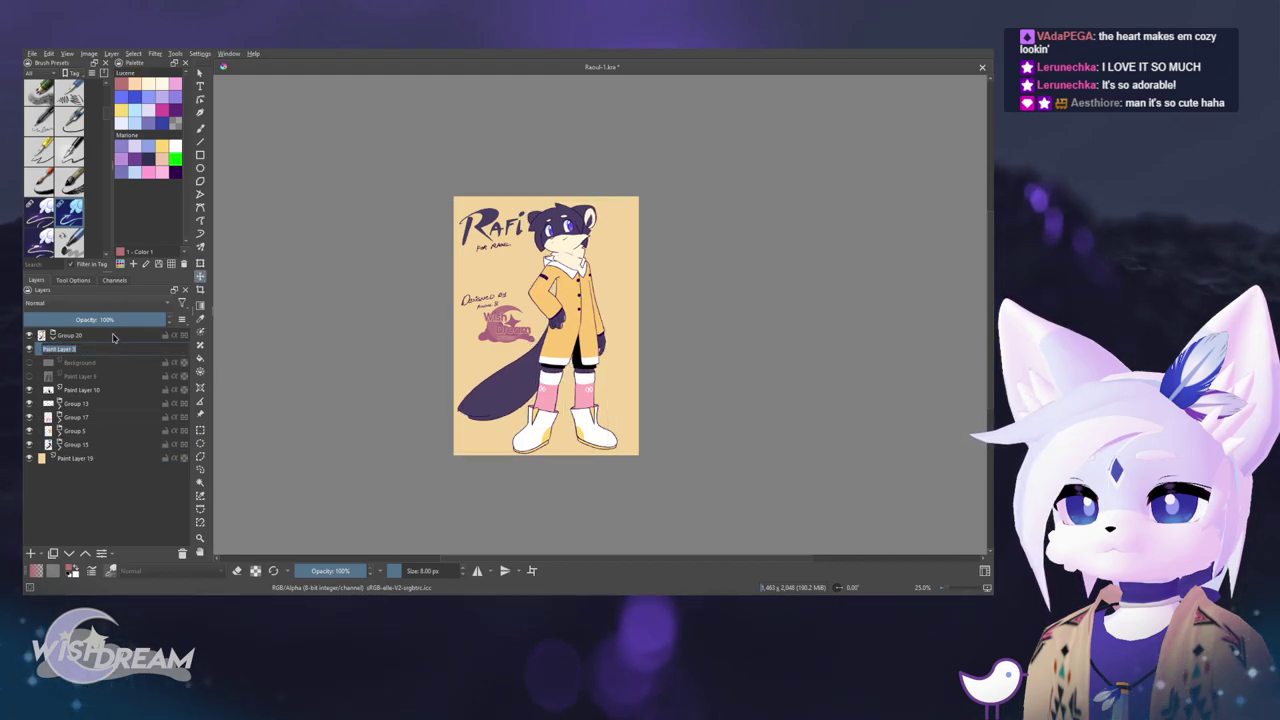
{"action": "left_click_drag", "start_coordinate": [88, 332], "coordinate": [85, 330]}
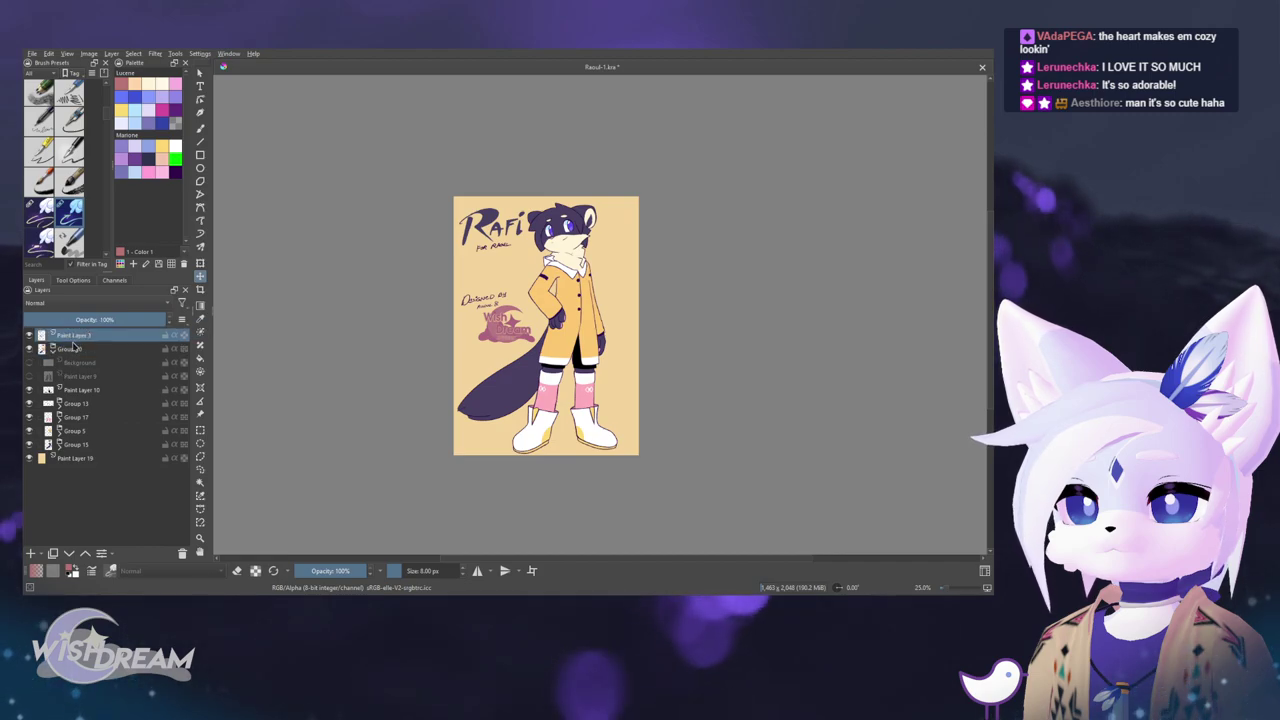
{"action": "left_click", "coordinate": [80, 352]}
{"action": "left_click_drag", "start_coordinate": [501, 347], "coordinate": [498, 347]}
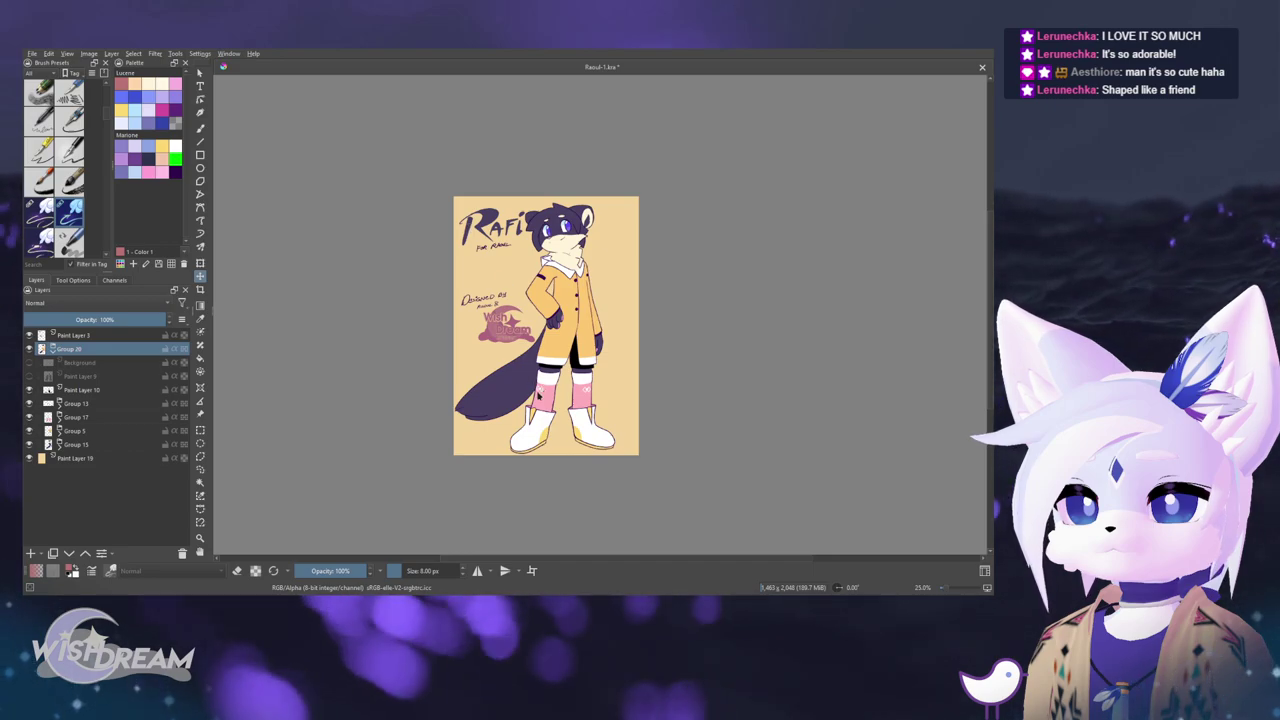
- Undo the horizontally squeezed 1,280 px wide version and go back to the 1,366 × 2,048 px canvas
{"action": "key", "text": "ctrl+z"}
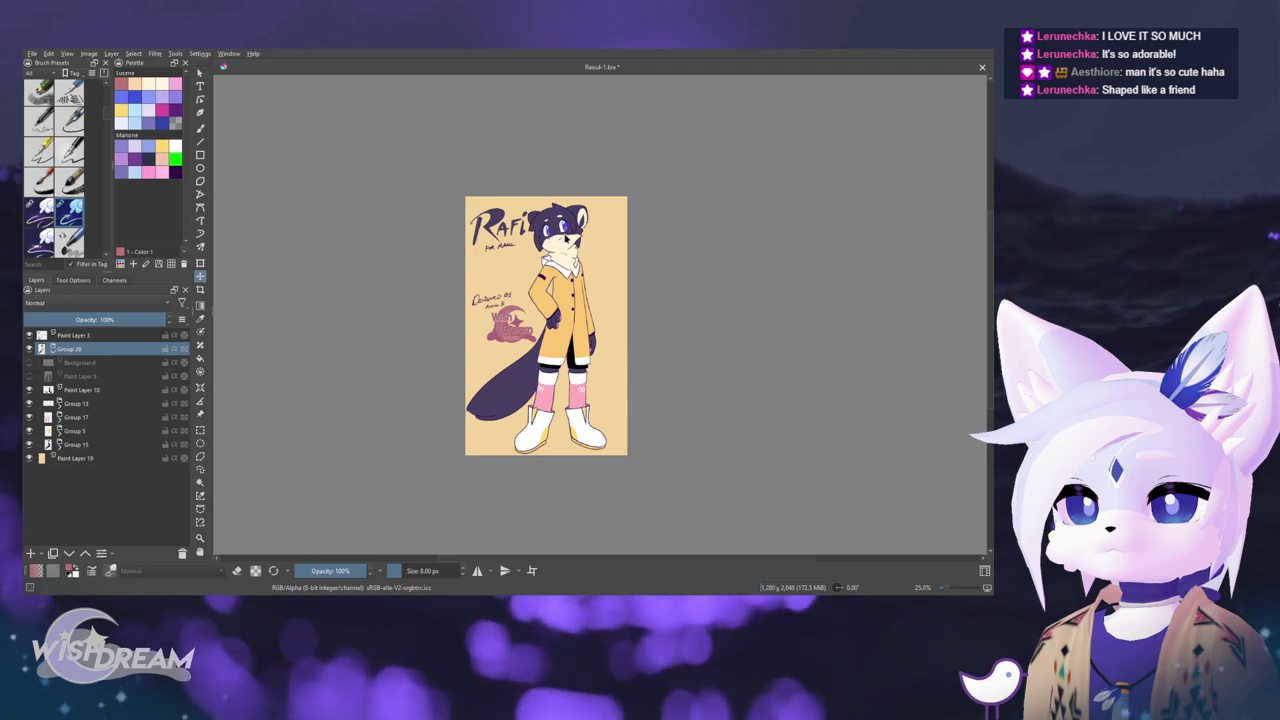
{"action": "key", "text": "ctrl+z"}
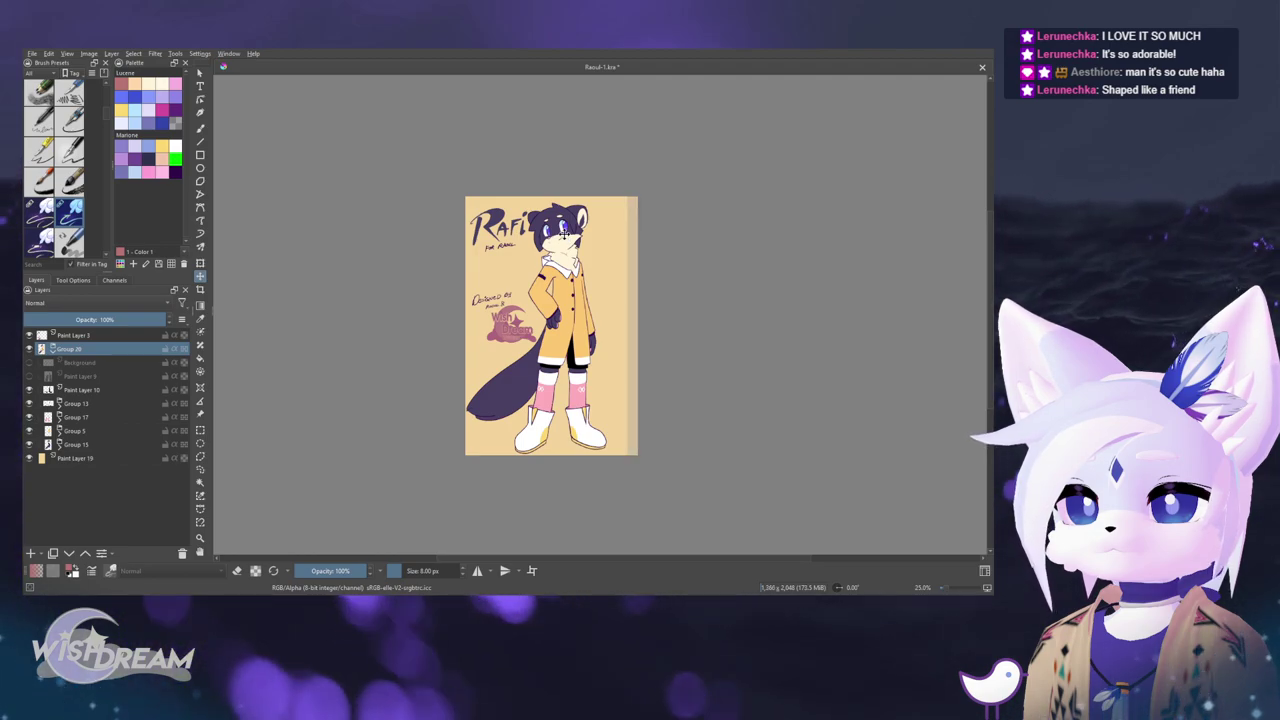
{"action": "key", "text": "ctrl+shift+z"}
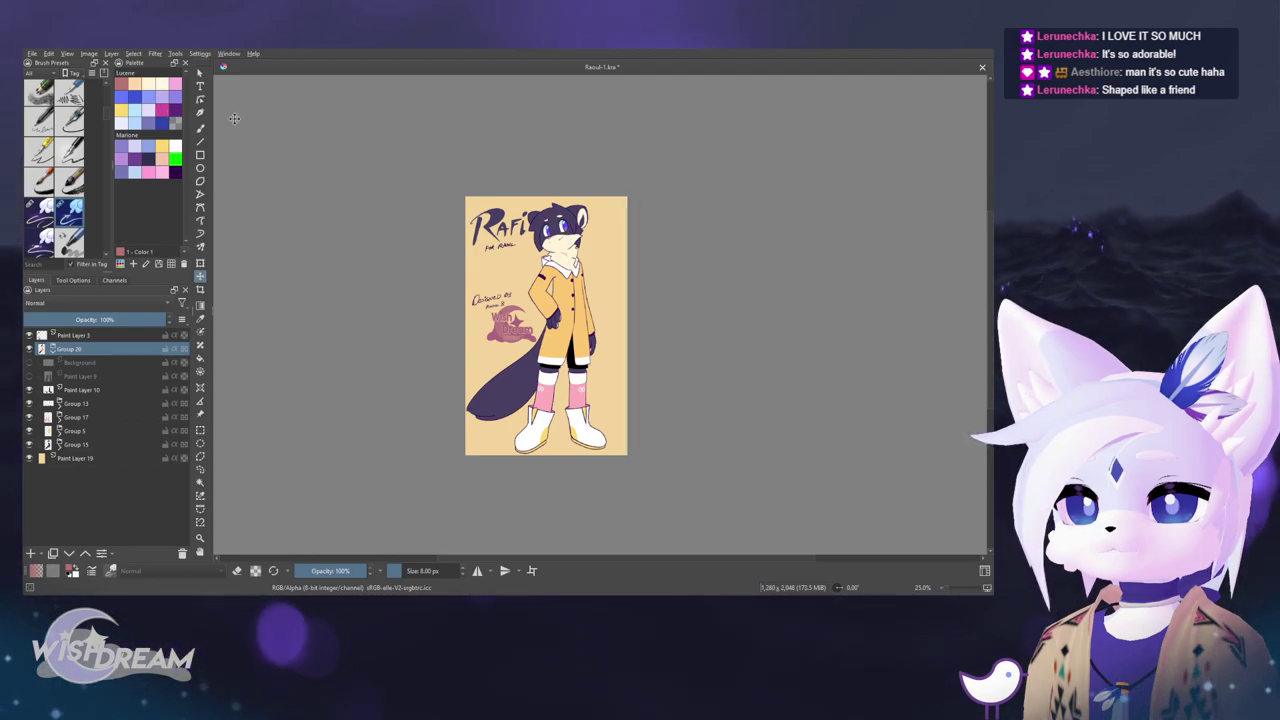
{"action": "key", "text": "ctrl+z"}
{"action": "key", "text": "ctrl+z"}
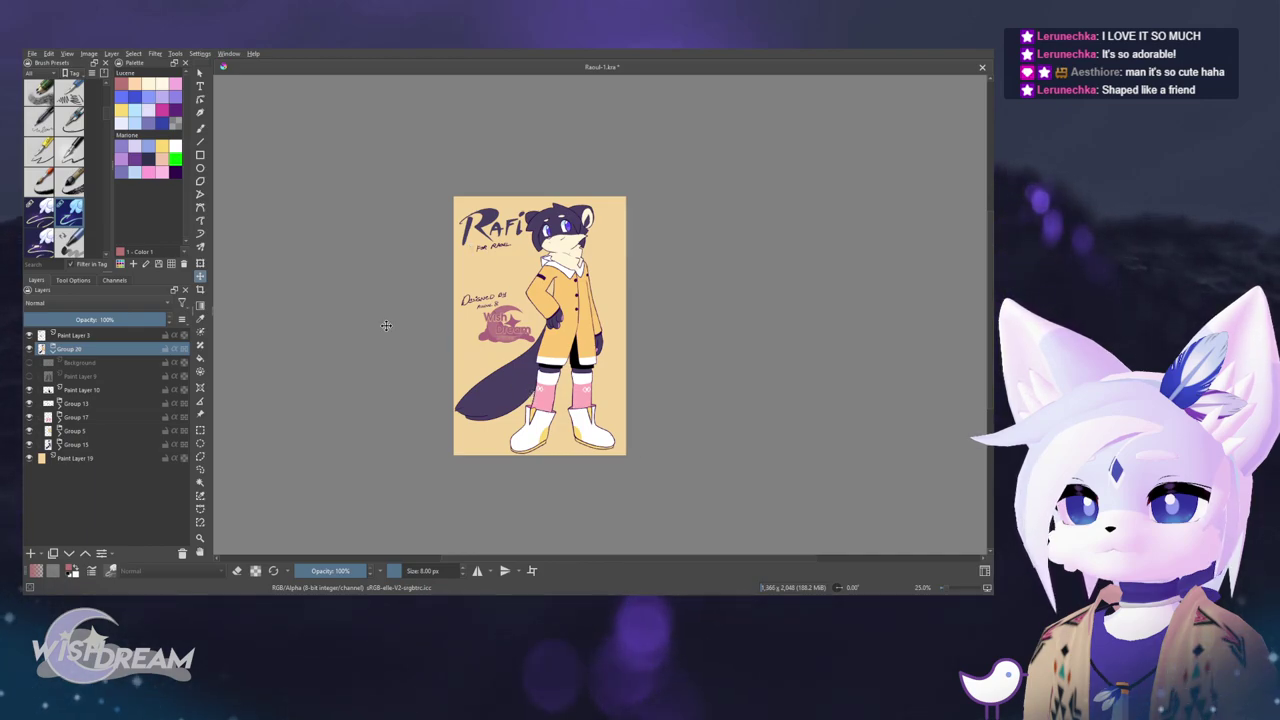
- Nudge the character group slightly right, away from the Rafi title, and select the lettering layer
{"action": "scroll", "coordinate": [520, 326], "scroll_direction": "up", "scroll_amount": 1}
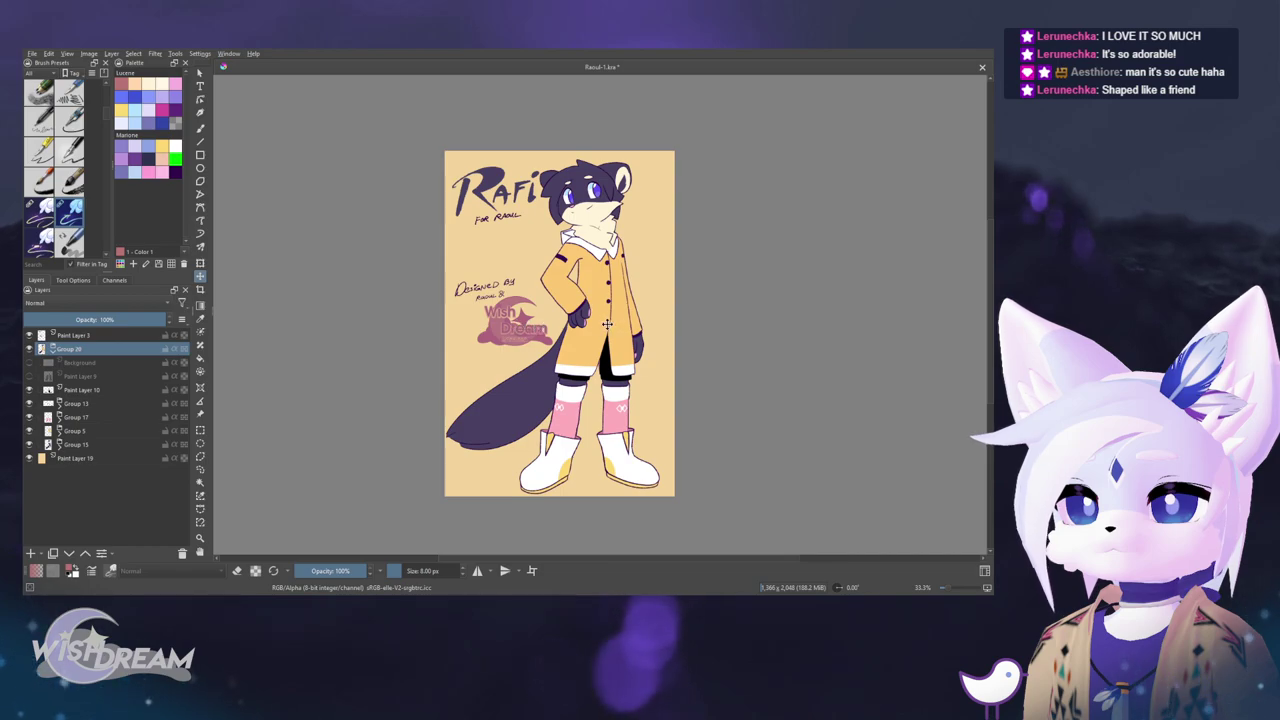
{"action": "left_click_drag", "start_coordinate": [607, 323], "coordinate": [613, 325]}
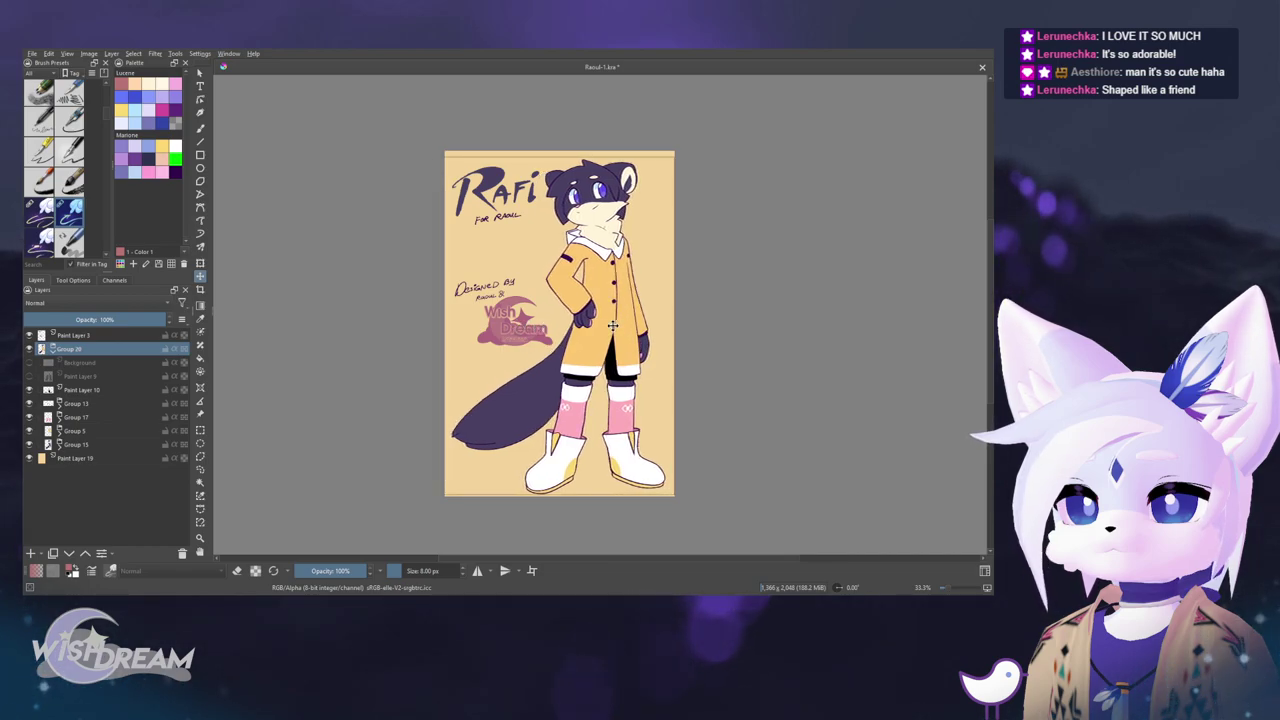
{"action": "left_click", "coordinate": [104, 337]}
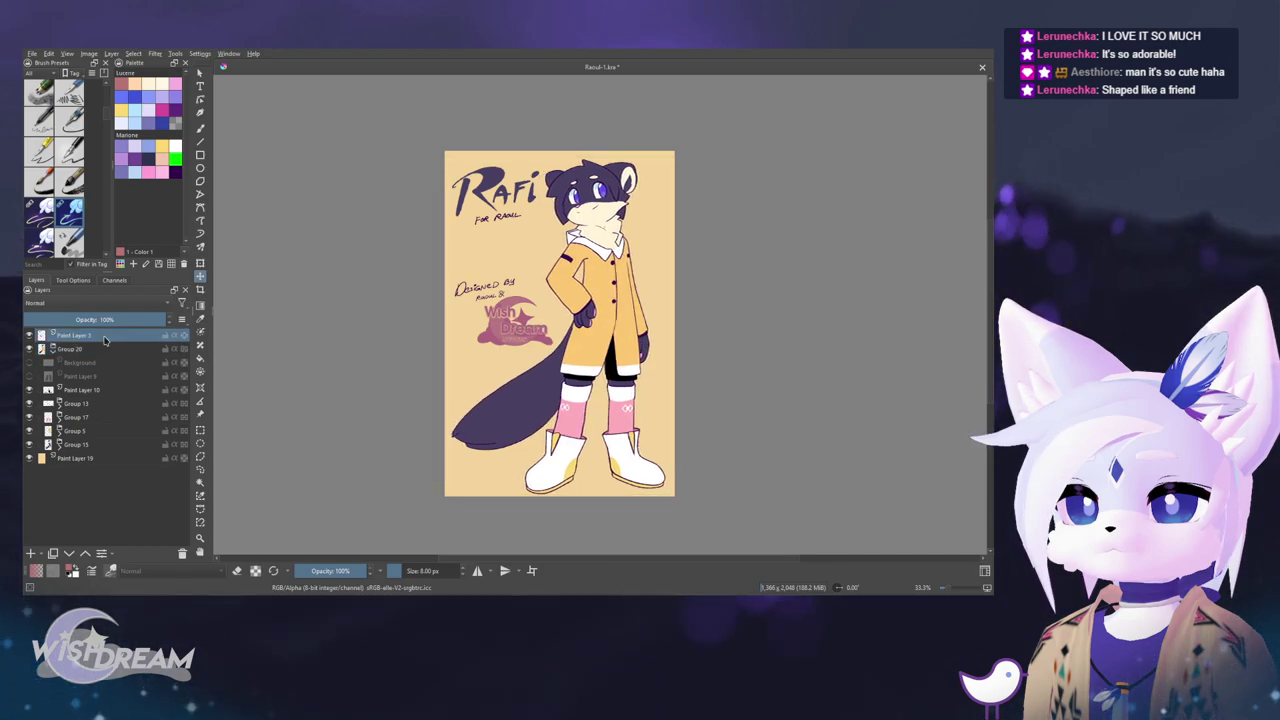
- Fine-tune the position of the lettering and logo layer beside the character
{"action": "left_click_drag", "start_coordinate": [469, 298], "coordinate": [476, 291]}
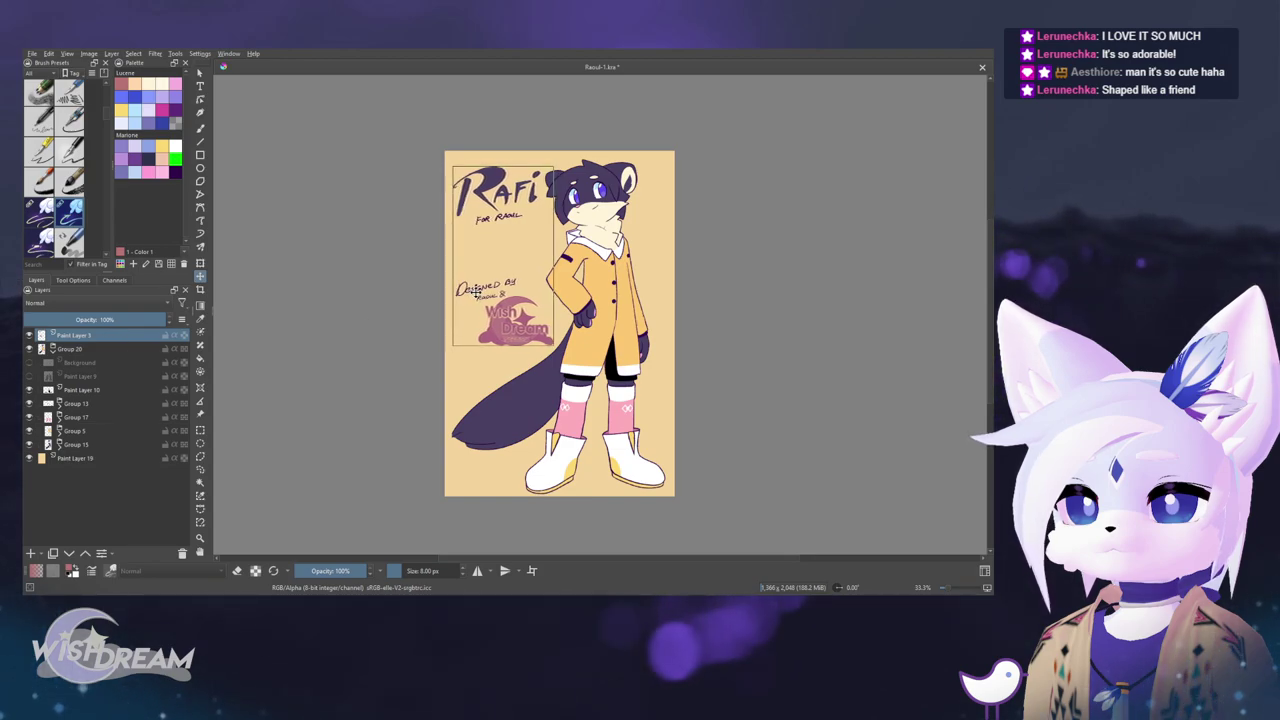
{"action": "key", "text": "l"}
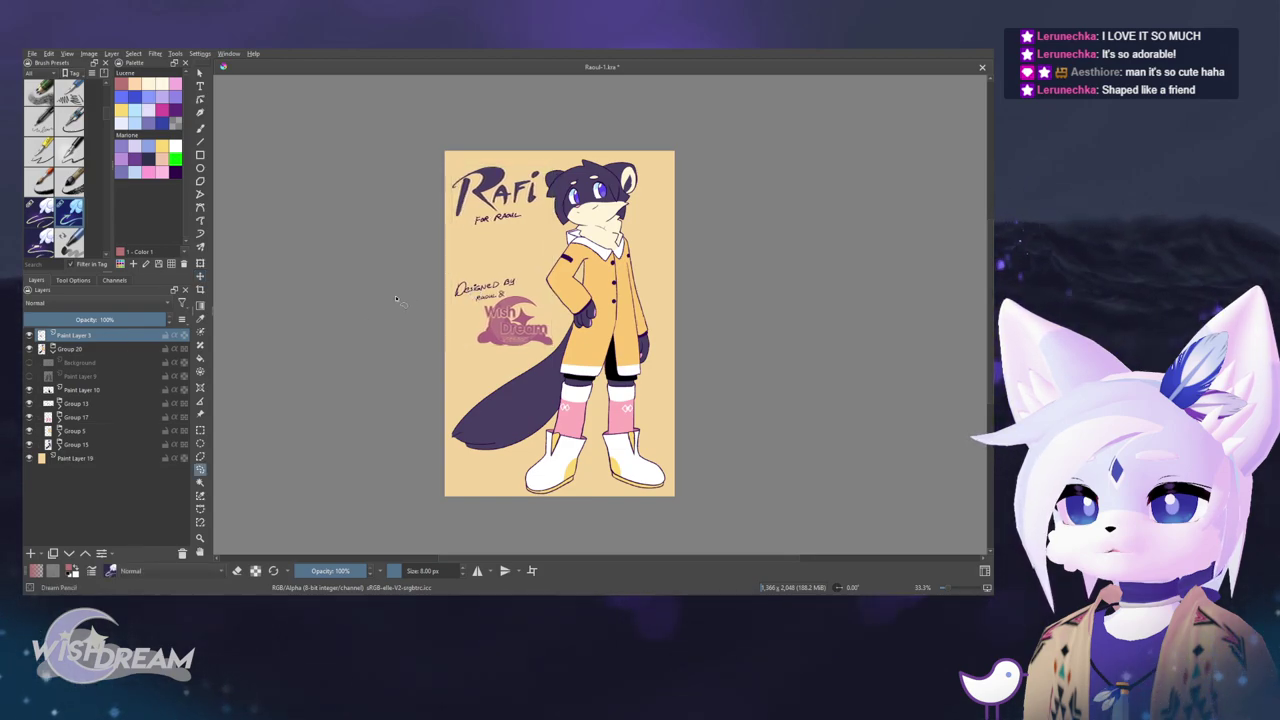
{"action": "scroll", "coordinate": [396, 300], "scroll_direction": "down", "scroll_amount": 1}
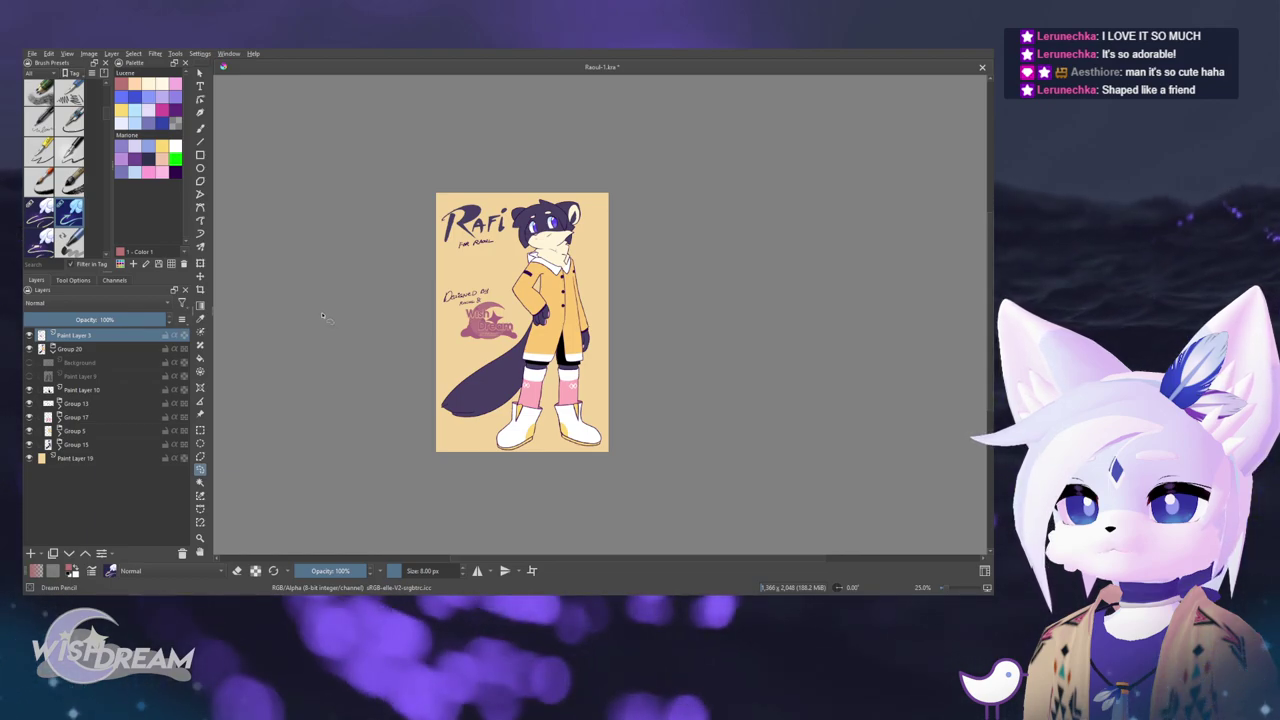
- Collapse Group 20, nudge the whole character group slightly right and down, and save the drawing
{"action": "left_click", "coordinate": [52, 349]}
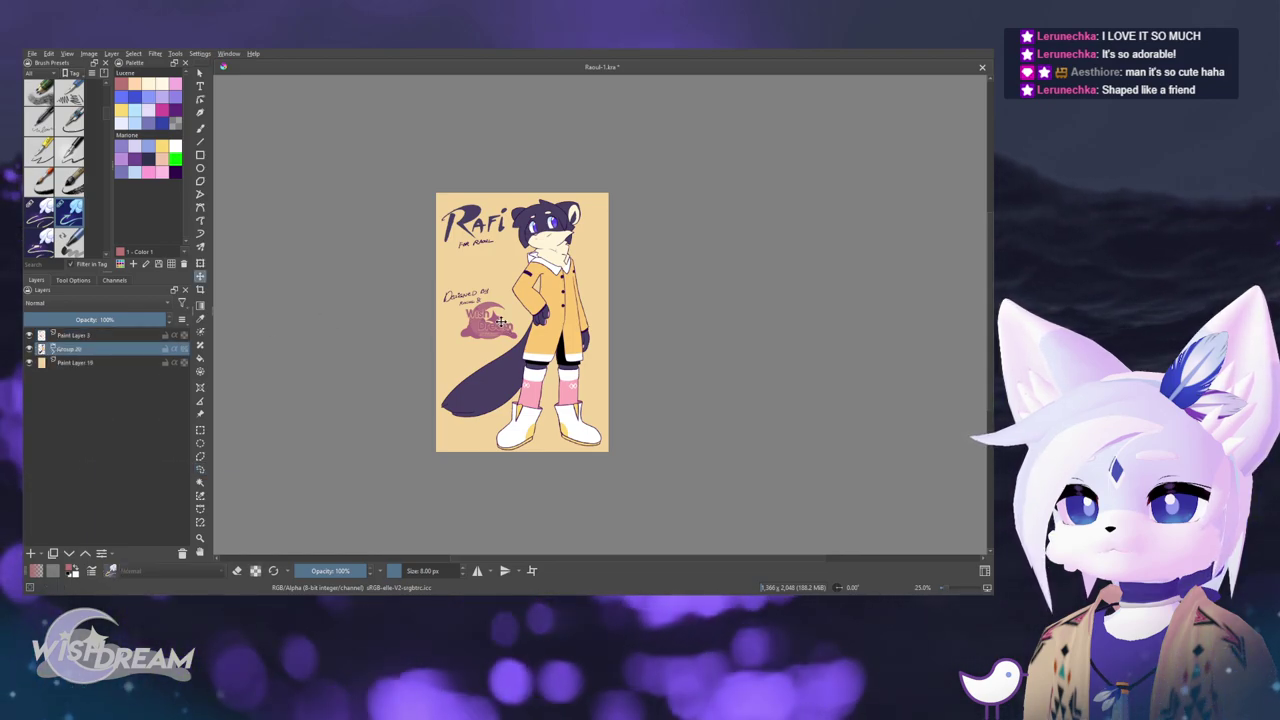
{"action": "key", "text": "t"}
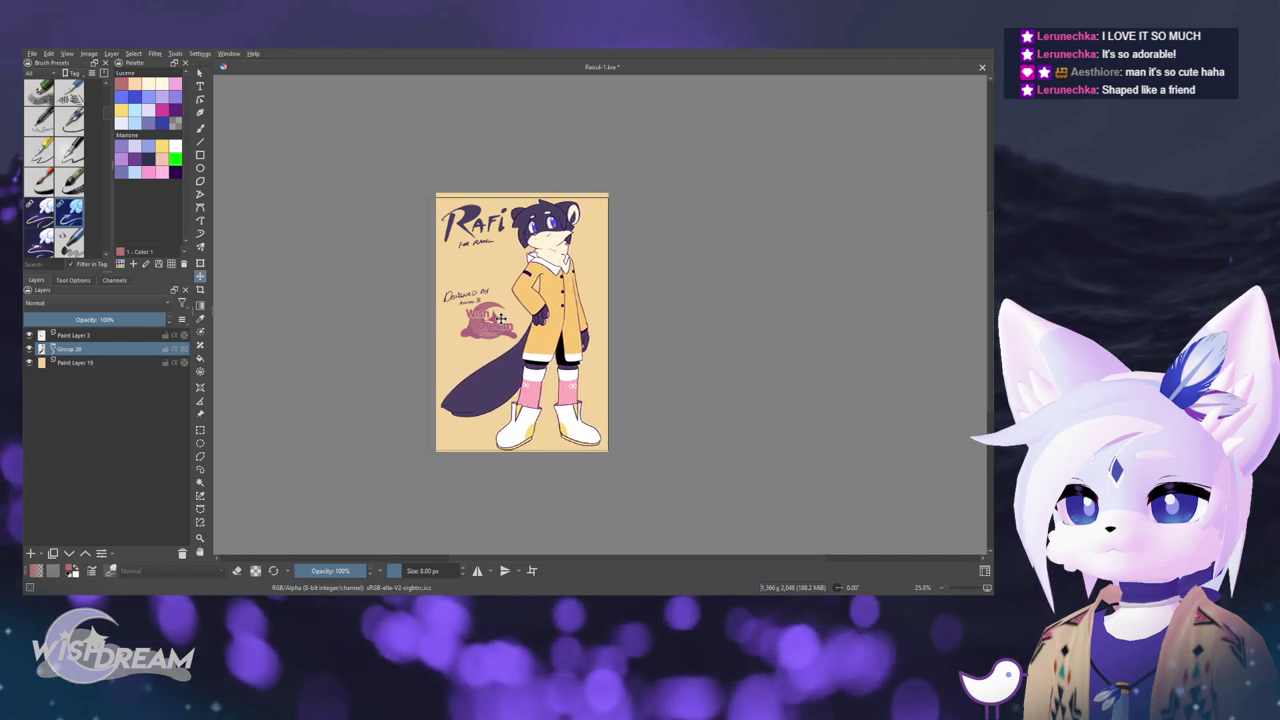
{"action": "key", "text": "Right"}
{"action": "key", "text": "Right"}
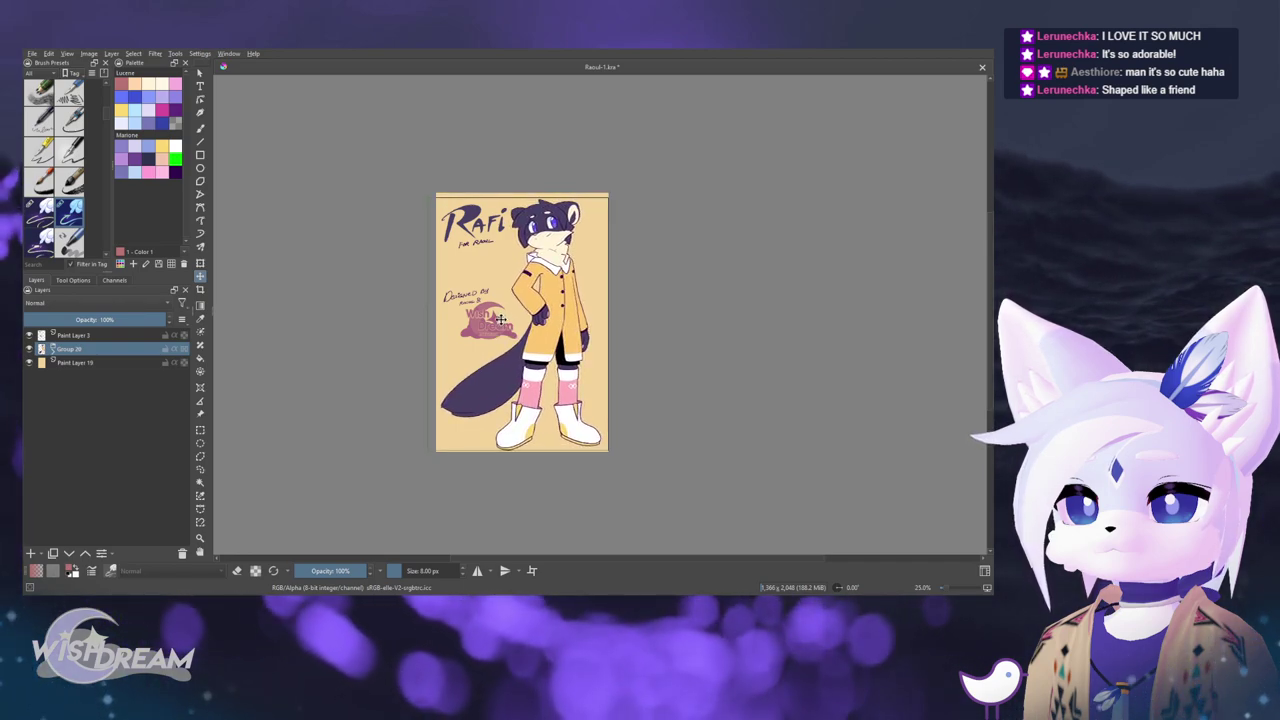
{"action": "key", "text": "Down"}
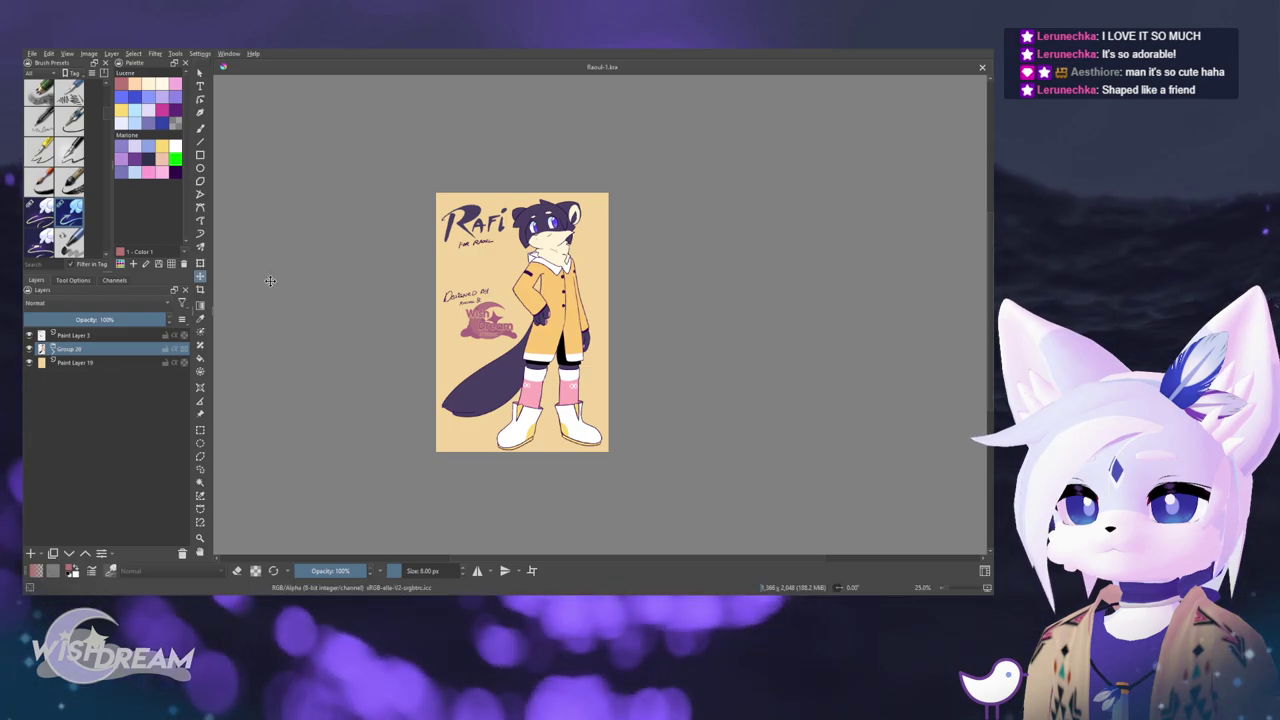
- Open the earlier drawing of the unclothed character and show its hidden trait and species note layers
{"action": "left_click", "coordinate": [40, 349]}
{"action": "left_click", "coordinate": [48, 349]}
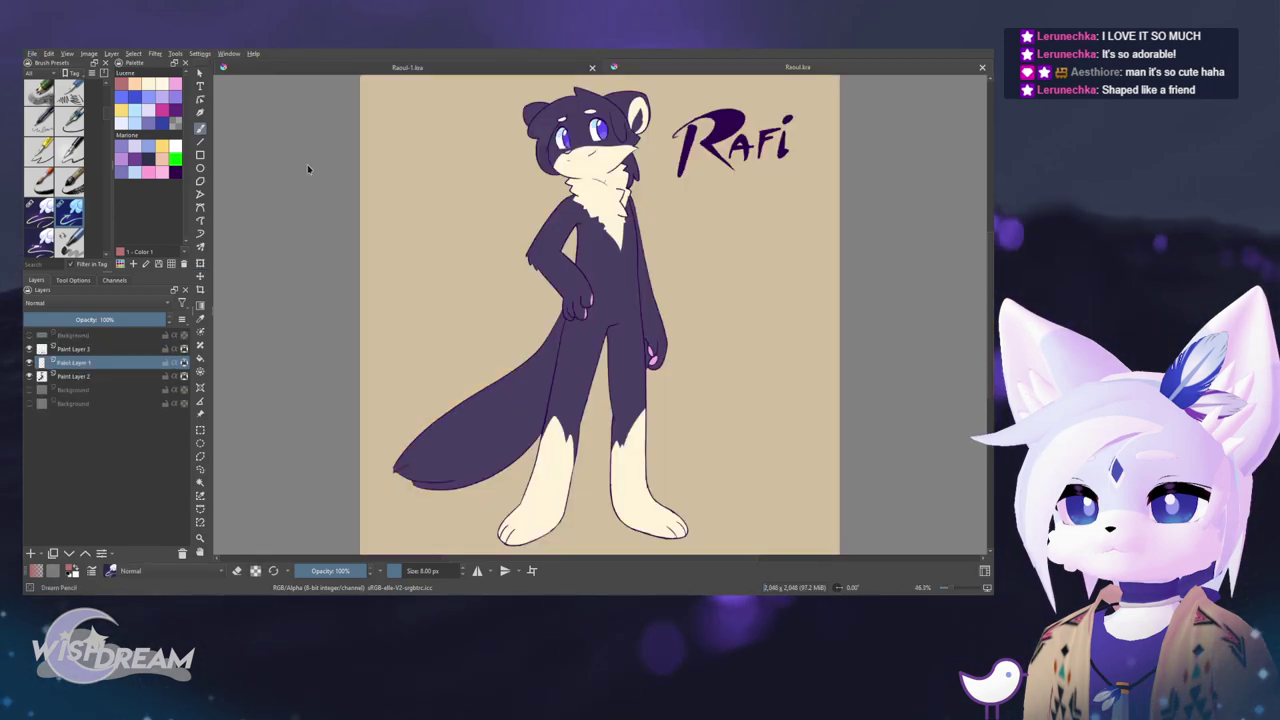
{"action": "left_click", "coordinate": [28, 336]}
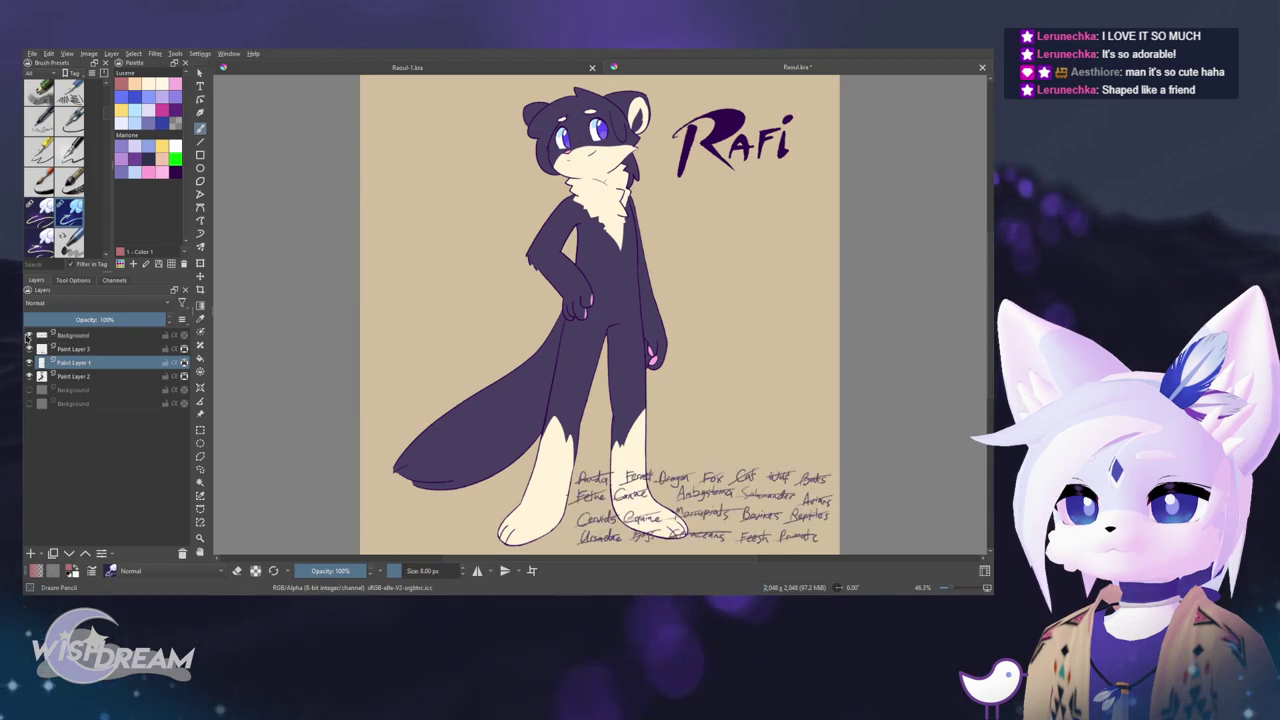
{"action": "left_click", "coordinate": [30, 404]}
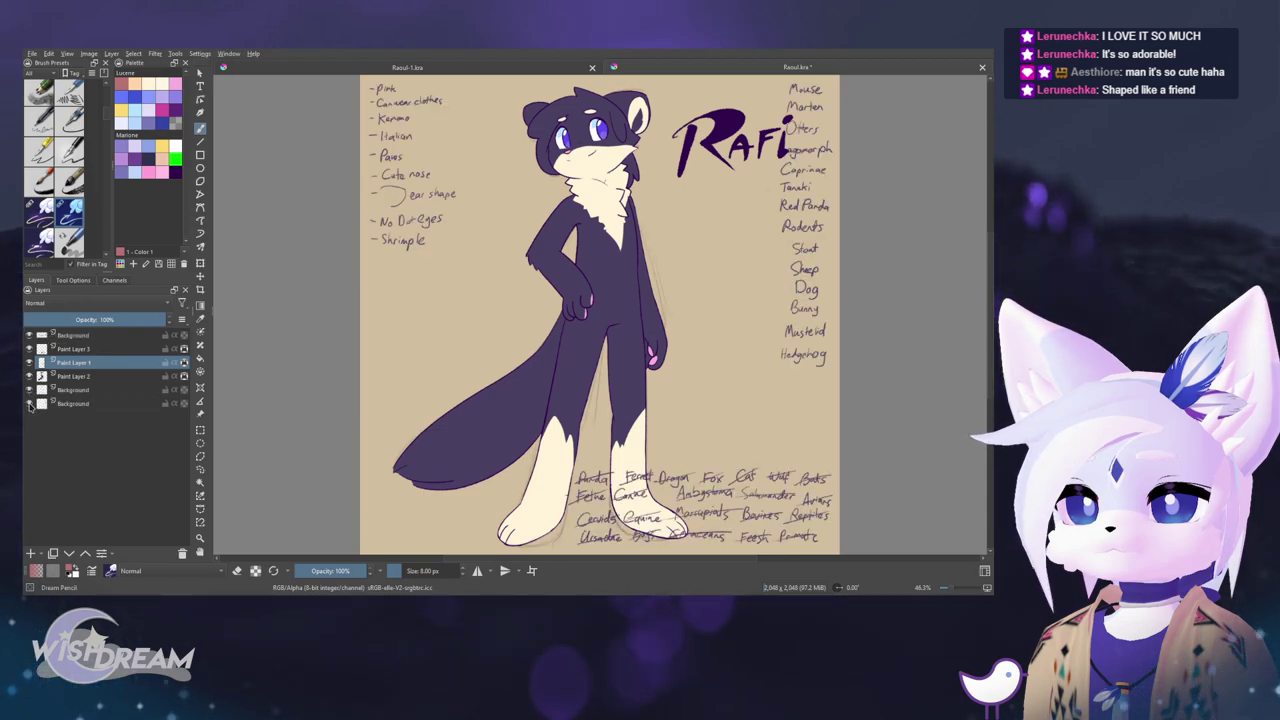
- Compare the finished portrait sheet with the earlier unclothed drawing, and close the earlier drawing
{"action": "left_click", "coordinate": [375, 70]}
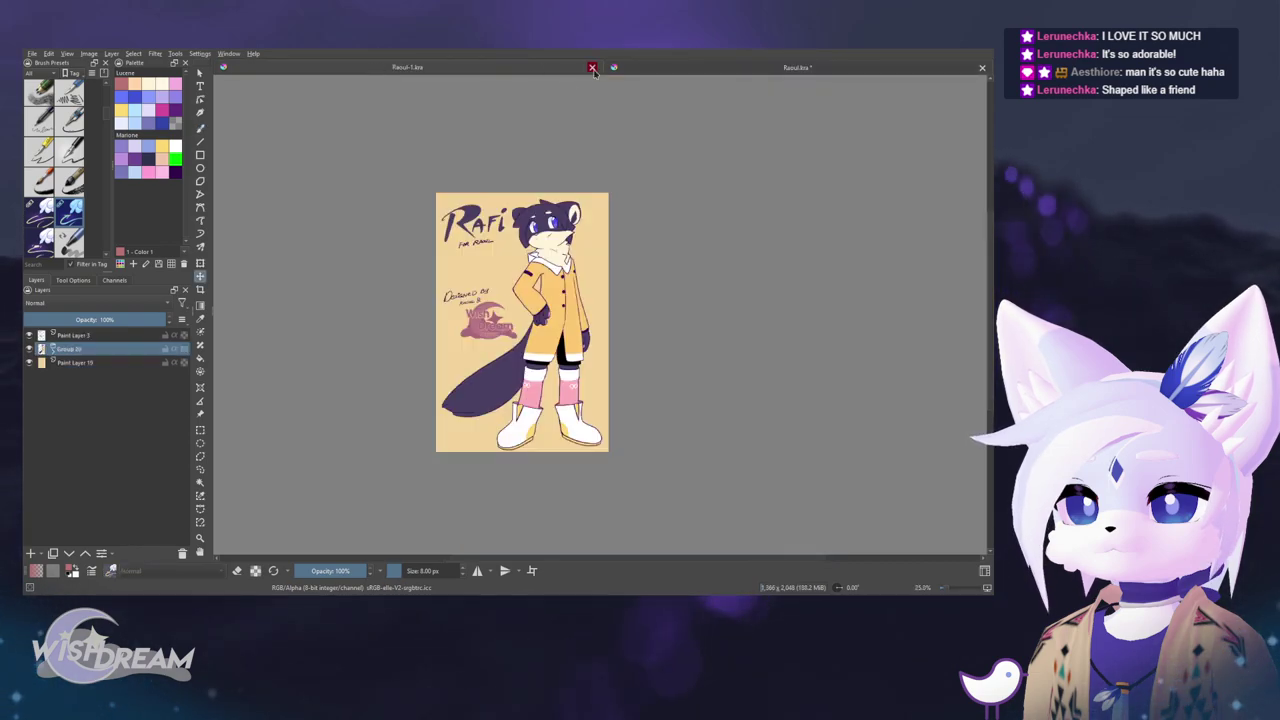
{"action": "left_click", "coordinate": [836, 69]}
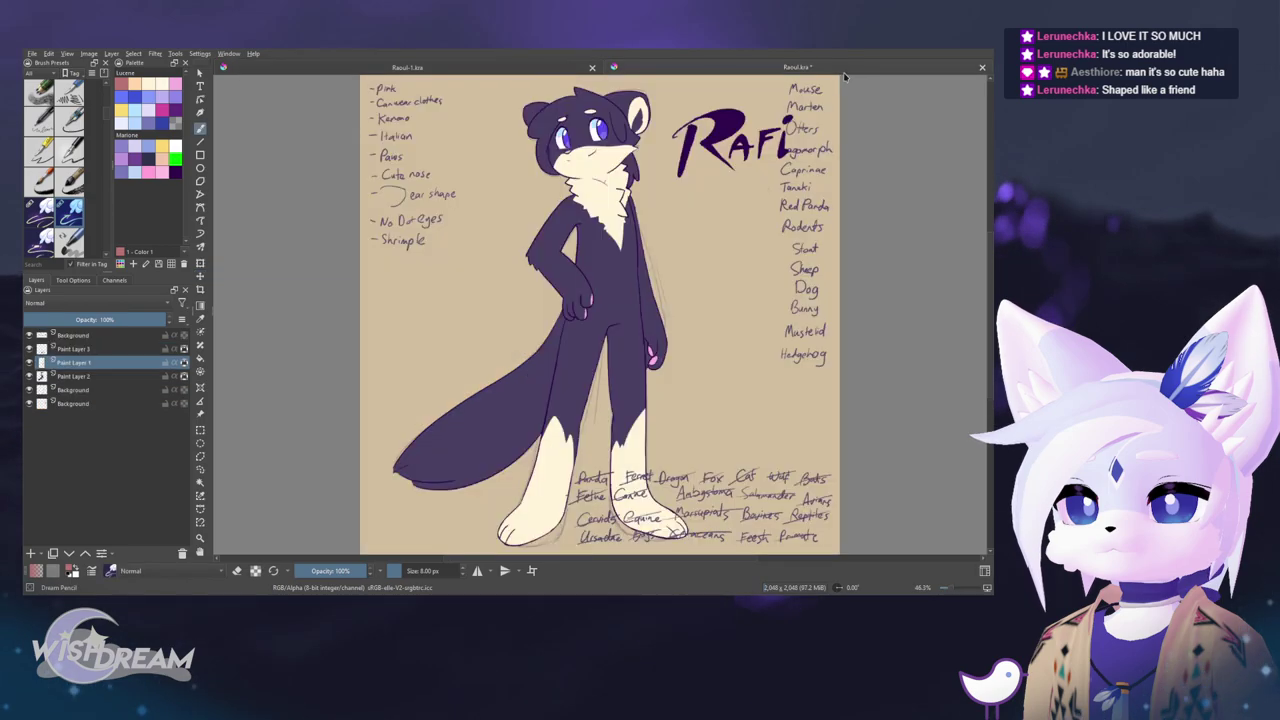
{"action": "left_click", "coordinate": [549, 70]}
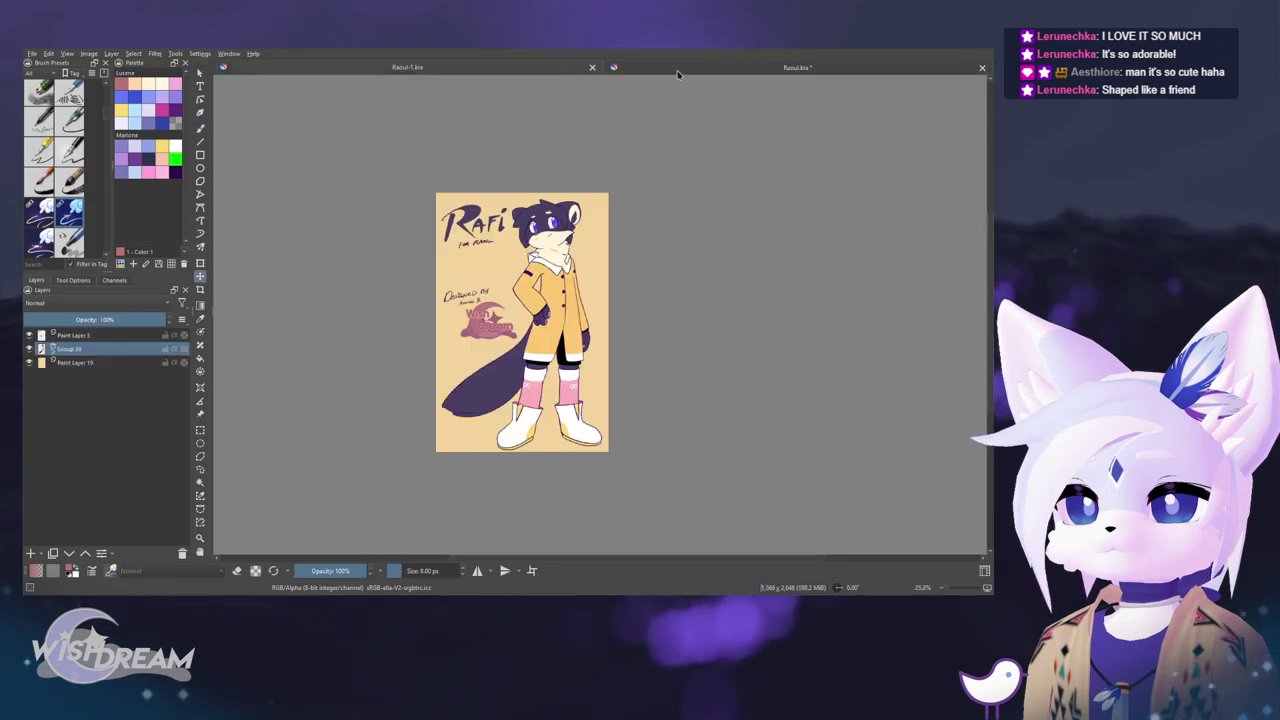
{"action": "left_click", "coordinate": [677, 72]}
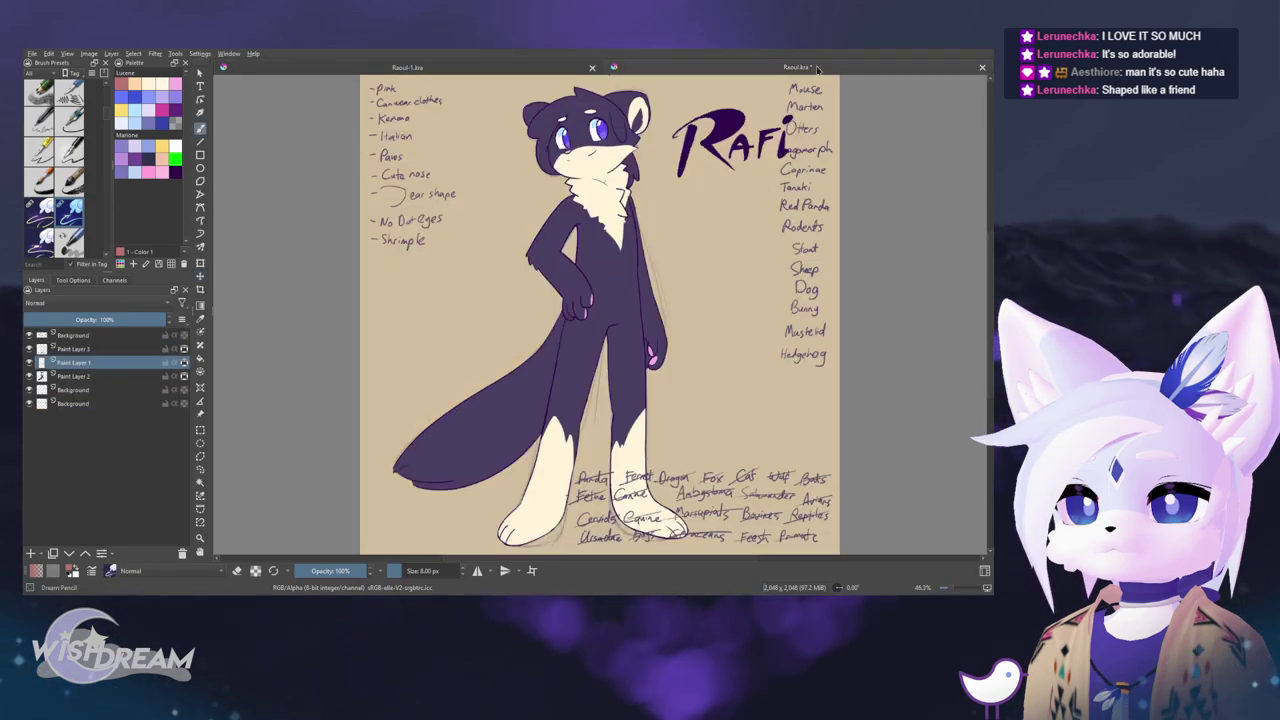
{"action": "left_click", "coordinate": [982, 68]}
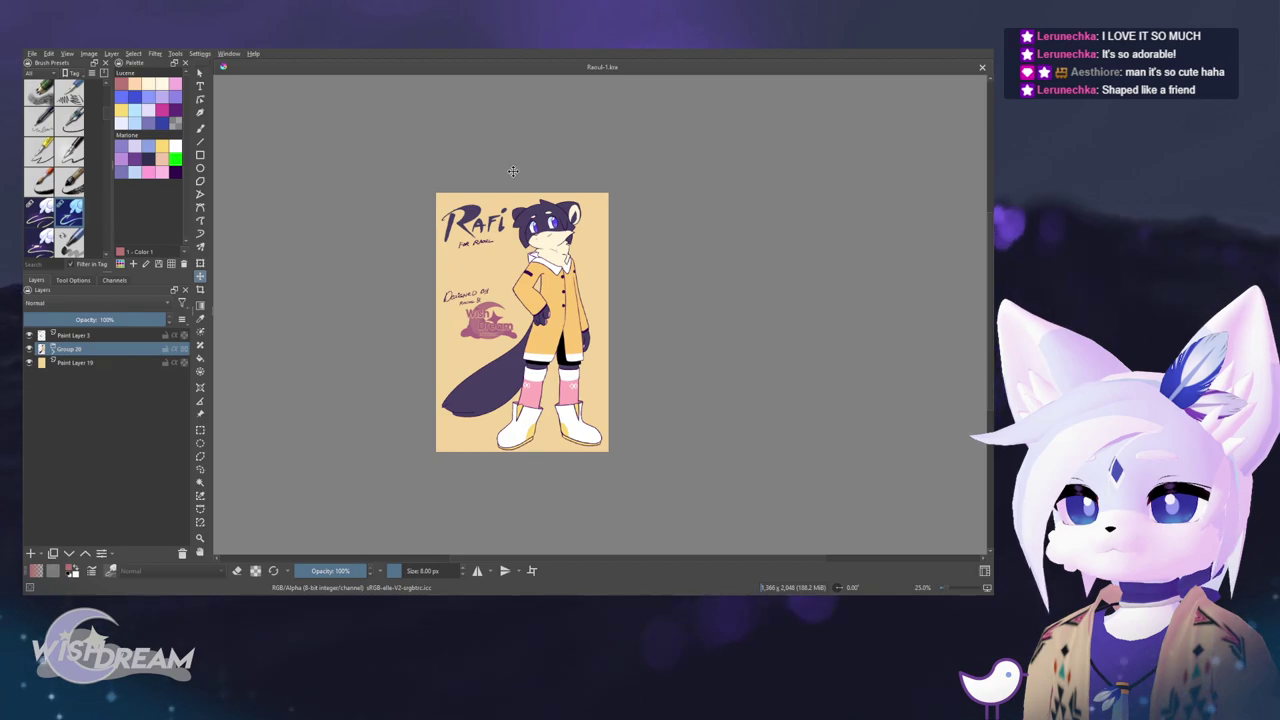
- Expand Group 20, identify the coat group by toggling group visibility, and select the lower paint layer inside Group 5
{"action": "scroll", "coordinate": [411, 209], "scroll_direction": "up", "scroll_amount": 4}
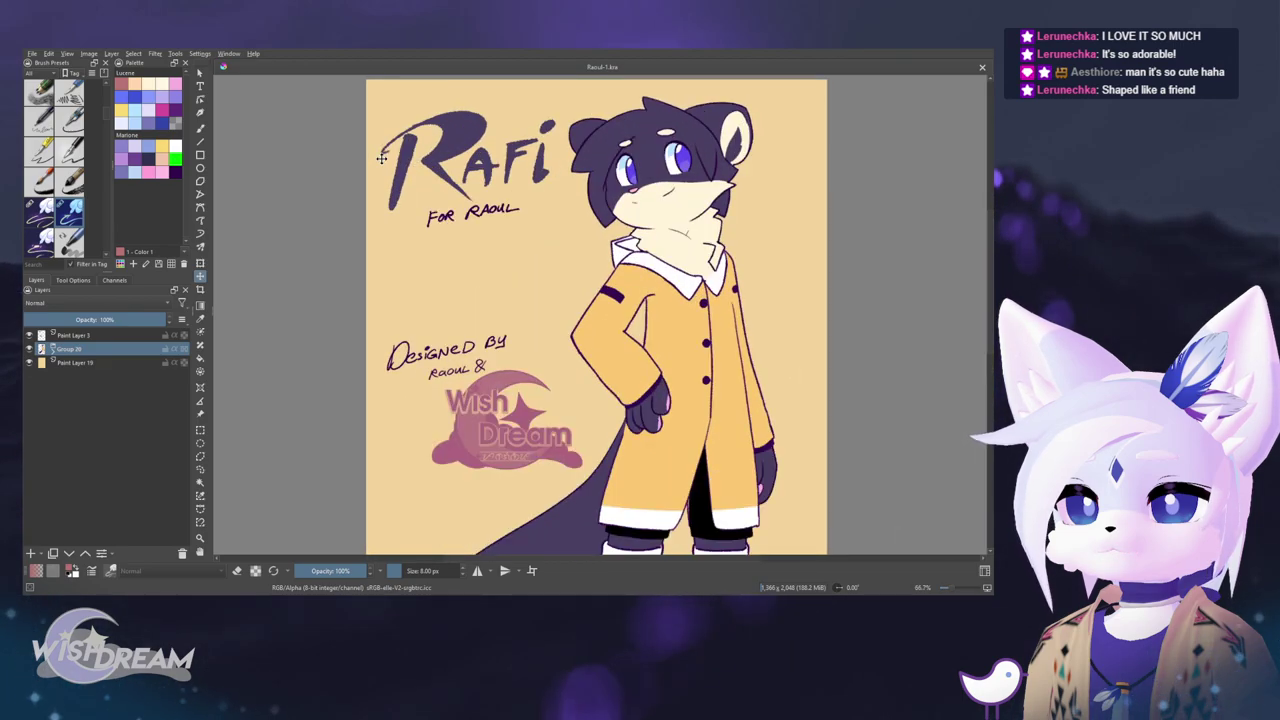
{"action": "left_click_drag", "start_coordinate": [387, 185], "coordinate": [384, 186]}
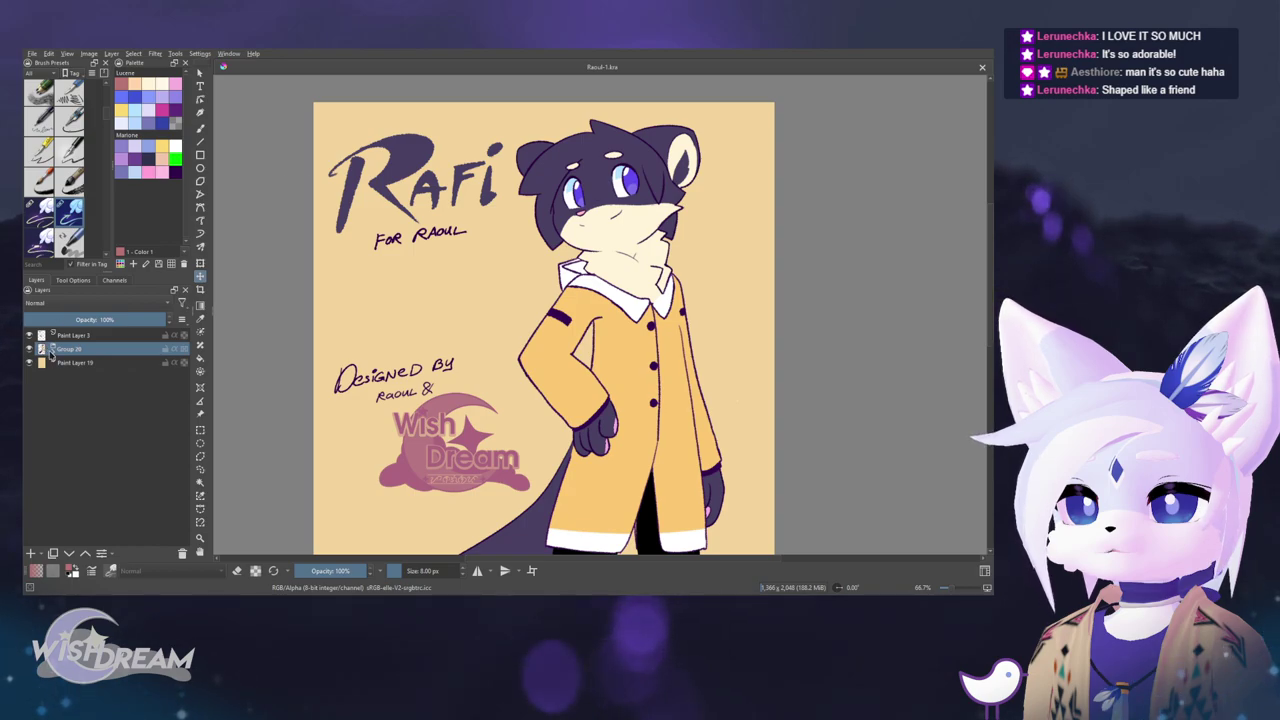
{"action": "left_click", "coordinate": [28, 431]}
{"action": "left_click", "coordinate": [28, 431]}
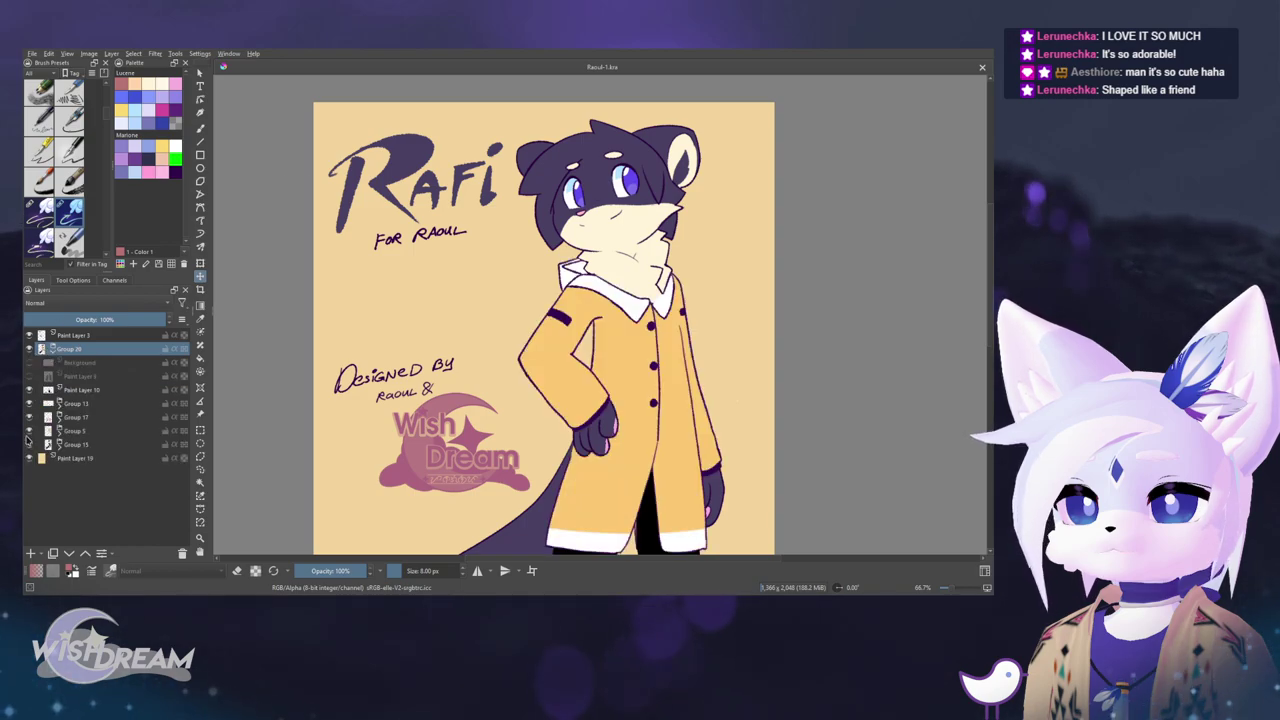
{"action": "left_click", "coordinate": [28, 431]}
{"action": "left_click", "coordinate": [28, 431]}
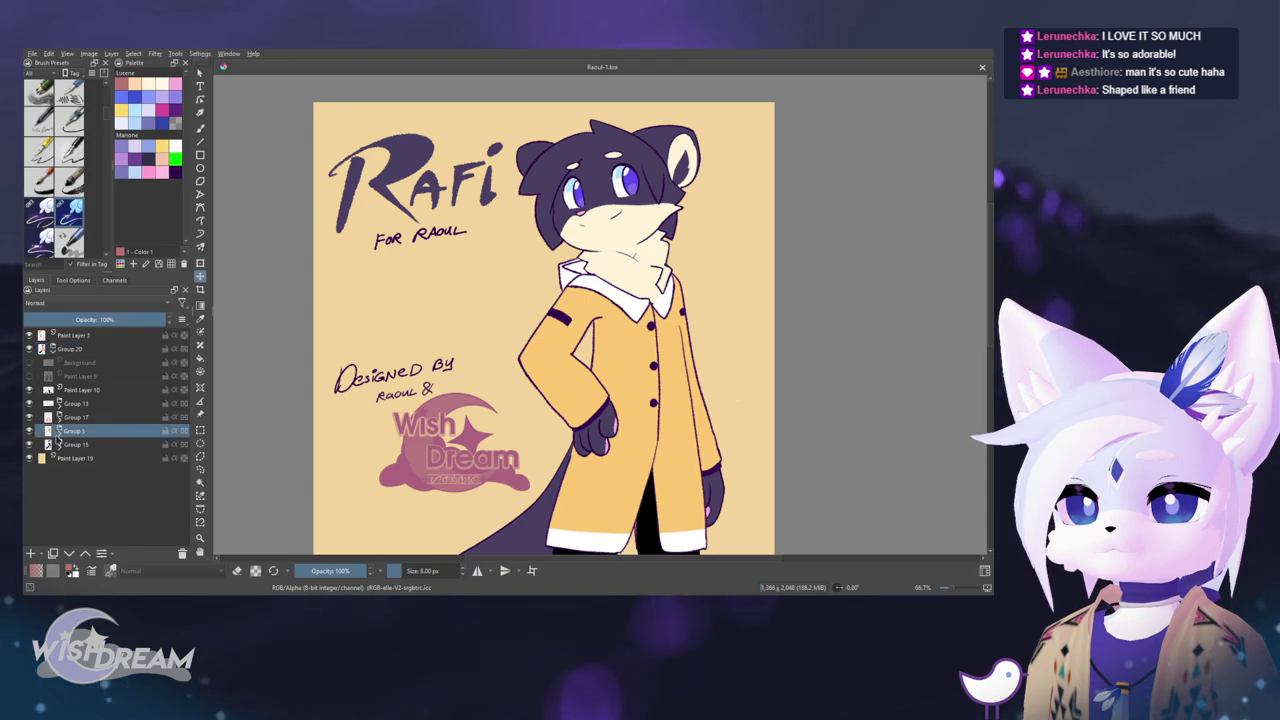
{"action": "left_click", "coordinate": [29, 444]}
{"action": "left_click", "coordinate": [29, 444]}
{"action": "left_click", "coordinate": [78, 445]}
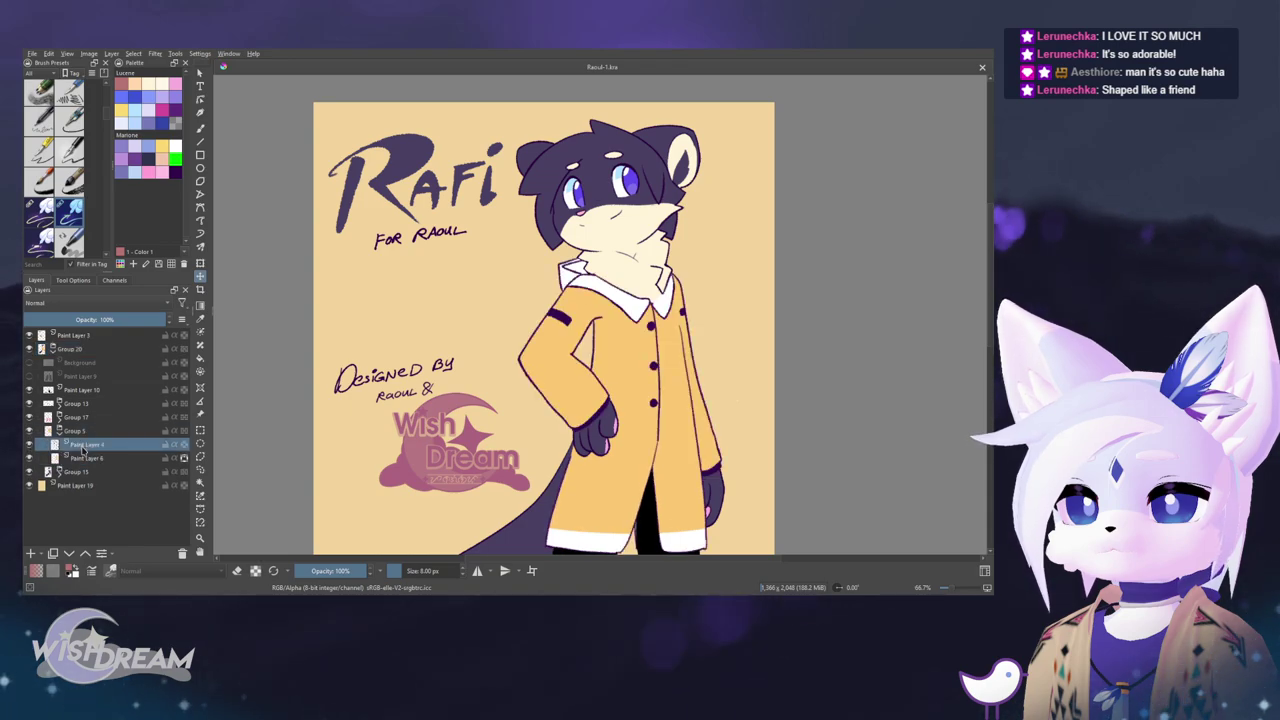
{"action": "left_click", "coordinate": [82, 458]}
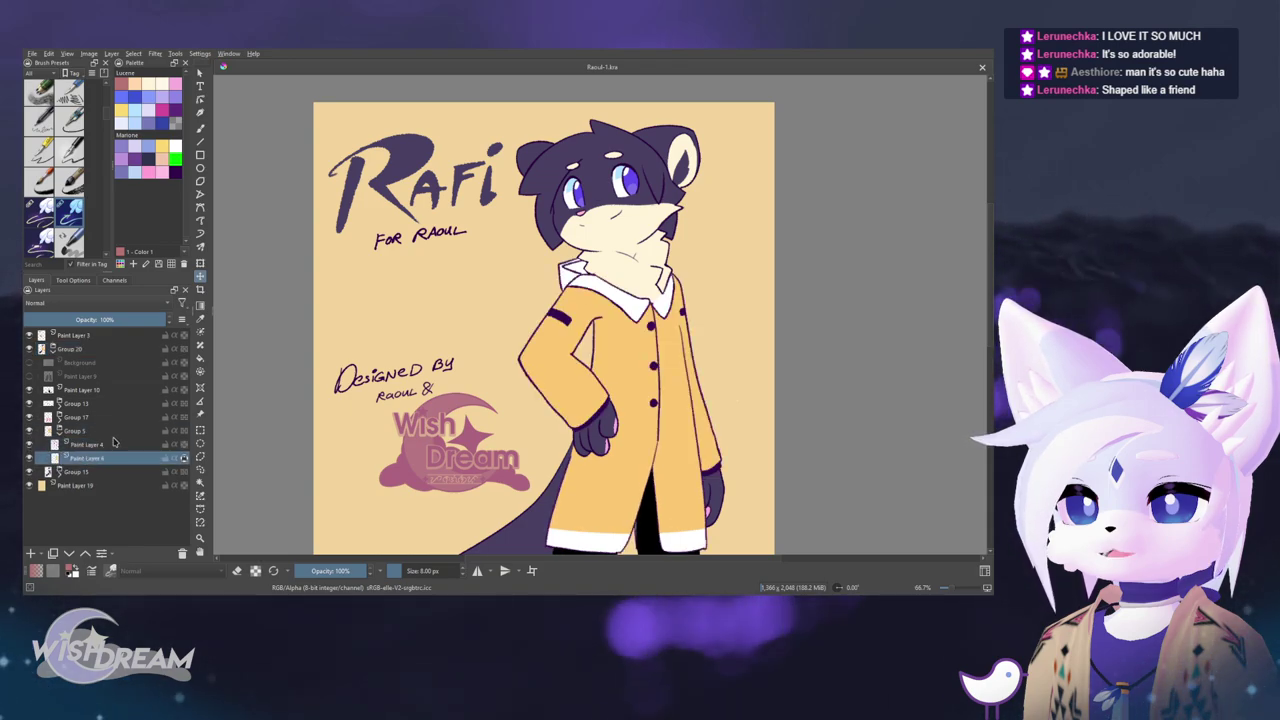
- Erase the white collar where it covers the pointed chest fur, undo the stray stroke across the coat, and save
{"action": "key", "text": "b"}
{"action": "scroll", "coordinate": [666, 332], "scroll_direction": "up", "scroll_amount": 4}
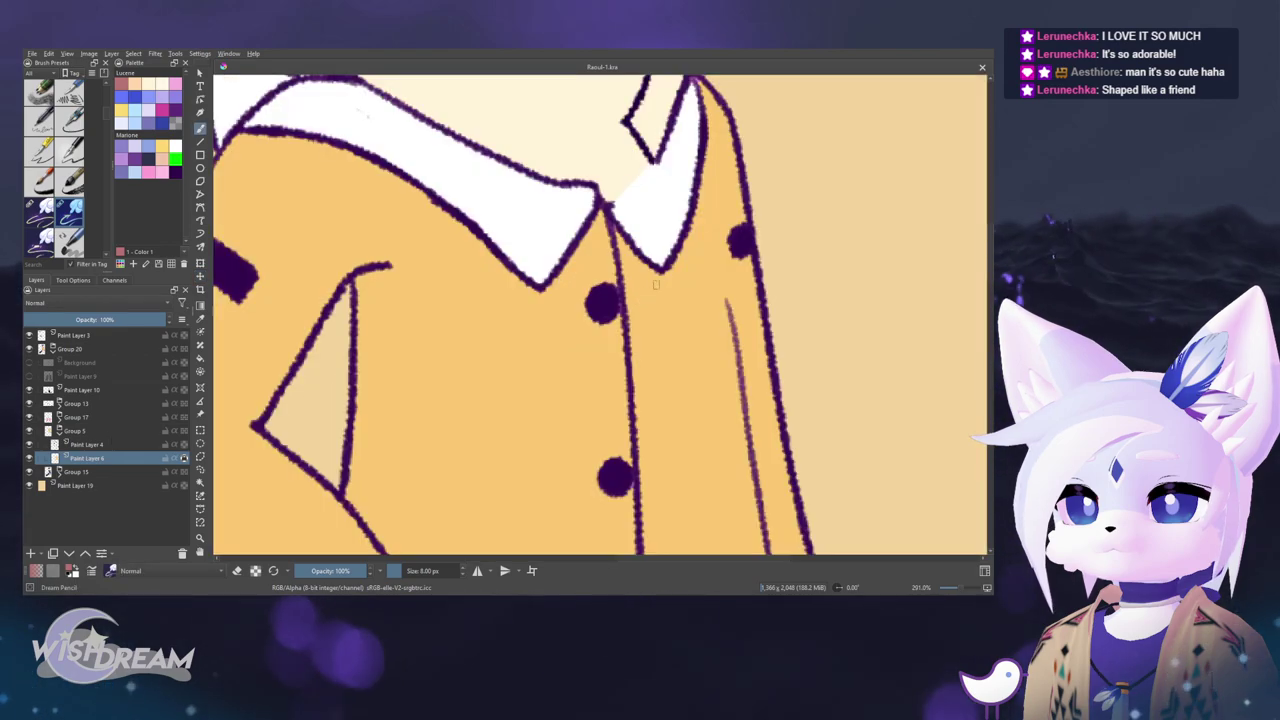
{"action": "left_click_drag", "start_coordinate": [650, 302], "coordinate": [539, 384]}
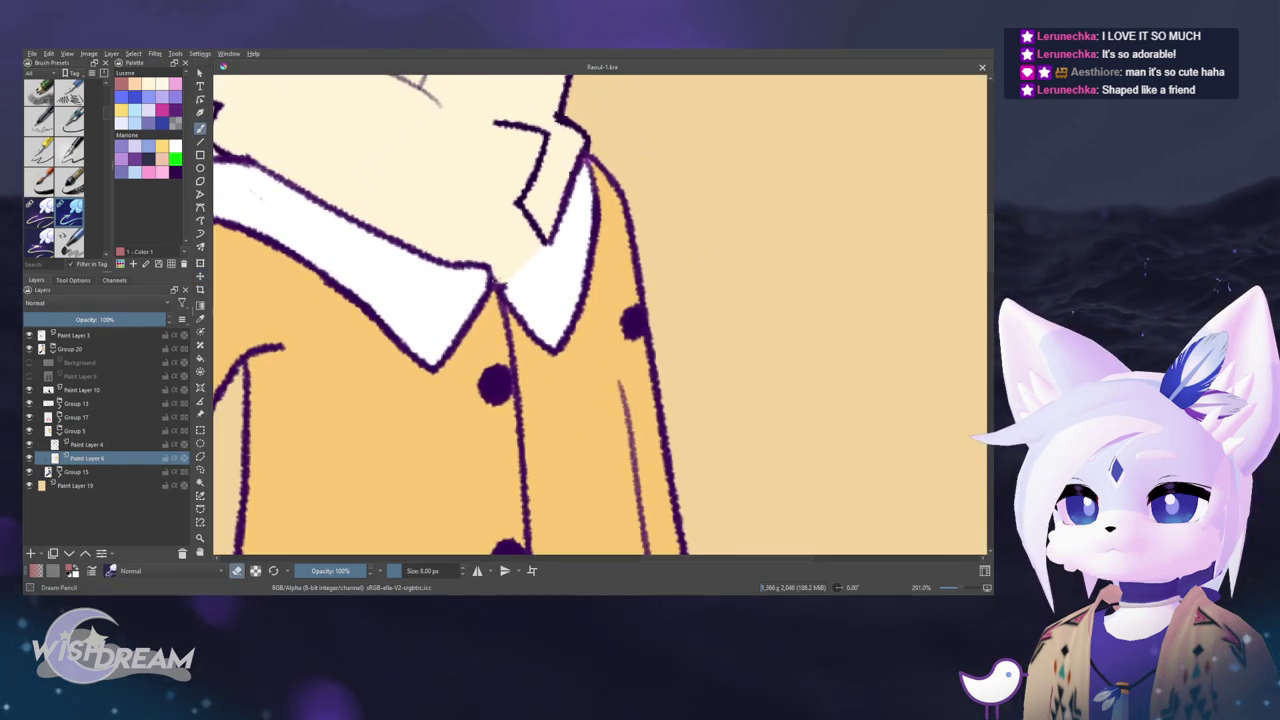
{"action": "mouse_move", "coordinate": [503, 286]}
{"action": "left_mouse_down"}
{"action": "mouse_move", "coordinate": [556, 281]}
{"action": "mouse_move", "coordinate": [549, 246]}
{"action": "left_mouse_up"}
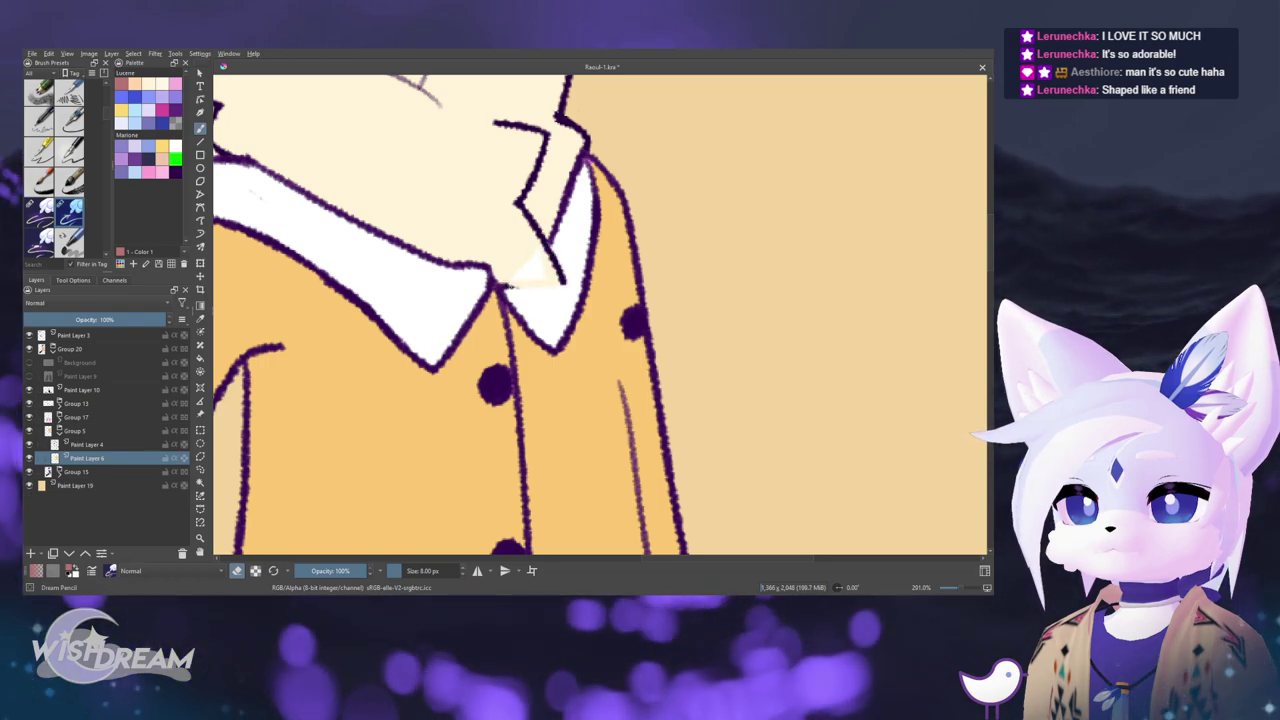
{"action": "mouse_move", "coordinate": [508, 286]}
{"action": "left_mouse_down"}
{"action": "mouse_move", "coordinate": [558, 297]}
{"action": "mouse_move", "coordinate": [559, 276]}
{"action": "mouse_move", "coordinate": [520, 277]}
{"action": "mouse_move", "coordinate": [540, 258]}
{"action": "mouse_move", "coordinate": [544, 278]}
{"action": "left_mouse_up"}
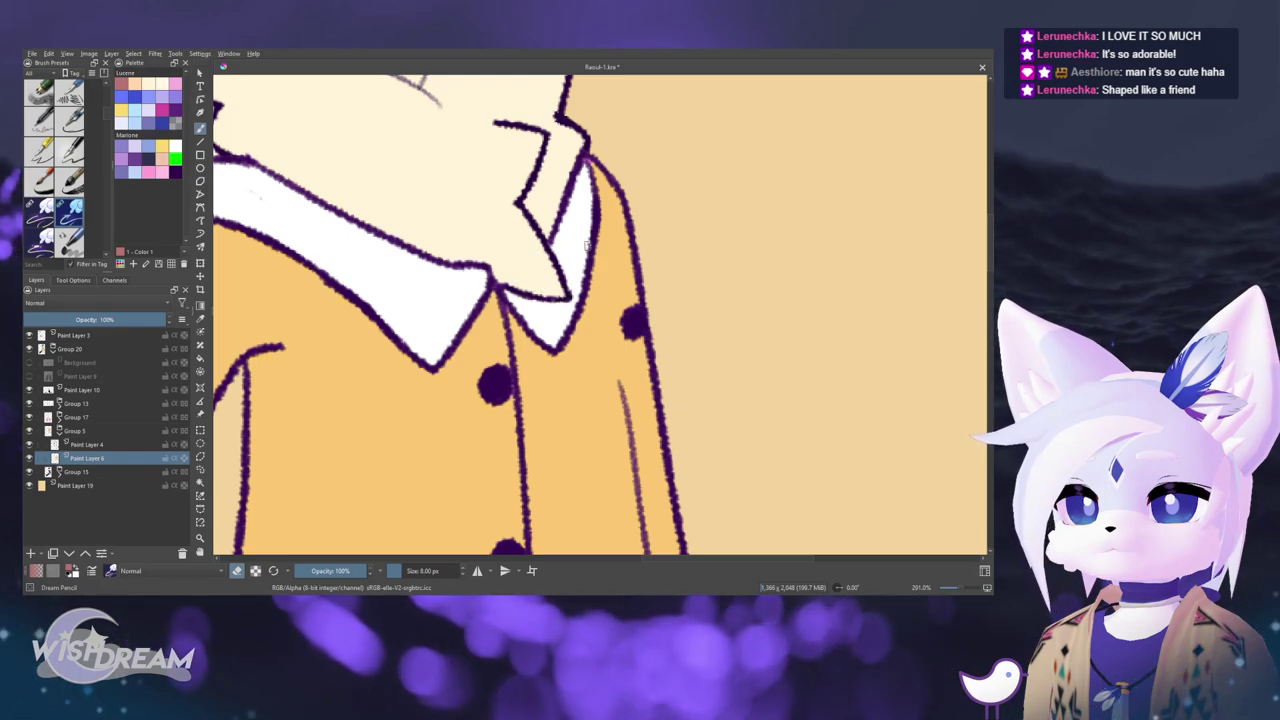
{"action": "left_click_drag", "start_coordinate": [566, 298], "coordinate": [521, 390]}
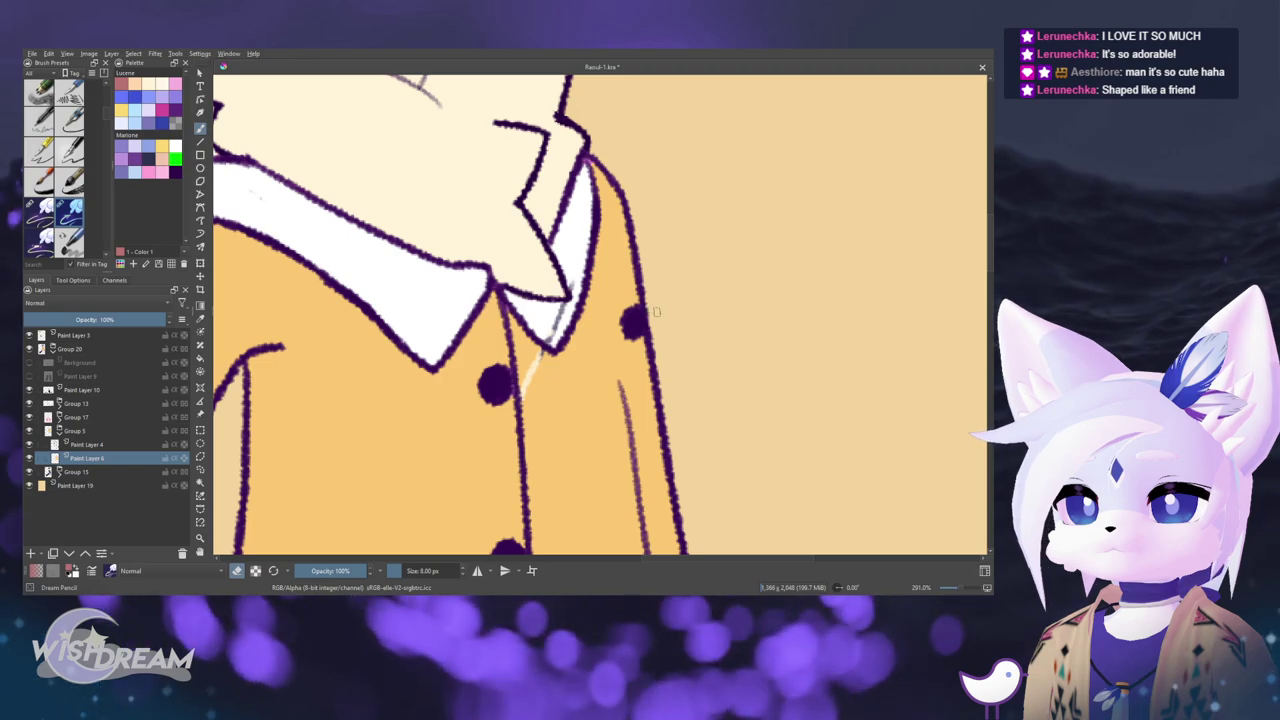
{"action": "key", "text": "ctrl+z"}
{"action": "key", "text": "ctrl+s"}
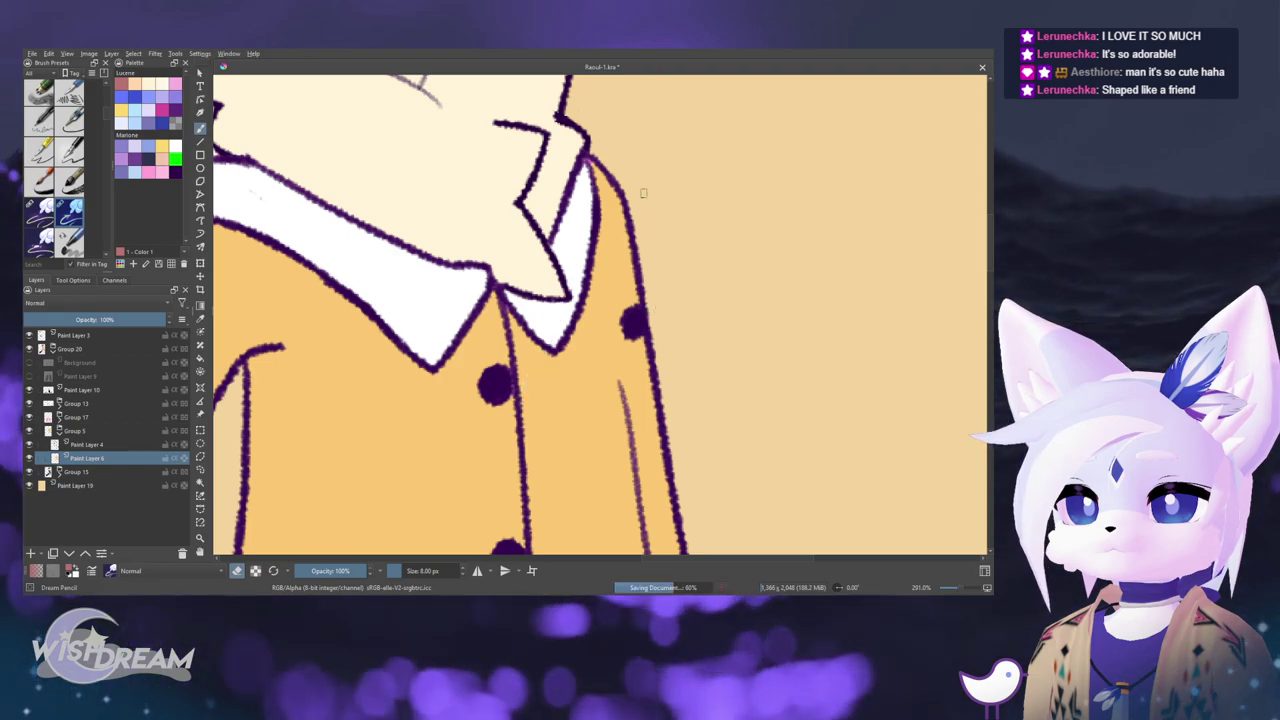
- Examine the complete reference sheet, checking the collar fix and the balance of lettering, logo and character
{"action": "scroll", "coordinate": [643, 223], "scroll_direction": "down", "scroll_amount": 3}
{"action": "left_click_drag", "start_coordinate": [597, 223], "coordinate": [597, 195]}
{"action": "scroll", "coordinate": [545, 188], "scroll_direction": "down", "scroll_amount": 2}
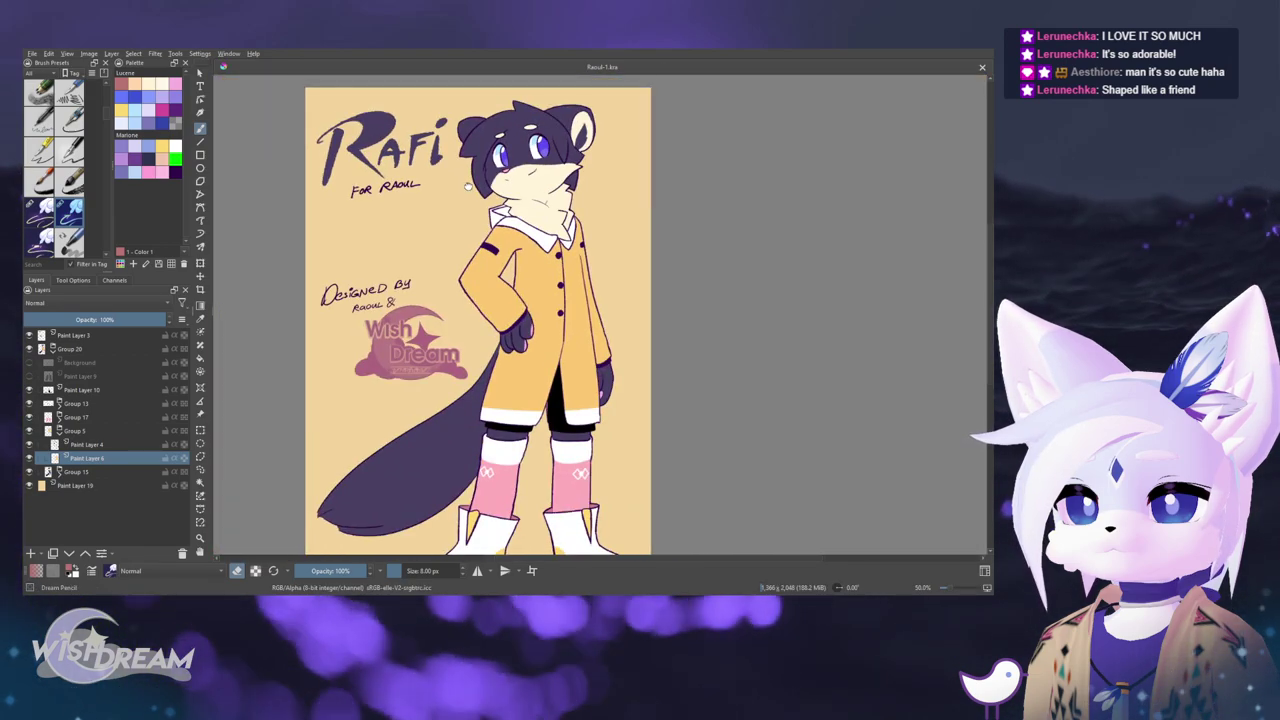
{"action": "key", "text": "minus"}
{"action": "key", "text": "minus"}
{"action": "left_click_drag", "start_coordinate": [418, 232], "coordinate": [420, 236]}
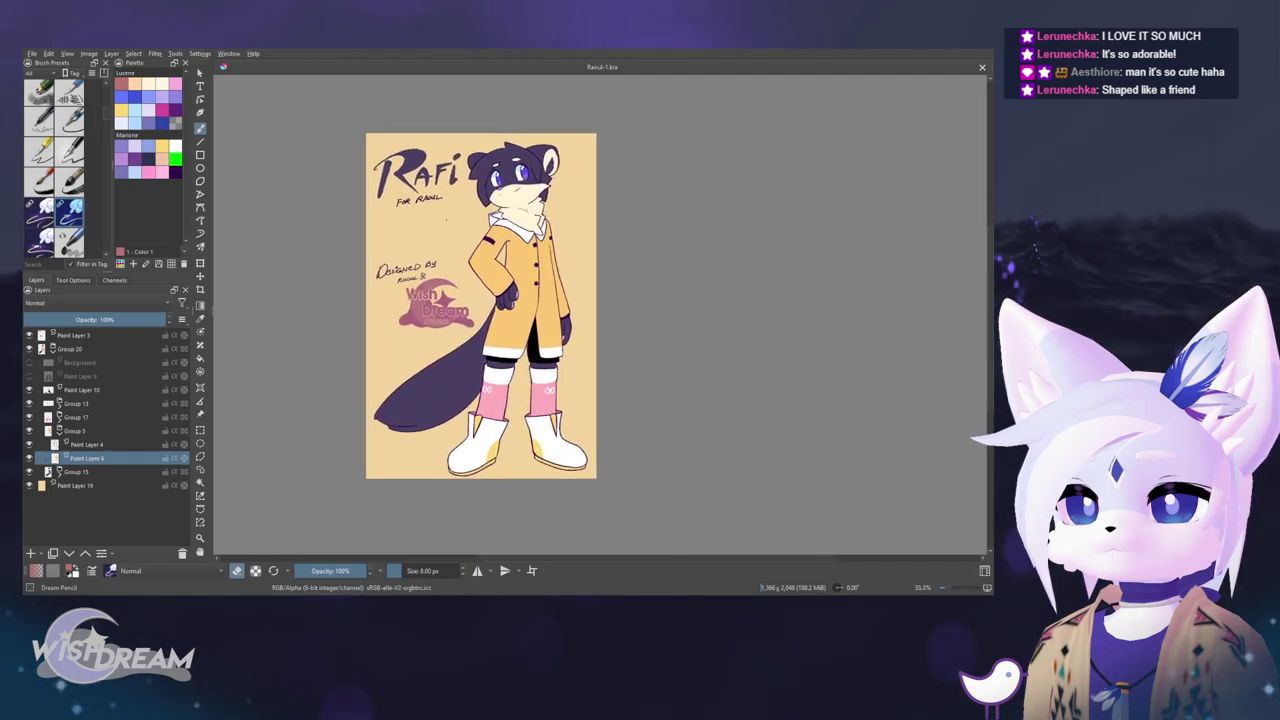
{"action": "scroll", "coordinate": [382, 207], "scroll_direction": "up", "scroll_amount": 1}
{"action": "left_click_drag", "start_coordinate": [394, 197], "coordinate": [358, 220]}
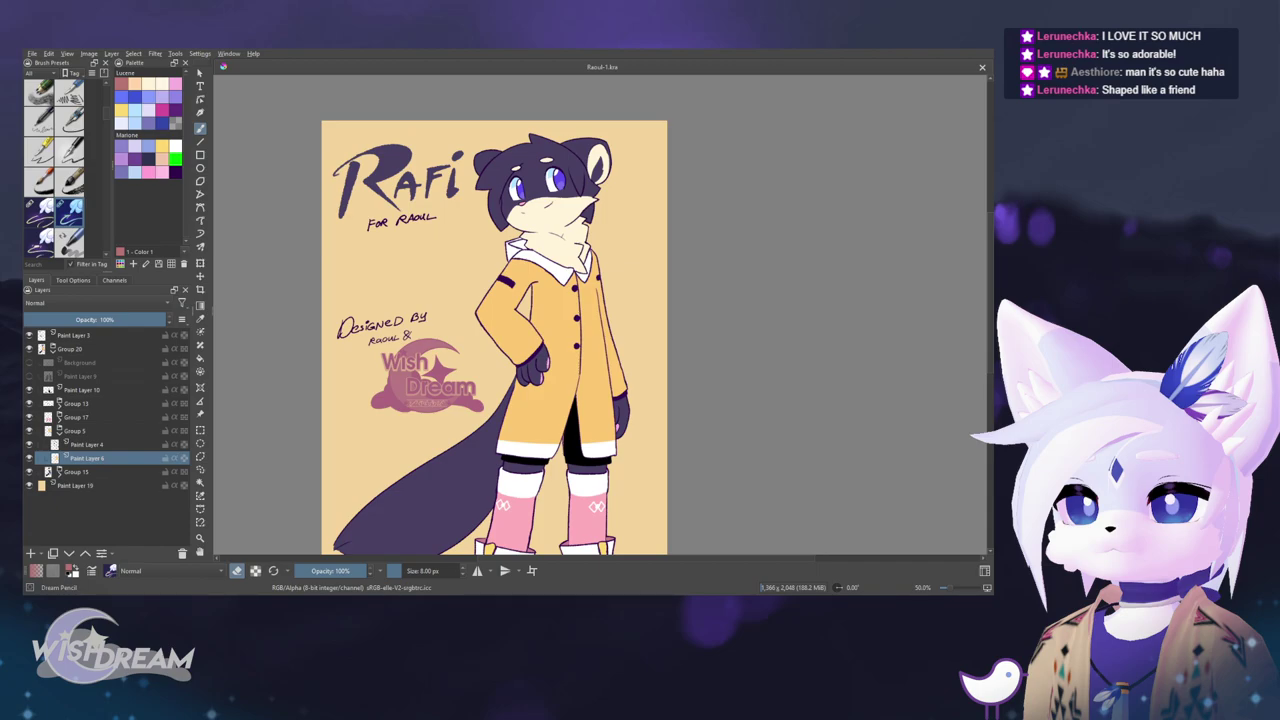
{"action": "scroll", "coordinate": [494, 337], "scroll_direction": "down", "scroll_amount": 1}
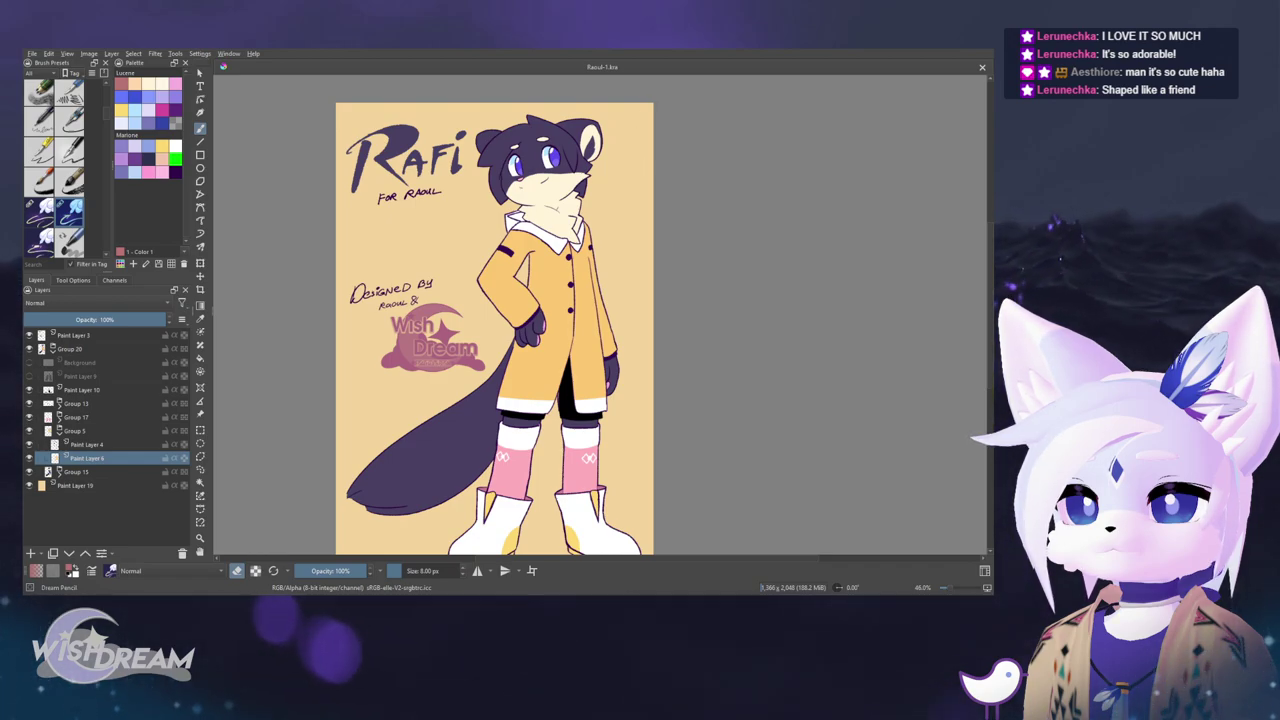
{"action": "mouse_move", "coordinate": [548, 134]}
{"action": "left_mouse_down"}
{"action": "mouse_move", "coordinate": [557, 114]}
{"action": "mouse_move", "coordinate": [546, 138]}
{"action": "left_mouse_up"}
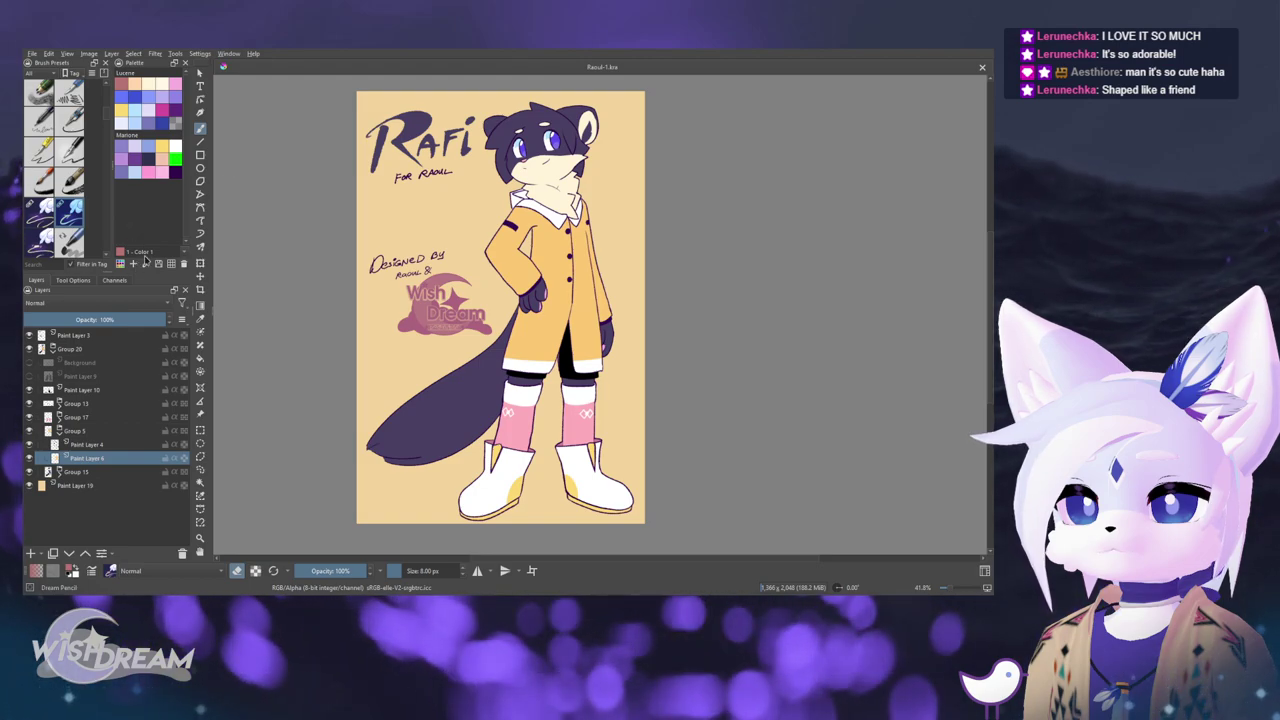
- Save the complete reference sheet as a PNG image
{"action": "key", "text": "ctrl+s"}
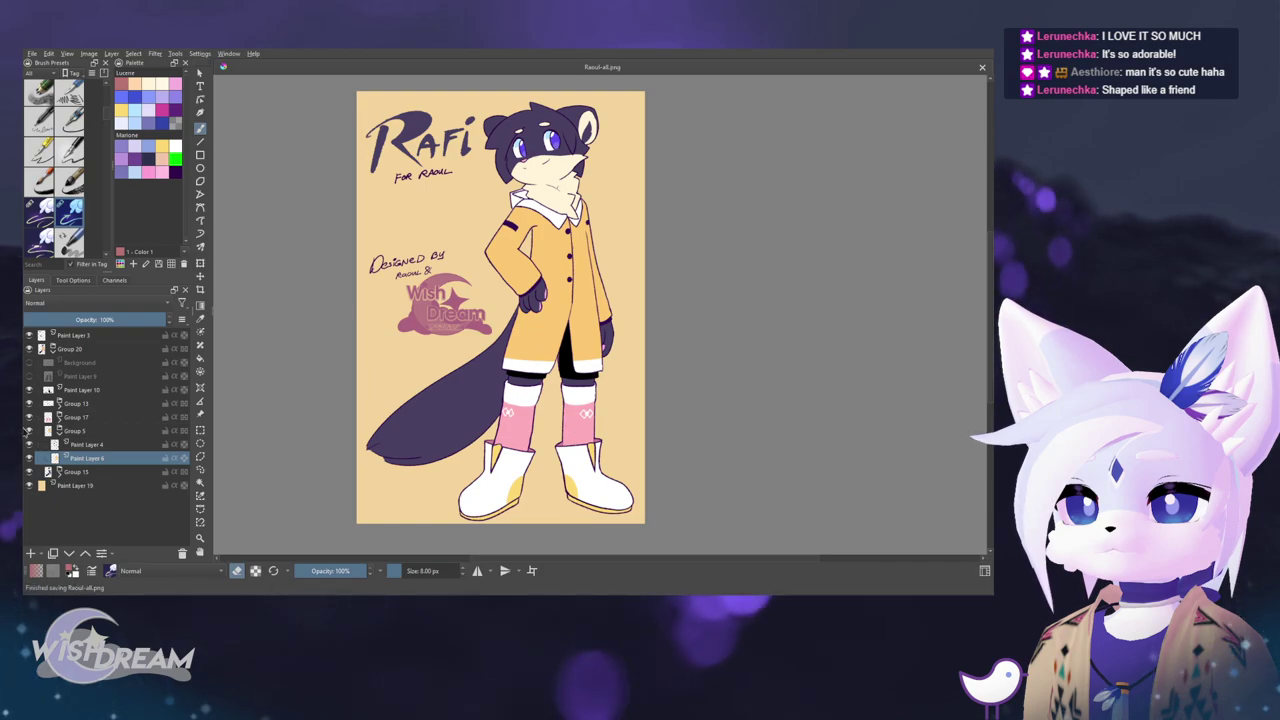
- Rename the coat group as Raincoat, the sock group as Socks and the black shorts layer as Shorts
{"action": "left_click", "coordinate": [53, 348]}
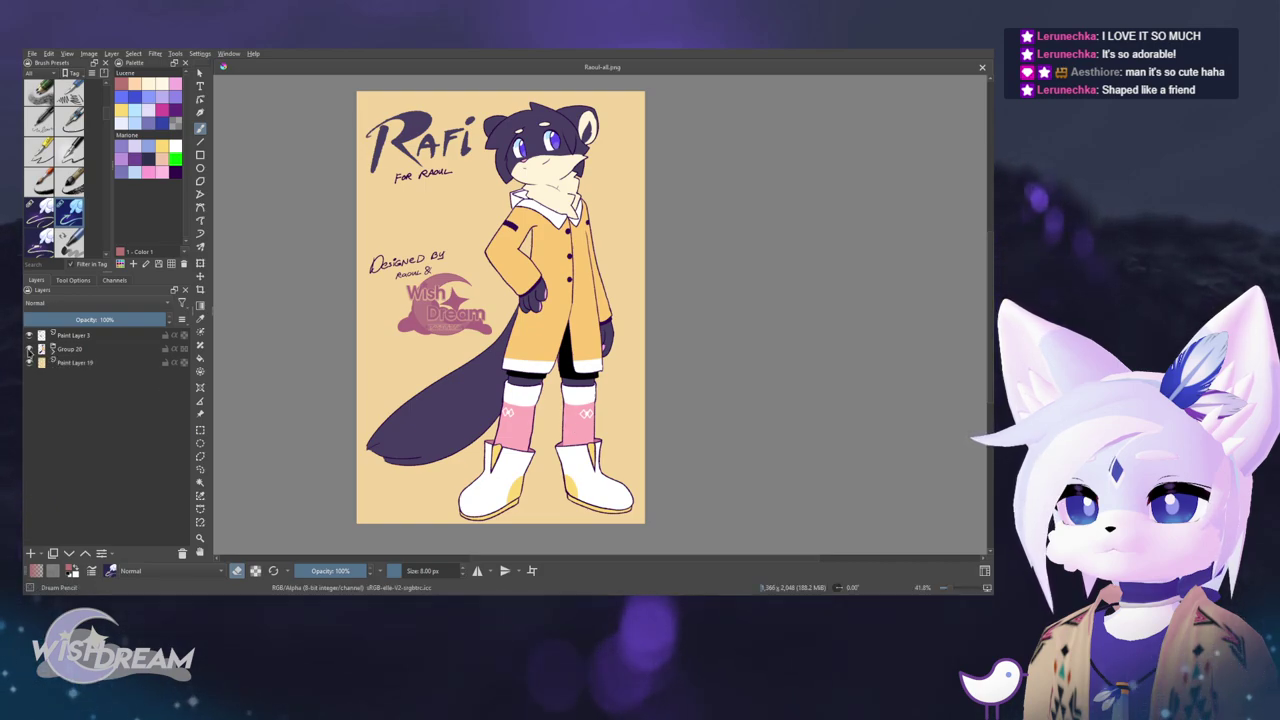
{"action": "left_click", "coordinate": [53, 349]}
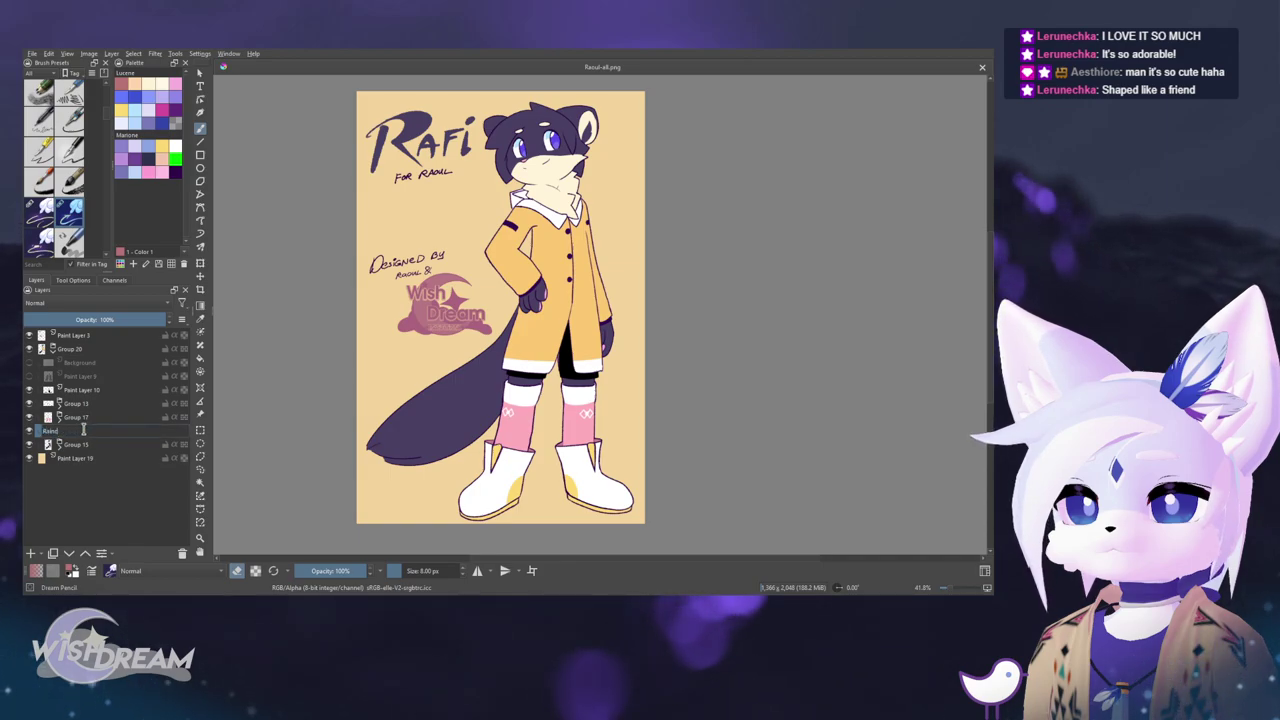
{"action": "left_click", "coordinate": [83, 430]}
{"action": "key", "text": "Up"}
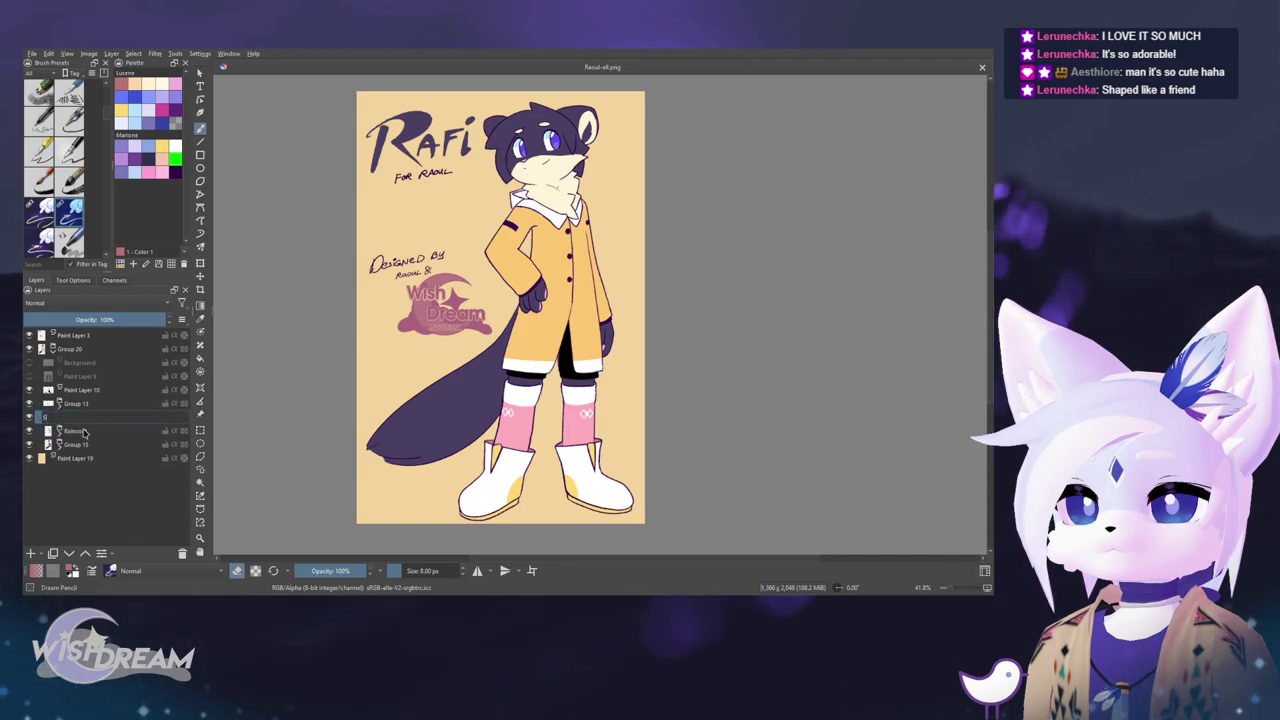
{"action": "key", "text": "Up"}
{"action": "key", "text": "Up"}
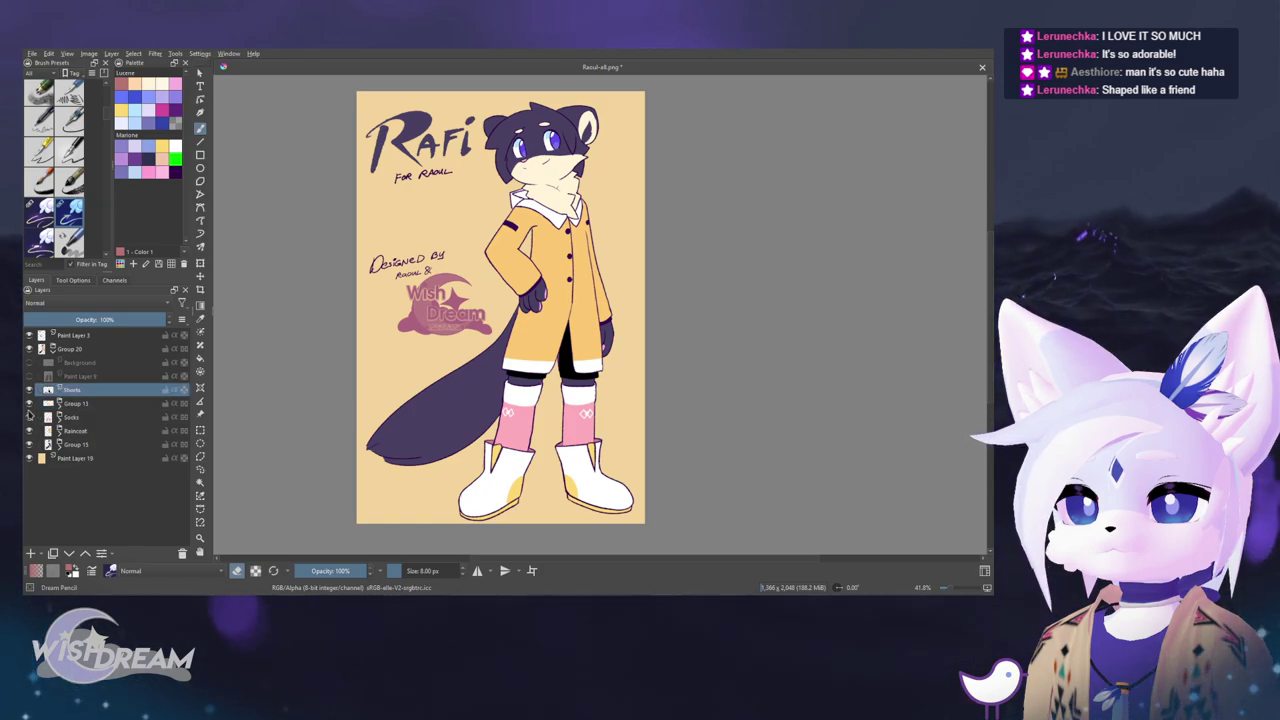
- Identify Group 13 by toggling its visibility and rename it as Shoes
{"action": "left_click", "coordinate": [29, 404]}
{"action": "left_click", "coordinate": [29, 404]}
{"action": "left_click", "coordinate": [98, 403]}
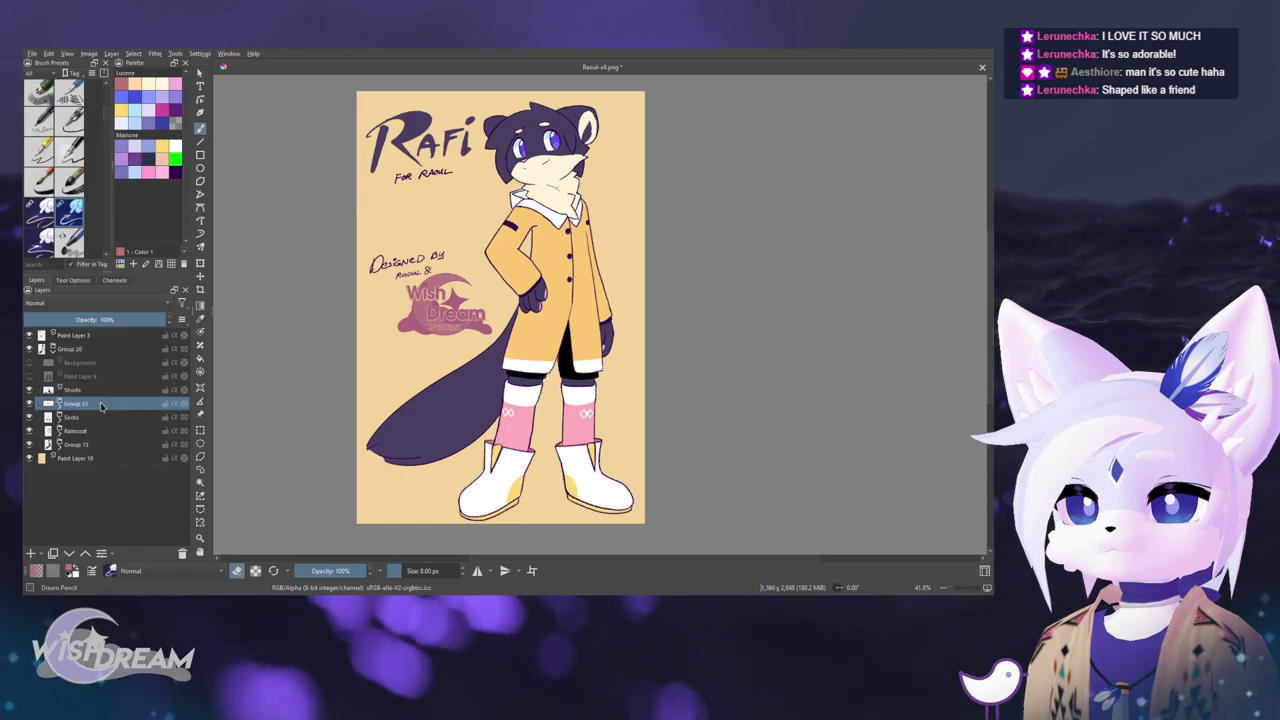
{"action": "double_click", "coordinate": [98, 403]}
{"action": "type", "text": "Shoes"}
{"action": "key", "text": "Return"}
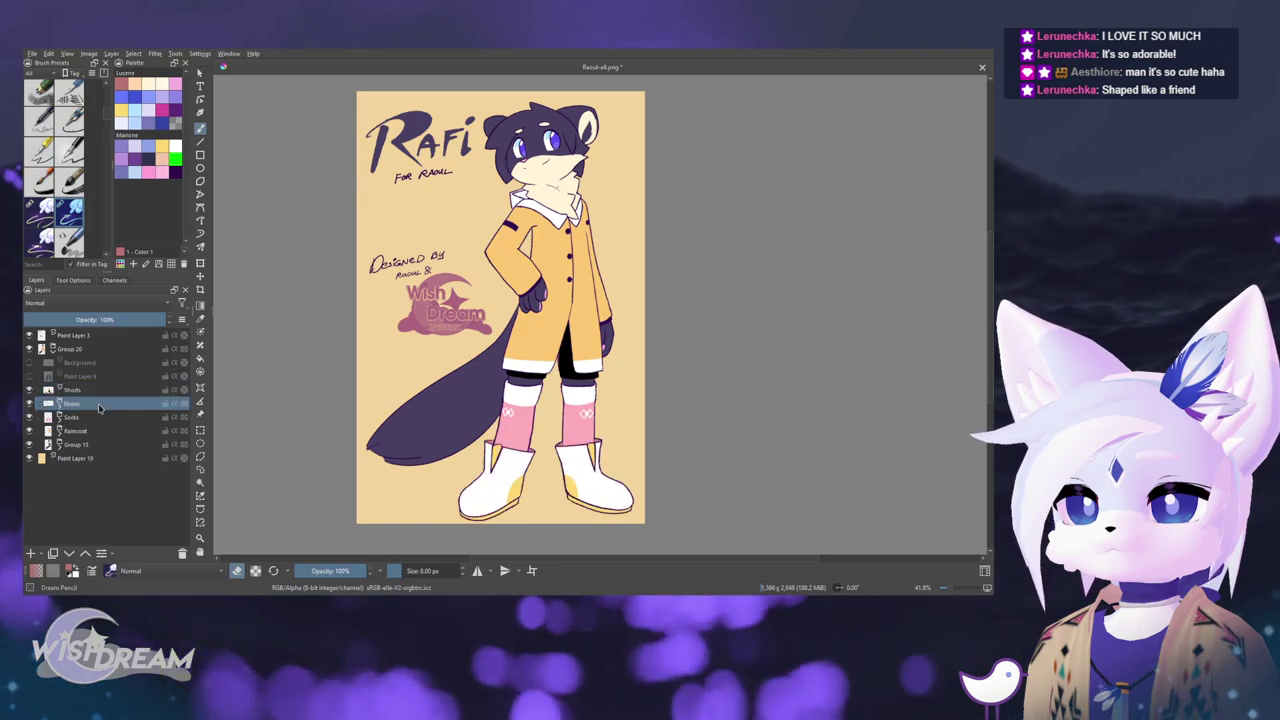
- Hide the Shorts, Shoes and Raincoat layers and save the socks-only version as Raoul-socks.png
{"action": "left_click", "coordinate": [29, 389]}
{"action": "left_click", "coordinate": [29, 403]}
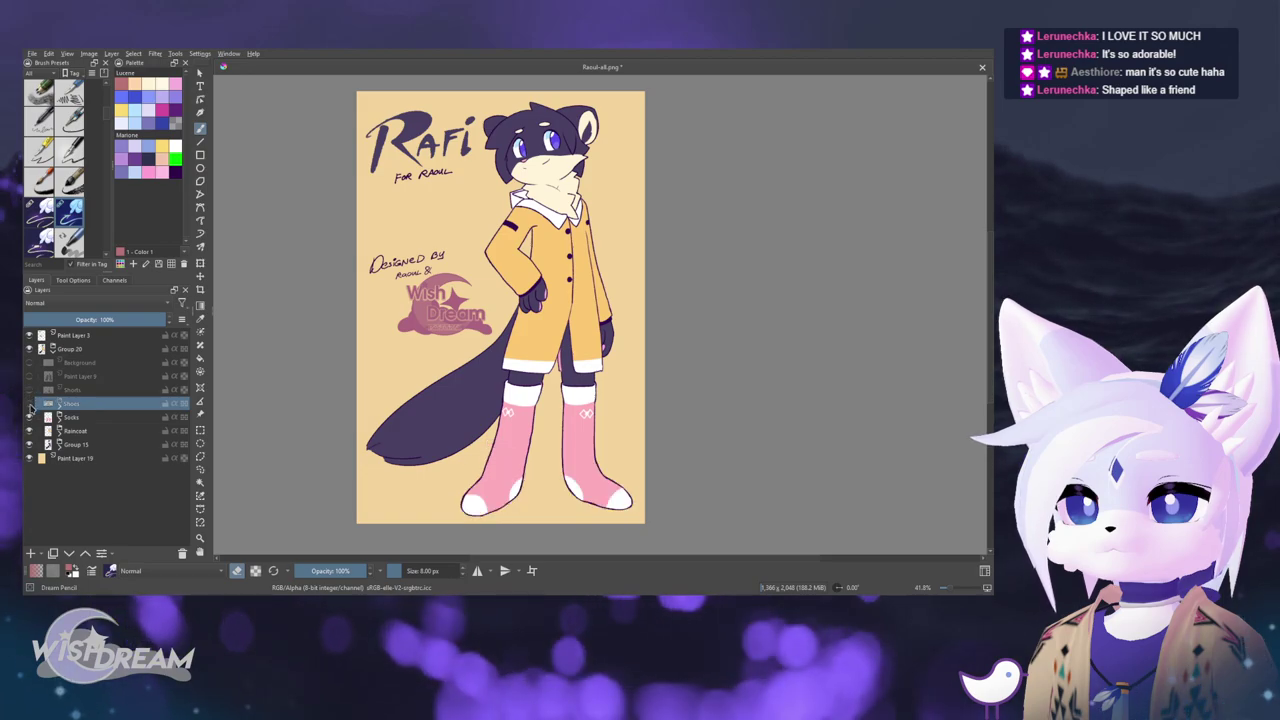
{"action": "left_click", "coordinate": [29, 430]}
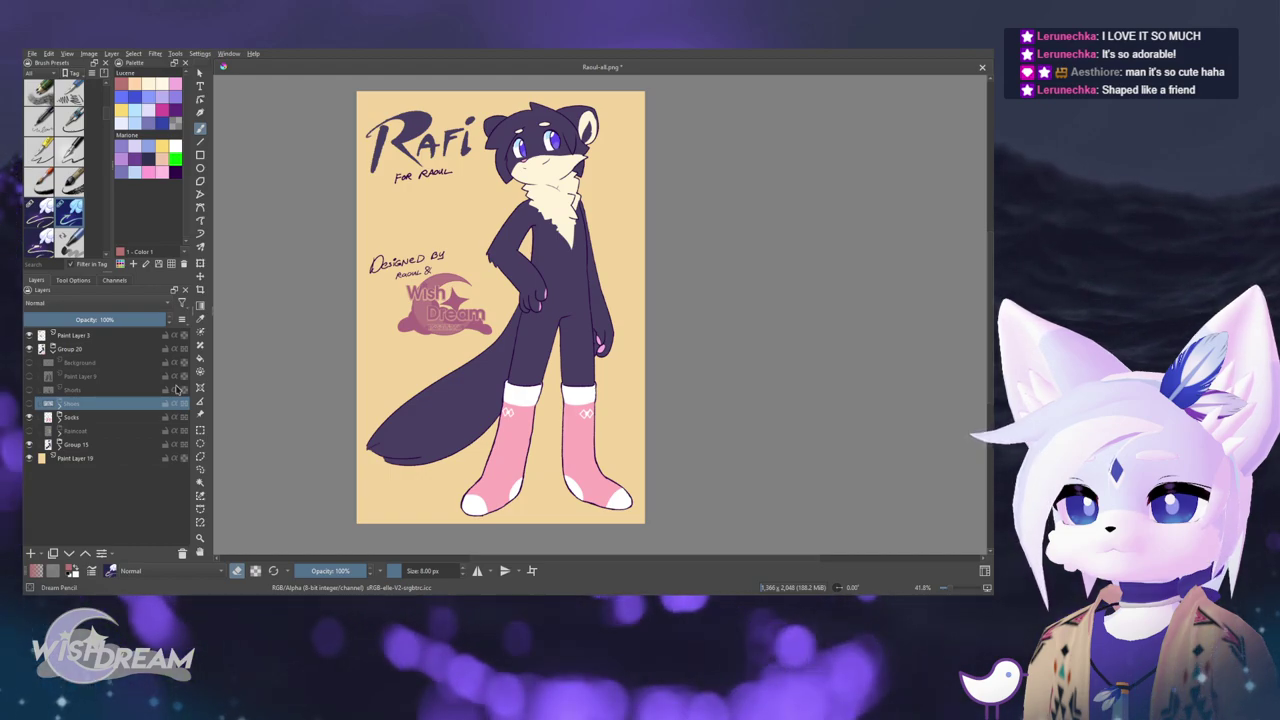
{"action": "key", "text": "ctrl+s"}
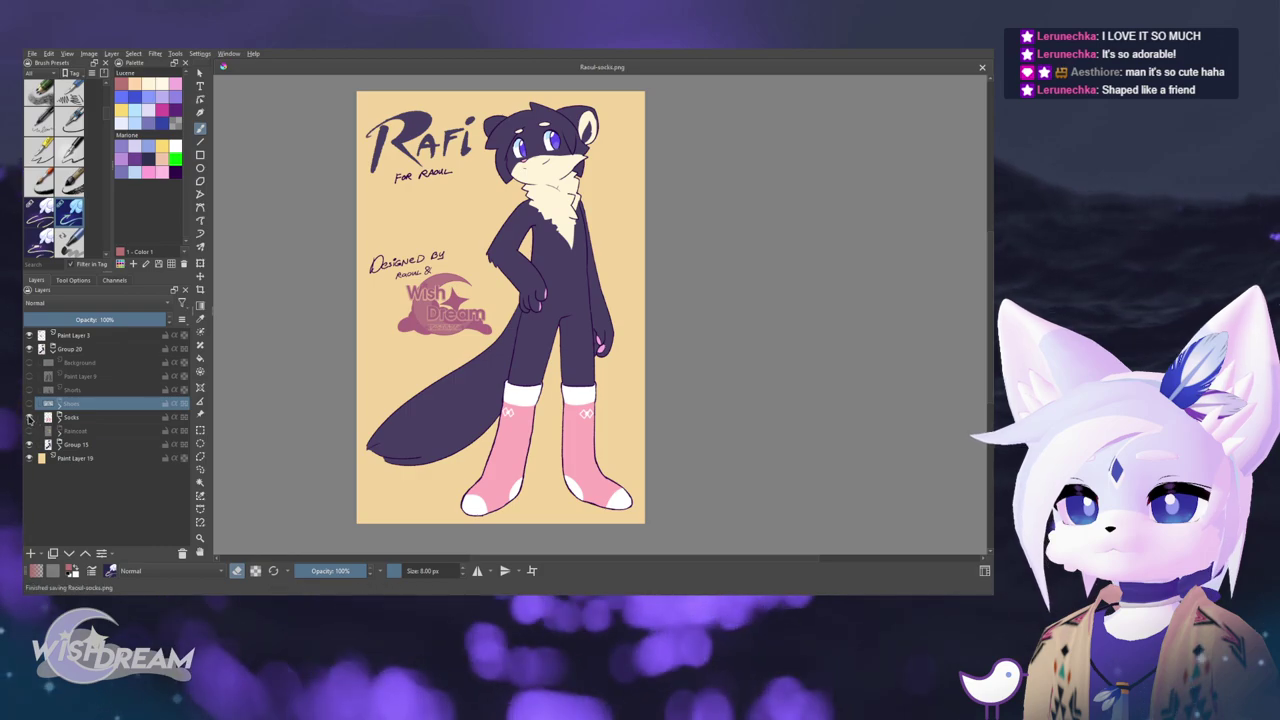
- Show the long black trousers, Shoes and Raincoat without socks or shorts, and save this version as Raoul-trousers.png
{"action": "left_click", "coordinate": [29, 417]}
{"action": "left_click", "coordinate": [29, 403]}
{"action": "left_click", "coordinate": [29, 389]}
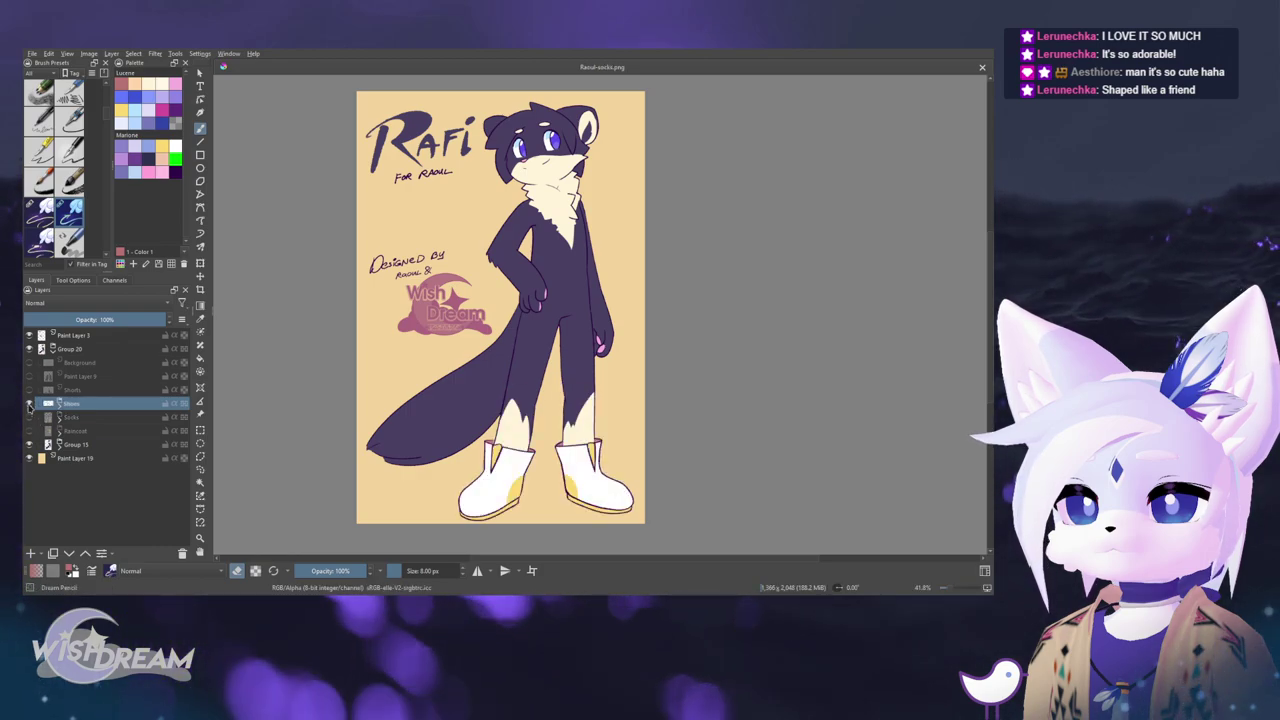
{"action": "left_click", "coordinate": [29, 376]}
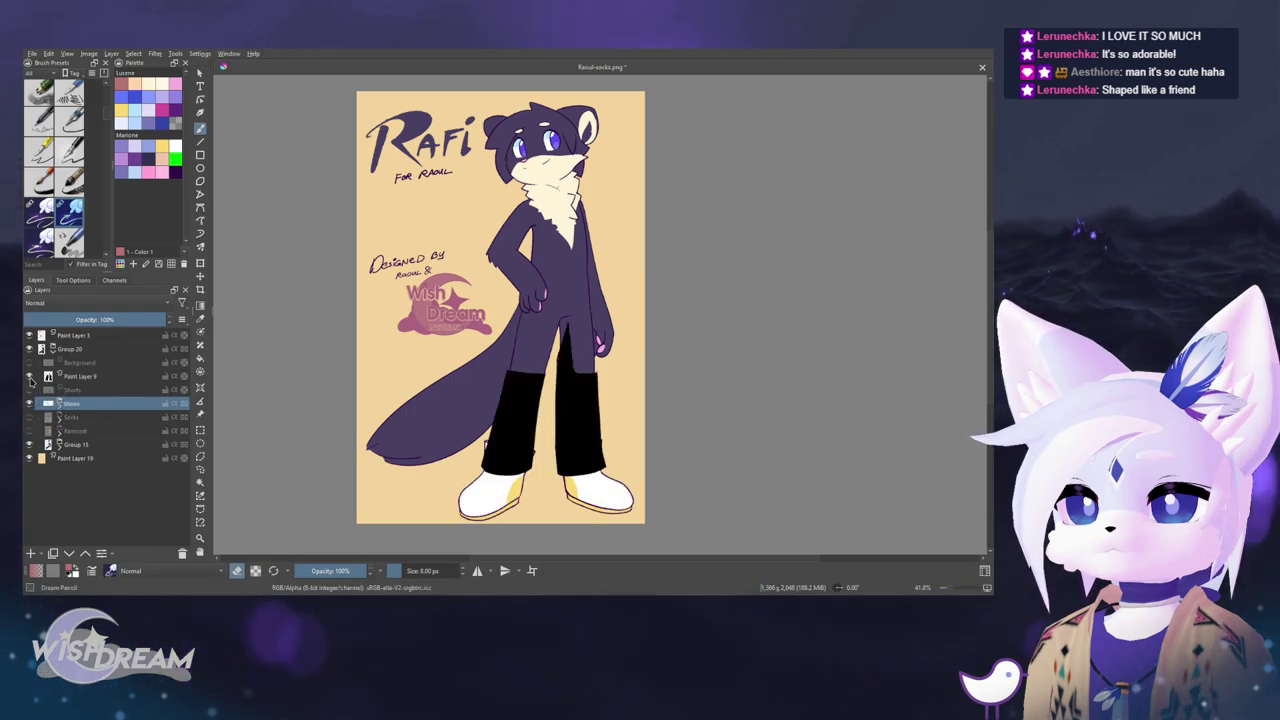
{"action": "left_click", "coordinate": [29, 362]}
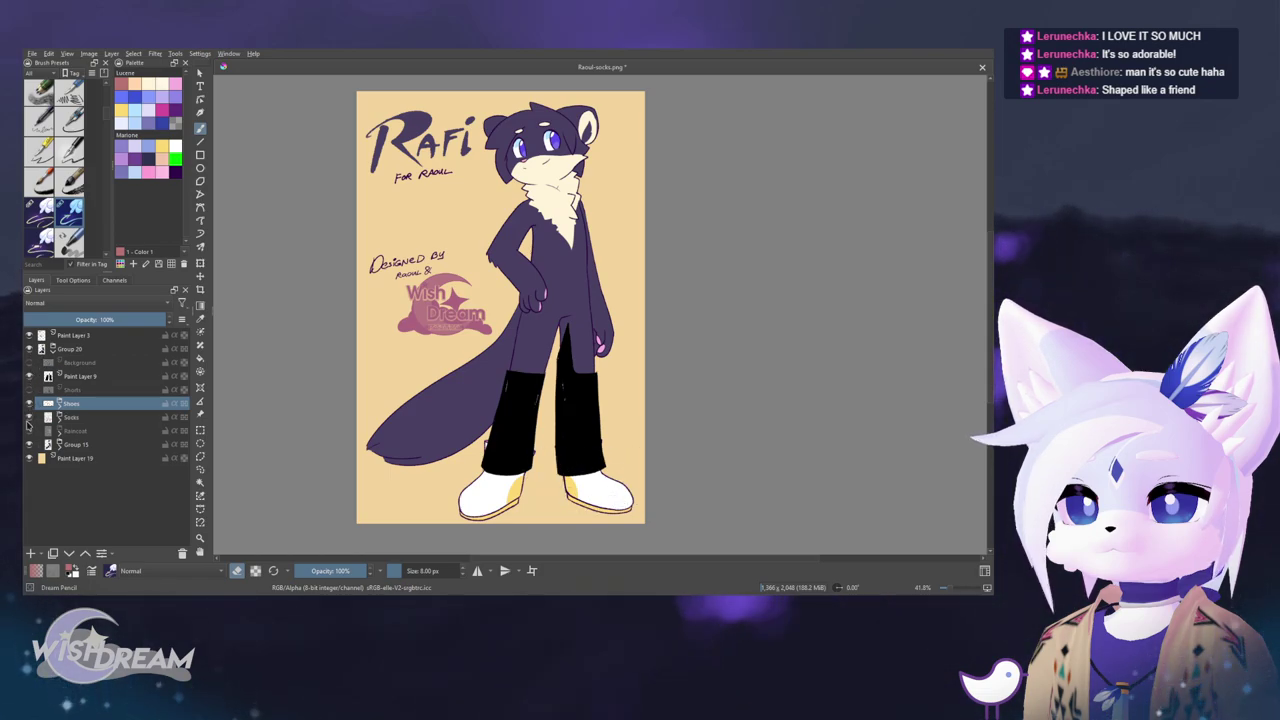
{"action": "left_click", "coordinate": [29, 430]}
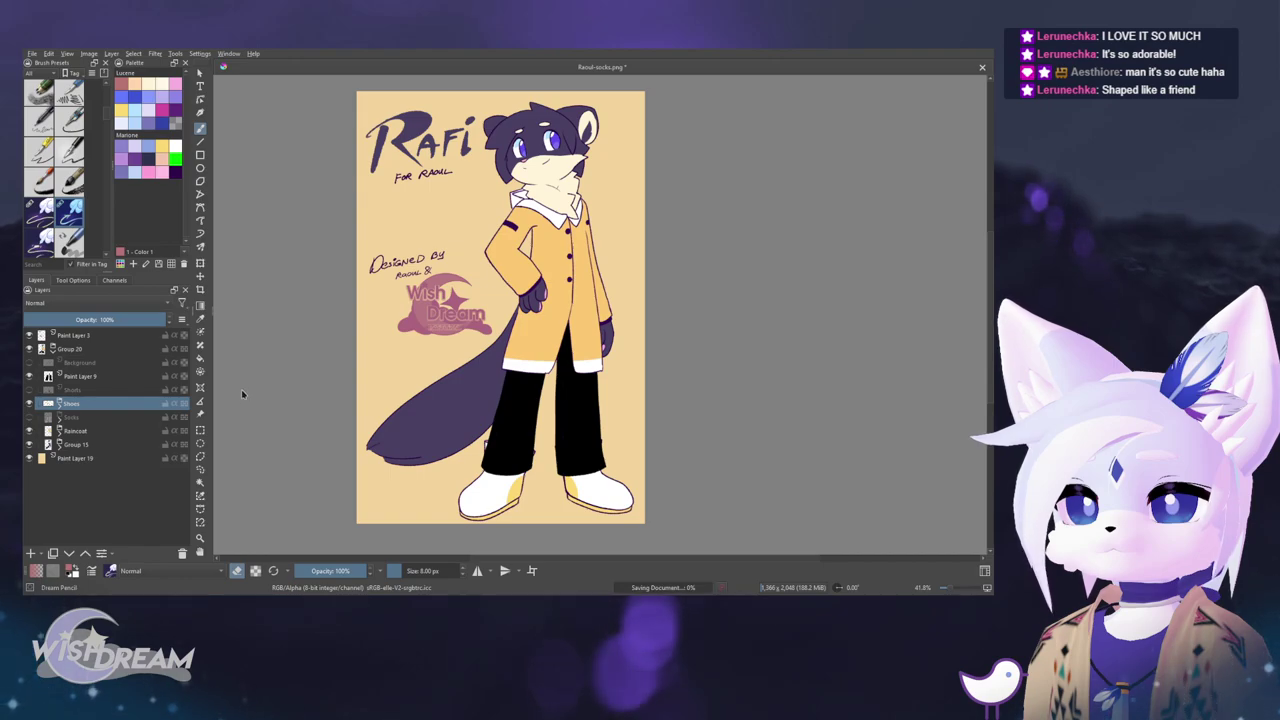
- Check the trousers outfit by toggling the shoes and raincoat, and rename the long black trousers layer as Pants
{"action": "left_click", "coordinate": [30, 403]}
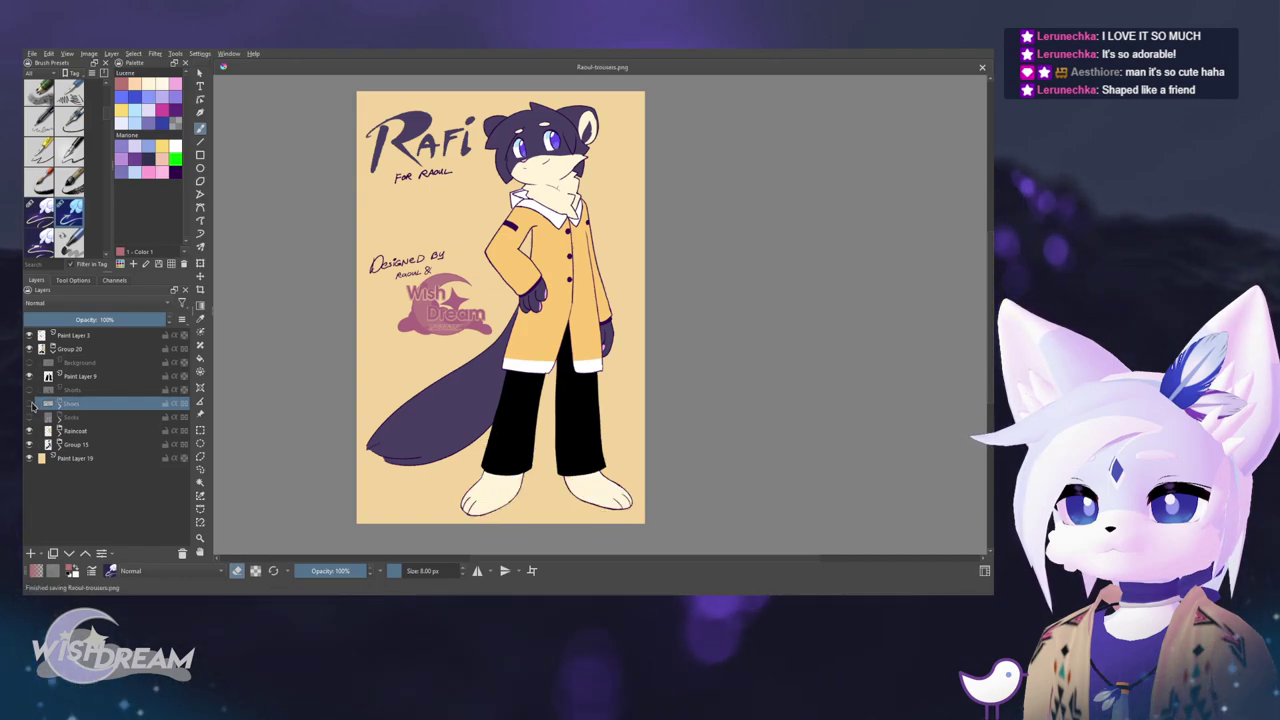
{"action": "left_click", "coordinate": [29, 431]}
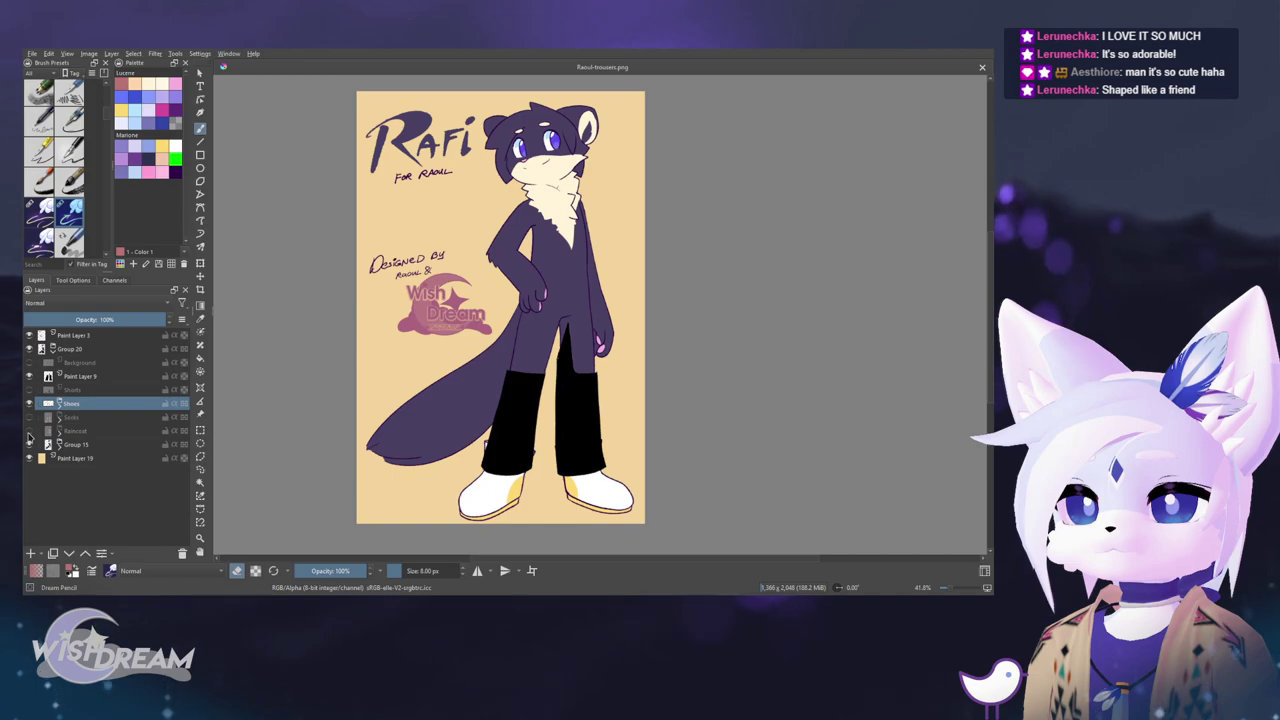
{"action": "left_click", "coordinate": [29, 431]}
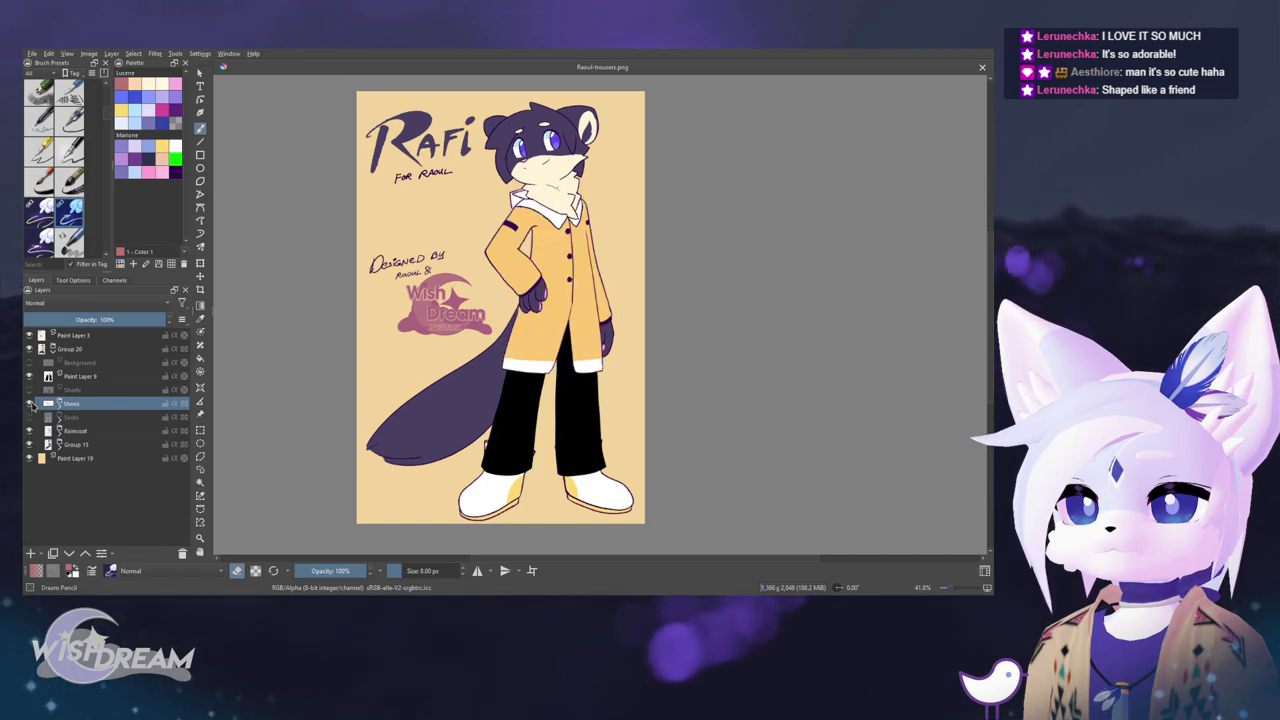
{"action": "double_click", "coordinate": [79, 376]}
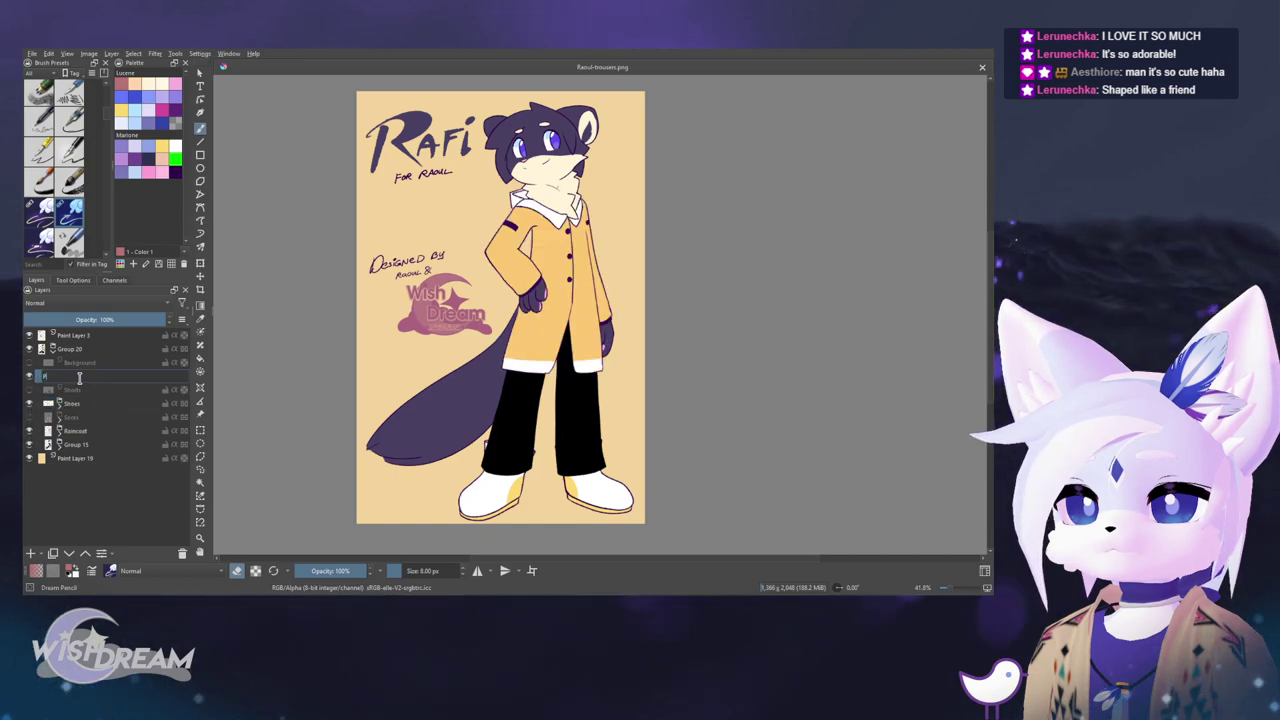
{"action": "type", "text": "Paints"}
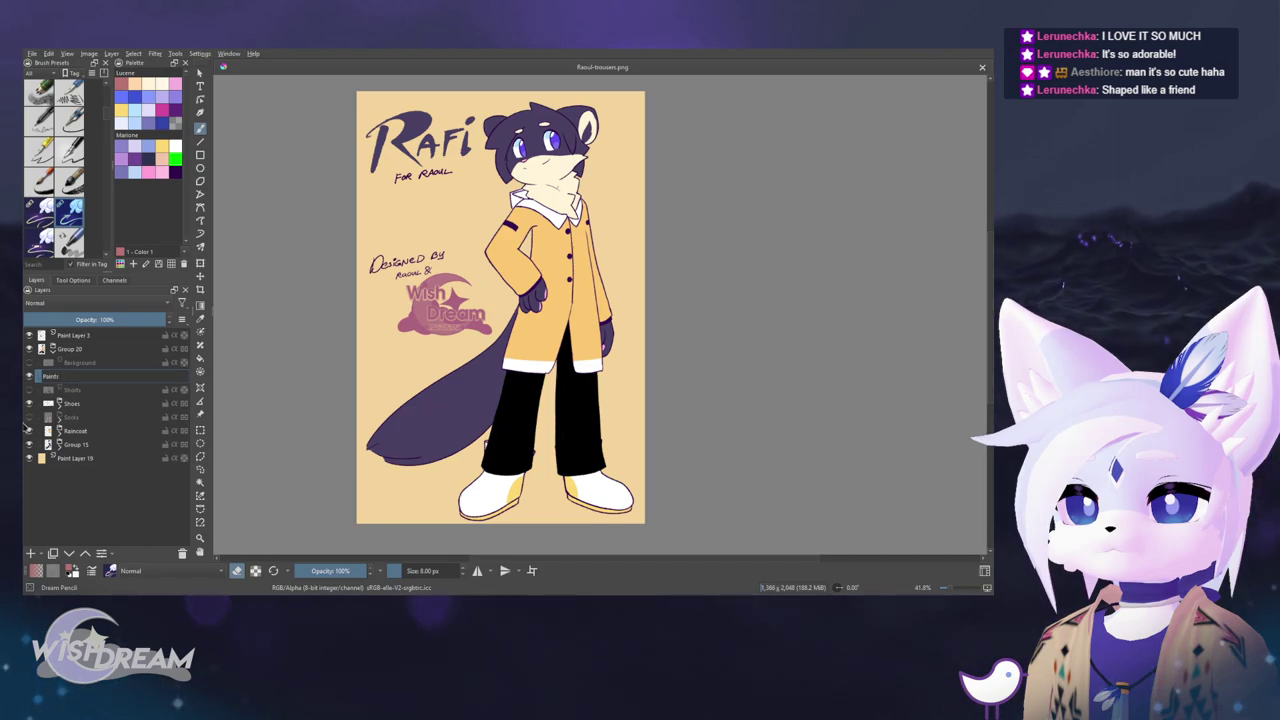
- Hide the Shoes group and save the barefoot trousers version as Raoul-trousers-noshoes.png
{"action": "left_click", "coordinate": [28, 403]}
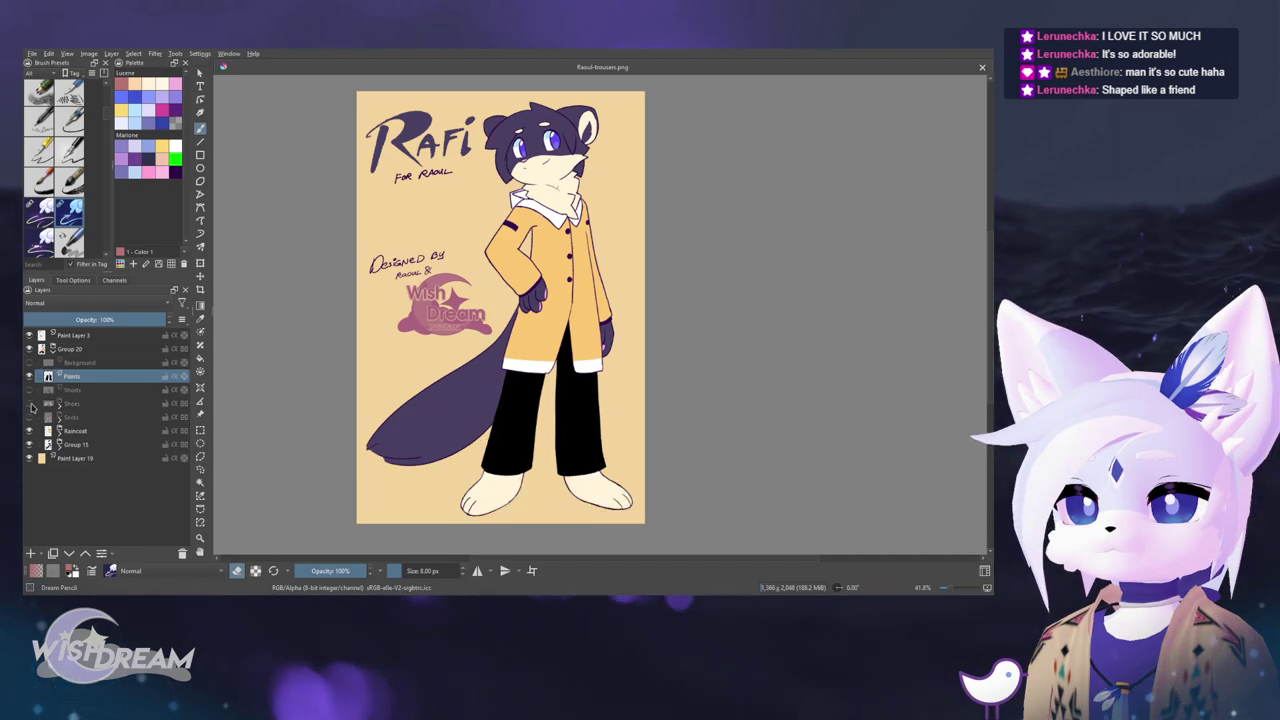
{"action": "left_click", "coordinate": [100, 390]}
{"action": "left_click", "coordinate": [101, 377]}
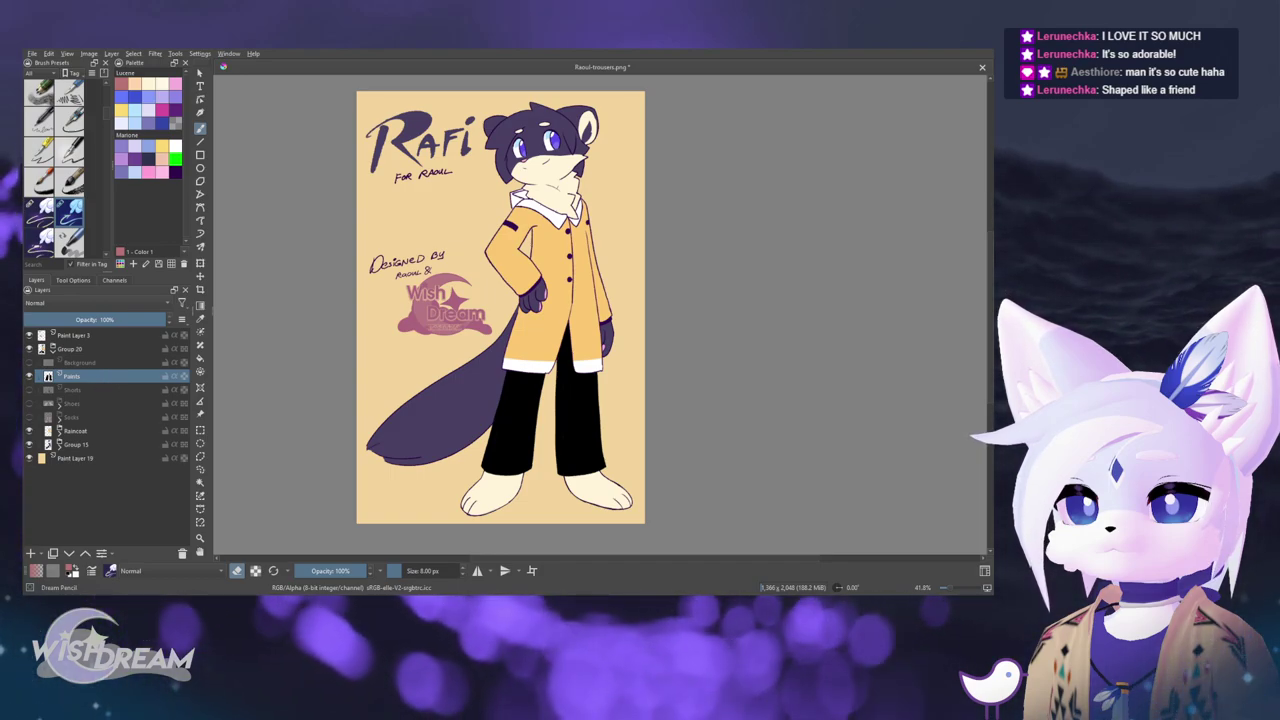
{"action": "key", "text": "ctrl+s"}
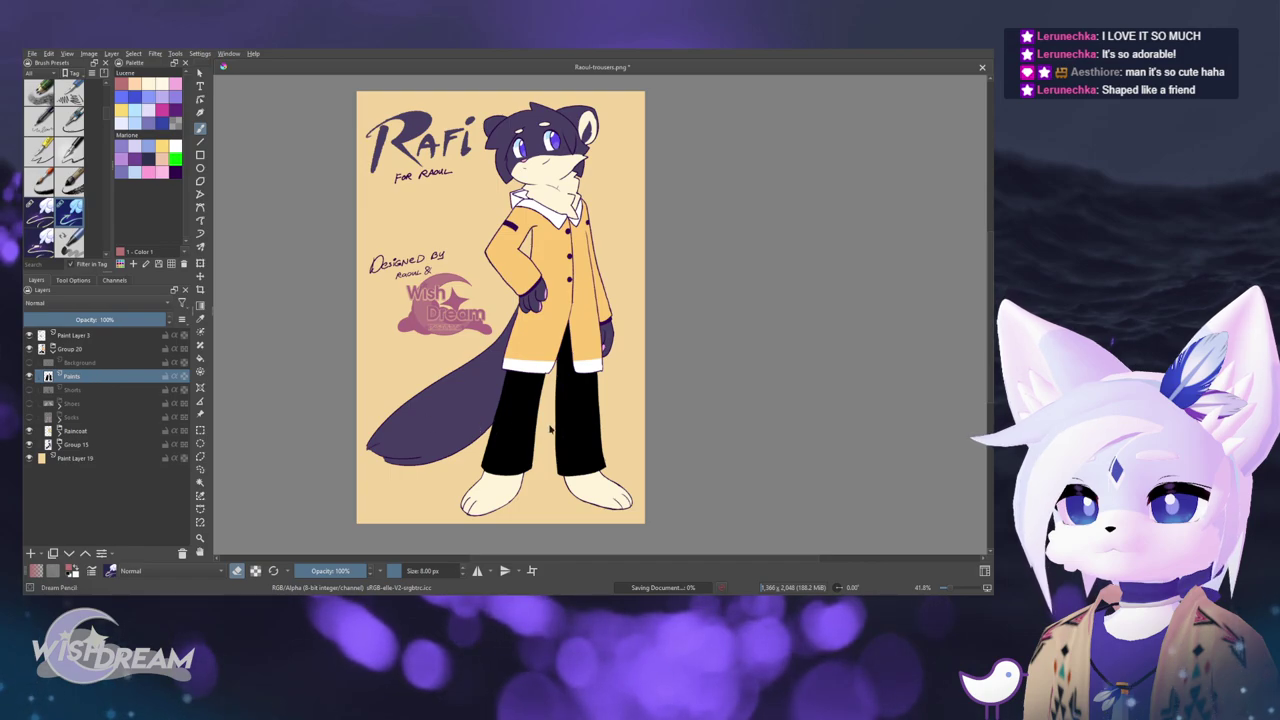
- Hide the trousers, show the Shorts, Shoes and Raincoat without socks, and save this version as Raoul-all-nosocks.png
{"action": "left_click", "coordinate": [29, 375]}
{"action": "left_click", "coordinate": [29, 389]}
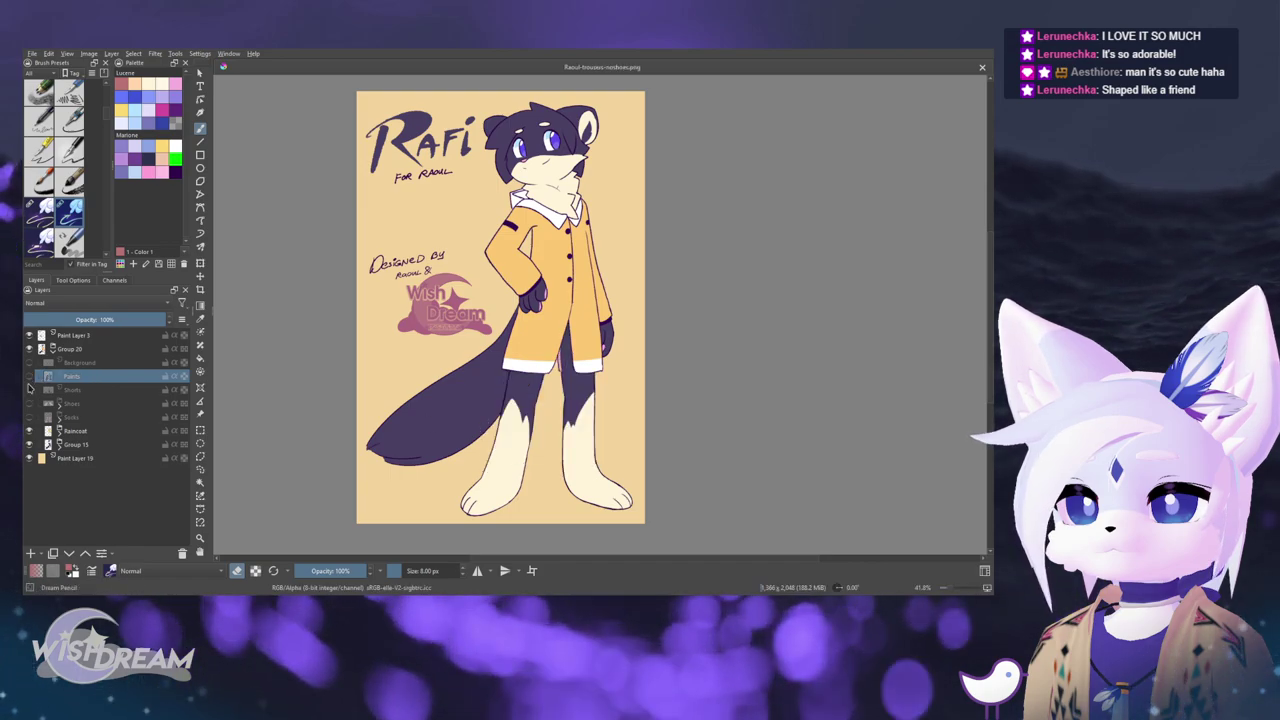
{"action": "left_click", "coordinate": [29, 389]}
{"action": "left_click", "coordinate": [29, 375]}
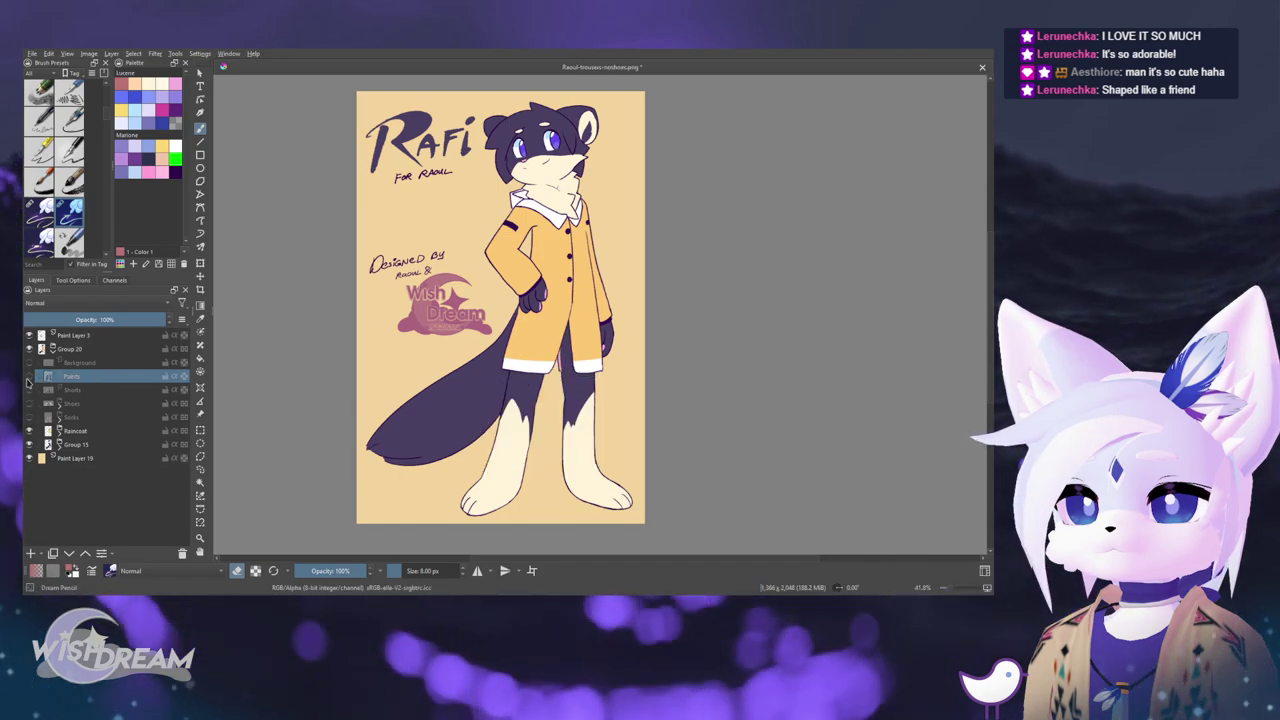
{"action": "left_click", "coordinate": [29, 430]}
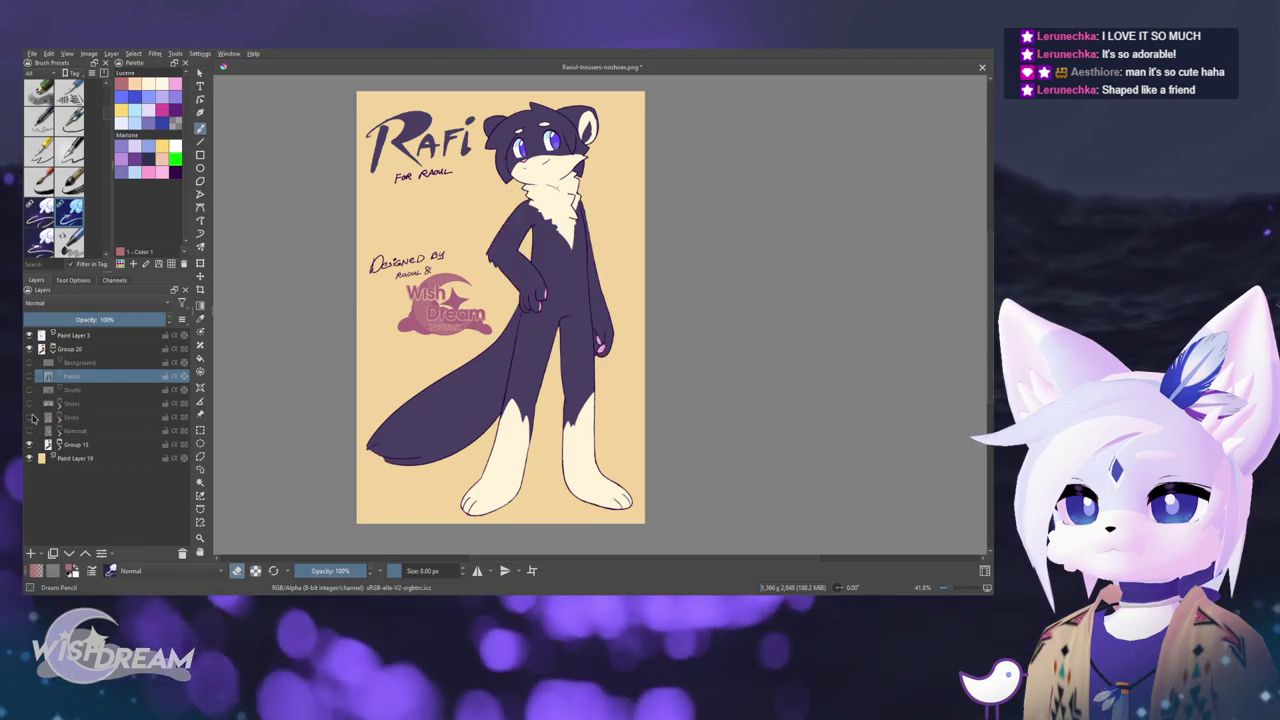
{"action": "left_click", "coordinate": [29, 403]}
{"action": "left_click", "coordinate": [29, 403]}
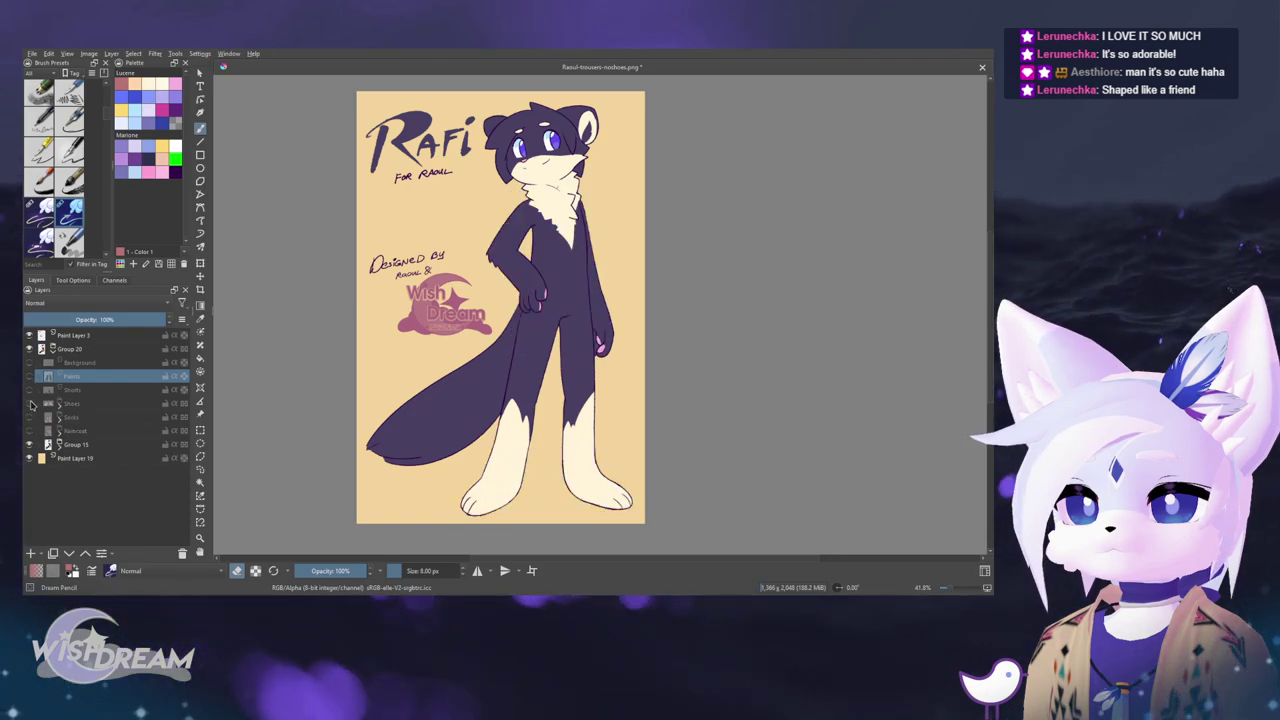
{"action": "left_click", "coordinate": [29, 403]}
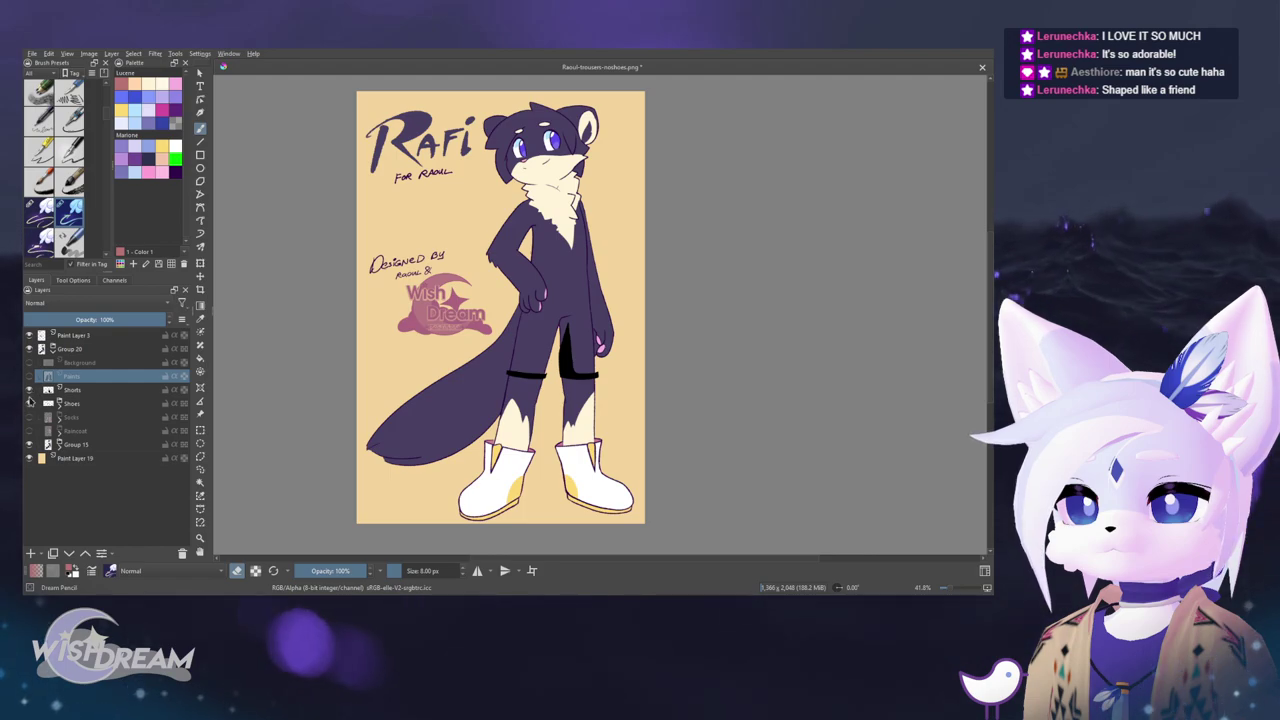
{"action": "left_click", "coordinate": [29, 430]}
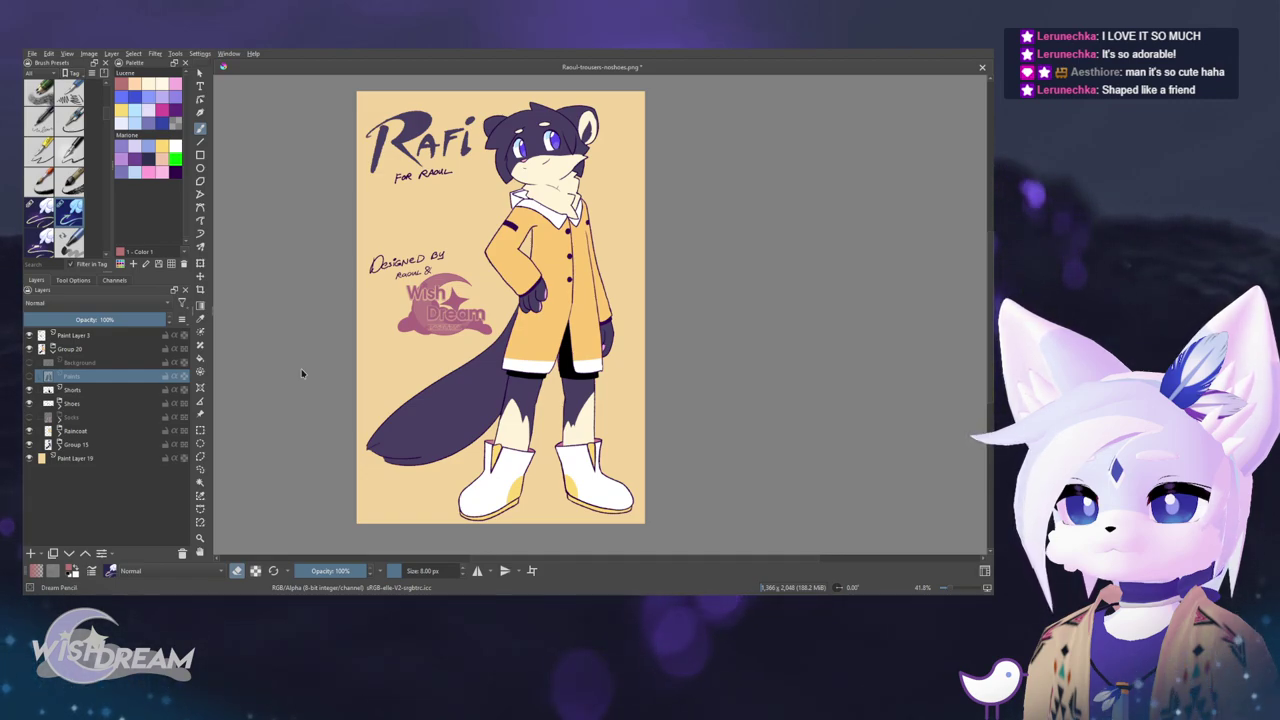
- Hide all clothing layers so only the bare character shows, and save this version as Raoul-none.png
{"action": "left_click", "coordinate": [29, 402]}
{"action": "left_click", "coordinate": [29, 416]}
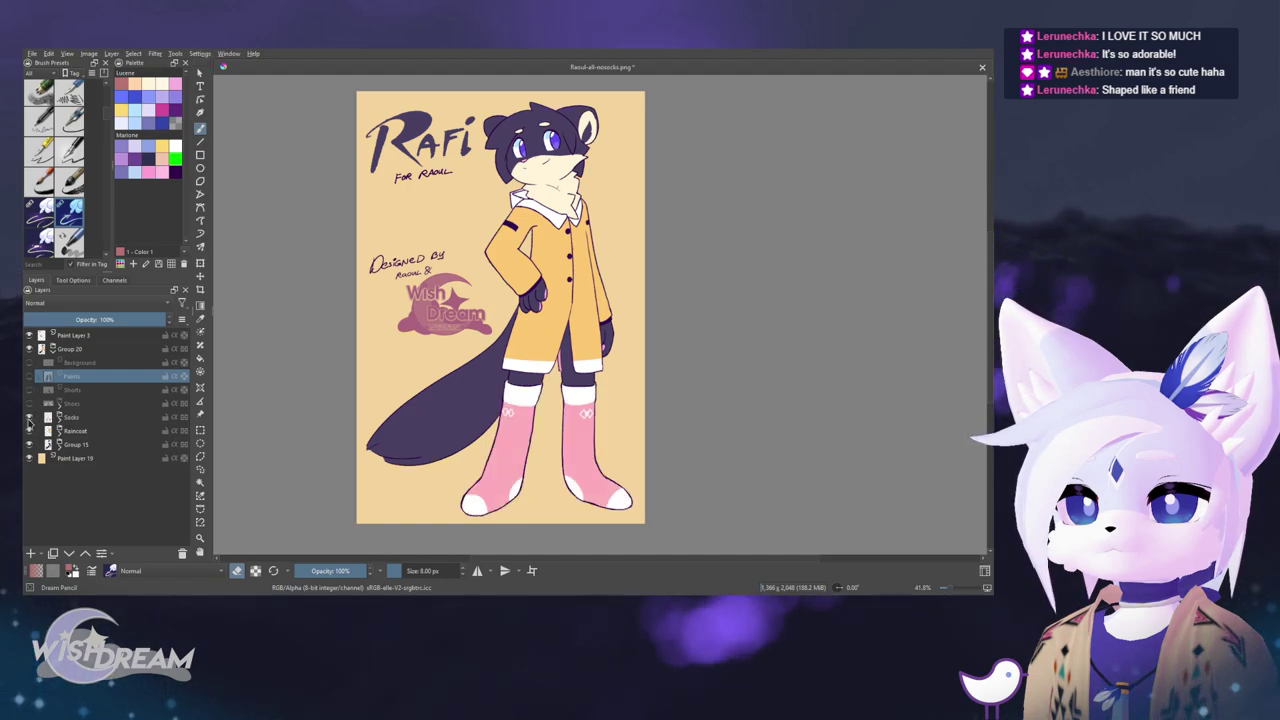
{"action": "left_click", "coordinate": [29, 416]}
{"action": "left_click", "coordinate": [29, 430]}
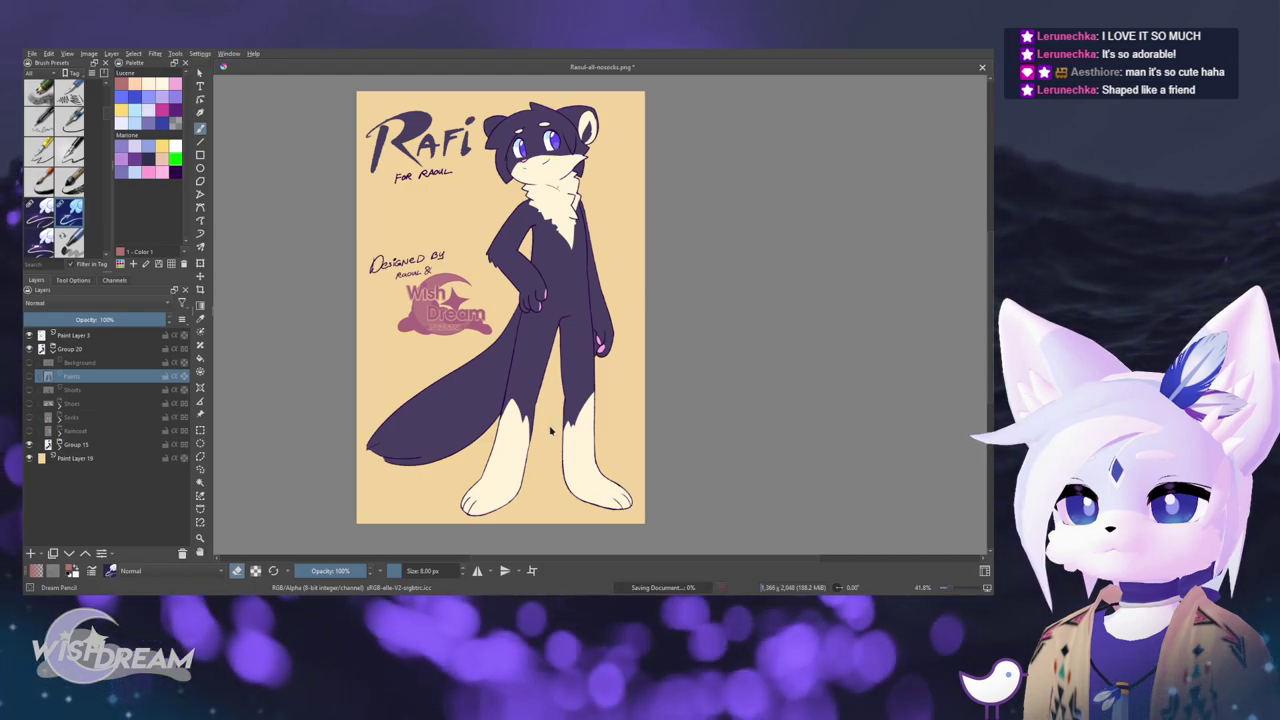
{"action": "key", "text": "ctrl+s"}
- Show only the Raincoat and Socks groups as clothing and save this version as Raoul-all-noshoes.png
{"action": "left_click", "coordinate": [29, 431]}
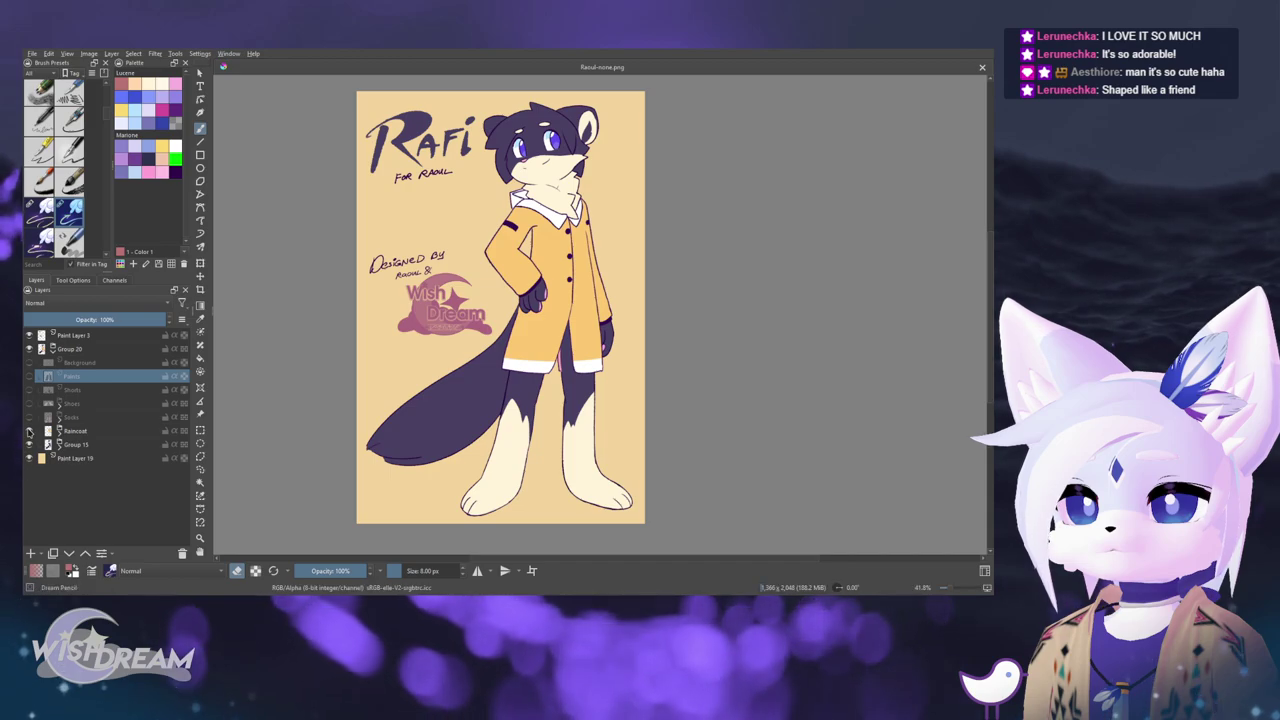
{"action": "left_click", "coordinate": [29, 376]}
{"action": "left_click", "coordinate": [29, 376]}
{"action": "left_click", "coordinate": [29, 390]}
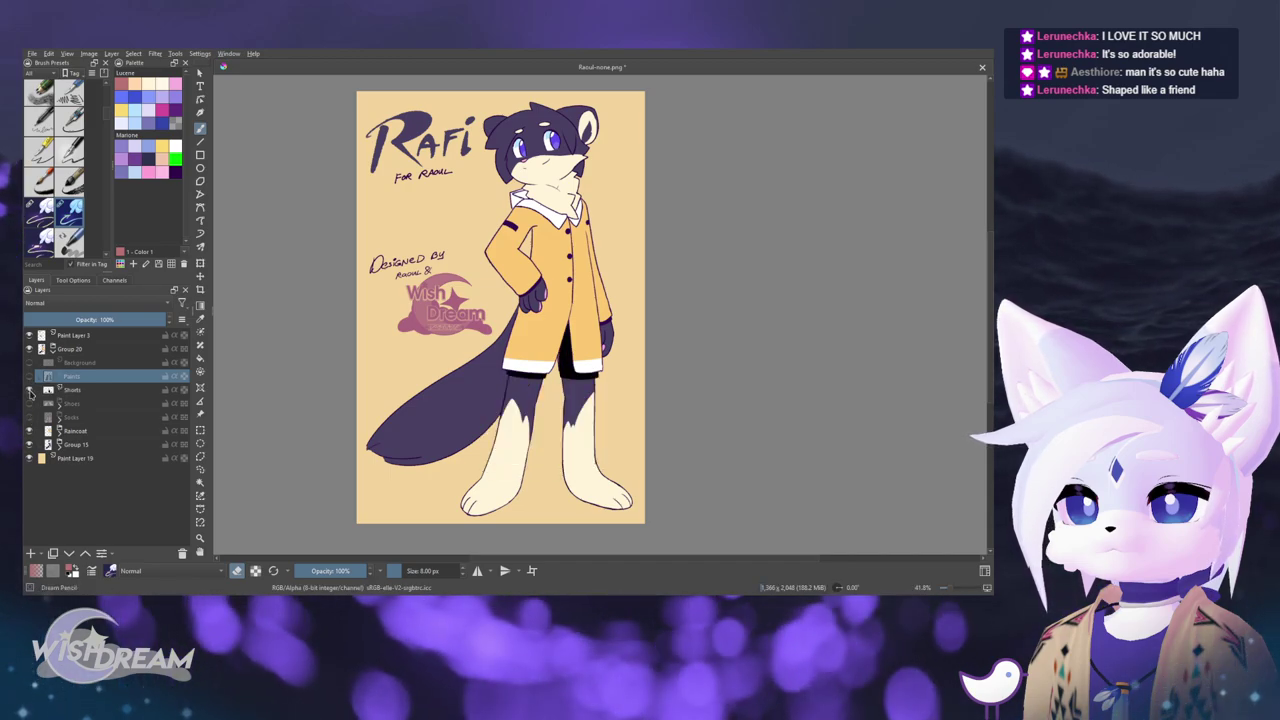
{"action": "left_click", "coordinate": [29, 389]}
{"action": "left_click", "coordinate": [29, 403]}
{"action": "left_click", "coordinate": [30, 403]}
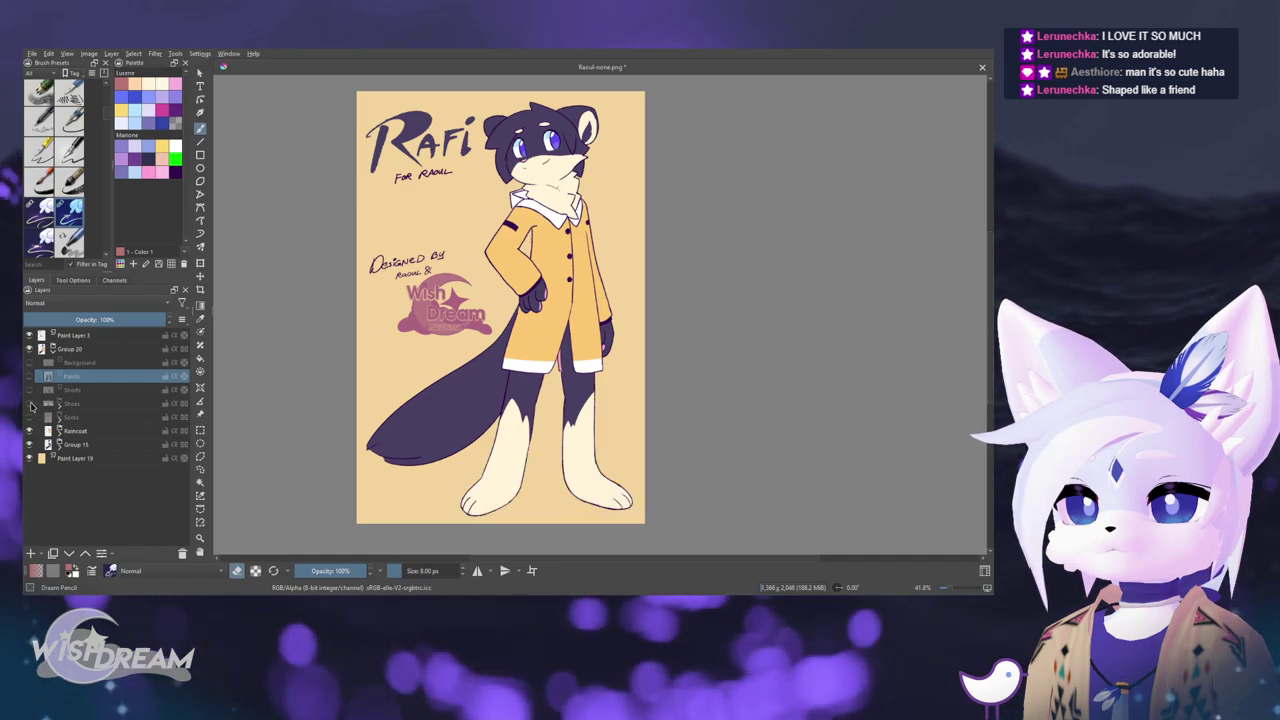
{"action": "left_click", "coordinate": [29, 417]}
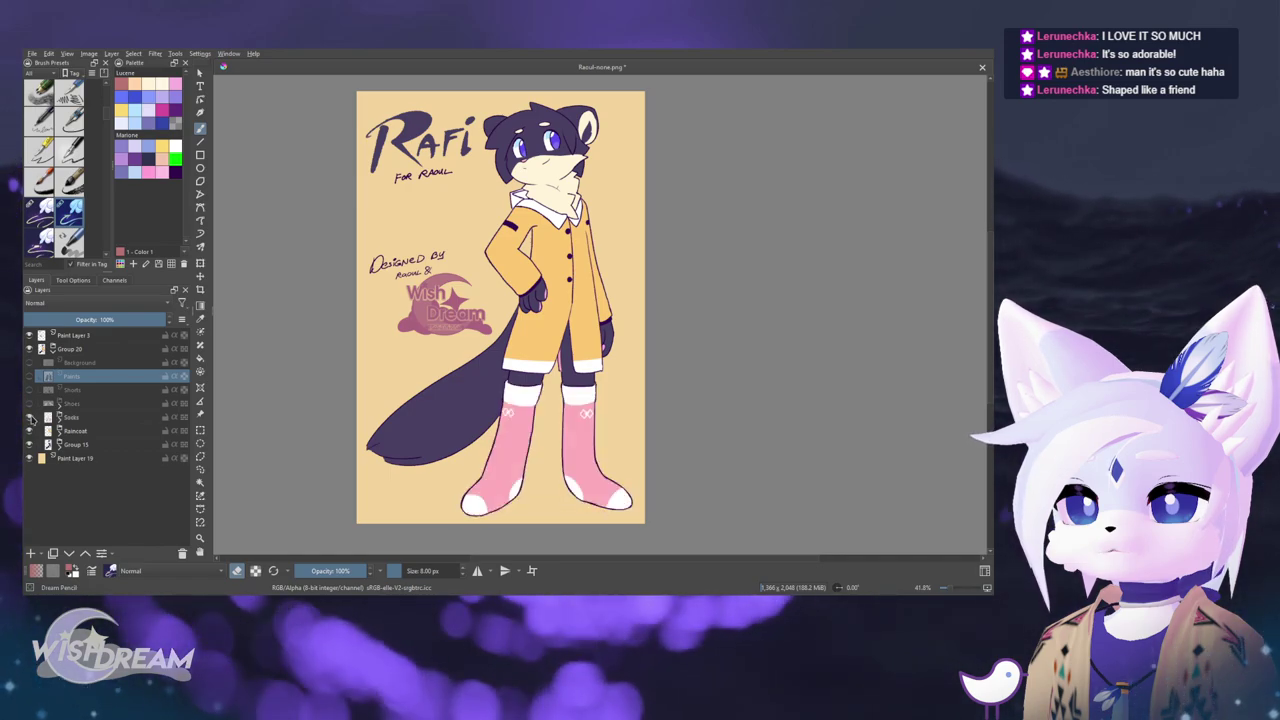
{"action": "left_click", "coordinate": [75, 417]}
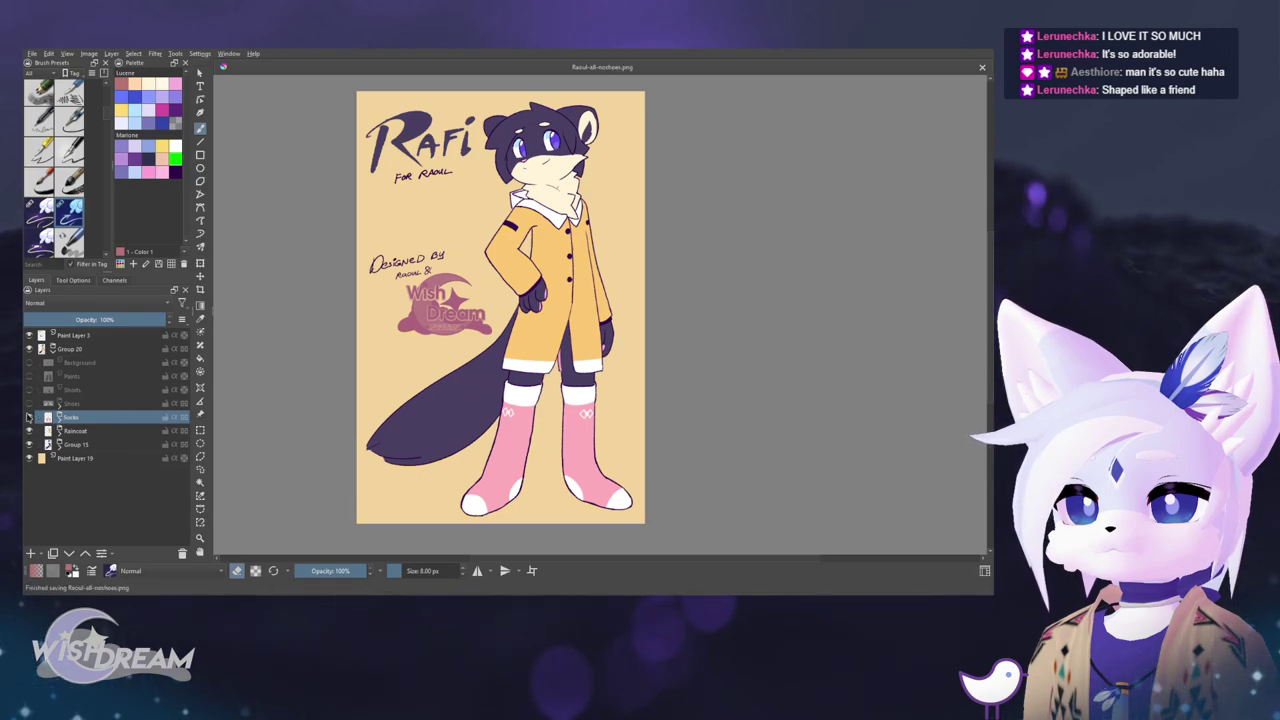
- Hide the Raincoat and Socks groups and preview the bare character with and without the Shoes
{"action": "left_click", "coordinate": [29, 431]}
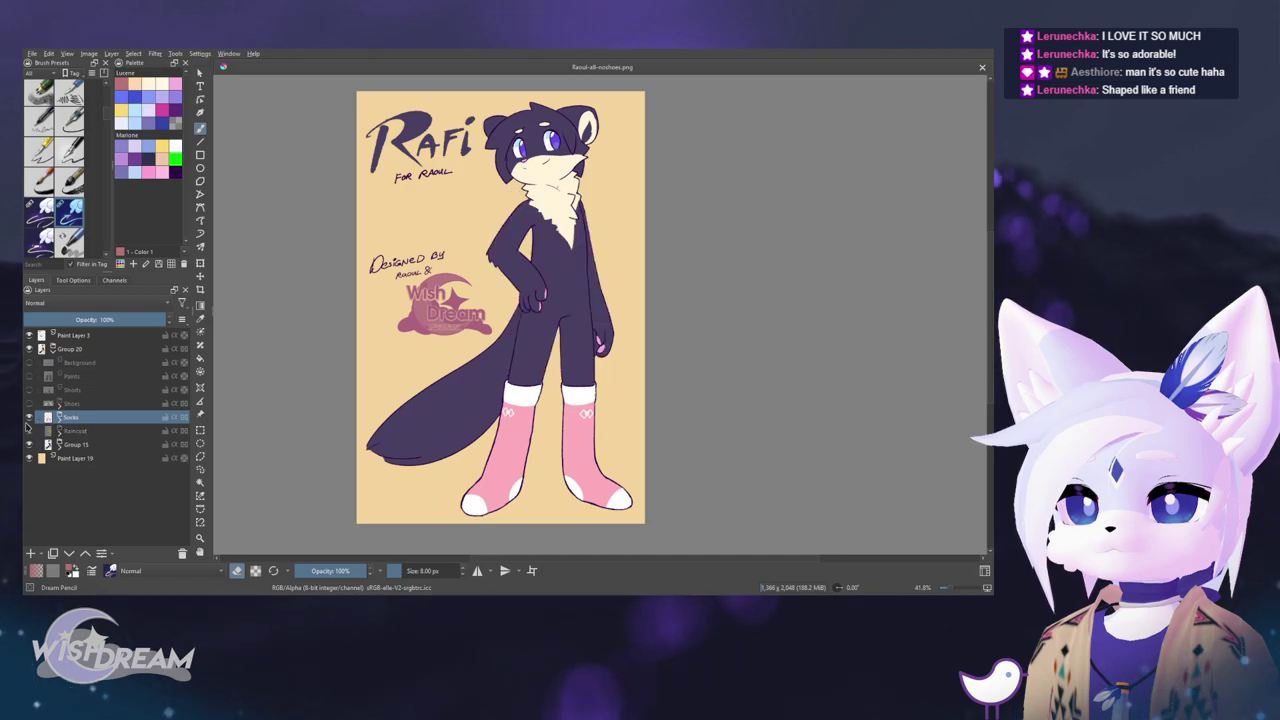
{"action": "left_click", "coordinate": [29, 417]}
{"action": "left_click", "coordinate": [29, 403]}
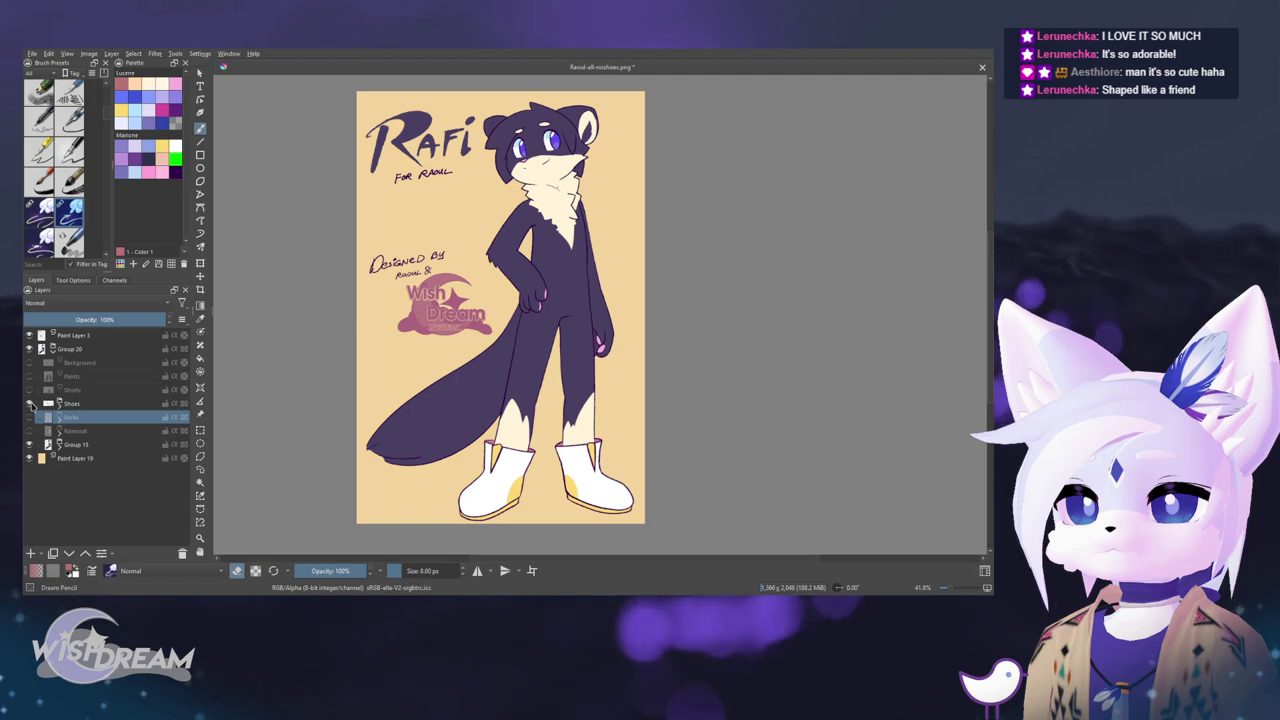
{"action": "left_click", "coordinate": [29, 403]}
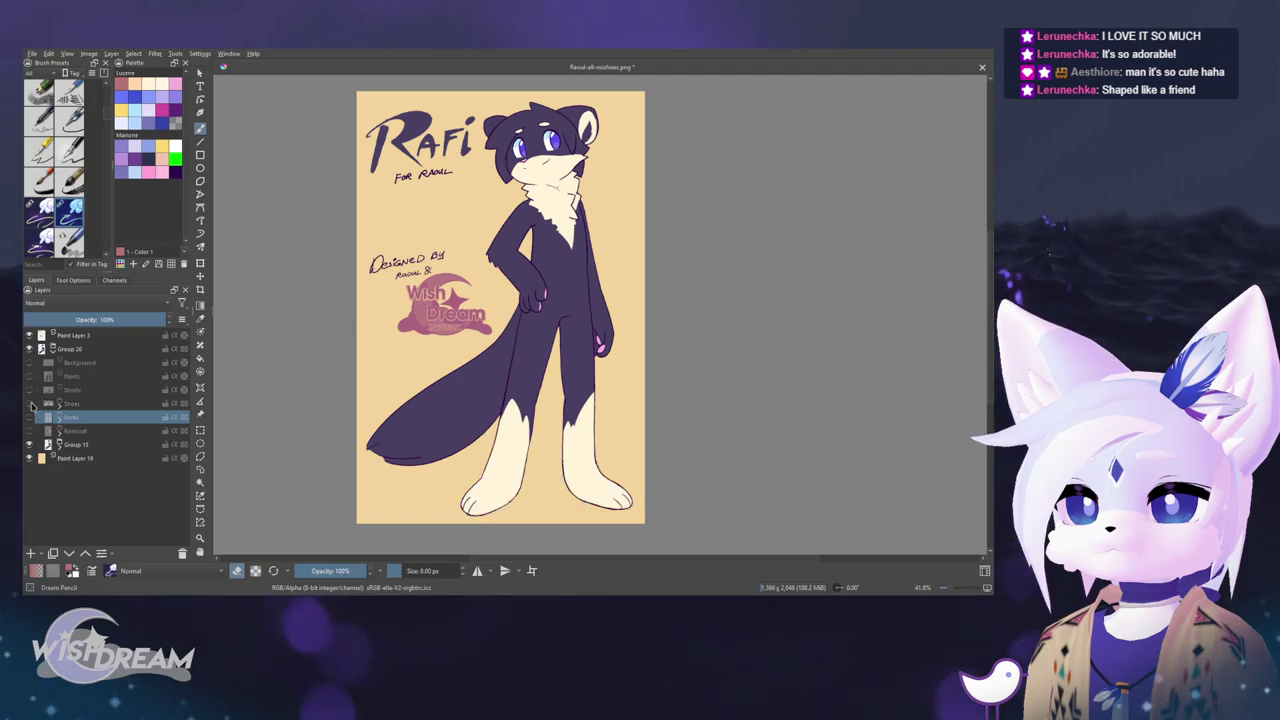
- Toggle the Group 15 body group and the trousers layer to compare the character with and without them
{"action": "left_click", "coordinate": [29, 444]}
{"action": "left_click", "coordinate": [29, 444]}
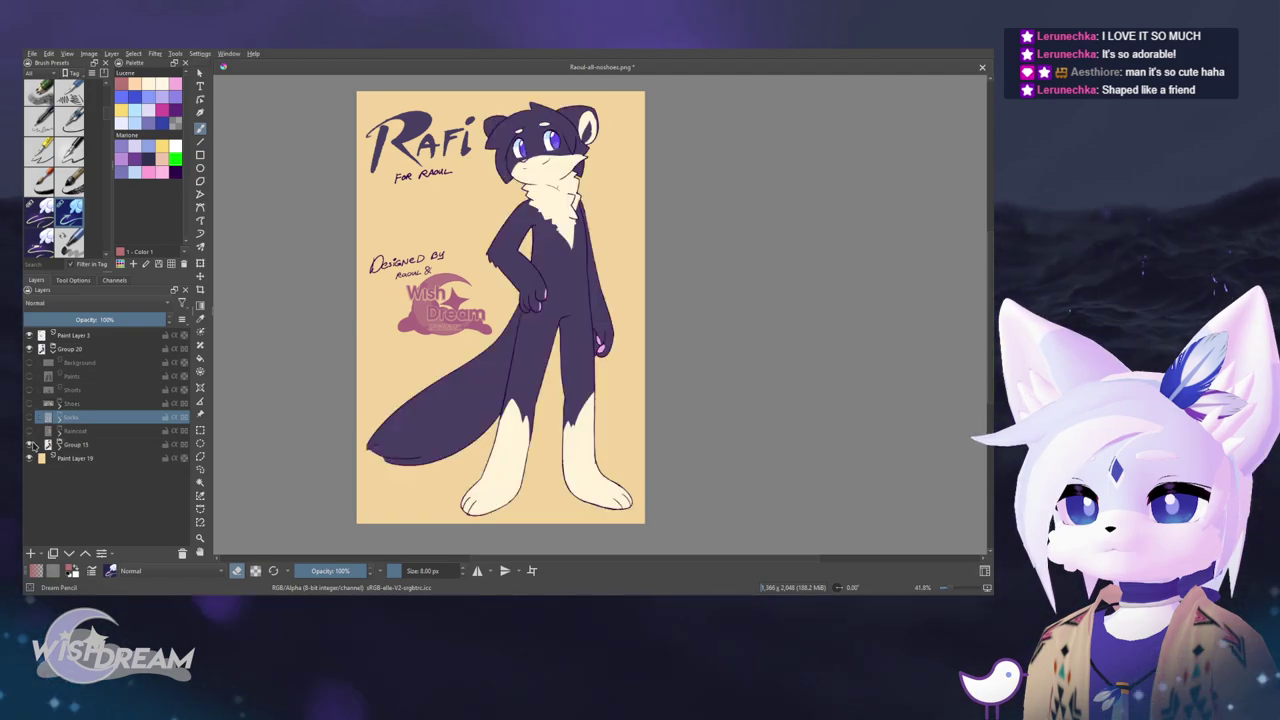
{"action": "left_click", "coordinate": [30, 376]}
{"action": "left_click", "coordinate": [30, 376]}
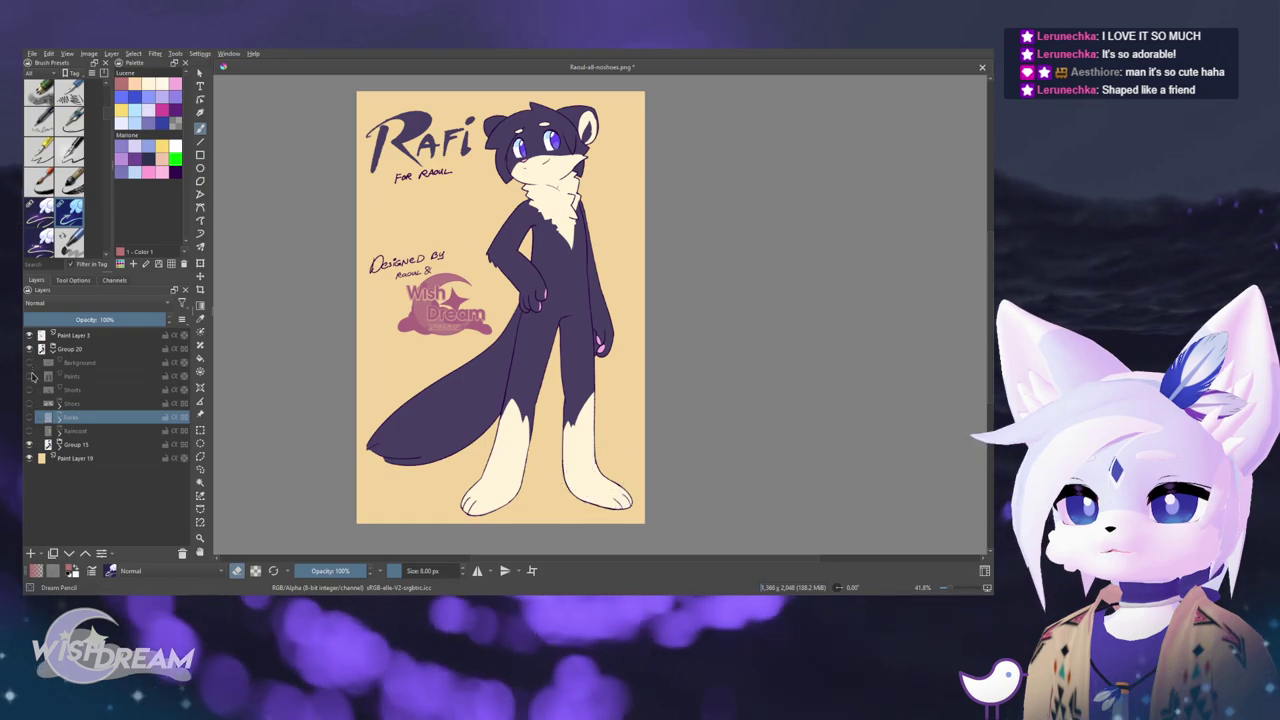
{"action": "left_click", "coordinate": [30, 376]}
{"action": "left_click", "coordinate": [30, 376]}
{"action": "left_click", "coordinate": [30, 376]}
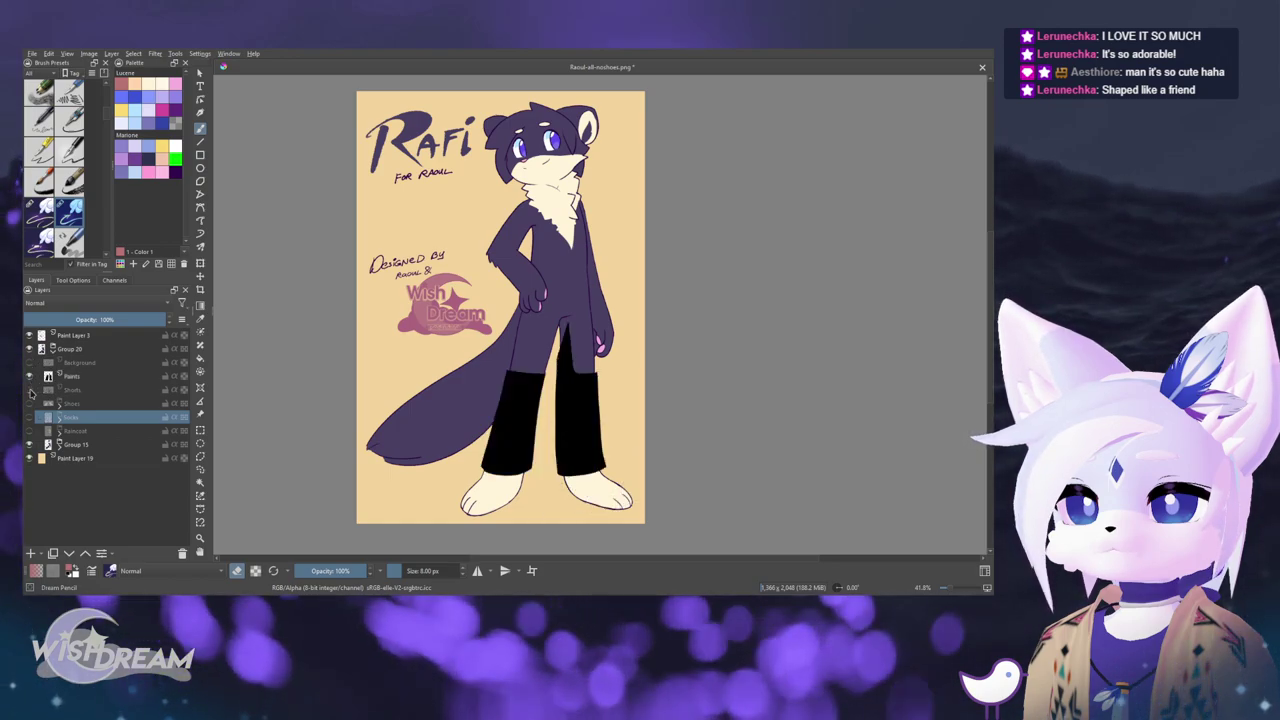
{"action": "left_click", "coordinate": [30, 376]}
- Show the Shorts, Shoes and Raincoat as clothing, keeping the trousers and Socks hidden
{"action": "left_click", "coordinate": [30, 389]}
{"action": "left_click", "coordinate": [30, 403]}
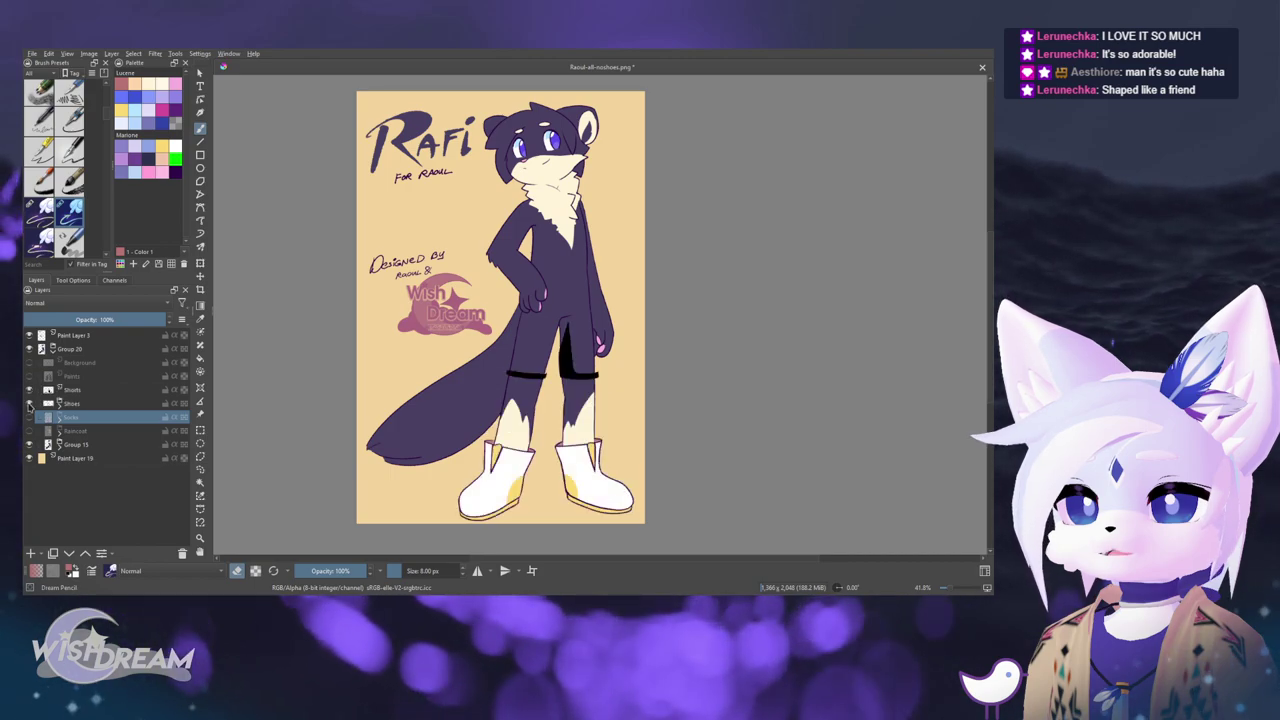
{"action": "left_click", "coordinate": [30, 362]}
{"action": "left_click", "coordinate": [30, 376]}
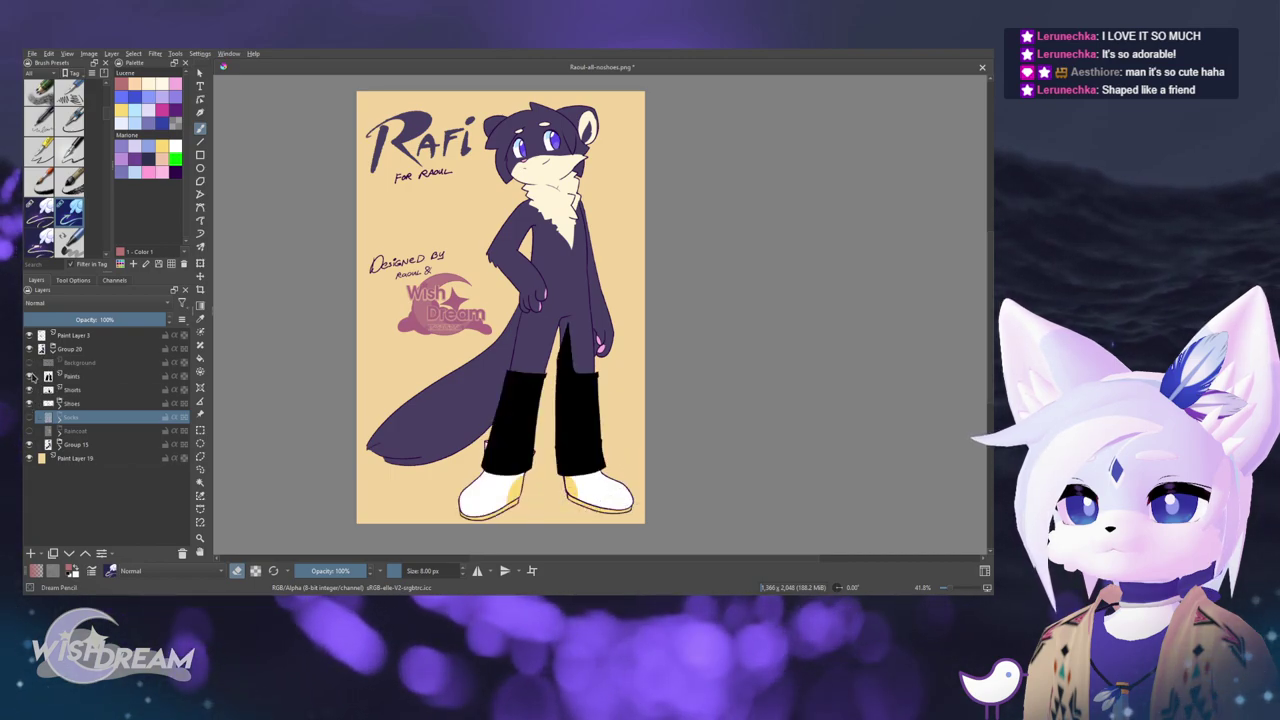
{"action": "left_click", "coordinate": [30, 376]}
{"action": "left_click", "coordinate": [30, 430]}
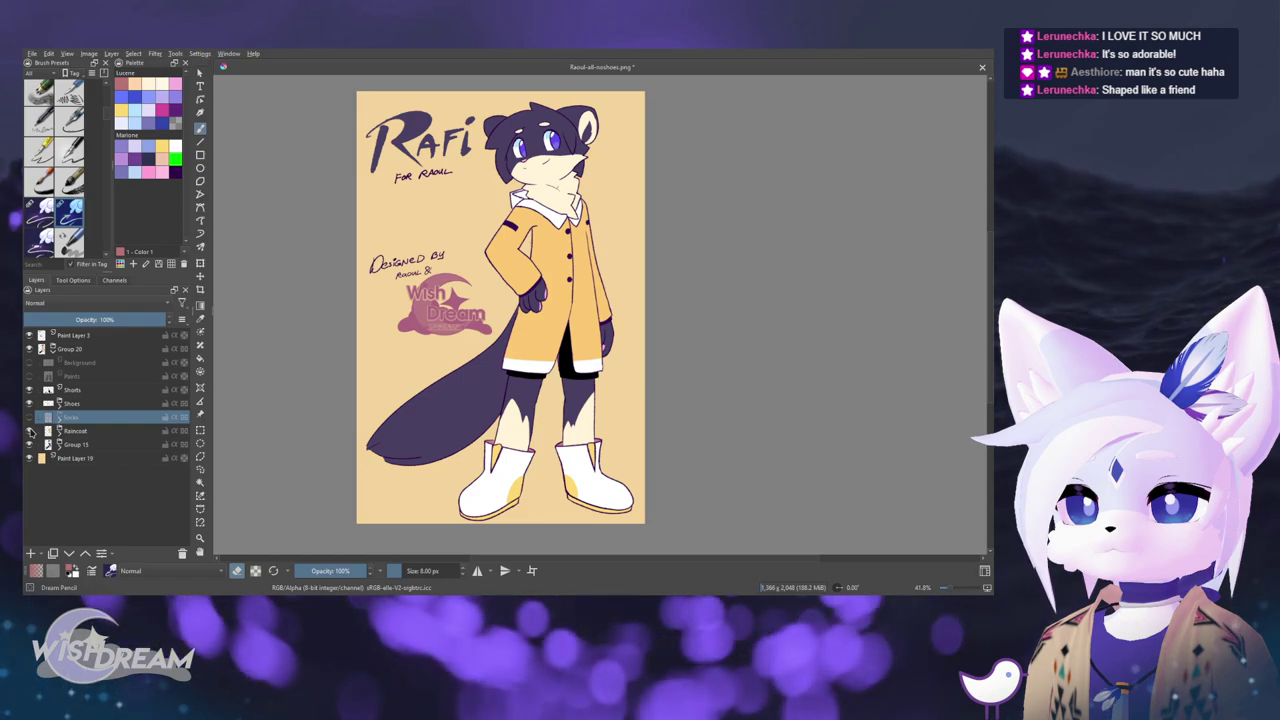
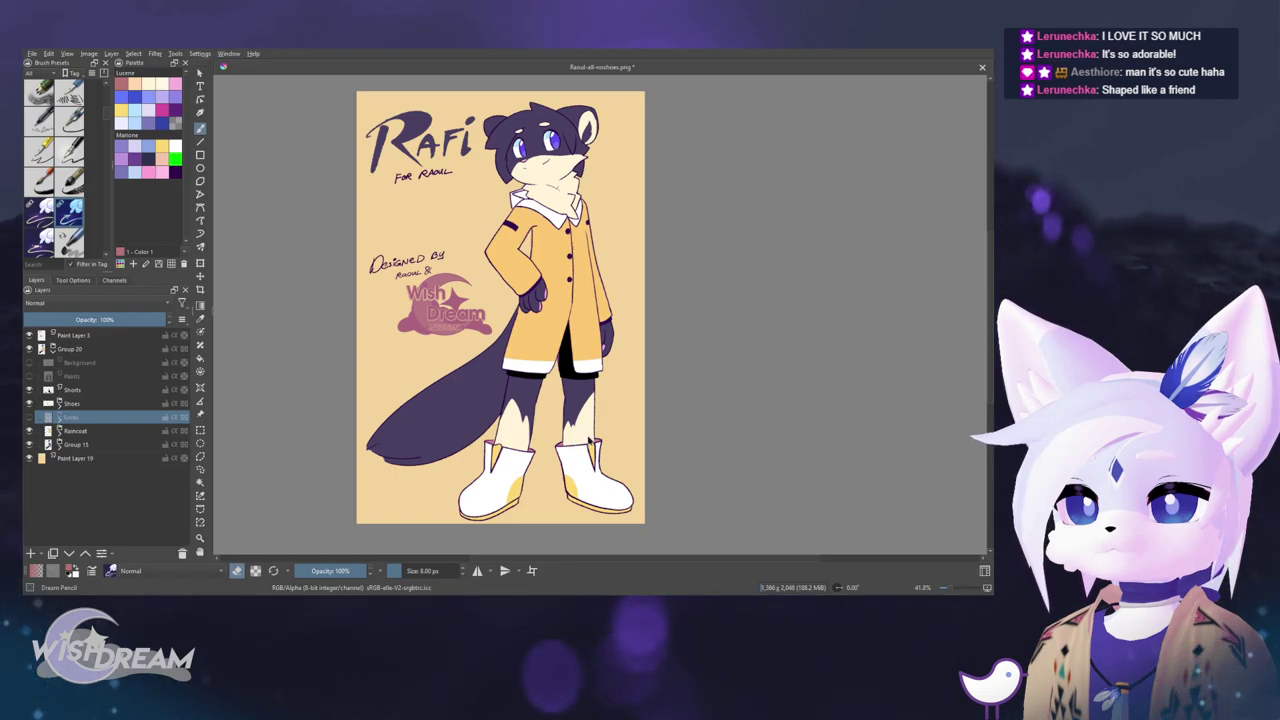
- Create a new 512 × 512 px document and paste a merged copy of the whole reference sheet into it
{"action": "key", "text": "ctrl+shift+n"}
{"action": "left_click", "coordinate": [484, 72]}
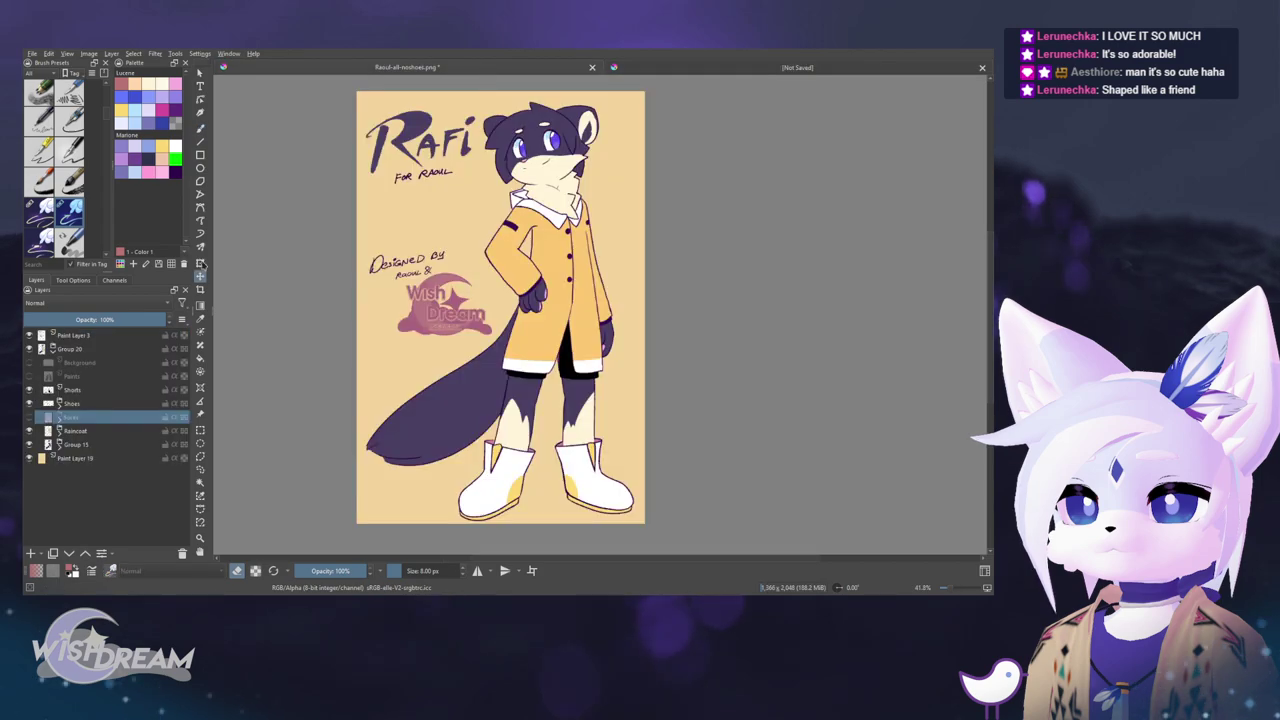
{"action": "left_click", "coordinate": [60, 350]}
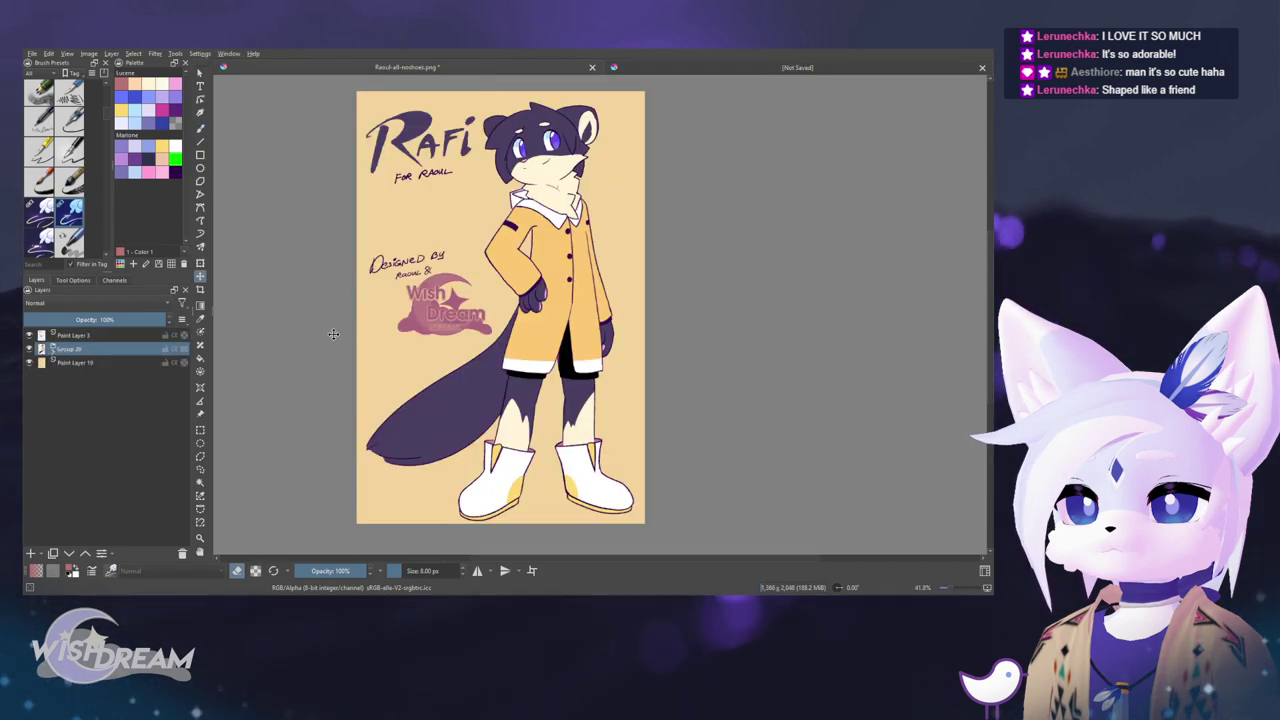
{"action": "key", "text": "ctrl+shift+e"}
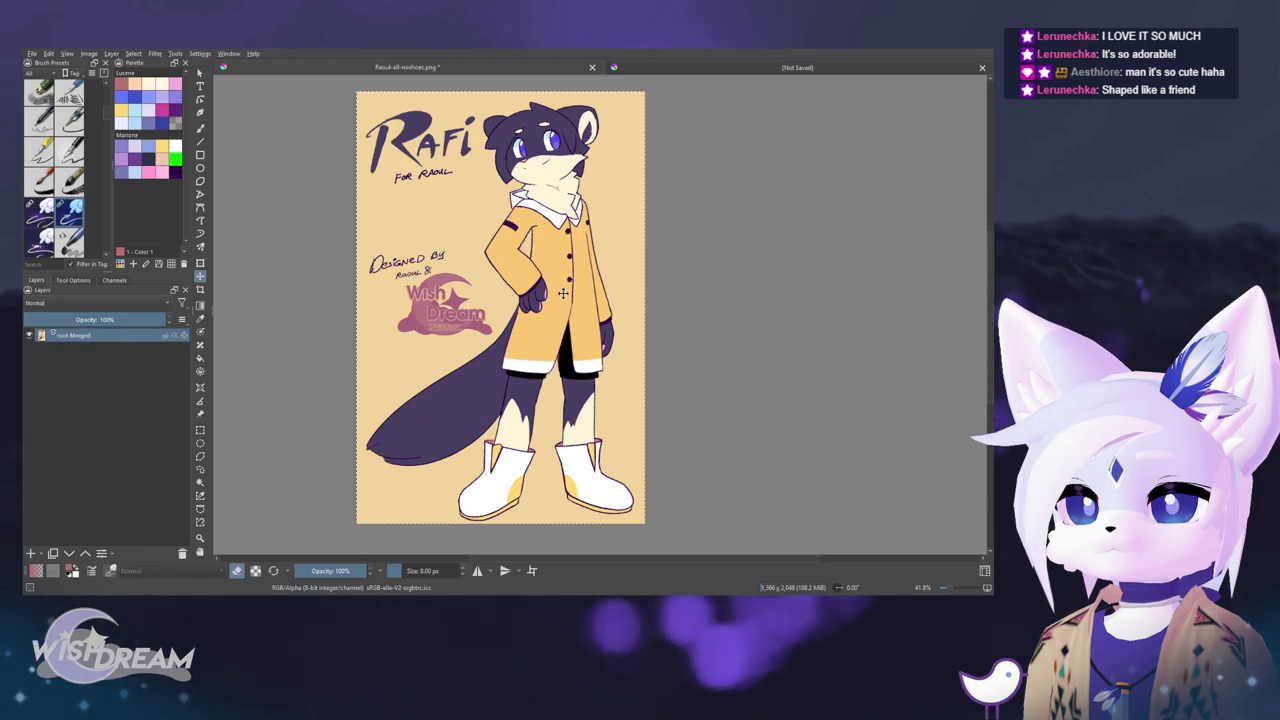
{"action": "key", "text": "ctrl+c"}
{"action": "left_click", "coordinate": [692, 69]}
{"action": "key", "text": "ctrl+v"}
{"action": "scroll", "coordinate": [648, 188], "scroll_direction": "down", "scroll_amount": 3}
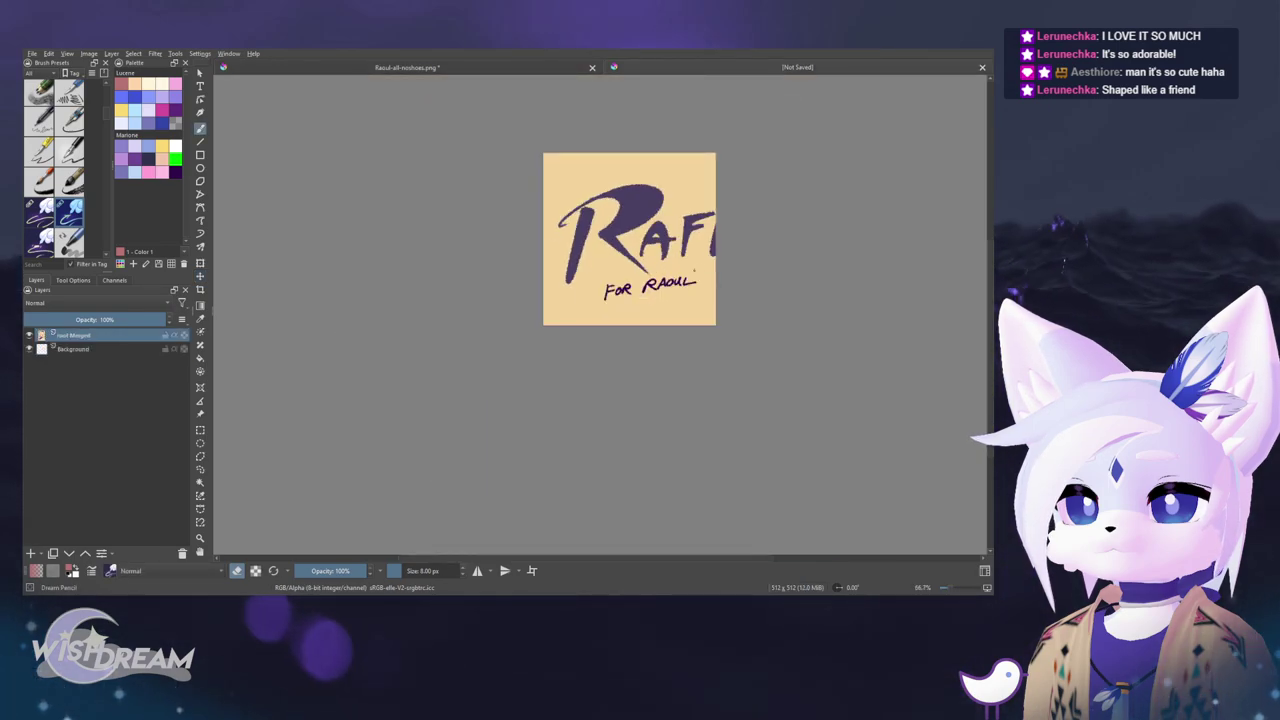
- Transform the pasted artwork so the character's head is framed within the square canvas
{"action": "key", "text": "t"}
{"action": "left_click_drag", "start_coordinate": [651, 266], "coordinate": [463, 258]}
{"action": "mouse_move", "coordinate": [565, 241]}
{"action": "left_mouse_down"}
{"action": "mouse_move", "coordinate": [551, 223]}
{"action": "mouse_move", "coordinate": [561, 230]}
{"action": "mouse_move", "coordinate": [555, 190]}
{"action": "mouse_move", "coordinate": [558, 235]}
{"action": "left_mouse_up"}
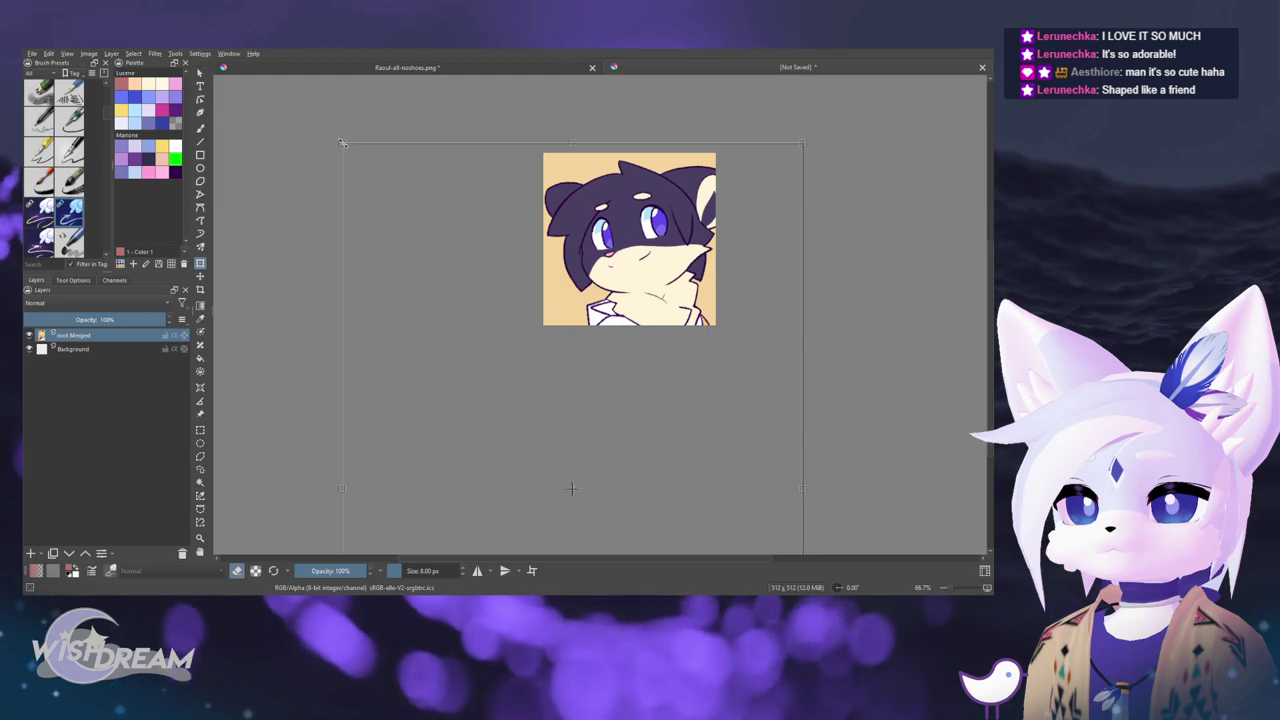
- Try enlarging and repositioning the pasted artwork for a tighter crop of the face, and undo that scaling
{"action": "left_click_drag", "start_coordinate": [343, 143], "coordinate": [299, 99]}
{"action": "key", "text": "ctrl+t"}
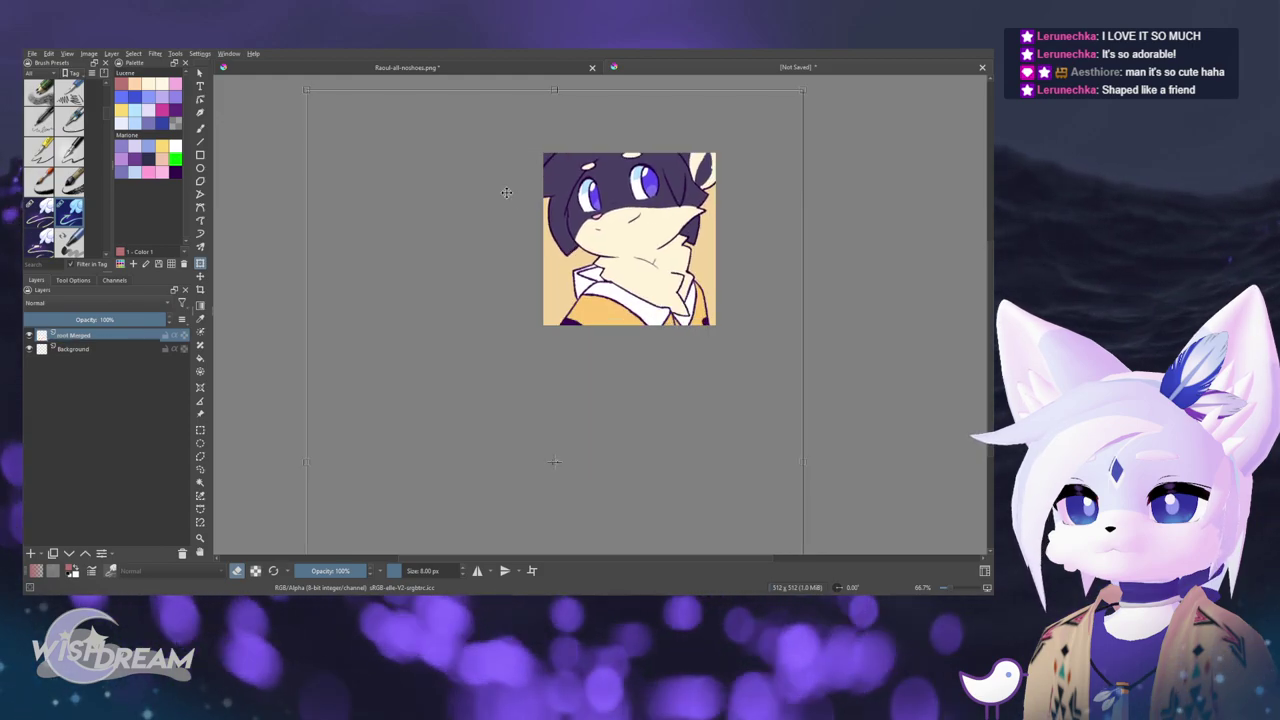
{"action": "key", "text": "minus"}
{"action": "key", "text": "minus"}
{"action": "left_click_drag", "start_coordinate": [647, 114], "coordinate": [696, 86]}
{"action": "left_click_drag", "start_coordinate": [557, 213], "coordinate": [576, 212]}
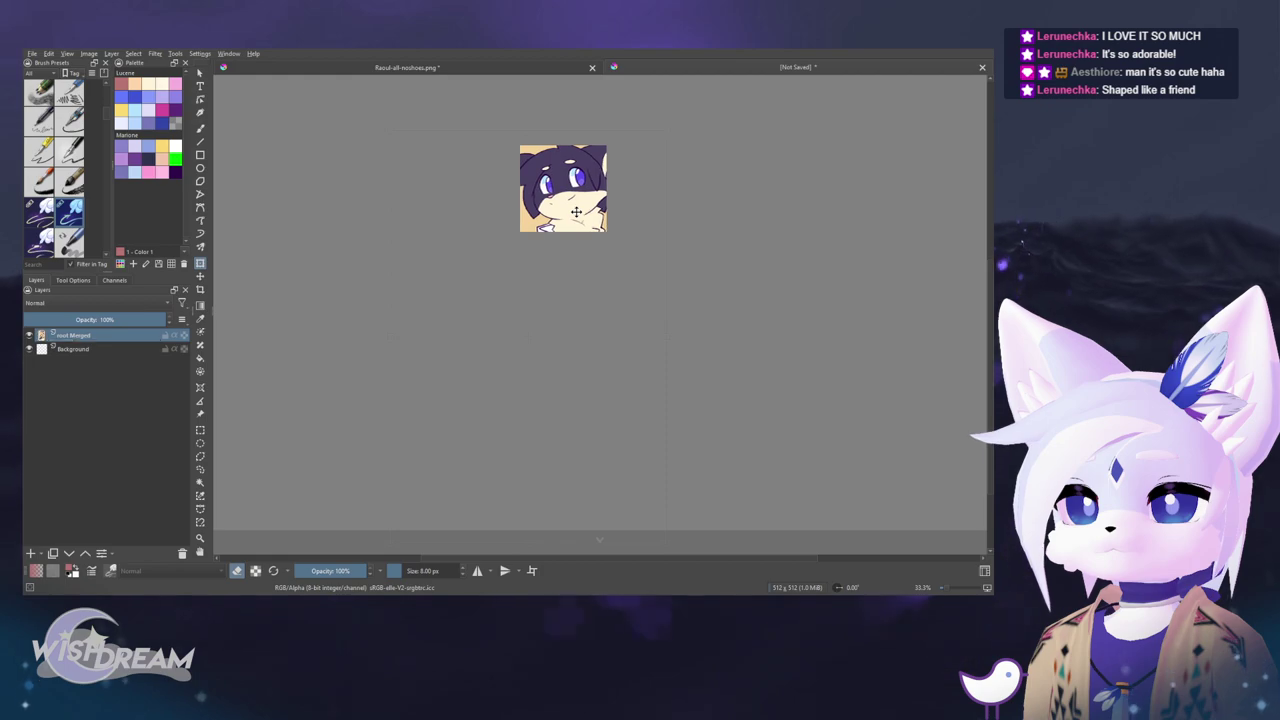
{"action": "scroll", "coordinate": [504, 175], "scroll_direction": "up", "scroll_amount": 2}
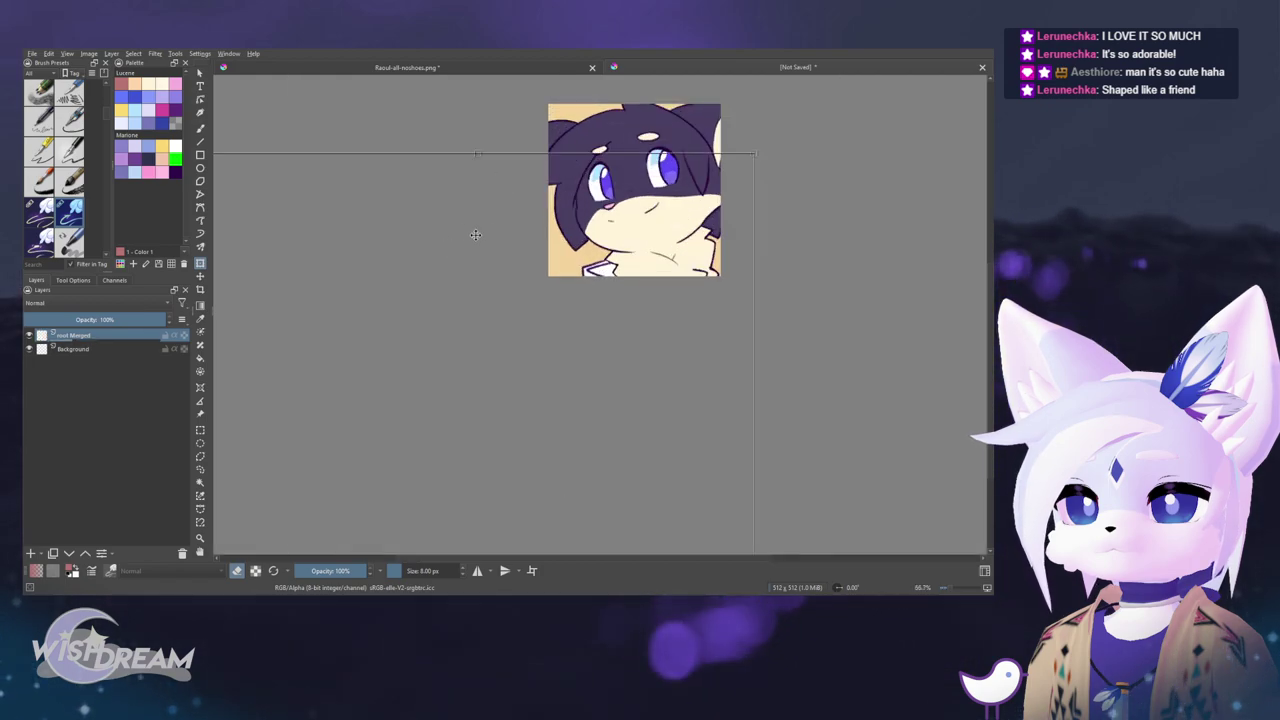
{"action": "key", "text": "ctrl+z"}
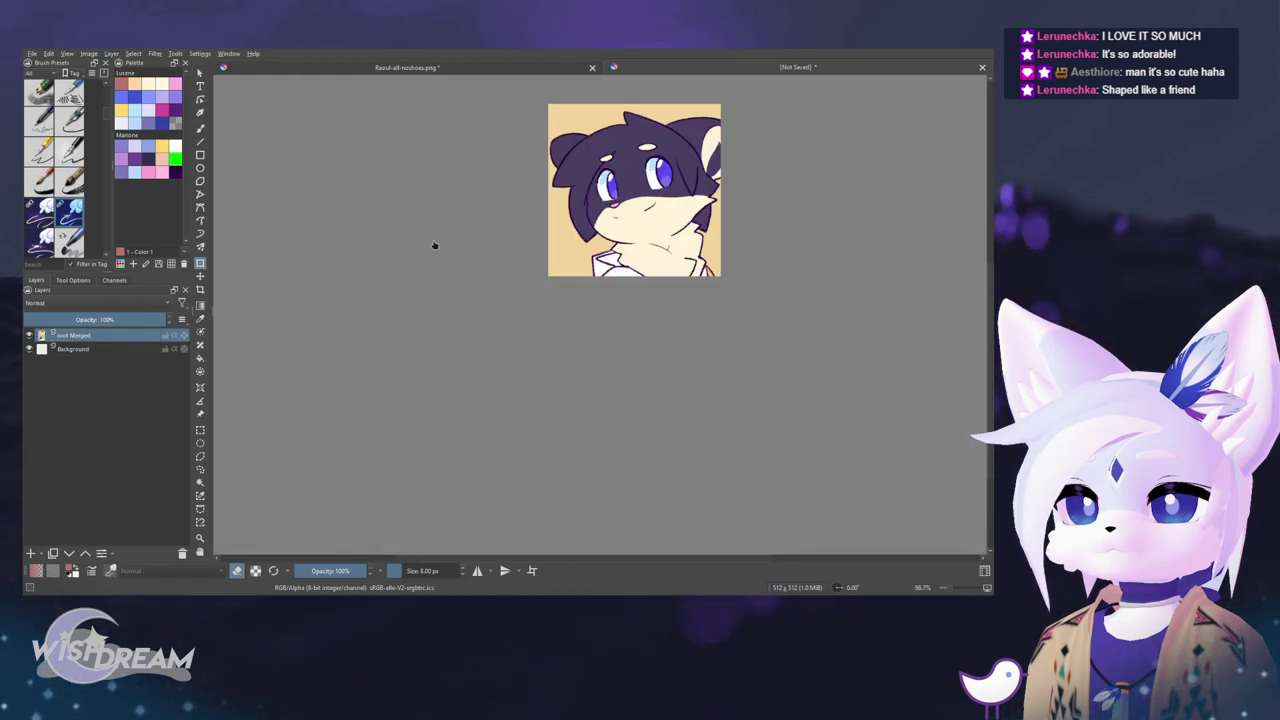
- Draw a filled purple 512 × 512 px circle on the Background layer and place it semi-transparent above the artwork
{"action": "left_click_drag", "start_coordinate": [434, 245], "coordinate": [288, 319]}
{"action": "left_click", "coordinate": [97, 351]}
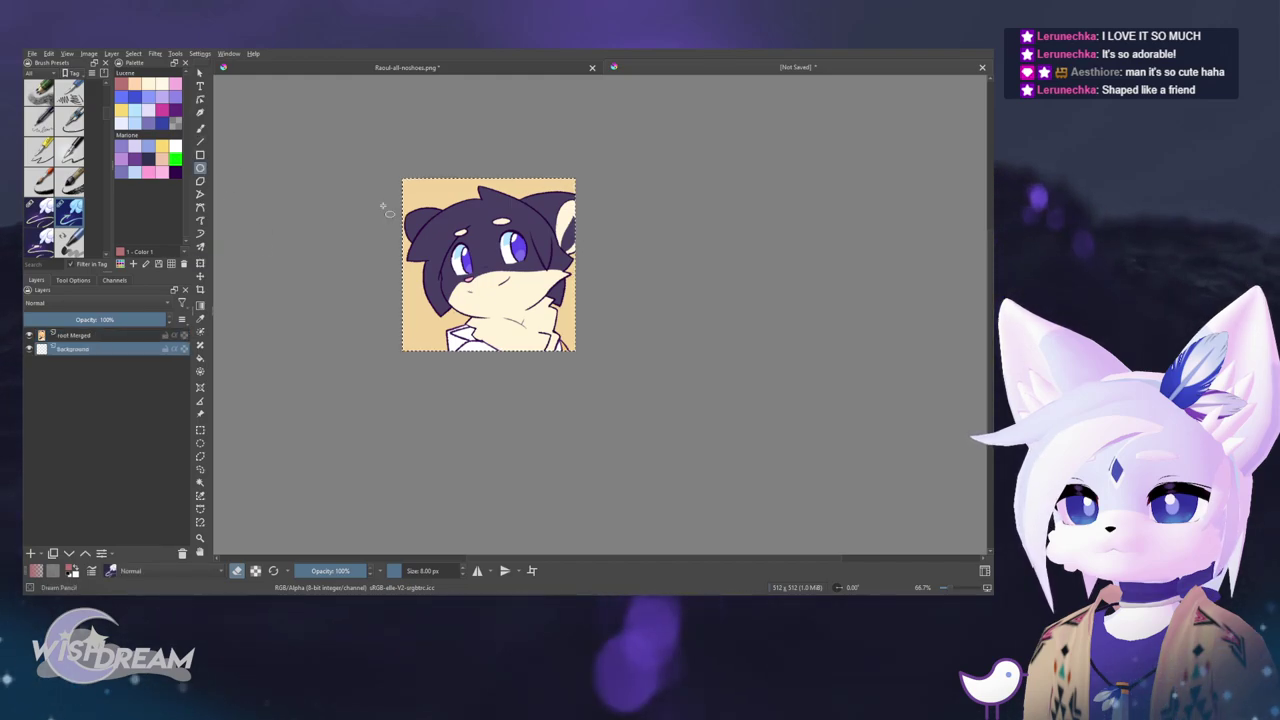
{"action": "scroll", "coordinate": [317, 166], "scroll_direction": "up", "scroll_amount": 2}
{"action": "left_click_drag", "start_coordinate": [324, 198], "coordinate": [250, 135]}
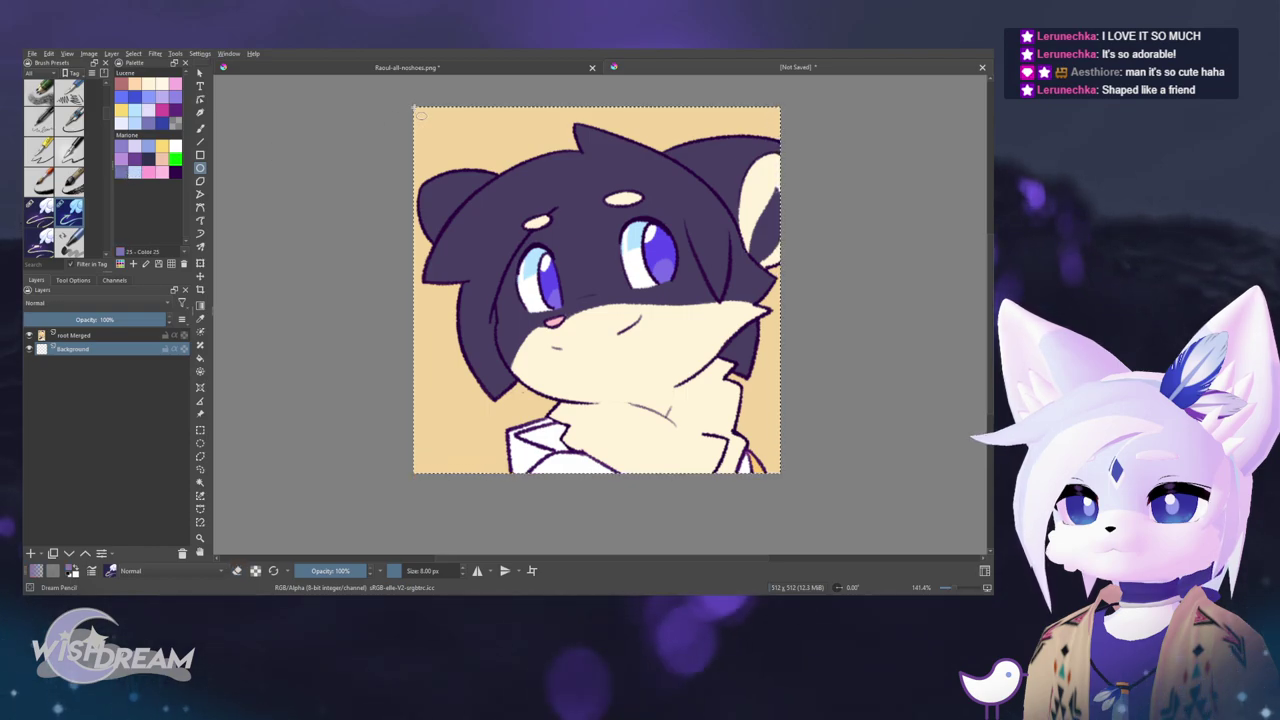
{"action": "left_click_drag", "start_coordinate": [576, 316], "coordinate": [726, 454]}
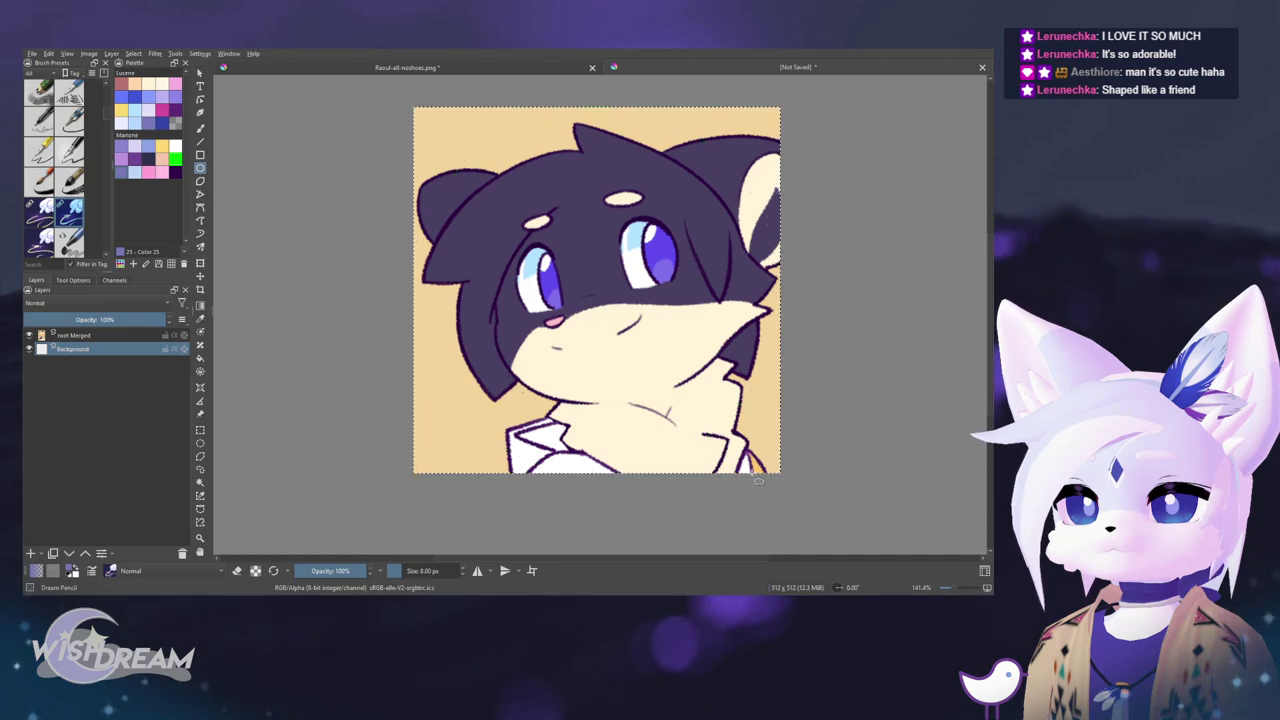
{"action": "left_click", "coordinate": [80, 281]}
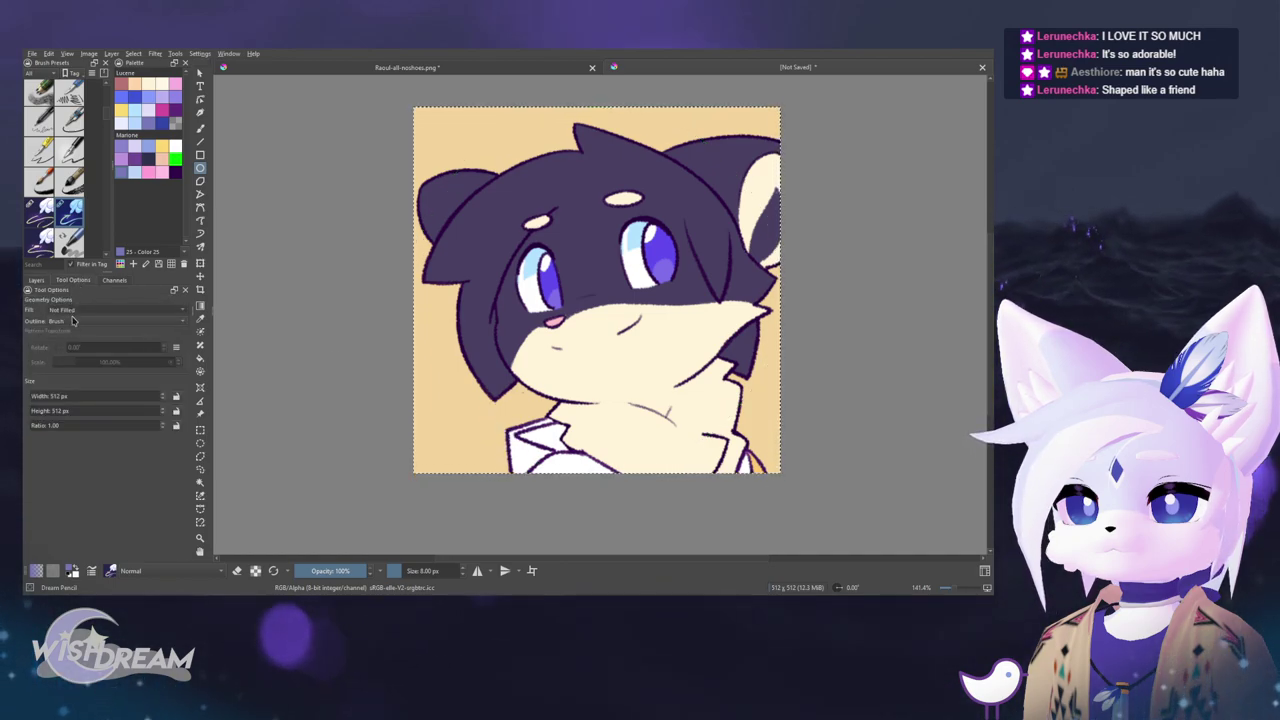
{"action": "left_click", "coordinate": [36, 280]}
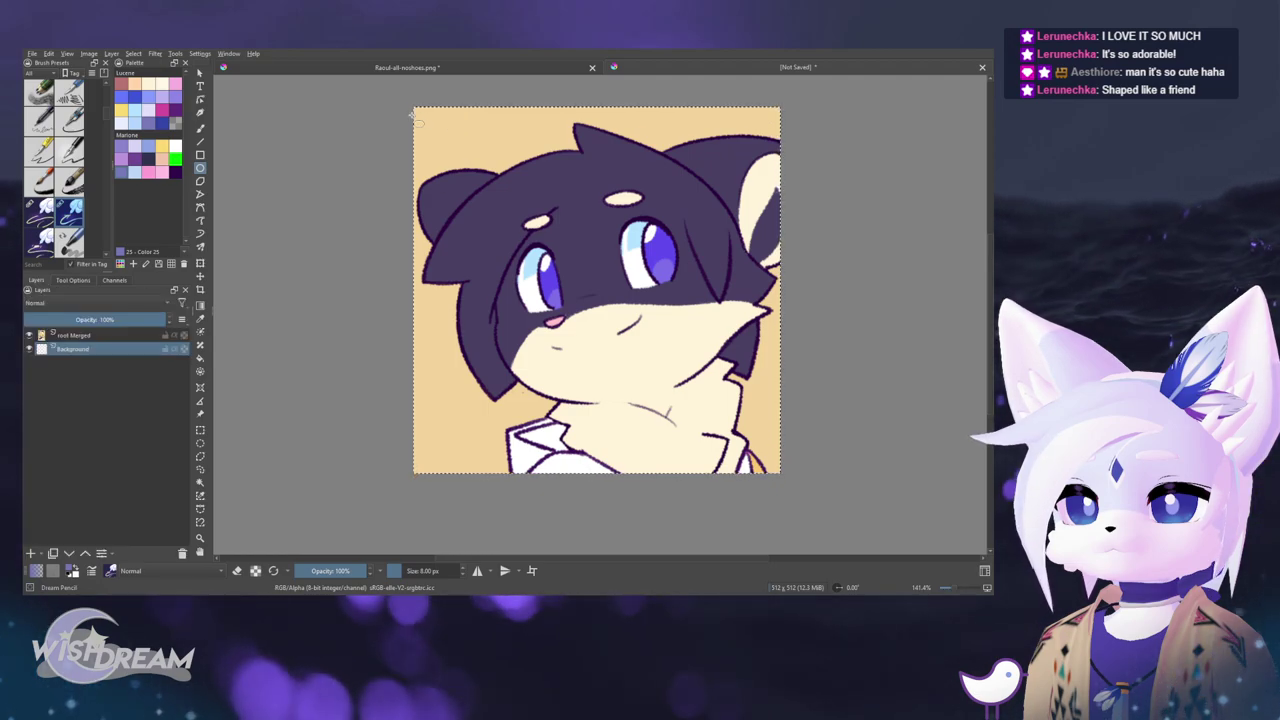
{"action": "left_click_drag", "start_coordinate": [566, 274], "coordinate": [712, 476]}
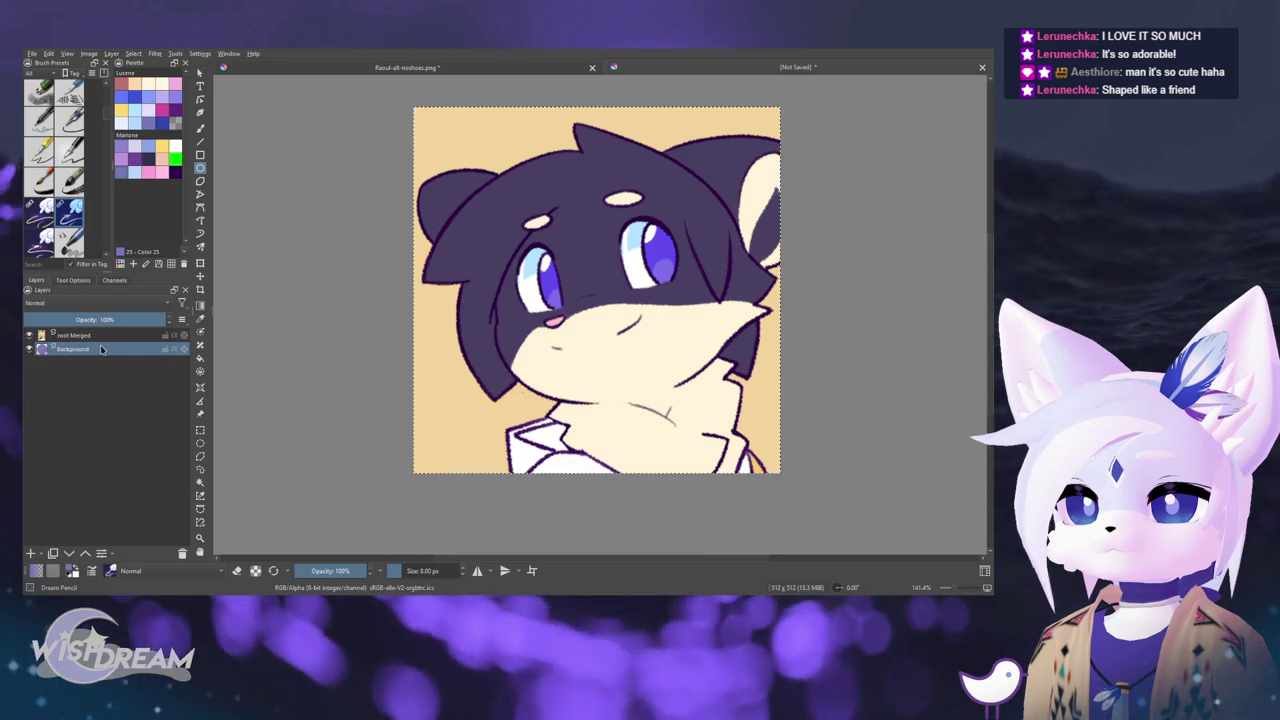
{"action": "left_click_drag", "start_coordinate": [101, 348], "coordinate": [95, 318]}
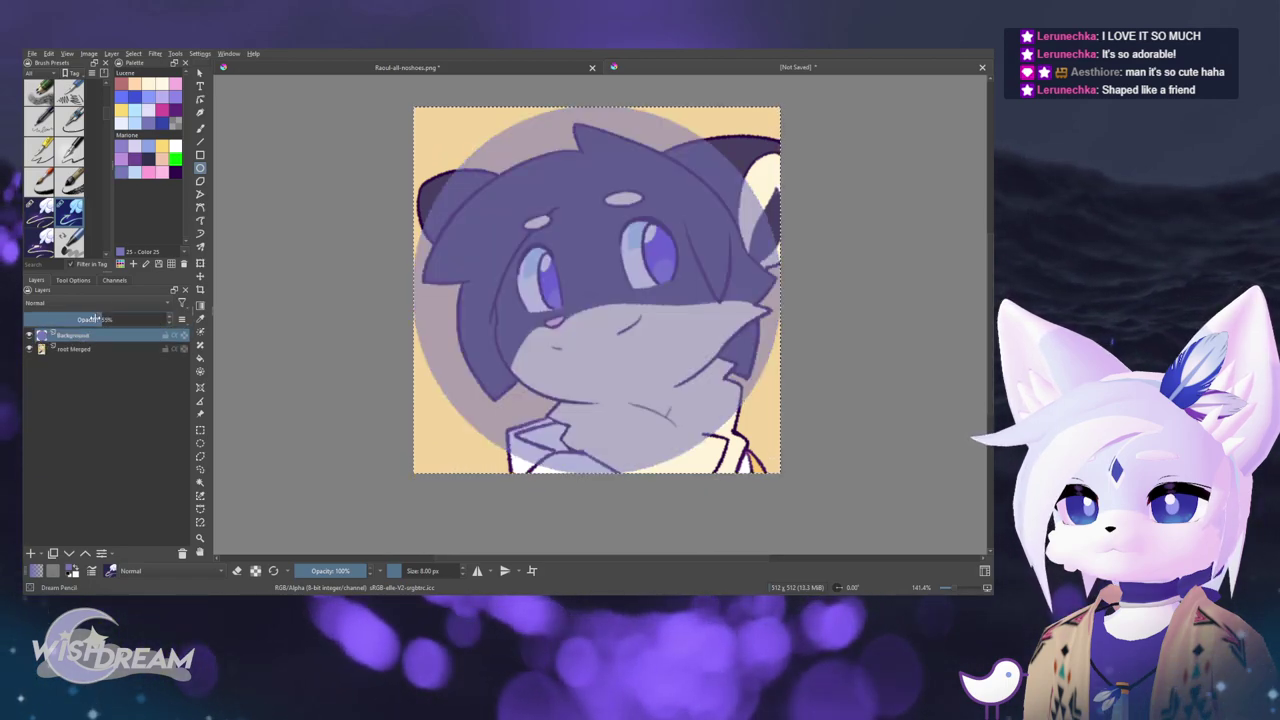
- Try enlarging and shifting the root Merged artwork so the face fills the circle guide
{"action": "left_click", "coordinate": [93, 349]}
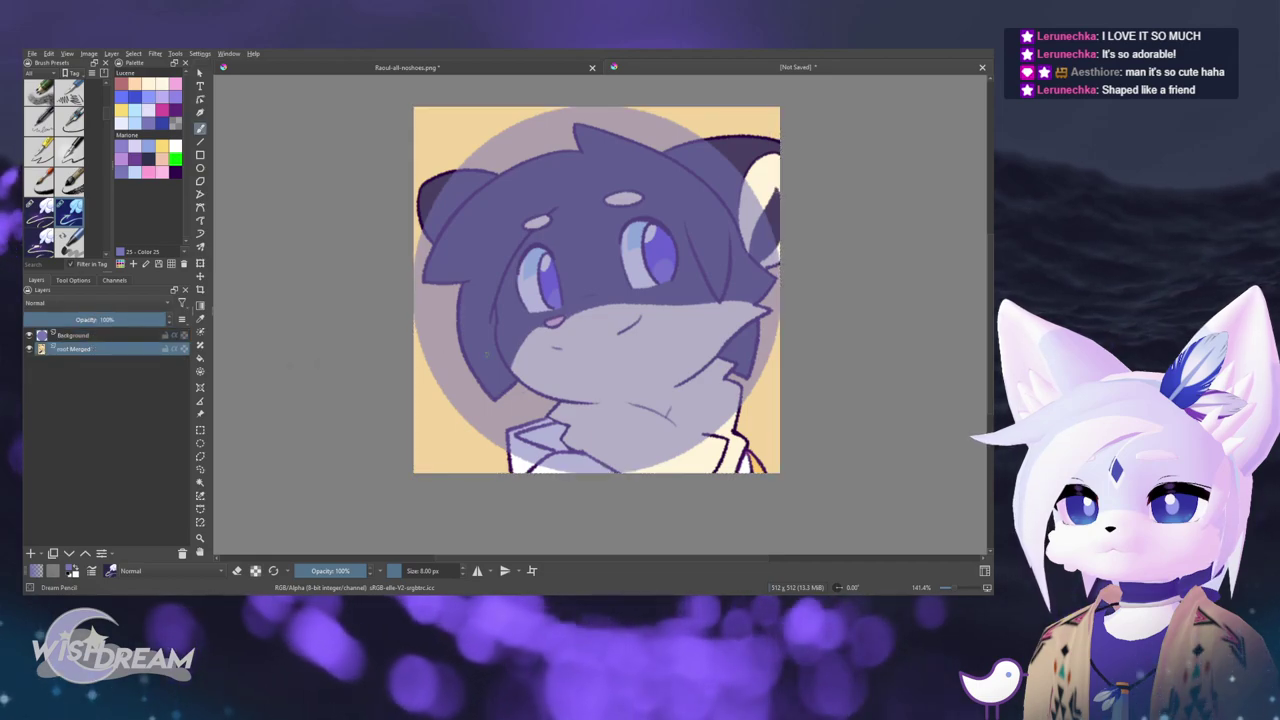
{"action": "key", "text": "ctrl+shift+a"}
{"action": "key", "text": "b"}
{"action": "key", "text": "ctrl+t"}
{"action": "scroll", "coordinate": [600, 335], "scroll_direction": "down", "scroll_amount": 3}
{"action": "left_click_drag", "start_coordinate": [601, 335], "coordinate": [532, 272]}
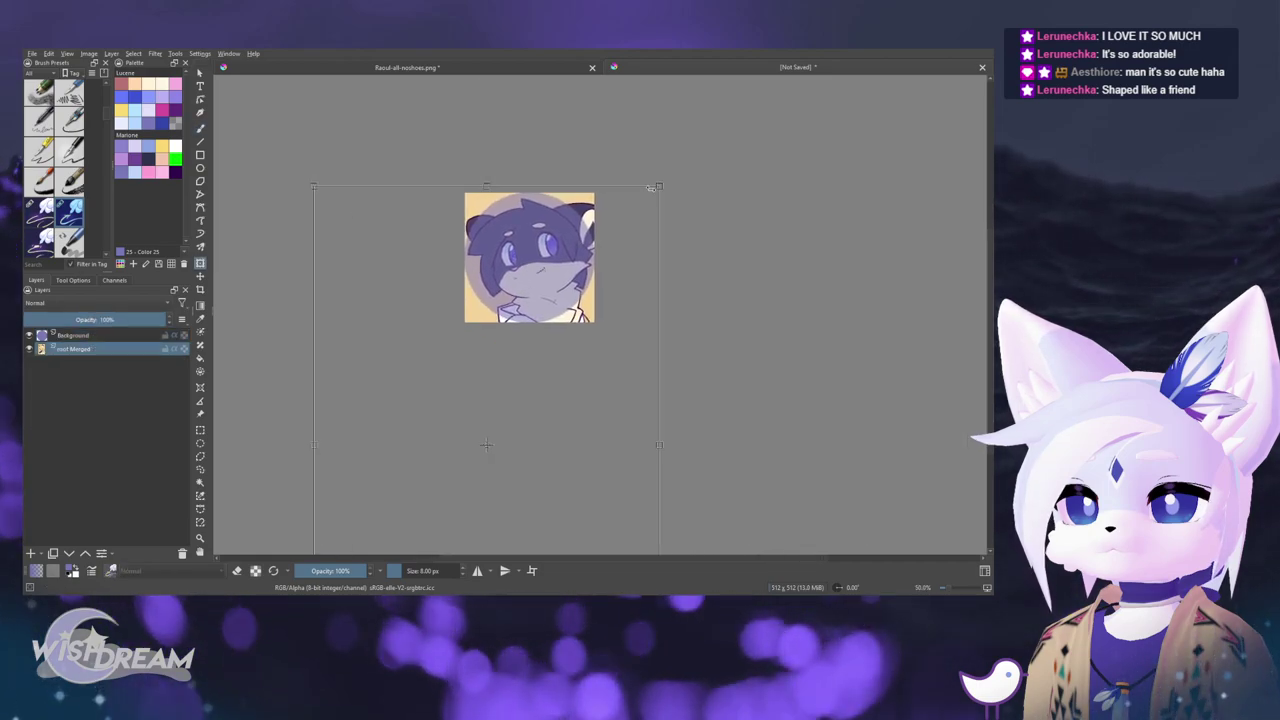
{"action": "left_click_drag", "start_coordinate": [659, 184], "coordinate": [694, 157]}
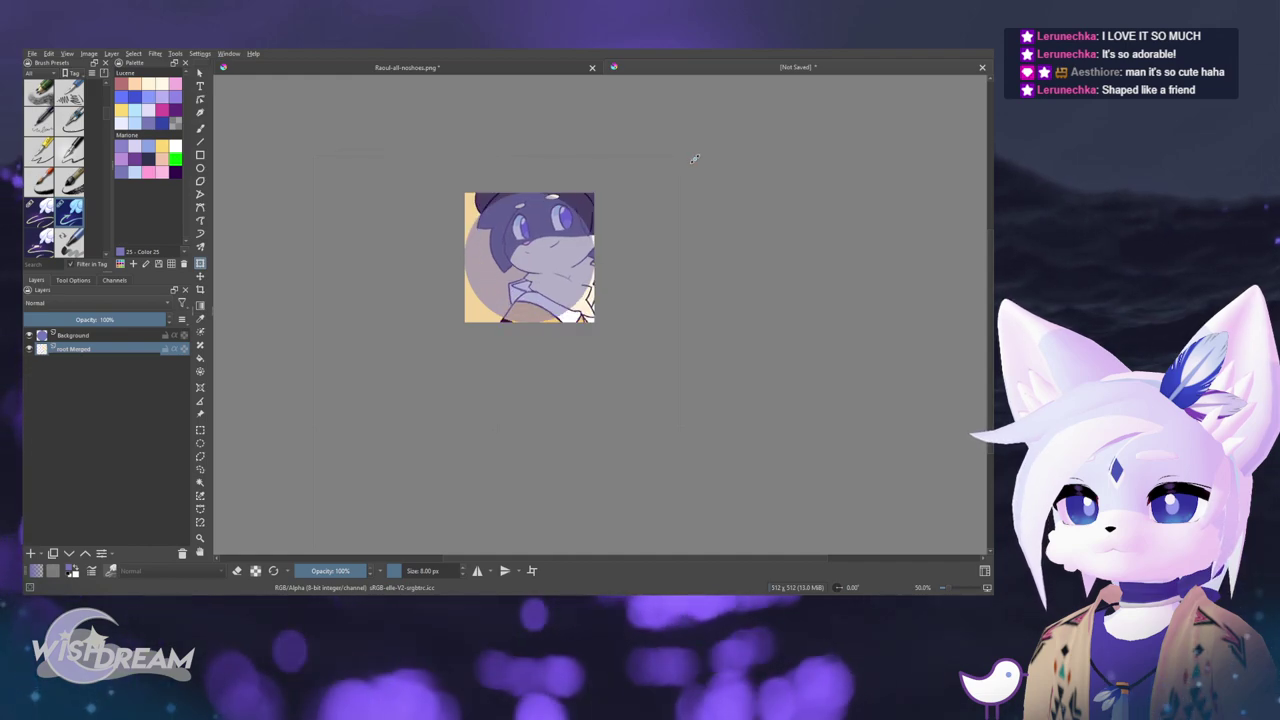
{"action": "left_click_drag", "start_coordinate": [645, 210], "coordinate": [622, 249]}
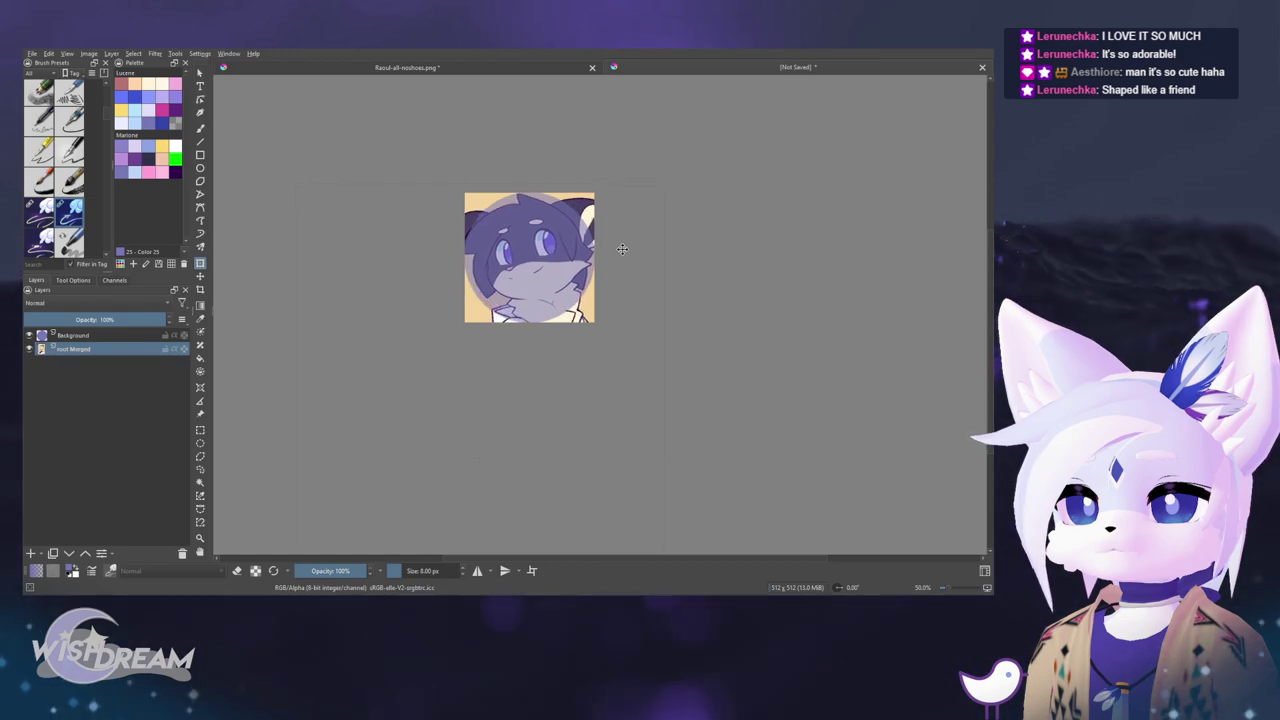
{"action": "scroll", "coordinate": [575, 241], "scroll_direction": "up", "scroll_amount": 2, "text": "ctrl"}
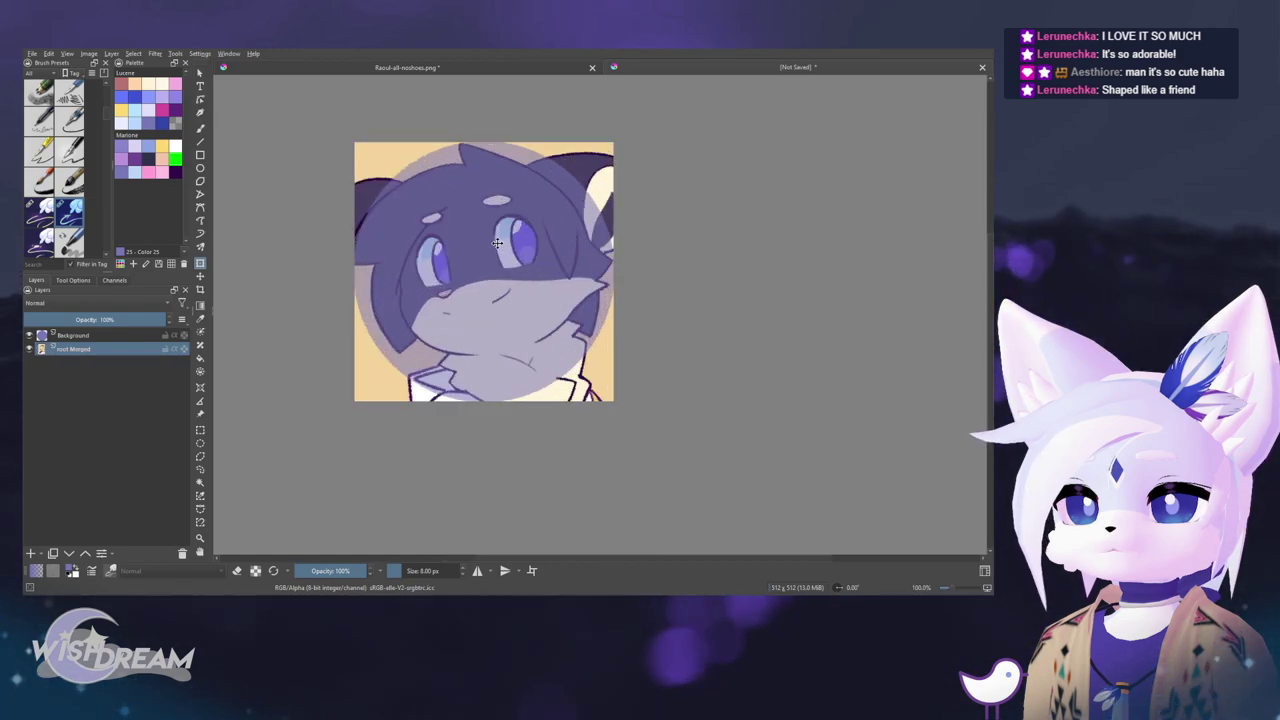
{"action": "left_click_drag", "start_coordinate": [497, 242], "coordinate": [500, 242]}
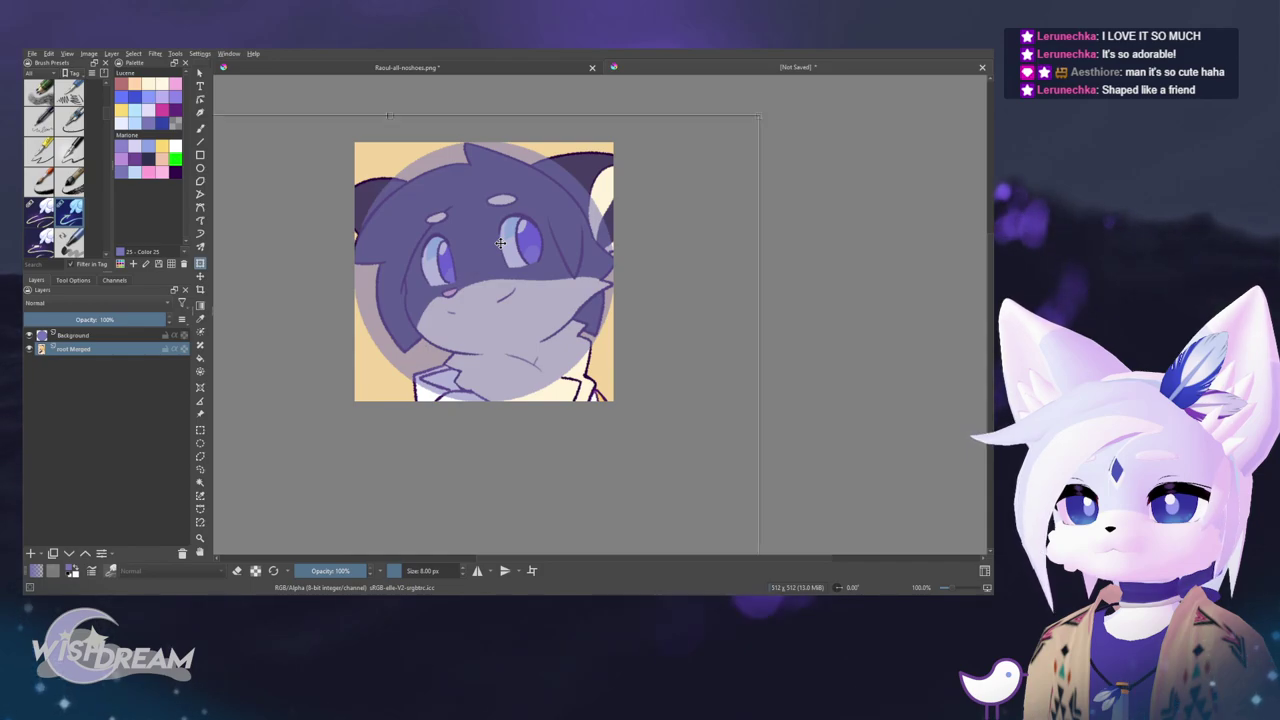
{"action": "left_click", "coordinate": [498, 244]}
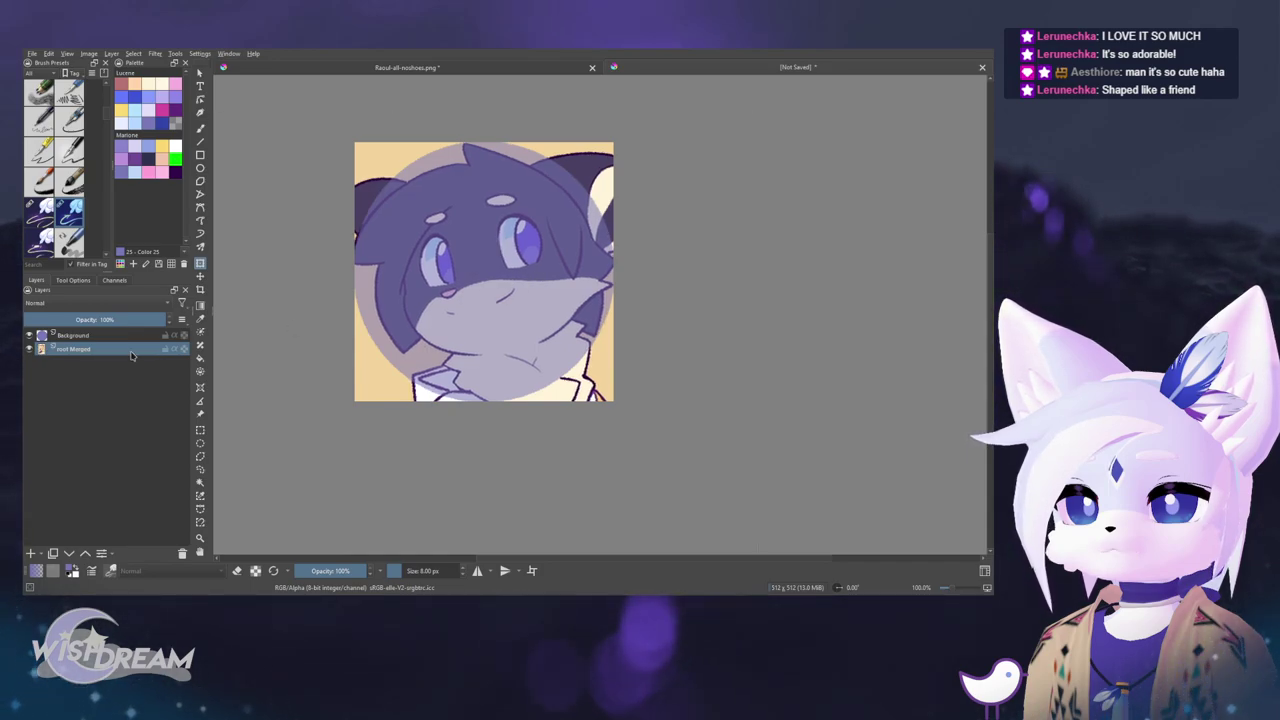
- Toggle the circle guide to check the face's framing and undo the last transform of the artwork
{"action": "left_click", "coordinate": [30, 335]}
{"action": "left_click", "coordinate": [30, 335]}
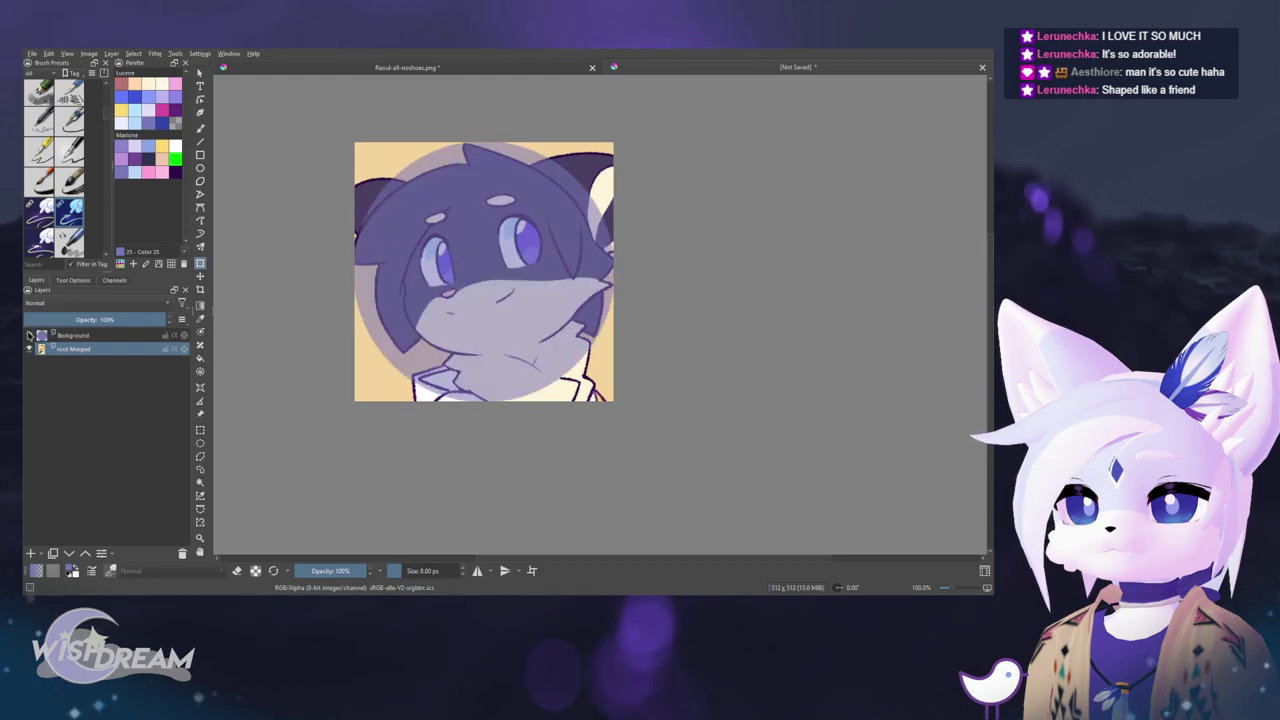
{"action": "key", "text": "ctrl+z"}
{"action": "scroll", "coordinate": [442, 318], "scroll_direction": "down", "scroll_amount": 3}
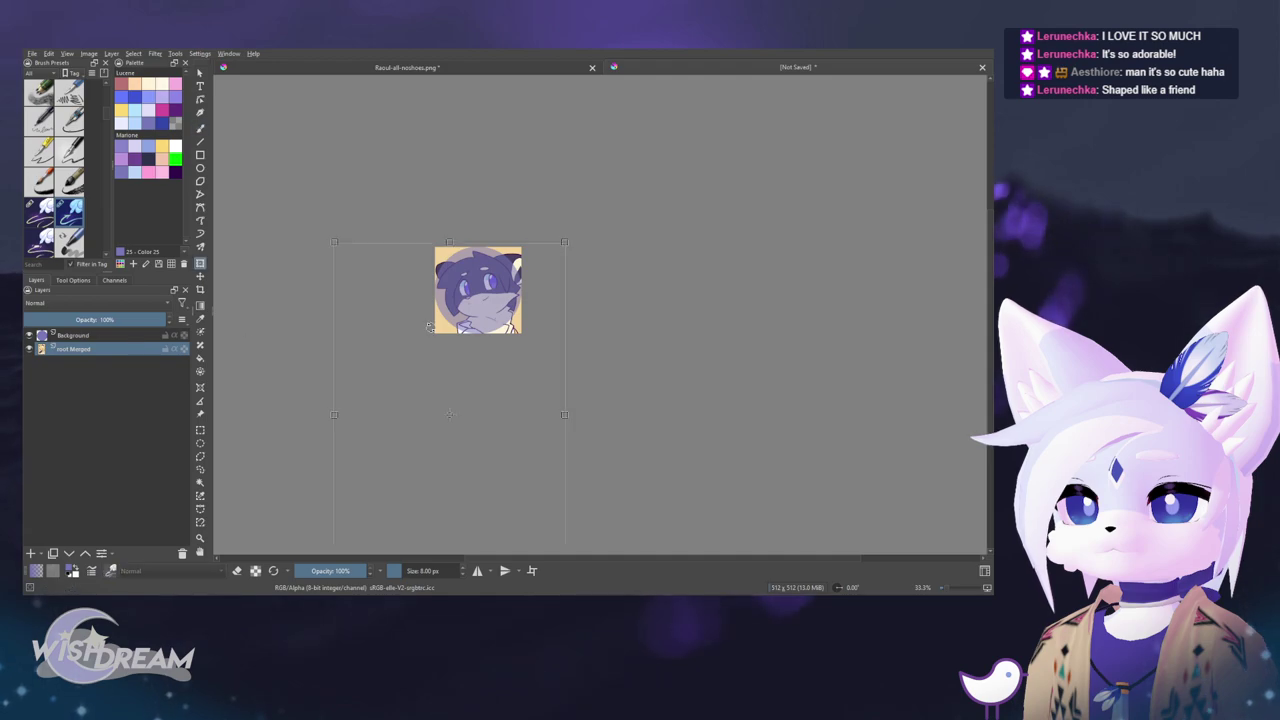
- Try scaling up the root Merged artwork and shifting it so the face fills the circle guide
{"action": "left_click_drag", "start_coordinate": [566, 241], "coordinate": [602, 216]}
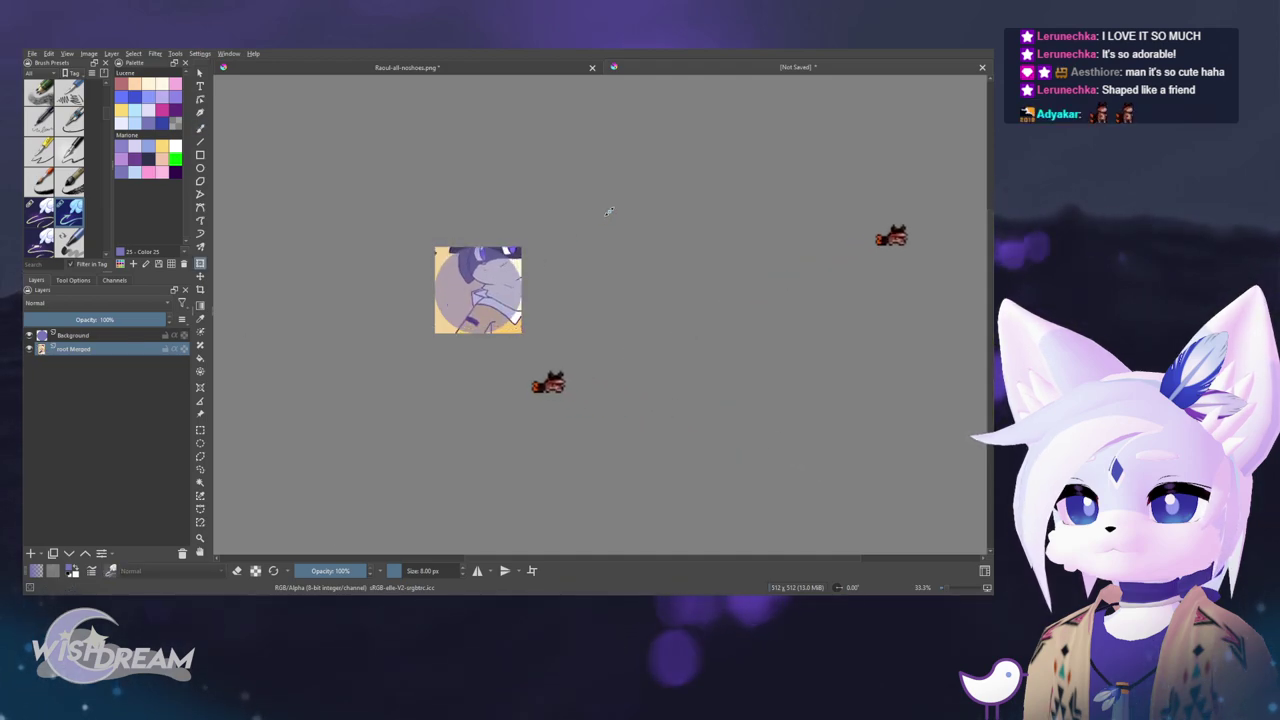
{"action": "key", "text": "Escape"}
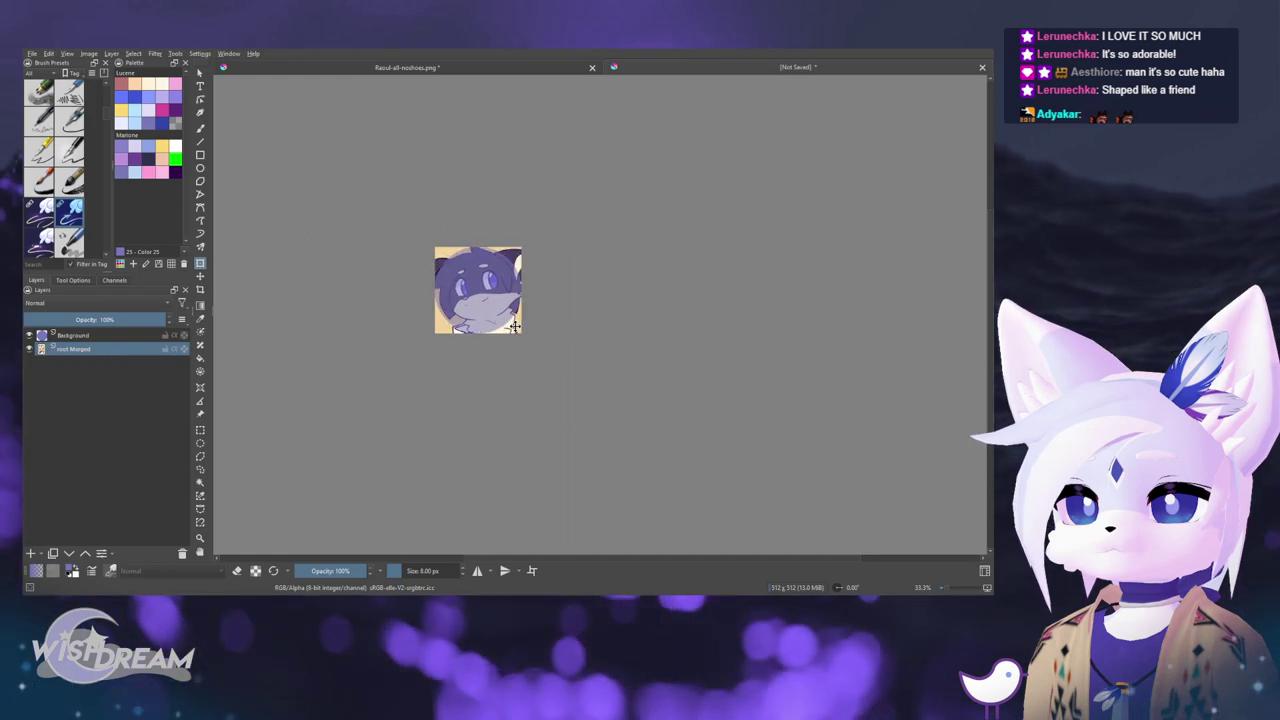
{"action": "scroll", "coordinate": [516, 282], "scroll_direction": "up", "scroll_amount": 3}
{"action": "scroll", "coordinate": [520, 260], "scroll_direction": "down", "scroll_amount": 1}
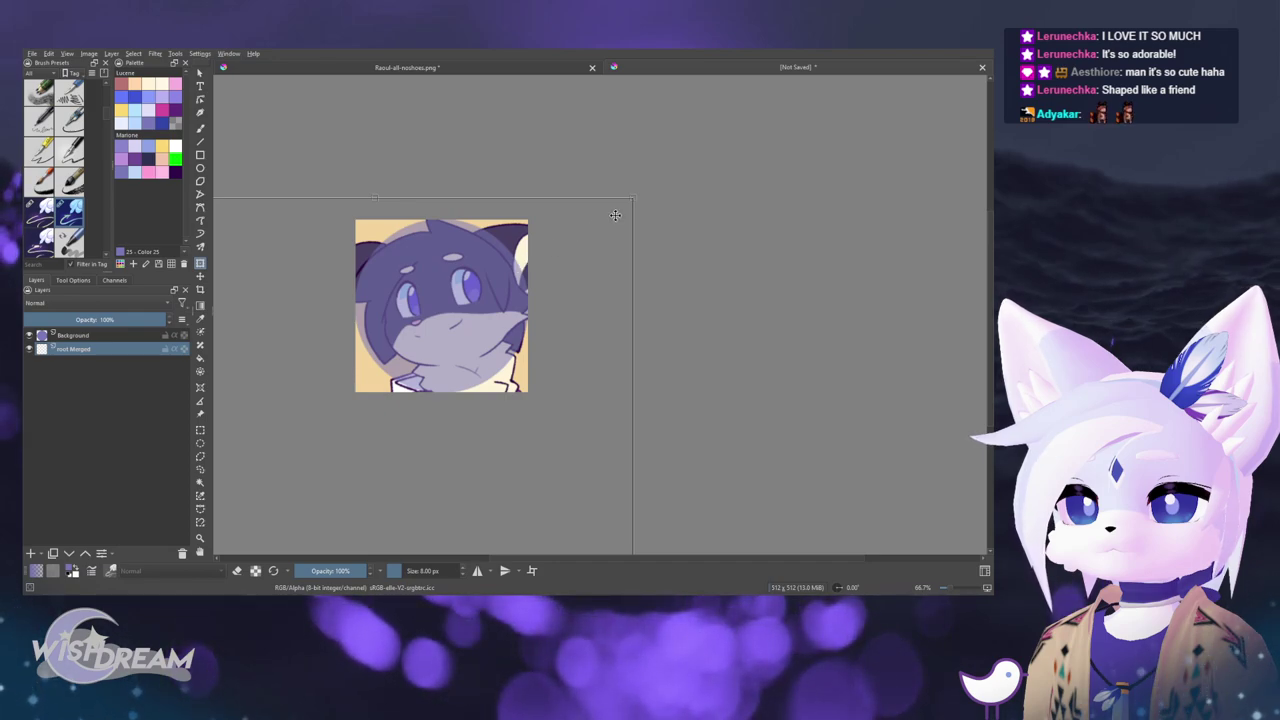
{"action": "left_click_drag", "start_coordinate": [631, 198], "coordinate": [677, 169]}
{"action": "left_click_drag", "start_coordinate": [503, 236], "coordinate": [483, 276]}
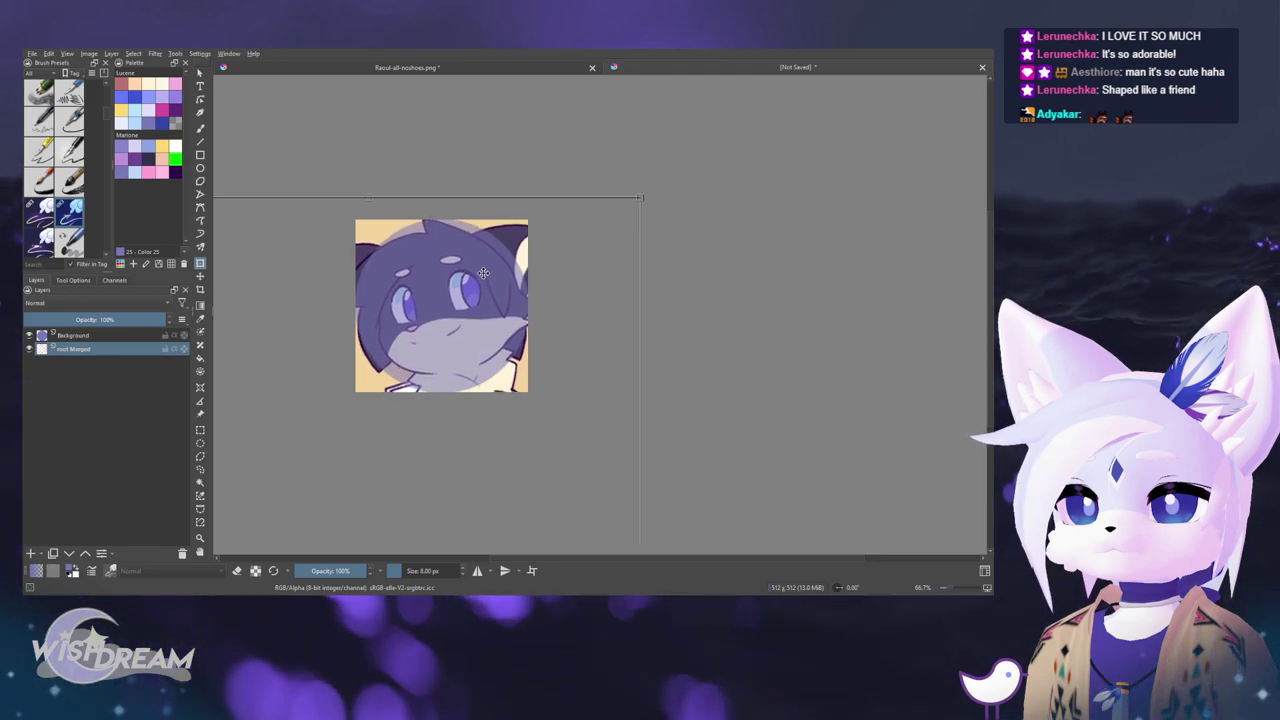
- Hide the circle guide to check the tighter face crop, and undo the artwork's transform
{"action": "left_click", "coordinate": [29, 335]}
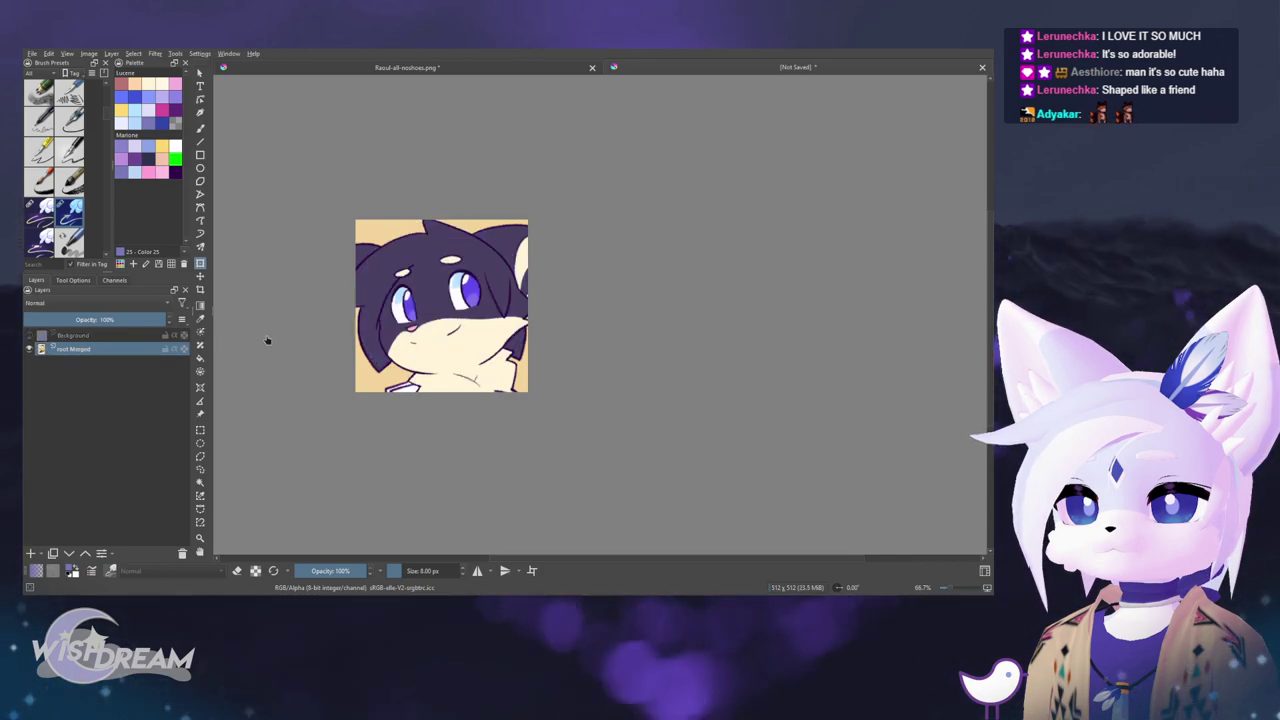
{"action": "scroll", "coordinate": [279, 344], "scroll_direction": "up", "scroll_amount": 1}
{"action": "left_click_drag", "start_coordinate": [284, 324], "coordinate": [270, 344]}
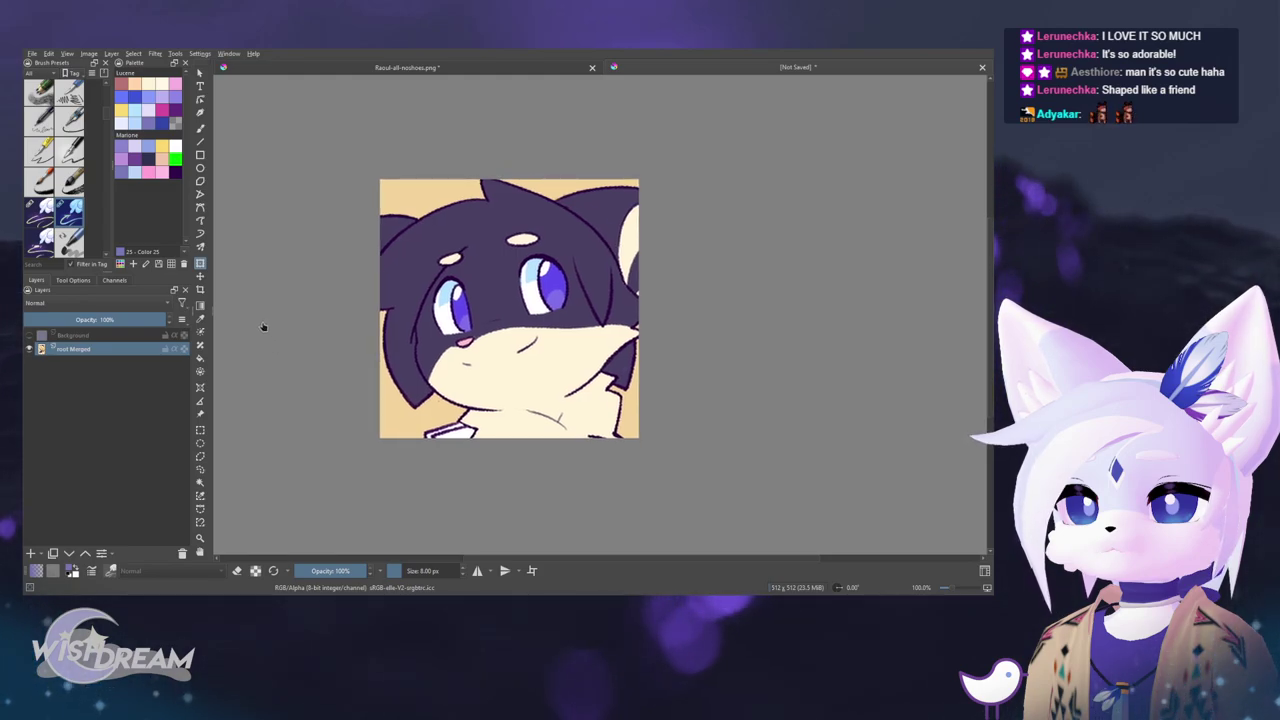
{"action": "key", "text": "ctrl+z"}
{"action": "key", "text": "ctrl+z"}
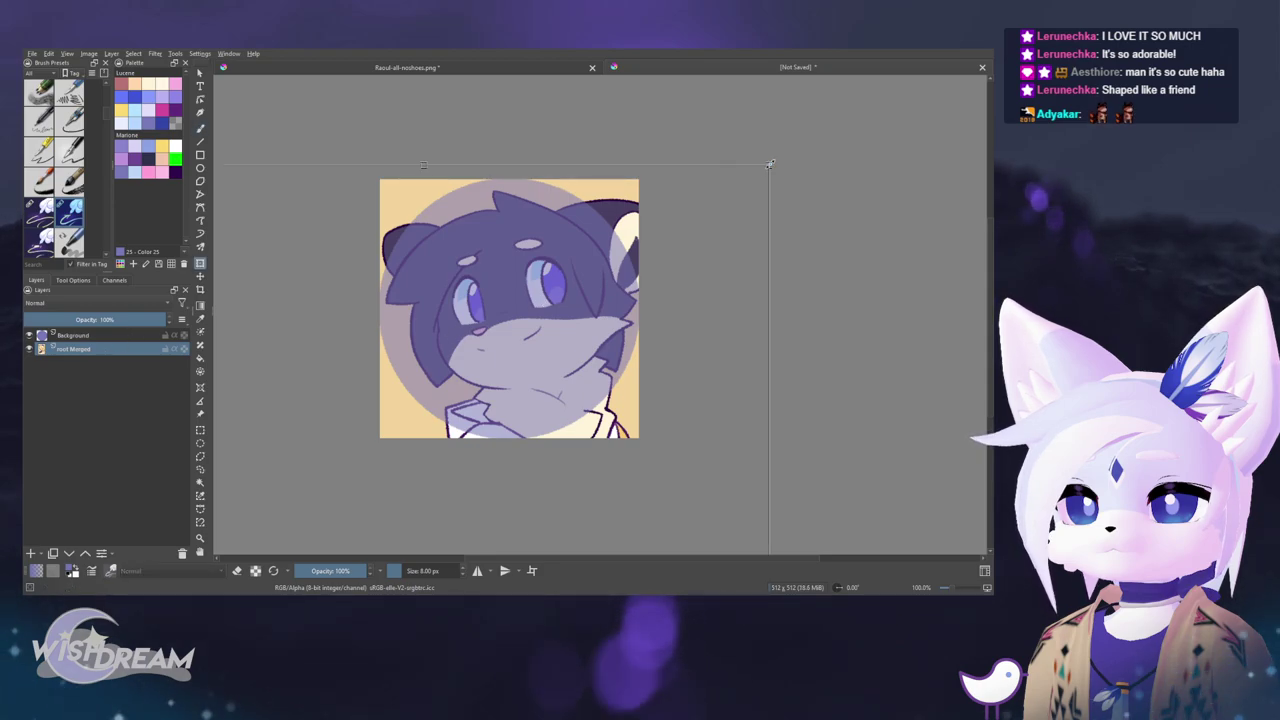
- Try enlarging the root Merged artwork again and nudging the head into the circle guide, keeping the collar in frame
{"action": "left_click_drag", "start_coordinate": [770, 164], "coordinate": [869, 99]}
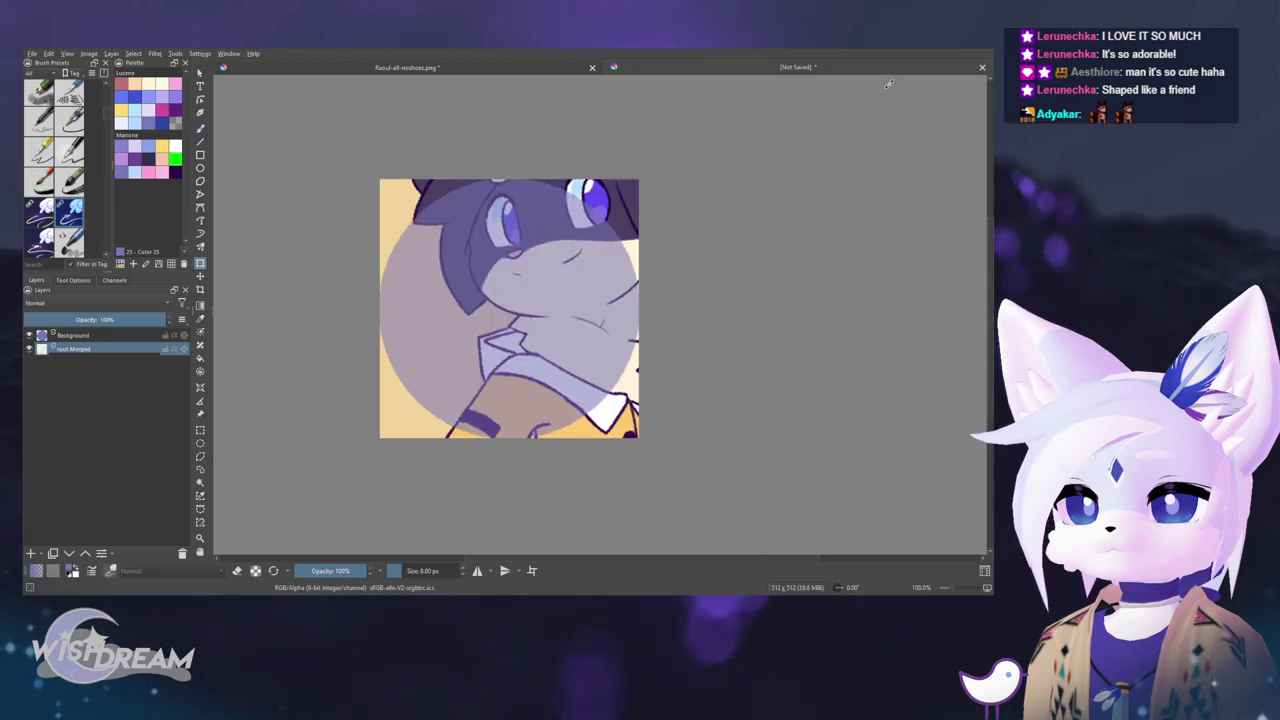
{"action": "key", "text": "ctrl+z"}
{"action": "key", "text": "ctrl+z"}
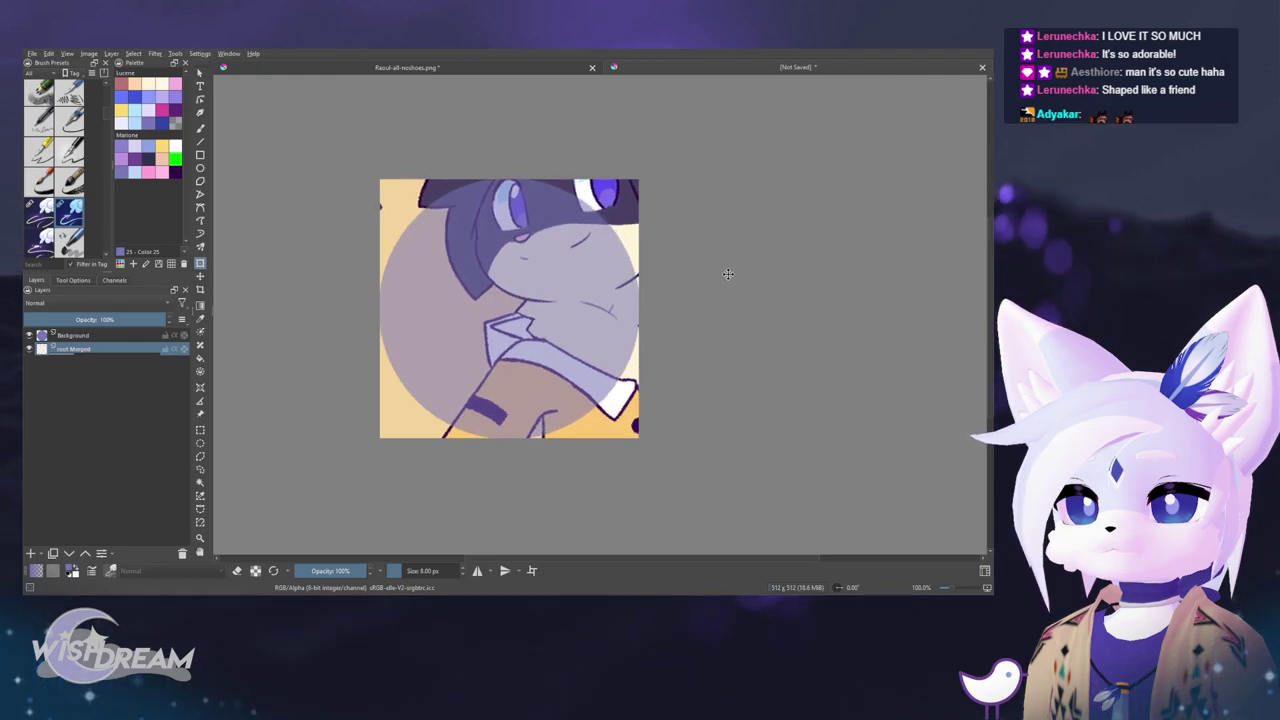
{"action": "key", "text": "ctrl+z"}
{"action": "key", "text": "ctrl+z"}
{"action": "key", "text": "ctrl+z"}
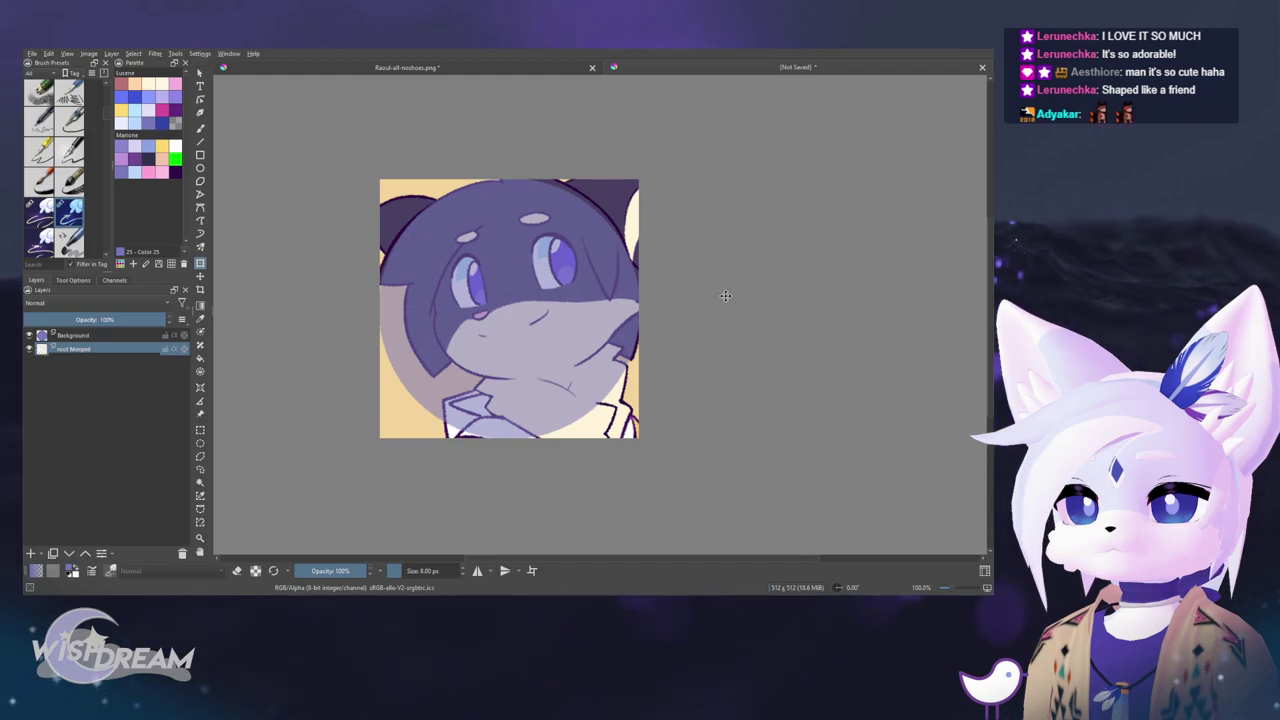
{"action": "left_click_drag", "start_coordinate": [725, 295], "coordinate": [728, 296]}
{"action": "key", "text": "ctrl+z"}
{"action": "key", "text": "ctrl+z"}
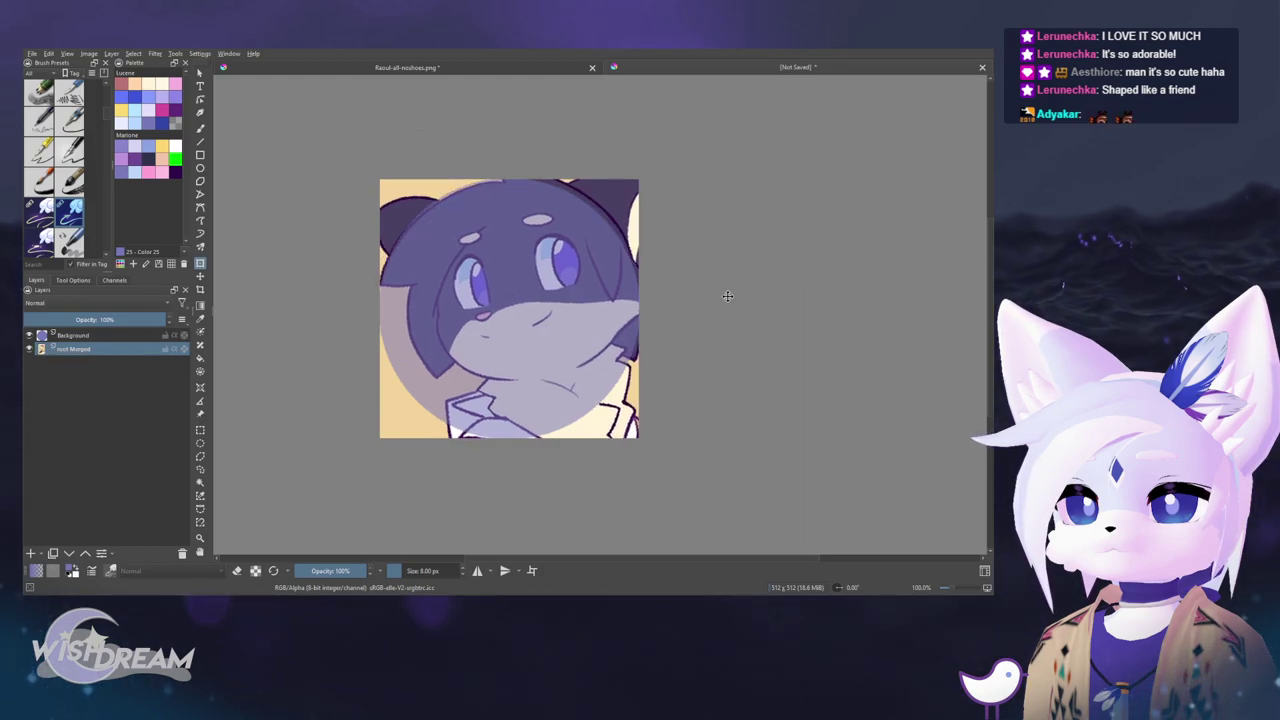
{"action": "key", "text": "ctrl+z"}
{"action": "key", "text": "ctrl+z"}
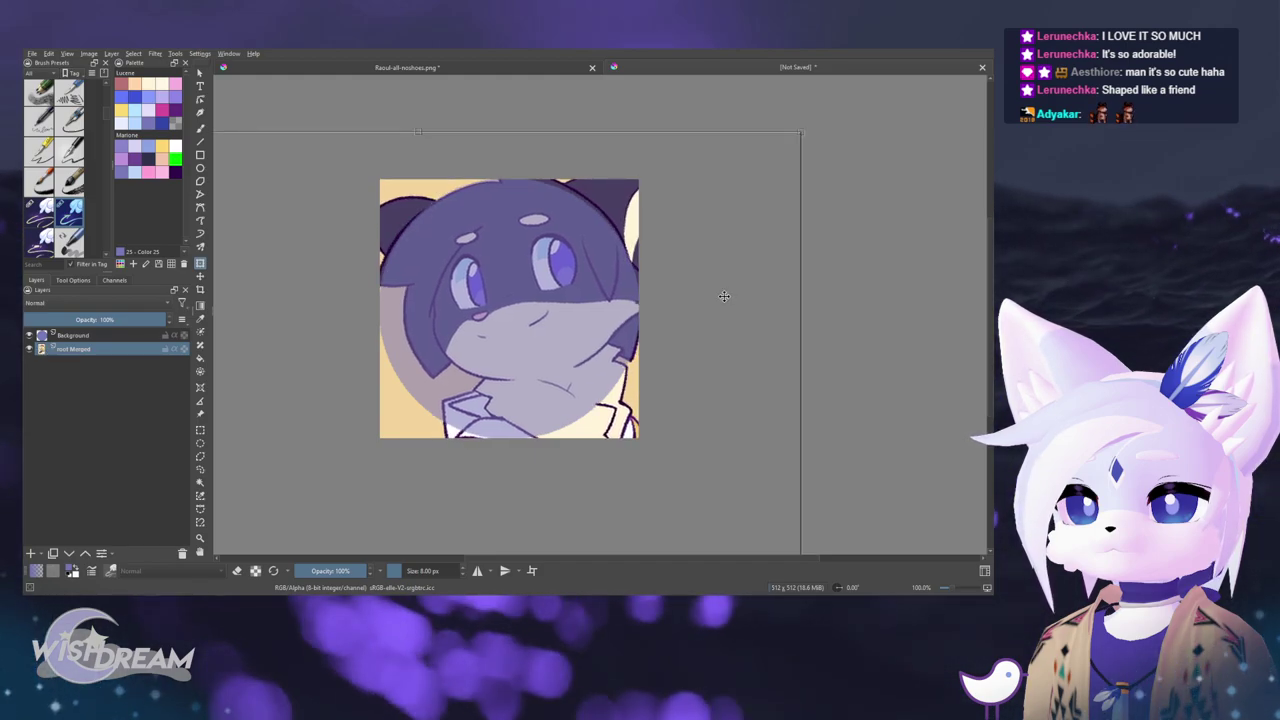
{"action": "key", "text": "Return"}
- Toggle the circle guide to compare the framing with and without it, and undo the applied enlargement
{"action": "left_click", "coordinate": [29, 335]}
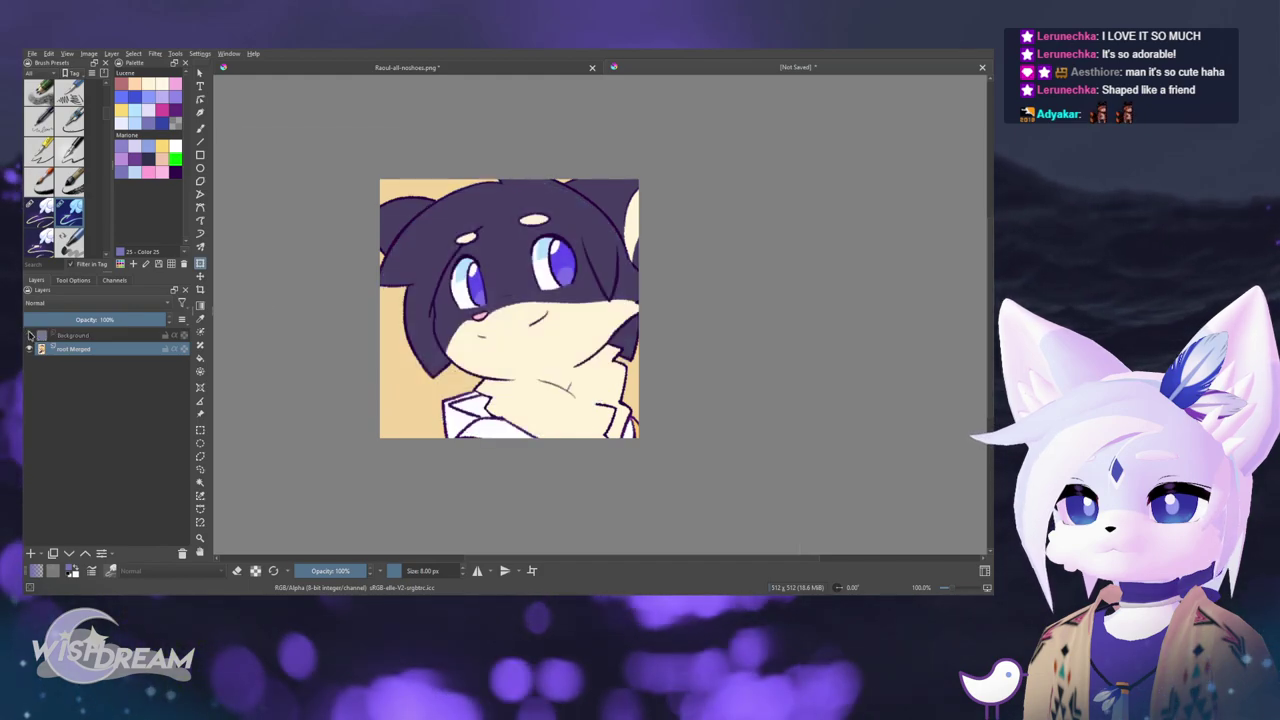
{"action": "scroll", "coordinate": [270, 333], "scroll_direction": "down", "scroll_amount": 2}
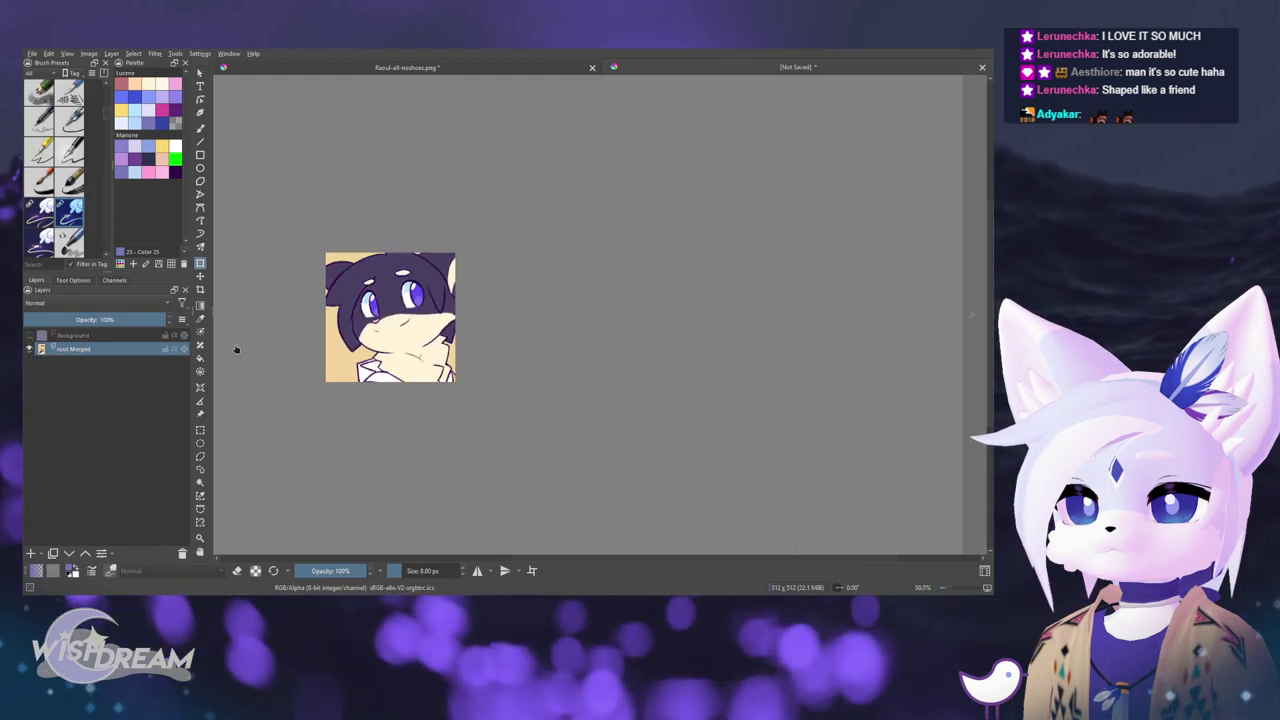
{"action": "scroll", "coordinate": [235, 349], "scroll_direction": "up", "scroll_amount": 2}
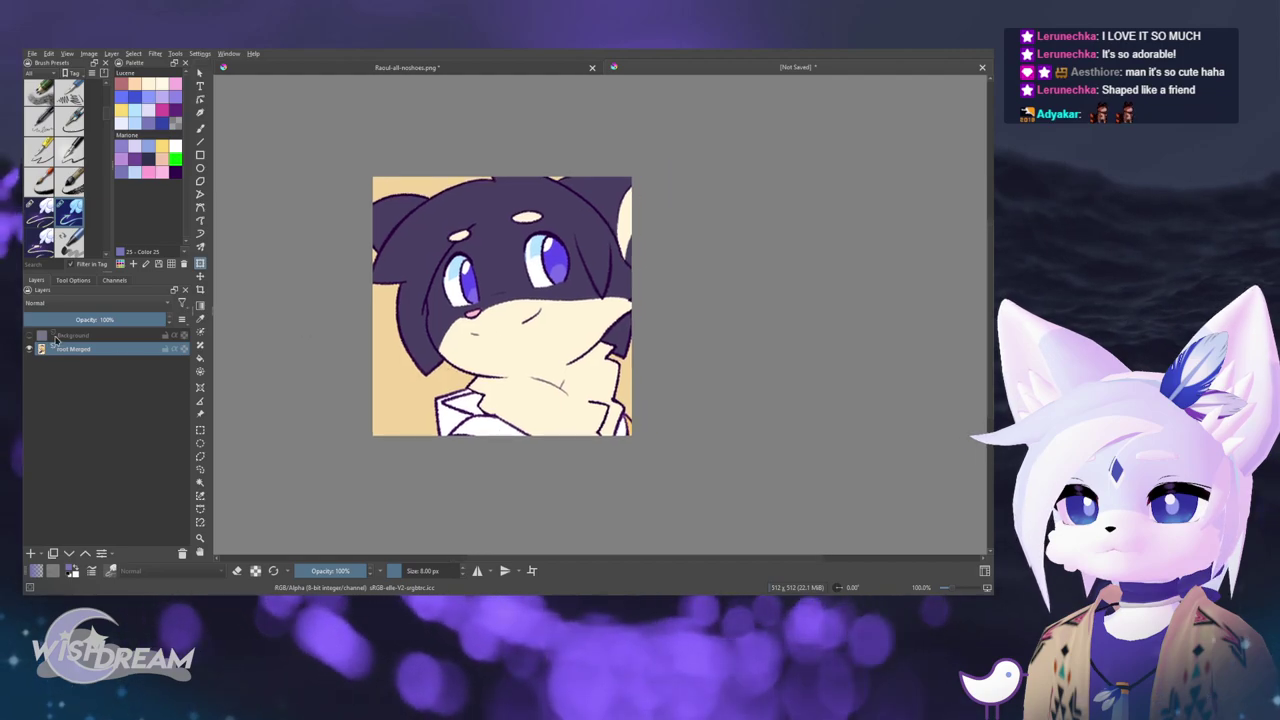
{"action": "left_click", "coordinate": [28, 338]}
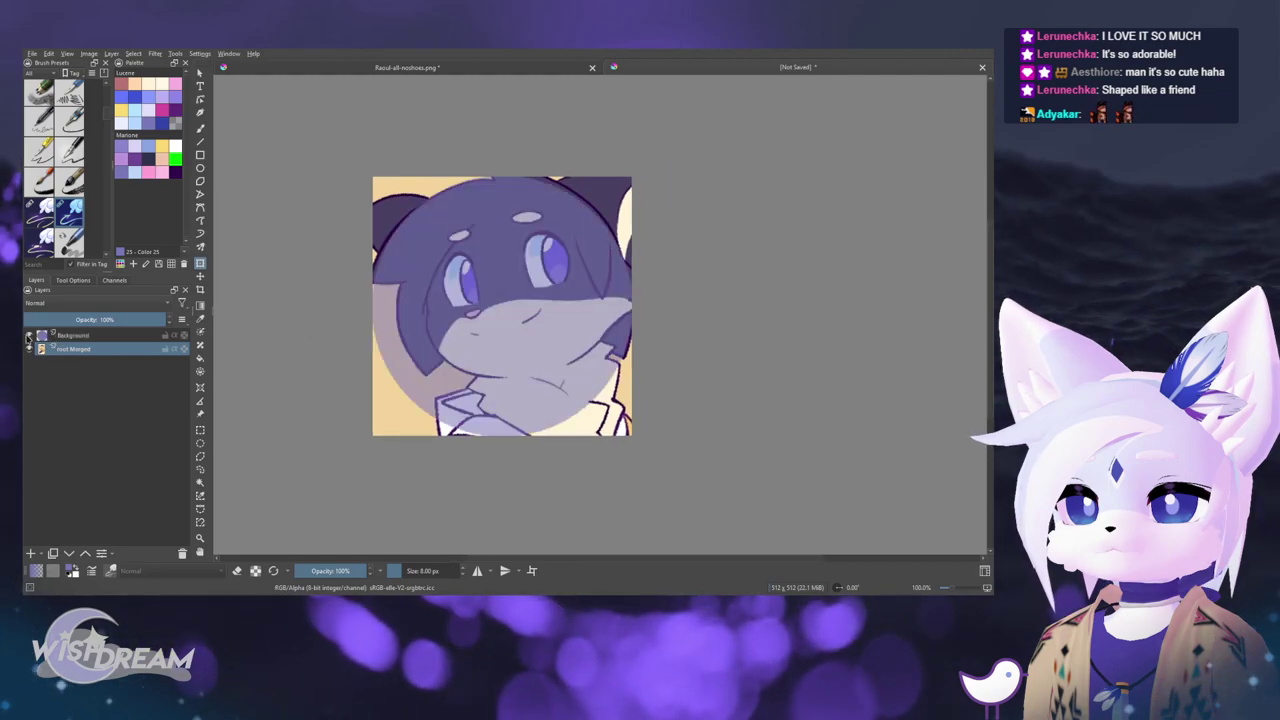
{"action": "left_click", "coordinate": [28, 338]}
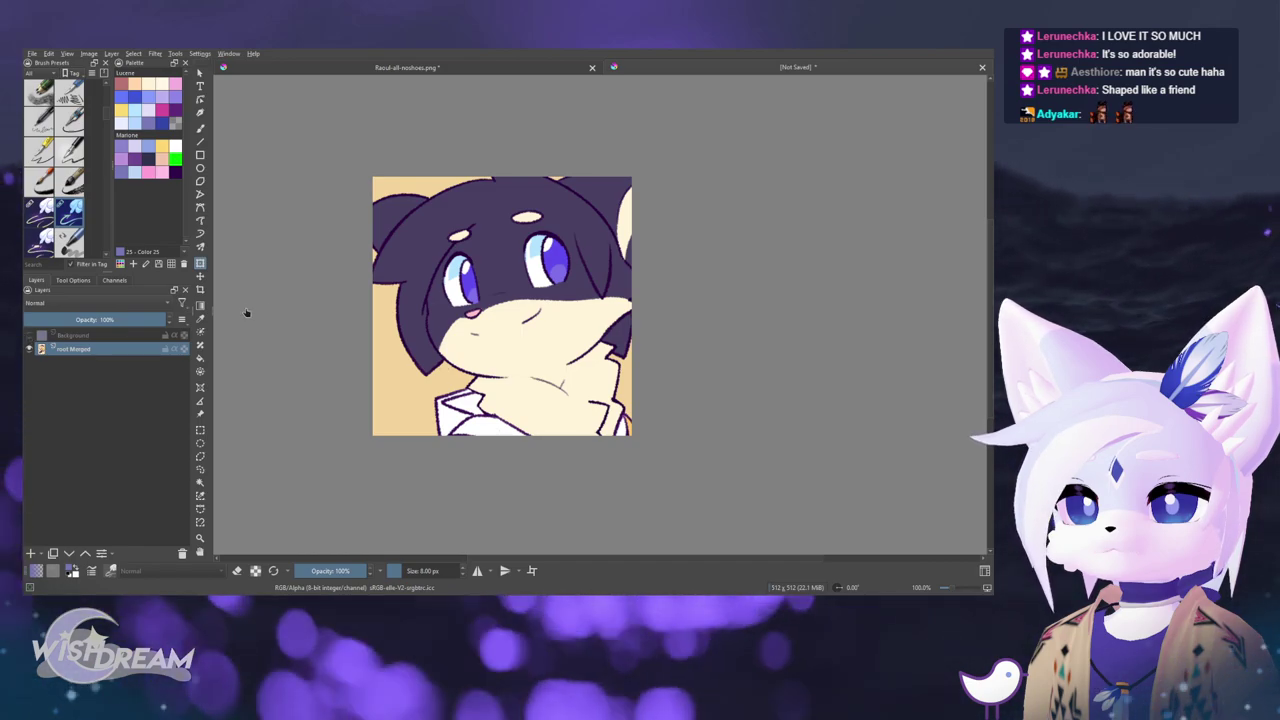
{"action": "key", "text": "ctrl+z"}
{"action": "key", "text": "ctrl+z"}
{"action": "left_click", "coordinate": [280, 304]}
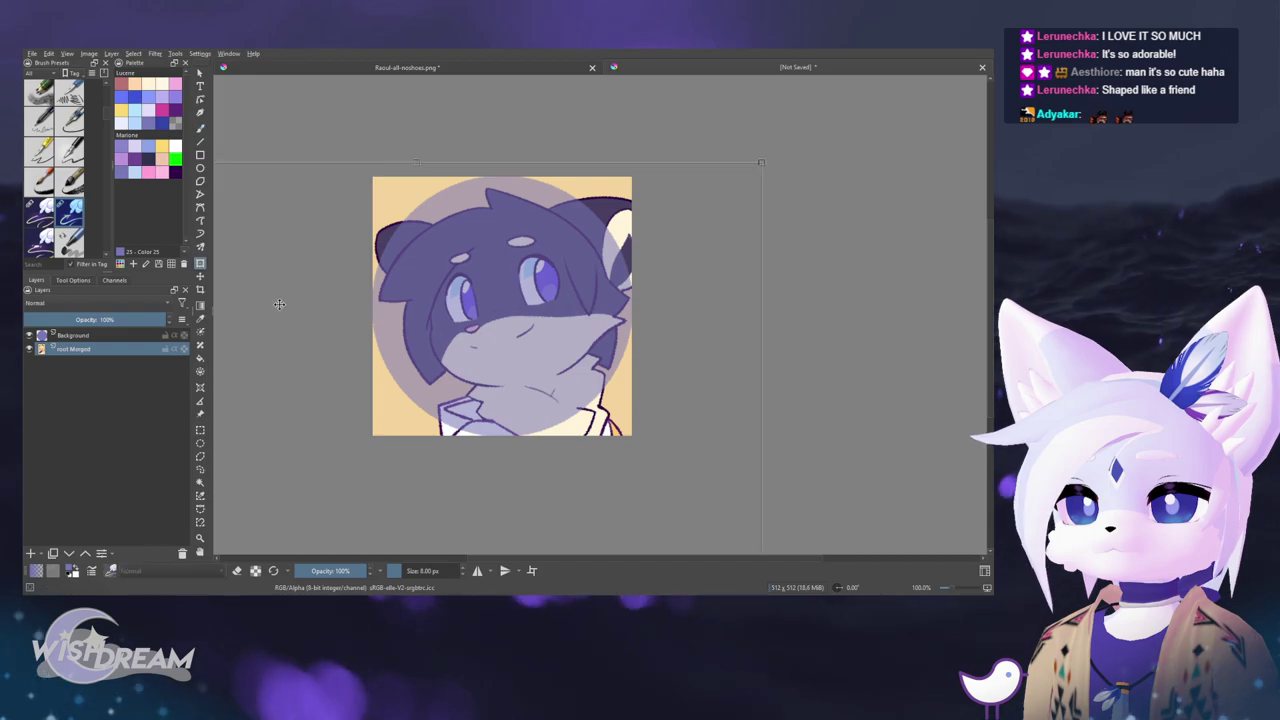
- Try a larger scale for the root Merged artwork, recentring the face inside the circle guide
{"action": "left_click_drag", "start_coordinate": [762, 161], "coordinate": [762, 198]}
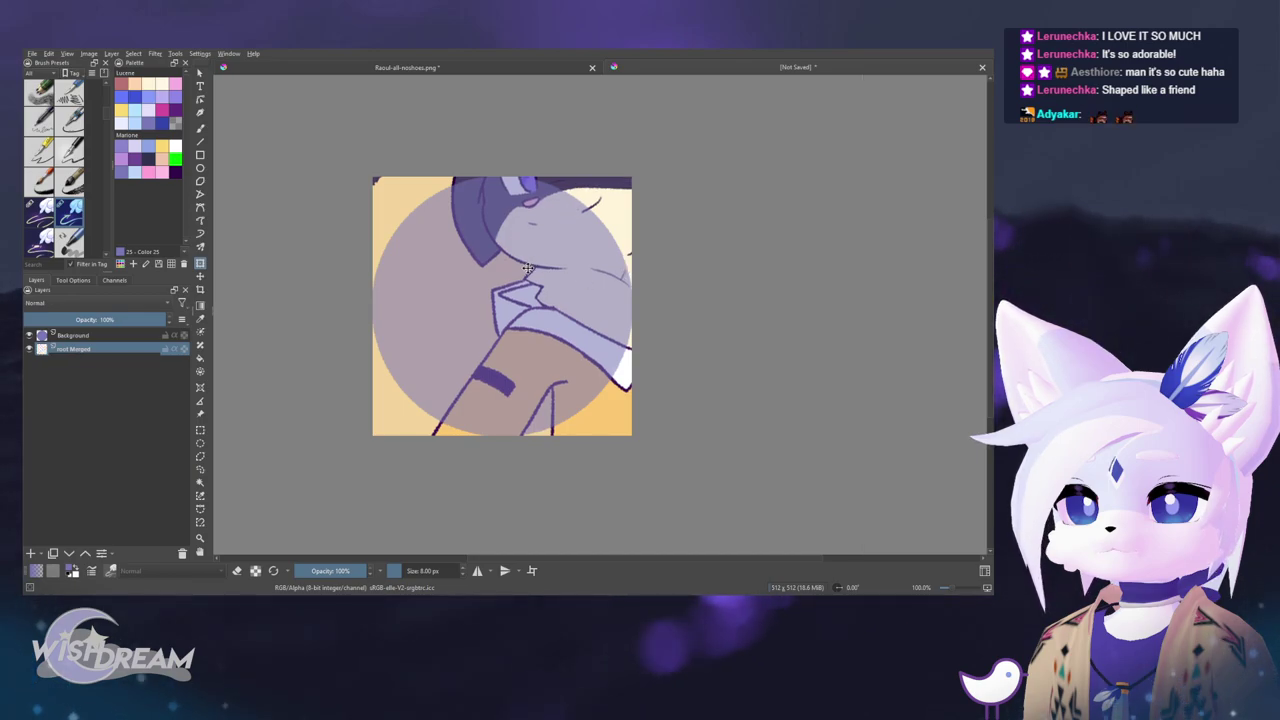
{"action": "left_click_drag", "start_coordinate": [527, 268], "coordinate": [510, 363]}
{"action": "scroll", "coordinate": [654, 262], "scroll_direction": "down", "scroll_amount": 2}
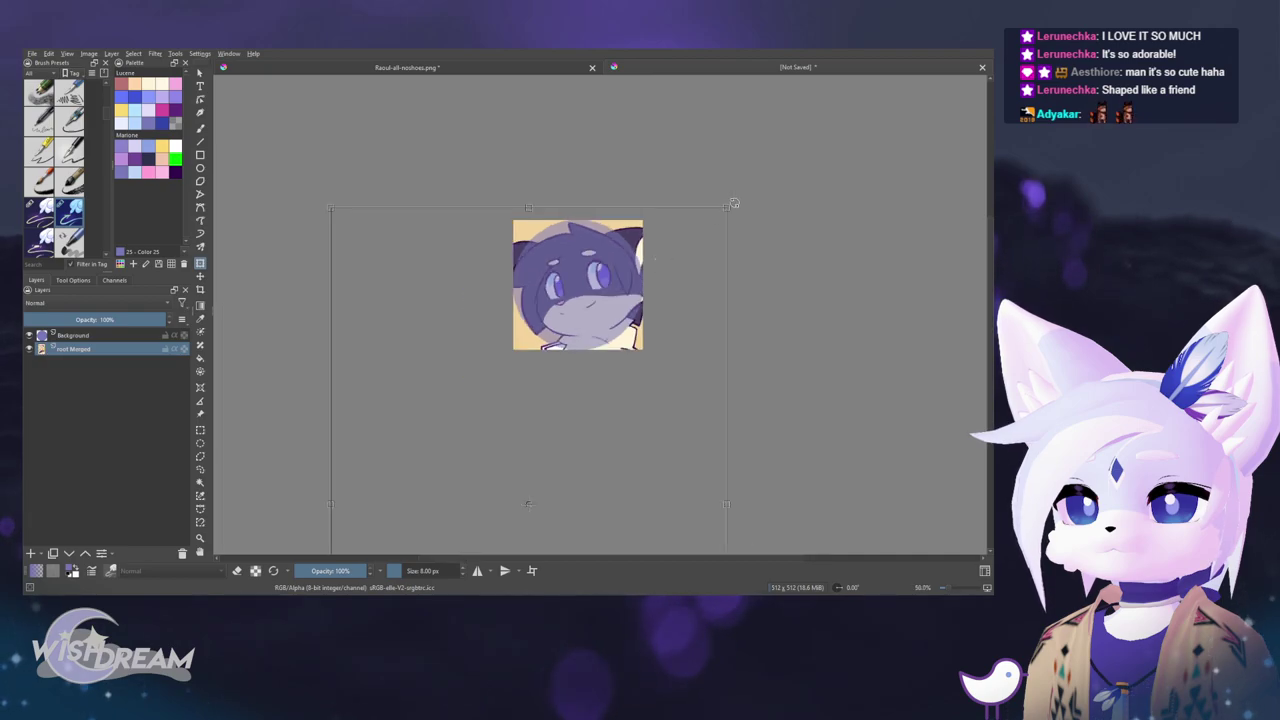
{"action": "key", "text": "ctrl+z"}
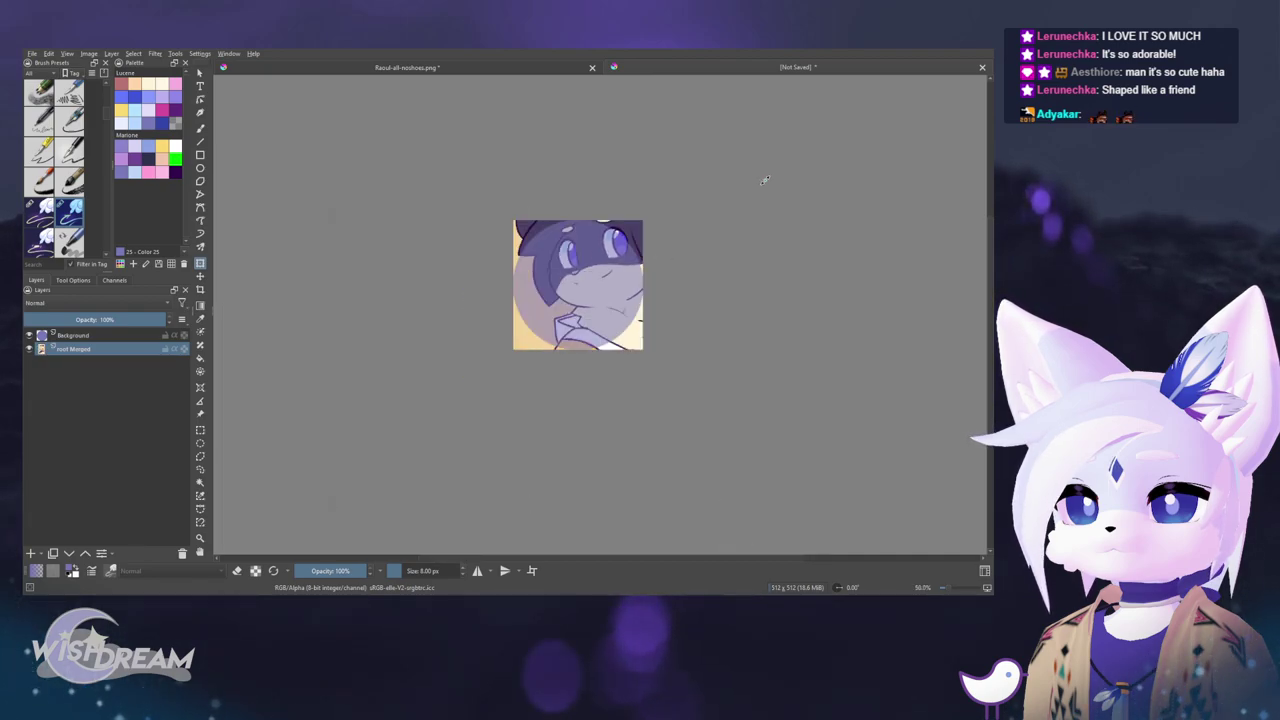
{"action": "key", "text": "ctrl+z"}
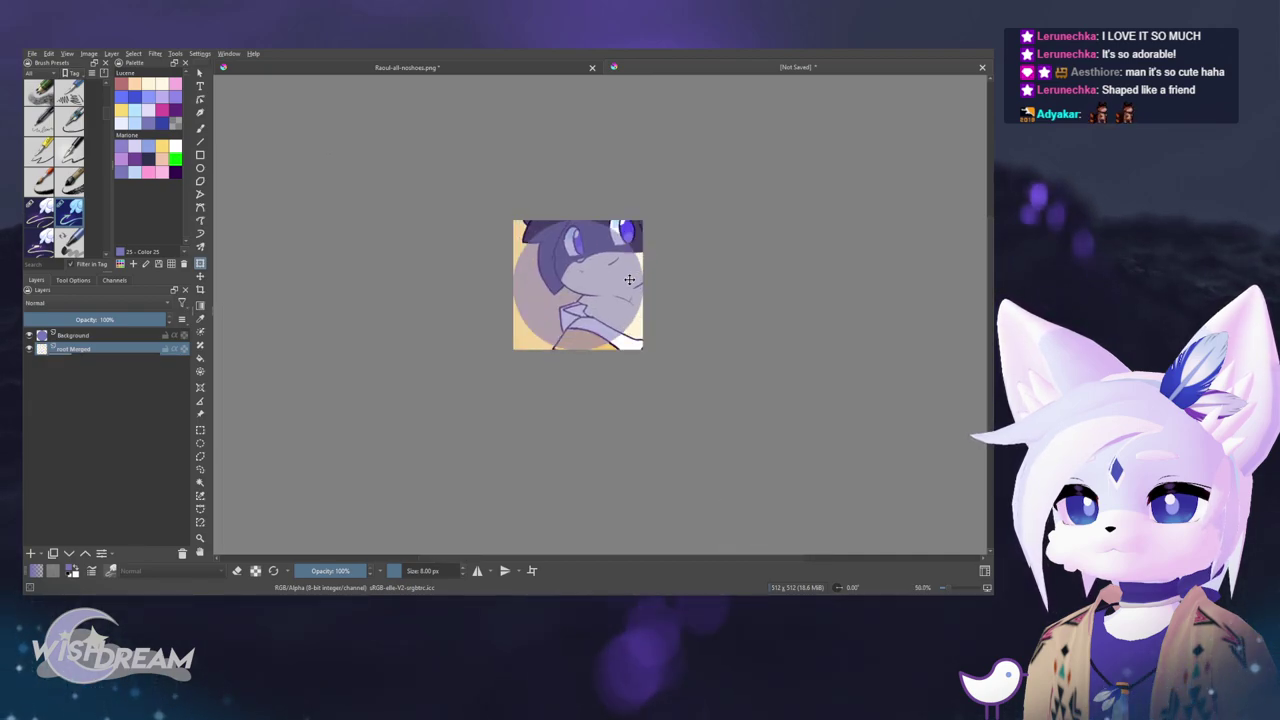
{"action": "key", "text": "ctrl+shift+z"}
{"action": "left_click_drag", "start_coordinate": [624, 292], "coordinate": [626, 294]}
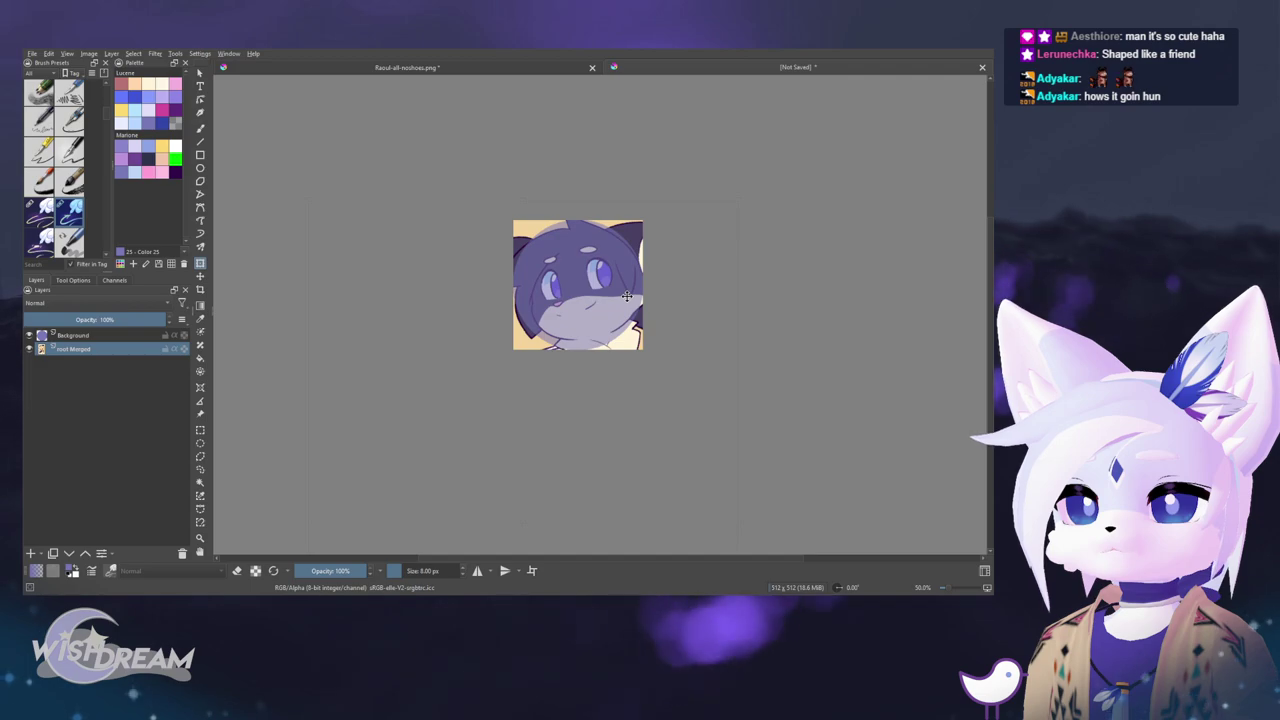
{"action": "left_click_drag", "start_coordinate": [630, 296], "coordinate": [632, 296]}
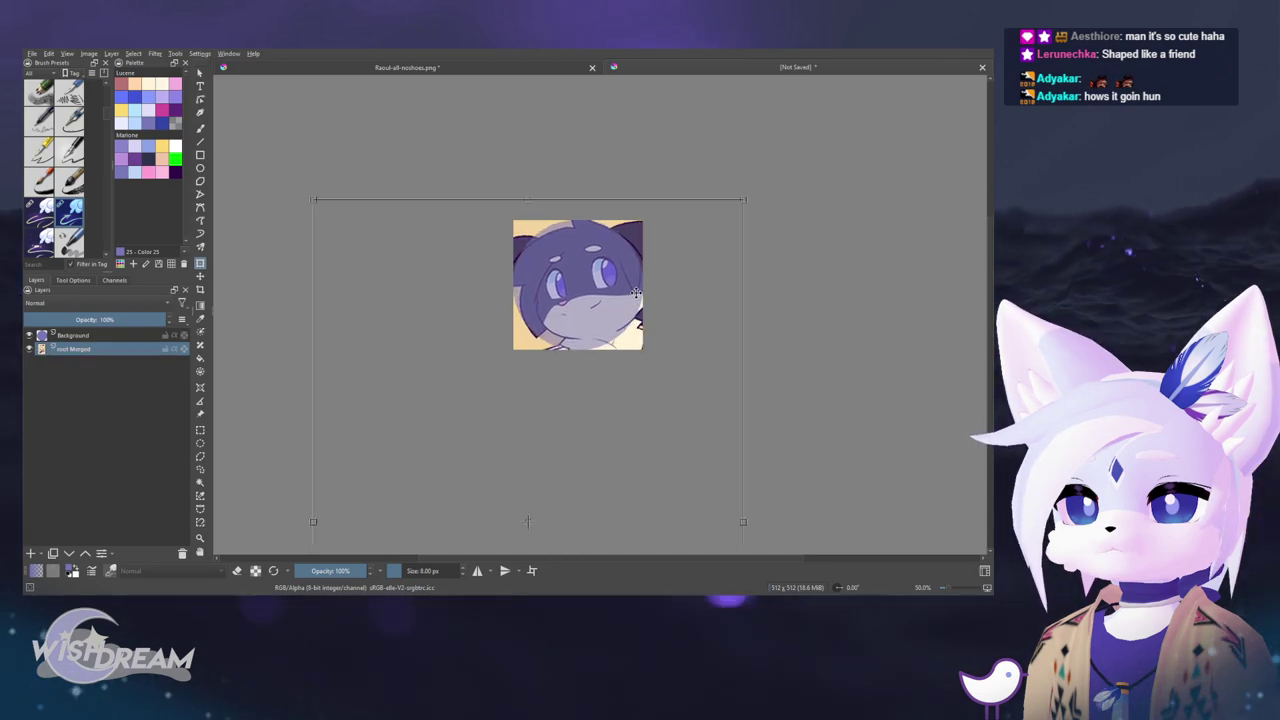
- Try enlarging the artwork further and shifting the face within the circle, and apply the transform
{"action": "scroll", "coordinate": [613, 265], "scroll_direction": "up", "scroll_amount": 4}
{"action": "scroll", "coordinate": [613, 265], "scroll_direction": "down", "scroll_amount": 3}
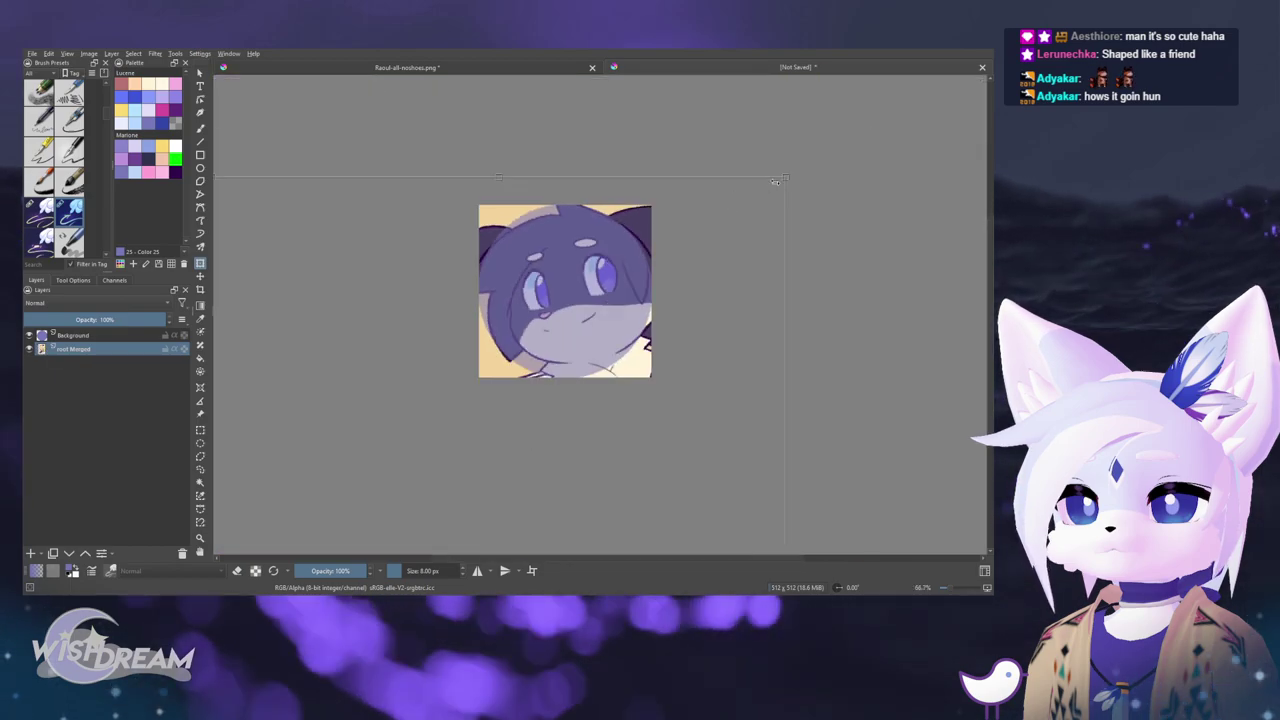
{"action": "left_click_drag", "start_coordinate": [775, 181], "coordinate": [838, 141]}
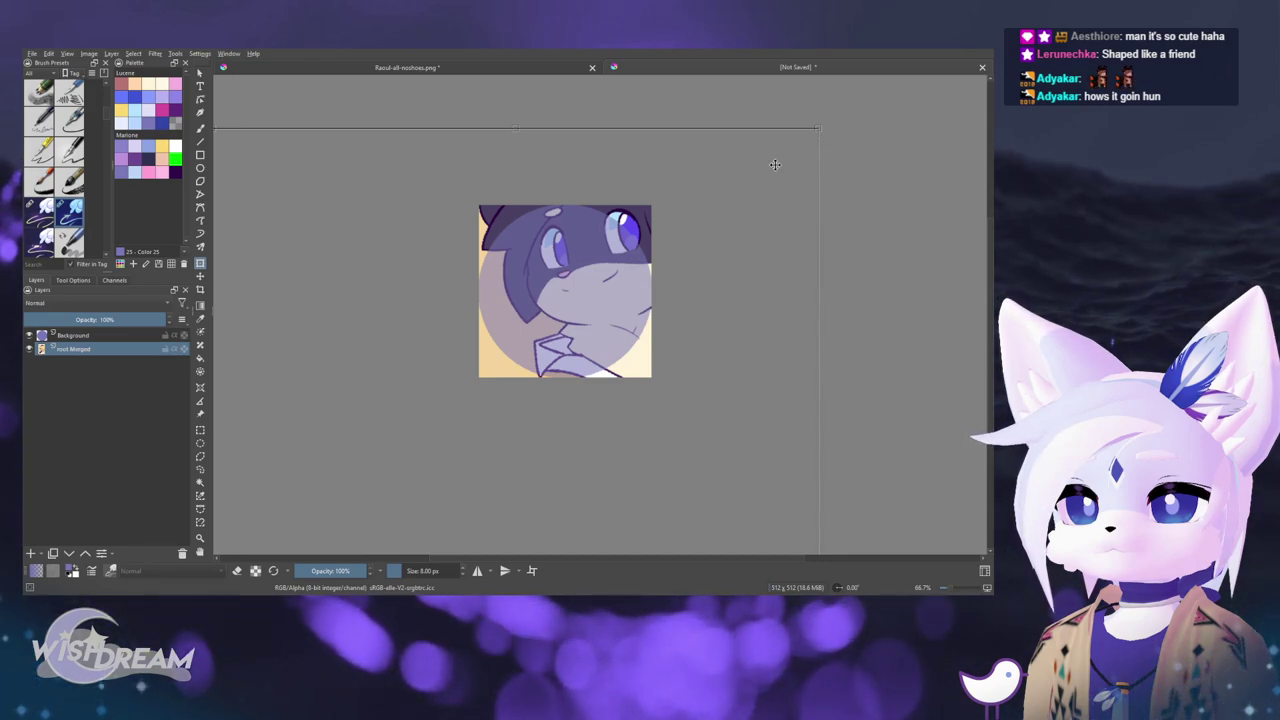
{"action": "left_click_drag", "start_coordinate": [689, 229], "coordinate": [661, 268]}
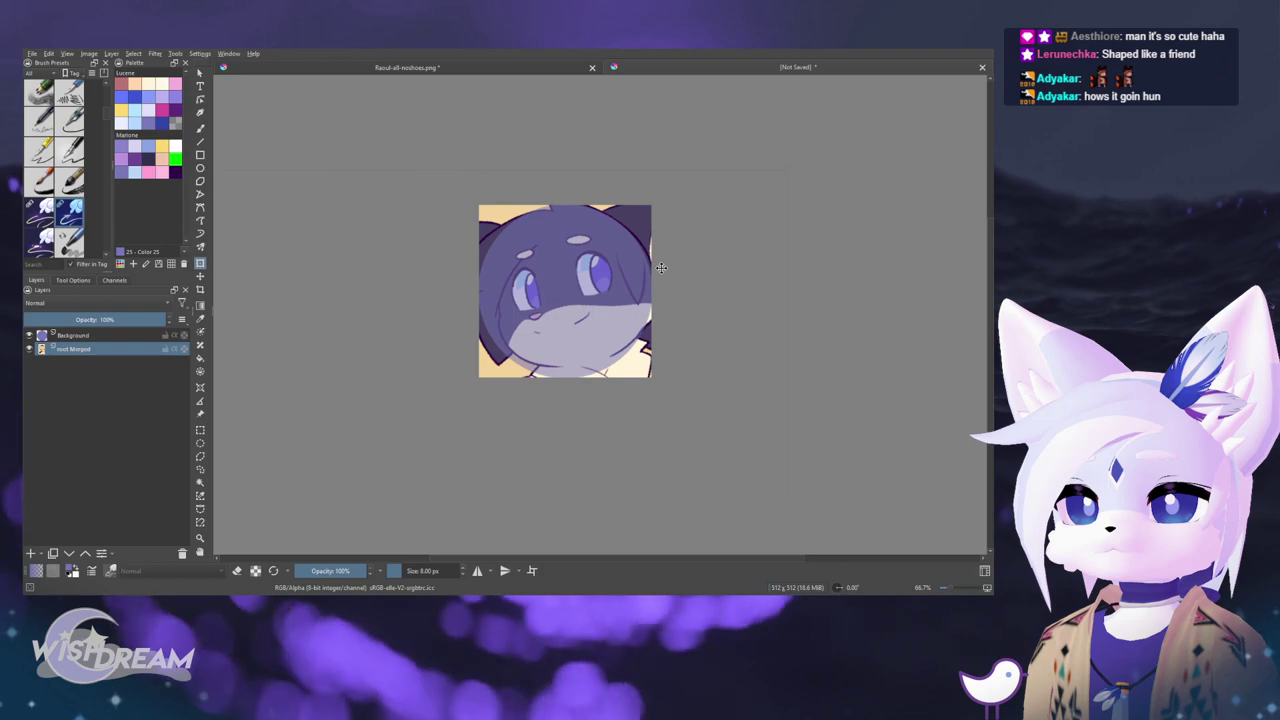
{"action": "left_click_drag", "start_coordinate": [661, 268], "coordinate": [661, 270]}
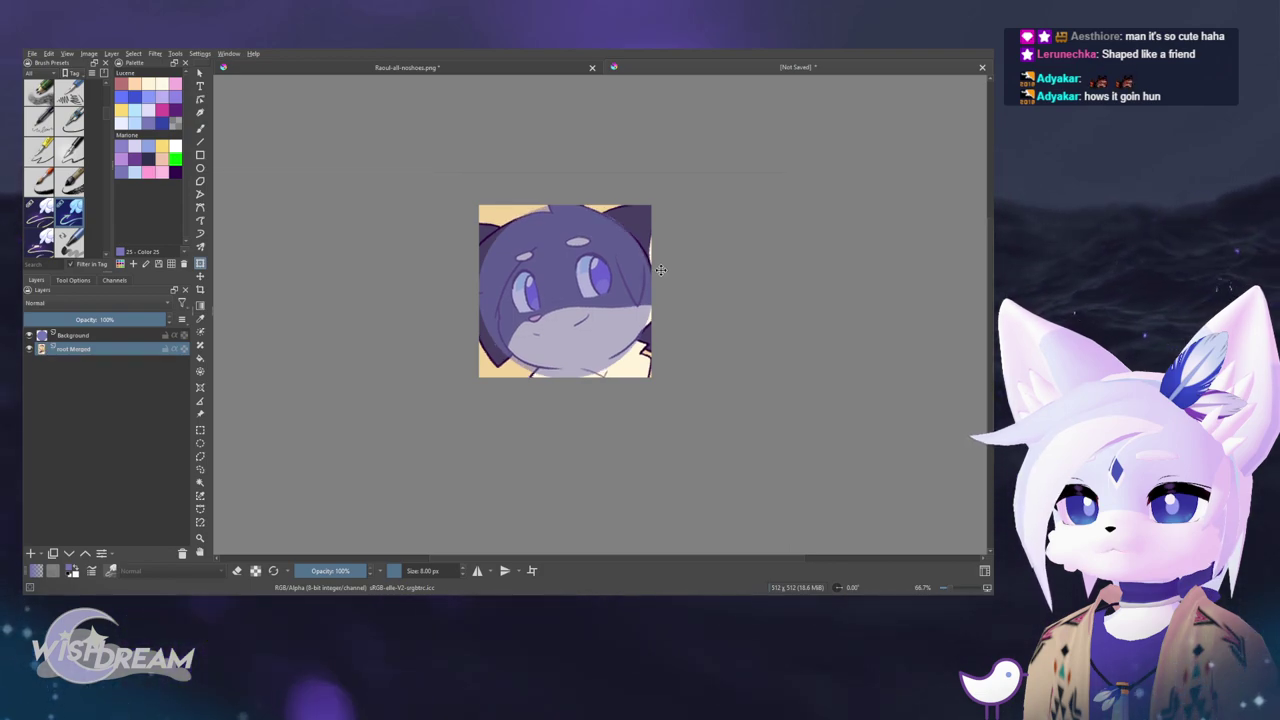
{"action": "left_click_drag", "start_coordinate": [661, 270], "coordinate": [678, 265]}
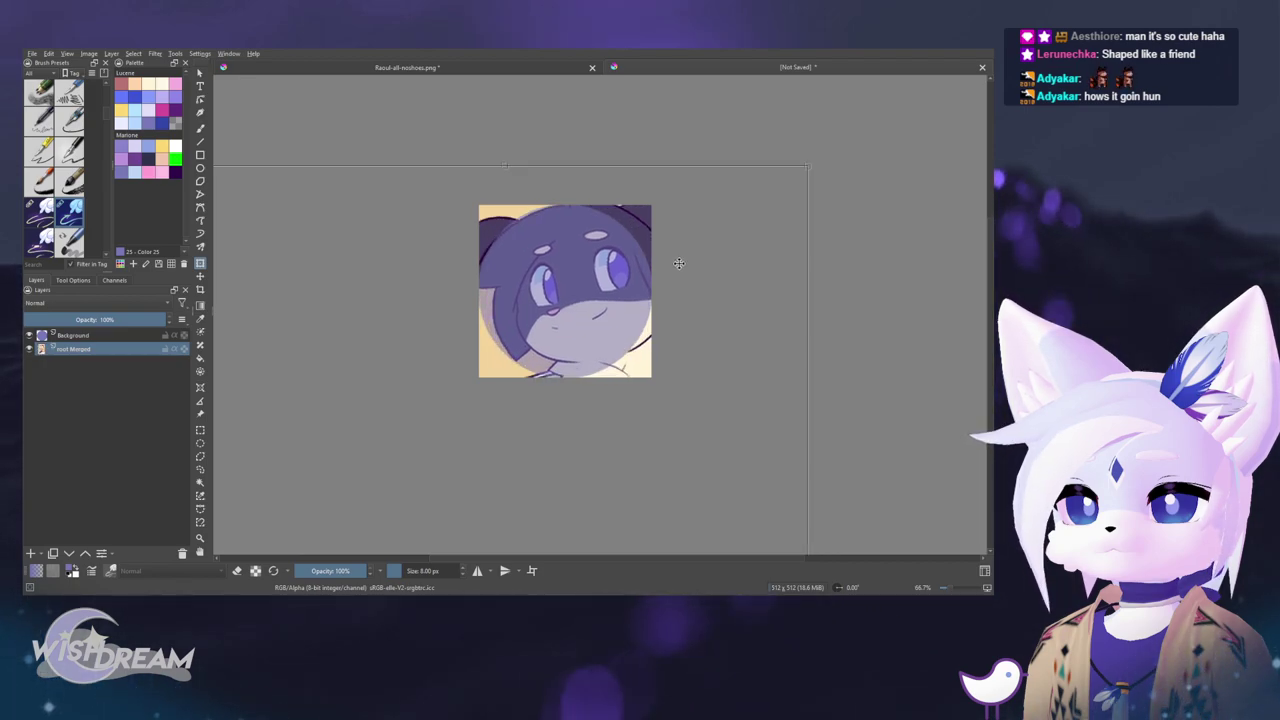
{"action": "key", "text": "Return"}
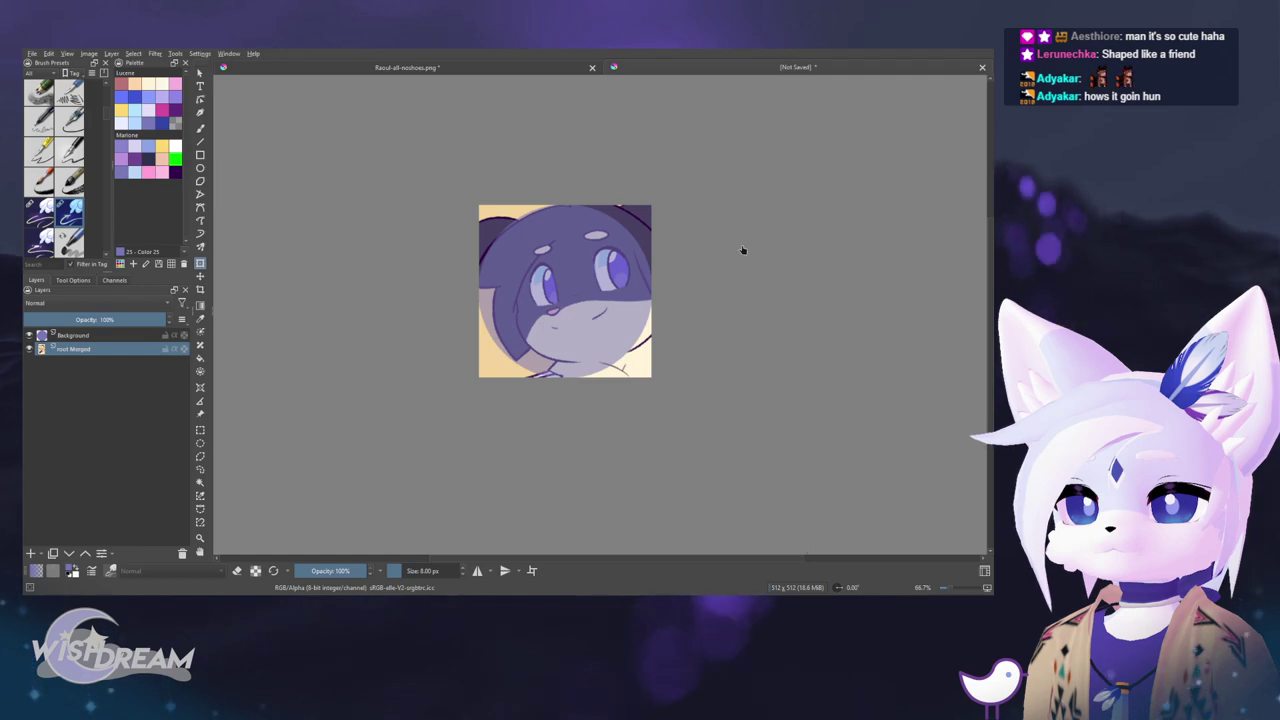
- Hide the circle guide to check the close-up crop, and undo back to the artwork's original scale
{"action": "left_click", "coordinate": [29, 335]}
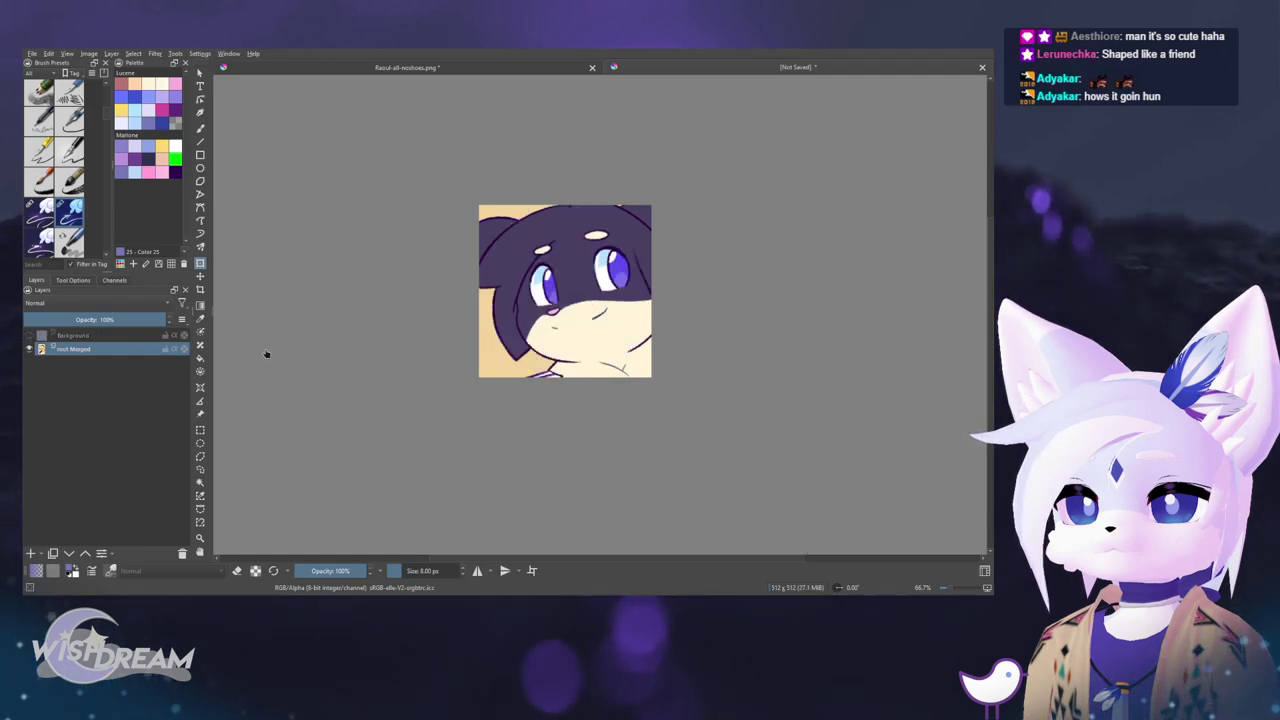
{"action": "key", "text": "ctrl+z"}
{"action": "key", "text": "ctrl+z"}
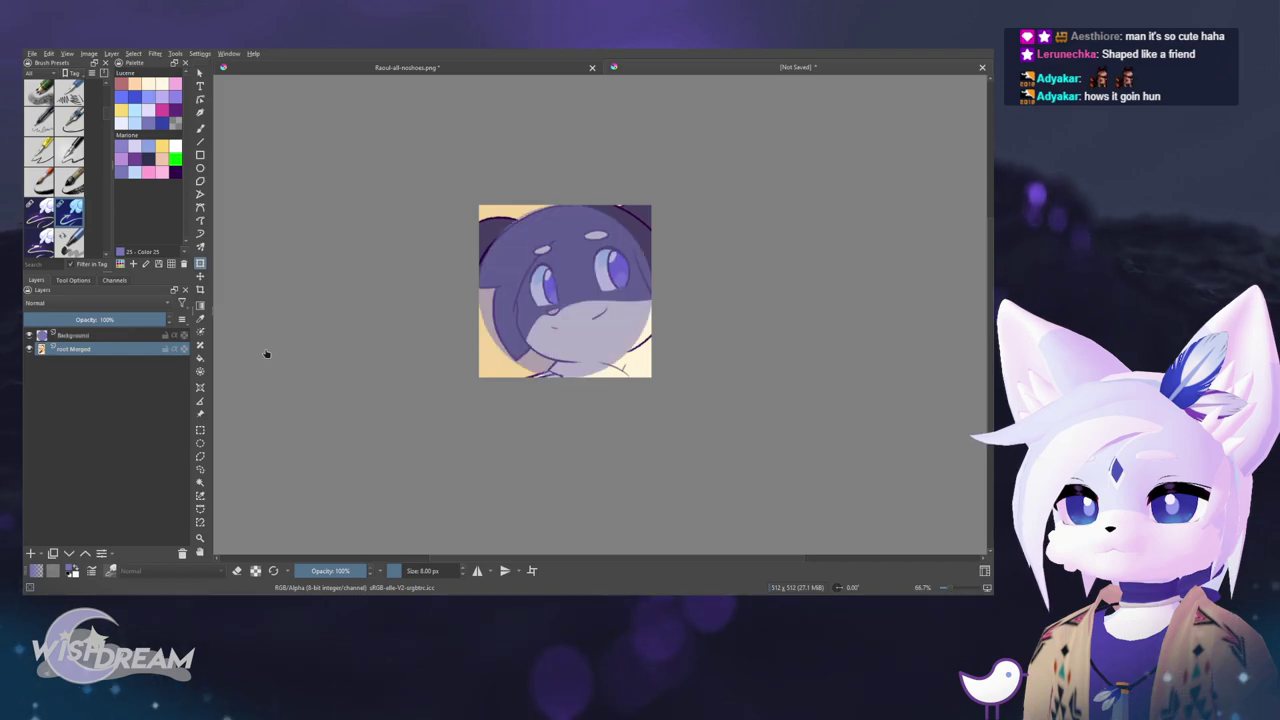
{"action": "key", "text": "ctrl+z"}
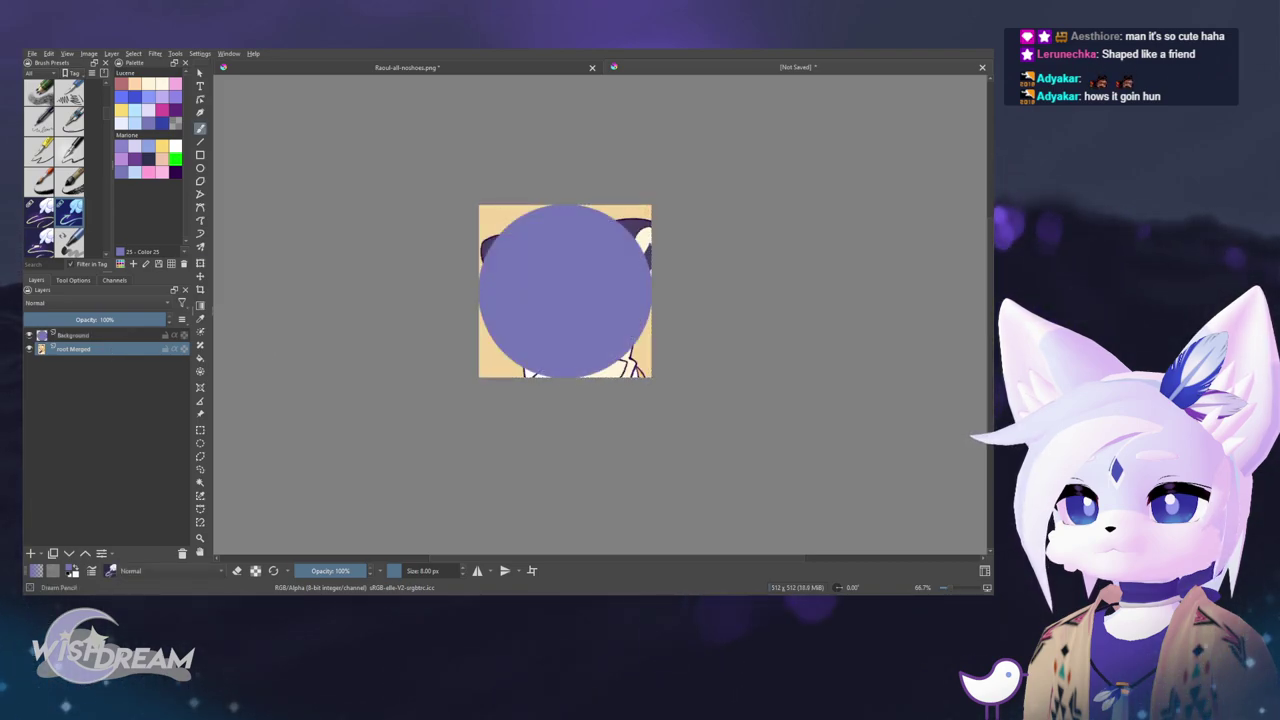
- Fade the circle guide to 21% opacity, and rotate the root Merged artwork slightly clockwise while repositioning the face within the circle
{"action": "left_click", "coordinate": [75, 336]}
{"action": "key", "text": "ctrl+shift+z"}
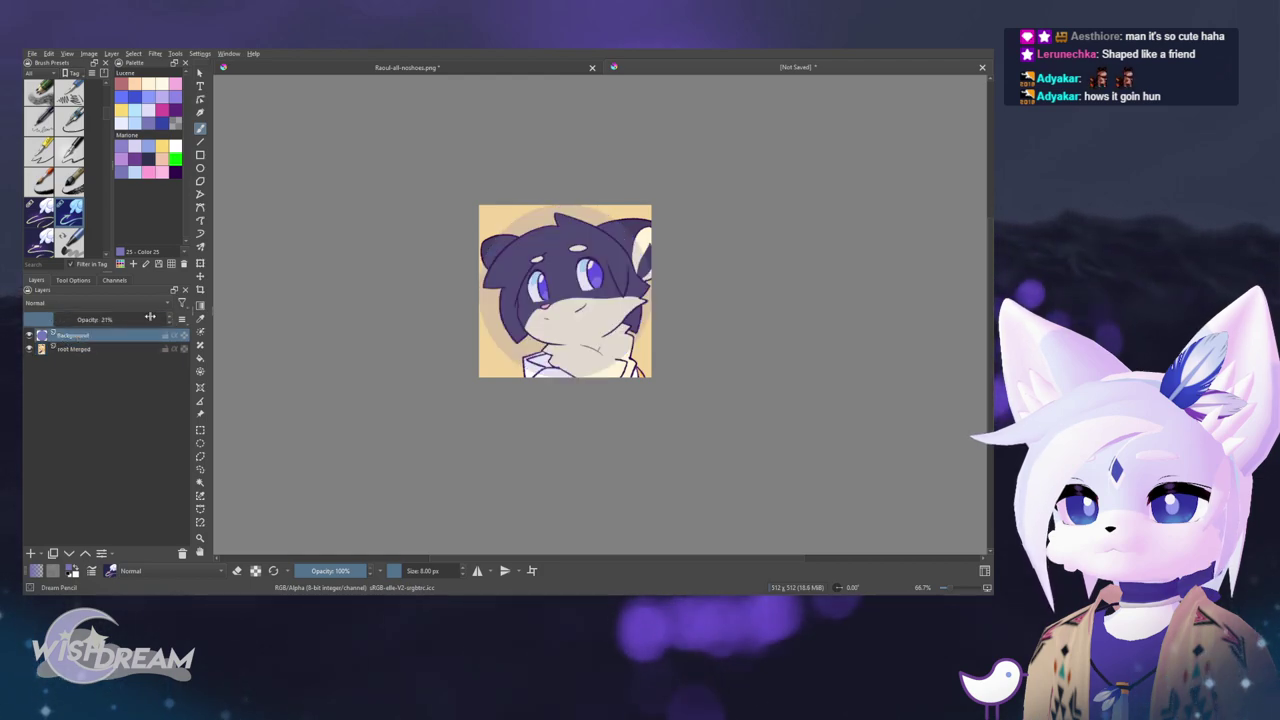
{"action": "left_click", "coordinate": [95, 348]}
{"action": "key", "text": "ctrl+t"}
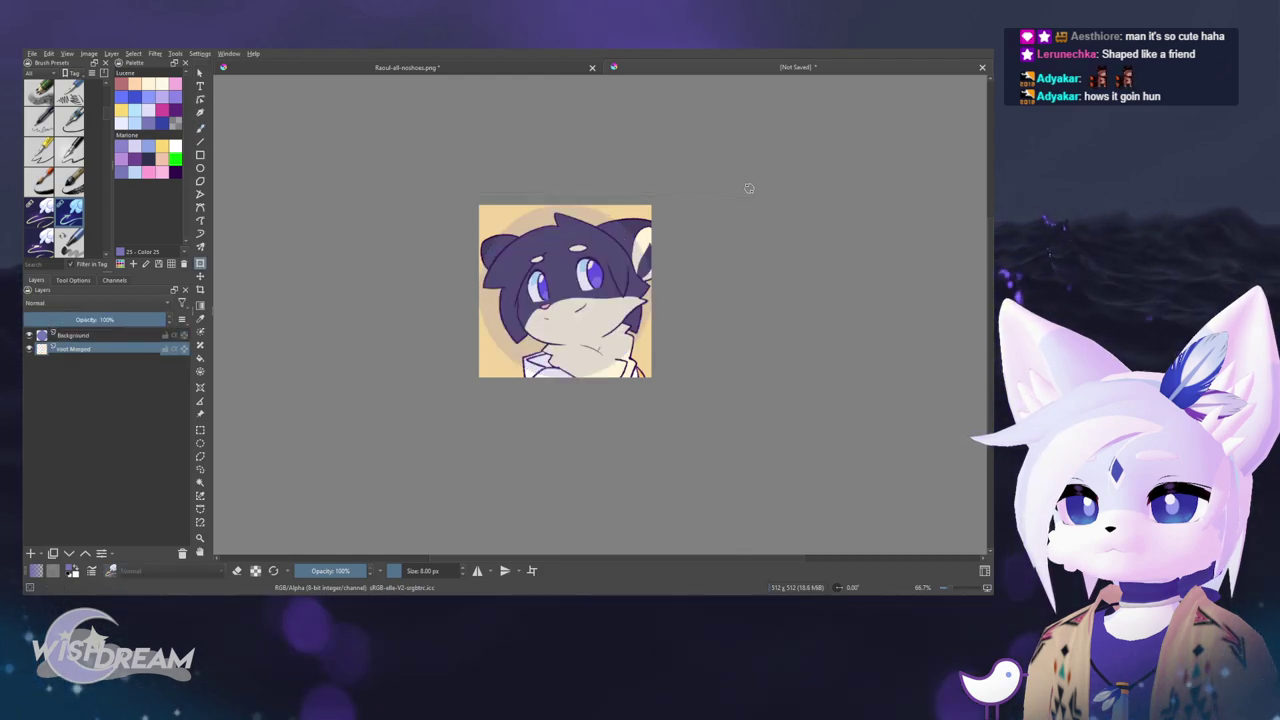
{"action": "left_click_drag", "start_coordinate": [782, 237], "coordinate": [780, 240]}
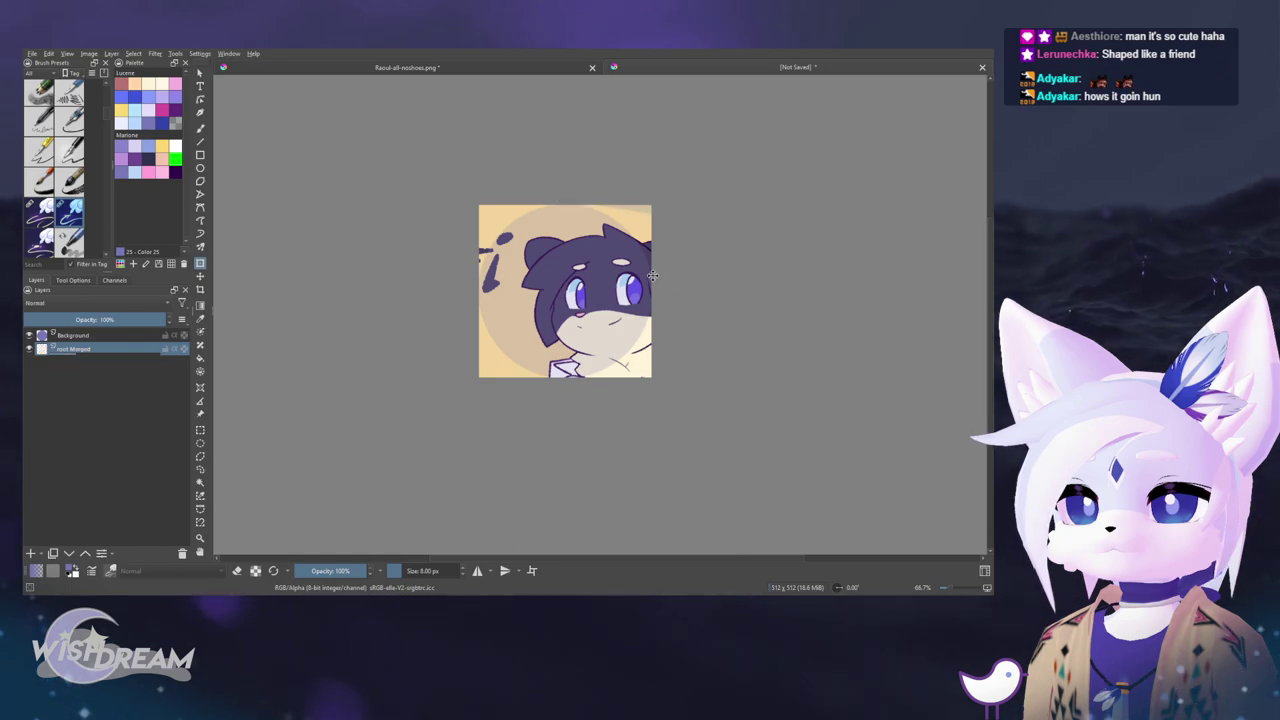
{"action": "left_click_drag", "start_coordinate": [652, 276], "coordinate": [651, 268]}
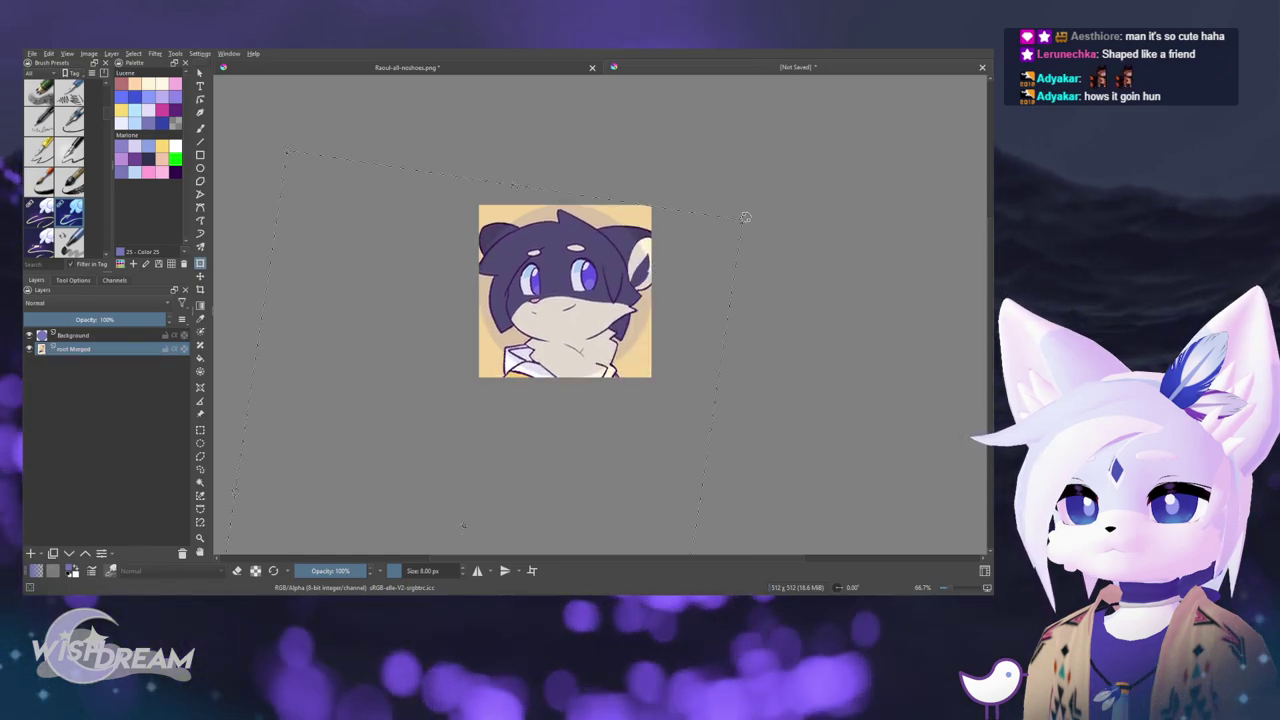
{"action": "left_click_drag", "start_coordinate": [739, 219], "coordinate": [791, 197]}
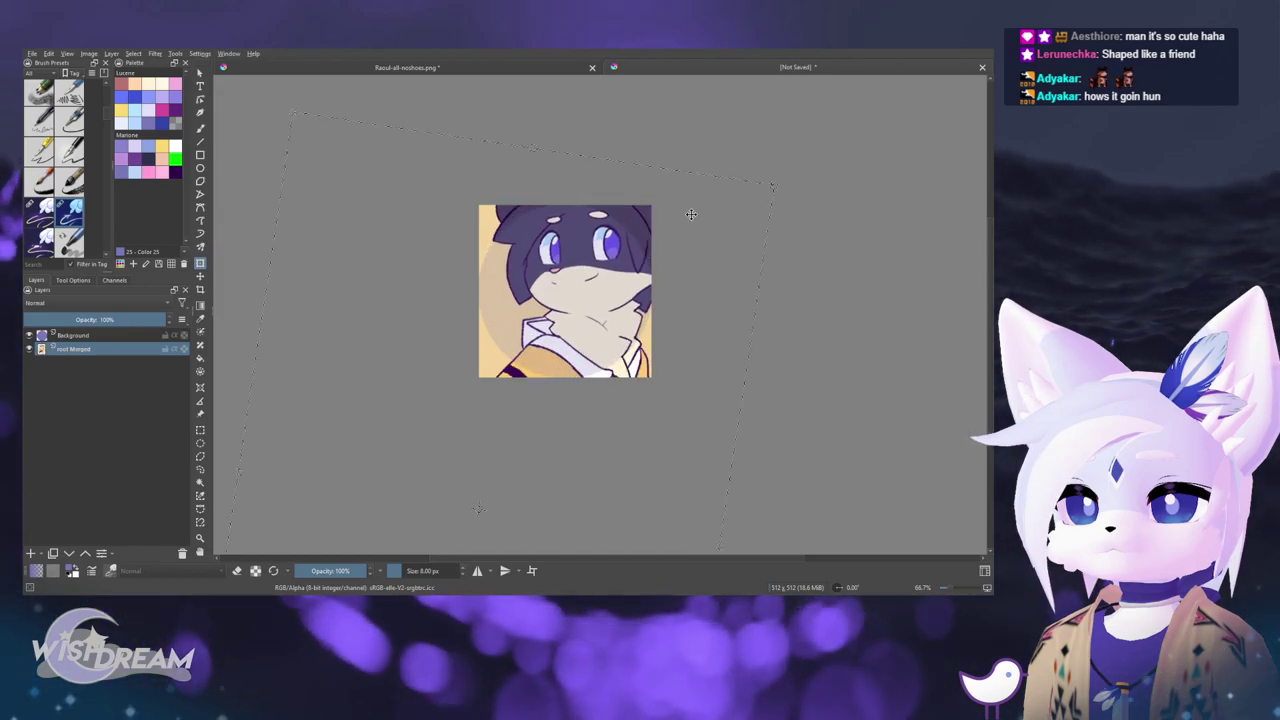
- Fine-tune the scale and position of the tilted artwork so the face fills the circle guide
{"action": "scroll", "coordinate": [639, 221], "scroll_direction": "up", "scroll_amount": 2}
{"action": "key", "text": "ctrl+z"}
{"action": "key", "text": "ctrl+z"}
{"action": "key", "text": "ctrl+z"}
{"action": "key", "text": "ctrl+z"}
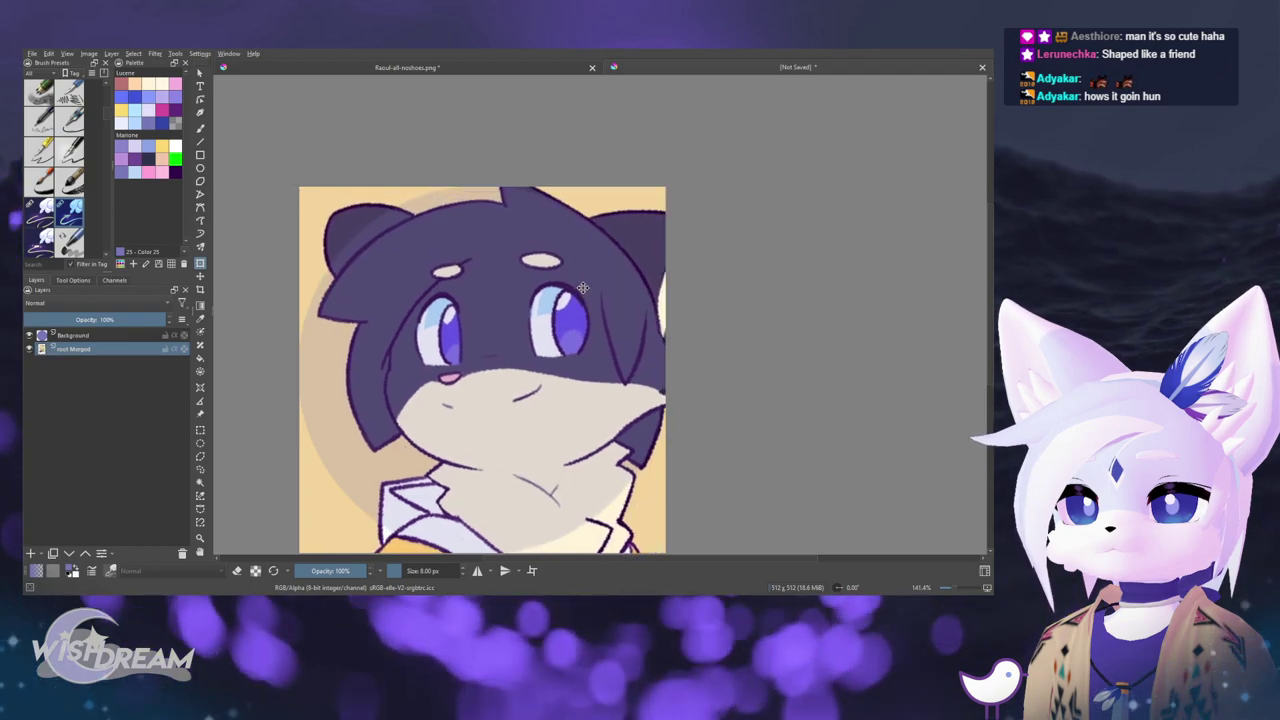
{"action": "left_click_drag", "start_coordinate": [583, 288], "coordinate": [581, 291]}
{"action": "key", "text": "ctrl+z"}
{"action": "key", "text": "ctrl+z"}
{"action": "key", "text": "ctrl+z"}
{"action": "key", "text": "ctrl+z"}
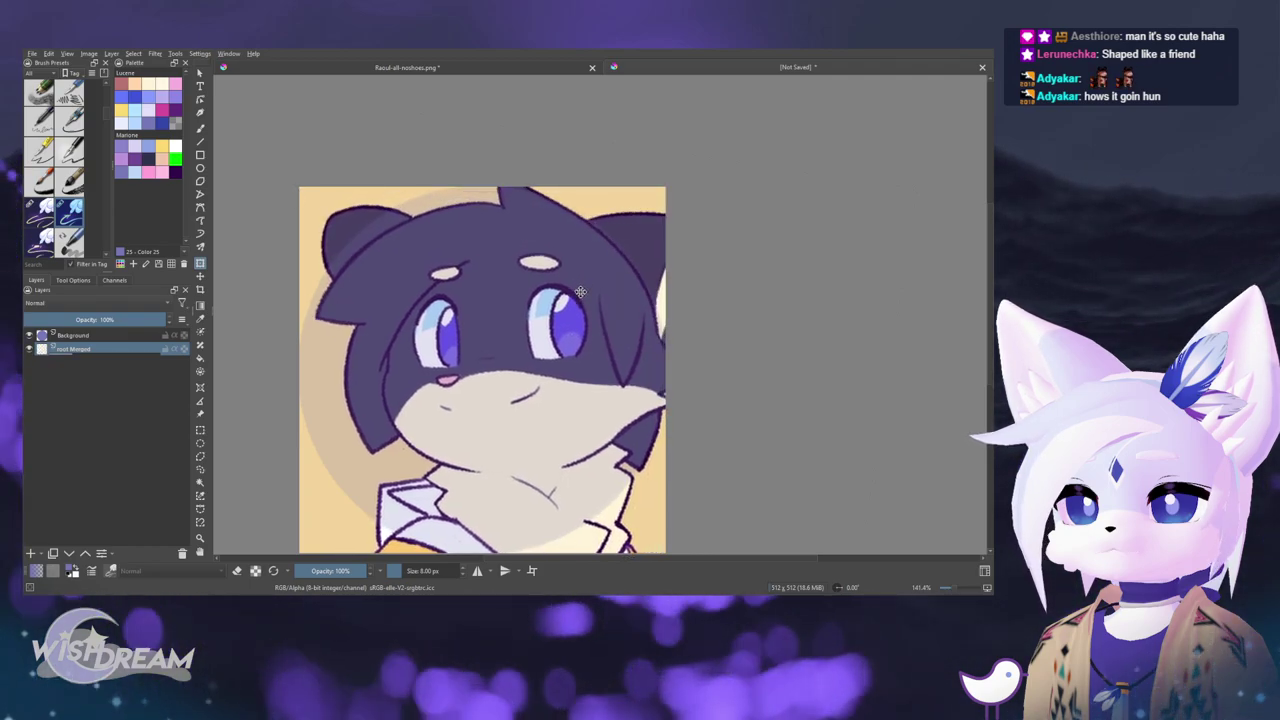
{"action": "key", "text": "ctrl+z"}
{"action": "key", "text": "ctrl+z"}
{"action": "key", "text": "ctrl+z"}
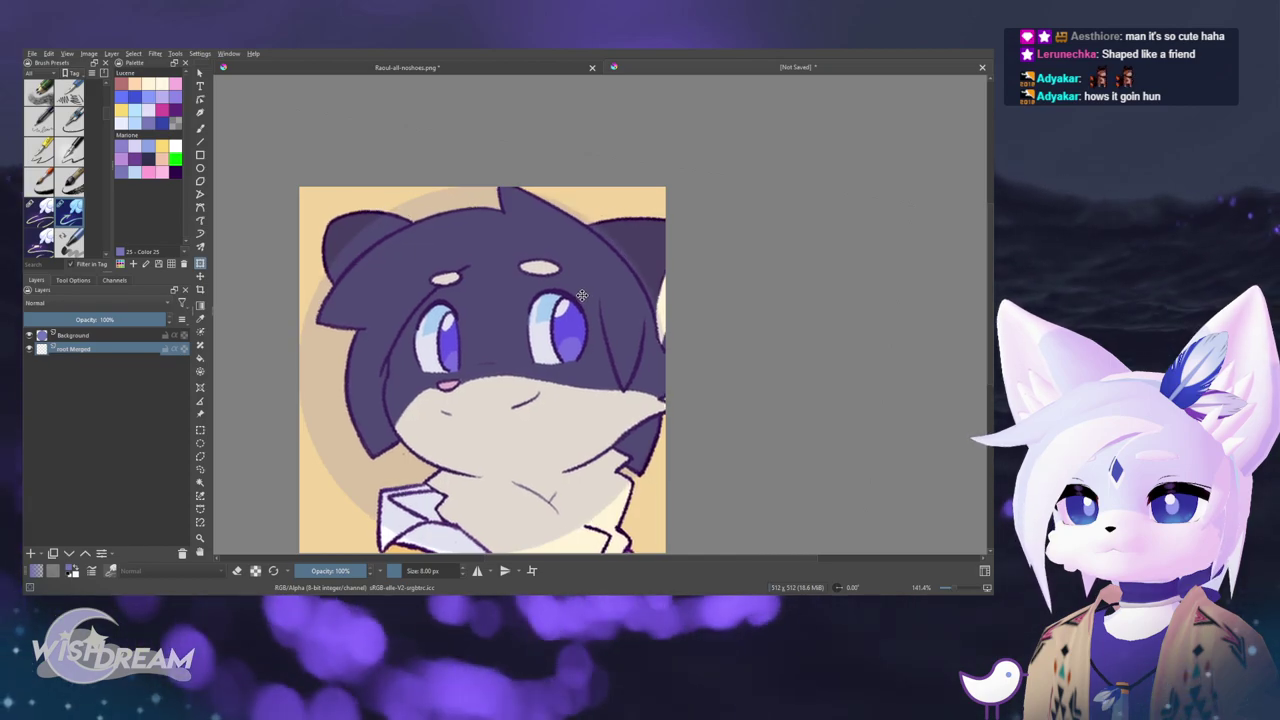
- Apply the root Merged artwork's transform and hide the circle guide to check the headshot crop
{"action": "scroll", "coordinate": [582, 295], "scroll_direction": "down", "scroll_amount": 3}
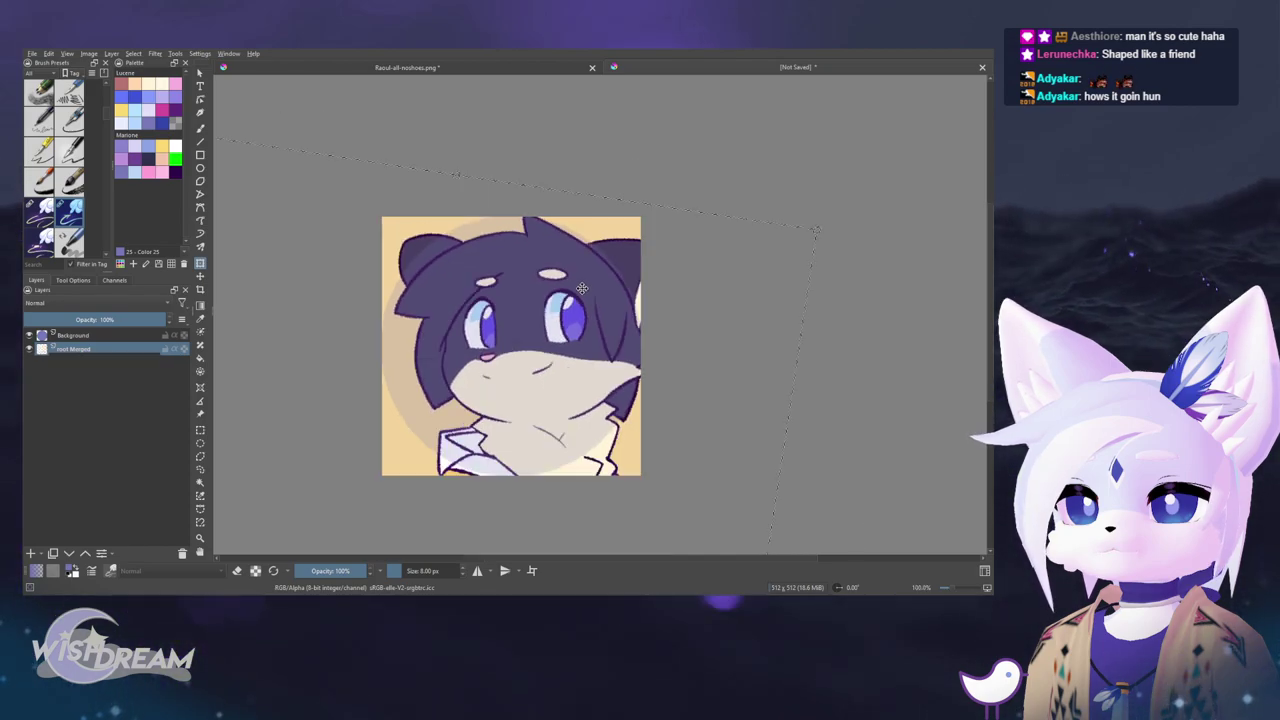
{"action": "scroll", "coordinate": [576, 288], "scroll_direction": "up", "scroll_amount": 1}
{"action": "scroll", "coordinate": [576, 288], "scroll_direction": "up", "scroll_amount": 2}
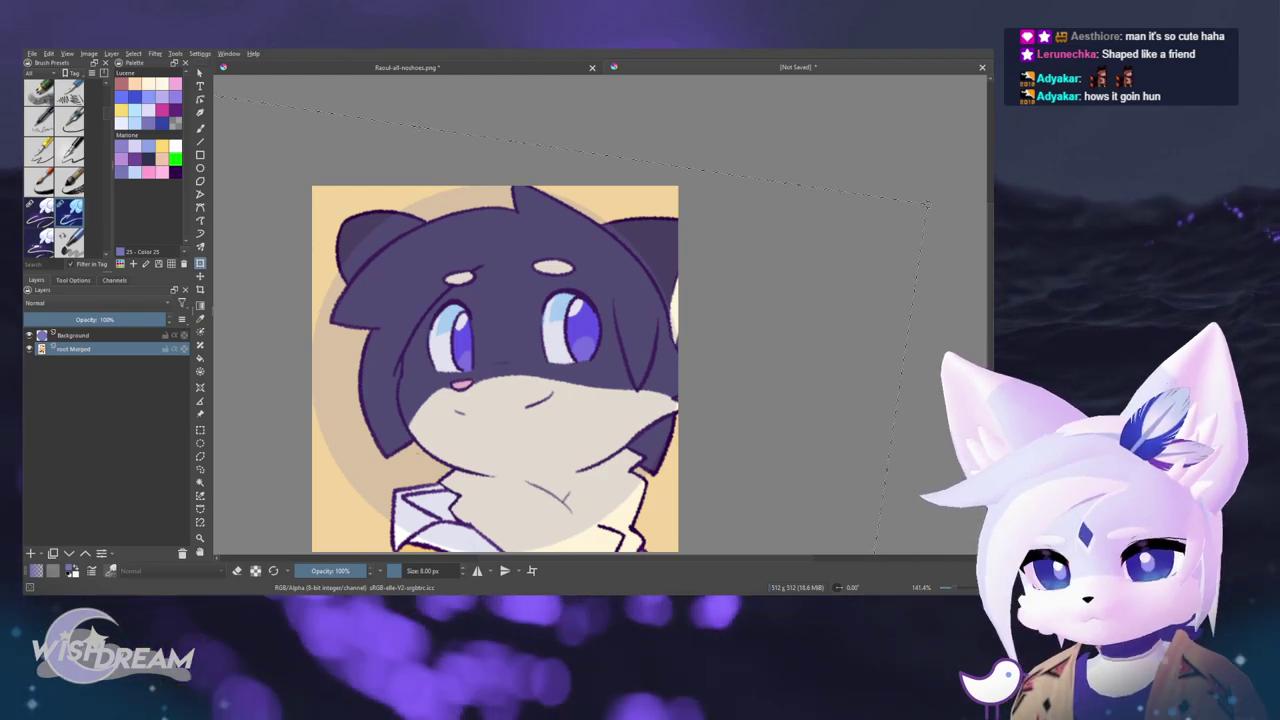
{"action": "scroll", "coordinate": [543, 150], "scroll_direction": "down", "scroll_amount": 2}
{"action": "left_click_drag", "start_coordinate": [528, 215], "coordinate": [533, 242]}
{"action": "key", "text": "Return"}
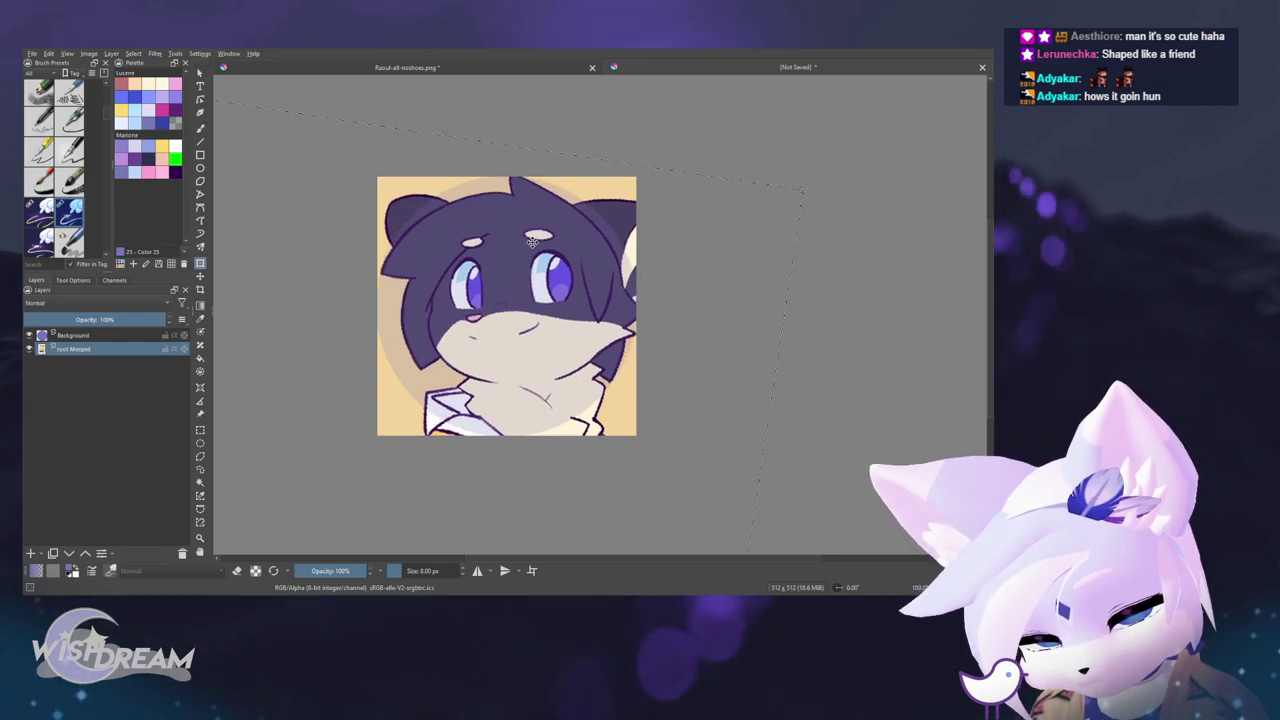
{"action": "left_click", "coordinate": [30, 335]}
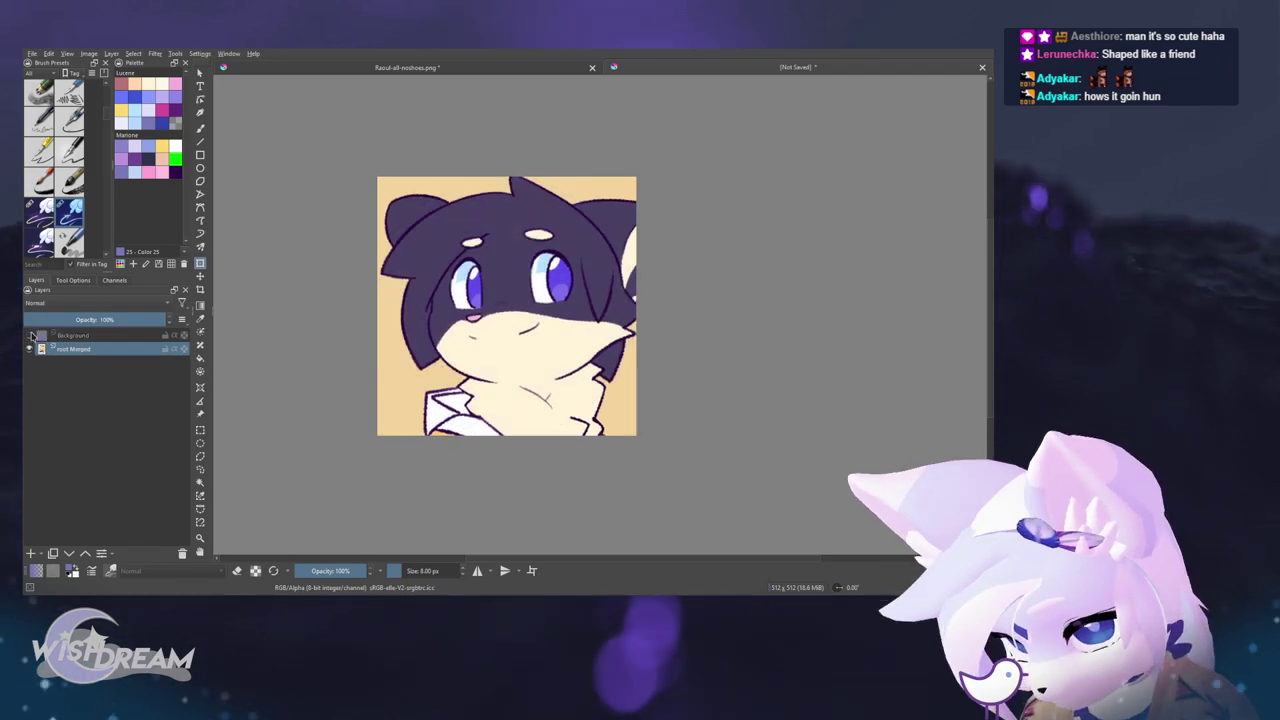
{"action": "left_click_drag", "start_coordinate": [322, 210], "coordinate": [330, 217]}
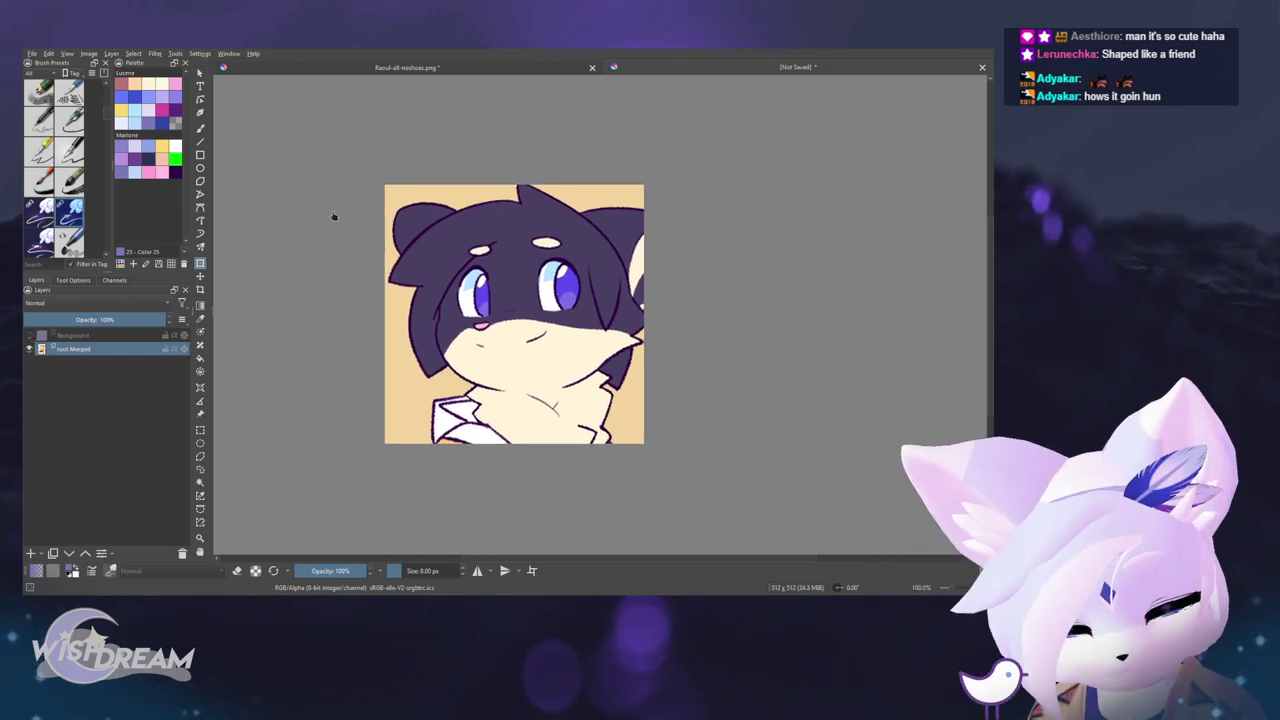
- On a new layer behind the character's outline, add white clouds in the lower corners and a dusty red gradient fading down from the top
{"action": "key", "text": "b"}
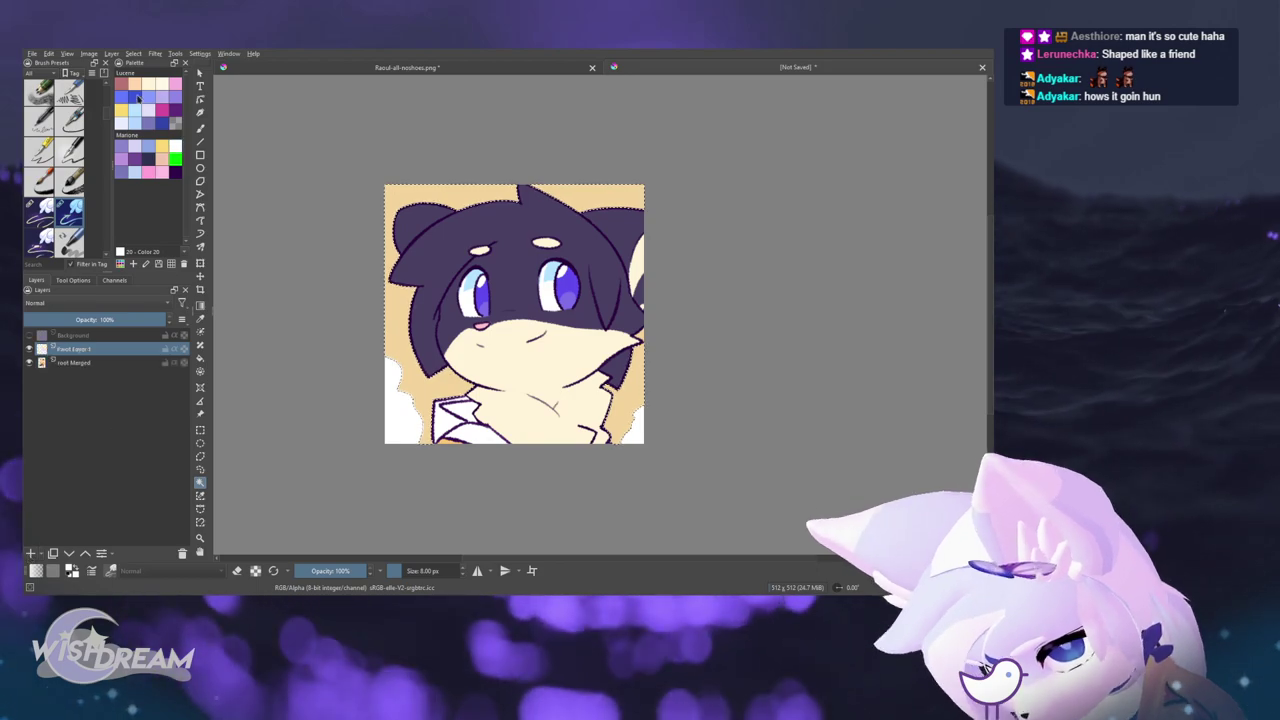
{"action": "left_click", "coordinate": [200, 305]}
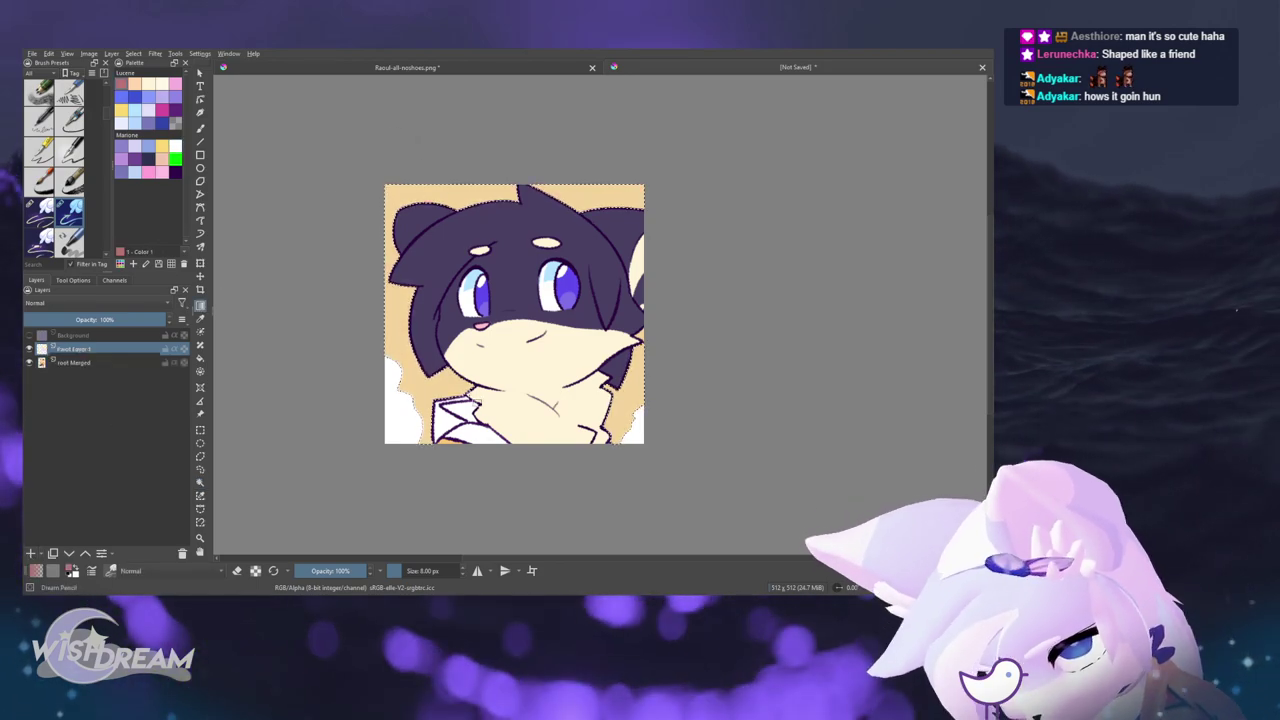
{"action": "left_click_drag", "start_coordinate": [511, 184], "coordinate": [523, 520]}
{"action": "key", "text": "ctrl+shift+a"}
{"action": "left_click_drag", "start_coordinate": [674, 447], "coordinate": [666, 459]}
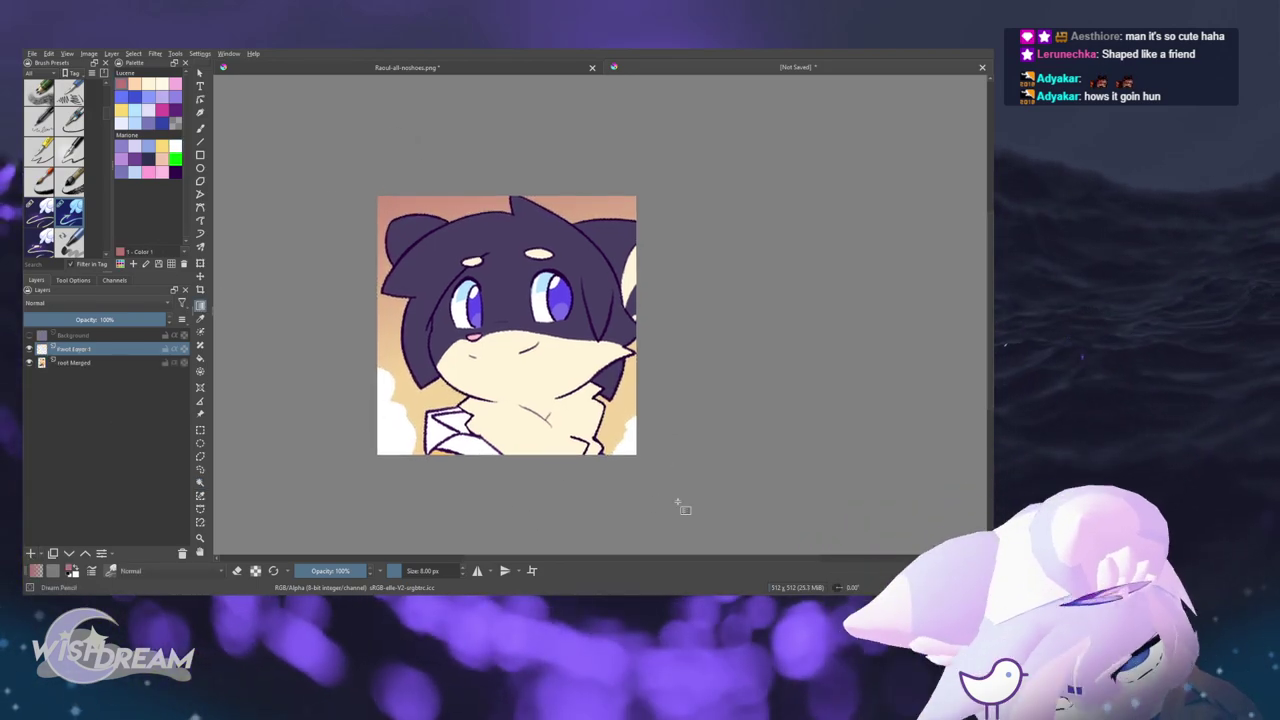
- Save the headshot icon as Raoul-avi.png
{"action": "left_click_drag", "start_coordinate": [678, 381], "coordinate": [681, 382]}
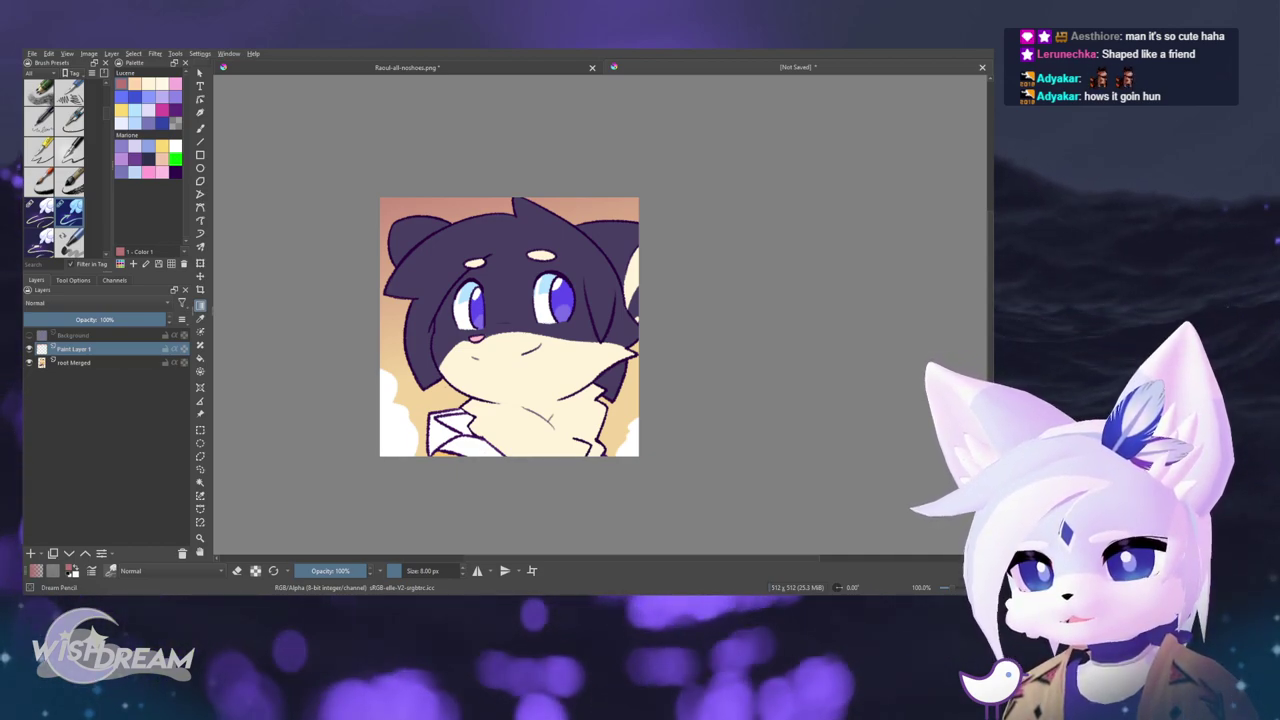
{"action": "mouse_move", "coordinate": [572, 158]}
{"action": "left_mouse_down"}
{"action": "mouse_move", "coordinate": [571, 146]}
{"action": "mouse_move", "coordinate": [583, 181]}
{"action": "left_mouse_up"}
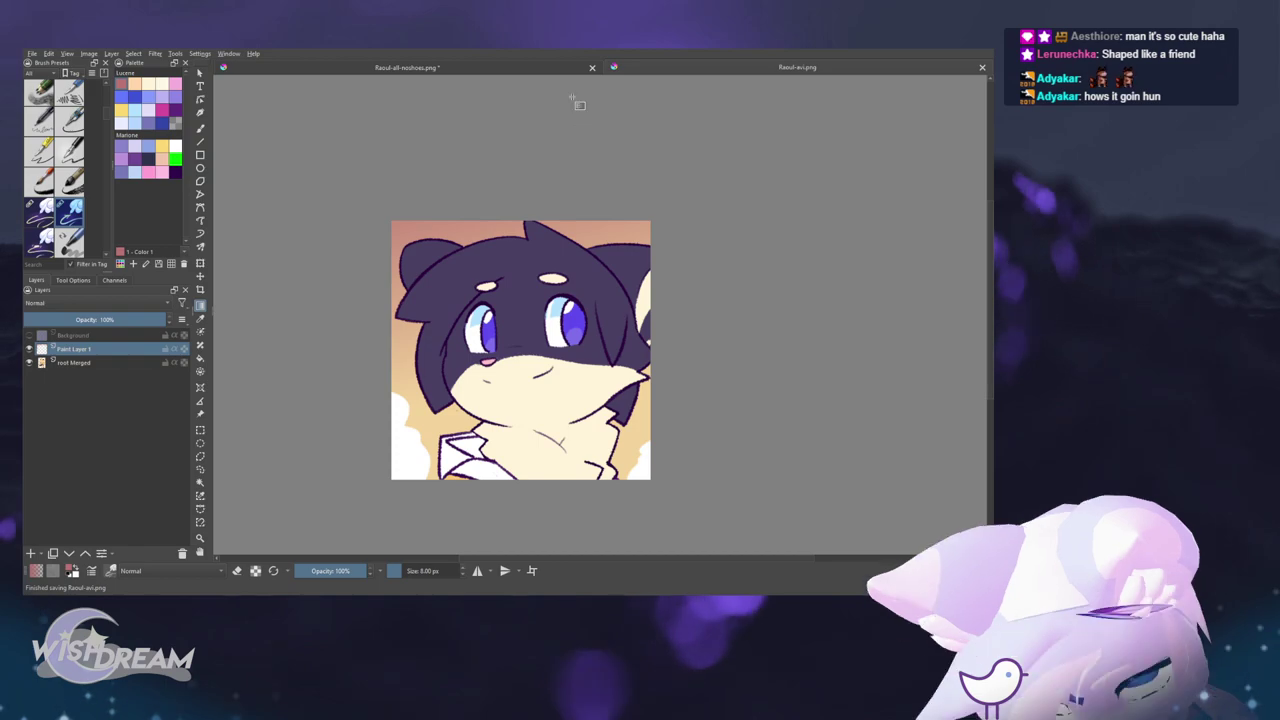
- Examine the head's expression on the full reference sheet for comparison with the icon
{"action": "left_click", "coordinate": [558, 70]}
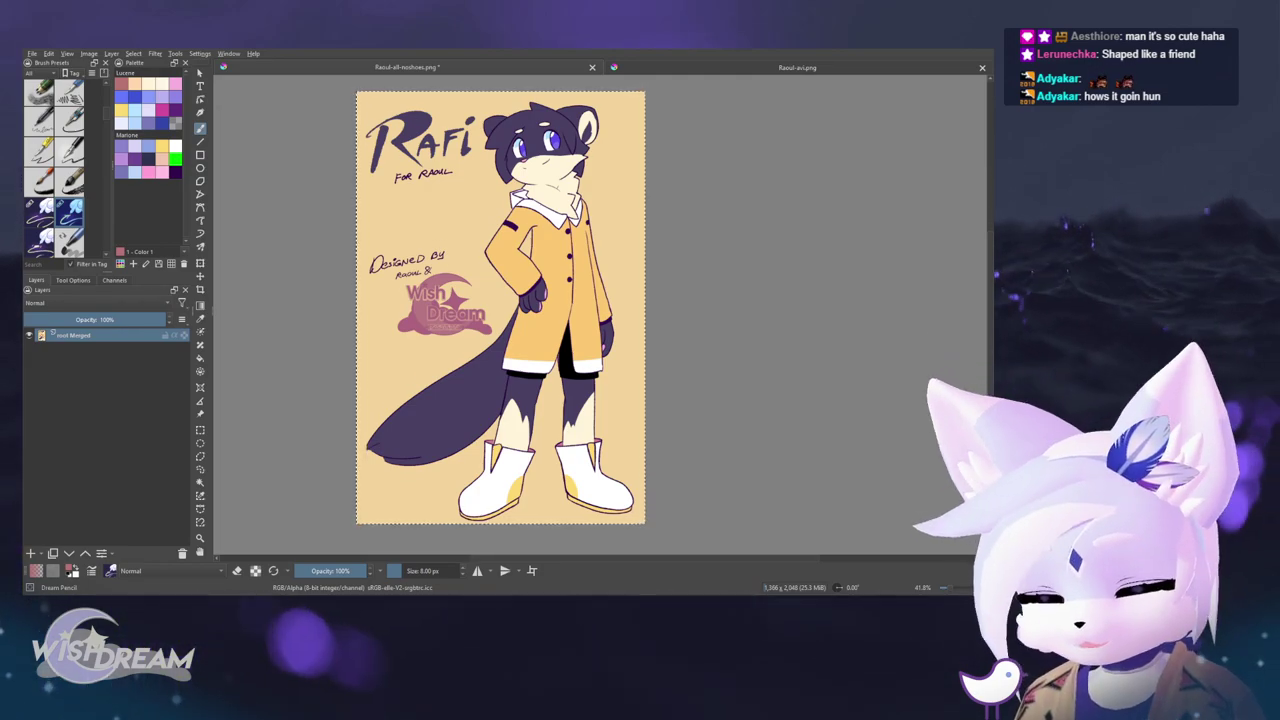
{"action": "scroll", "coordinate": [509, 102], "scroll_direction": "up", "scroll_amount": 4}
{"action": "left_click_drag", "start_coordinate": [585, 103], "coordinate": [555, 137]}
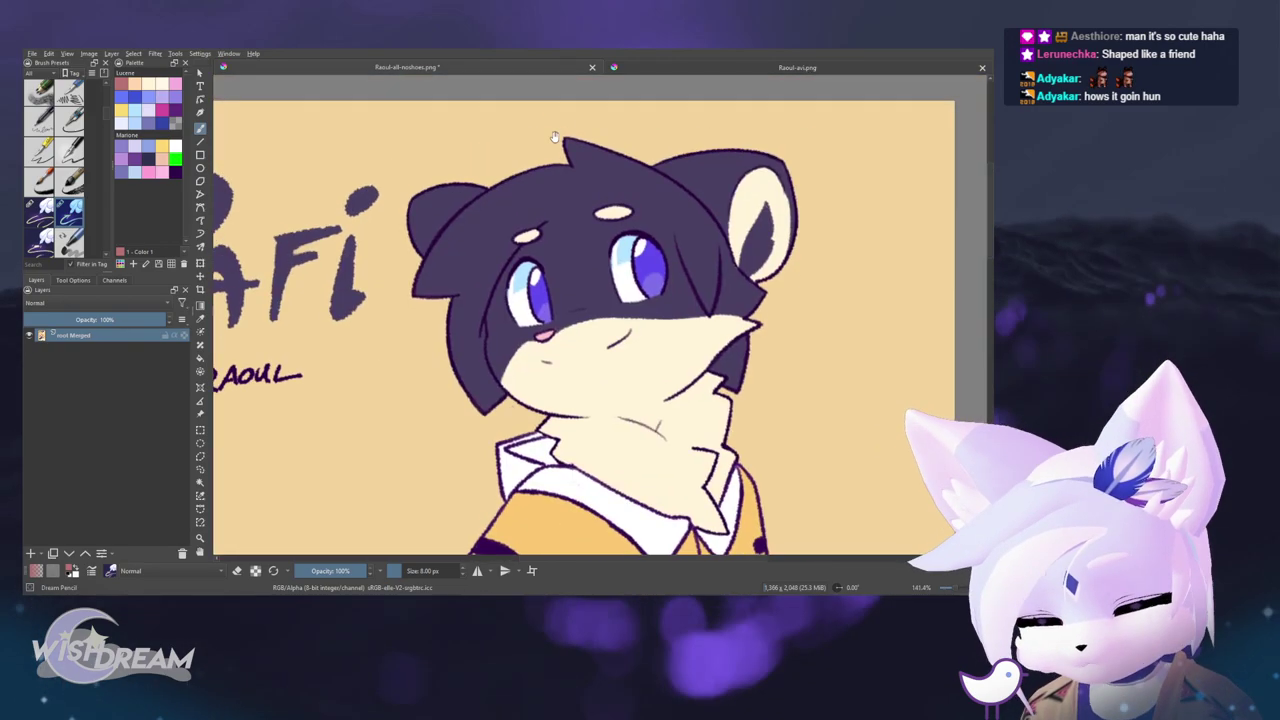
- In the icon, select the right-hand eyebrow freehand and tilt it slightly counter-clockwise on the root Merged layer
{"action": "left_click", "coordinate": [786, 68]}
{"action": "scroll", "coordinate": [584, 240], "scroll_direction": "up", "scroll_amount": 6}
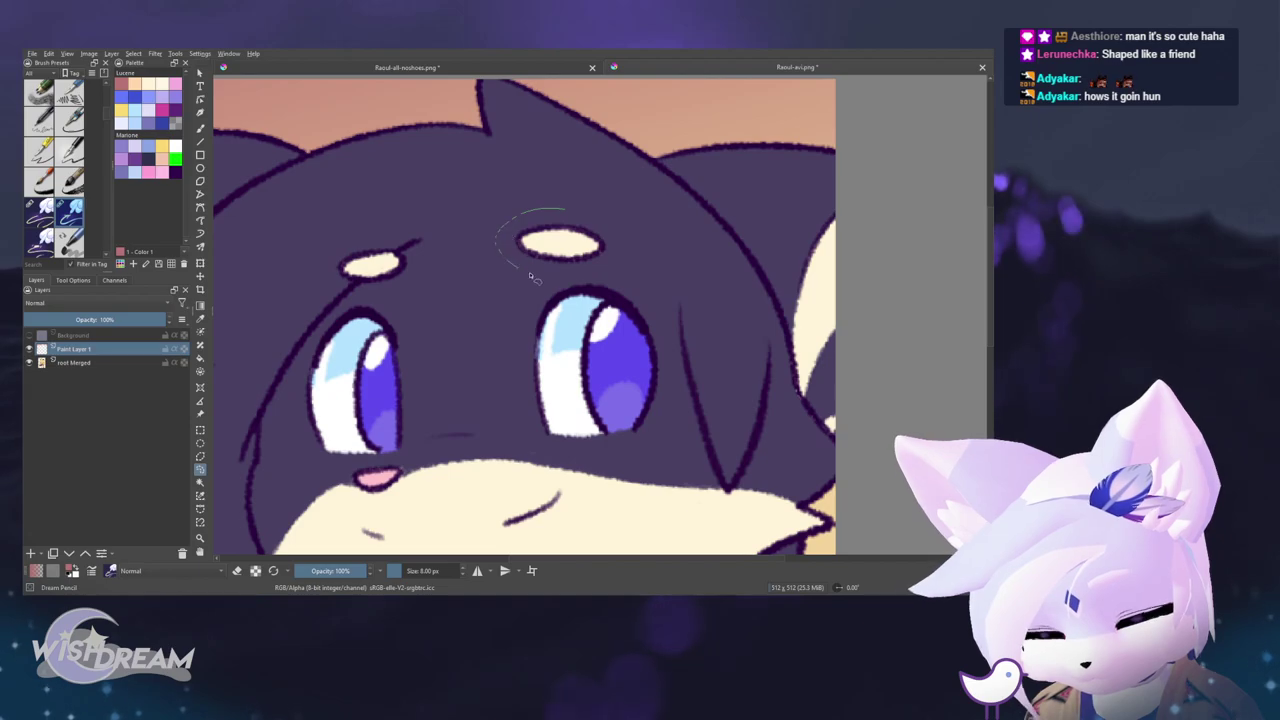
{"action": "key", "text": "Return"}
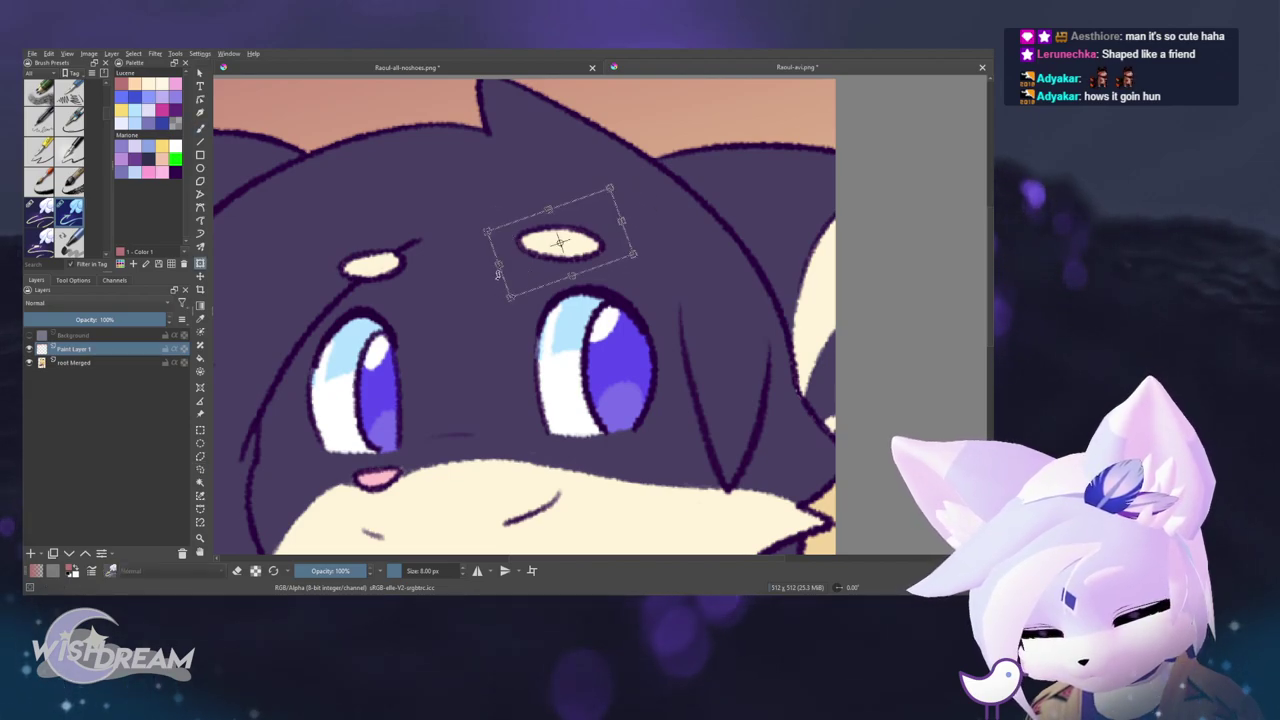
{"action": "left_click", "coordinate": [181, 363]}
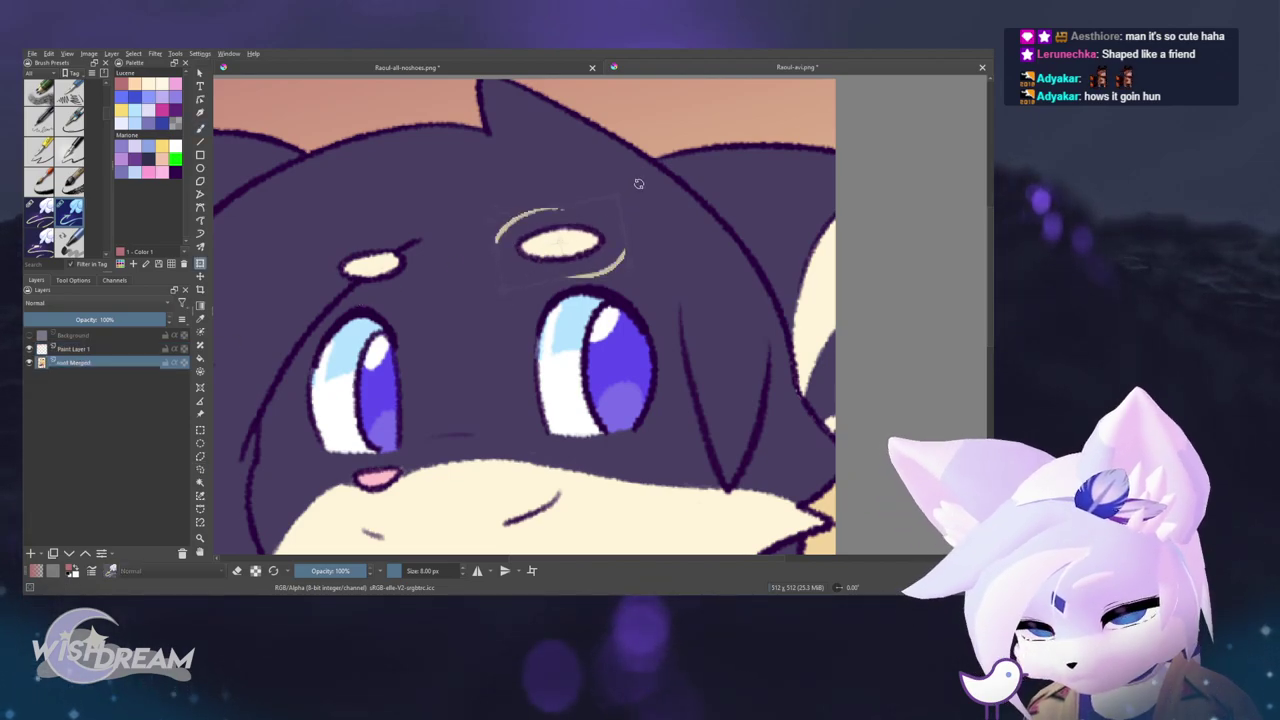
{"action": "key", "text": "Return"}
- Paint over the pale leftover arcs around the rotated eyebrow with the dark fur colour and save the icon
{"action": "scroll", "coordinate": [560, 240], "scroll_direction": "down", "scroll_amount": 2}
{"action": "key", "text": "b"}
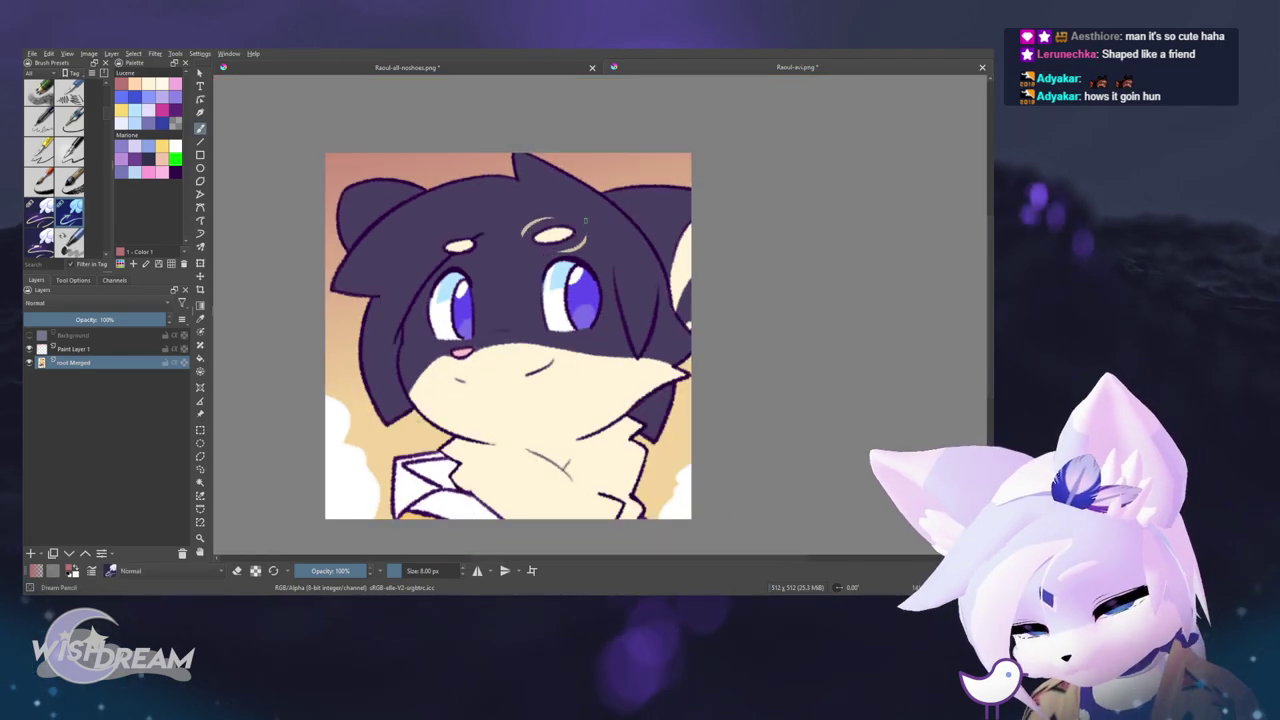
{"action": "scroll", "coordinate": [546, 231], "scroll_direction": "up", "scroll_amount": 2}
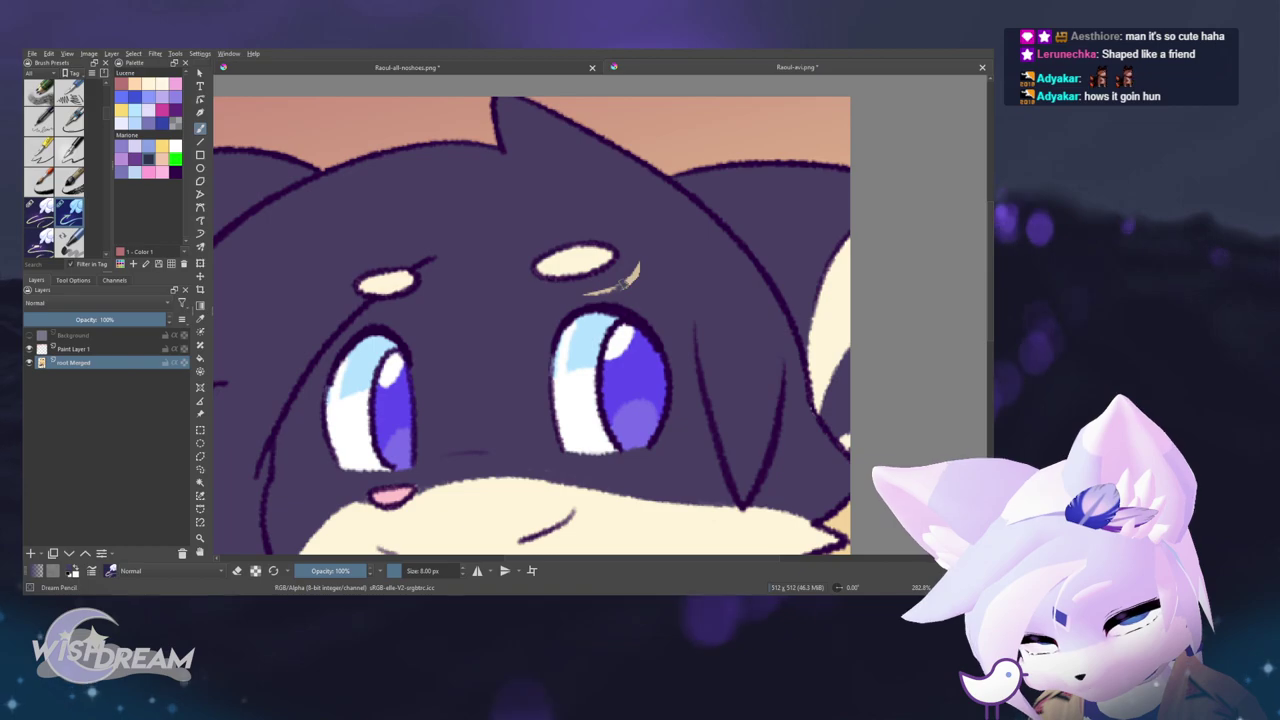
{"action": "scroll", "coordinate": [637, 262], "scroll_direction": "down", "scroll_amount": 5}
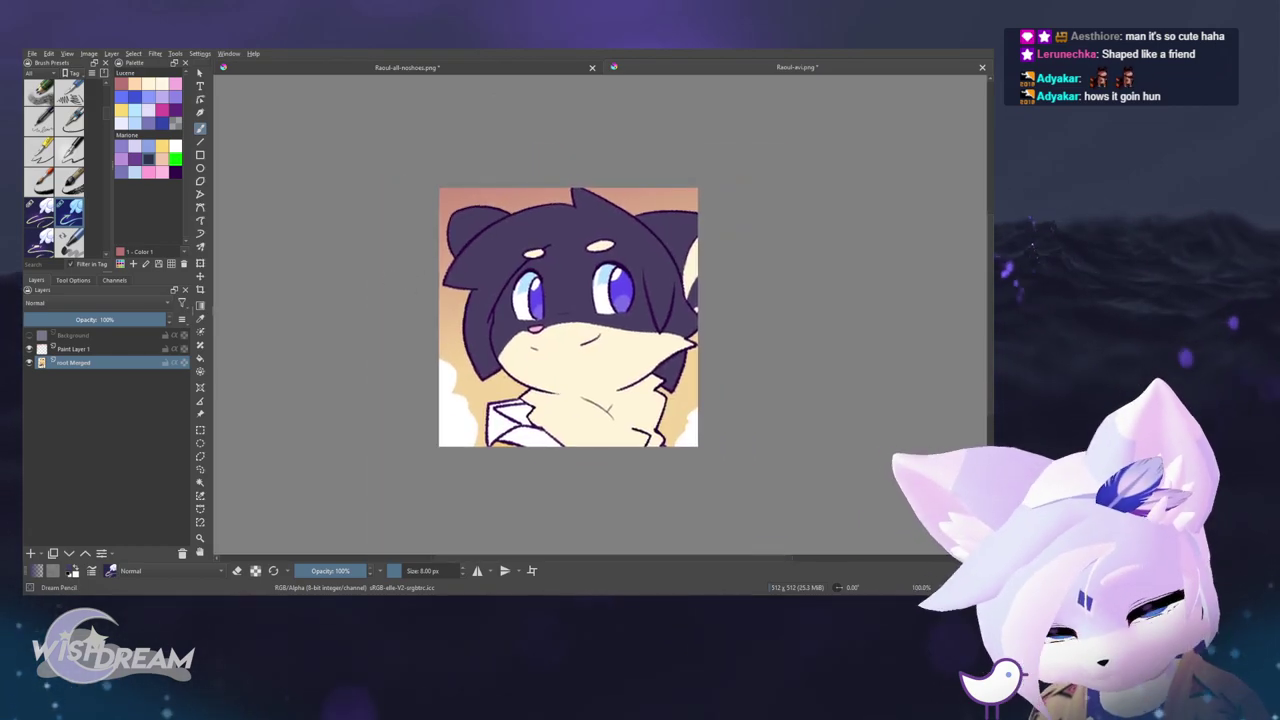
{"action": "left_click_drag", "start_coordinate": [372, 265], "coordinate": [365, 272]}
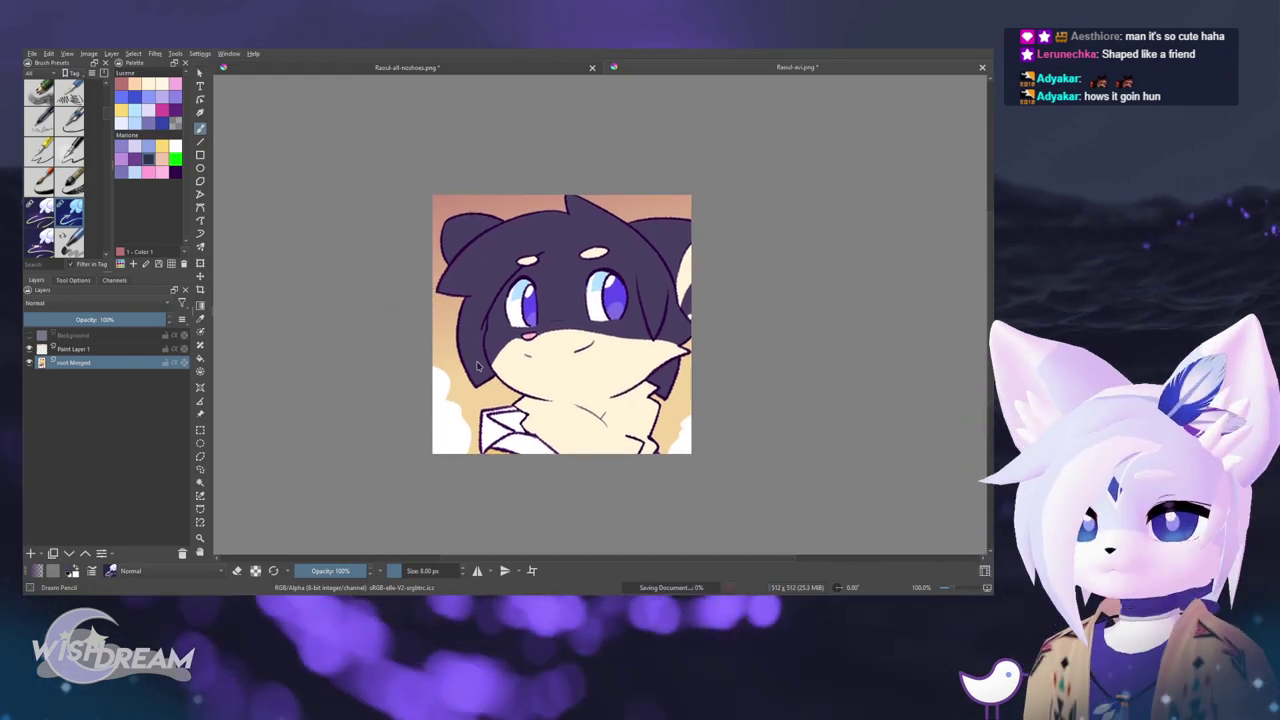
- Look over the full reference sheet once more, and close both it and the icon document
{"action": "left_click", "coordinate": [400, 66]}
{"action": "scroll", "coordinate": [400, 245], "scroll_direction": "down", "scroll_amount": 1}
{"action": "left_click_drag", "start_coordinate": [400, 245], "coordinate": [410, 211]}
{"action": "scroll", "coordinate": [410, 210], "scroll_direction": "down", "scroll_amount": 5}
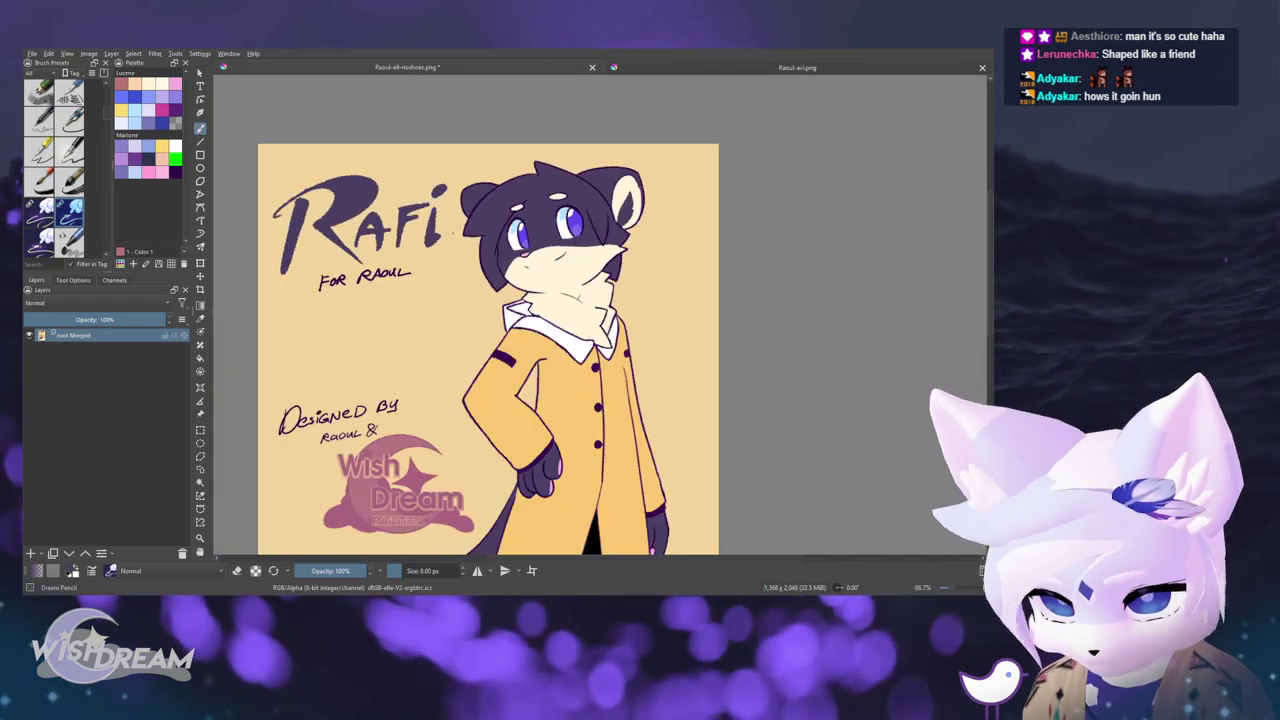
{"action": "left_click_drag", "start_coordinate": [320, 289], "coordinate": [342, 301]}
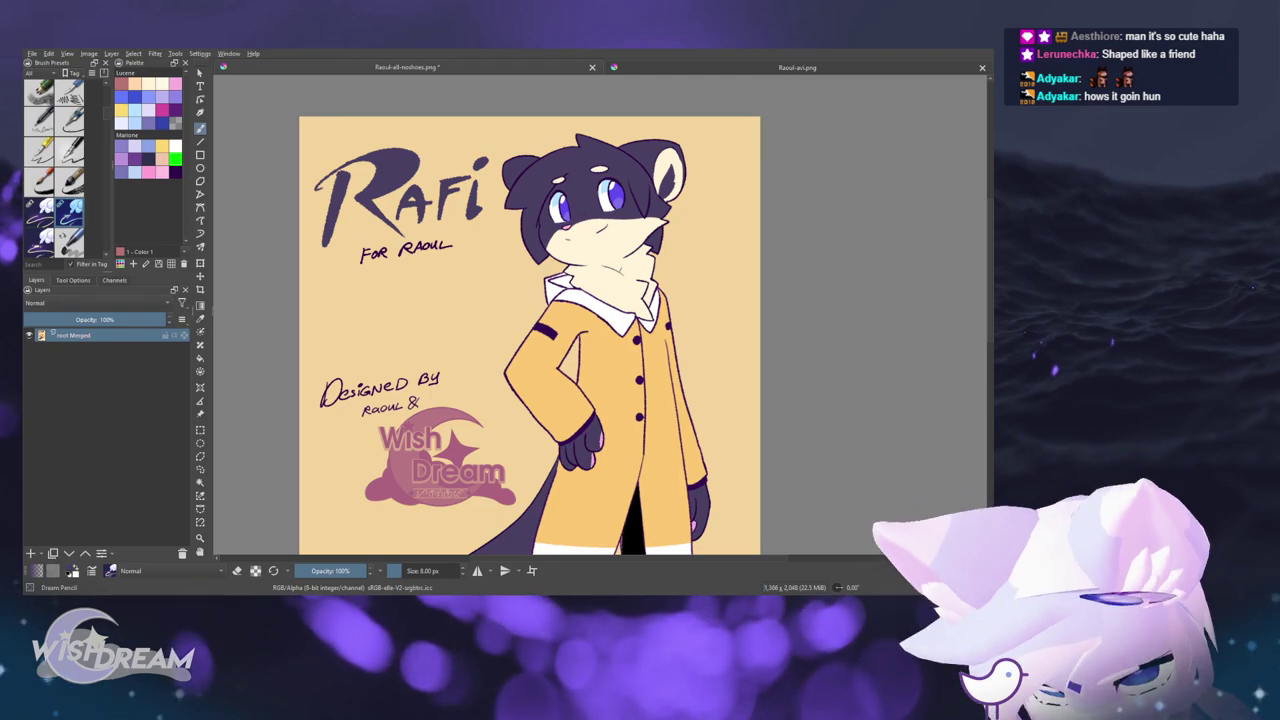
{"action": "left_click", "coordinate": [535, 338]}
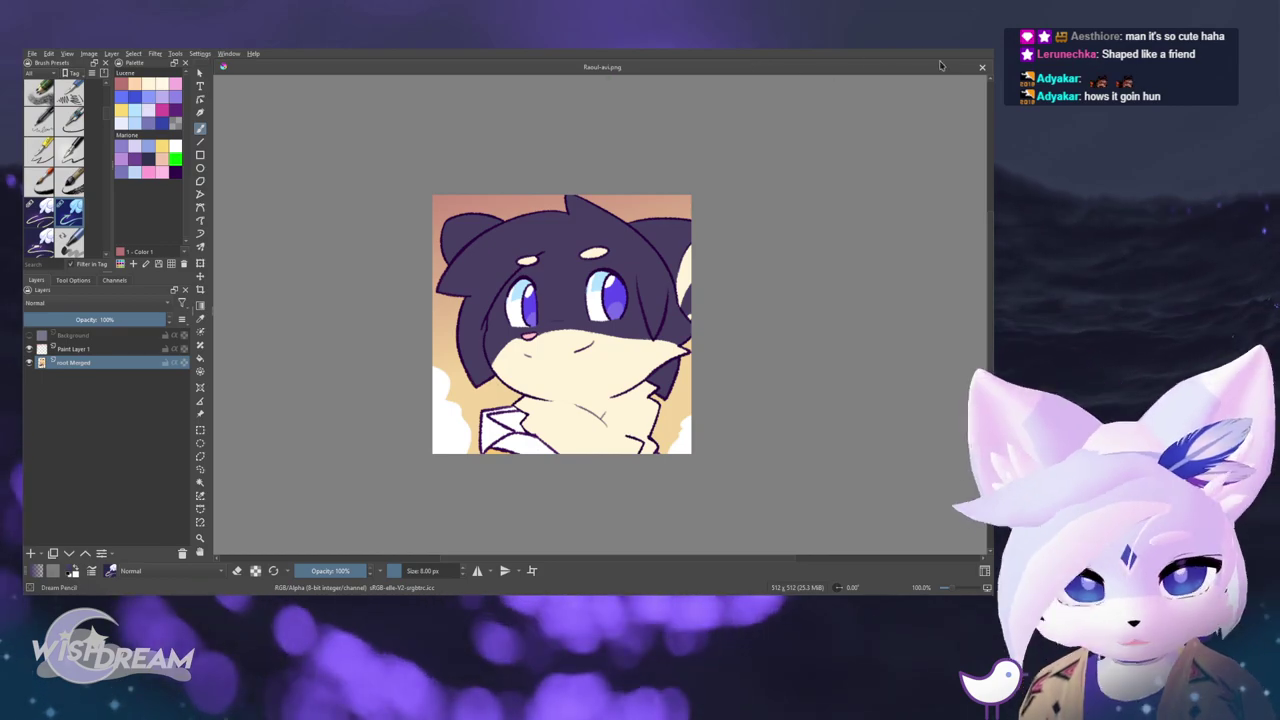
{"action": "key", "text": "ctrl+w"}
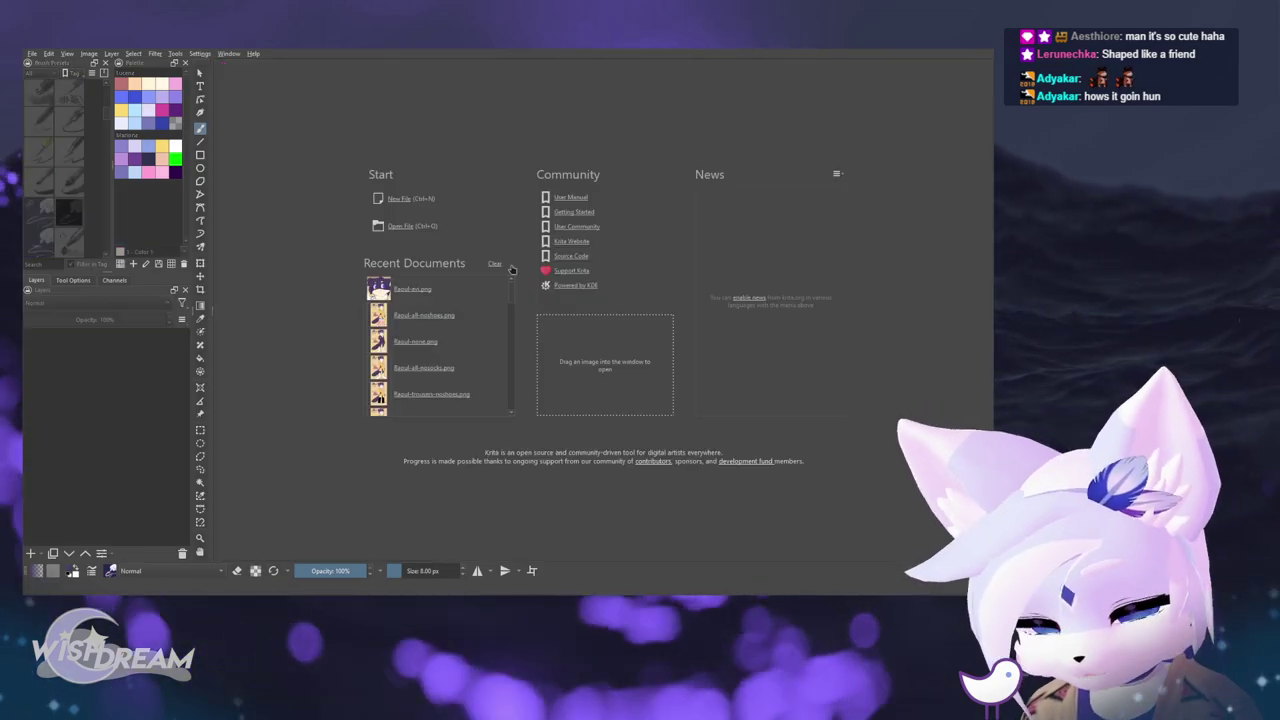
- Open Raoul-none.png to view the unclothed variant, close it, and open Raoul-avi.png to view the saved icon
{"action": "left_click", "coordinate": [449, 340]}
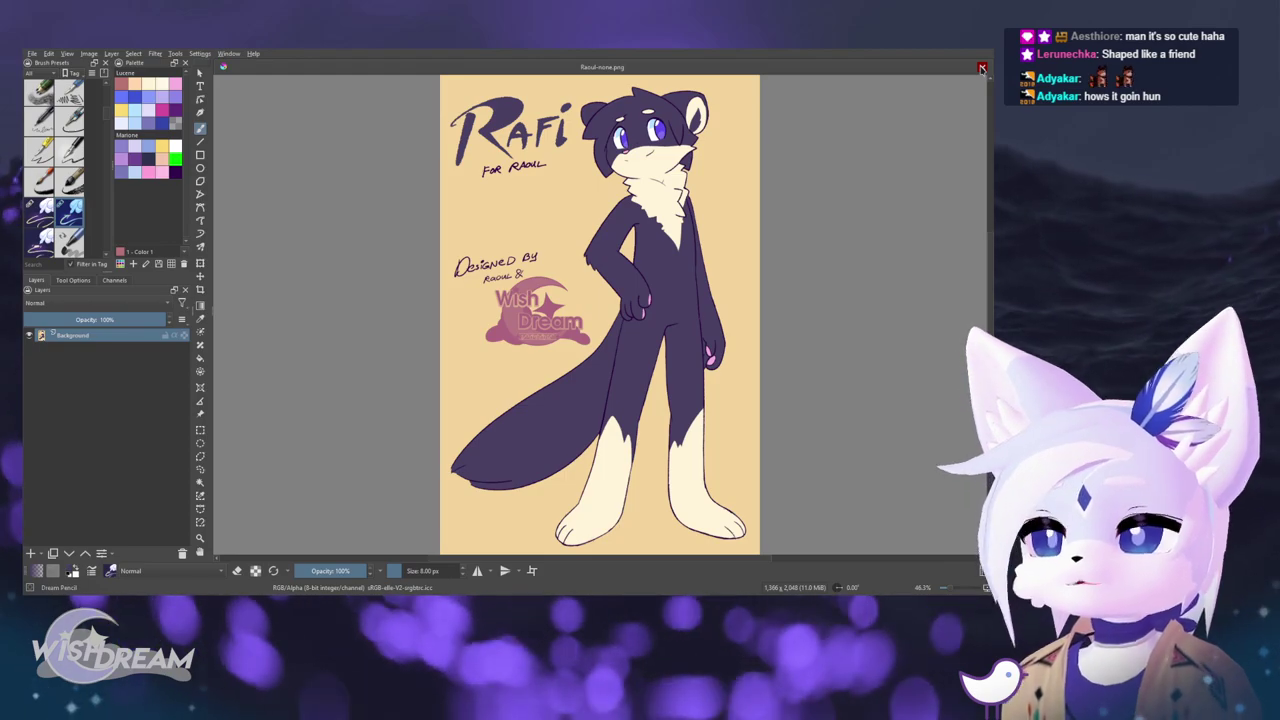
{"action": "left_click", "coordinate": [982, 68]}
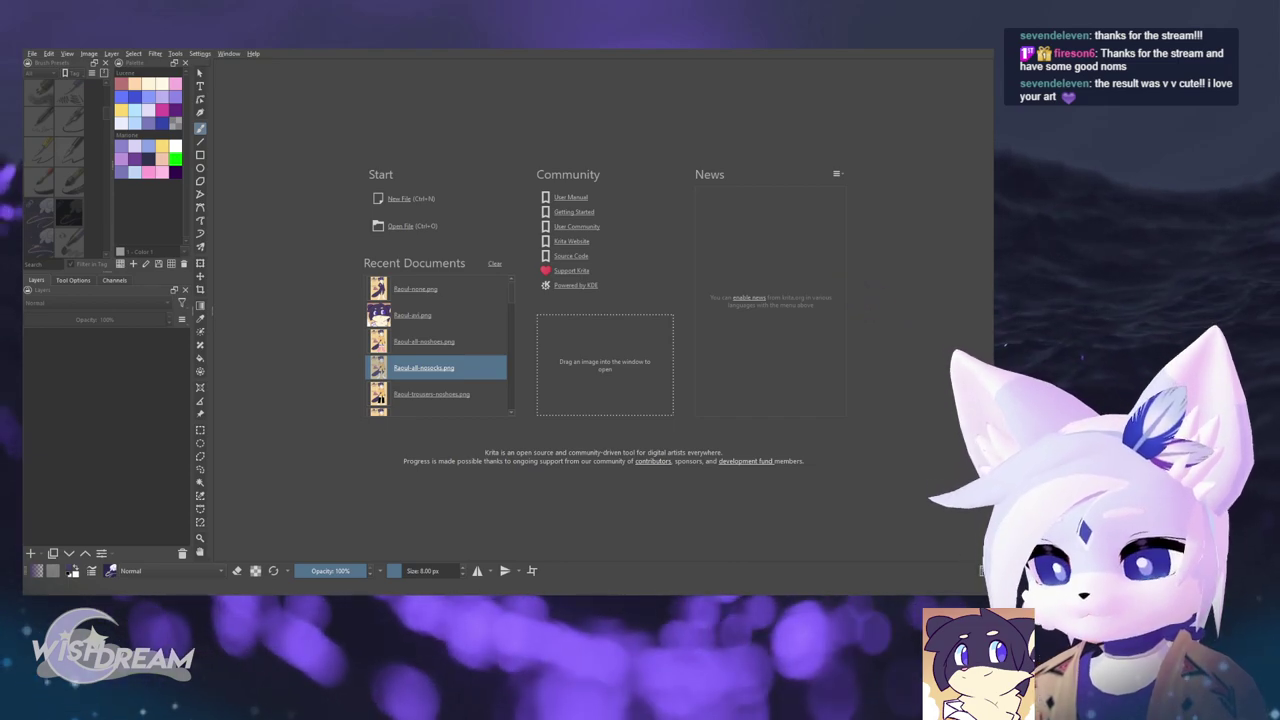
{"action": "left_click", "coordinate": [412, 315]}
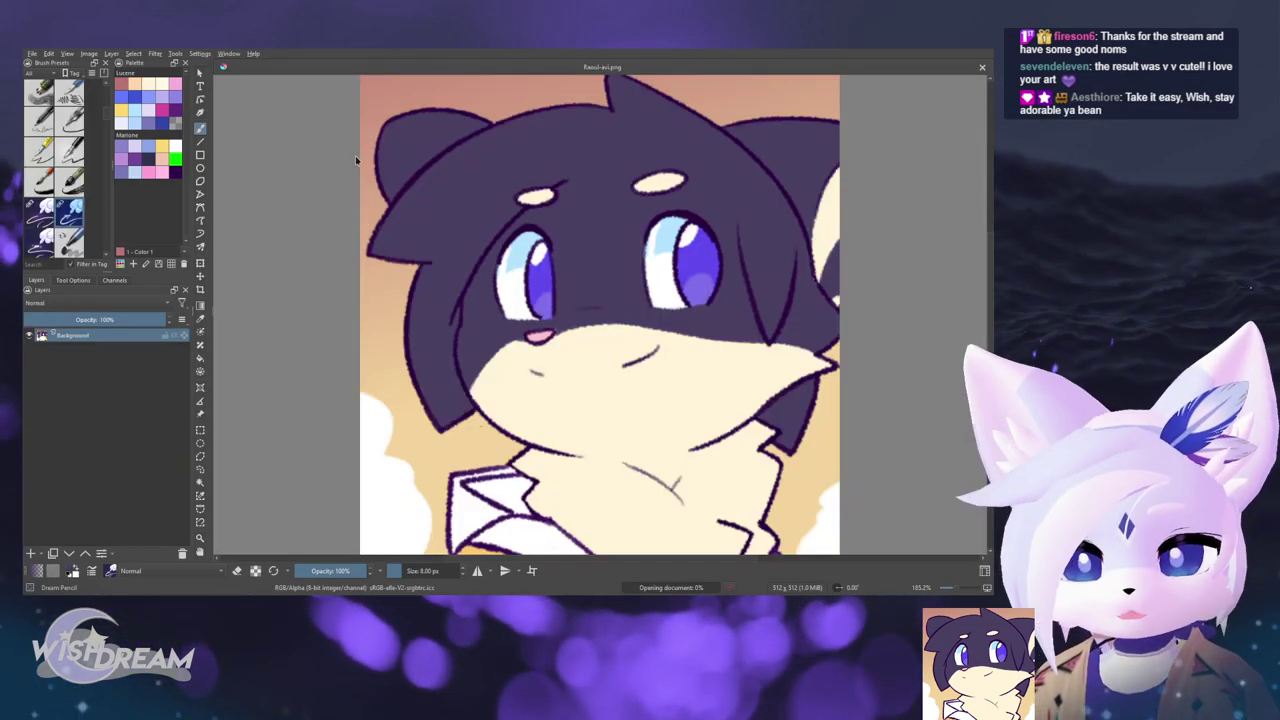